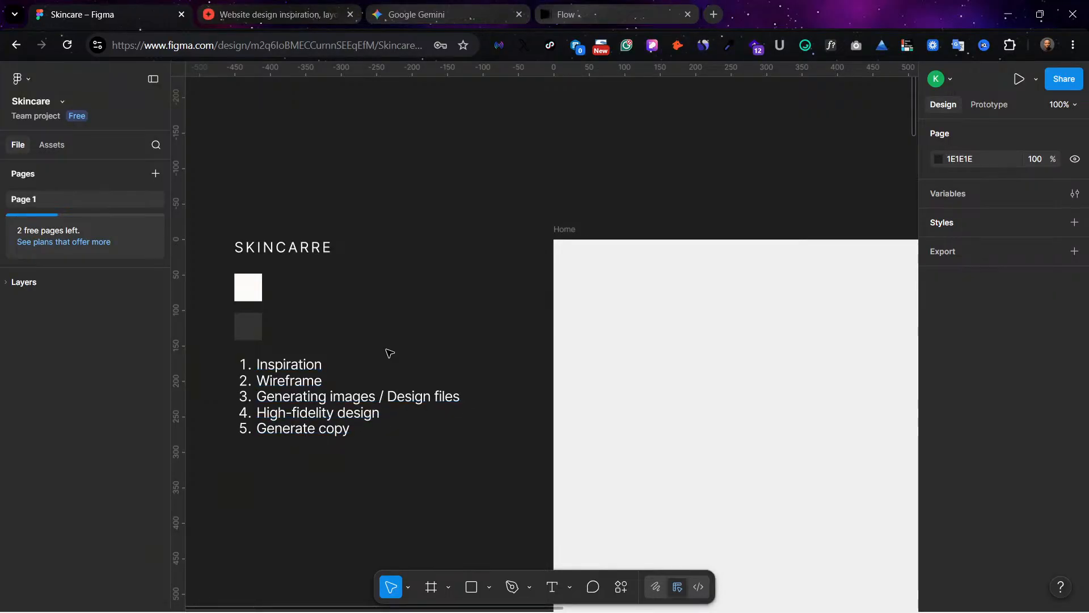
# Step: Look over the workflow notes and the blank Home frame along its full height
pyautogui.hscroll(3, 661, 276)
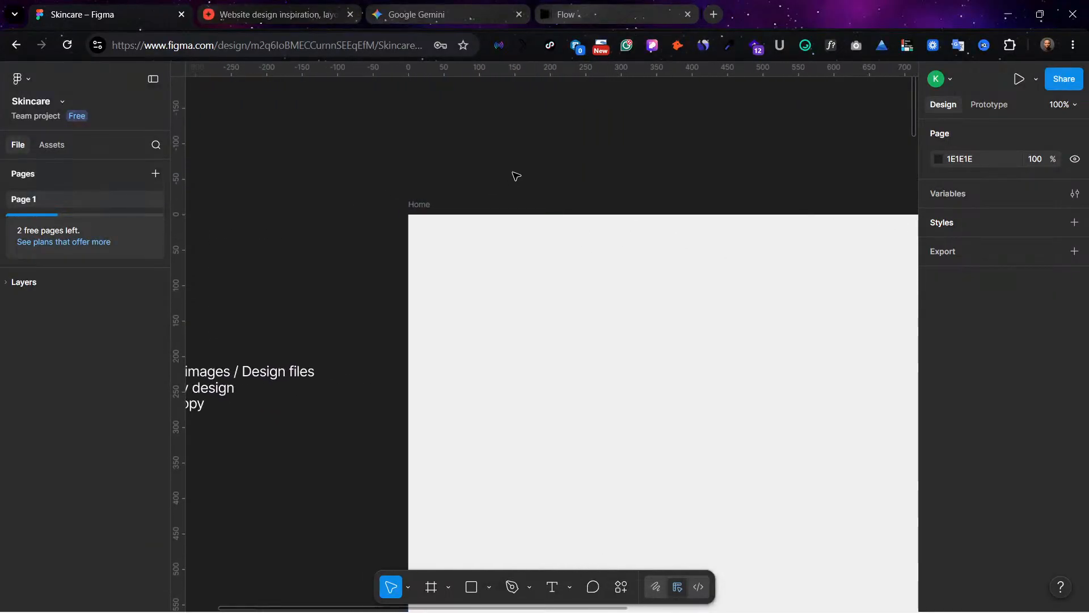
pyautogui.press('-')
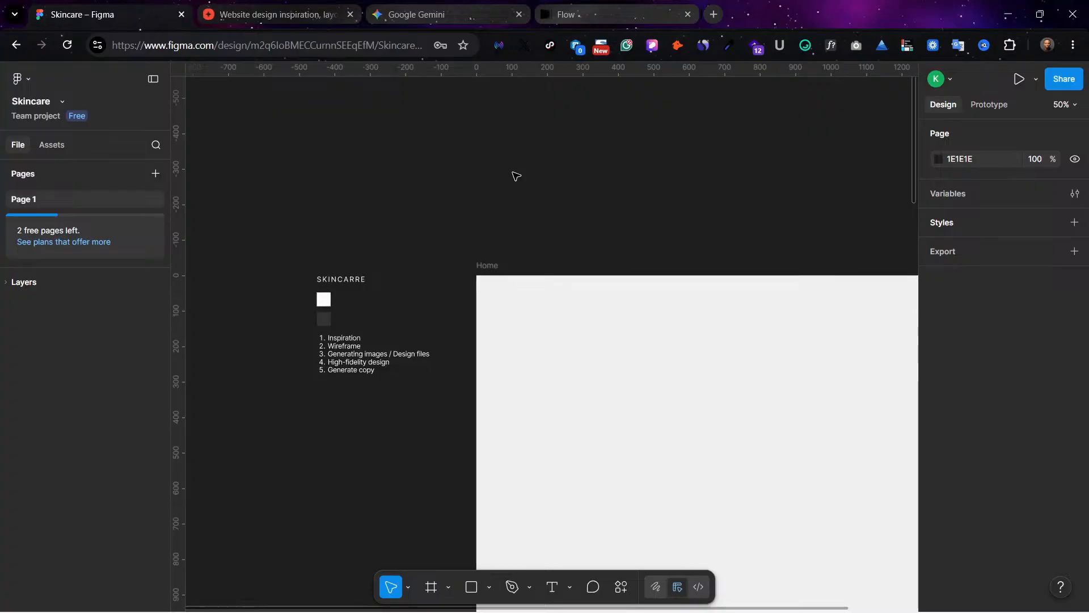
pyautogui.hscroll(5, 514, 176)
pyautogui.hscroll(-3, 561, 214)
pyautogui.scroll(-20, 566, 214)
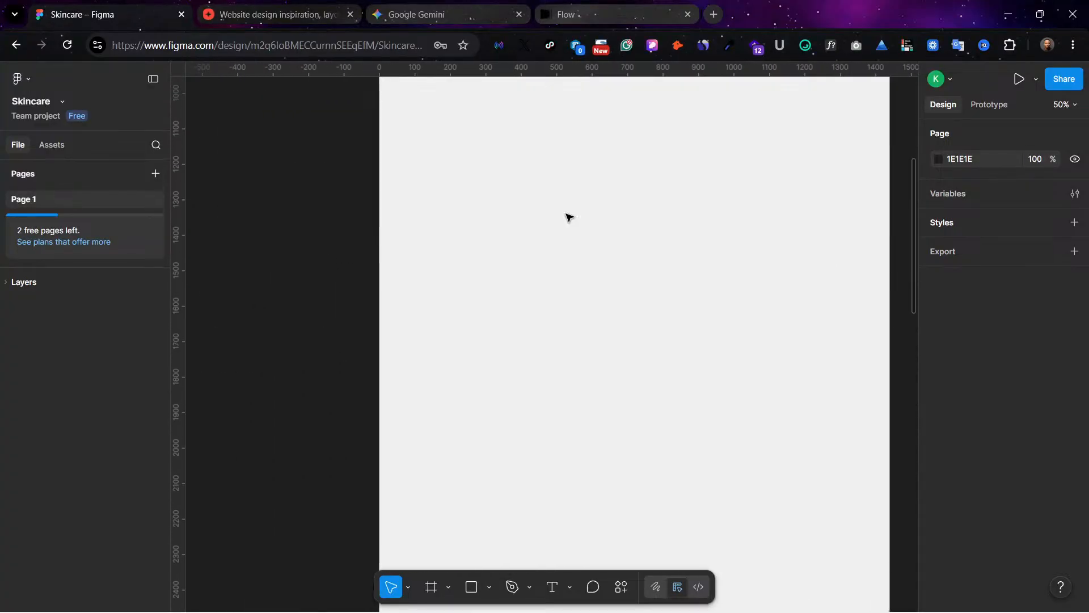
pyautogui.scroll(-6, 567, 214)
pyautogui.scroll(4, 566, 214)
pyautogui.moveTo(438, 173); pyautogui.dragTo(431, 321)
pyautogui.press('Delete')
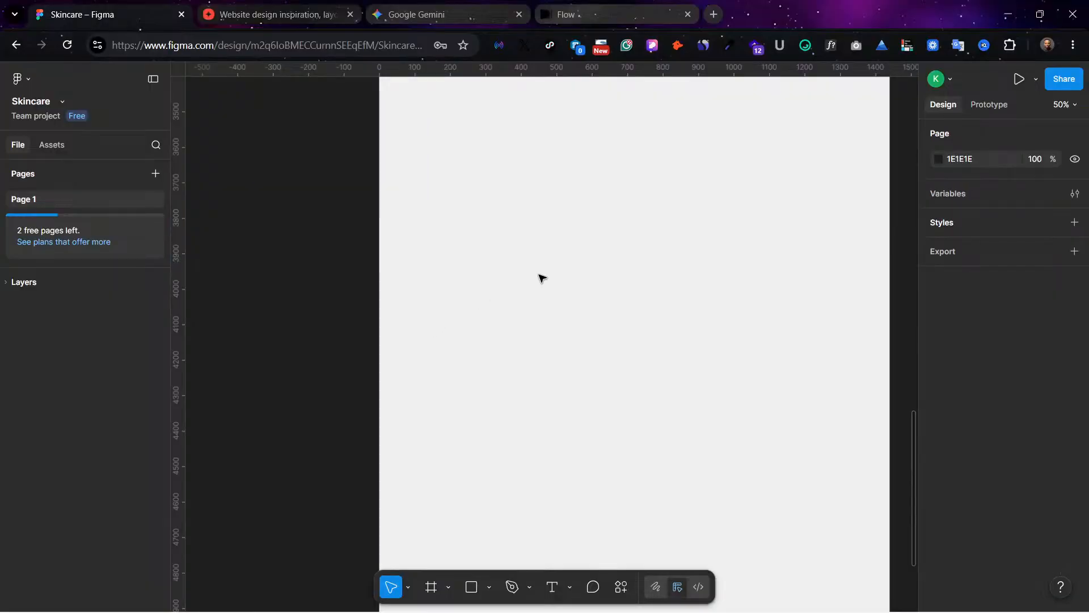
pyautogui.scroll(-3, 539, 275)
pyautogui.scroll(15, 538, 276)
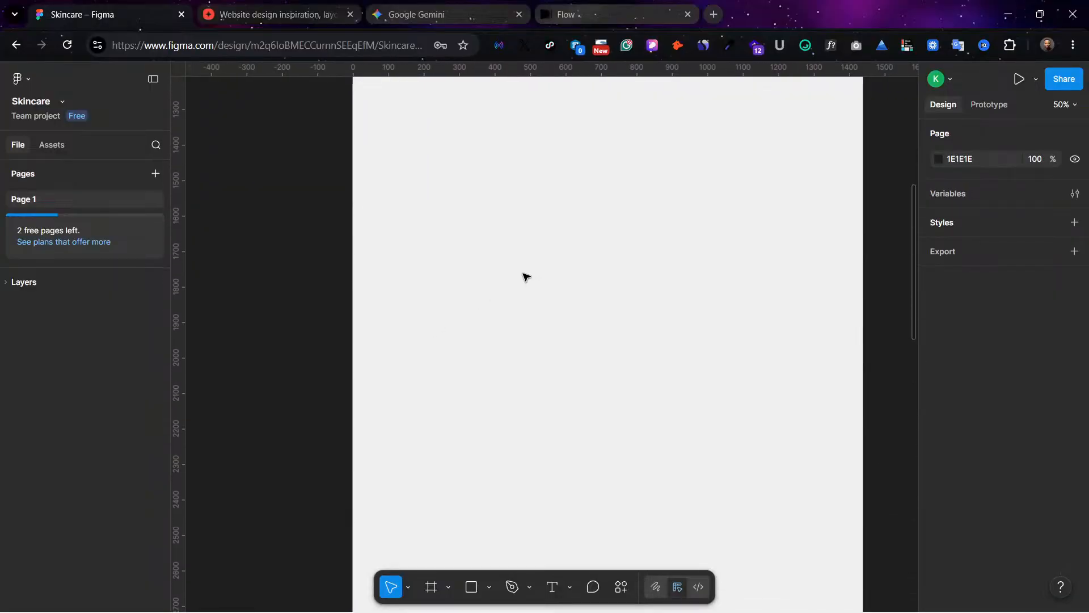
pyautogui.scroll(15, 414, 221)
pyautogui.hscroll(2, 357, 362)
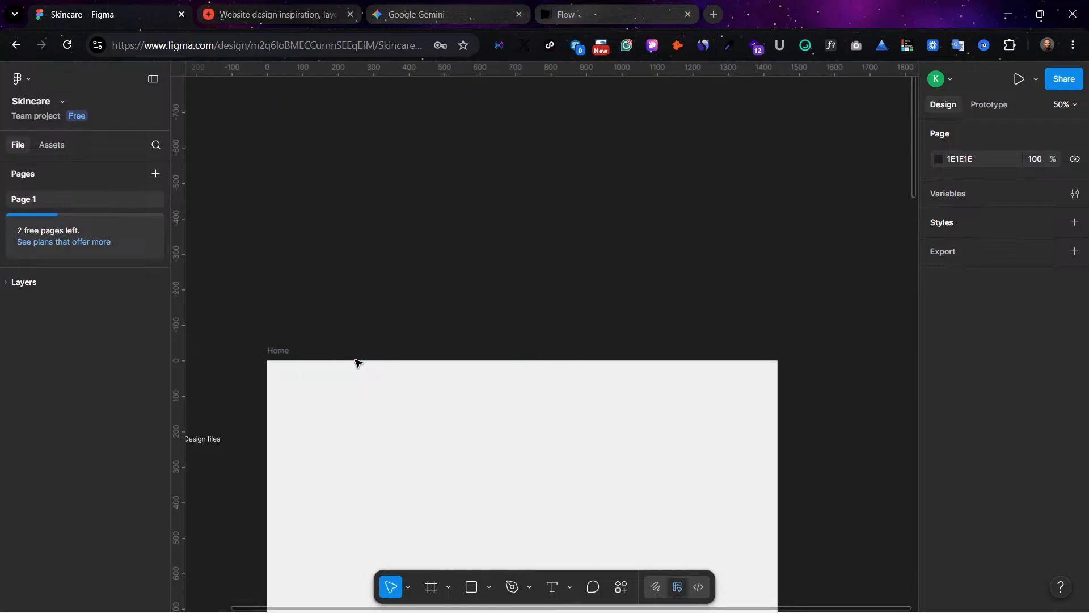
# Step: Add a desktop Wireframes preset frame of 1440 × 1024 to the canvas and delete it again
pyautogui.scroll(-2, 357, 362)
pyautogui.hscroll(4, 357, 362)
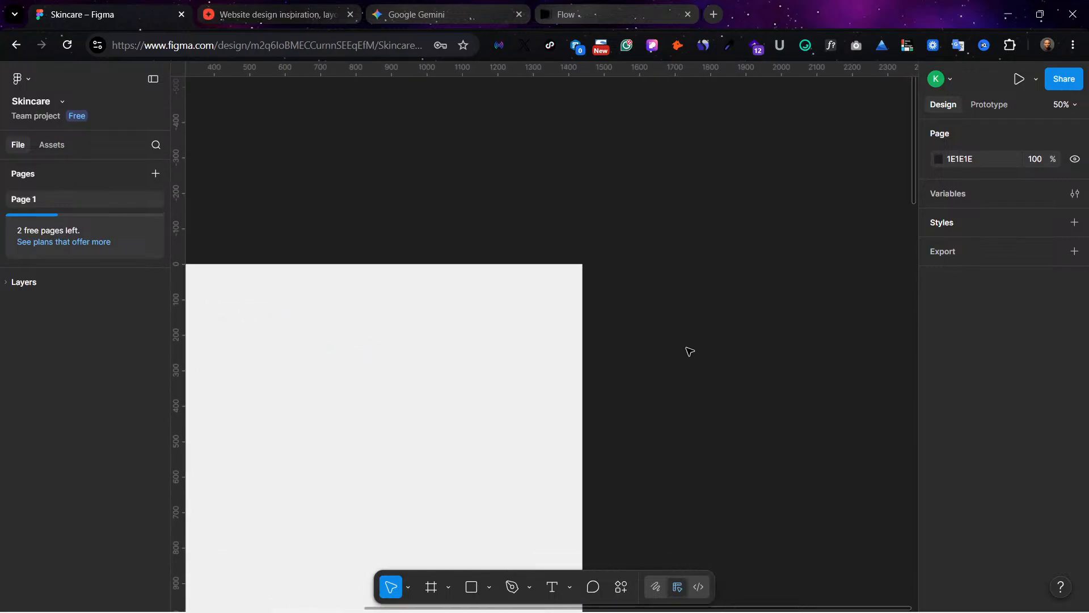
pyautogui.press('f')
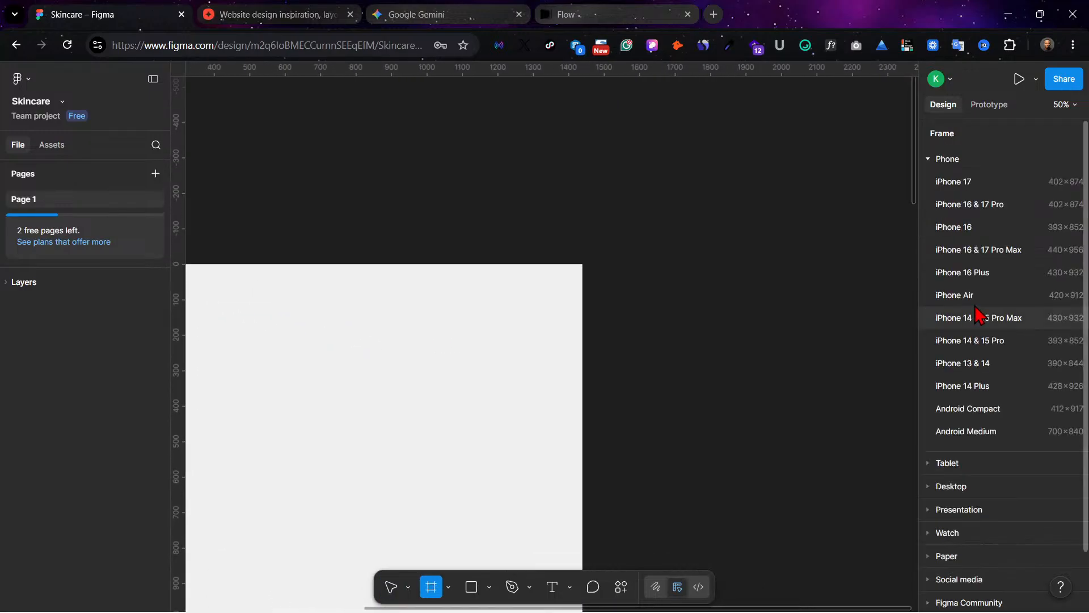
pyautogui.click(967, 489)
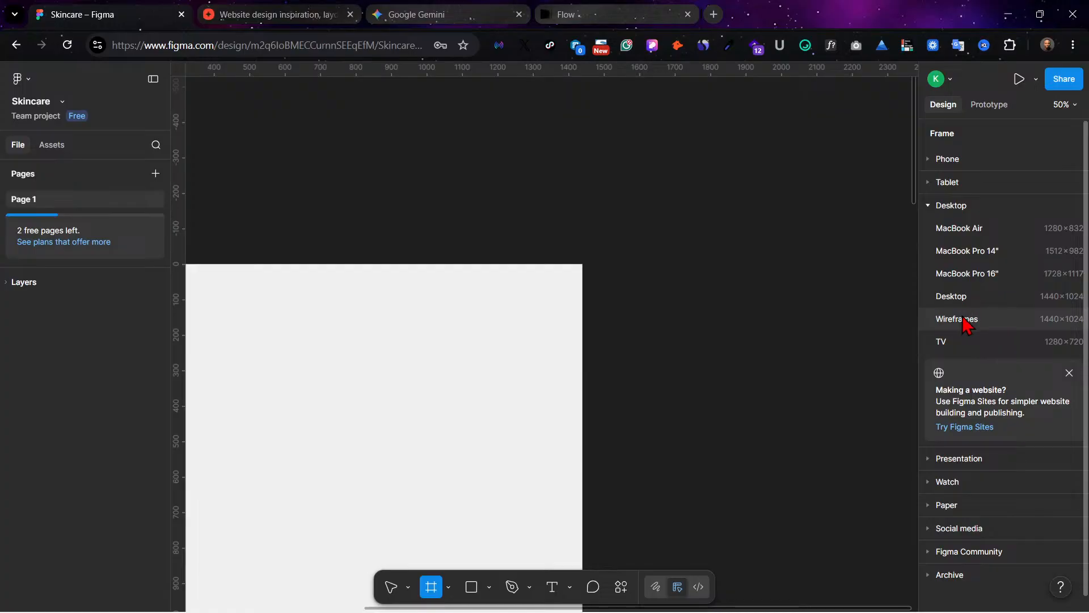
pyautogui.click(986, 319)
pyautogui.moveTo(634, 278); pyautogui.dragTo(448, 102)
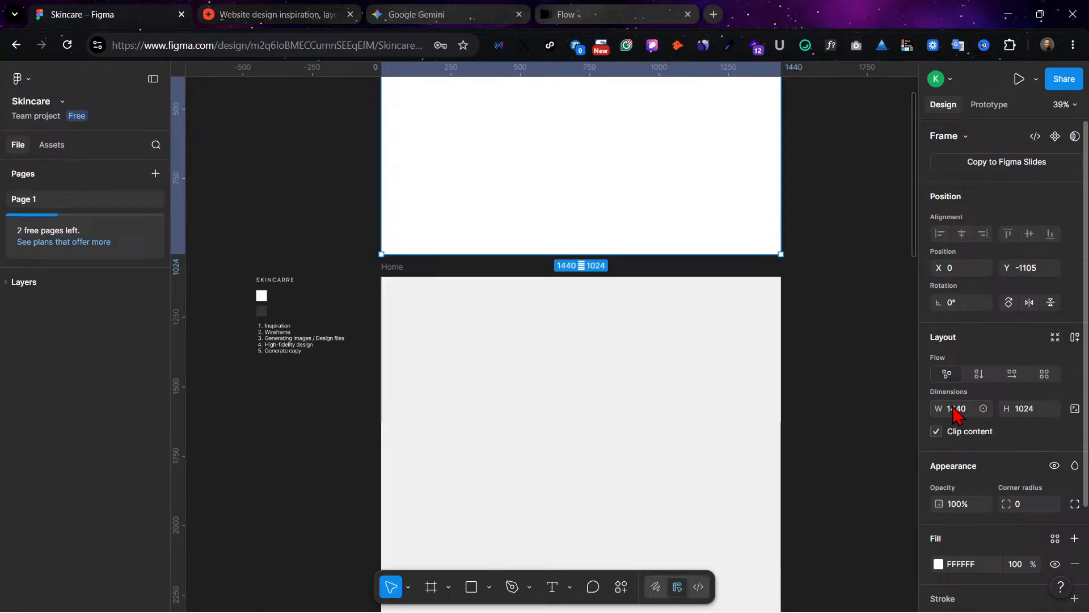
pyautogui.press('Delete')
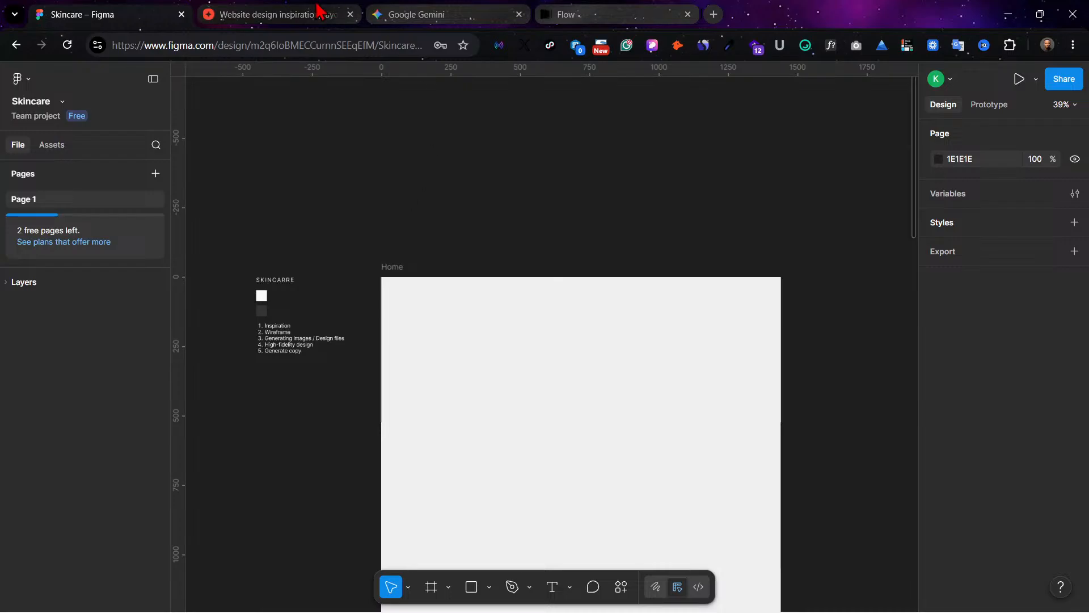
# Step: Review the numbered workflow list beside the Home frame and skim the website designs on the already open MaxiBestof page
pyautogui.click(259, 329)
pyautogui.hotkey('shift', '2')
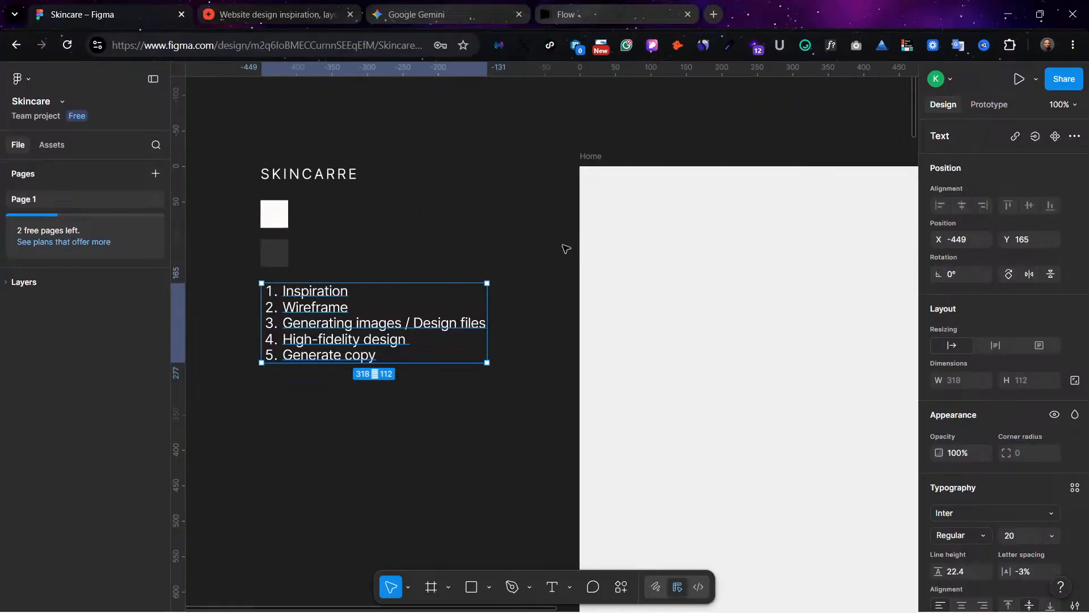
pyautogui.click(318, 11)
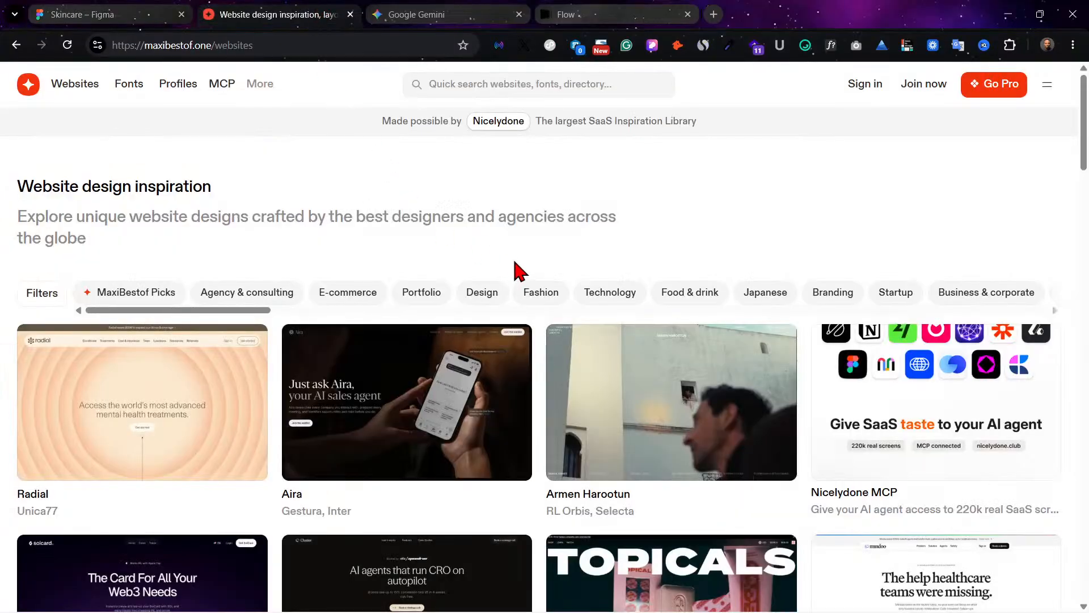
pyautogui.scroll(-3, 518, 271)
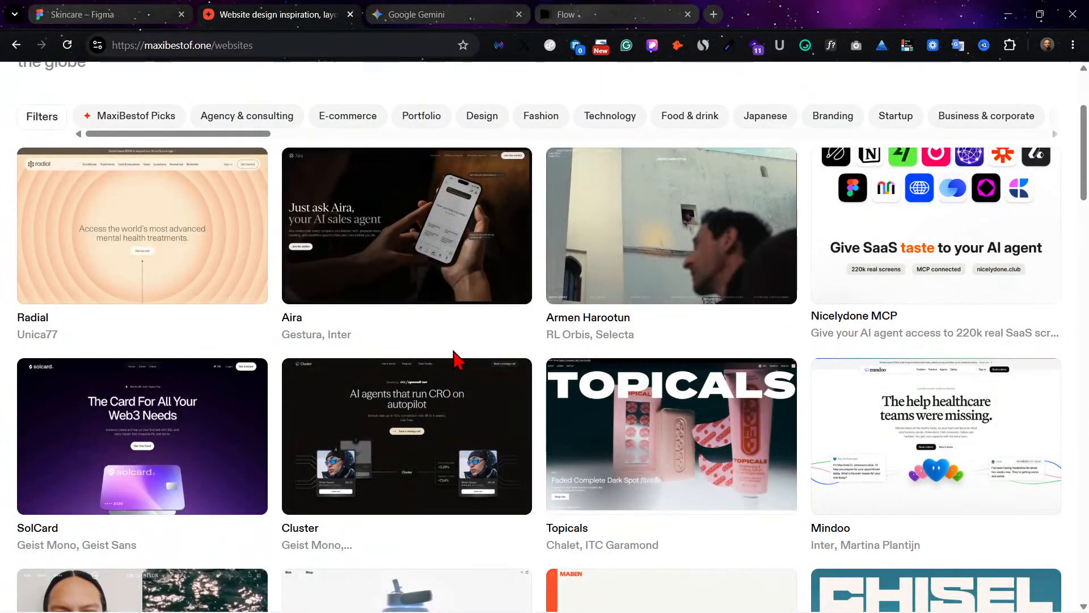
pyautogui.scroll(-1, 393, 284)
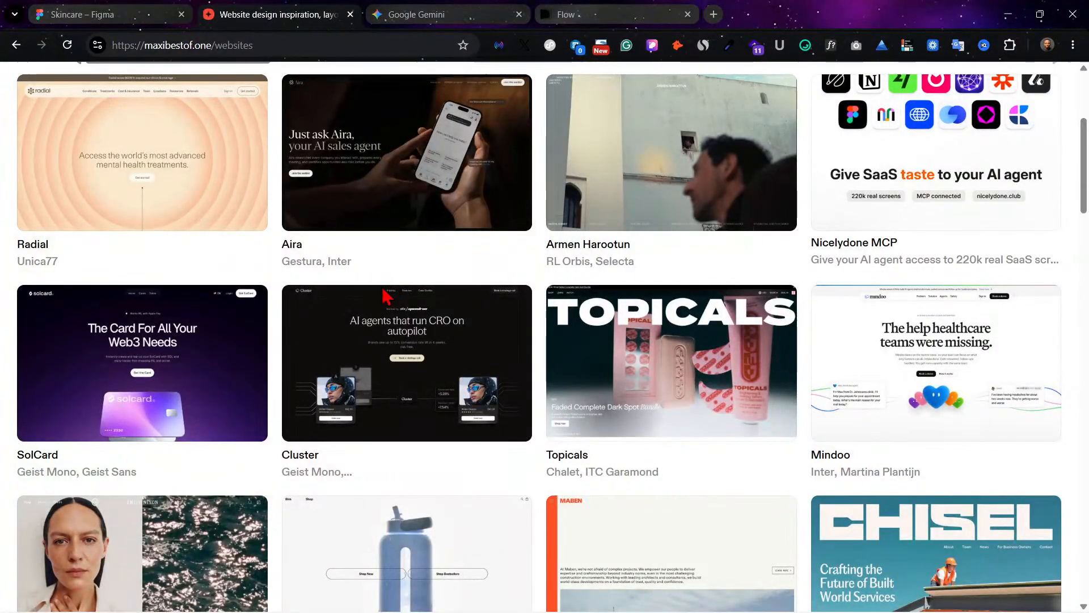
pyautogui.scroll(3, 386, 397)
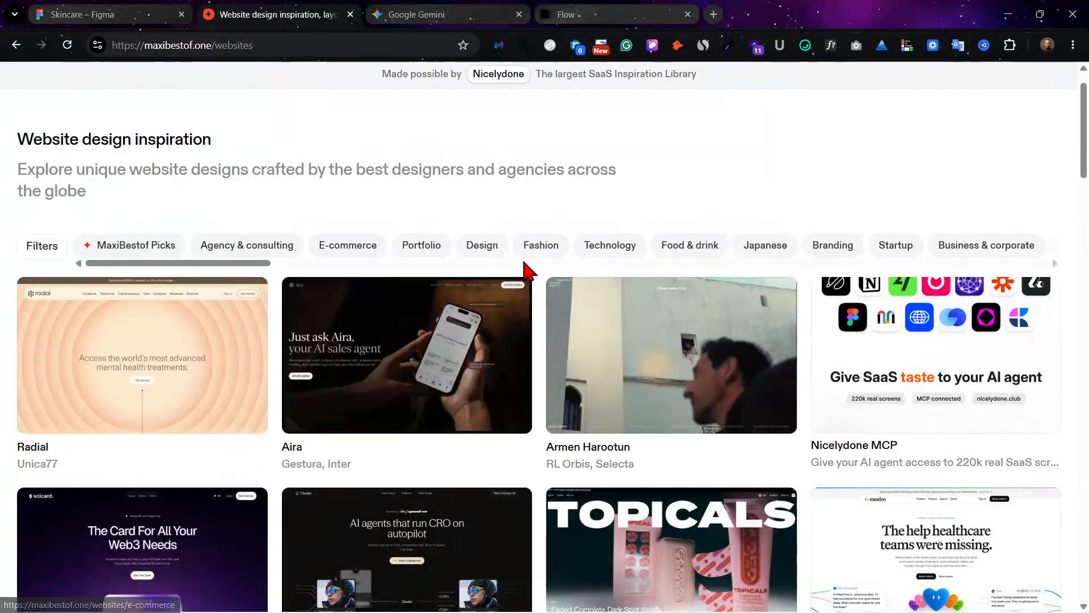
# Step: Show only the Beauty & cosmetics category of the website design gallery
pyautogui.hscroll(2, 737, 266)
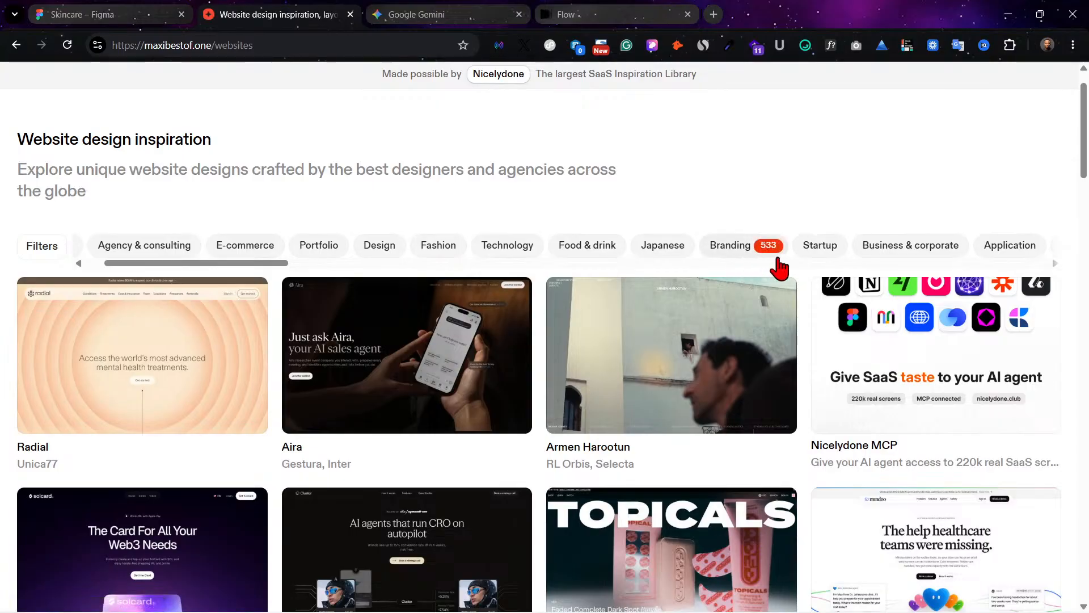
pyautogui.hscroll(3, 832, 260)
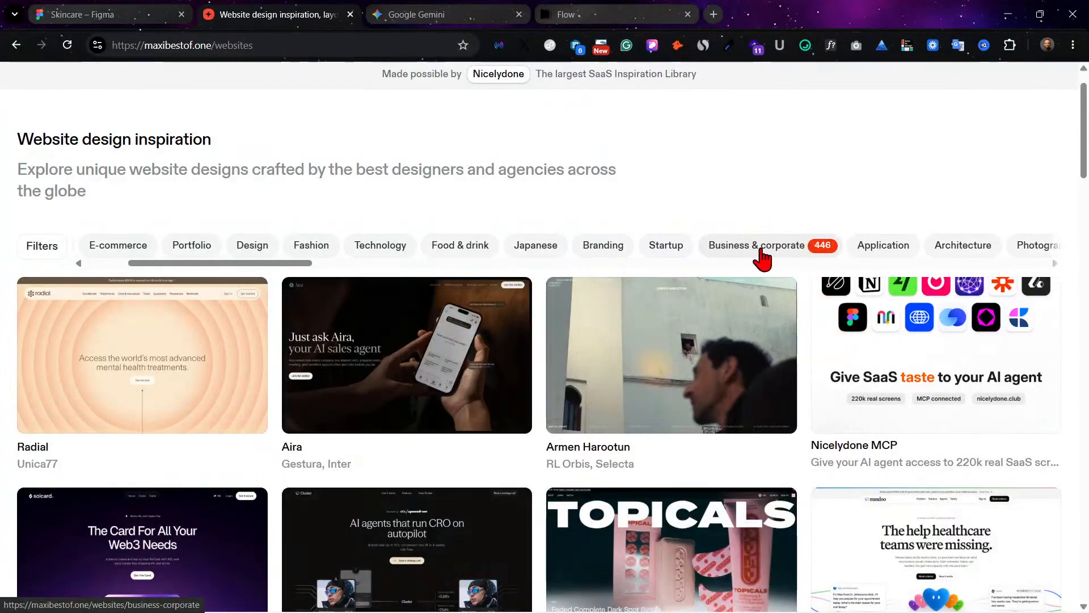
pyautogui.hscroll(5, 624, 259)
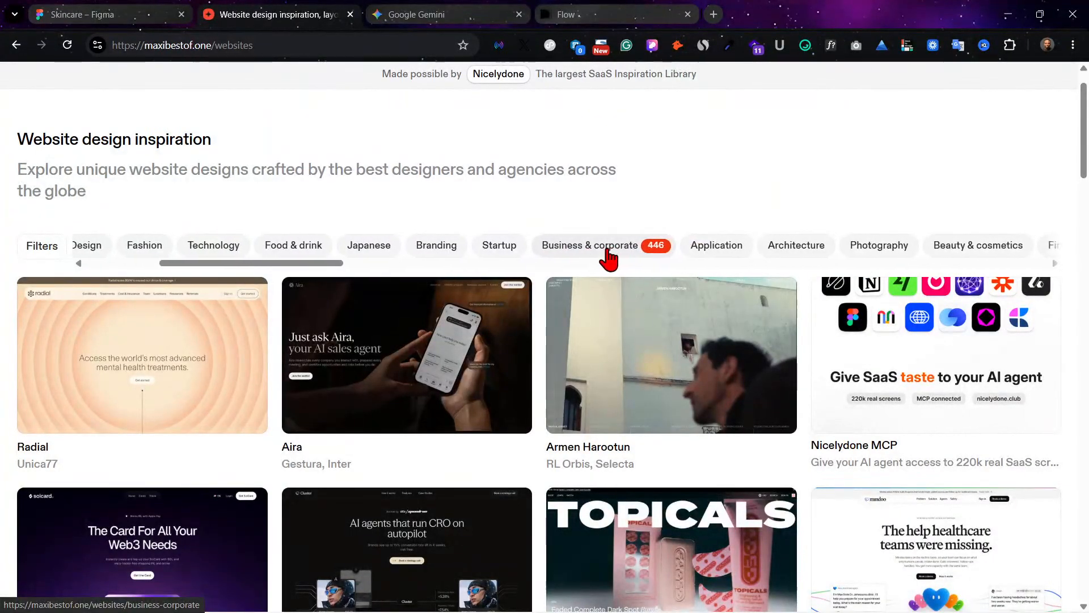
pyautogui.hscroll(2, 608, 258)
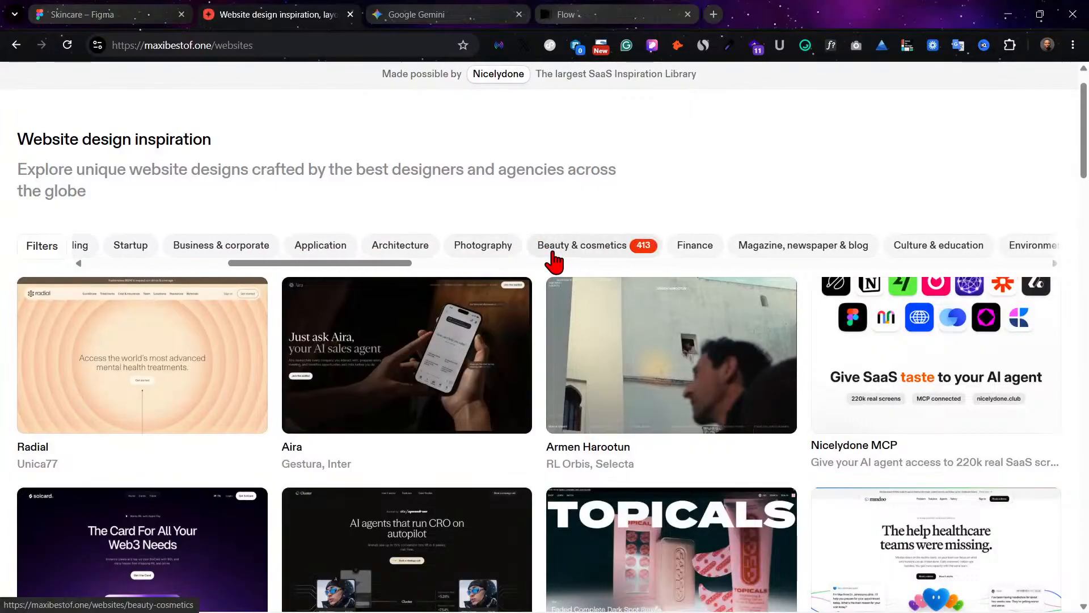
pyautogui.click(554, 258)
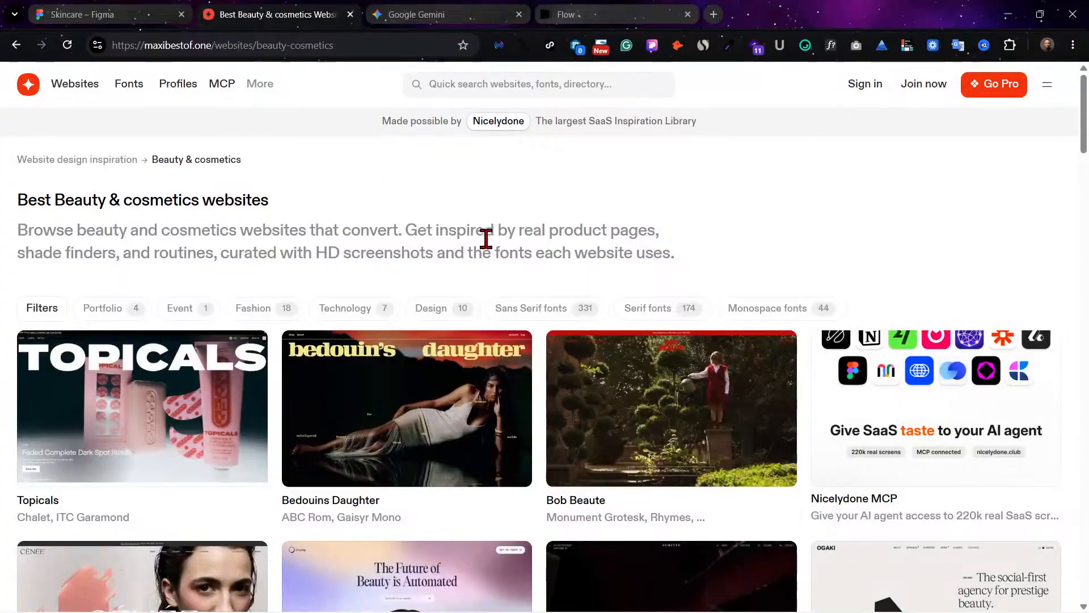
# Step: Find the Gielly Green design among the beauty websites and open it in a new browser tab
pyautogui.scroll(-2, 450, 406)
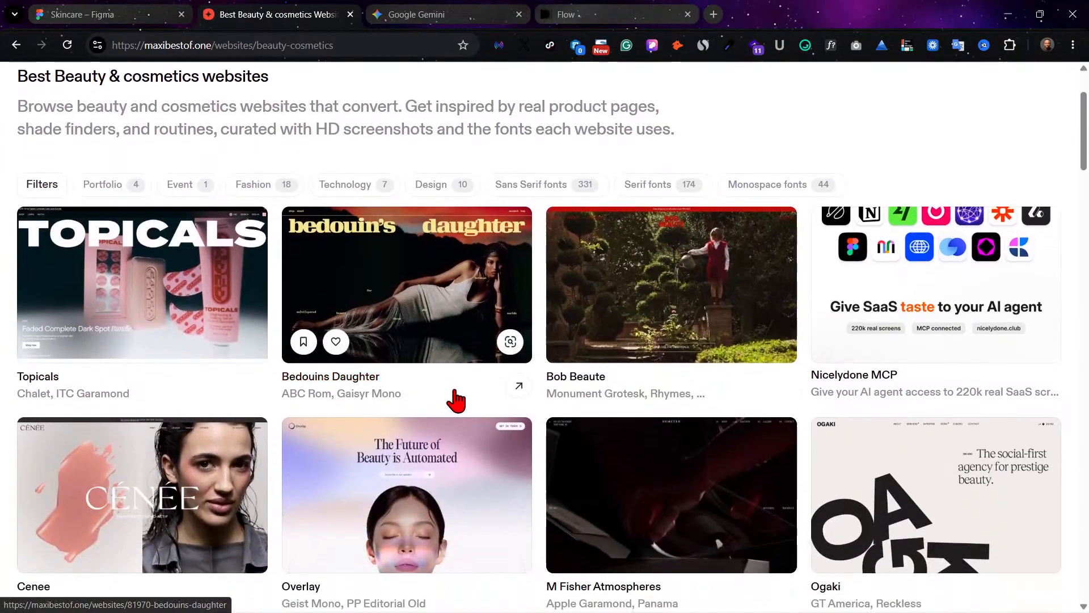
pyautogui.scroll(-1, 908, 365)
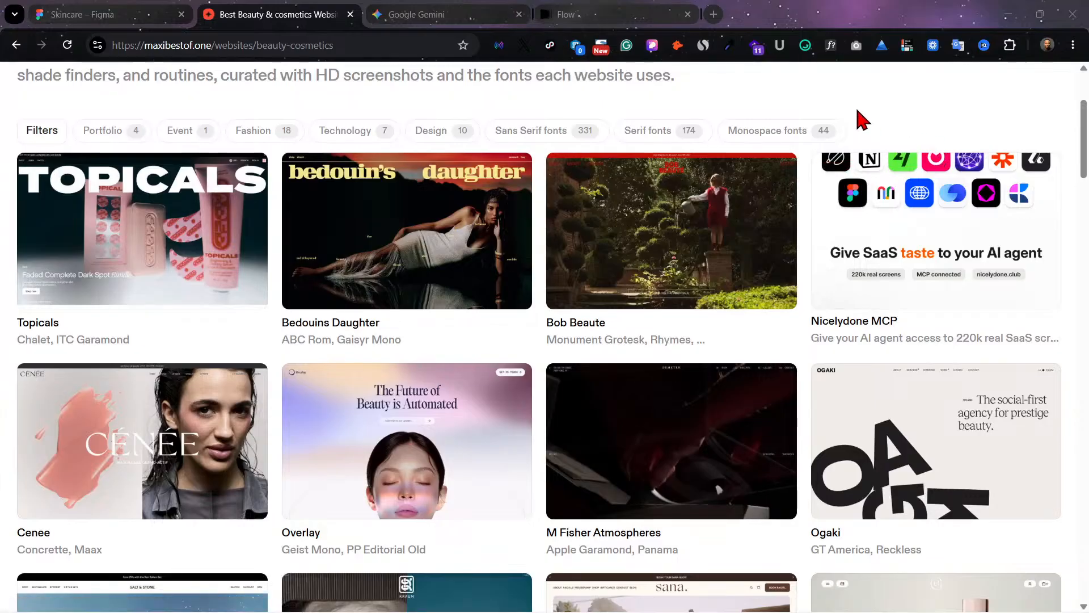
pyautogui.scroll(-1, 857, 116)
pyautogui.scroll(1, 884, 107)
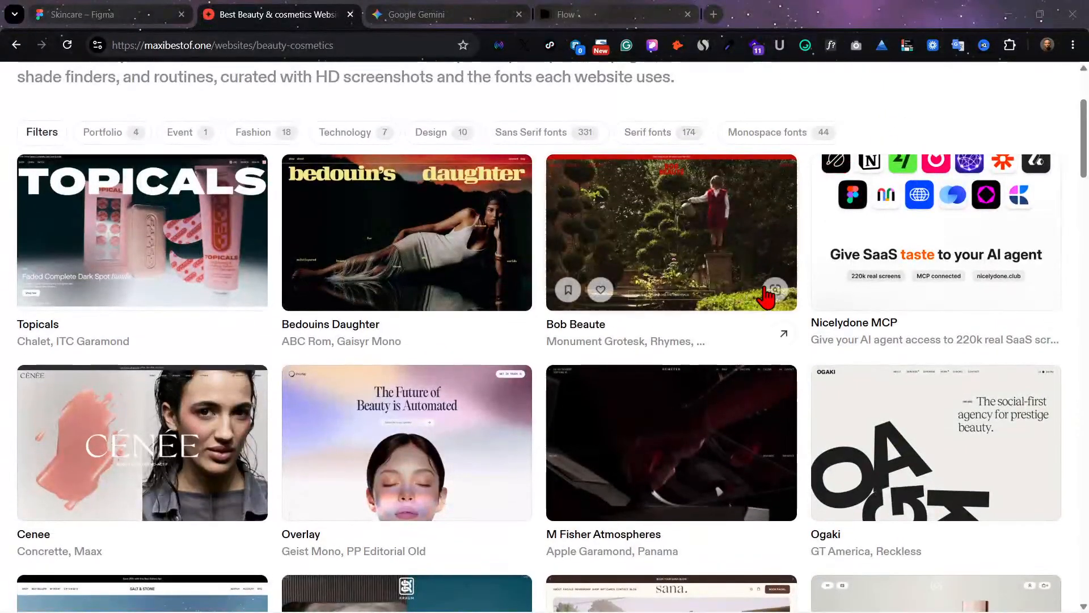
pyautogui.scroll(-4, 774, 286)
pyautogui.scroll(-1, 906, 419)
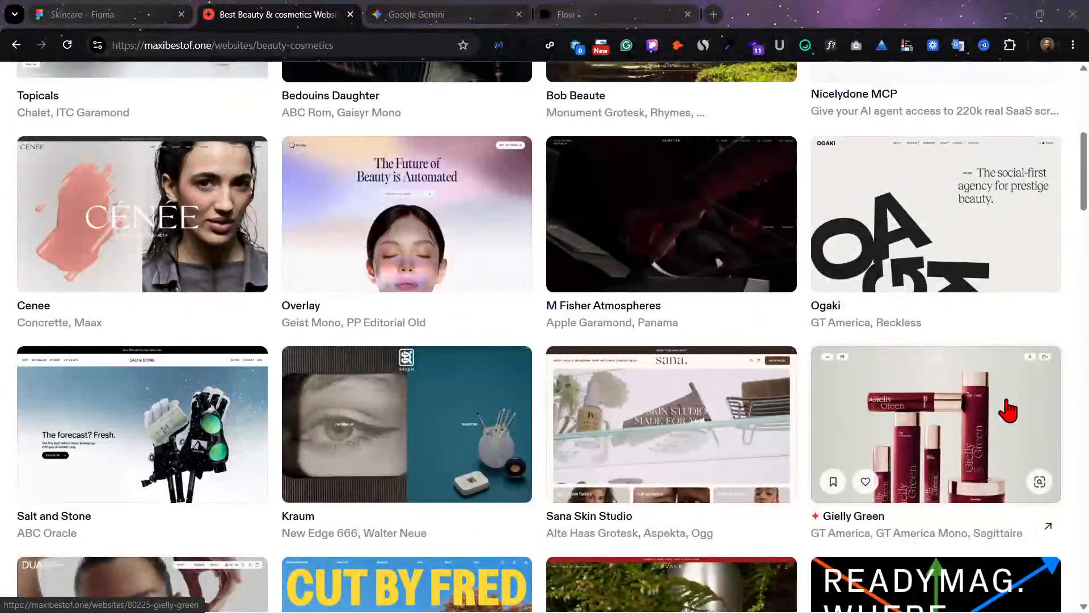
pyautogui.rightClick(916, 409)
pyautogui.click(949, 175)
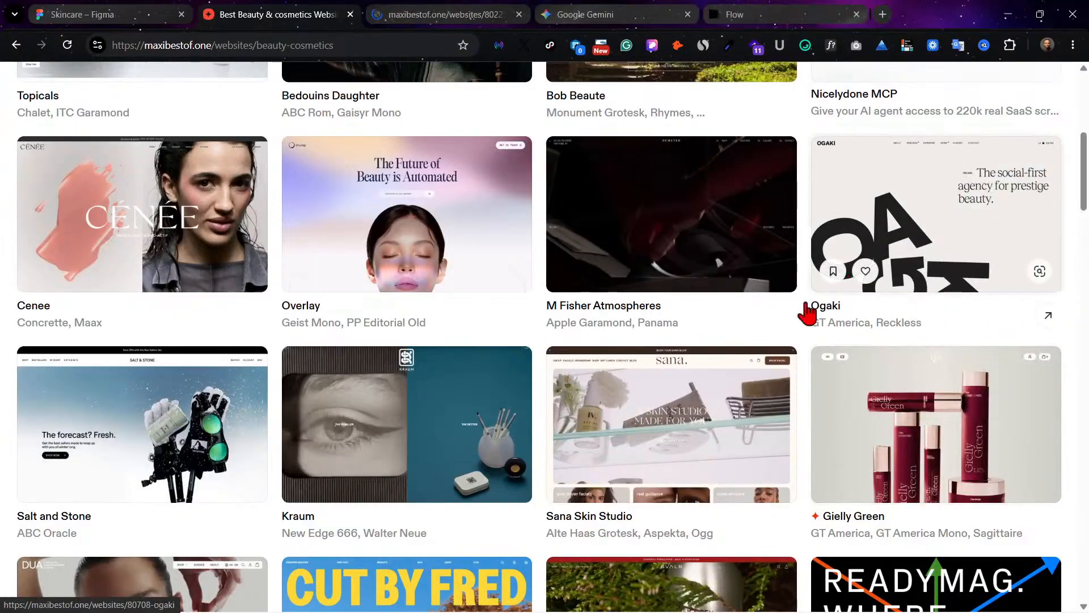
# Step: Open the Cenee design from the beauty gallery in a new browser tab
pyautogui.scroll(-3, 511, 363)
pyautogui.scroll(5, 311, 331)
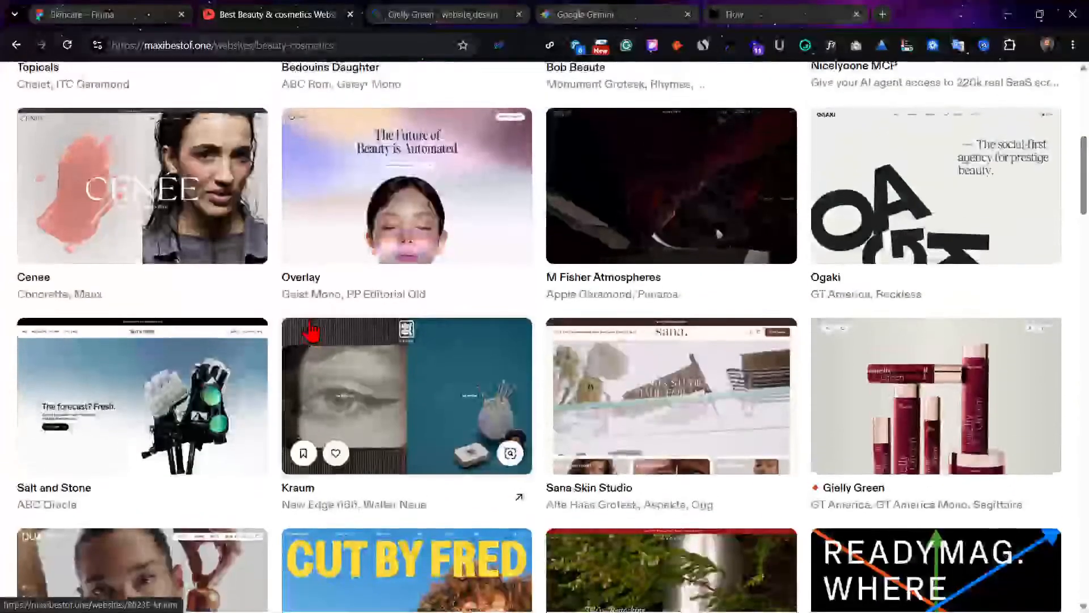
pyautogui.scroll(2, 311, 332)
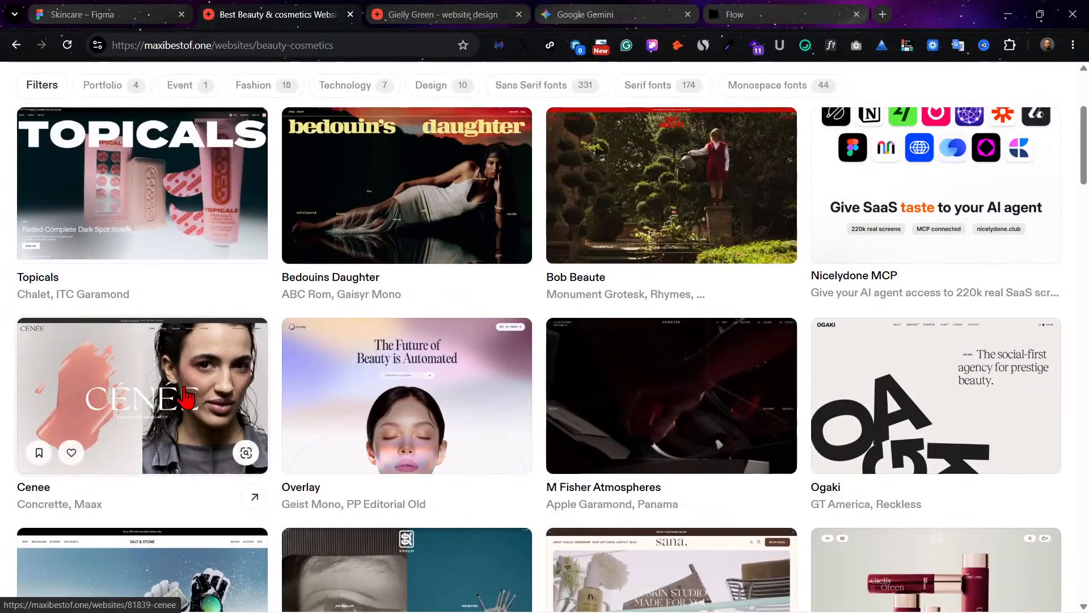
pyautogui.rightClick(113, 378)
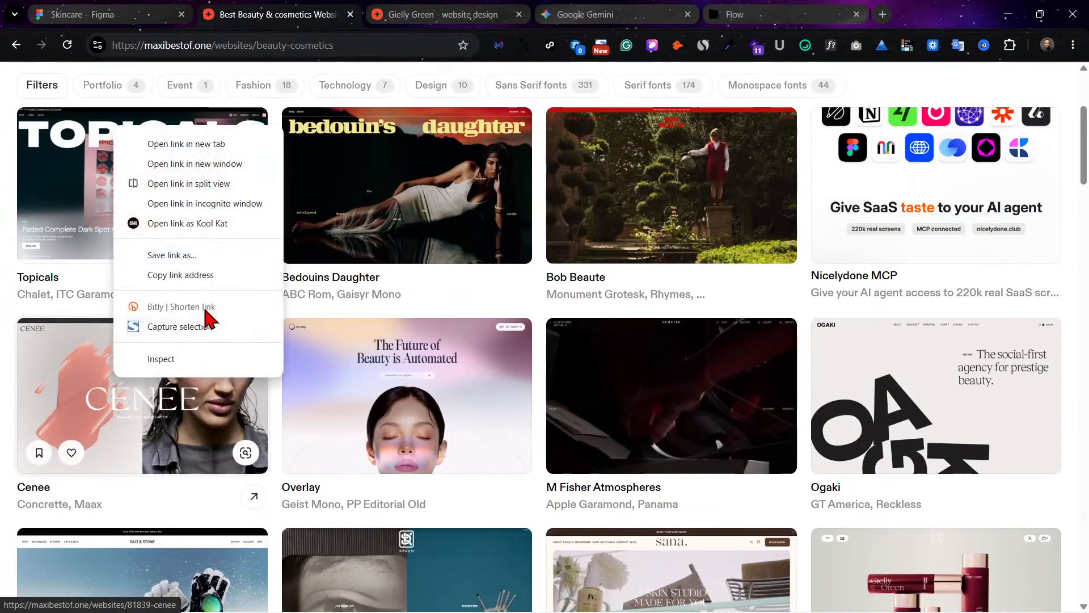
pyautogui.click(203, 145)
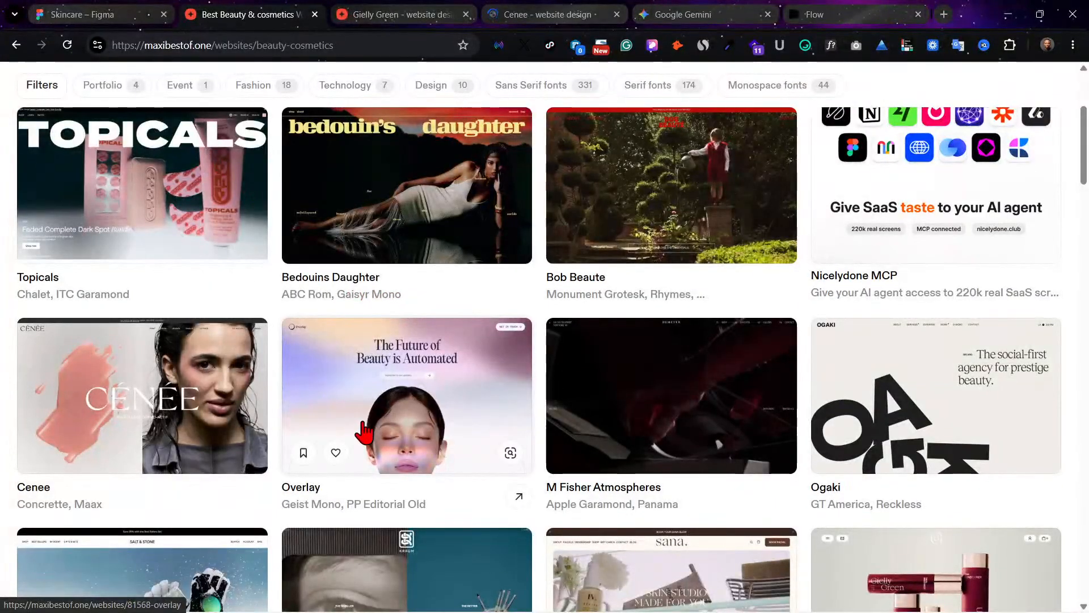
# Step: Look through the beauty gallery for further references and open the Dua design in a new browser tab
pyautogui.scroll(-6, 438, 374)
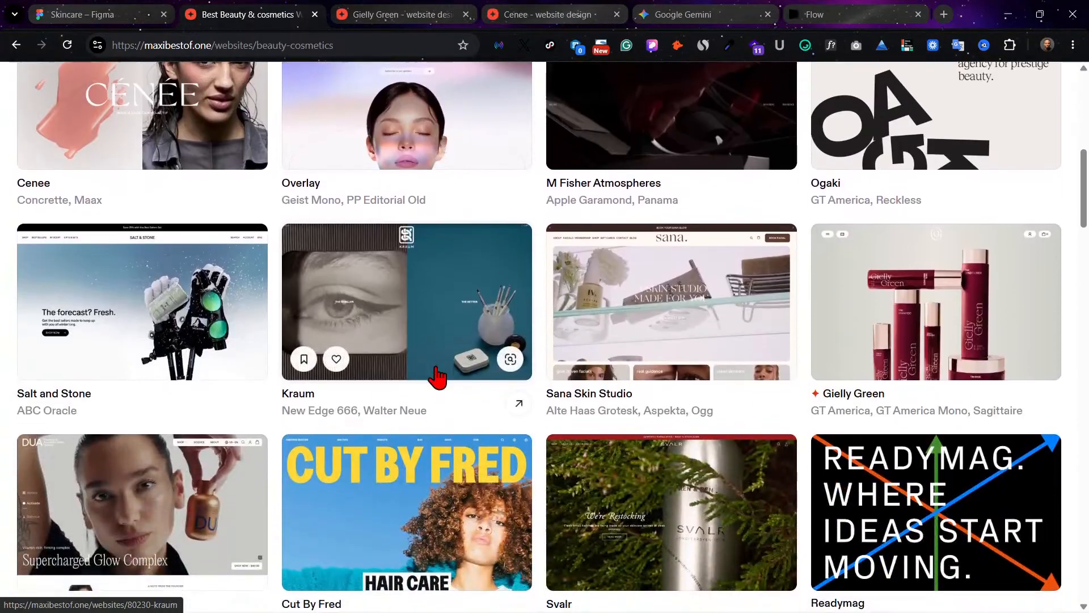
pyautogui.scroll(-4, 440, 374)
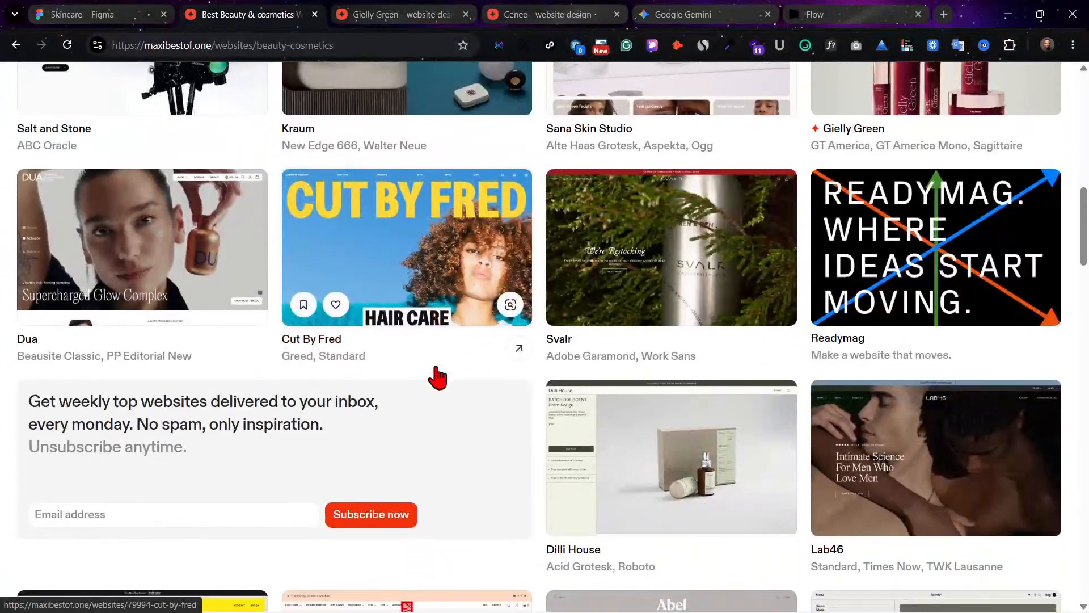
pyautogui.scroll(-1, 633, 311)
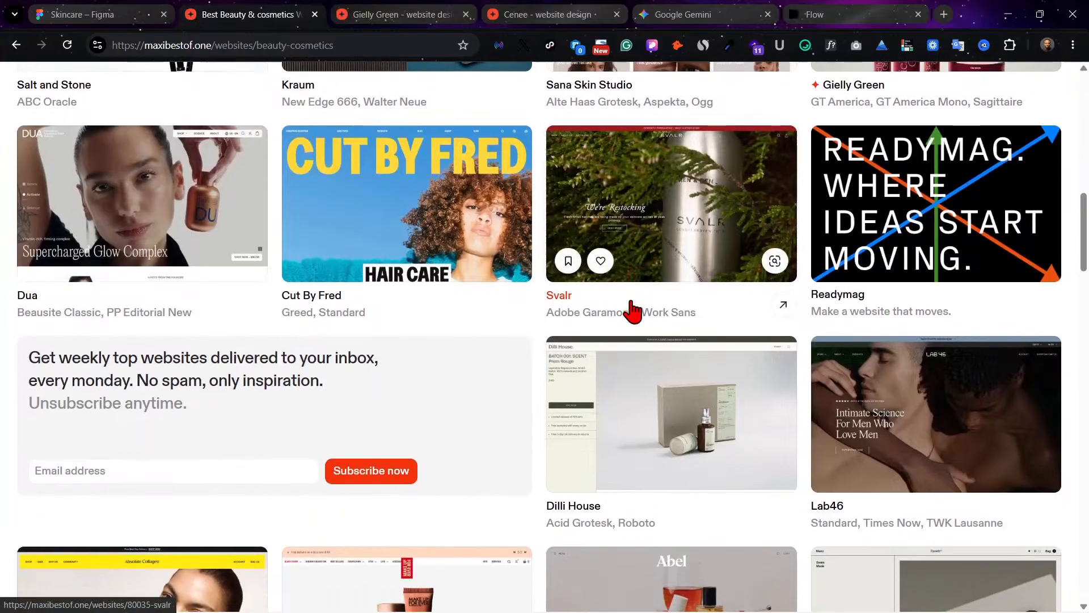
pyautogui.scroll(-1, 604, 308)
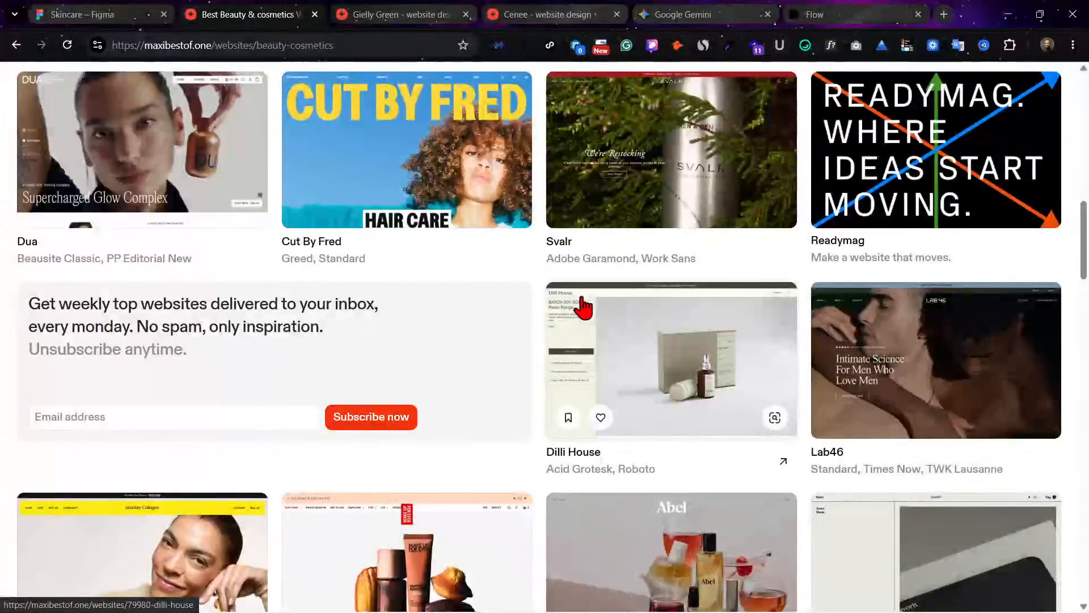
pyautogui.scroll(-2, 584, 305)
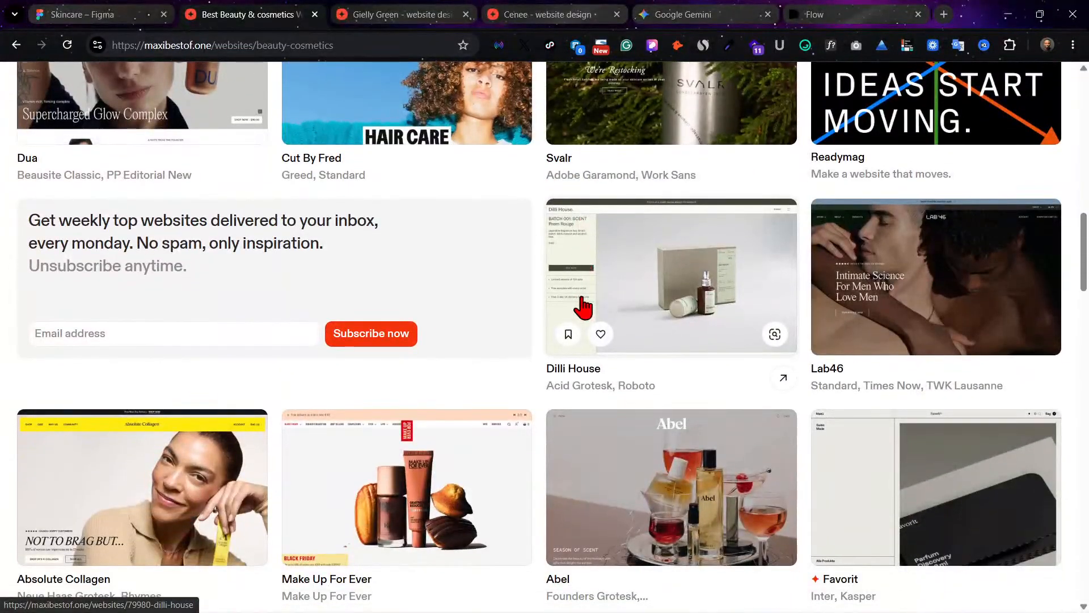
pyautogui.scroll(1, 469, 294)
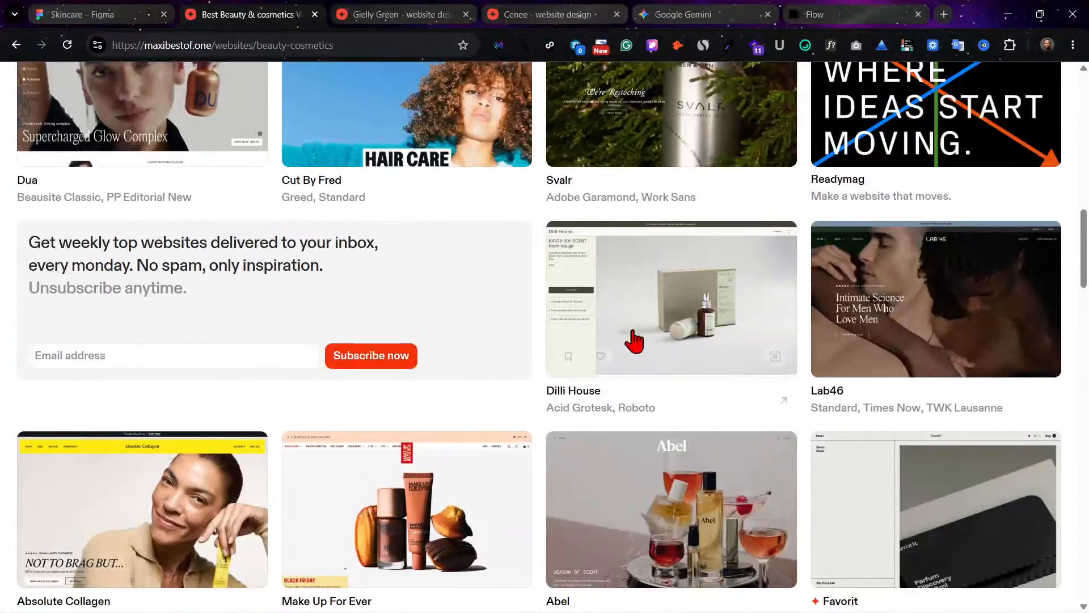
pyautogui.scroll(3, 700, 316)
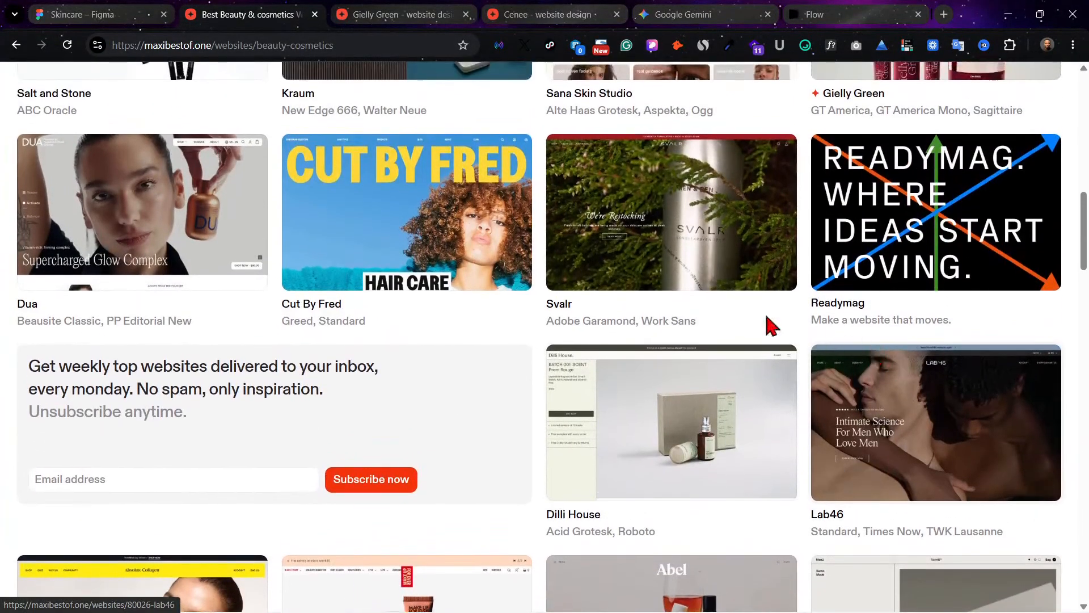
pyautogui.scroll(1, 122, 350)
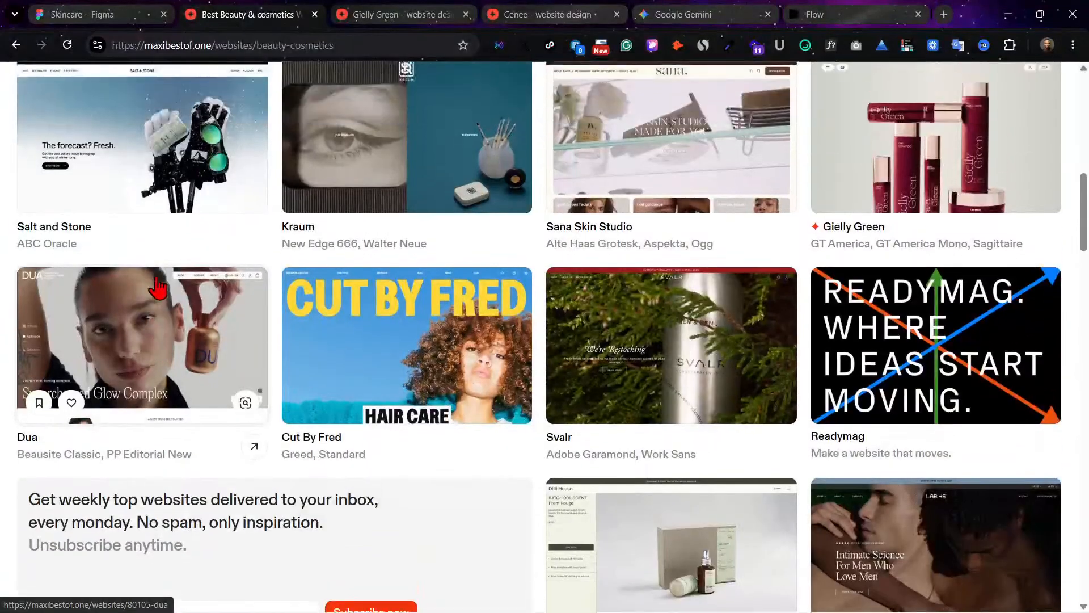
pyautogui.scroll(2, 153, 301)
pyautogui.rightClick(122, 369)
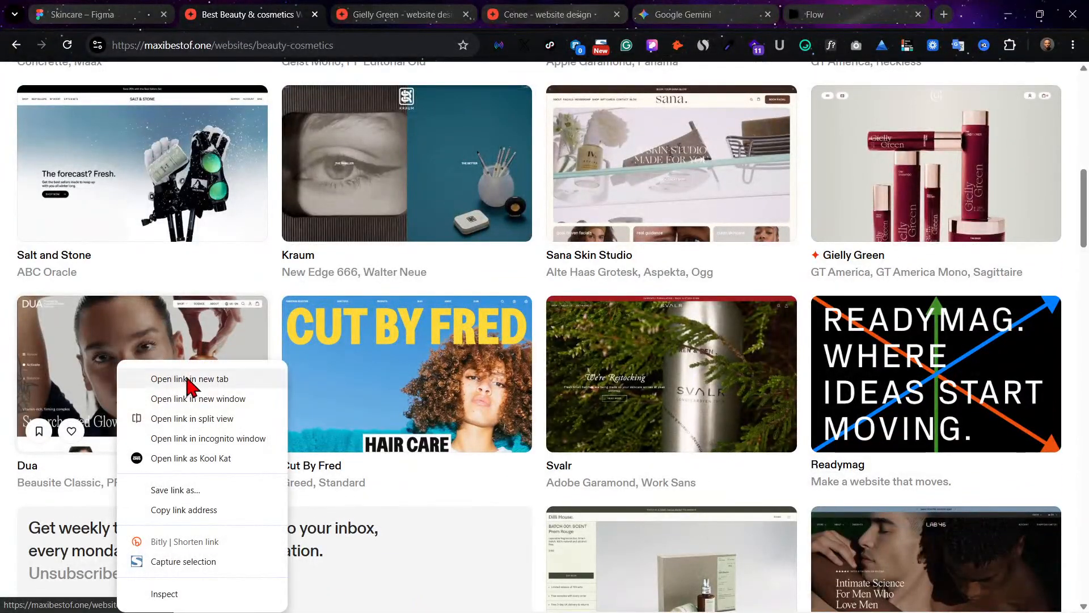
pyautogui.click(190, 311)
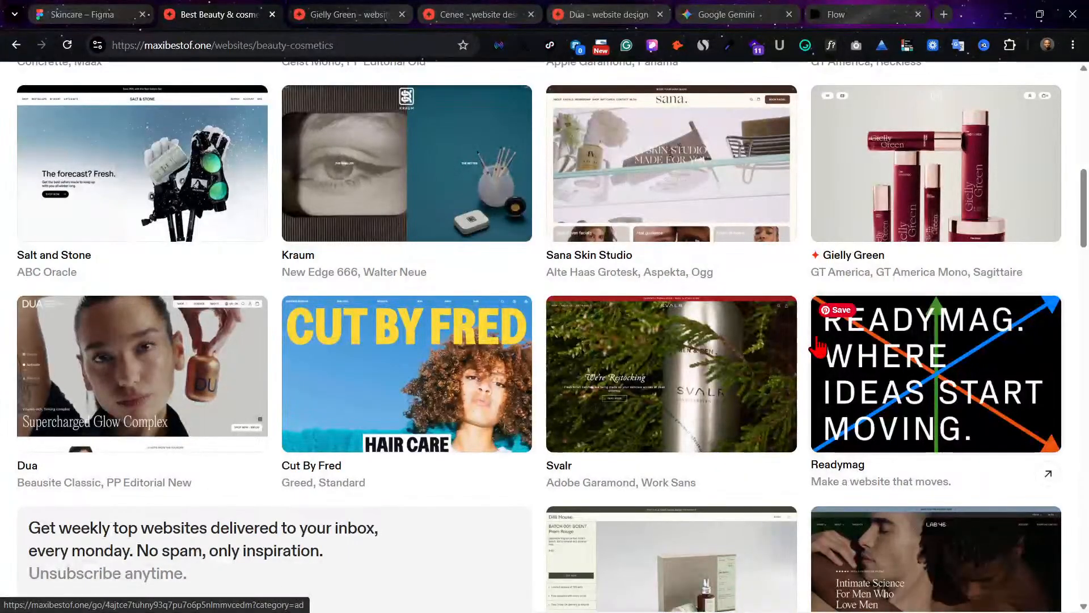
# Step: Browse the rest of the gallery's first page and open the Keats design in a new browser tab
pyautogui.scroll(-1, 818, 346)
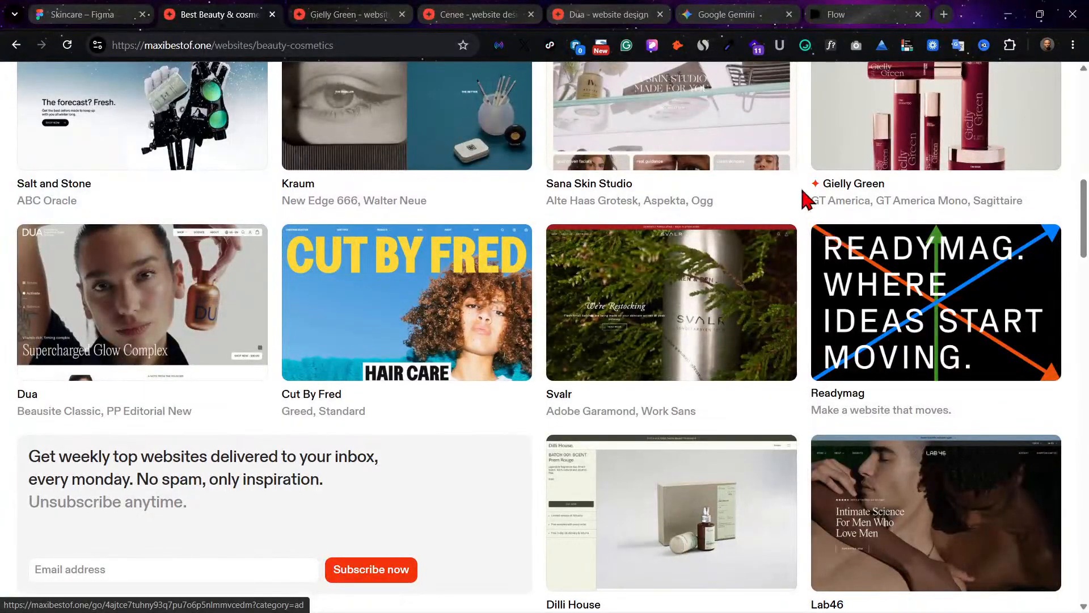
pyautogui.scroll(-5, 648, 418)
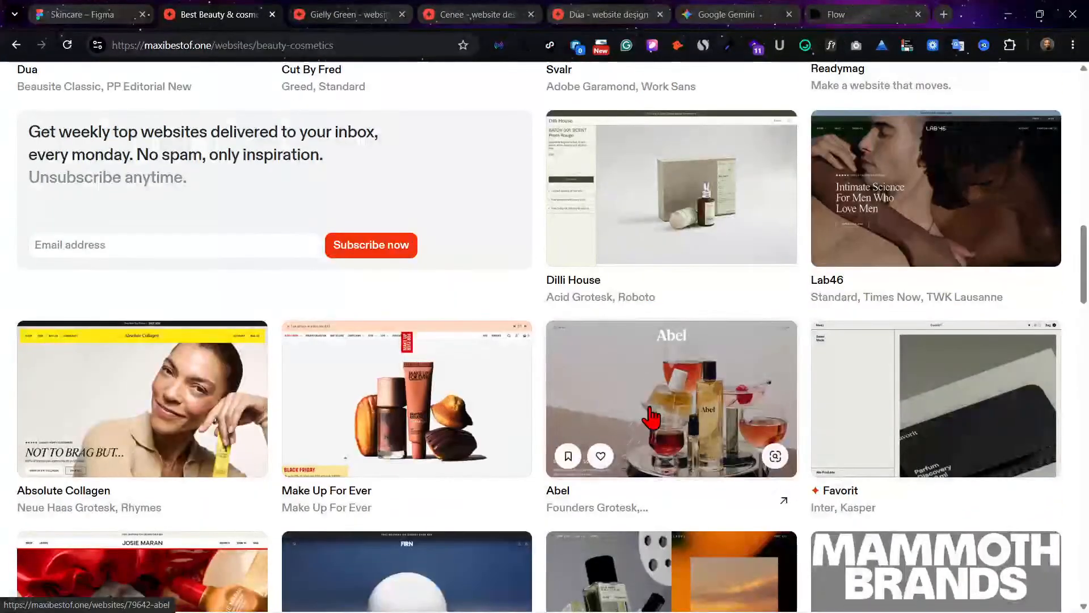
pyautogui.scroll(-1, 652, 418)
pyautogui.scroll(-1, 651, 418)
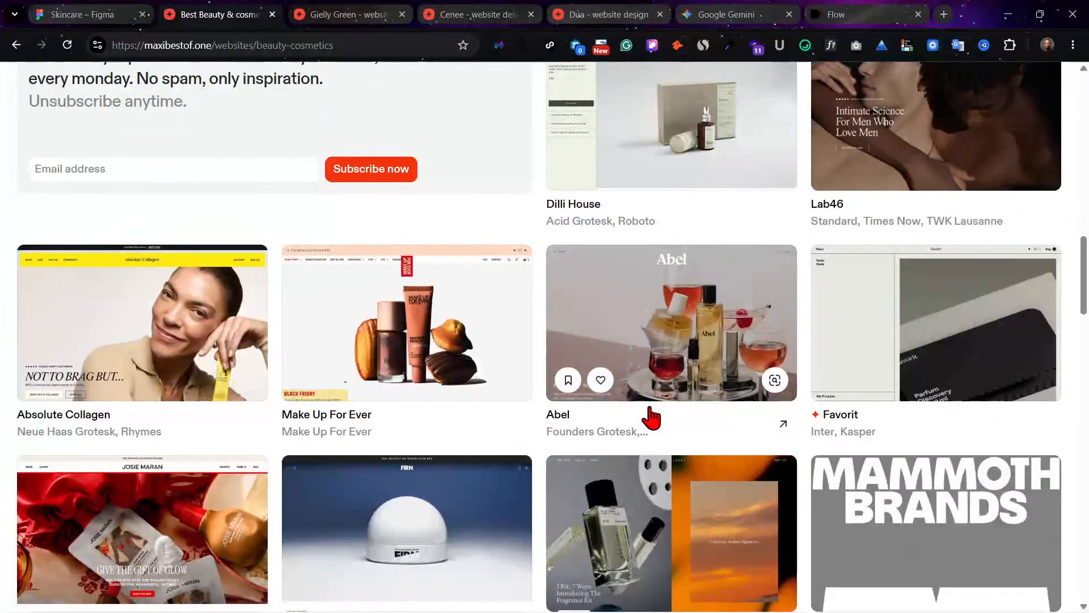
pyautogui.scroll(-8, 651, 418)
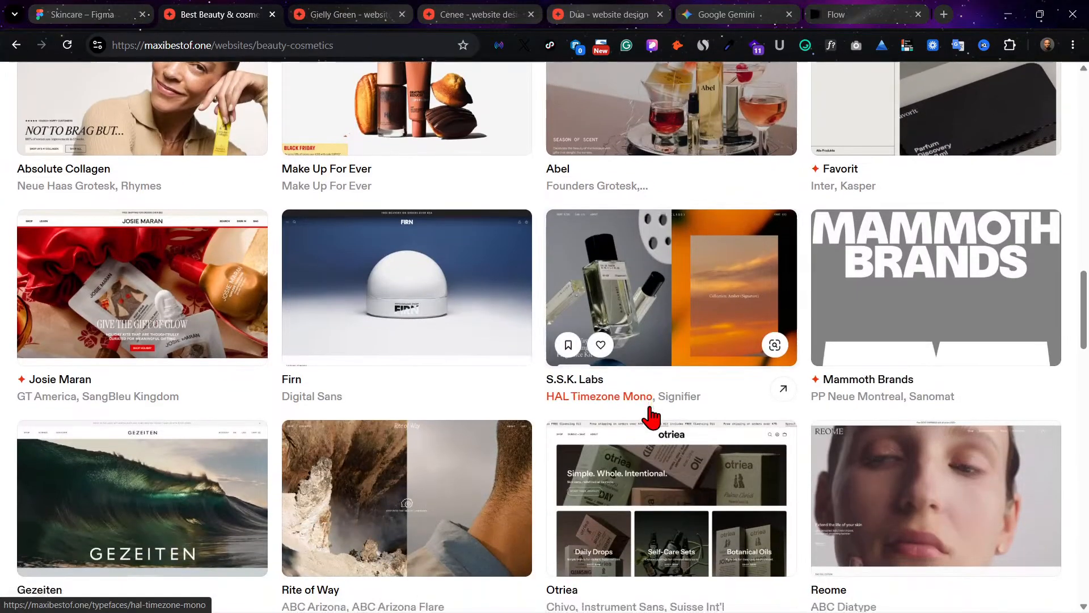
pyautogui.scroll(-5, 658, 417)
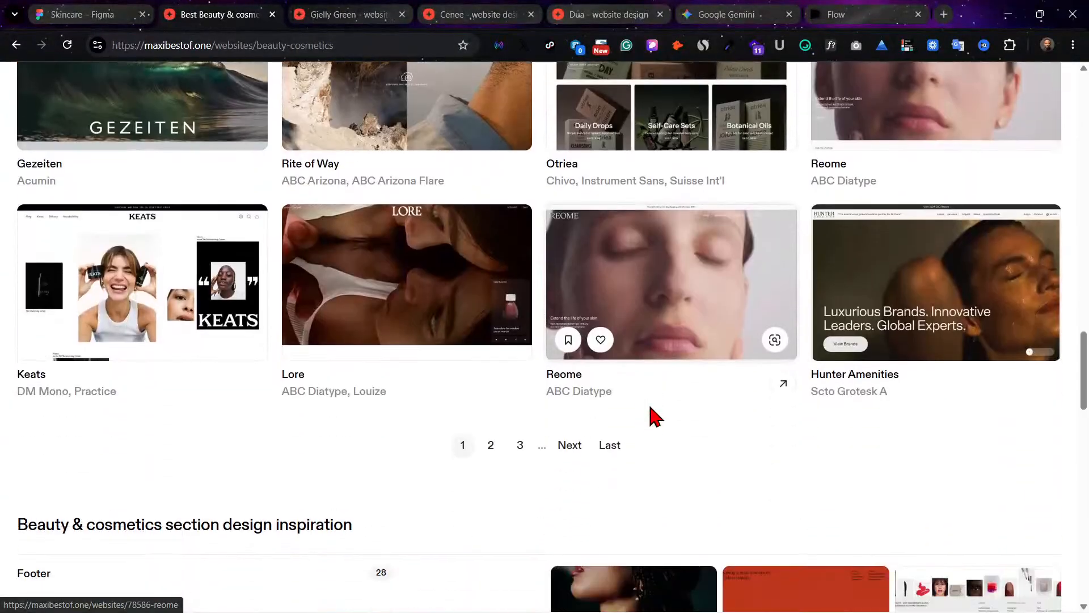
pyautogui.scroll(-3, 652, 413)
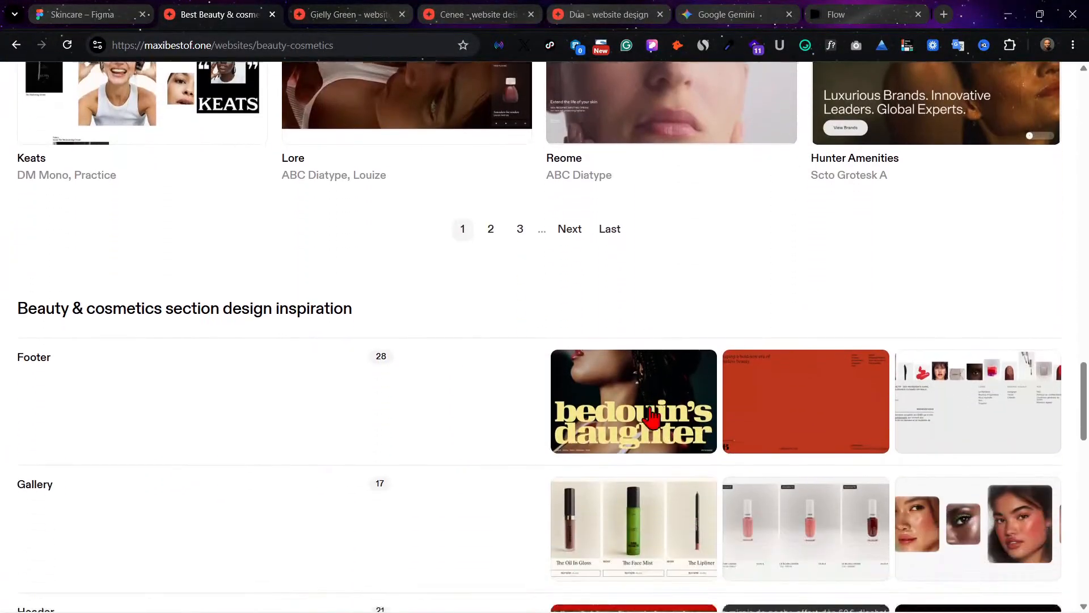
pyautogui.scroll(7, 652, 414)
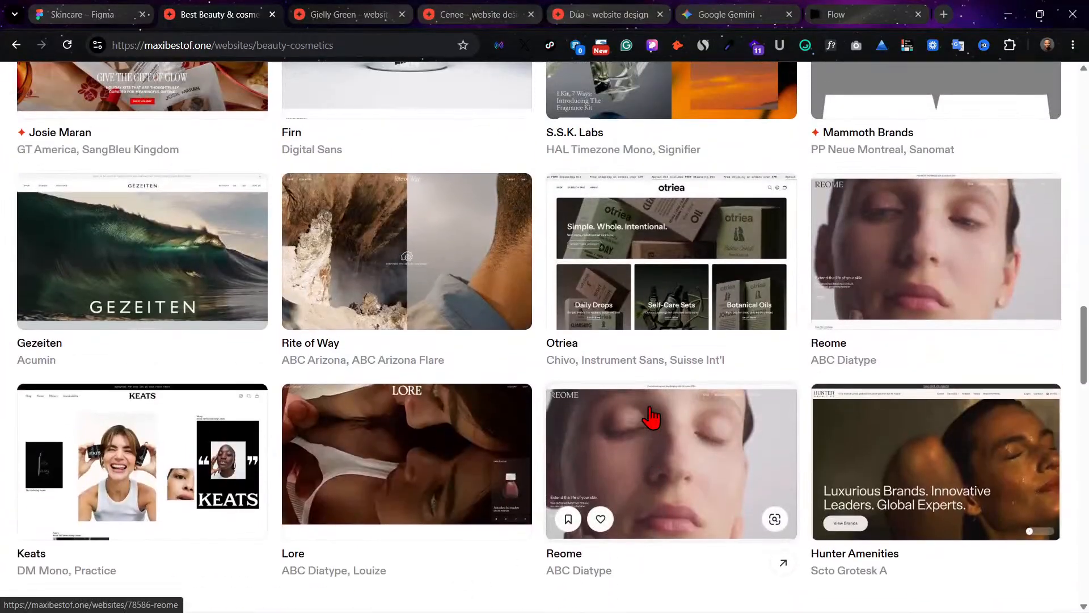
pyautogui.scroll(2, 652, 419)
pyautogui.scroll(-2, 651, 418)
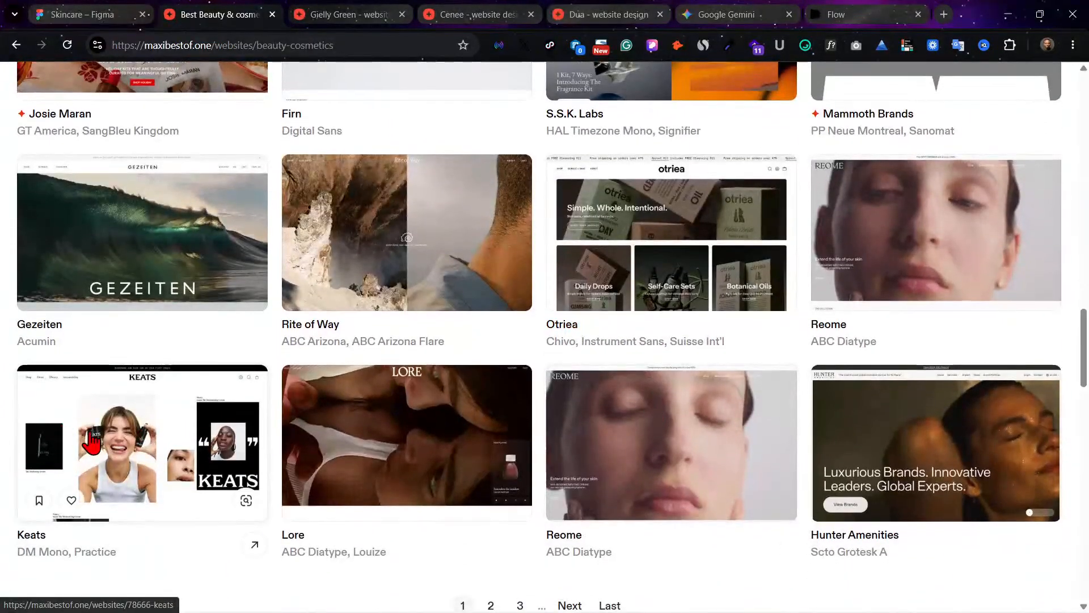
pyautogui.rightClick(113, 438)
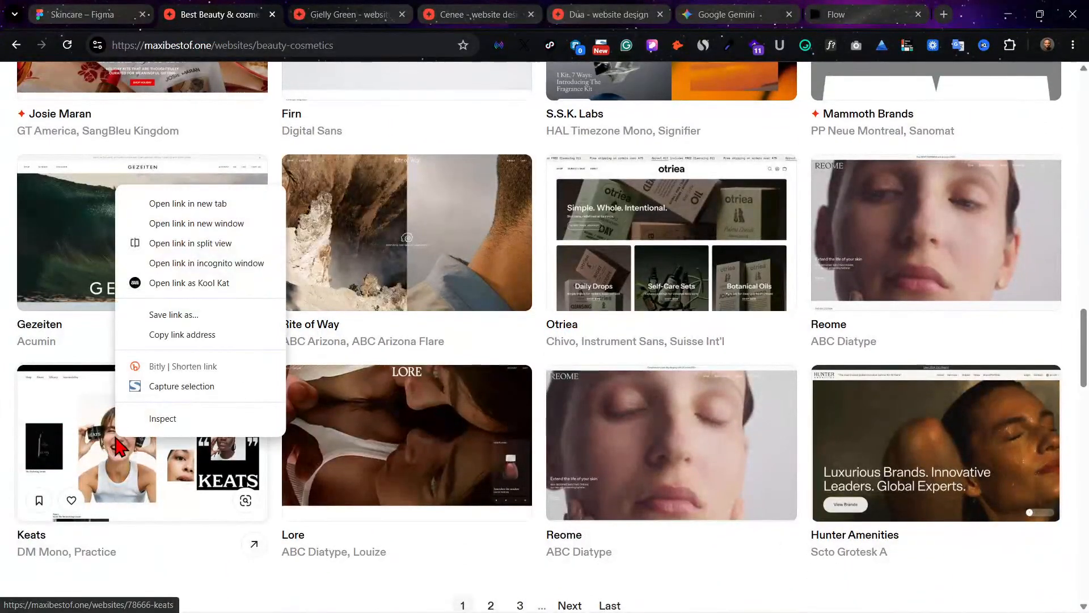
pyautogui.click(168, 204)
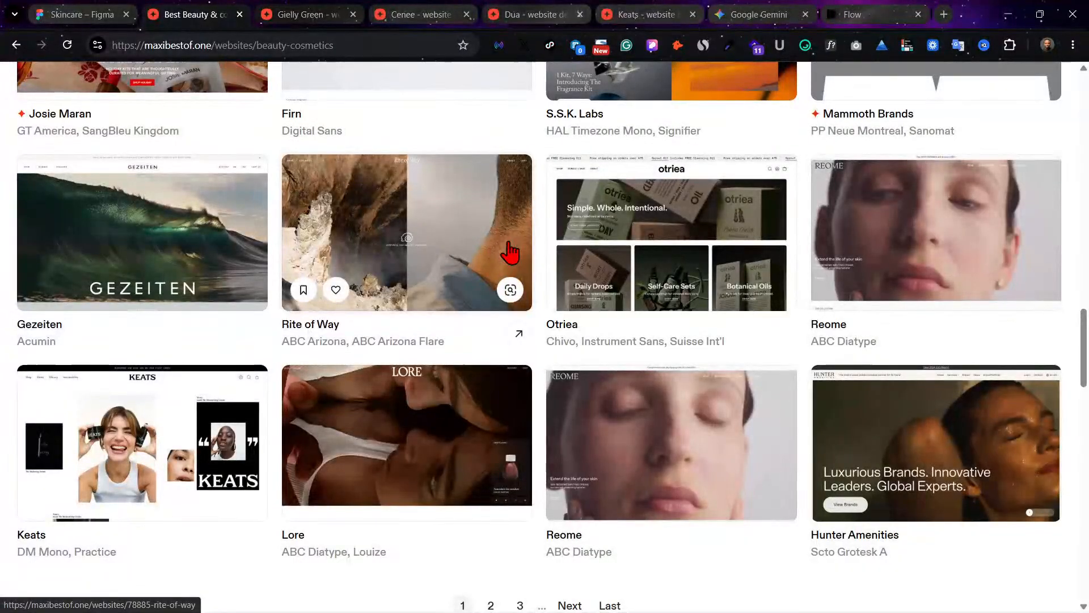
# Step: Examine the Gielly Green design page on MaxiBestof, including its desktop preview, fonts in use and color palette
pyautogui.scroll(2, 511, 251)
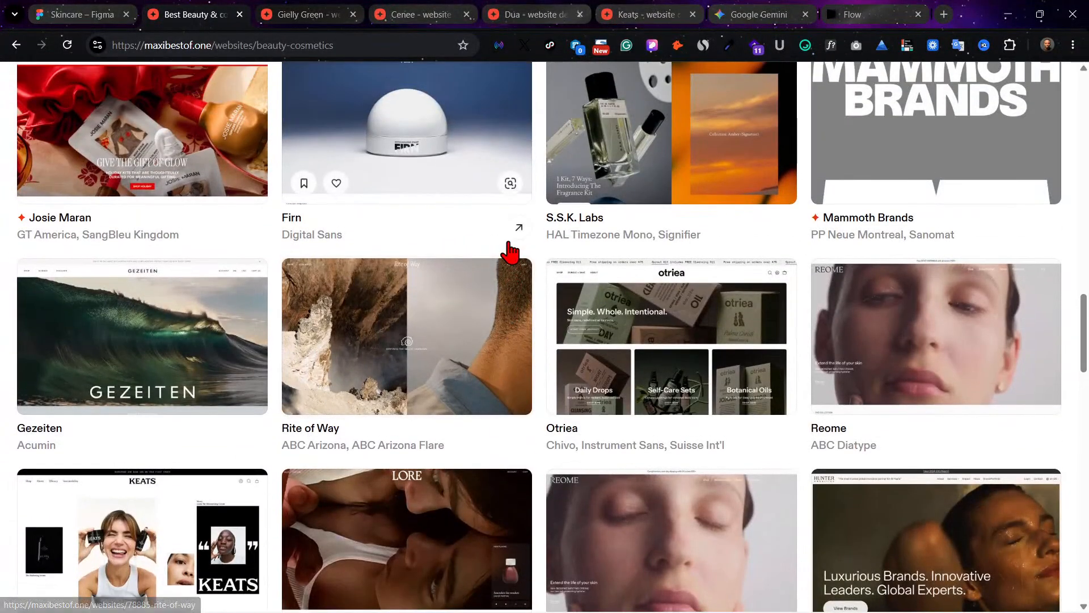
pyautogui.click(301, 14)
pyautogui.scroll(-5, 403, 255)
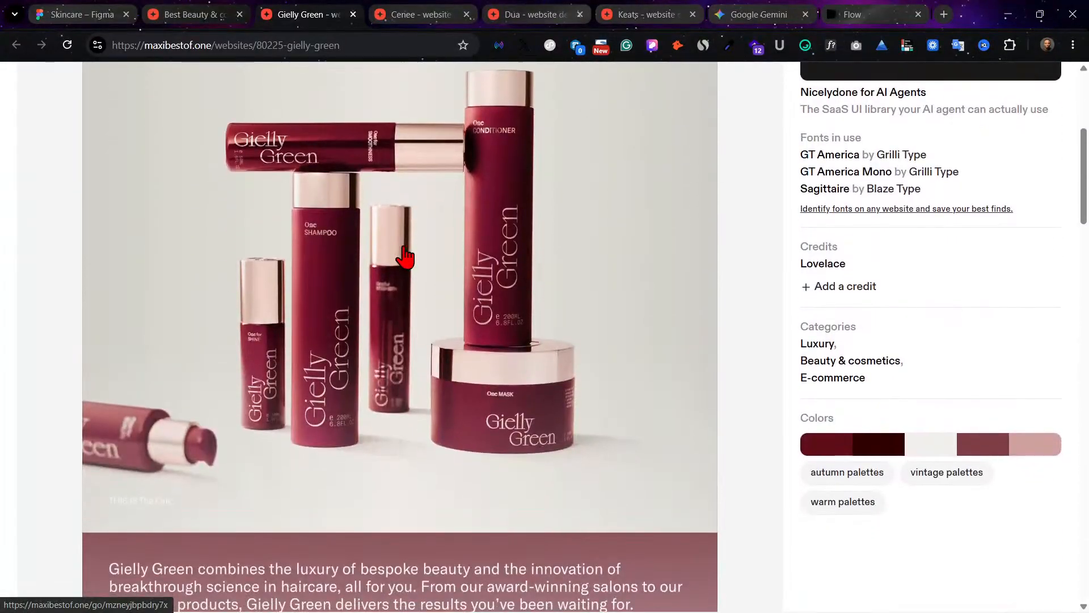
pyautogui.scroll(-5, 430, 381)
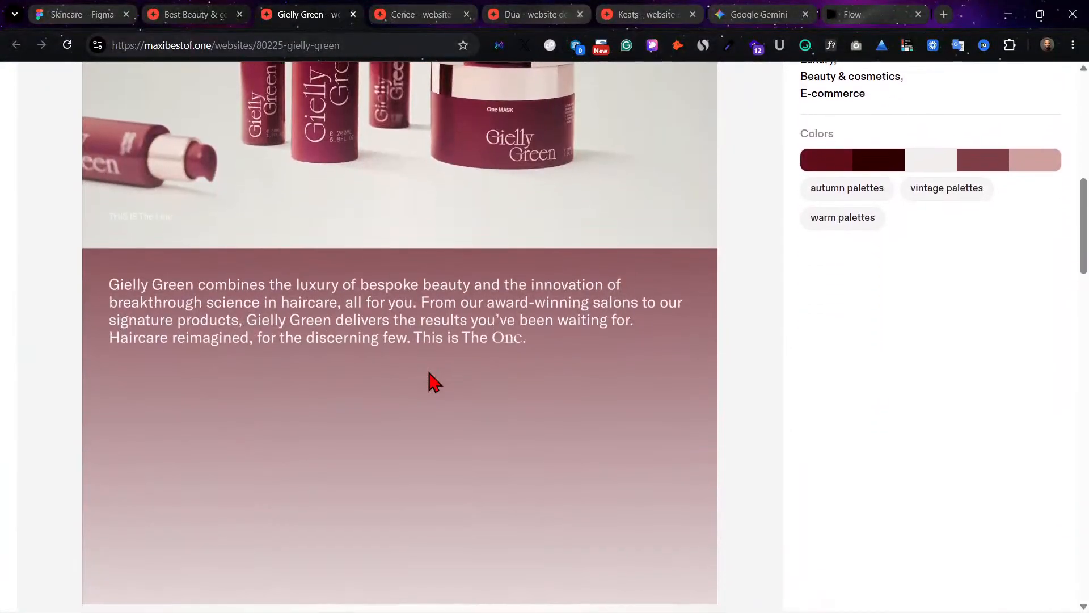
pyautogui.scroll(-5, 428, 382)
pyautogui.scroll(9, 450, 353)
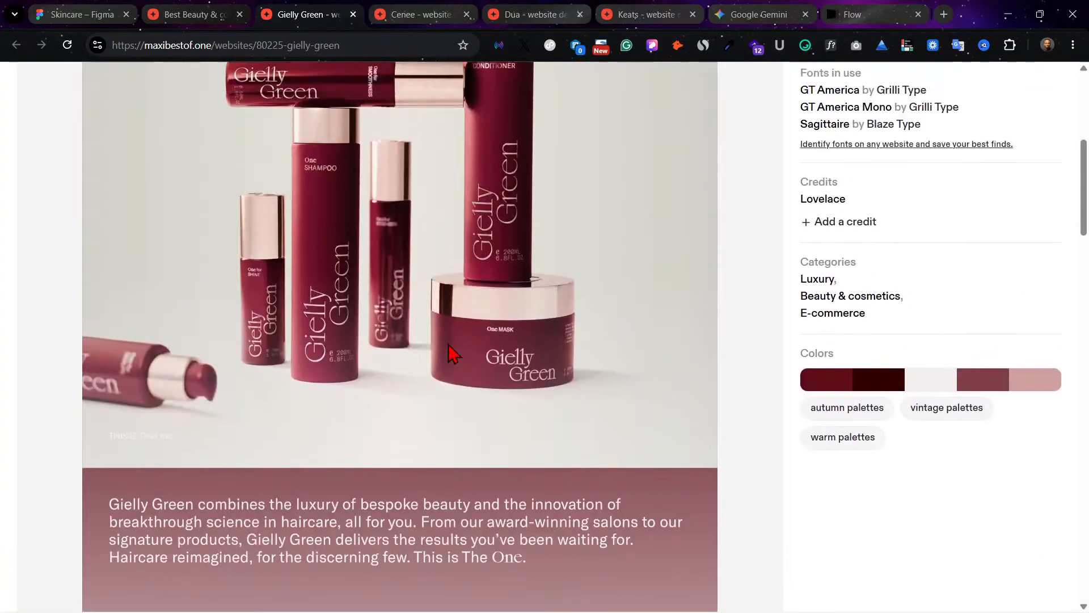
pyautogui.scroll(7, 448, 353)
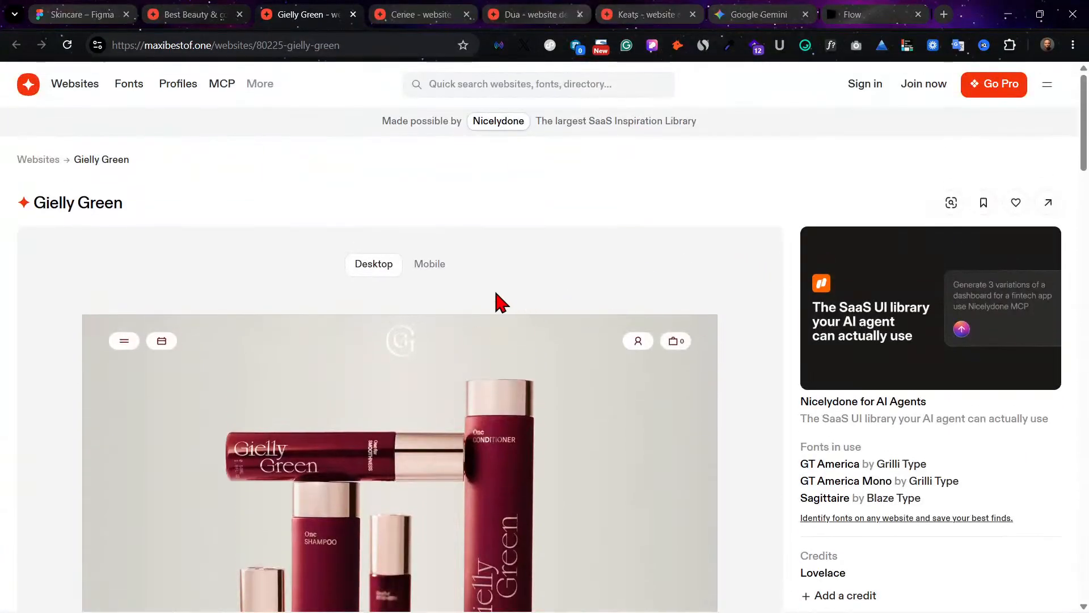
pyautogui.scroll(-3, 823, 354)
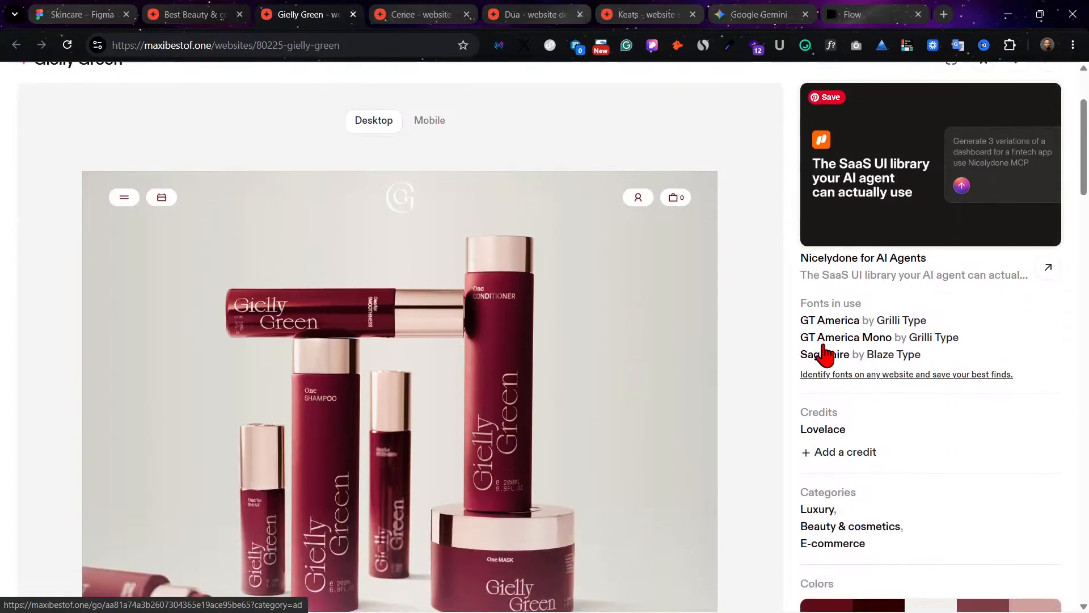
pyautogui.scroll(2, 825, 355)
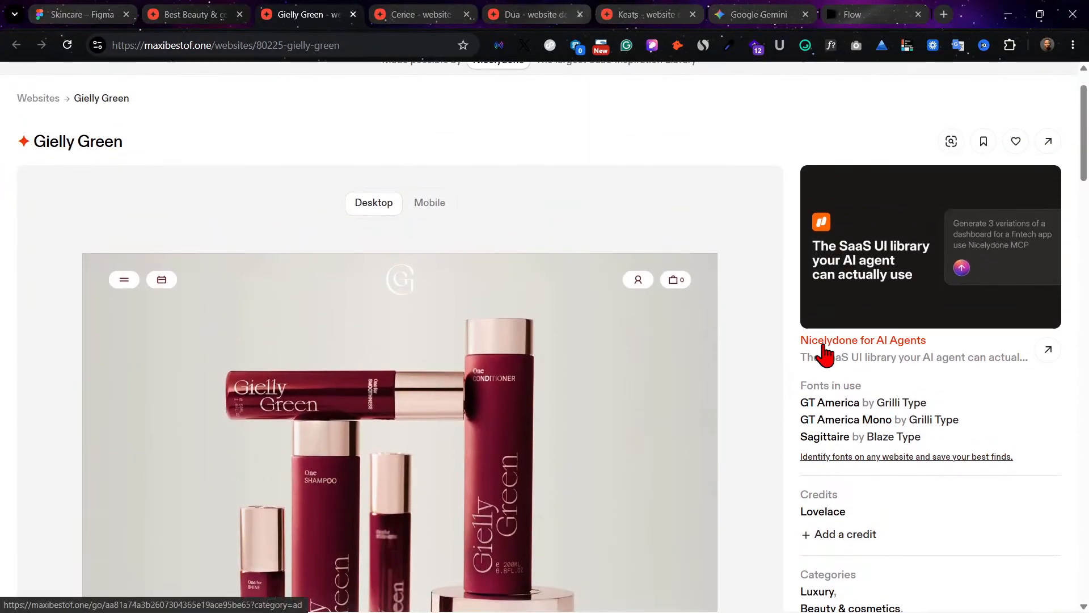
# Step: Open the live Gielly Green website and review its home page from the hero to the Curated for You products
pyautogui.click(1047, 152)
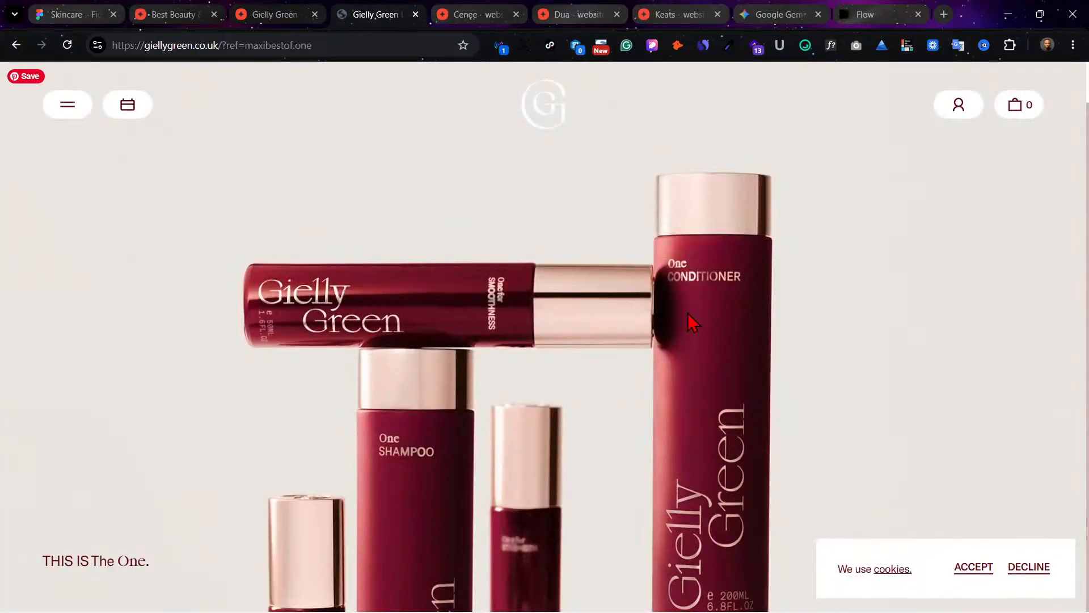
pyautogui.scroll(-3, 688, 315)
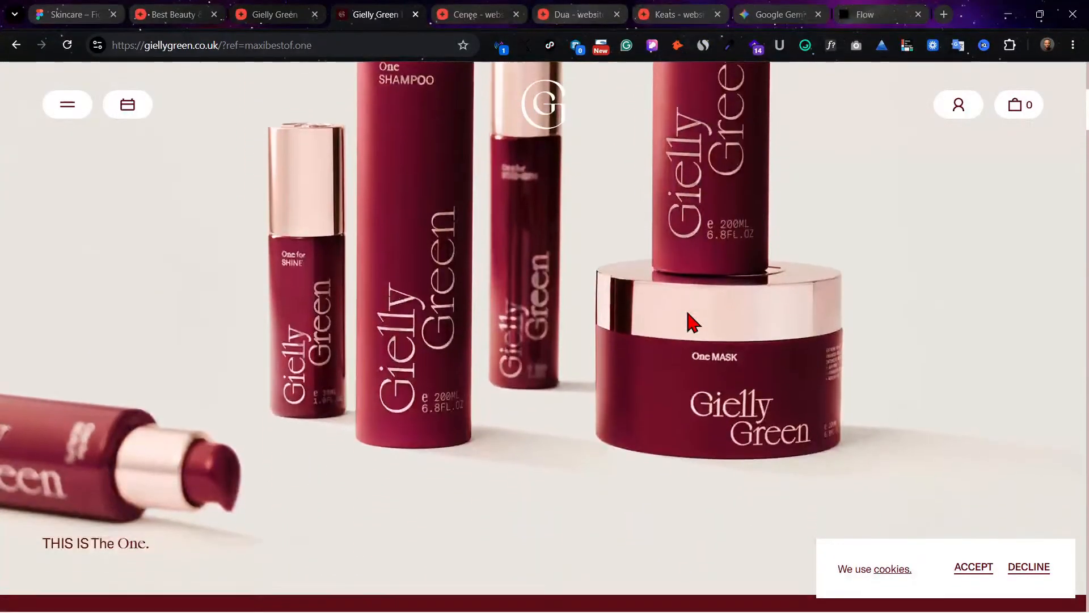
pyautogui.scroll(-10, 688, 315)
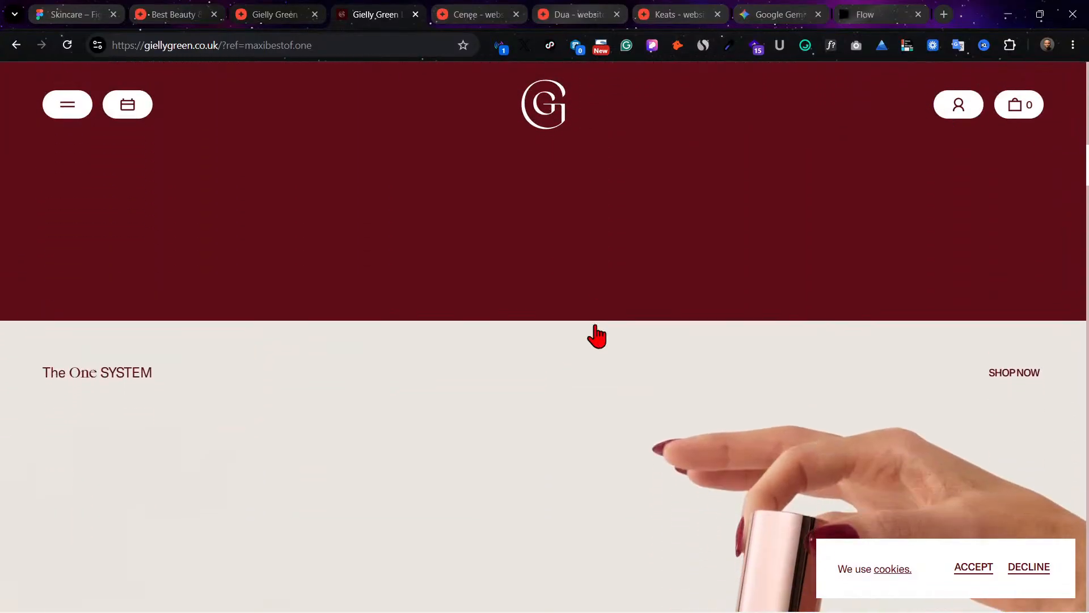
pyautogui.scroll(-5, 596, 336)
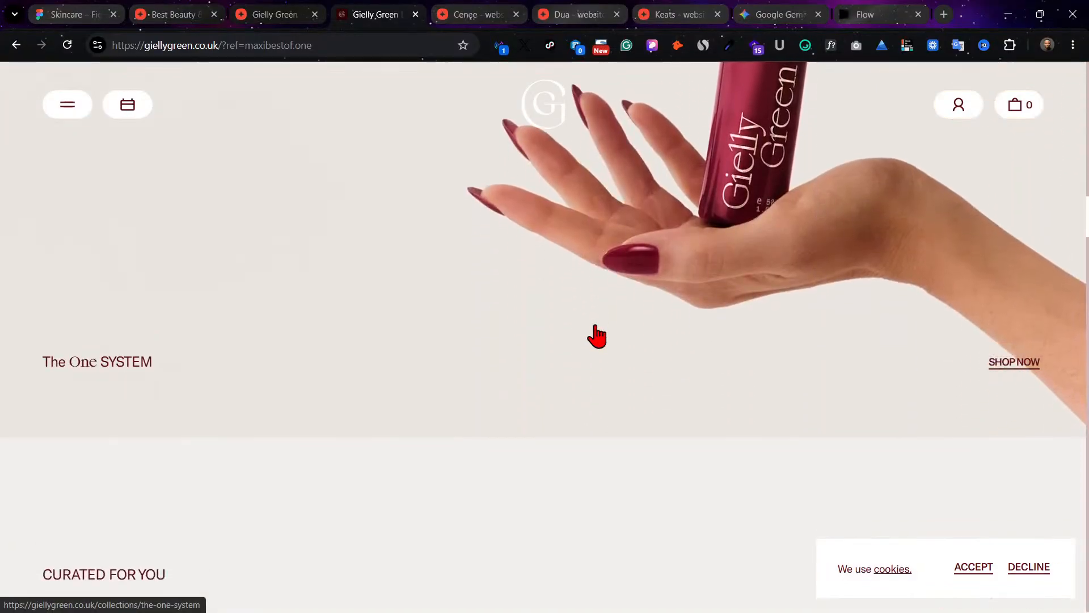
pyautogui.scroll(-6, 597, 335)
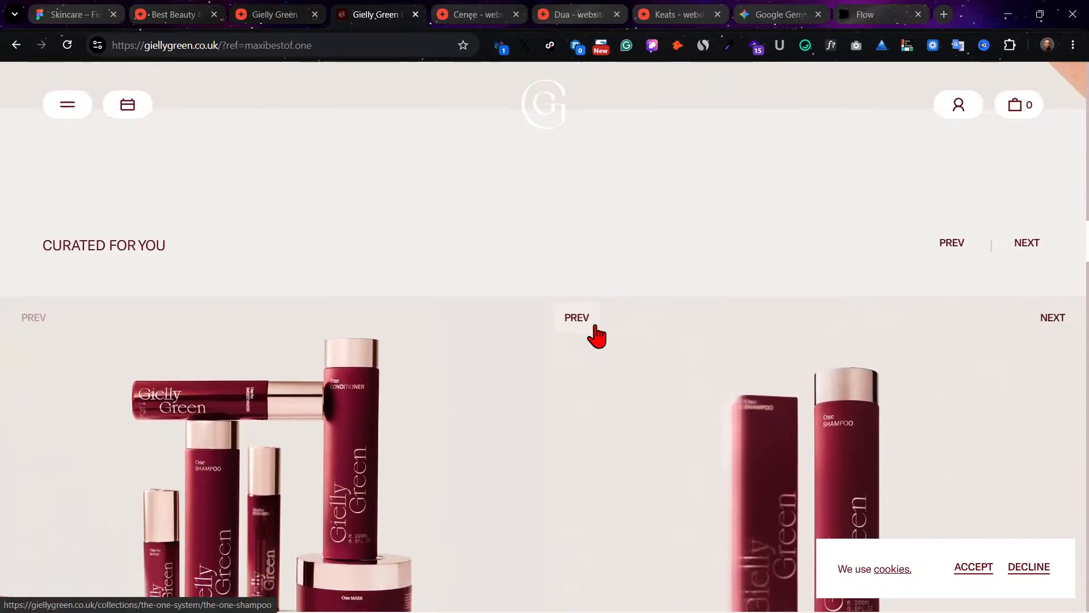
pyautogui.scroll(-5, 596, 335)
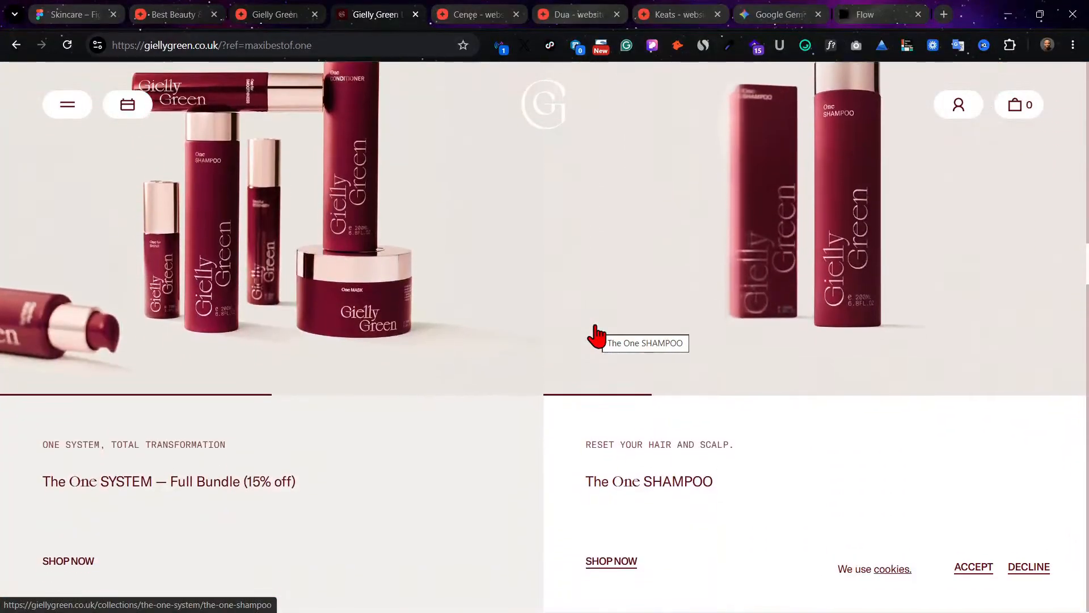
pyautogui.scroll(-5, 596, 336)
# Step: Close the MaxiBestof page for Gielly Green and return to the home page of its live website
pyautogui.click(460, 11)
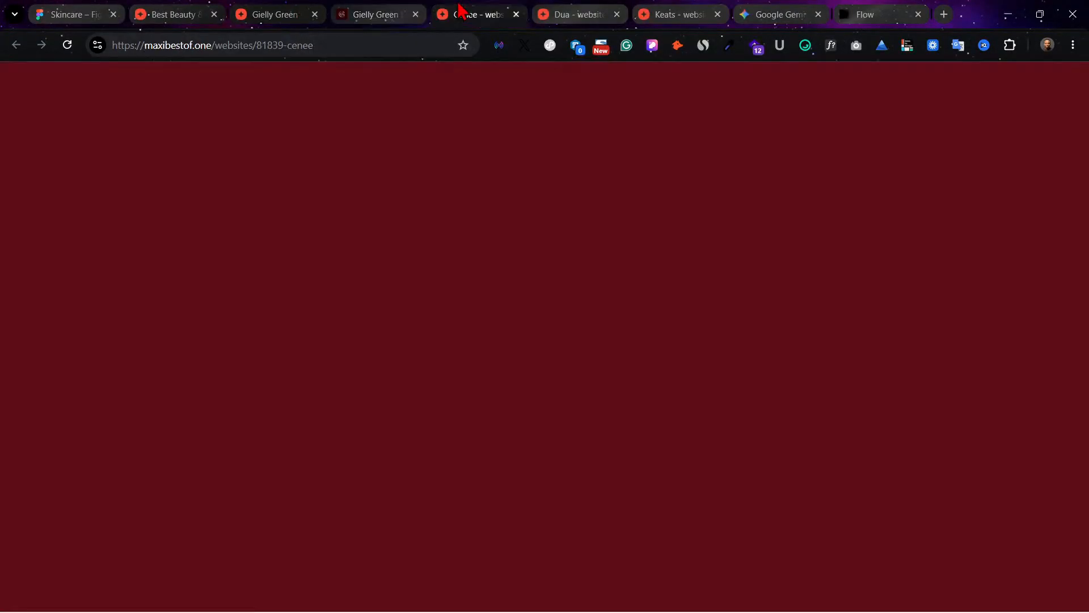
pyautogui.click(366, 9)
pyautogui.click(287, 12)
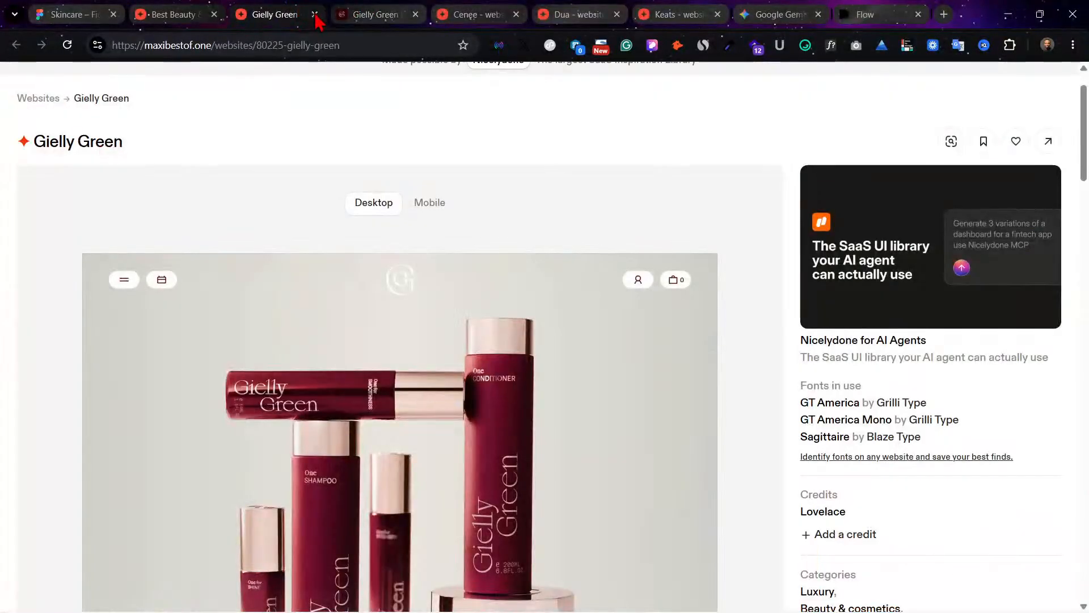
pyautogui.click(315, 15)
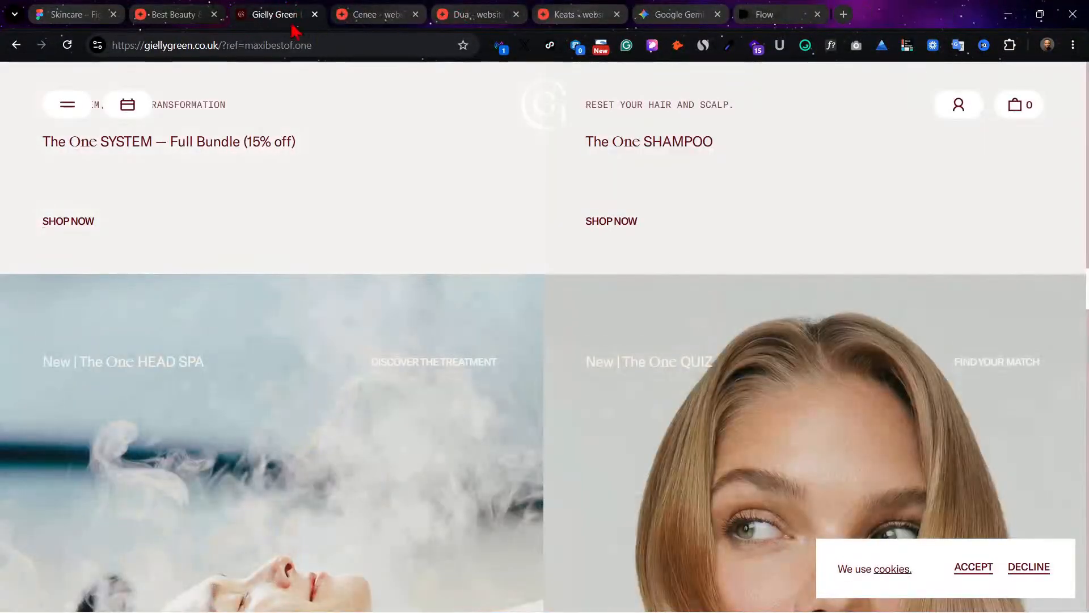
pyautogui.scroll(10, 384, 165)
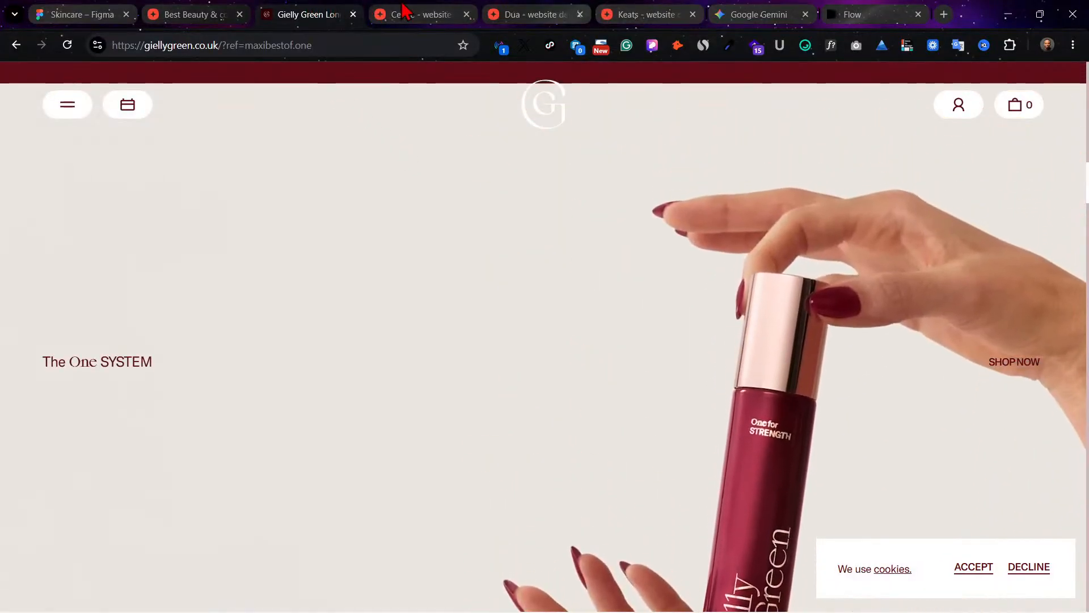
# Step: Open the live Cenee website from its MaxiBestof design page and close that design page
pyautogui.hotkey('ctrl', 'Tab')
pyautogui.scroll(-2, 624, 369)
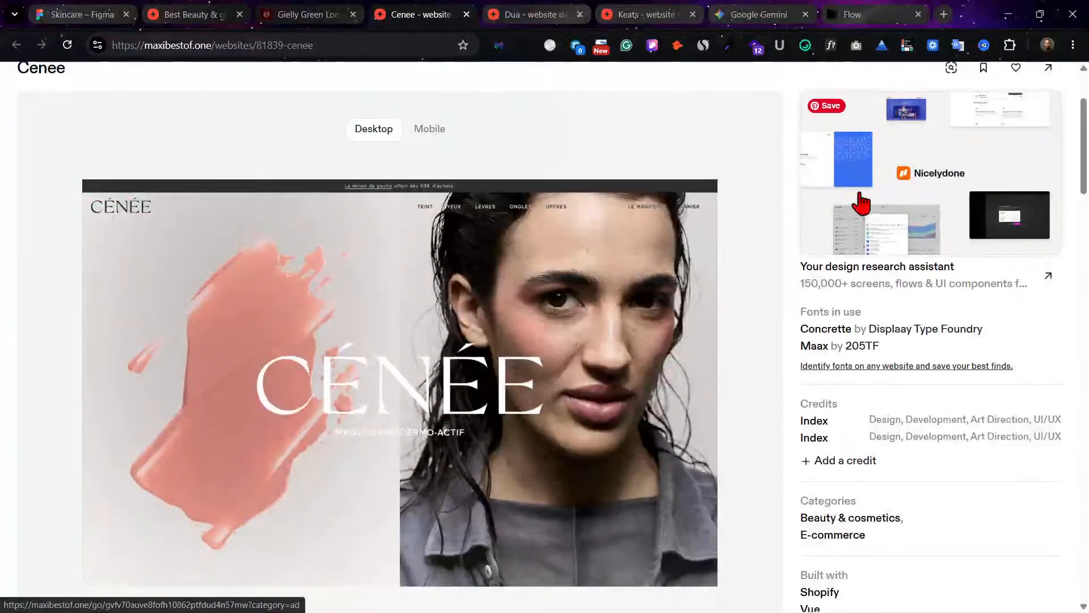
pyautogui.scroll(1, 908, 170)
pyautogui.click(1048, 139)
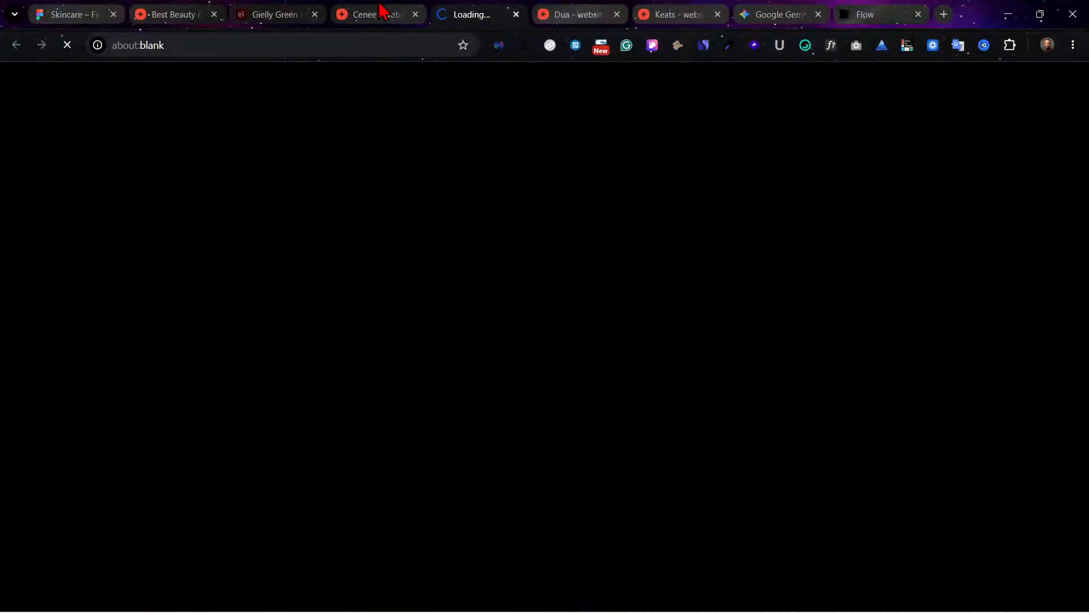
pyautogui.click(381, 8)
pyautogui.click(416, 15)
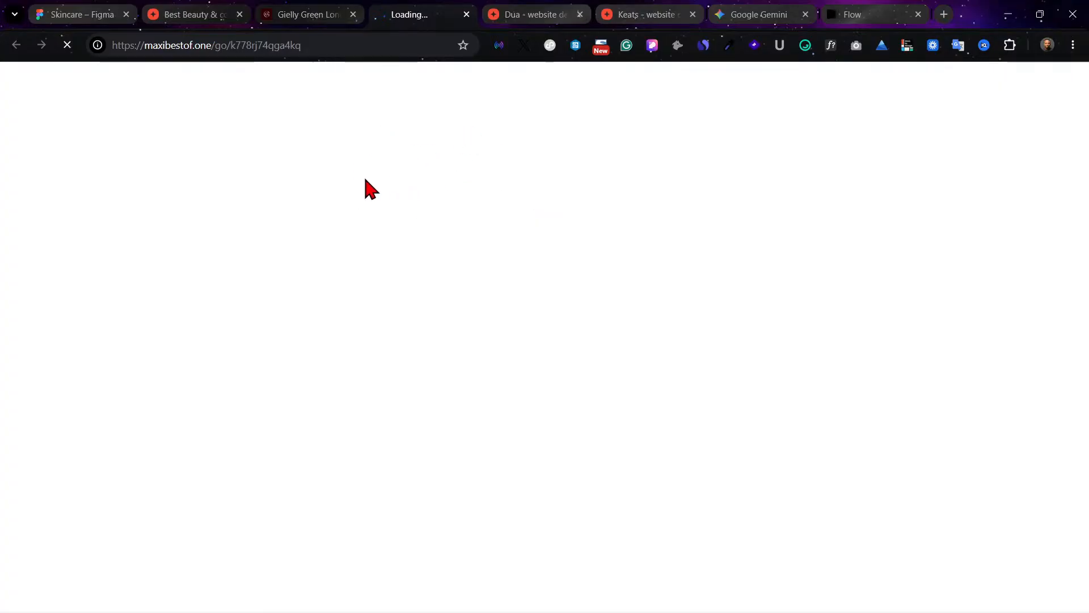
pyautogui.click(289, 8)
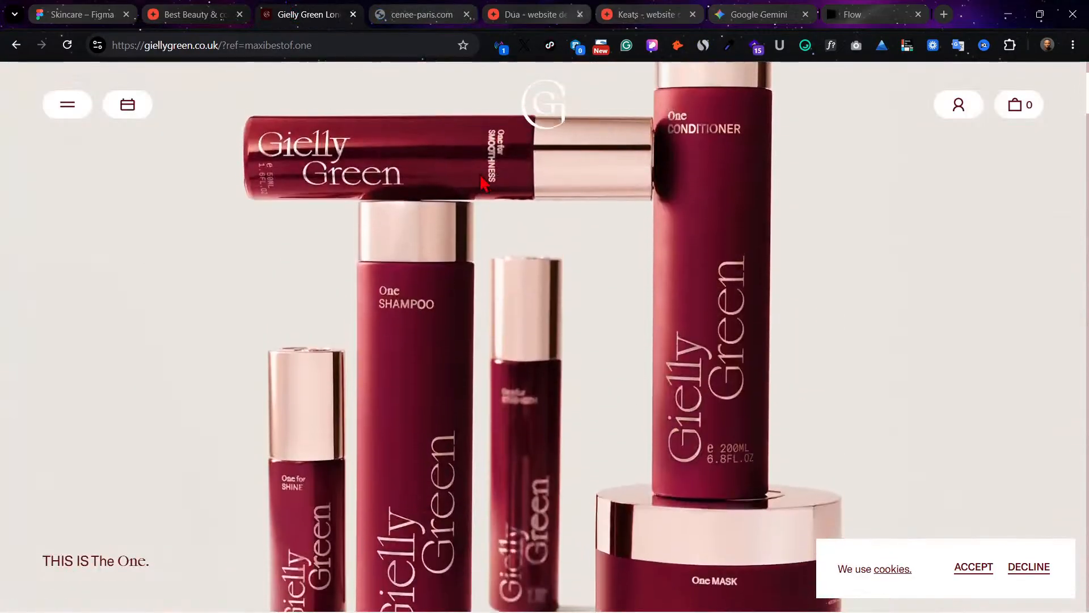
pyautogui.hotkey('ctrl', 'Tab')
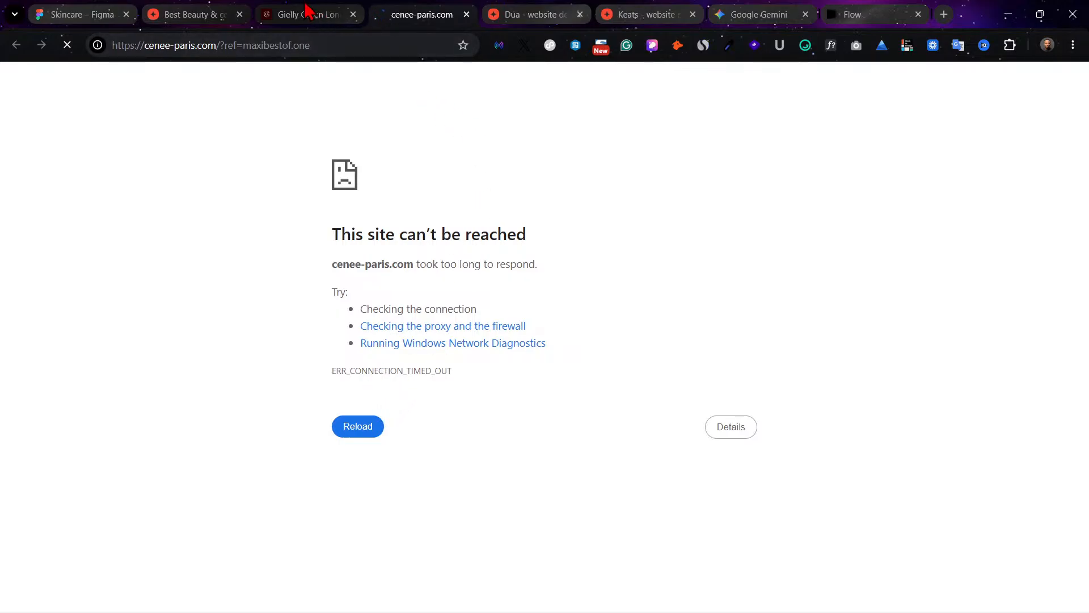
# Step: Look over the Dua design page on MaxiBestof and open its live website in a new browser tab
pyautogui.click(559, 11)
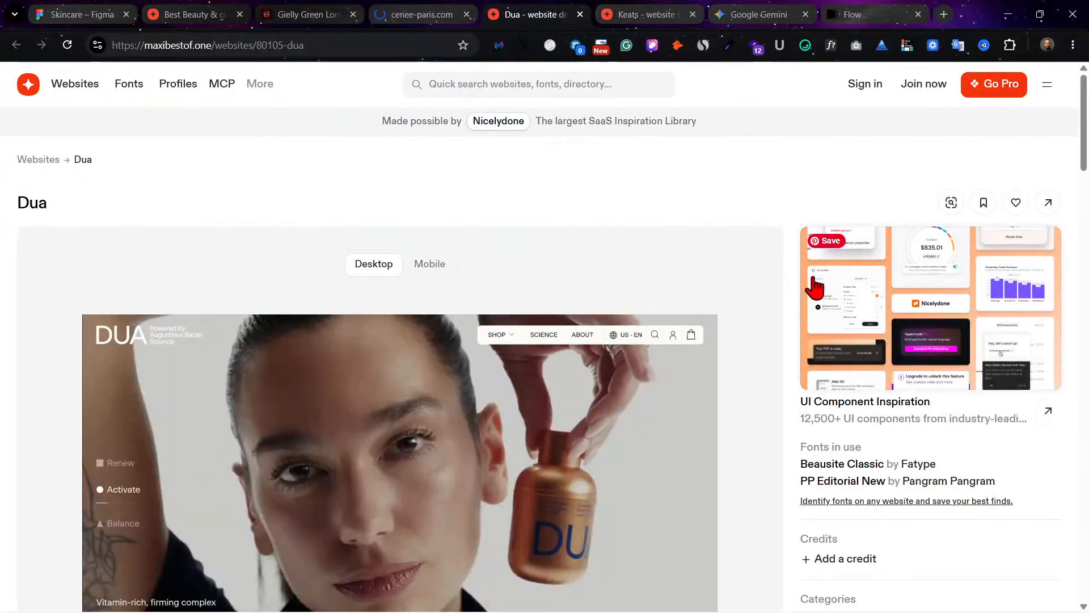
pyautogui.scroll(-4, 686, 260)
pyautogui.scroll(1, 686, 260)
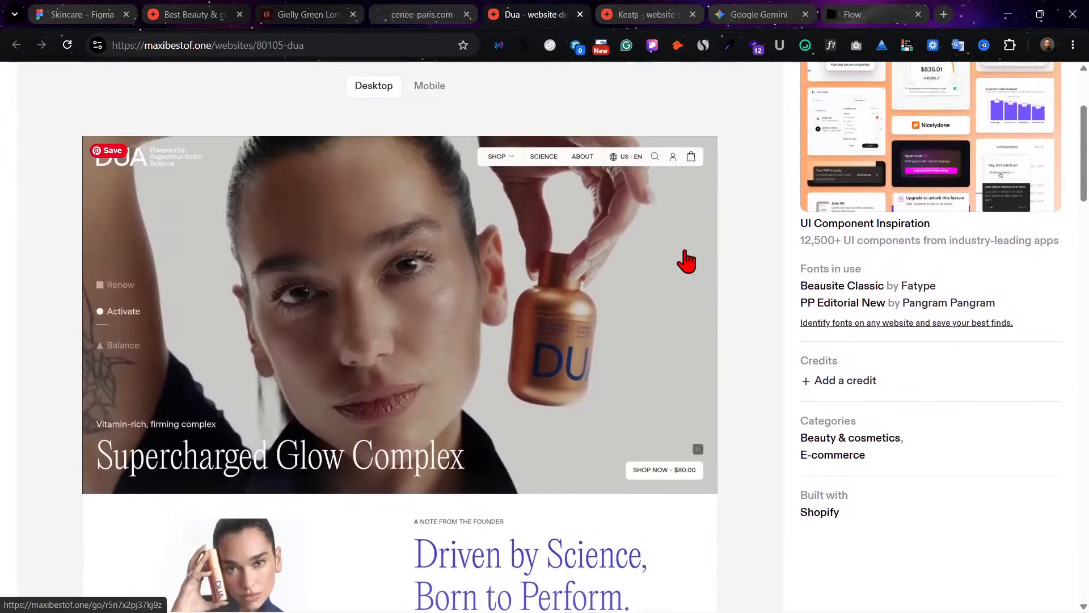
pyautogui.scroll(-6, 686, 261)
pyautogui.scroll(2, 688, 261)
pyautogui.scroll(8, 686, 261)
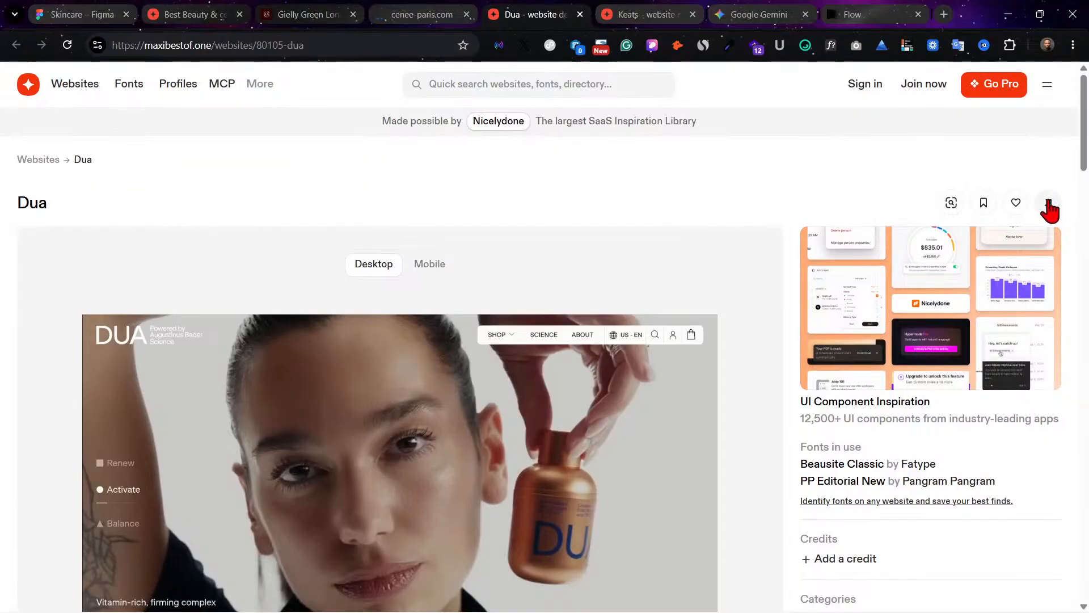
pyautogui.click(1048, 202)
# Step: Check the Cenee site's loading and review the Dua desktop preview on MaxiBestof down to its product lineup
pyautogui.click(461, 16)
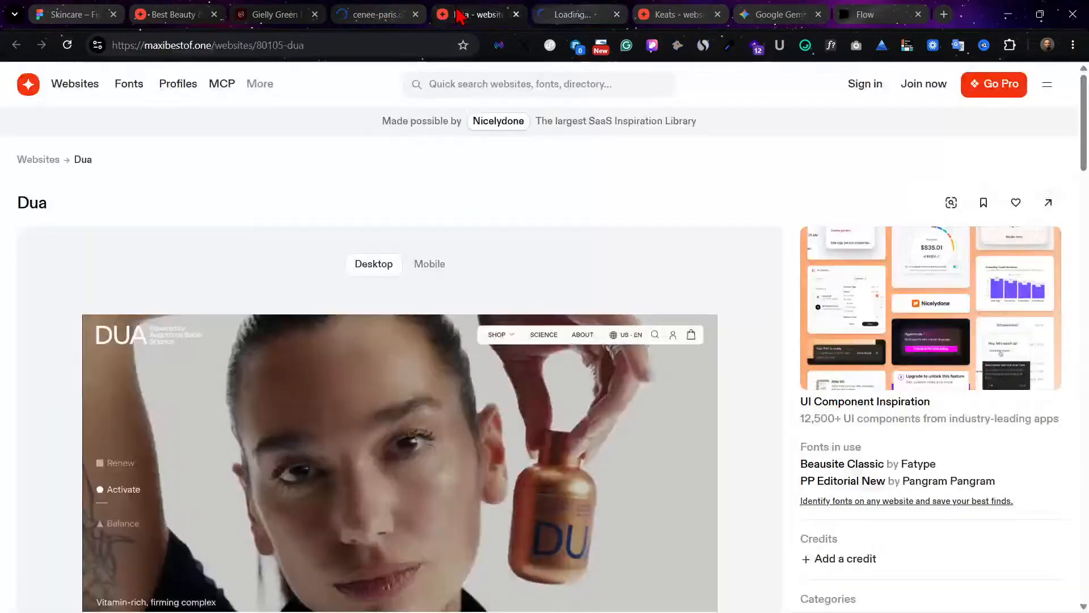
pyautogui.click(369, 10)
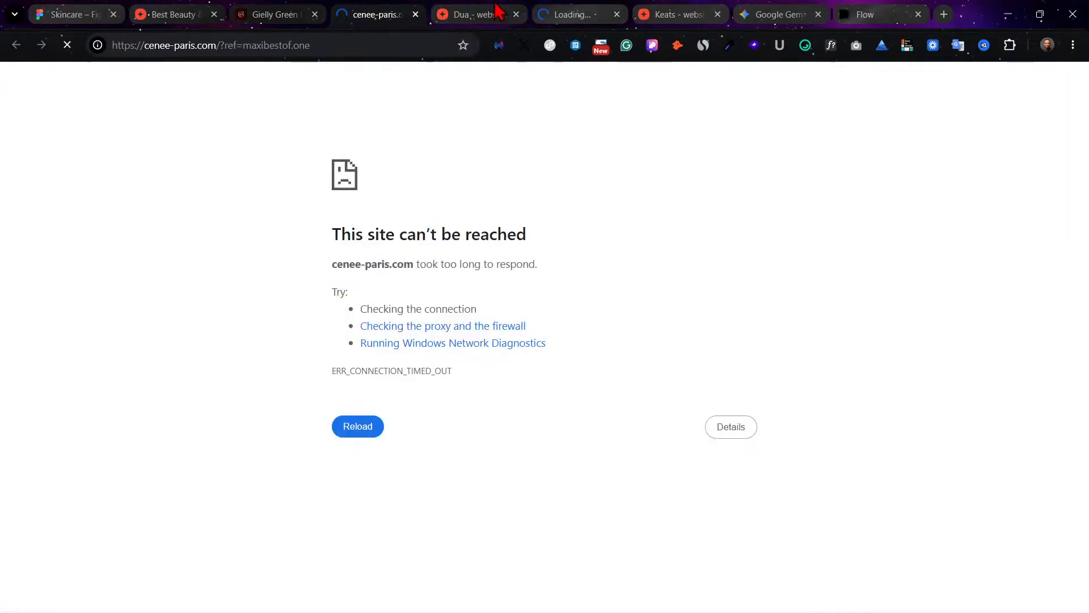
pyautogui.click(497, 11)
pyautogui.scroll(-2, 632, 316)
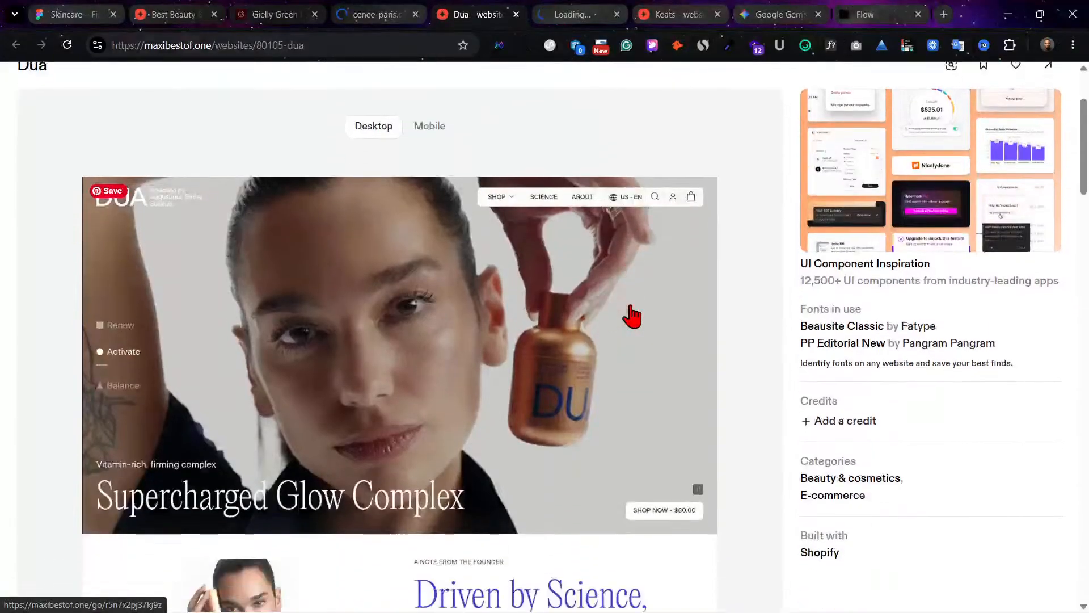
pyautogui.scroll(-1, 632, 316)
pyautogui.scroll(-12, 526, 382)
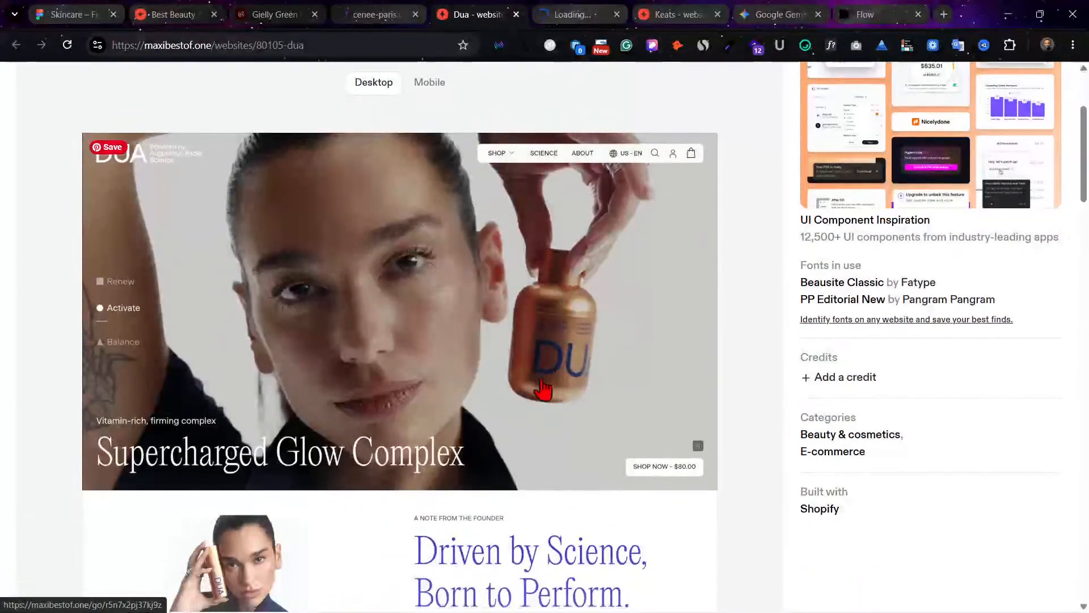
pyautogui.scroll(-1, 525, 381)
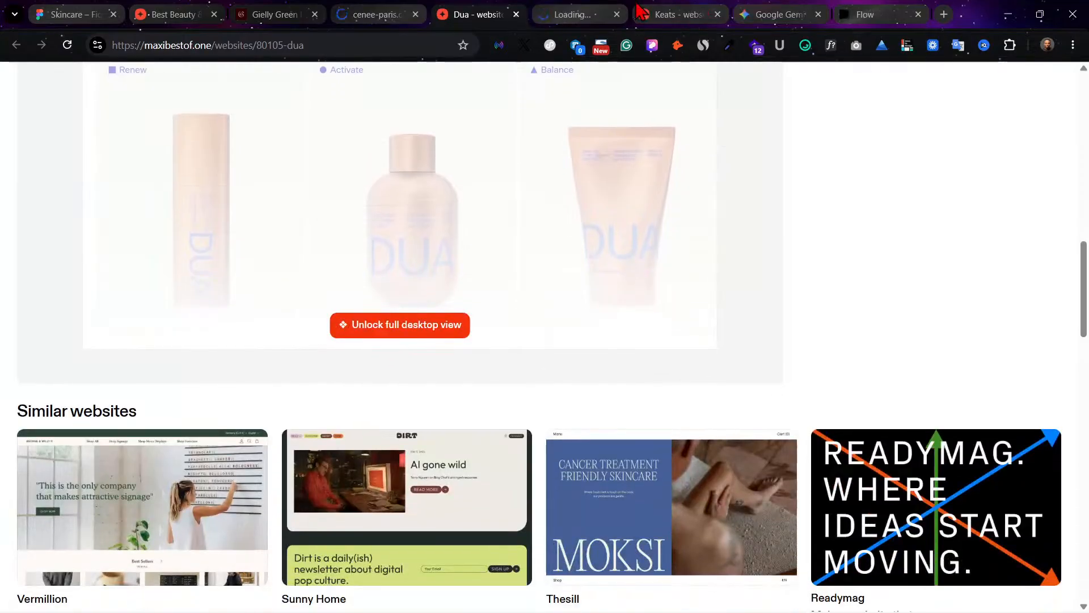
# Step: Look over the Keats design page on MaxiBestof and open its live website in a new browser tab
pyautogui.click(653, 10)
pyautogui.scroll(-3, 713, 273)
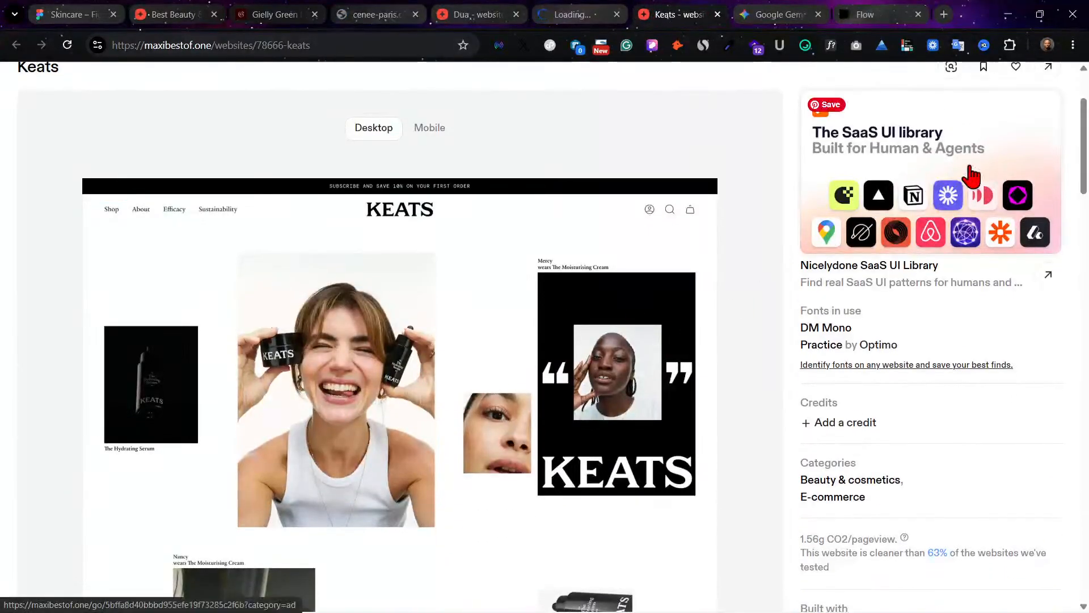
pyautogui.scroll(1, 1047, 121)
pyautogui.click(1048, 114)
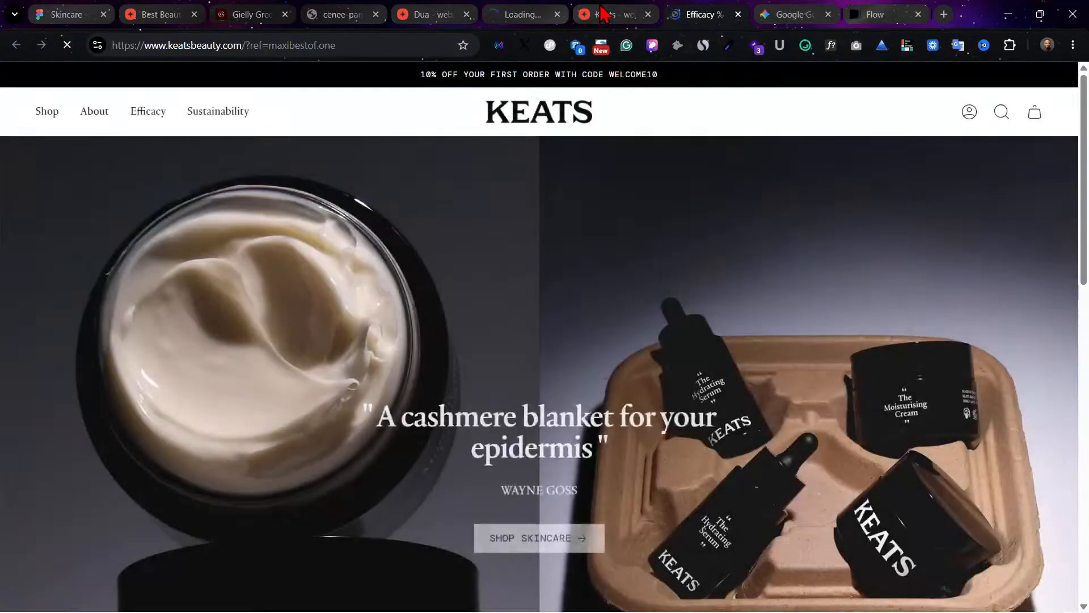
# Step: Review the live Keats home page from the split hero through the press logos to the oversized wordmark footer
pyautogui.scroll(-1, 704, 207)
pyautogui.scroll(-1, 703, 207)
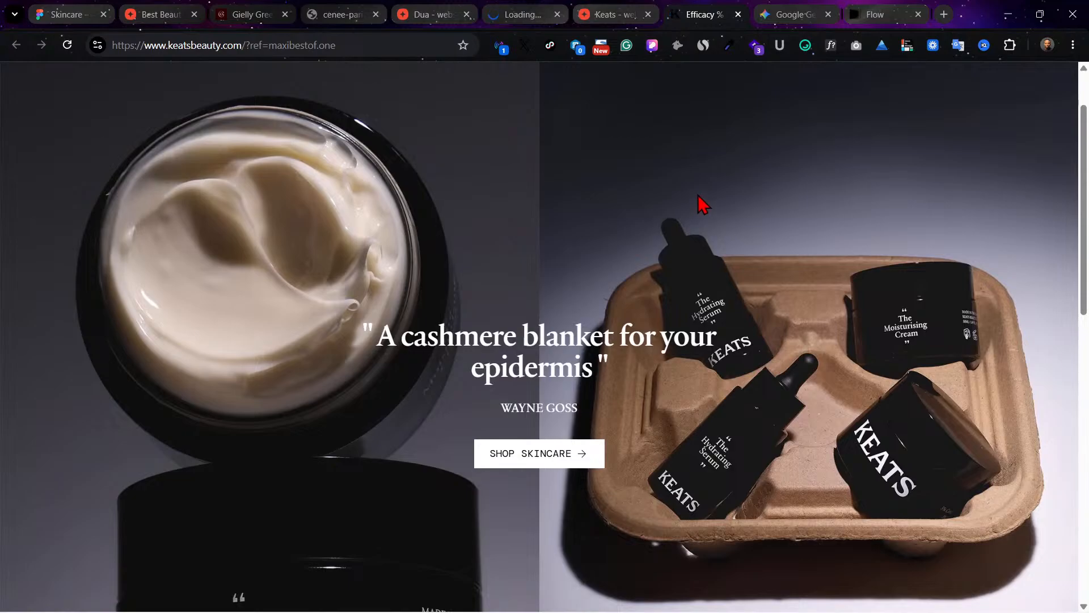
pyautogui.scroll(-5, 702, 204)
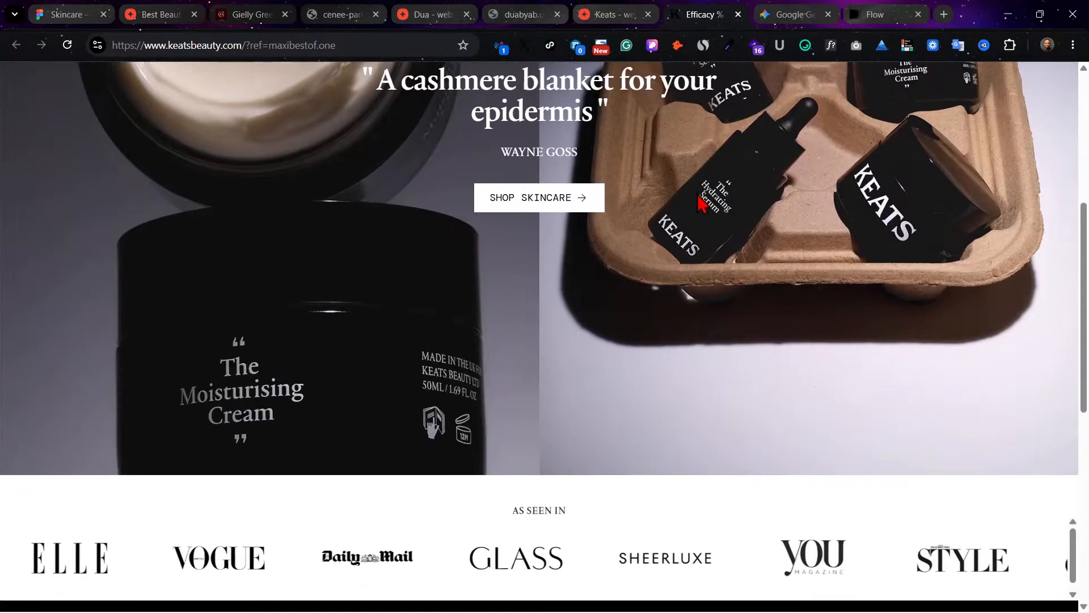
pyautogui.scroll(-3, 702, 204)
pyautogui.scroll(-7, 702, 204)
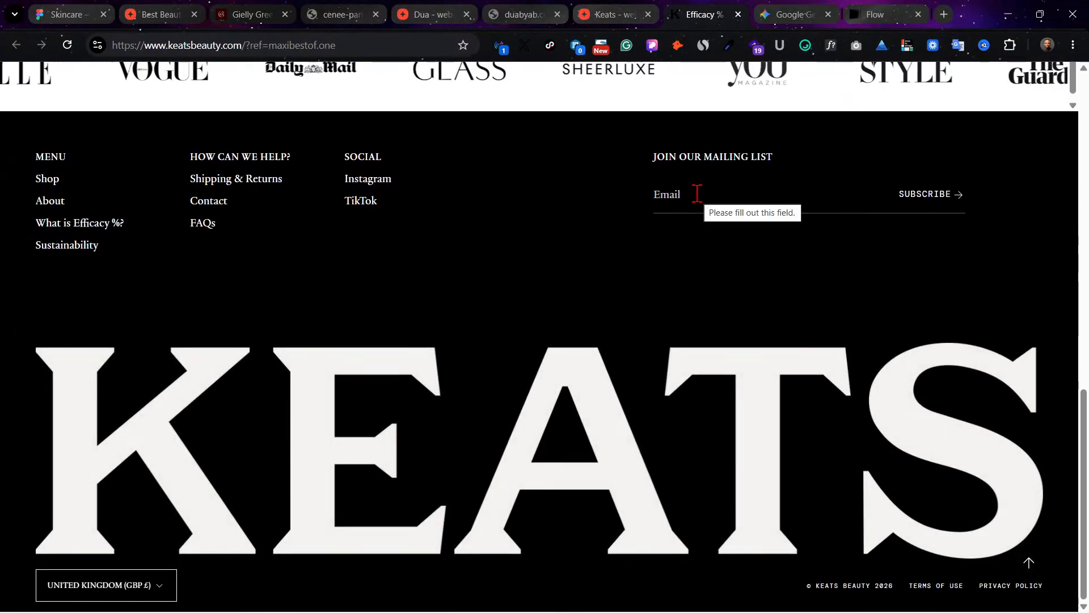
pyautogui.scroll(5, 702, 204)
pyautogui.scroll(15, 702, 204)
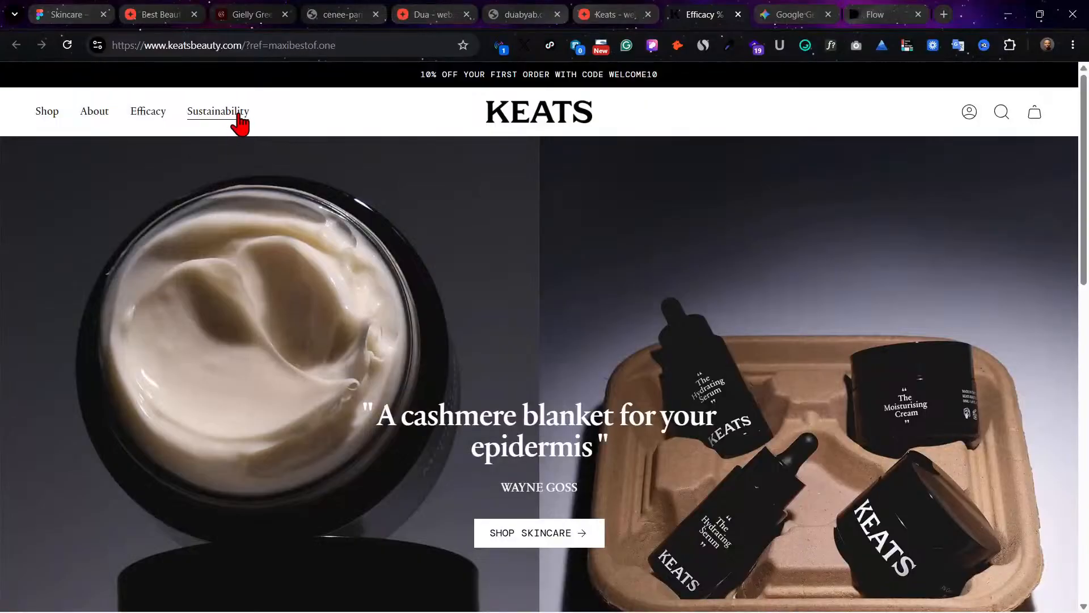
# Step: Open the Keats Shop page and examine the layout of its product cards
pyautogui.click(43, 116)
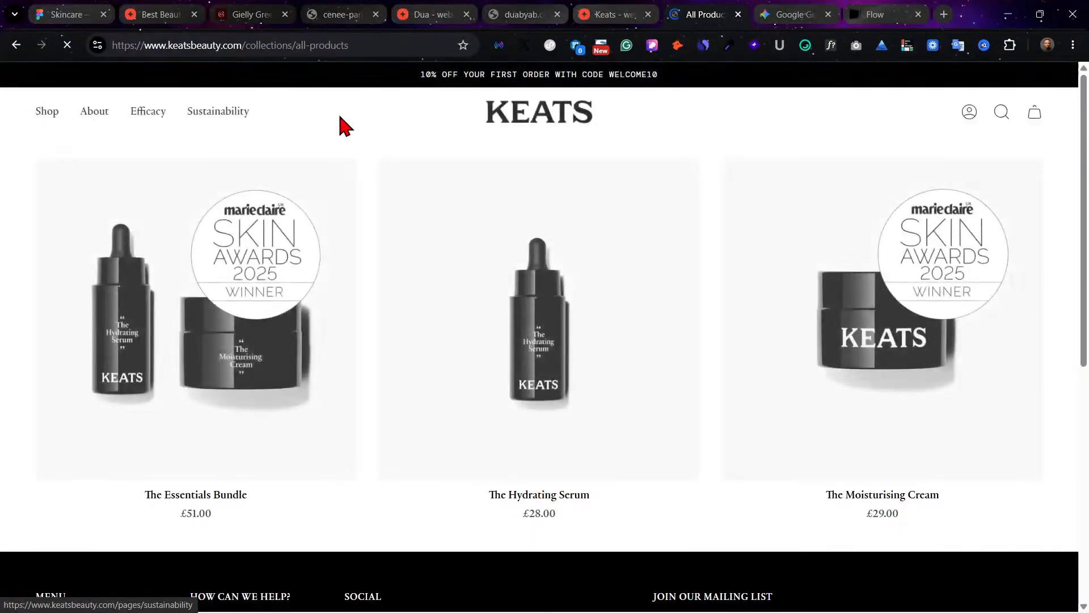
pyautogui.scroll(-5, 499, 182)
pyautogui.scroll(6, 499, 183)
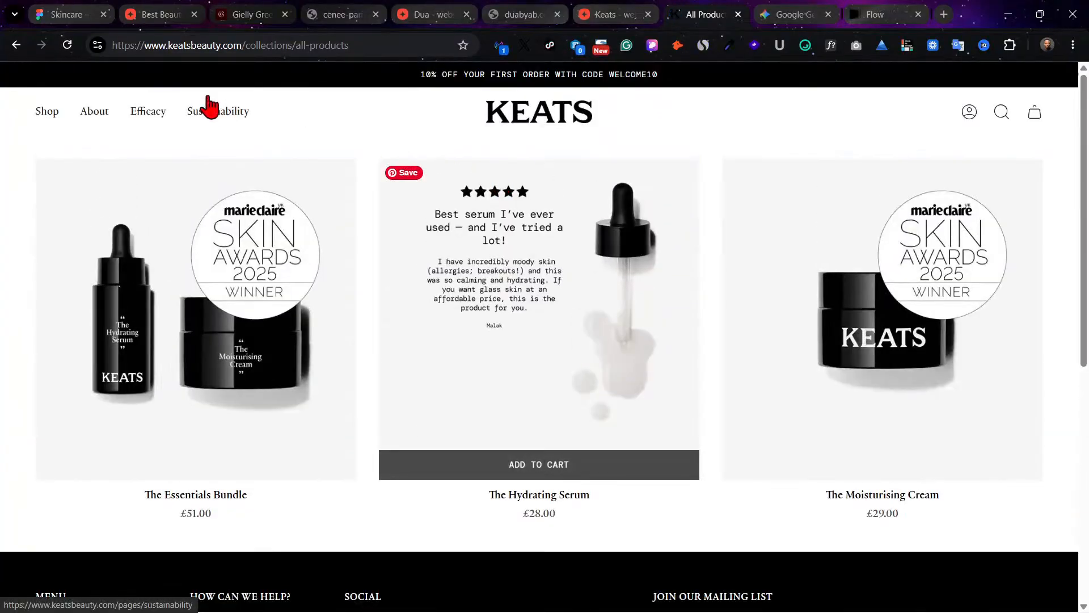
# Step: Open the Keats About page and close the MaxiBestof design page for Keats
pyautogui.click(101, 114)
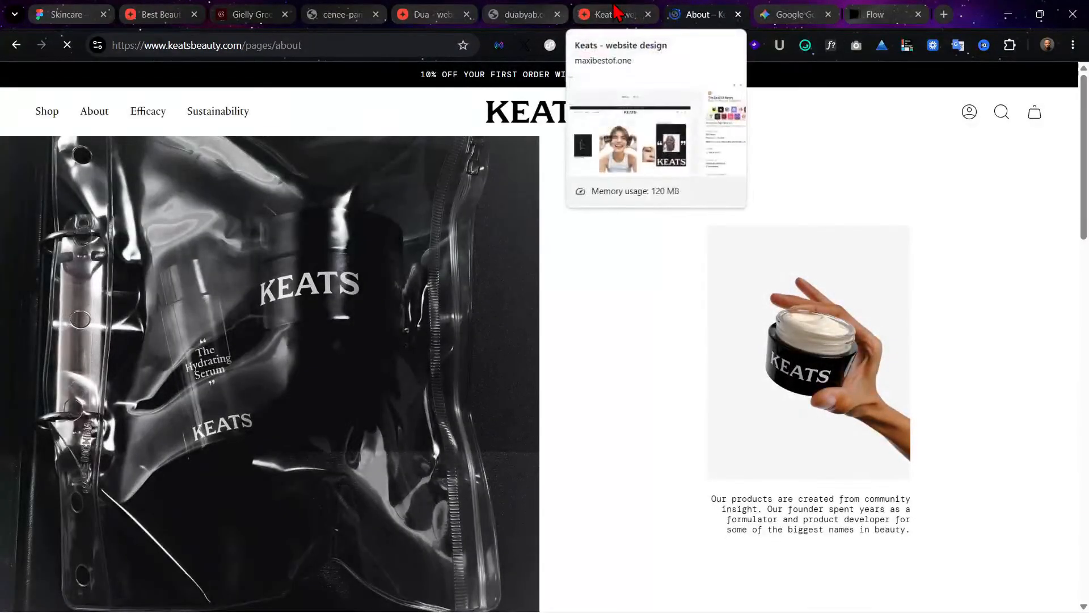
pyautogui.click(616, 12)
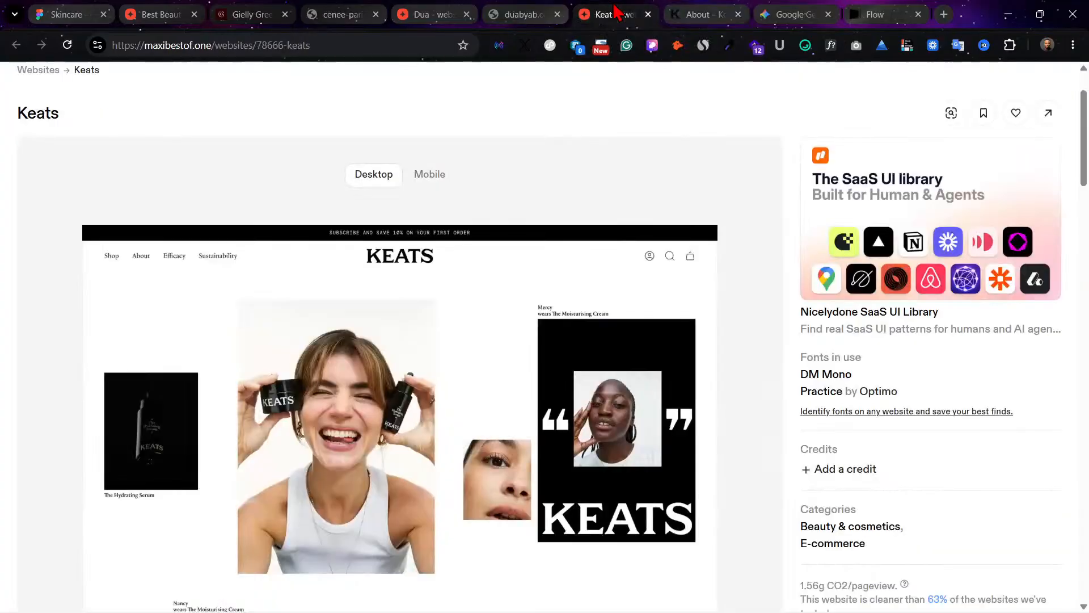
pyautogui.click(647, 14)
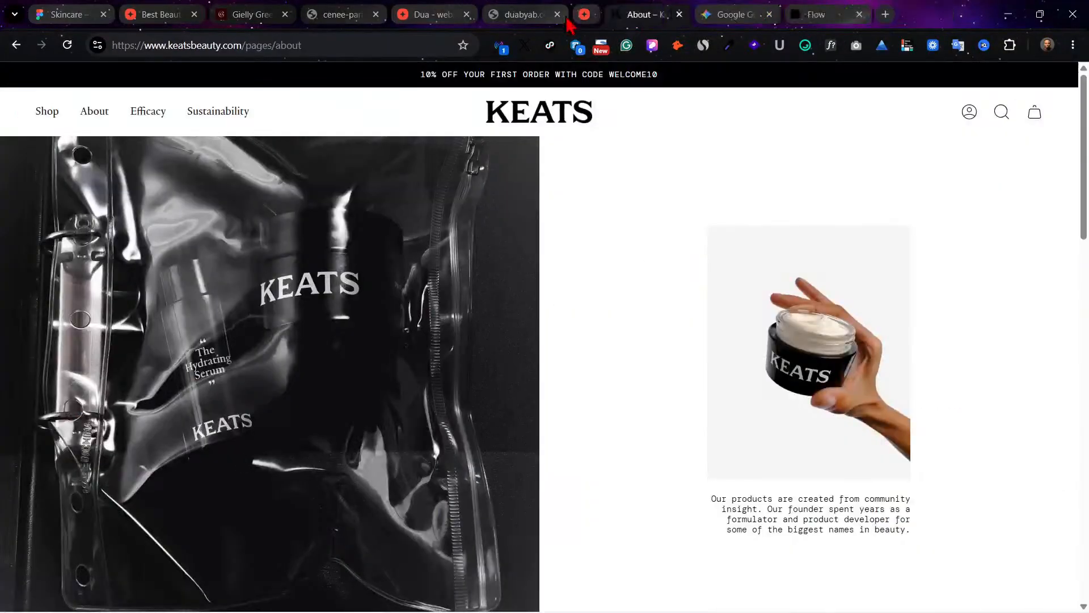
# Step: Check whether the live Dua and Cenee websites have loaded and revisit the Gielly Green hero
pyautogui.click(519, 14)
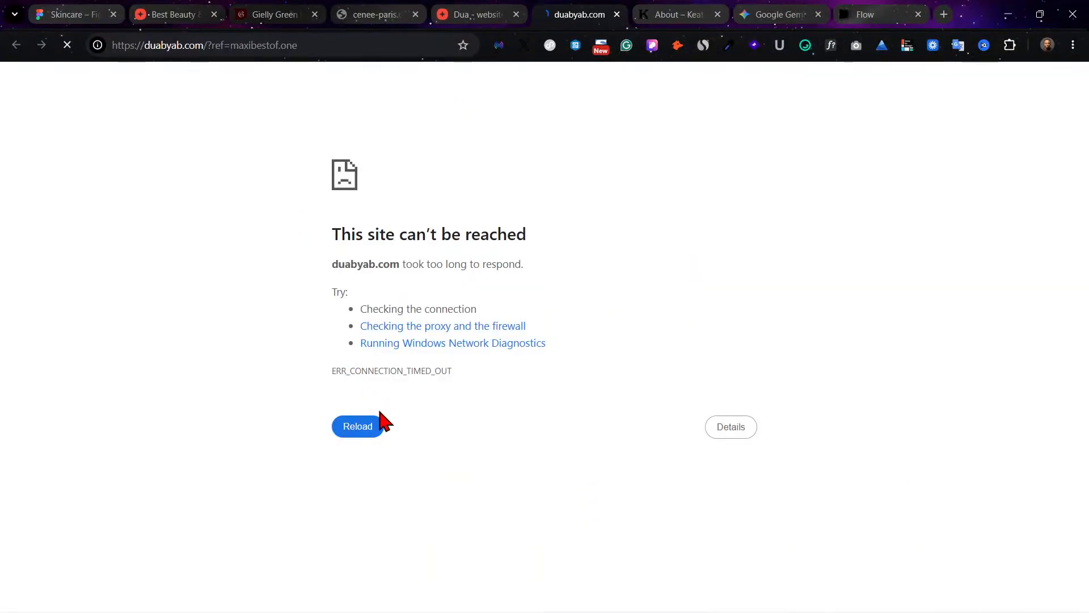
pyautogui.click(389, 13)
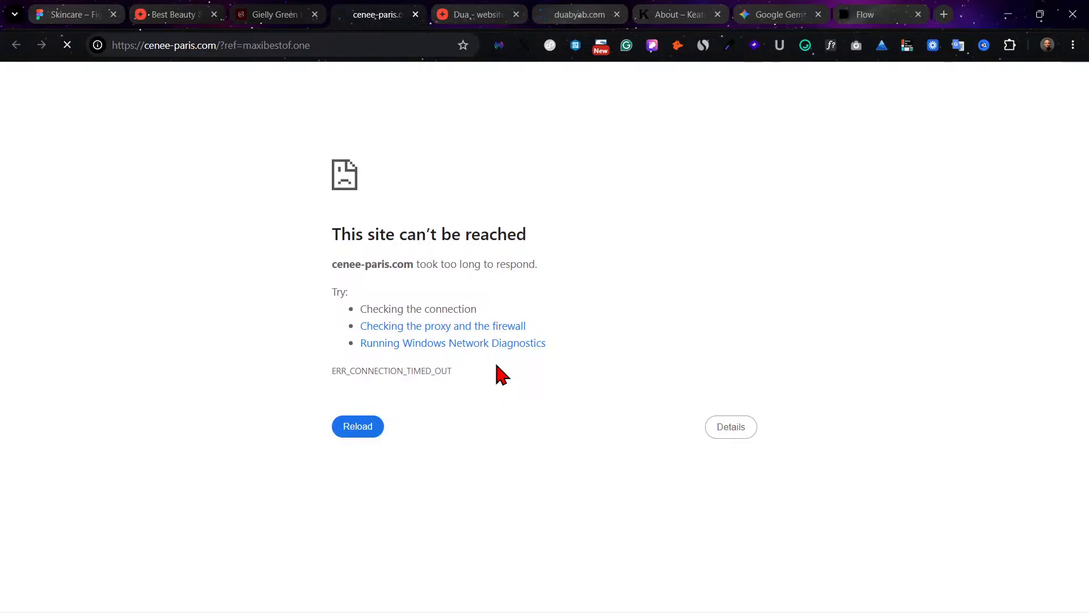
pyautogui.click(265, 12)
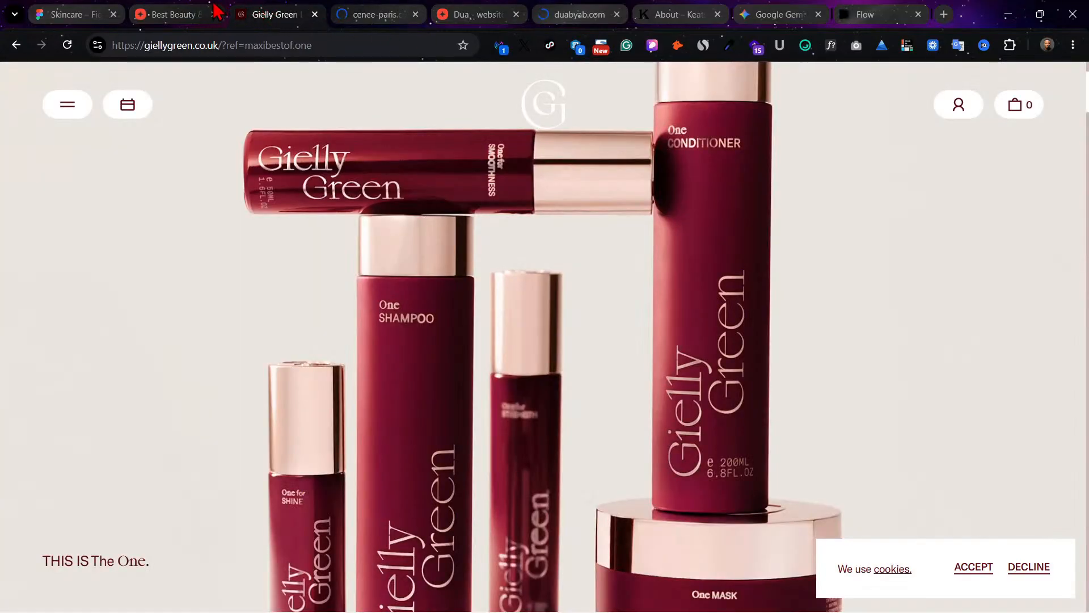
# Step: Return to the MaxiBestof beauty gallery and open the Make Up For Ever design in a new browser tab
pyautogui.click(175, 12)
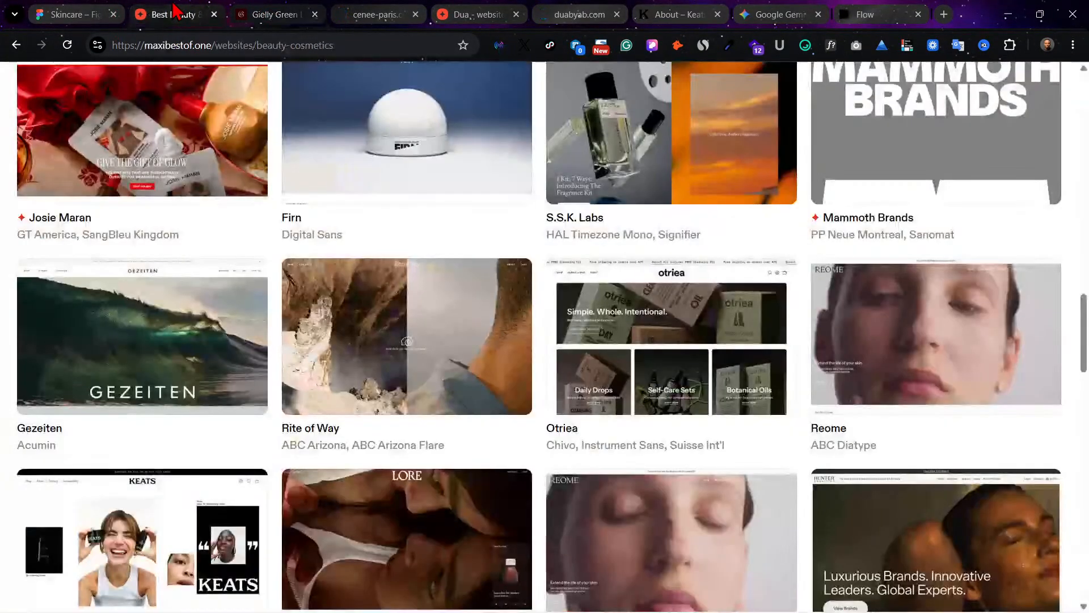
pyautogui.scroll(8, 885, 320)
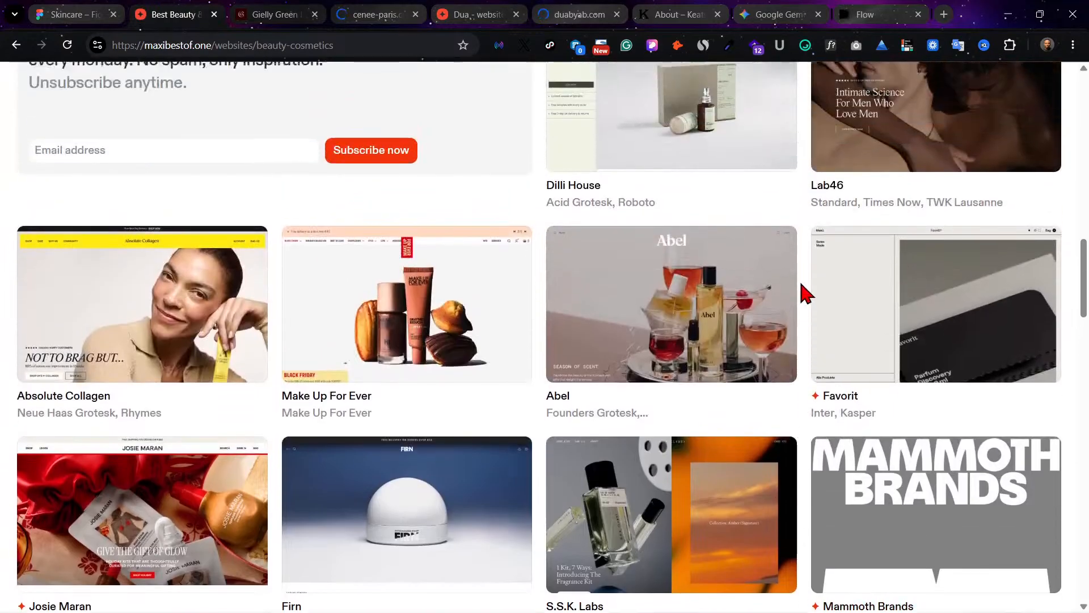
pyautogui.rightClick(369, 356)
pyautogui.click(446, 375)
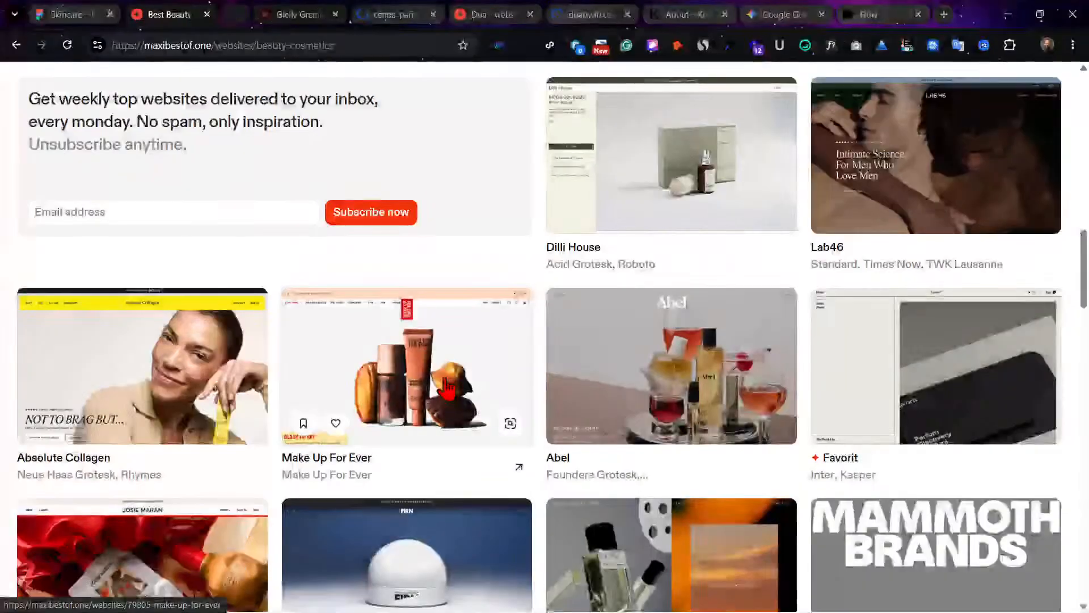
# Step: Browse the MaxiBestof beauty gallery and open the Overlay and Ogaki designs in new browser tabs
pyautogui.scroll(4, 627, 308)
pyautogui.scroll(3, 628, 305)
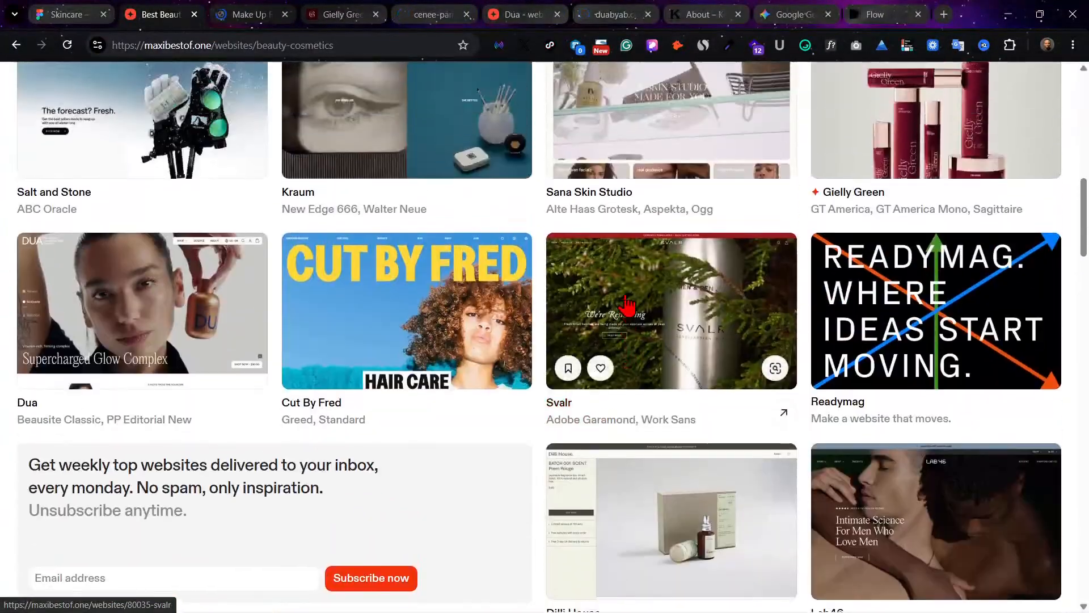
pyautogui.scroll(5, 773, 224)
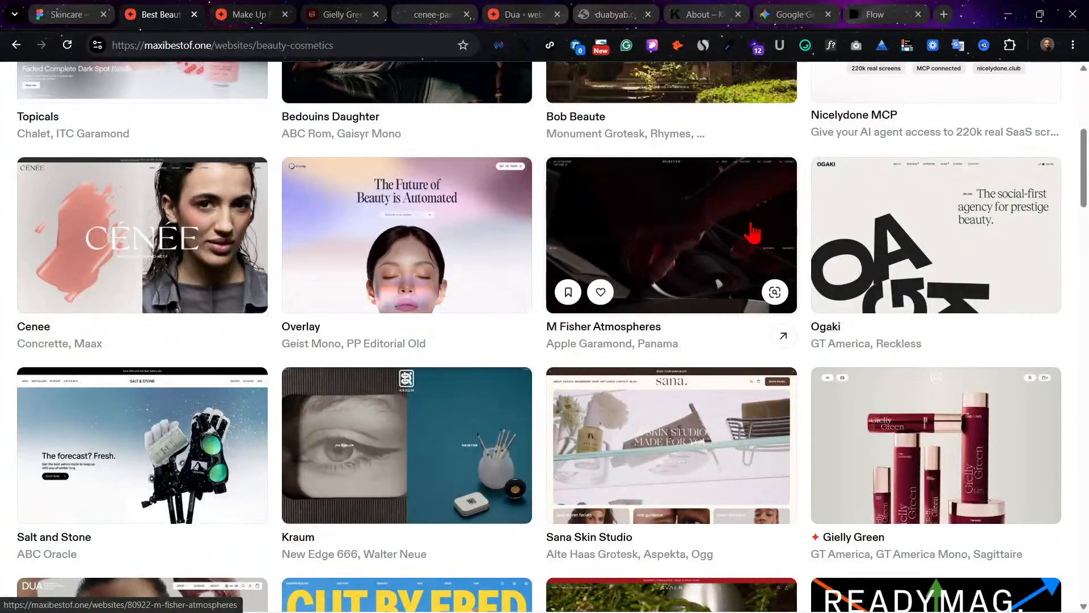
pyautogui.scroll(2, 749, 232)
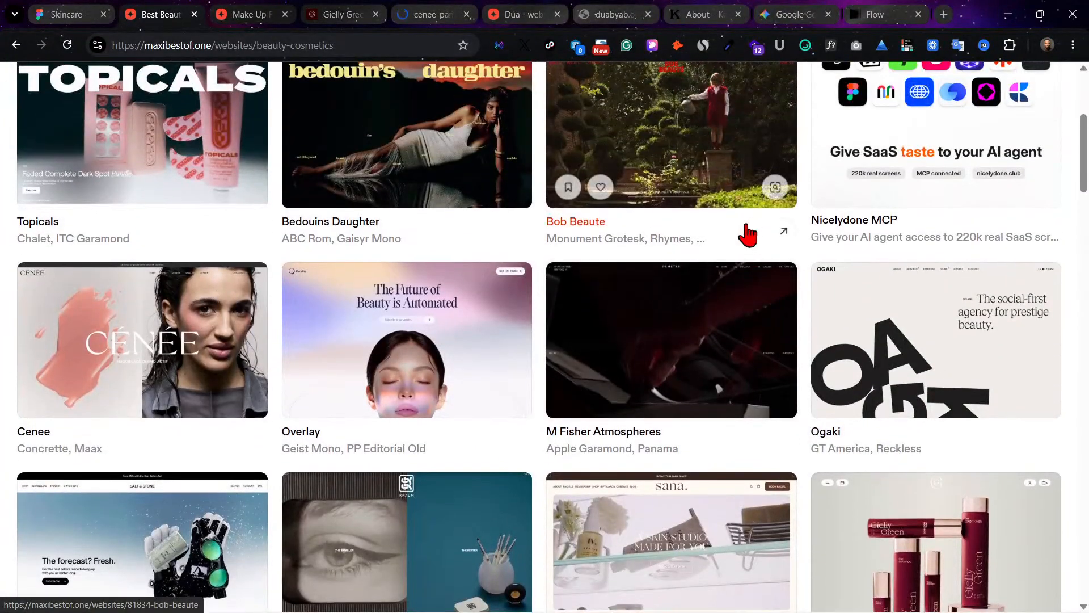
pyautogui.rightClick(414, 344)
pyautogui.click(499, 354)
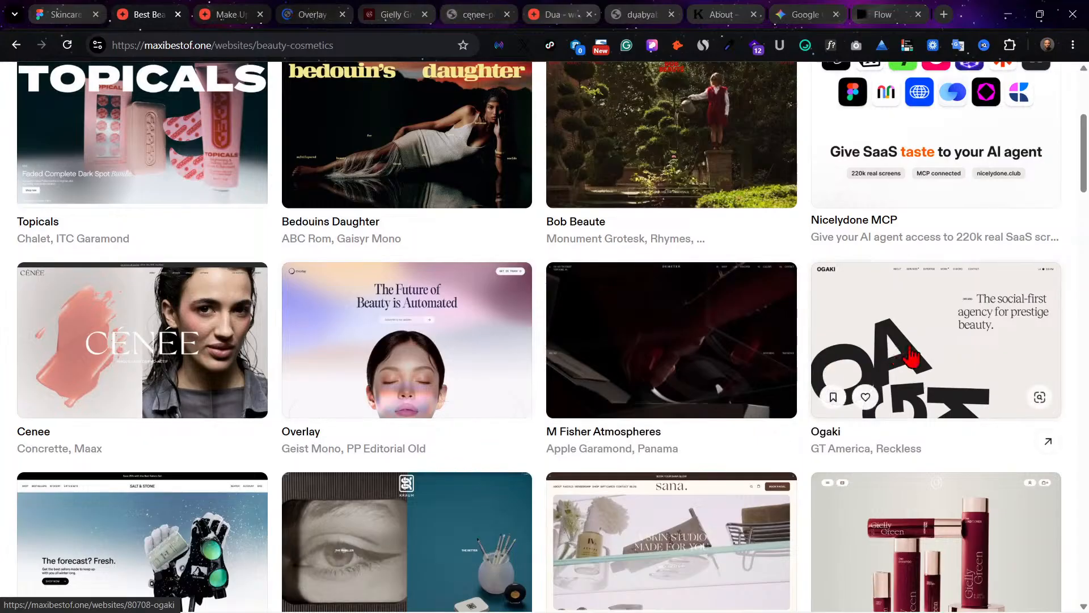
pyautogui.rightClick(931, 356)
pyautogui.click(964, 366)
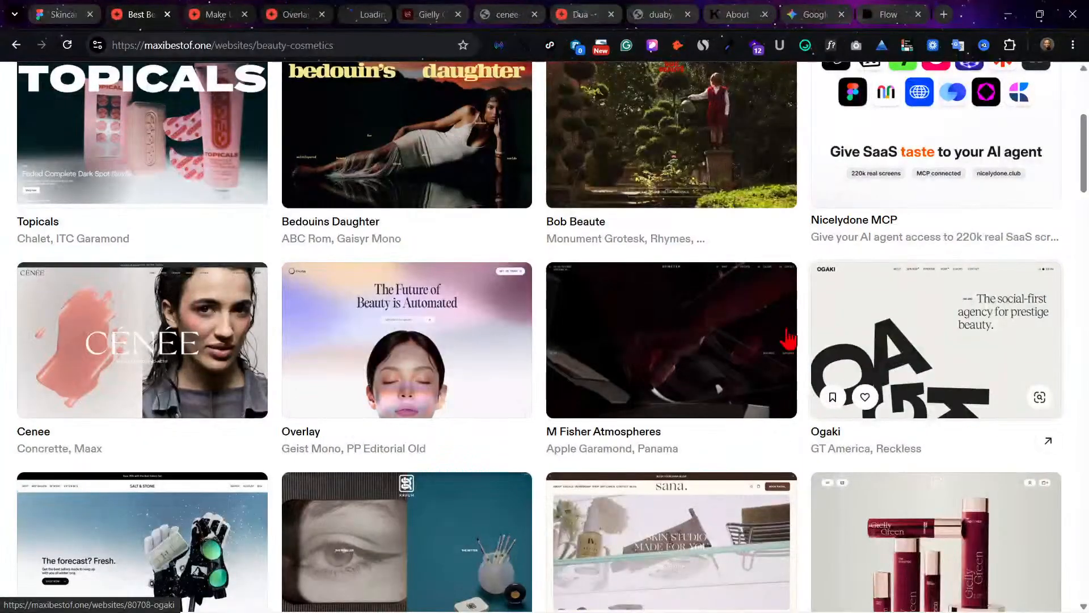
# Step: Review the Ogaki design page on MaxiBestof and open the live Ogaki website from it
pyautogui.click(369, 16)
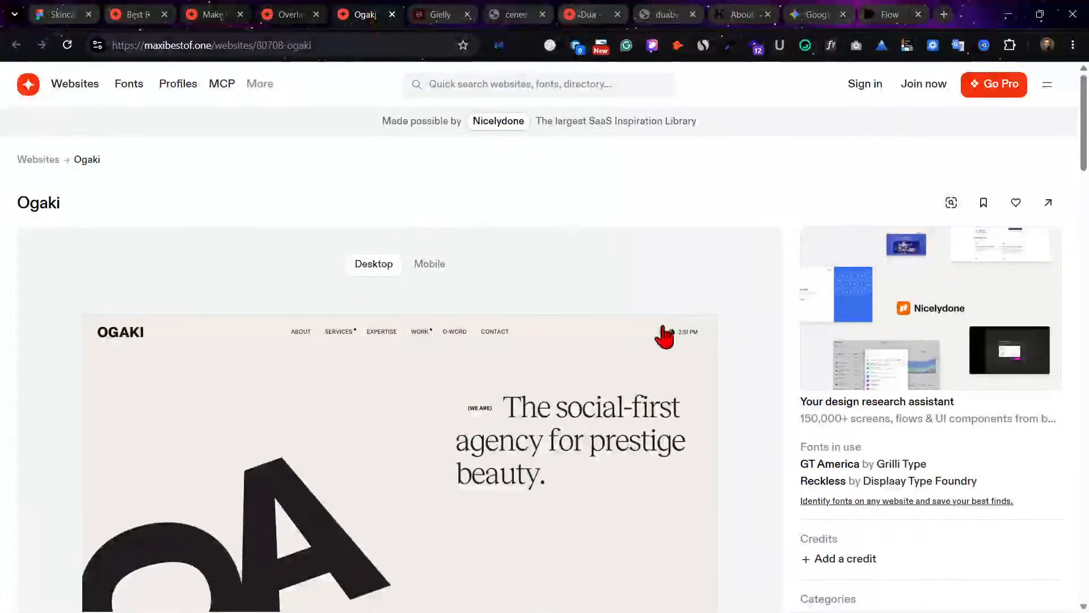
pyautogui.scroll(-2, 653, 329)
pyautogui.scroll(-10, 626, 323)
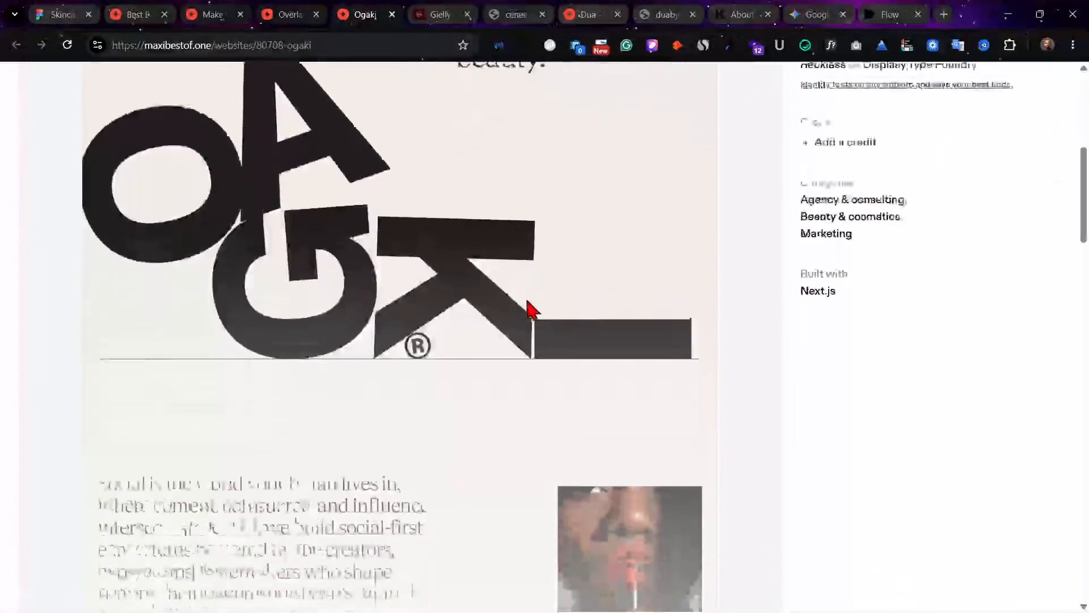
pyautogui.scroll(15, 531, 309)
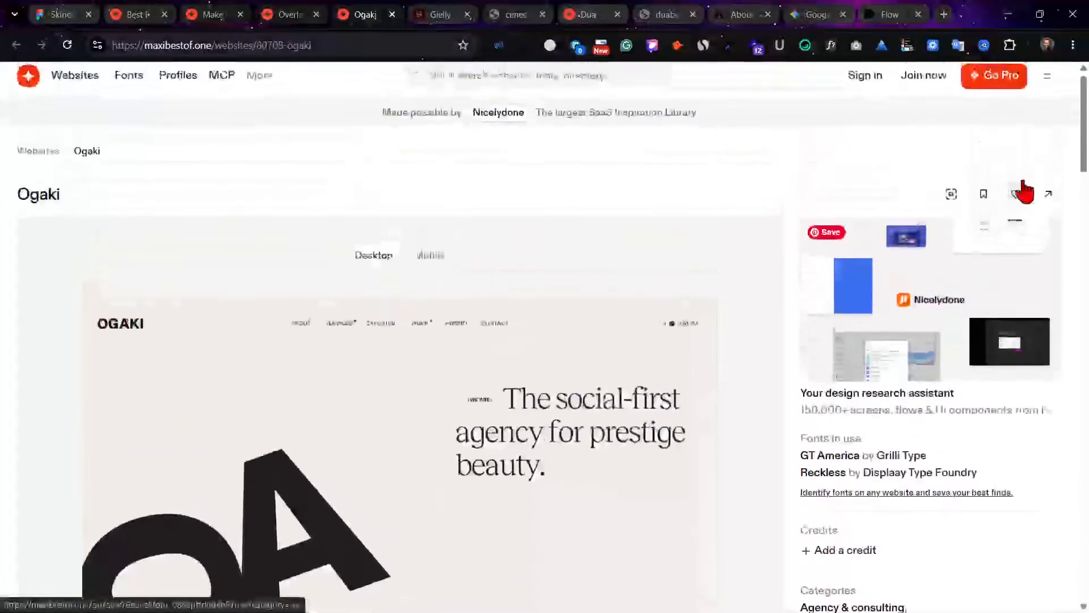
pyautogui.click(1049, 197)
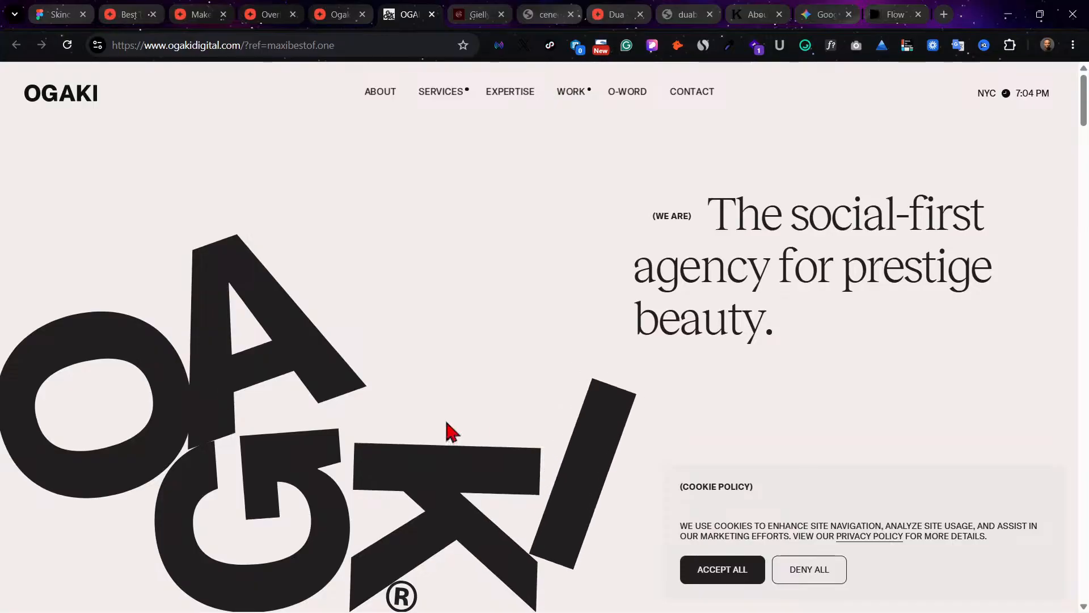
# Step: Accept all cookies on the live Ogaki website and close Ogaki's MaxiBestof design page
pyautogui.scroll(-2, 372, 332)
pyautogui.scroll(-3, 374, 334)
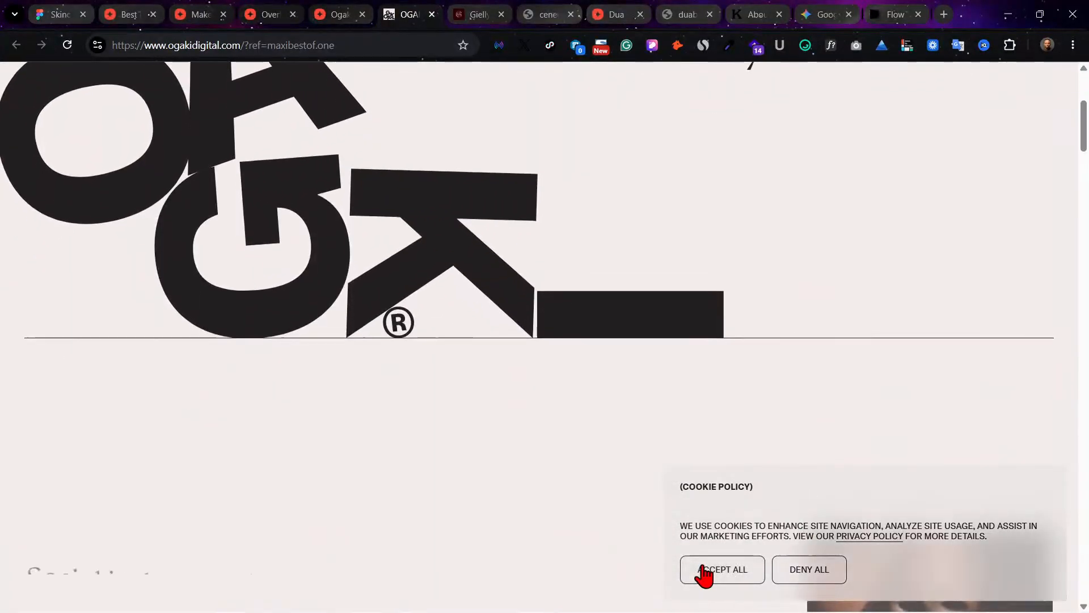
pyautogui.click(706, 573)
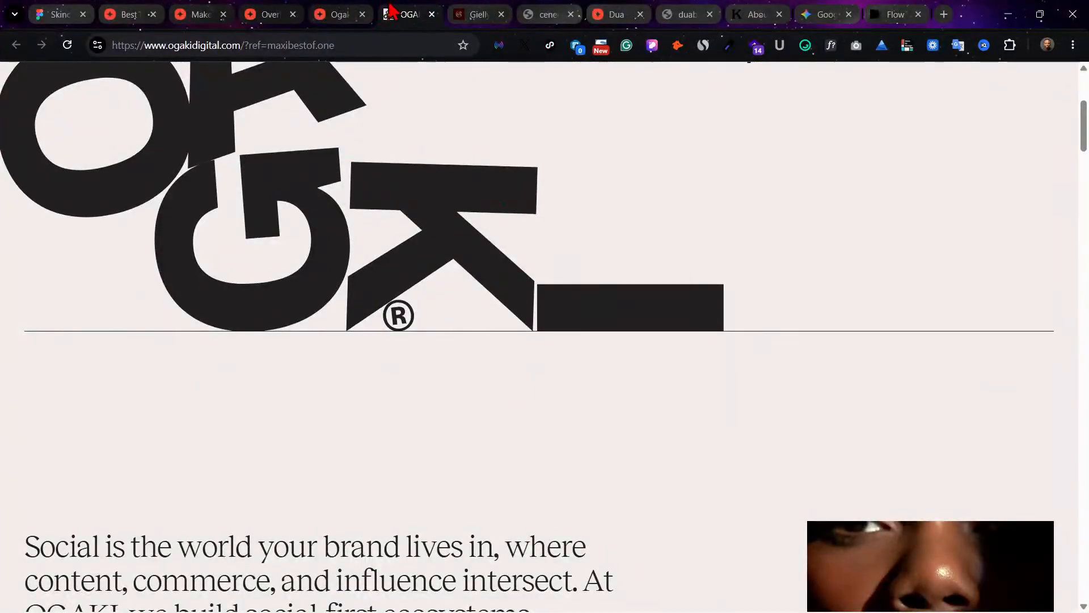
pyautogui.click(184, 10)
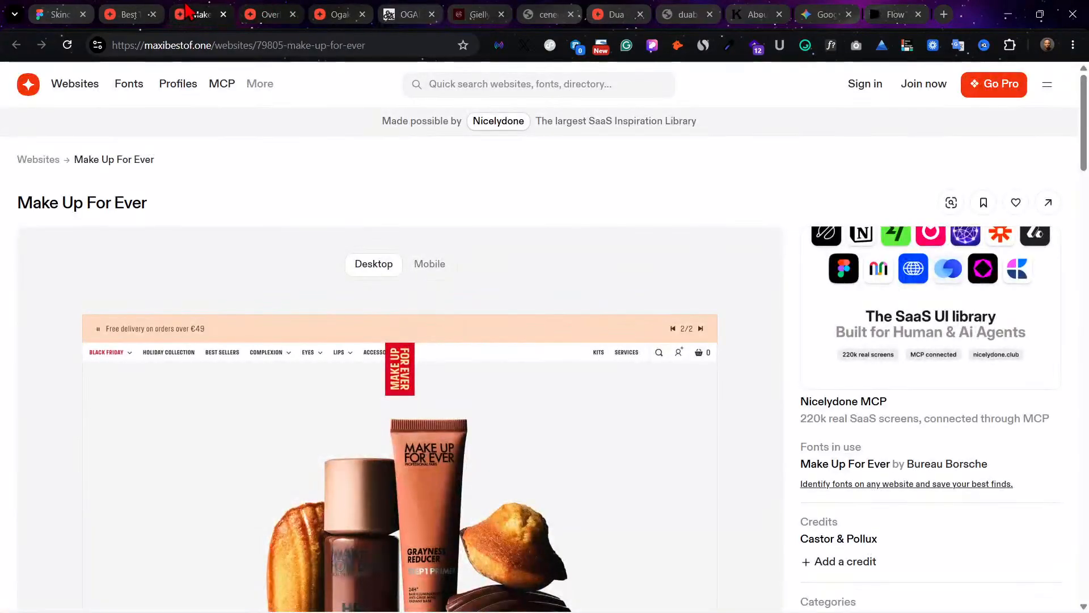
pyautogui.click(361, 10)
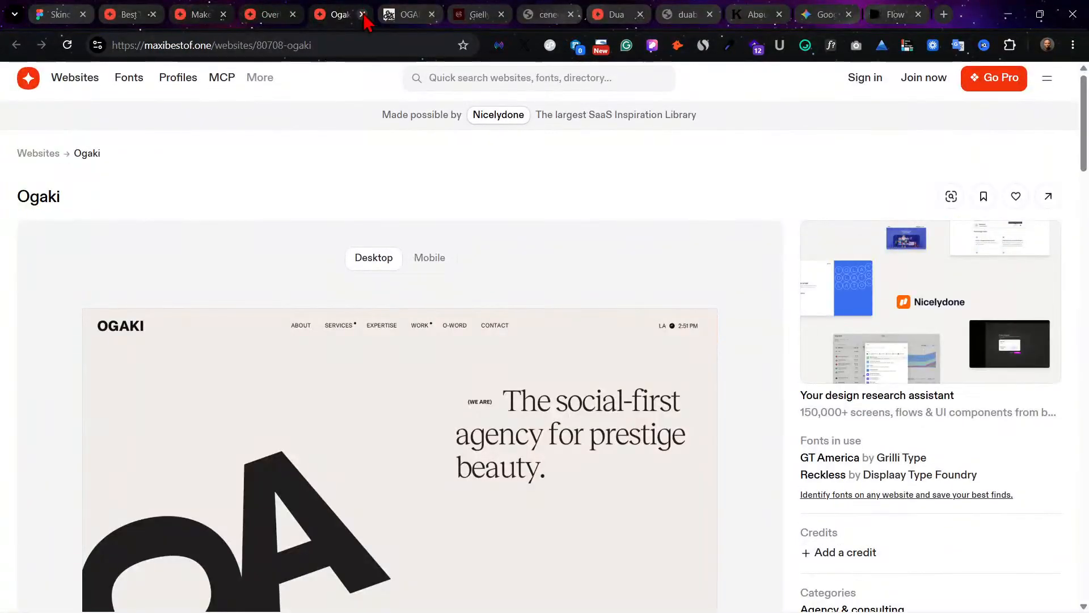
pyautogui.click(363, 15)
# Step: Open the live Overlay website from its MaxiBestof design page and close that design page
pyautogui.click(295, 17)
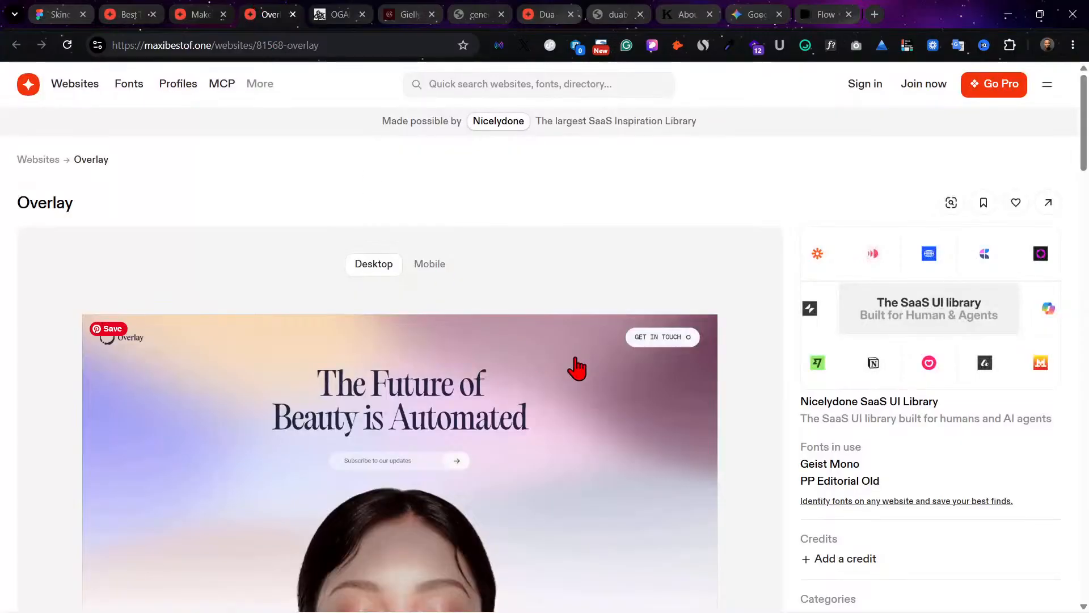
pyautogui.scroll(-4, 575, 363)
pyautogui.scroll(4, 1016, 140)
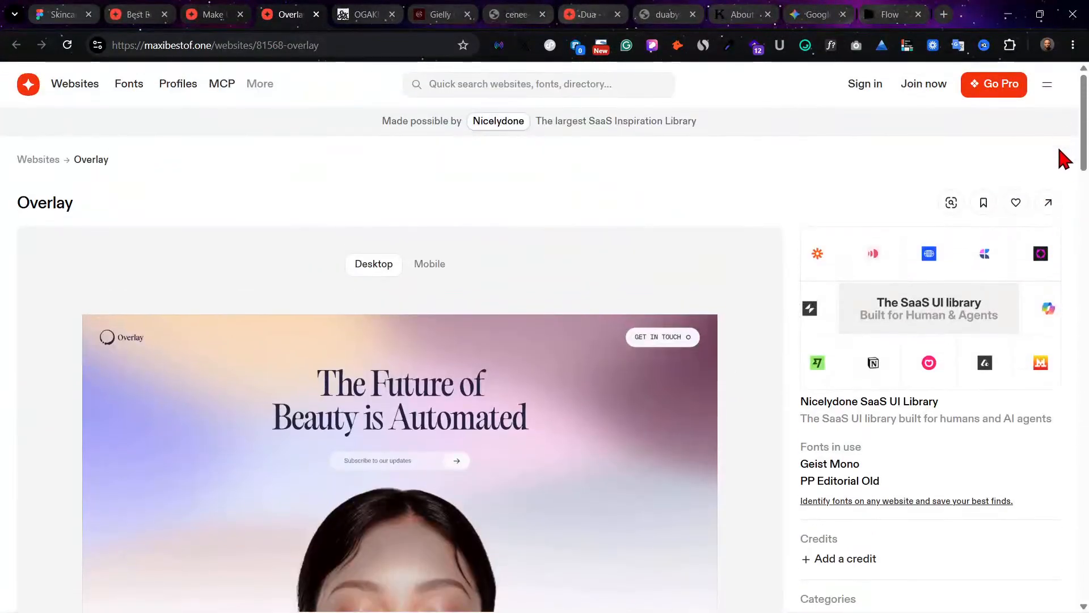
pyautogui.click(1047, 204)
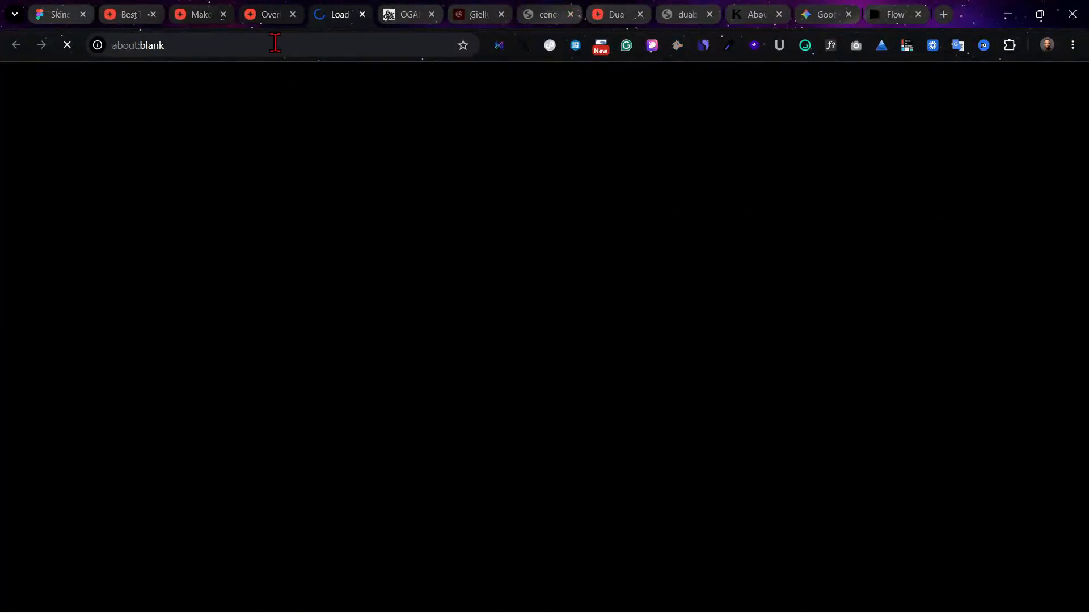
pyautogui.click(276, 14)
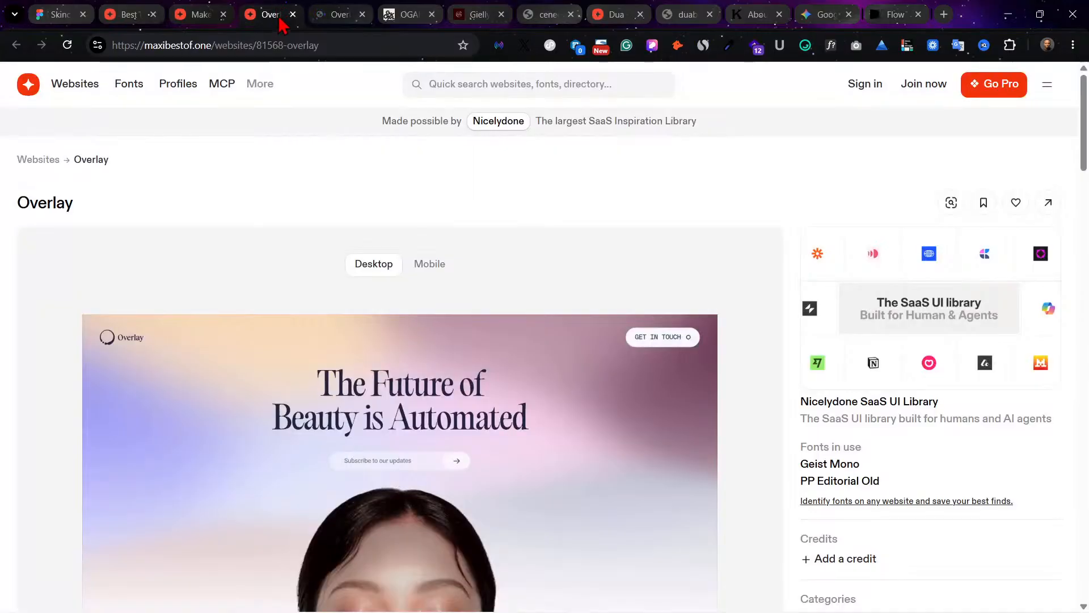
pyautogui.click(293, 14)
# Step: Review the Make Up For Ever design on MaxiBestof, open its live website and close the design page
pyautogui.click(200, 14)
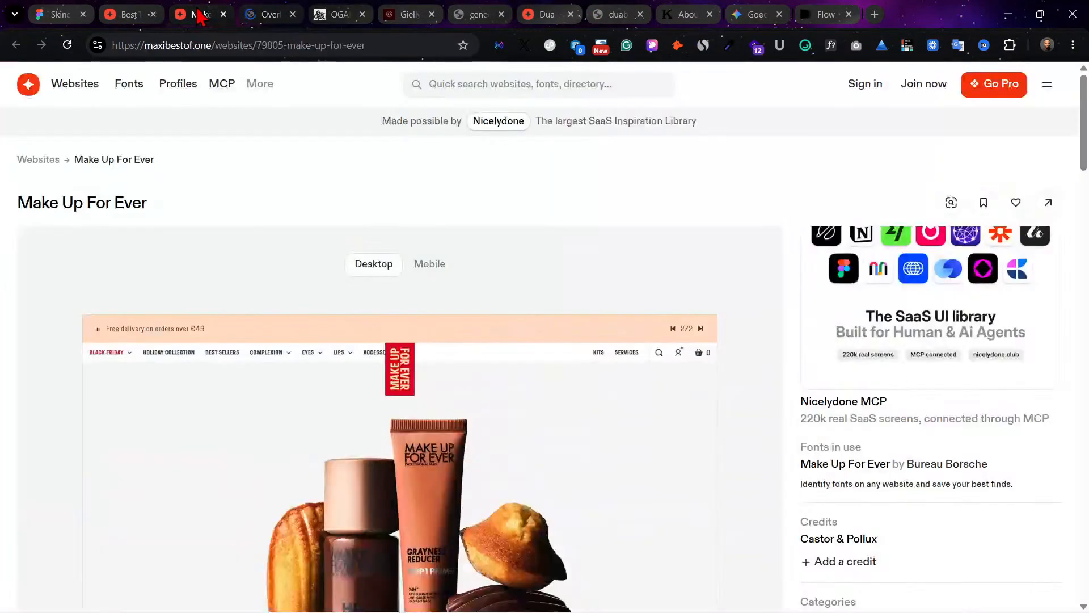
pyautogui.scroll(-10, 683, 312)
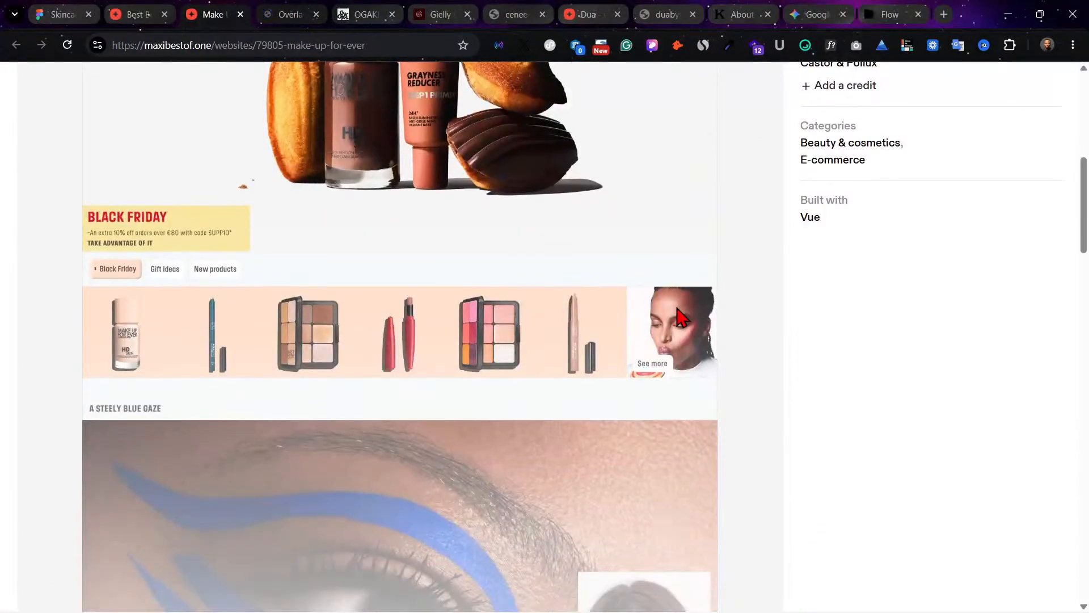
pyautogui.scroll(10, 680, 315)
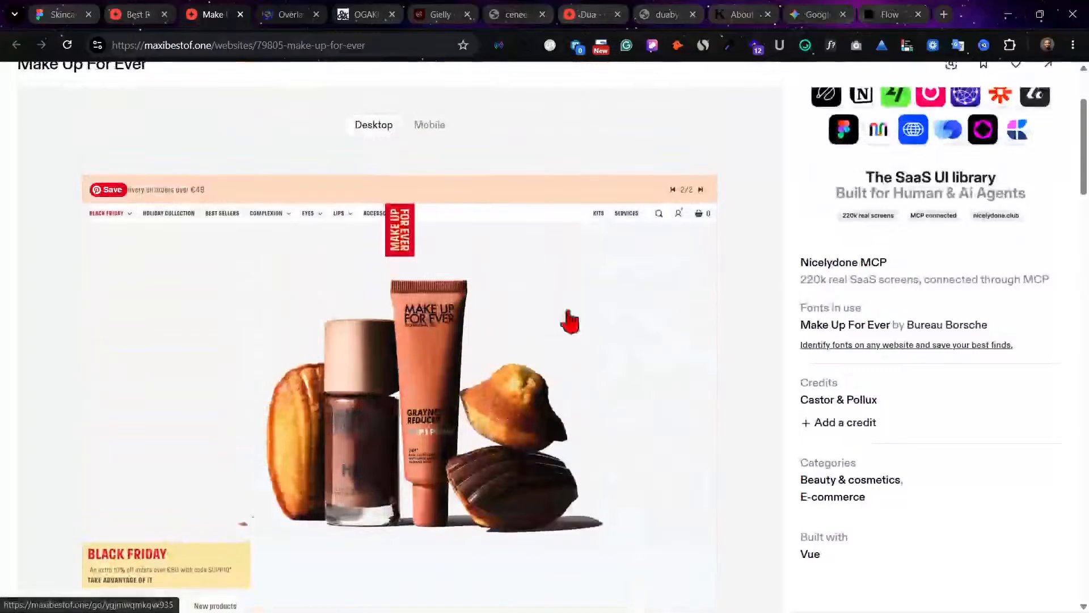
pyautogui.scroll(1, 1065, 212)
pyautogui.click(1048, 182)
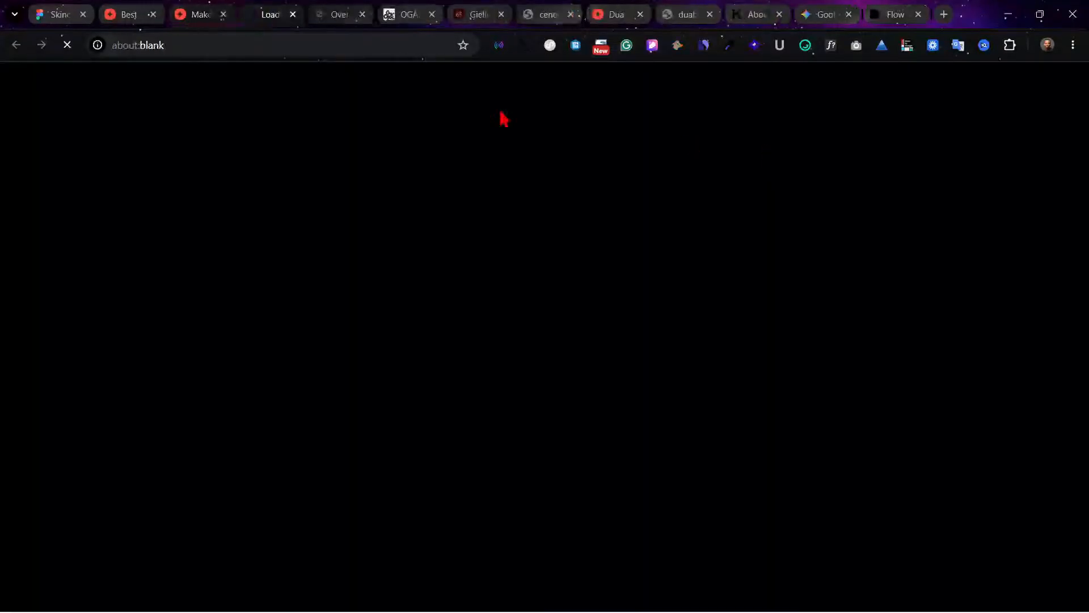
pyautogui.click(199, 9)
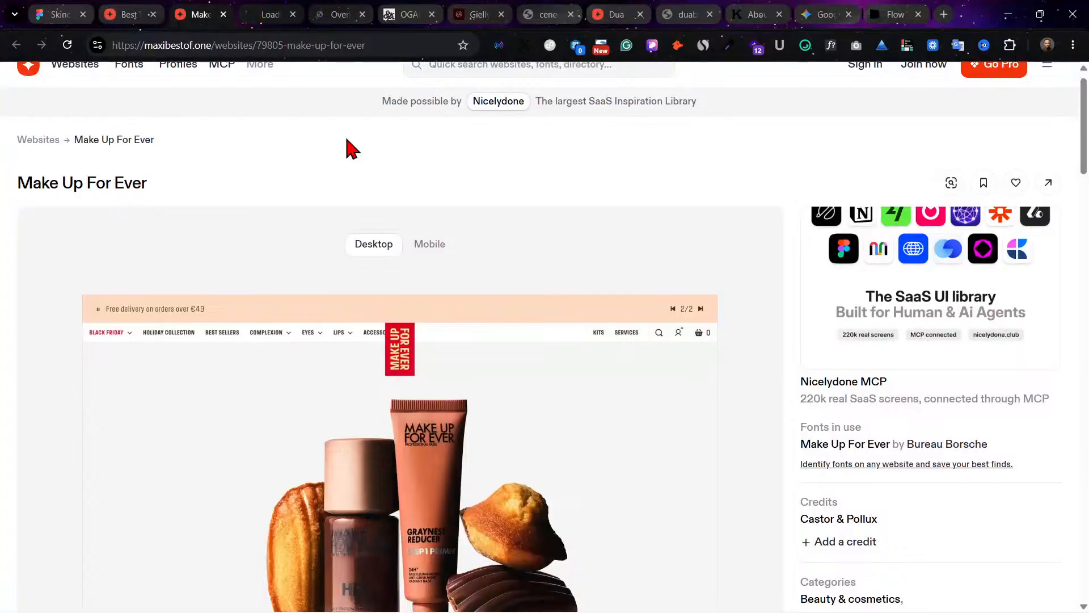
pyautogui.click(223, 14)
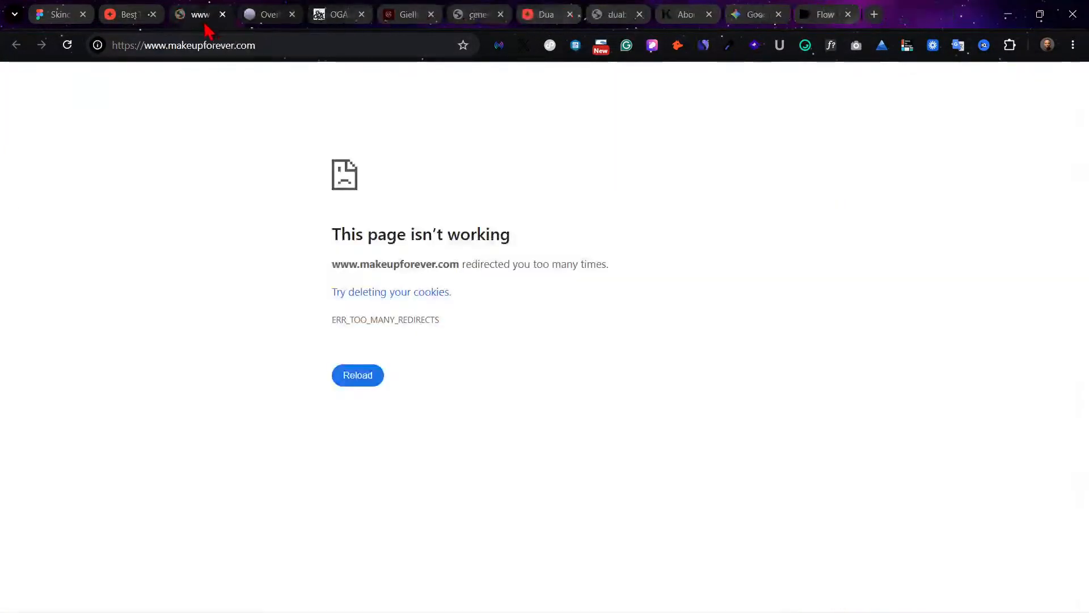
# Step: Check the live Overlay, Ogaki, Gielly Green and Cenee websites in their open browser tabs
pyautogui.click(265, 9)
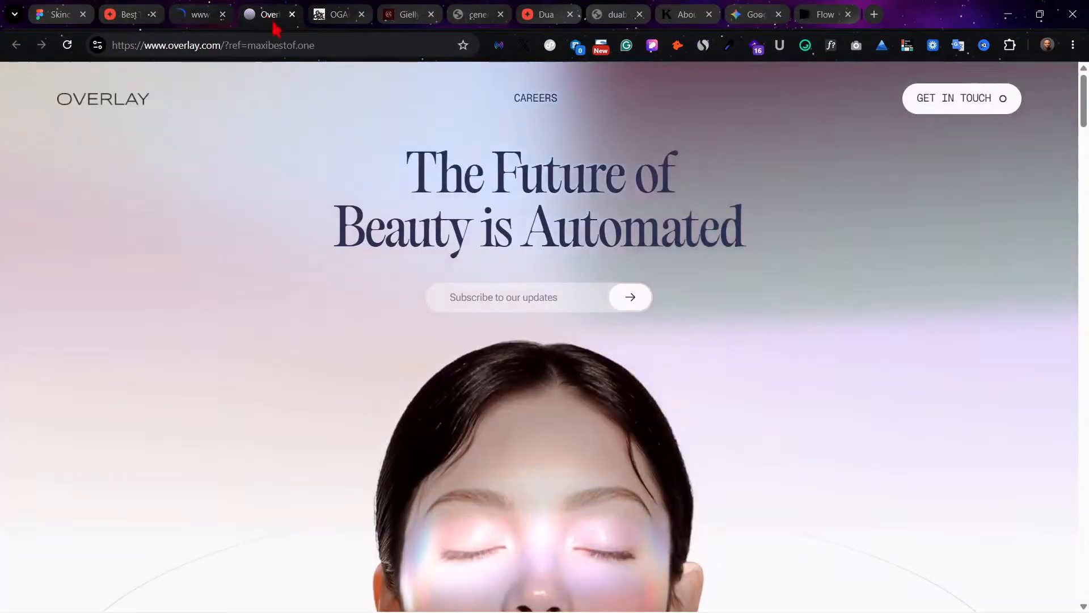
pyautogui.click(320, 12)
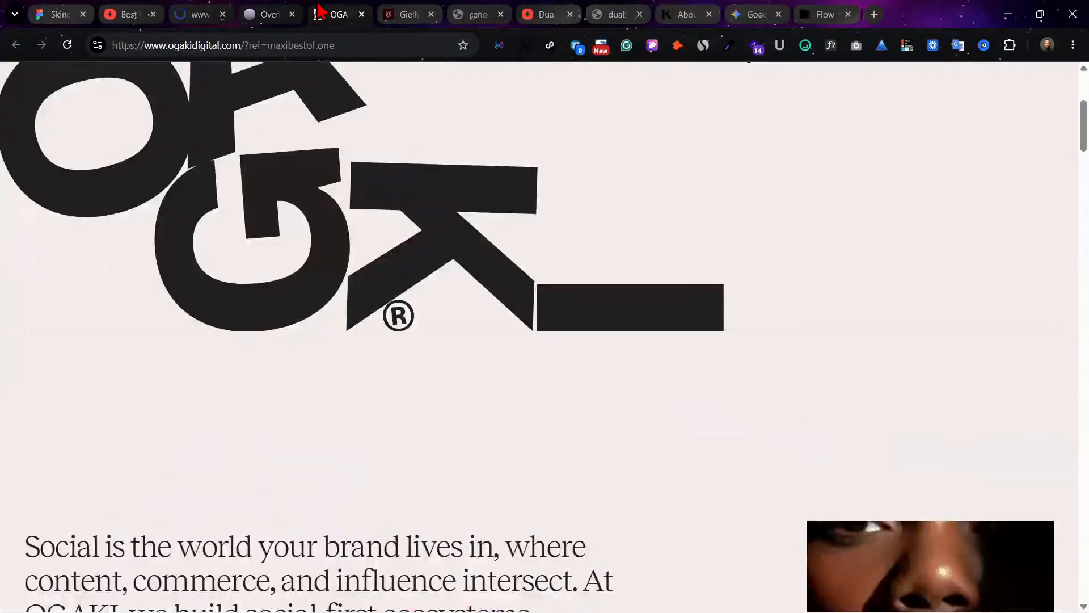
pyautogui.click(415, 10)
pyautogui.click(466, 9)
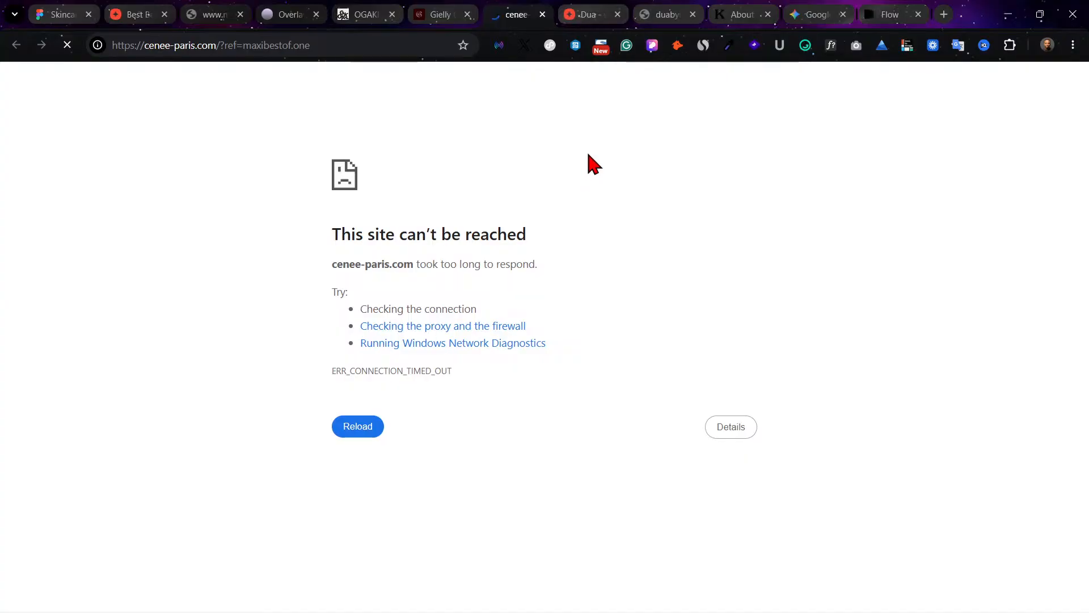
# Step: Browse the similar websites on Dua's MaxiBestof page and open the Moksi skincare design in a new browser tab
pyautogui.click(599, 10)
pyautogui.scroll(-10, 669, 151)
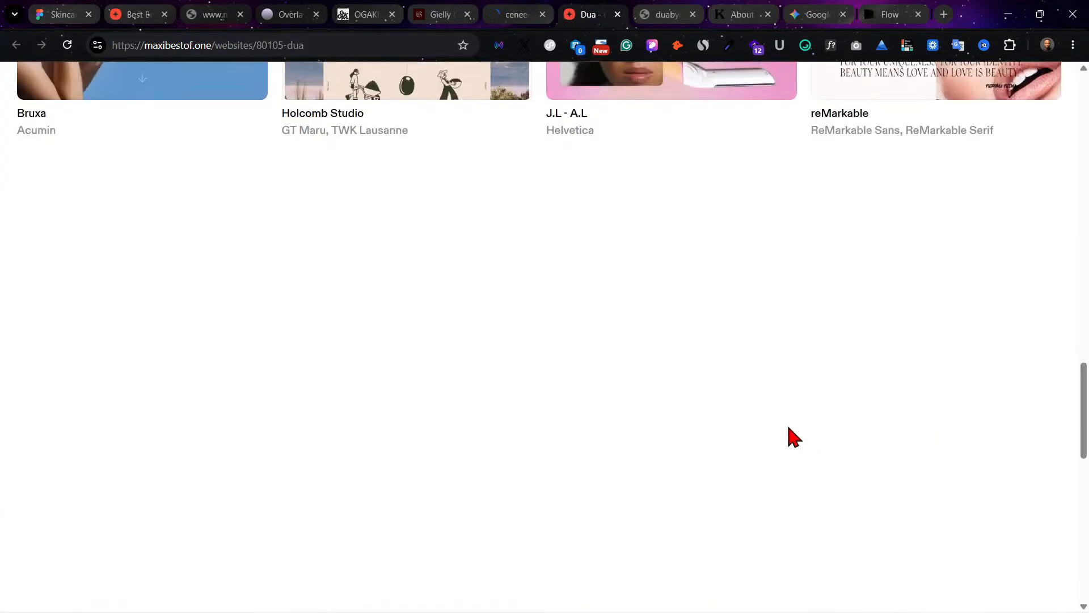
pyautogui.scroll(3, 730, 369)
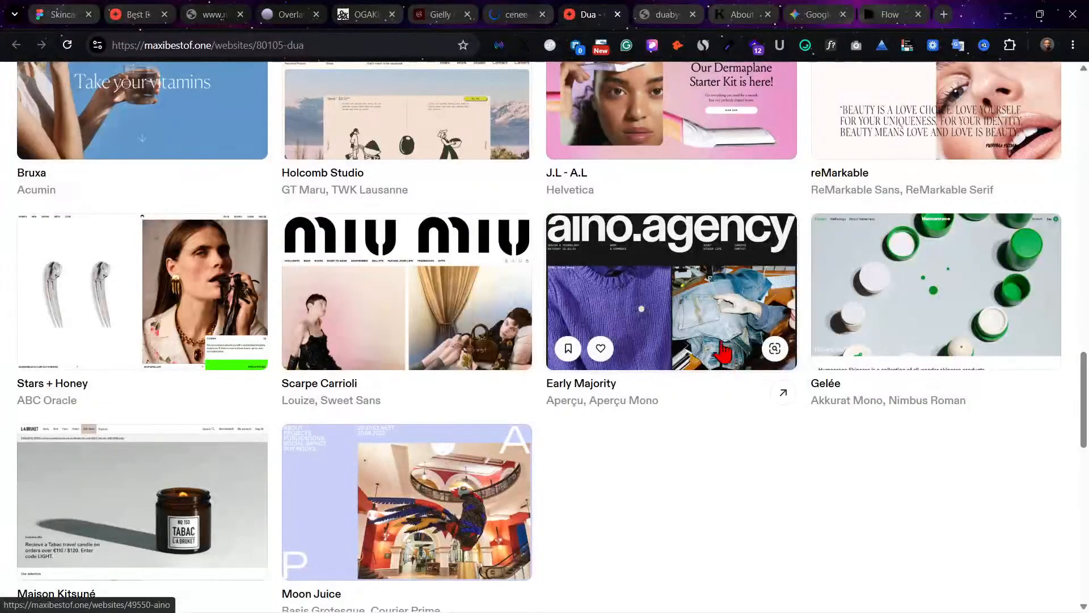
pyautogui.scroll(4, 697, 312)
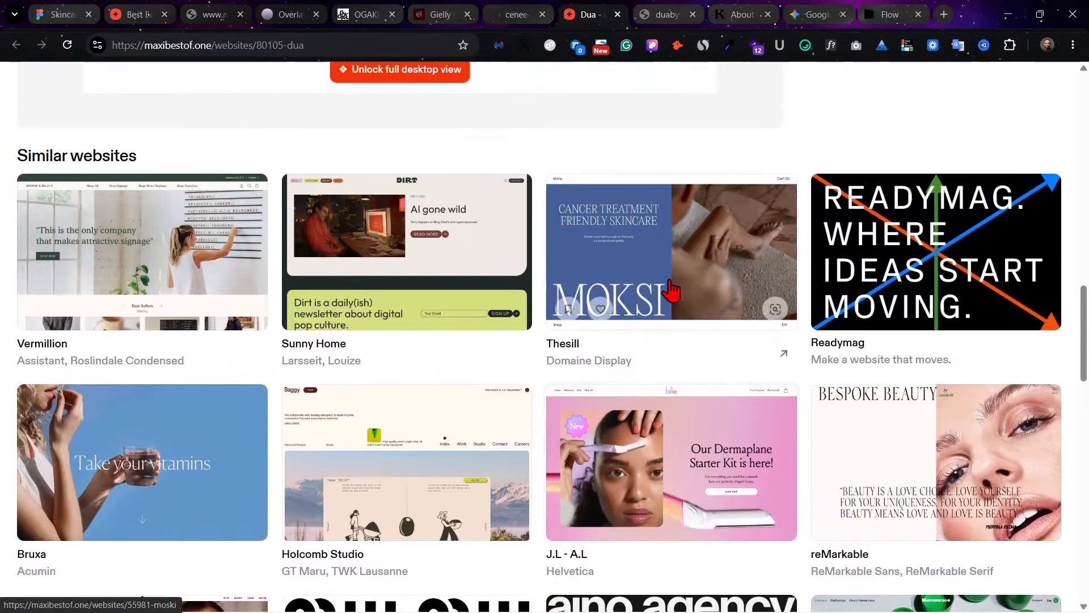
pyautogui.rightClick(608, 211)
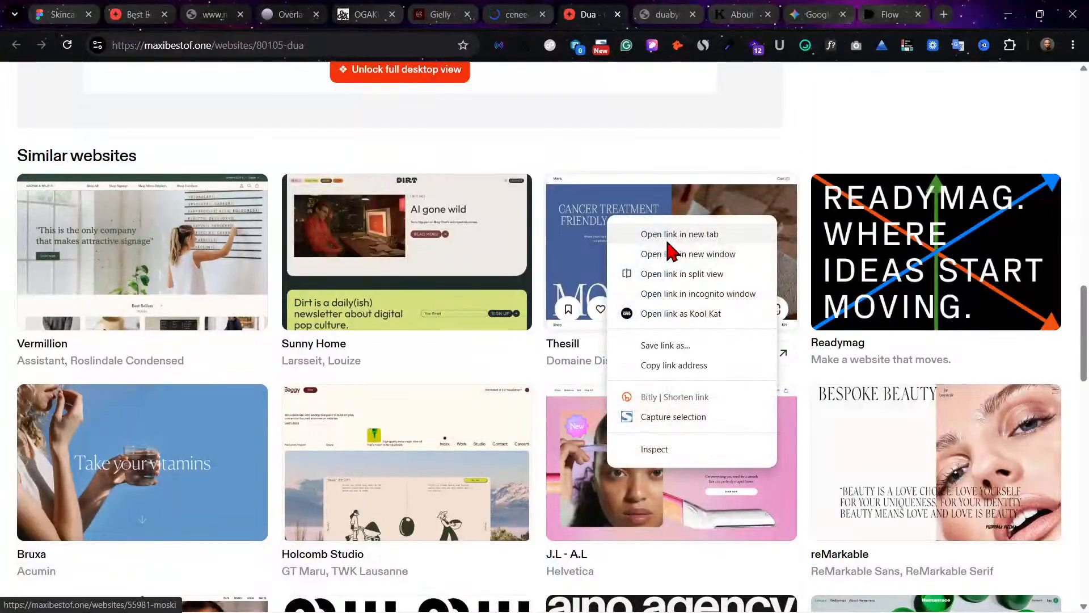
pyautogui.click(661, 232)
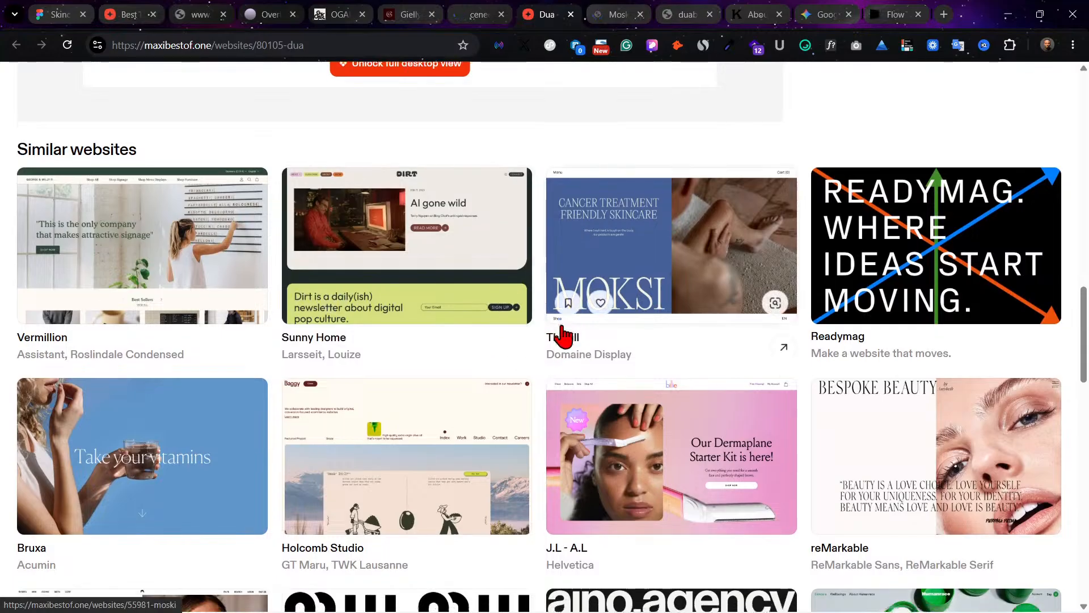
# Step: Look over the rest of Dua's MaxiBestof design page and close it
pyautogui.scroll(-4, 562, 335)
pyautogui.scroll(-2, 564, 335)
pyautogui.scroll(9, 549, 223)
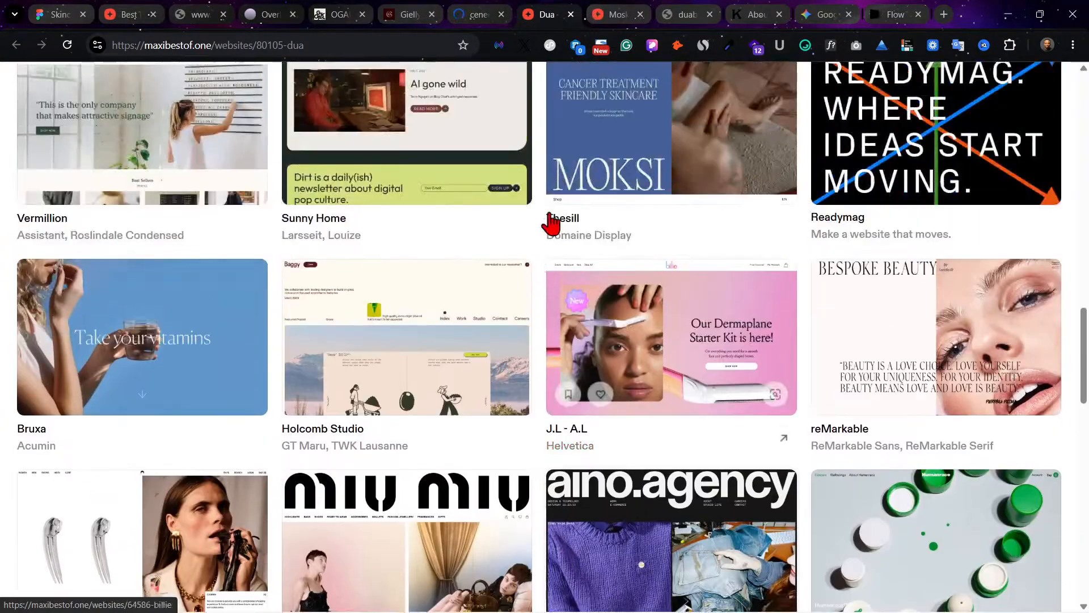
pyautogui.click(571, 14)
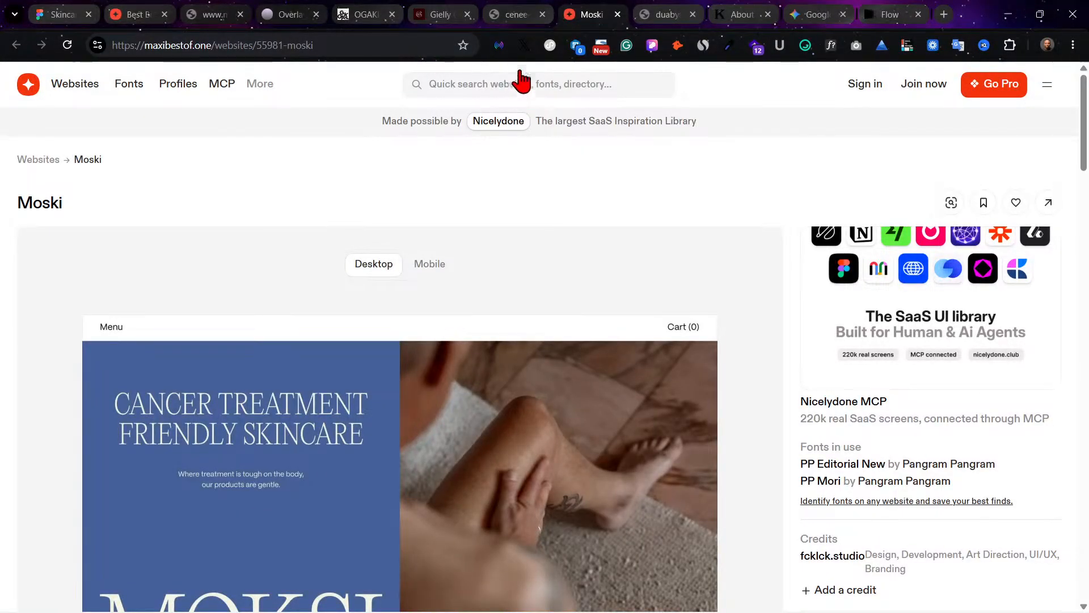
# Step: Check the live Dua website and revisit the Keats About page
pyautogui.click(645, 12)
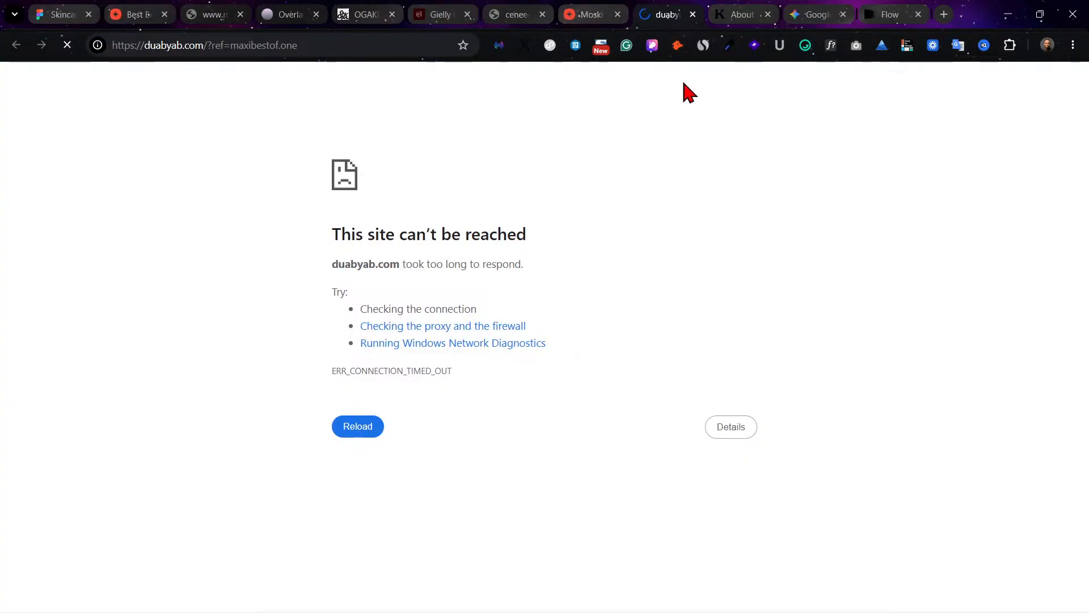
pyautogui.click(730, 16)
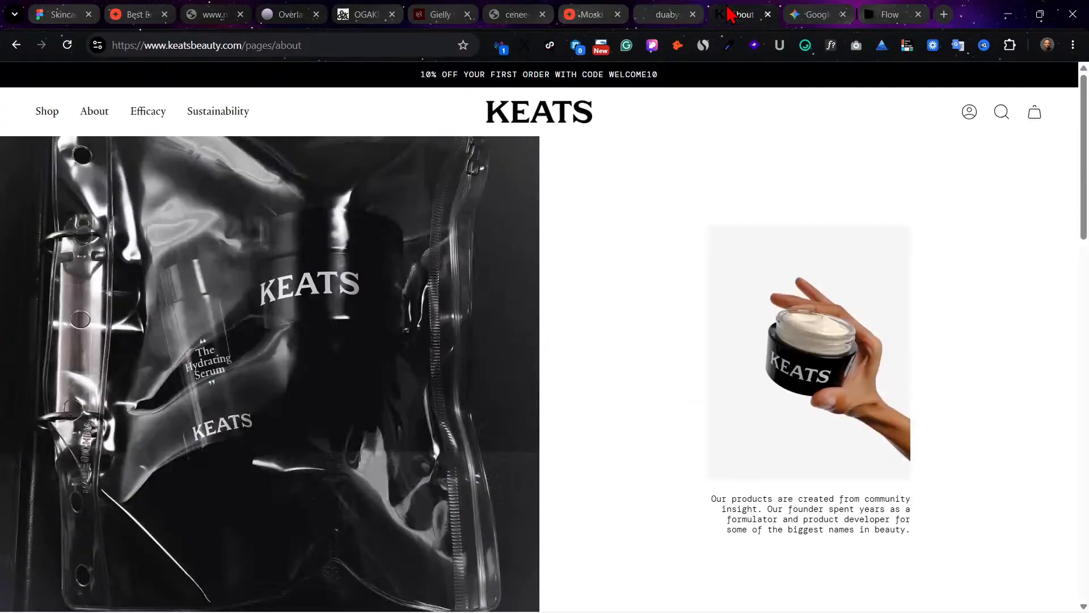
# Step: Look over the top sections of the Keats About page and close the live Dua website tab
pyautogui.scroll(-8, 798, 205)
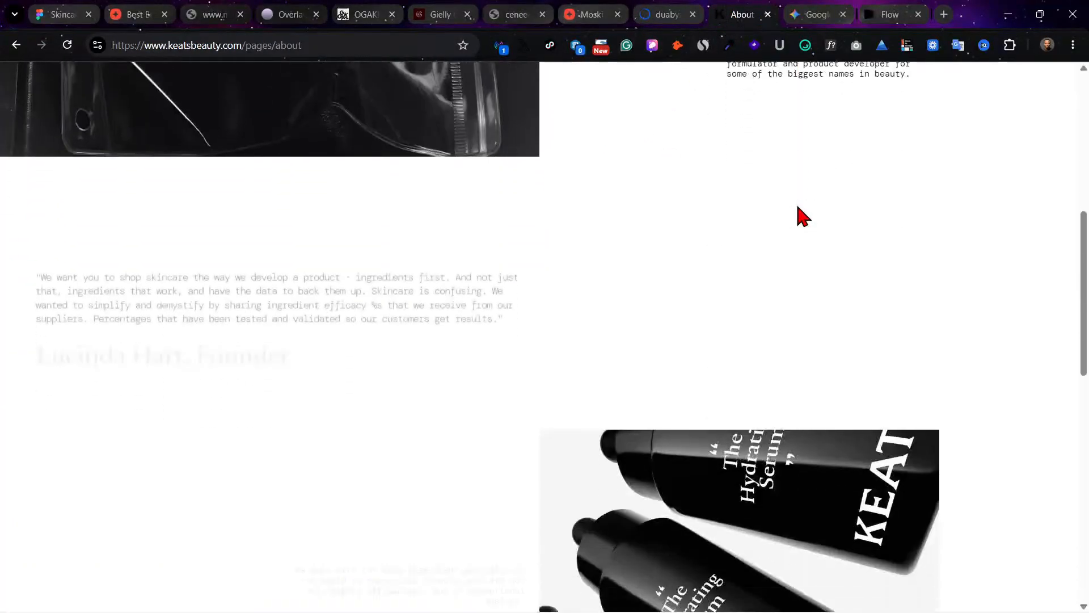
pyautogui.scroll(8, 794, 202)
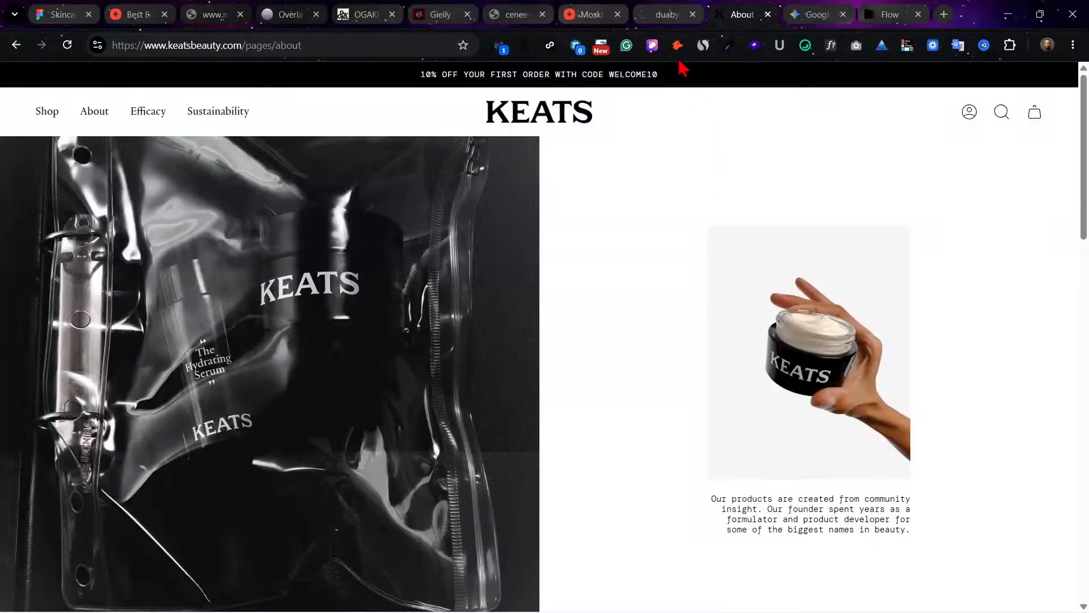
pyautogui.click(667, 13)
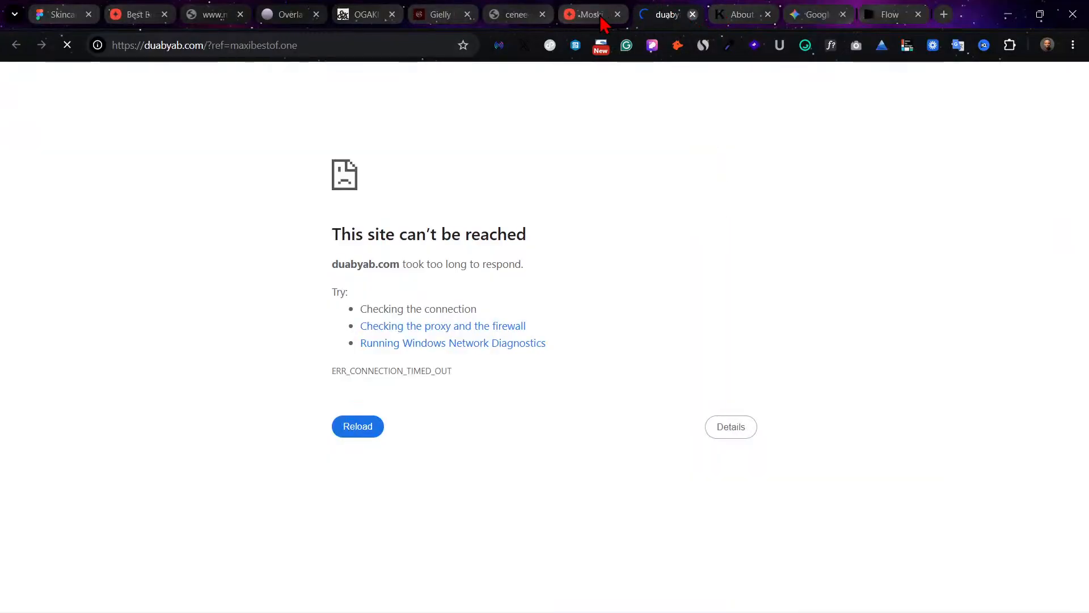
pyautogui.click(692, 15)
# Step: Open the live Moksi website from its MaxiBestof page and close the MaxiBestof tab
pyautogui.click(601, 18)
pyautogui.scroll(-2, 596, 264)
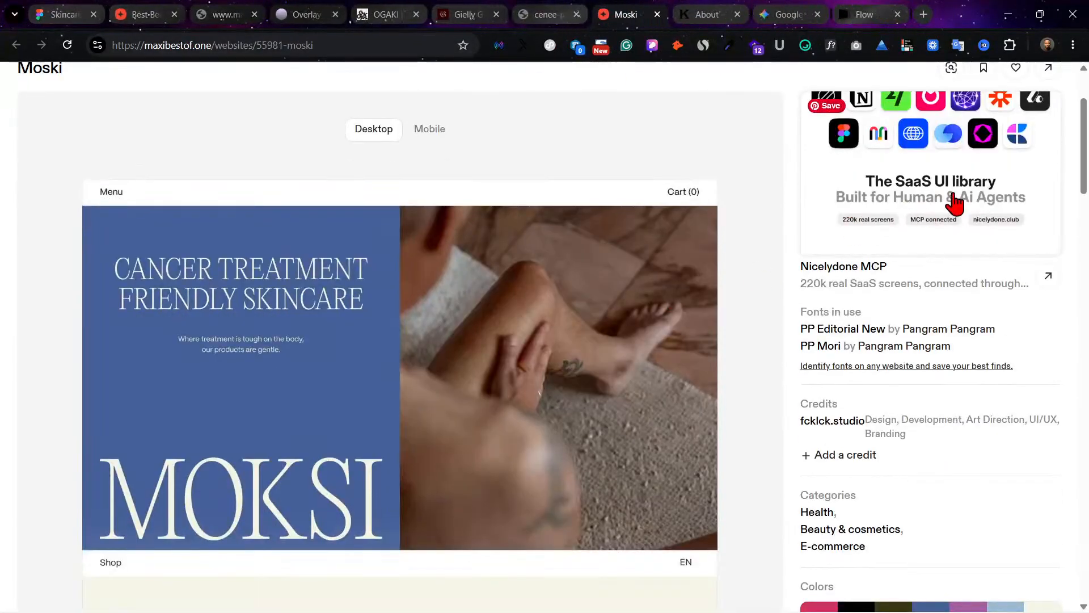
pyautogui.click(1047, 68)
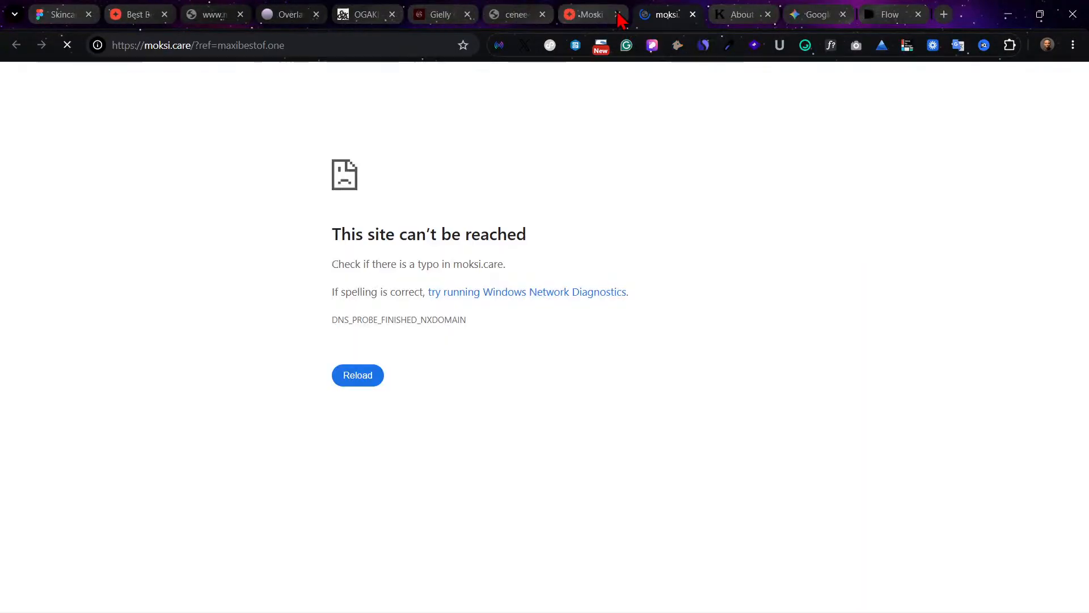
pyautogui.click(618, 14)
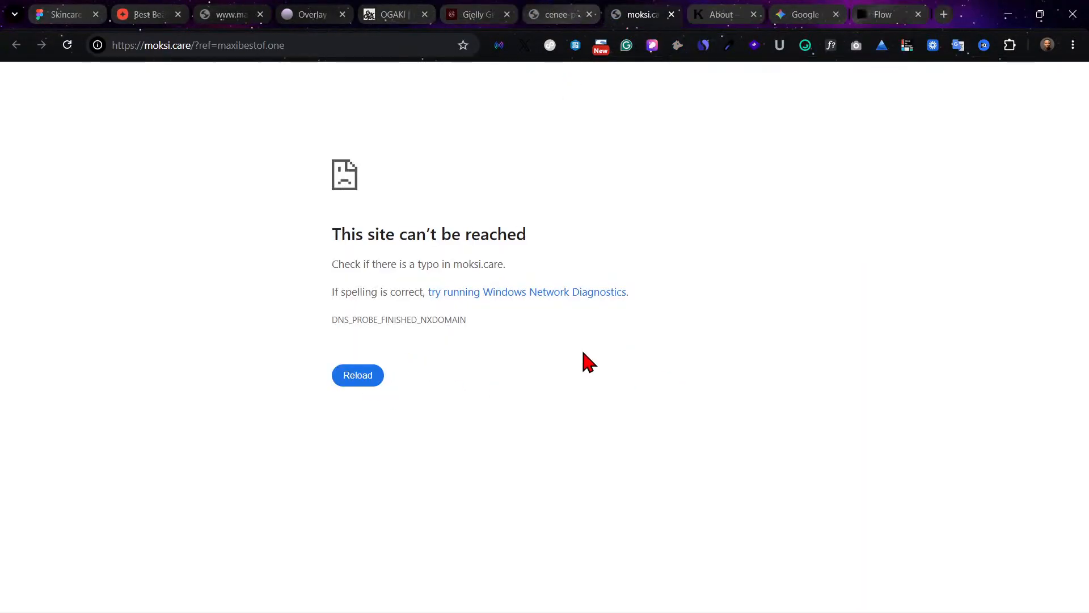
# Step: Revisit the live Gielly Green, Ogaki and Overlay websites in their open browser tabs
pyautogui.click(482, 16)
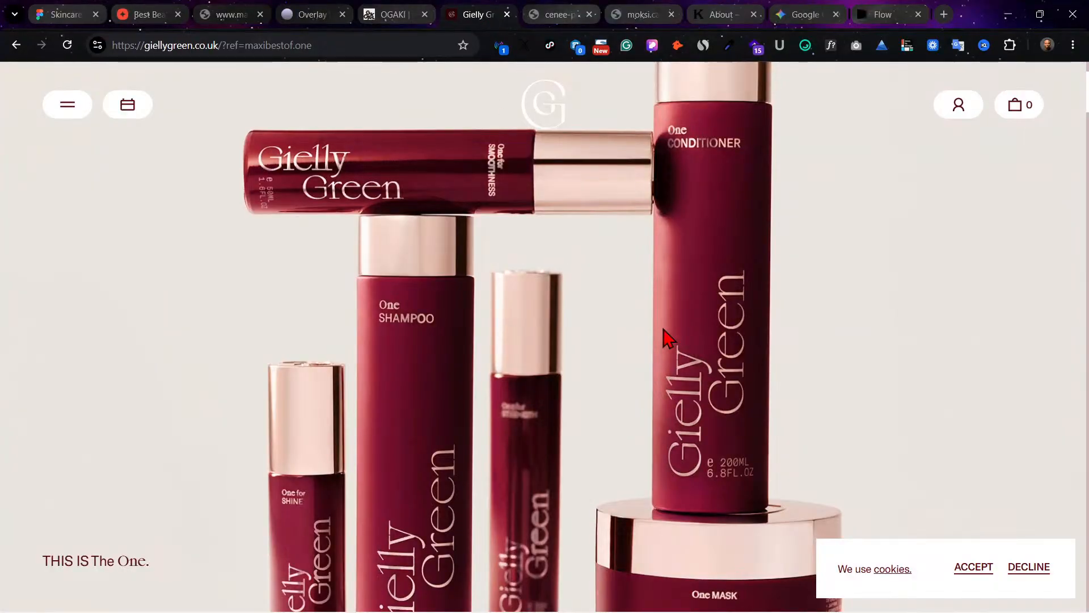
pyautogui.click(417, 14)
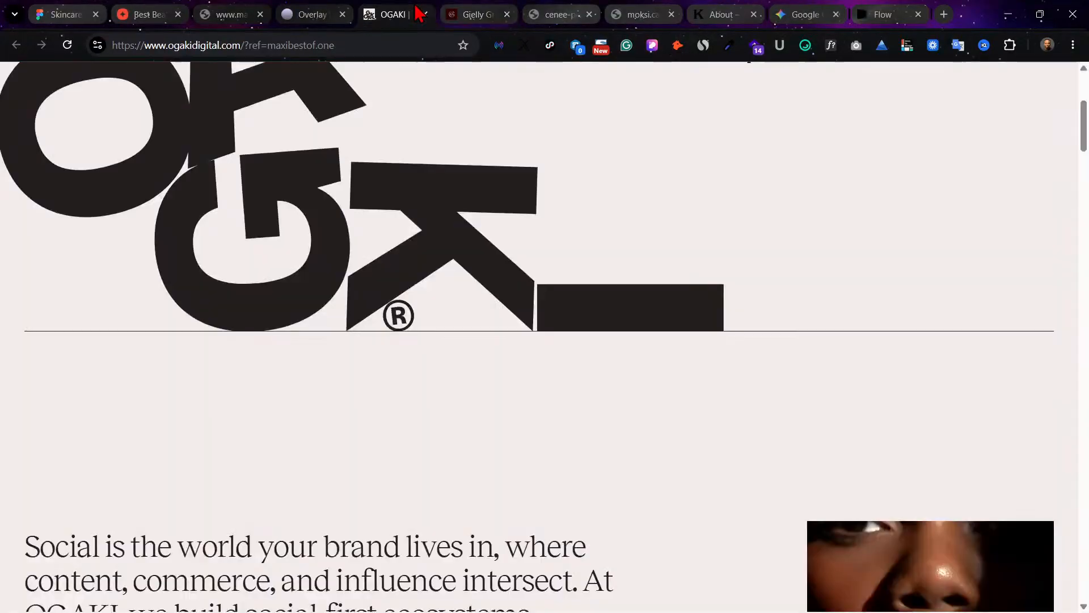
pyautogui.click(295, 13)
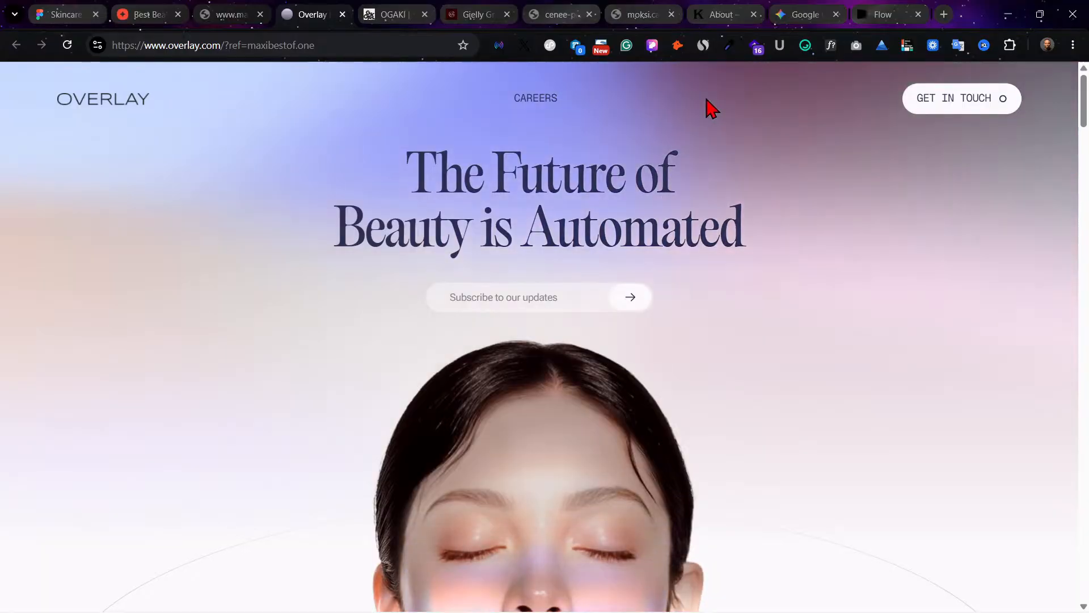
# Step: Try reloading the Make Up For Ever website and close its browser tab
pyautogui.click(247, 12)
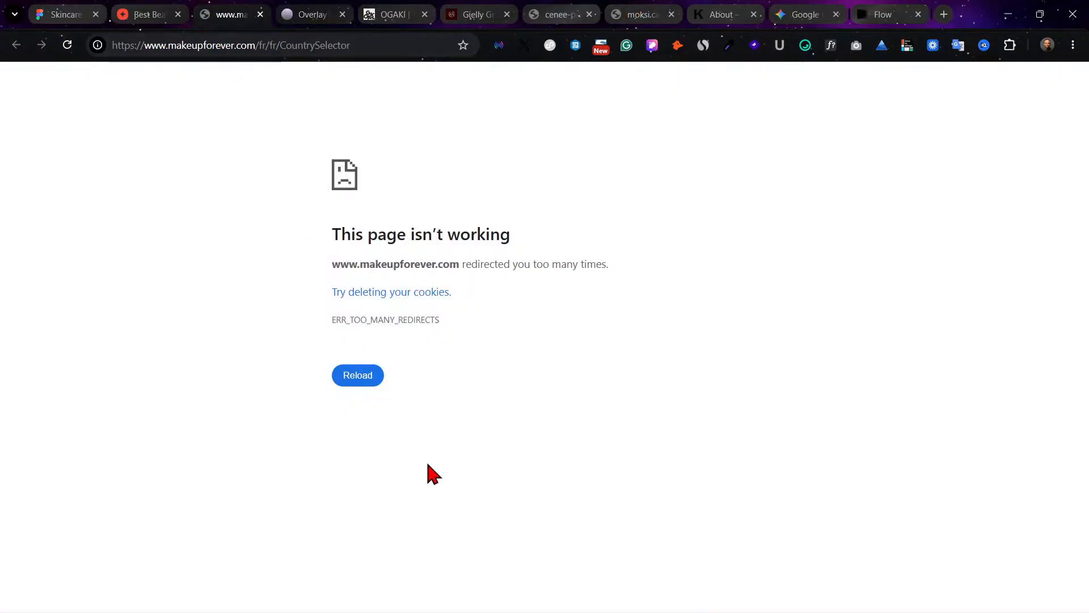
pyautogui.click(364, 381)
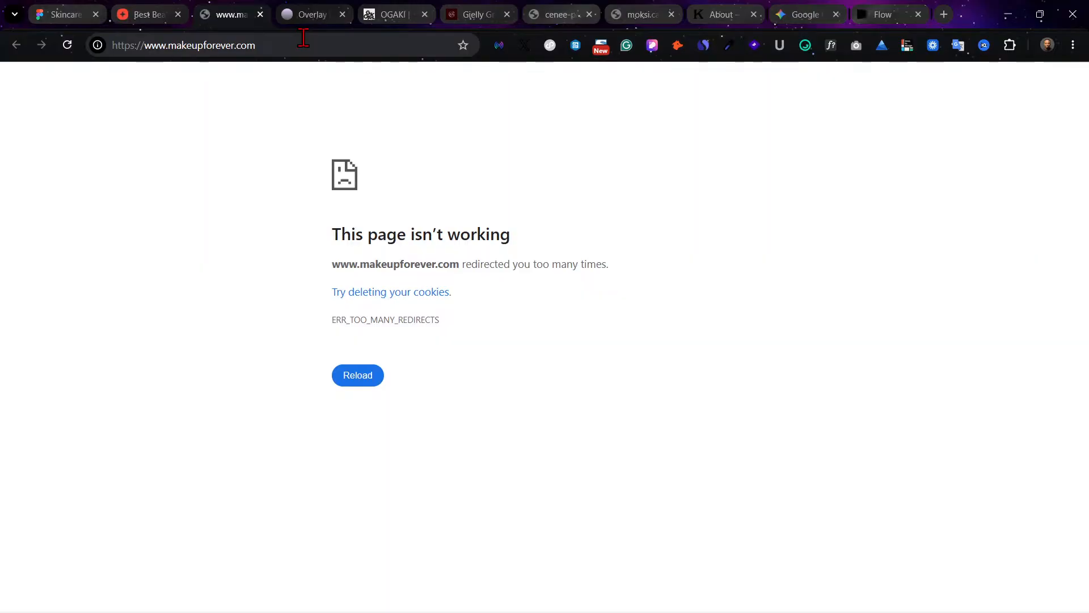
pyautogui.click(261, 14)
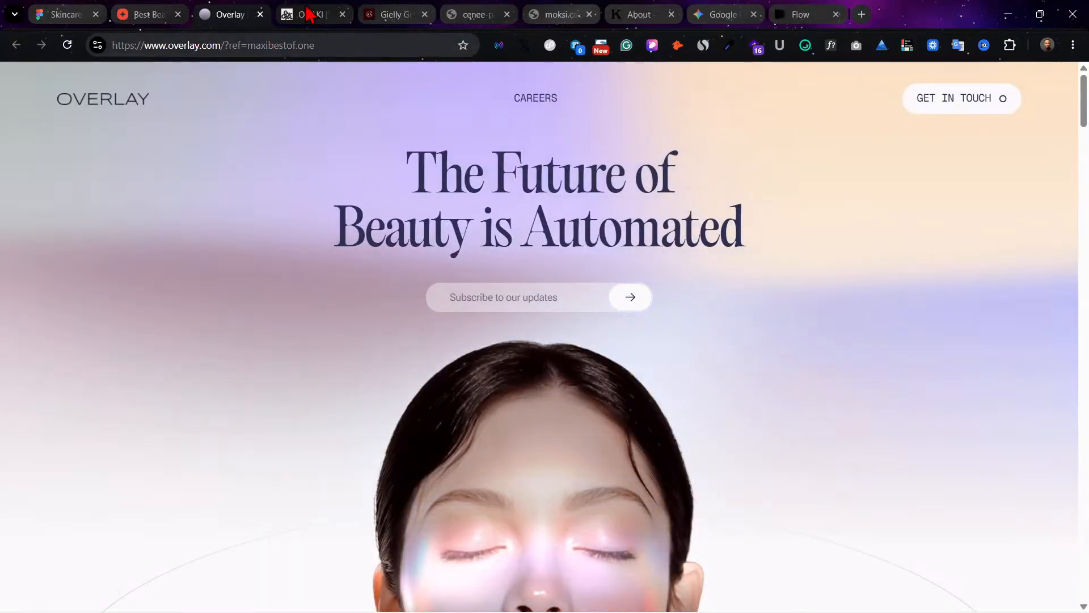
# Step: Examine the Overlay home page from its hero through the vision, how-it-works and in-action sections to the footer
pyautogui.scroll(-5, 652, 283)
pyautogui.scroll(-10, 692, 320)
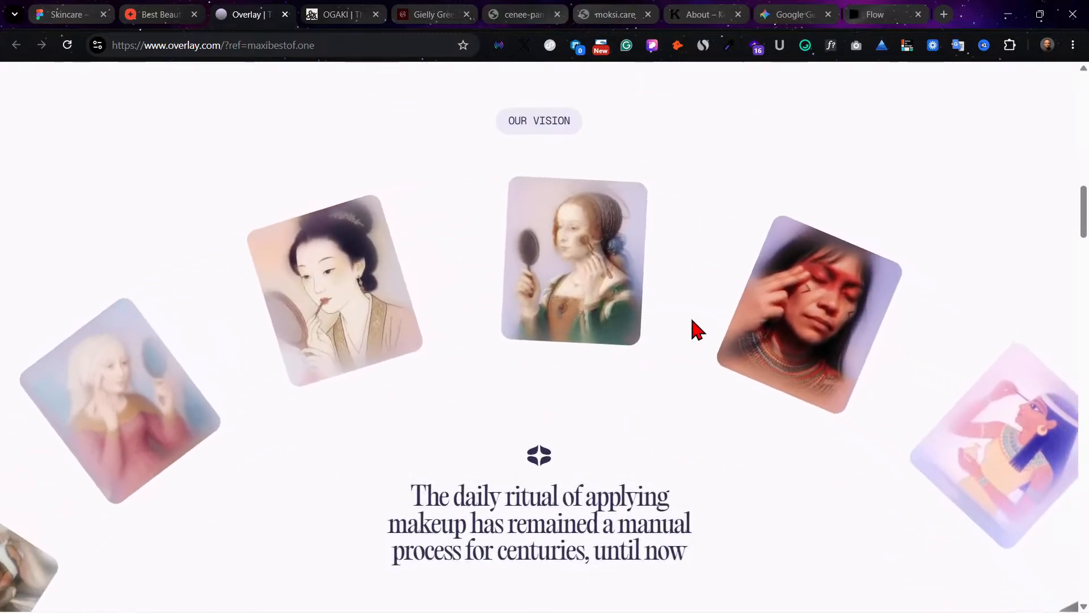
pyautogui.scroll(10, 697, 326)
pyautogui.scroll(5, 699, 327)
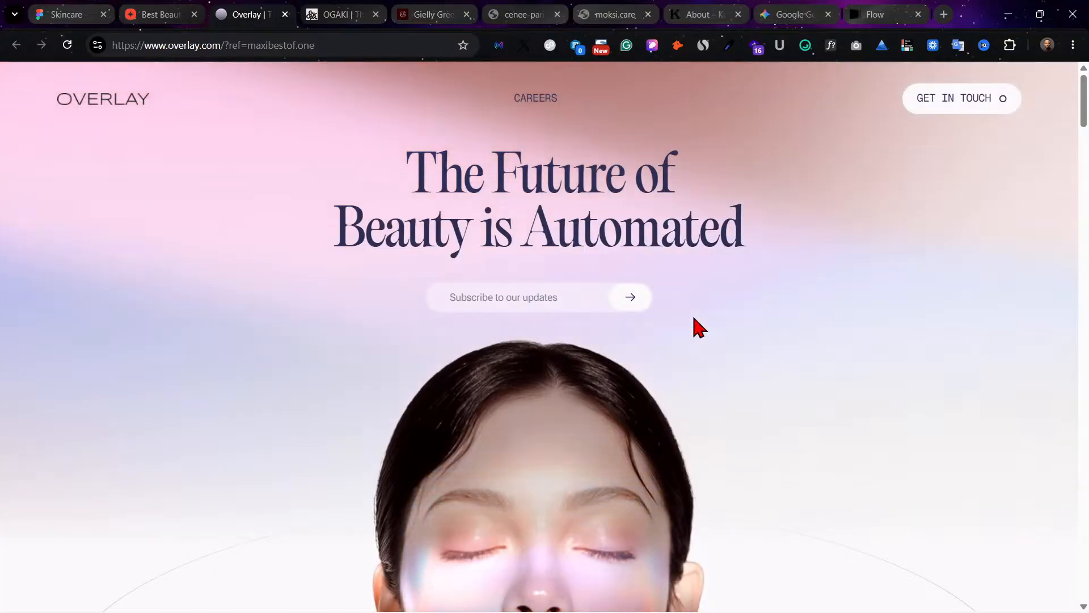
pyautogui.scroll(-8, 696, 326)
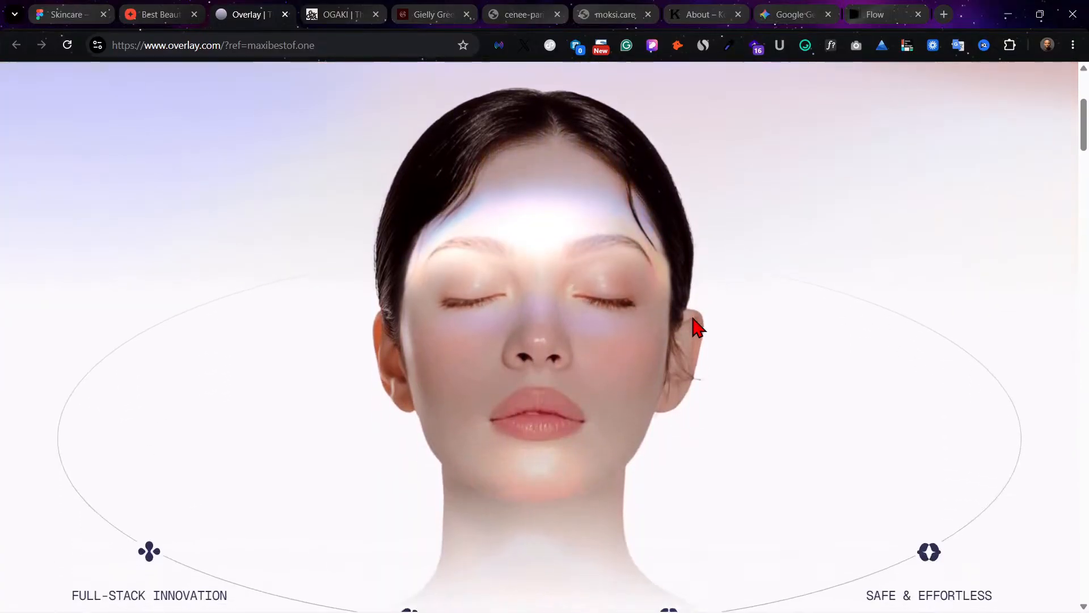
pyautogui.scroll(-5, 697, 327)
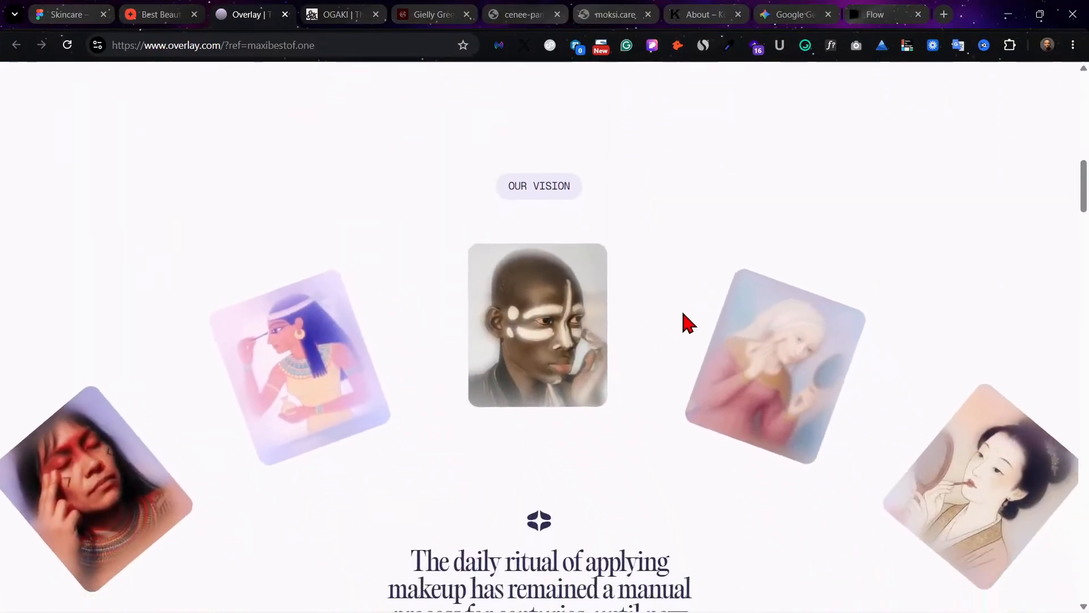
pyautogui.scroll(-8, 686, 318)
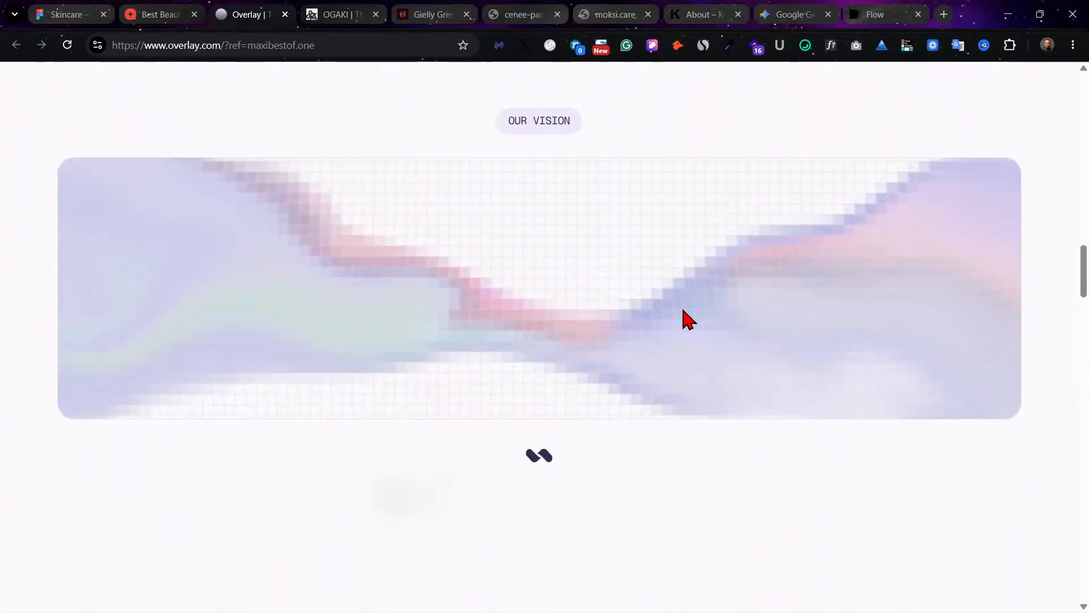
pyautogui.scroll(-6, 683, 312)
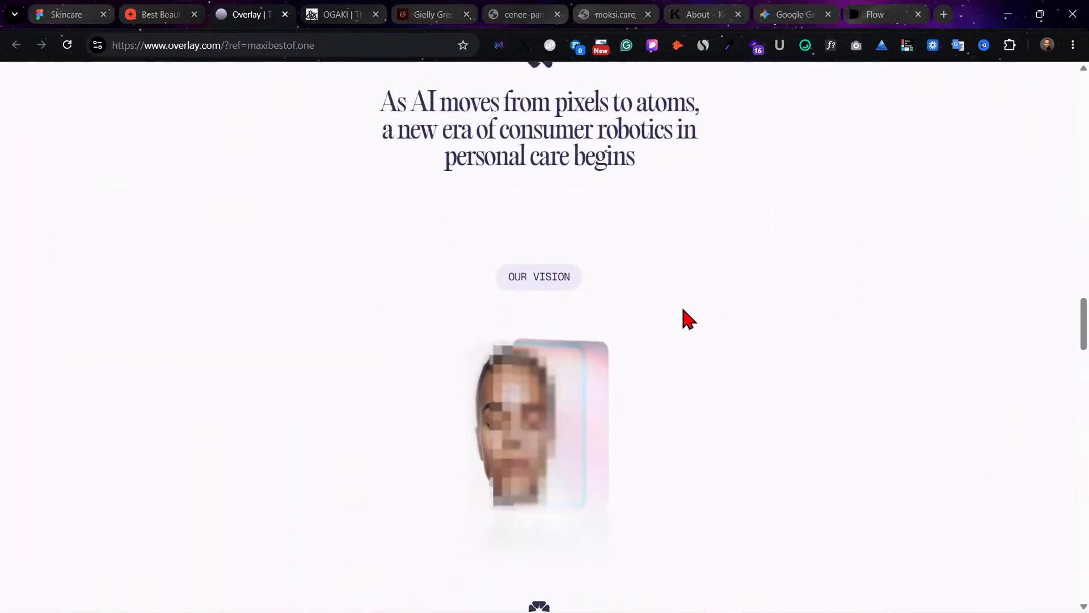
pyautogui.scroll(-10, 684, 311)
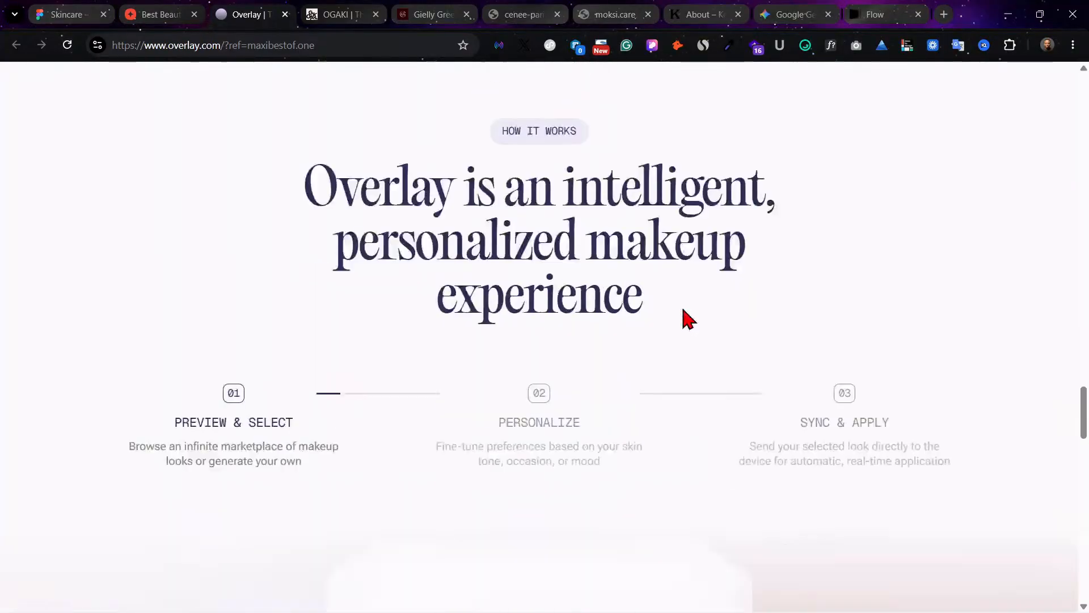
pyautogui.scroll(-10, 687, 319)
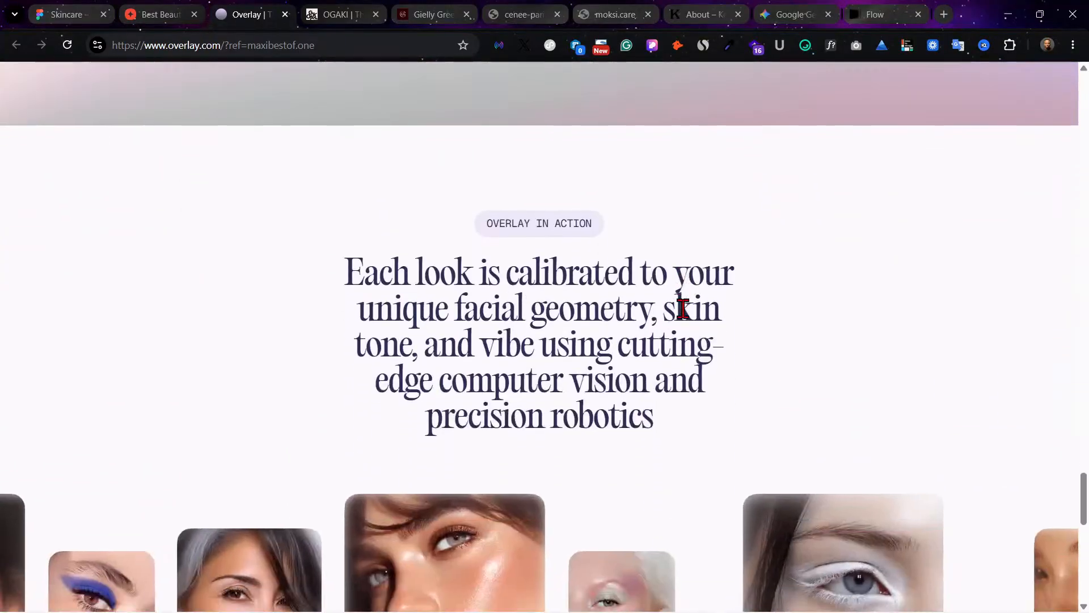
pyautogui.scroll(-8, 687, 319)
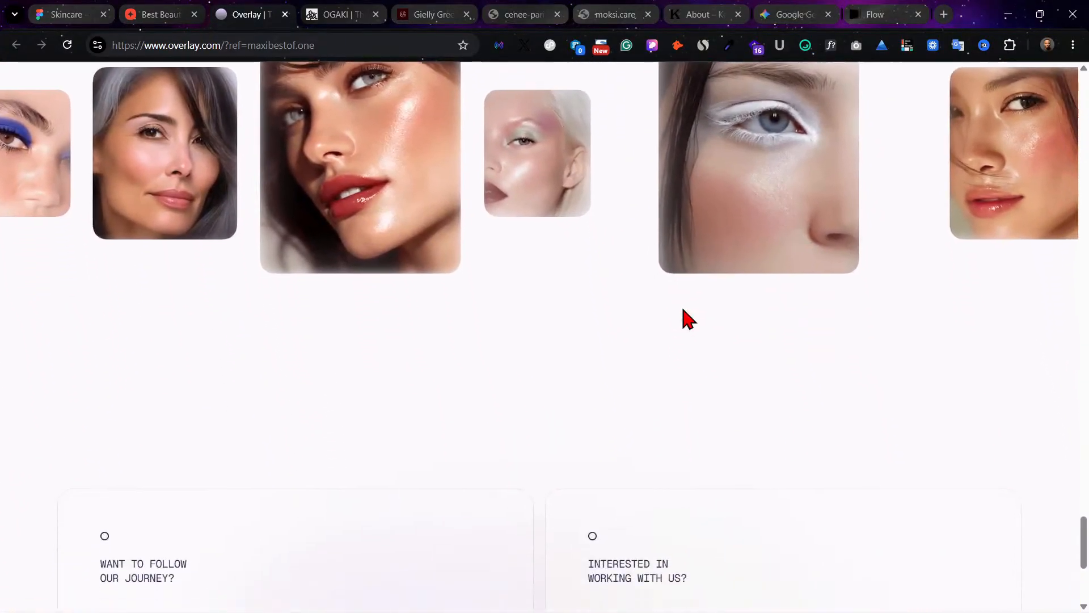
pyautogui.scroll(-3, 688, 318)
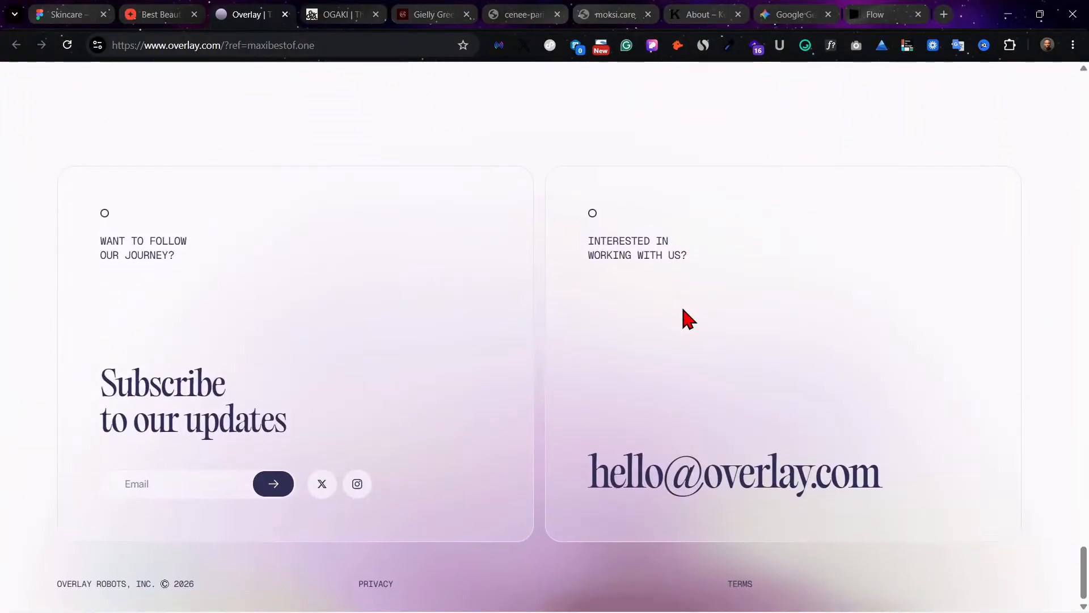
pyautogui.scroll(12, 688, 319)
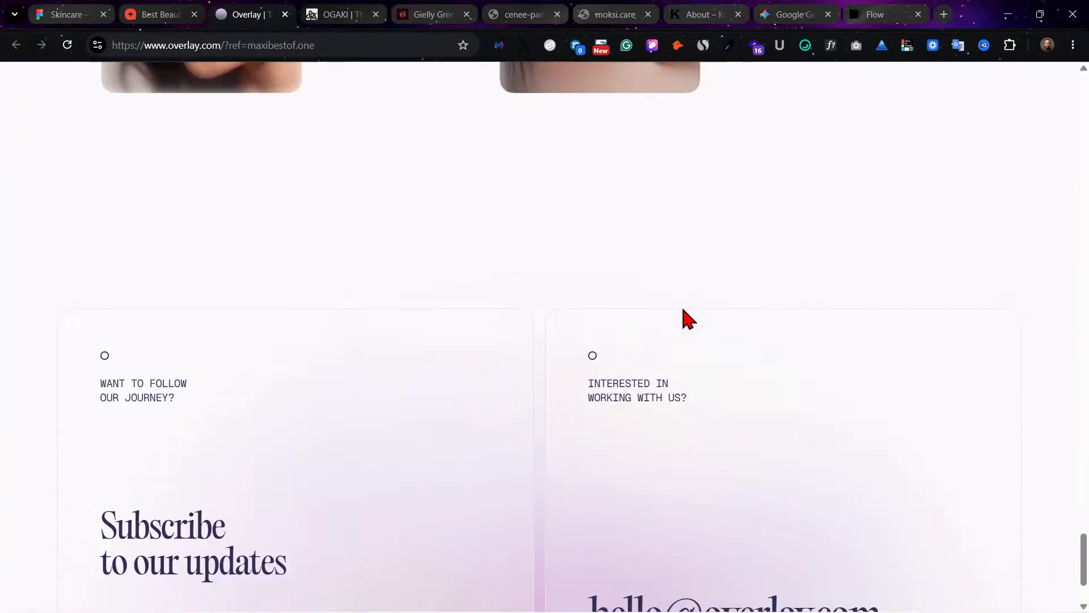
pyautogui.scroll(10, 687, 318)
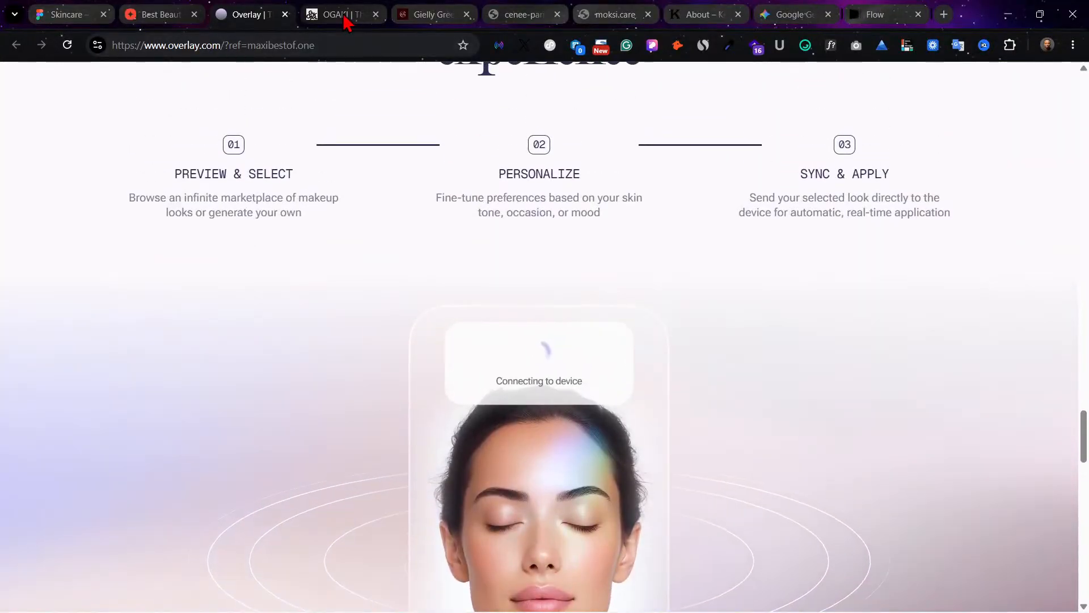
pyautogui.scroll(3, 381, 68)
# Step: Examine the Ogaki home page from its hero through the services and case study sections to the footer
pyautogui.click(358, 13)
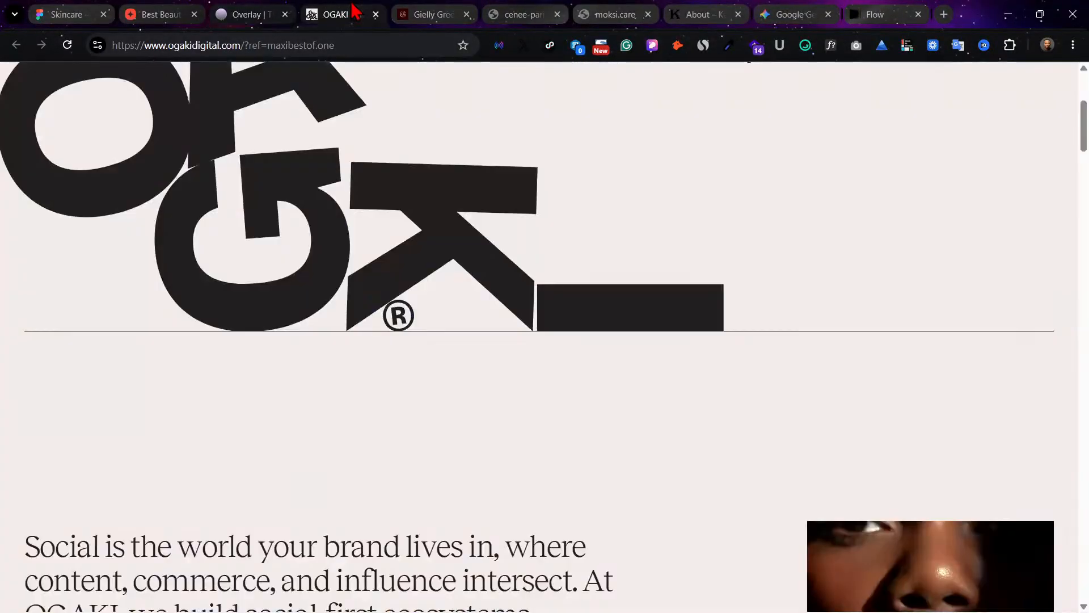
pyautogui.scroll(4, 674, 270)
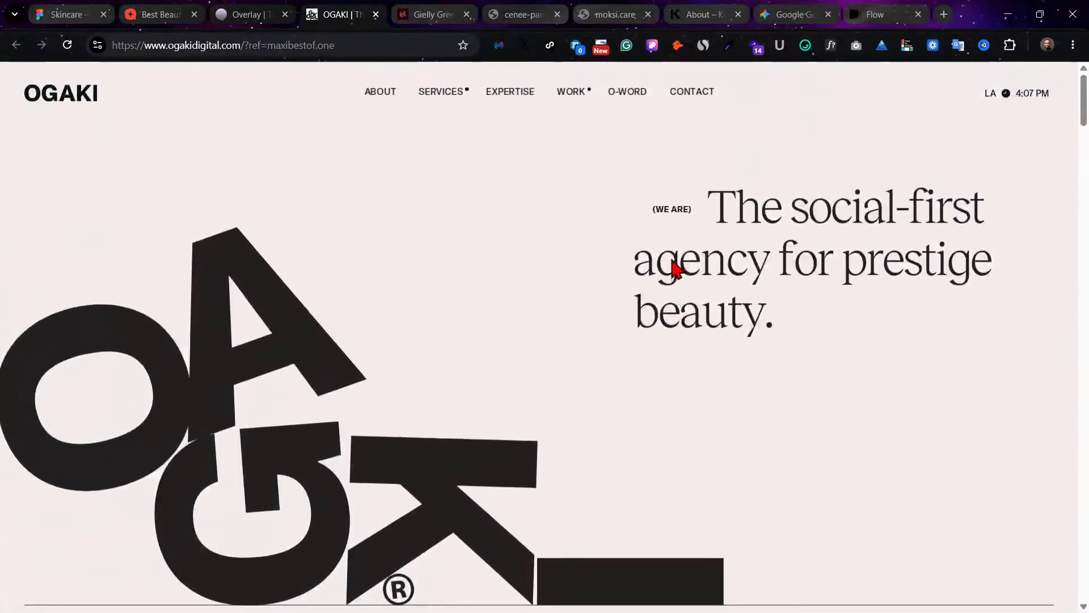
pyautogui.scroll(-8, 562, 293)
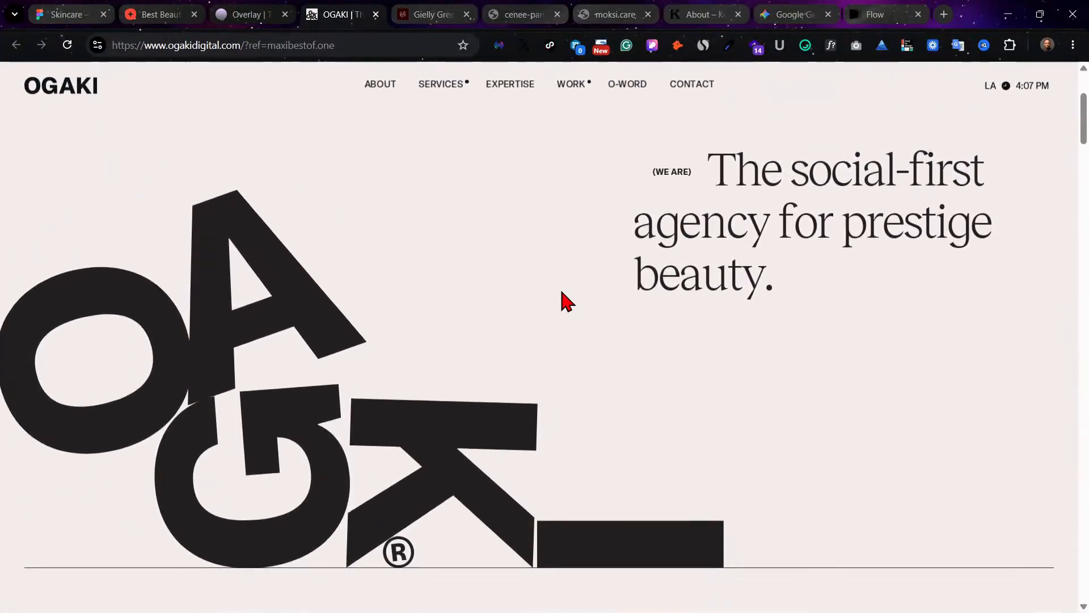
pyautogui.scroll(-15, 562, 293)
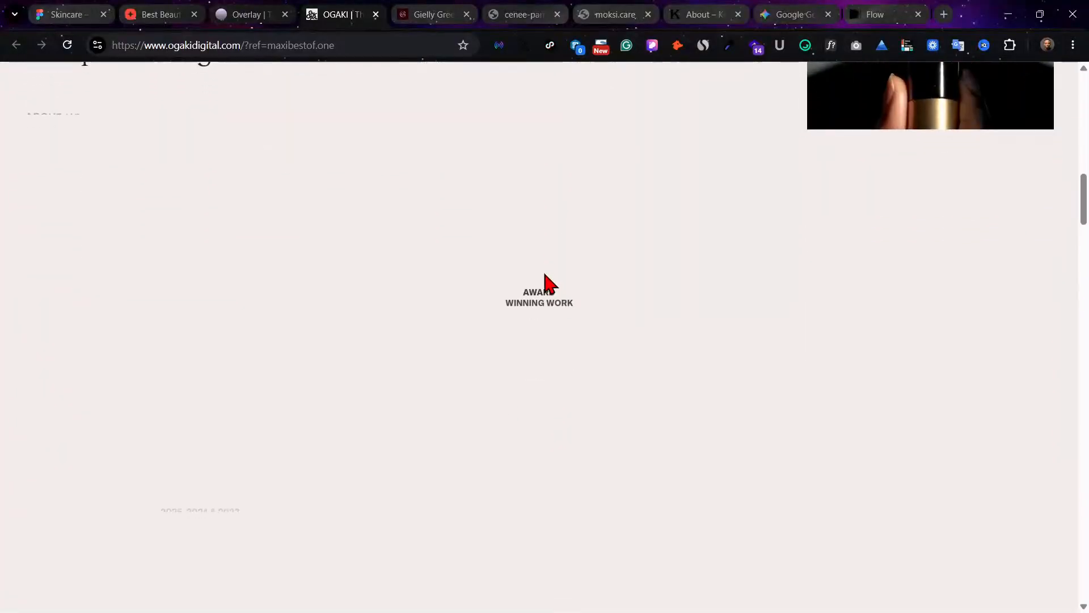
pyautogui.scroll(-3, 561, 293)
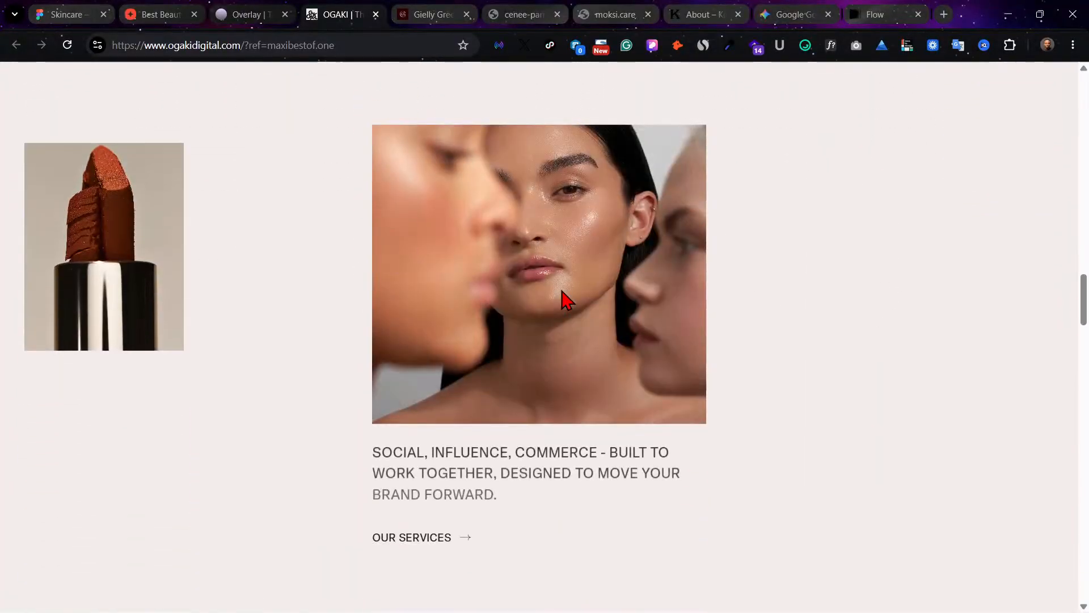
pyautogui.click(419, 23)
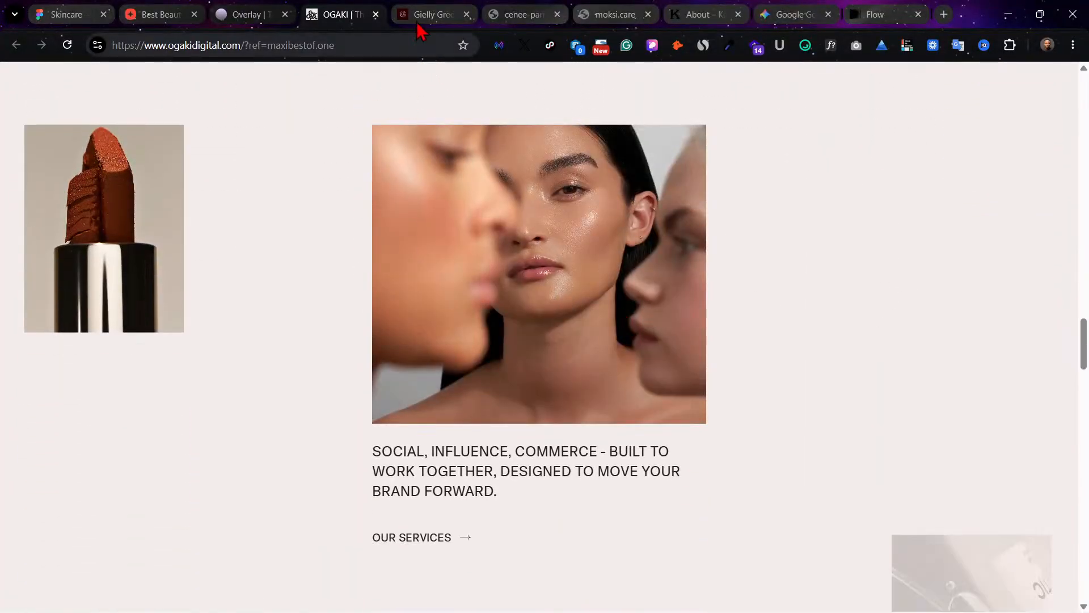
pyautogui.click(326, 14)
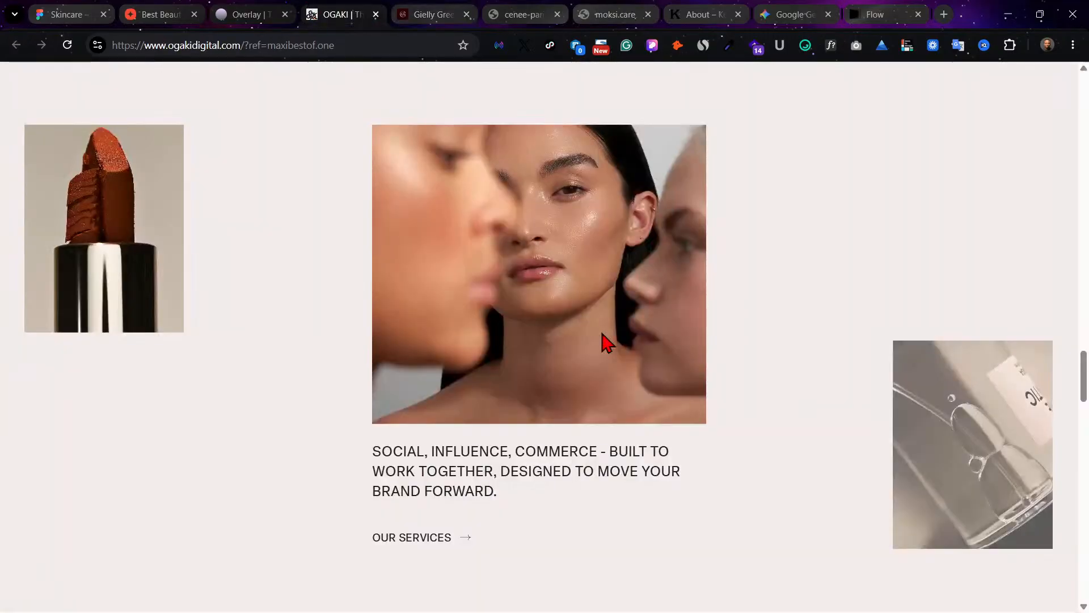
pyautogui.scroll(-15, 895, 450)
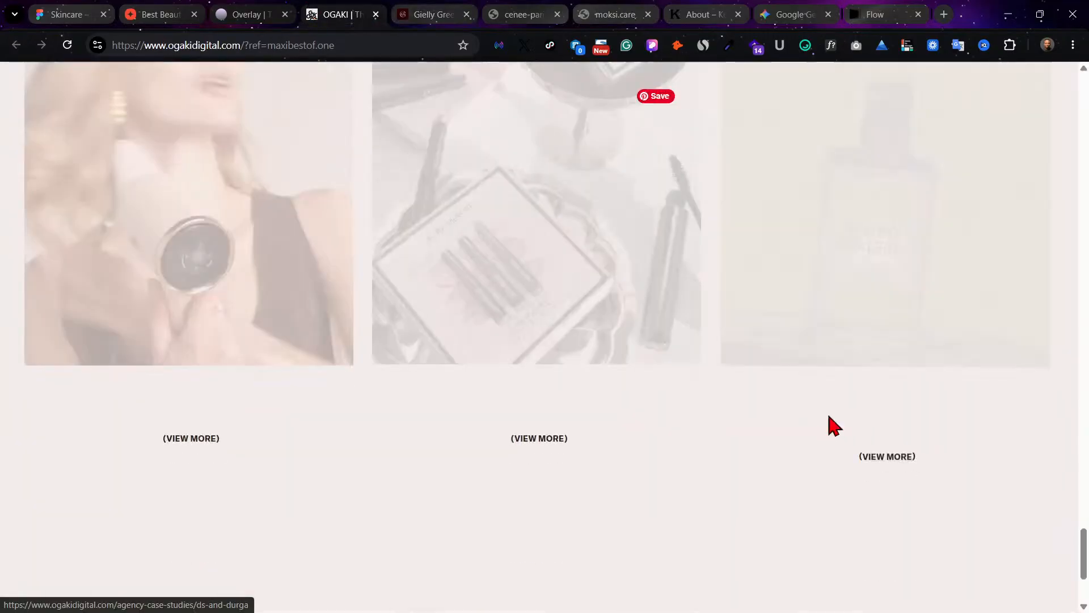
pyautogui.scroll(2, 828, 416)
pyautogui.scroll(-4, 828, 415)
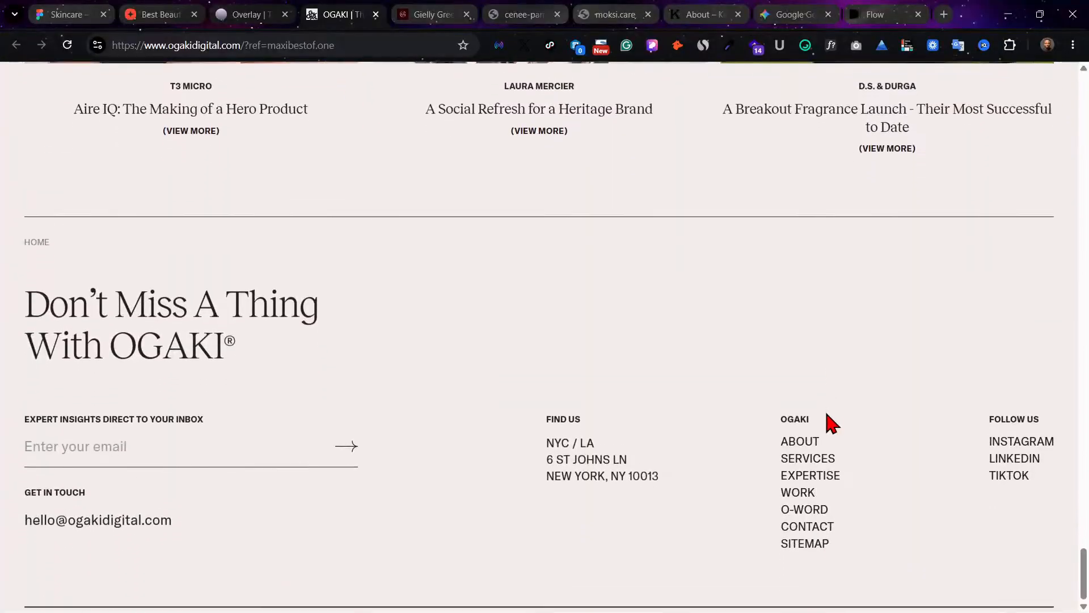
# Step: Revisit the Gielly Green site, try reloading the Cenee Paris site, and close the Cenee Paris and Moksi browser tabs
pyautogui.click(422, 11)
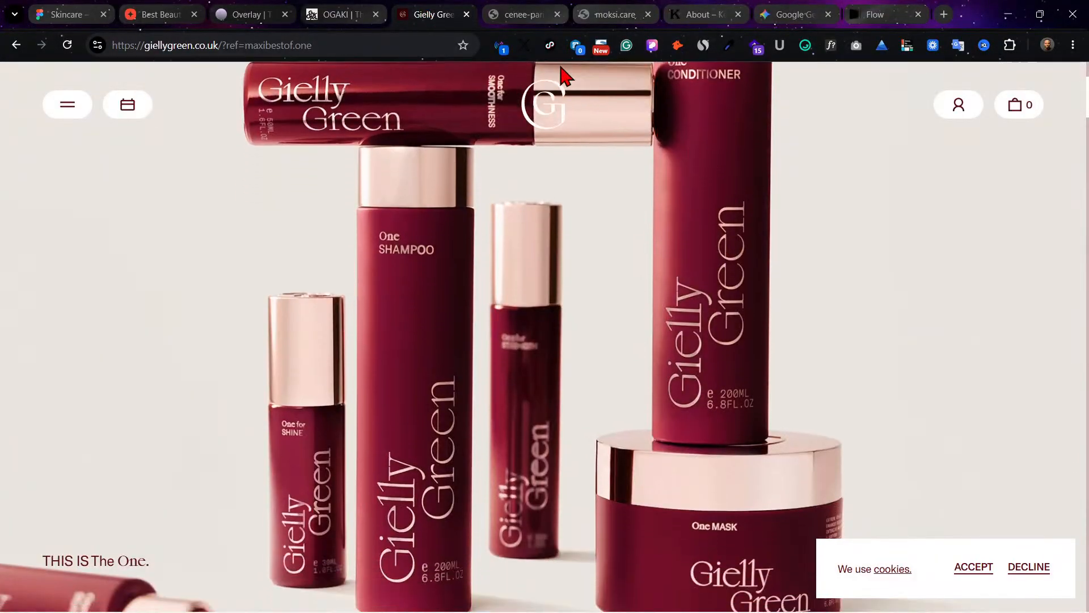
pyautogui.click(523, 15)
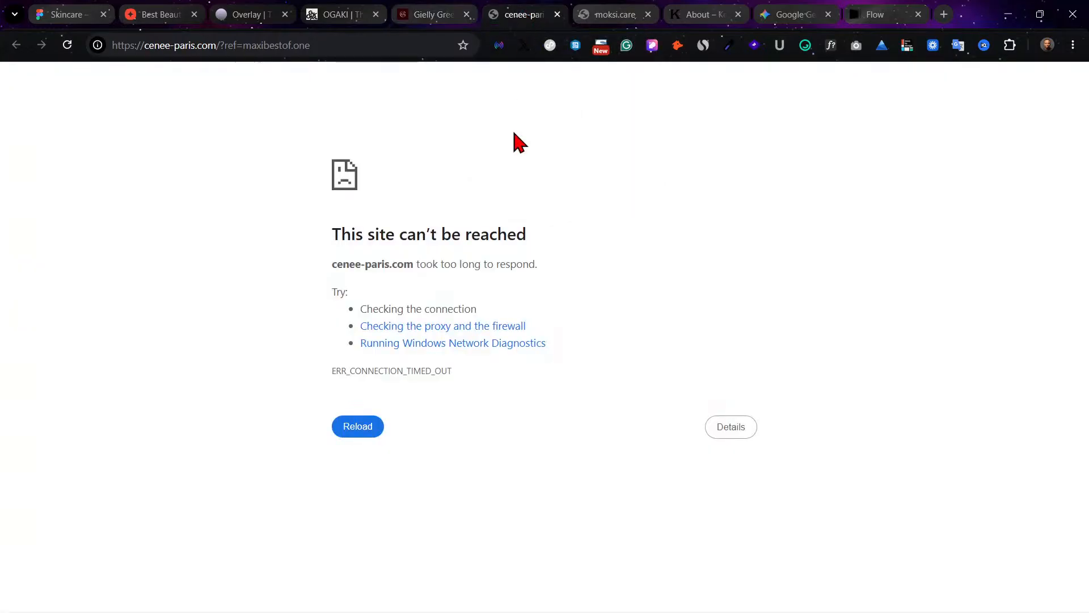
pyautogui.click(355, 428)
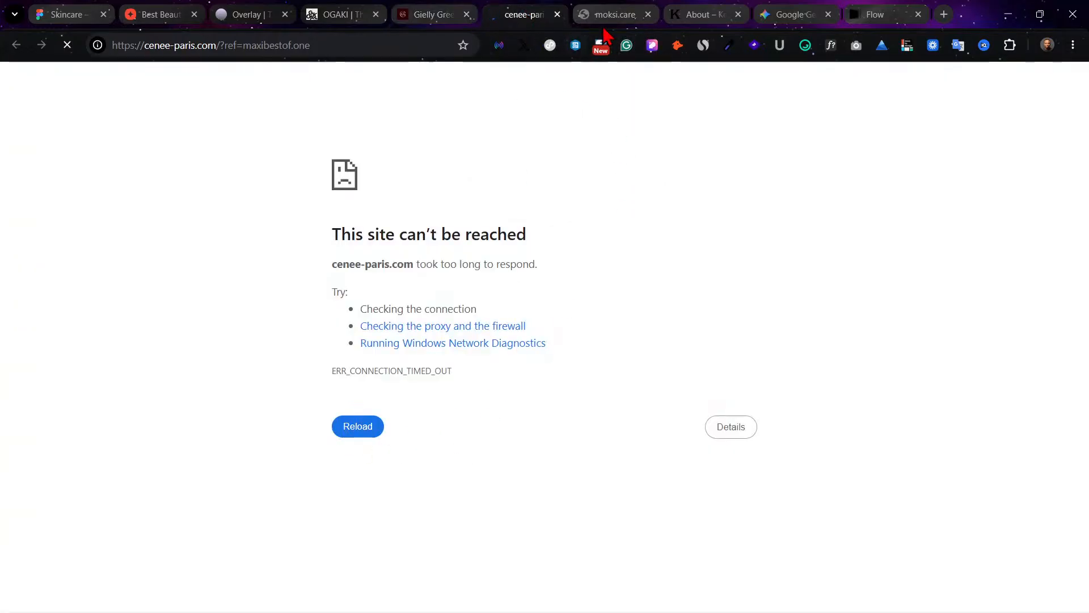
pyautogui.click(557, 15)
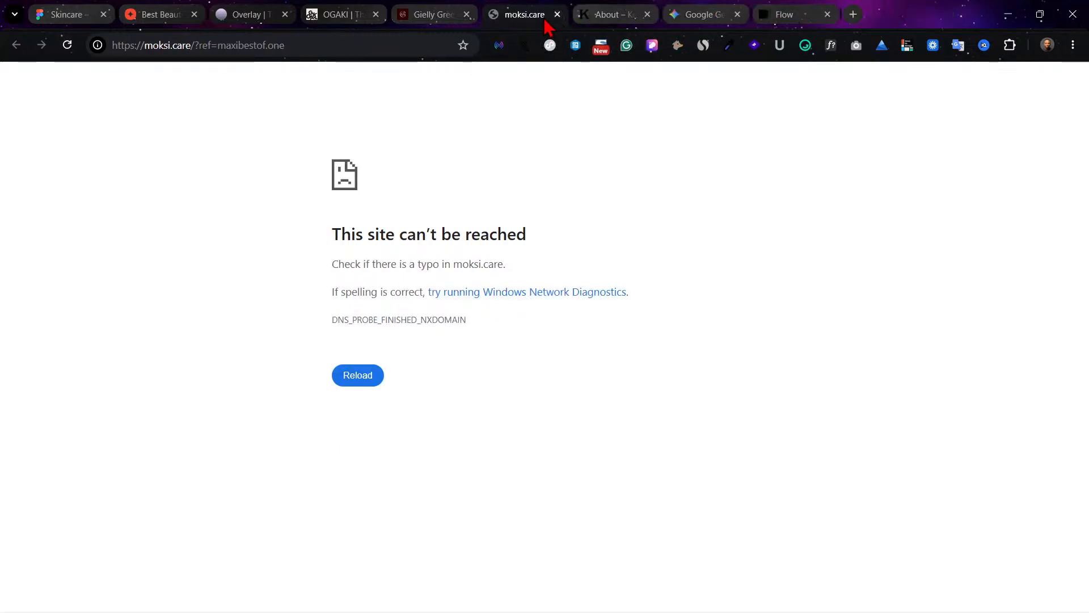
pyautogui.click(558, 15)
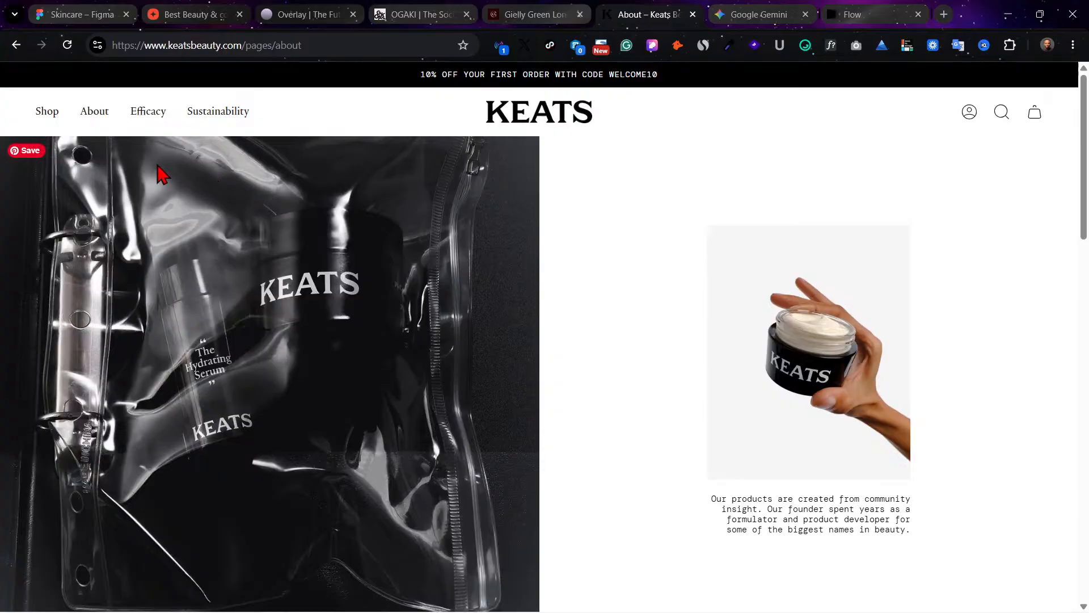
# Step: Switch to the Skincare file in Figma and draw a header frame about 1440 × 108 across the top of the Home frame
pyautogui.click(97, 14)
pyautogui.hscroll(10, 573, 261)
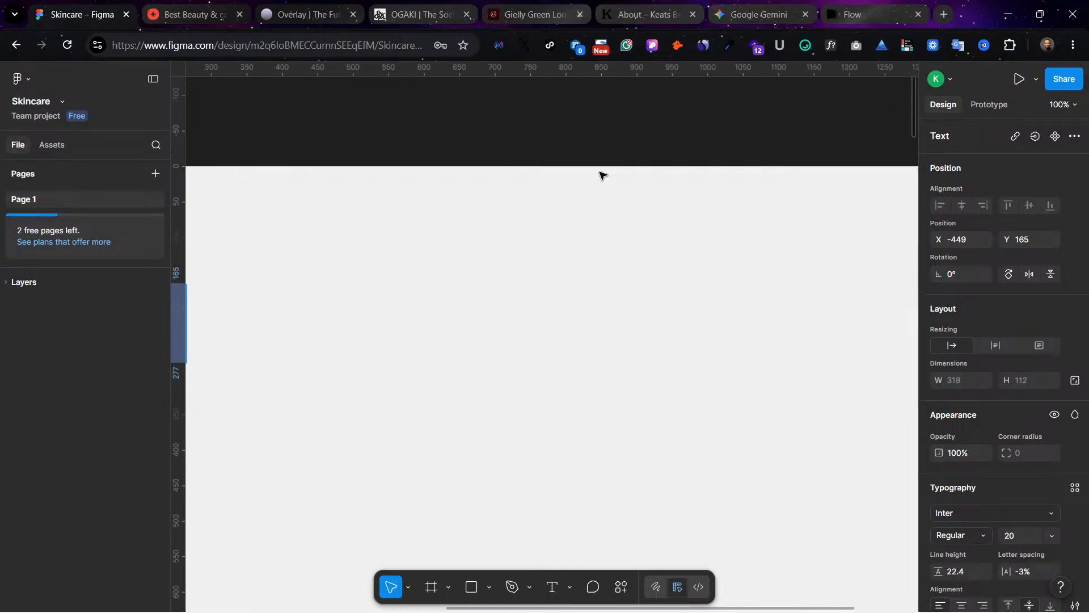
pyautogui.hscroll(-6, 601, 175)
pyautogui.click(310, 162)
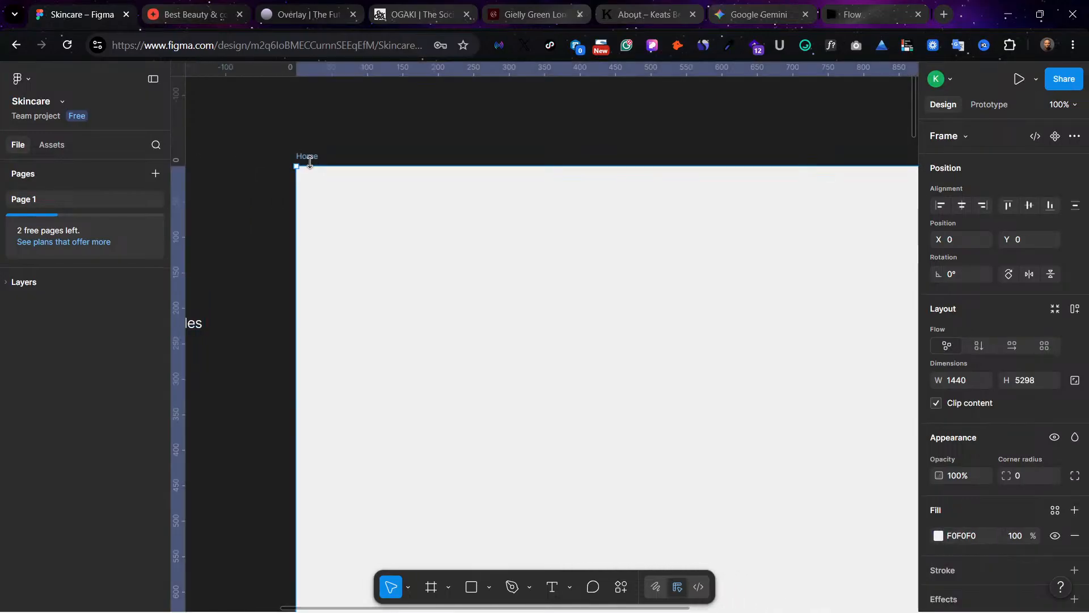
pyautogui.press('-')
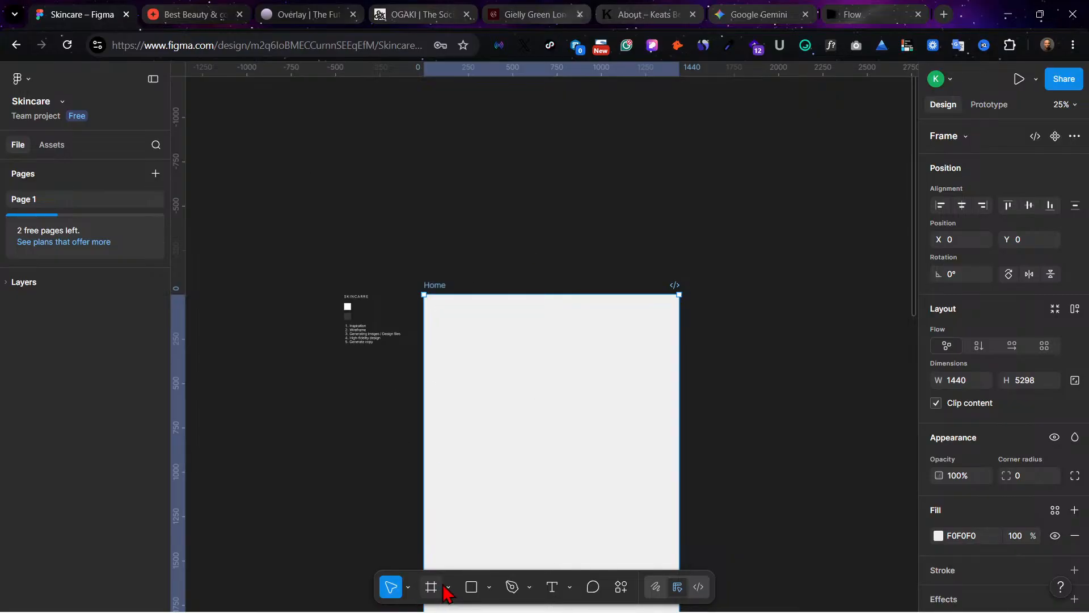
pyautogui.click(431, 588)
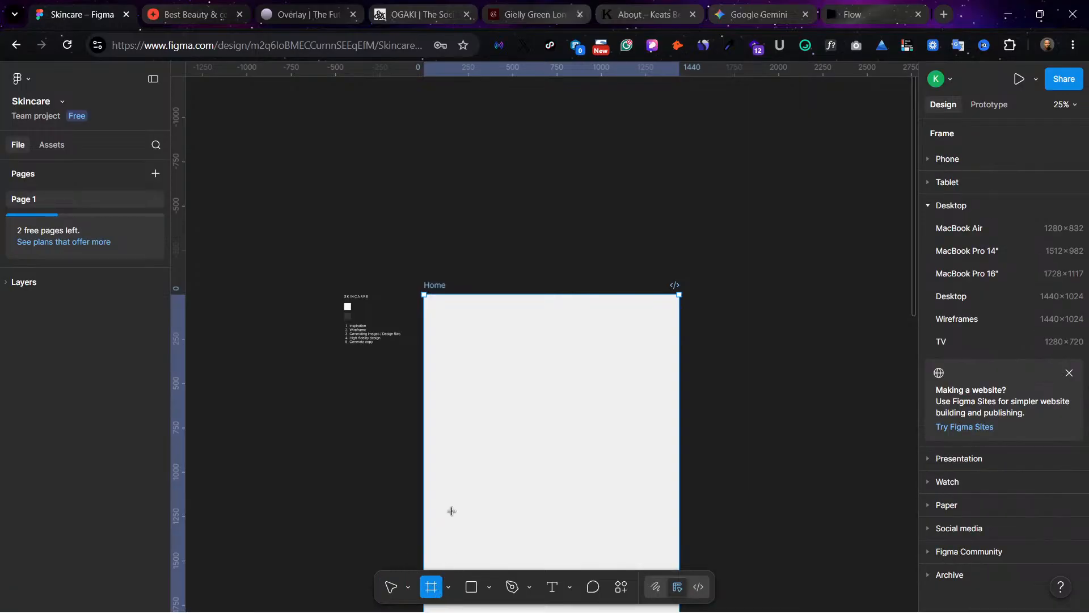
pyautogui.moveTo(424, 306); pyautogui.dragTo(620, 307)
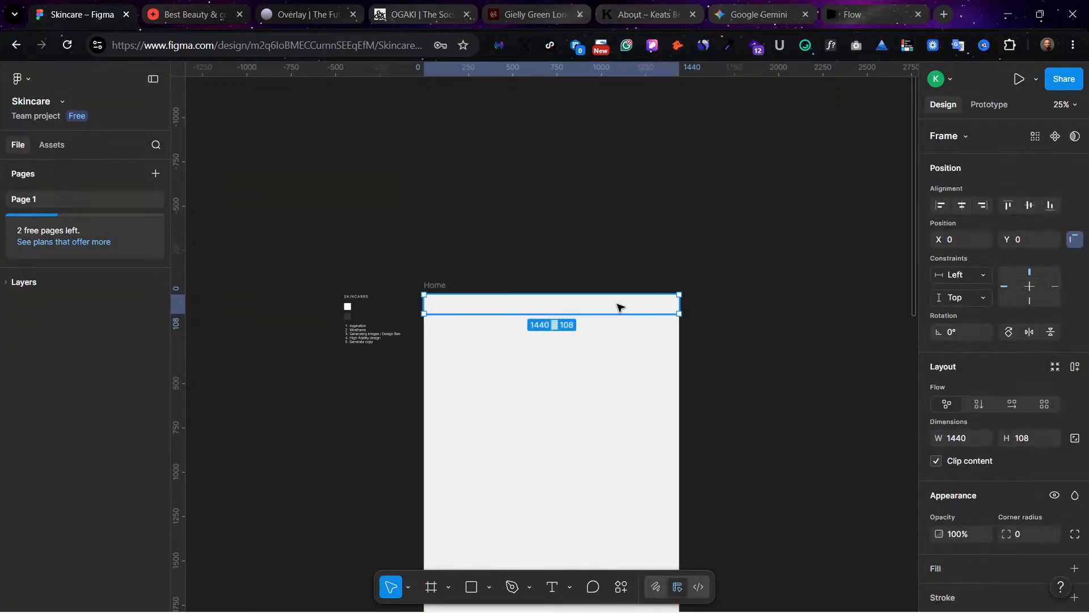
# Step: Reduce the header frame's height to about 69 and make layout guides visible
pyautogui.hotkey('ctrl', '+')
pyautogui.hotkey('ctrl', '+')
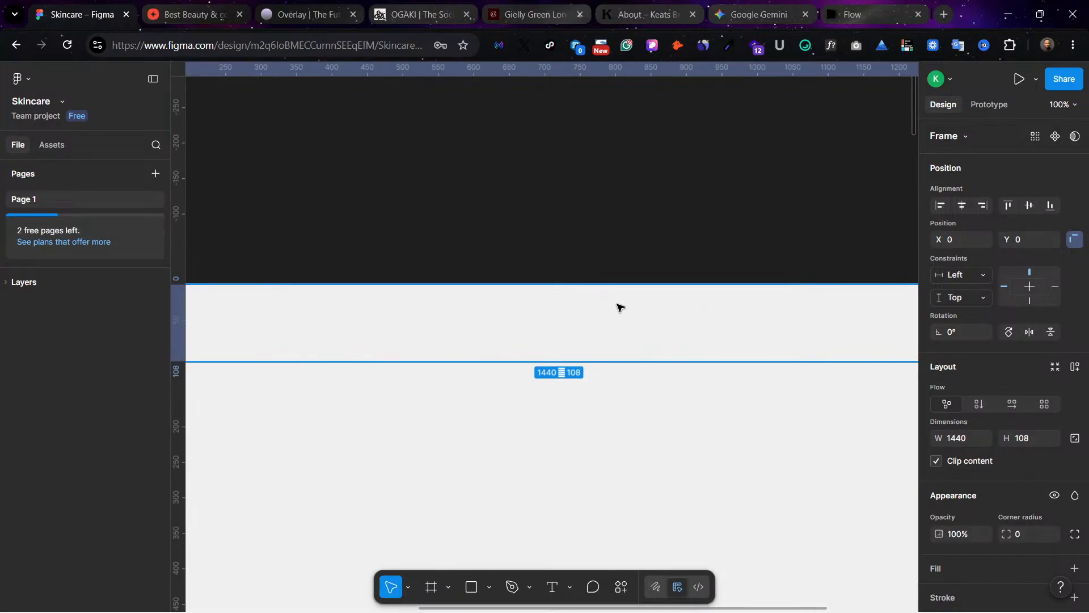
pyautogui.scroll(-1, 520, 284)
pyautogui.hscroll(-4, 520, 285)
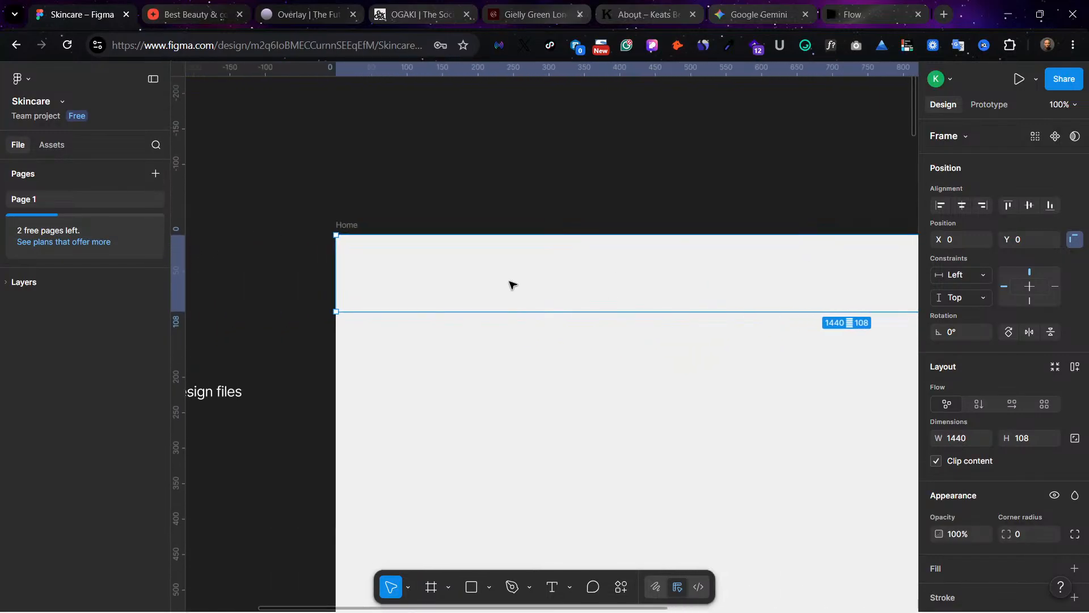
pyautogui.hscroll(4, 518, 304)
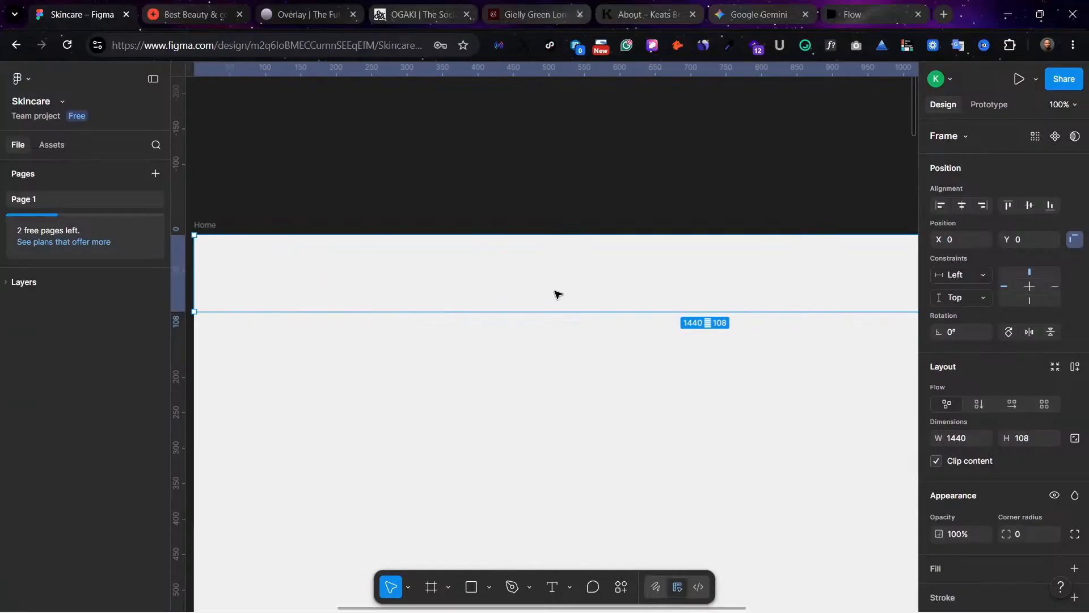
pyautogui.moveTo(601, 312); pyautogui.dragTo(608, 284)
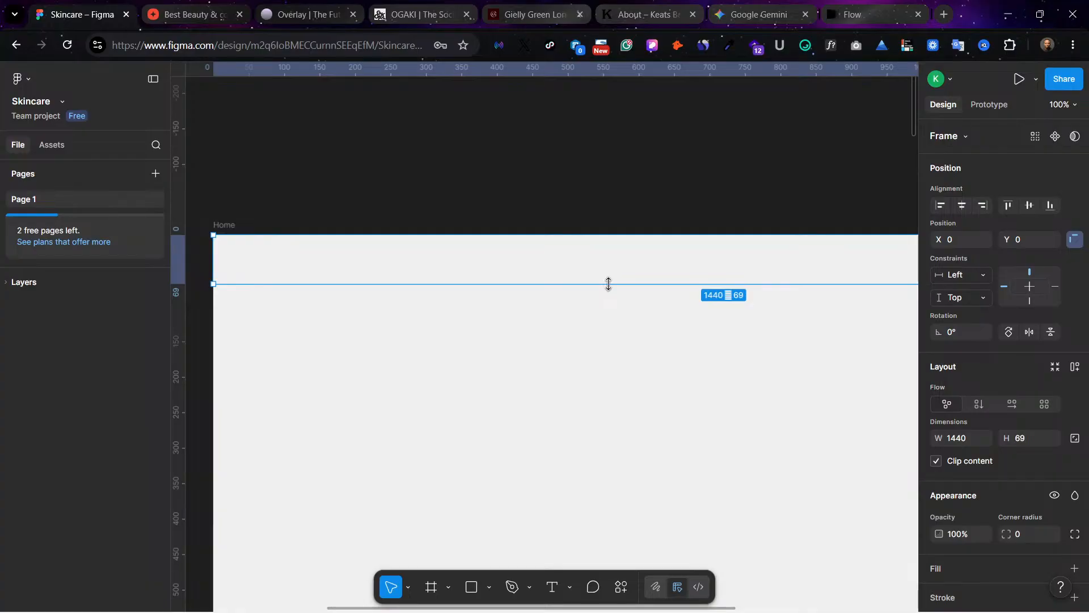
pyautogui.hotkey('shift', 'g')
pyautogui.hscroll(6, 709, 309)
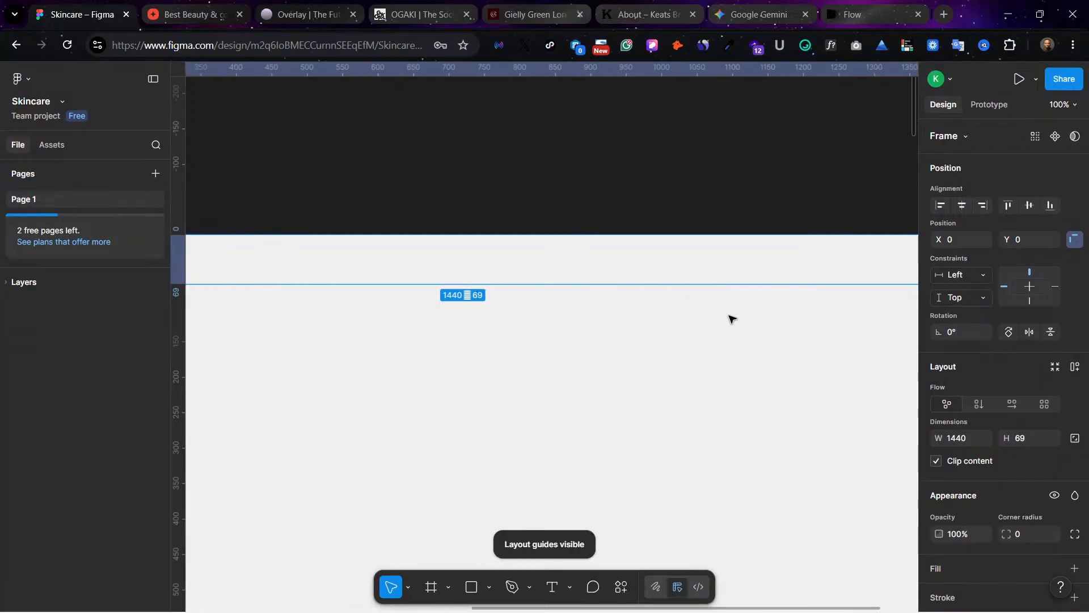
# Step: Move the header frame out of the Home frame to just above it, at about X 10, Y -142
pyautogui.scroll(-1, 798, 356)
pyautogui.scroll(-3, 1016, 482)
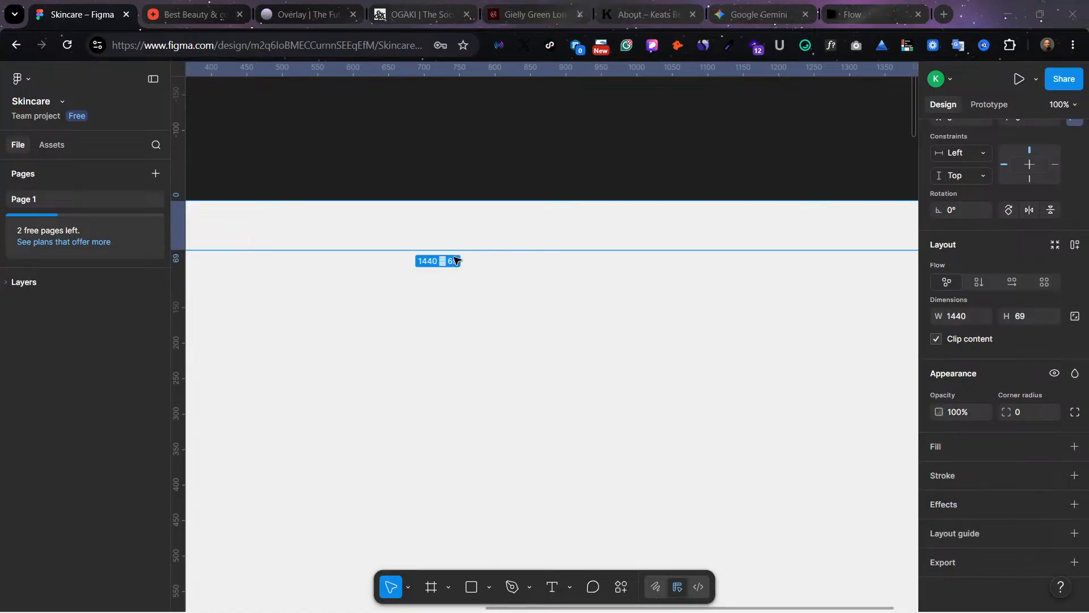
pyautogui.hscroll(-5, 570, 256)
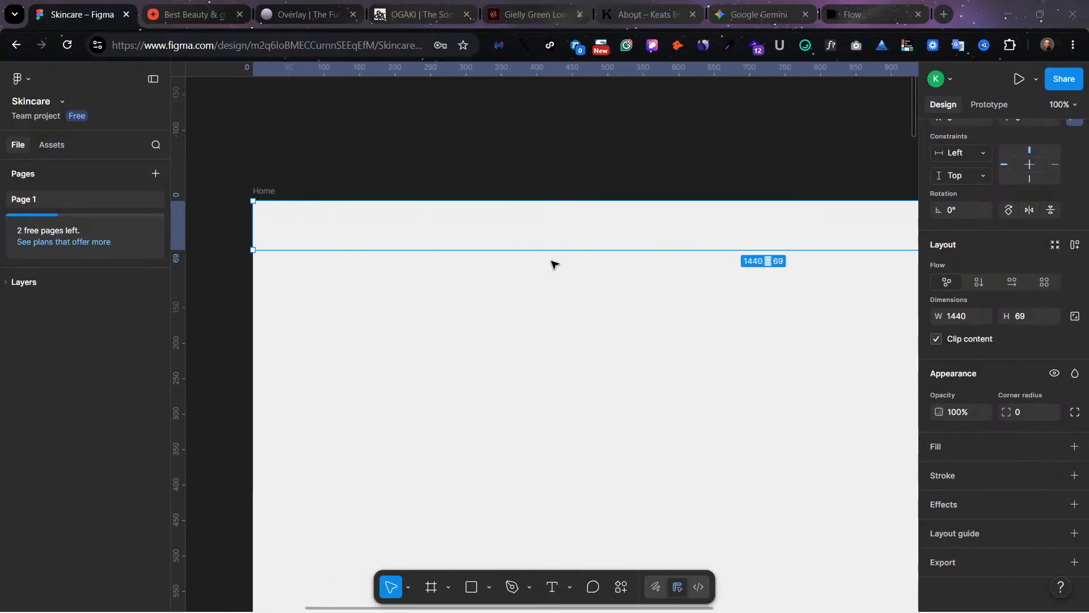
pyautogui.hscroll(-2, 567, 256)
pyautogui.scroll(2, 567, 256)
pyautogui.hscroll(1, 688, 261)
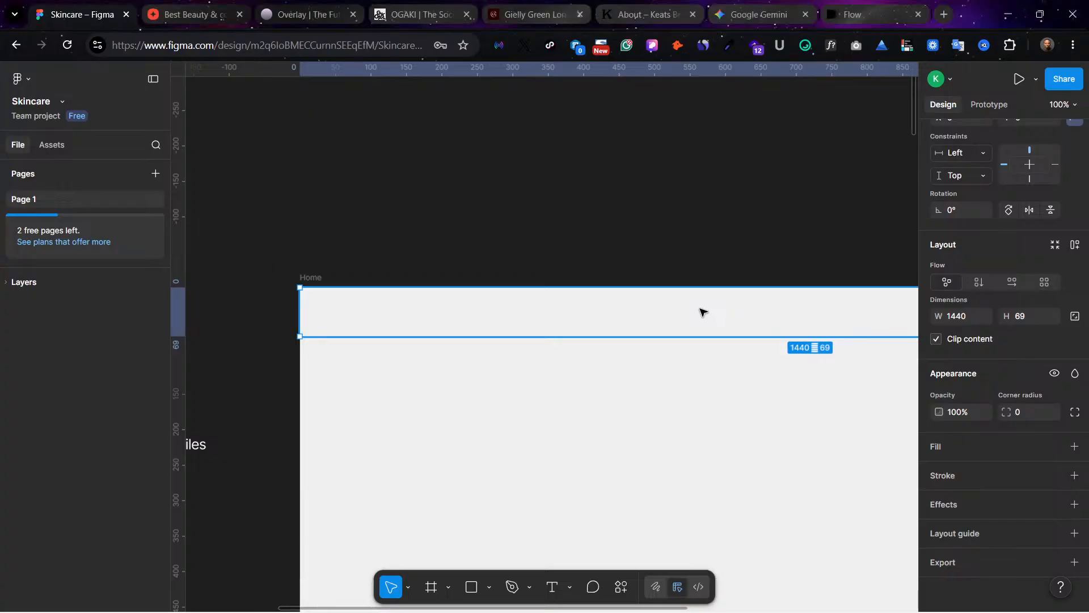
pyautogui.moveTo(700, 313); pyautogui.dragTo(693, 202)
pyautogui.hscroll(2, 833, 328)
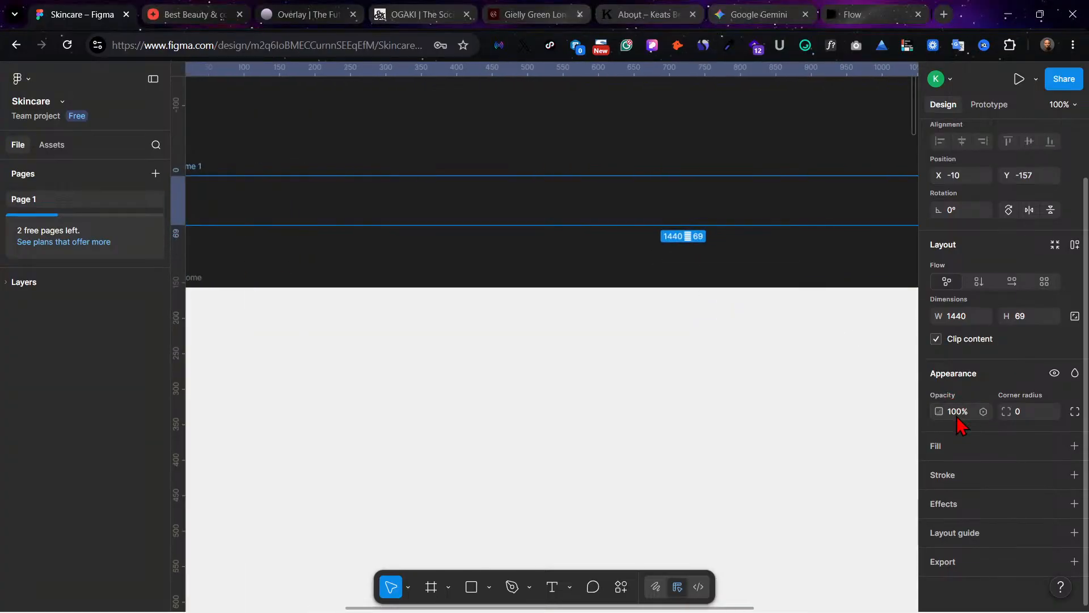
pyautogui.hscroll(-2, 598, 270)
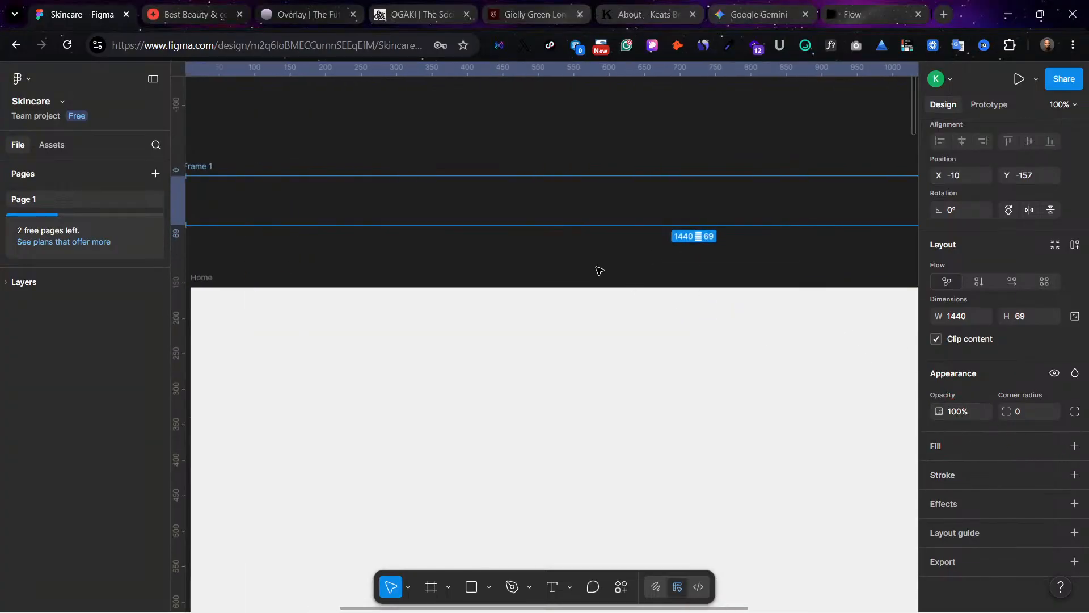
pyautogui.moveTo(360, 204); pyautogui.dragTo(373, 214)
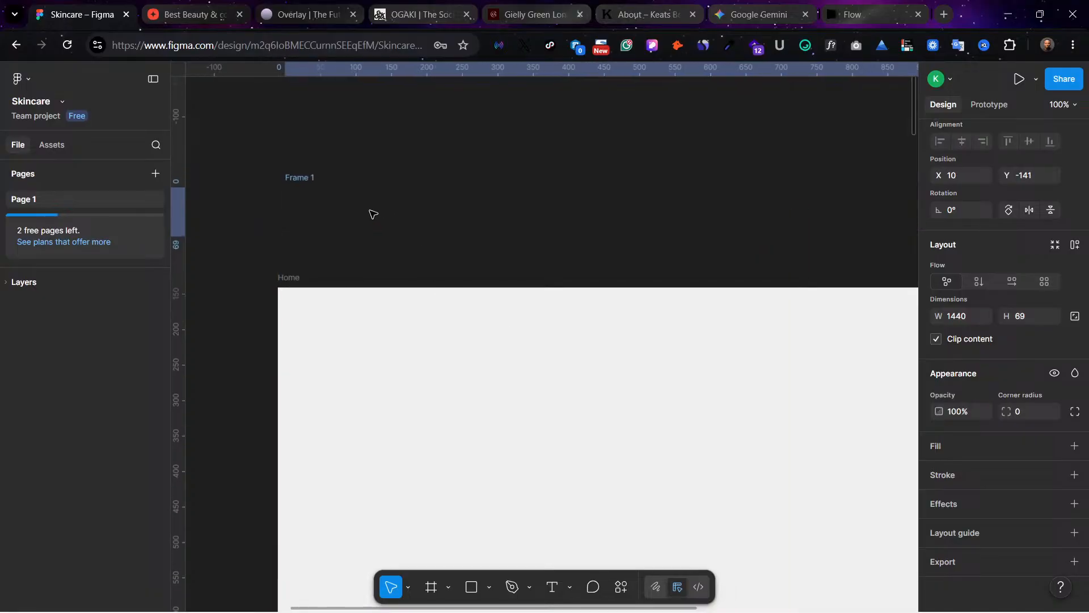
# Step: Add a white FFFFFF fill to the header frame above Home and deselect it
pyautogui.click(1073, 446)
pyautogui.hscroll(-2, 623, 255)
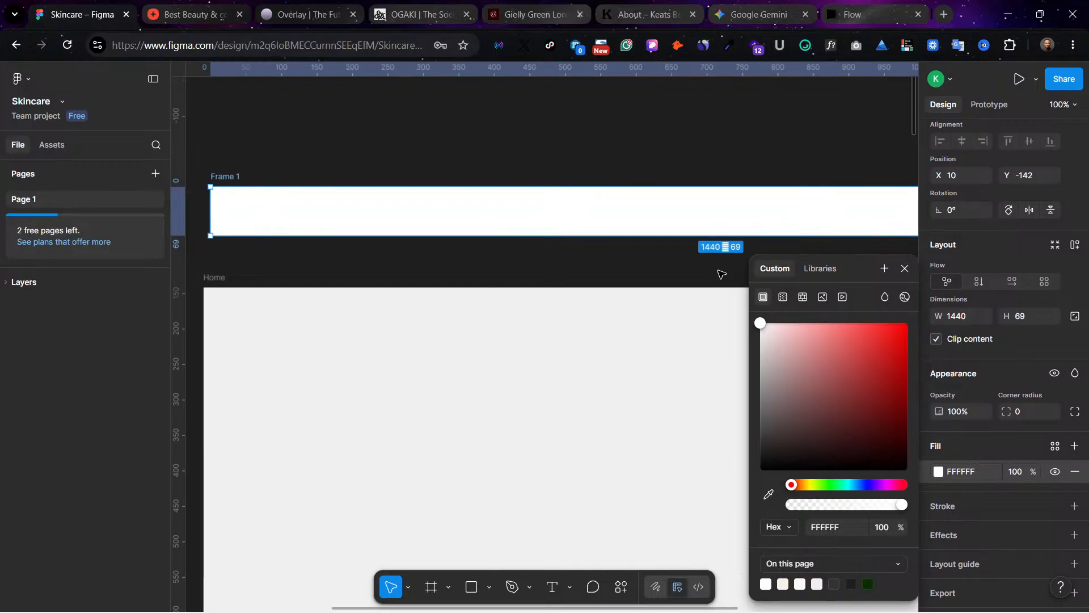
pyautogui.click(596, 272)
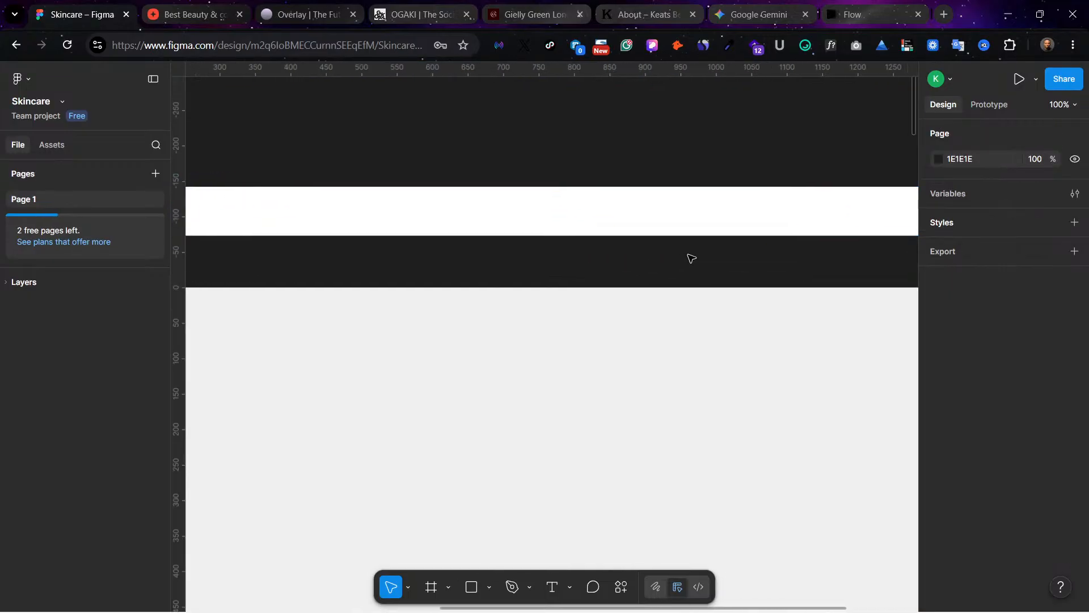
# Step: Set the canvas zoom to 70% and look over the header frame, the Home frame and the project notes
pyautogui.hscroll(-3, 737, 239)
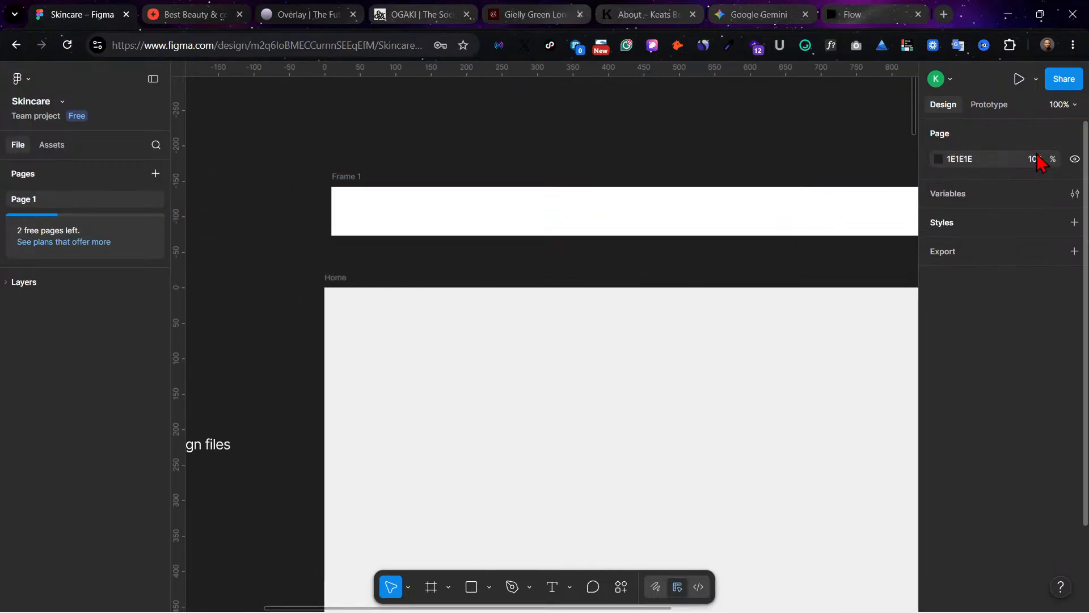
pyautogui.click(1061, 106)
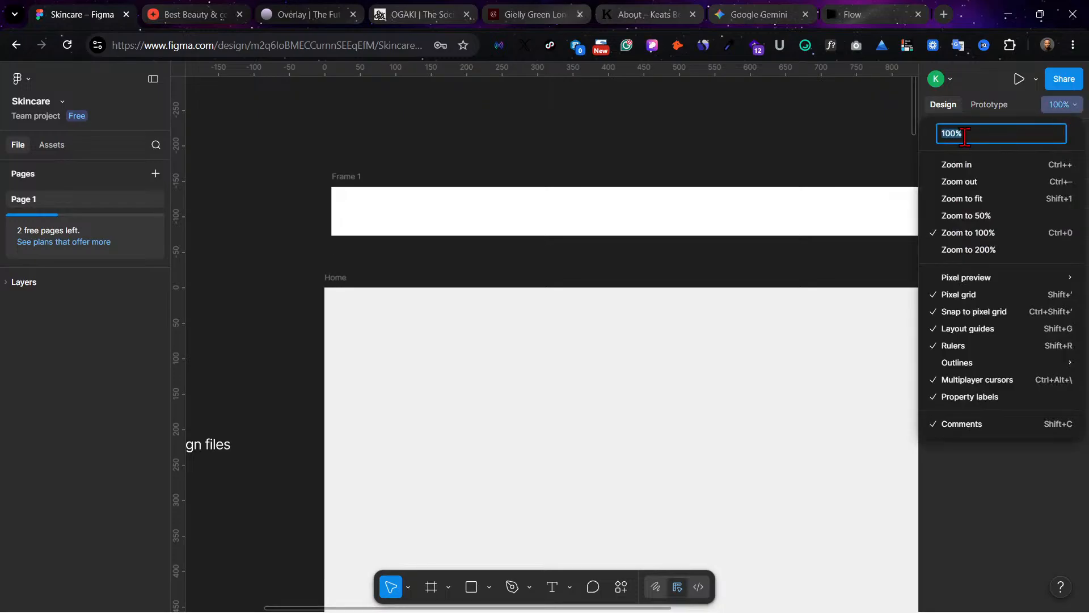
pyautogui.write('70')
pyautogui.press('Return')
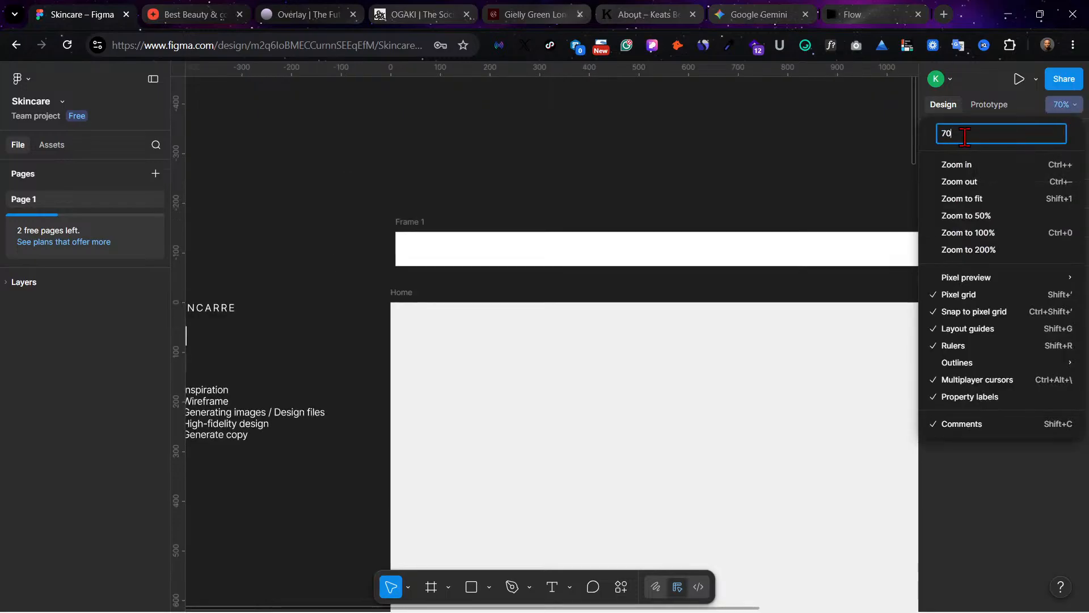
pyautogui.click(678, 165)
pyautogui.hscroll(5, 680, 169)
pyautogui.hscroll(-1, 678, 169)
pyautogui.hscroll(1, 678, 168)
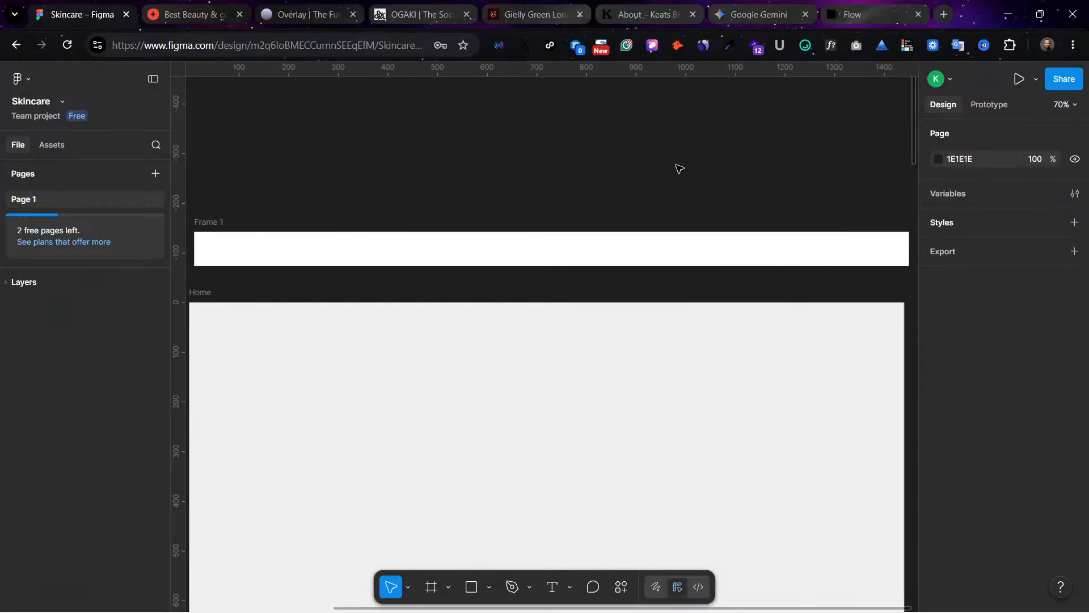
pyautogui.hscroll(-3, 486, 265)
pyautogui.hscroll(-3, 486, 265)
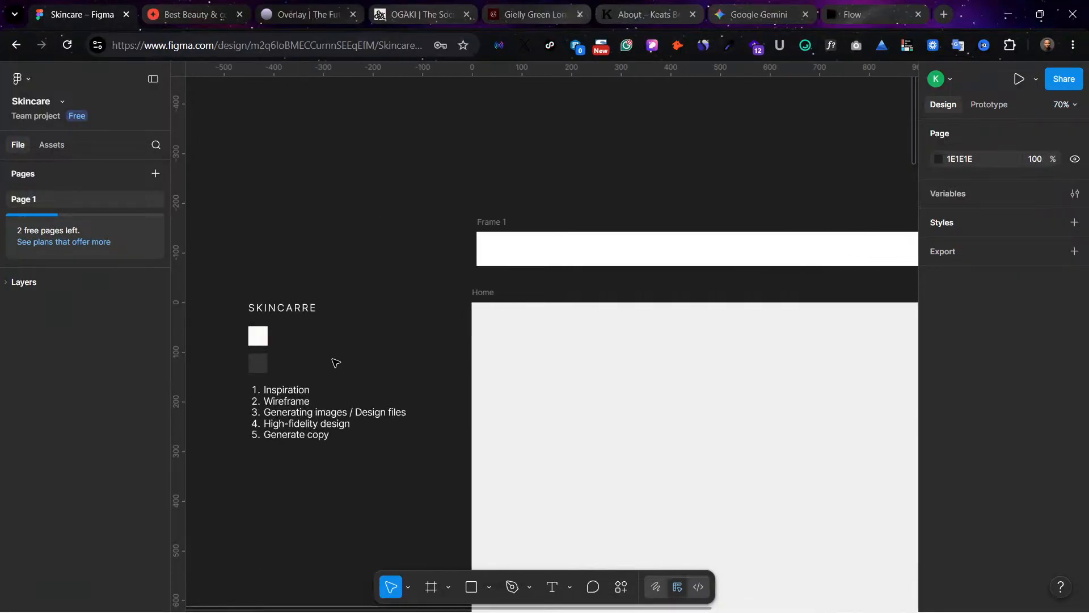
# Step: Move the SKINCARRE logo text from the project notes into the white header frame, at about X 584, Y 23
pyautogui.click(290, 310)
pyautogui.moveTo(290, 309); pyautogui.dragTo(722, 201)
pyautogui.hscroll(5, 713, 193)
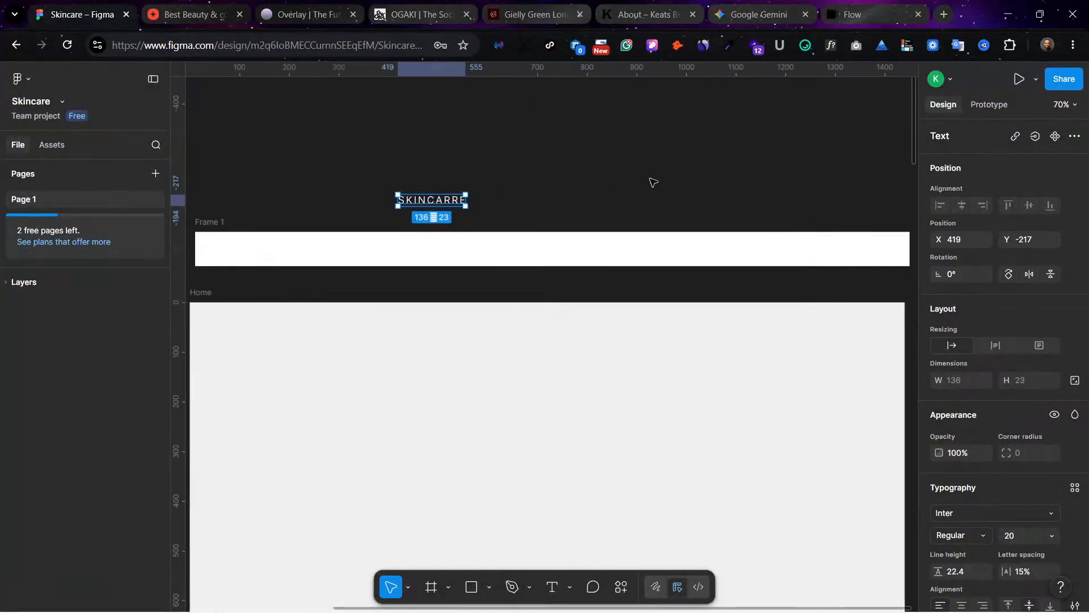
pyautogui.moveTo(401, 201); pyautogui.dragTo(489, 251)
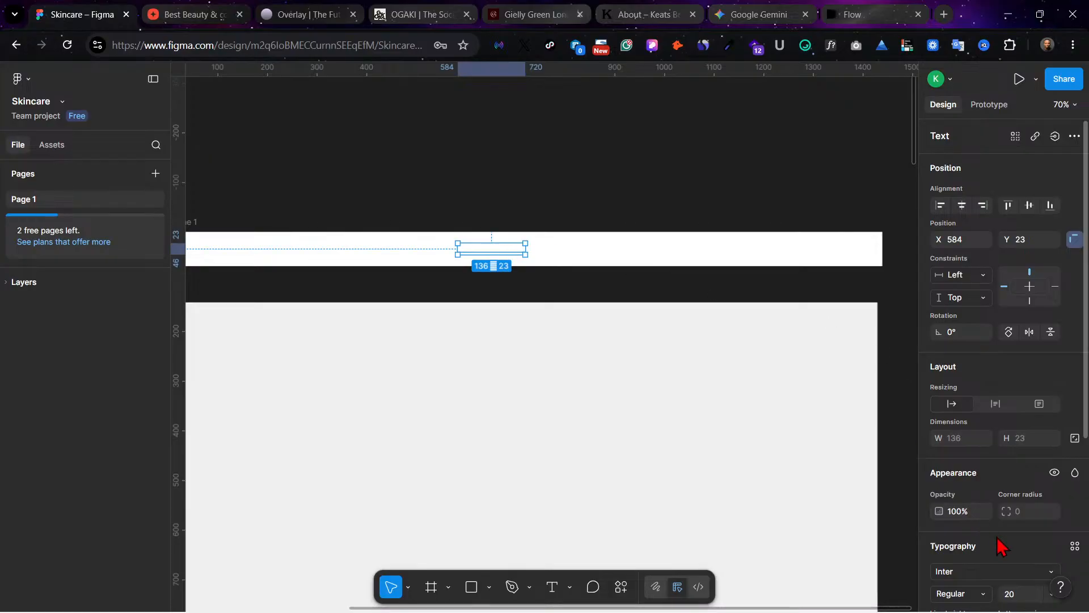
# Step: Change the SKINCARRE logo text's fill to black, 000000
pyautogui.scroll(-5, 997, 544)
pyautogui.click(938, 469)
pyautogui.moveTo(843, 430); pyautogui.dragTo(701, 532)
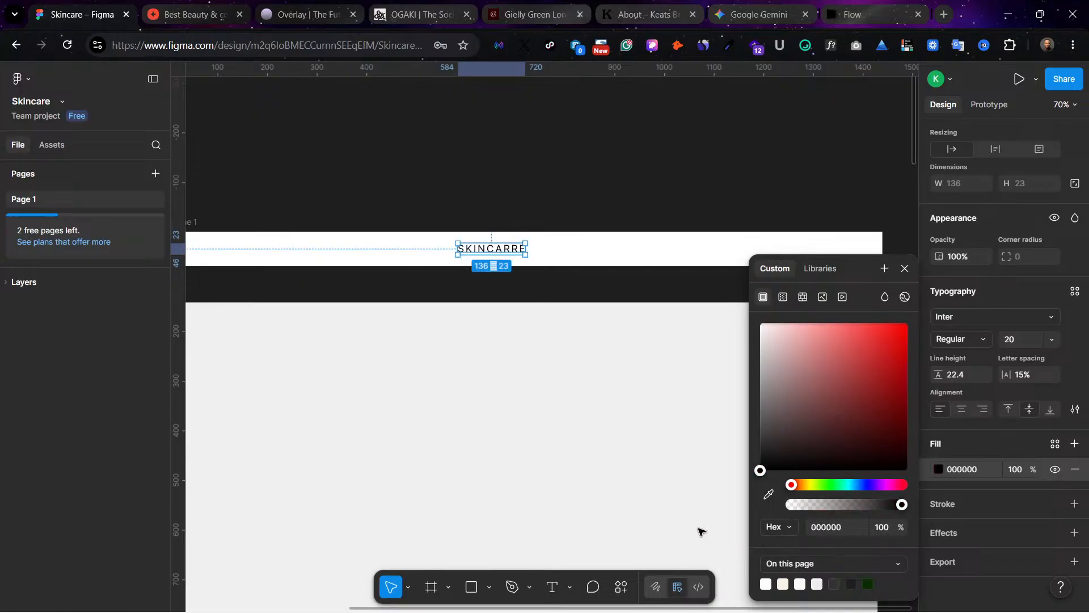
pyautogui.click(562, 180)
pyautogui.hscroll(-2, 632, 235)
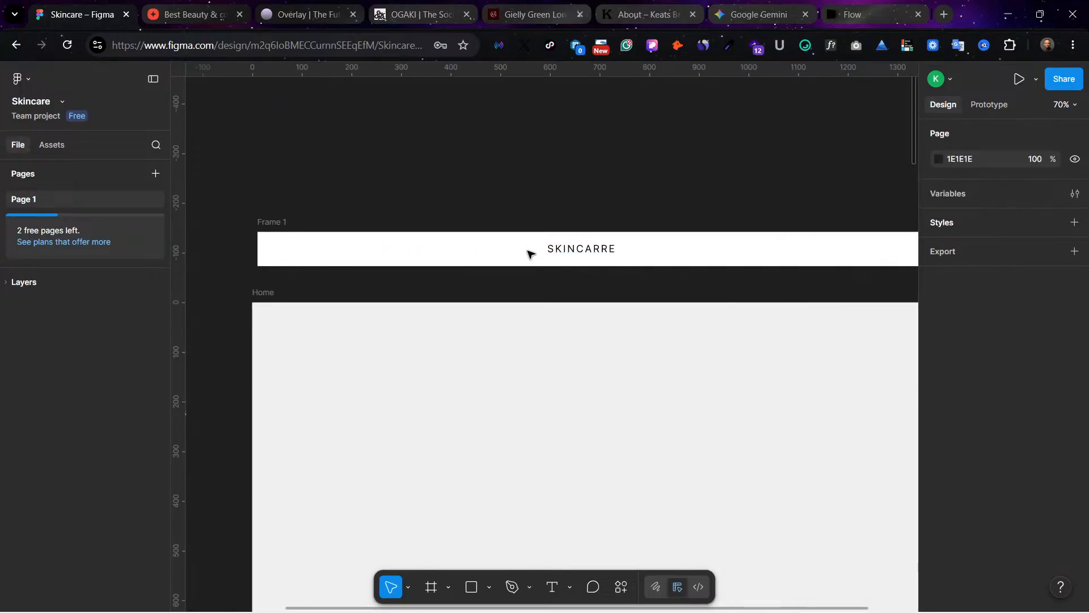
# Step: Center the SKINCARRE logo text horizontally within the header frame
pyautogui.click(566, 252)
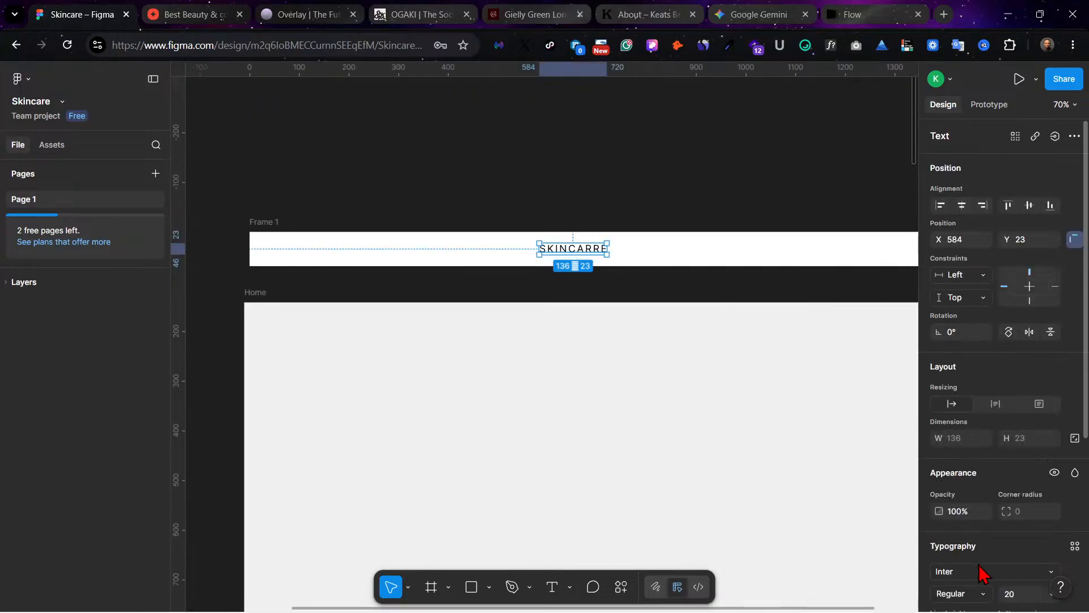
pyautogui.scroll(-3, 985, 571)
pyautogui.click(962, 134)
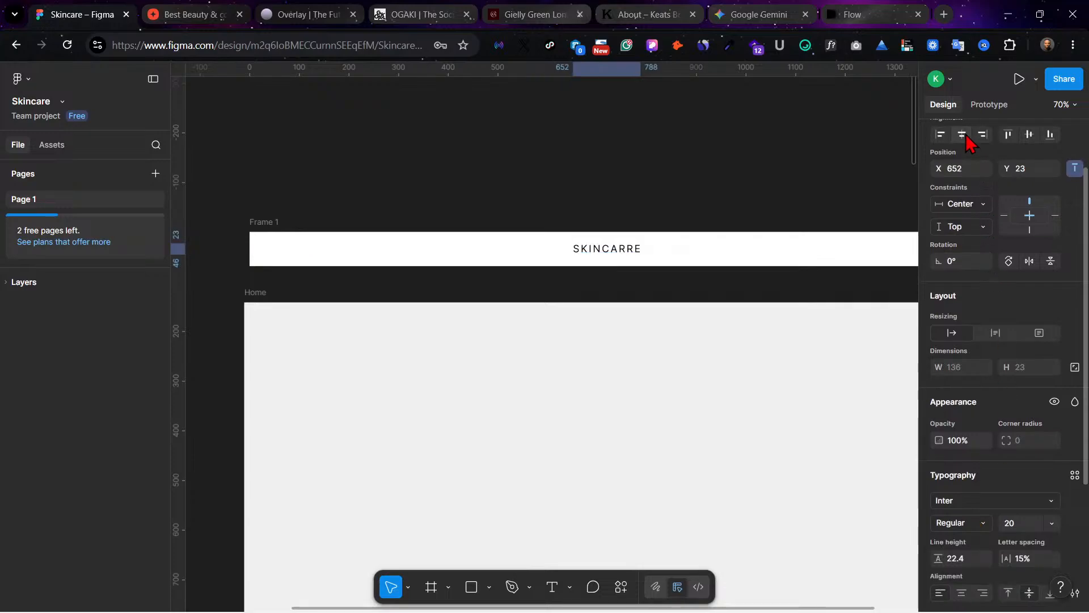
pyautogui.hscroll(2, 658, 301)
pyautogui.hscroll(-2, 629, 303)
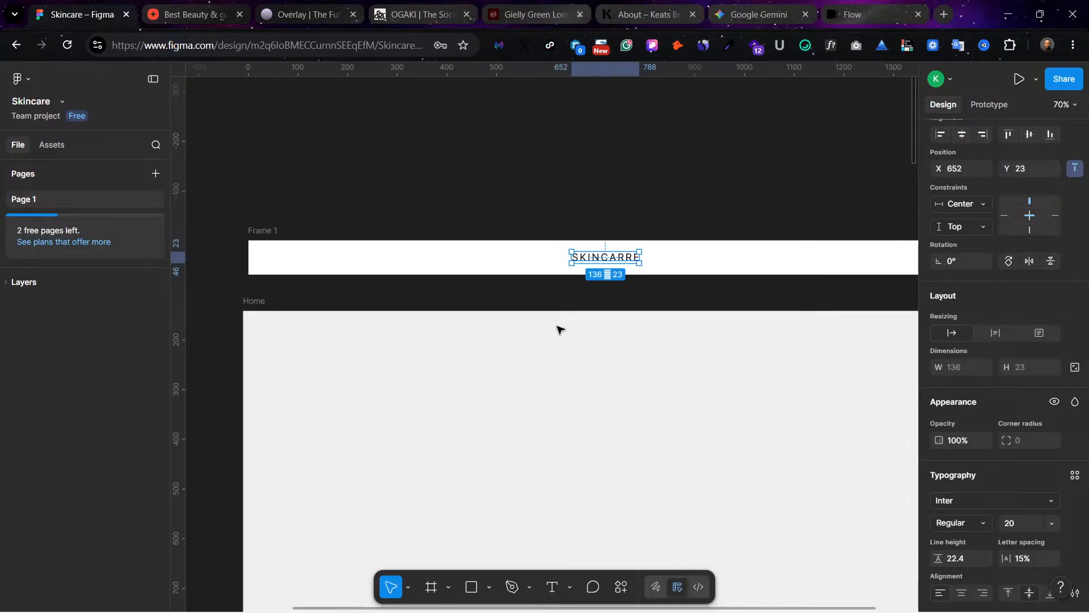
# Step: Place a copy of the numbered project notes list inside the Home frame at about X 231, Y 31
pyautogui.click(522, 389)
pyautogui.hscroll(-10, 362, 350)
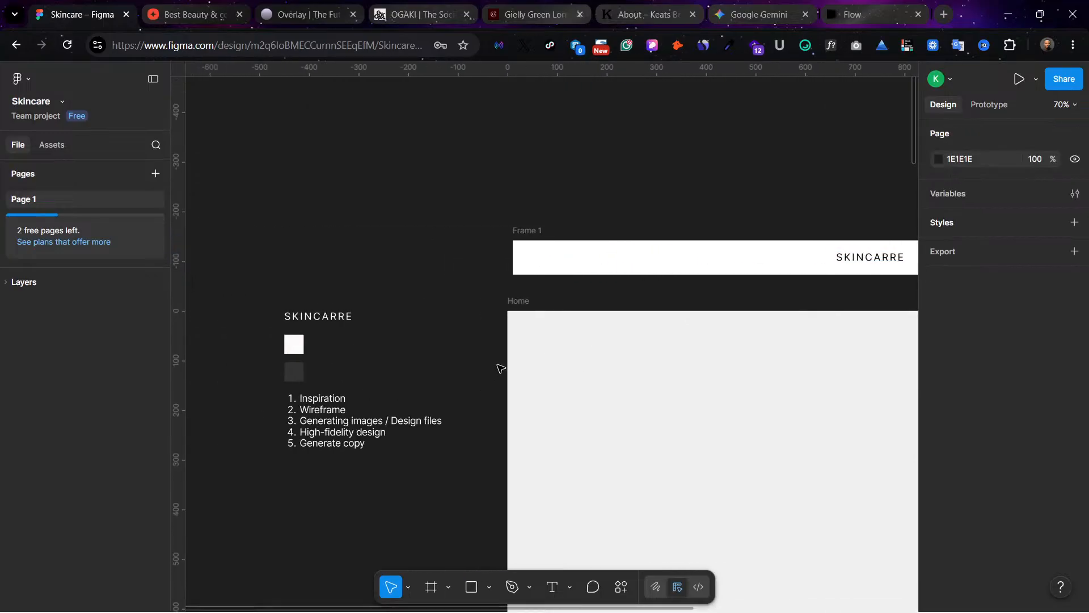
pyautogui.hscroll(4, 498, 365)
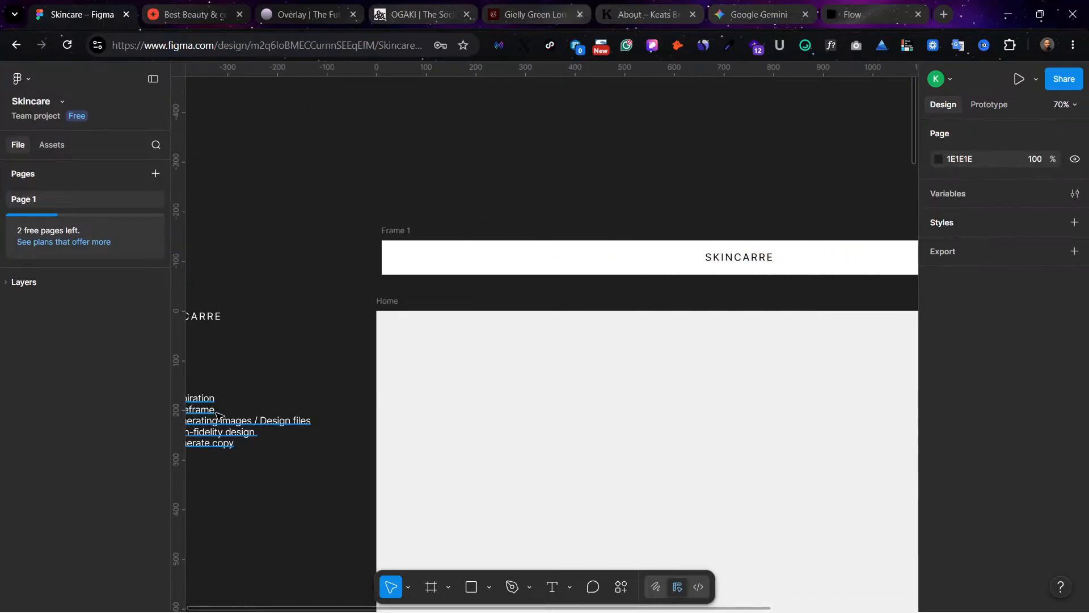
pyautogui.hscroll(-3, 216, 408)
pyautogui.click(273, 416)
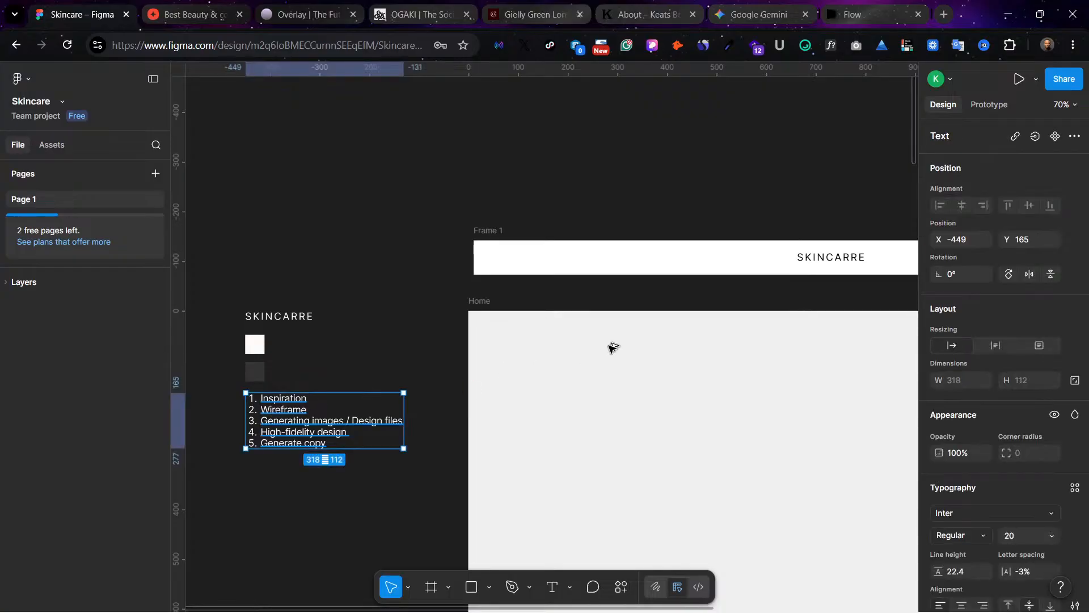
pyautogui.moveTo(613, 347); pyautogui.dragTo(611, 349)
# Step: Change the copied list's fill to 333333 by sampling the dark gray swatch beside the project notes
pyautogui.scroll(-2, 973, 566)
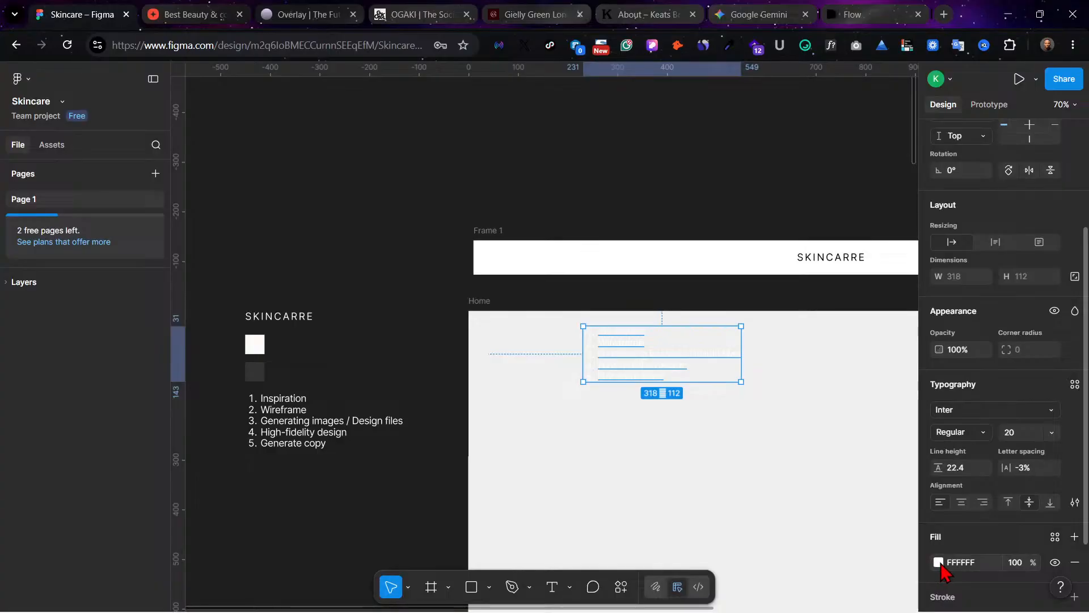
pyautogui.click(938, 562)
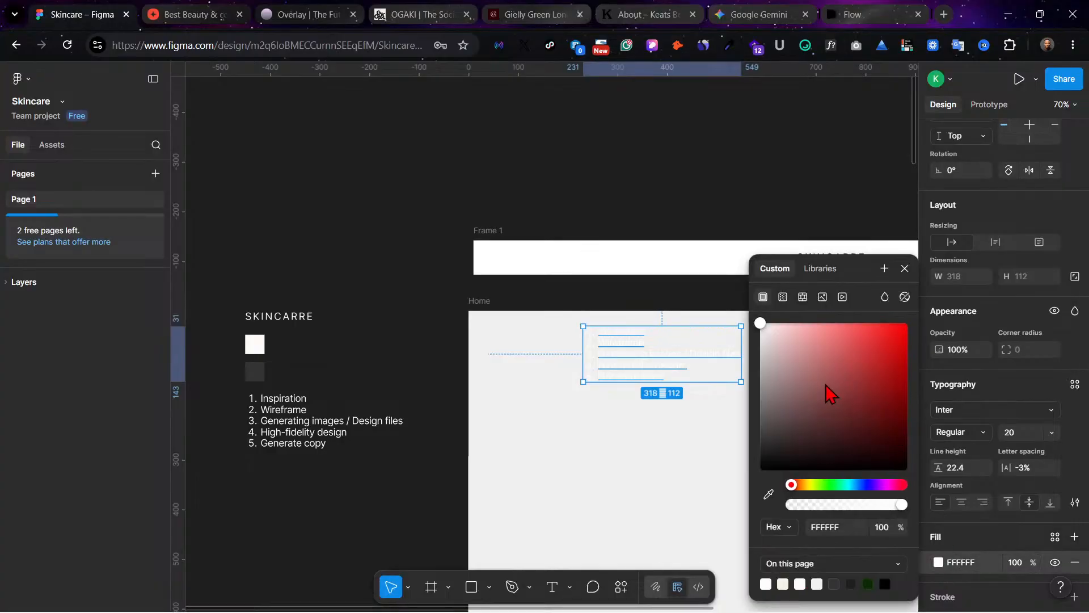
pyautogui.click(769, 494)
pyautogui.click(260, 367)
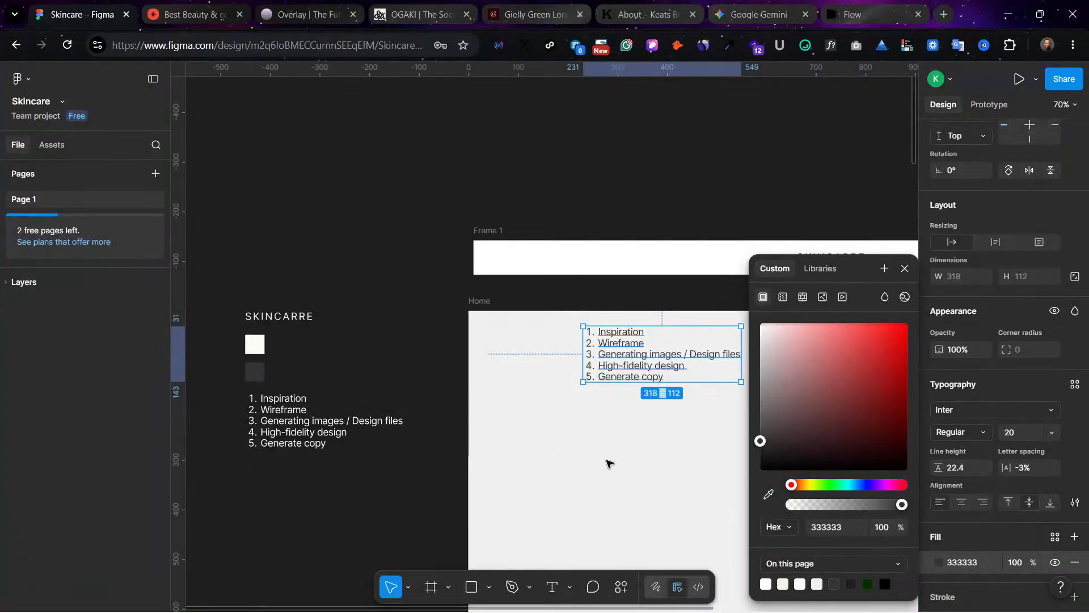
pyautogui.click(652, 457)
pyautogui.hscroll(1, 706, 477)
pyautogui.moveTo(755, 607)
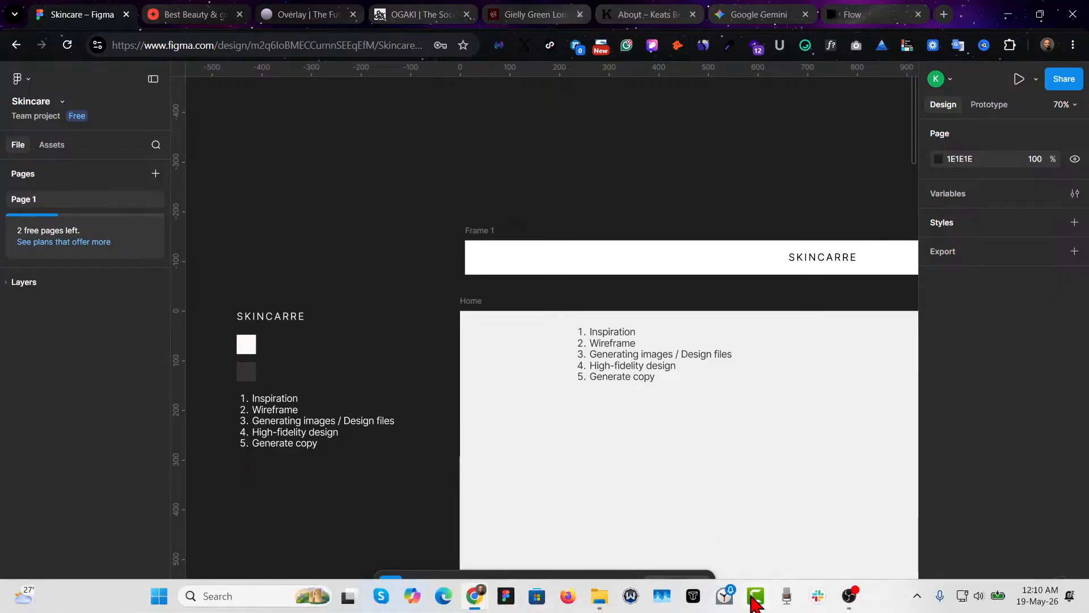
# Step: Replace the entire content of the copied list in the Home frame with the single label "Home"
pyautogui.doubleClick(592, 357)
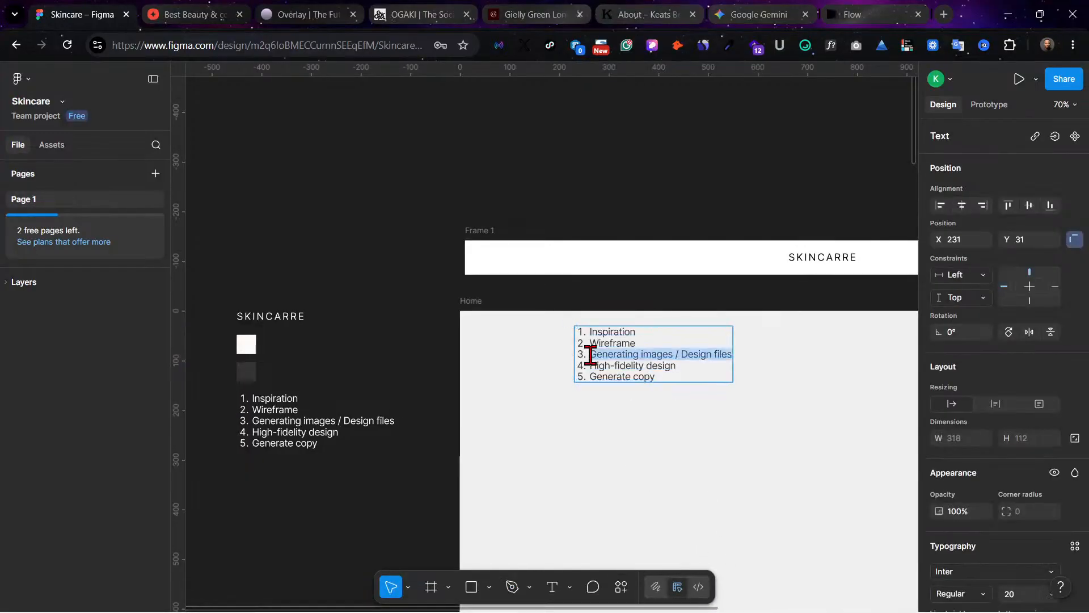
pyautogui.press('BackSpace')
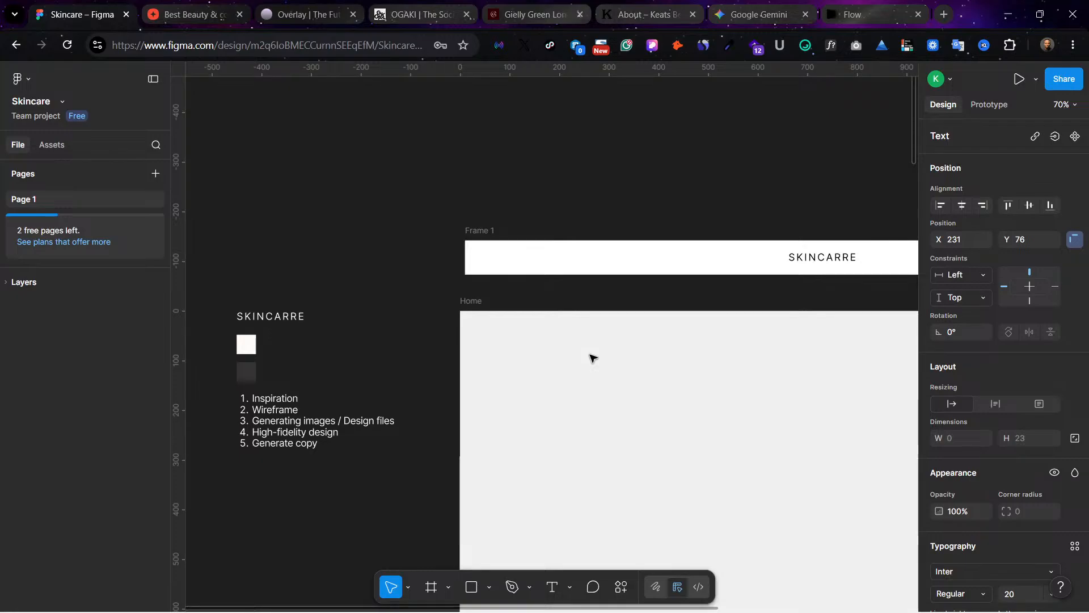
pyautogui.write('Home')
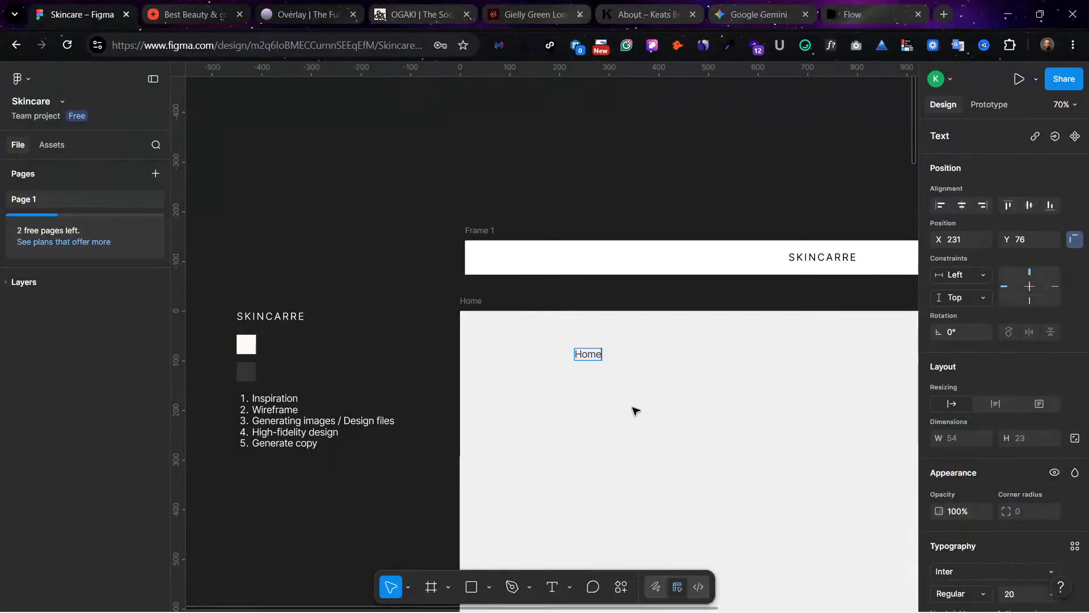
pyautogui.press('Escape')
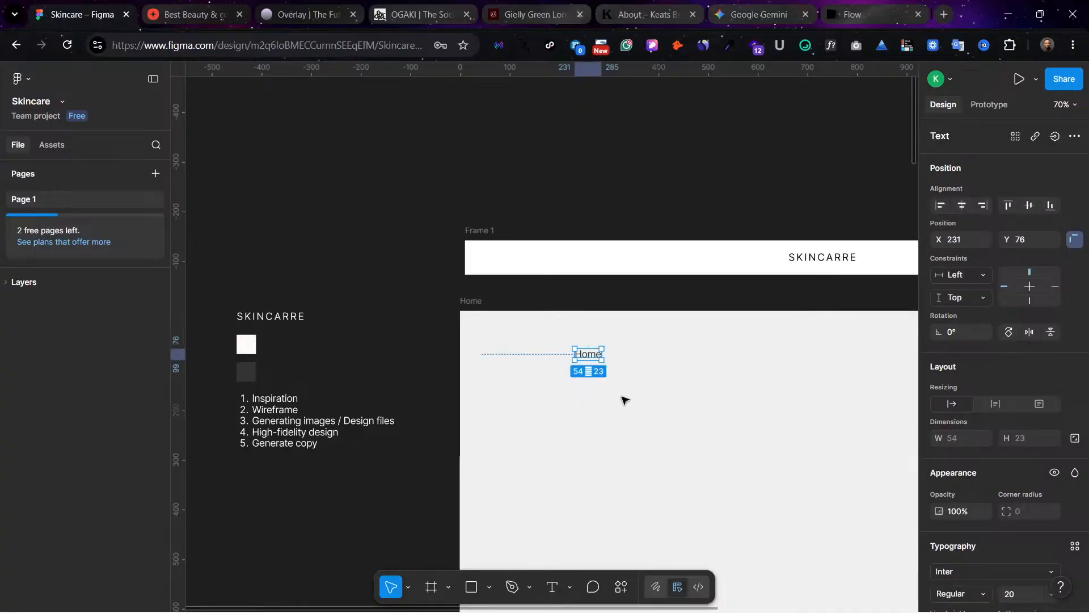
# Step: Duplicate the Home label directly below itself at Y 113 and change the copy's text to "About"
pyautogui.moveTo(594, 356); pyautogui.dragTo(594, 375)
pyautogui.doubleClick(593, 374)
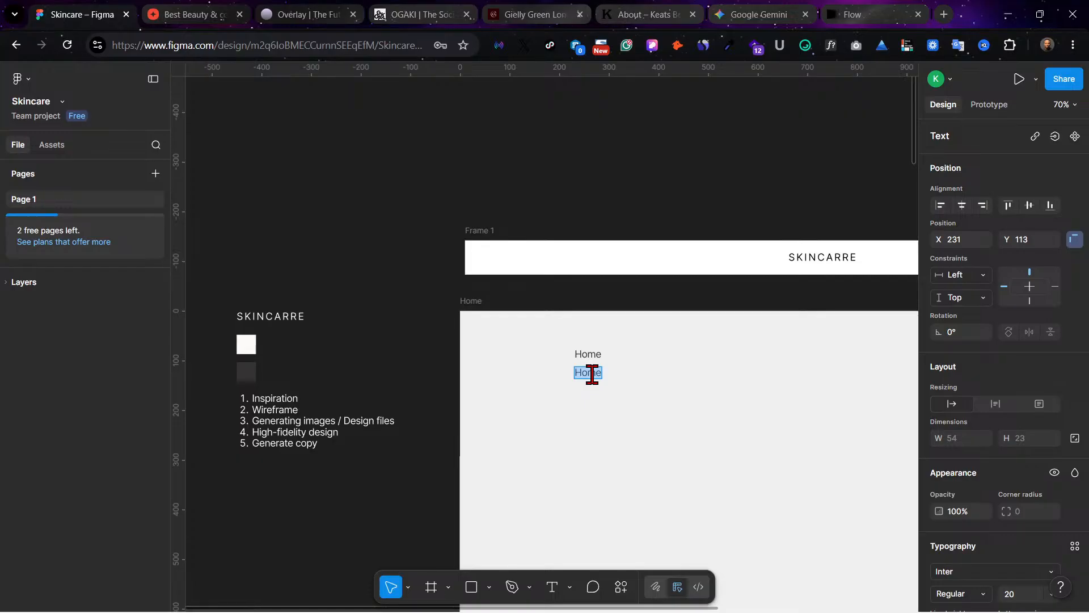
pyautogui.write('About')
pyautogui.press('Escape')
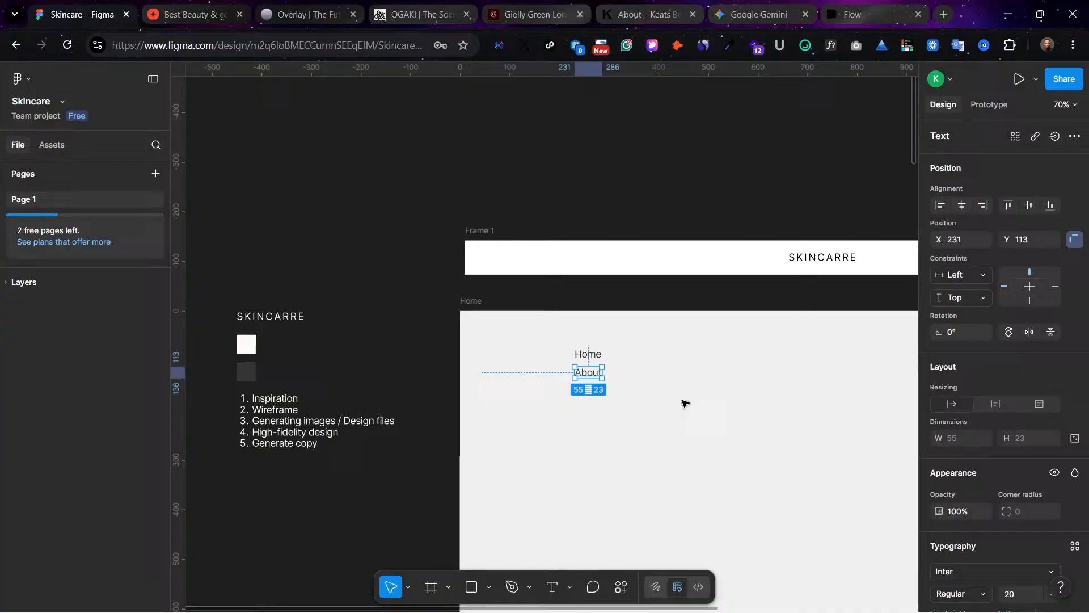
# Step: Duplicate the About label directly below itself at Y 150 and change the copy's text to "Contact us"
pyautogui.moveTo(589, 372); pyautogui.dragTo(589, 390)
pyautogui.doubleClick(589, 390)
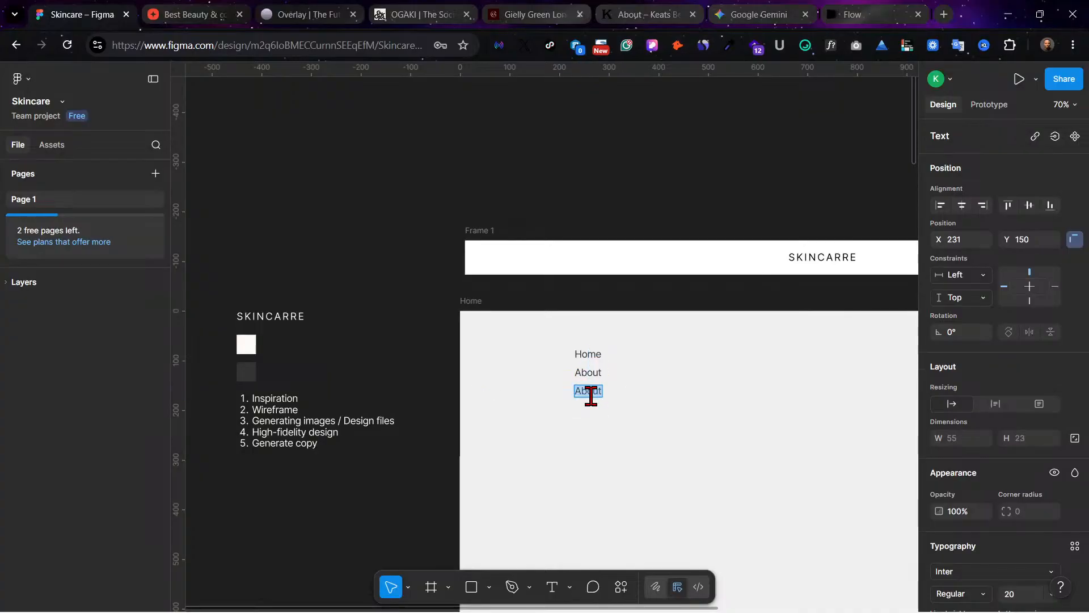
pyautogui.write('Contact us')
pyautogui.press('Escape')
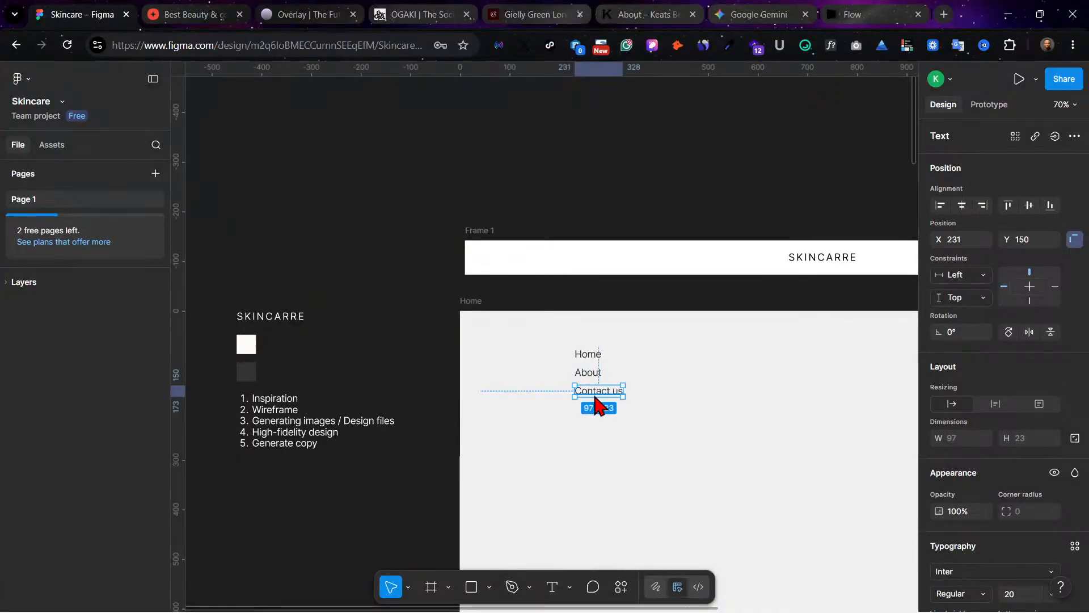
# Step: Duplicate the Contact us label directly below itself at Y 187 and change the copy's text to "Shop"
pyautogui.moveTo(594, 397); pyautogui.dragTo(595, 415)
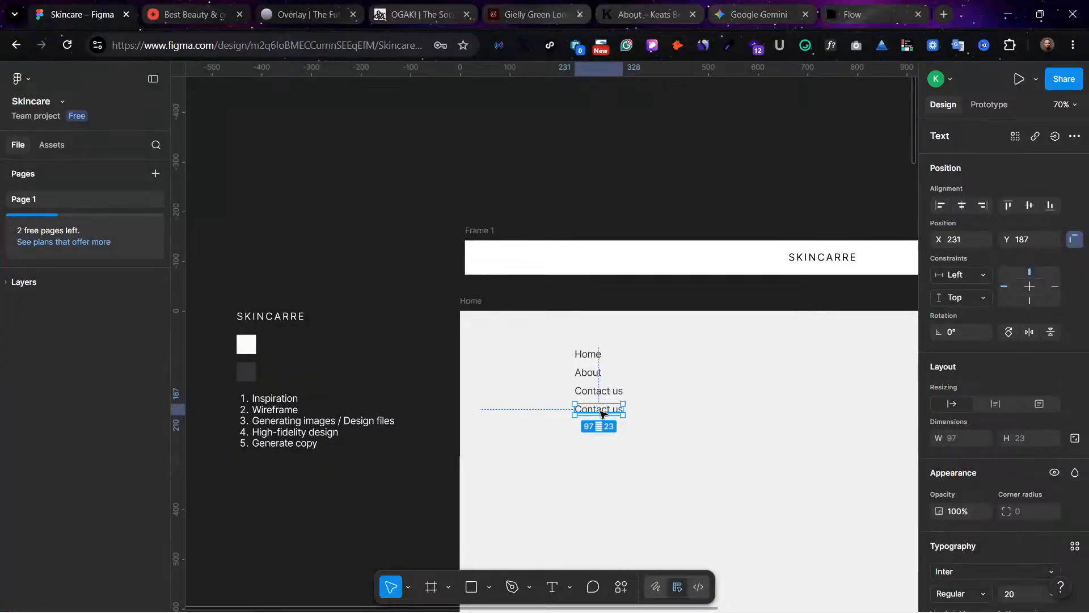
pyautogui.doubleClick(602, 413)
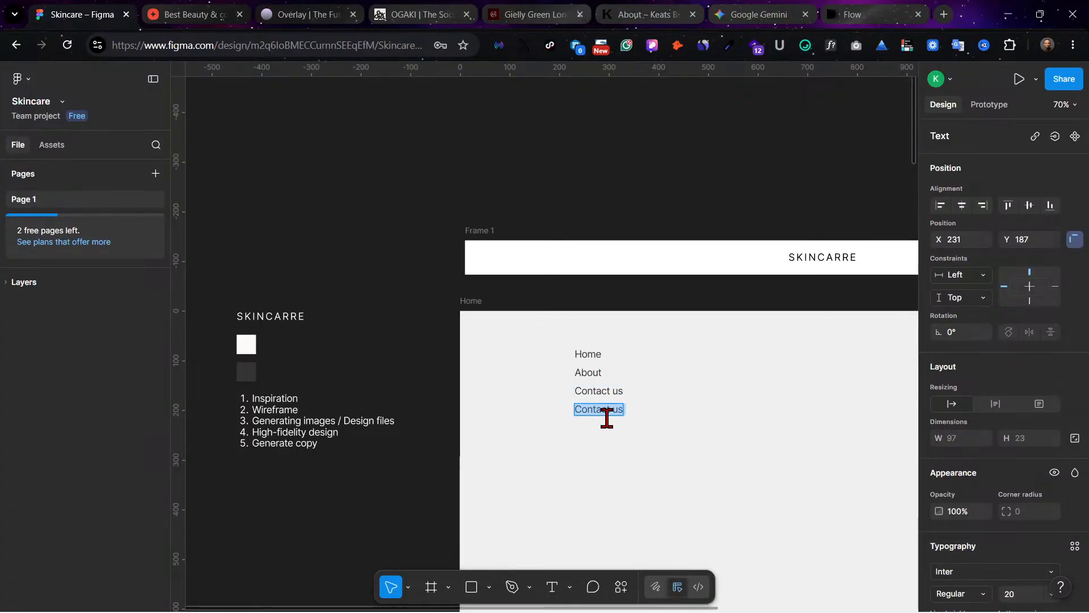
pyautogui.write('Shop')
pyautogui.press('Escape')
pyautogui.click(675, 425)
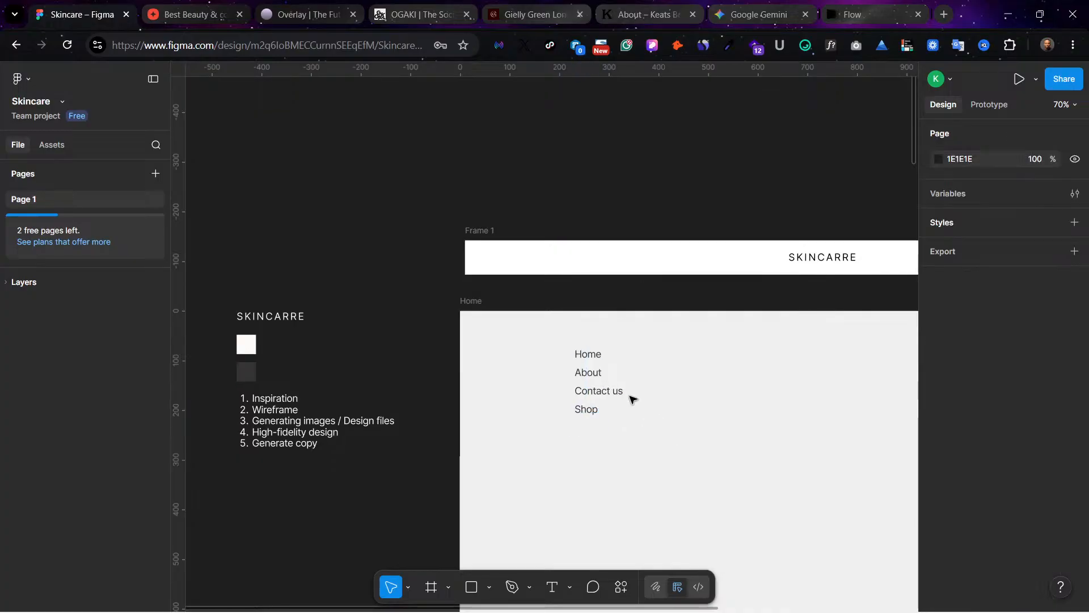
# Step: Arrange the About, Contact us and Shop labels in a row beside the Home label, ending with Shop at about X 555, Y 71
pyautogui.hscroll(8, 632, 399)
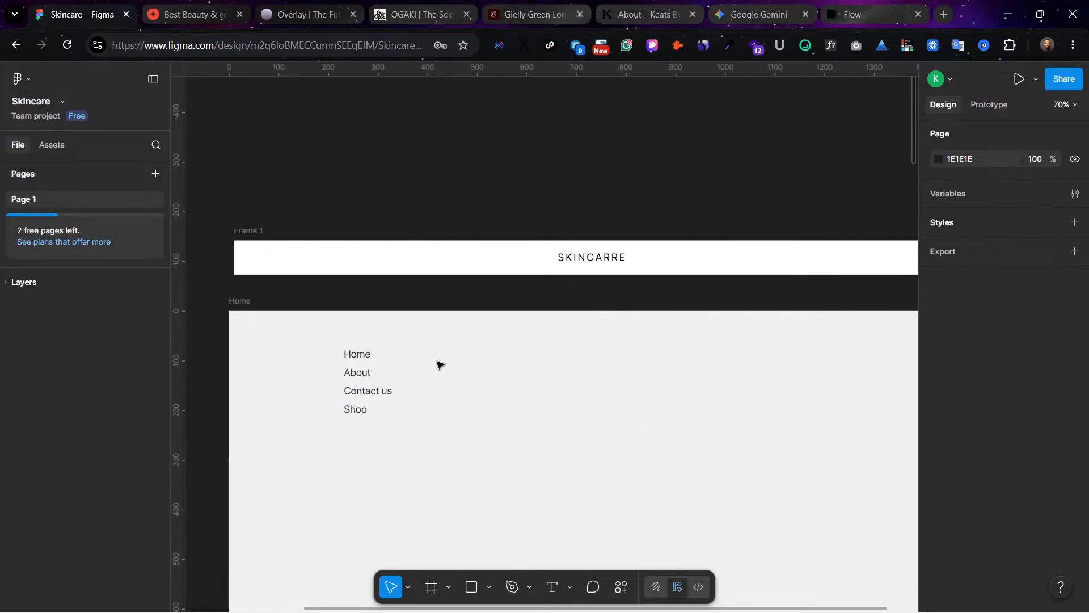
pyautogui.click(364, 353)
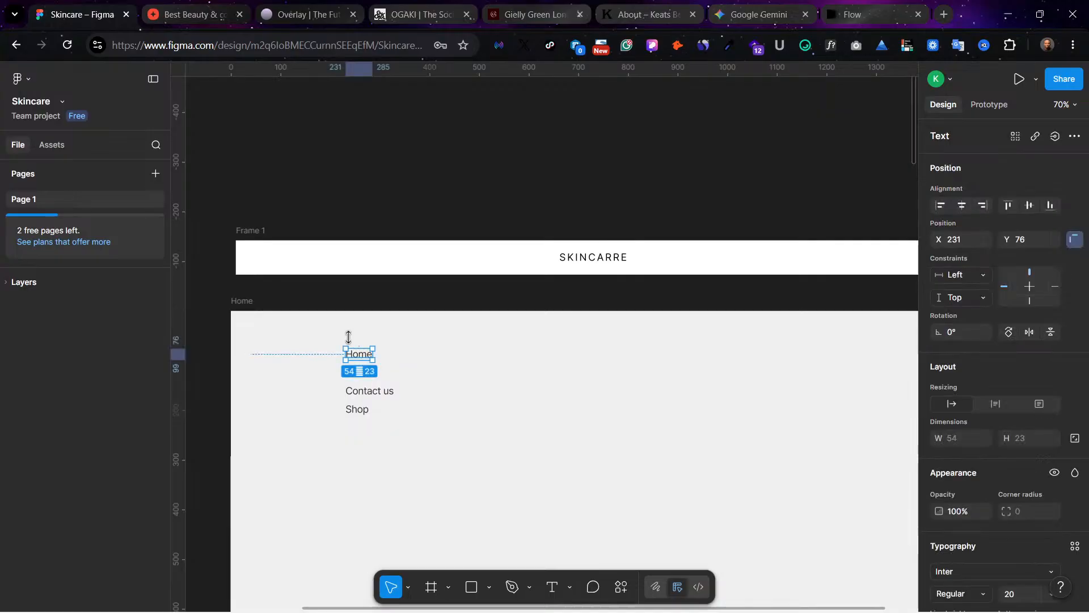
pyautogui.click(358, 329)
pyautogui.moveTo(400, 465); pyautogui.dragTo(343, 326)
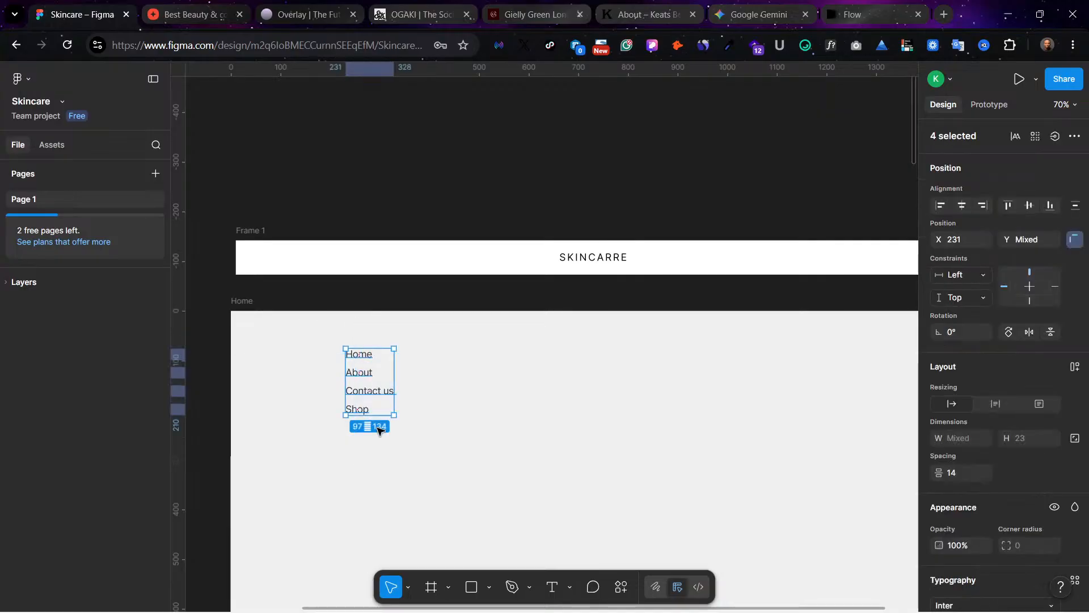
pyautogui.click(418, 399)
pyautogui.moveTo(354, 373); pyautogui.dragTo(408, 356)
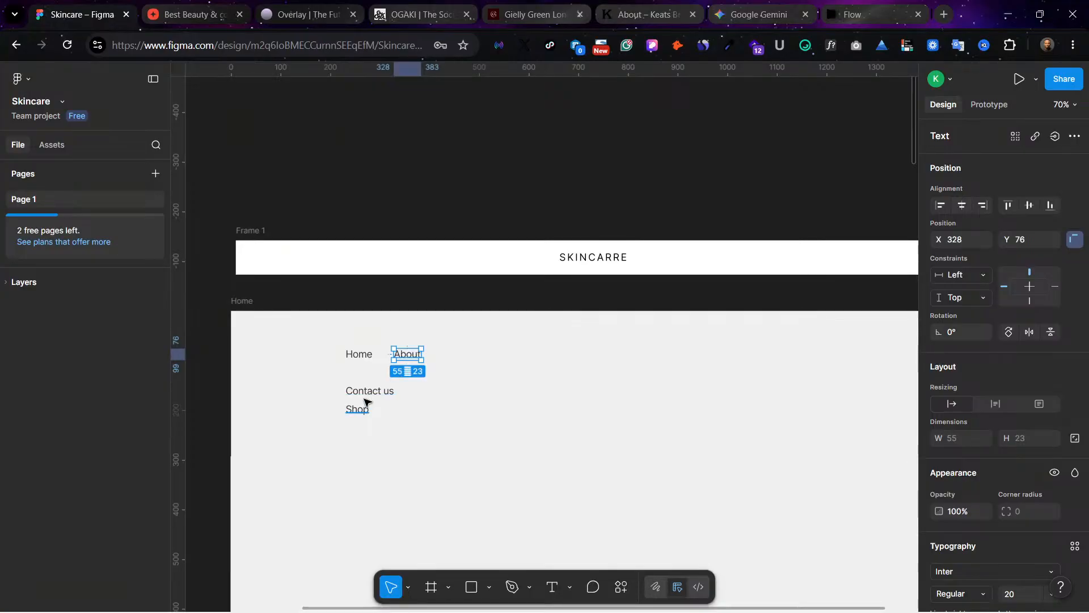
pyautogui.moveTo(369, 391); pyautogui.dragTo(460, 353)
pyautogui.moveTo(361, 414); pyautogui.dragTo(521, 358)
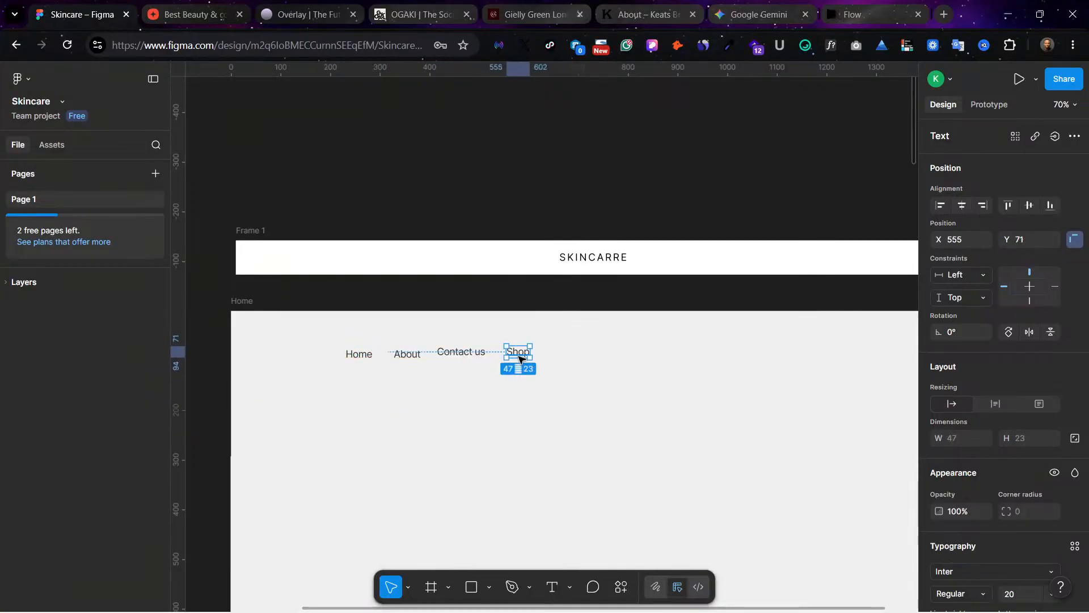
# Step: Align the Home, About, Contact us and Shop labels on their vertical centers
pyautogui.hscroll(-10, 377, 304)
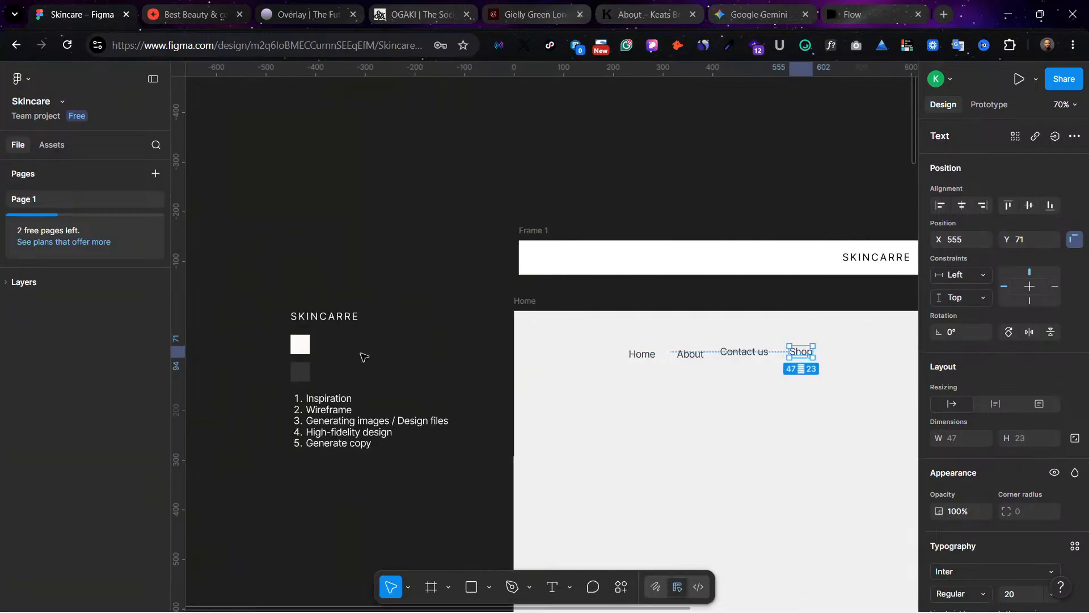
pyautogui.hscroll(9, 416, 436)
pyautogui.click(630, 360)
pyautogui.moveTo(604, 372); pyautogui.dragTo(377, 344)
pyautogui.scroll(-5, 972, 438)
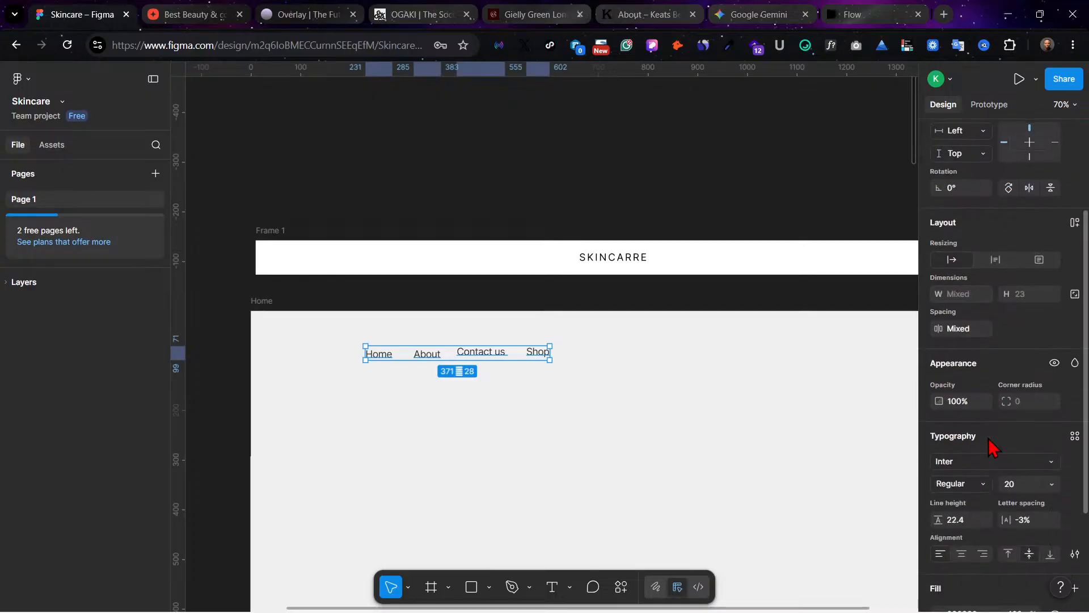
pyautogui.scroll(2, 989, 397)
pyautogui.scroll(3, 983, 346)
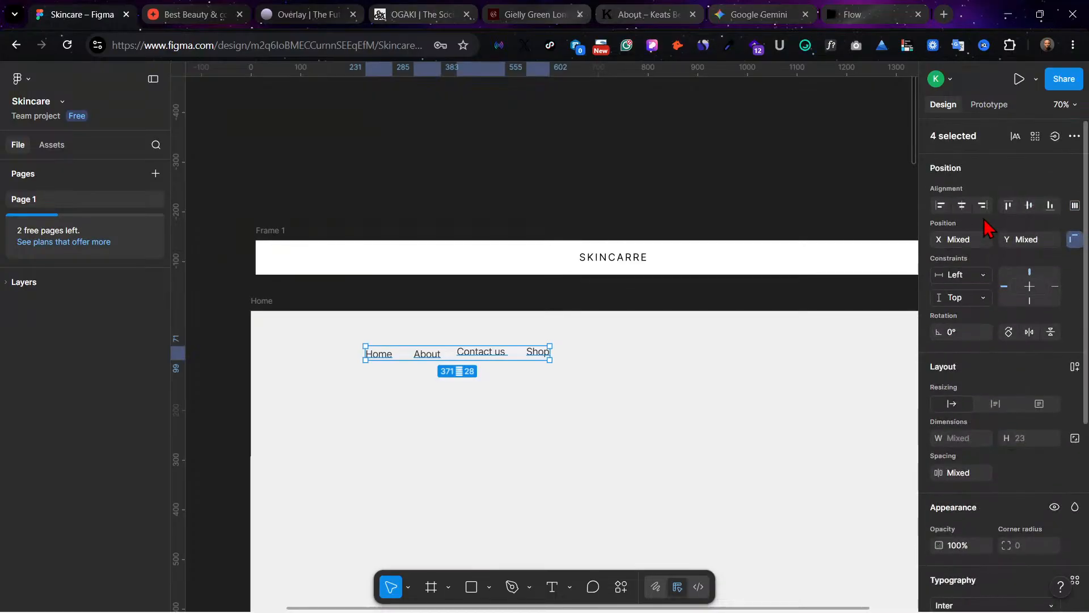
pyautogui.click(1028, 204)
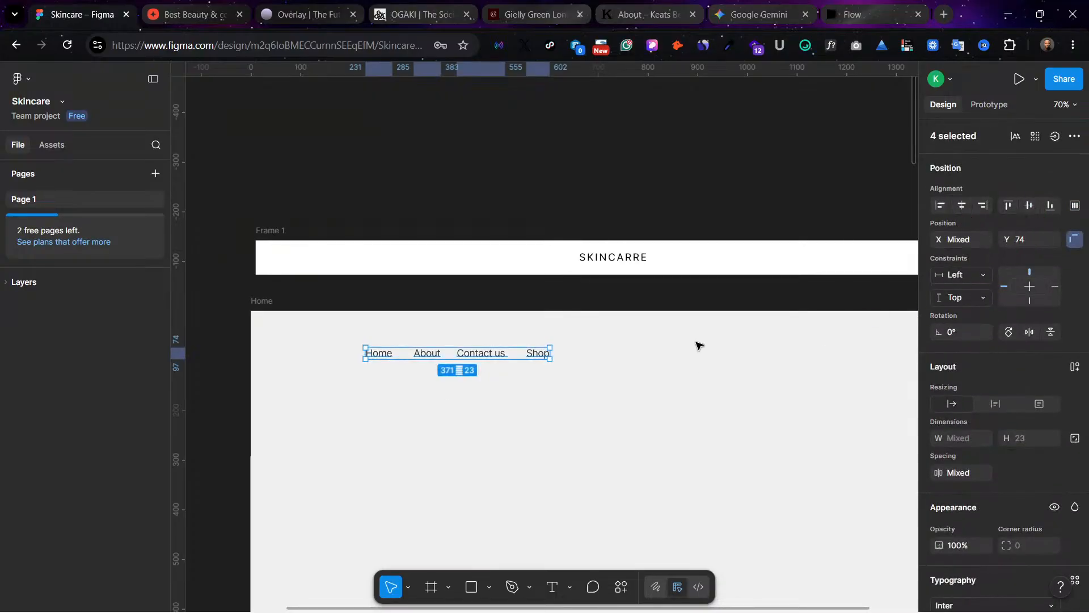
# Step: Space the four menu labels evenly with a gap of 43 and wrap them in a horizontal auto layout
pyautogui.click(1074, 205)
pyautogui.click(894, 232)
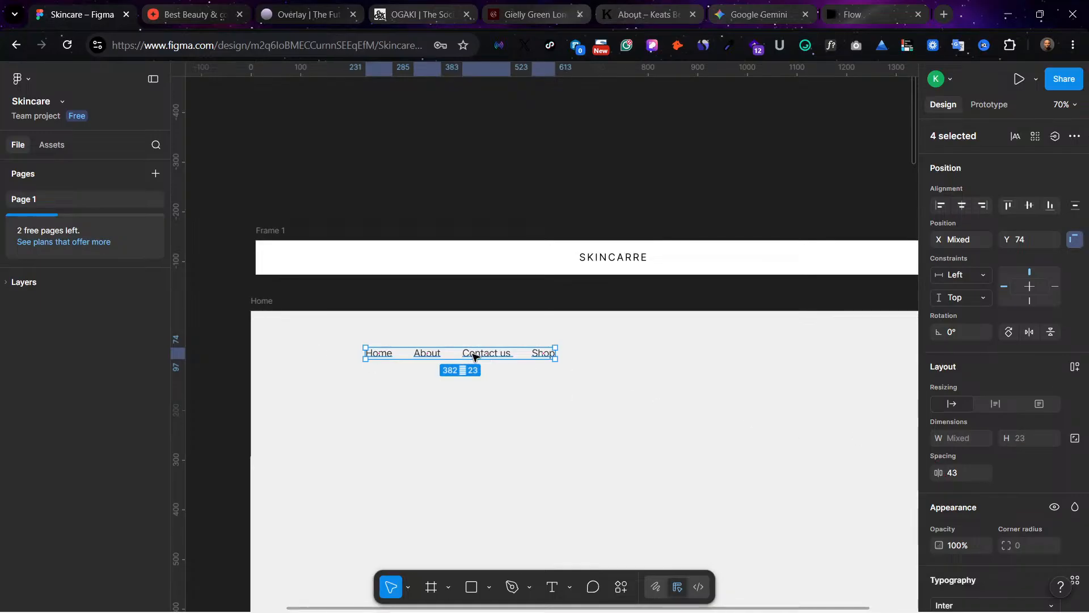
pyautogui.scroll(-2, 1016, 499)
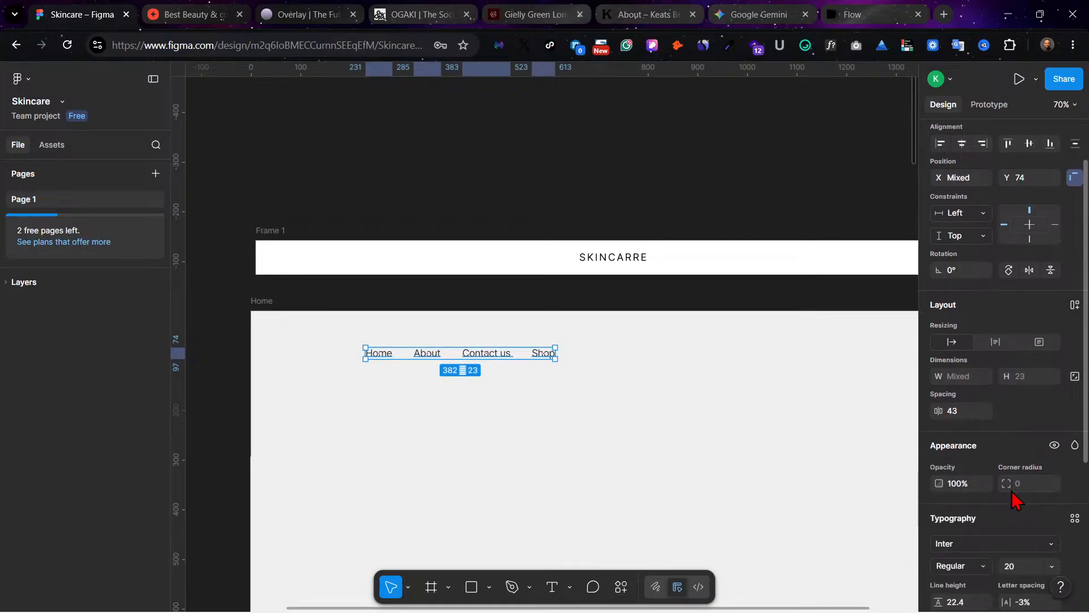
pyautogui.click(1074, 305)
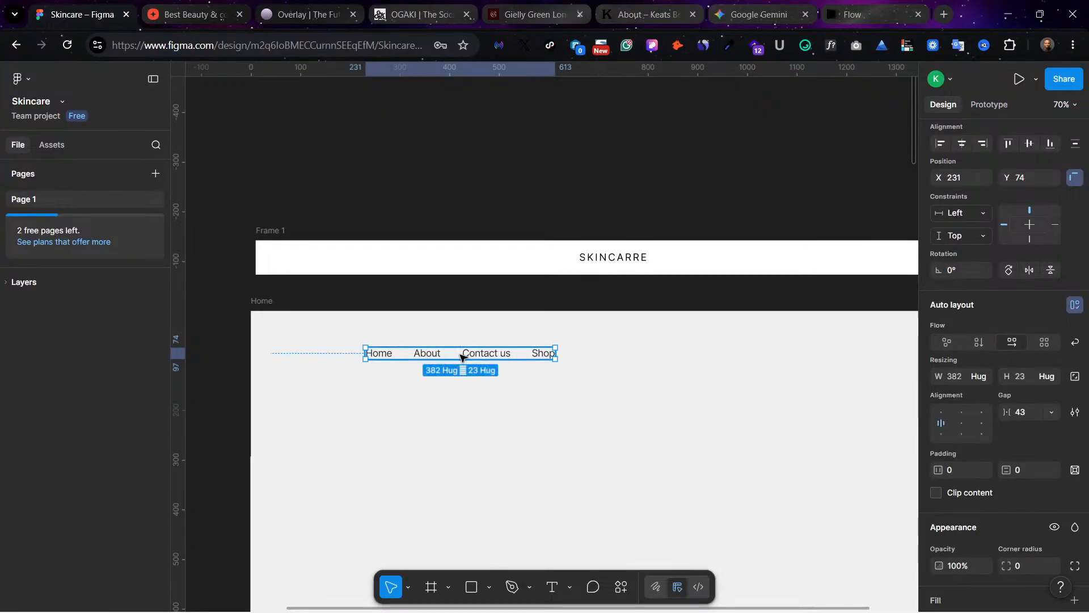
pyautogui.click(545, 354)
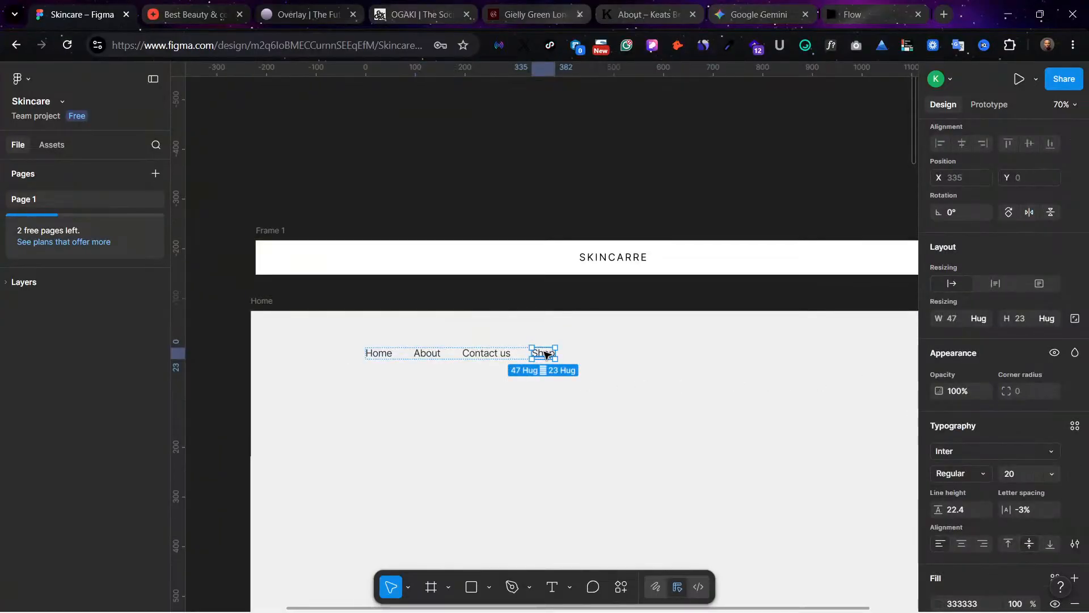
pyautogui.hotkey('ctrl', 'd')
pyautogui.press('Delete')
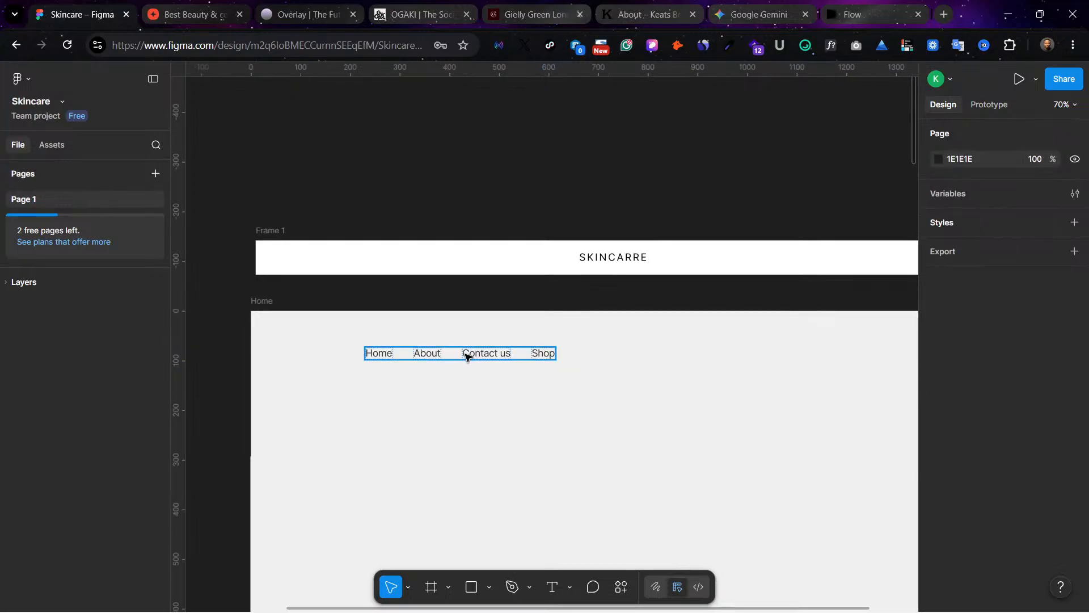
# Step: Move the white header frame to X 0, Y -133 and place the navigation menu inside it at X 72, Y 23
pyautogui.moveTo(284, 234); pyautogui.dragTo(278, 238)
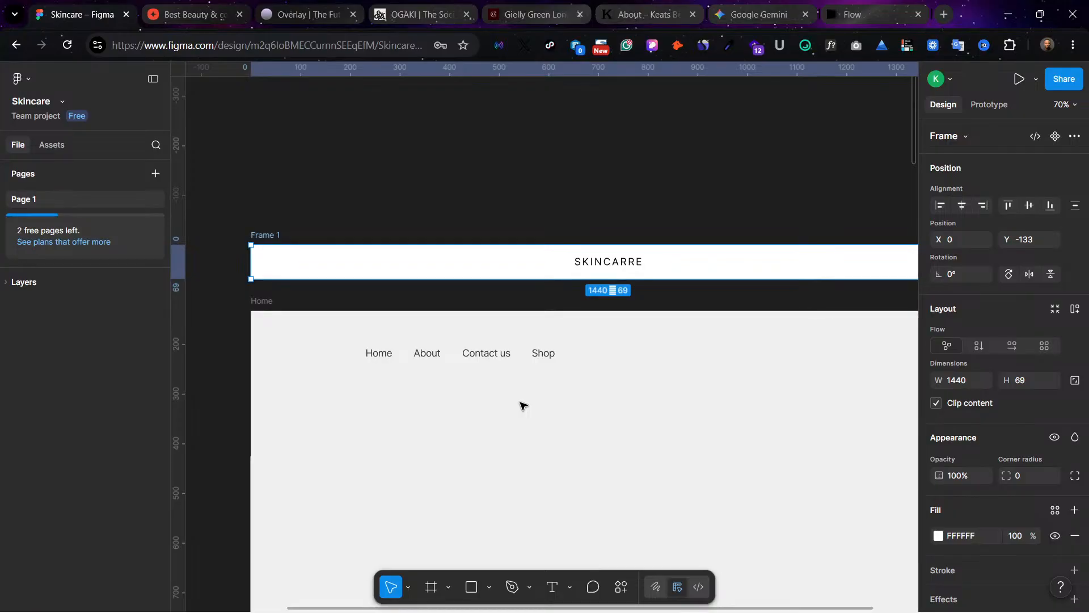
pyautogui.moveTo(497, 353); pyautogui.dragTo(419, 261)
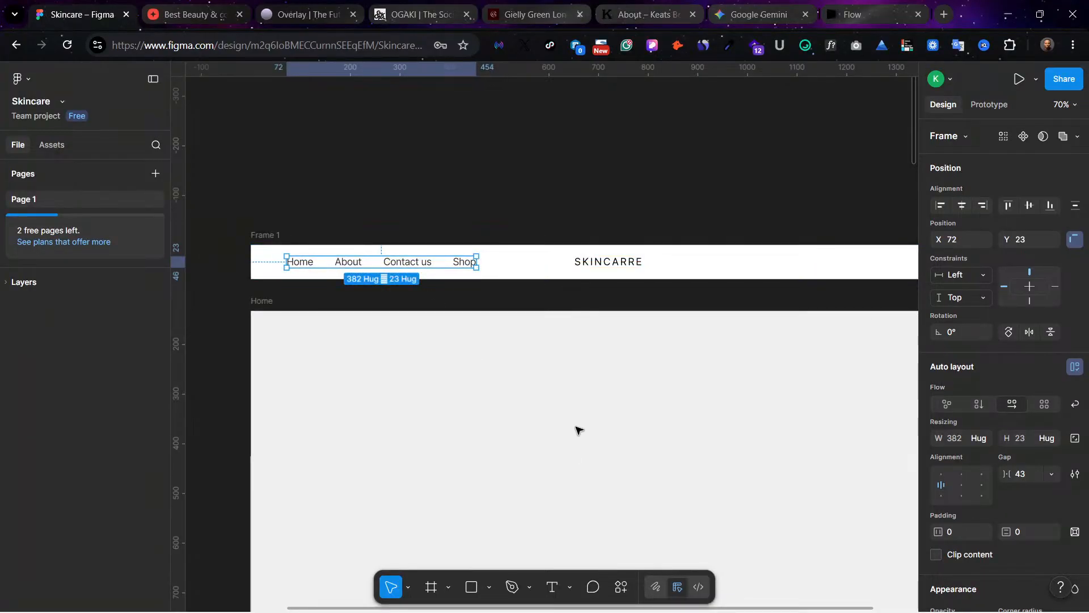
pyautogui.click(273, 235)
pyautogui.click(271, 303)
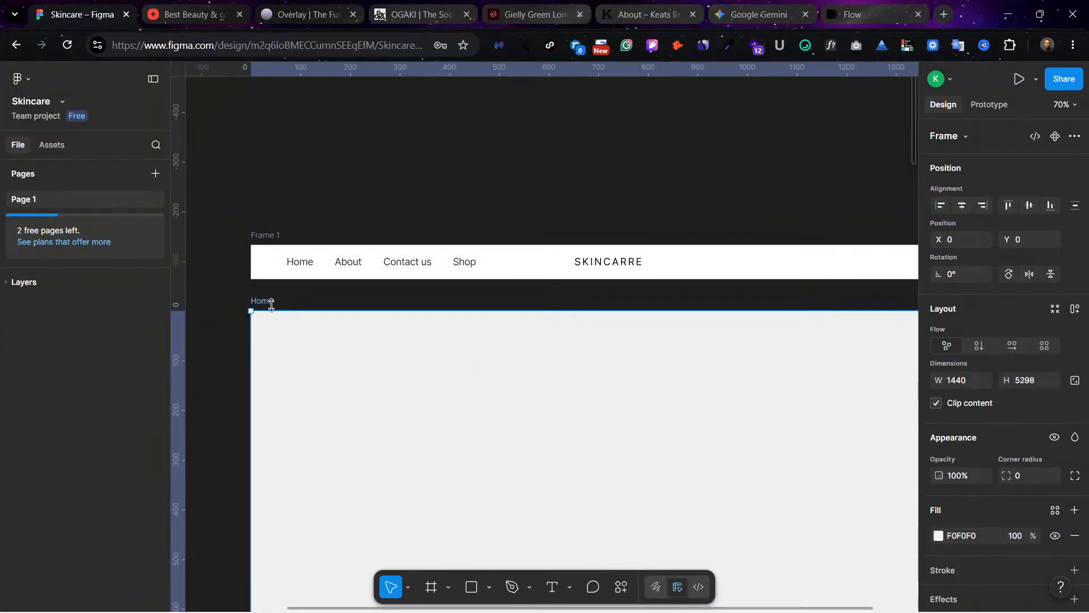
pyautogui.hotkey('ctrl', 'shift', '4')
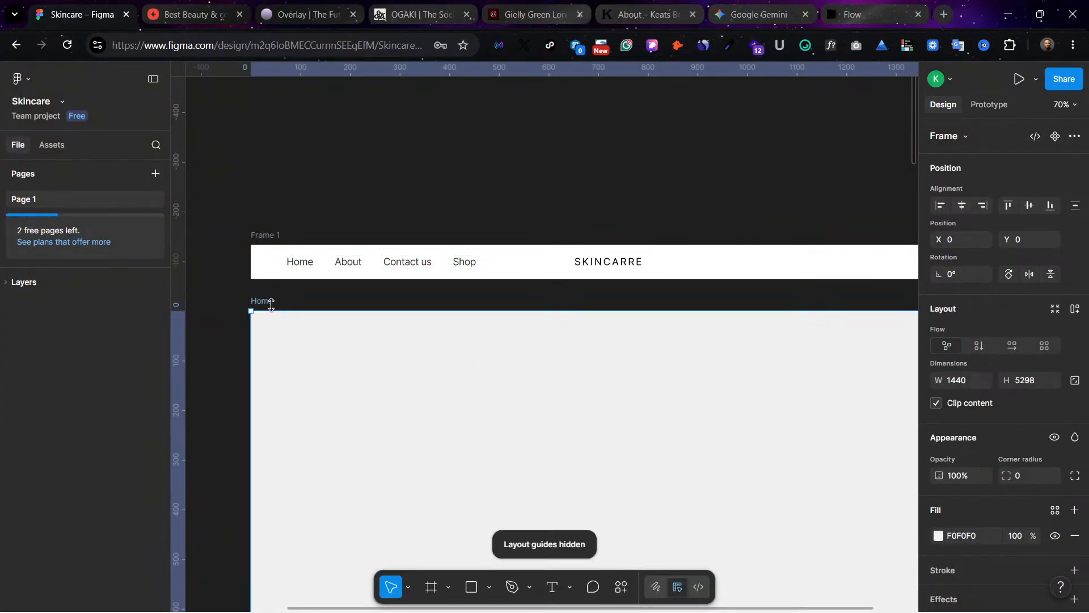
pyautogui.hotkey('ctrl', 'shift', '4')
pyautogui.click(444, 168)
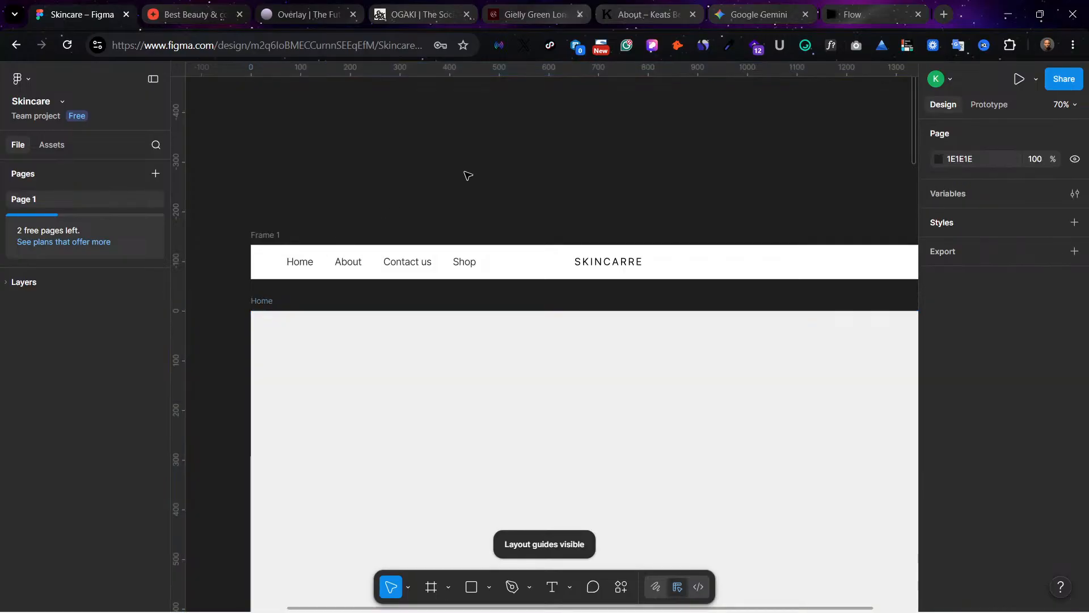
# Step: Reduce the gap between the items in the navigation menu's auto layout to 26
pyautogui.hscroll(2, 527, 306)
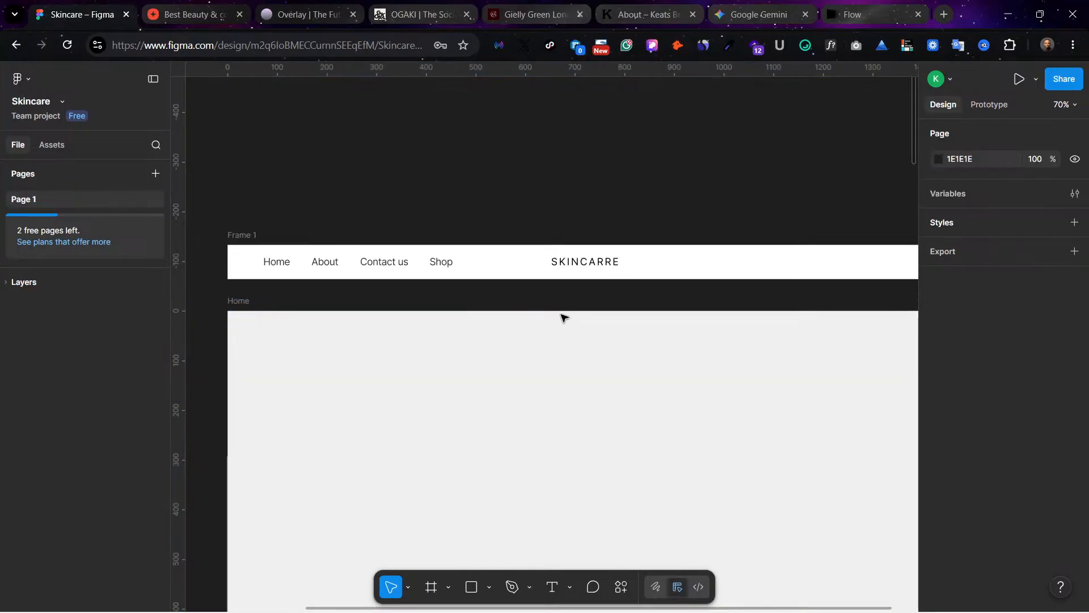
pyautogui.hscroll(-2, 599, 288)
pyautogui.click(476, 261)
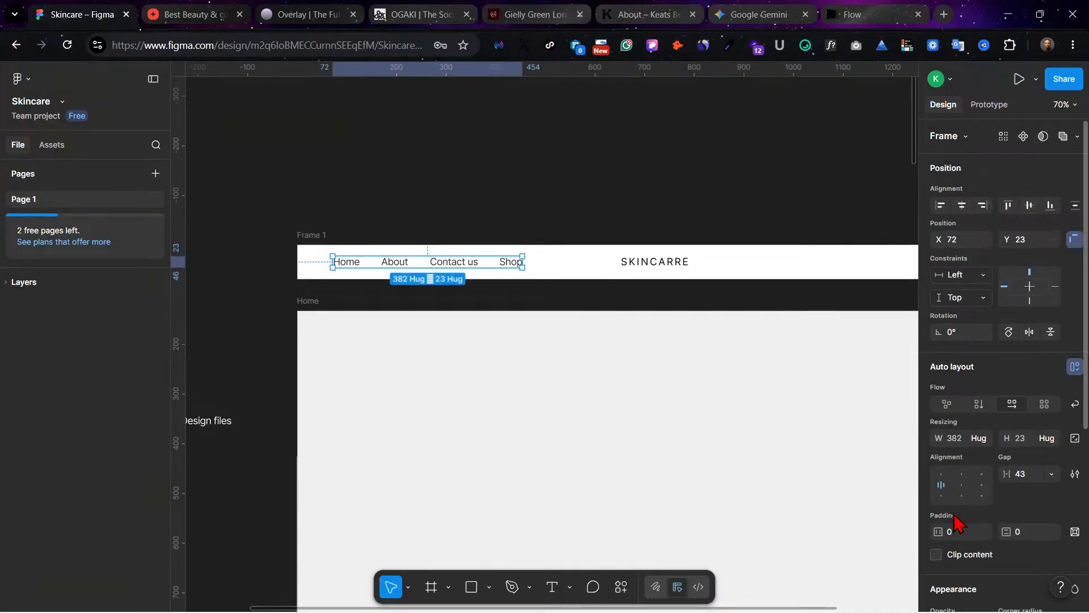
pyautogui.moveTo(1013, 477); pyautogui.dragTo(987, 478)
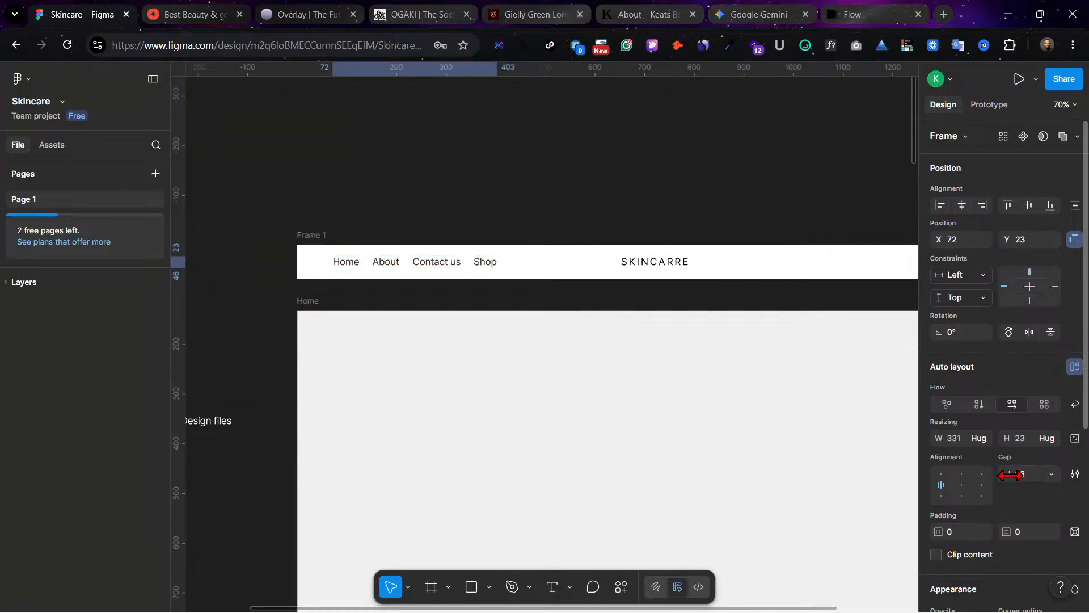
pyautogui.click(662, 444)
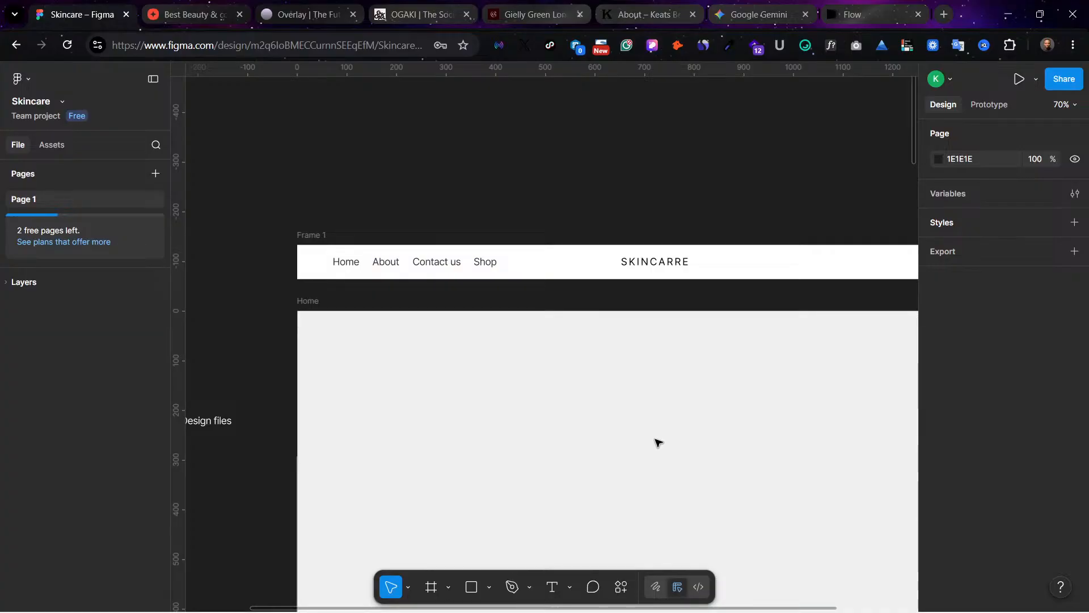
pyautogui.hscroll(3, 656, 442)
pyautogui.hscroll(-2, 656, 443)
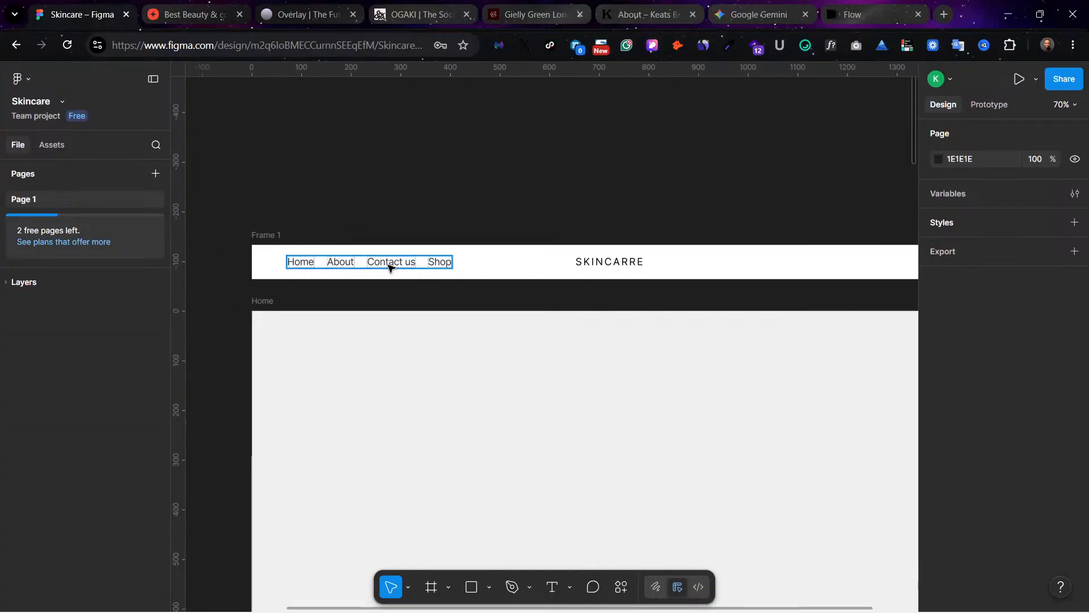
pyautogui.hscroll(1, 656, 312)
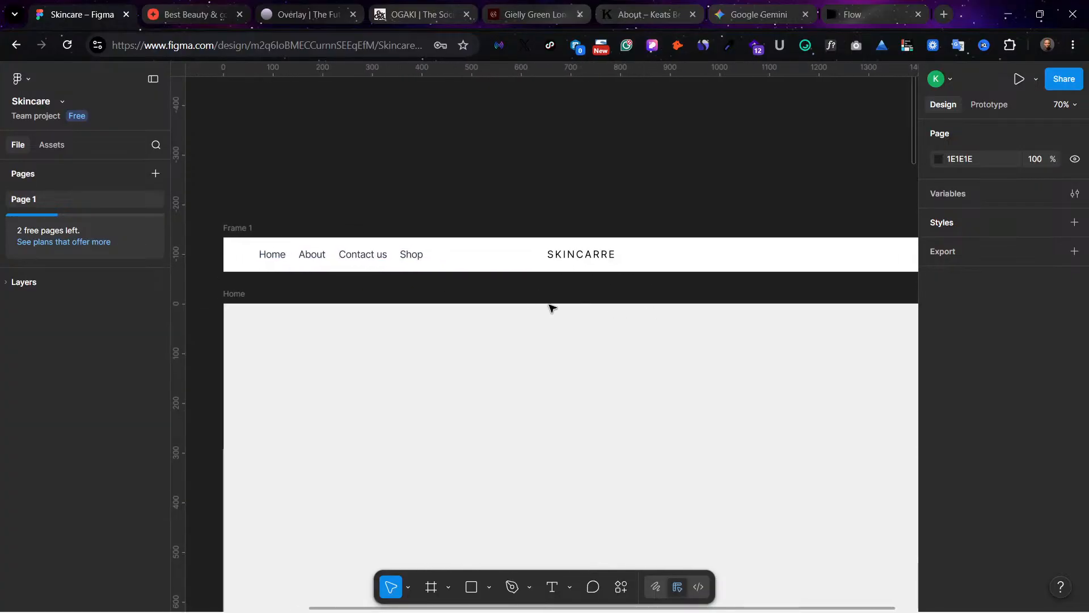
pyautogui.hscroll(4, 511, 264)
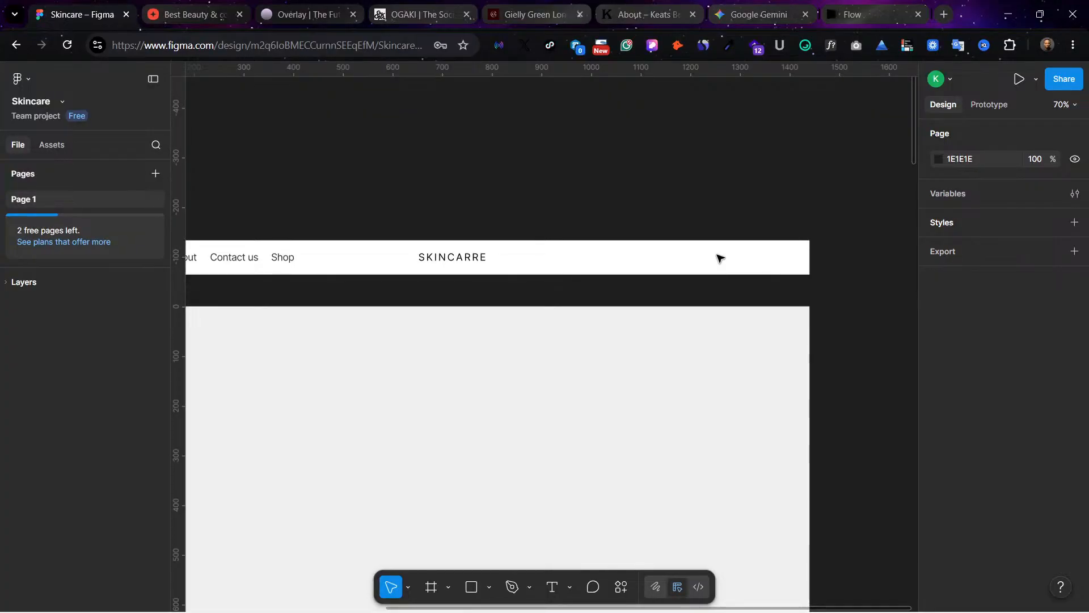
pyautogui.hscroll(-5, 641, 239)
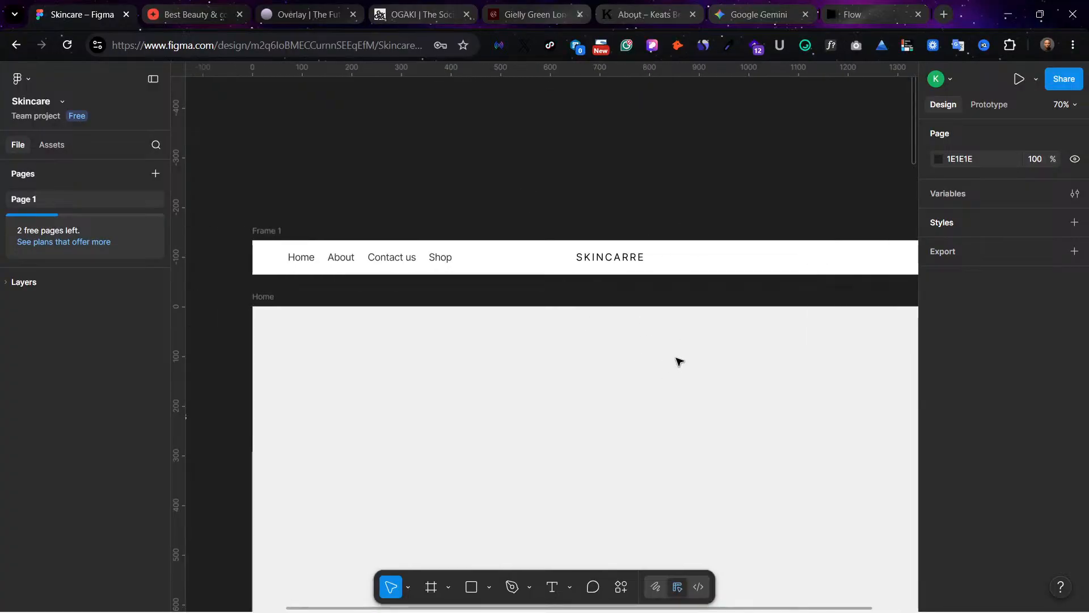
pyautogui.hscroll(4, 652, 286)
pyautogui.hscroll(-4, 510, 281)
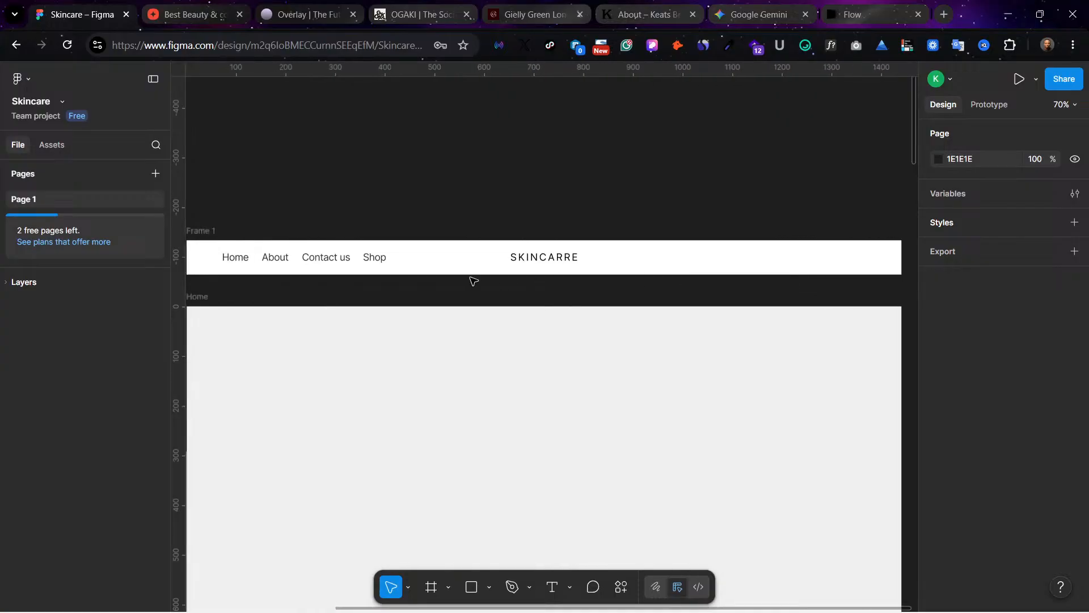
# Step: Set the font size of the Home, About, Contact us and Shop labels to 14
pyautogui.click(403, 261)
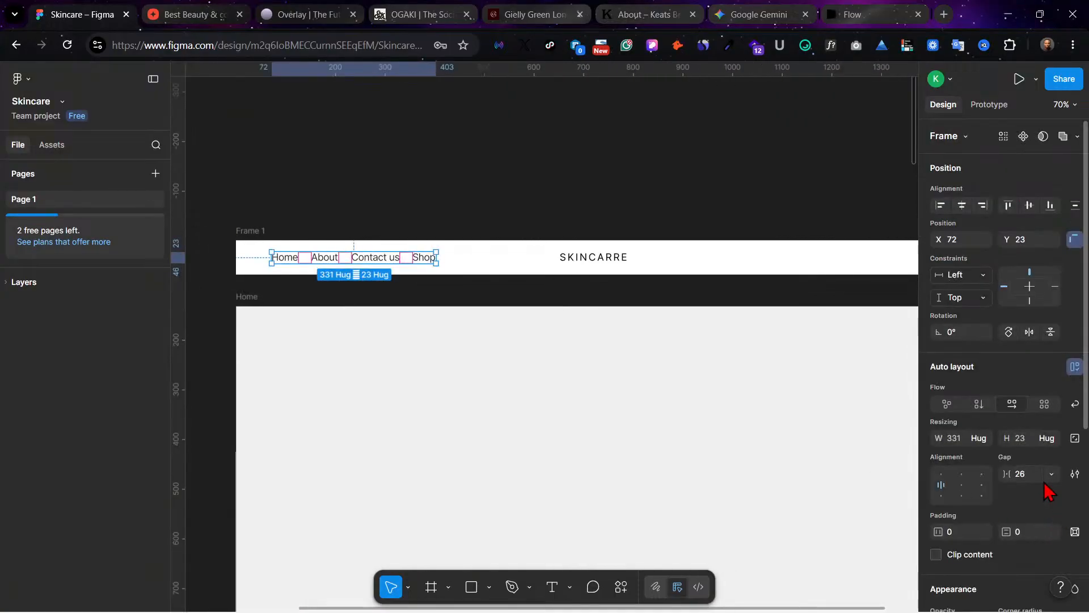
pyautogui.scroll(-3, 1047, 528)
pyautogui.scroll(3, 1046, 528)
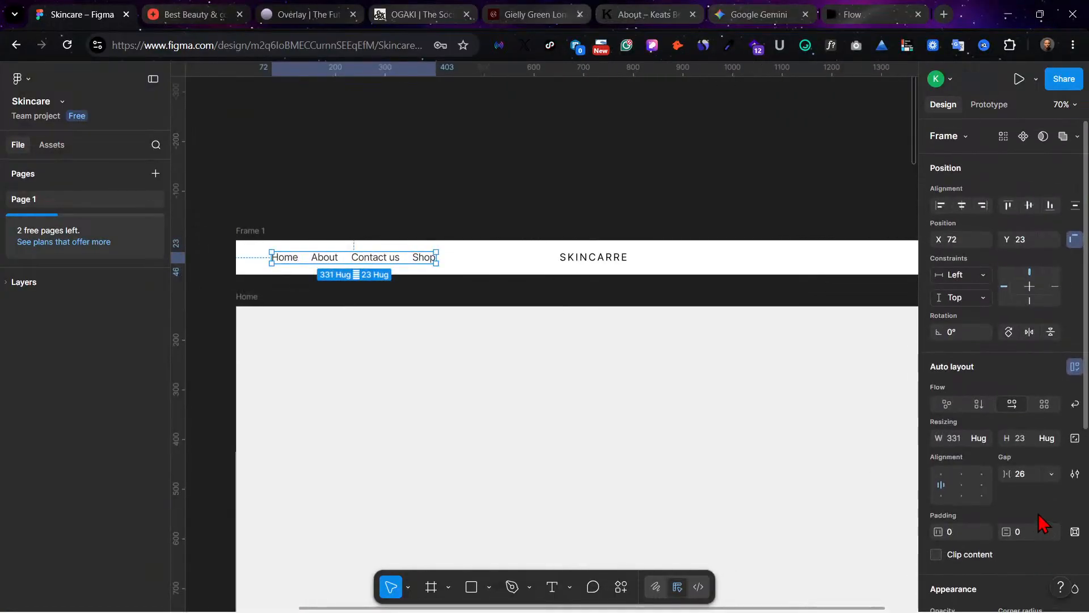
pyautogui.click(422, 257)
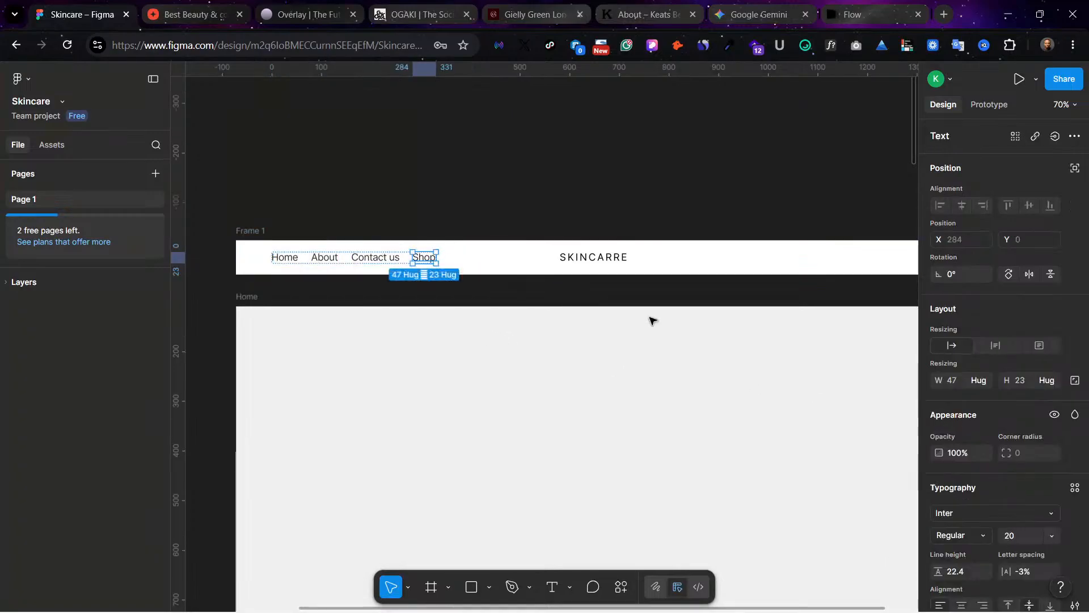
pyautogui.click(1051, 536)
pyautogui.click(426, 372)
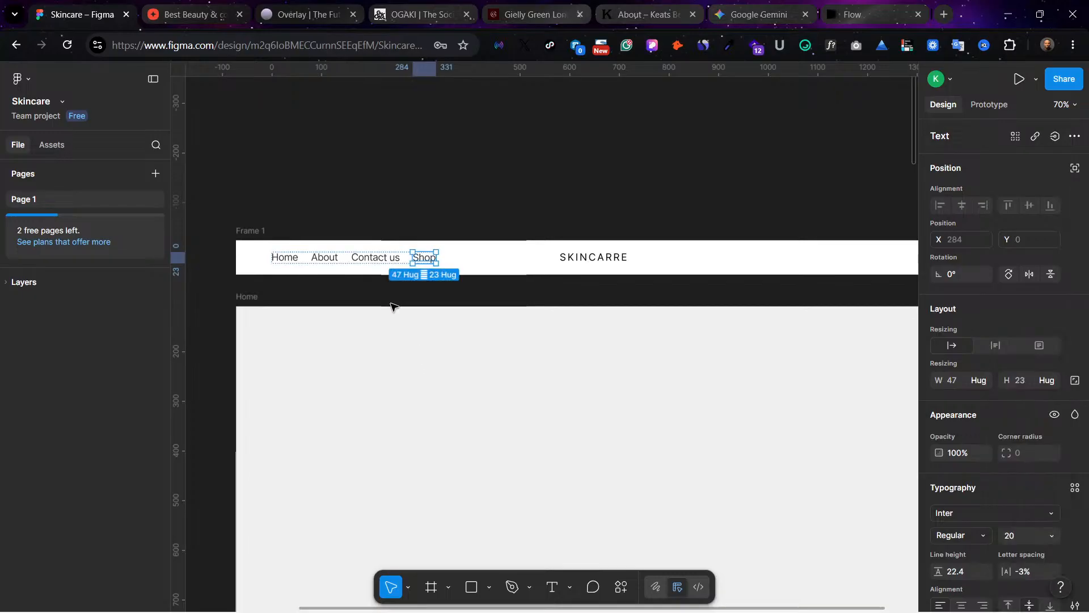
pyautogui.keyDown('shift'); pyautogui.click(357, 256); pyautogui.keyUp('shift')
pyautogui.keyDown('shift'); pyautogui.click(324, 256); pyautogui.keyUp('shift')
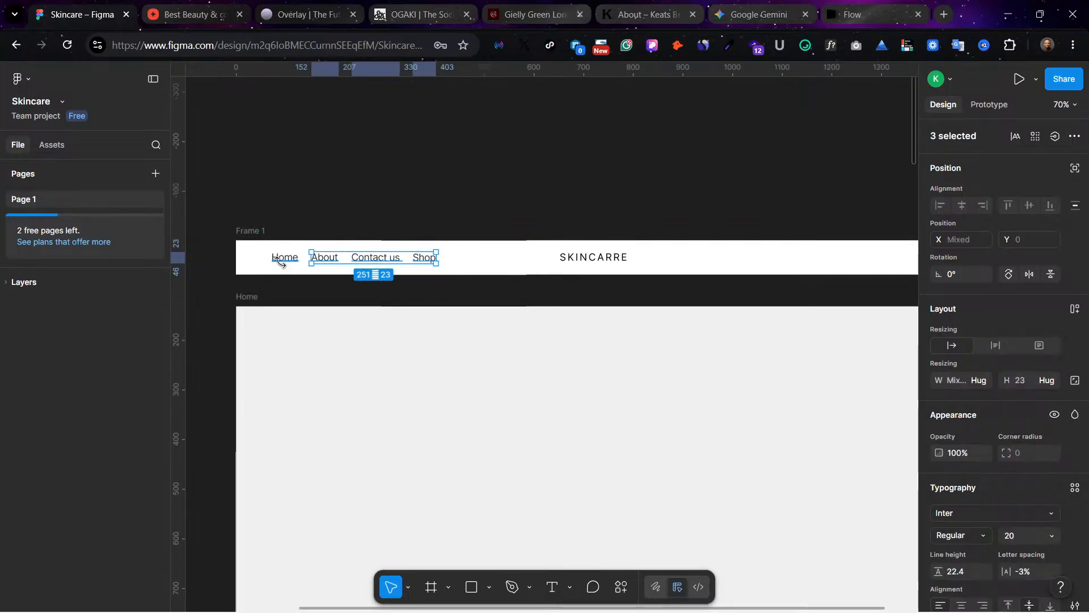
pyautogui.keyDown('shift'); pyautogui.click(272, 262); pyautogui.keyUp('shift')
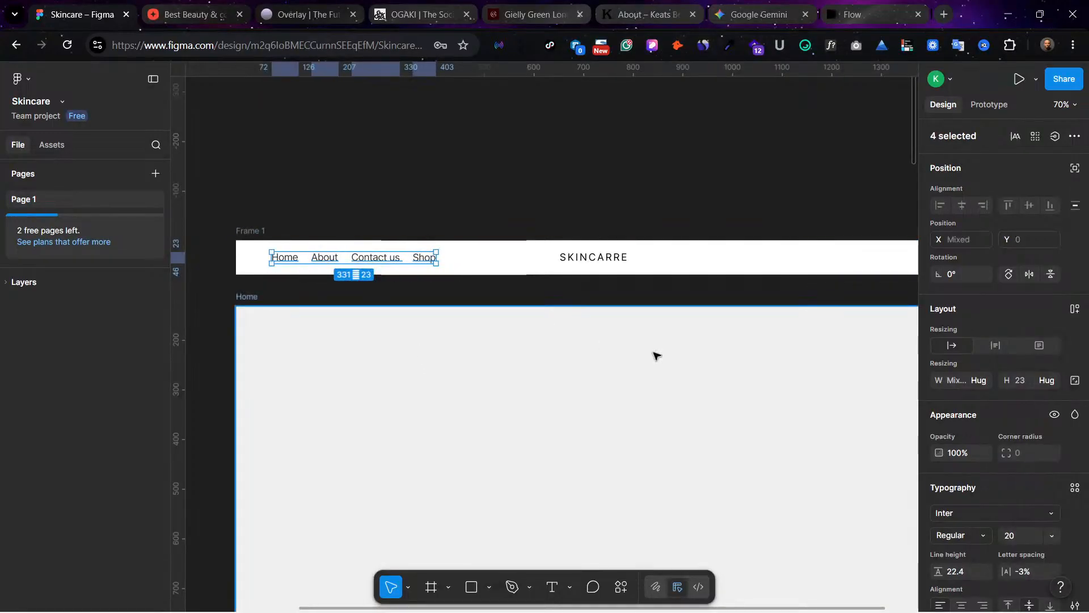
pyautogui.click(1056, 543)
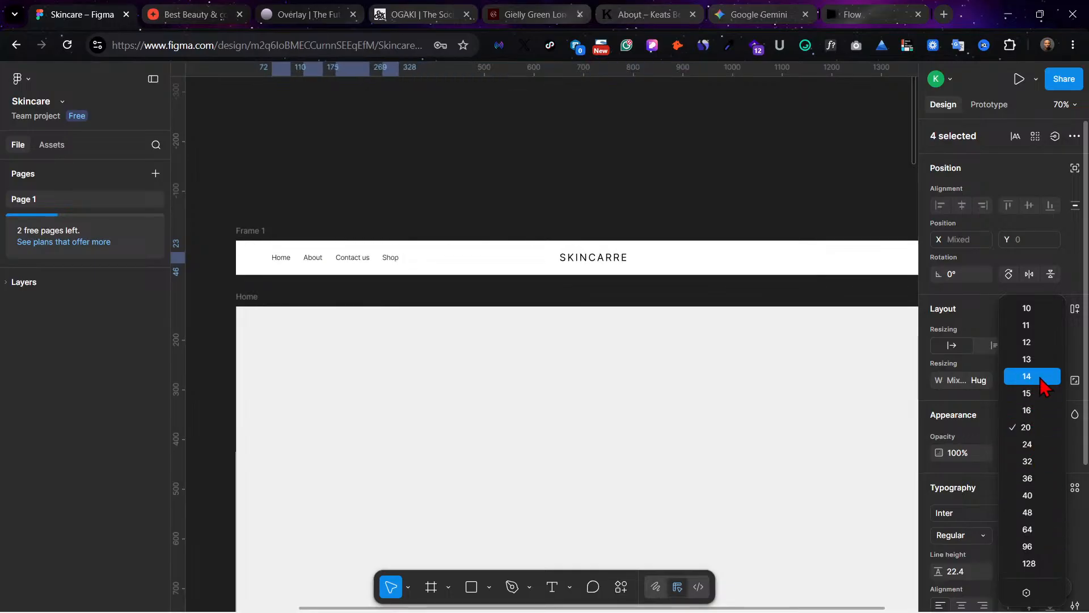
pyautogui.click(1041, 378)
pyautogui.click(702, 413)
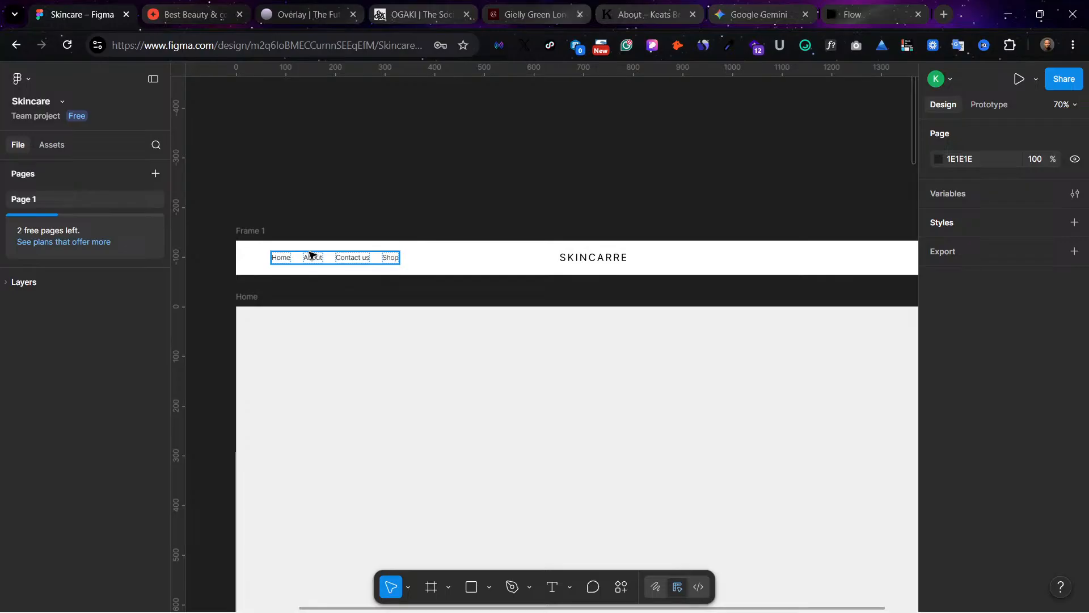
pyautogui.click(331, 259)
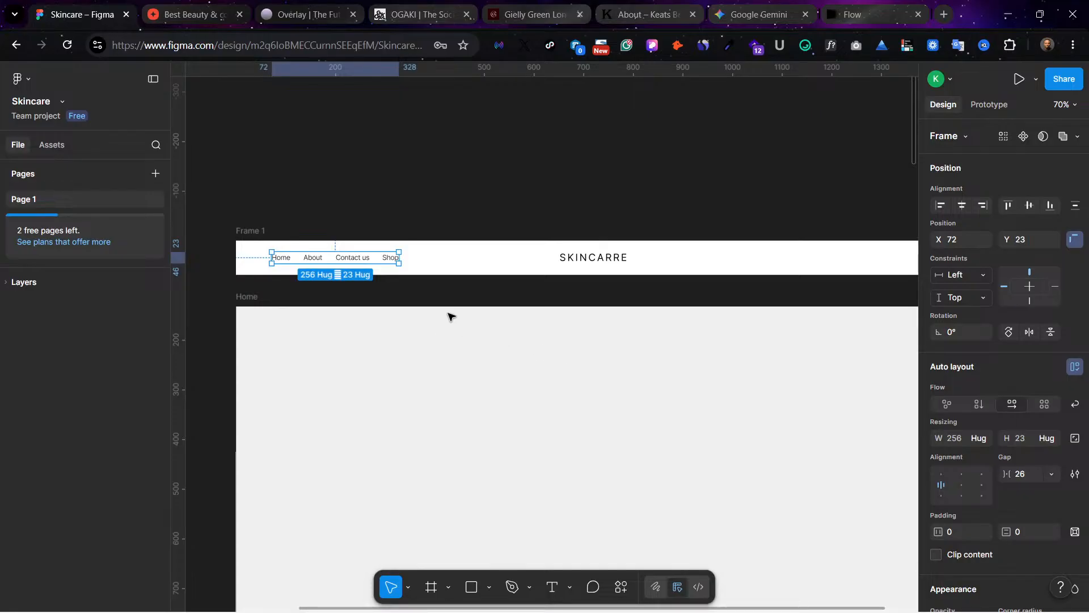
pyautogui.hscroll(3, 456, 309)
pyautogui.click(659, 334)
pyautogui.hscroll(-2, 465, 281)
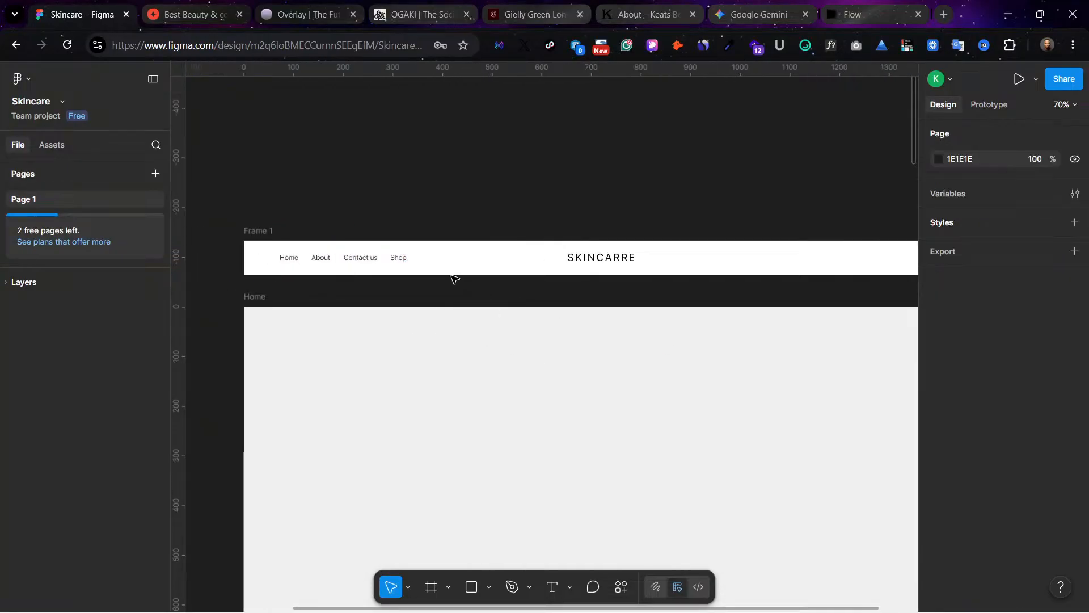
pyautogui.hscroll(3, 752, 266)
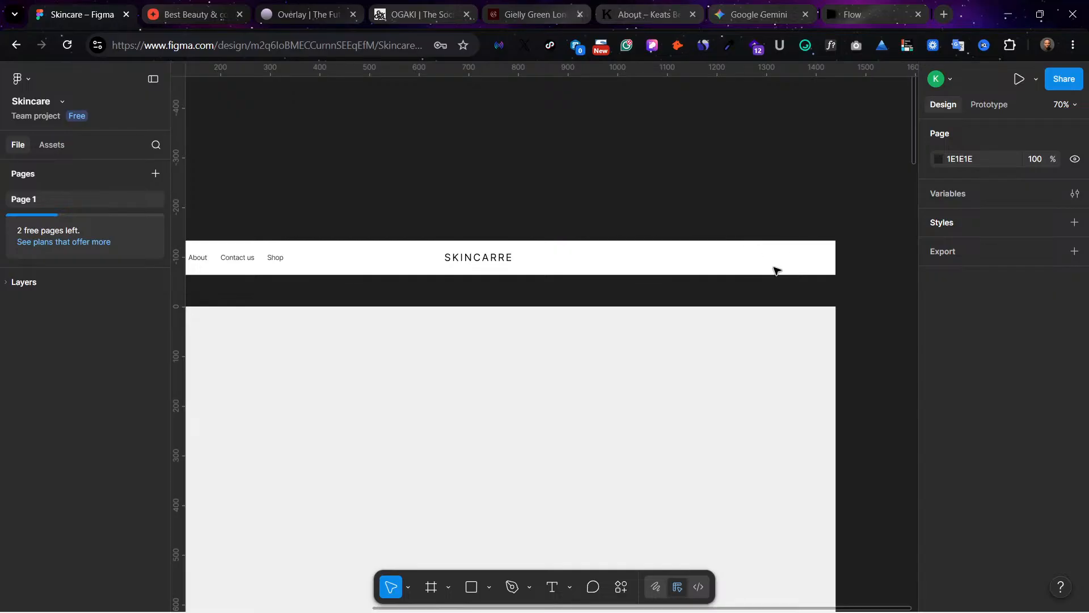
pyautogui.hscroll(-3, 553, 276)
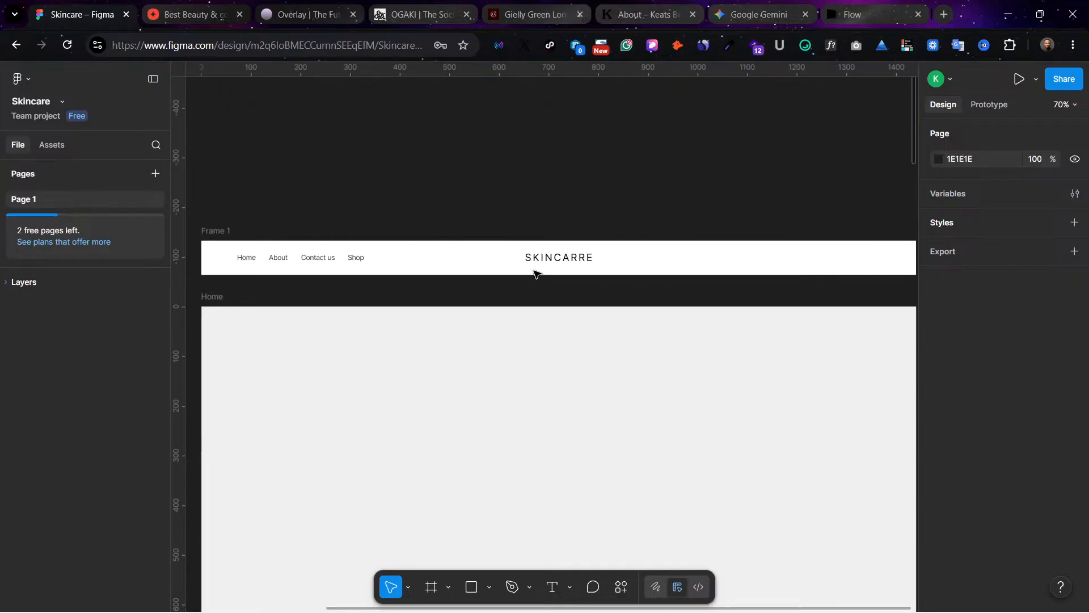
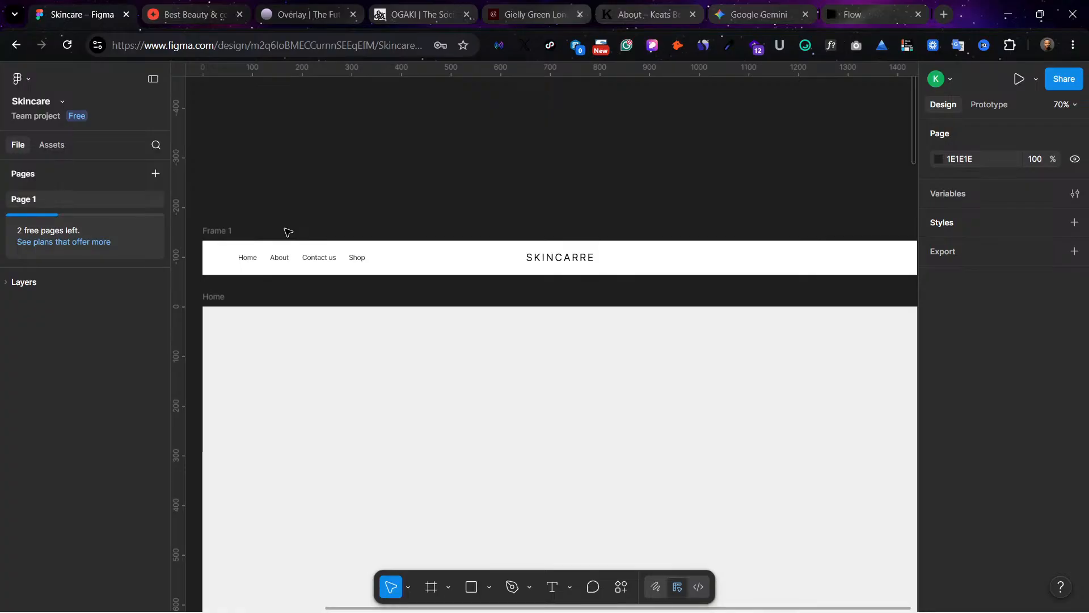
# Step: Rename the white navigation frame as Header and move it flush with the top of the Home frame
pyautogui.doubleClick(215, 232)
pyautogui.write('Header')
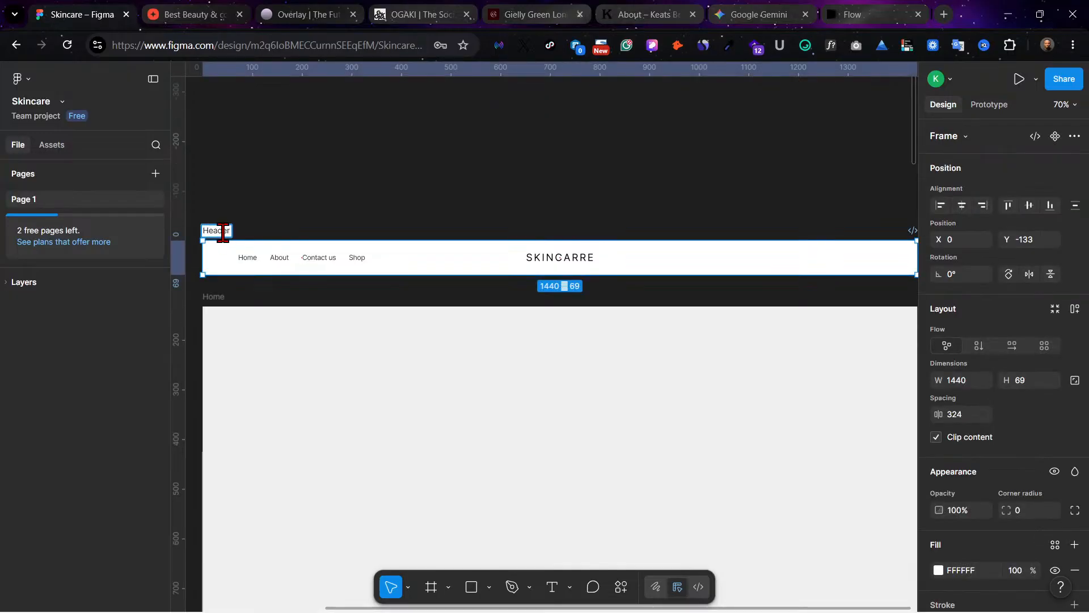
pyautogui.click(275, 214)
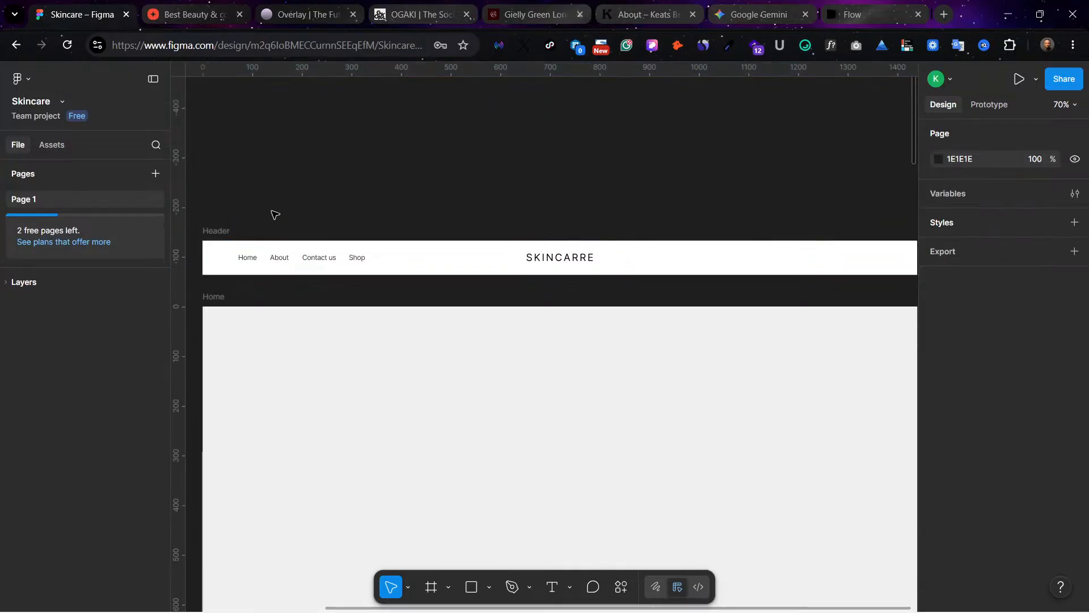
pyautogui.click(234, 230)
pyautogui.moveTo(247, 316)
pyautogui.mouseDown()
pyautogui.moveTo(224, 312)
pyautogui.moveTo(231, 303)
pyautogui.mouseUp()
pyautogui.click(676, 447)
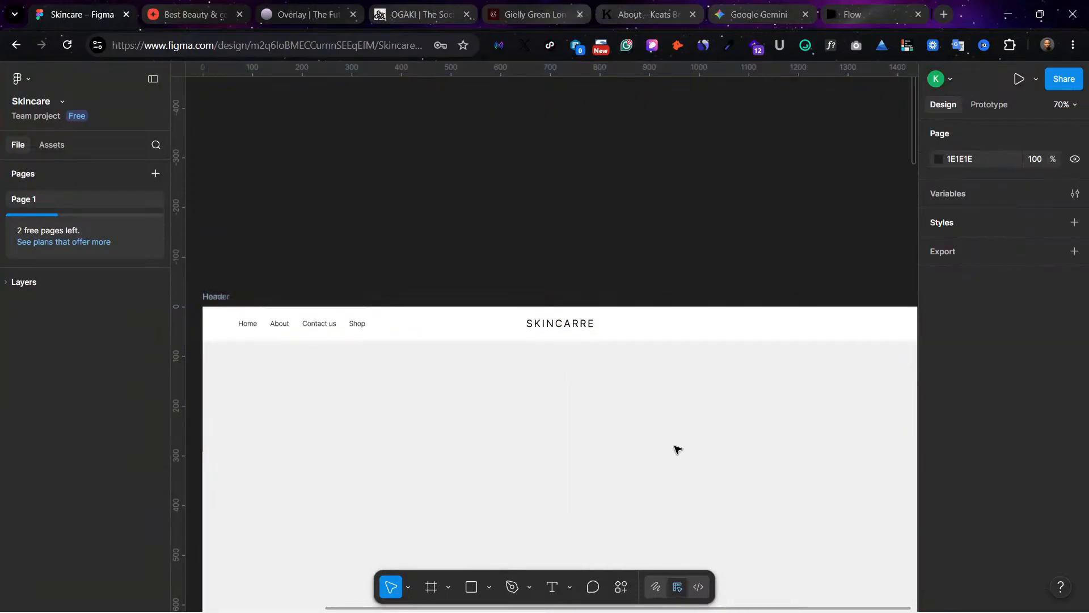
pyautogui.hscroll(-2, 676, 447)
pyautogui.hscroll(1, 678, 442)
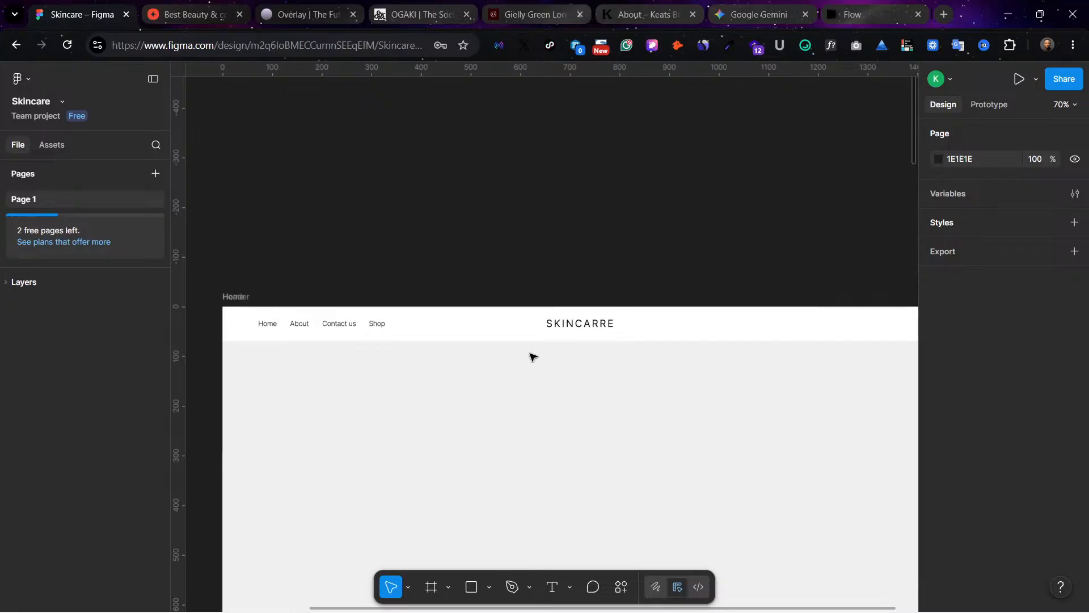
pyautogui.hscroll(6, 743, 457)
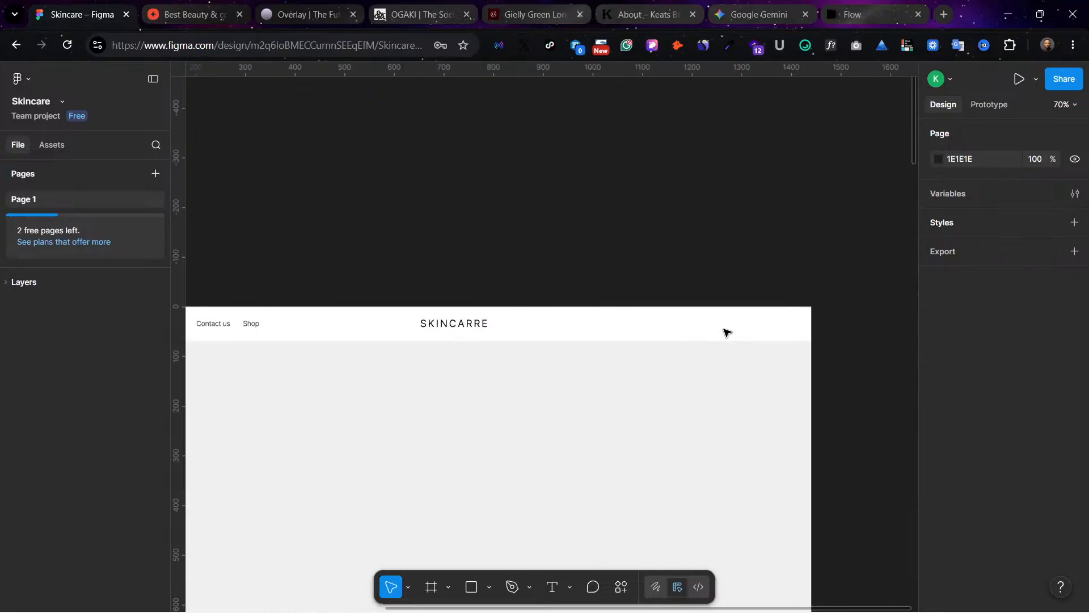
pyautogui.hscroll(-5, 517, 378)
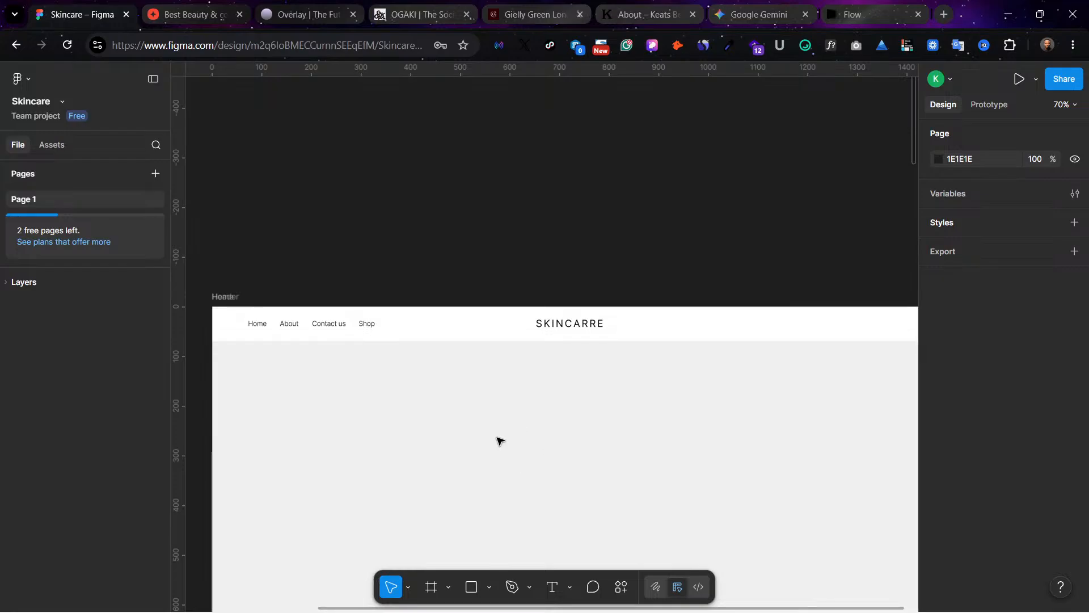
pyautogui.hscroll(1, 545, 437)
pyautogui.scroll(-2, 698, 393)
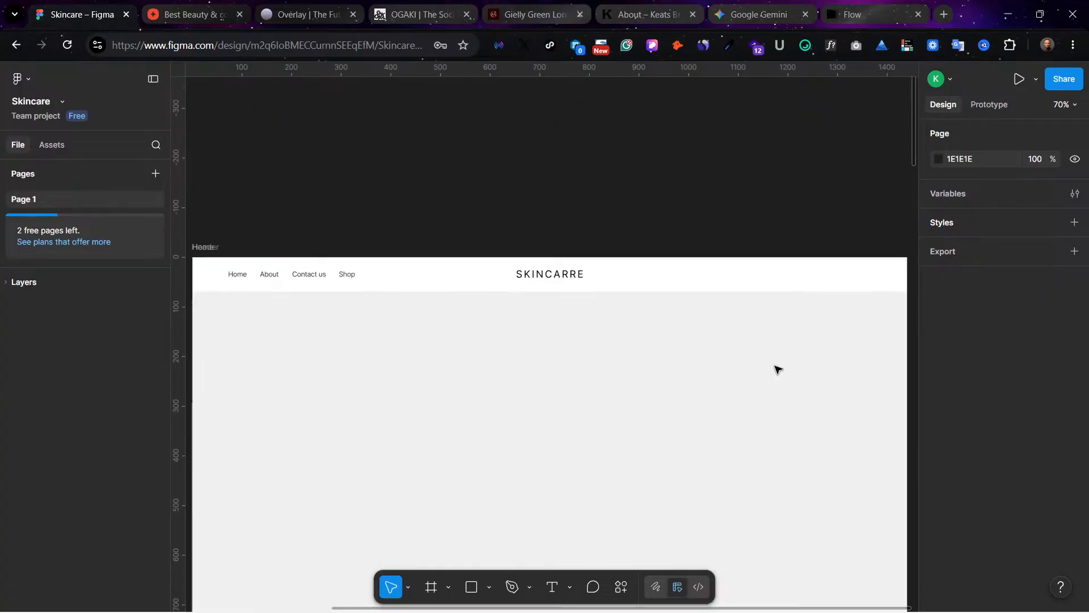
pyautogui.scroll(-1, 779, 369)
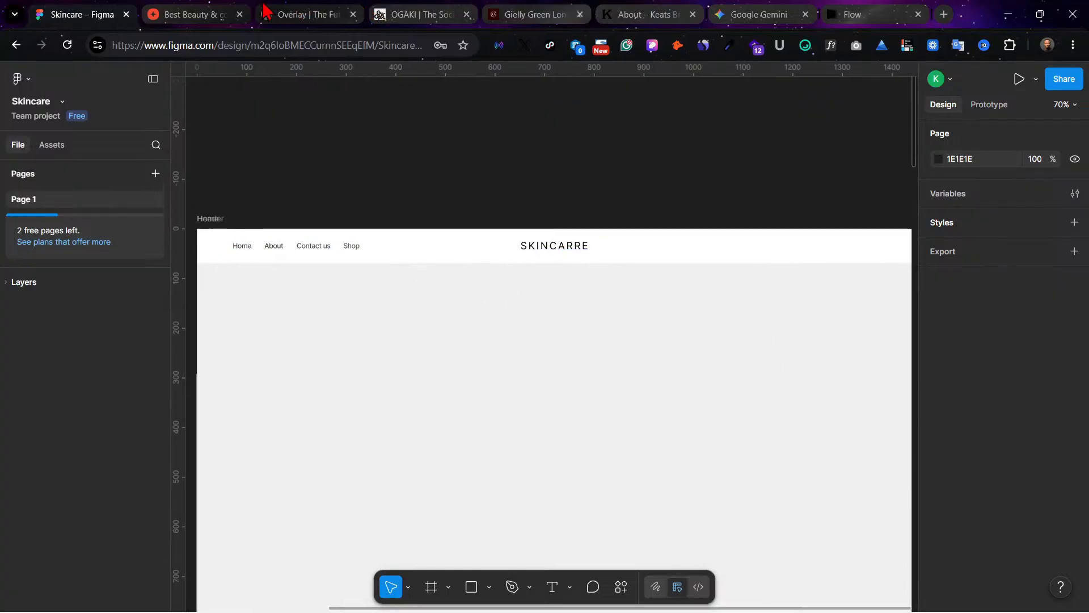
# Step: Examine the top sections of the Overlay and OGAKI reference sites for hero layout ideas and open a new browser tab
pyautogui.click(205, 14)
pyautogui.click(278, 13)
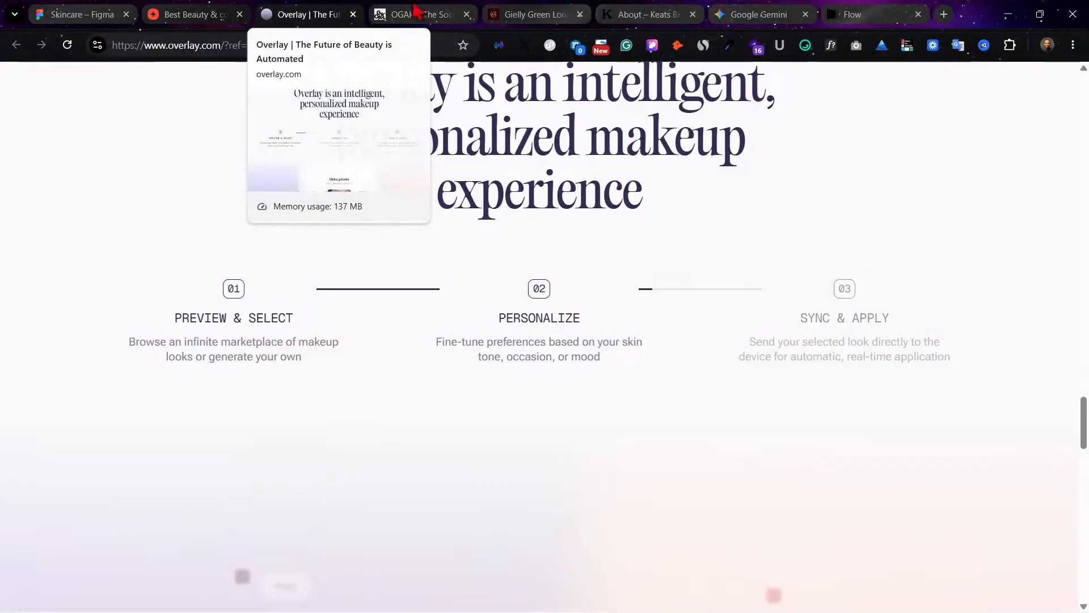
pyautogui.scroll(20, 618, 307)
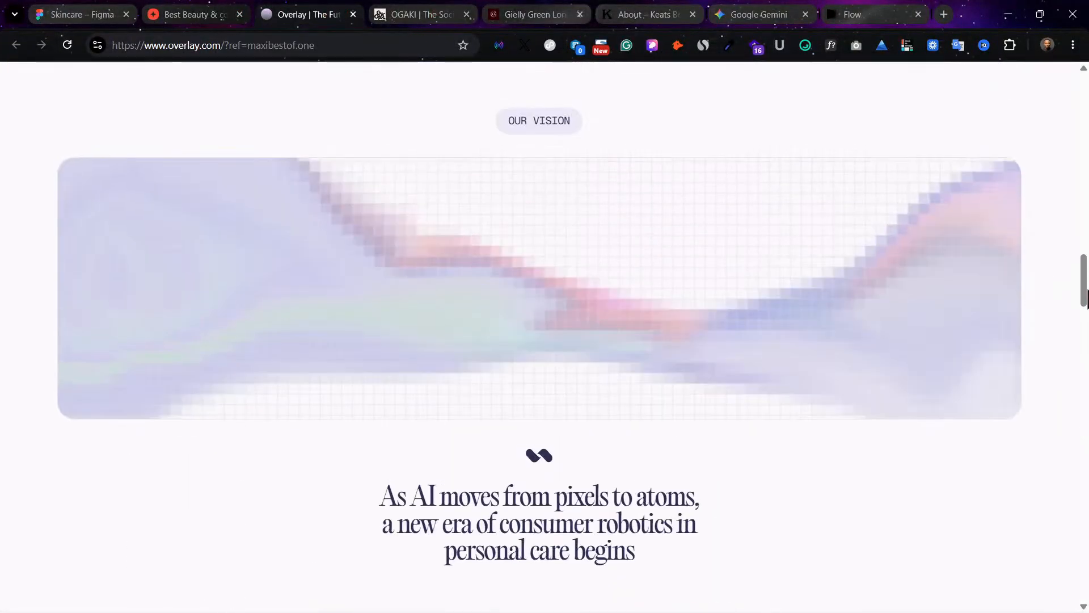
pyautogui.moveTo(1084, 298); pyautogui.dragTo(1072, 121)
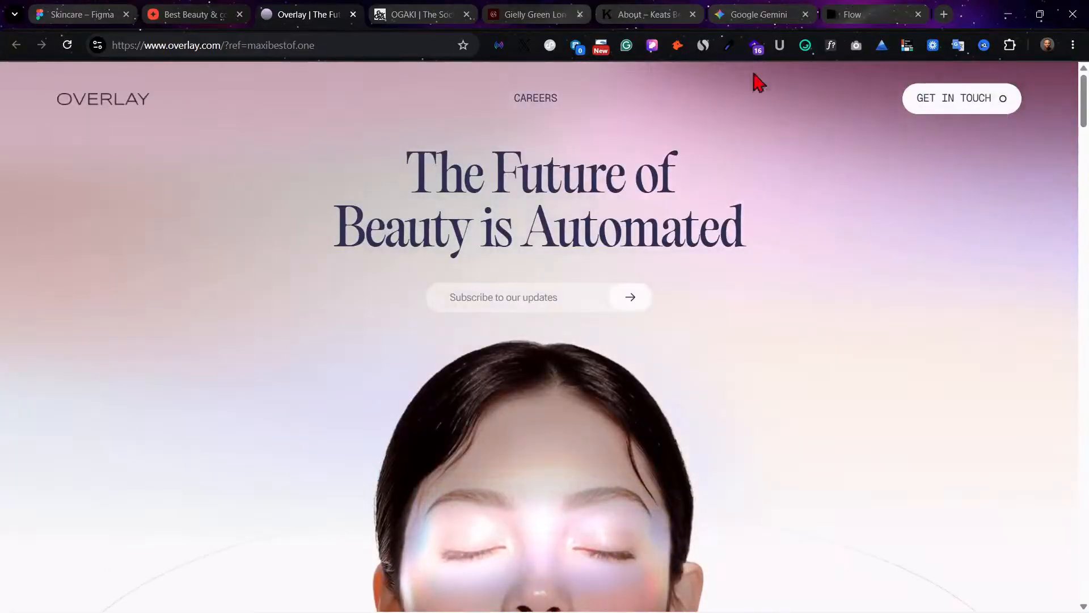
pyautogui.click(427, 10)
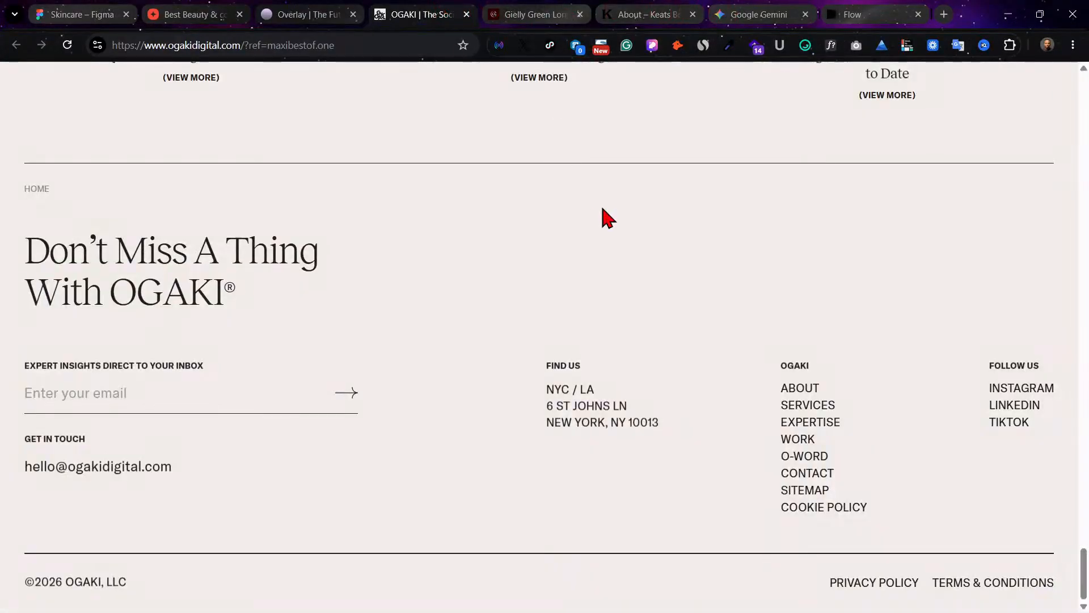
pyautogui.scroll(4, 967, 251)
pyautogui.scroll(8, 967, 251)
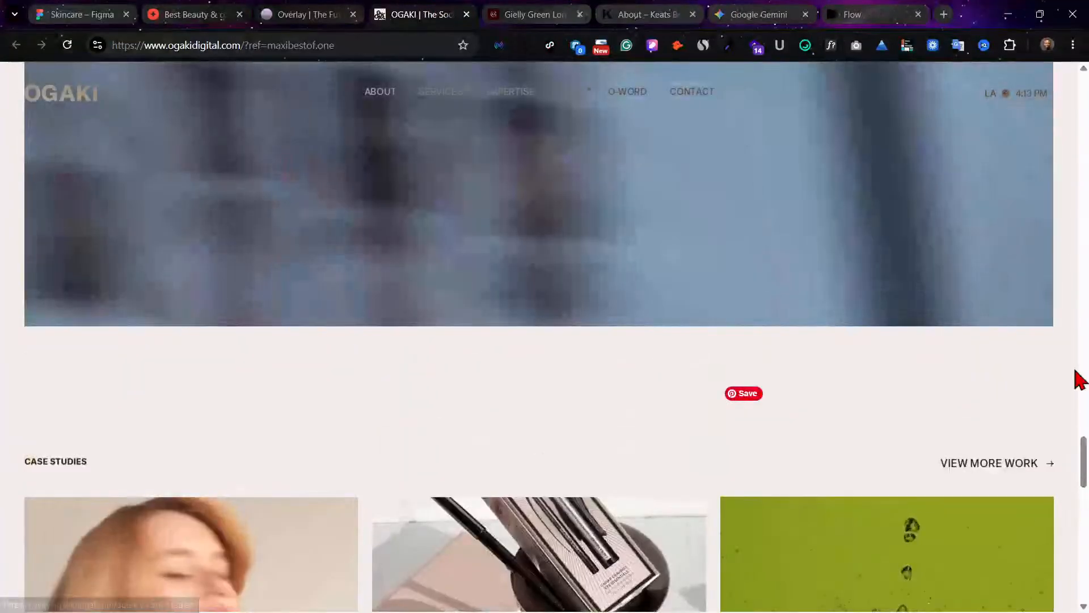
pyautogui.scroll(4, 1078, 283)
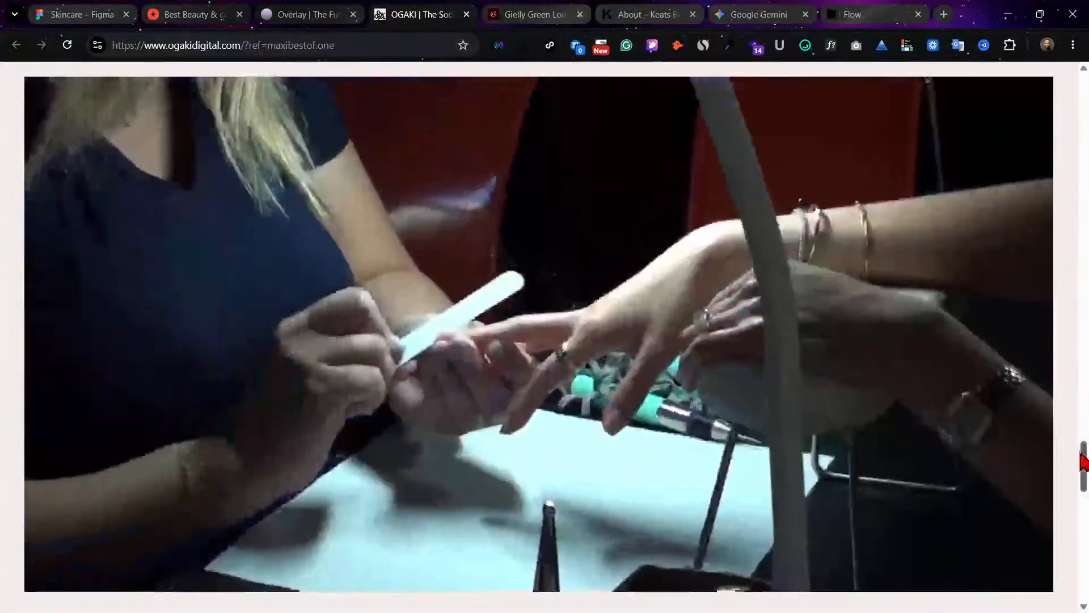
pyautogui.moveTo(1084, 444); pyautogui.dragTo(1074, 90)
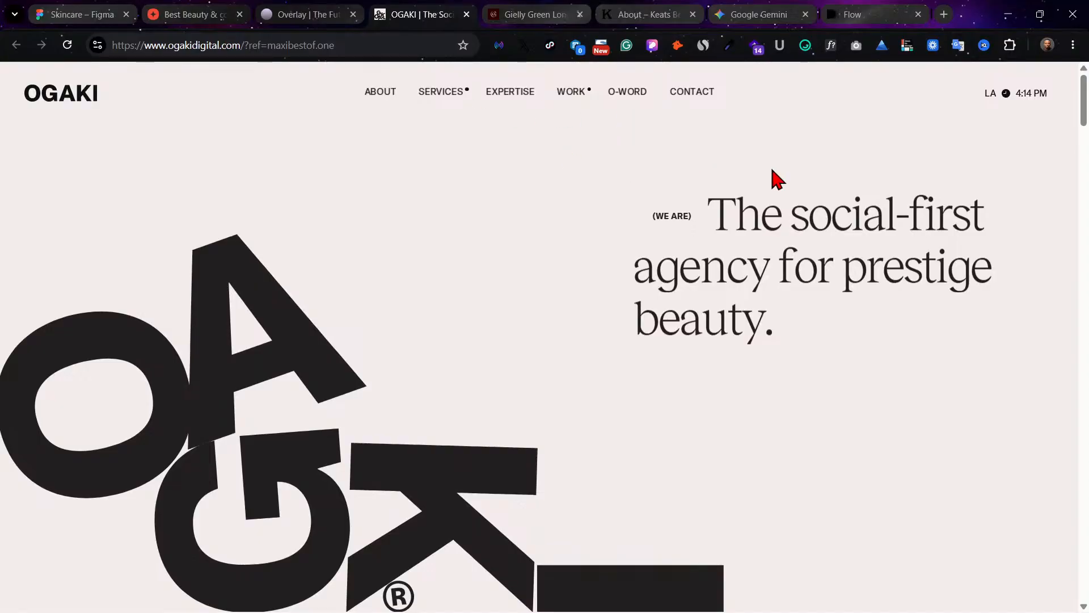
pyautogui.click(944, 15)
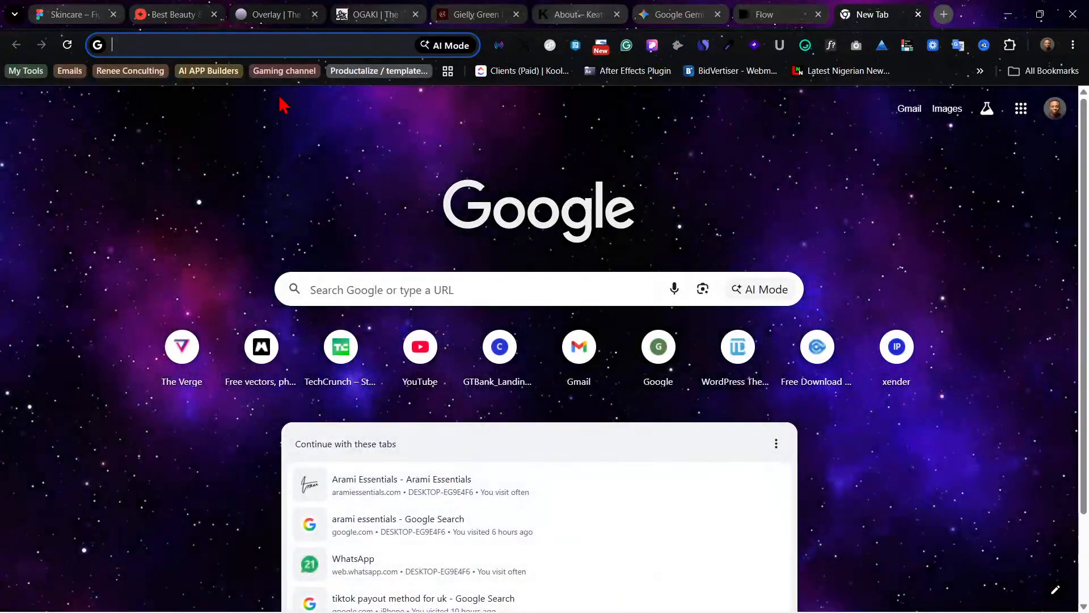
pyautogui.write('re')
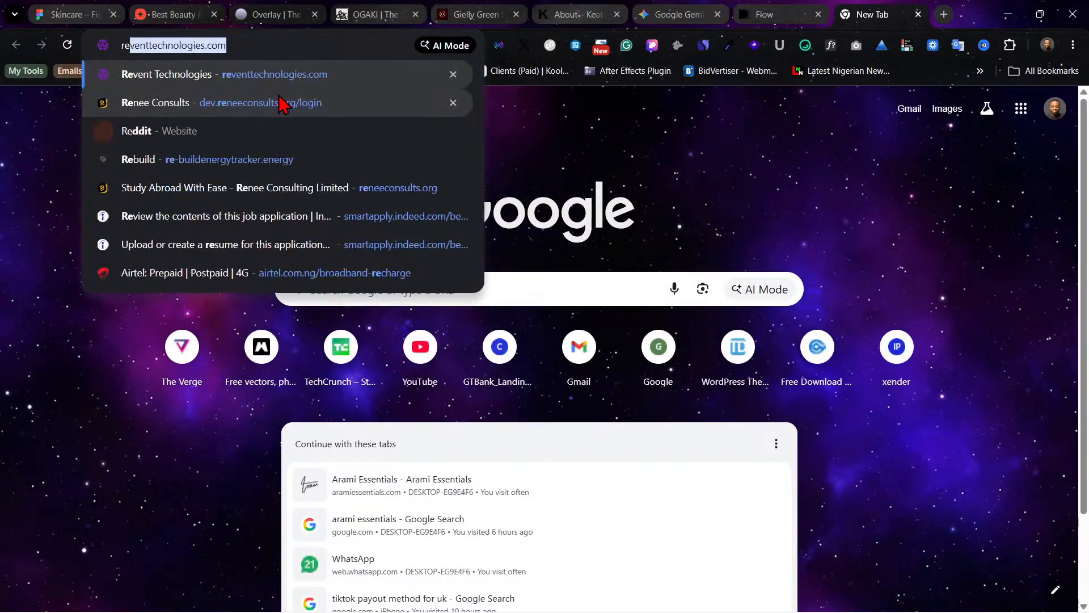
pyautogui.write('ha')
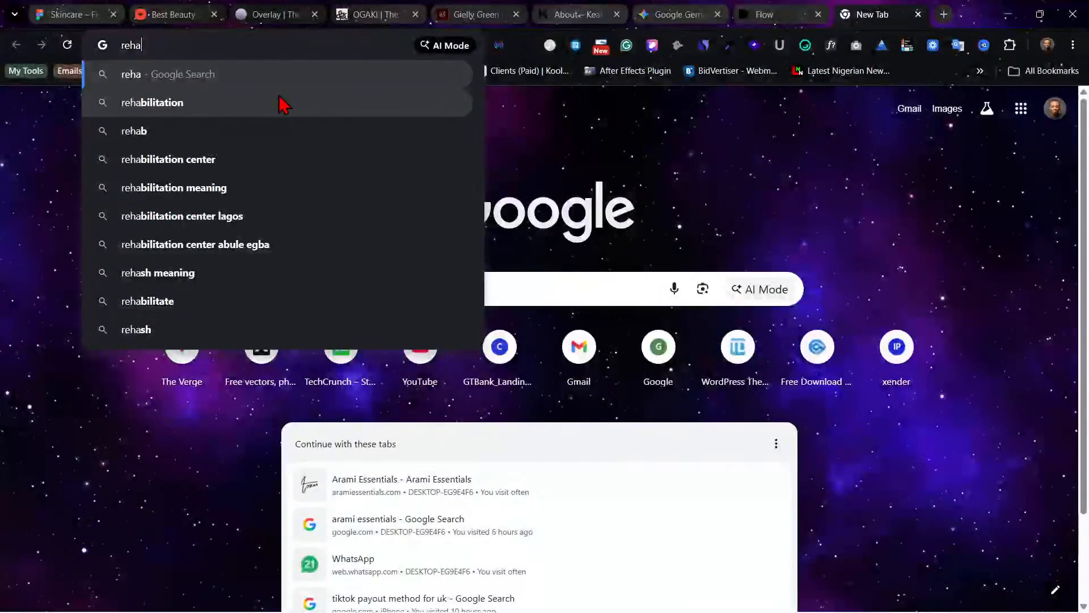
pyautogui.press('BackSpace')
pyautogui.press('BackSpace')
pyautogui.press('BackSpace')
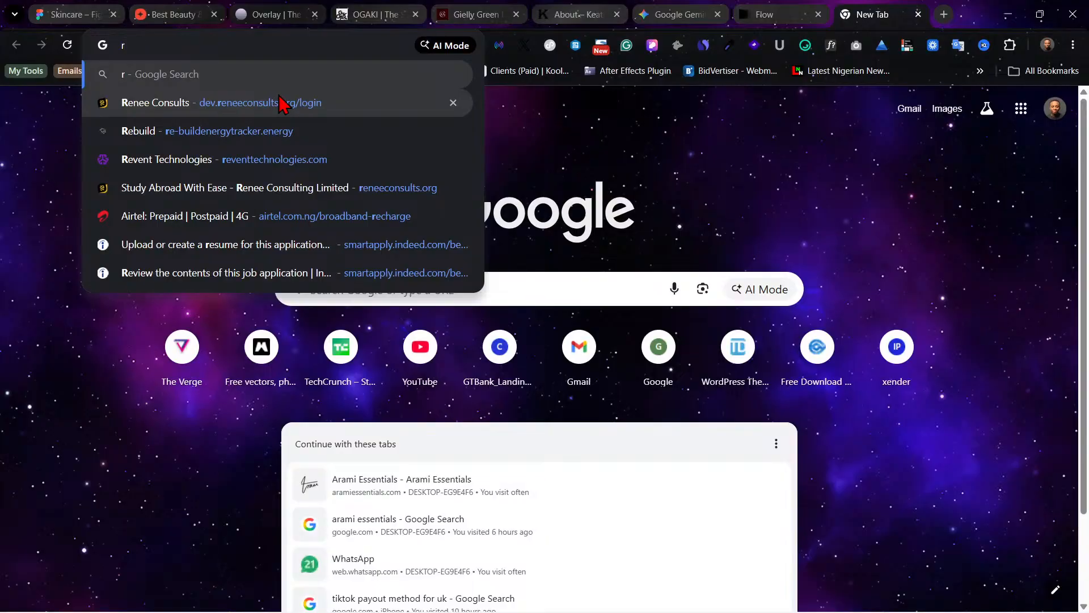
pyautogui.write('e')
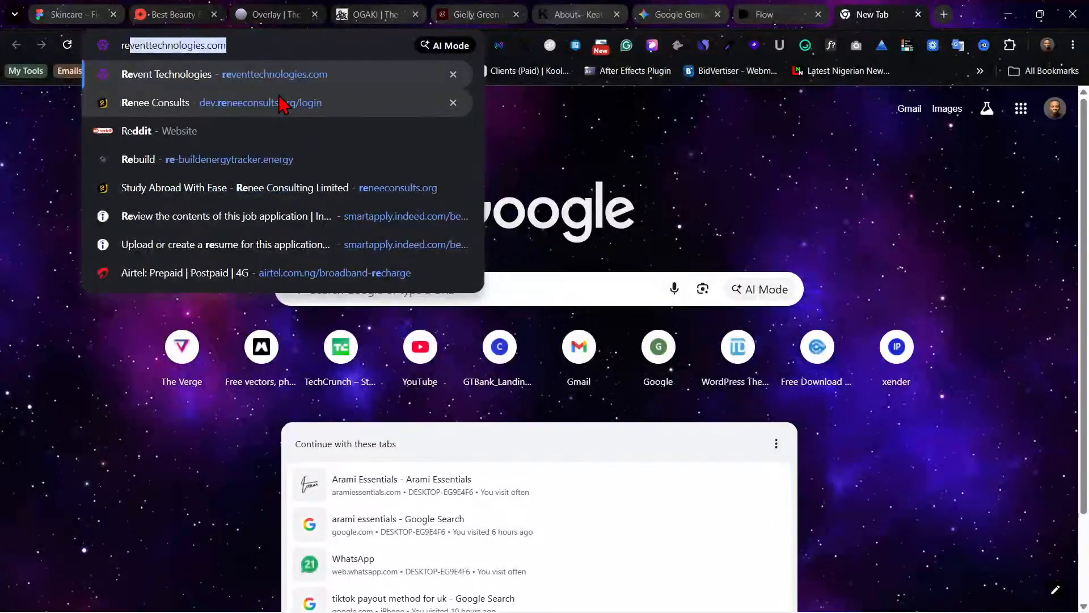
pyautogui.write('haba')
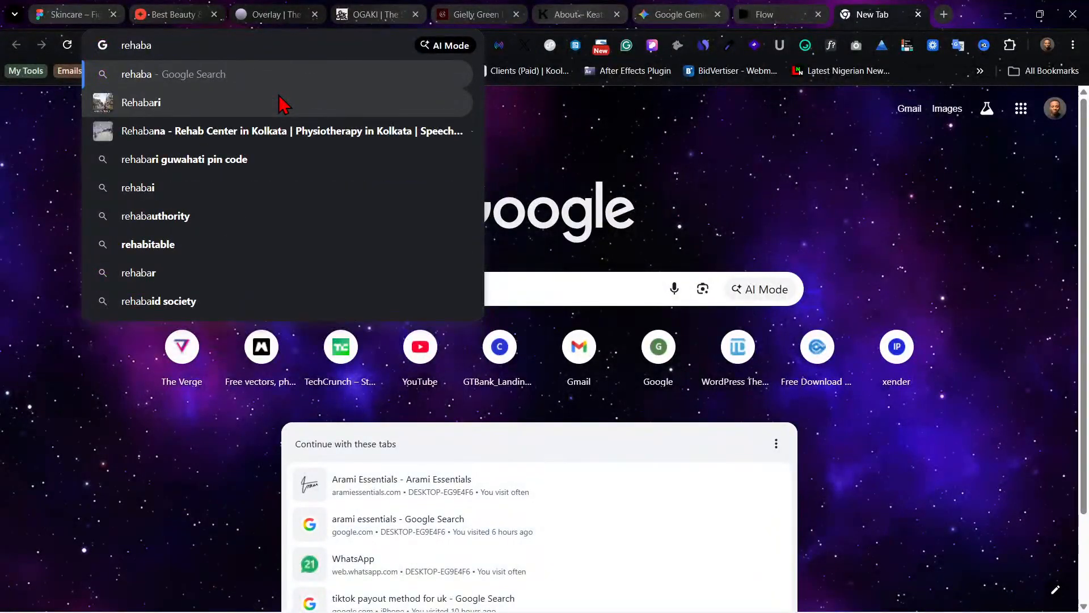
pyautogui.press('BackSpace')
pyautogui.press('BackSpace')
pyautogui.press('BackSpace')
pyautogui.press('BackSpace')
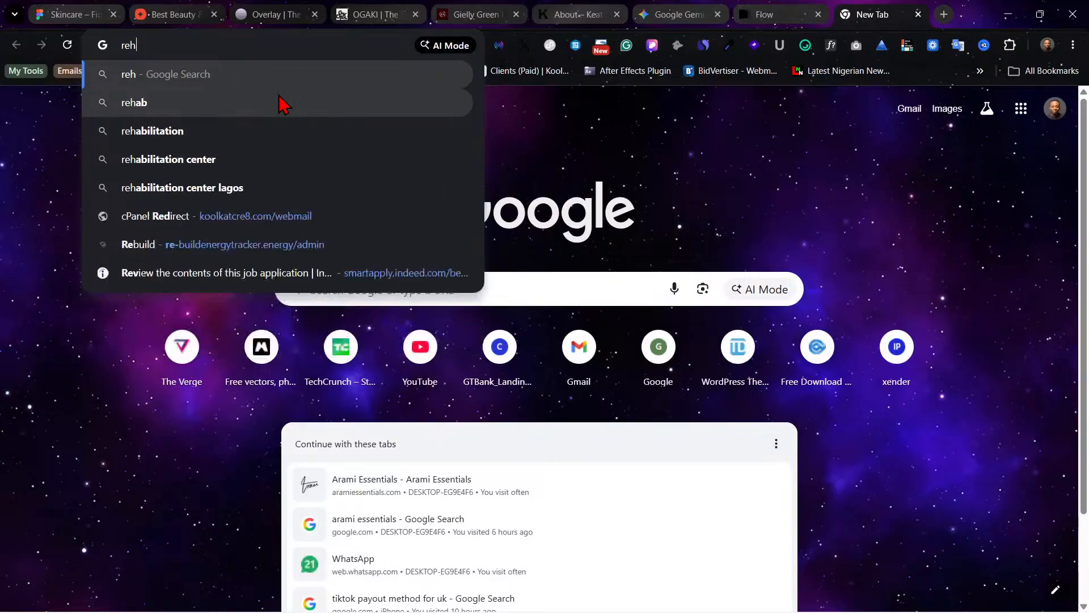
pyautogui.write('h')
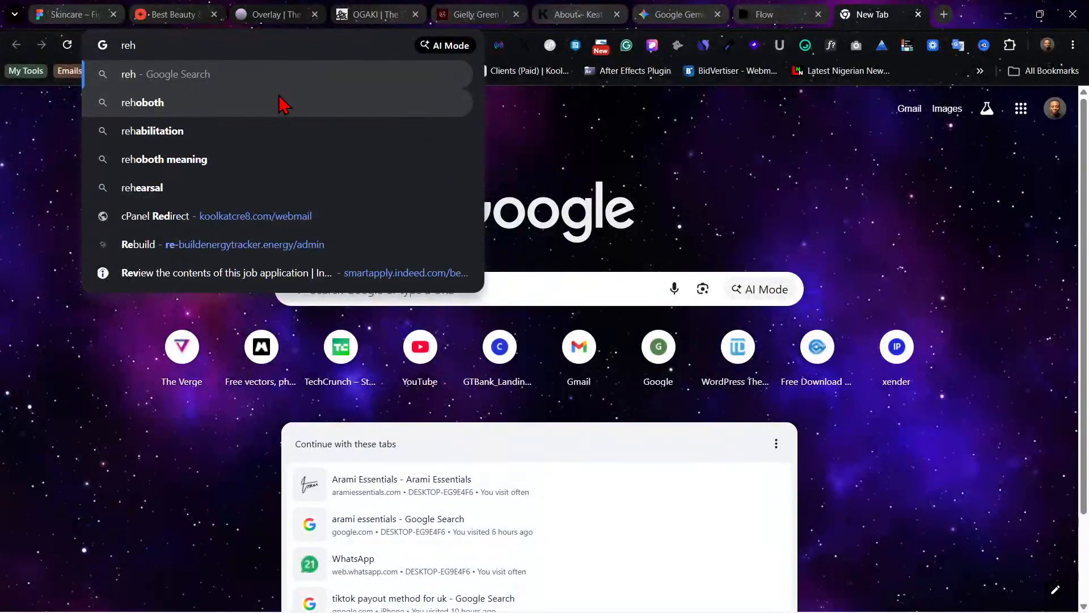
pyautogui.write('n')
pyautogui.press('BackSpace')
pyautogui.press('BackSpace')
pyautogui.press('BackSpace')
pyautogui.press('BackSpace')
# Step: Search the web for Fenty Beauty and open its official website as another design reference
pyautogui.write('fentr')
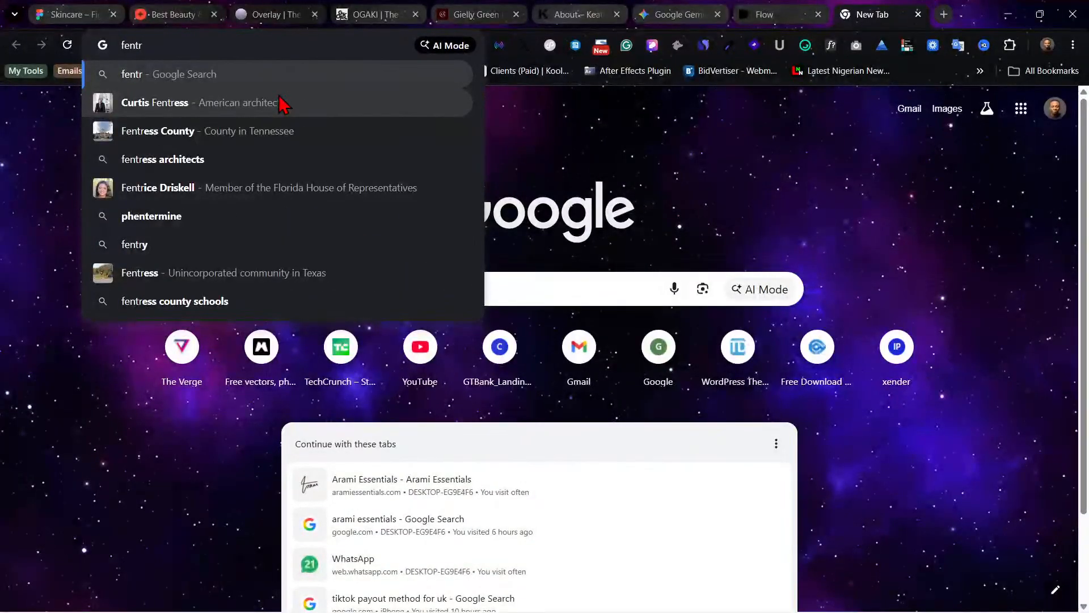
pyautogui.press('BackSpace')
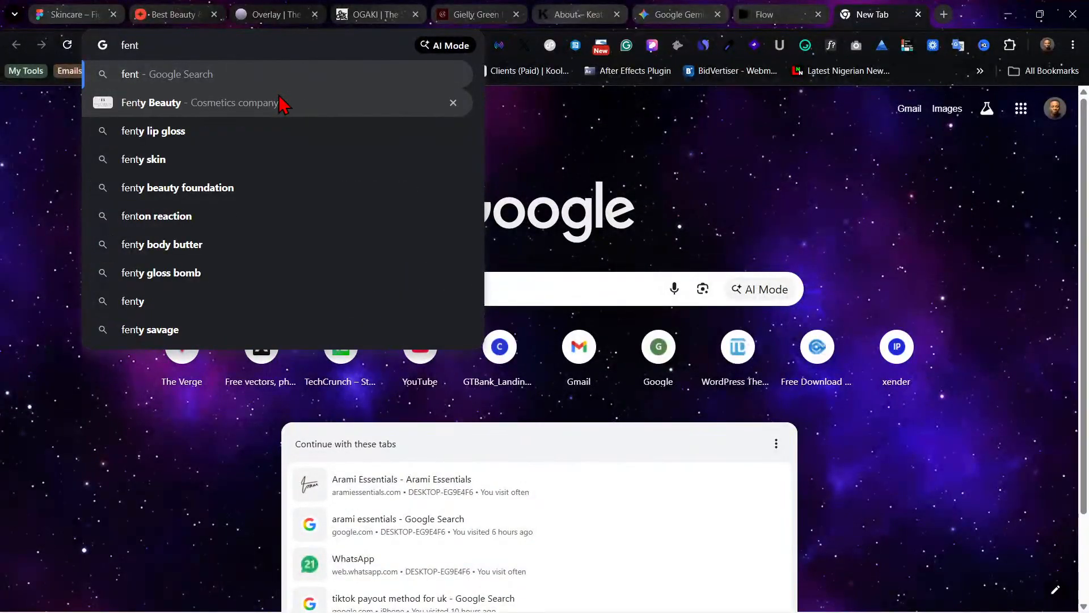
pyautogui.click(279, 104)
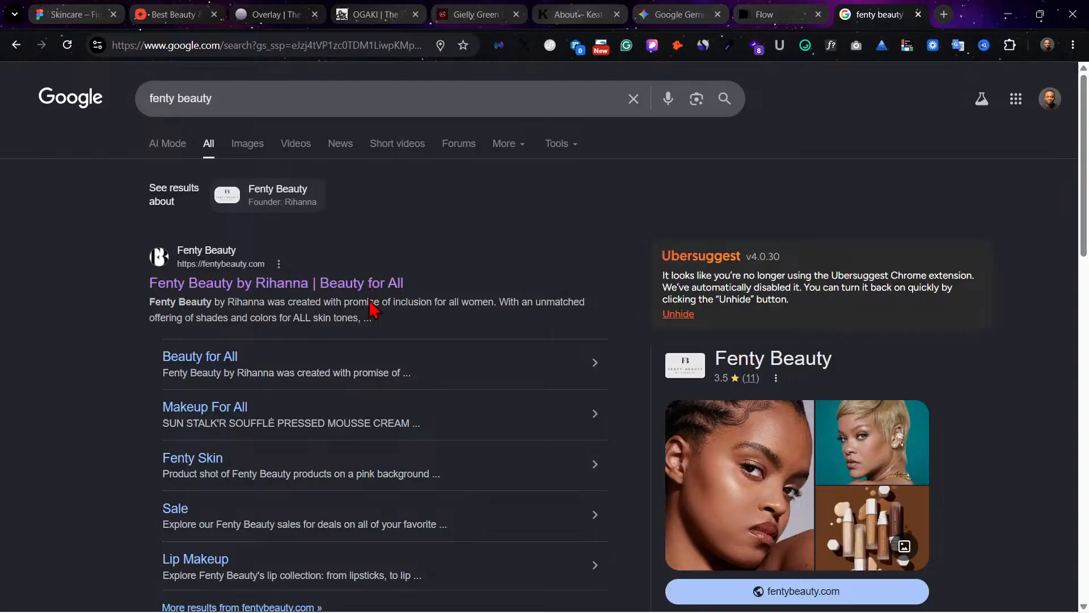
pyautogui.click(292, 285)
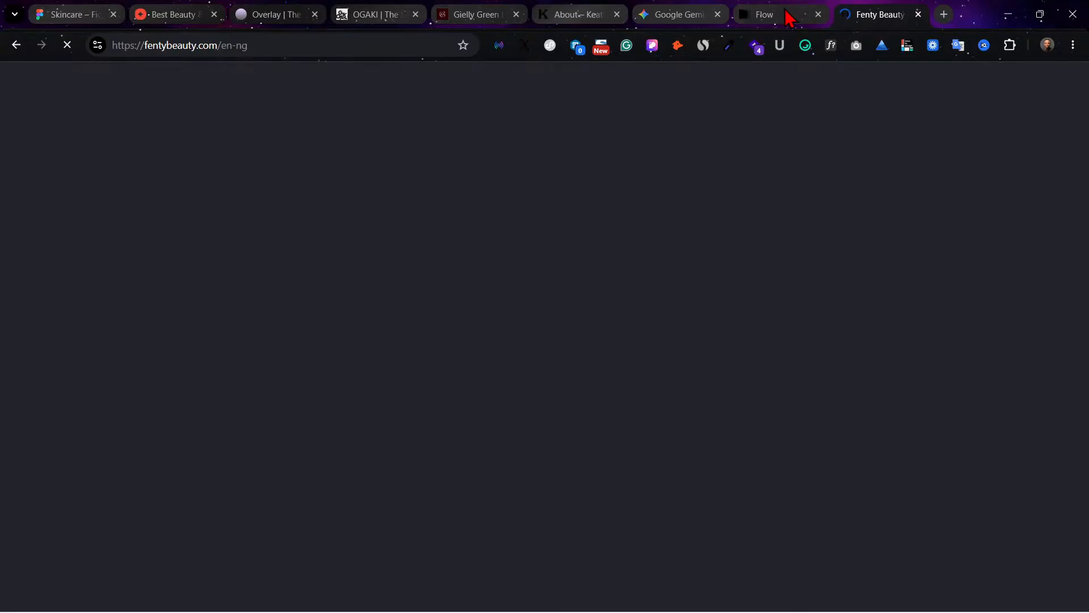
# Step: Switch back to the Skincare file in Figma and add a frame from the 1440×1024 Wireframes preset
pyautogui.click(105, 11)
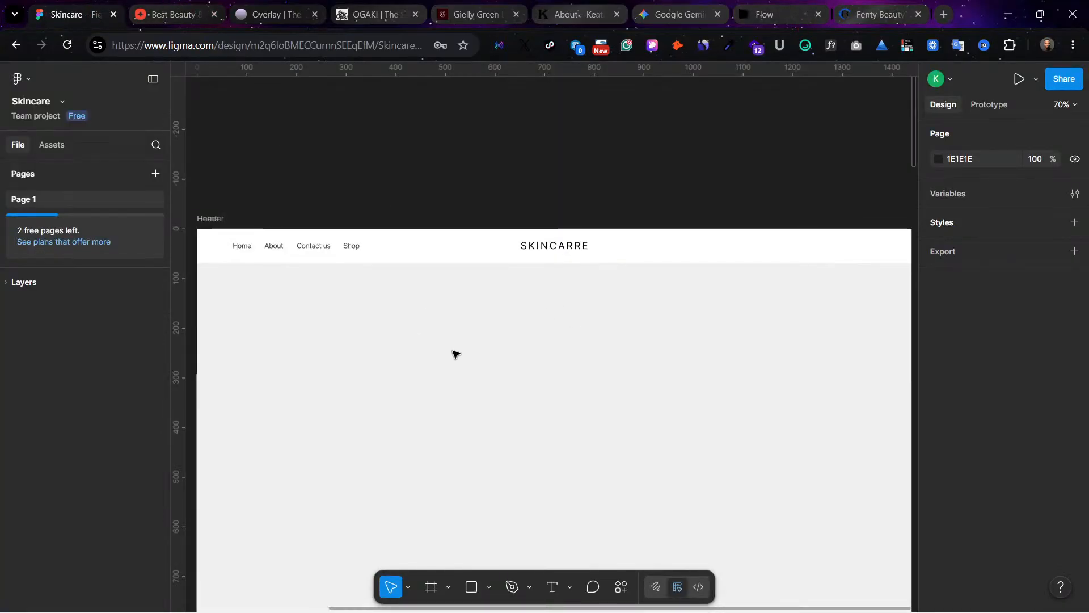
pyautogui.scroll(-3, 541, 250)
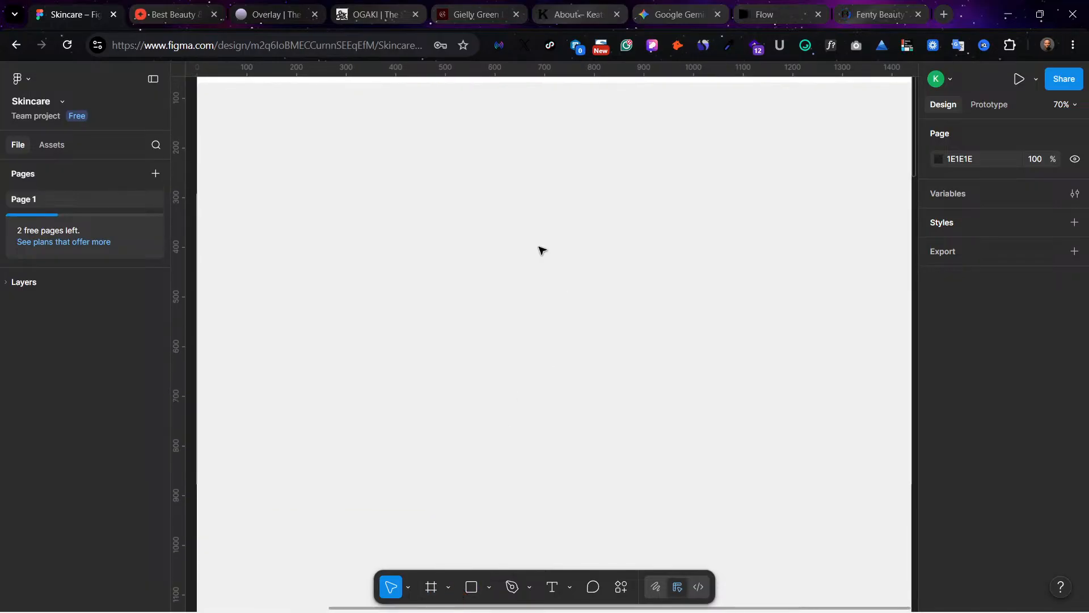
pyautogui.scroll(2, 542, 250)
pyautogui.hscroll(-1, 544, 250)
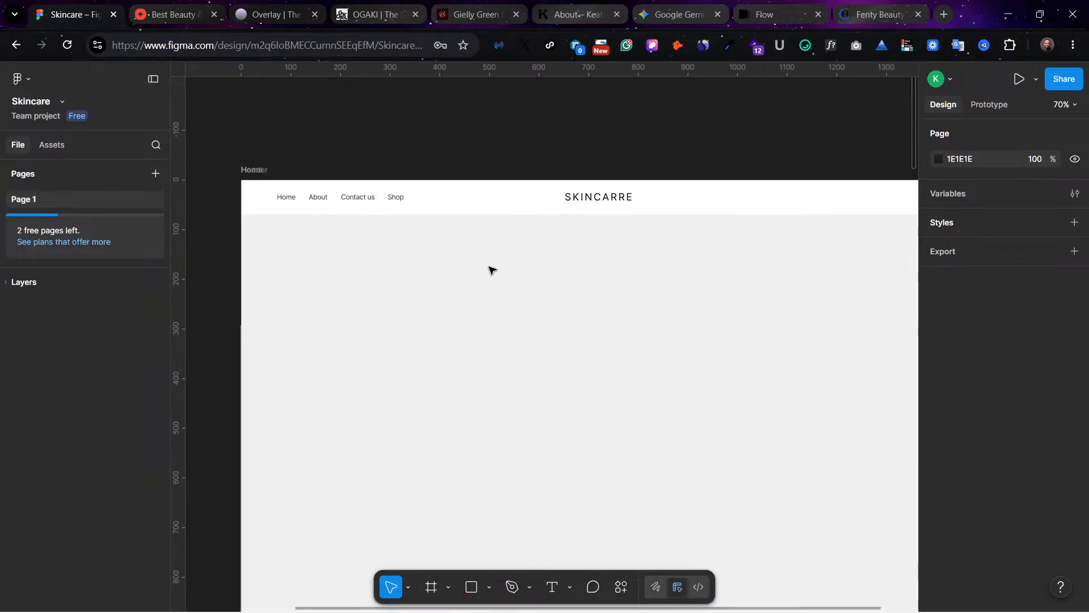
pyautogui.hscroll(5, 549, 280)
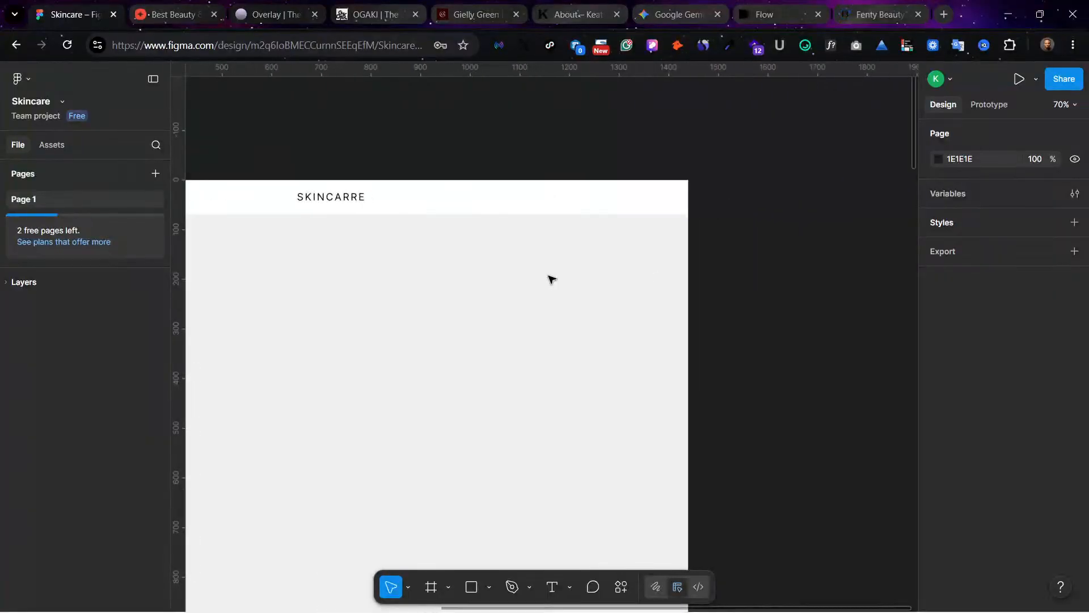
pyautogui.click(432, 586)
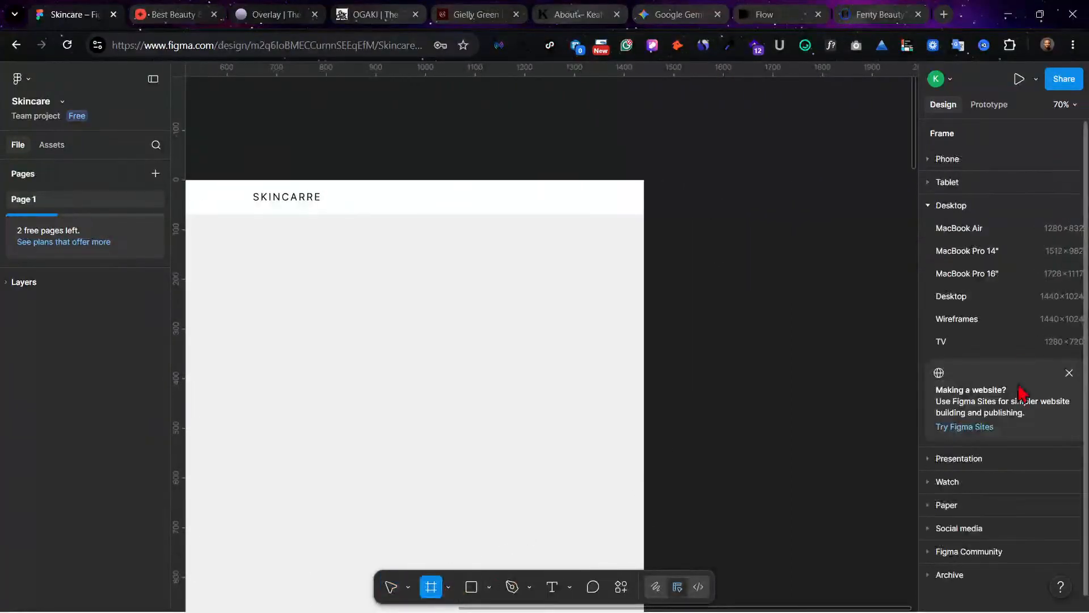
pyautogui.click(1005, 323)
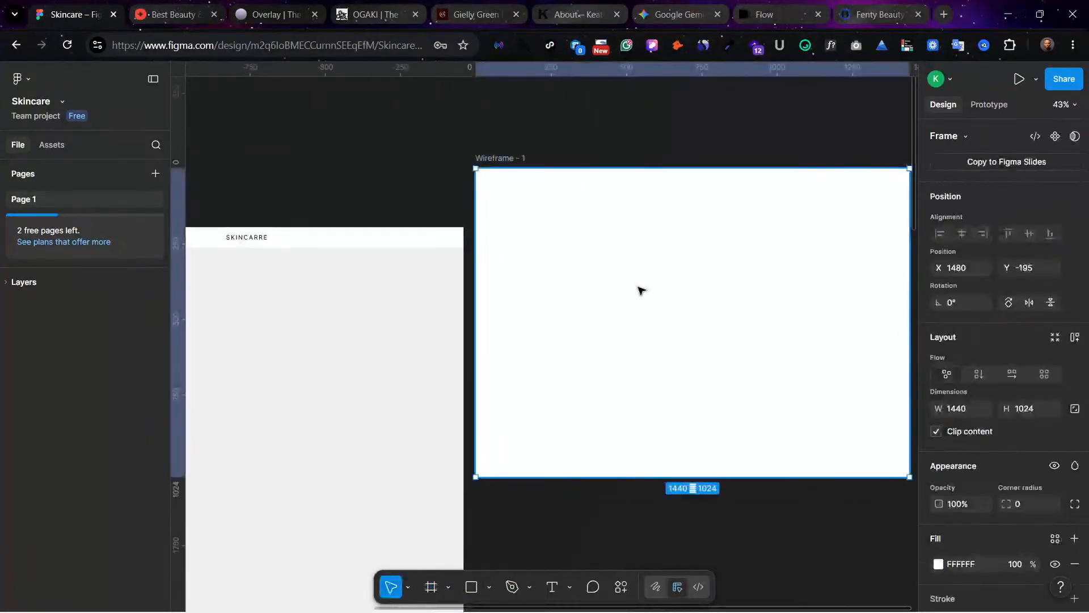
# Step: Move the new wireframe frame into the Home frame below the navigation header, at X 0, Y 61
pyautogui.moveTo(640, 289); pyautogui.dragTo(629, 345)
pyautogui.hscroll(-3, 644, 329)
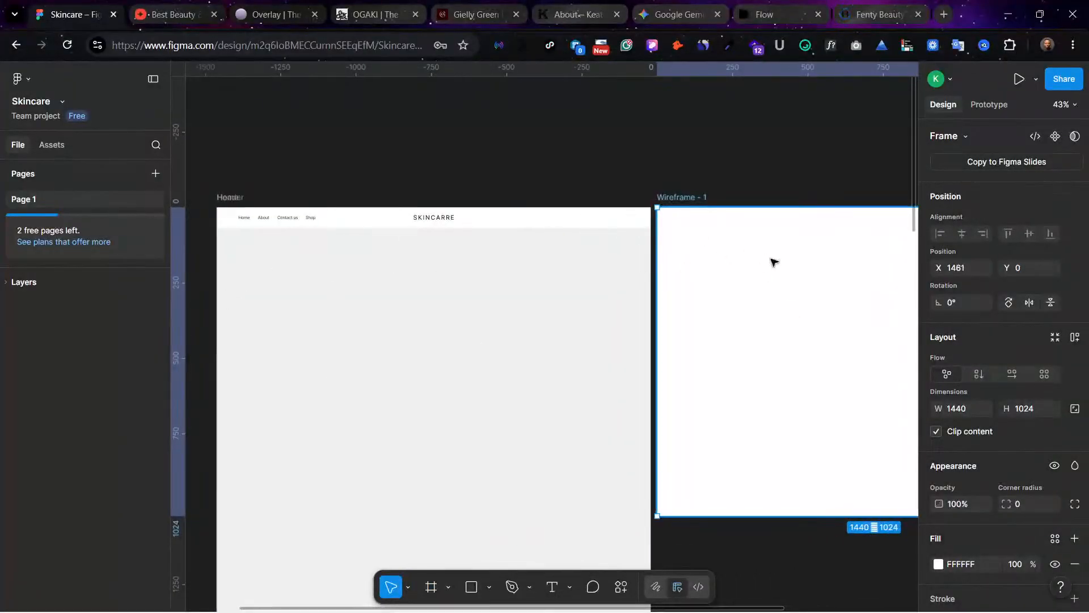
pyautogui.moveTo(773, 260); pyautogui.dragTo(343, 284)
pyautogui.moveTo(433, 295); pyautogui.dragTo(411, 296)
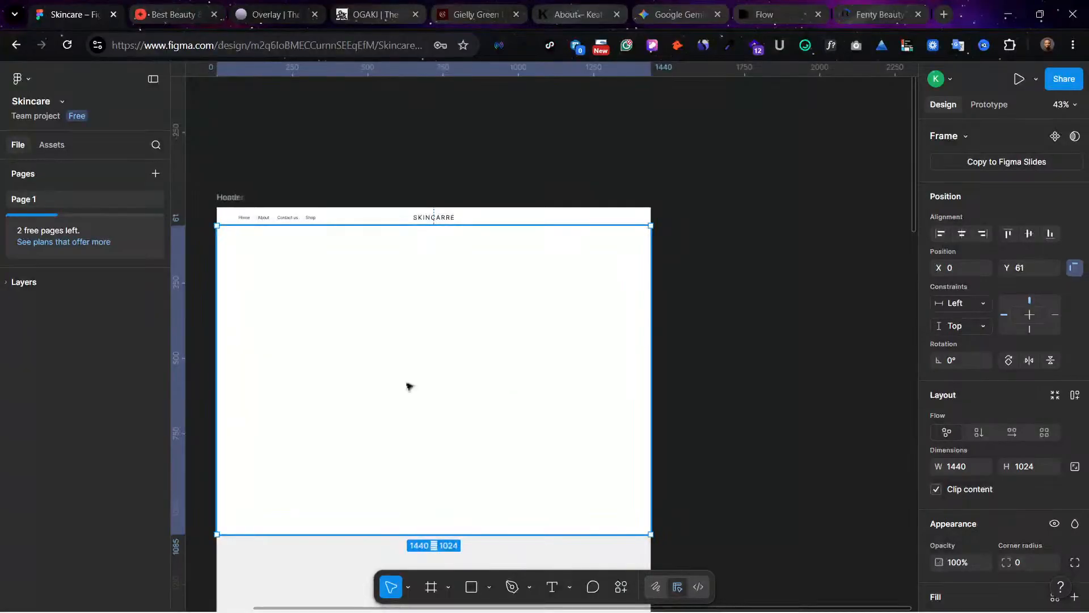
# Step: Change the hero frame's fill to the light grey C4C4C4
pyautogui.hotkey('ctrl', '+')
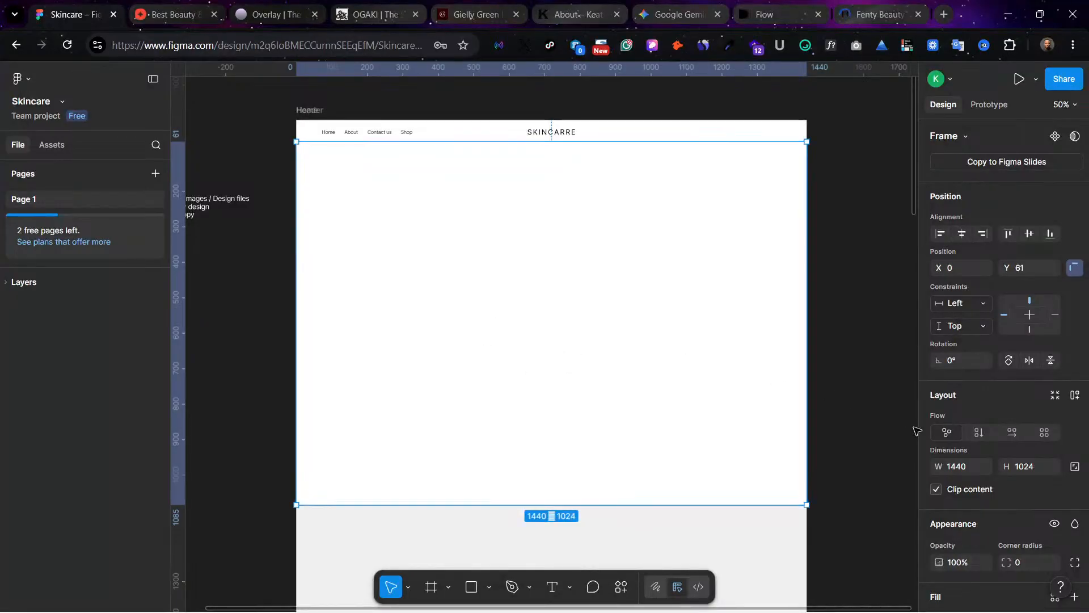
pyautogui.scroll(-3, 964, 562)
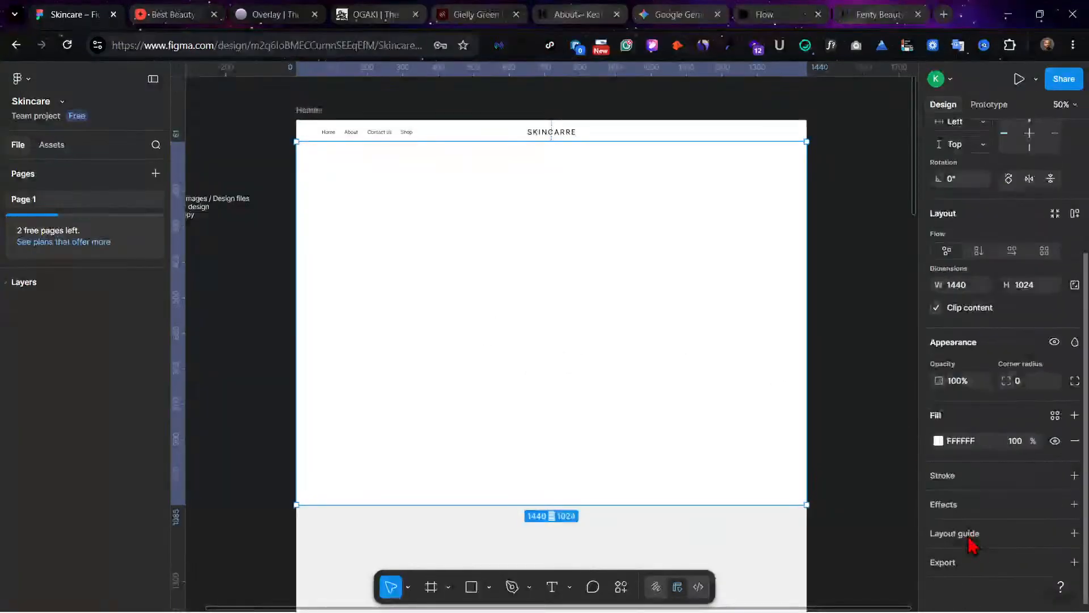
pyautogui.click(939, 440)
pyautogui.moveTo(764, 332); pyautogui.dragTo(744, 377)
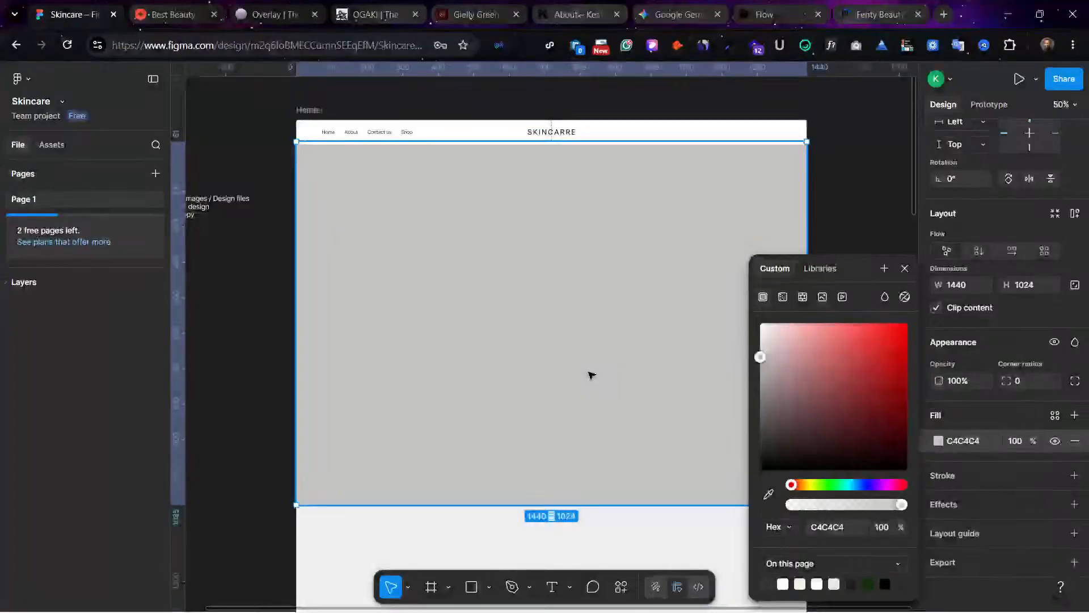
# Step: Reposition the grey hero frame directly beneath the navigation header at X 0, Y 69
pyautogui.moveTo(591, 377); pyautogui.dragTo(578, 354)
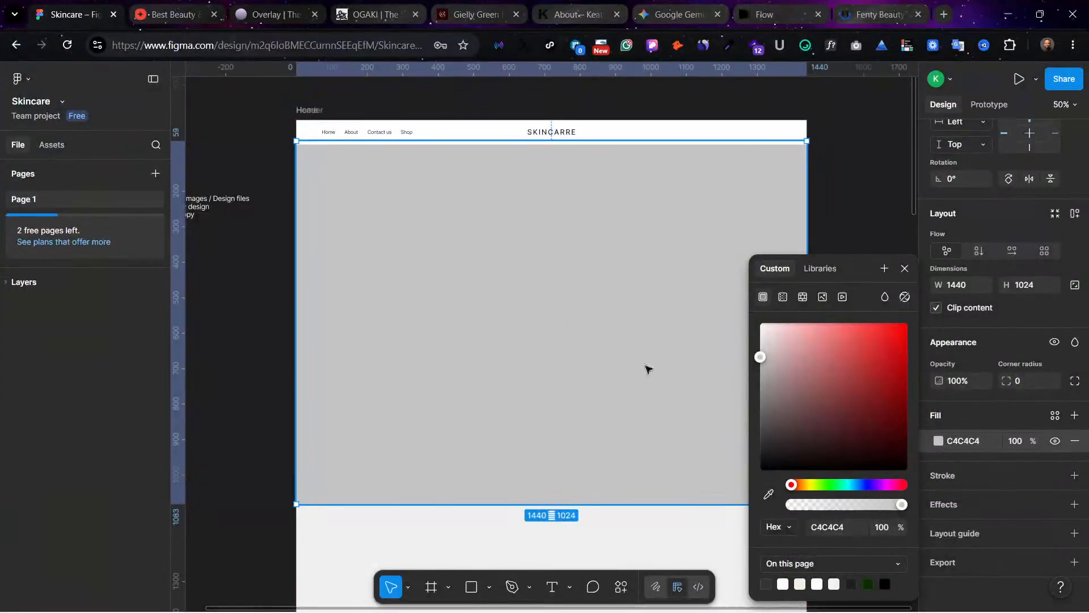
pyautogui.moveTo(673, 243); pyautogui.dragTo(676, 246)
pyautogui.click(874, 184)
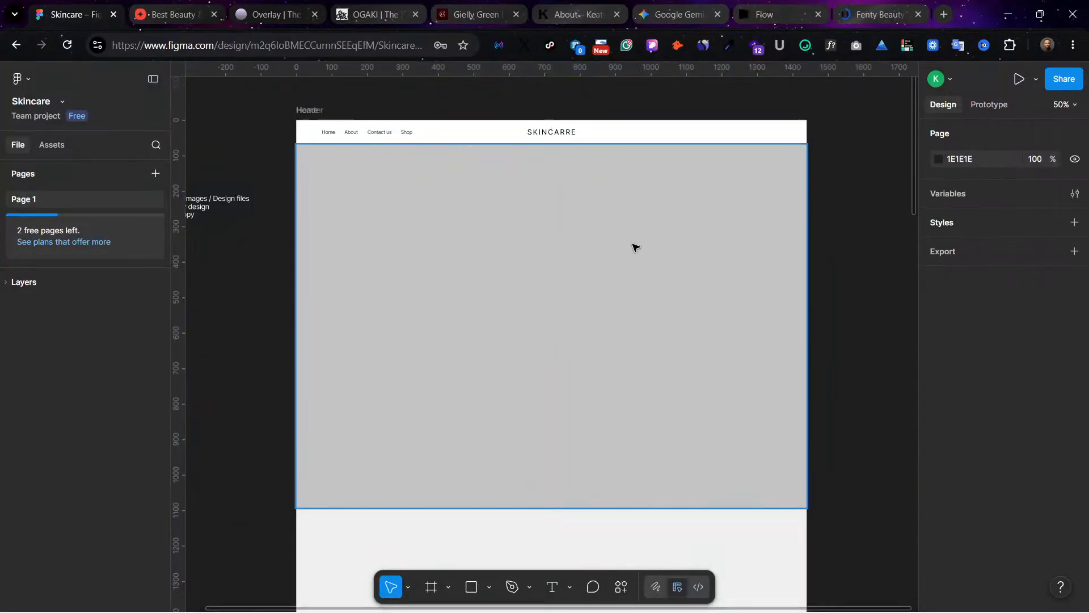
pyautogui.click(634, 246)
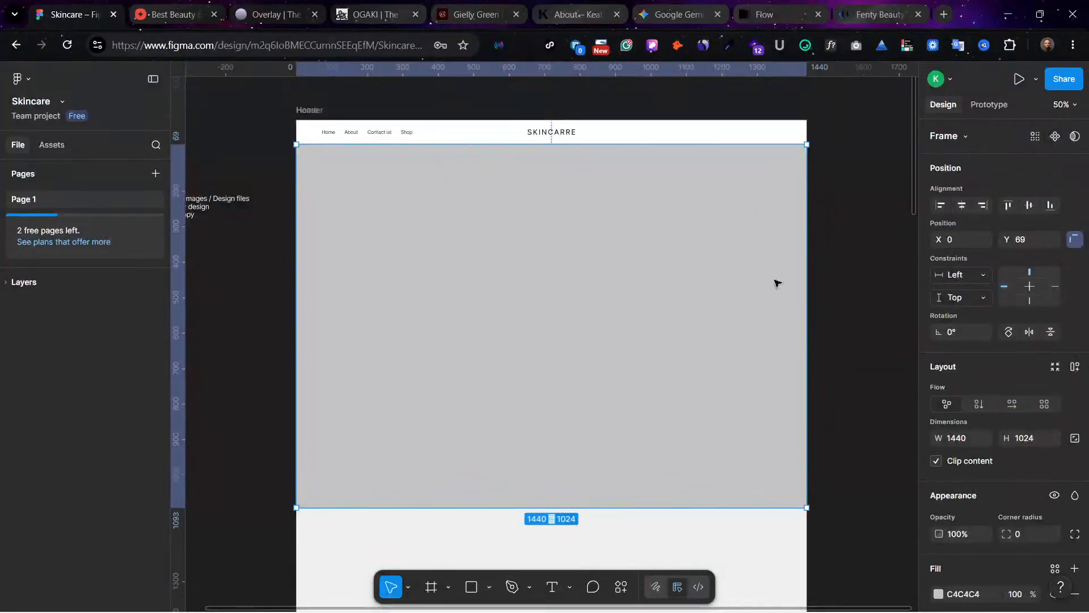
pyautogui.click(850, 248)
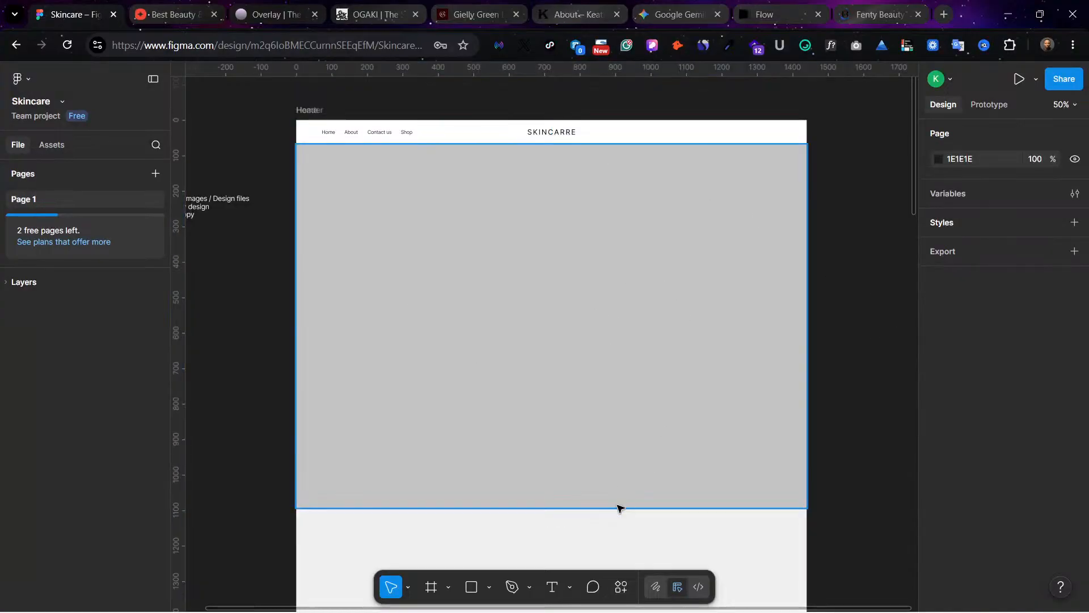
# Step: Shorten the hero frame from its lower edge to a height of about 729, keeping the width at 1440
pyautogui.moveTo(620, 511); pyautogui.dragTo(622, 402)
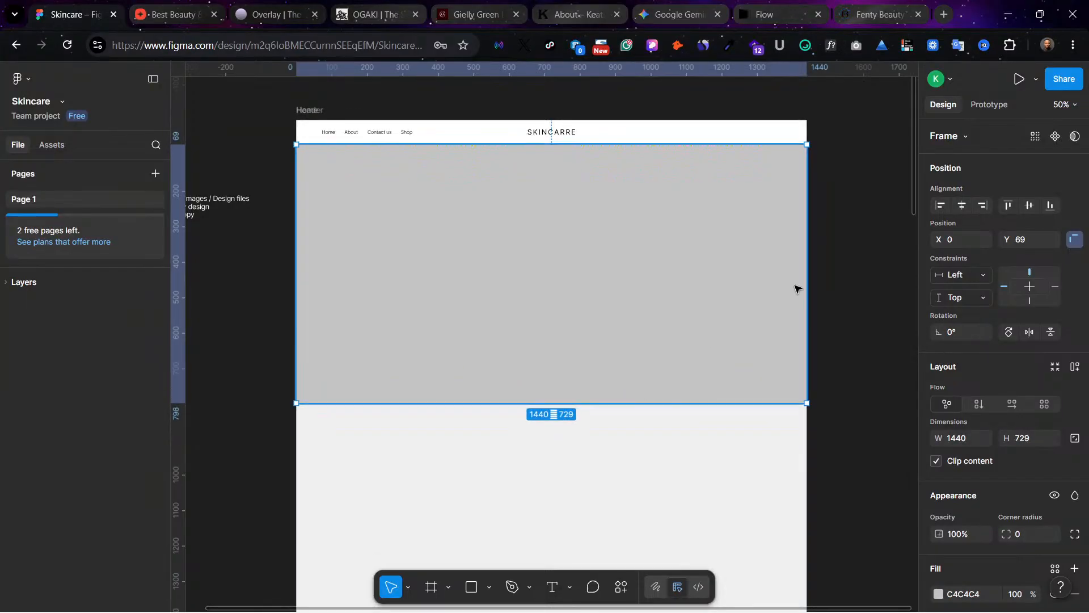
pyautogui.click(826, 294)
pyautogui.click(515, 314)
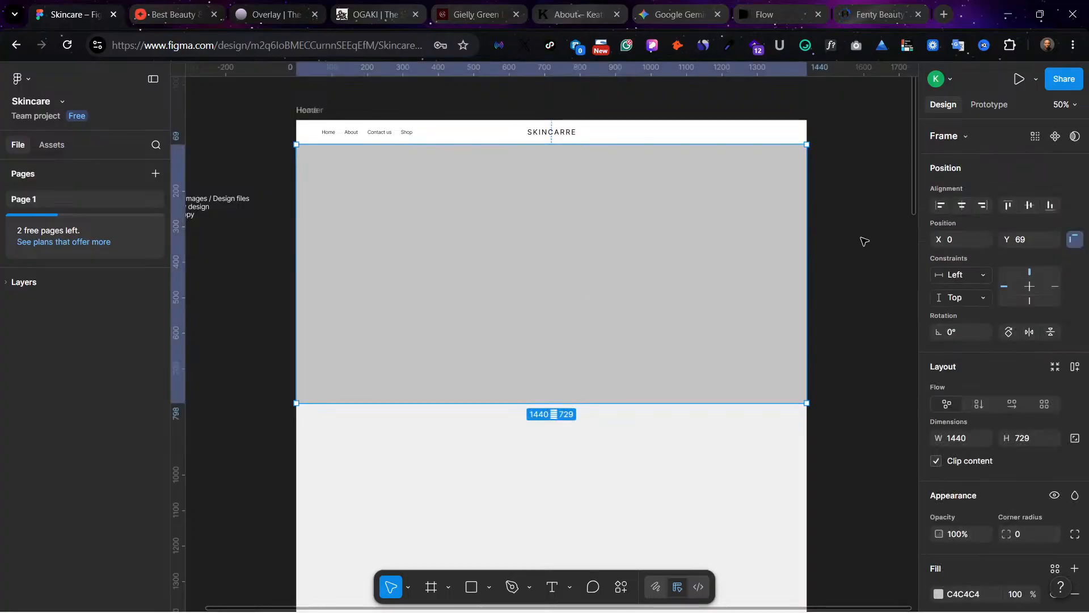
pyautogui.click(860, 238)
# Step: Review the process notes list beside the Home frame and inspect the header and hero area
pyautogui.click(207, 212)
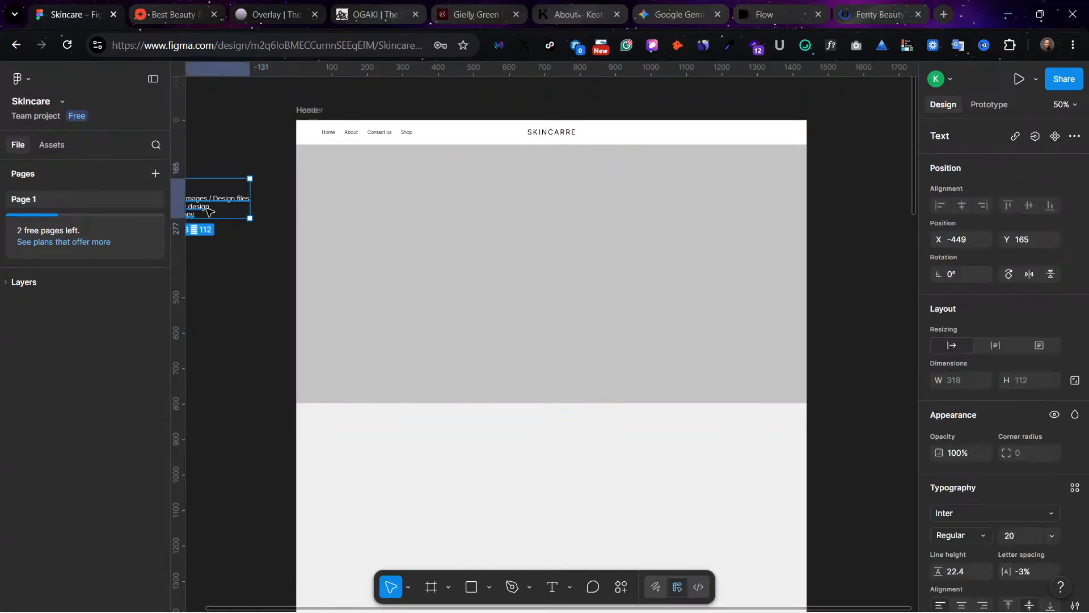
pyautogui.hscroll(-3, 210, 212)
pyautogui.hotkey('ctrl', '=')
pyautogui.hscroll(8, 416, 170)
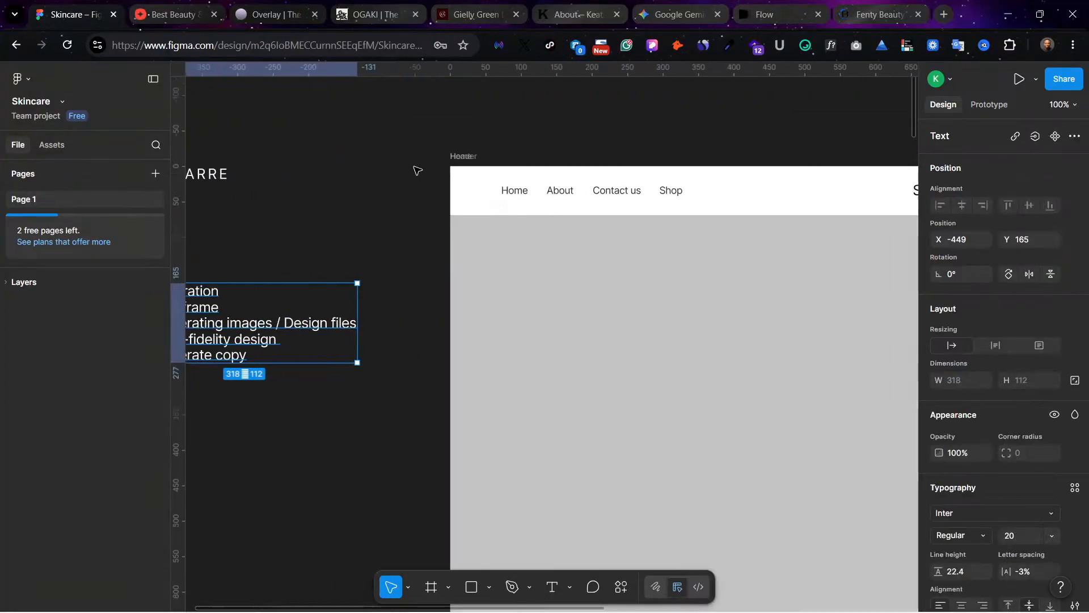
pyautogui.hscroll(1, 744, 309)
pyautogui.hscroll(-3, 732, 306)
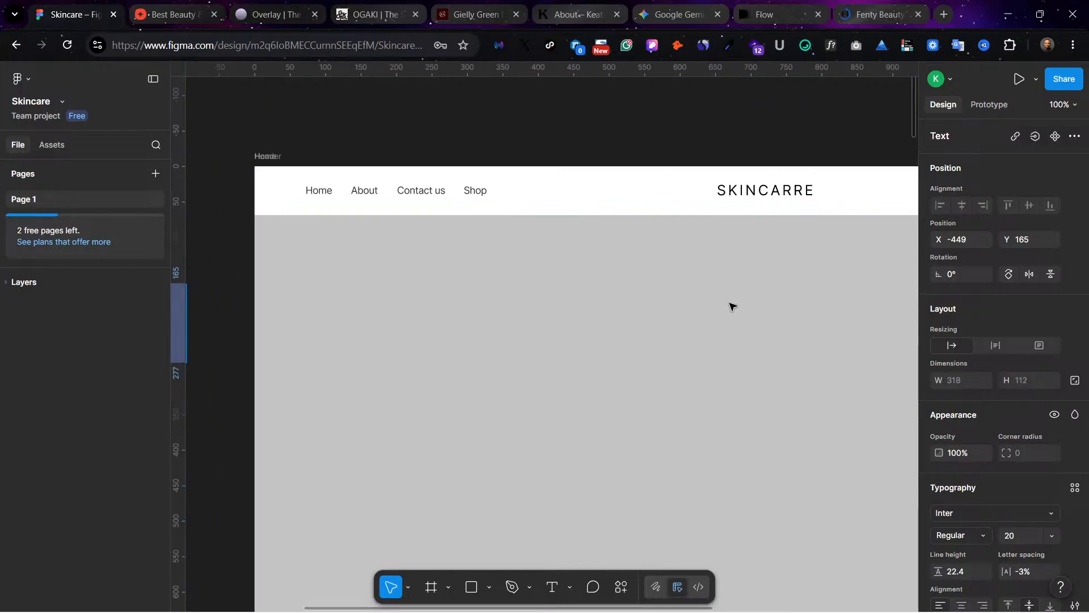
pyautogui.hscroll(10, 733, 306)
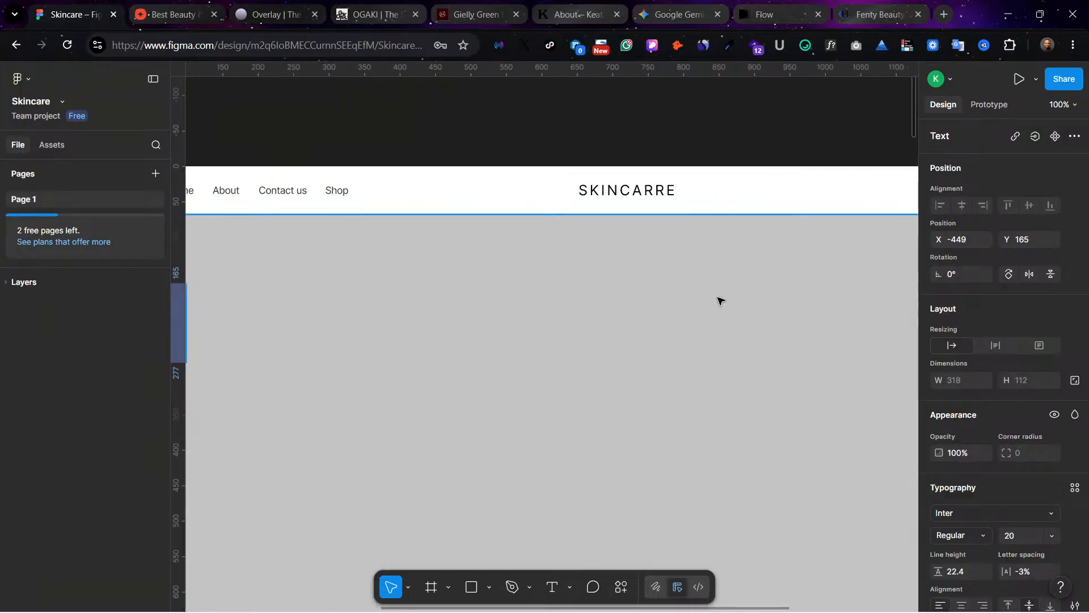
pyautogui.hscroll(-4, 717, 301)
pyautogui.hscroll(-8, 719, 300)
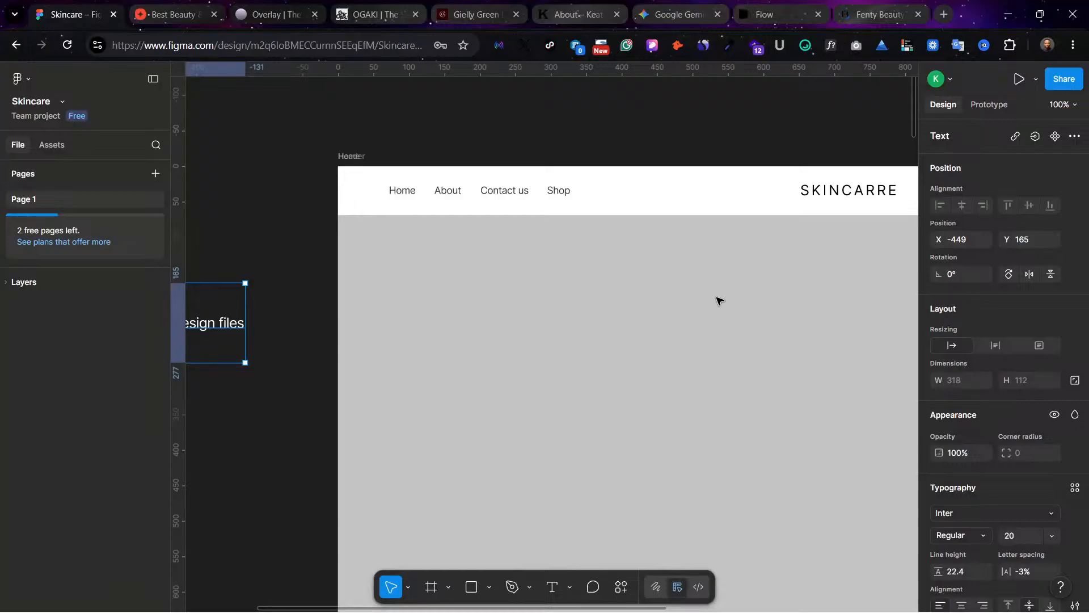
pyautogui.hscroll(5, 561, 304)
pyautogui.scroll(-1, 561, 304)
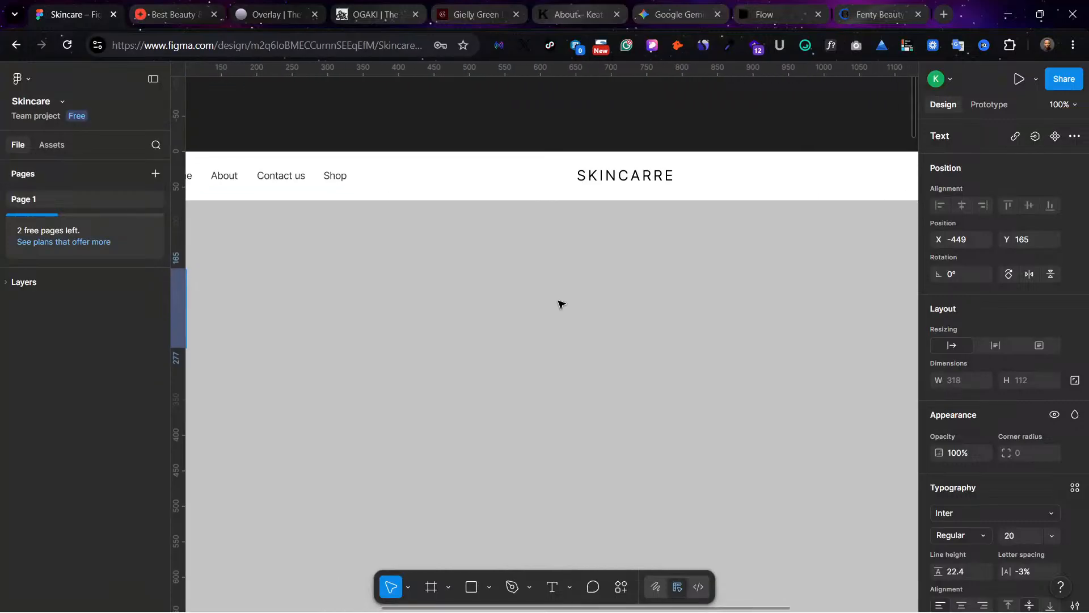
pyautogui.scroll(-5, 560, 303)
pyautogui.hscroll(5, 567, 299)
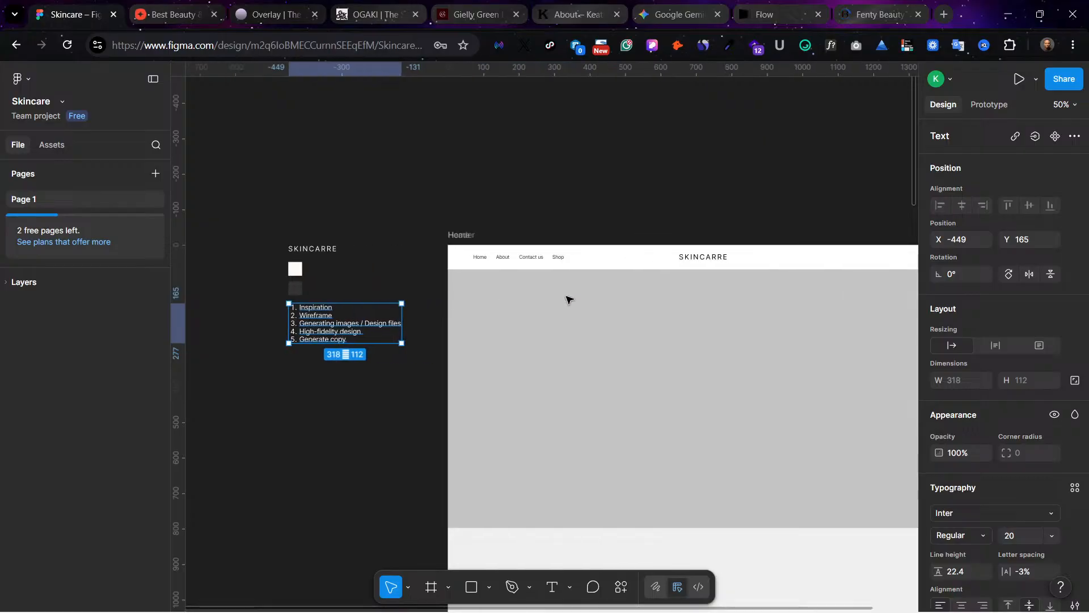
pyautogui.scroll(-4, 671, 349)
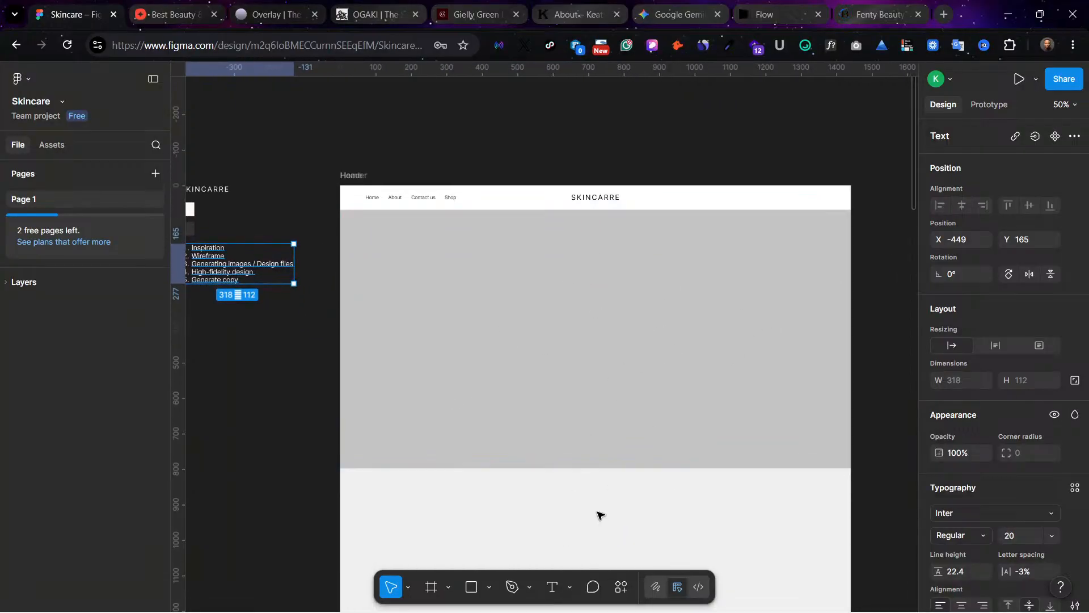
# Step: Add the text "Cear Skin" inside the hero frame at about X 462, Y 252 and select its content for replacement
pyautogui.click(552, 586)
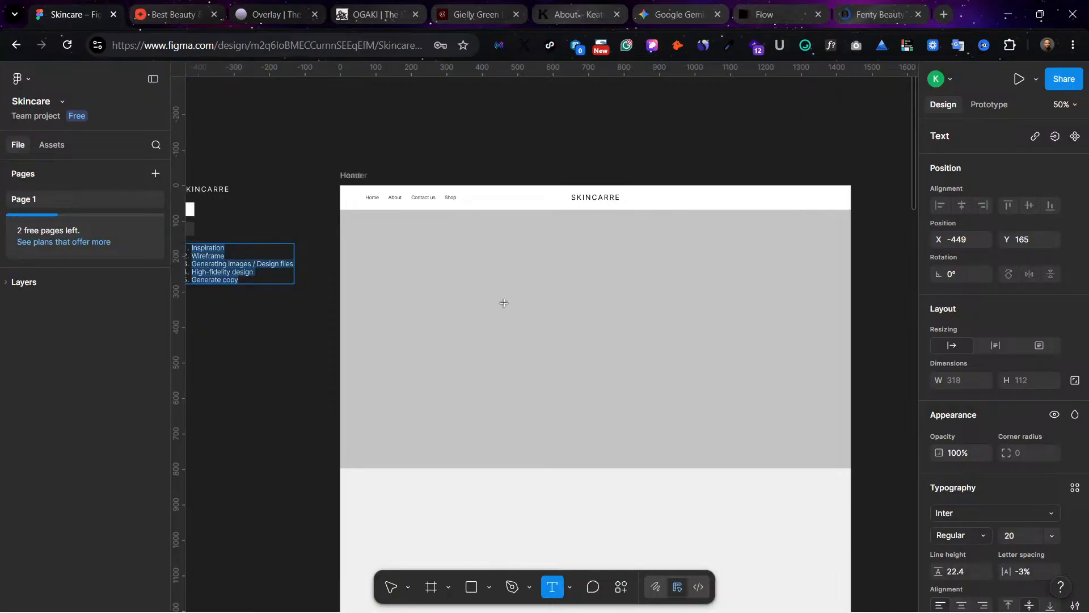
pyautogui.click(504, 303)
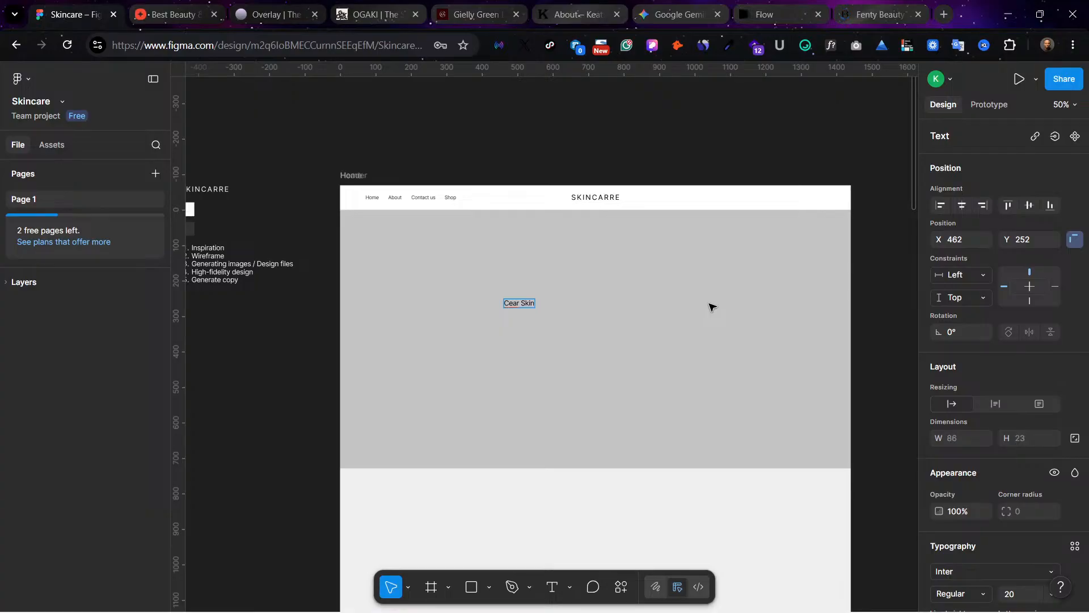
pyautogui.doubleClick(517, 302)
# Step: Check the Keats and Overlay reference sites for hero headline wording
pyautogui.click(595, 14)
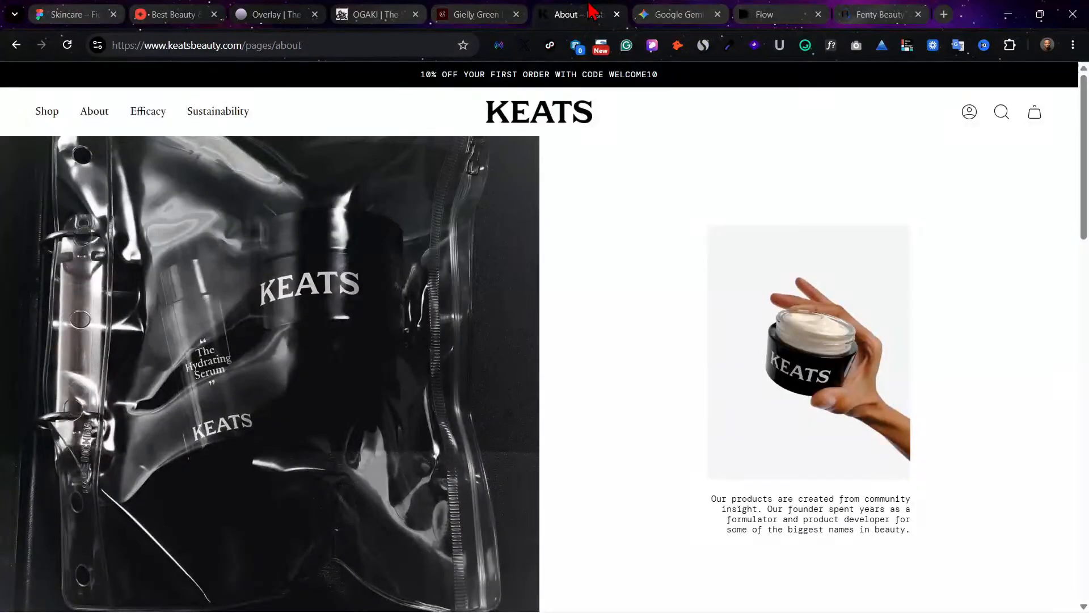
pyautogui.click(316, 7)
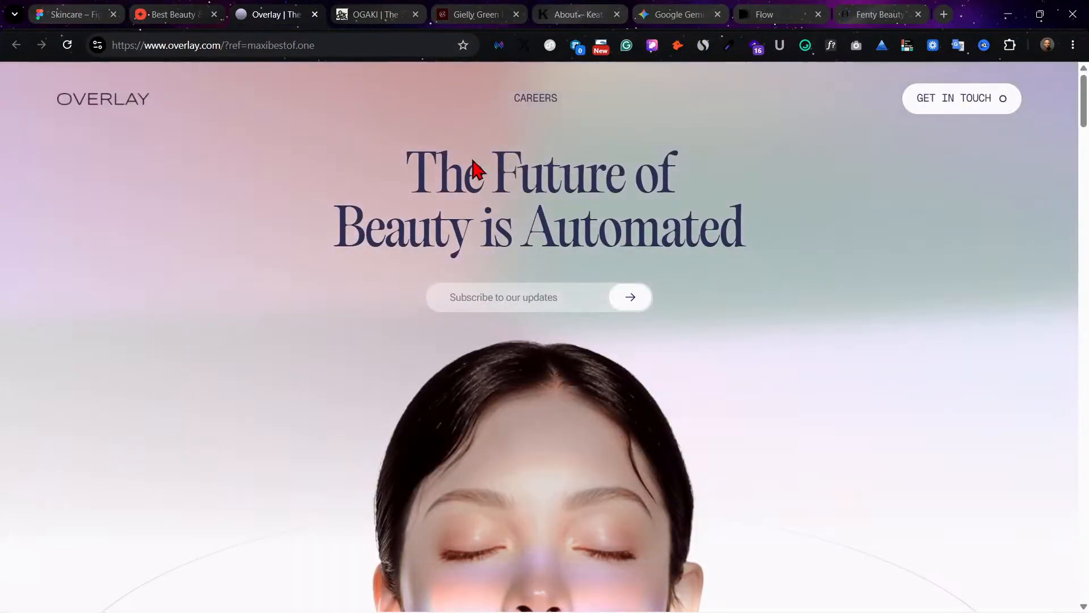
pyautogui.moveTo(436, 170); pyautogui.dragTo(658, 220)
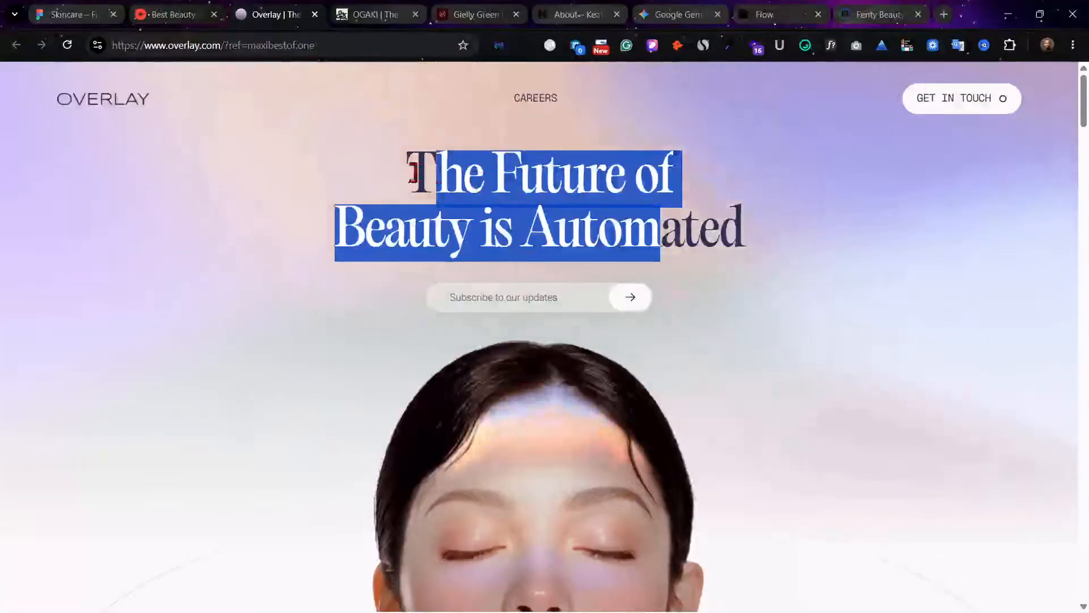
pyautogui.click(445, 170)
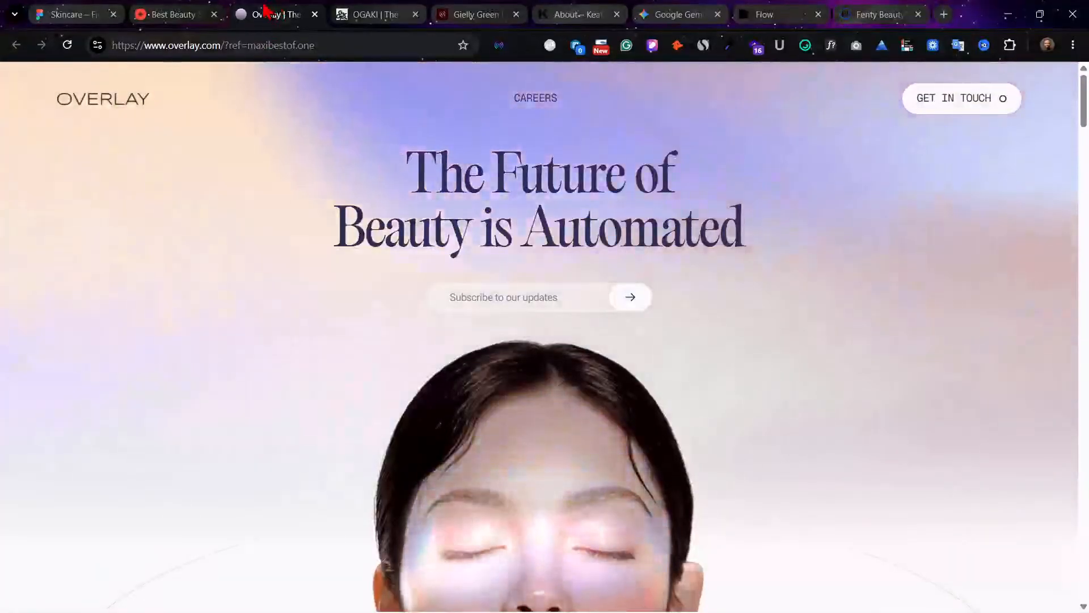
pyautogui.click(173, 13)
pyautogui.click(270, 10)
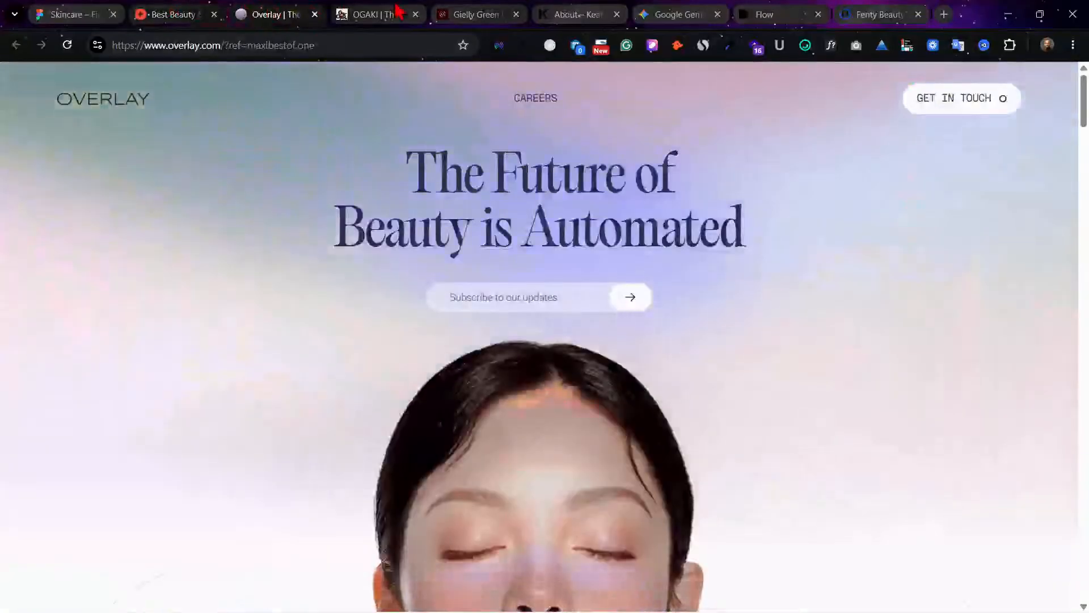
# Step: Compare the OGAKI, Gielly Green and Keats reference pages for suitable hero headline copy
pyautogui.click(392, 14)
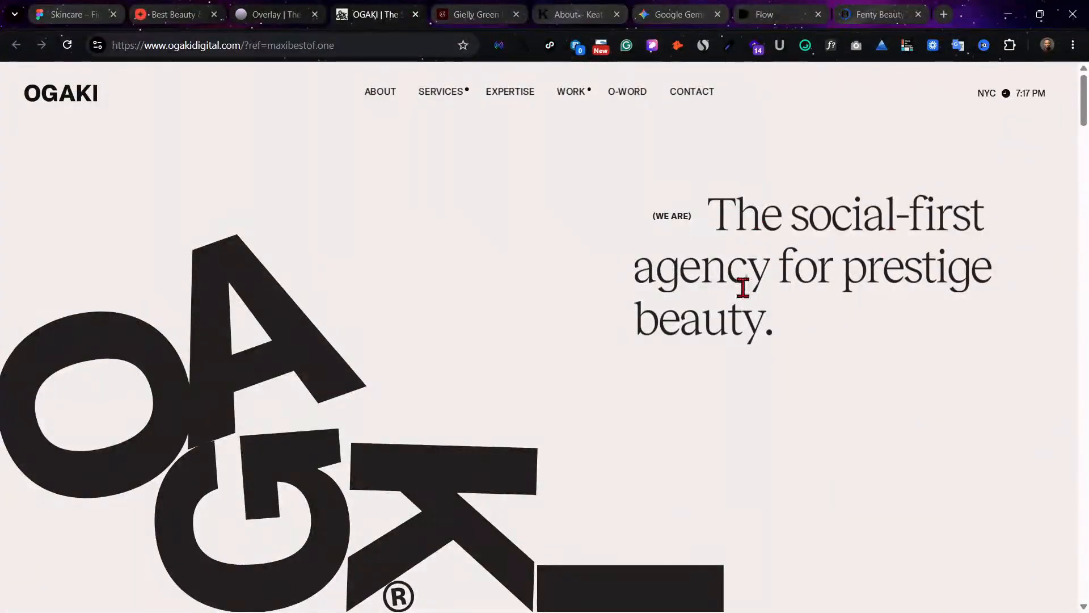
pyautogui.click(514, 12)
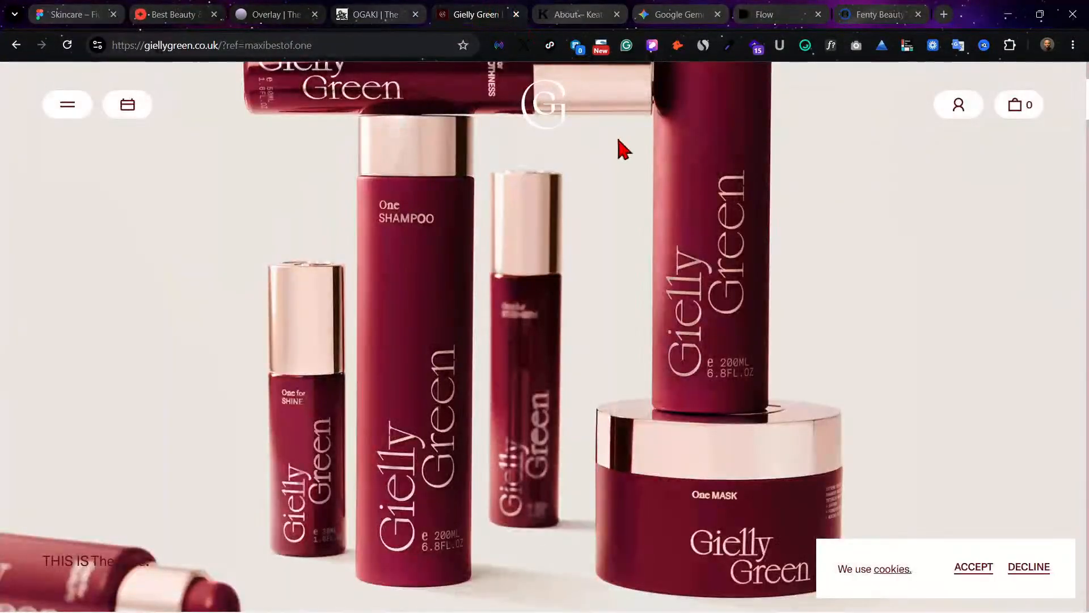
pyautogui.scroll(-5, 621, 152)
pyautogui.scroll(-5, 626, 158)
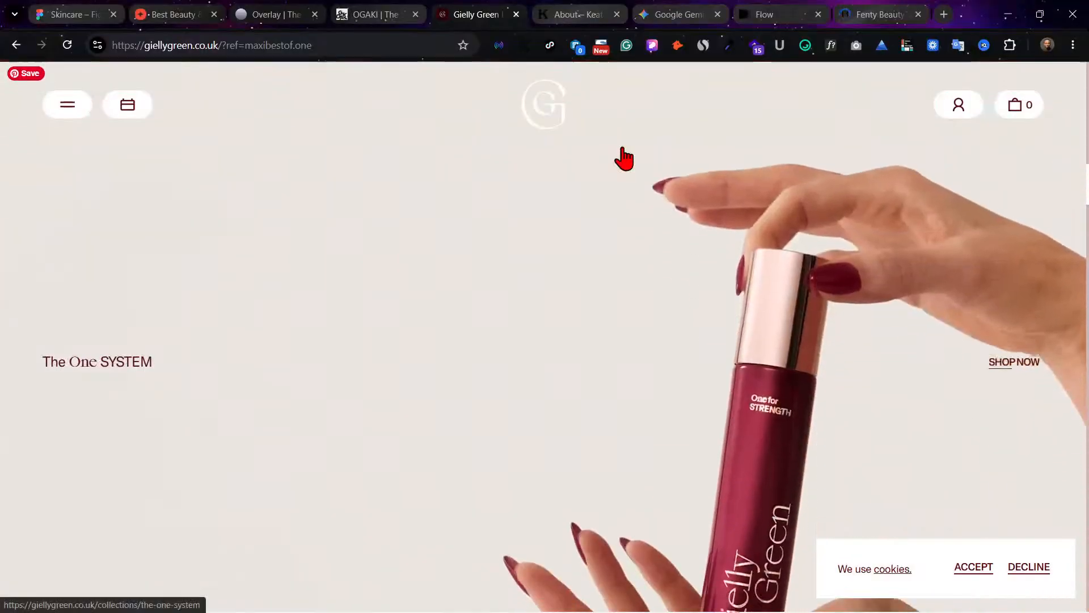
pyautogui.scroll(-2, 617, 114)
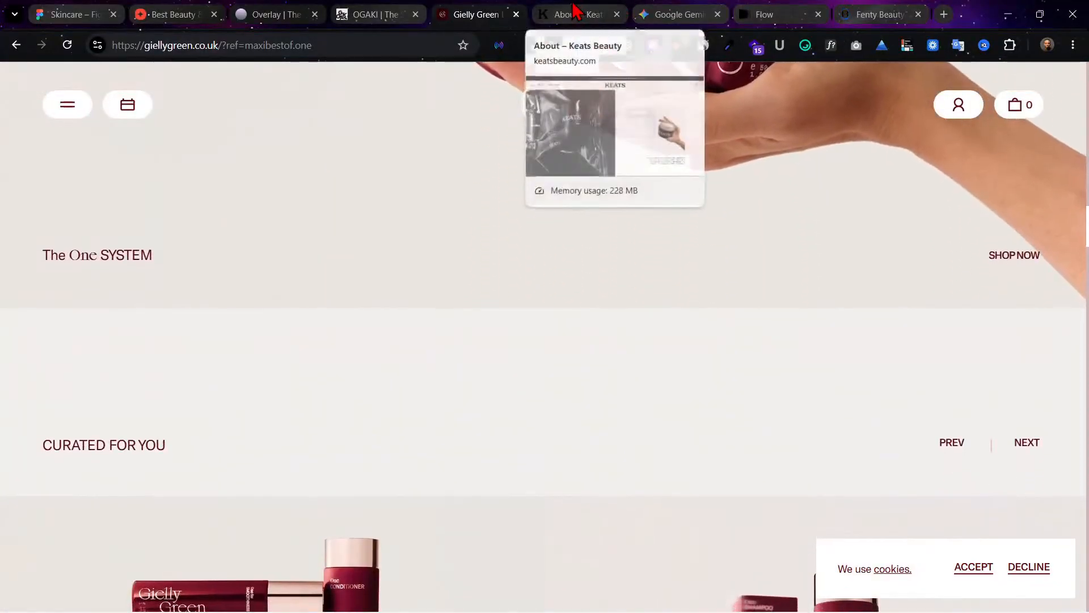
pyautogui.click(564, 13)
pyautogui.scroll(-10, 615, 372)
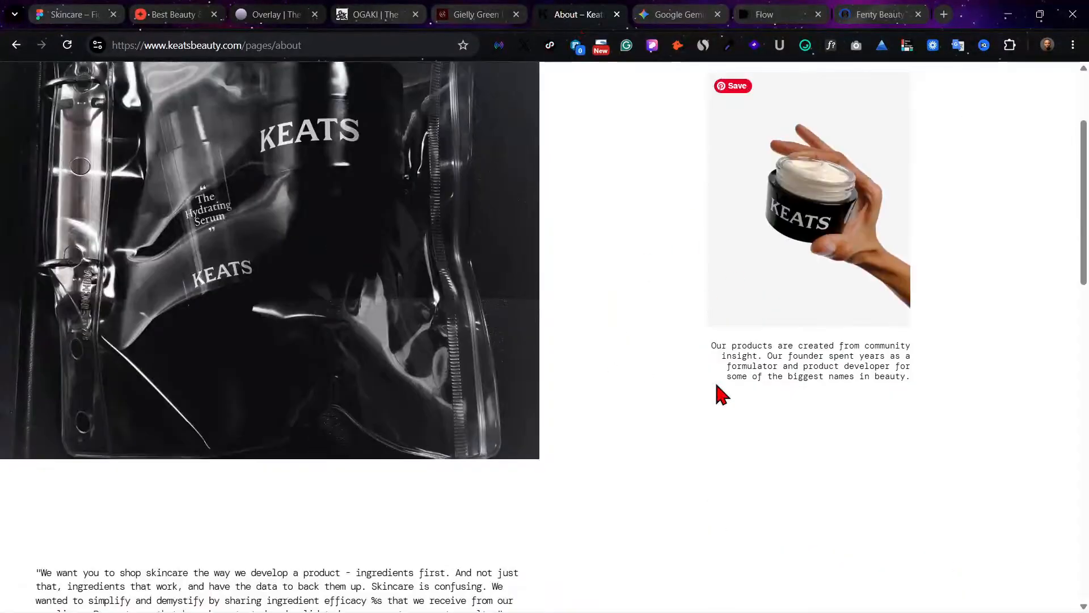
pyautogui.scroll(6, 688, 368)
pyautogui.click(691, 17)
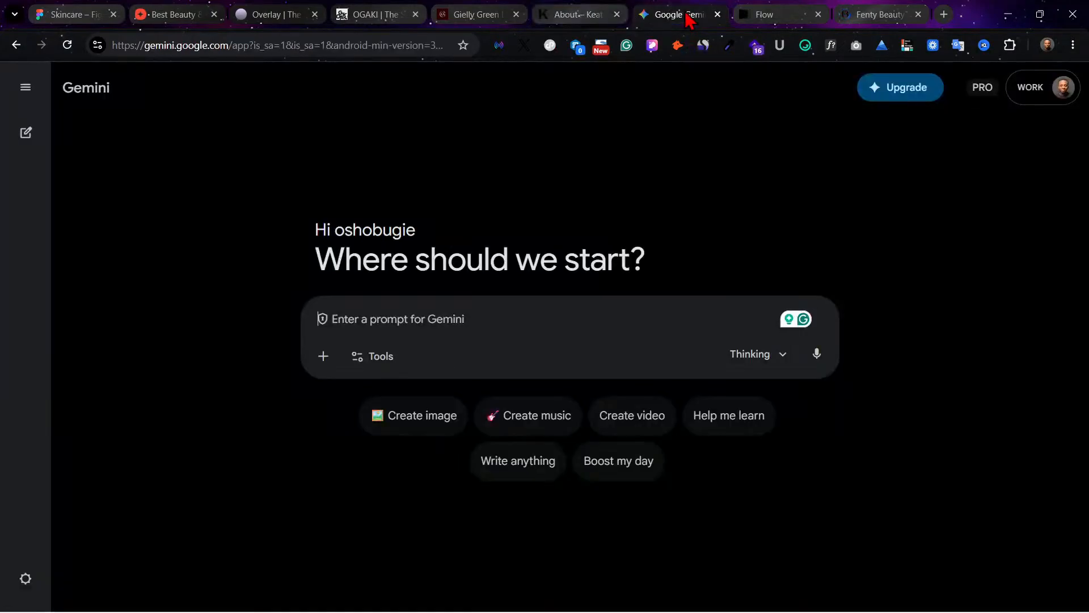
pyautogui.click(562, 13)
pyautogui.click(434, 11)
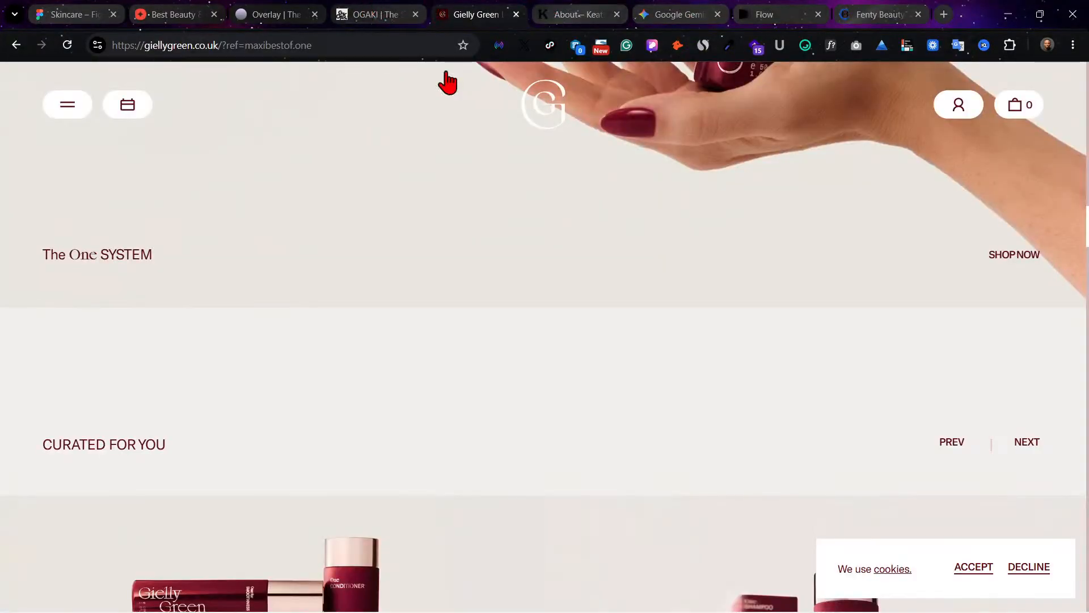
pyautogui.click(372, 15)
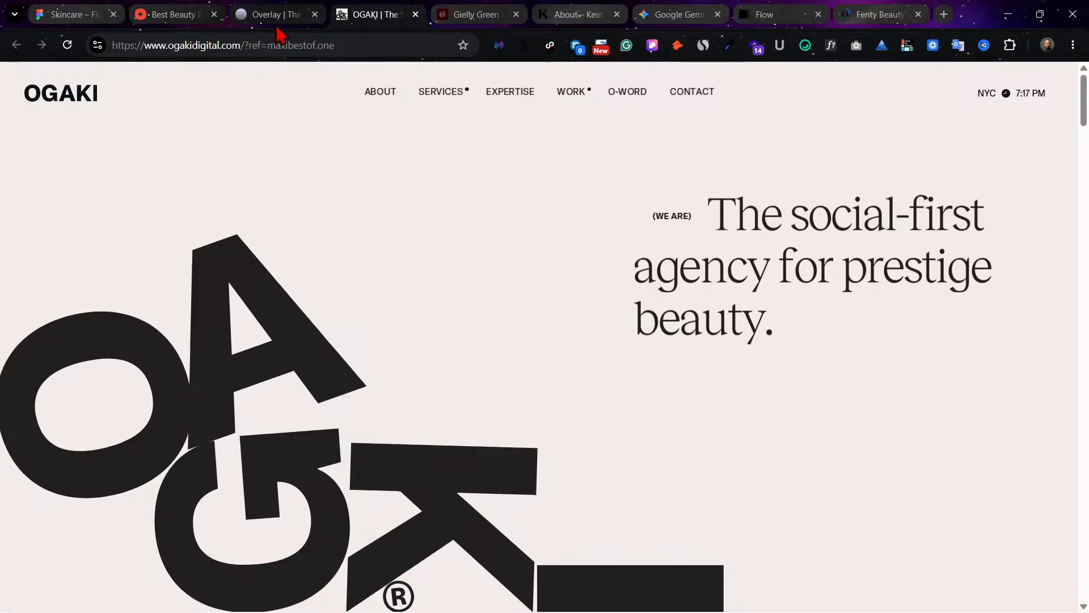
# Step: Copy the headline "The Future of Beauty is Automated" from the Overlay site and replace the hero text in Figma with it
pyautogui.click(278, 14)
pyautogui.moveTo(411, 170); pyautogui.dragTo(756, 238)
pyautogui.hotkey('ctrl', 'c')
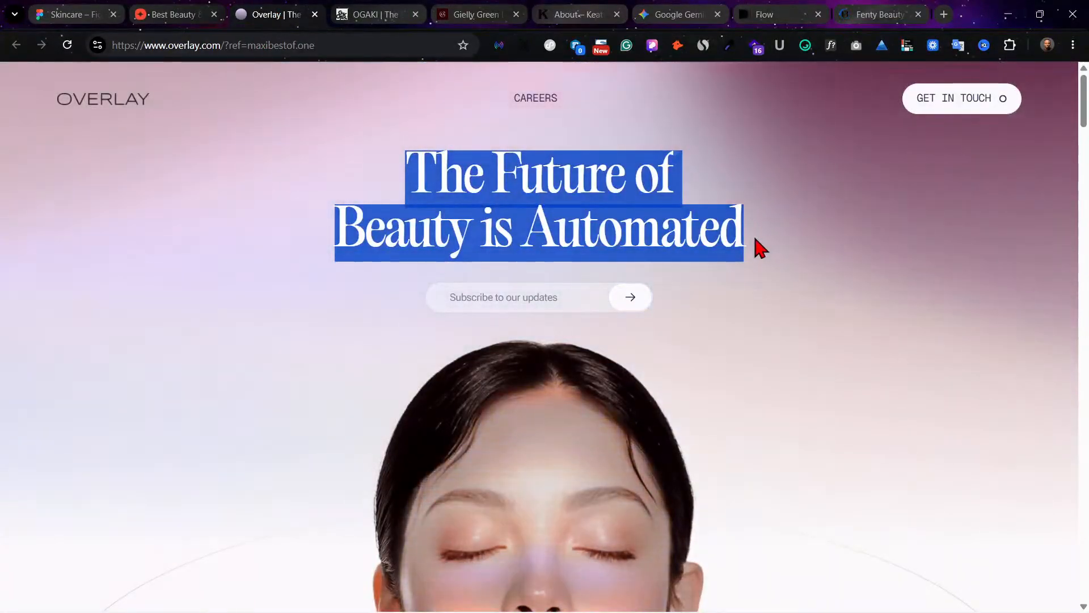
pyautogui.click(165, 11)
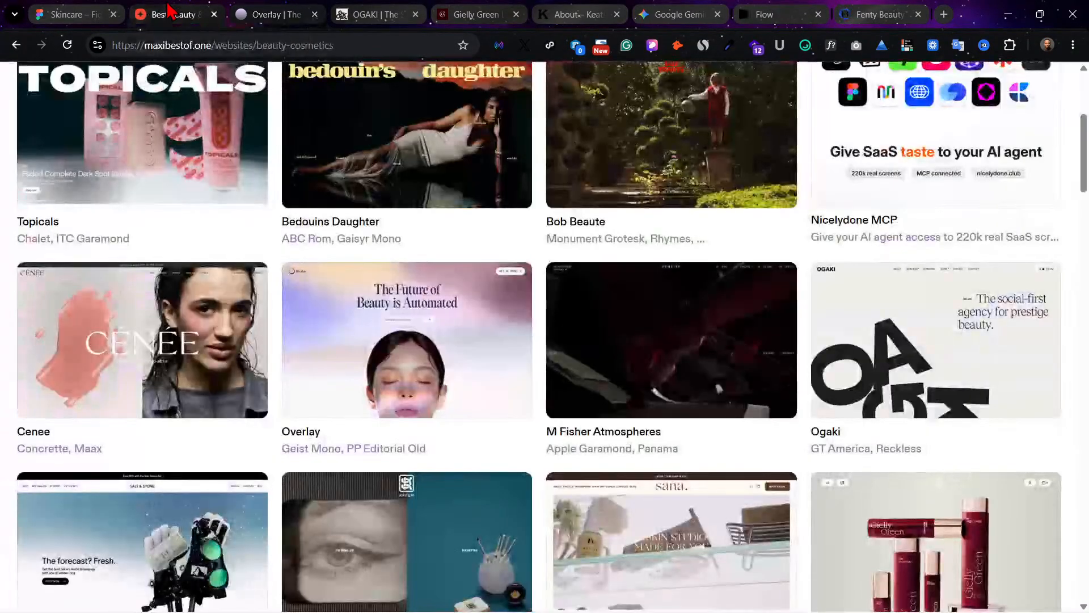
pyautogui.click(98, 14)
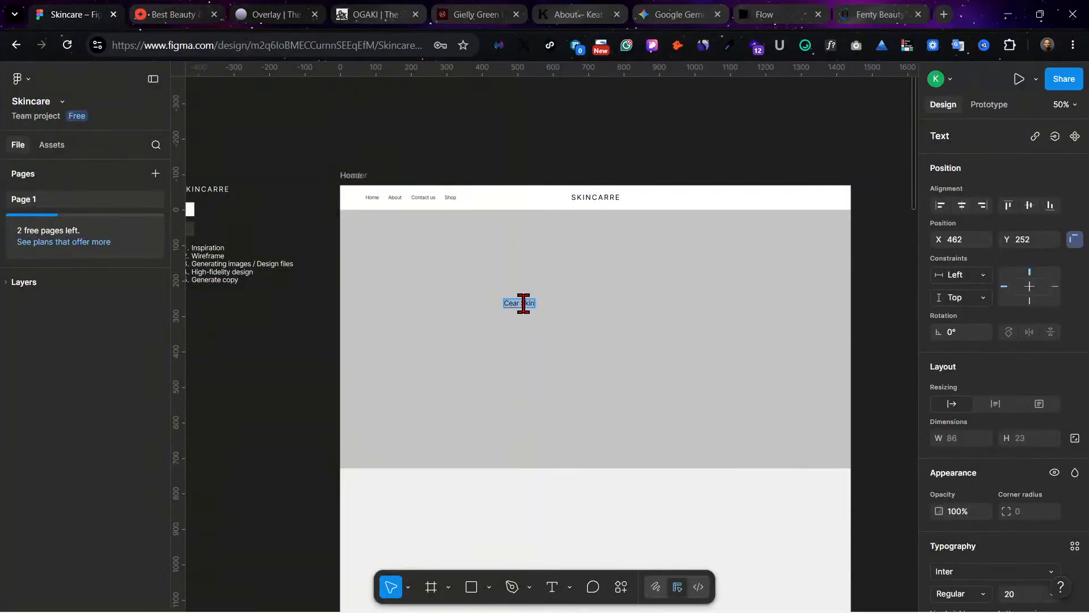
pyautogui.hotkey('ctrl', 'v')
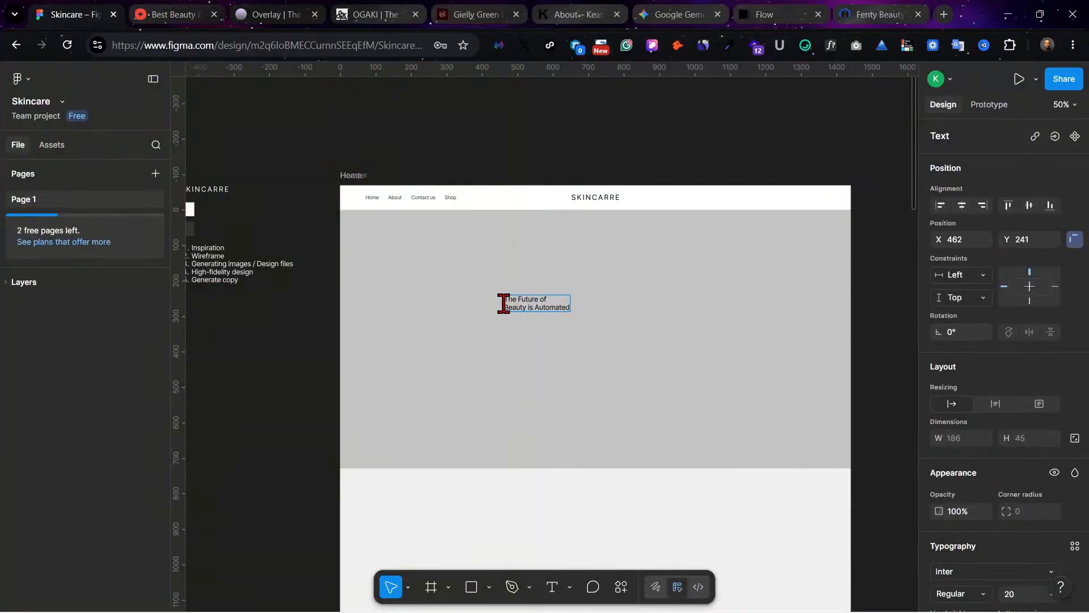
# Step: Widen the hero headline's text box to about 384 and join its two lines into a single line
pyautogui.press('Escape')
pyautogui.moveTo(570, 303); pyautogui.dragTo(640, 303)
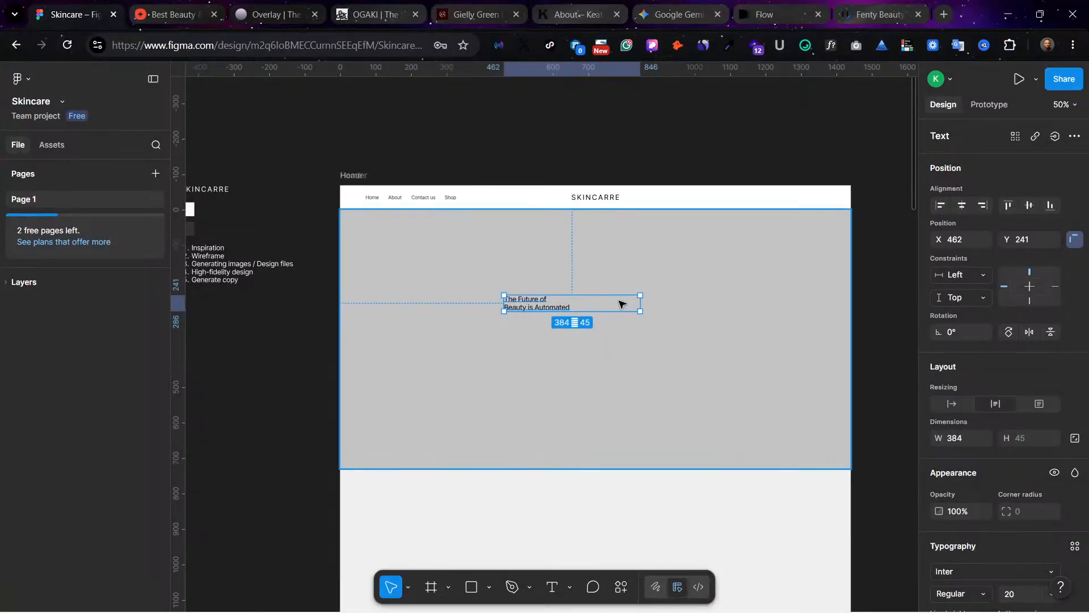
pyautogui.doubleClick(521, 308)
pyautogui.click(506, 307)
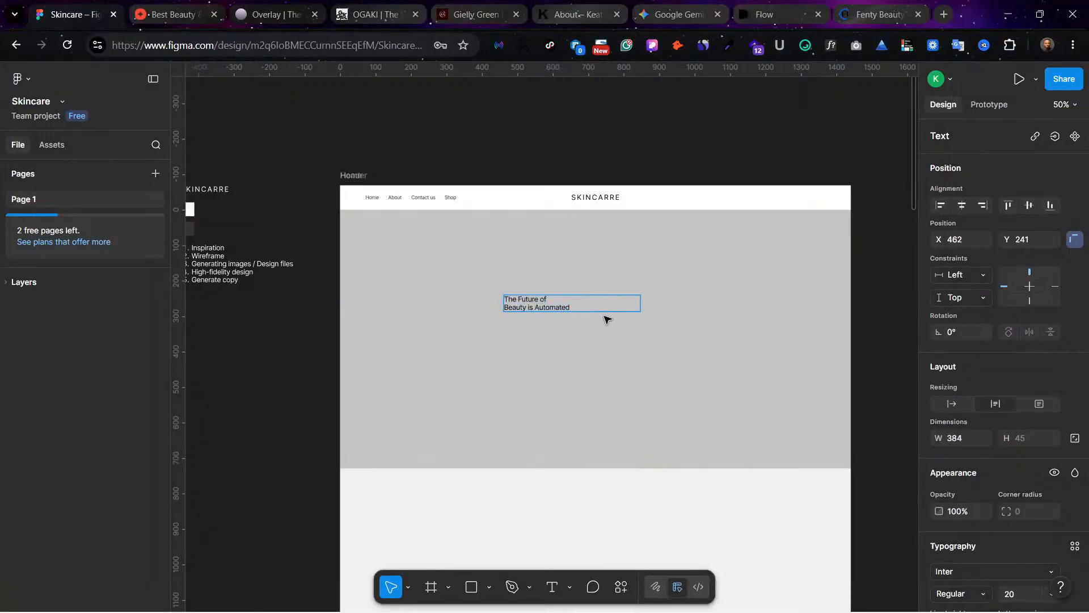
pyautogui.press('BackSpace')
pyautogui.press('Escape')
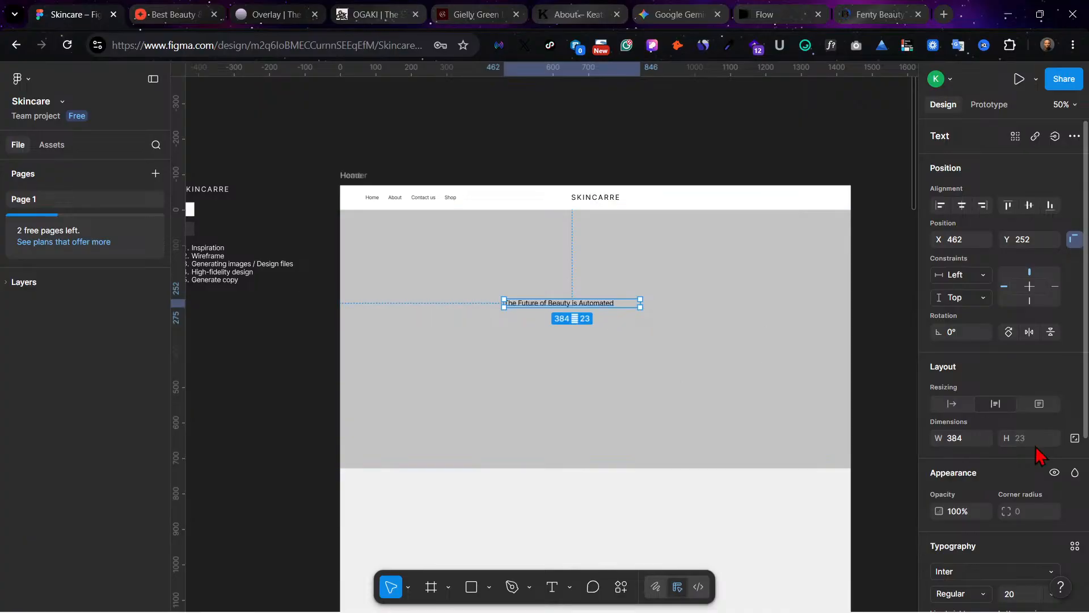
# Step: Centre-align the headline text and move its box to the horizontal centre of the hero, at about X 528, Y 254
pyautogui.scroll(-4, 1040, 454)
pyautogui.click(961, 464)
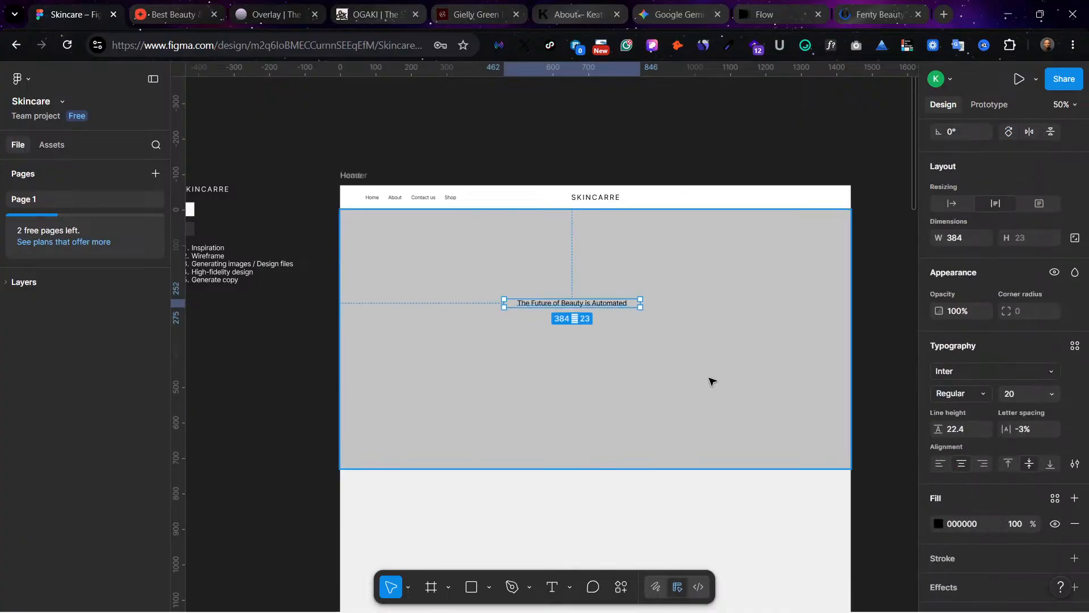
pyautogui.moveTo(588, 306); pyautogui.dragTo(612, 306)
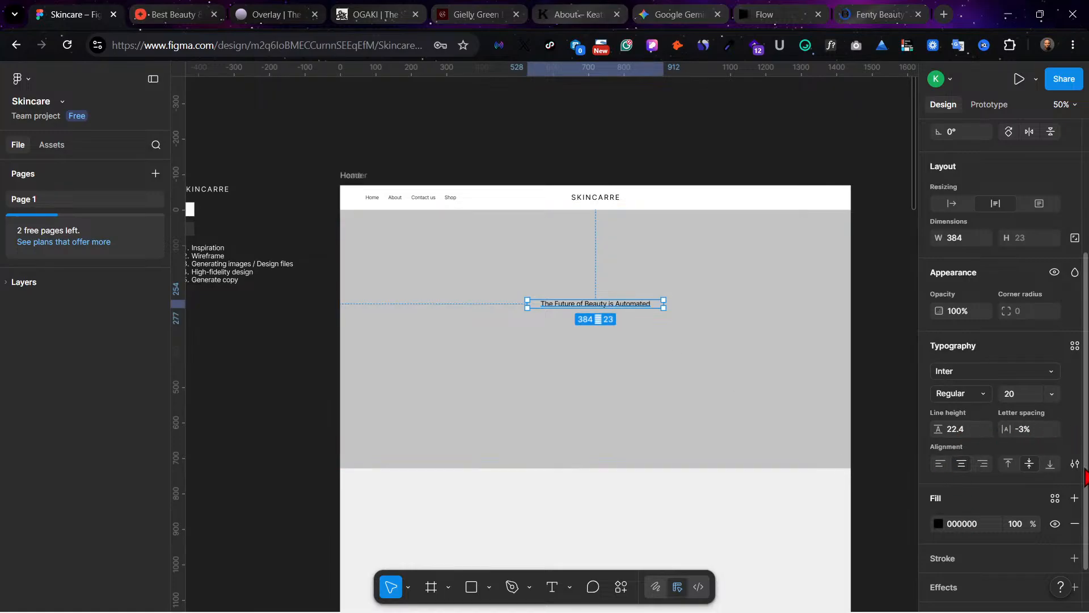
# Step: Set the headline to font size 48 with Auto line height in a box about 466 wide, and recentre it in the hero
pyautogui.scroll(-2, 1058, 522)
pyautogui.click(1053, 339)
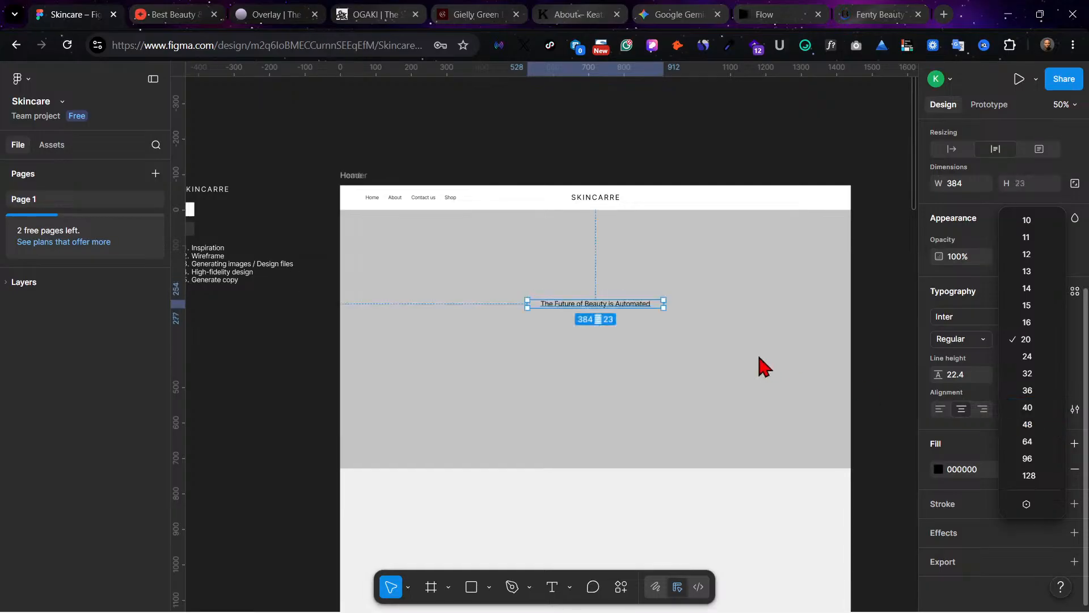
pyautogui.click(1031, 430)
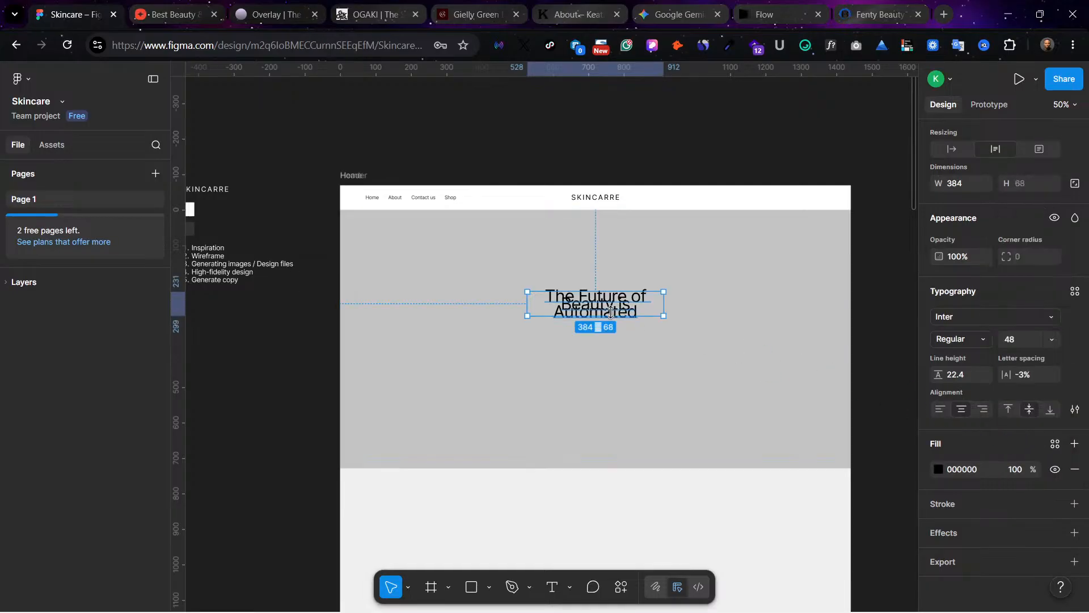
pyautogui.moveTo(664, 306); pyautogui.dragTo(693, 306)
pyautogui.click(968, 379)
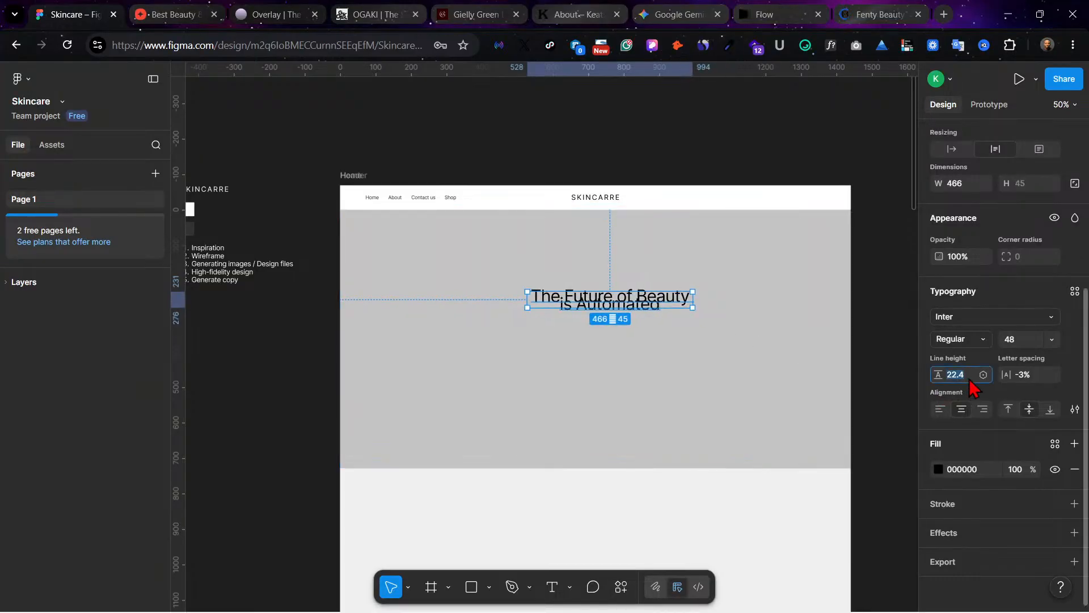
pyautogui.press('Return')
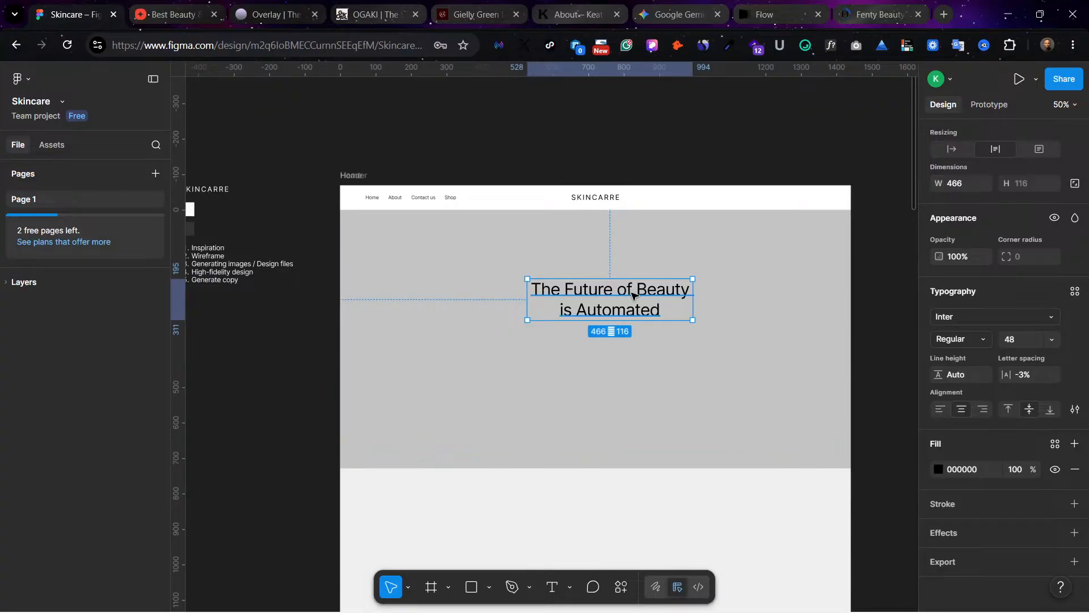
pyautogui.moveTo(637, 290); pyautogui.dragTo(616, 332)
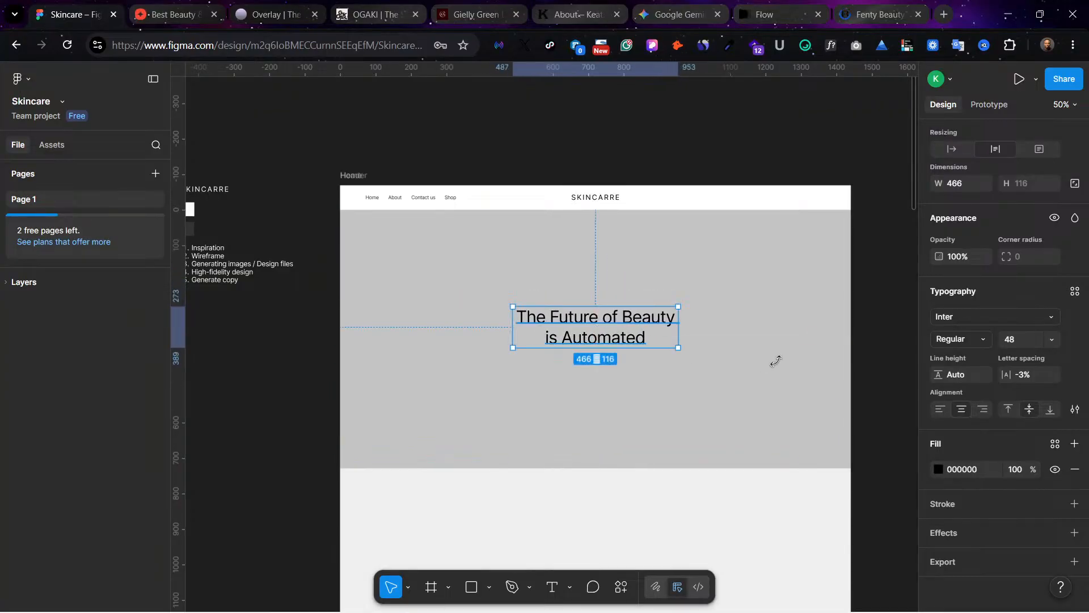
# Step: Set the headline's letter spacing to -7% and narrow its text box to about 437
pyautogui.click(1029, 409)
pyautogui.click(1031, 380)
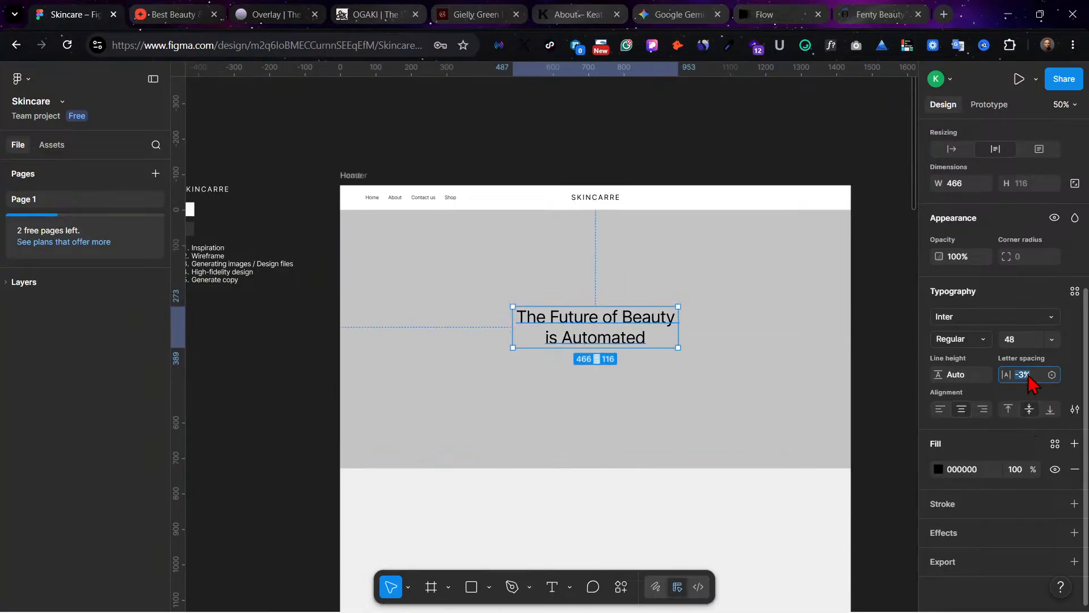
pyautogui.press('Down')
pyautogui.press('Down')
pyautogui.press('Down')
pyautogui.press('Down')
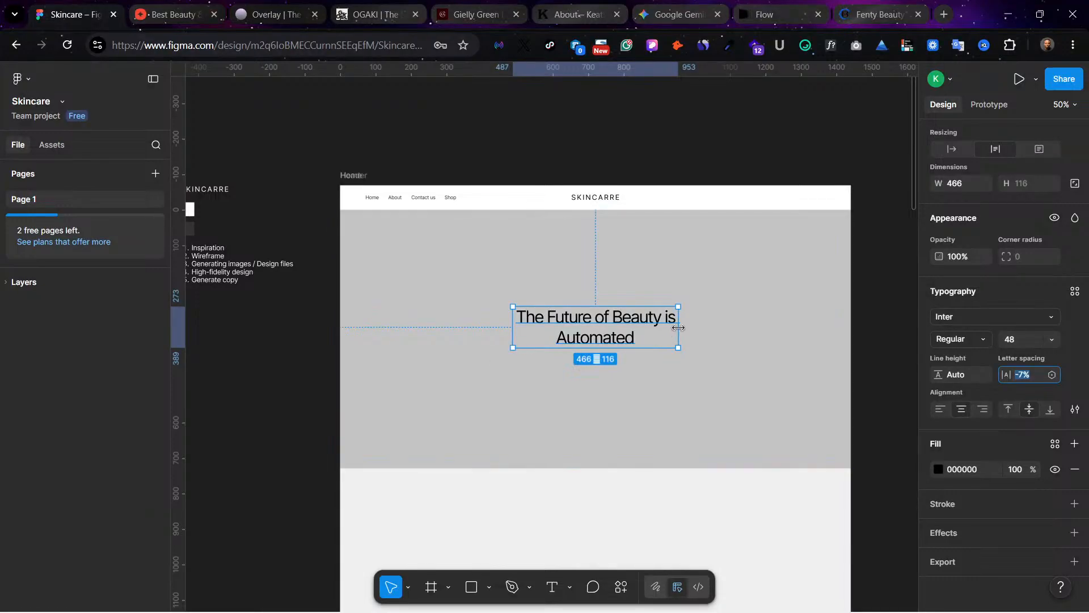
pyautogui.moveTo(678, 332); pyautogui.dragTo(638, 326)
pyautogui.click(574, 363)
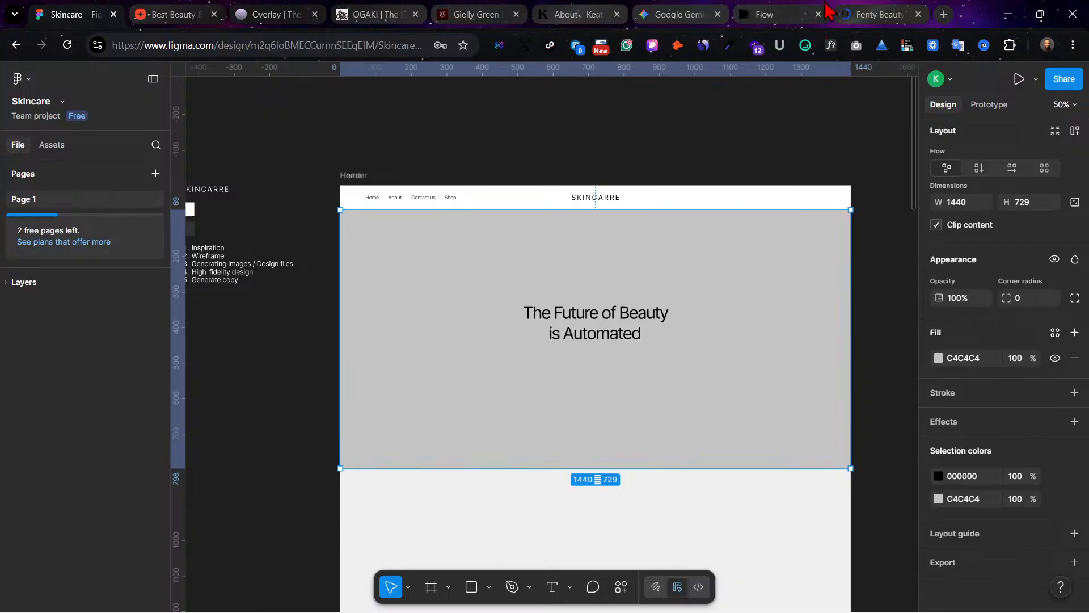
# Step: Check the Fenty Beauty reference site and return to the Figma design
pyautogui.click(857, 11)
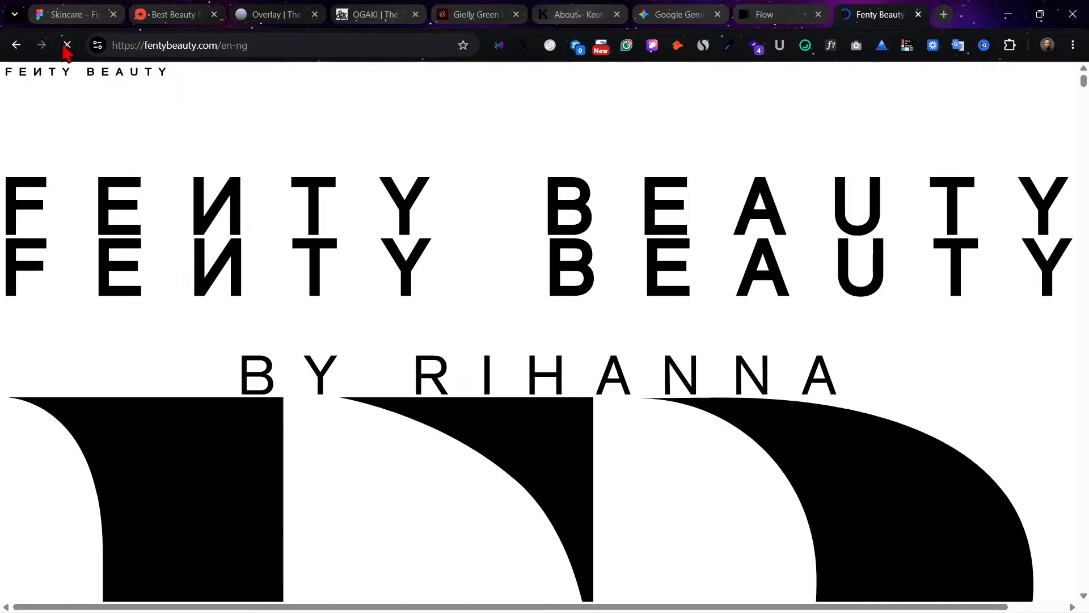
pyautogui.click(85, 14)
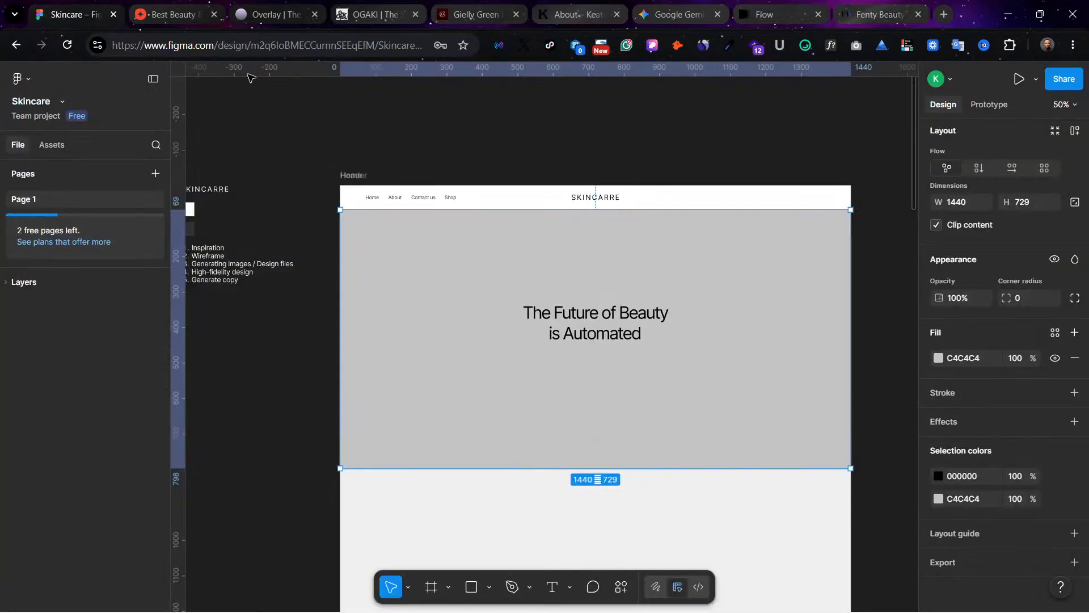
# Step: Move the hero headline slightly down to about X 501, Y 277
pyautogui.click(592, 317)
pyautogui.click(737, 312)
pyautogui.doubleClick(590, 315)
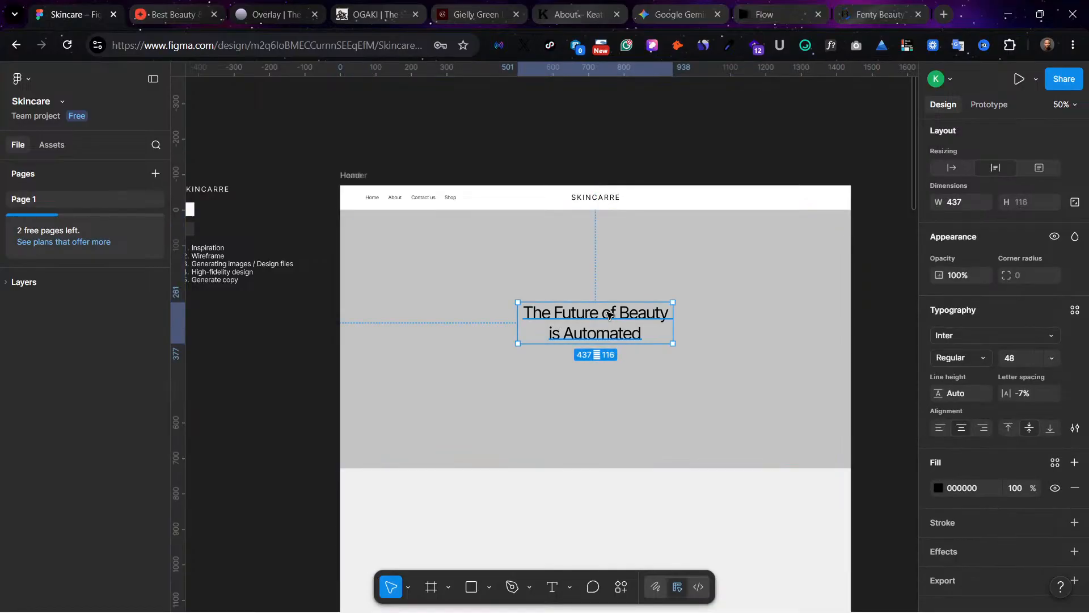
pyautogui.moveTo(606, 312); pyautogui.dragTo(607, 318)
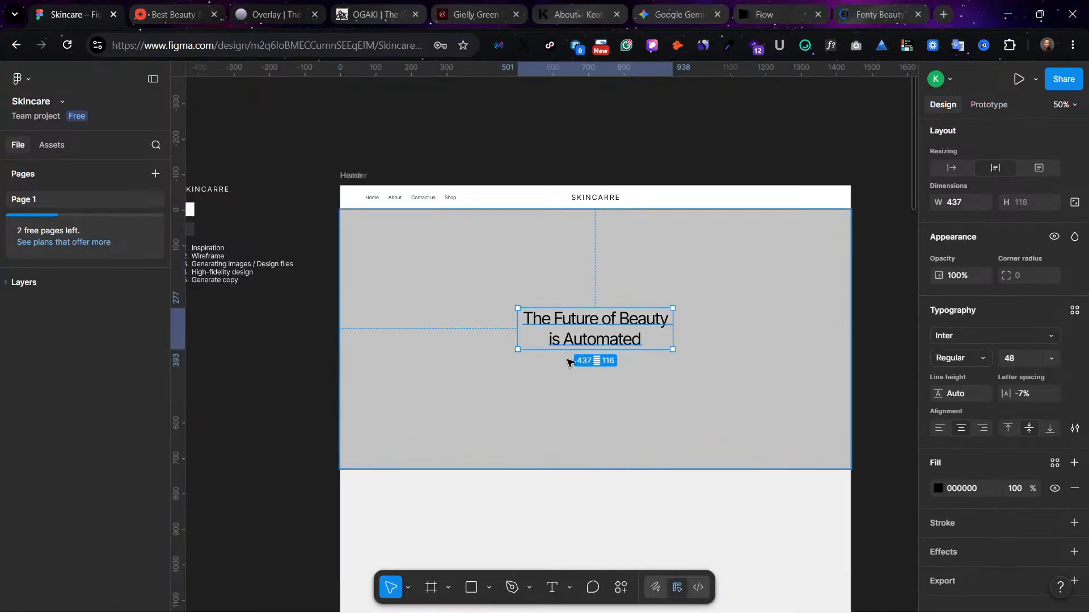
pyautogui.scroll(-5, 558, 316)
pyautogui.scroll(1, 558, 316)
pyautogui.click(558, 316)
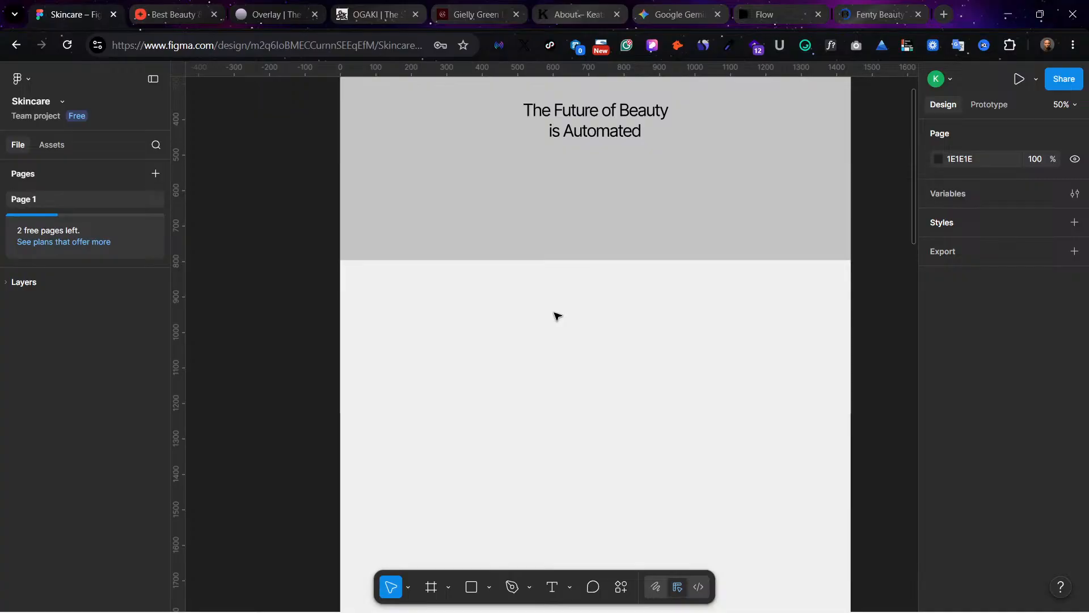
pyautogui.scroll(3, 554, 314)
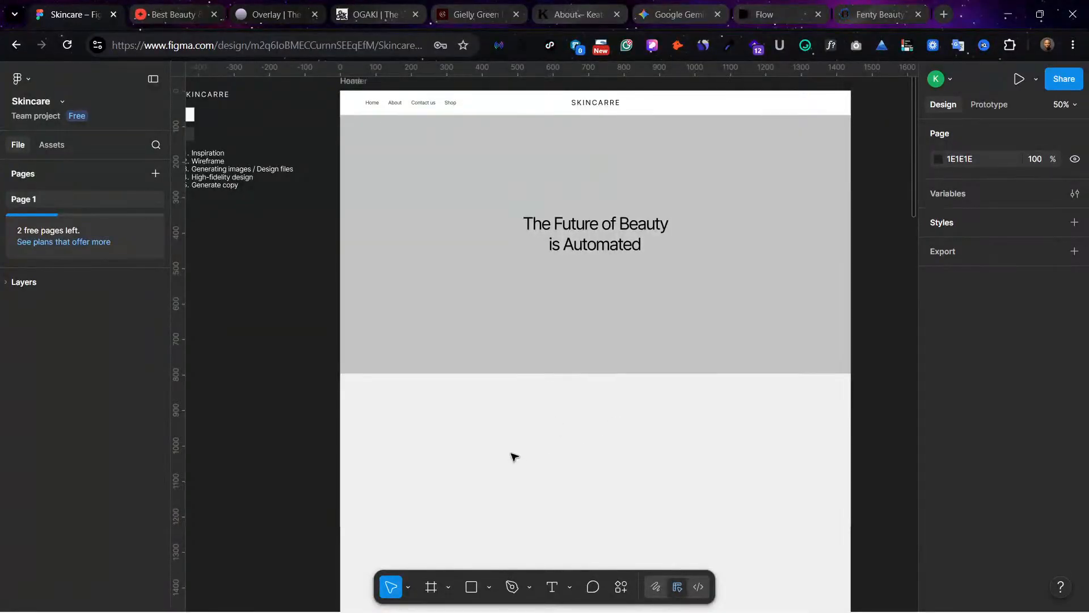
pyautogui.scroll(1, 514, 430)
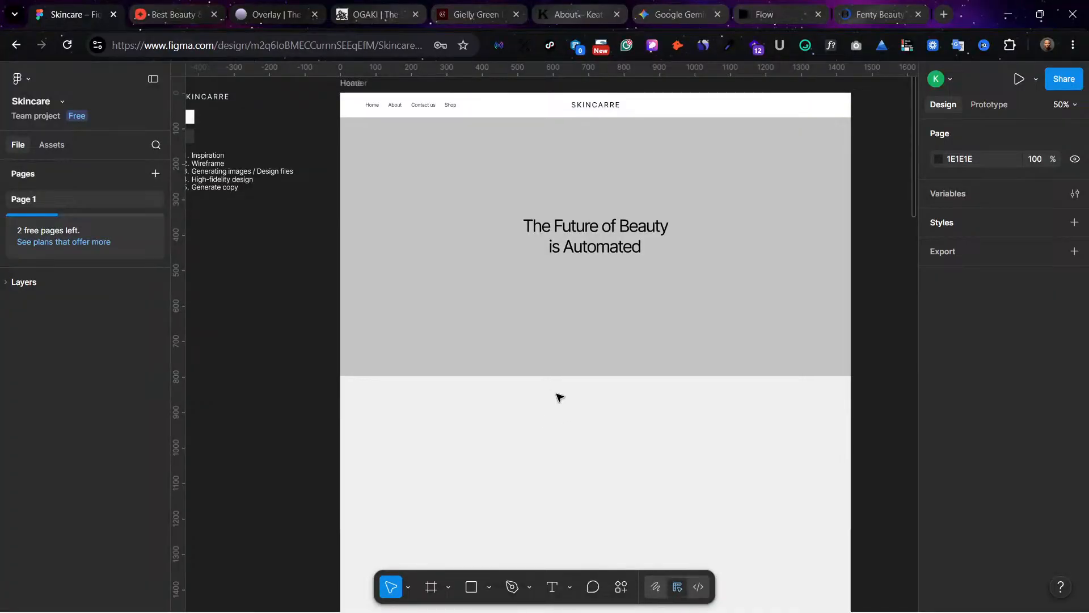
# Step: Draw a frame about 816 by 688 just below the hero, reaching the page's right edge
pyautogui.scroll(-4, 625, 428)
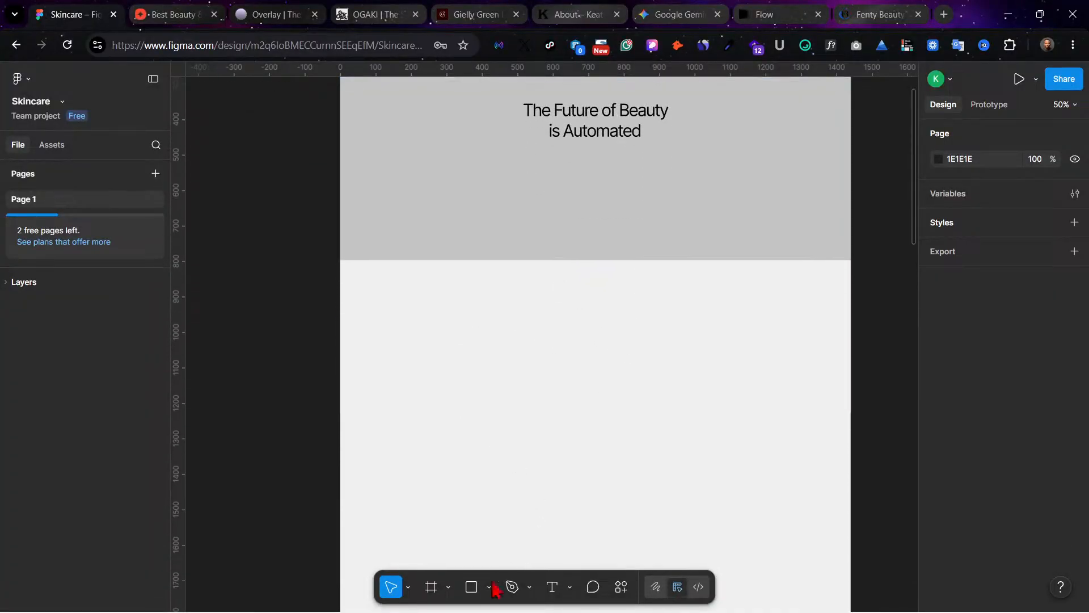
pyautogui.click(431, 589)
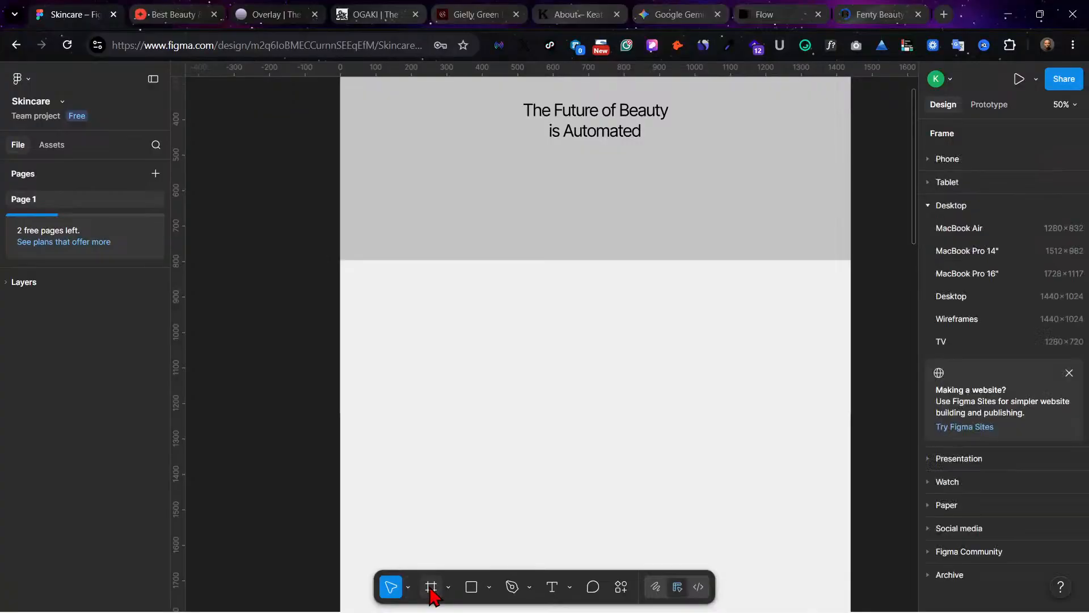
pyautogui.moveTo(561, 266); pyautogui.dragTo(850, 505)
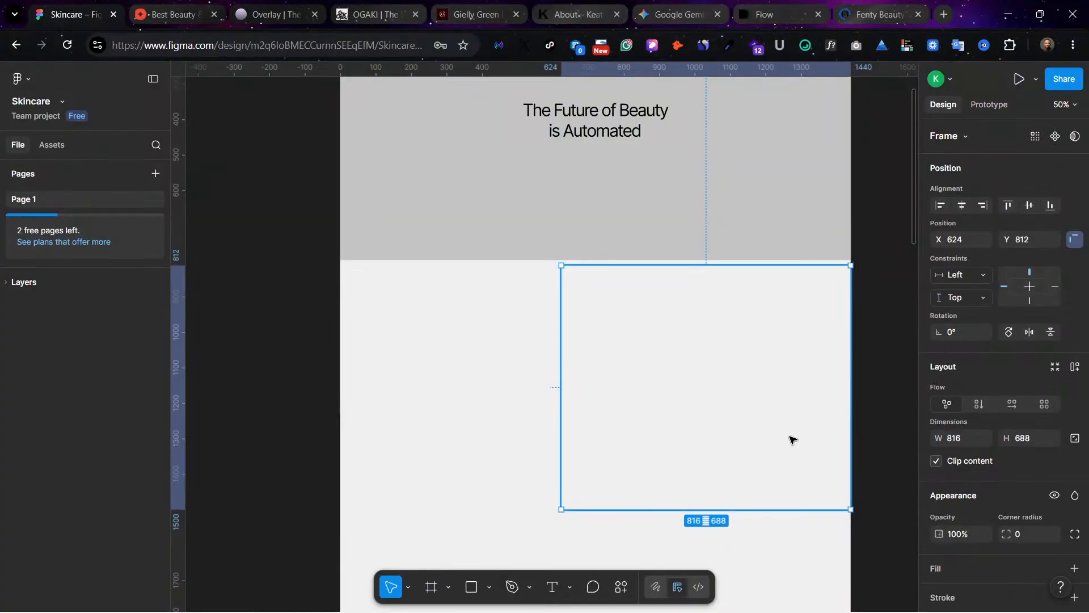
# Step: Fill the new frame below the hero with the grey C4C4C4 sampled from the hero background
pyautogui.scroll(-2, 950, 559)
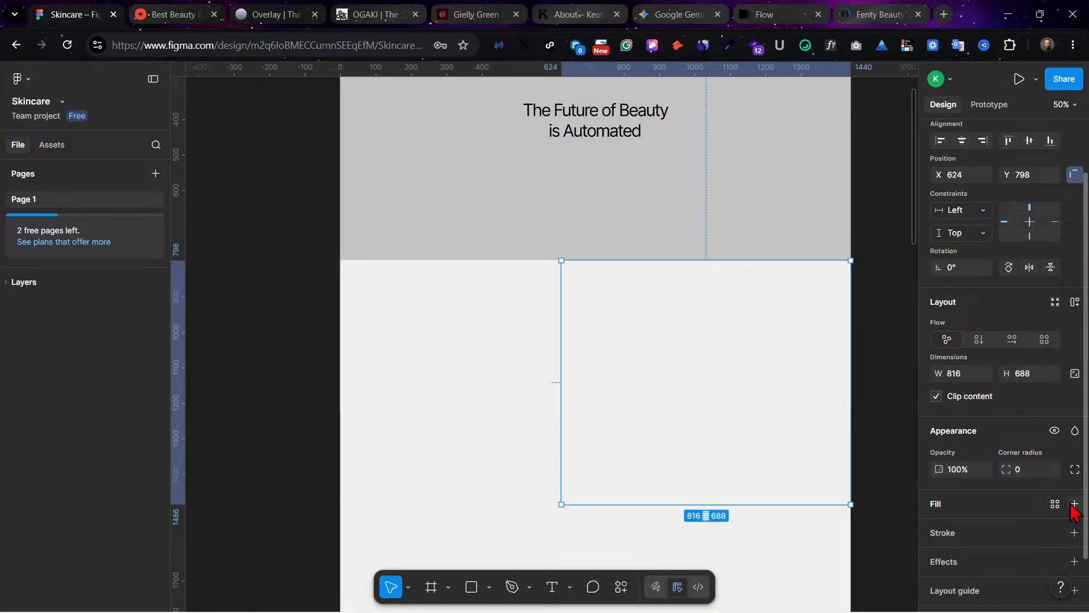
pyautogui.click(1073, 503)
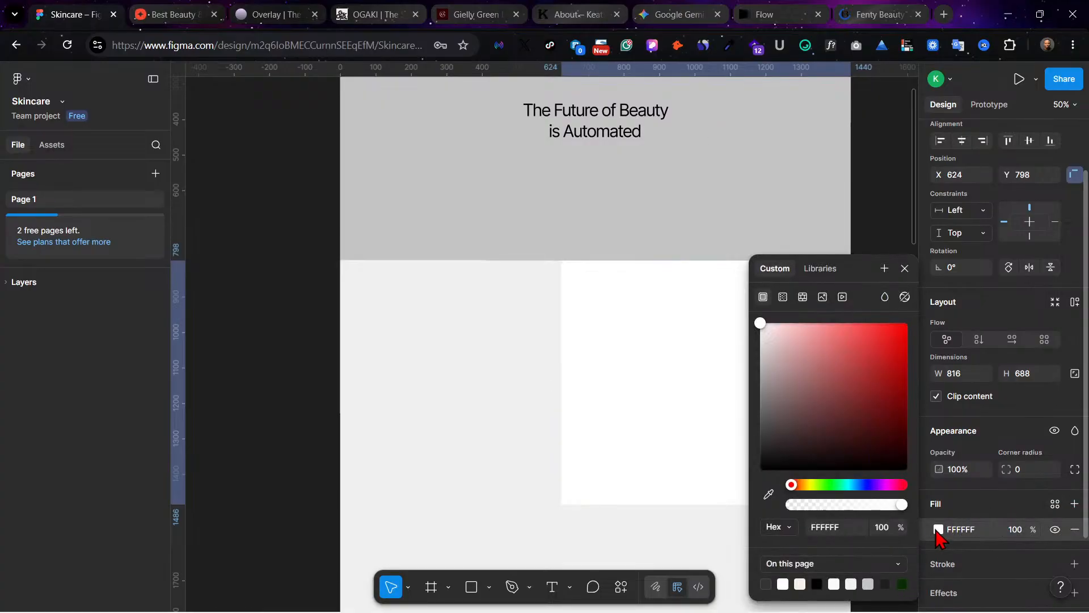
pyautogui.click(768, 494)
pyautogui.click(632, 207)
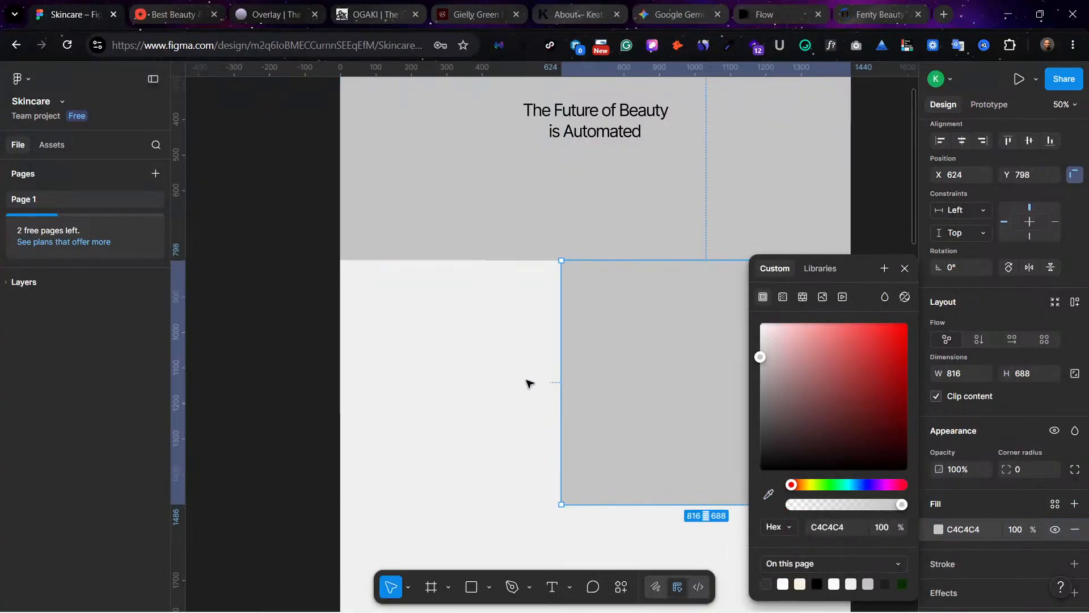
pyautogui.click(522, 384)
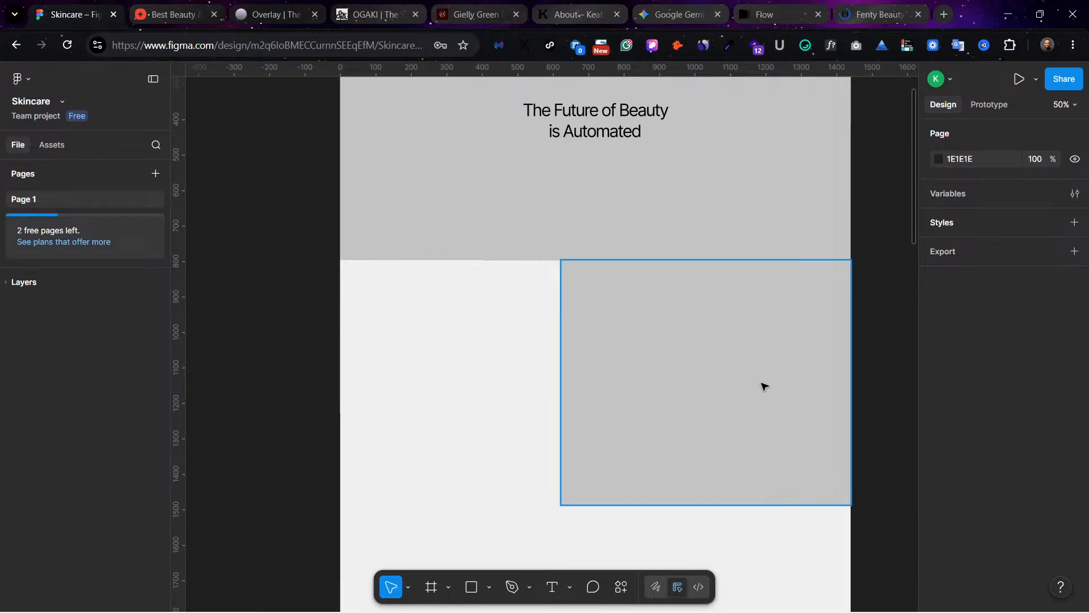
# Step: Move the grey frame below the hero to about X 590, Y 844 and reduce its height to about 632
pyautogui.moveTo(763, 387); pyautogui.dragTo(751, 389)
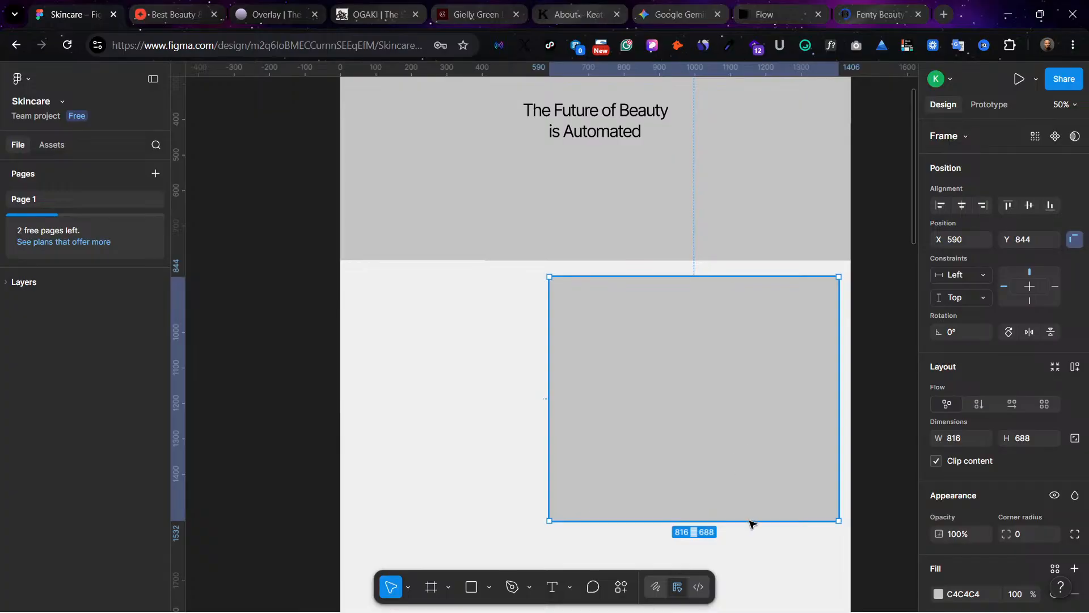
pyautogui.moveTo(749, 521); pyautogui.dragTo(751, 501)
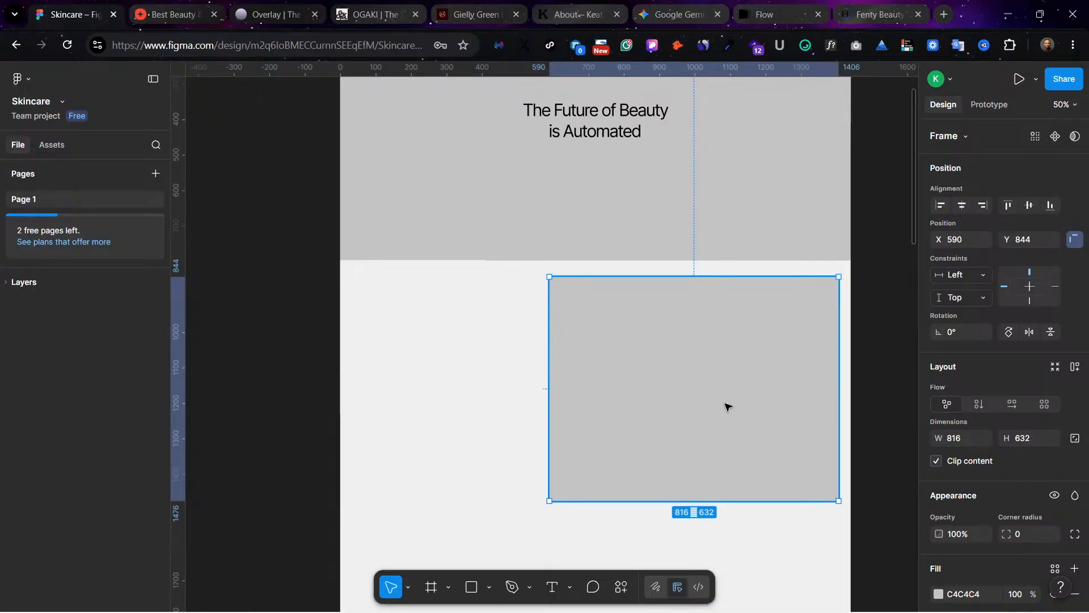
# Step: Duplicate the hero headline into the empty area beside the grey frame, at about X 51, Y 976
pyautogui.click(598, 114)
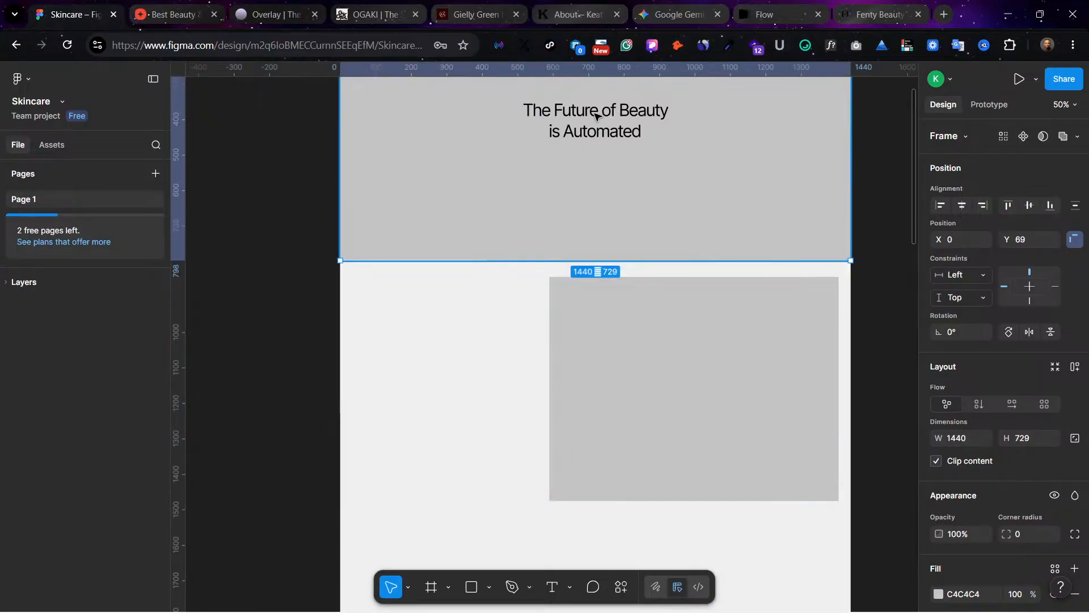
pyautogui.click(597, 115)
pyautogui.hscroll(-5, 265, 202)
pyautogui.scroll(4, 265, 201)
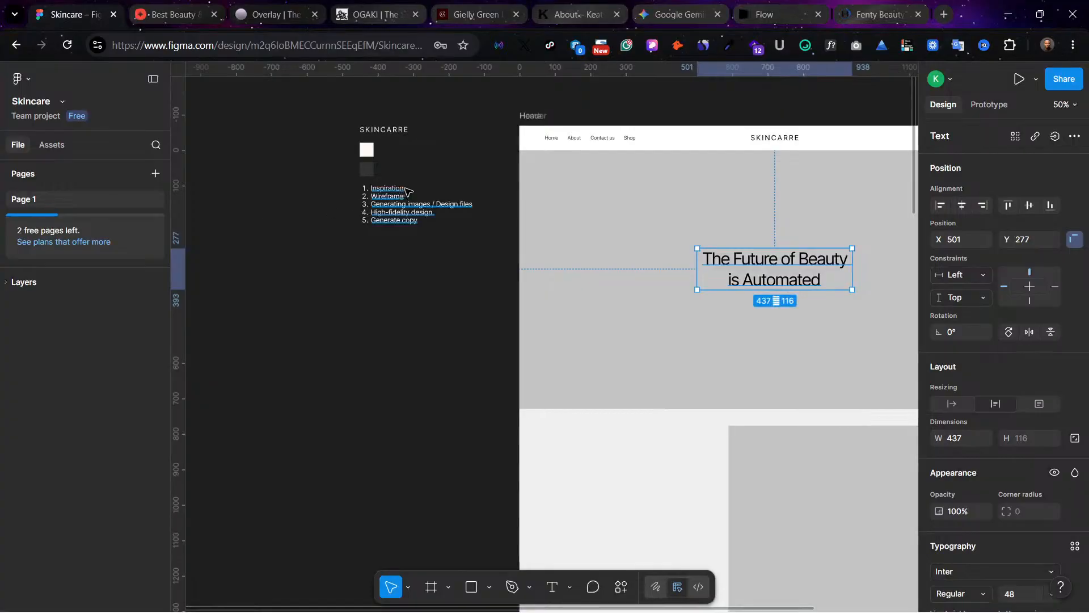
pyautogui.hscroll(3, 644, 209)
pyautogui.scroll(-2, 643, 208)
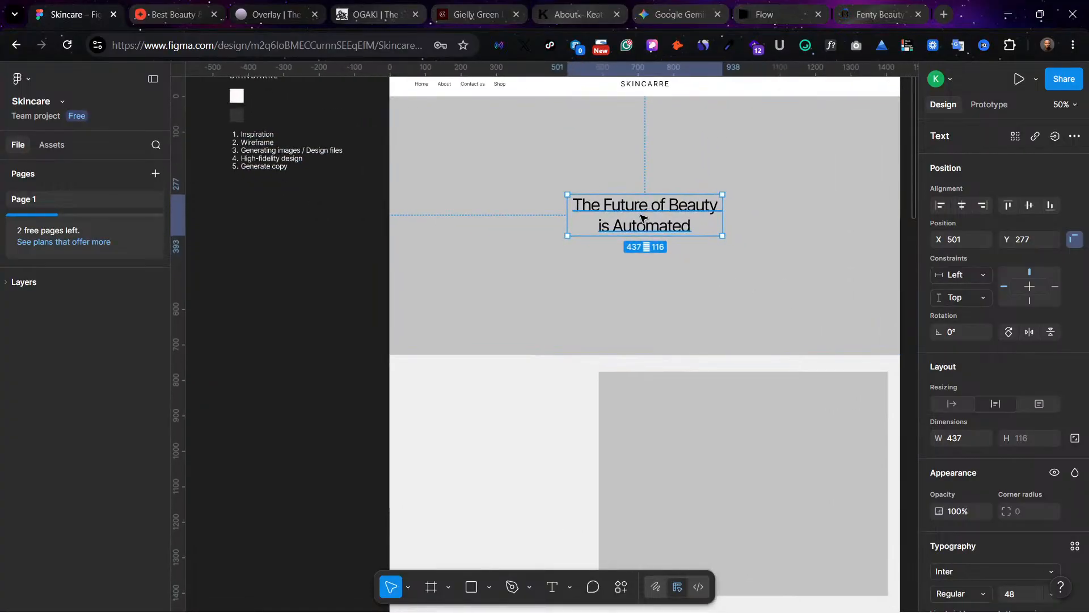
pyautogui.moveTo(643, 216); pyautogui.dragTo(484, 440)
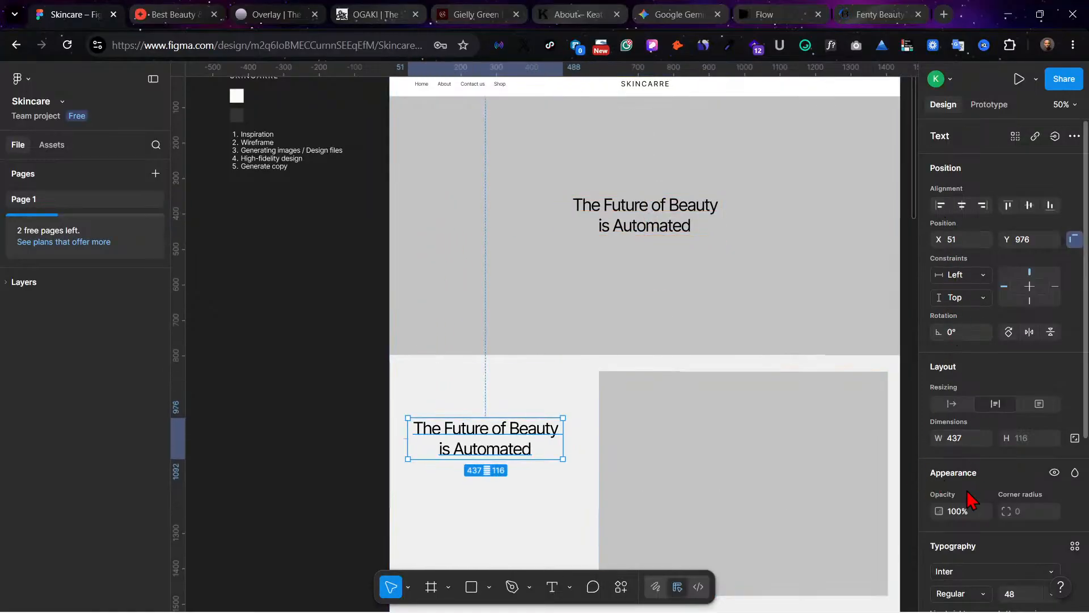
pyautogui.scroll(-3, 956, 514)
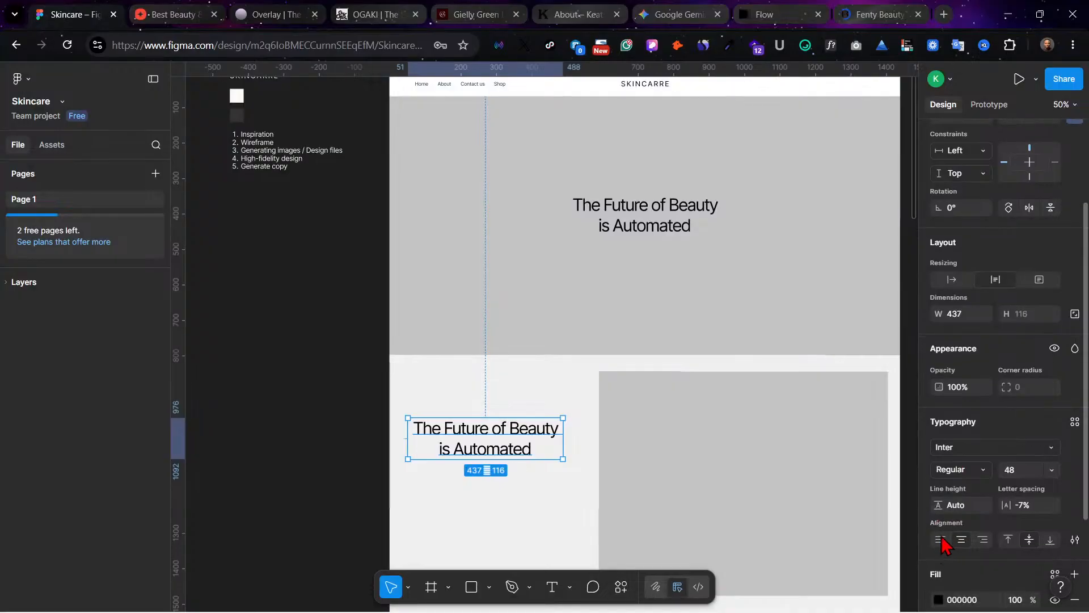
# Step: Left-align the duplicated headline beside the grey frame and place a copy of it below, at about X 53, Y 1126
pyautogui.click(939, 539)
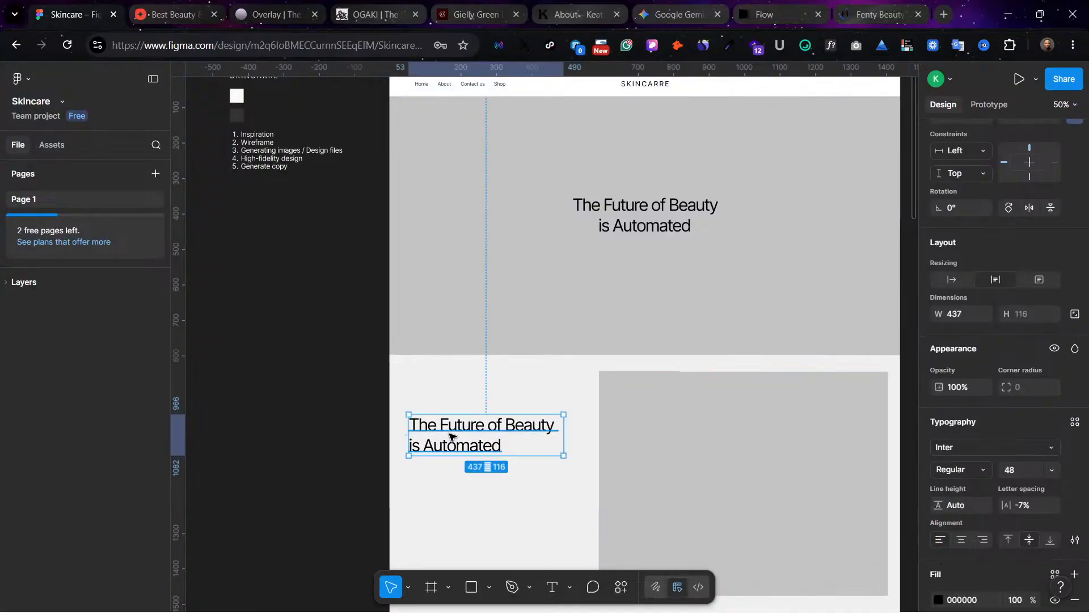
pyautogui.moveTo(452, 444); pyautogui.dragTo(455, 498)
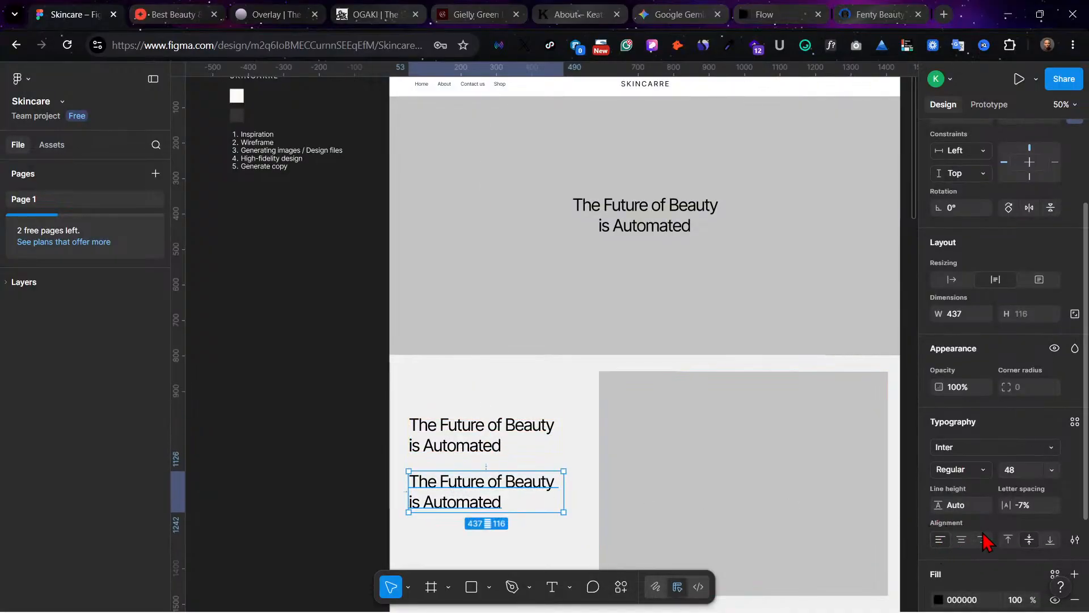
# Step: Set the lower headline copy's font size to 24 and move it up directly beneath the headline, to about Y 1096
pyautogui.scroll(-1, 1036, 531)
pyautogui.scroll(-2, 1036, 531)
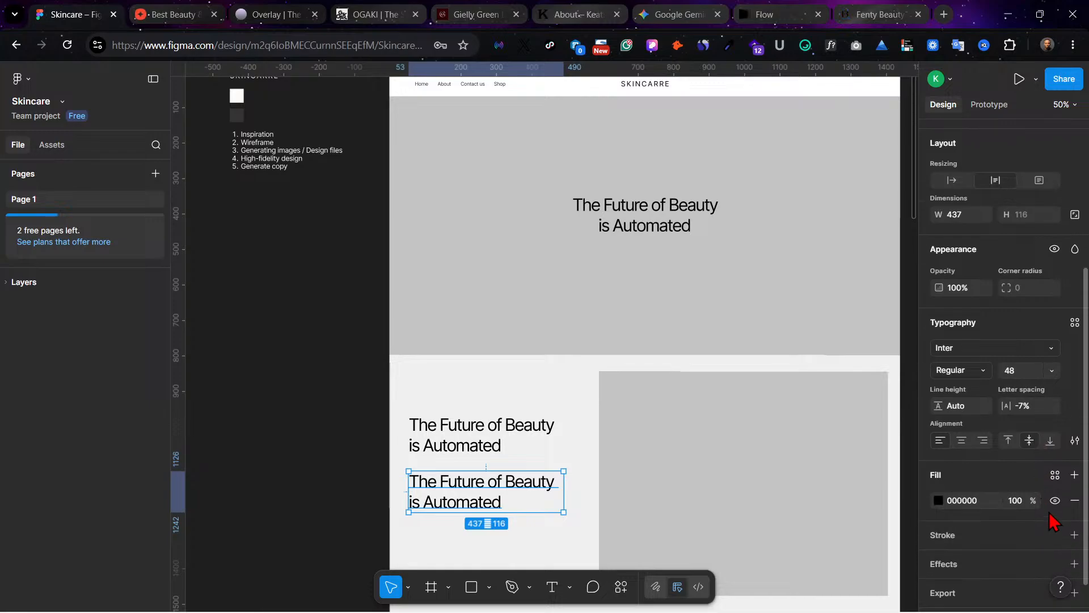
pyautogui.click(1053, 372)
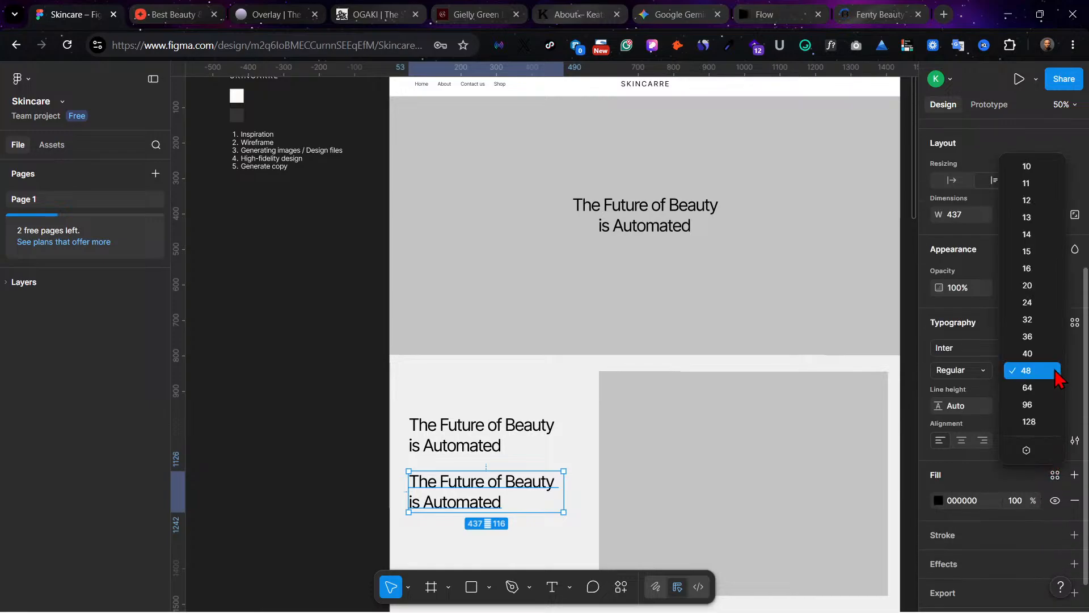
pyautogui.click(1041, 305)
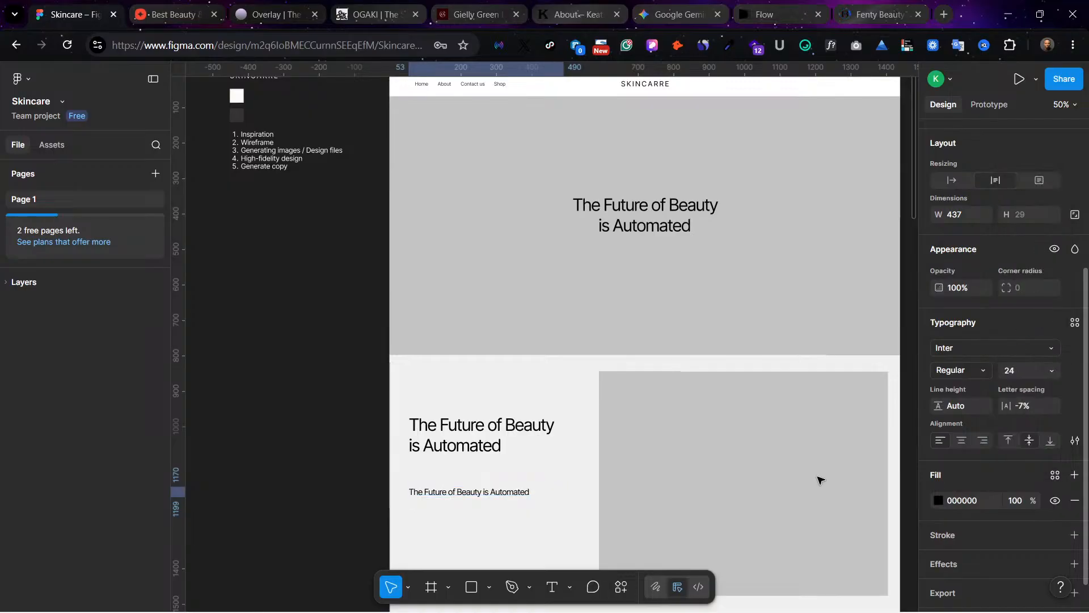
pyautogui.moveTo(448, 497); pyautogui.dragTo(449, 471)
pyautogui.scroll(2, 576, 292)
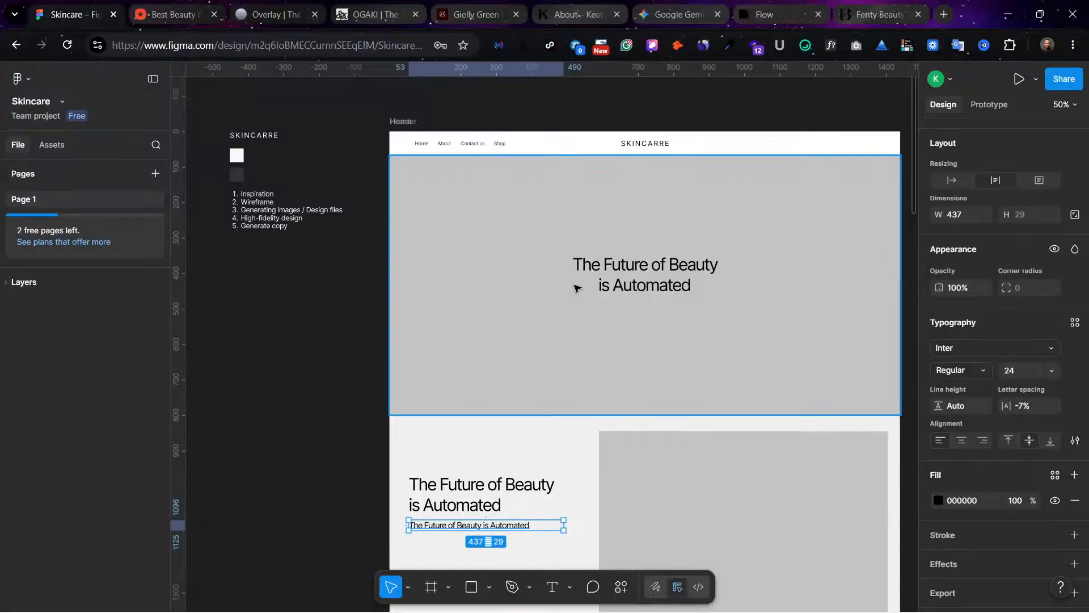
pyautogui.scroll(-2, 505, 341)
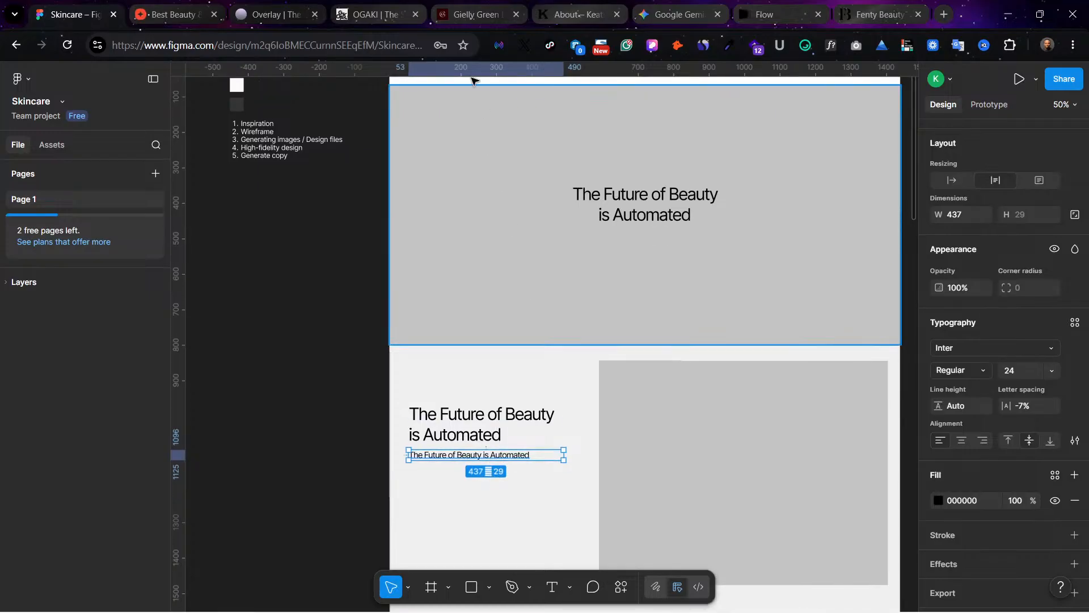
# Step: Switch to the OGAKI website and copy its intro paragraph from "Social is the world" through "grow without"
pyautogui.click(445, 11)
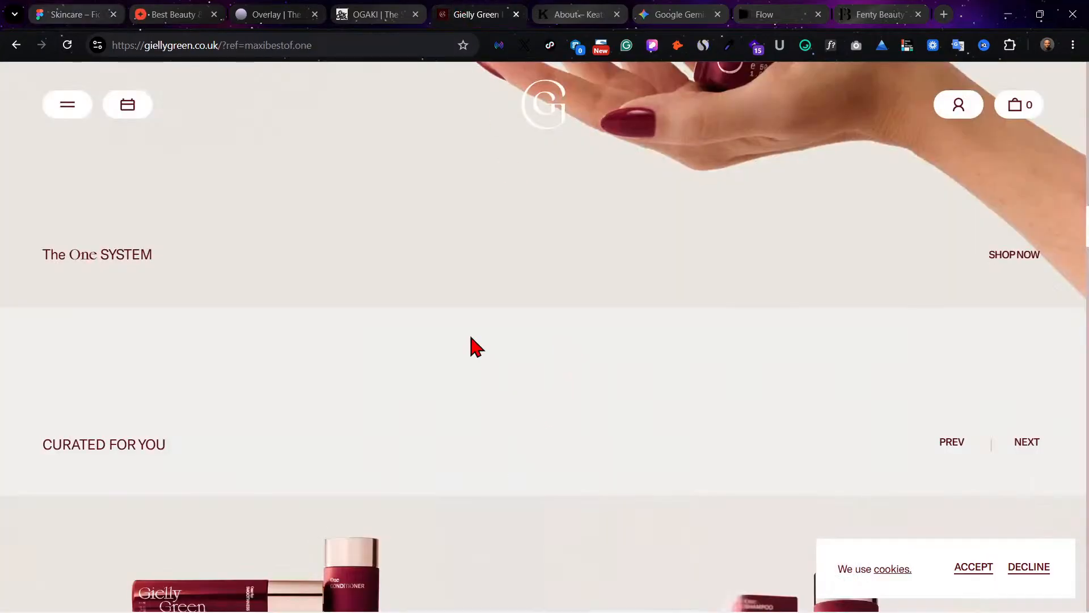
pyautogui.click(389, 12)
pyautogui.scroll(-3, 715, 283)
pyautogui.scroll(-10, 709, 290)
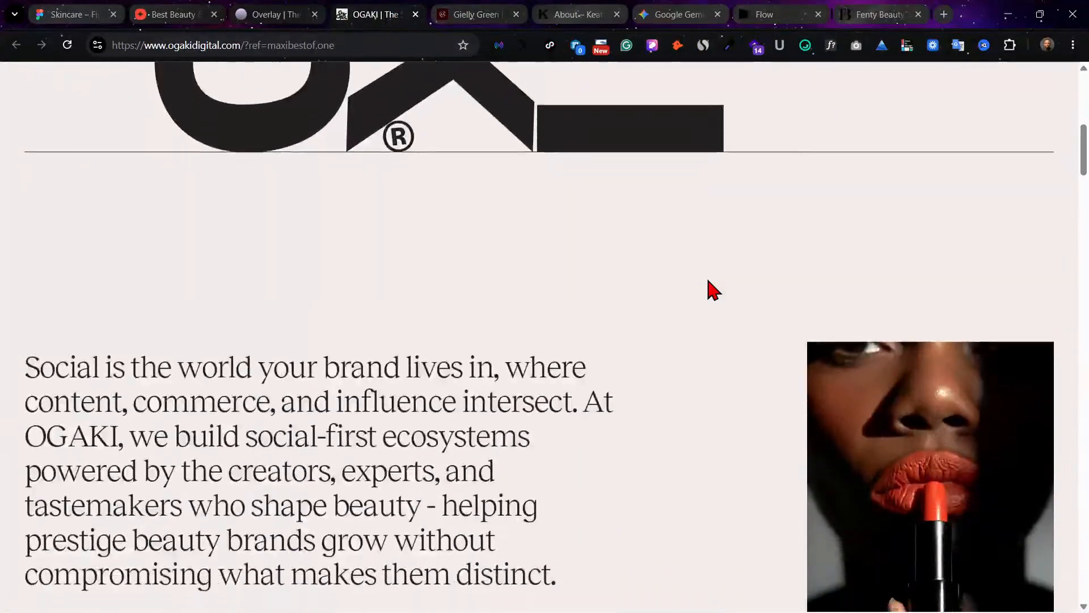
pyautogui.scroll(4, 553, 295)
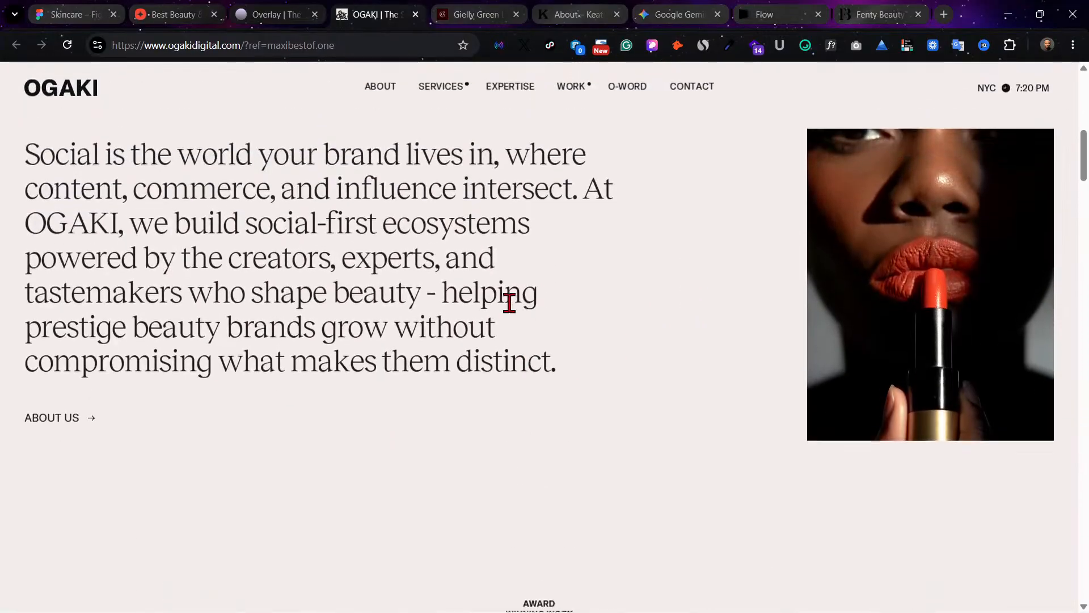
pyautogui.moveTo(505, 417); pyautogui.dragTo(21, 231)
pyautogui.hotkey('ctrl', 'c')
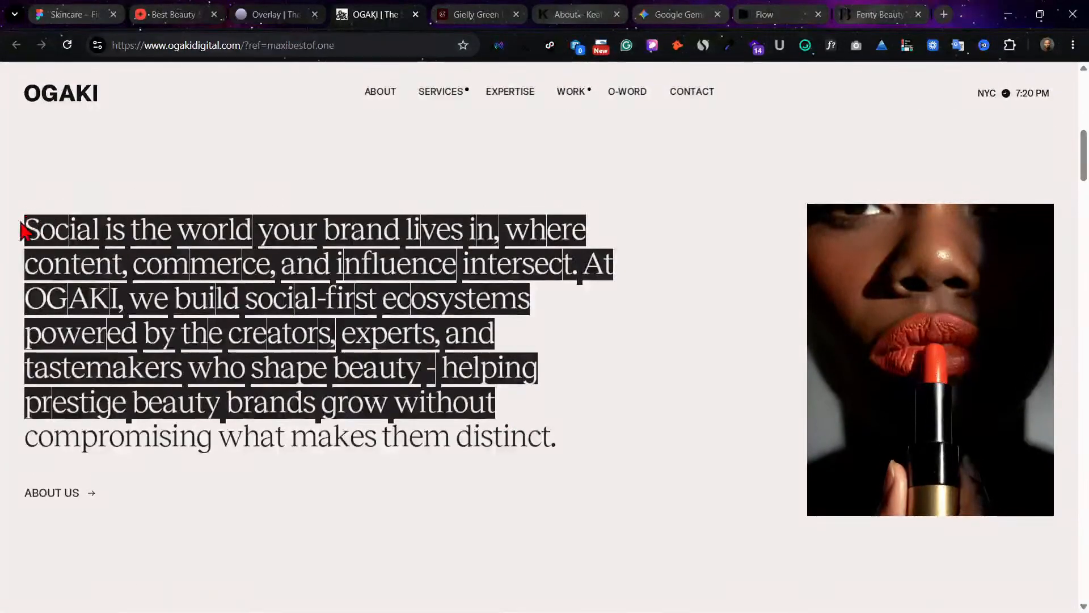
# Step: Back in Figma, replace the size 24 text with the copied OGAKI paragraph and position it just under the left-aligned headline
pyautogui.click(80, 15)
pyautogui.doubleClick(486, 457)
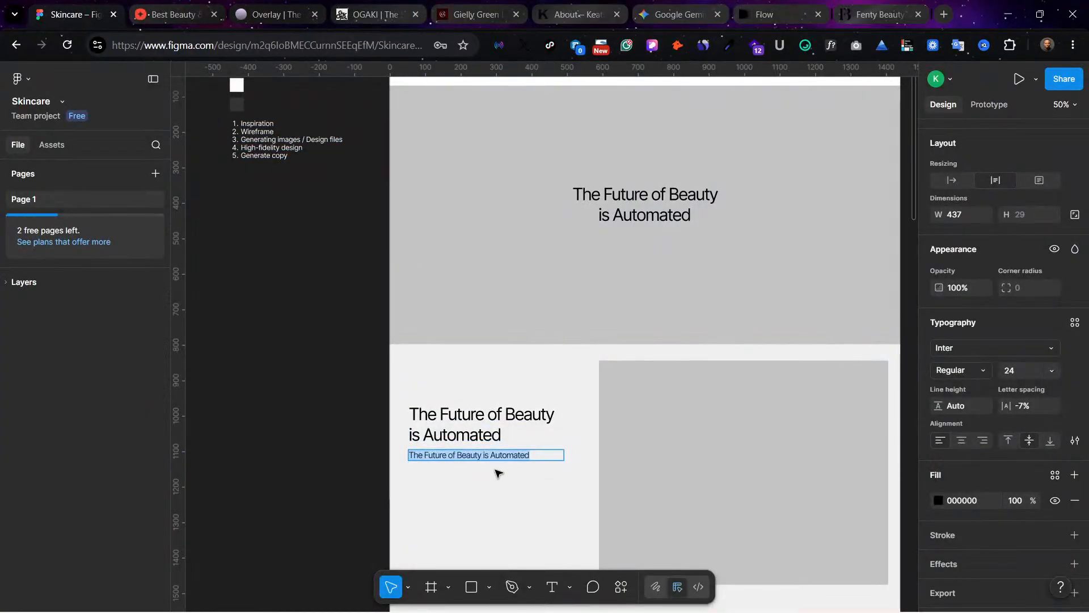
pyautogui.hotkey('ctrl', 'v')
pyautogui.click(551, 517)
pyautogui.moveTo(477, 451); pyautogui.dragTo(477, 473)
pyautogui.click(533, 545)
# Step: Draw a star about 38 by 38 below the paragraph, aligned with its left edge at about X 53, Y 1306
pyautogui.scroll(-2, 677, 430)
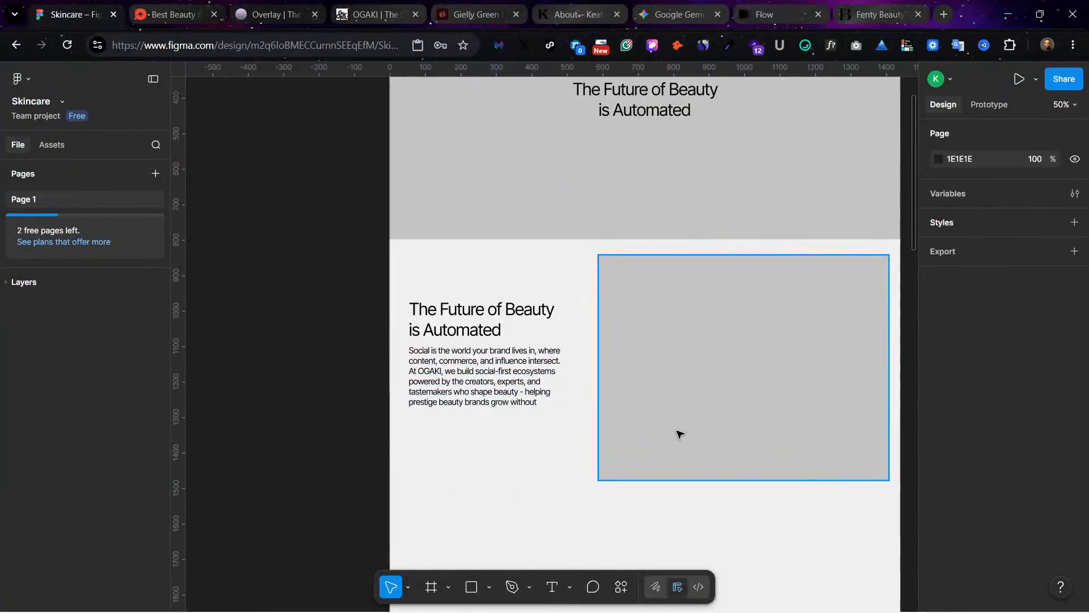
pyautogui.scroll(-1, 679, 434)
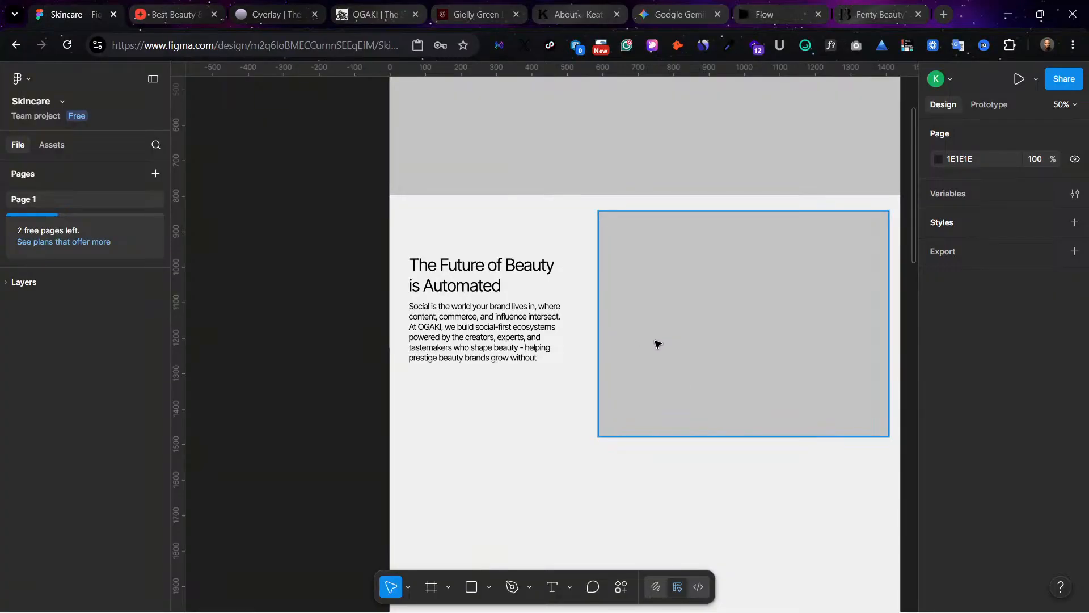
pyautogui.scroll(1, 518, 316)
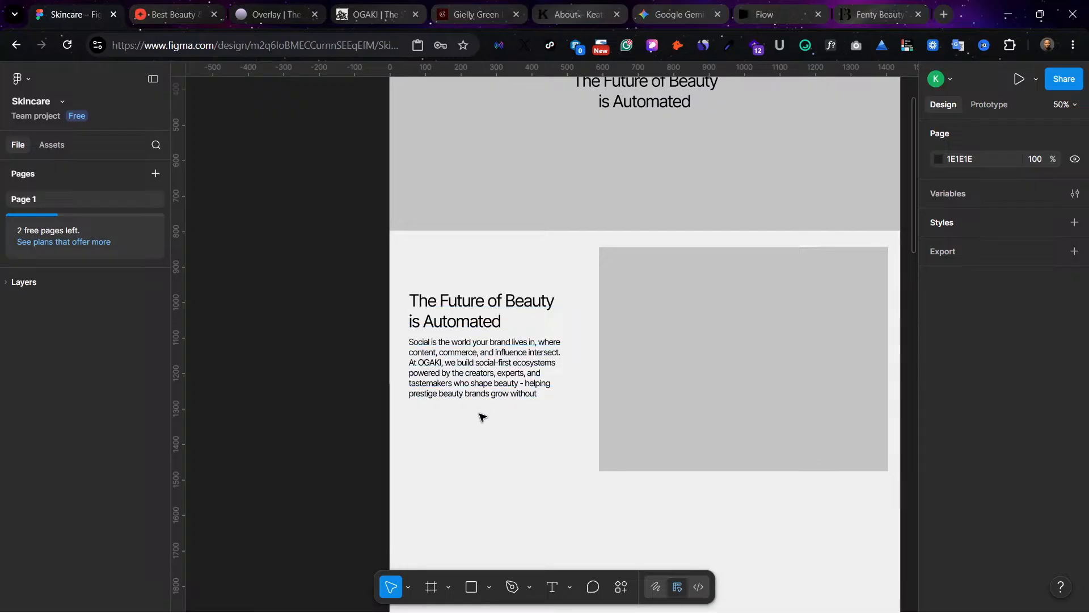
pyautogui.scroll(-2, 493, 465)
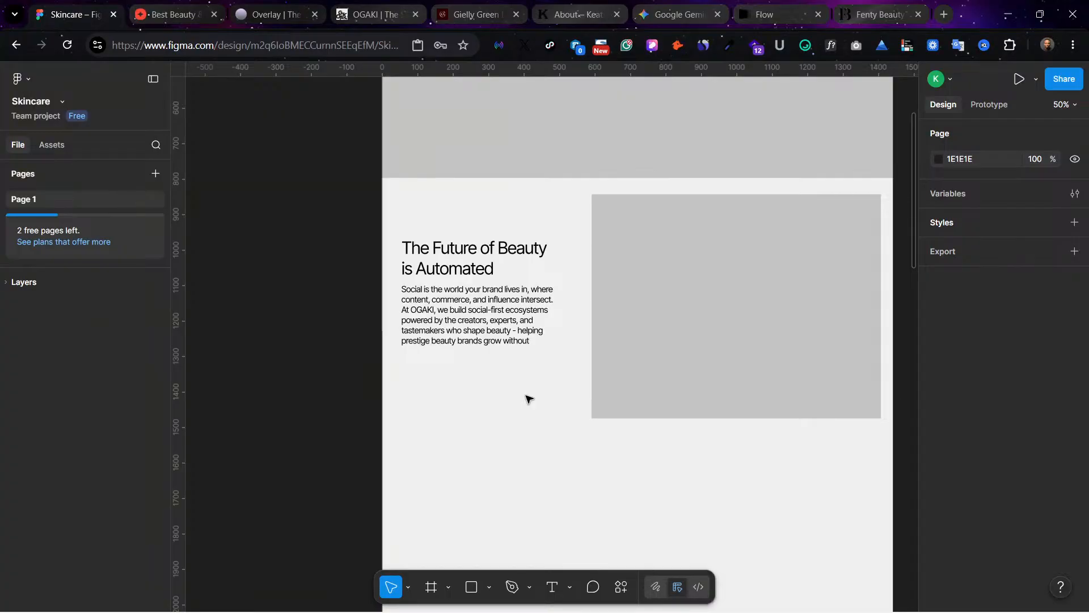
pyautogui.scroll(-1, 518, 554)
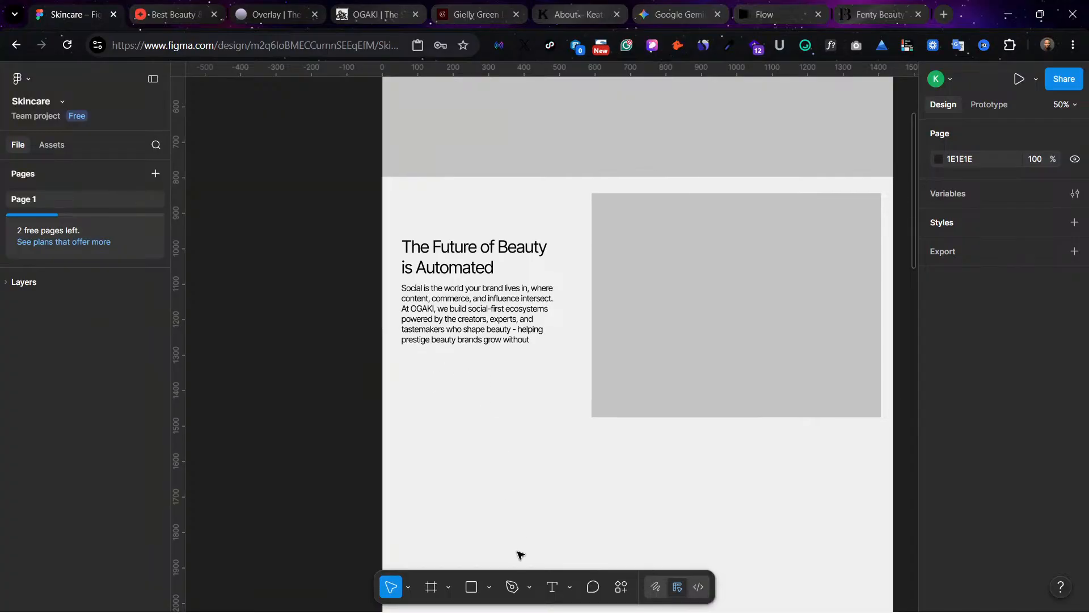
pyautogui.click(479, 589)
pyautogui.click(489, 587)
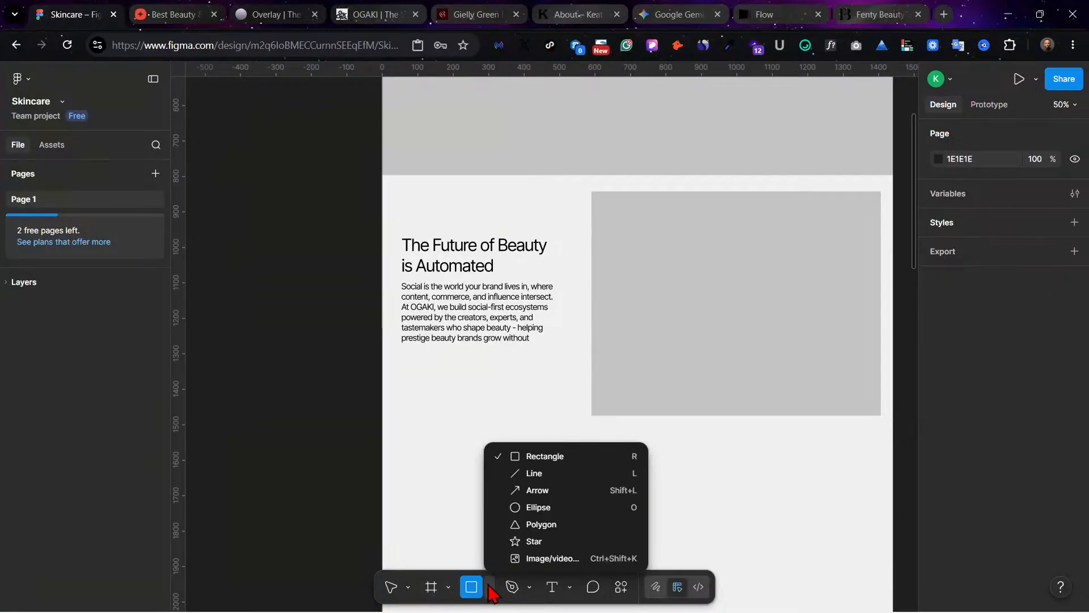
pyautogui.click(525, 539)
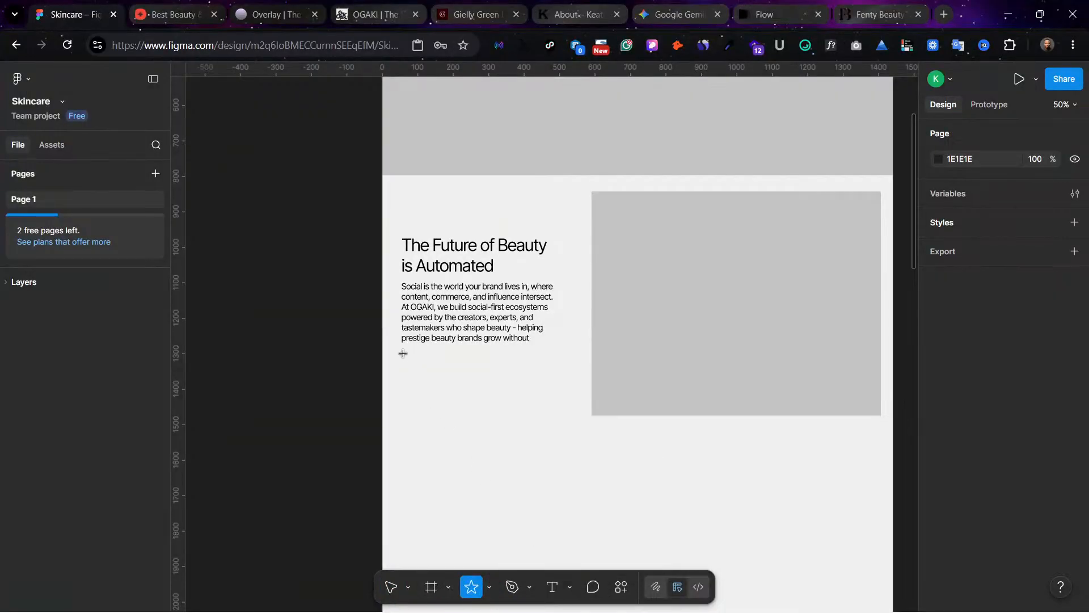
pyautogui.moveTo(402, 353); pyautogui.dragTo(408, 365)
pyautogui.click(464, 378)
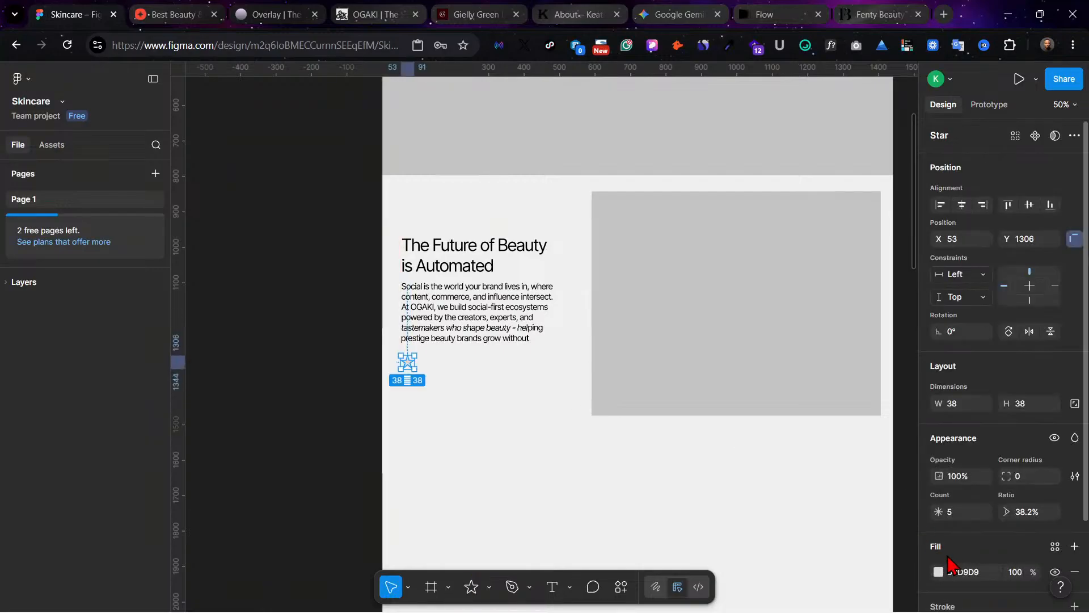
# Step: Change the star's fill colour to black, 000000
pyautogui.click(939, 576)
pyautogui.moveTo(801, 425); pyautogui.dragTo(726, 471)
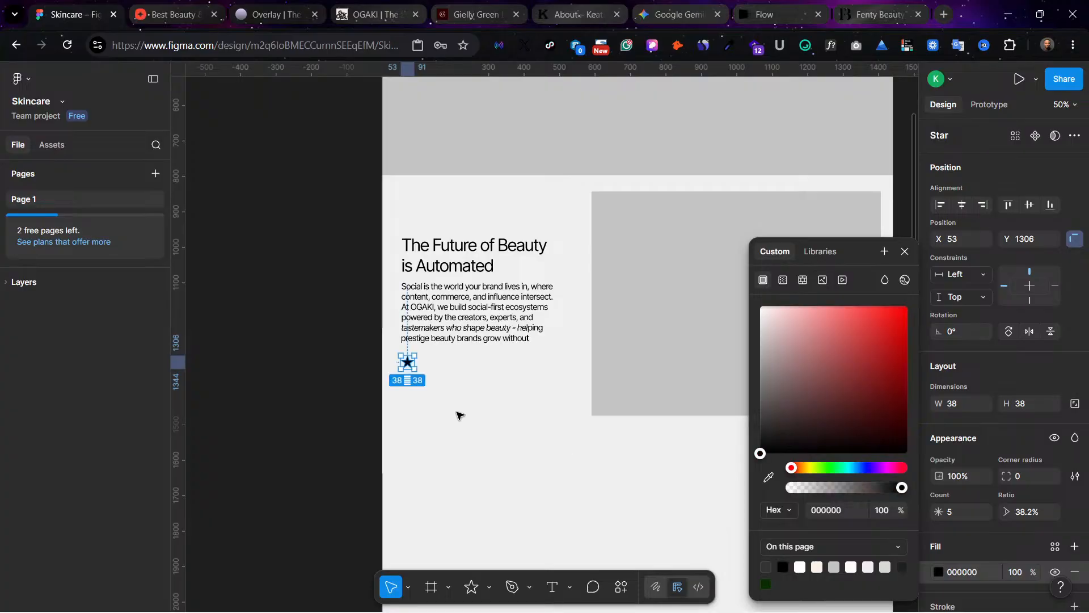
pyautogui.click(455, 410)
# Step: Duplicate the black star four times along Y 1306, about 48 px apart, to form a row of five
pyautogui.keyDown('alt'); pyautogui.moveTo(408, 363); pyautogui.dragTo(425, 363); pyautogui.keyUp('alt')
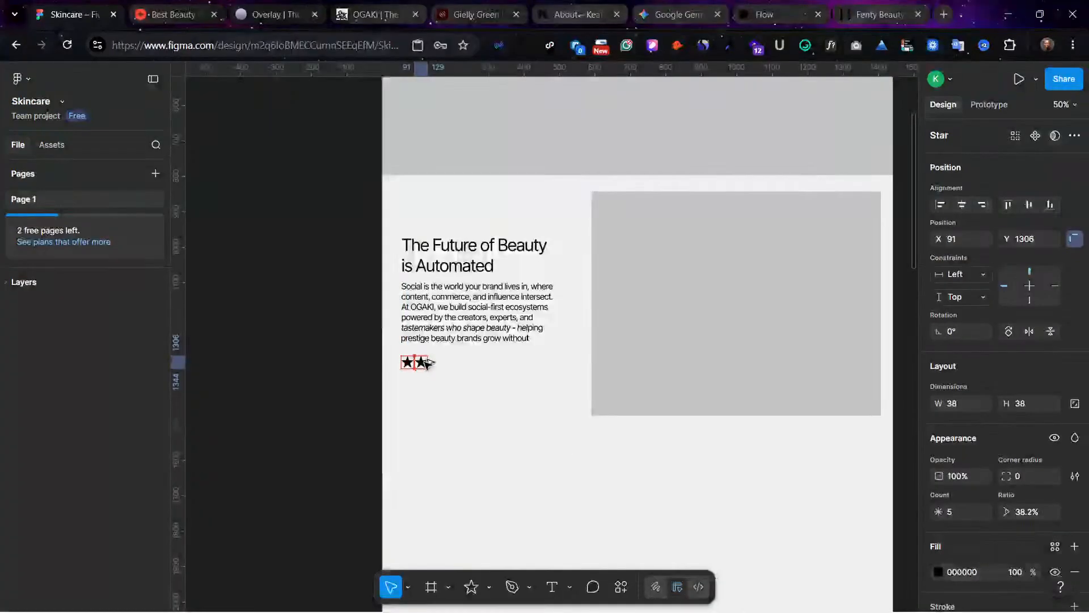
pyautogui.click(471, 372)
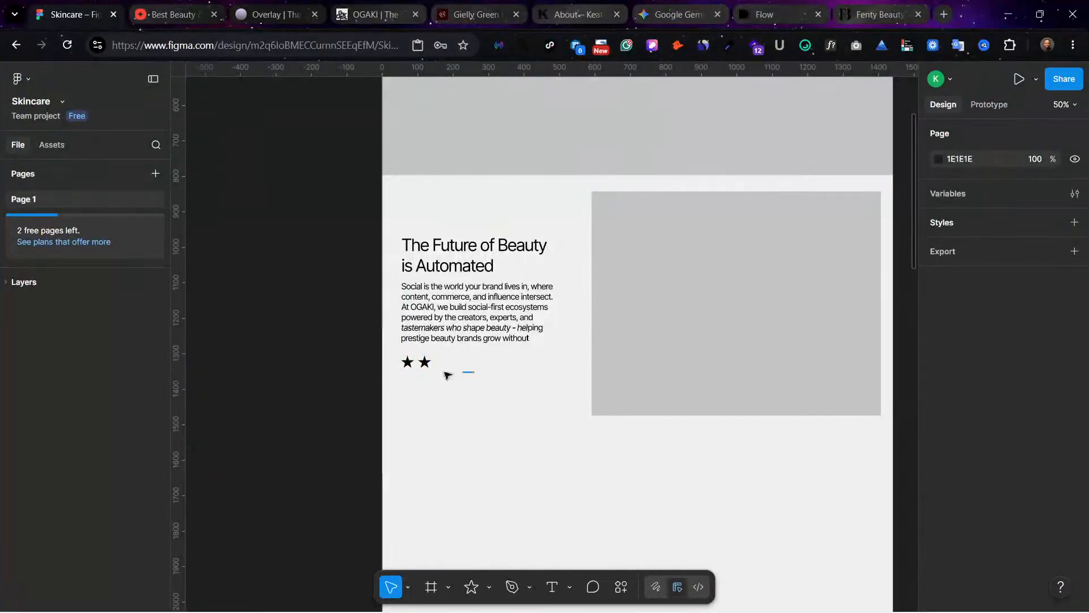
pyautogui.click(429, 362)
pyautogui.keyDown('alt'); pyautogui.moveTo(429, 362); pyautogui.dragTo(448, 363); pyautogui.keyUp('alt')
pyautogui.click(502, 387)
pyautogui.click(442, 363)
pyautogui.scroll(4, 667, 205)
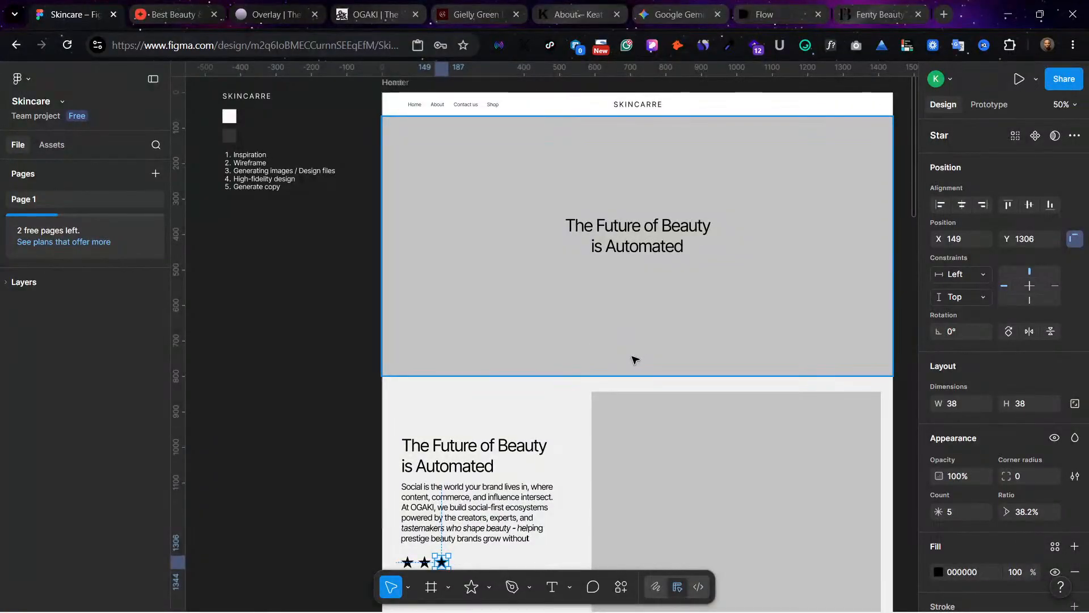
pyautogui.scroll(-3, 502, 367)
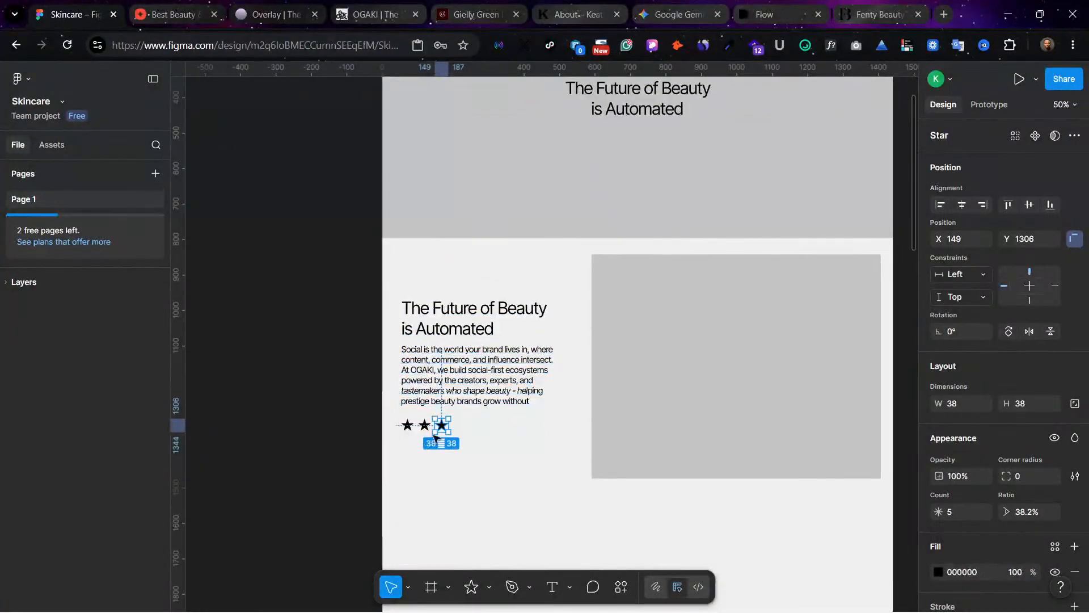
pyautogui.keyDown('alt'); pyautogui.moveTo(441, 429); pyautogui.dragTo(461, 429); pyautogui.keyUp('alt')
pyautogui.click(515, 439)
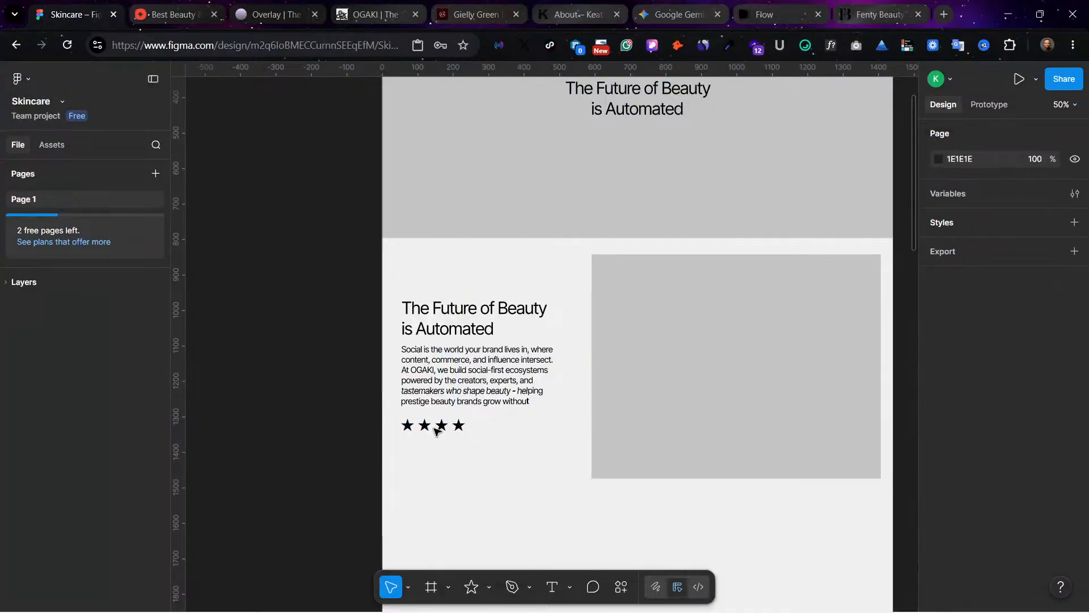
pyautogui.click(457, 428)
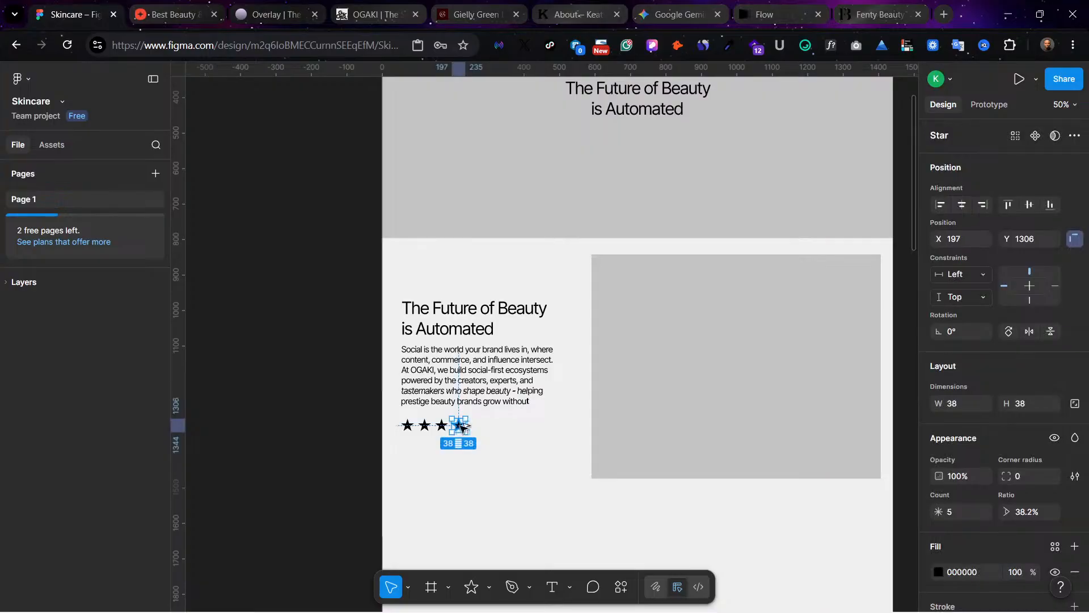
pyautogui.keyDown('alt'); pyautogui.moveTo(457, 427); pyautogui.dragTo(478, 427); pyautogui.keyUp('alt')
pyautogui.click(505, 458)
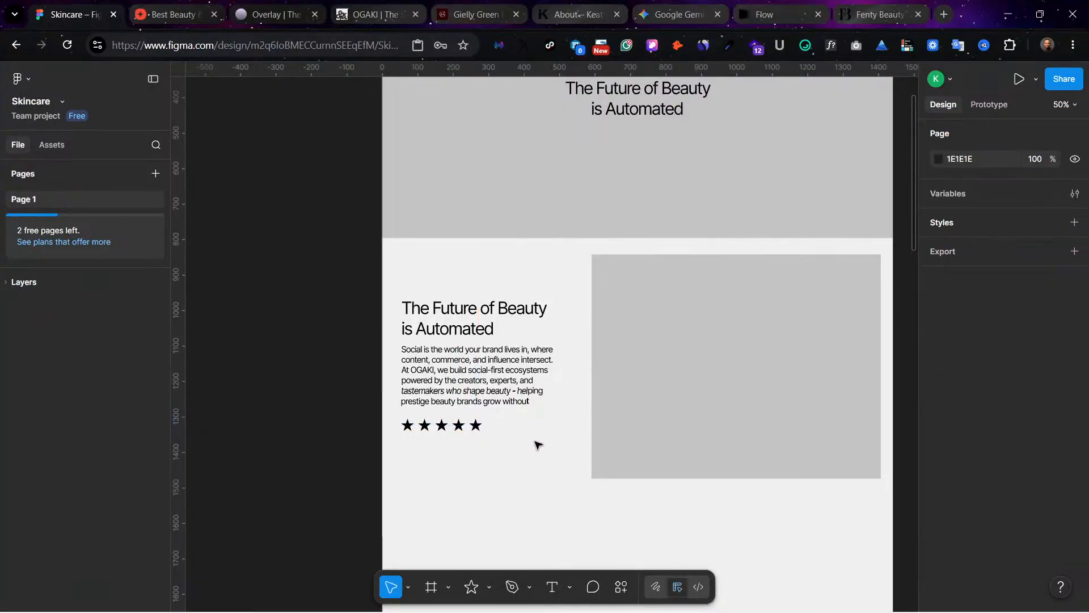
# Step: Remove the fill from the fifth star in the row and add a stroke to outline it
pyautogui.click(476, 426)
pyautogui.scroll(-3, 1021, 539)
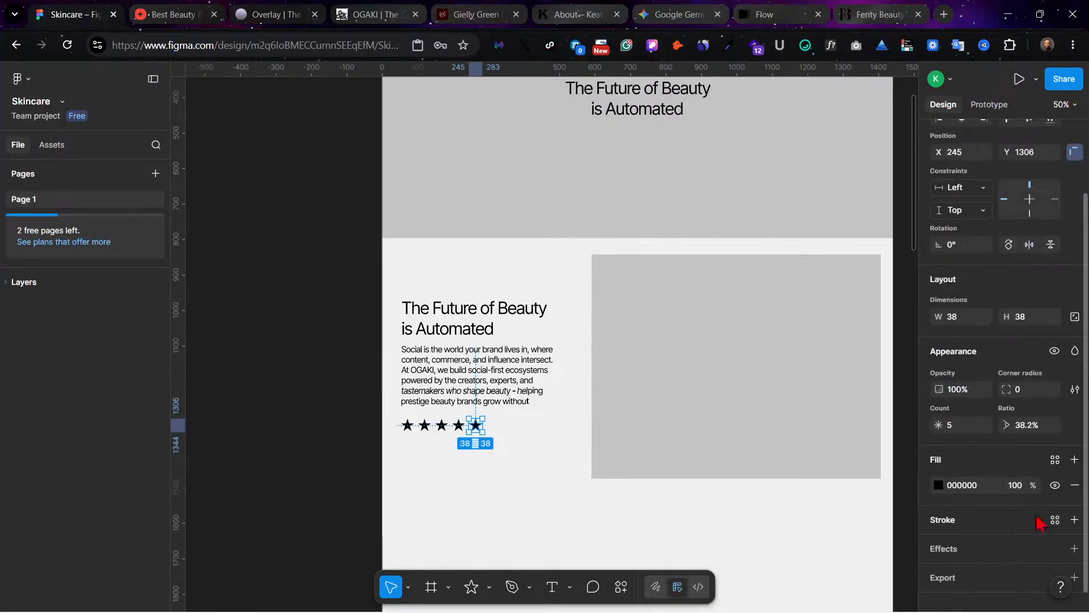
pyautogui.click(1075, 484)
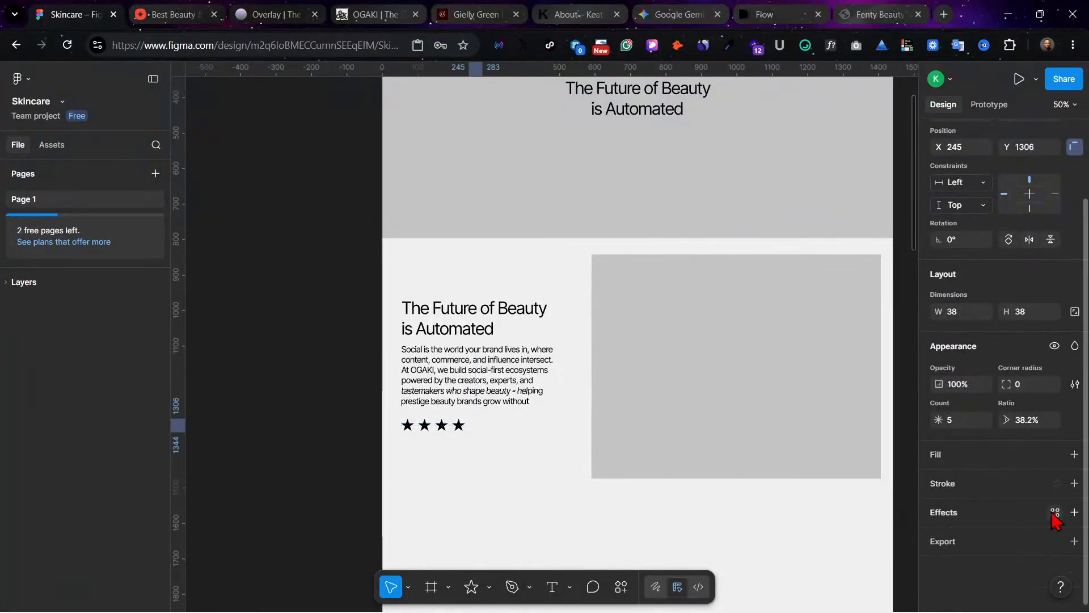
pyautogui.click(1074, 483)
pyautogui.click(525, 480)
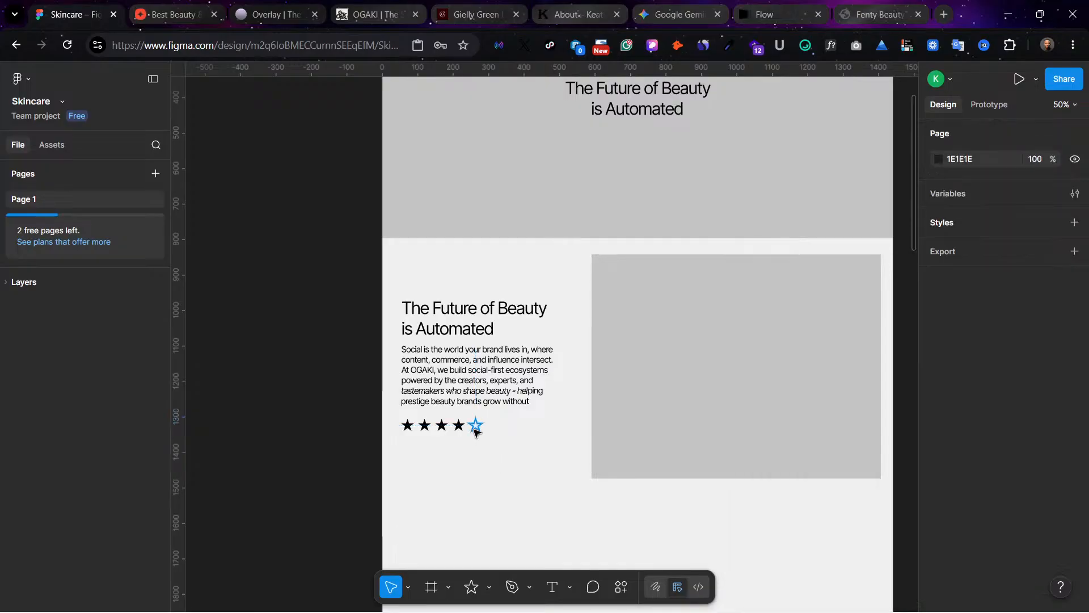
pyautogui.click(475, 429)
pyautogui.click(546, 465)
pyautogui.scroll(1, 506, 486)
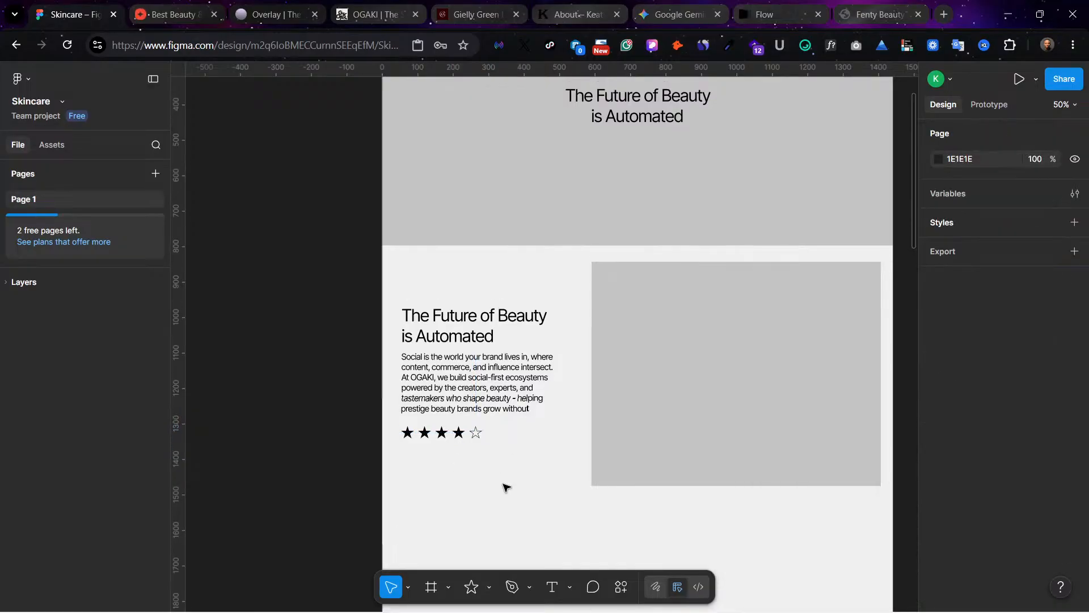
pyautogui.scroll(-1, 506, 488)
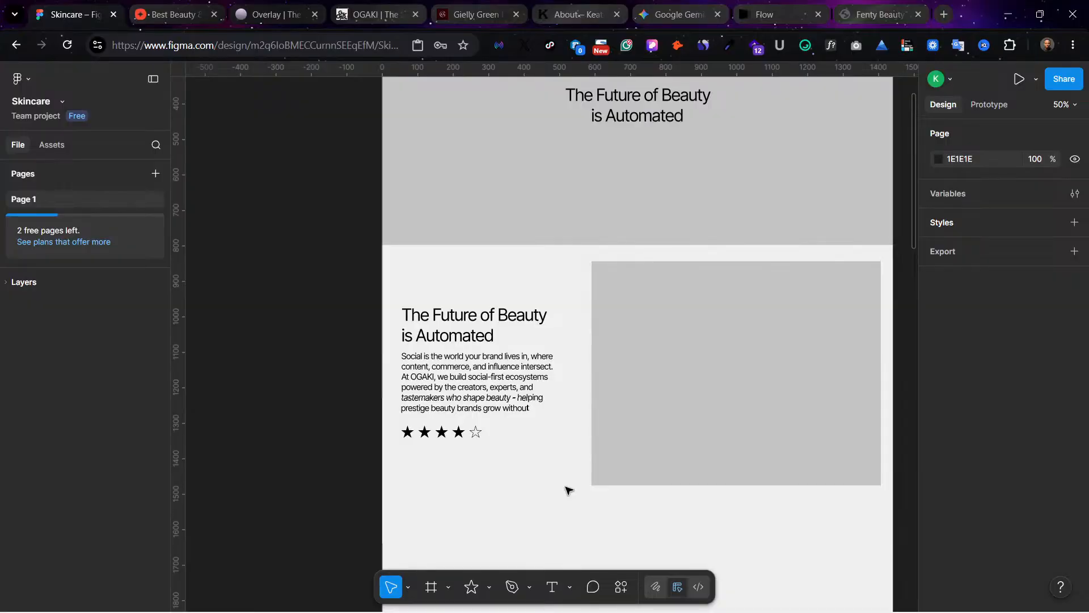
pyautogui.scroll(-5, 567, 489)
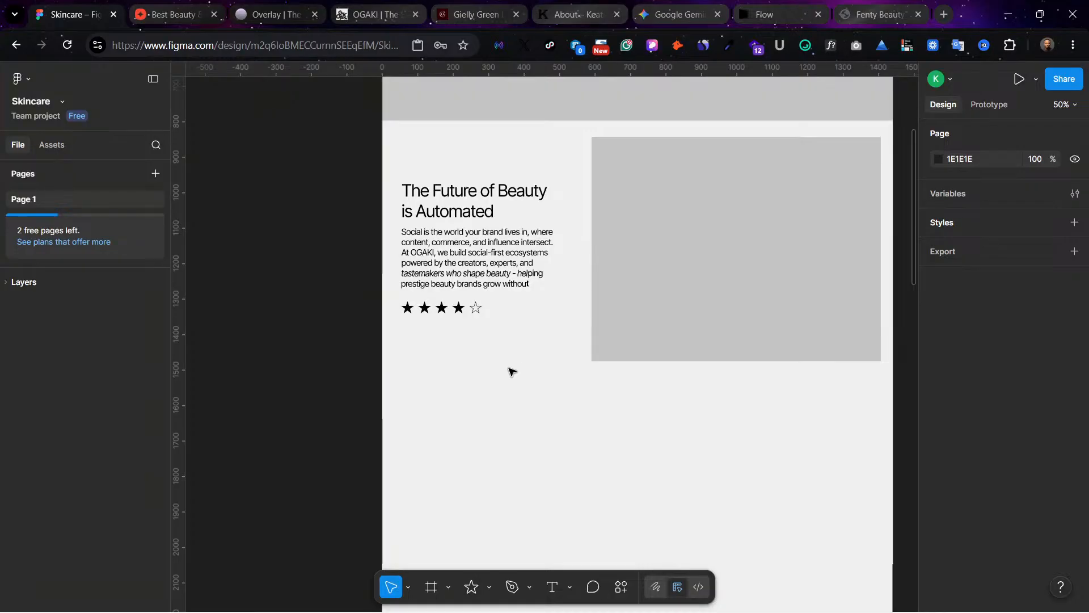
pyautogui.scroll(6, 512, 371)
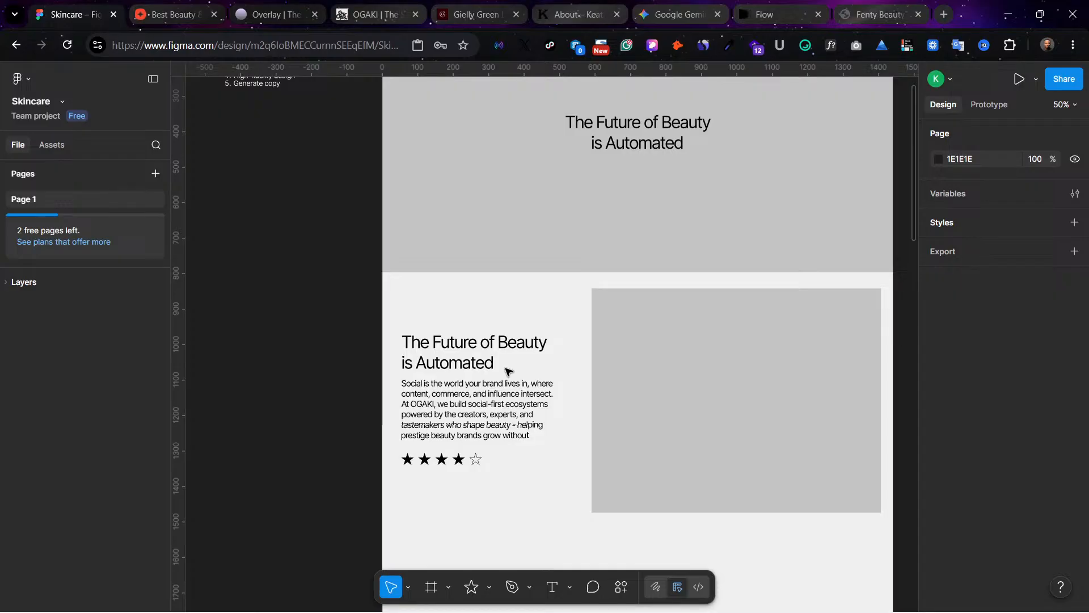
# Step: Set the fill opacity of the paragraph text beside the image to 60%, after trying 50% and 80%
pyautogui.click(469, 418)
pyautogui.scroll(-4, 952, 522)
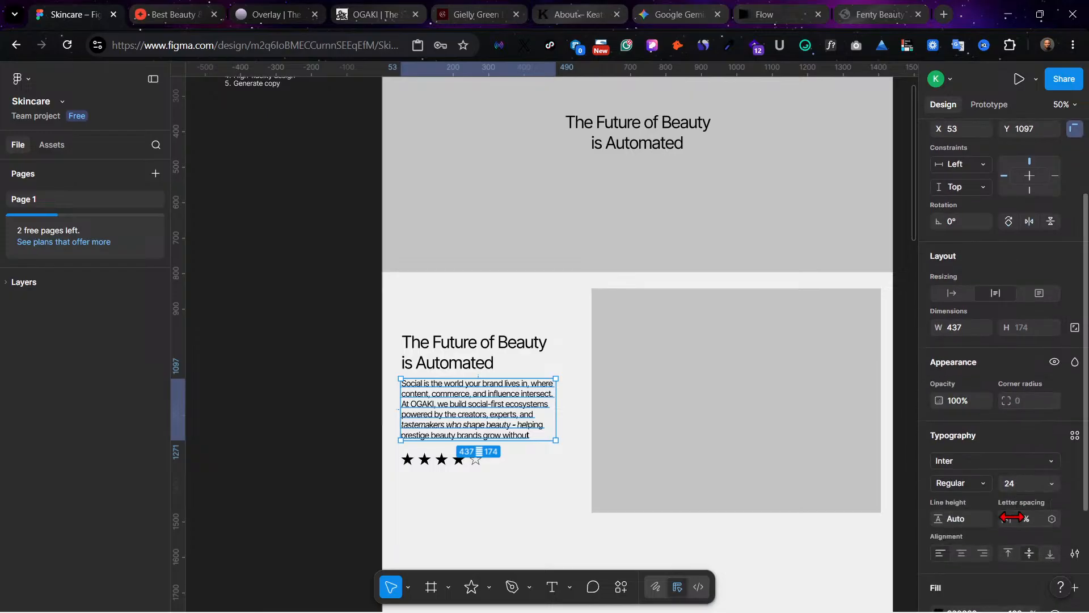
pyautogui.rightClick(968, 543)
pyautogui.click(1051, 441)
pyautogui.scroll(-3, 979, 521)
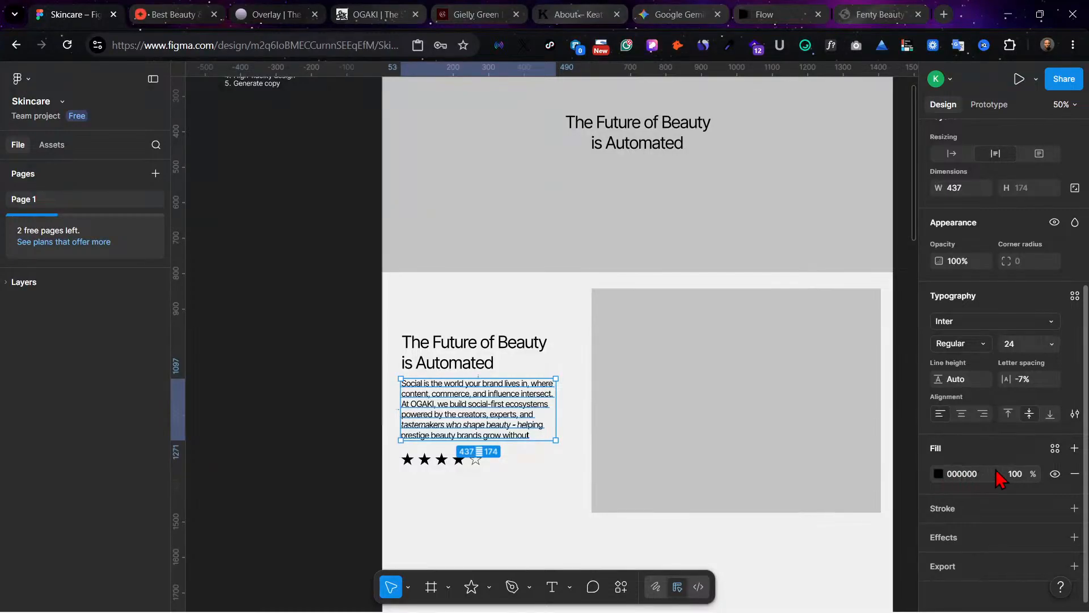
pyautogui.click(1014, 474)
pyautogui.write('50')
pyautogui.press('Return')
pyautogui.click(1013, 474)
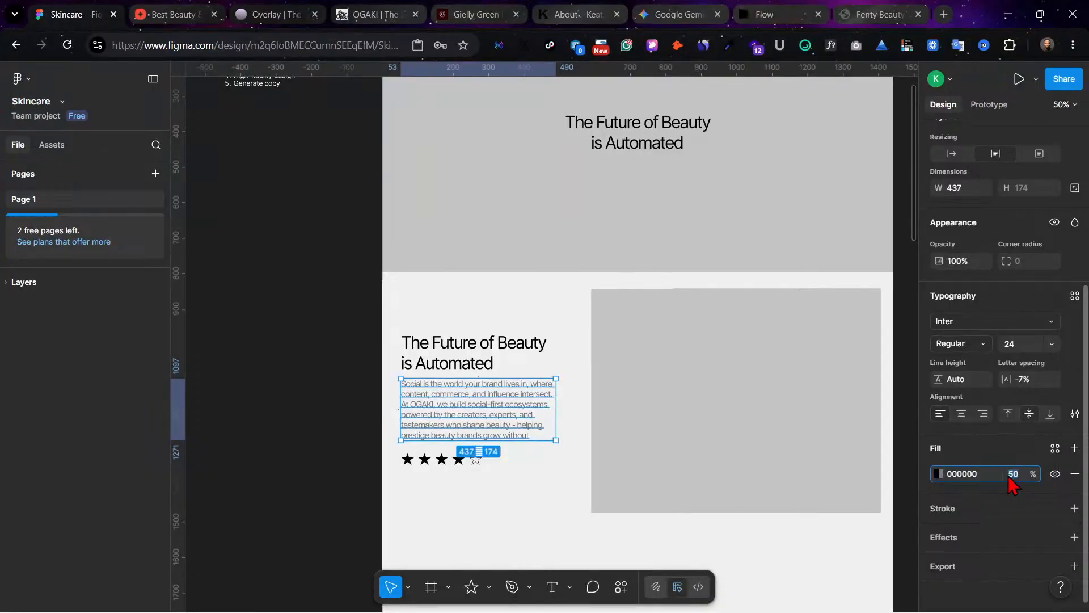
pyautogui.write('80')
pyautogui.press('Return')
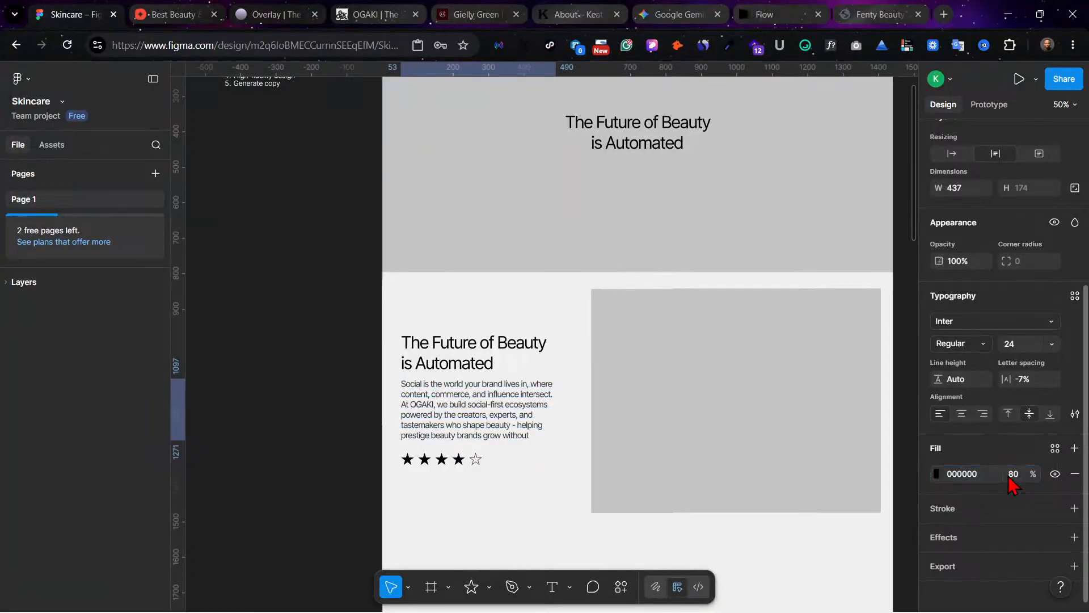
pyautogui.click(1013, 474)
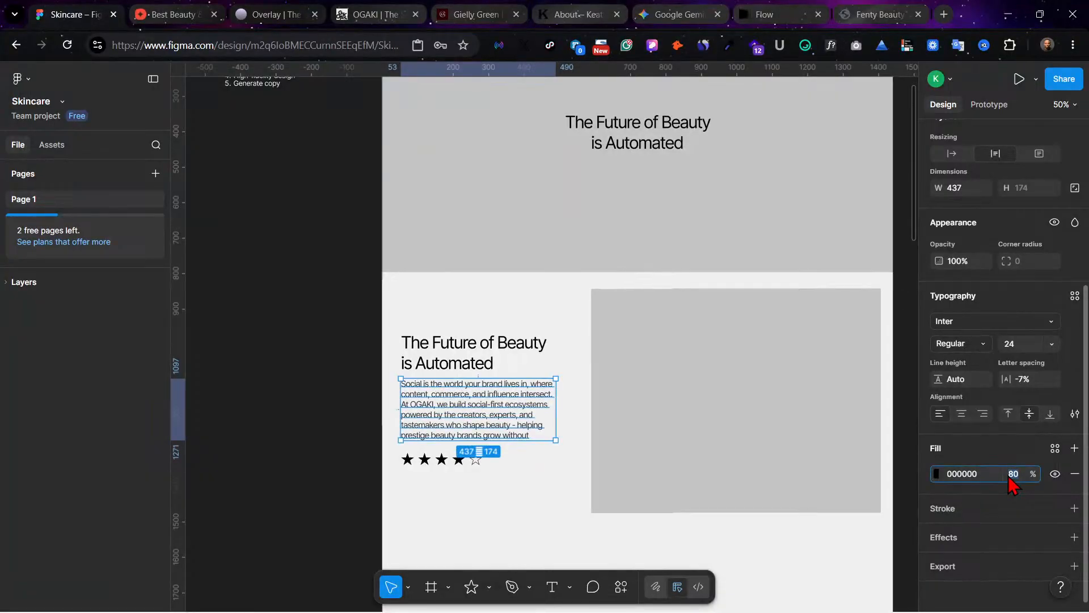
pyautogui.press('Return')
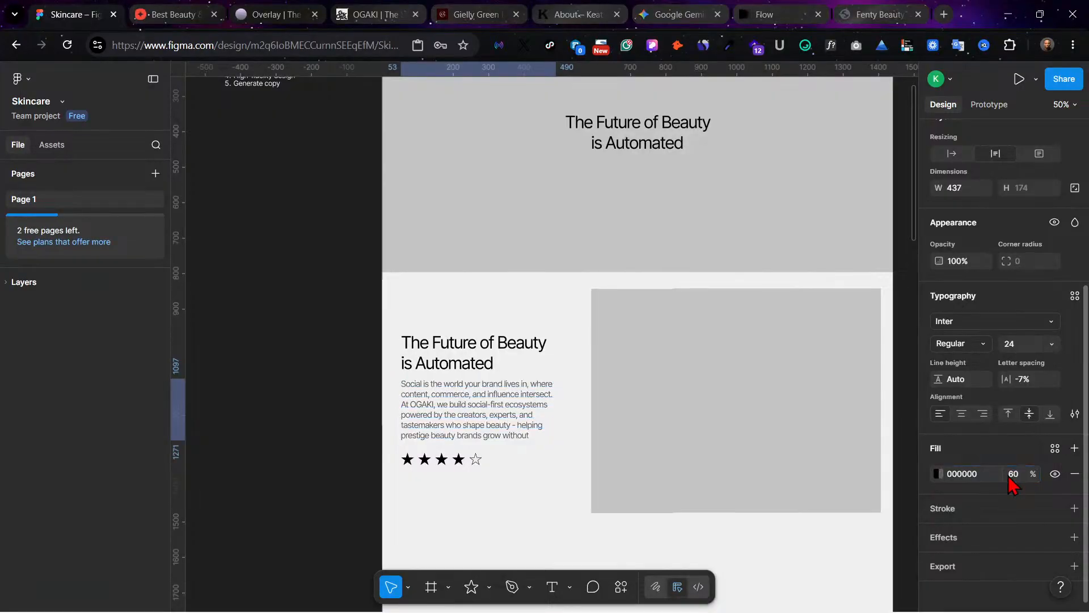
pyautogui.click(540, 511)
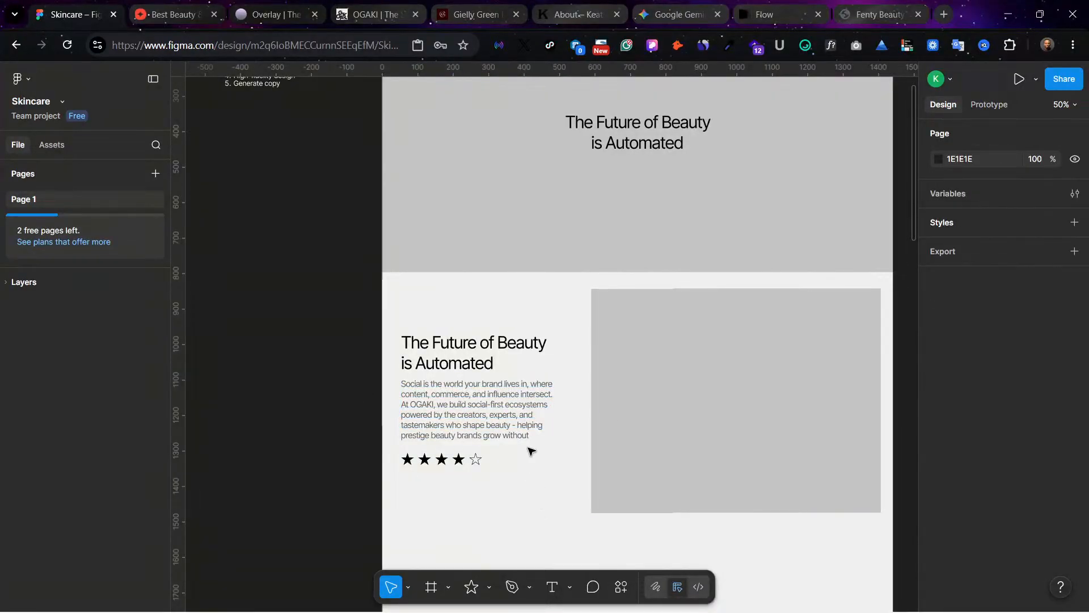
# Step: Narrow the grey image placeholder by moving its left edge inward to about X 666, keeping its right edge in place
pyautogui.scroll(-3, 531, 451)
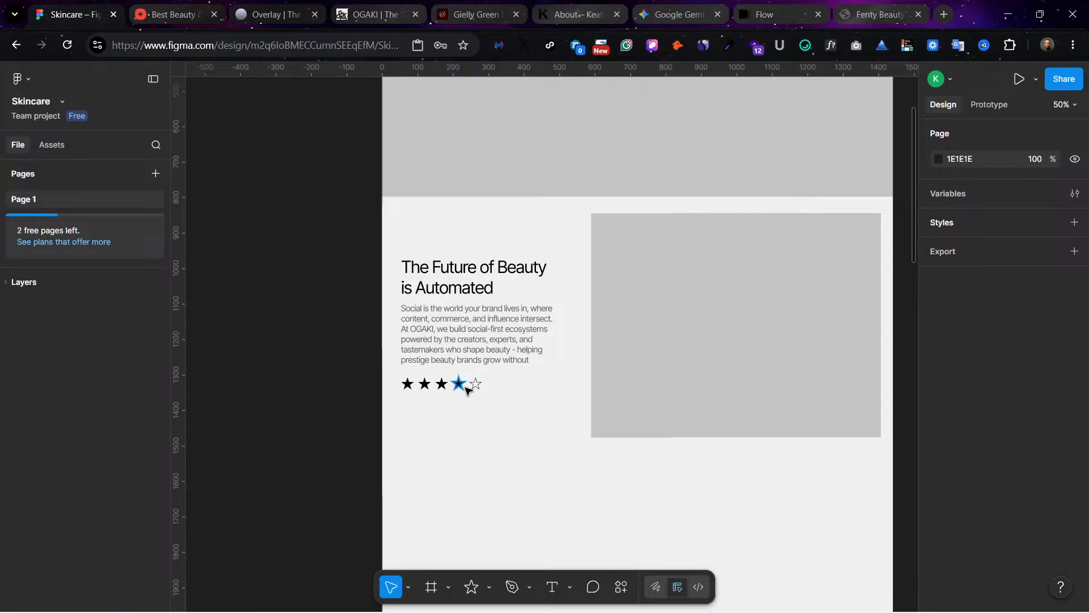
pyautogui.scroll(-1, 558, 379)
pyautogui.hscroll(3, 562, 373)
pyautogui.scroll(1, 603, 360)
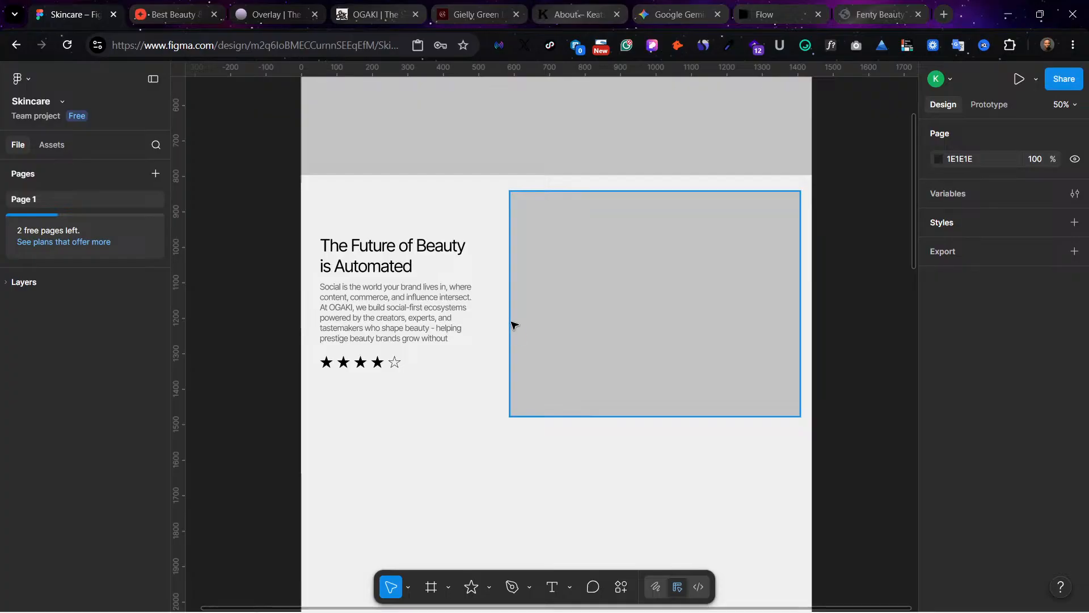
pyautogui.moveTo(514, 325); pyautogui.dragTo(538, 321)
pyautogui.click(624, 482)
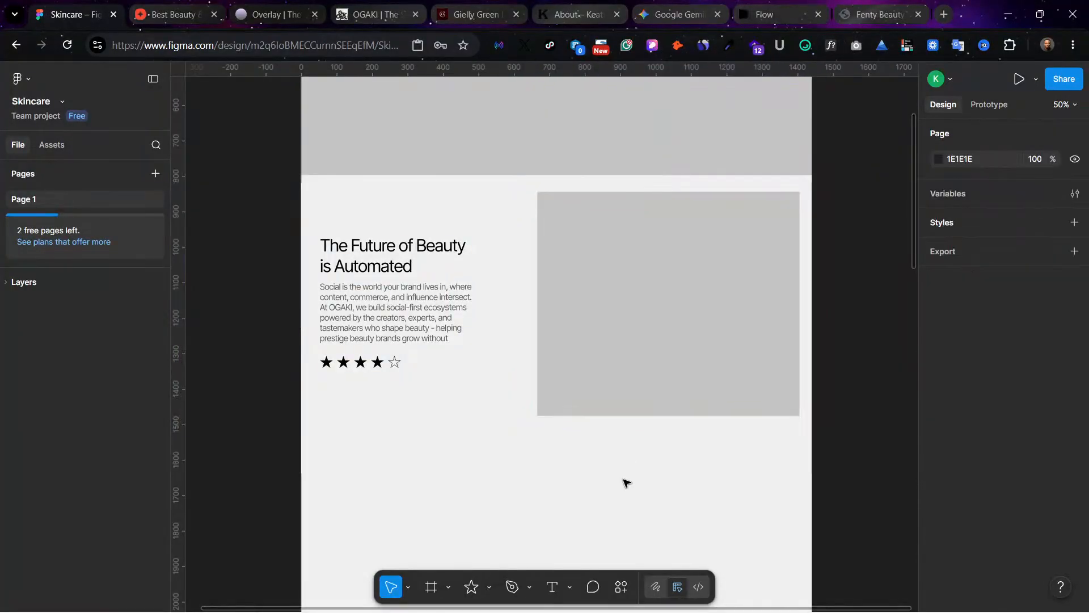
# Step: Move the headline, paragraph and star row together toward the image, placing the block at about X 85, Y 971
pyautogui.moveTo(420, 384); pyautogui.dragTo(335, 214)
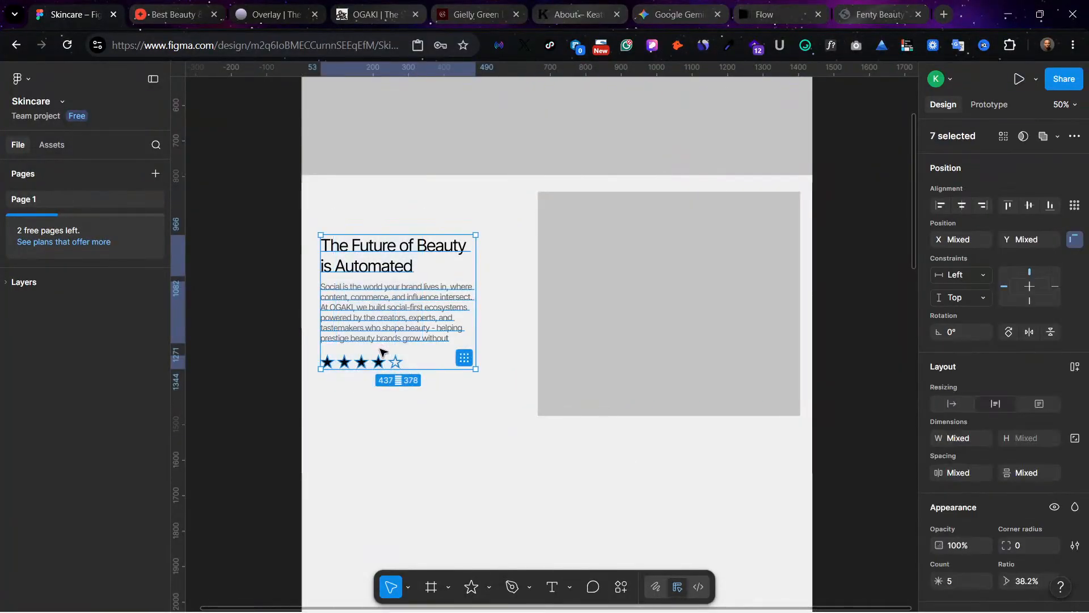
pyautogui.moveTo(380, 352); pyautogui.dragTo(392, 354)
pyautogui.scroll(1, 471, 263)
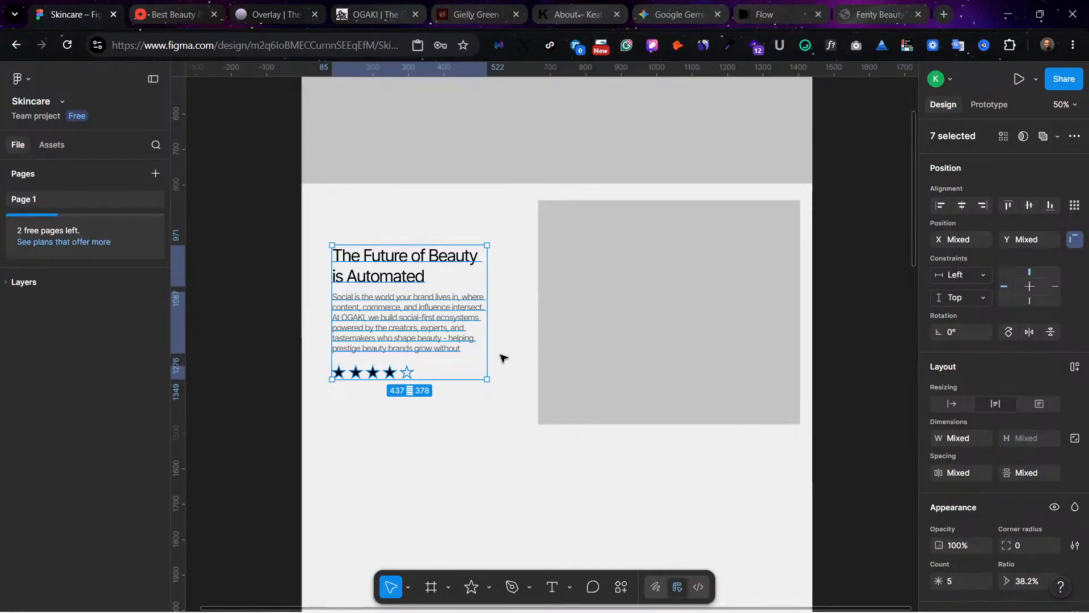
pyautogui.scroll(-3, 496, 403)
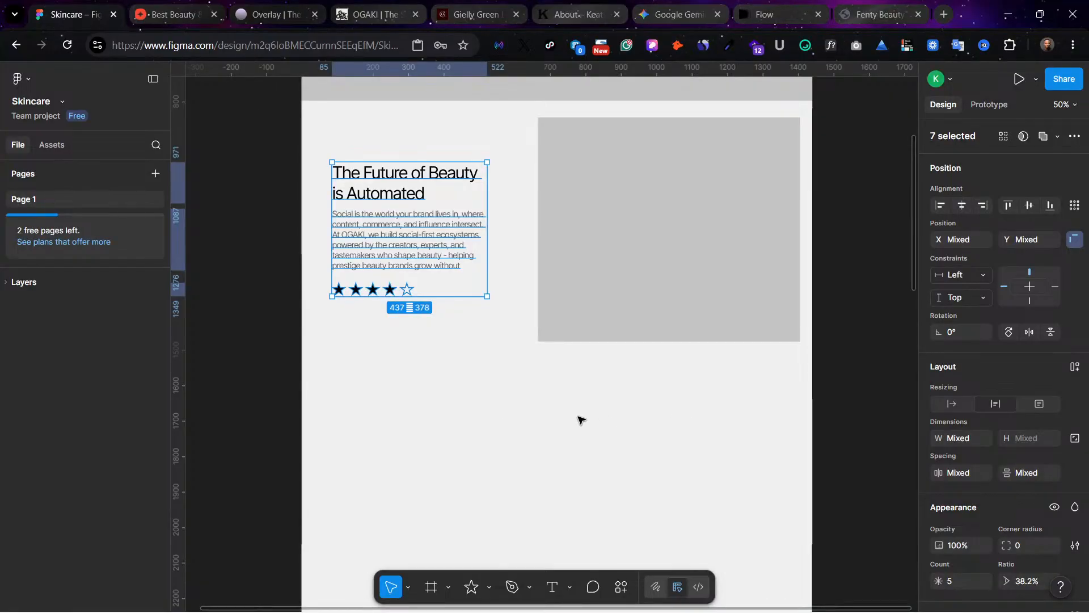
pyautogui.click(638, 431)
pyautogui.scroll(1, 487, 244)
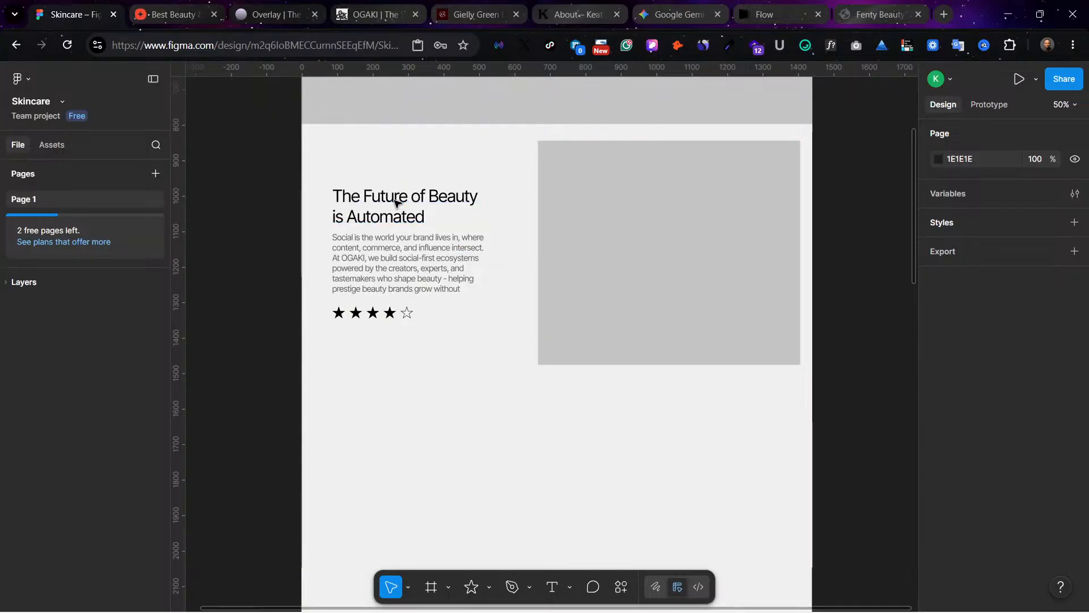
# Step: Duplicate the section headline below the image at about Y 1571, centring both the text box on the page and its text alignment
pyautogui.click(379, 206)
pyautogui.keyDown('alt'); pyautogui.moveTo(377, 206); pyautogui.dragTo(515, 418); pyautogui.keyUp('alt')
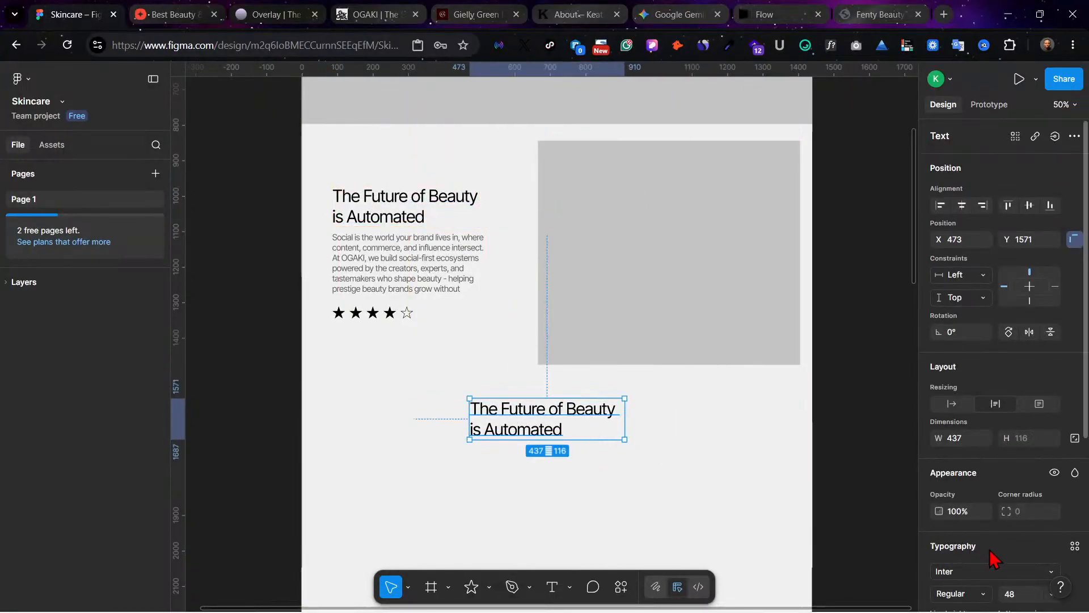
pyautogui.scroll(-3, 992, 539)
pyautogui.scroll(1, 964, 171)
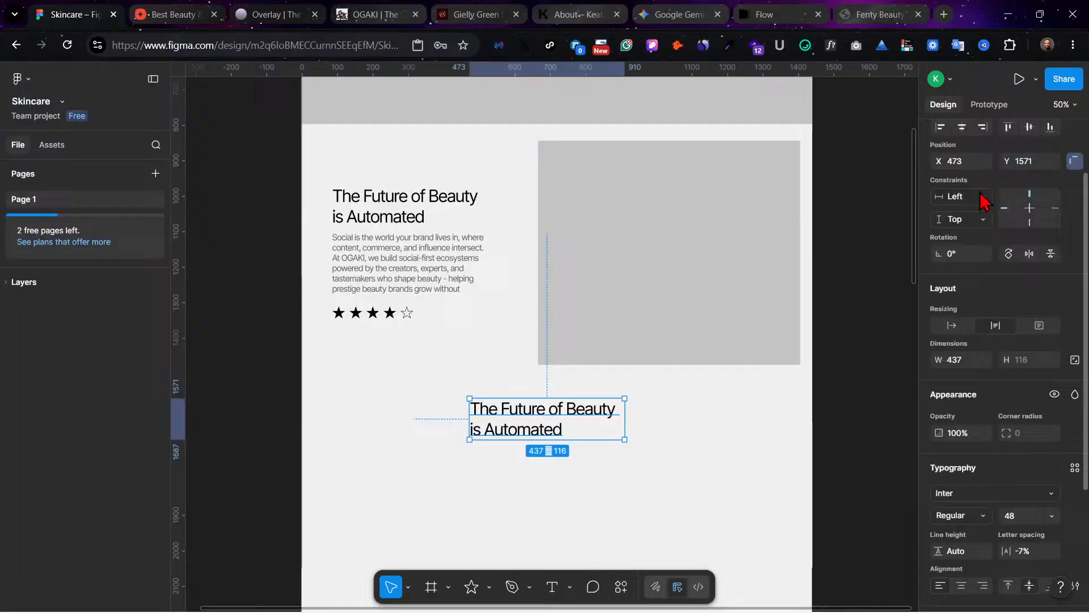
pyautogui.click(962, 131)
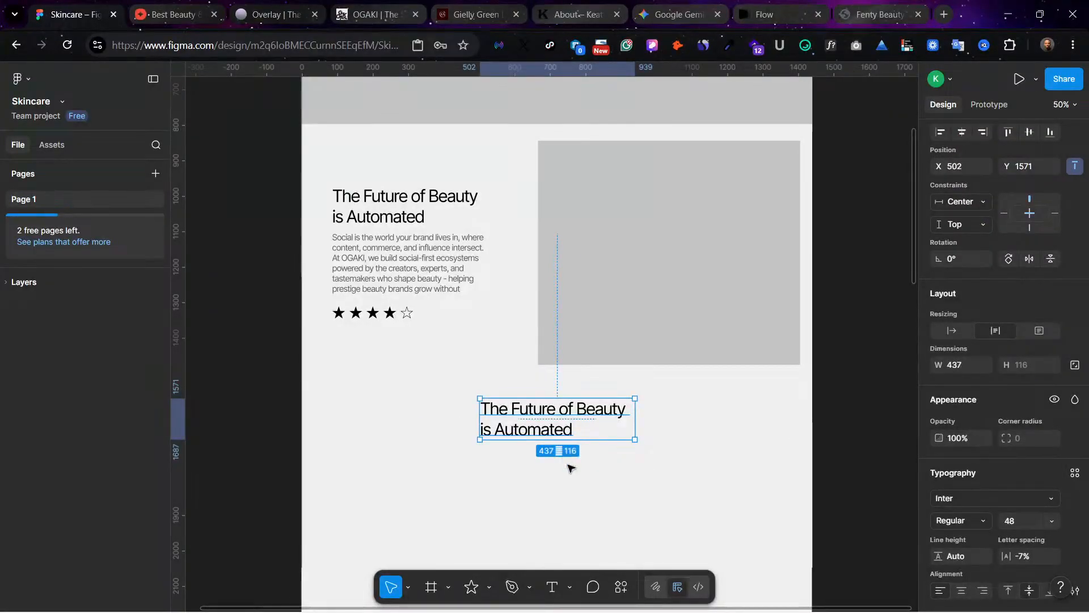
pyautogui.scroll(-3, 964, 539)
pyautogui.click(961, 494)
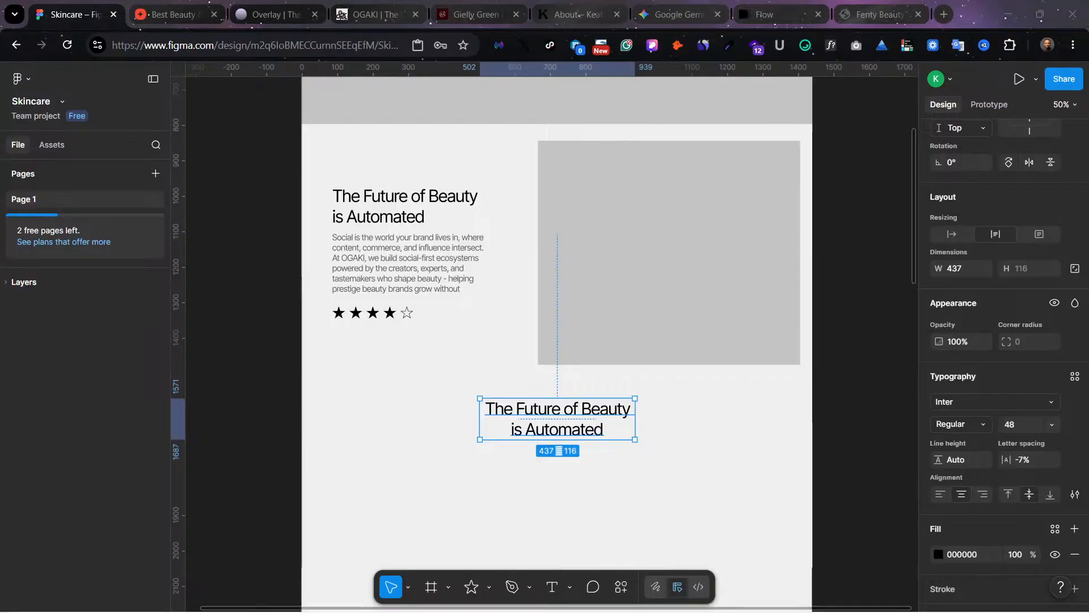
pyautogui.click(540, 367)
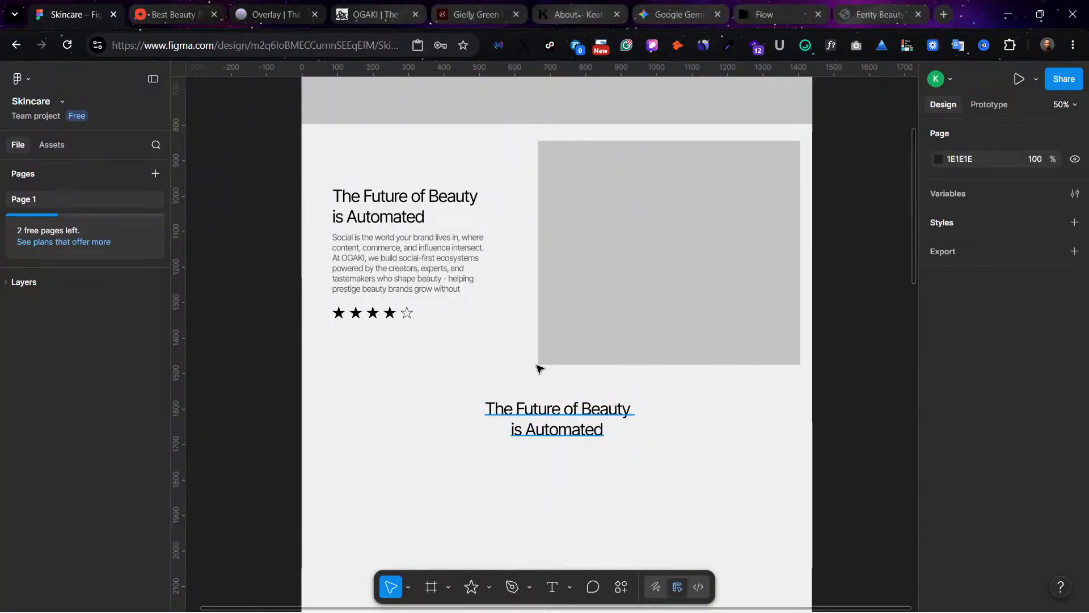
# Step: Duplicate the paragraph below the centred headline and trim the copy to its first sentence, ending at "influence intersect."
pyautogui.scroll(-2, 459, 287)
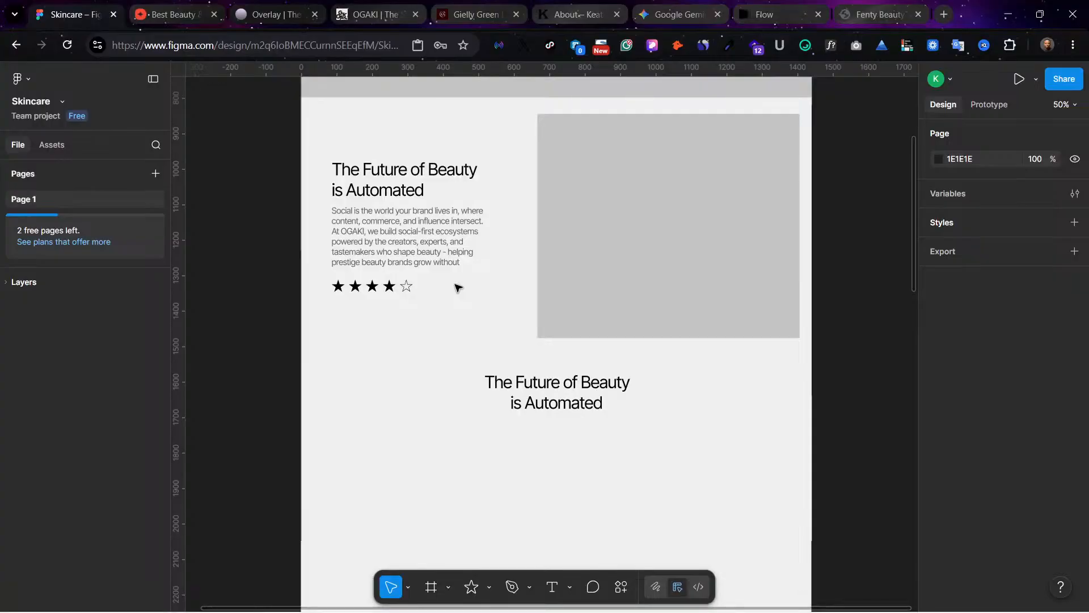
pyautogui.scroll(-3, 574, 441)
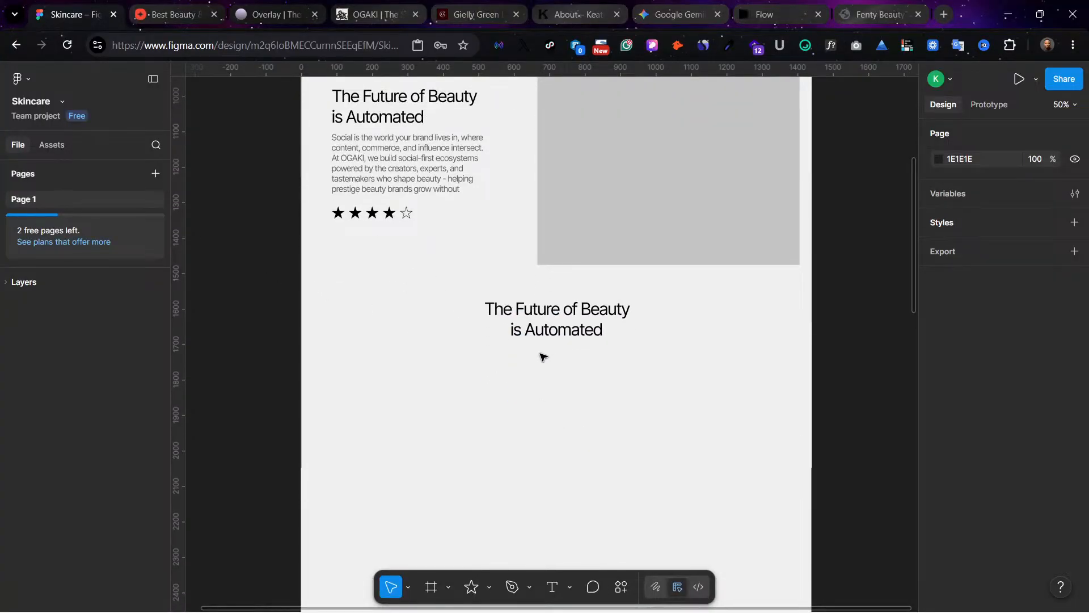
pyautogui.click(369, 163)
pyautogui.moveTo(370, 162); pyautogui.dragTo(569, 382)
pyautogui.doubleClick(660, 380)
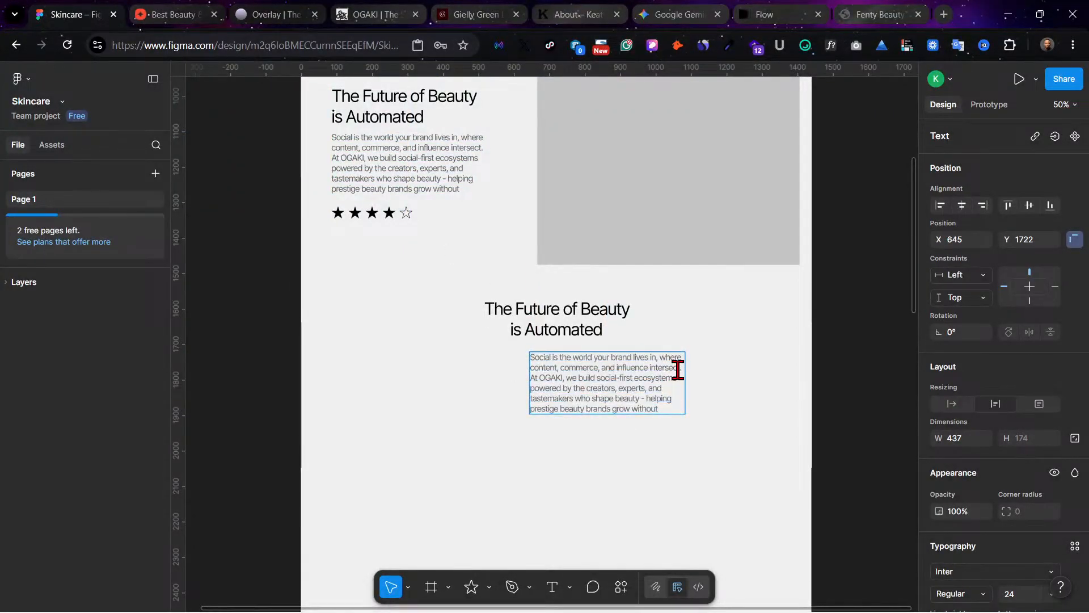
pyautogui.moveTo(683, 369); pyautogui.dragTo(695, 461)
pyautogui.press('BackSpace')
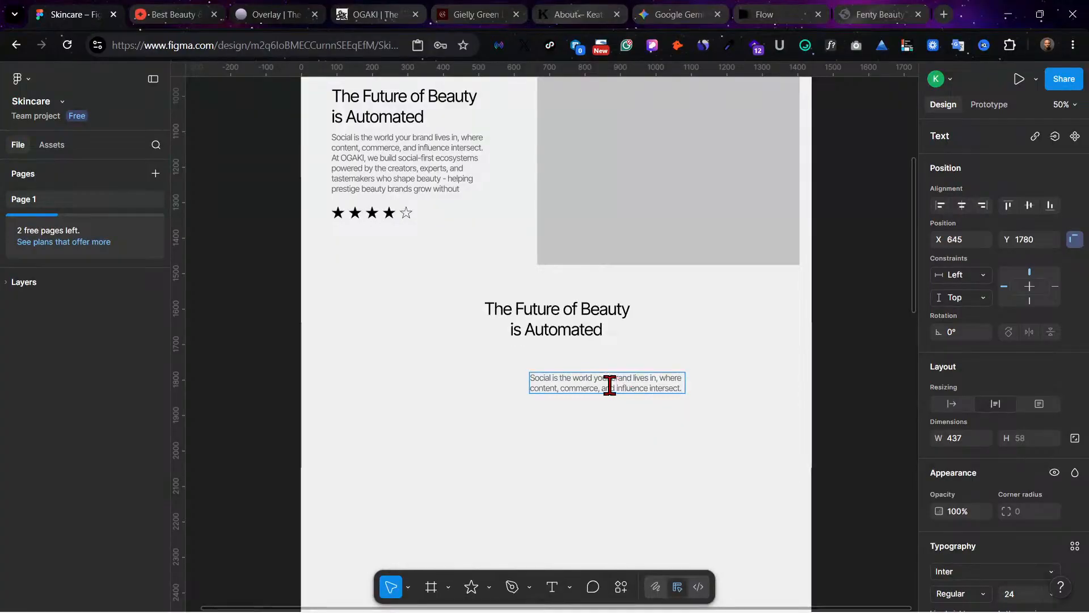
# Step: Move the trimmed paragraph up under the centred headline to about Y 1712 and centre it horizontally on the page
pyautogui.press('Escape')
pyautogui.moveTo(645, 385); pyautogui.dragTo(603, 361)
pyautogui.click(962, 206)
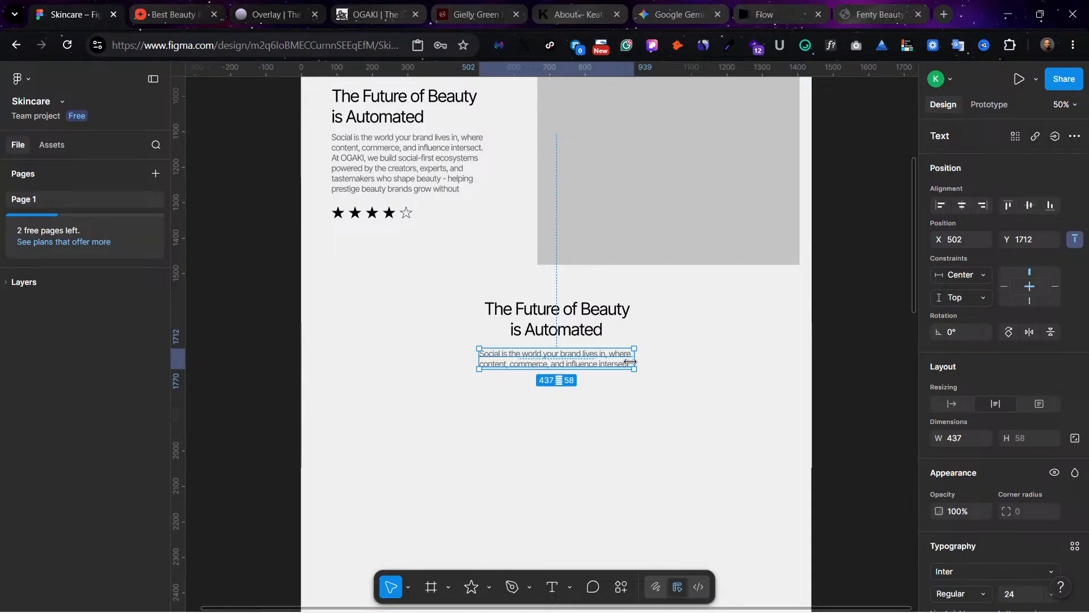
# Step: Widen the trimmed paragraph to about 520 with centre-aligned text, and position it at about X 472, Y 1702
pyautogui.moveTo(635, 363); pyautogui.dragTo(659, 364)
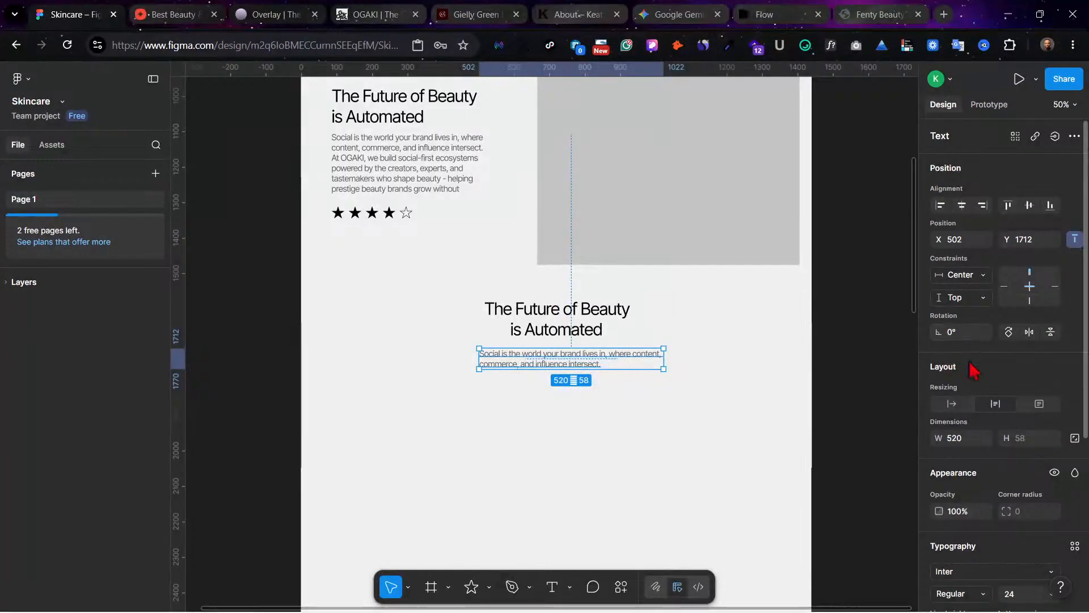
pyautogui.scroll(-3, 981, 528)
pyautogui.click(961, 545)
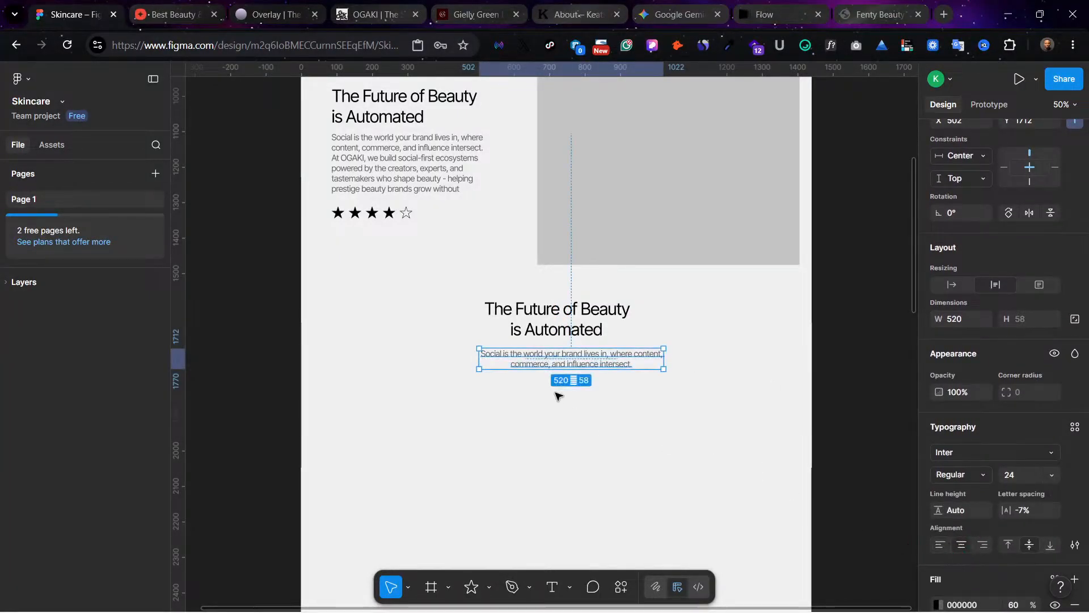
pyautogui.moveTo(582, 355); pyautogui.dragTo(574, 353)
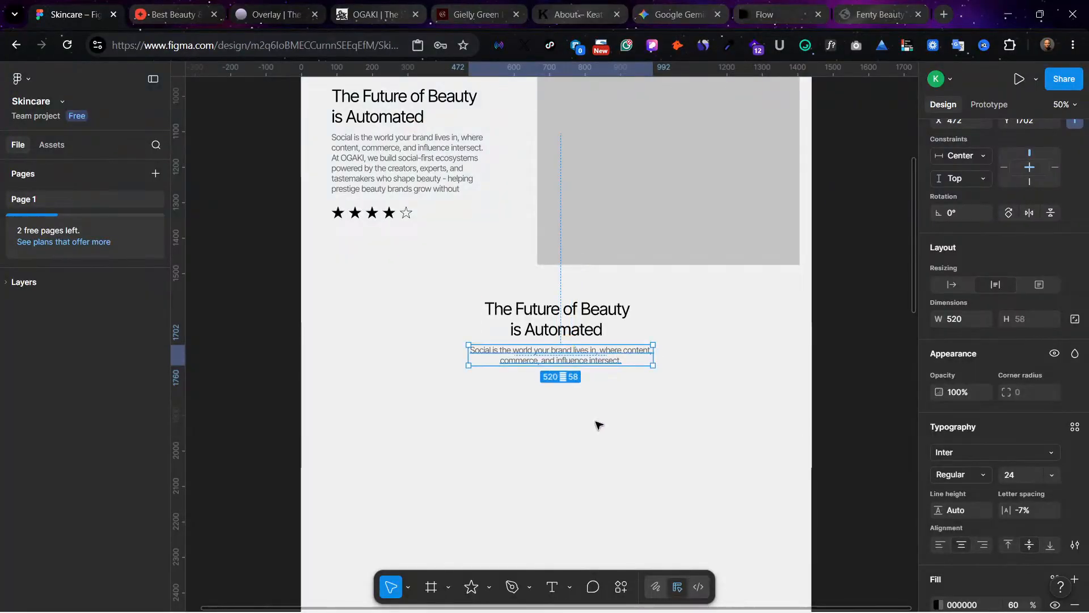
pyautogui.click(597, 429)
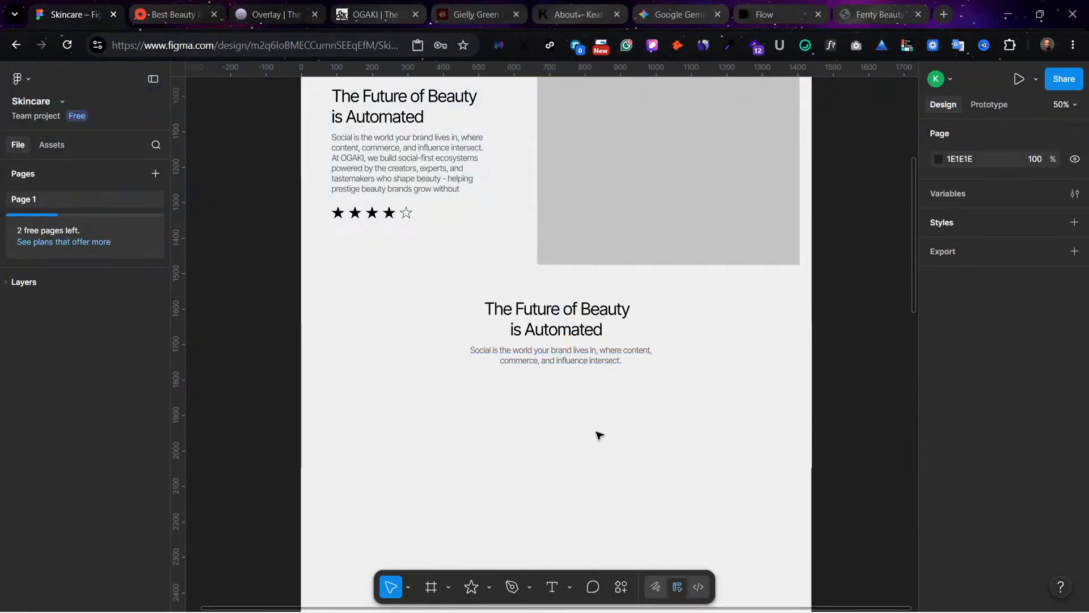
# Step: Replace the centred headline's text with "Our best sellers"
pyautogui.doubleClick(530, 307)
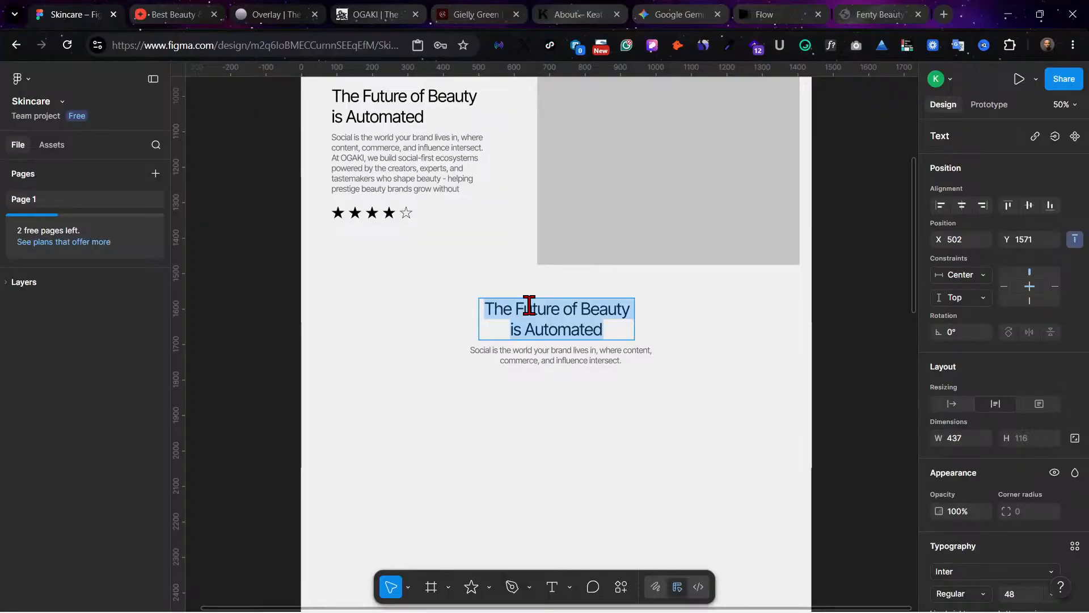
pyautogui.write('Our ')
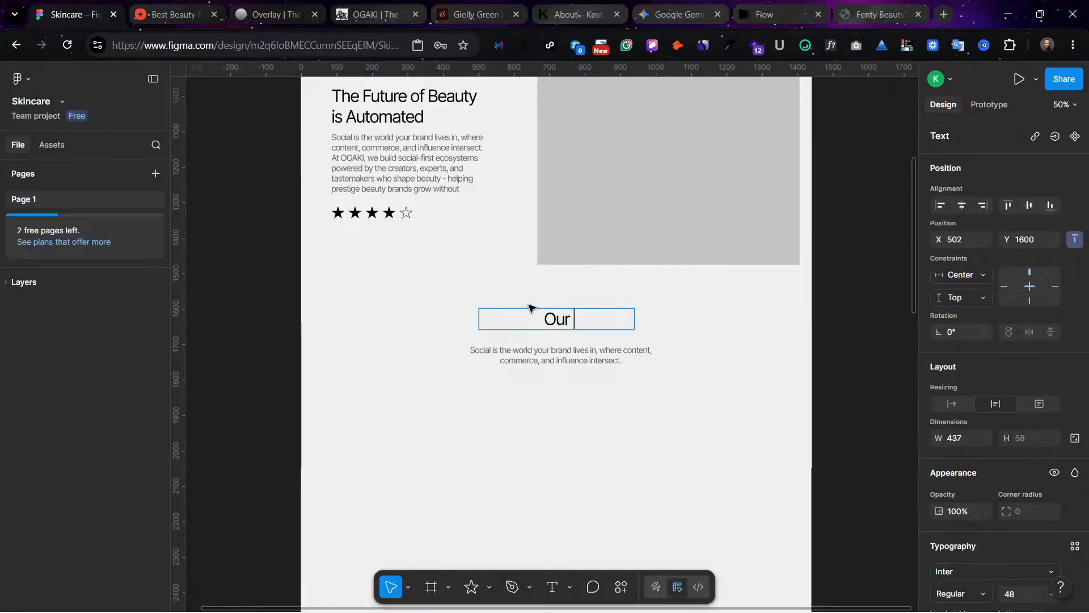
pyautogui.write('best se')
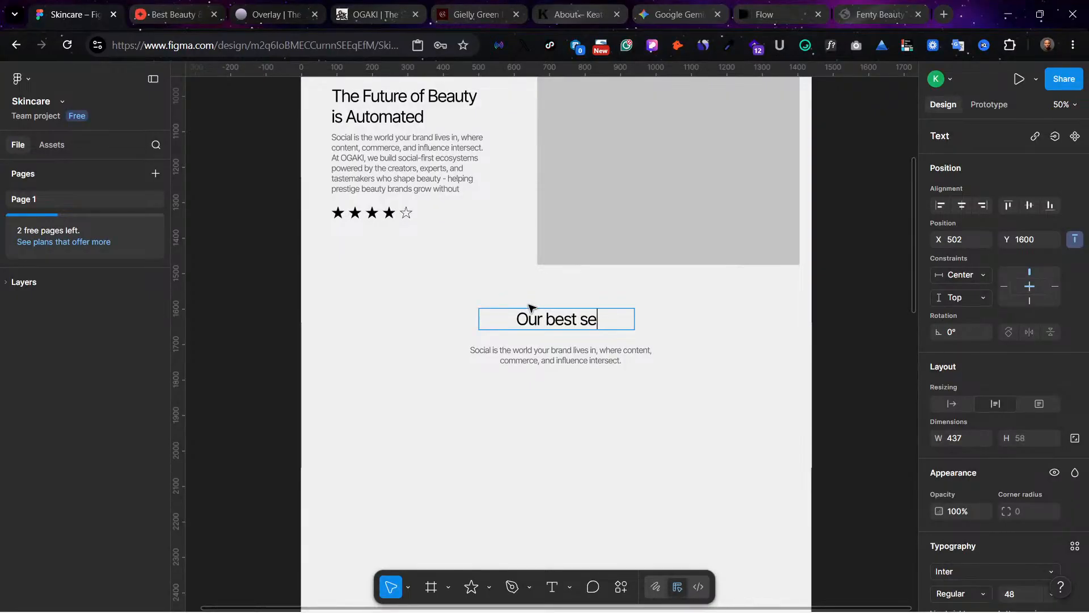
pyautogui.write('llers')
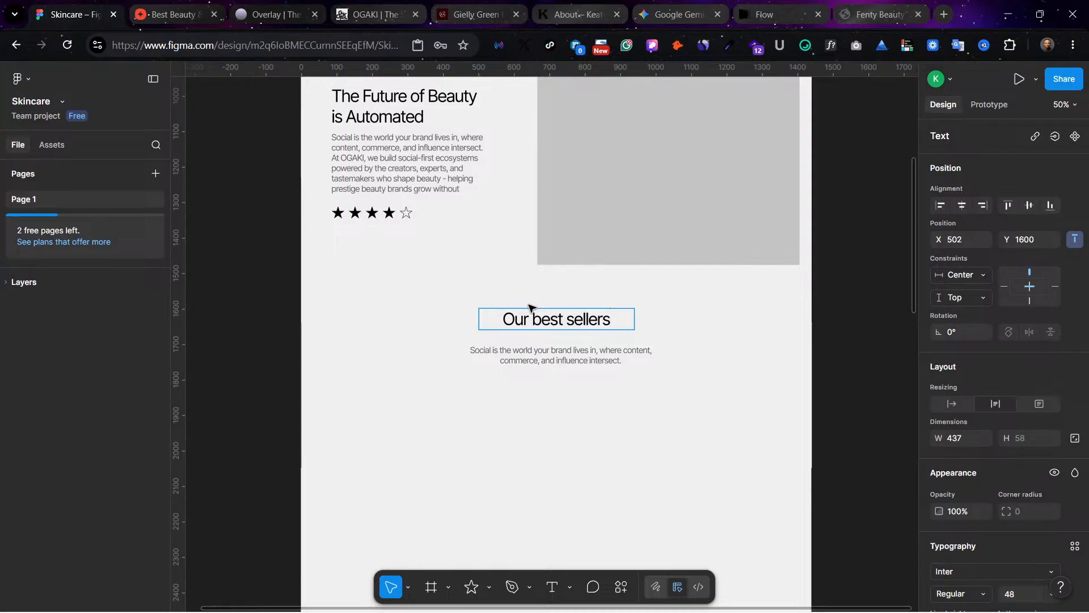
pyautogui.press('Escape')
pyautogui.click(628, 432)
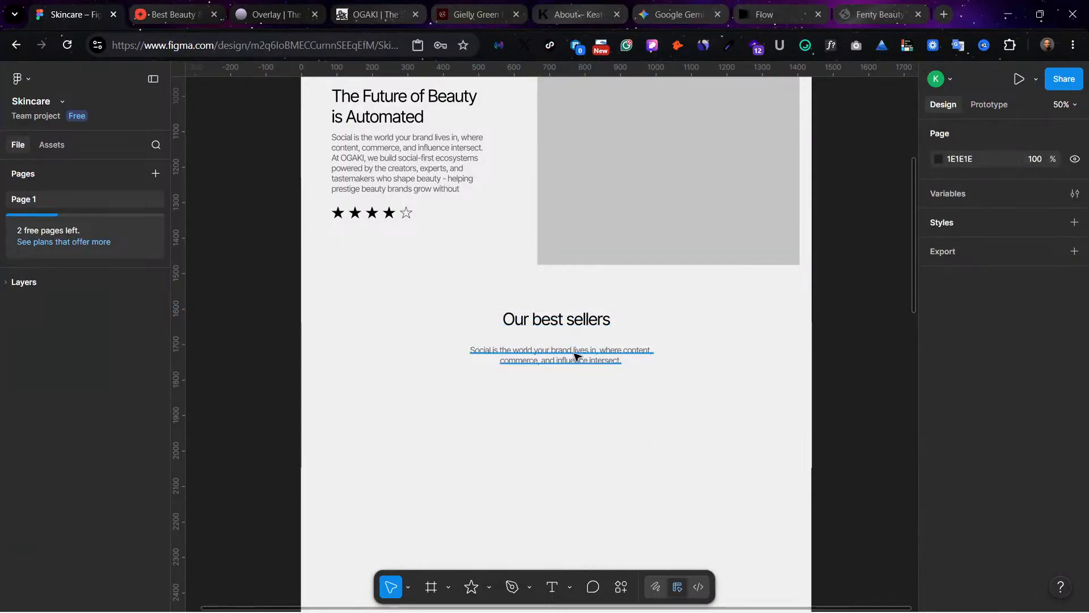
# Step: Move the short paragraph up about 30 to close the gap beneath the "Our best sellers" heading
pyautogui.click(575, 356)
pyautogui.click(624, 420)
pyautogui.scroll(3, 756, 368)
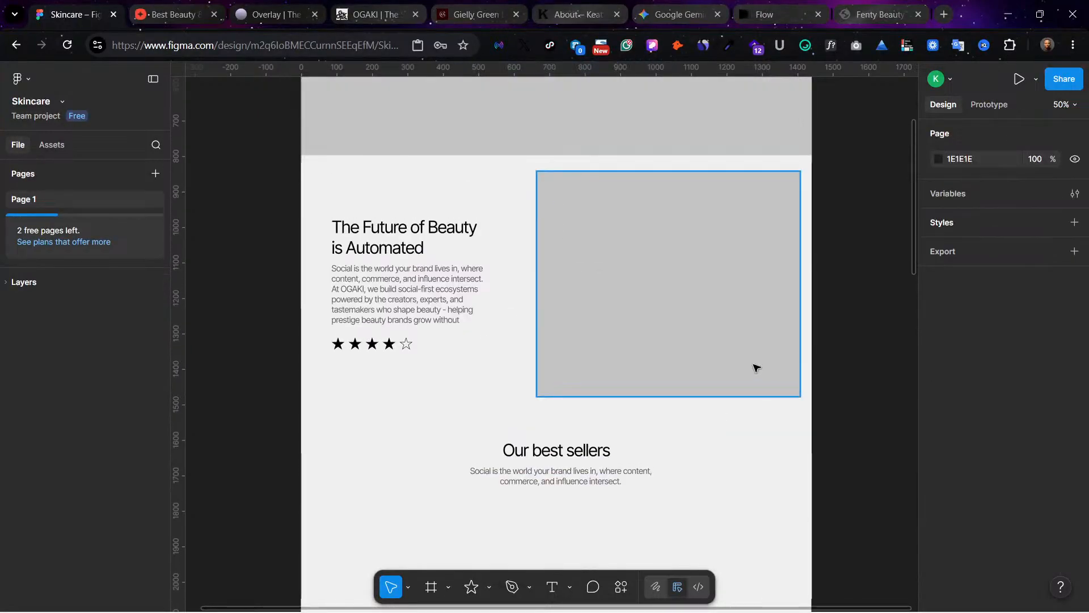
pyautogui.scroll(3, 756, 368)
pyautogui.scroll(1, 605, 226)
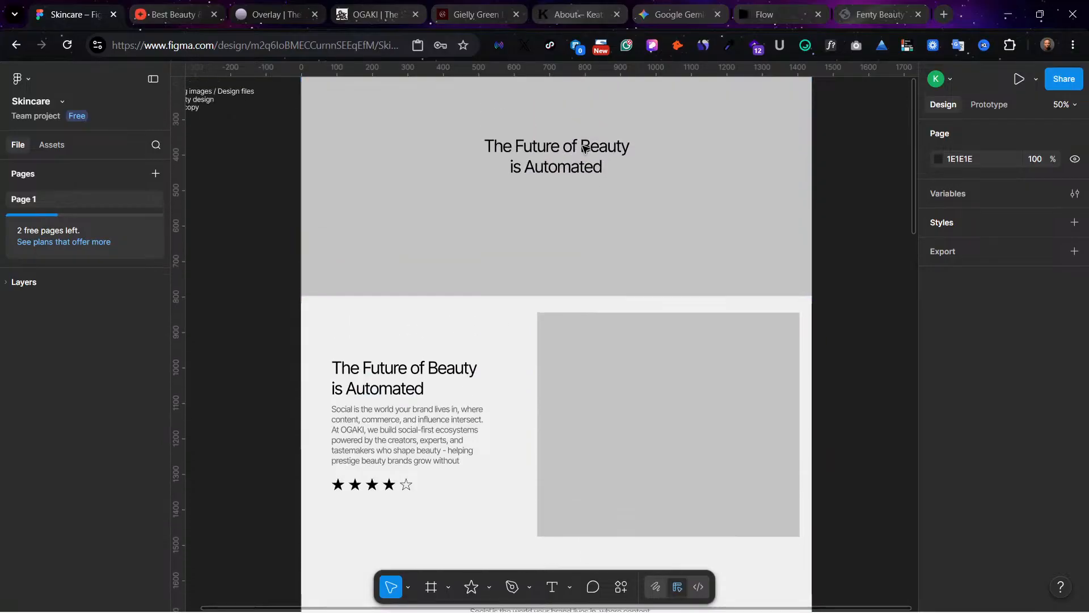
# Step: Review the page layout from the hero banner down to the empty area beneath the "Our best sellers" section's paragraph
pyautogui.scroll(3, 590, 250)
pyautogui.scroll(-4, 624, 329)
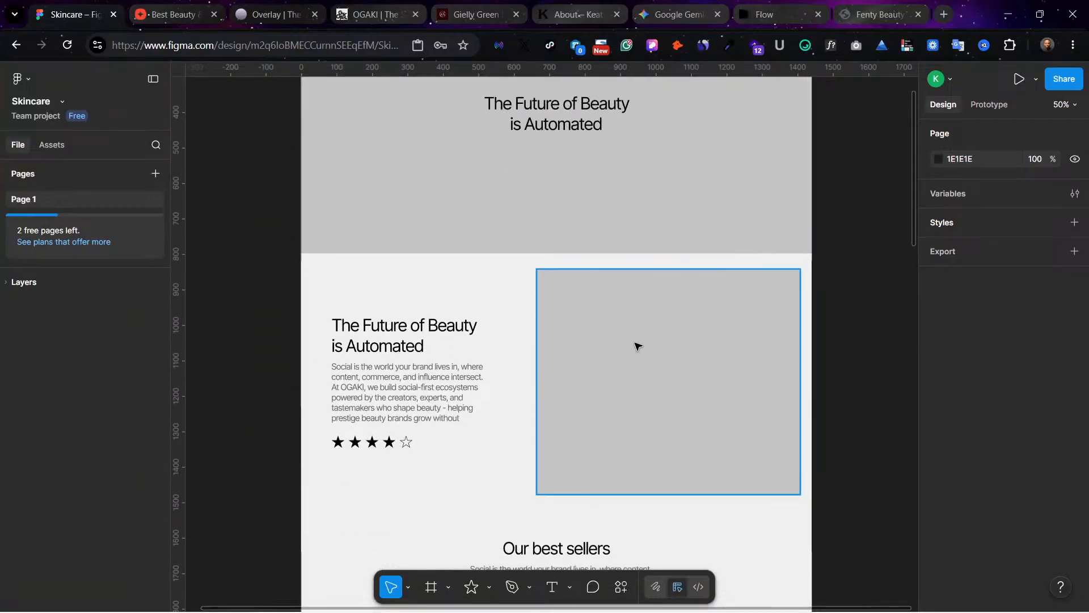
pyautogui.scroll(-3, 598, 403)
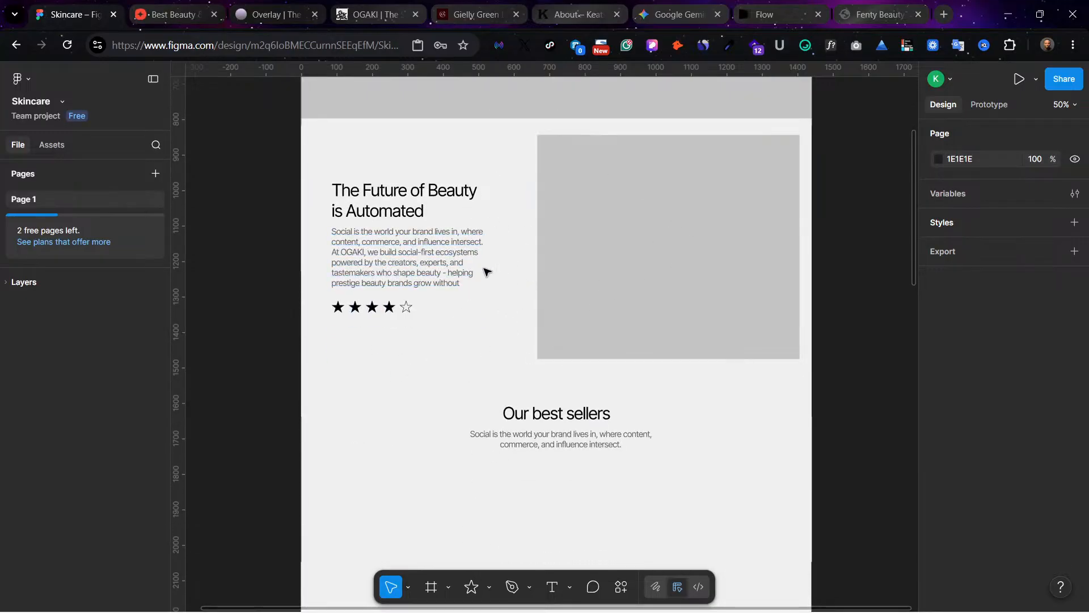
pyautogui.scroll(9, 544, 264)
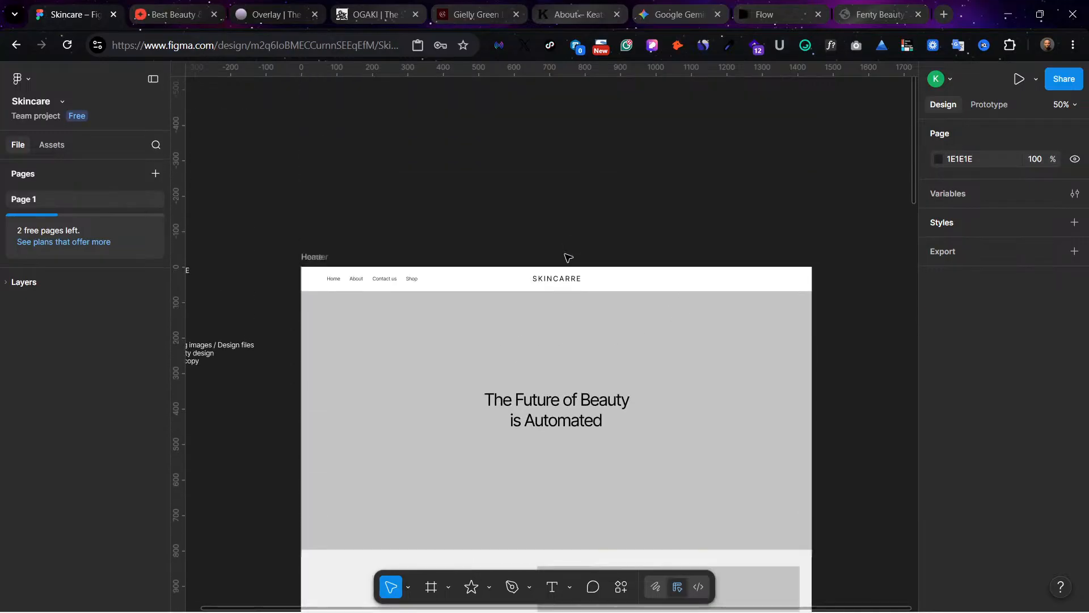
pyautogui.scroll(-9, 567, 258)
pyautogui.scroll(-5, 569, 278)
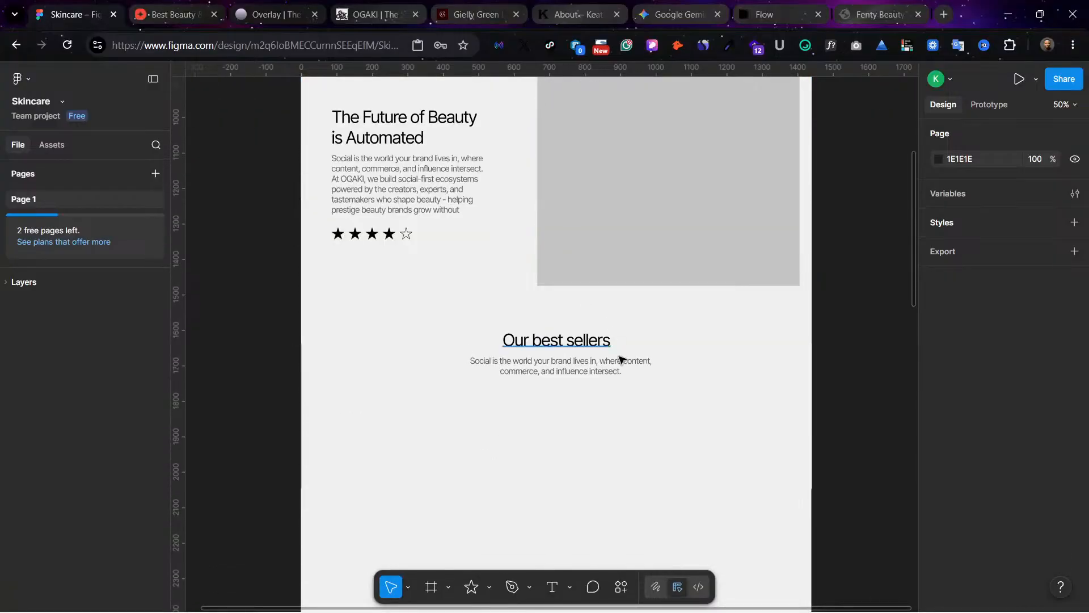
pyautogui.scroll(-1, 567, 413)
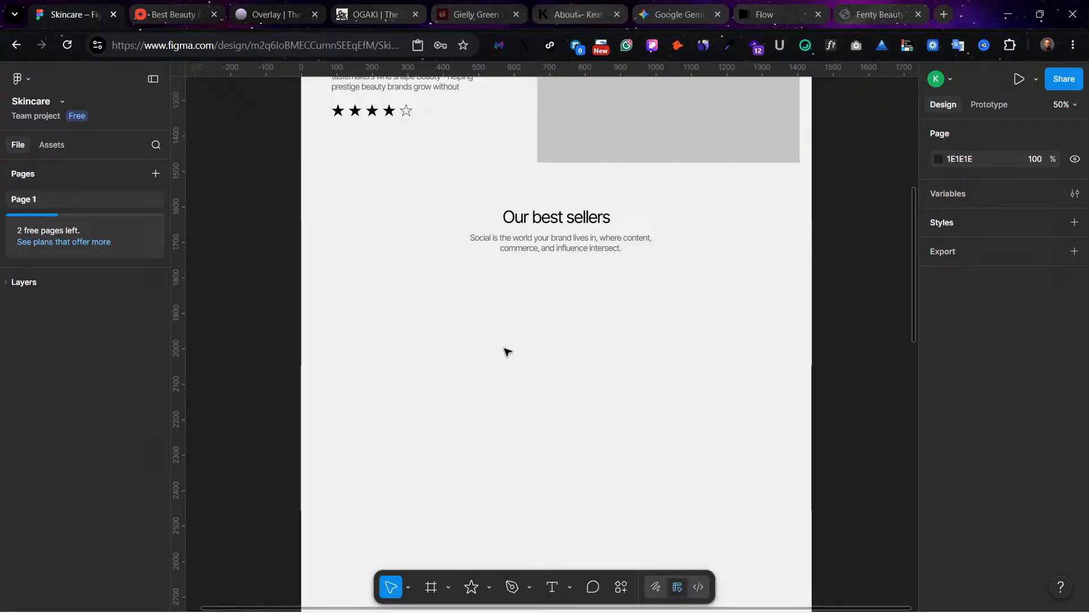
pyautogui.scroll(-2, 573, 303)
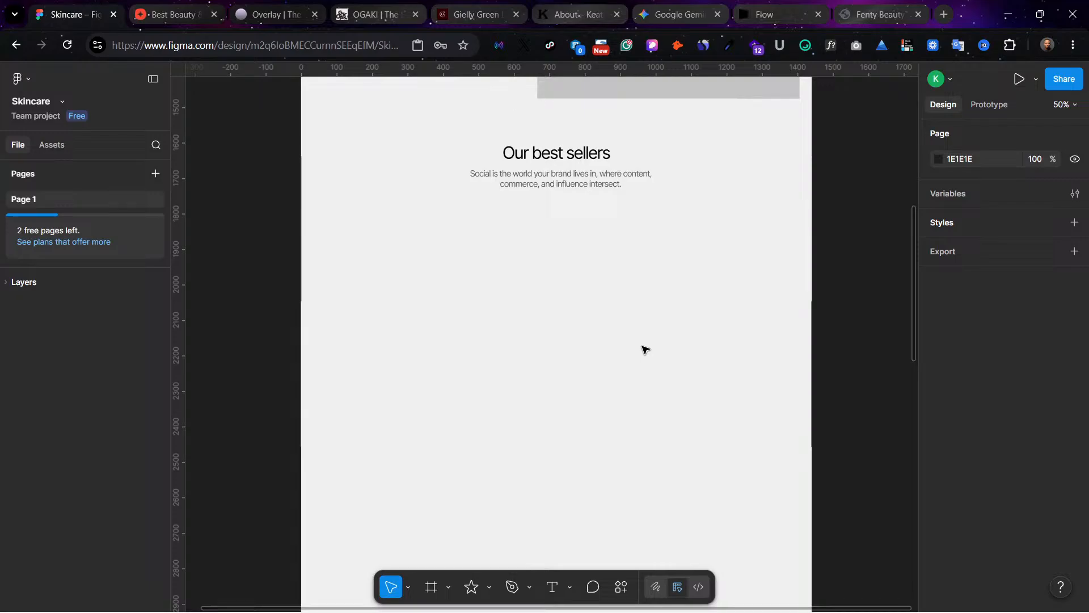
# Step: Duplicate the grey image placeholder beneath the best sellers paragraph at X 58, Y 1792, and resize the copy to 444 by 490
pyautogui.scroll(4, 589, 170)
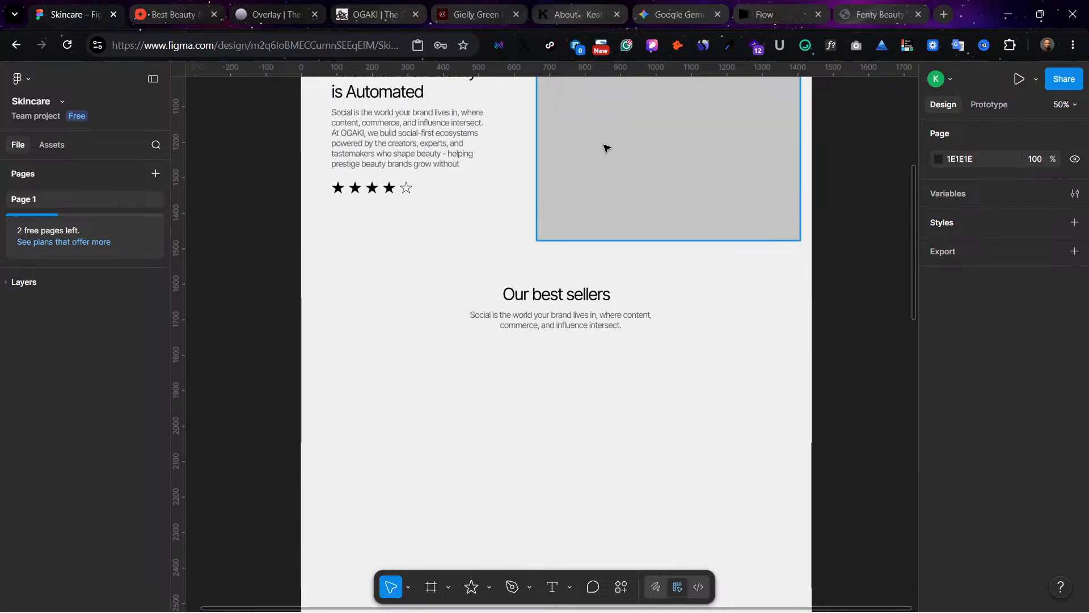
pyautogui.click(606, 148)
pyautogui.moveTo(630, 142); pyautogui.dragTo(415, 486)
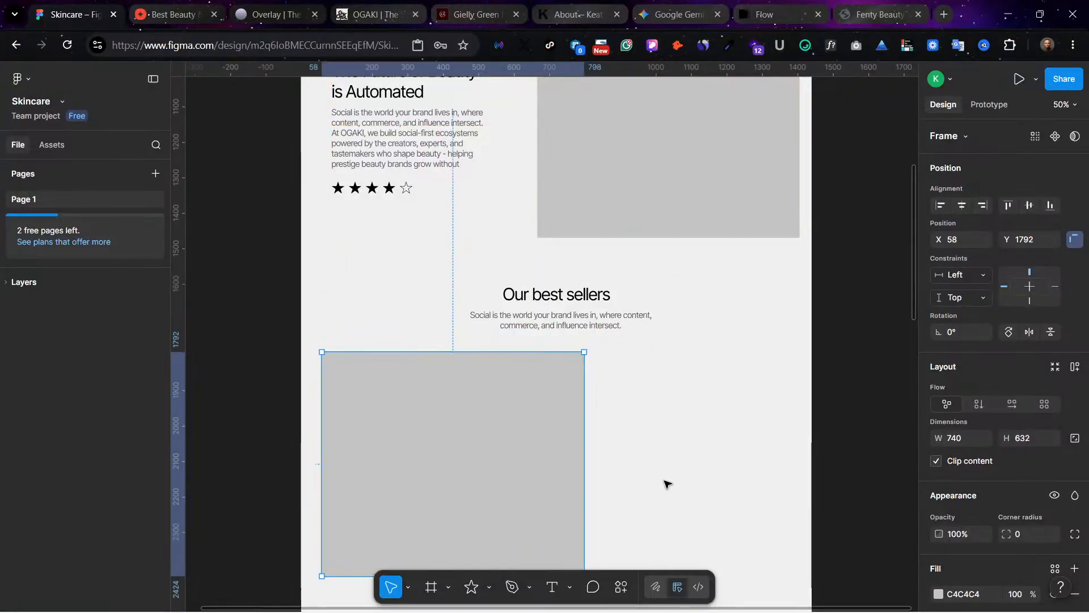
pyautogui.scroll(-5, 559, 387)
pyautogui.moveTo(588, 340); pyautogui.dragTo(479, 340)
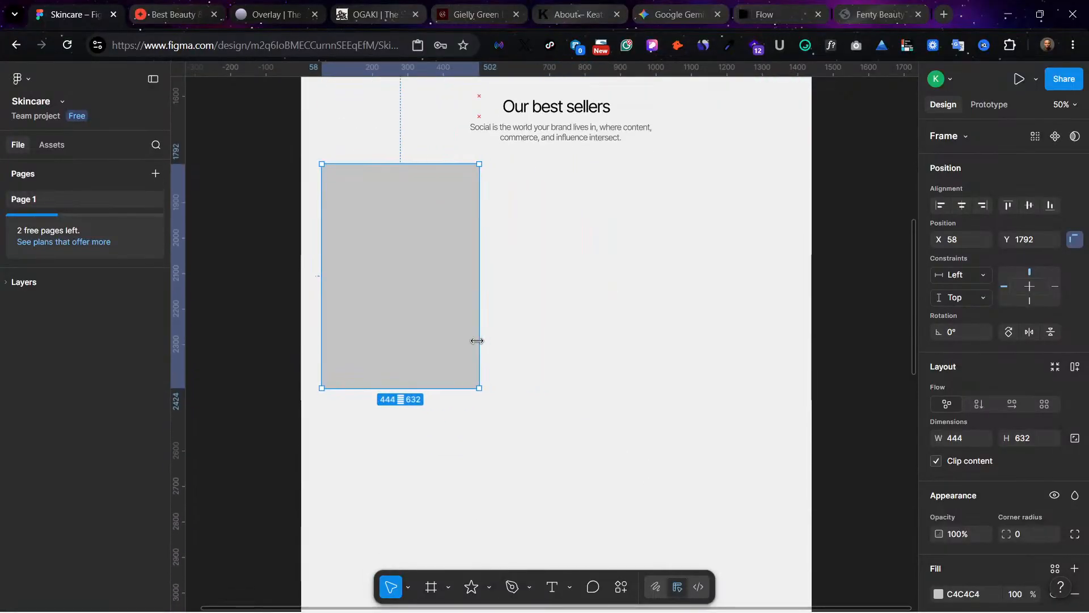
pyautogui.moveTo(422, 388); pyautogui.dragTo(437, 337)
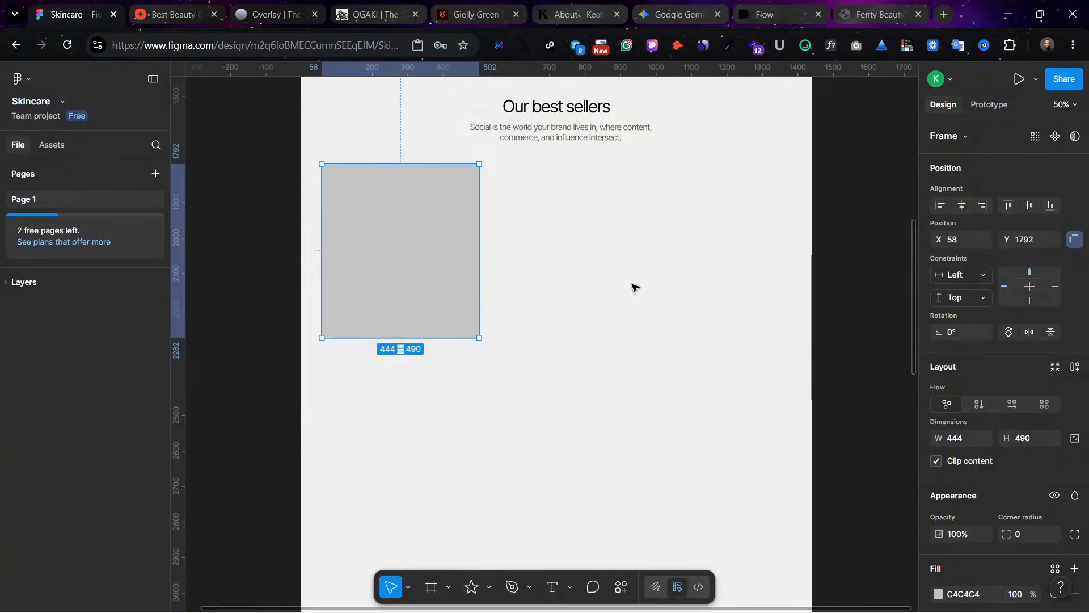
# Step: Copy the "Our best sellers" heading beneath the product placeholder at font size 32, narrowed to 333 wide and positioned at X 100, Y 2303
pyautogui.scroll(3, 544, 285)
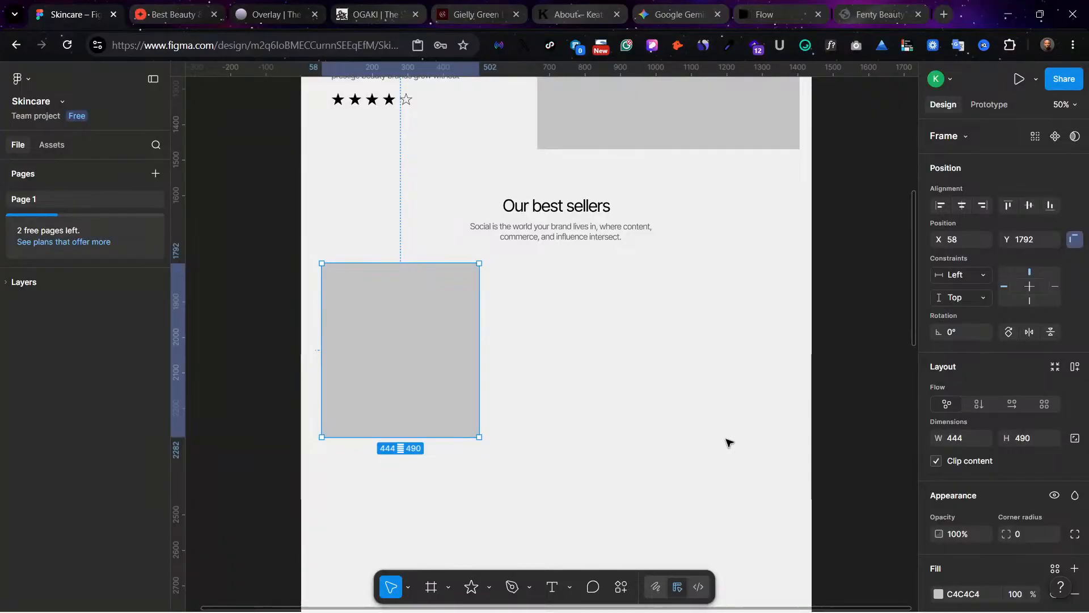
pyautogui.click(536, 203)
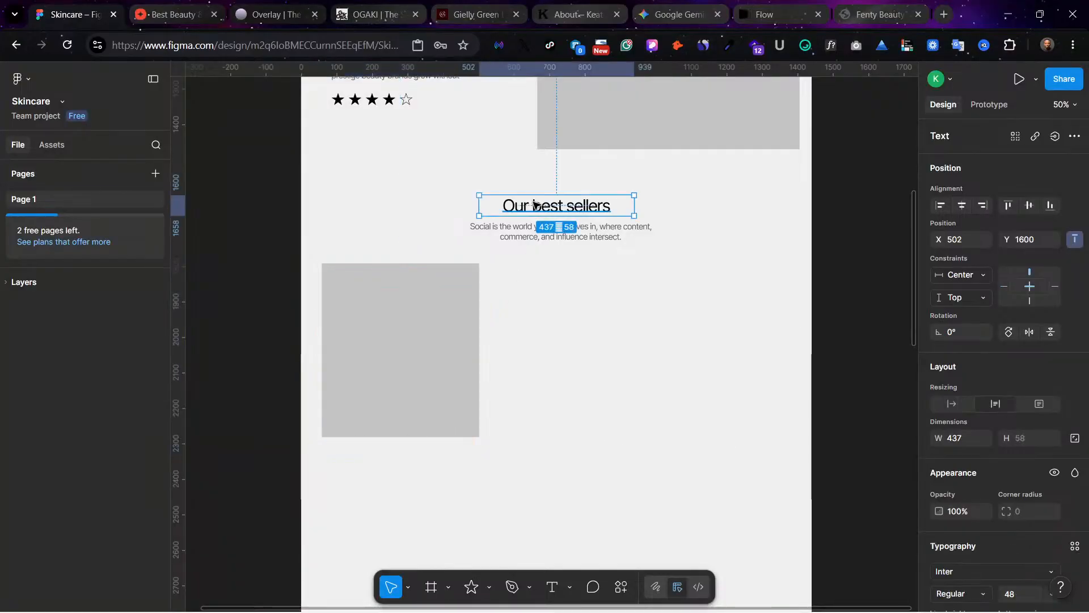
pyautogui.moveTo(542, 207); pyautogui.dragTo(395, 462)
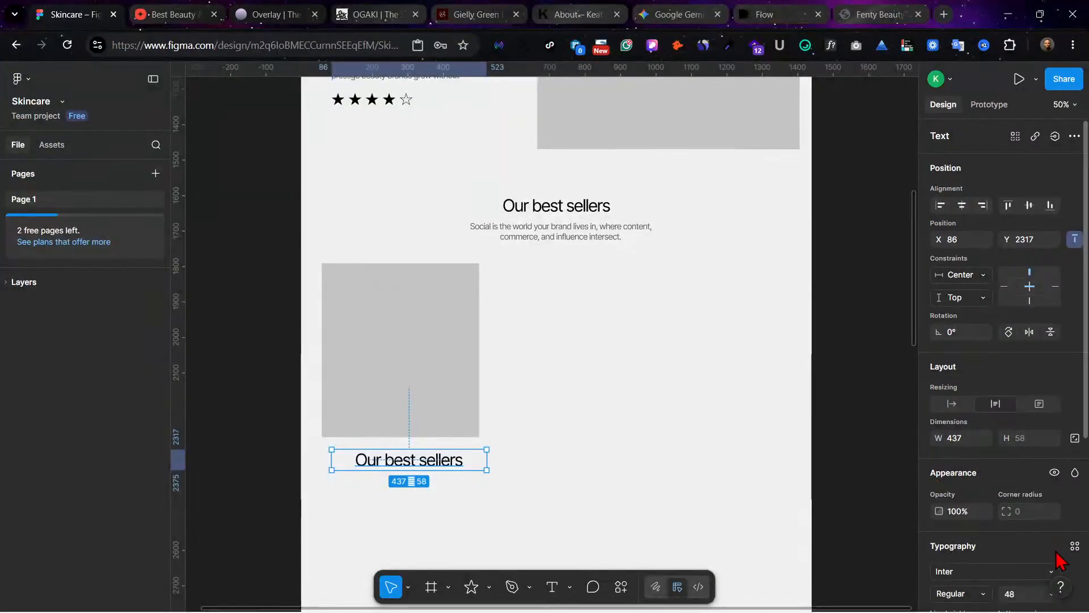
pyautogui.scroll(-2, 1049, 544)
pyautogui.click(1051, 495)
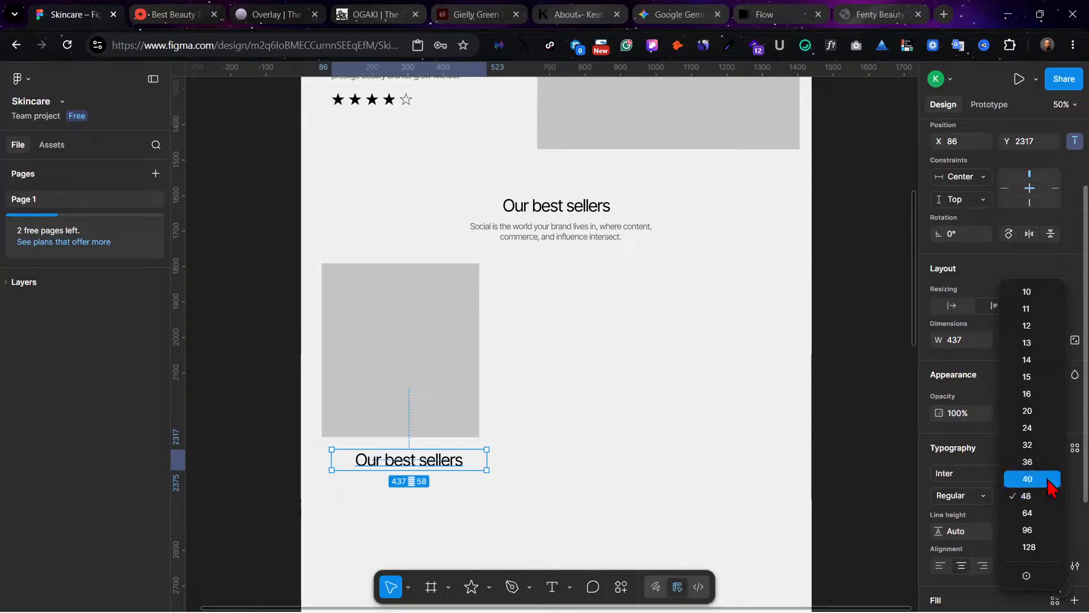
pyautogui.click(1047, 445)
pyautogui.moveTo(409, 468); pyautogui.dragTo(399, 460)
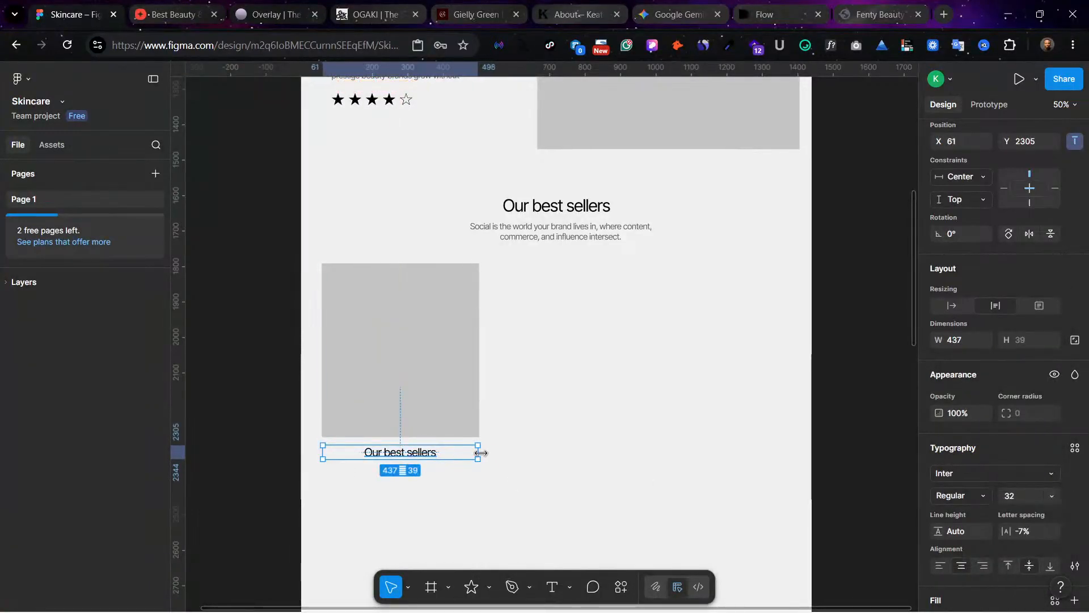
pyautogui.moveTo(478, 452); pyautogui.dragTo(417, 452)
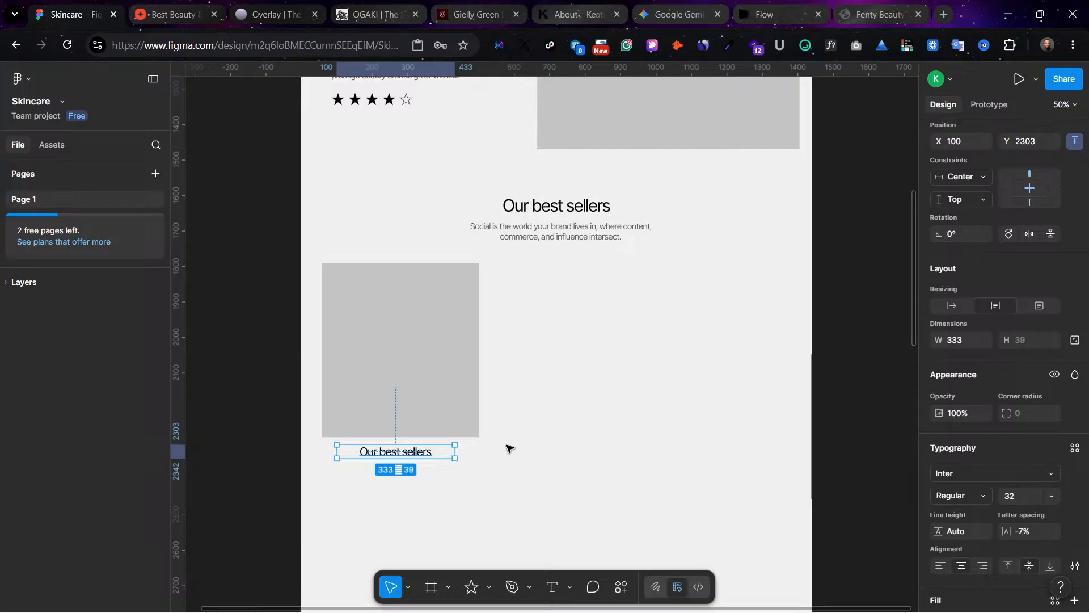
# Step: Replace the text of the label beneath the product placeholder with "Body oil"
pyautogui.scroll(15, 581, 340)
pyautogui.scroll(-15, 580, 340)
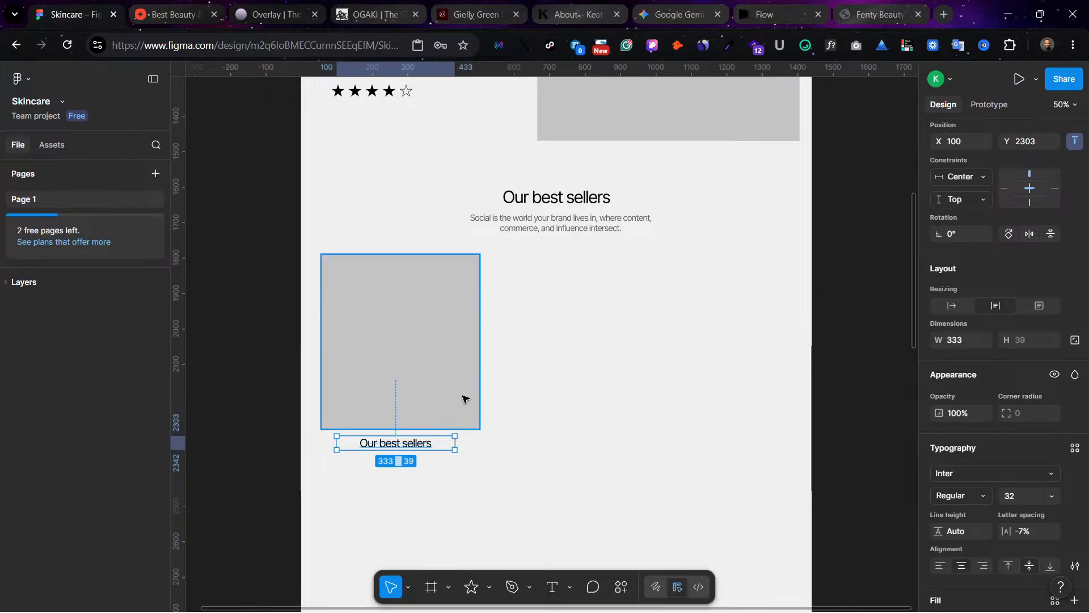
pyautogui.doubleClick(400, 443)
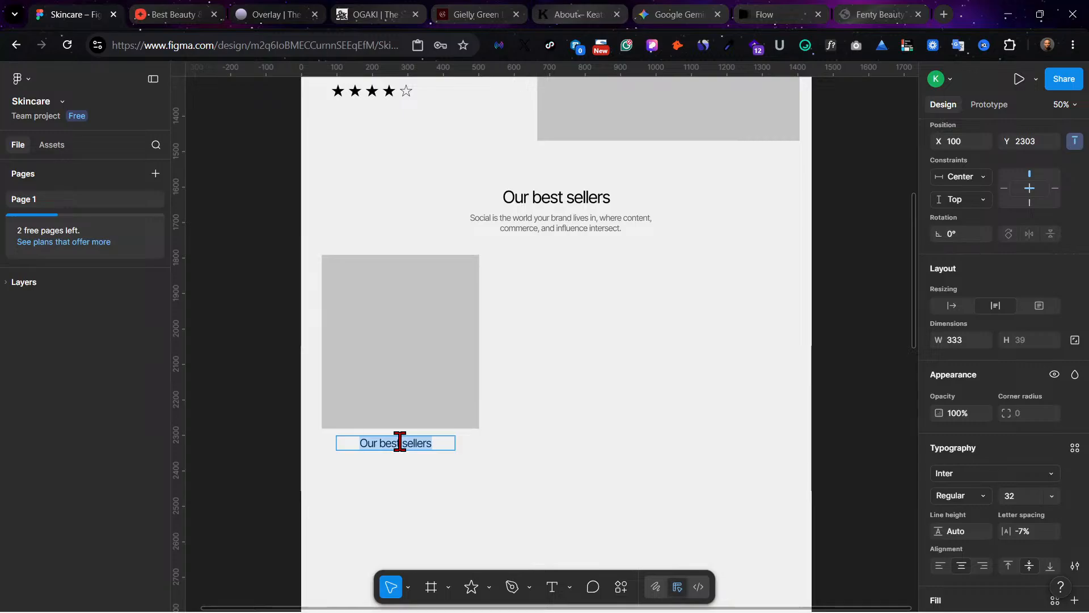
pyautogui.write('Body oil')
pyautogui.press('Escape')
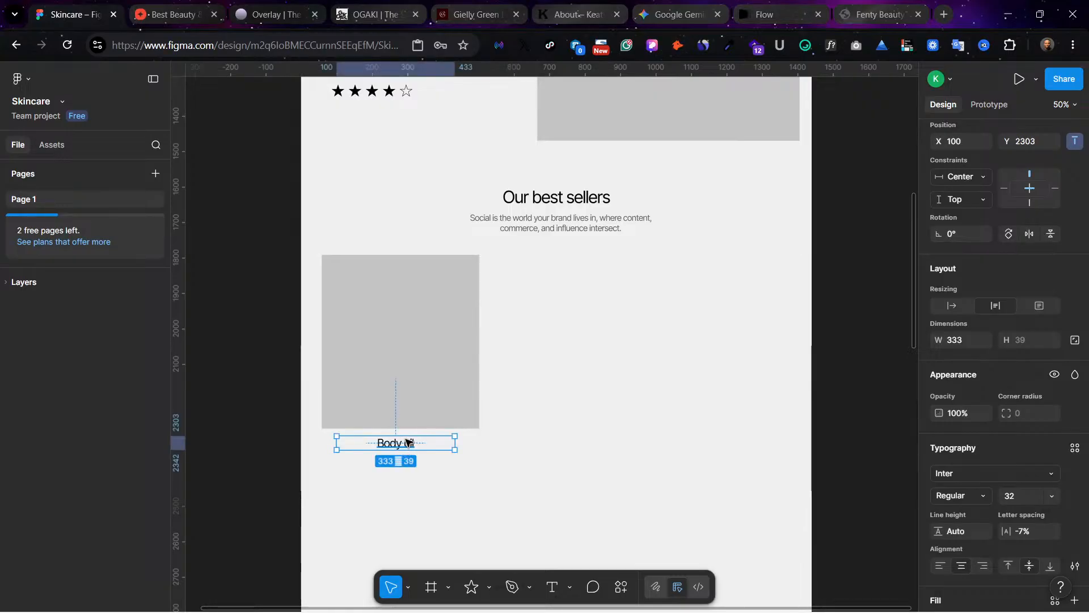
# Step: Duplicate the "Body oil" label directly below itself at Y 2363 and change the copy's text to "$200 - 599"
pyautogui.moveTo(409, 451); pyautogui.dragTo(409, 464)
pyautogui.doubleClick(408, 464)
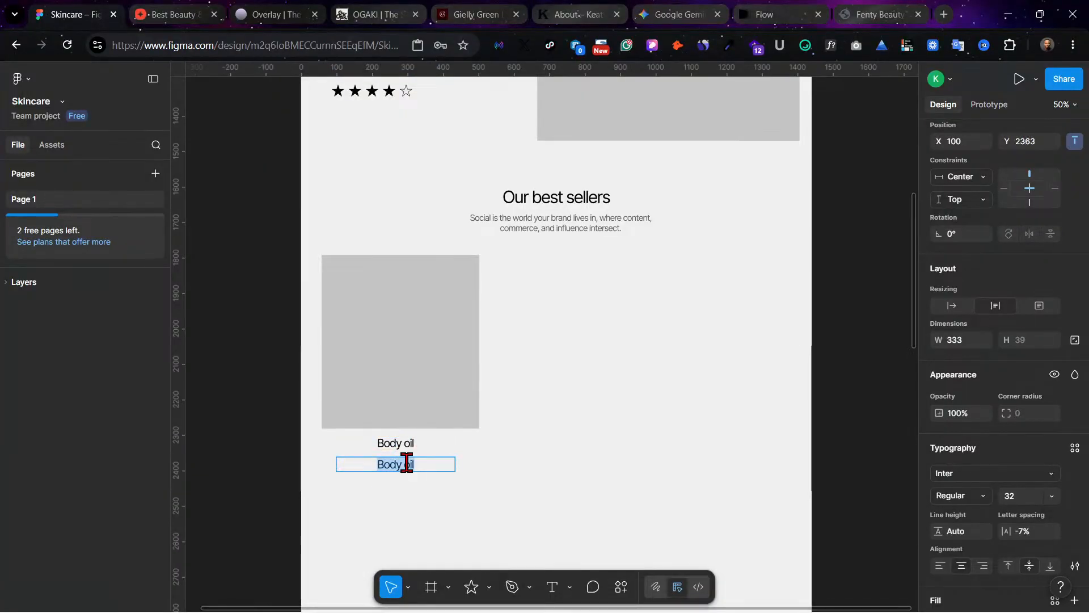
pyautogui.write('$200 - 1')
pyautogui.press('BackSpace')
pyautogui.write('599')
pyautogui.press('Escape')
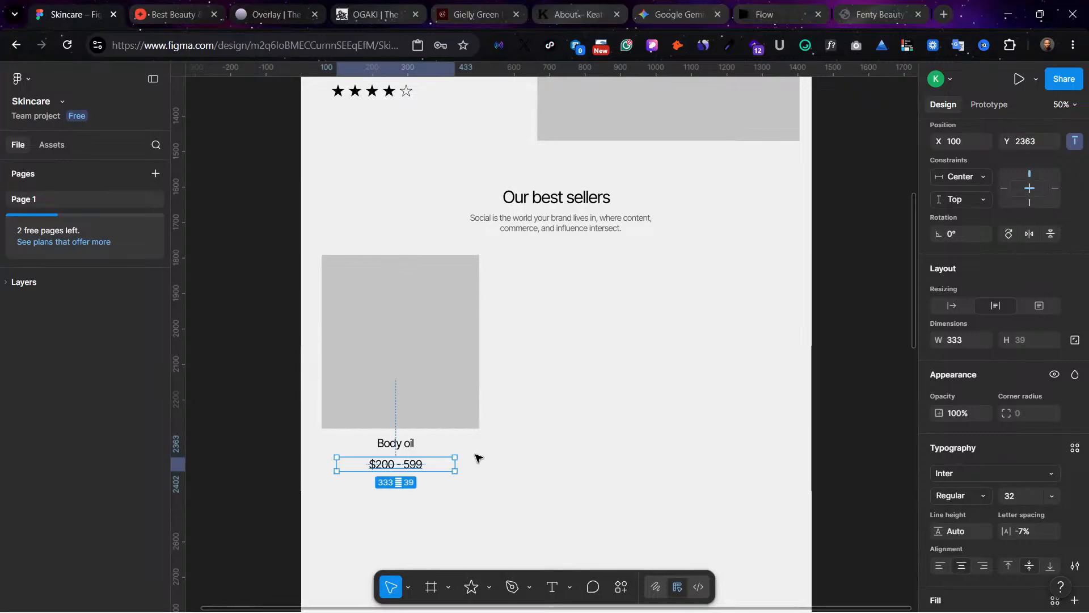
# Step: Move the price label up closer to the product name, to Y 2355, and set its font weight to Medium
pyautogui.click(488, 455)
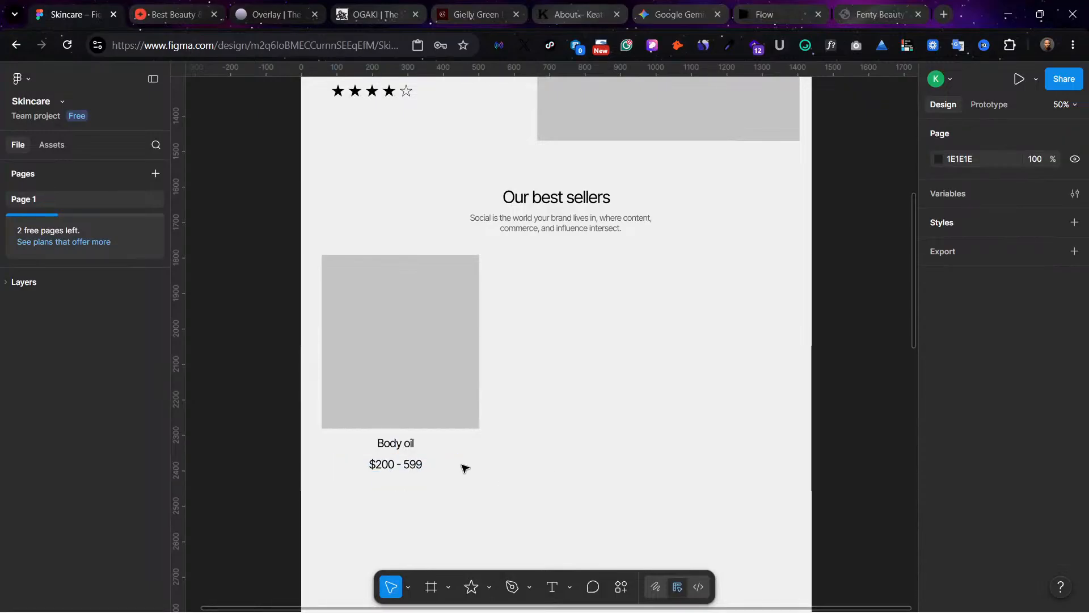
pyautogui.moveTo(418, 464); pyautogui.dragTo(416, 460)
pyautogui.click(629, 438)
pyautogui.click(414, 466)
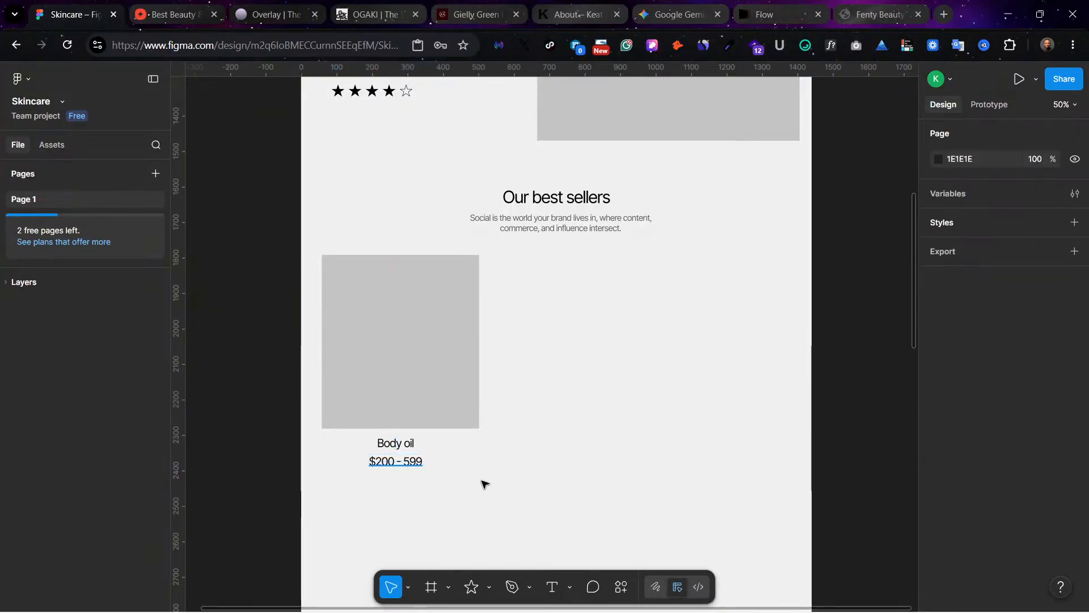
pyautogui.scroll(-1, 985, 533)
pyautogui.scroll(-2, 985, 533)
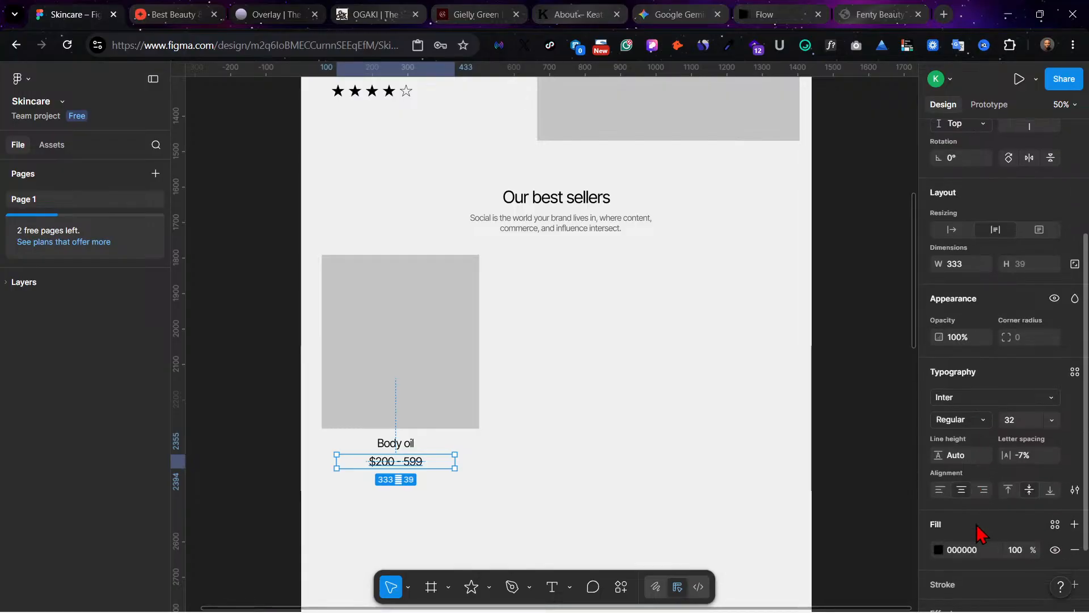
pyautogui.click(981, 421)
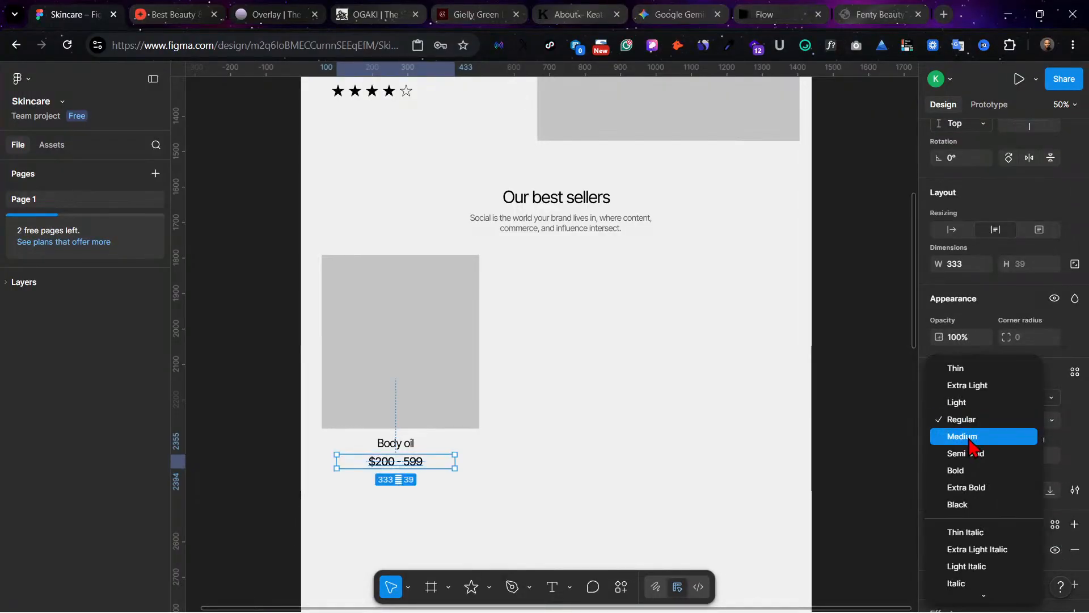
pyautogui.click(971, 437)
pyautogui.click(617, 484)
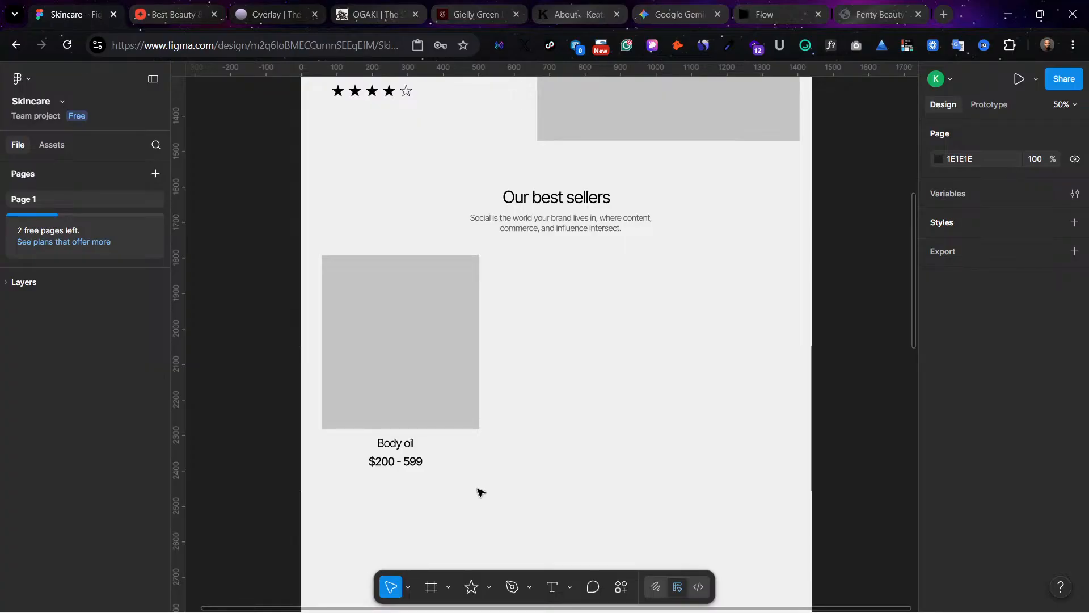
# Step: Change the fill of the hero banner, the large image placeholder and the product placeholder together to a lighter grey
pyautogui.moveTo(454, 484); pyautogui.dragTo(382, 326)
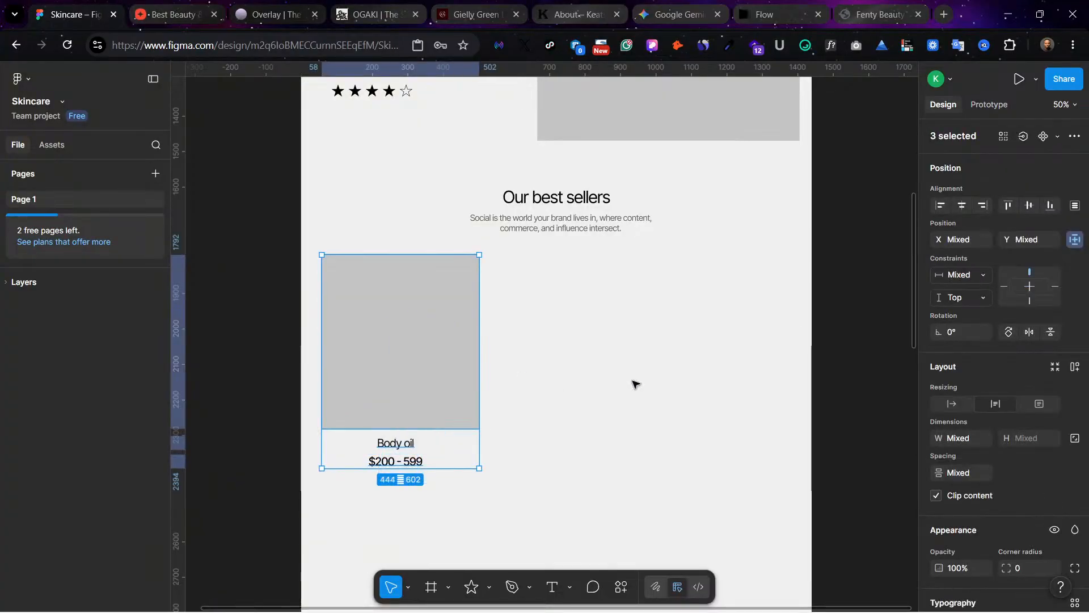
pyautogui.click(636, 384)
pyautogui.scroll(5, 638, 380)
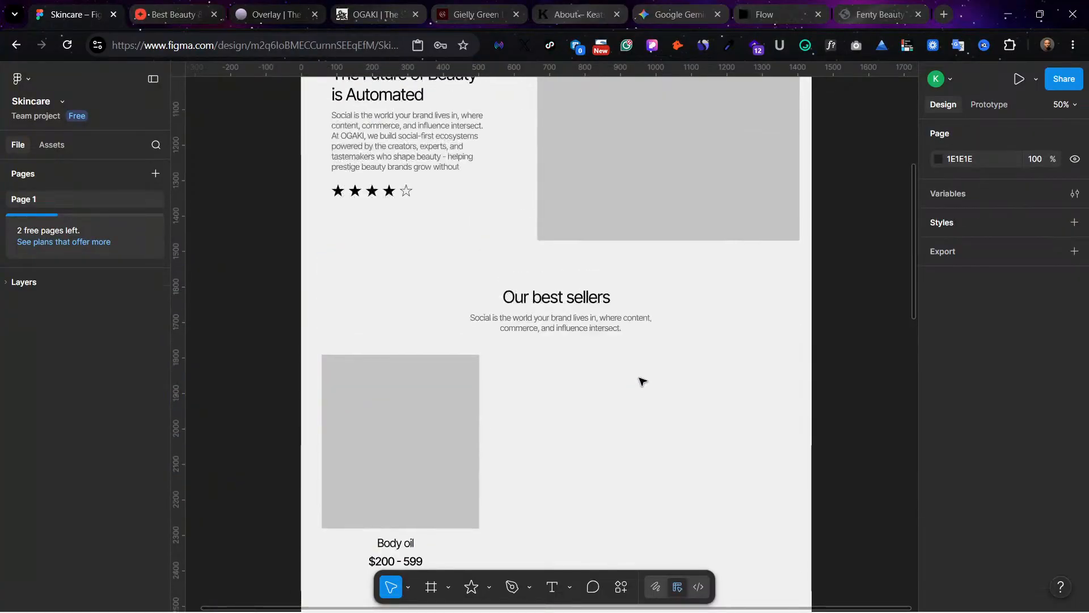
pyautogui.click(460, 450)
pyautogui.click(610, 264)
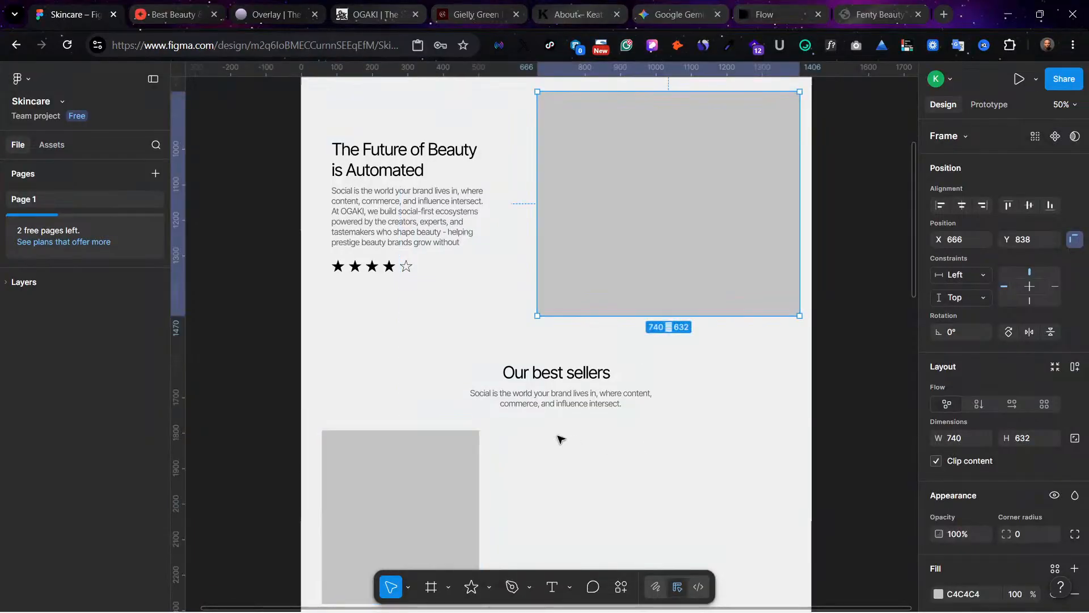
pyautogui.click(412, 467)
pyautogui.keyDown('shift'); pyautogui.click(640, 231); pyautogui.keyUp('shift')
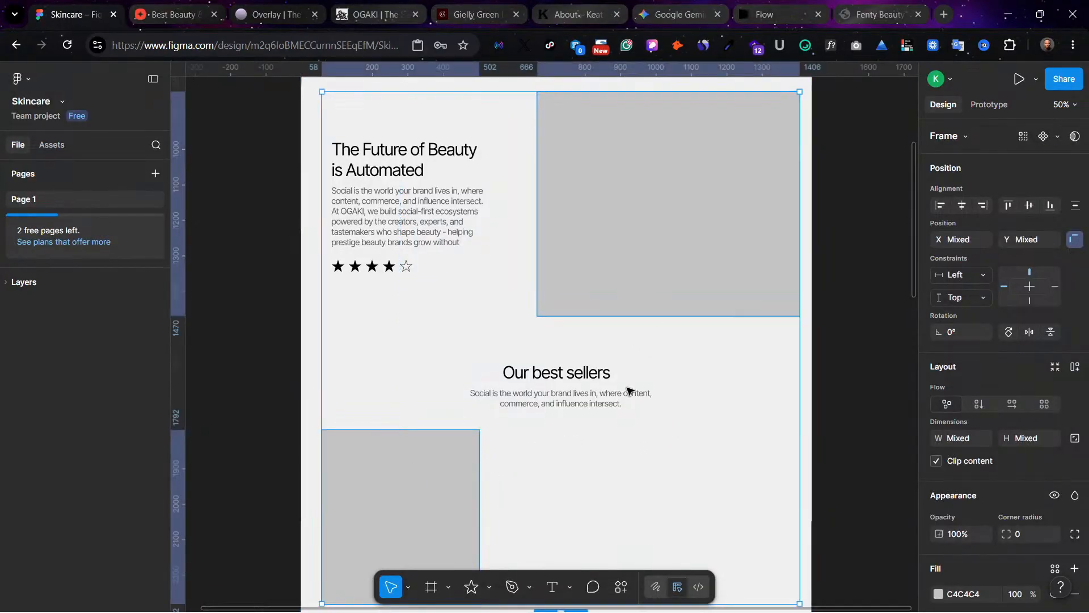
pyautogui.scroll(7, 629, 390)
pyautogui.keyDown('shift'); pyautogui.click(675, 275); pyautogui.keyUp('shift')
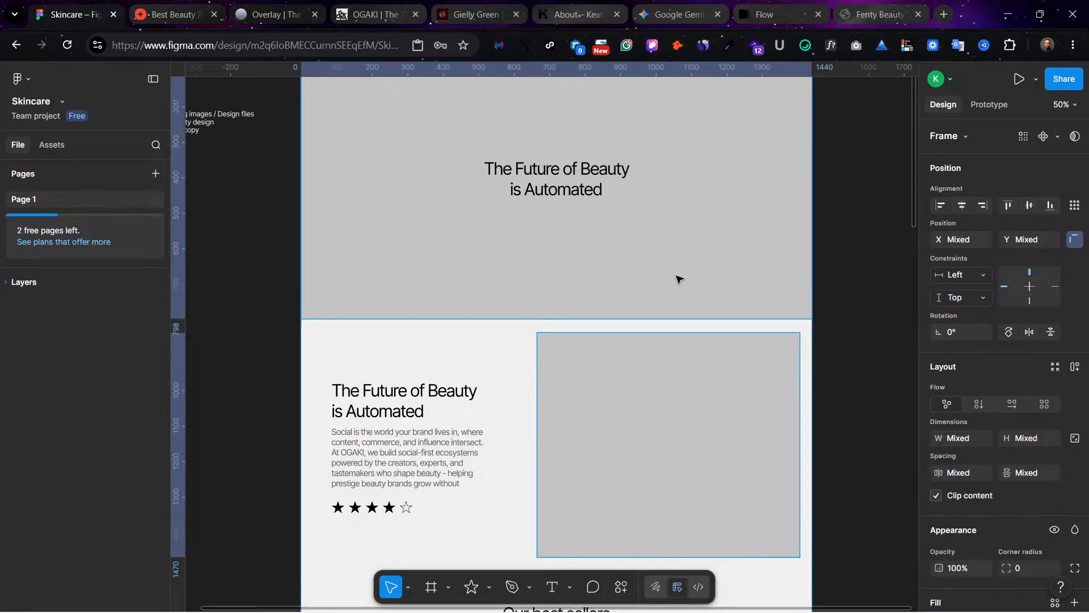
pyautogui.scroll(-5, 1016, 513)
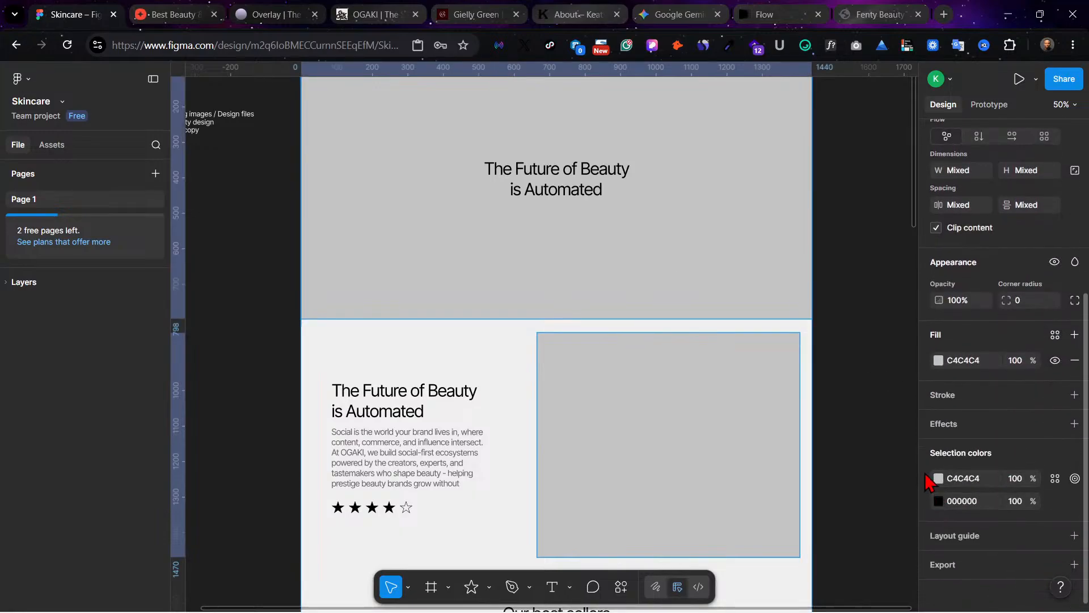
pyautogui.scroll(-8, 654, 483)
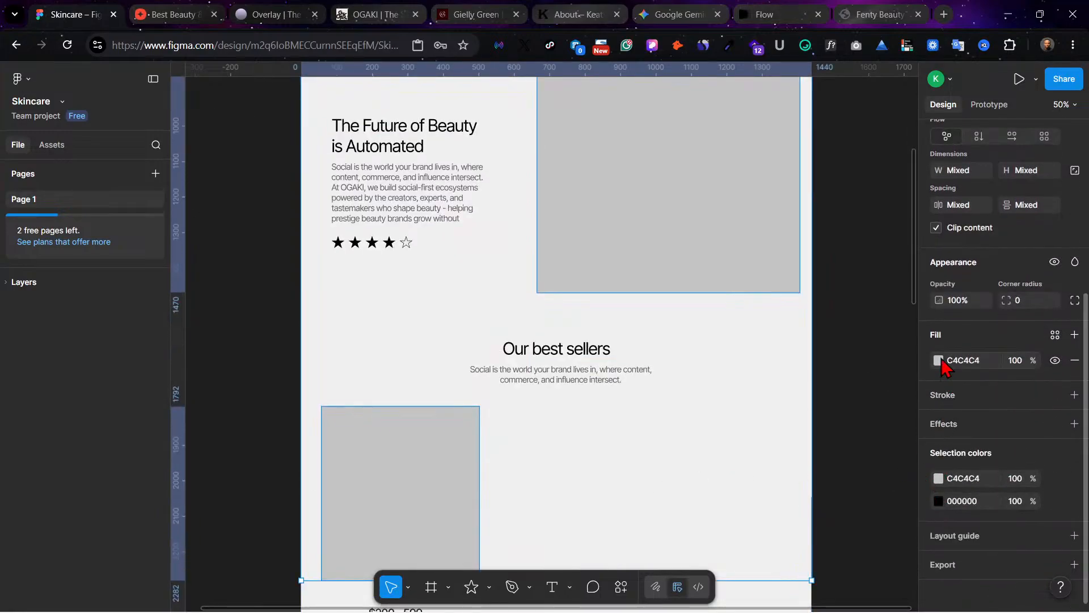
pyautogui.click(939, 360)
pyautogui.moveTo(761, 348); pyautogui.dragTo(760, 332)
pyautogui.click(624, 502)
pyautogui.scroll(5, 625, 502)
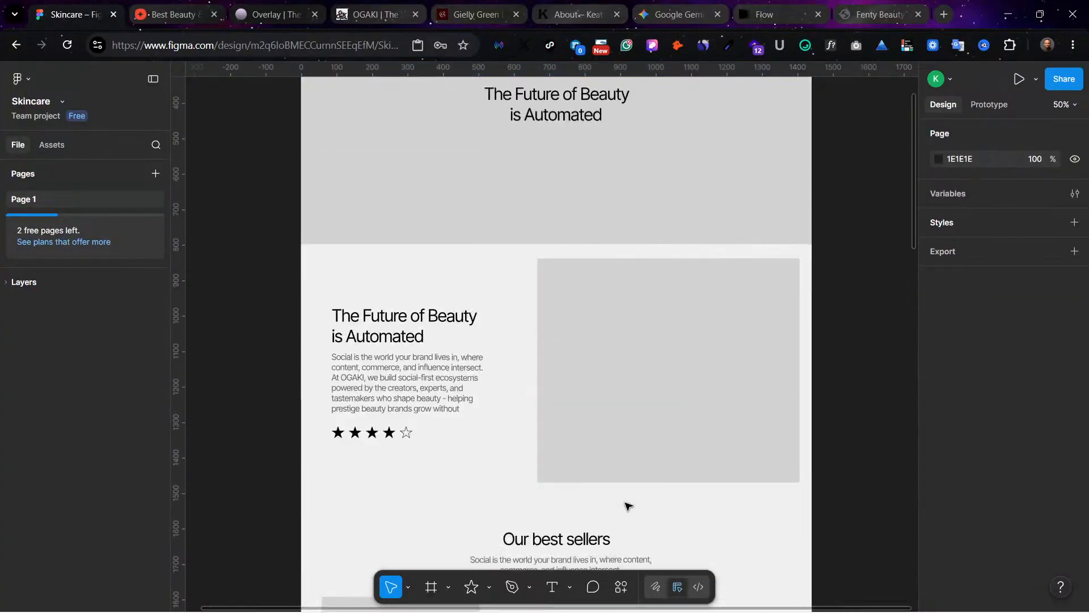
pyautogui.scroll(-14, 627, 505)
pyautogui.scroll(2, 492, 448)
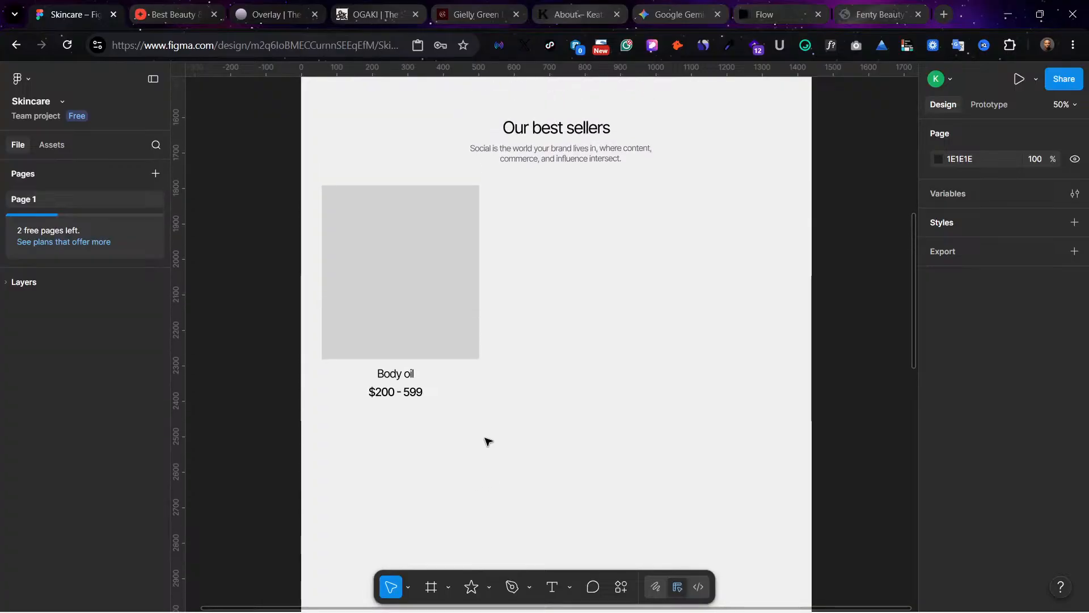
# Step: Duplicate the product card twice into a row of three and shift the whole row to span X 31 to 1411
pyautogui.moveTo(486, 441); pyautogui.dragTo(717, 284)
pyautogui.moveTo(748, 509); pyautogui.dragTo(408, 236)
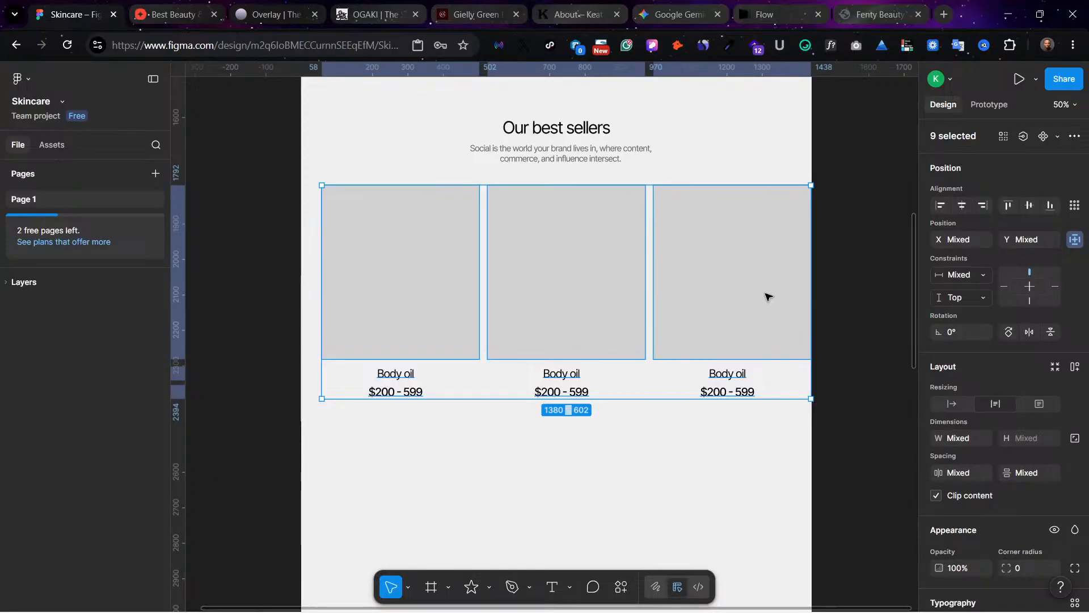
pyautogui.moveTo(765, 296); pyautogui.dragTo(757, 297)
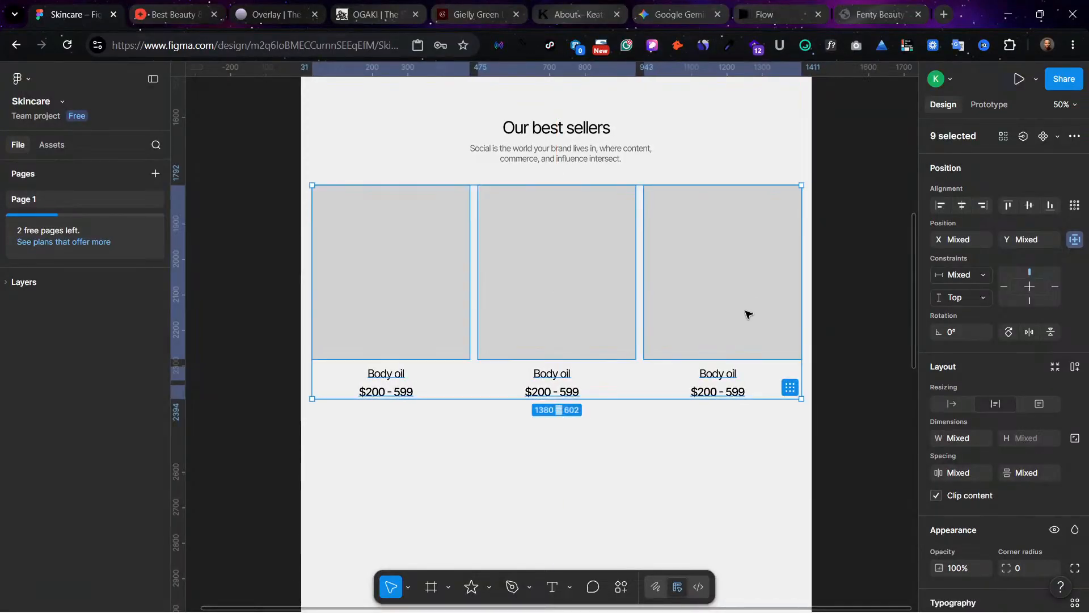
pyautogui.click(743, 454)
# Step: Review the page layout from the header and hero banner down to the empty space below the best sellers row
pyautogui.scroll(3, 739, 473)
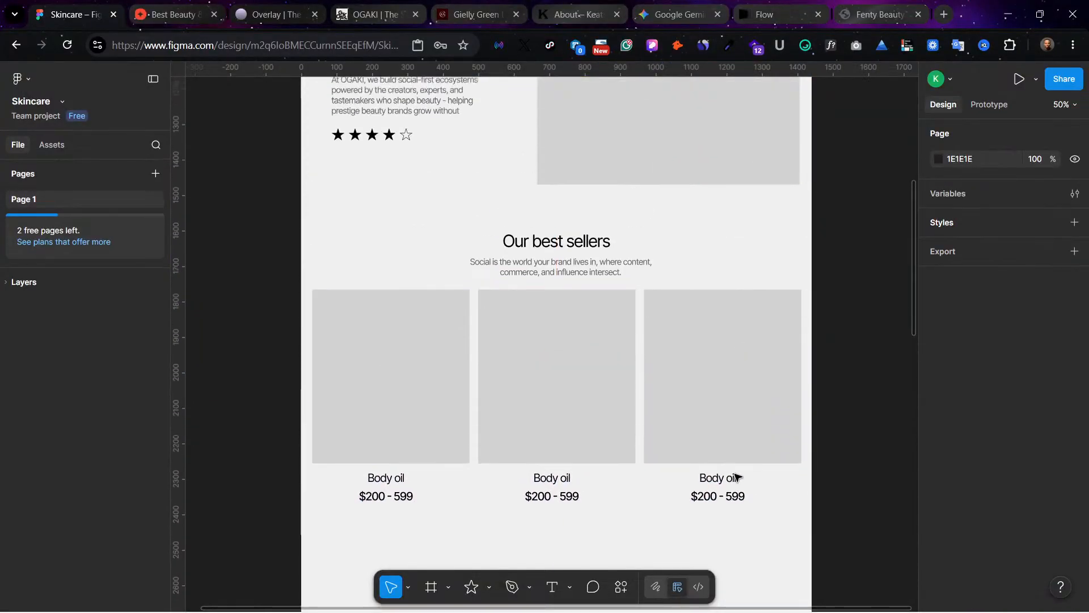
pyautogui.scroll(9, 731, 471)
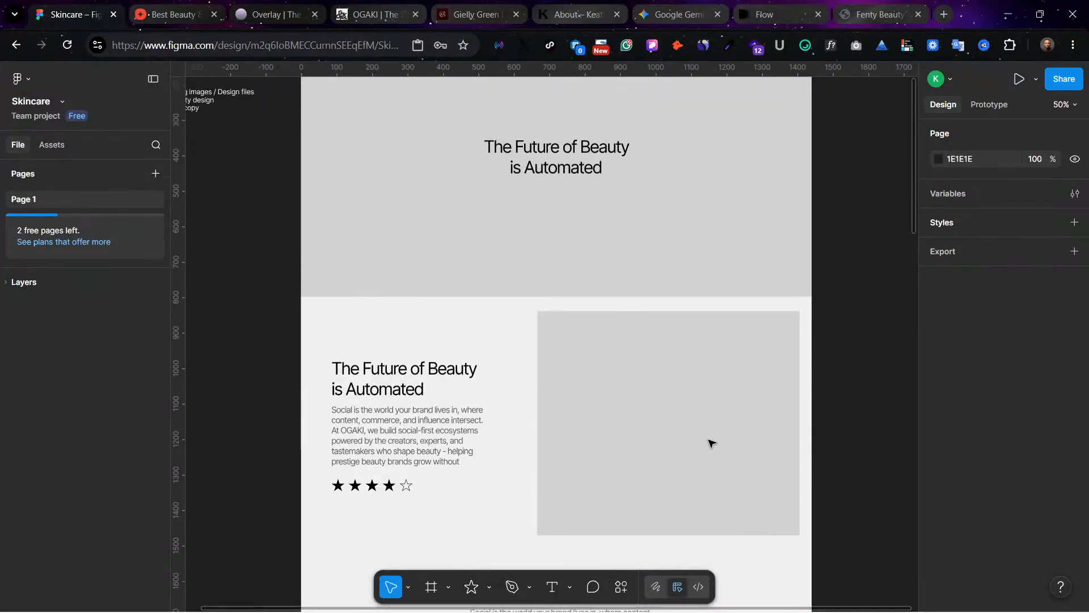
pyautogui.scroll(1, 711, 443)
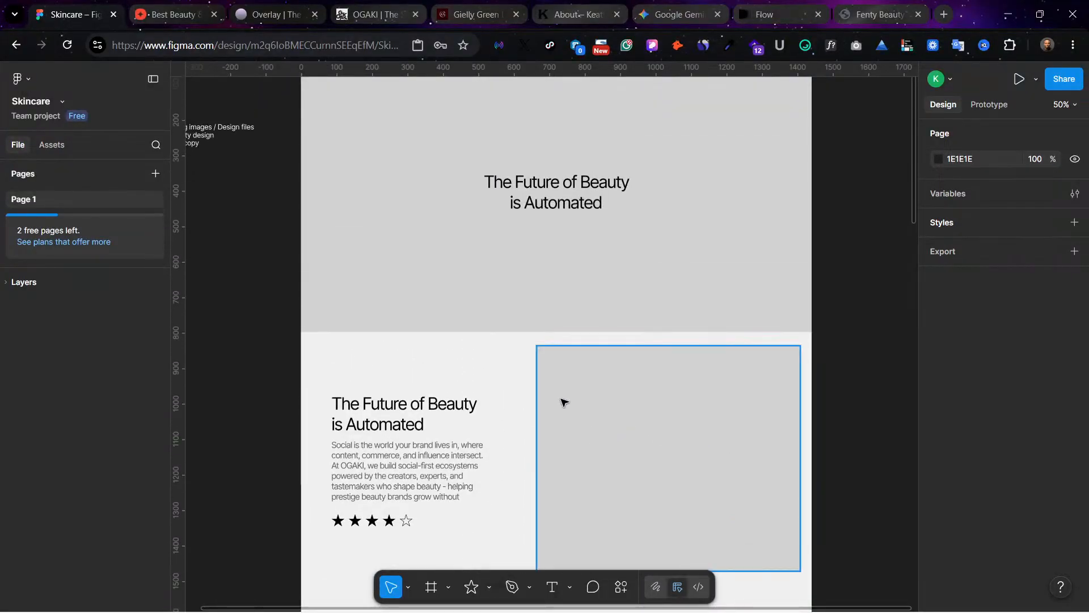
pyautogui.scroll(3, 513, 269)
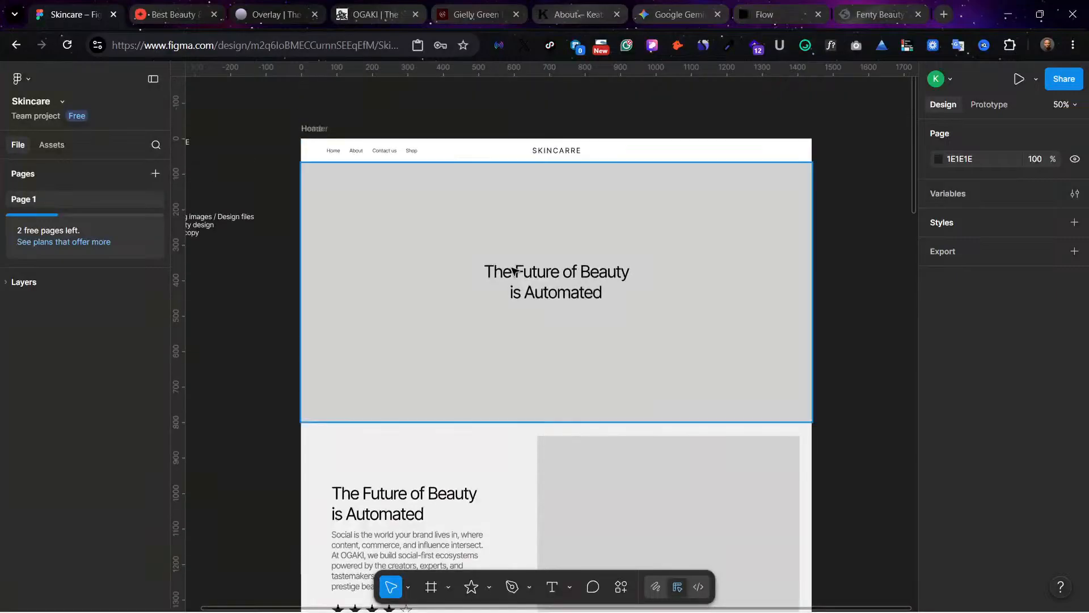
pyautogui.scroll(-5, 603, 264)
pyautogui.scroll(-5, 651, 203)
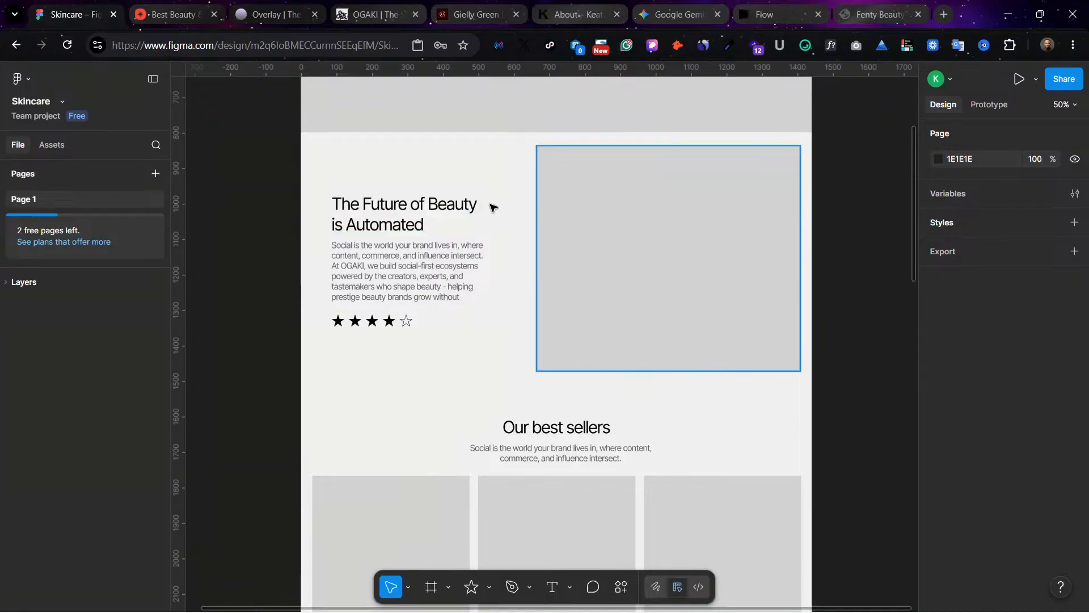
pyautogui.scroll(-5, 553, 312)
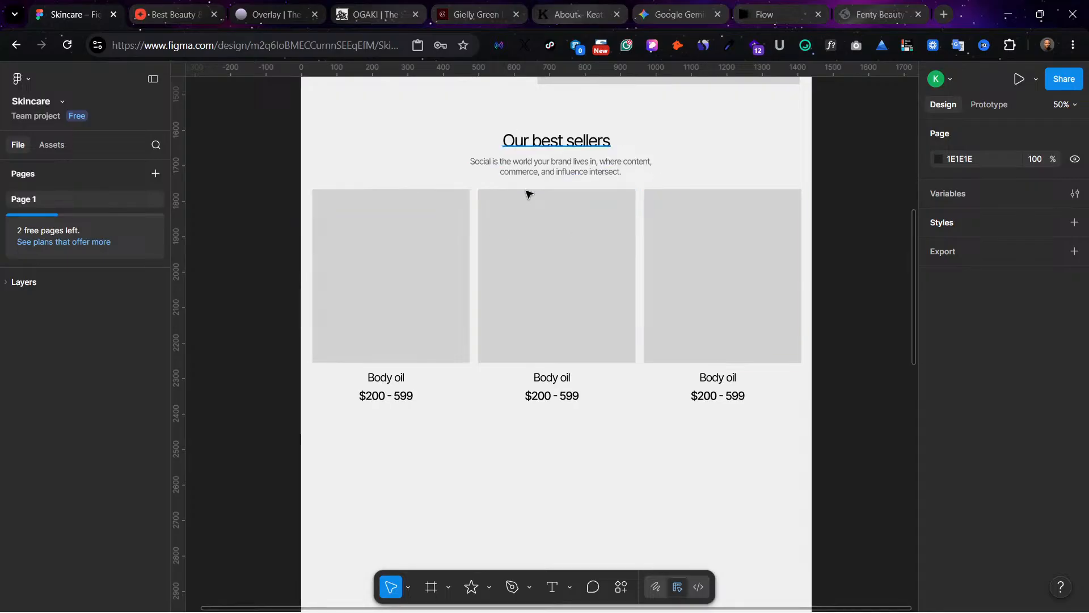
pyautogui.scroll(-3, 535, 308)
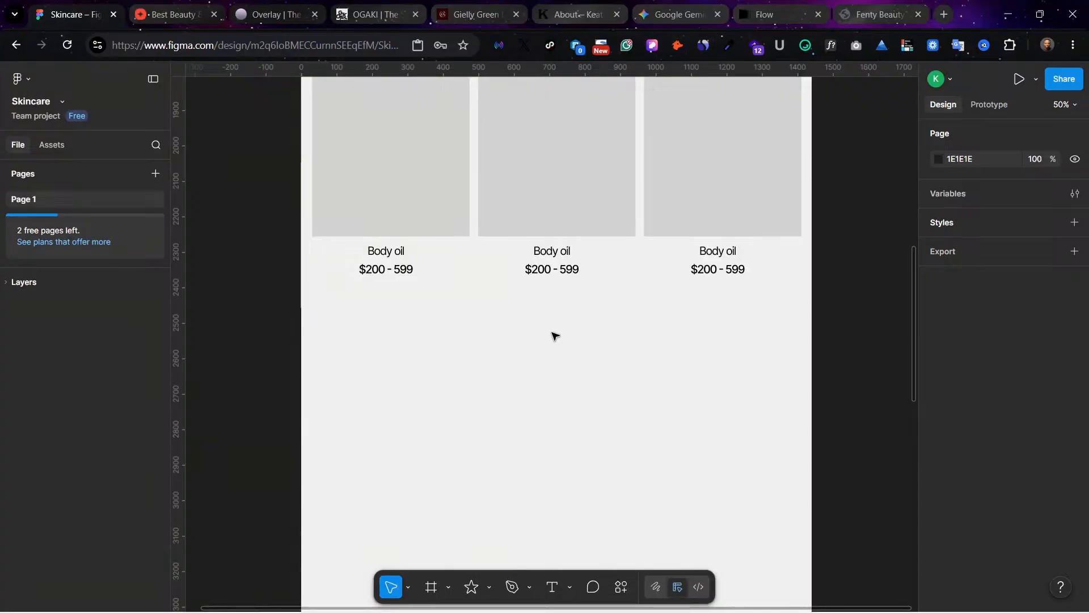
pyautogui.scroll(2, 433, 397)
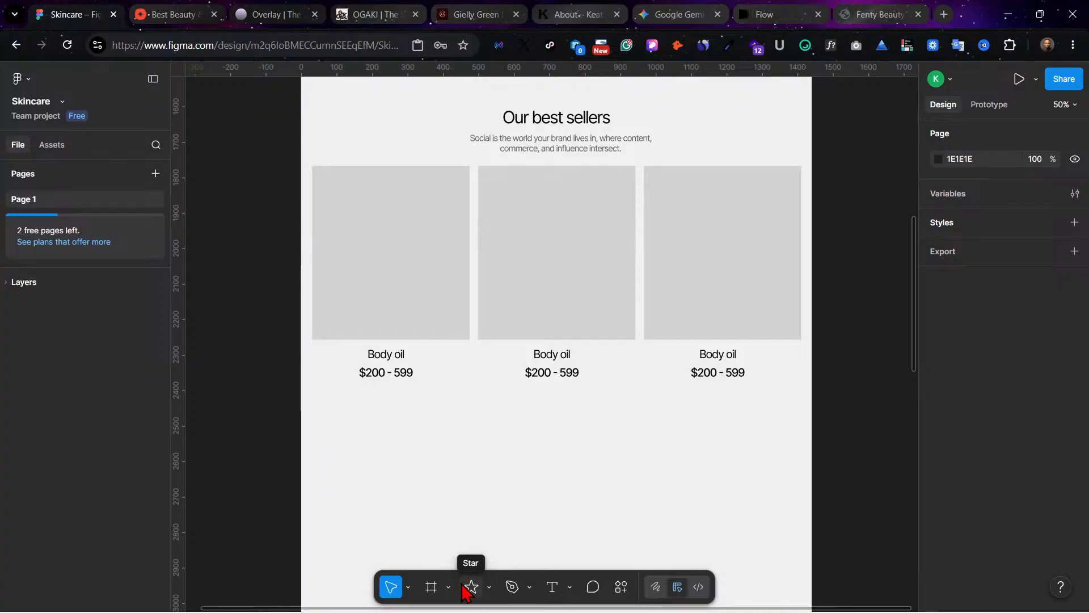
pyautogui.scroll(-1, 553, 480)
pyautogui.scroll(2, 573, 397)
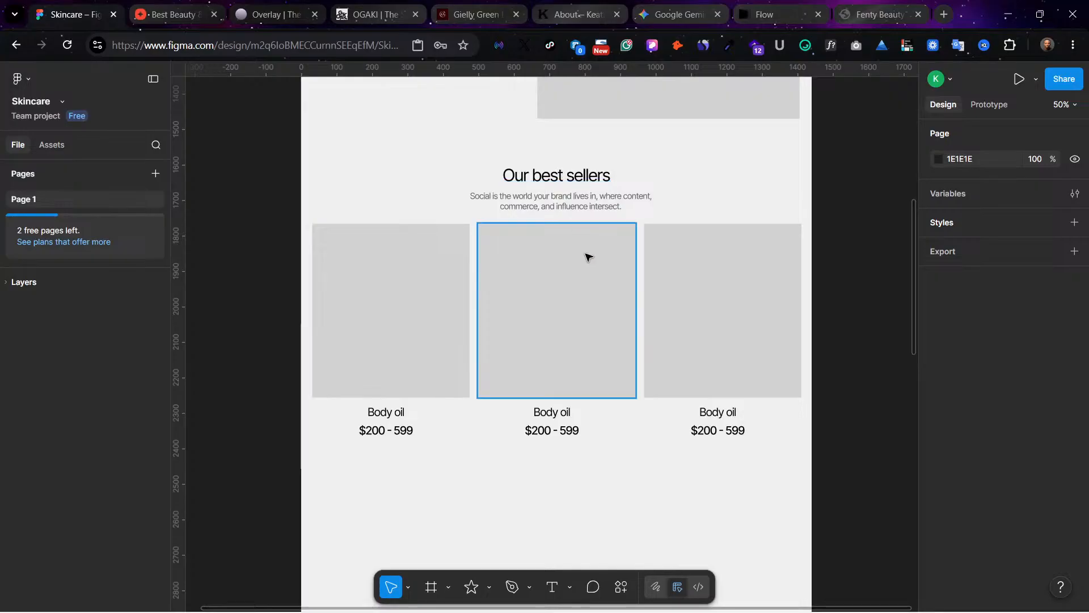
pyautogui.scroll(-2, 618, 500)
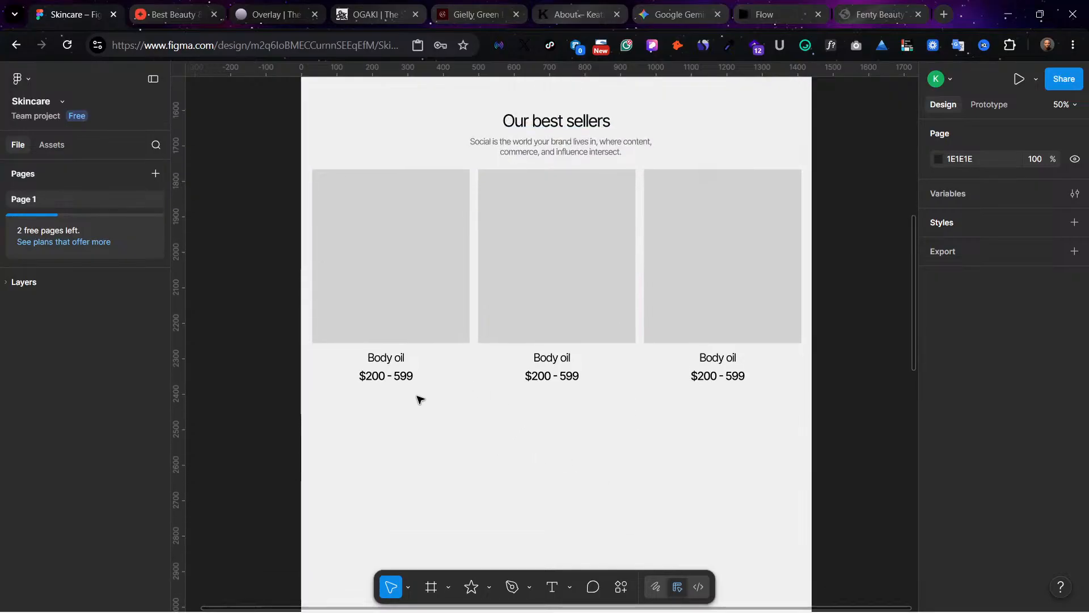
pyautogui.scroll(-1, 427, 391)
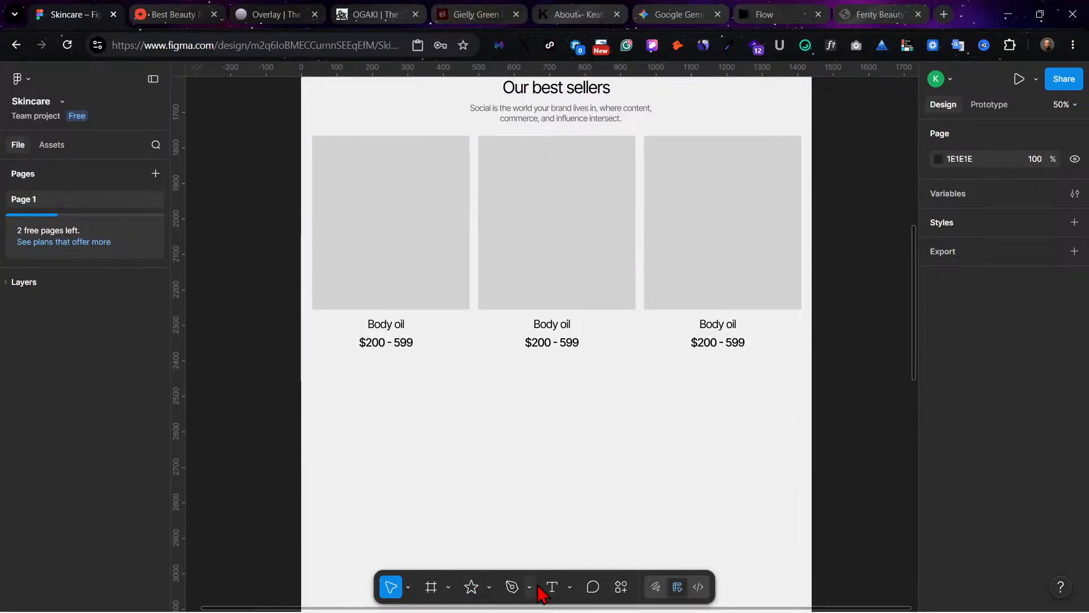
# Step: Draw a rectangle about 256 × 58 beneath the first card's price label, at about X 106, Y 2388
pyautogui.click(489, 586)
pyautogui.click(507, 454)
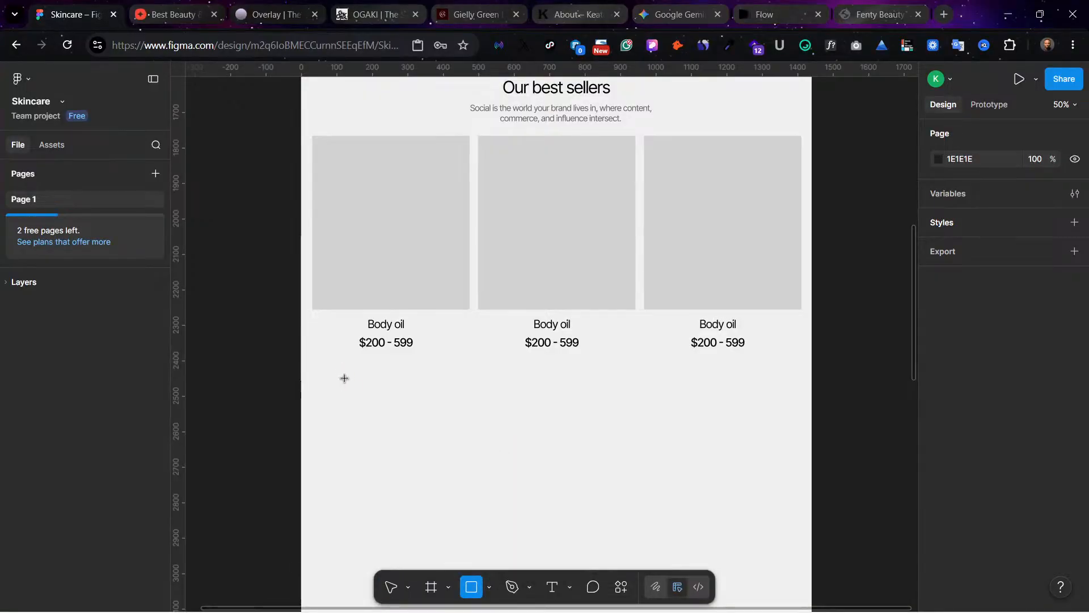
pyautogui.moveTo(339, 355)
pyautogui.mouseDown()
pyautogui.moveTo(389, 401)
pyautogui.moveTo(438, 382)
pyautogui.moveTo(437, 452)
pyautogui.moveTo(430, 376)
pyautogui.mouseUp()
pyautogui.click(499, 405)
pyautogui.hscroll(-4, 499, 405)
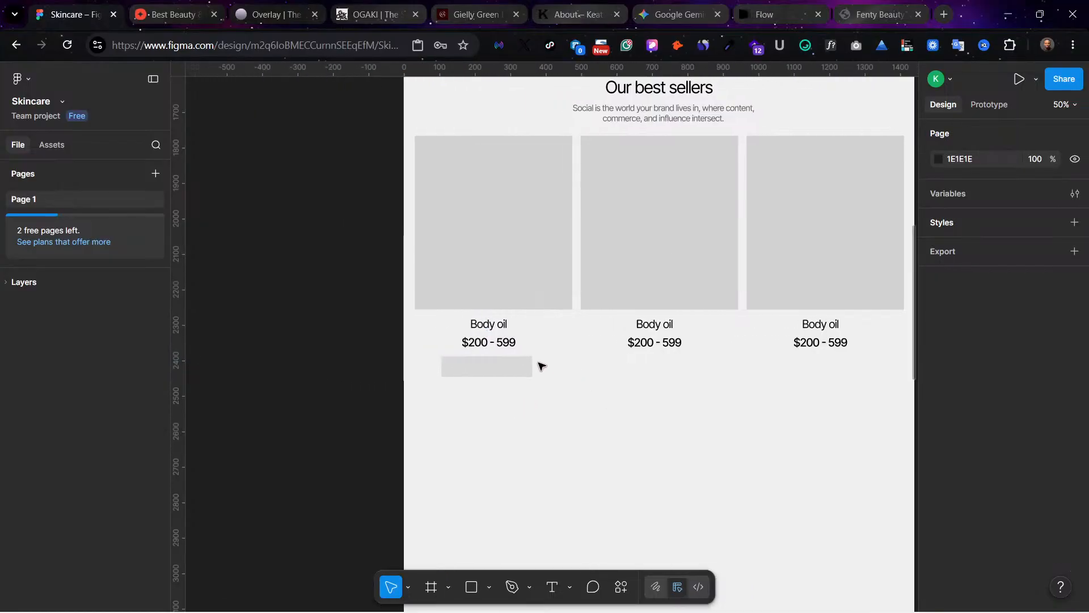
# Step: Fill the rectangle beneath the first card's price with black (000000) and round its corners to 8
pyautogui.click(508, 369)
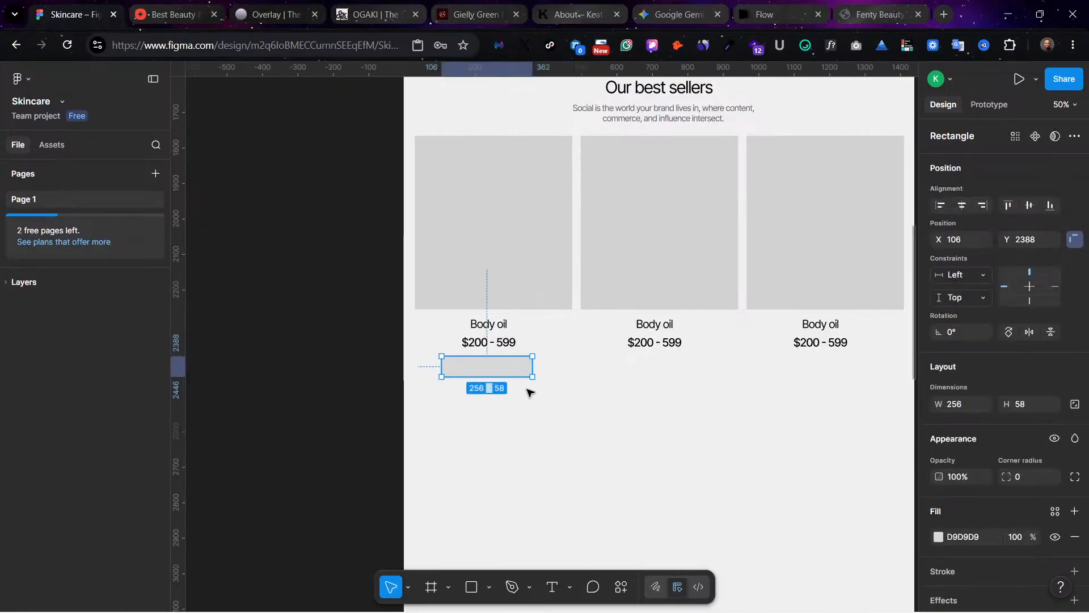
pyautogui.hotkey('ctrl', '+')
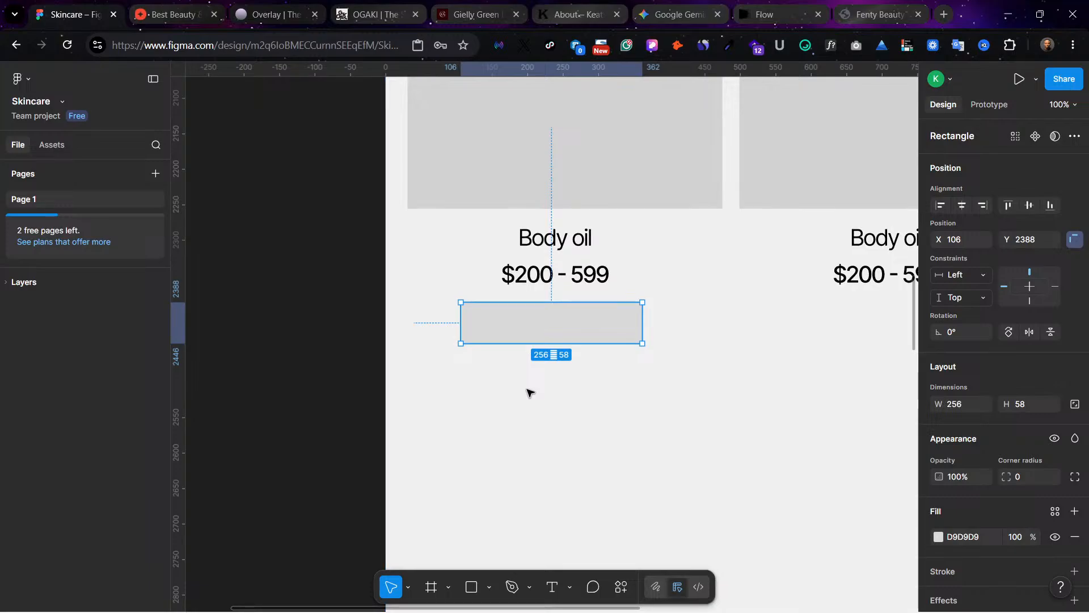
pyautogui.click(938, 537)
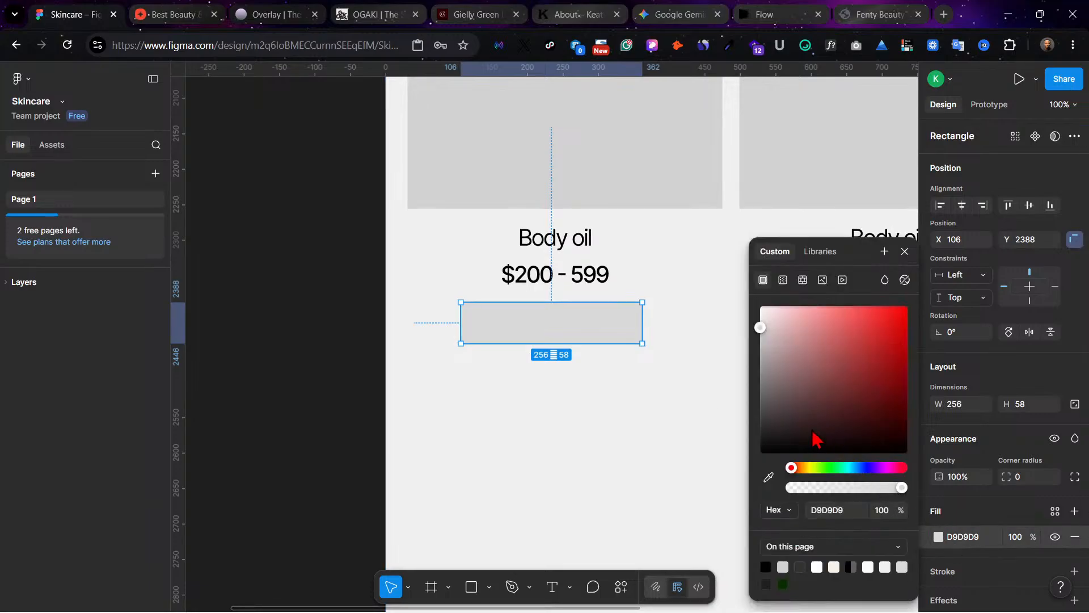
pyautogui.moveTo(816, 440); pyautogui.dragTo(673, 463)
pyautogui.click(673, 464)
pyautogui.click(635, 316)
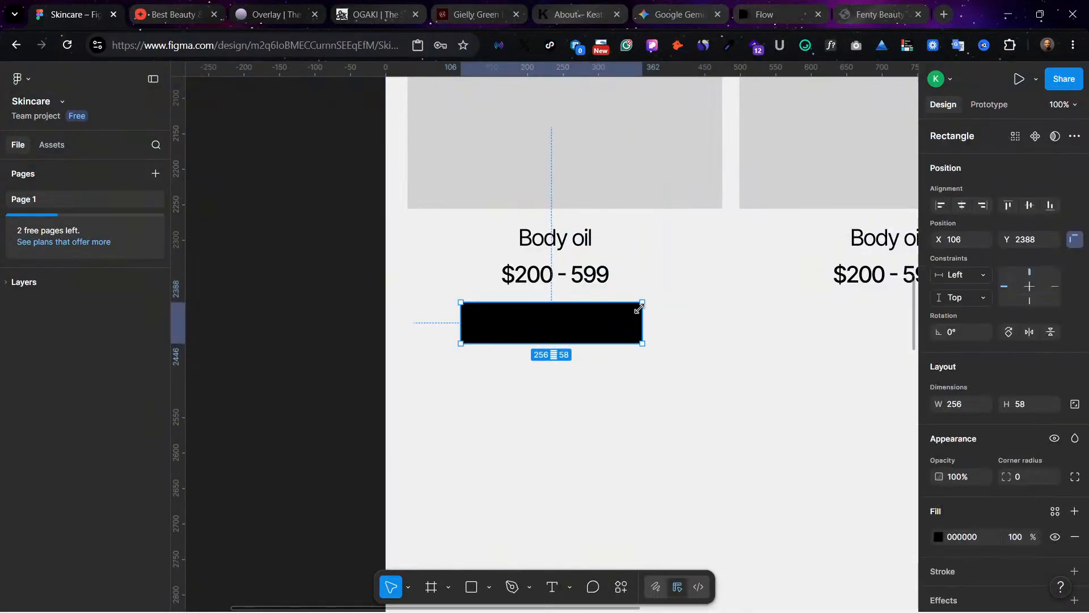
pyautogui.hotkey('ctrl', '+')
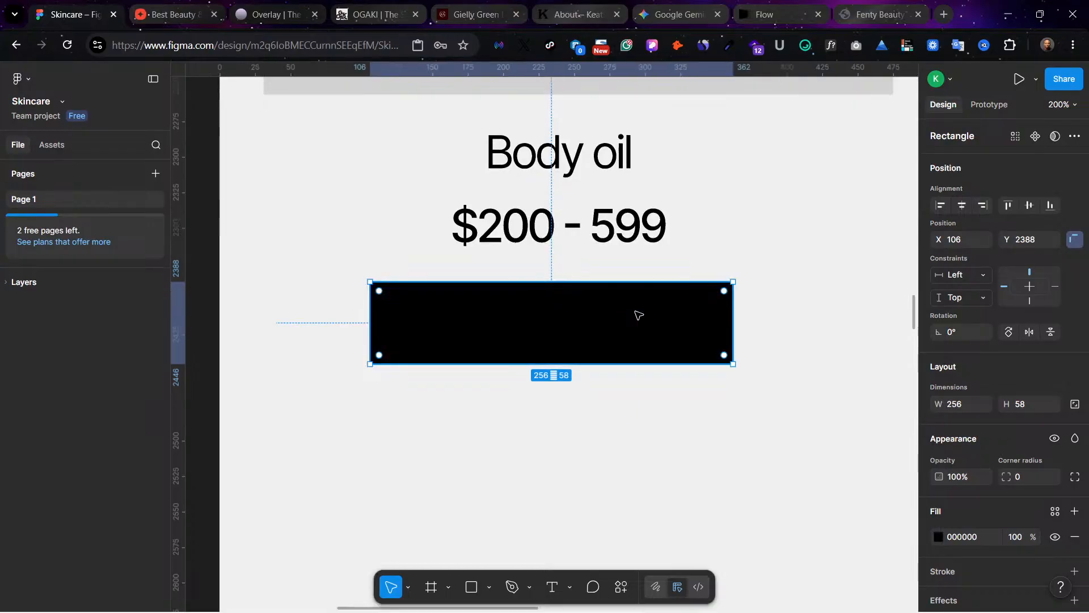
pyautogui.moveTo(725, 292); pyautogui.dragTo(718, 300)
pyautogui.click(754, 313)
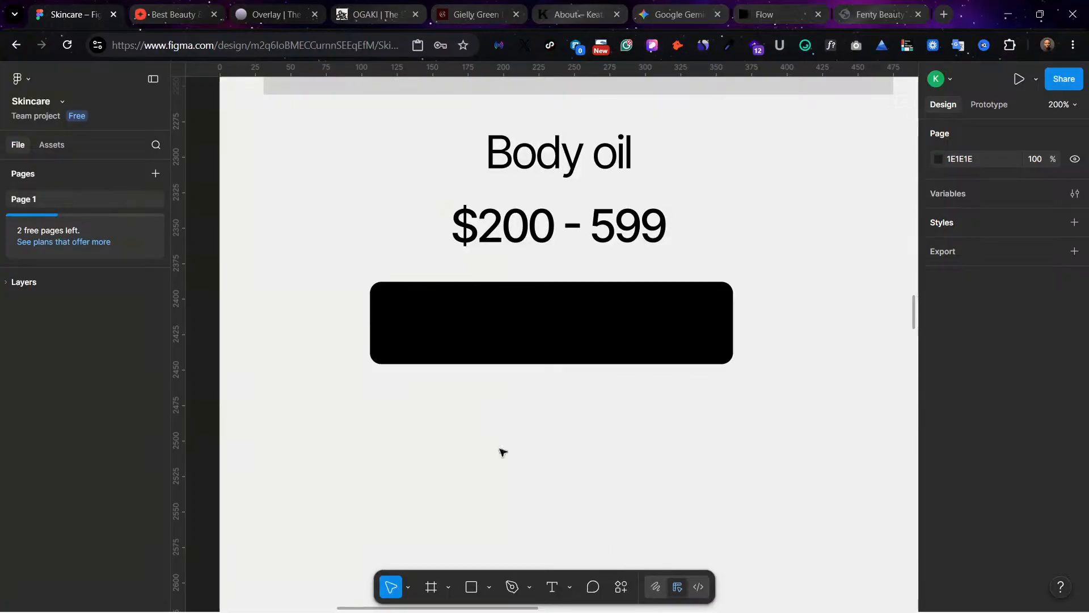
# Step: Duplicate the price label onto the black rectangle at Y 2397 and draw a frame about 253 × 44 just beneath the rectangle
pyautogui.moveTo(557, 225); pyautogui.dragTo(591, 329)
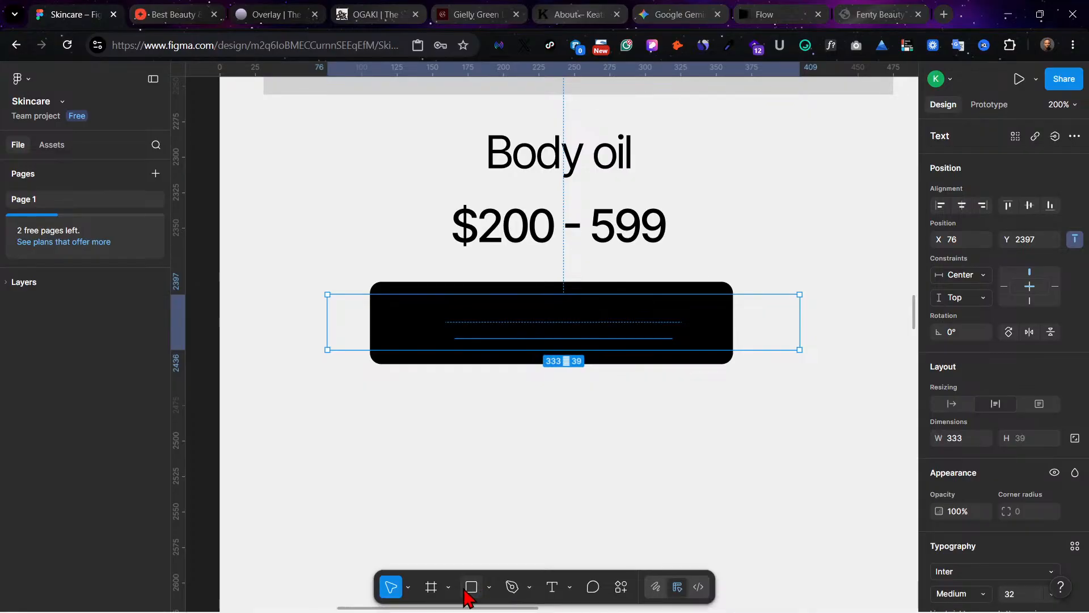
pyautogui.click(433, 590)
pyautogui.moveTo(374, 376)
pyautogui.mouseDown()
pyautogui.moveTo(389, 444)
pyautogui.moveTo(733, 439)
pyautogui.mouseUp()
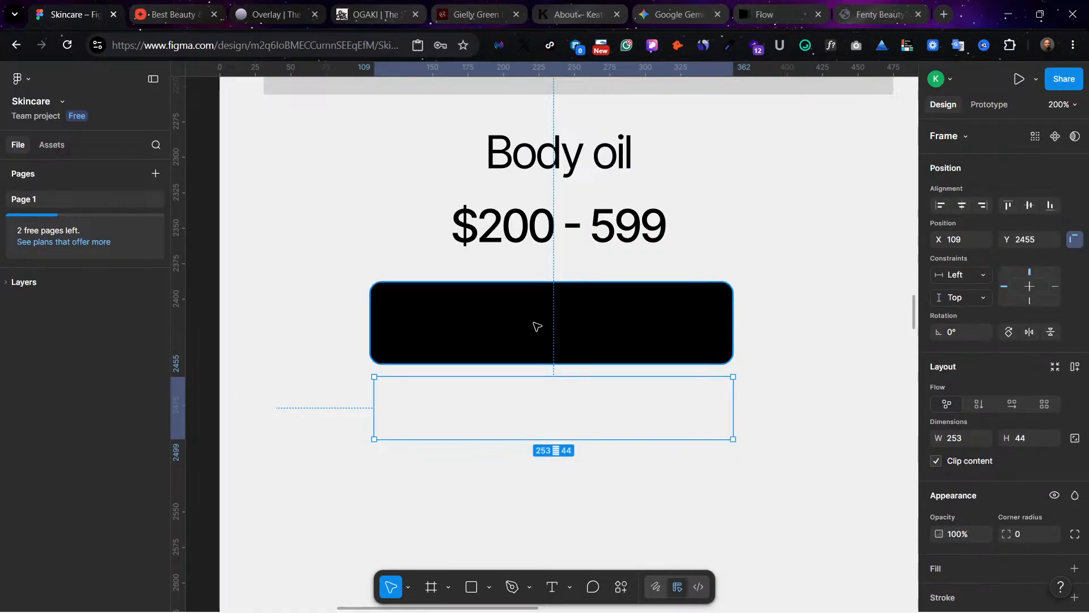
pyautogui.moveTo(535, 324); pyautogui.dragTo(577, 322)
pyautogui.hotkey('ctrl', 'z')
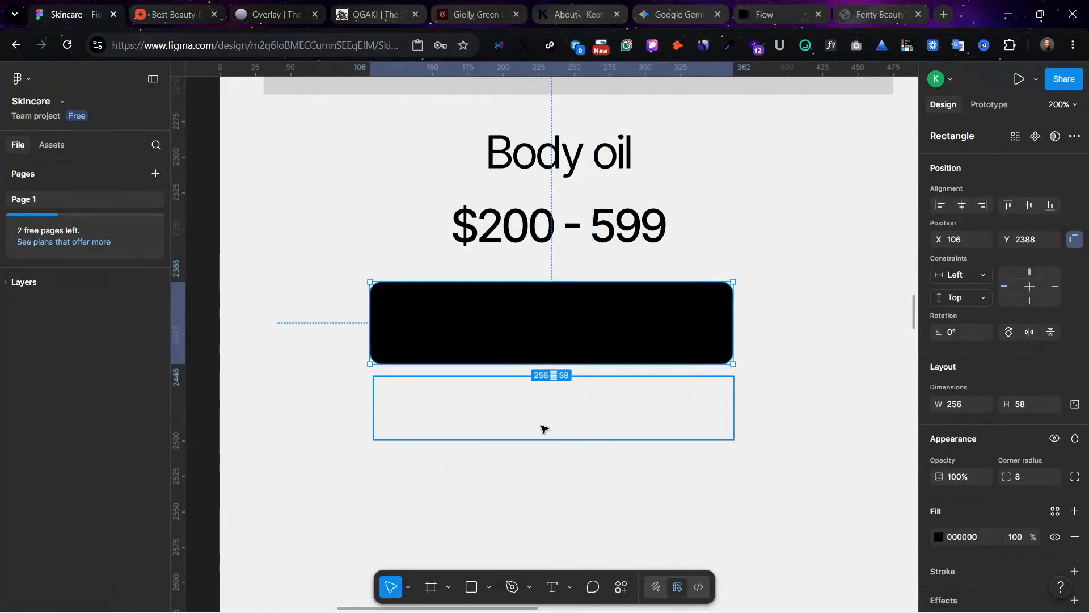
# Step: Match the empty frame's height to the black rectangle at 58 and place it below the rectangle at X 113, Y 2470
pyautogui.click(544, 429)
pyautogui.moveTo(741, 406); pyautogui.dragTo(902, 319)
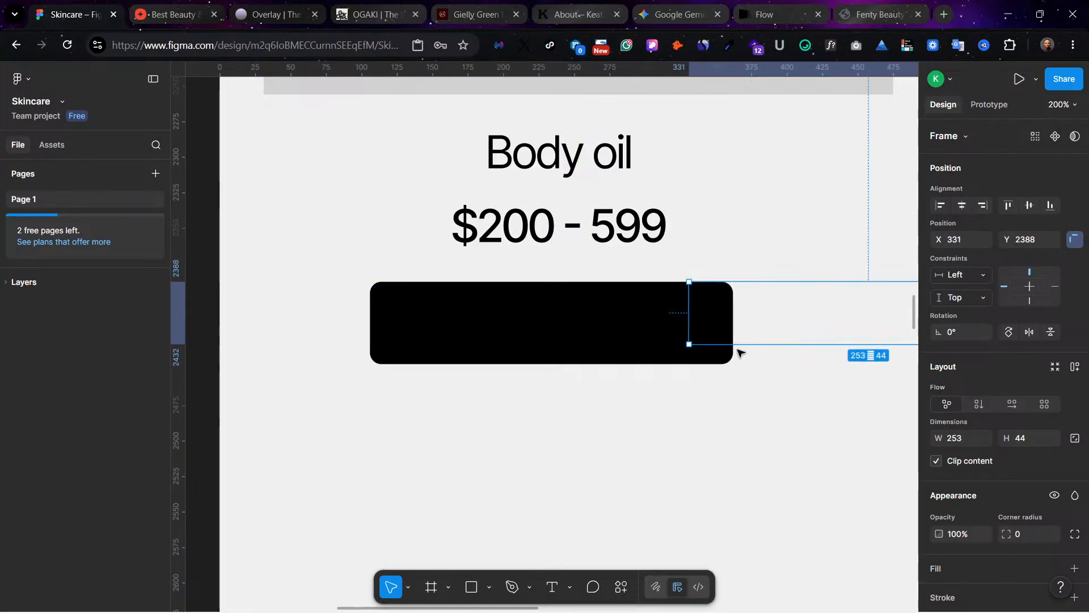
pyautogui.moveTo(775, 346); pyautogui.dragTo(772, 364)
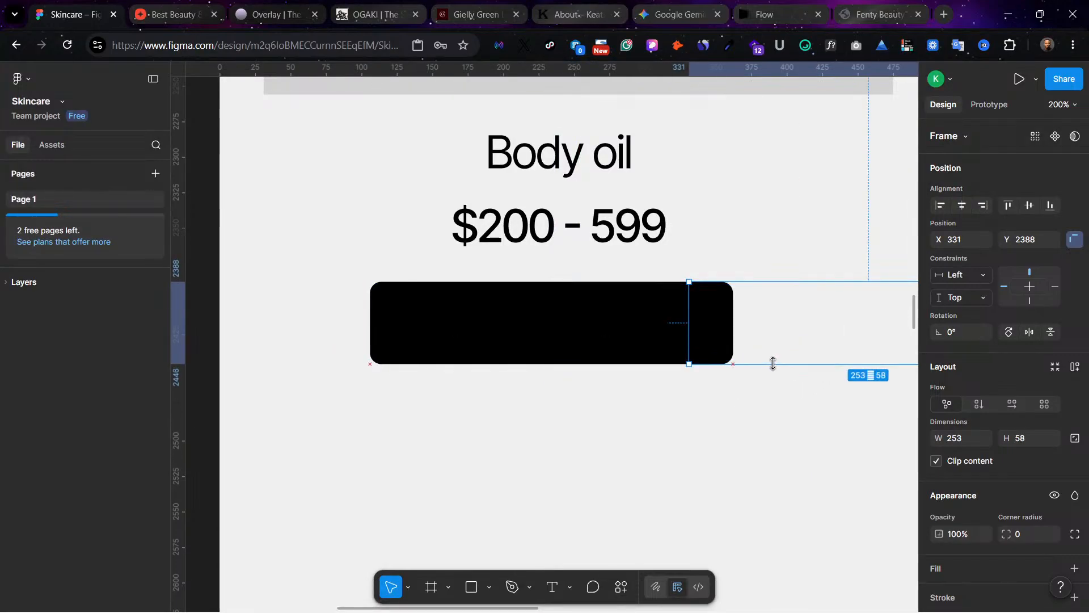
pyautogui.moveTo(839, 327); pyautogui.dragTo(532, 444)
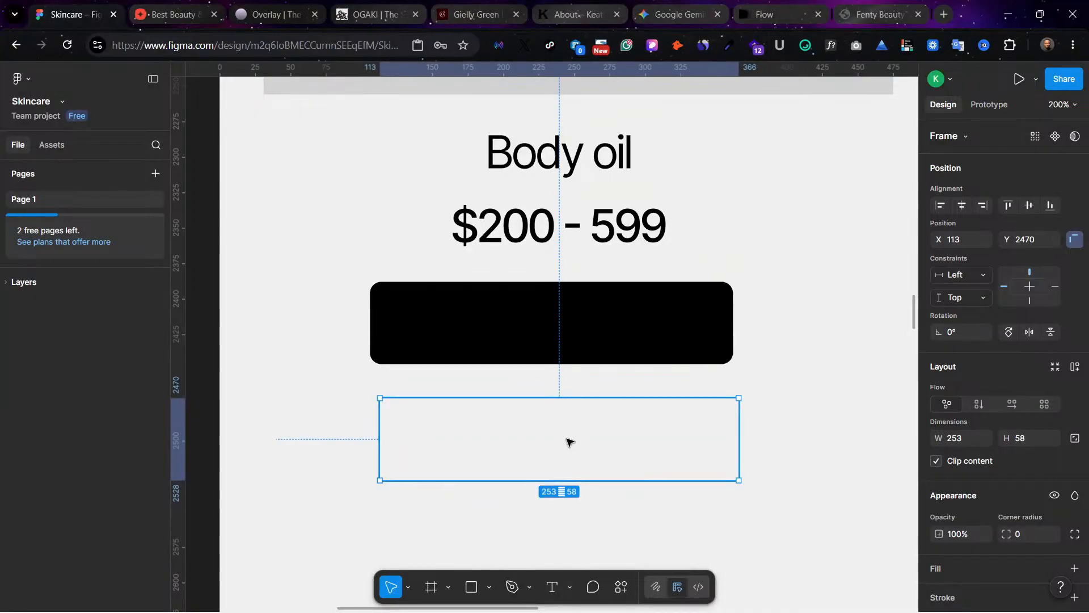
# Step: Delete the black rounded rectangle around the copied price label
pyautogui.click(499, 312)
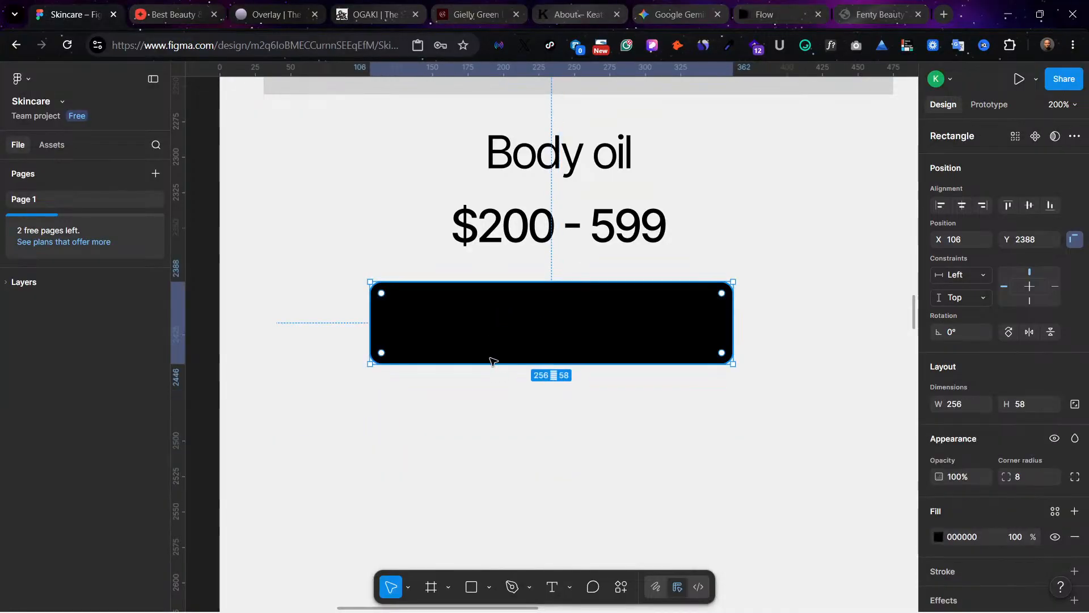
pyautogui.press('Delete')
# Step: Give the empty frame a black (000000) fill and set its corner radius to 20
pyautogui.click(520, 442)
pyautogui.scroll(-1, 968, 454)
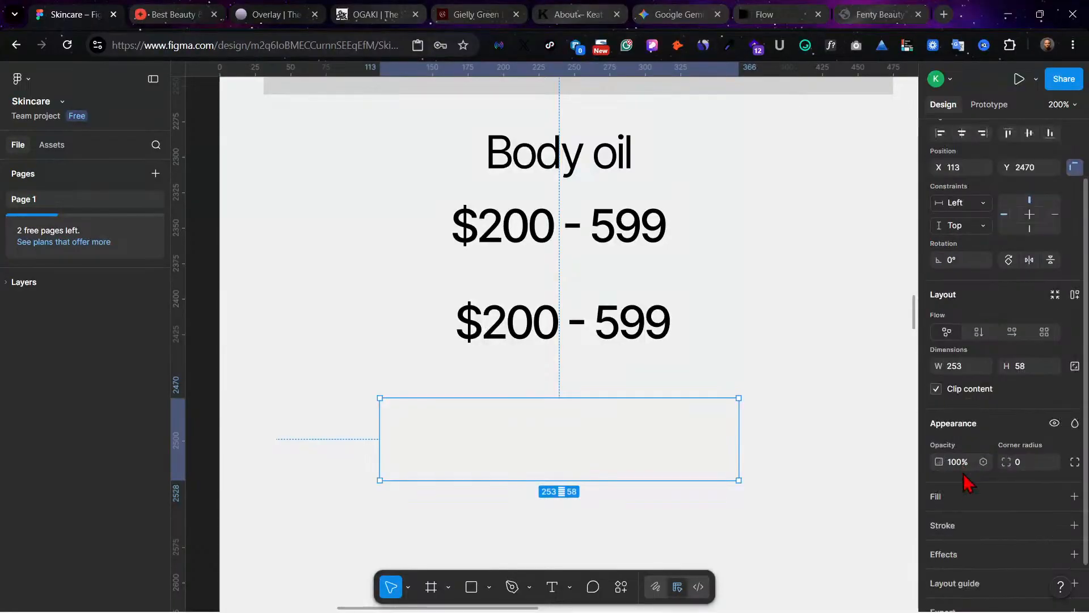
pyautogui.scroll(-1, 969, 502)
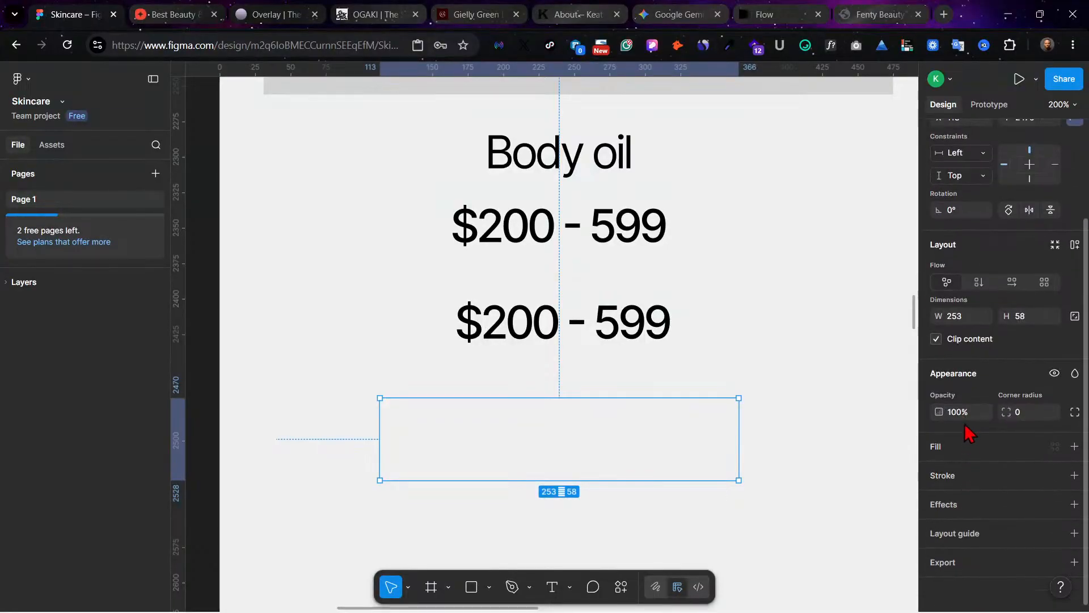
pyautogui.scroll(2, 967, 432)
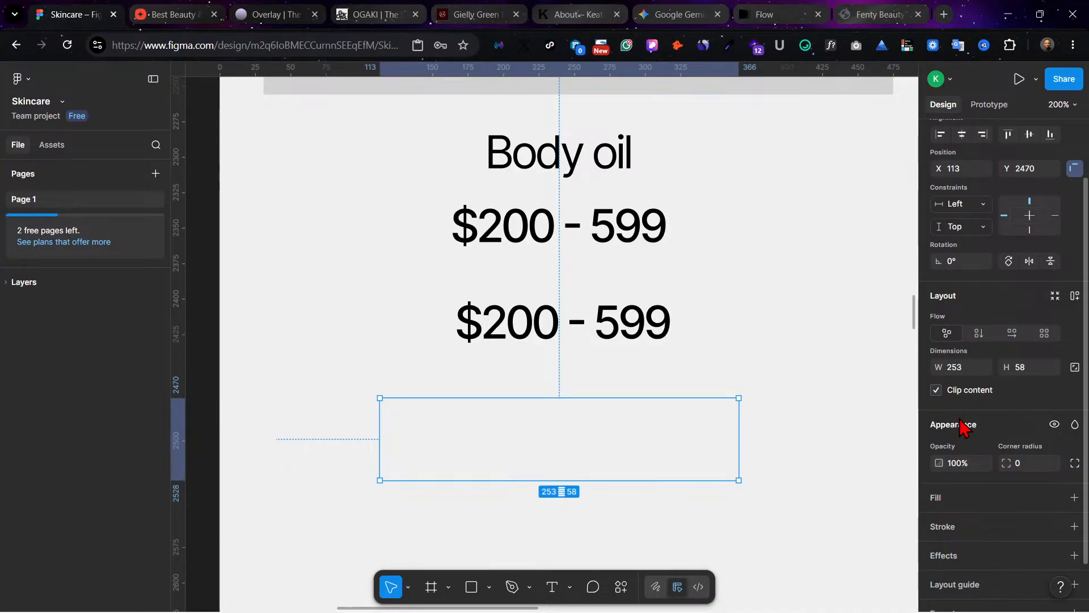
pyautogui.click(1073, 498)
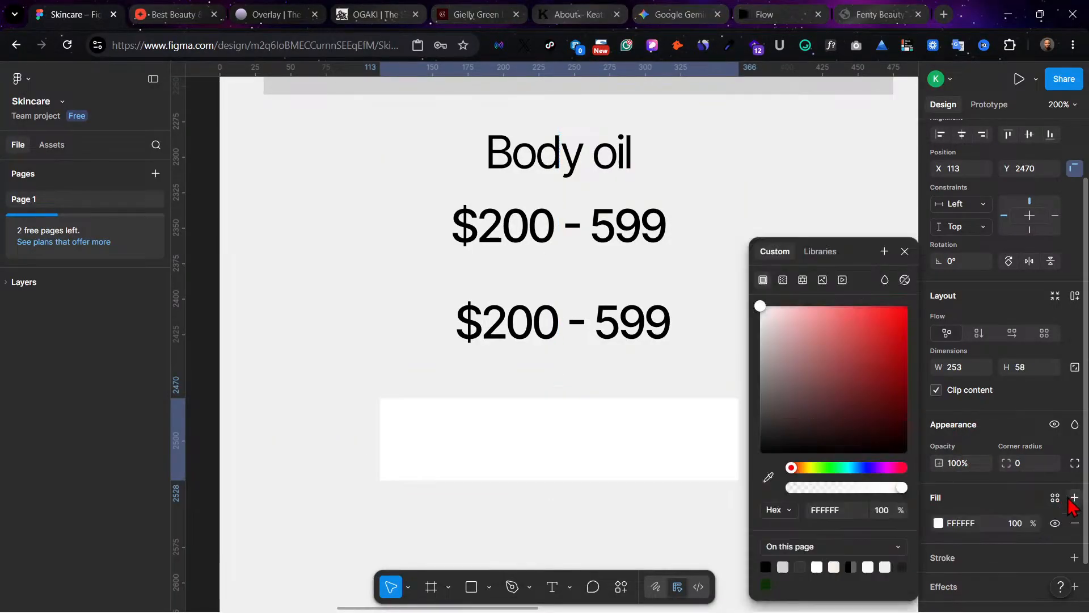
pyautogui.click(760, 453)
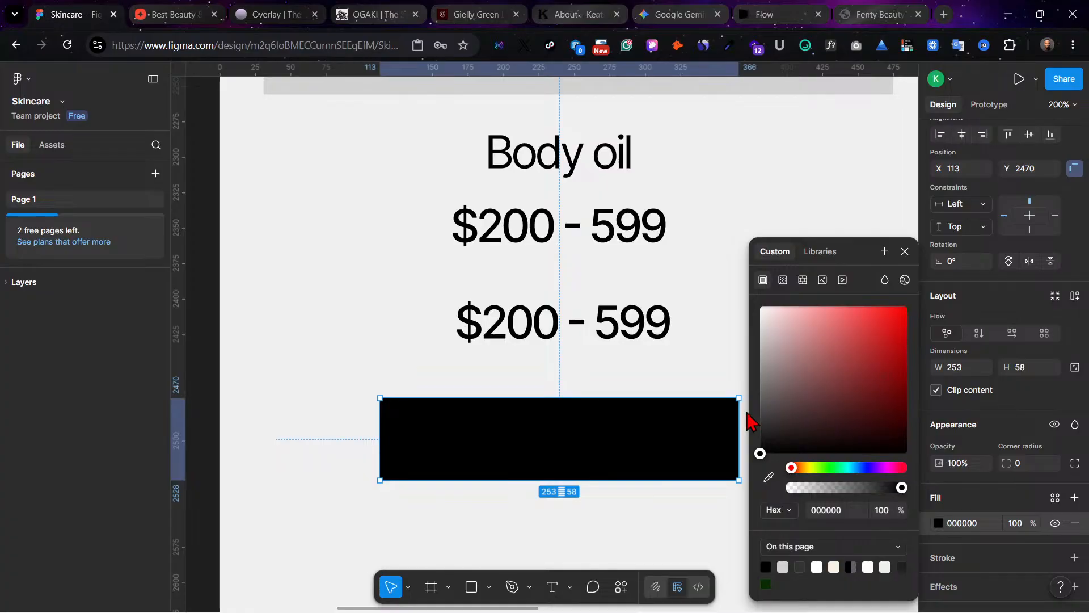
pyautogui.click(1022, 464)
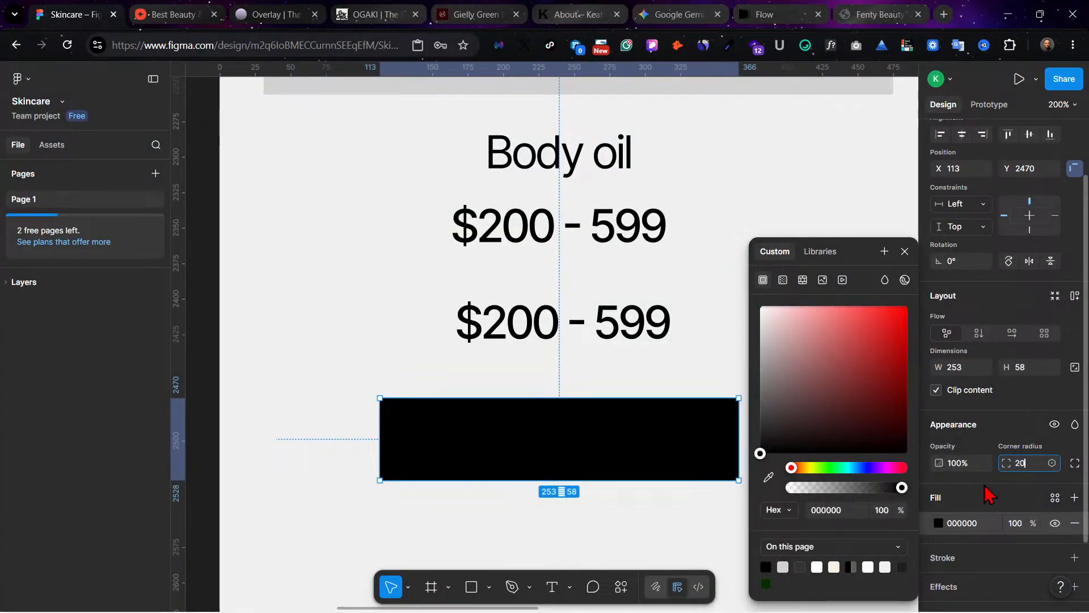
pyautogui.press('Return')
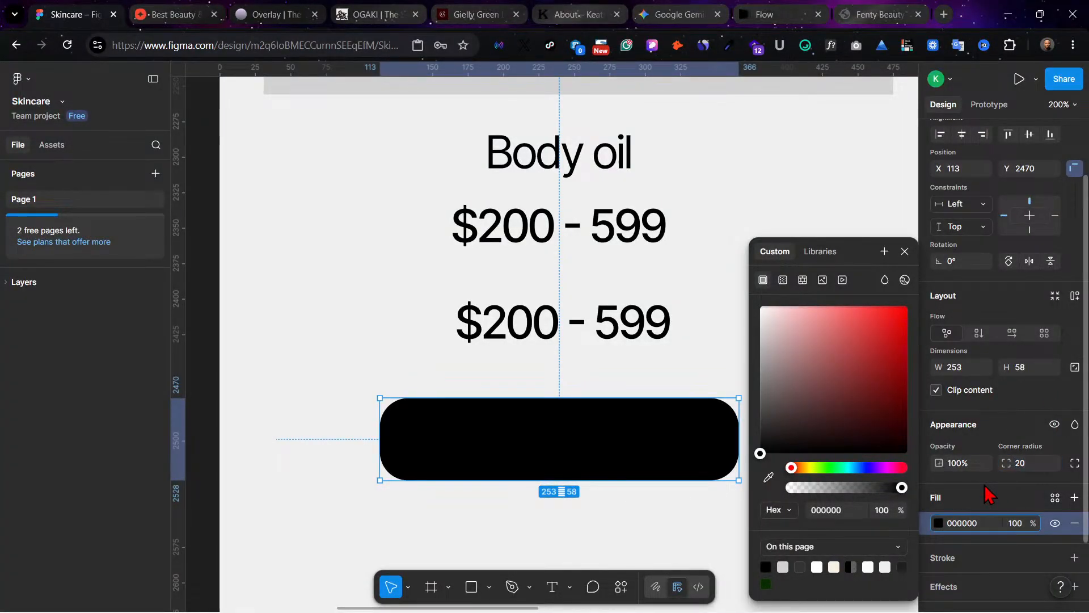
# Step: Set the black button frame's corner radius to 10
pyautogui.click(1023, 470)
pyautogui.write('10')
pyautogui.press('Return')
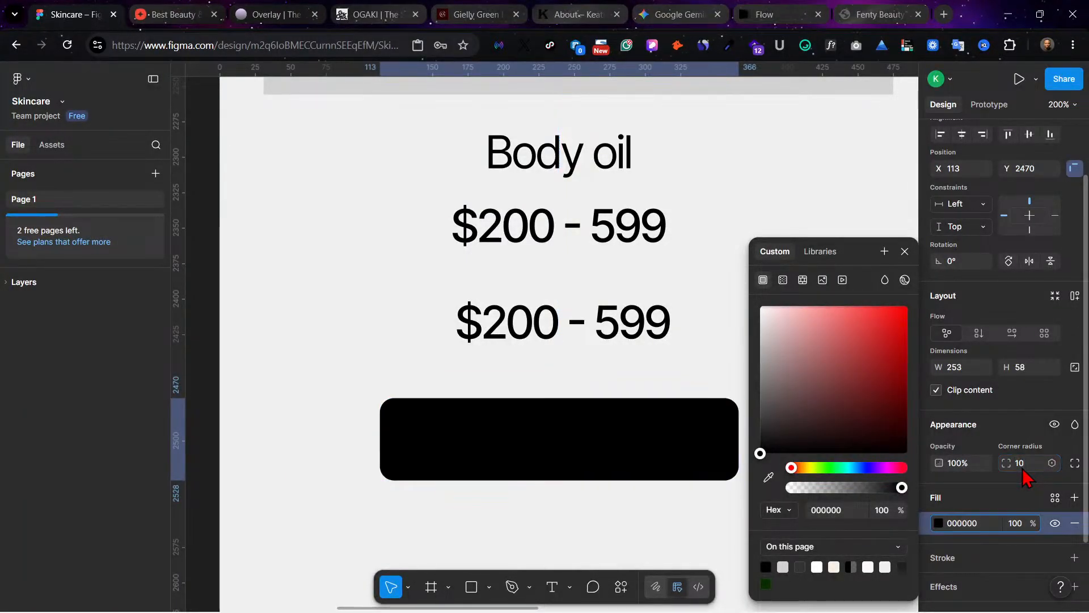
# Step: Move the duplicated price label down onto the black frame at X 77, Y 2482 and change its fill to white (FFFFFF)
pyautogui.click(578, 329)
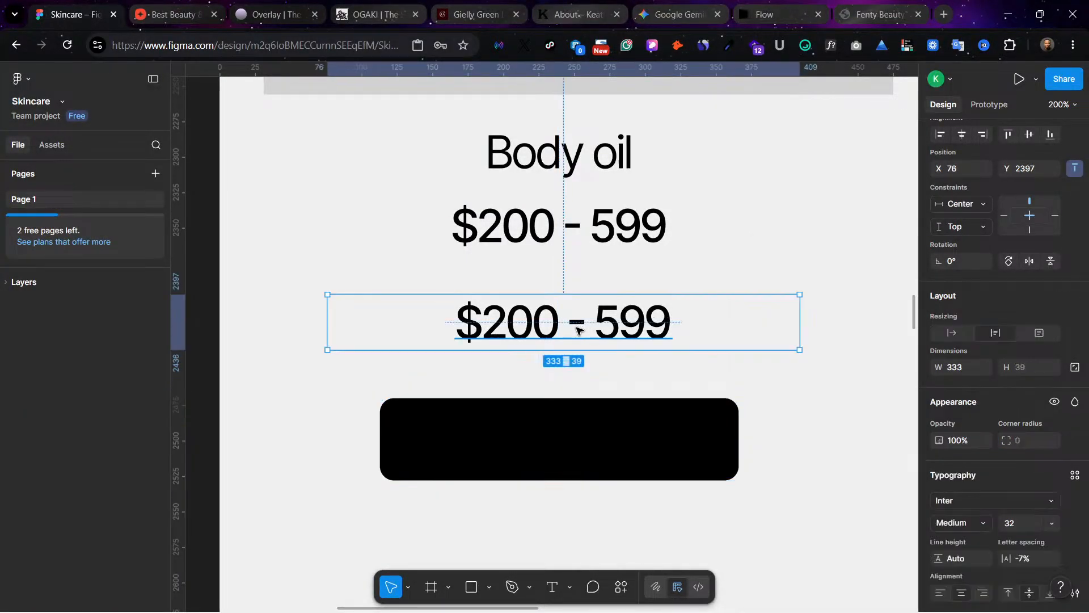
pyautogui.moveTo(578, 367); pyautogui.dragTo(582, 449)
pyautogui.scroll(-3, 950, 566)
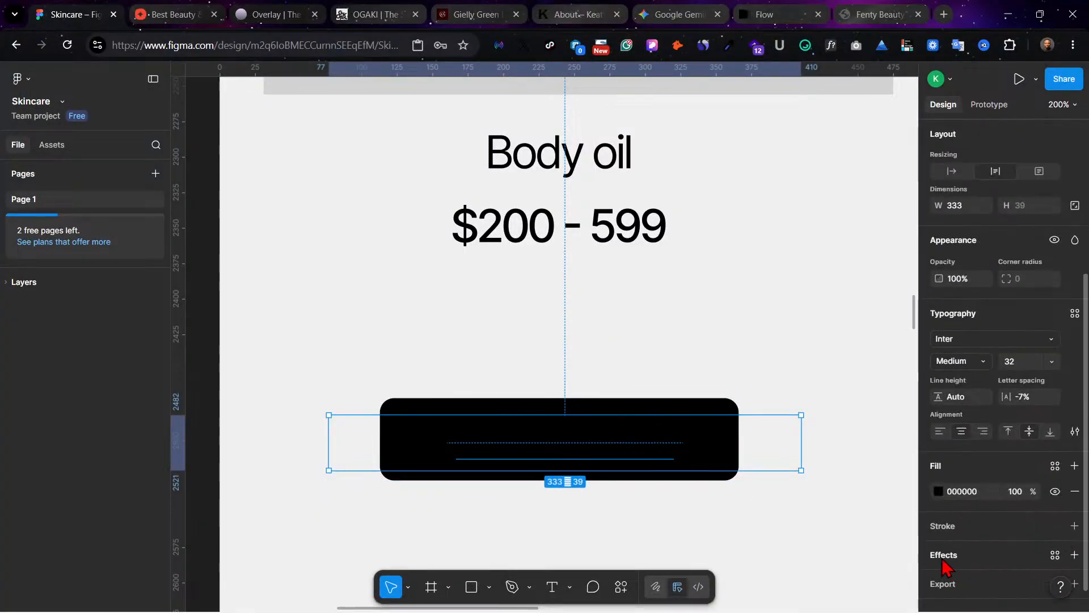
pyautogui.click(938, 491)
pyautogui.moveTo(833, 415); pyautogui.dragTo(738, 267)
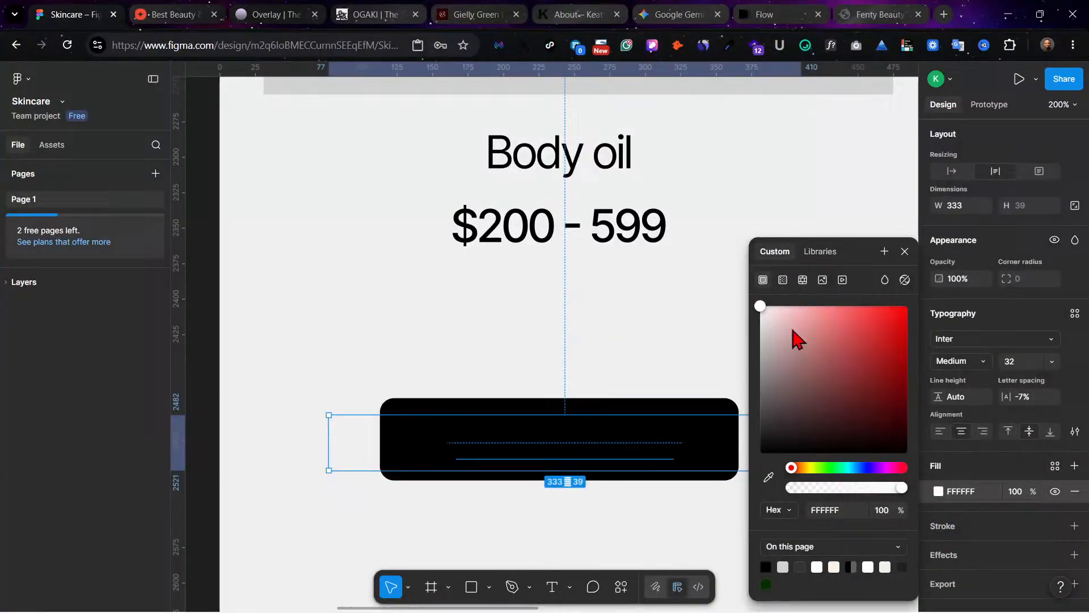
pyautogui.click(769, 476)
pyautogui.click(729, 532)
# Step: Move the black frame to X 108, Y 2455 and place the hidden white price label over it at X 64, Y 2464
pyautogui.click(641, 308)
pyautogui.moveTo(564, 443); pyautogui.dragTo(621, 421)
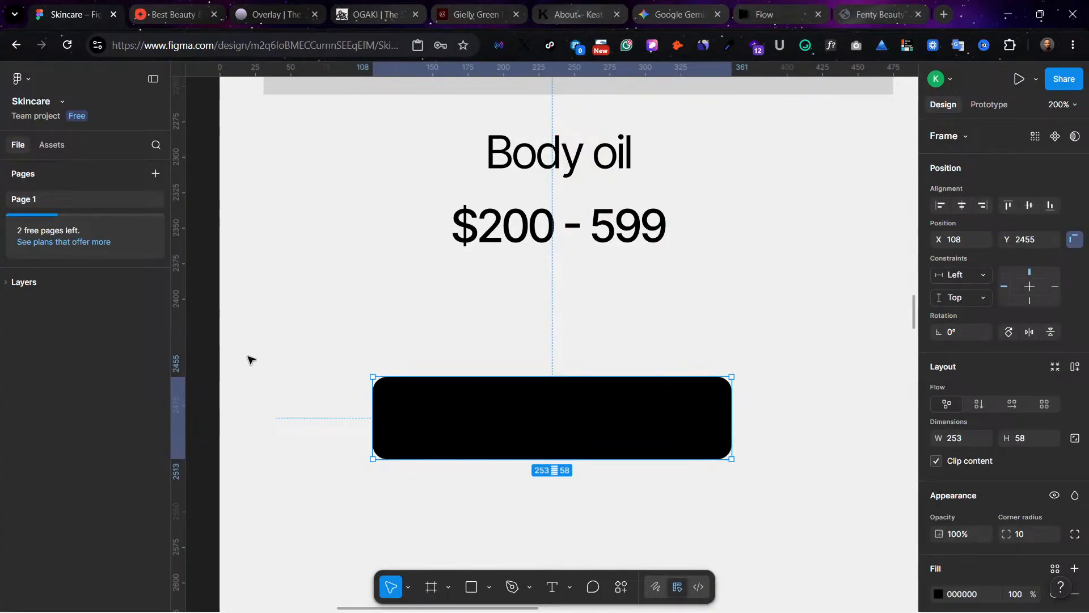
pyautogui.click(19, 284)
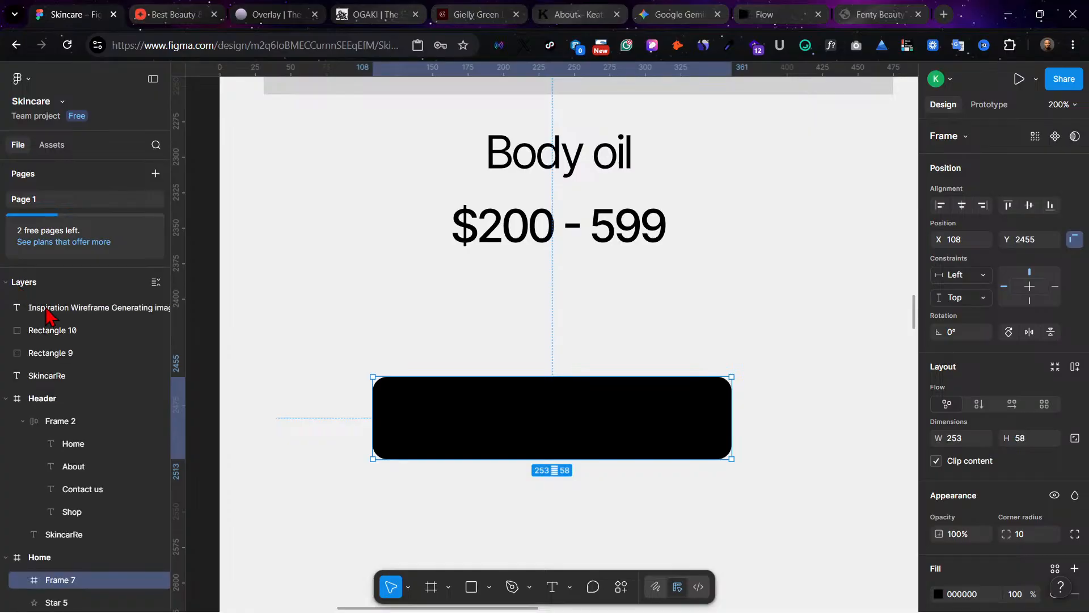
pyautogui.scroll(-1, 108, 527)
pyautogui.scroll(-2, 108, 522)
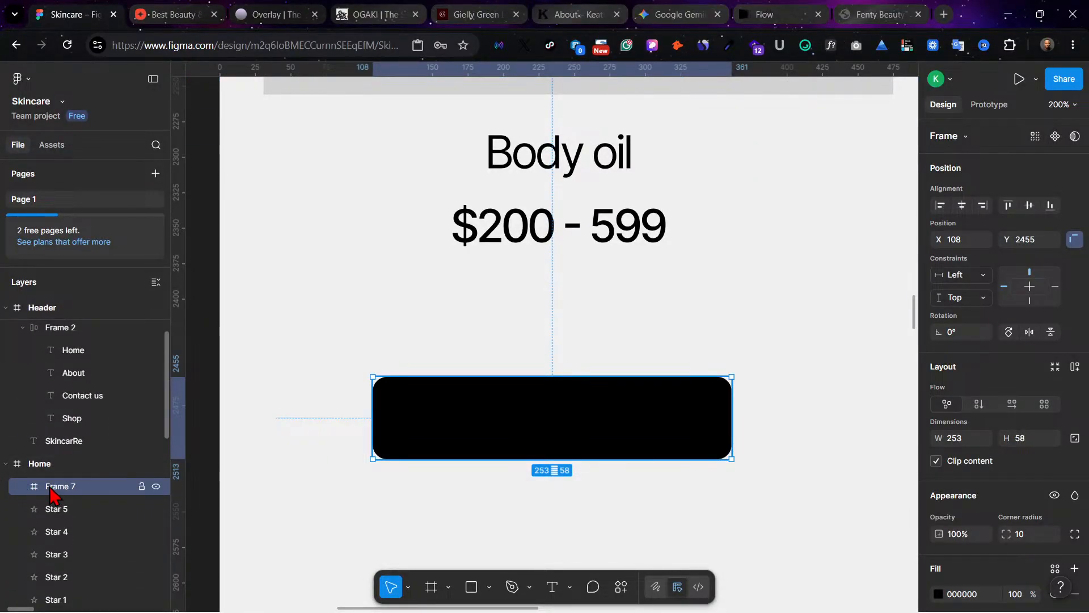
pyautogui.scroll(-8, 65, 499)
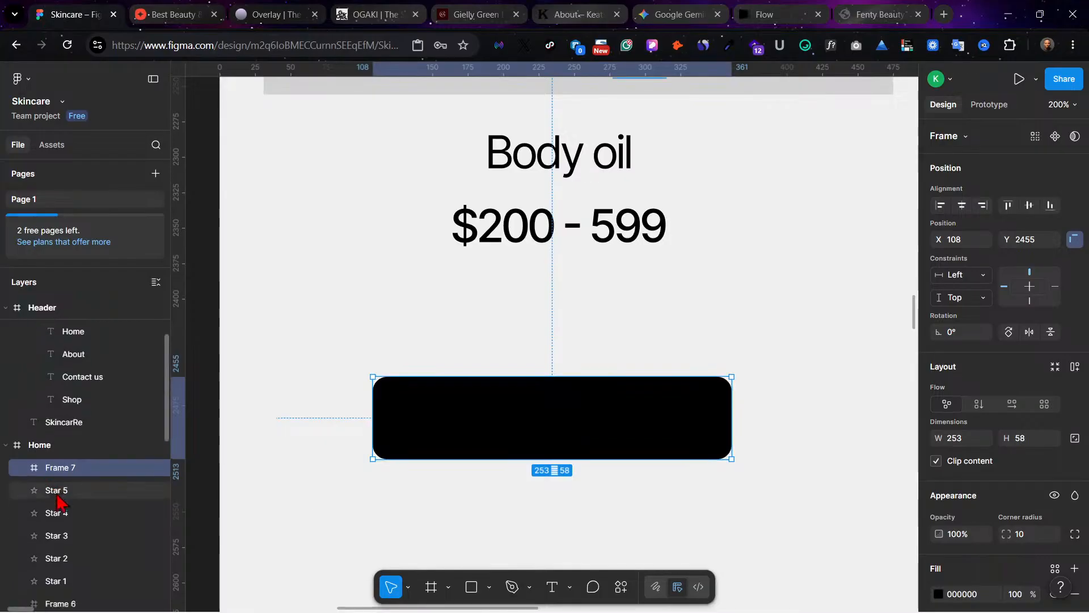
pyautogui.scroll(-3, 94, 536)
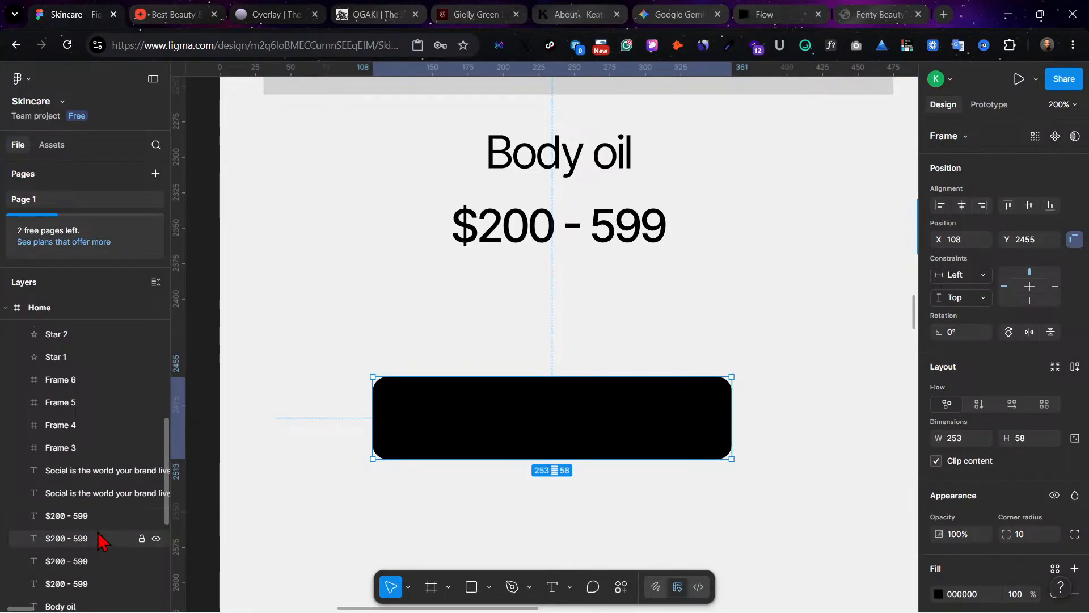
pyautogui.click(89, 459)
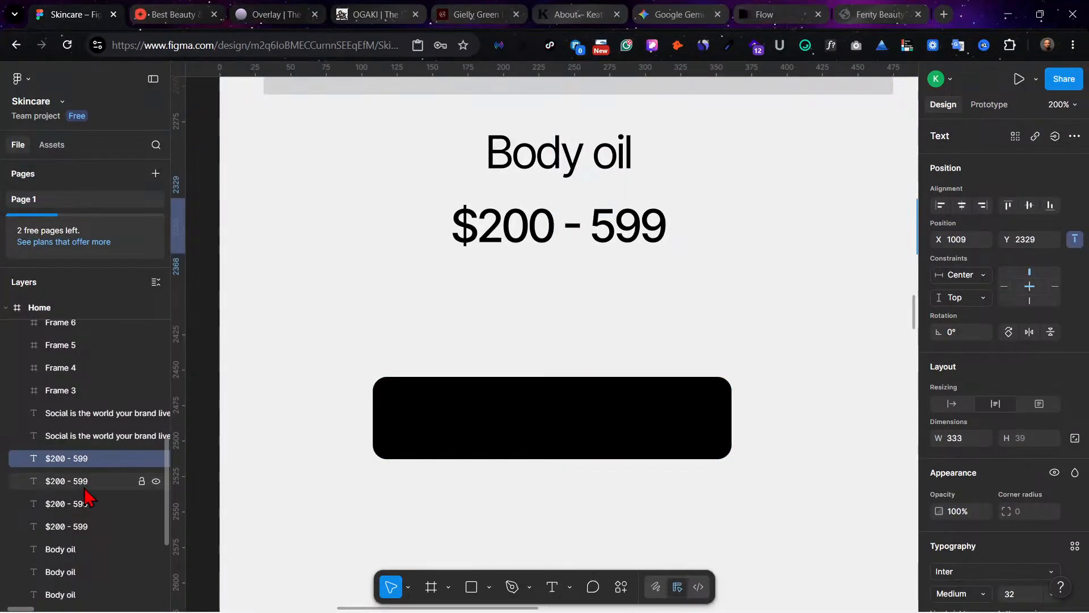
pyautogui.click(85, 482)
pyautogui.click(88, 505)
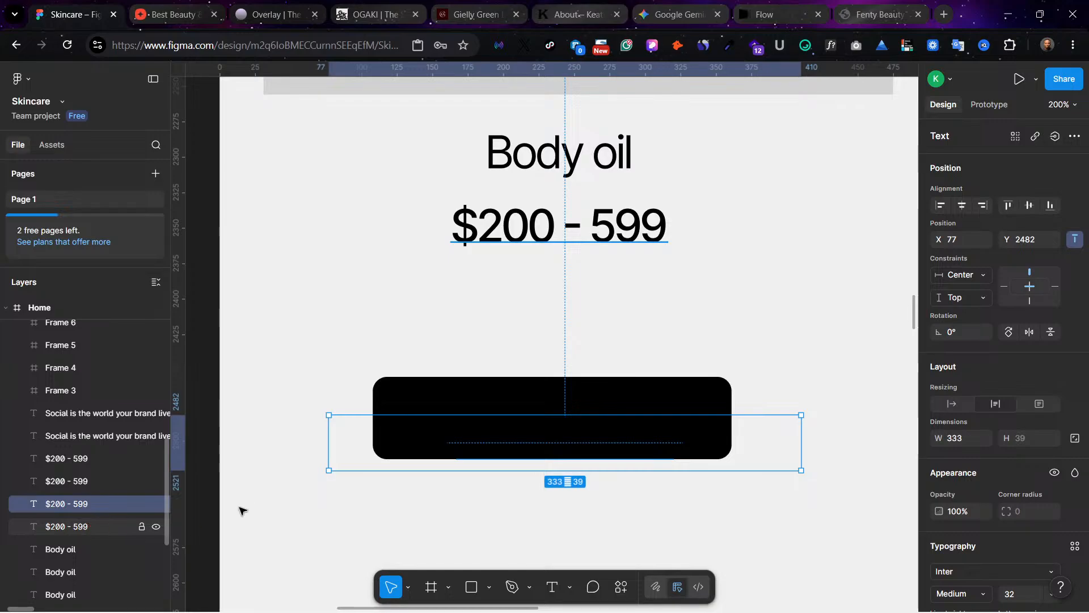
pyautogui.moveTo(481, 455); pyautogui.dragTo(472, 432)
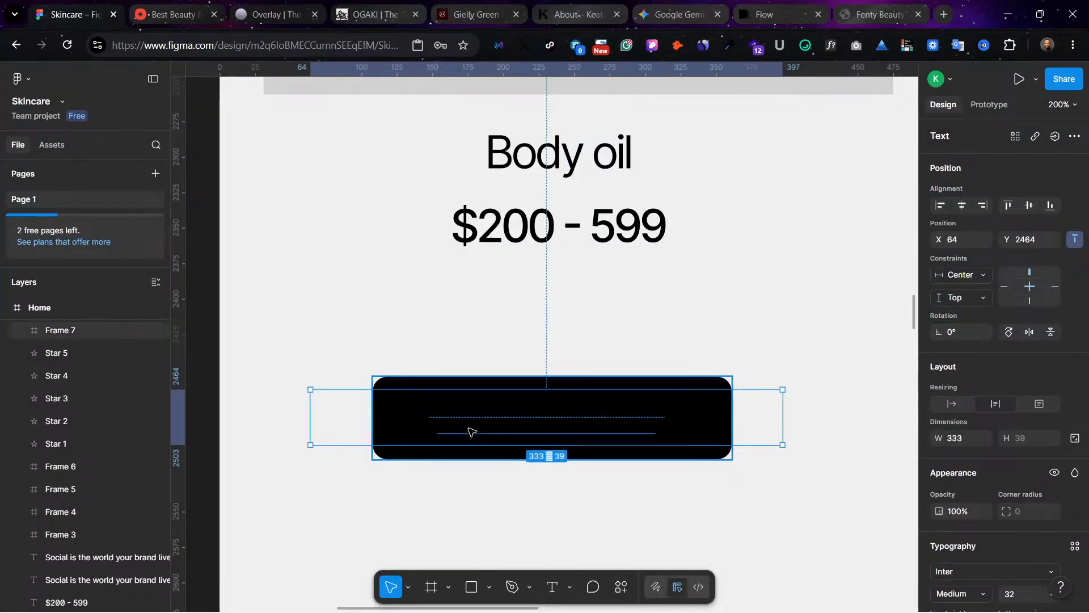
# Step: Bring the white price label to the front and nest its layer inside the black button frame
pyautogui.rightClick(514, 421)
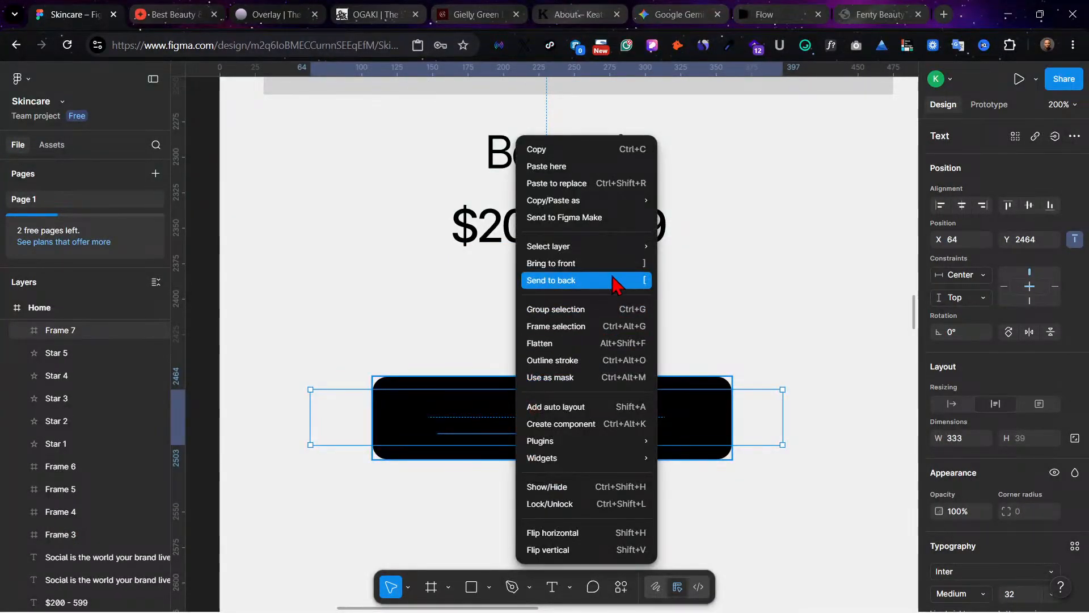
pyautogui.click(613, 195)
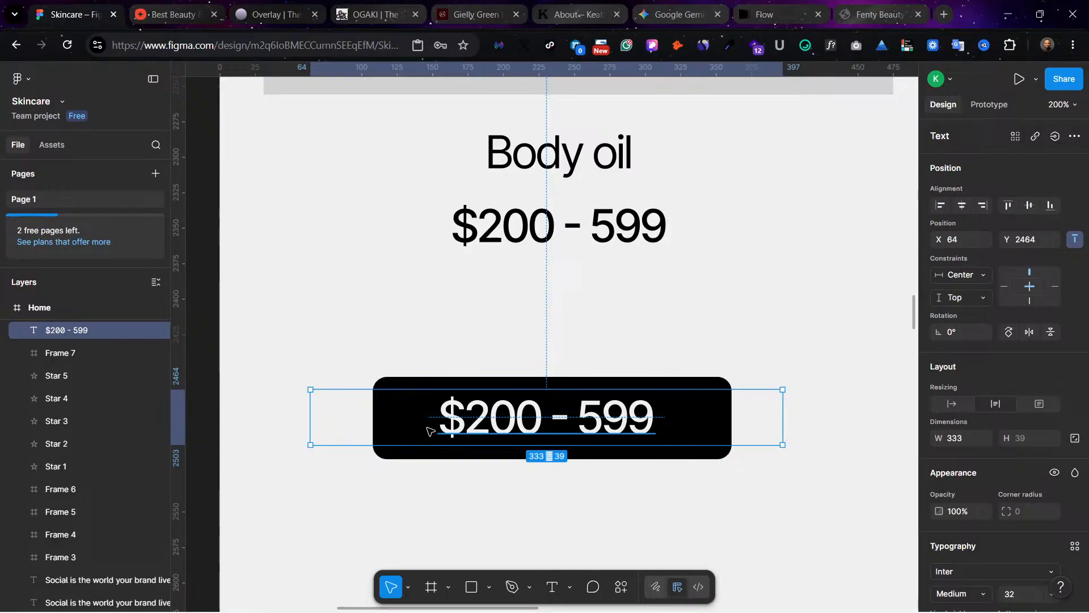
pyautogui.scroll(1, 97, 383)
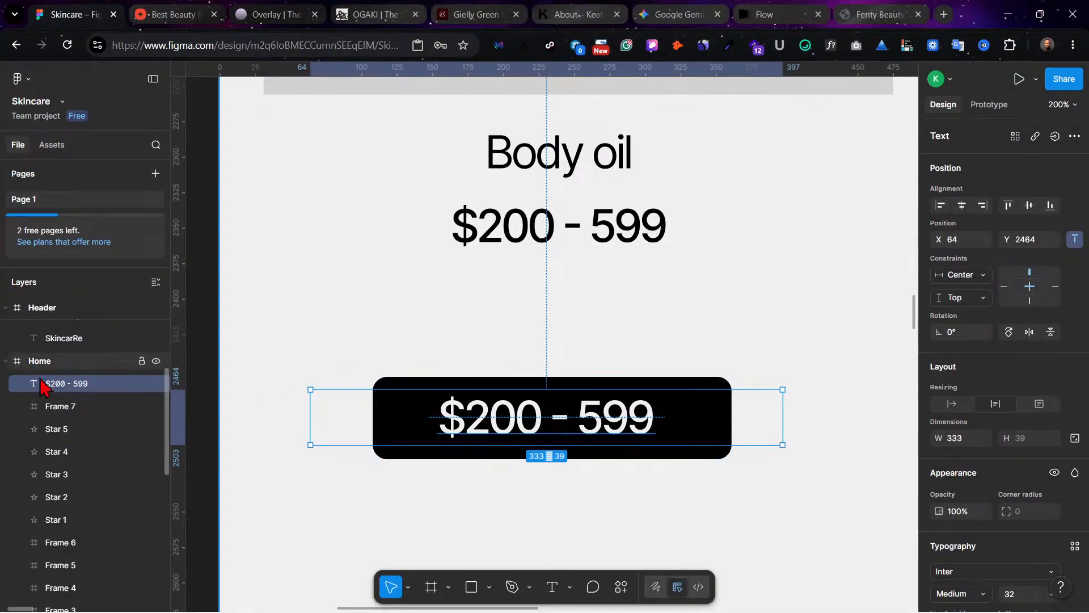
pyautogui.moveTo(70, 384); pyautogui.dragTo(76, 417)
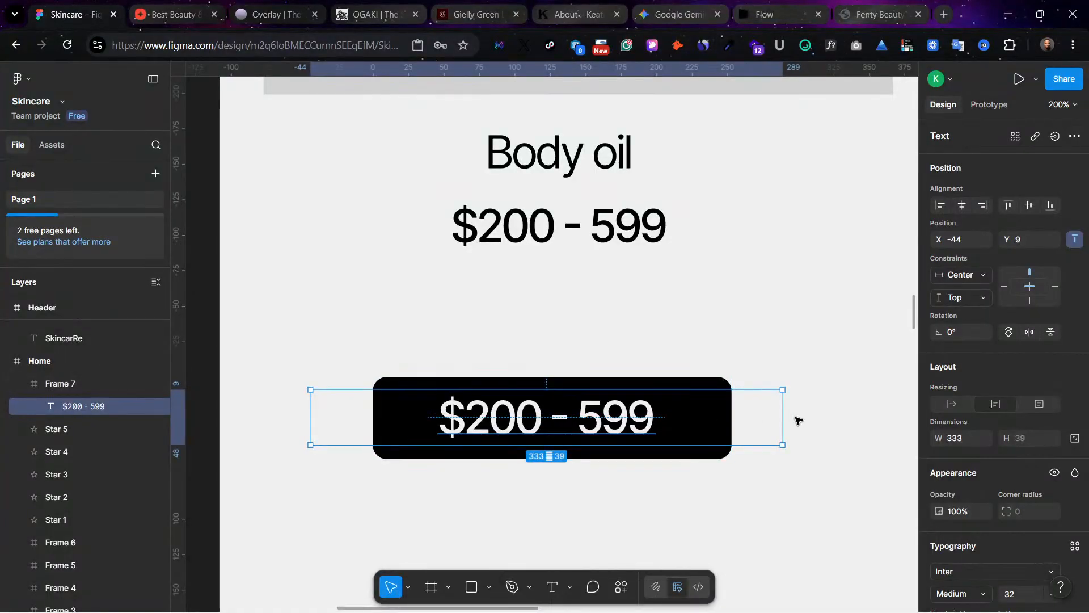
# Step: Narrow the white label's text box to 243 wide inside the button and replace its text with "Buy Now"
pyautogui.moveTo(782, 415); pyautogui.dragTo(638, 435)
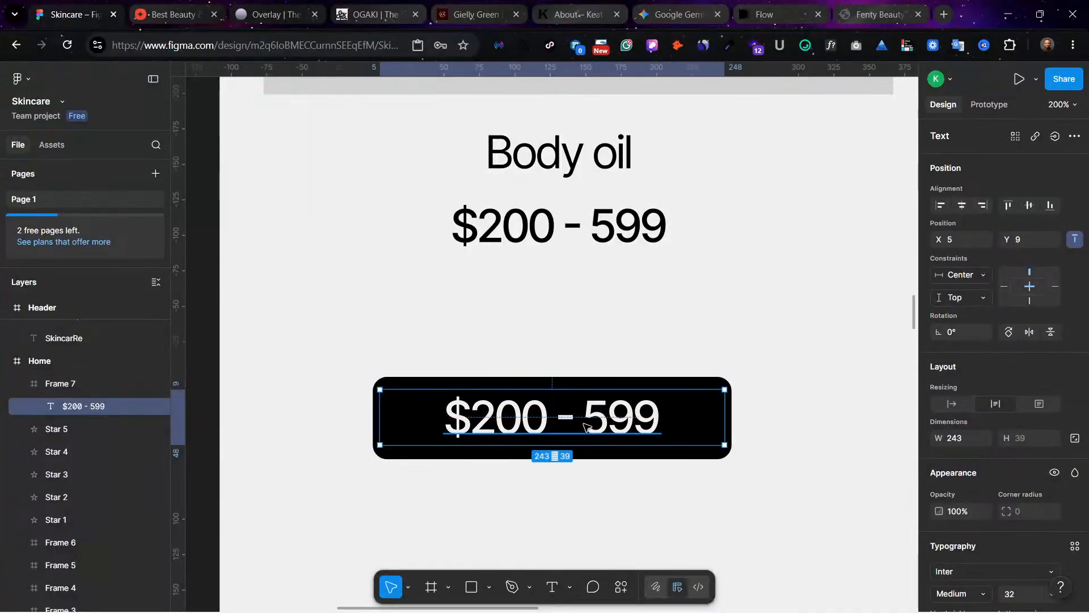
pyautogui.doubleClick(584, 426)
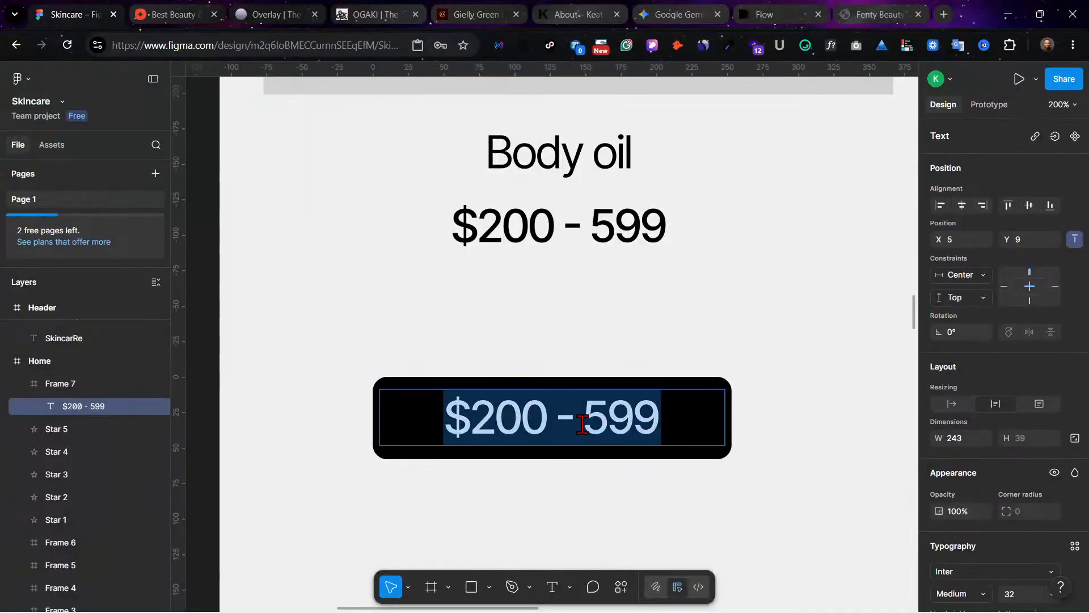
pyautogui.write('Buy')
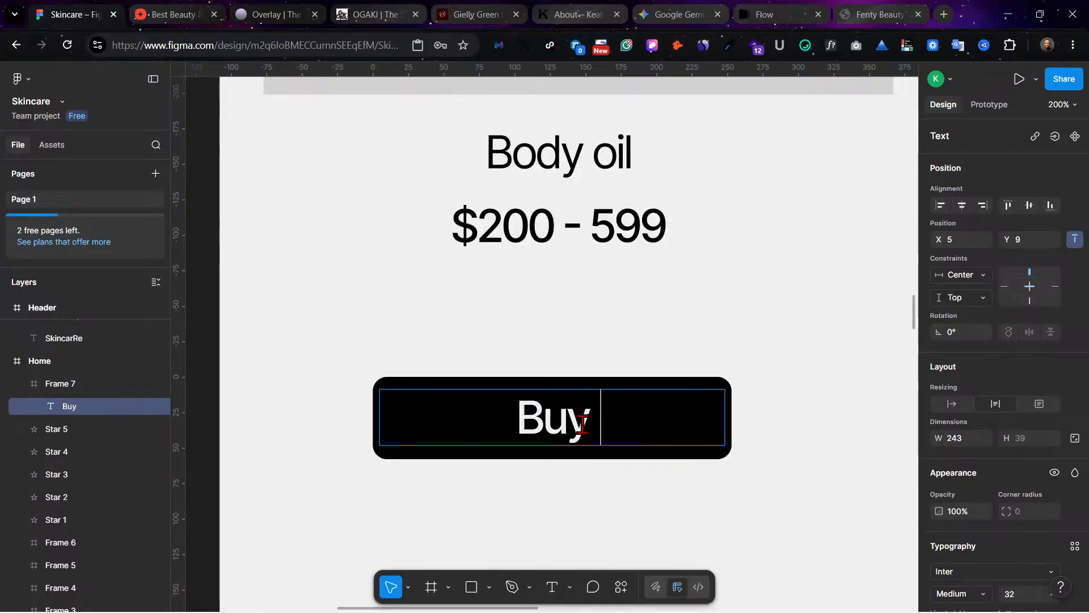
pyautogui.write(' N')
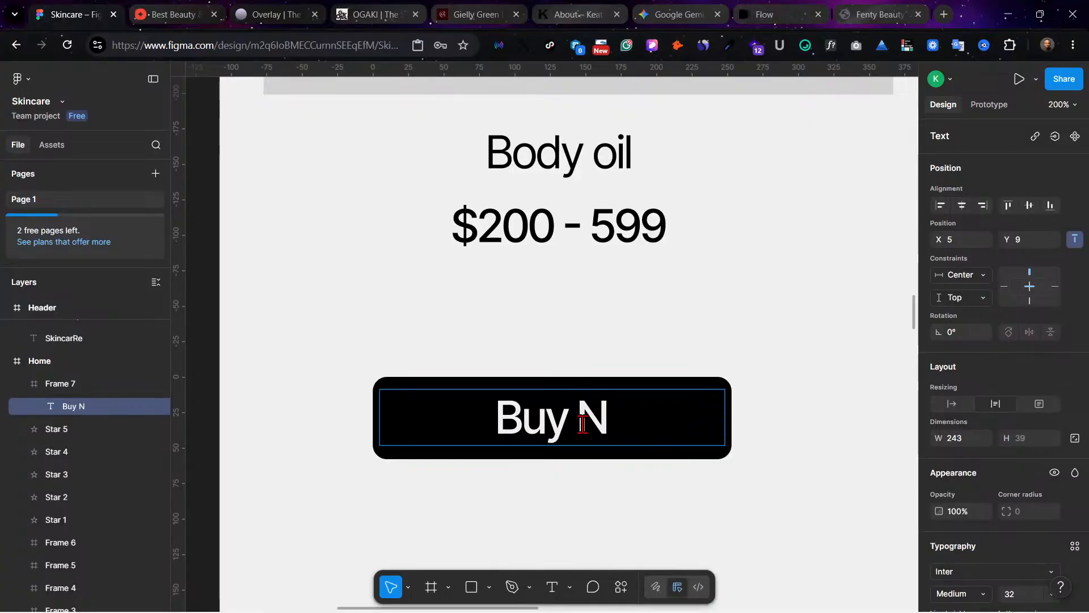
pyautogui.write('ow')
pyautogui.press('Escape')
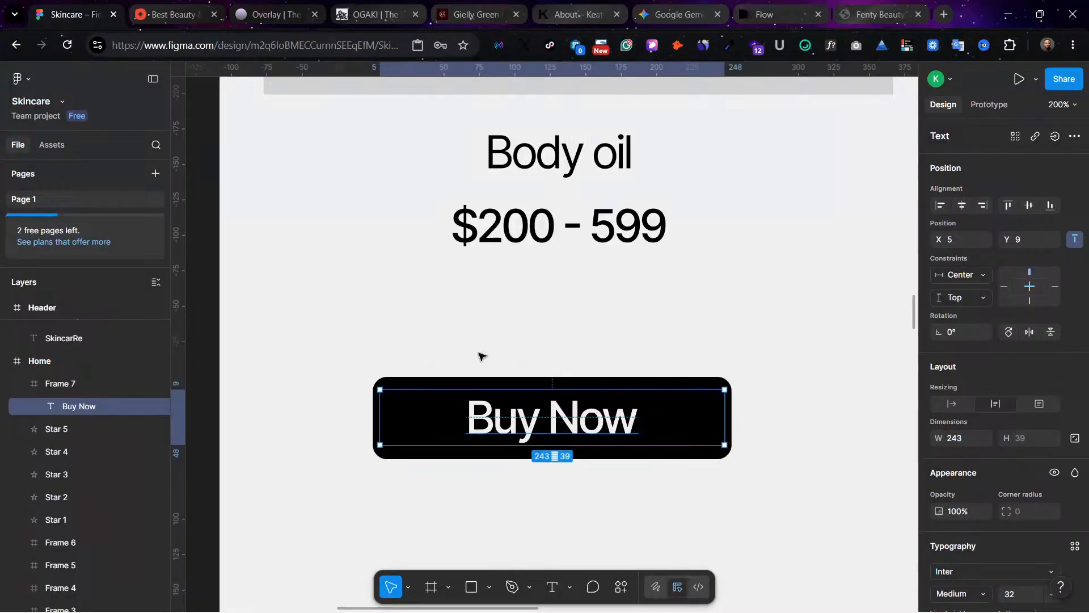
pyautogui.click(580, 374)
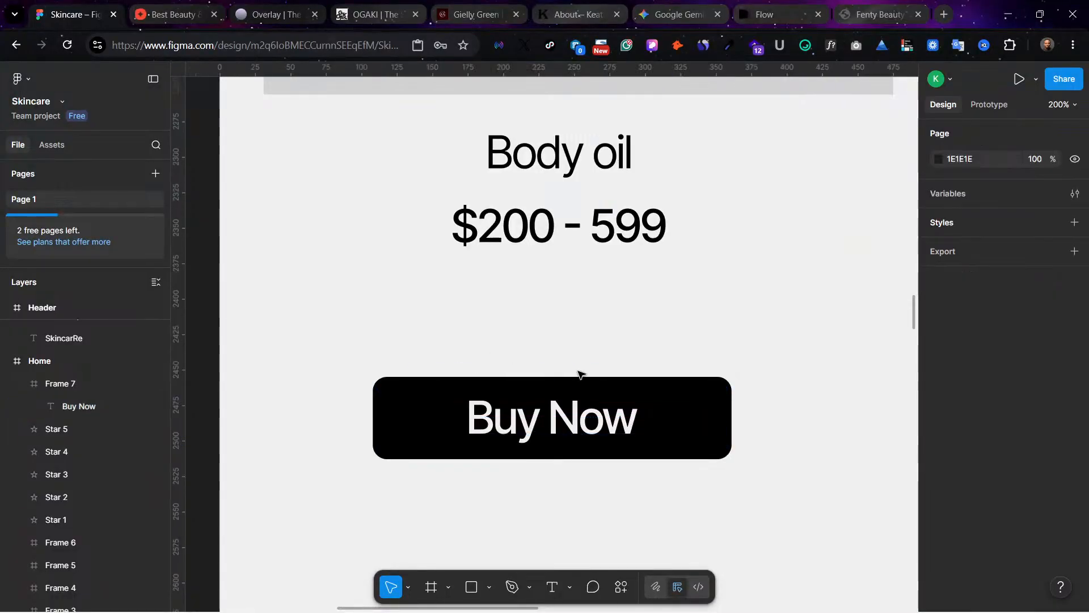
# Step: Move the Buy Now button up beneath the first product's price, at X 113, Y 2389
pyautogui.click(713, 388)
pyautogui.hotkey('ctrl', '-')
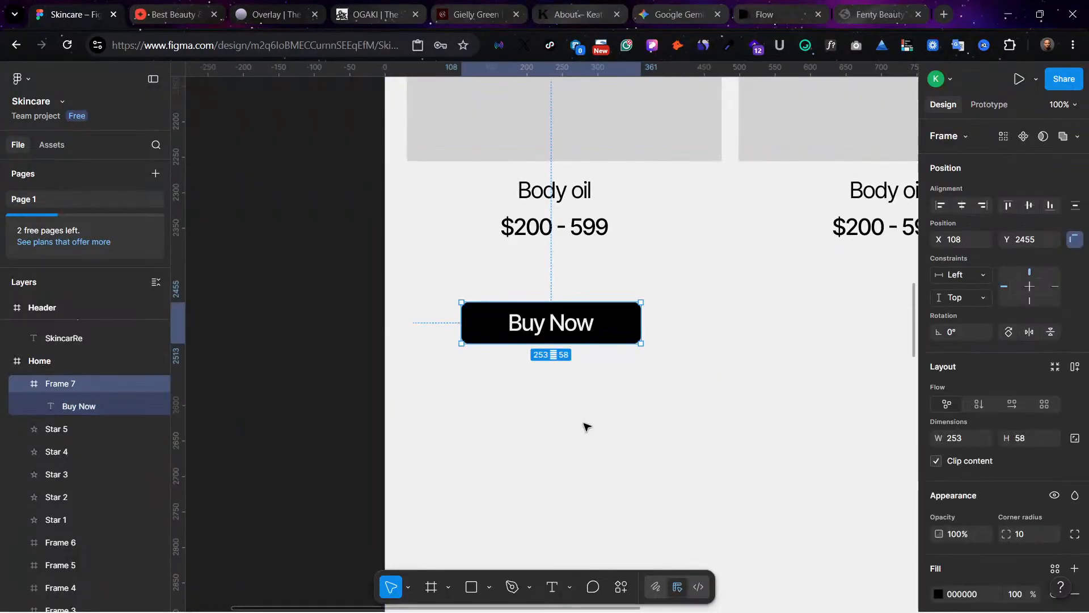
pyautogui.scroll(4, 642, 372)
pyautogui.scroll(-1, 586, 509)
pyautogui.moveTo(559, 503); pyautogui.dragTo(573, 446)
pyautogui.click(619, 507)
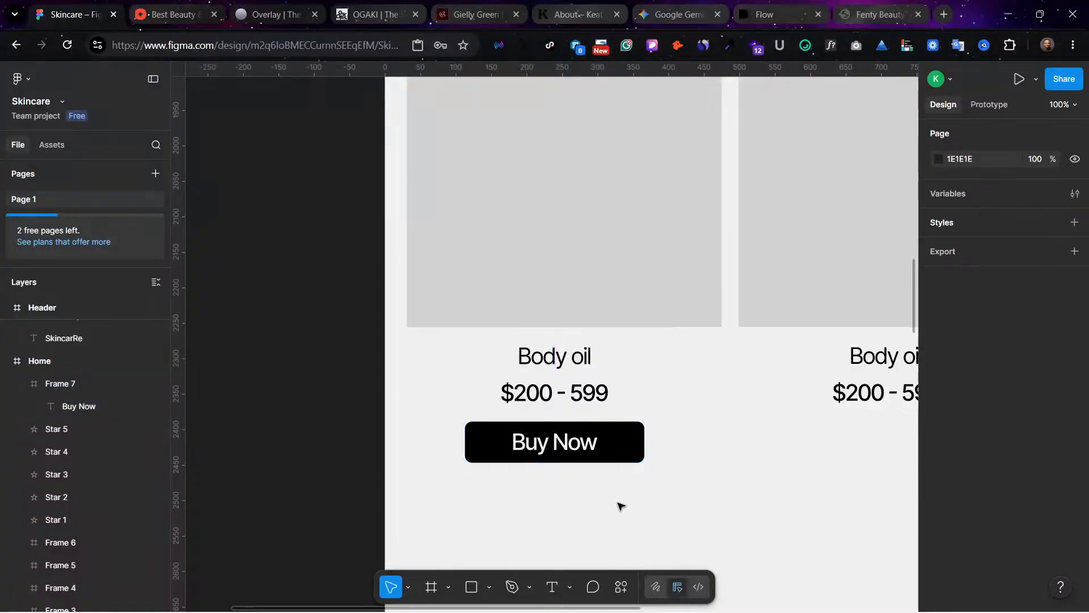
# Step: Set the font size of the button's "Buy Now" text to 24
pyautogui.click(569, 443)
pyautogui.doubleClick(578, 451)
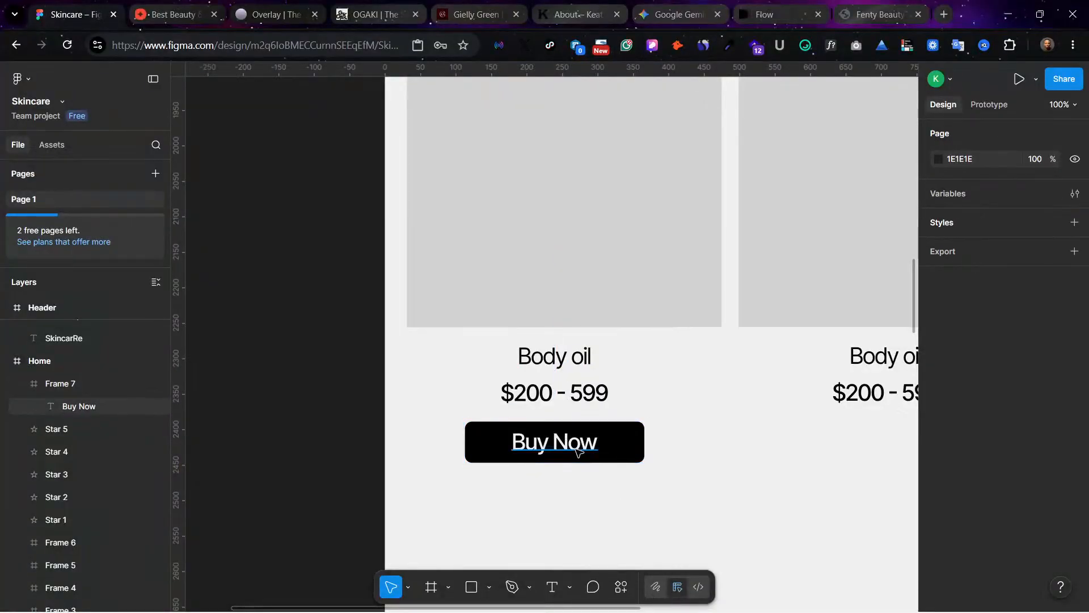
pyautogui.scroll(-2, 1055, 568)
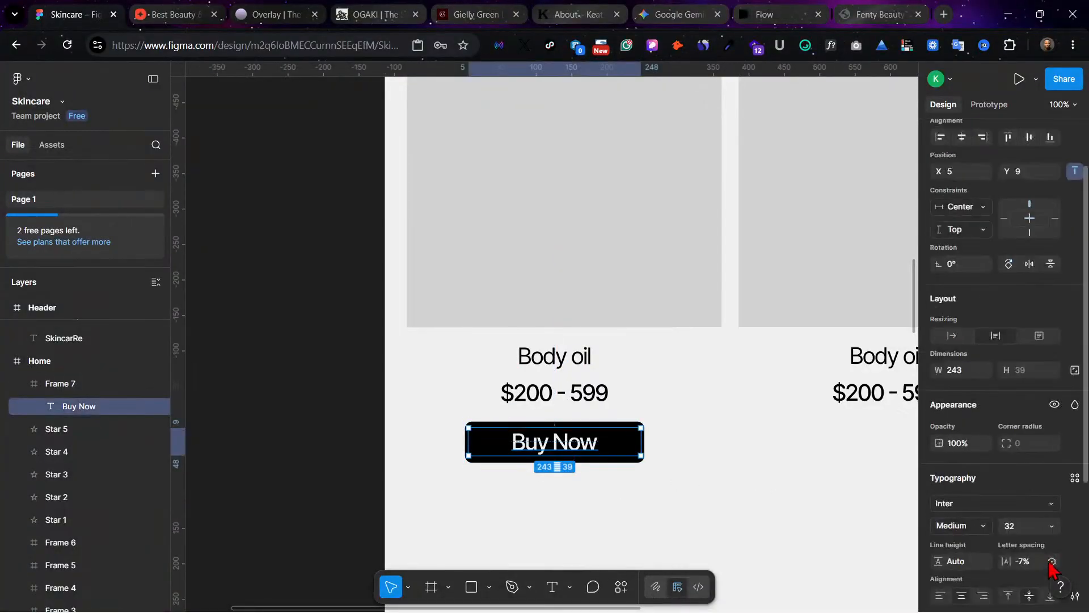
pyautogui.click(1052, 526)
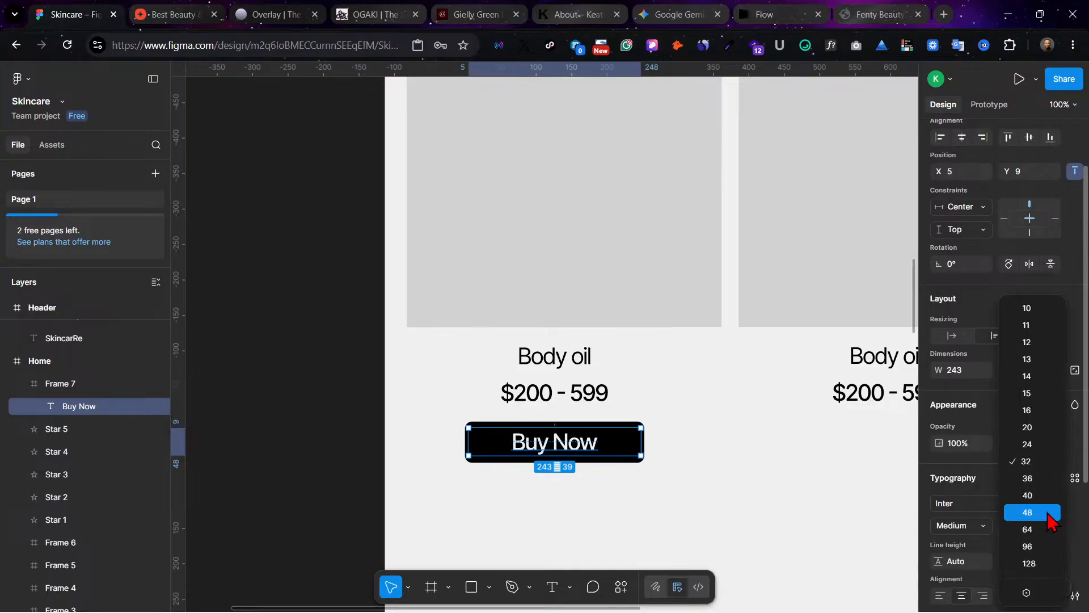
pyautogui.click(1032, 444)
# Step: Narrow the "Buy Now" text box to 196 wide and centre it horizontally inside the button
pyautogui.click(576, 457)
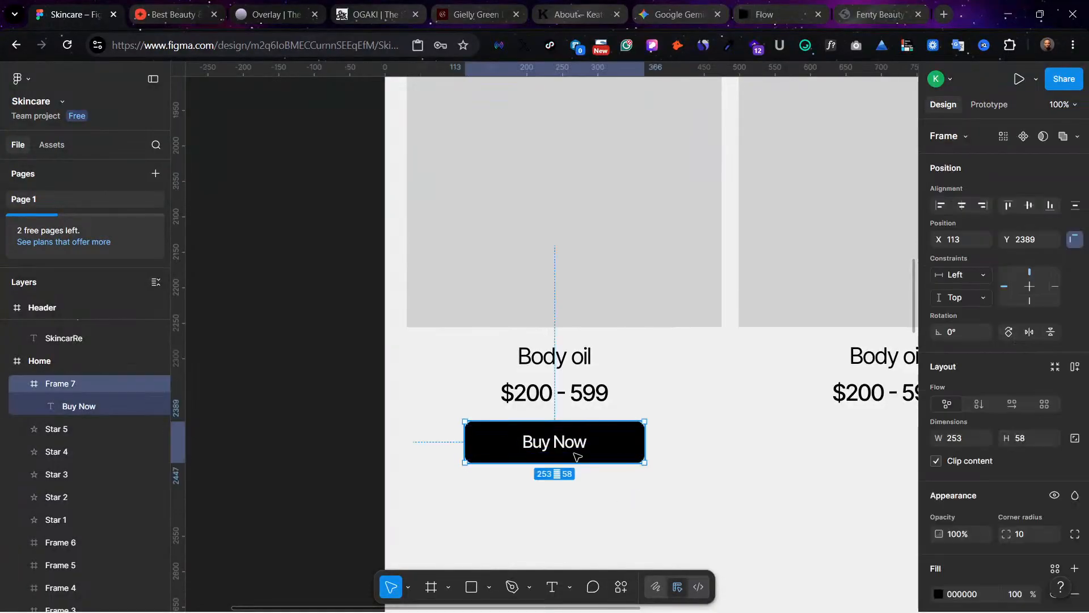
pyautogui.doubleClick(573, 452)
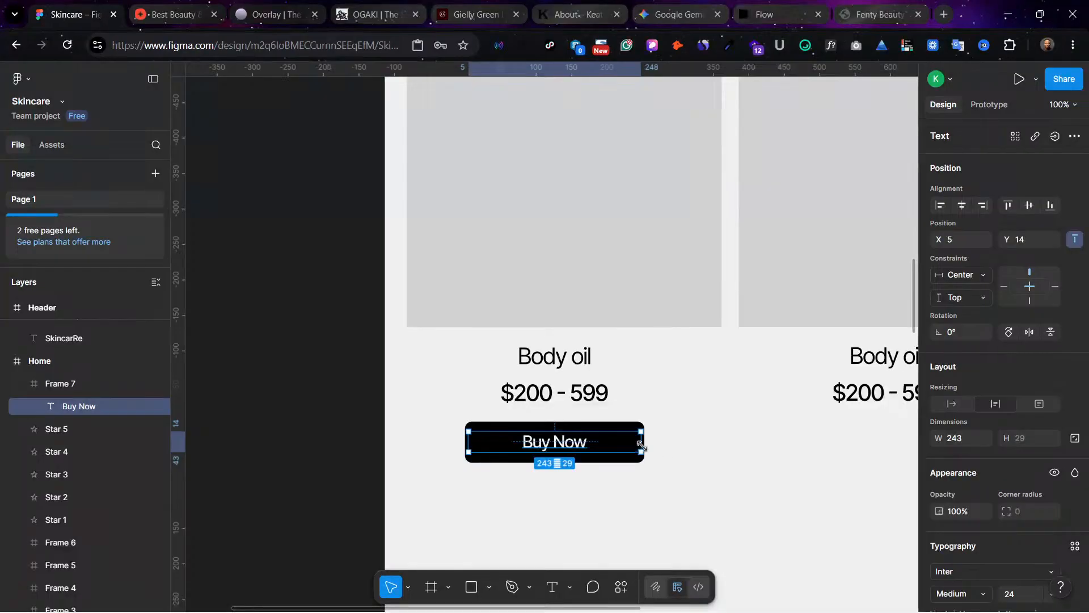
pyautogui.moveTo(641, 442); pyautogui.dragTo(607, 442)
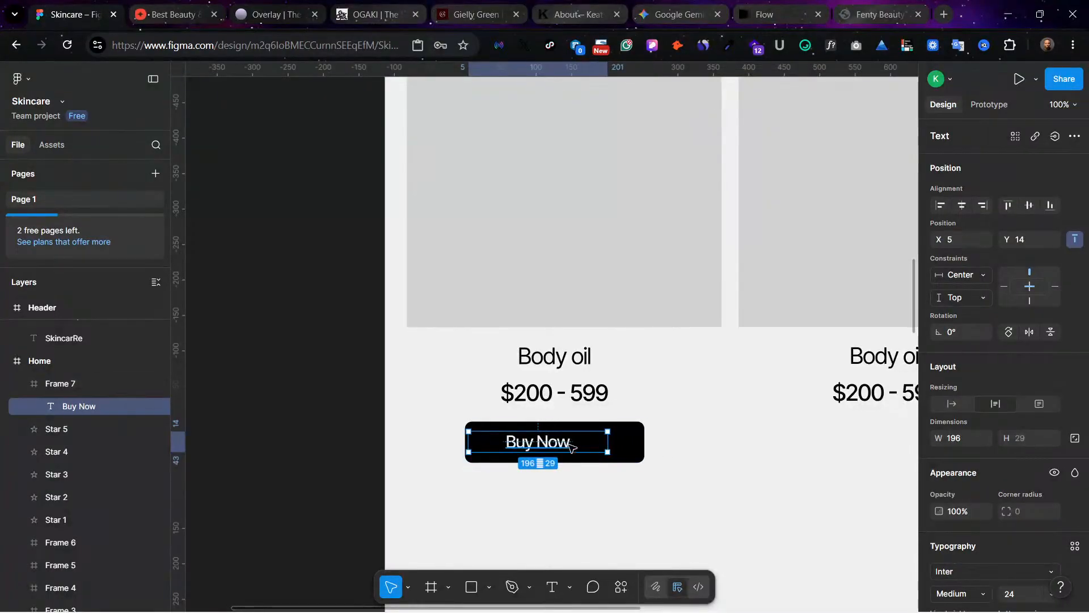
pyautogui.click(961, 205)
pyautogui.click(601, 470)
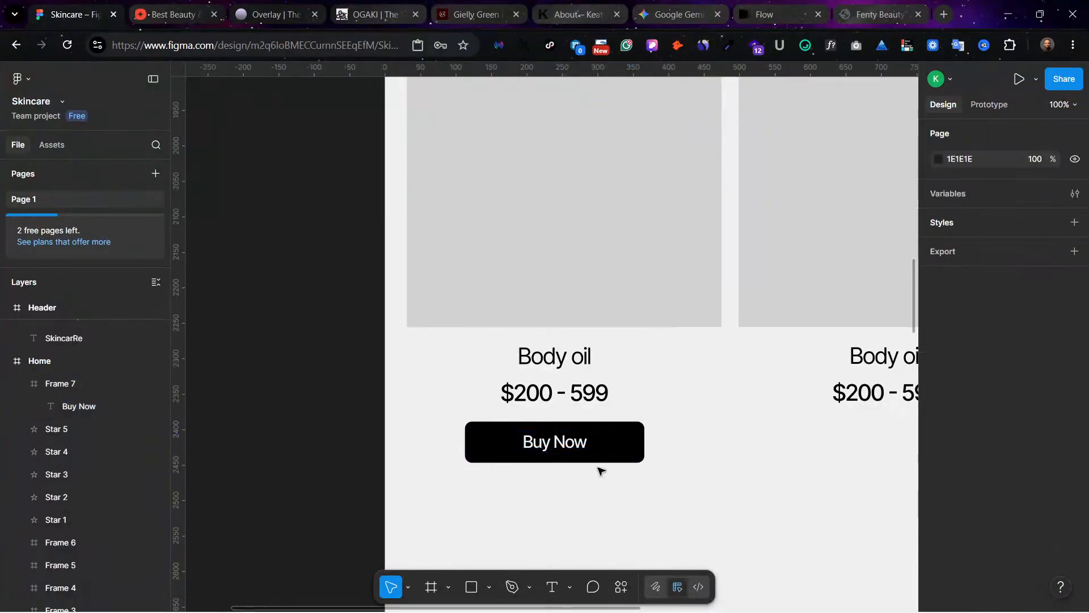
# Step: Duplicate the Buy Now button beneath the prices of the second and third product cards, aligned with the first button at Y 2389
pyautogui.hscroll(3, 441, 472)
pyautogui.hscroll(2, 441, 472)
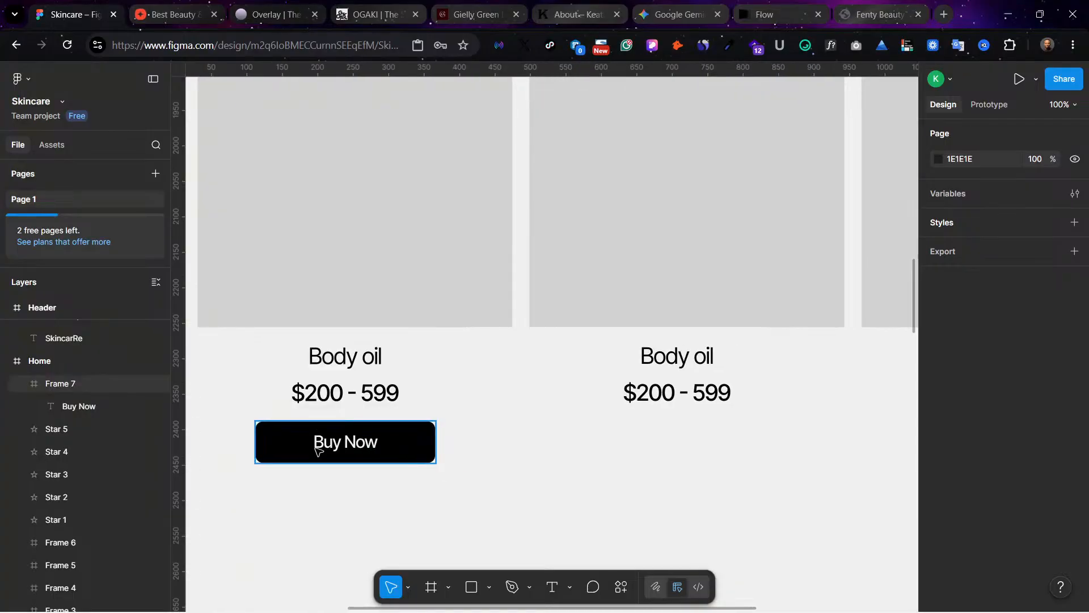
pyautogui.click(333, 449)
pyautogui.moveTo(325, 446); pyautogui.dragTo(656, 443)
pyautogui.hscroll(6, 705, 493)
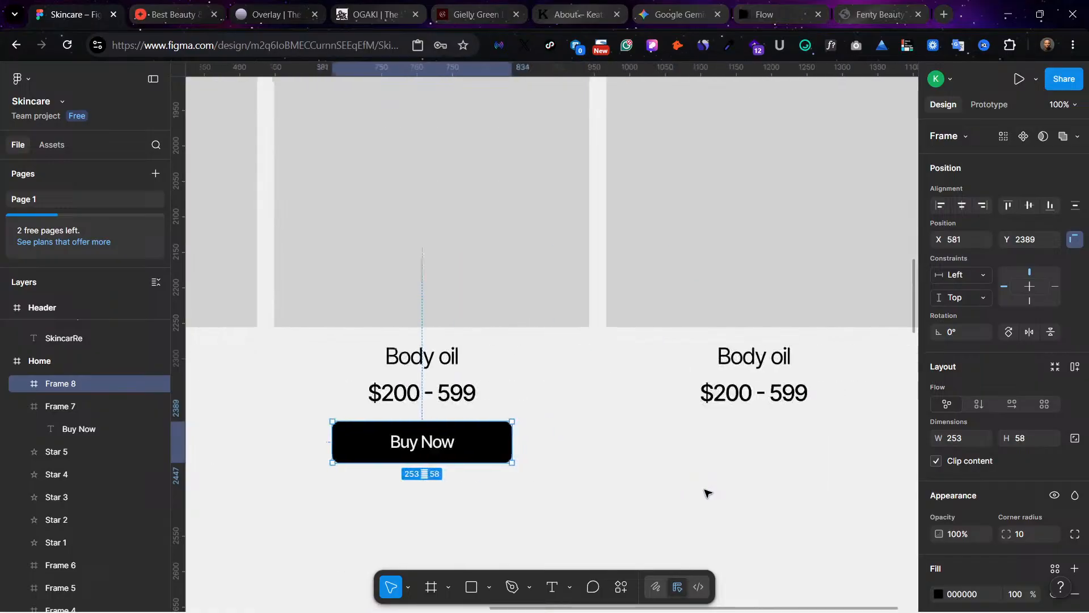
pyautogui.moveTo(321, 452); pyautogui.dragTo(645, 450)
pyautogui.click(525, 502)
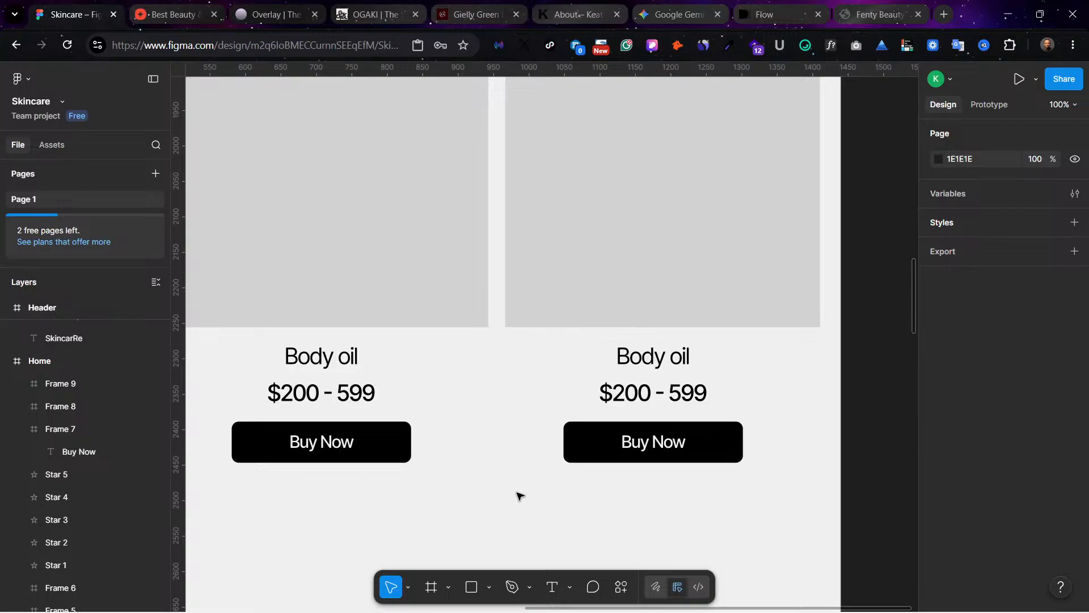
pyautogui.scroll(-5, 519, 496)
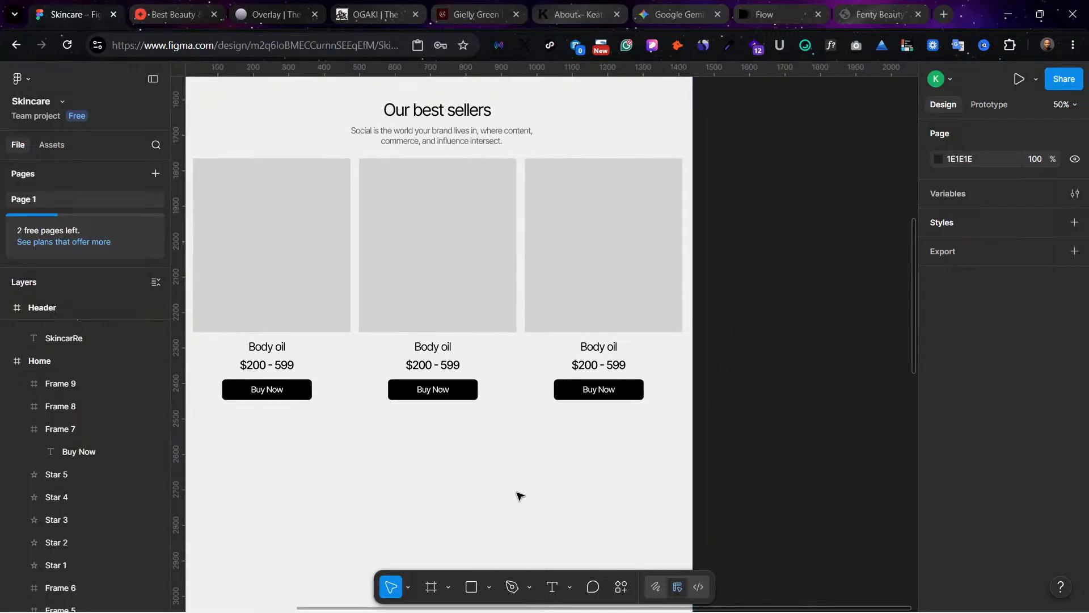
pyautogui.hscroll(-2, 519, 496)
pyautogui.scroll(2, 517, 454)
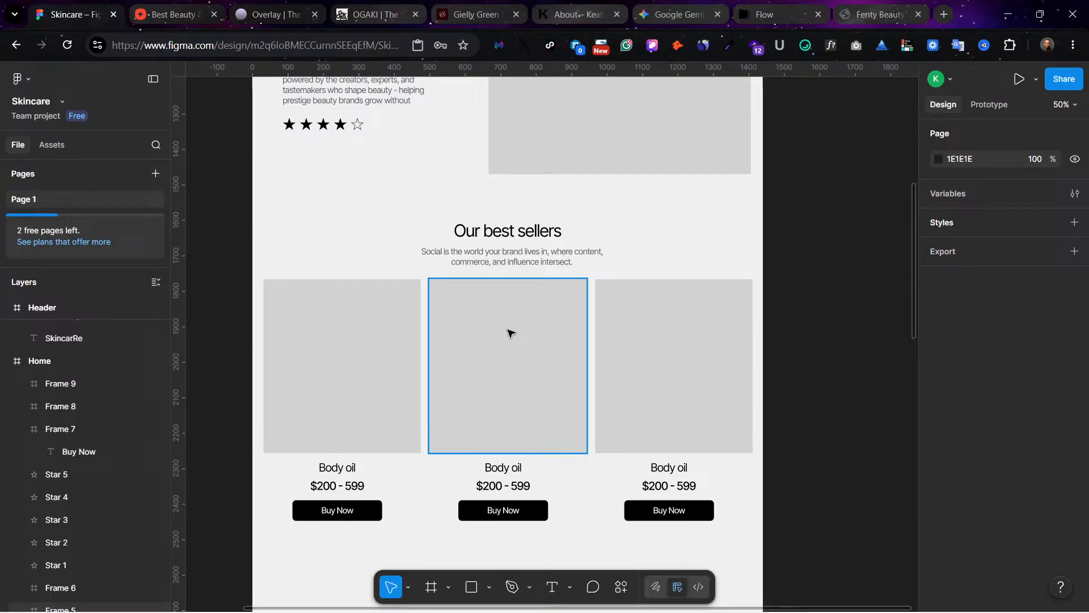
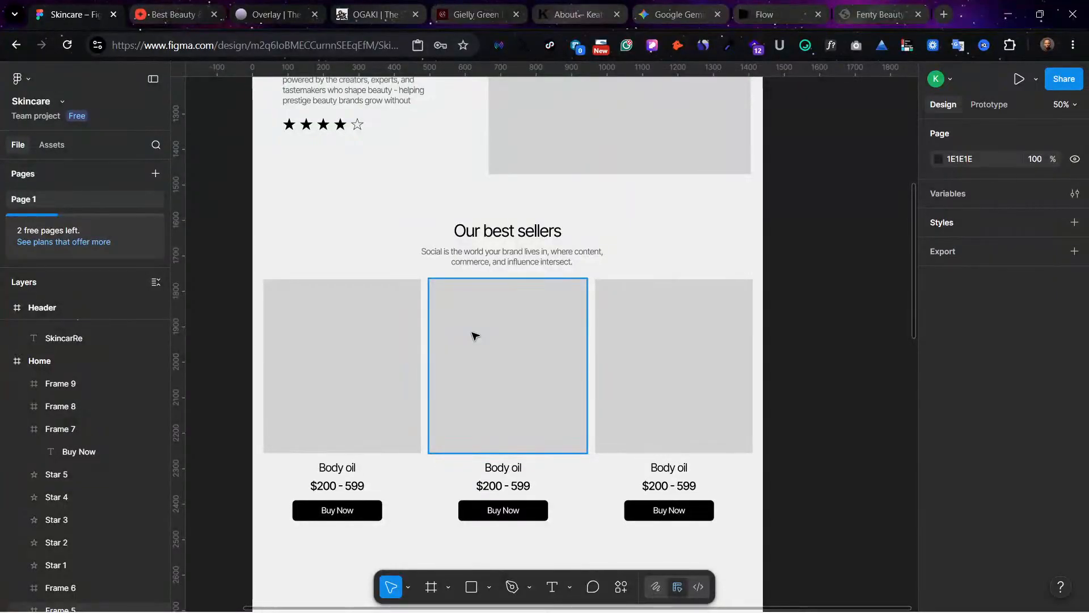
pyautogui.scroll(-1, 469, 301)
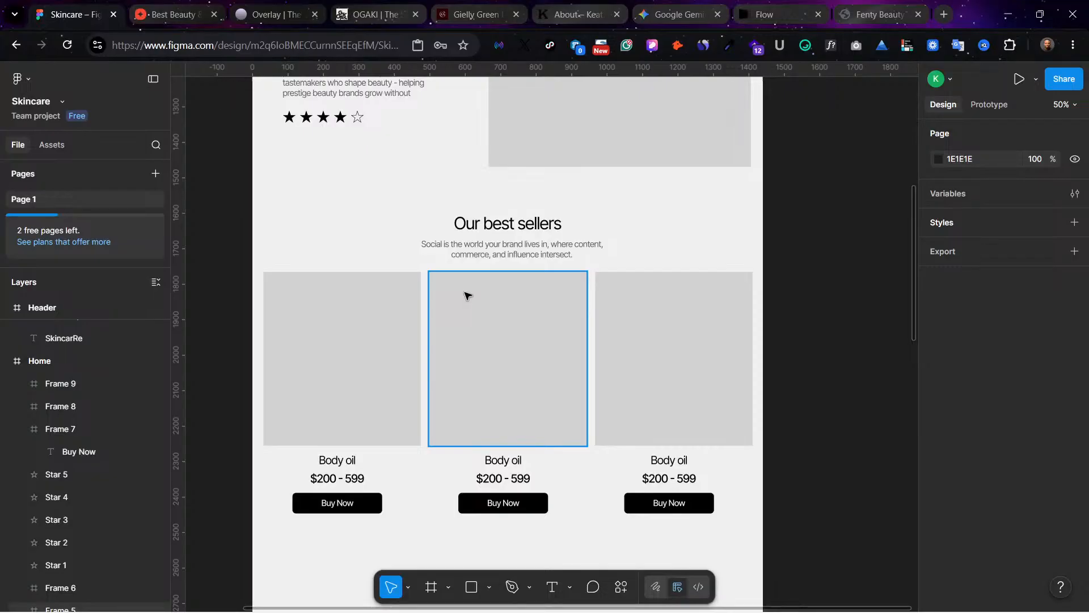
pyautogui.scroll(8, 629, 214)
pyautogui.hscroll(-3, 629, 214)
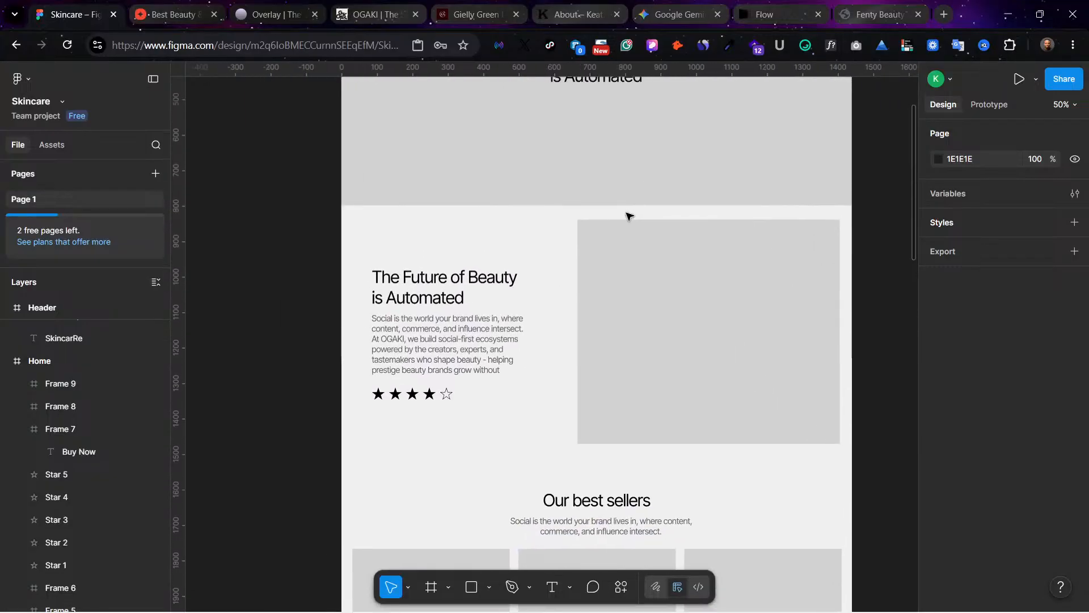
pyautogui.scroll(5, 628, 215)
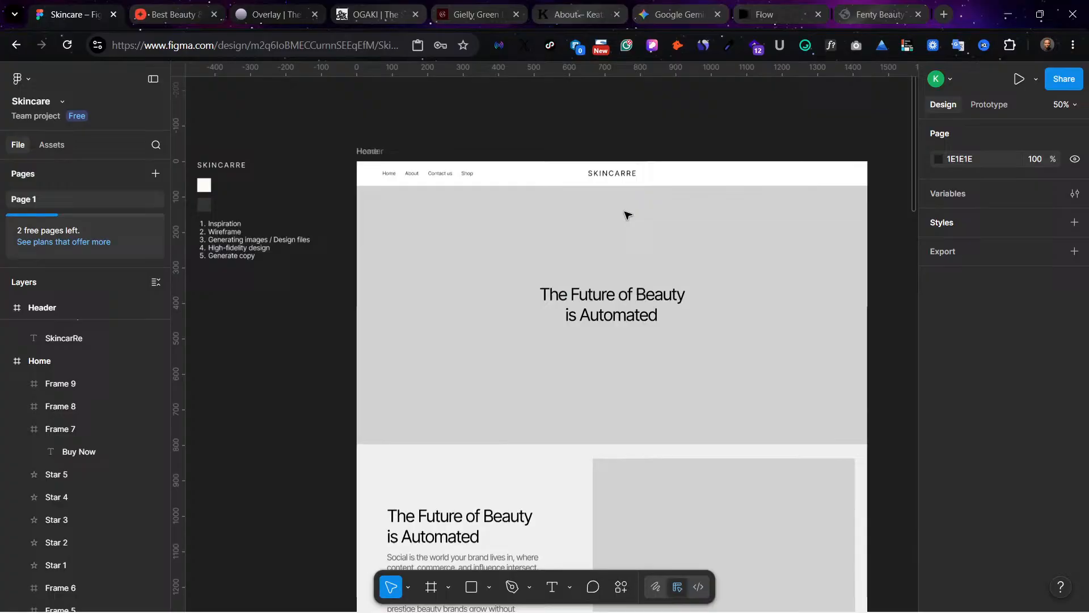
pyautogui.click(402, 163)
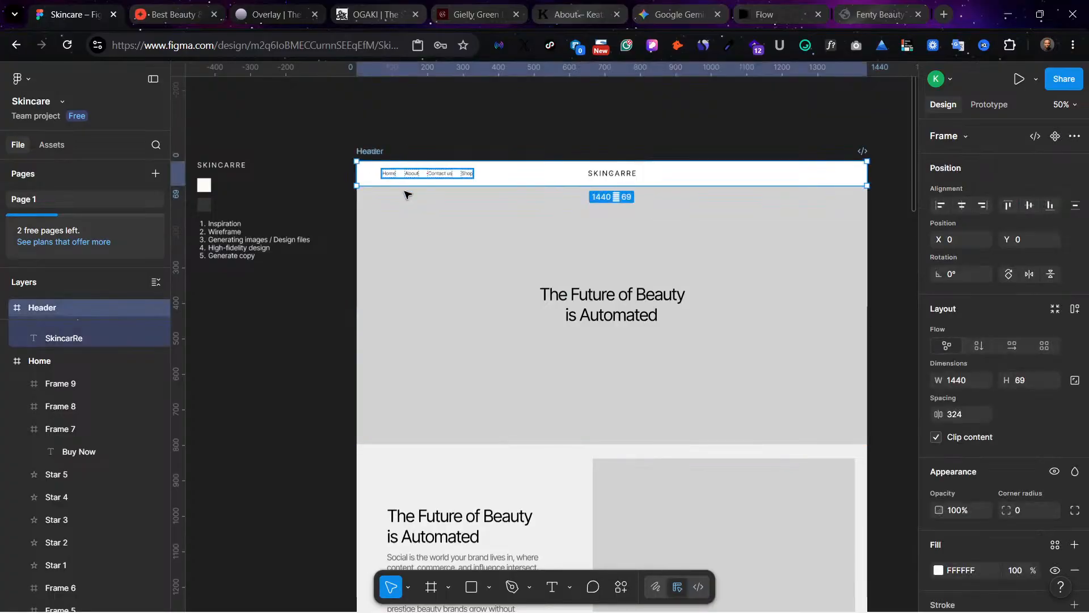
pyautogui.moveTo(532, 185); pyautogui.dragTo(532, 209)
pyautogui.hotkey('ctrl', 'z')
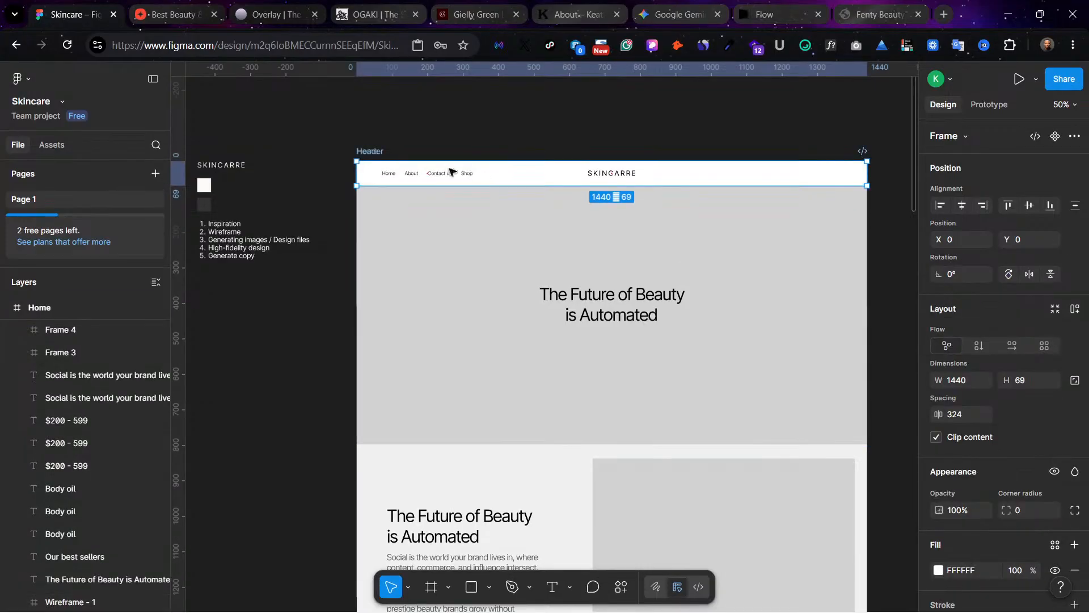
# Step: Move the Header frame inside the Home frame and place it at the page's top edge, at X 0, Y 0
pyautogui.click(403, 219)
pyautogui.click(361, 98)
pyautogui.click(372, 152)
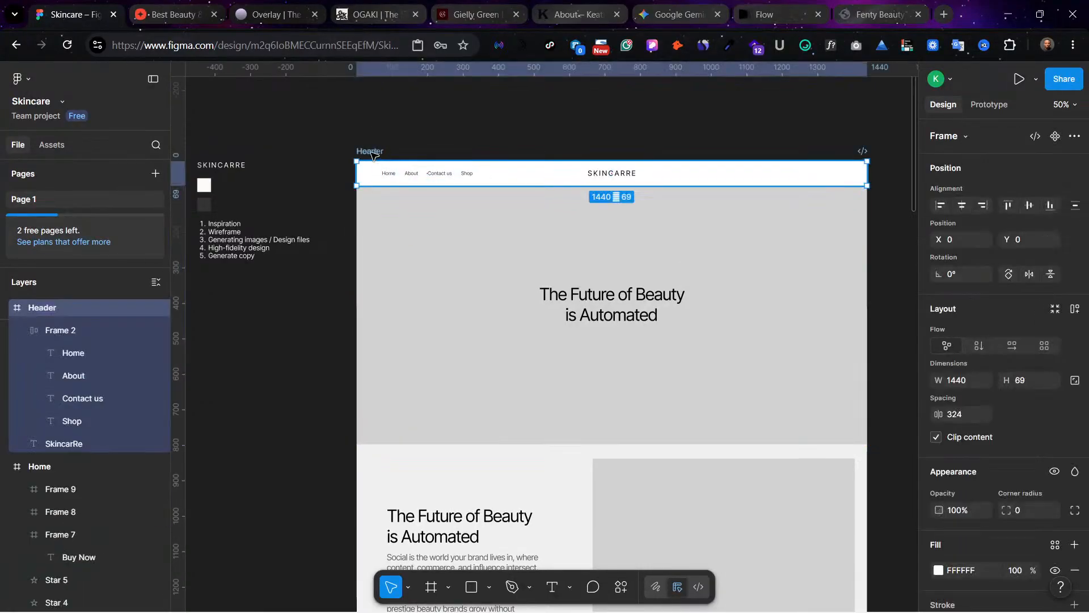
pyautogui.moveTo(373, 154); pyautogui.dragTo(401, 251)
pyautogui.click(336, 140)
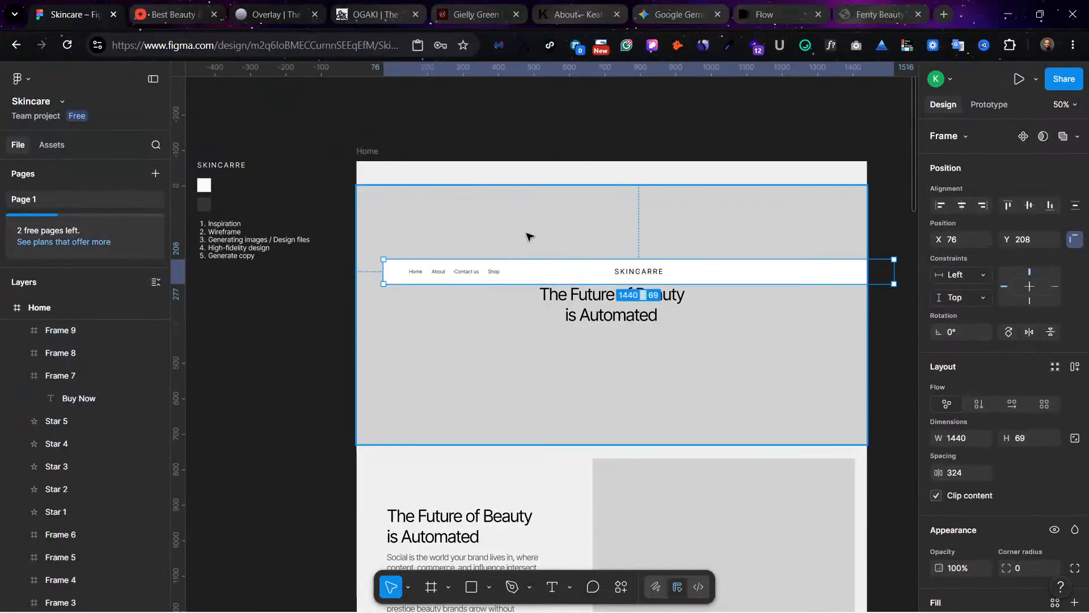
pyautogui.moveTo(549, 270); pyautogui.dragTo(522, 172)
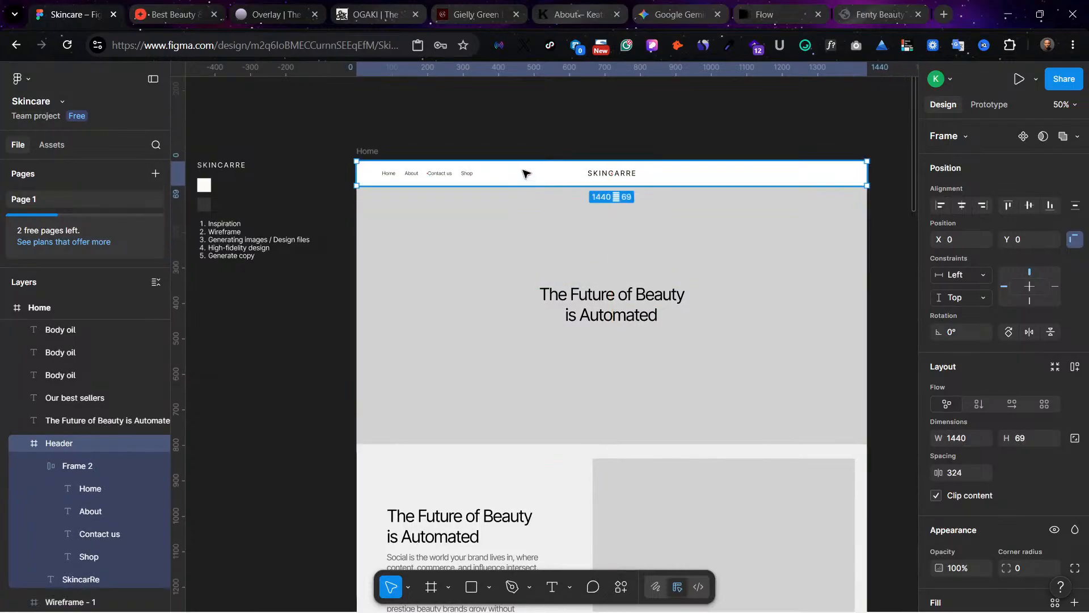
pyautogui.click(520, 122)
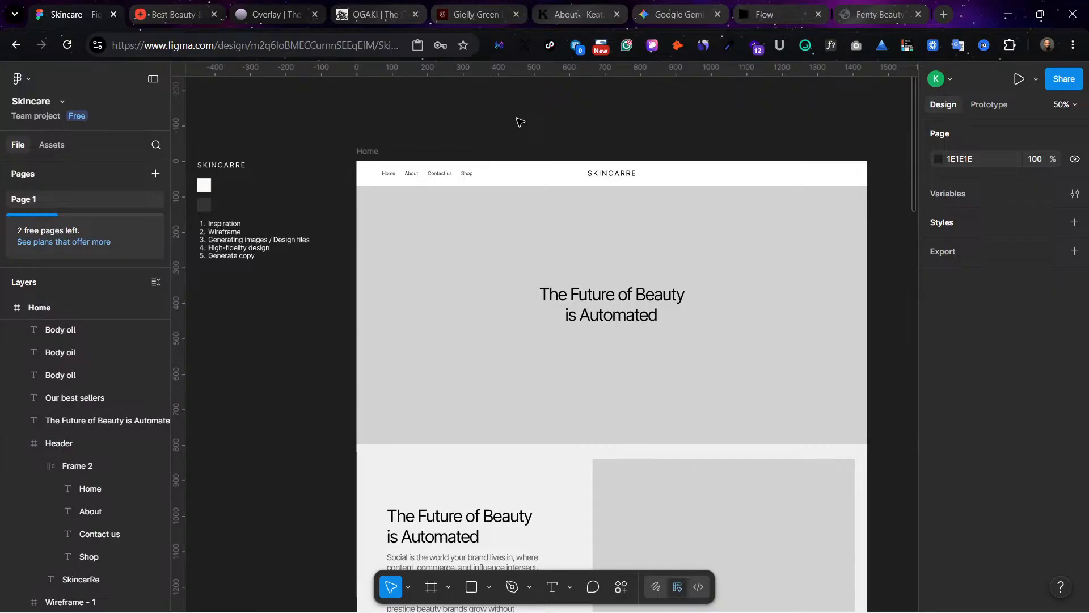
# Step: Remove the existing 5-row and 5-column layout guides from the Home frame
pyautogui.click(363, 154)
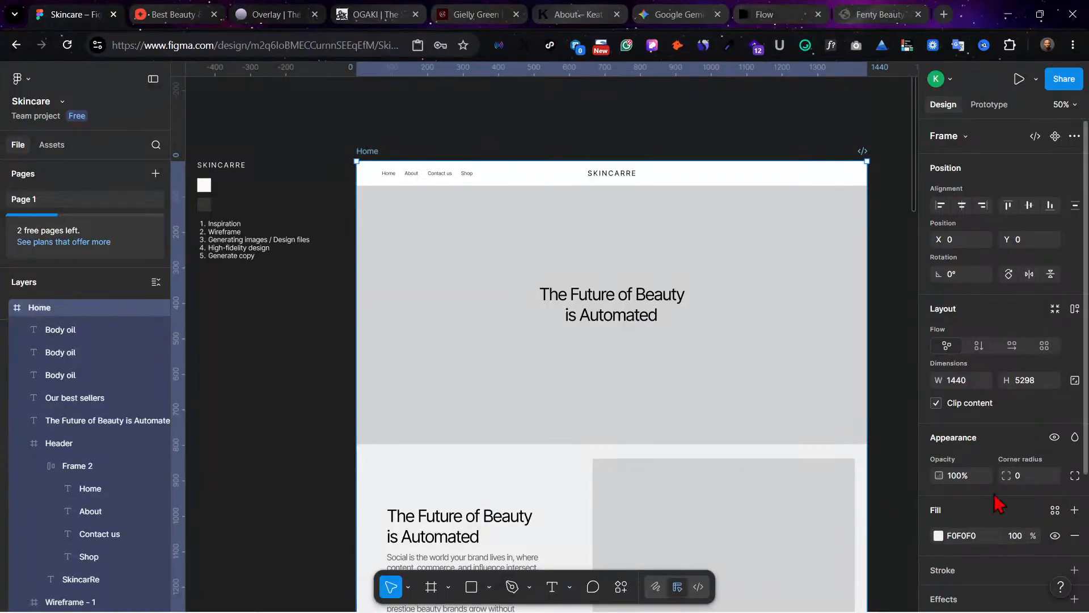
pyautogui.scroll(-2, 988, 533)
pyautogui.scroll(-2, 989, 533)
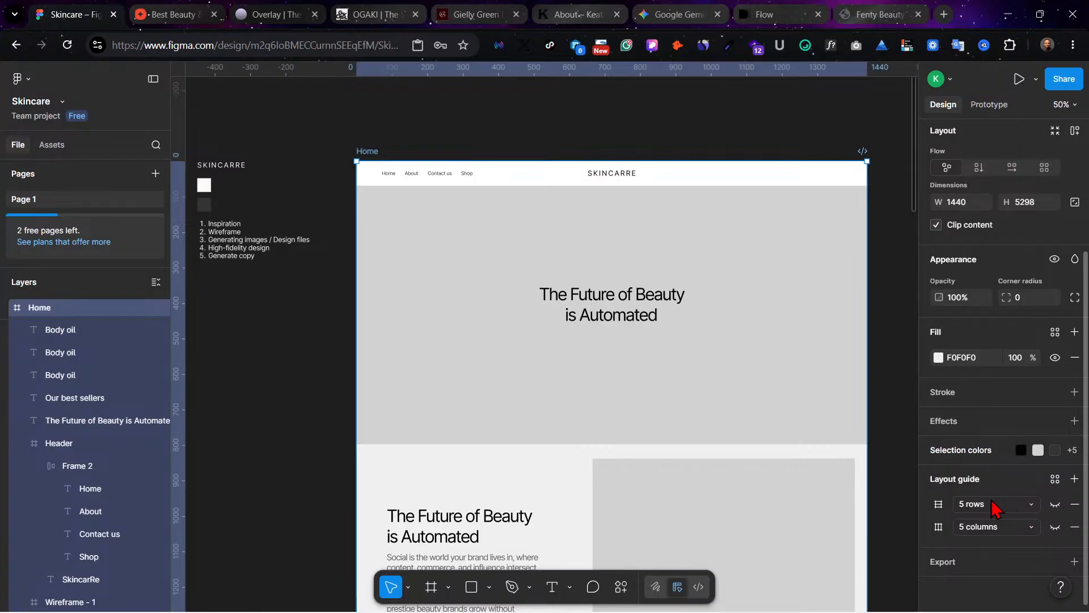
pyautogui.click(1055, 504)
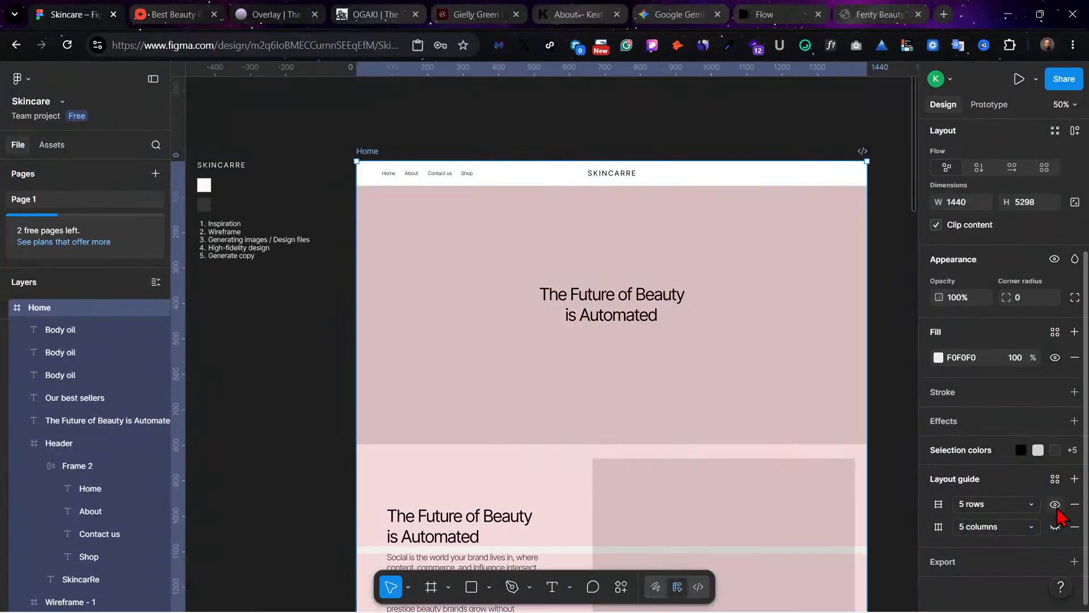
pyautogui.click(1055, 527)
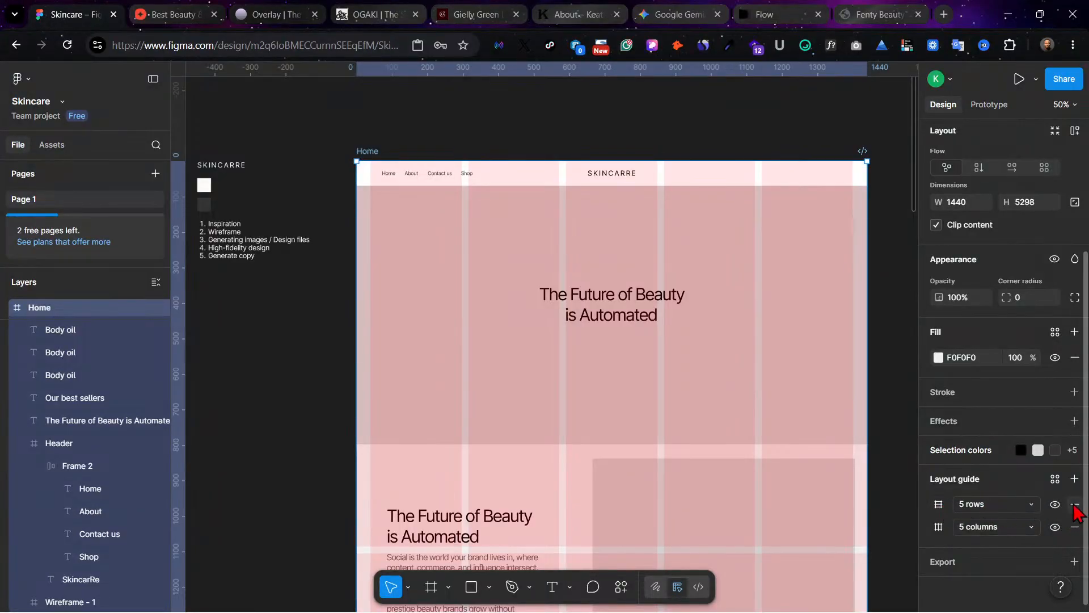
pyautogui.click(1075, 503)
pyautogui.click(1075, 503)
# Step: Add a rows layout guide to the Home frame with a count of 1000
pyautogui.click(1074, 479)
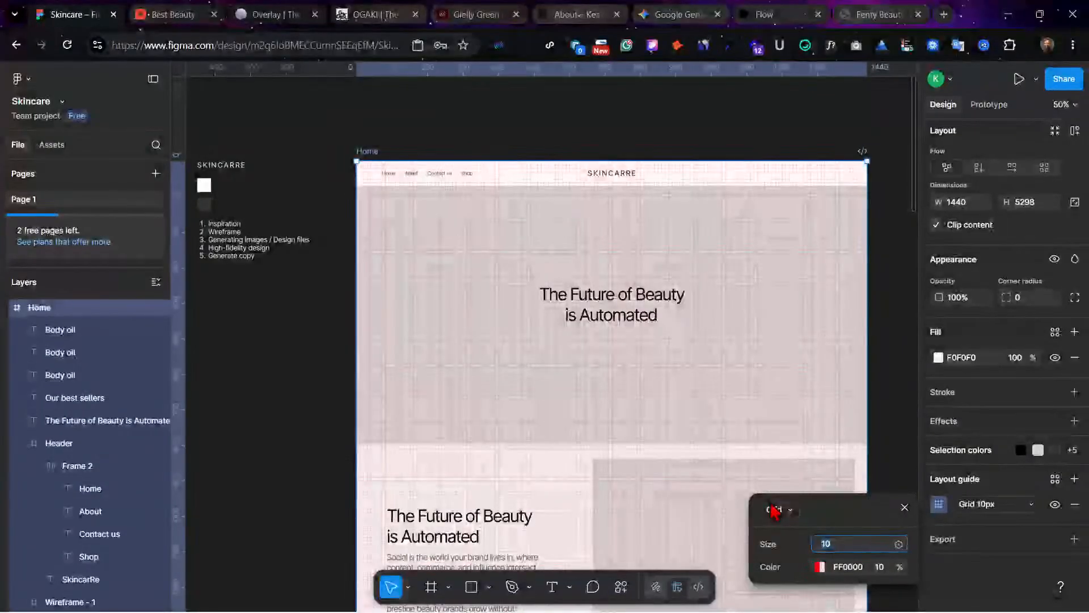
pyautogui.click(774, 510)
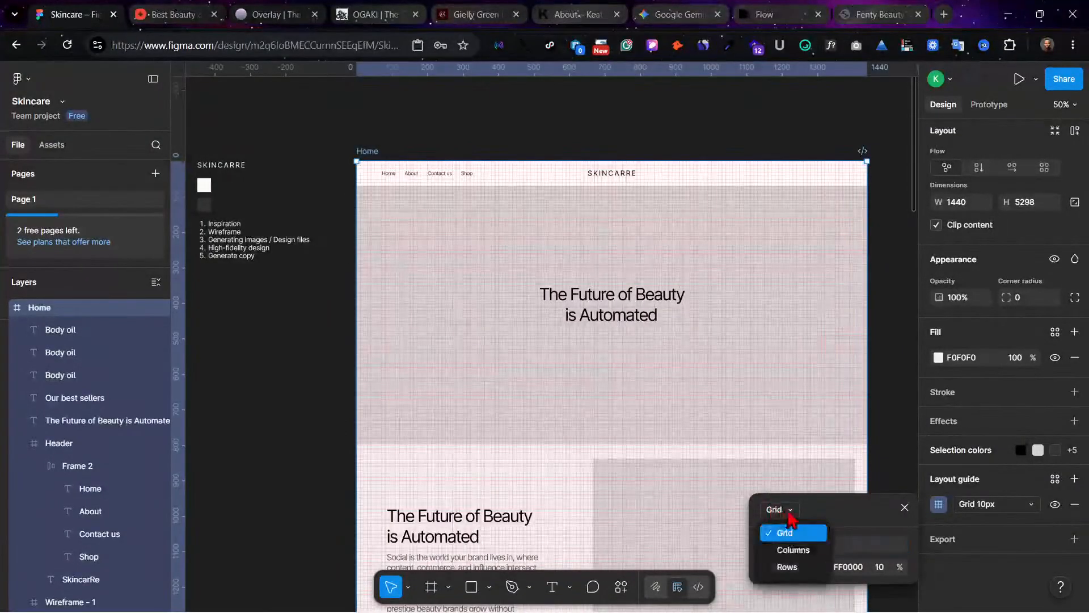
pyautogui.click(815, 568)
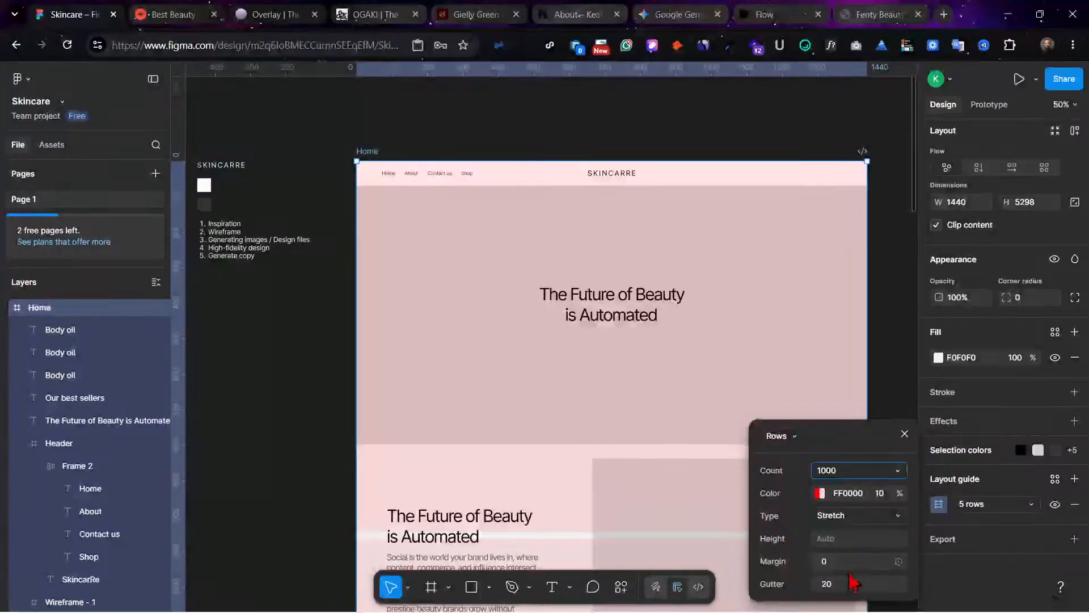
pyautogui.press('Return')
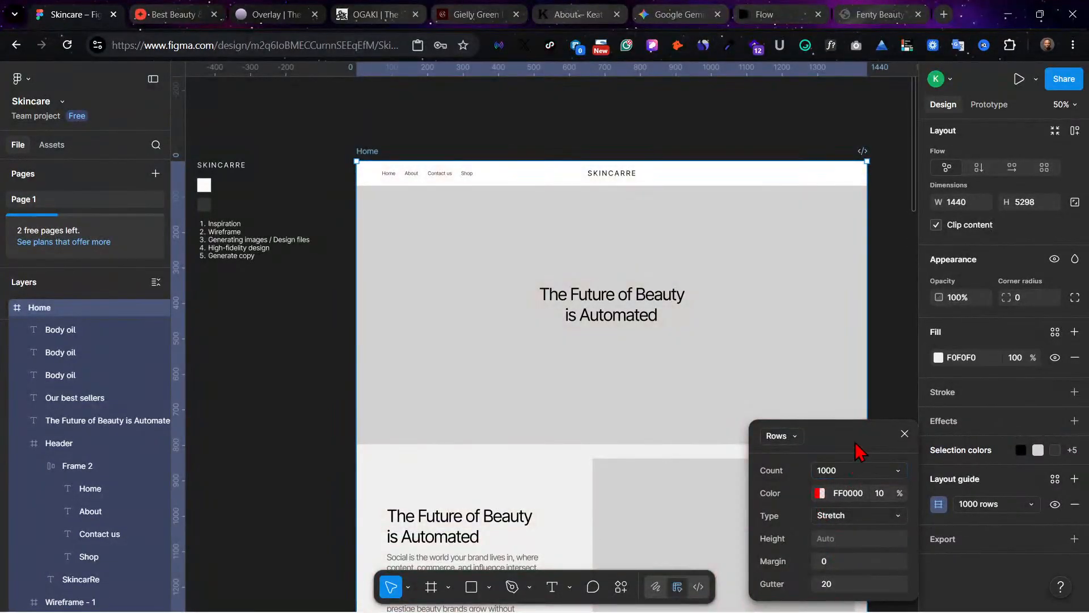
# Step: Set the row guide's type to Top and its row height to 8, and close its settings
pyautogui.click(871, 516)
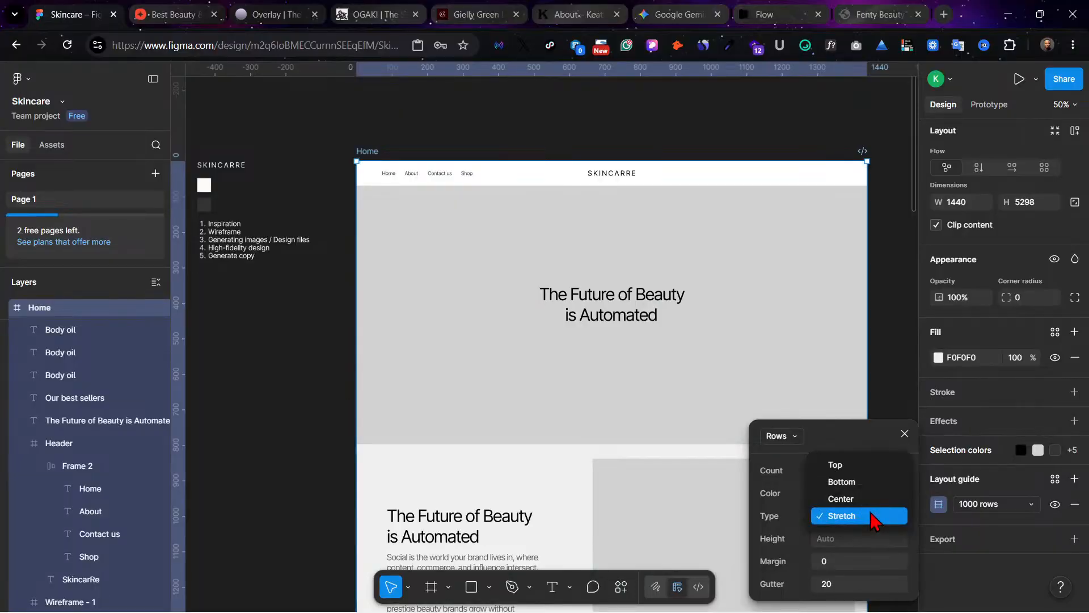
pyautogui.click(877, 464)
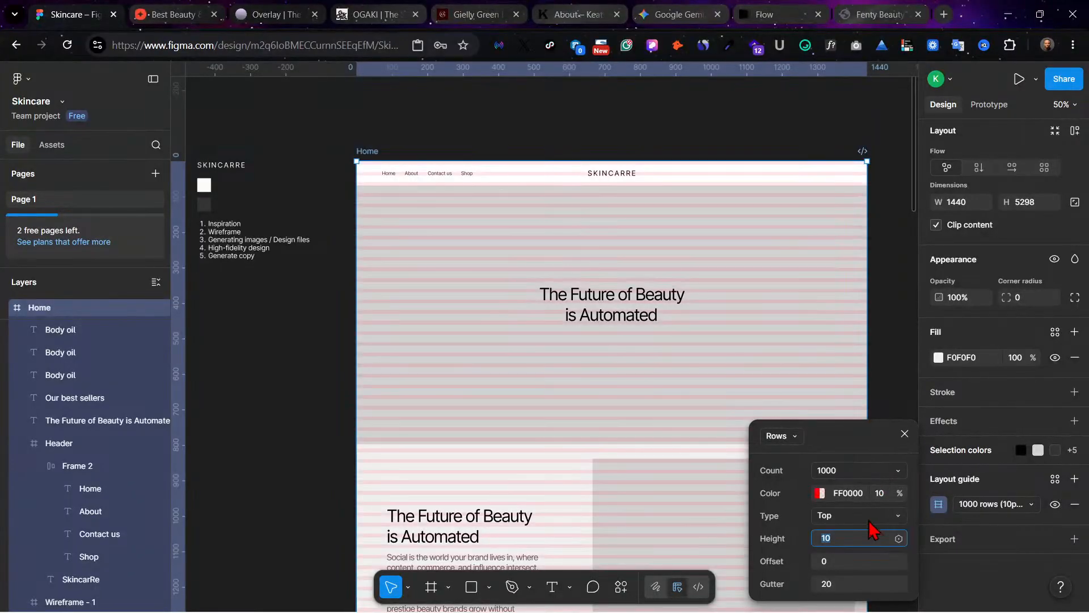
pyautogui.click(841, 540)
pyautogui.press('Return')
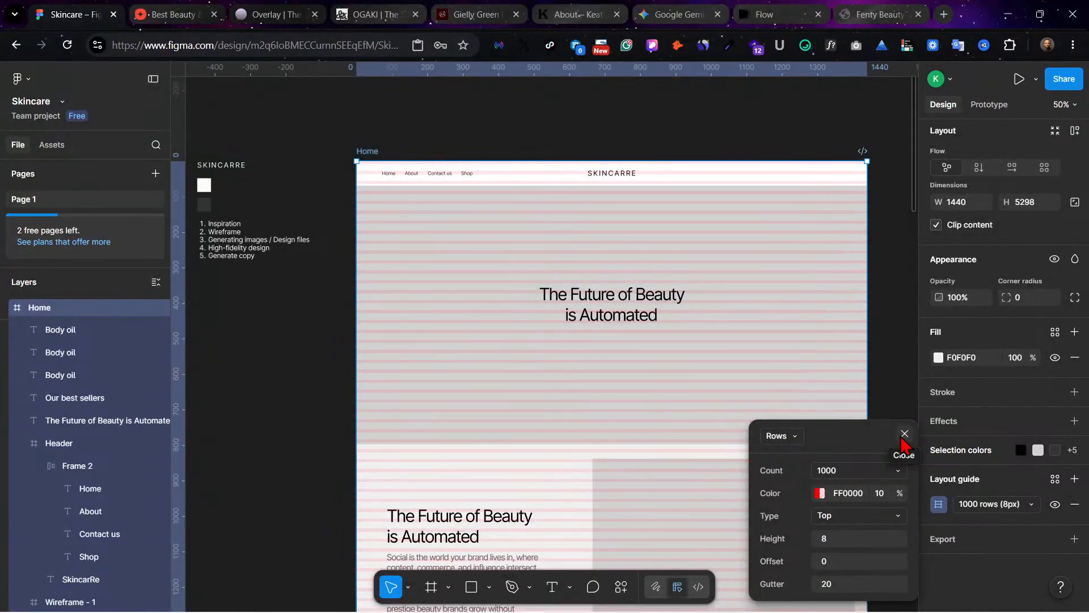
pyautogui.click(904, 434)
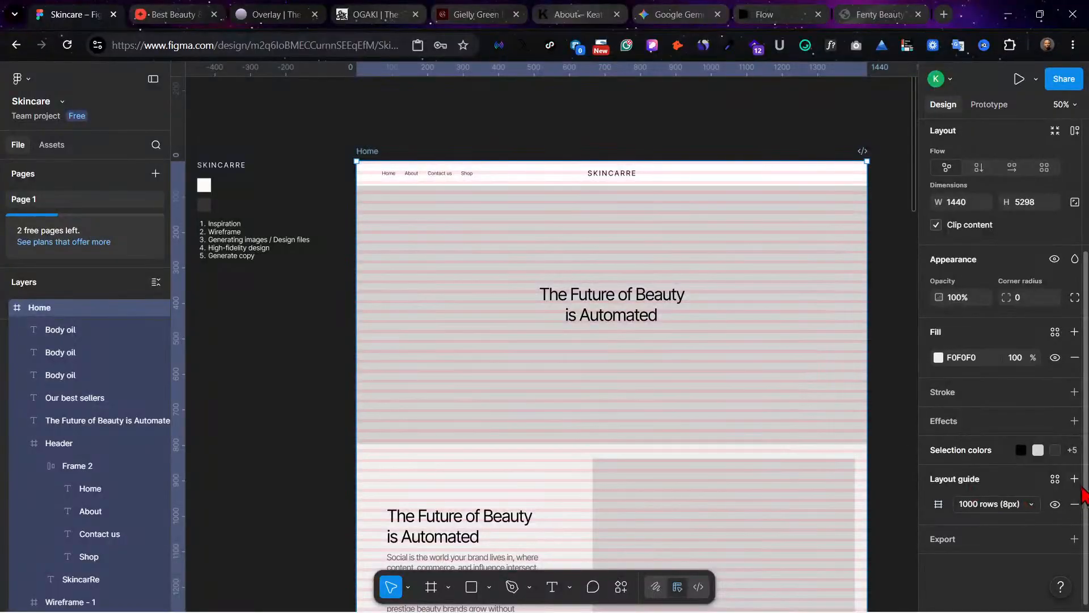
# Step: Add a second layout guide to the Home frame as columns with a count of 12
pyautogui.click(1074, 478)
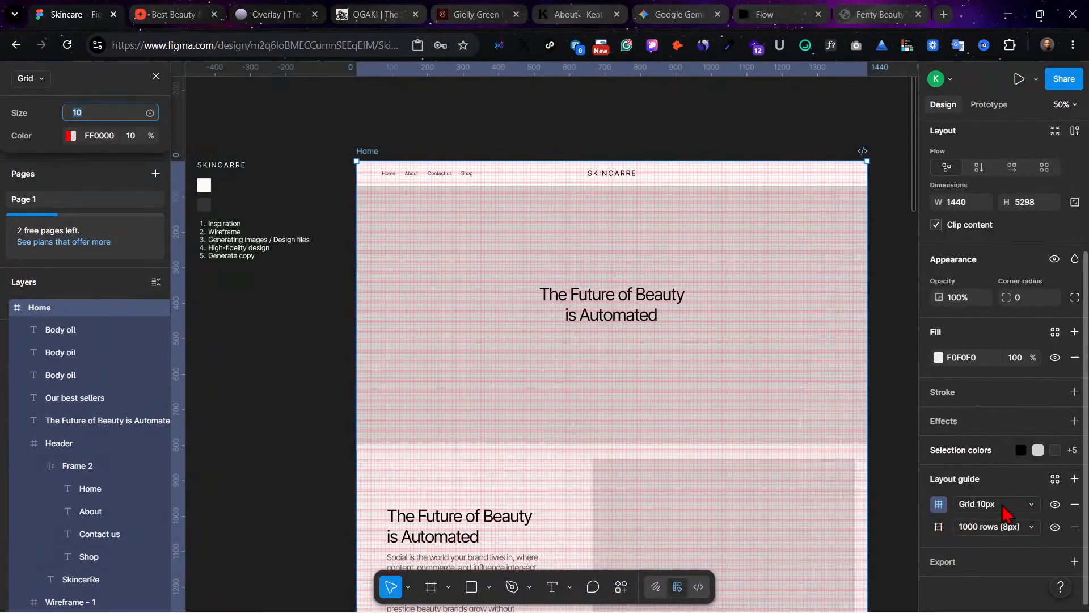
pyautogui.click(1012, 505)
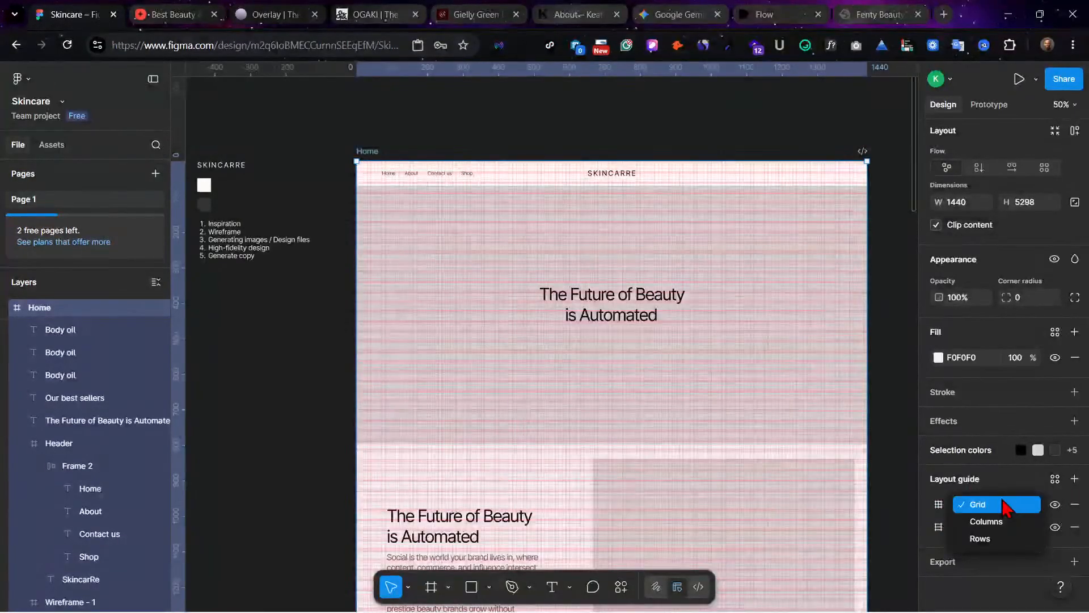
pyautogui.click(996, 525)
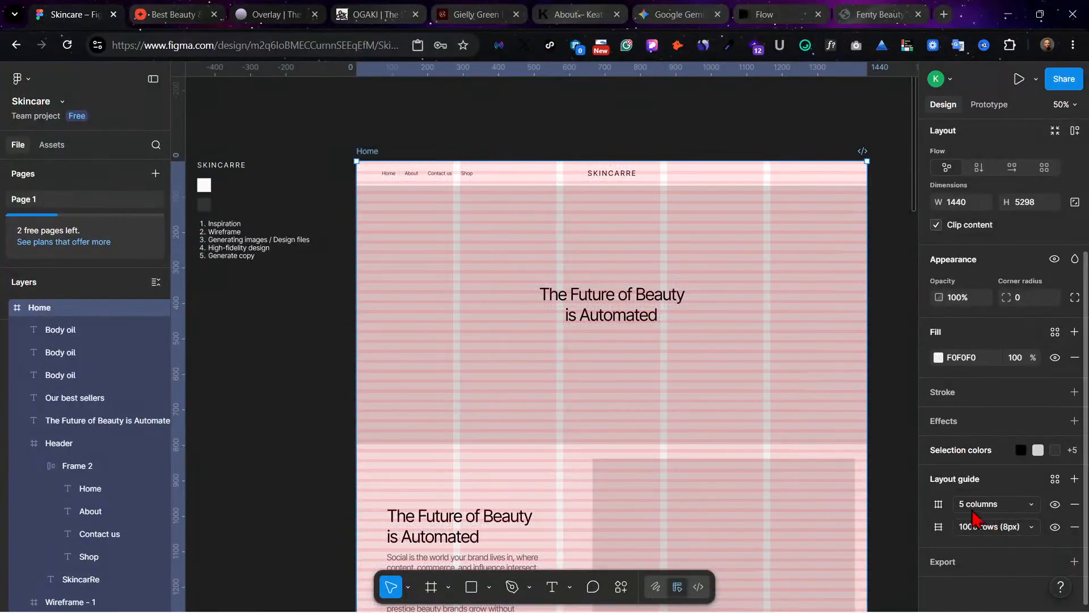
pyautogui.click(938, 504)
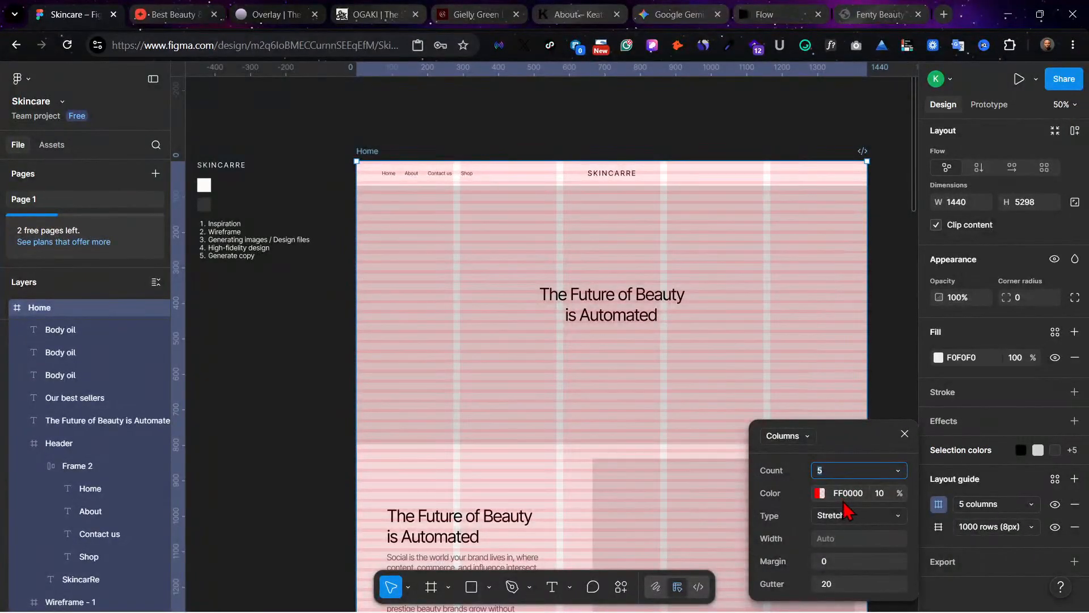
pyautogui.click(897, 470)
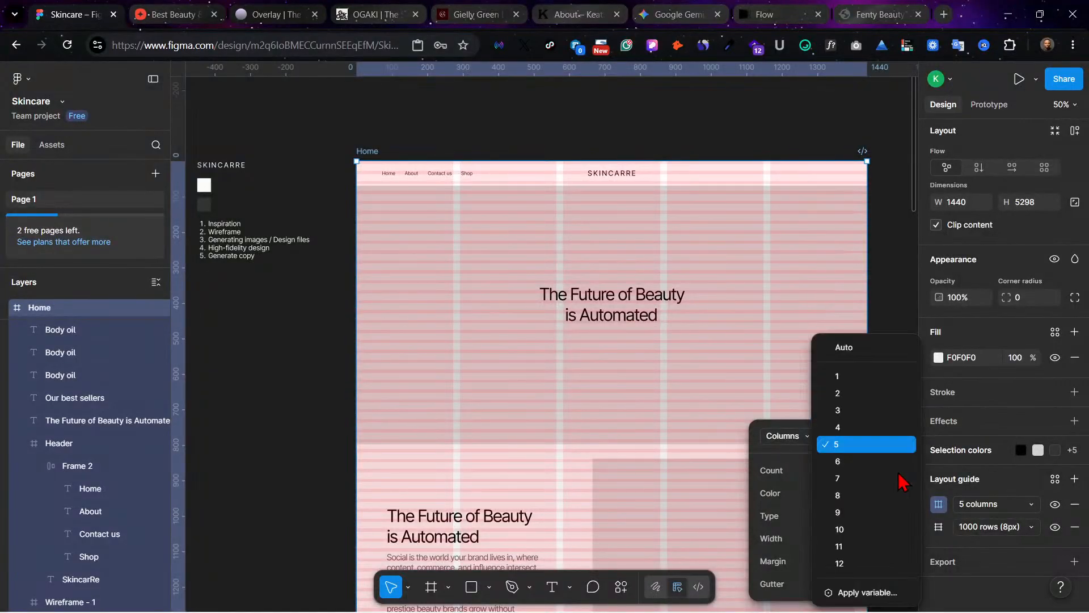
pyautogui.click(877, 564)
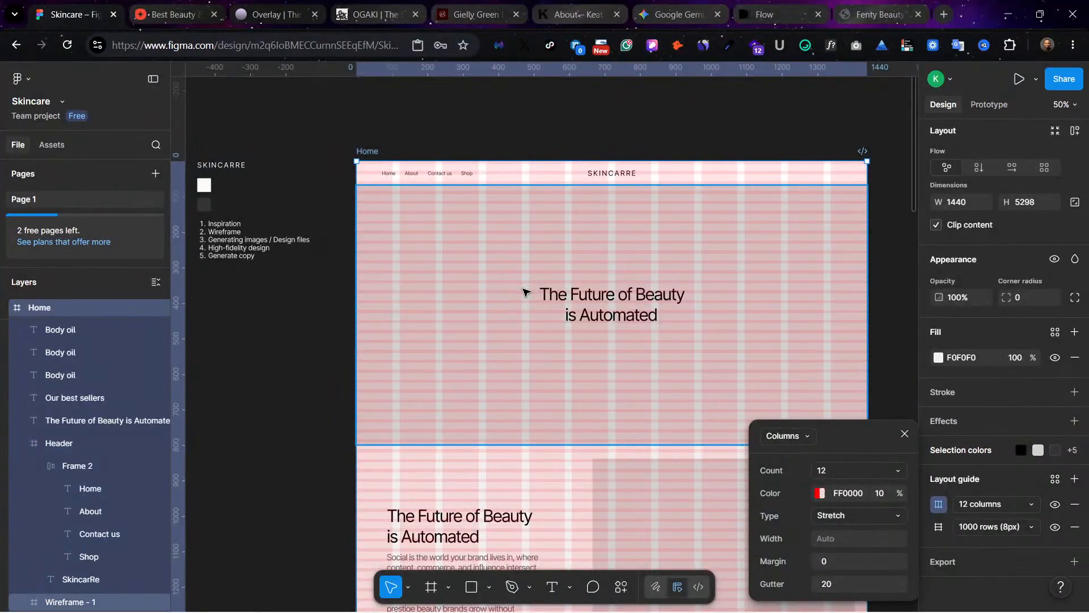
# Step: Set the column guide's margin to 160 and gutter to 32, and close its settings
pyautogui.click(844, 565)
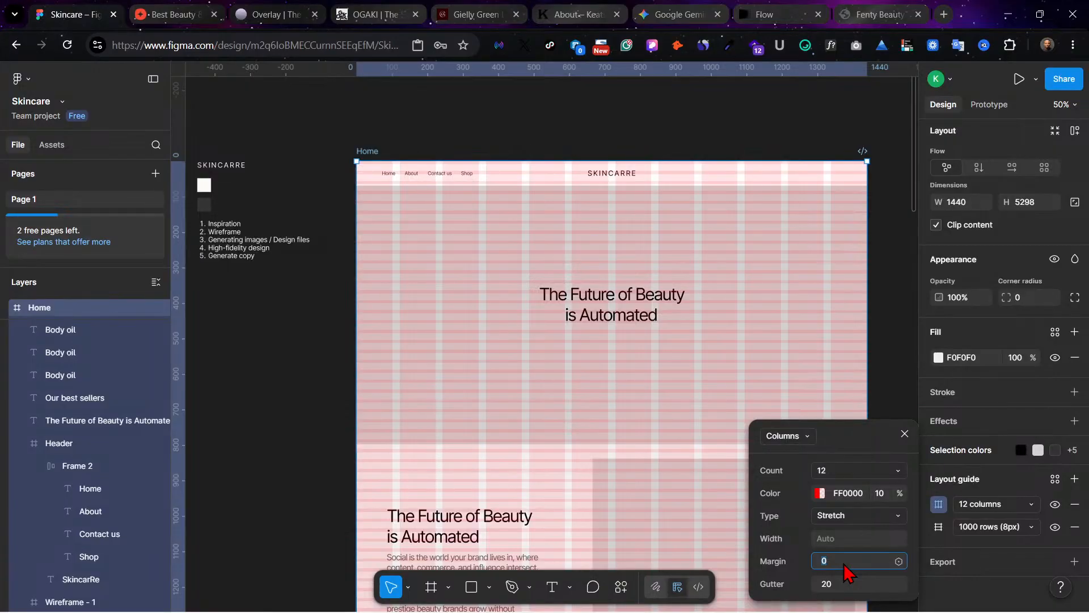
pyautogui.write('16')
pyautogui.click(838, 585)
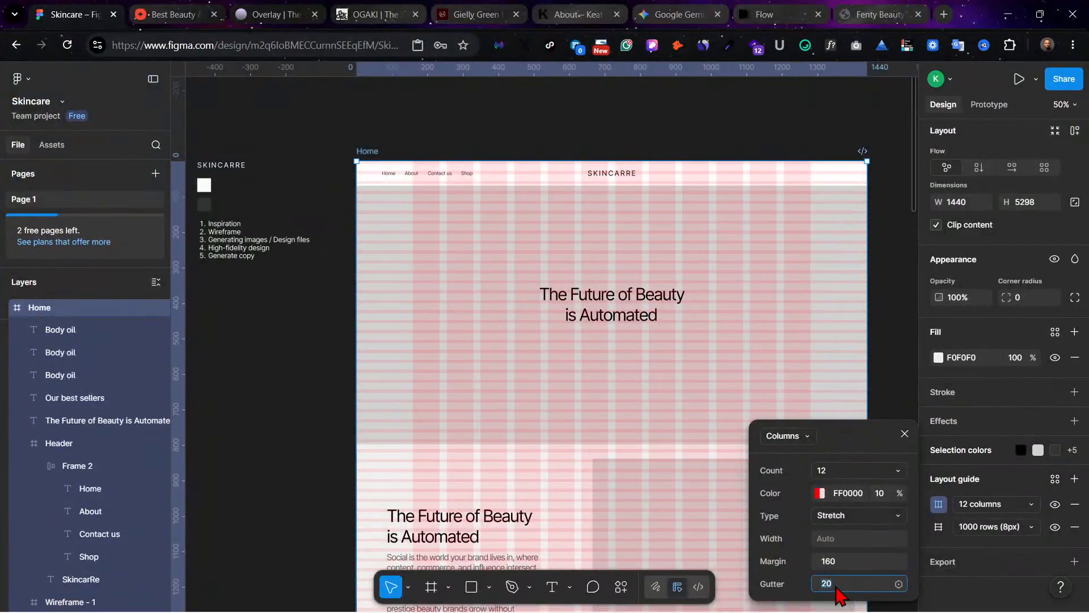
pyautogui.write('32')
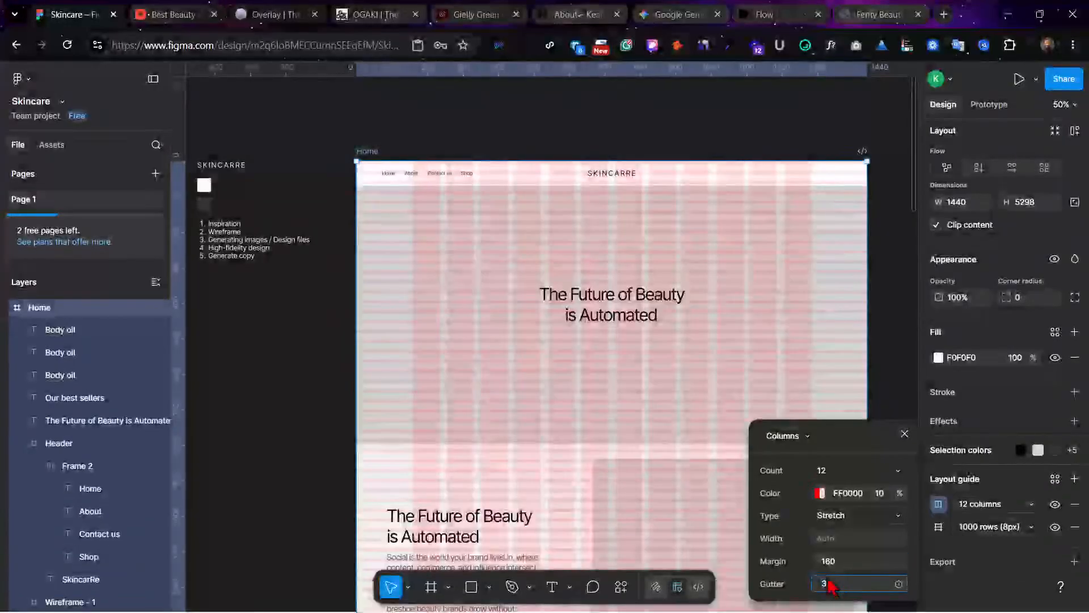
pyautogui.press('Return')
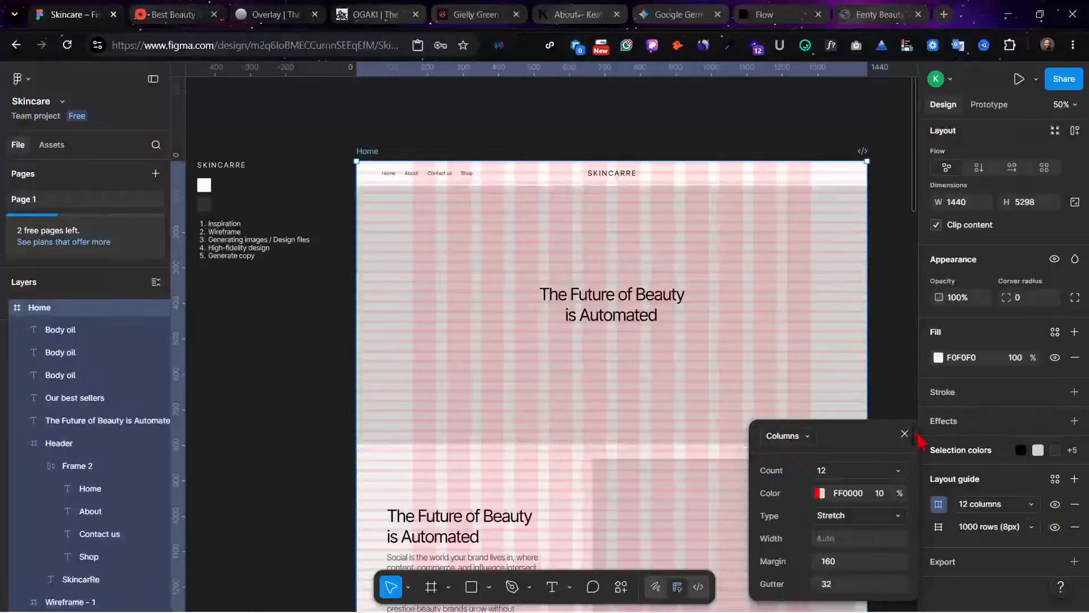
pyautogui.click(904, 434)
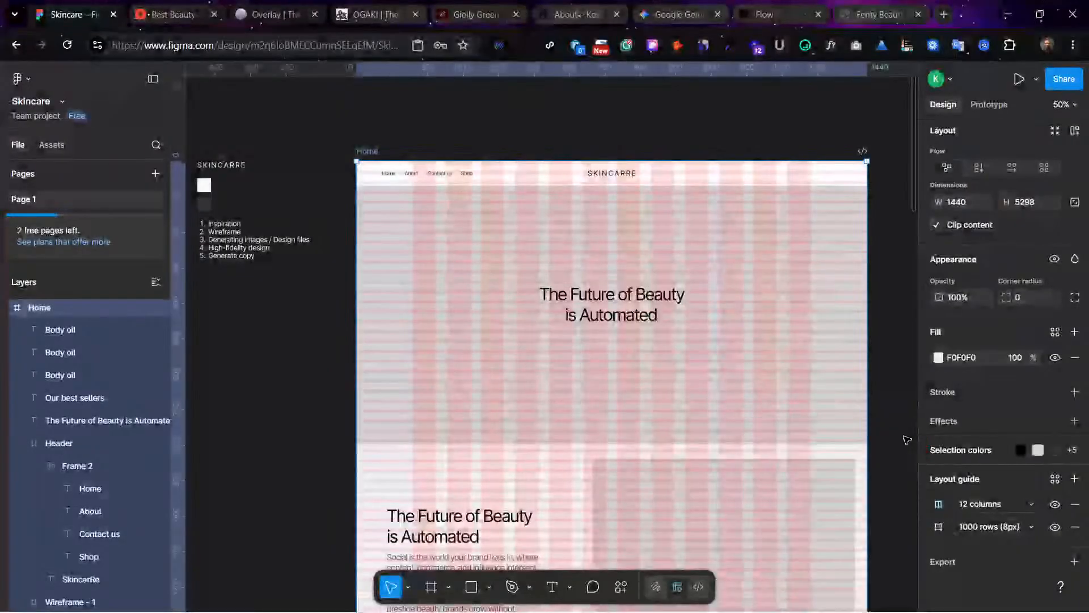
pyautogui.scroll(-3, 582, 289)
pyautogui.scroll(-3, 583, 289)
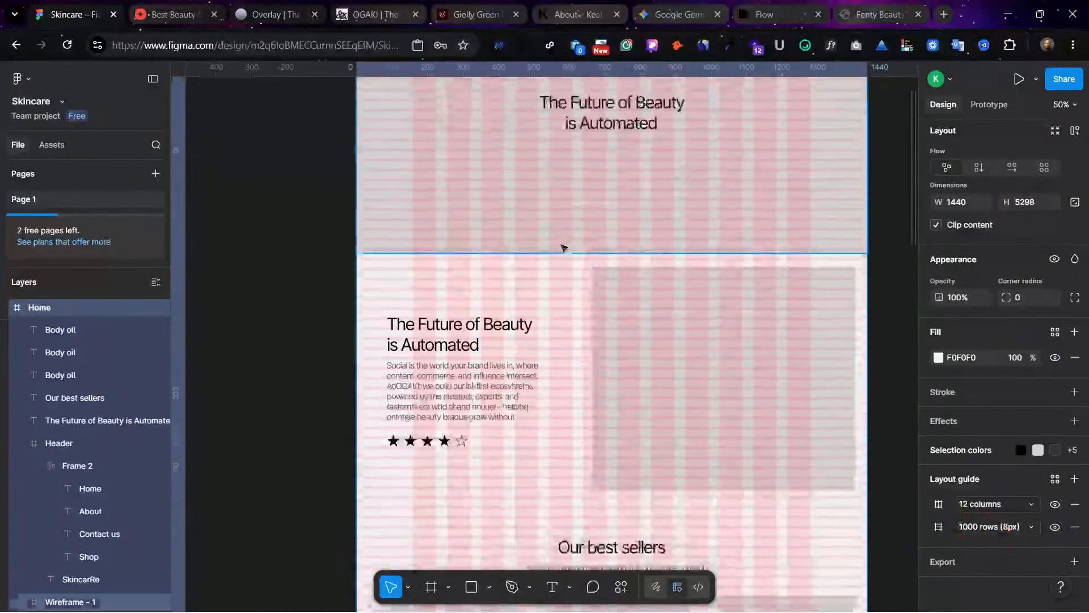
pyautogui.scroll(-3, 469, 269)
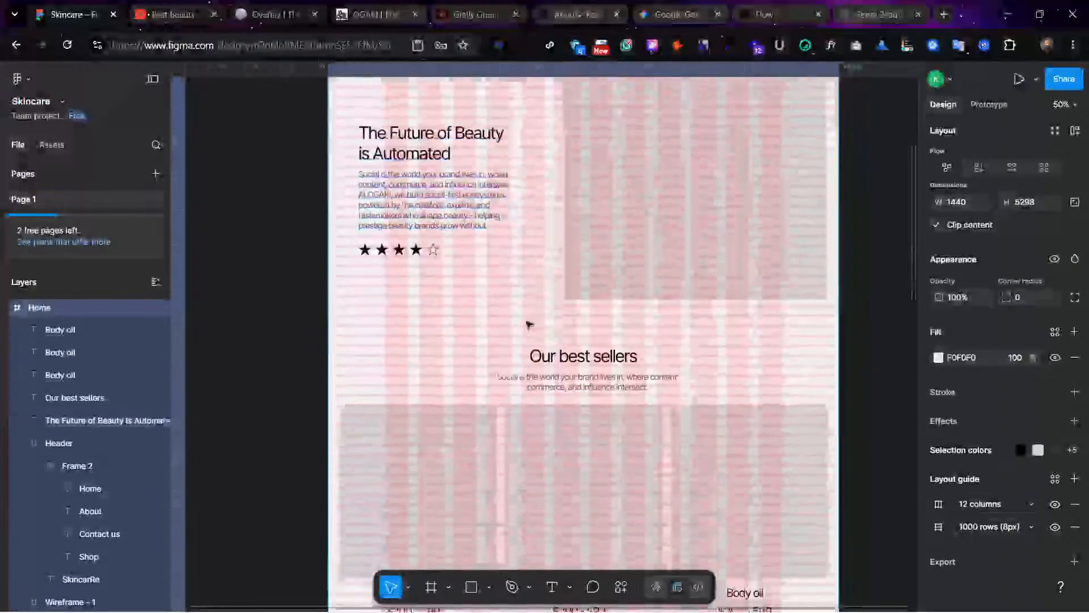
pyautogui.scroll(7, 605, 369)
pyautogui.scroll(2, 499, 267)
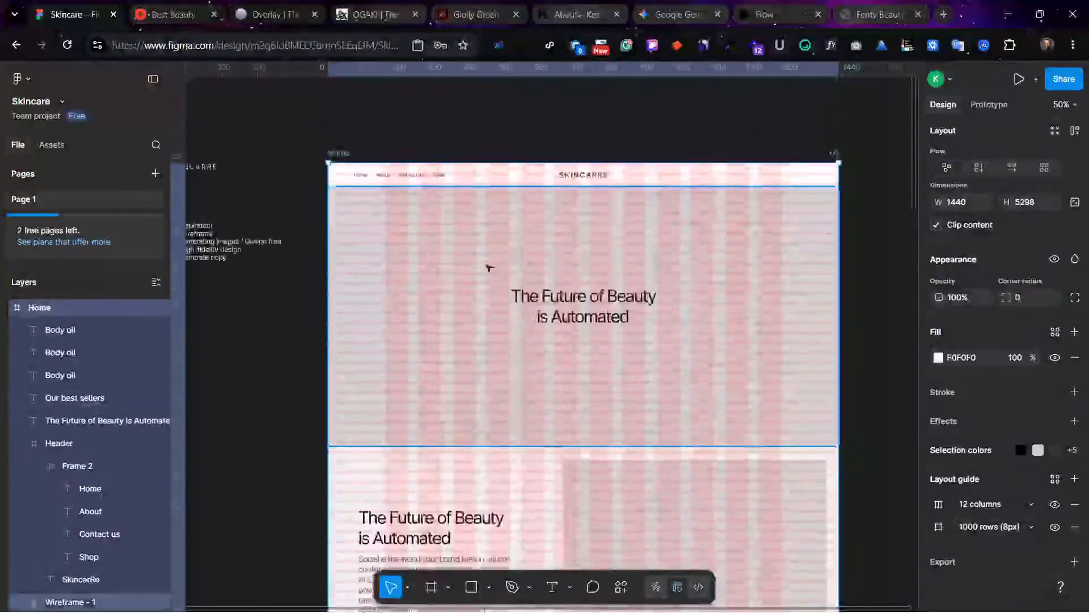
# Step: Move the header's navigation links horizontally to start at about X 156, near the Home frame's first column guide
pyautogui.click(383, 180)
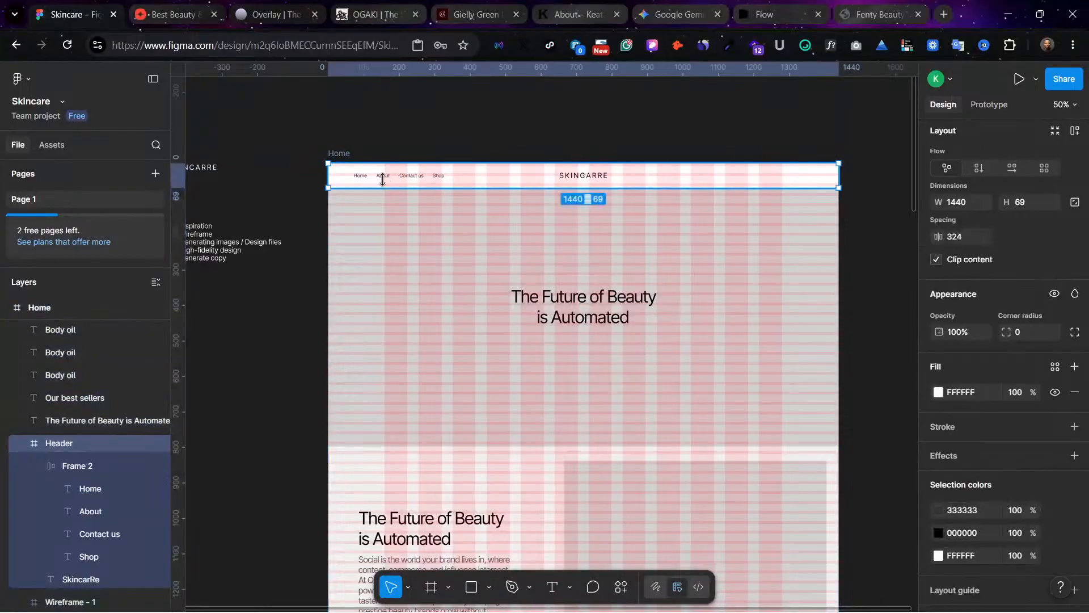
pyautogui.click(384, 181)
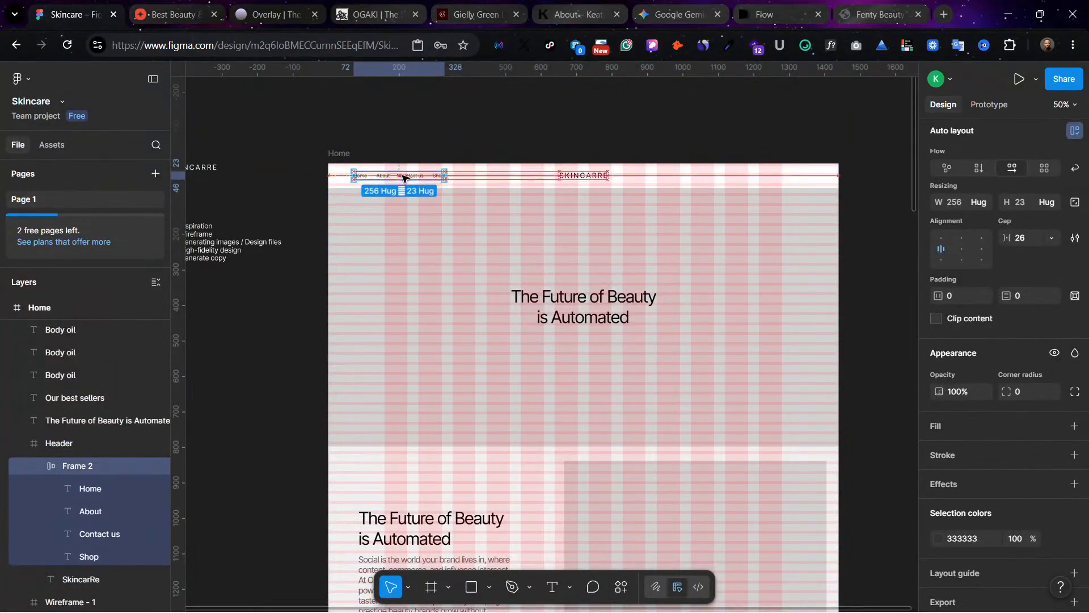
pyautogui.moveTo(392, 176); pyautogui.dragTo(422, 176)
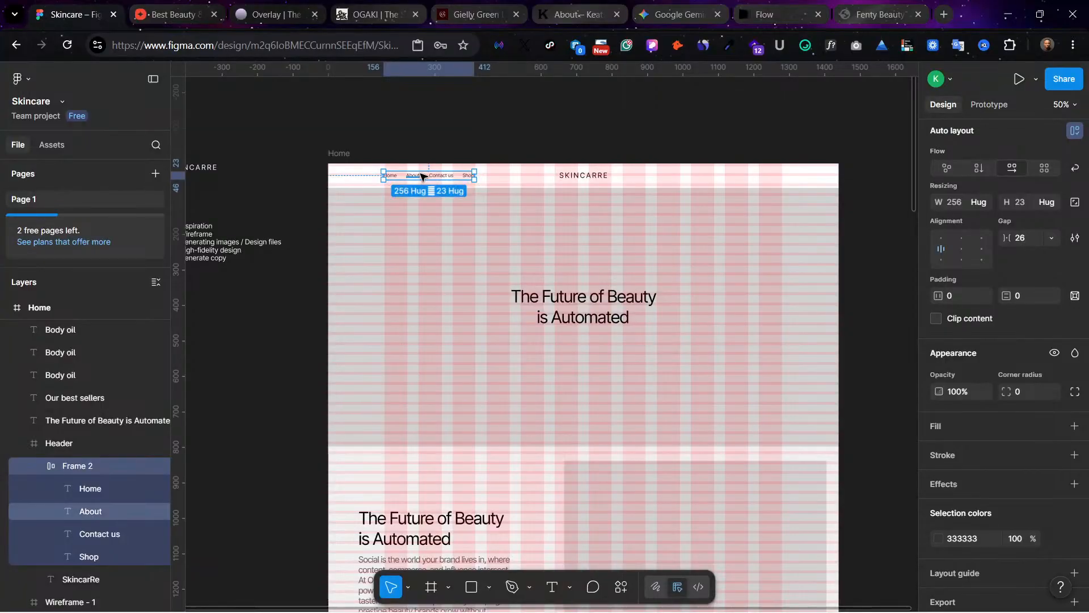
# Step: Check the navigation links and hero content against the column guides, both close up and across the page
pyautogui.hotkey('shift', '0')
pyautogui.scroll(-2, 421, 178)
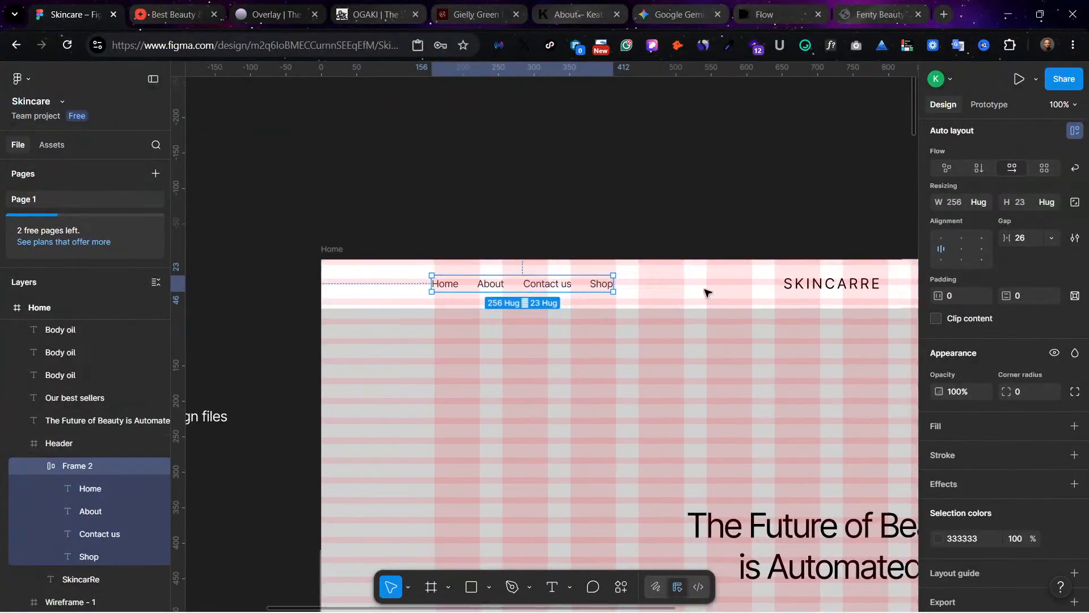
pyautogui.hscroll(10, 705, 292)
pyautogui.scroll(-2, 705, 292)
pyautogui.hscroll(-6, 761, 279)
pyautogui.scroll(-3, 641, 267)
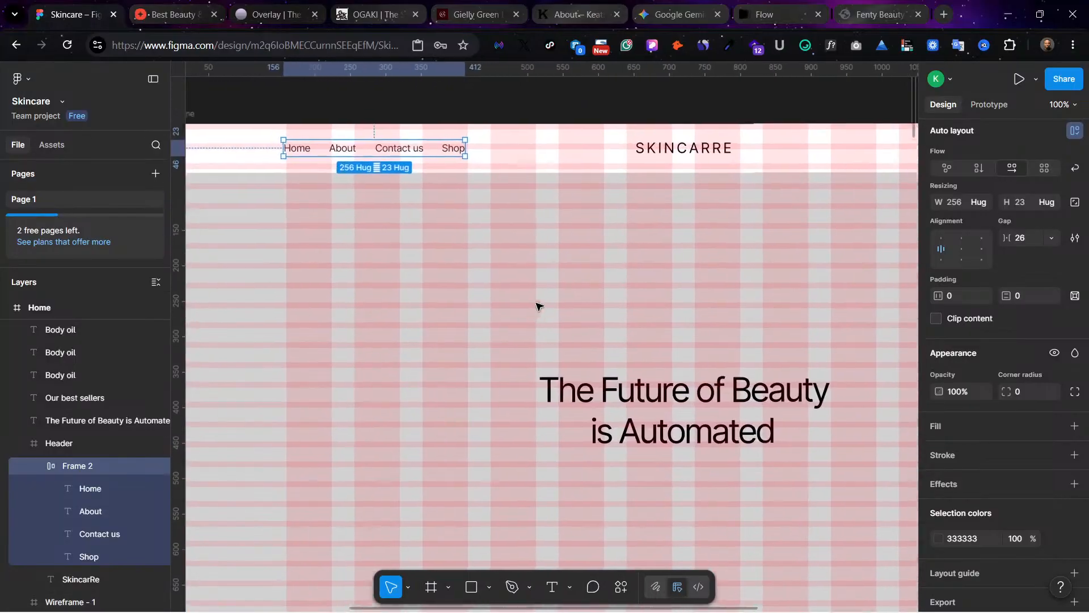
pyautogui.scroll(-1, 544, 305)
pyautogui.hotkey('ctrl', '-')
pyautogui.hscroll(2, 551, 305)
pyautogui.scroll(-1, 551, 305)
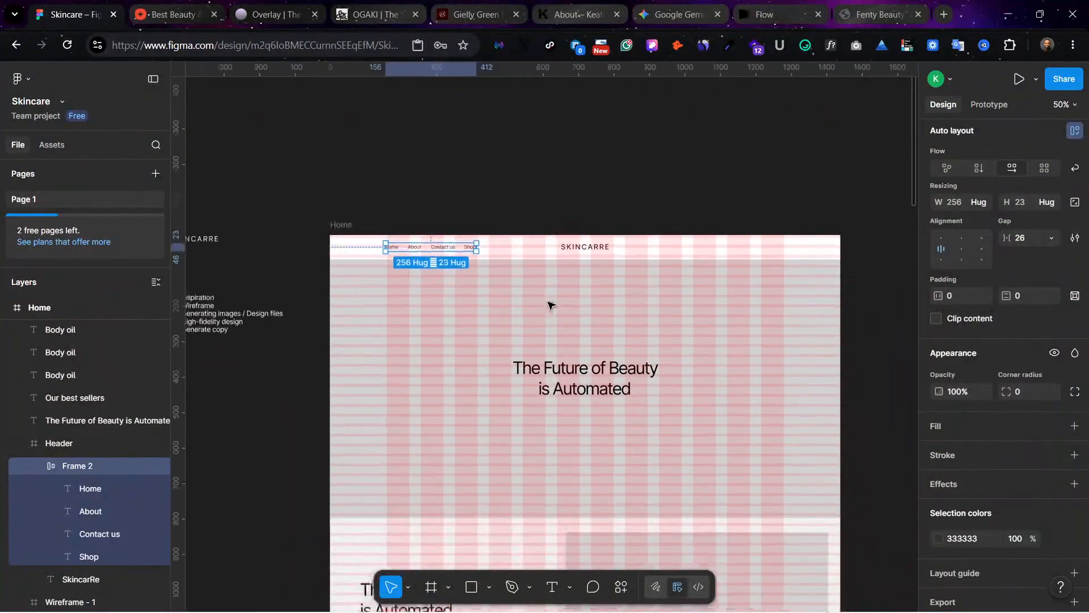
pyautogui.scroll(-3, 549, 304)
pyautogui.hscroll(1, 565, 295)
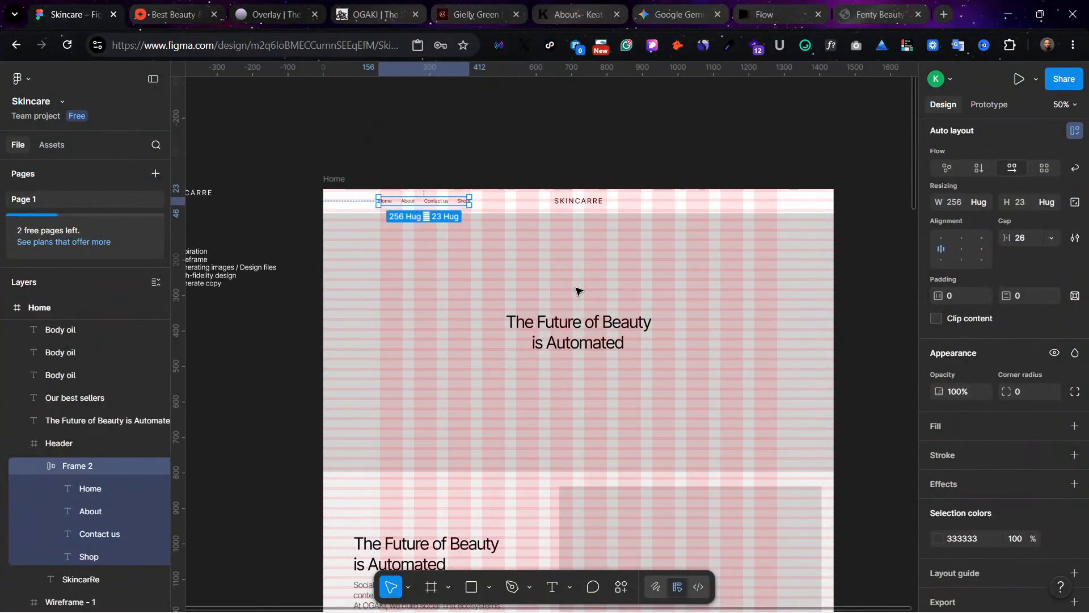
# Step: Hide the layout guides and clear the selection
pyautogui.hotkey('ctrl', 'shift', '4')
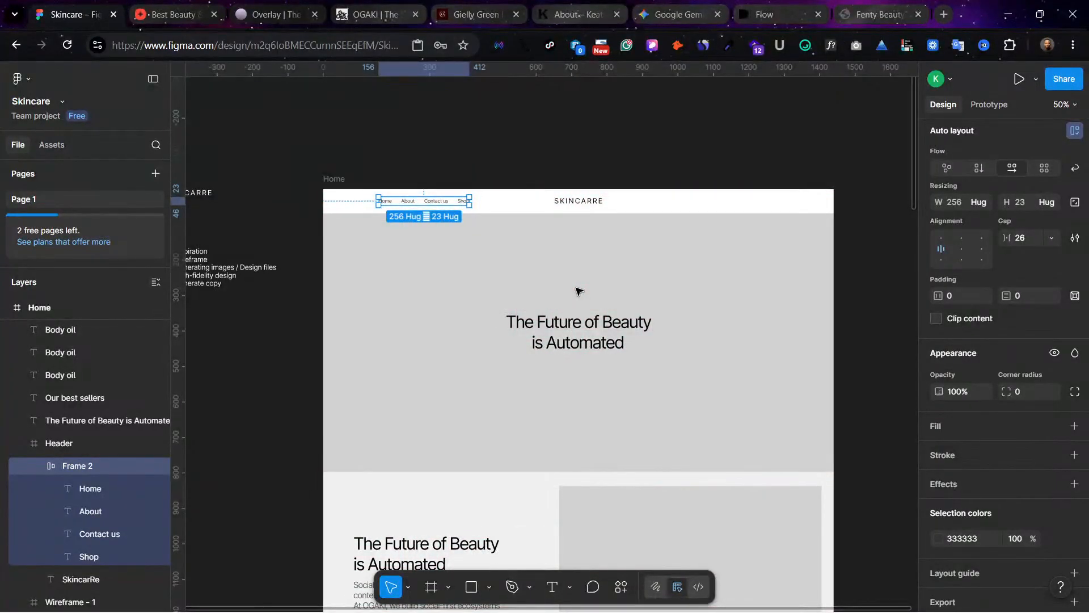
pyautogui.hotkey('ctrl', 'shift', '4')
pyautogui.hotkey('ctrl', 'shift', '4')
pyautogui.hotkey('ctrl', 'shift', '4')
pyautogui.hotkey('ctrl', 'shift', '4')
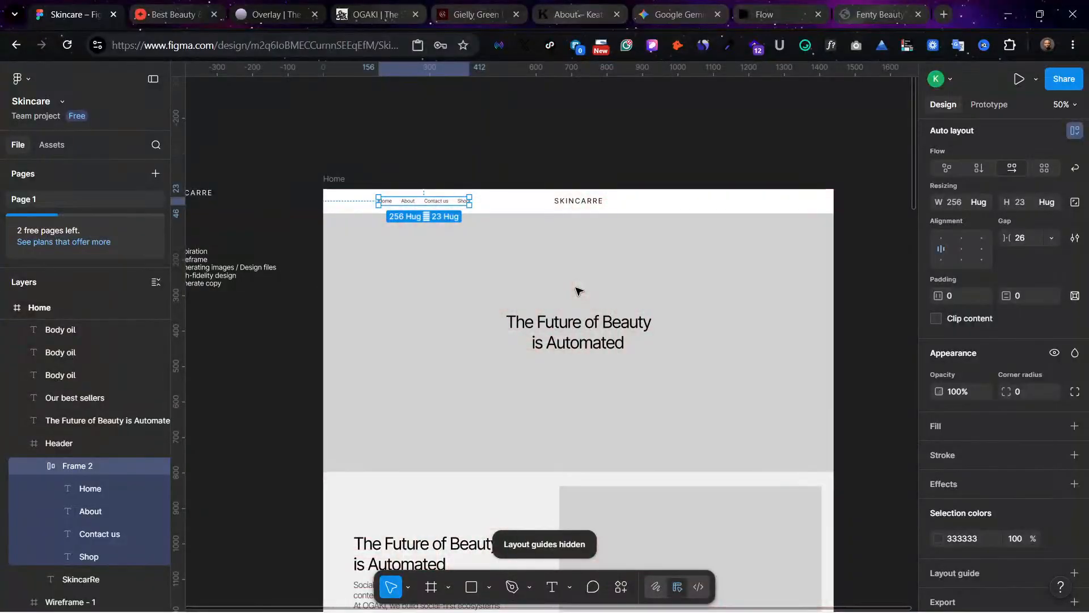
pyautogui.click(542, 141)
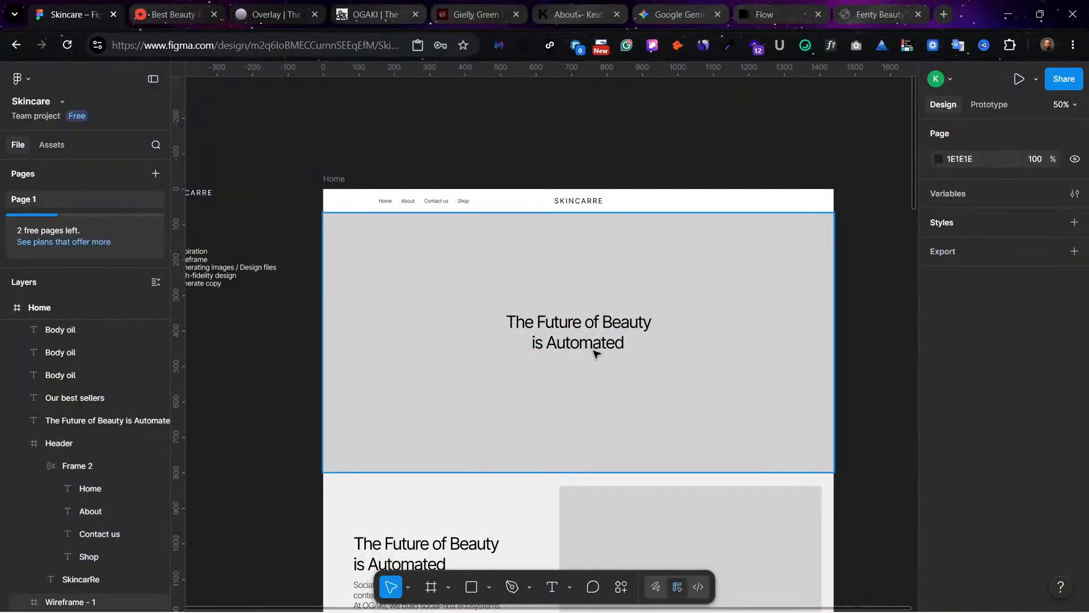
# Step: Duplicate the grey hero section with its heading to below the best sellers products, at Y 2604, and clear the selection
pyautogui.scroll(-10, 561, 343)
pyautogui.scroll(-1, 521, 315)
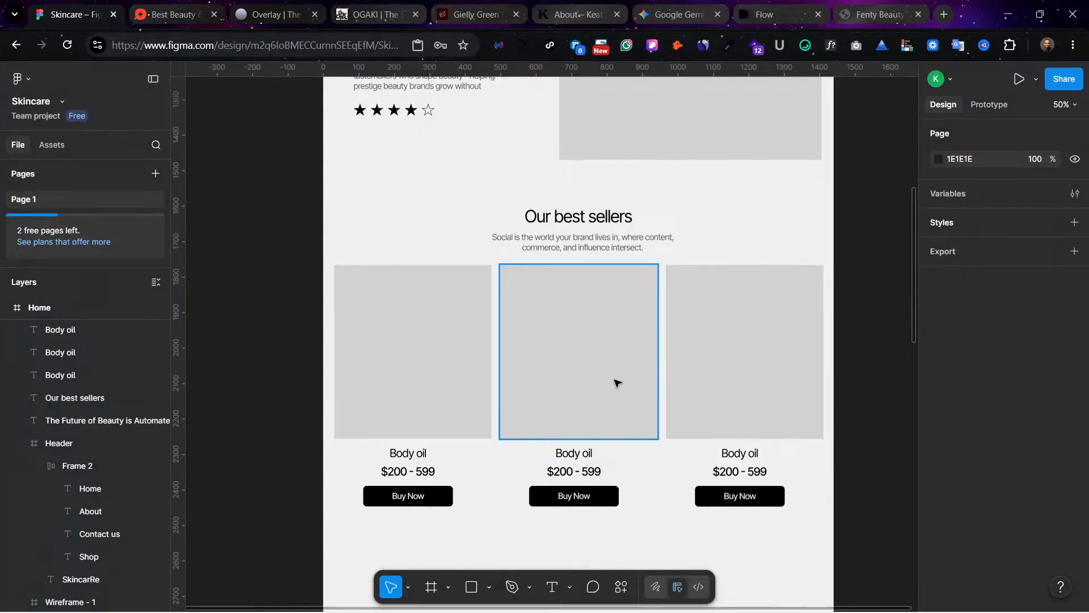
pyautogui.scroll(-2, 569, 395)
pyautogui.scroll(8, 569, 384)
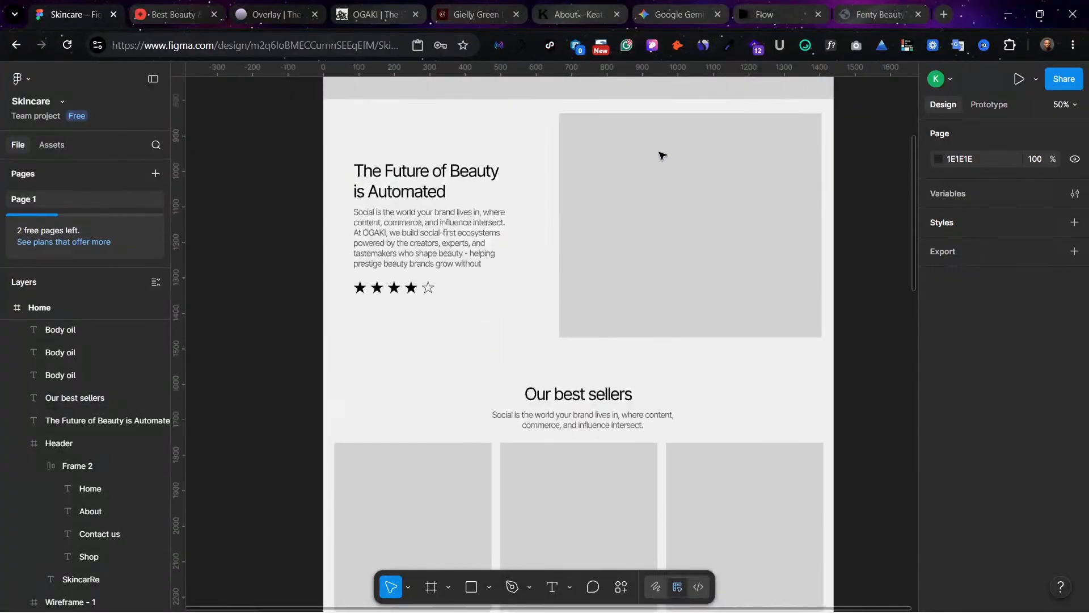
pyautogui.scroll(2, 569, 135)
pyautogui.click(569, 267)
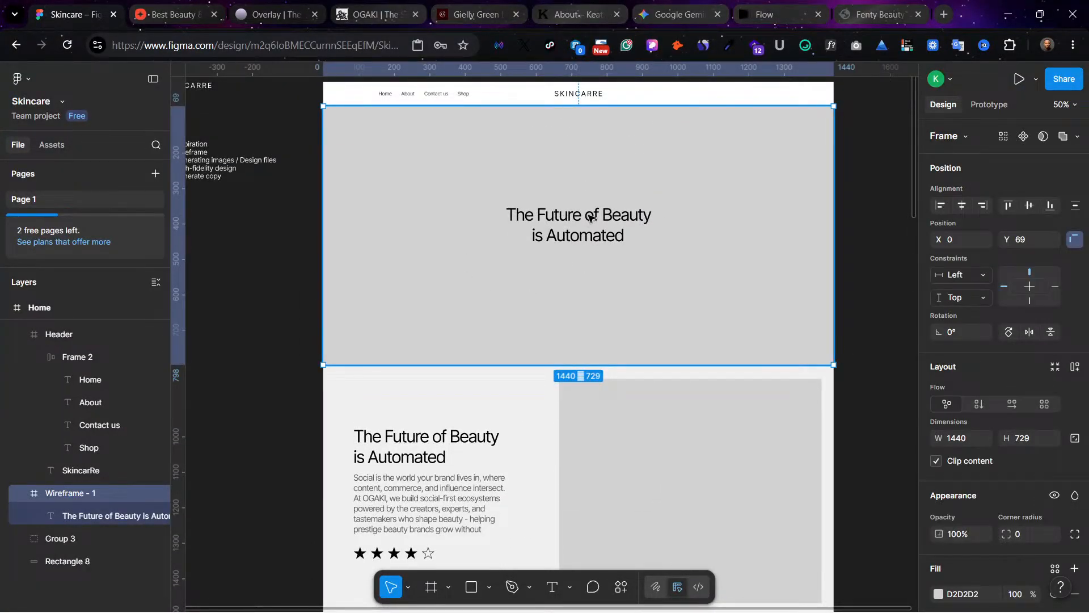
pyautogui.moveTo(598, 219); pyautogui.dragTo(624, 479)
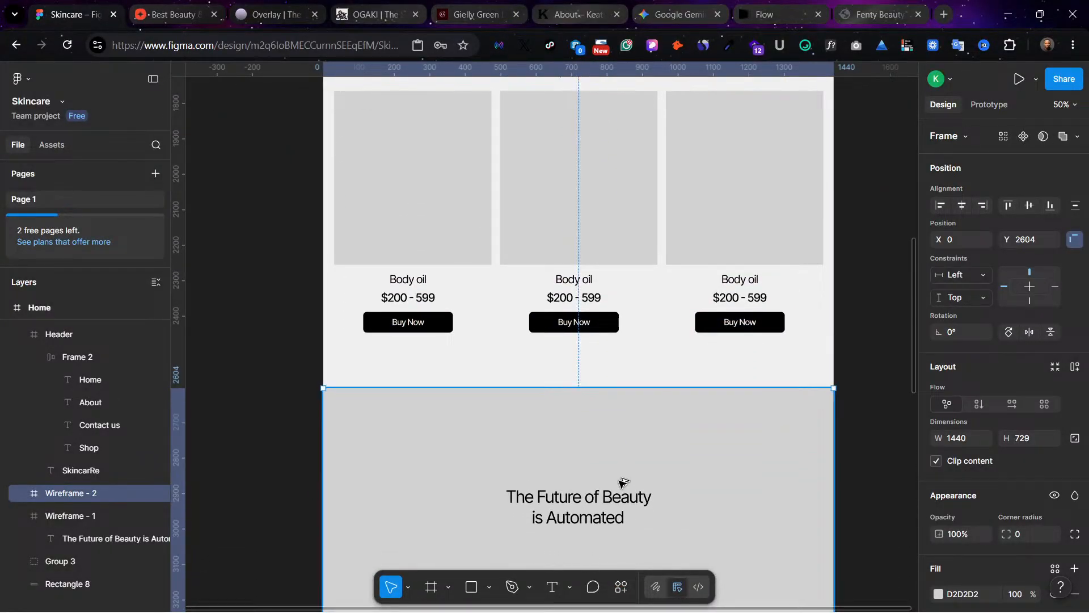
pyautogui.click(831, 271)
# Step: Switch to the Fenty Beauty website in the browser, reload it, and open a new browser tab
pyautogui.scroll(10, 639, 224)
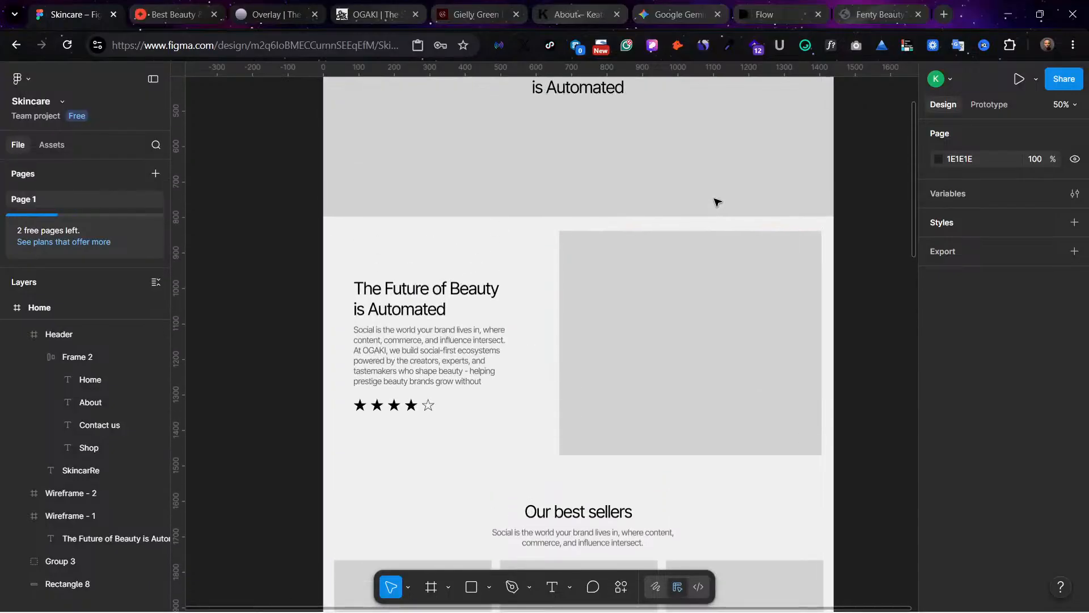
pyautogui.scroll(5, 716, 202)
pyautogui.scroll(-10, 624, 221)
pyautogui.scroll(2, 499, 424)
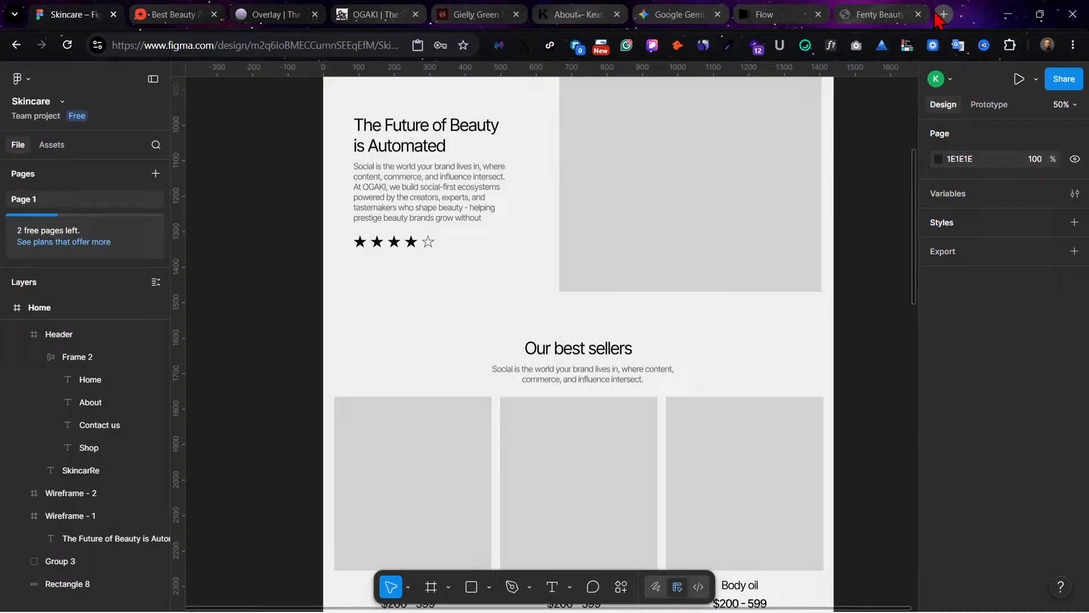
pyautogui.click(840, 17)
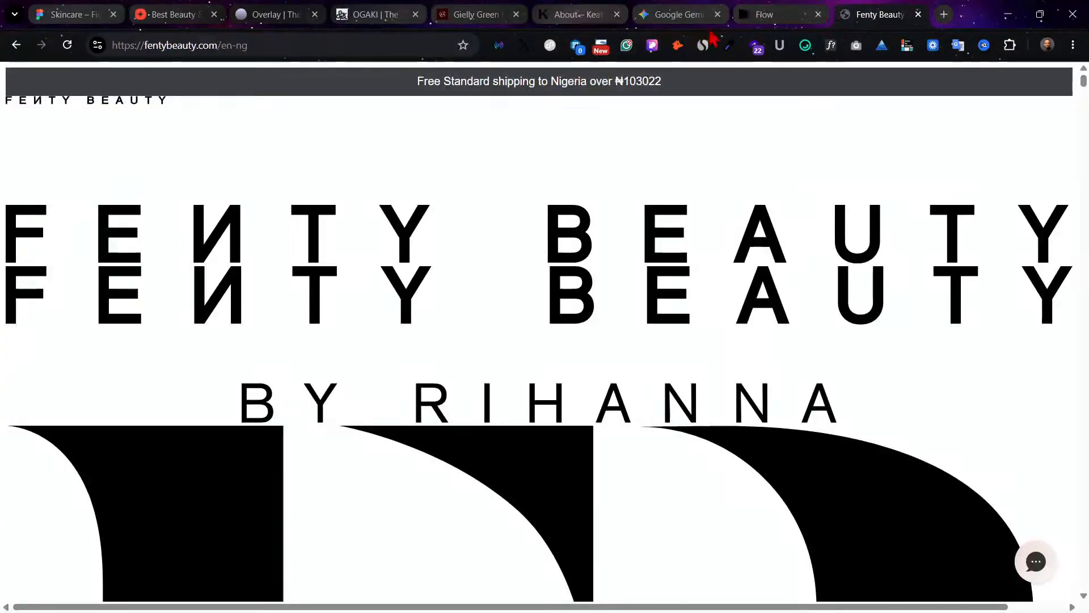
pyautogui.click(70, 48)
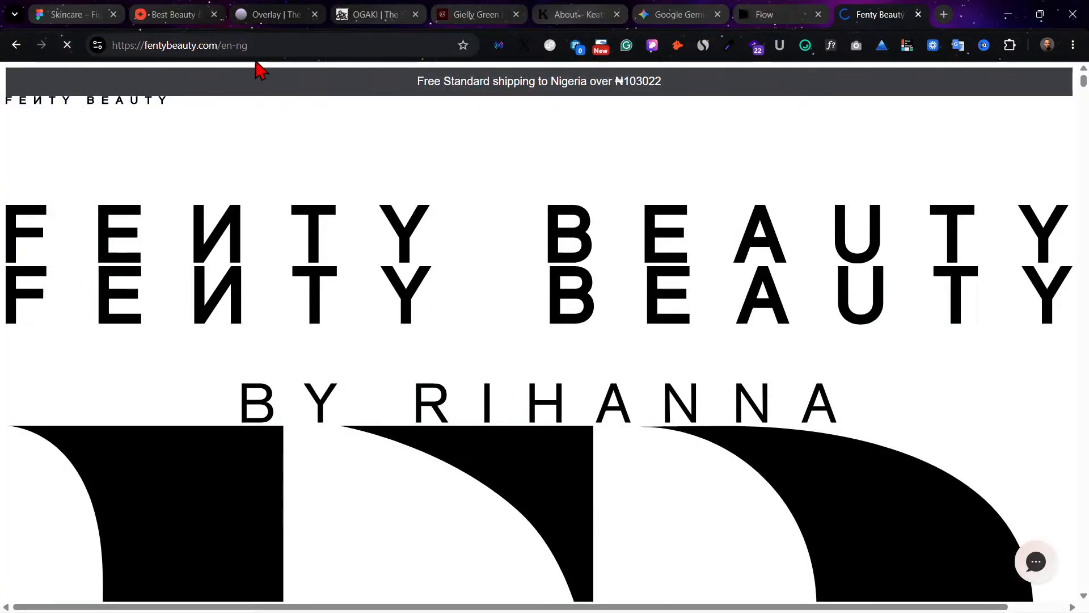
pyautogui.click(943, 16)
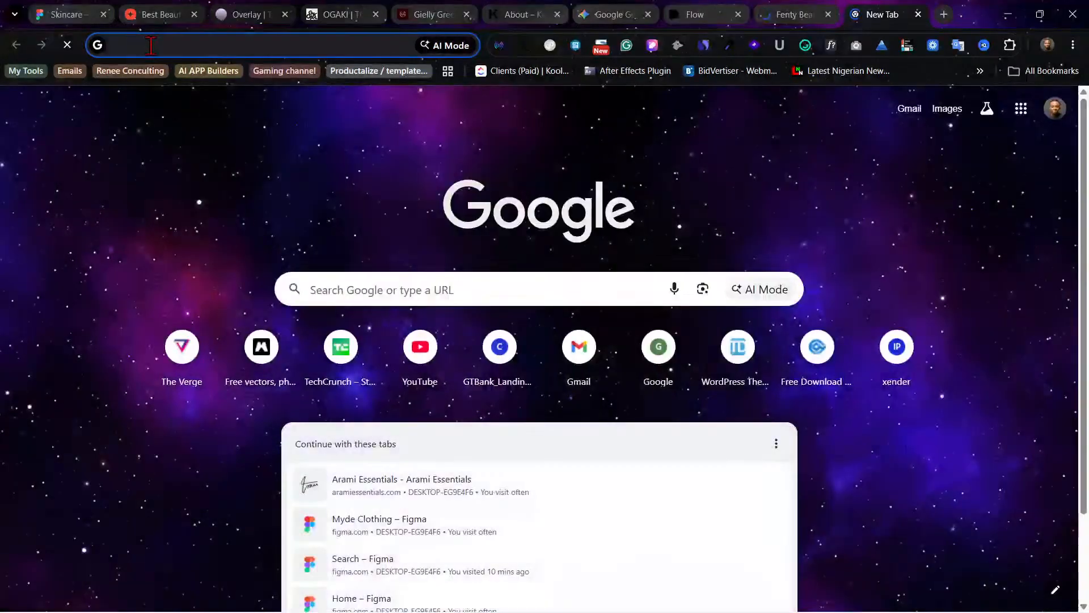
pyautogui.click(776, 443)
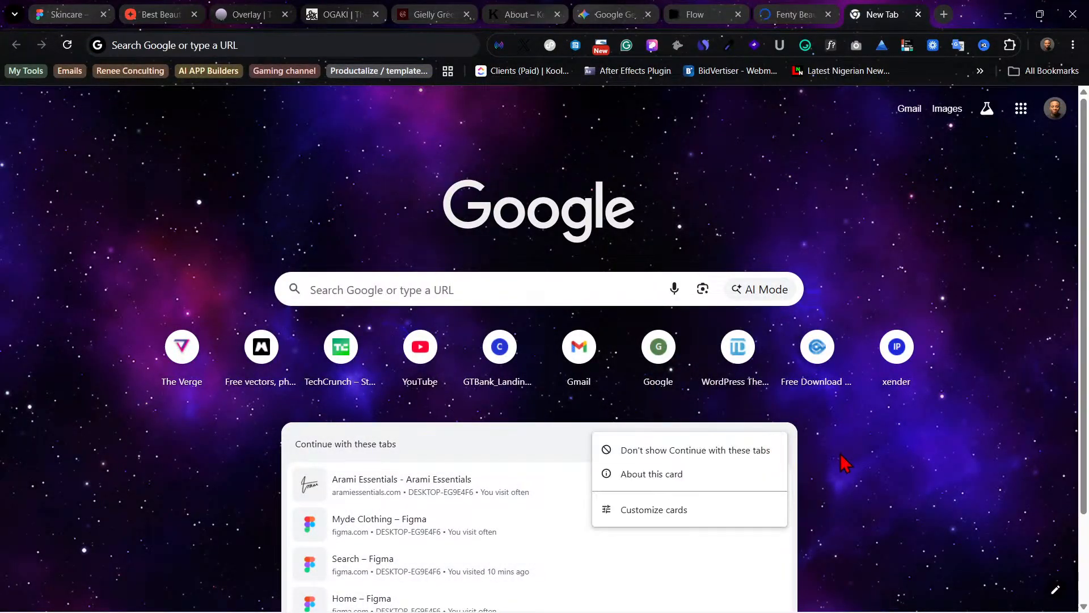
pyautogui.click(779, 444)
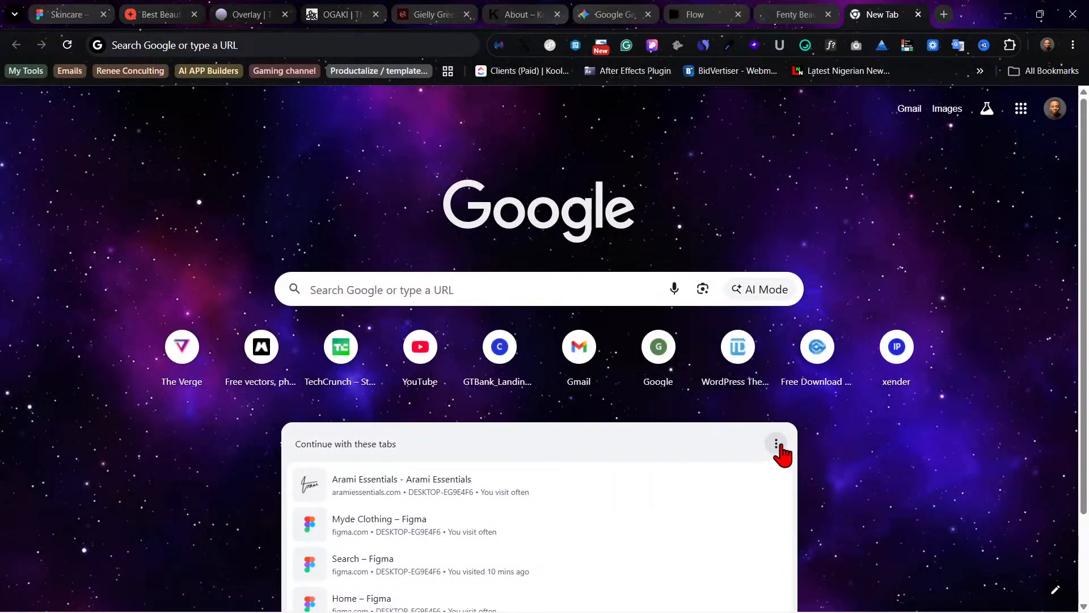
pyautogui.click(777, 444)
pyautogui.click(849, 454)
pyautogui.click(170, 53)
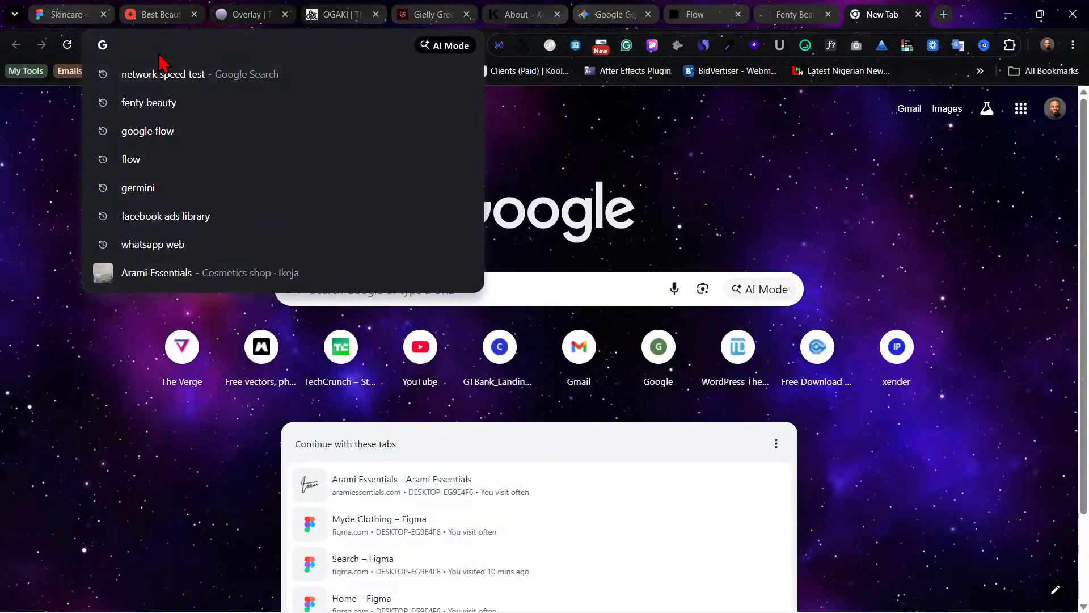
pyautogui.write('st')
pyautogui.press('BackSpace')
pyautogui.press('BackSpace')
pyautogui.press('BackSpace')
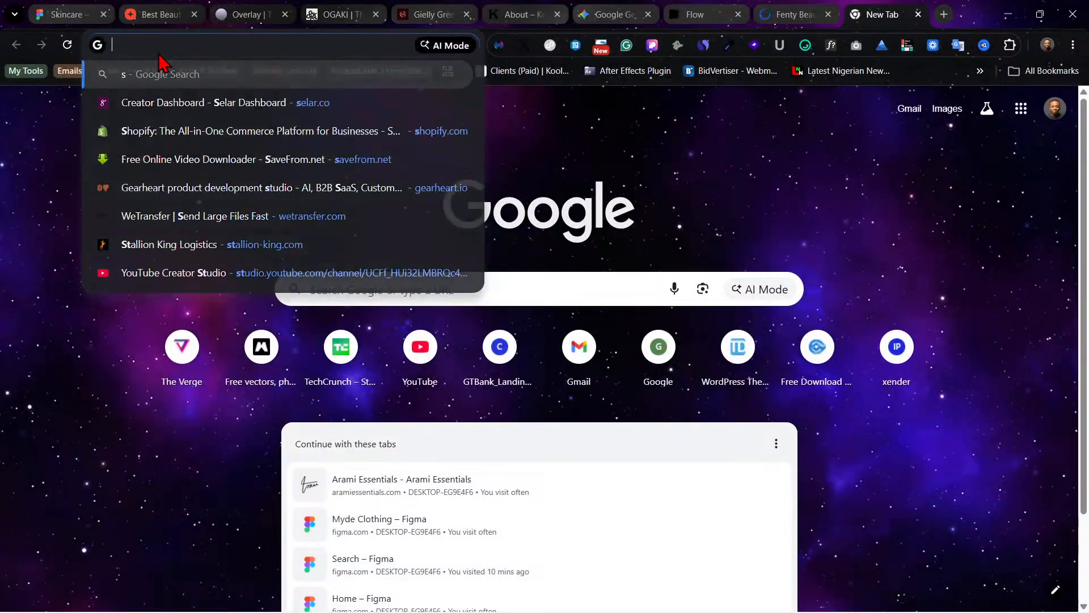
# Step: Search Google for "google stich" and open the Stitch - Design with AI site
pyautogui.write('google')
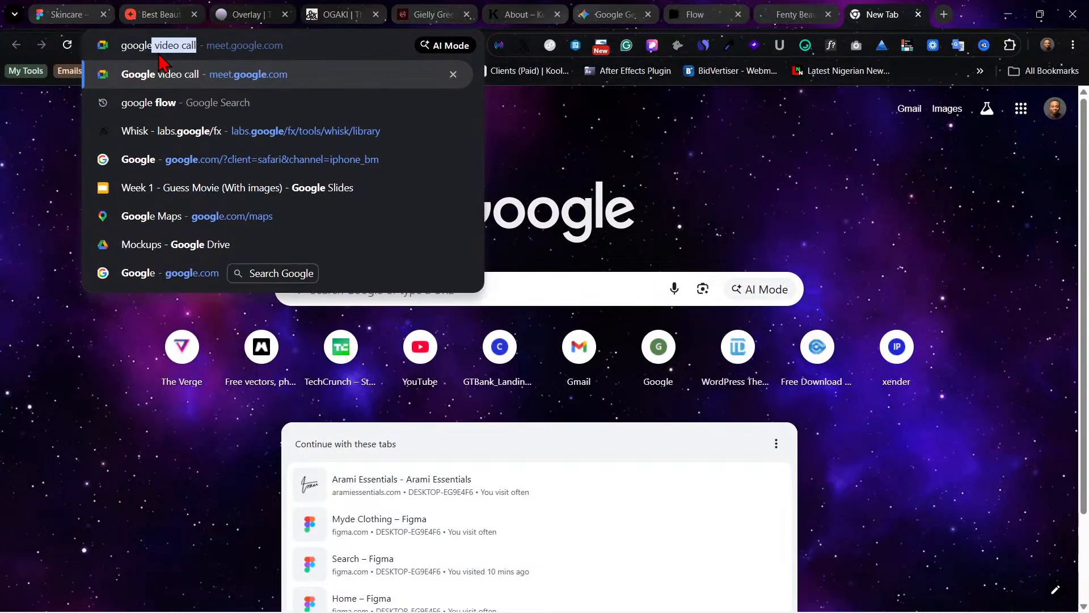
pyautogui.write(' st')
pyautogui.press('Return')
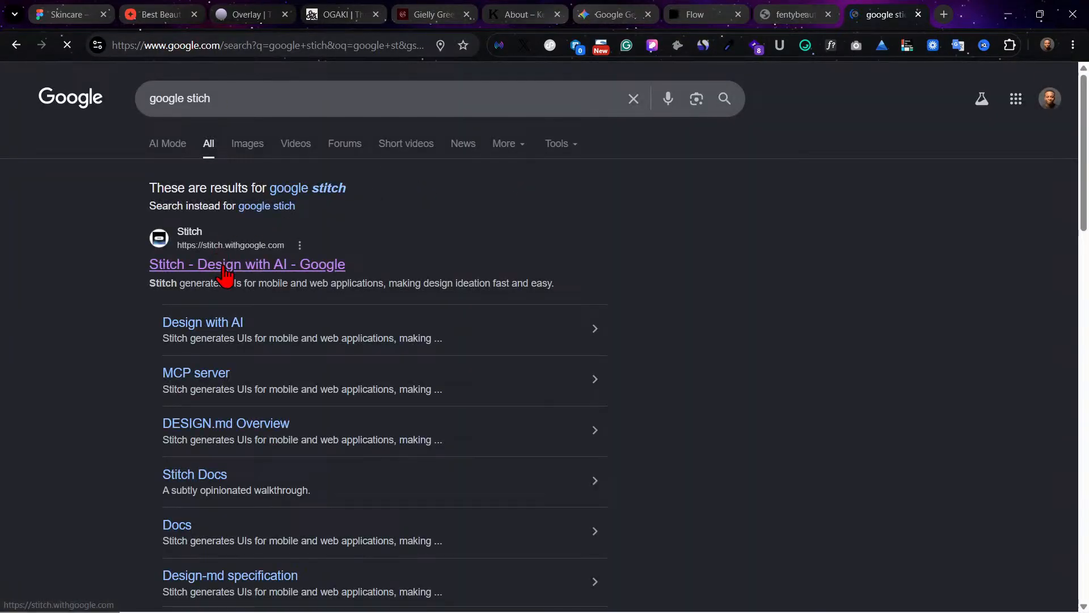
pyautogui.click(222, 266)
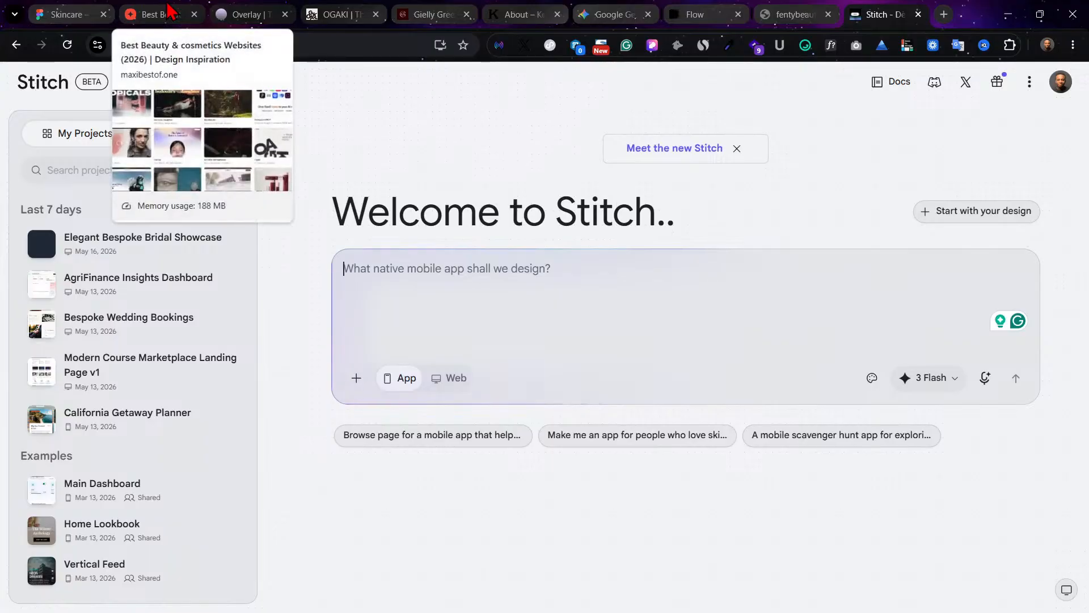
# Step: Return to the Skincare file in Figma, move the duplicated section's heading to about X 139, Y 167, and show the layout guides
pyautogui.click(68, 12)
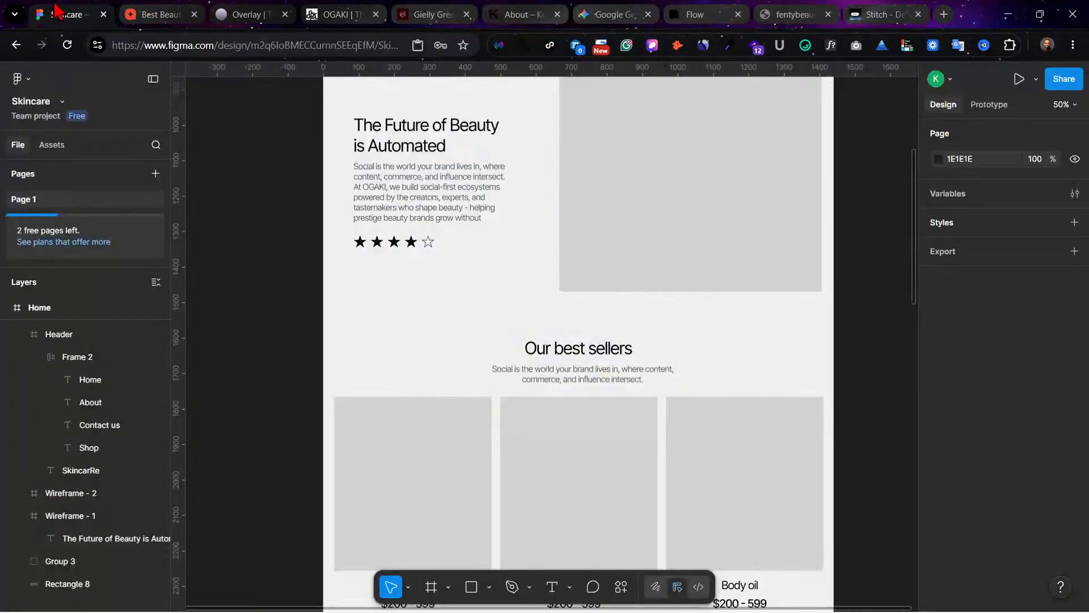
pyautogui.scroll(-5, 719, 366)
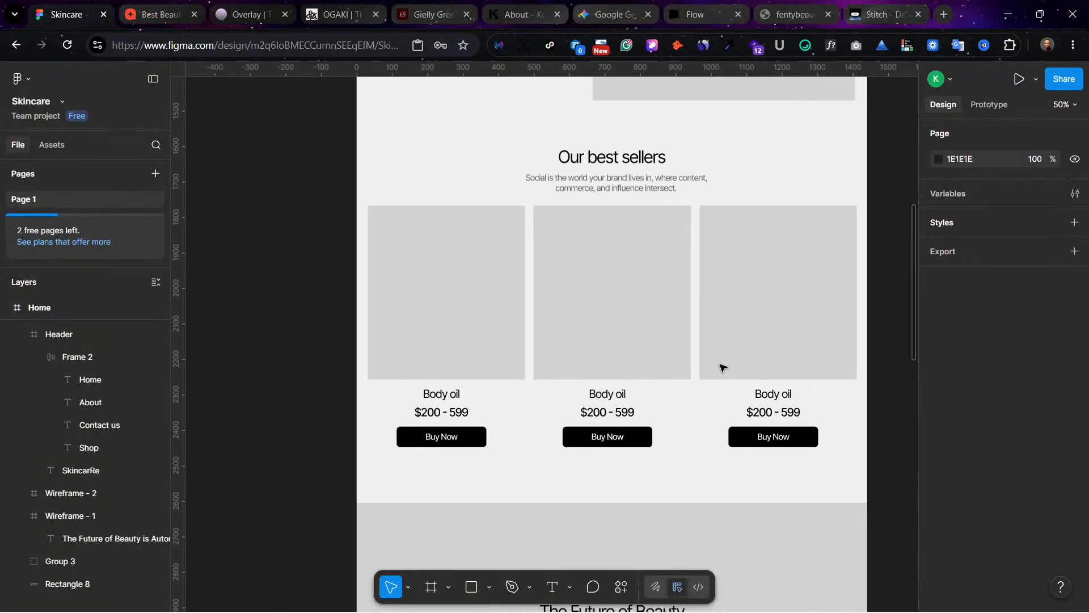
pyautogui.scroll(-5, 719, 366)
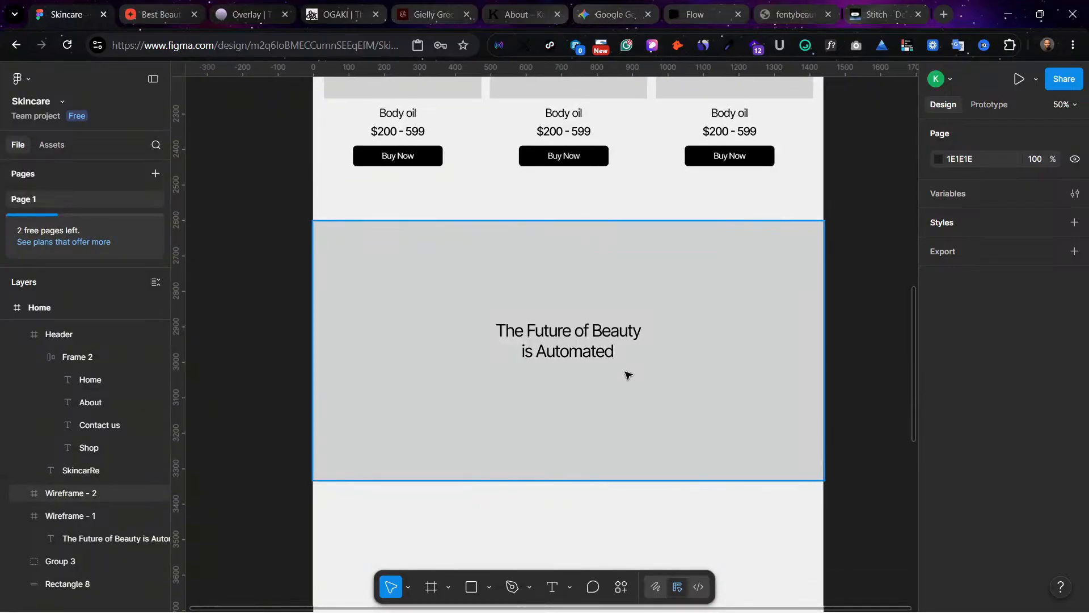
pyautogui.click(573, 349)
pyautogui.moveTo(587, 343); pyautogui.dragTo(440, 308)
pyautogui.hotkey('ctrl', 'shift', '4')
pyautogui.scroll(3, 487, 338)
pyautogui.scroll(-1, 557, 462)
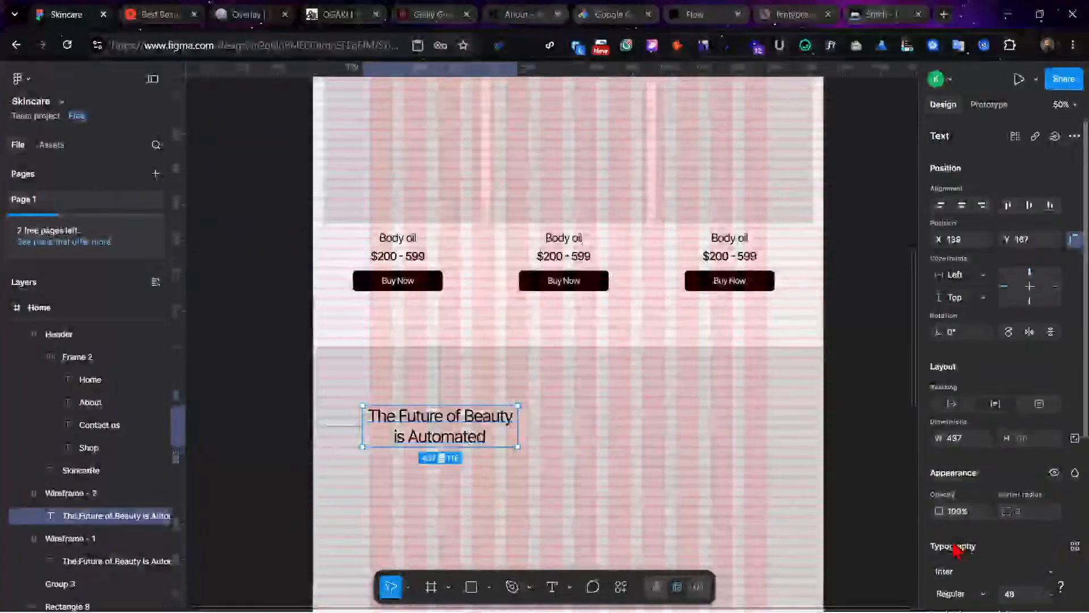
# Step: Left-align the duplicated section's heading text and shift it onto the first column guide
pyautogui.scroll(-3, 964, 542)
pyautogui.click(940, 502)
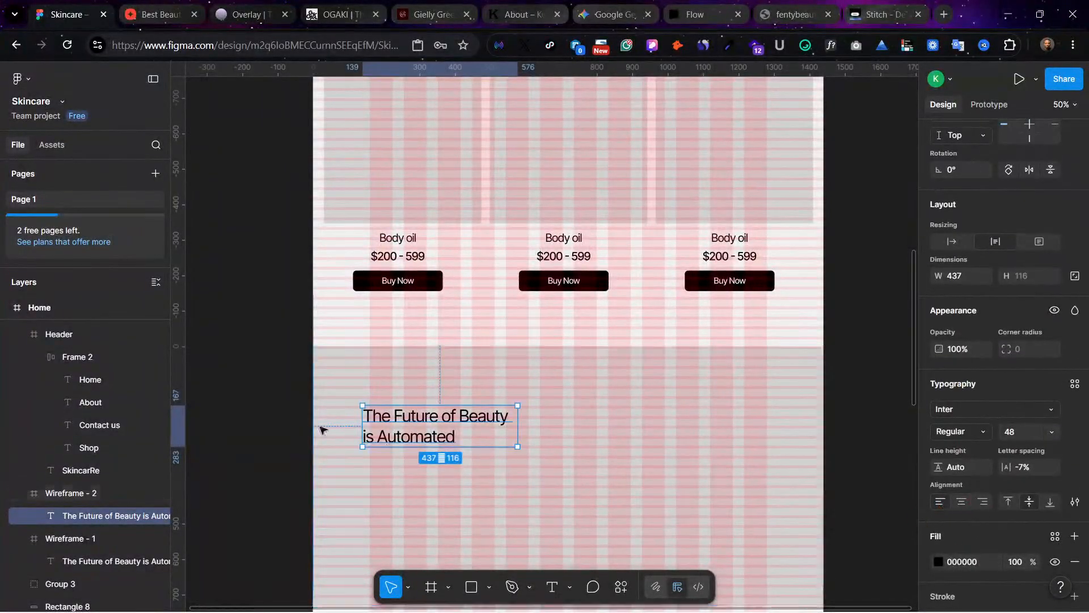
pyautogui.moveTo(410, 433); pyautogui.dragTo(416, 429)
# Step: Copy the "Social is the world your brand lives in" paragraph beneath the duplicated section's heading and widen it to about 647
pyautogui.scroll(6, 471, 263)
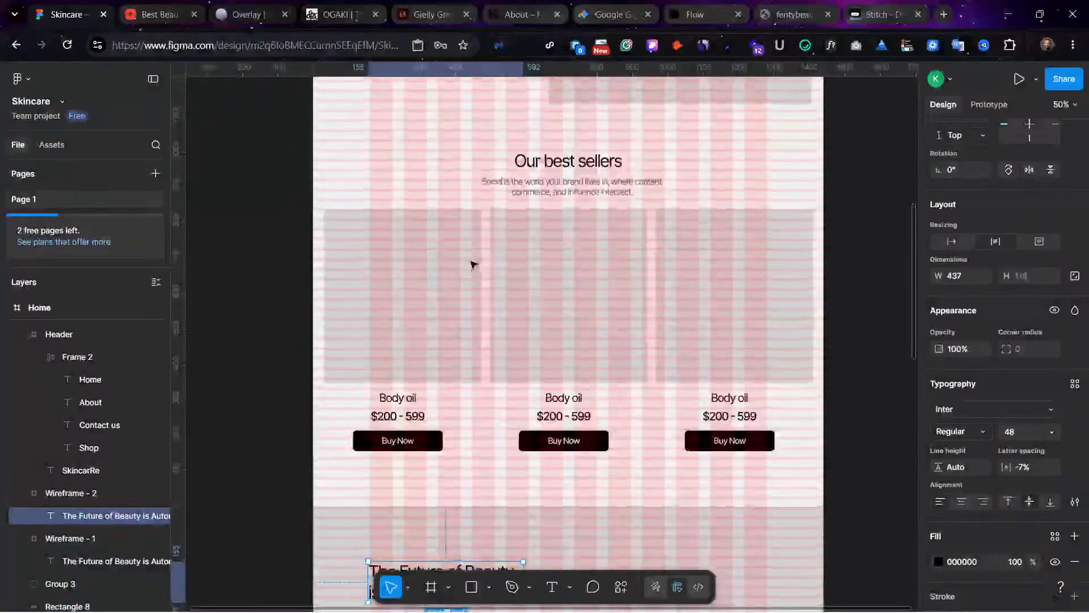
pyautogui.click(389, 113)
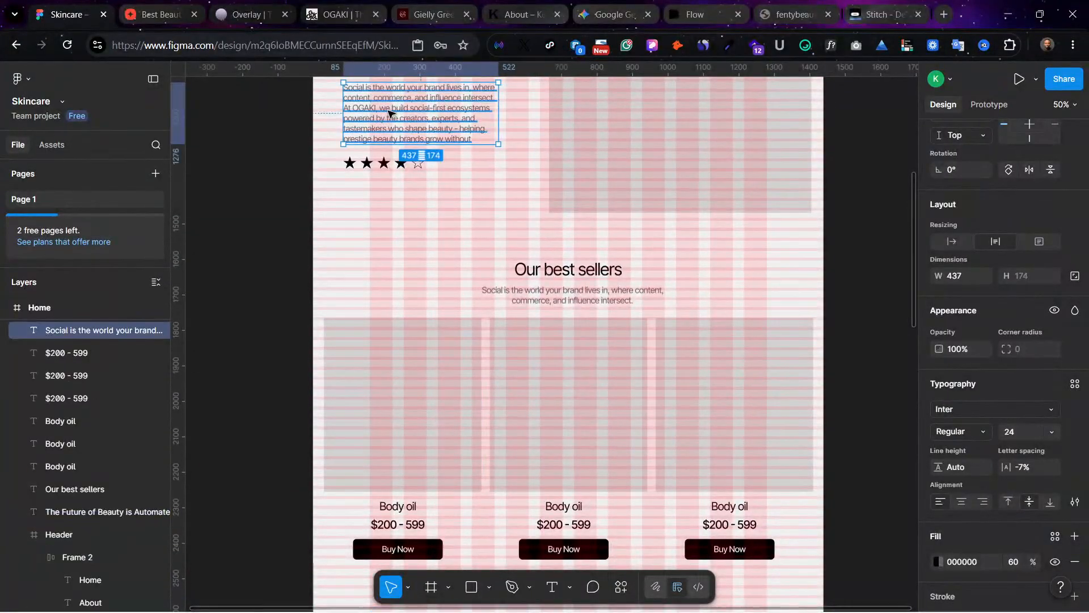
pyautogui.moveTo(389, 113); pyautogui.dragTo(405, 461)
pyautogui.moveTo(523, 466); pyautogui.dragTo(599, 464)
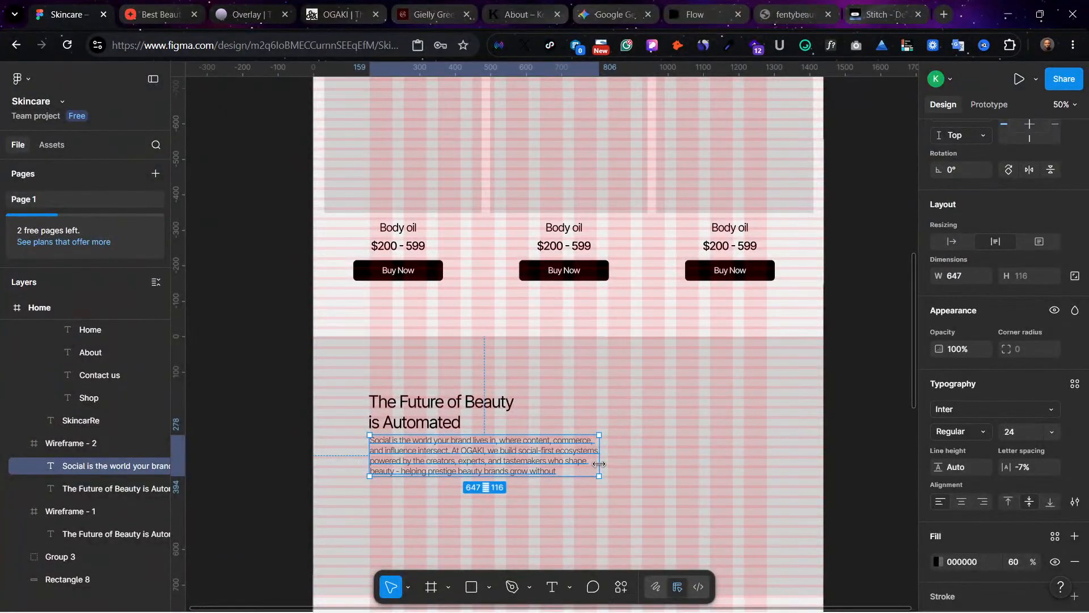
# Step: Copy the first product's Buy Now button beneath the duplicated section's paragraph, aligned with the paragraph's left edge
pyautogui.click(435, 276)
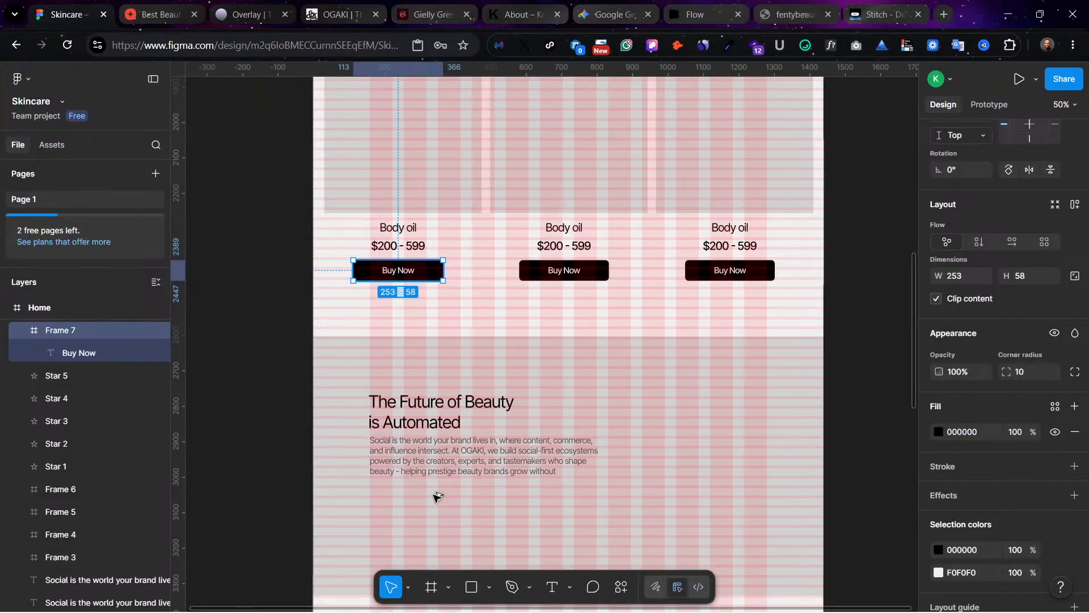
pyautogui.moveTo(436, 495); pyautogui.dragTo(418, 500)
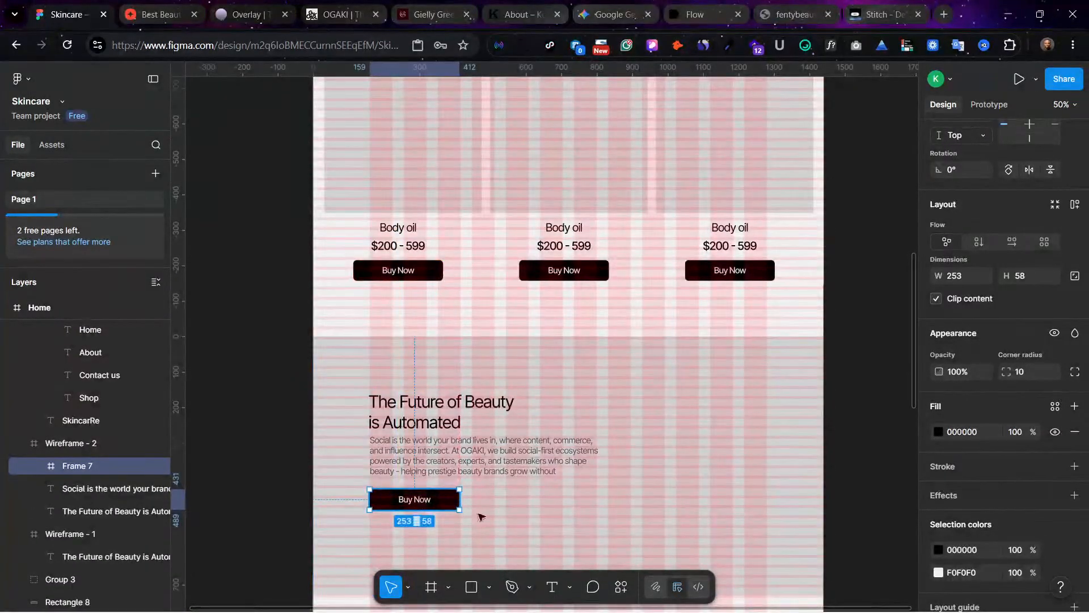
pyautogui.click(703, 426)
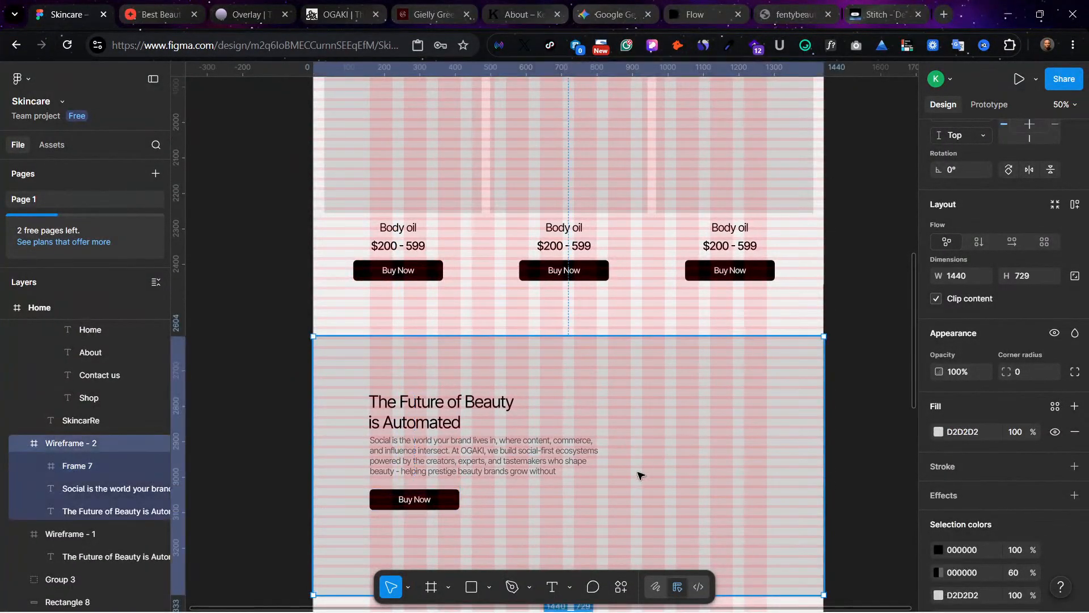
# Step: Shift the duplicated section's heading, paragraph and Buy Now button down together by about 43, and hide the layout guides
pyautogui.scroll(-3, 640, 474)
pyautogui.click(395, 341)
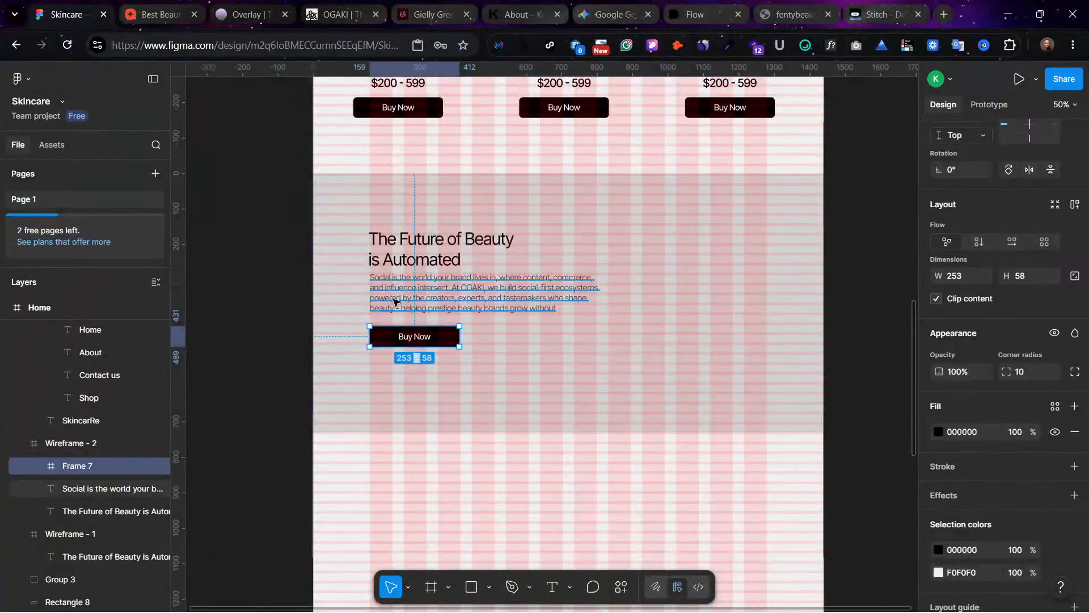
pyautogui.keyDown('shift'); pyautogui.click(398, 258); pyautogui.keyUp('shift')
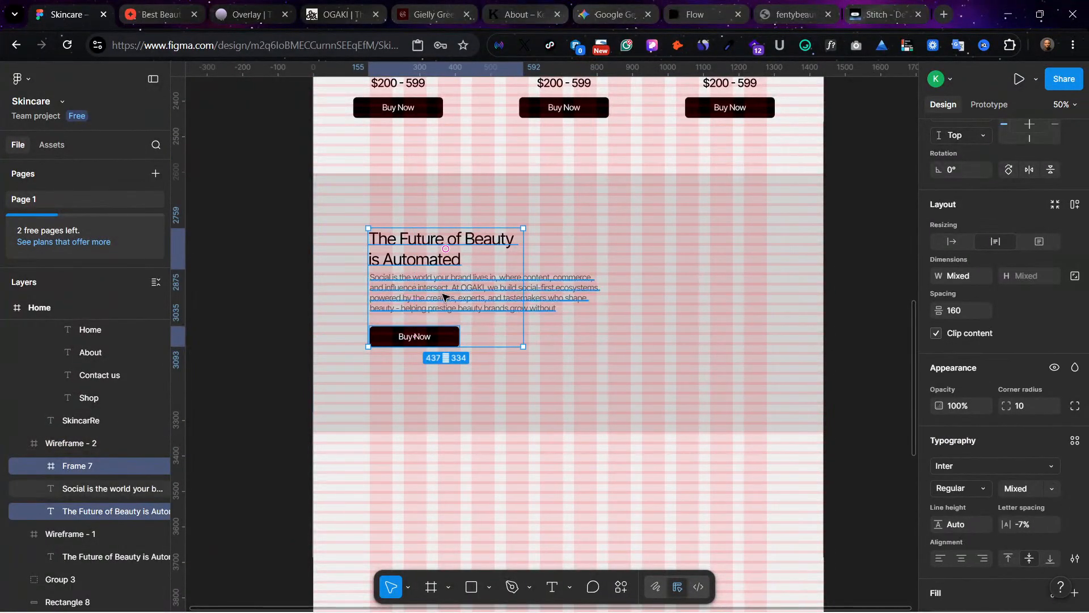
pyautogui.keyDown('shift'); pyautogui.click(443, 295); pyautogui.keyUp('shift')
pyautogui.moveTo(483, 294); pyautogui.dragTo(482, 307)
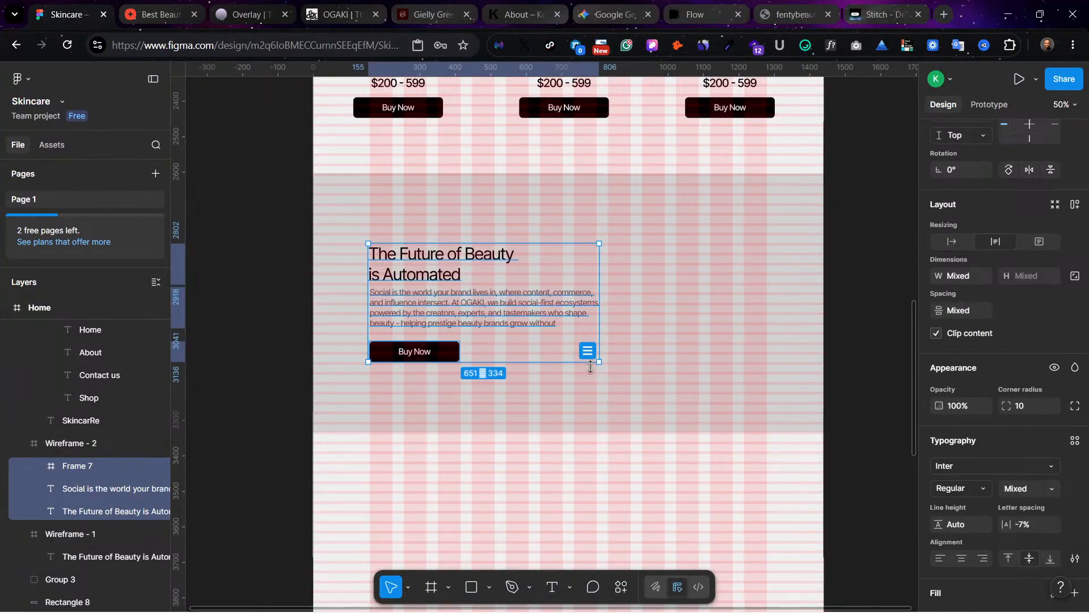
pyautogui.click(763, 465)
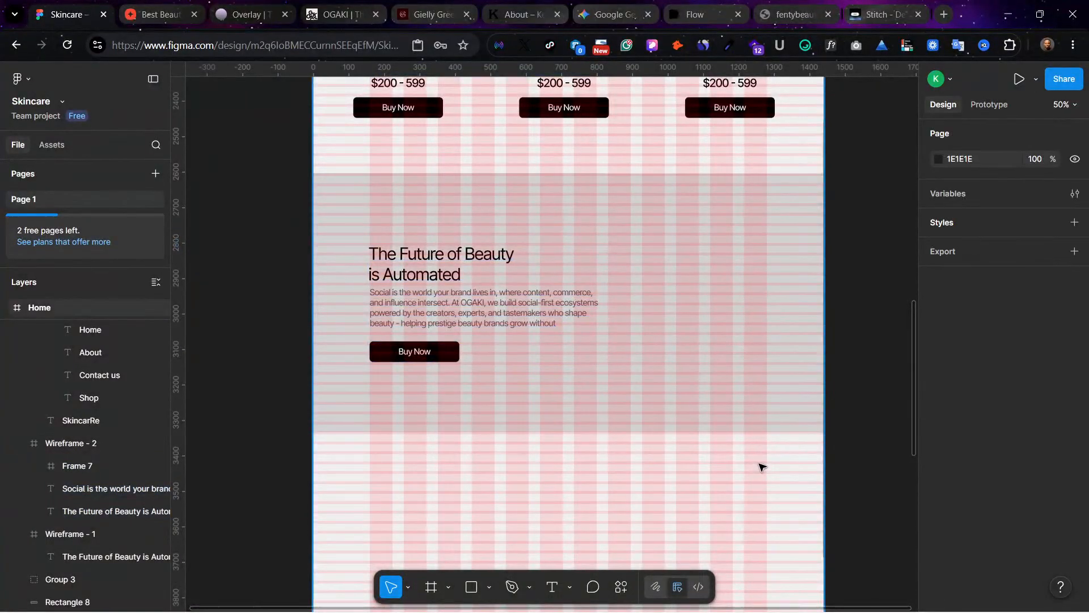
pyautogui.hotkey('ctrl', 'shift', '4')
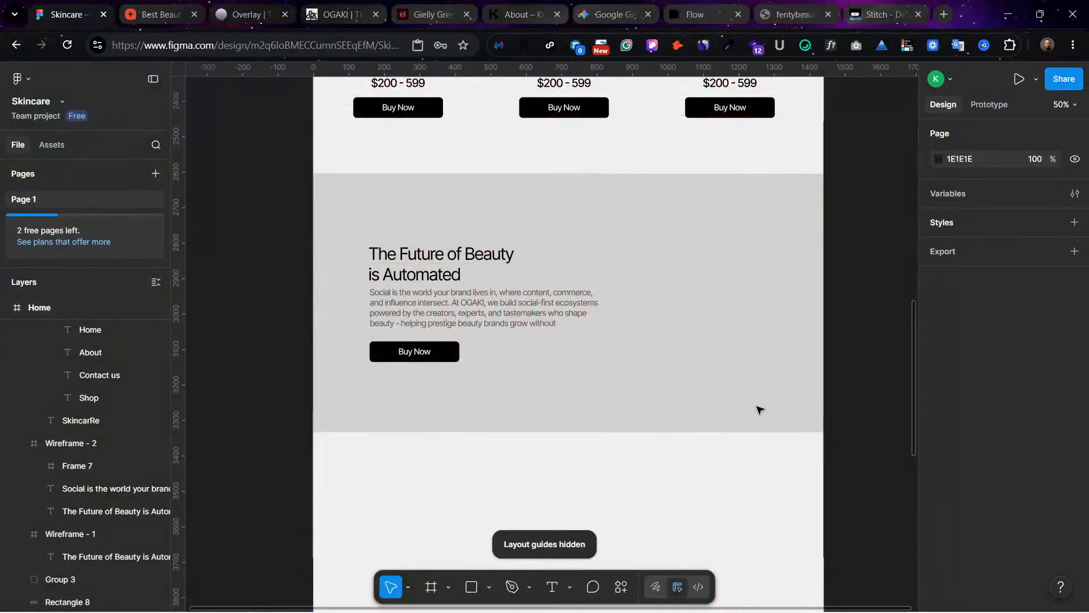
# Step: Review the home page layout from the hero through the best sellers to the empty area below the duplicated section
pyautogui.scroll(15, 665, 285)
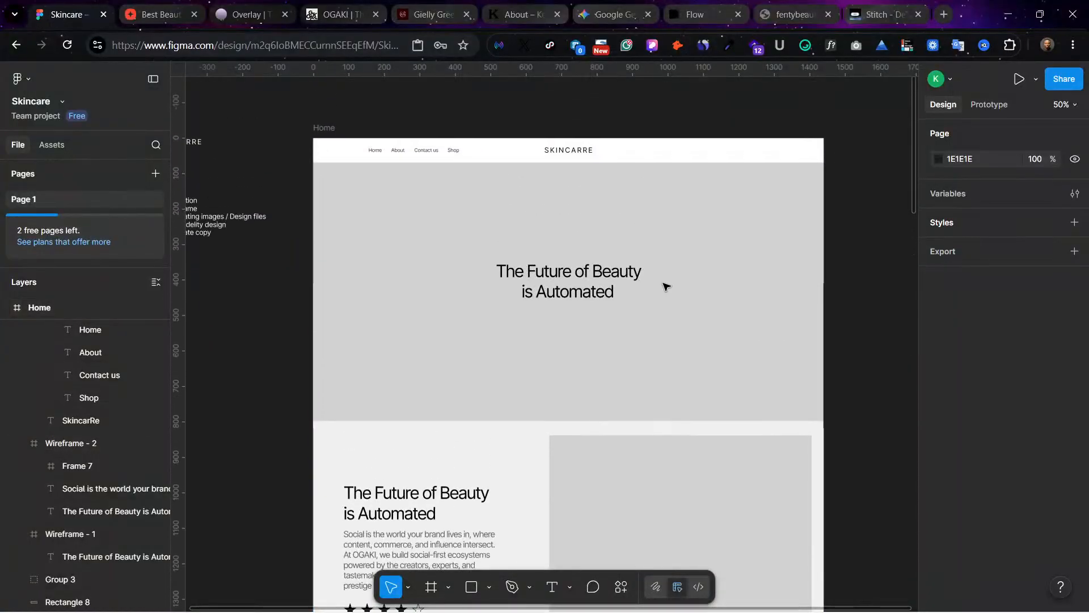
pyautogui.scroll(1, 666, 286)
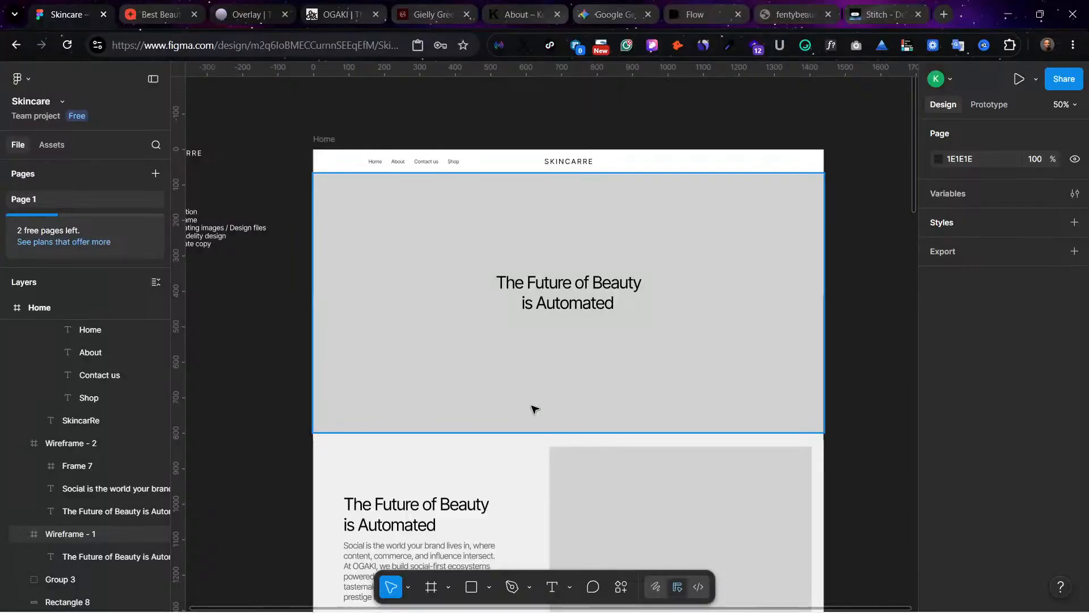
pyautogui.scroll(-6, 600, 400)
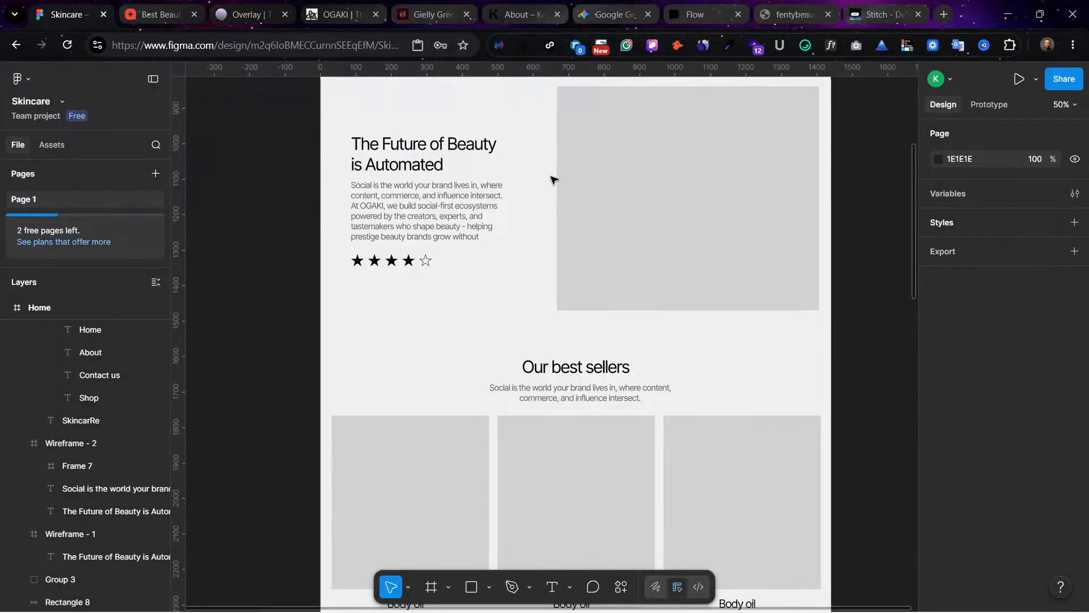
pyautogui.scroll(-3, 509, 253)
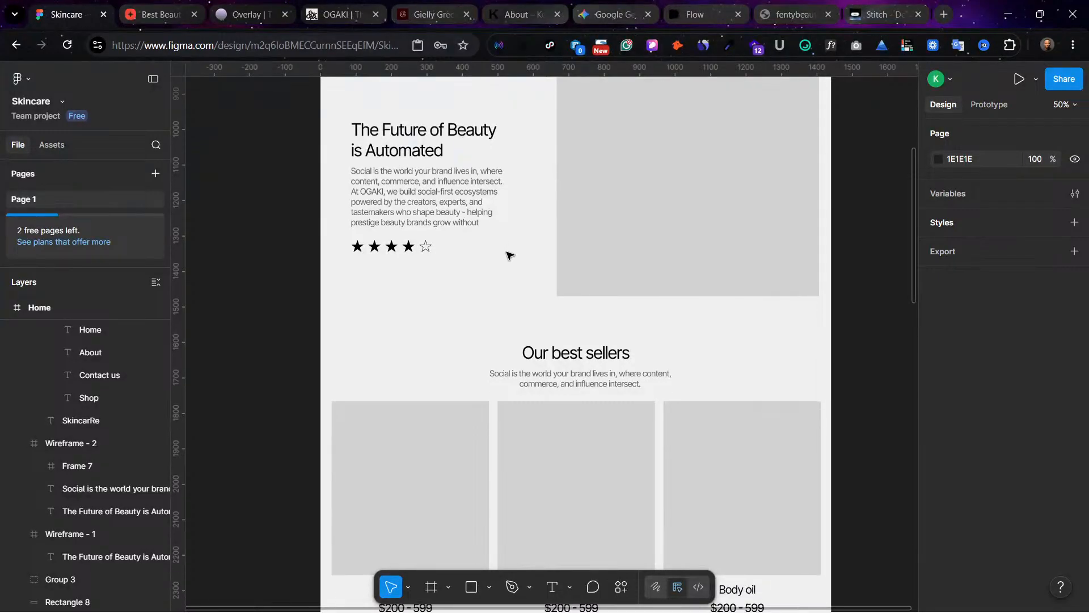
pyautogui.scroll(-3, 516, 274)
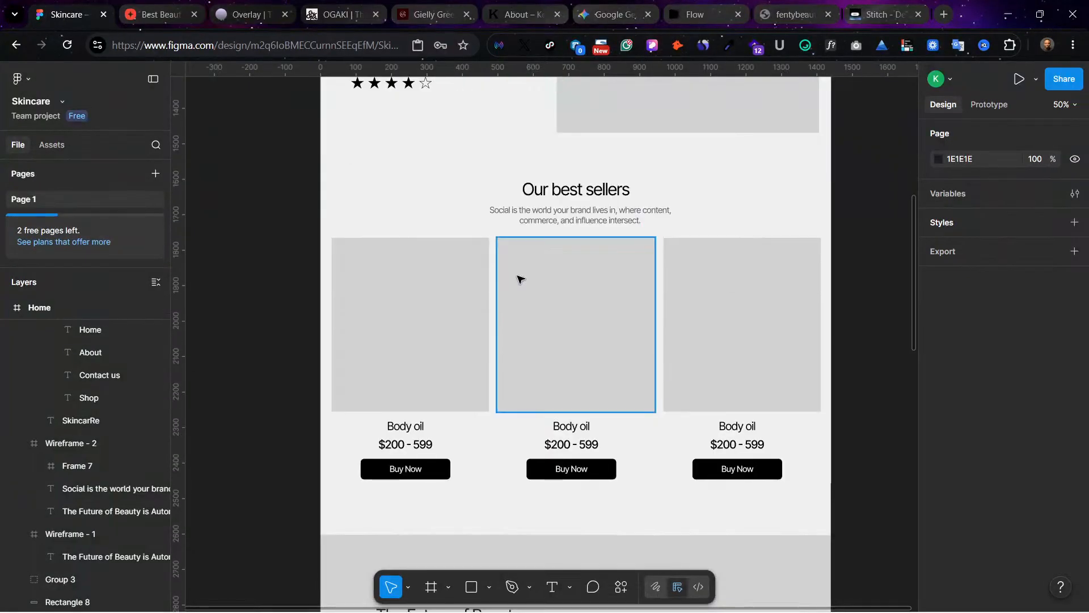
pyautogui.scroll(-2, 520, 281)
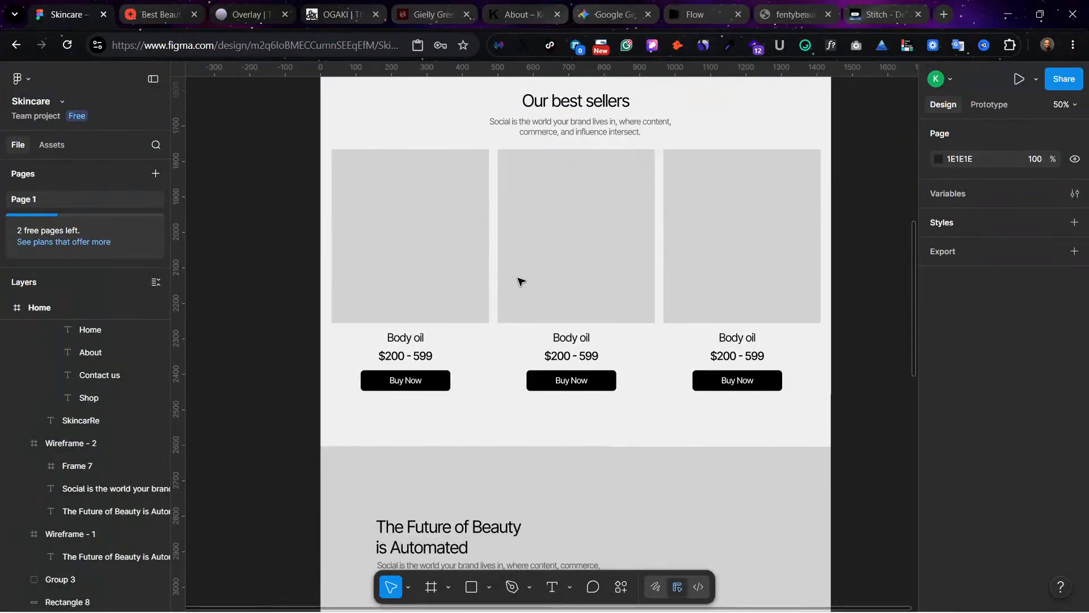
pyautogui.scroll(-8, 521, 281)
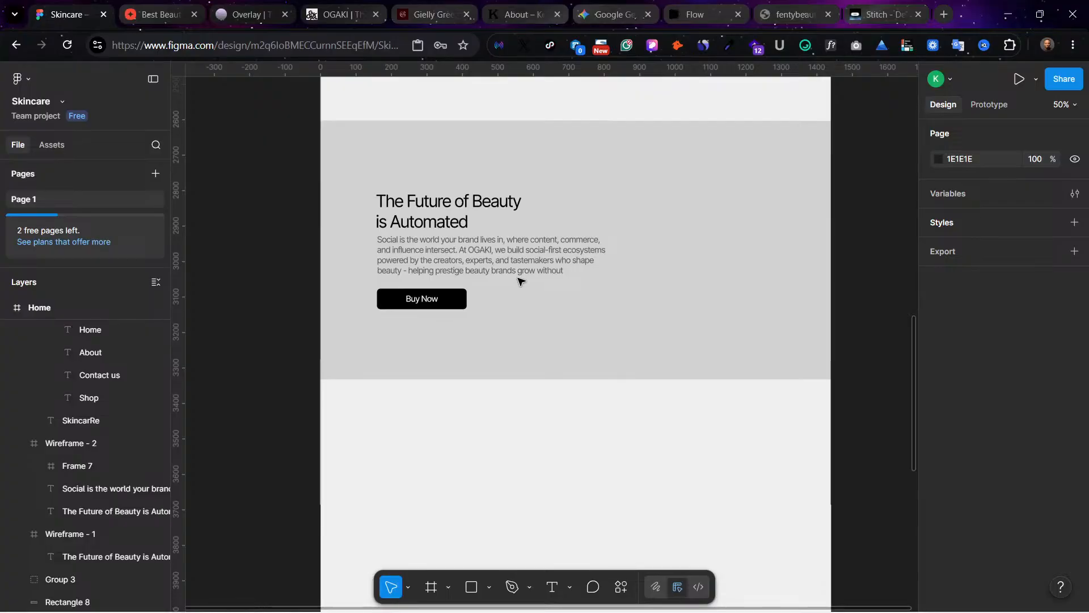
pyautogui.scroll(-1, 521, 281)
pyautogui.scroll(2, 521, 280)
pyautogui.scroll(-2, 521, 281)
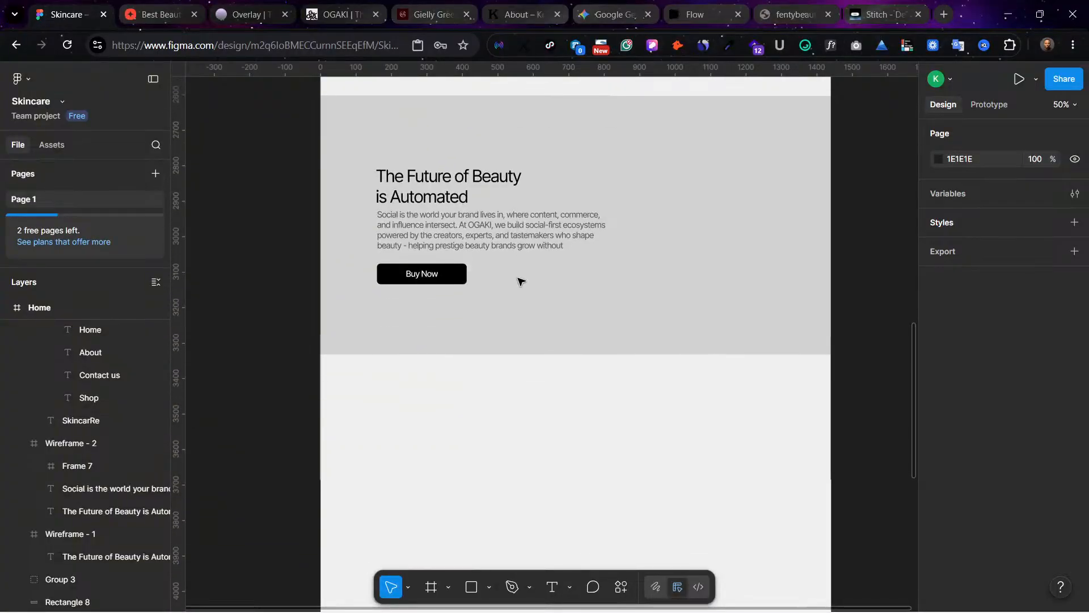
pyautogui.scroll(4, 521, 281)
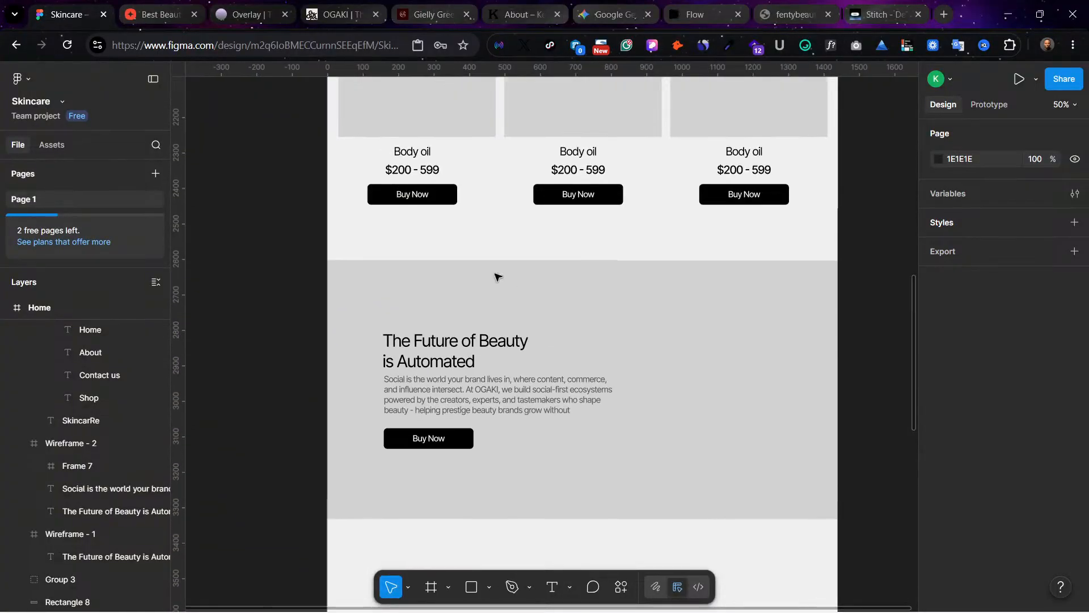
pyautogui.scroll(-5, 502, 416)
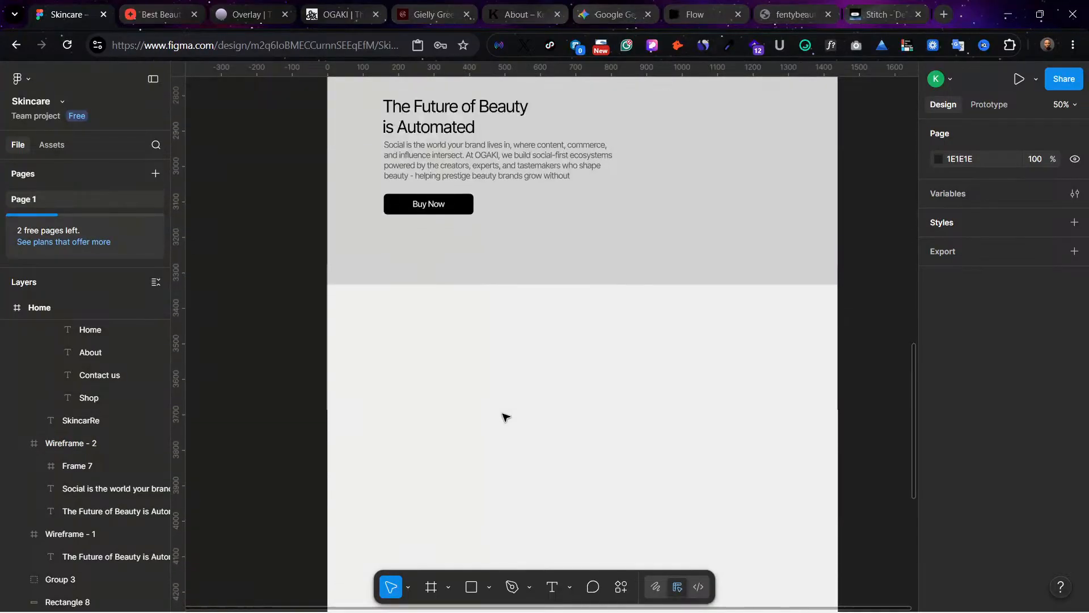
pyautogui.scroll(15, 503, 416)
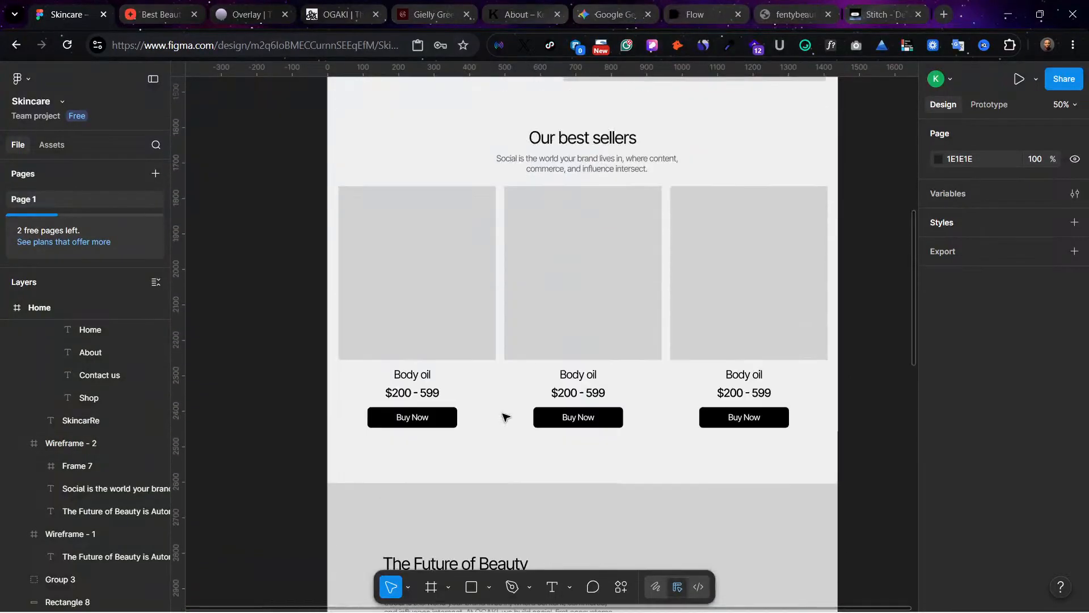
pyautogui.scroll(5, 502, 415)
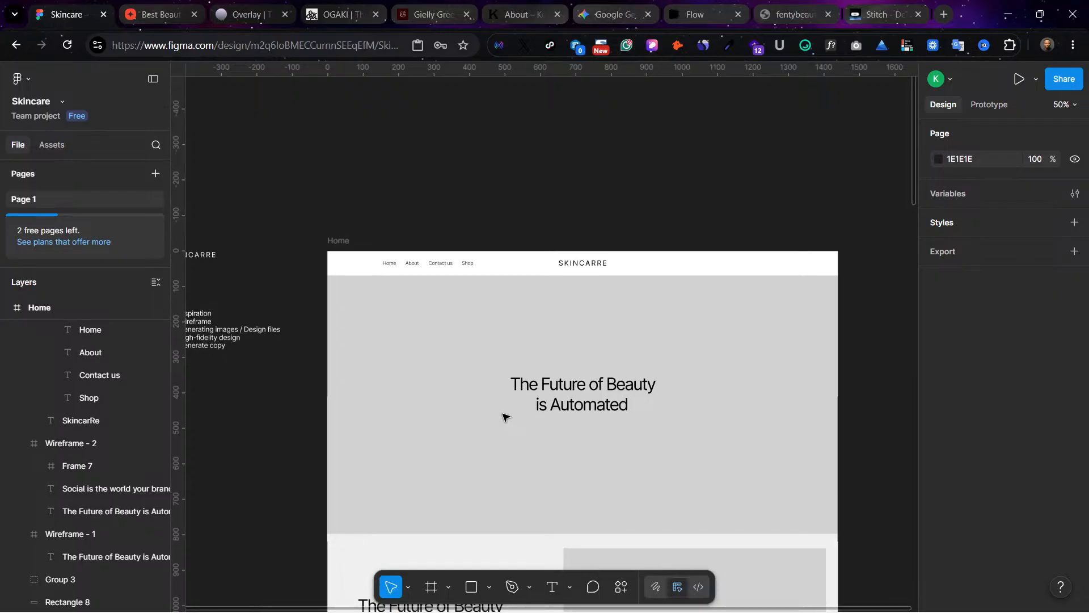
pyautogui.scroll(-8, 503, 416)
pyautogui.scroll(-5, 503, 416)
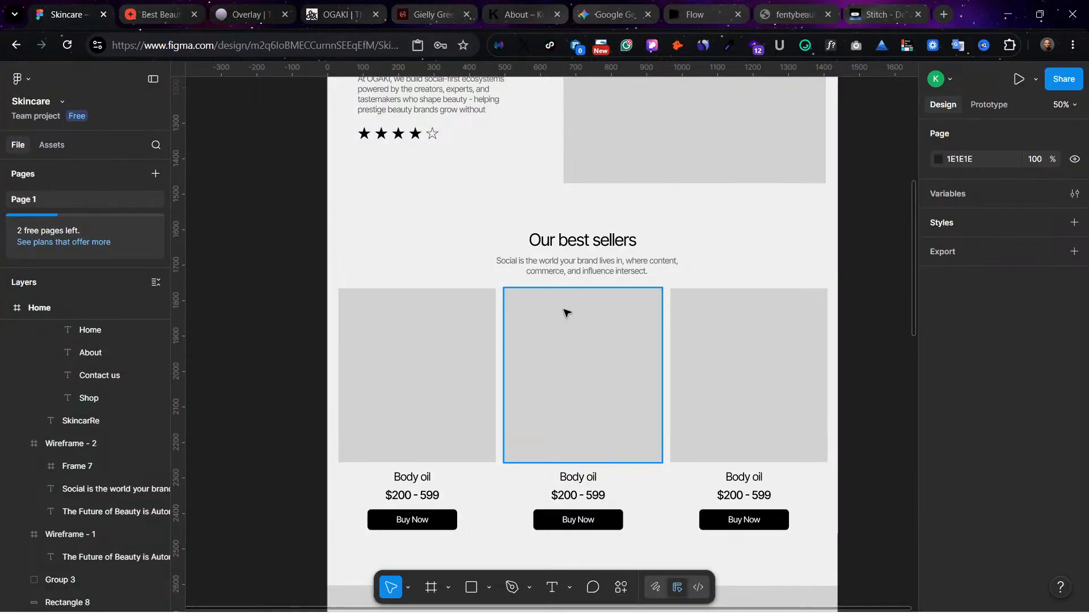
pyautogui.scroll(-8, 499, 321)
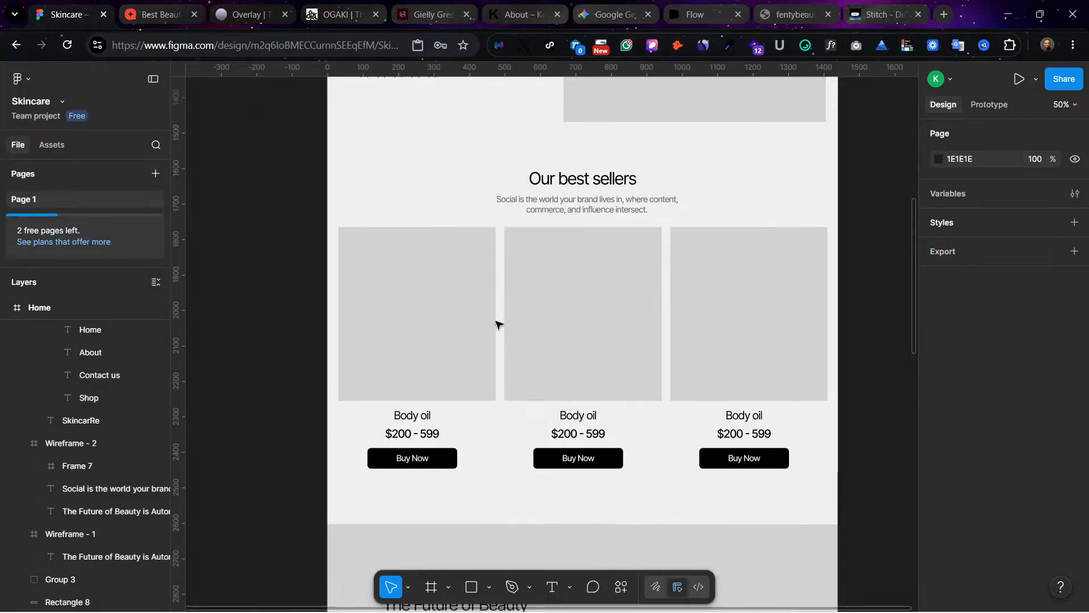
# Step: Copy the page header to just below the duplicated hero-style section, at X 0, Y 3360
pyautogui.scroll(5, 494, 321)
pyautogui.scroll(15, 611, 292)
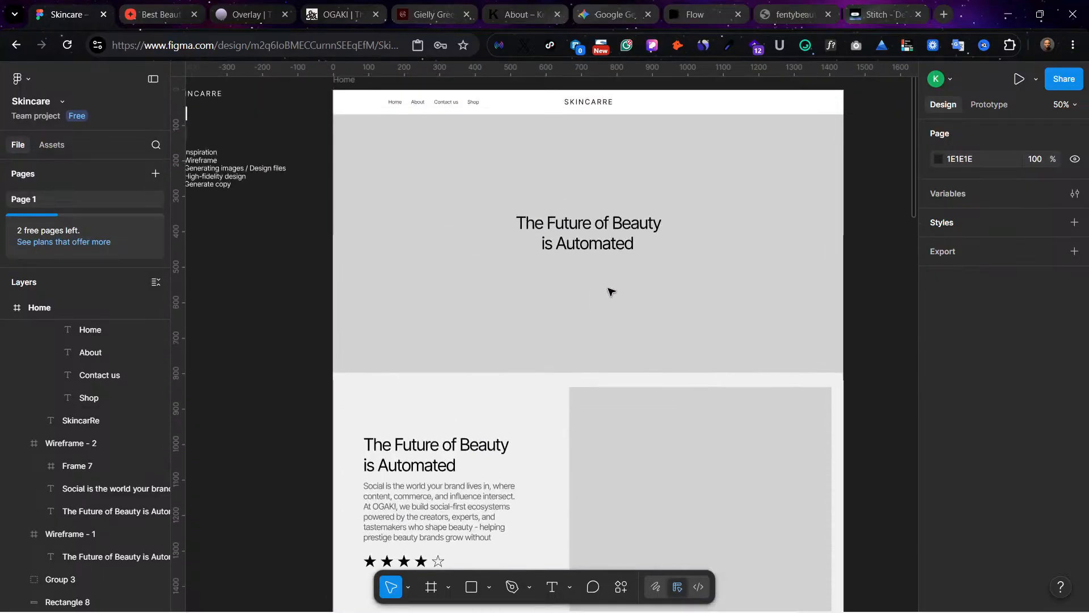
pyautogui.click(658, 318)
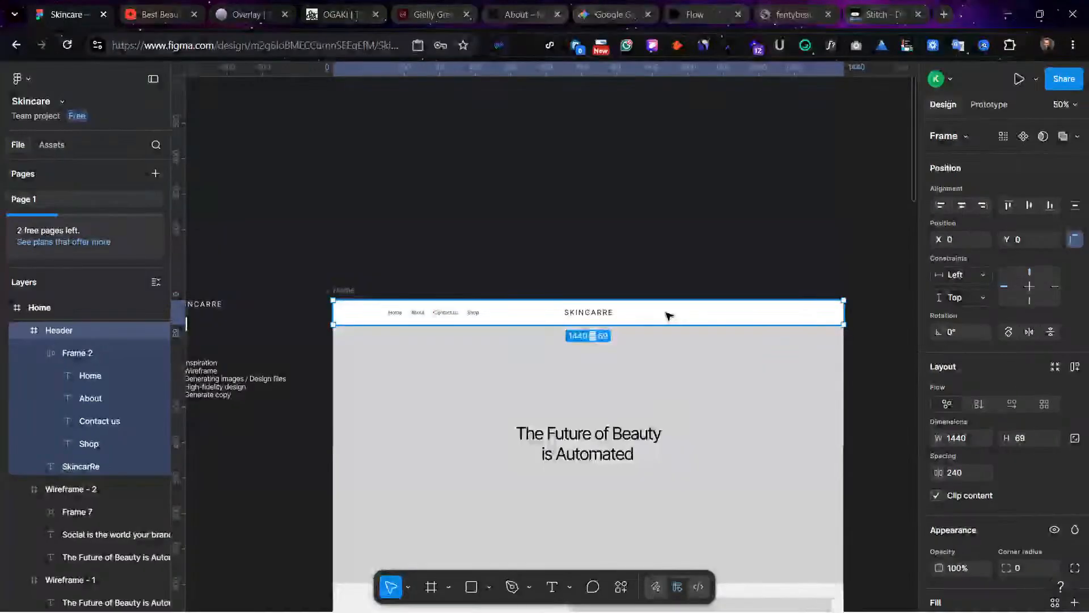
pyautogui.moveTo(669, 314); pyautogui.dragTo(662, 377)
pyautogui.click(701, 443)
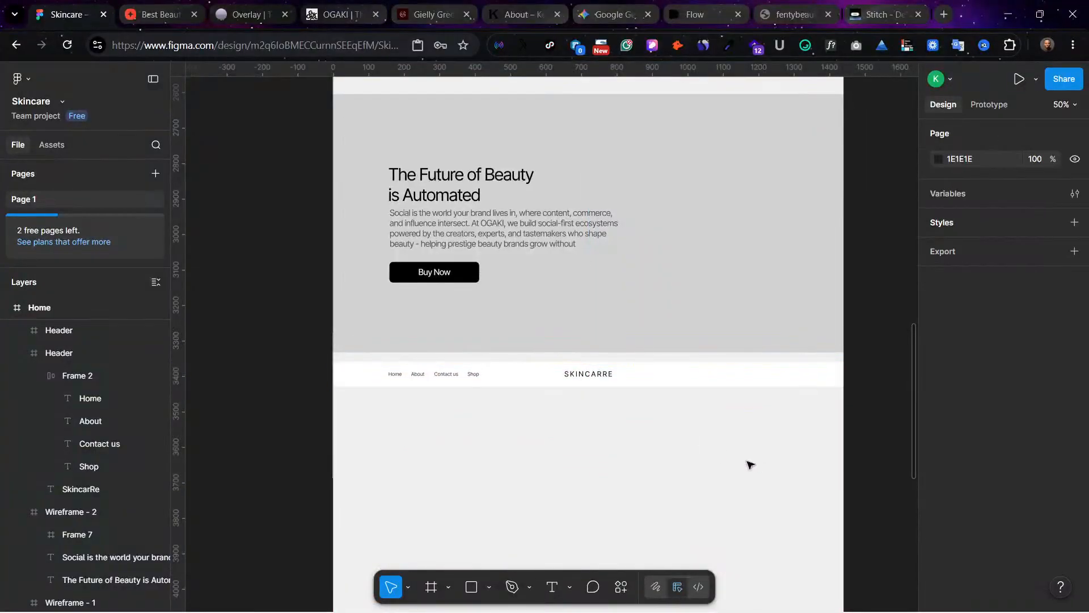
# Step: Delete the Home, About, Contact us and Shop links from the copied header strip
pyautogui.scroll(-1, 776, 451)
pyautogui.scroll(3, 669, 482)
pyautogui.scroll(-4, 667, 477)
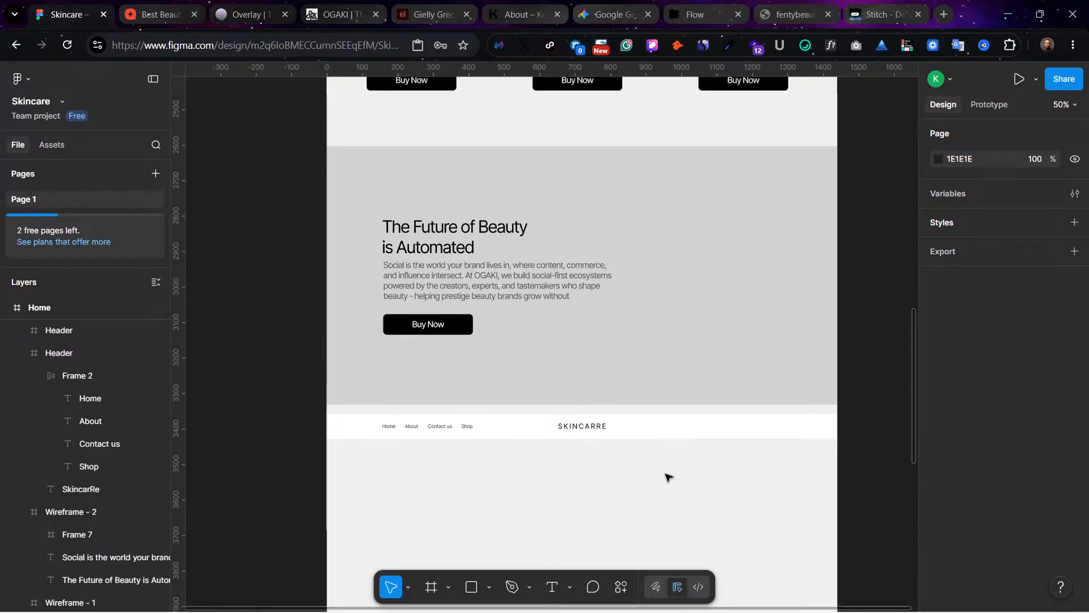
pyautogui.click(429, 335)
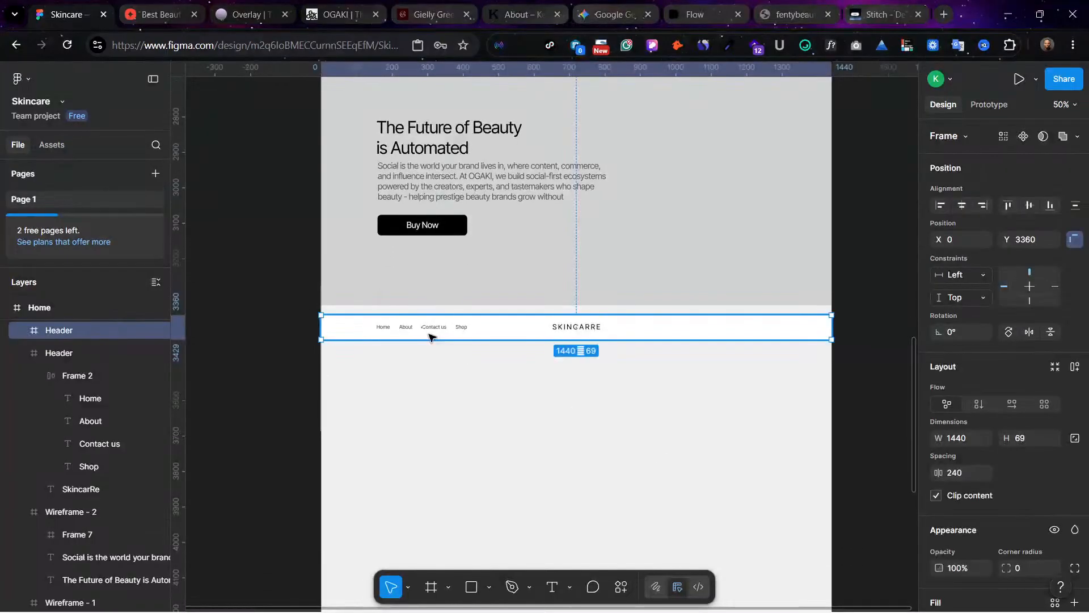
pyautogui.hotkey('shift', '0')
pyautogui.hscroll(-2, 430, 336)
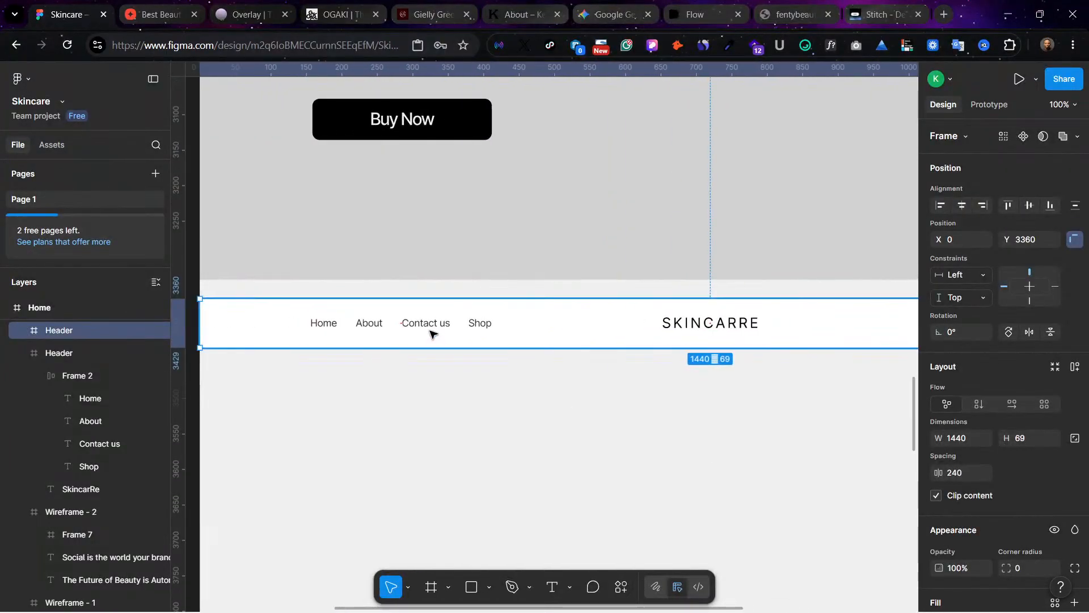
pyautogui.doubleClick(429, 330)
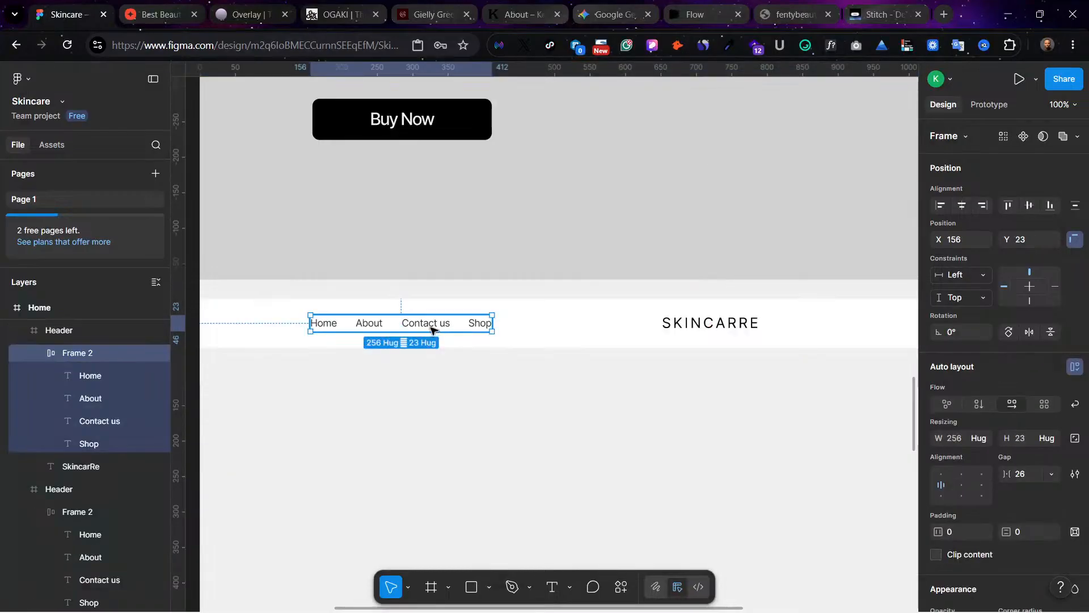
pyautogui.press('Delete')
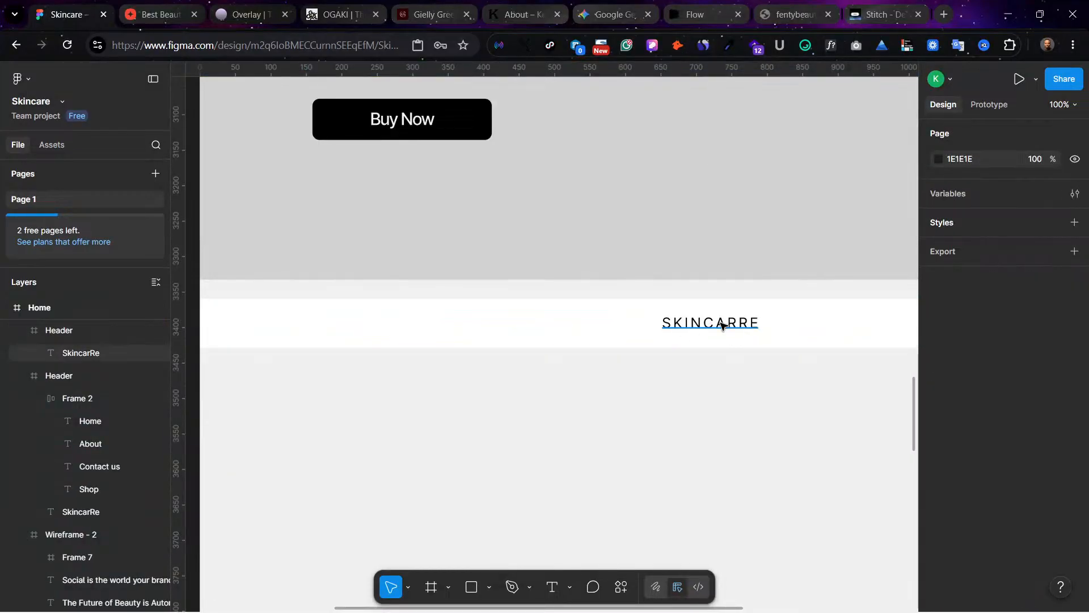
# Step: Show the layout guides and move the copied strip's SKINCARRE text onto the first column at X 158, Y 23
pyautogui.doubleClick(712, 322)
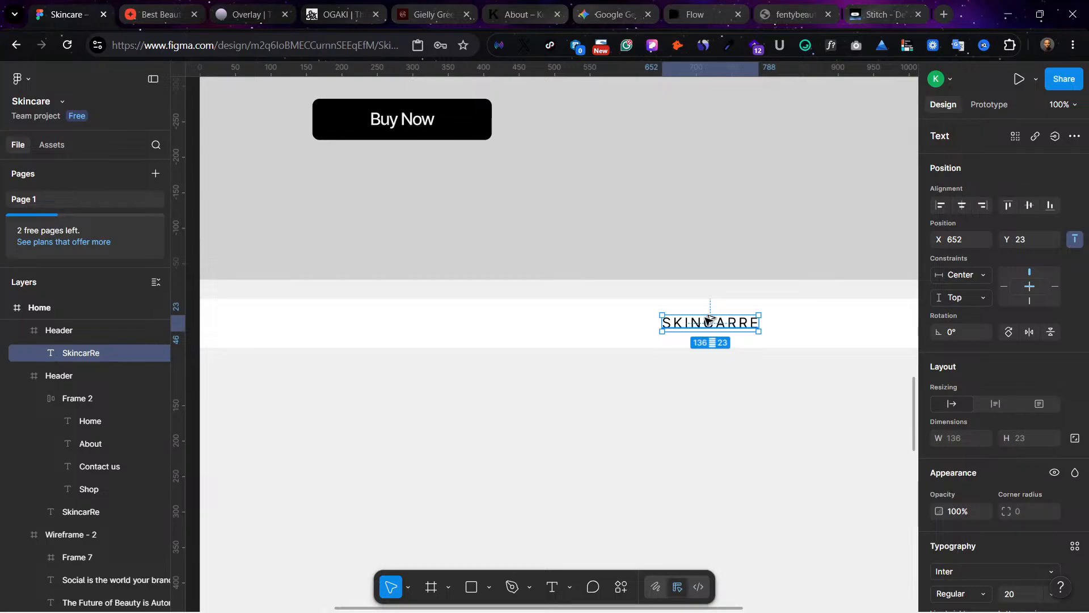
pyautogui.hotkey('ctrl', 'shift', '4')
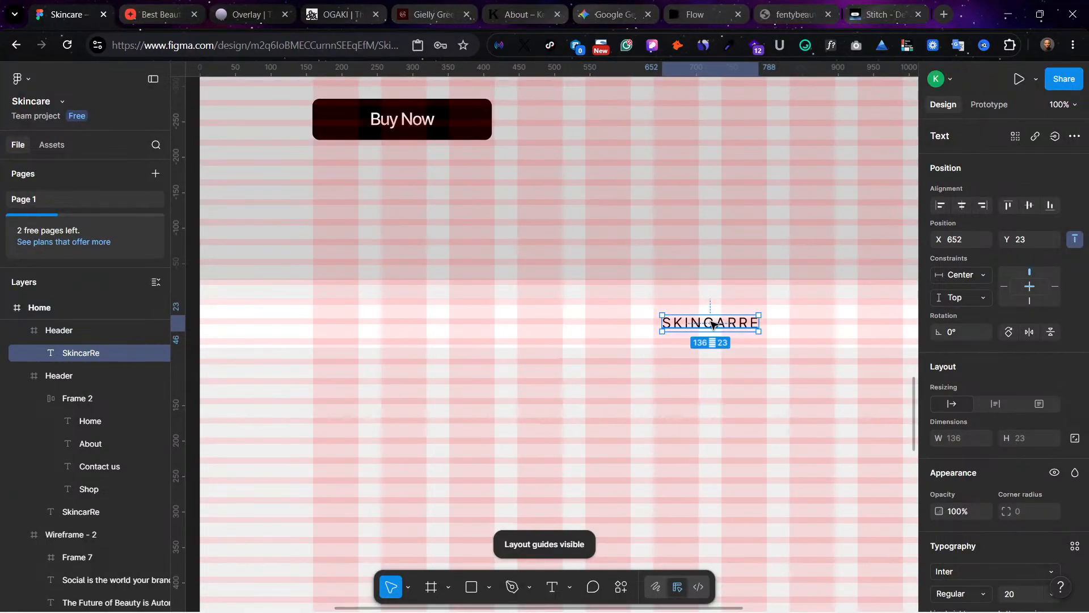
pyautogui.moveTo(713, 324); pyautogui.dragTo(362, 326)
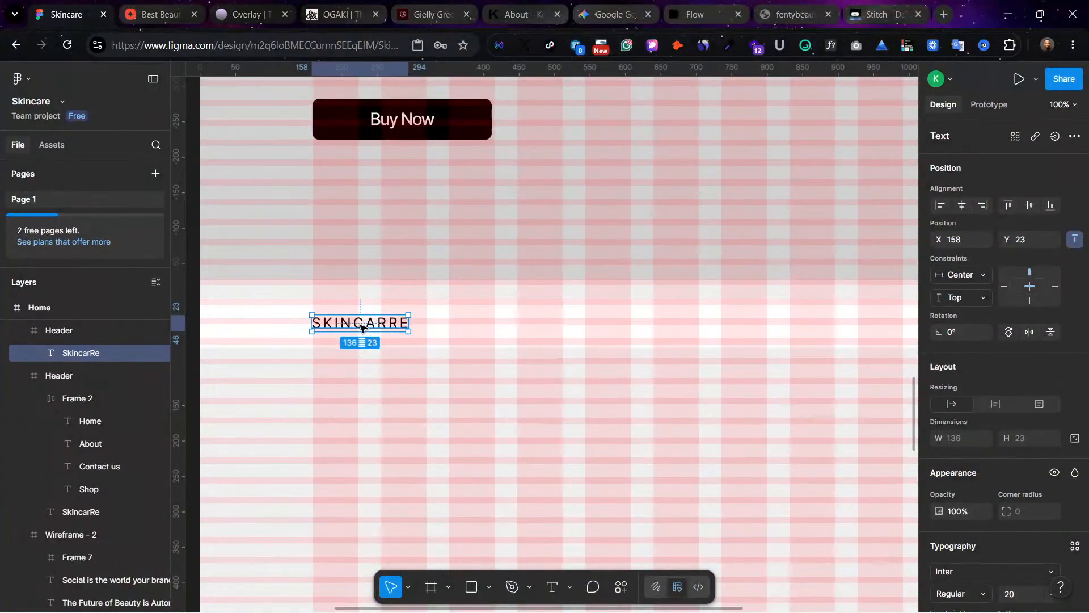
# Step: Replace the copied strip's SKINCARRE text with "As Seen in"
pyautogui.doubleClick(361, 324)
pyautogui.write('As')
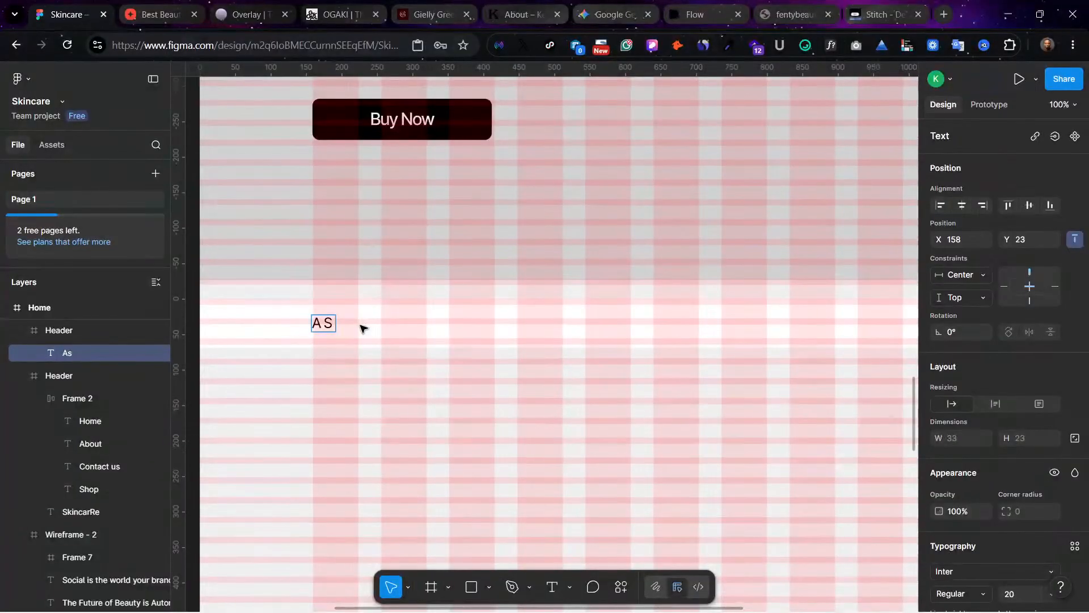
pyautogui.write(' Seen in')
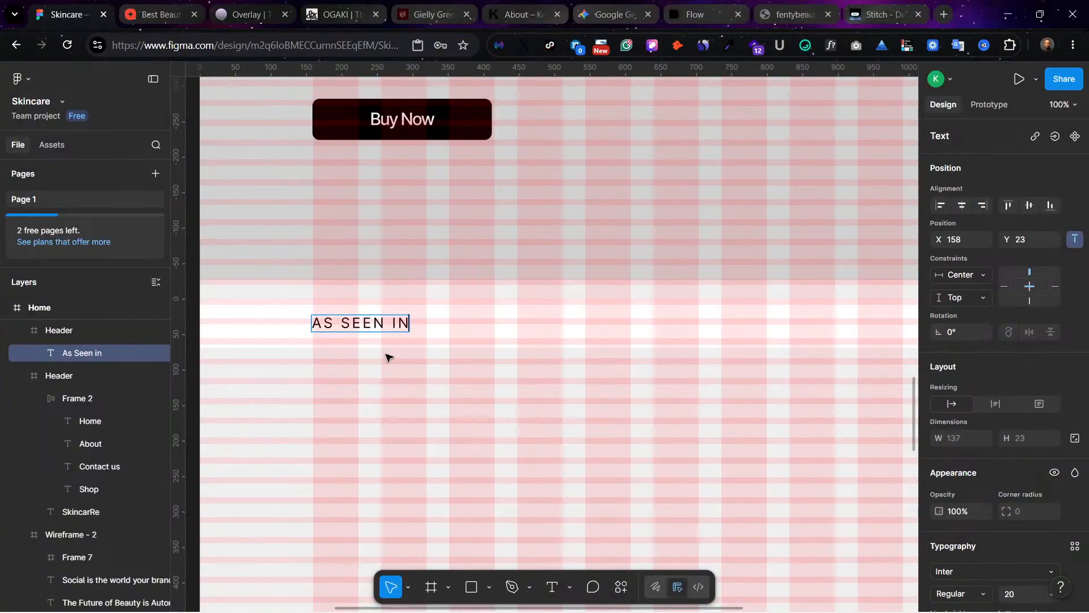
# Step: Hide the layout guides and set the "As Seen in" text's letter spacing to 0%
pyautogui.press('Escape')
pyautogui.hotkey('ctrl', 'shift', '4')
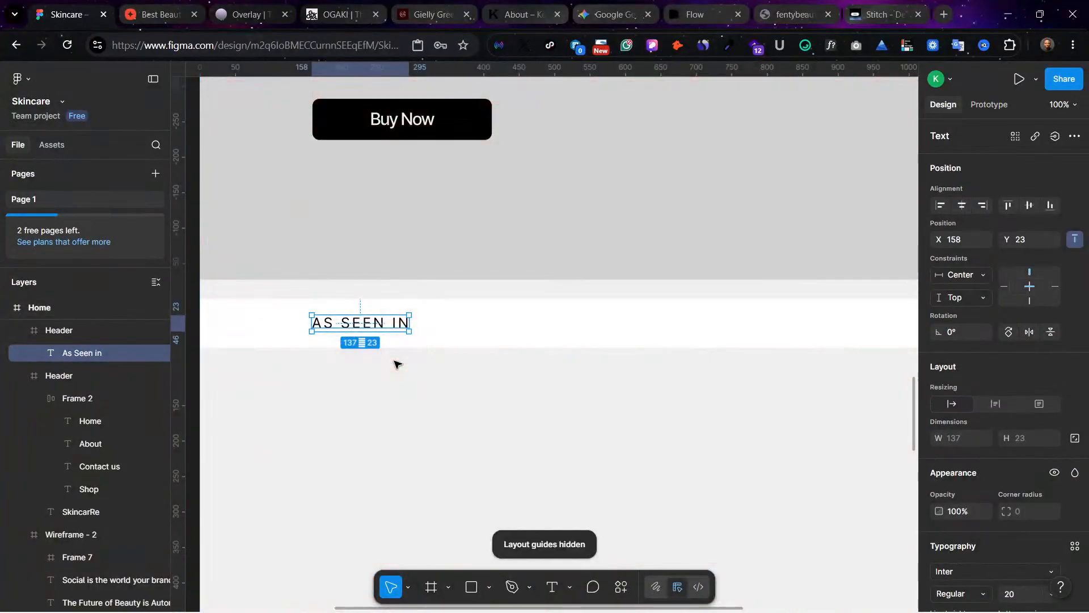
pyautogui.scroll(-3, 1036, 584)
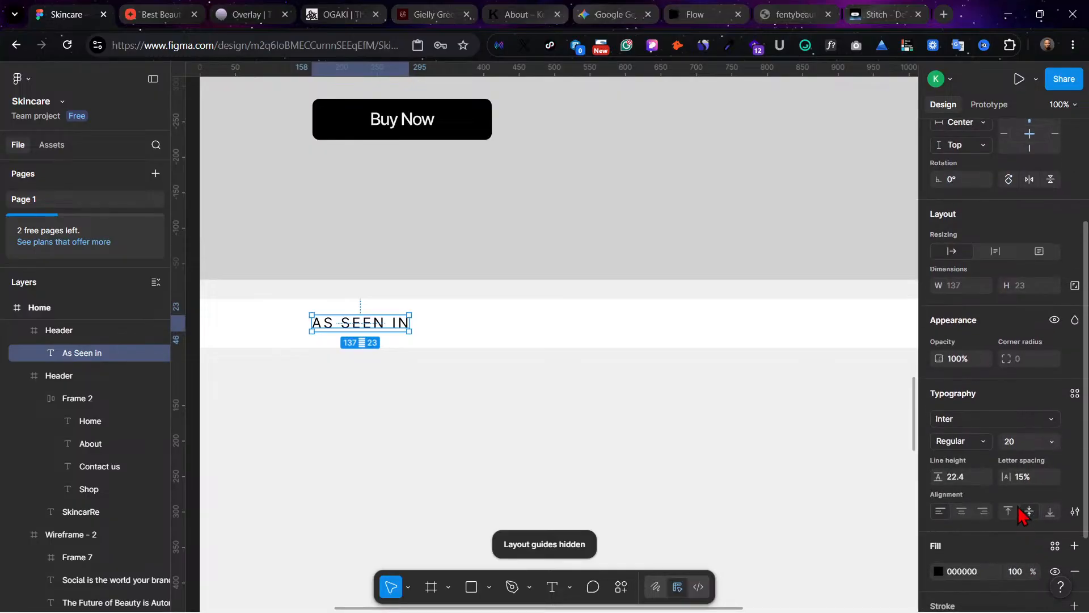
pyautogui.click(1031, 486)
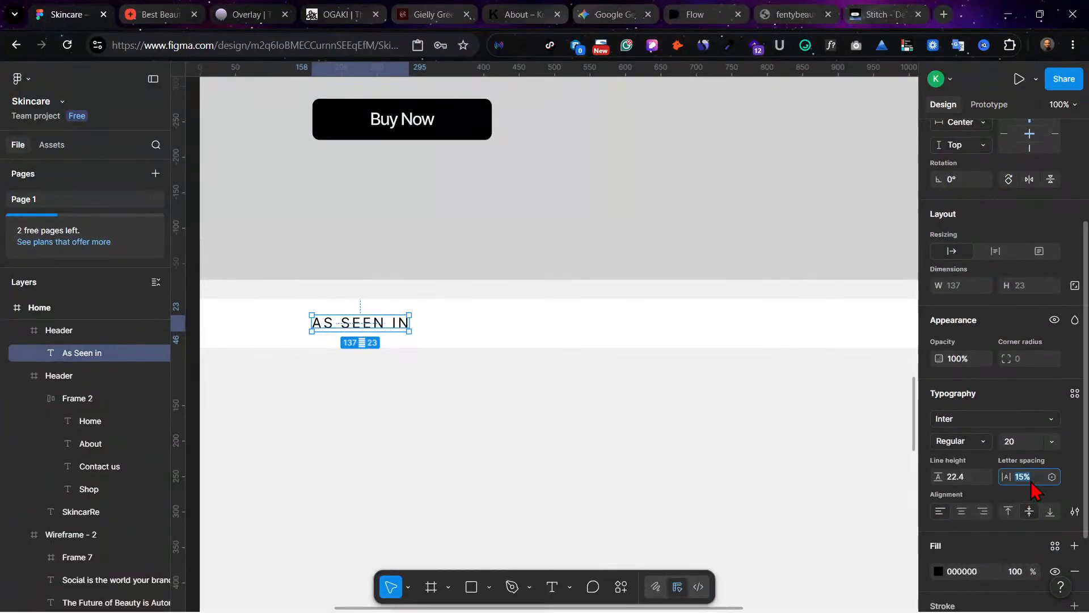
pyautogui.press('Return')
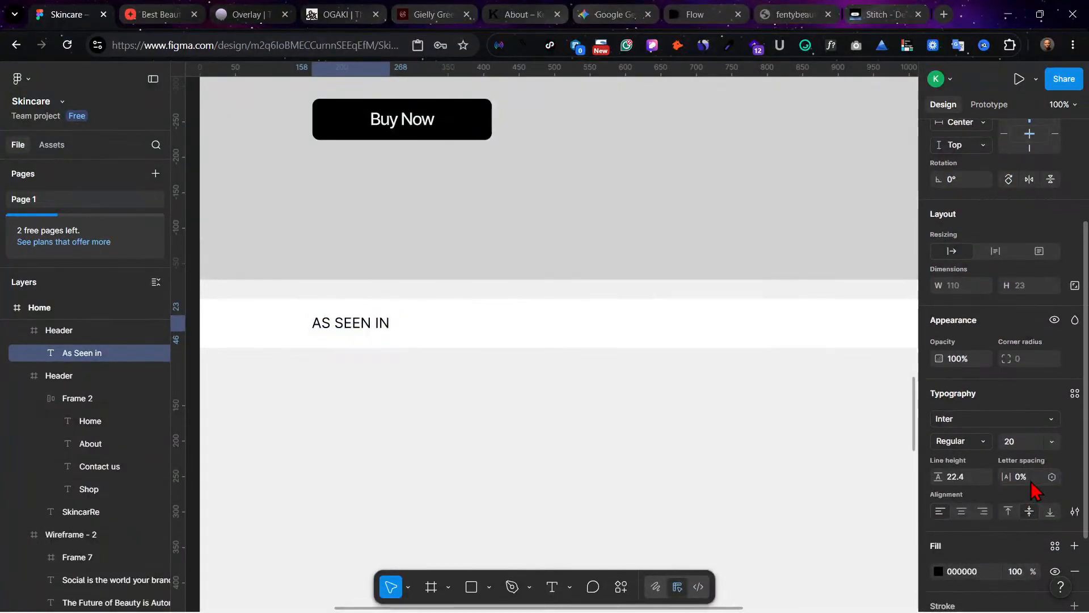
# Step: Remove the uppercase case setting from the "As Seen in" text and set its letter spacing to -5%
pyautogui.click(1074, 511)
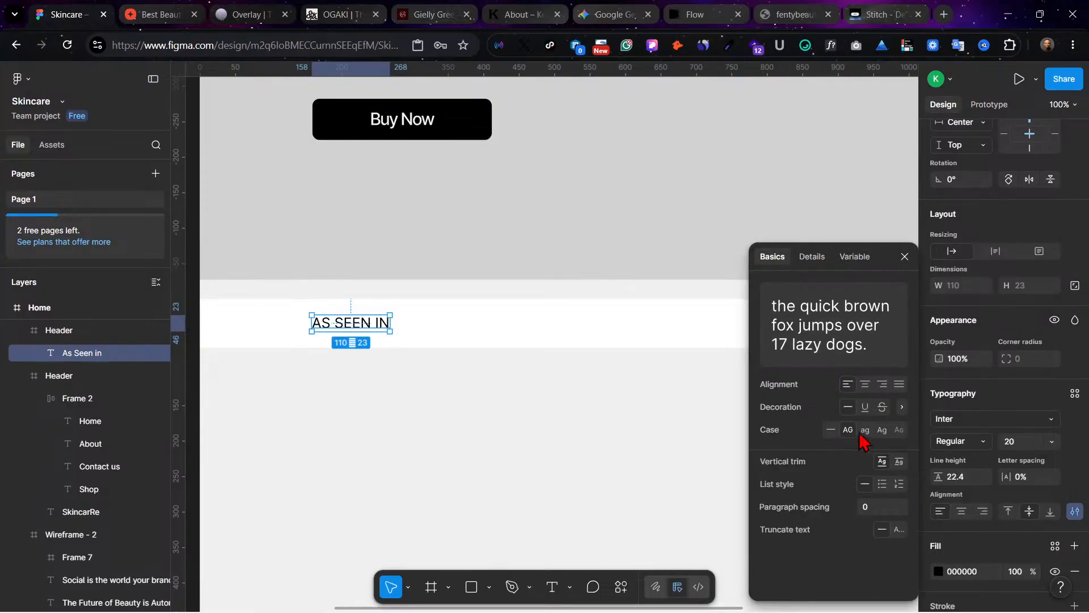
pyautogui.click(836, 431)
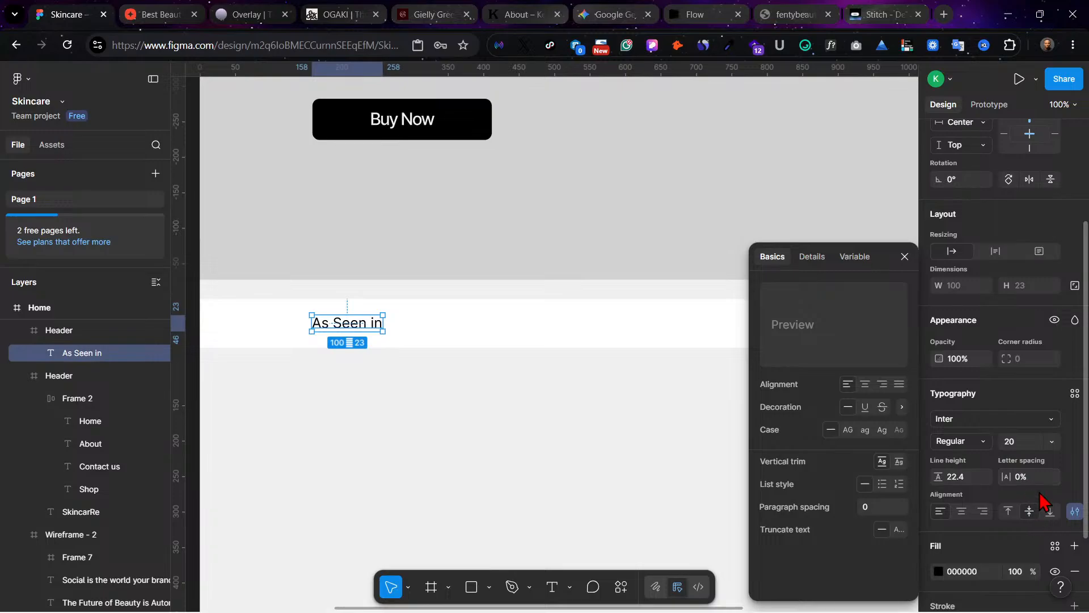
pyautogui.press('Down')
pyautogui.press('Down')
pyautogui.press('Down')
pyautogui.press('Down')
pyautogui.press('Down')
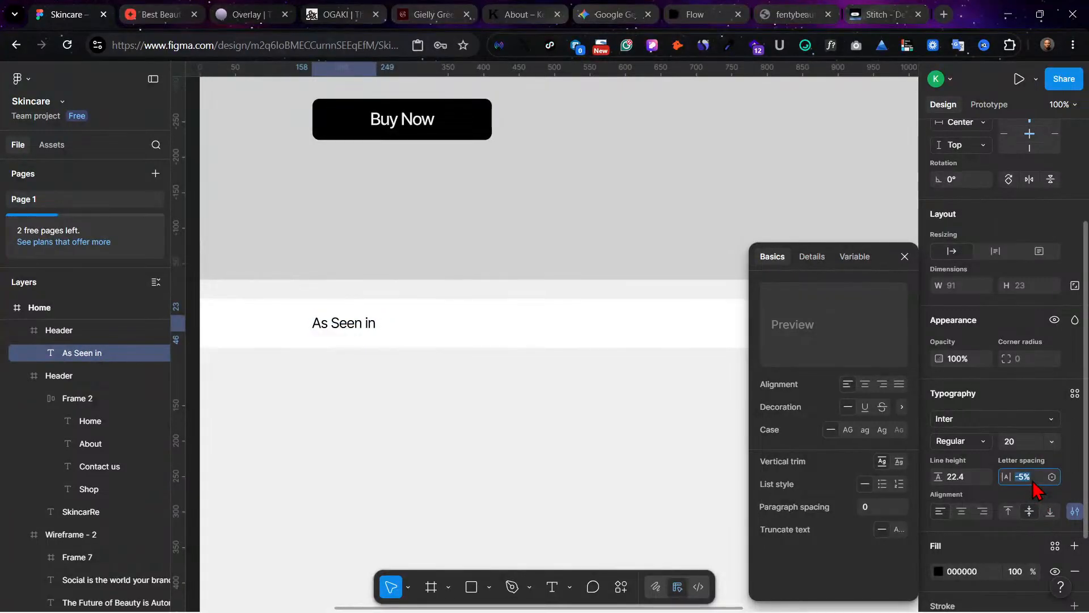
pyautogui.click(425, 479)
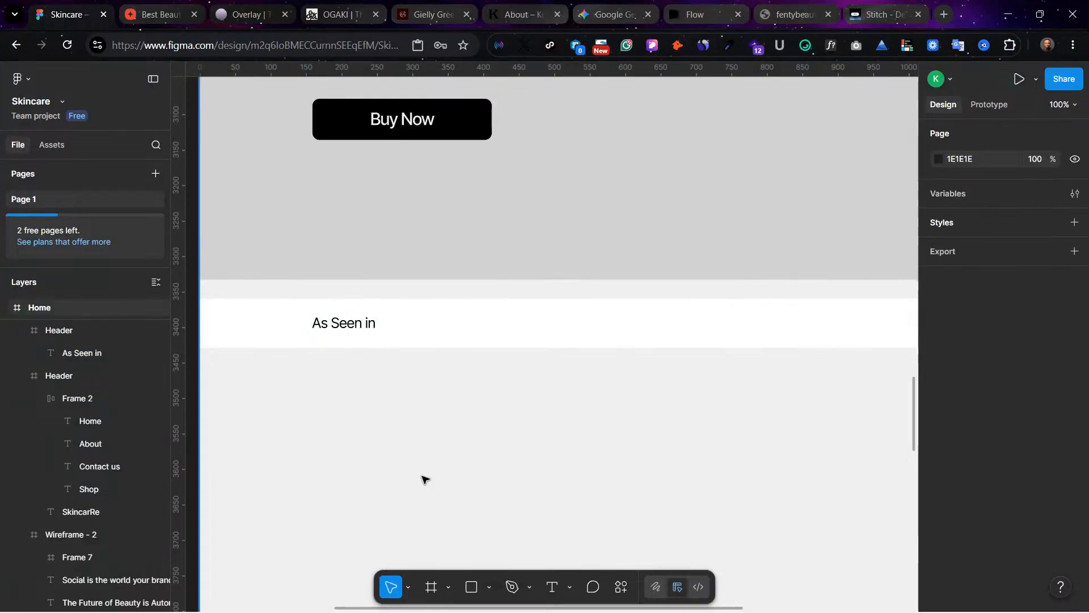
# Step: Review the "As Seen in" strip and its text together with the hero-style section above it
pyautogui.hotkey('ctrl', '-')
pyautogui.hotkey('ctrl', '=')
pyautogui.hotkey('ctrl', '-')
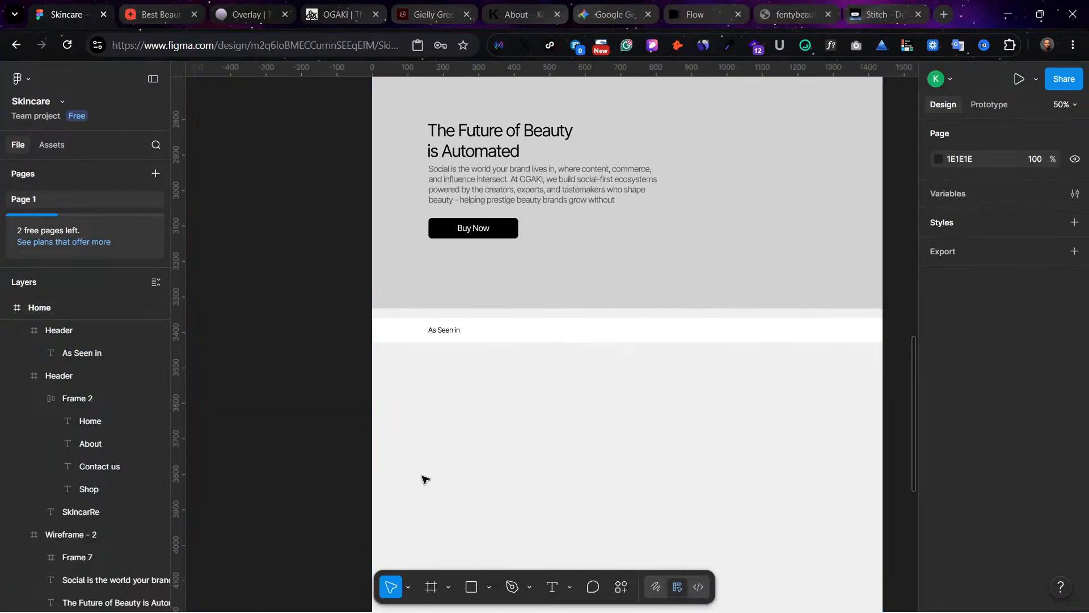
pyautogui.hscroll(4, 425, 479)
pyautogui.scroll(1, 603, 393)
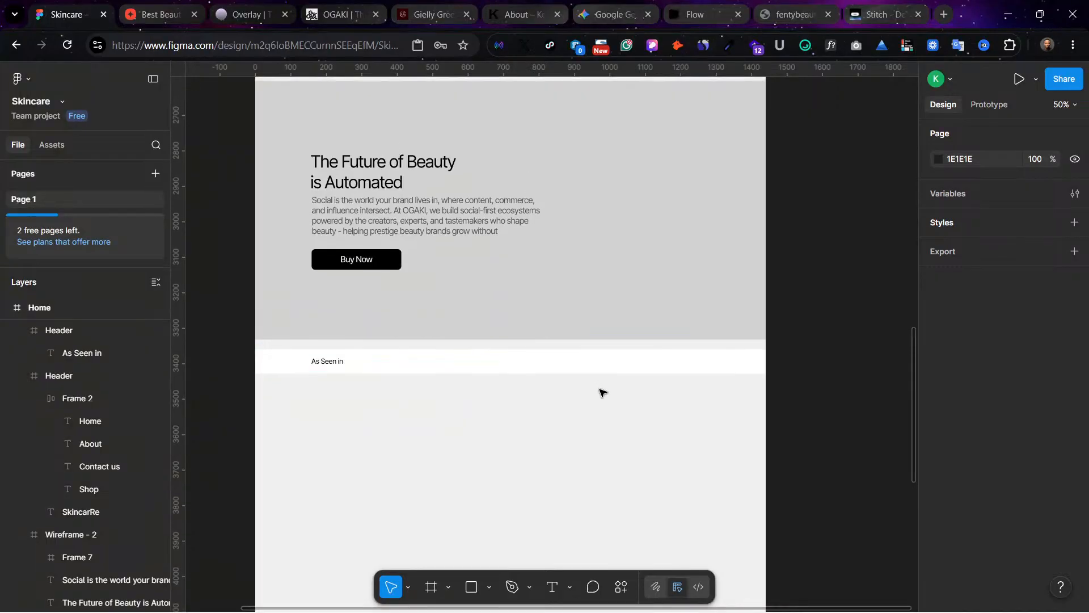
pyautogui.click(328, 366)
pyautogui.click(327, 365)
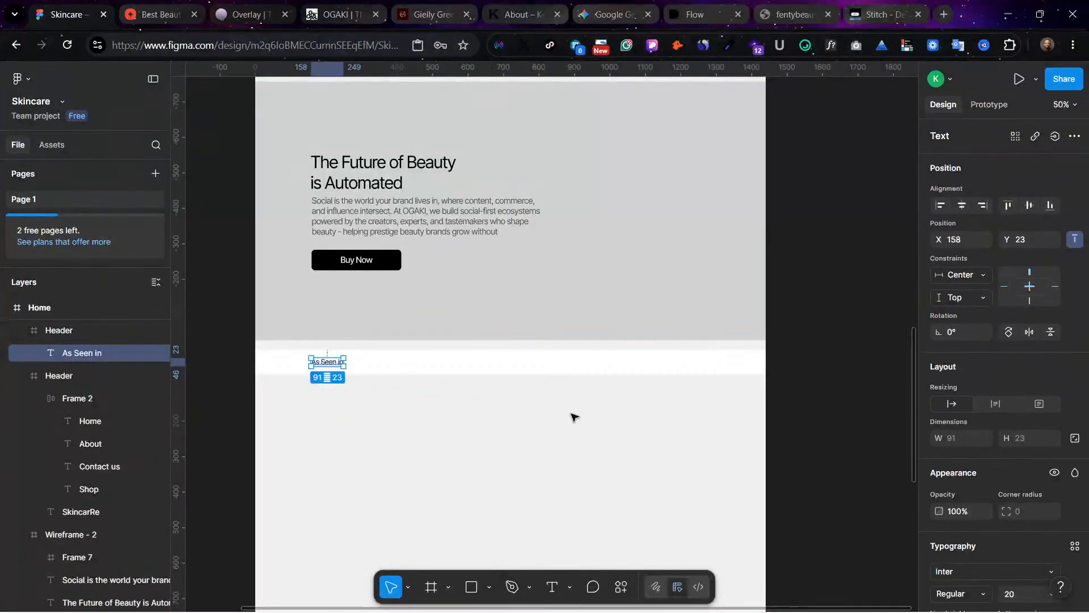
pyautogui.click(417, 370)
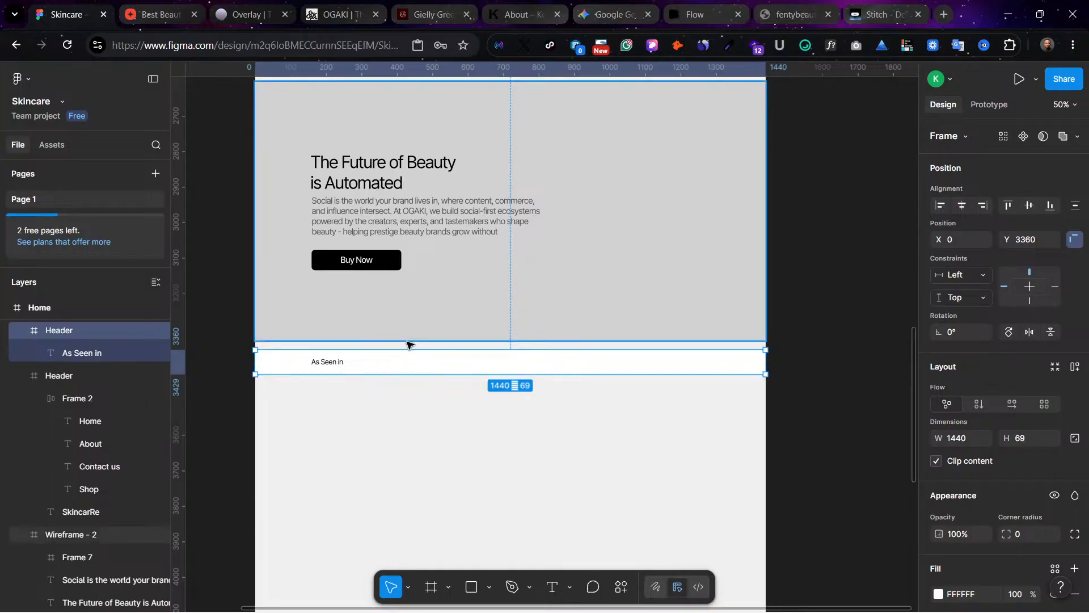
# Step: Search Google Images for "ella logo" in a new browser tab
pyautogui.click(944, 15)
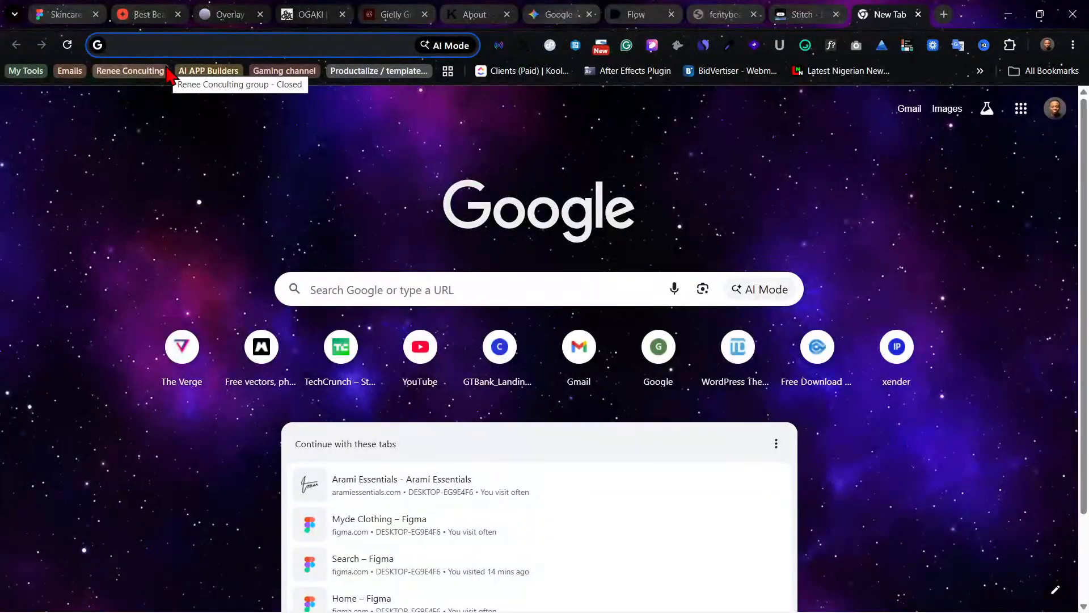
pyautogui.write('el')
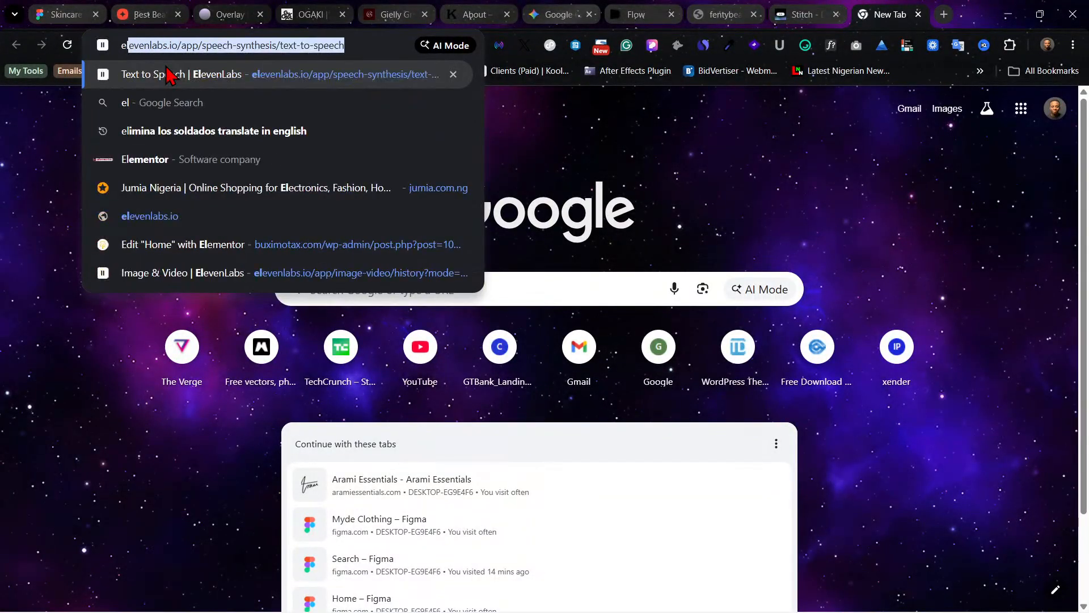
pyautogui.write('la logo')
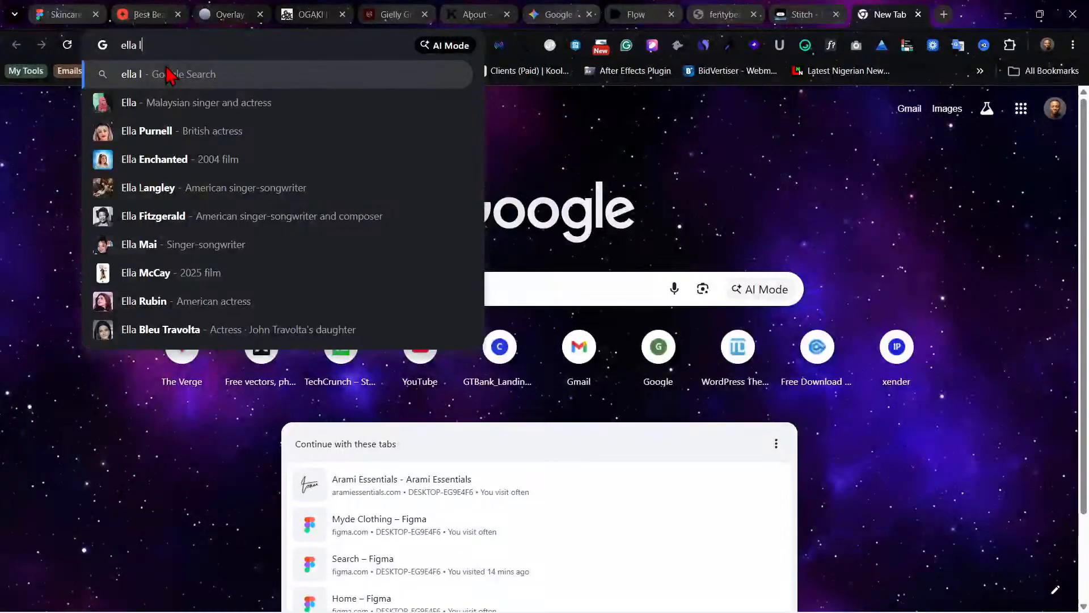
pyautogui.press('Return')
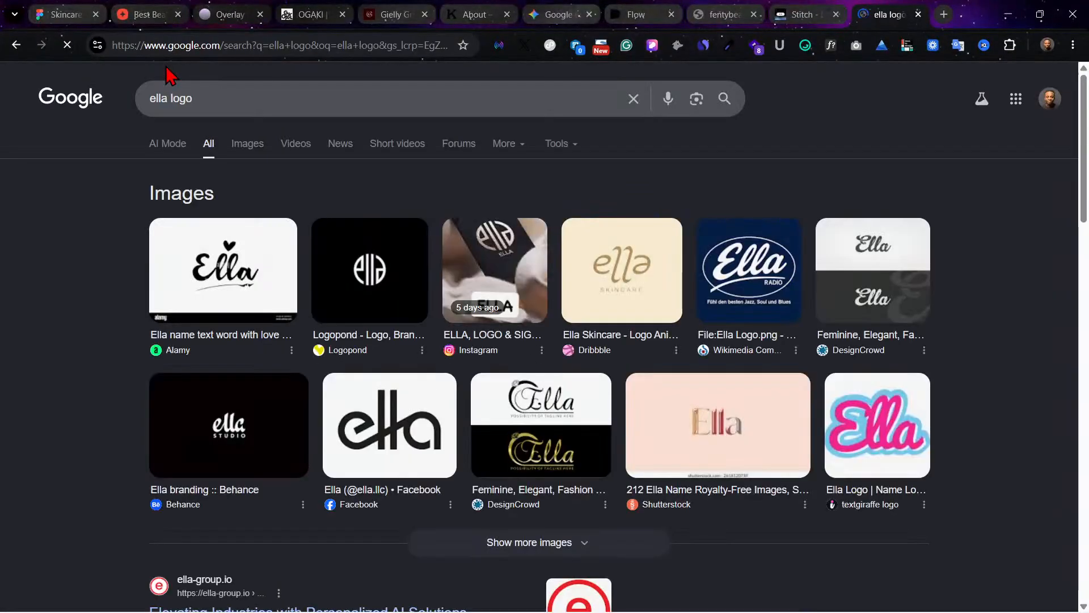
pyautogui.click(253, 148)
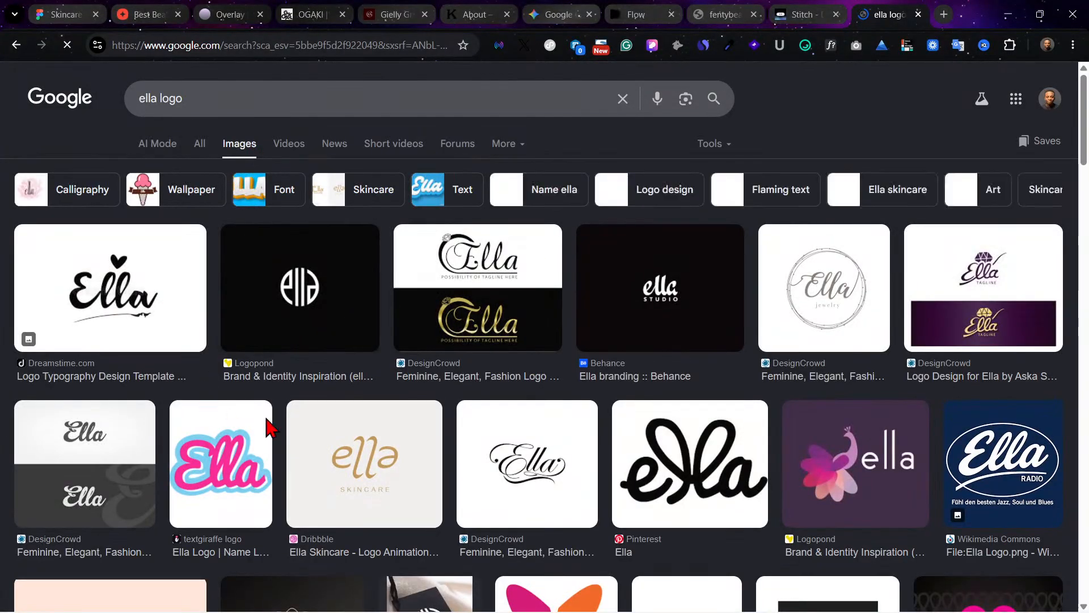
pyautogui.scroll(-1, 489, 393)
pyautogui.scroll(-5, 489, 393)
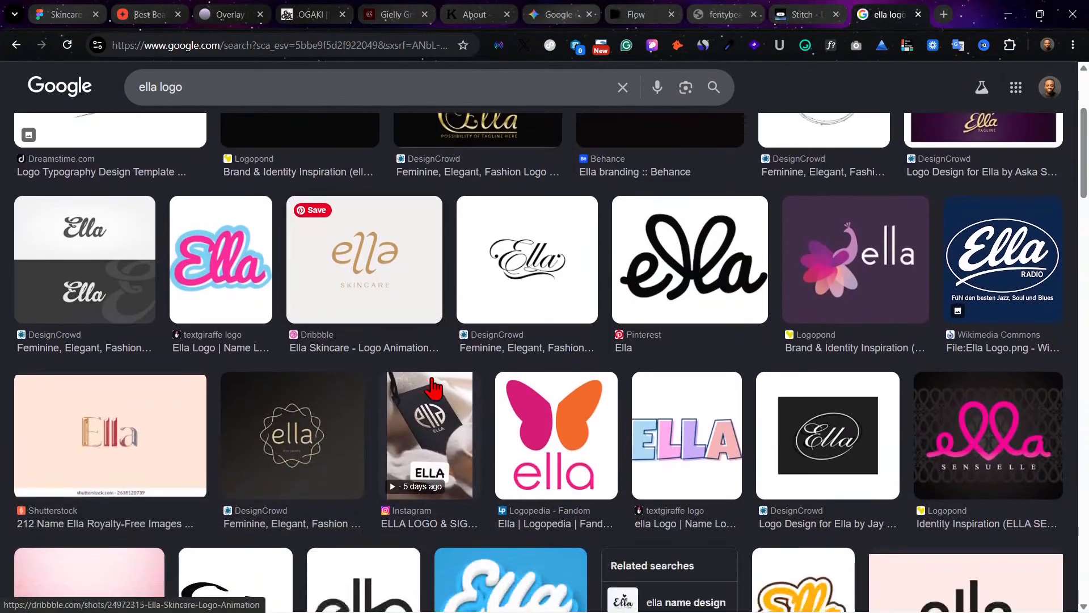
pyautogui.scroll(1, 433, 387)
pyautogui.scroll(-2, 433, 385)
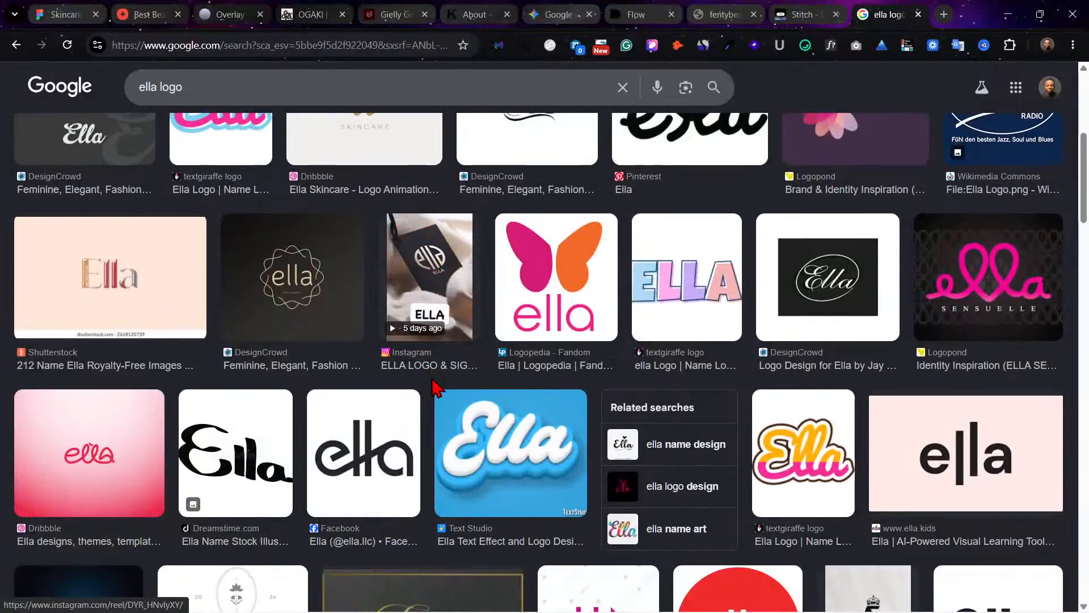
pyautogui.scroll(4, 320, 459)
pyautogui.scroll(3, 215, 392)
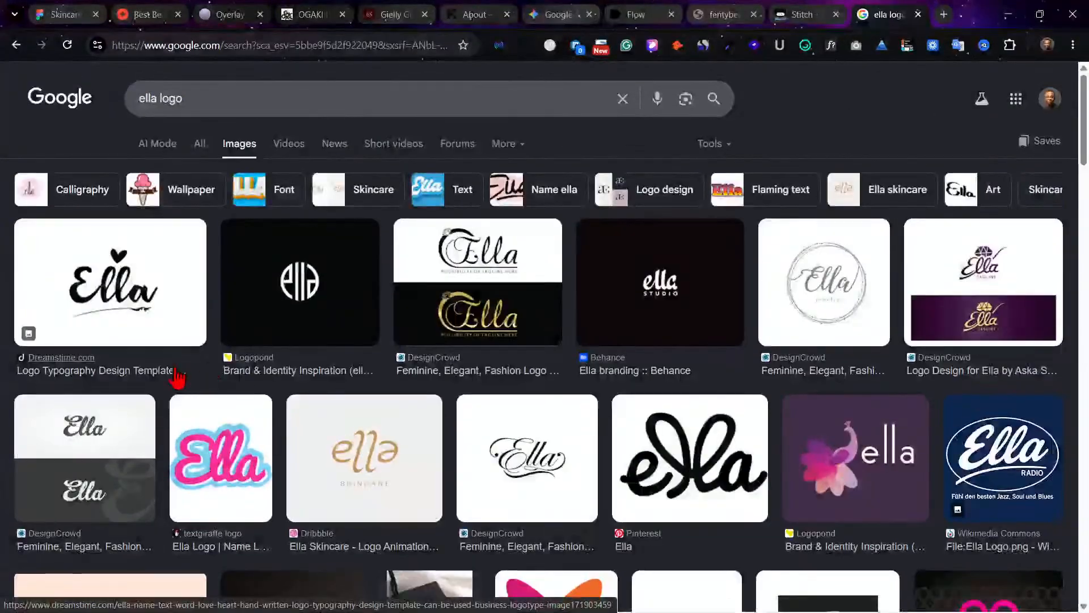
pyautogui.scroll(-8, 185, 392)
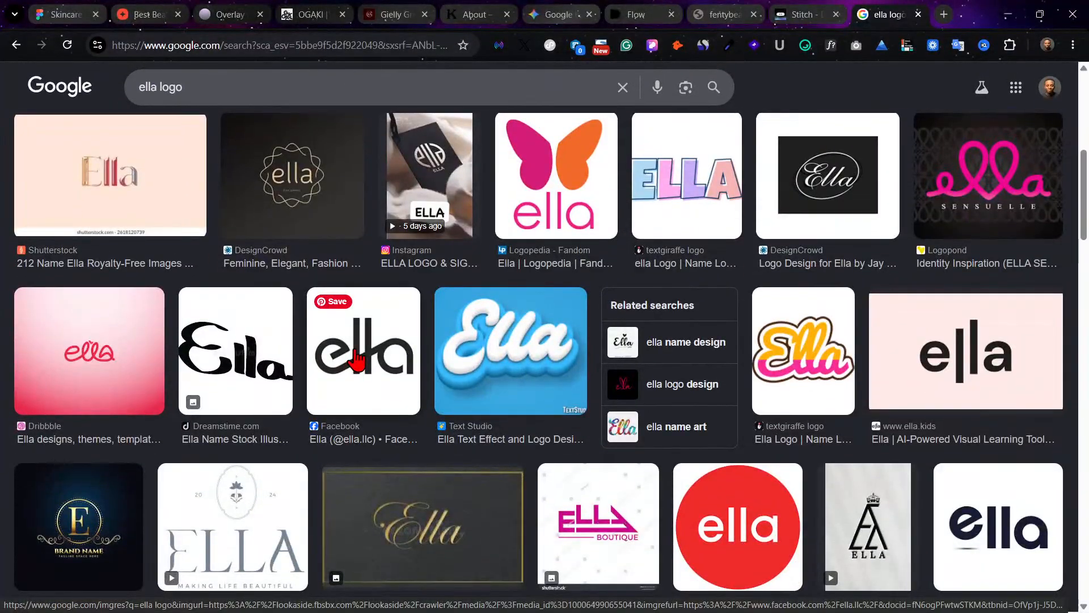
pyautogui.click(356, 358)
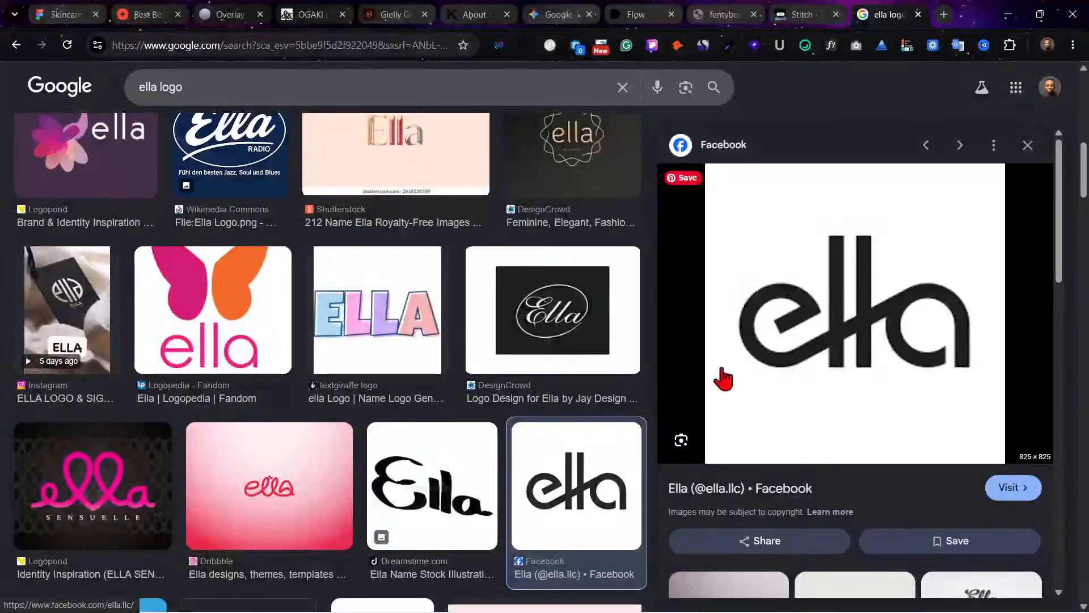
pyautogui.rightClick(888, 321)
pyautogui.click(823, 341)
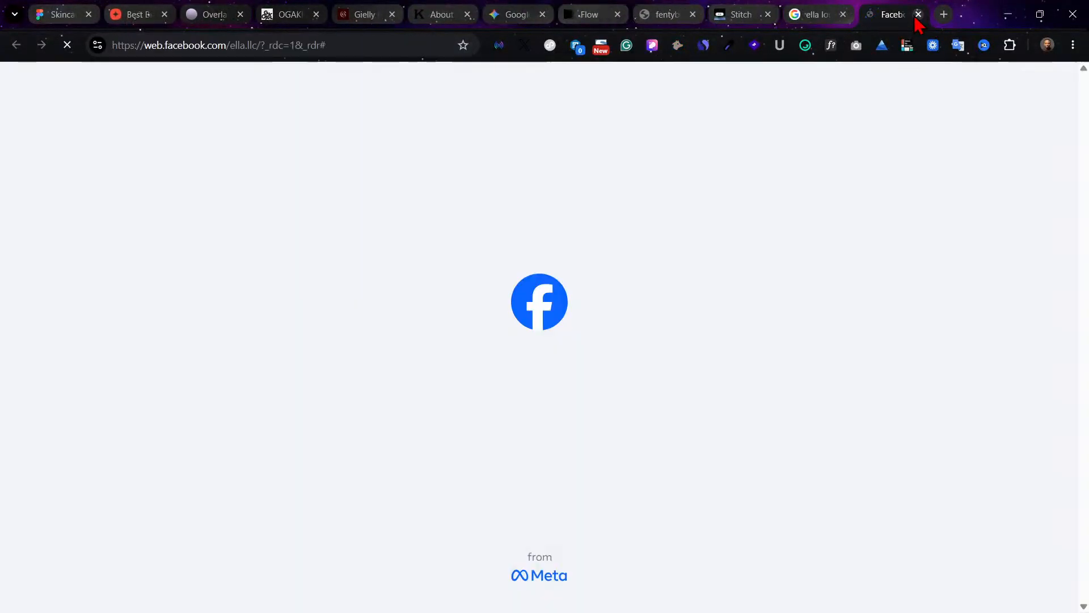
pyautogui.click(918, 14)
# Step: Save the black looped "ella" logo from the Pinterest image result as a JPEG in the Downloads folder
pyautogui.scroll(10, 448, 272)
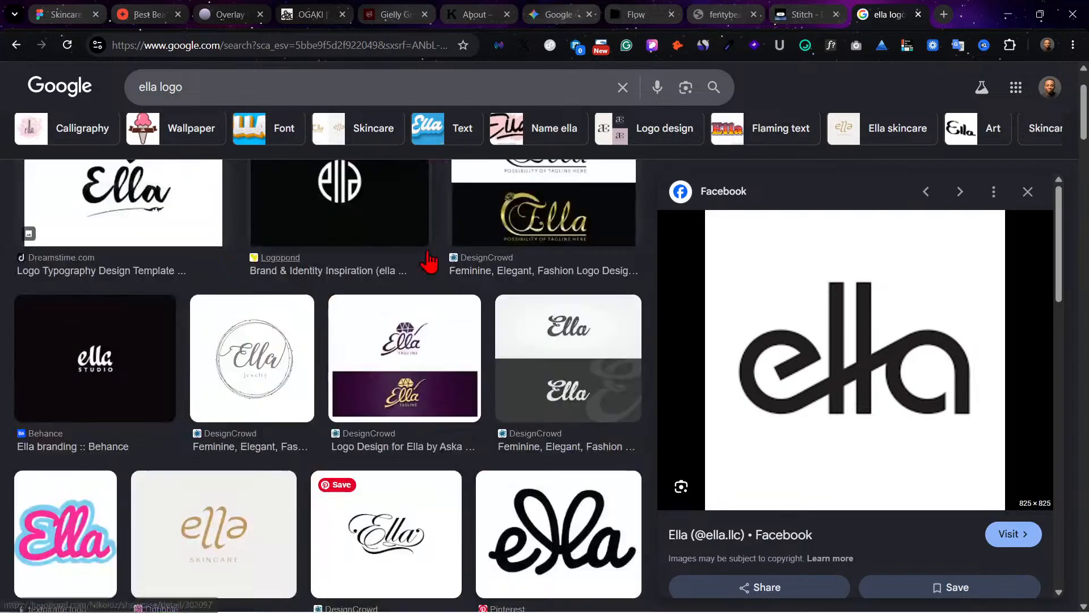
pyautogui.scroll(-8, 478, 295)
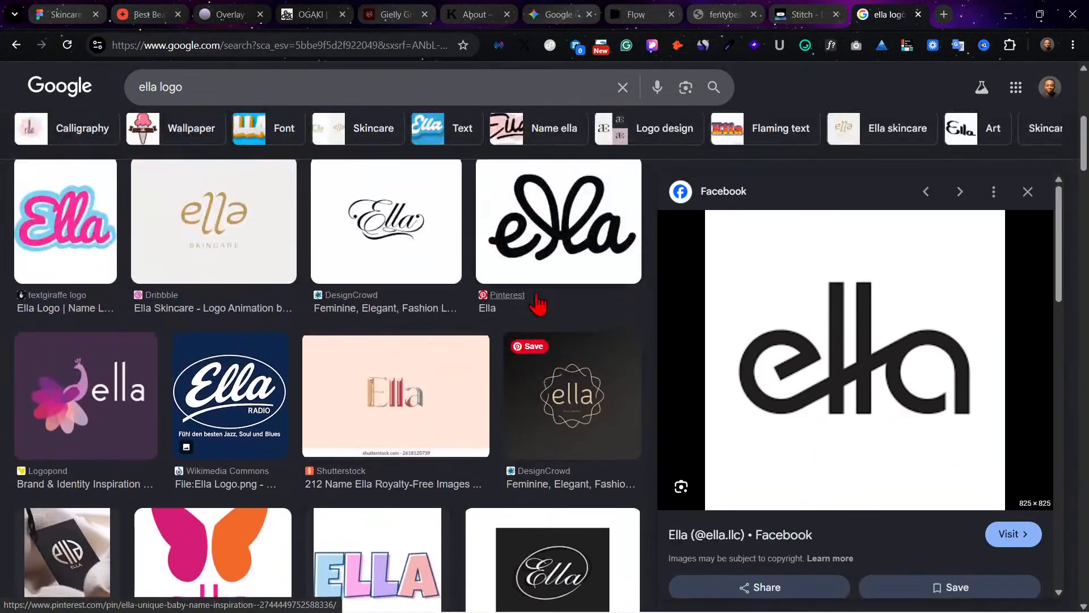
pyautogui.click(547, 261)
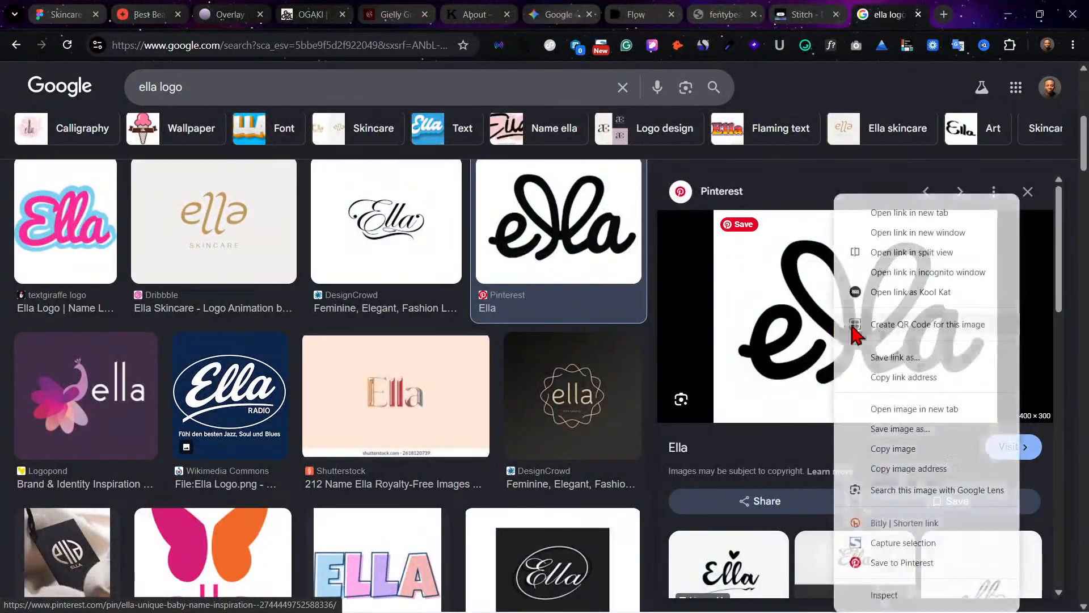
pyautogui.rightClick(835, 335)
pyautogui.click(902, 429)
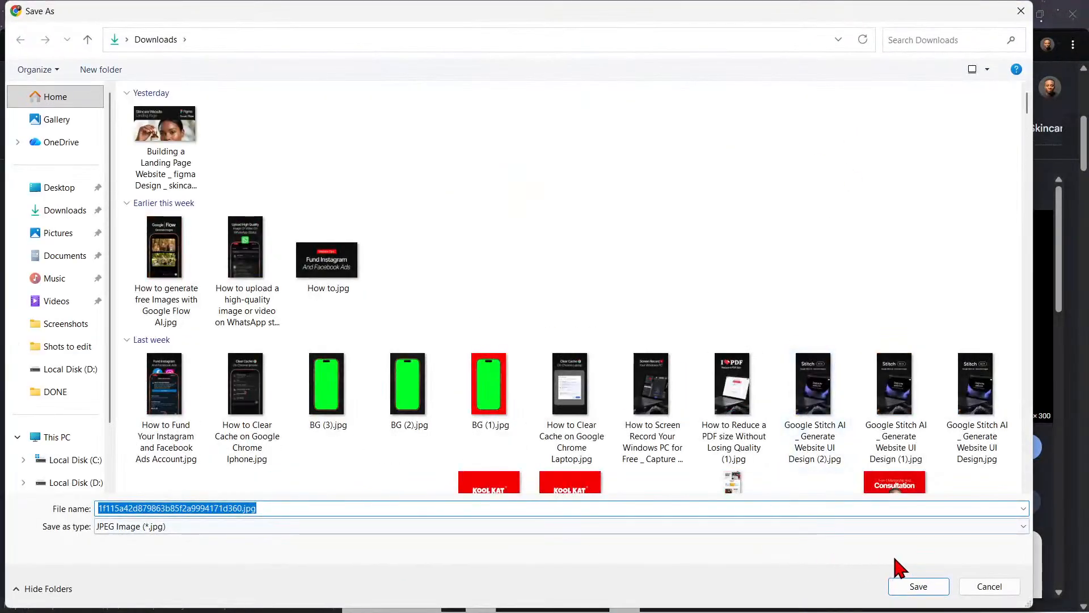
pyautogui.click(915, 587)
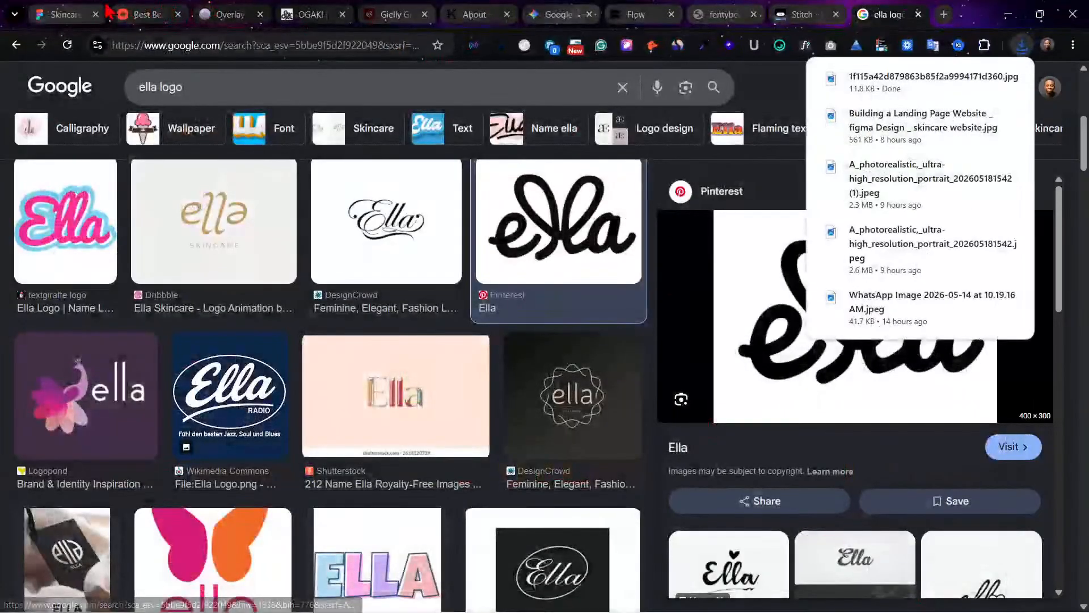
# Step: Close the downloaded logo's photo preview and switch back to the Skincare design in Figma
pyautogui.press('super+e')
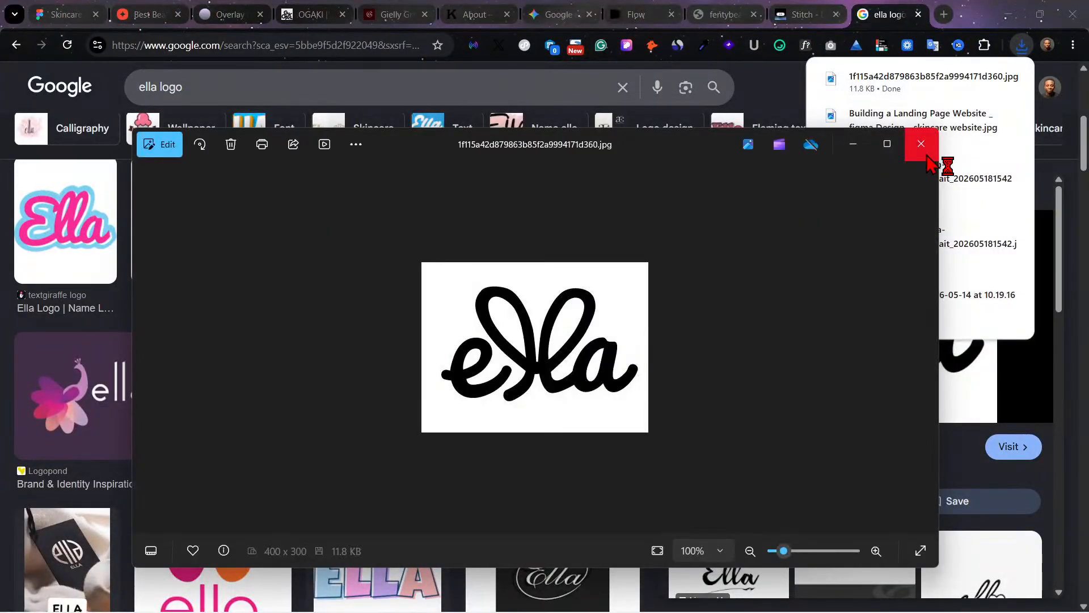
pyautogui.click(920, 141)
pyautogui.click(65, 15)
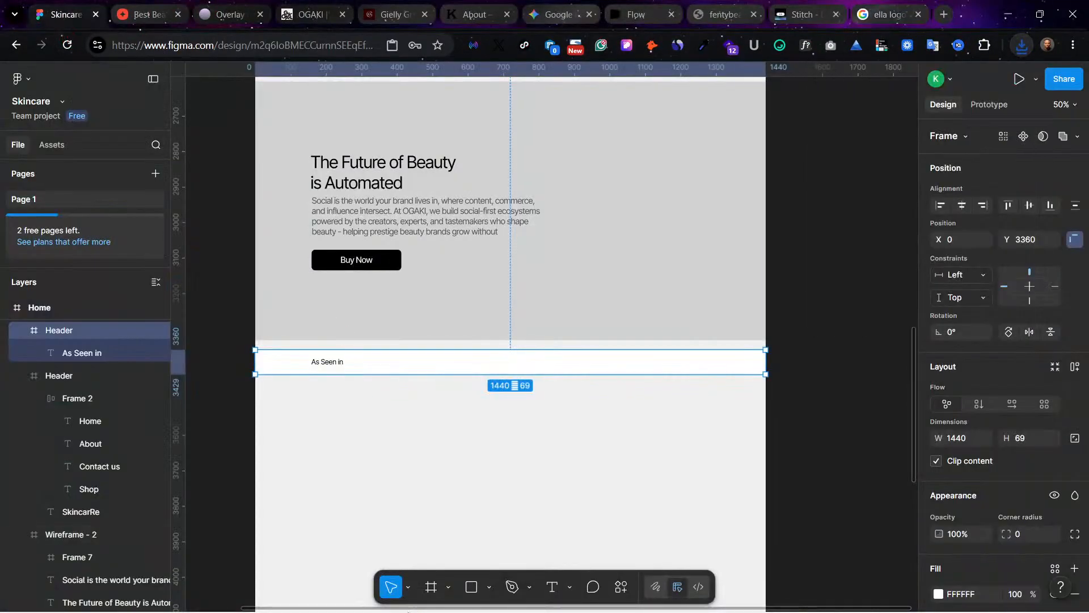
# Step: Place the saved ella logo from the Downloads folder on the Home frame below the "As Seen in" strip, at about X 304, Y 3480
pyautogui.press('super')
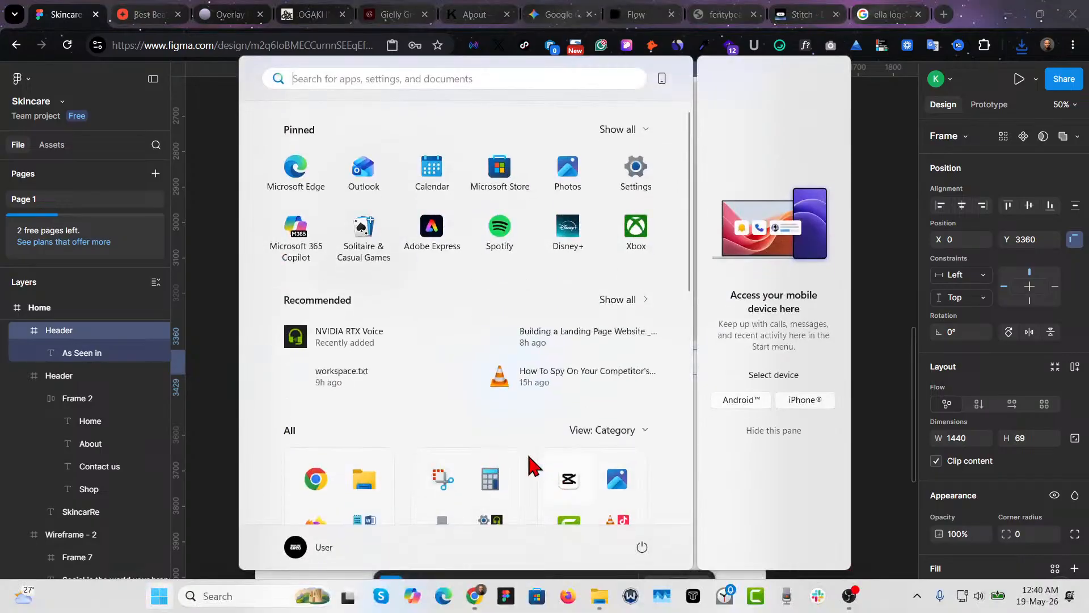
pyautogui.click(600, 593)
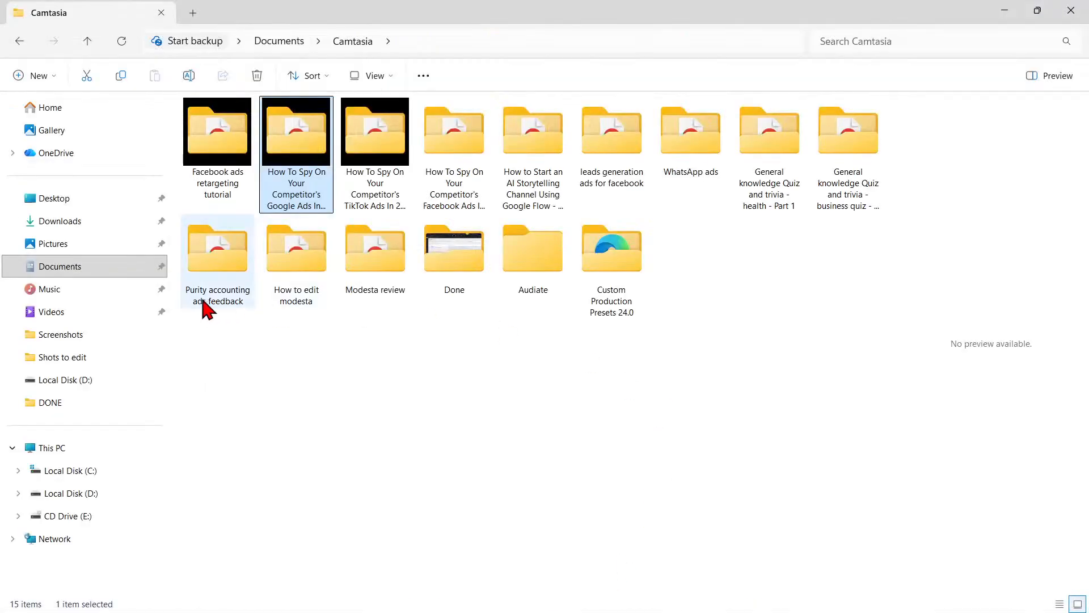
pyautogui.click(60, 267)
pyautogui.click(57, 226)
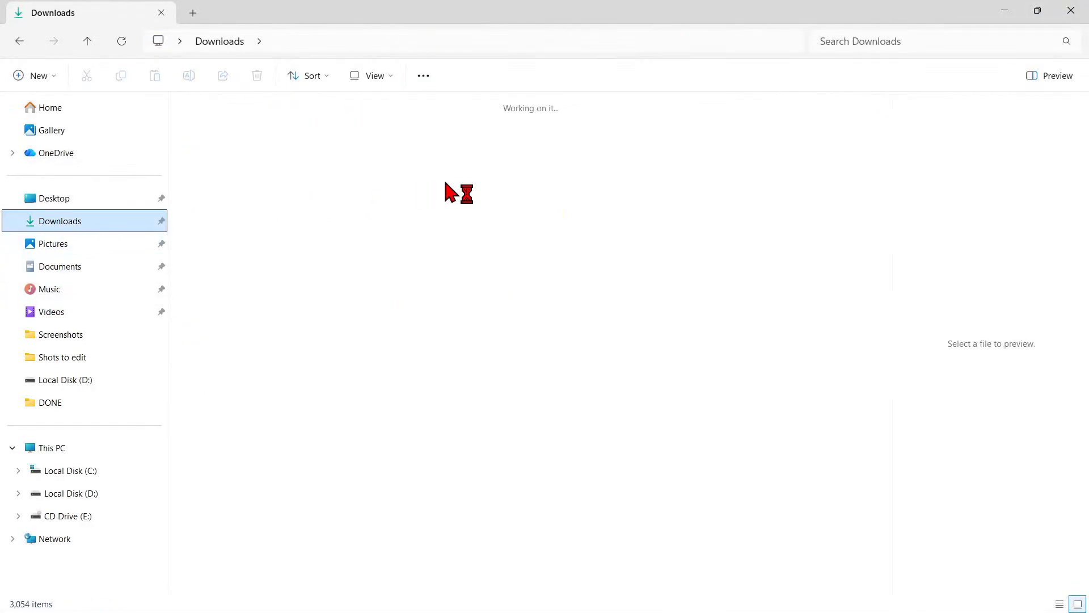
pyautogui.click(215, 153)
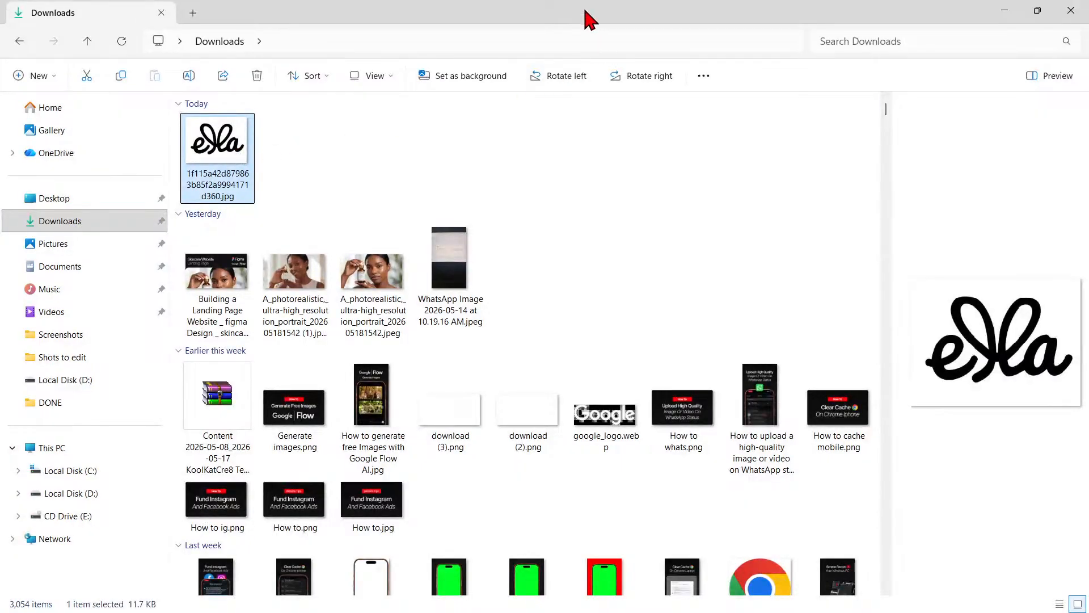
pyautogui.moveTo(583, 10); pyautogui.dragTo(663, 399)
pyautogui.moveTo(296, 499); pyautogui.dragTo(458, 459)
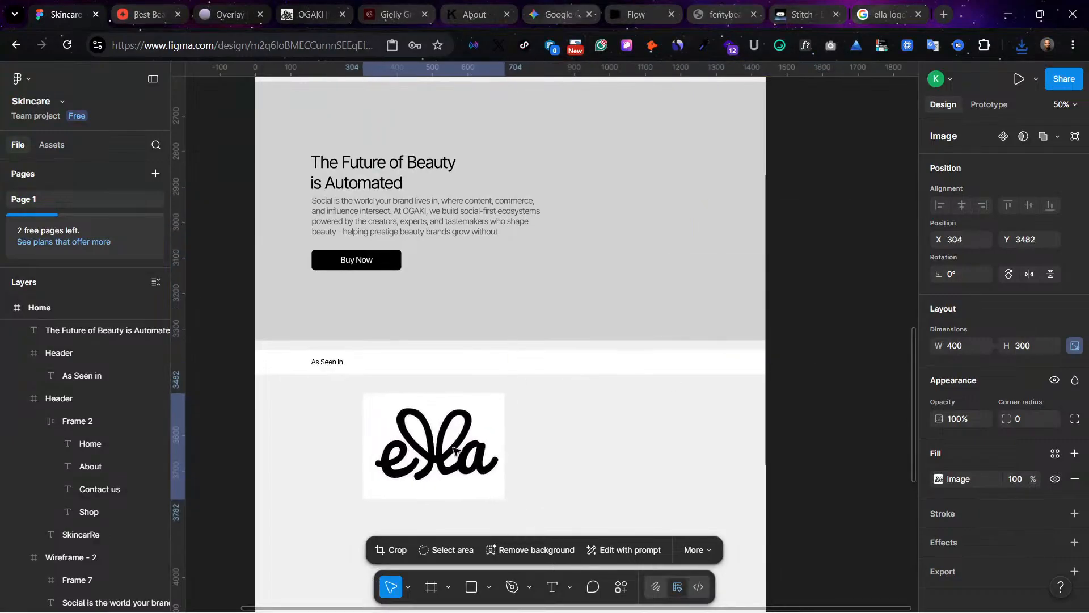
# Step: Try to remove the background from the ella logo image
pyautogui.click(529, 553)
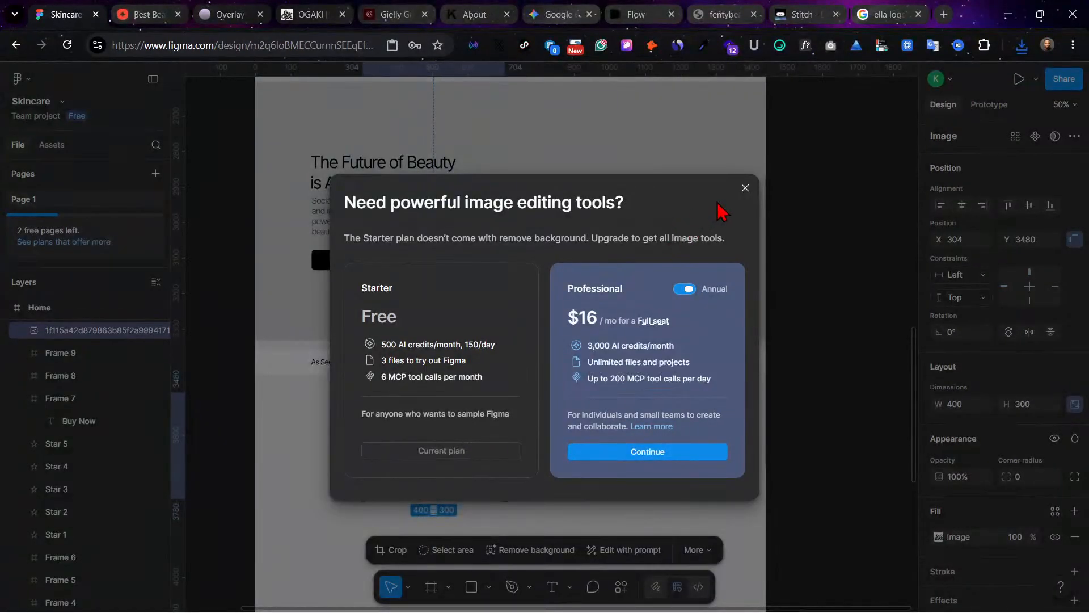
pyautogui.click(745, 188)
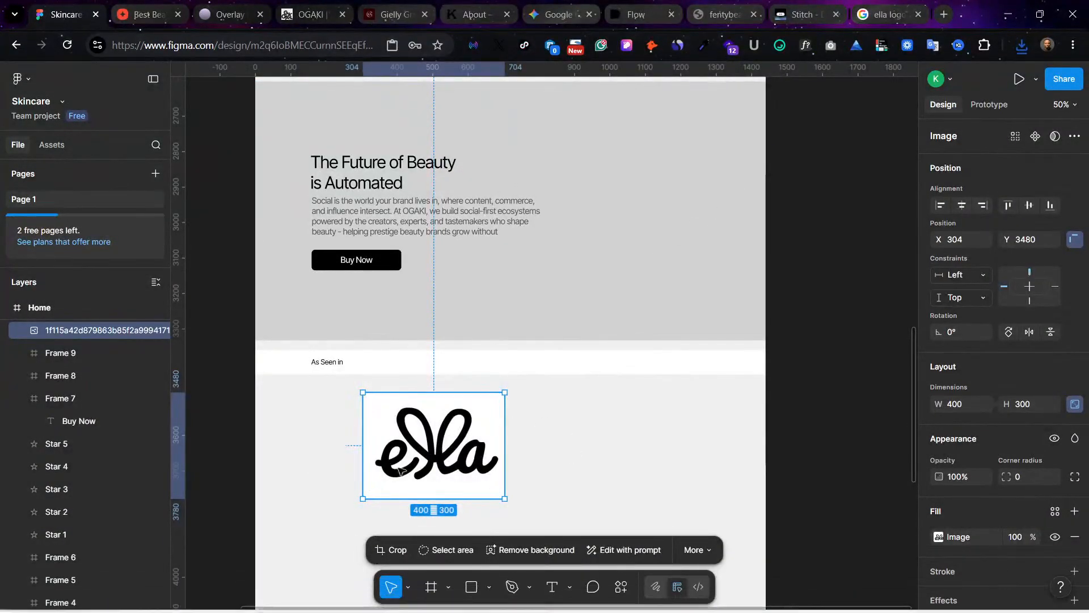
pyautogui.click(546, 552)
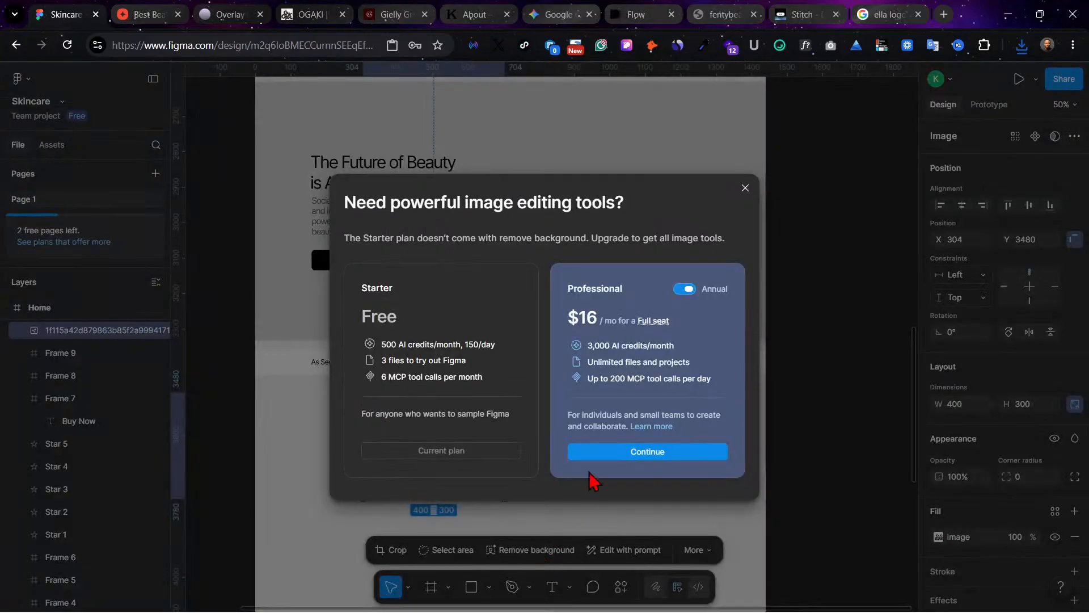
pyautogui.click(684, 291)
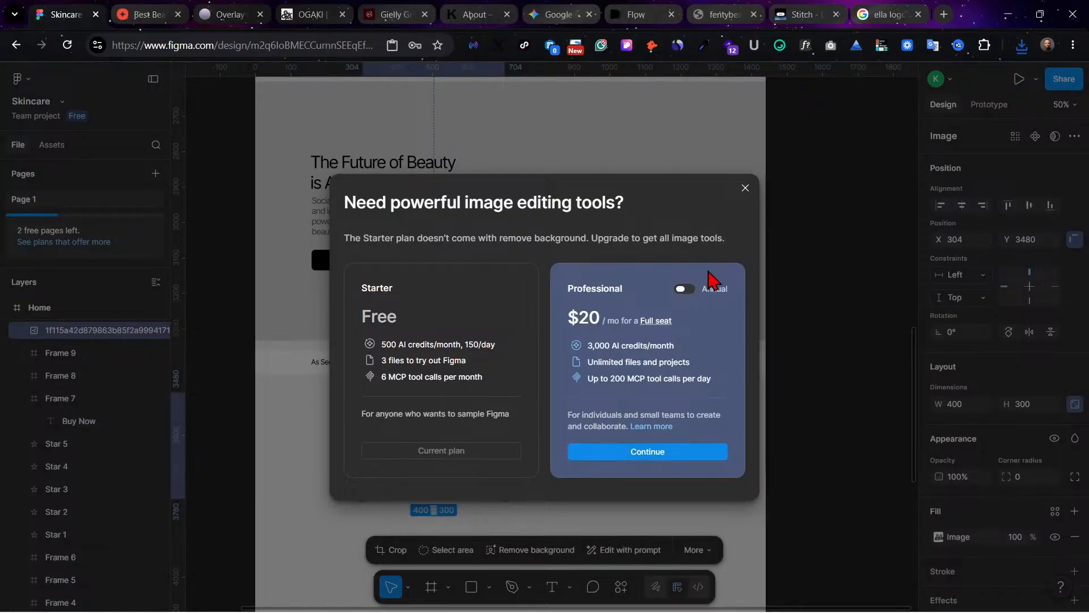
pyautogui.click(745, 189)
# Step: Scale the ella logo down to 64 × 48 and place it in the "As Seen in" strip at about X 335, Y 3371
pyautogui.moveTo(414, 471); pyautogui.dragTo(417, 442)
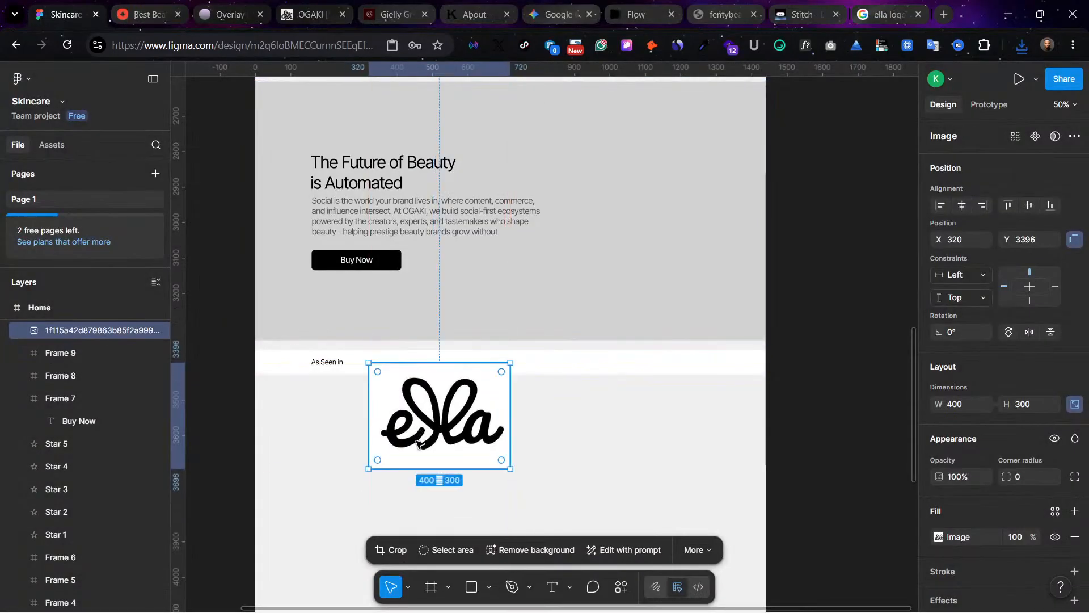
pyautogui.press('k')
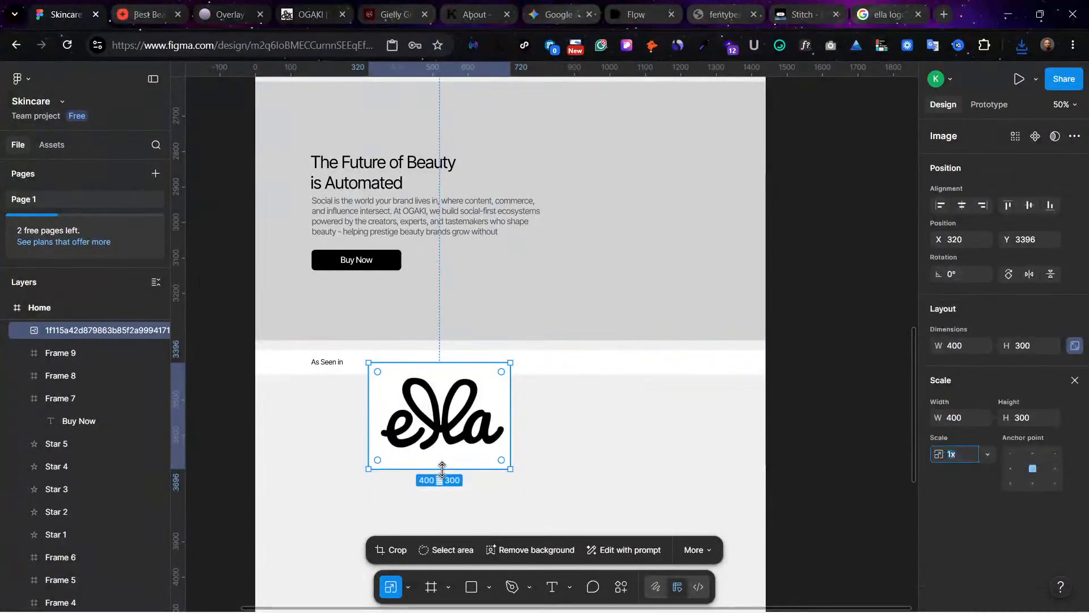
pyautogui.moveTo(510, 468); pyautogui.dragTo(391, 367)
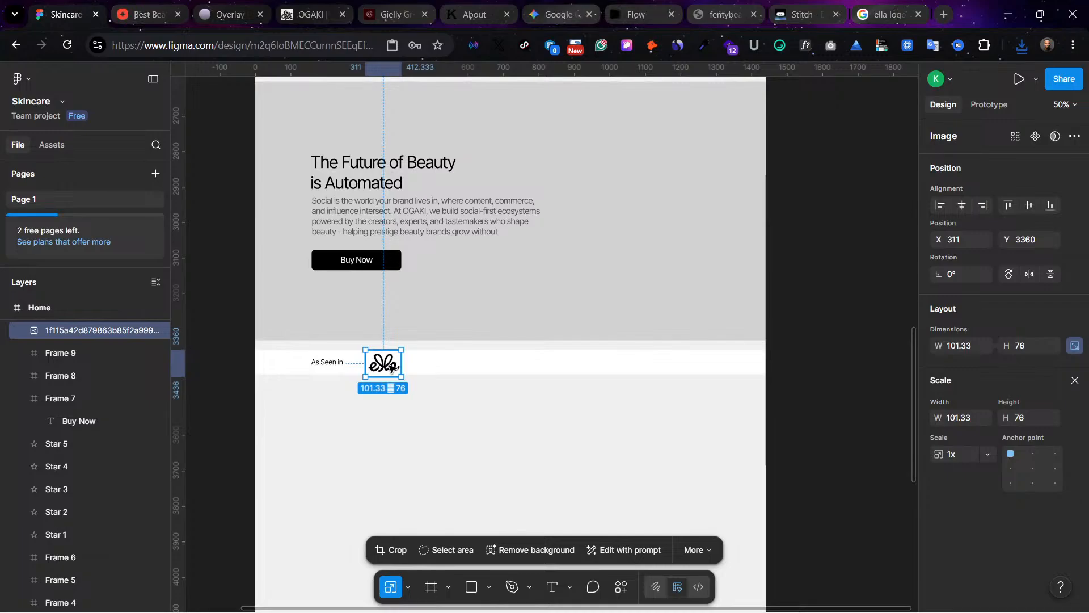
pyautogui.hotkey('ctrl', '+')
pyautogui.hscroll(1, 391, 367)
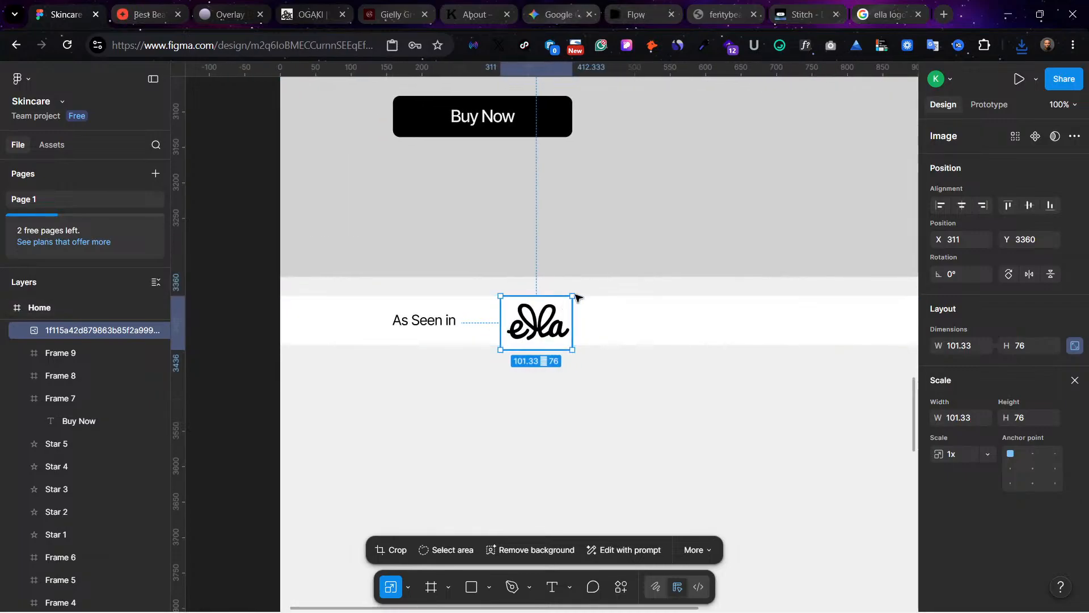
pyautogui.moveTo(575, 297); pyautogui.dragTo(551, 324)
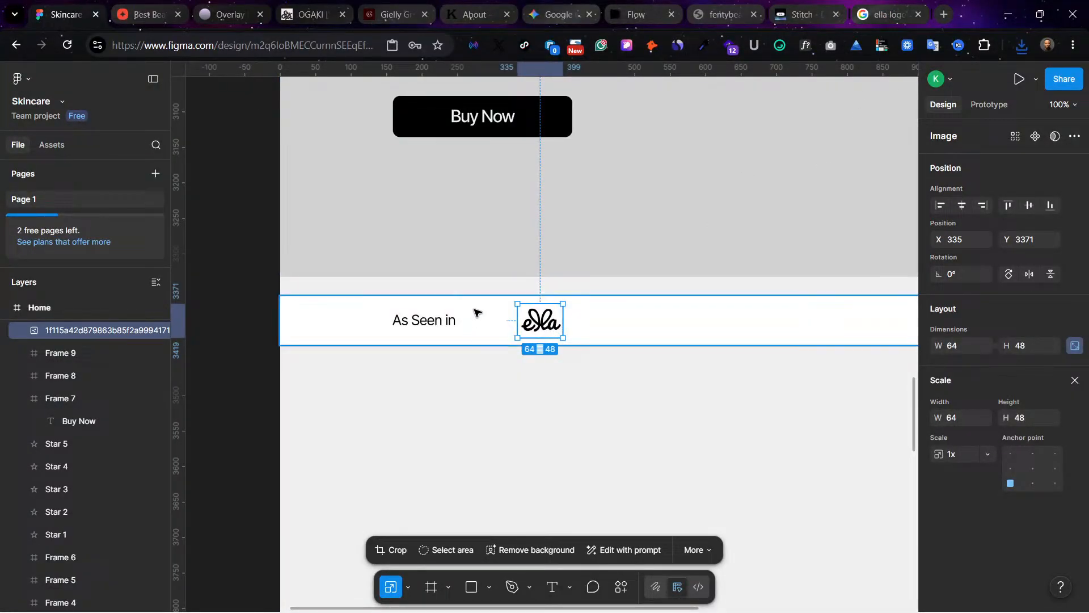
pyautogui.hscroll(5, 539, 328)
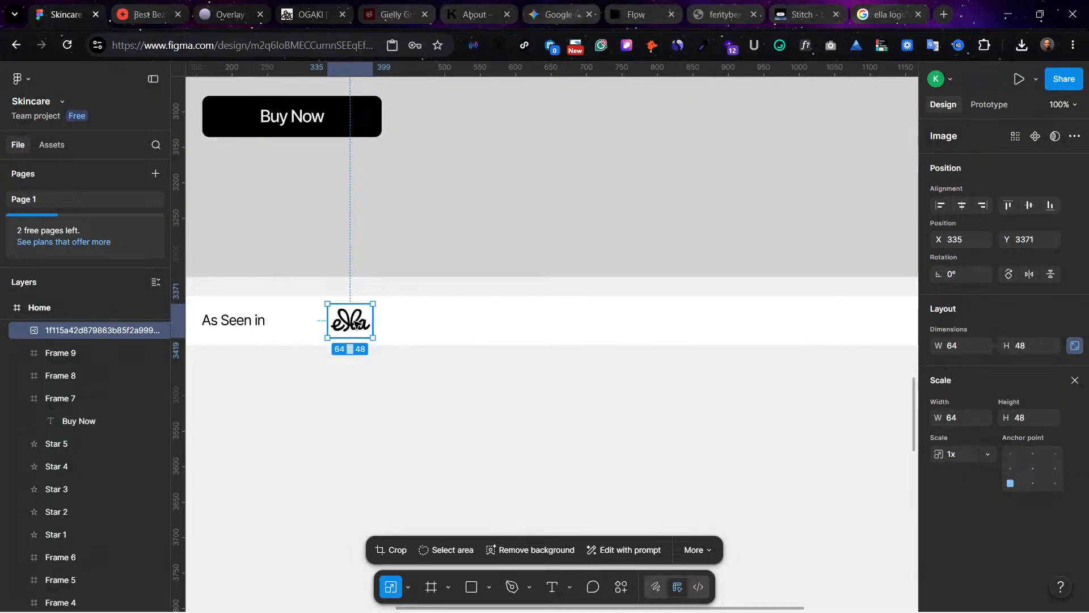
# Step: Delete the ella logo and duplicate the "As Seen in" text within its strip at about X 385, Y 23
pyautogui.press('Delete')
pyautogui.doubleClick(240, 324)
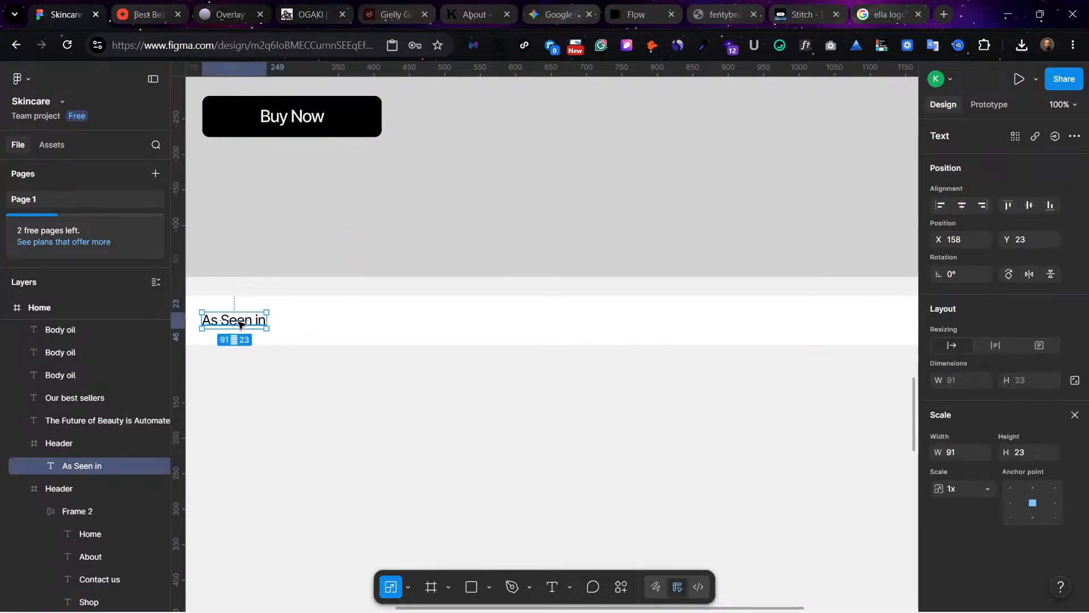
pyautogui.moveTo(344, 322); pyautogui.dragTo(403, 322)
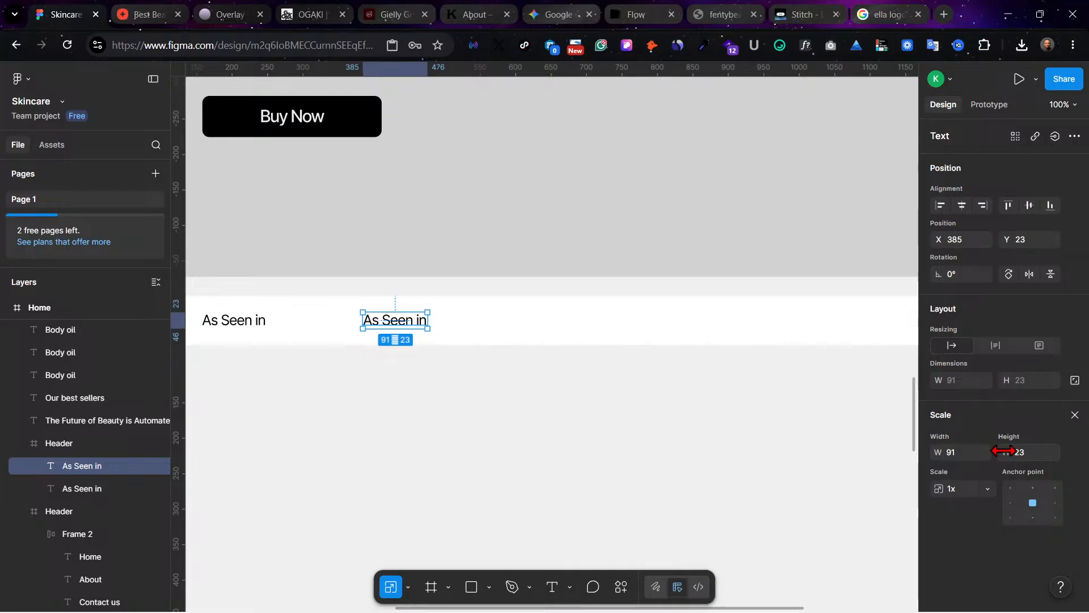
# Step: Set the duplicated text's letter spacing to 20% and change its wording to "LOGO"
pyautogui.press('v')
pyautogui.scroll(-3, 1026, 525)
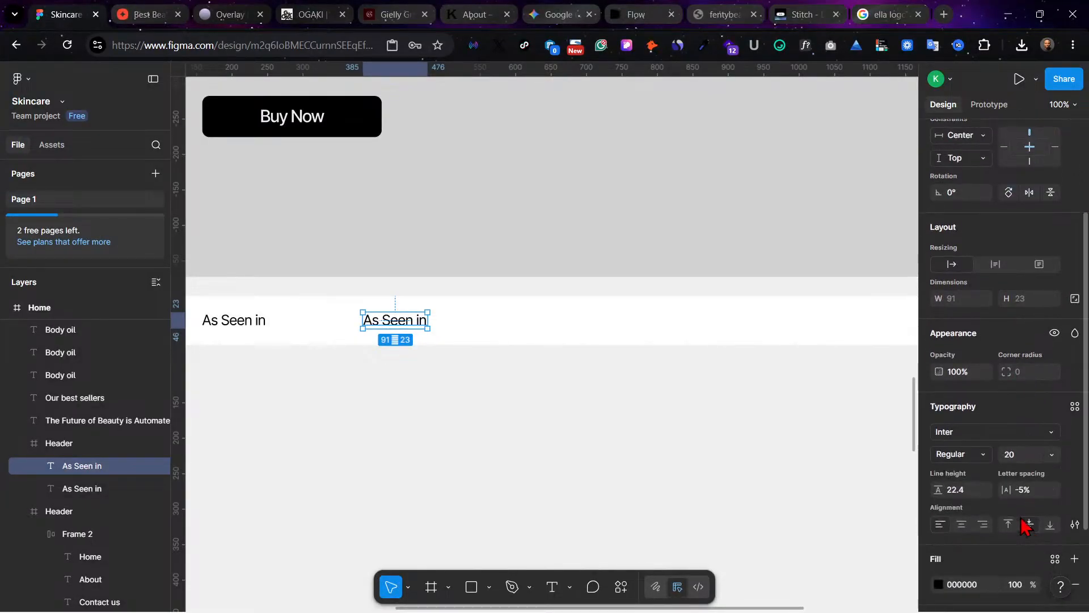
pyautogui.click(1033, 494)
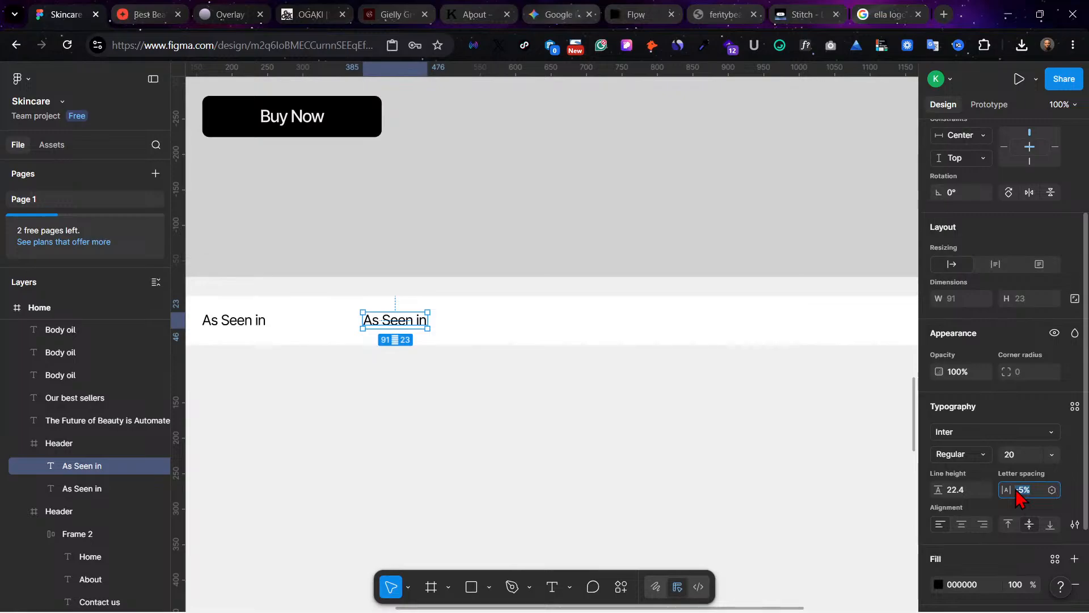
pyautogui.press('Return')
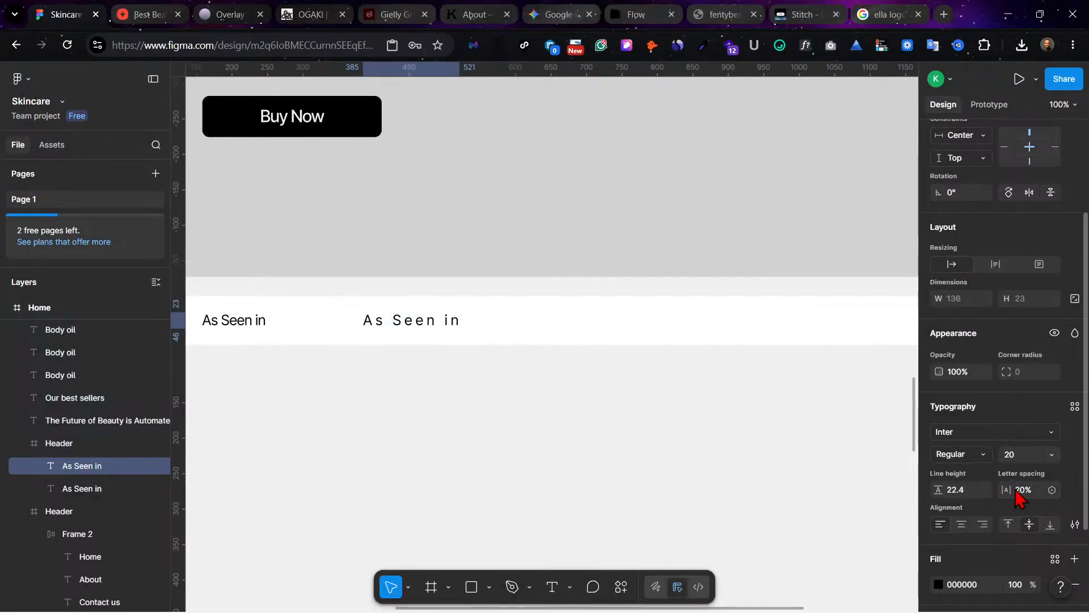
pyautogui.doubleClick(395, 320)
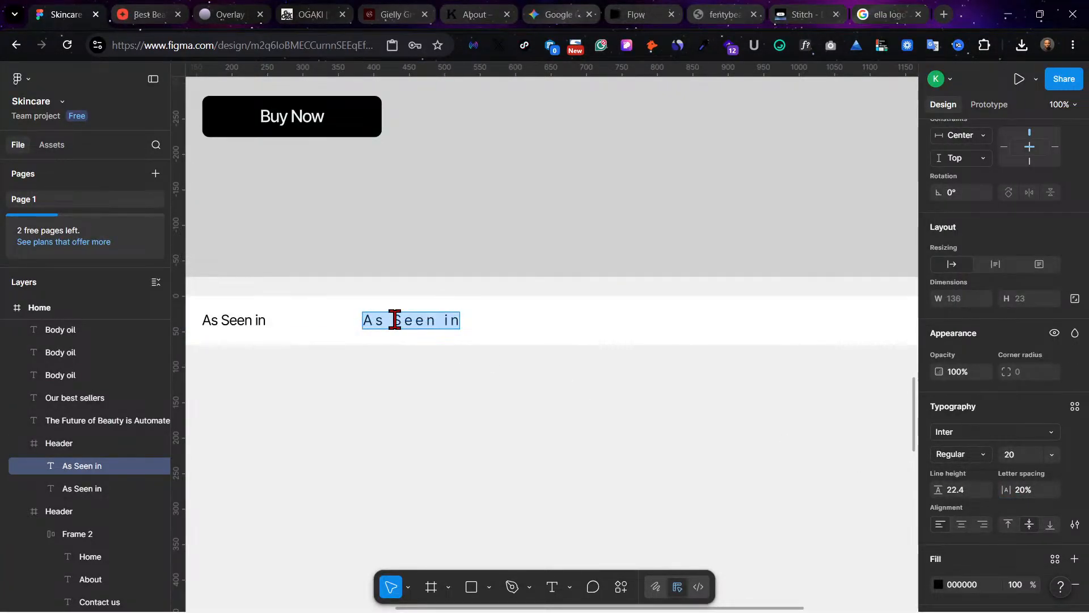
pyautogui.write('LOGO')
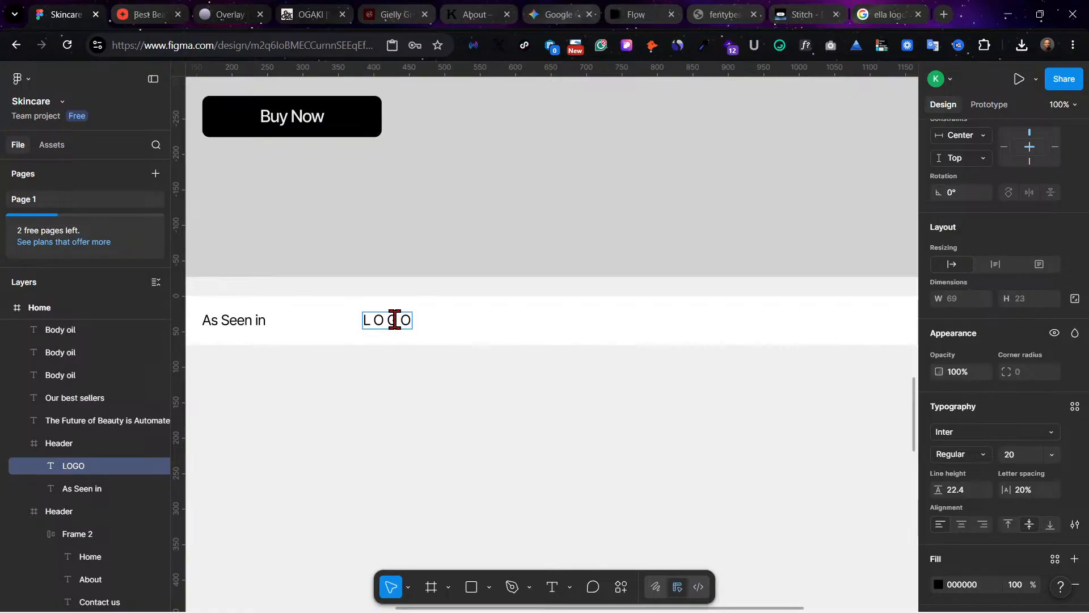
pyautogui.press('Escape')
# Step: Duplicate the LOGO text at equal intervals along the strip, making a row of six from about X 385 to X 1230
pyautogui.hscroll(5, 374, 331)
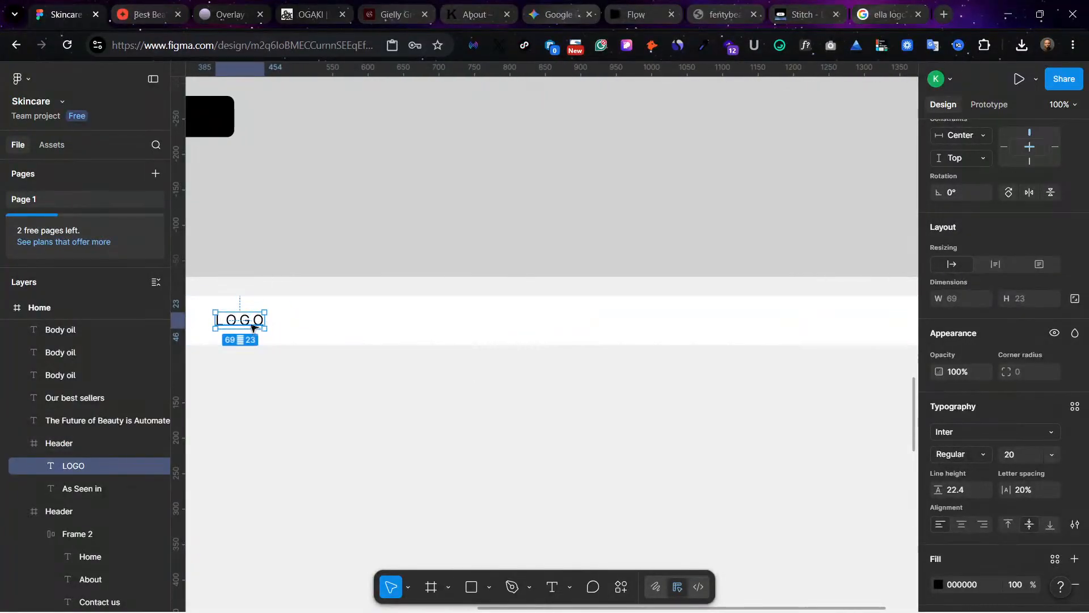
pyautogui.moveTo(248, 324); pyautogui.dragTo(367, 327)
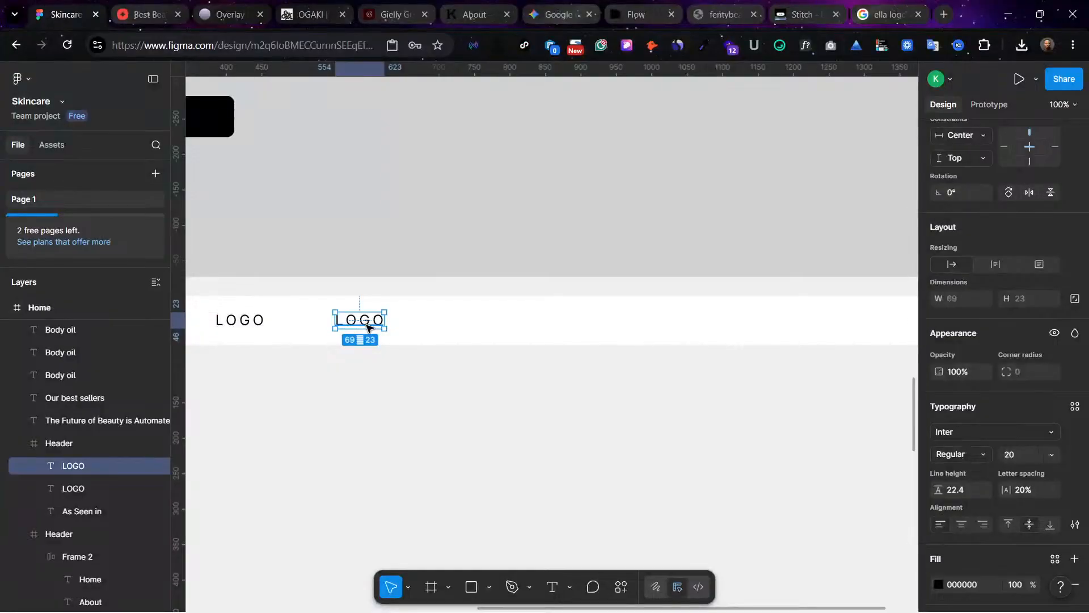
pyautogui.hotkey('ctrl', 'd')
pyautogui.hotkey('ctrl', 'd')
pyautogui.hotkey('ctrl', 'd')
pyautogui.hotkey('ctrl', 'd')
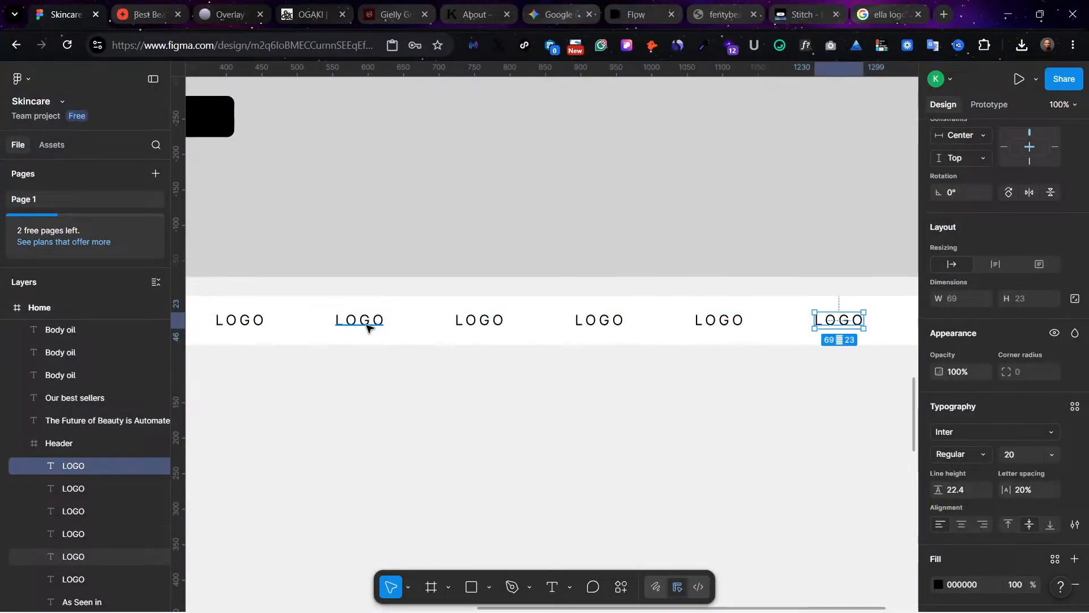
pyautogui.press('-')
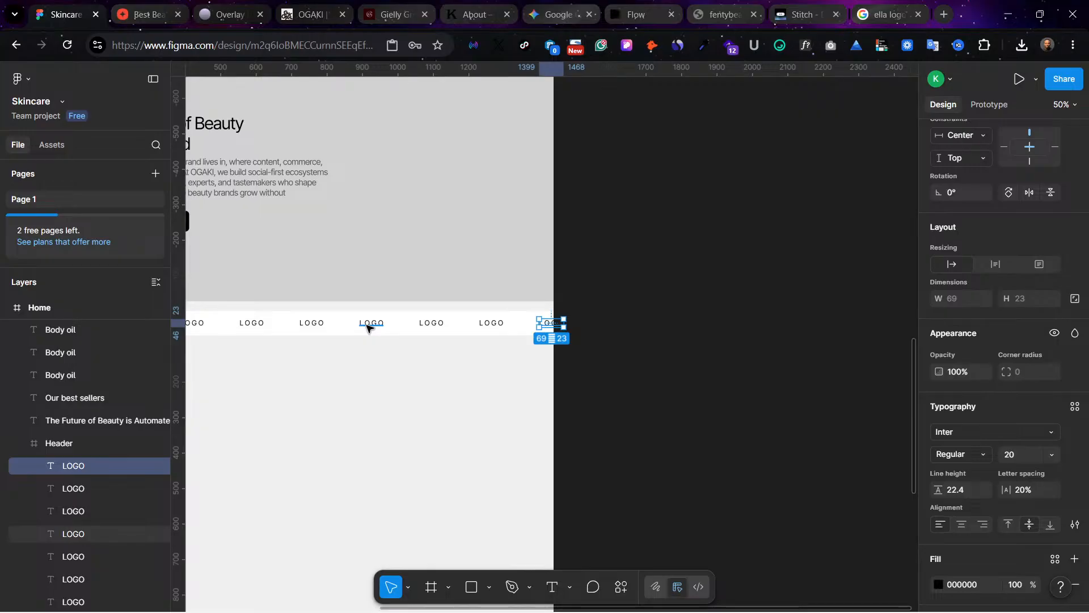
pyautogui.press('Escape')
pyautogui.hscroll(-5, 367, 326)
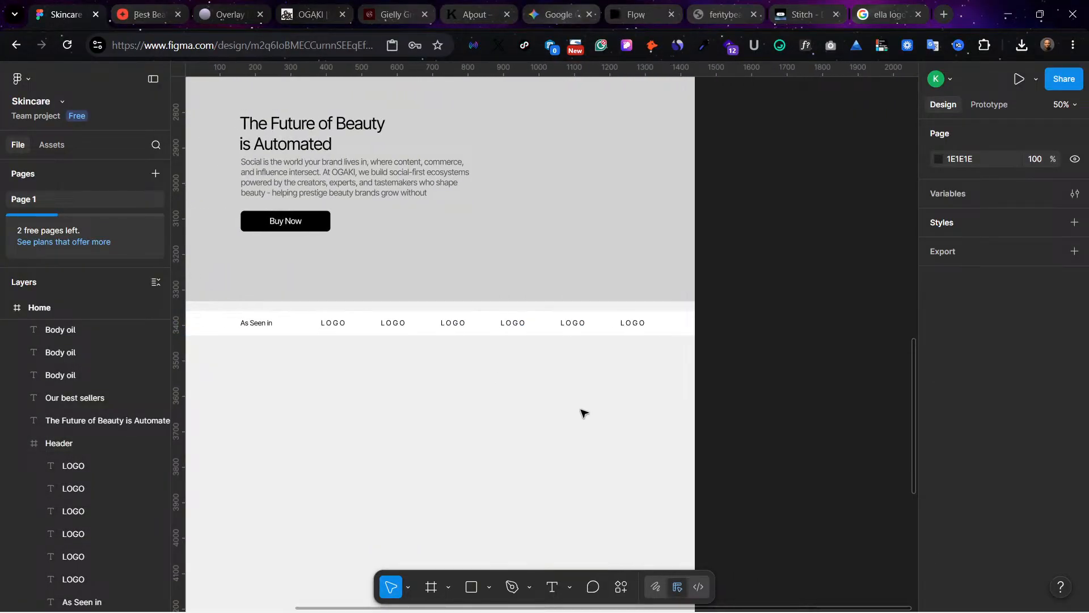
# Step: Duplicate the entire "Our best sellers" section with its three product cards below the "As Seen in" strip, starting at about Y 3493
pyautogui.hscroll(-3, 584, 412)
pyautogui.scroll(1, 584, 413)
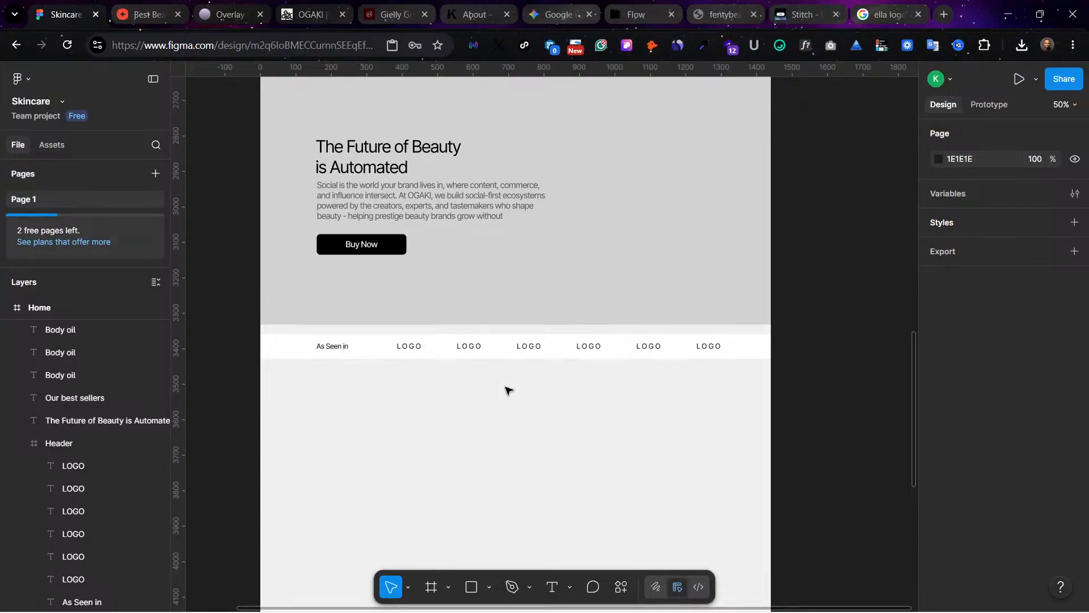
pyautogui.scroll(10, 484, 168)
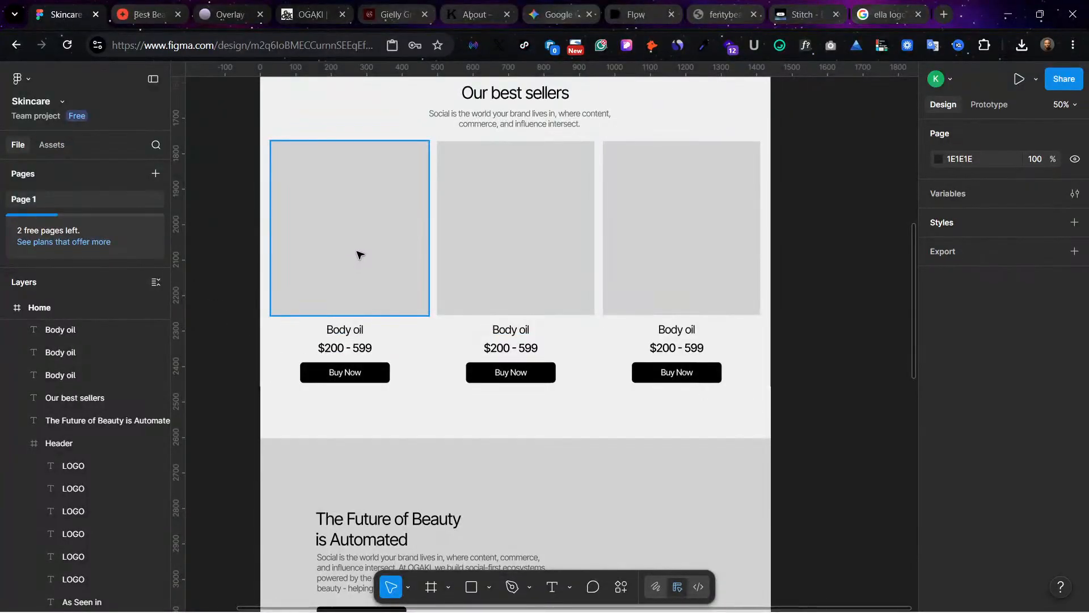
pyautogui.scroll(3, 358, 256)
pyautogui.moveTo(332, 176); pyautogui.dragTo(729, 510)
pyautogui.moveTo(518, 306)
pyautogui.mouseDown()
pyautogui.moveTo(539, 457)
pyautogui.moveTo(539, 610)
pyautogui.moveTo(517, 56)
pyautogui.moveTo(522, 359)
pyautogui.moveTo(529, 298)
pyautogui.mouseUp()
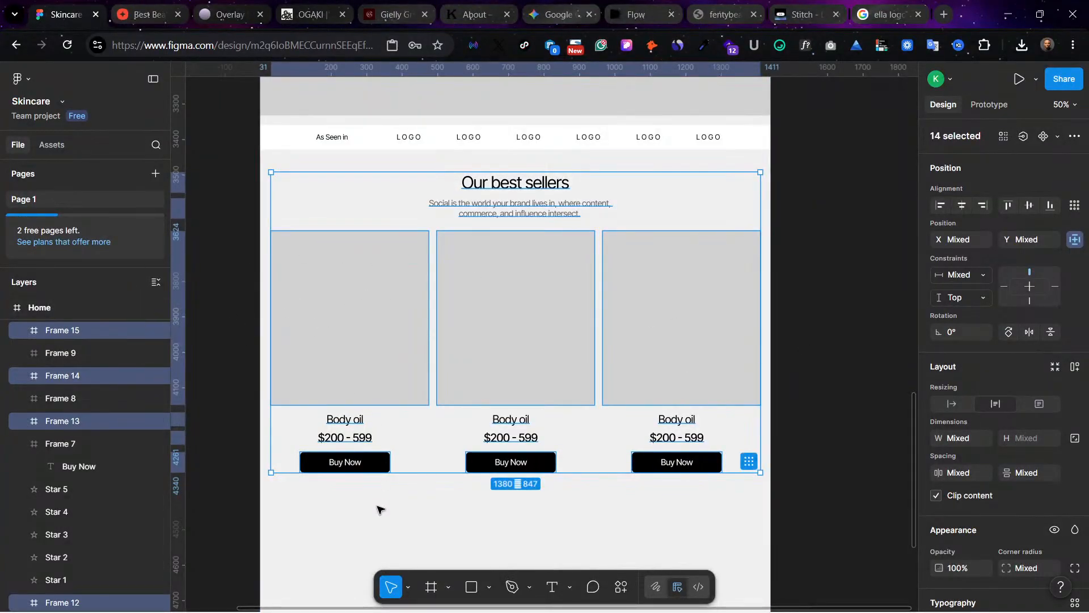
pyautogui.click(384, 522)
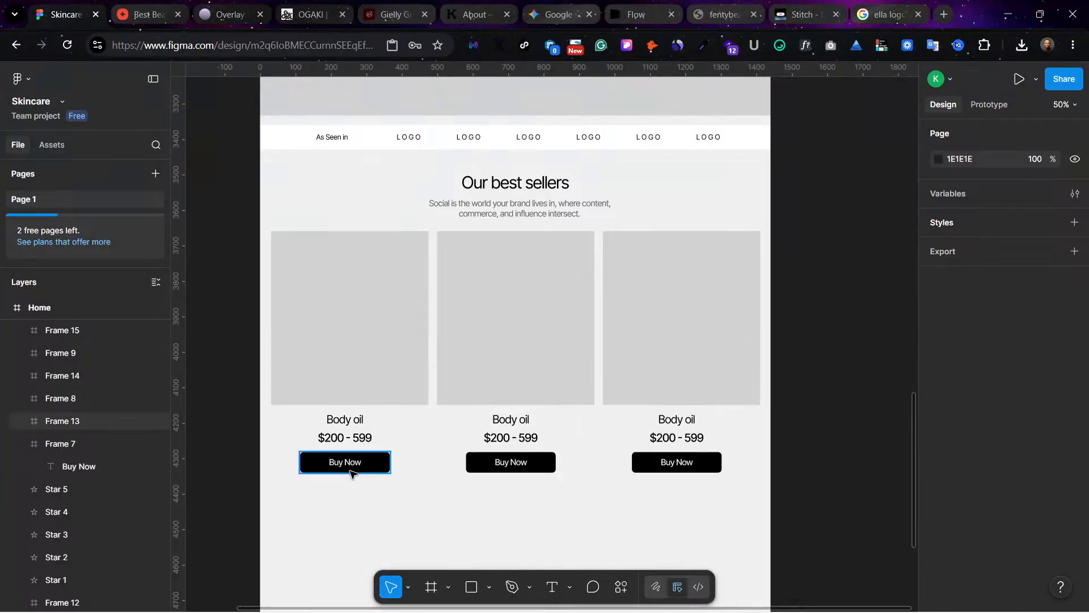
pyautogui.scroll(-1, 397, 482)
pyautogui.scroll(5, 397, 488)
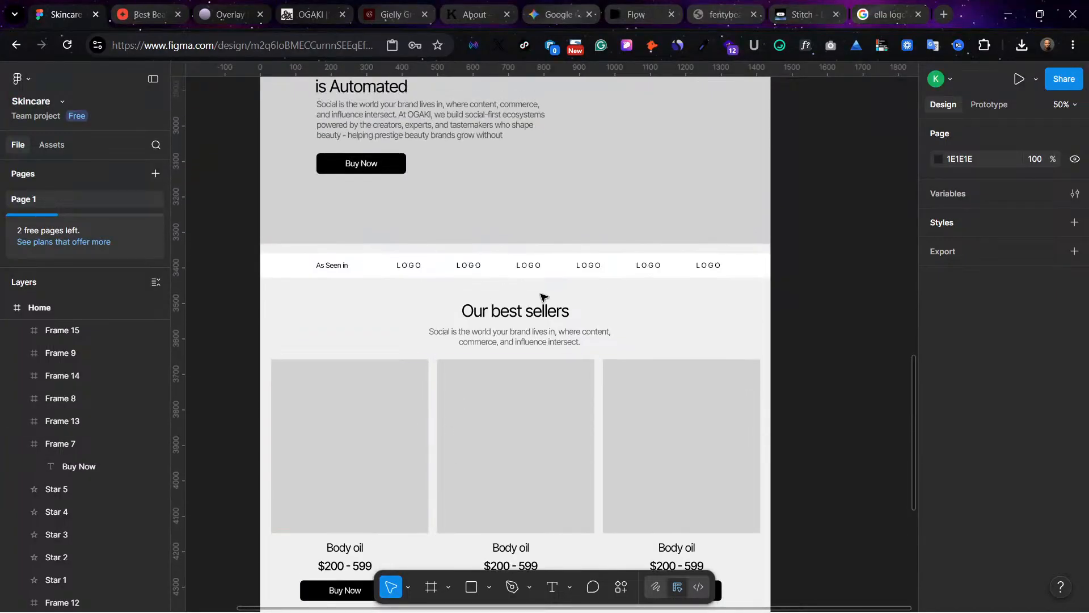
# Step: Change the heading of the duplicated best sellers section to "Clients Feedbacks"
pyautogui.doubleClick(531, 312)
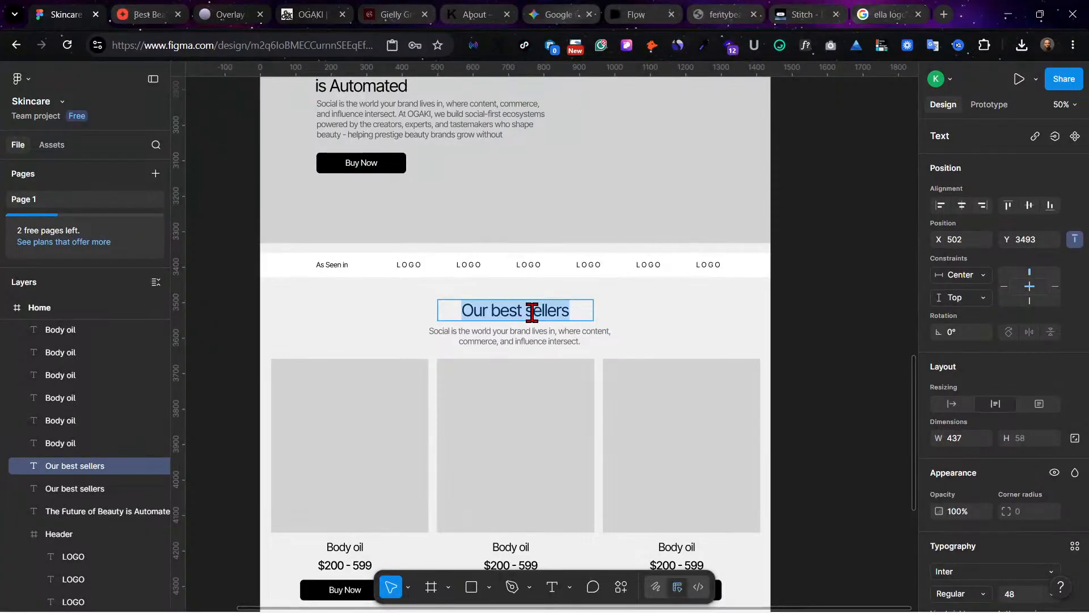
pyautogui.write('Reviews ')
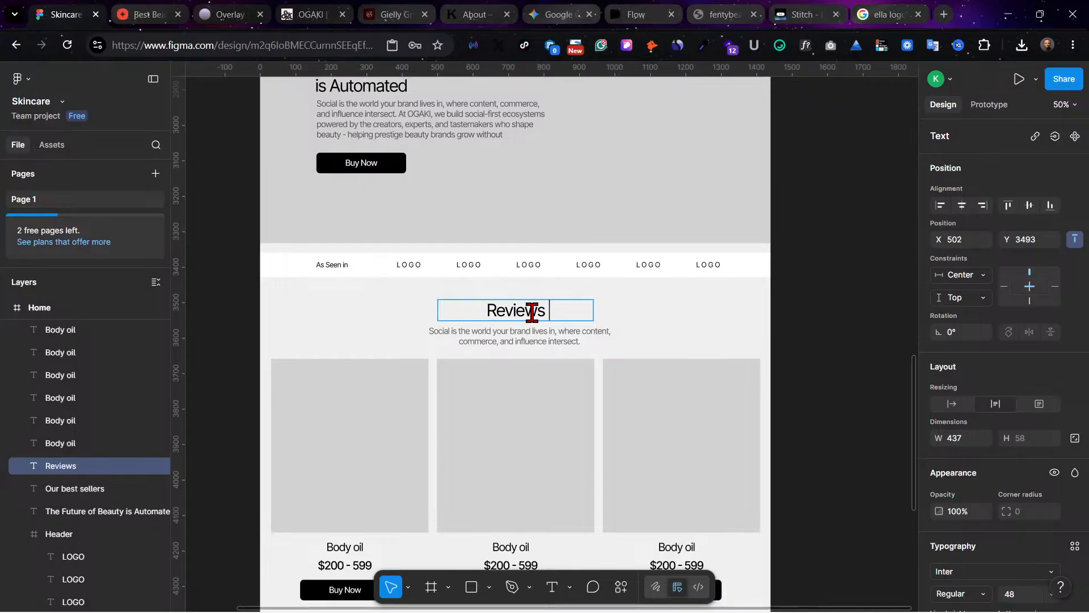
pyautogui.write('from ')
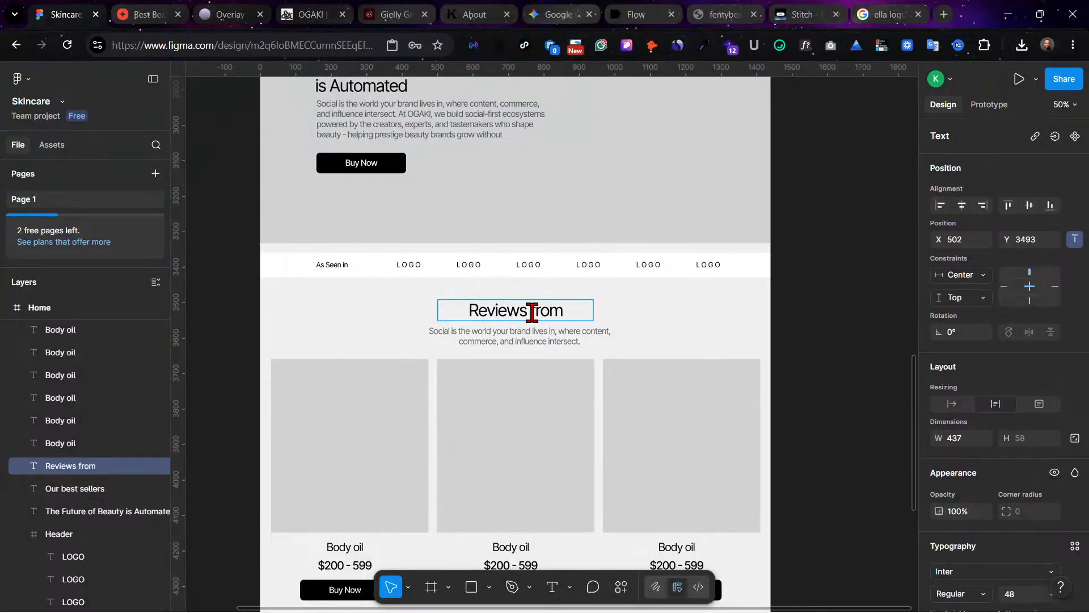
pyautogui.write('our ')
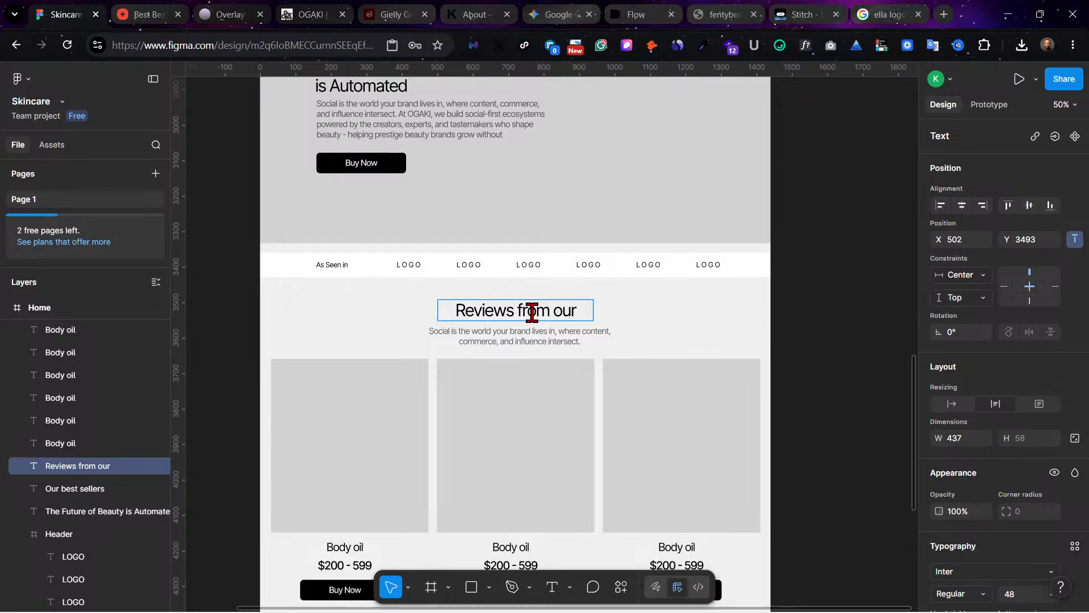
pyautogui.write('c')
pyautogui.press('BackSpace')
pyautogui.press('BackSpace')
pyautogui.press('BackSpace')
pyautogui.press('BackSpace')
pyautogui.press('BackSpace')
pyautogui.press('BackSpace')
pyautogui.press('BackSpace')
pyautogui.press('BackSpace')
pyautogui.press('BackSpace')
pyautogui.press('BackSpace')
pyautogui.press('BackSpace')
pyautogui.press('BackSpace')
pyautogui.press('BackSpace')
pyautogui.press('BackSpace')
pyautogui.press('BackSpace')
pyautogui.press('BackSpace')
pyautogui.press('BackSpace')
pyautogui.press('BackSpace')
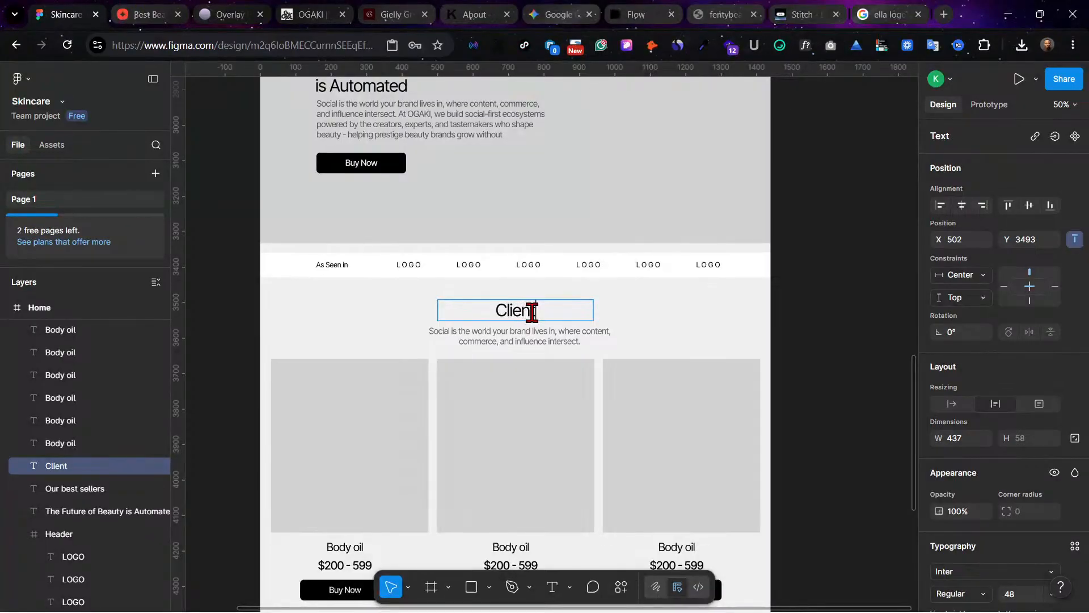
pyautogui.write('POV')
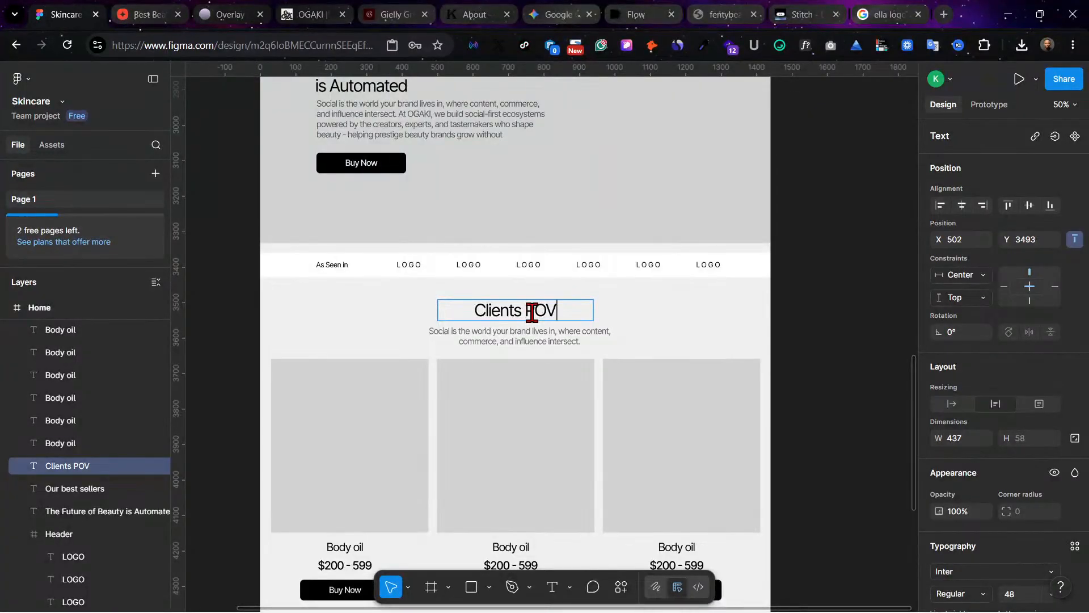
pyautogui.press('BackSpace')
pyautogui.press('BackSpace')
pyautogui.write('FEED')
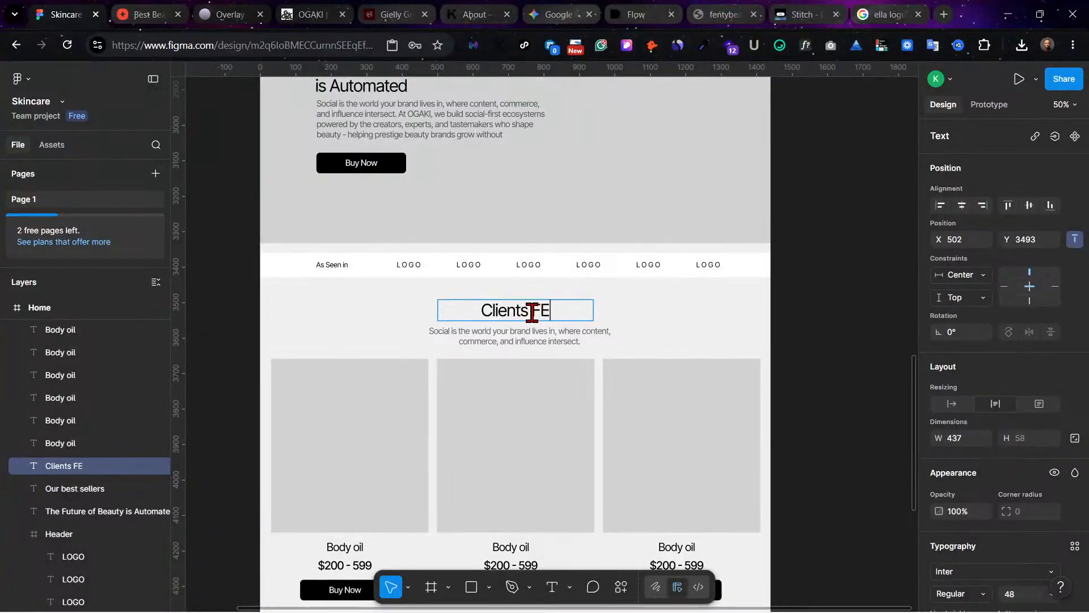
pyautogui.press('BackSpace')
pyautogui.press('BackSpace')
pyautogui.press('BackSpace')
pyautogui.write('eedbacks')
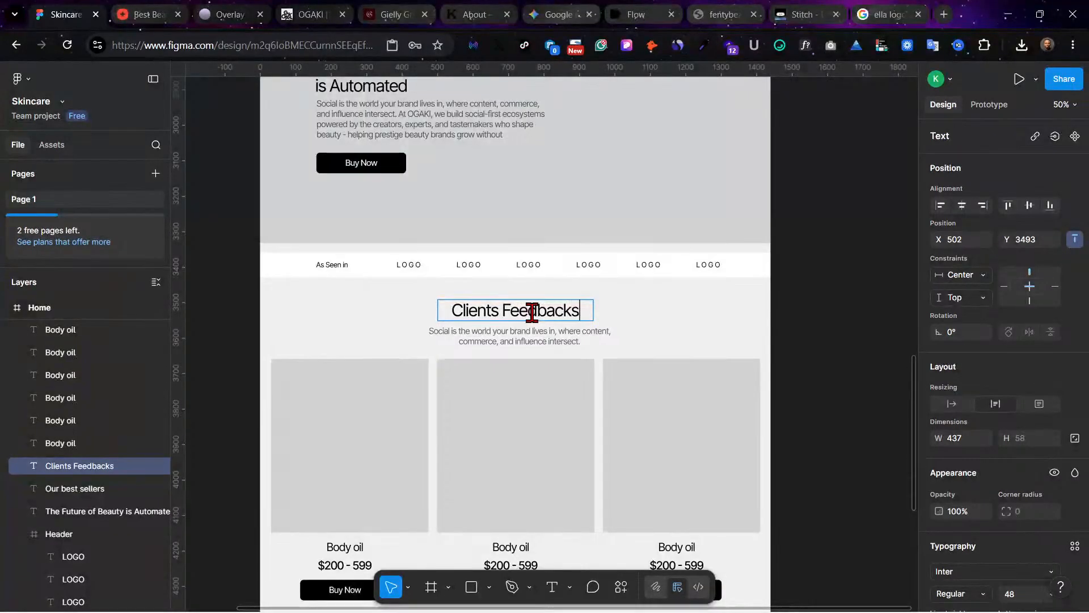
# Step: Finish editing the "Clients Feedbacks" heading and shift it slightly to X 506, keeping it at Y 3493
pyautogui.press('Escape')
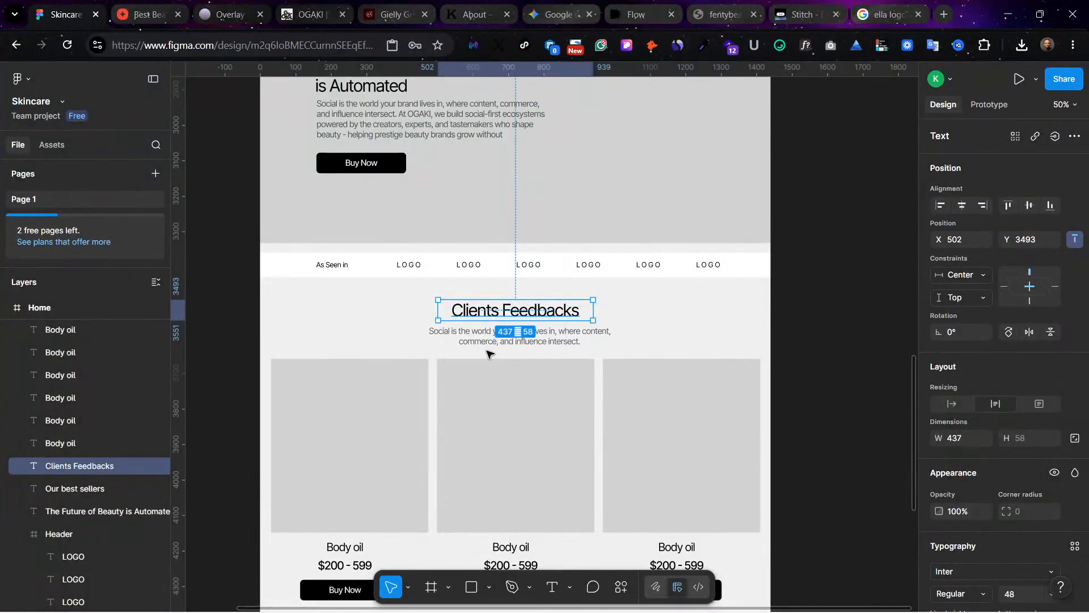
pyautogui.moveTo(526, 315); pyautogui.dragTo(527, 315)
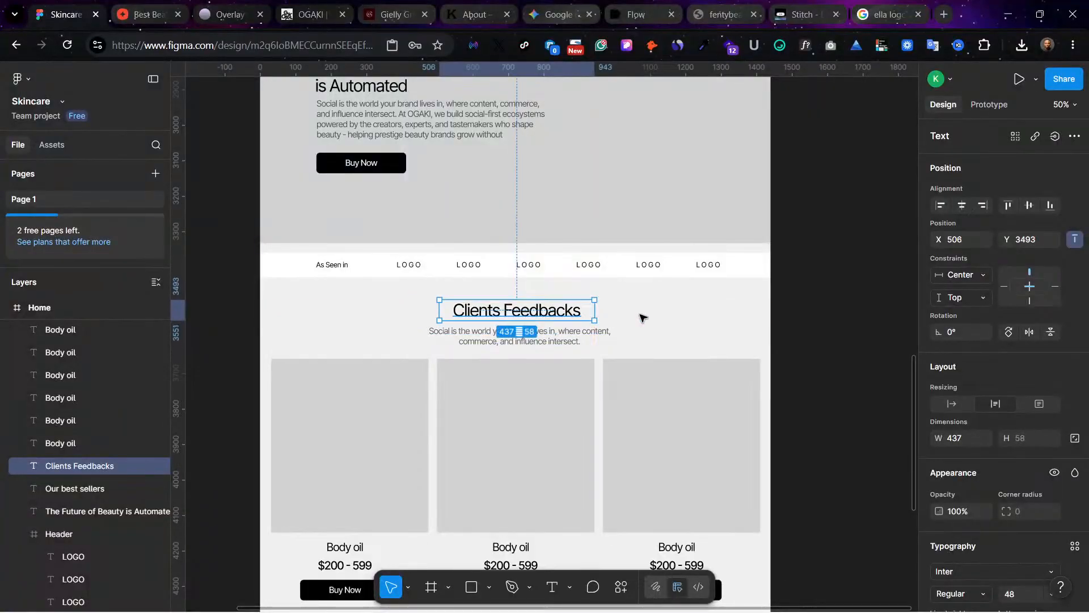
pyautogui.click(641, 313)
# Step: Search the Simple Design System library for "play" components
pyautogui.scroll(-1, 641, 318)
pyautogui.scroll(-3, 620, 316)
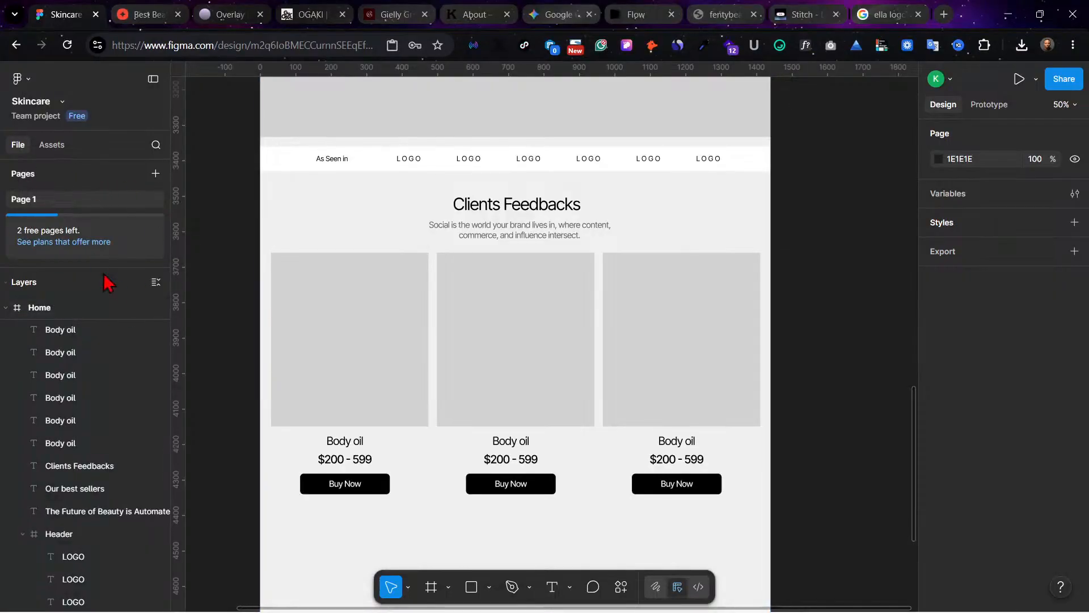
pyautogui.click(52, 146)
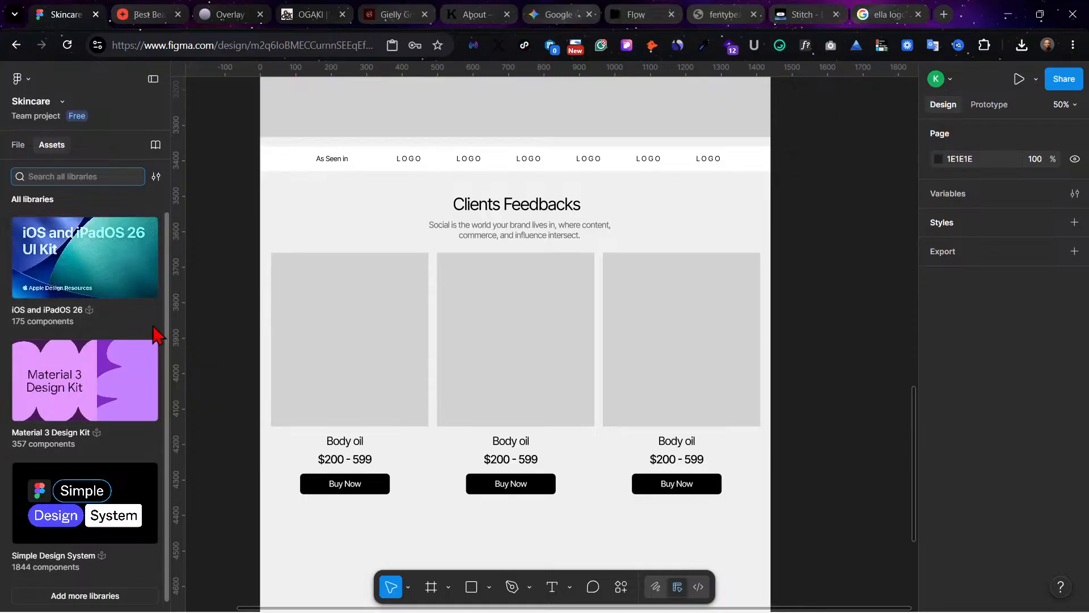
pyautogui.scroll(-1, 117, 423)
pyautogui.scroll(-1, 255, 441)
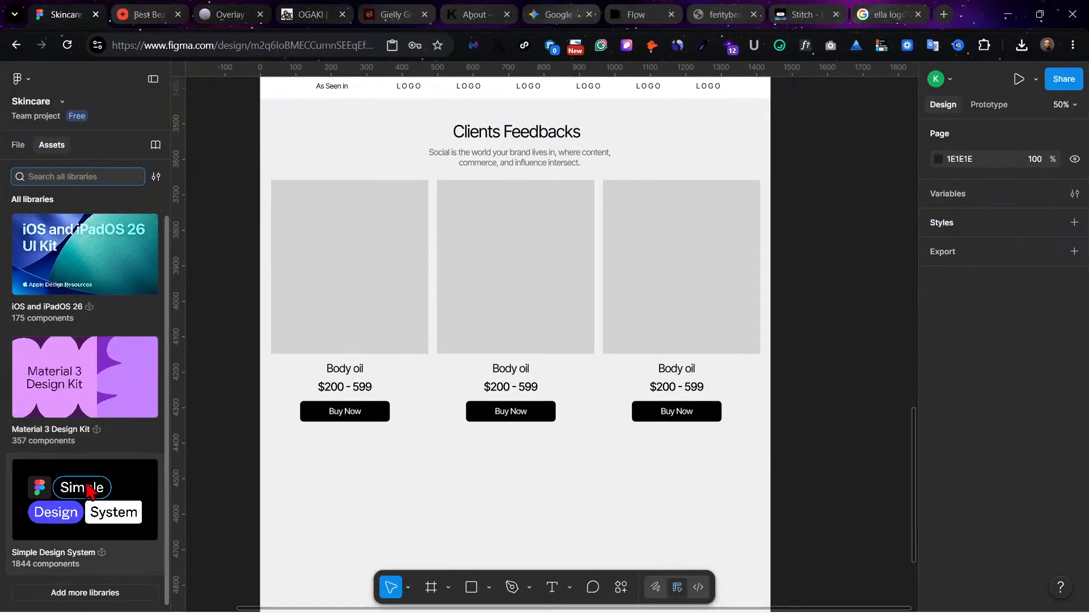
pyautogui.click(84, 489)
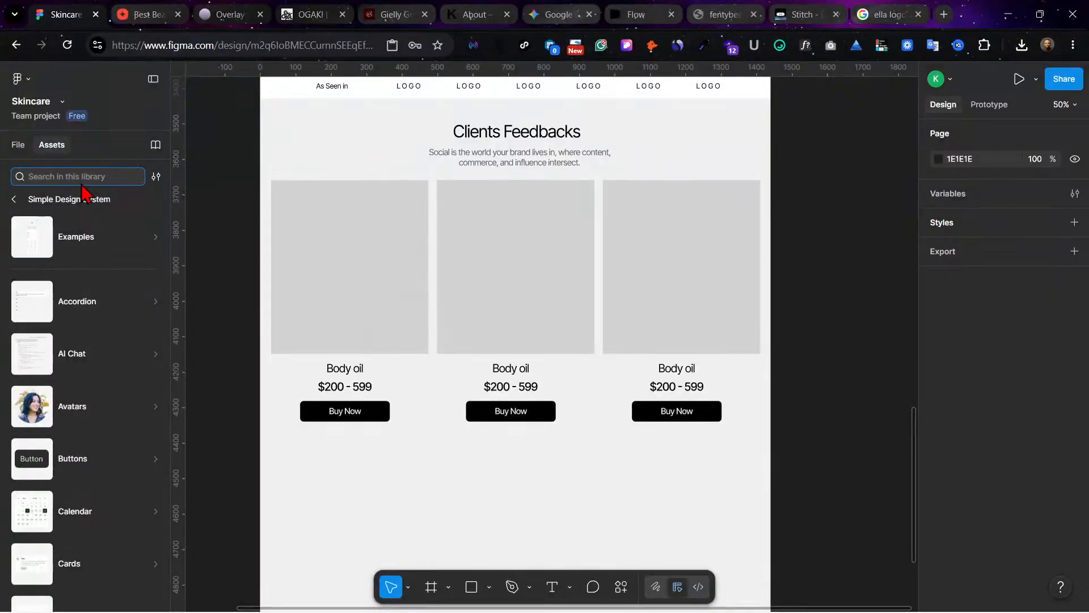
pyautogui.write('play')
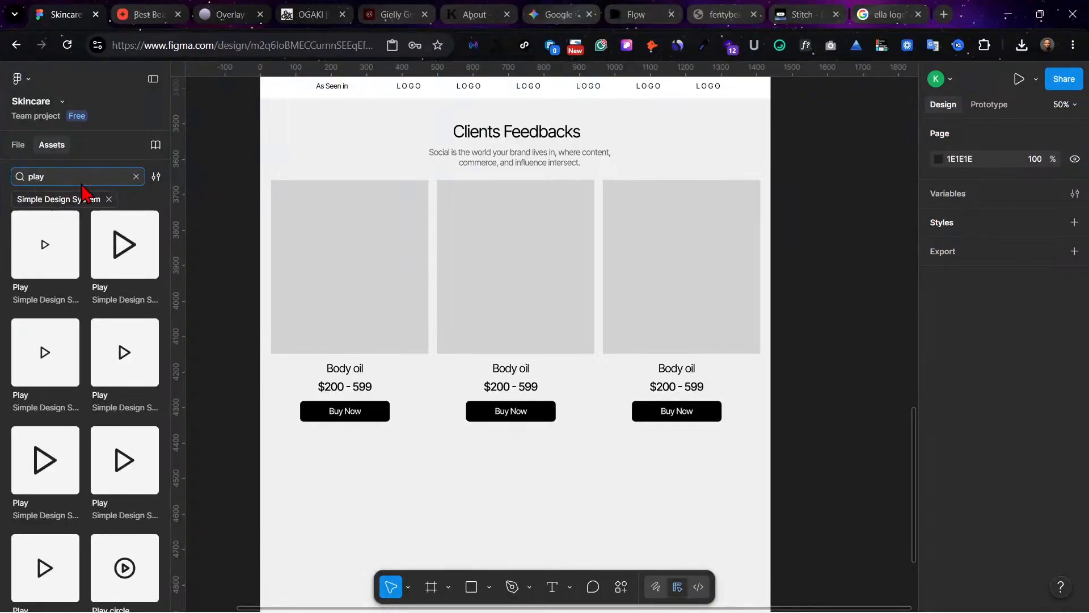
# Step: Insert a 40 × 40 Play circle icon and place it near the centre of the middle feedback card
pyautogui.scroll(-4, 127, 442)
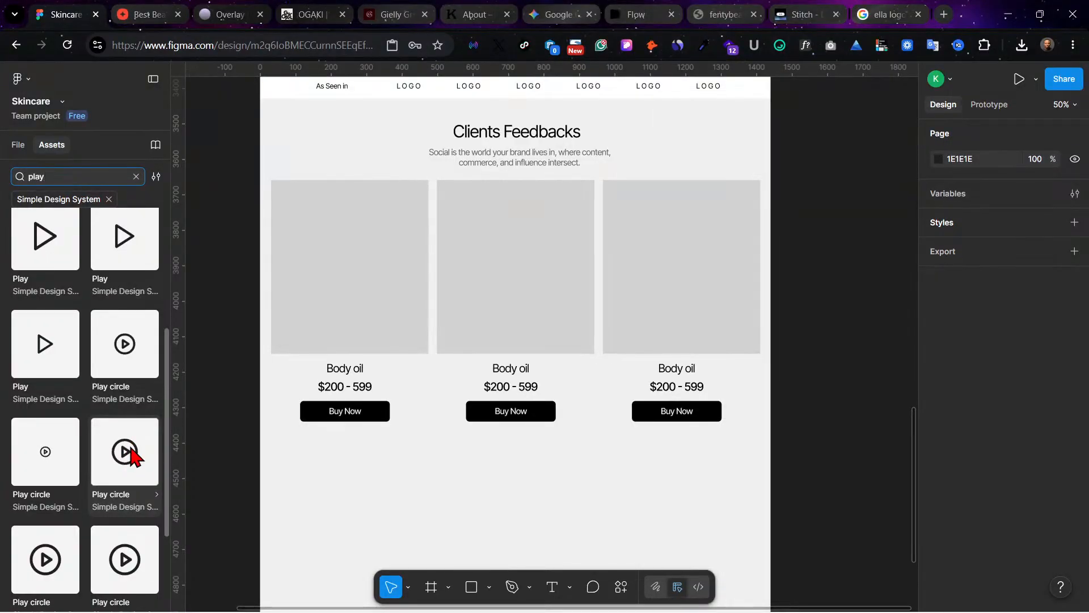
pyautogui.scroll(-2, 131, 456)
pyautogui.scroll(1, 131, 456)
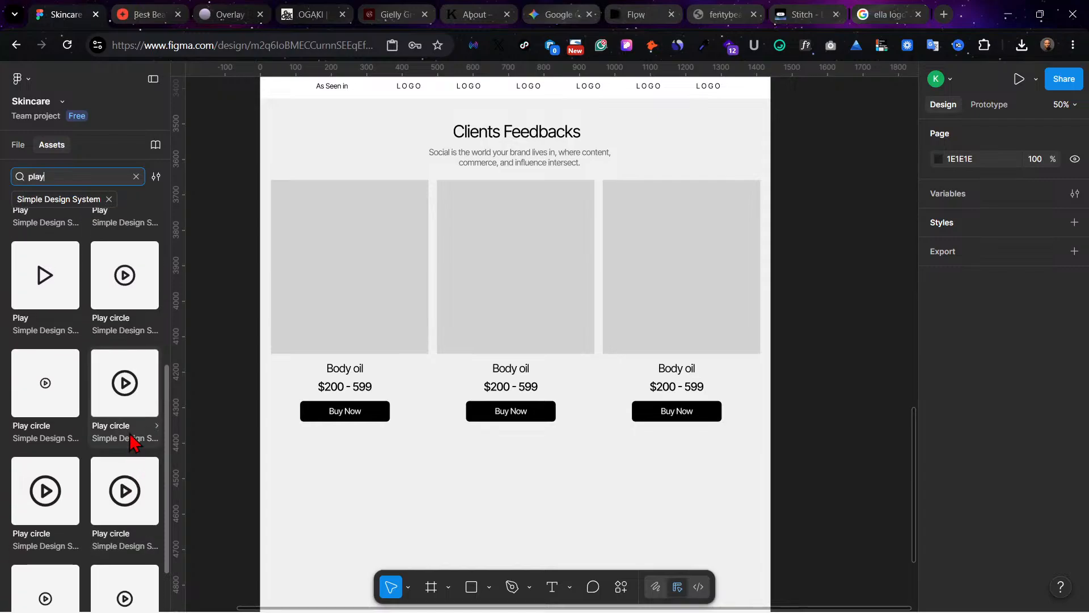
pyautogui.click(126, 394)
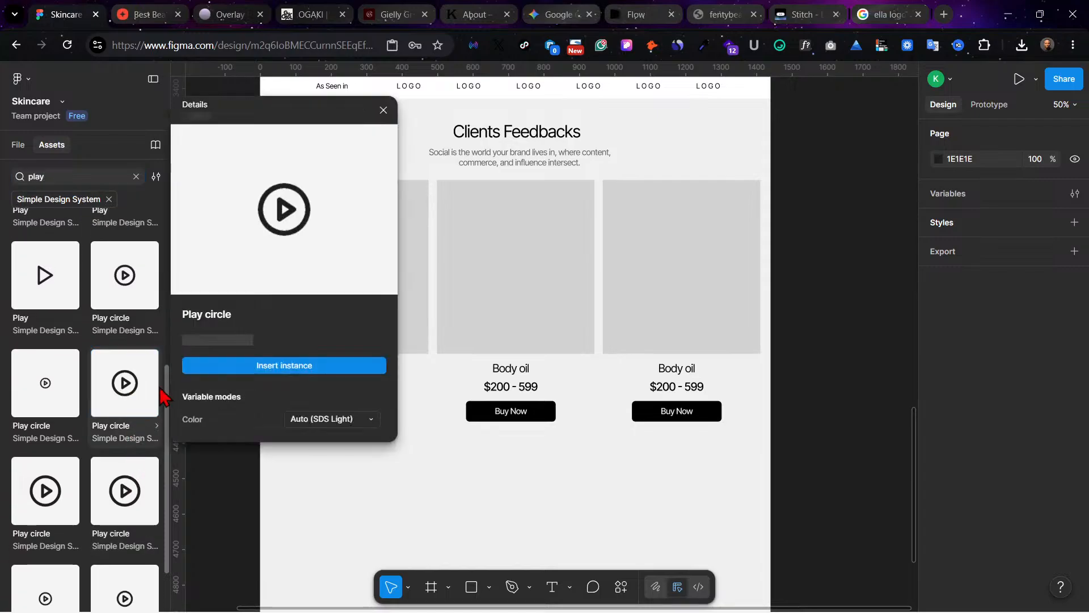
pyautogui.click(299, 367)
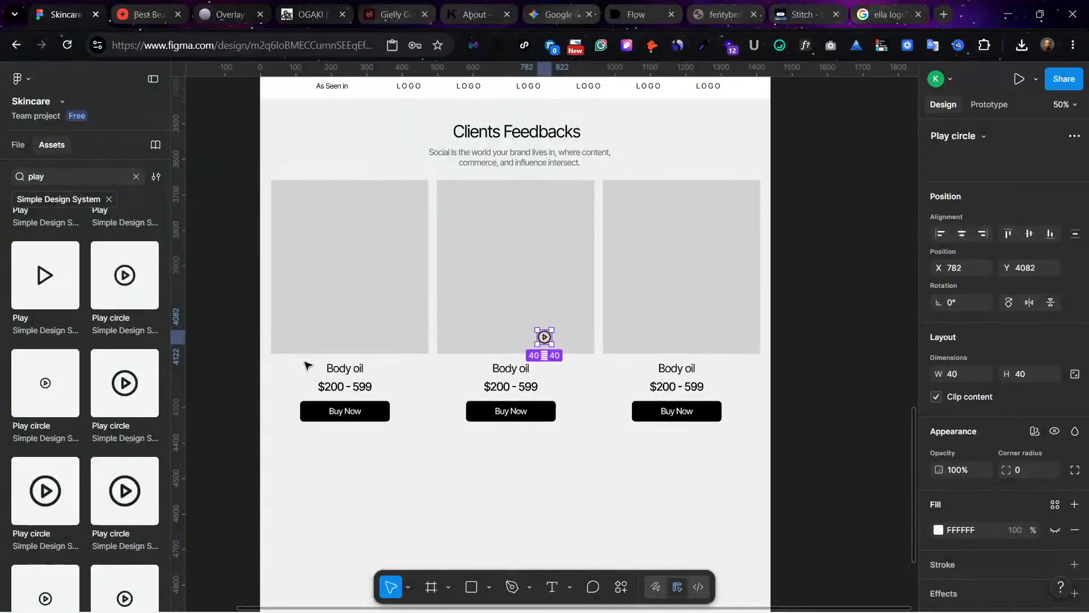
pyautogui.moveTo(543, 338); pyautogui.dragTo(514, 263)
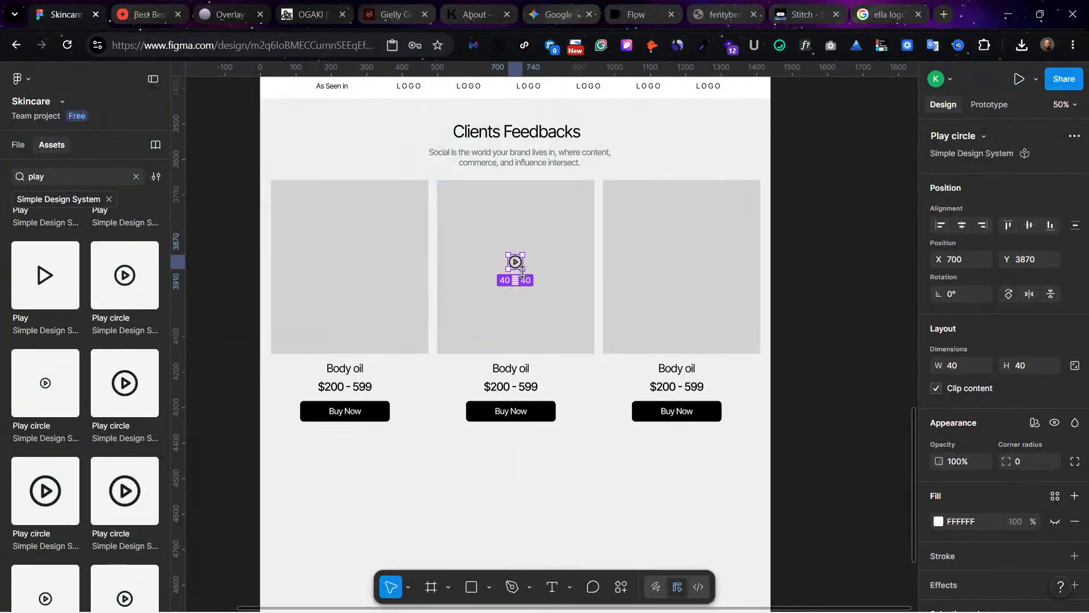
# Step: Scale the play icon to 78 × 78 and place a copy at the centre of each of the other two feedback cards
pyautogui.press('k')
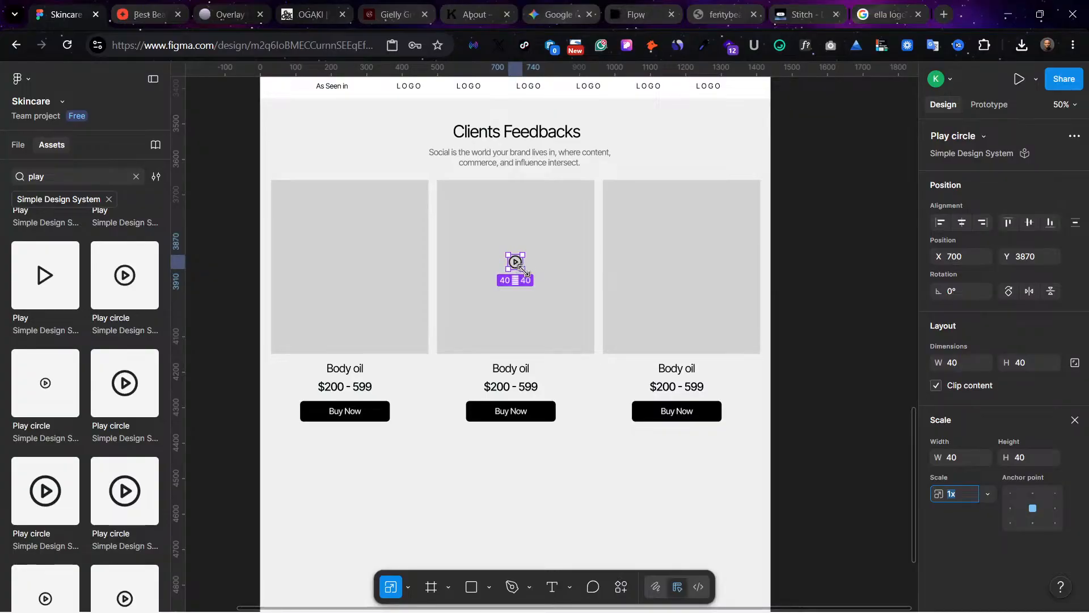
pyautogui.moveTo(524, 270); pyautogui.dragTo(352, 266)
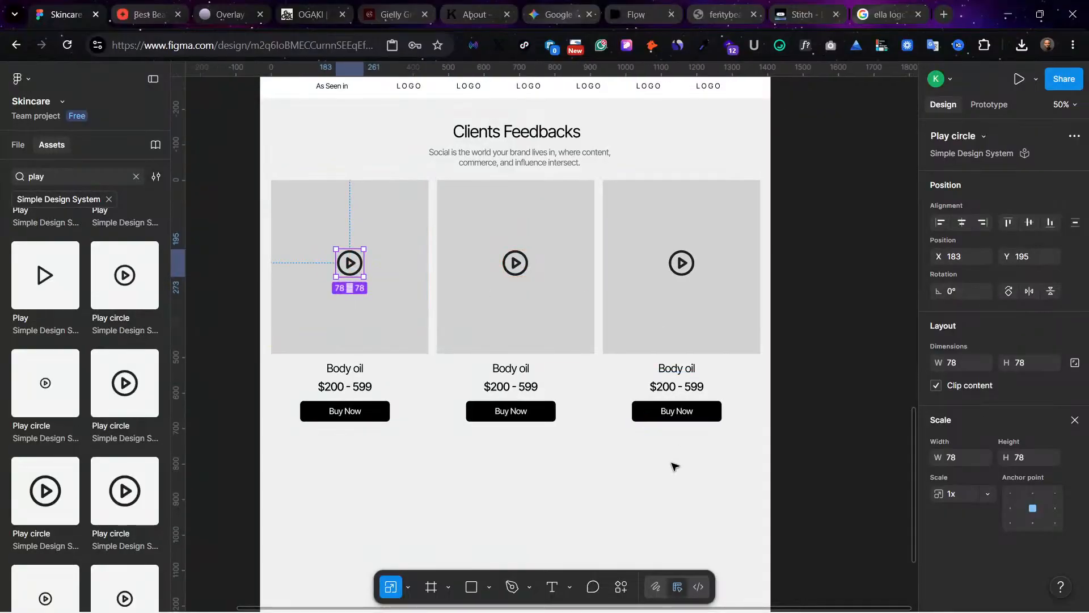
pyautogui.click(710, 425)
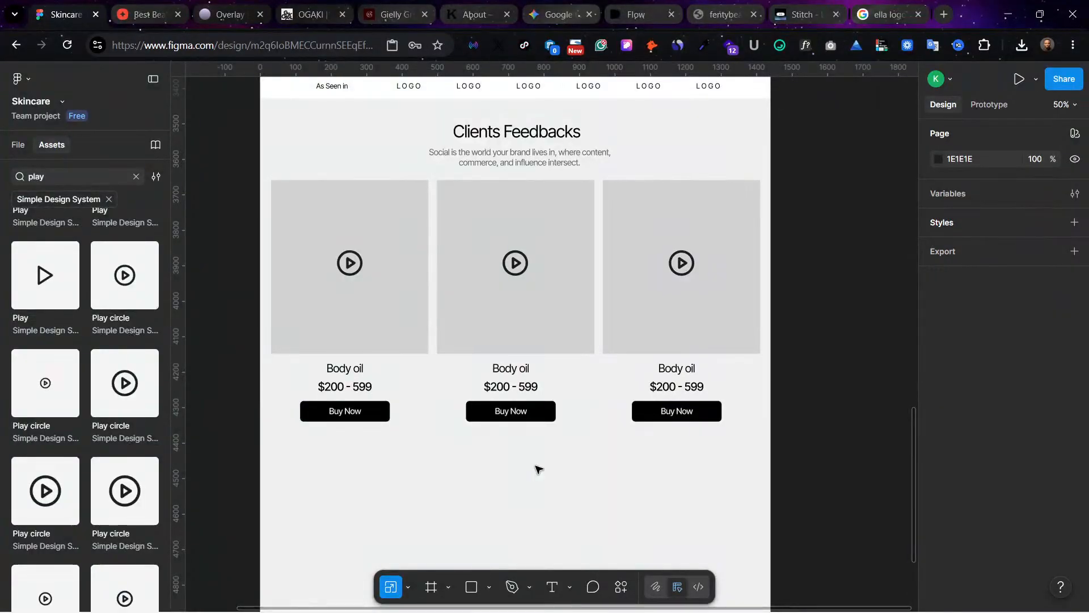
# Step: Delete the "Body oil" names, prices and Buy Now buttons beneath the three feedback cards
pyautogui.moveTo(685, 441); pyautogui.dragTo(313, 370)
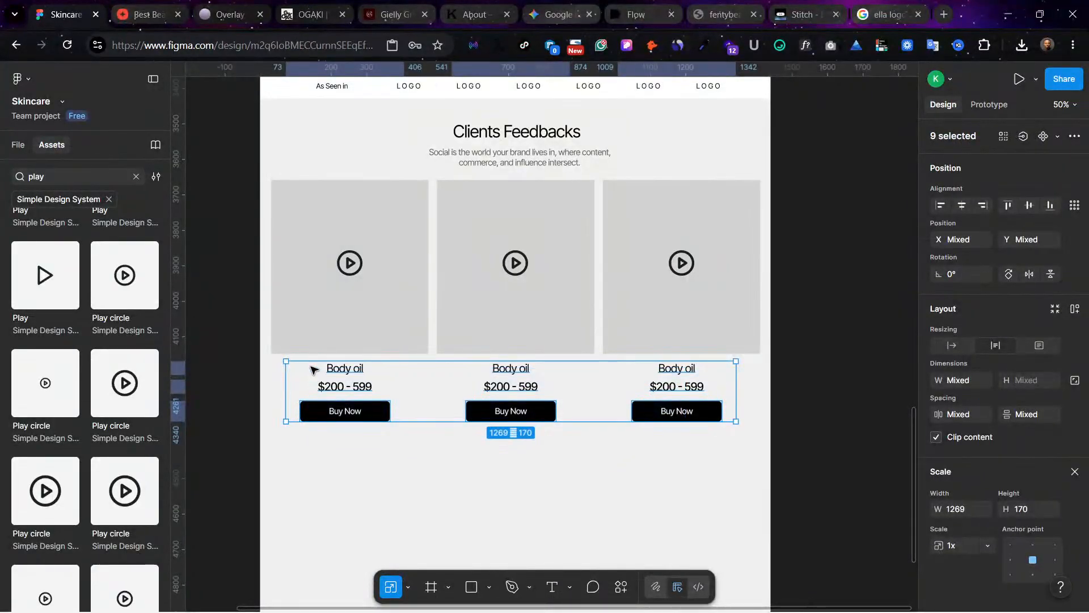
pyautogui.press('Delete')
pyautogui.scroll(4, 340, 369)
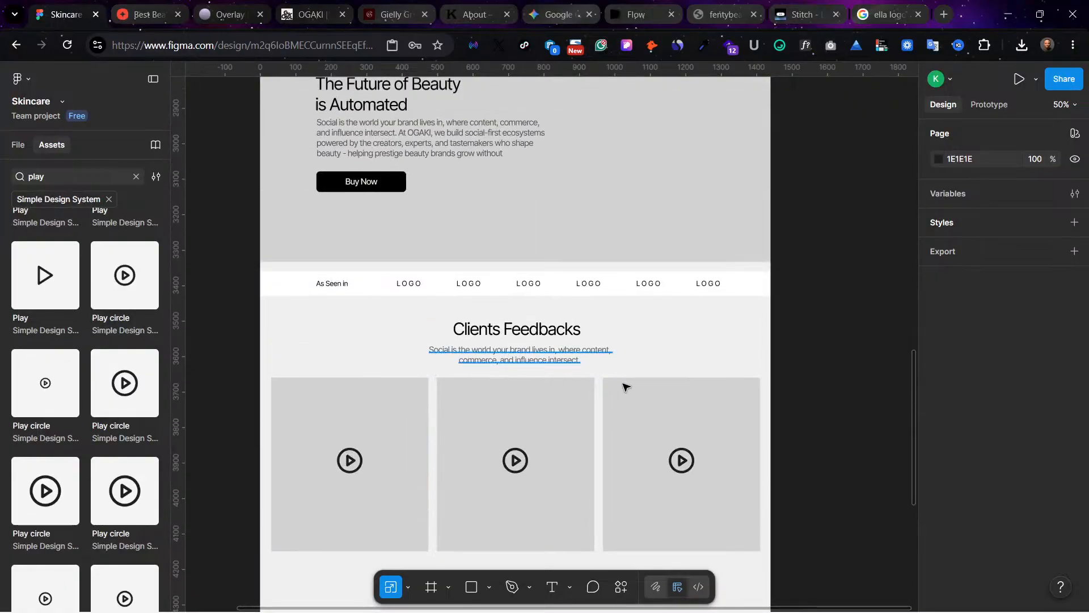
pyautogui.scroll(1, 625, 387)
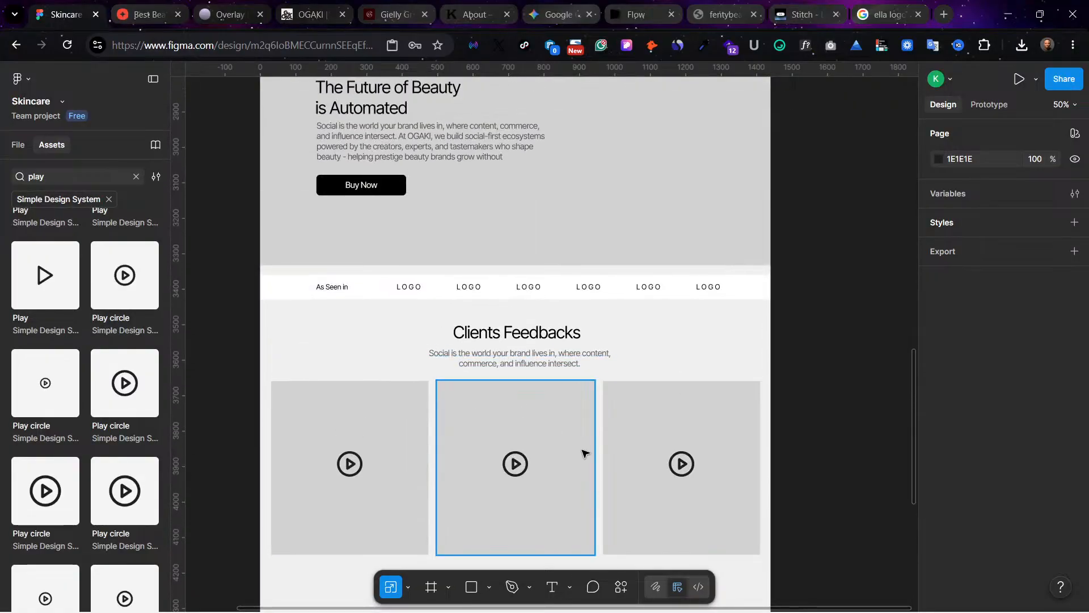
pyautogui.scroll(-5, 585, 452)
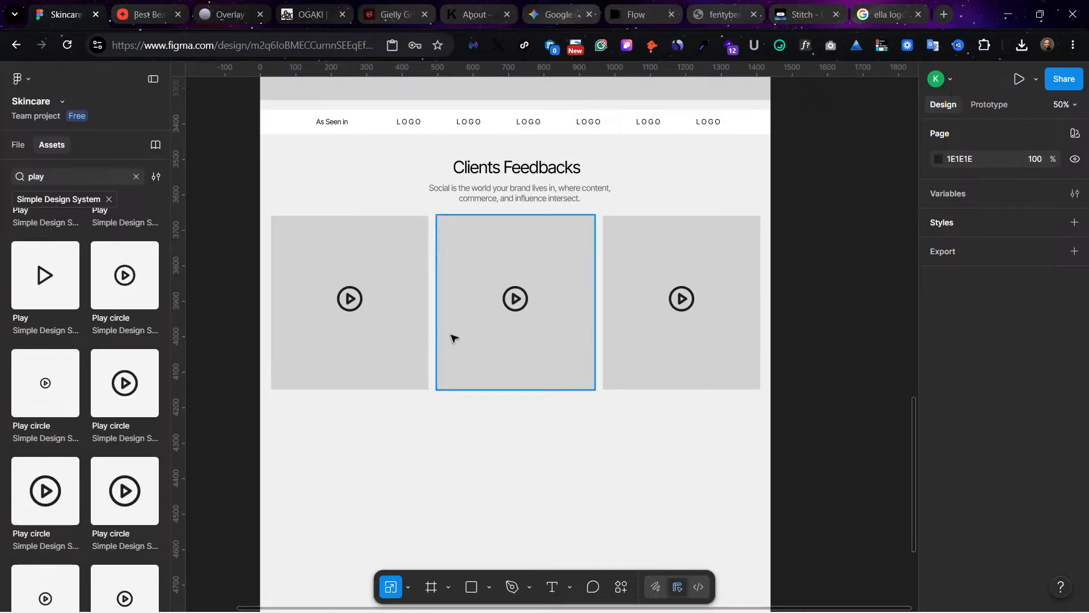
# Step: Extend the three feedback cards downward together to a height of about 597 without scaling their play icons
pyautogui.click(372, 356)
pyautogui.keyDown('shift'); pyautogui.click(514, 366); pyautogui.keyUp('shift')
pyautogui.keyDown('shift'); pyautogui.click(673, 358); pyautogui.keyUp('shift')
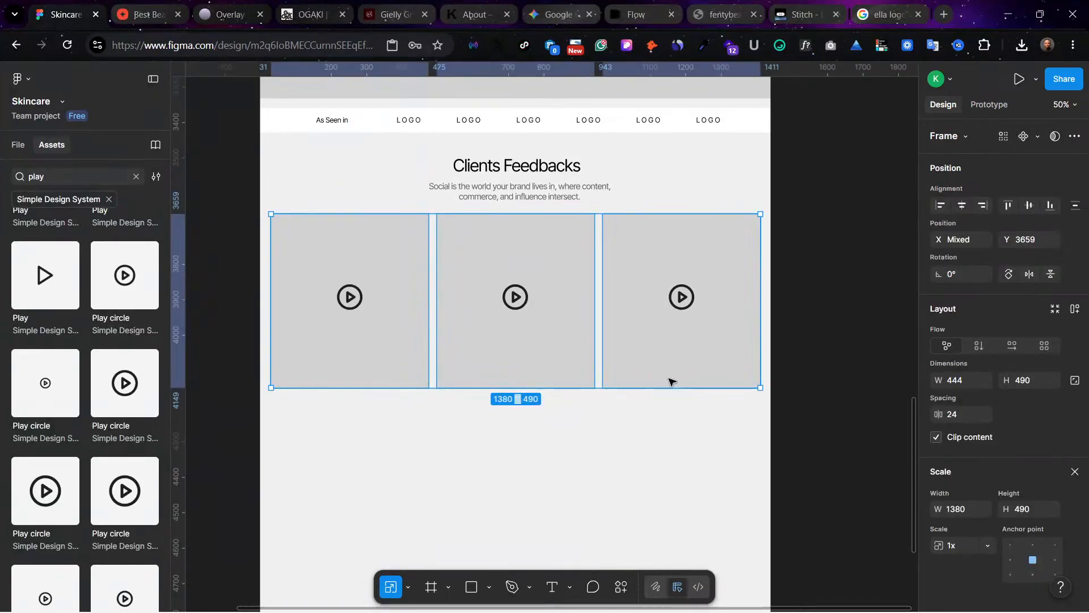
pyautogui.moveTo(671, 390)
pyautogui.mouseDown()
pyautogui.moveTo(673, 408)
pyautogui.moveTo(661, 401)
pyautogui.mouseUp()
pyautogui.hotkey('ctrl', 'z')
pyautogui.hotkey('ctrl', 'z')
pyautogui.press('v')
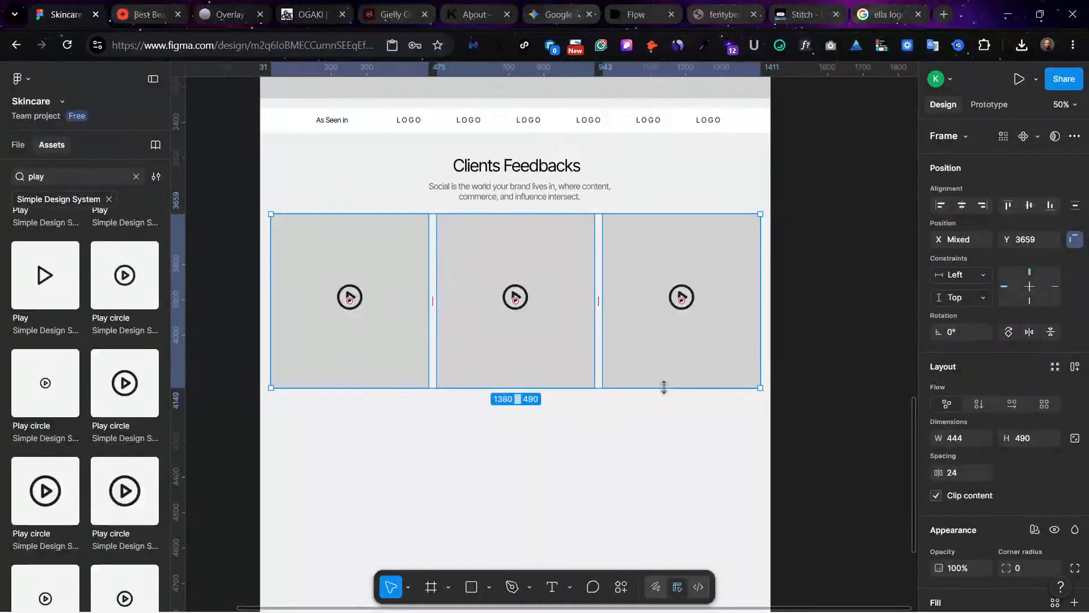
pyautogui.moveTo(661, 388); pyautogui.dragTo(665, 427)
pyautogui.click(627, 479)
# Step: Move the three play icons down together to about Y 3918, centring them vertically in the taller cards
pyautogui.click(347, 299)
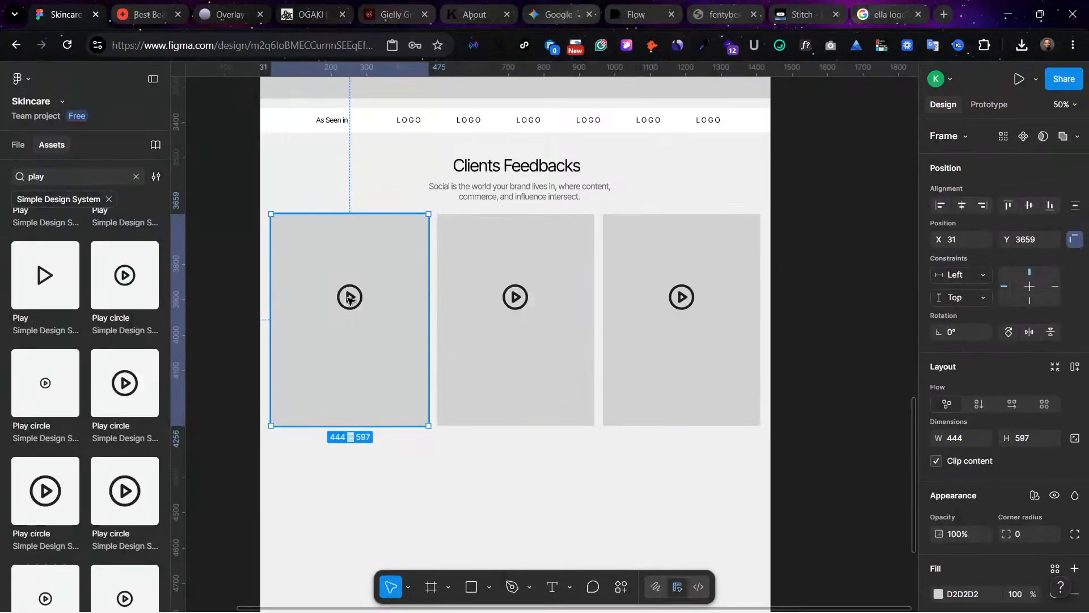
pyautogui.click(348, 299)
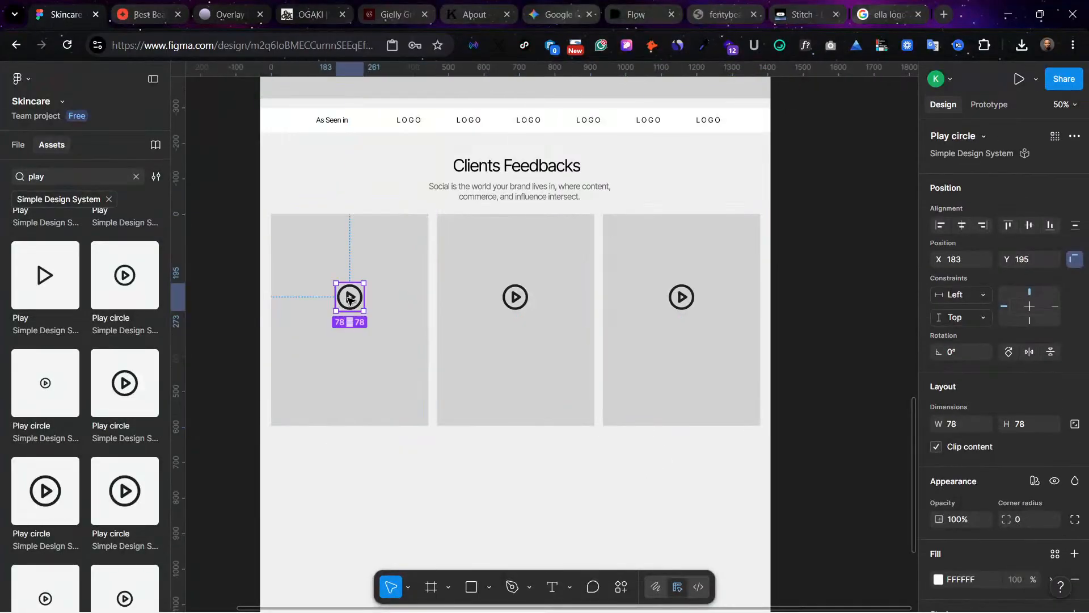
pyautogui.keyDown('shift'); pyautogui.click(525, 297); pyautogui.keyUp('shift')
pyautogui.keyDown('shift'); pyautogui.click(682, 299); pyautogui.keyUp('shift')
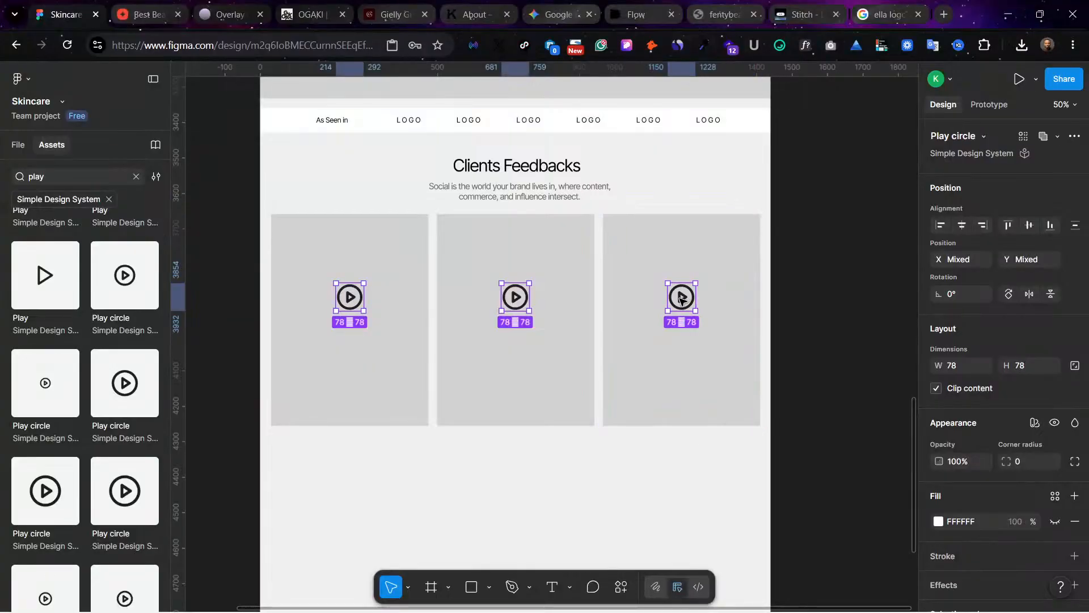
pyautogui.hotkey('shift', 'Down')
pyautogui.hotkey('shift', 'Down')
pyautogui.hotkey('shift', 'Down')
pyautogui.hotkey('shift', 'Down')
pyautogui.hotkey('shift', 'Down')
pyautogui.hotkey('shift', 'Down')
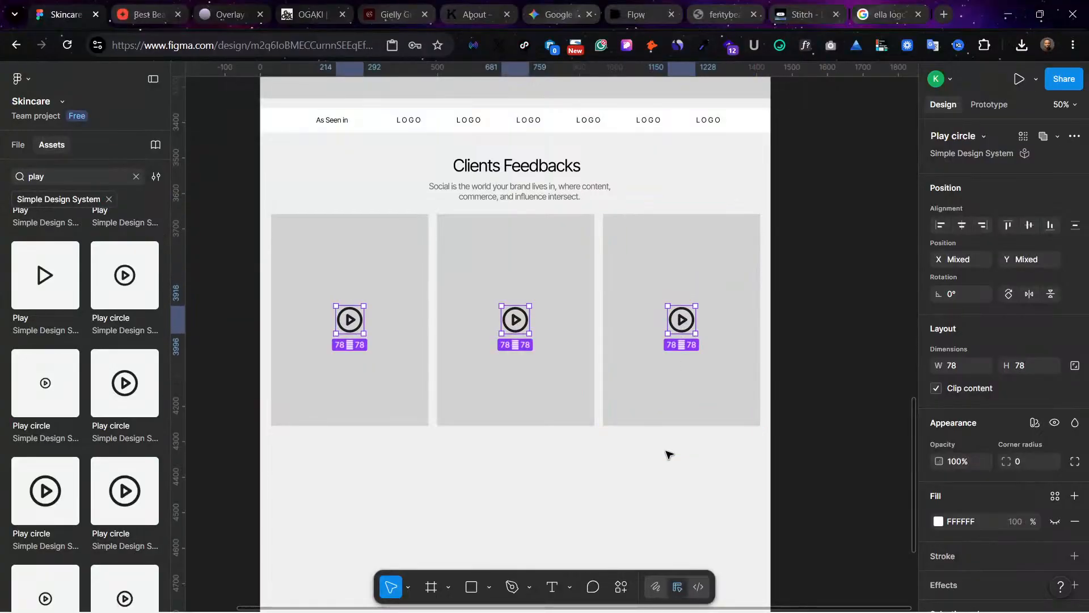
pyautogui.click(666, 454)
# Step: Duplicate the "The Future of Beauty is Automated" banner below the client feedback cards, at about Y 4312
pyautogui.scroll(2, 264, 287)
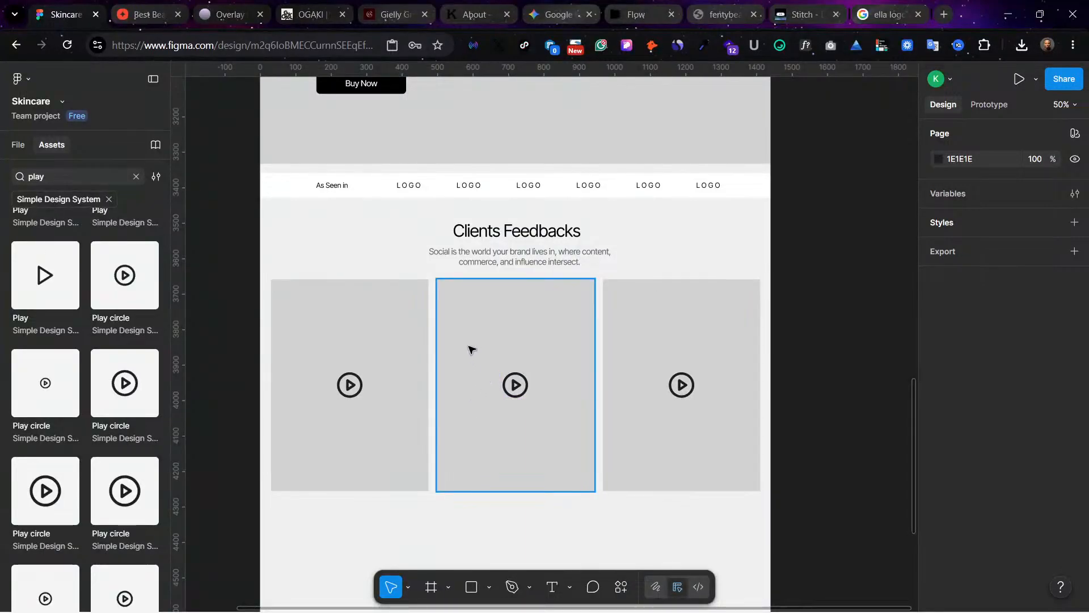
pyautogui.scroll(5, 454, 343)
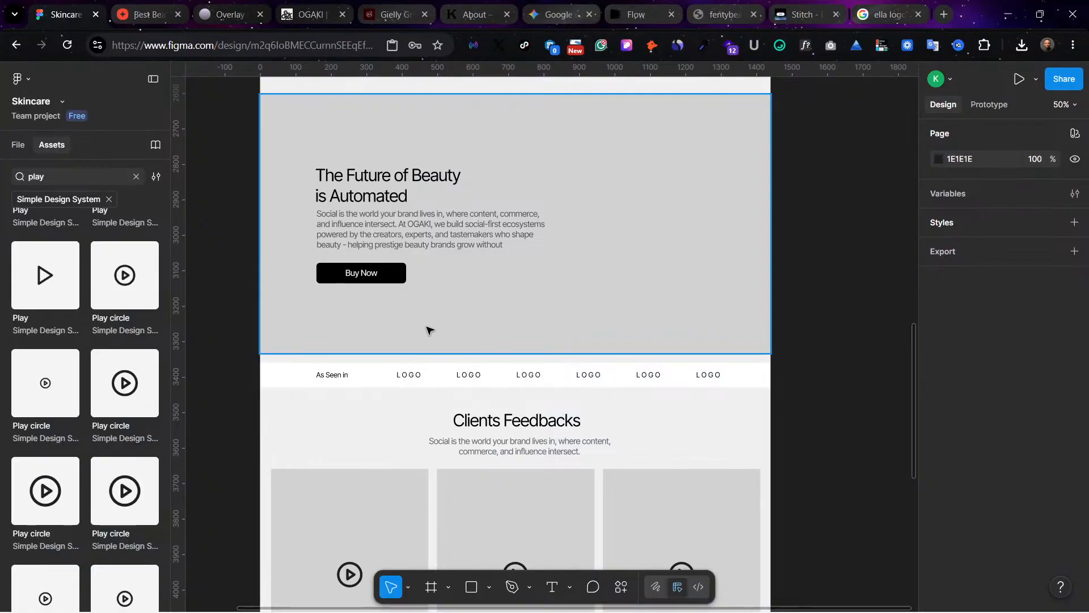
pyautogui.scroll(7, 429, 330)
pyautogui.scroll(-12, 429, 330)
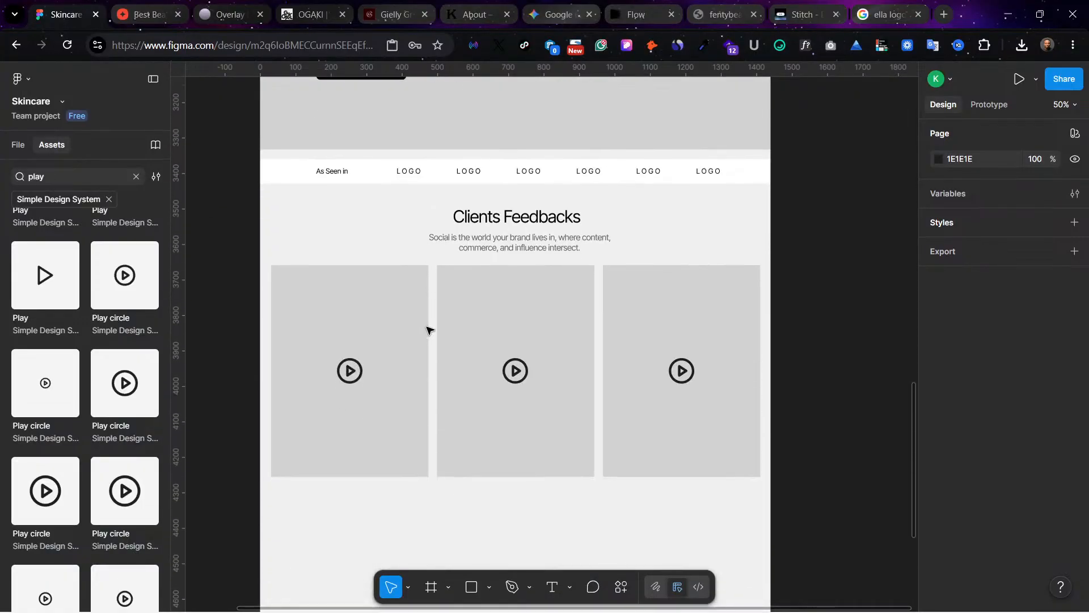
pyautogui.scroll(-5, 430, 330)
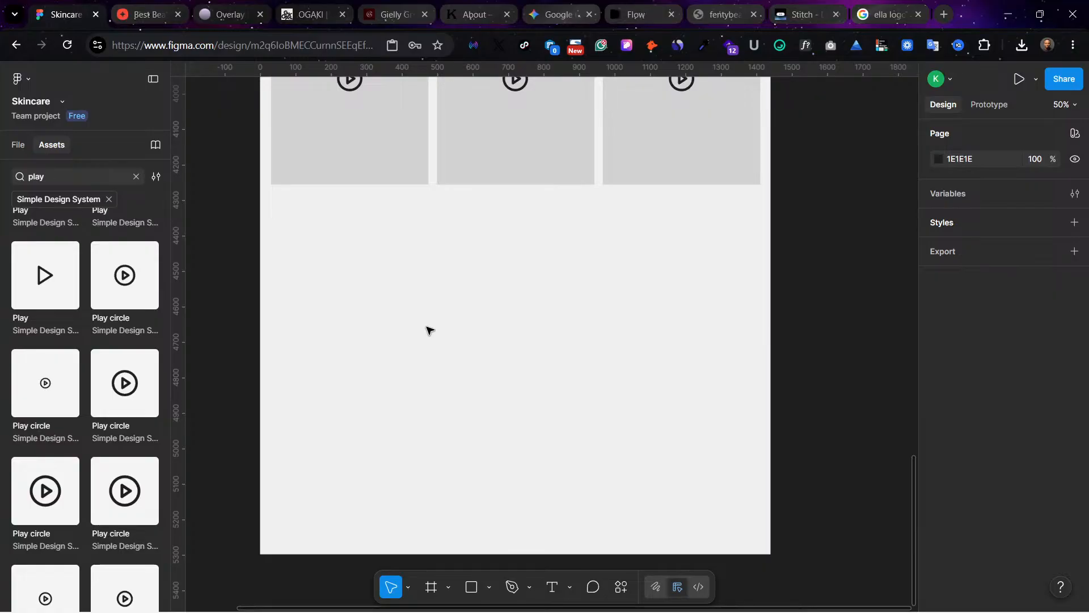
pyautogui.scroll(4, 438, 316)
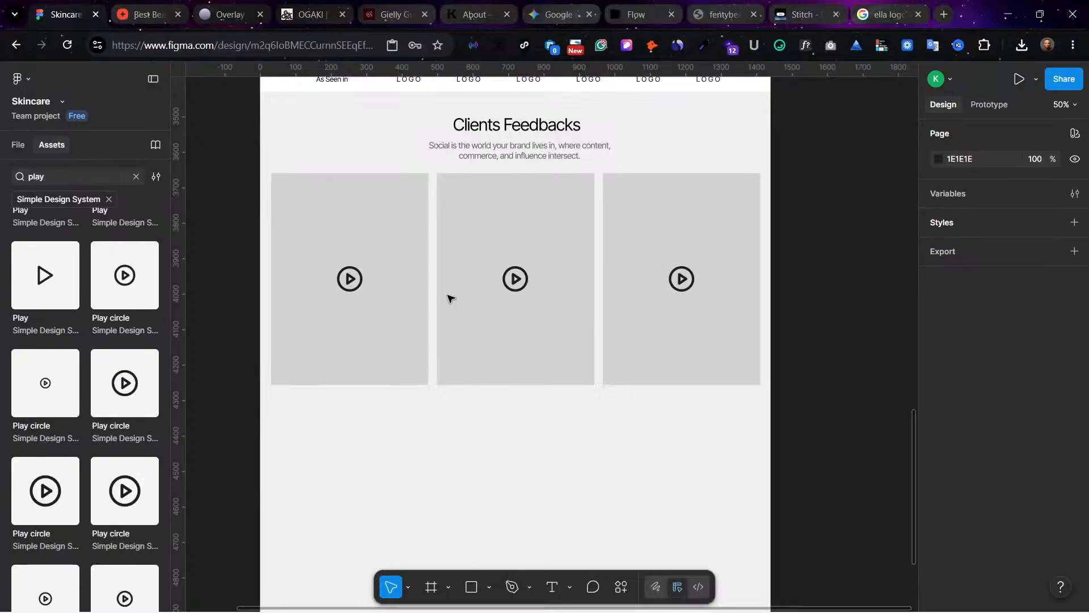
pyautogui.scroll(8, 555, 287)
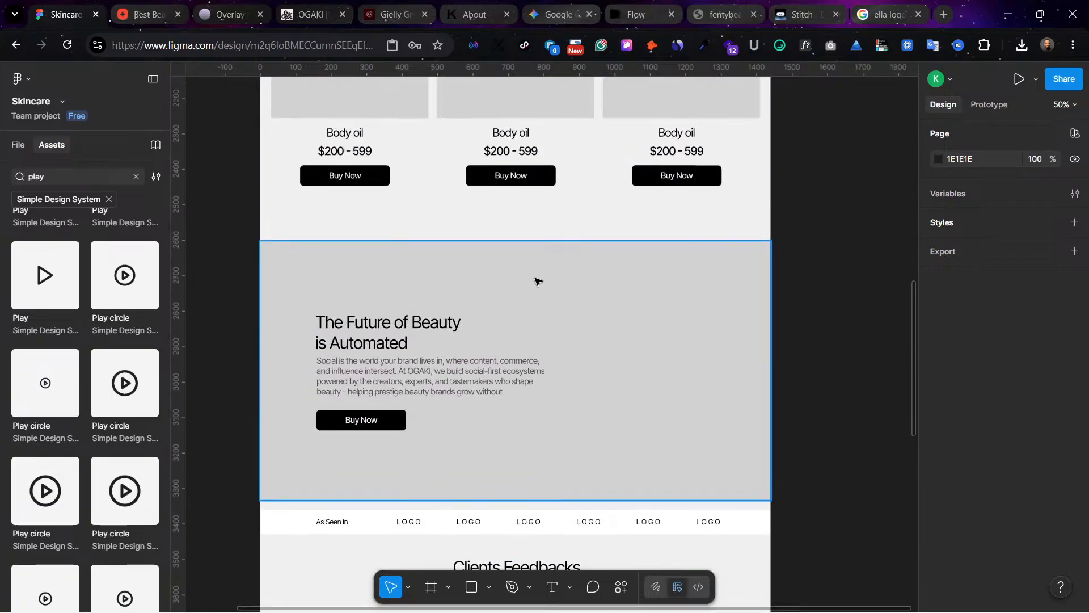
pyautogui.click(566, 278)
pyautogui.scroll(-3, 608, 299)
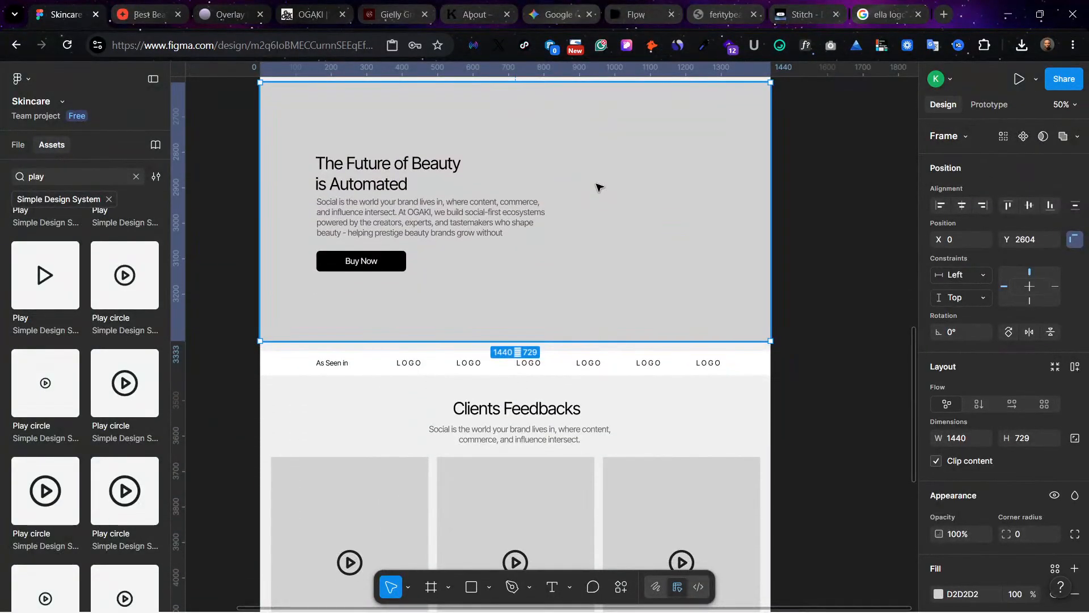
pyautogui.moveTo(599, 187); pyautogui.dragTo(584, 397)
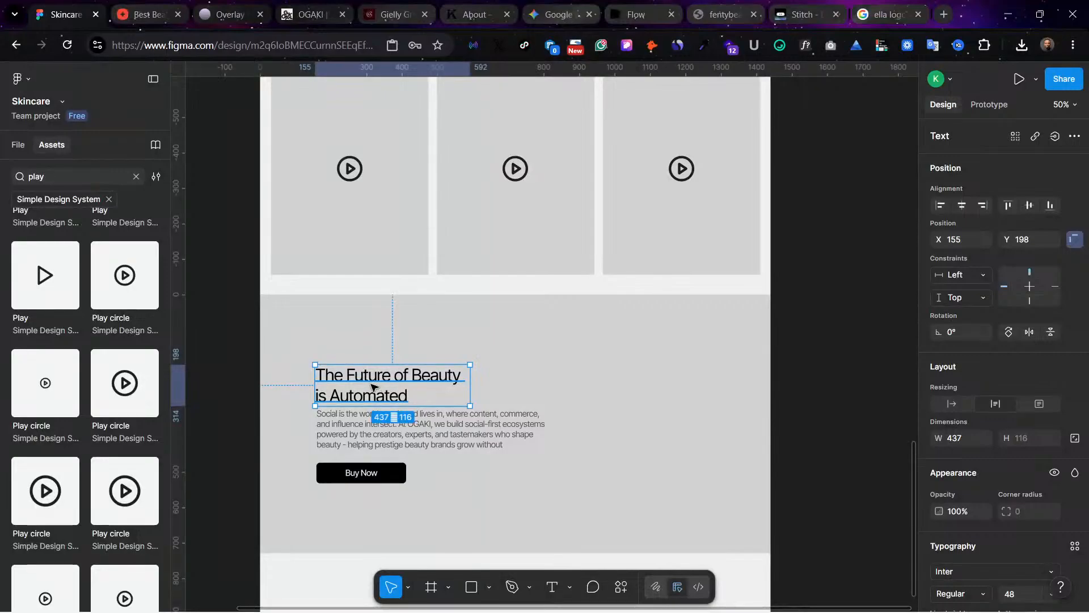
# Step: With layout guides shown, move the lower banner's heading, paragraph and Buy Now button together to the right half, spanning about X 625 to 1276
pyautogui.keyDown('shift'); pyautogui.click(389, 444); pyautogui.keyUp('shift')
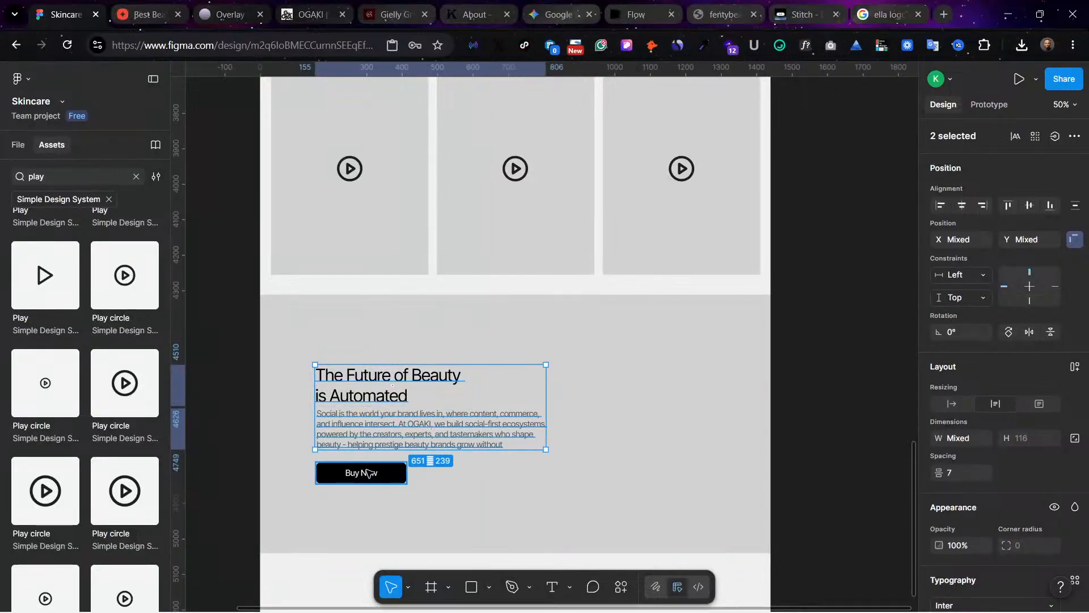
pyautogui.keyDown('shift'); pyautogui.click(377, 470); pyautogui.keyUp('shift')
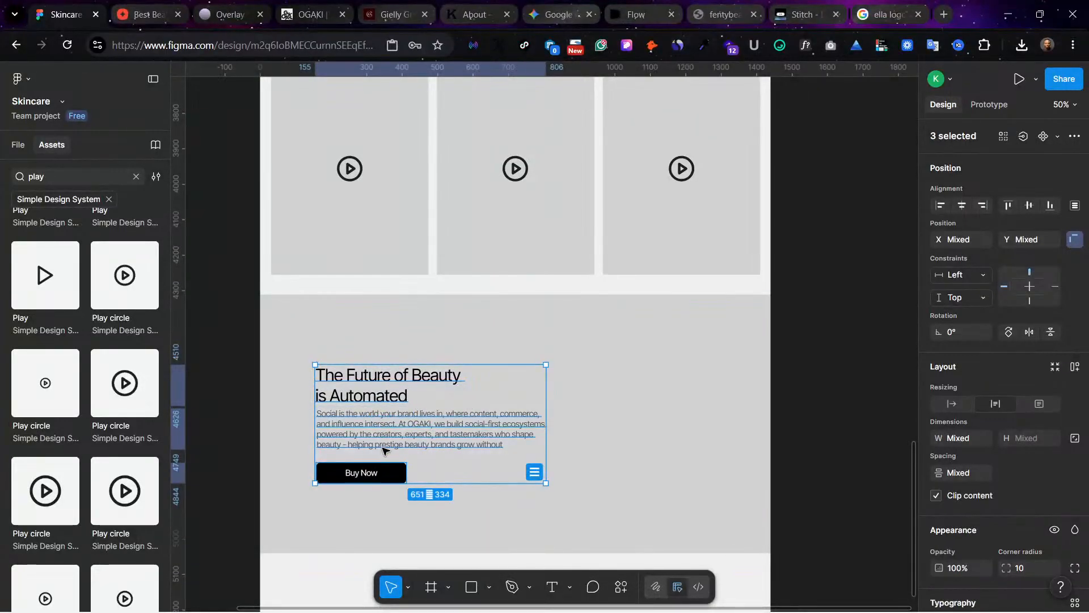
pyautogui.hotkey('ctrl', 'shift', '4')
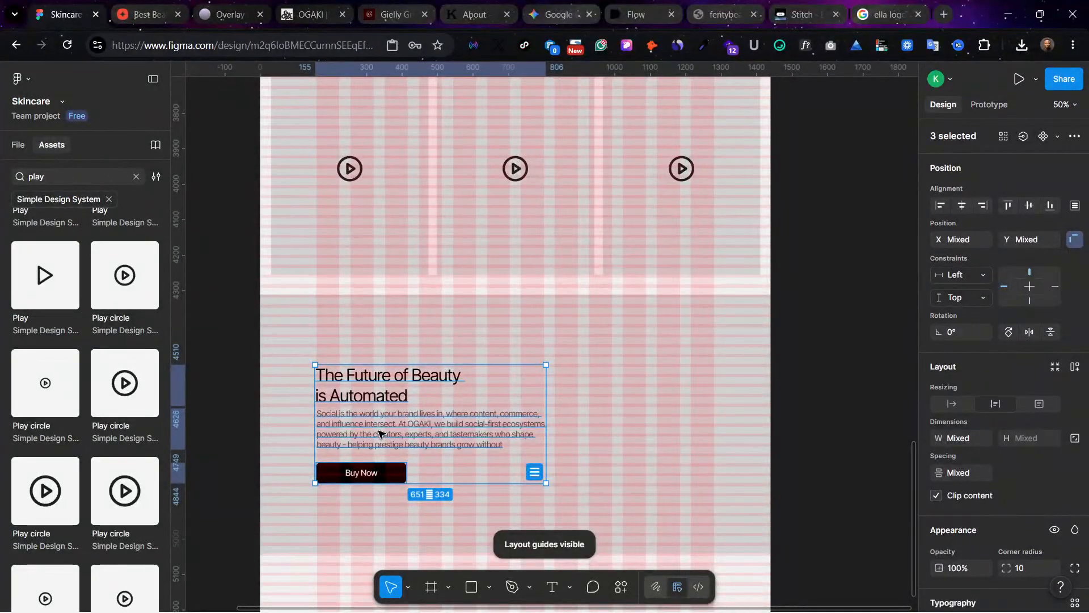
pyautogui.moveTo(379, 434); pyautogui.dragTo(536, 412)
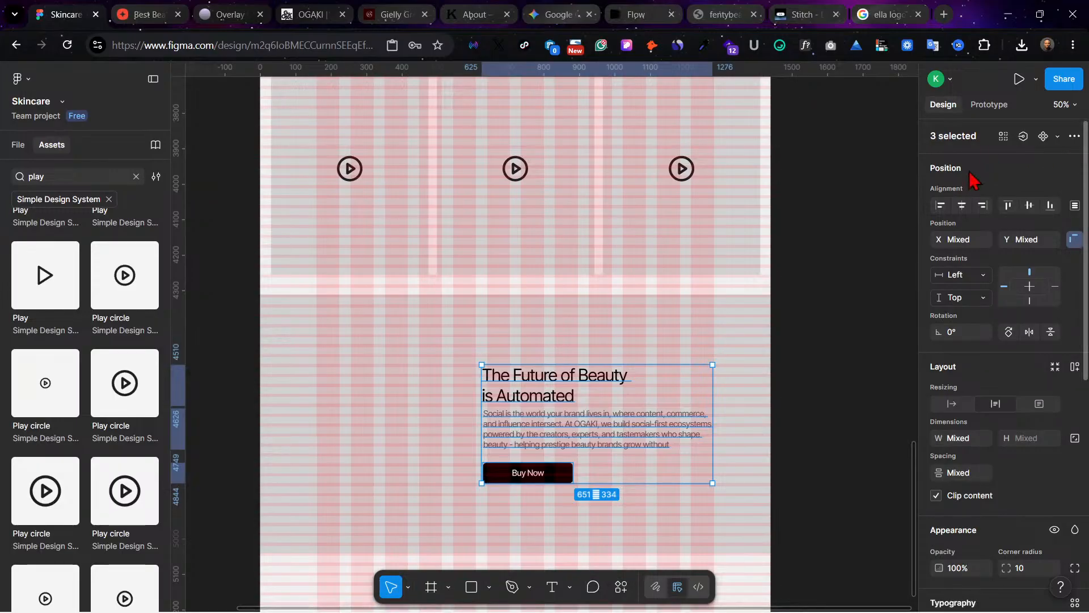
# Step: Align the lower banner's heading, paragraph and button to their shared right edge, right-align their text, and hide the layout guides
pyautogui.click(981, 207)
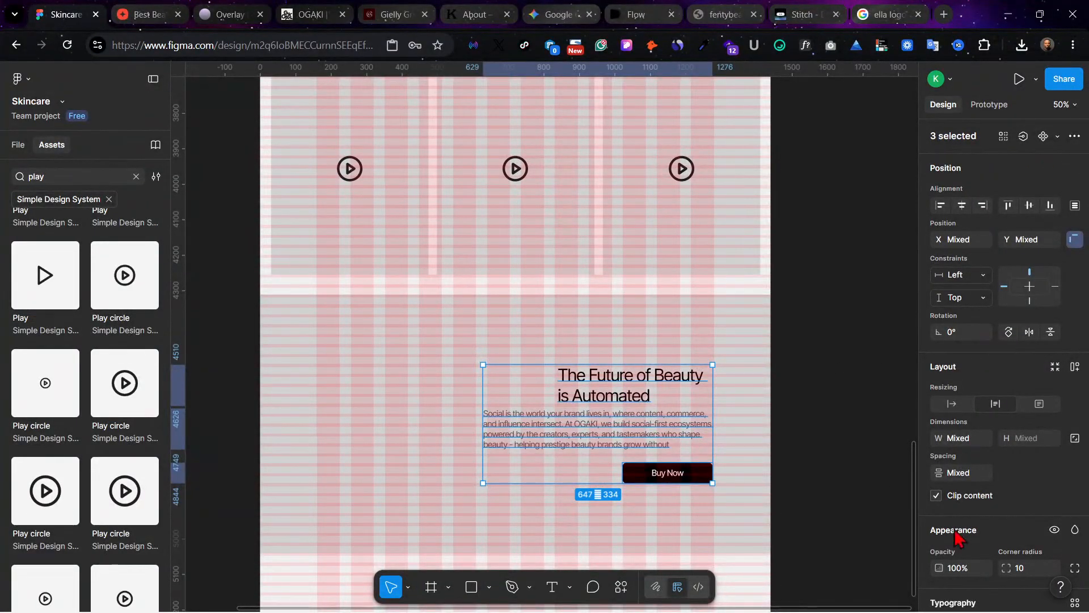
pyautogui.scroll(-4, 976, 550)
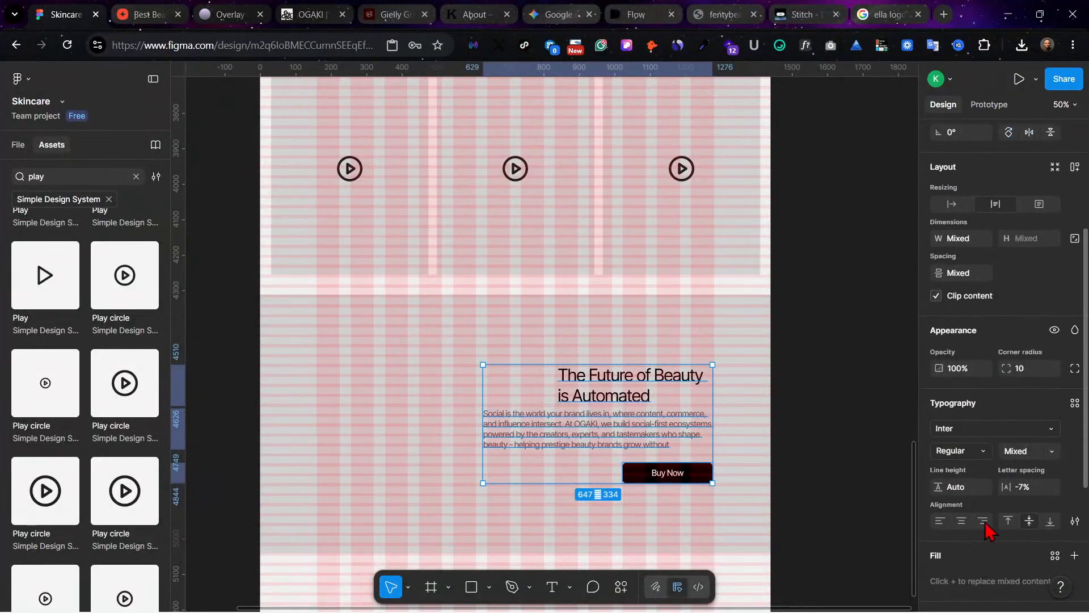
pyautogui.click(983, 520)
pyautogui.click(571, 360)
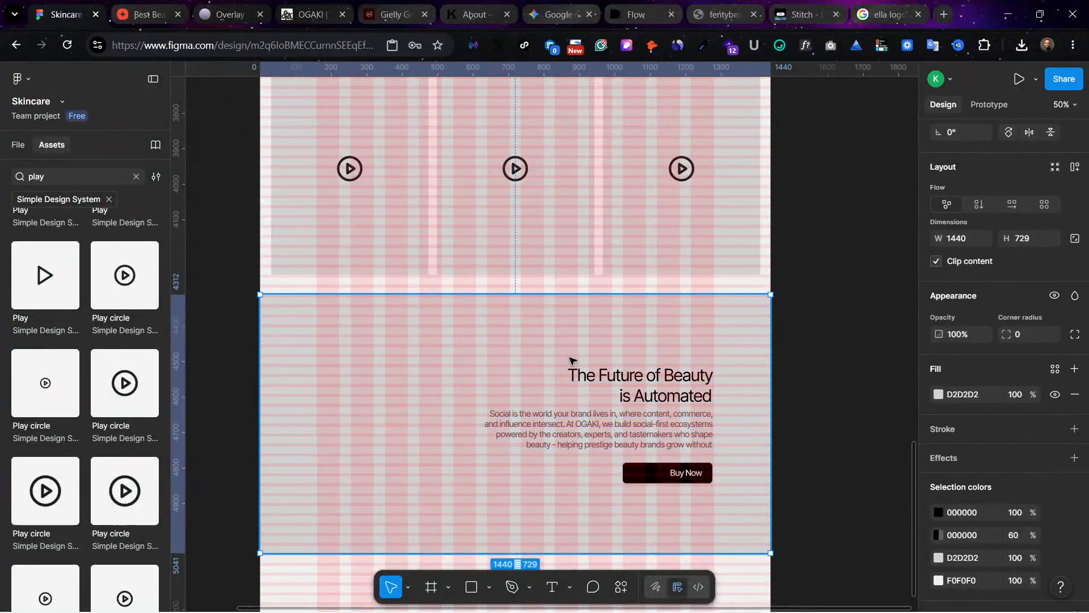
pyautogui.hotkey('ctrl', 'shift', '4')
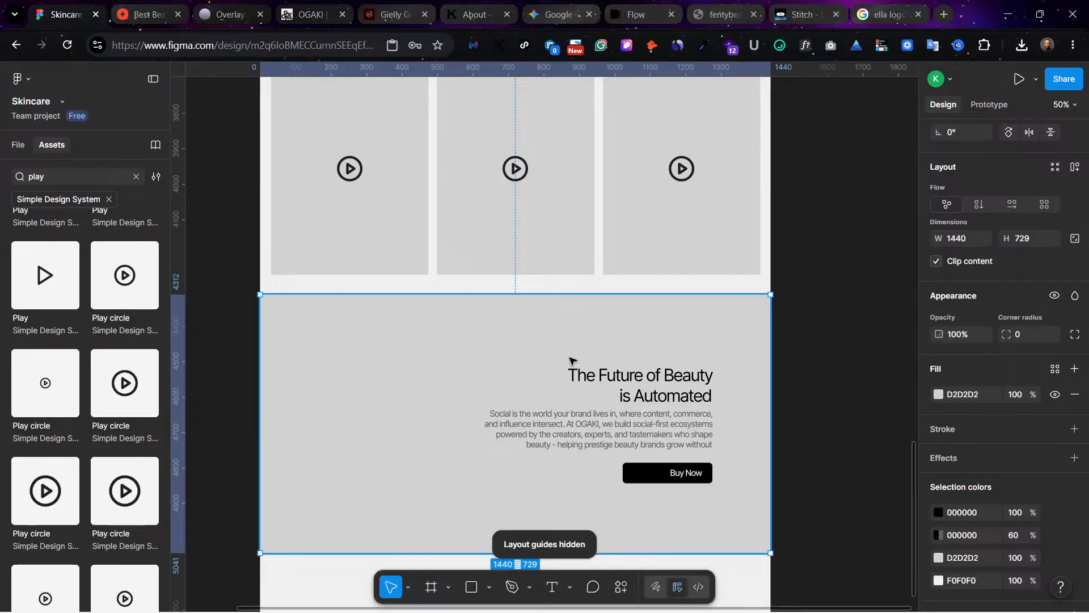
pyautogui.click(777, 286)
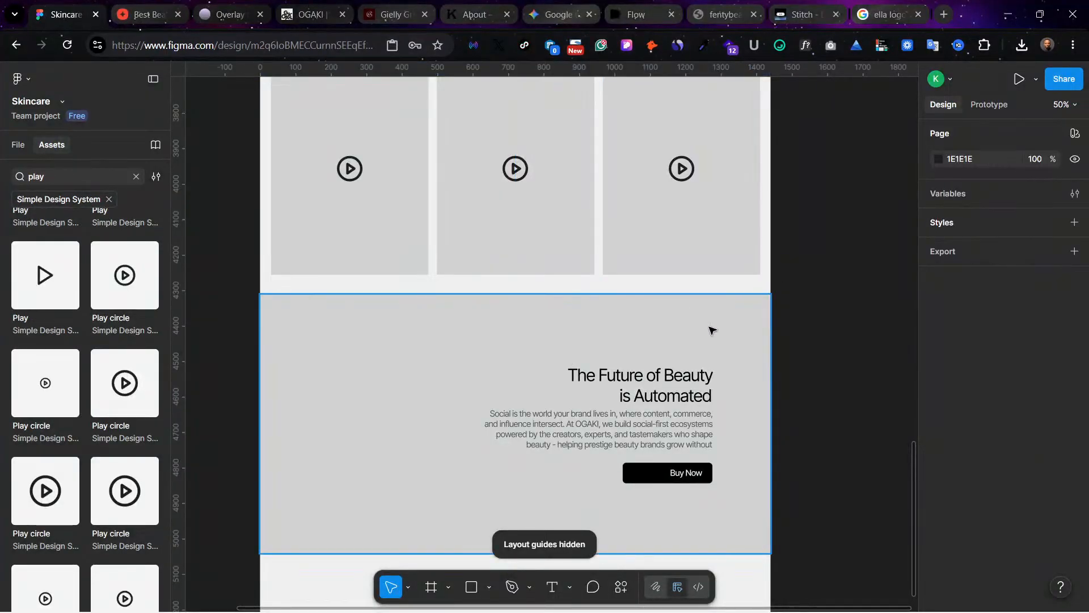
# Step: Centre-align the Buy Now label text inside the lower banner's button
pyautogui.scroll(3, 518, 347)
pyautogui.scroll(-5, 536, 339)
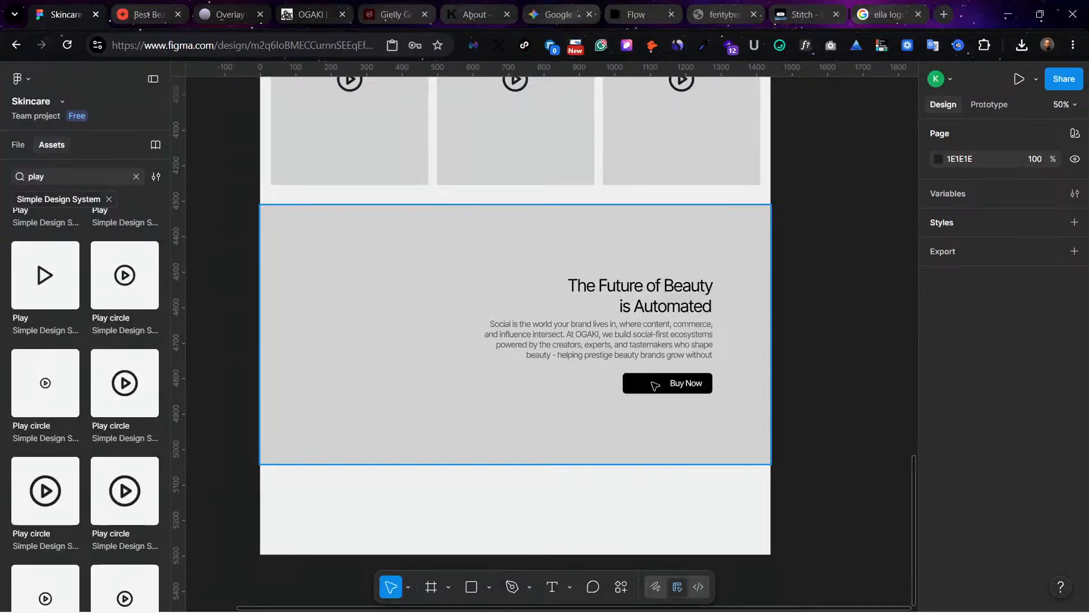
pyautogui.click(680, 388)
pyautogui.doubleClick(688, 389)
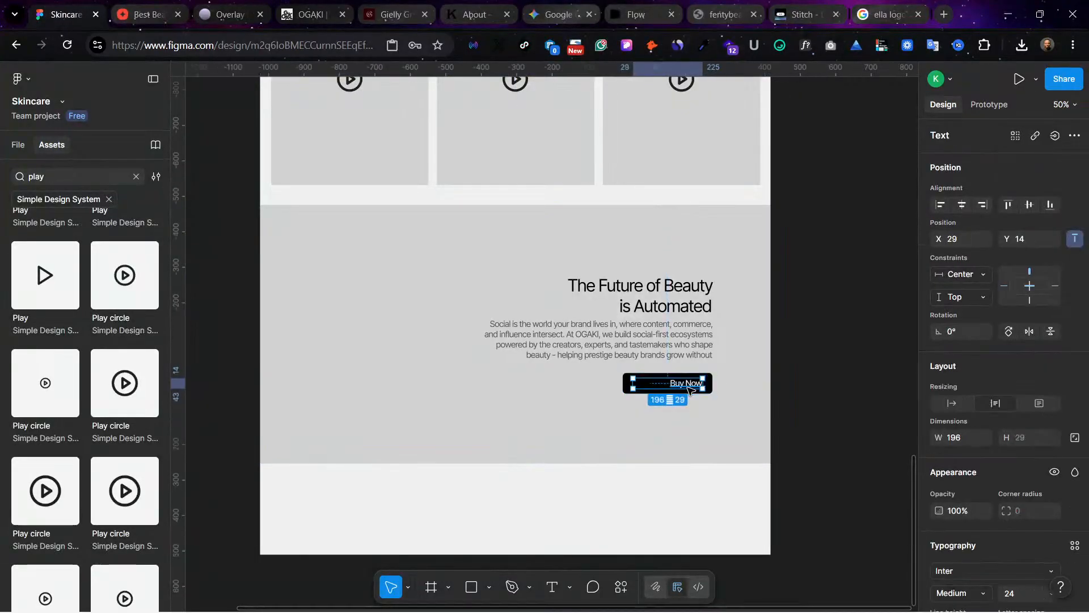
pyautogui.scroll(-3, 962, 546)
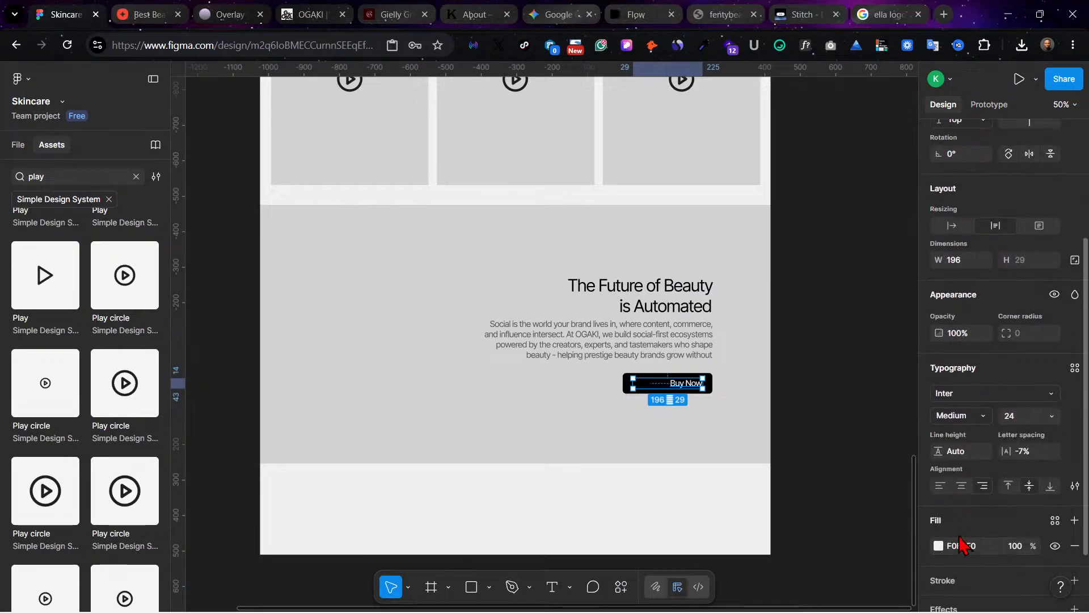
pyautogui.click(960, 486)
pyautogui.click(735, 527)
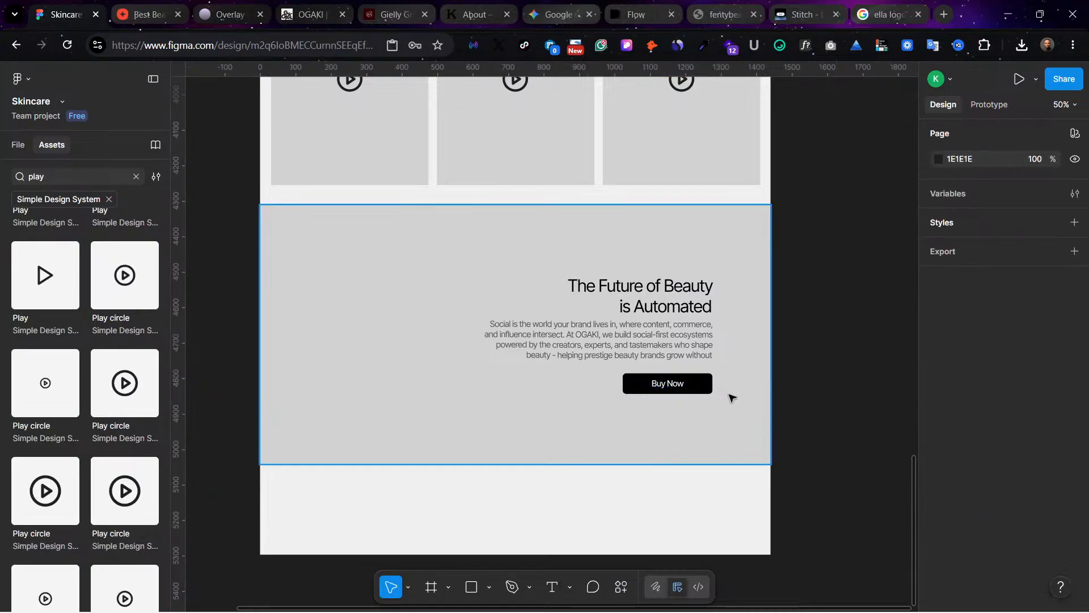
# Step: Review the layout from the lower right-aligned banner up through the client feedback cards to the upper left-aligned banner
pyautogui.scroll(2, 627, 379)
pyautogui.scroll(8, 553, 255)
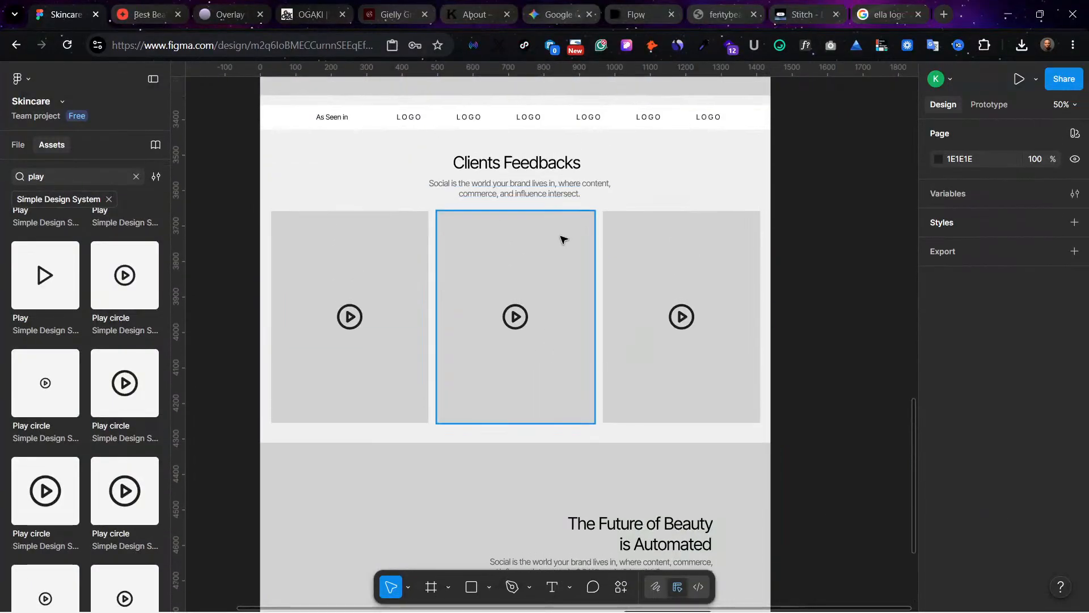
pyautogui.scroll(-10, 531, 193)
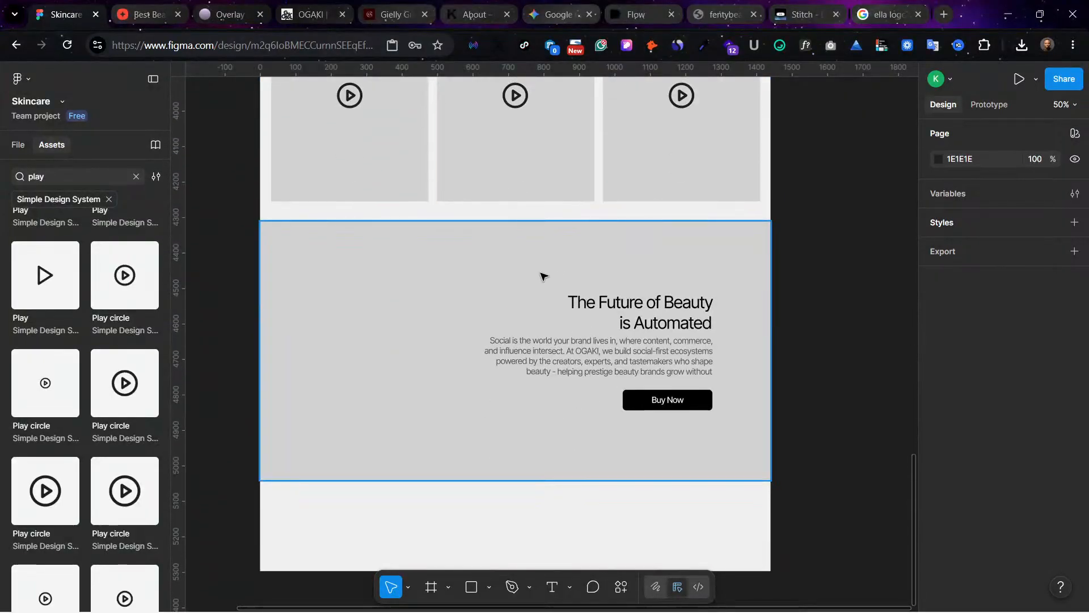
pyautogui.scroll(3, 543, 277)
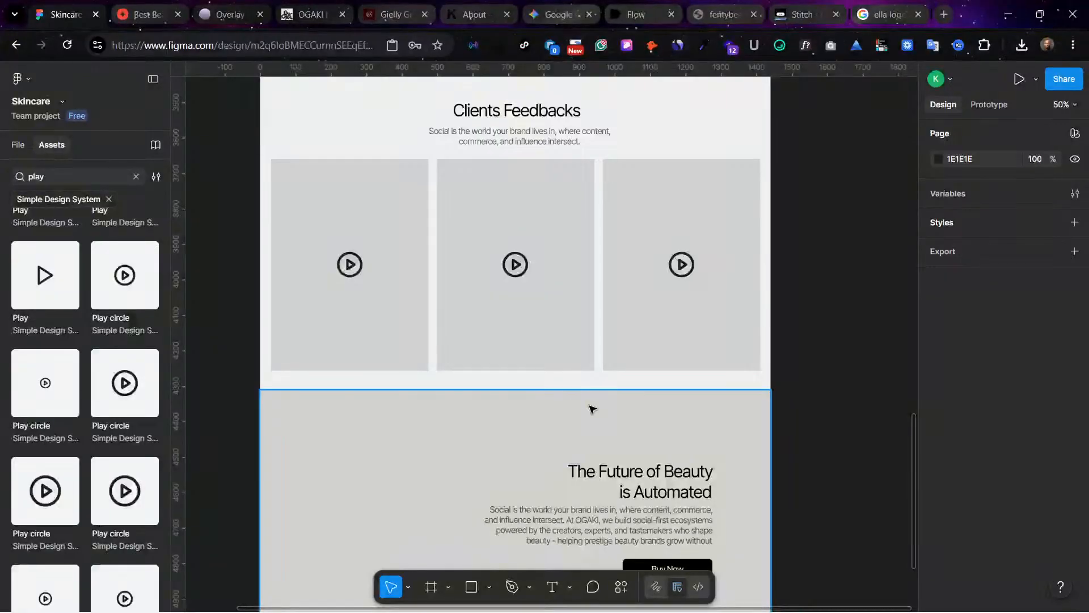
pyautogui.scroll(-3, 654, 454)
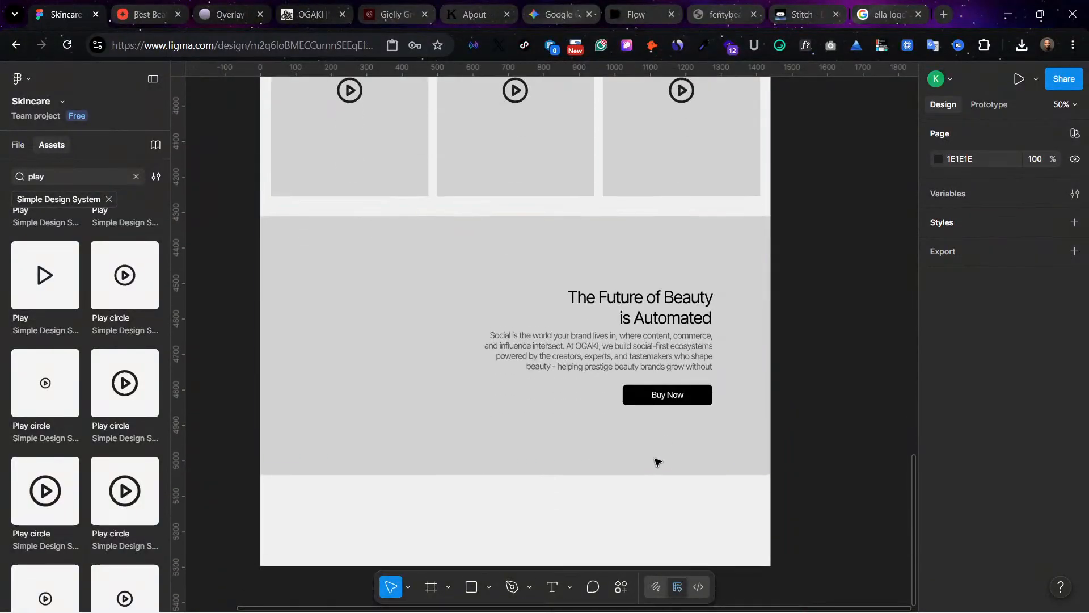
pyautogui.scroll(7, 446, 267)
pyautogui.scroll(3, 446, 267)
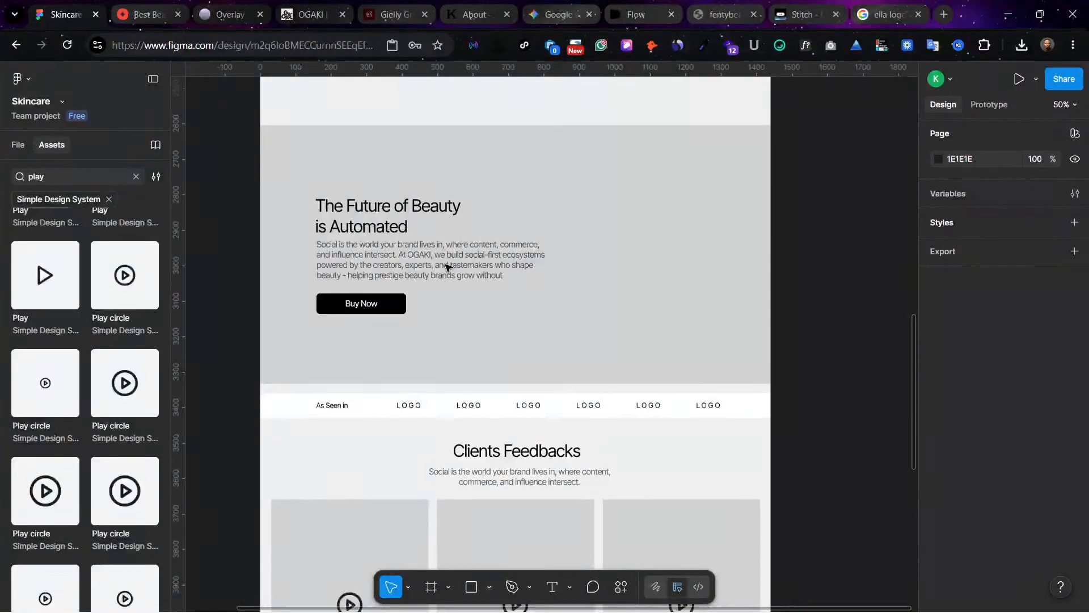
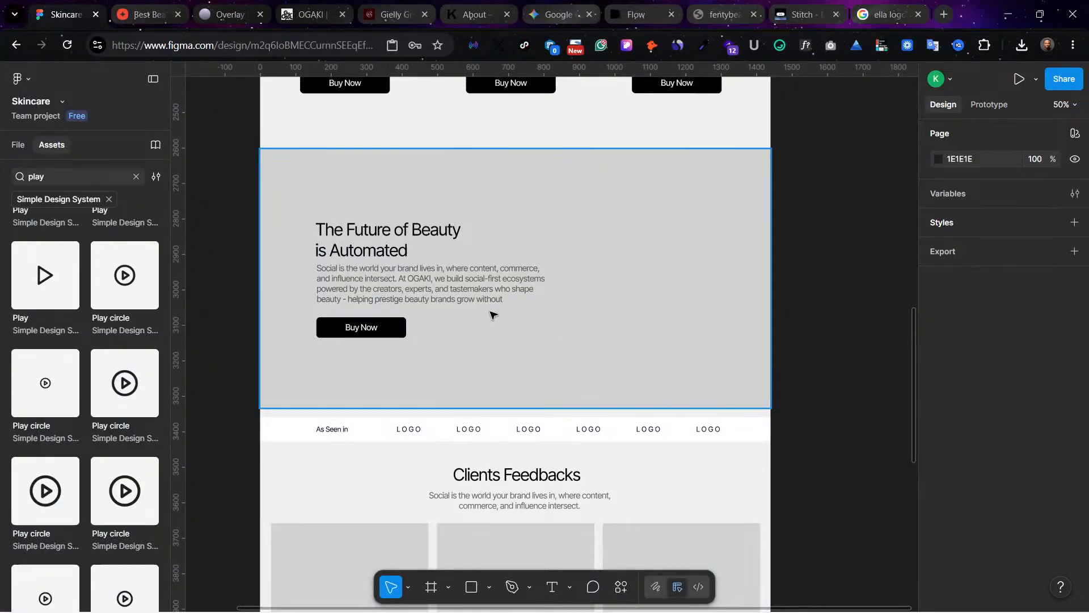
# Step: Review the home page from the product cards to the feedback section, and examine the Overlay website through its Our Vision section
pyautogui.scroll(2, 491, 314)
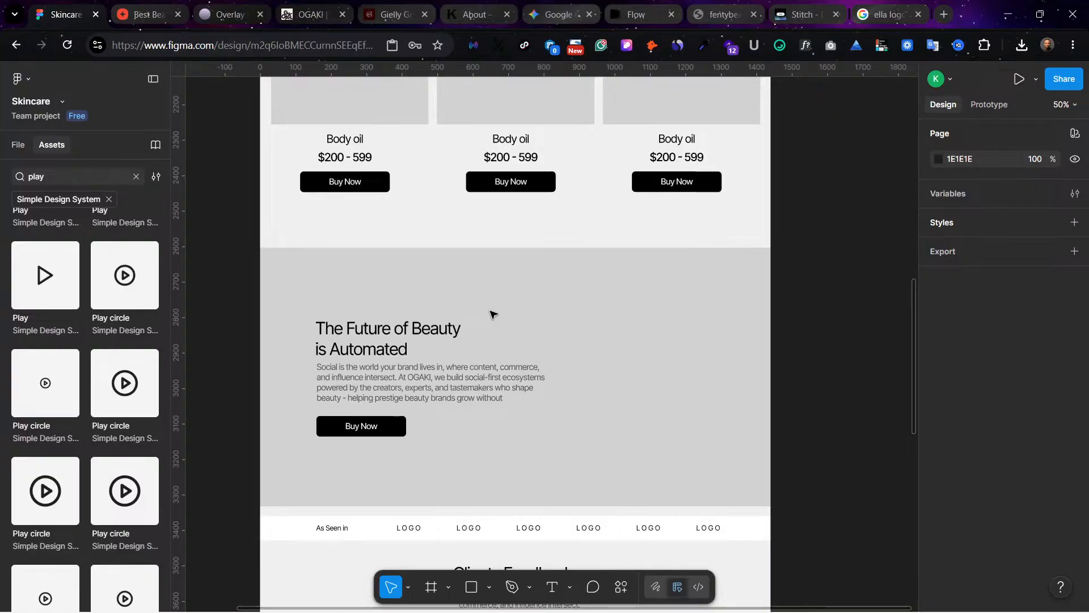
pyautogui.scroll(3, 492, 313)
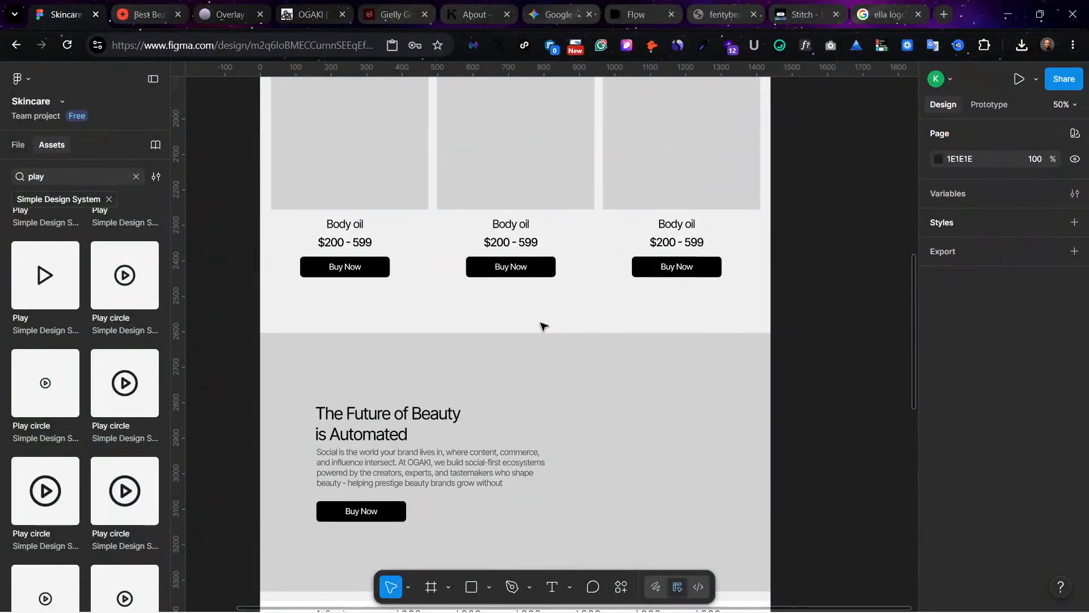
pyautogui.scroll(-8, 543, 323)
pyautogui.scroll(-2, 543, 323)
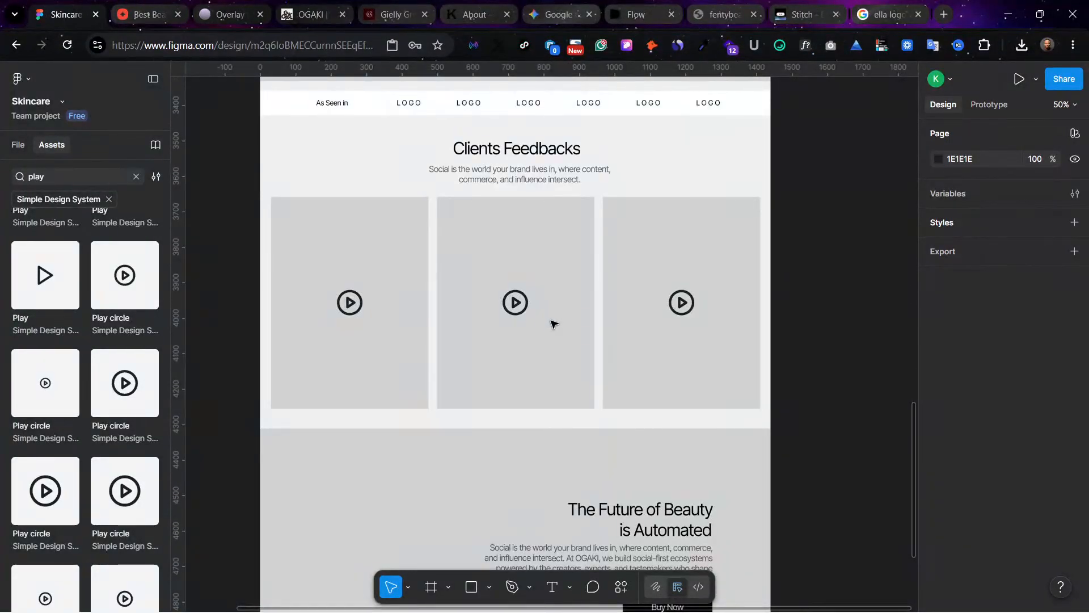
pyautogui.click(236, 7)
pyautogui.scroll(-10, 839, 335)
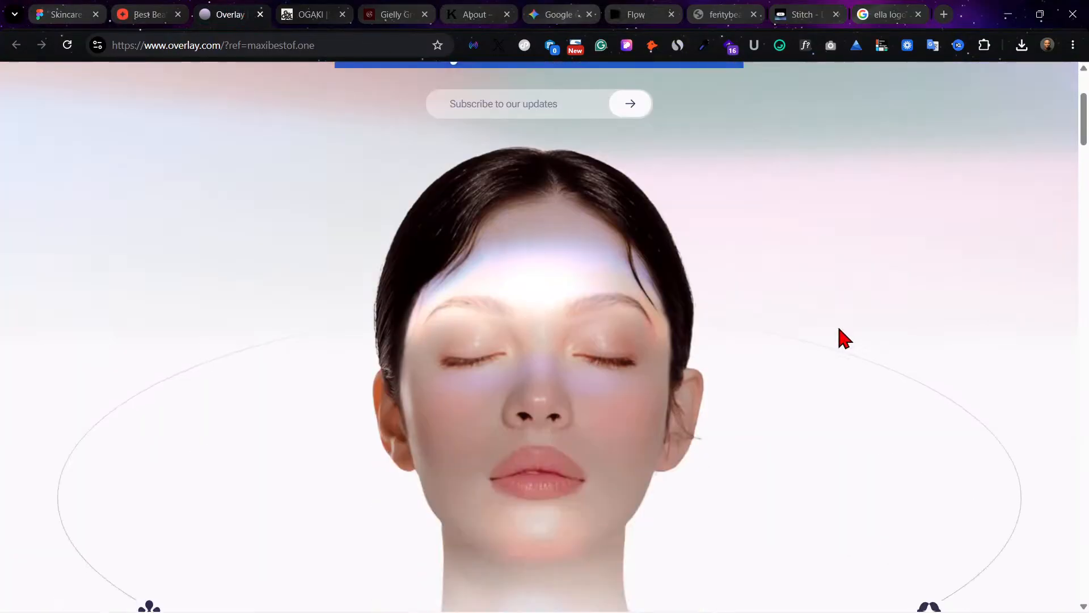
pyautogui.scroll(-4, 806, 334)
pyautogui.scroll(-6, 499, 406)
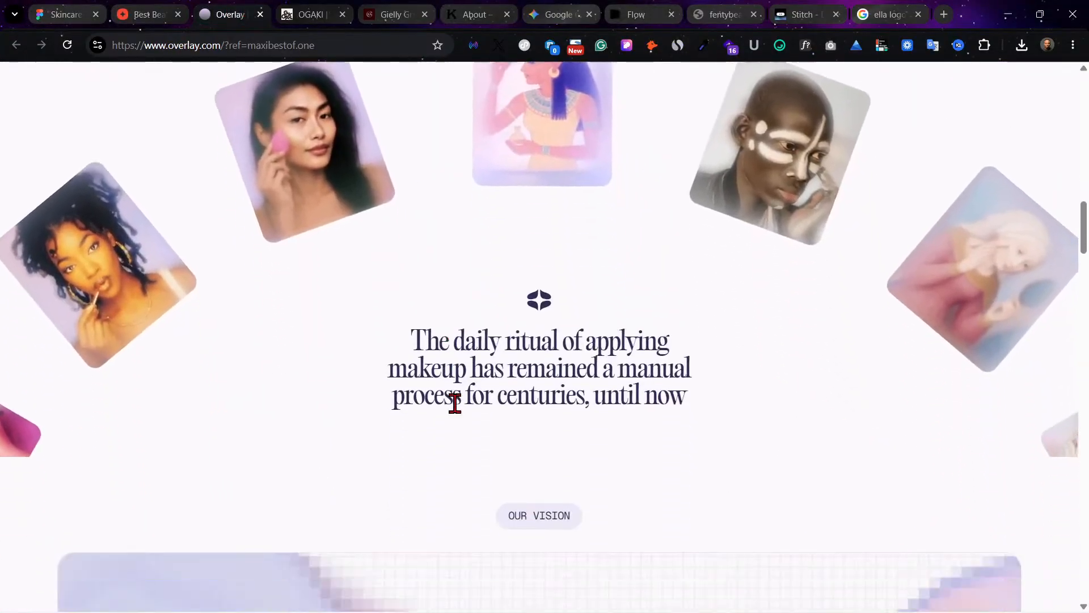
pyautogui.scroll(-3, 570, 363)
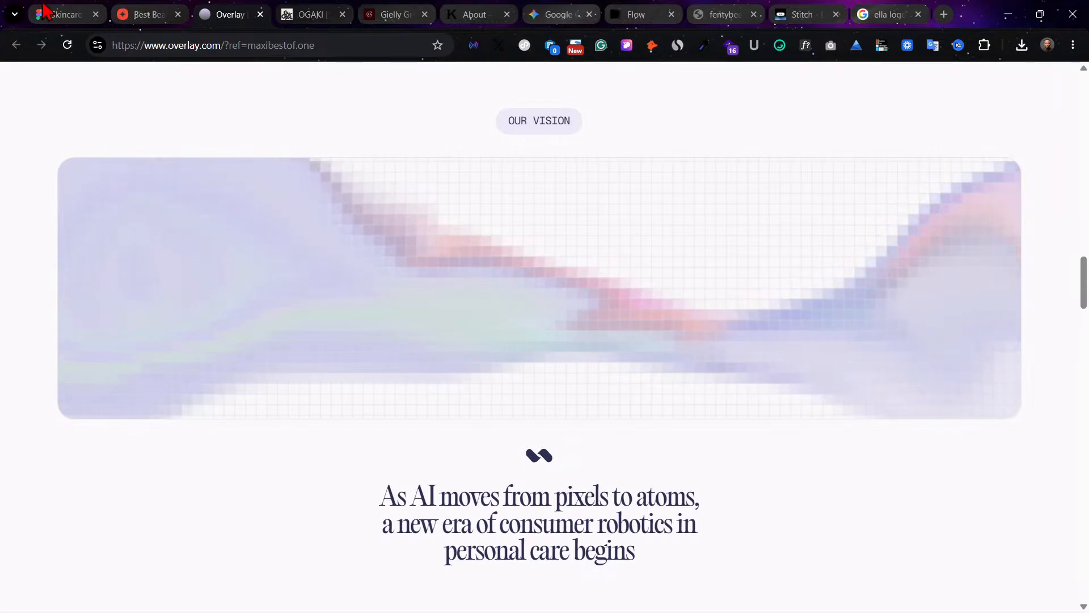
# Step: Compare the home page's feedback and banner sections with the OGAKI website, examining that site from its hero to its footer
pyautogui.hotkey('ctrl', '1')
pyautogui.scroll(-7, 539, 393)
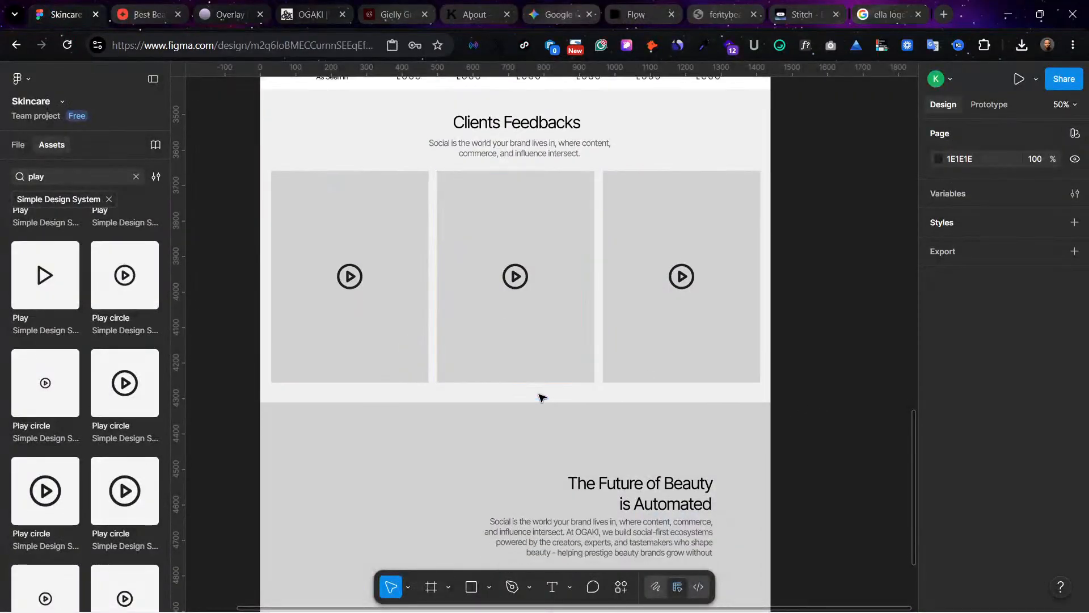
pyautogui.scroll(10, 542, 397)
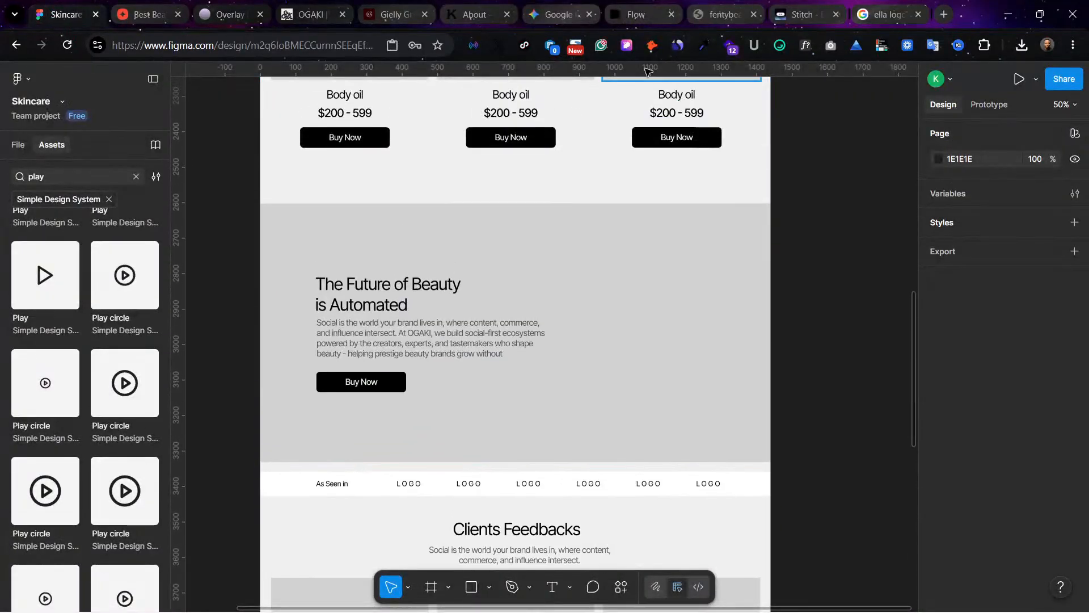
pyautogui.click(244, 6)
pyautogui.click(336, 6)
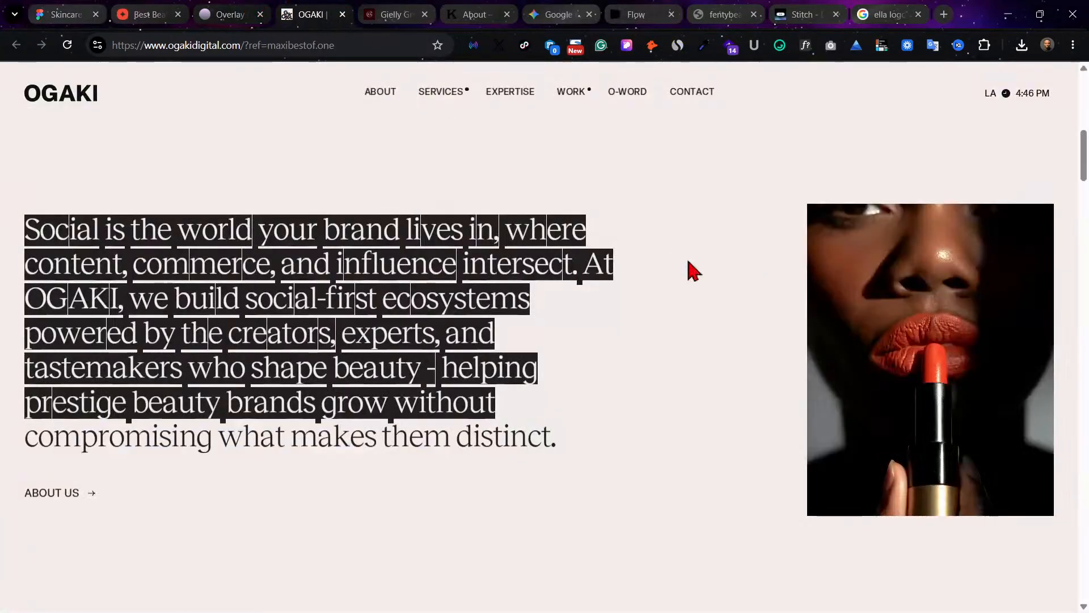
pyautogui.click(731, 283)
pyautogui.scroll(8, 613, 309)
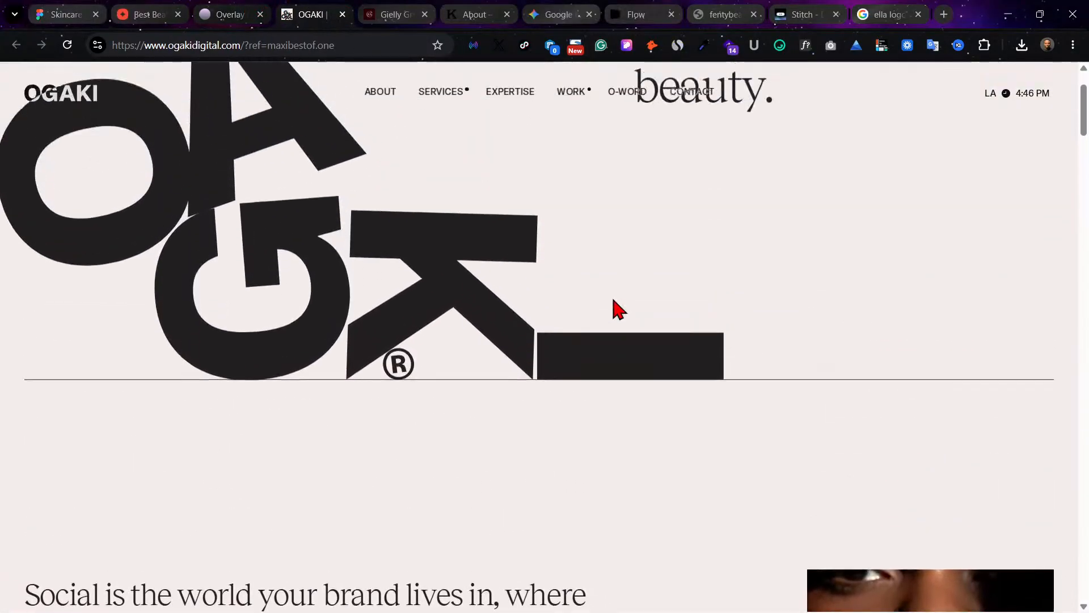
pyautogui.scroll(-12, 613, 310)
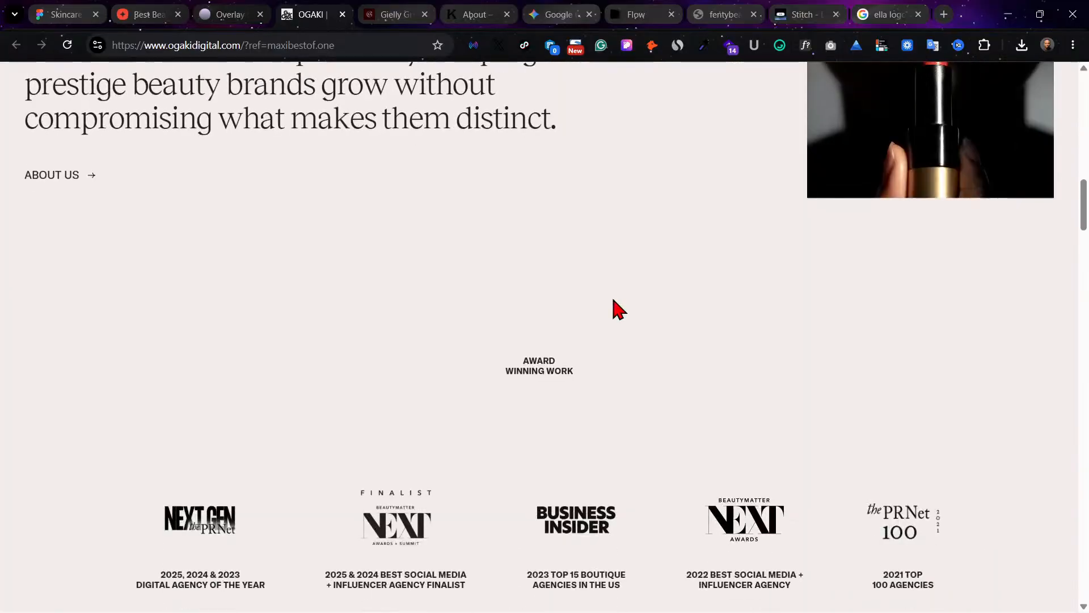
pyautogui.scroll(-4, 618, 309)
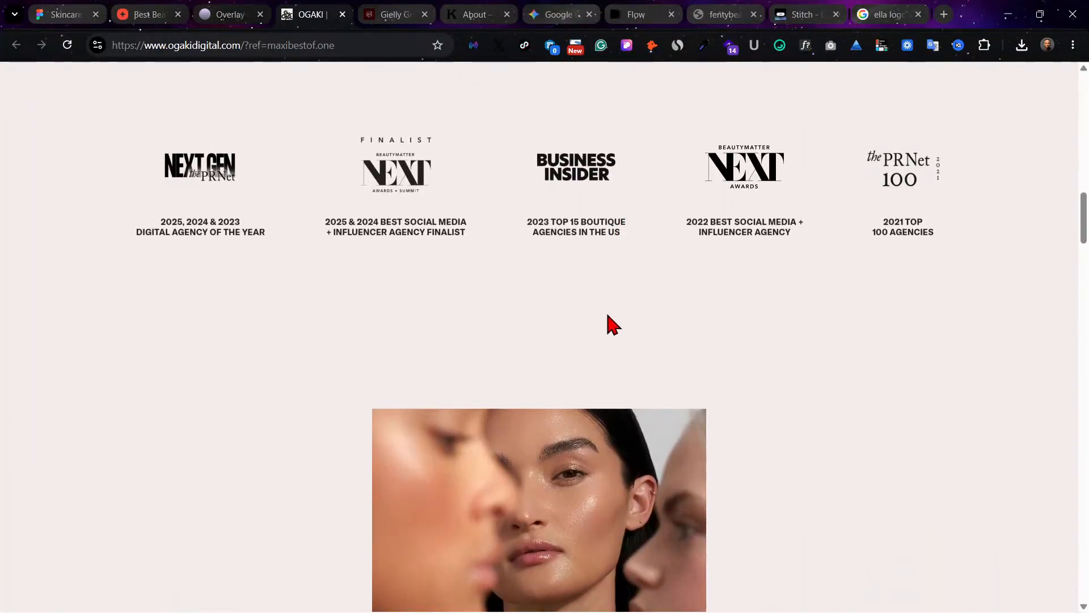
pyautogui.scroll(-3, 613, 325)
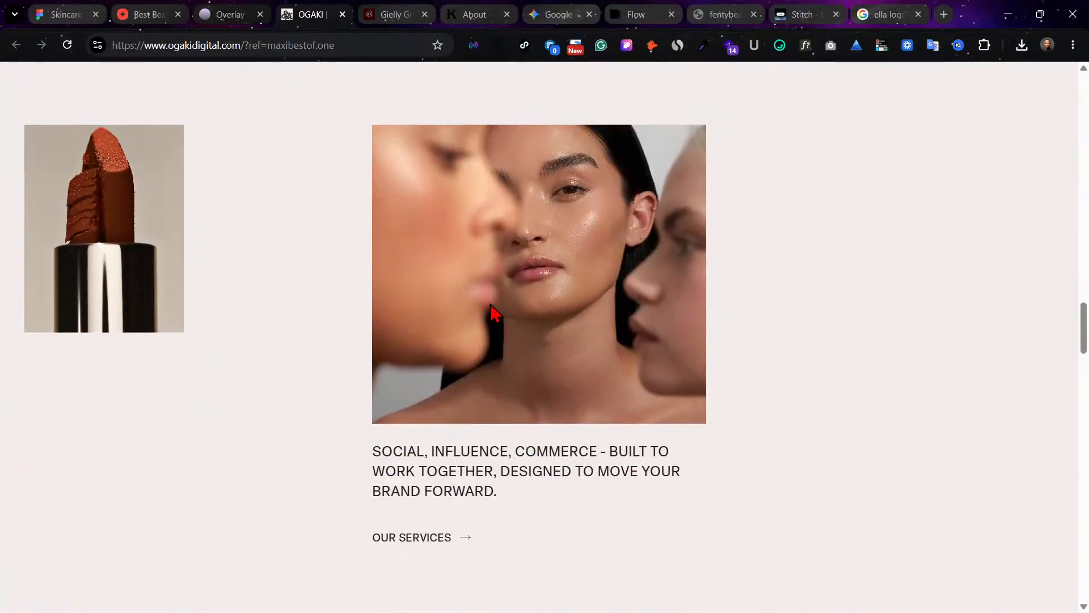
pyautogui.scroll(-15, 832, 403)
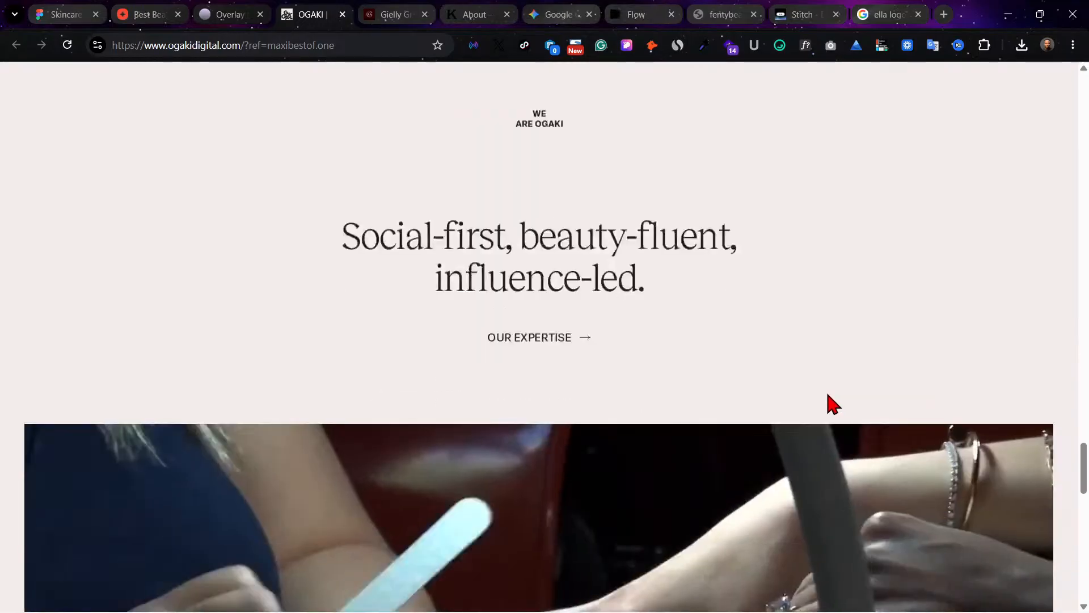
pyautogui.scroll(-17, 688, 363)
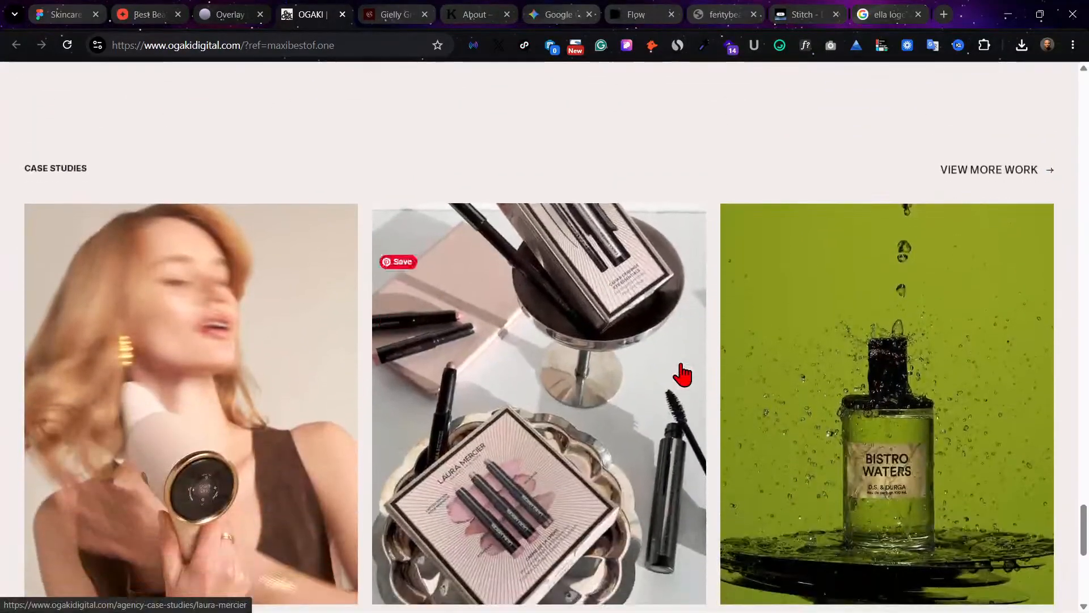
pyautogui.scroll(-2, 686, 373)
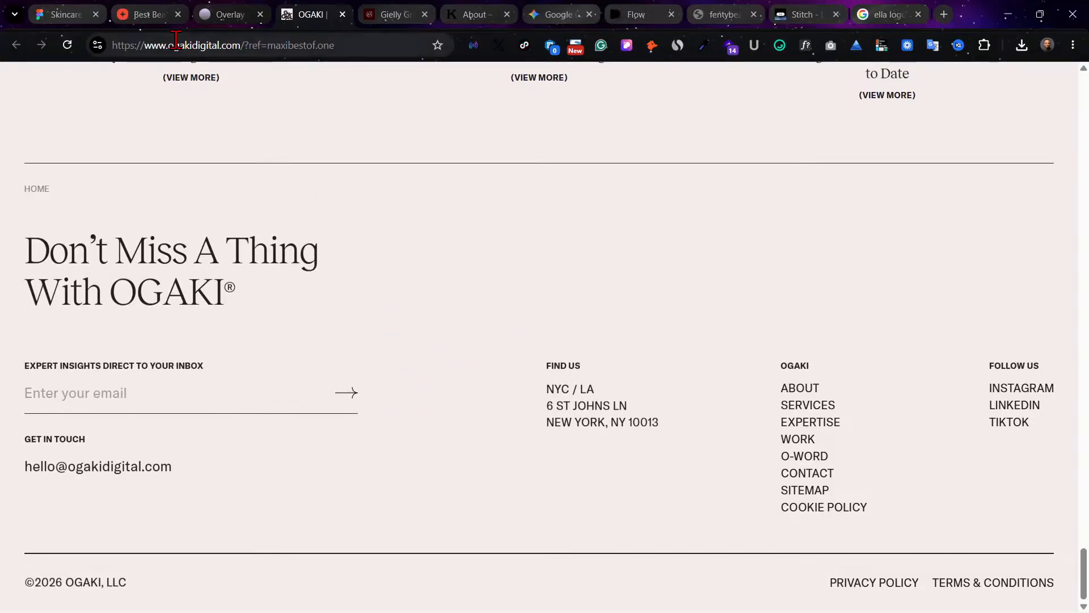
# Step: Switch back to the Figma skincare file and extend the Home frame's bottom edge to a height of 5618
pyautogui.click(64, 15)
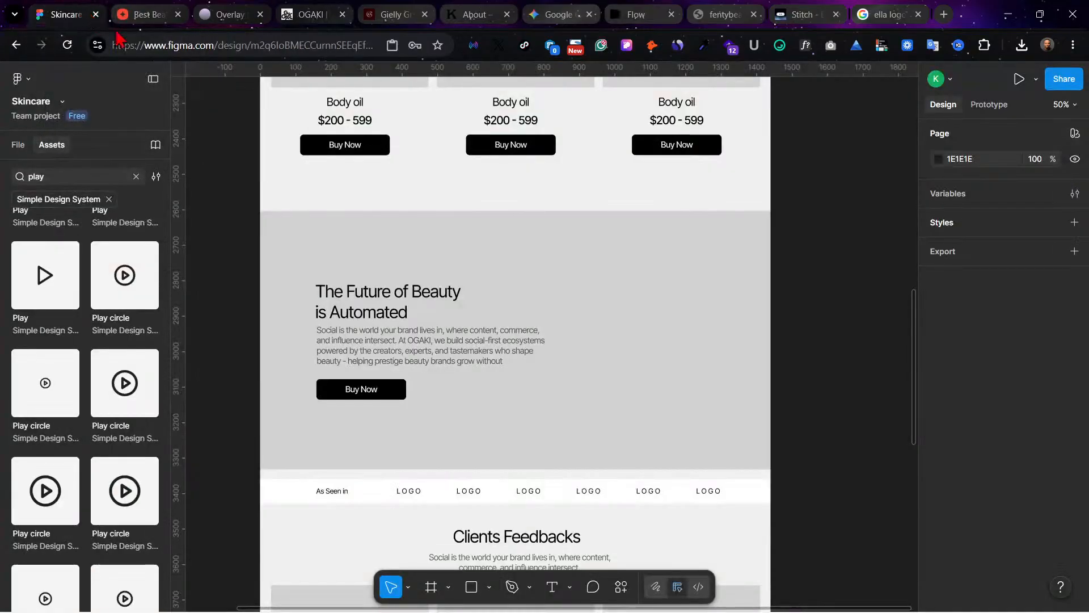
pyautogui.scroll(-6, 637, 484)
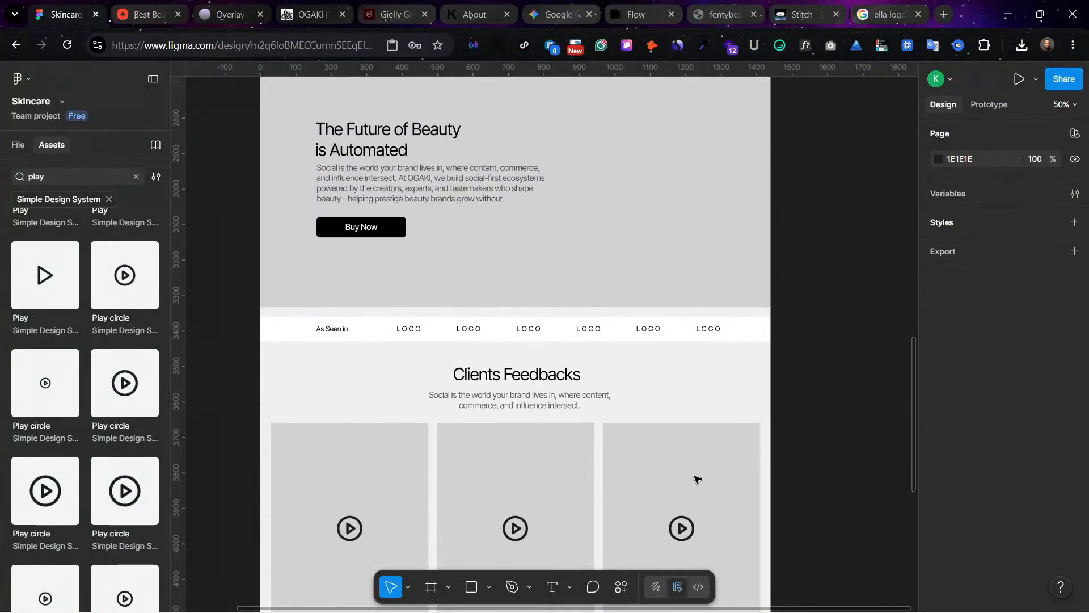
pyautogui.scroll(-7, 696, 461)
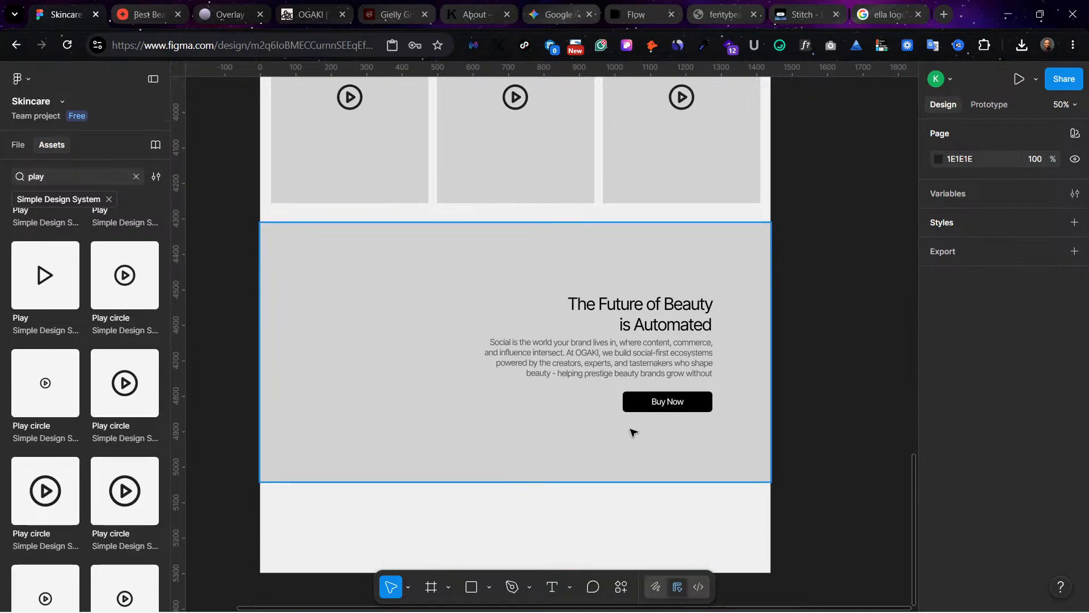
pyautogui.scroll(20, 586, 393)
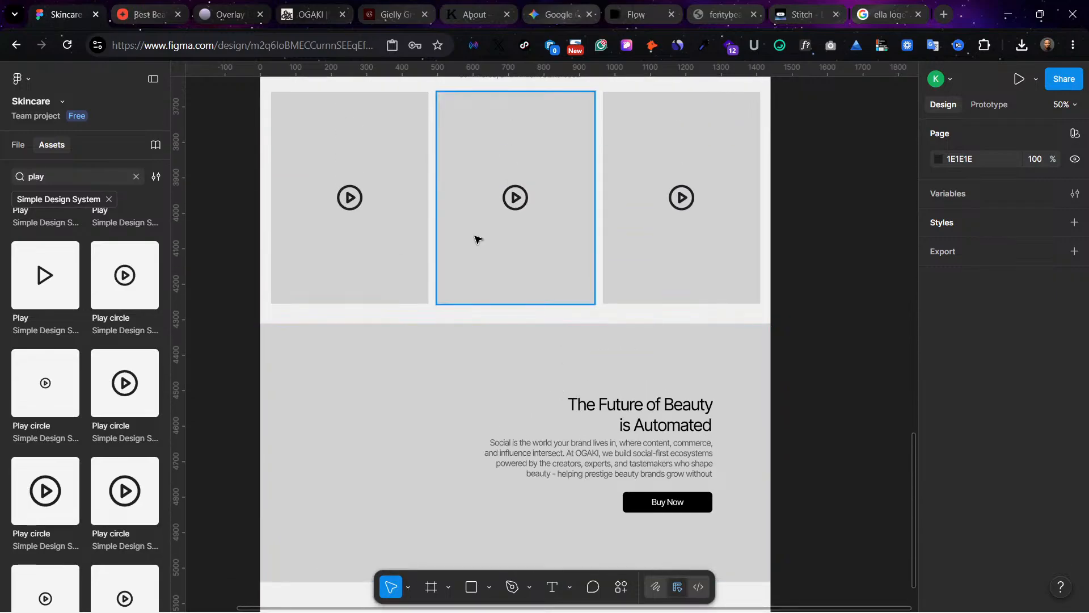
pyautogui.scroll(10, 423, 176)
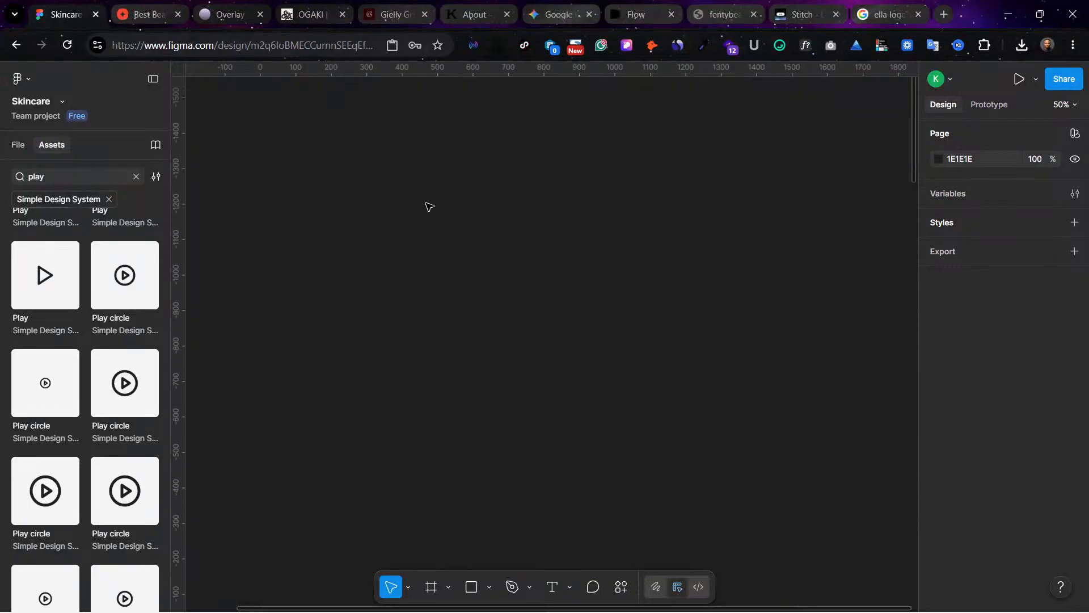
pyautogui.scroll(-5, 392, 301)
pyautogui.scroll(1, 301, 185)
pyautogui.click(274, 135)
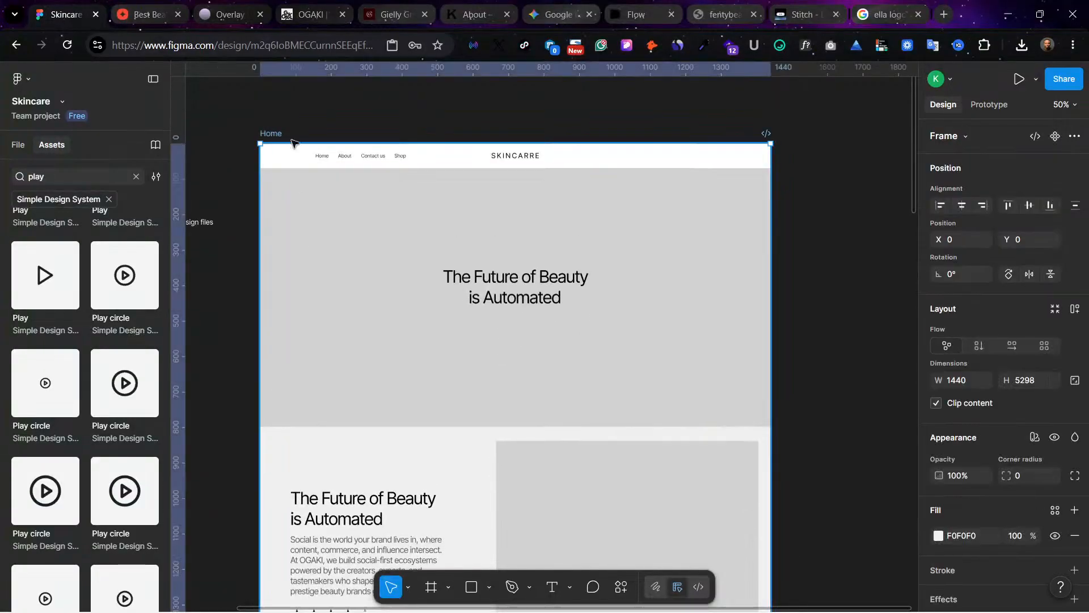
pyautogui.scroll(-6, 637, 389)
pyautogui.scroll(-20, 624, 422)
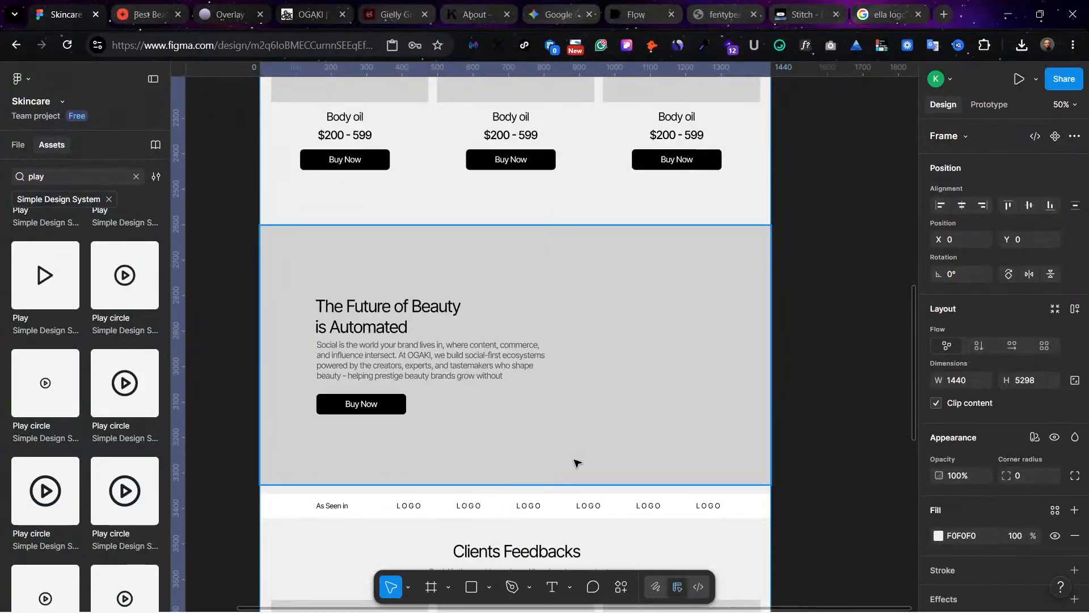
pyautogui.scroll(-5, 575, 464)
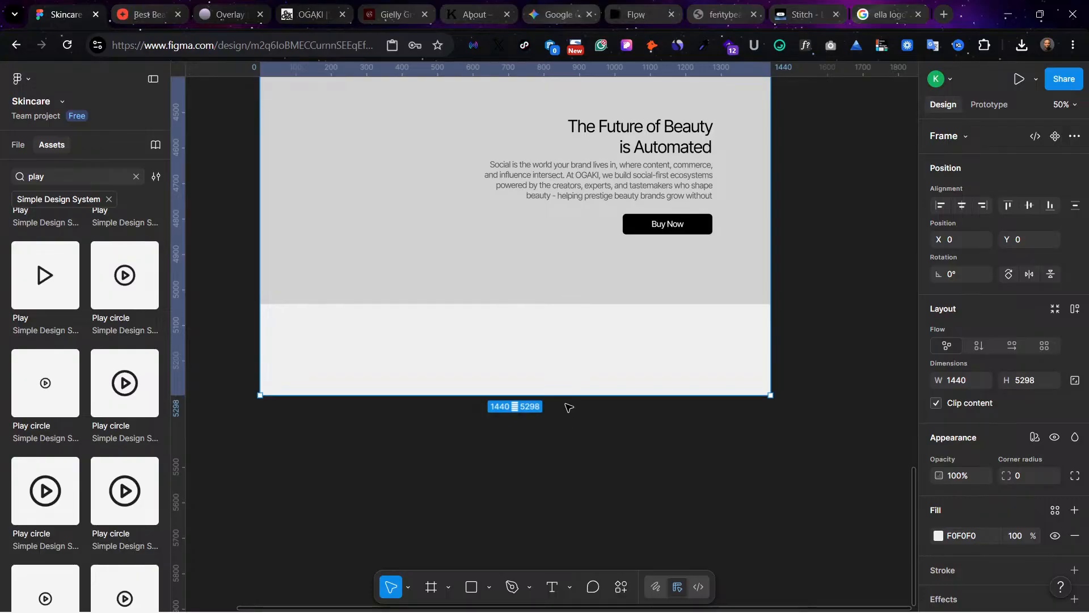
pyautogui.moveTo(566, 399); pyautogui.dragTo(577, 509)
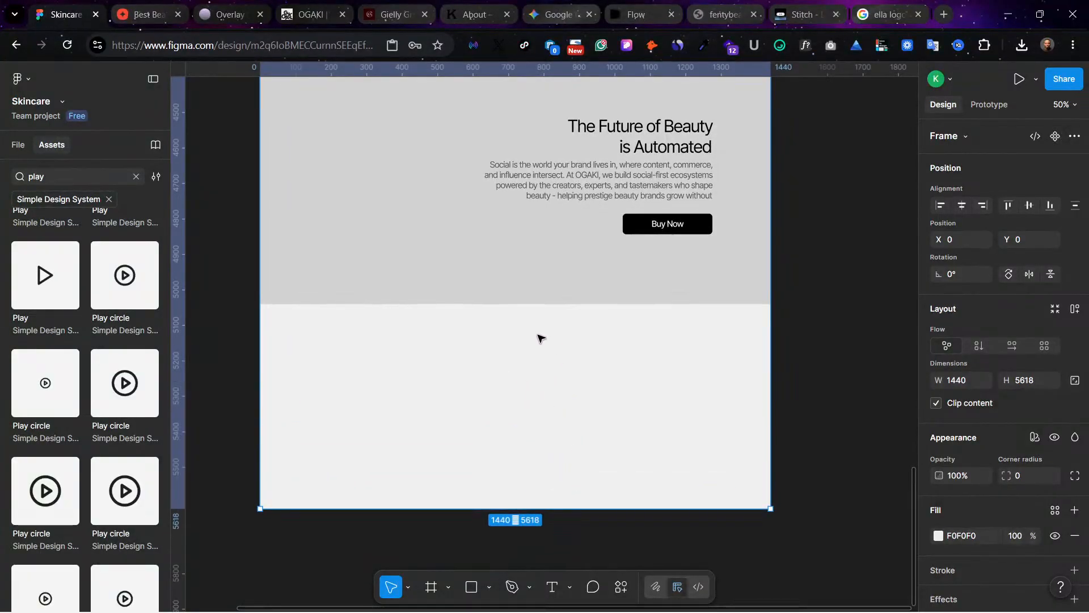
# Step: Draw a frame 382 high across the bottom of the Home frame at Y 5236, show layout guides, and extend it to X 0, width 1440
pyautogui.scroll(4, 536, 332)
pyautogui.scroll(-5, 538, 336)
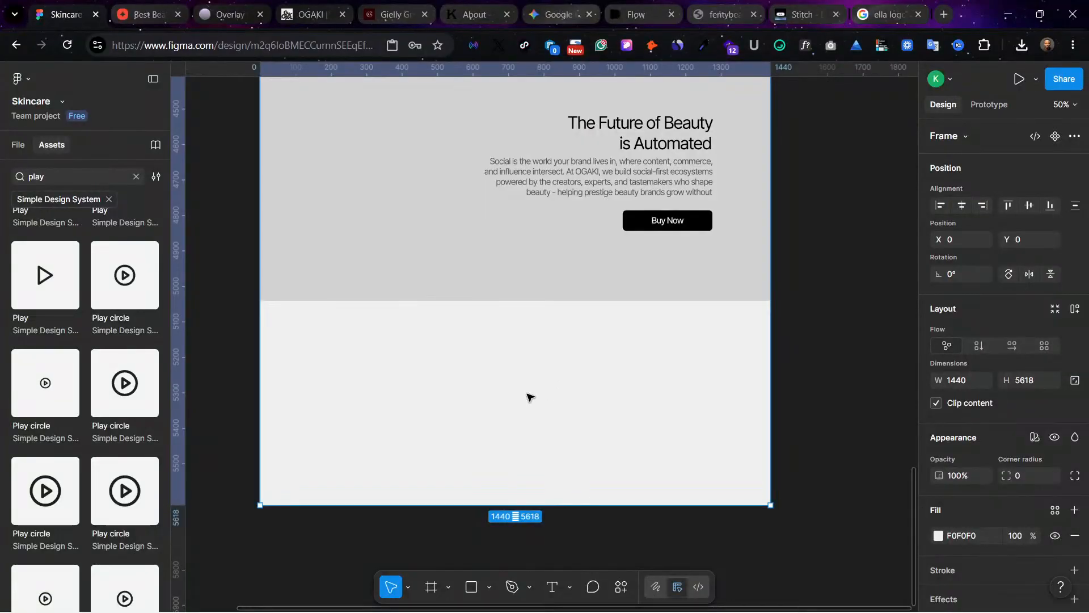
pyautogui.scroll(6, 556, 321)
pyautogui.scroll(-10, 557, 321)
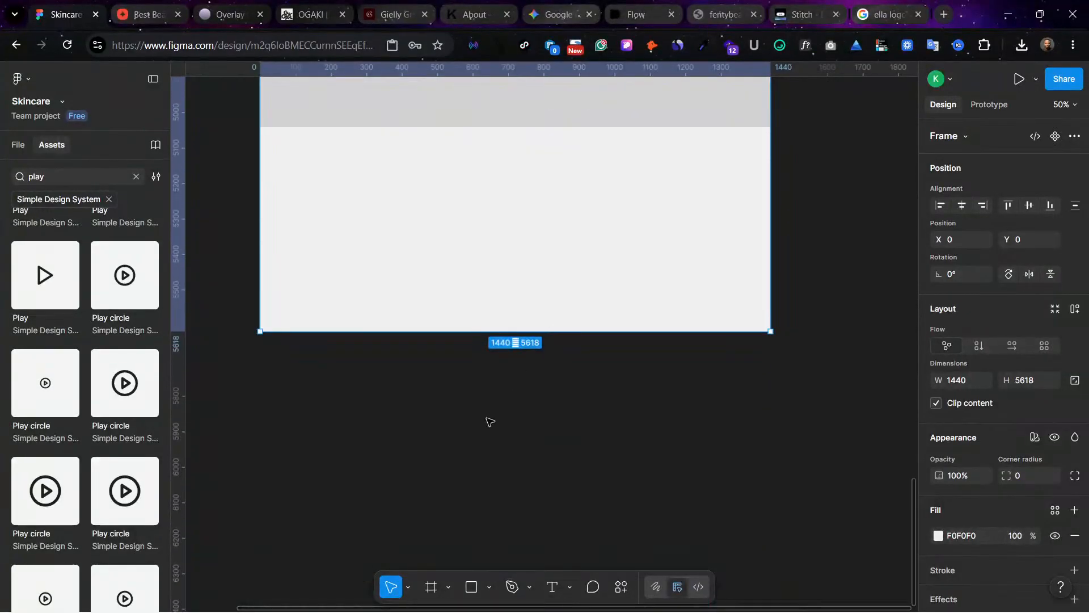
pyautogui.click(433, 585)
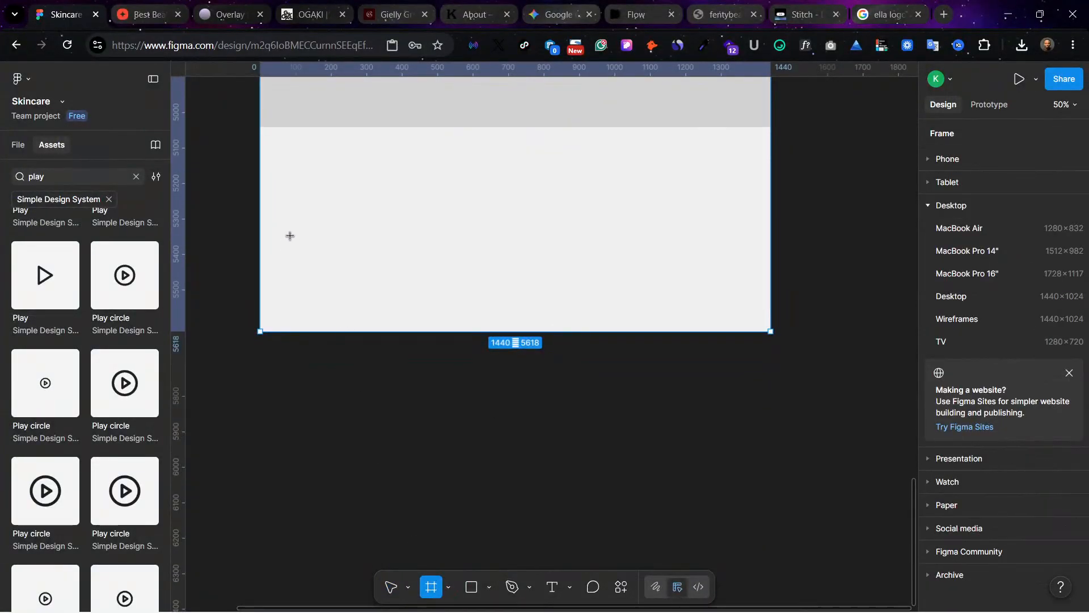
pyautogui.moveTo(264, 192); pyautogui.dragTo(769, 329)
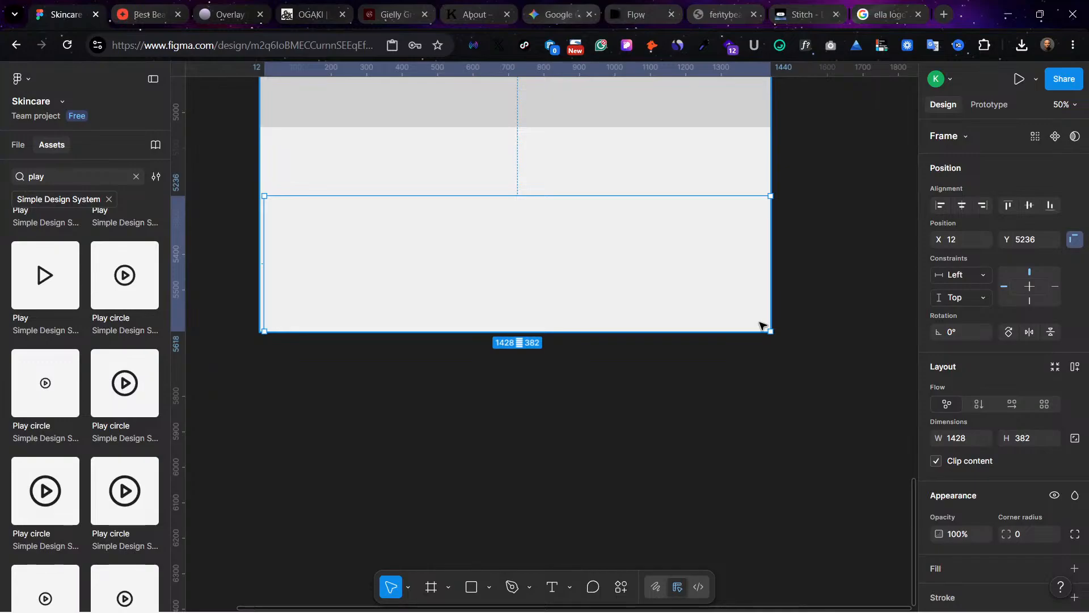
pyautogui.hotkey('ctrl', 'shift', '4')
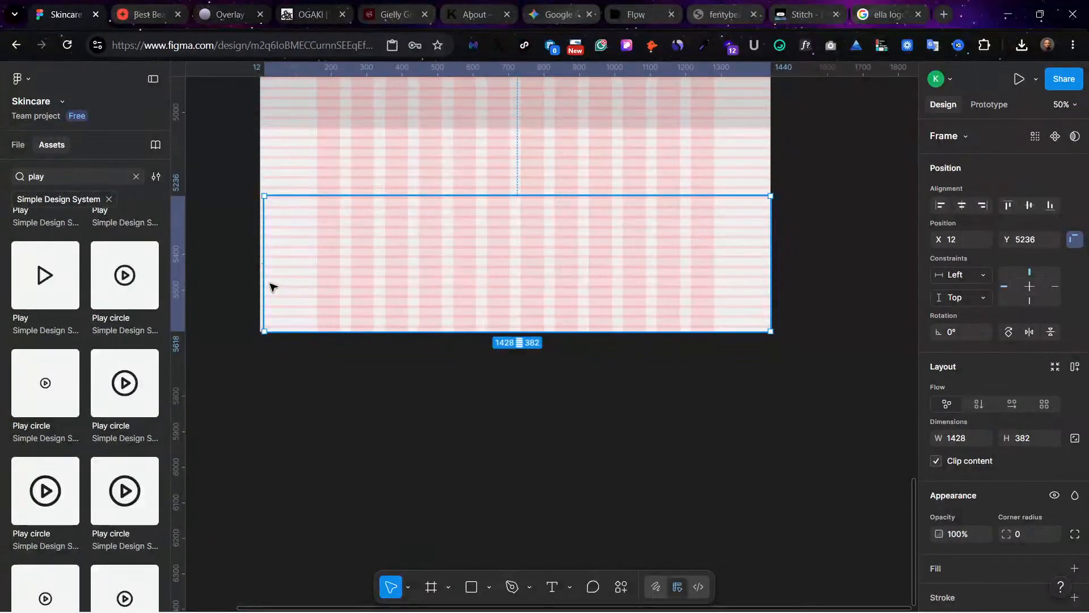
pyautogui.moveTo(264, 284); pyautogui.dragTo(260, 284)
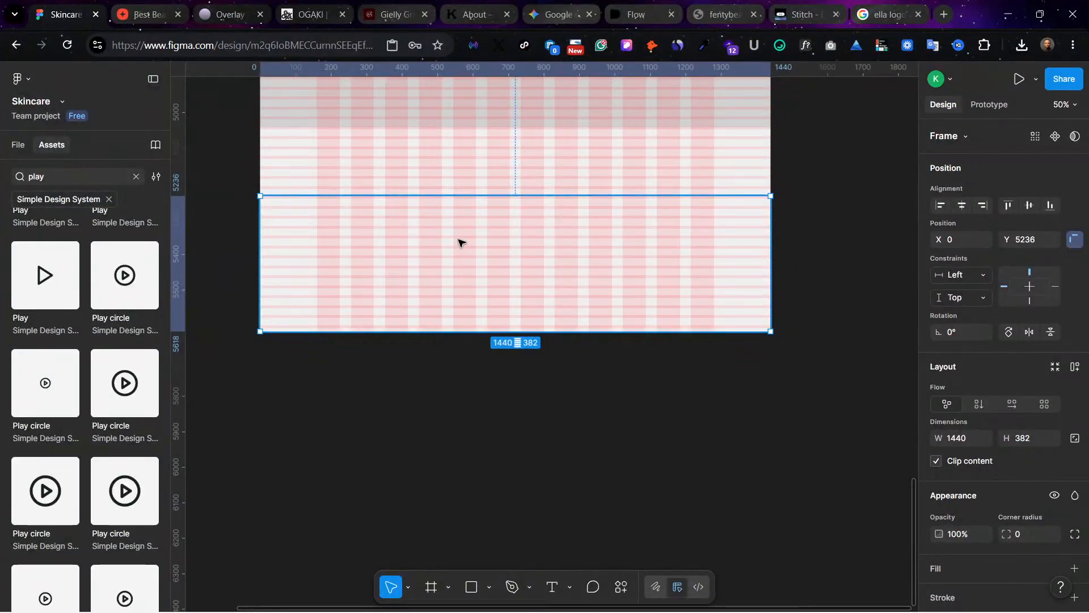
pyautogui.hotkey('ctrl', '+')
pyautogui.hscroll(-3, 459, 240)
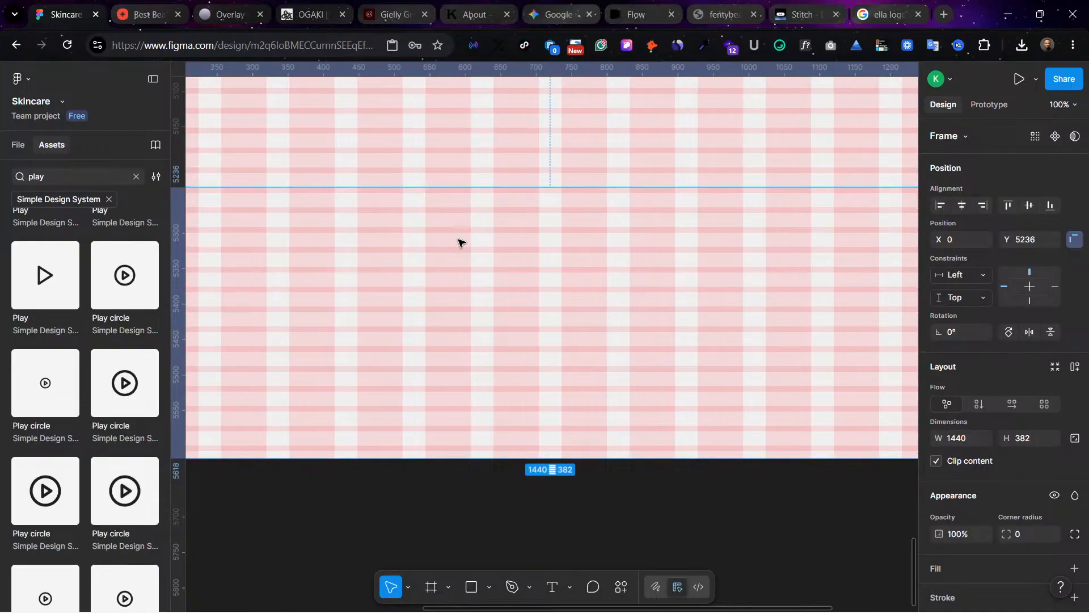
pyautogui.hscroll(-5, 436, 240)
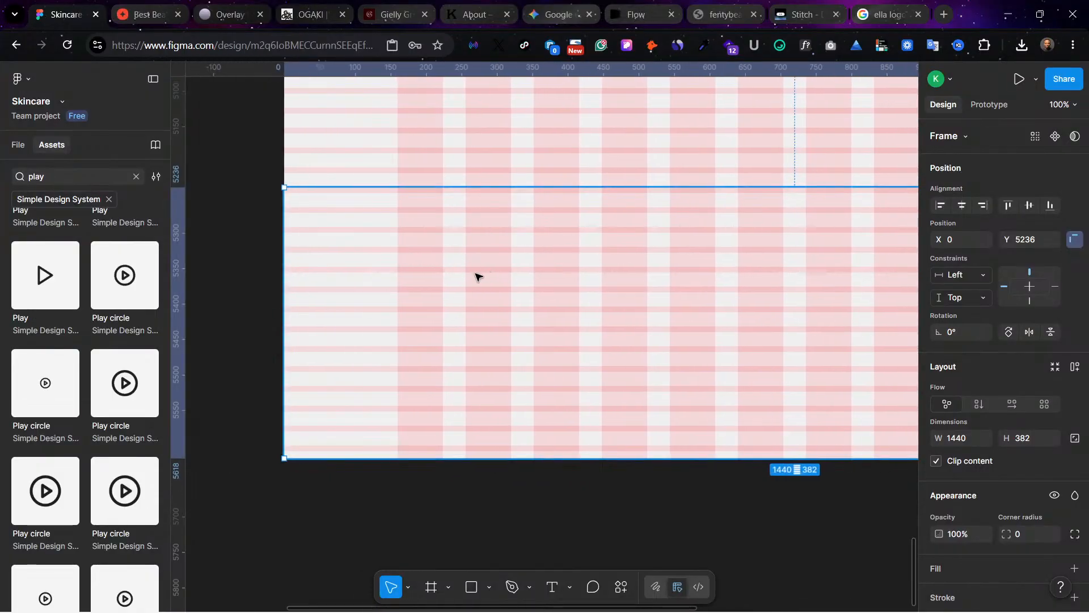
pyautogui.hscroll(1, 478, 300)
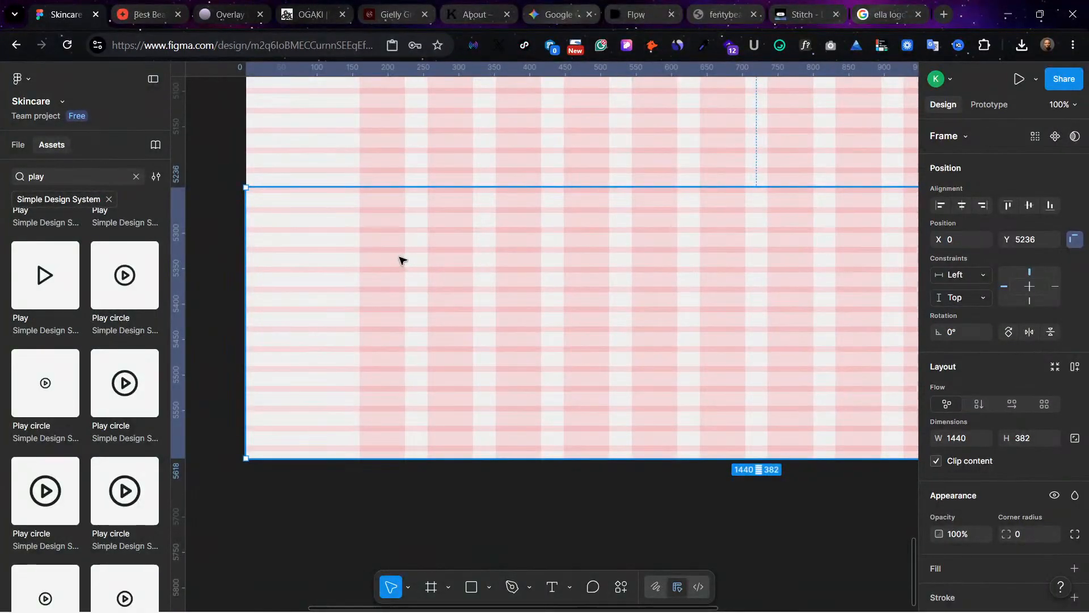
pyautogui.hscroll(2, 448, 258)
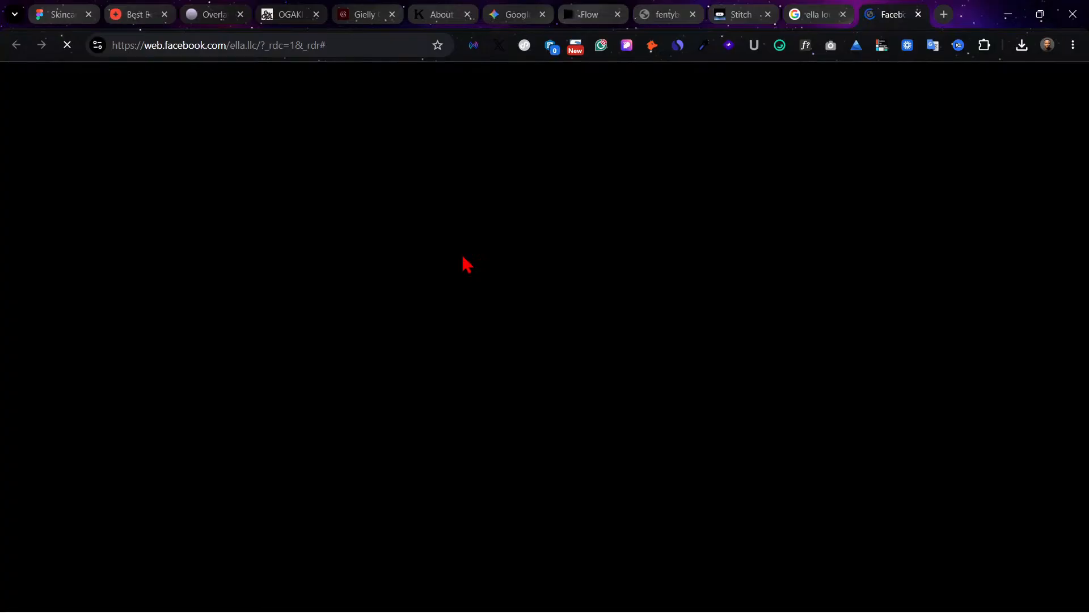
# Step: Switch back to the Figma skincare file, hide the layout guides, and give the bottom frame a white FFFFFF fill
pyautogui.scroll(-5, 545, 306)
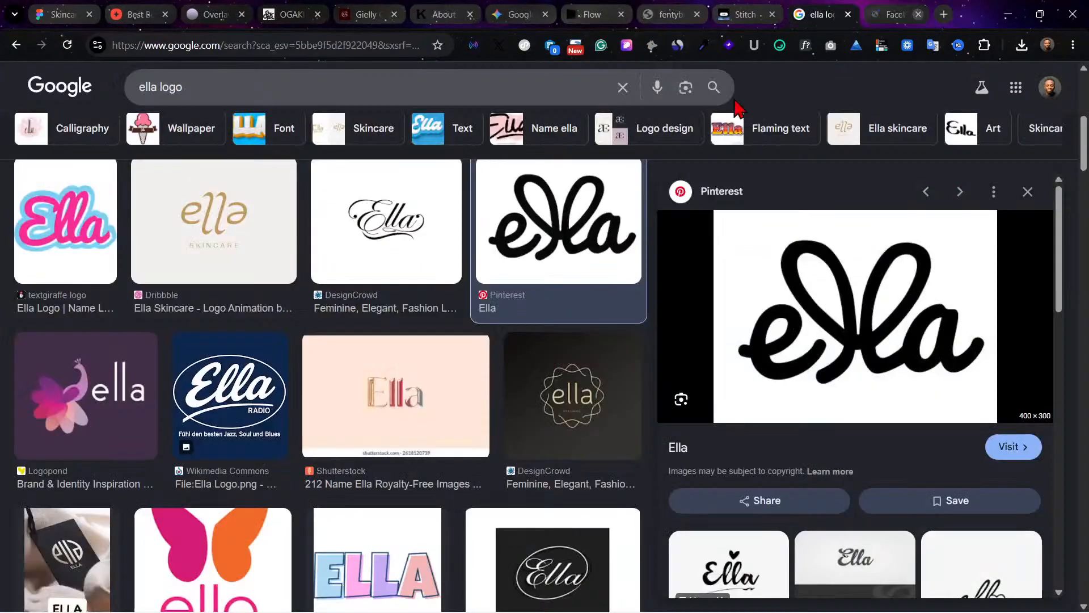
pyautogui.click(54, 10)
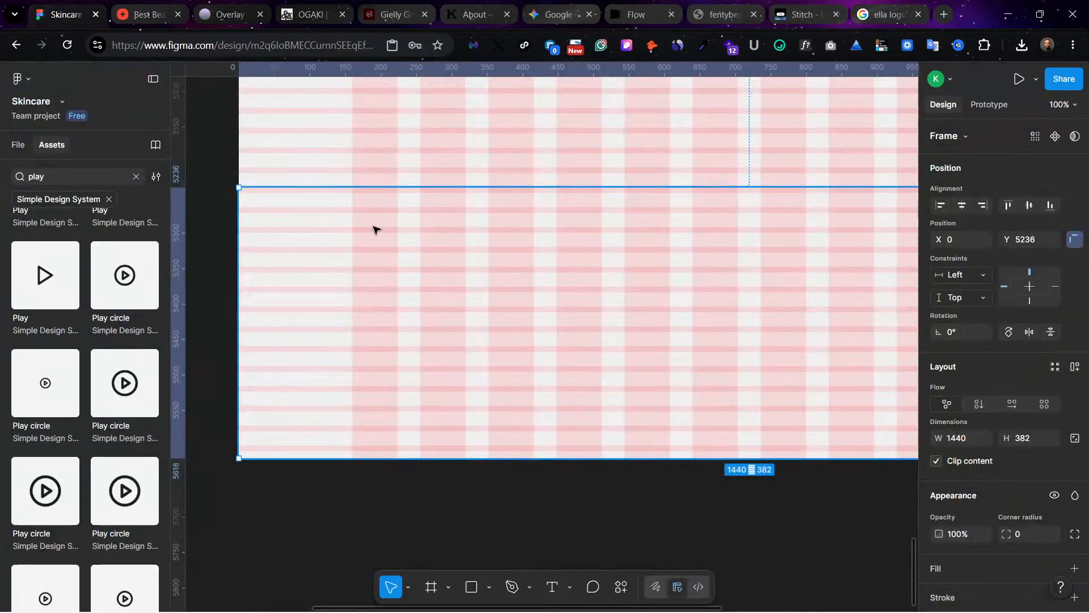
pyautogui.hotkey('ctrl', 'shift', '4')
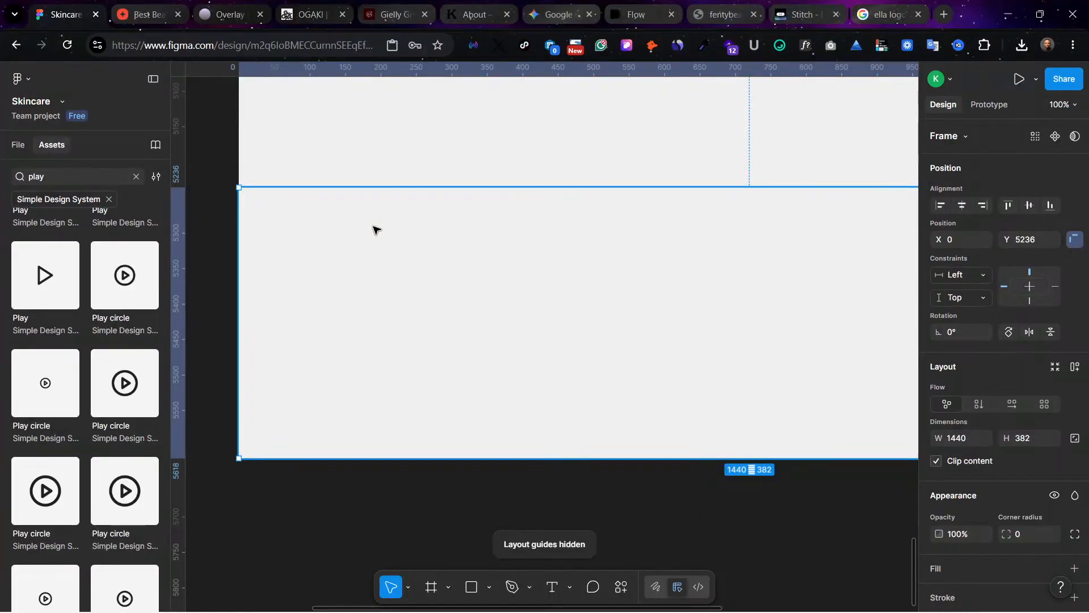
pyautogui.hscroll(3, 876, 353)
pyautogui.scroll(-1, 876, 353)
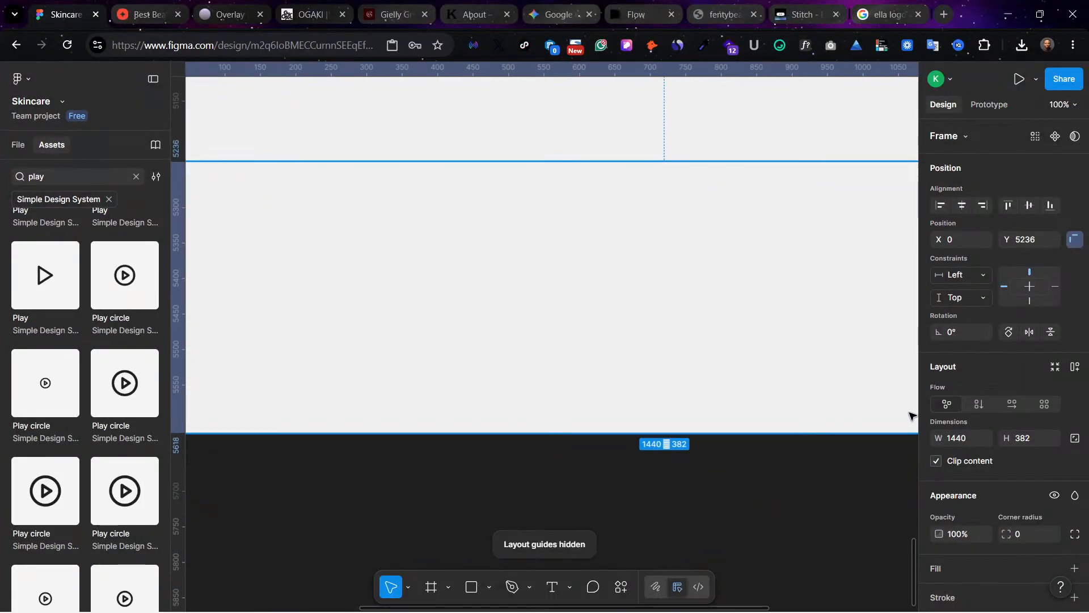
pyautogui.scroll(-2, 944, 556)
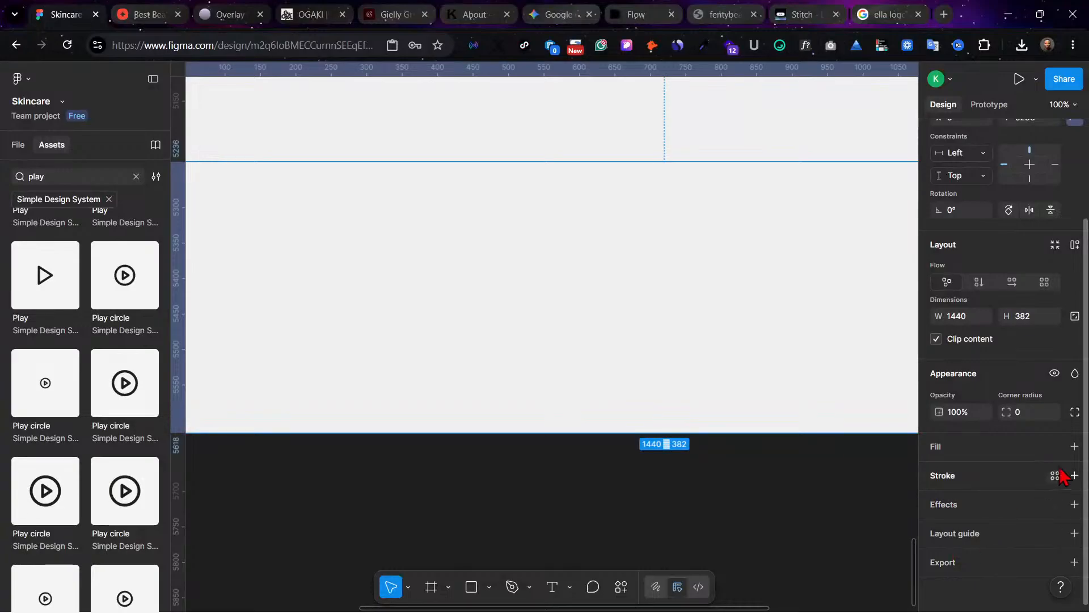
pyautogui.click(1074, 446)
pyautogui.hscroll(-2, 344, 153)
pyautogui.scroll(1, 343, 153)
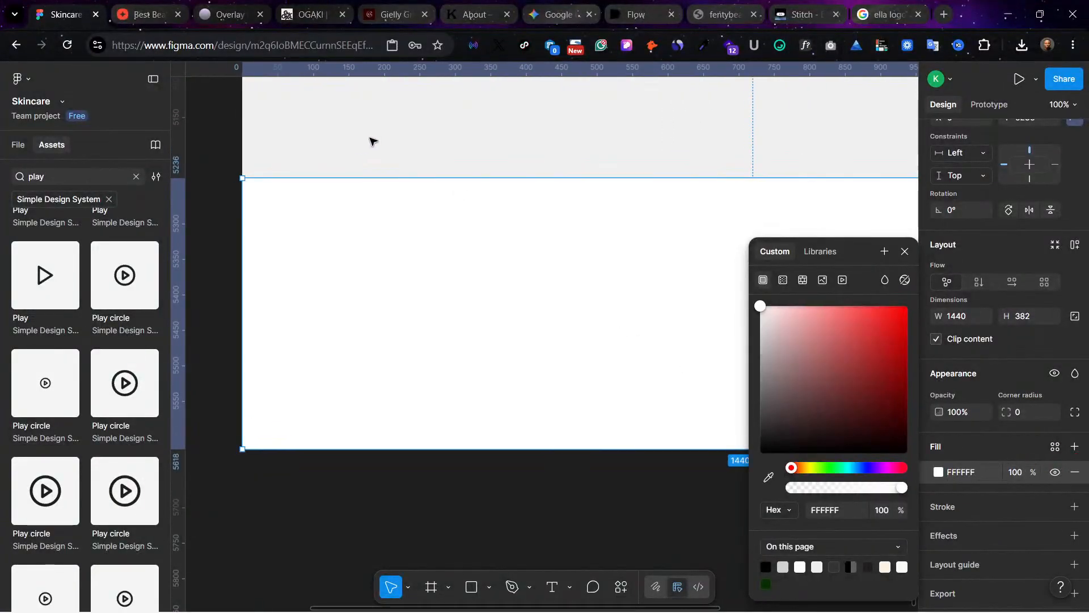
pyautogui.click(369, 141)
# Step: Copy the header's SKINCARRE logo text into the bottom frame, show the layout guides, and align it with the first column
pyautogui.scroll(5, 442, 156)
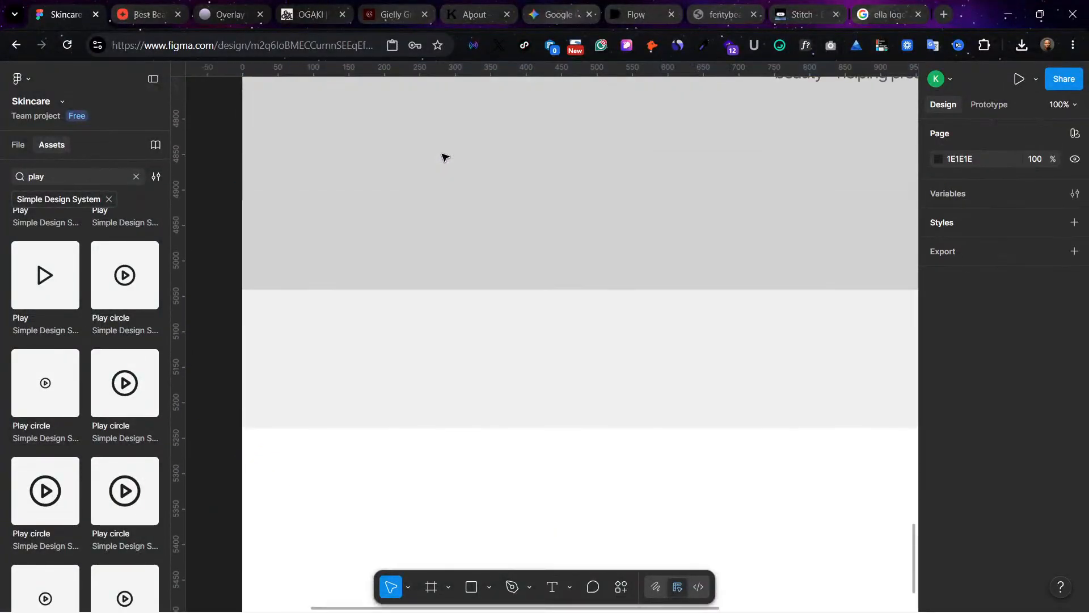
pyautogui.scroll(-3, 445, 156)
pyautogui.scroll(15, 443, 157)
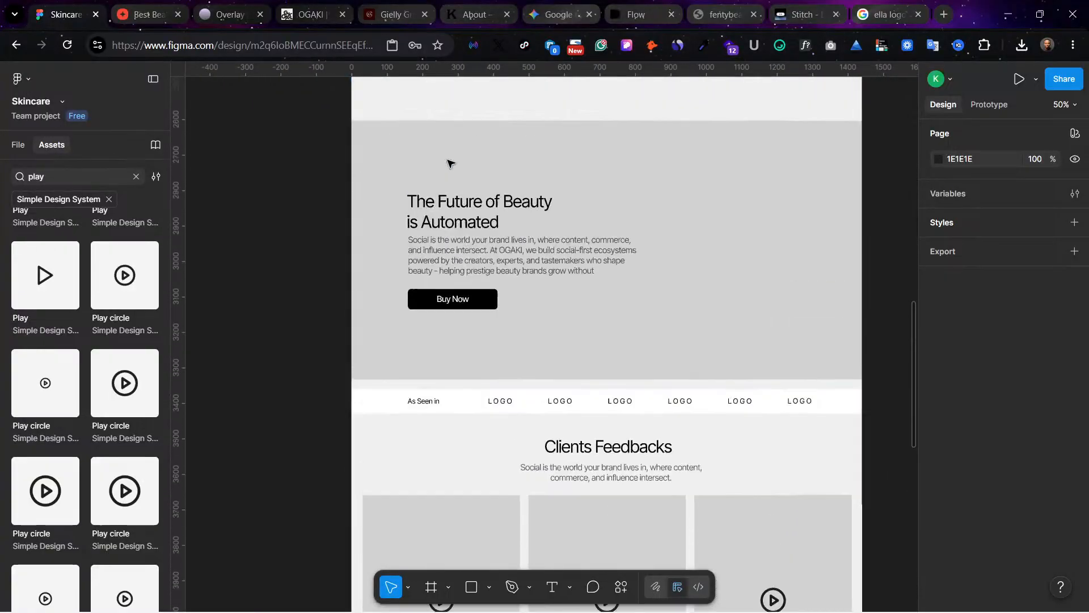
pyautogui.scroll(20, 447, 163)
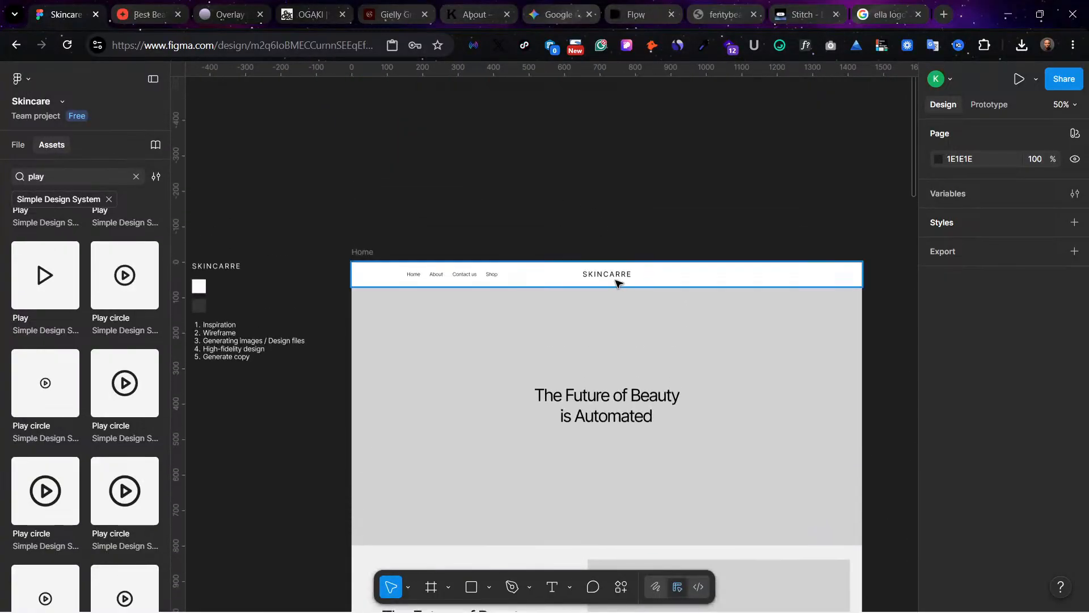
pyautogui.click(615, 278)
pyautogui.moveTo(616, 277); pyautogui.dragTo(418, 287)
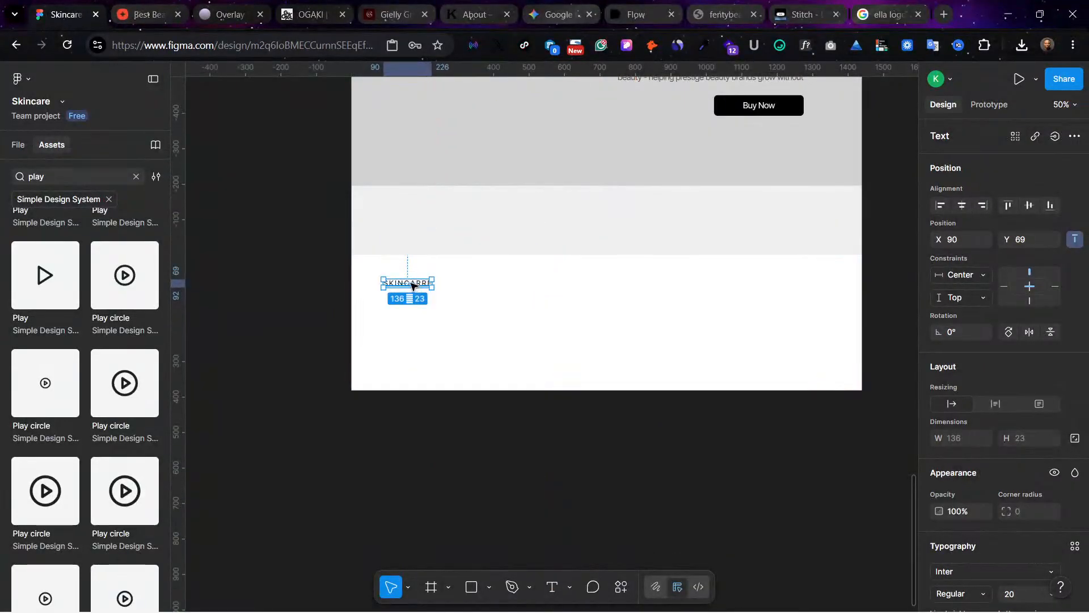
pyautogui.hotkey('ctrl', 'shift', '4')
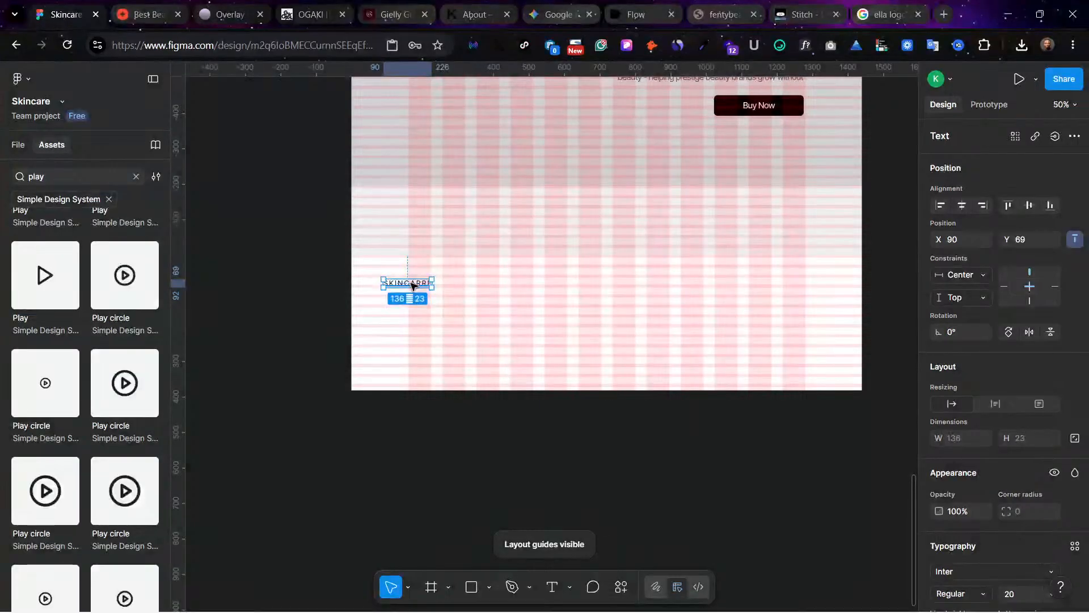
pyautogui.moveTo(413, 285); pyautogui.dragTo(438, 293)
# Step: Place a left-aligned copy of the right-aligned banner's description paragraph in the bottom frame, beneath the SKINCARRE logo at X 162
pyautogui.scroll(5, 465, 238)
pyautogui.click(759, 285)
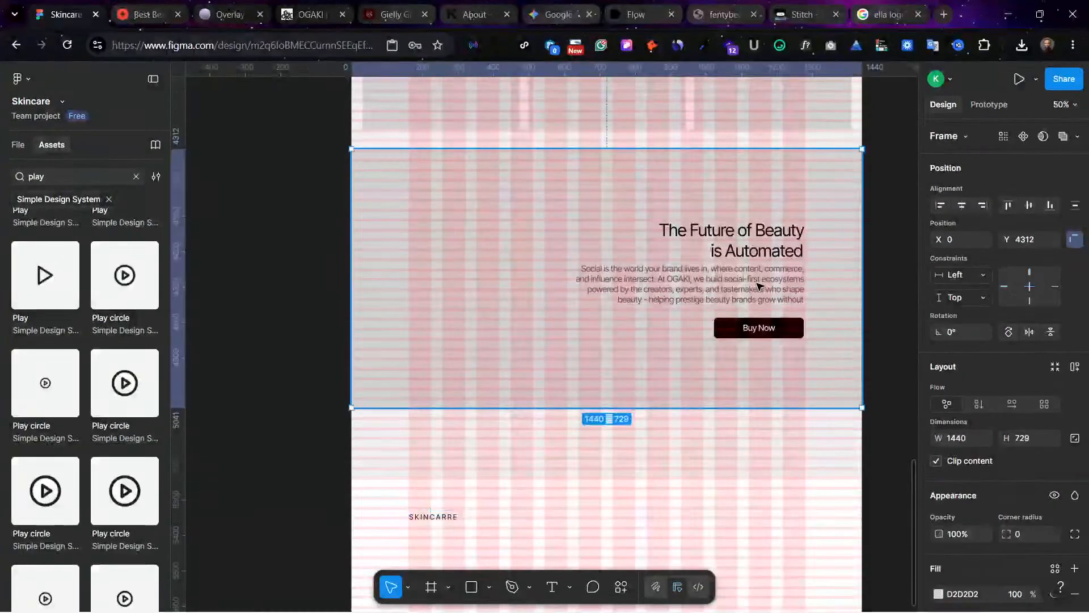
pyautogui.click(757, 285)
pyautogui.scroll(-3, 732, 196)
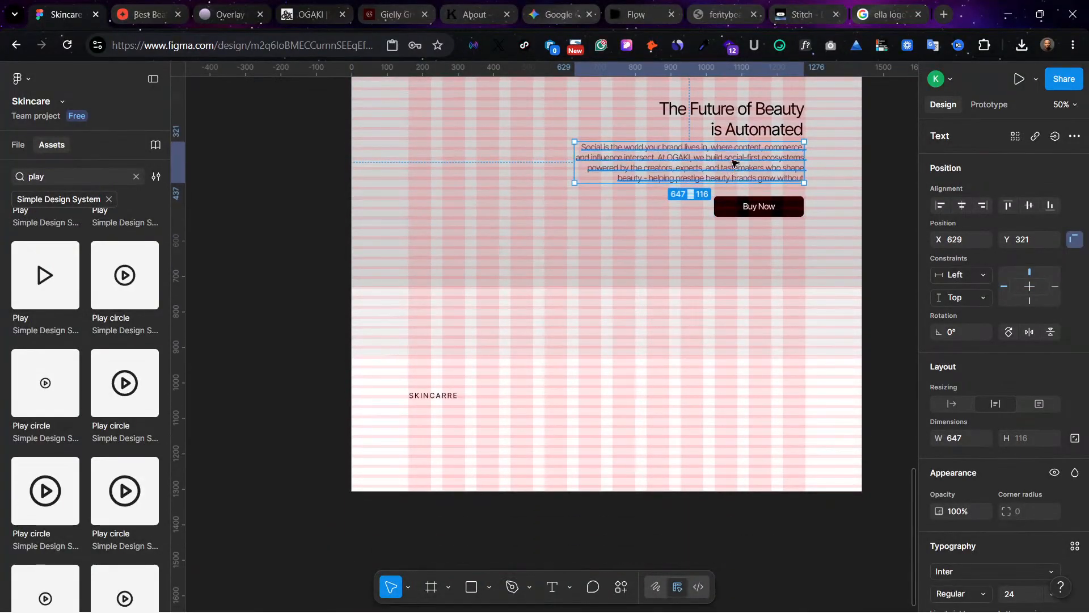
pyautogui.moveTo(727, 168); pyautogui.dragTo(585, 442)
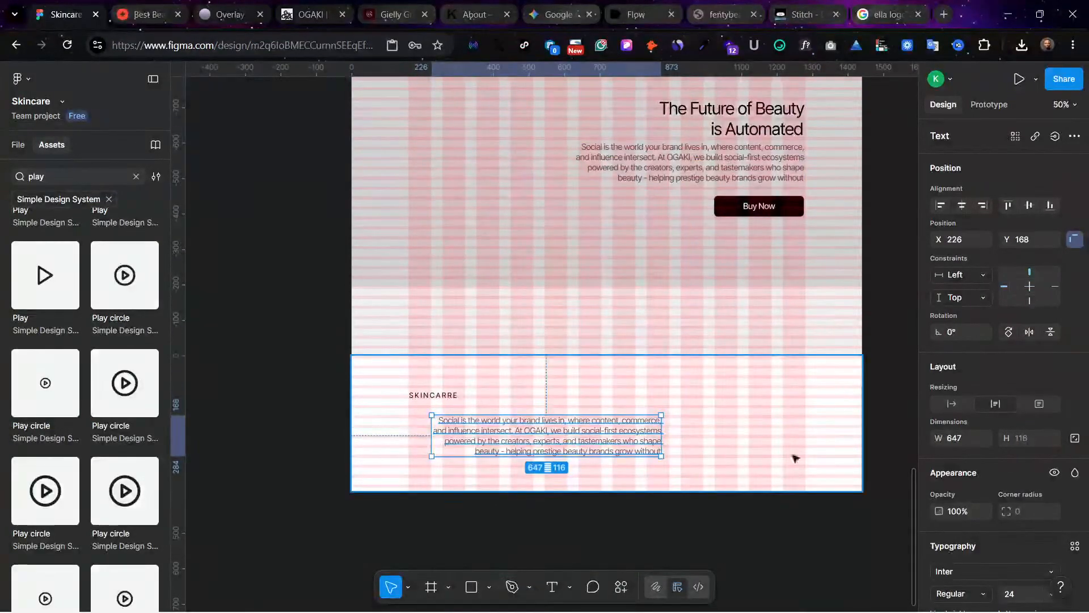
pyautogui.scroll(-3, 957, 569)
pyautogui.click(940, 536)
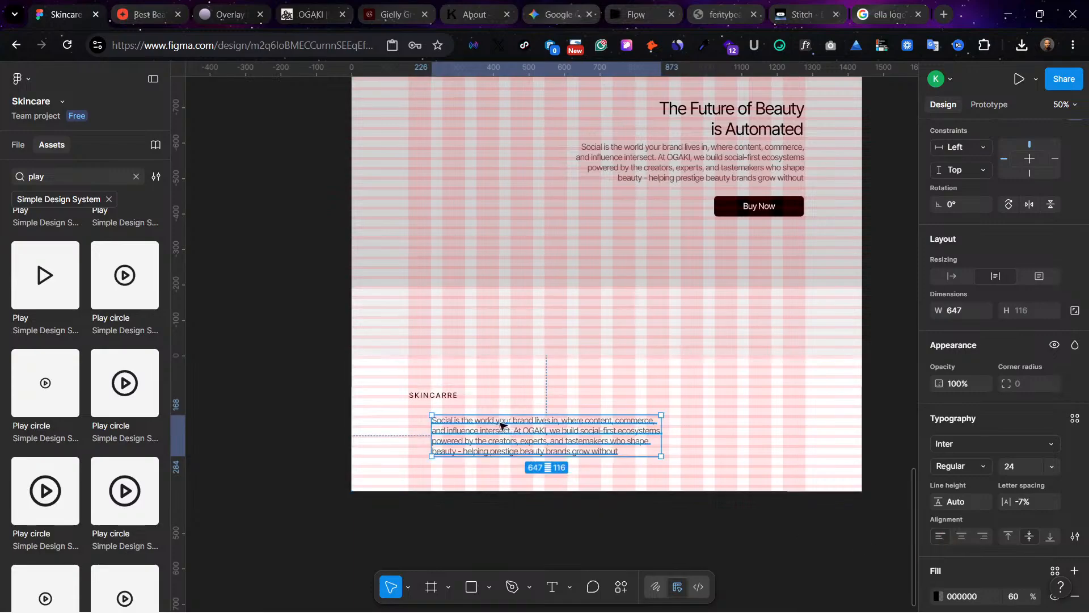
pyautogui.moveTo(499, 426); pyautogui.dragTo(465, 412)
# Step: Delete the last two lines of the bottom frame's paragraph and move the remaining text to Y 133
pyautogui.doubleClick(518, 426)
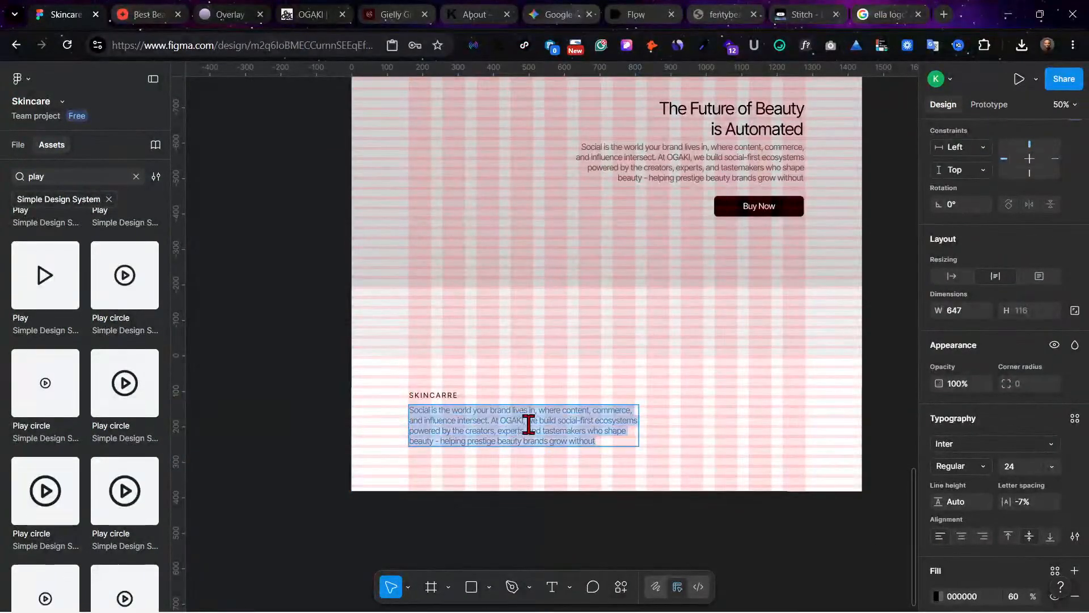
pyautogui.click(627, 432)
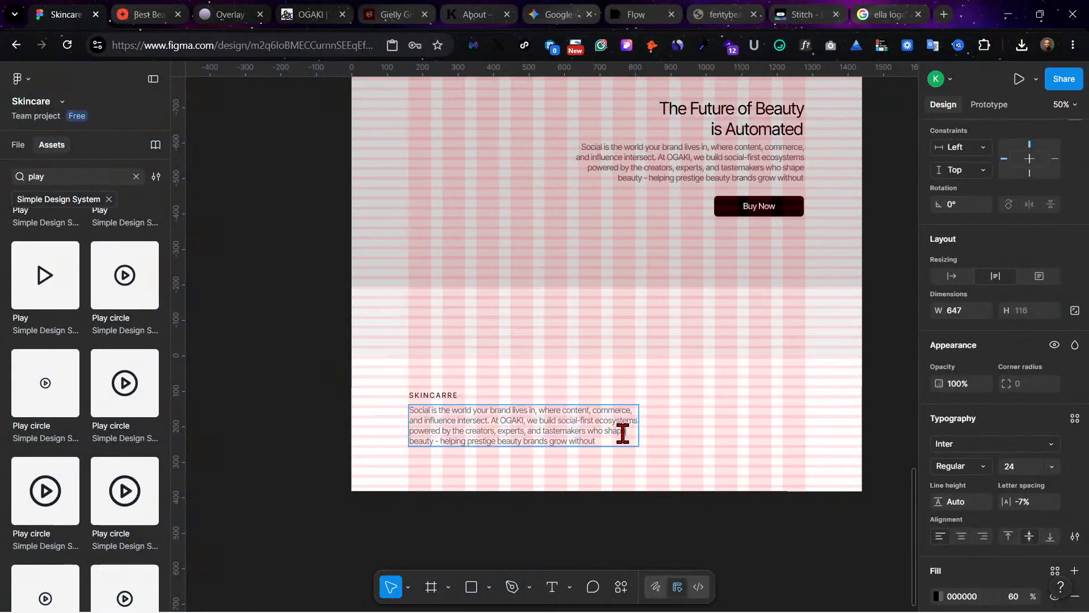
pyautogui.moveTo(489, 444); pyautogui.dragTo(405, 434)
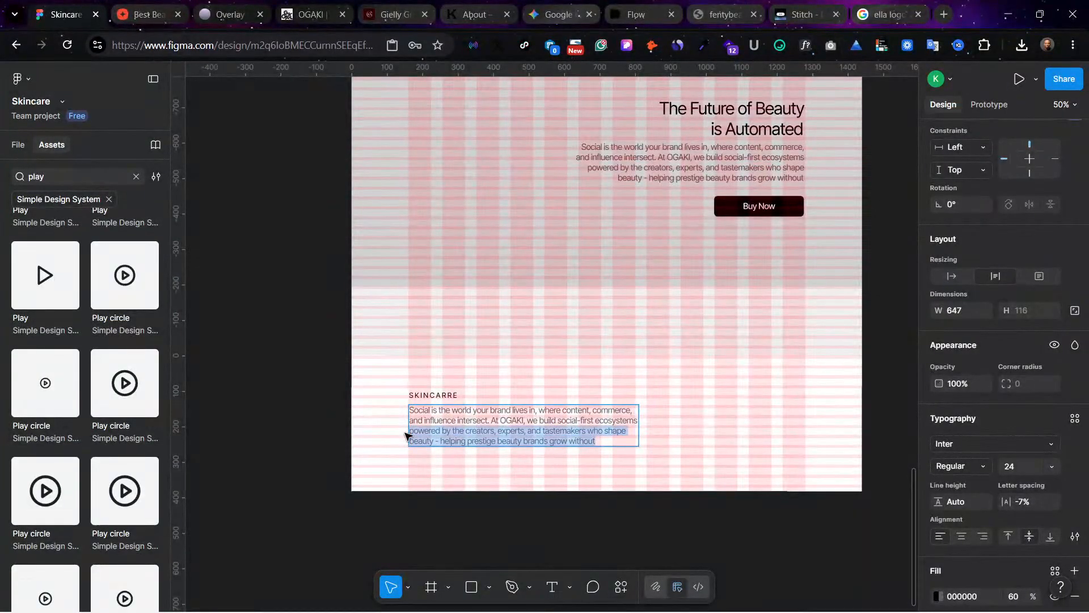
pyautogui.press('BackSpace')
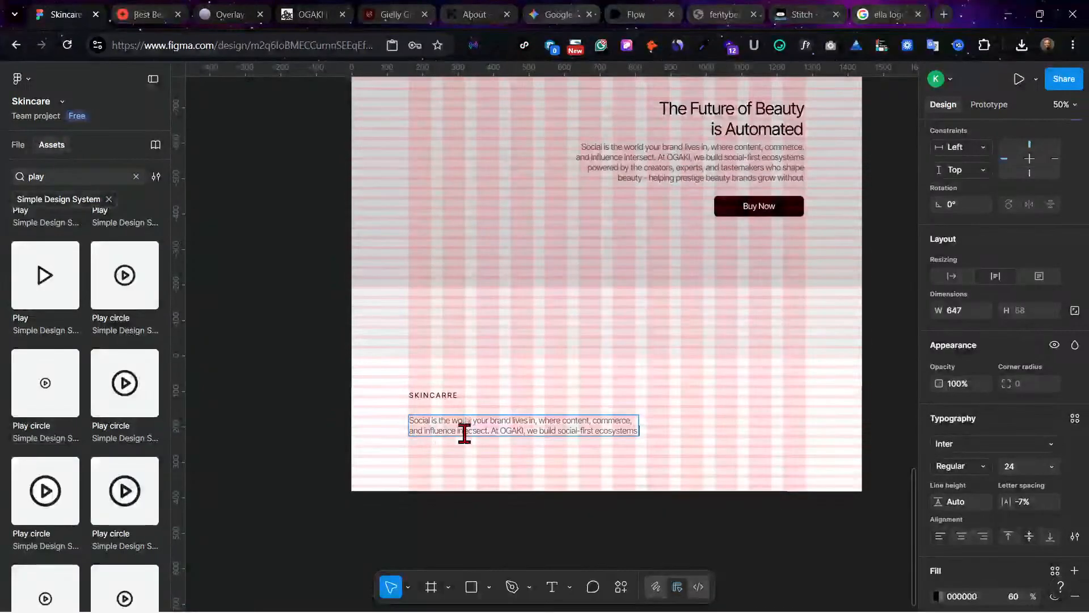
pyautogui.press('Escape')
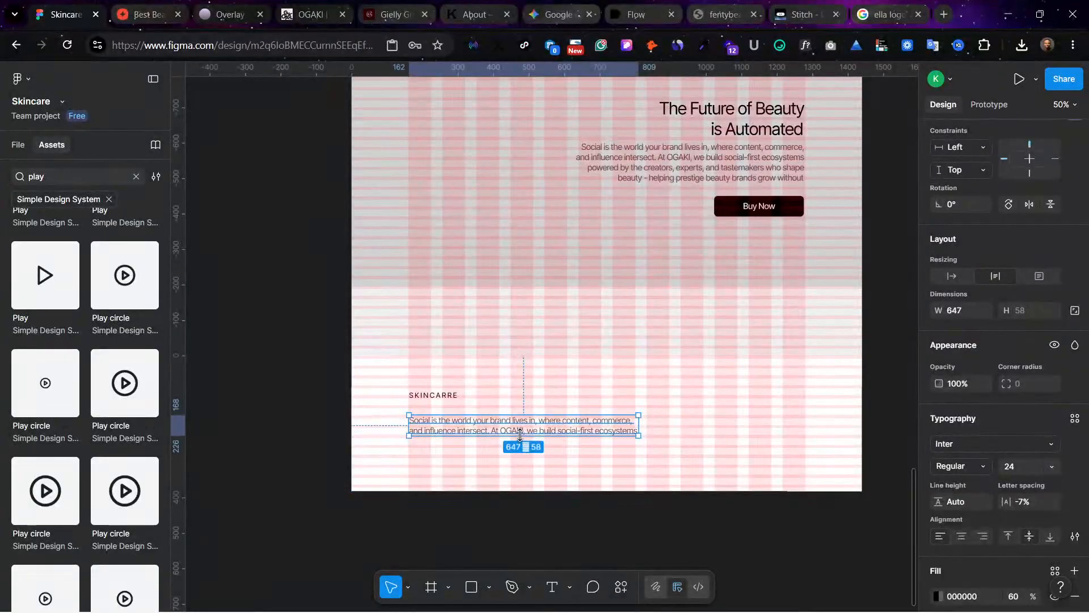
pyautogui.moveTo(522, 435); pyautogui.dragTo(577, 415)
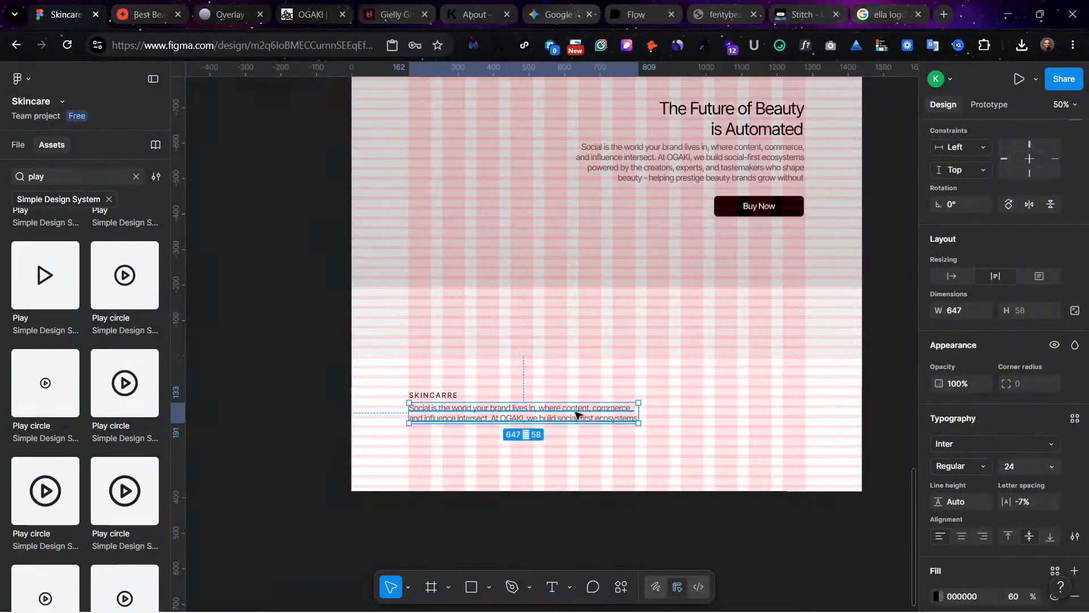
# Step: Hide the layout guides, then narrow the bottom paragraph to width 226 at font size 14, placed about 19 below the logo
pyautogui.hotkey('ctrl', 'shift', '4')
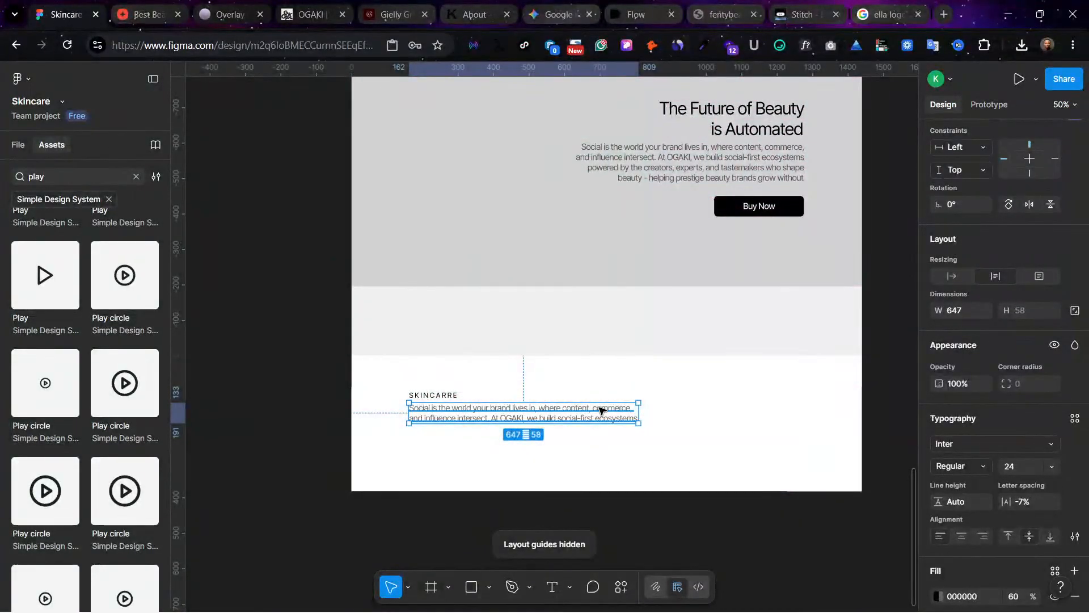
pyautogui.moveTo(641, 415); pyautogui.dragTo(489, 412)
pyautogui.click(1052, 466)
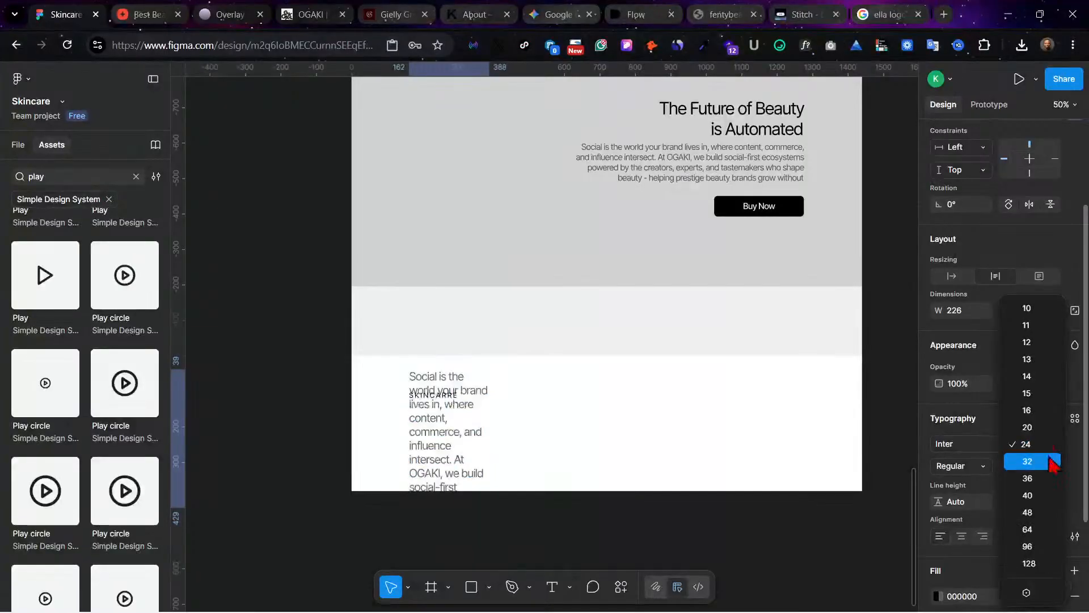
pyautogui.click(1026, 375)
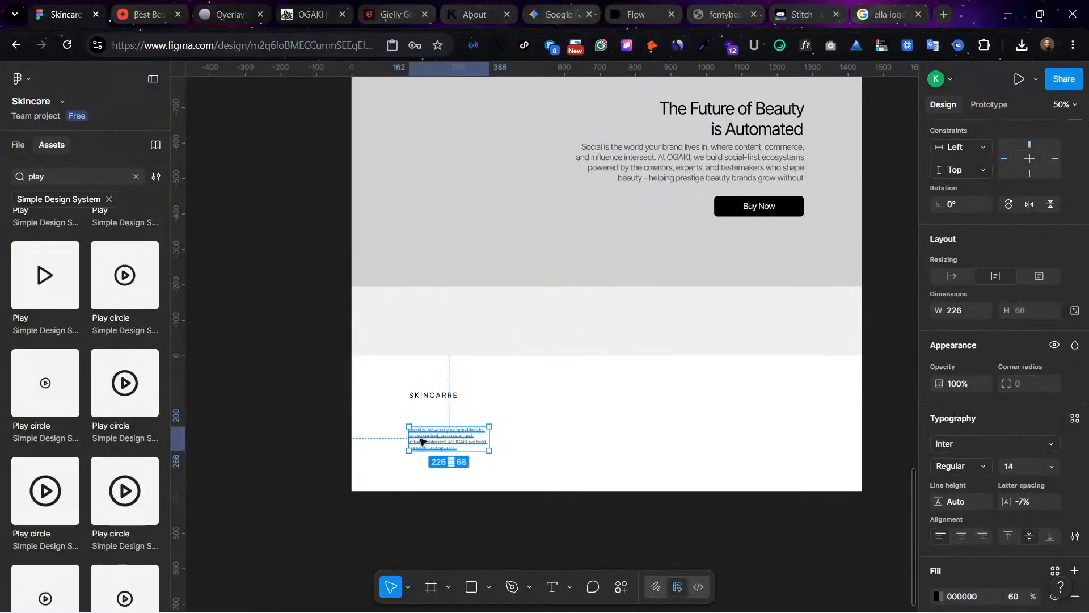
pyautogui.moveTo(418, 437)
pyautogui.mouseDown()
pyautogui.moveTo(418, 421)
pyautogui.moveTo(429, 421)
pyautogui.mouseUp()
pyautogui.click(545, 443)
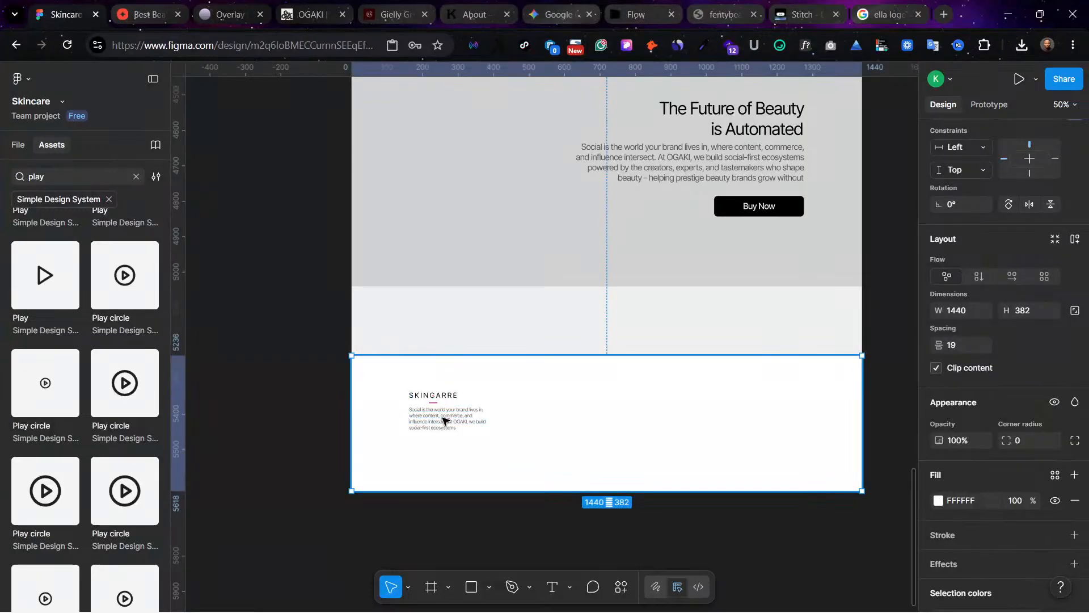
# Step: Move the bottom paragraph up to Y 132, 8 below the logo, and set its black fill's opacity to 50%
pyautogui.hotkey('ctrl', '=')
pyautogui.hscroll(-1, 372, 397)
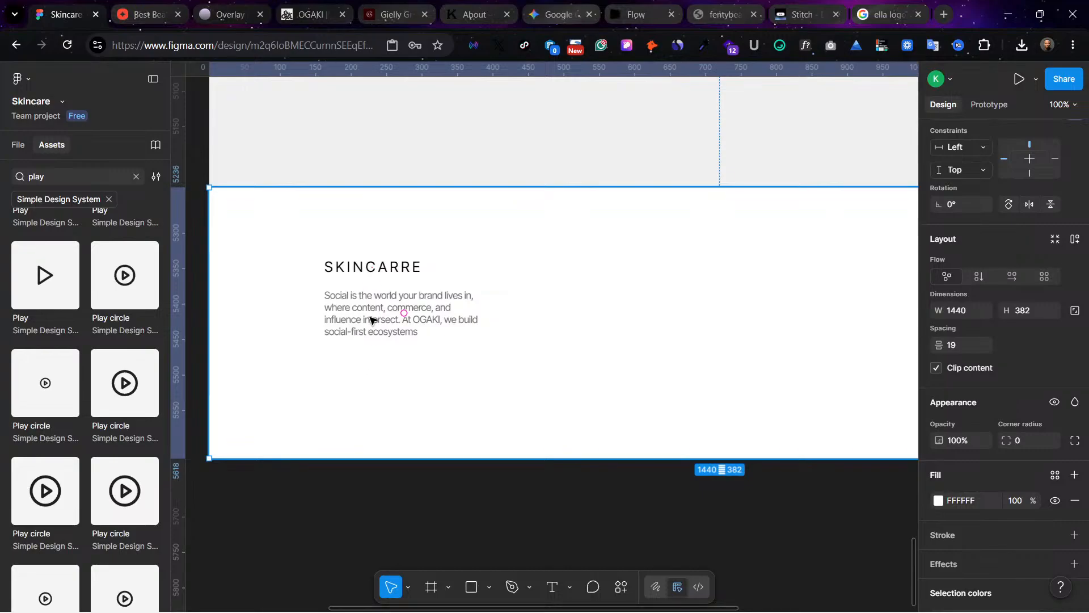
pyautogui.moveTo(370, 321); pyautogui.dragTo(370, 308)
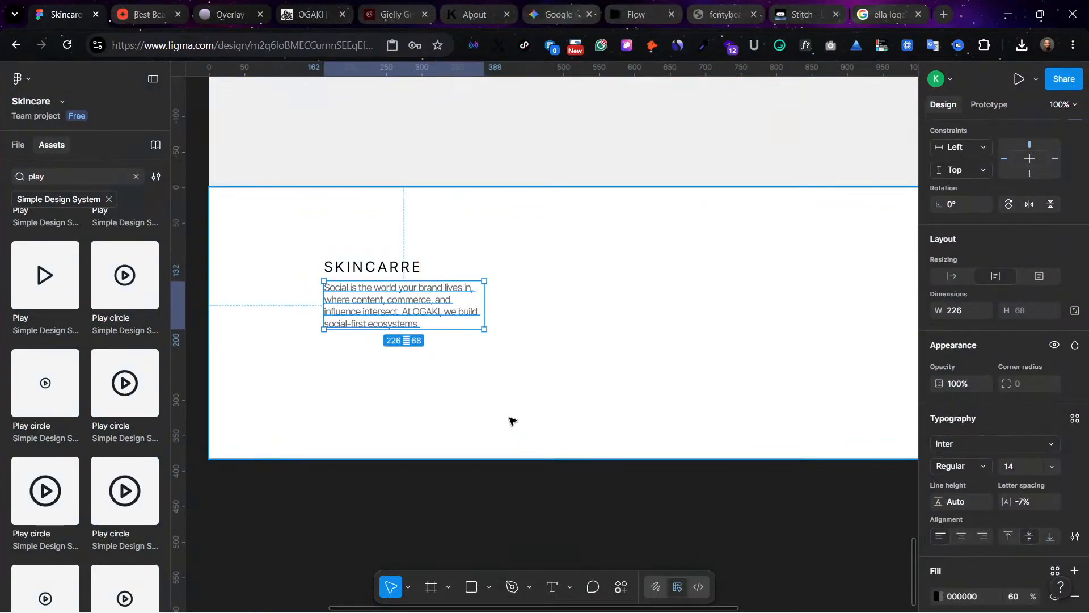
pyautogui.scroll(-2, 953, 539)
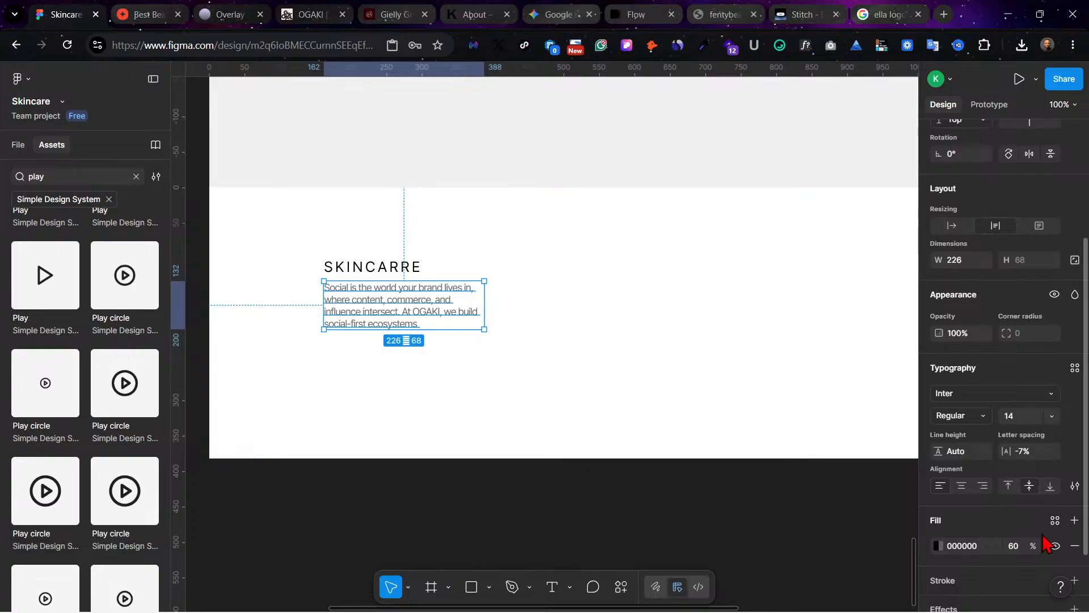
pyautogui.scroll(-3, 989, 555)
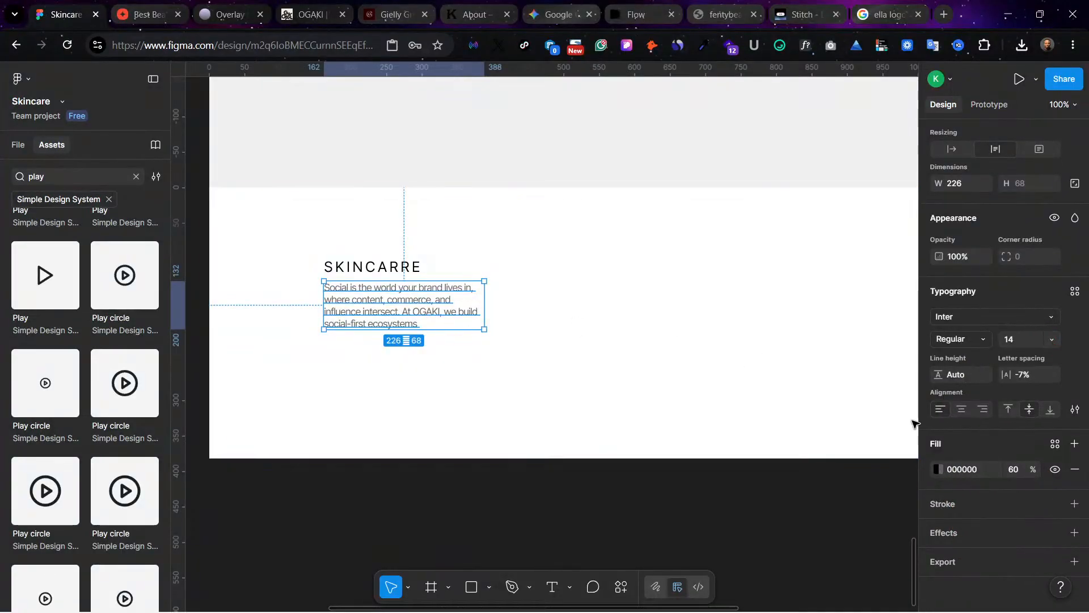
pyautogui.click(1018, 472)
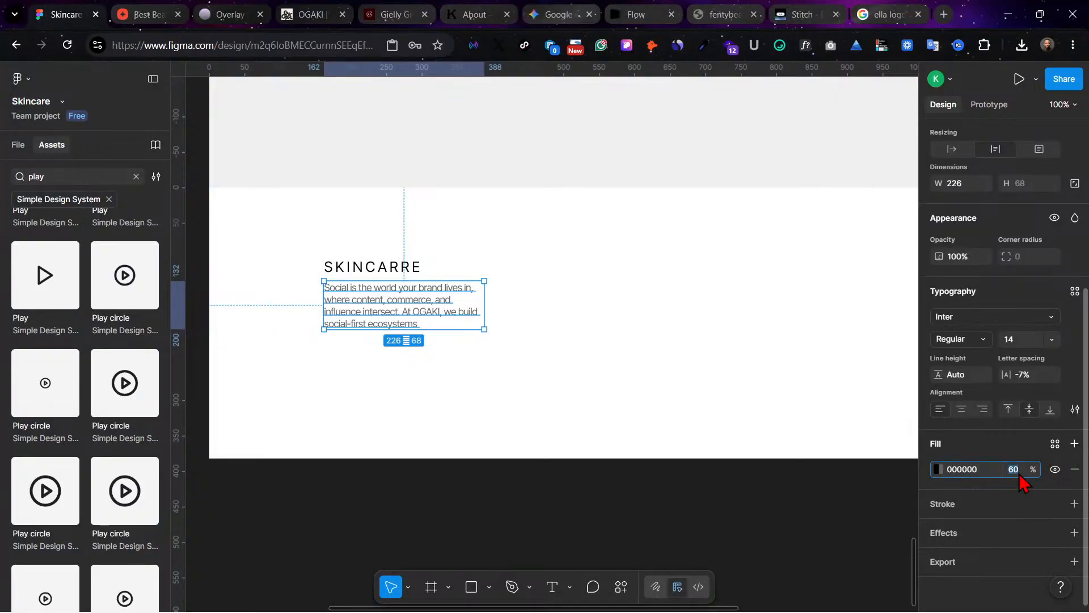
pyautogui.write('50')
pyautogui.press('Return')
pyautogui.click(638, 345)
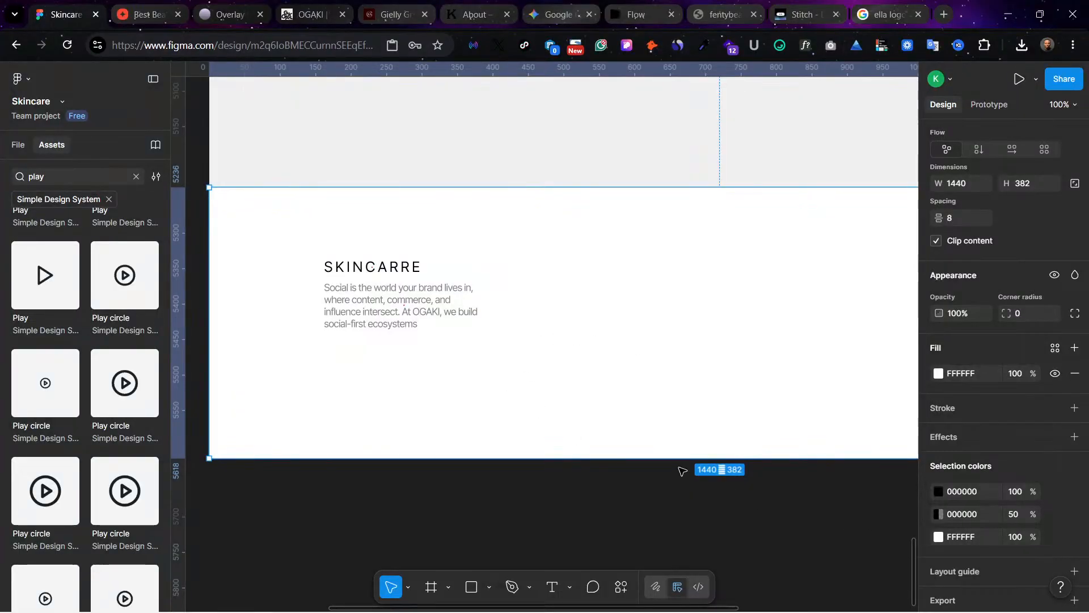
# Step: Review the home page from the product cards down to the bottom section
pyautogui.scroll(2, 481, 375)
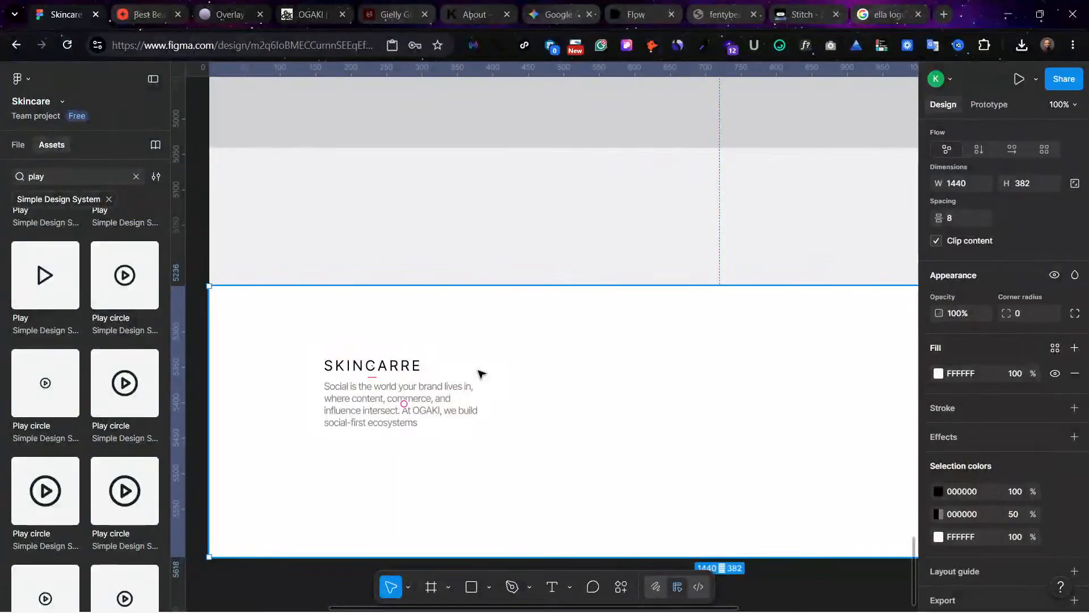
pyautogui.hscroll(3, 480, 373)
pyautogui.scroll(-1, 480, 373)
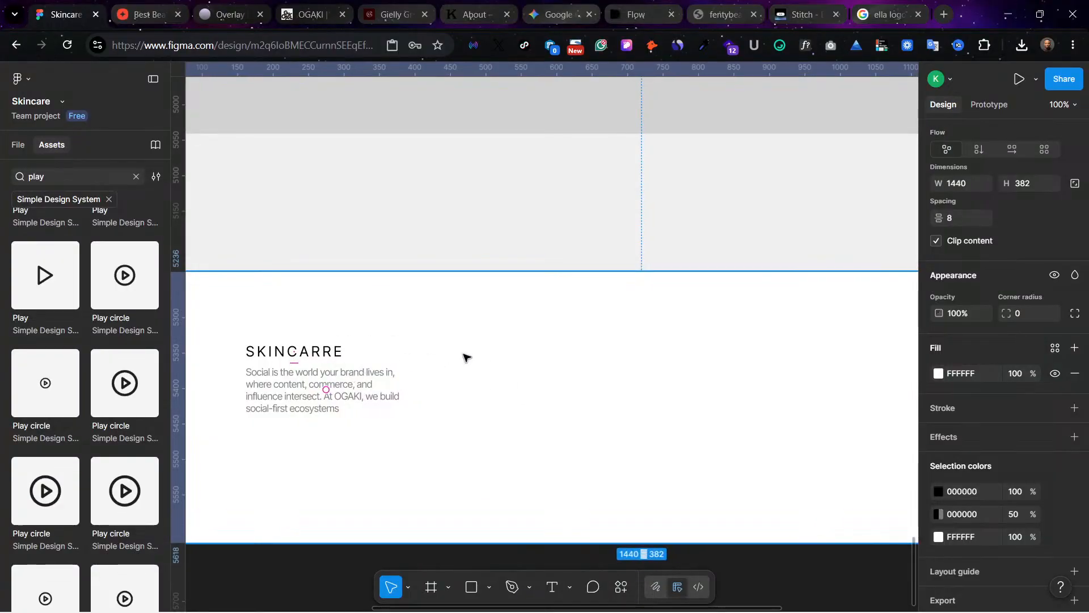
pyautogui.scroll(-5, 464, 356)
pyautogui.scroll(5, 468, 348)
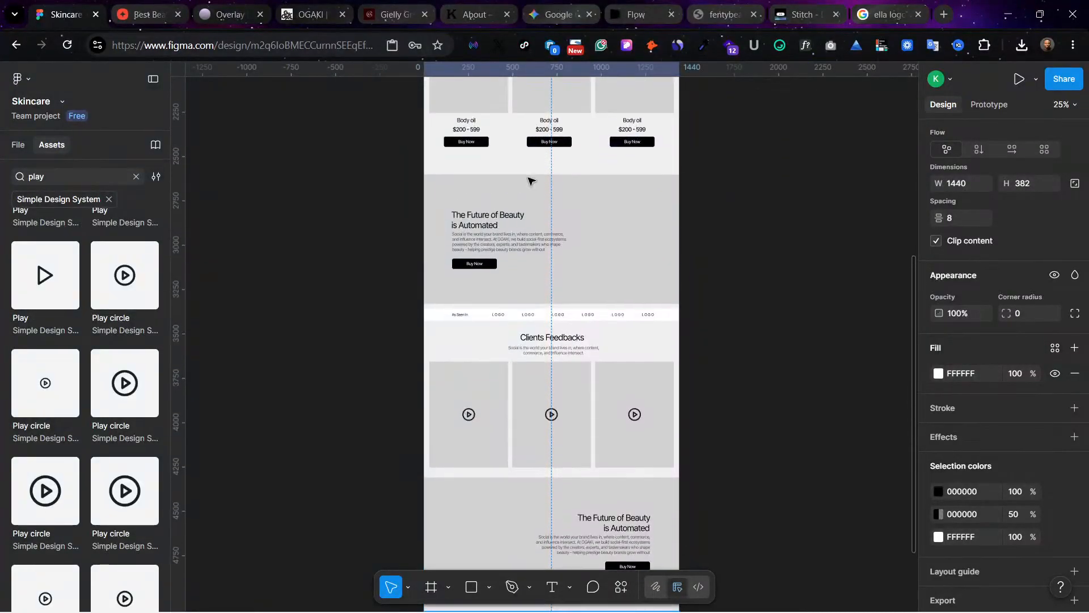
pyautogui.scroll(-5, 552, 404)
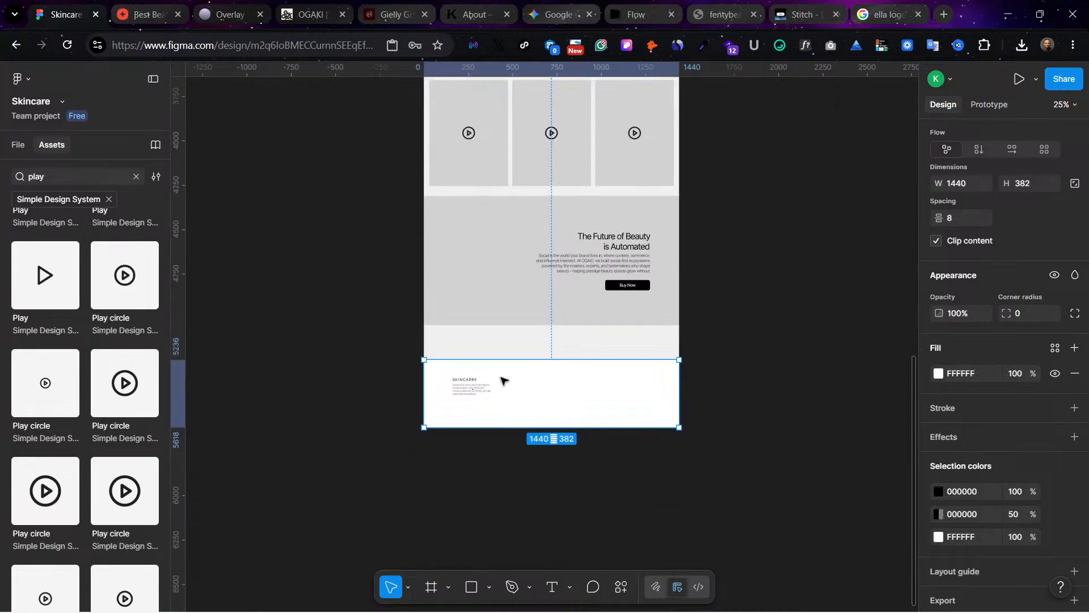
# Step: Duplicate the footer's SKINCARRE logo text to X 475 and set the copy to font size 16 with 0% letter spacing
pyautogui.scroll(5, 472, 388)
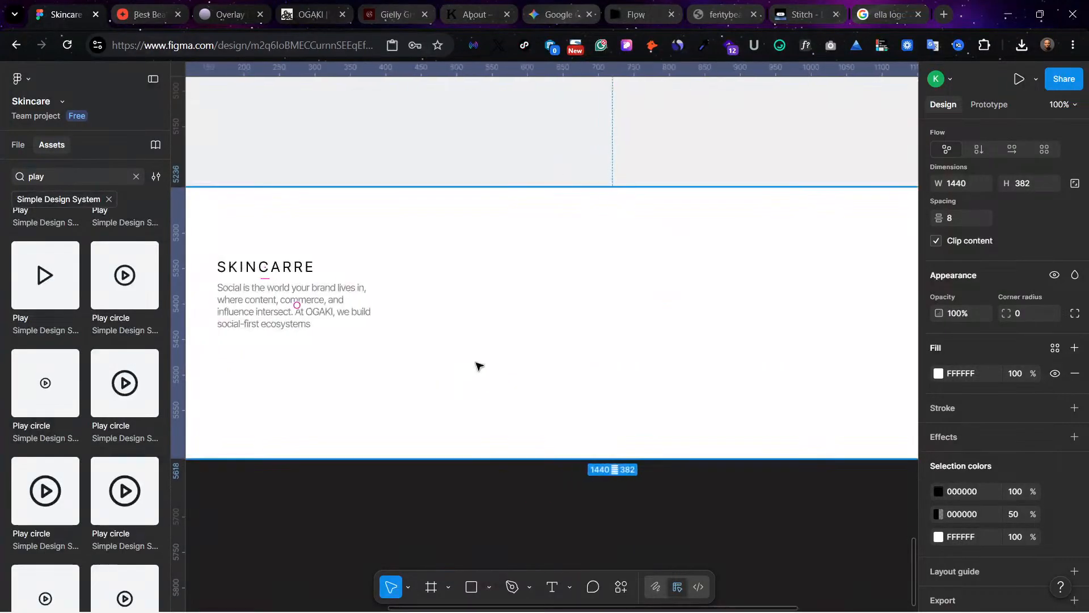
pyautogui.click(279, 267)
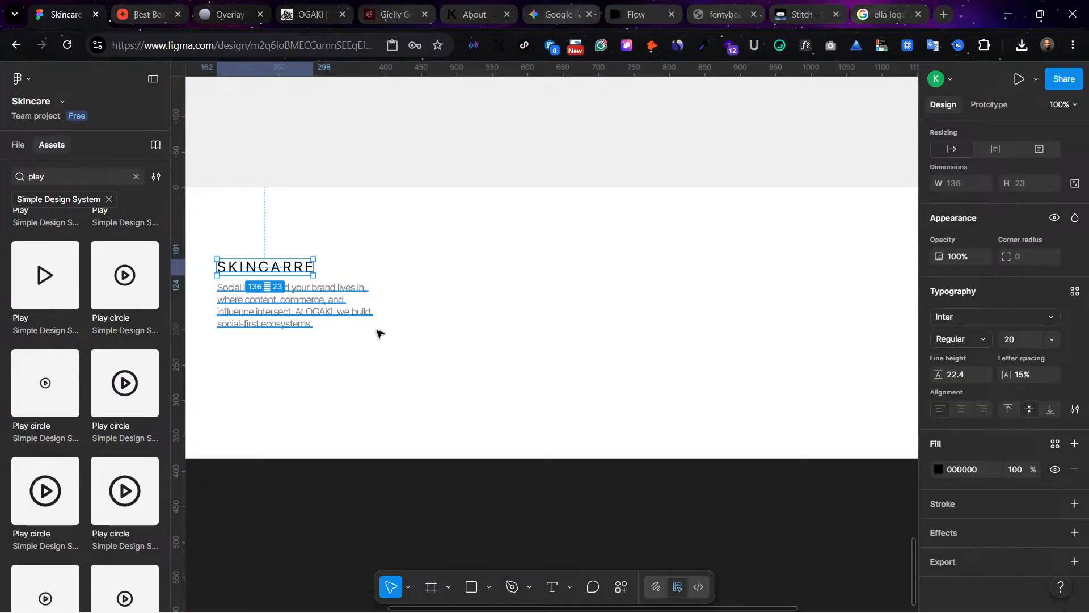
pyautogui.moveTo(252, 267); pyautogui.dragTo(471, 263)
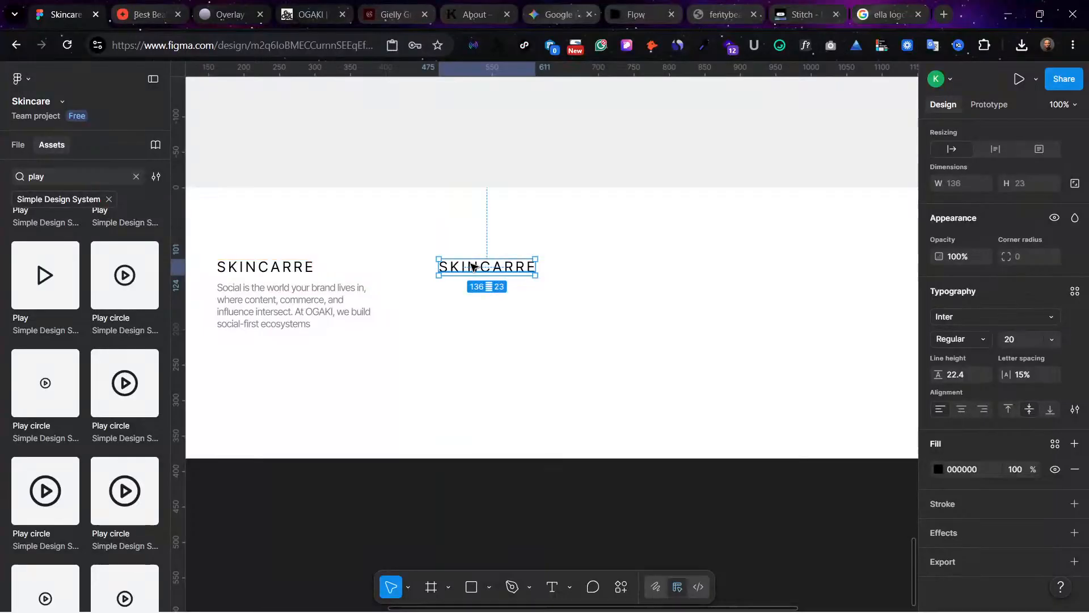
pyautogui.click(1053, 339)
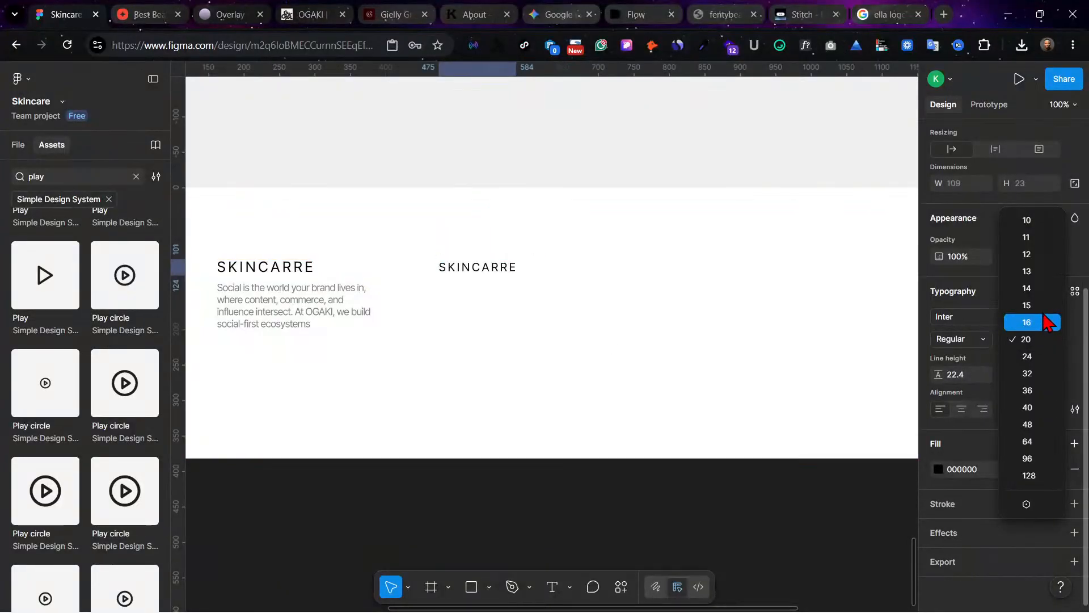
pyautogui.click(1043, 323)
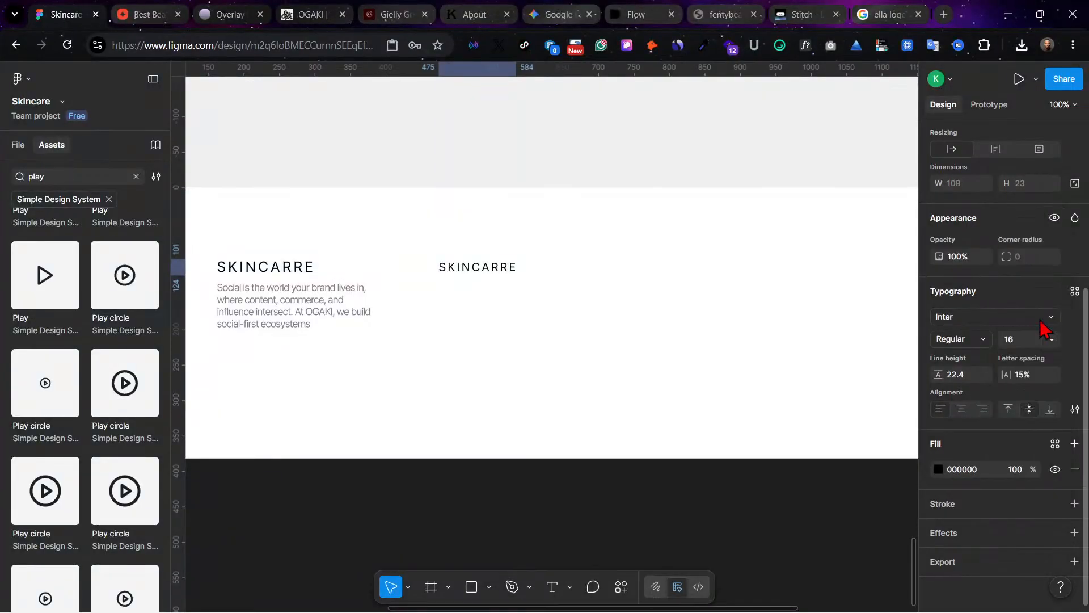
pyautogui.click(1023, 375)
pyautogui.write('0')
pyautogui.press('Return')
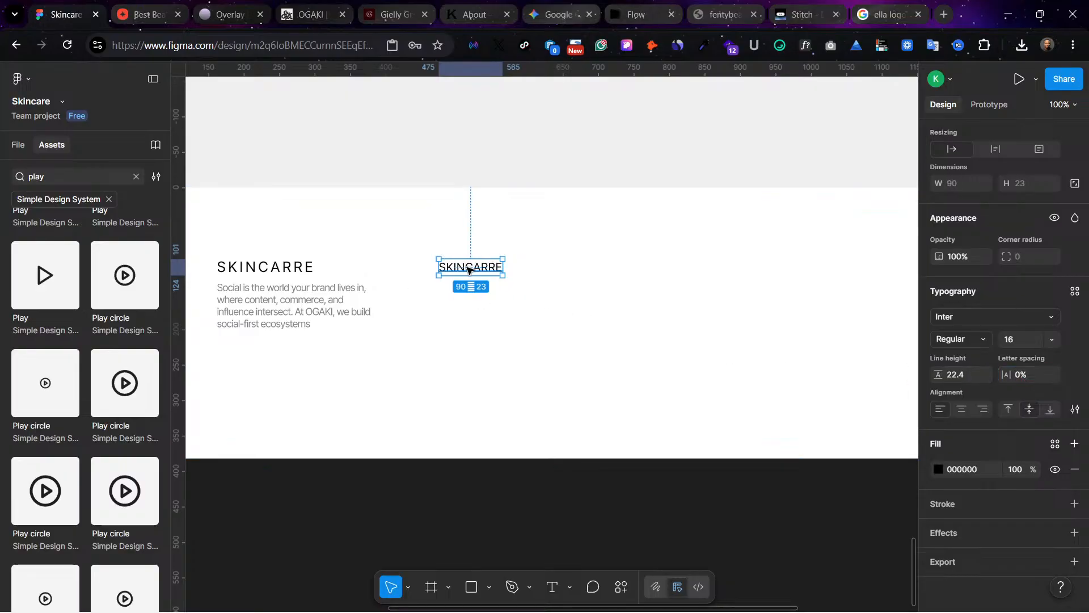
# Step: Move the copied logo text to X 482 and replace its wording with "HELP"
pyautogui.moveTo(469, 270); pyautogui.dragTo(473, 269)
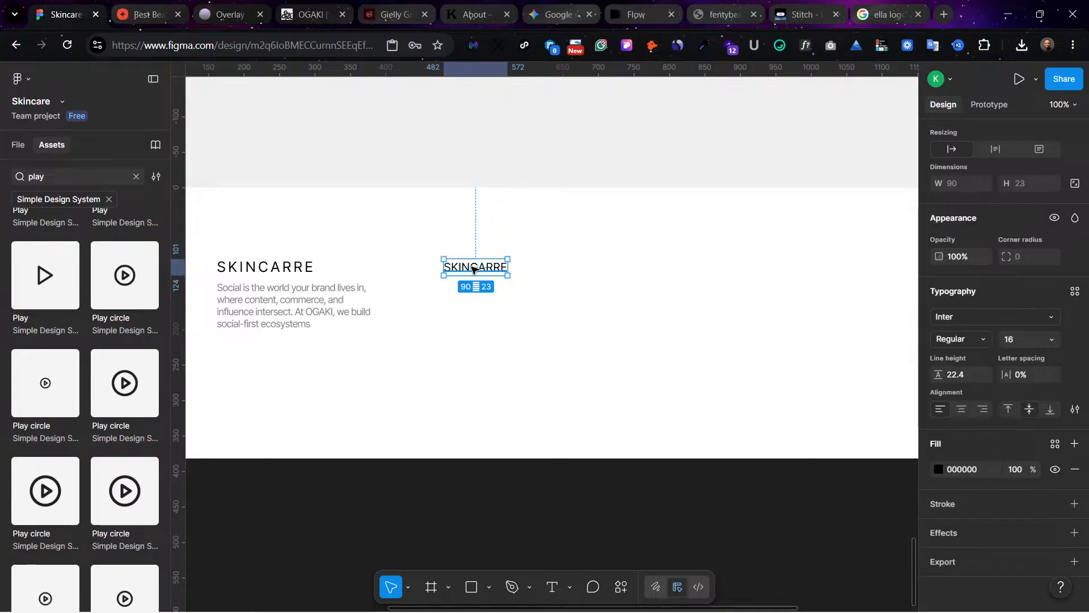
pyautogui.doubleClick(473, 269)
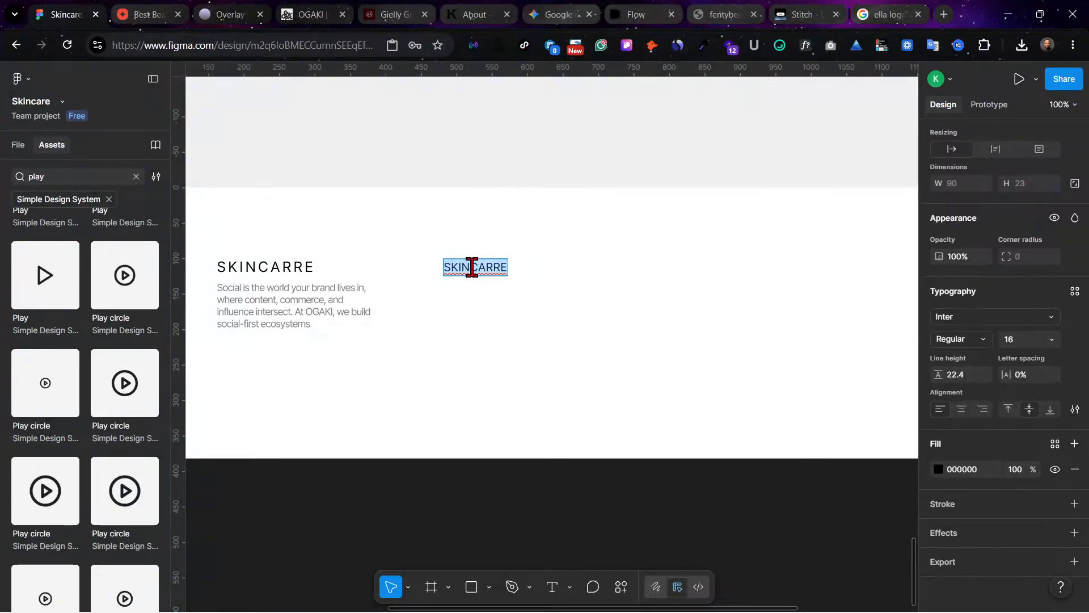
pyautogui.write('HE')
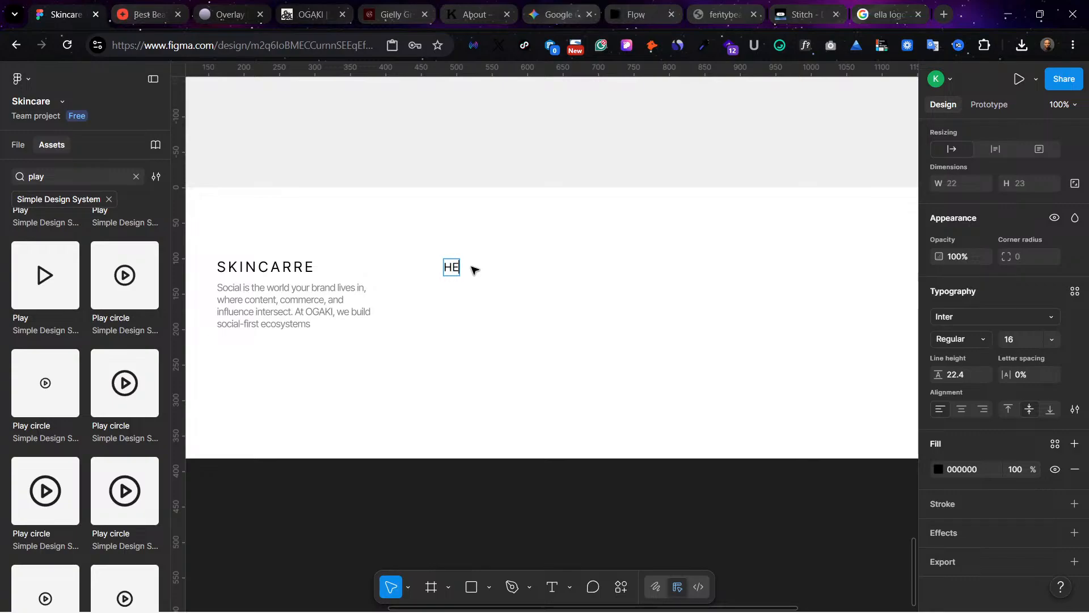
pyautogui.write('LP')
pyautogui.press('Escape')
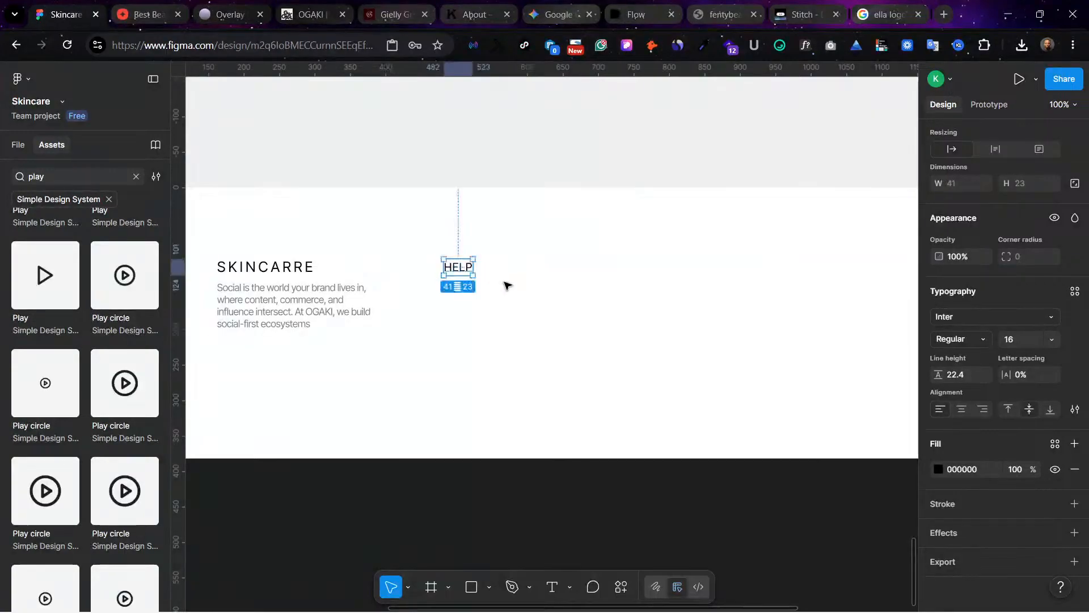
pyautogui.click(1074, 410)
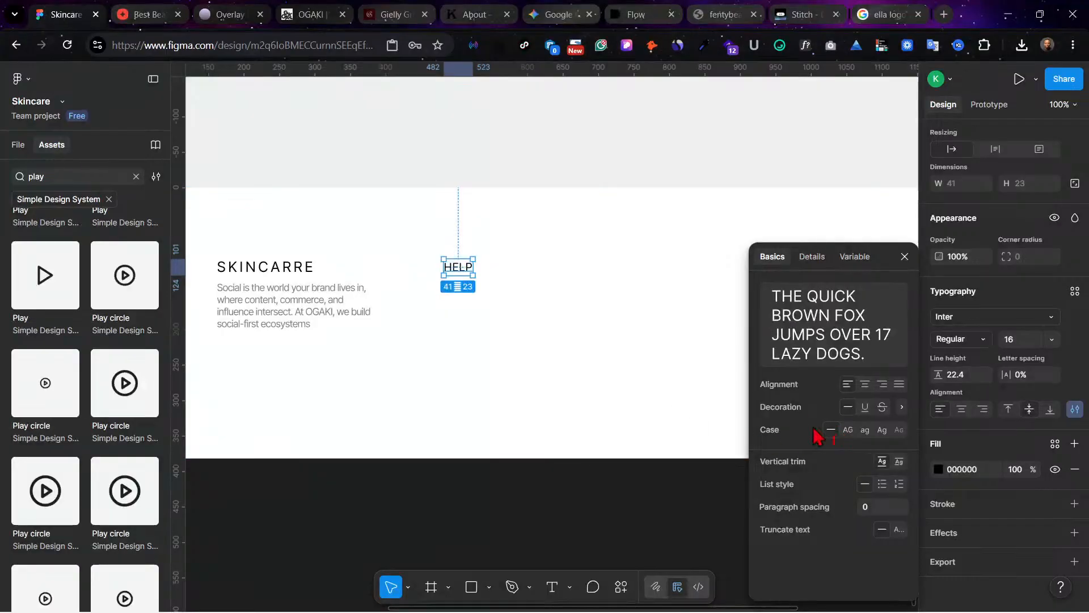
pyautogui.doubleClick(453, 267)
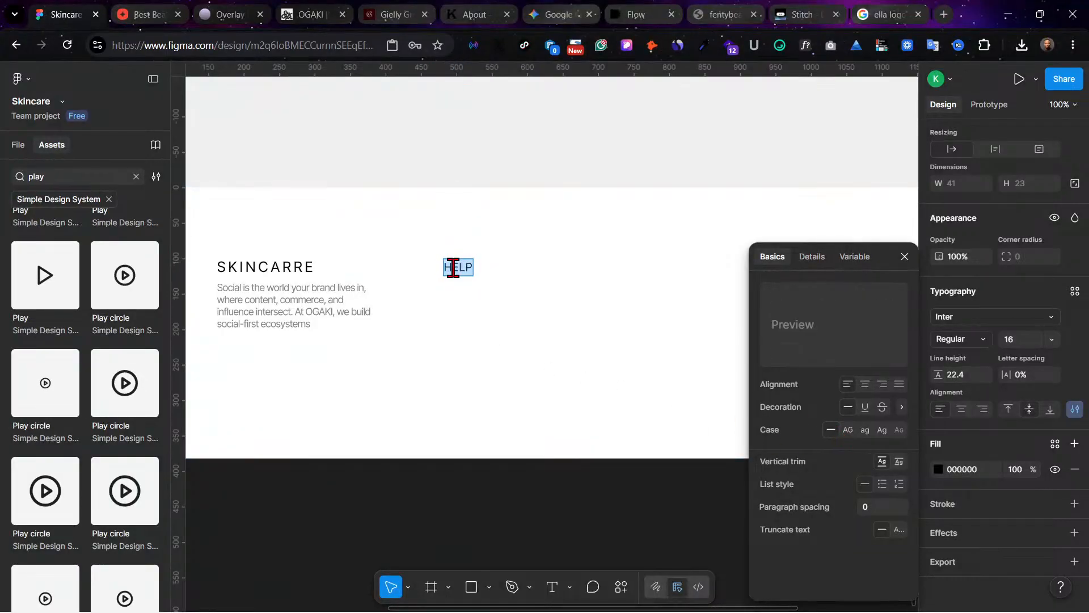
pyautogui.write('HE')
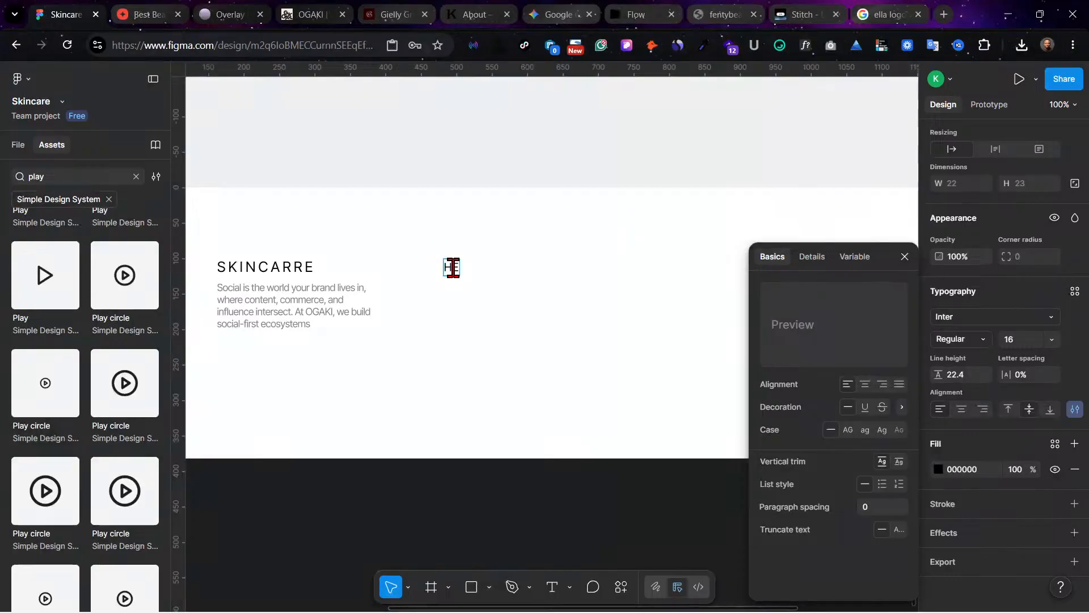
pyautogui.press('Escape')
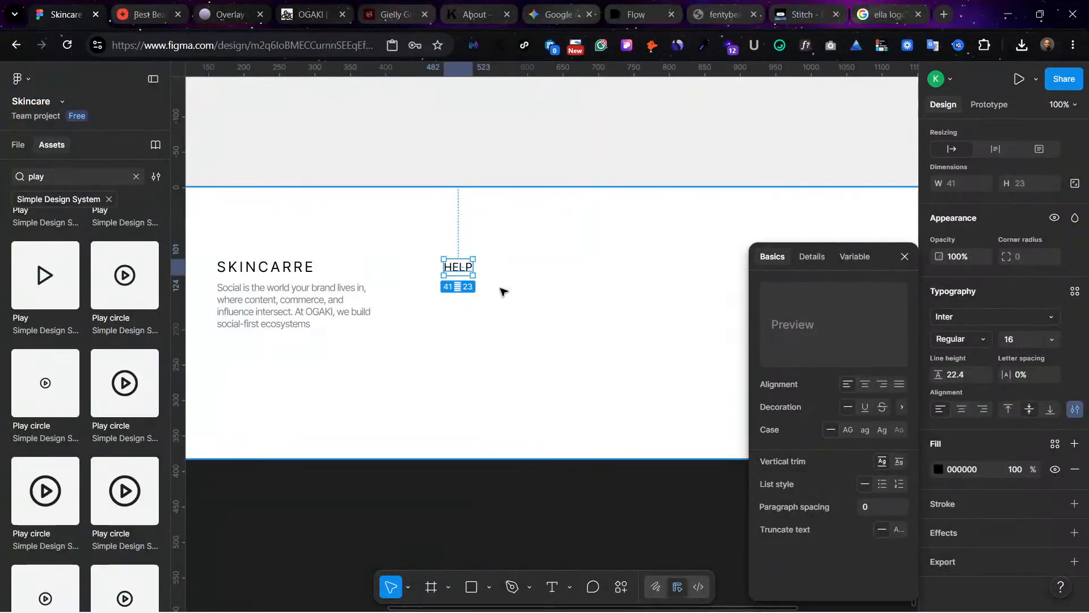
# Step: Change the footer column heading's text to "Help" with only the first letter capitalized
pyautogui.doubleClick(456, 268)
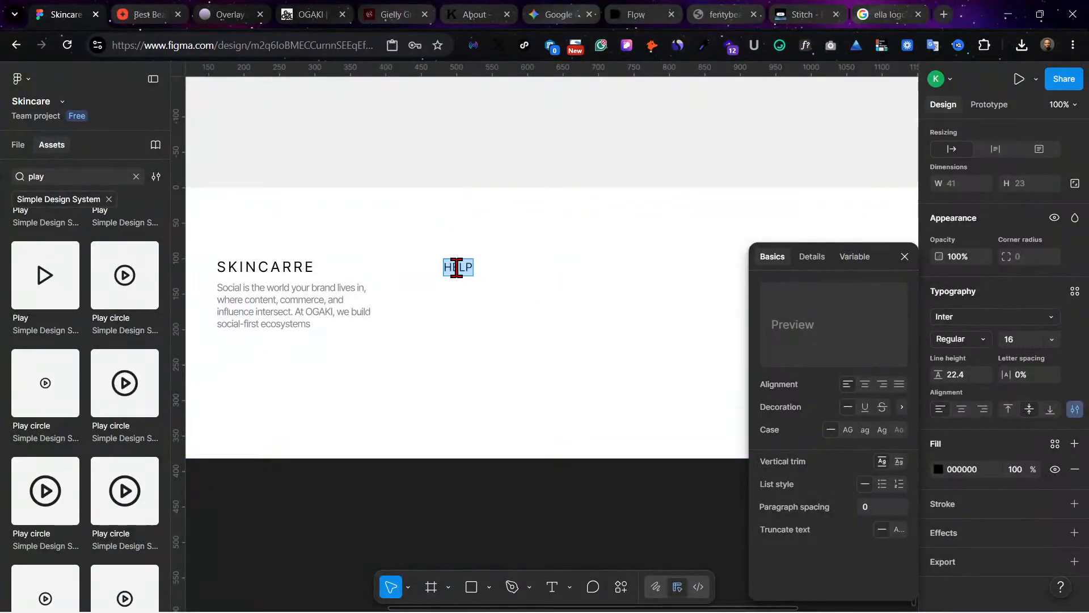
pyautogui.moveTo(451, 266); pyautogui.dragTo(557, 286)
pyautogui.write('elp')
pyautogui.press('Escape')
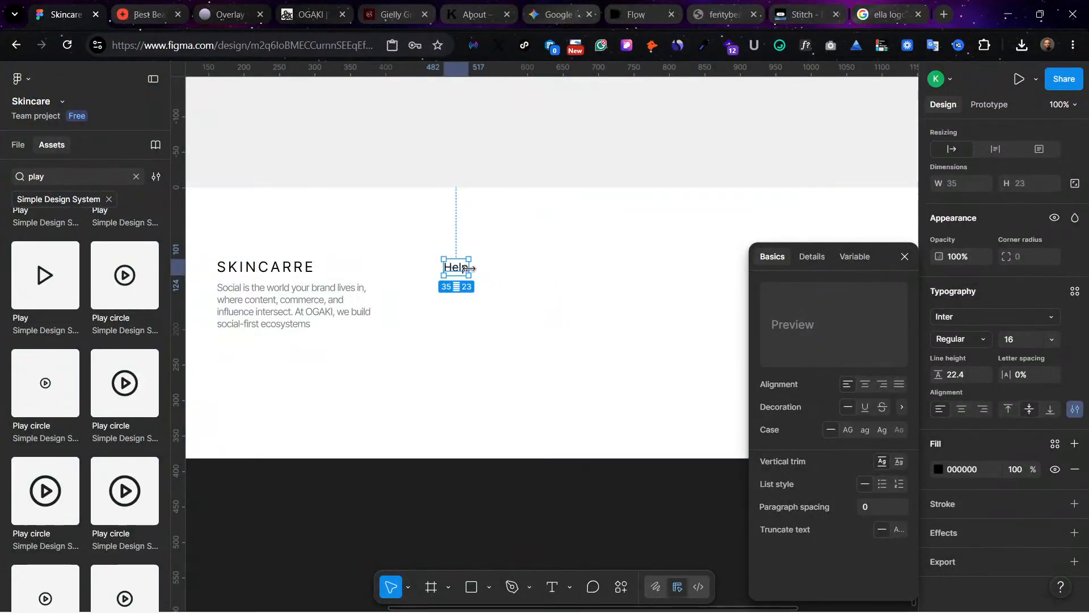
# Step: Duplicate the Help heading directly below at Y 129, set the copy's font size to 14 and its text to "FAQ"
pyautogui.moveTo(458, 270); pyautogui.dragTo(457, 290)
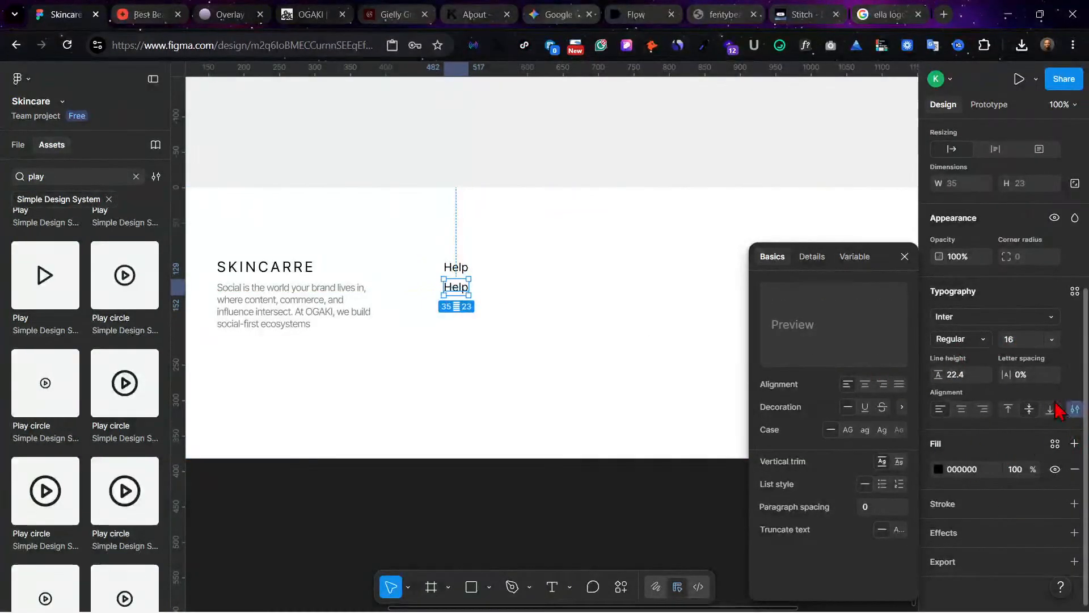
pyautogui.click(1051, 339)
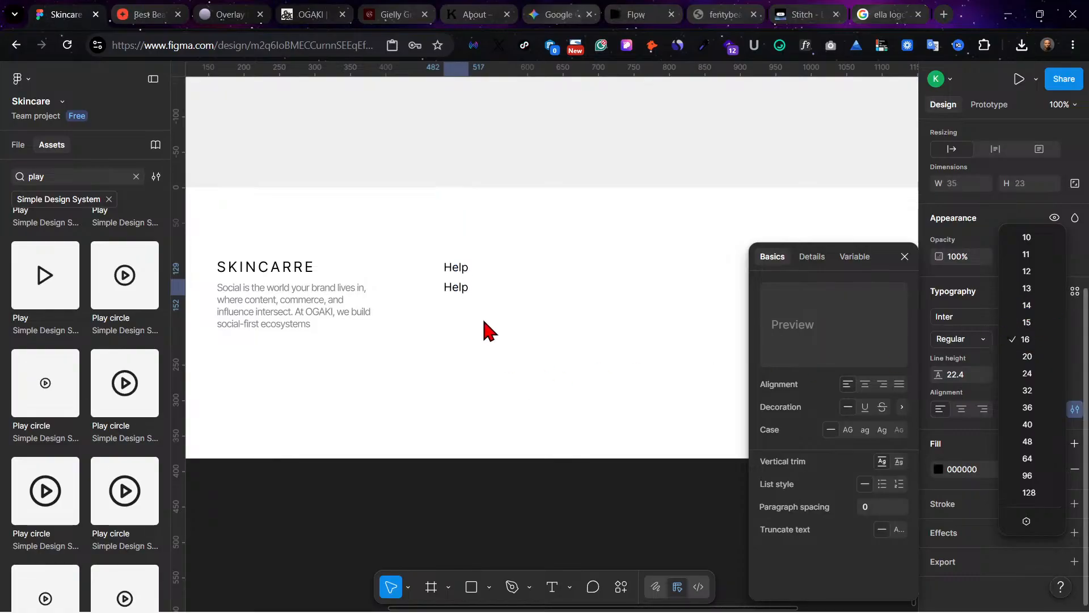
pyautogui.click(1043, 309)
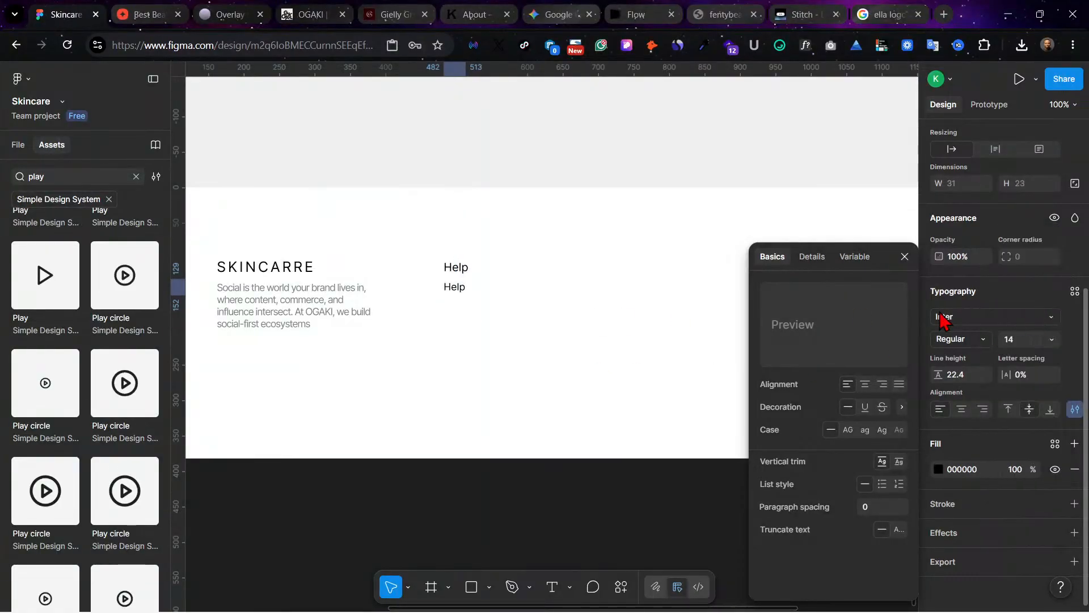
pyautogui.press('Escape')
pyautogui.click(460, 290)
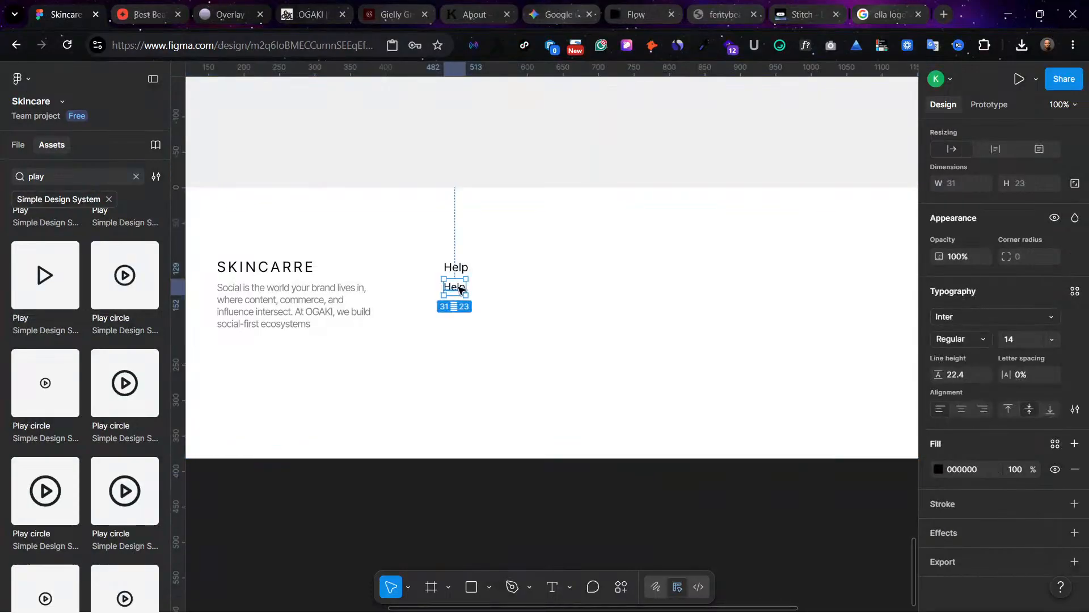
pyautogui.doubleClick(459, 288)
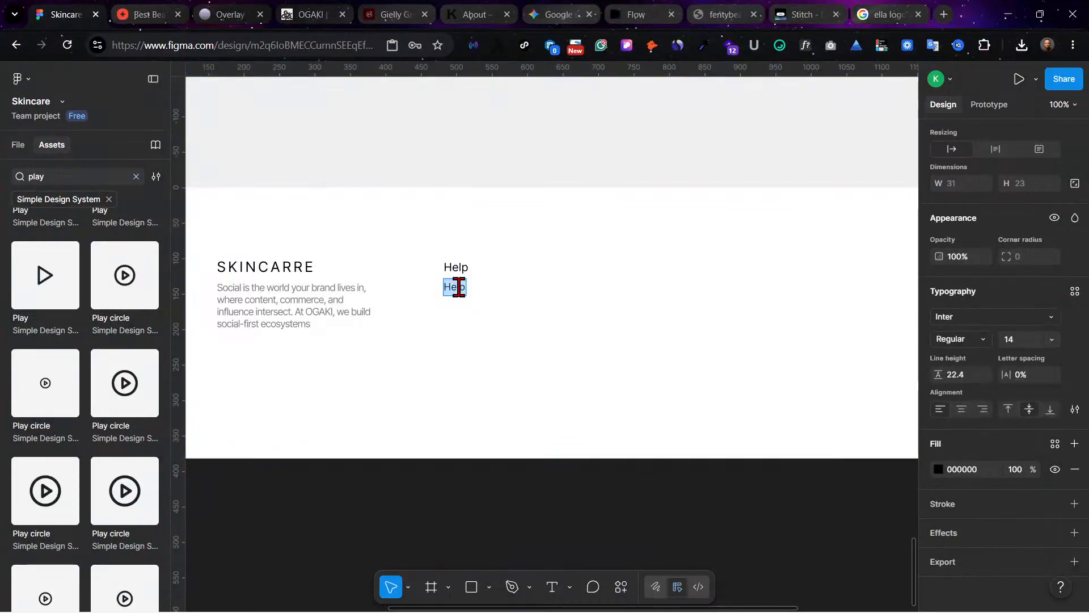
pyautogui.write('FAQ')
pyautogui.press('Escape')
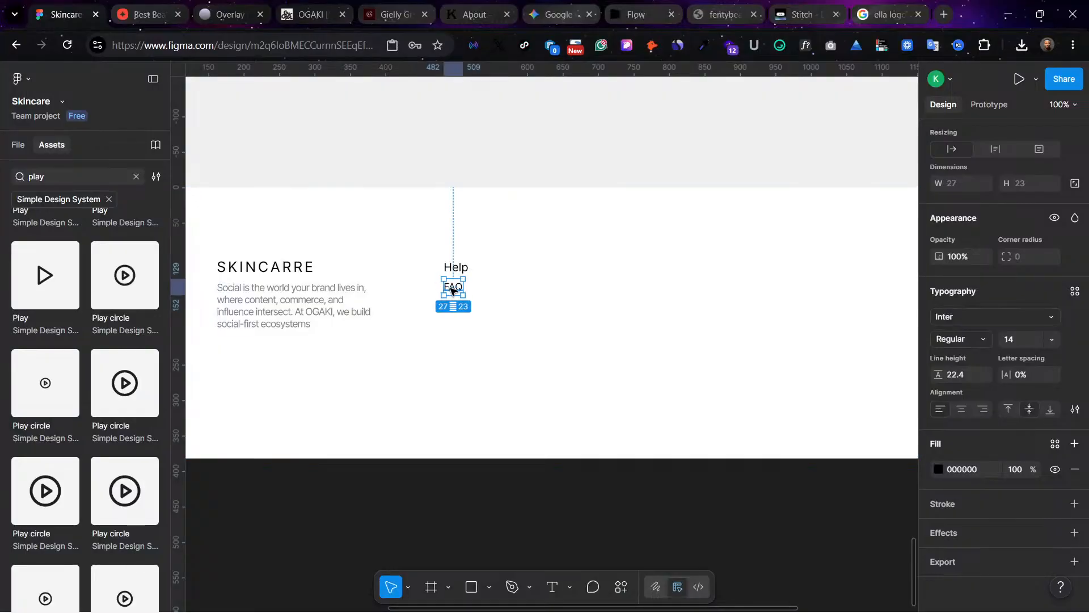
# Step: Duplicate FAQ at Y 157 and rename the copy "Shipping", with another Shipping copy below it at Y 191
pyautogui.moveTo(454, 288); pyautogui.dragTo(453, 308)
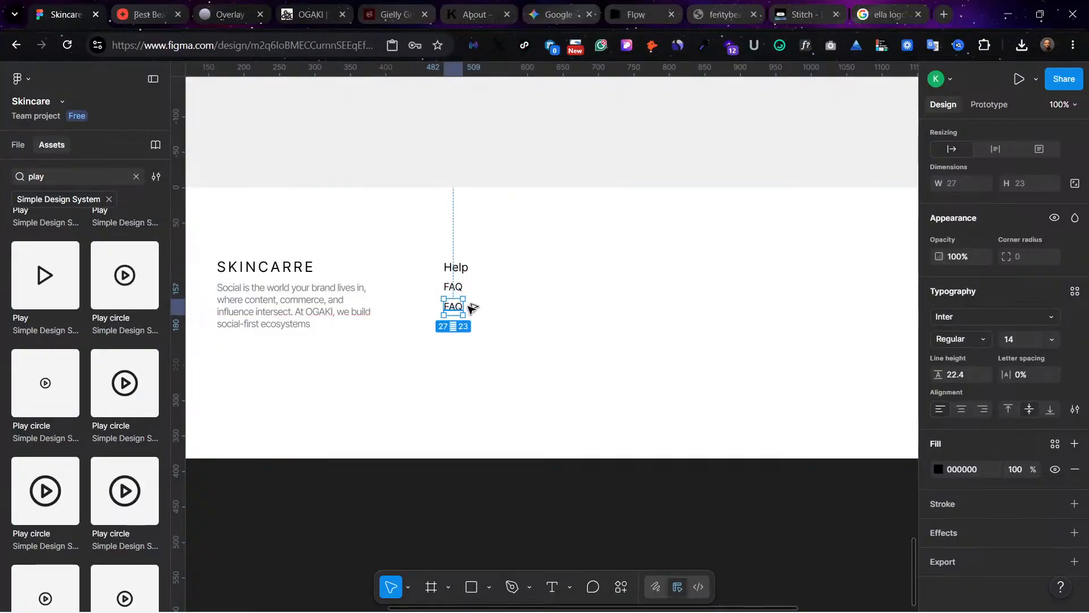
pyautogui.doubleClick(449, 307)
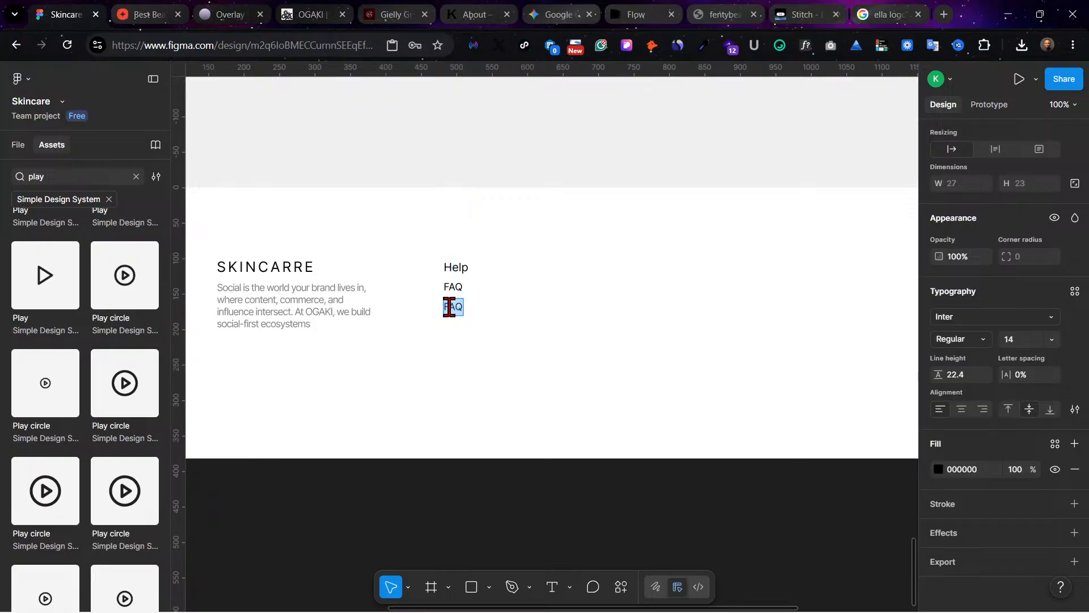
pyautogui.write('Shipping')
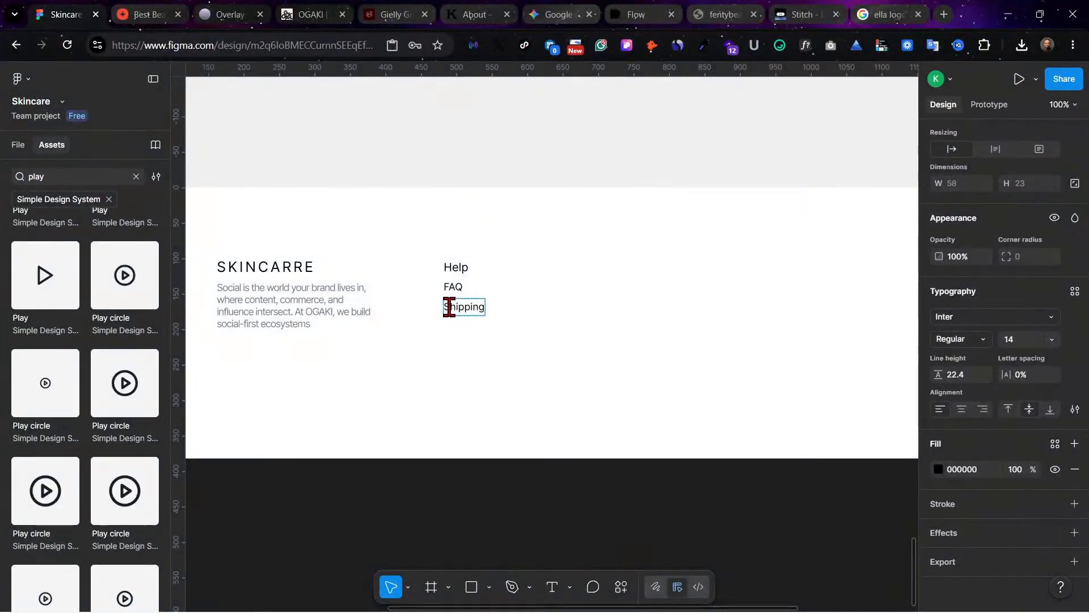
pyautogui.press('Escape')
pyautogui.moveTo(466, 317); pyautogui.dragTo(464, 335)
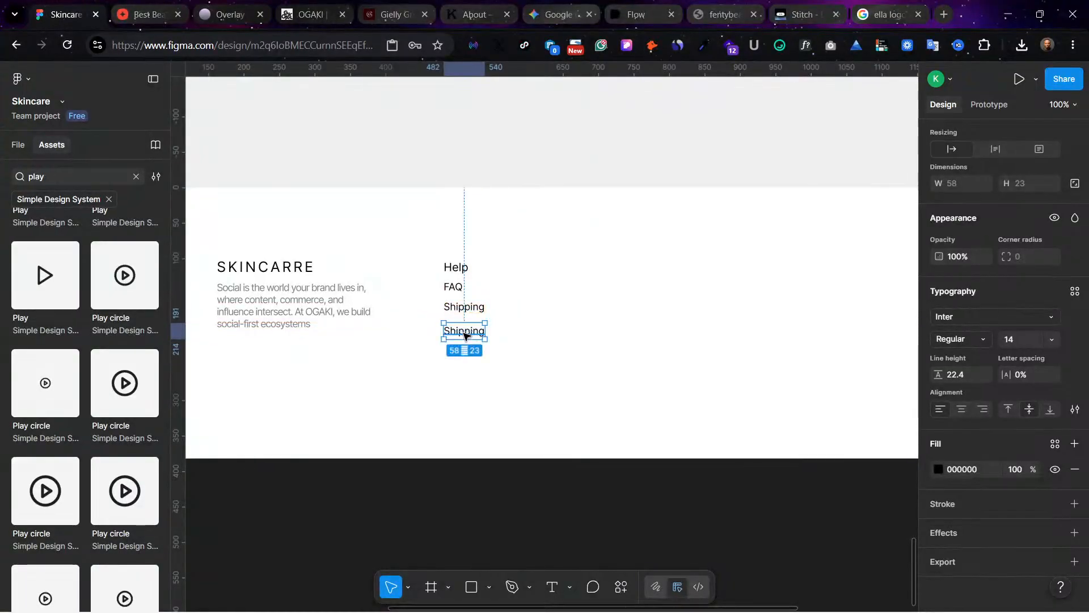
# Step: Combine FAQ and the two Shipping texts into a vertical auto layout with a gap of 5
pyautogui.click(488, 359)
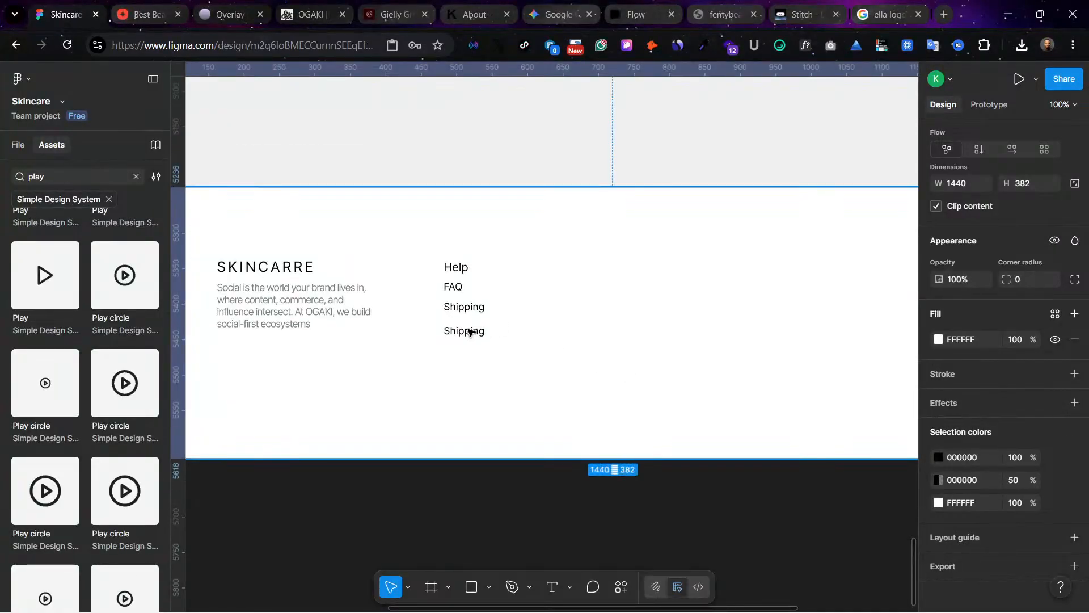
pyautogui.click(470, 331)
pyautogui.keyDown('shift'); pyautogui.click(456, 291); pyautogui.keyUp('shift')
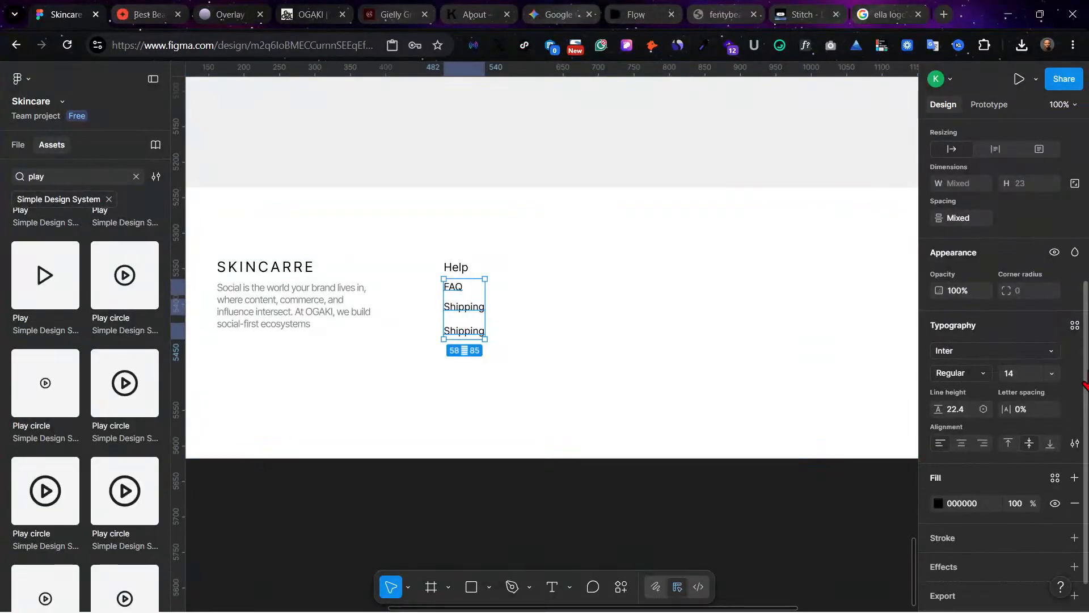
pyautogui.click(1075, 325)
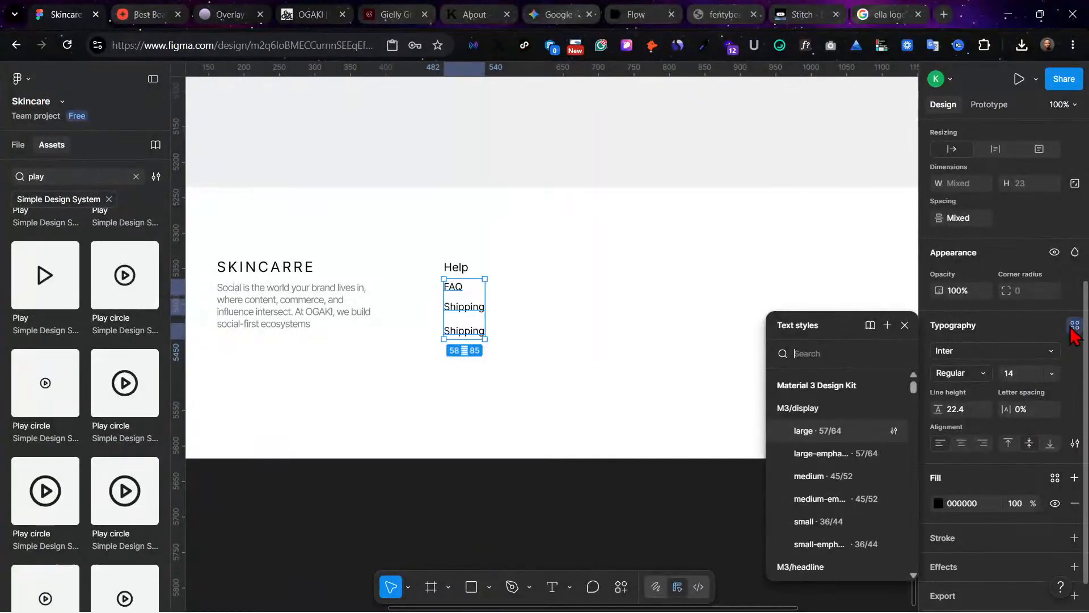
pyautogui.click(1077, 361)
pyautogui.scroll(3, 1078, 340)
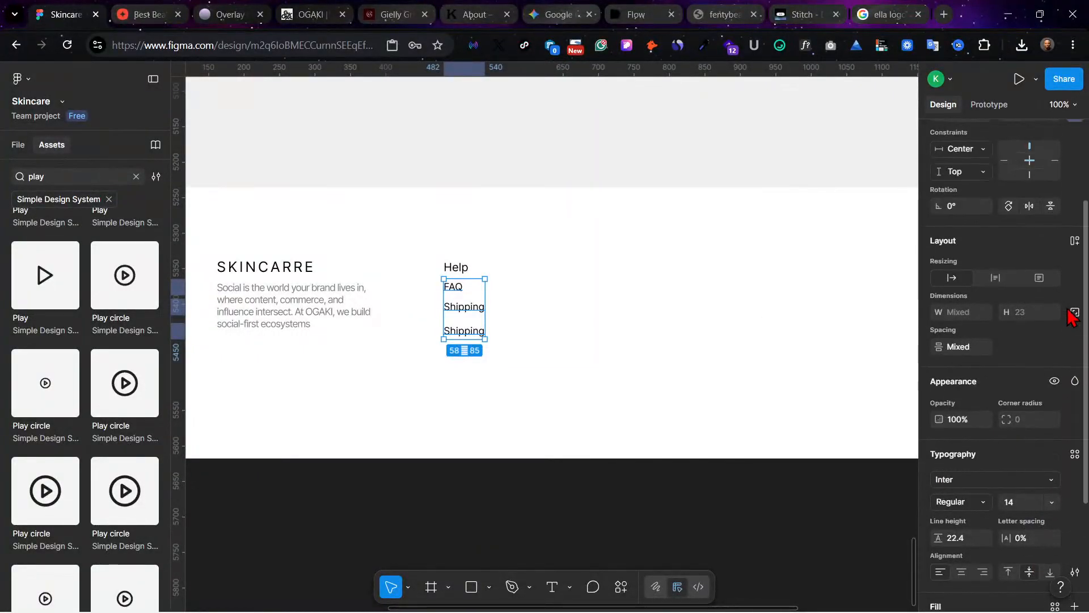
pyautogui.click(1075, 248)
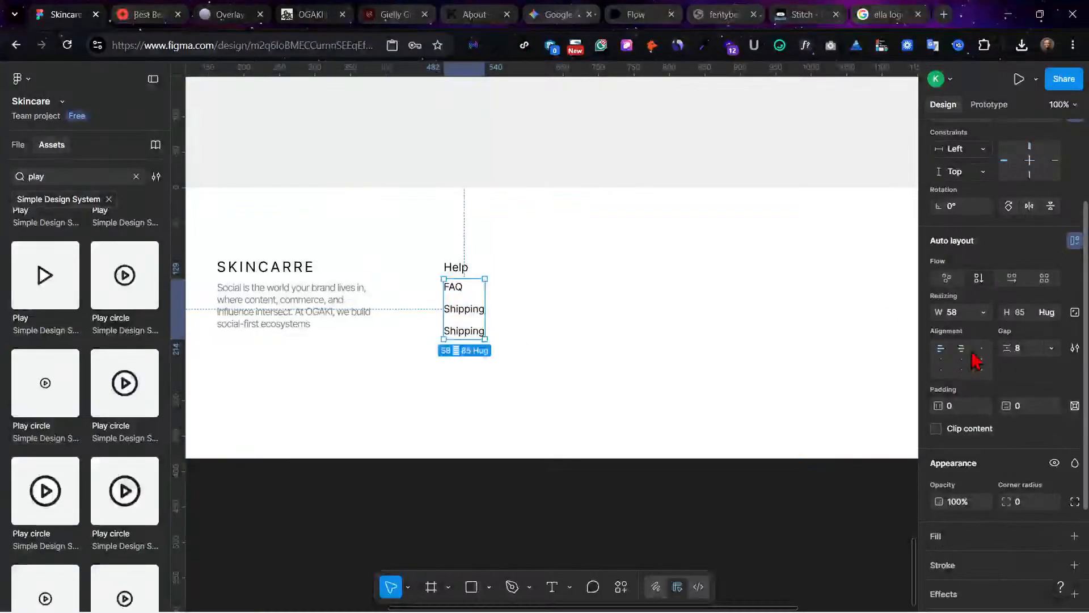
pyautogui.moveTo(1007, 347); pyautogui.dragTo(1013, 351)
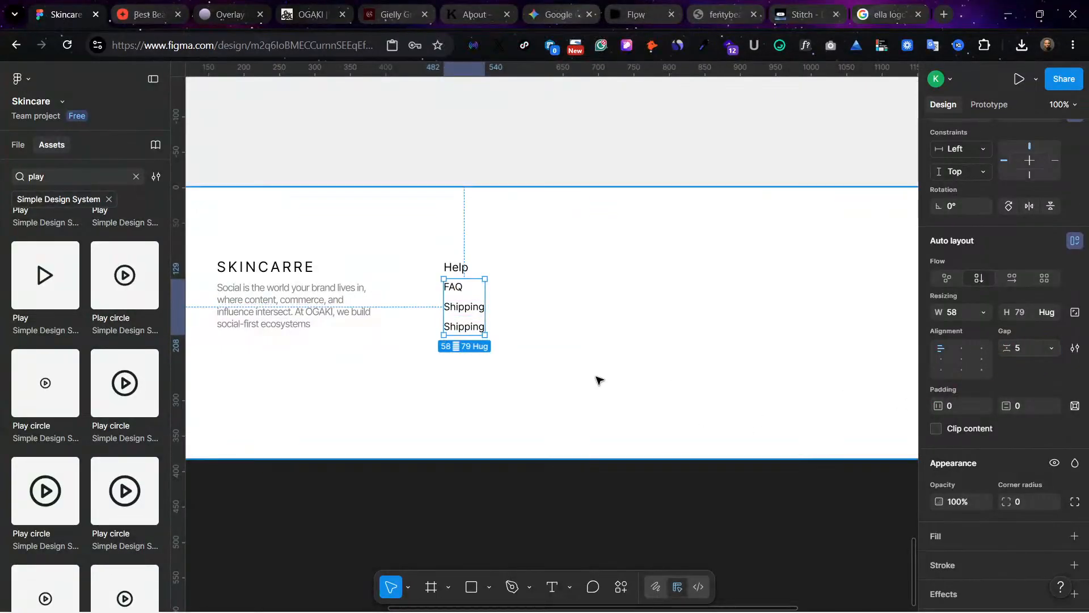
# Step: Set the black text color of the links under Help to 60% opacity
pyautogui.scroll(-1, 992, 528)
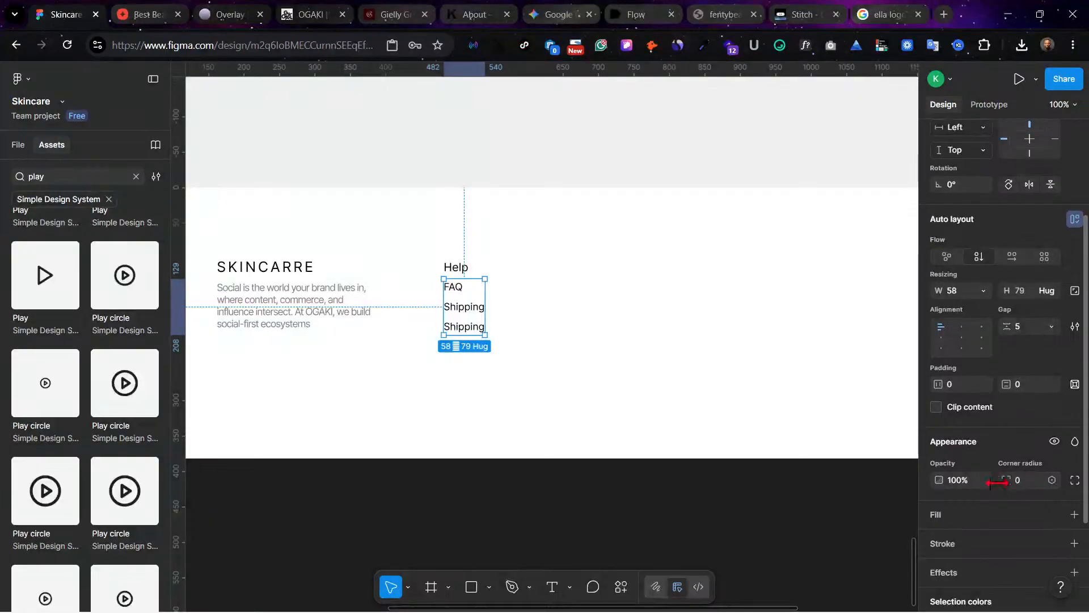
pyautogui.scroll(-5, 992, 493)
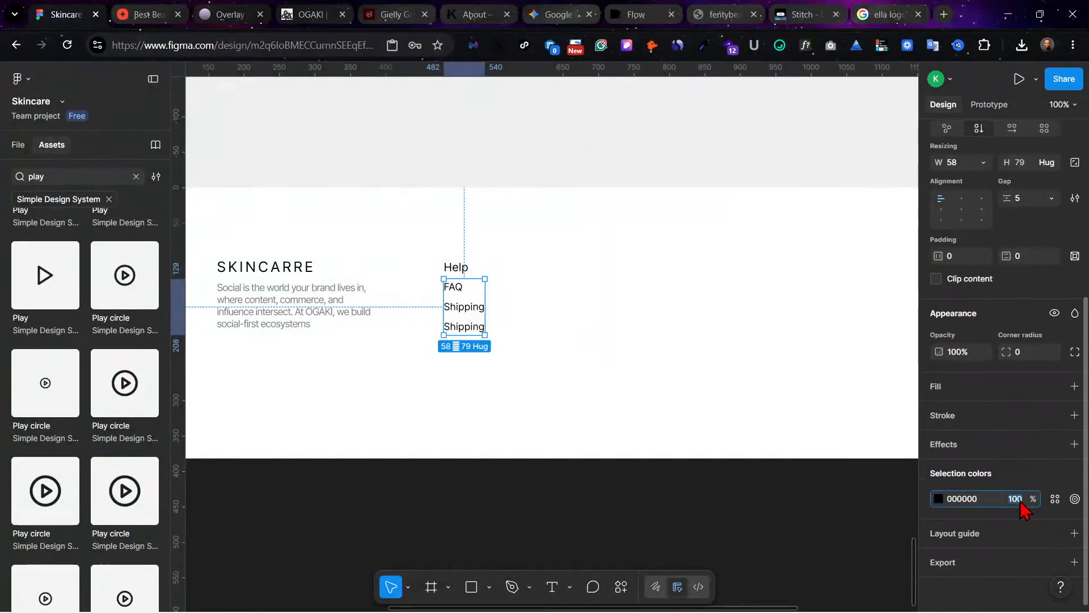
pyautogui.write('60')
pyautogui.press('Return')
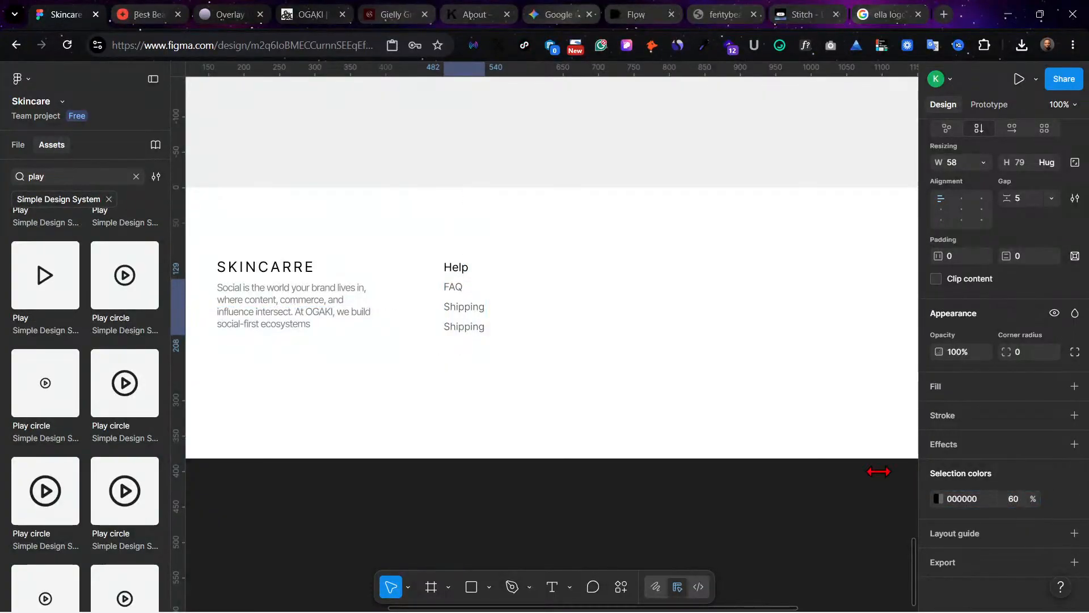
# Step: Nudge the link list under Help down 3 px to Y 132
pyautogui.press('Down')
pyautogui.press('Down')
pyautogui.press('Down')
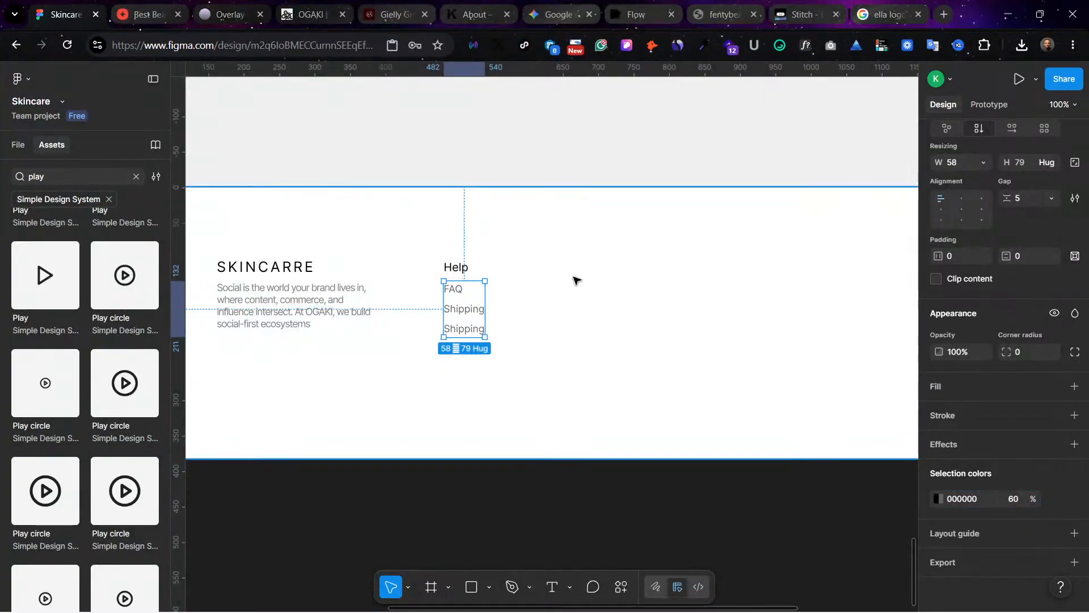
pyautogui.click(573, 279)
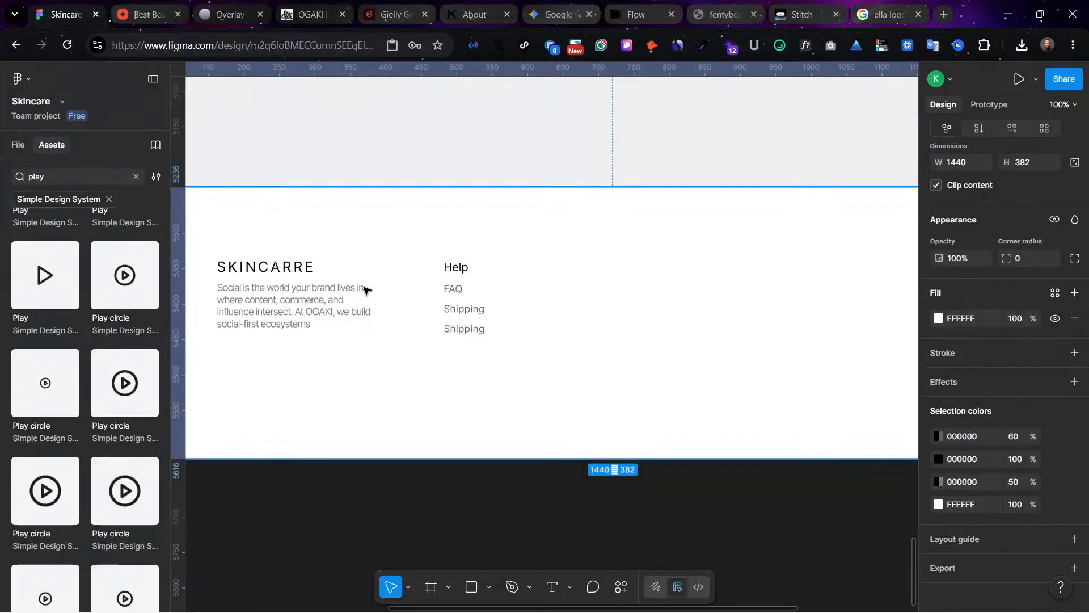
# Step: Change the lower Shipping text to "Terms & Policy" and widen the link list to 100 so it fits on one line
pyautogui.click(470, 325)
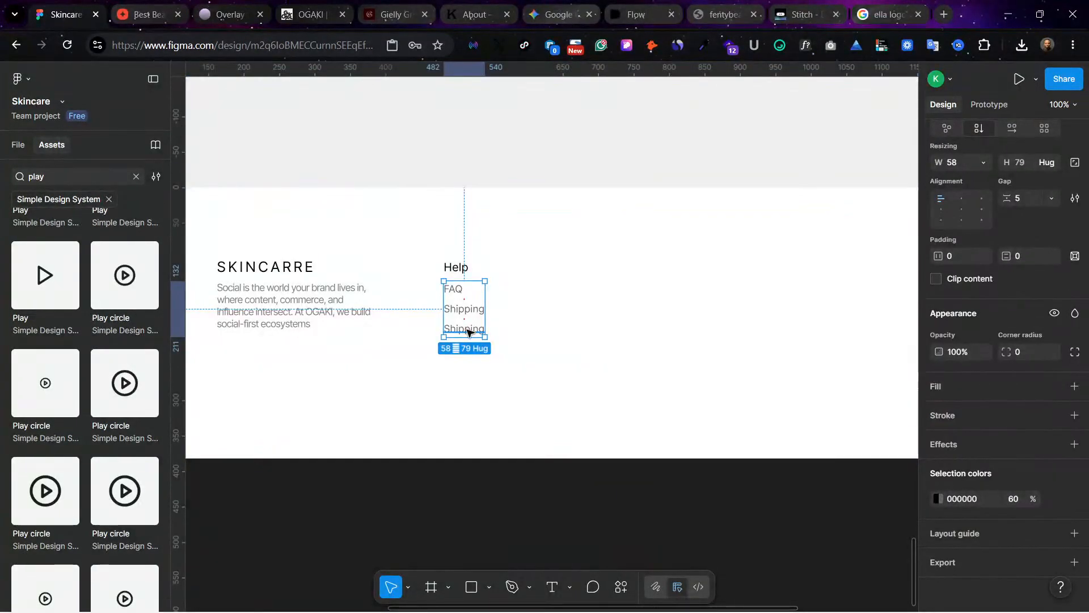
pyautogui.doubleClick(468, 328)
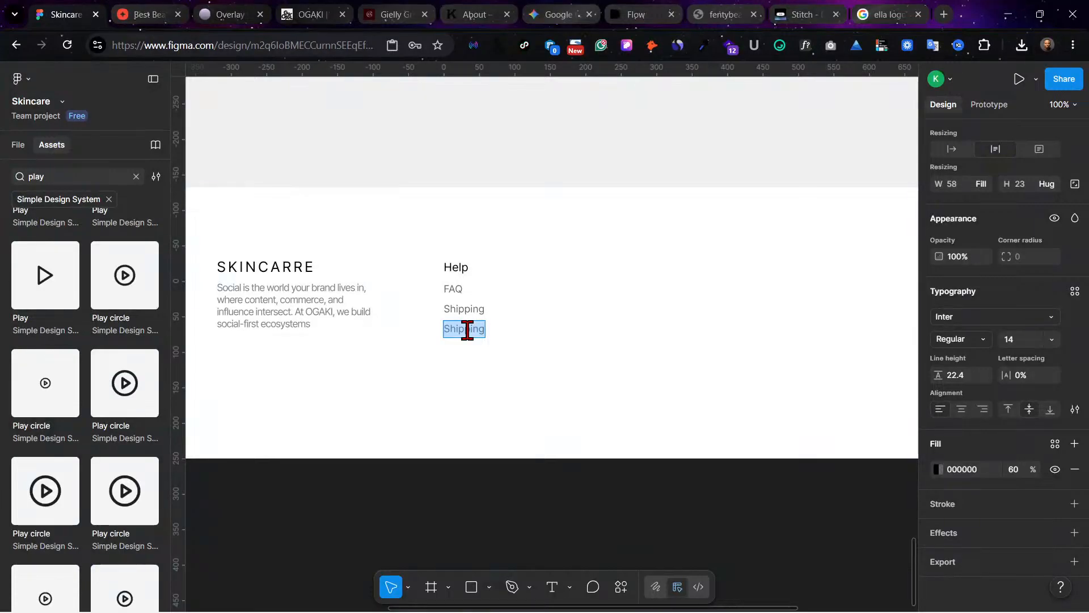
pyautogui.write('Terms & P')
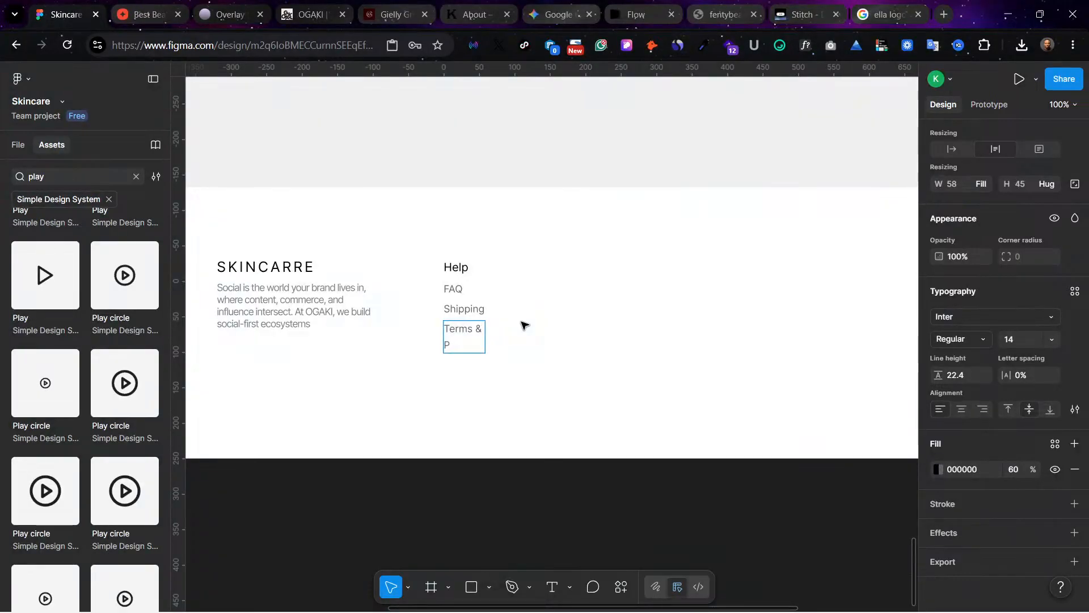
pyautogui.write('olicy')
pyautogui.press('Escape')
pyautogui.press('Escape')
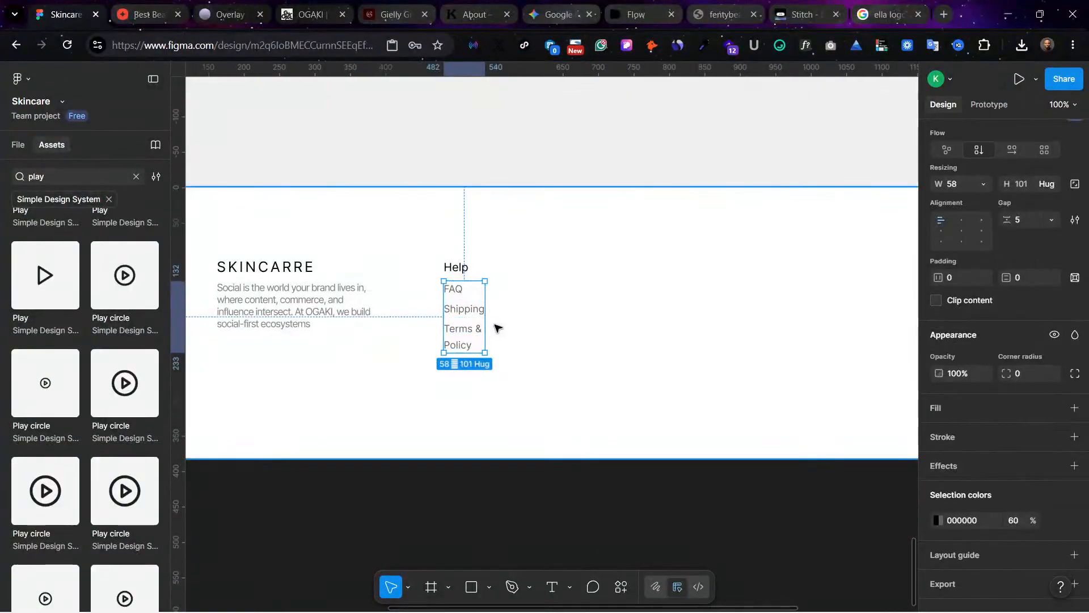
pyautogui.moveTo(485, 321); pyautogui.dragTo(515, 326)
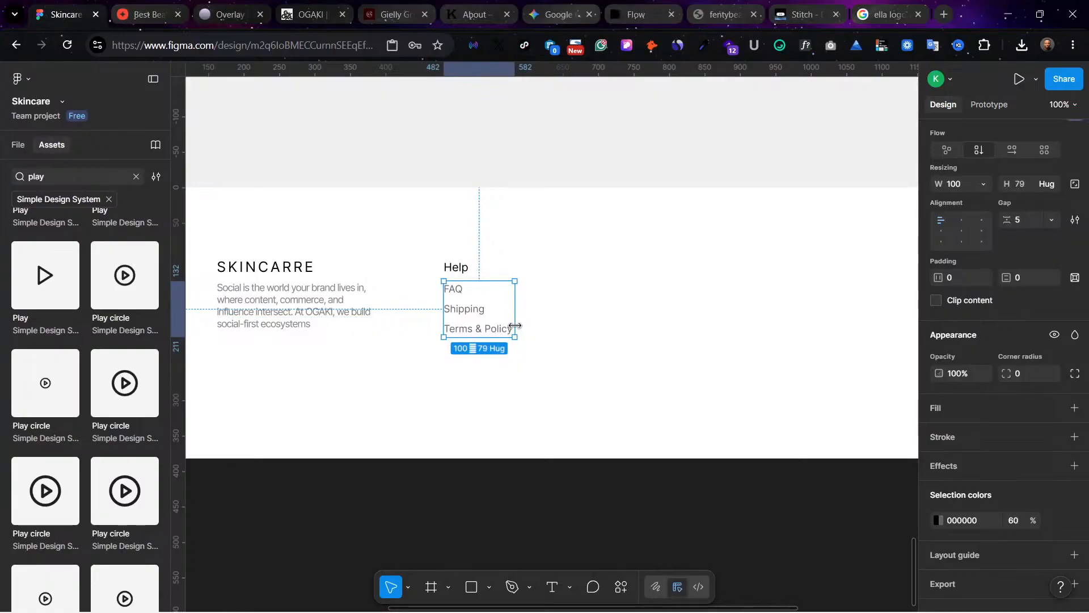
pyautogui.click(508, 350)
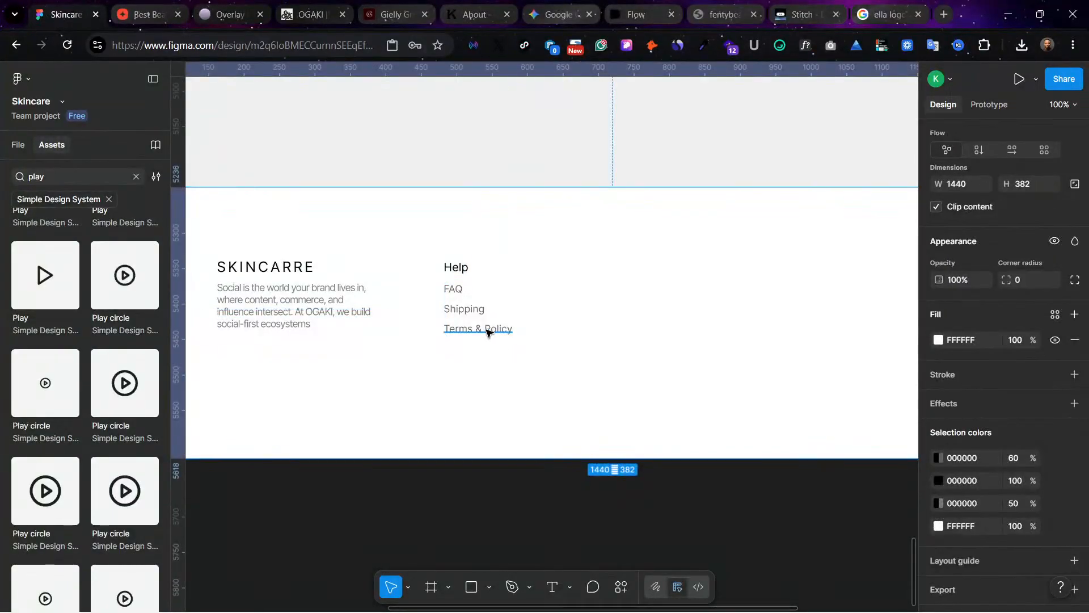
# Step: Set the letter spacing of FAQ, Shipping and Terms & Policy to -3%
pyautogui.click(488, 331)
pyautogui.click(453, 309)
pyautogui.keyDown('shift'); pyautogui.click(446, 289); pyautogui.keyUp('shift')
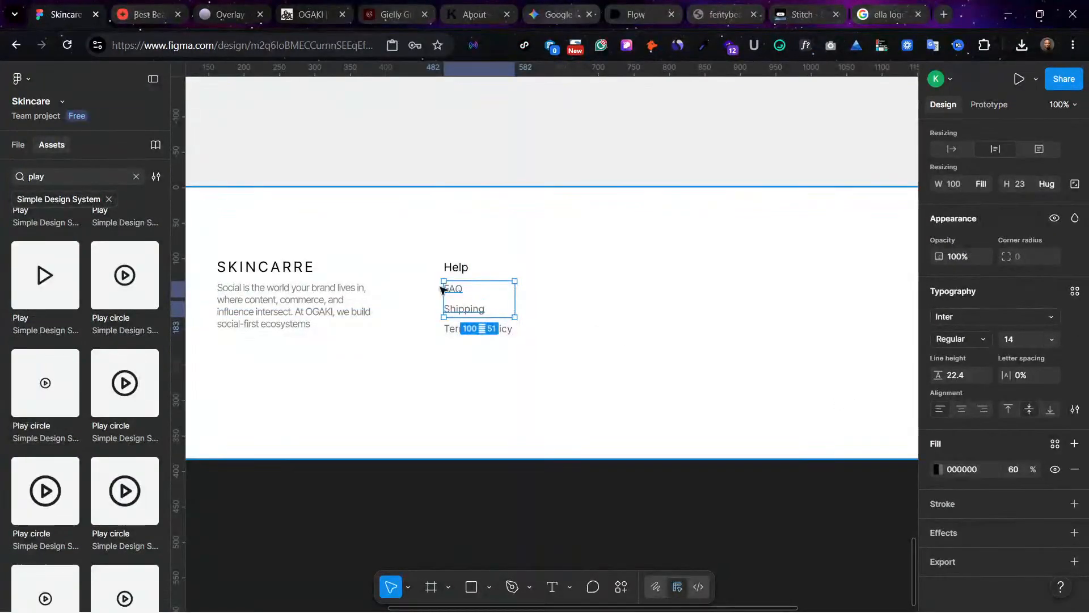
pyautogui.keyDown('shift'); pyautogui.click(451, 331); pyautogui.keyUp('shift')
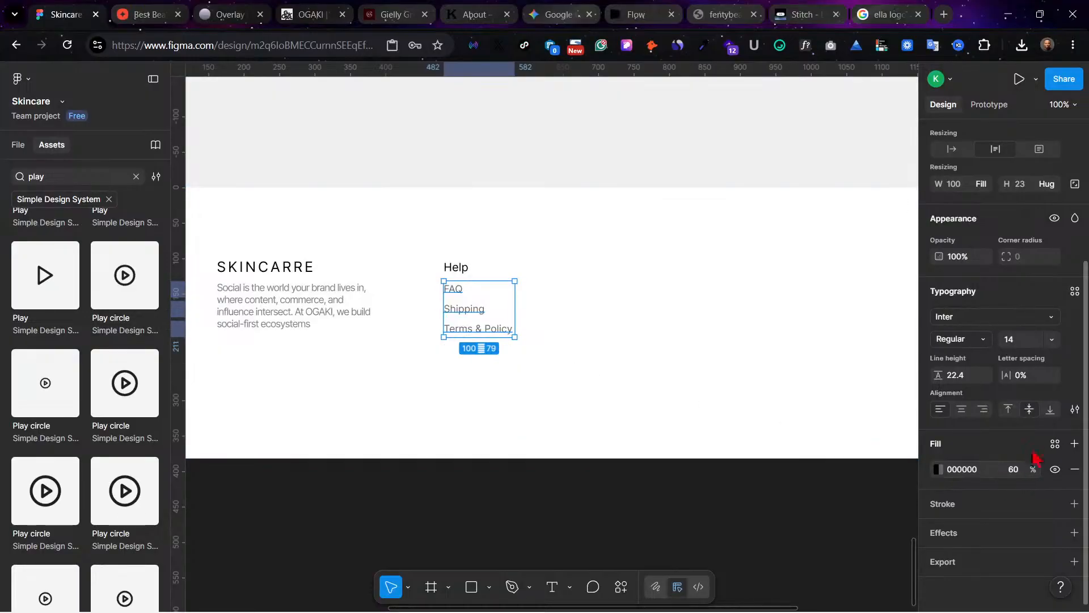
pyautogui.click(1032, 376)
pyautogui.write('-2')
pyautogui.press('Return')
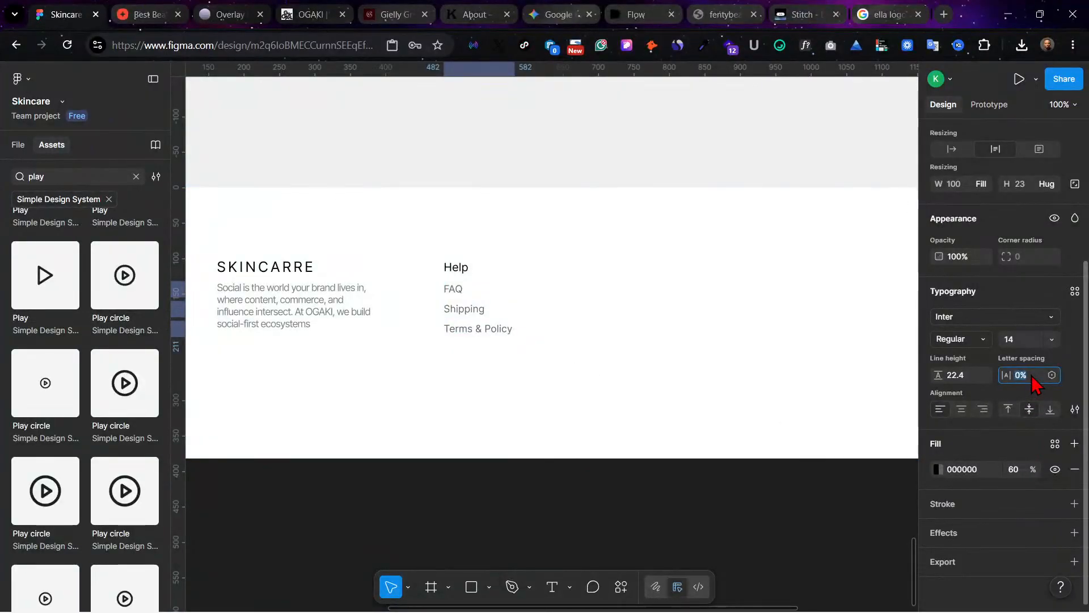
pyautogui.press('Down')
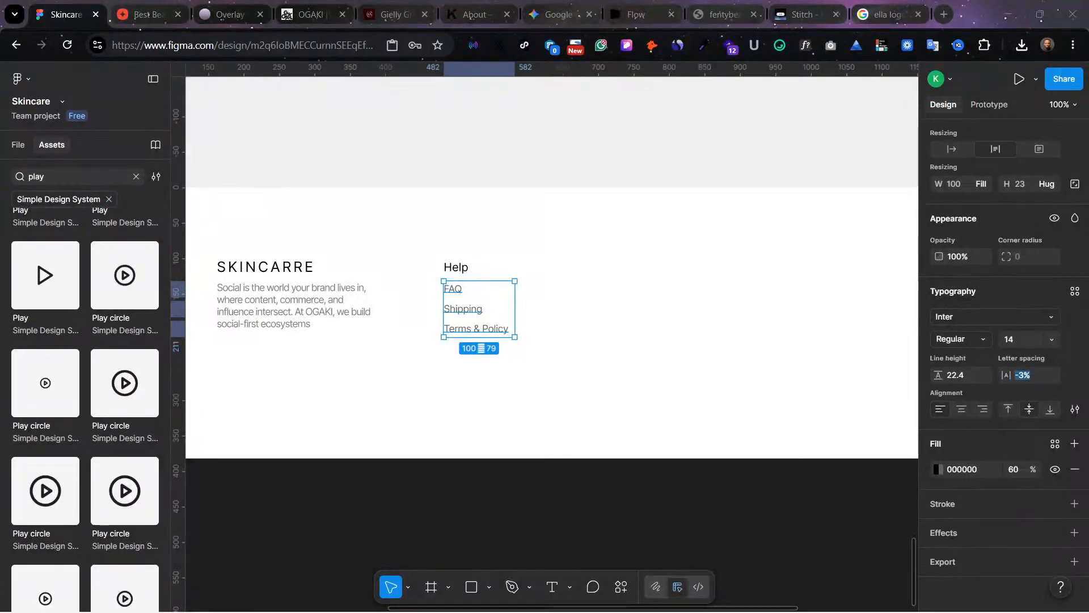
pyautogui.click(519, 301)
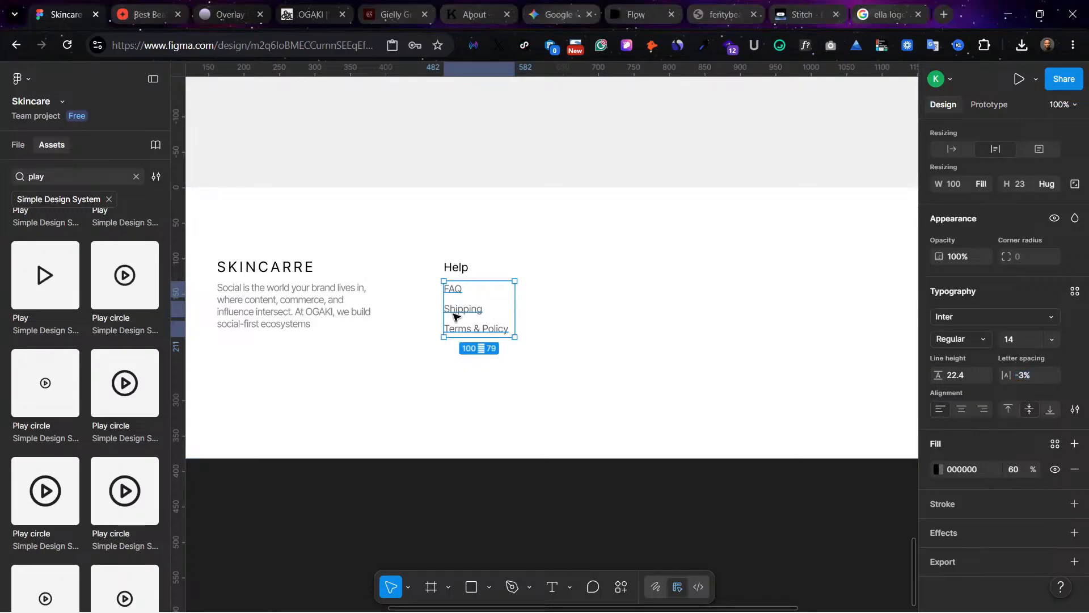
# Step: Duplicate Terms & Policy inside the link list and change the copy's text to "Privacy policy"
pyautogui.click(462, 310)
pyautogui.click(474, 332)
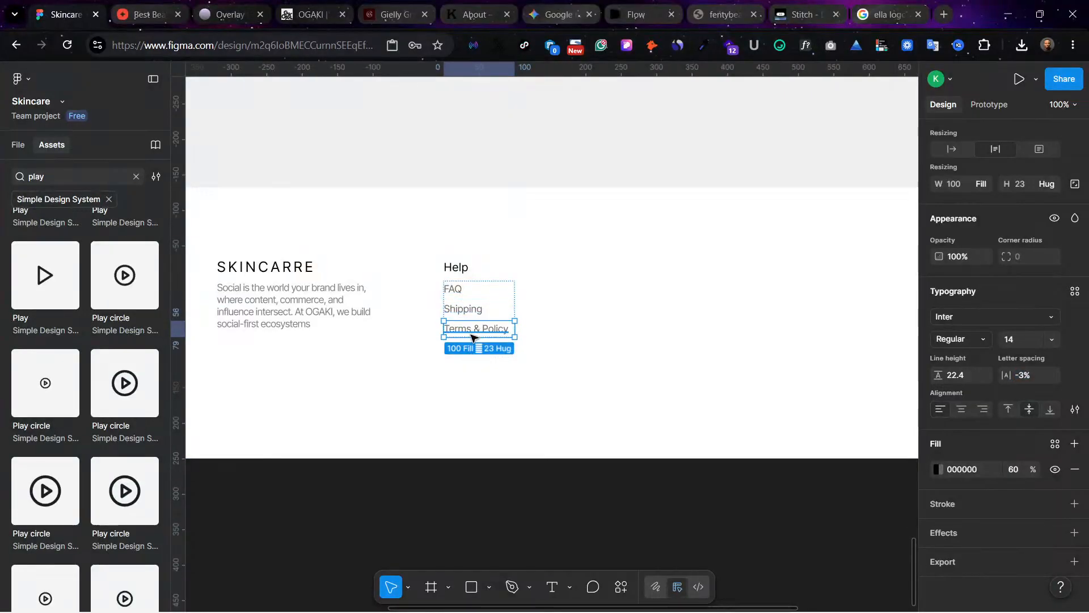
pyautogui.hotkey('ctrl', 'd')
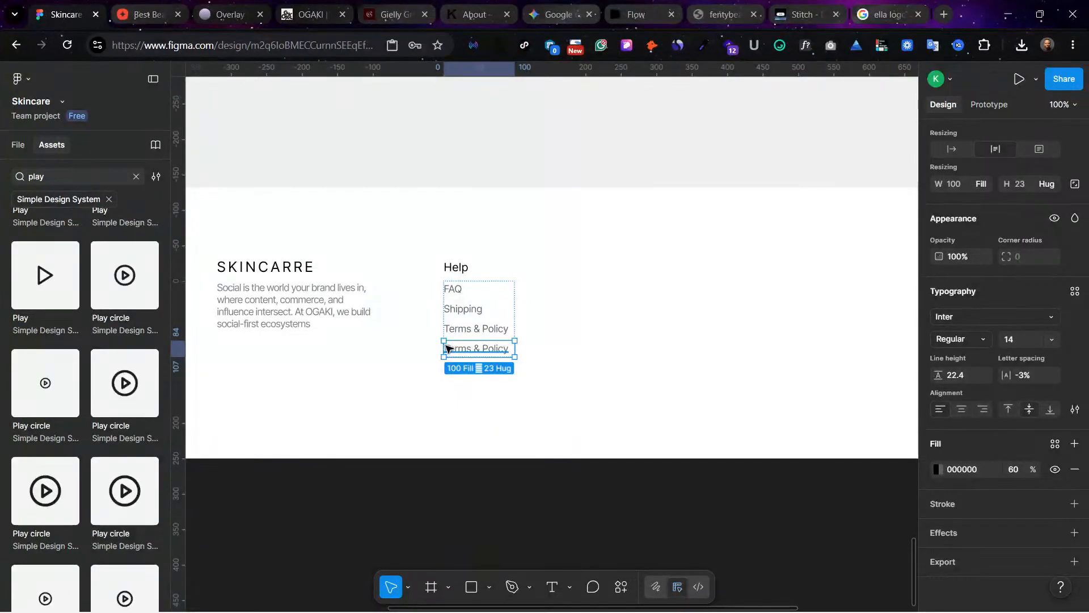
pyautogui.doubleClick(474, 353)
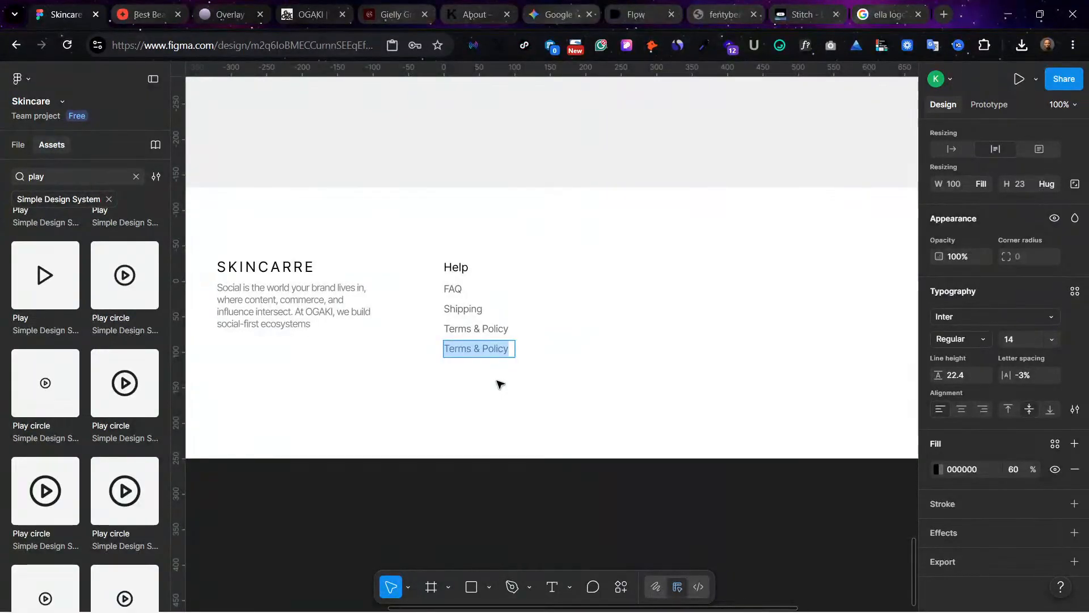
pyautogui.write('Pri')
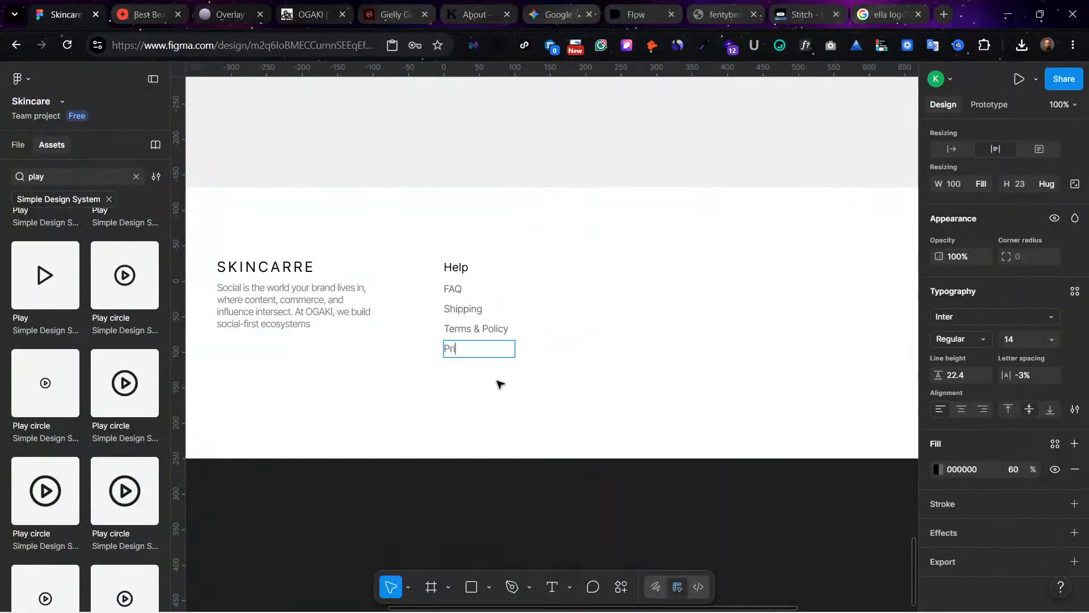
pyautogui.write('vacy policy')
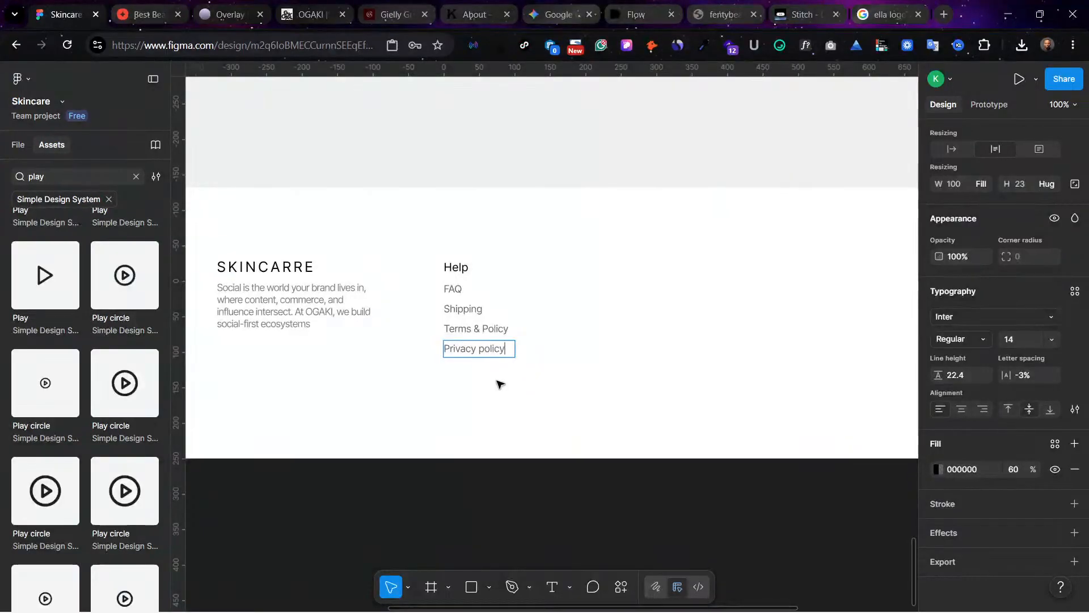
pyautogui.press('Escape')
pyautogui.press('Escape')
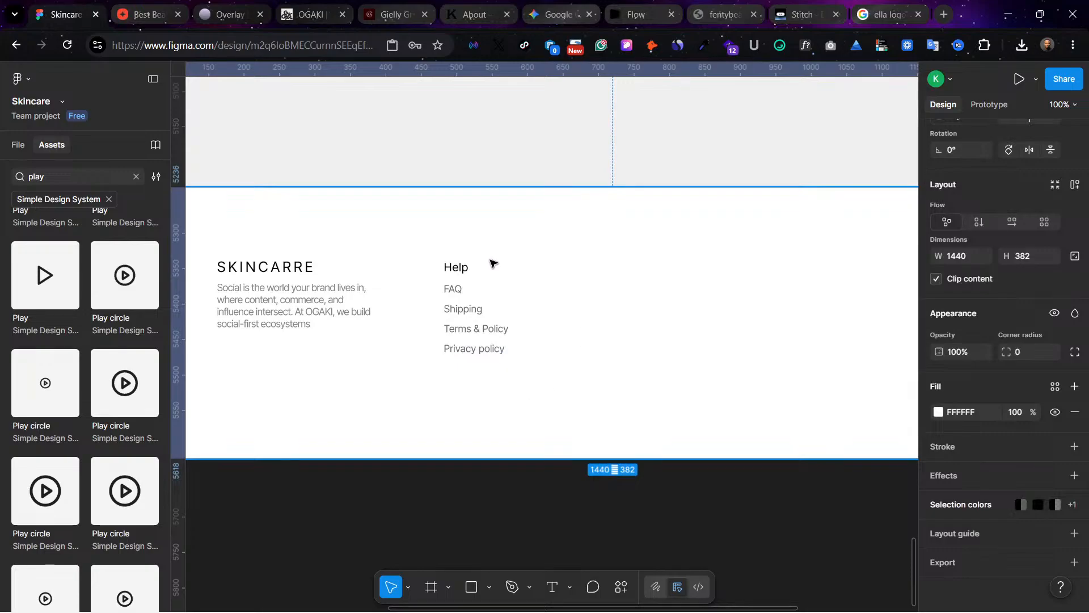
# Step: Duplicate the Help heading with its link list to the right at X 658, checking the position against the layout guides
pyautogui.click(449, 271)
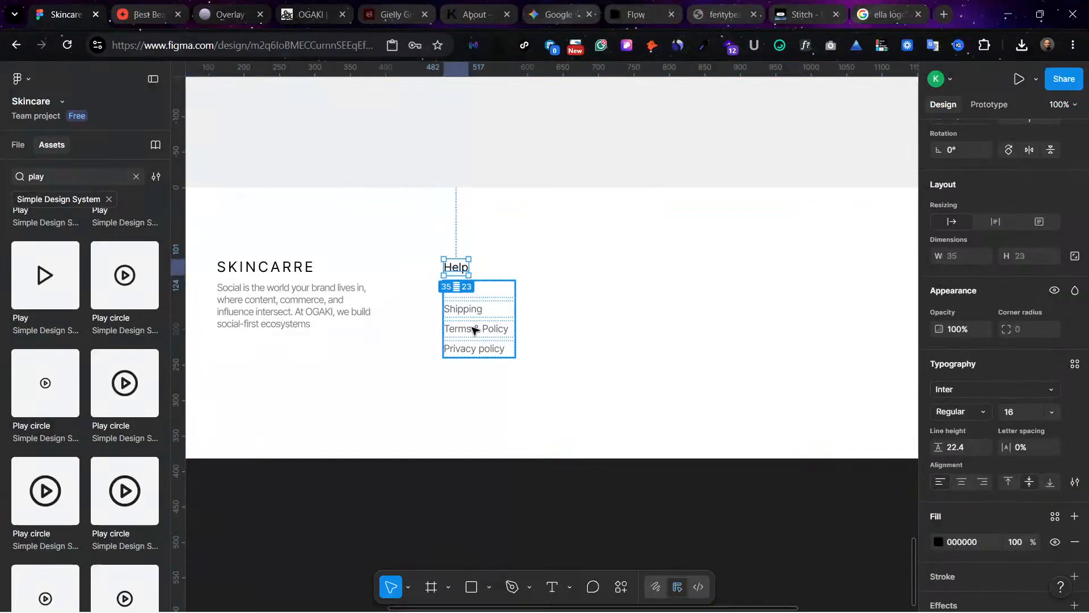
pyautogui.keyDown('shift'); pyautogui.click(475, 327); pyautogui.keyUp('shift')
pyautogui.moveTo(469, 341); pyautogui.dragTo(587, 345)
pyautogui.hotkey('ctrl', 'shift', '4')
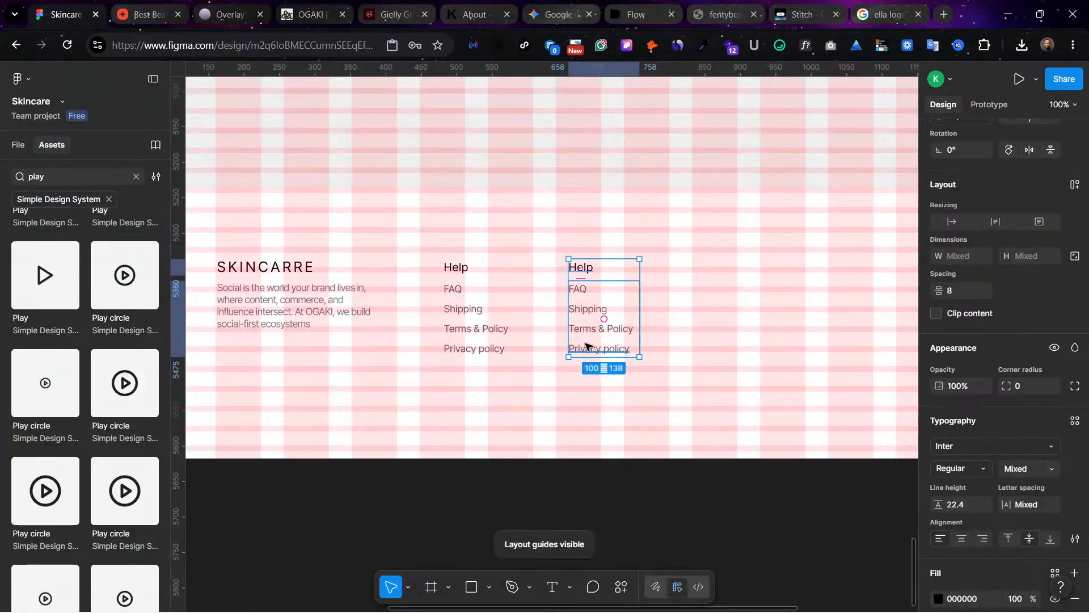
pyautogui.hotkey('ctrl', 'shift', '4')
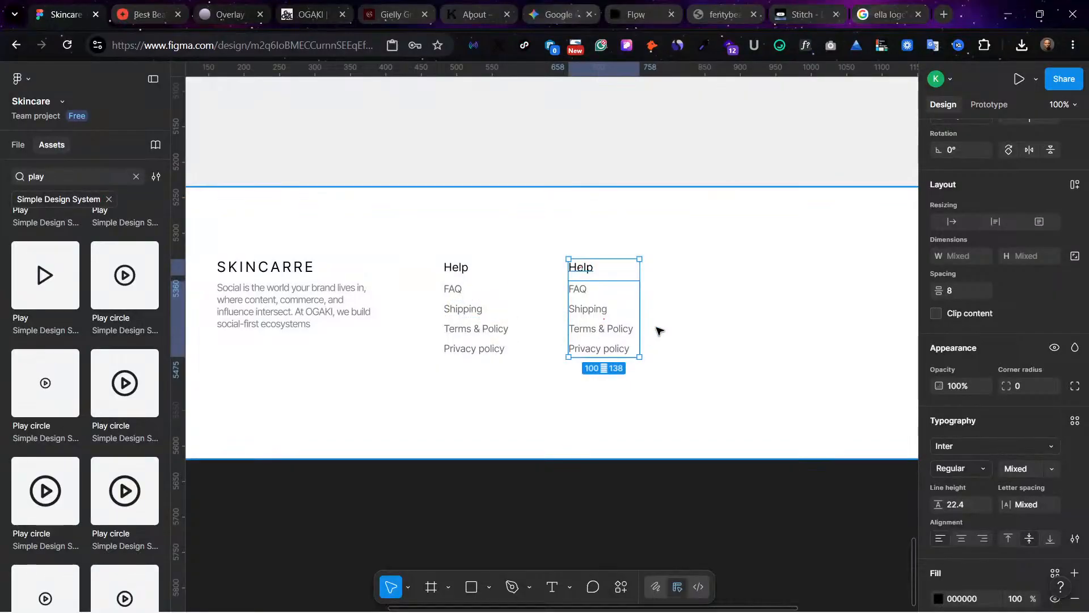
# Step: Rename the copied column's Help heading to "Discover"
pyautogui.hscroll(5, 657, 331)
pyautogui.hscroll(-2, 744, 302)
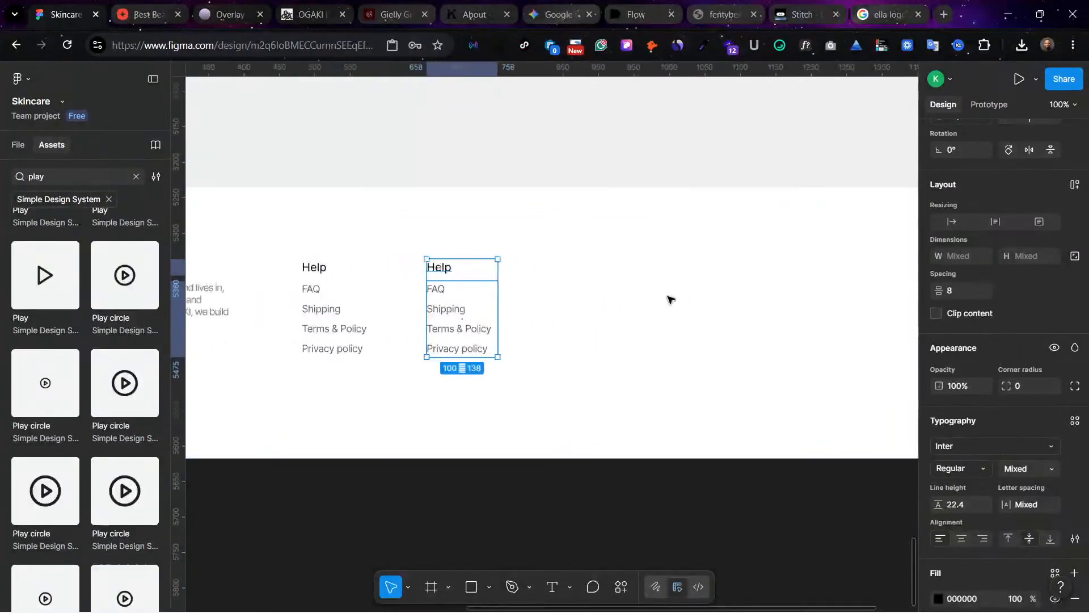
pyautogui.hscroll(-2, 624, 294)
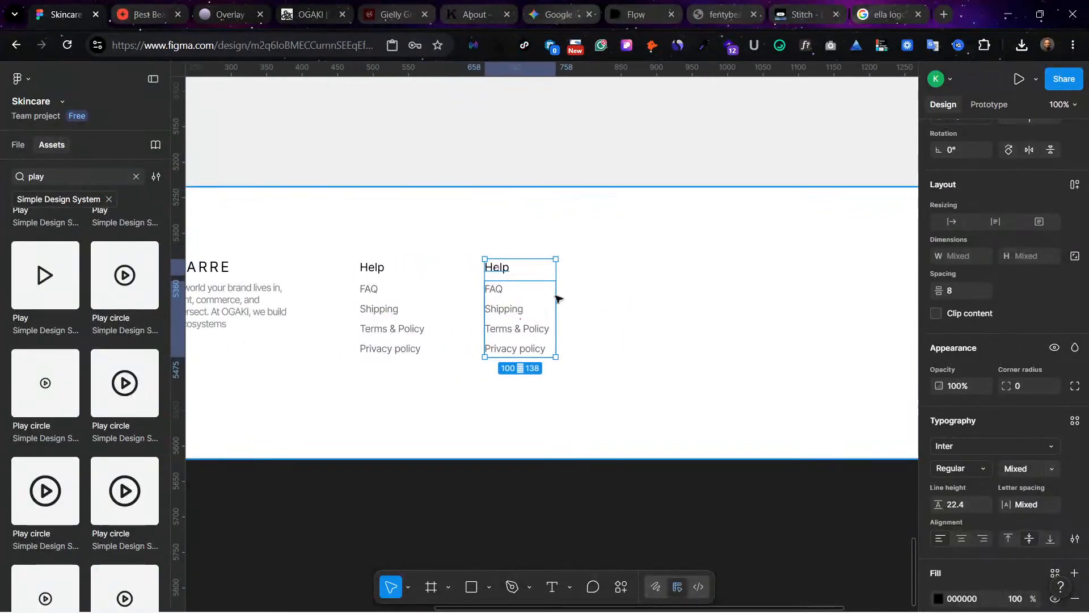
pyautogui.doubleClick(502, 274)
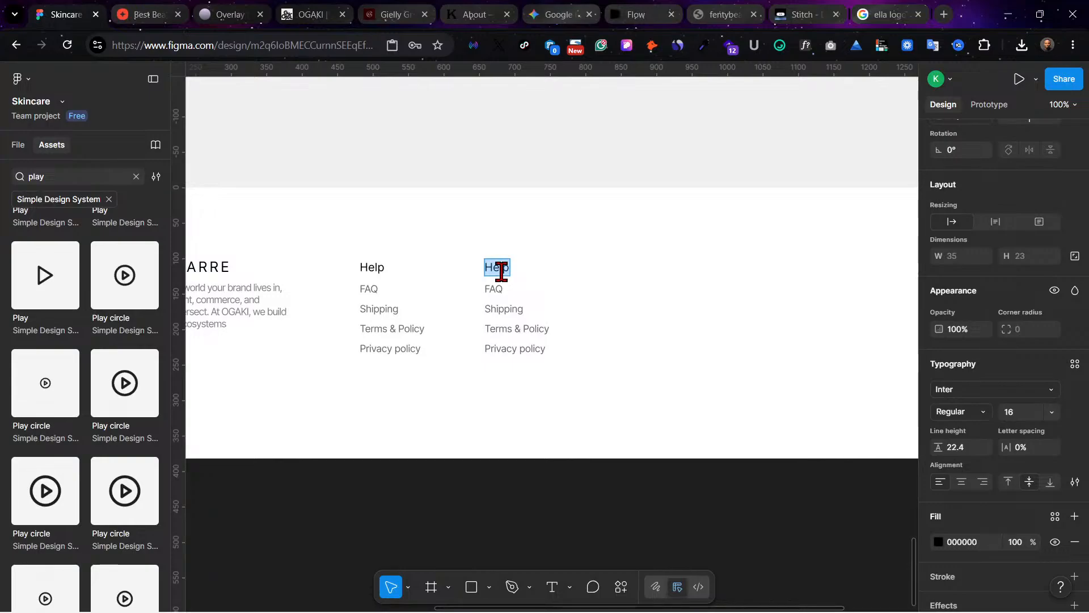
pyautogui.write('Di')
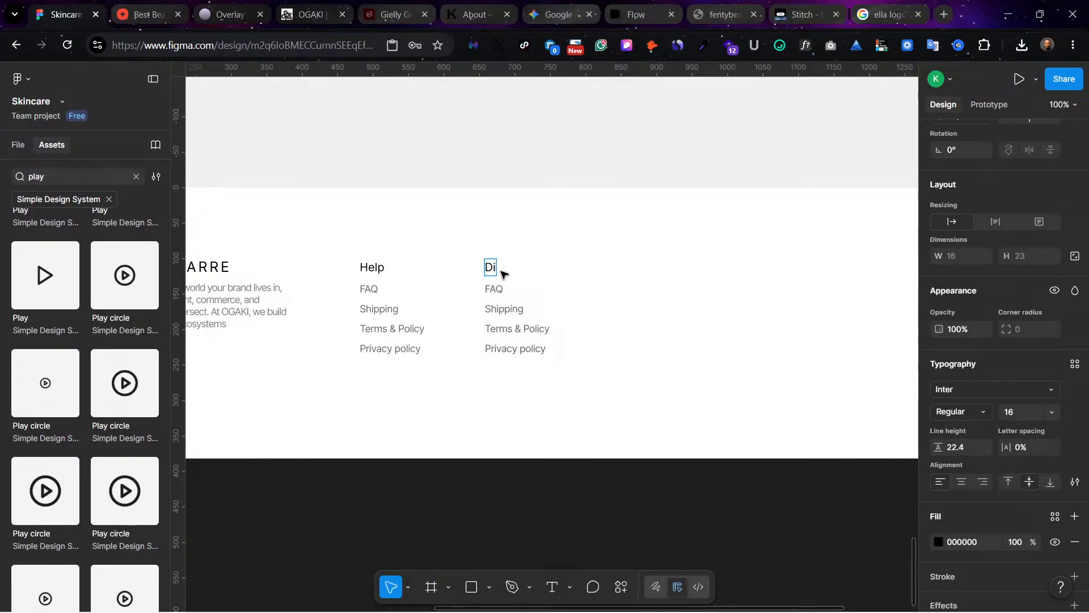
pyautogui.write('scove')
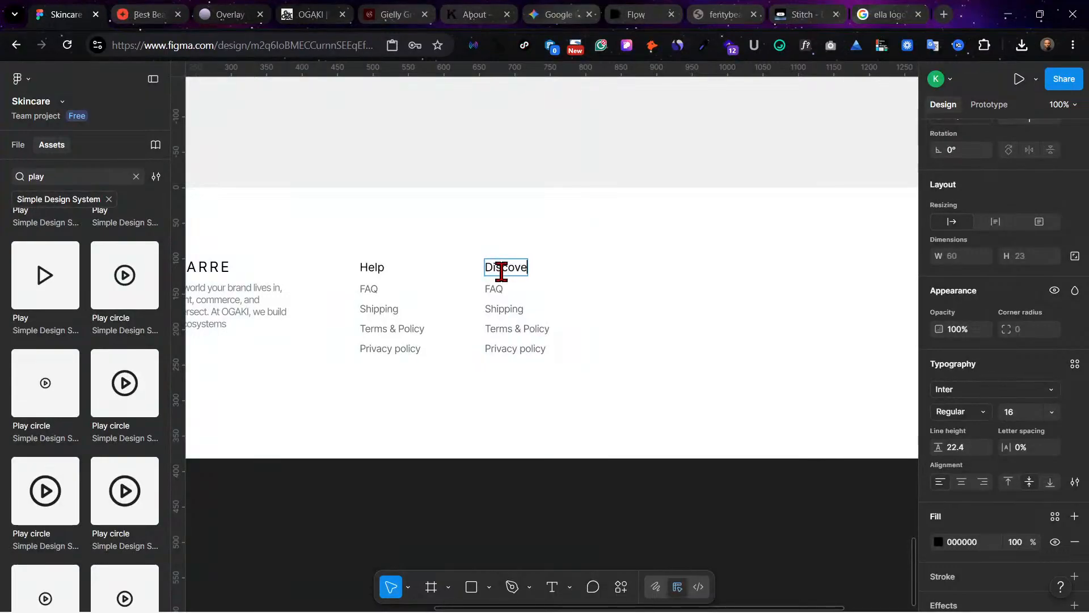
pyautogui.write('r')
pyautogui.press('Escape')
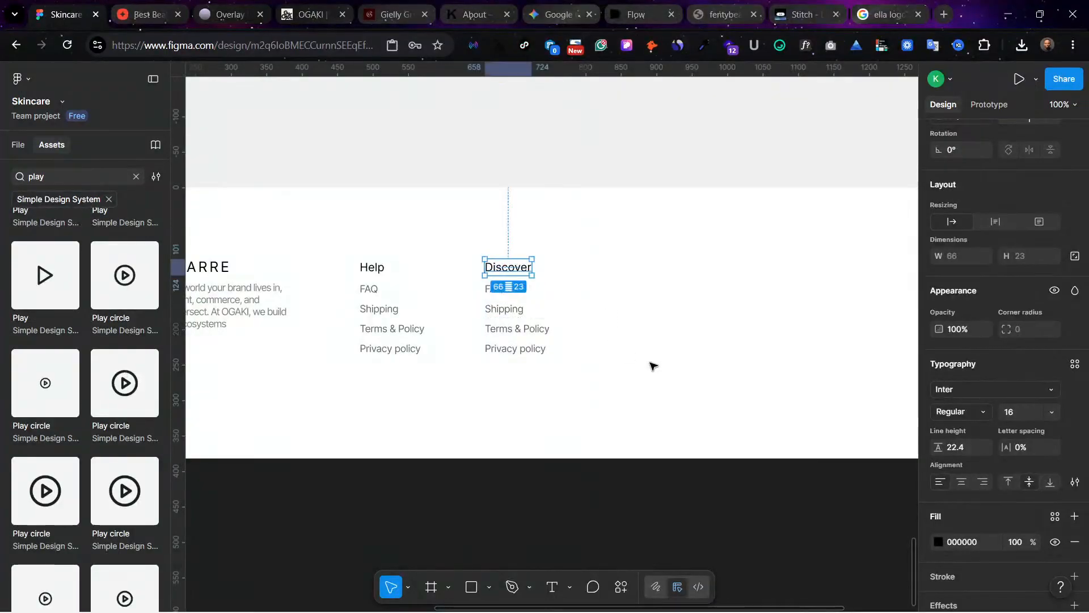
pyautogui.press('Escape')
# Step: Change the first two links under Discover to "My account" and "Our story"
pyautogui.doubleClick(493, 290)
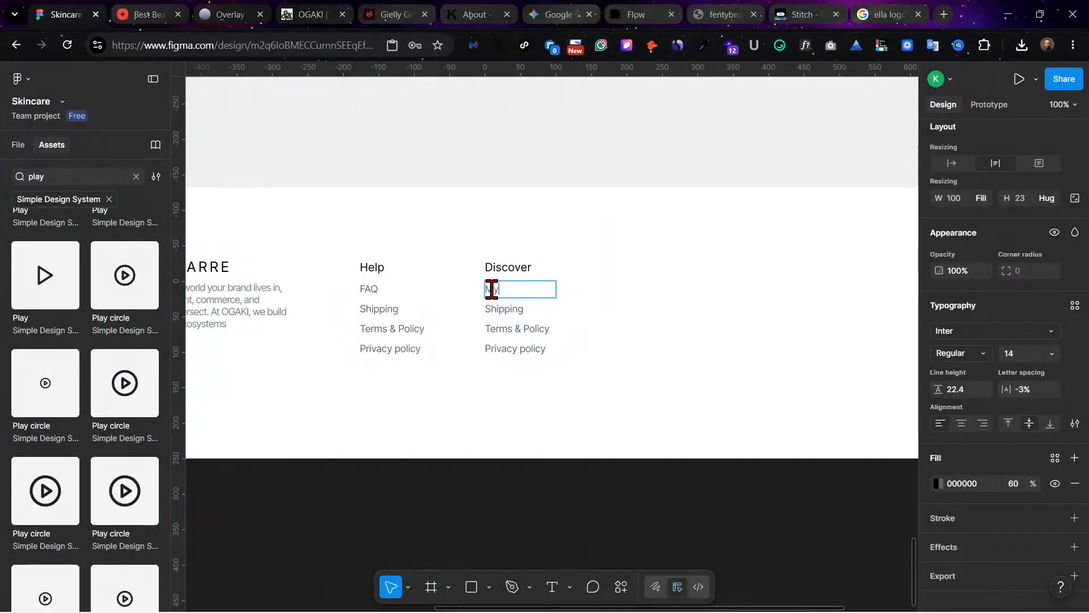
pyautogui.write('My account')
pyautogui.doubleClick(500, 308)
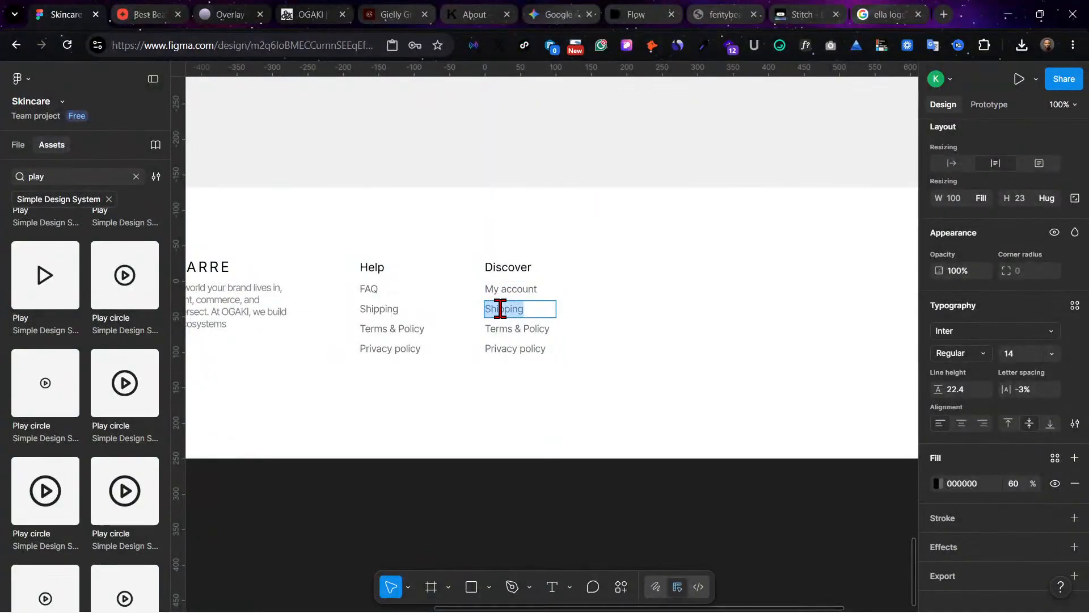
pyautogui.write('Our story')
# Step: Change the last two links under Discover to "Contact" and "Careers"
pyautogui.doubleClick(502, 329)
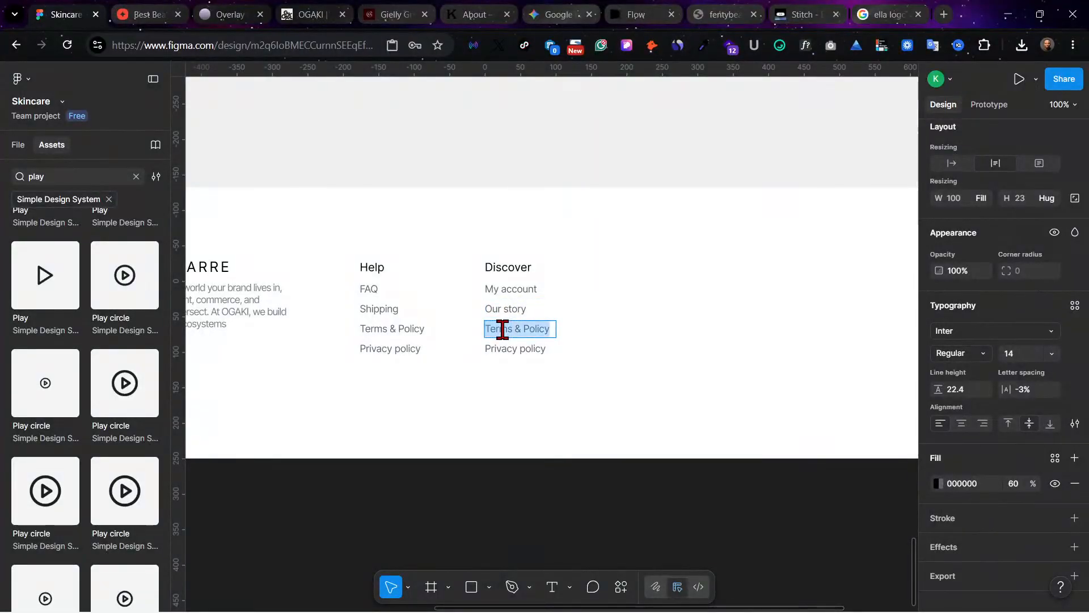
pyautogui.write('Con')
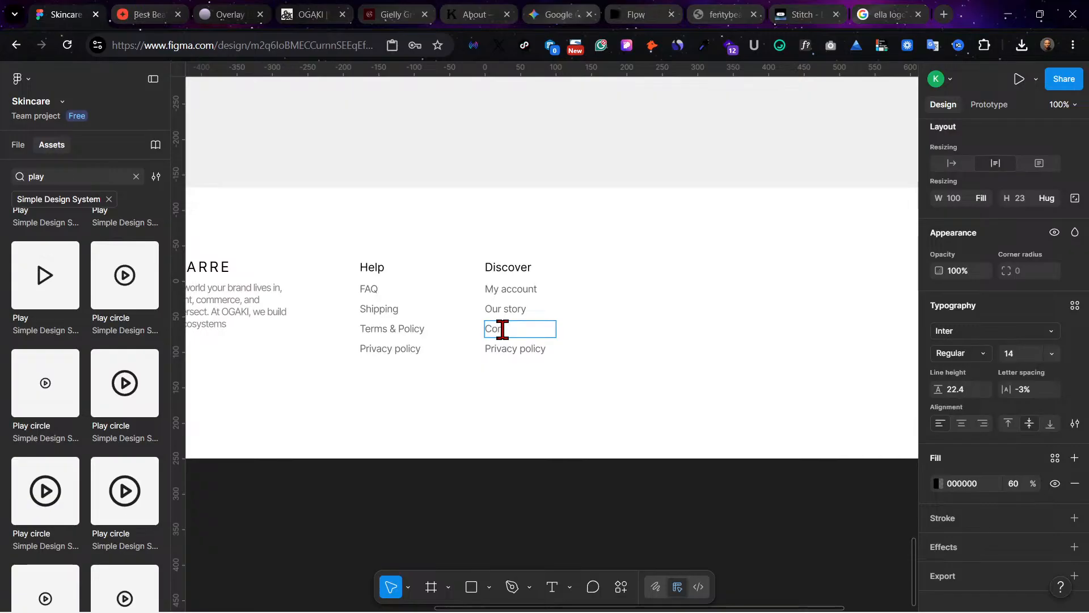
pyautogui.write('tact')
pyautogui.doubleClick(526, 353)
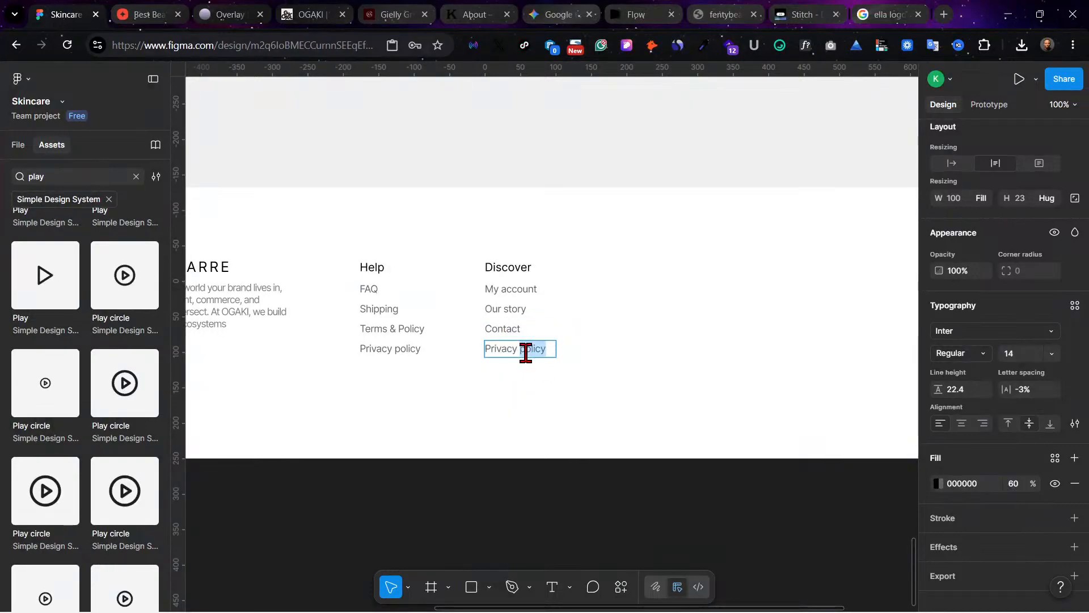
pyautogui.tripleClick(526, 353)
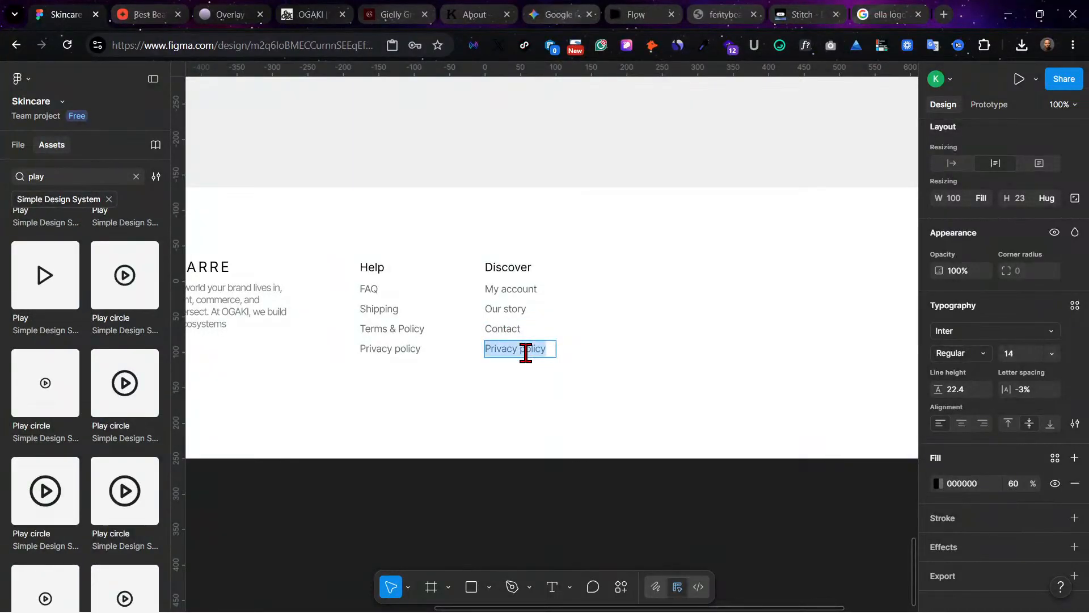
pyautogui.write('Careers')
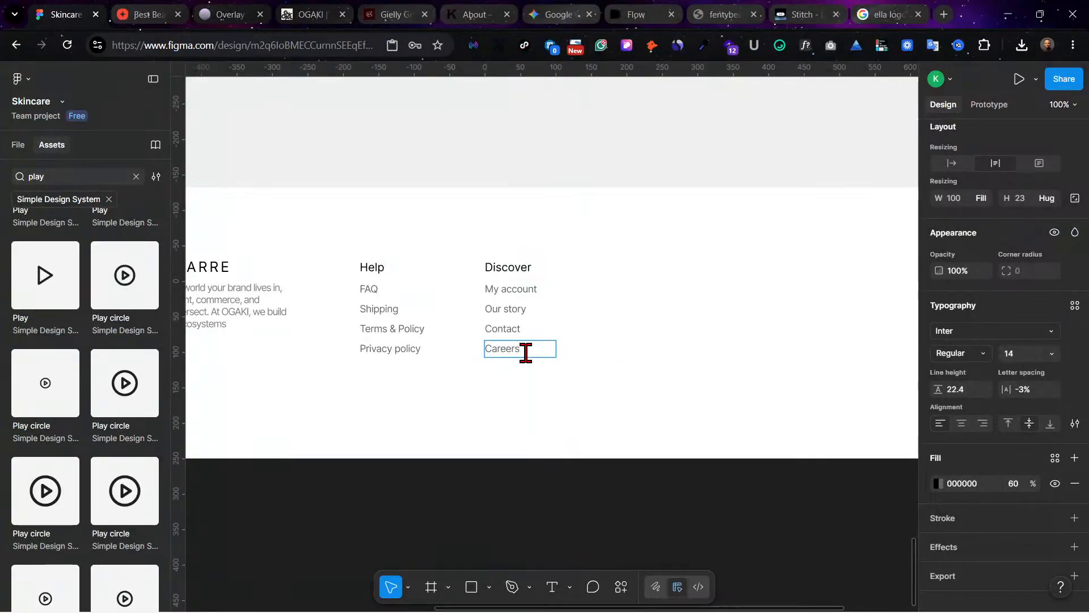
# Step: Move the Discover heading together with its link list further right in the footer to X 766
pyautogui.press('Escape')
pyautogui.press('Escape')
pyautogui.press('Escape')
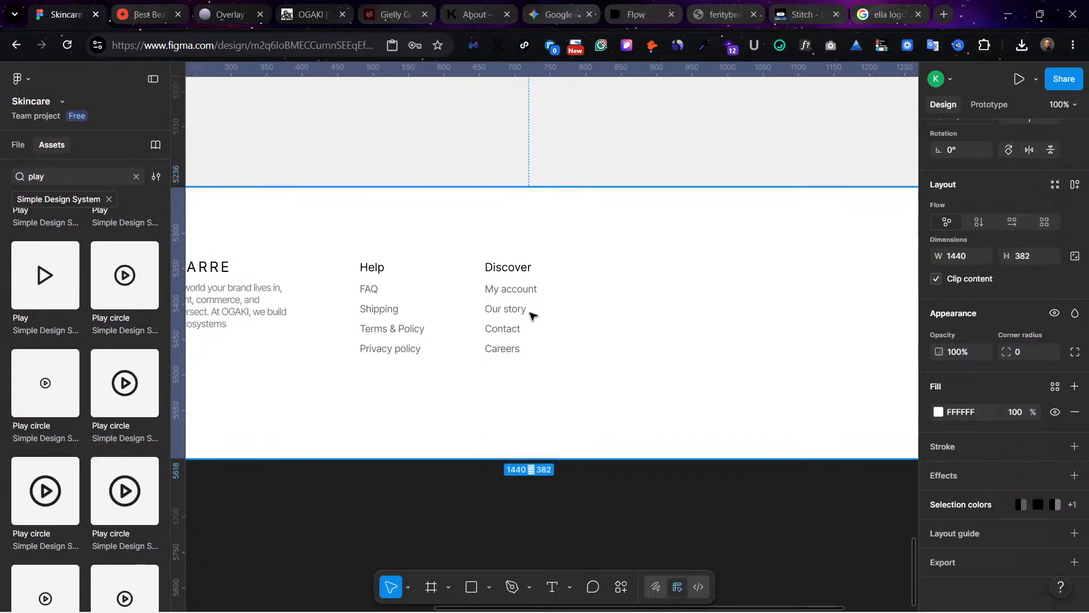
pyautogui.click(512, 305)
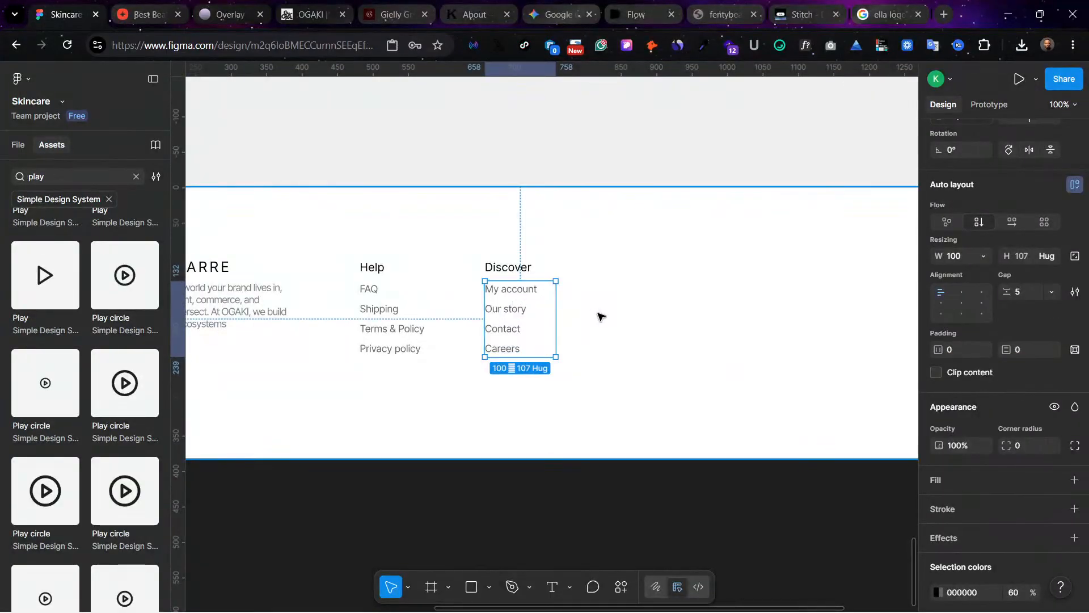
pyautogui.press('Escape')
pyautogui.click(511, 270)
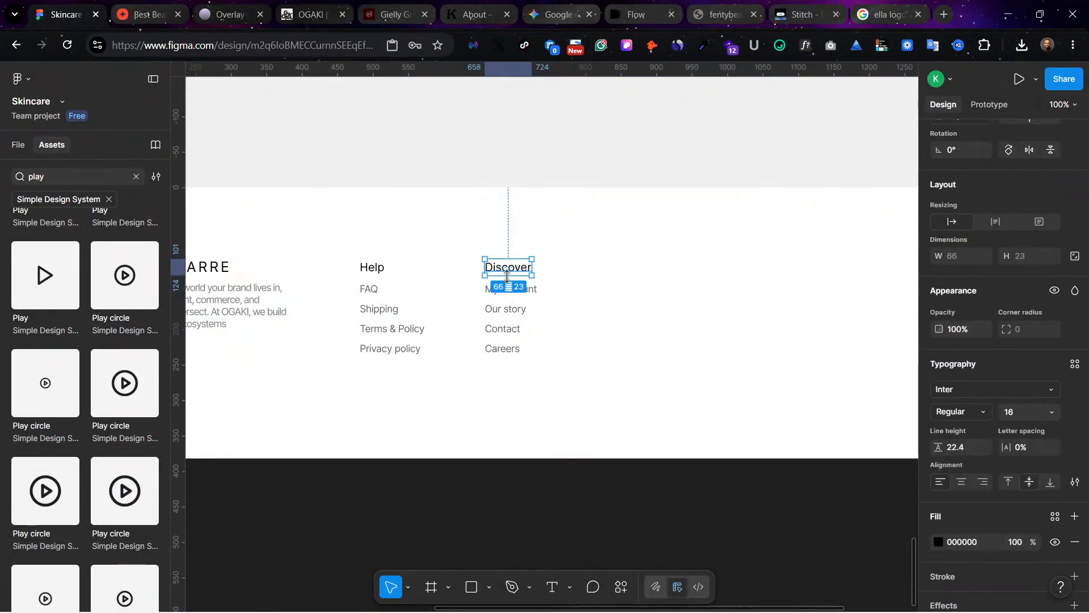
pyautogui.moveTo(505, 316); pyautogui.dragTo(583, 335)
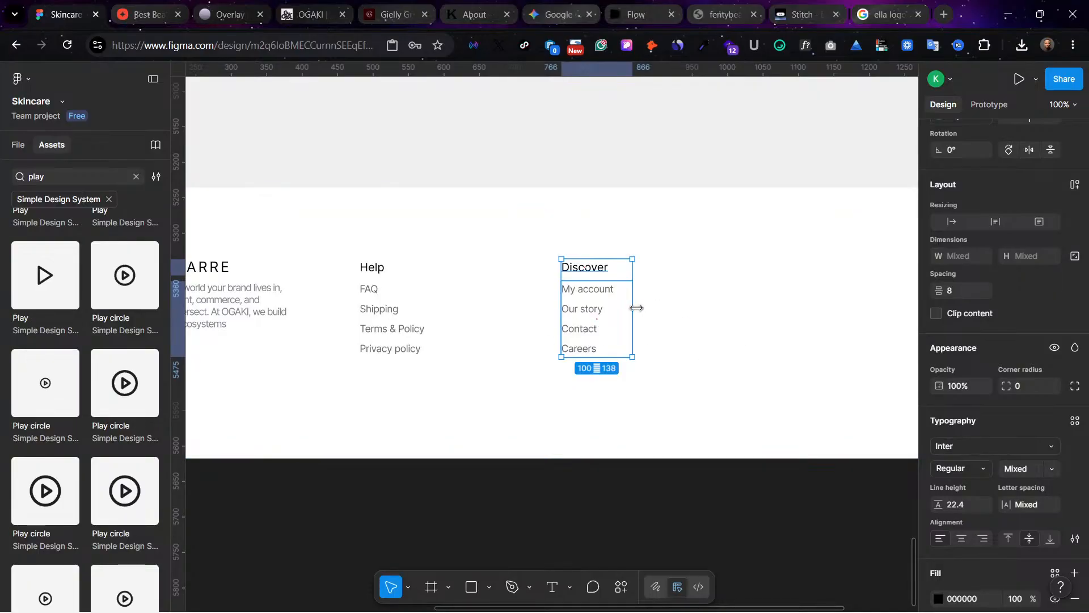
pyautogui.press('-')
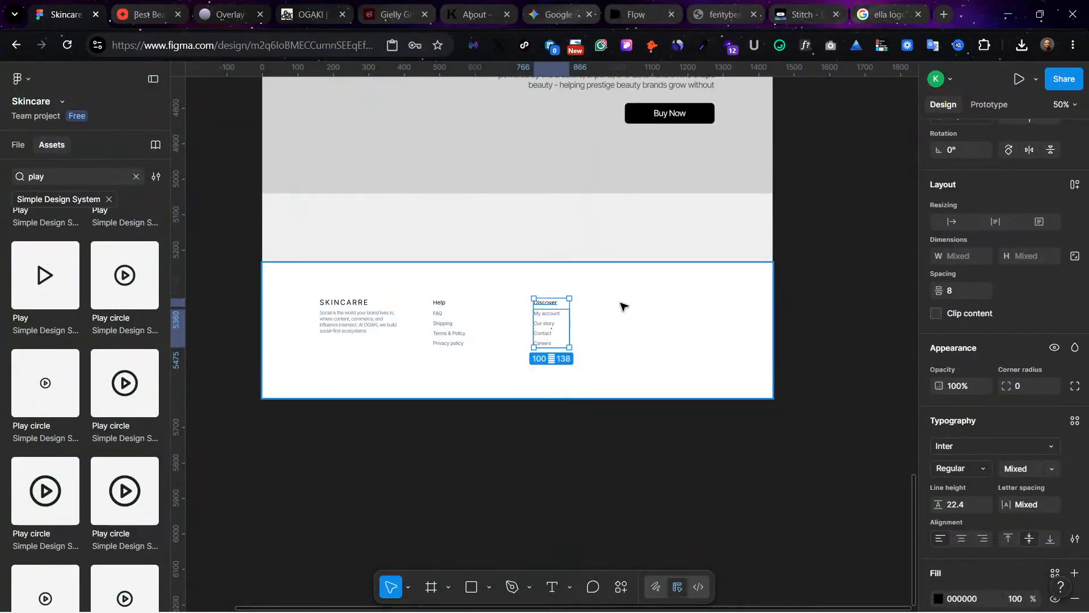
# Step: Duplicate the Discover heading and its link list to the right, placing the copy at X 1050
pyautogui.click(617, 351)
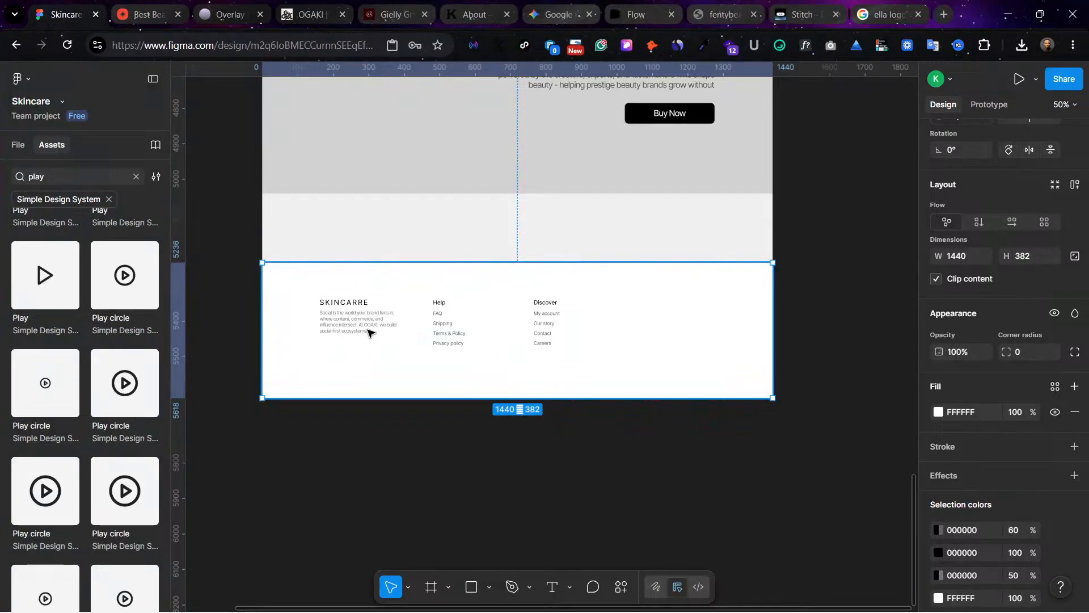
pyautogui.click(554, 306)
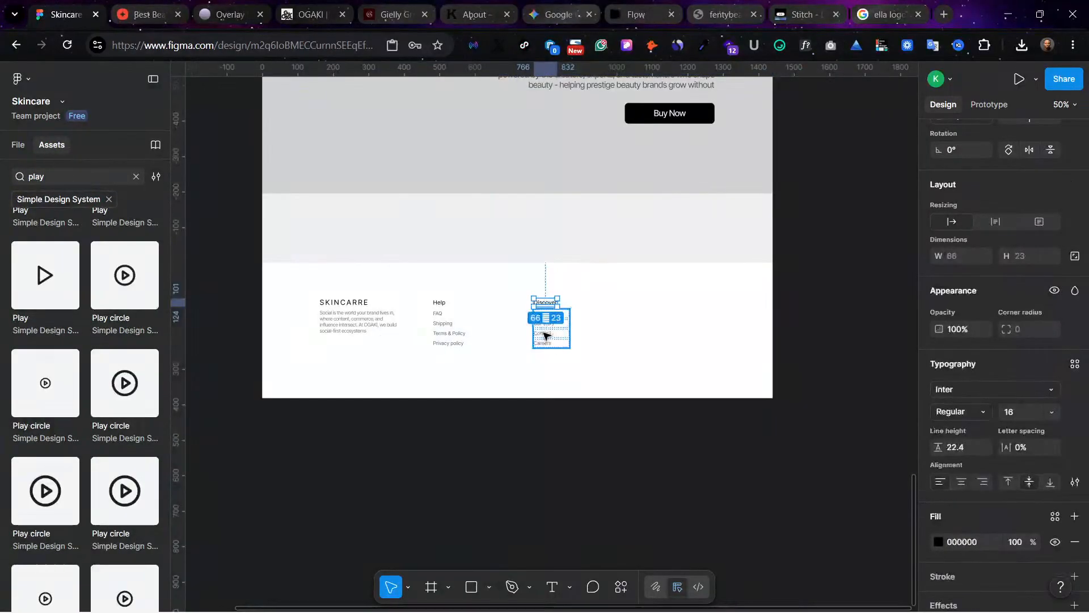
pyautogui.moveTo(544, 330); pyautogui.dragTo(647, 328)
pyautogui.press('Escape')
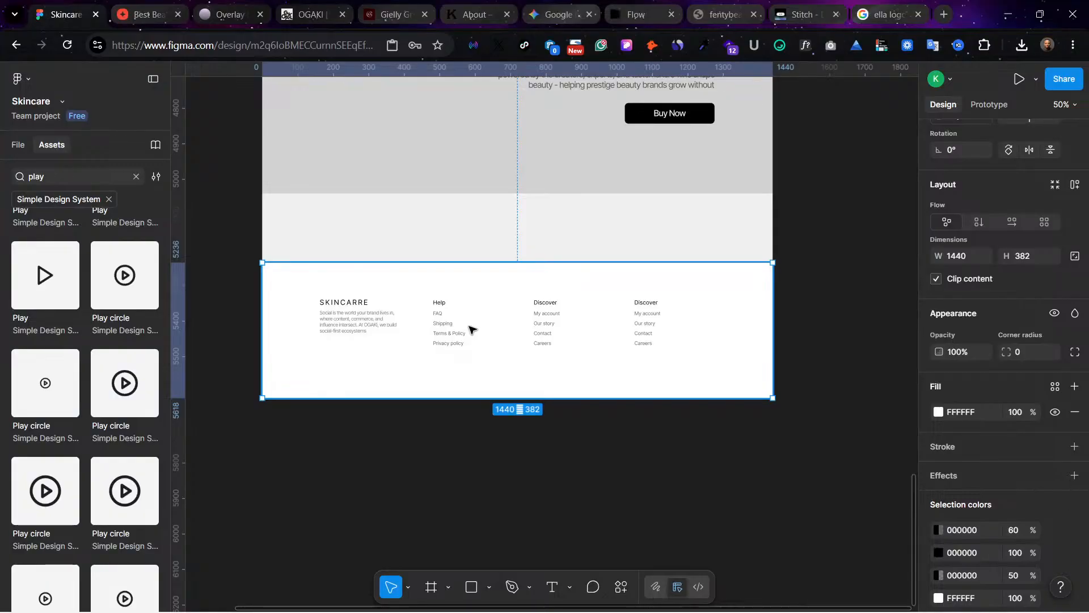
# Step: Rename the heading of the copied Discover column to "Socials"
pyautogui.click(647, 305)
pyautogui.hotkey('ctrl', '+')
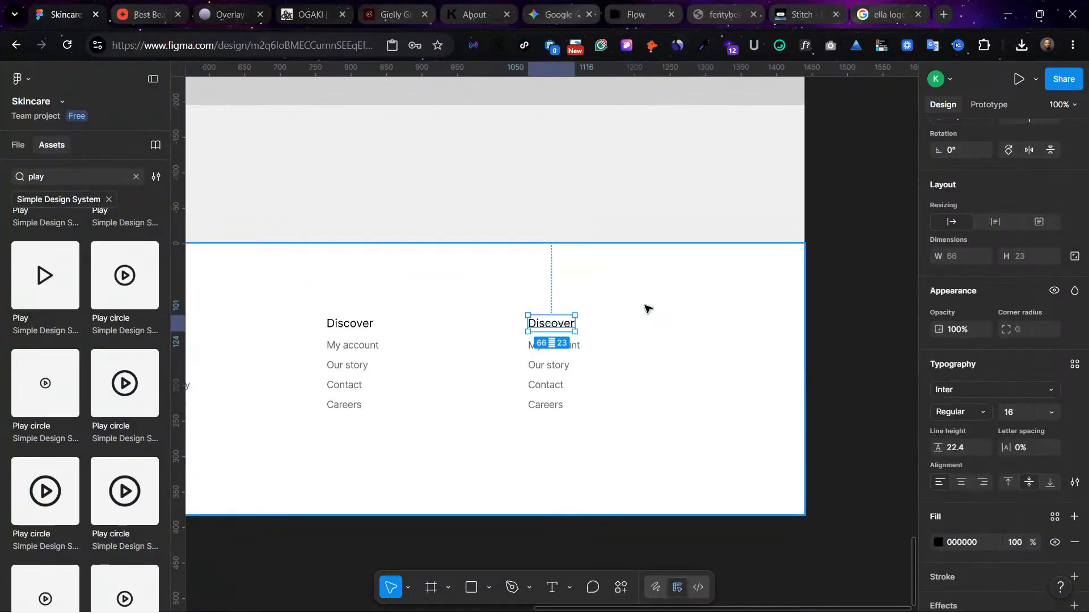
pyautogui.hotkey('ctrl', '+')
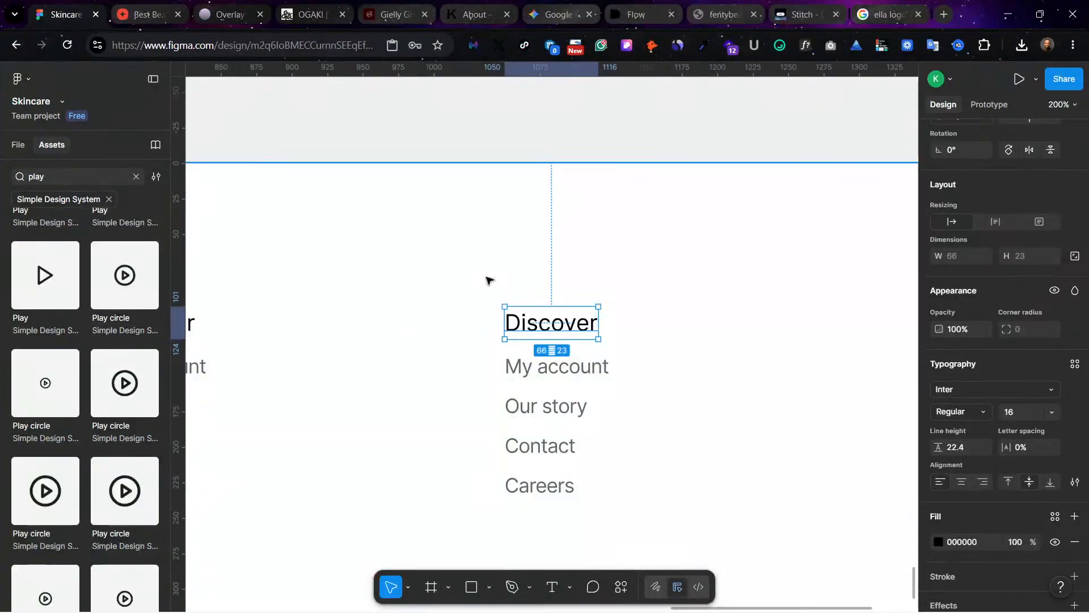
pyautogui.doubleClick(545, 327)
pyautogui.write('S')
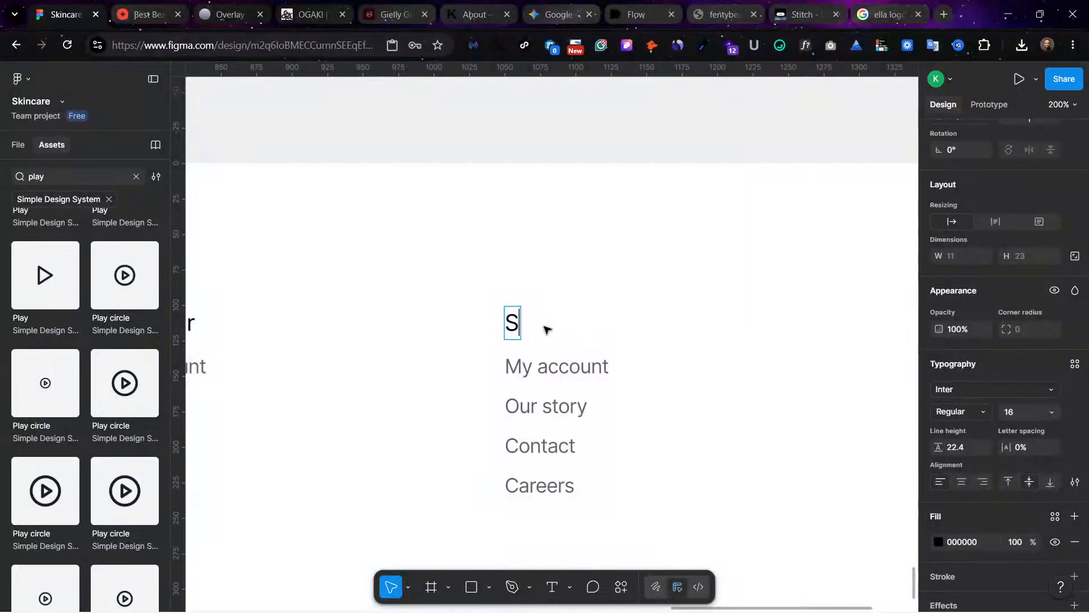
pyautogui.write('ocials')
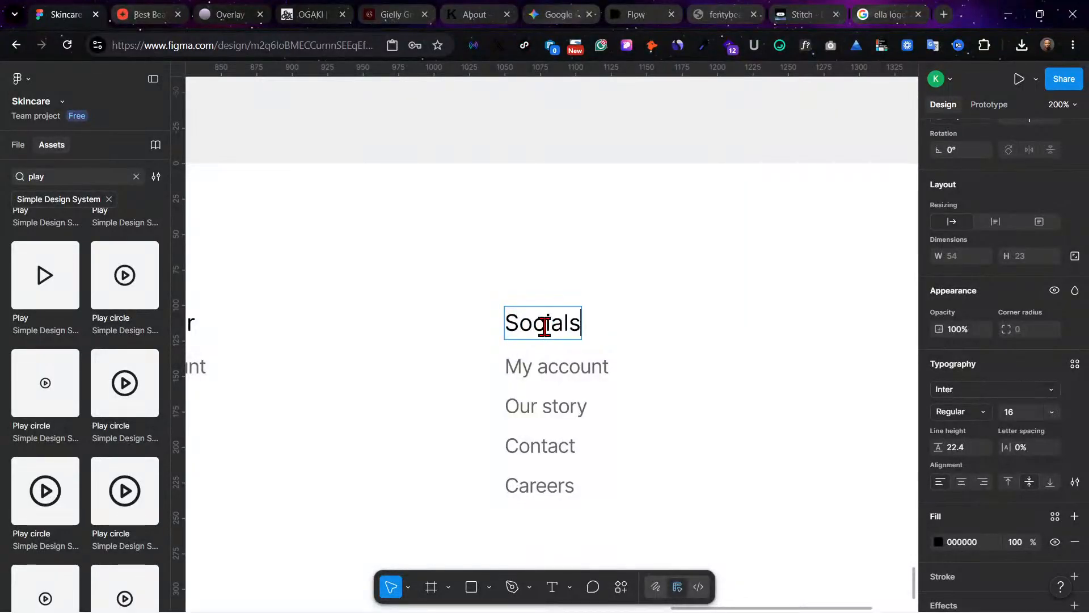
# Step: Change the first two links under Socials to "Instagram" and "Facebook"
pyautogui.doubleClick(558, 373)
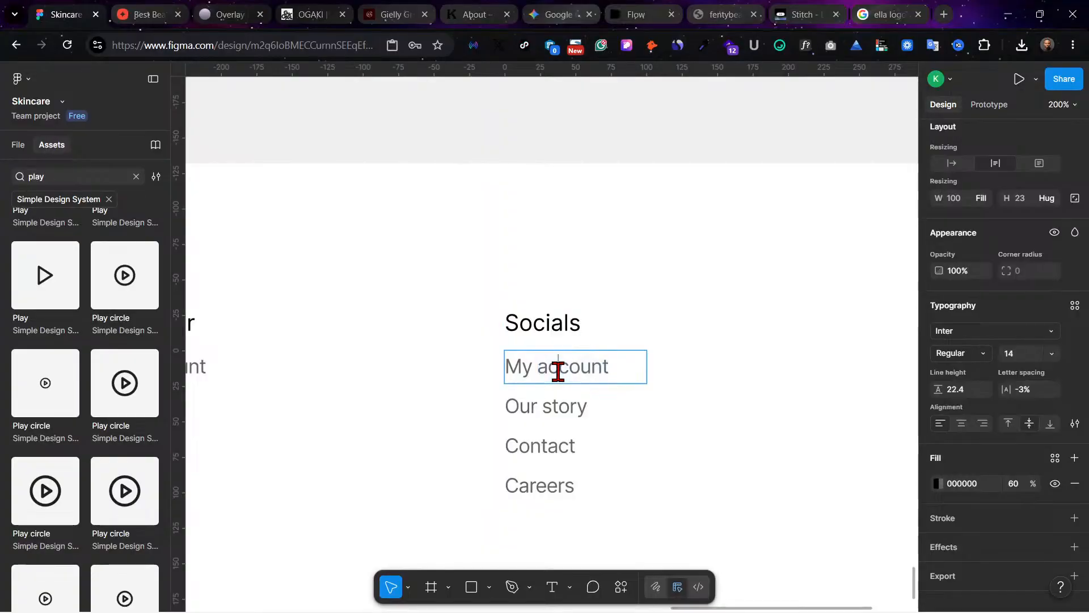
pyautogui.tripleClick(558, 373)
pyautogui.press('BackSpace')
pyautogui.write('Instg')
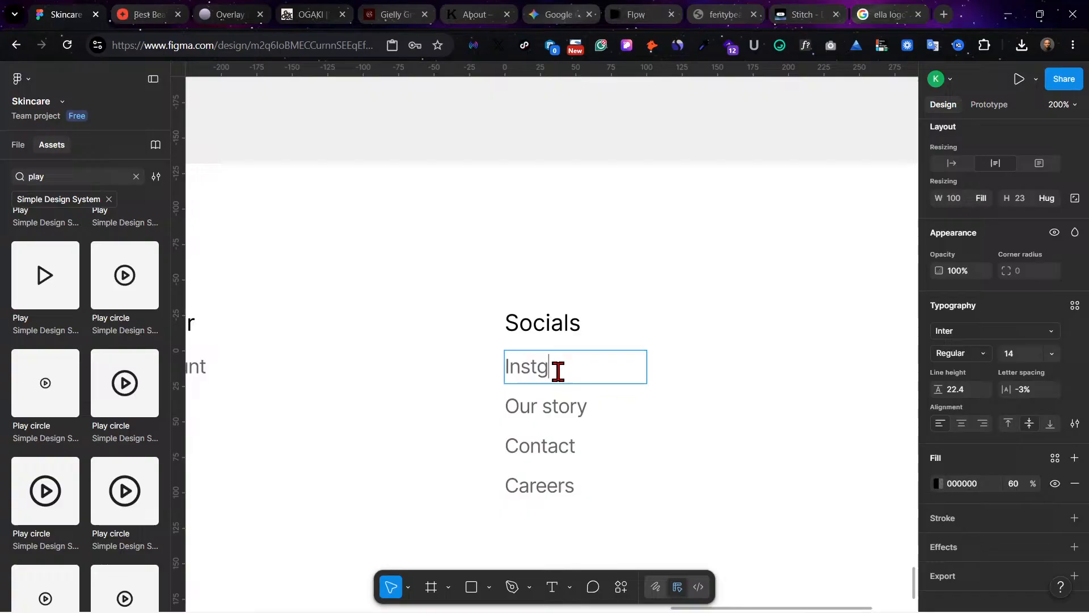
pyautogui.press('BackSpace')
pyautogui.write('agram')
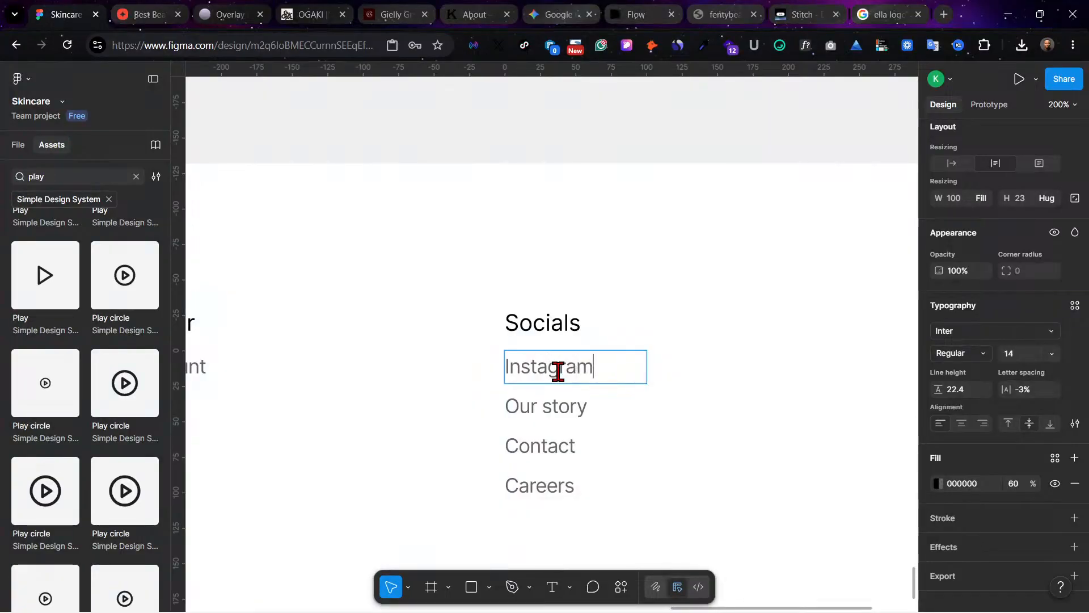
pyautogui.doubleClick(552, 409)
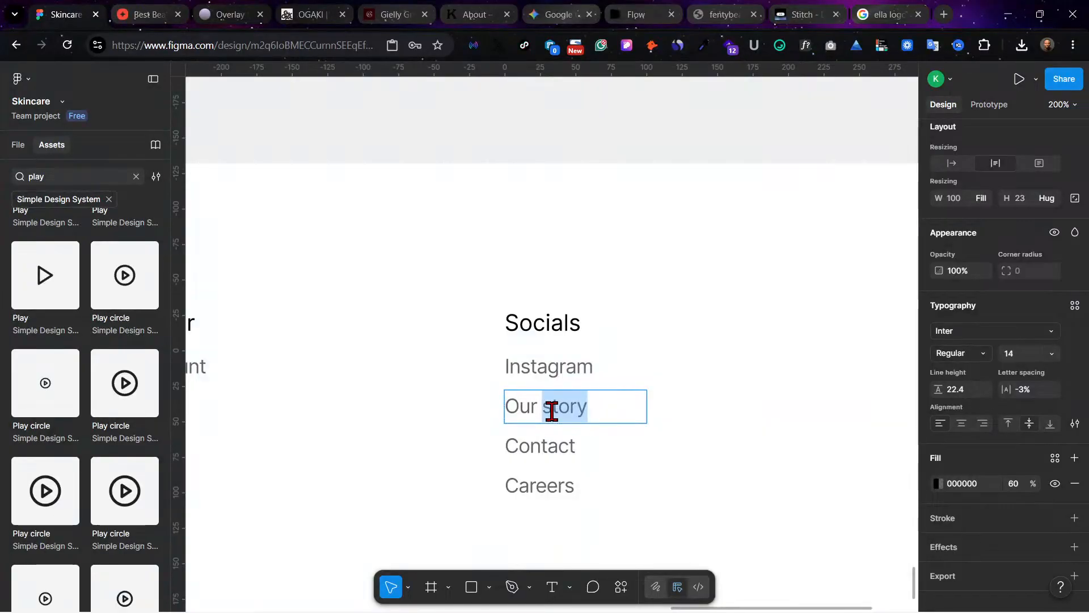
pyautogui.tripleClick(552, 409)
pyautogui.write('Face')
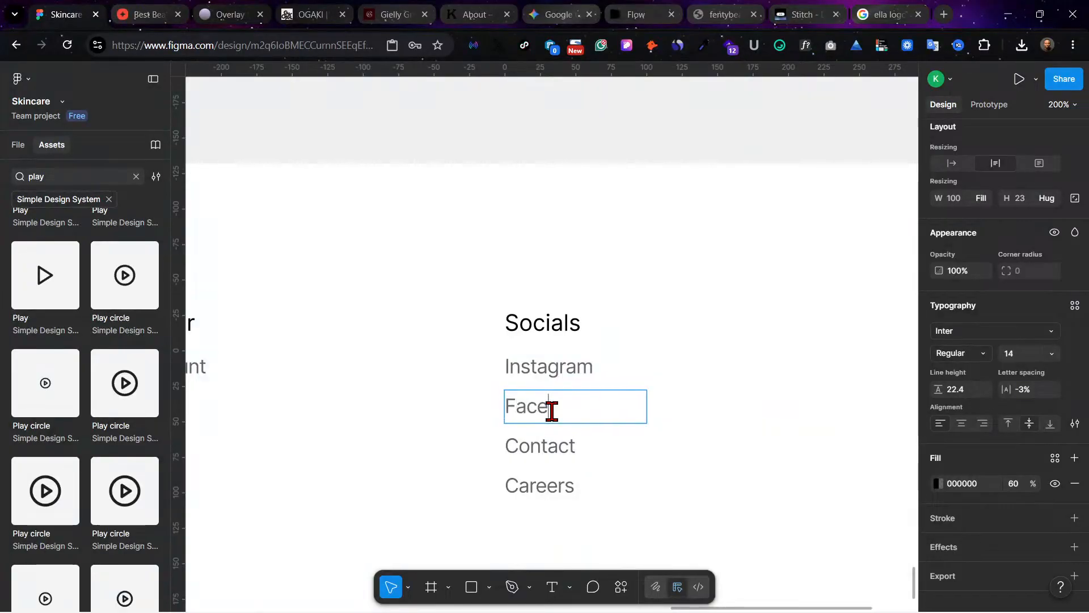
pyautogui.write('book')
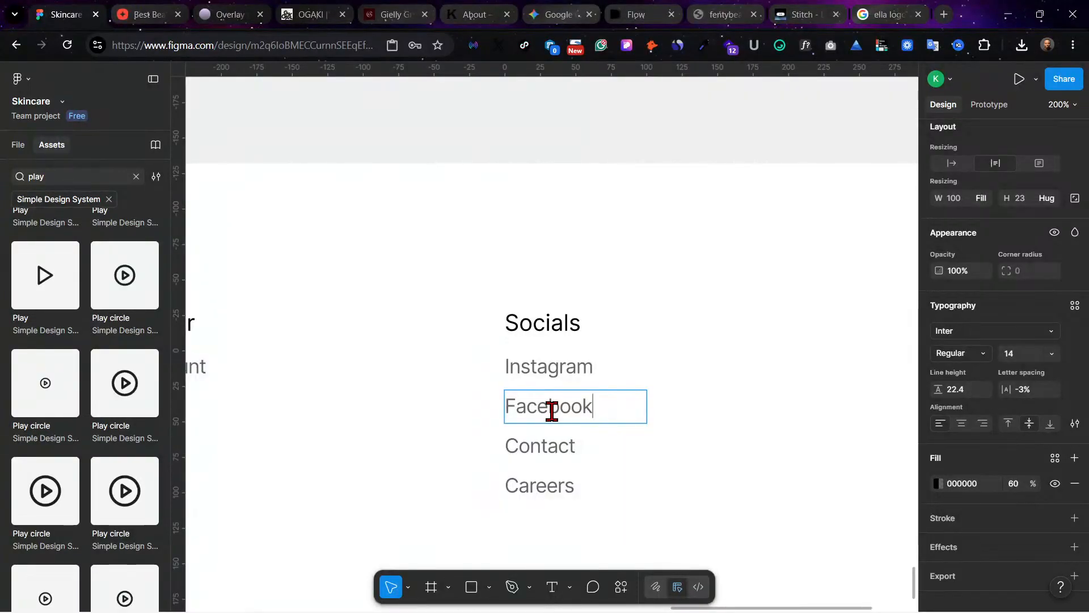
# Step: Change the last two links under Socials to "Twitter" and "WhatsApp"
pyautogui.click(549, 444)
pyautogui.doubleClick(550, 446)
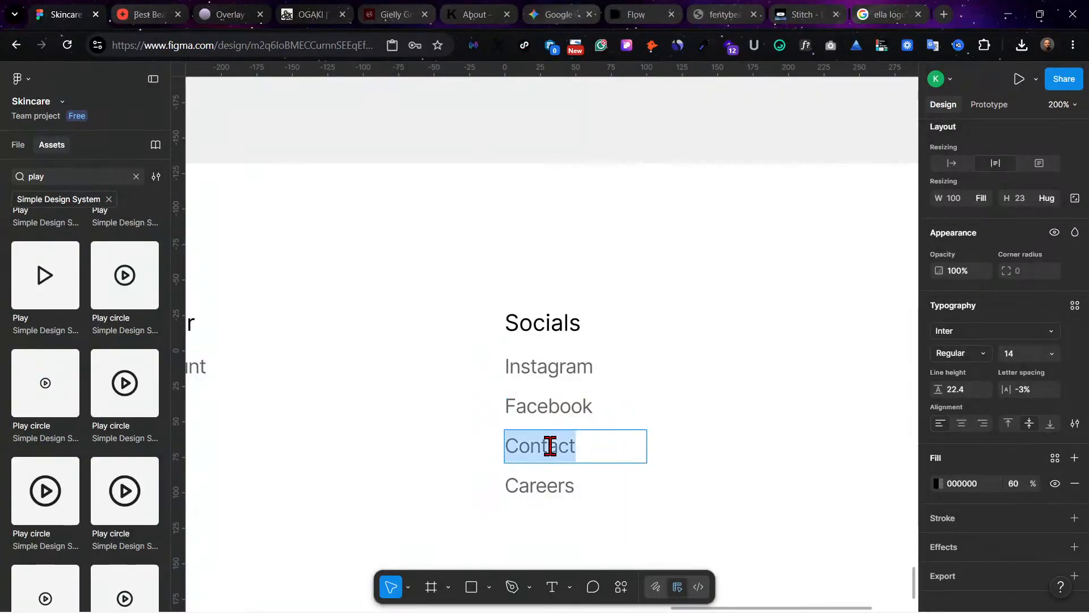
pyautogui.write('Tw')
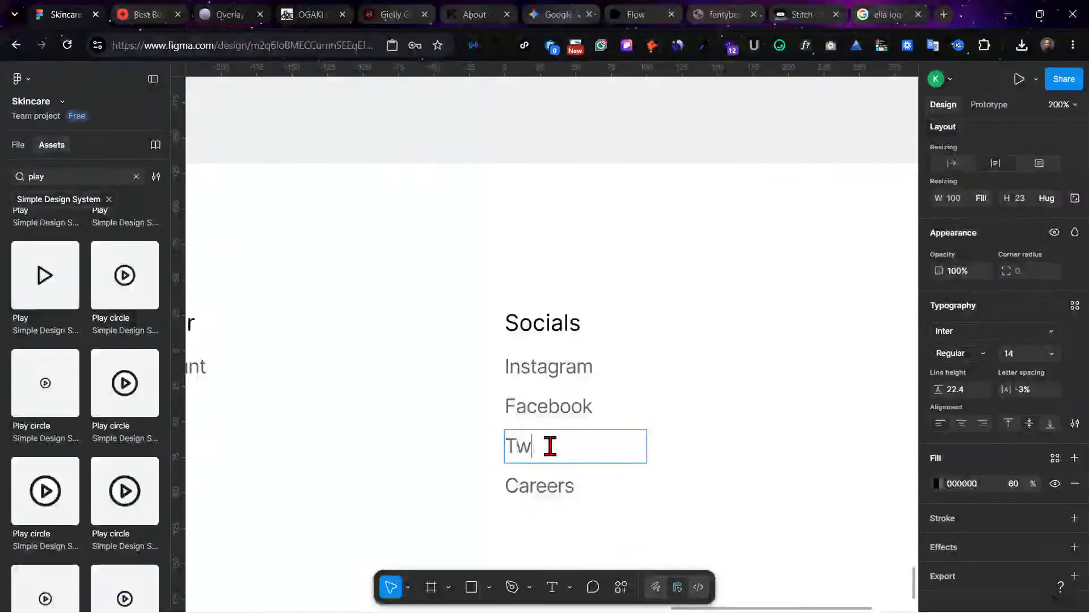
pyautogui.write('it')
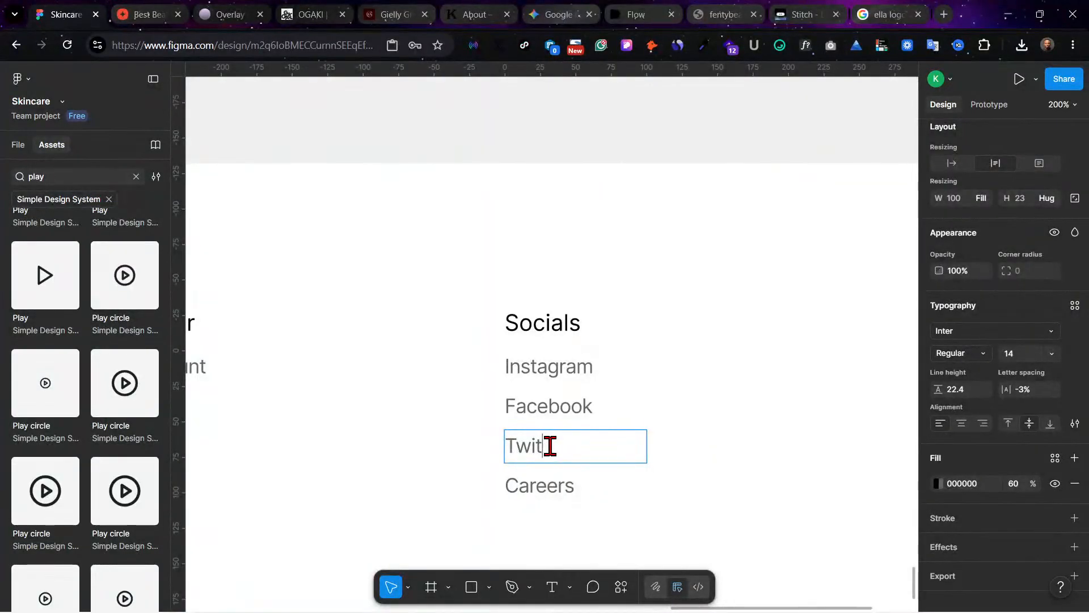
pyautogui.write('ter')
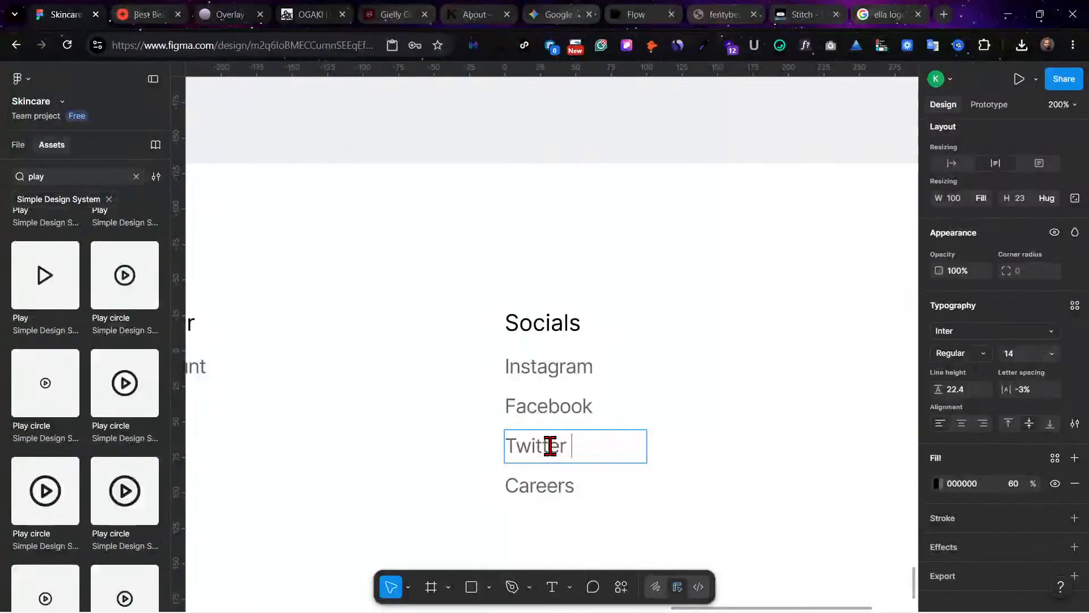
pyautogui.doubleClick(540, 480)
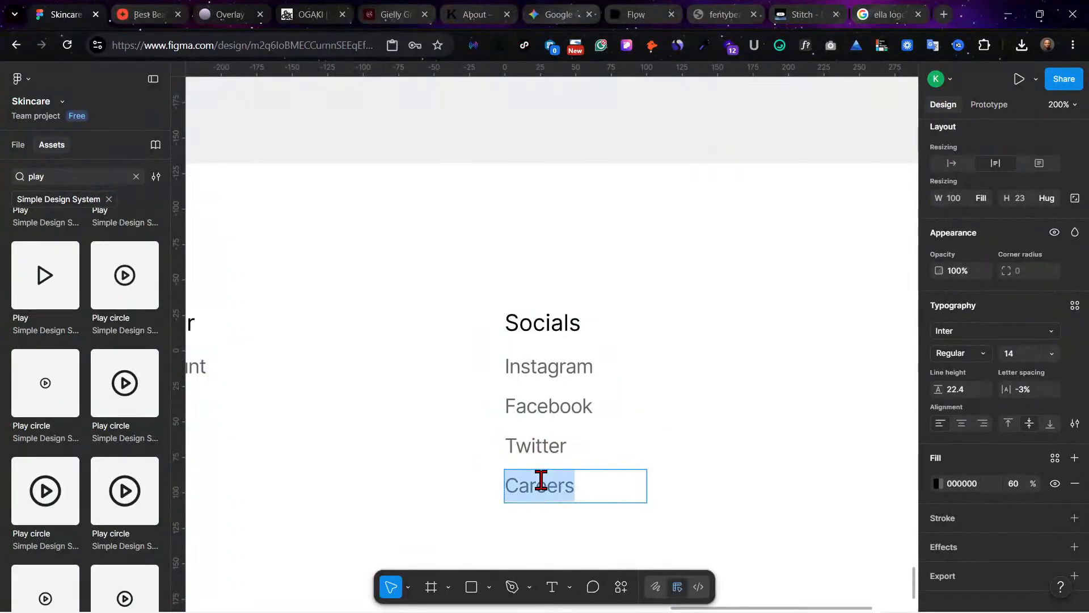
pyautogui.write('Whats')
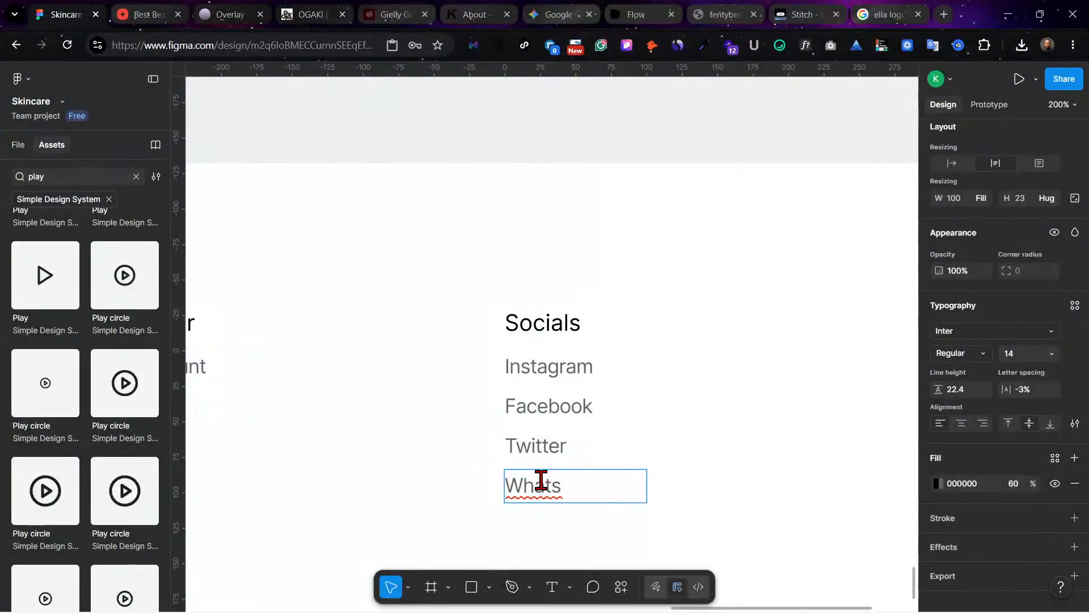
pyautogui.write('App')
pyautogui.click(691, 487)
pyautogui.click(691, 487)
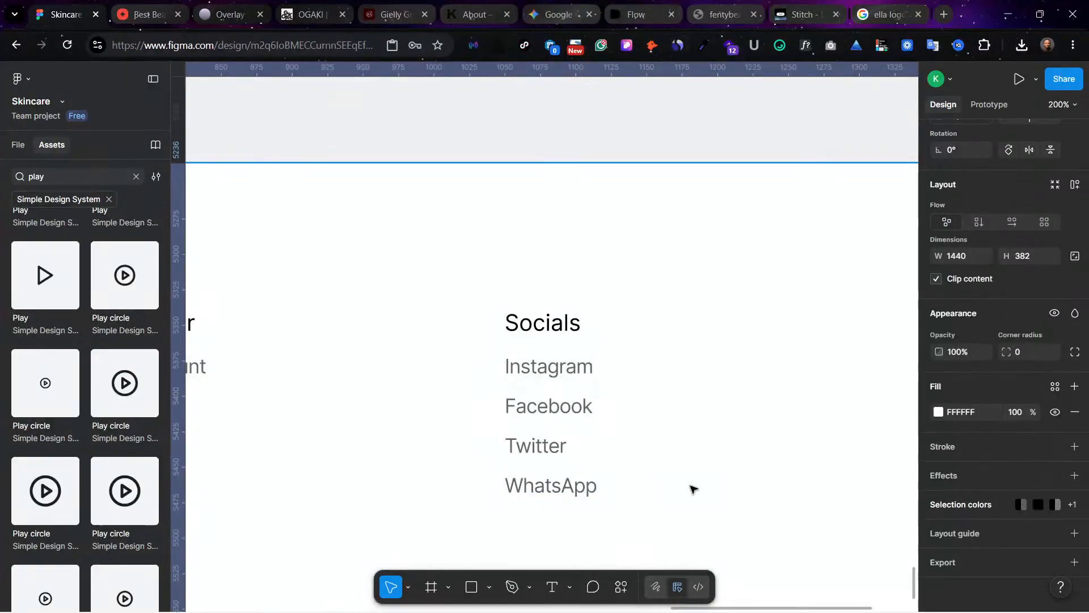
# Step: Review the logo, Help, Discover and Socials columns across the footer, and compare them with the OGAKI website's footer
pyautogui.keyDown('ctrl'); pyautogui.scroll(-3, 691, 488); pyautogui.keyUp('ctrl')
pyautogui.hscroll(-5, 693, 490)
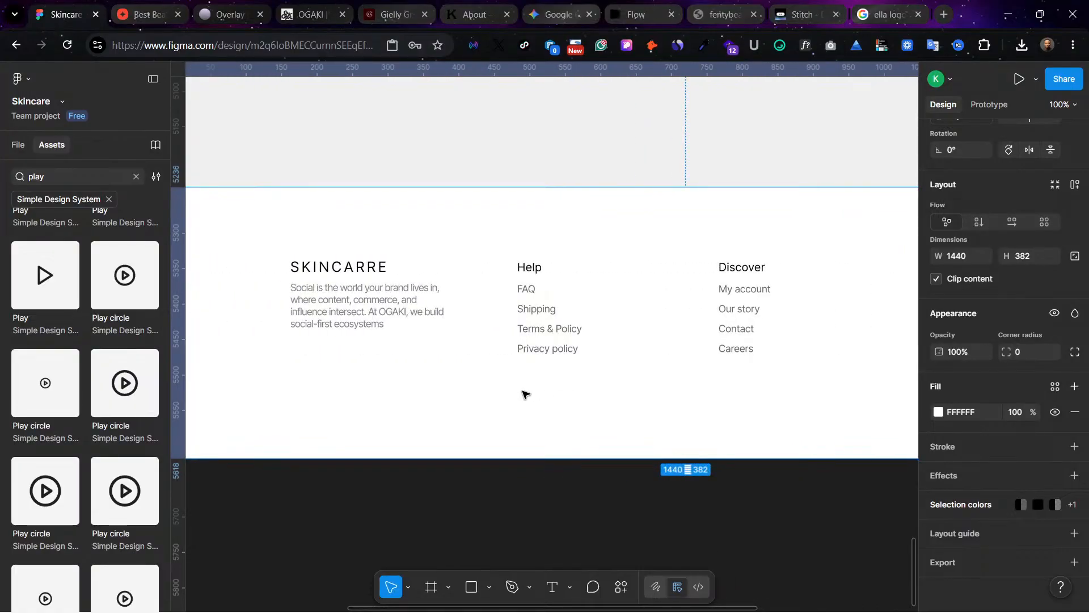
pyautogui.hscroll(7, 522, 393)
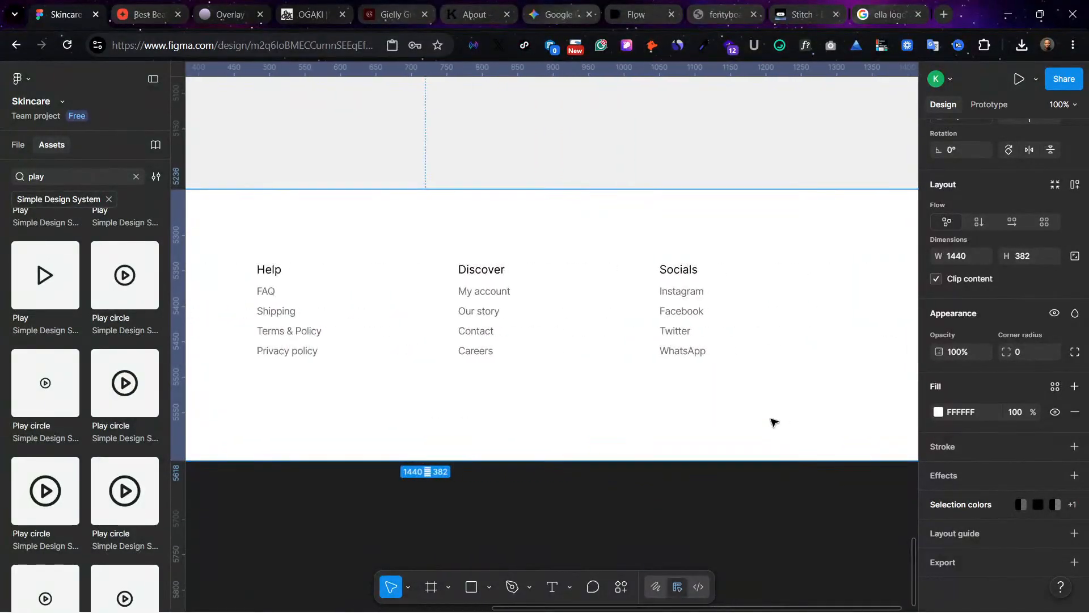
pyautogui.hscroll(-6, 484, 409)
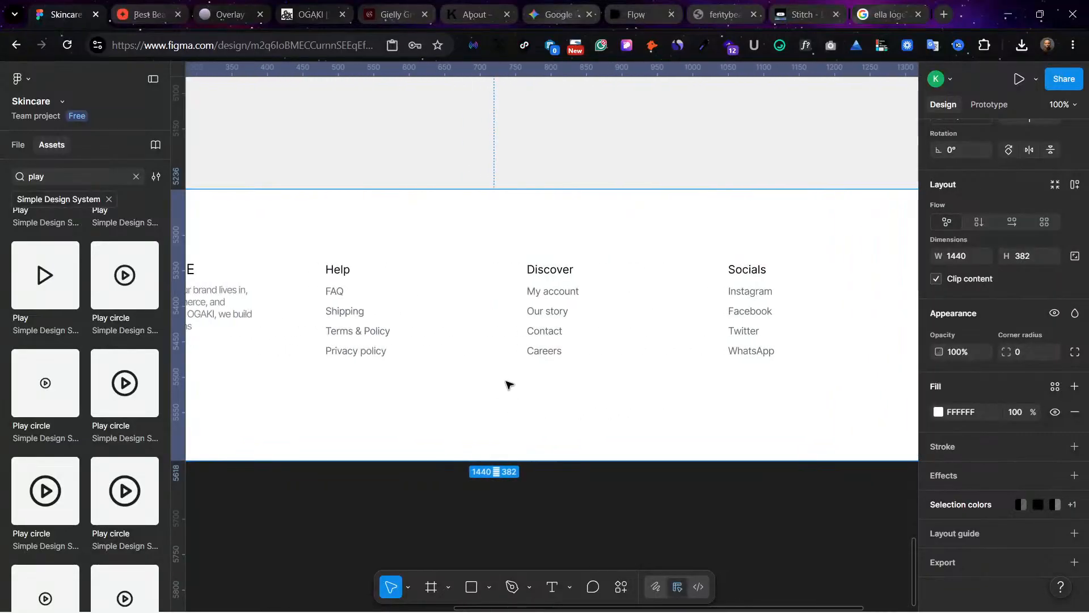
pyautogui.hscroll(-1, 578, 422)
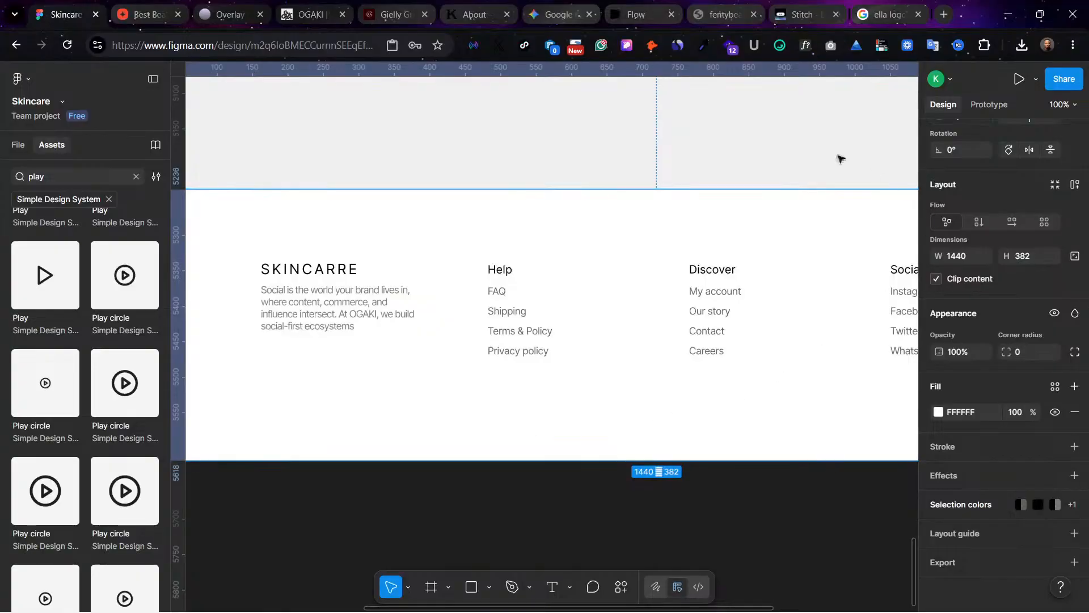
pyautogui.click(806, 14)
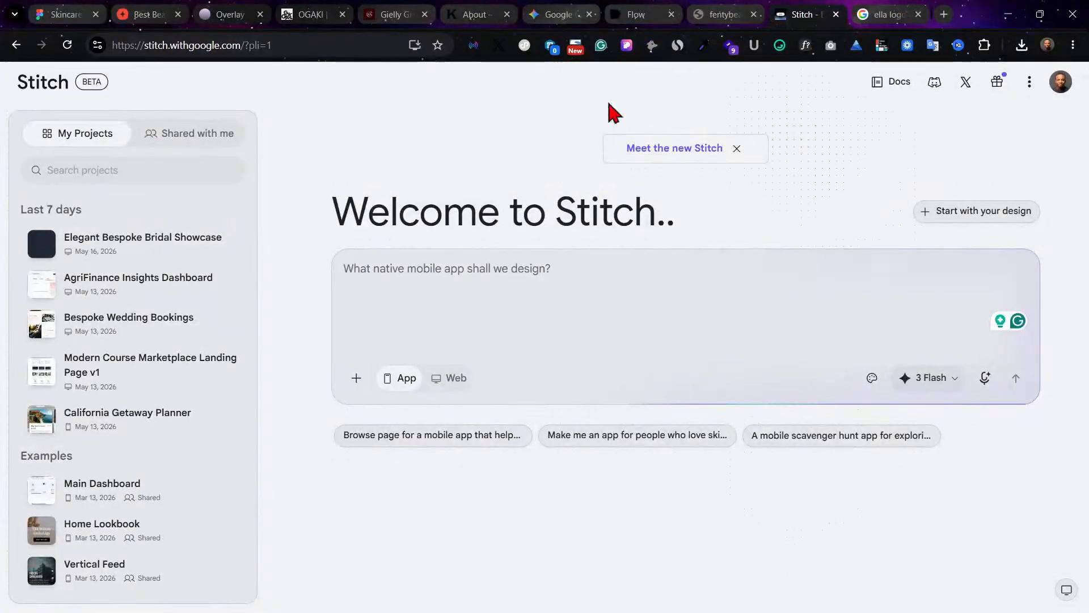
pyautogui.click(311, 14)
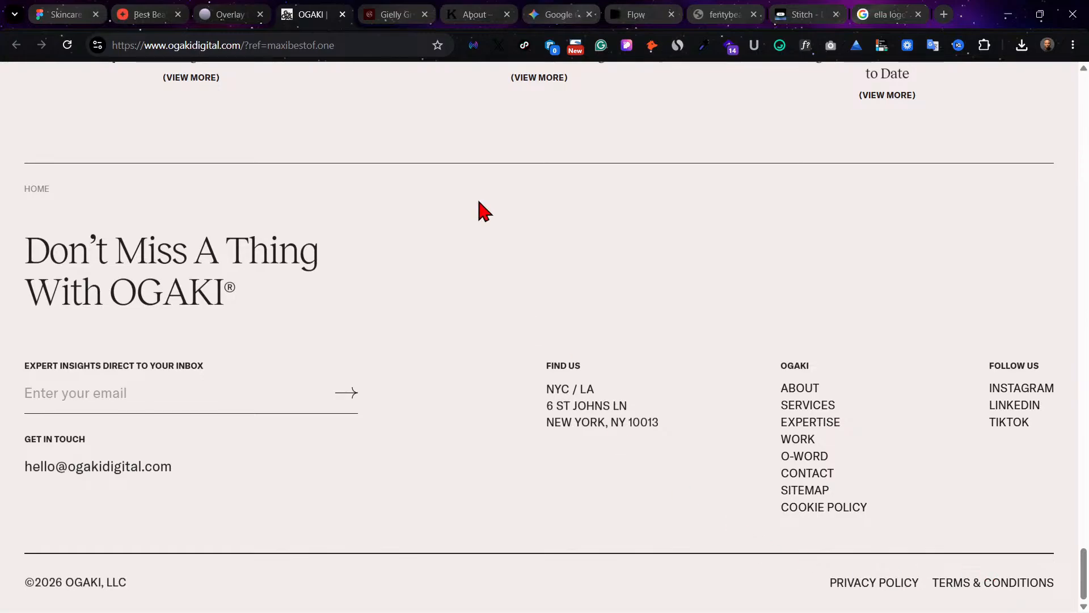
# Step: Switch to the Gielly Green website and select the copyright line "© Gielly Green 2026. All rights reserved." in its footer
pyautogui.click(416, 12)
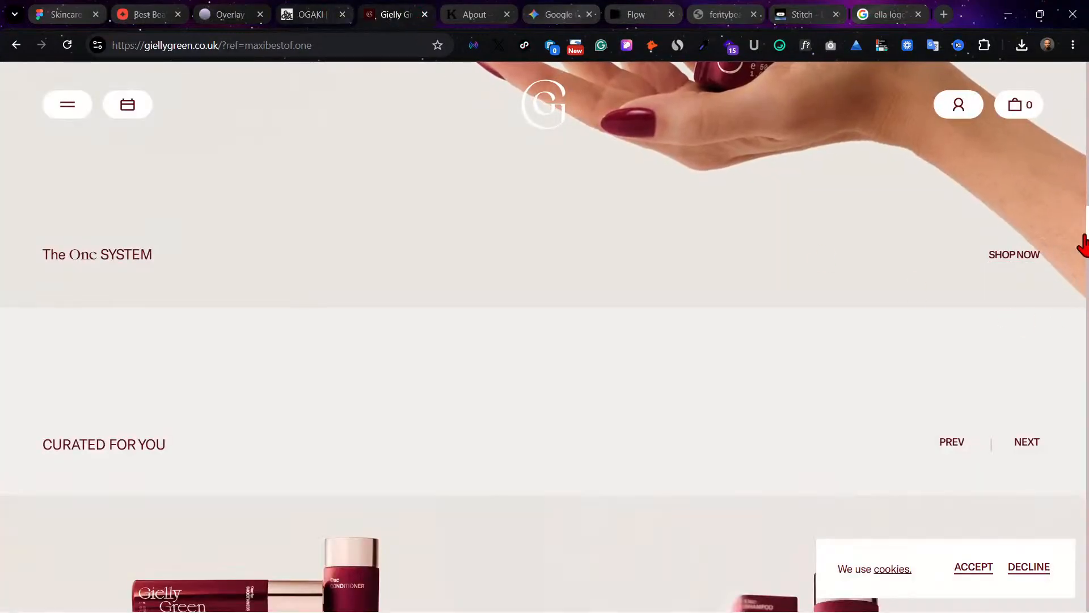
pyautogui.scroll(-5, 786, 531)
pyautogui.scroll(-20, 786, 531)
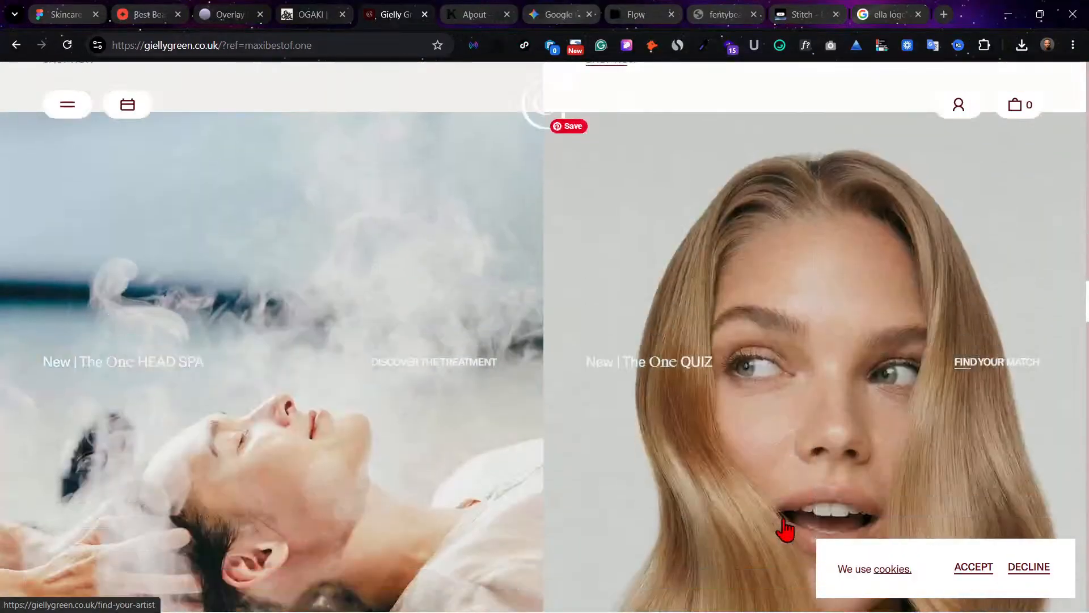
pyautogui.scroll(-2, 786, 530)
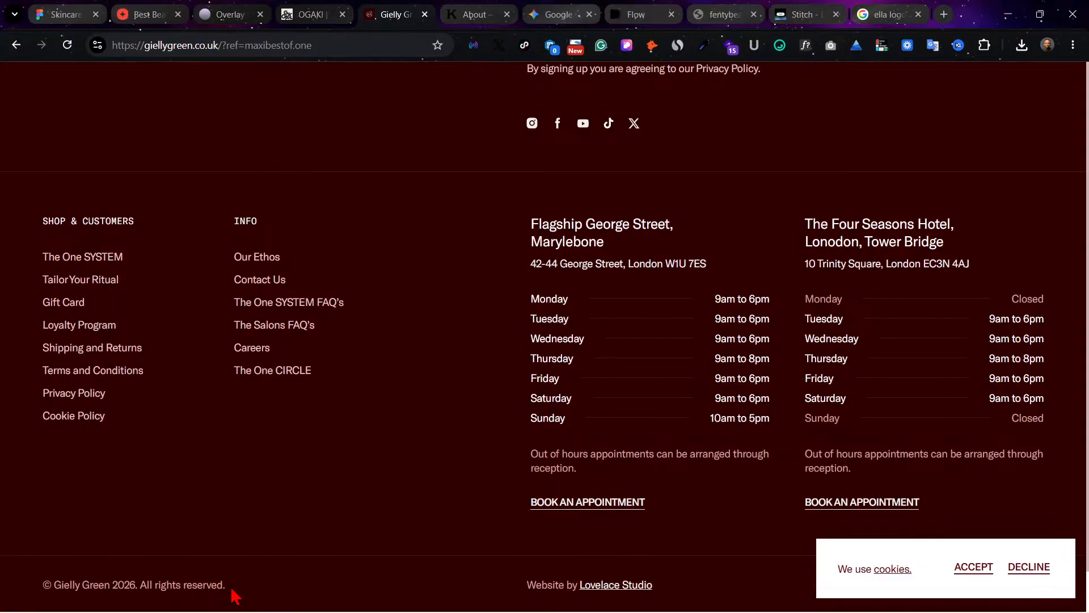
pyautogui.moveTo(231, 591); pyautogui.dragTo(81, 584)
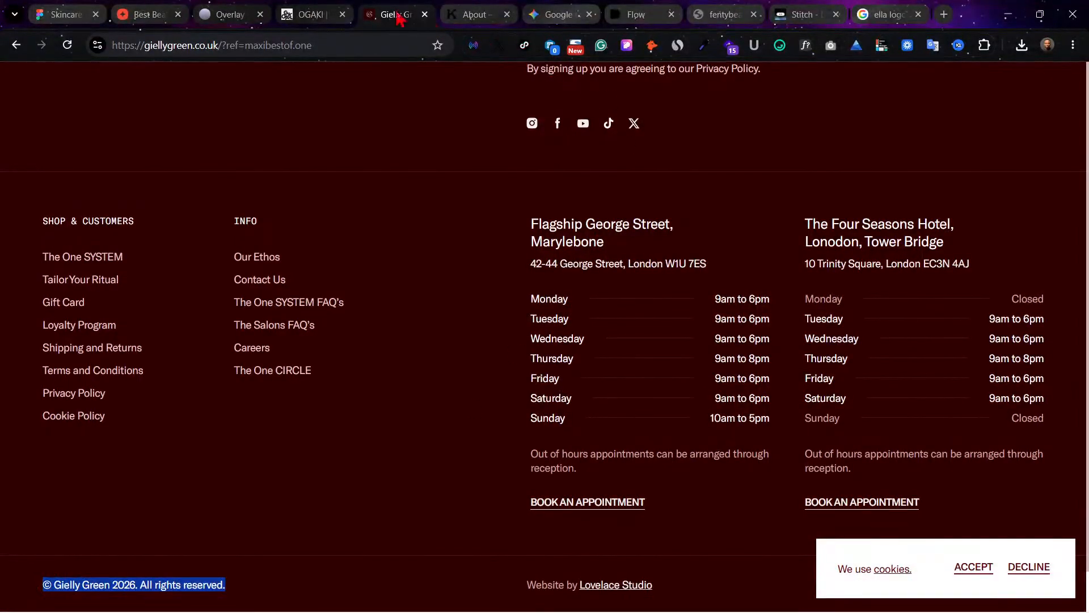
# Step: Switch to the Figma skincare design, duplicate the footer's Discover heading below the link columns and centre the copy horizontally in the footer
pyautogui.click(98, 10)
pyautogui.hscroll(5, 530, 367)
pyautogui.scroll(-1, 530, 367)
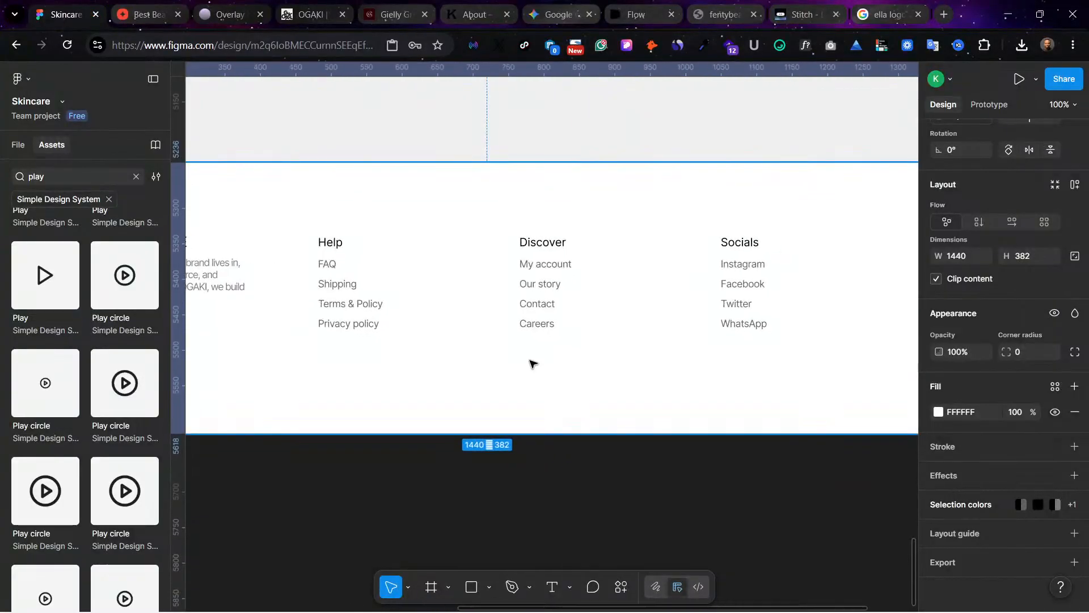
pyautogui.hscroll(-4, 533, 363)
pyautogui.scroll(1, 397, 270)
pyautogui.click(600, 258)
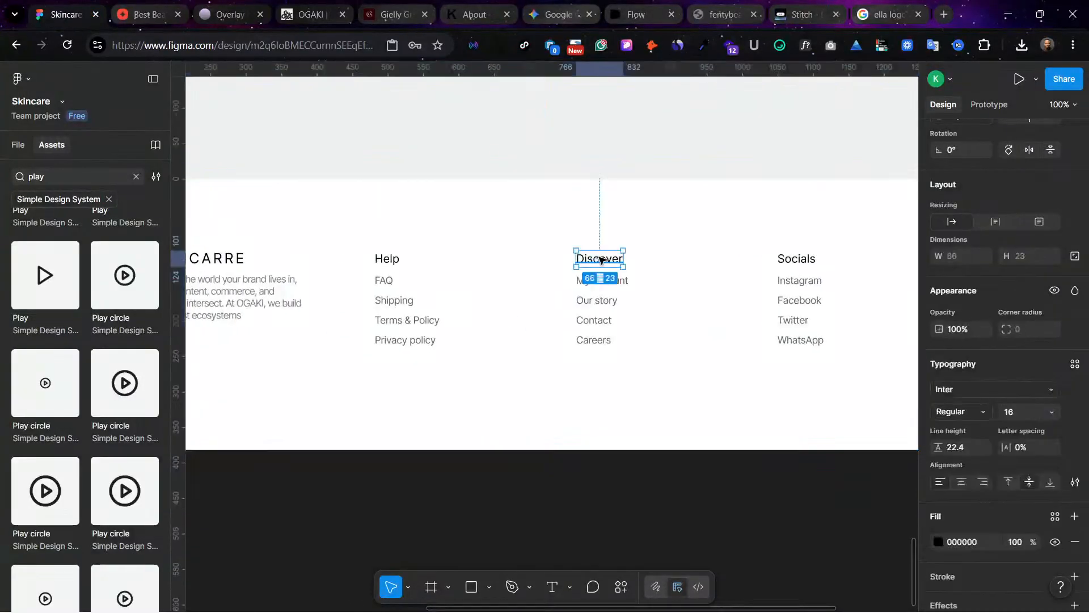
pyautogui.moveTo(601, 260); pyautogui.dragTo(561, 424)
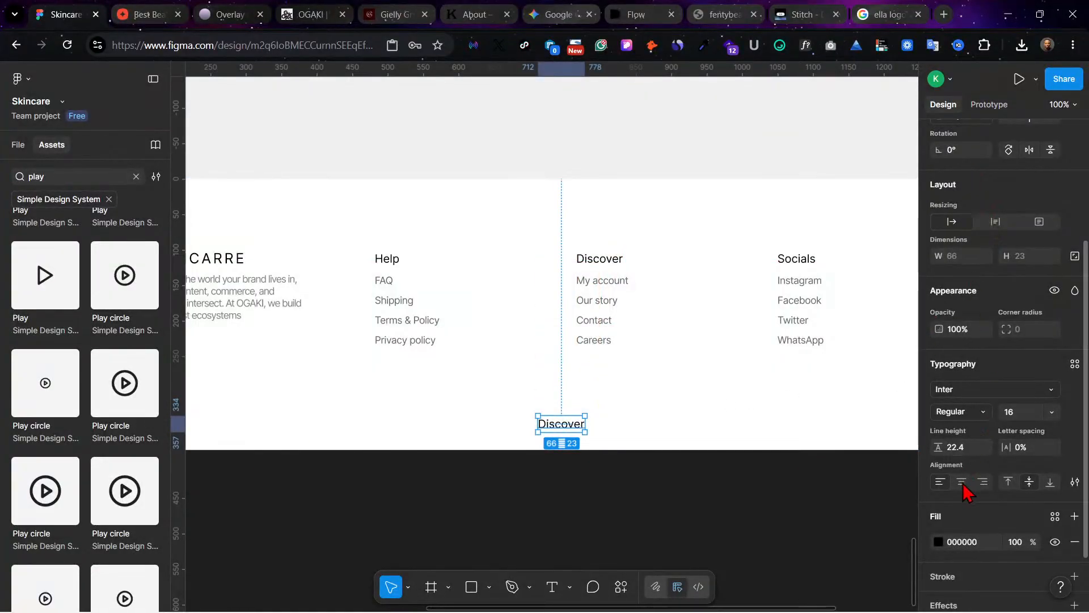
pyautogui.scroll(3, 946, 193)
pyautogui.click(961, 205)
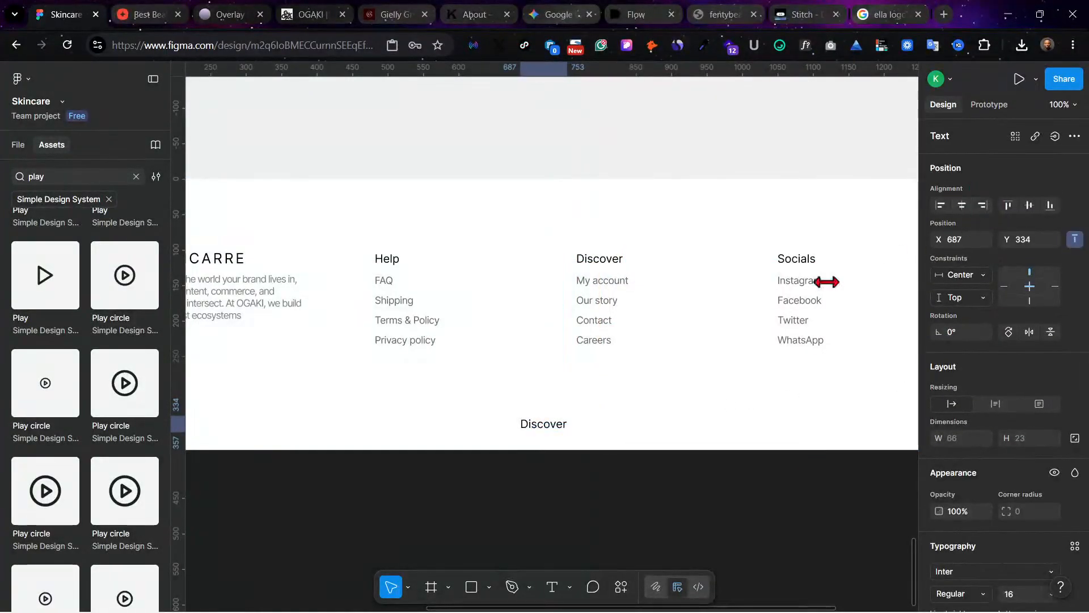
# Step: Replace the duplicated heading's text with the copied copyright line, changing the brand name so it reads "© SKINCARRE 2026. All rights reserved."
pyautogui.doubleClick(543, 425)
pyautogui.write('© Gielly Green 2025. All rights reserved.')
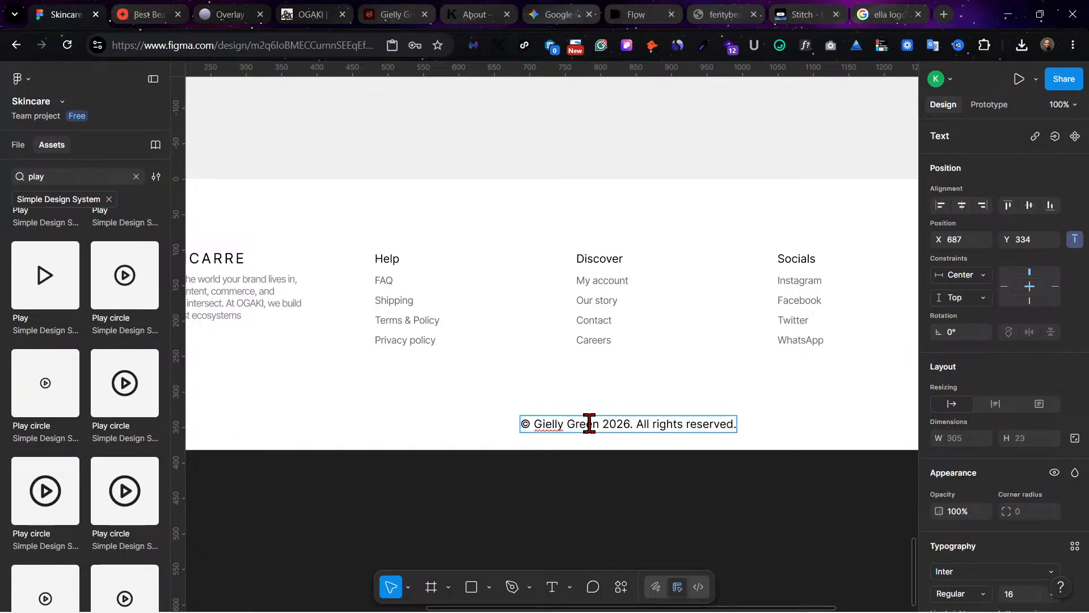
pyautogui.moveTo(597, 424); pyautogui.dragTo(535, 423)
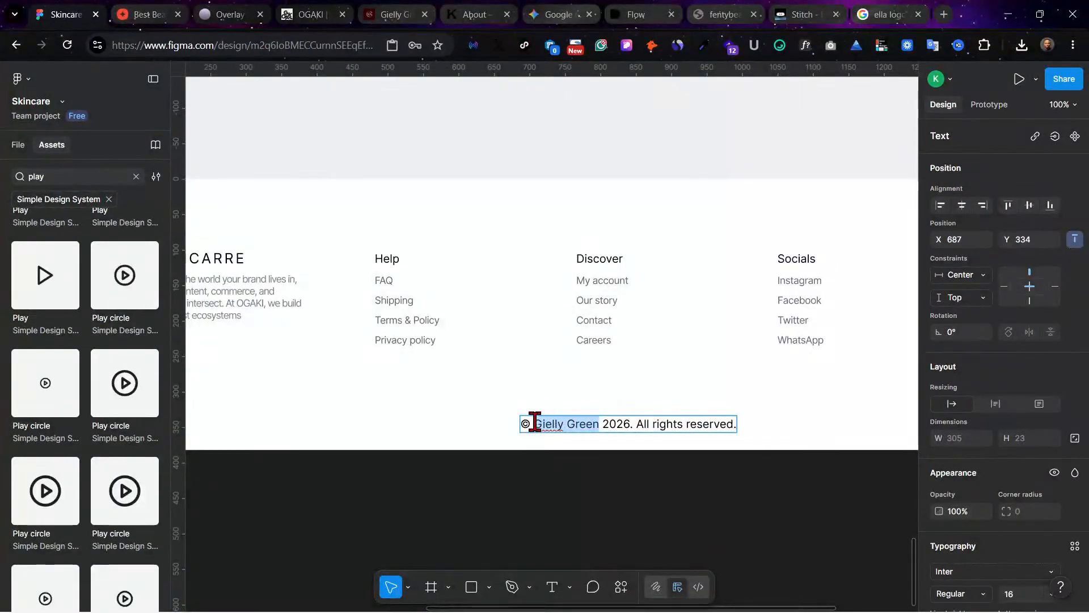
pyautogui.hscroll(-3, 453, 313)
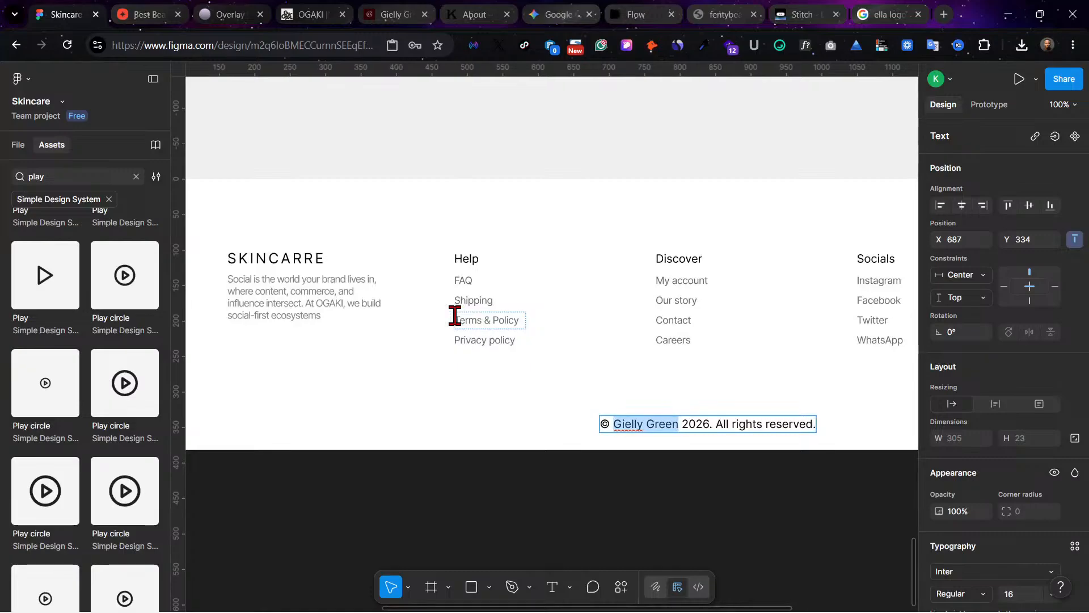
pyautogui.write('S')
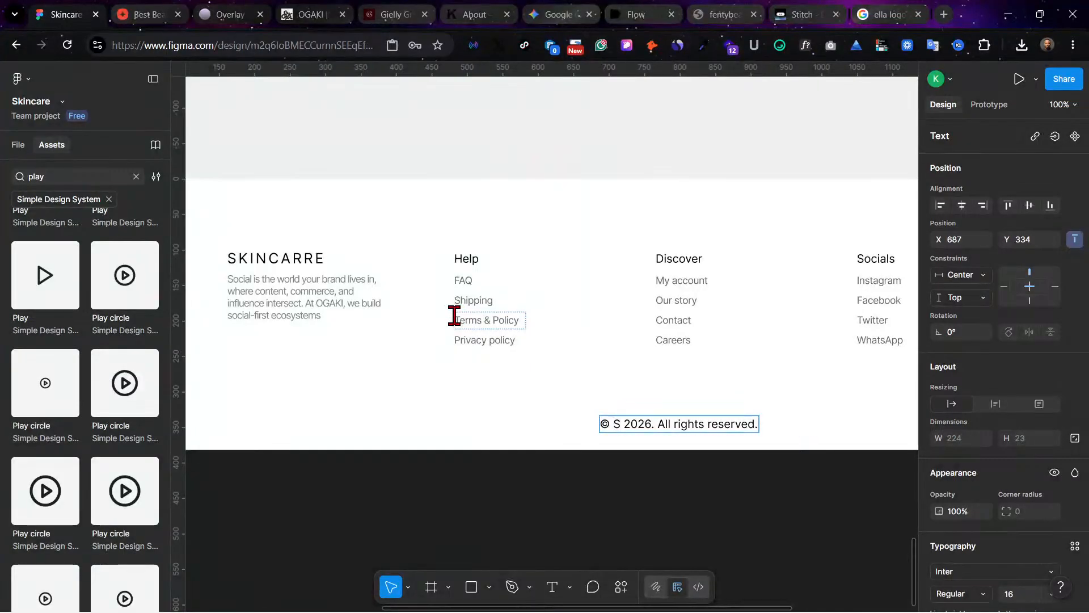
pyautogui.write('KIN')
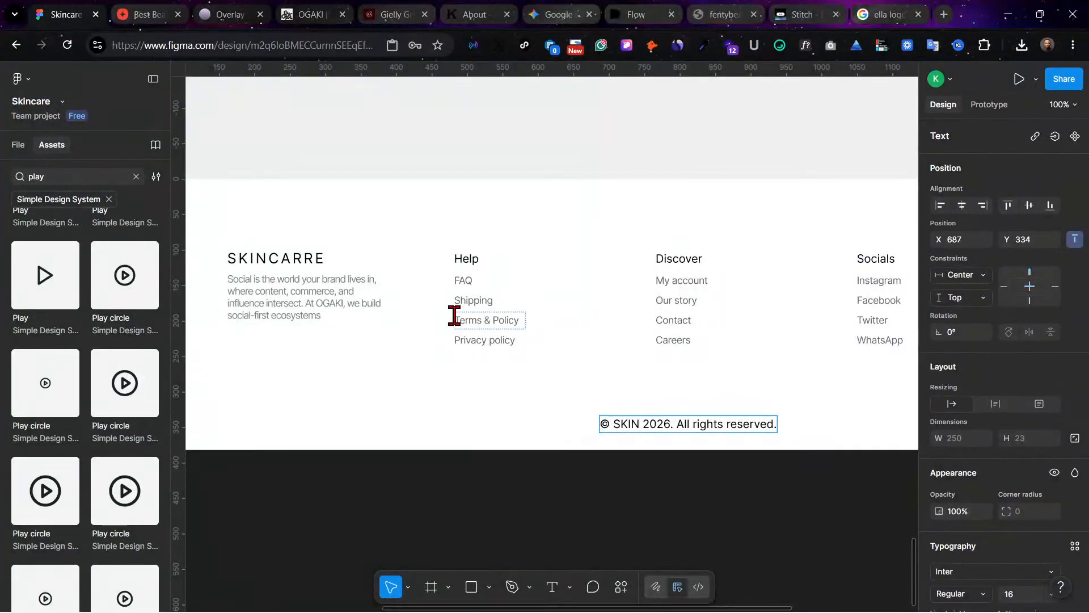
pyautogui.write('CARRE')
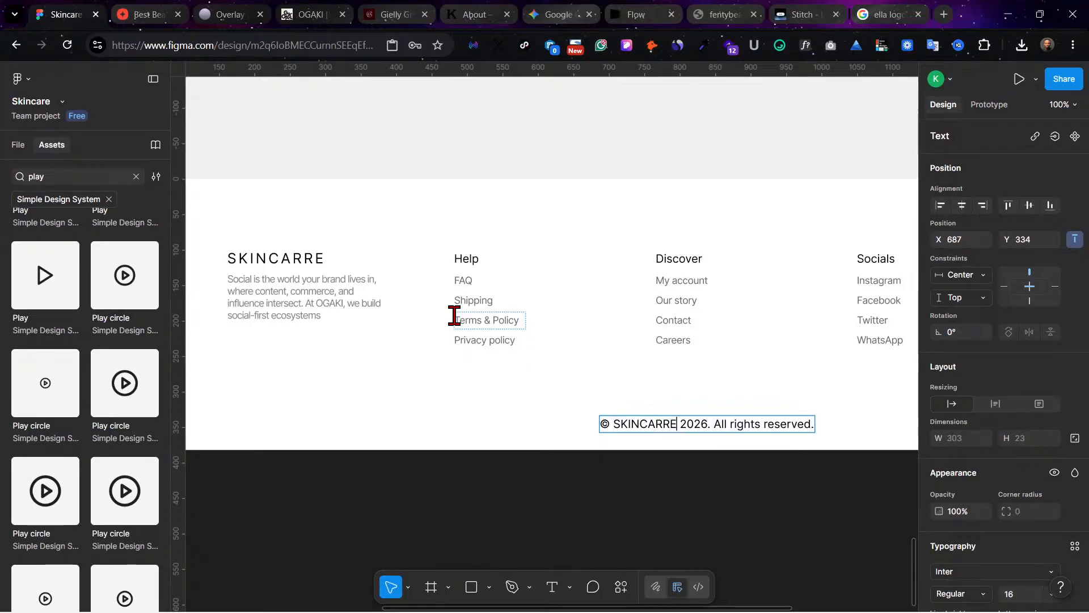
pyautogui.press('Escape')
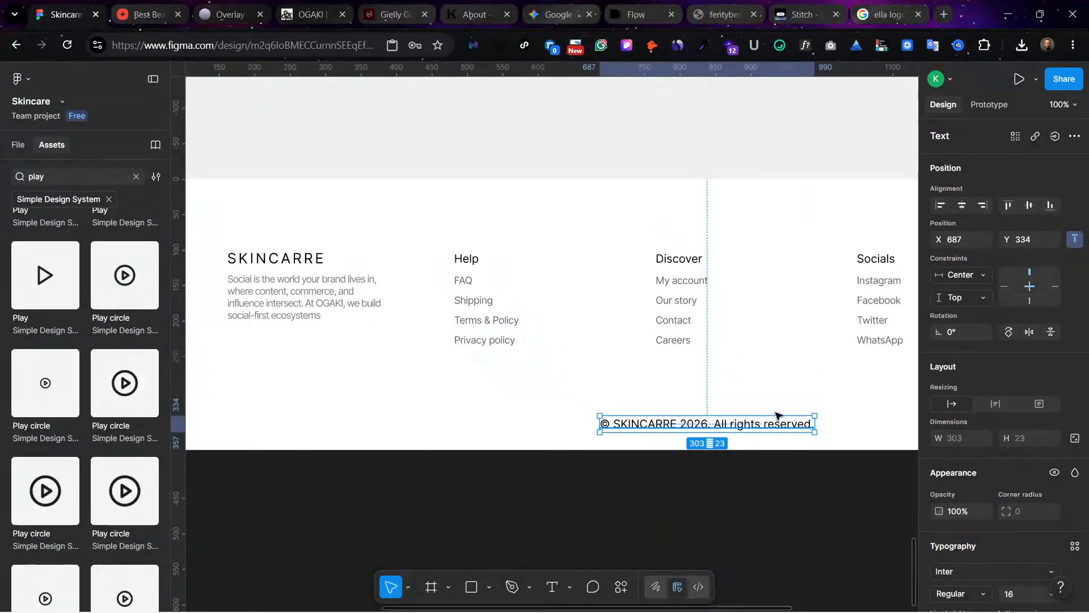
# Step: Centre the copyright line horizontally in the footer and set its fill opacity to 50%
pyautogui.click(968, 206)
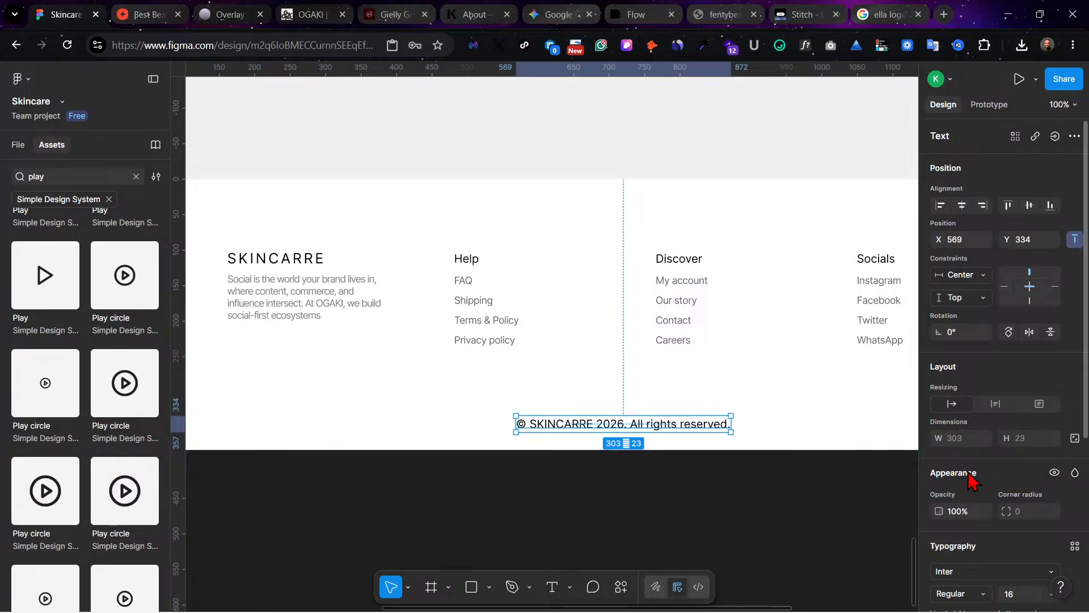
pyautogui.scroll(-3, 1032, 536)
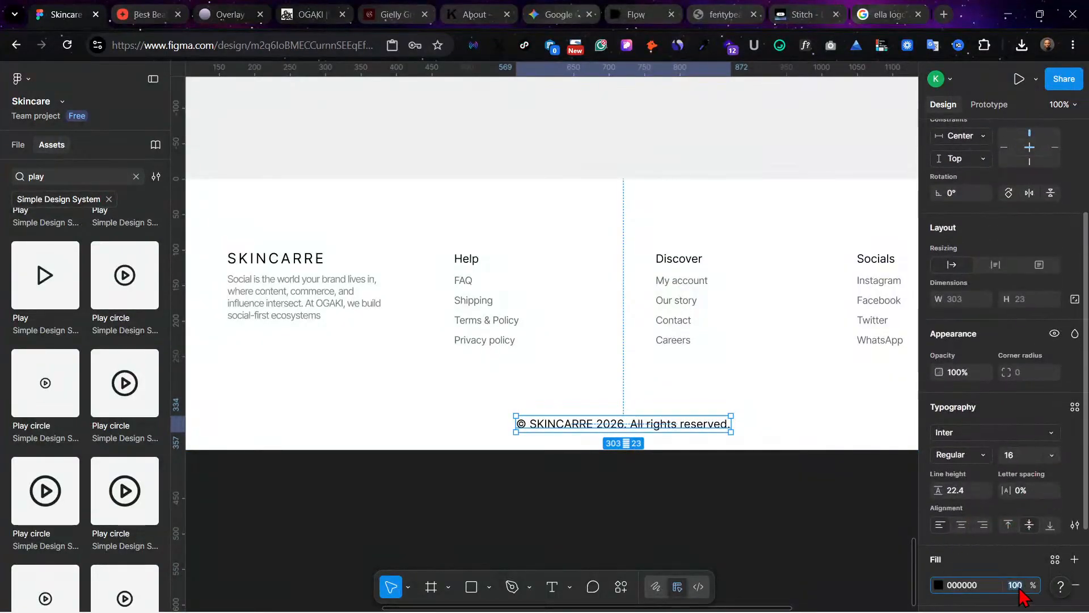
pyautogui.write('50')
pyautogui.press('Return')
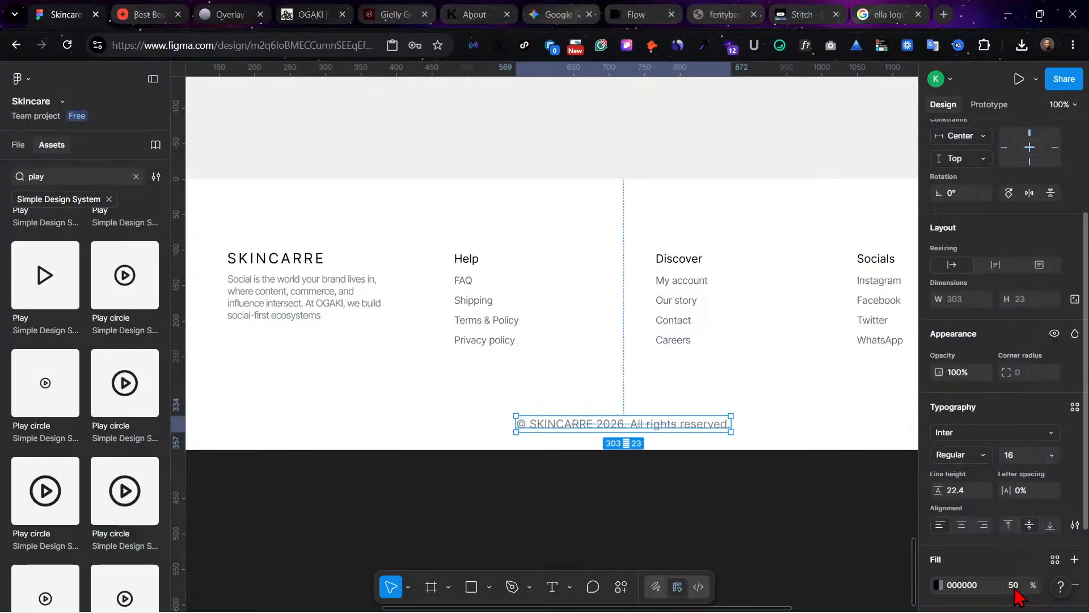
pyautogui.click(682, 512)
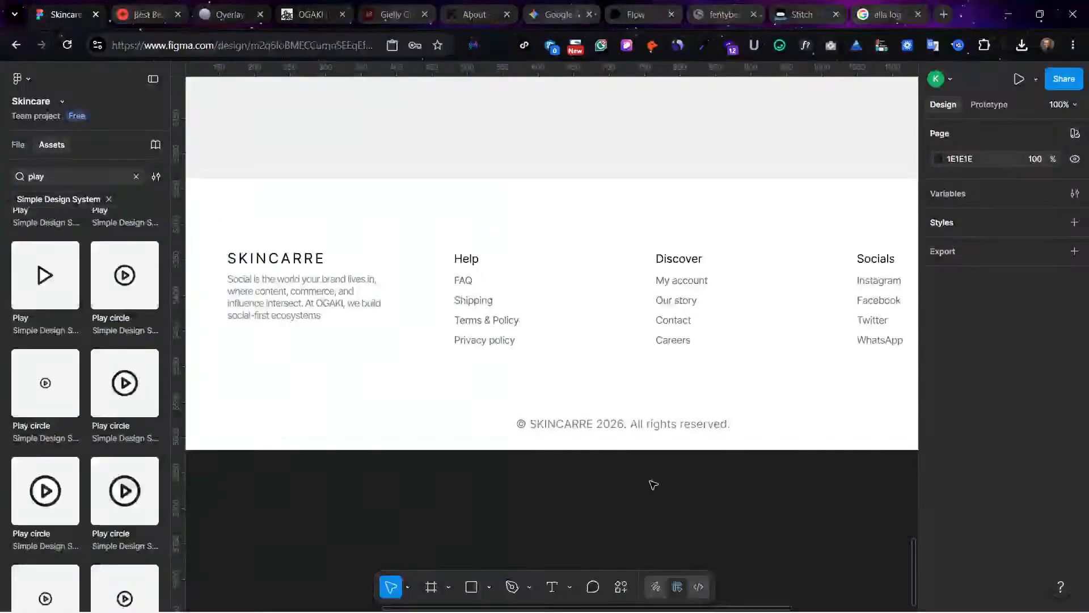
# Step: Move the copyright line up slightly to Y 322 within the footer
pyautogui.press('-')
pyautogui.scroll(3, 635, 476)
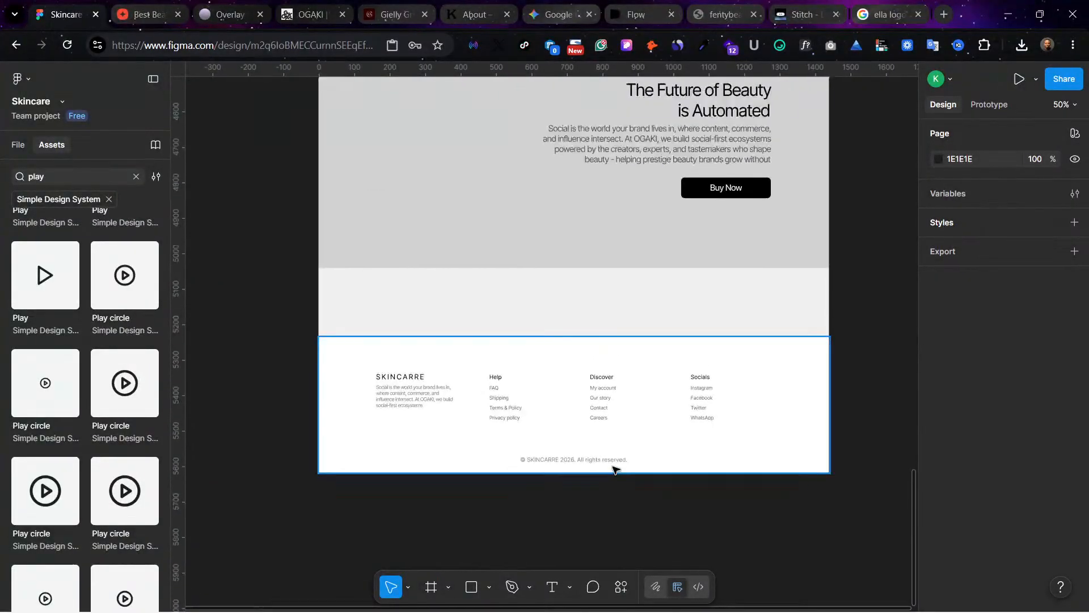
pyautogui.click(610, 460)
pyautogui.moveTo(607, 462)
pyautogui.mouseDown()
pyautogui.moveTo(605, 449)
pyautogui.moveTo(609, 461)
pyautogui.mouseUp()
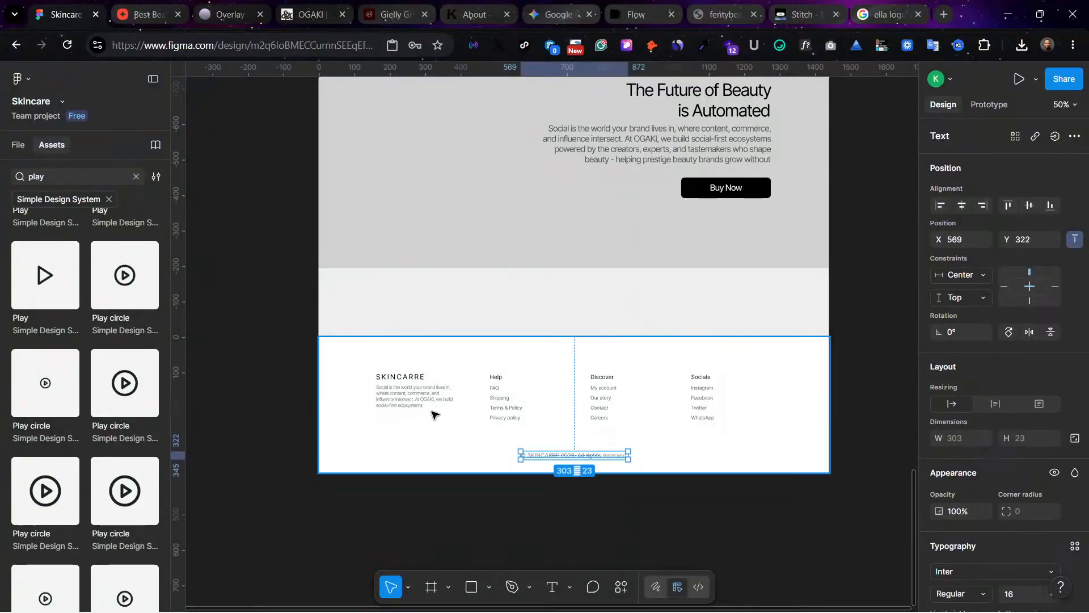
# Step: Move the footer's logo, description and the Help, Discover and Socials columns down together by about 34 px
pyautogui.click(388, 379)
pyautogui.keyDown('shift'); pyautogui.click(400, 397); pyautogui.keyUp('shift')
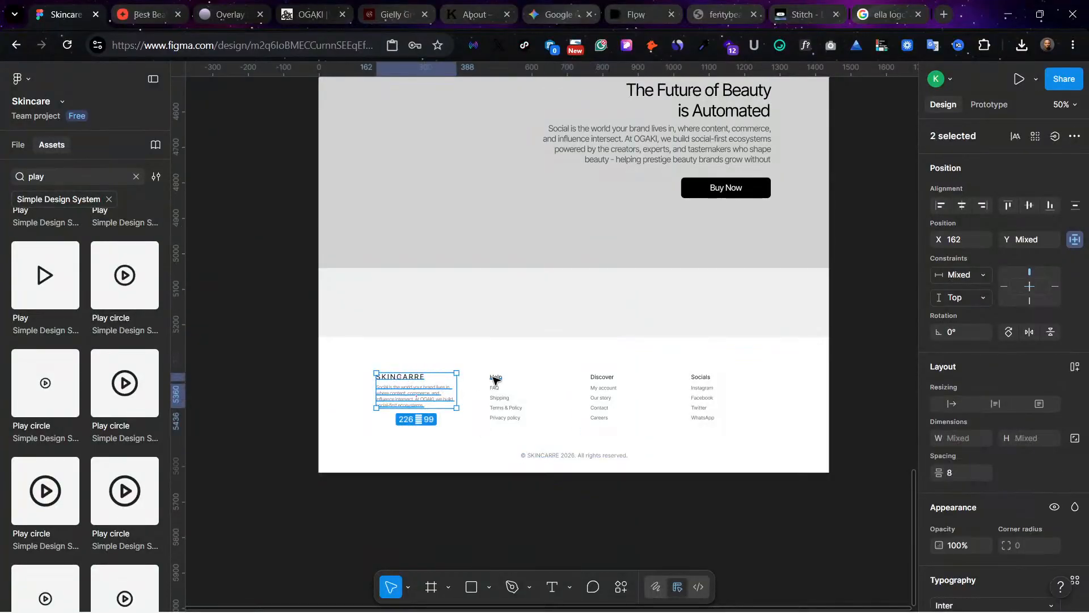
pyautogui.keyDown('shift'); pyautogui.click(494, 378); pyautogui.keyUp('shift')
pyautogui.keyDown('shift'); pyautogui.click(514, 409); pyautogui.keyUp('shift')
pyautogui.keyDown('shift'); pyautogui.click(596, 378); pyautogui.keyUp('shift')
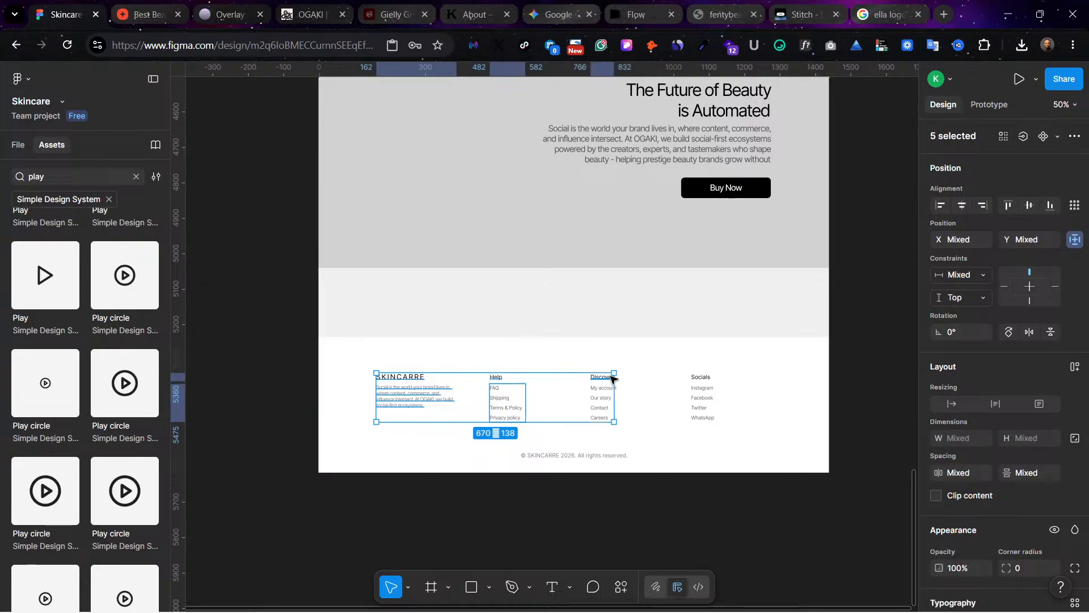
pyautogui.keyDown('shift'); pyautogui.click(600, 403); pyautogui.keyUp('shift')
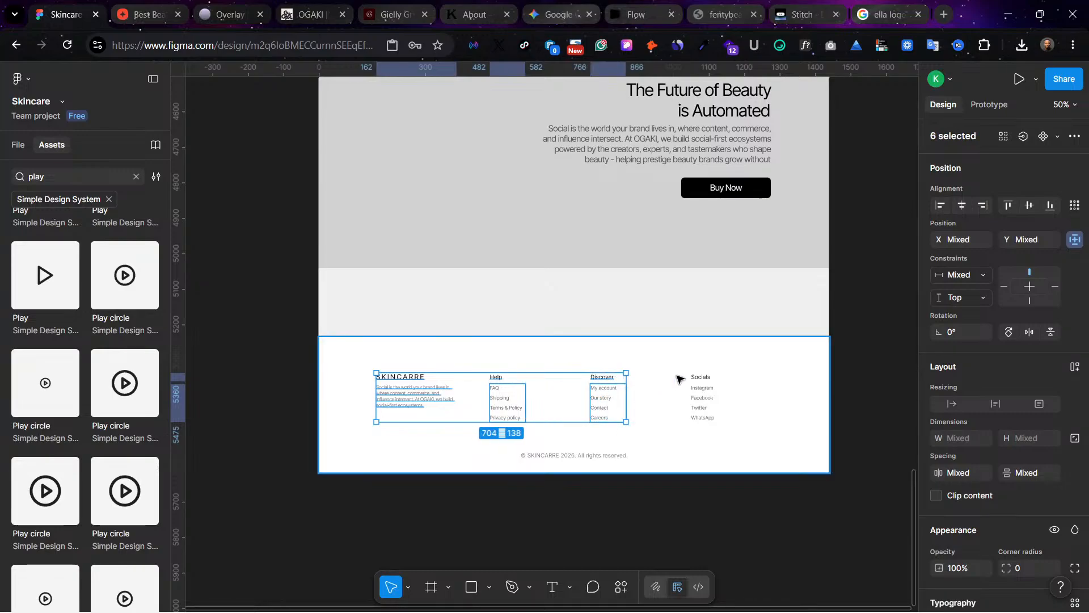
pyautogui.keyDown('shift'); pyautogui.click(702, 379); pyautogui.keyUp('shift')
pyautogui.keyDown('shift'); pyautogui.click(696, 395); pyautogui.keyUp('shift')
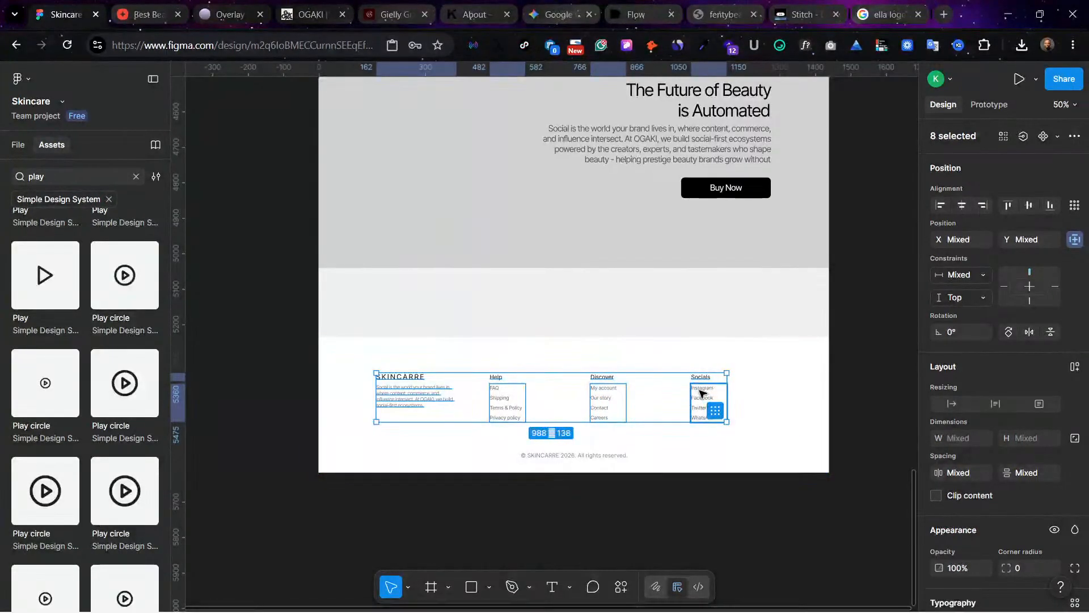
pyautogui.moveTo(699, 391); pyautogui.dragTo(701, 402)
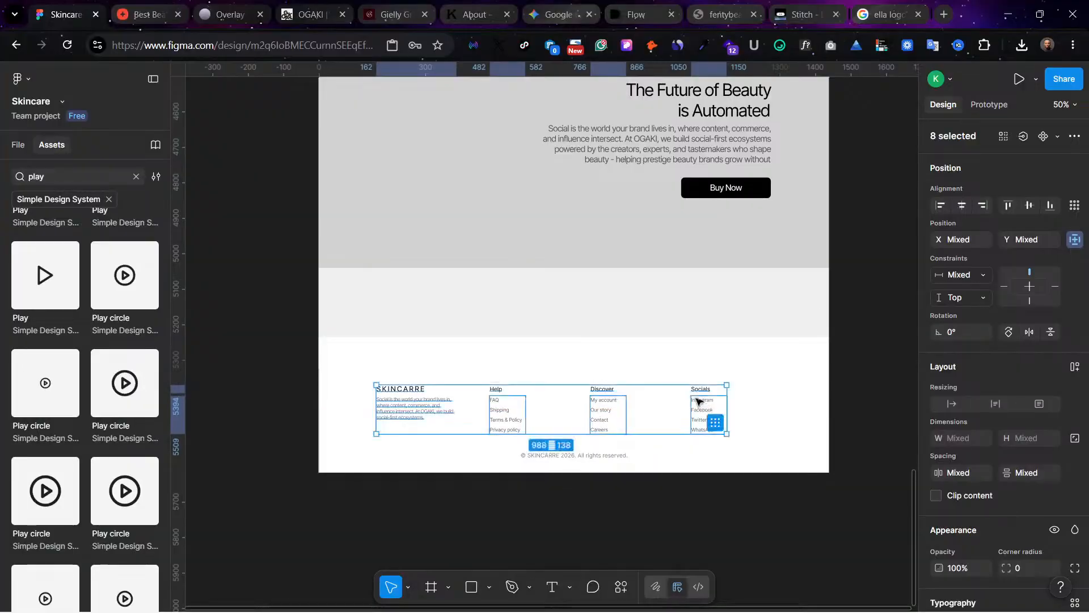
# Step: Try to shorten the white footer frame from its upper edge and its lower edge, undoing each resize
pyautogui.click(664, 368)
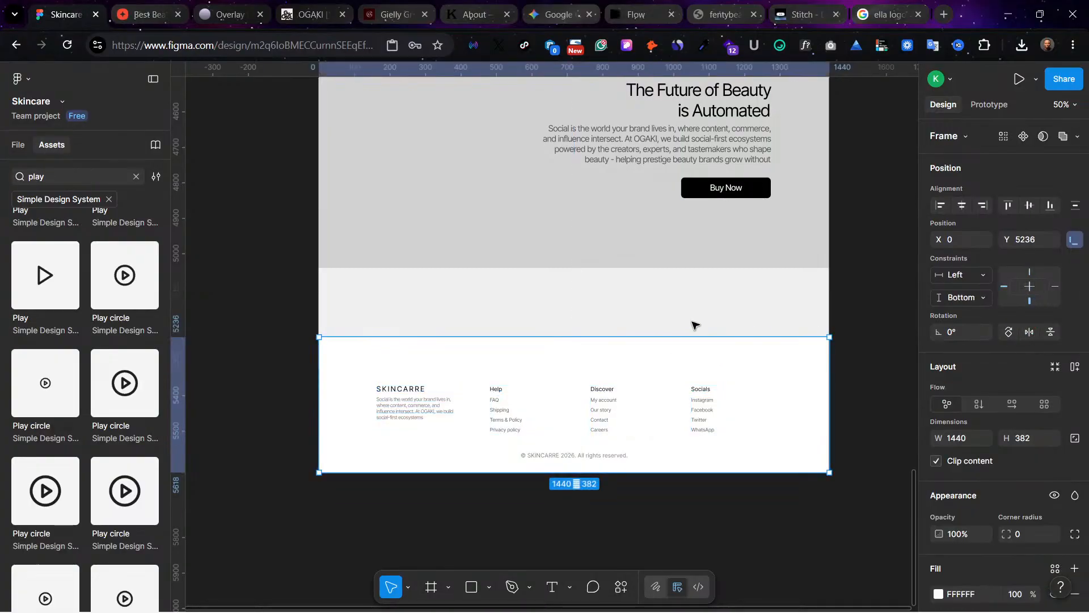
pyautogui.moveTo(681, 338); pyautogui.dragTo(680, 354)
pyautogui.hotkey('ctrl', 'z')
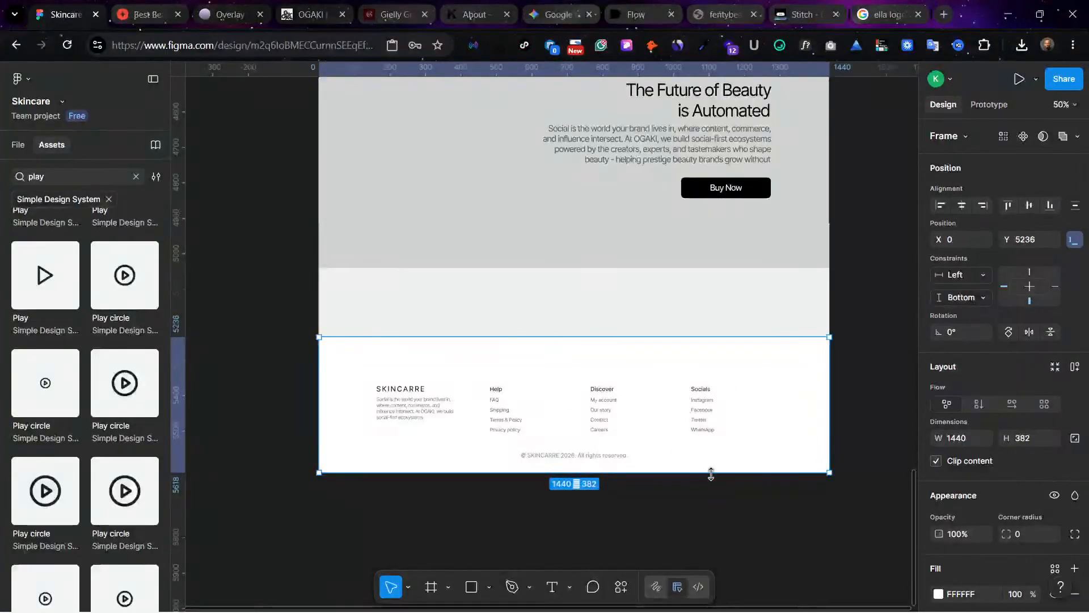
pyautogui.moveTo(710, 473); pyautogui.dragTo(710, 456)
pyautogui.hotkey('ctrl', 'z')
# Step: Select the footer's logo, description, Help heading with its links, and Discover heading together
pyautogui.click(411, 389)
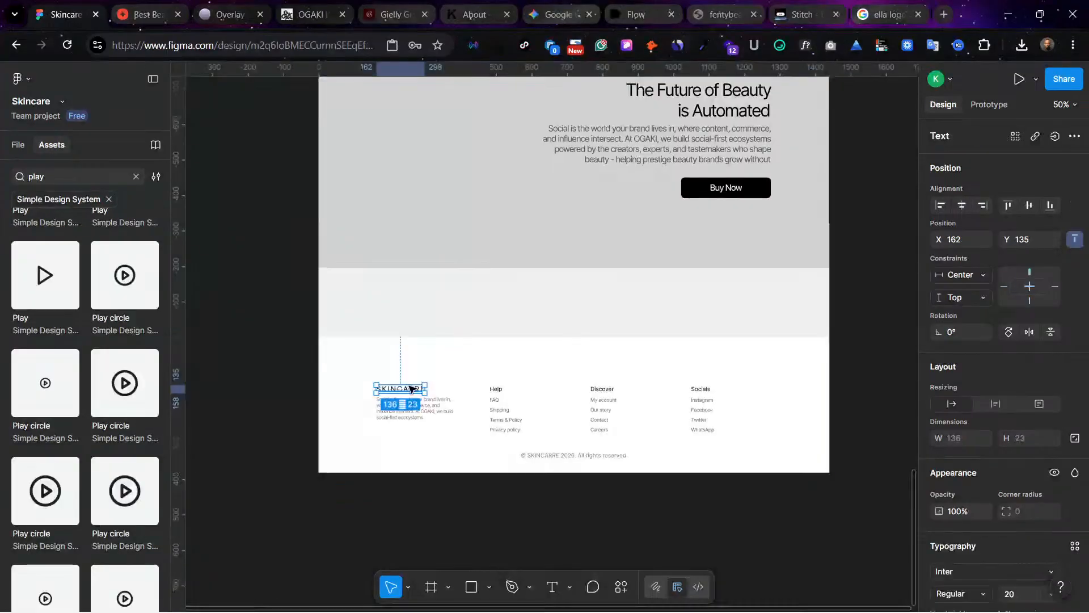
pyautogui.keyDown('shift'); pyautogui.click(418, 406); pyautogui.keyUp('shift')
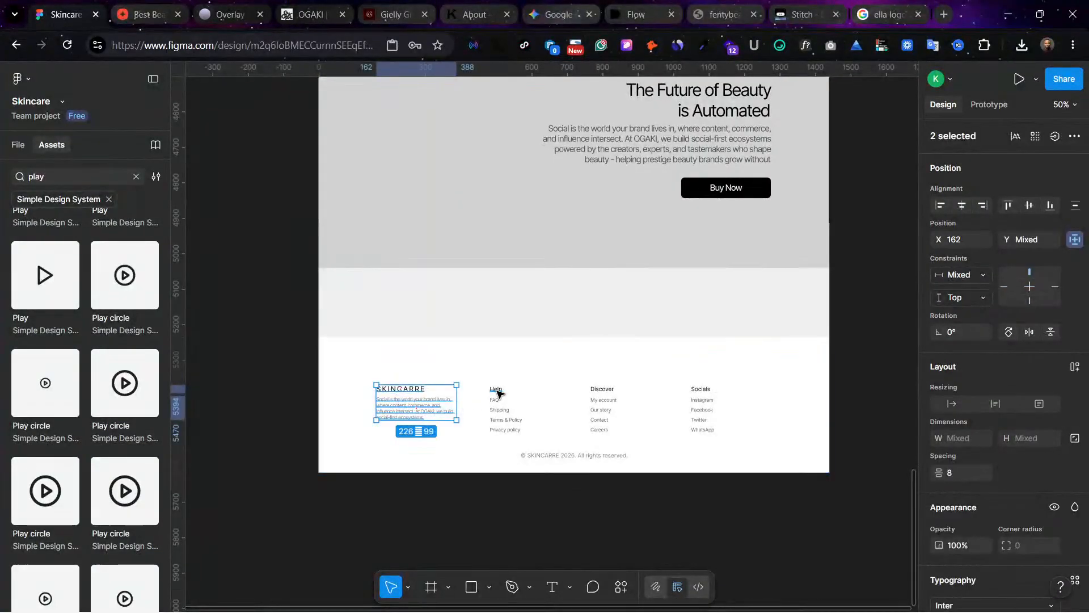
pyautogui.keyDown('shift'); pyautogui.click(497, 391); pyautogui.keyUp('shift')
pyautogui.keyDown('shift'); pyautogui.click(513, 418); pyautogui.keyUp('shift')
pyautogui.keyDown('shift'); pyautogui.click(596, 390); pyautogui.keyUp('shift')
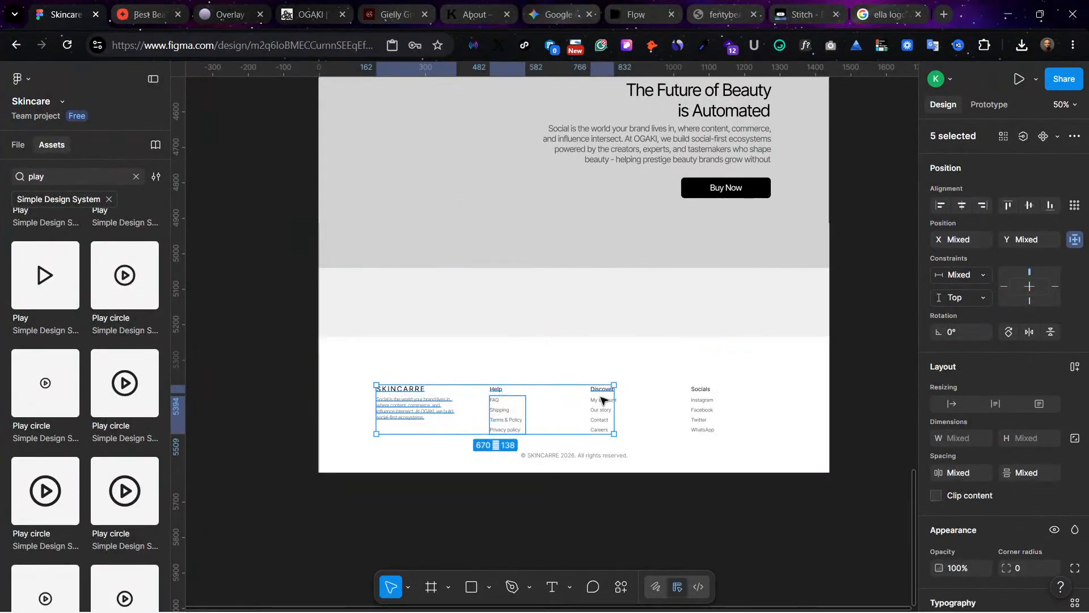
pyautogui.keyDown('shift'); pyautogui.click(603, 414); pyautogui.keyUp('shift')
pyautogui.keyDown('shift'); pyautogui.click(606, 416); pyautogui.keyUp('shift')
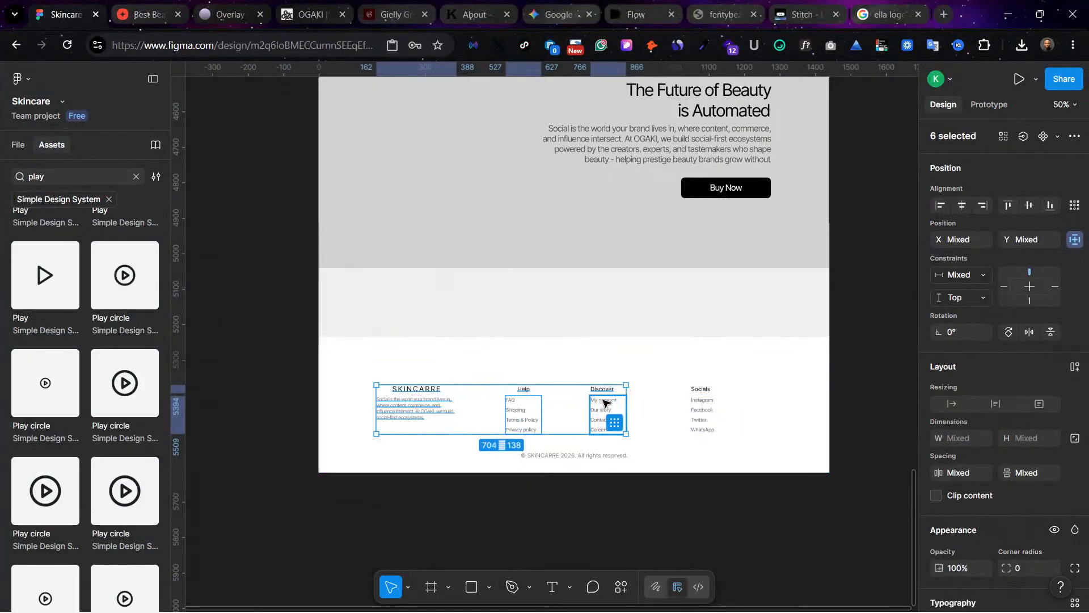
pyautogui.keyDown('shift'); pyautogui.click(702, 391); pyautogui.keyUp('shift')
pyautogui.keyDown('shift'); pyautogui.click(697, 413); pyautogui.keyUp('shift')
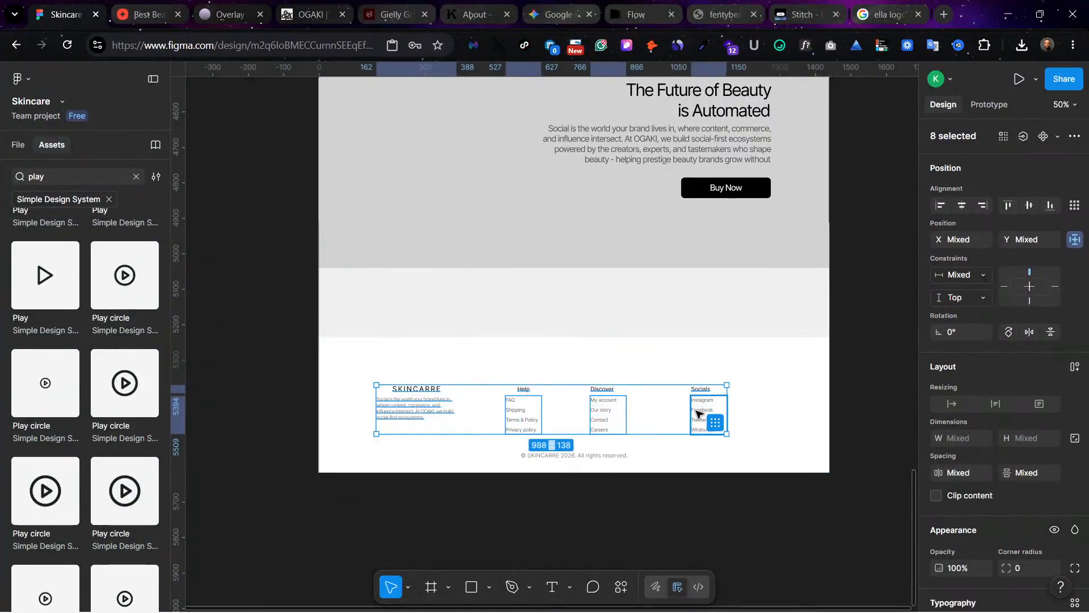
pyautogui.hotkey('ctrl', 'z')
pyautogui.keyDown('ctrl'); pyautogui.click(519, 411); pyautogui.keyUp('ctrl')
pyautogui.hotkey('ctrl', 'z')
pyautogui.hotkey('ctrl', 'z')
pyautogui.hotkey('ctrl', 'z')
pyautogui.hotkey('ctrl', 'z')
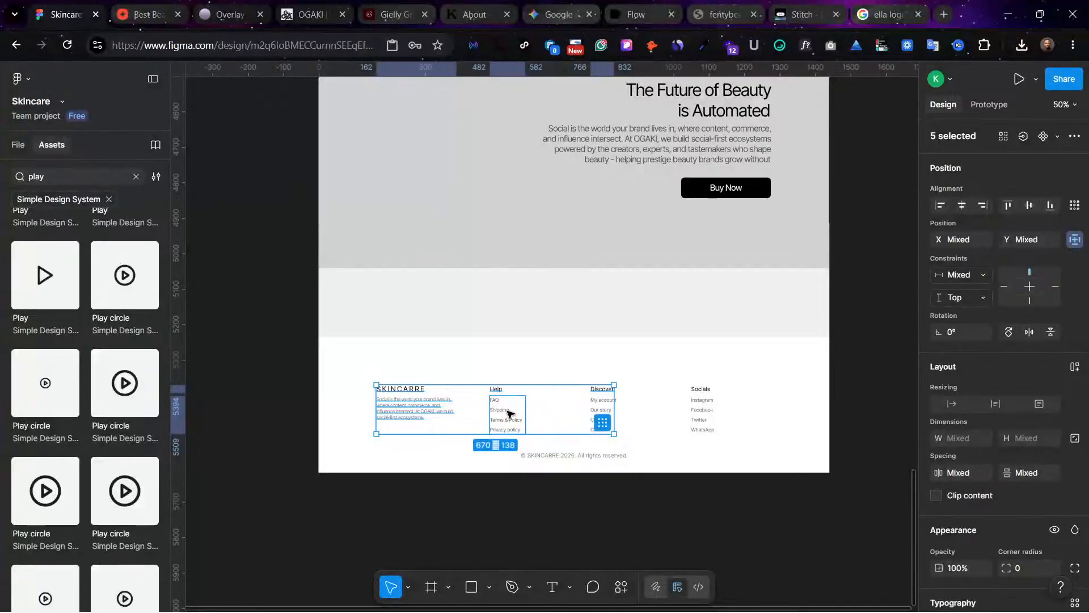
# Step: Add the Discover links, Socials column and copyright line to the selection and move all the footer content up together
pyautogui.keyDown('shift'); pyautogui.click(605, 416); pyautogui.keyUp('shift')
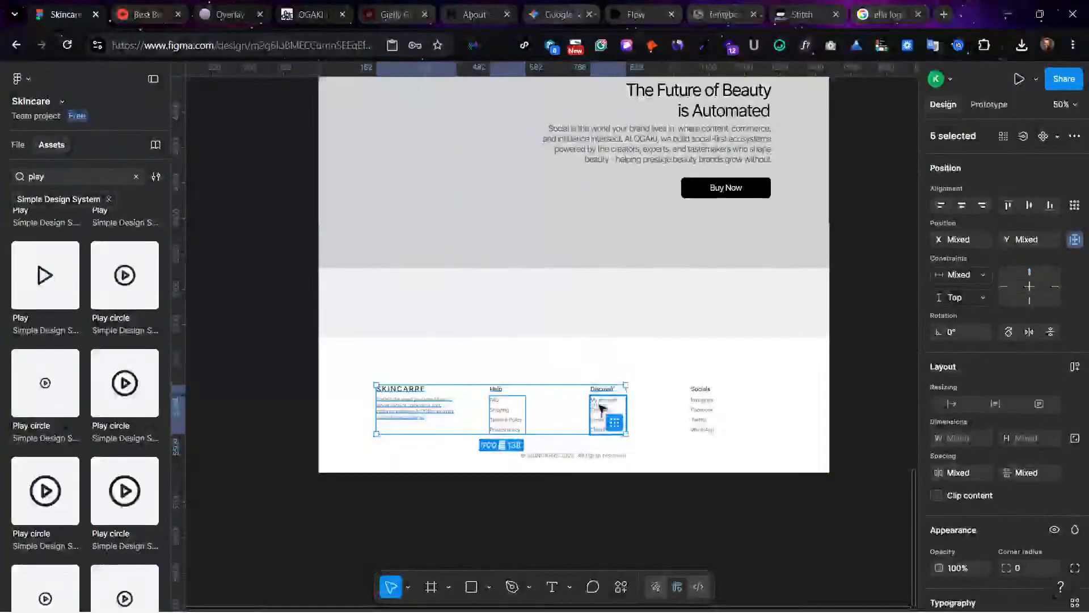
pyautogui.keyDown('shift'); pyautogui.click(697, 408); pyautogui.keyUp('shift')
pyautogui.keyDown('shift'); pyautogui.click(703, 390); pyautogui.keyUp('shift')
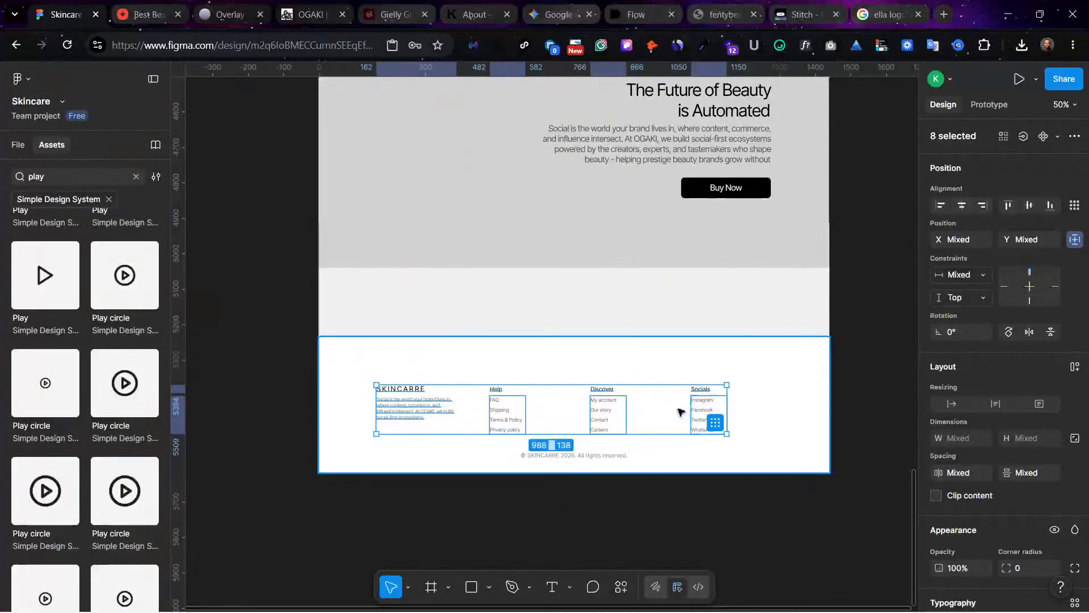
pyautogui.keyDown('shift'); pyautogui.click(573, 455); pyautogui.keyUp('shift')
pyautogui.moveTo(619, 420); pyautogui.dragTo(618, 396)
# Step: Shorten the white footer frame to 336 px high and move it down flush with the page's bottom edge
pyautogui.click(635, 470)
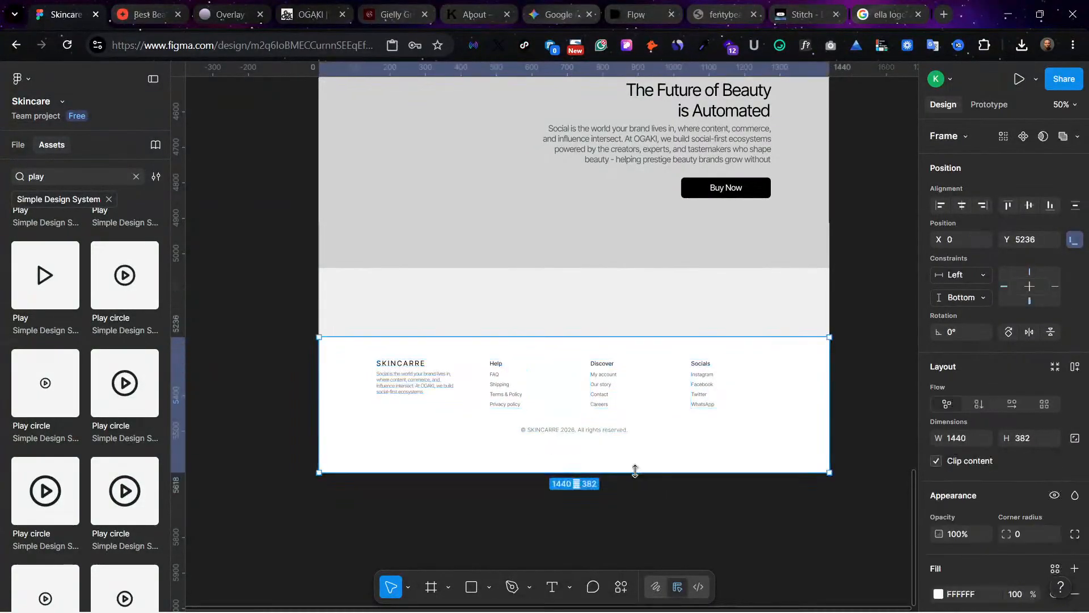
pyautogui.moveTo(625, 470)
pyautogui.mouseDown()
pyautogui.moveTo(624, 446)
pyautogui.moveTo(623, 456)
pyautogui.mouseUp()
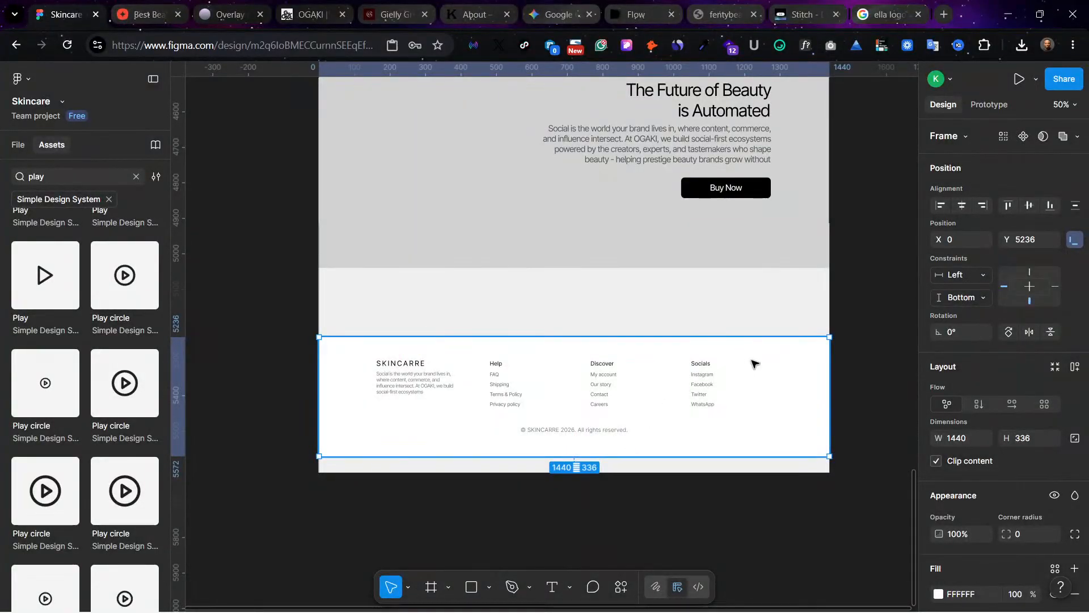
pyautogui.moveTo(753, 363); pyautogui.dragTo(745, 382)
pyautogui.press('Escape')
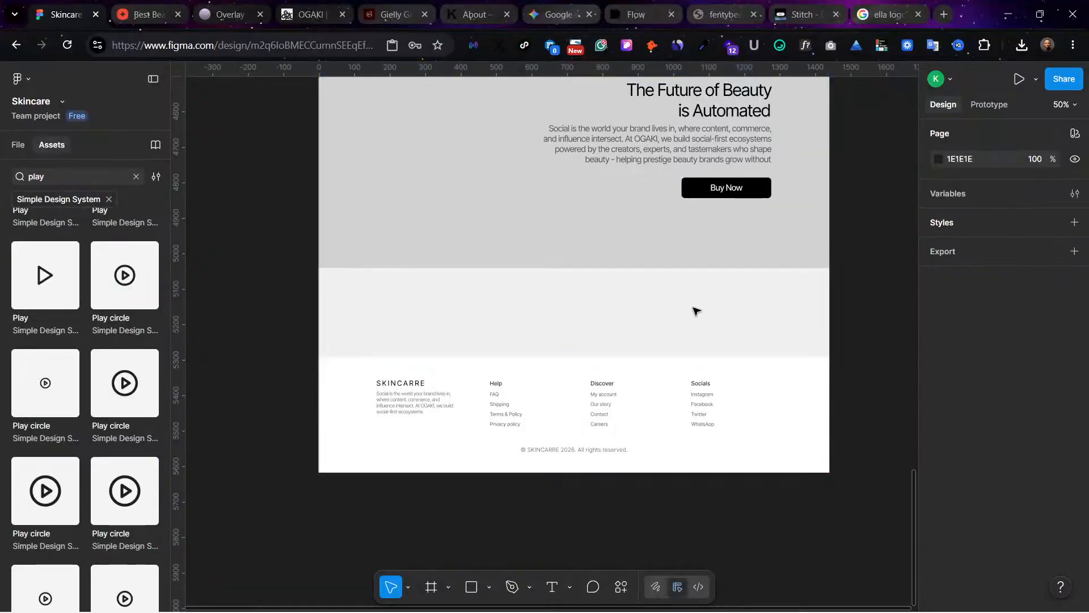
# Step: Shorten the Home frame from its lower edge to 5386 px high, closing most of the empty gap above the footer
pyautogui.scroll(4, 697, 310)
pyautogui.scroll(-5, 569, 299)
pyautogui.scroll(7, 569, 306)
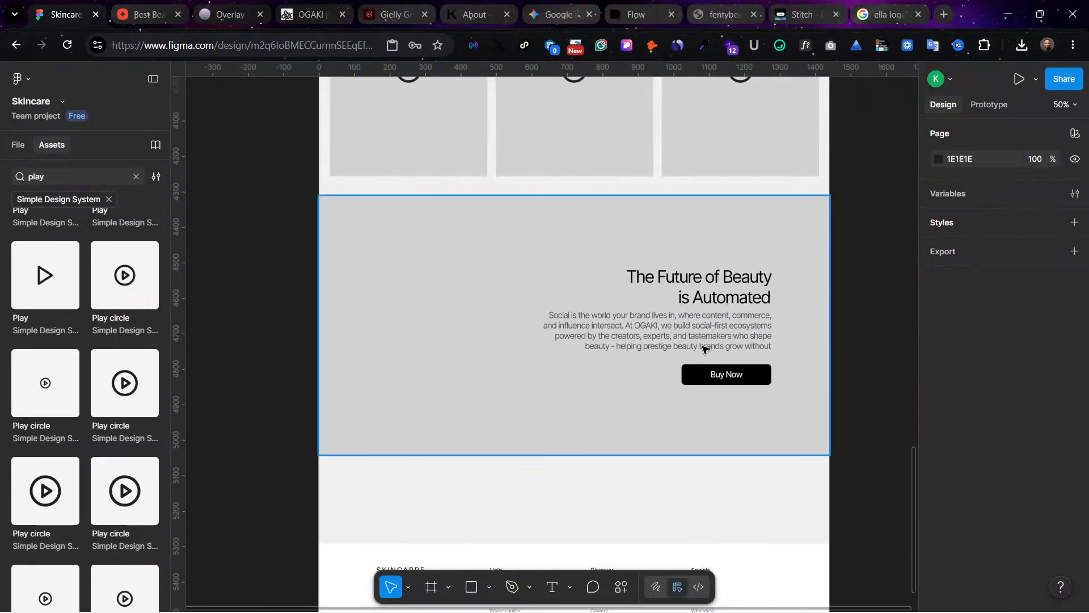
pyautogui.scroll(1, 688, 338)
pyautogui.scroll(-5, 618, 420)
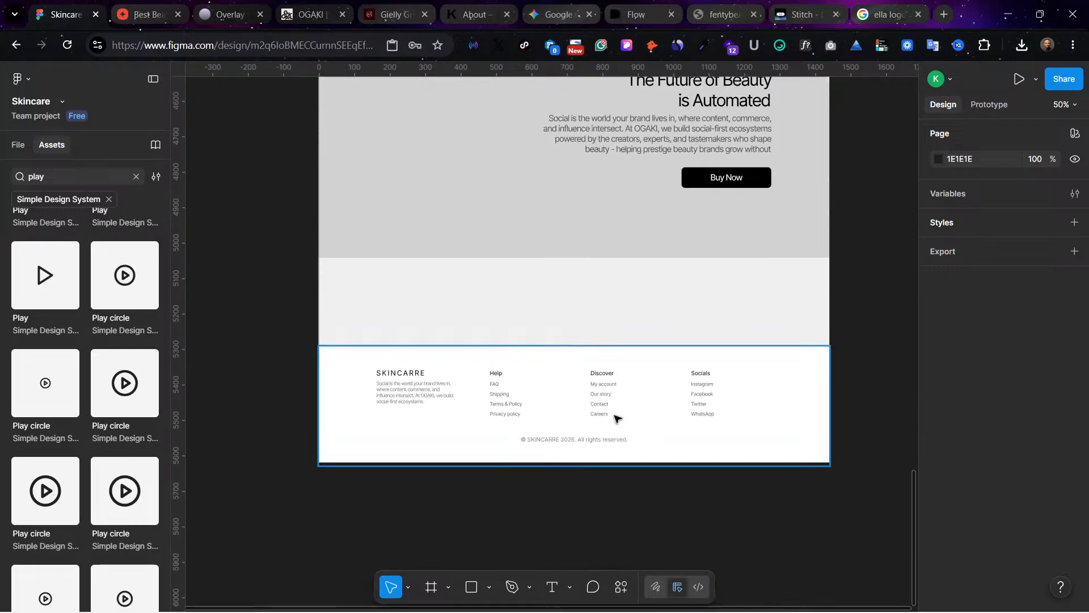
pyautogui.scroll(10, 790, 290)
pyautogui.scroll(20, 646, 284)
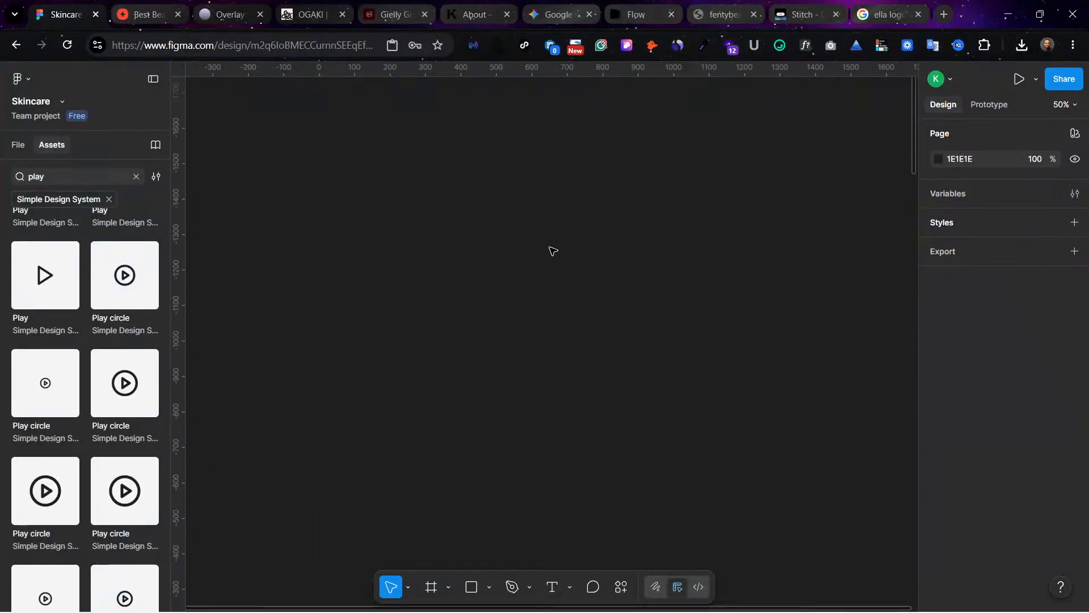
pyautogui.scroll(-7, 549, 248)
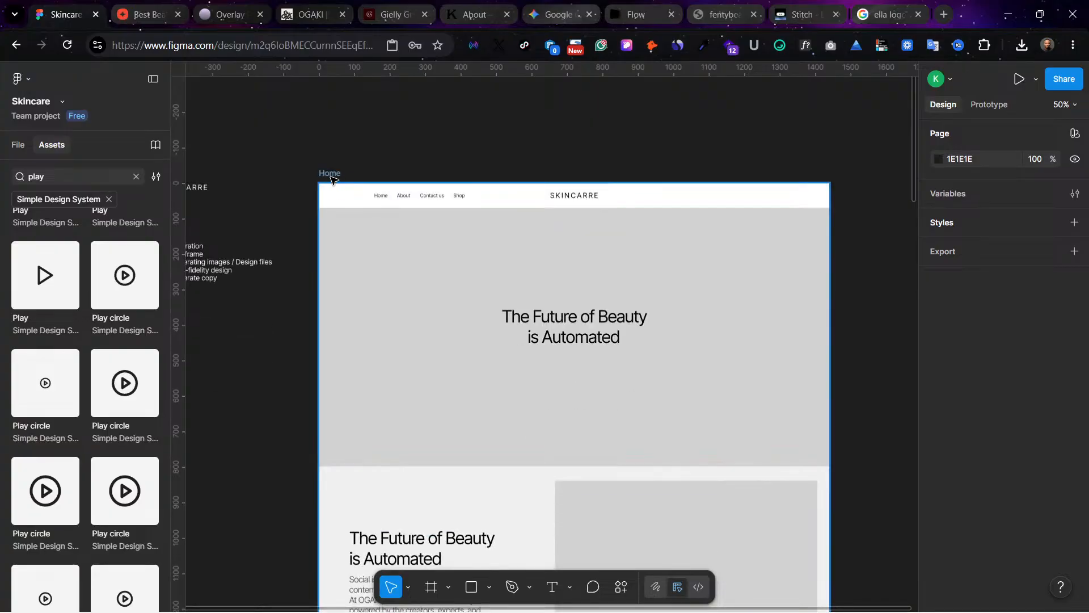
pyautogui.click(330, 173)
pyautogui.scroll(-4, 598, 341)
pyautogui.scroll(-20, 846, 455)
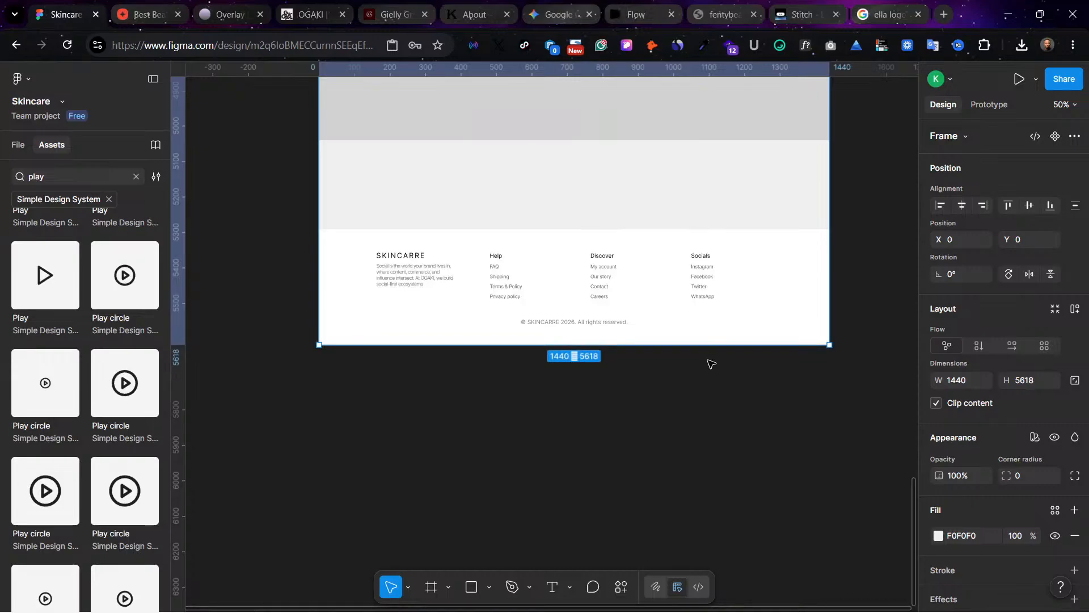
pyautogui.moveTo(707, 347); pyautogui.dragTo(707, 265)
pyautogui.click(699, 354)
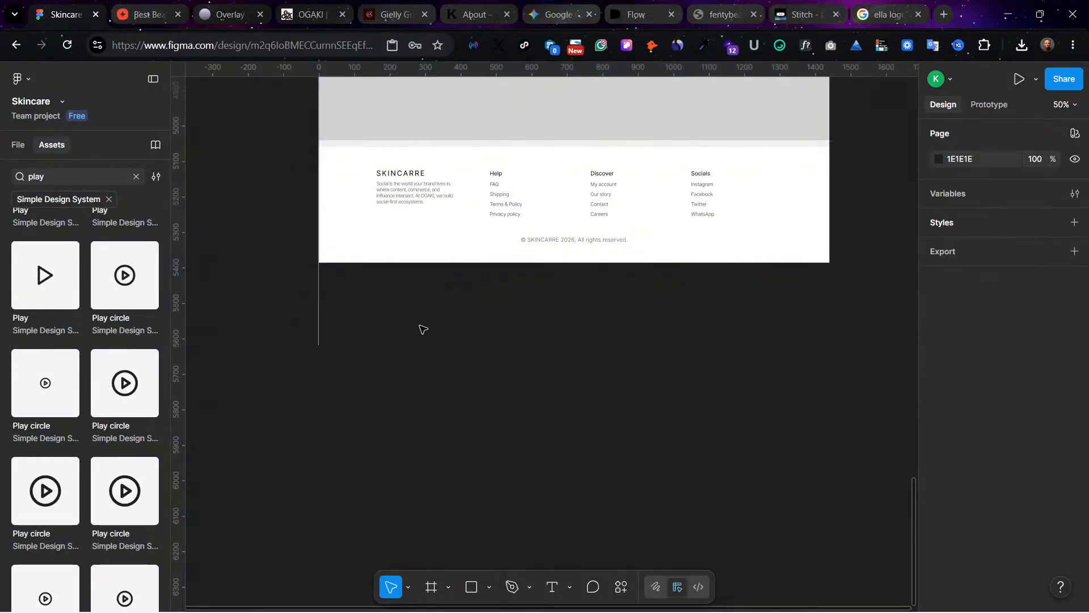
# Step: Review the wireframe from the footer up through the feedback and best seller sections to the page header
pyautogui.scroll(3, 513, 328)
pyautogui.hotkey('ctrl', '+')
pyautogui.hscroll(-8, 513, 328)
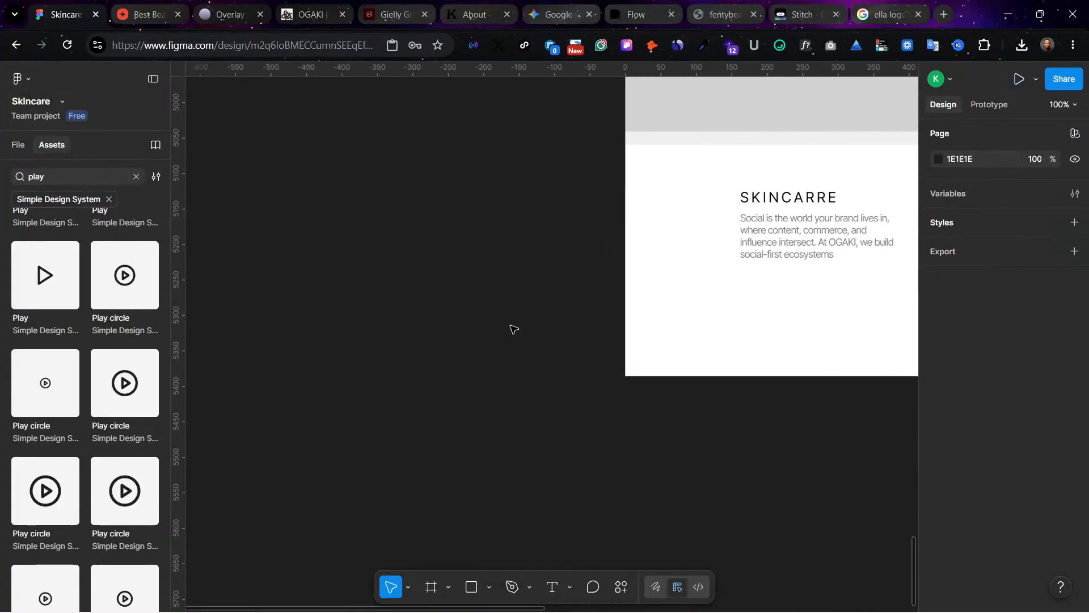
pyautogui.hscroll(2, 619, 468)
pyautogui.hscroll(4, 533, 418)
pyautogui.scroll(2, 533, 418)
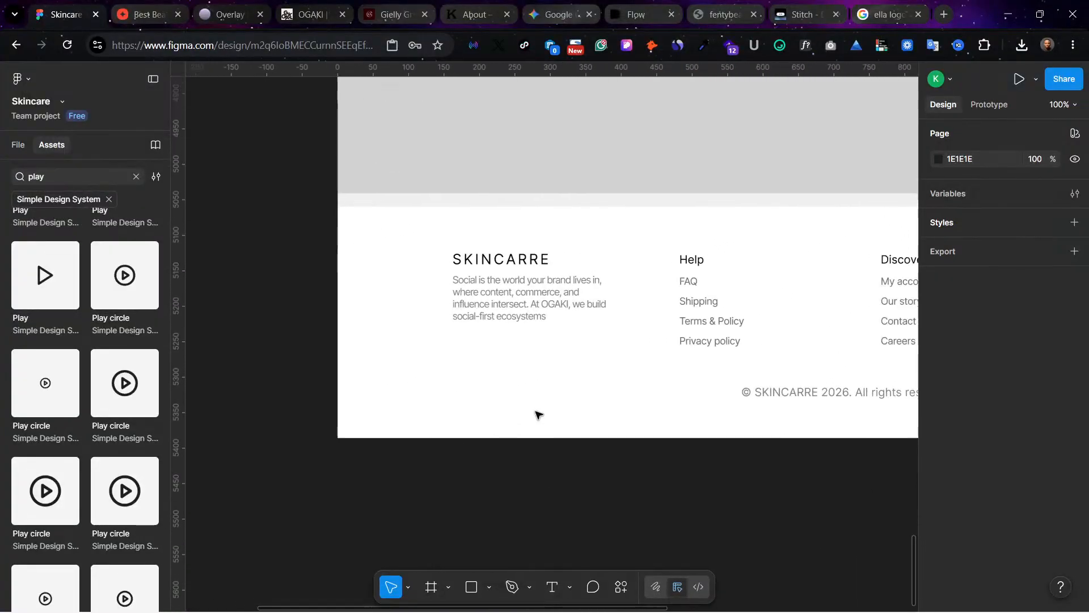
pyautogui.hotkey('ctrl', '-')
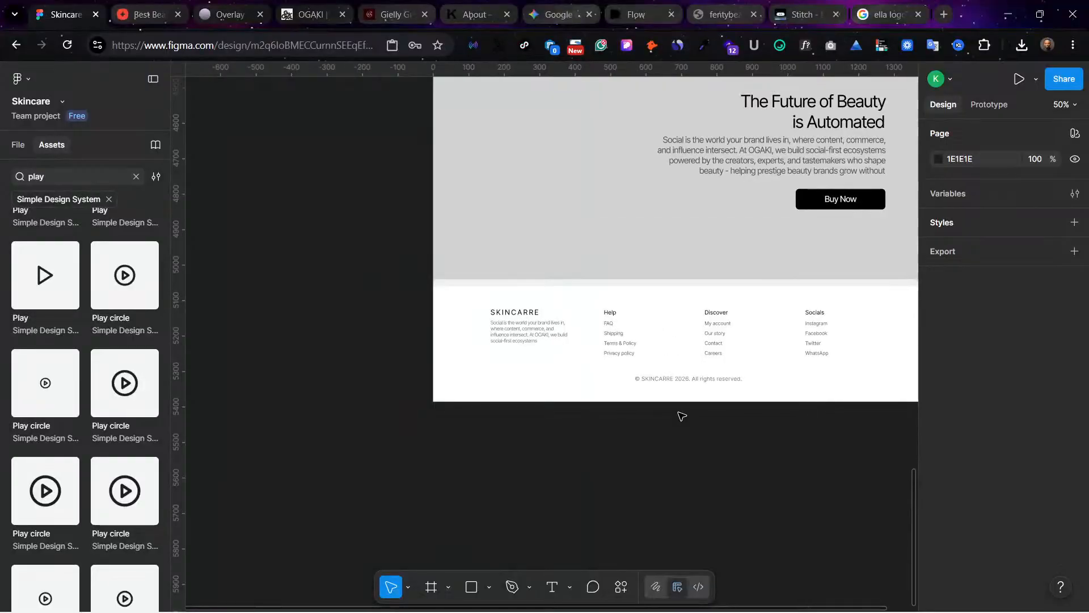
pyautogui.scroll(10, 680, 414)
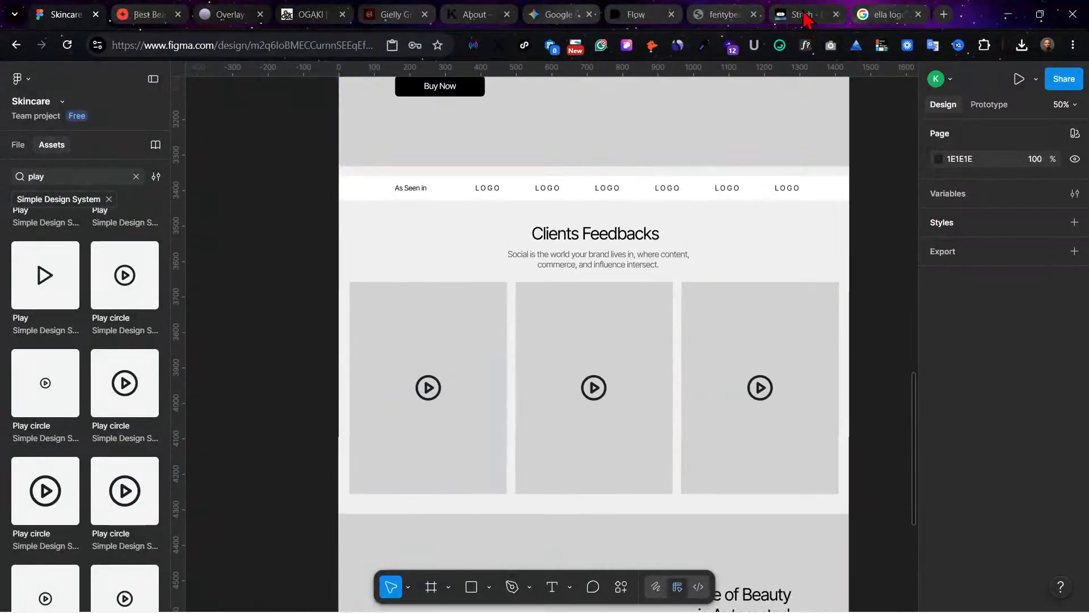
pyautogui.scroll(2, 650, 289)
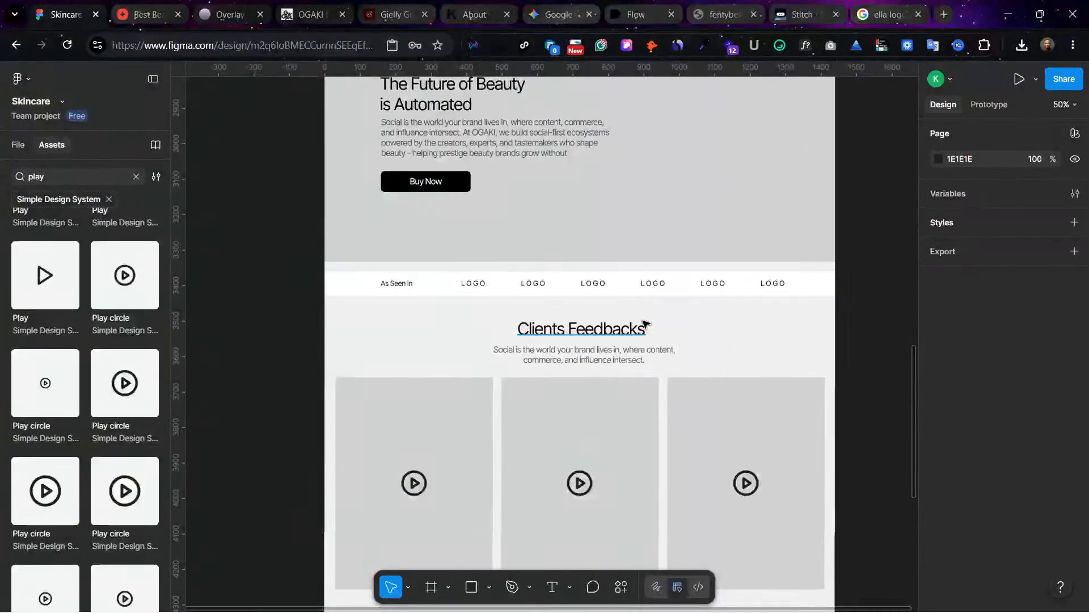
pyautogui.scroll(8, 650, 263)
pyautogui.scroll(4, 696, 196)
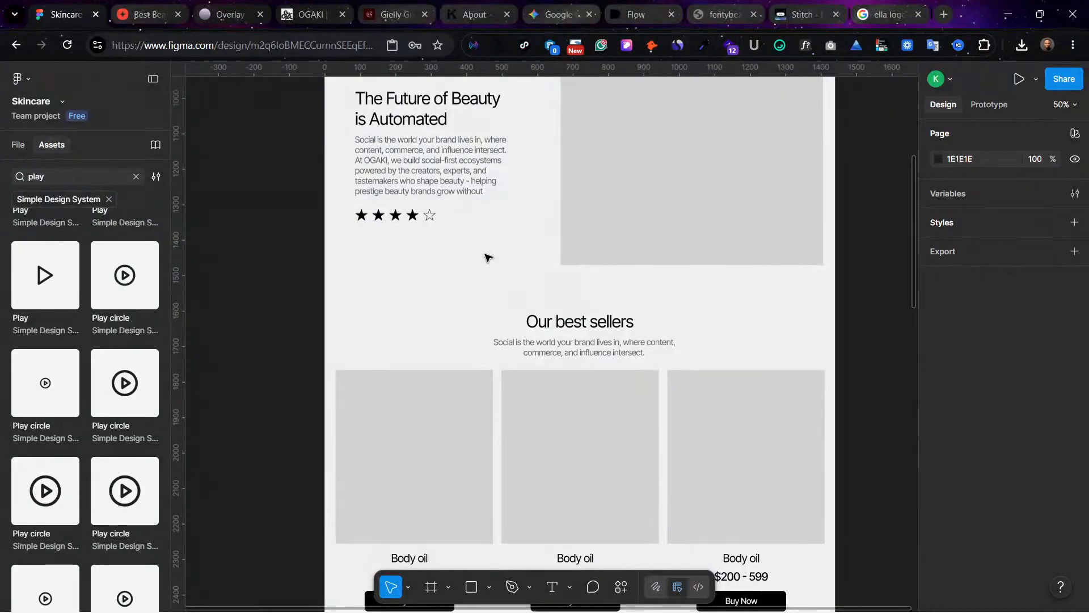
pyautogui.scroll(10, 486, 258)
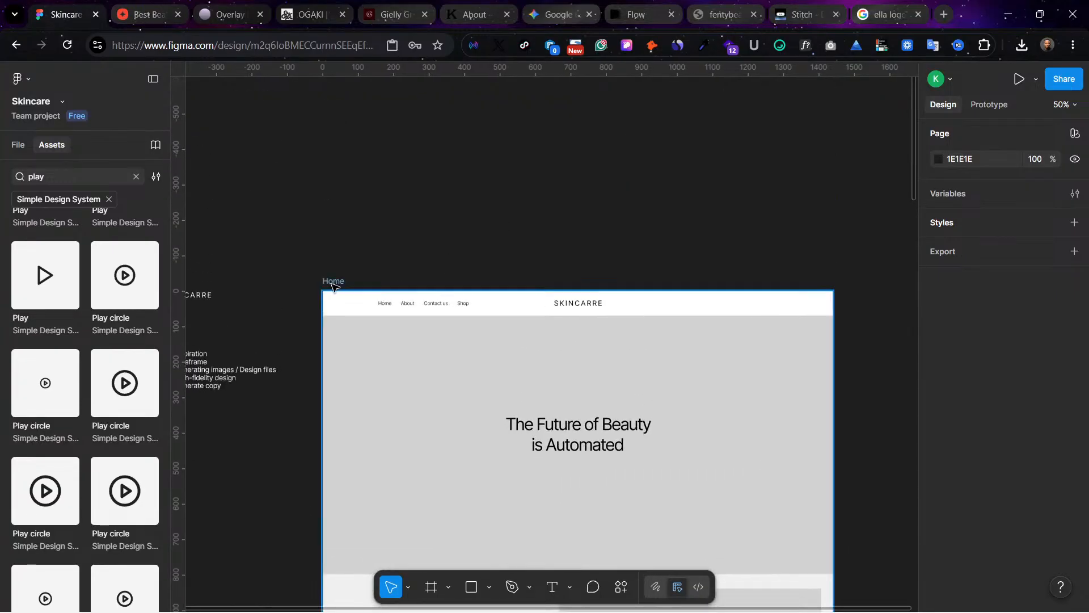
# Step: Export the whole Home frame as a JPEG at 1x and view the exported image
pyautogui.click(466, 303)
pyautogui.scroll(-3, 1043, 527)
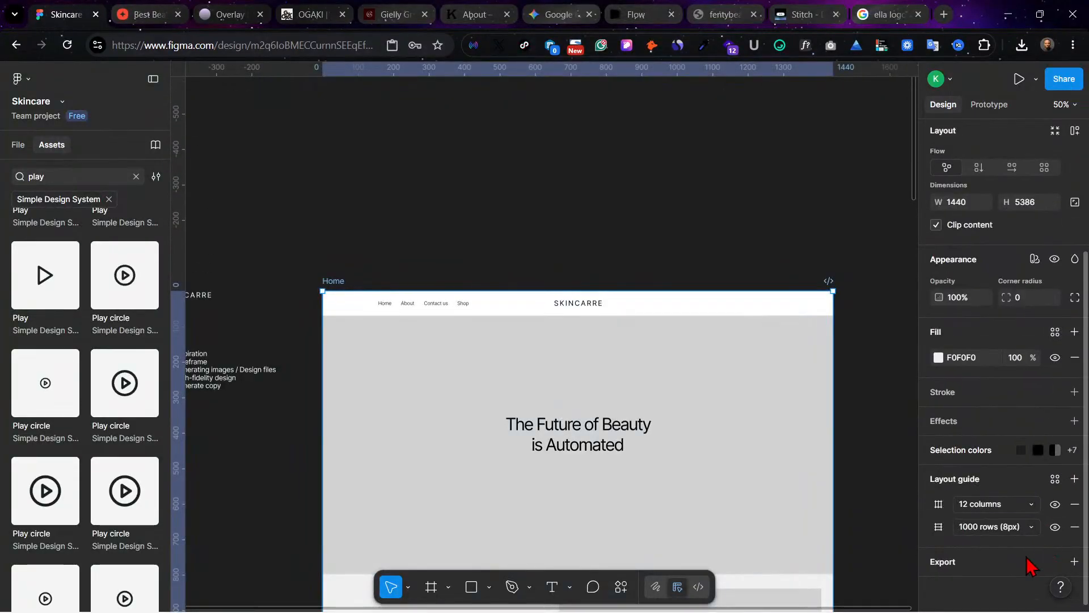
pyautogui.click(1074, 562)
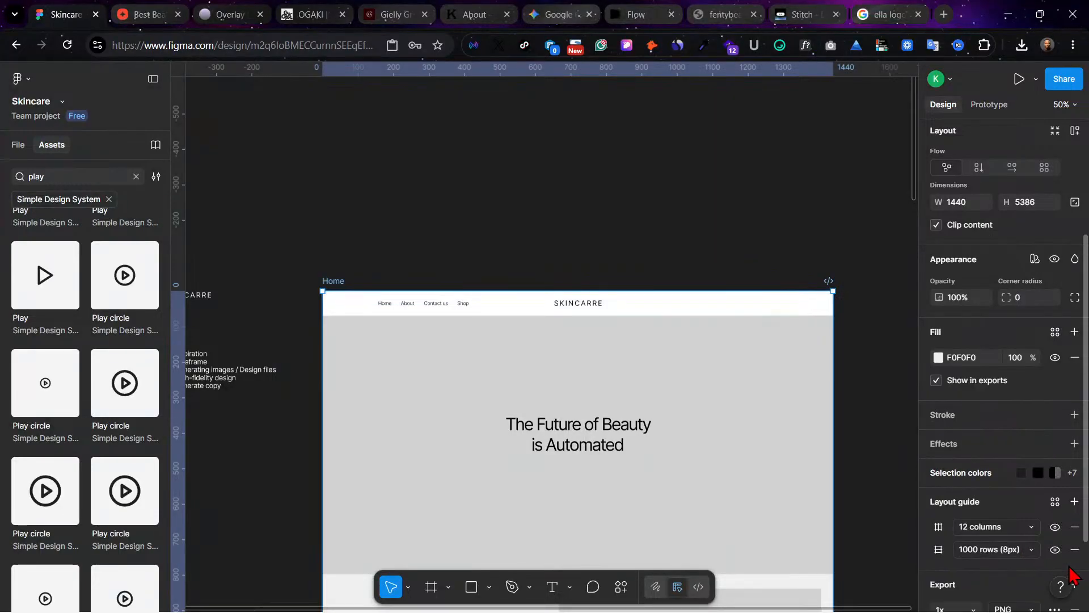
pyautogui.scroll(-2, 1055, 553)
pyautogui.click(1017, 517)
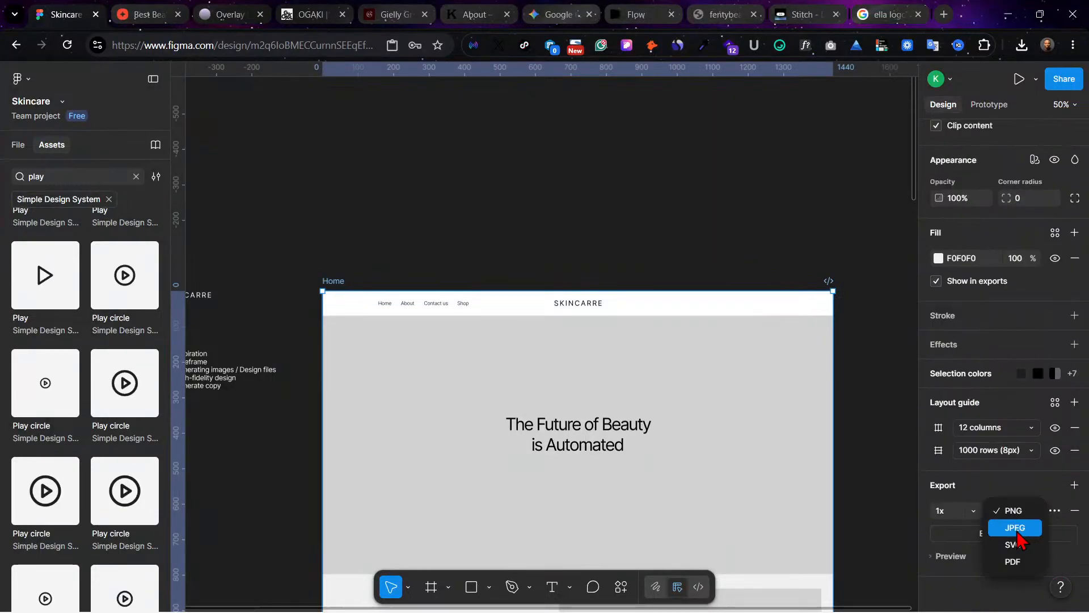
pyautogui.click(1016, 528)
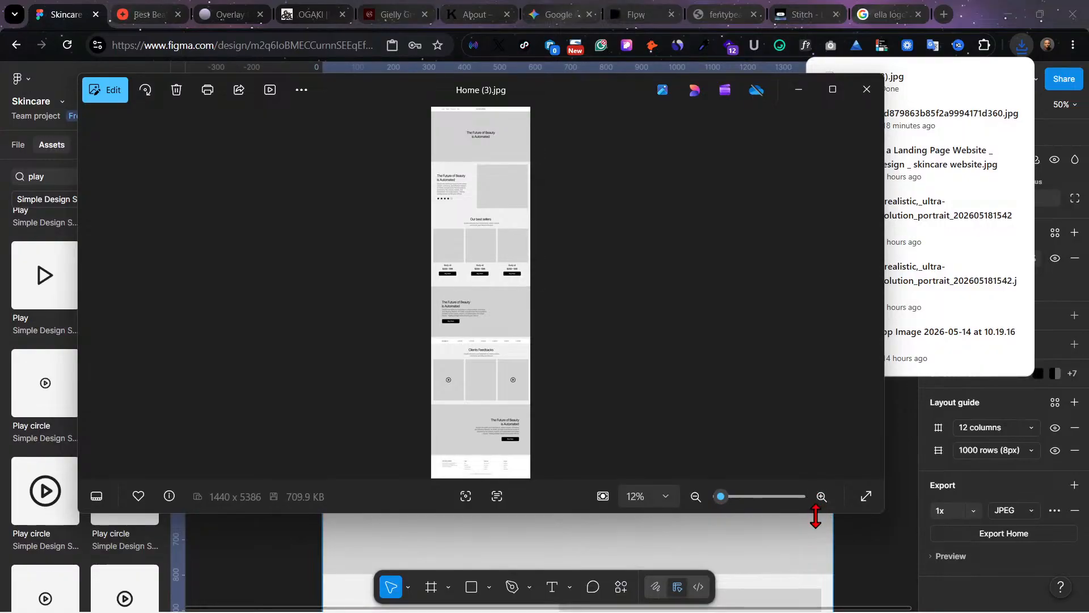
pyautogui.click(872, 551)
# Step: Look over every section of the Home wireframe down to the footer, return to its start and select the frame
pyautogui.scroll(-5, 629, 418)
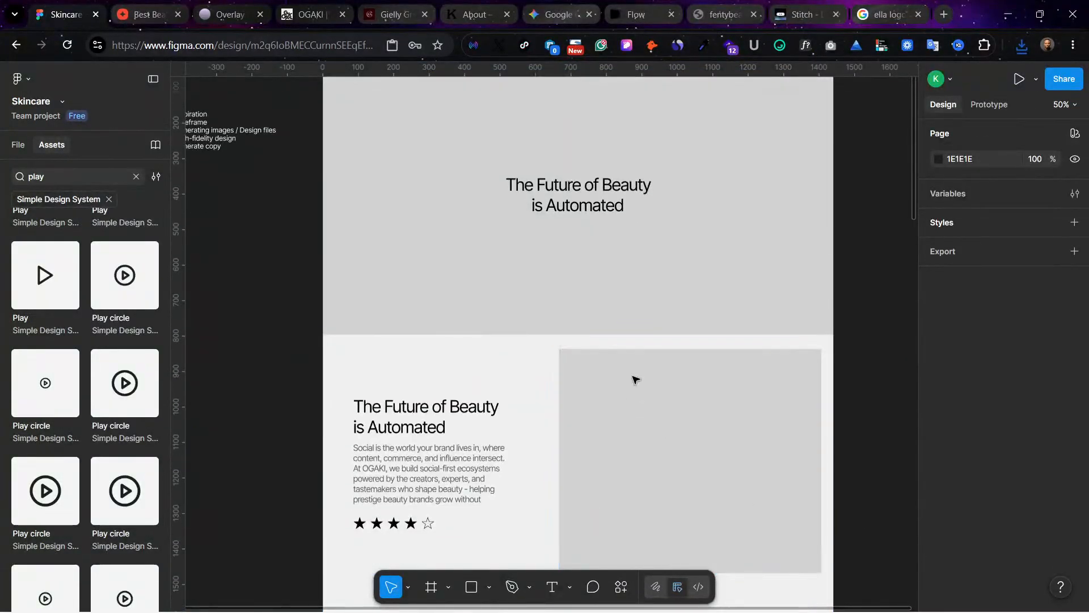
pyautogui.scroll(-6, 635, 377)
pyautogui.scroll(3, 635, 377)
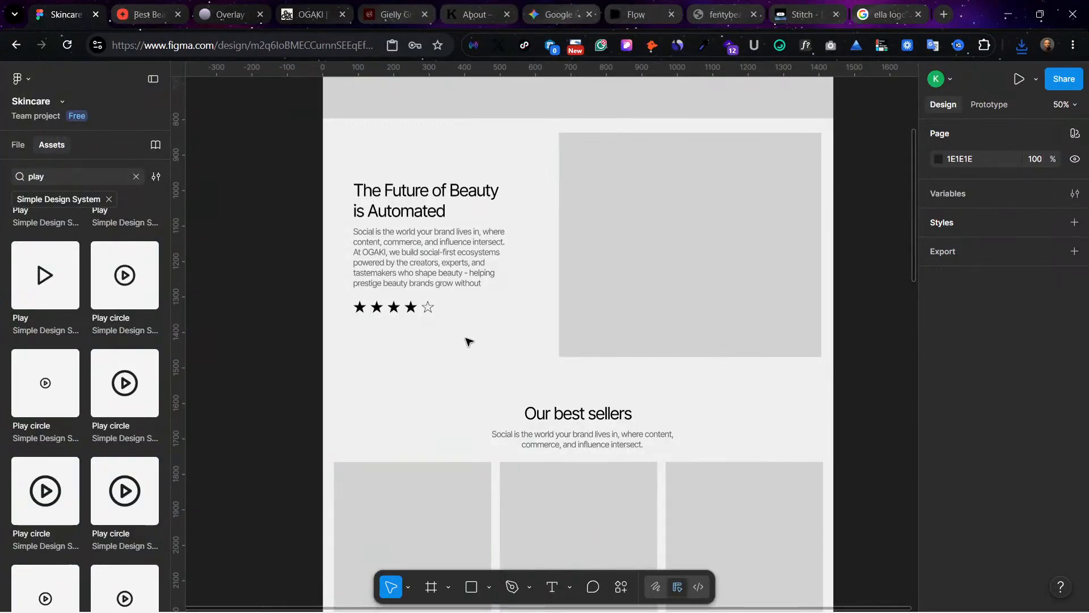
pyautogui.scroll(-6, 462, 335)
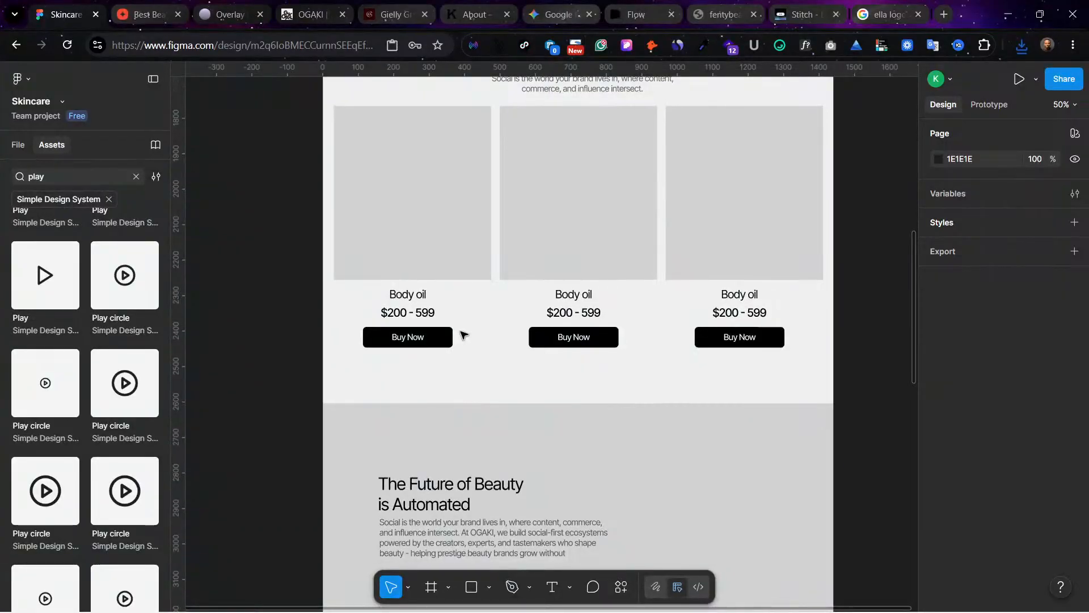
pyautogui.scroll(-10, 462, 335)
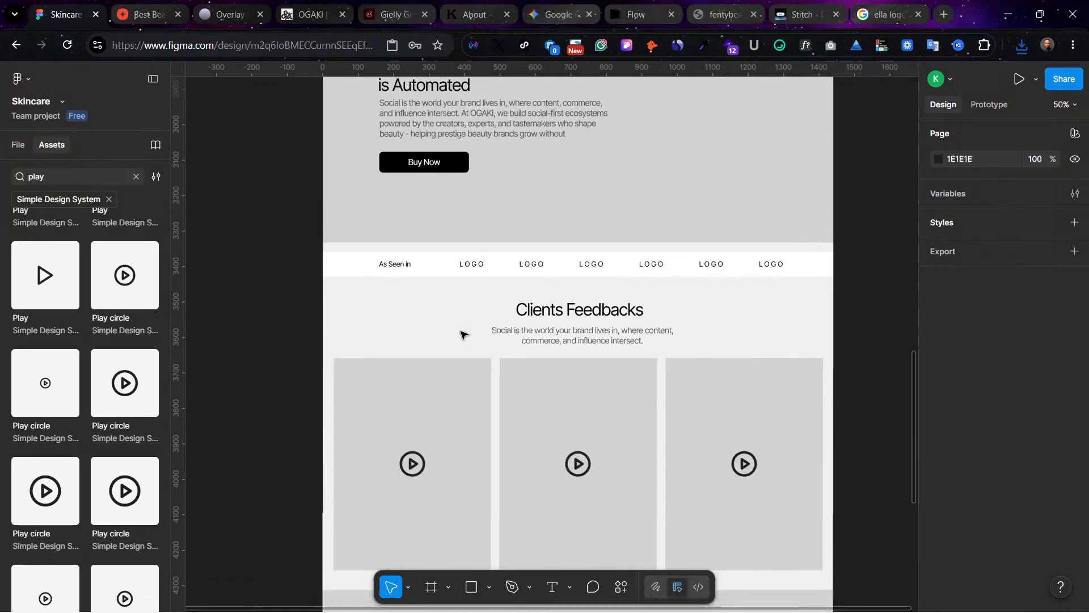
pyautogui.scroll(-5, 463, 335)
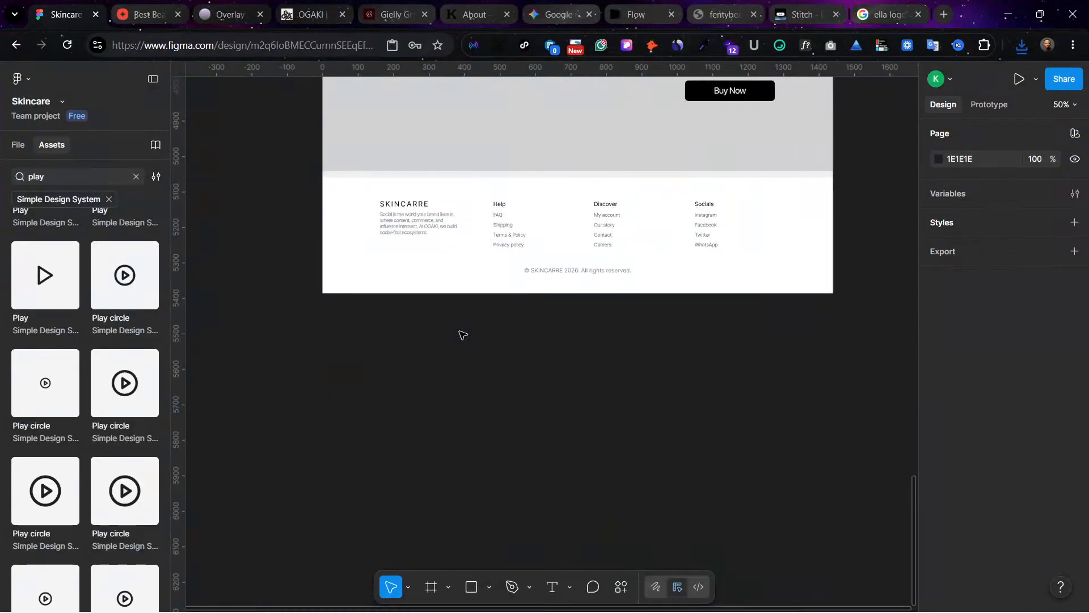
pyautogui.scroll(10, 462, 334)
pyautogui.scroll(15, 462, 334)
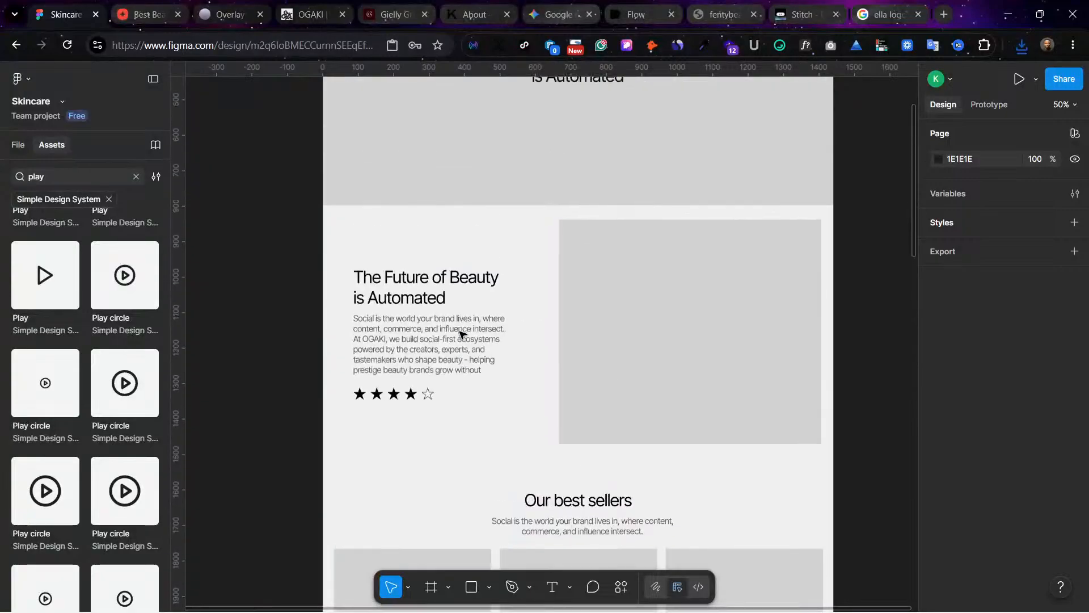
pyautogui.click(336, 267)
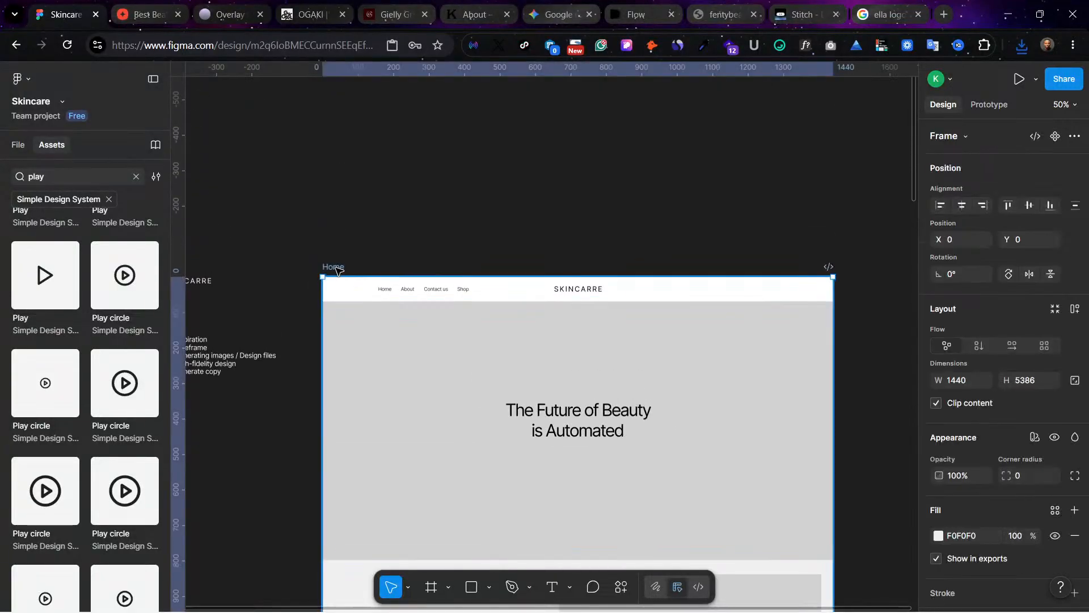
# Step: Close the fentybeauty.com page and switch to Google Gemini
pyautogui.click(786, 12)
pyautogui.click(716, 14)
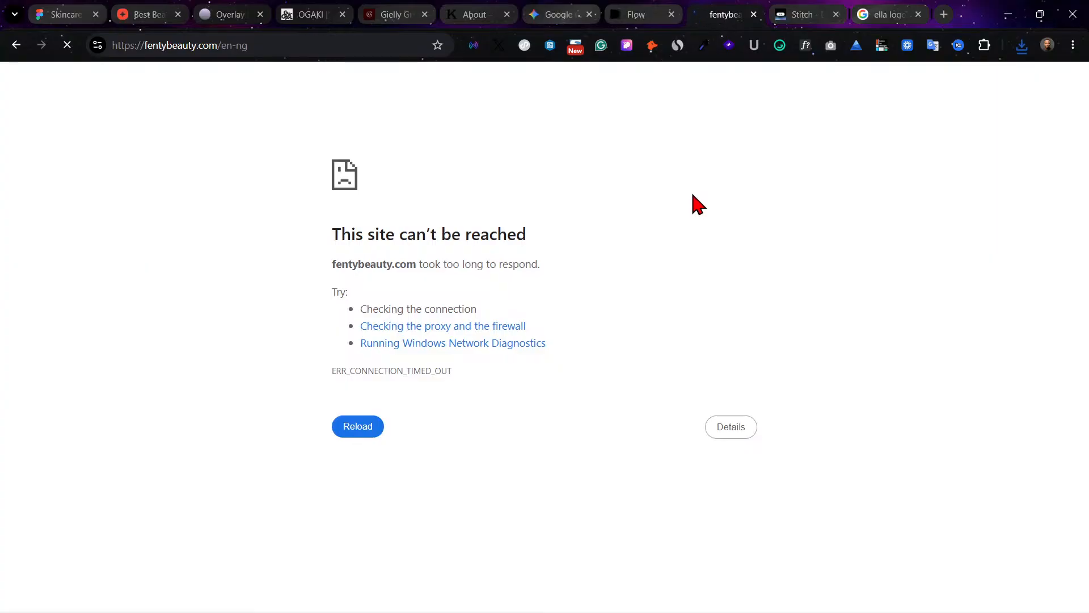
pyautogui.click(754, 14)
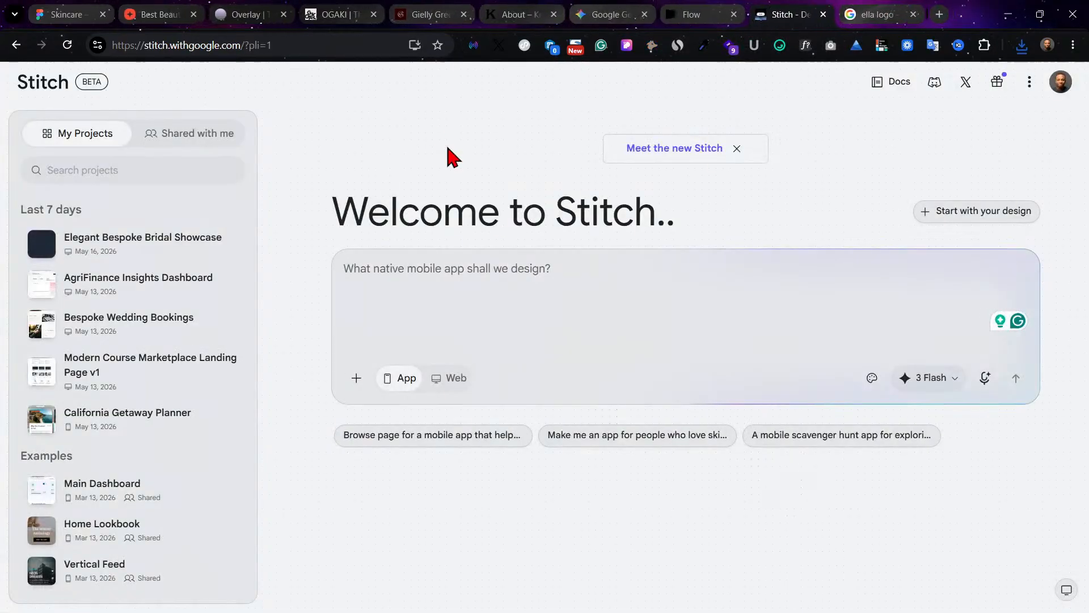
pyautogui.click(164, 15)
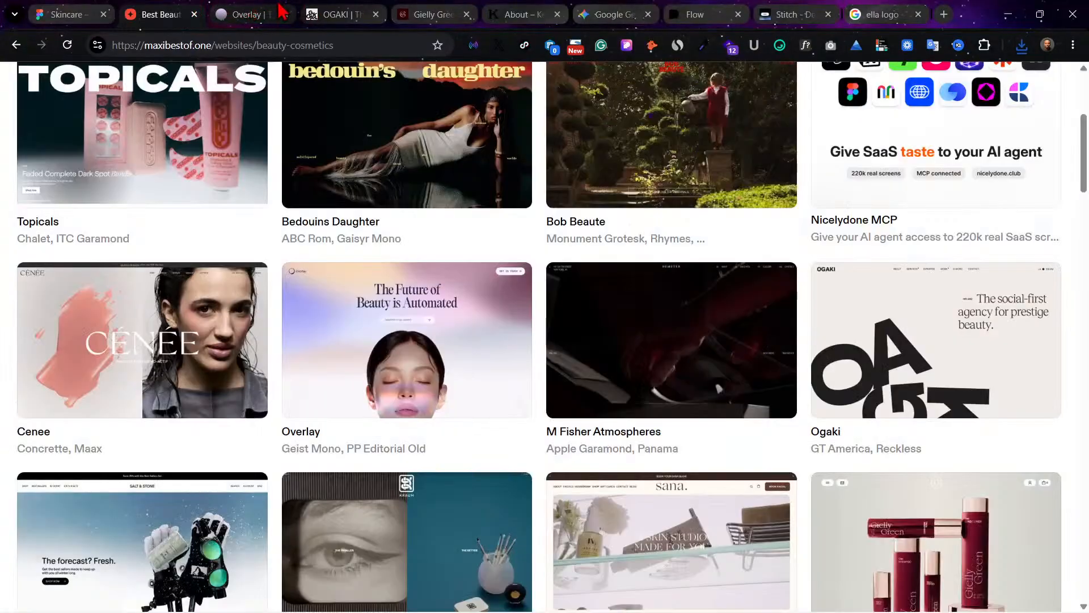
pyautogui.click(432, 12)
pyautogui.click(622, 13)
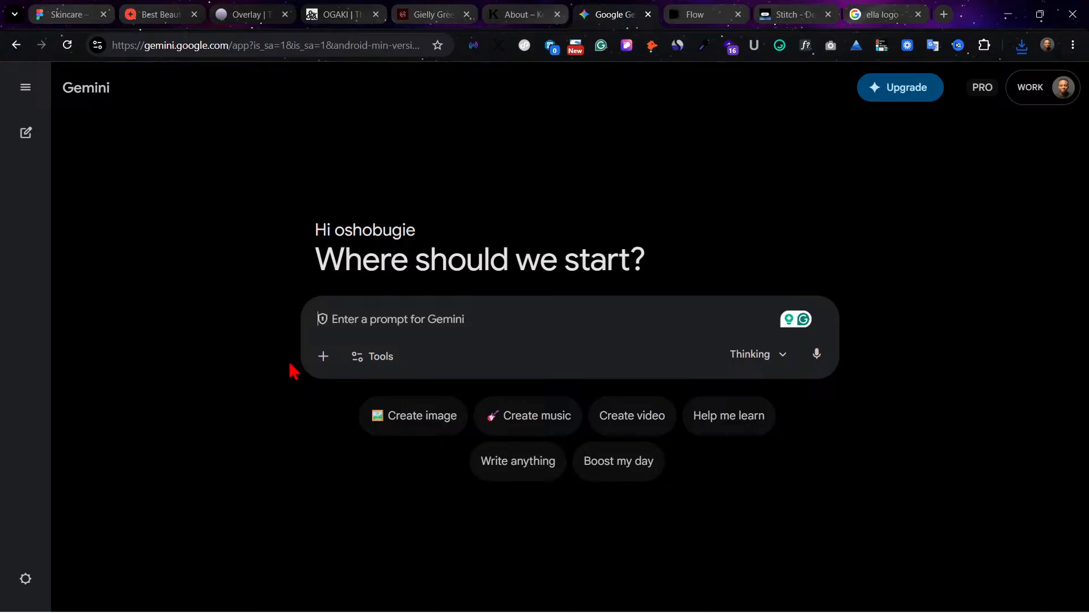
# Step: Attach the exported wireframe Home (3).jpg from the Downloads folder to the Gemini prompt
pyautogui.click(323, 357)
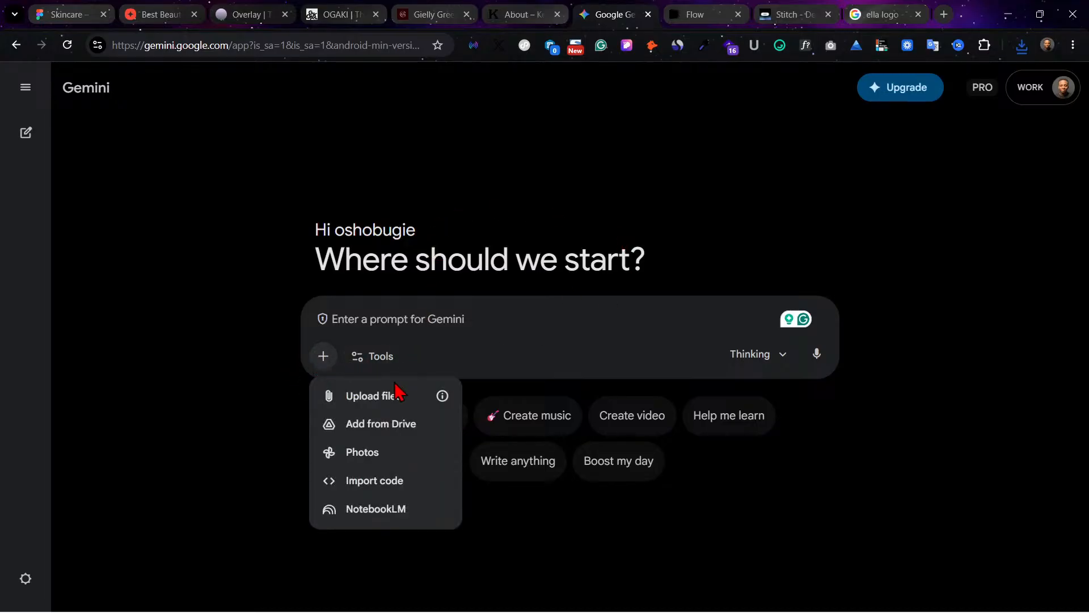
pyautogui.click(367, 400)
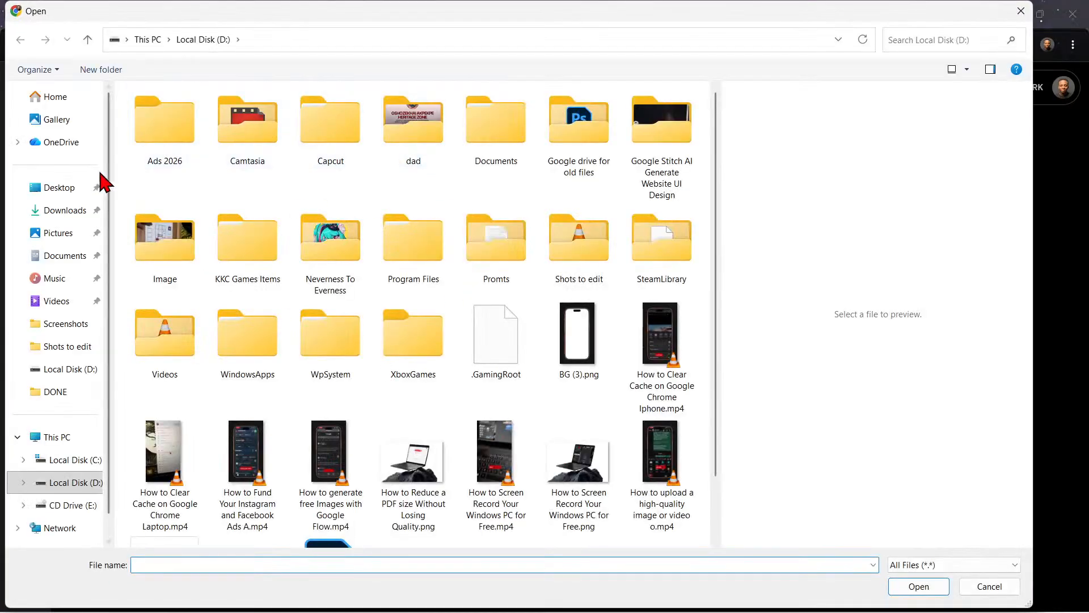
pyautogui.click(68, 211)
pyautogui.click(169, 135)
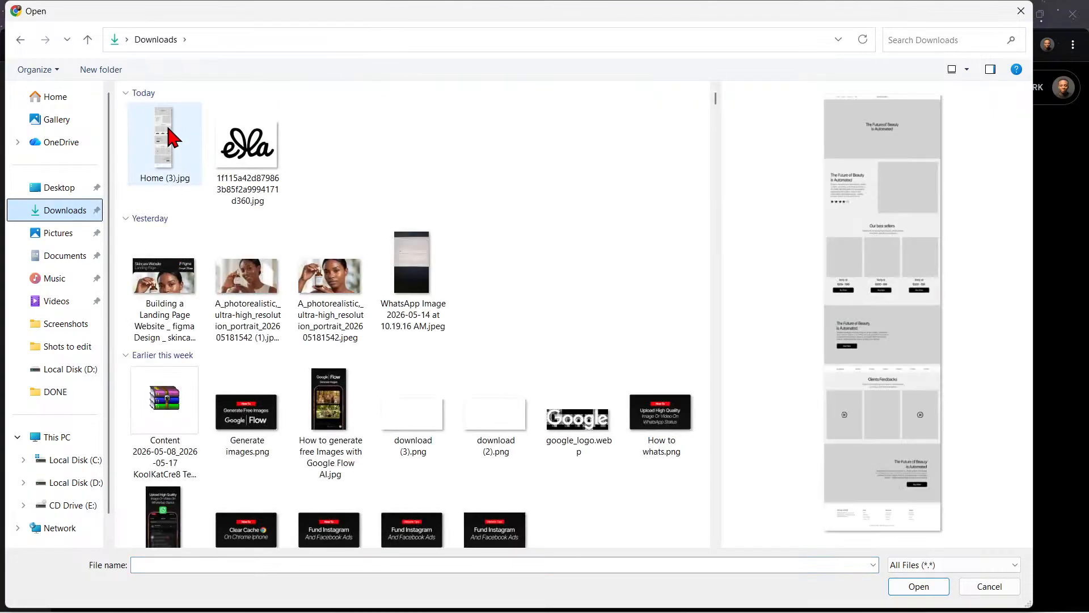
pyautogui.click(918, 586)
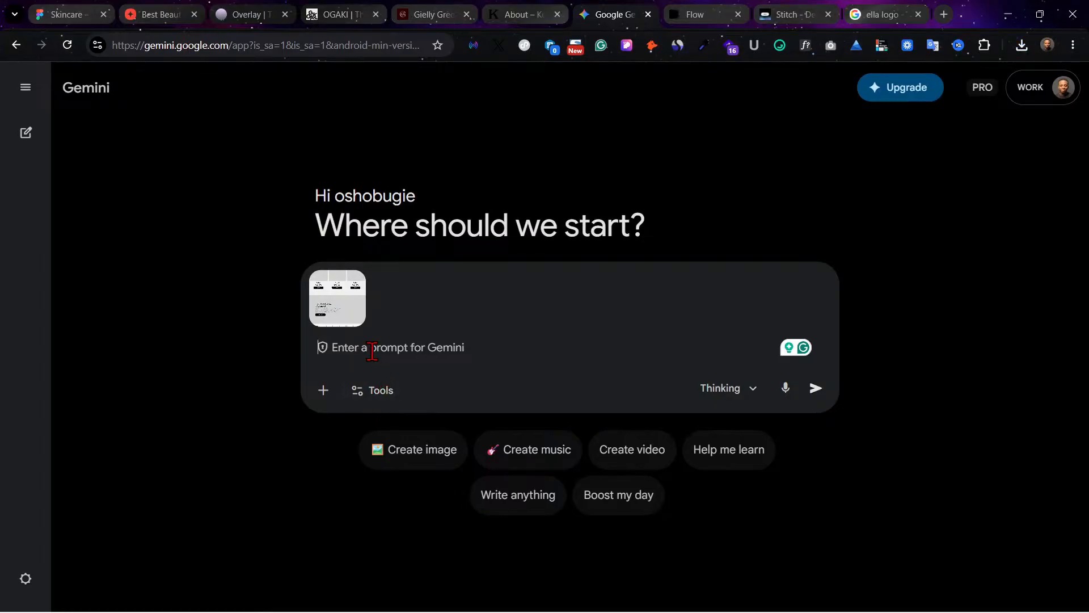
# Step: Write the prompt text "I need you to generate a high fidelity prompt we can use on google stich"
pyautogui.write('I need')
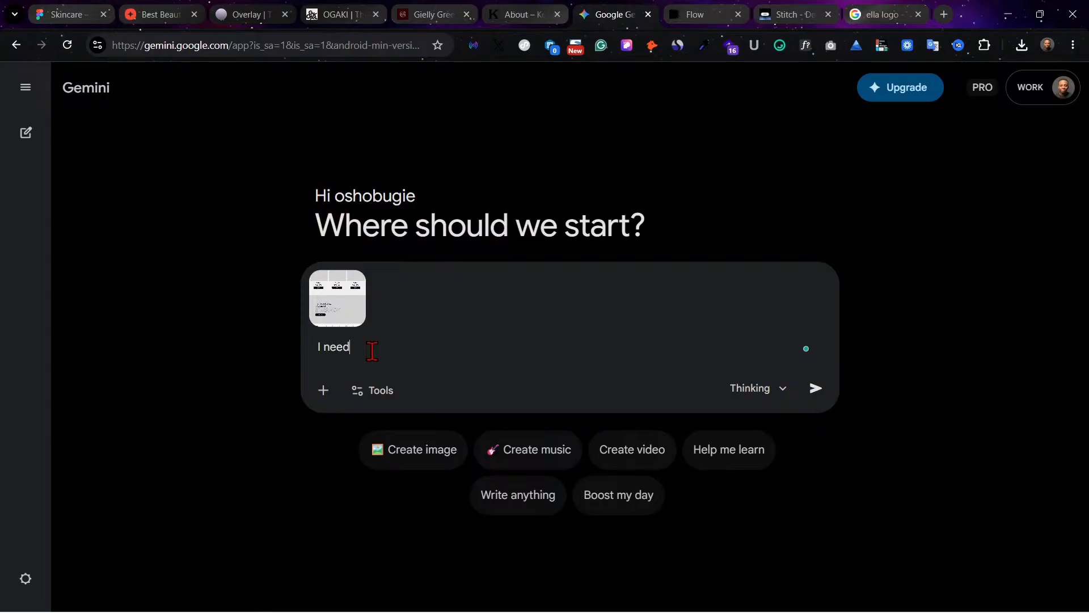
pyautogui.write(' you to generate a high fide')
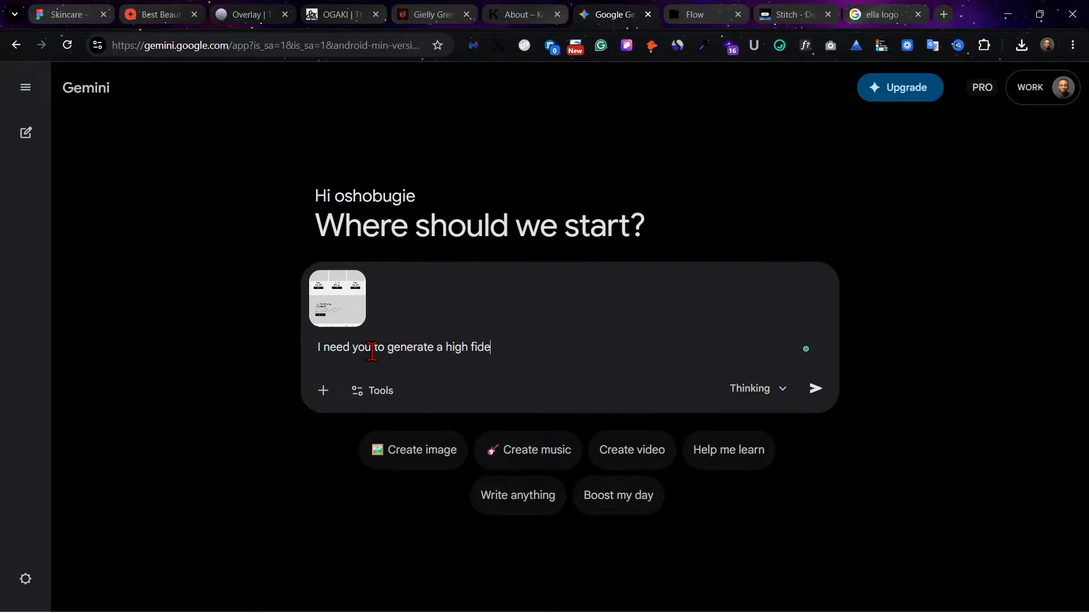
pyautogui.write('lity')
pyautogui.write('promt')
pyautogui.press('BackSpace')
pyautogui.write('pt we can us')
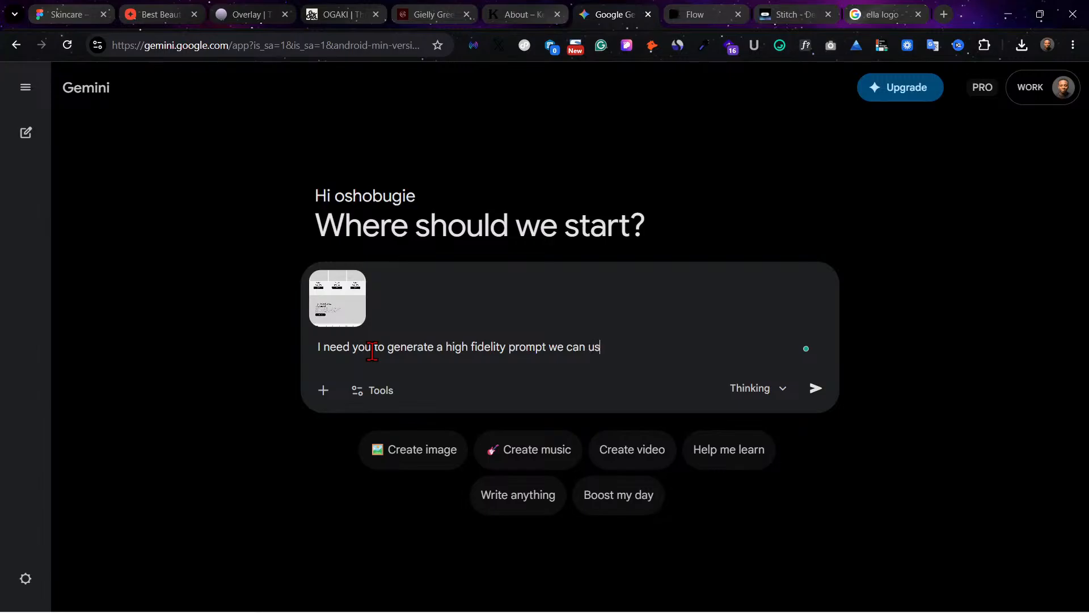
pyautogui.write('e on ')
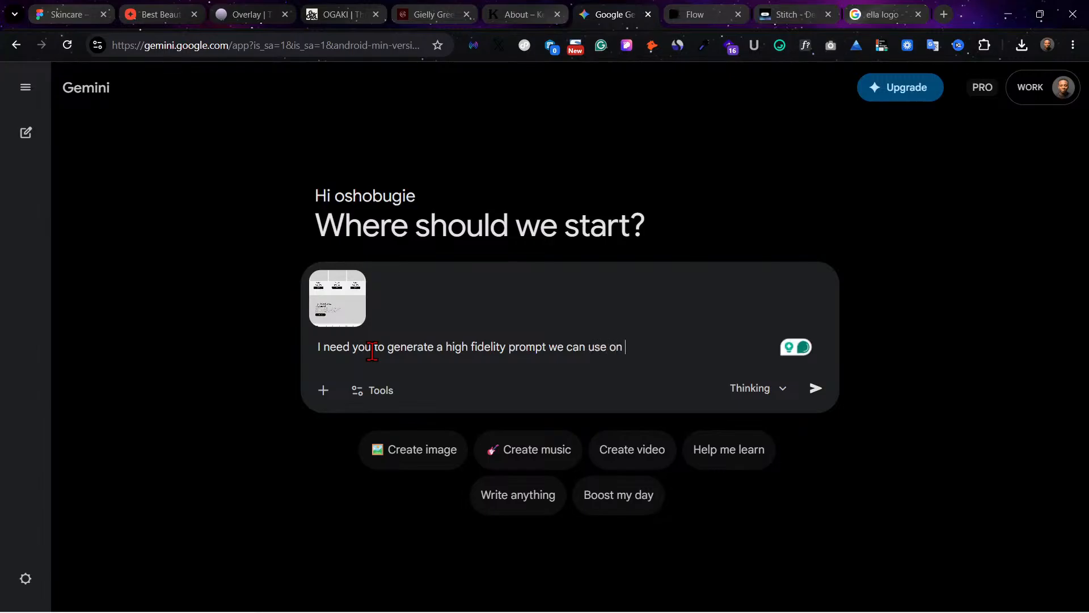
pyautogui.write('google stich')
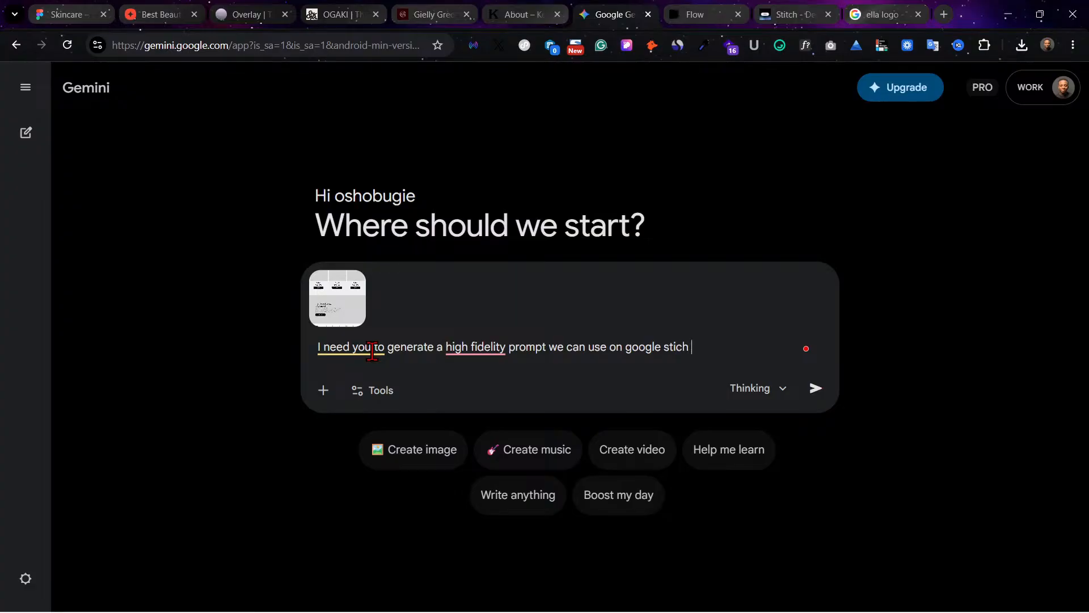
# Step: Accept the suggested spelling corrections "high-fidelity" and "Google Stitch" in the prompt text
pyautogui.moveTo(505, 351)
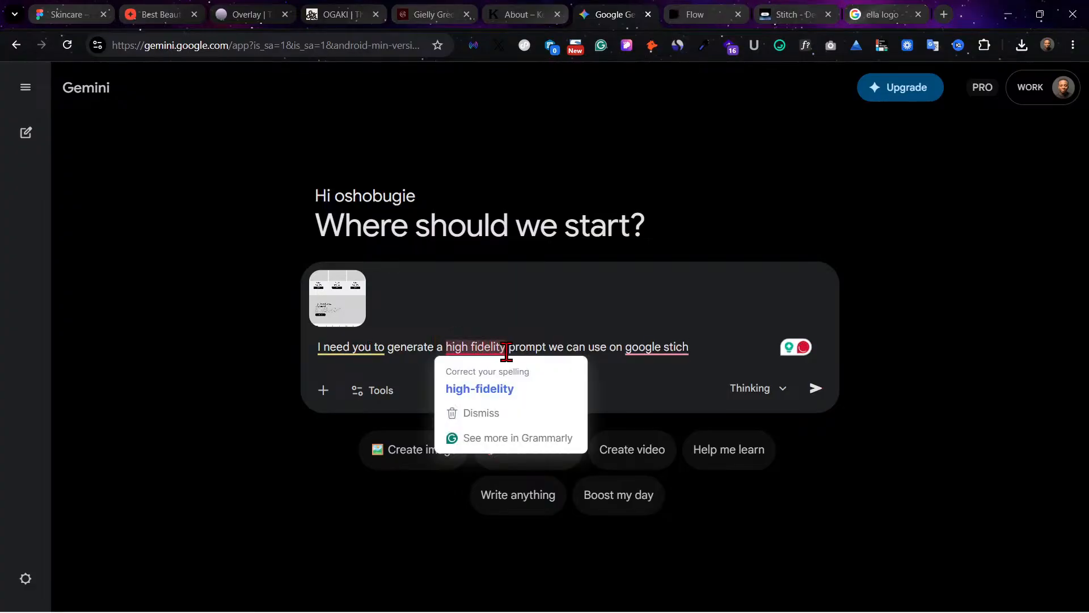
pyautogui.click(493, 388)
pyautogui.moveTo(672, 348)
pyautogui.click(675, 387)
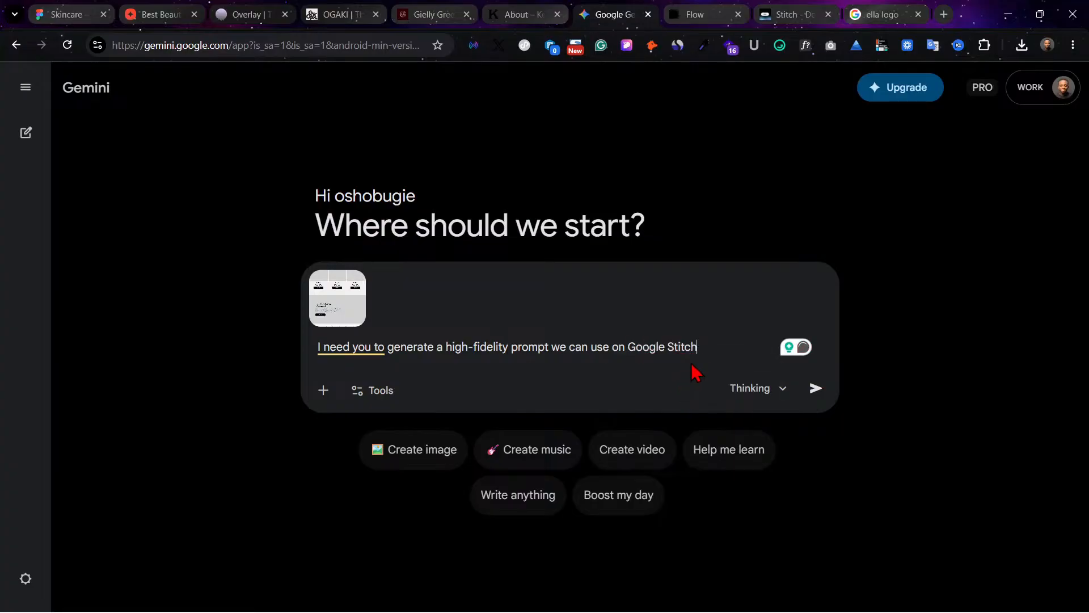
# Step: Continue the prompt with ", for a bespoke skincare brand" and correct the misspelled last word
pyautogui.write(', or a bes')
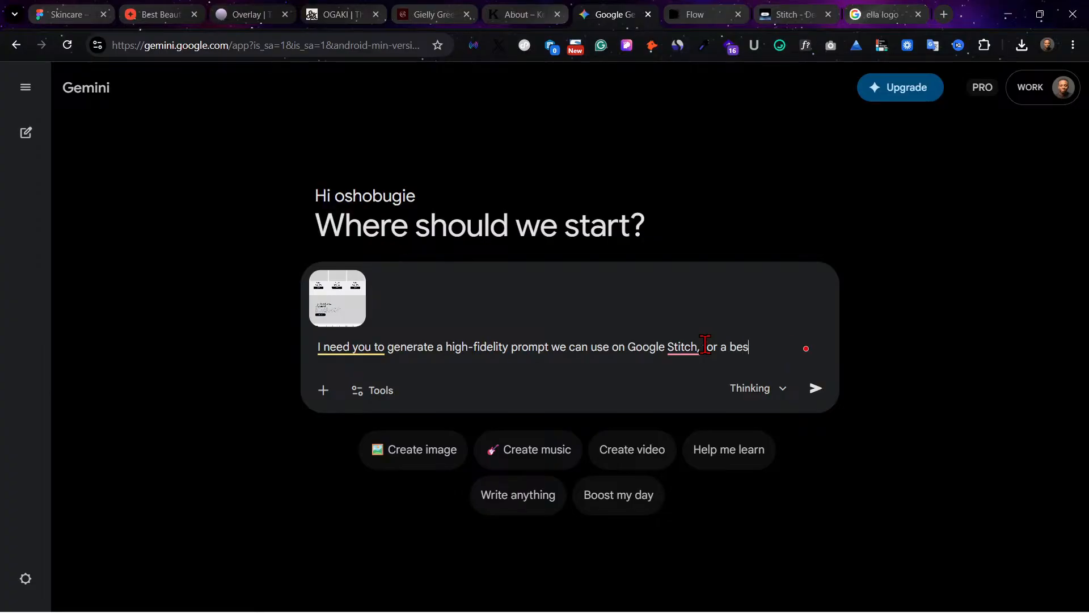
pyautogui.write('poke')
pyautogui.write('skincare')
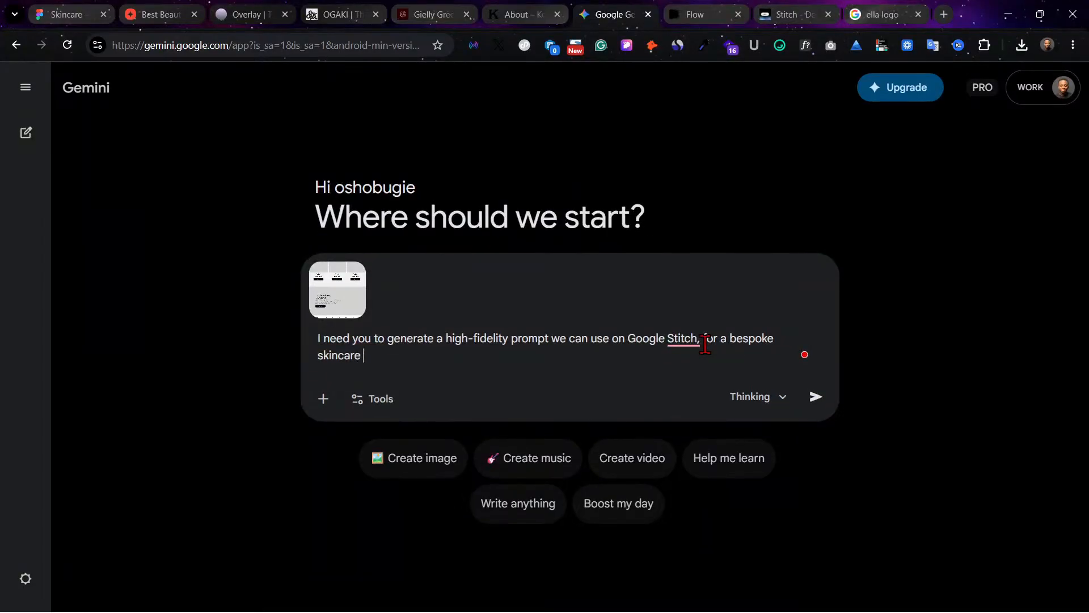
pyautogui.write(' brannd')
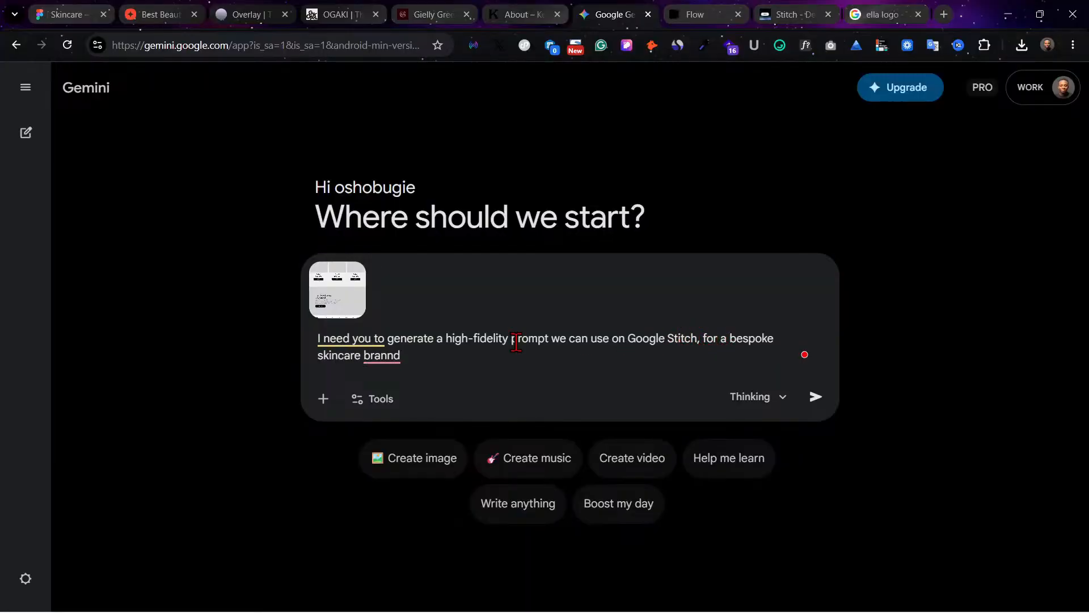
pyautogui.moveTo(386, 356)
pyautogui.click(425, 392)
# Step: Add "it should be clean and visually pleasing" as a new sentence and correct its wording and the spacing before the period after "brand"
pyautogui.write('. it should be clead ')
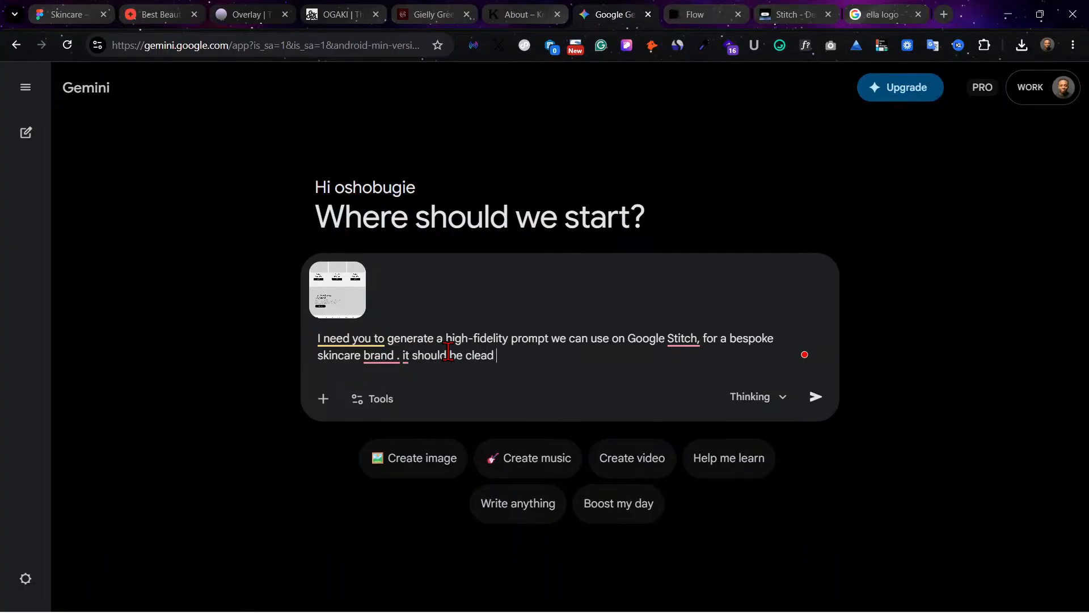
pyautogui.write('and')
pyautogui.write('isually pleasing')
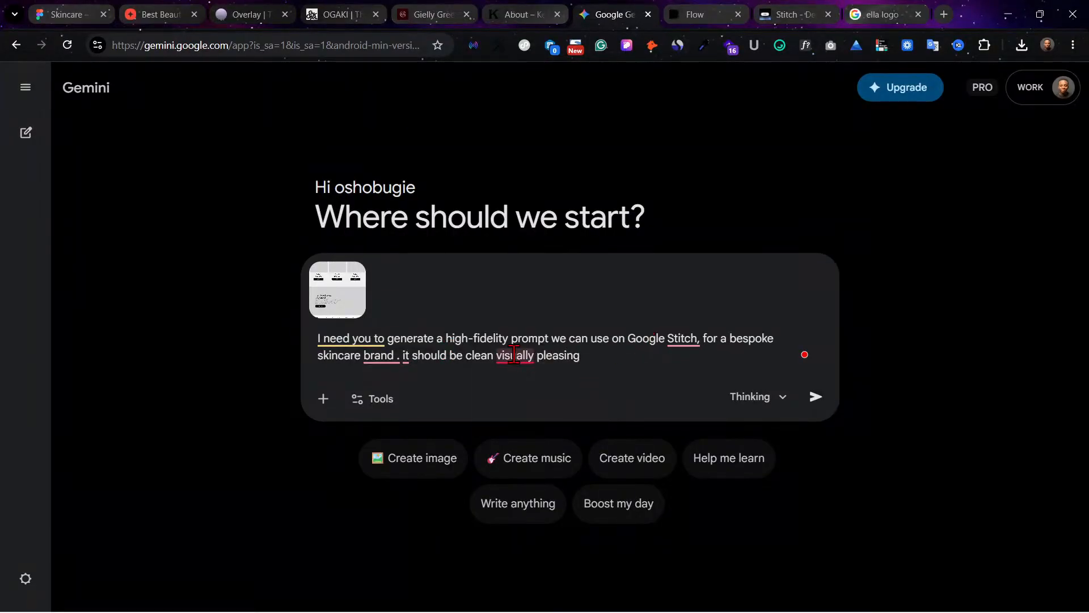
pyautogui.moveTo(514, 355)
pyautogui.click(525, 394)
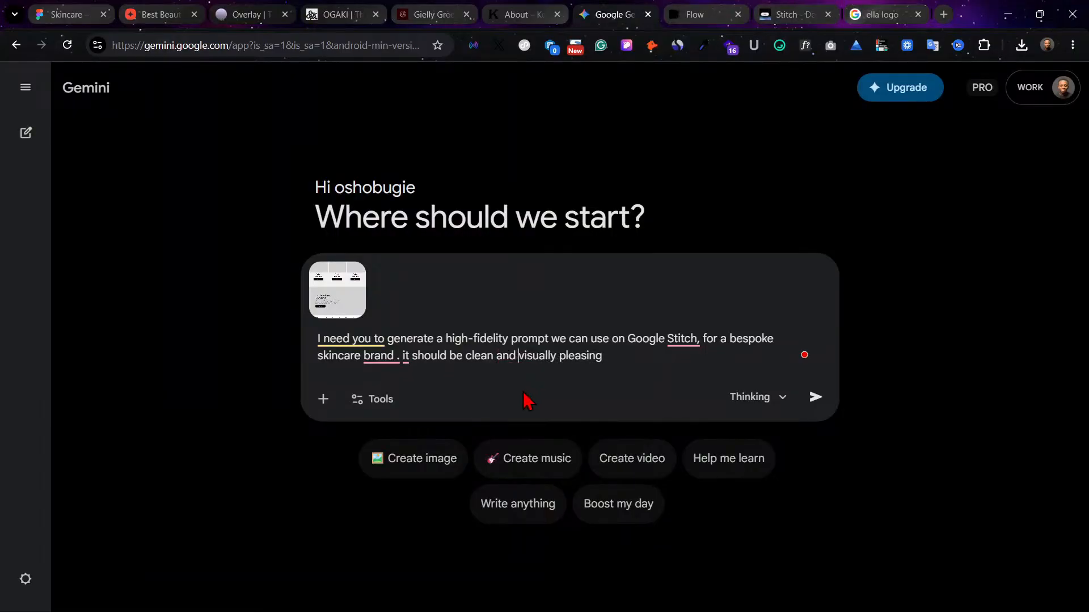
pyautogui.moveTo(371, 357)
pyautogui.click(448, 396)
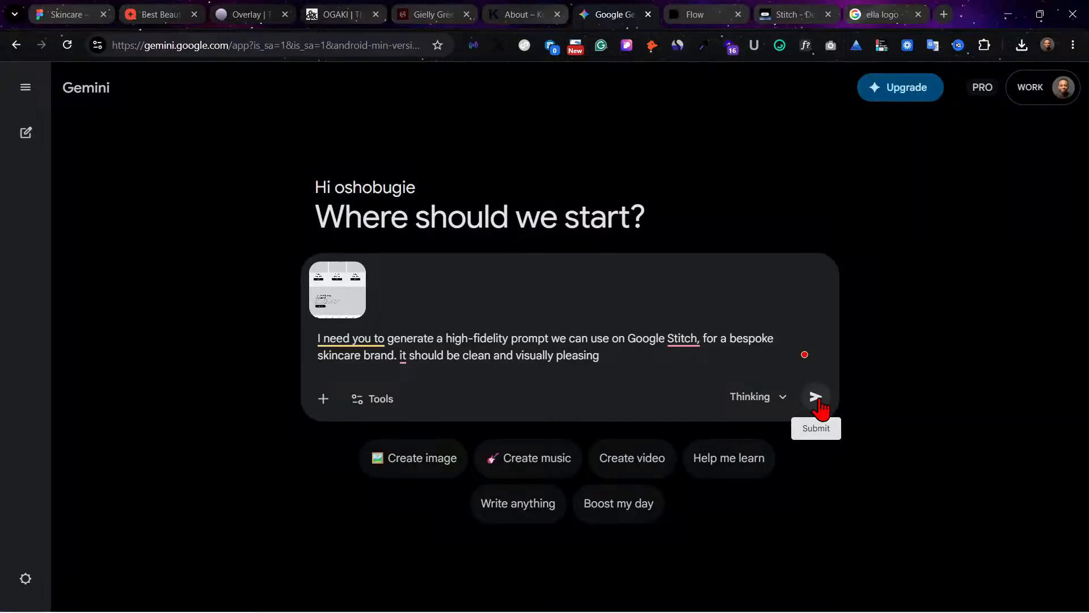
# Step: Switch the Gemini model to 3.1 Pro and submit the prompt with the attached wireframe
pyautogui.click(781, 398)
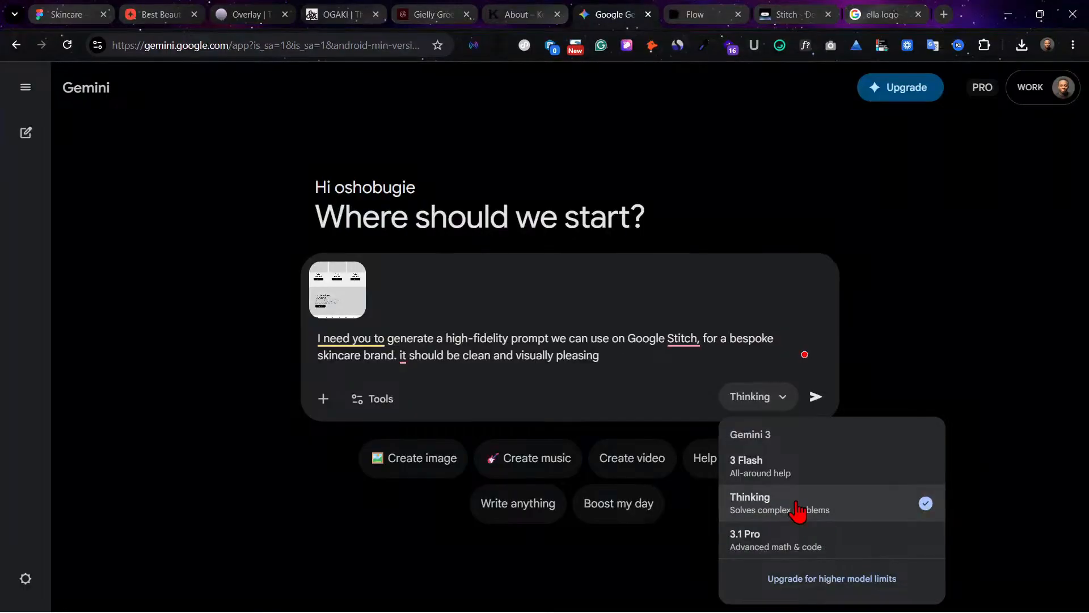
pyautogui.click(815, 540)
pyautogui.click(815, 396)
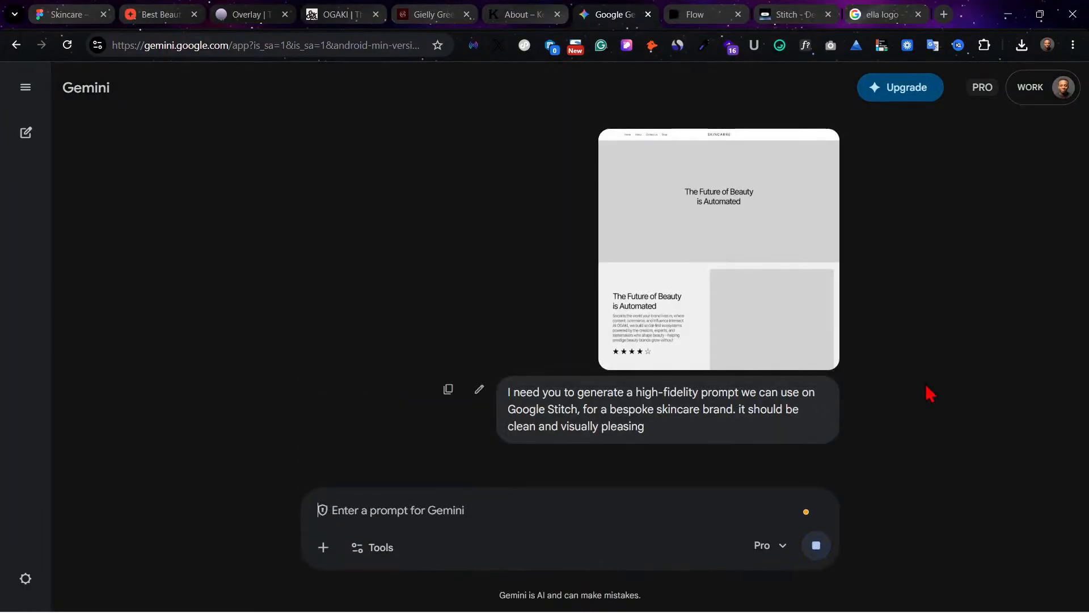
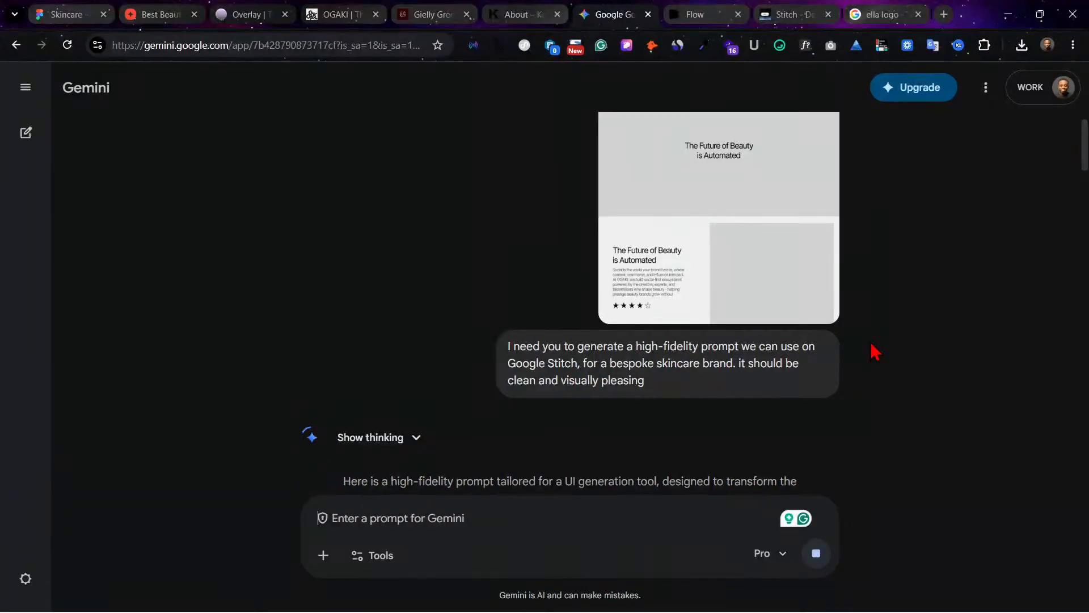
# Step: Read through the generated skincare website prompt, from the style configuration to the footer blueprint
pyautogui.scroll(-6, 875, 351)
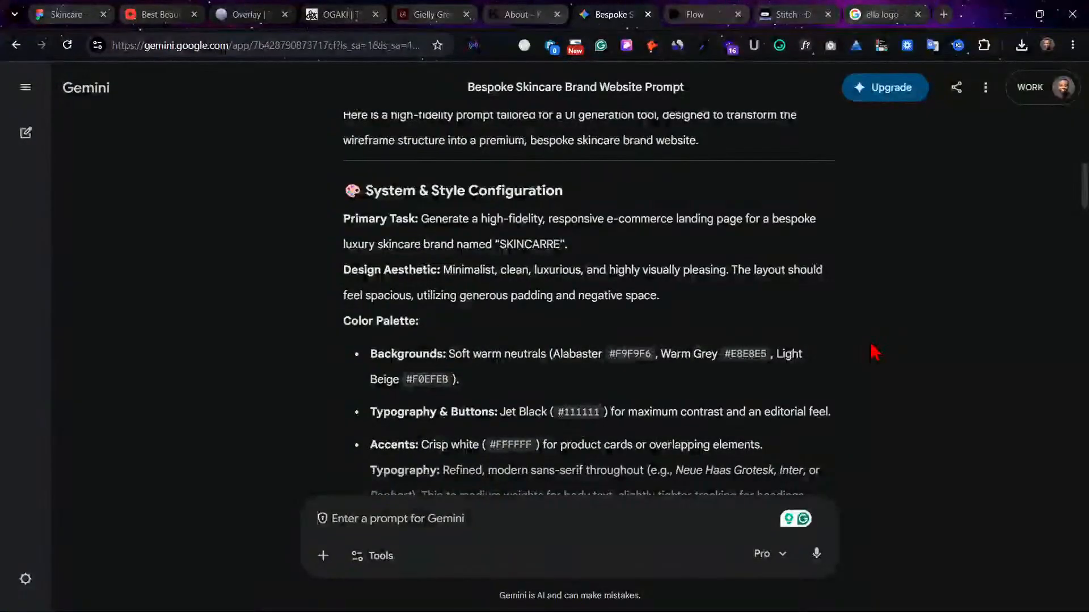
pyautogui.scroll(-5, 875, 351)
pyautogui.scroll(-10, 875, 351)
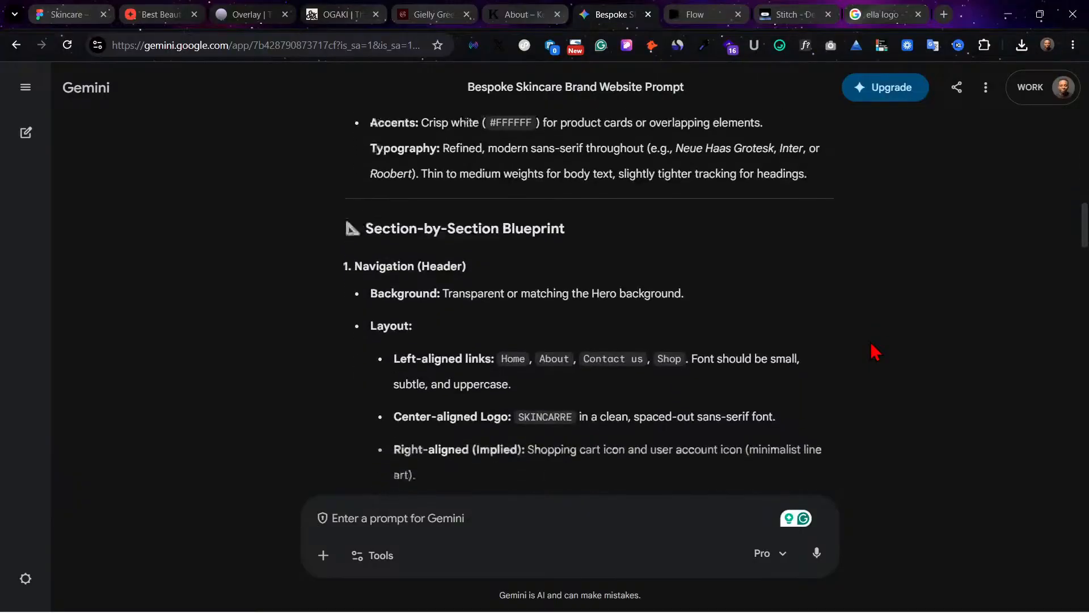
pyautogui.scroll(-12, 875, 352)
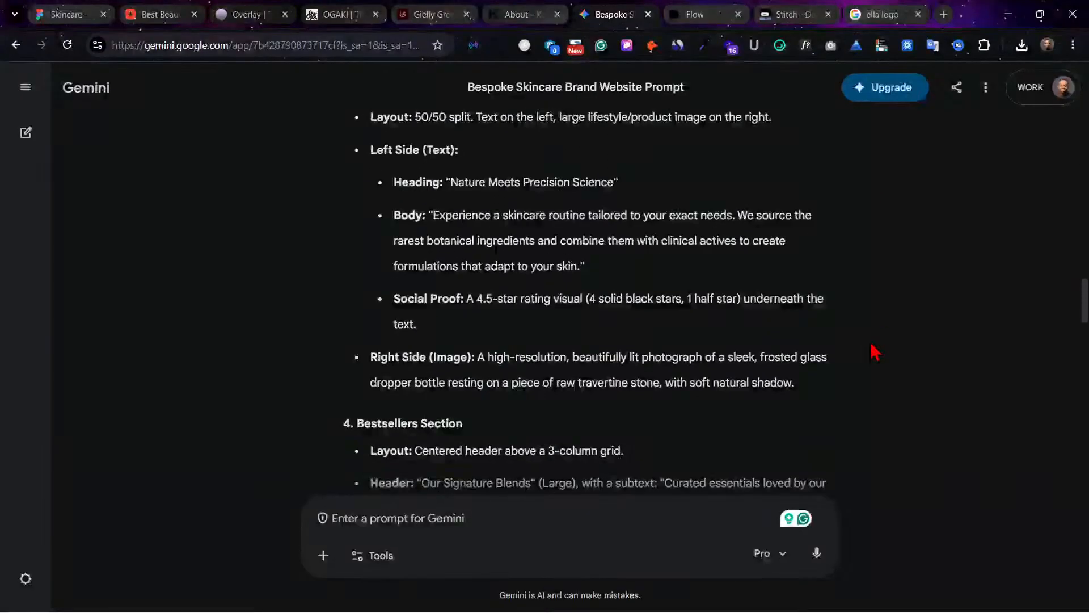
pyautogui.scroll(-7, 876, 352)
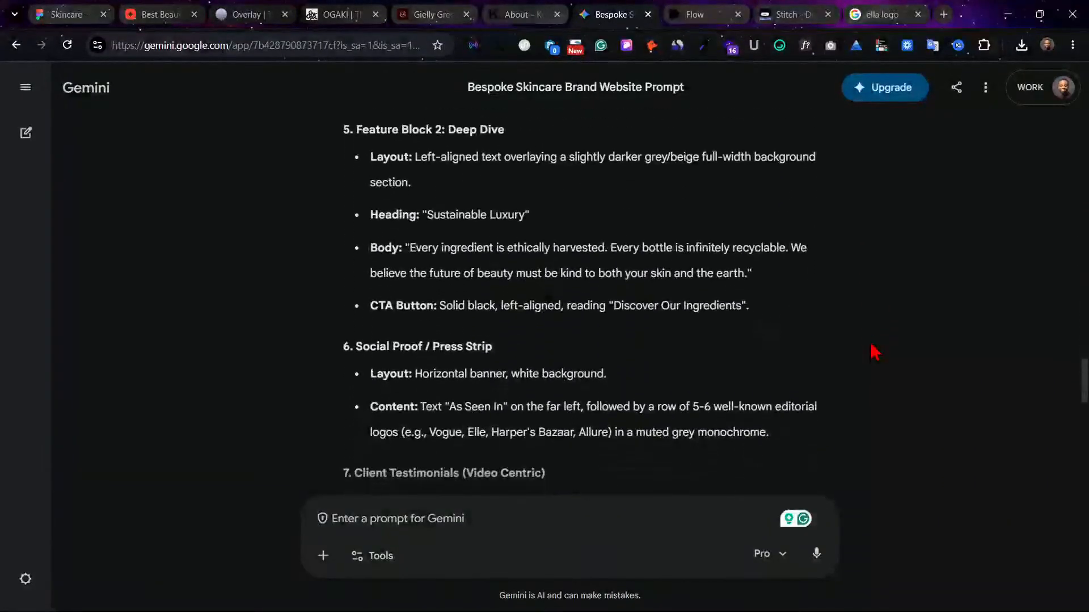
pyautogui.scroll(-7, 876, 352)
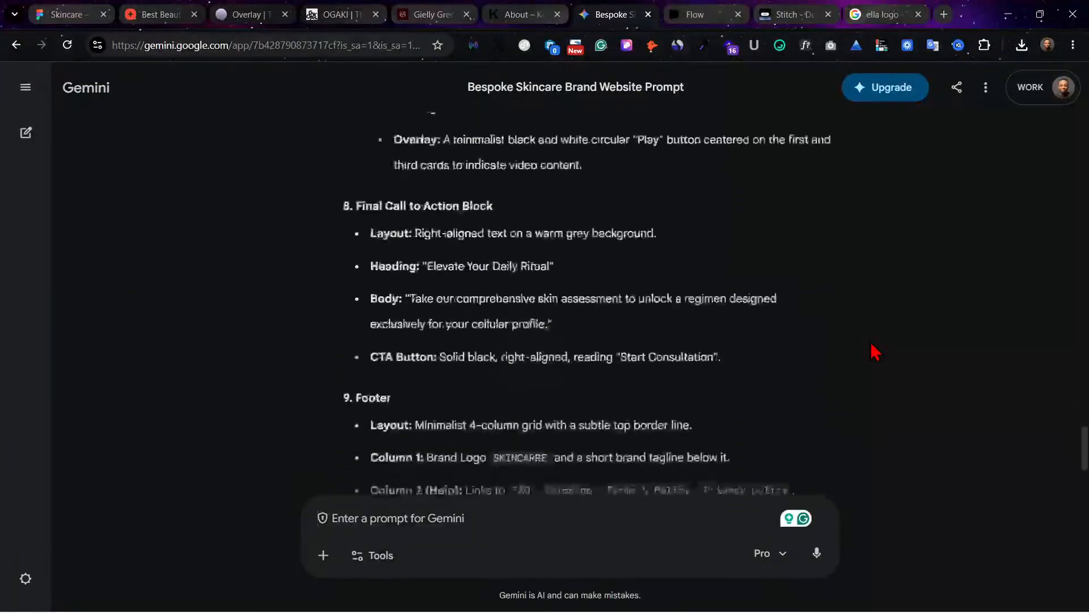
pyautogui.scroll(20, 875, 352)
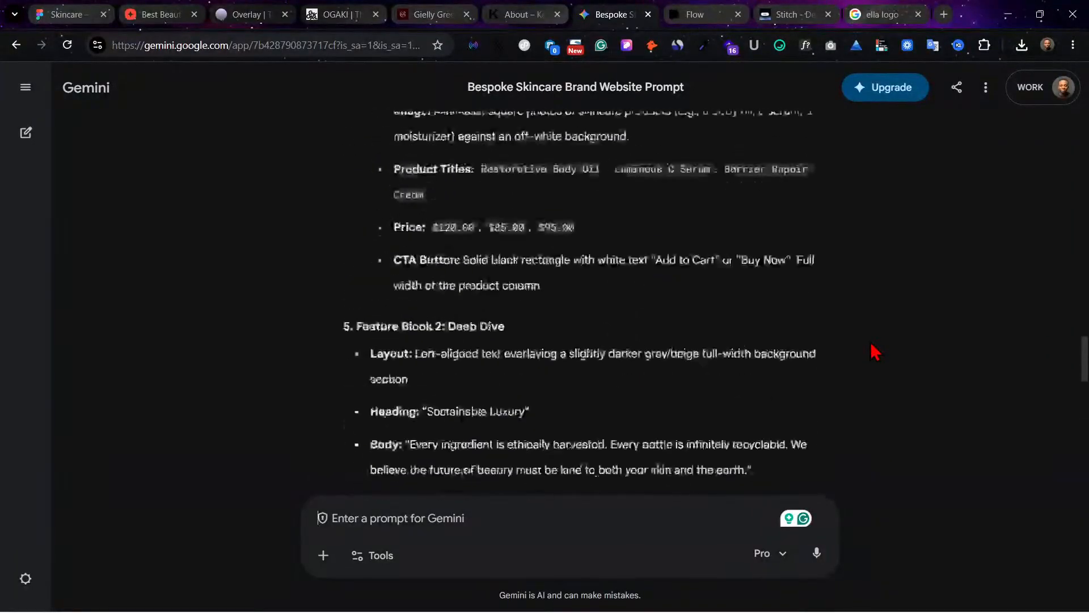
pyautogui.scroll(15, 875, 351)
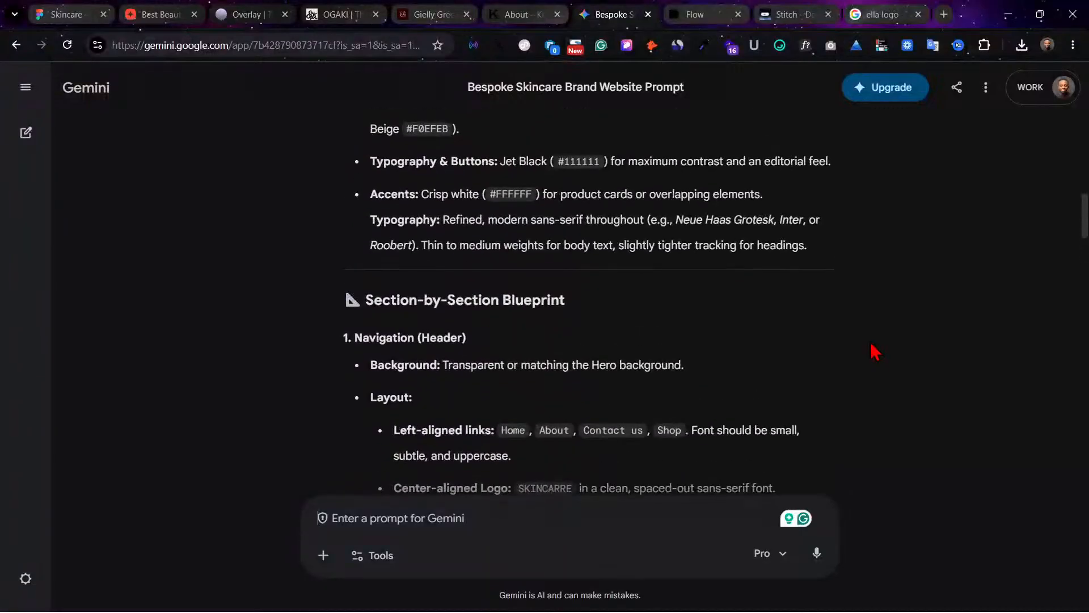
pyautogui.scroll(-1, 876, 352)
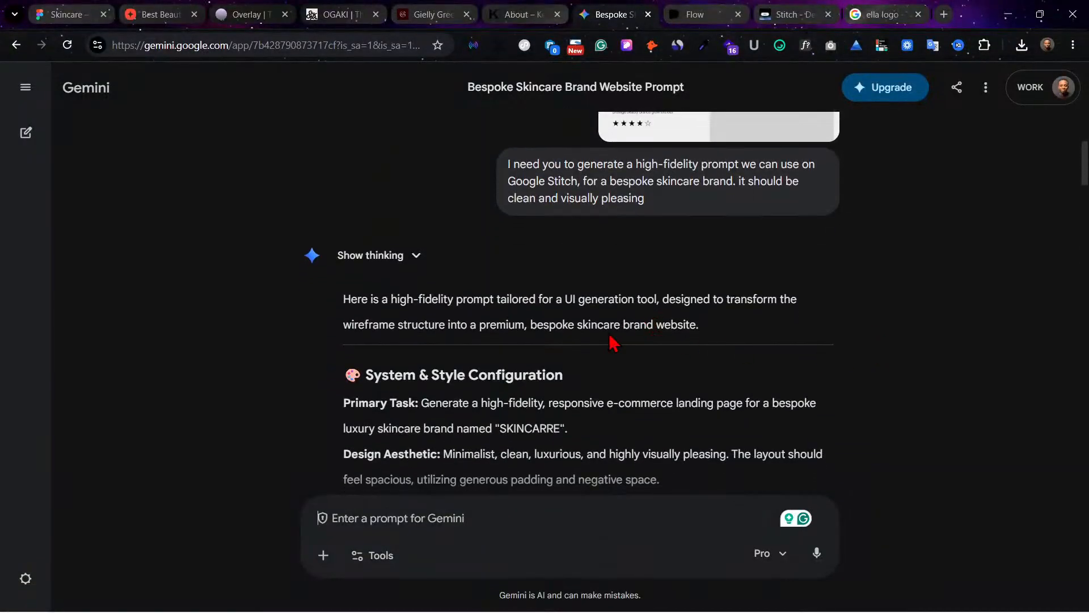
pyautogui.scroll(-1, 613, 344)
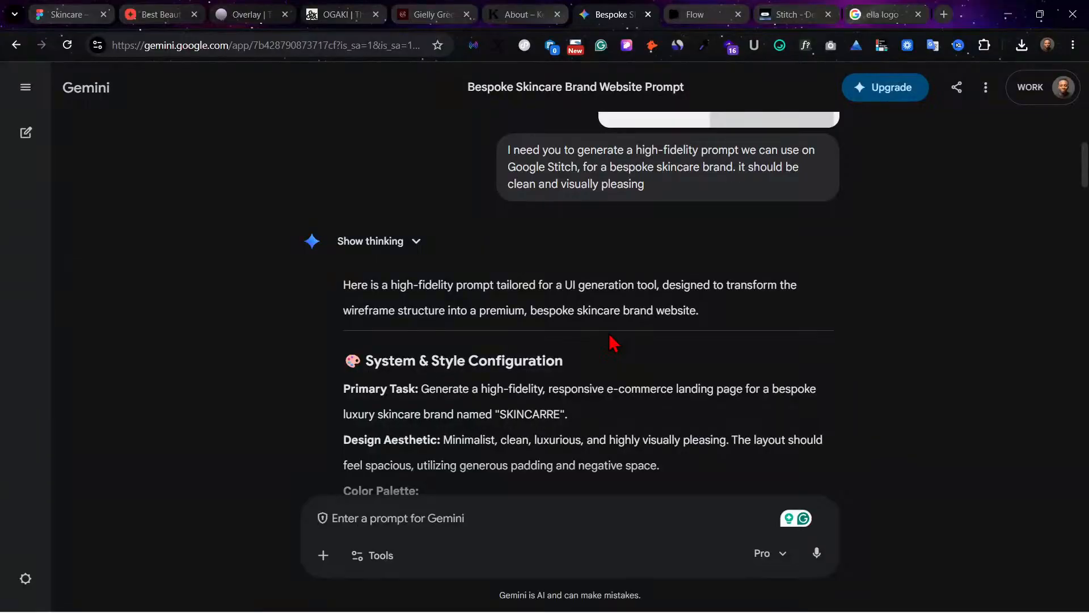
pyautogui.scroll(-1, 613, 343)
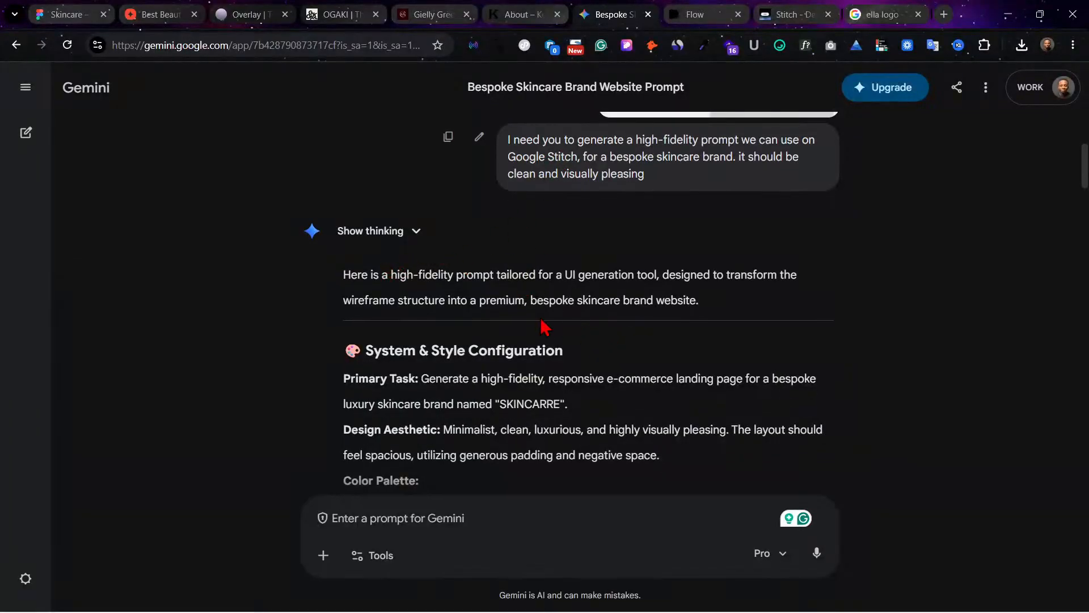
pyautogui.scroll(-1, 534, 352)
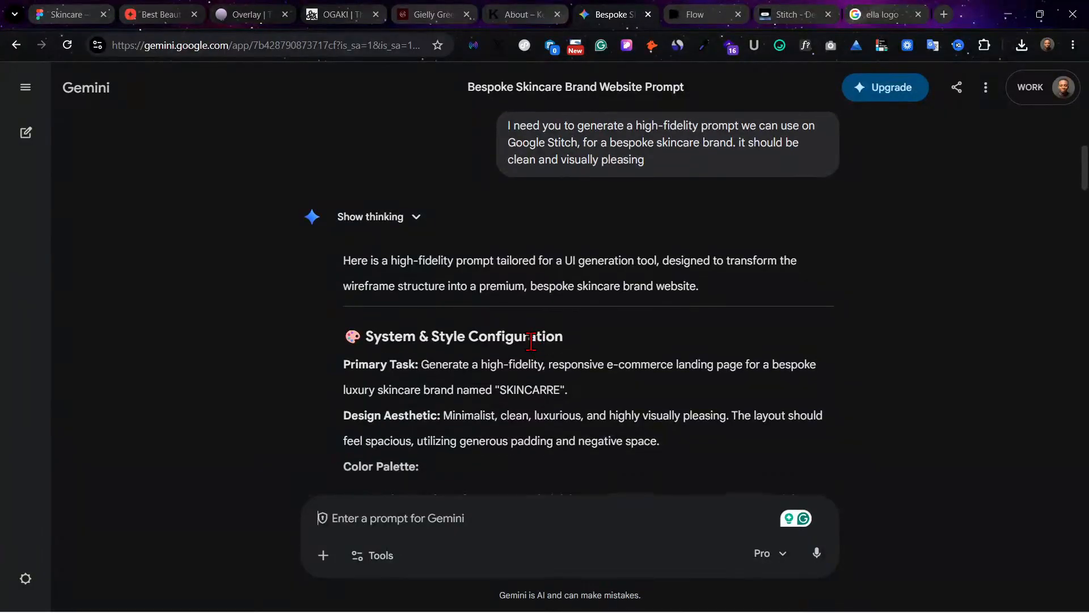
# Step: Select and copy the prompt text from "Primary Task" through the end of the Footer section
pyautogui.scroll(-3, 425, 316)
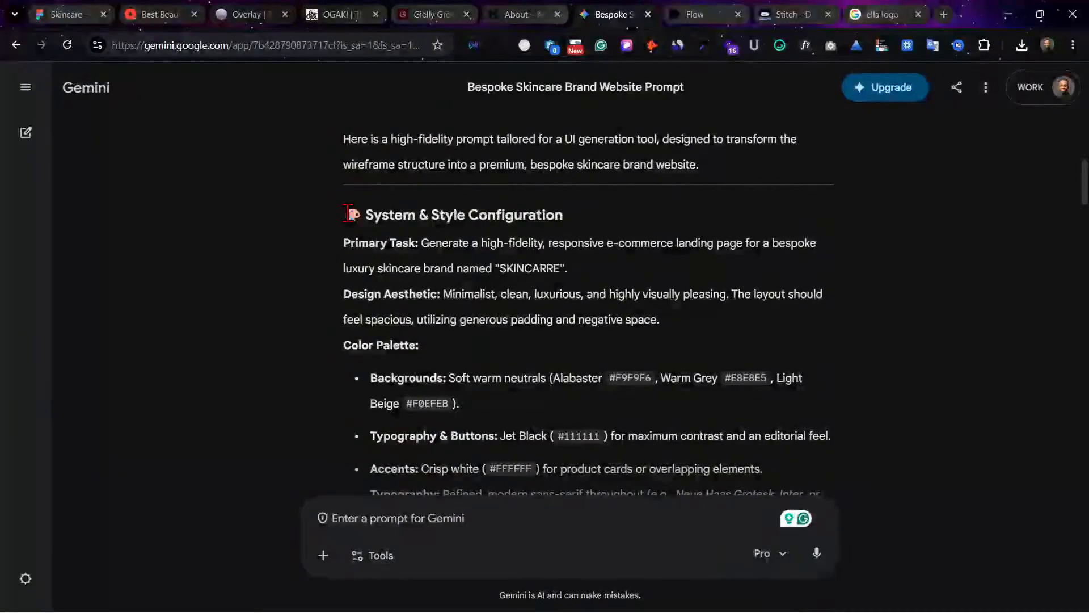
pyautogui.moveTo(345, 242); pyautogui.dragTo(533, 368)
pyautogui.scroll(-5, 534, 369)
pyautogui.scroll(-20, 533, 369)
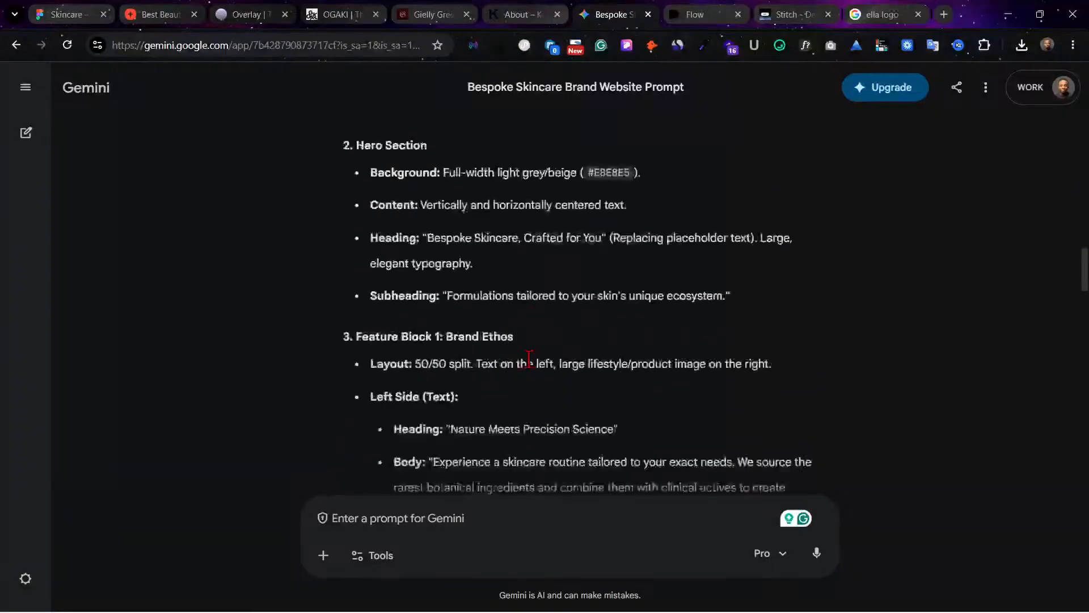
pyautogui.scroll(-10, 529, 359)
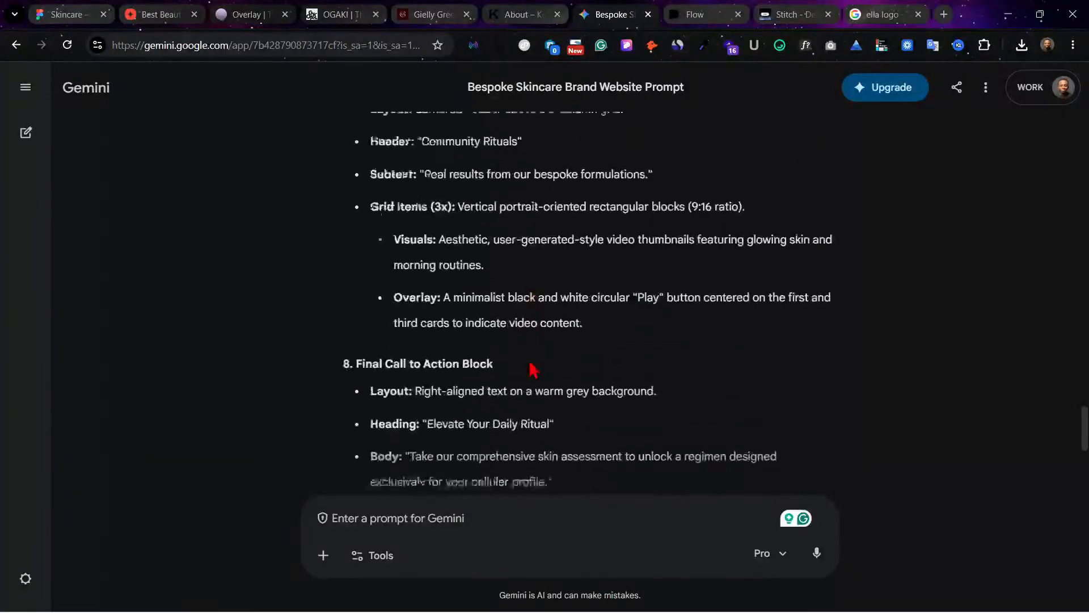
pyautogui.keyDown('shift'); pyautogui.click(624, 404); pyautogui.keyUp('shift')
pyautogui.keyDown('shift'); pyautogui.click(636, 426); pyautogui.keyUp('shift')
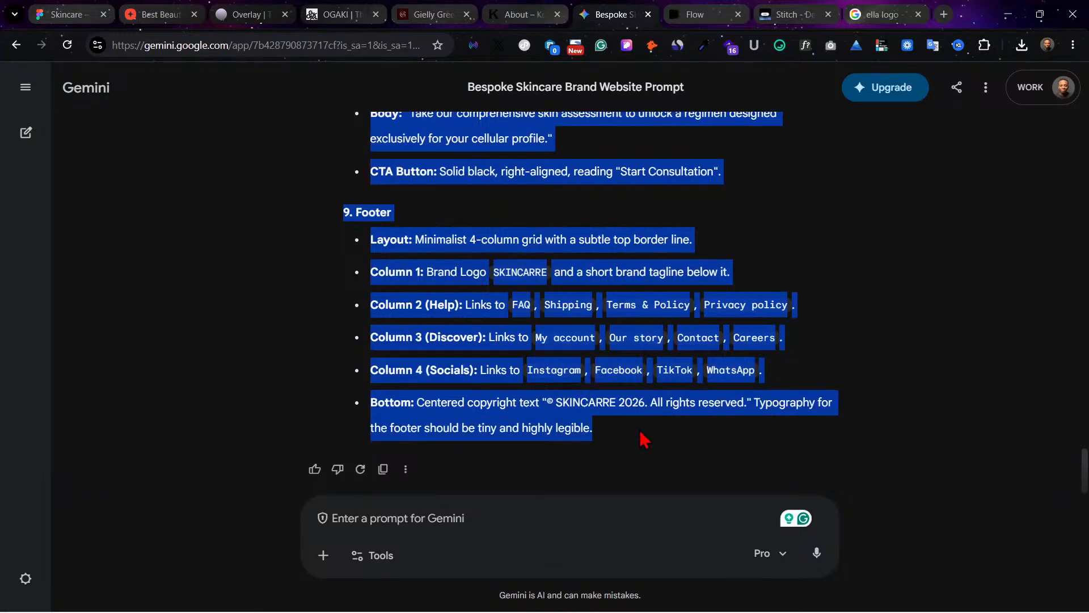
# Step: Switch to Stitch, paste the copied prompt into the design request and set the target platform to Web
pyautogui.click(748, 8)
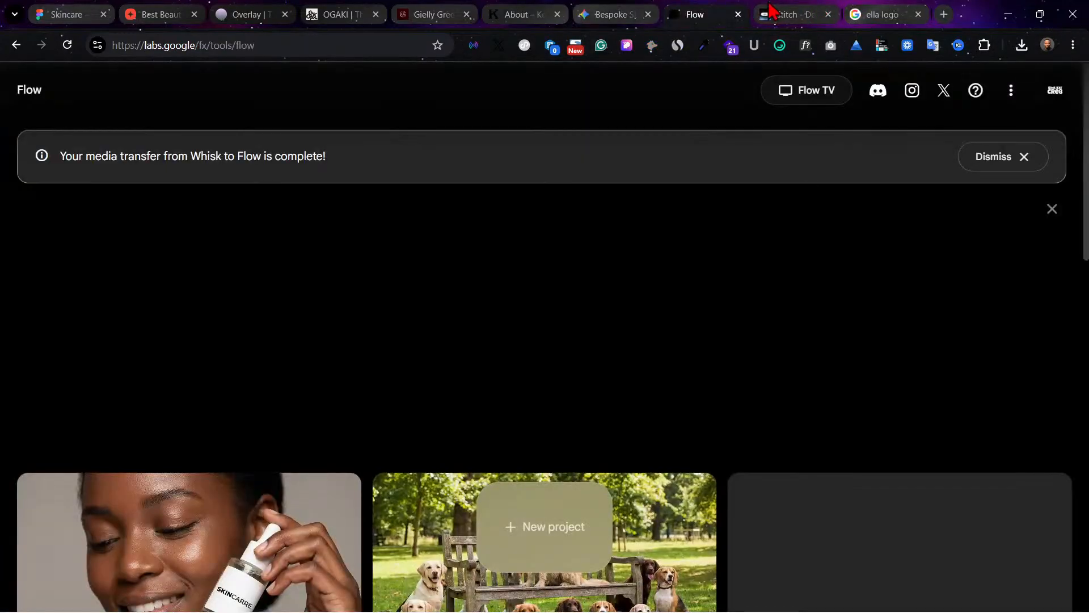
pyautogui.click(773, 11)
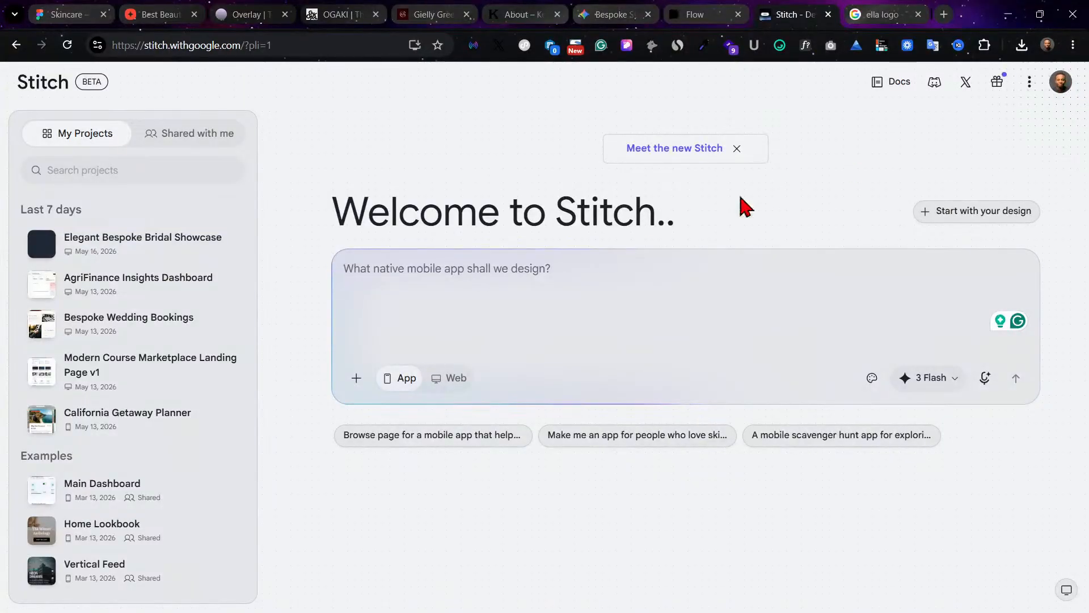
pyautogui.hotkey('ctrl', 'v')
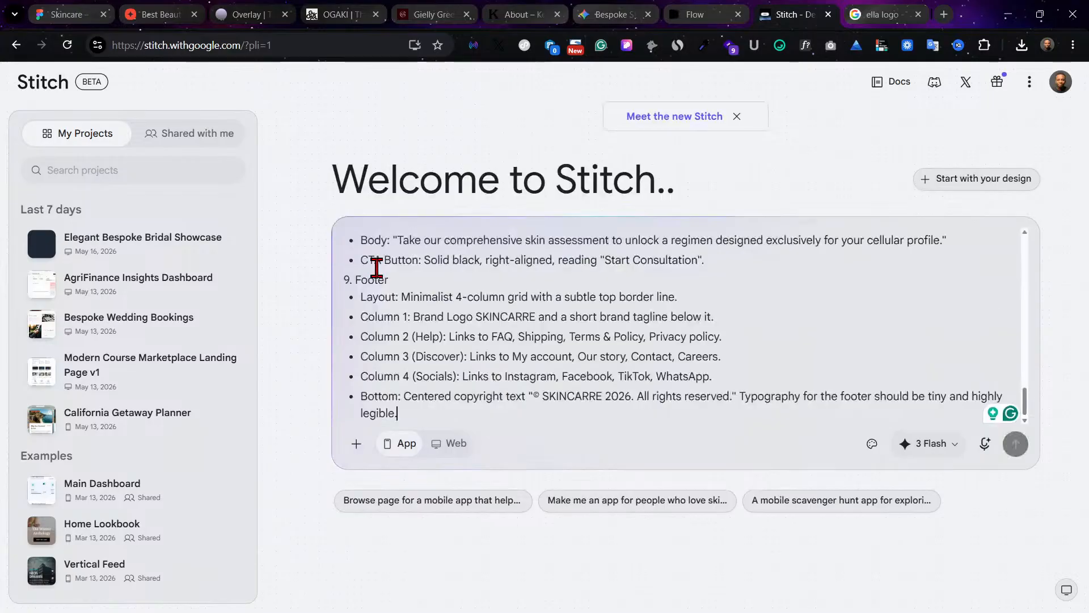
pyautogui.scroll(15, 584, 319)
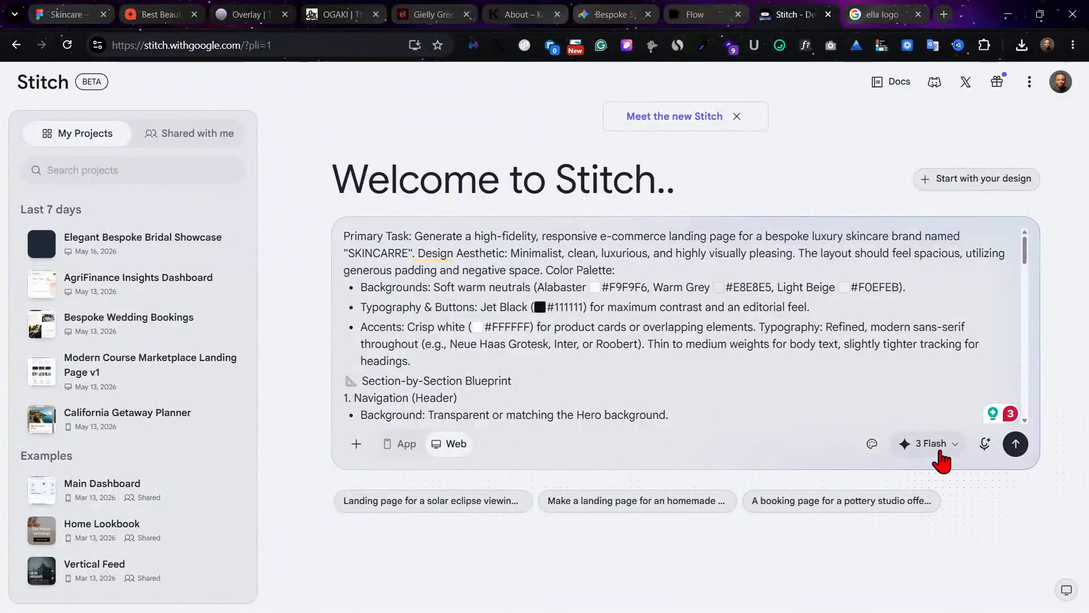
# Step: Check the available models, keep 3 Flash and generate the landing page from the pasted prompt
pyautogui.click(930, 445)
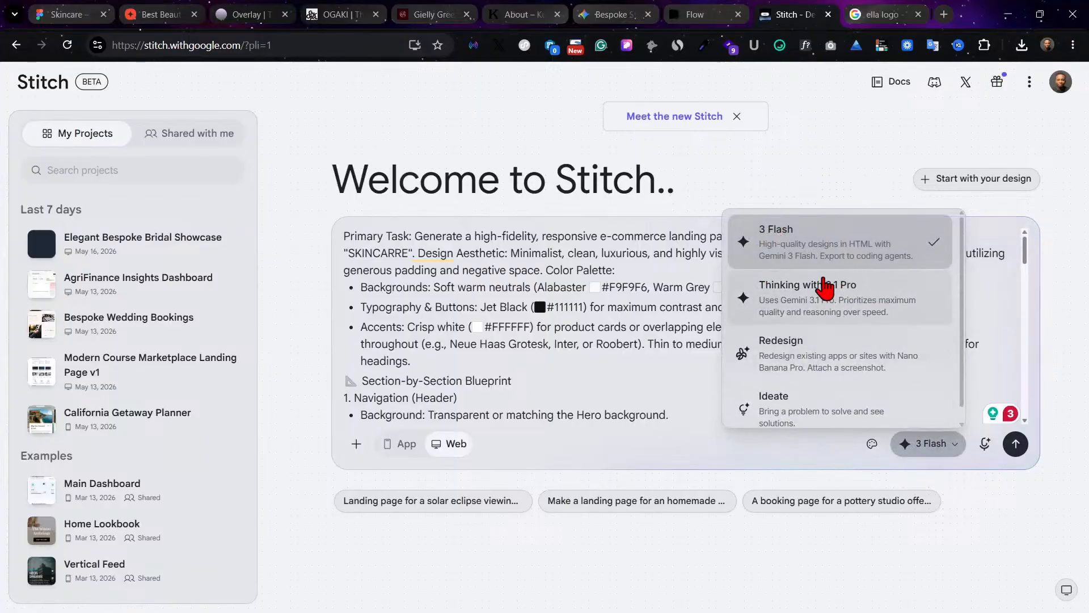
pyautogui.scroll(-1, 854, 321)
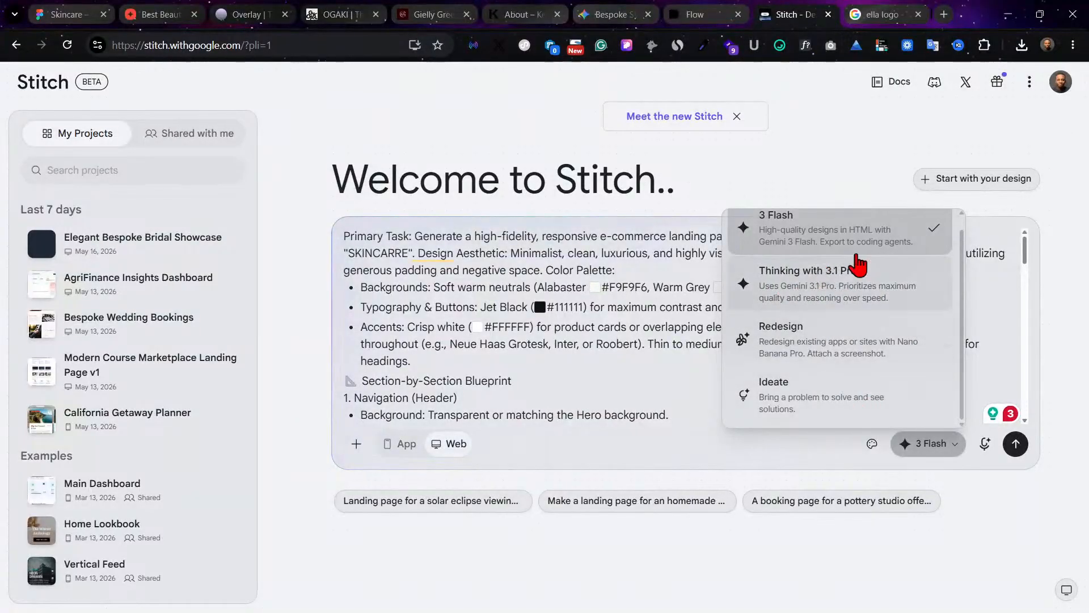
pyautogui.click(807, 449)
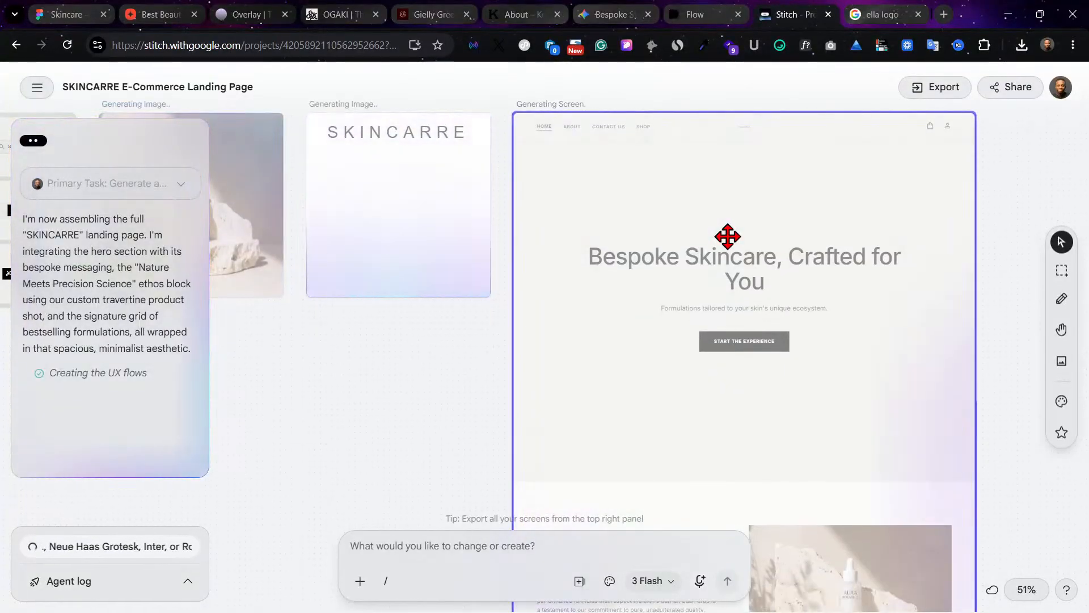
# Step: Examine the generated SKINCARRE landing page from the hero section down to the footer and back
pyautogui.scroll(-2, 728, 236)
pyautogui.scroll(-5, 728, 237)
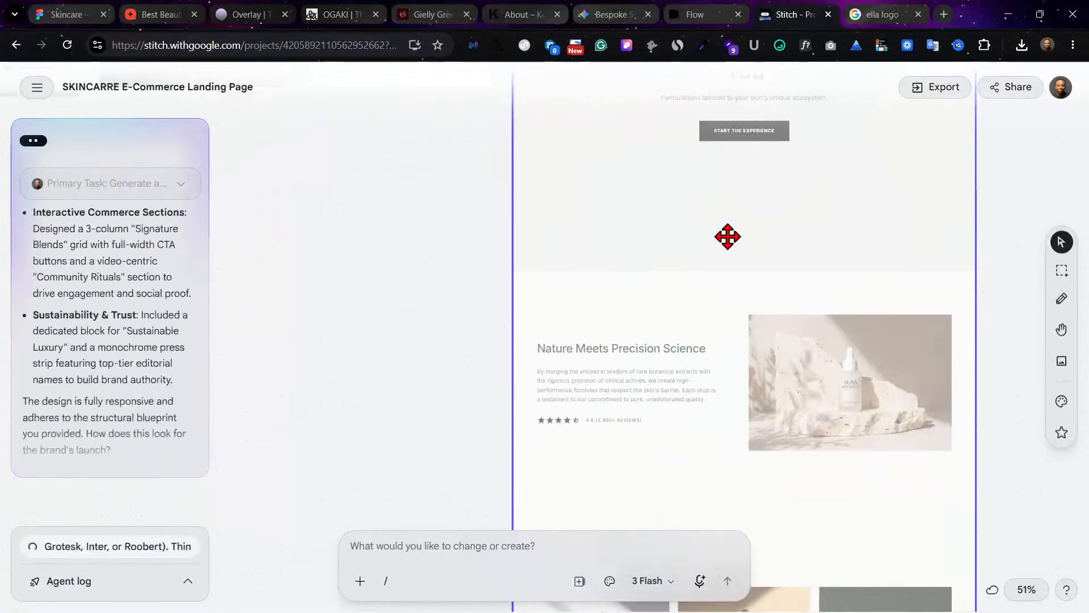
pyautogui.scroll(-4, 728, 236)
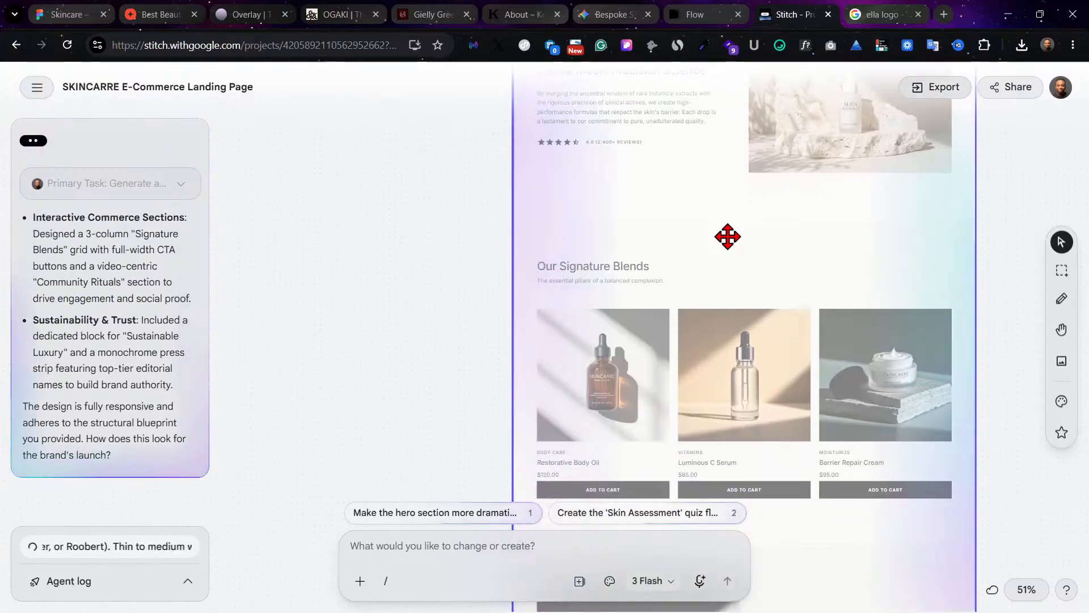
pyautogui.scroll(-7, 728, 237)
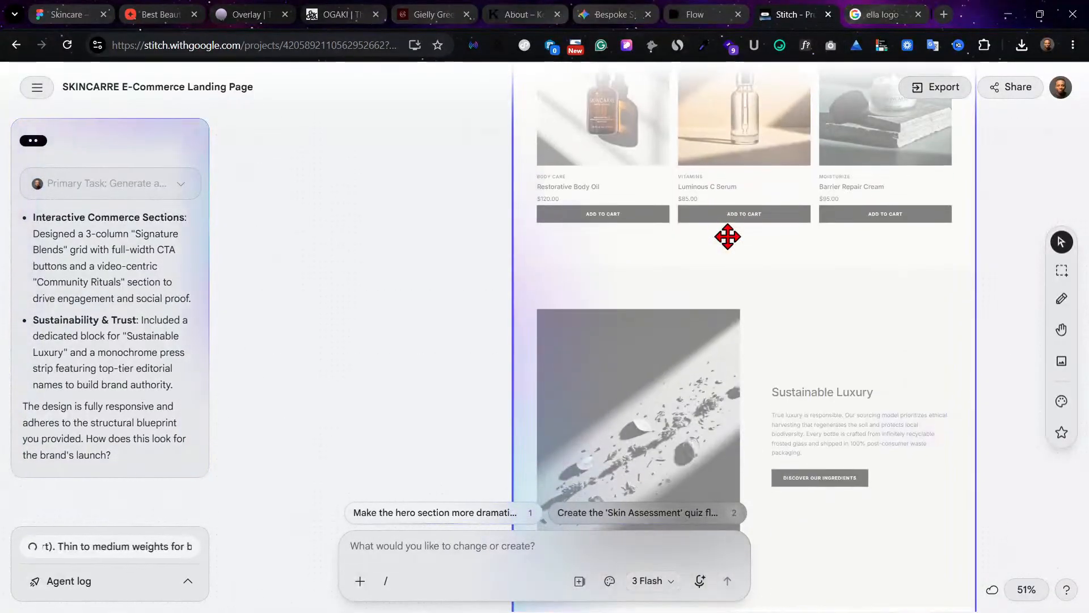
pyautogui.scroll(-6, 728, 237)
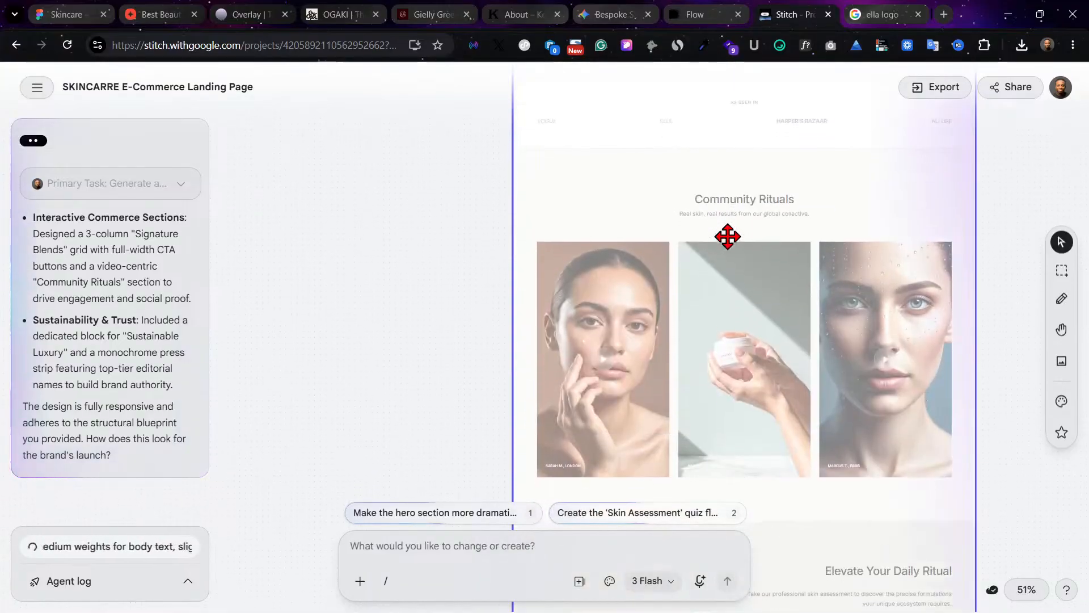
pyautogui.scroll(-6, 728, 237)
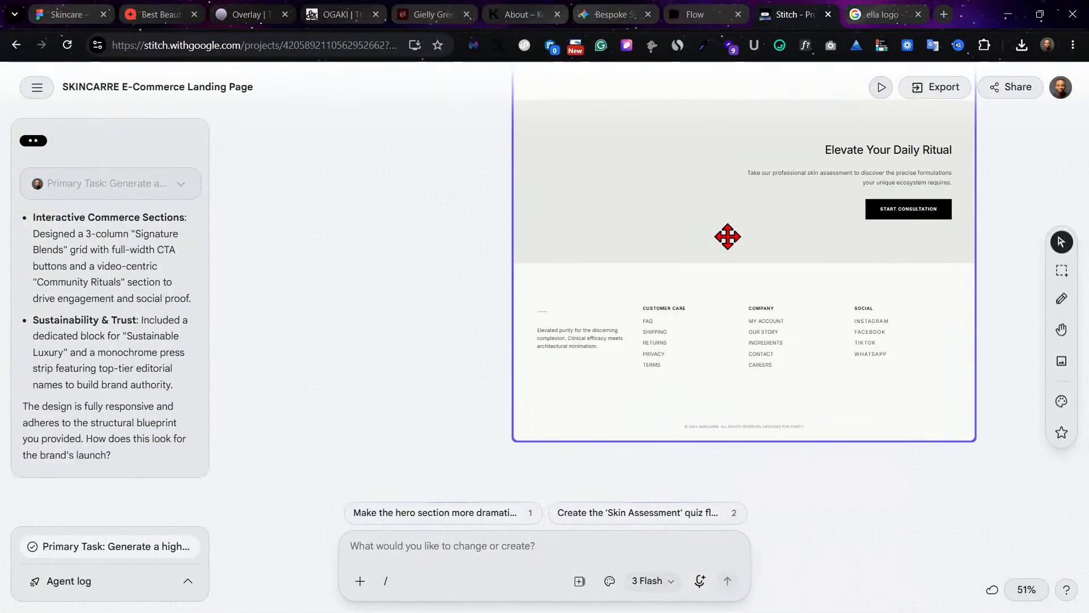
pyautogui.scroll(5, 728, 237)
pyautogui.scroll(12, 727, 236)
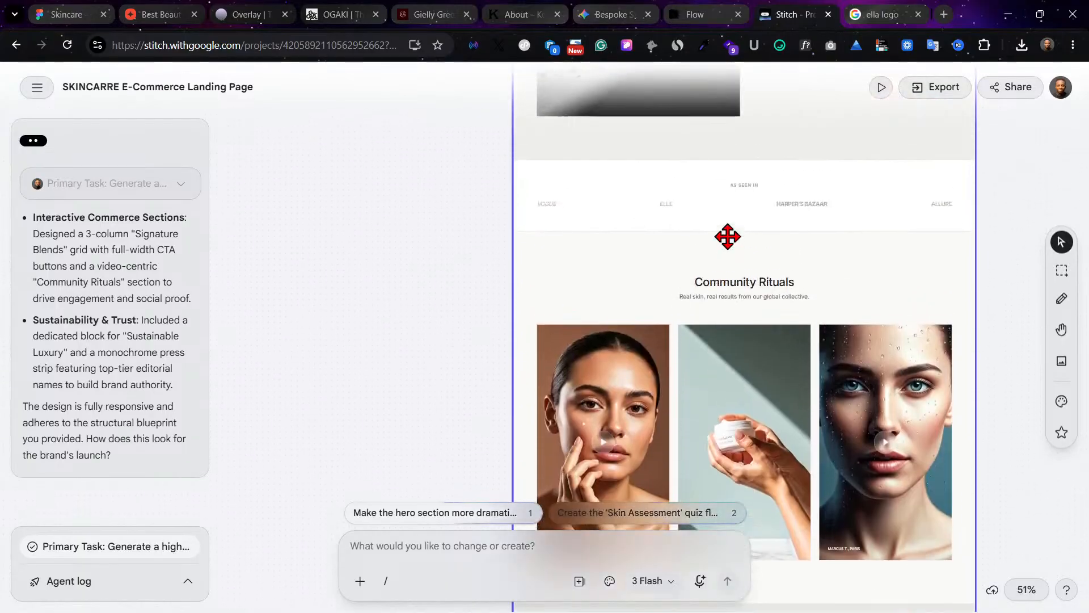
pyautogui.scroll(9, 728, 236)
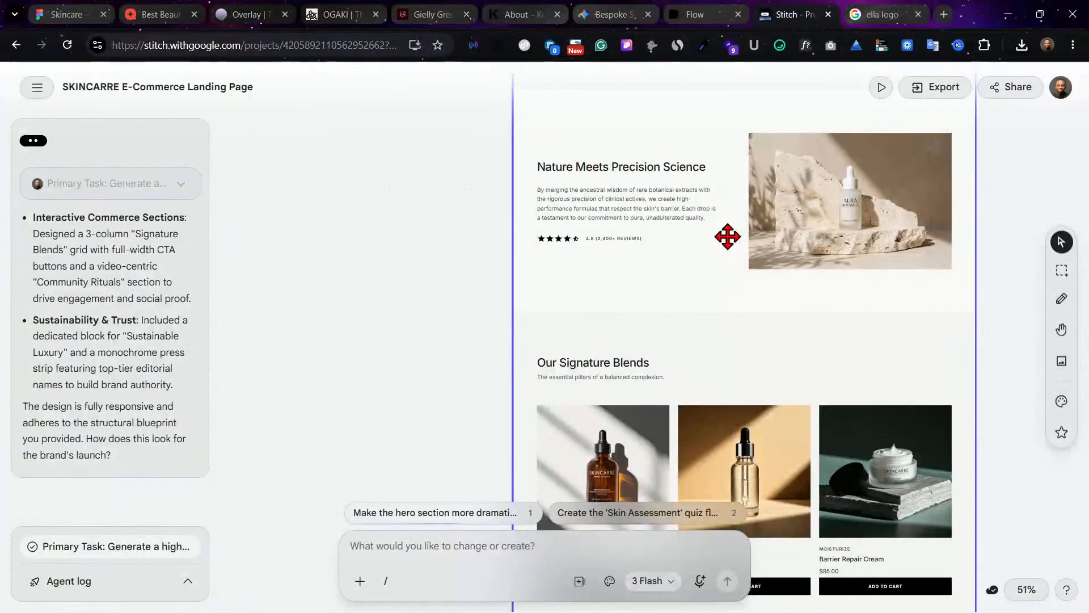
pyautogui.scroll(9, 728, 237)
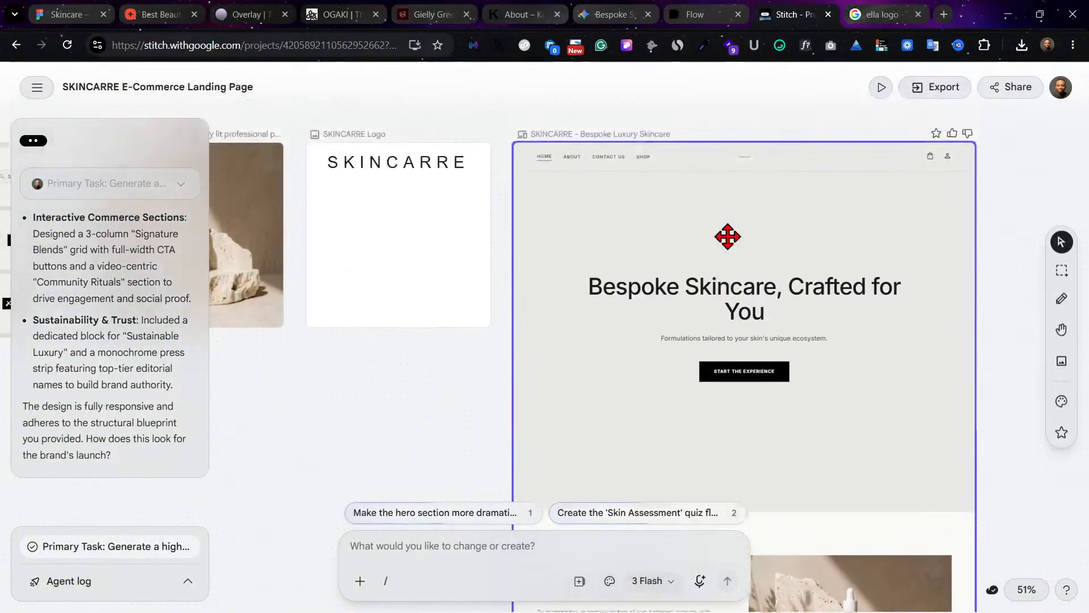
pyautogui.scroll(-1, 727, 237)
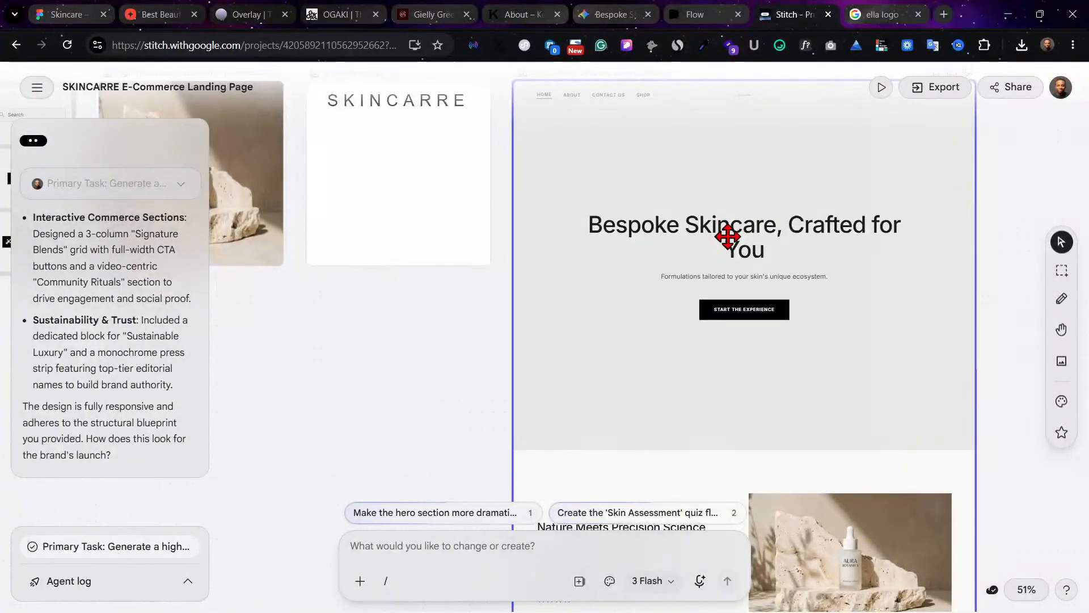
# Step: Look over the product photo and SKINCARRE logo frames placed beside the landing page
pyautogui.hscroll(-1, 728, 236)
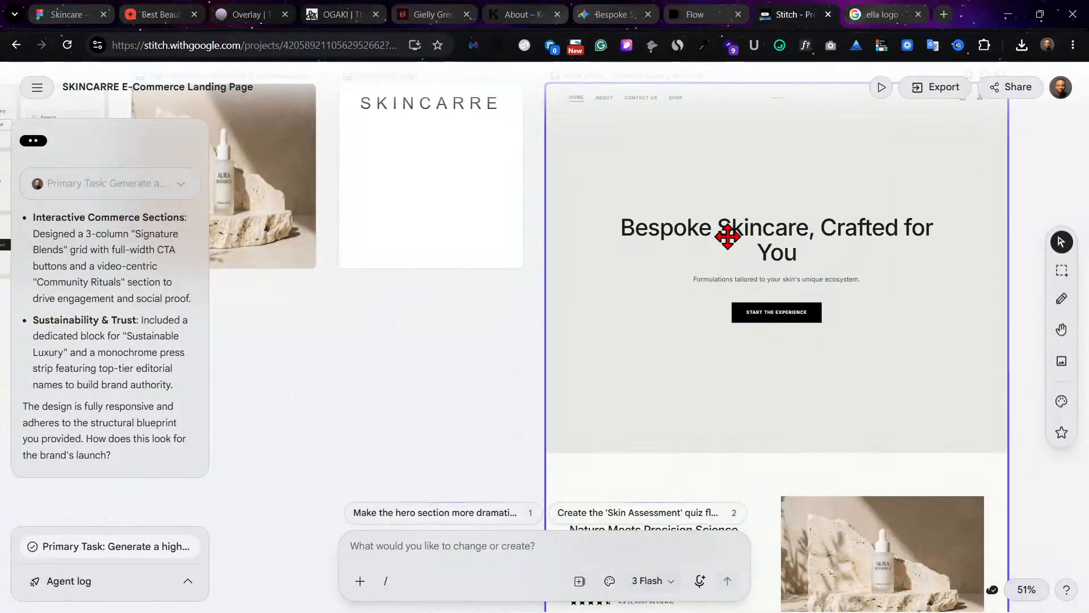
pyautogui.hscroll(-4, 728, 236)
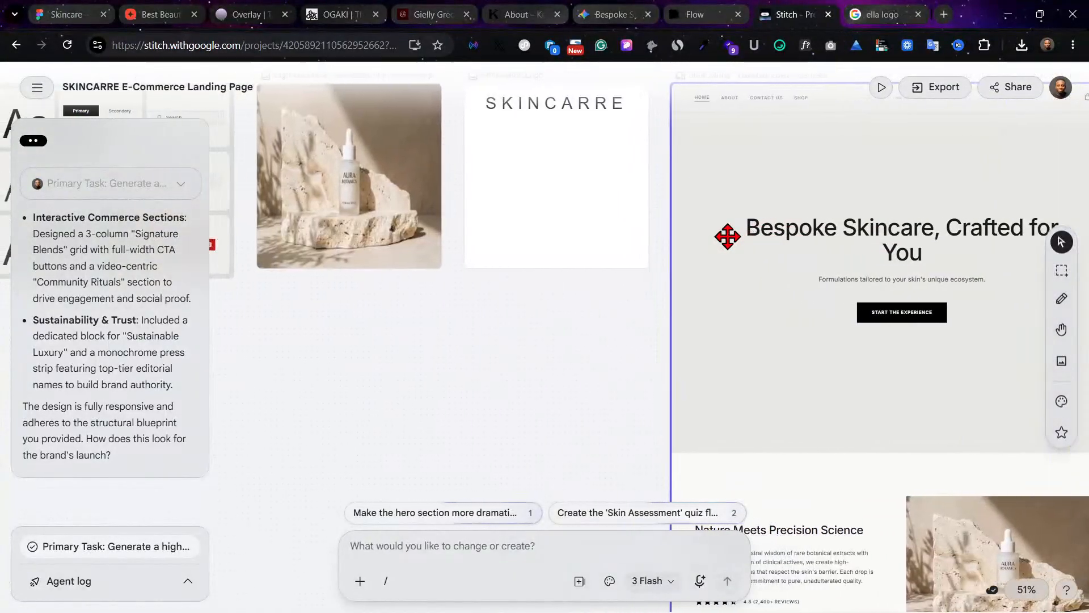
pyautogui.hscroll(-2, 728, 237)
pyautogui.hscroll(5, 725, 236)
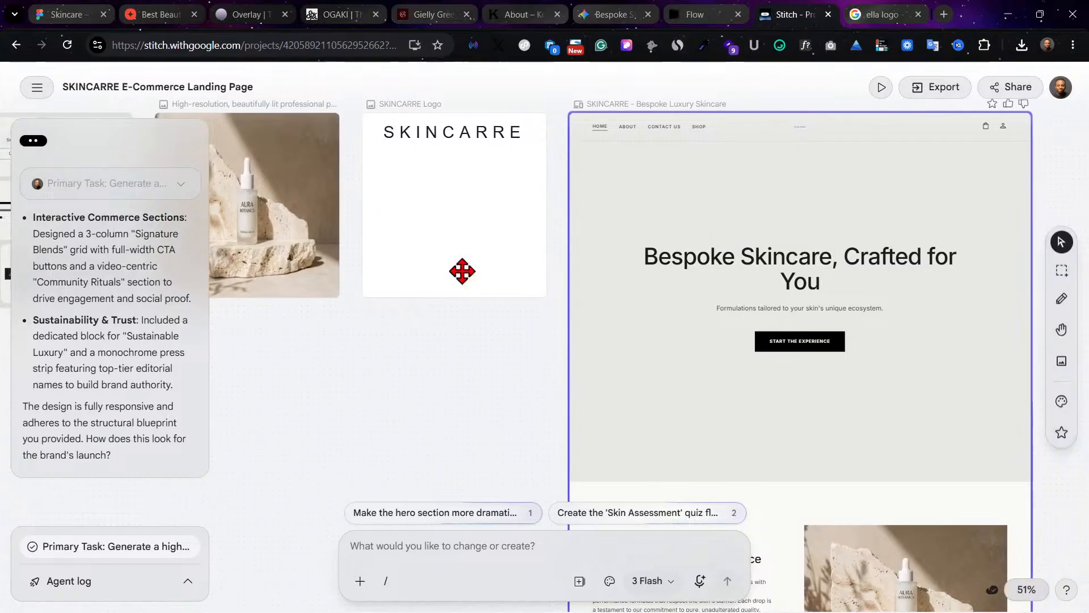
pyautogui.hotkey('ctrl', 'a')
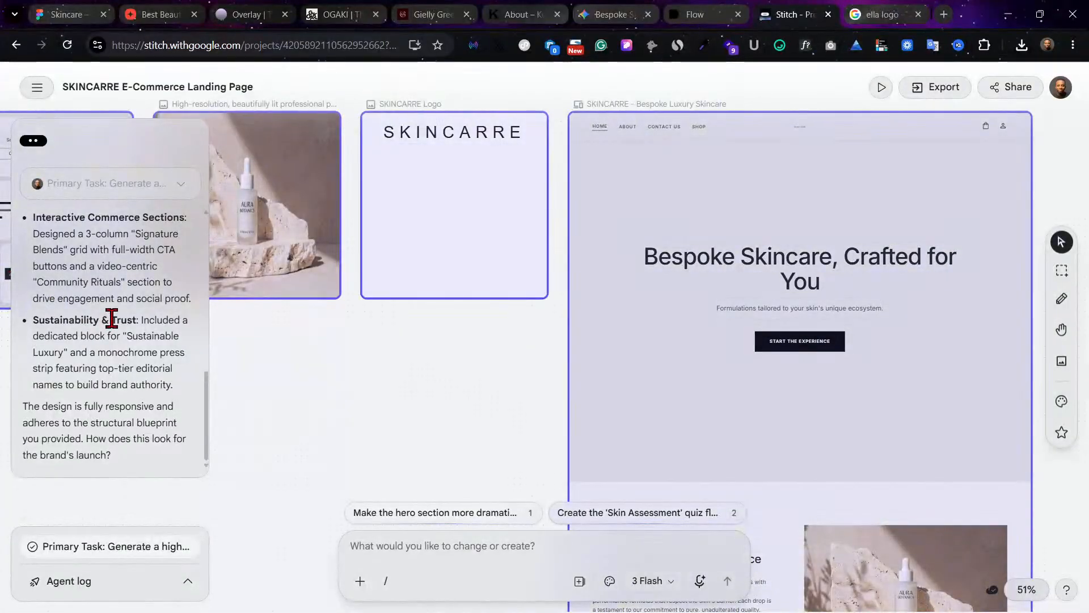
pyautogui.click(422, 356)
pyautogui.click(644, 344)
pyautogui.hscroll(-4, 644, 344)
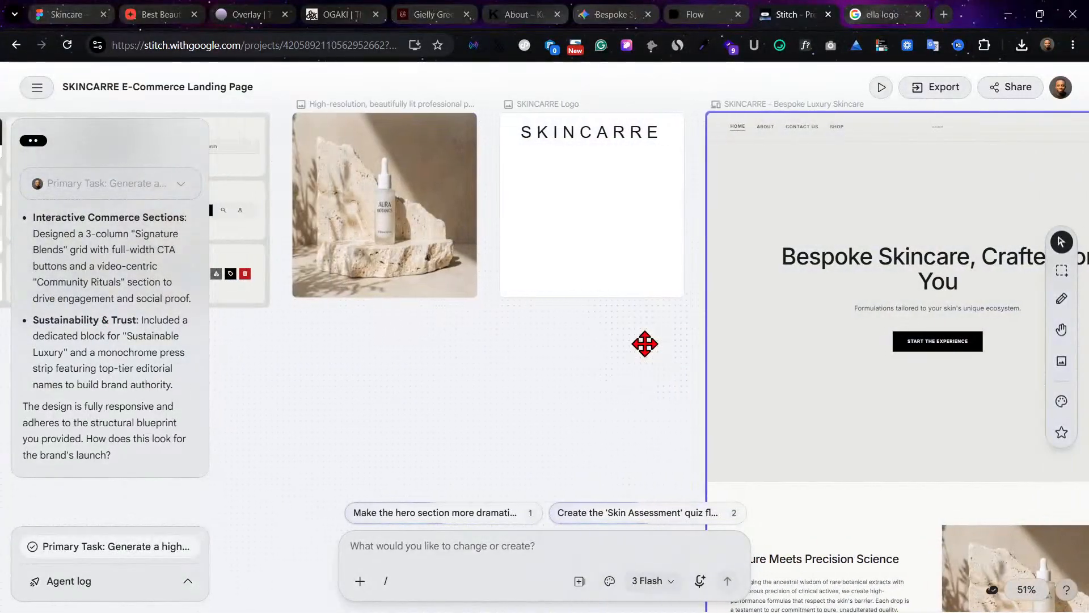
pyautogui.hscroll(7, 644, 344)
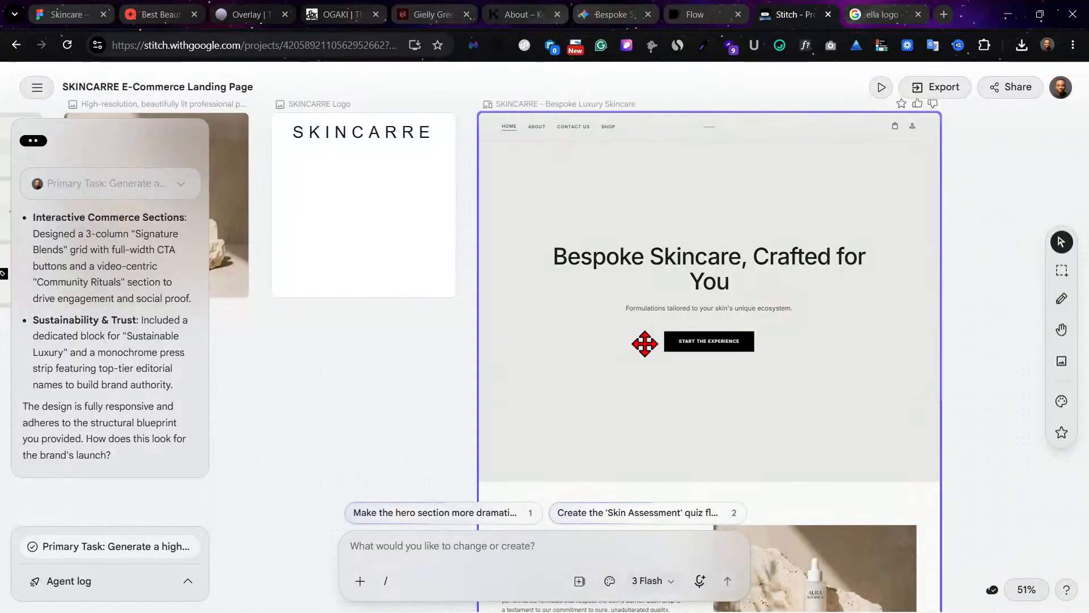
pyautogui.hscroll(5, 644, 343)
pyautogui.scroll(1, 644, 344)
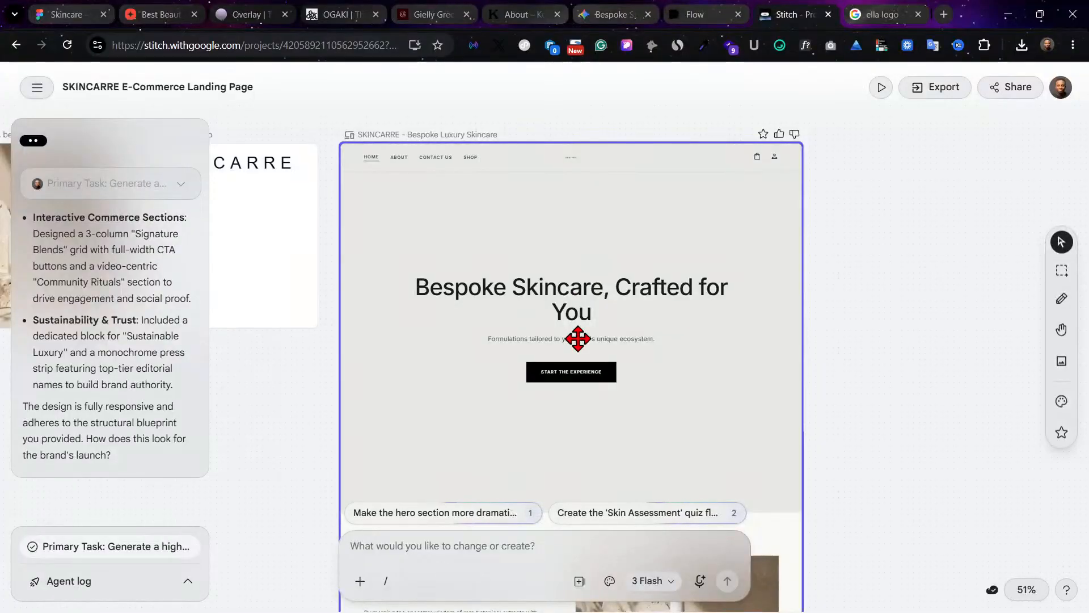
# Step: Review the landing page's Signature Blends, Sustainable Luxury, Community Rituals and footer sections, and return to the hero
pyautogui.scroll(-5, 577, 338)
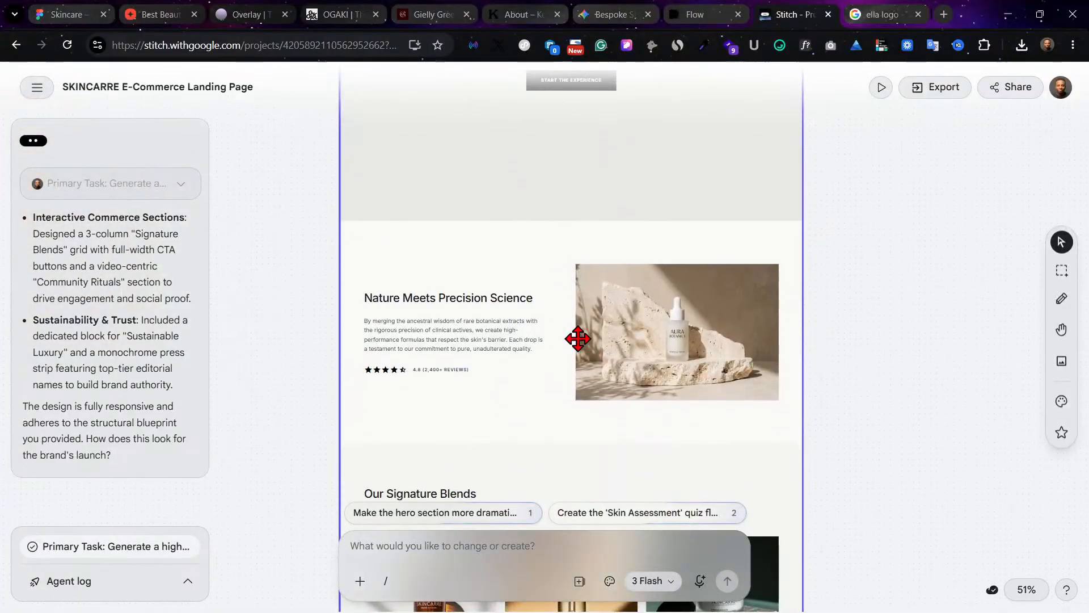
pyautogui.scroll(-1, 578, 338)
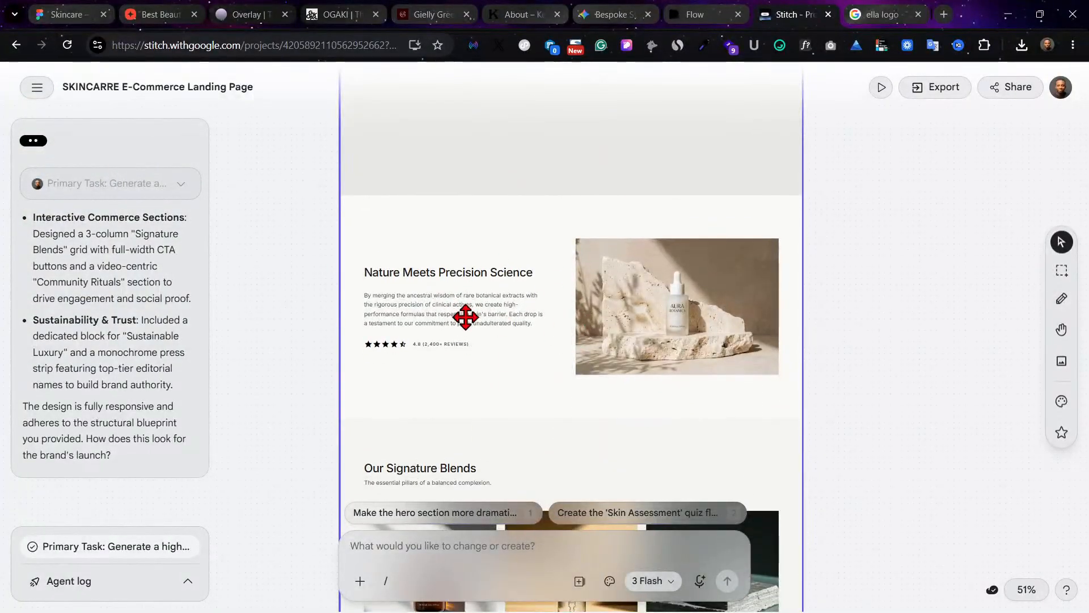
pyautogui.scroll(-6, 593, 355)
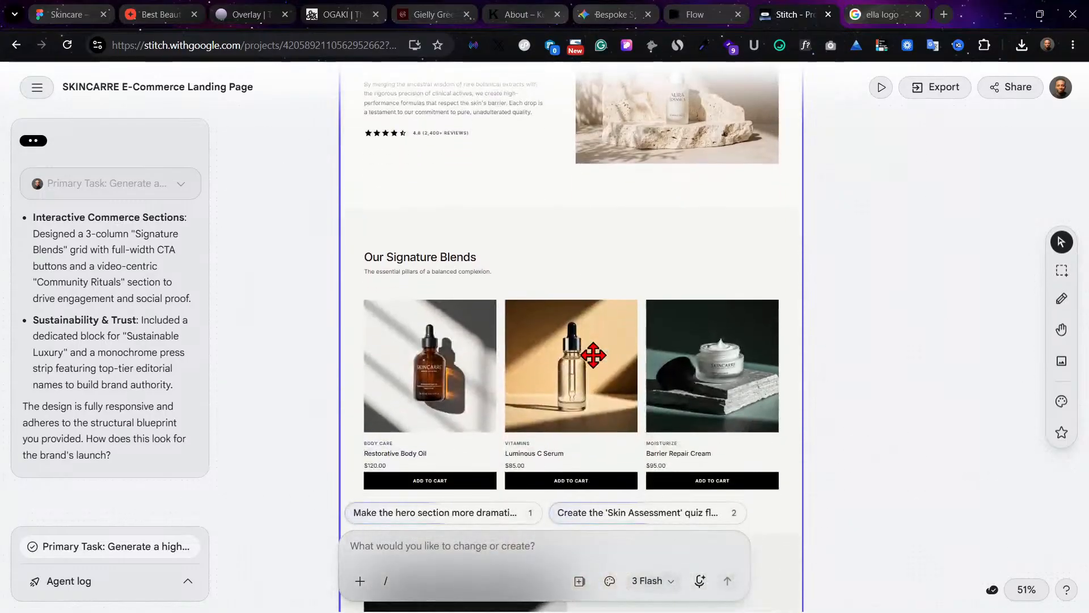
pyautogui.scroll(-6, 593, 355)
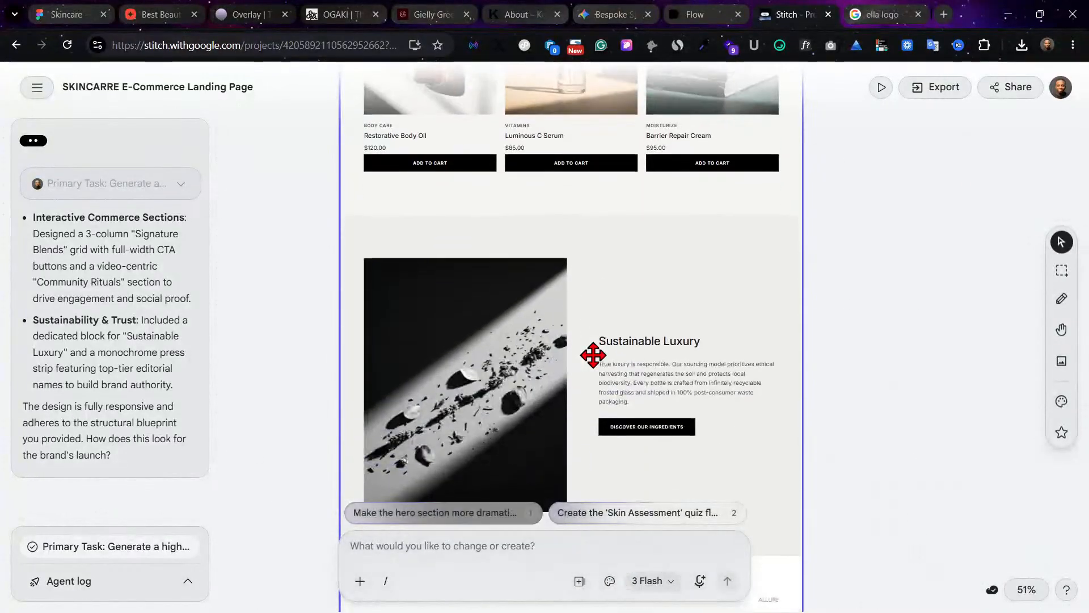
pyautogui.scroll(-6, 593, 355)
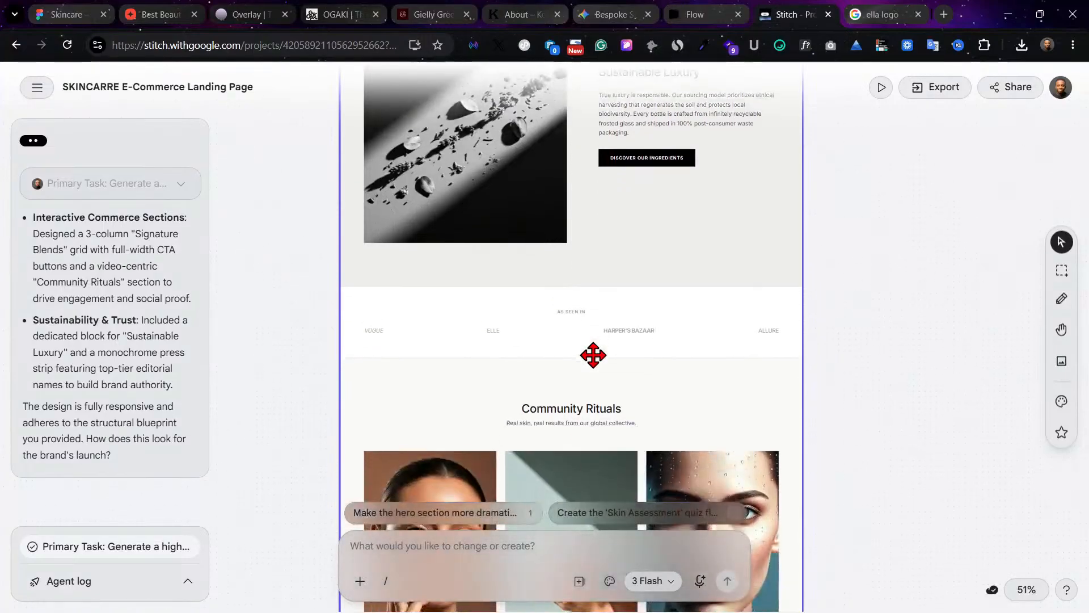
pyautogui.scroll(-7, 593, 355)
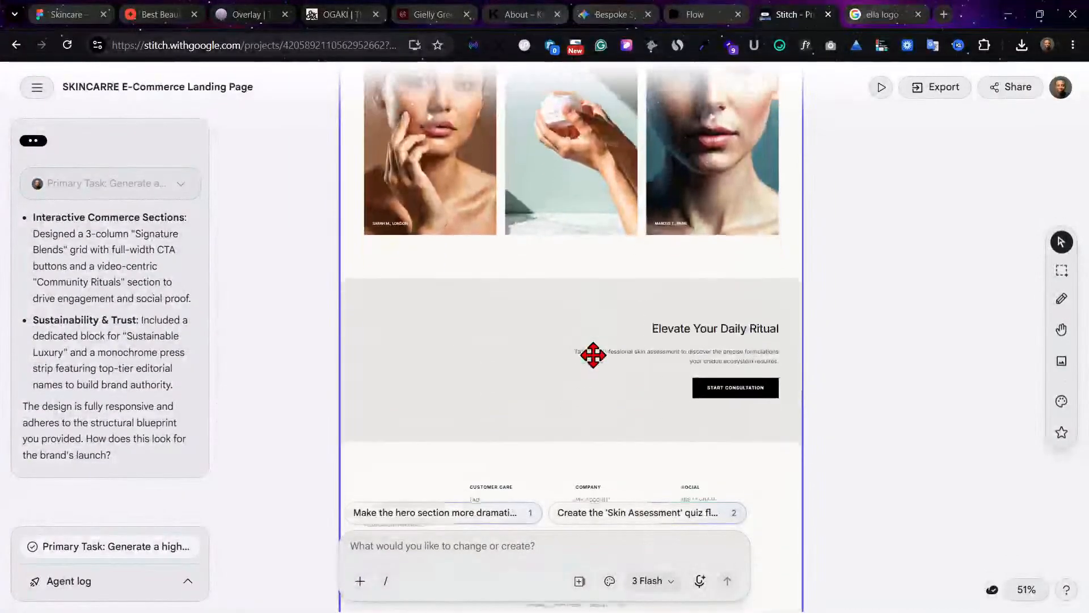
pyautogui.scroll(-3, 594, 355)
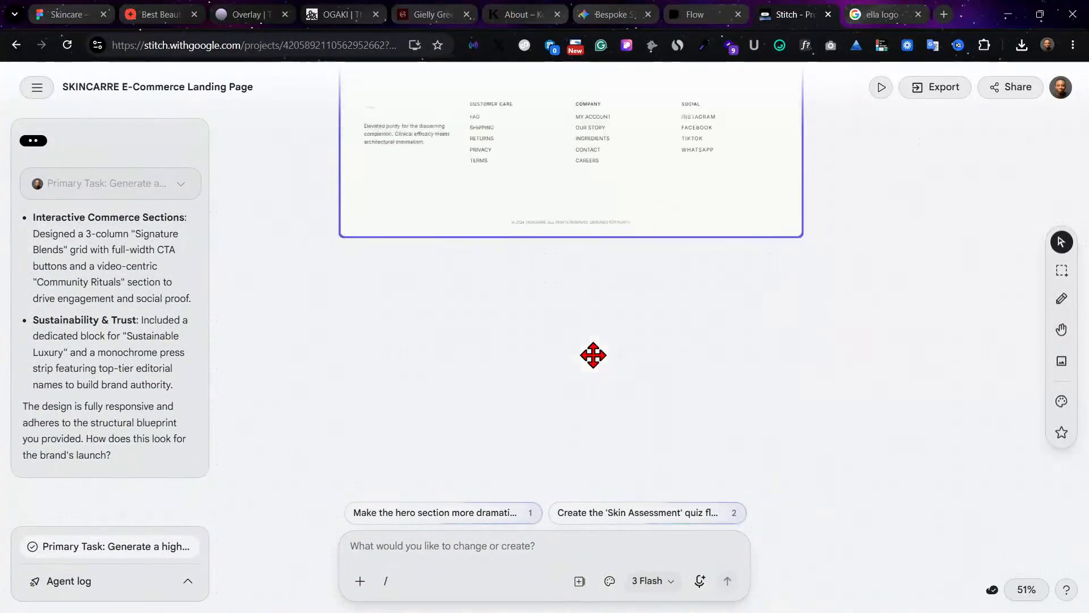
pyautogui.scroll(18, 593, 355)
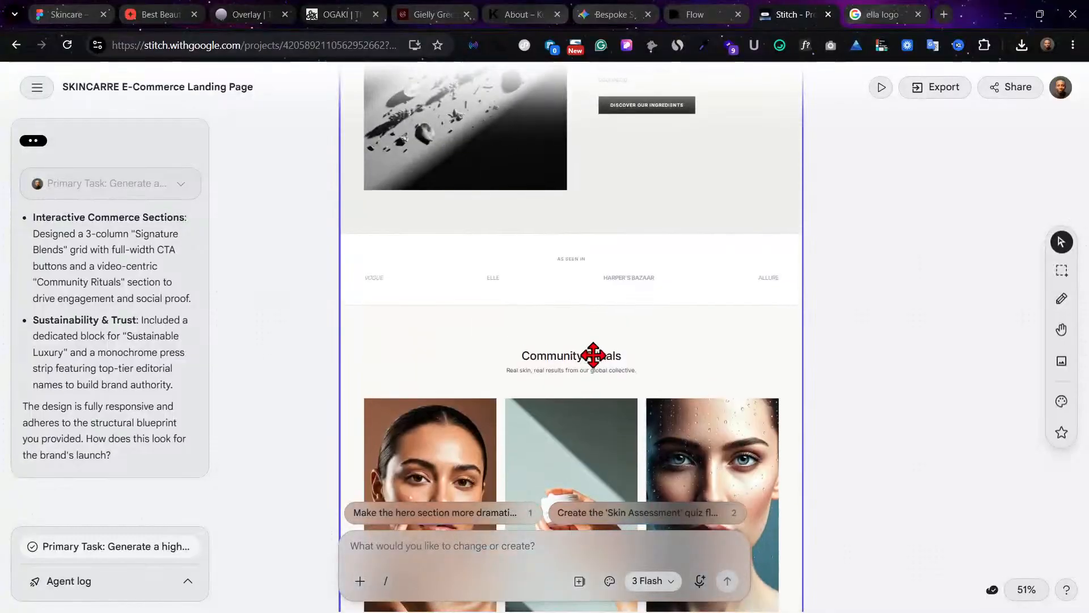
pyautogui.scroll(20, 593, 355)
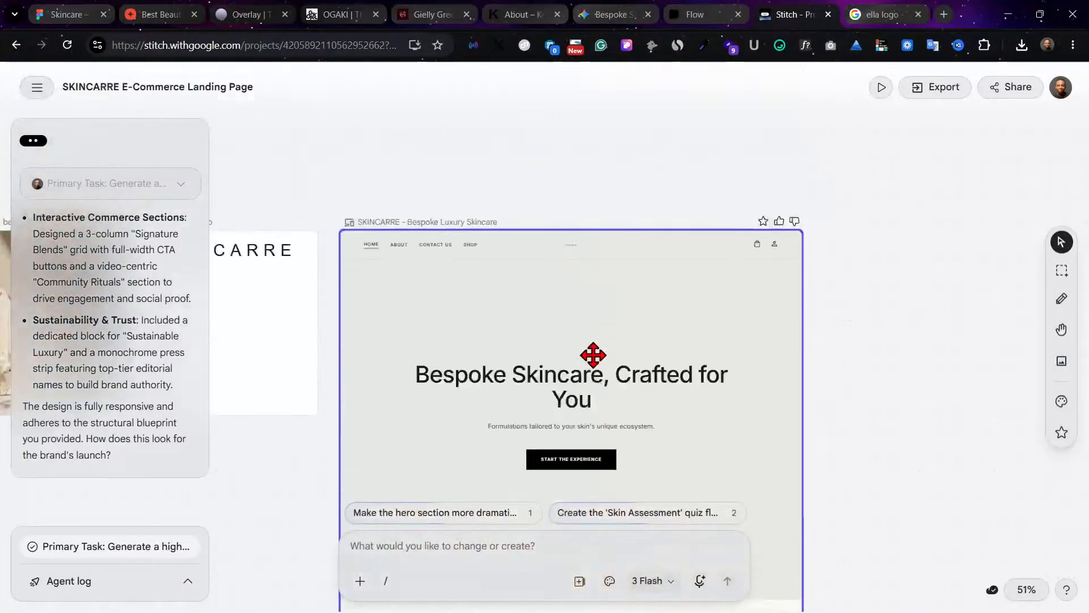
pyautogui.scroll(-6, 593, 355)
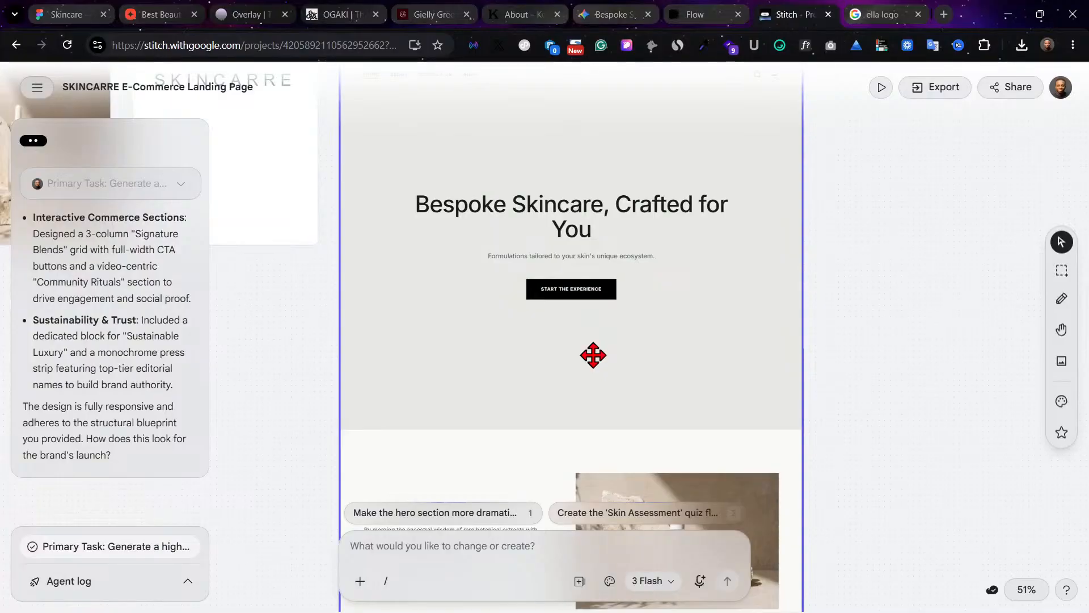
pyautogui.scroll(5, 594, 356)
pyautogui.scroll(-1, 586, 342)
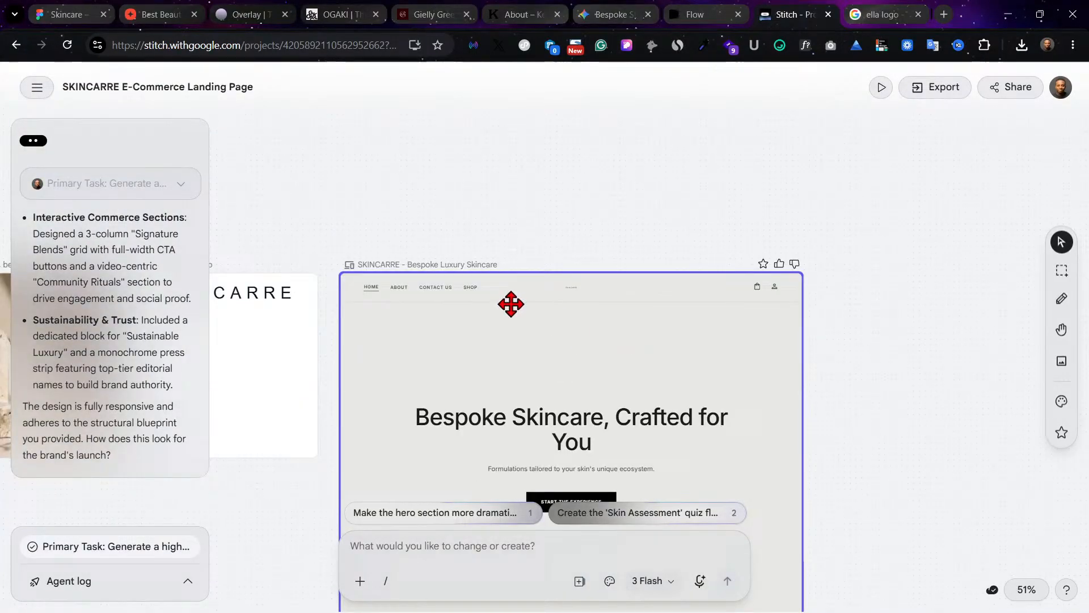
# Step: Select the SKINCARRE - Bespoke Luxury Skincare screen and open its export options
pyautogui.click(459, 263)
pyautogui.click(943, 90)
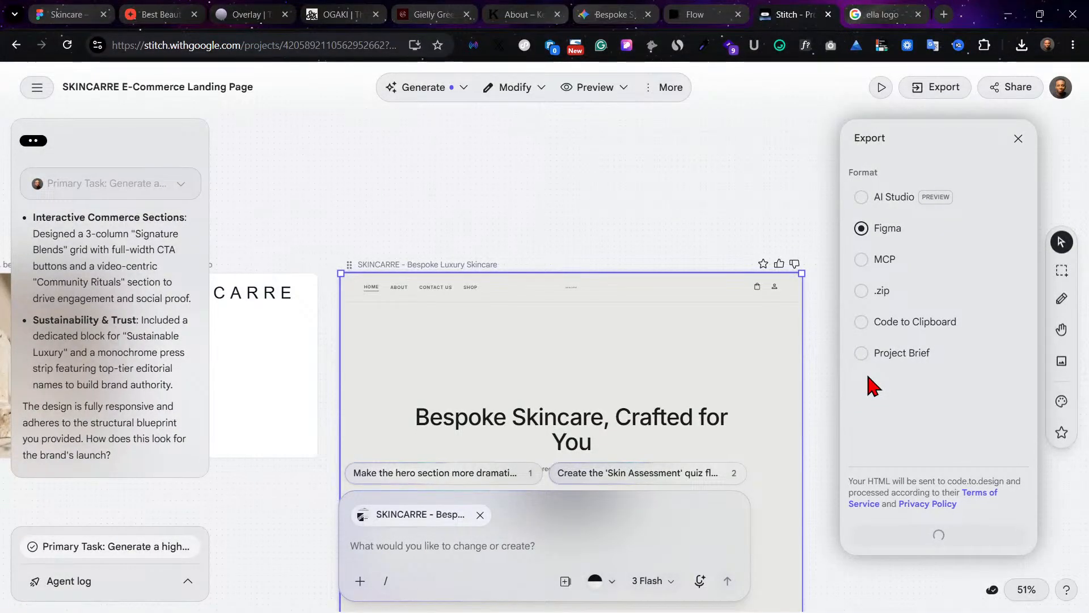
# Step: Inspect the Aura Botanics product photograph up close and dismiss the export options
pyautogui.hscroll(-5, 654, 406)
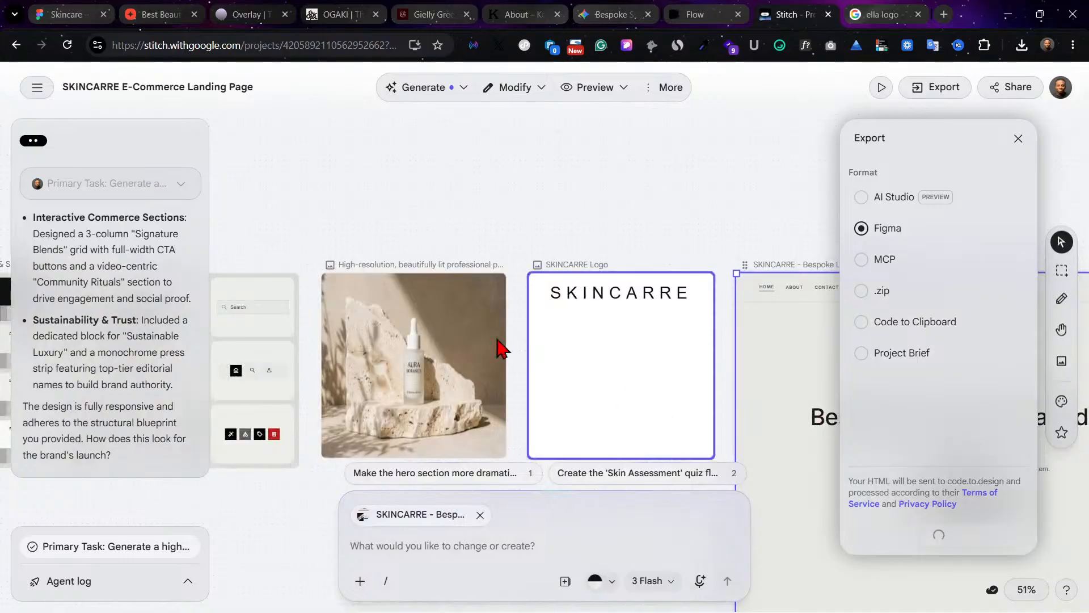
pyautogui.click(406, 339)
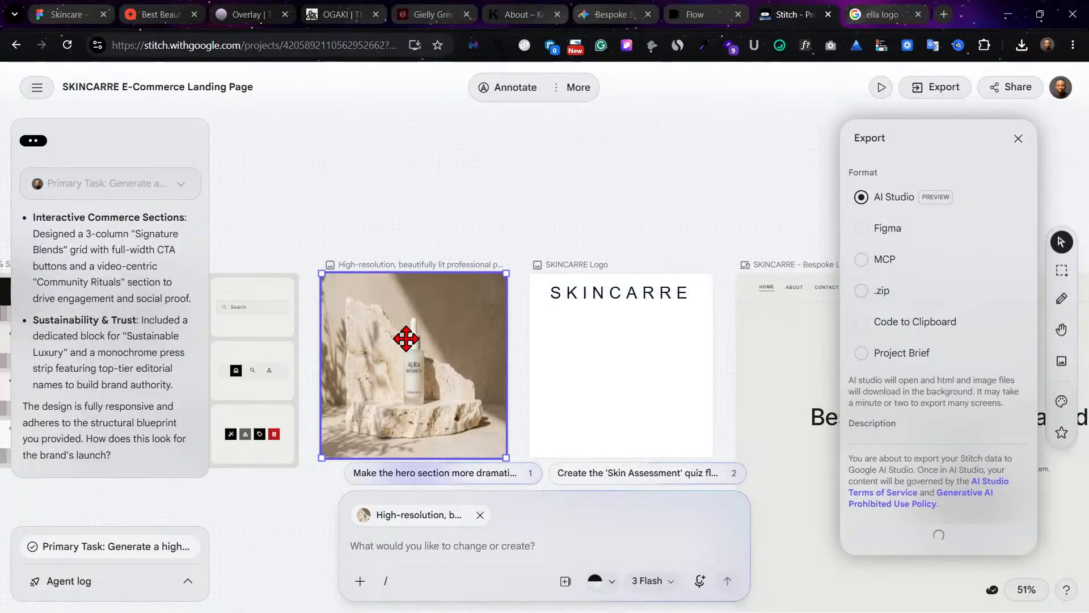
pyautogui.scroll(6, 406, 339)
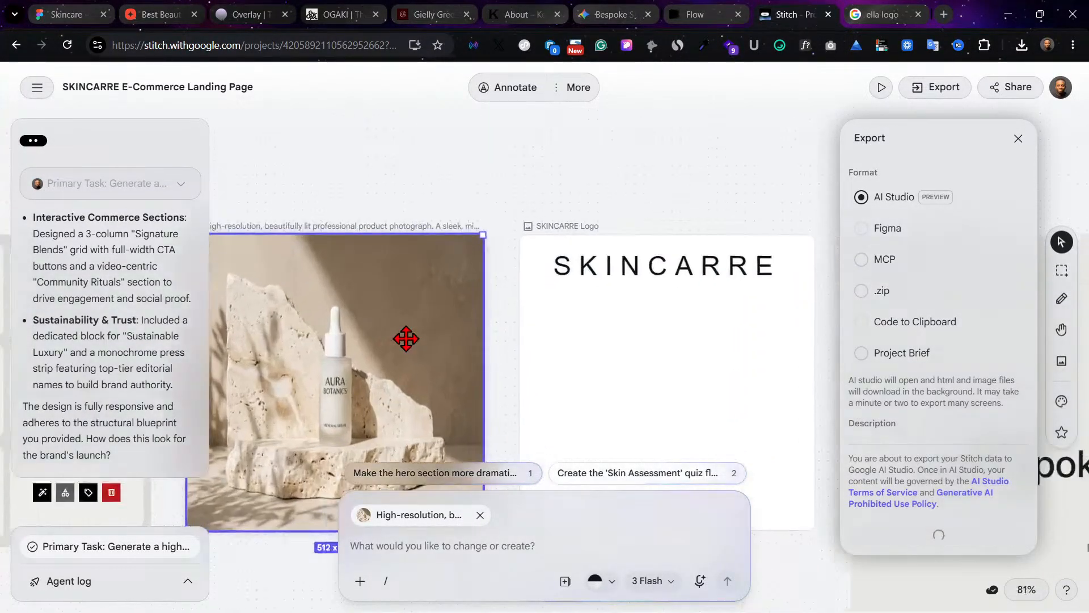
pyautogui.hscroll(-3, 406, 338)
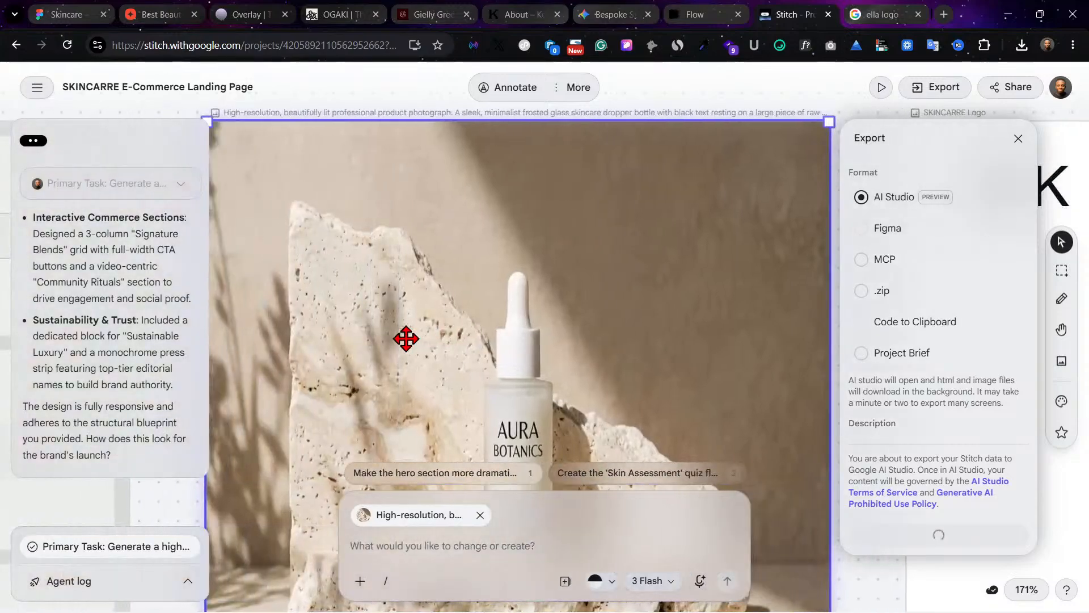
pyautogui.scroll(-2, 406, 338)
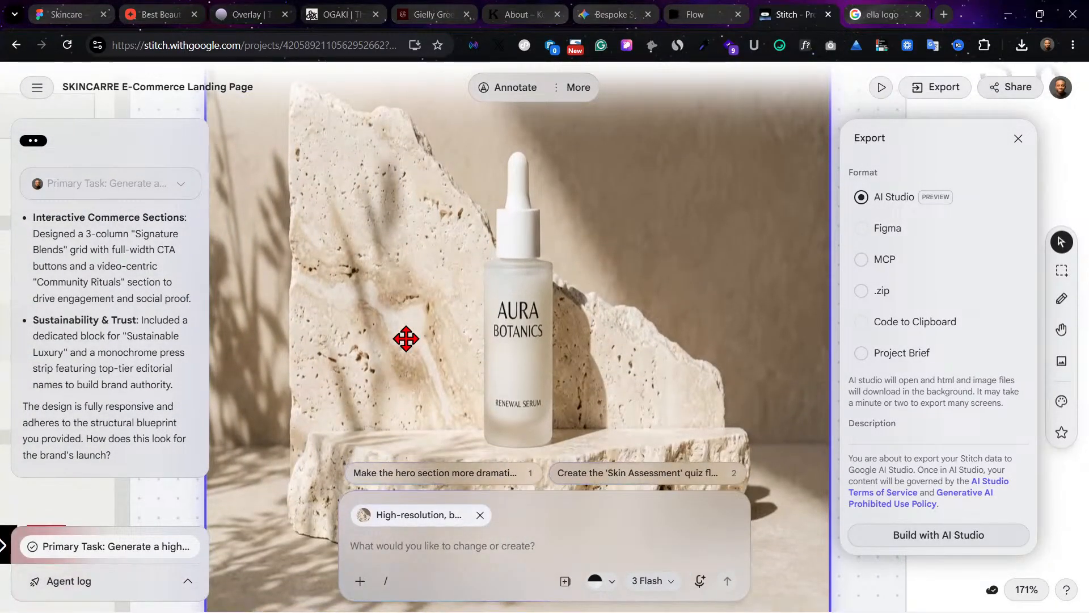
pyautogui.scroll(-2, 406, 338)
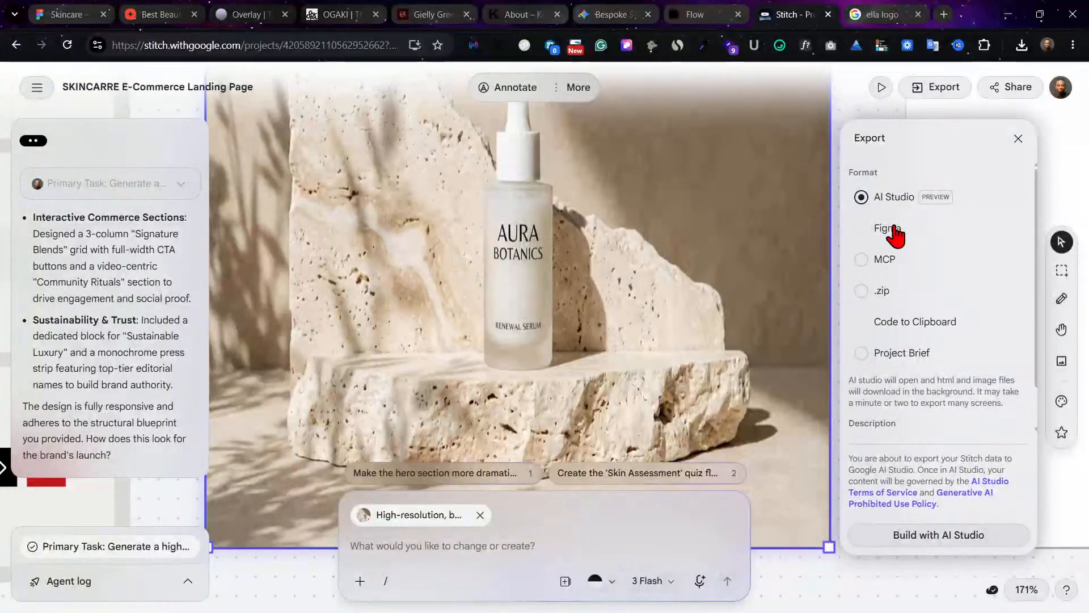
pyautogui.click(1020, 140)
pyautogui.click(875, 177)
# Step: Select the SKINCARRE - Bespoke Luxury Skincare screen and convert it for export in Figma format
pyautogui.hscroll(14, 875, 177)
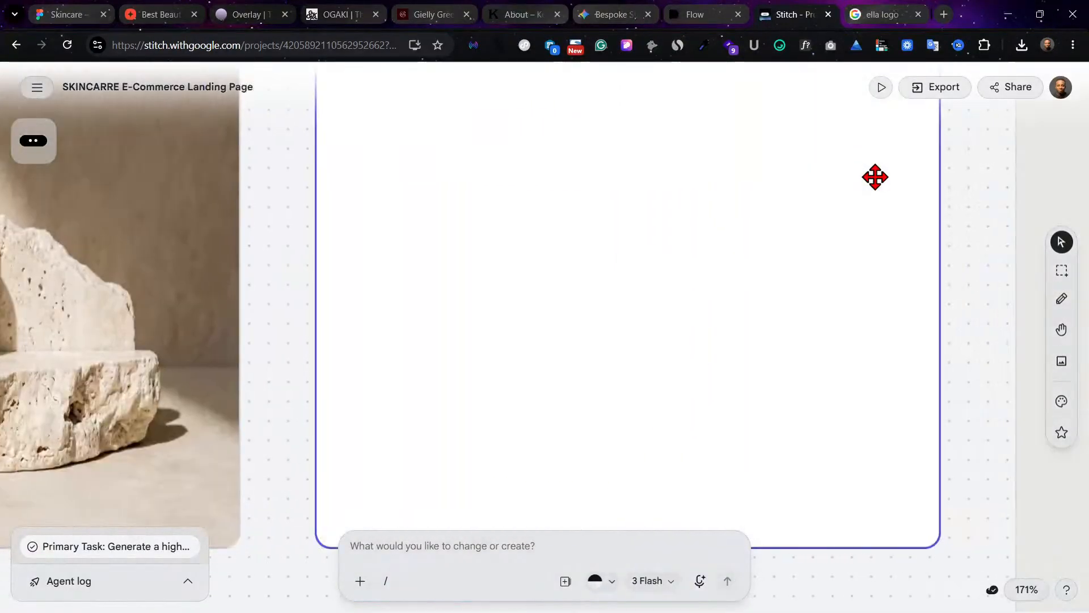
pyautogui.hscroll(15, 875, 177)
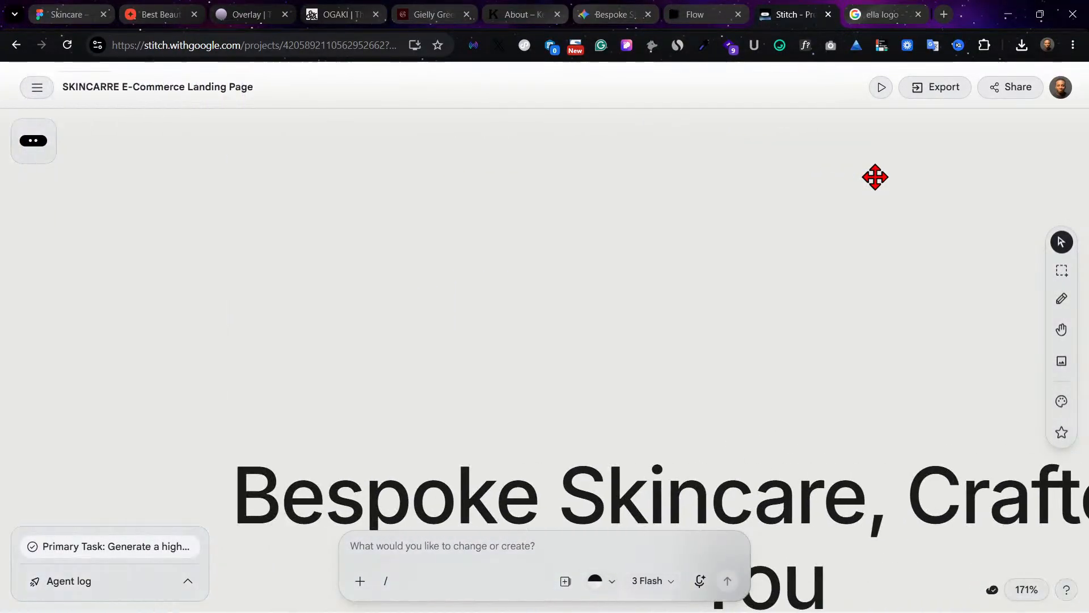
pyautogui.hscroll(-3, 875, 177)
pyautogui.scroll(8, 875, 177)
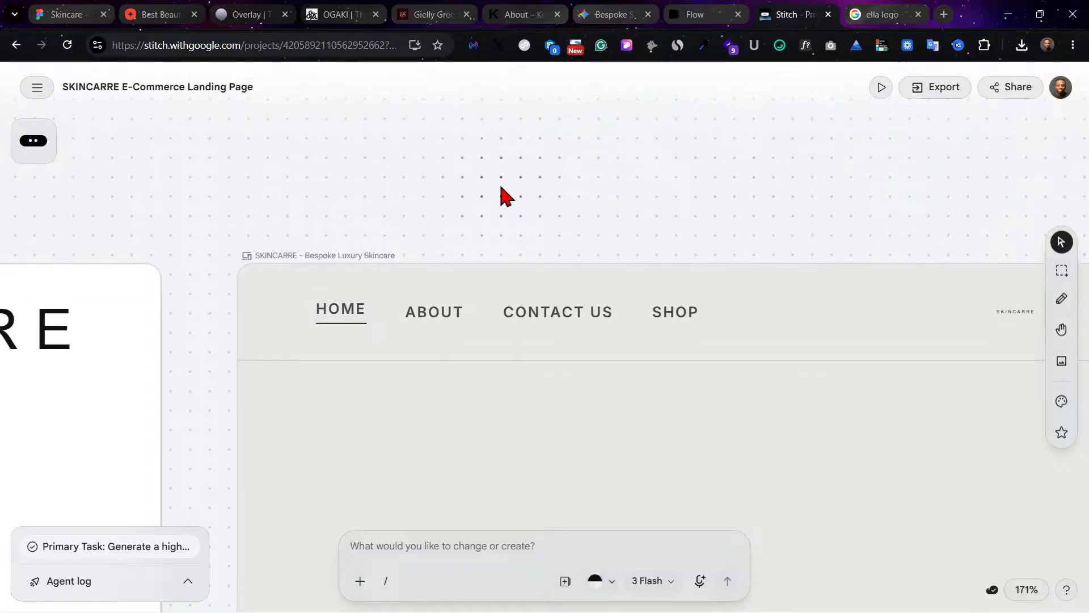
pyautogui.click(377, 252)
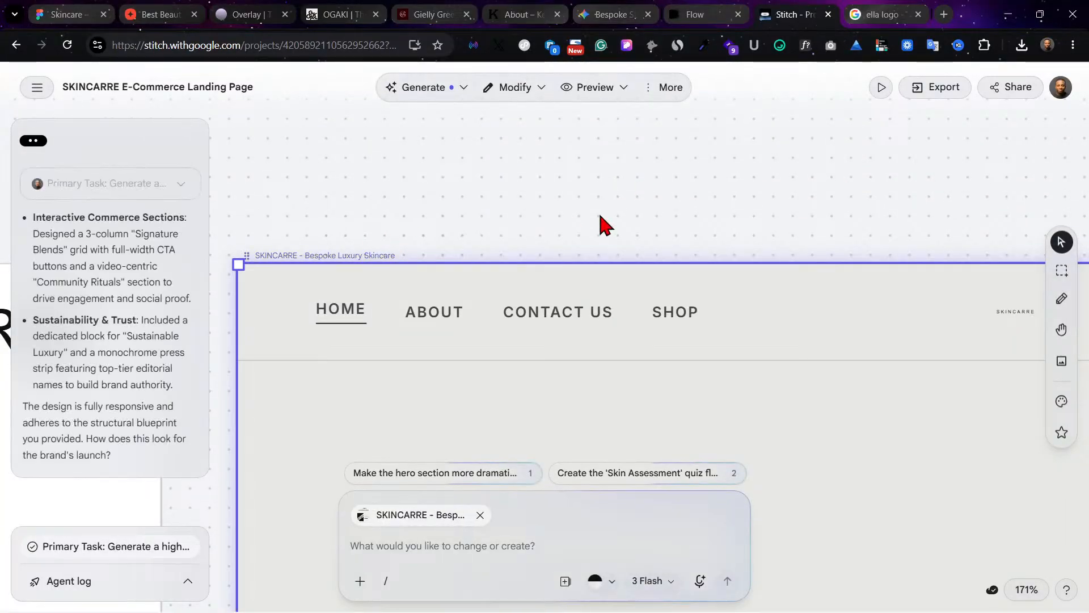
pyautogui.click(953, 90)
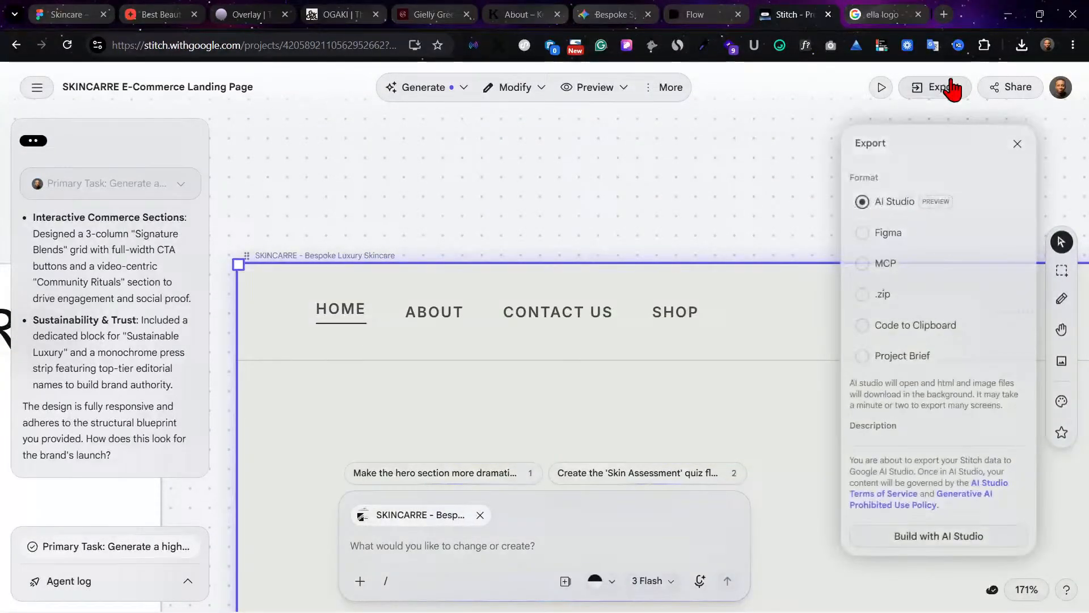
pyautogui.click(880, 227)
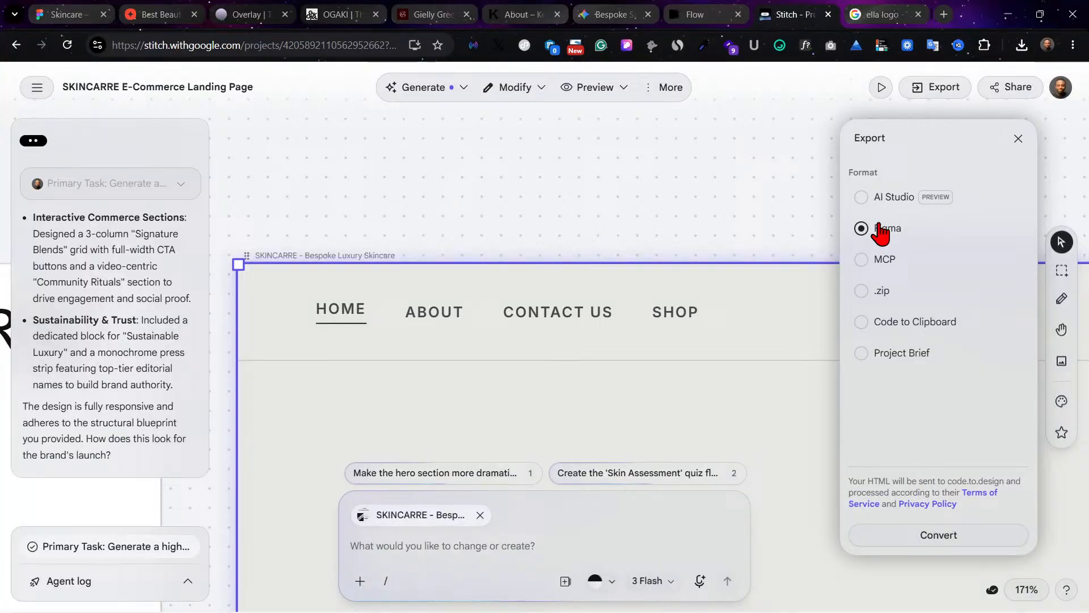
pyautogui.click(954, 537)
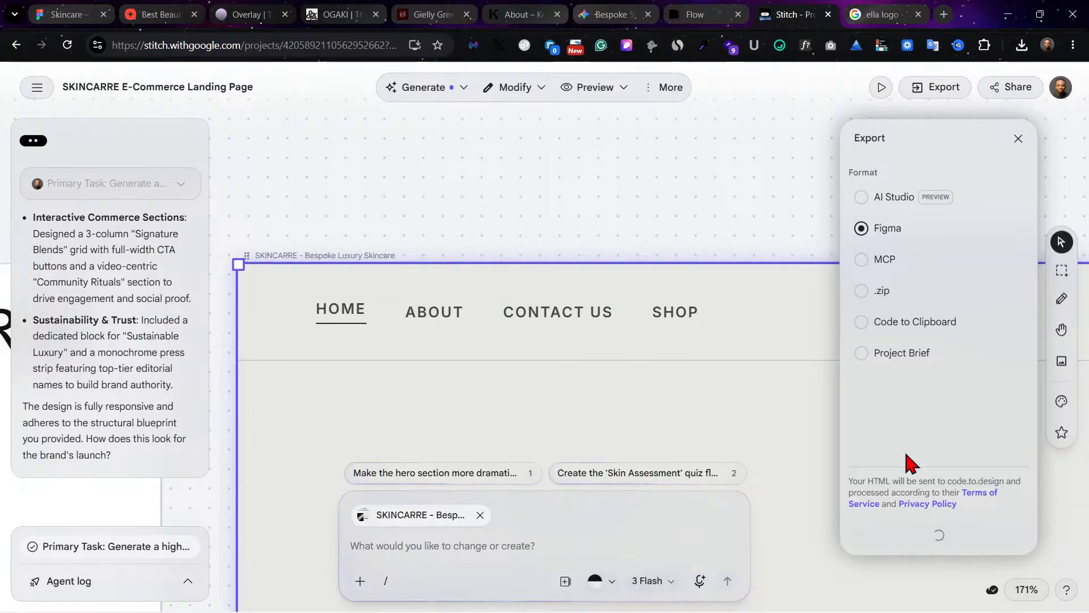
# Step: Copy the converted Figma design of the landing page to the clipboard
pyautogui.scroll(-4, 732, 407)
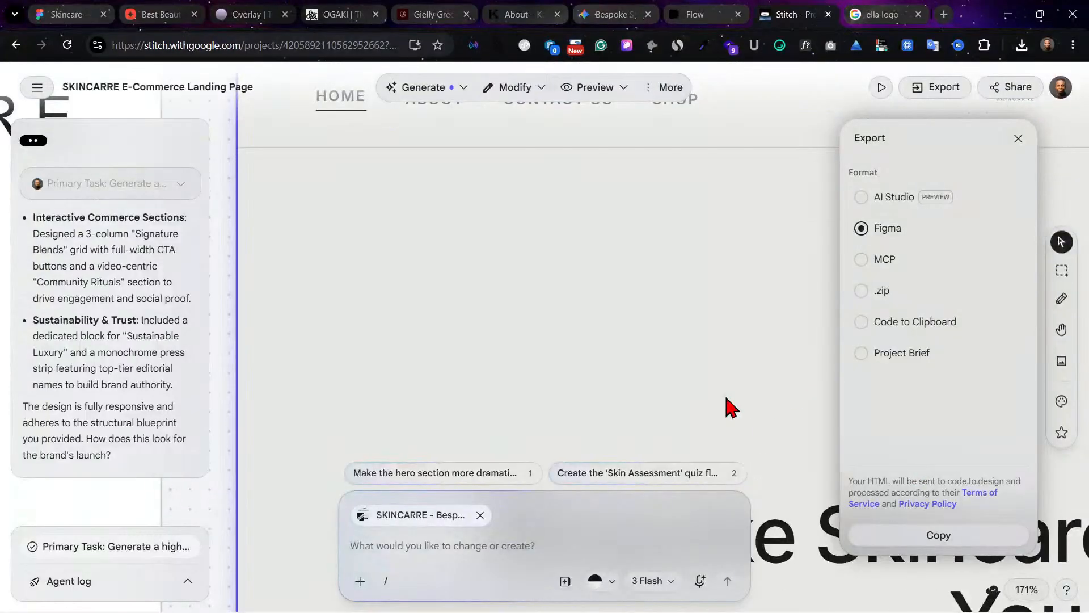
pyautogui.scroll(-5, 731, 408)
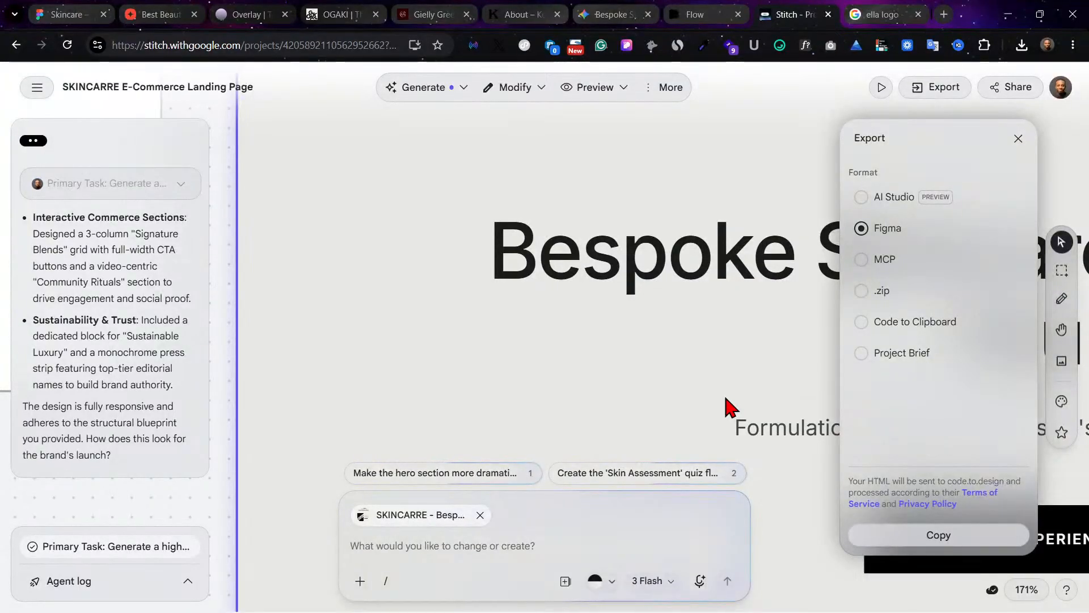
pyautogui.click(946, 539)
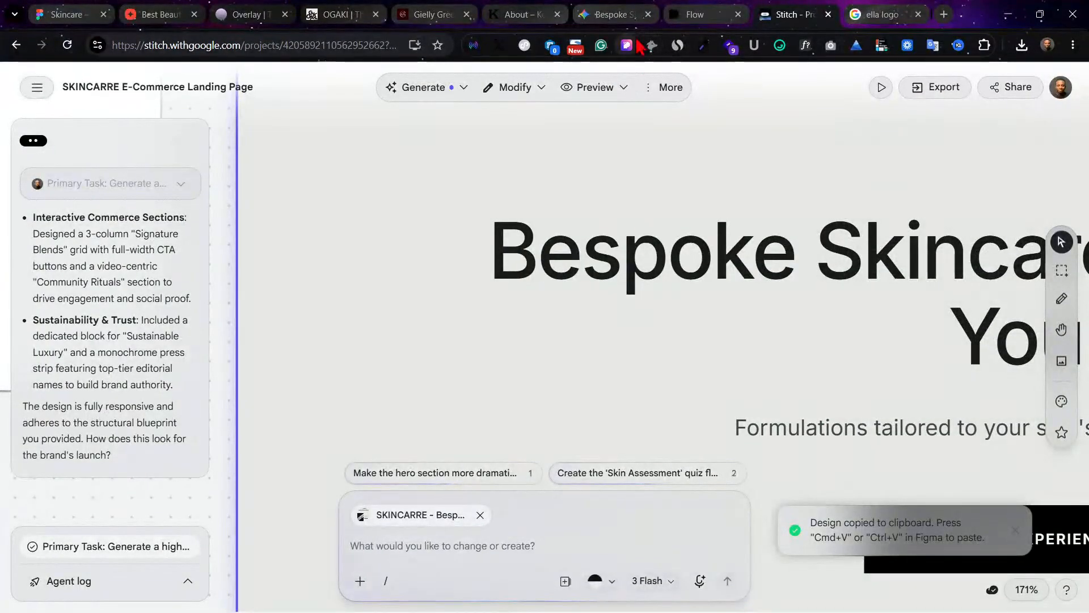
# Step: Switch to the Skincare design file in Figma and paste the copied landing page onto the empty canvas beside the Home frame
pyautogui.click(688, 11)
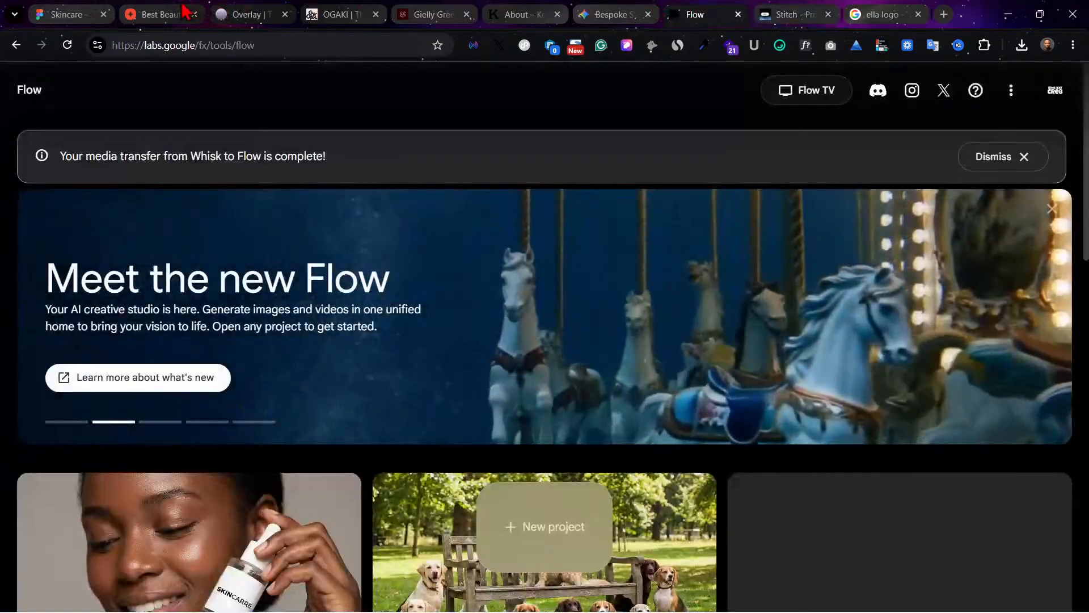
pyautogui.click(181, 13)
pyautogui.click(90, 11)
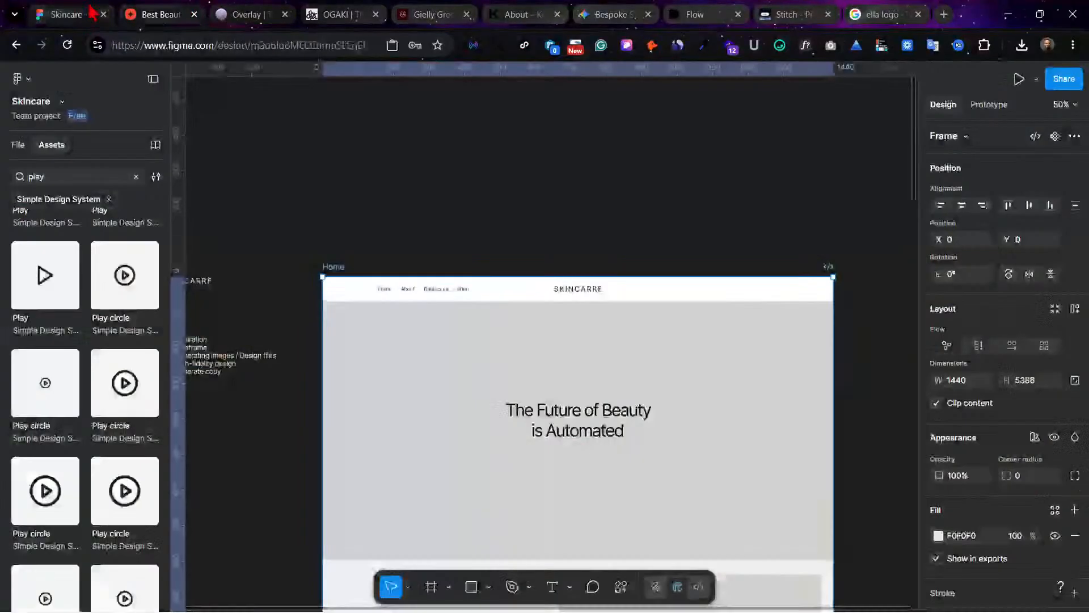
pyautogui.click(678, 210)
pyautogui.hscroll(10, 678, 210)
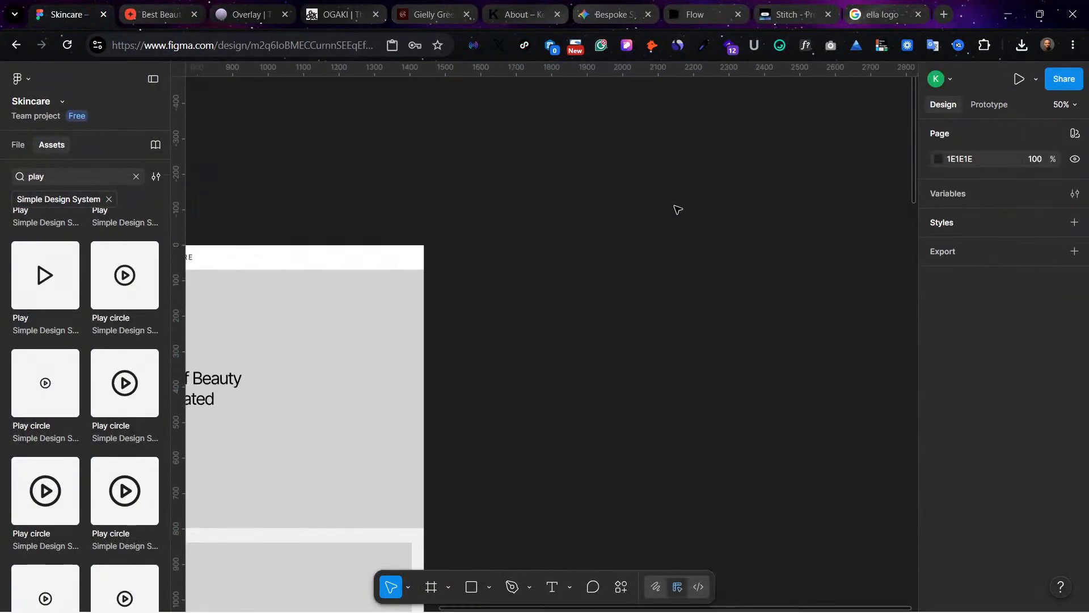
pyautogui.rightClick(620, 356)
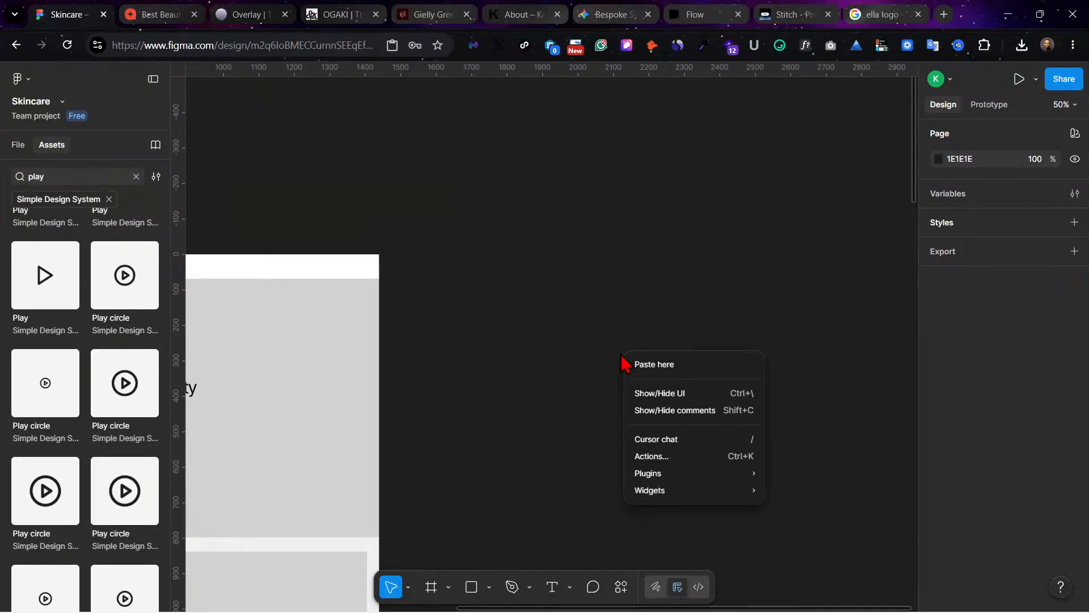
pyautogui.click(650, 367)
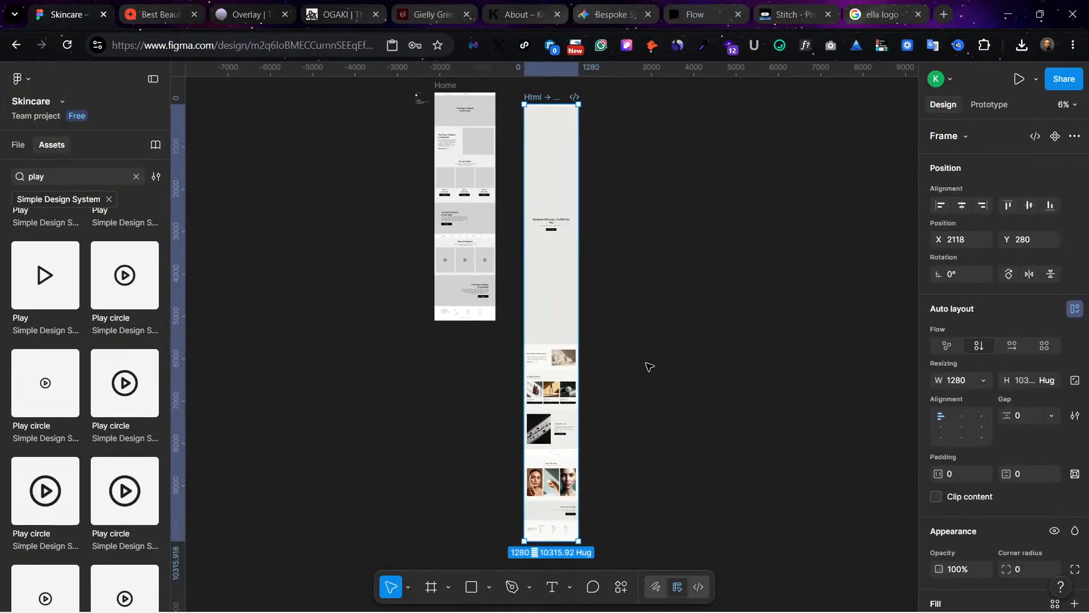
# Step: Copy the bag and profile icon group from the navigation bar of the pasted landing page
pyautogui.hotkey('ctrl', '+')
pyautogui.hotkey('ctrl', '+')
pyautogui.hotkey('ctrl', '+')
pyautogui.hotkey('ctrl', '+')
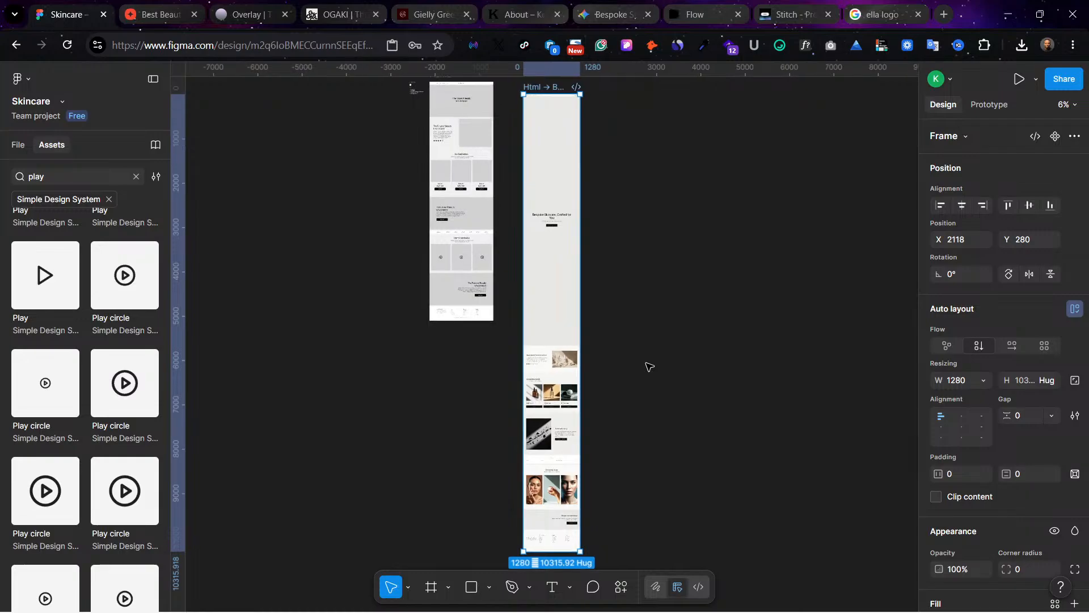
pyautogui.hotkey('ctrl', '-')
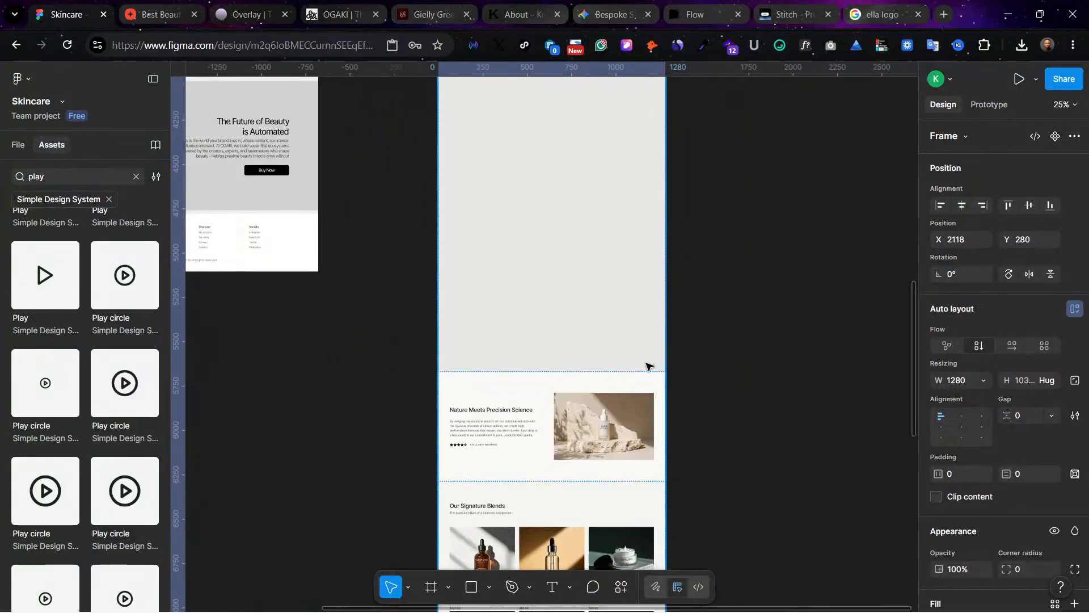
pyautogui.scroll(10, 649, 367)
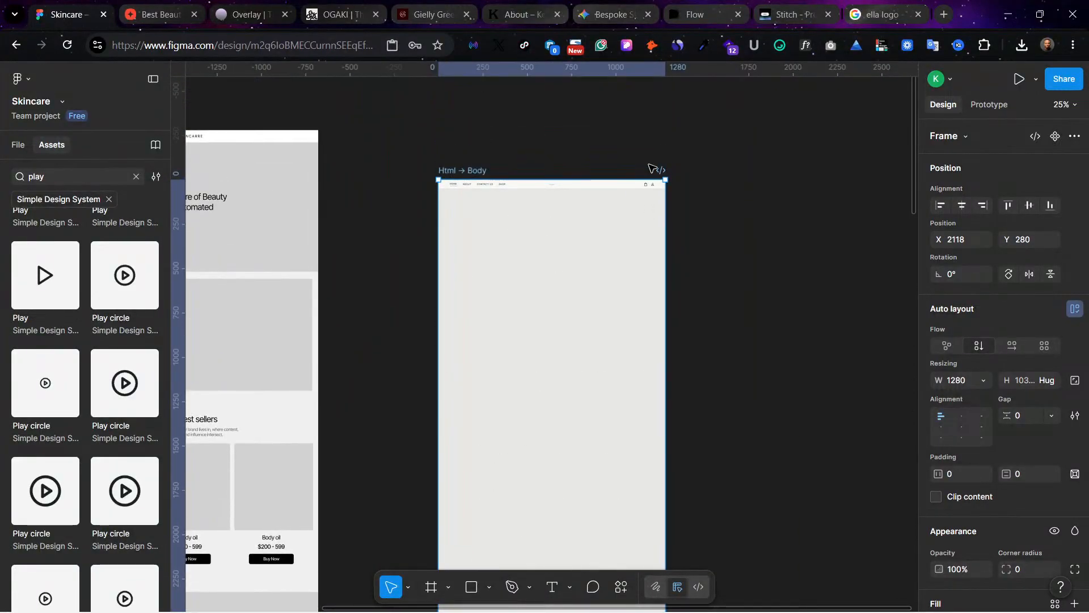
pyautogui.click(651, 186)
pyautogui.hotkey('shift', '2')
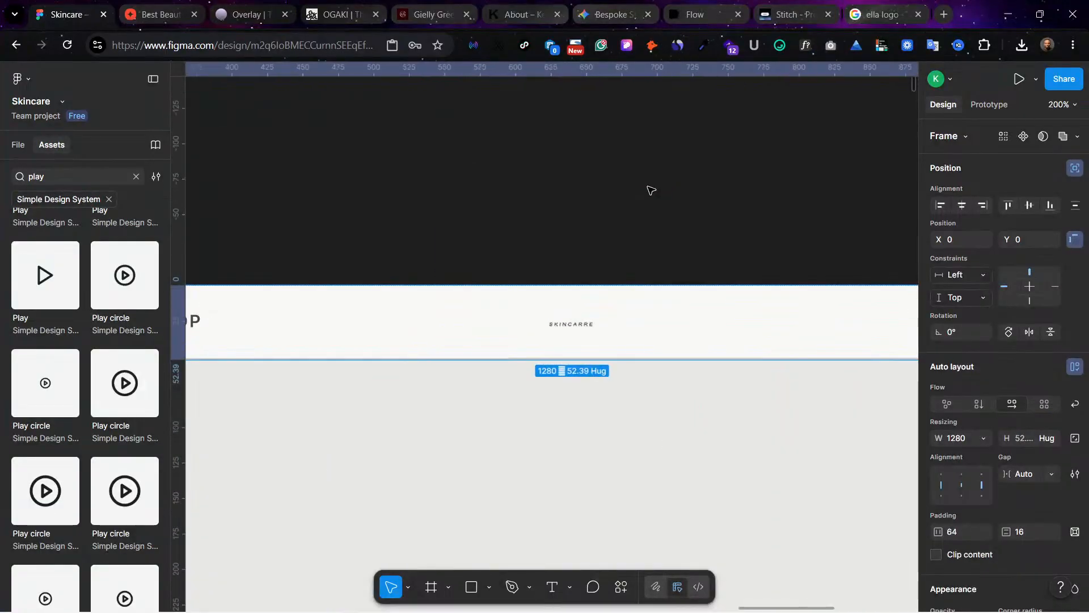
pyautogui.hscroll(10, 651, 193)
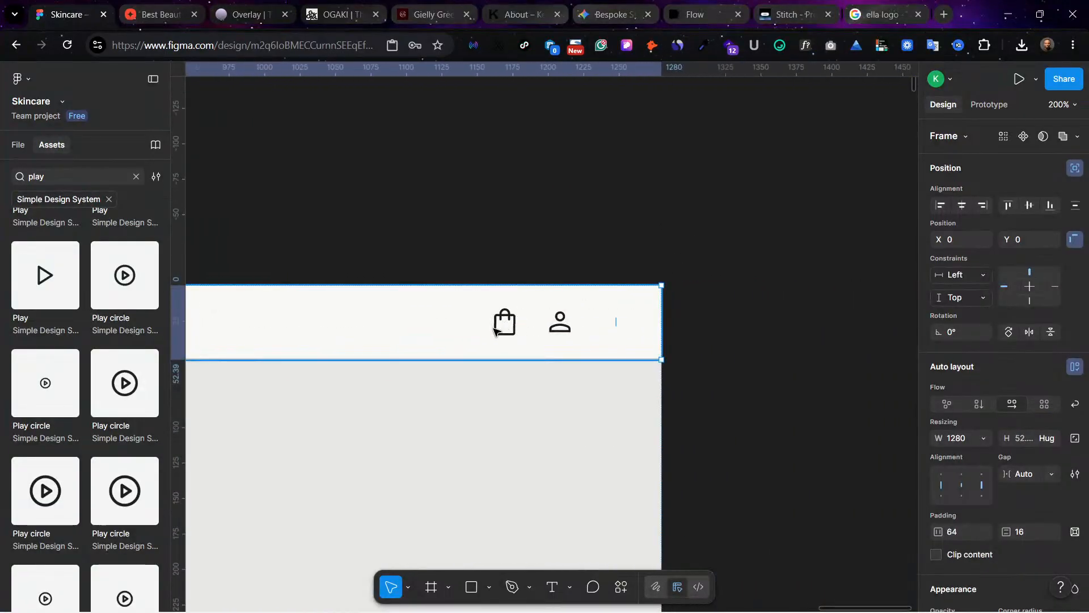
pyautogui.click(510, 325)
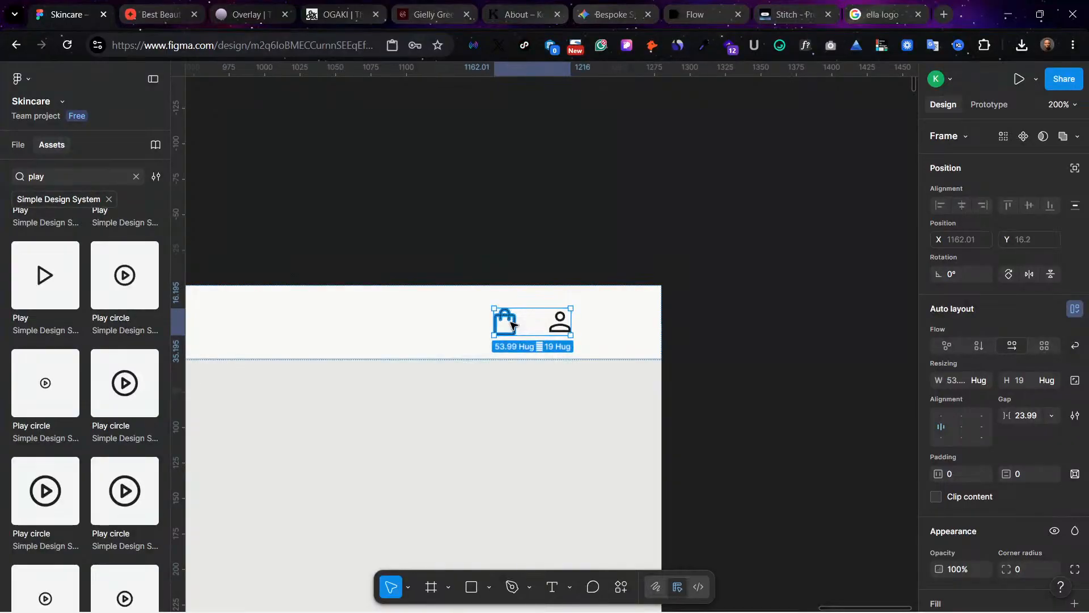
# Step: Paste the bag and profile icon group into the Home frame's navigation bar
pyautogui.hscroll(-20, 529, 308)
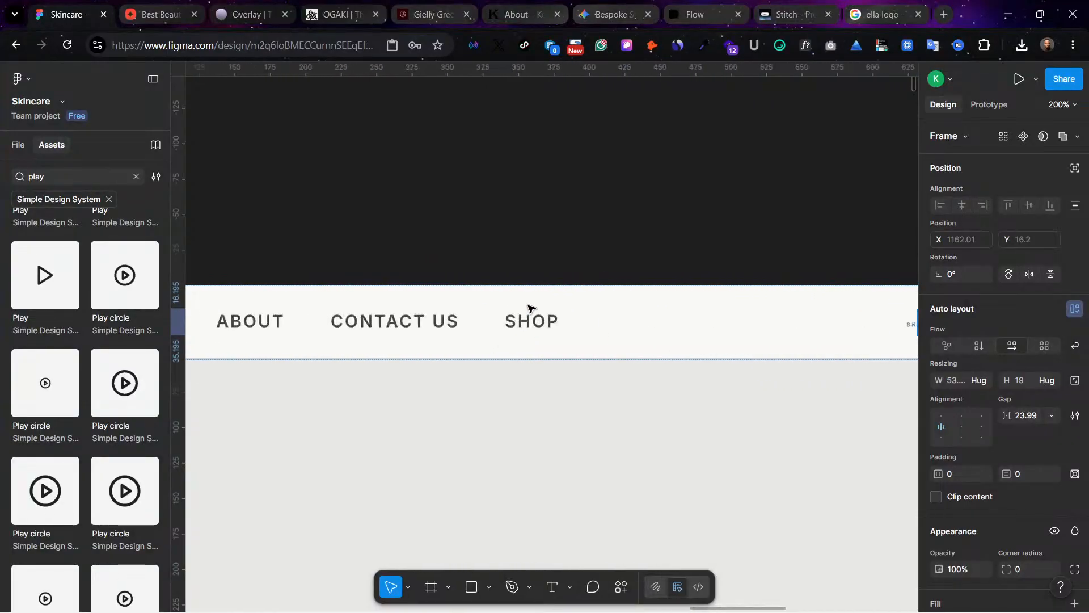
pyautogui.hscroll(-10, 530, 308)
pyautogui.scroll(10, 529, 308)
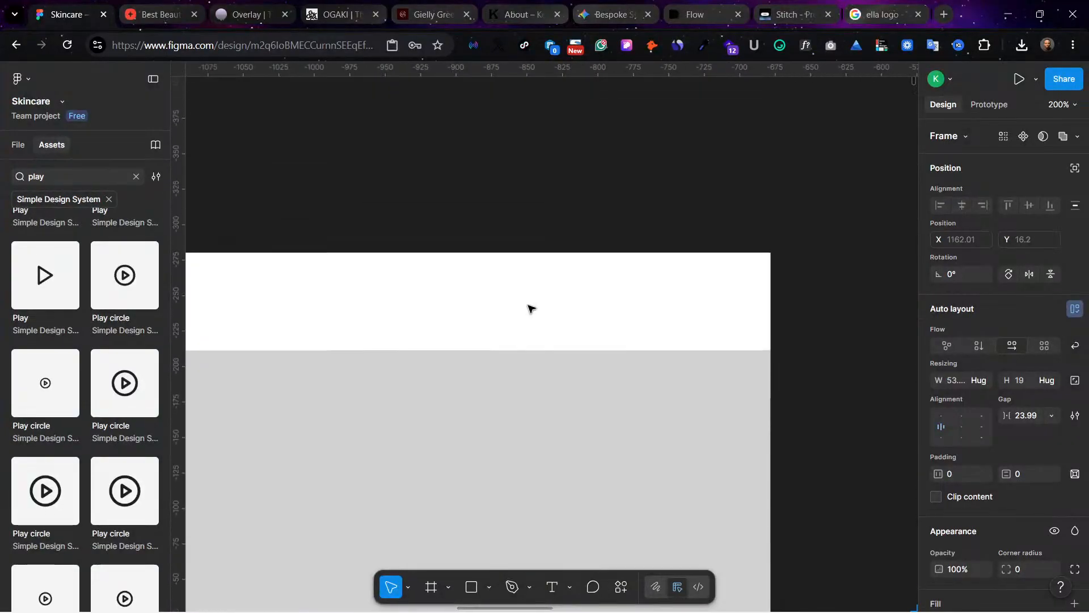
pyautogui.hscroll(-3, 567, 306)
pyautogui.click(718, 321)
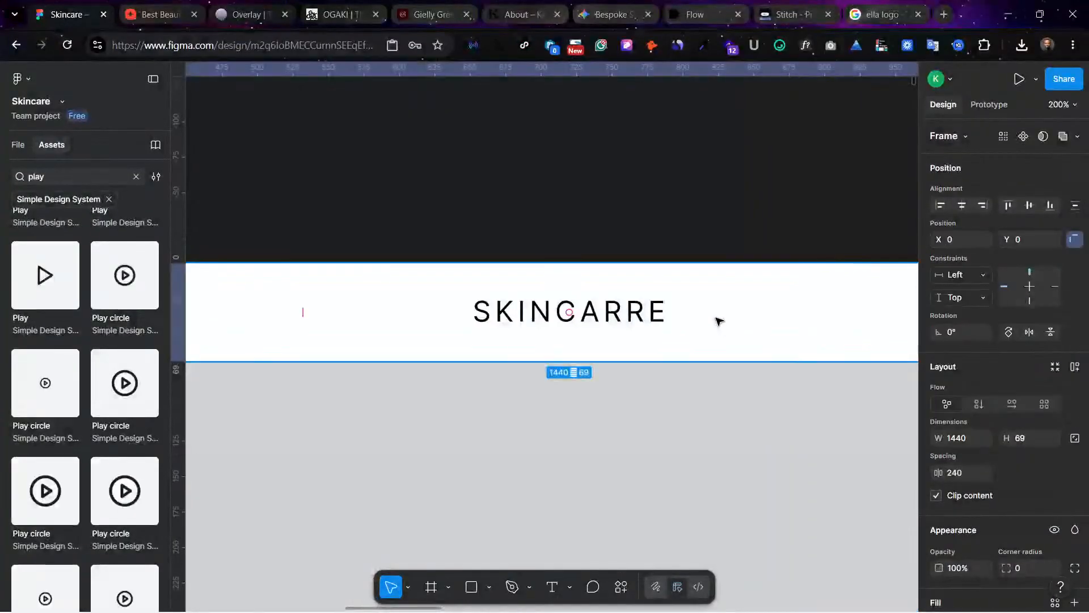
pyautogui.hscroll(8, 717, 321)
pyautogui.click(716, 318)
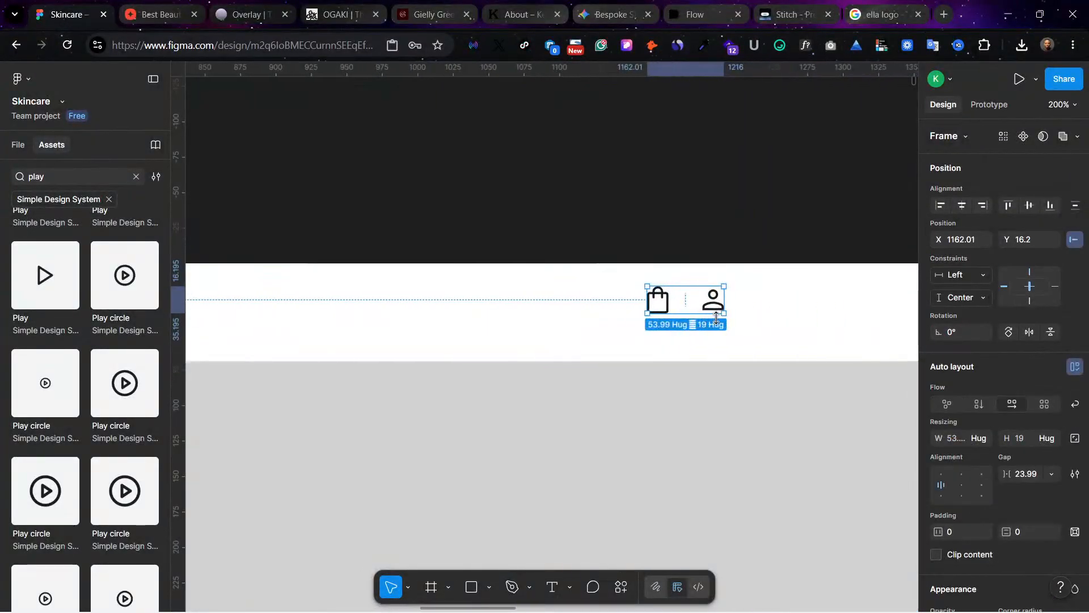
# Step: Show the layout guides, align the bag and profile icon group at X 1224, Y 26, and hide the guides again
pyautogui.hotkey('shift', 'g')
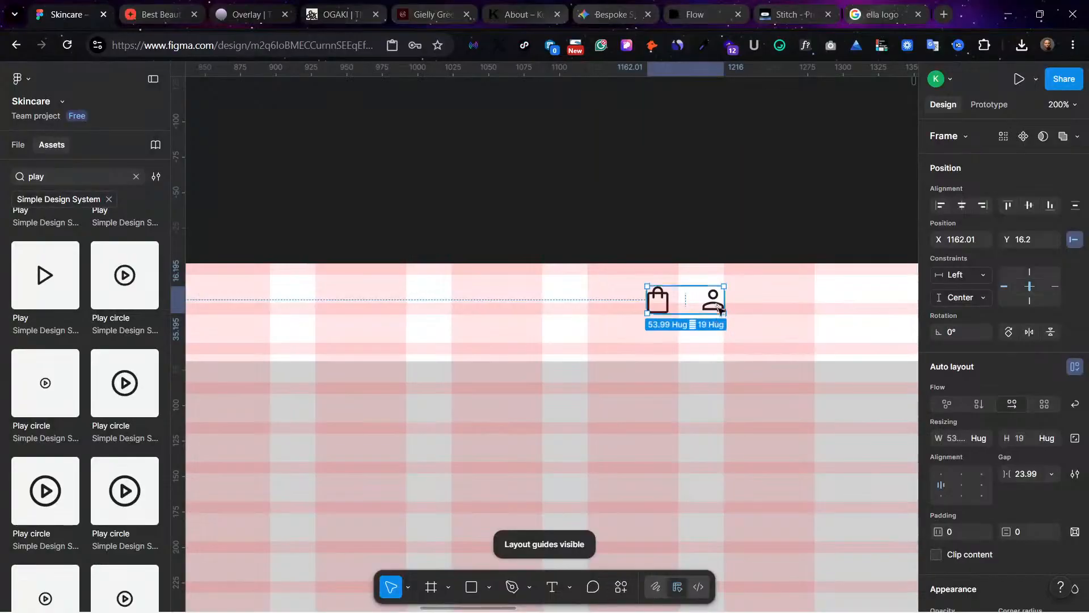
pyautogui.hscroll(-2, 716, 319)
pyautogui.moveTo(800, 298); pyautogui.dragTo(889, 314)
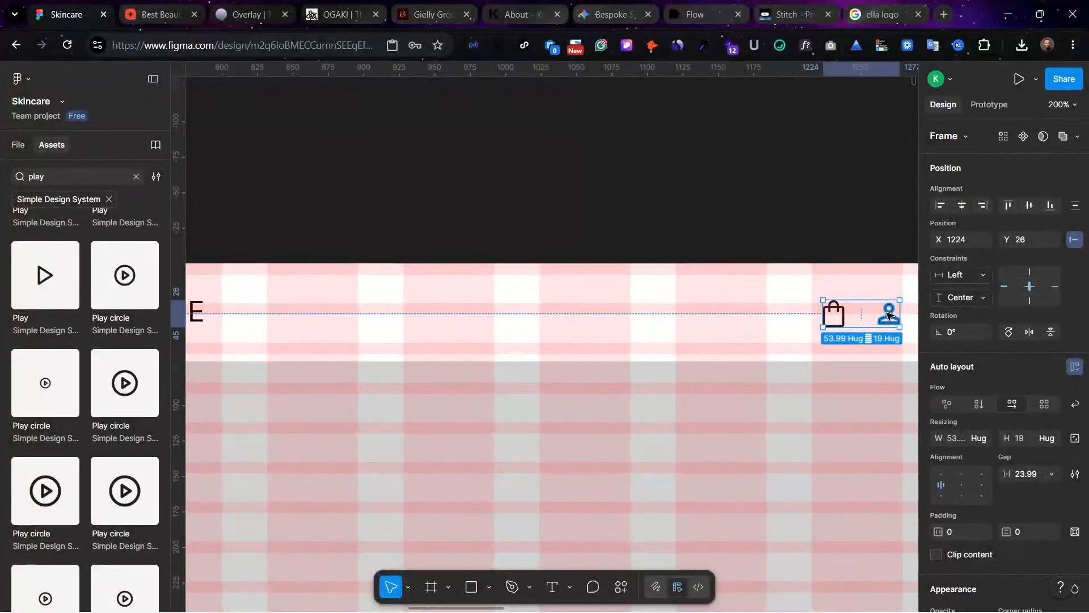
pyautogui.hotkey('ctrl', 'shift', '4')
pyautogui.click(839, 416)
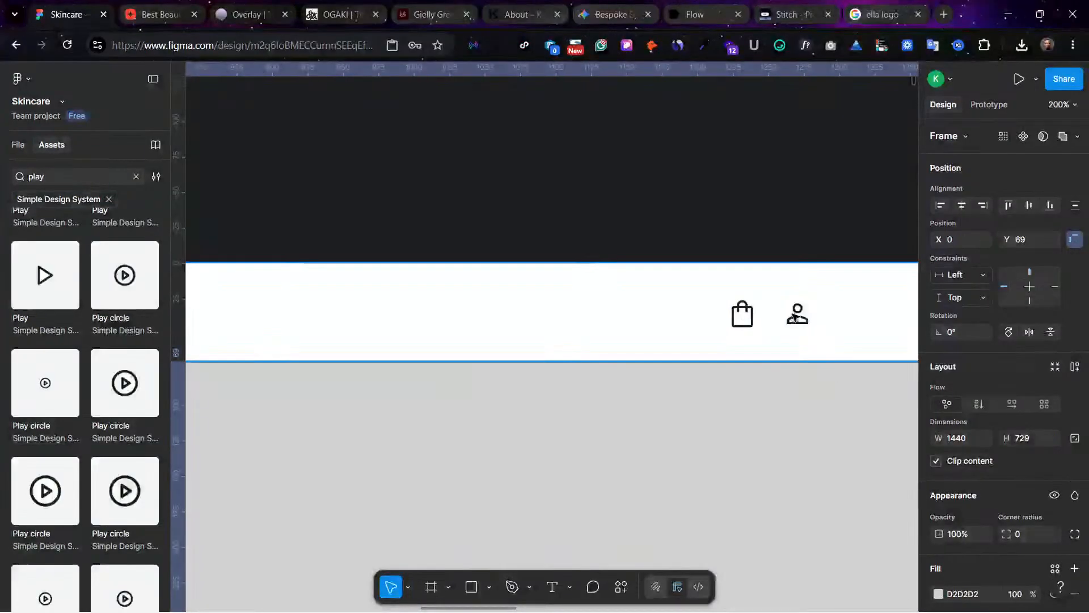
# Step: Try to enlarge the profile icon beside the bag with the Scale tool, undoing the 1.3x and 1.53x resizes
pyautogui.click(797, 313)
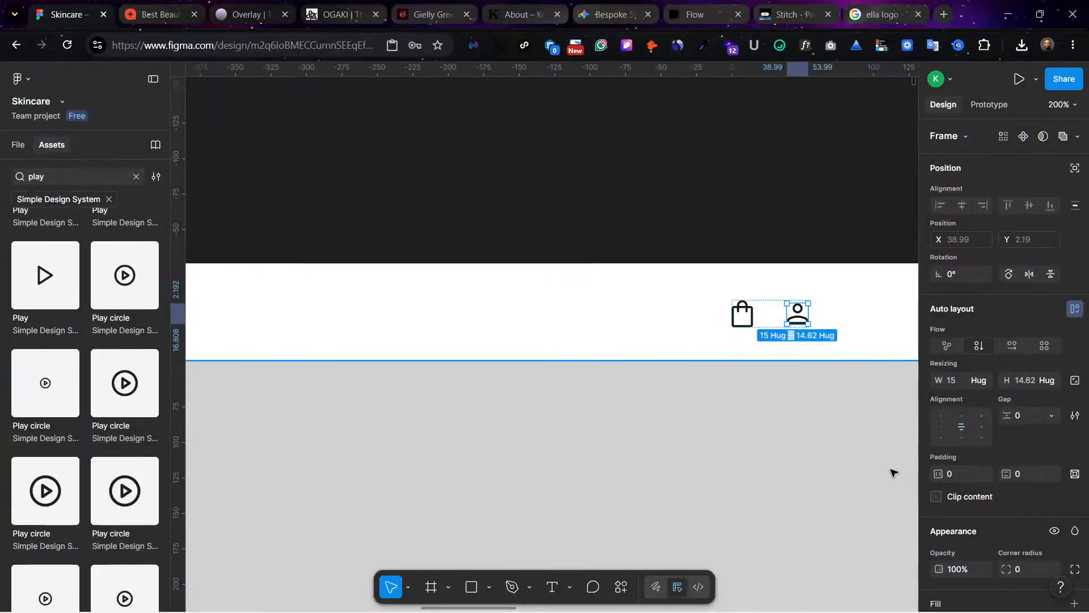
pyautogui.press('k')
pyautogui.moveTo(806, 323); pyautogui.dragTo(811, 327)
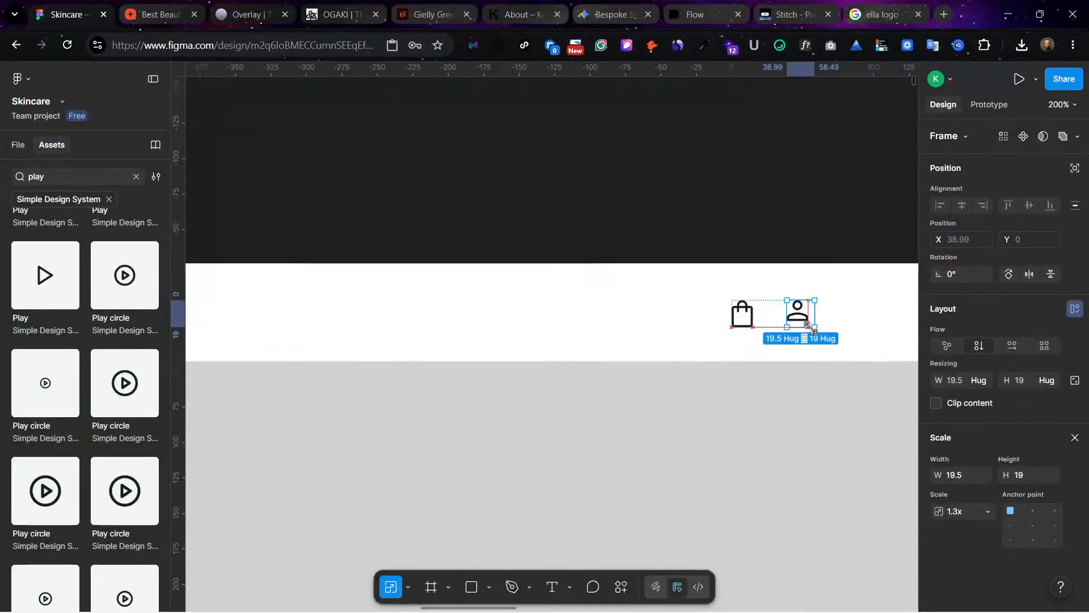
pyautogui.hotkey('ctrl', 'z')
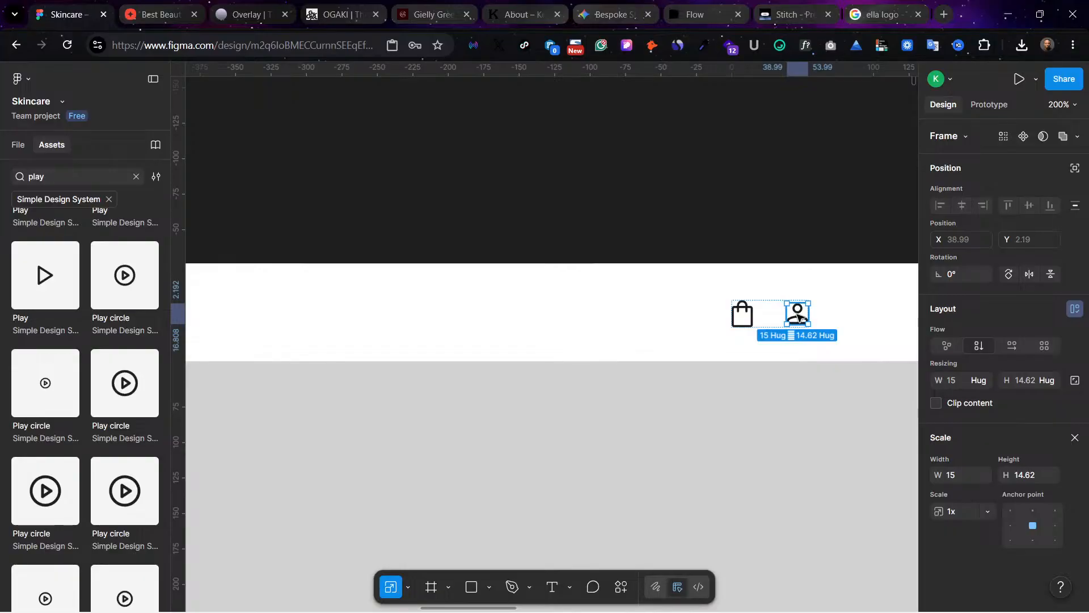
pyautogui.hotkey('ctrl', 'z')
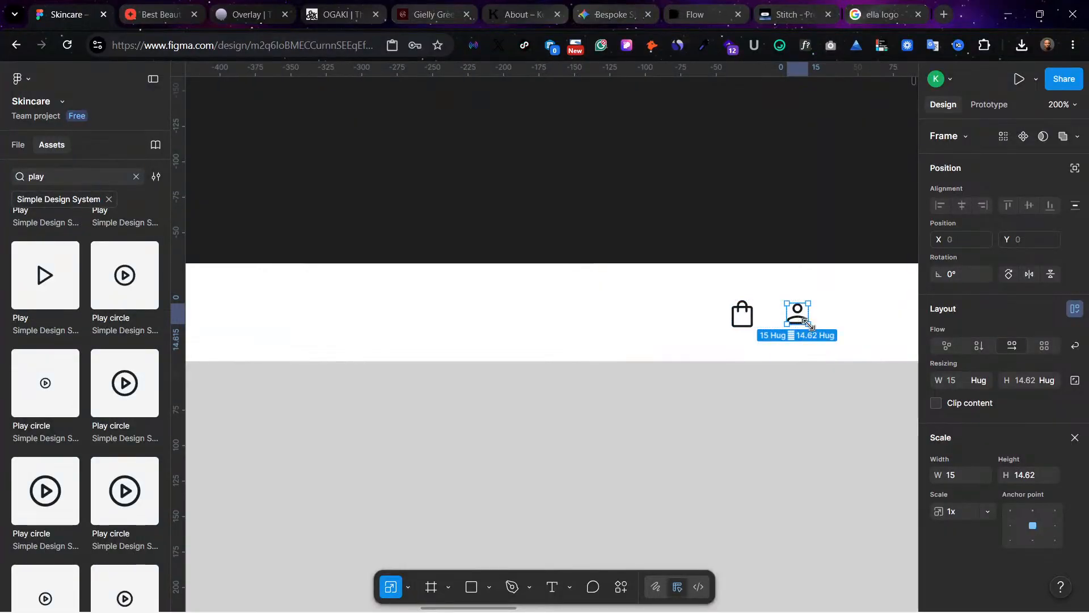
pyautogui.moveTo(811, 325); pyautogui.dragTo(813, 327)
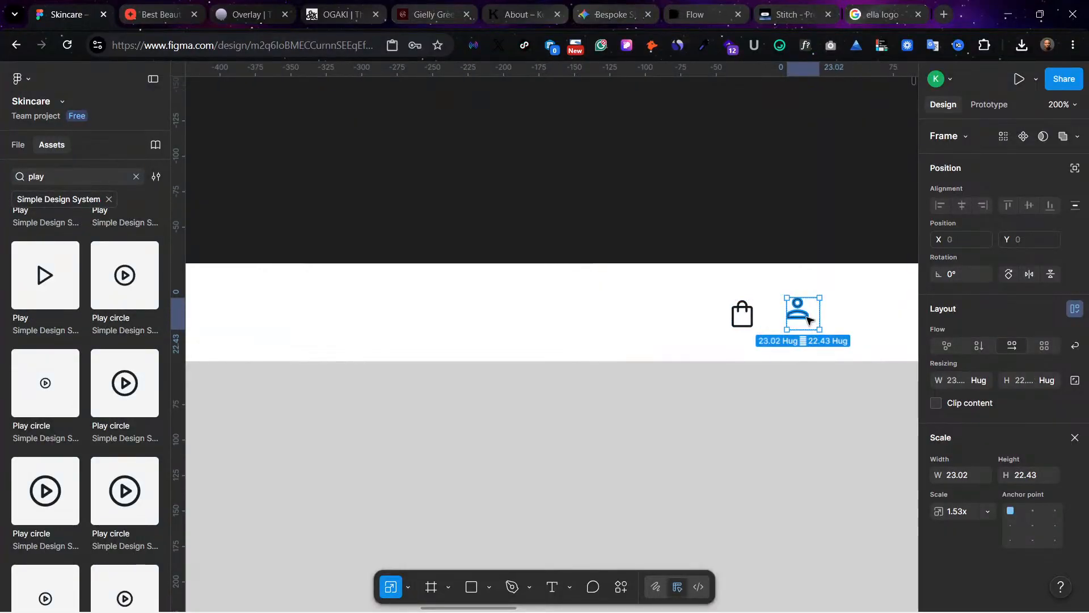
pyautogui.hotkey('ctrl', 'z')
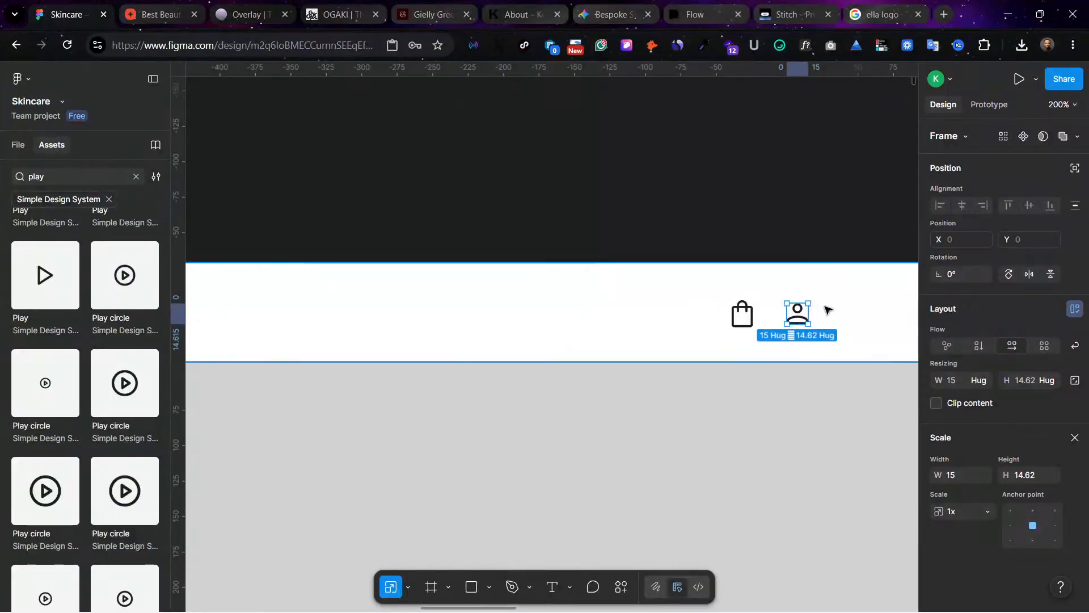
pyautogui.click(765, 311)
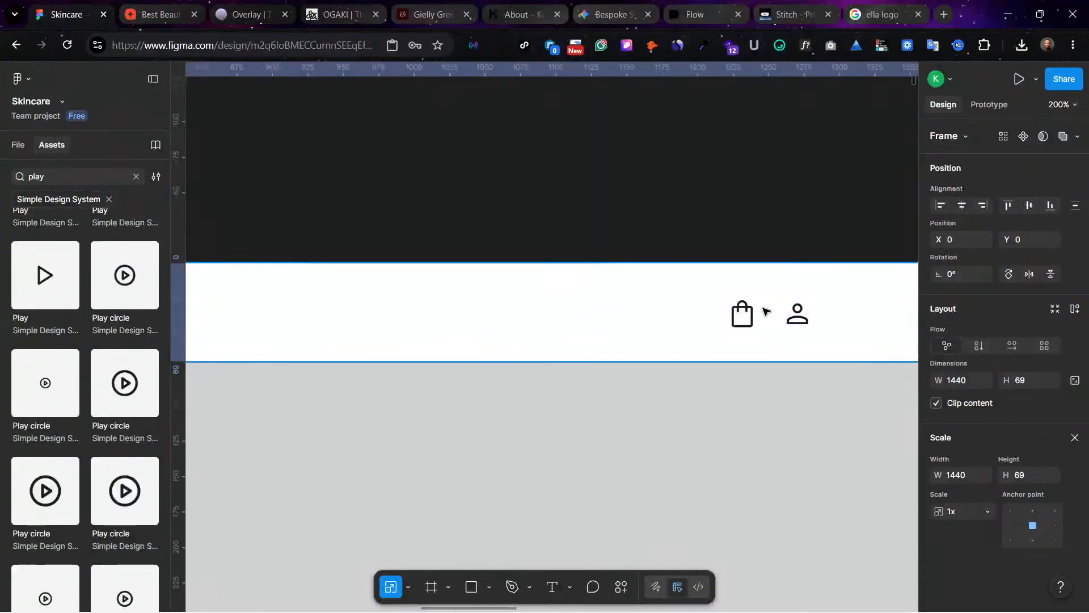
pyautogui.click(796, 322)
pyautogui.moveTo(797, 321); pyautogui.dragTo(797, 326)
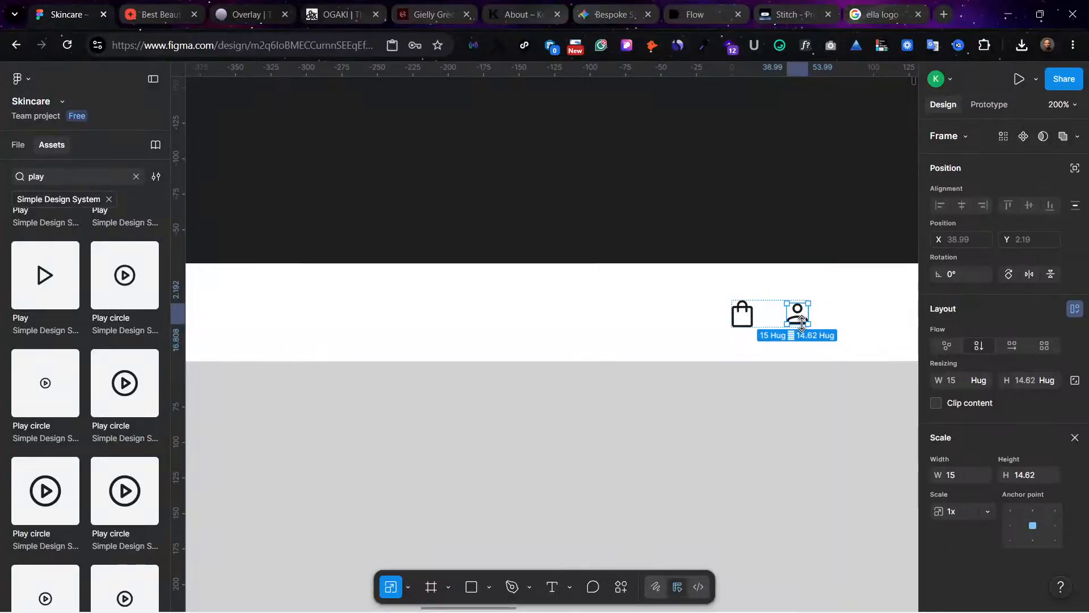
pyautogui.click(834, 312)
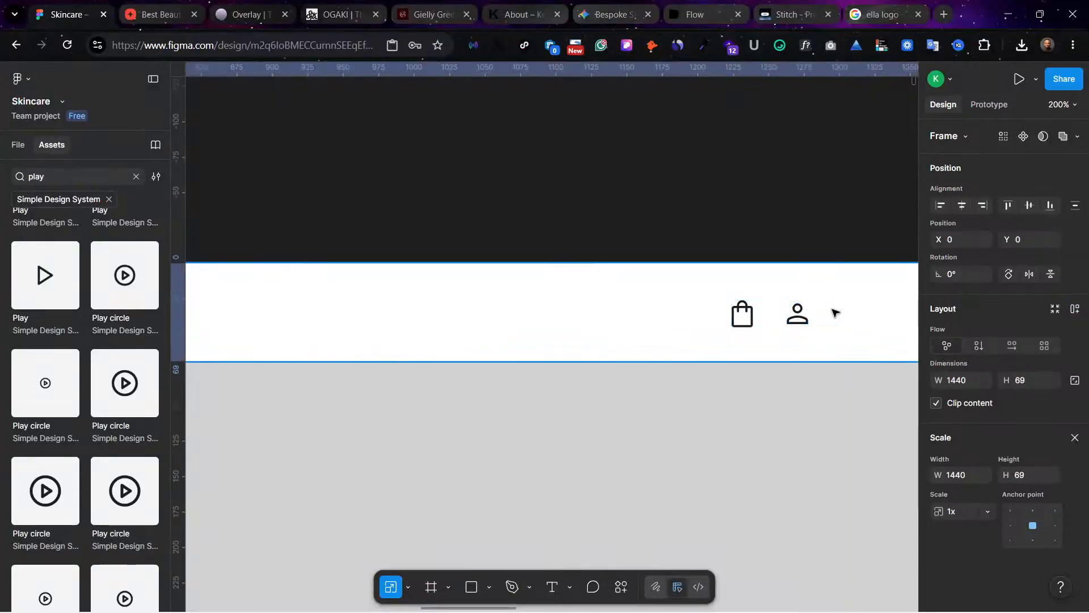
pyautogui.click(770, 322)
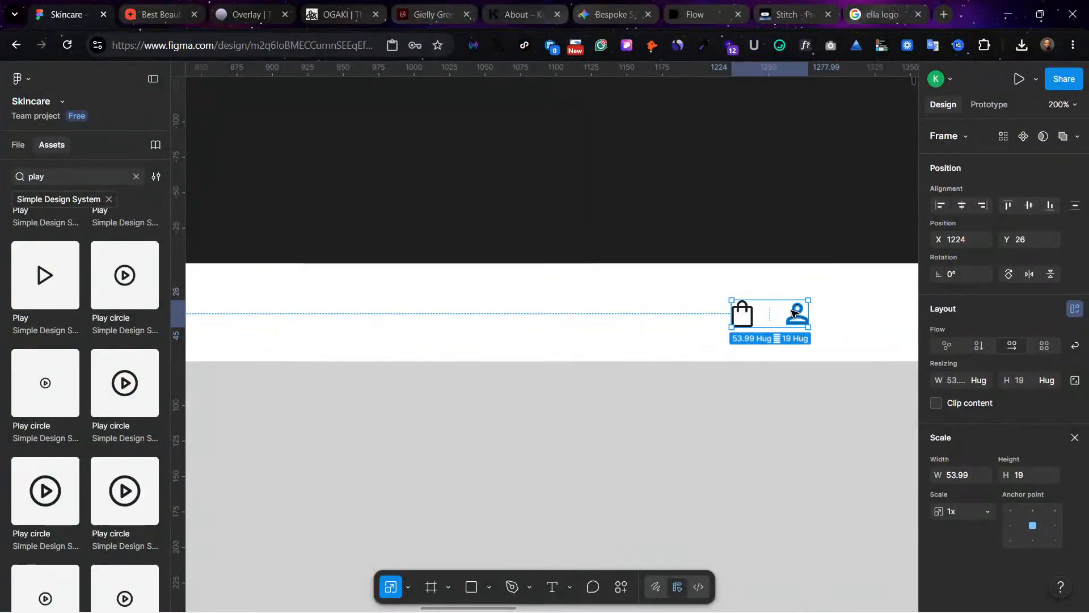
# Step: Insert a 24 × 24 Search icon from the Simple Design System and place it beside the bag icon at X 1178, Y 22
pyautogui.hotkey('ctrl', '-')
pyautogui.hotkey('ctrl', '-')
pyautogui.click(672, 392)
pyautogui.hscroll(-4, 690, 379)
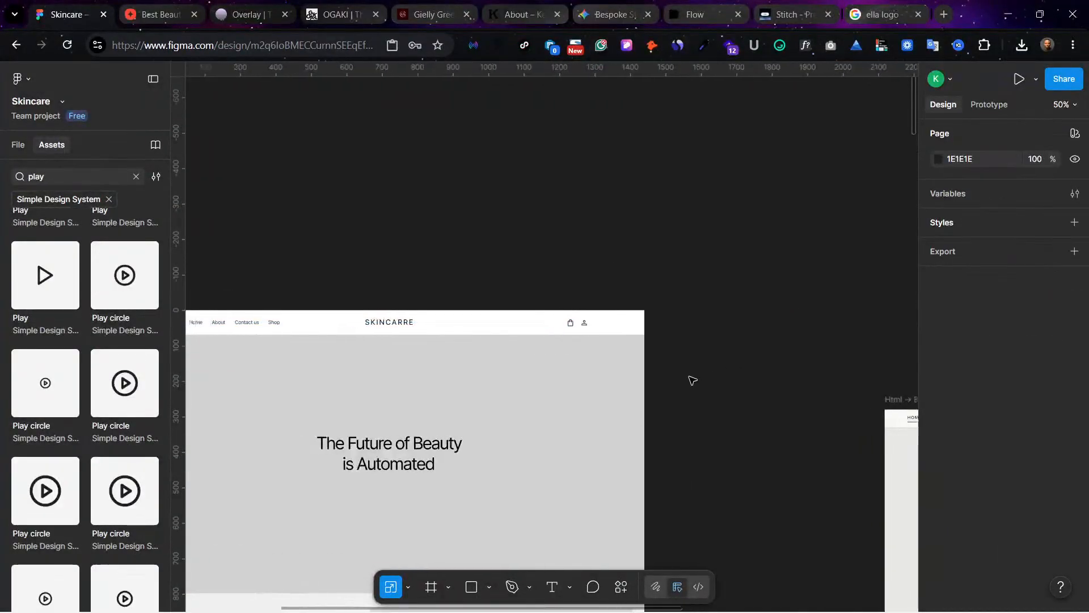
pyautogui.hscroll(-2, 732, 377)
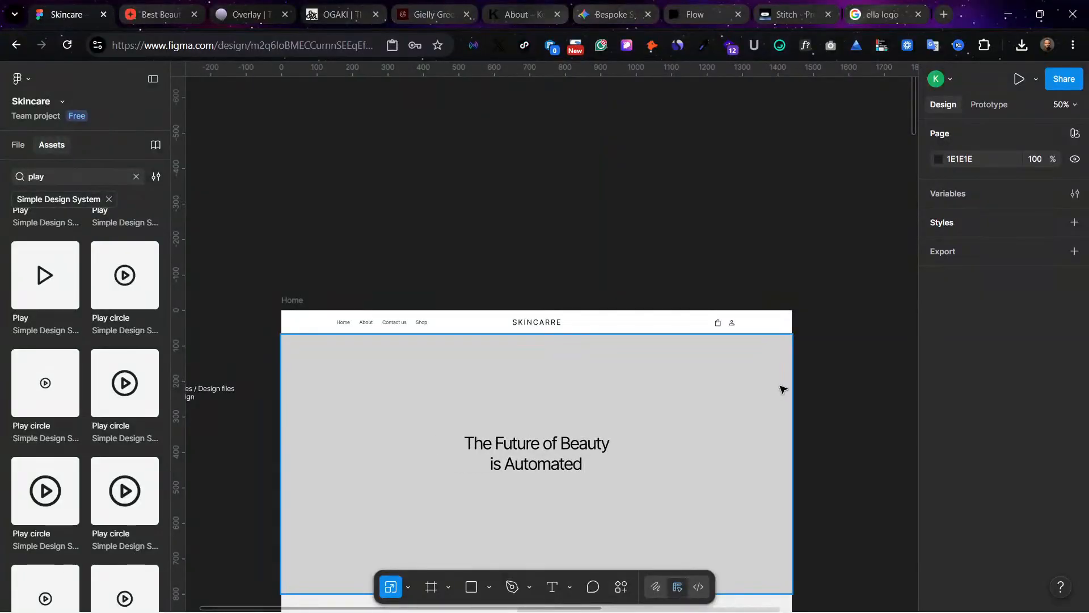
pyautogui.click(726, 324)
pyautogui.click(720, 322)
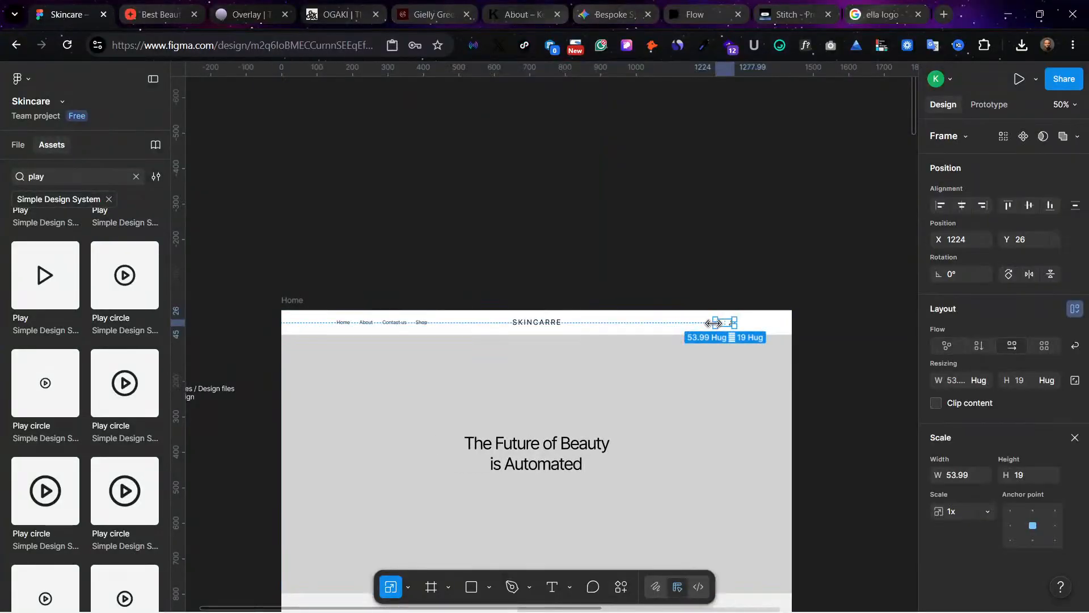
pyautogui.click(63, 177)
pyautogui.write('search')
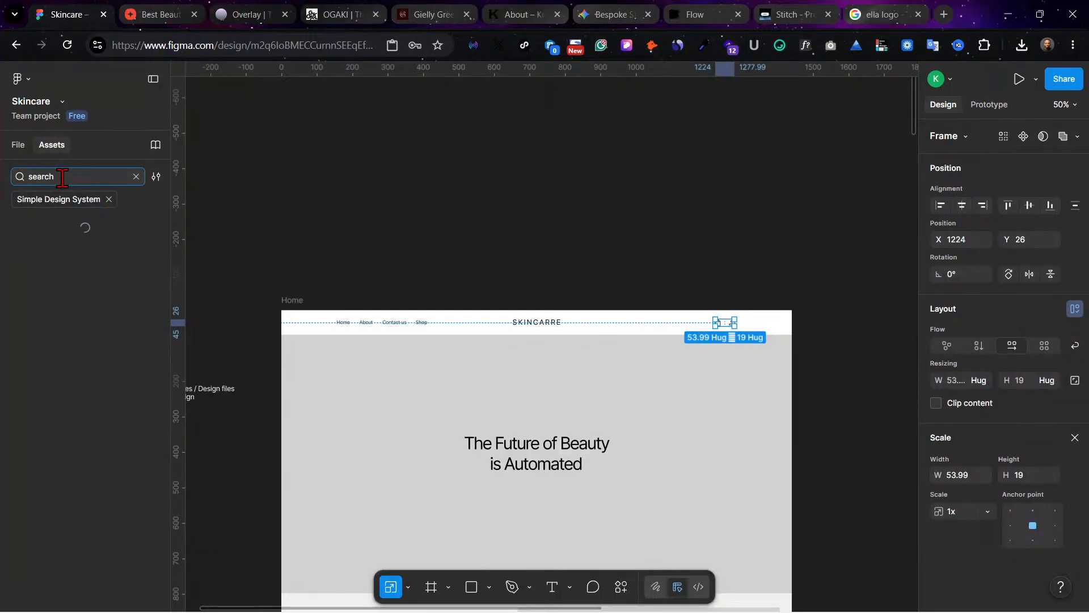
pyautogui.click(54, 243)
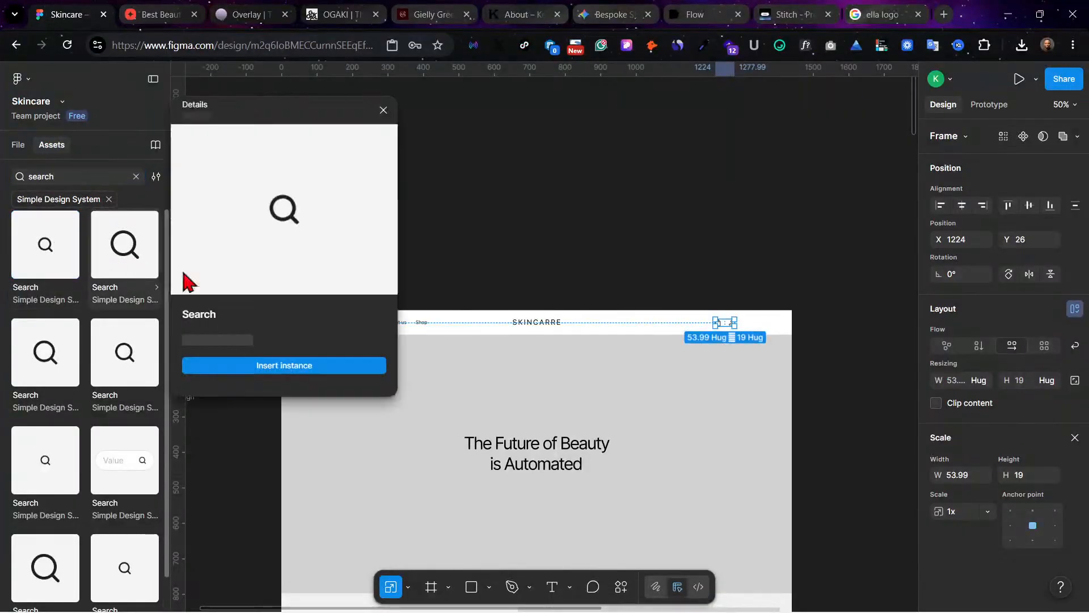
pyautogui.click(271, 364)
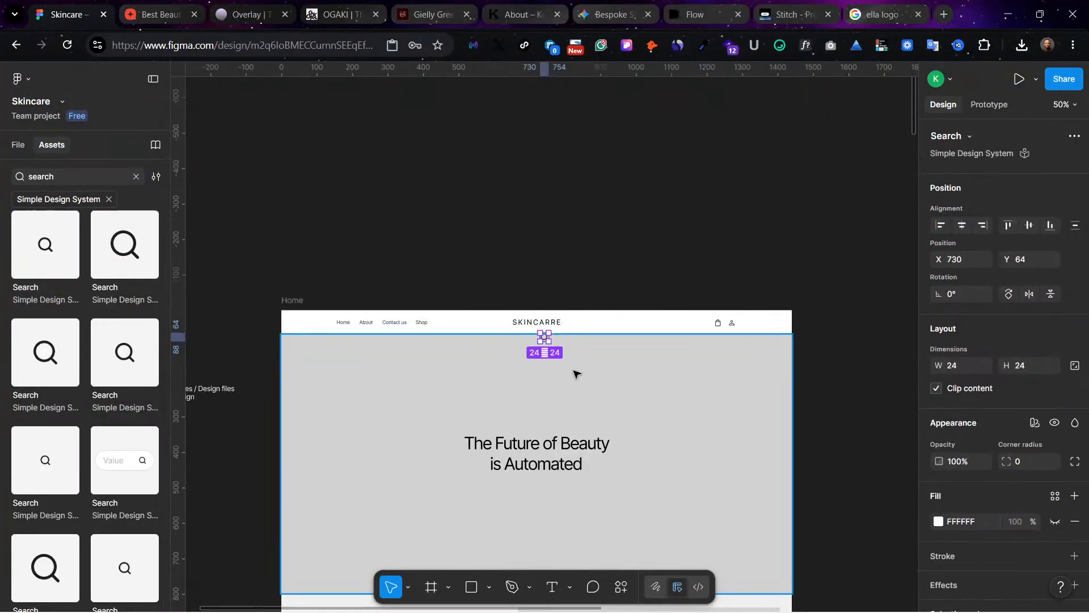
pyautogui.moveTo(544, 337); pyautogui.dragTo(703, 324)
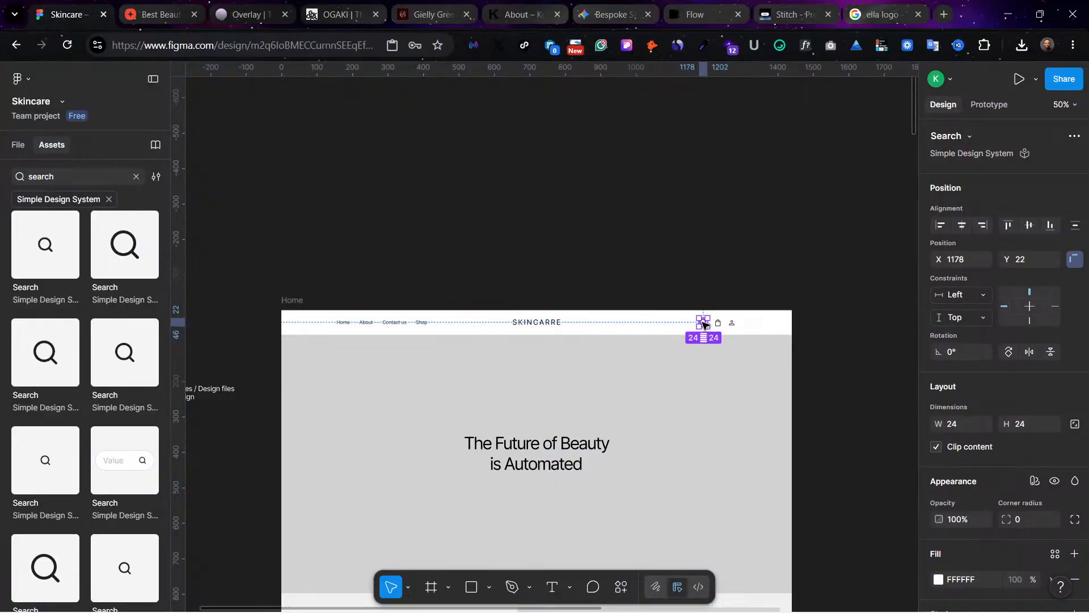
# Step: Shrink the Search icon to 20 × 20 with the Scale tool, placing it at X 1188, Y 26
pyautogui.hotkey('ctrl', '=')
pyautogui.hotkey('ctrl', '=')
pyautogui.hotkey('ctrl', '=')
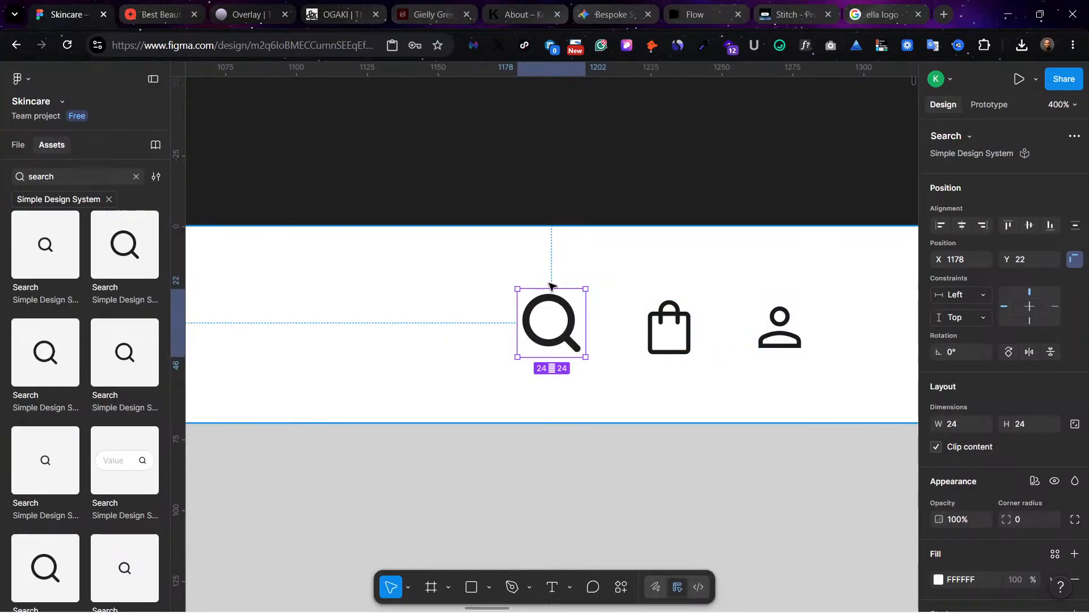
pyautogui.press('k')
pyautogui.moveTo(548, 285); pyautogui.dragTo(576, 317)
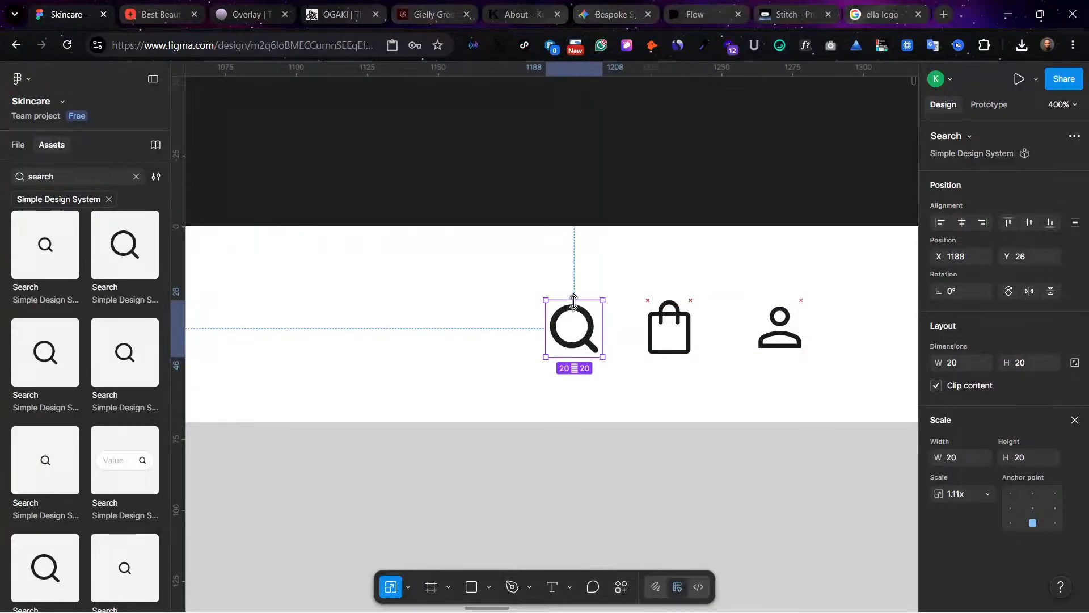
# Step: Remove auto layout from the frame holding the bag and profile icons and ungroup it
pyautogui.click(764, 328)
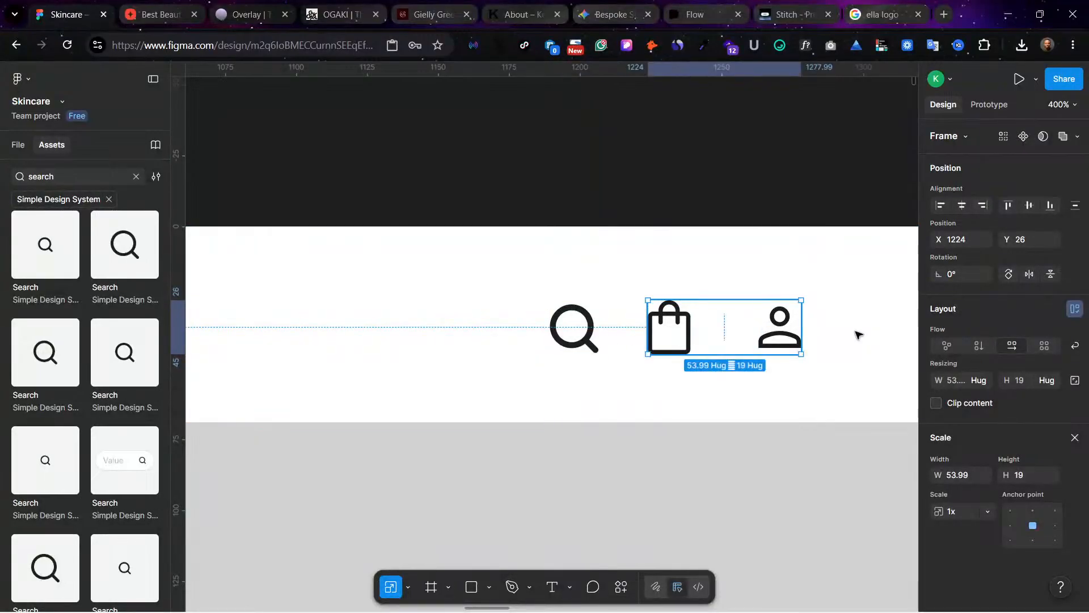
pyautogui.hotkey('shift', 'alt', 'a')
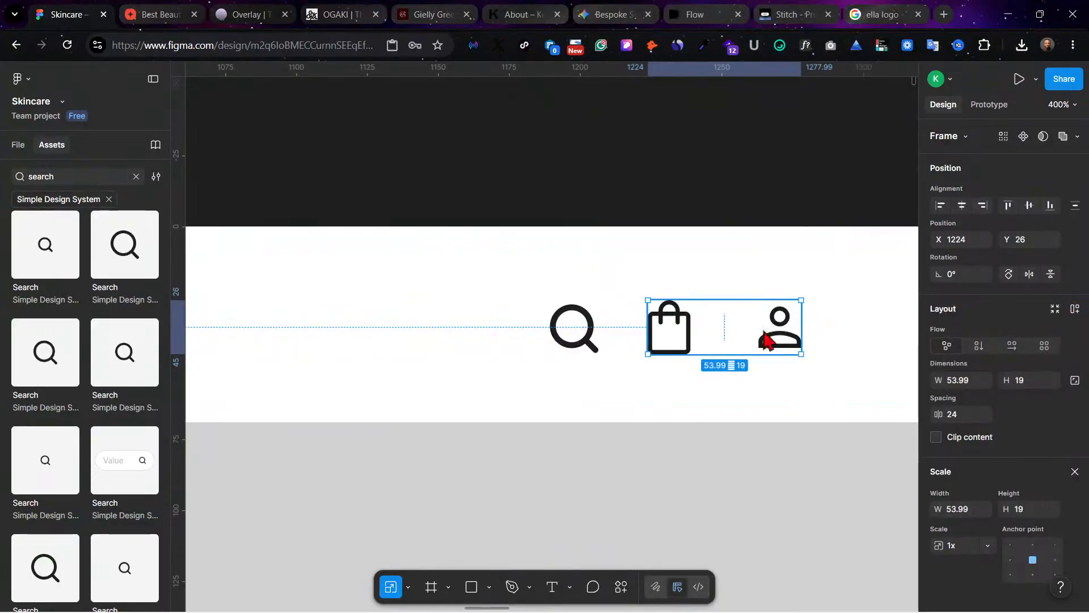
pyautogui.click(767, 340)
pyautogui.click(718, 387)
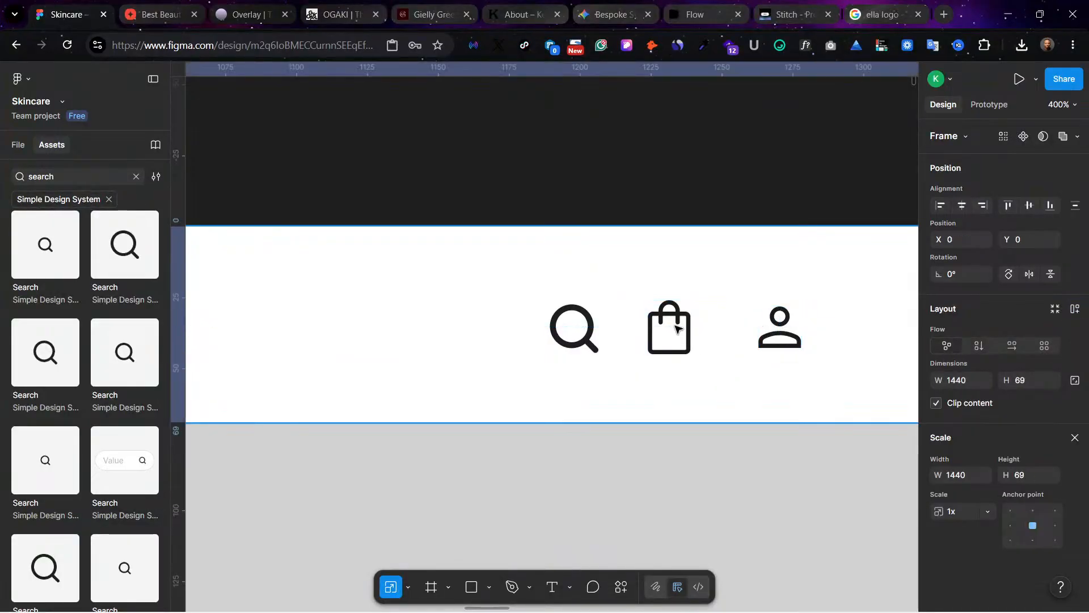
pyautogui.click(677, 328)
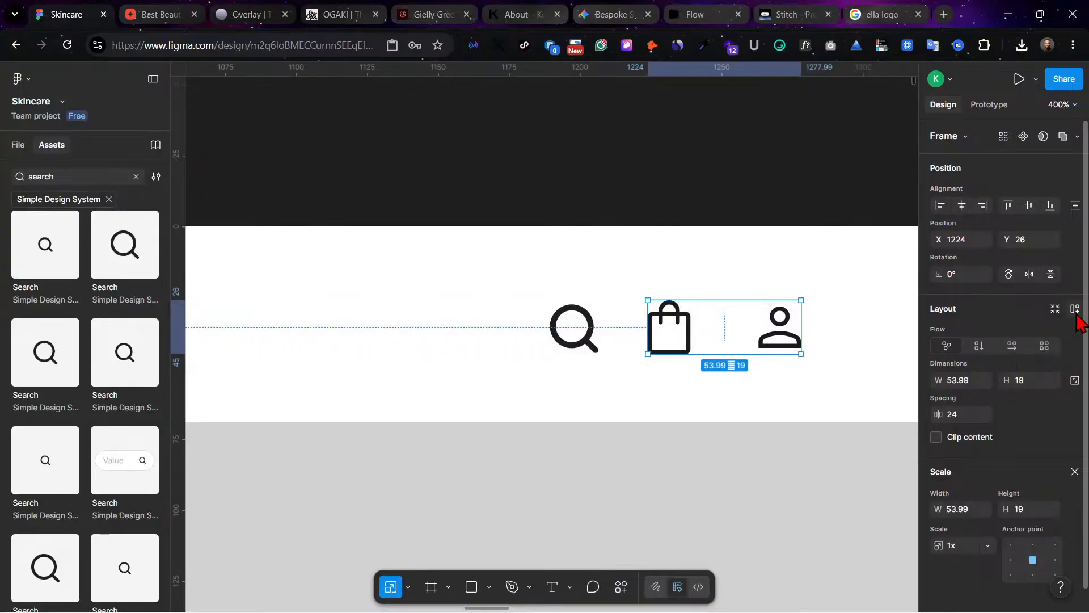
pyautogui.rightClick(661, 335)
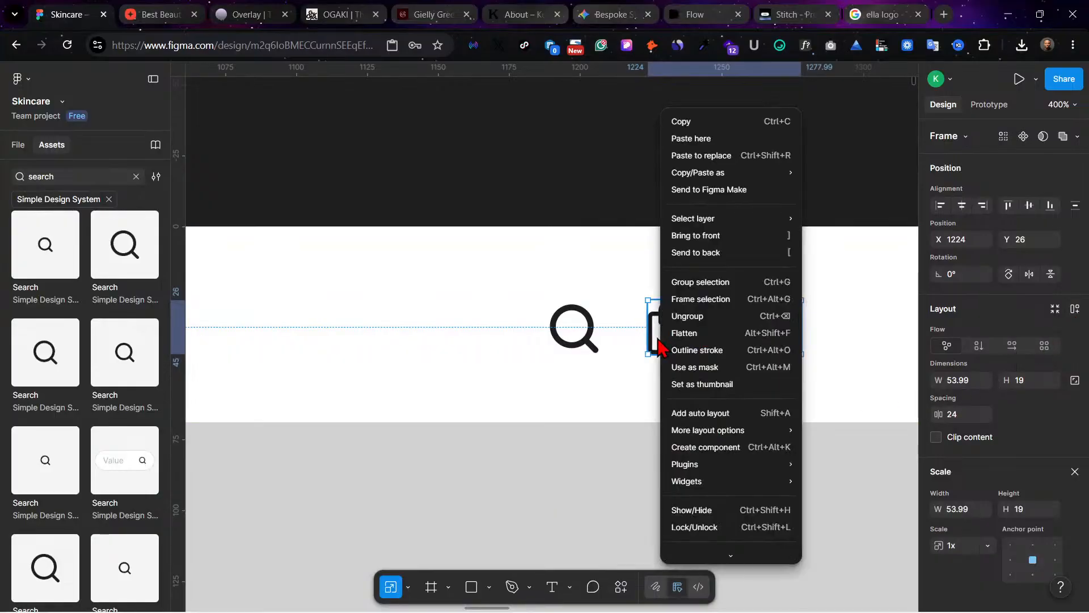
pyautogui.click(713, 316)
# Step: Try to enlarge the profile icon to 1.15x with the Scale tool, then undo the resize
pyautogui.click(773, 337)
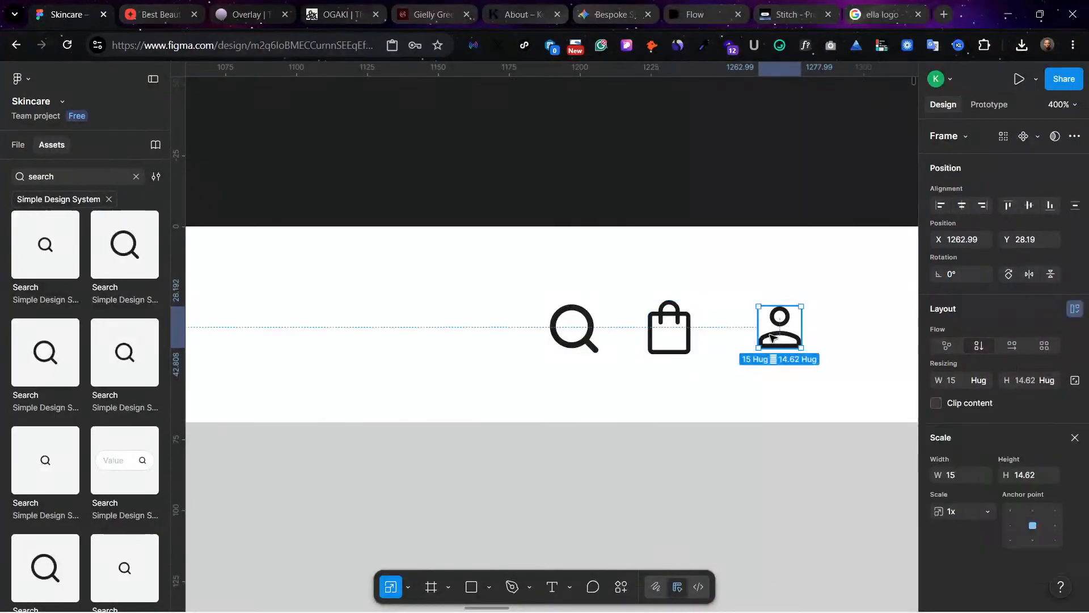
pyautogui.doubleClick(772, 337)
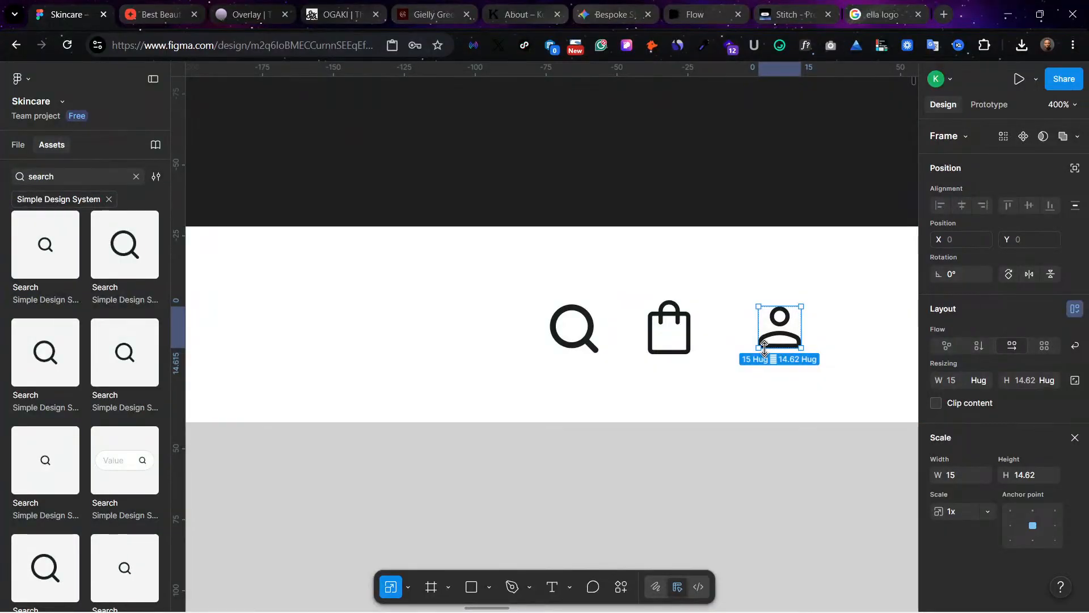
pyautogui.moveTo(764, 348); pyautogui.dragTo(764, 352)
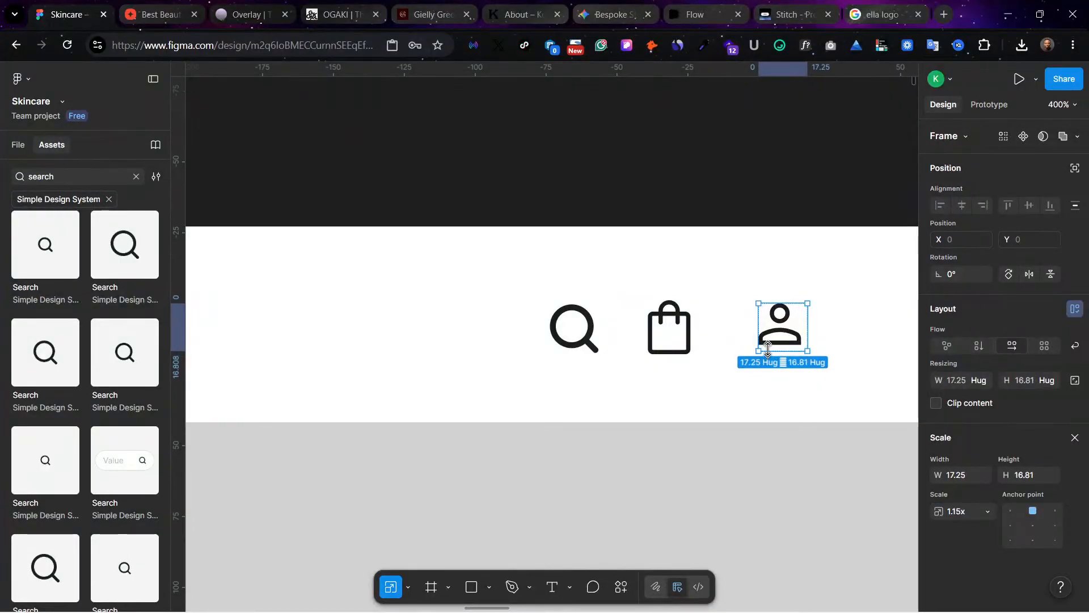
pyautogui.hotkey('ctrl', 'z')
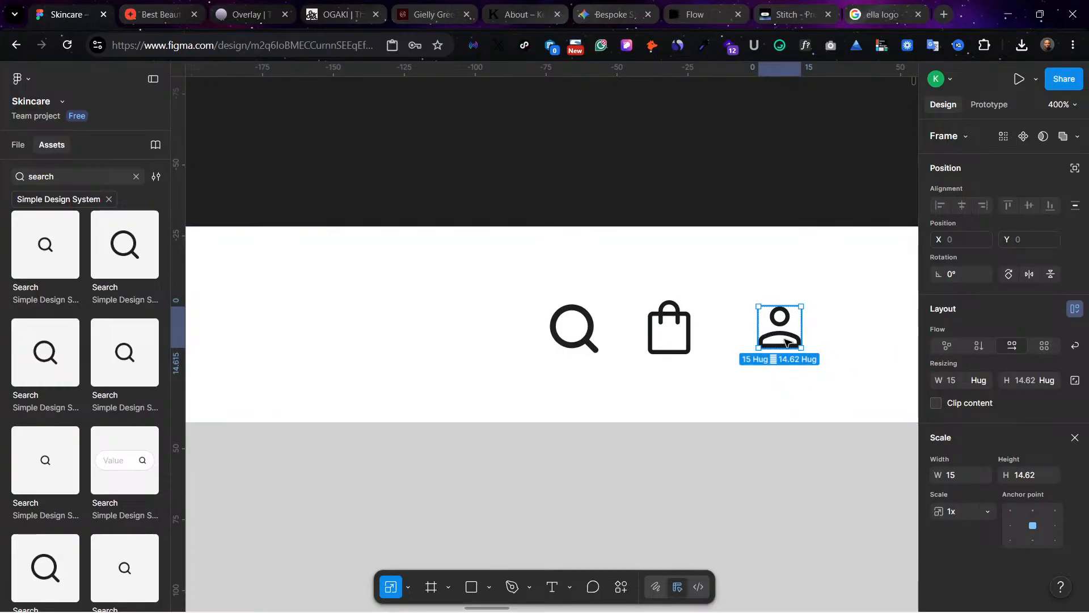
pyautogui.click(760, 416)
# Step: Move the profile icon's vector out of its frame into the grey hero area and delete the emptied frame
pyautogui.click(777, 329)
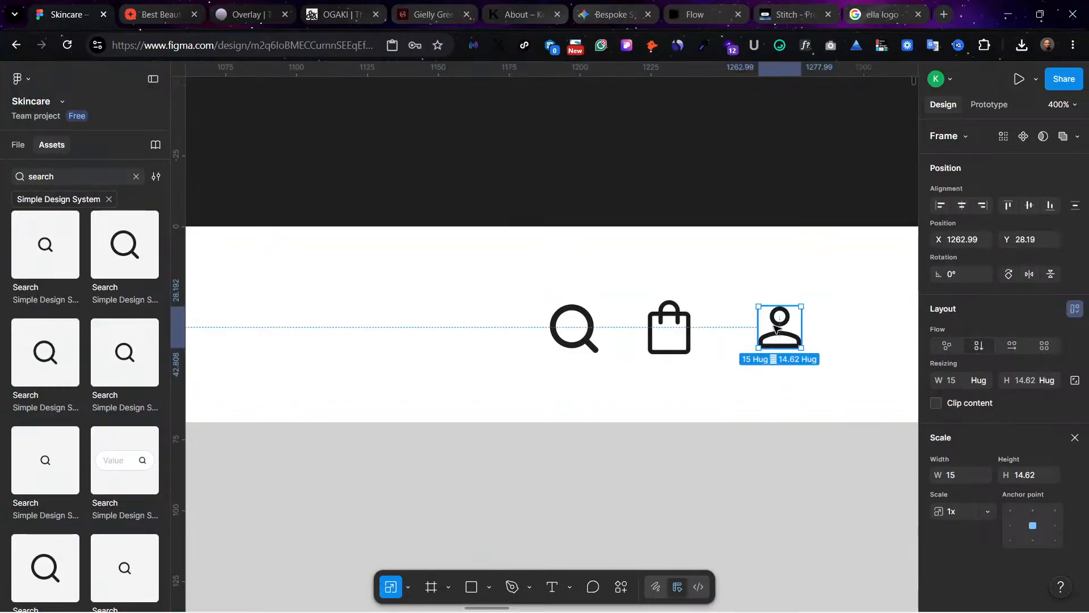
pyautogui.doubleClick(777, 330)
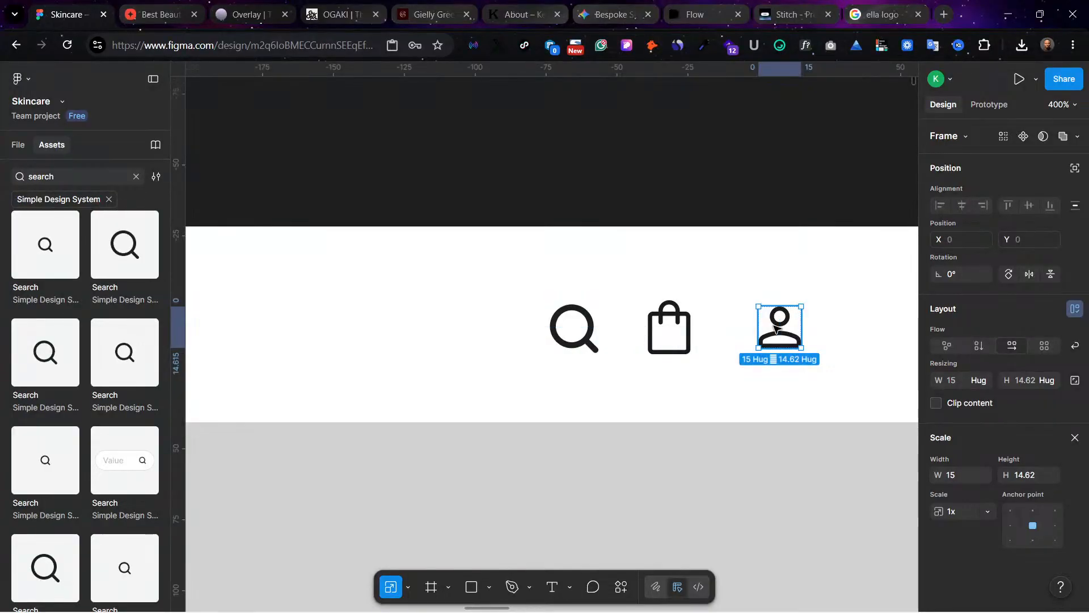
pyautogui.doubleClick(777, 329)
pyautogui.moveTo(777, 329); pyautogui.dragTo(704, 533)
pyautogui.click(707, 327)
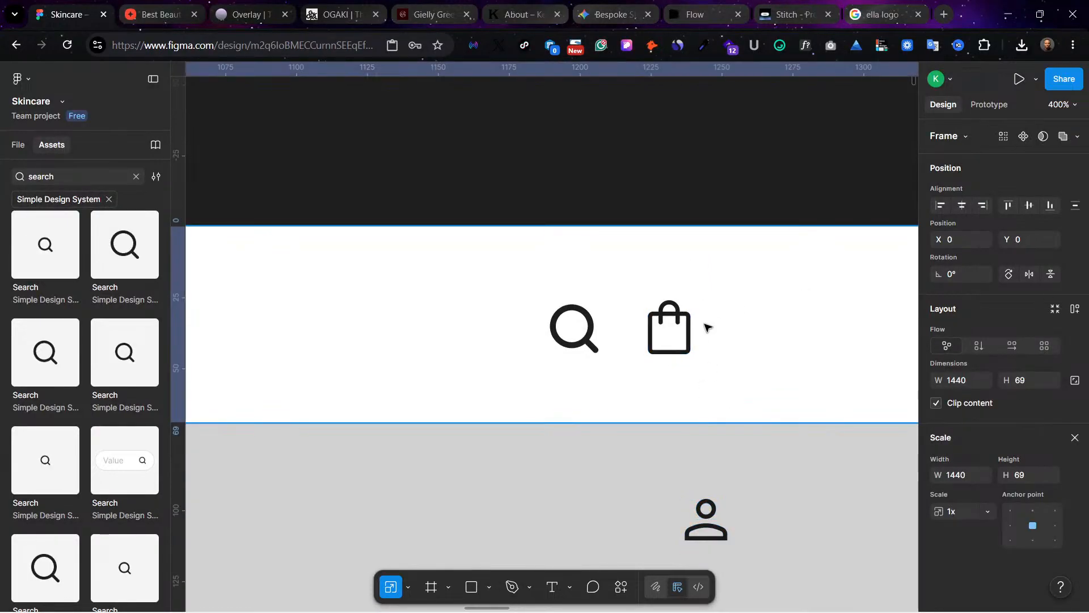
pyautogui.doubleClick(682, 331)
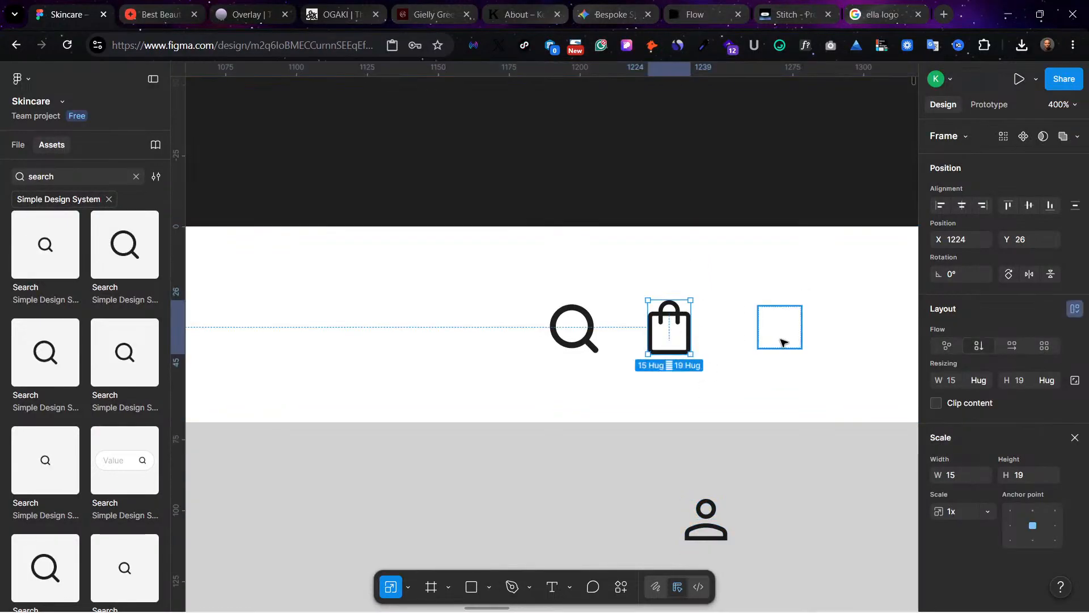
pyautogui.click(792, 336)
pyautogui.press('Delete')
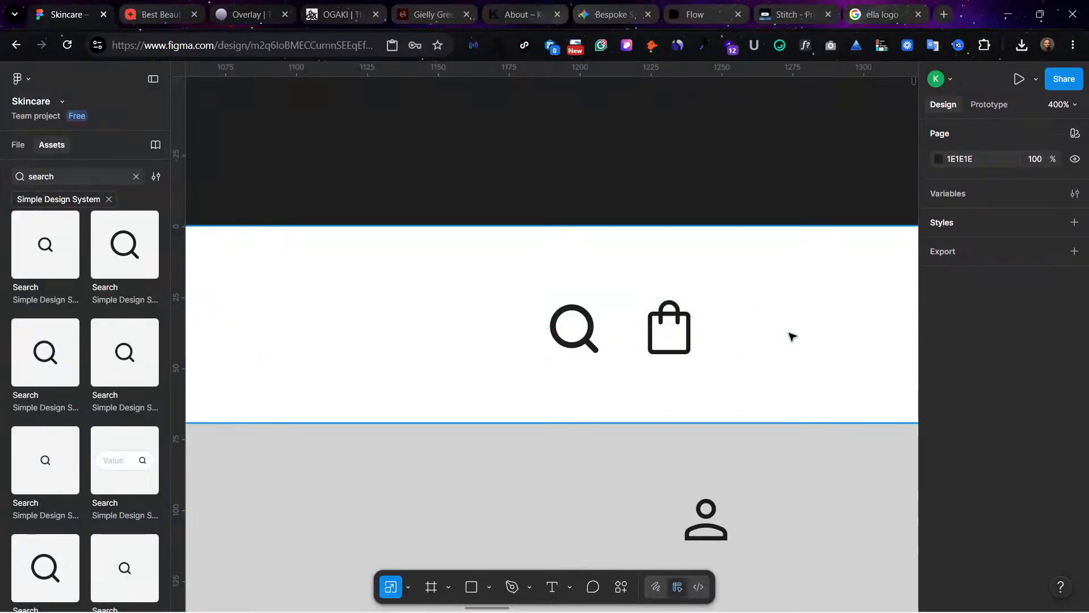
# Step: Move the profile vector back beside the bag icon and scale it to 1.07x
pyautogui.click(706, 523)
pyautogui.moveTo(706, 523); pyautogui.dragTo(759, 304)
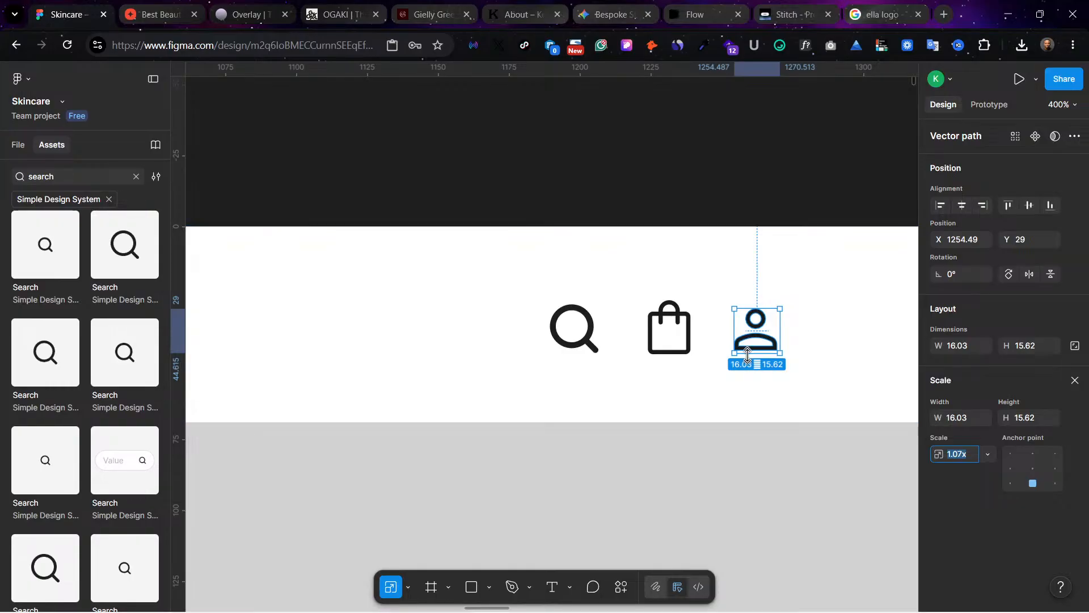
pyautogui.press('v')
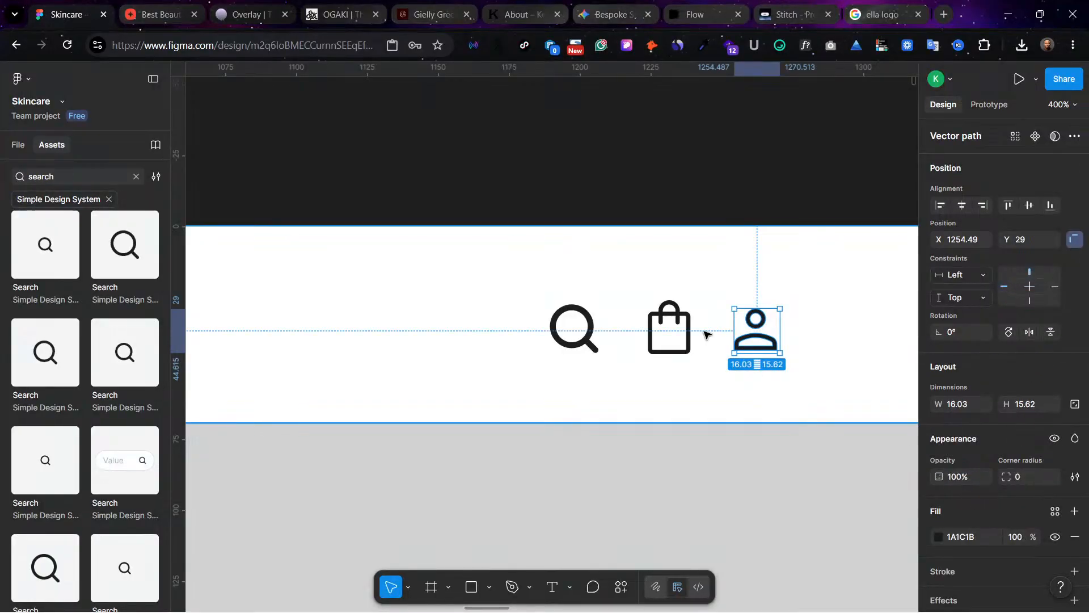
# Step: Move the profile vector into the hero area at X 1240, lock its aspect ratio and resize its bounding box to 20 × 20
pyautogui.moveTo(761, 309); pyautogui.dragTo(709, 479)
pyautogui.scroll(-2, 233, 295)
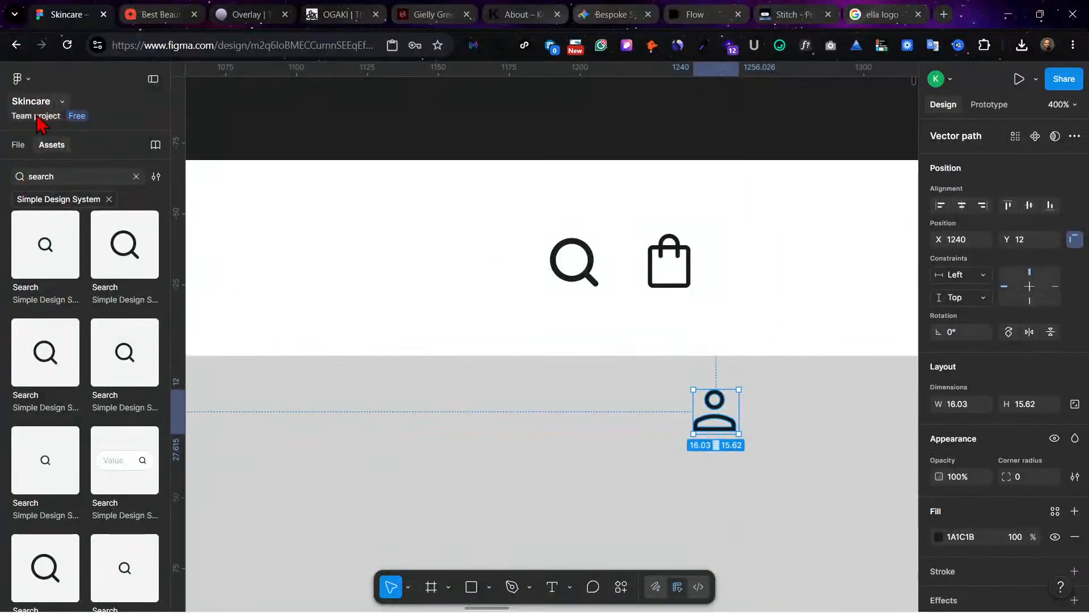
pyautogui.click(18, 145)
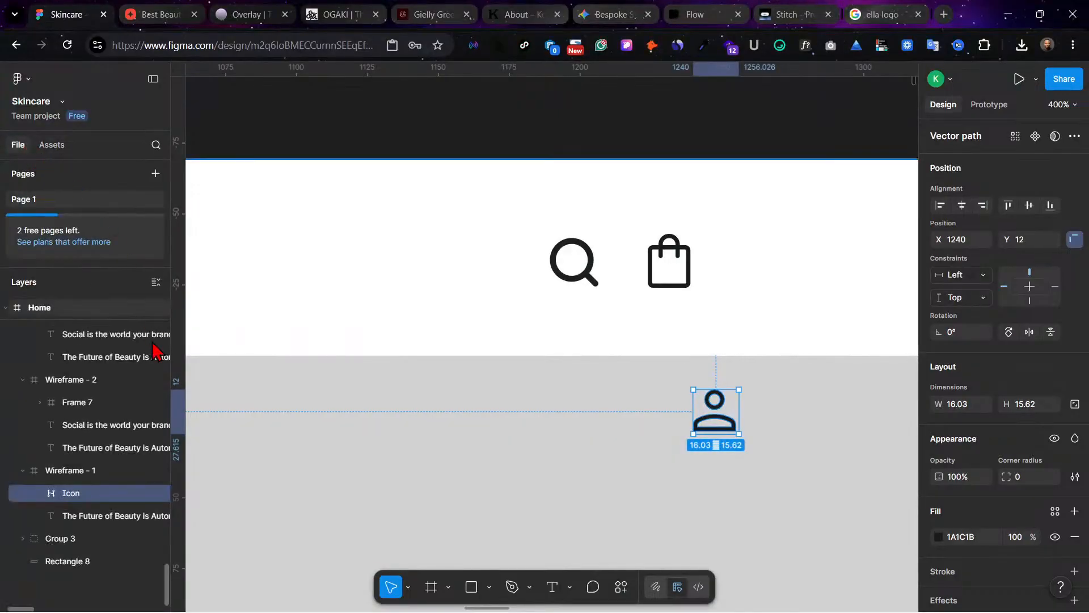
pyautogui.rightClick(716, 424)
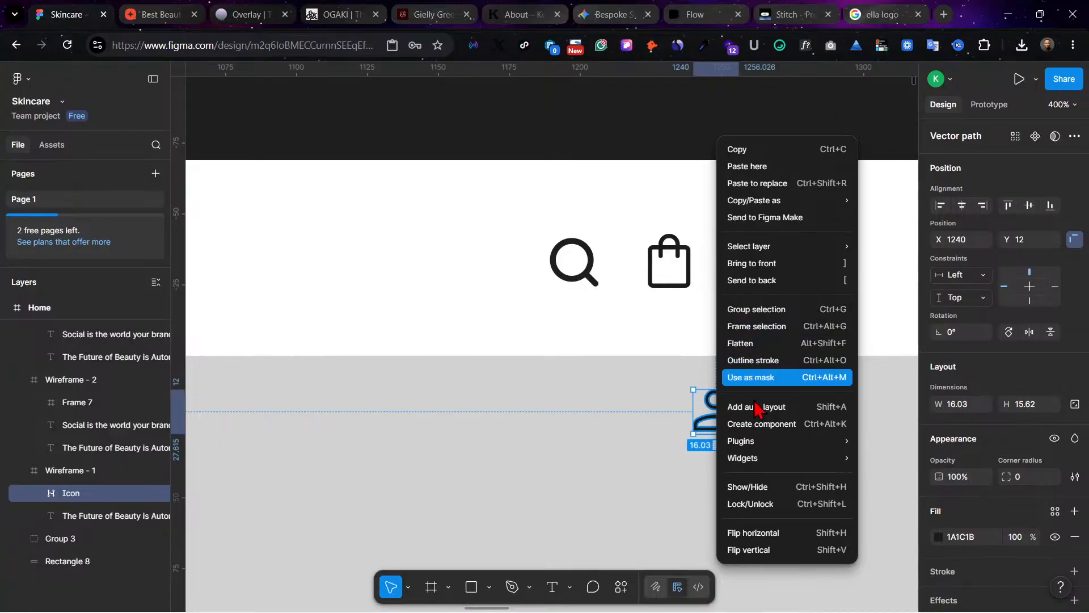
pyautogui.click(700, 427)
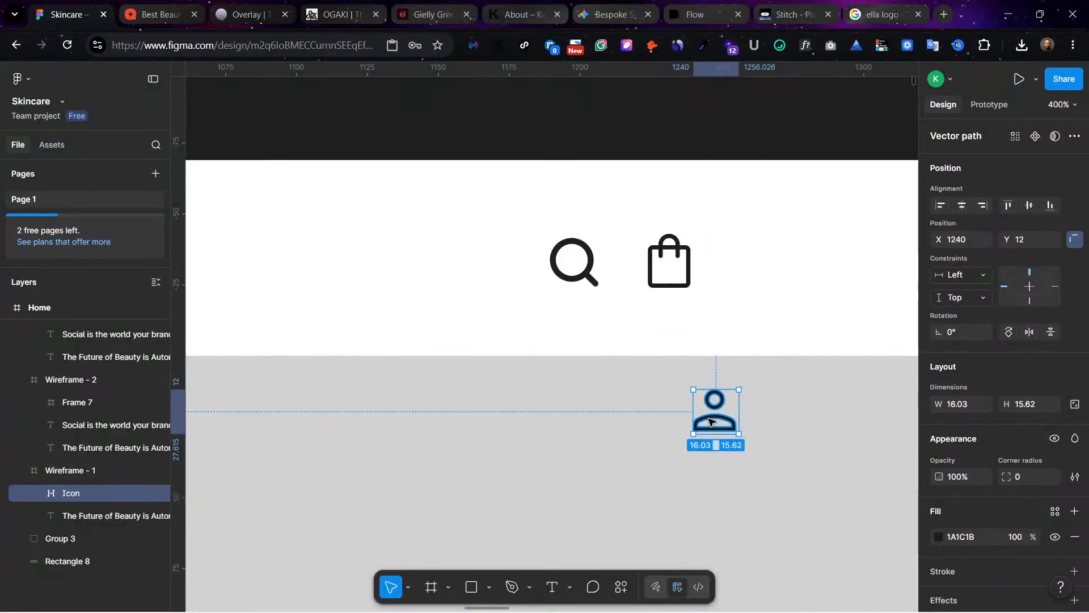
pyautogui.click(1074, 405)
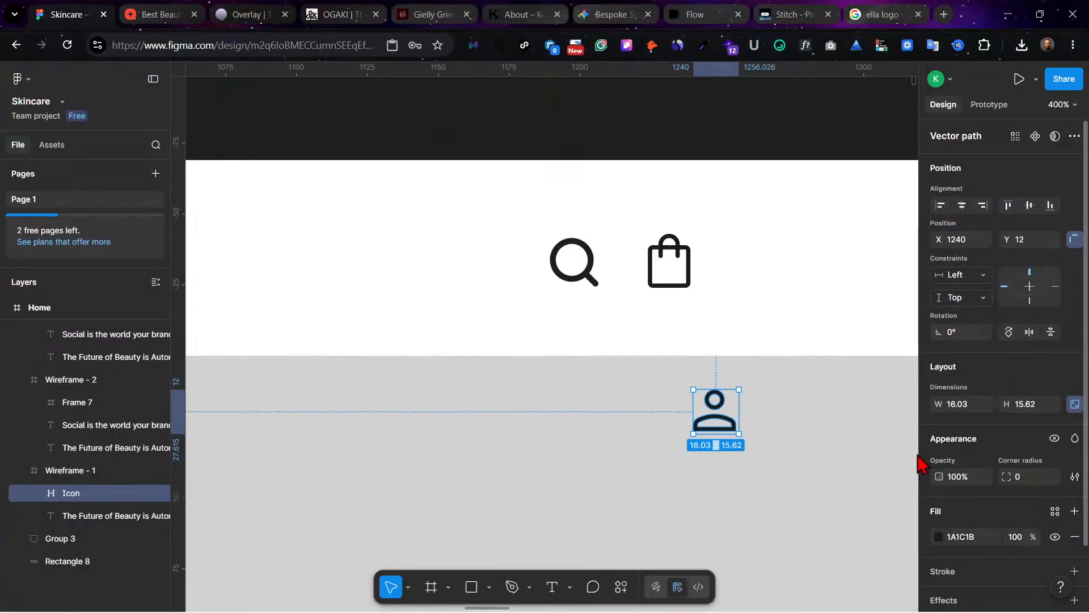
pyautogui.moveTo(739, 411); pyautogui.dragTo(750, 441)
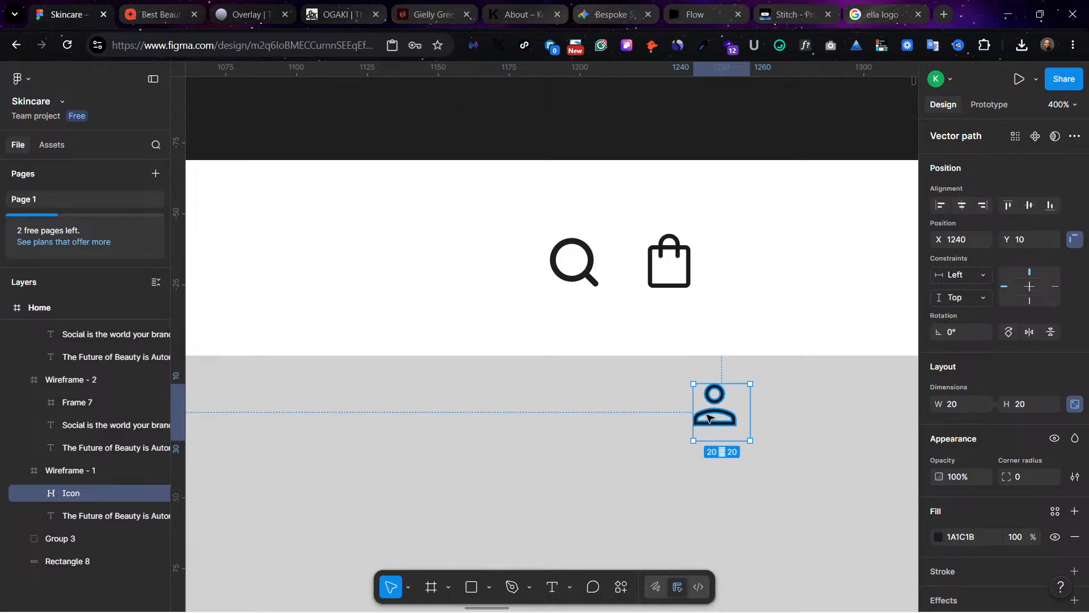
# Step: Delete the profile vector and insert a 40 × 40 User icon from the Simple Design System to the right of the bag icon
pyautogui.press('Delete')
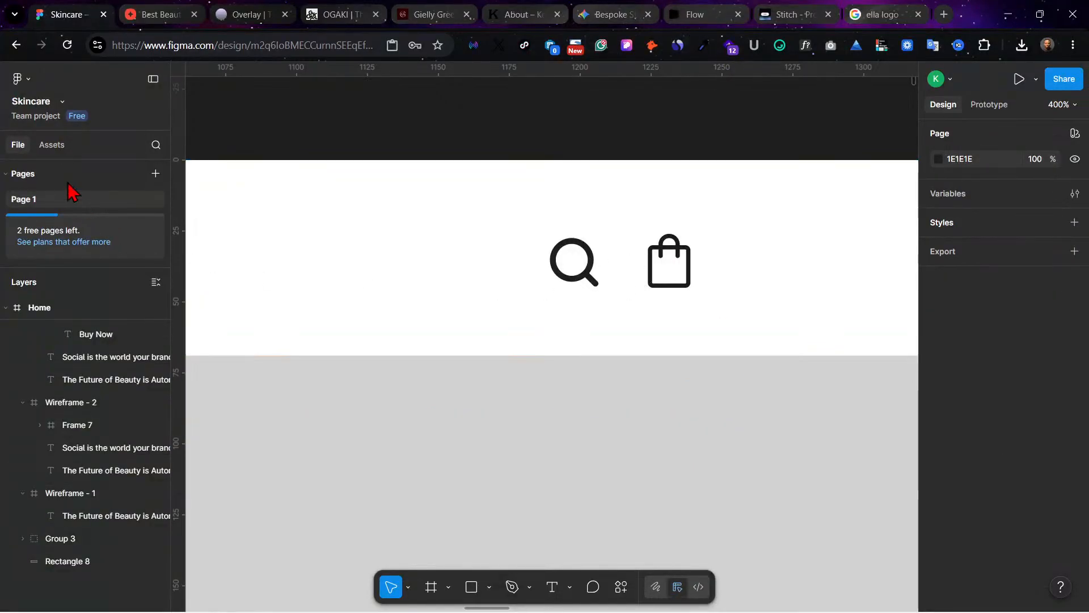
pyautogui.click(52, 146)
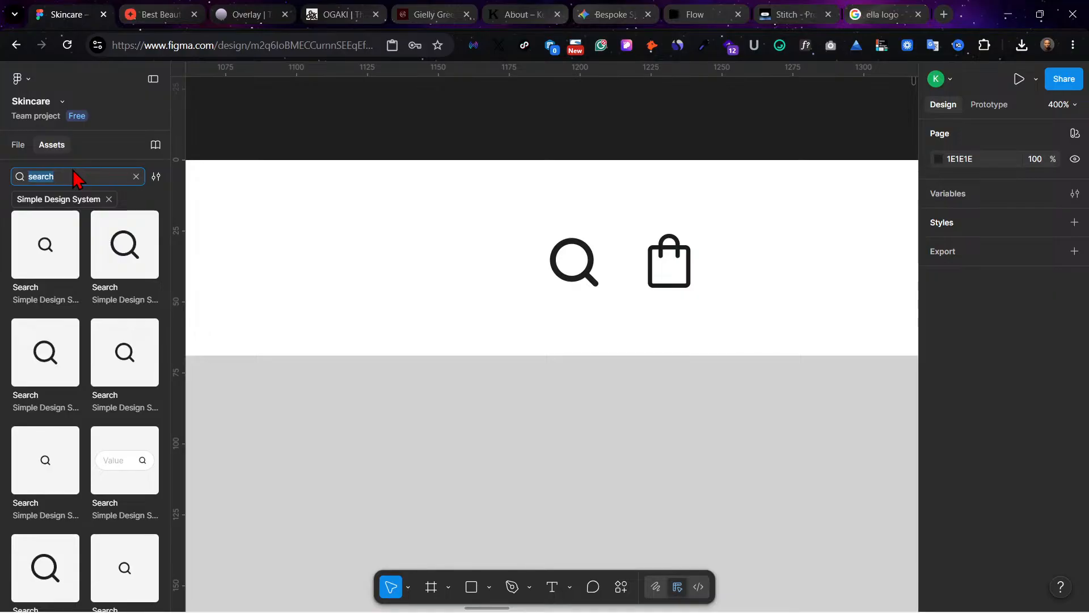
pyautogui.write('user')
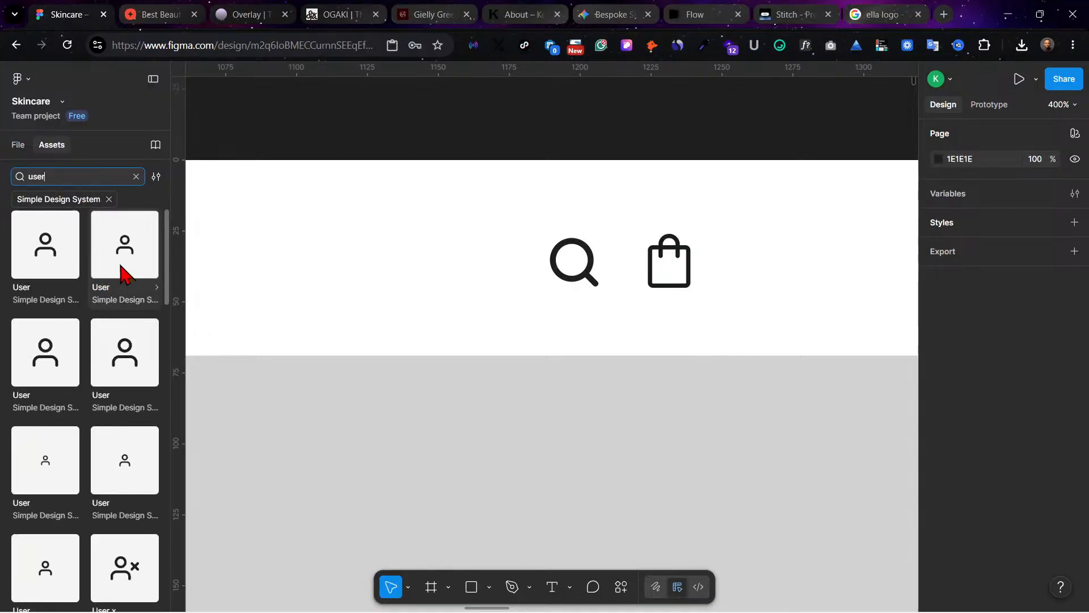
pyautogui.click(56, 256)
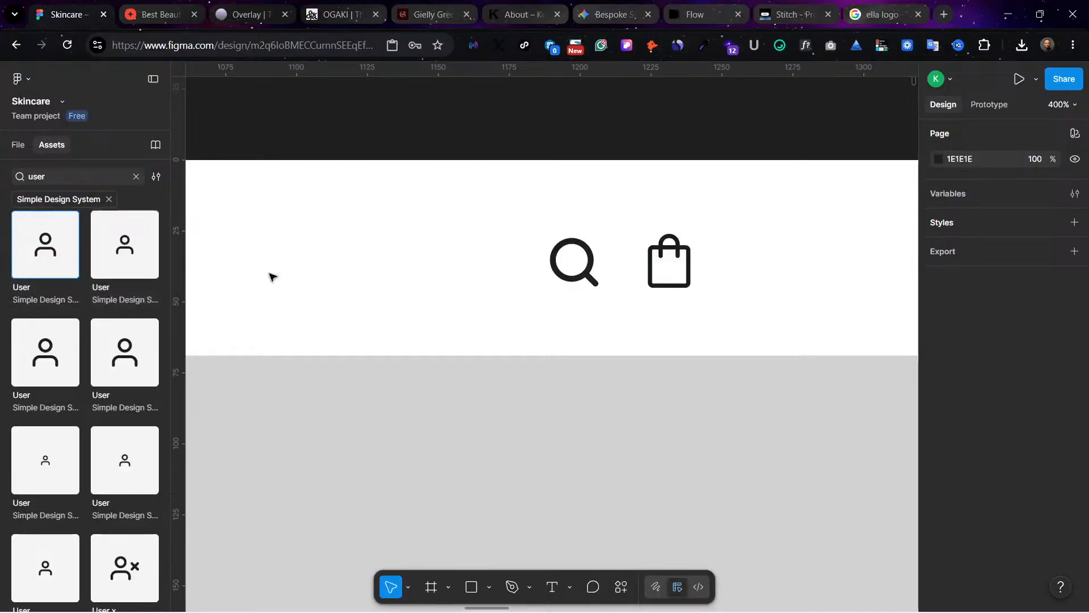
pyautogui.click(333, 375)
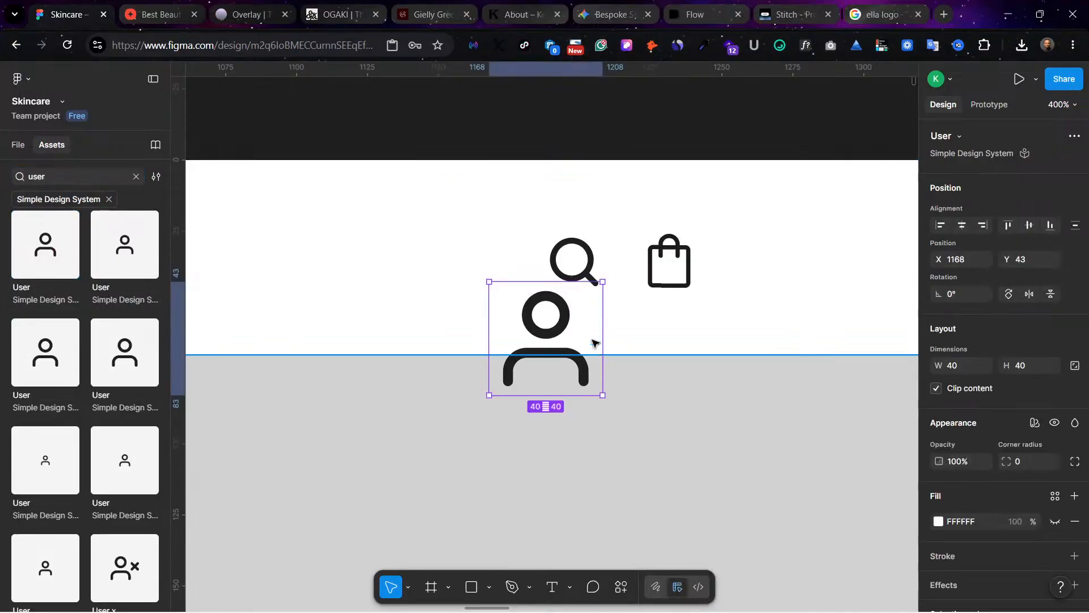
pyautogui.moveTo(592, 343); pyautogui.dragTo(821, 279)
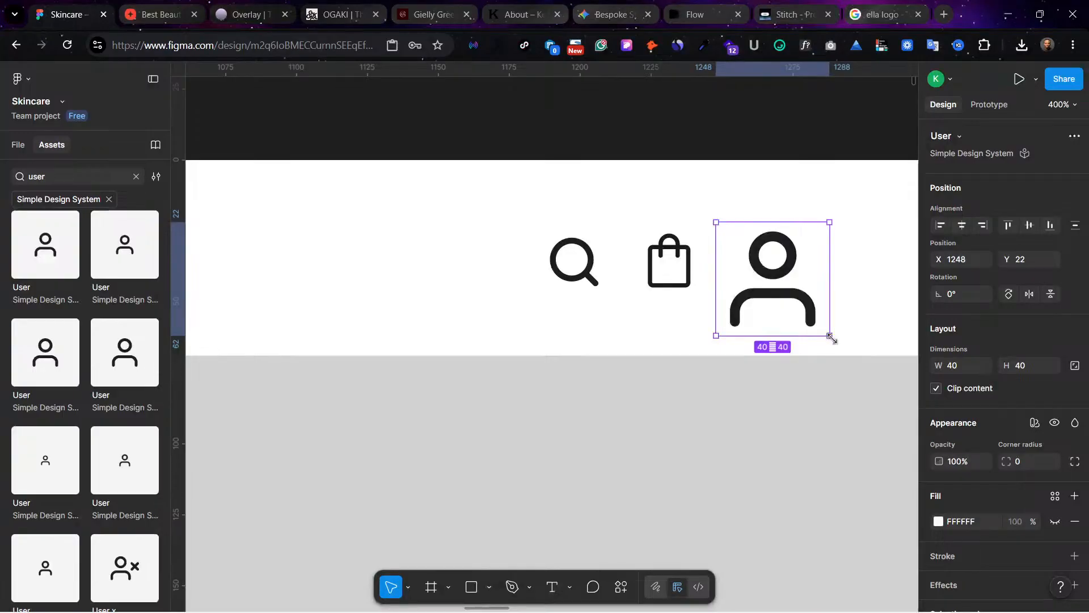
# Step: Shrink the User icon to 22 × 22 with the Scale tool and undo the accidental move of the hero frame
pyautogui.press('k')
pyautogui.moveTo(828, 333); pyautogui.dragTo(662, 103)
pyautogui.click(717, 478)
pyautogui.scroll(5, 663, 144)
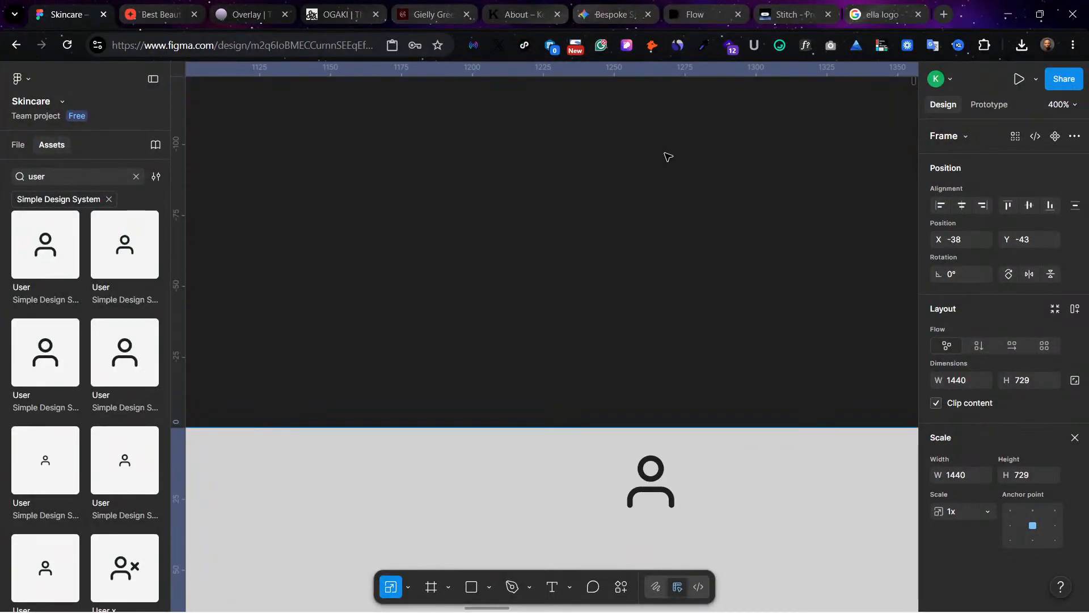
pyautogui.hotkey('ctrl', 'z')
pyautogui.scroll(-5, 745, 353)
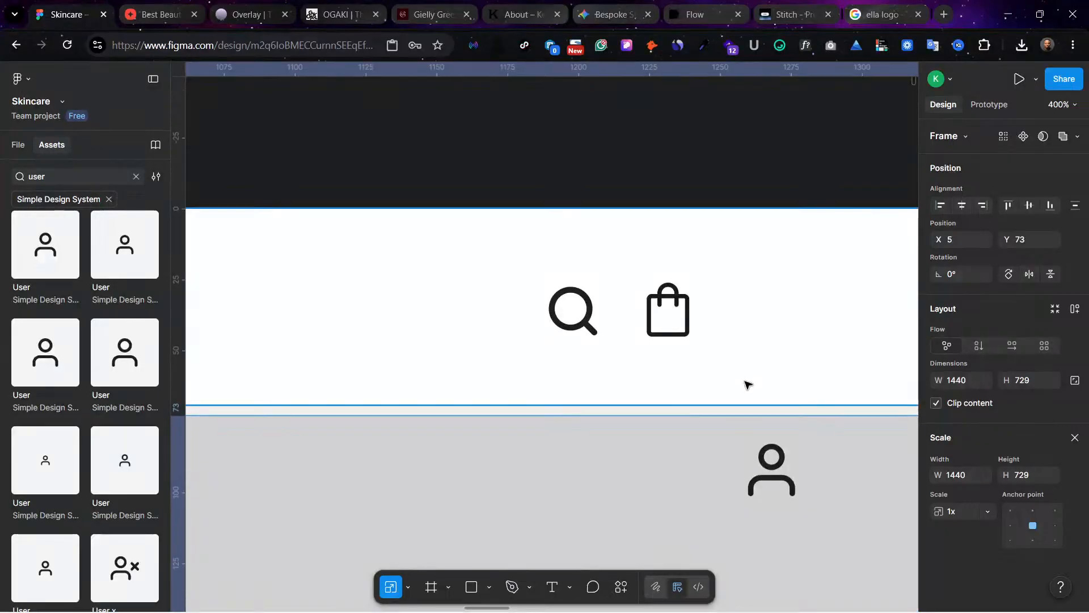
# Step: Move the User icon beside the bag in the navigation bar, show the layout guides, and nudge it to X 1260, Y 24
pyautogui.click(762, 476)
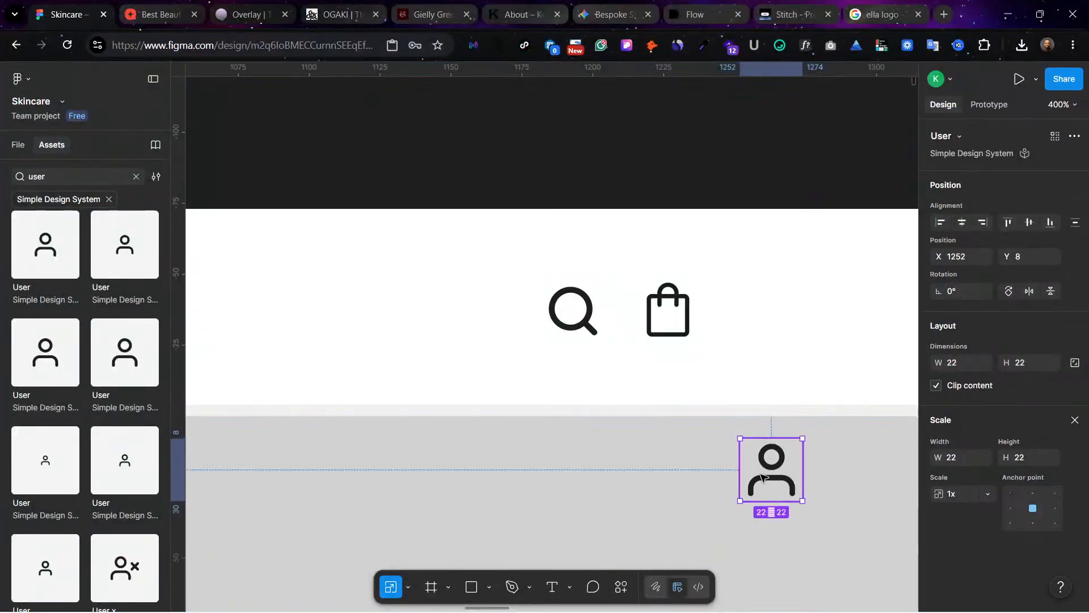
pyautogui.moveTo(761, 476); pyautogui.dragTo(757, 300)
pyautogui.click(767, 145)
pyautogui.click(701, 155)
pyautogui.hotkey('ctrl', 'shift', '4')
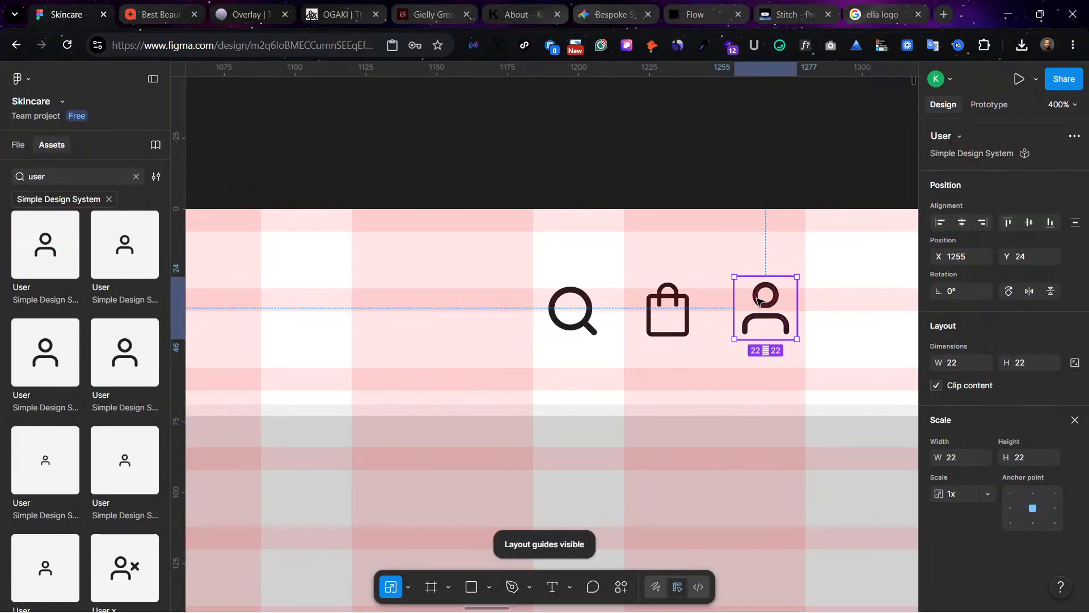
pyautogui.press('Right')
pyautogui.press('Right')
pyautogui.press('Right')
pyautogui.press('Right')
pyautogui.press('Right')
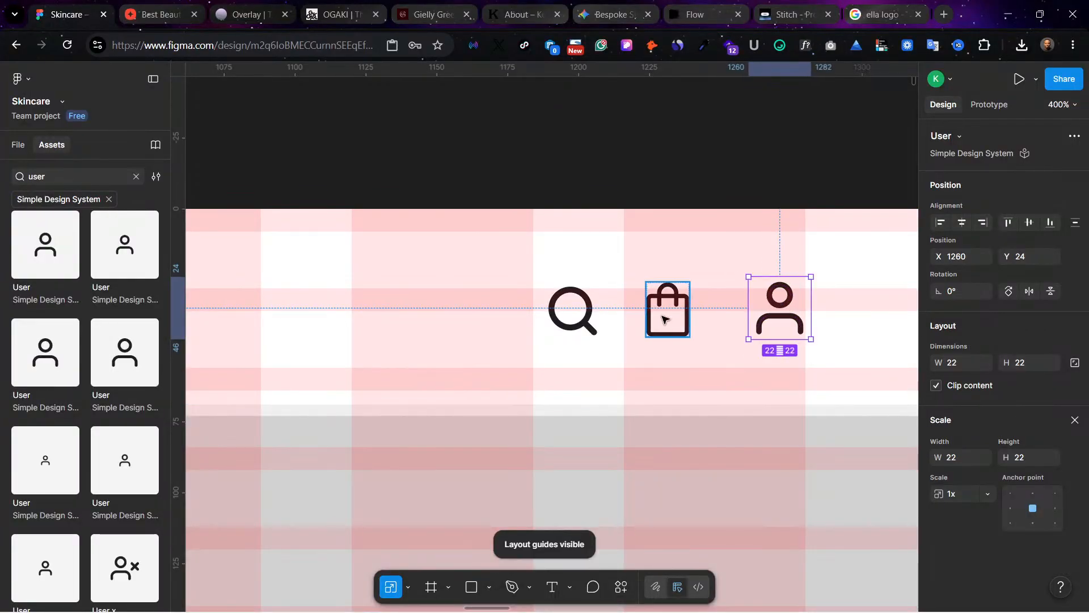
# Step: Move the bag icon between the search and user icons to X 1227, Y 26, and hide the layout guides
pyautogui.click(667, 314)
pyautogui.moveTo(668, 315); pyautogui.dragTo(676, 311)
pyautogui.hotkey('ctrl', '-')
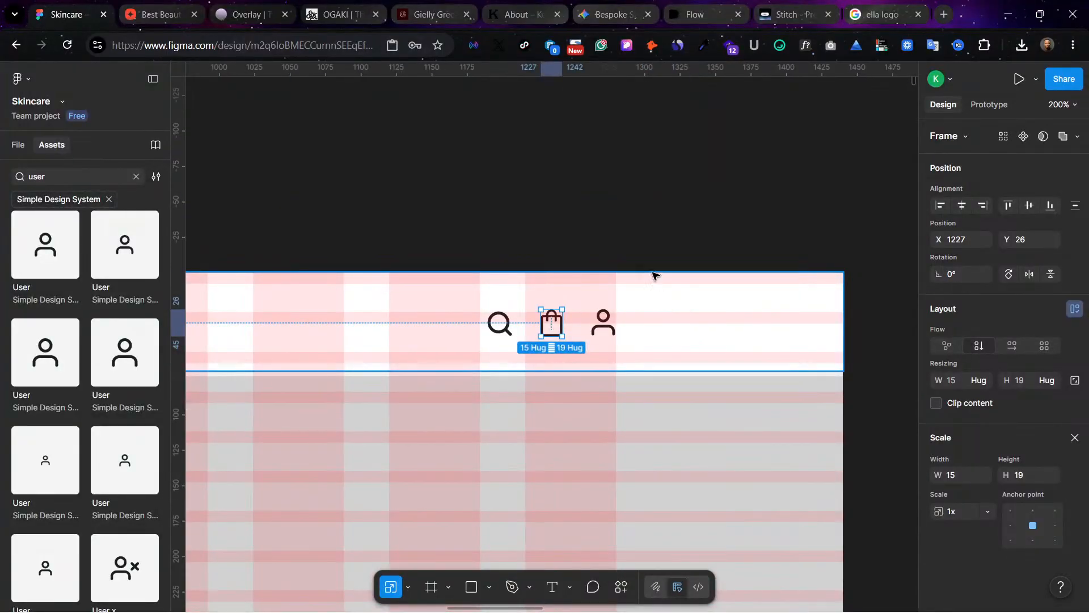
pyautogui.click(640, 260)
pyautogui.hscroll(-5, 640, 260)
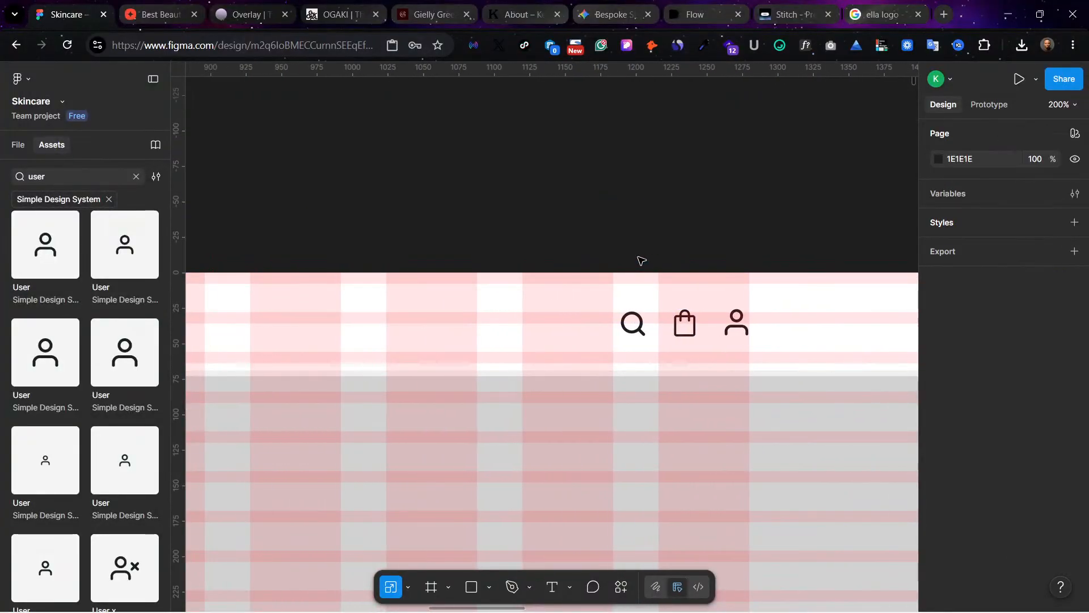
pyautogui.hotkey('shift', 'g')
pyautogui.hscroll(-5, 641, 260)
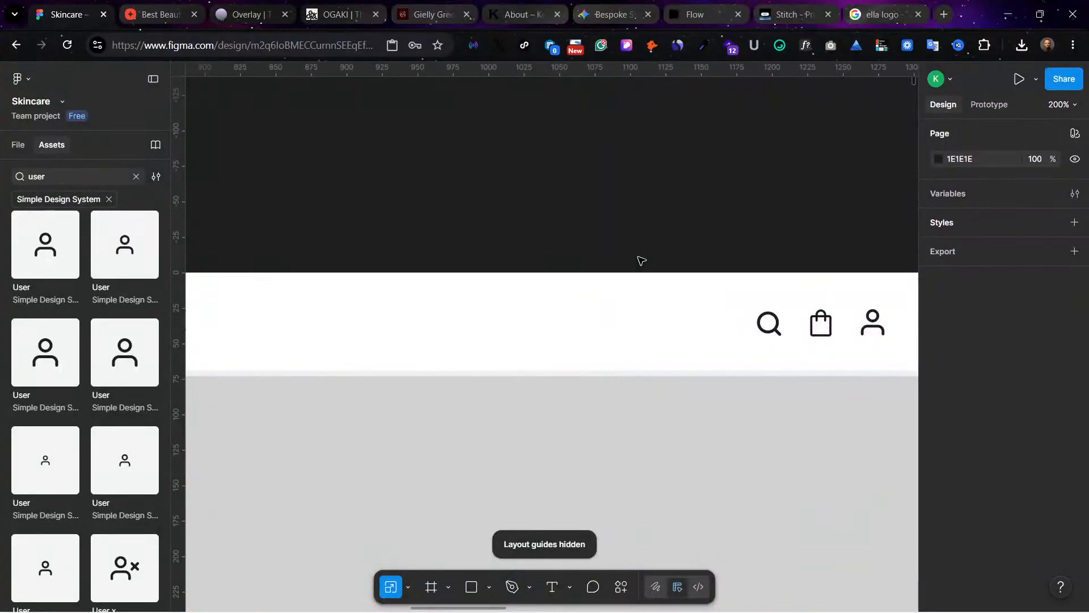
# Step: Fill the grey hero frame with the image A_photorealistic_ultra-high_resolution_portrait_202605181542.jpeg from the Downloads folder
pyautogui.hotkey('ctrl', '-')
pyautogui.hscroll(-7, 641, 261)
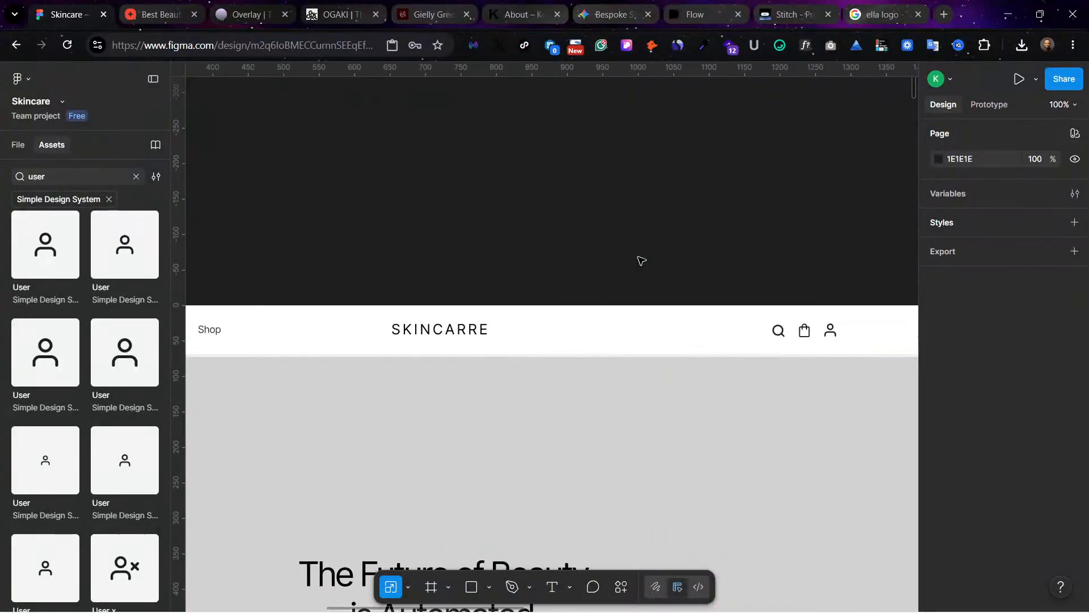
pyautogui.hotkey('ctrl', '-')
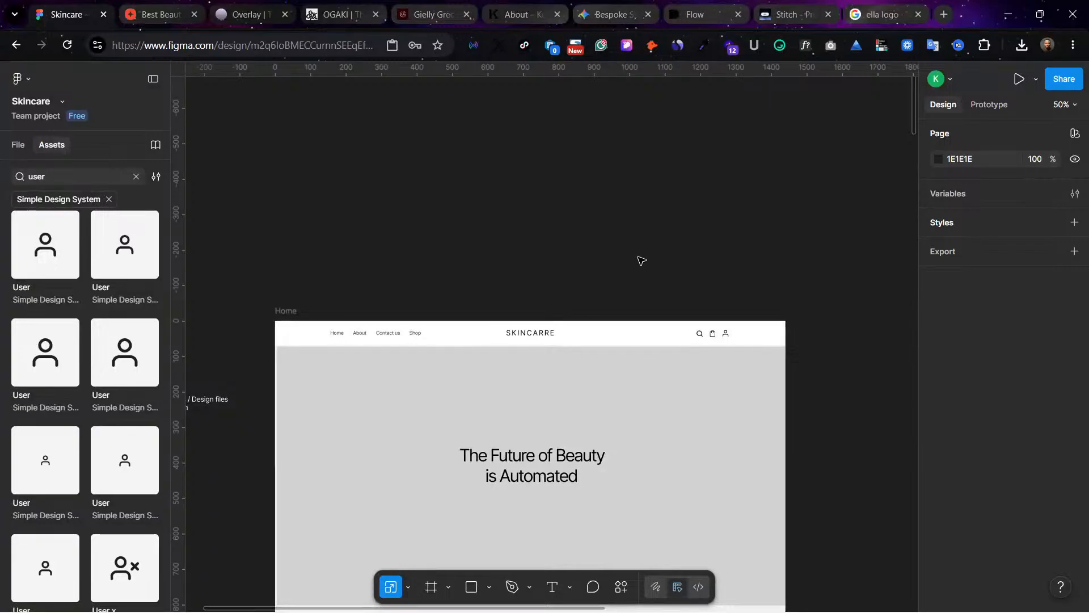
pyautogui.scroll(-3, 629, 338)
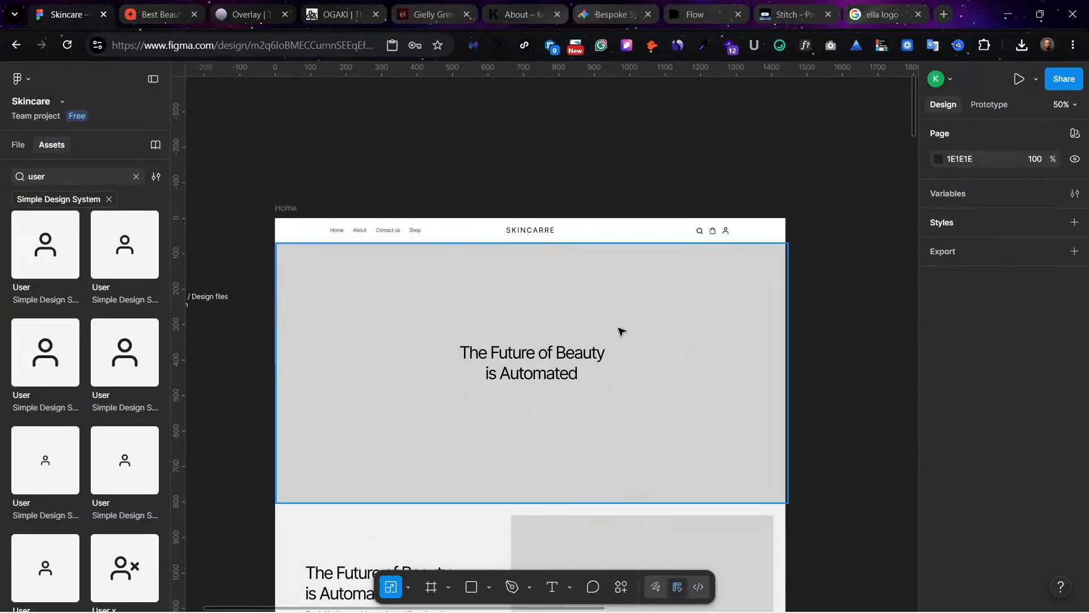
pyautogui.click(634, 323)
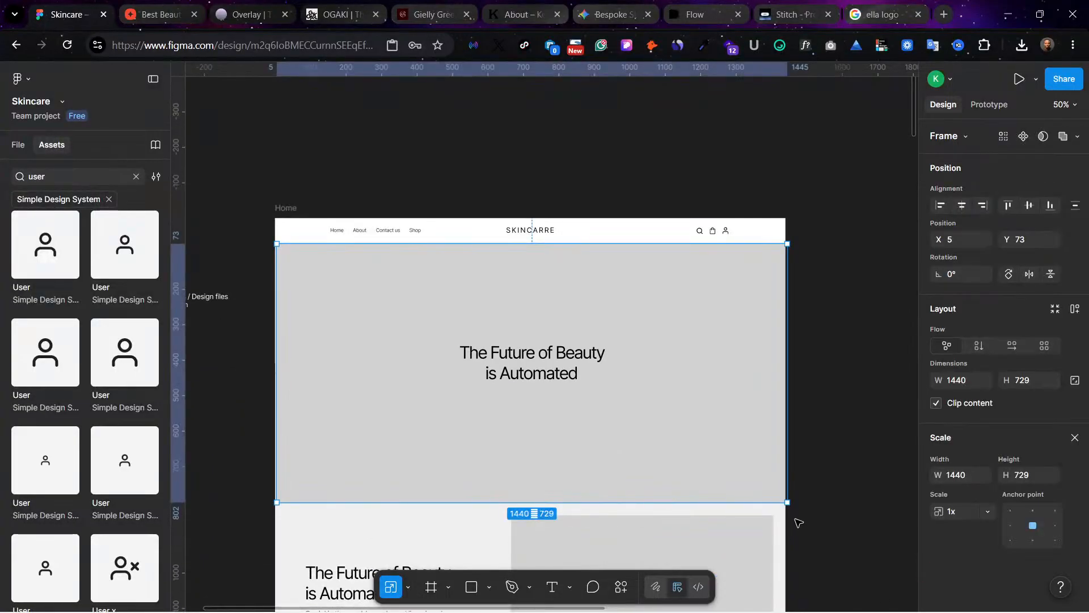
pyautogui.press('v')
pyautogui.scroll(-2, 987, 585)
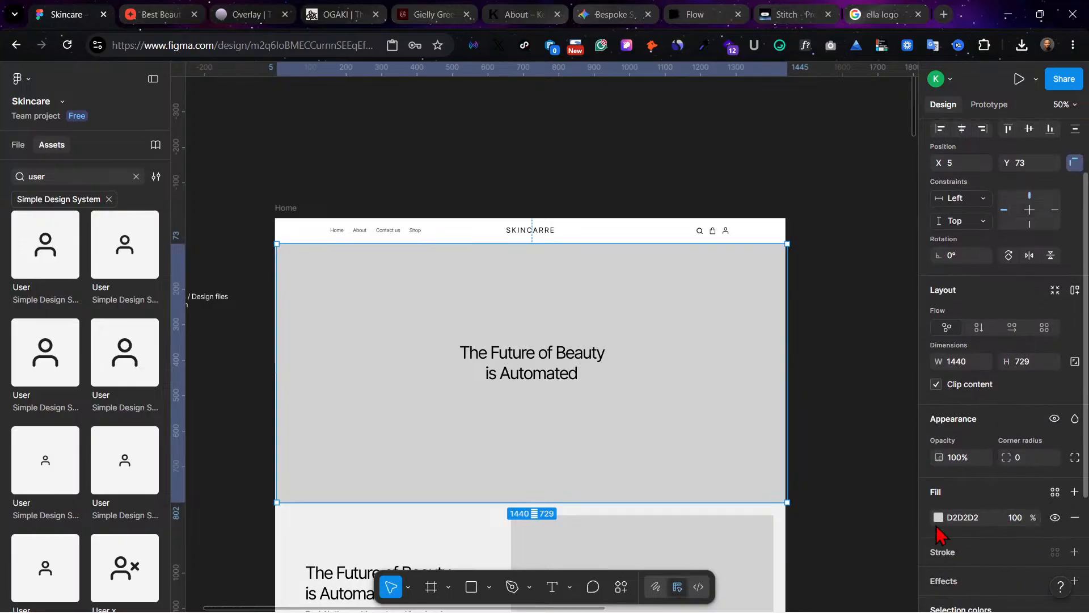
pyautogui.click(937, 518)
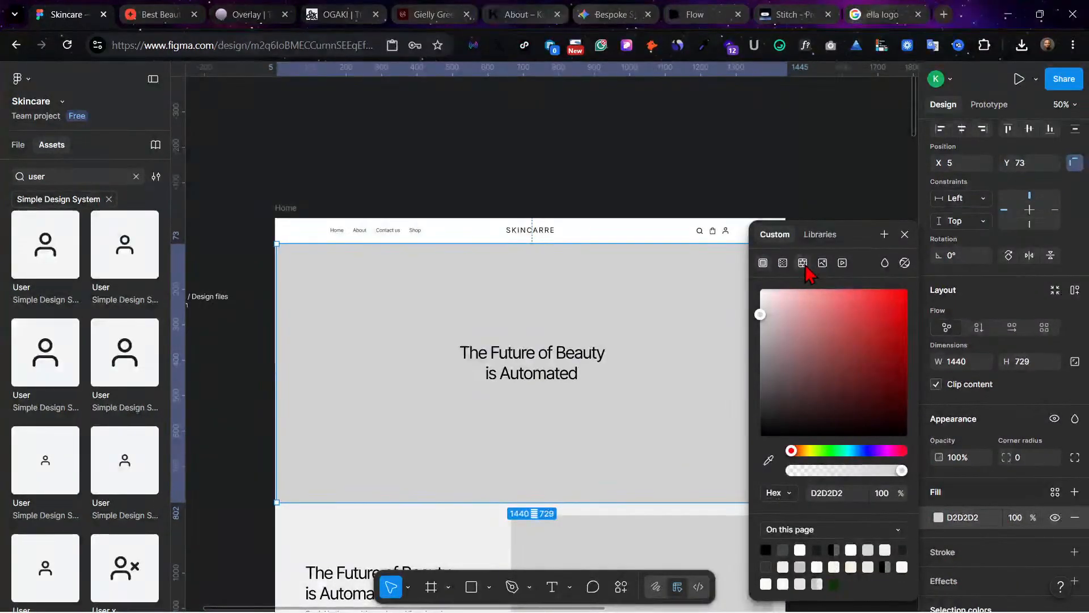
pyautogui.click(822, 262)
pyautogui.click(831, 346)
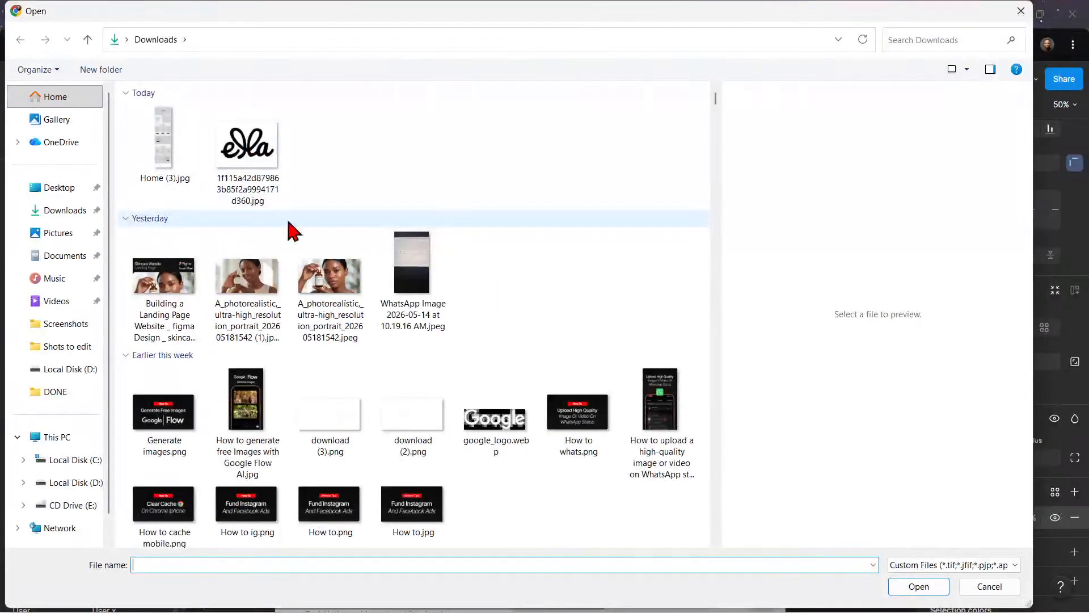
pyautogui.click(259, 281)
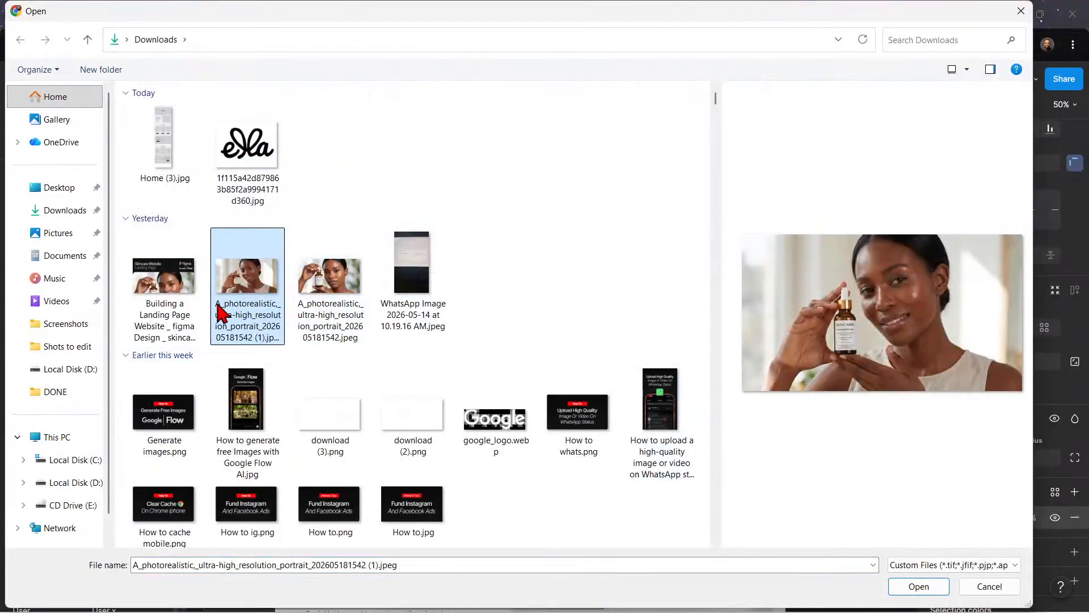
pyautogui.click(329, 287)
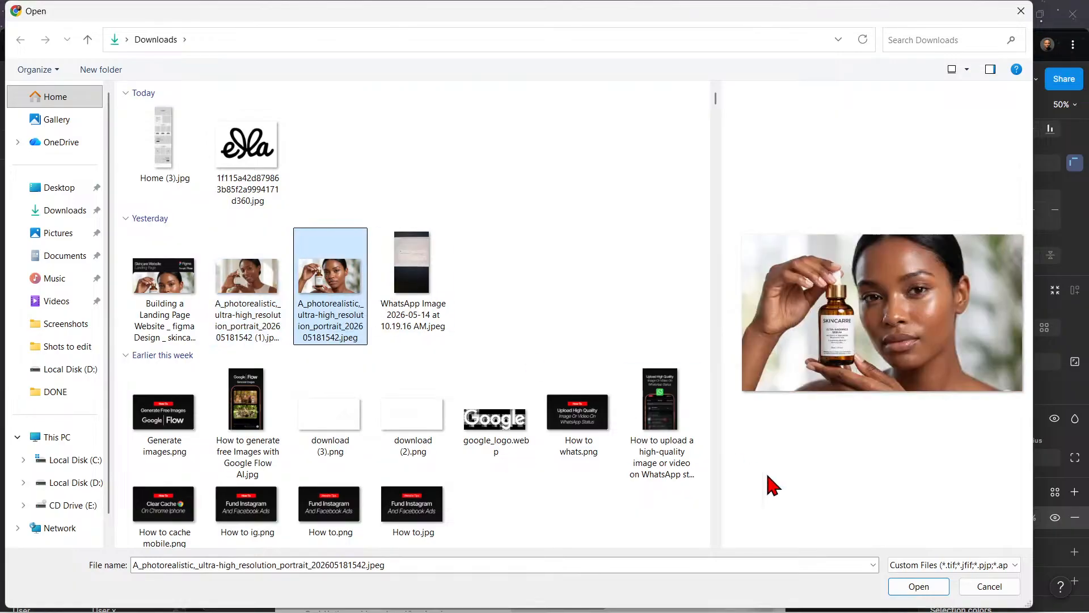
pyautogui.click(921, 586)
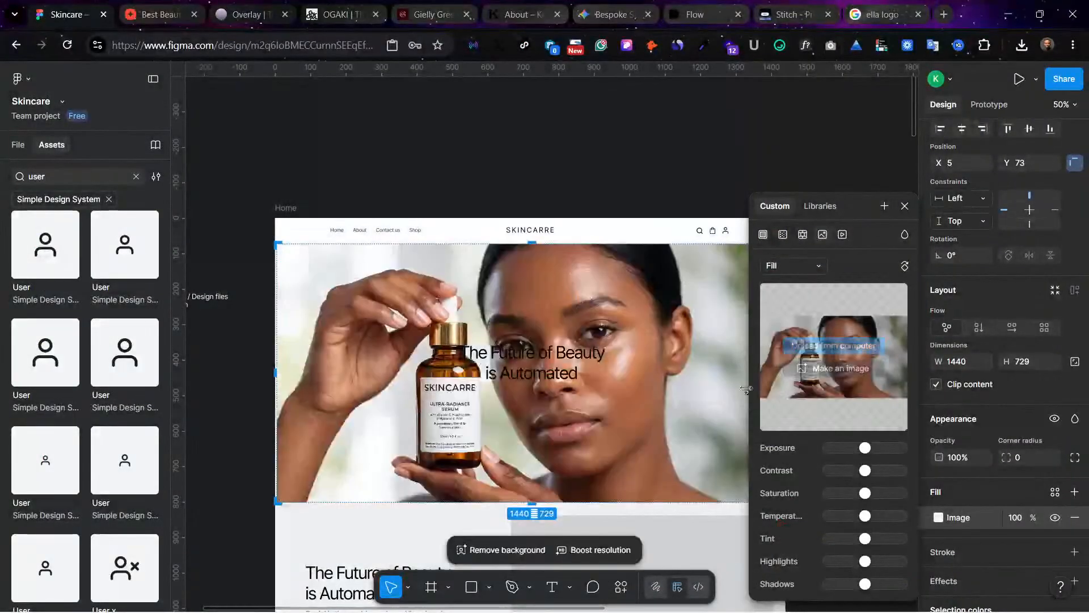
pyautogui.click(634, 212)
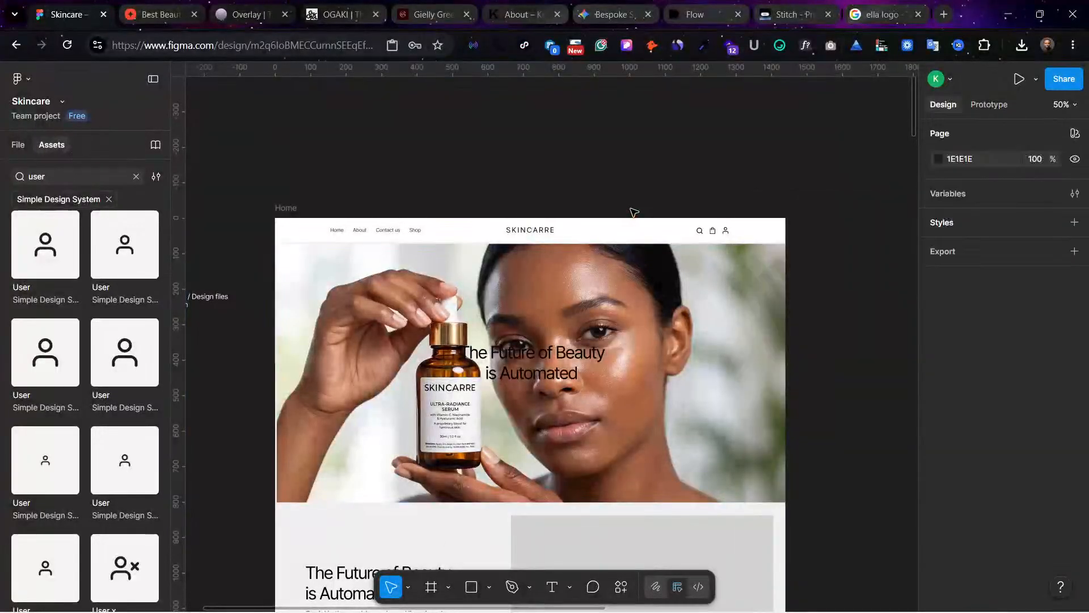
# Step: Move the hero headline "The Future of Beauty is Automated" down over the woman's chin to X 661, Y 503
pyautogui.click(569, 354)
pyautogui.doubleClick(538, 356)
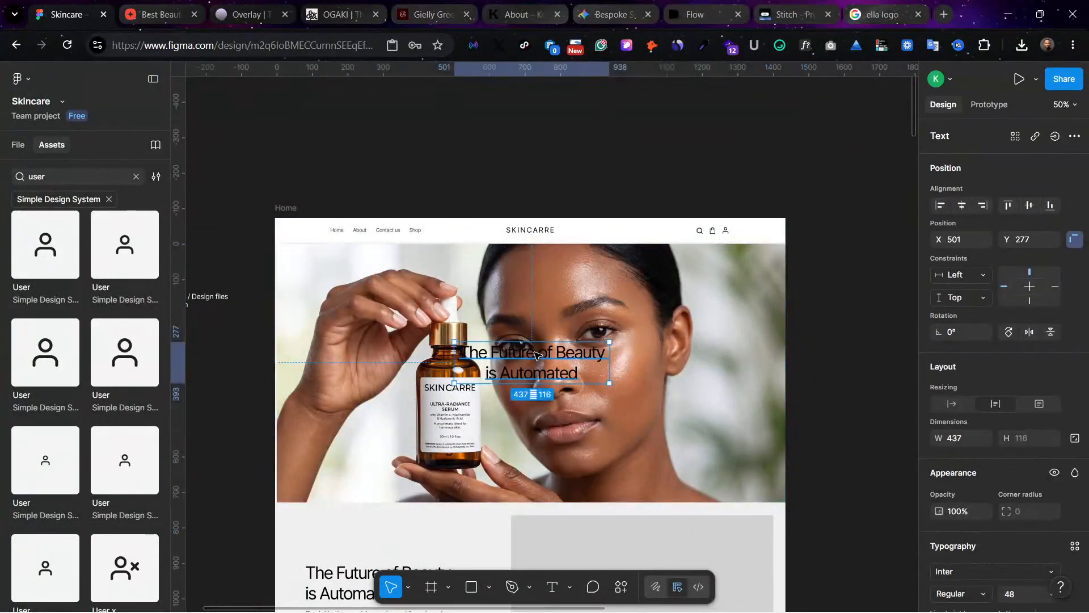
pyautogui.moveTo(536, 355); pyautogui.dragTo(594, 435)
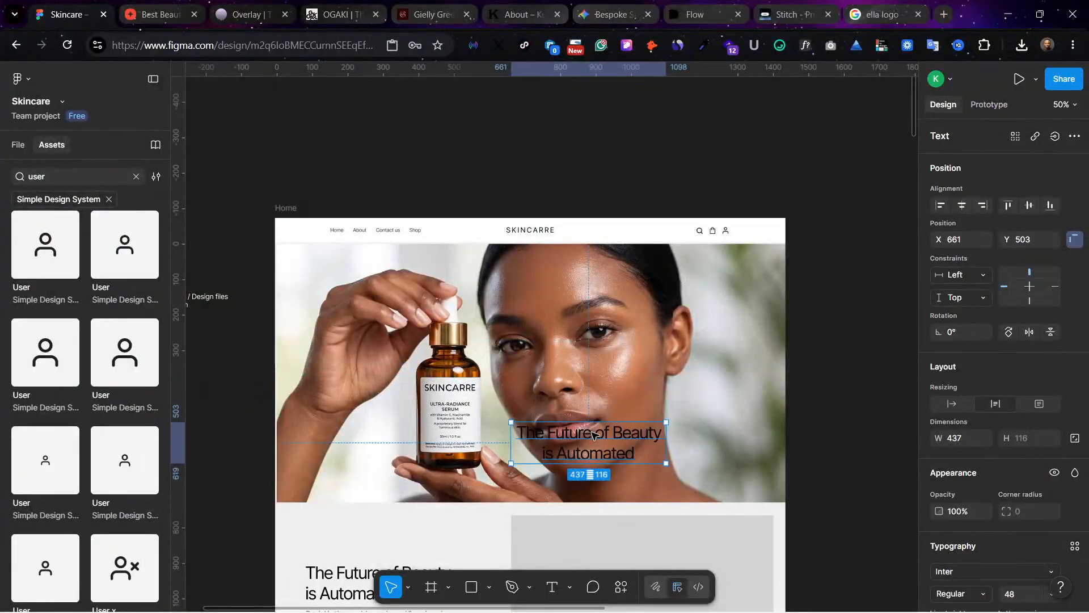
# Step: Extend the hero frame's left edge past the page edge to X -12, making it 1457 wide
pyautogui.click(682, 329)
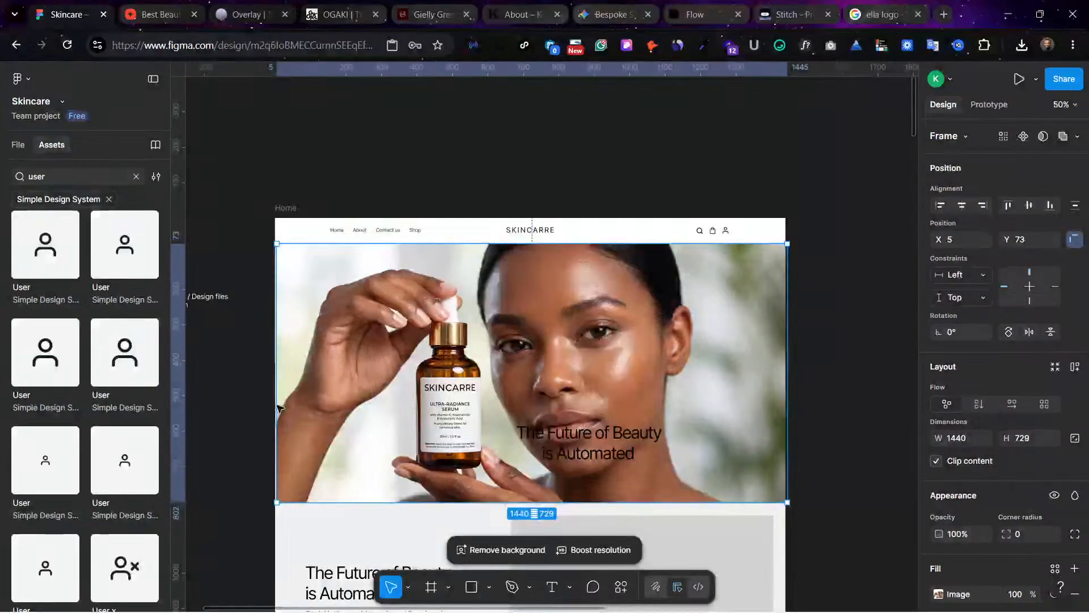
pyautogui.moveTo(270, 406); pyautogui.dragTo(270, 406)
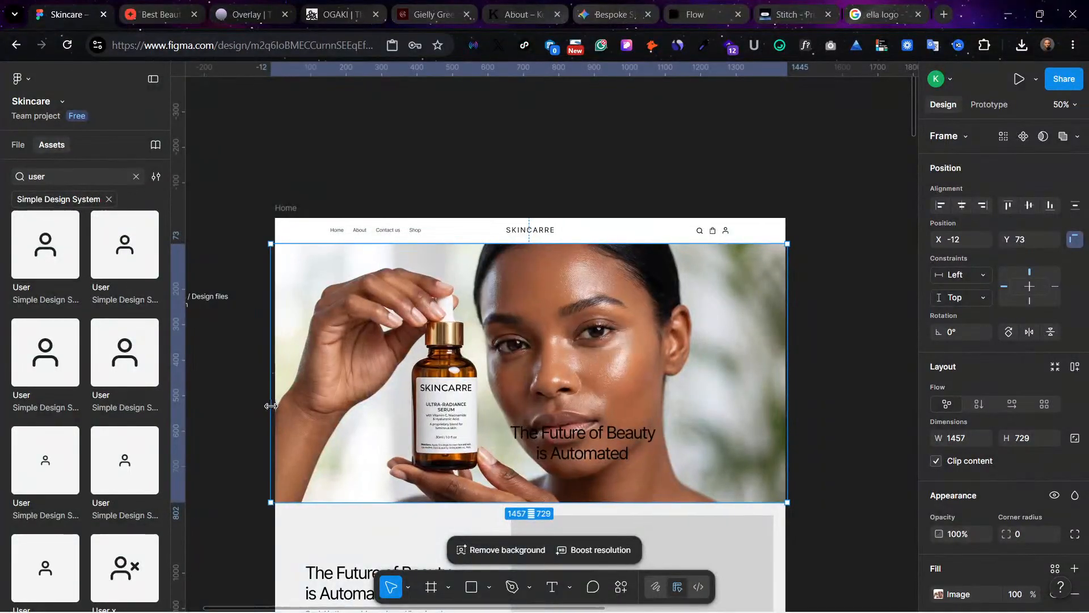
pyautogui.click(509, 176)
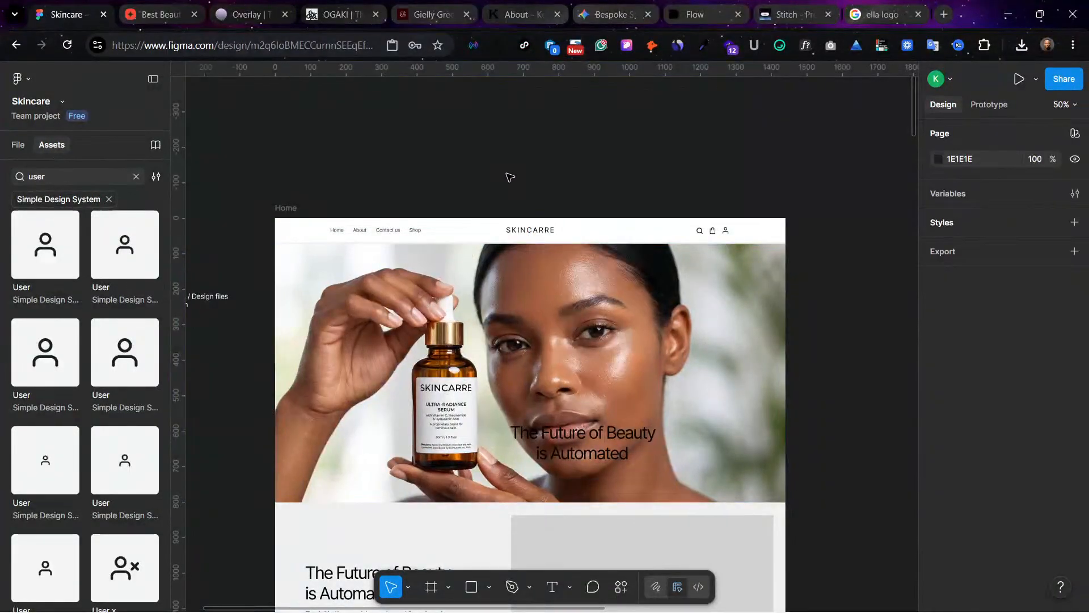
pyautogui.scroll(-1, 836, 348)
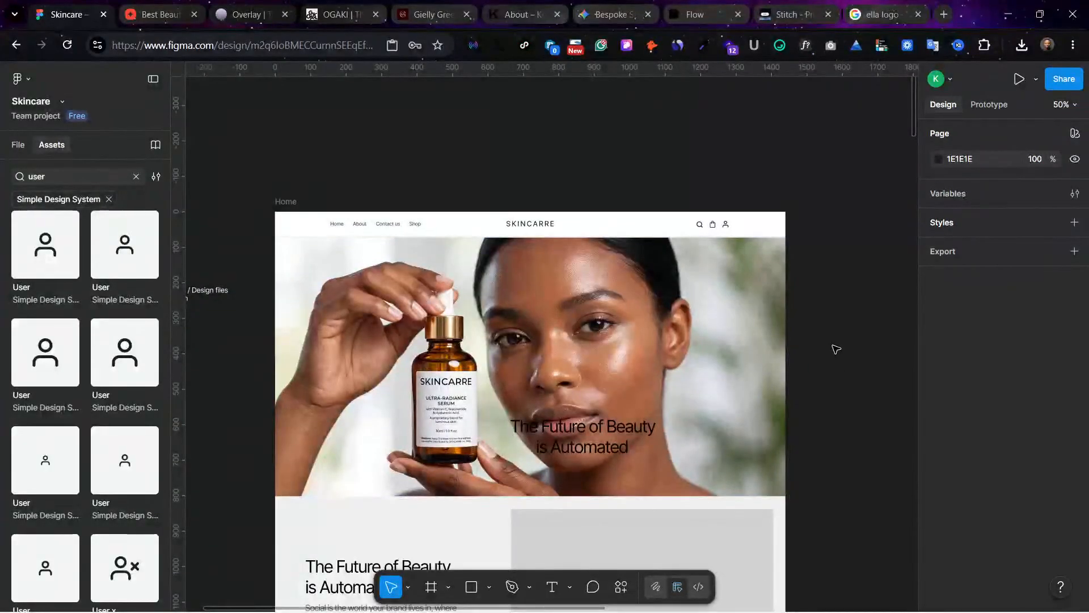
pyautogui.scroll(-5, 835, 348)
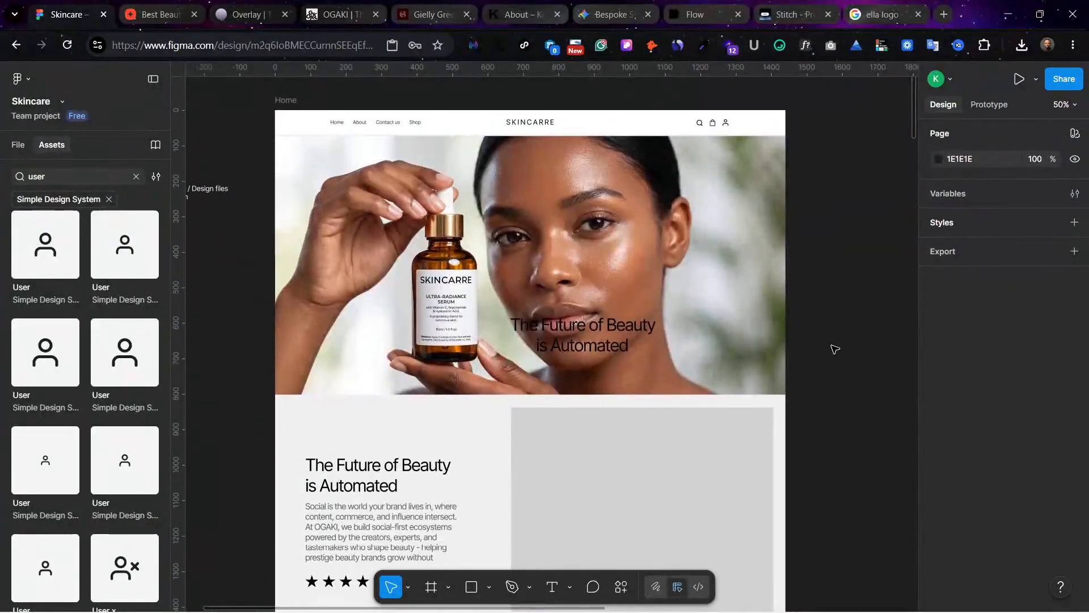
pyautogui.click(636, 241)
pyautogui.scroll(-2, 933, 562)
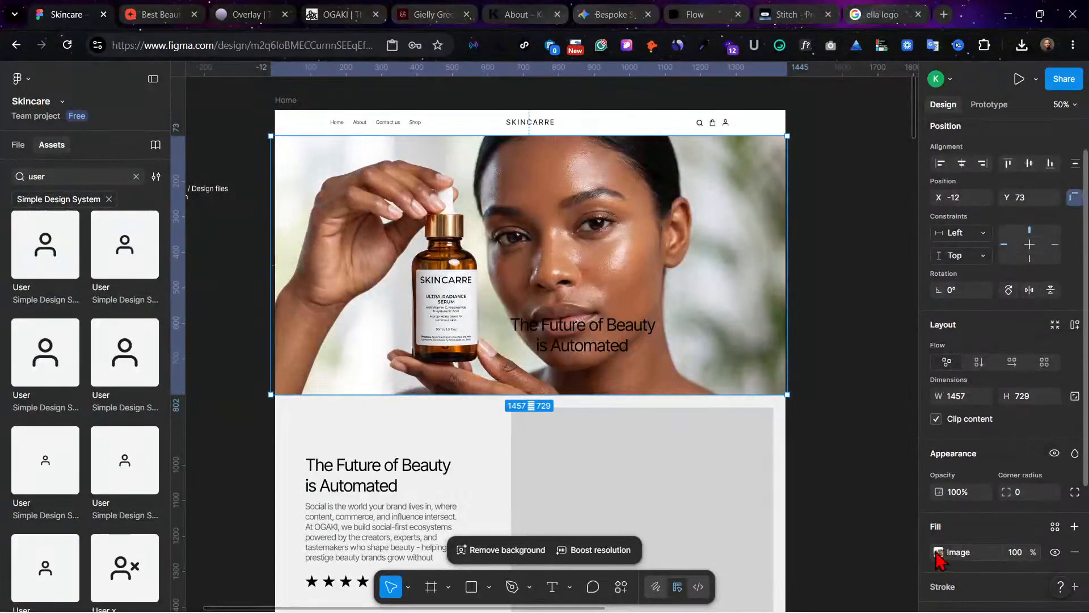
pyautogui.click(937, 552)
pyautogui.click(833, 346)
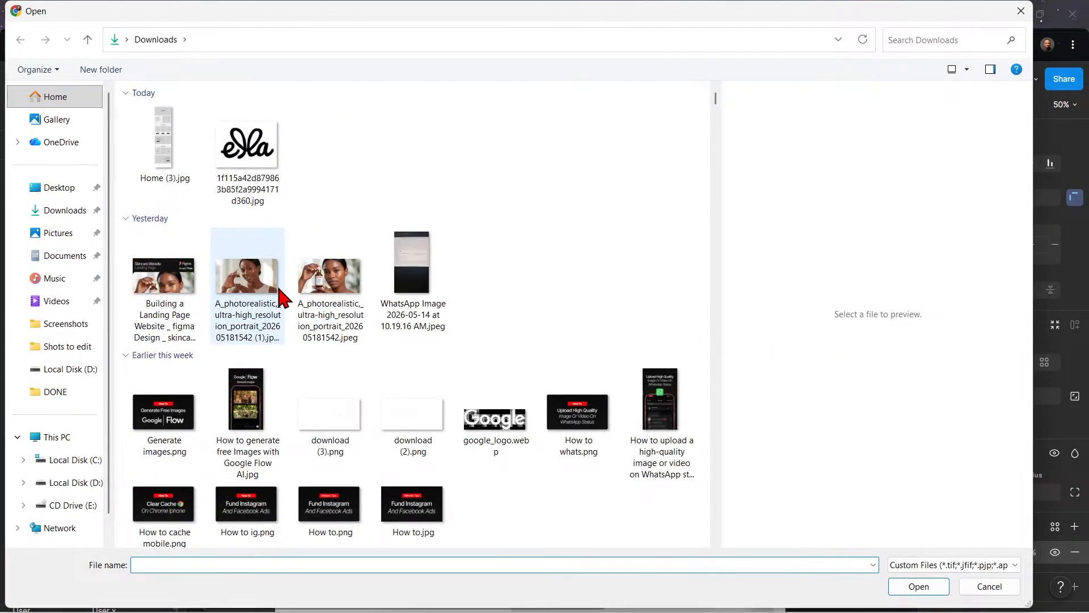
pyautogui.click(249, 289)
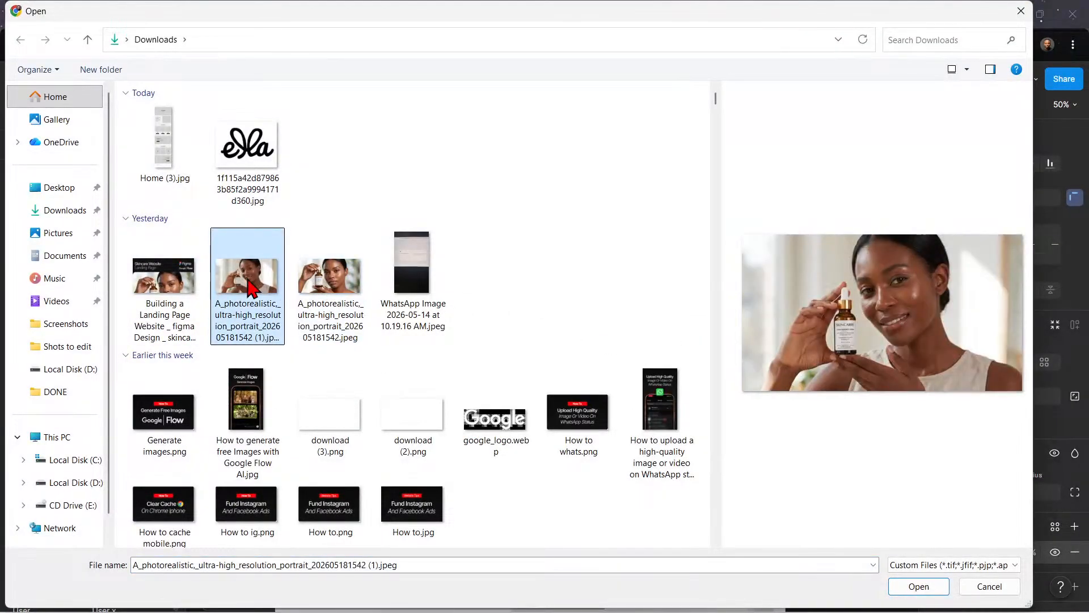
pyautogui.click(928, 587)
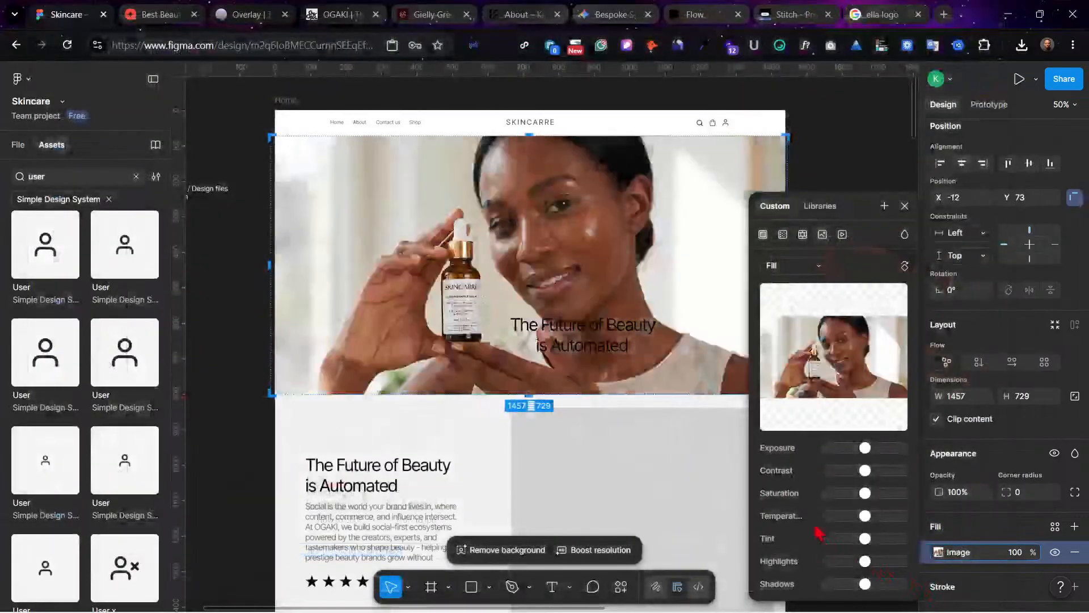
pyautogui.moveTo(610, 344); pyautogui.dragTo(608, 344)
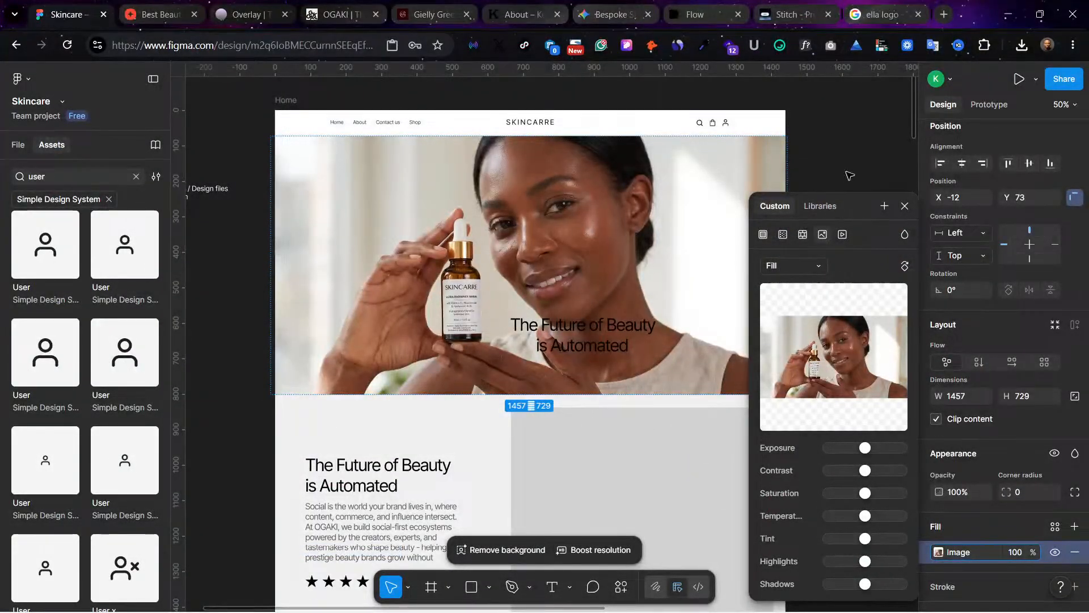
pyautogui.click(859, 152)
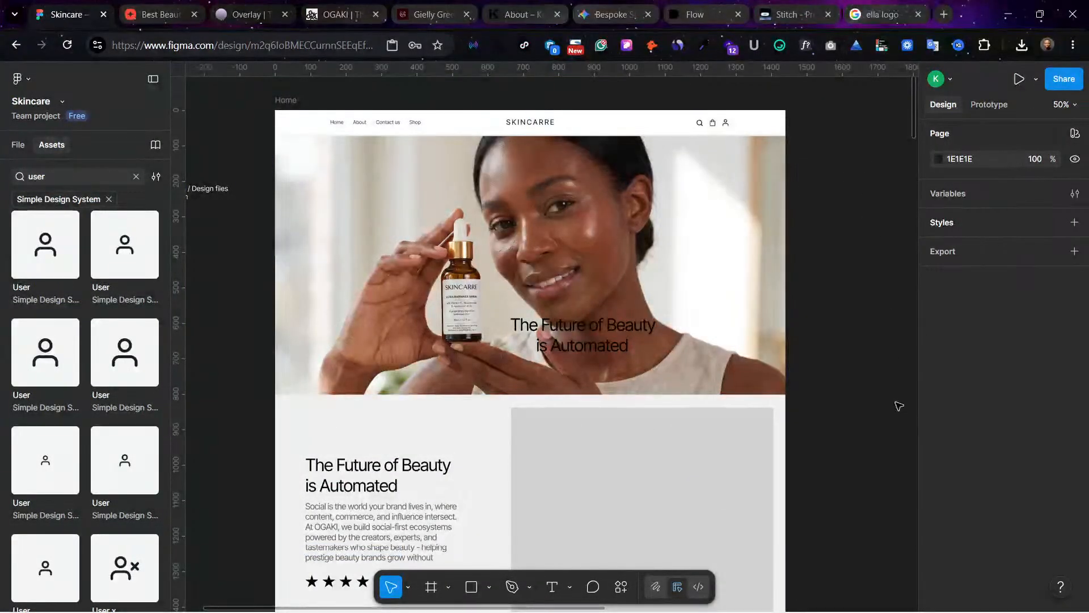
# Step: Move the hero headline to the middle of the hero image at X 510, Y 383
pyautogui.click(647, 314)
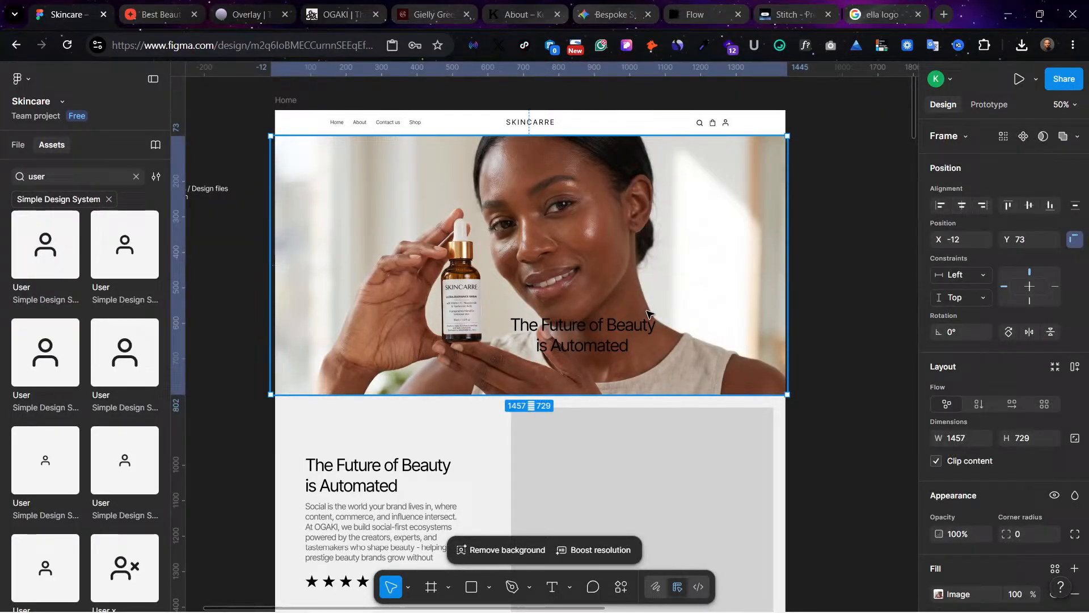
pyautogui.click(834, 251)
pyautogui.doubleClick(576, 335)
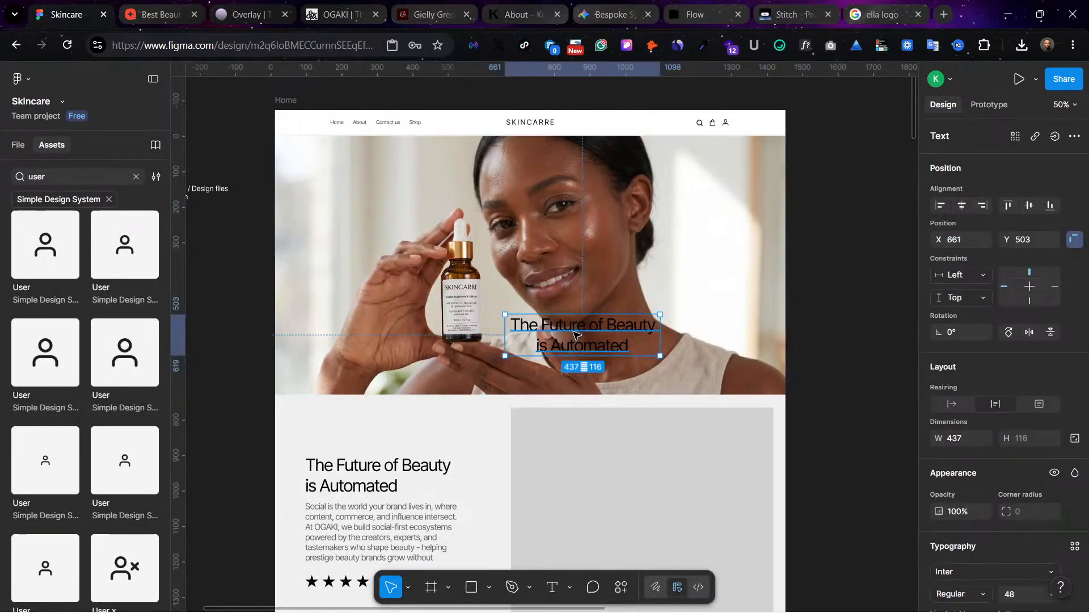
pyautogui.moveTo(575, 335); pyautogui.dragTo(428, 285)
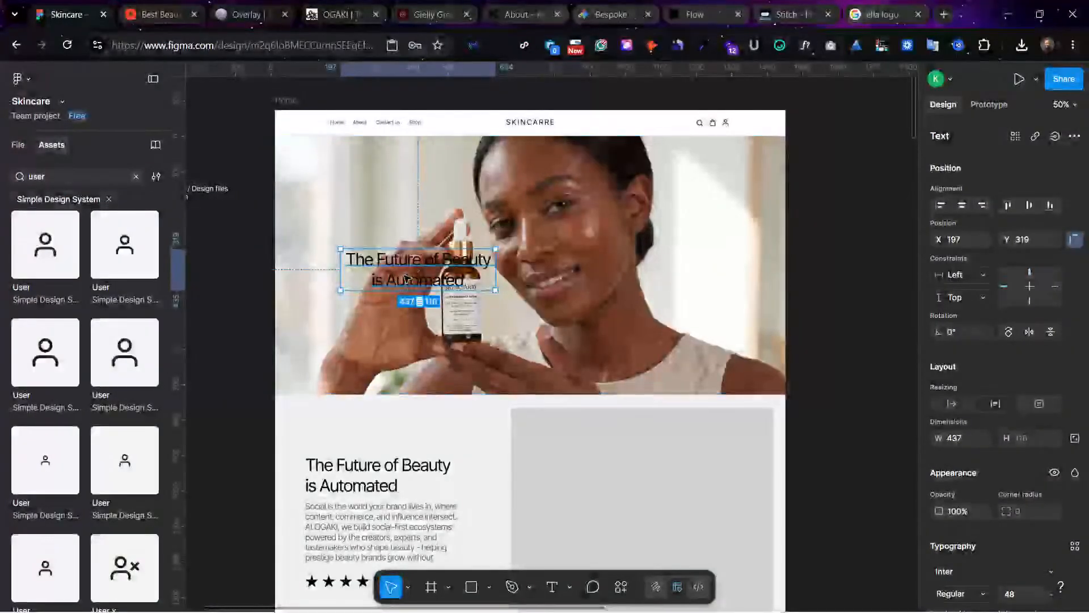
pyautogui.moveTo(398, 279); pyautogui.dragTo(514, 302)
# Step: Add a solid 000000 fill above the hero frame's image and set its opacity to 30%
pyautogui.click(699, 236)
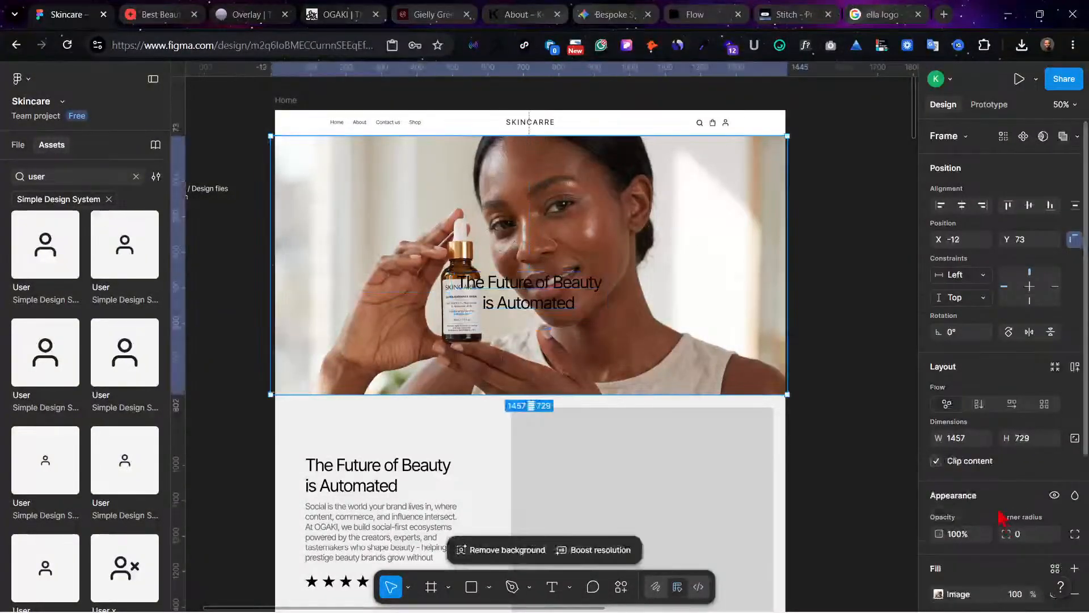
pyautogui.scroll(-3, 1024, 554)
pyautogui.click(1074, 483)
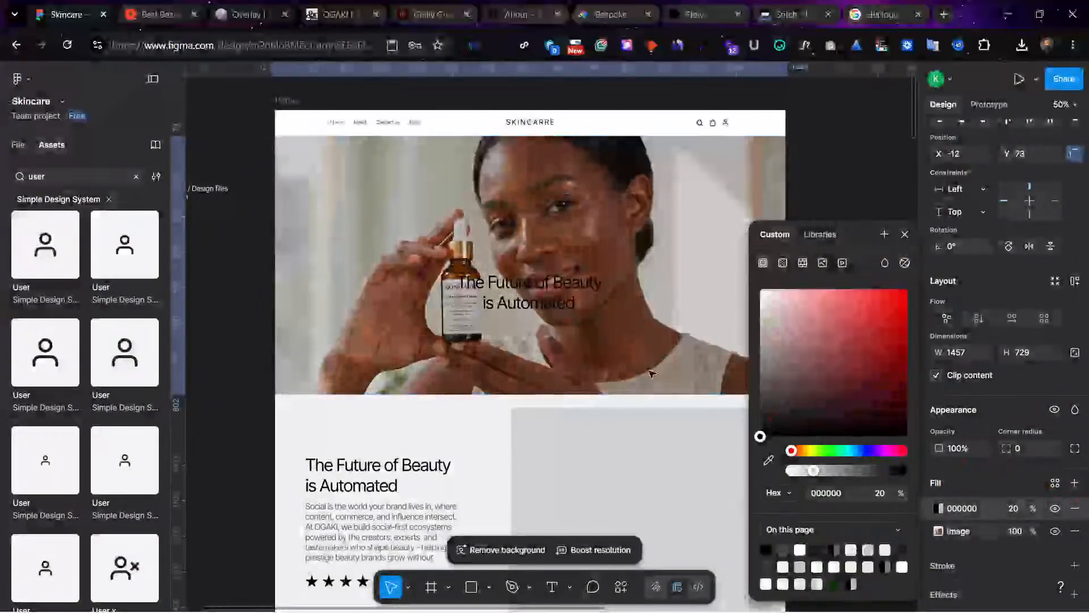
pyautogui.click(1014, 509)
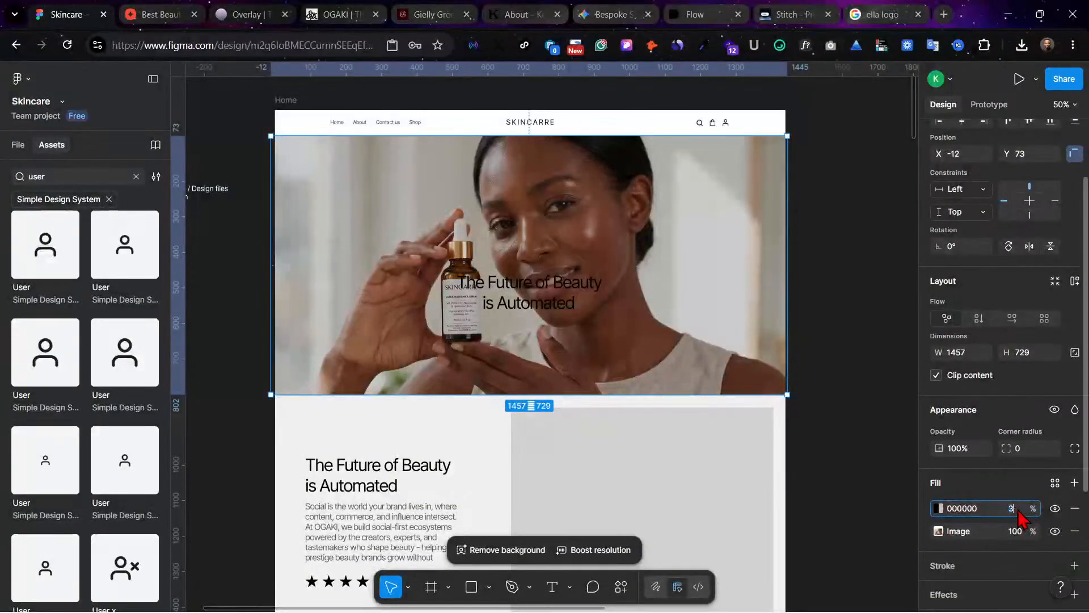
pyautogui.press('Return')
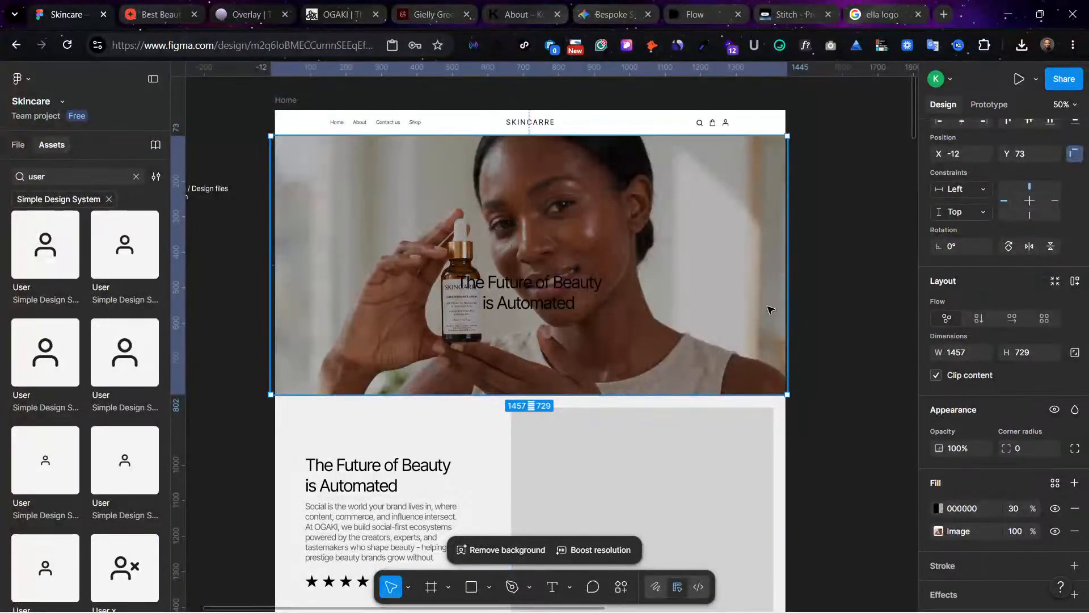
# Step: Change the hero headline's text fill to white
pyautogui.click(573, 297)
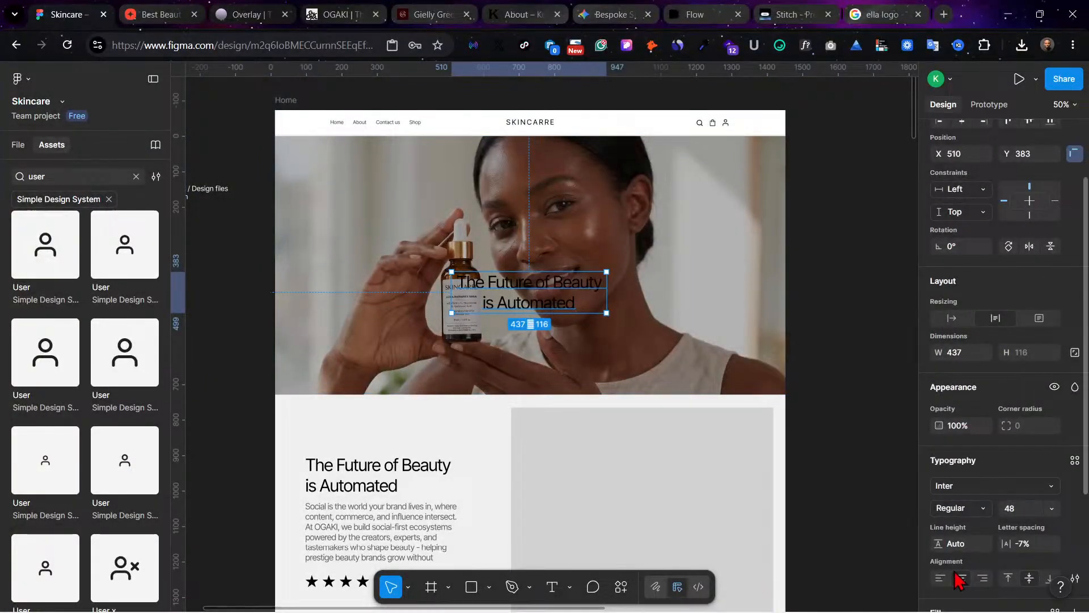
pyautogui.scroll(-2, 971, 578)
pyautogui.click(938, 548)
pyautogui.moveTo(839, 437); pyautogui.dragTo(759, 288)
pyautogui.click(859, 161)
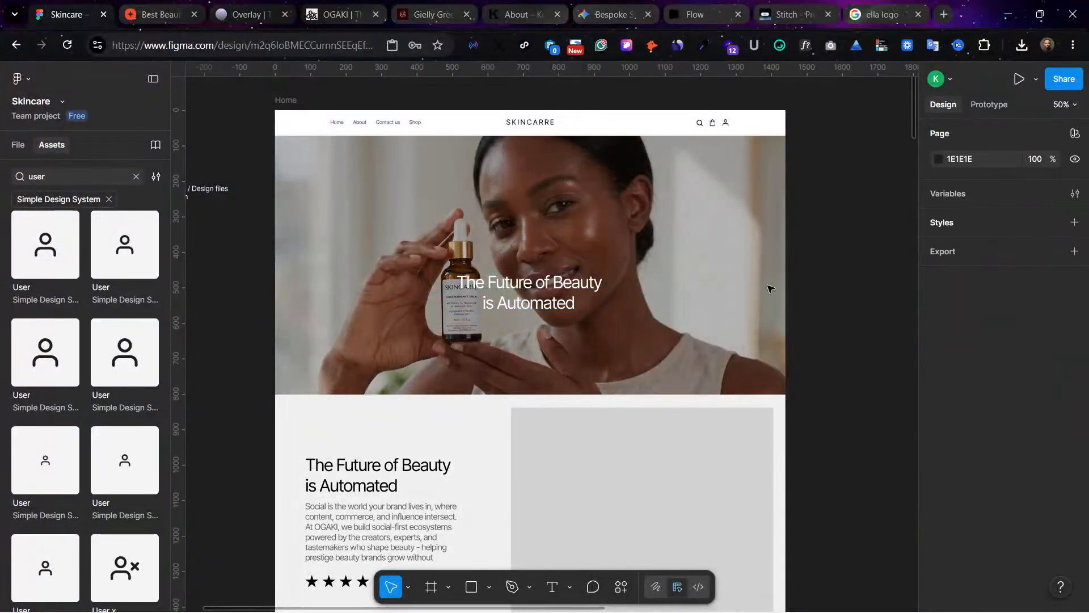
# Step: Move the white hero headline slightly higher over the hero image
pyautogui.click(517, 300)
pyautogui.doubleClick(527, 296)
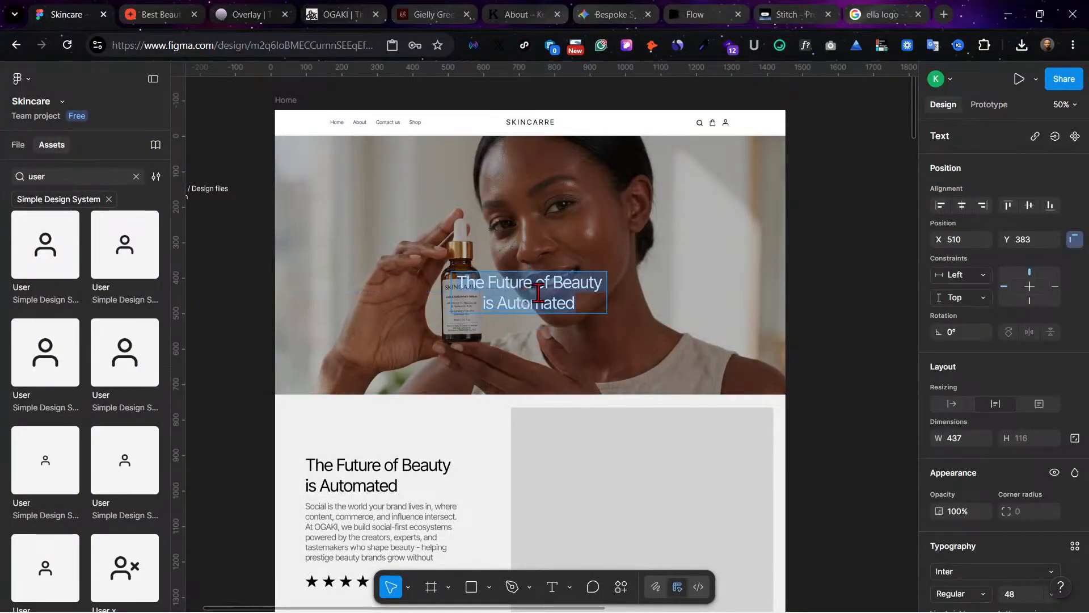
pyautogui.press('Escape')
pyautogui.moveTo(540, 282); pyautogui.dragTo(588, 298)
pyautogui.click(854, 355)
pyautogui.scroll(-10, 827, 357)
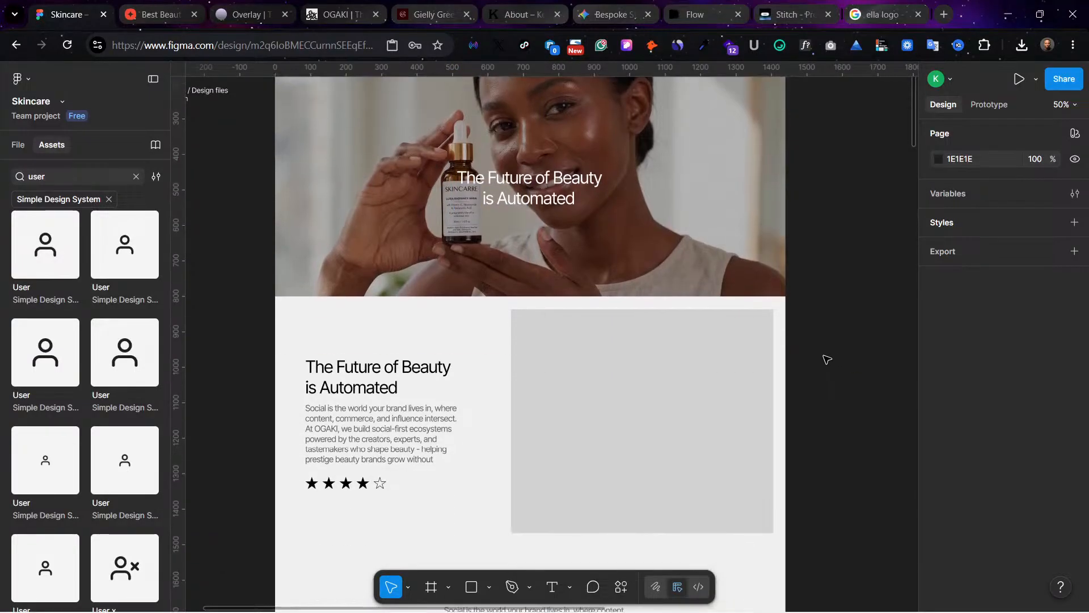
# Step: Copy the black Buy Now button from the middle best-seller product and place the copy directly below the hero headline
pyautogui.click(524, 381)
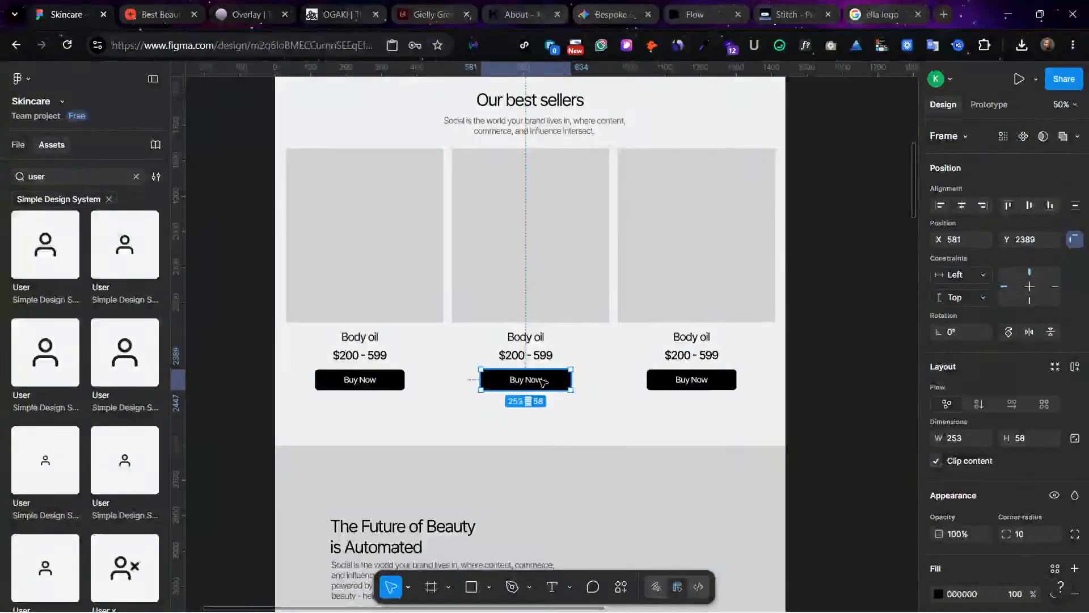
pyautogui.moveTo(556, 183)
pyautogui.mouseDown()
pyautogui.moveTo(553, 198)
pyautogui.moveTo(553, 187)
pyautogui.moveTo(574, 211)
pyautogui.moveTo(559, 173)
pyautogui.mouseUp()
pyautogui.click(773, 223)
pyautogui.scroll(2, 839, 257)
pyautogui.scroll(1, 841, 258)
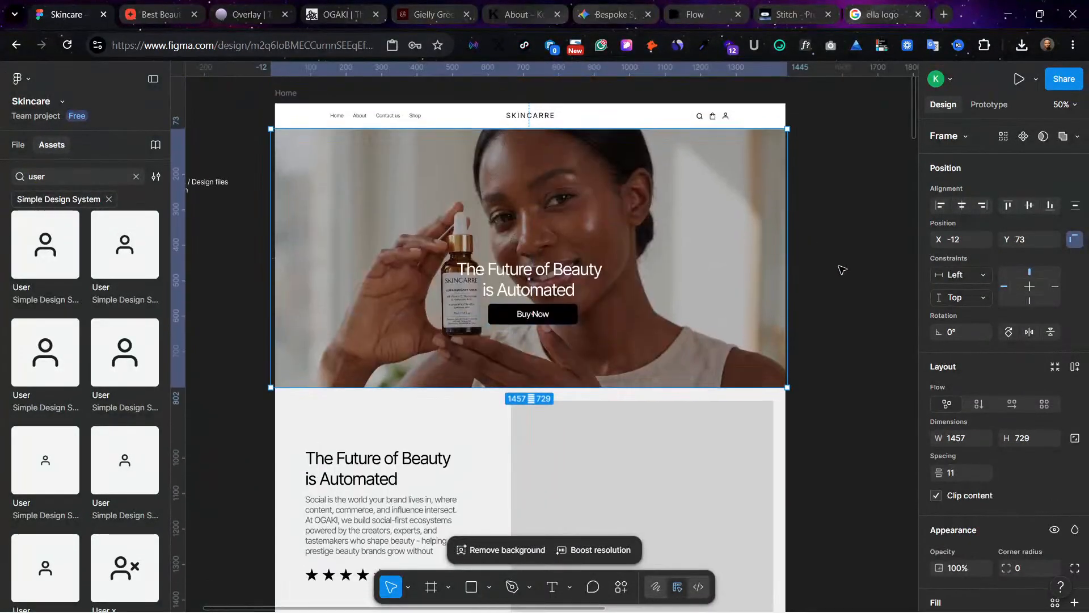
pyautogui.scroll(1, 846, 270)
pyautogui.click(851, 270)
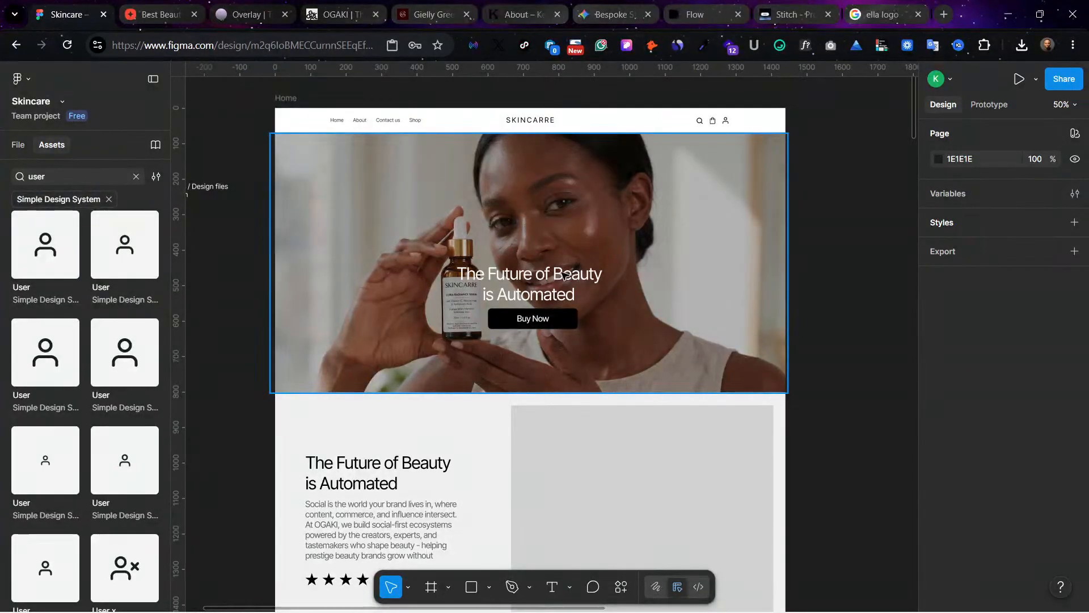
pyautogui.click(695, 285)
pyautogui.click(869, 303)
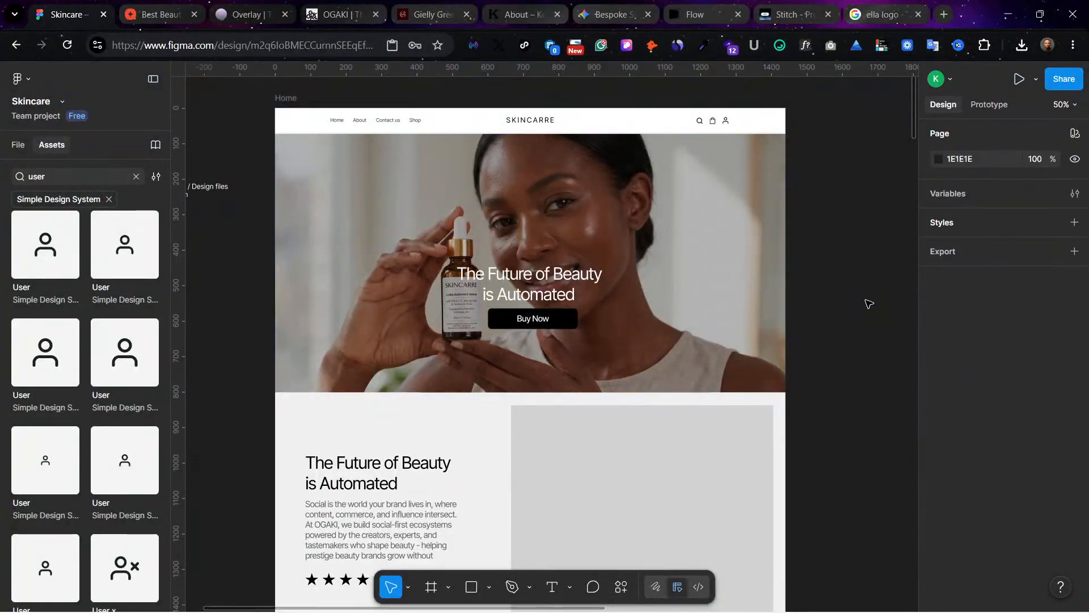
# Step: Resize the grey image placeholder below the hero to 740 by 511 and move it to X 640, Y 889
pyautogui.scroll(-5, 851, 318)
pyautogui.click(658, 448)
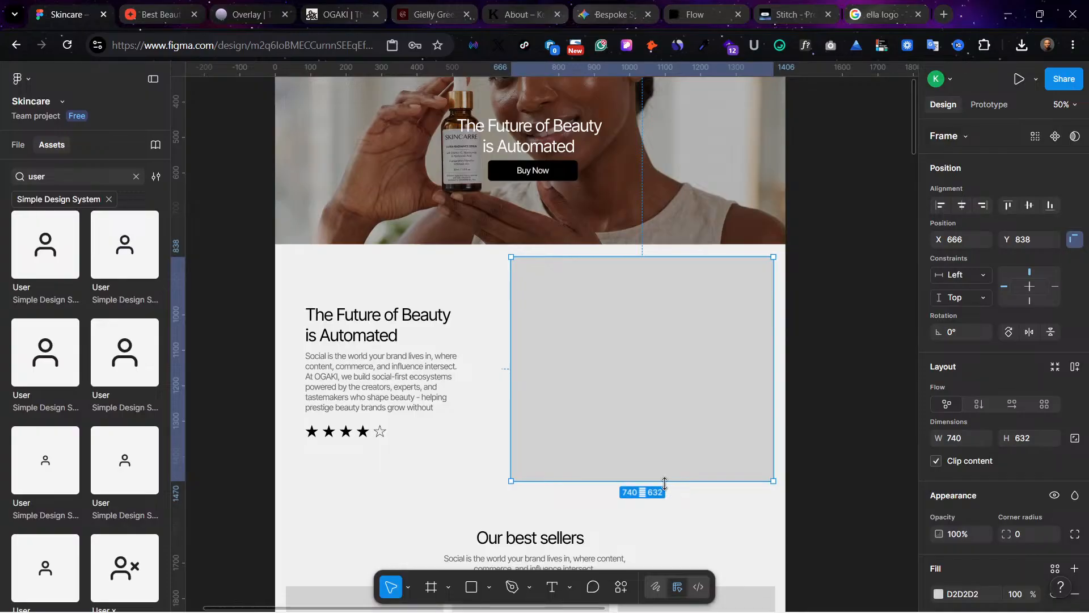
pyautogui.moveTo(665, 484); pyautogui.dragTo(657, 438)
pyautogui.moveTo(680, 356); pyautogui.dragTo(673, 373)
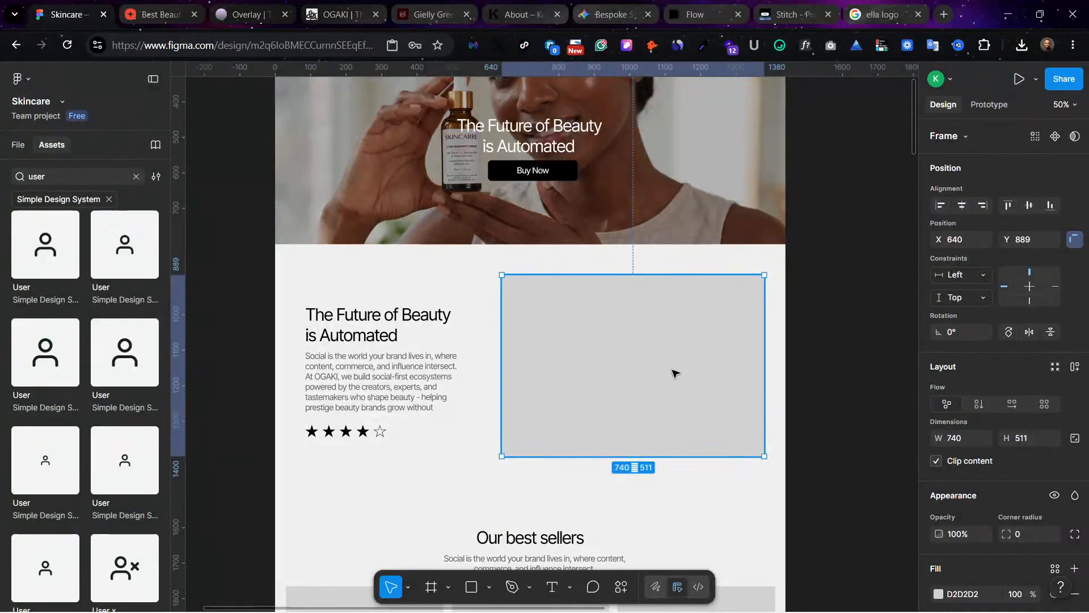
# Step: Show the layout guides and move the headline, paragraph and rating stars below the hero onto the column edge at X 160
pyautogui.hotkey('shift', 'g')
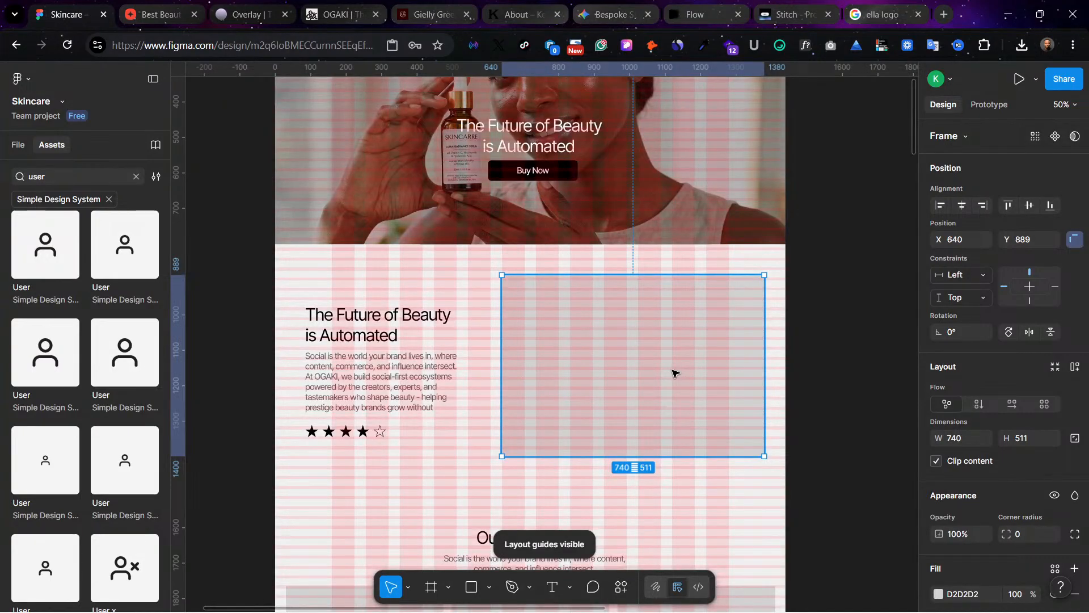
pyautogui.moveTo(302, 280); pyautogui.dragTo(462, 442)
pyautogui.moveTo(363, 399); pyautogui.dragTo(390, 402)
# Step: Align the grey placeholder to the columns at X 630 with a width of 650, and hide the layout guides
pyautogui.click(760, 391)
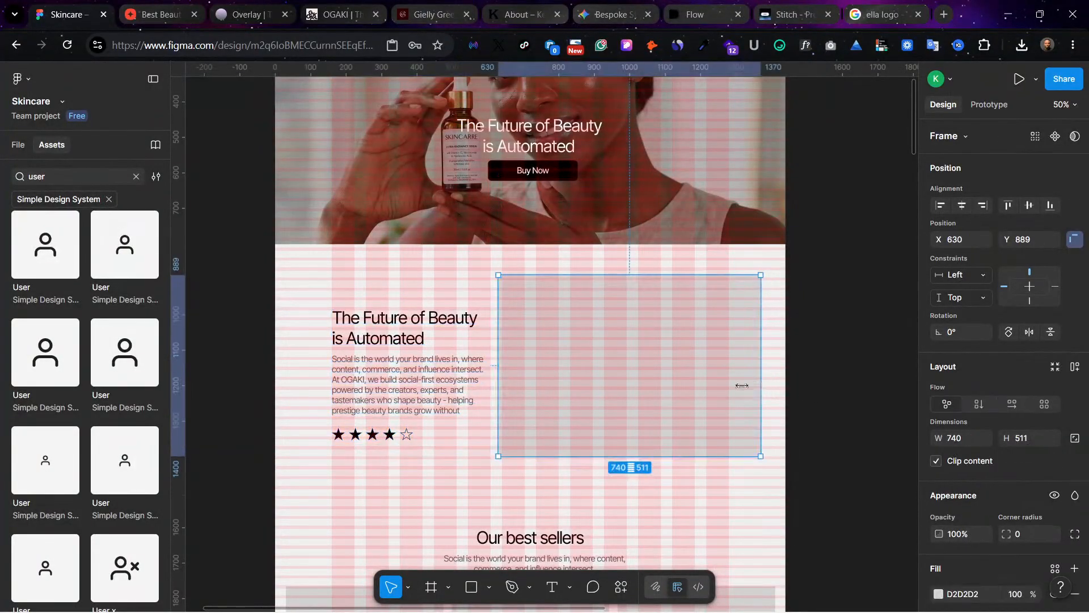
pyautogui.moveTo(755, 386); pyautogui.dragTo(725, 389)
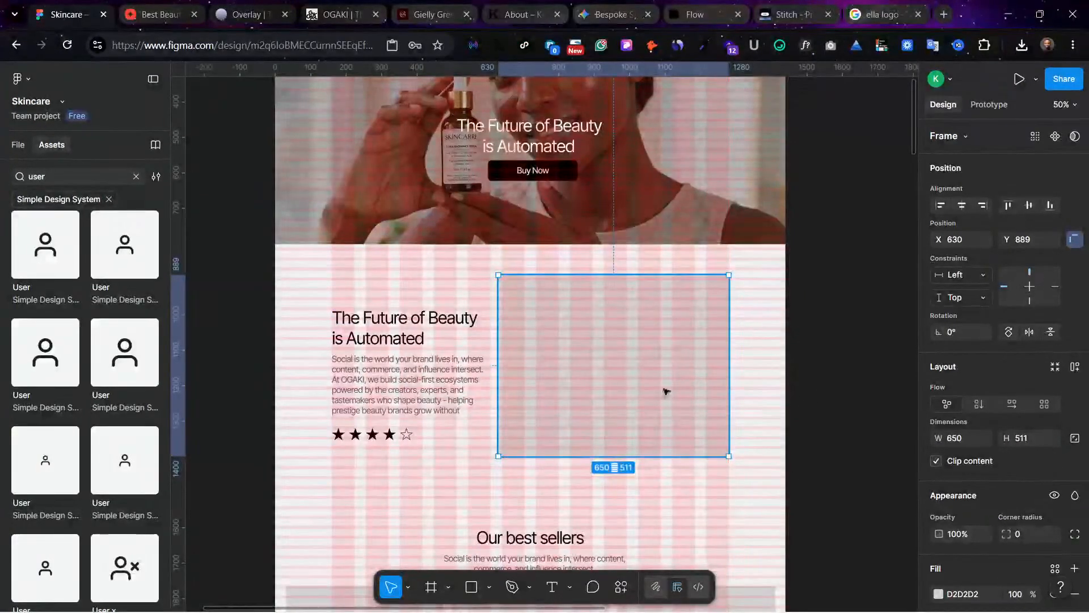
pyautogui.moveTo(635, 386); pyautogui.dragTo(635, 386)
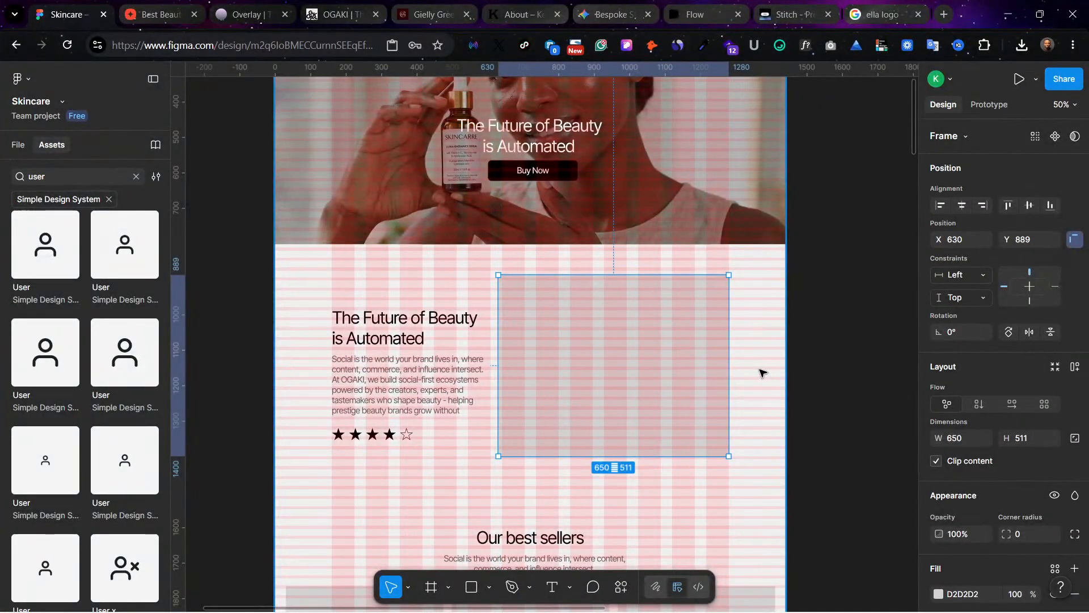
pyautogui.hotkey('ctrl', 'shift', '4')
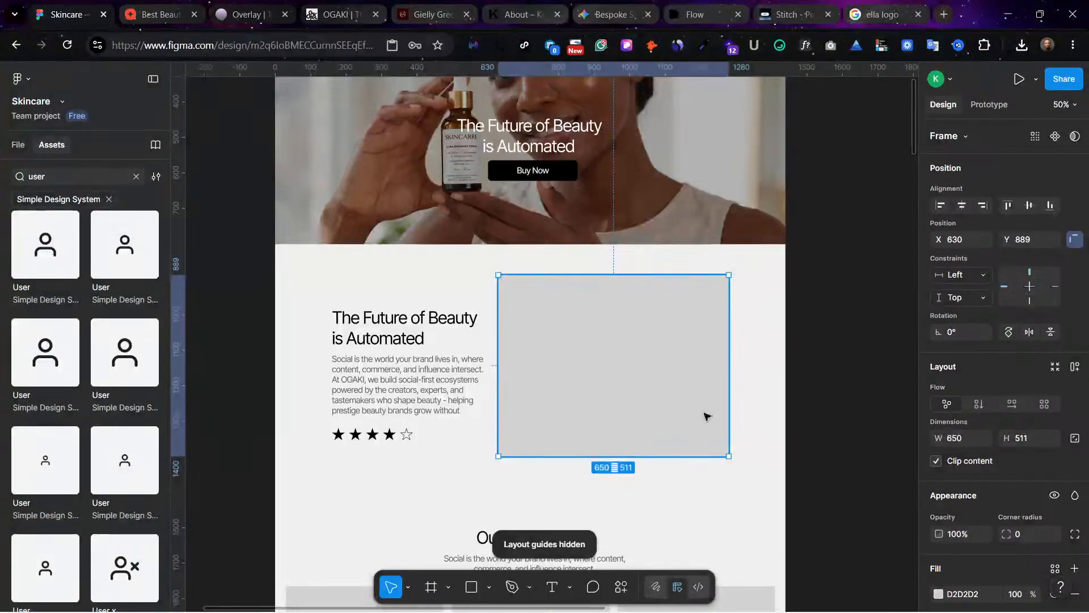
pyautogui.click(538, 488)
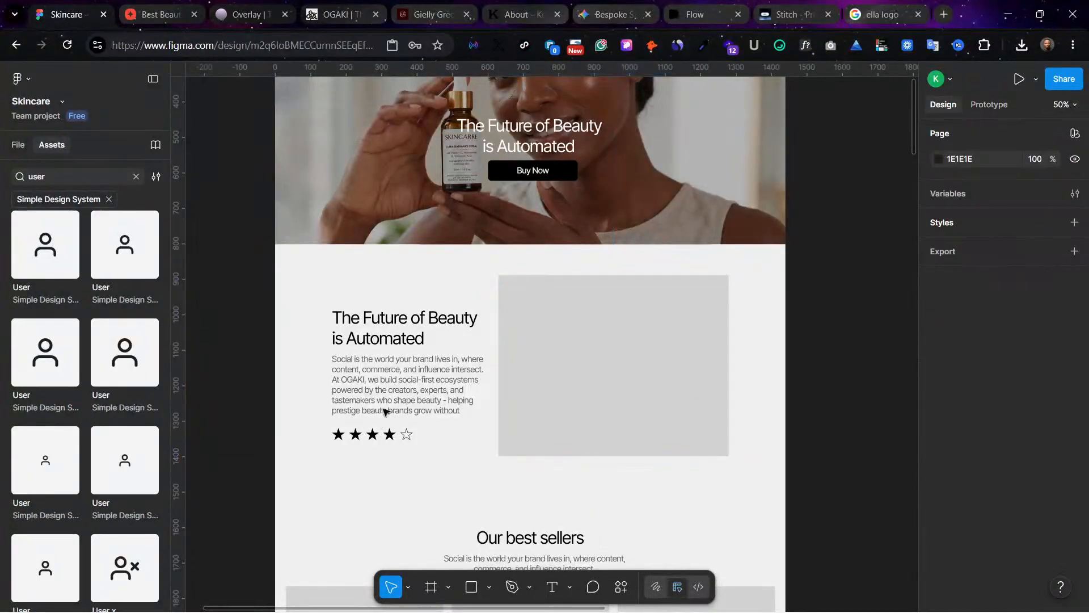
# Step: Shorten the paragraph beside the placeholder so that it ends after "experts,"
pyautogui.doubleClick(427, 402)
pyautogui.click(456, 394)
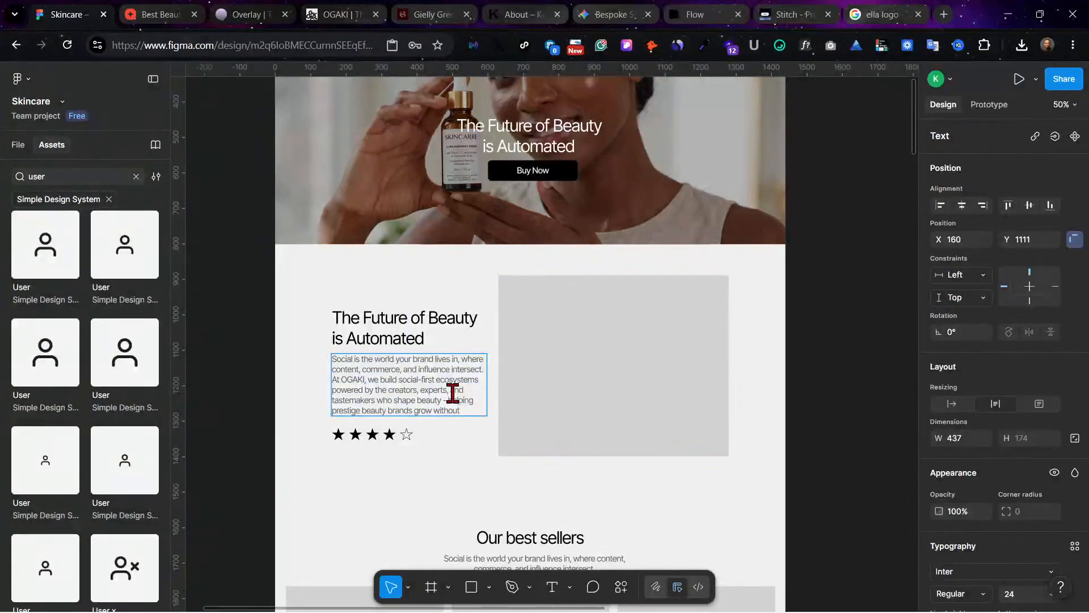
pyautogui.moveTo(452, 390); pyautogui.dragTo(476, 424)
pyautogui.press('BackSpace')
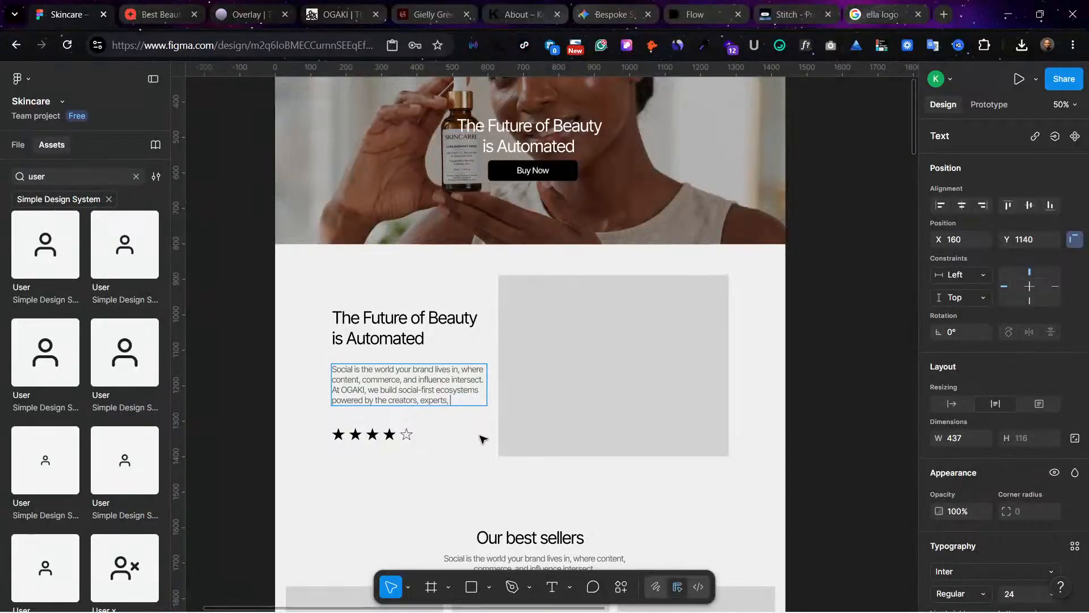
pyautogui.press('Escape')
# Step: Move the shortened paragraph and the rating stars up to close the gaps below the section headline
pyautogui.click(445, 467)
pyautogui.moveTo(406, 390); pyautogui.dragTo(401, 384)
pyautogui.moveTo(437, 443); pyautogui.dragTo(372, 420)
pyautogui.click(444, 505)
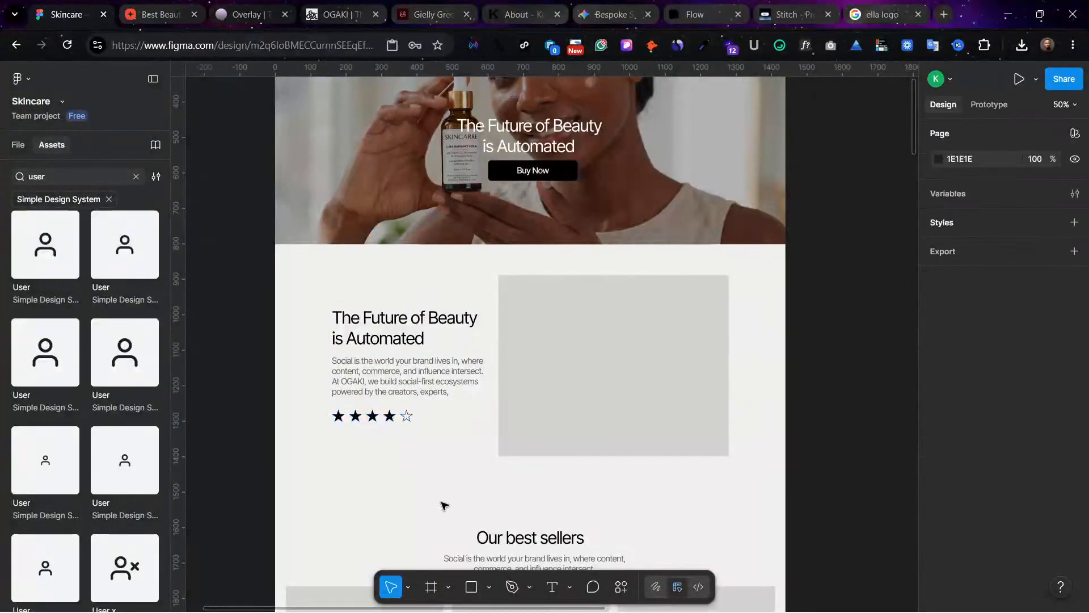
pyautogui.scroll(1, 494, 487)
pyautogui.scroll(-1, 504, 545)
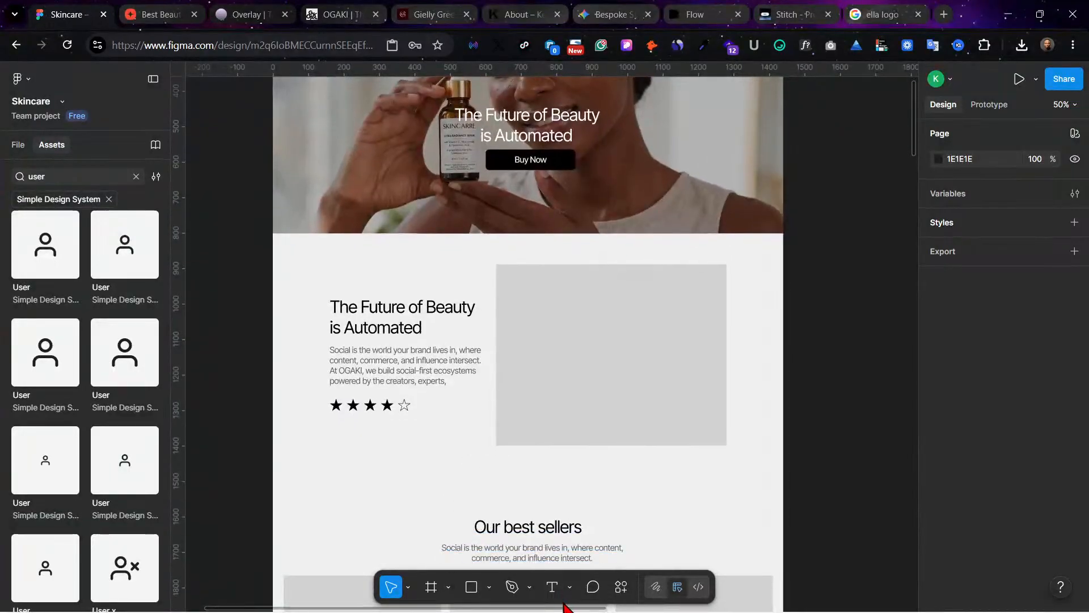
pyautogui.click(489, 588)
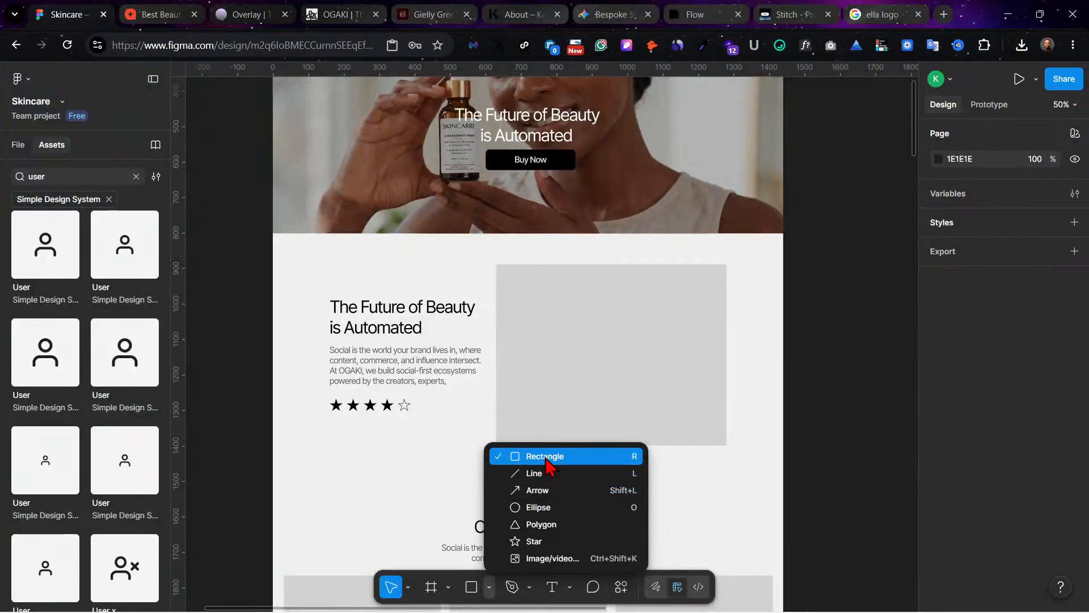
pyautogui.click(561, 507)
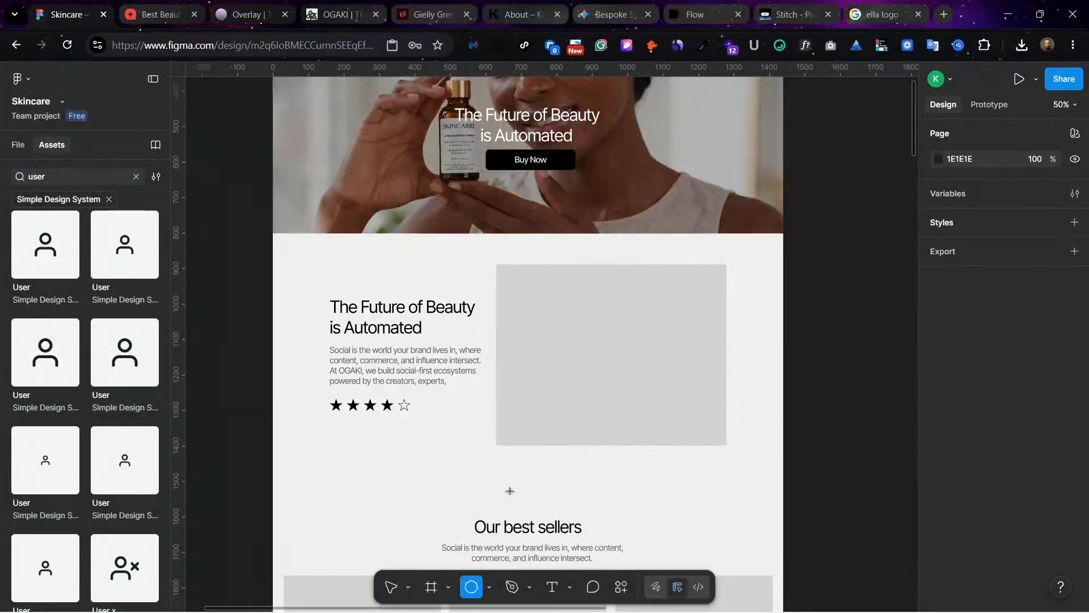
pyautogui.moveTo(330, 427); pyautogui.dragTo(343, 435)
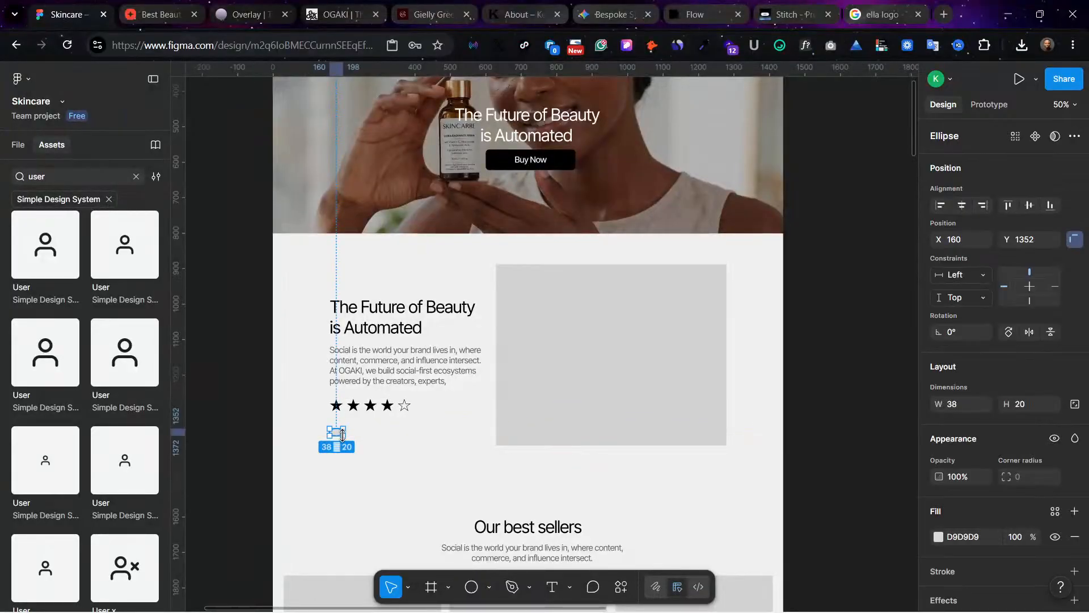
pyautogui.click(354, 439)
pyautogui.click(333, 434)
pyautogui.click(401, 436)
# Step: Duplicate the hero's Buy Now button and place the copy below the rating stars, aligned with the text's left edge
pyautogui.scroll(3, 428, 439)
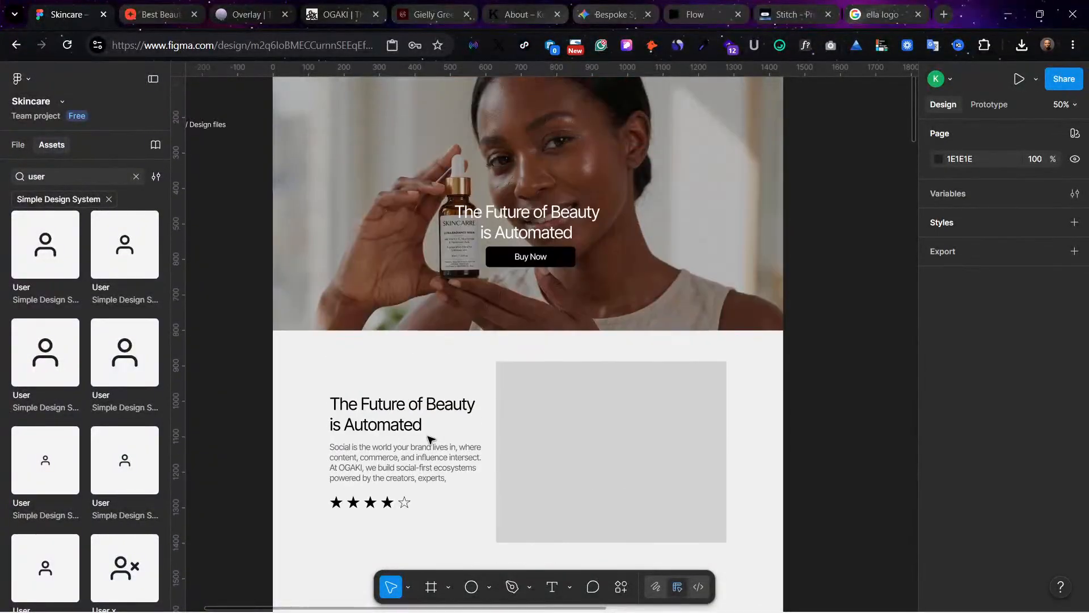
pyautogui.scroll(1, 851, 377)
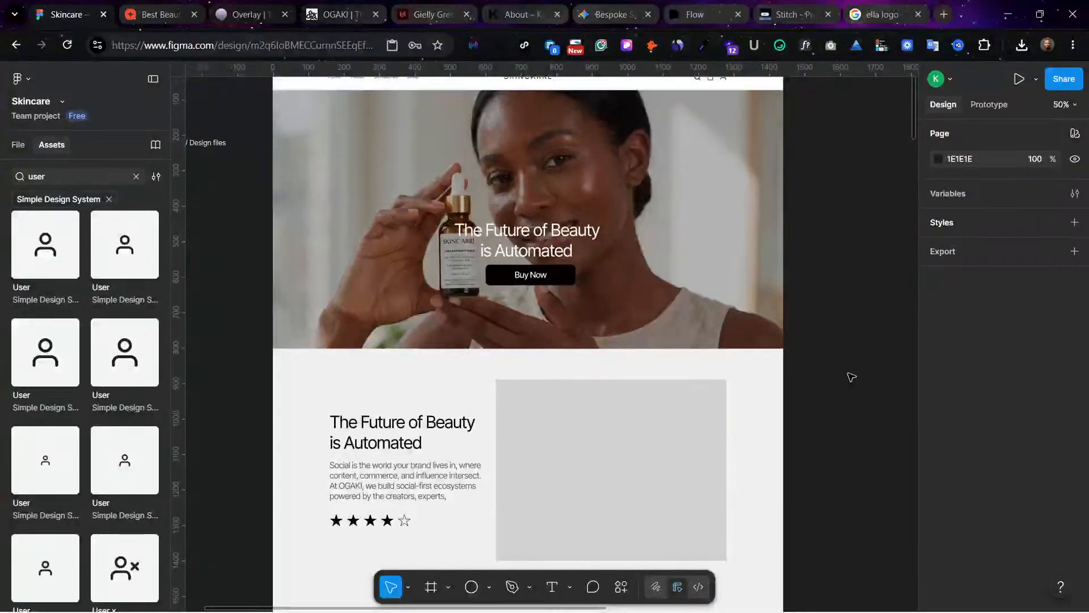
pyautogui.scroll(5, 851, 376)
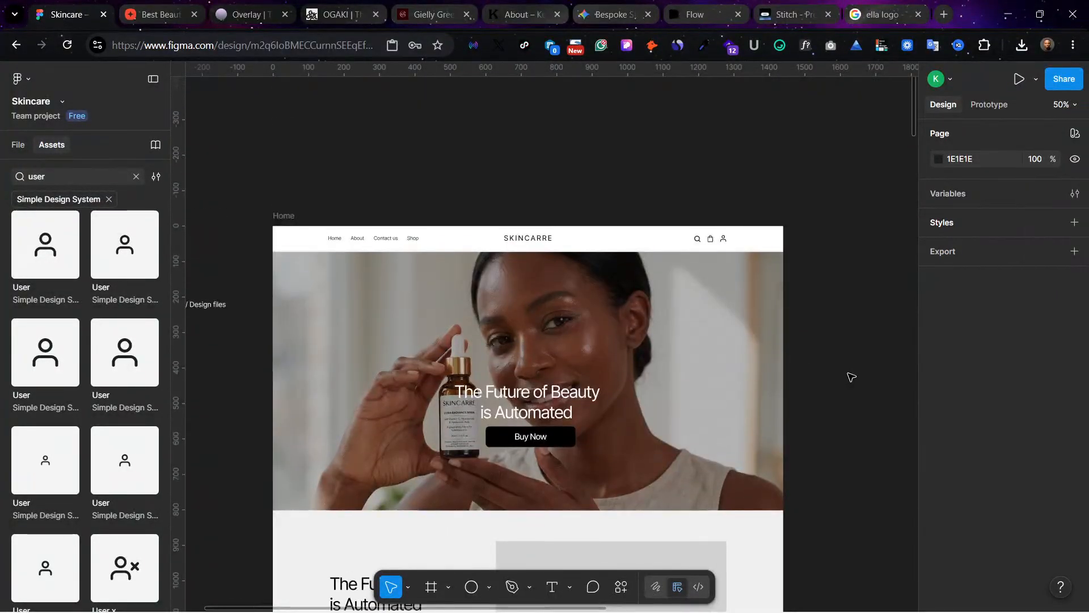
pyautogui.scroll(-1, 537, 352)
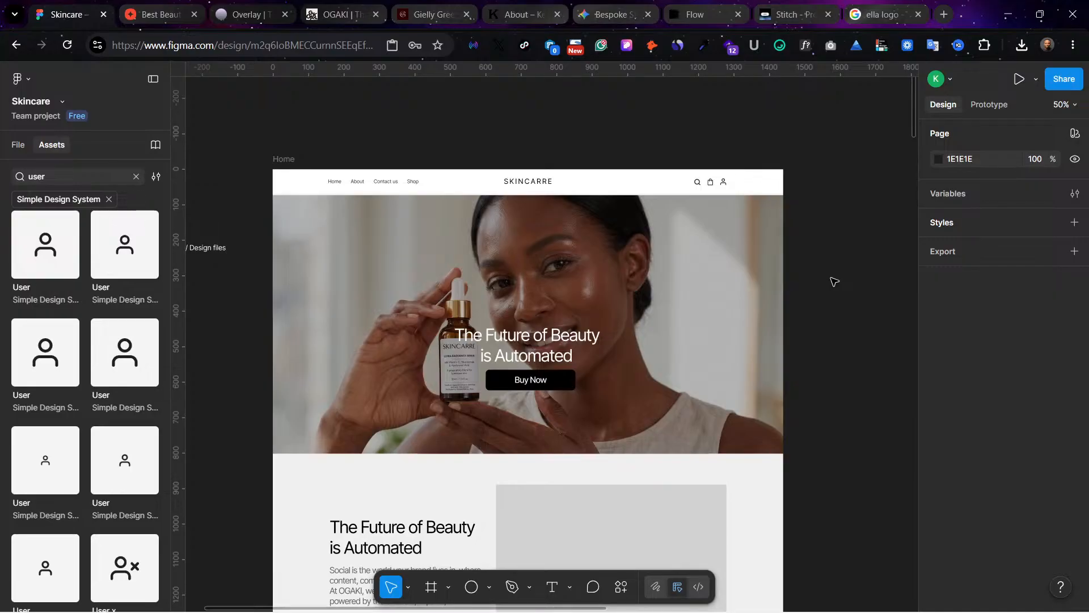
pyautogui.scroll(-3, 834, 281)
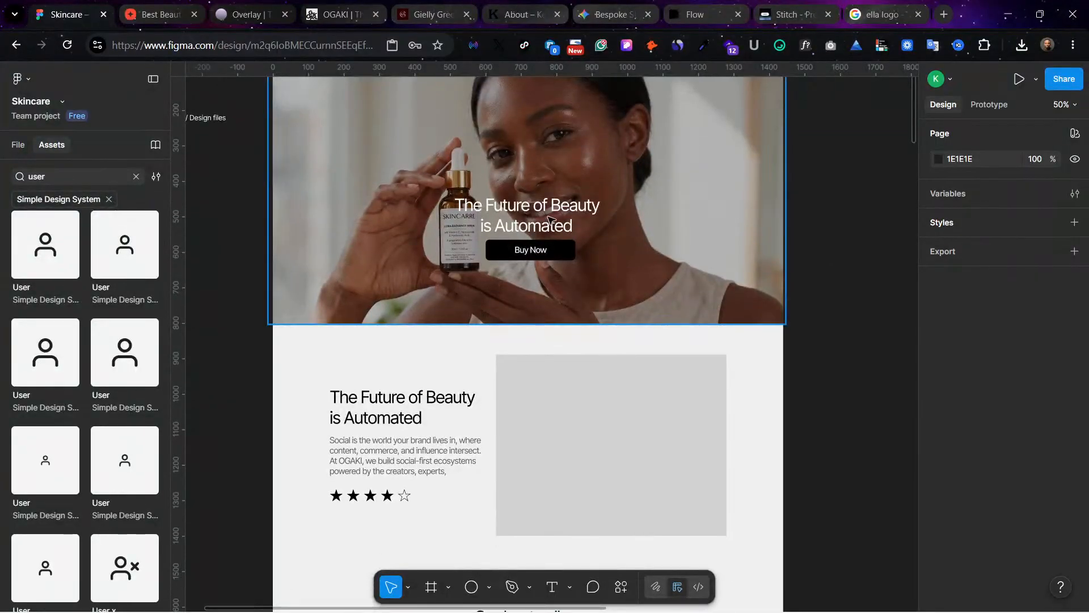
pyautogui.doubleClick(538, 247)
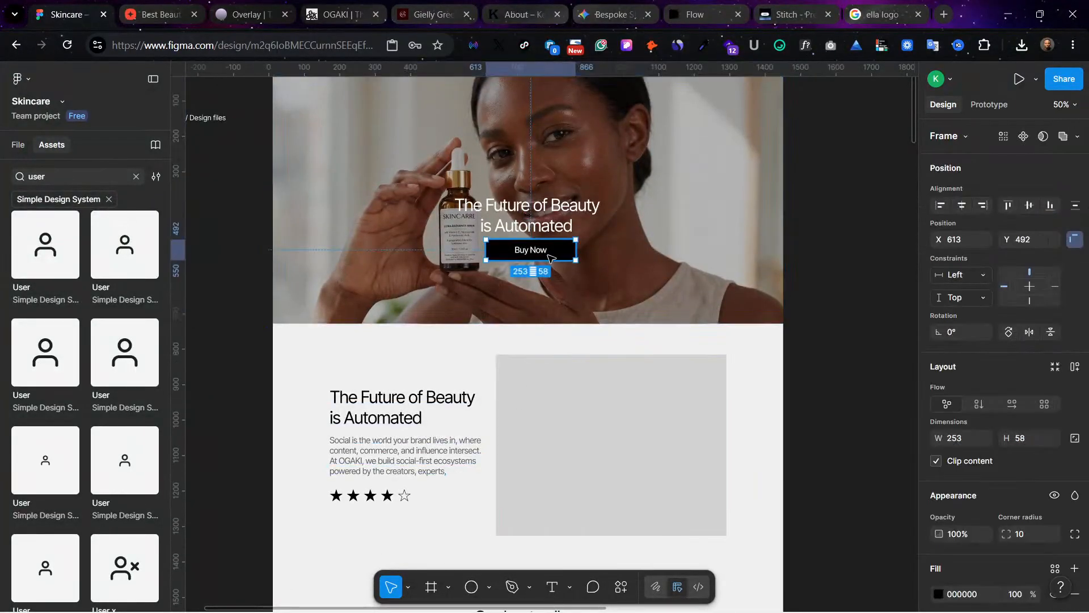
pyautogui.moveTo(545, 250); pyautogui.dragTo(400, 522)
pyautogui.click(297, 440)
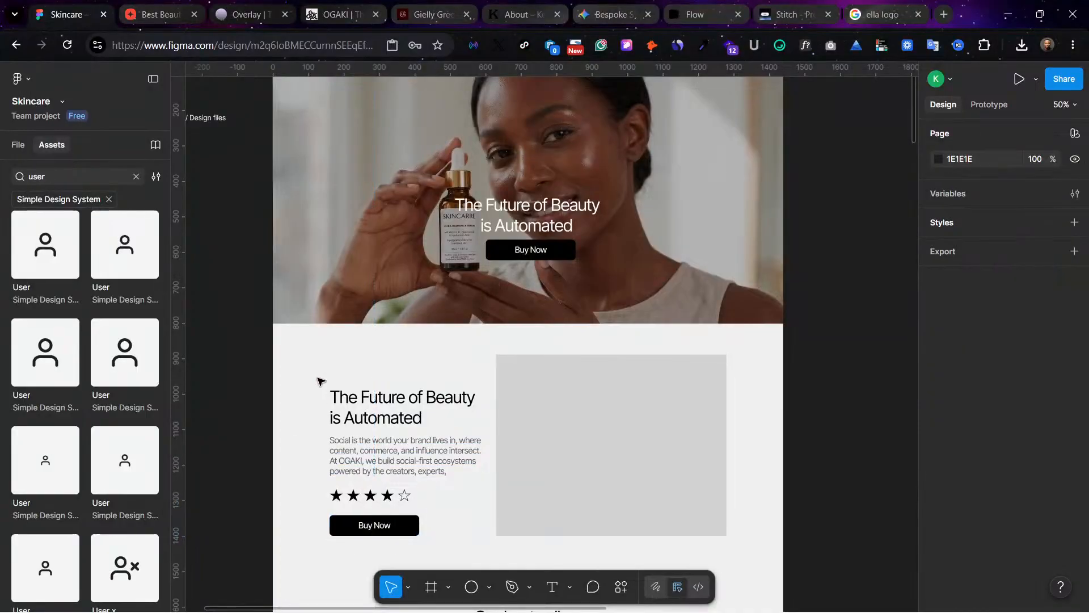
# Step: Move the section's headline, paragraph, stars and Buy Now button up together so that the group starts at Y 935
pyautogui.moveTo(318, 370); pyautogui.dragTo(452, 524)
pyautogui.moveTo(433, 442); pyautogui.dragTo(434, 429)
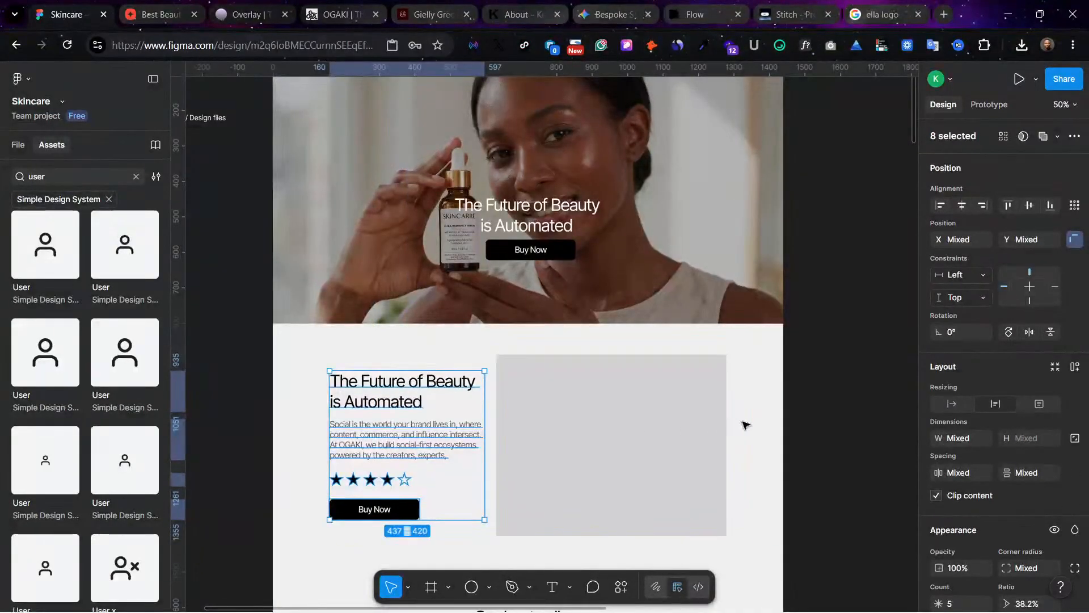
pyautogui.click(744, 443)
# Step: Switch to Flow and open the SKINCARRE project's image of the hanging poster with a woman holding a serum bottle
pyautogui.click(720, 10)
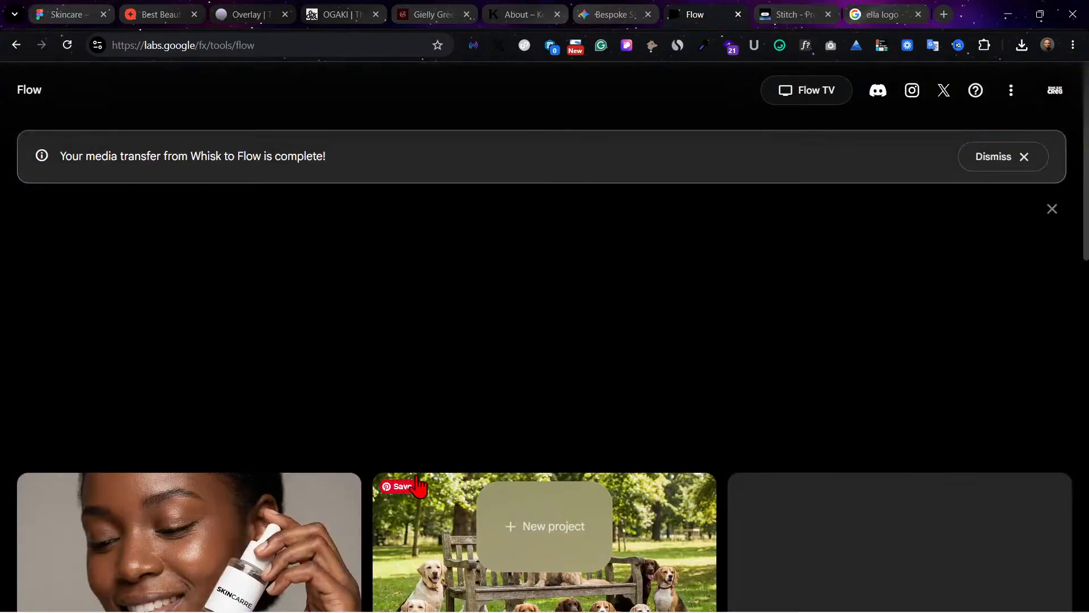
pyautogui.click(398, 444)
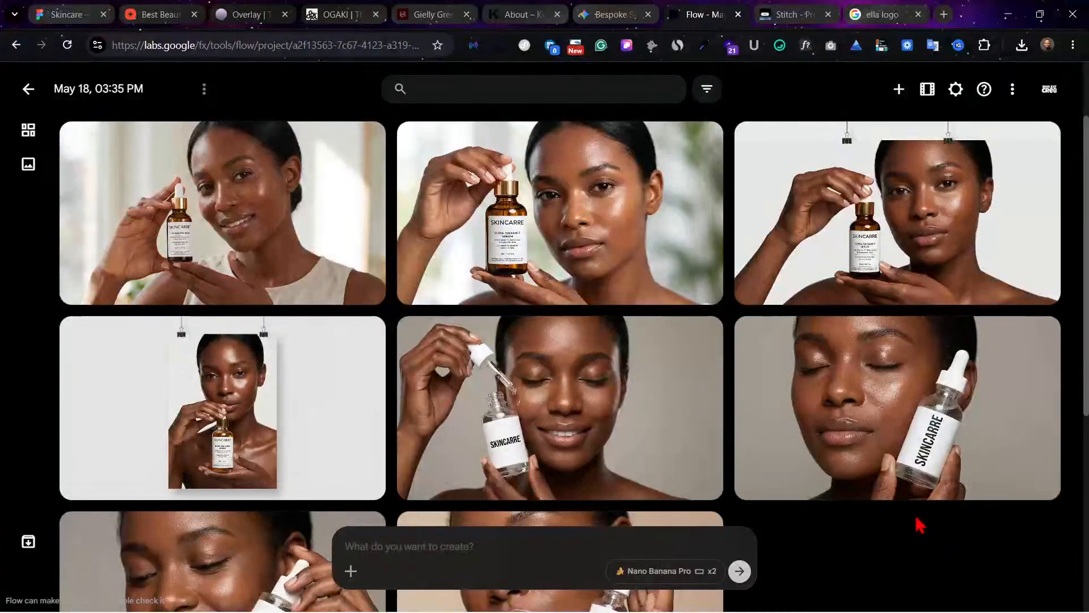
pyautogui.scroll(-1, 686, 476)
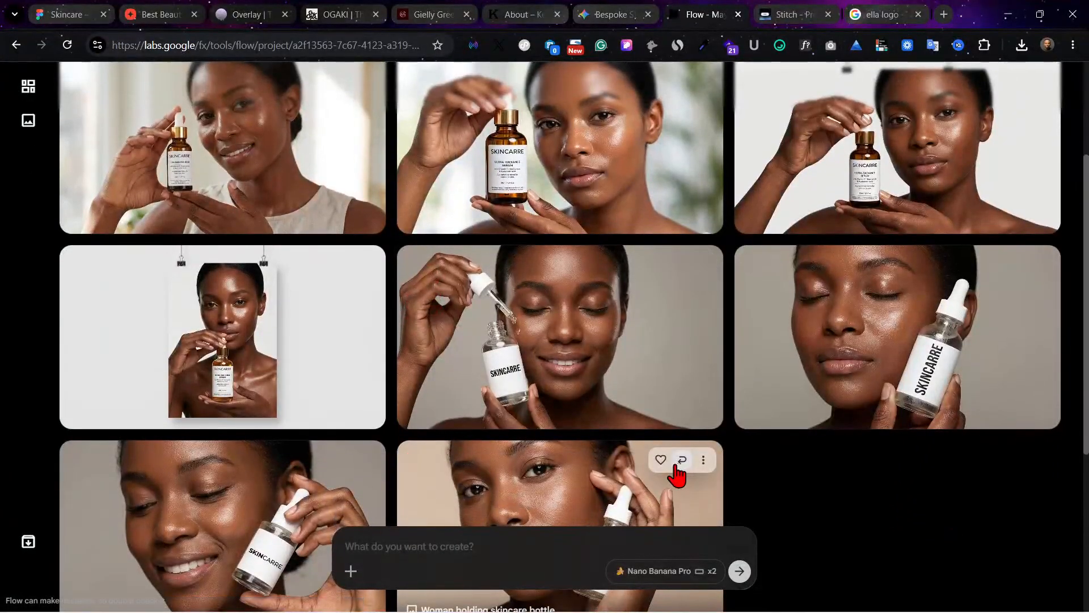
pyautogui.click(227, 368)
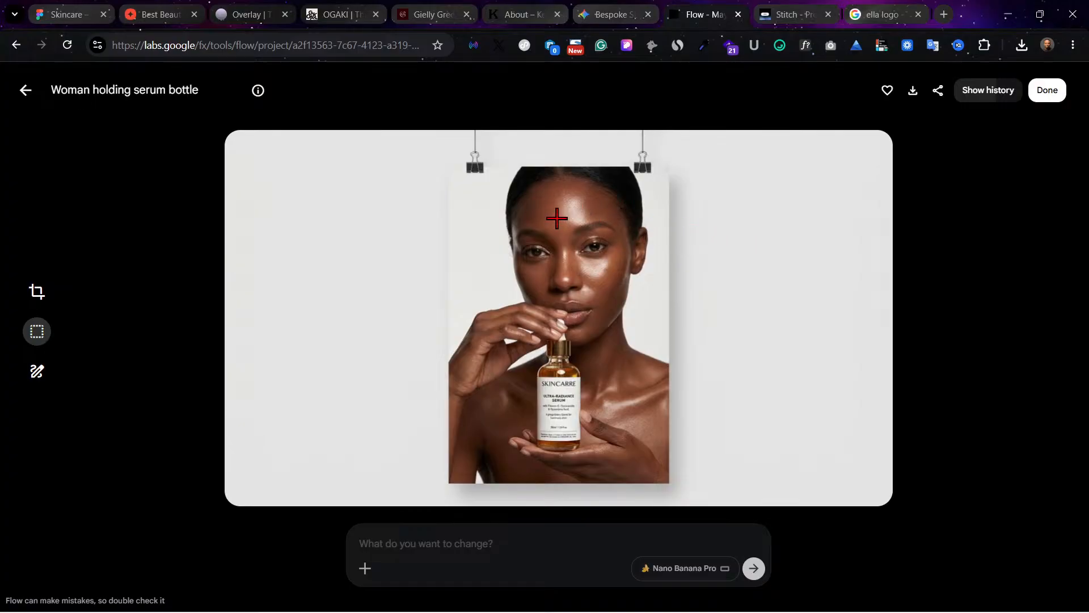
# Step: Download the hanging poster image as a 2K upscale and return to the project's image gallery
pyautogui.click(913, 90)
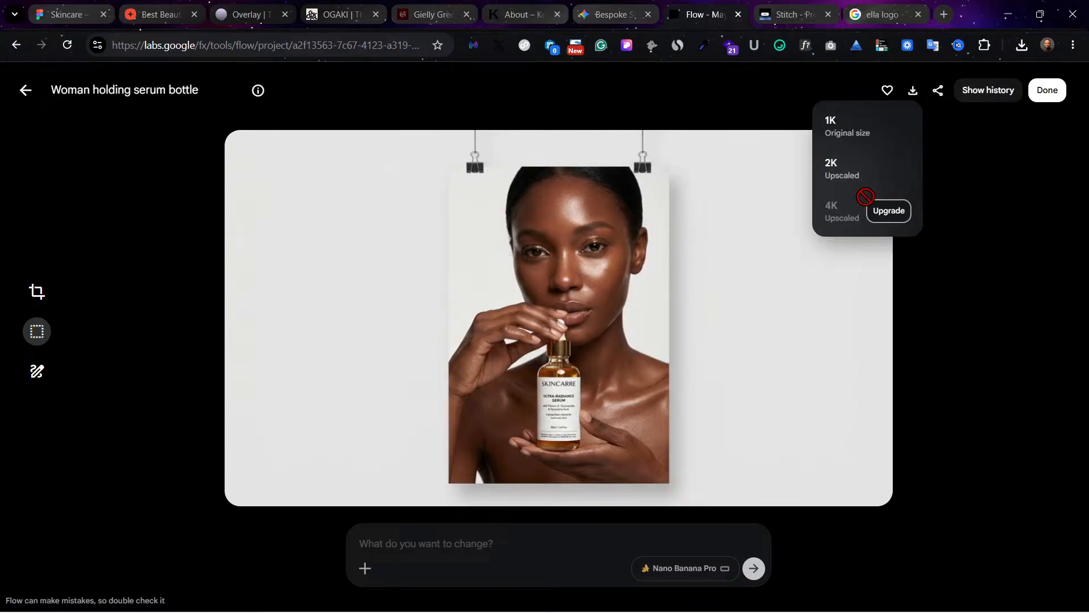
pyautogui.click(853, 181)
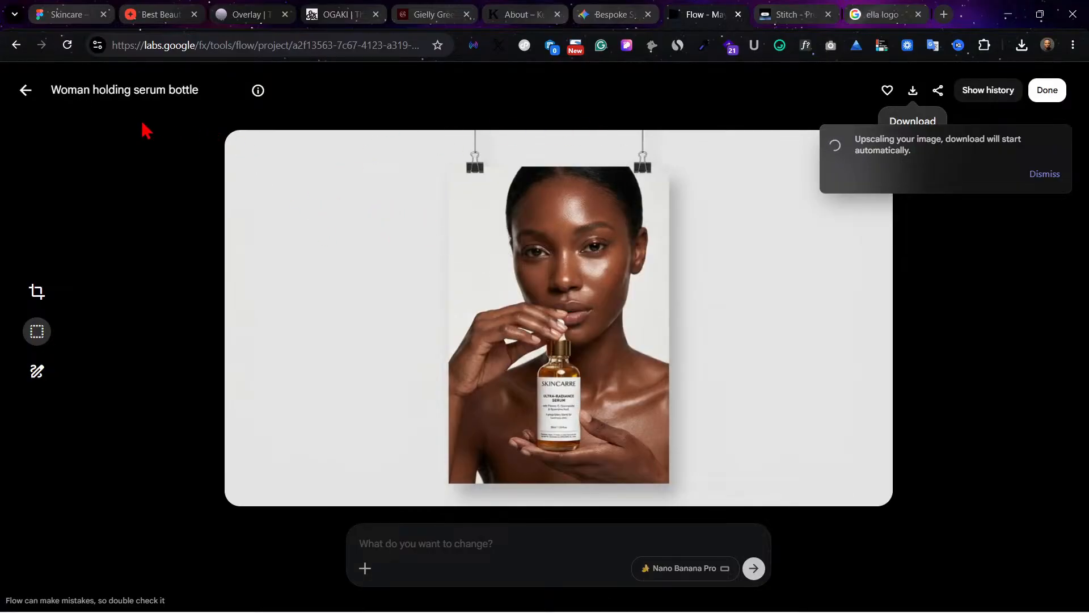
pyautogui.click(26, 94)
# Step: Open the project's image of the smiling woman in a beige sleeveless top and dismiss the download notice
pyautogui.scroll(-4, 615, 278)
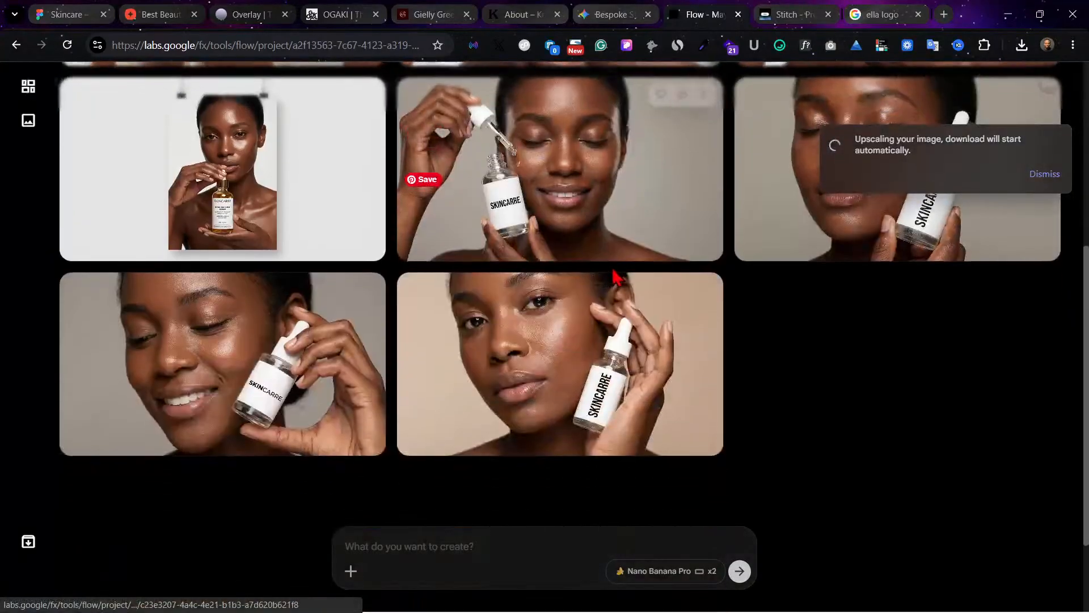
pyautogui.scroll(4, 521, 139)
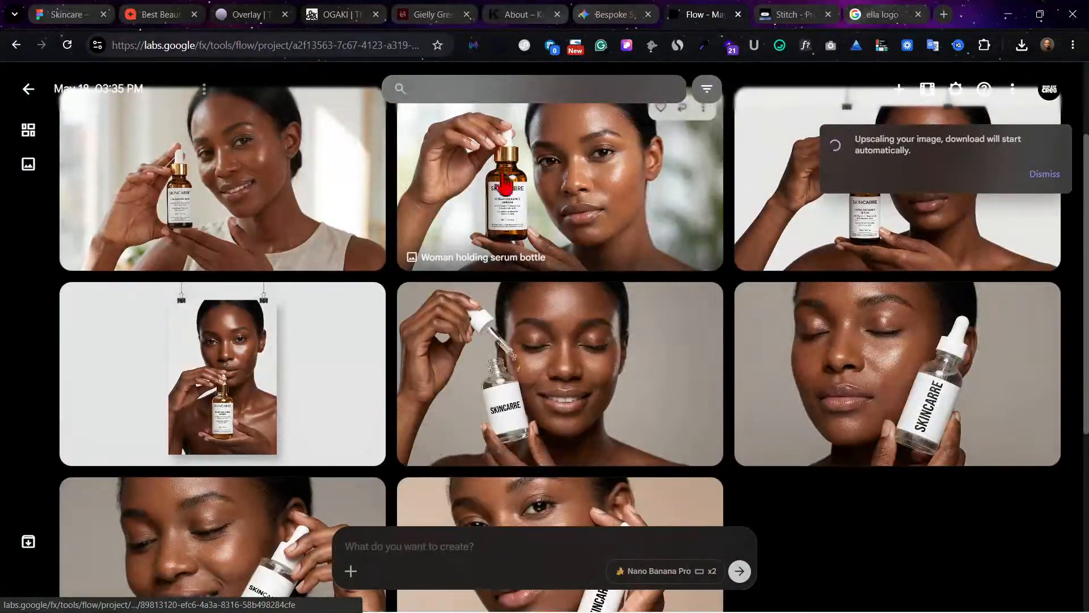
pyautogui.click(195, 235)
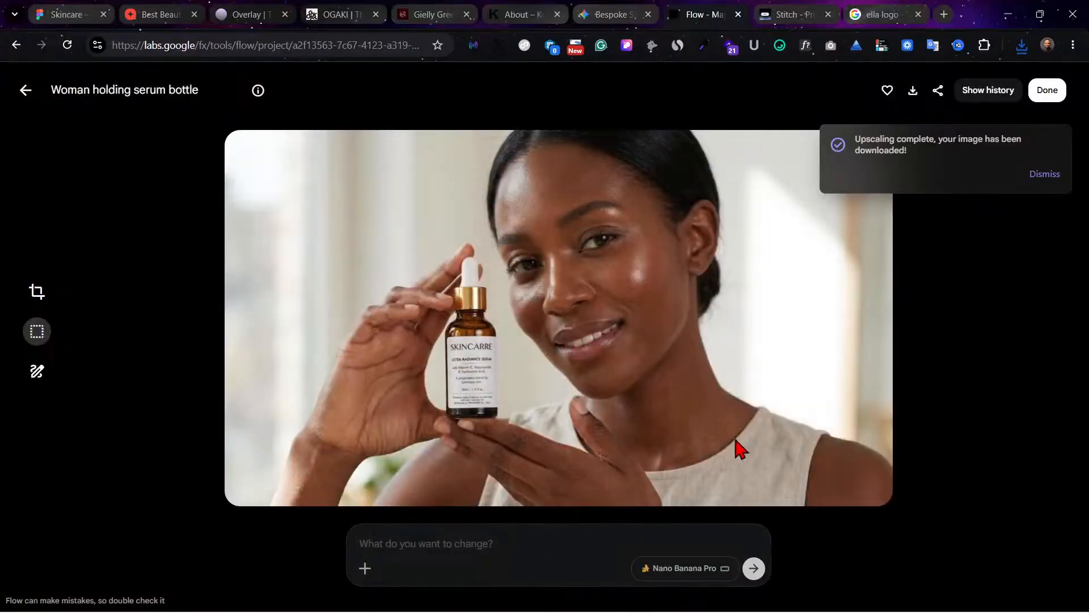
pyautogui.click(1046, 174)
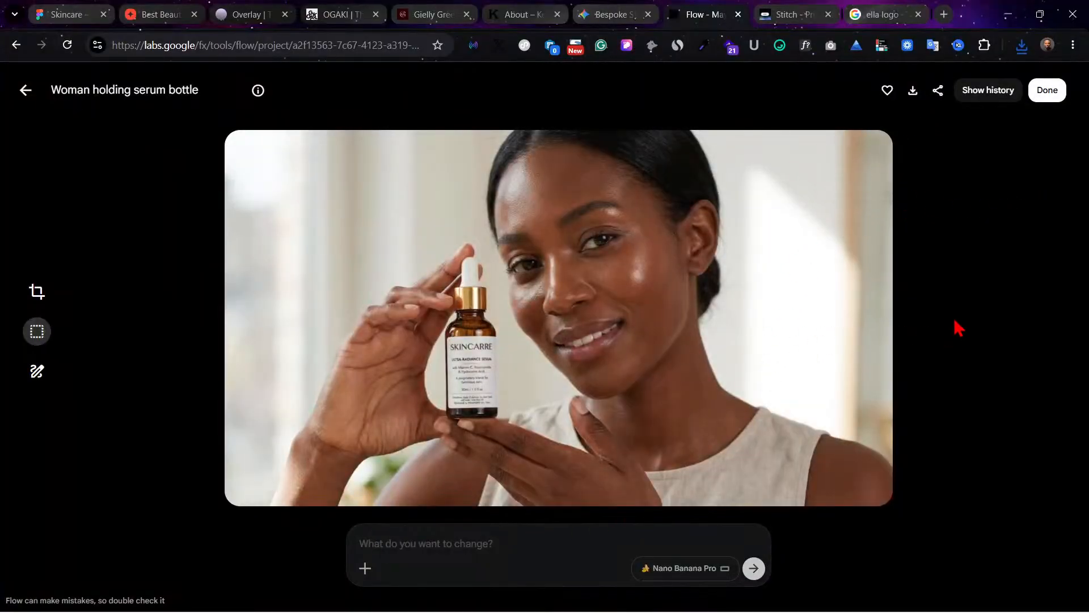
pyautogui.click(25, 92)
pyautogui.click(236, 174)
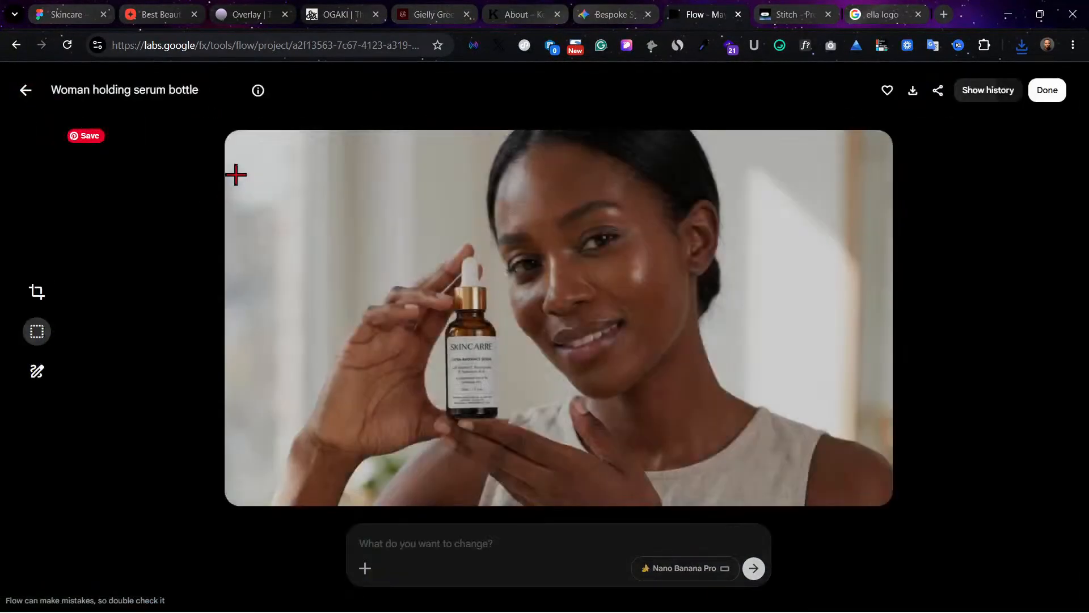
# Step: Expand the smiling woman image's details and read its full generation prompt
pyautogui.moveTo(260, 98)
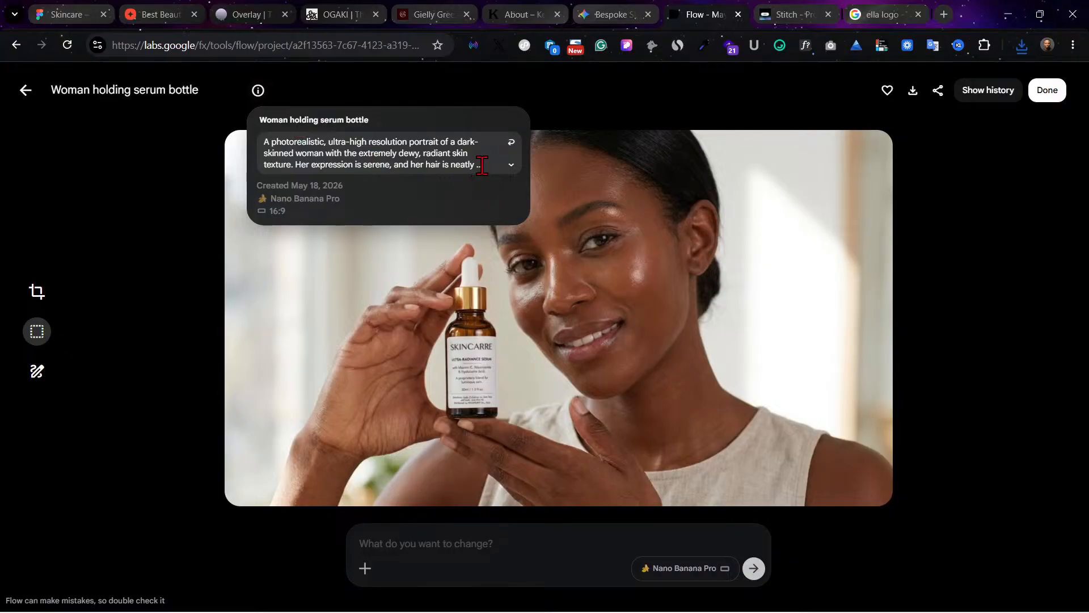
pyautogui.click(511, 165)
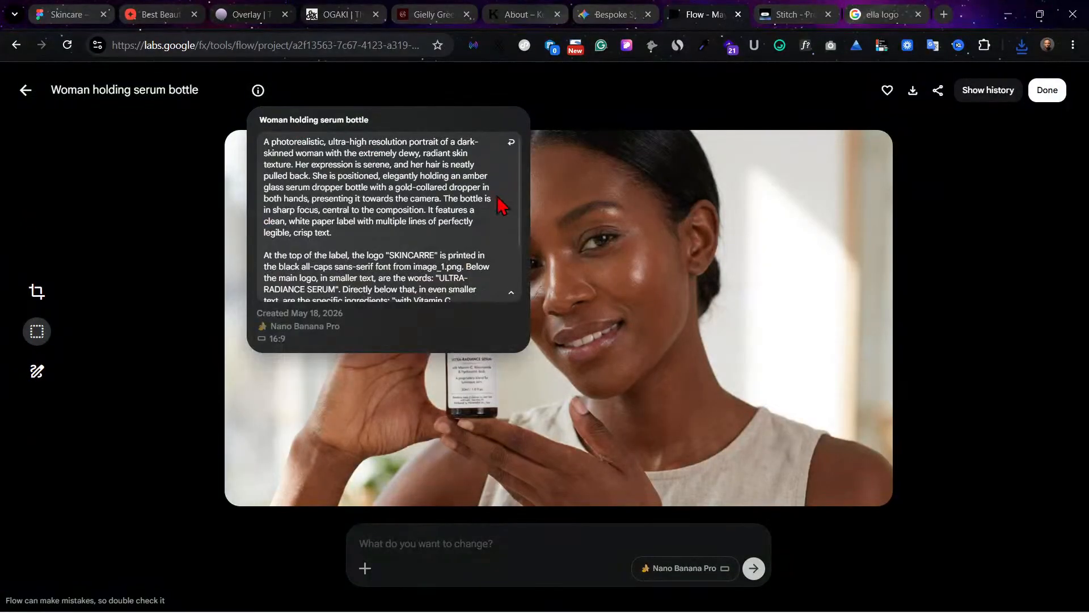
pyautogui.scroll(-2, 502, 210)
pyautogui.scroll(-1, 498, 236)
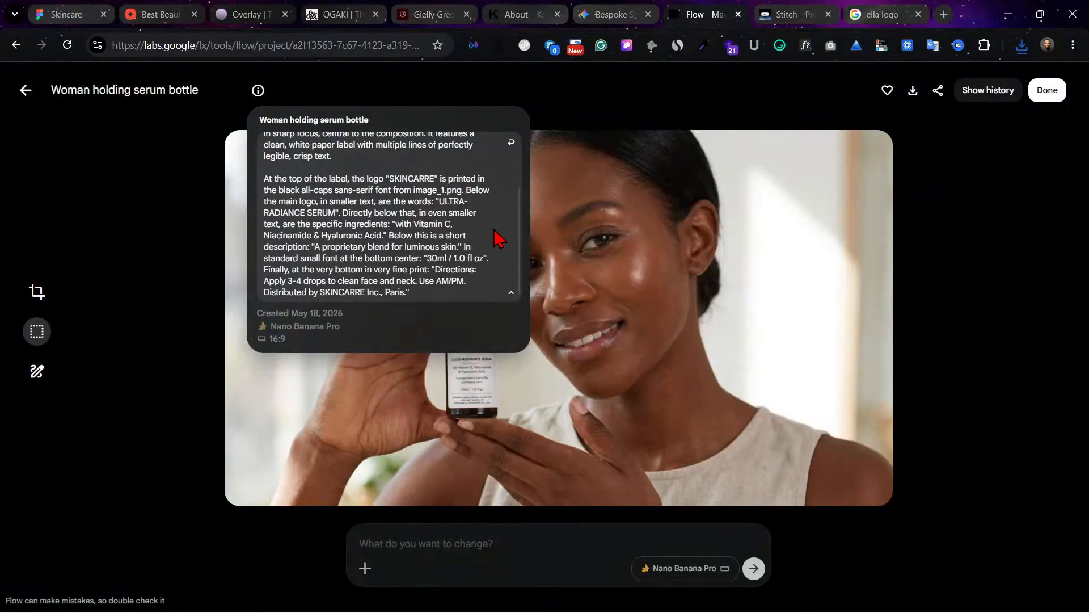
pyautogui.scroll(3, 497, 238)
pyautogui.scroll(-2, 497, 237)
pyautogui.scroll(2, 497, 237)
pyautogui.scroll(-2, 506, 193)
# Step: Reopen the hanging poster image and read its full generation prompt
pyautogui.click(25, 90)
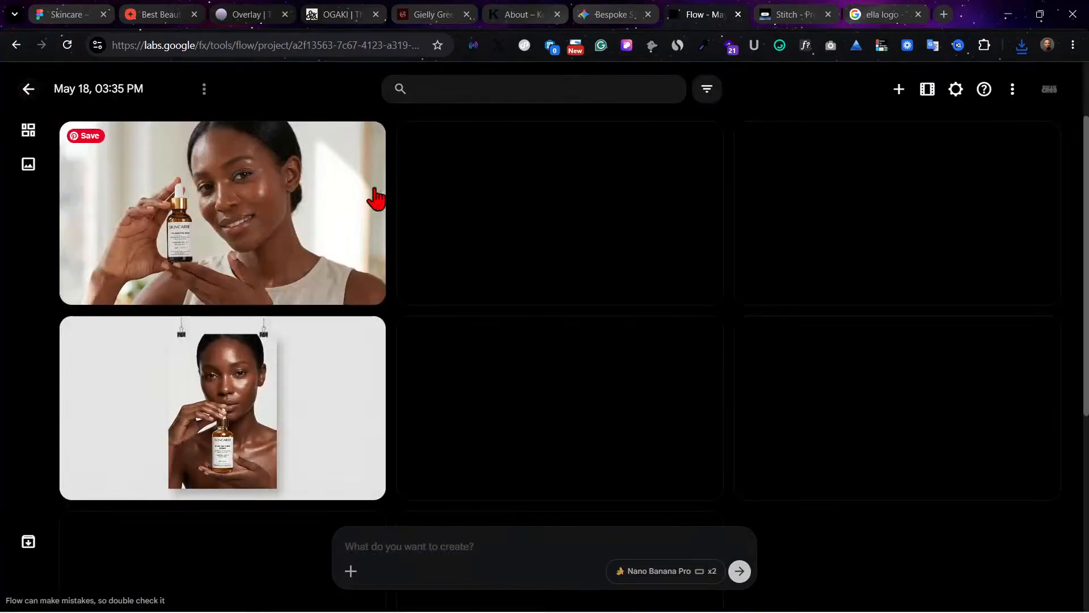
pyautogui.click(303, 391)
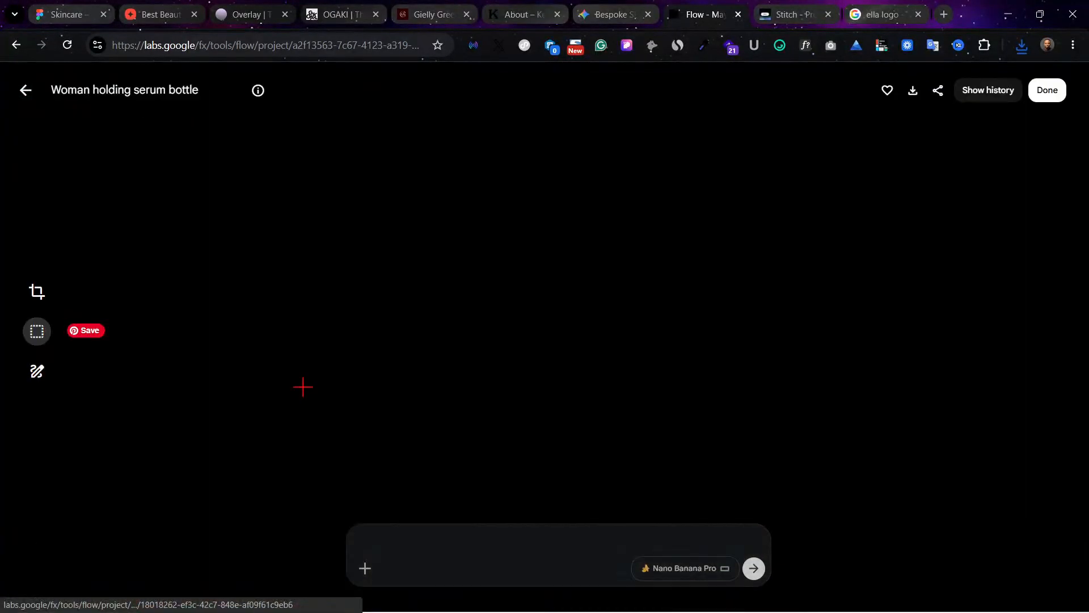
pyautogui.moveTo(258, 92)
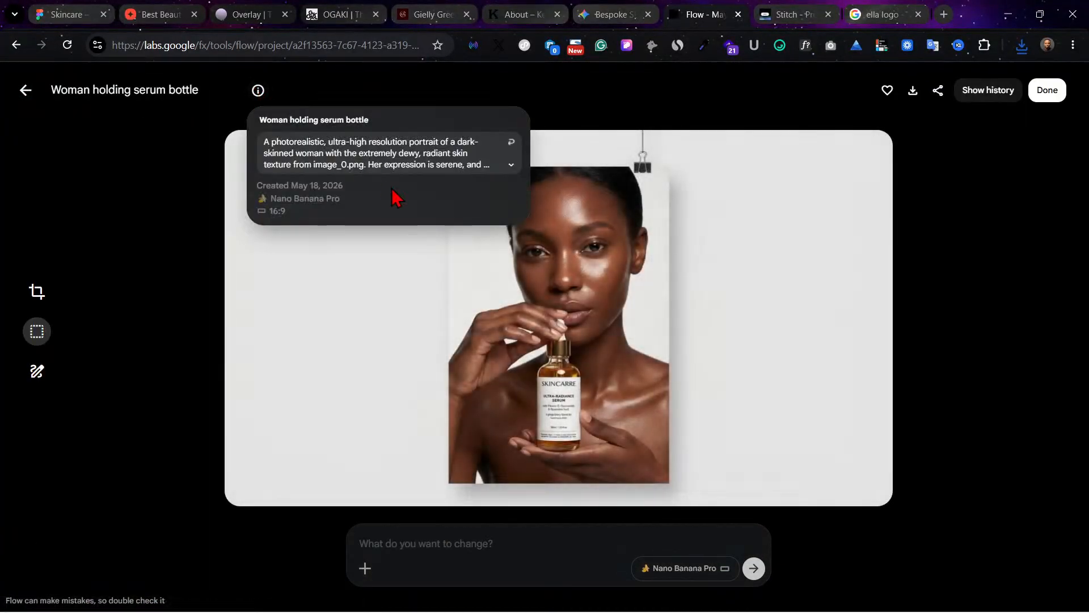
pyautogui.click(510, 165)
pyautogui.scroll(-3, 493, 267)
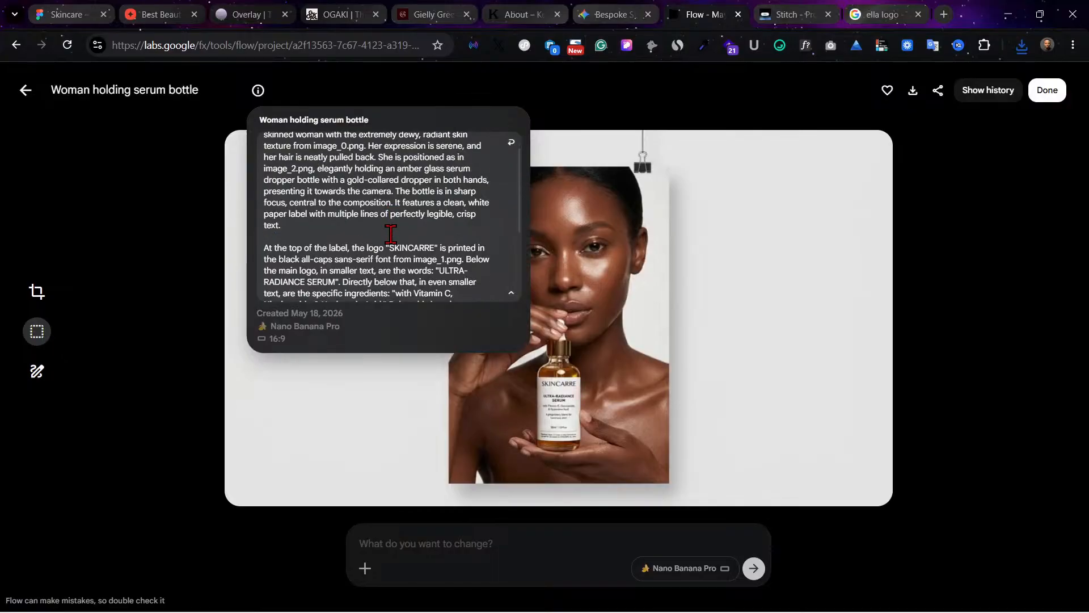
pyautogui.scroll(3, 493, 266)
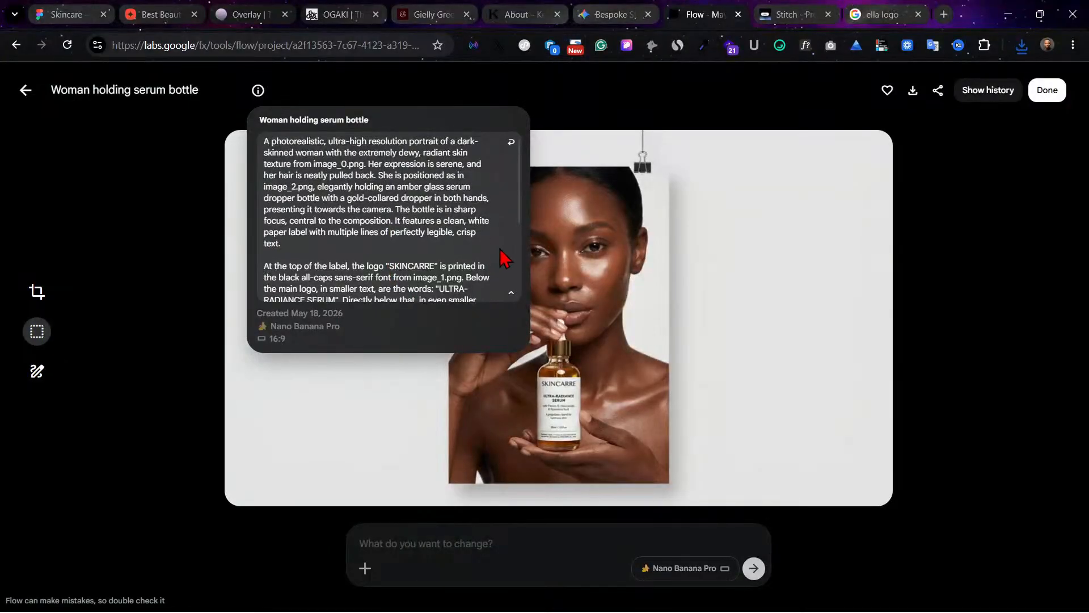
pyautogui.scroll(-2, 503, 254)
pyautogui.scroll(-1, 507, 253)
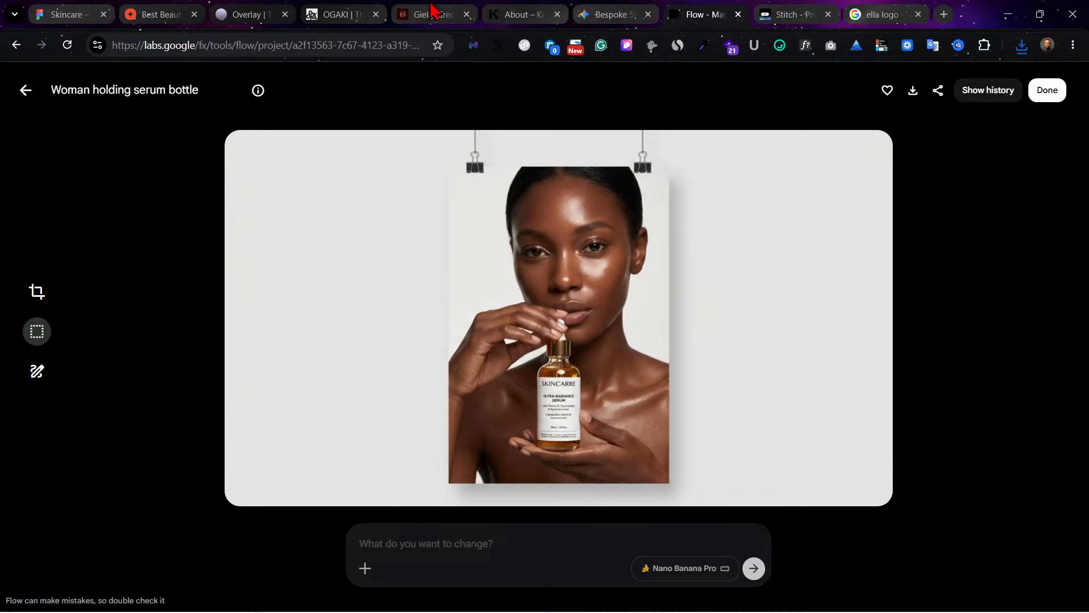
# Step: Switch to the Skincare file in Figma and change the grey placeholder beside the section text to an image fill
pyautogui.moveTo(156, 10)
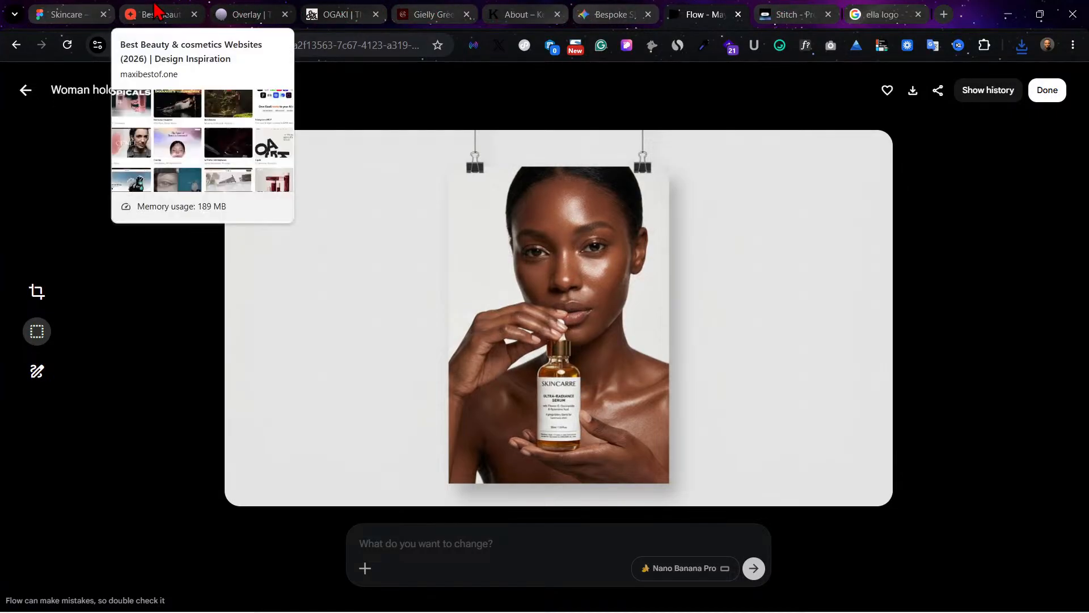
pyautogui.click(66, 14)
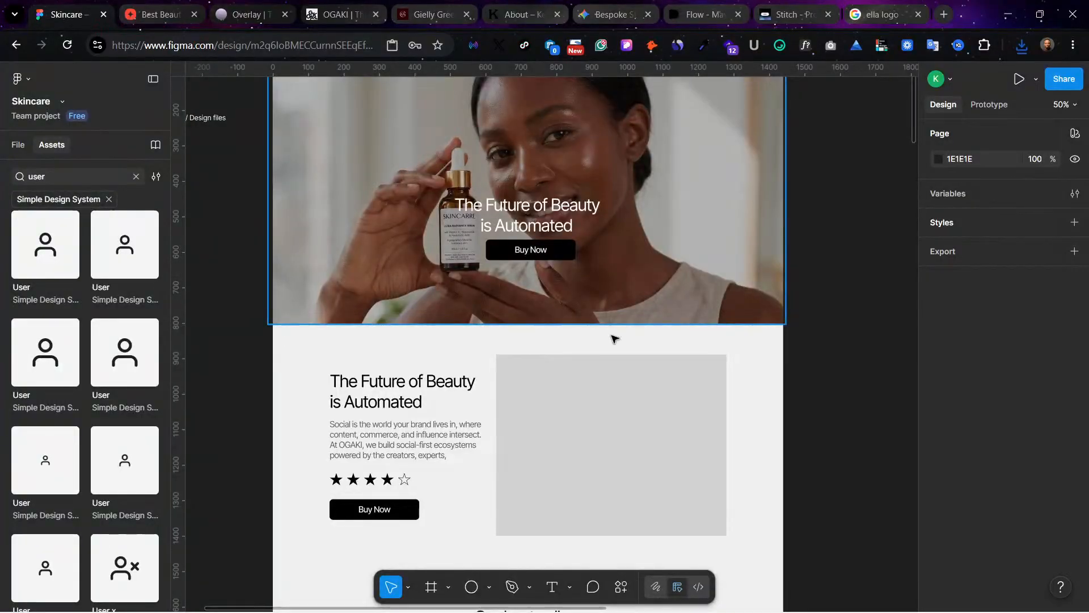
pyautogui.click(619, 397)
pyautogui.scroll(-3, 964, 533)
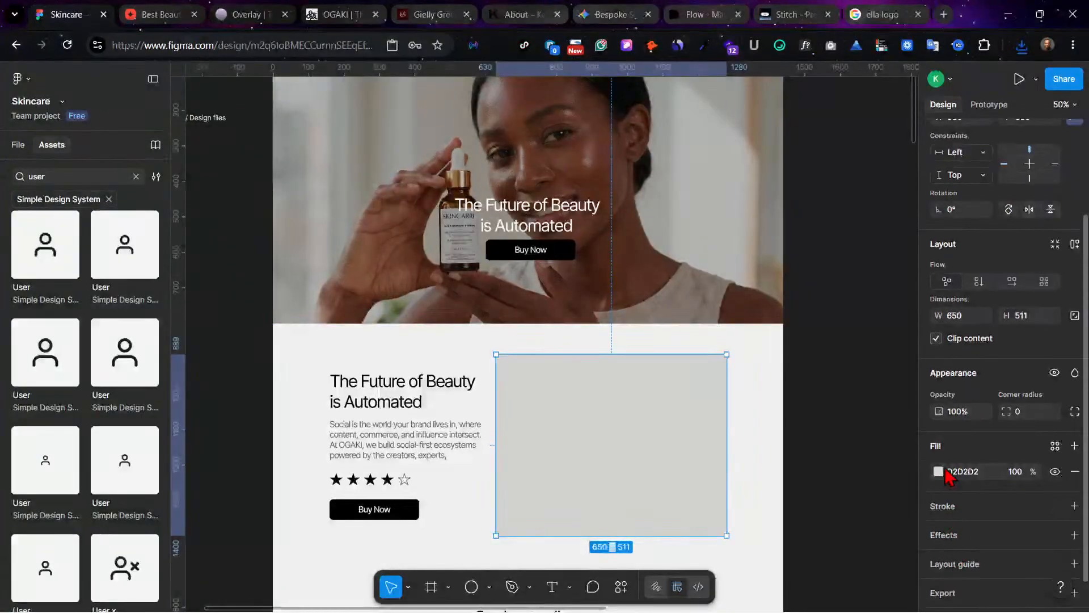
pyautogui.click(938, 471)
pyautogui.click(823, 262)
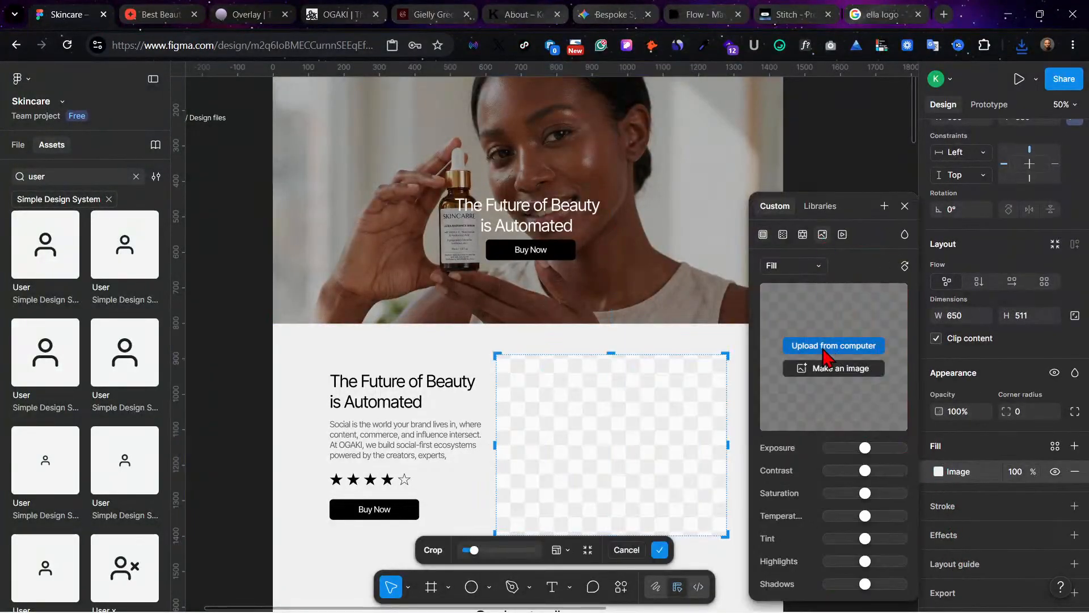
# Step: Upload A_photorealistic_ultra-high_resolution_portrait_202605190114.jpeg from Downloads as the placeholder's image fill
pyautogui.click(820, 351)
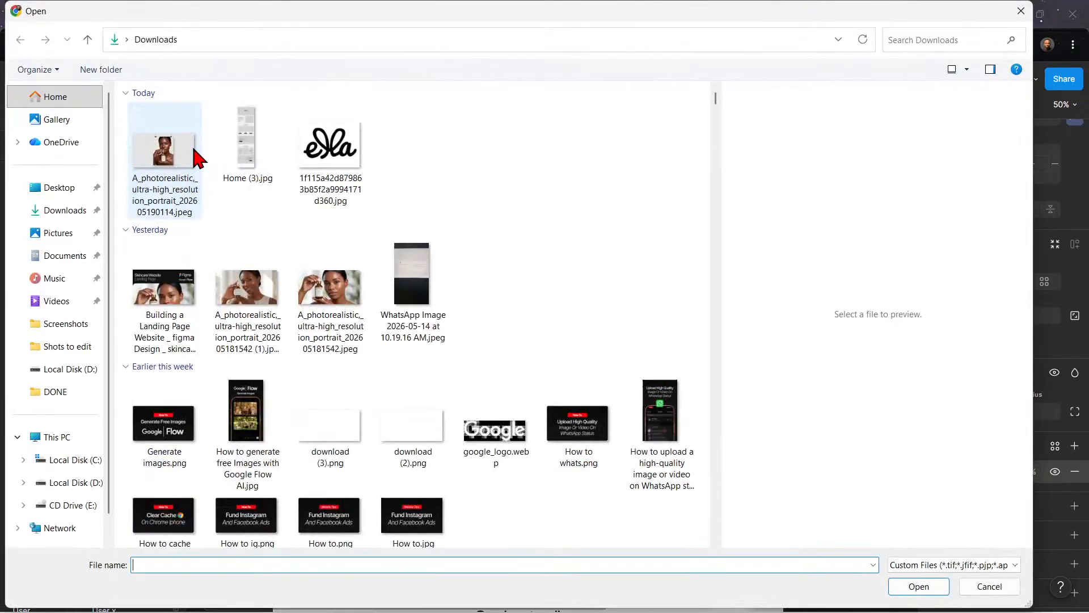
pyautogui.click(161, 168)
pyautogui.click(920, 586)
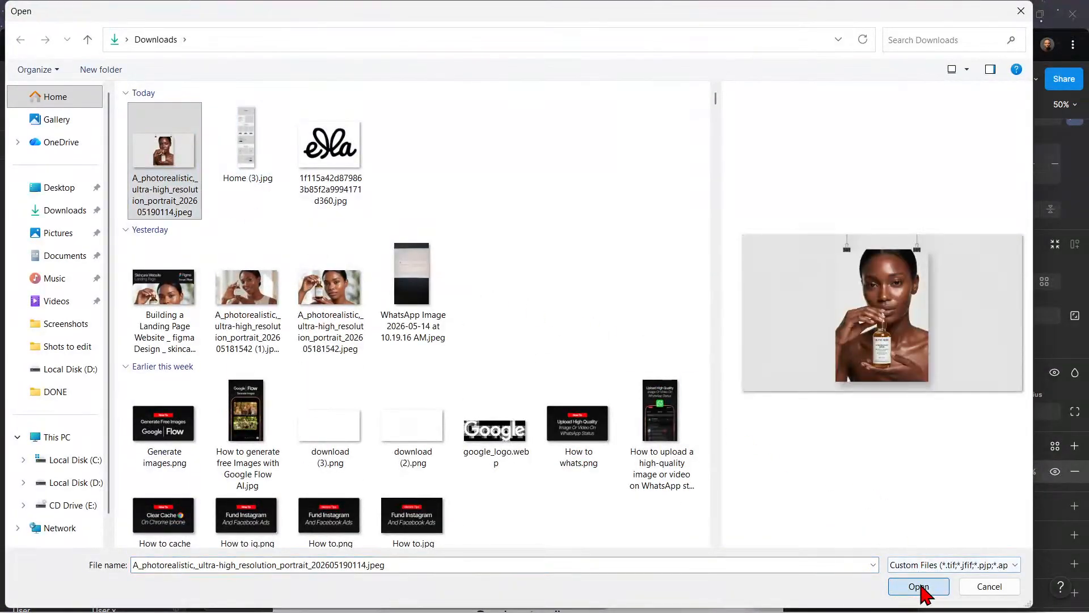
pyautogui.scroll(-2, 652, 418)
pyautogui.click(642, 469)
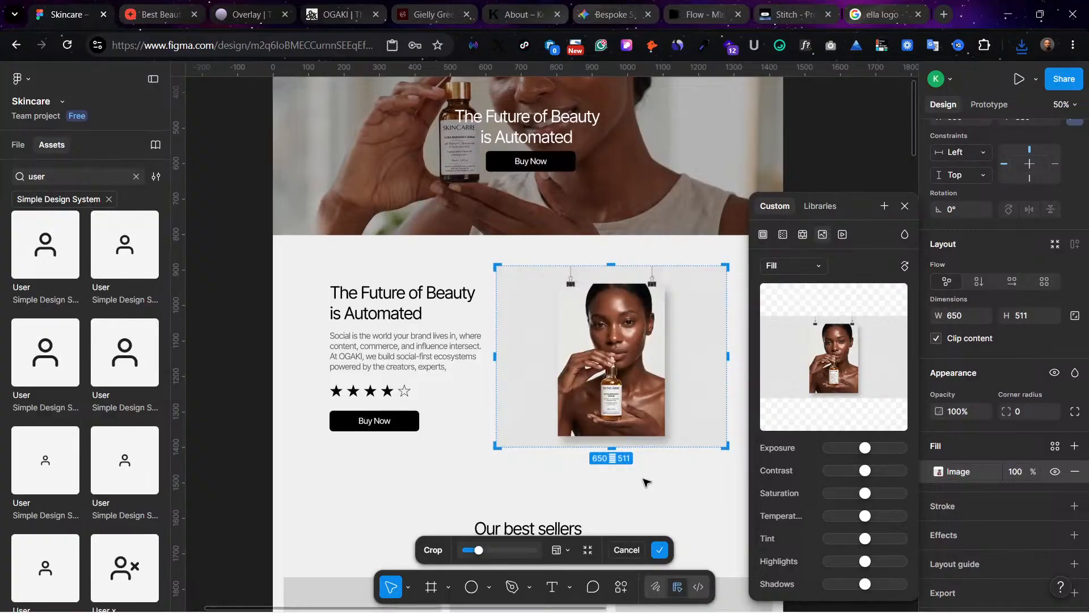
pyautogui.click(813, 480)
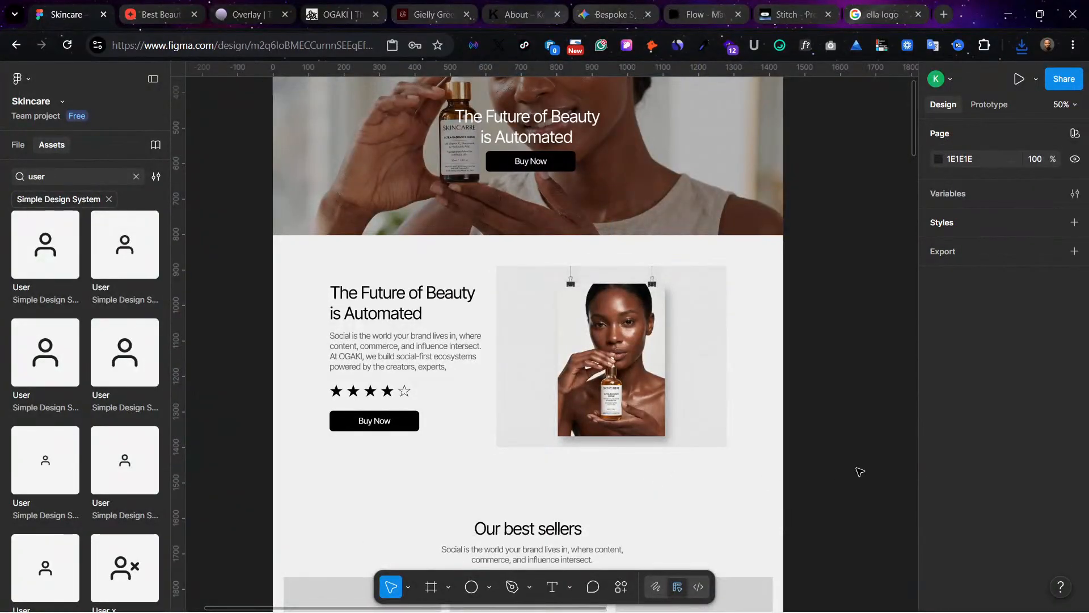
pyautogui.click(643, 398)
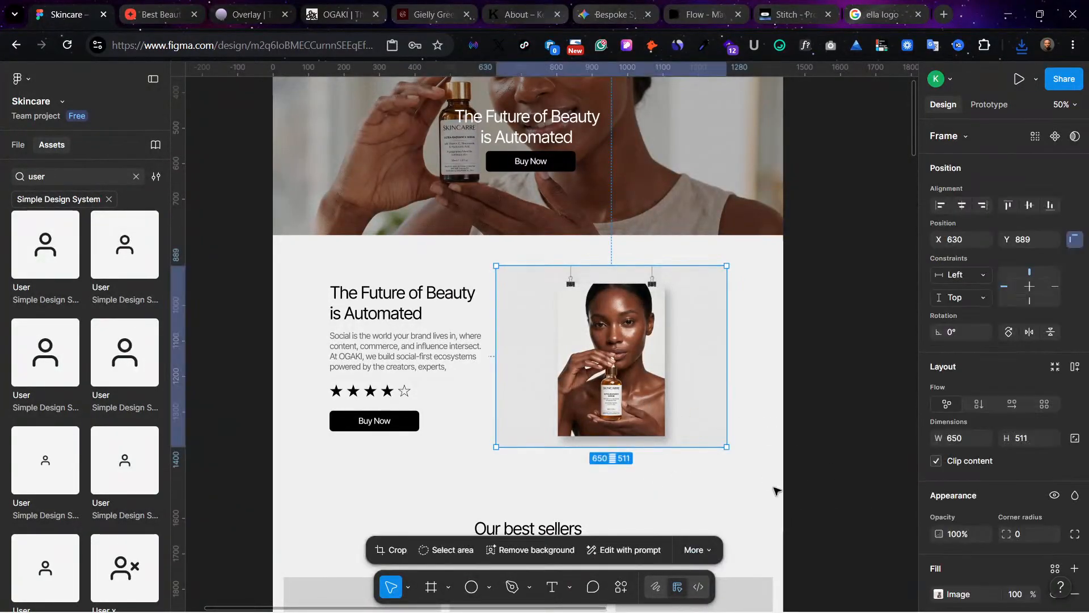
pyautogui.click(729, 458)
# Step: Review the Our best sellers section, switch to the SKINCARRE project in Stitch and select the AURA BOTANICS serum bottle photo
pyautogui.scroll(-6, 730, 457)
pyautogui.scroll(-1, 728, 458)
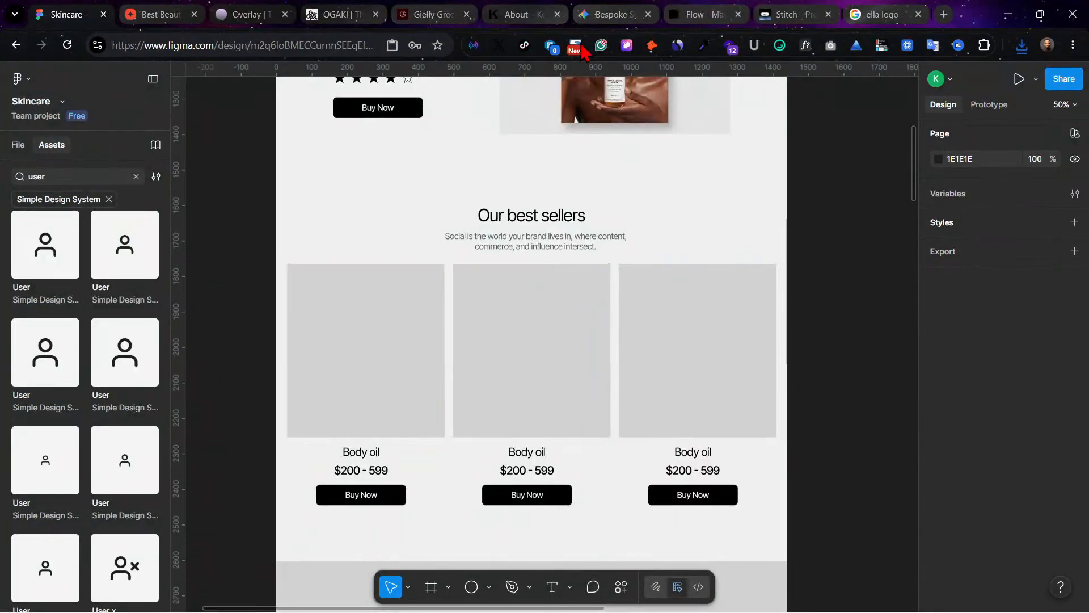
pyautogui.hscroll(10, 836, 257)
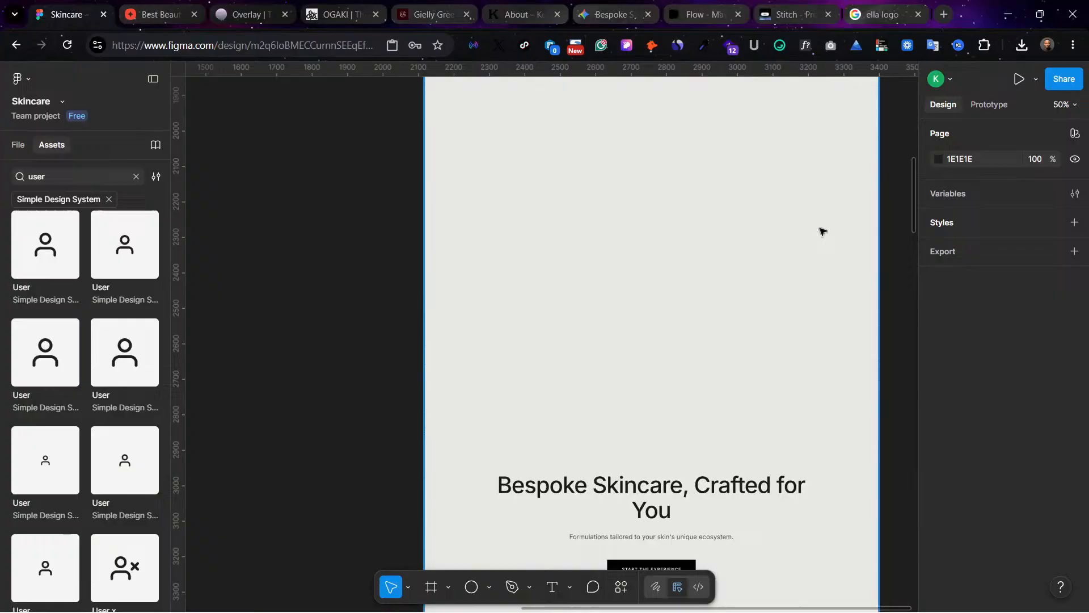
pyautogui.click(778, 9)
pyautogui.scroll(-2, 581, 323)
pyautogui.hscroll(-1, 581, 323)
pyautogui.hscroll(10, 586, 332)
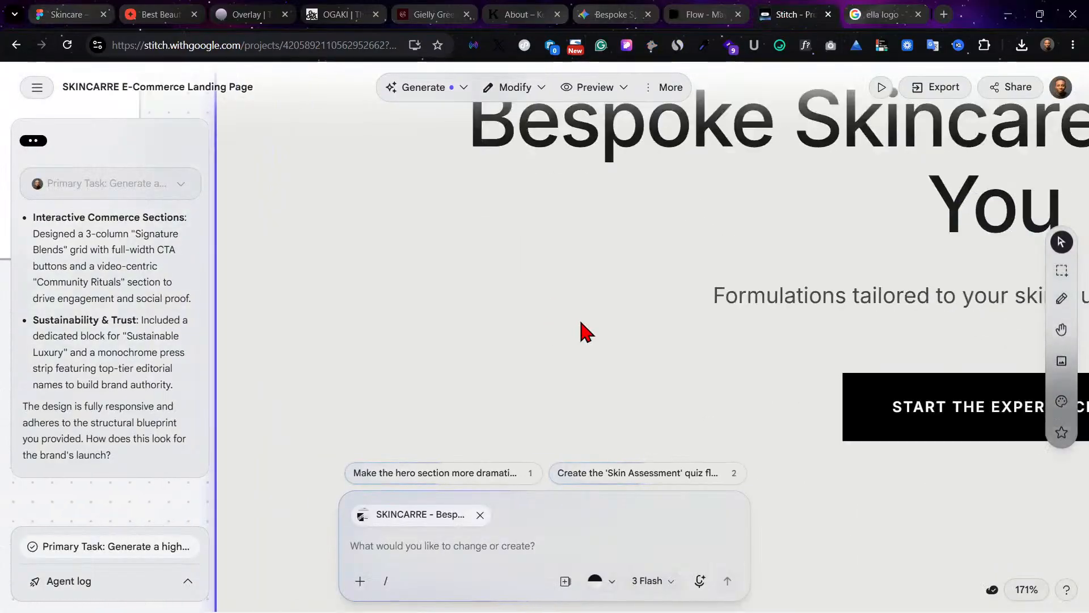
pyautogui.scroll(2, 581, 323)
pyautogui.hscroll(-1, 582, 324)
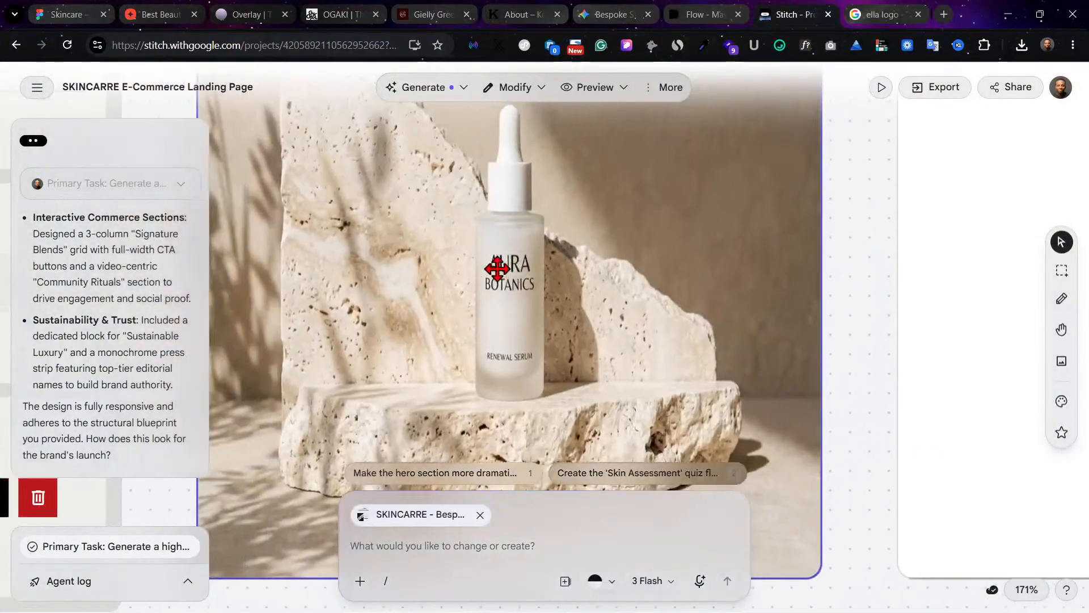
pyautogui.scroll(3, 584, 239)
pyautogui.hscroll(-2, 585, 239)
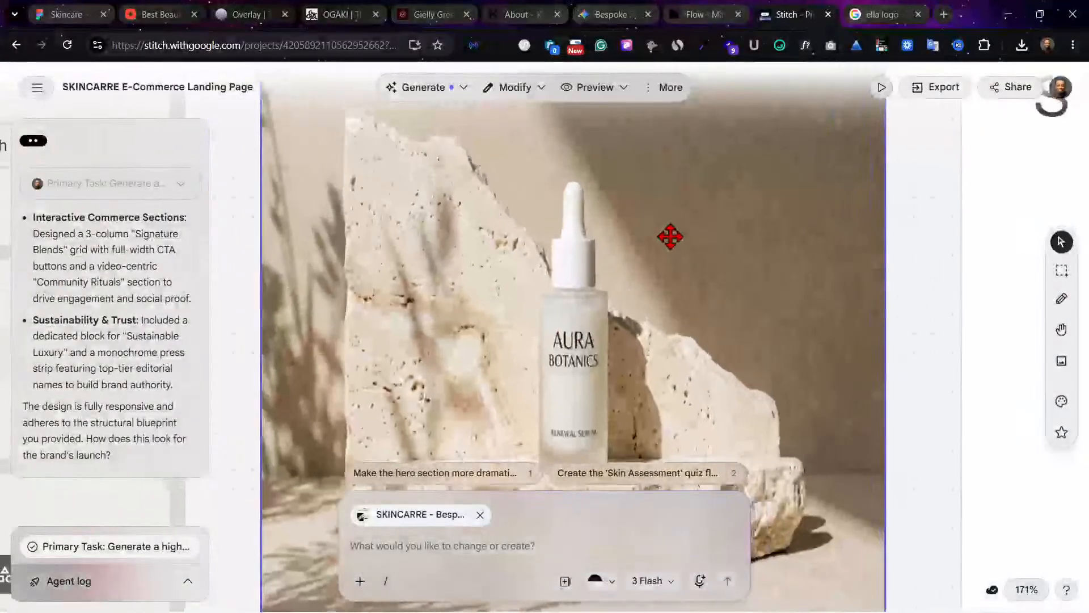
pyautogui.click(712, 256)
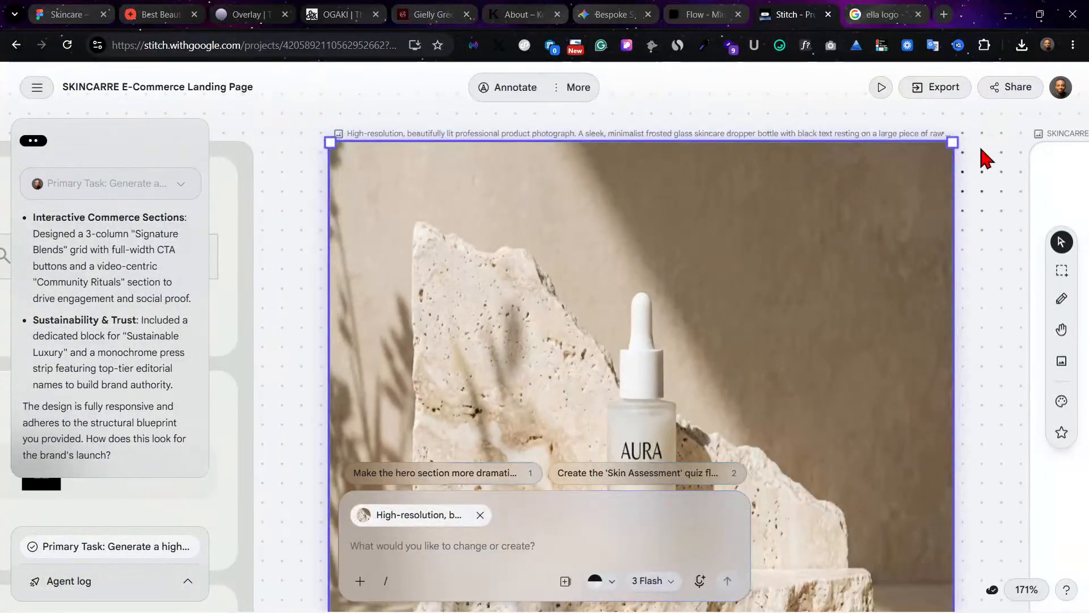
# Step: Download the AURA BOTANICS serum bottle photo from the Stitch canvas as an image file
pyautogui.click(936, 87)
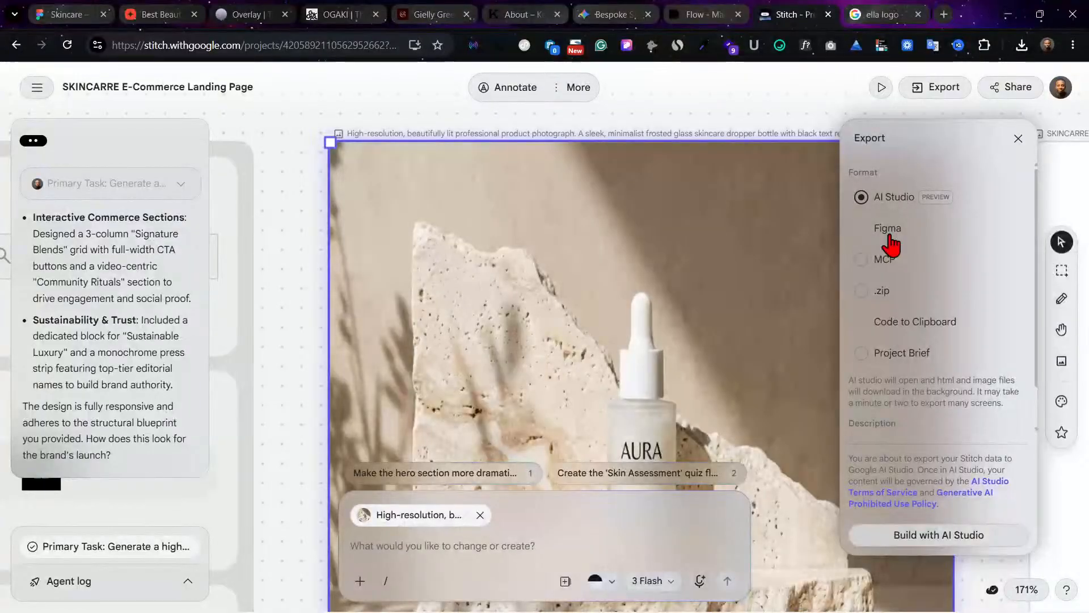
pyautogui.scroll(-2, 646, 278)
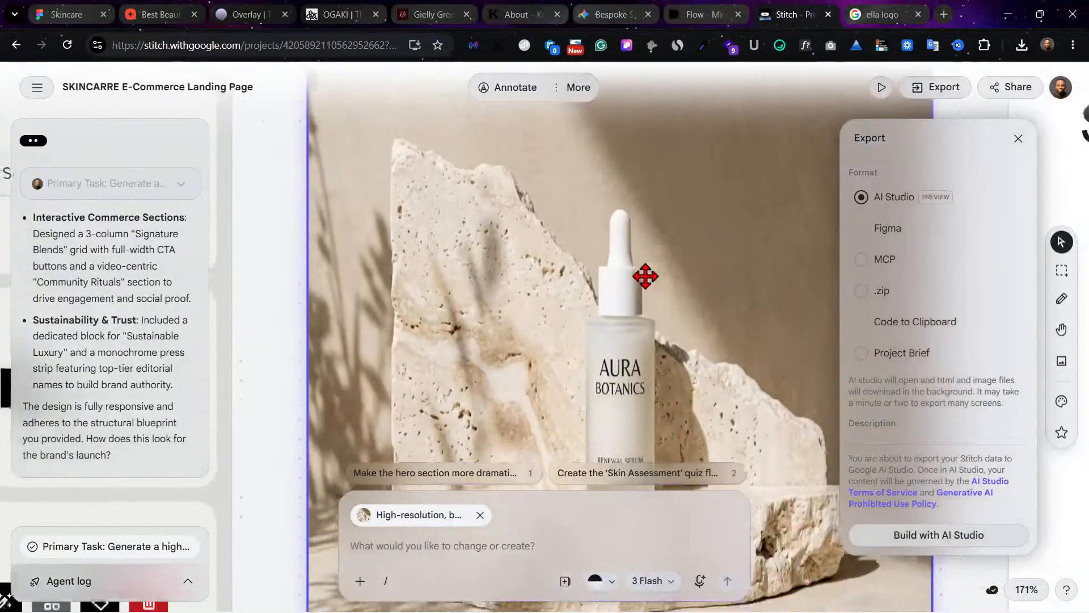
pyautogui.scroll(-5, 638, 270)
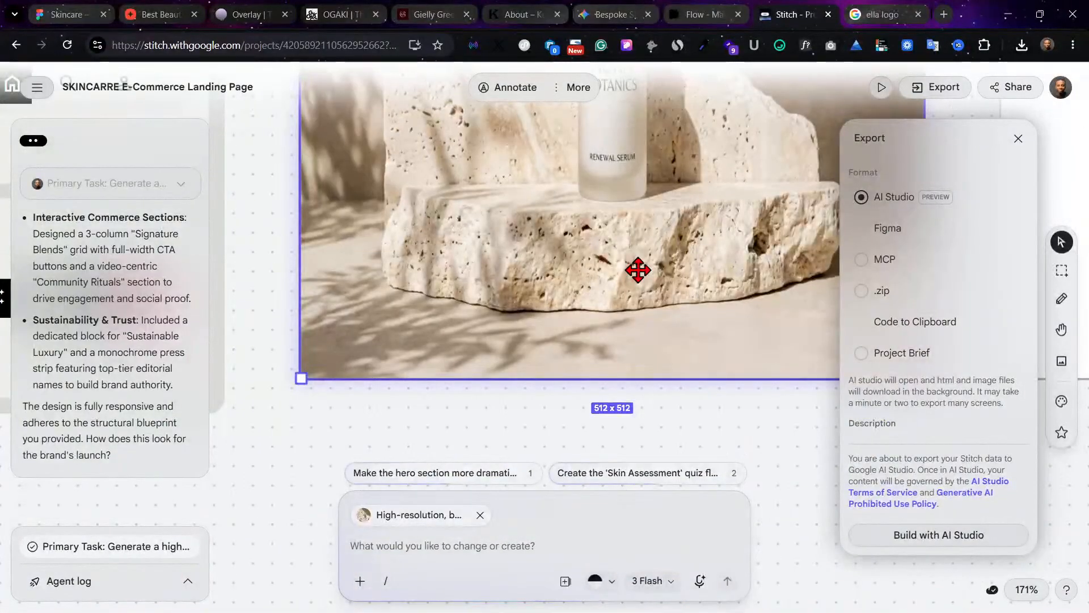
pyautogui.scroll(-3, 638, 270)
pyautogui.scroll(2, 638, 270)
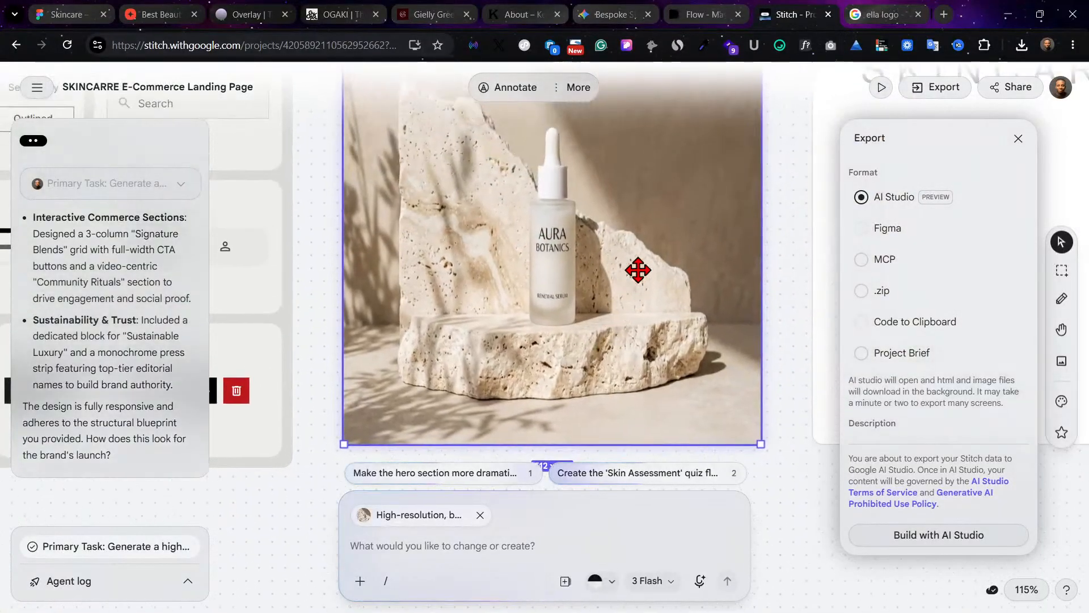
pyautogui.rightClick(449, 223)
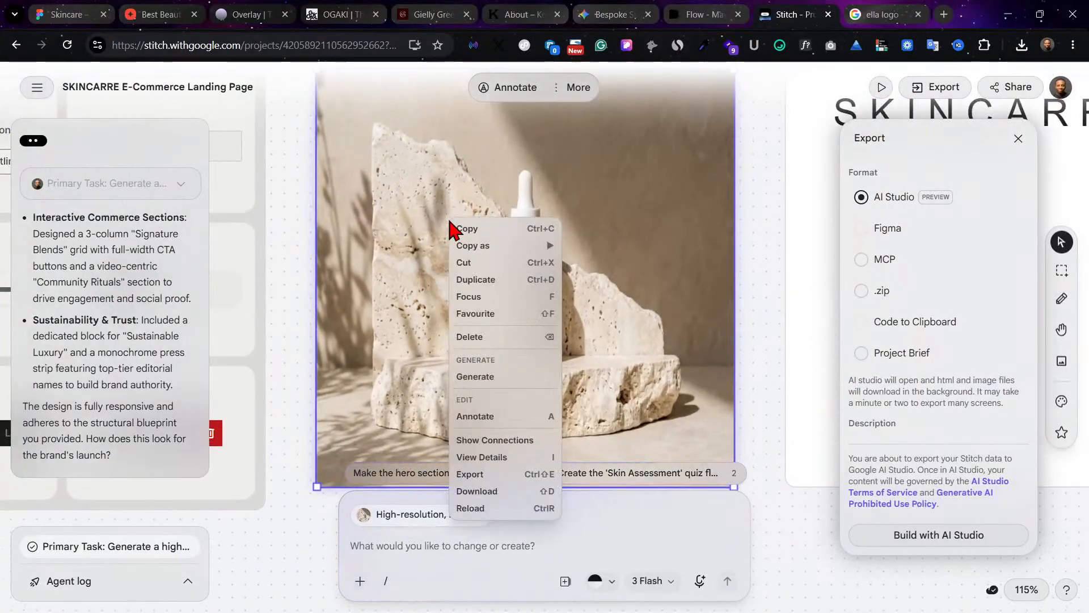
pyautogui.click(508, 492)
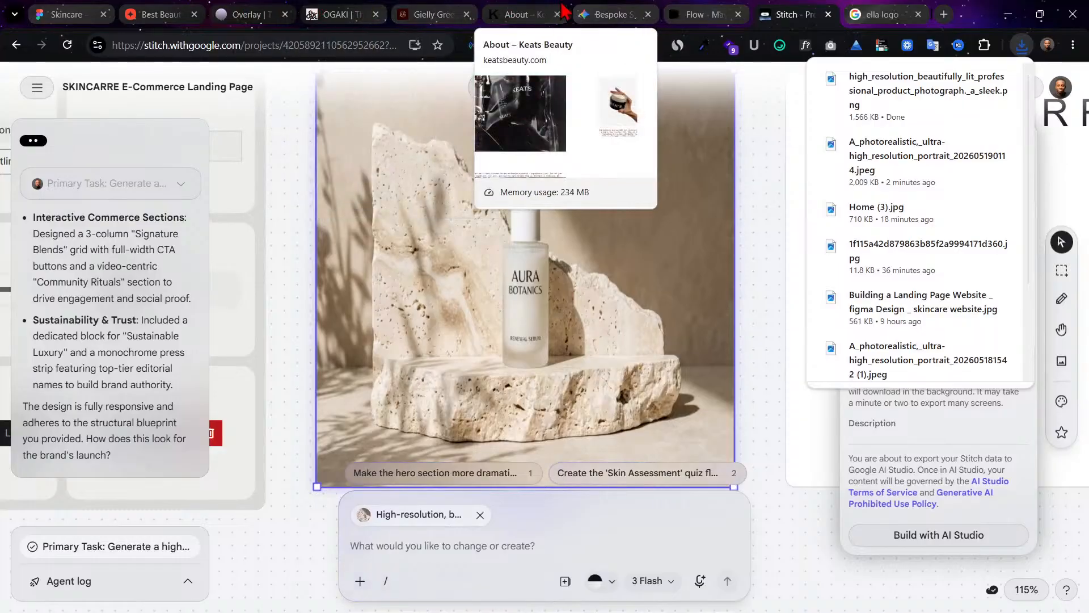
# Step: Switch to the Skincare file in Figma and review the hanging poster image in the section above Our best sellers
pyautogui.click(612, 14)
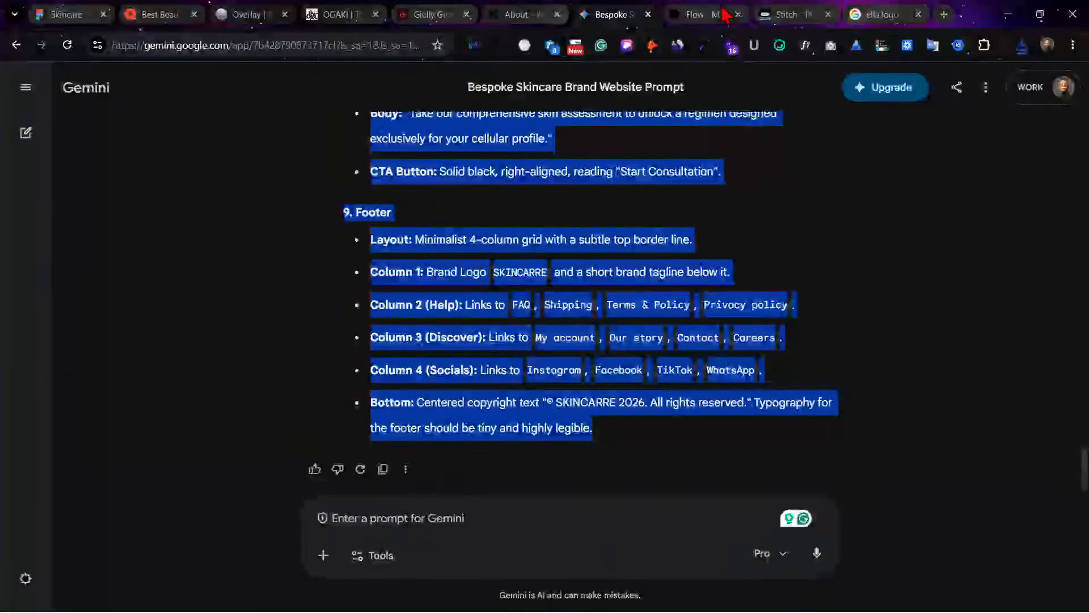
pyautogui.click(62, 14)
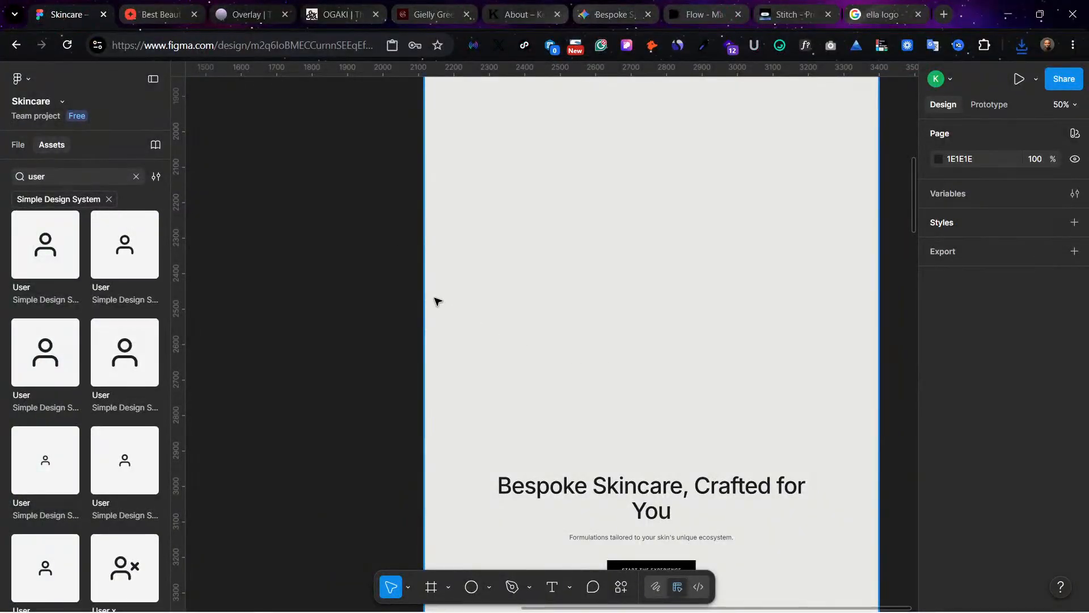
pyautogui.hscroll(-8, 436, 300)
pyautogui.scroll(10, 437, 300)
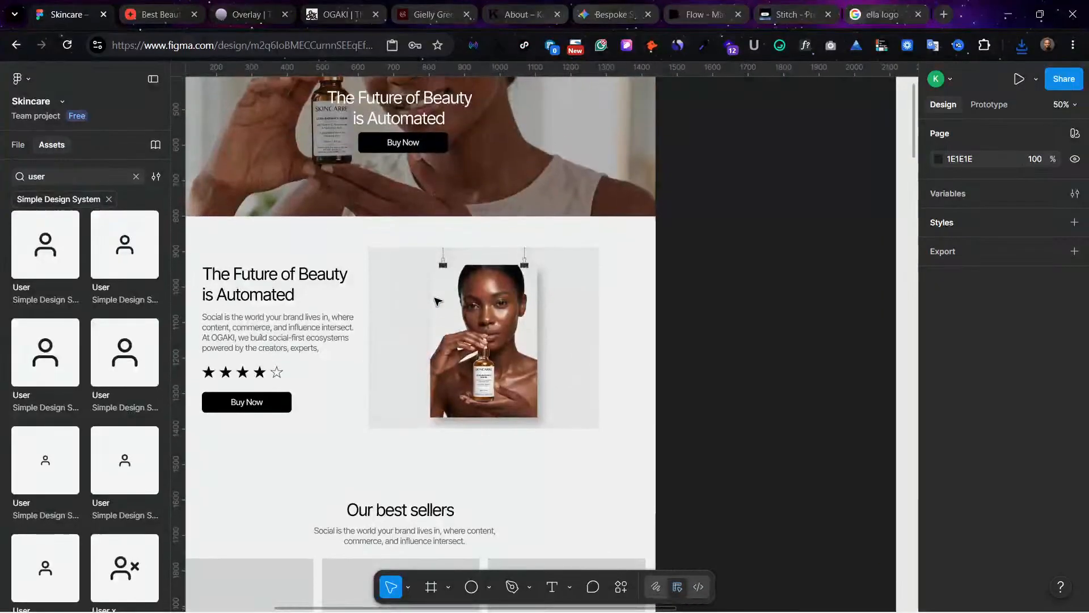
pyautogui.hscroll(-3, 437, 300)
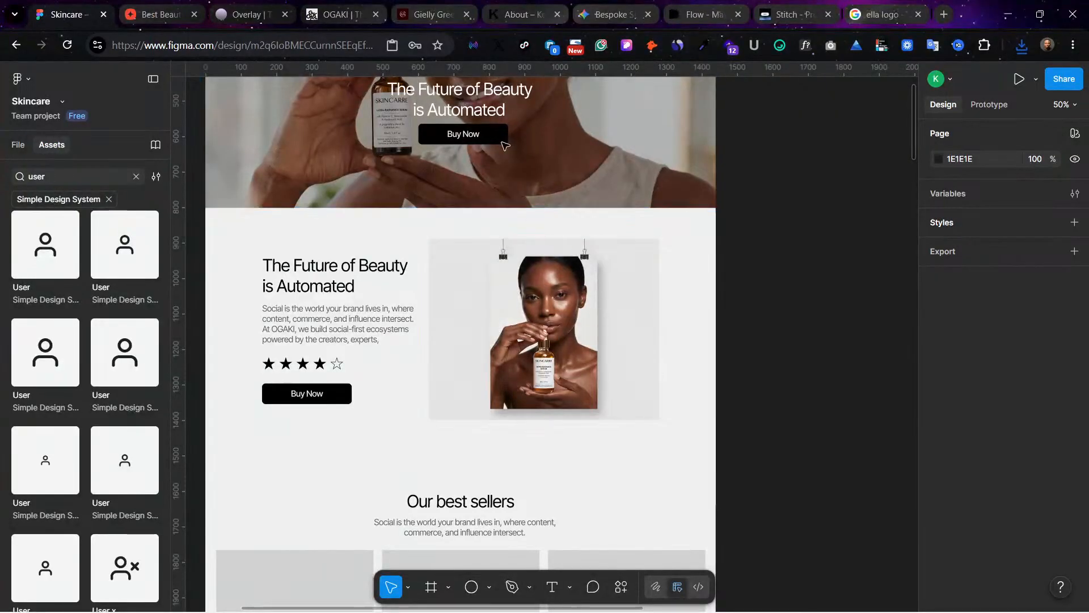
# Step: Switch to Flow, return to the project gallery, attach the hanging poster image to a new prompt and enter "remove frame"
pyautogui.click(703, 10)
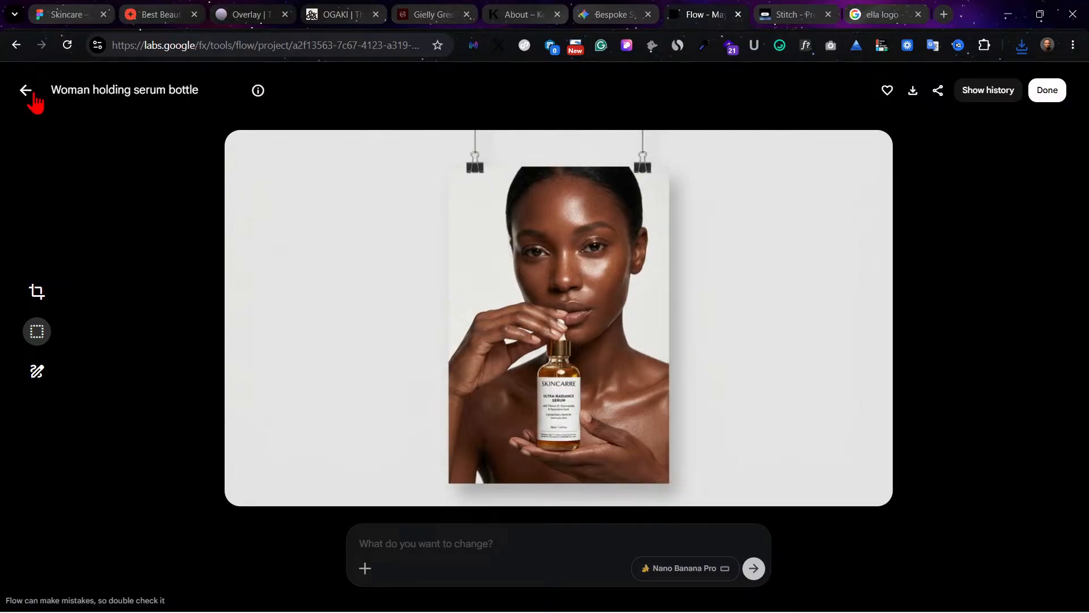
pyautogui.click(36, 97)
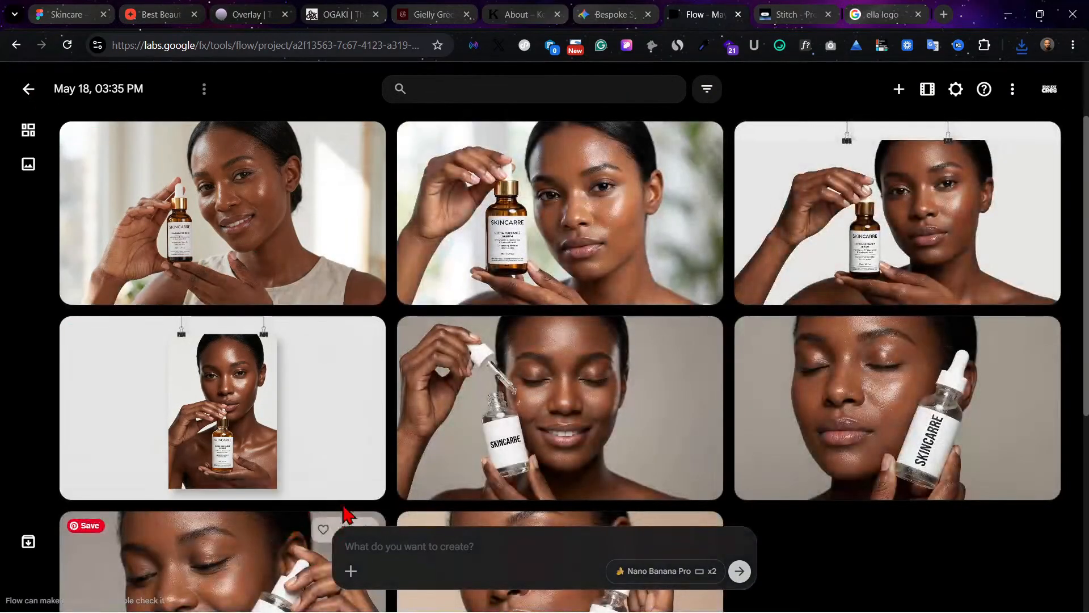
pyautogui.click(350, 571)
pyautogui.click(350, 227)
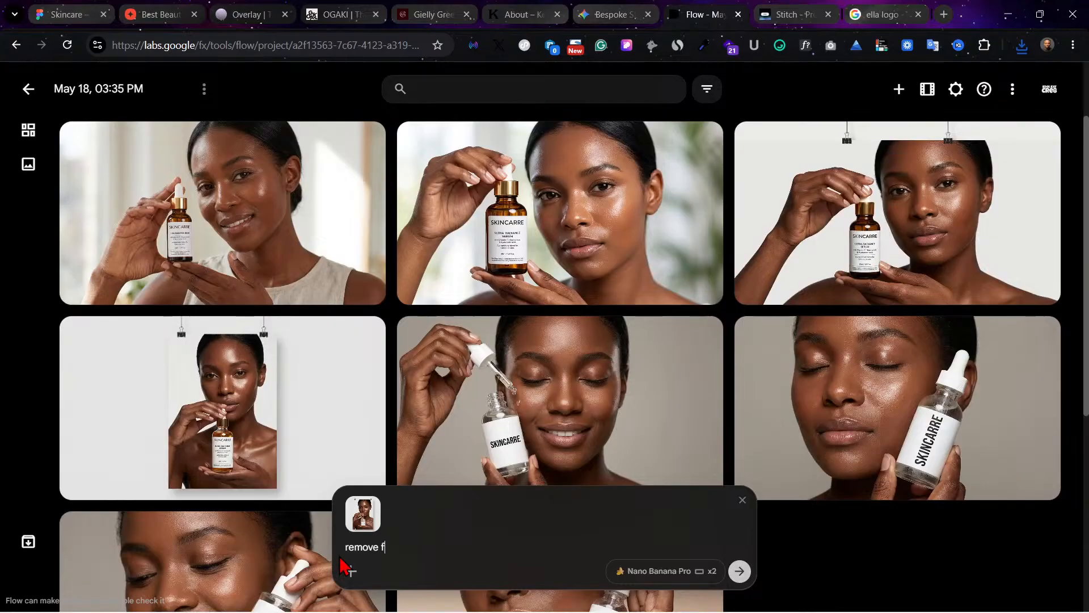
pyautogui.write('remove frame')
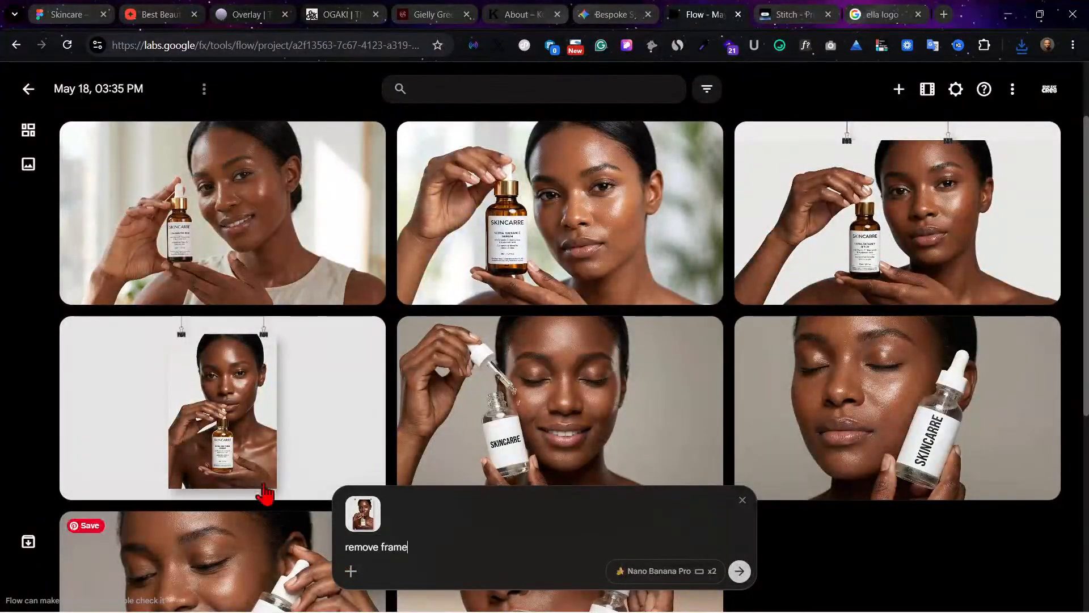
# Step: Check the hanging poster's original generation prompt for the wording that describes its setting, and return to the gallery
pyautogui.click(257, 371)
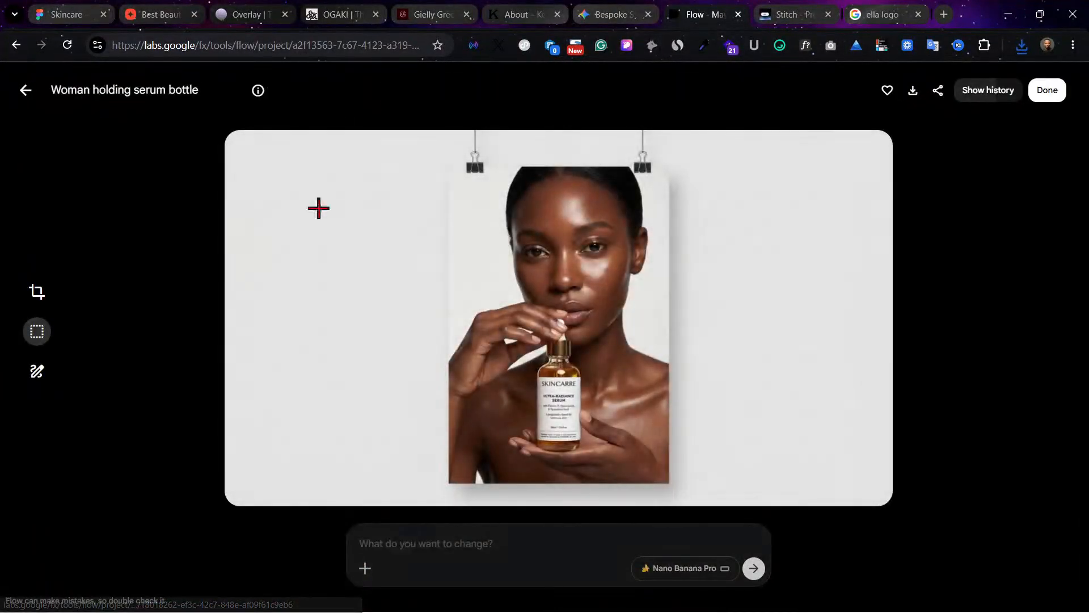
pyautogui.moveTo(259, 96)
pyautogui.click(510, 165)
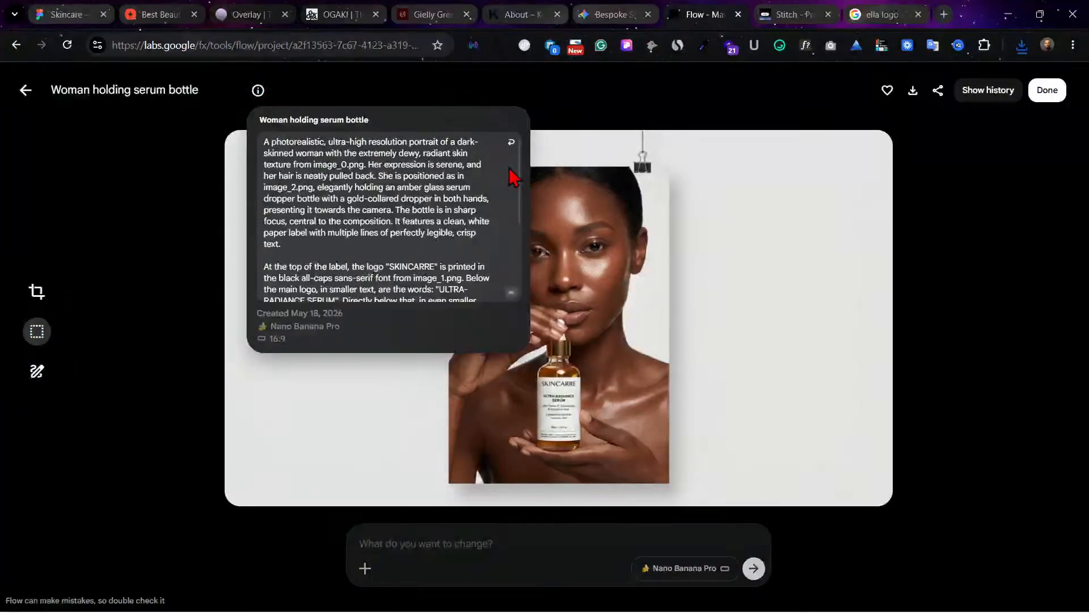
pyautogui.scroll(-3, 330, 264)
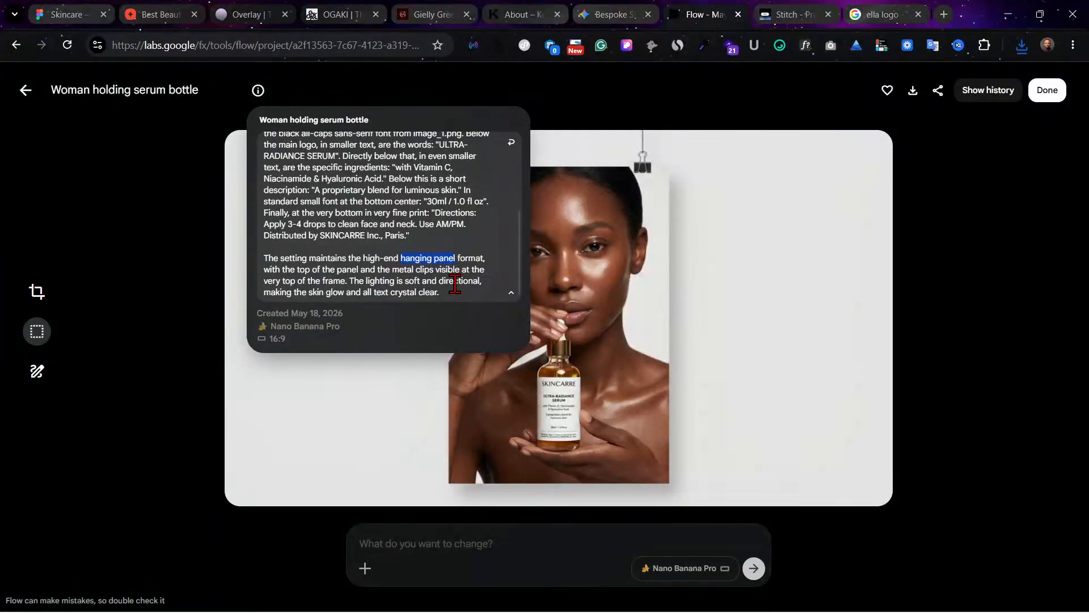
pyautogui.click(980, 216)
pyautogui.click(26, 90)
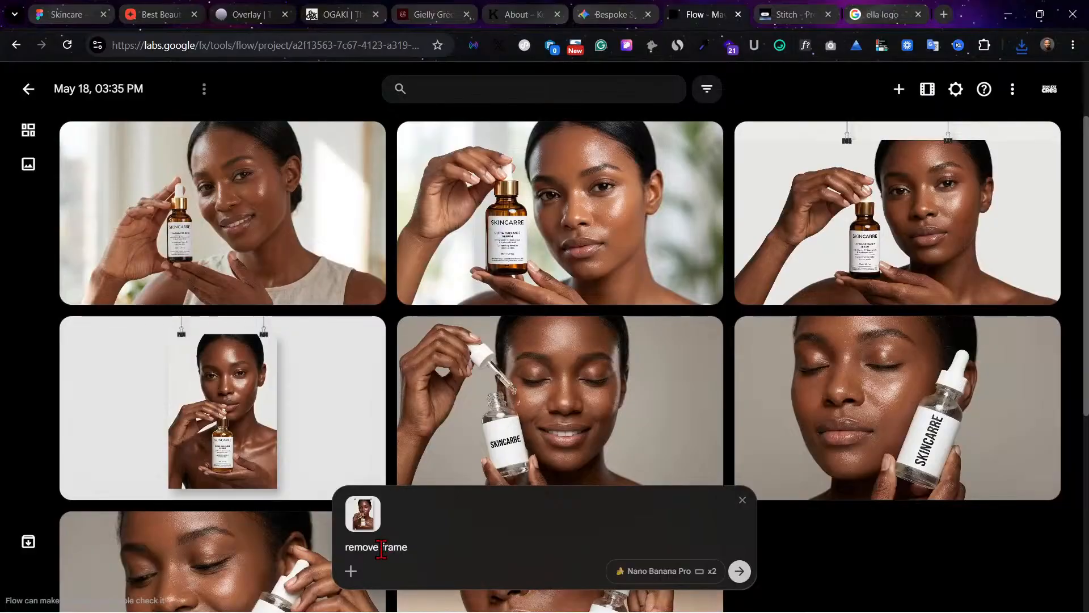
# Step: Change the prompt to "remove the hanging panel, and only the image full is left" and generate the images
pyautogui.moveTo(382, 551); pyautogui.dragTo(465, 550)
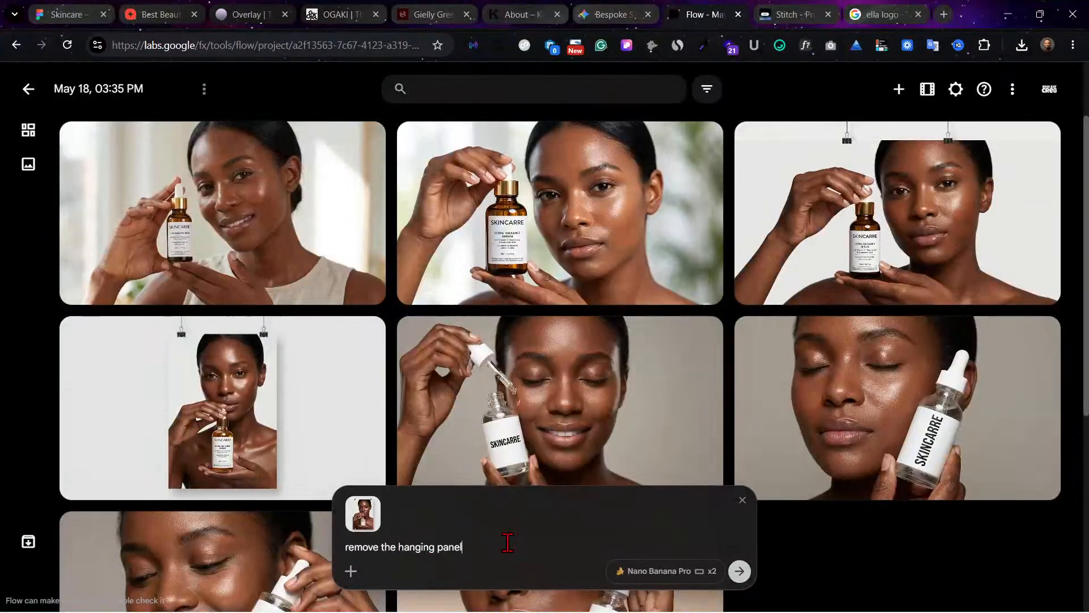
pyautogui.write('only the image full')
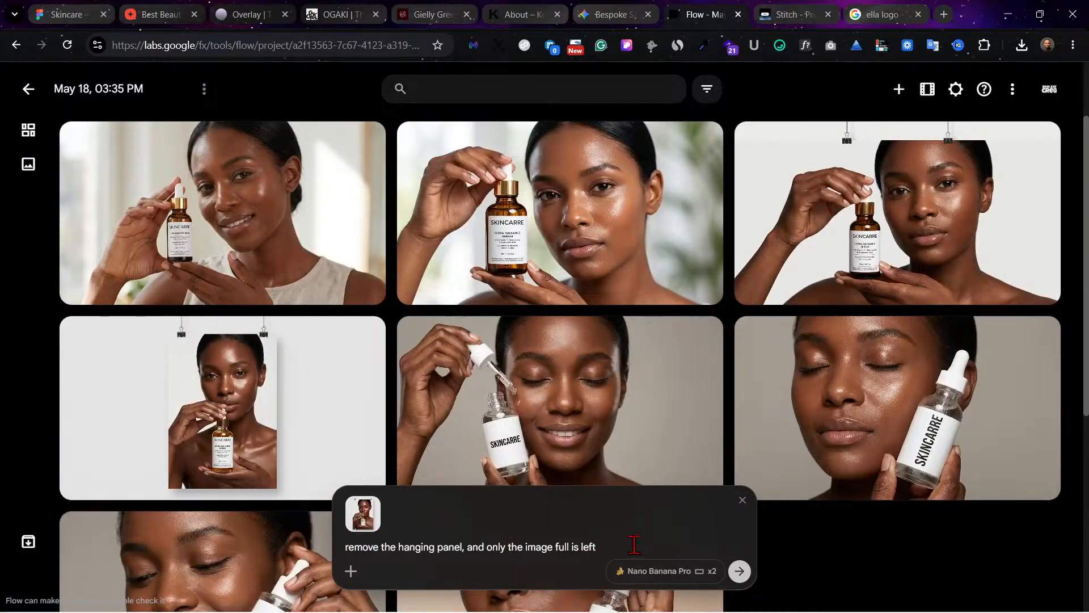
pyautogui.write(' is left')
pyautogui.click(739, 570)
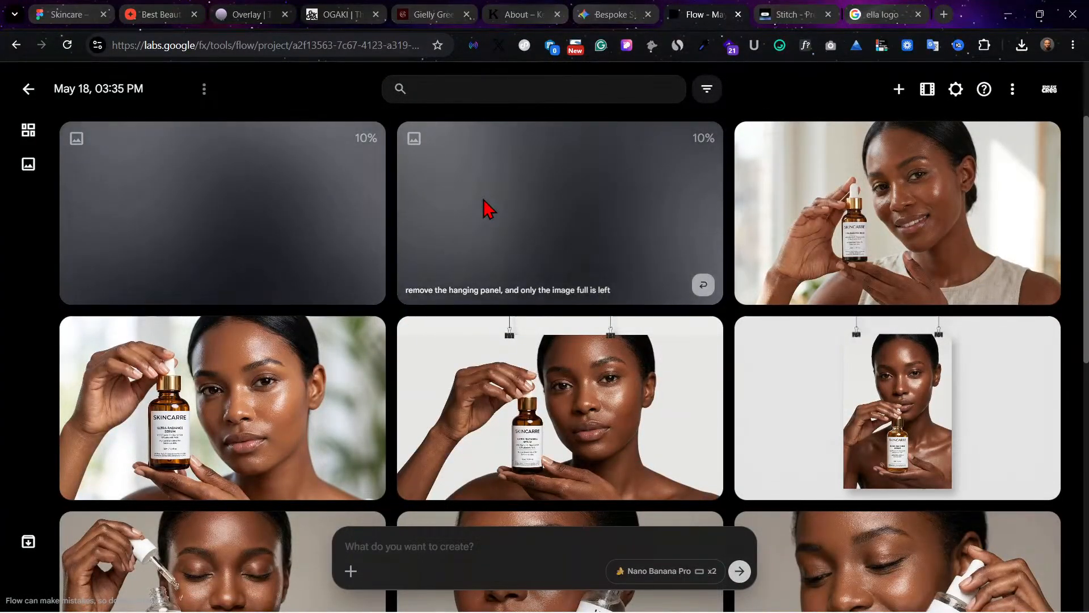
# Step: Switch to the Skincare file in Figma and review the hero and the poster section below it
pyautogui.click(91, 10)
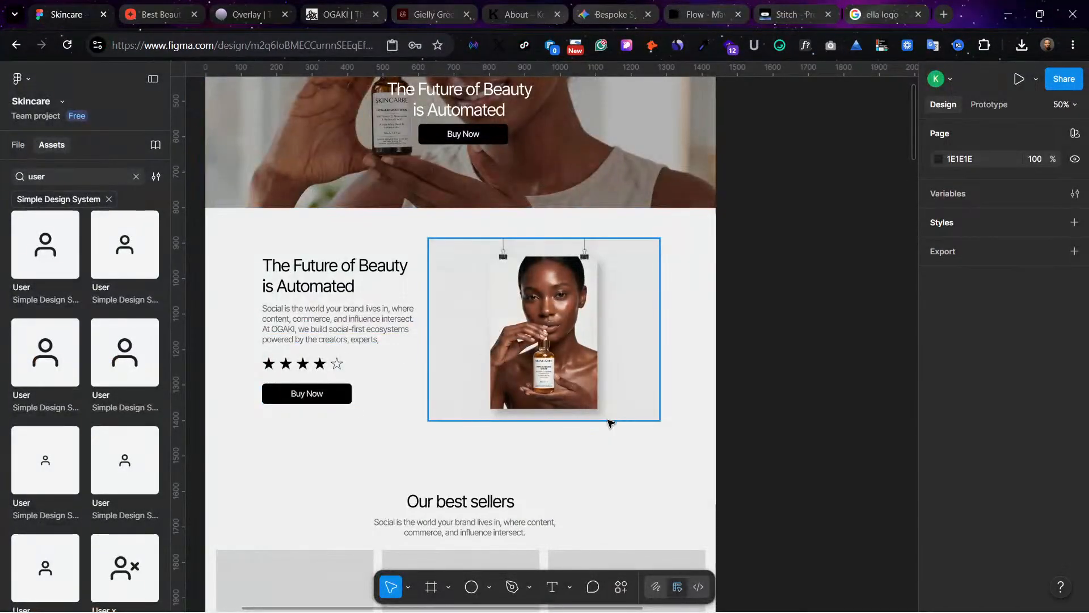
pyautogui.scroll(5, 610, 423)
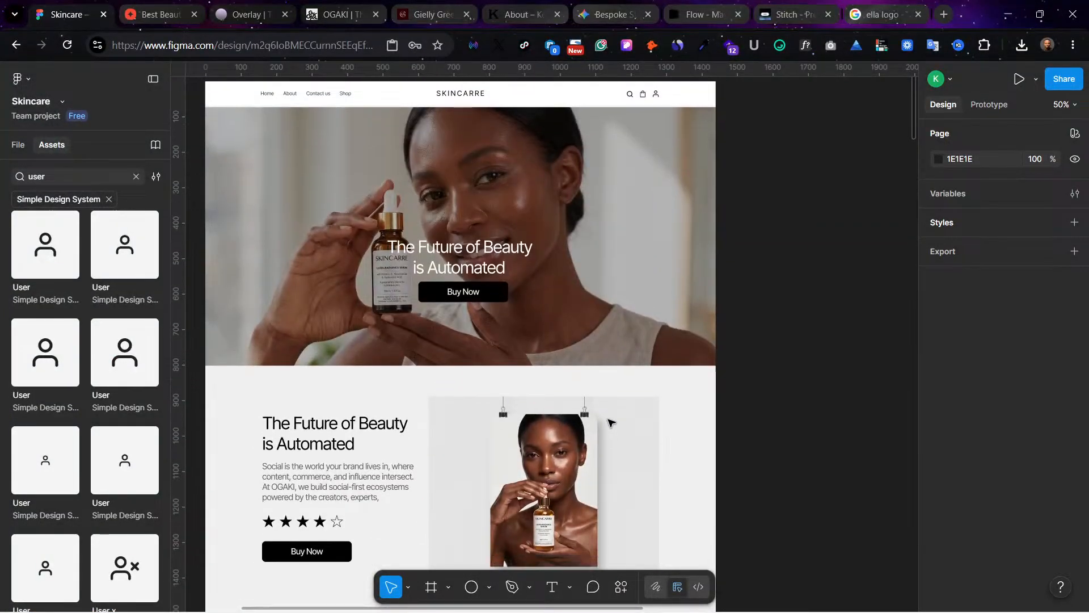
pyautogui.scroll(-4, 610, 423)
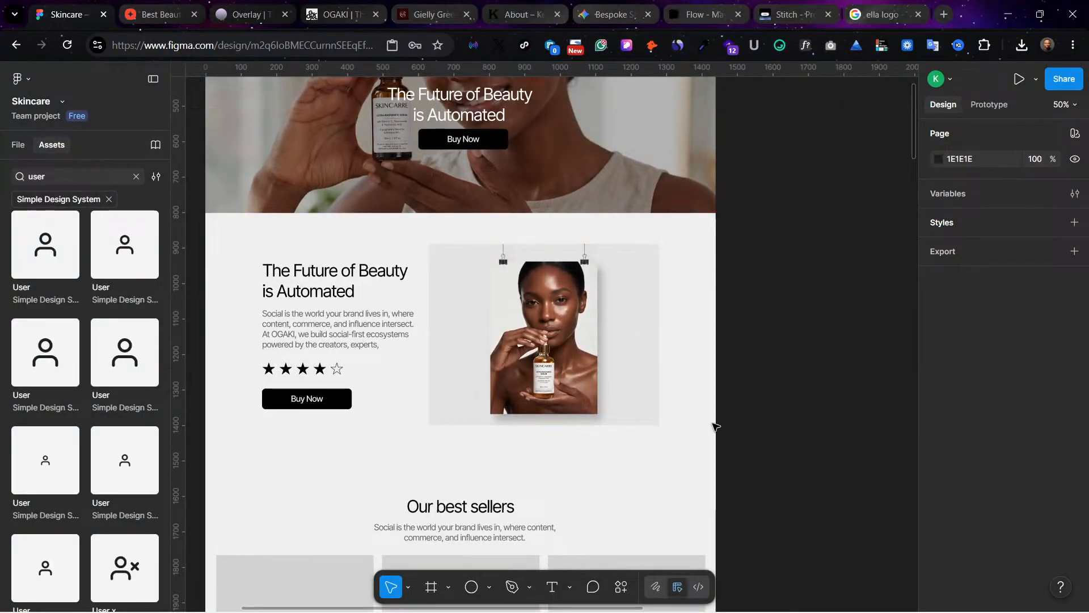
pyautogui.scroll(1, 649, 453)
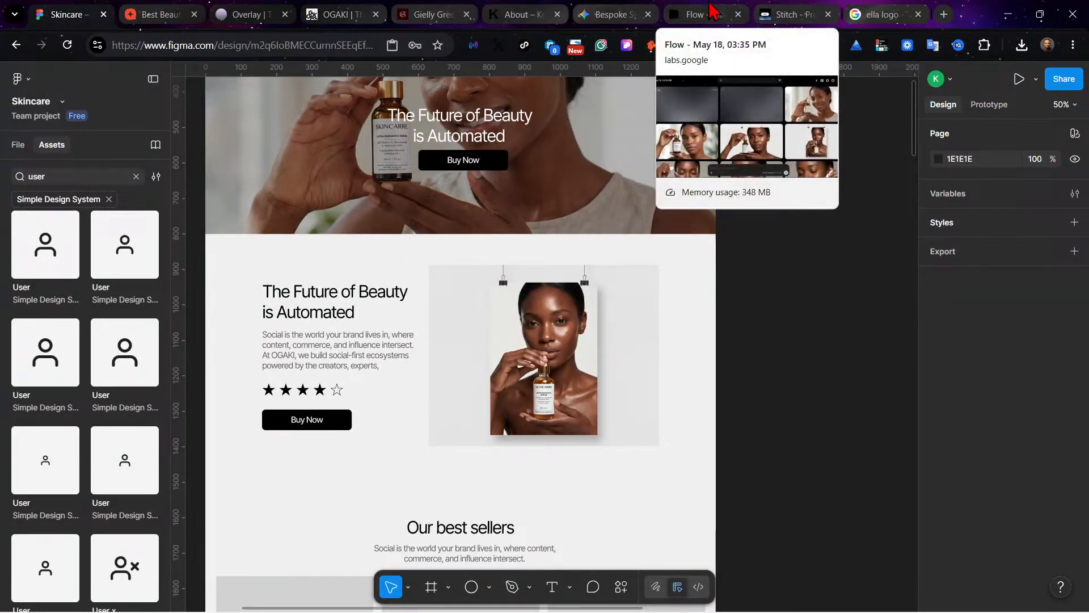
# Step: Switch back to Flow, preview the new image with the dropper held to the woman's cheek, and download it upscaled
pyautogui.click(698, 14)
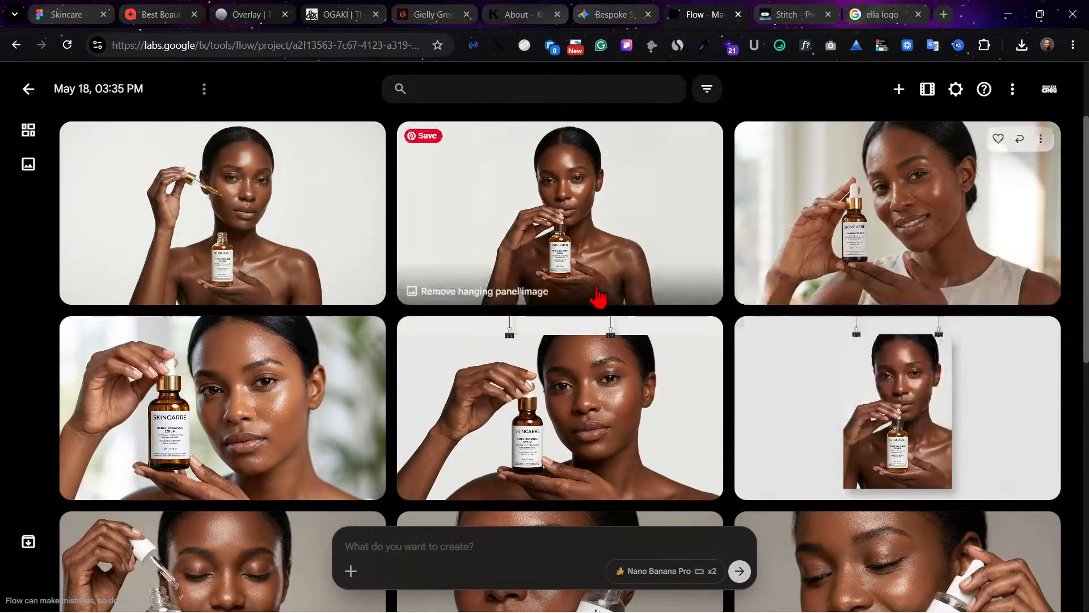
pyautogui.click(241, 211)
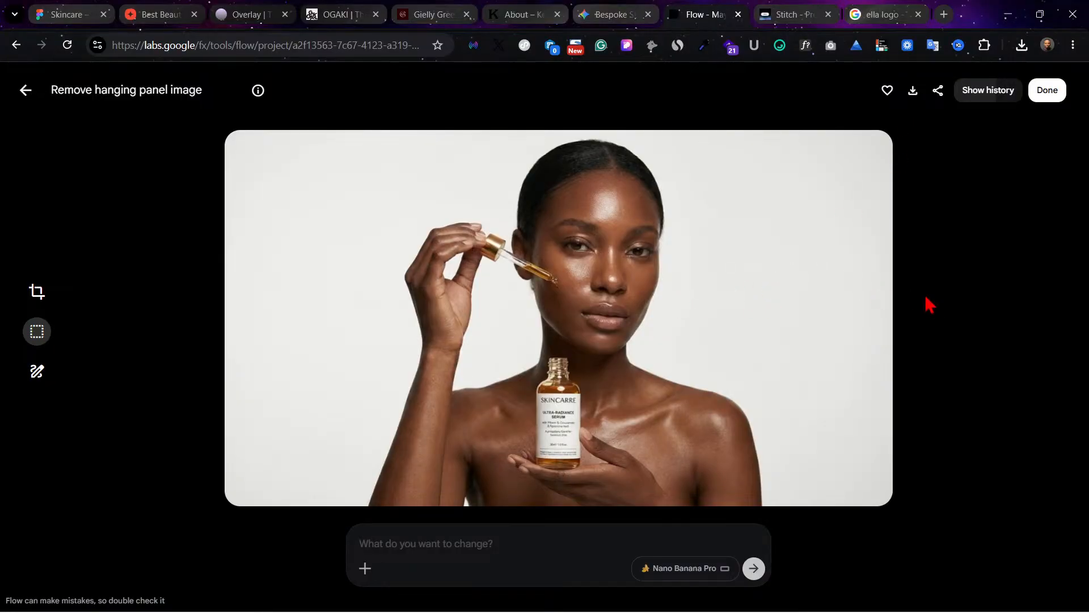
pyautogui.click(25, 91)
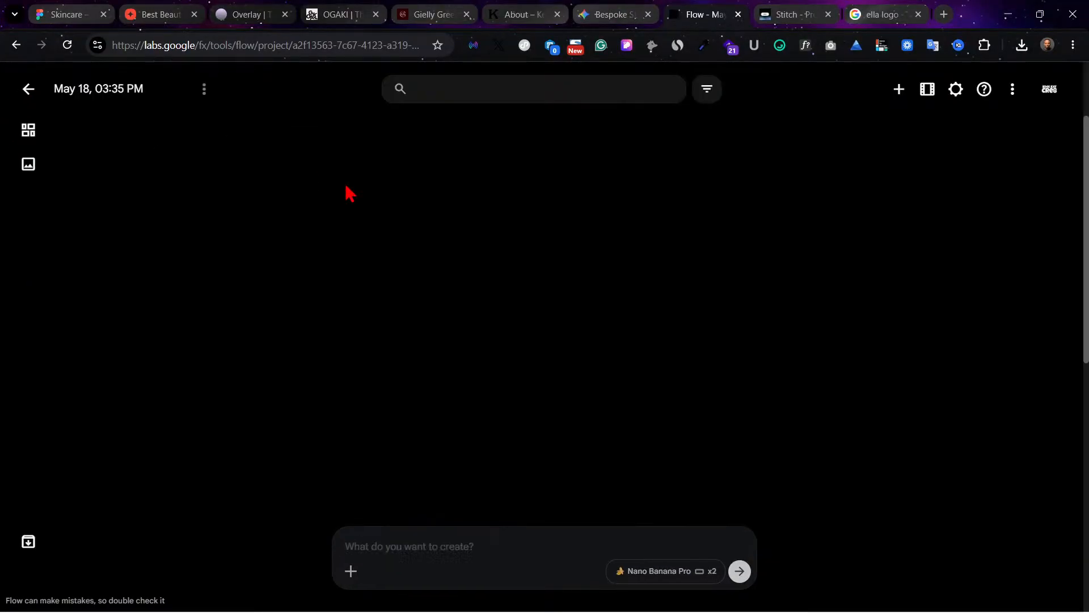
pyautogui.click(365, 142)
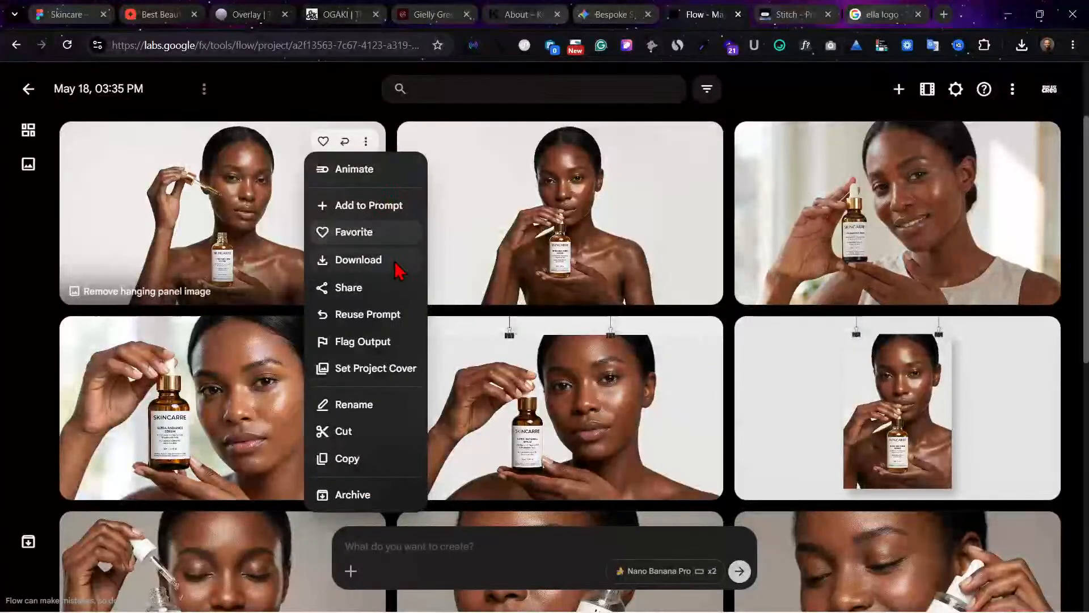
pyautogui.moveTo(394, 262)
pyautogui.click(497, 333)
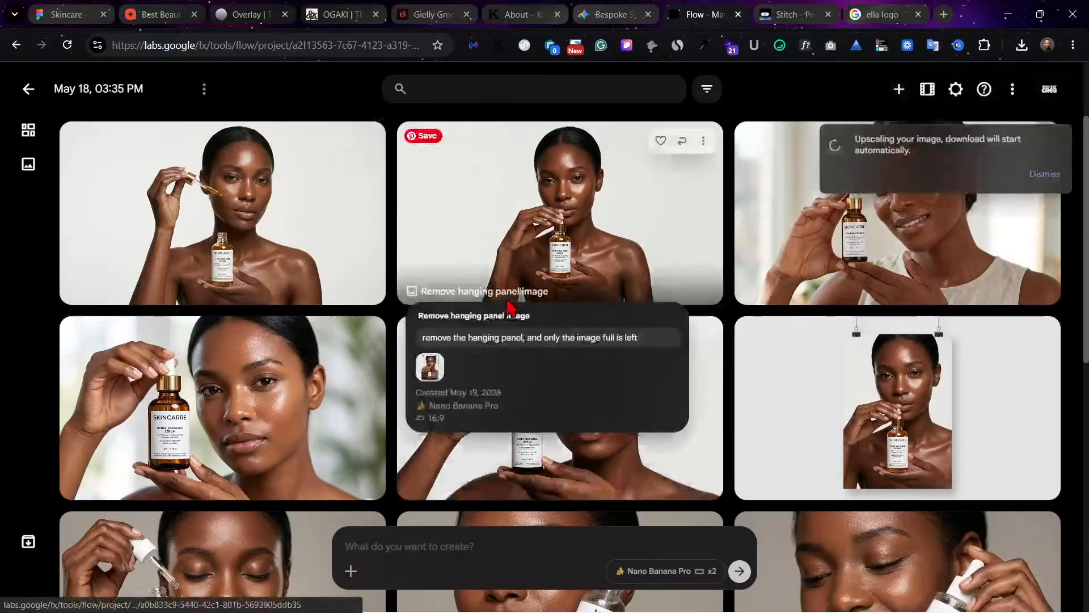
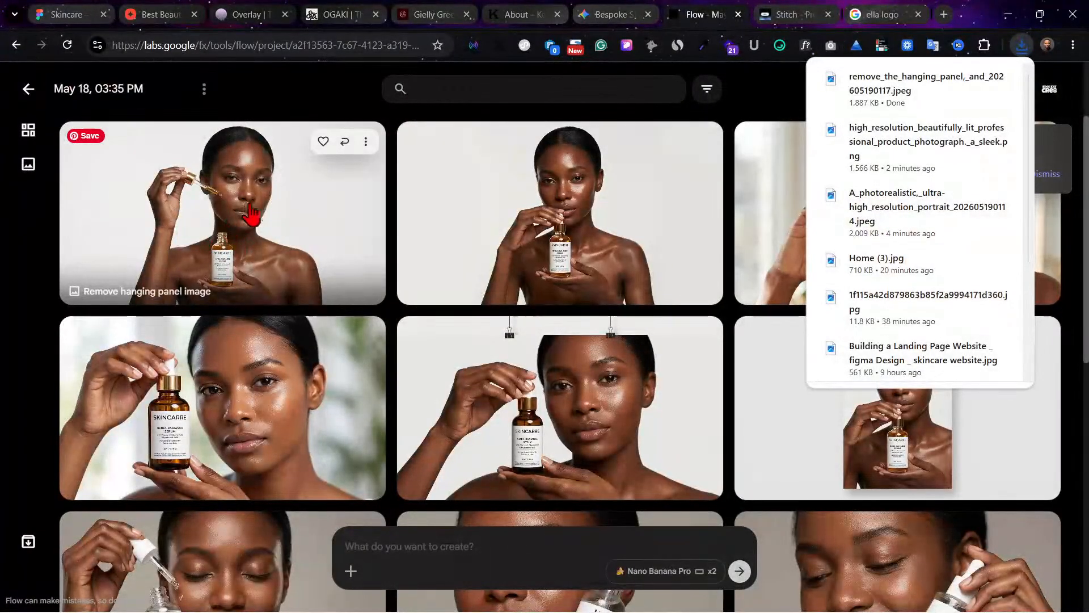
# Step: Switch to the Skincare file in Figma and replace the hanging-poster image below the hero with remove_the_hanging_panel,_and_202605190117.jpeg
pyautogui.click(64, 9)
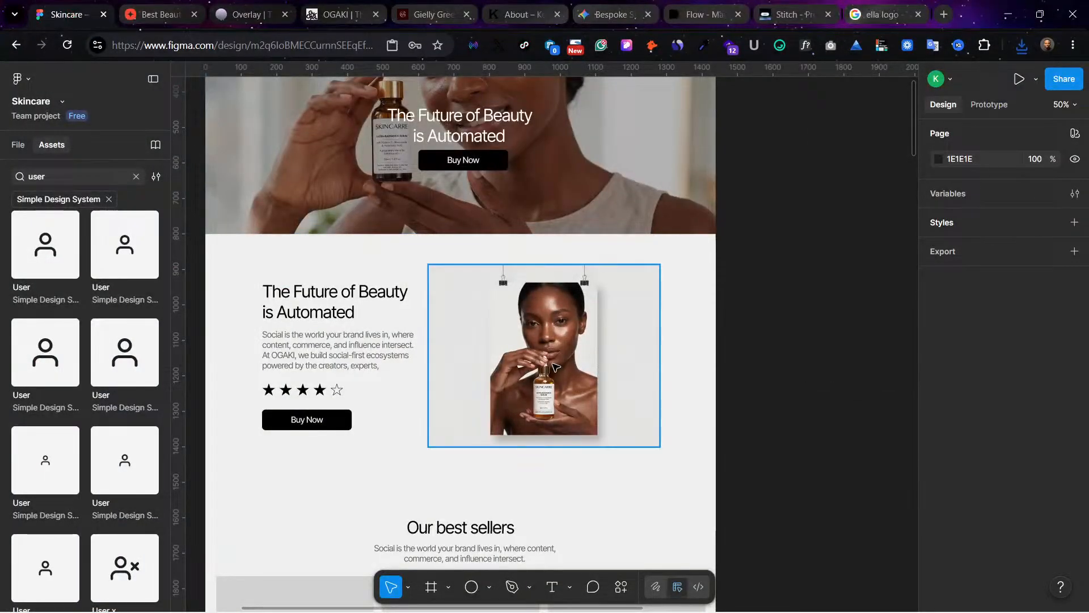
pyautogui.click(567, 371)
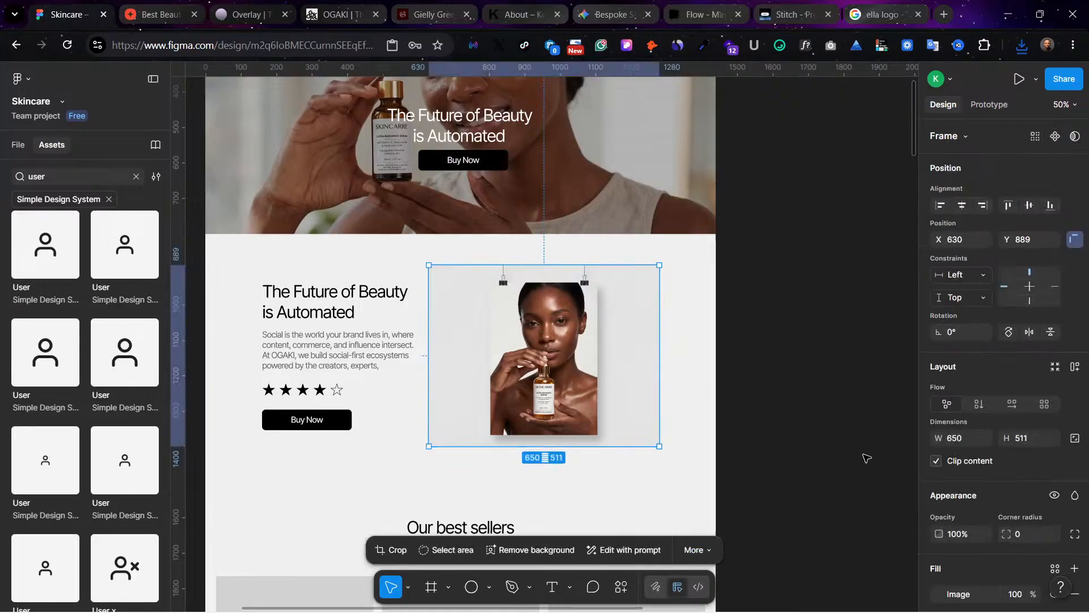
pyautogui.click(938, 593)
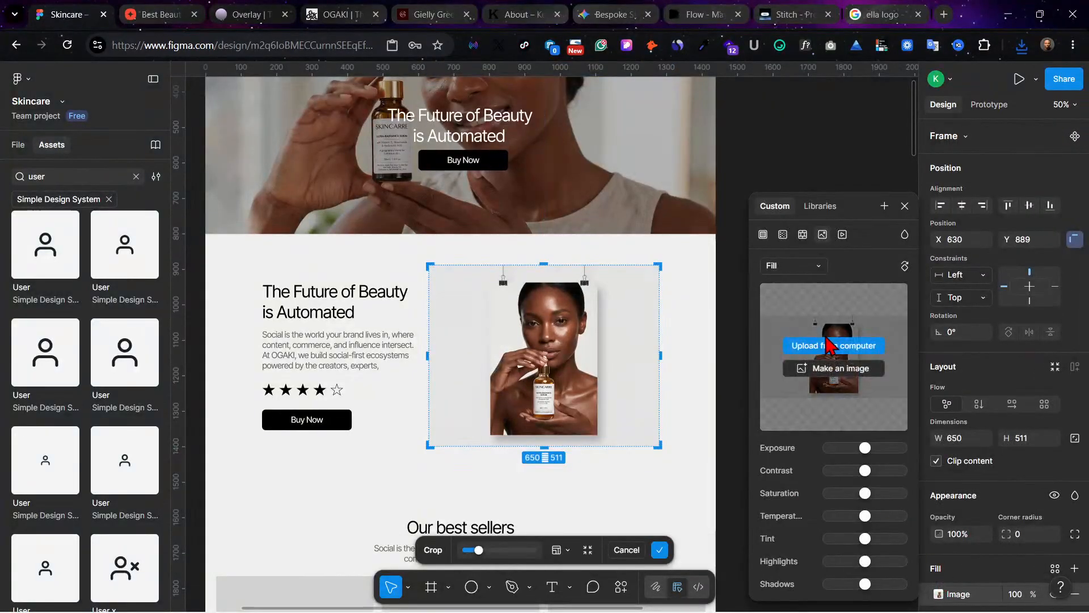
pyautogui.click(833, 345)
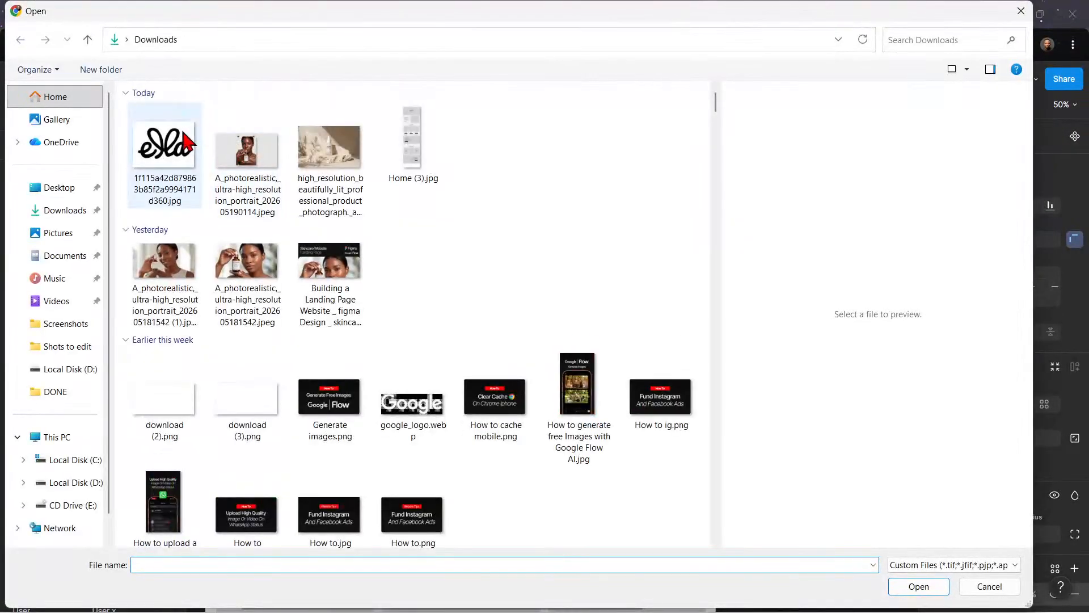
pyautogui.click(931, 588)
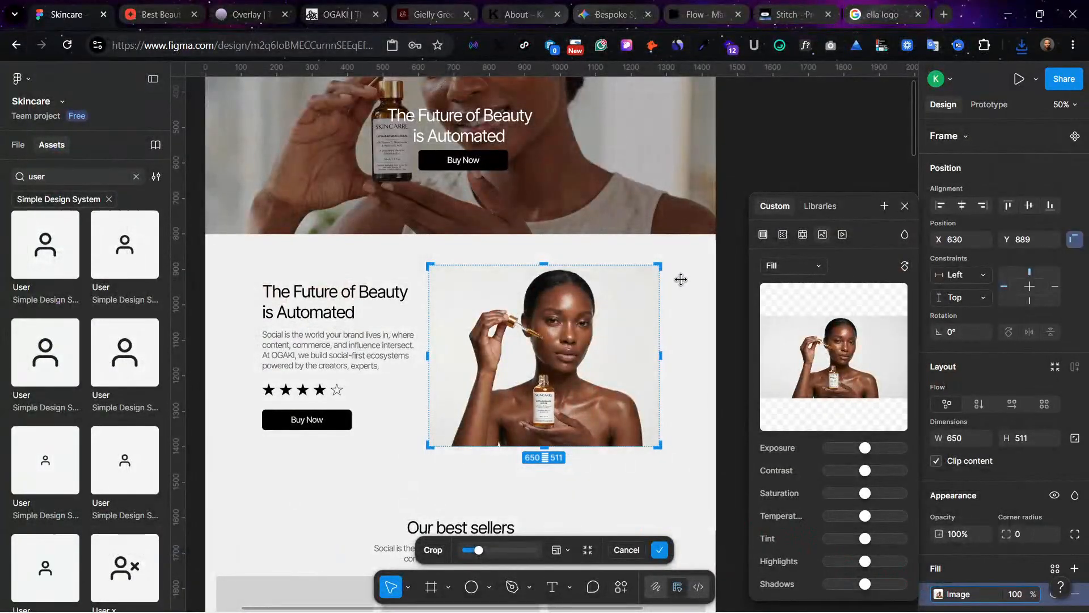
pyautogui.click(729, 370)
pyautogui.click(541, 337)
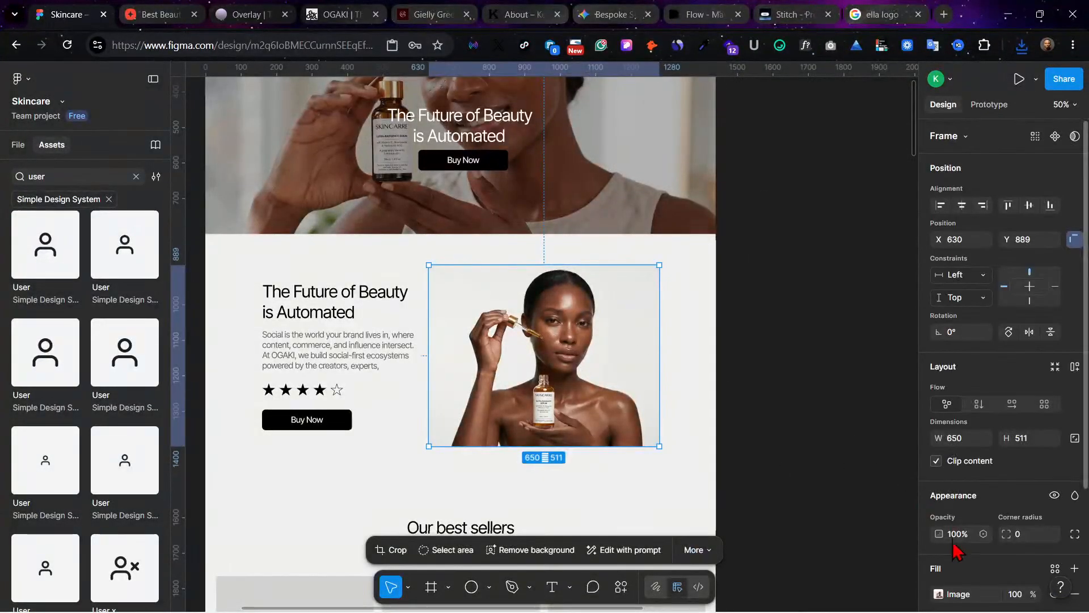
pyautogui.click(938, 594)
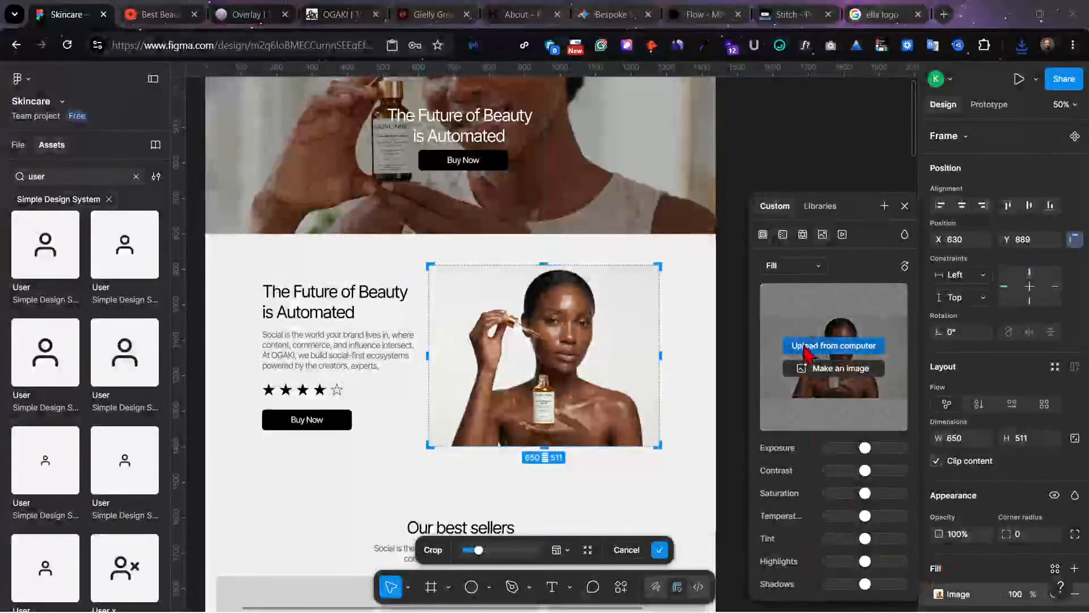
pyautogui.click(816, 343)
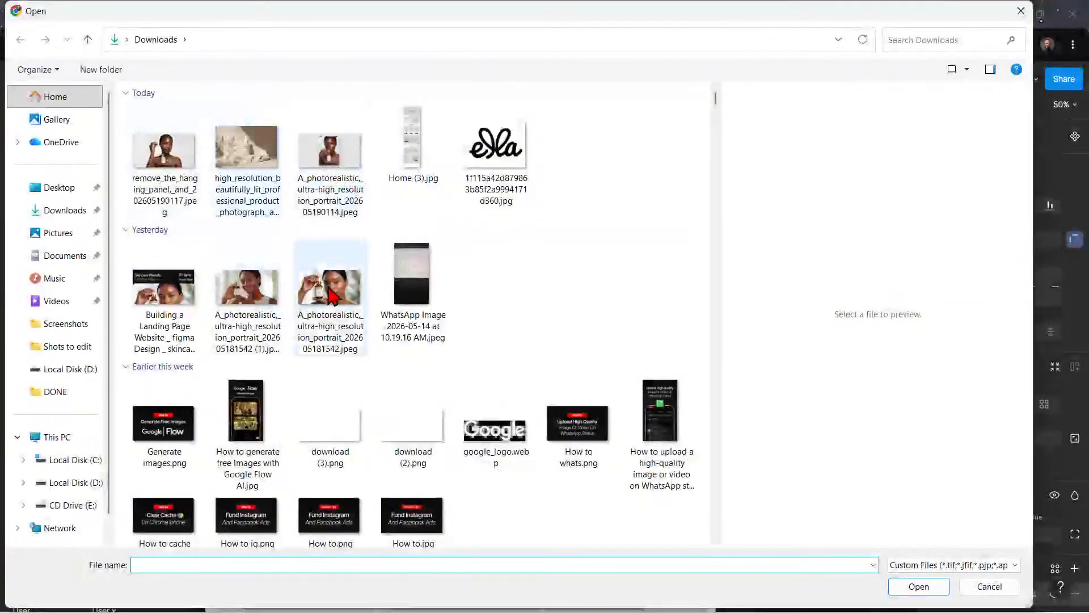
pyautogui.click(251, 298)
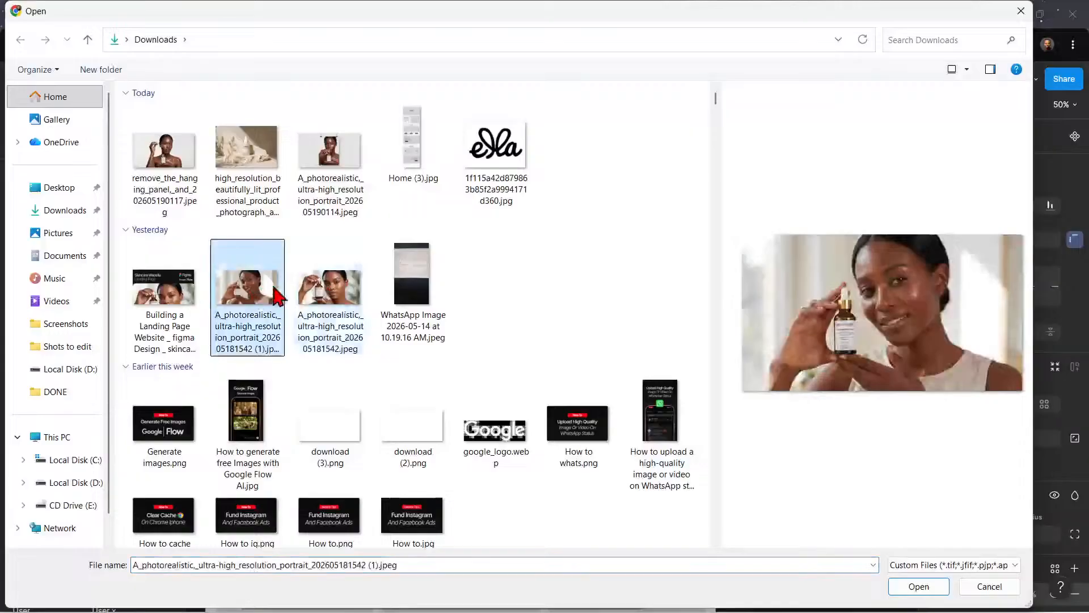
pyautogui.click(918, 585)
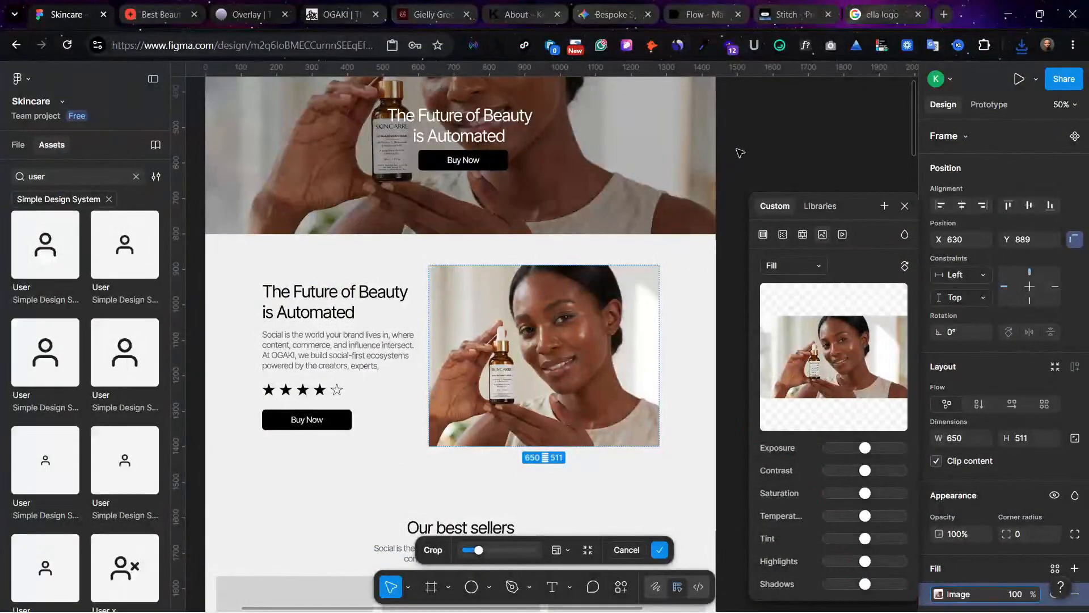
pyautogui.press('Return')
# Step: Replace the hero frame's background image with remove_the_hanging_panel,_and_202605190117.jpeg and remove its 30% black overlay fill
pyautogui.scroll(2, 586, 238)
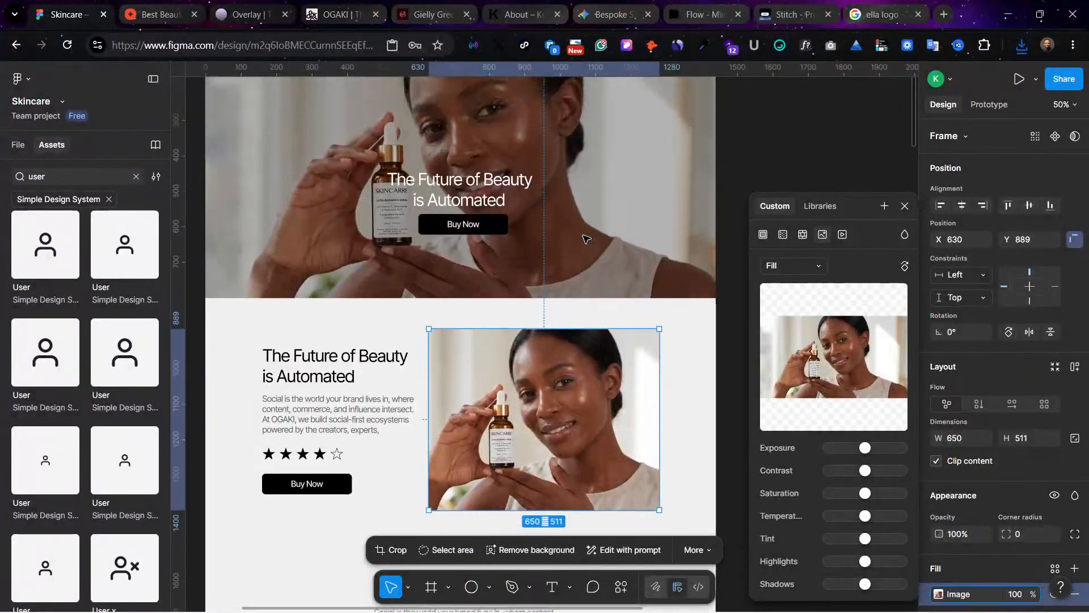
pyautogui.scroll(1, 586, 238)
pyautogui.click(627, 245)
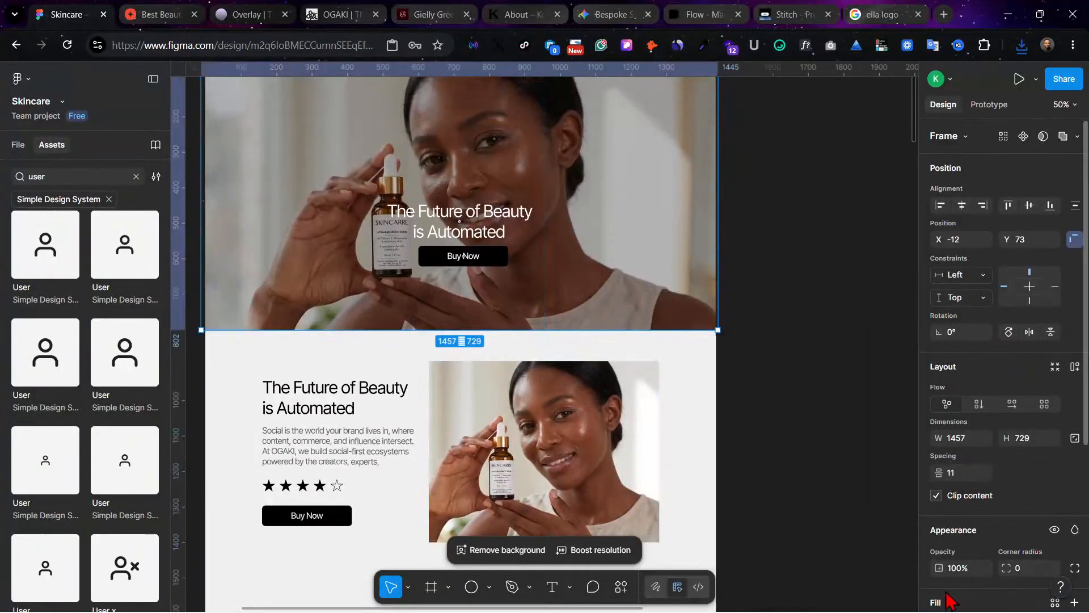
pyautogui.scroll(-4, 948, 600)
pyautogui.click(938, 413)
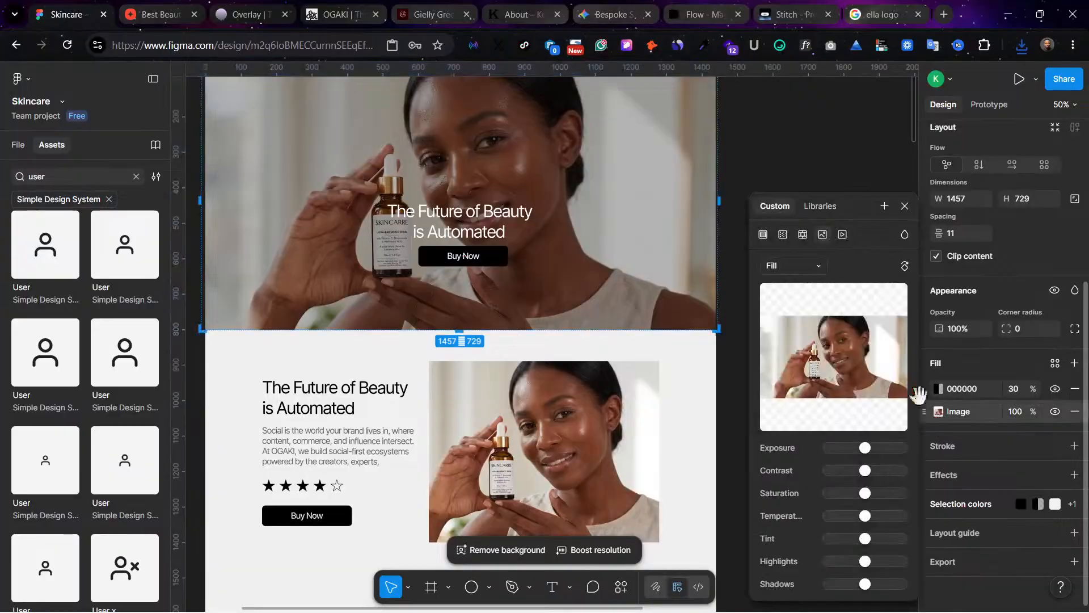
pyautogui.click(836, 343)
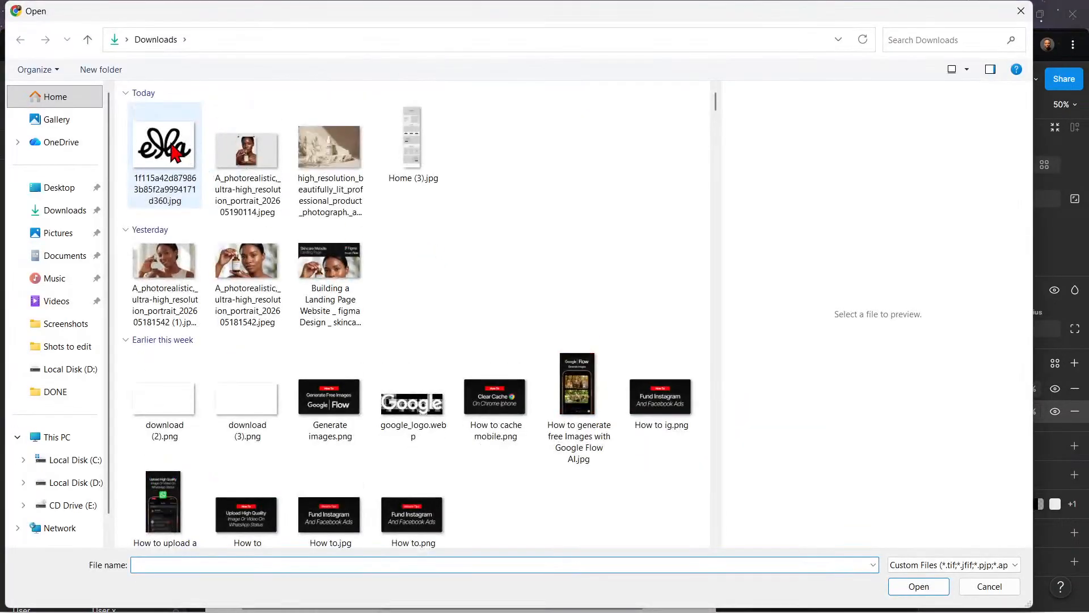
pyautogui.click(165, 150)
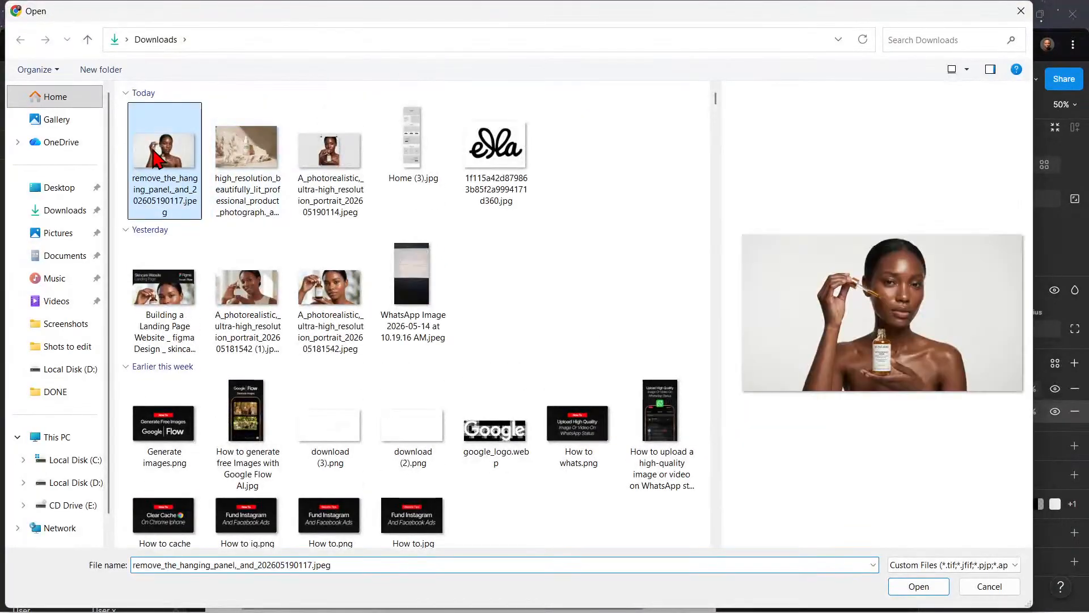
pyautogui.click(933, 588)
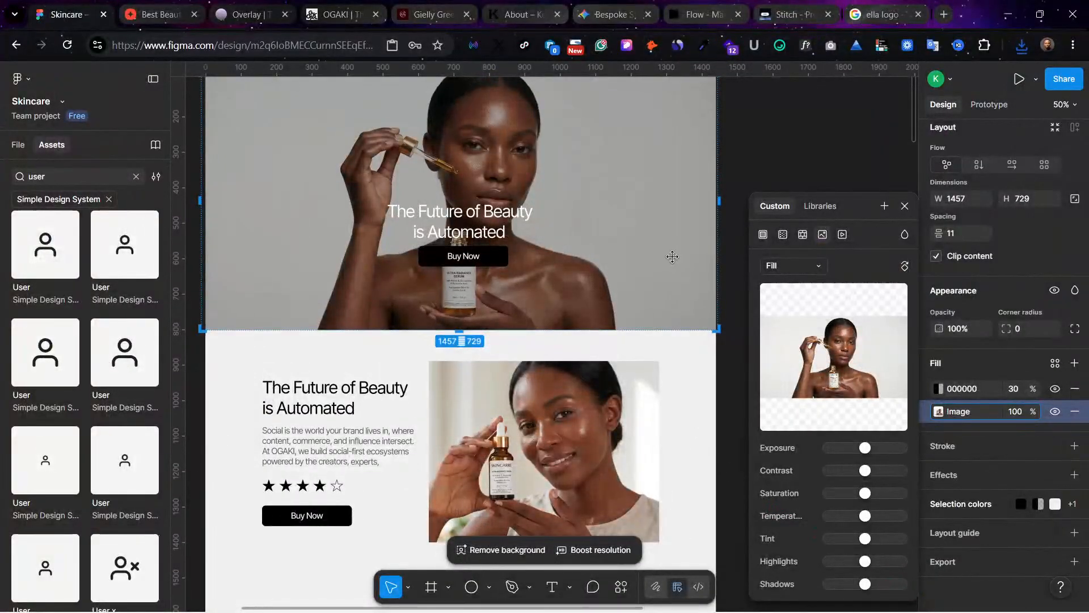
pyautogui.scroll(5, 672, 257)
pyautogui.click(712, 164)
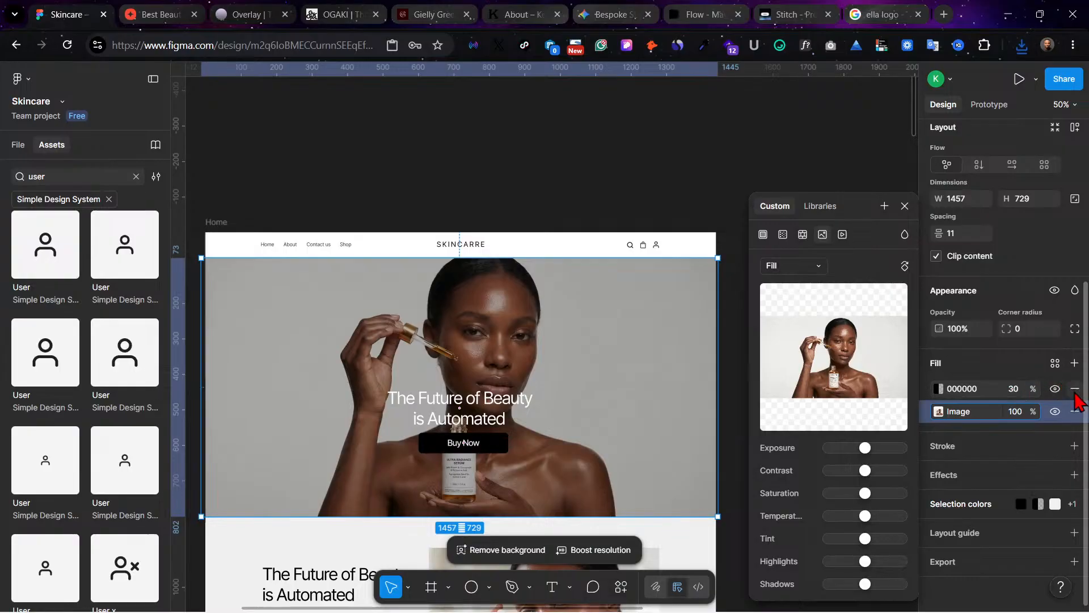
pyautogui.click(1075, 389)
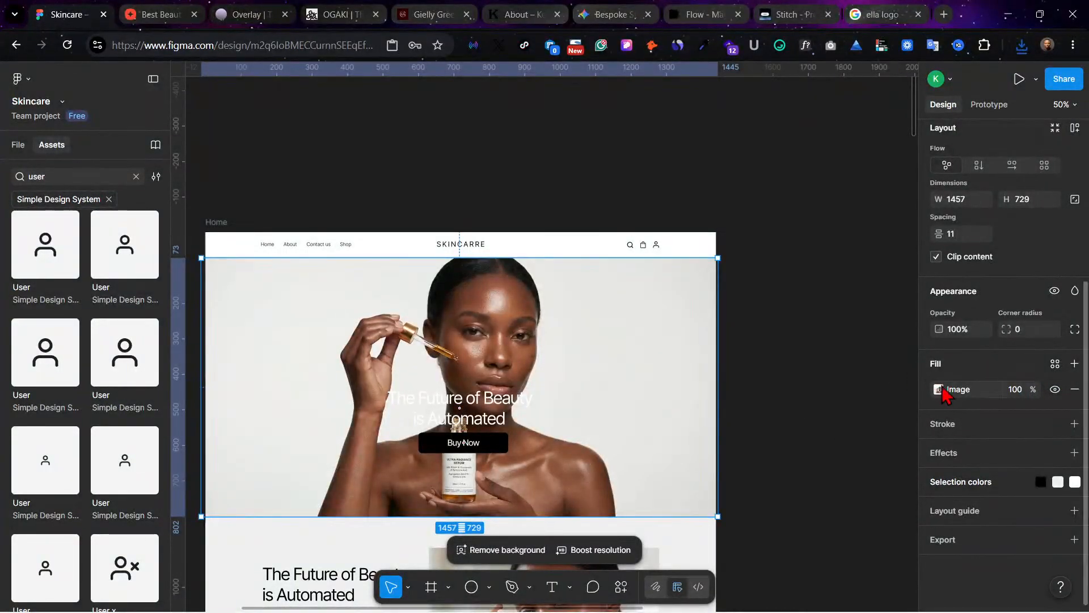
# Step: Set the hero image fill to Crop and shift the image right within the frame, leaving an empty strip on its left side
pyautogui.click(939, 389)
pyautogui.click(808, 275)
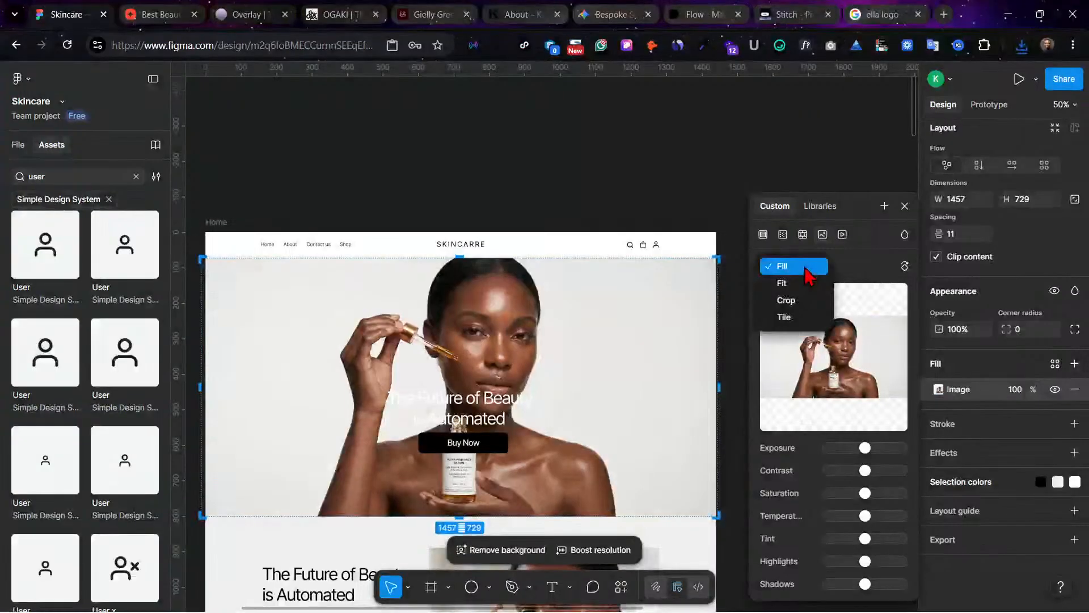
pyautogui.click(803, 298)
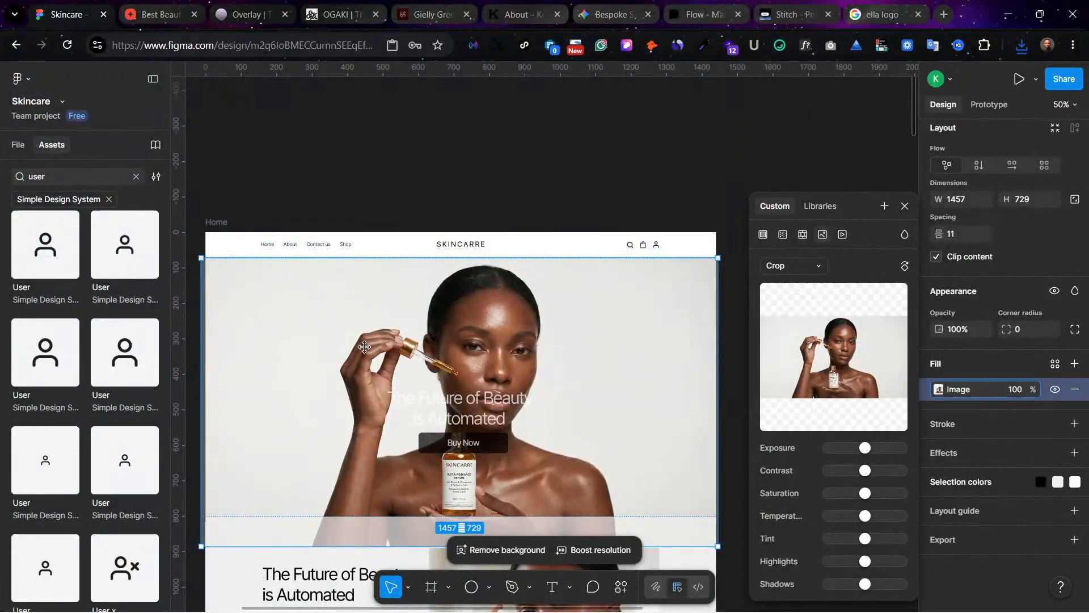
pyautogui.moveTo(393, 344); pyautogui.dragTo(443, 347)
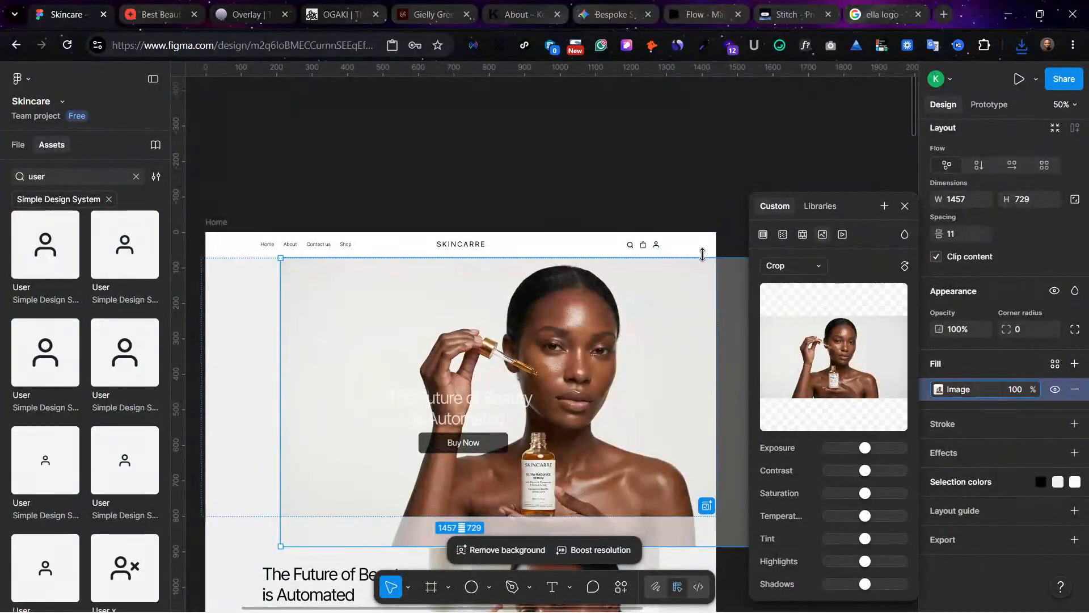
# Step: Try to expand the hero image to cover the empty strip beside it, and close the image fill settings
pyautogui.click(707, 506)
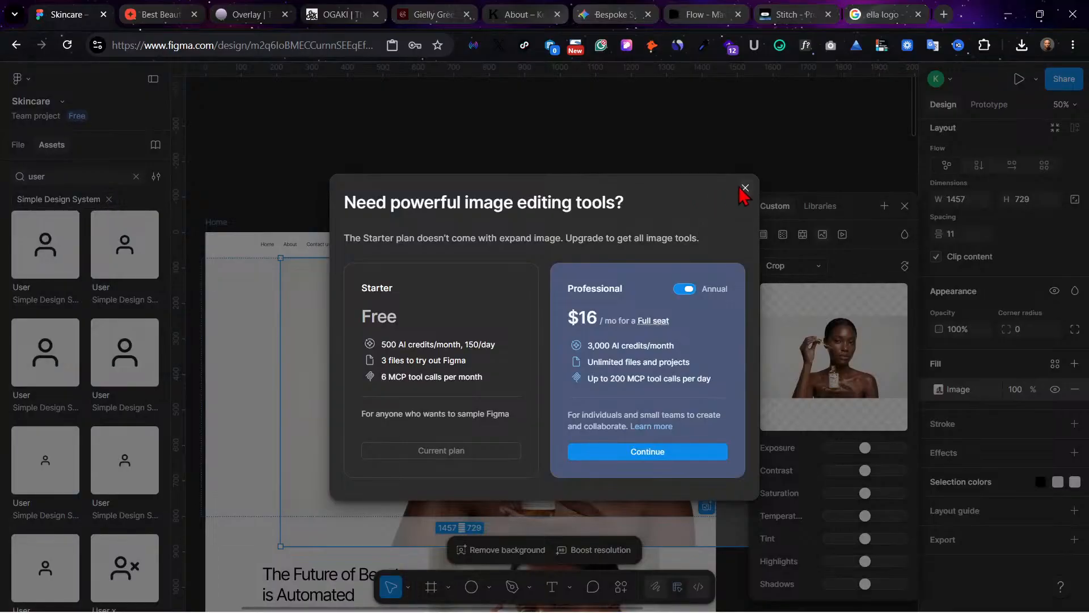
pyautogui.click(744, 188)
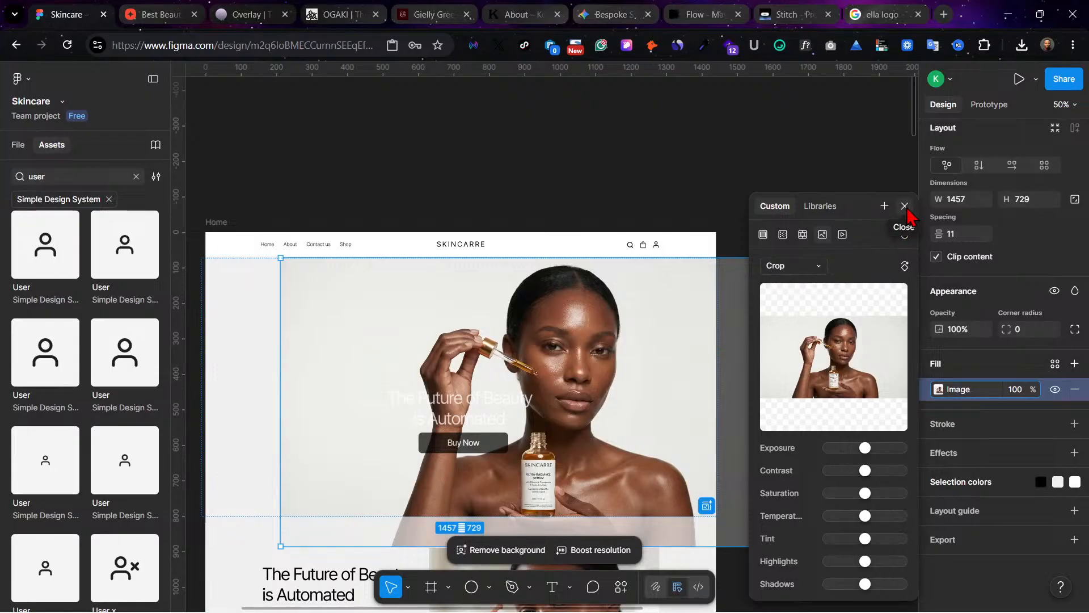
pyautogui.click(905, 205)
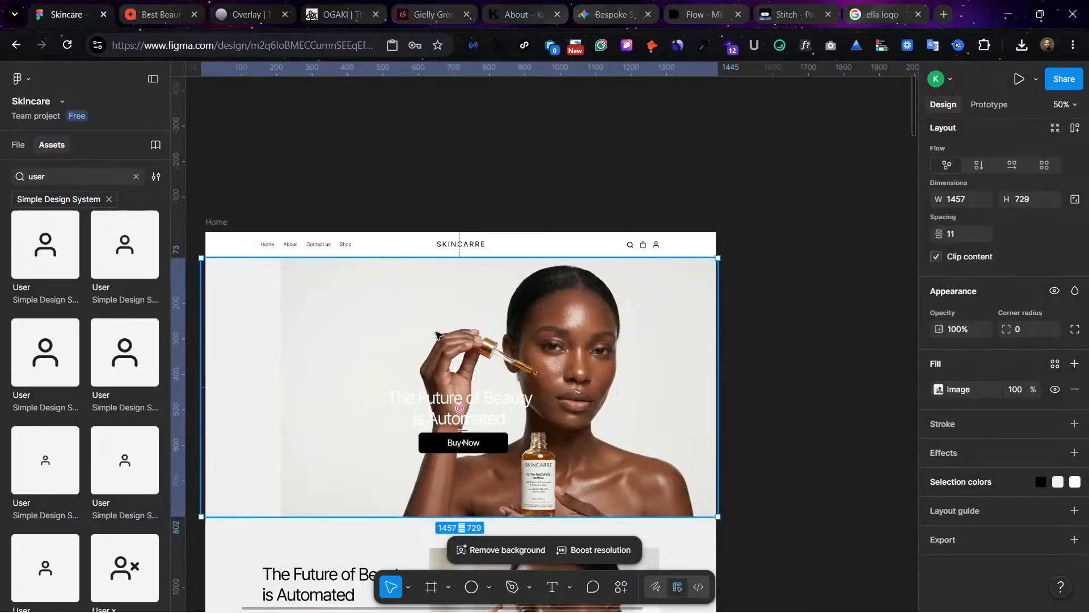
# Step: Add a solid fill beneath the hero image and colour it EBECE8, sampled from the photo's left backdrop
pyautogui.click(1073, 365)
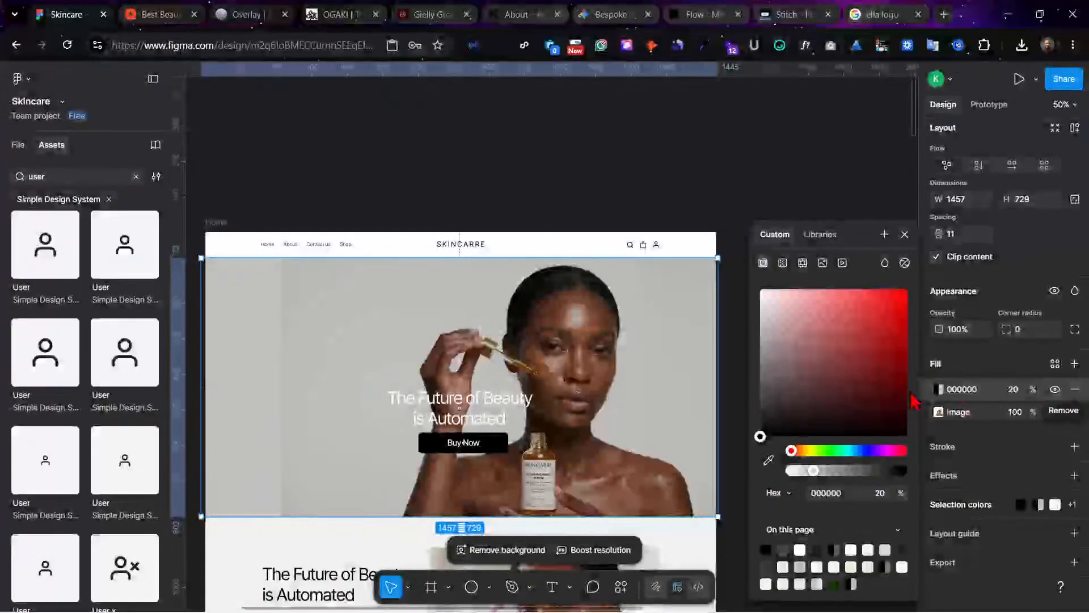
pyautogui.moveTo(924, 388); pyautogui.dragTo(936, 431)
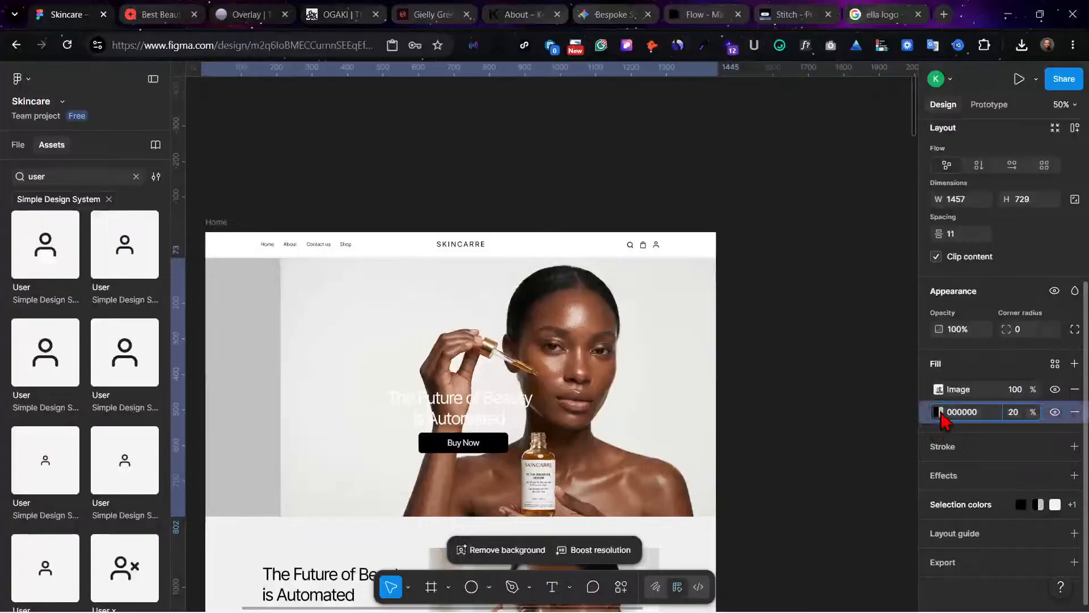
pyautogui.click(939, 412)
pyautogui.click(769, 459)
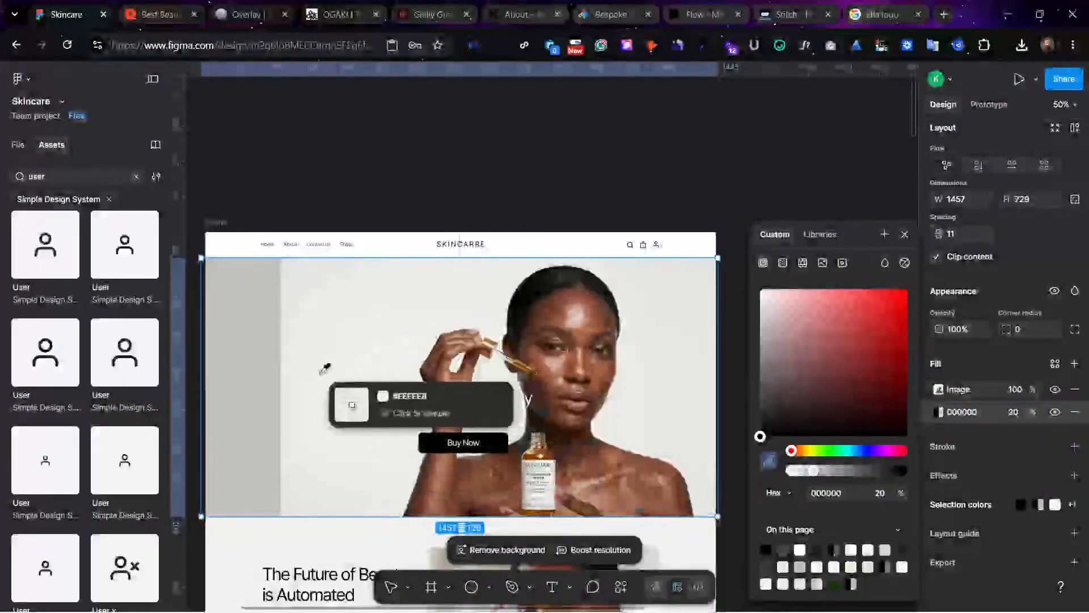
pyautogui.click(293, 384)
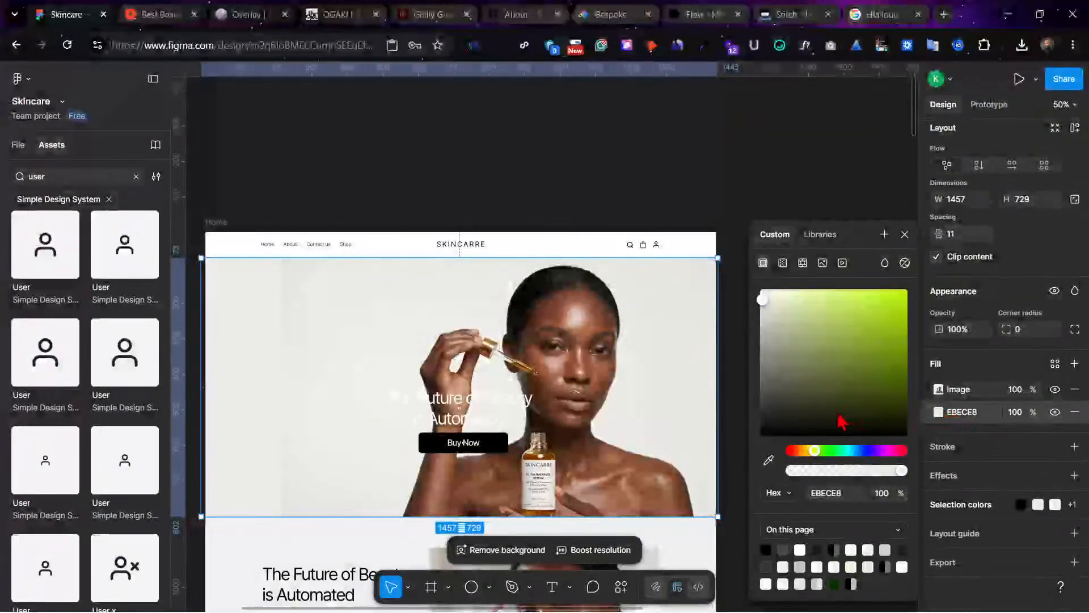
pyautogui.click(940, 415)
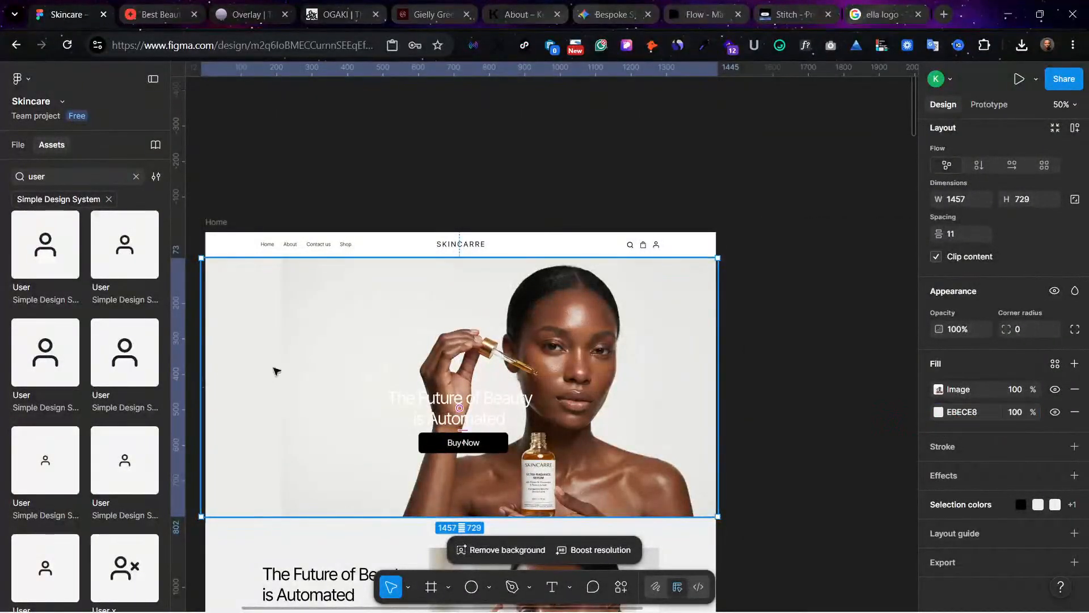
# Step: Resample the hero's solid fill from the photo's left backdrop as EBEAE8
pyautogui.click(941, 413)
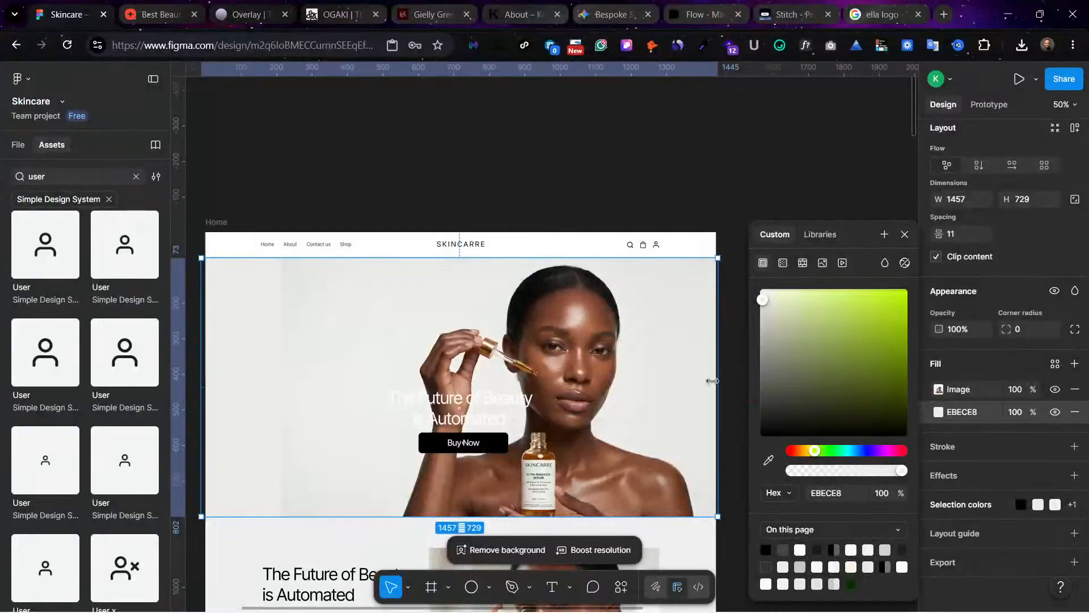
pyautogui.click(769, 460)
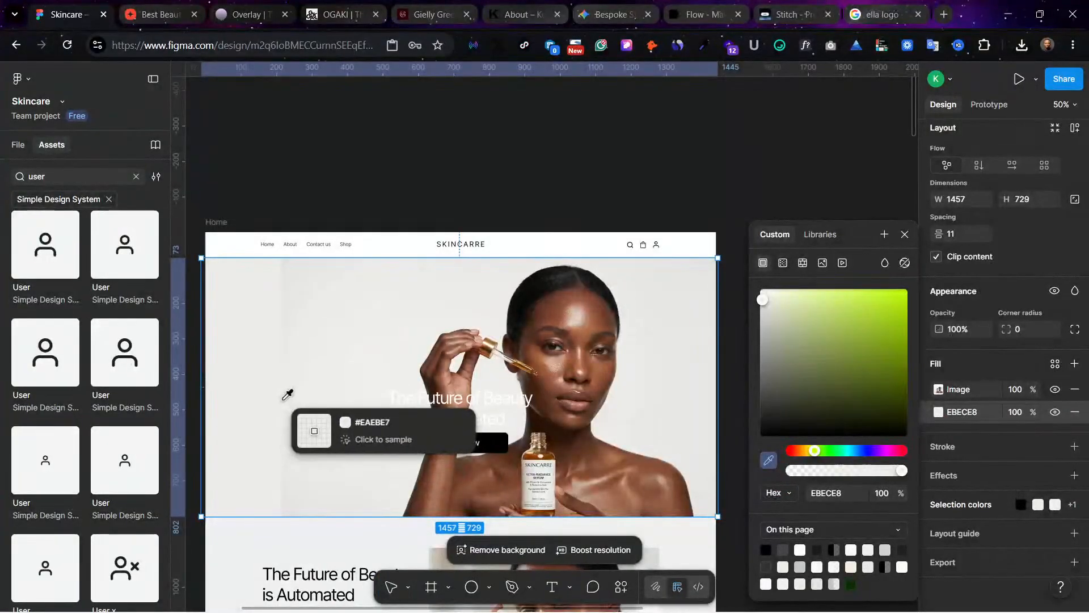
pyautogui.click(290, 399)
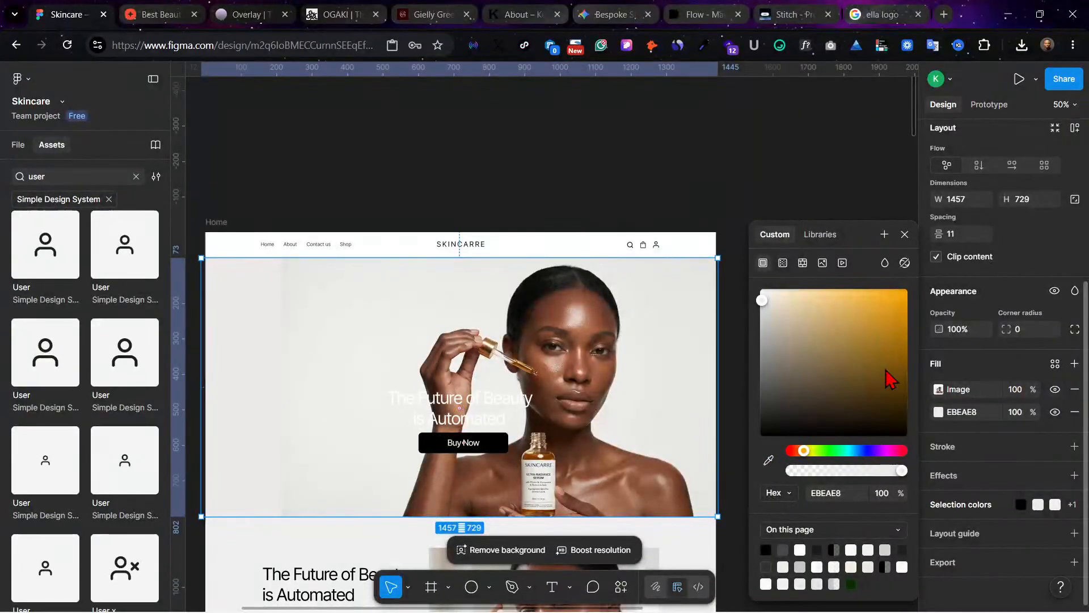
# Step: Narrow the hero frame from its left side to a width of 1186, cutting off the empty strip beside the photo
pyautogui.click(939, 389)
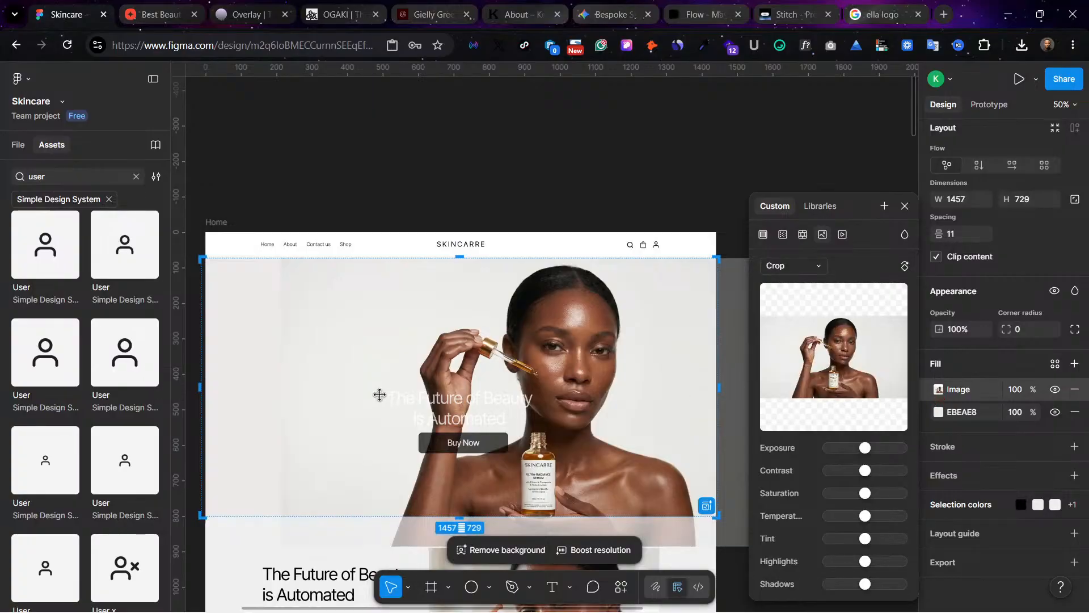
pyautogui.moveTo(204, 389); pyautogui.dragTo(297, 393)
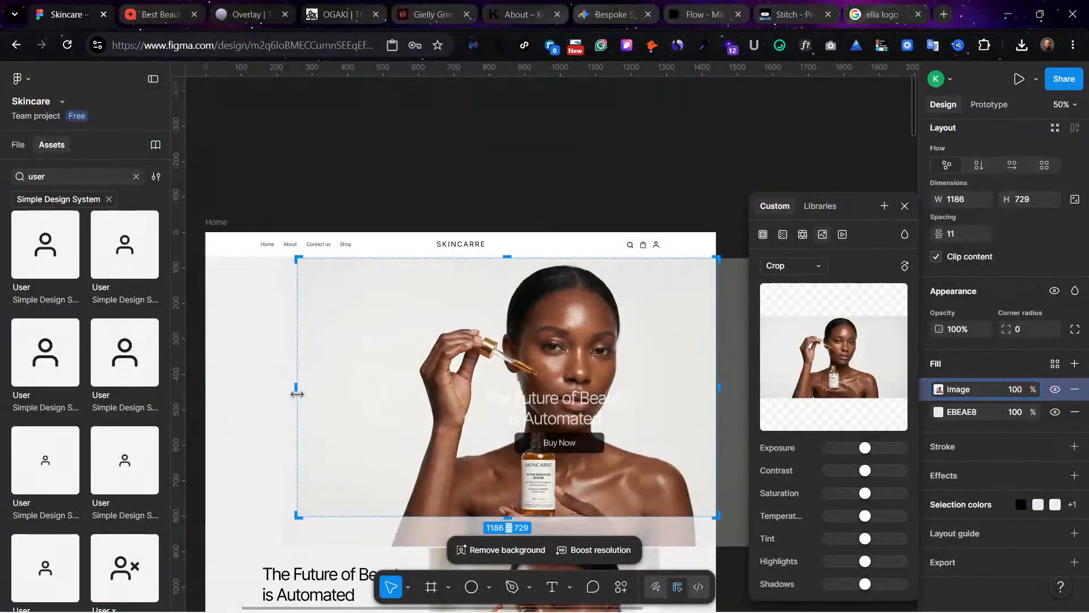
pyautogui.click(384, 214)
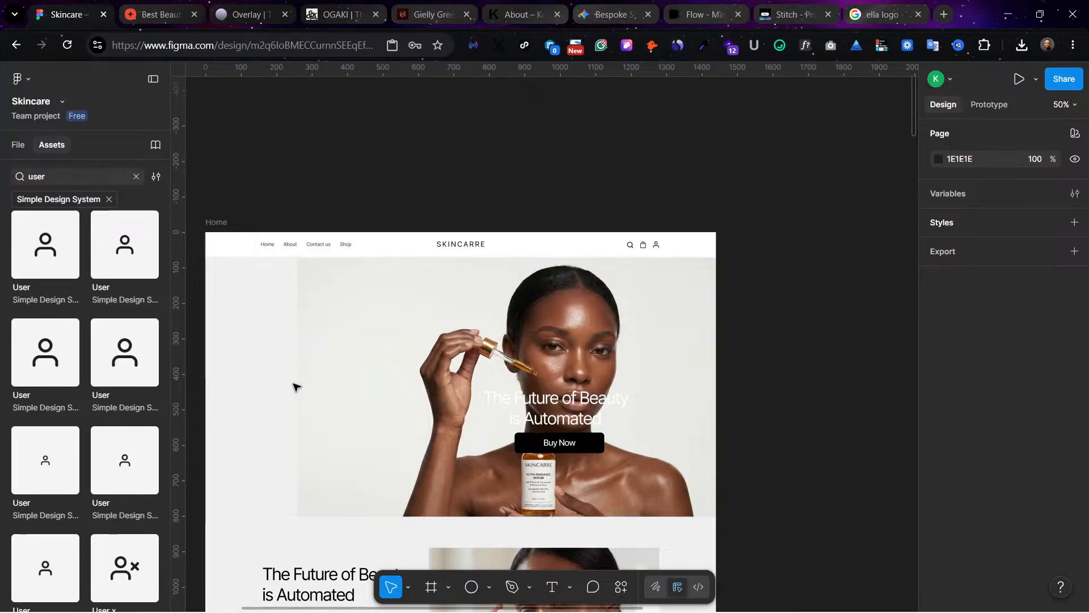
# Step: Widen the hero frame back to 1457, starting at X -12, so it spans the whole page width
pyautogui.click(344, 375)
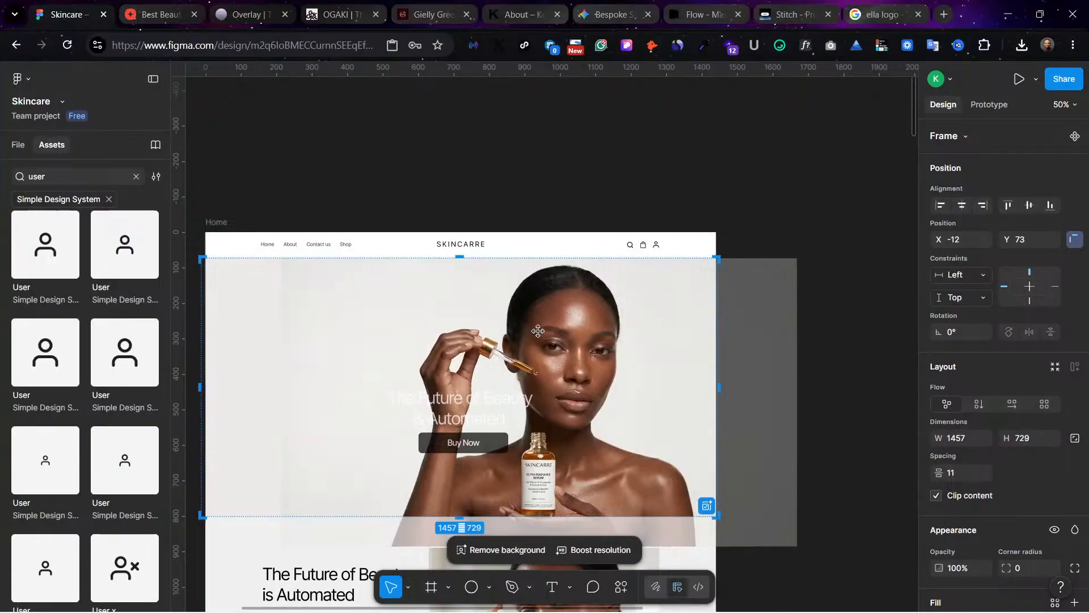
pyautogui.click(522, 147)
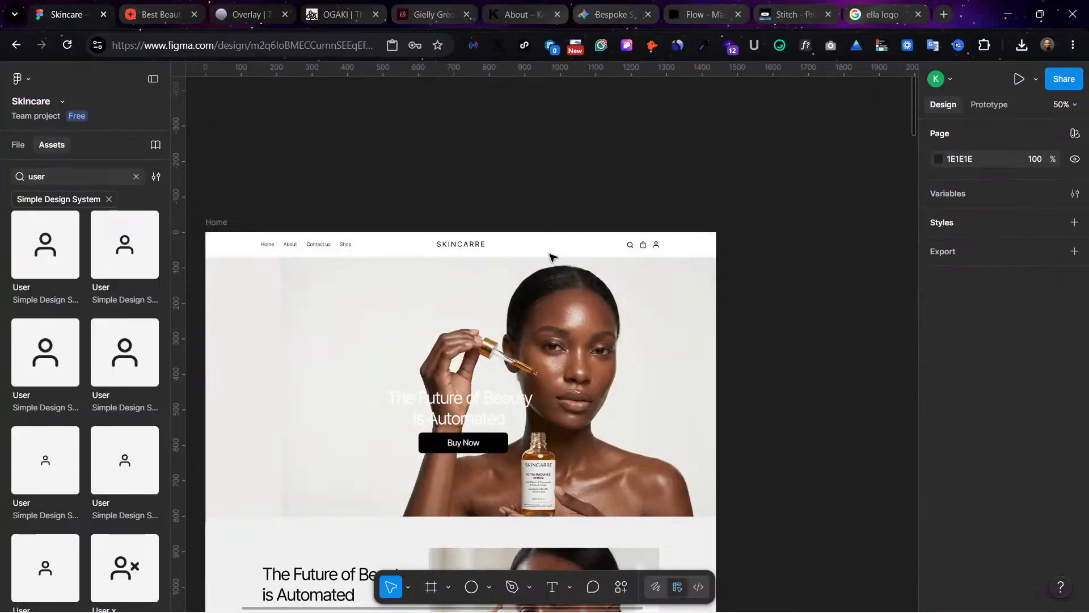
# Step: Move the hero heading and Buy Now button together onto the empty area beside the model, with the layout guides shown
pyautogui.click(442, 410)
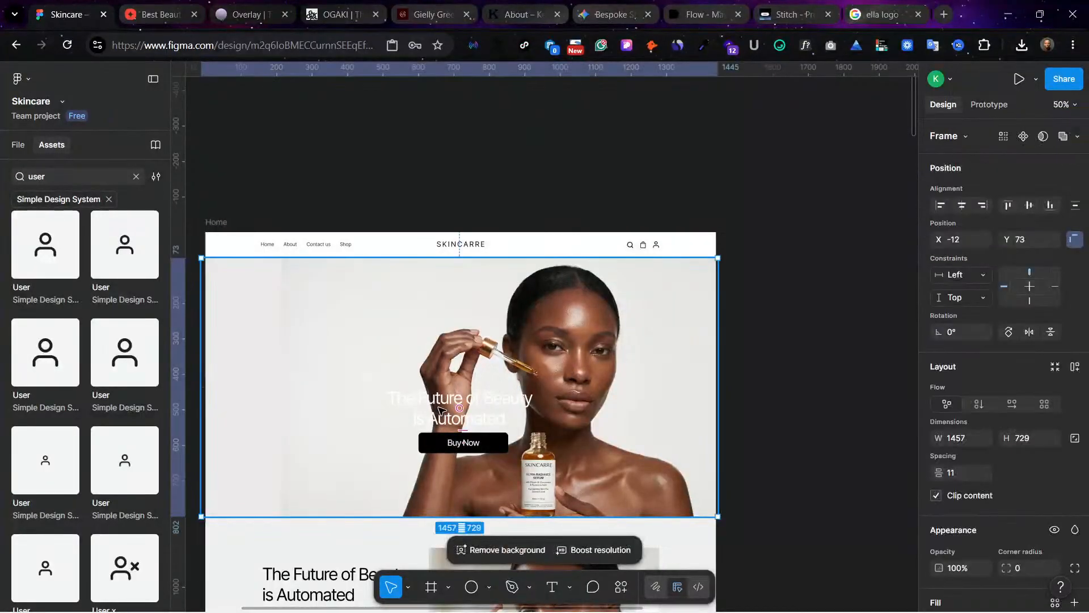
pyautogui.click(442, 410)
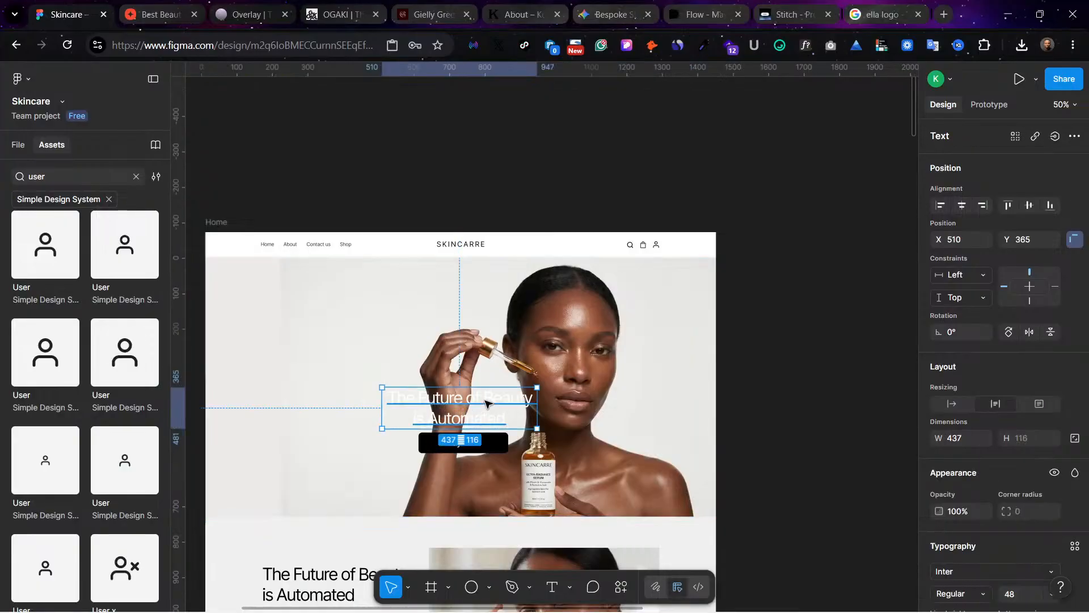
pyautogui.keyDown('shift'); pyautogui.click(471, 442); pyautogui.keyUp('shift')
pyautogui.moveTo(497, 406); pyautogui.dragTo(348, 355)
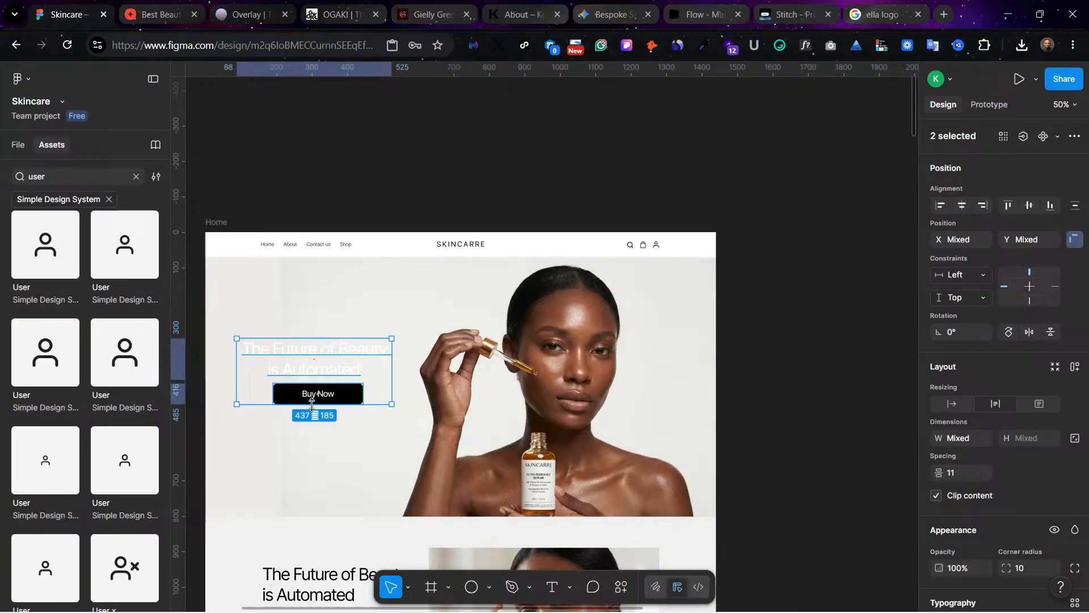
pyautogui.hotkey('ctrl', 'shift', '4')
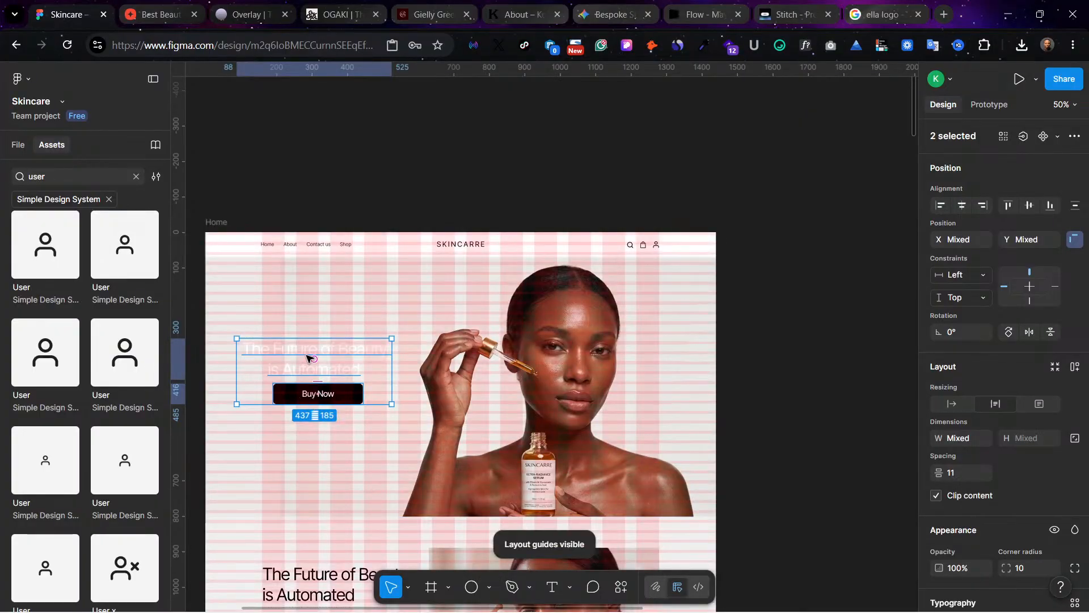
pyautogui.moveTo(297, 358); pyautogui.dragTo(311, 359)
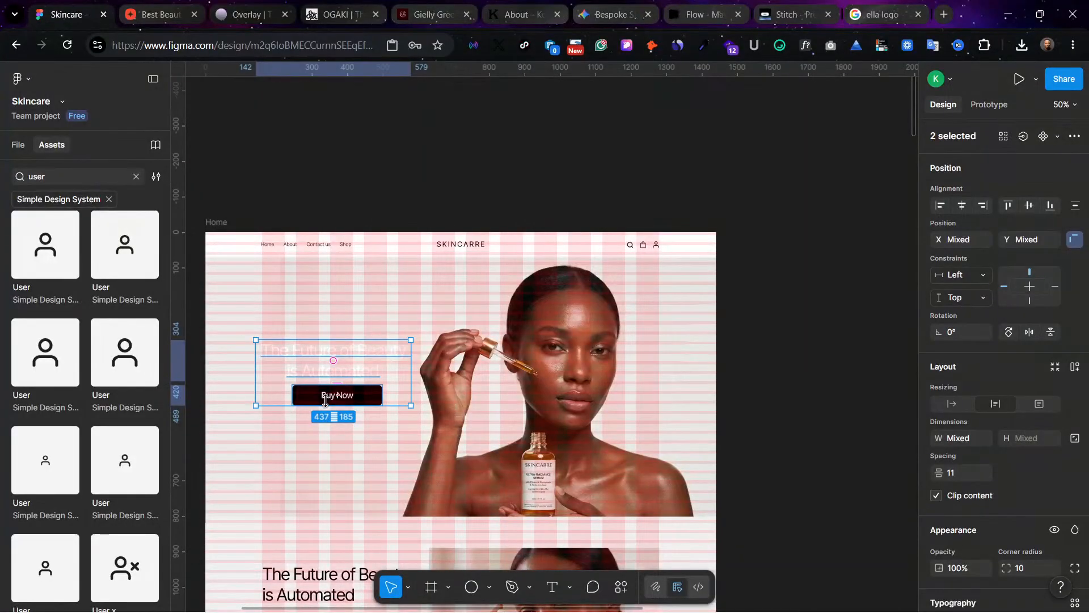
# Step: Left-align the hero heading text and line up the heading and the Buy Now button on the first guide column at X 171
pyautogui.click(354, 397)
pyautogui.moveTo(361, 396); pyautogui.dragTo(333, 410)
pyautogui.click(335, 363)
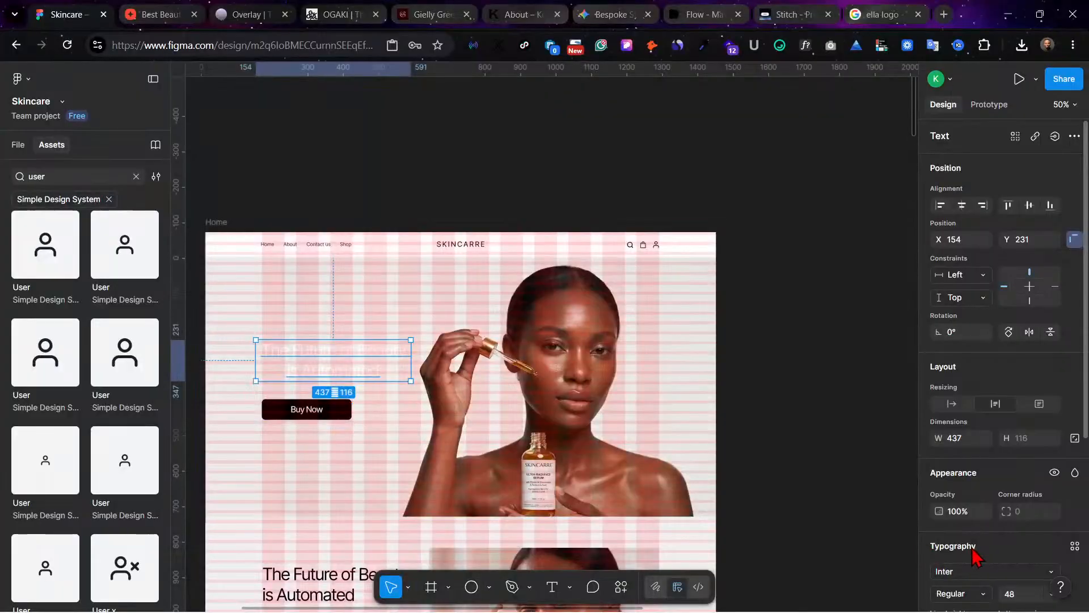
pyautogui.scroll(-3, 965, 547)
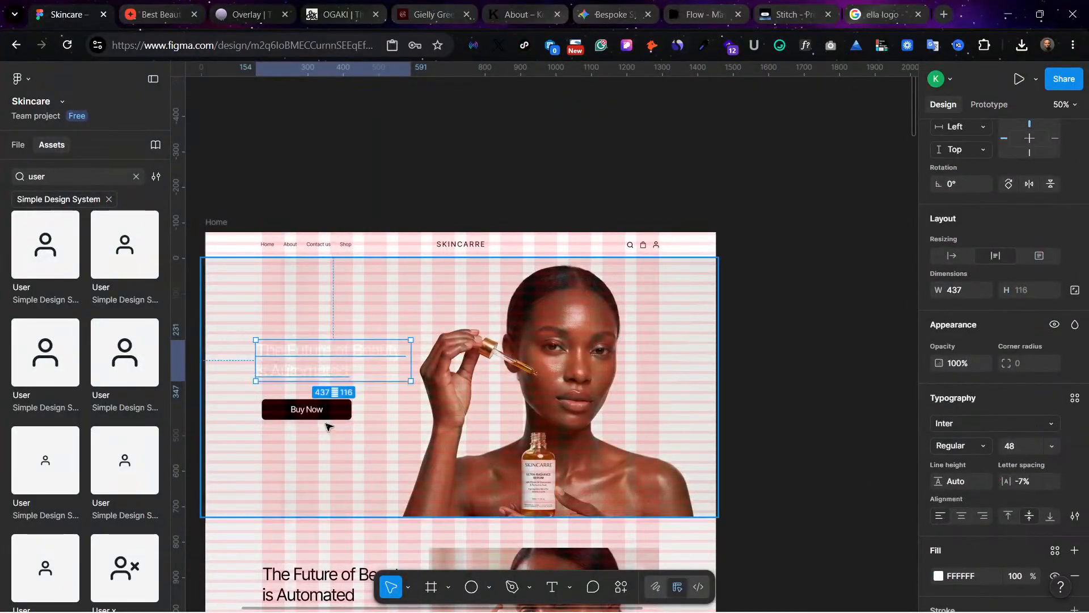
pyautogui.moveTo(318, 413); pyautogui.dragTo(318, 410)
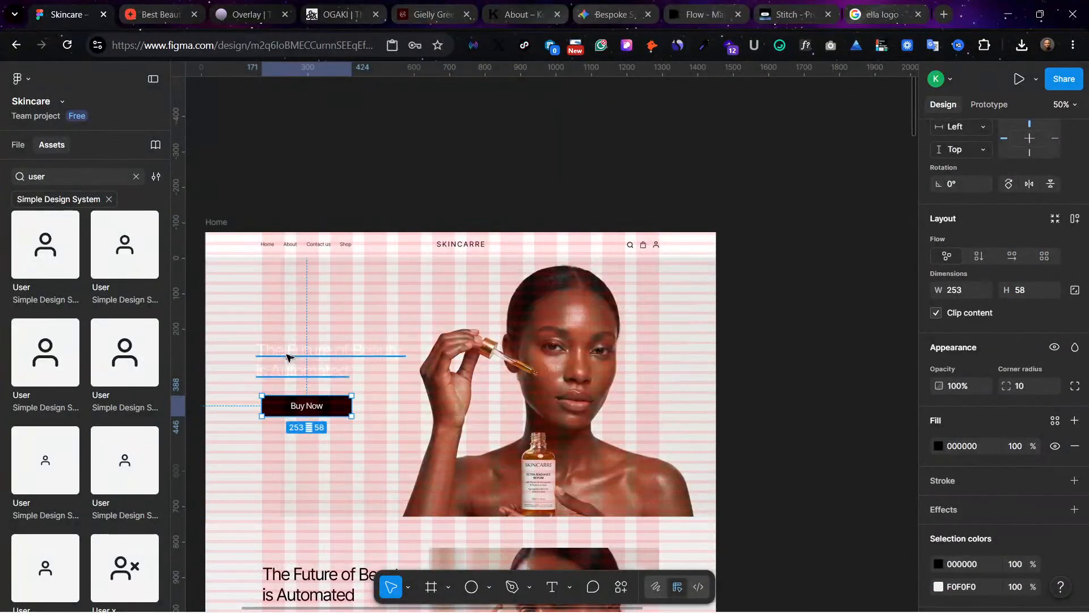
pyautogui.moveTo(286, 357); pyautogui.dragTo(294, 360)
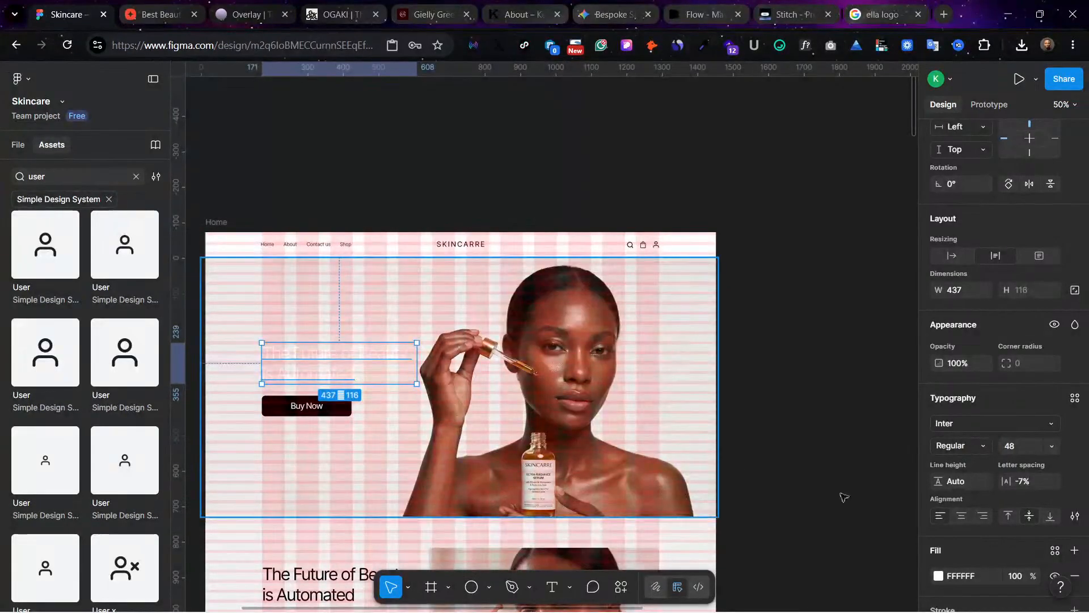
# Step: Recolour the hero heading with the dark grey sampled from the brand swatch beside the Home frame
pyautogui.scroll(-2, 964, 545)
pyautogui.click(938, 468)
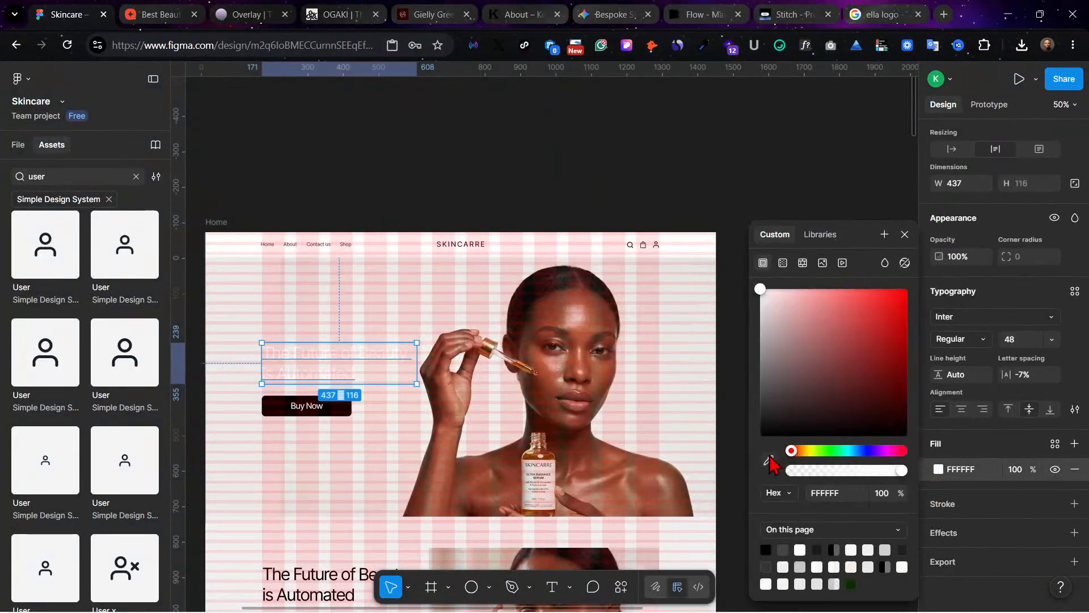
pyautogui.click(768, 461)
pyautogui.hscroll(-5, 340, 408)
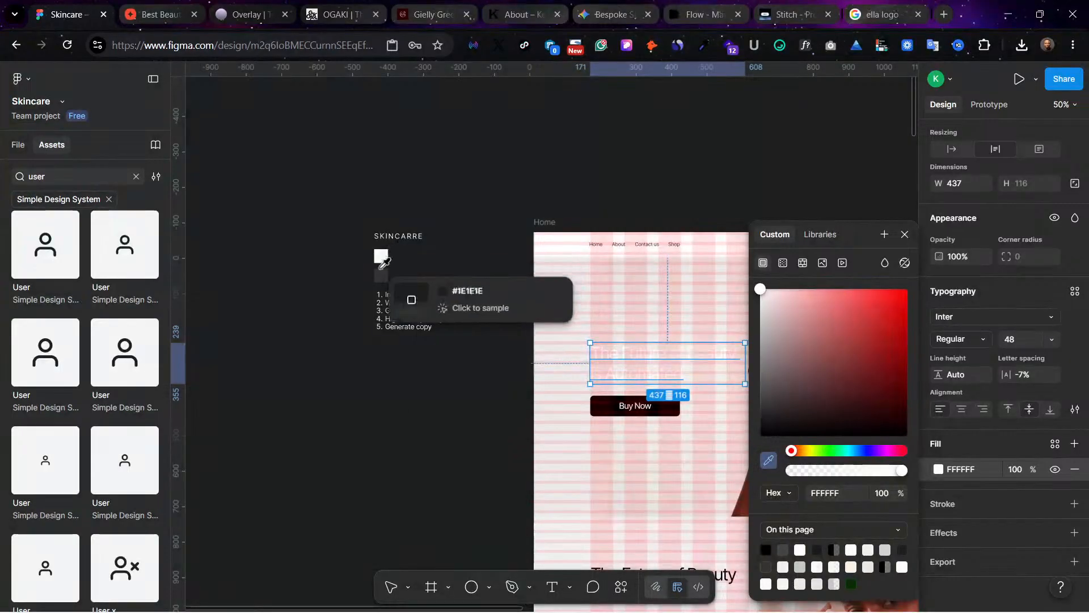
pyautogui.click(383, 262)
pyautogui.click(520, 506)
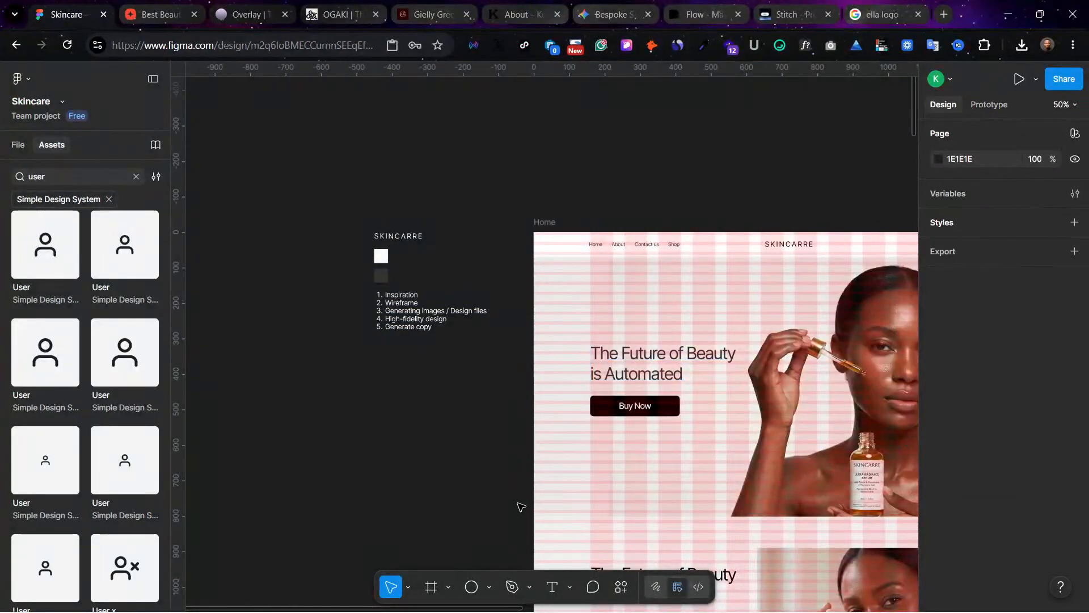
# Step: Hide the layout guides and review the hero against the section below it
pyautogui.hotkey('ctrl', 'shift', '4')
pyautogui.hscroll(4, 520, 506)
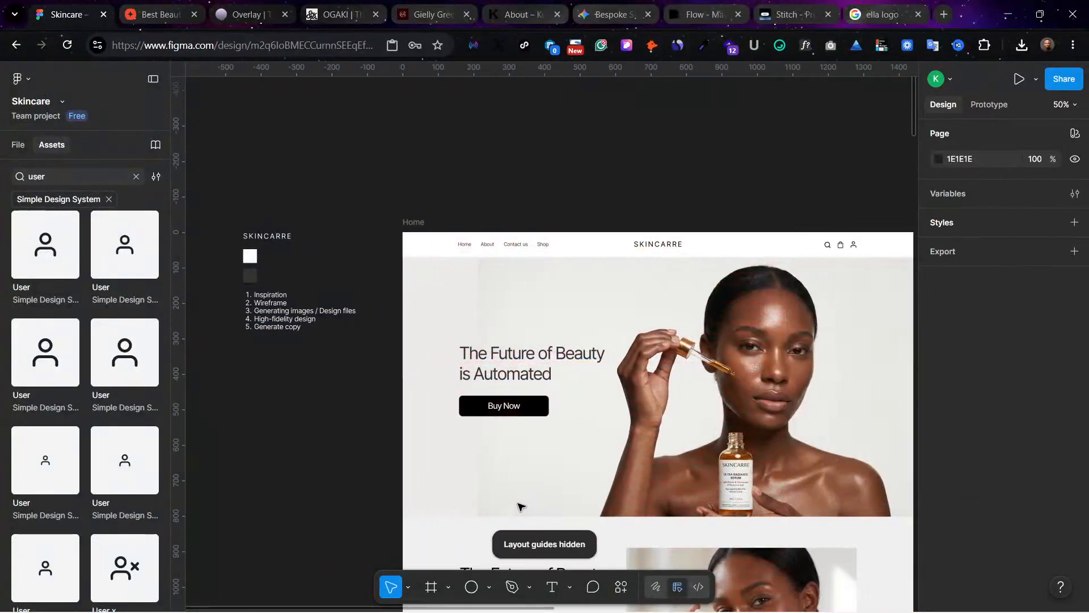
pyautogui.click(387, 371)
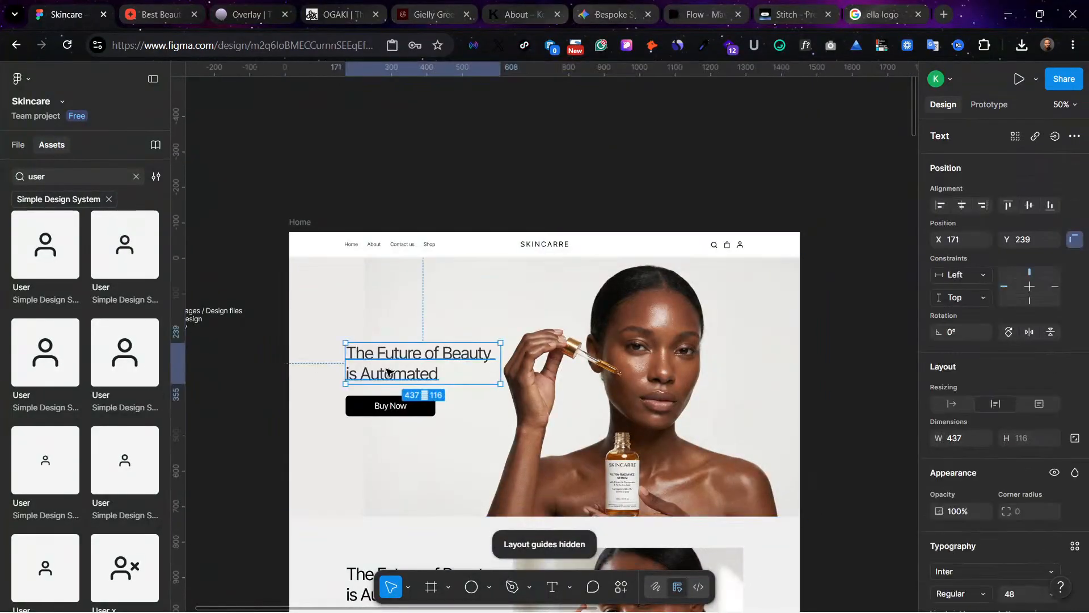
pyautogui.click(846, 350)
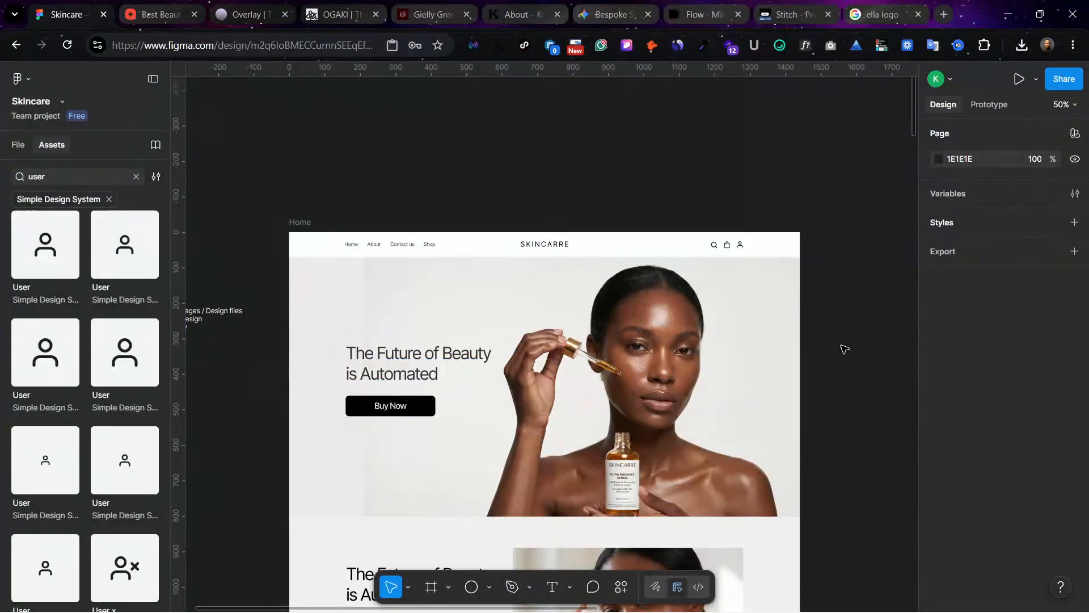
pyautogui.scroll(-4, 839, 349)
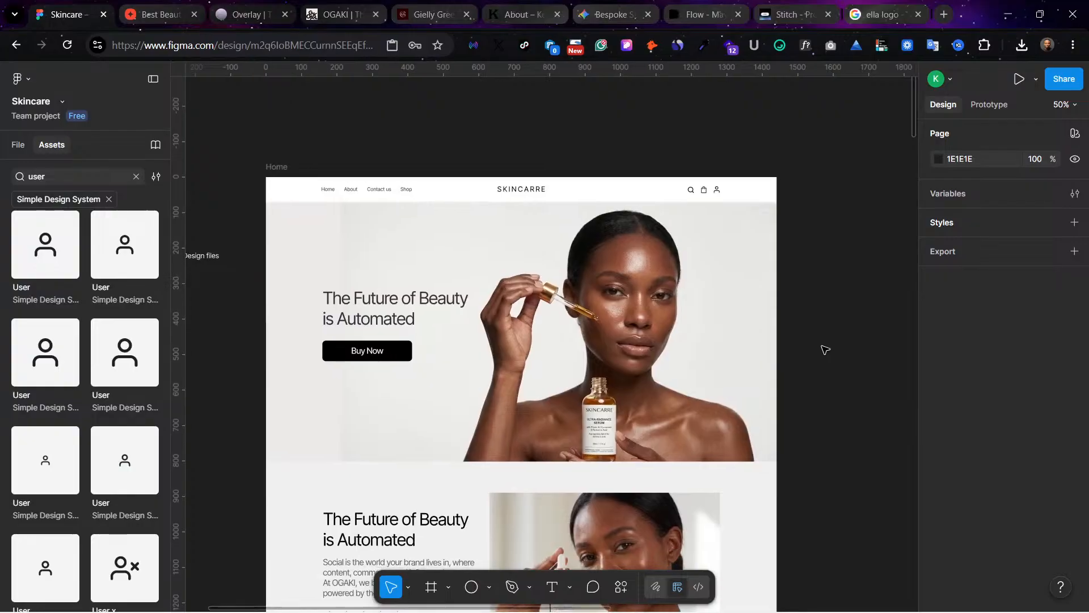
pyautogui.scroll(-3, 824, 351)
pyautogui.scroll(1, 822, 351)
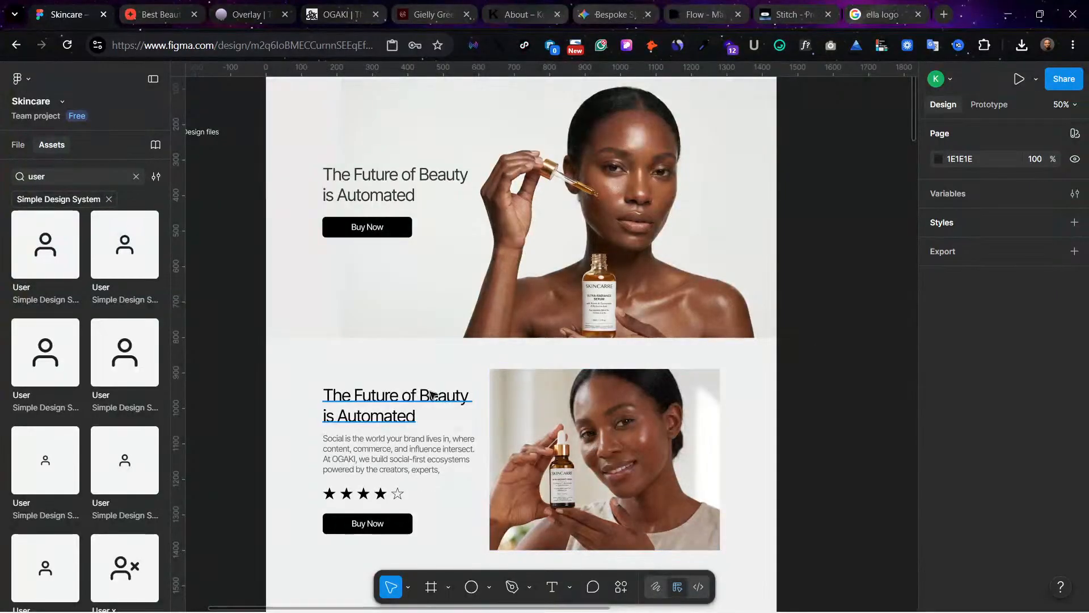
pyautogui.scroll(2, 389, 454)
# Step: Lower the hero's Buy Now button to Y 426 and copy the second section's description paragraph beneath the hero heading
pyautogui.click(369, 265)
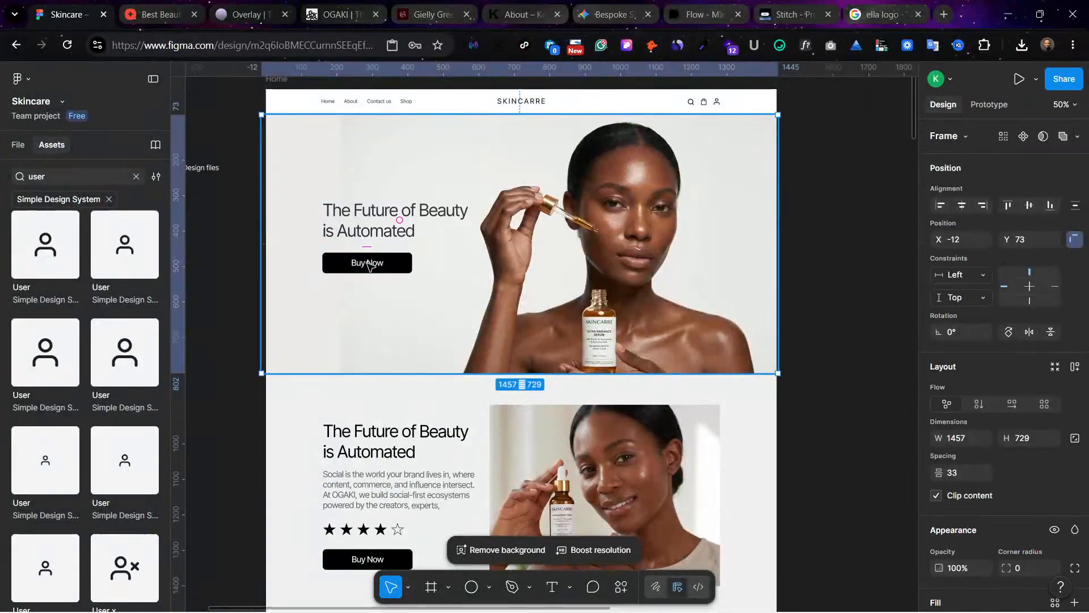
pyautogui.click(369, 265)
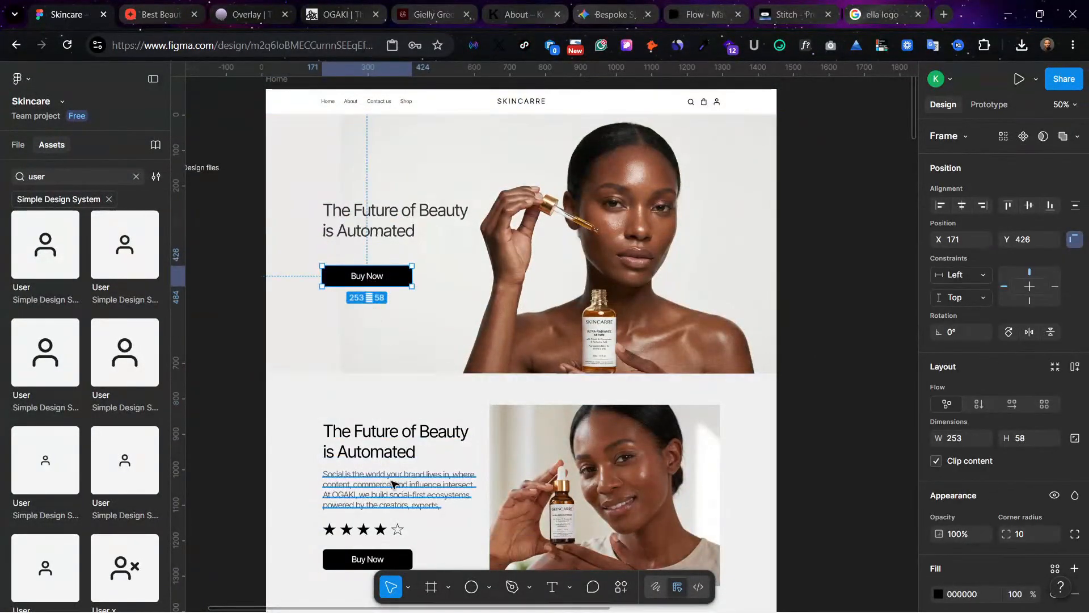
pyautogui.moveTo(394, 490); pyautogui.dragTo(381, 265)
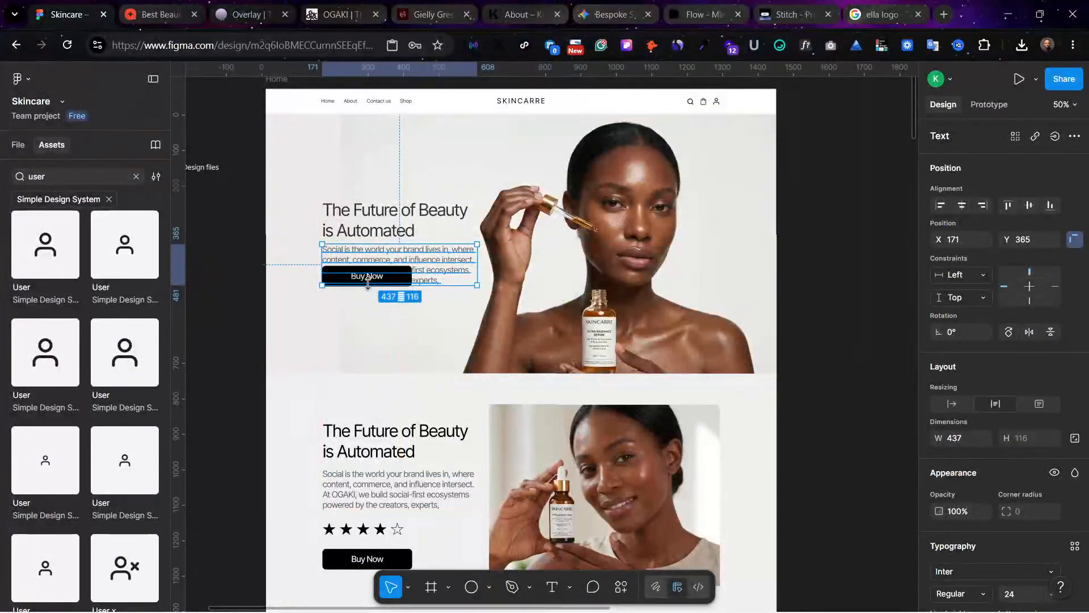
# Step: Move the hero's Buy Now button down to Y 506, clear of the copied paragraph, and place the paragraph at X 171, Y 365
pyautogui.click(372, 322)
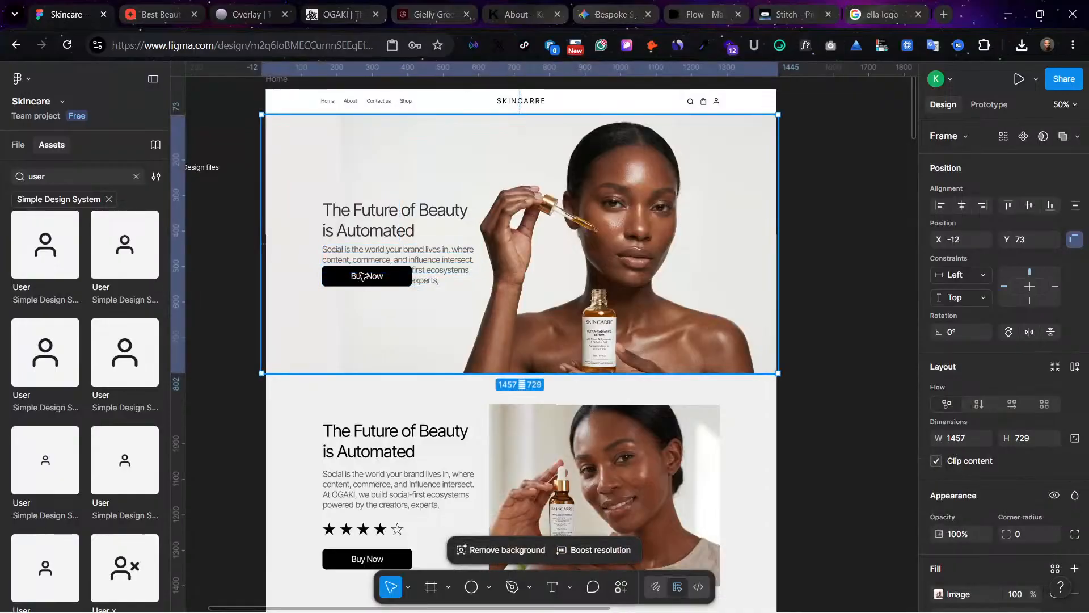
pyautogui.doubleClick(362, 274)
pyautogui.doubleClick(377, 278)
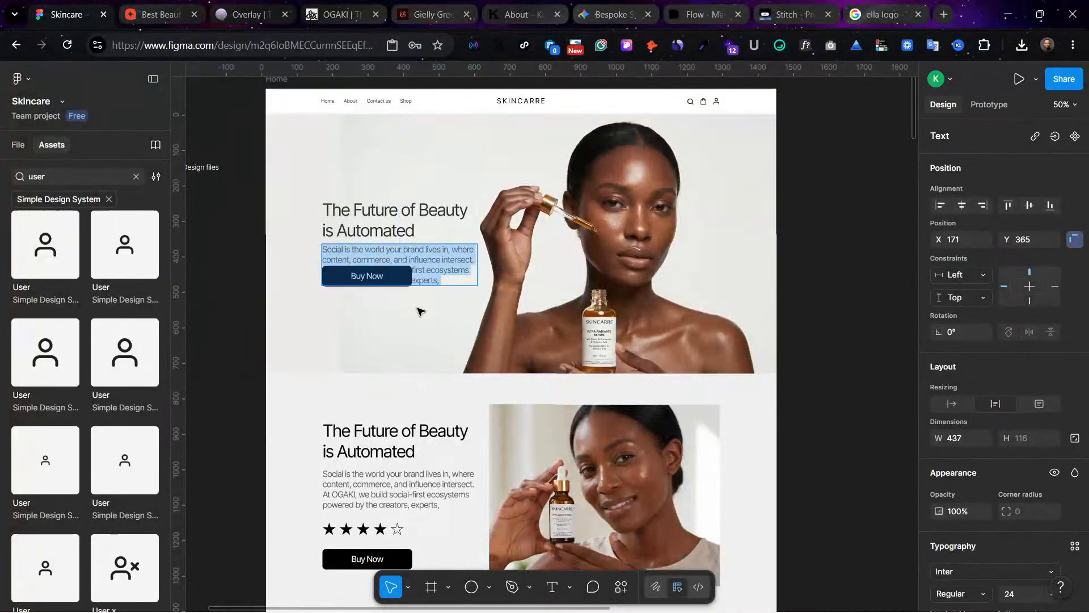
pyautogui.press('Escape')
pyautogui.moveTo(427, 257); pyautogui.dragTo(444, 246)
pyautogui.click(335, 276)
pyautogui.moveTo(339, 276); pyautogui.dragTo(347, 305)
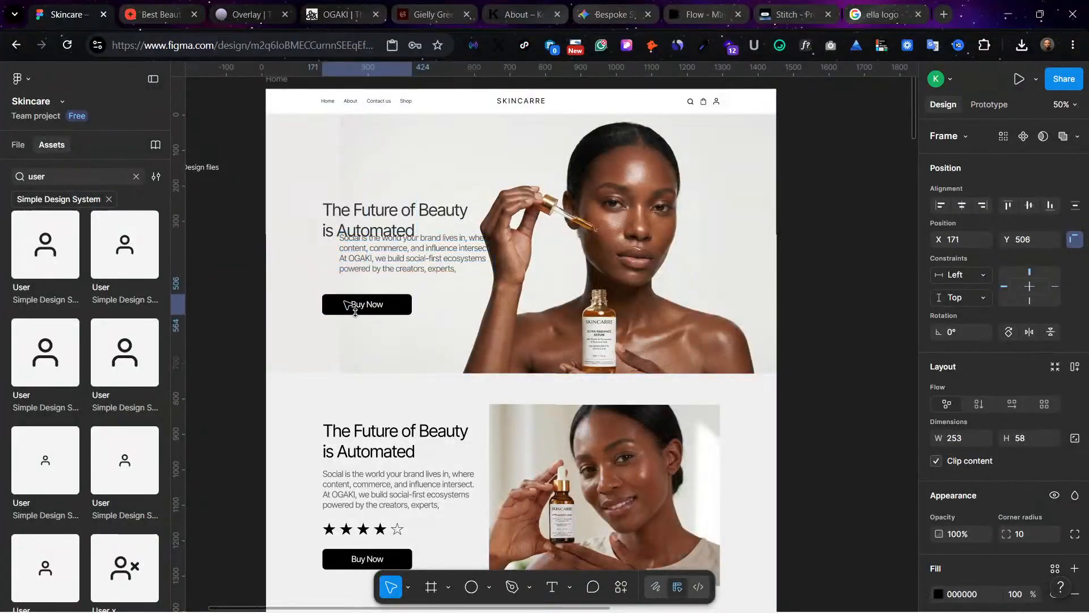
pyautogui.moveTo(365, 256); pyautogui.dragTo(355, 269)
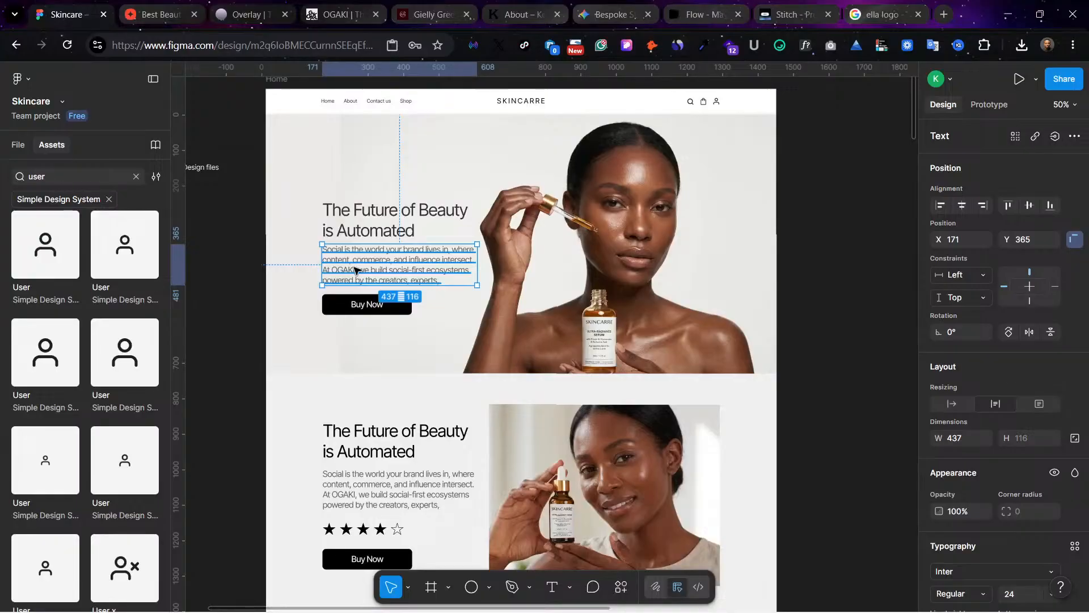
pyautogui.click(377, 306)
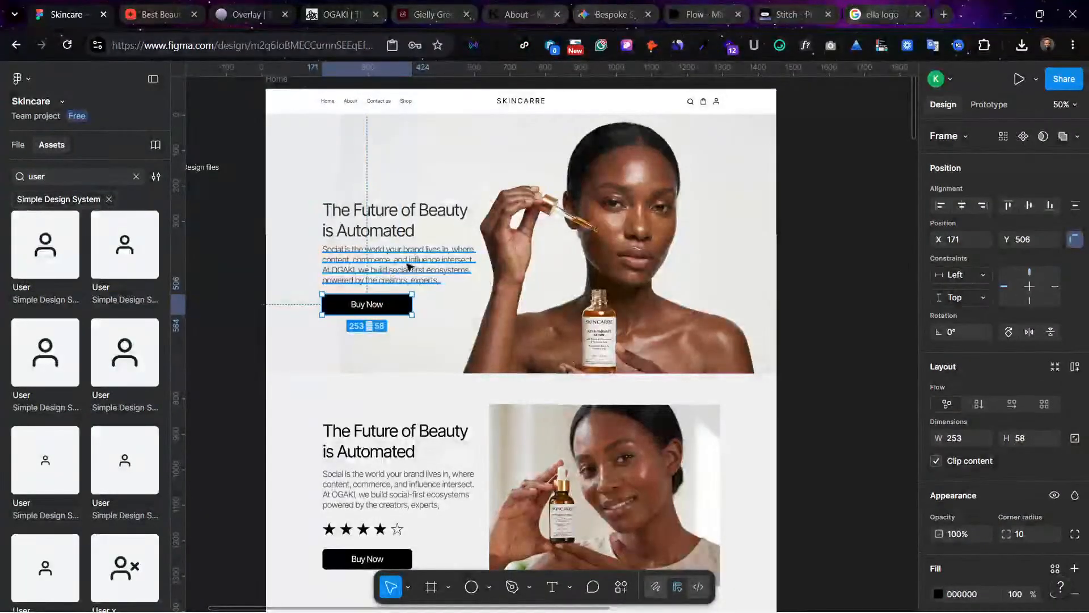
# Step: Shorten the hero paragraph to its first sentence, ending in "influence intersect.", and move it up to Y 365 under the heading
pyautogui.doubleClick(440, 260)
pyautogui.moveTo(472, 260); pyautogui.dragTo(472, 298)
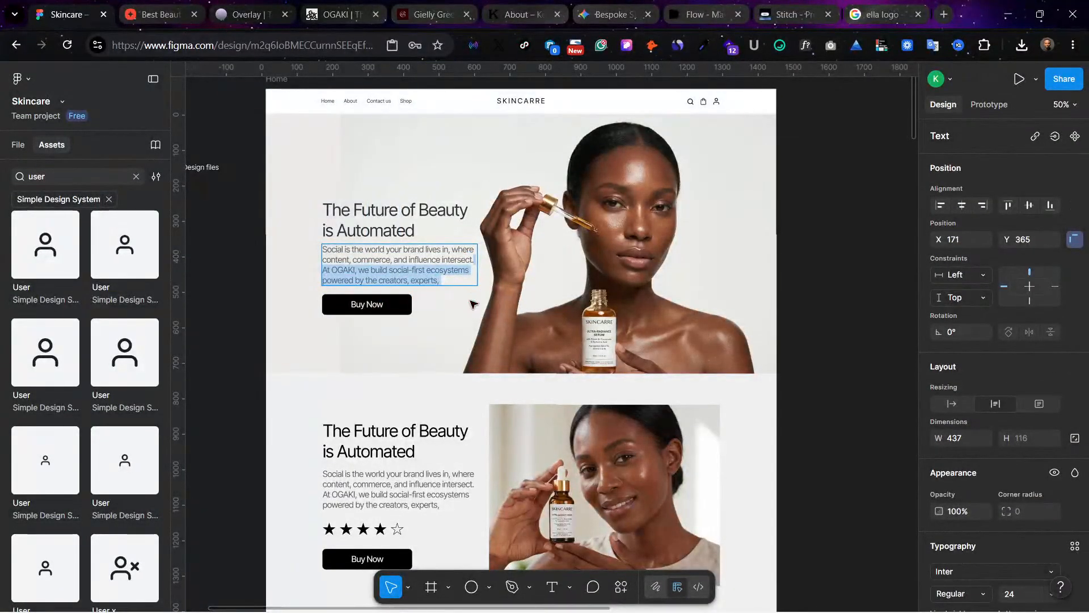
pyautogui.click(455, 339)
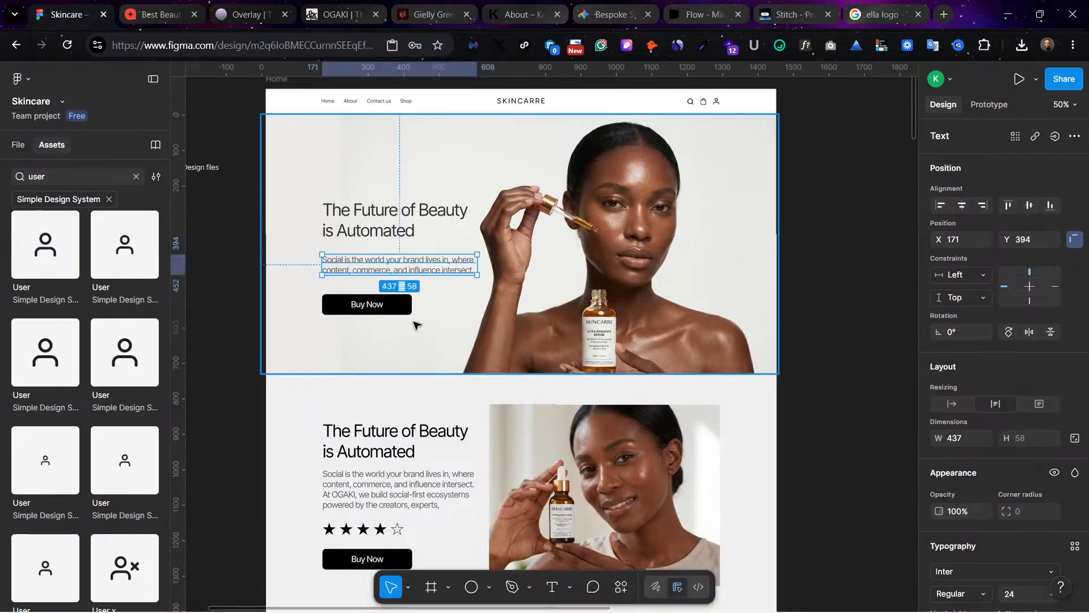
pyautogui.moveTo(407, 263); pyautogui.dragTo(408, 253)
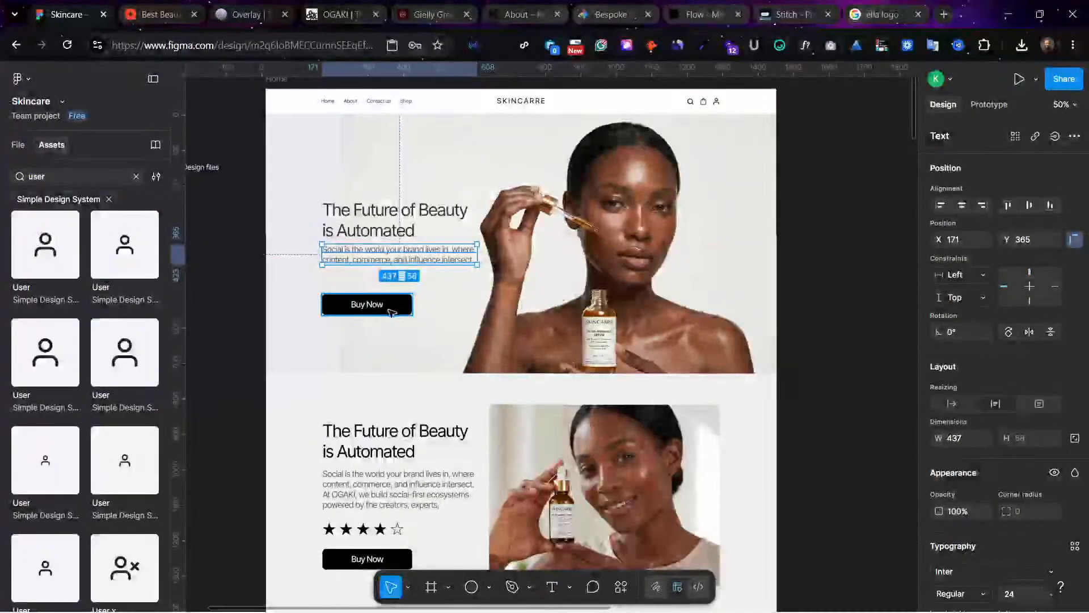
# Step: Move the hero's Buy Now button up beneath the shortened paragraph, leaving a small gap between them
pyautogui.moveTo(400, 309); pyautogui.dragTo(400, 287)
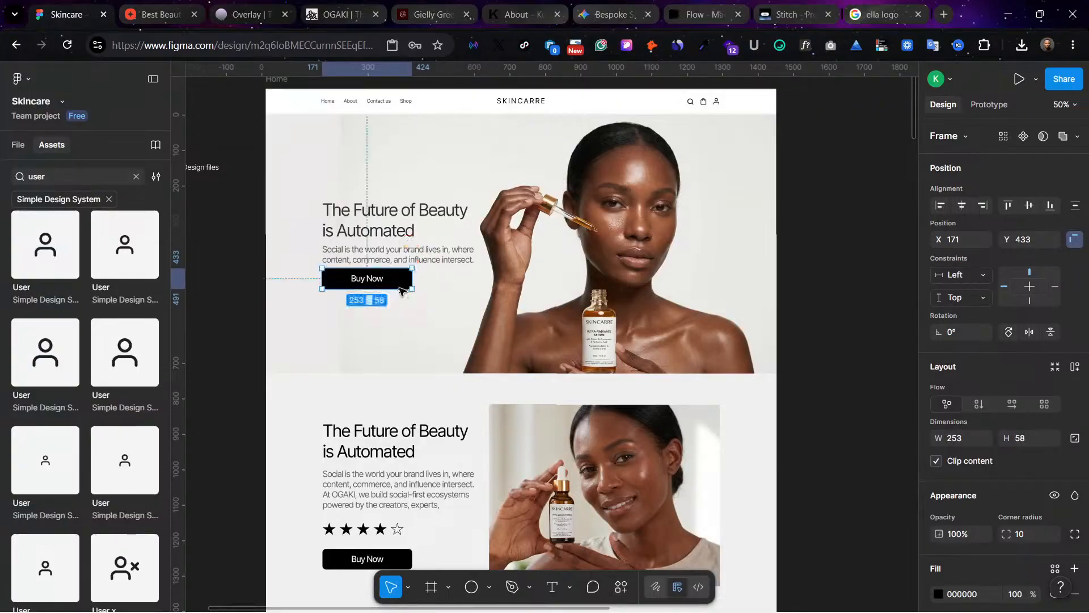
pyautogui.click(433, 343)
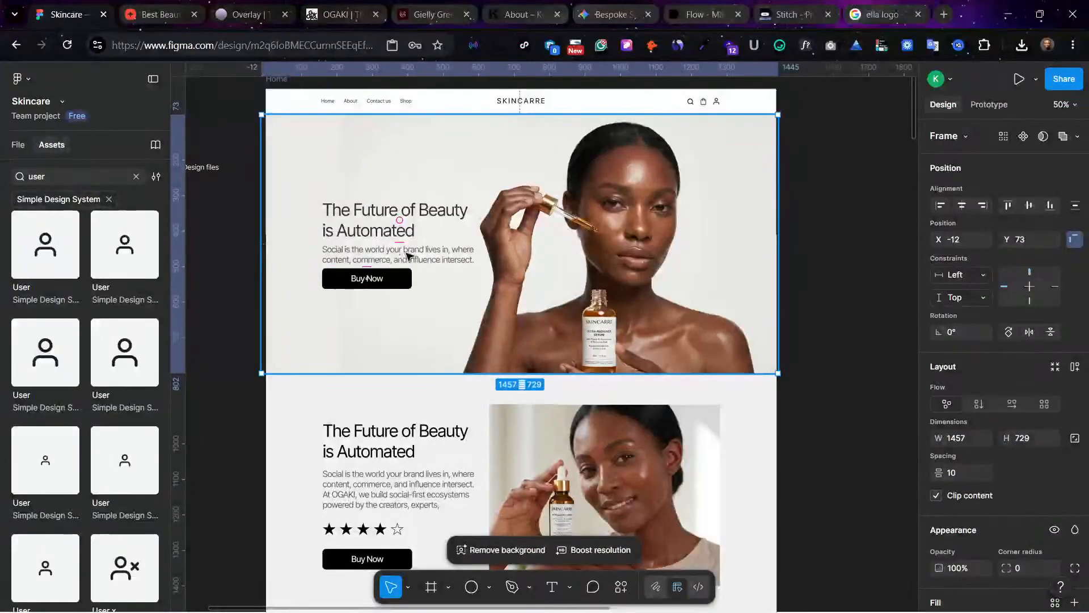
pyautogui.click(407, 256)
pyautogui.click(396, 284)
pyautogui.moveTo(395, 284); pyautogui.dragTo(397, 285)
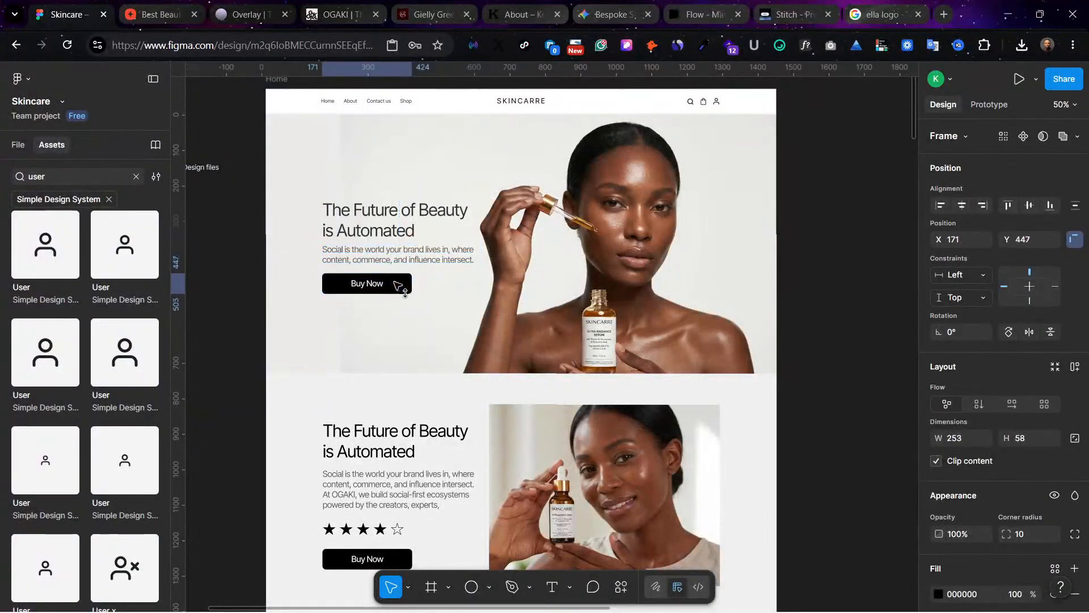
pyautogui.click(431, 340)
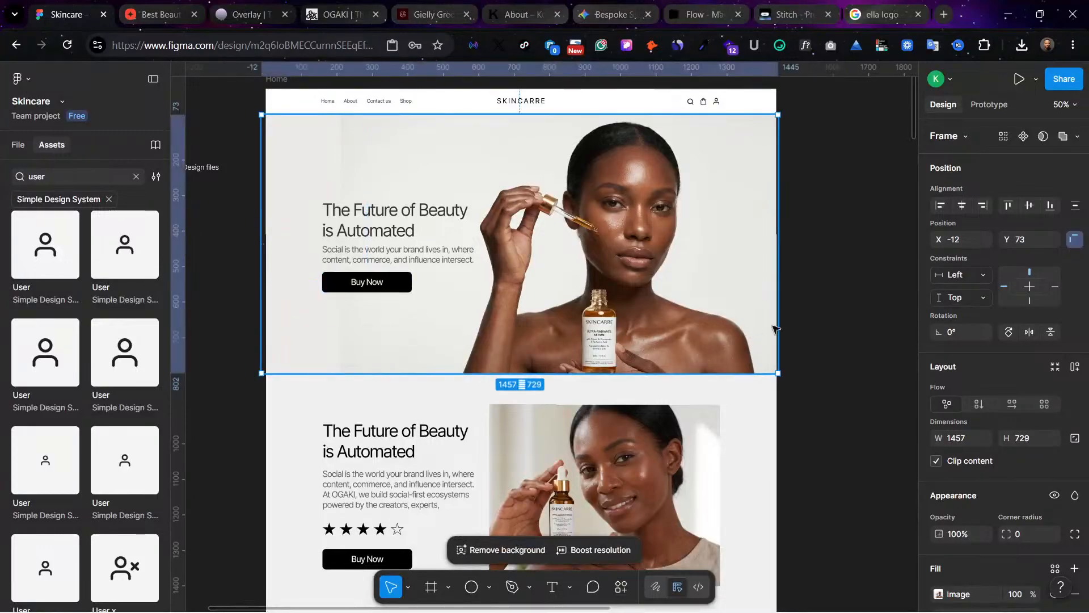
pyautogui.click(837, 314)
pyautogui.scroll(-3, 837, 315)
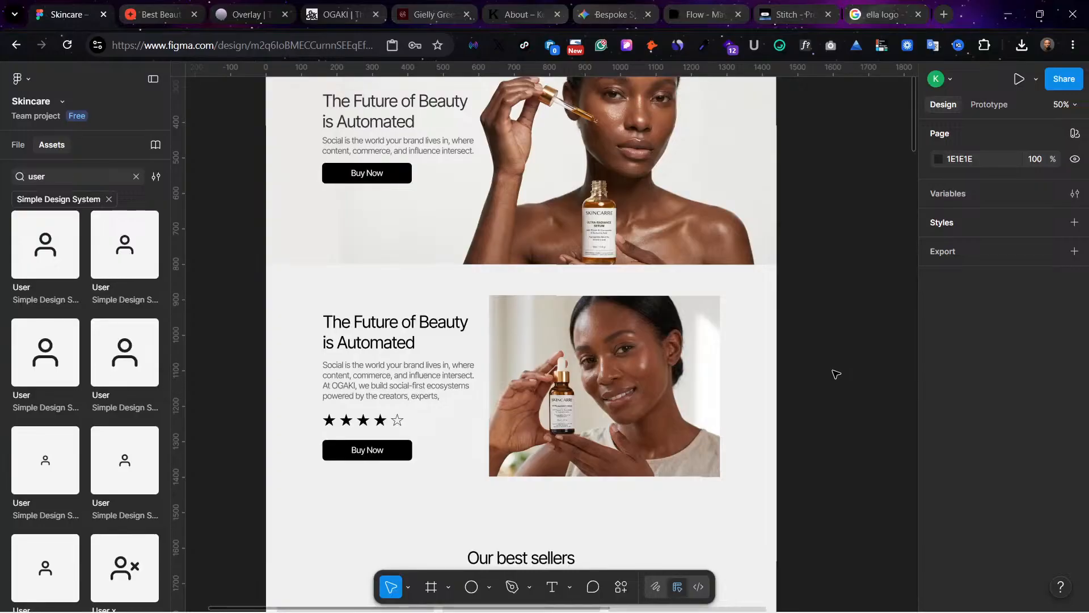
# Step: Move the best sellers heading, description, product cards and buttons up toward the second section, placing the three image frames at Y 1678
pyautogui.scroll(-6, 841, 426)
pyautogui.scroll(1, 359, 345)
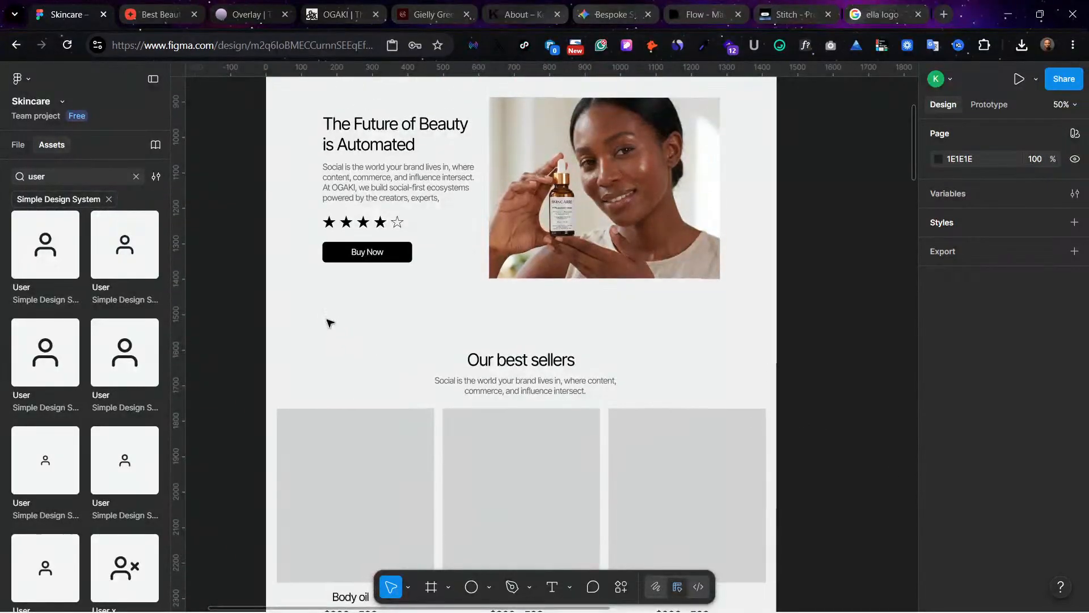
pyautogui.moveTo(329, 322); pyautogui.dragTo(712, 522)
pyautogui.scroll(-1, 684, 368)
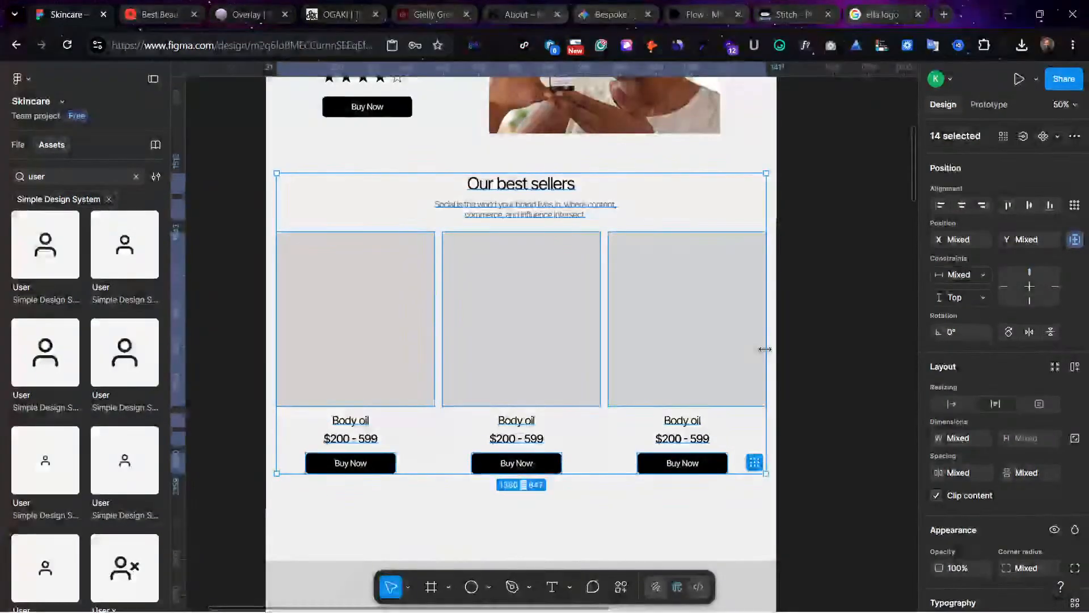
# Step: Fill the first best sellers image frame with high_resolution_beautifully_lit_professional_product_photograph._a_sleek.png
pyautogui.scroll(4, 765, 349)
pyautogui.click(287, 391)
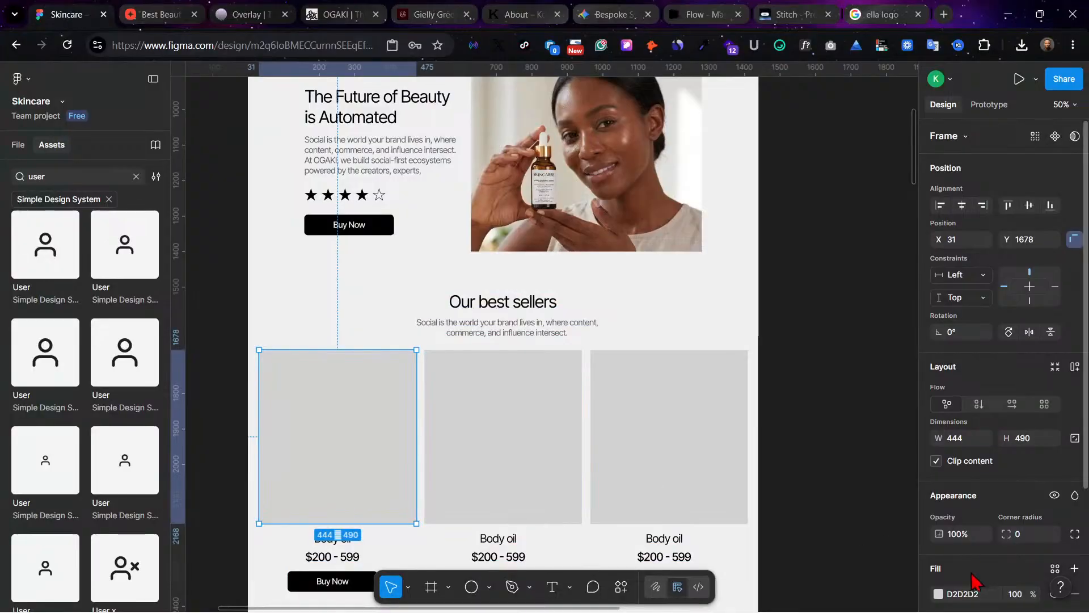
pyautogui.scroll(-3, 974, 581)
pyautogui.click(939, 472)
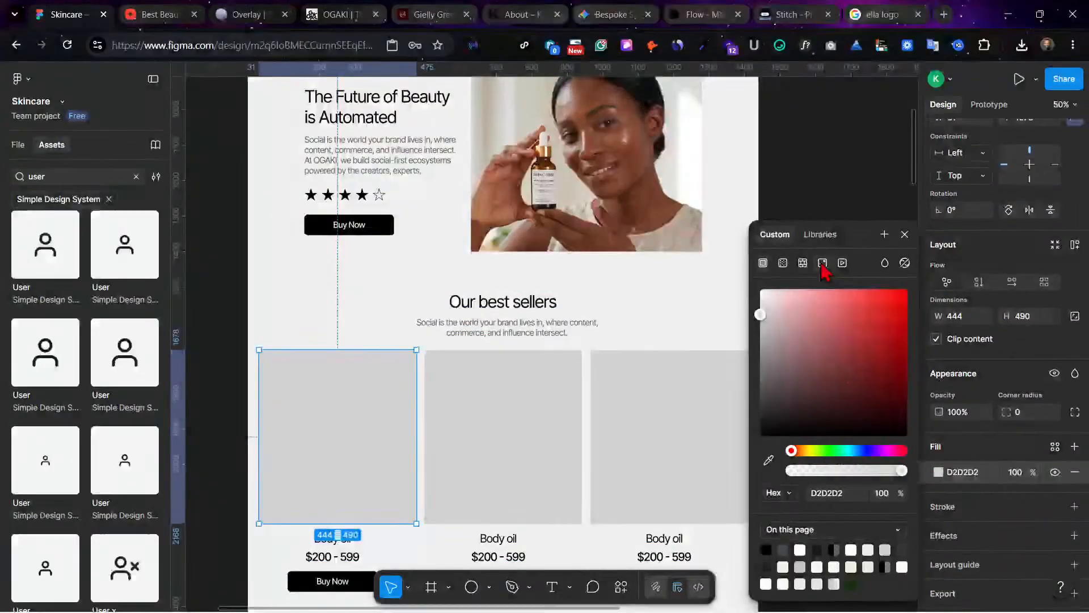
pyautogui.click(822, 264)
pyautogui.click(841, 343)
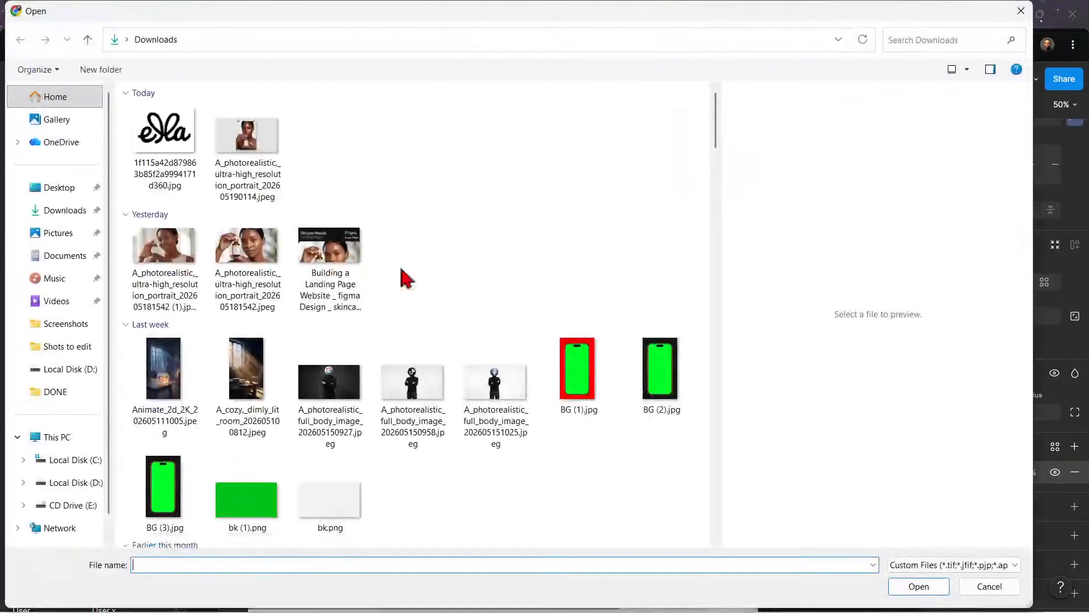
pyautogui.click(246, 165)
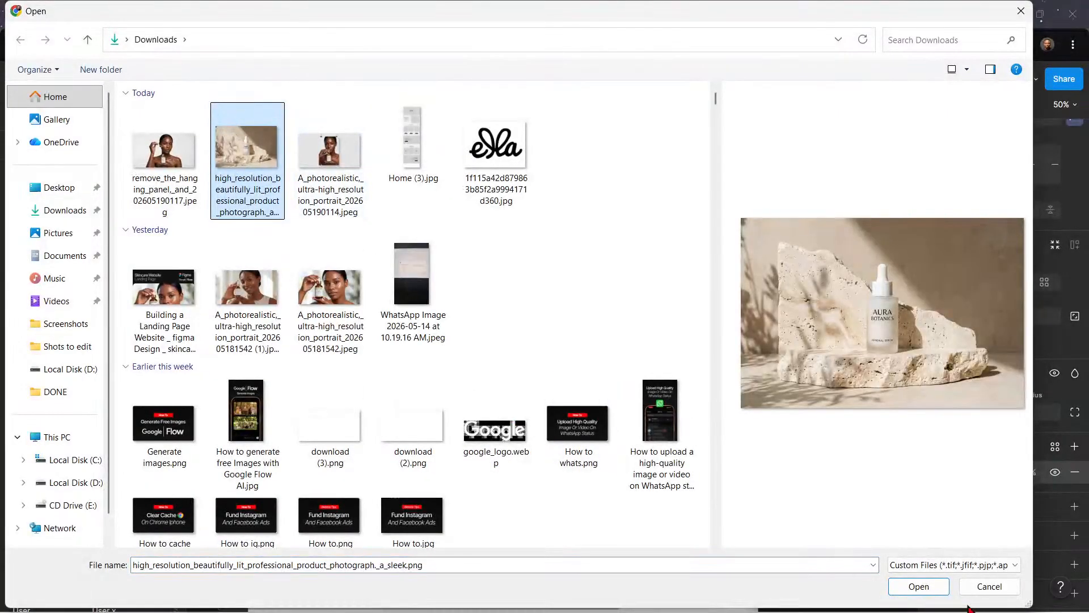
pyautogui.click(918, 586)
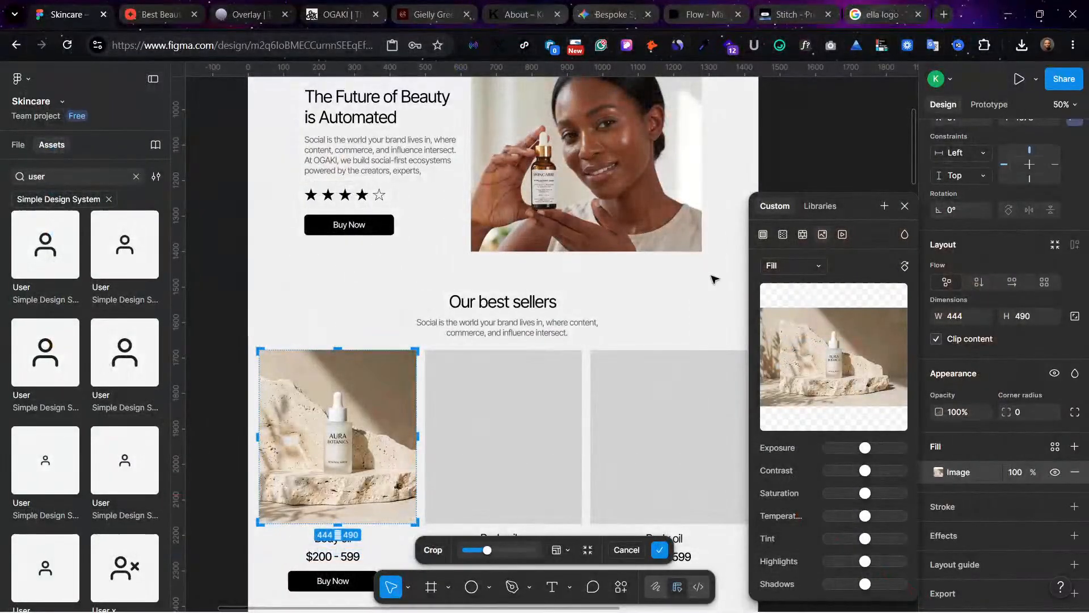
pyautogui.press('Escape')
pyautogui.press('Escape')
# Step: Review the first product card on the page, then switch to Stitch to examine its source bottle image
pyautogui.scroll(8, 713, 278)
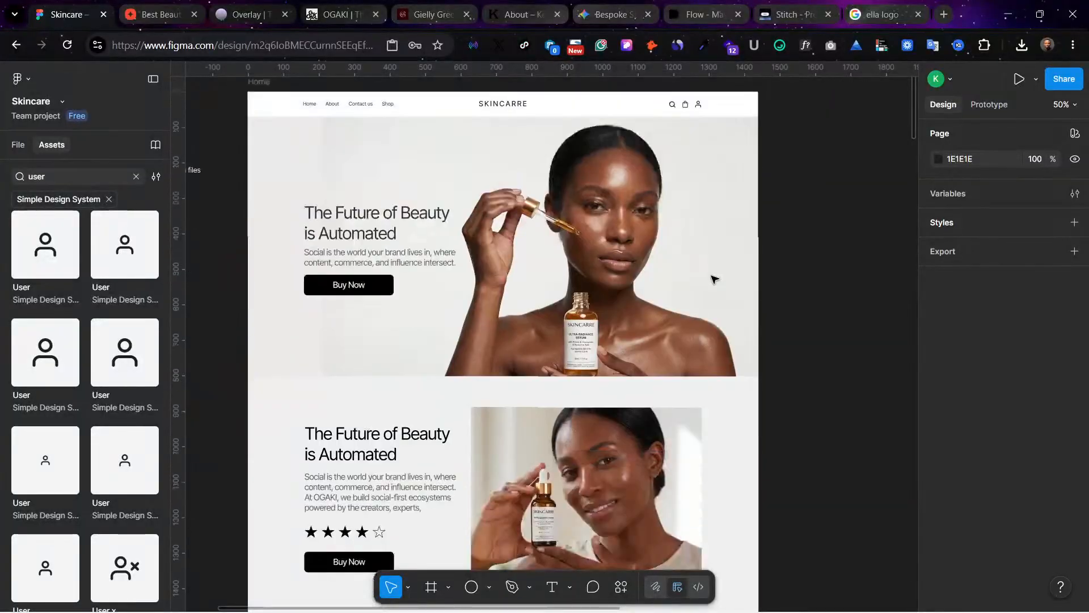
pyautogui.scroll(-8, 714, 278)
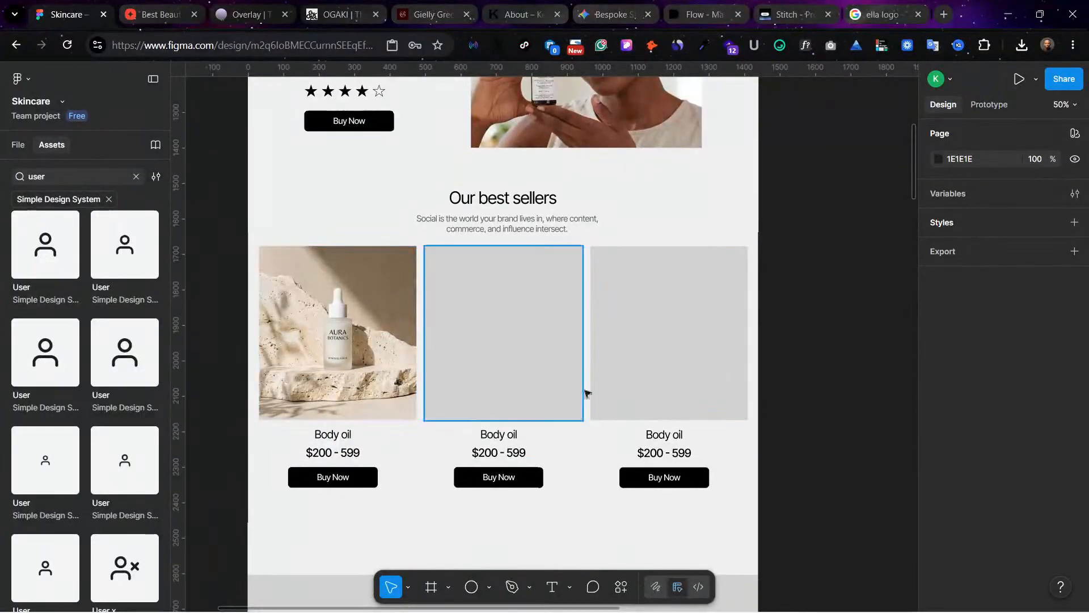
pyautogui.click(360, 352)
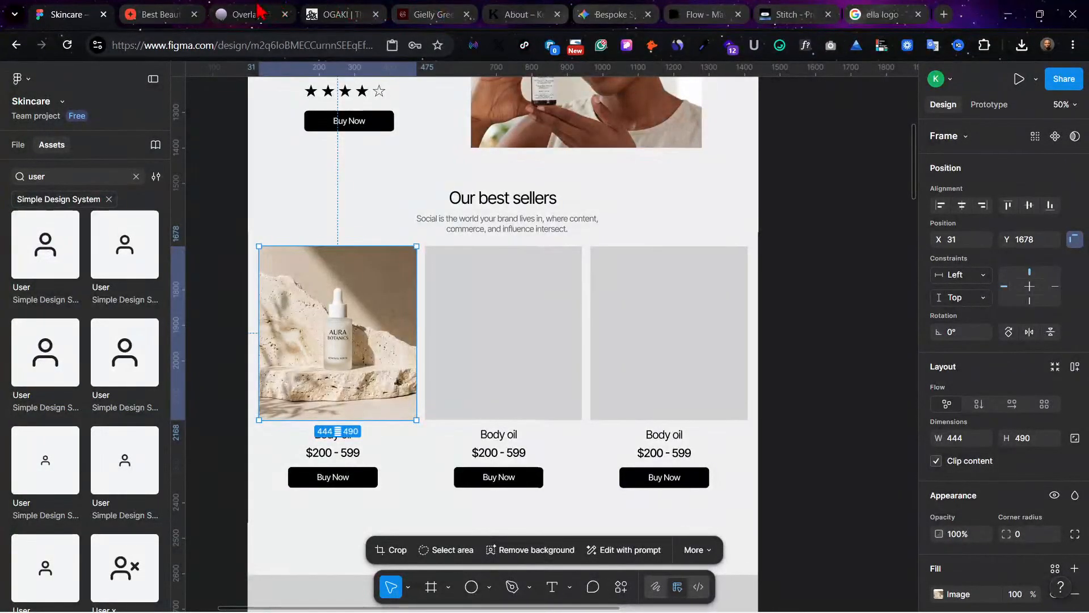
pyautogui.click(859, 13)
pyautogui.click(789, 15)
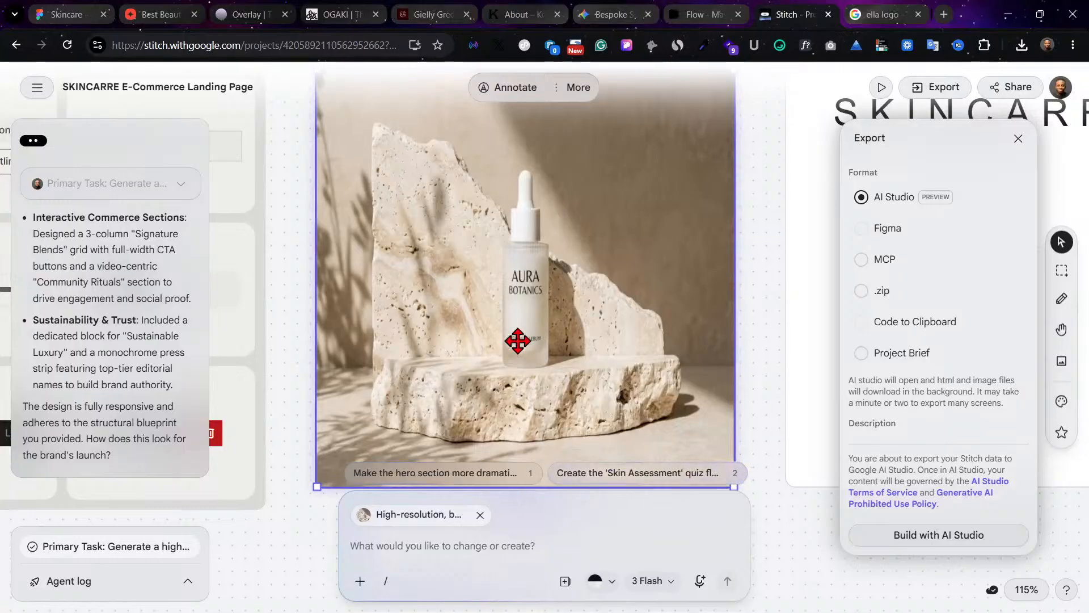
pyautogui.scroll(3, 556, 277)
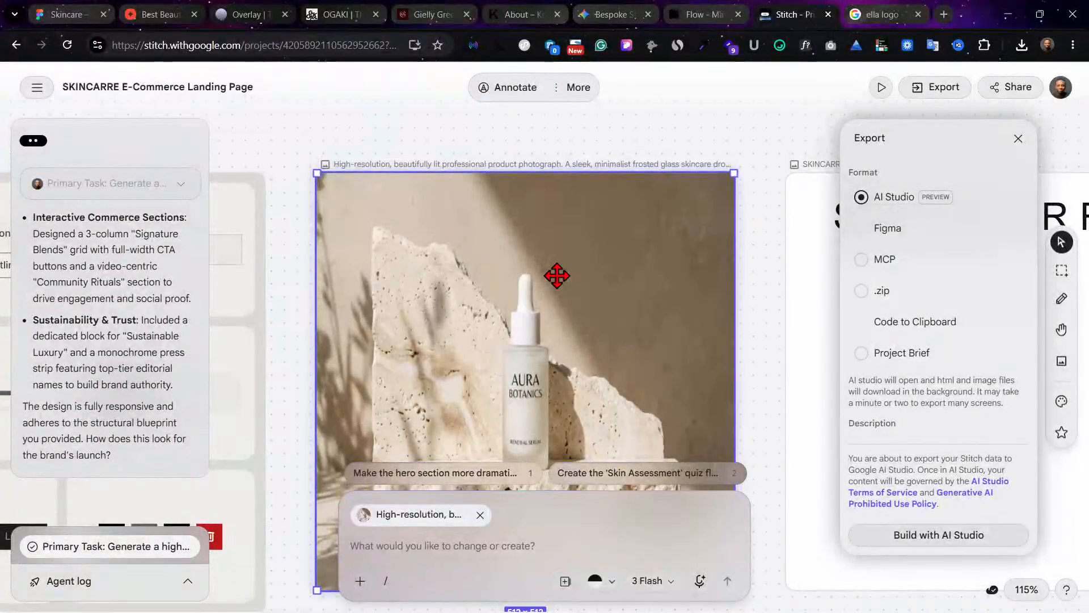
pyautogui.scroll(-1, 557, 276)
pyautogui.scroll(-2, 556, 275)
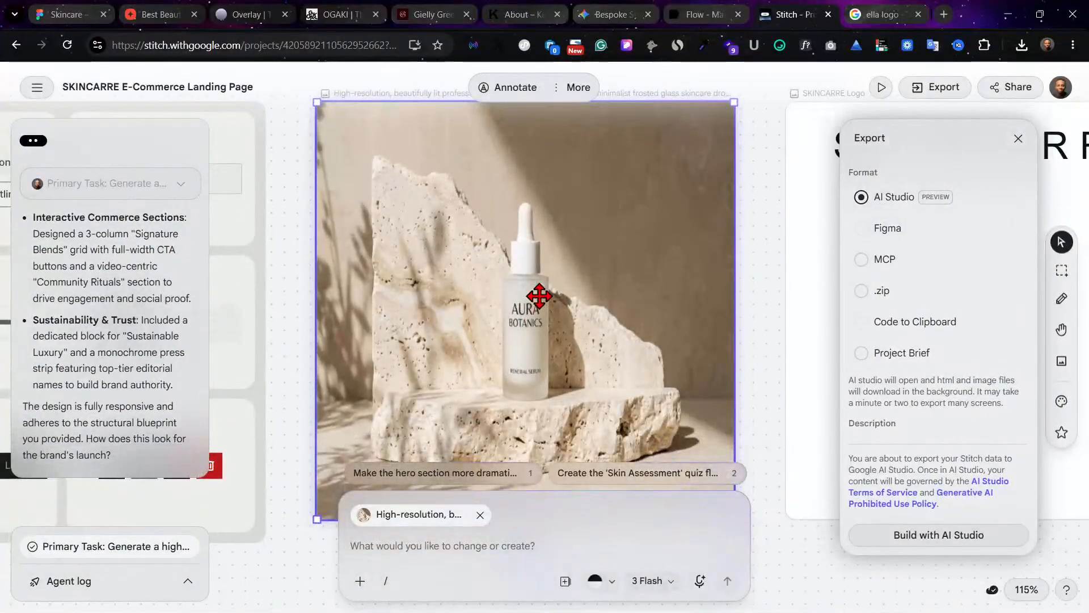
# Step: Switch to the Gemini chat and attach high_resolution_beautifully_lit_professional_product_photograph._a_sleek.png to a new prompt
pyautogui.click(617, 14)
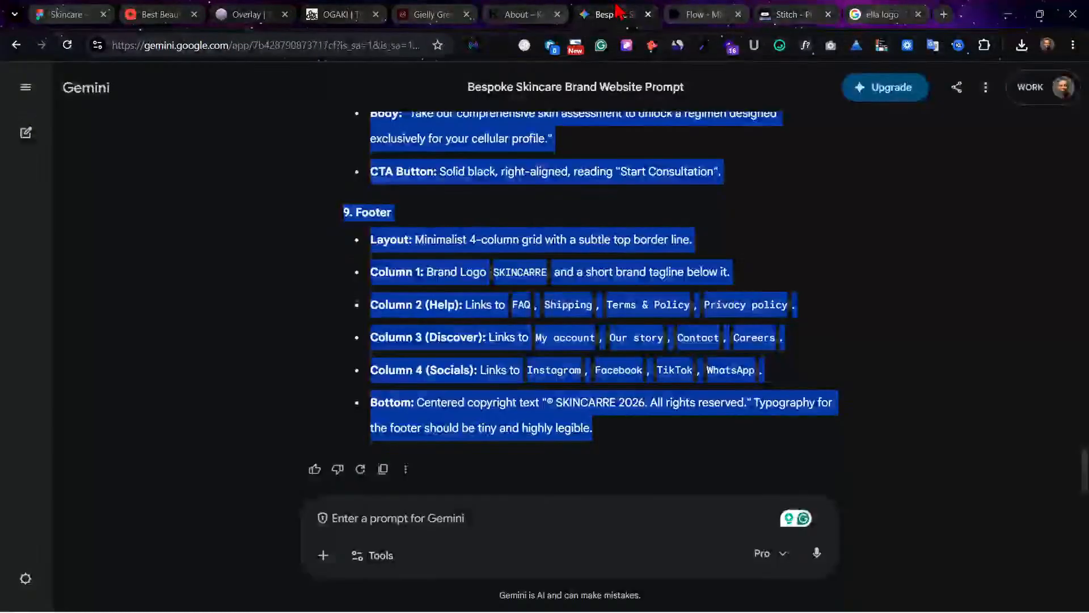
pyautogui.click(863, 365)
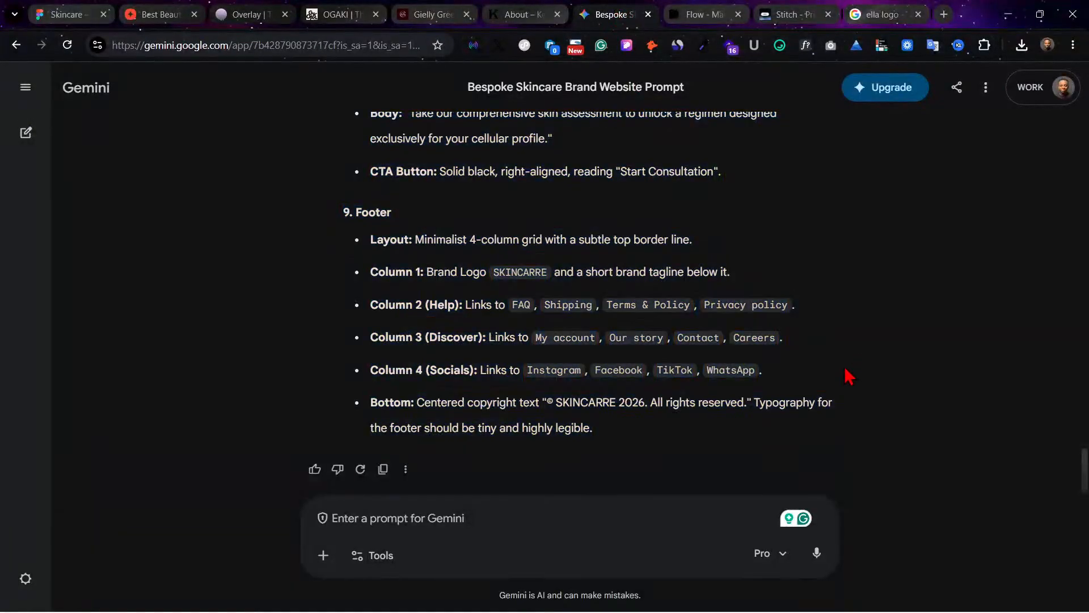
pyautogui.click(323, 555)
pyautogui.click(345, 429)
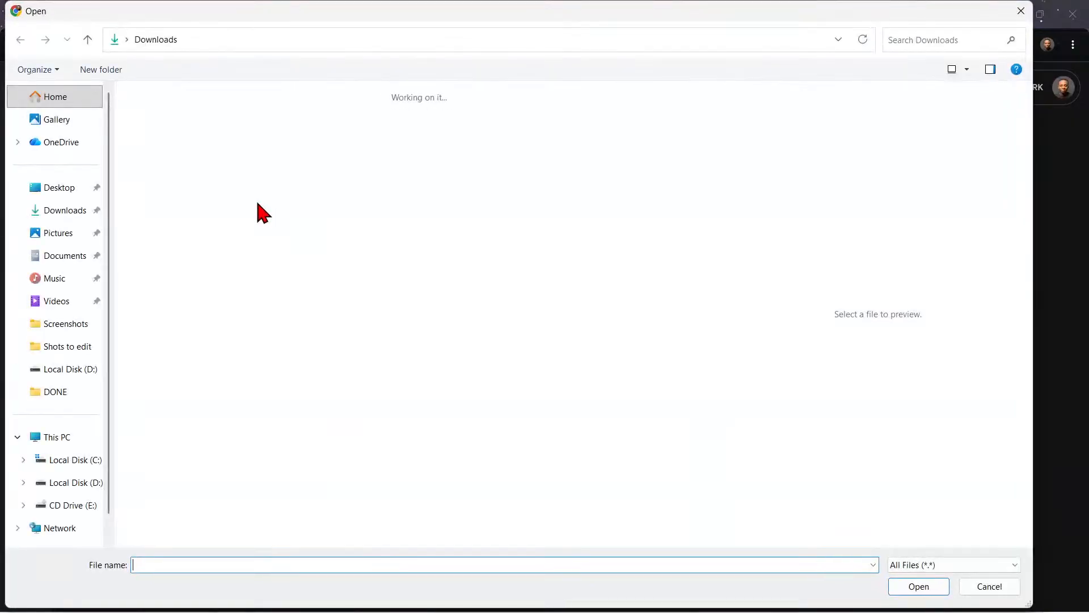
pyautogui.click(276, 152)
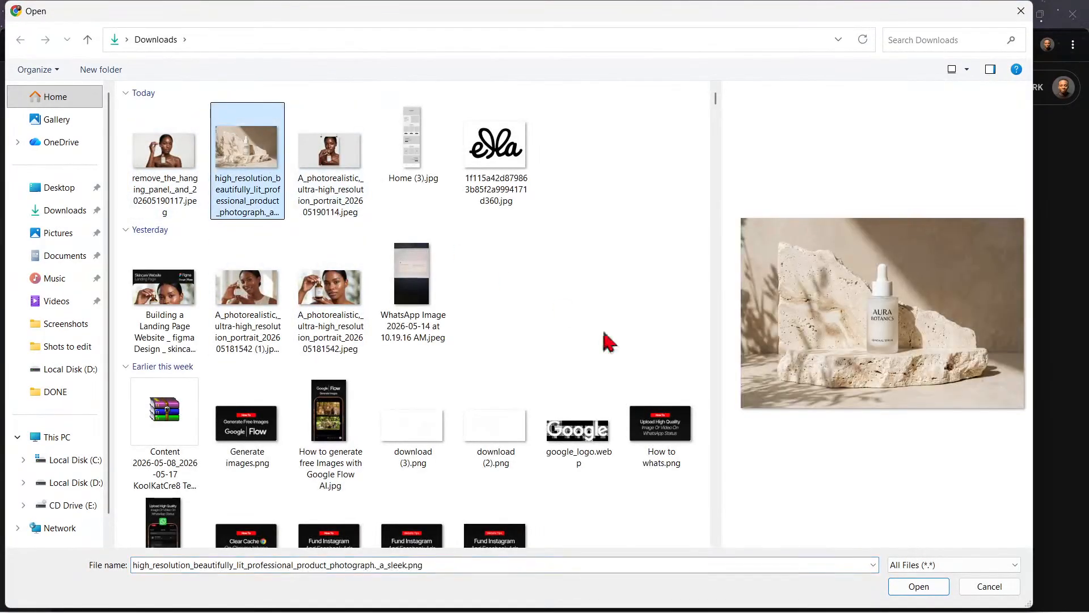
pyautogui.click(914, 588)
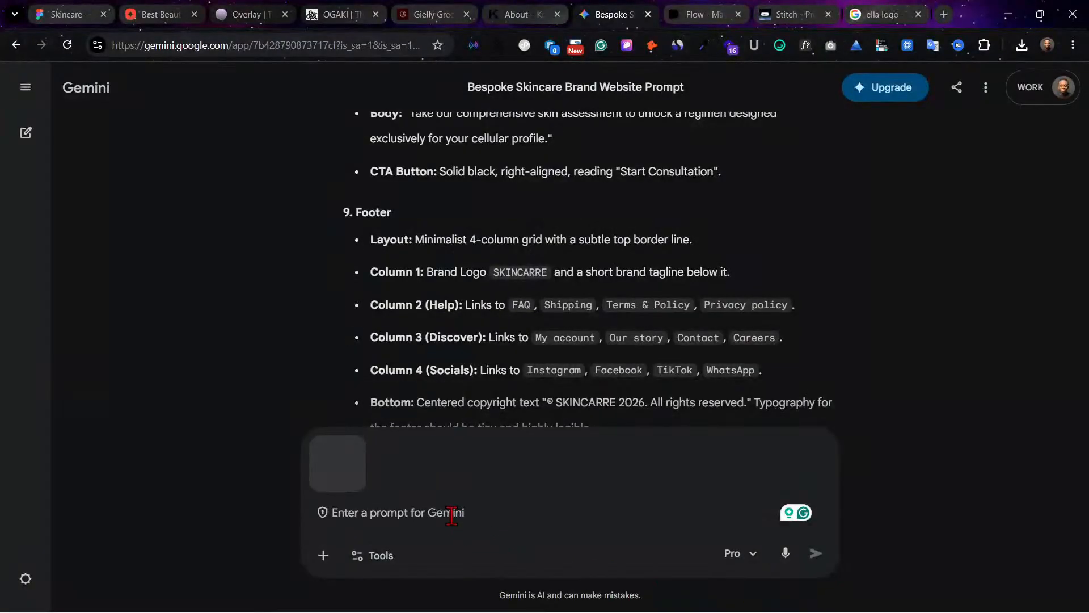
# Step: Write the prompt "Create a different bottle", accepting the spelling and capitalization corrections
pyautogui.write('create a diffrent bottle')
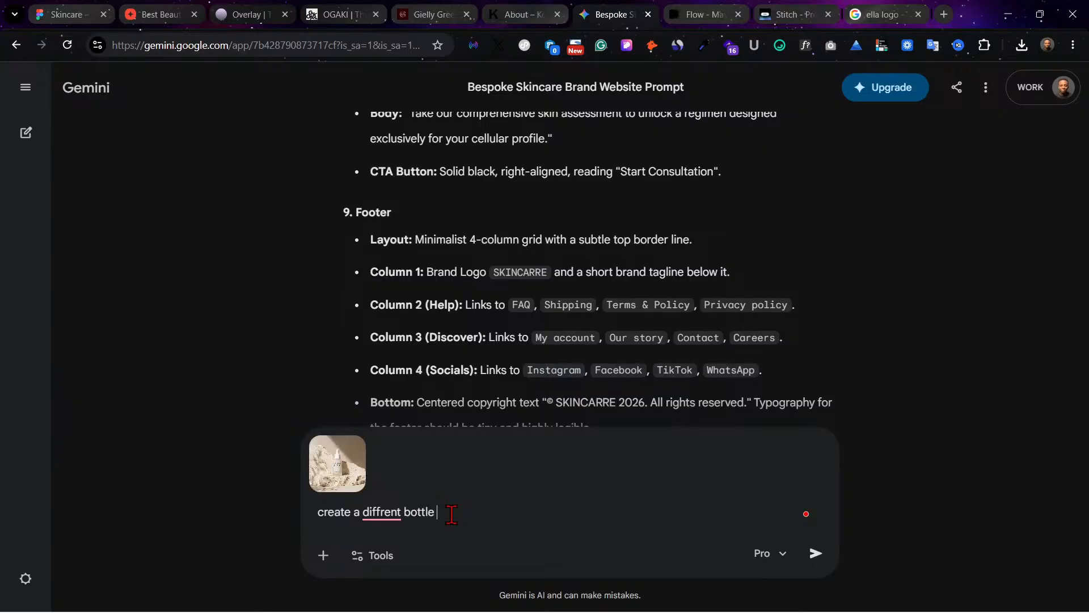
pyautogui.click(375, 512)
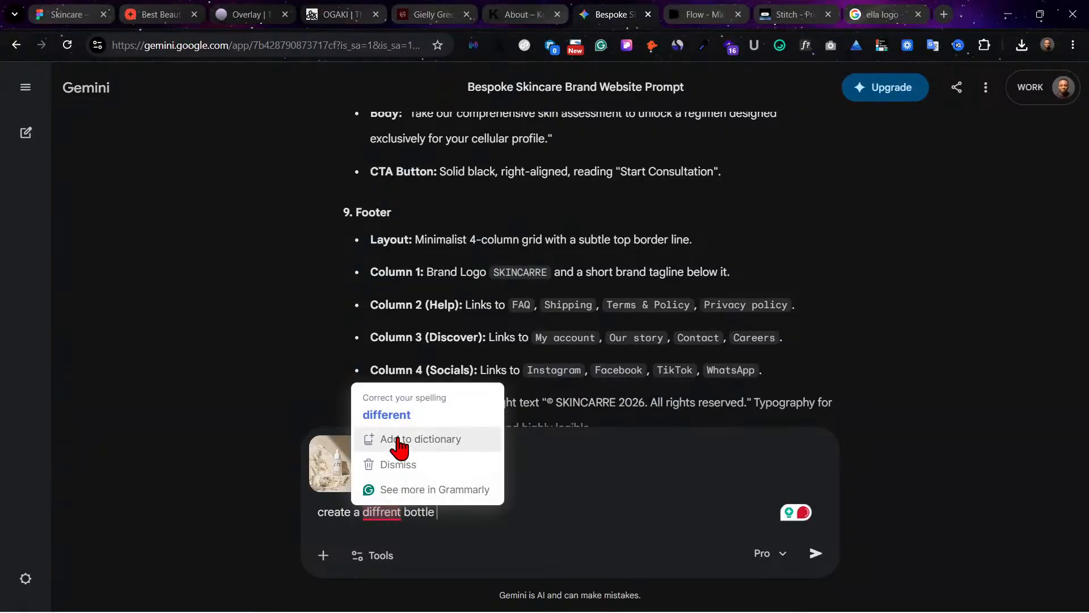
pyautogui.click(406, 410)
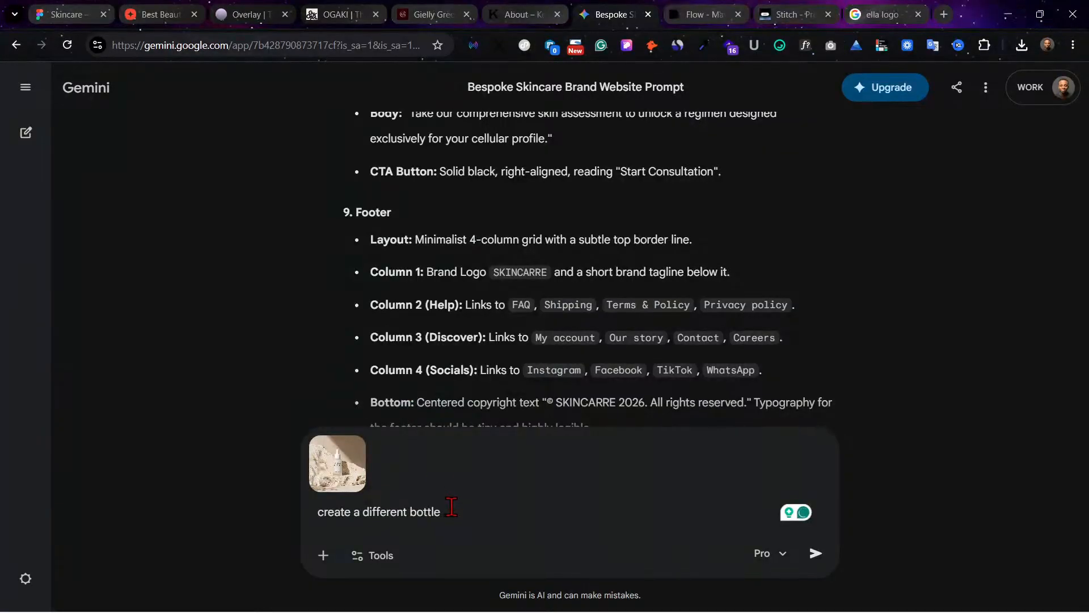
pyautogui.click(783, 560)
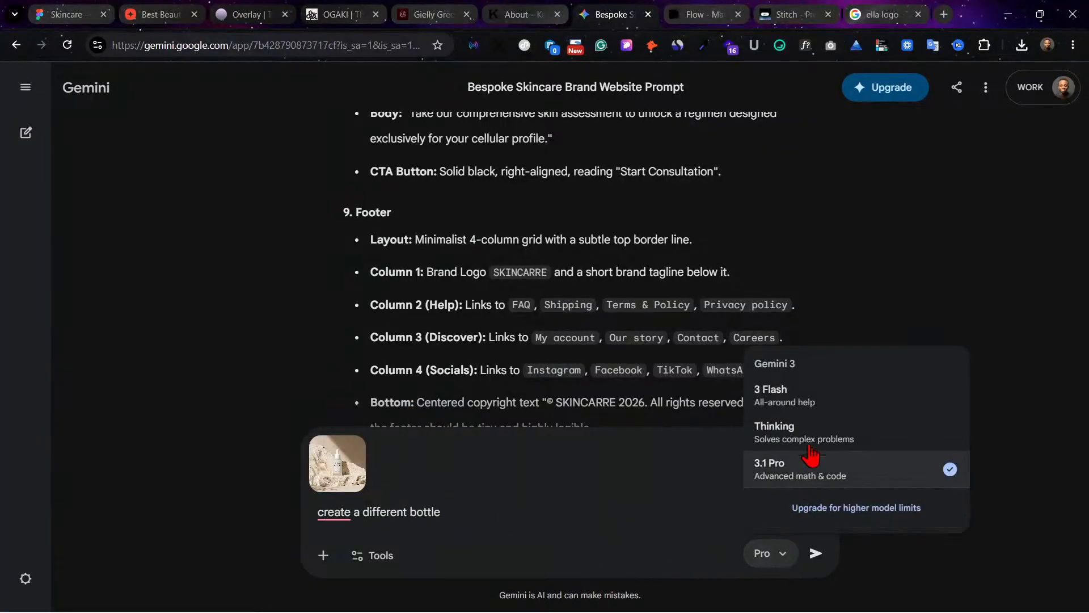
pyautogui.click(463, 563)
pyautogui.click(336, 513)
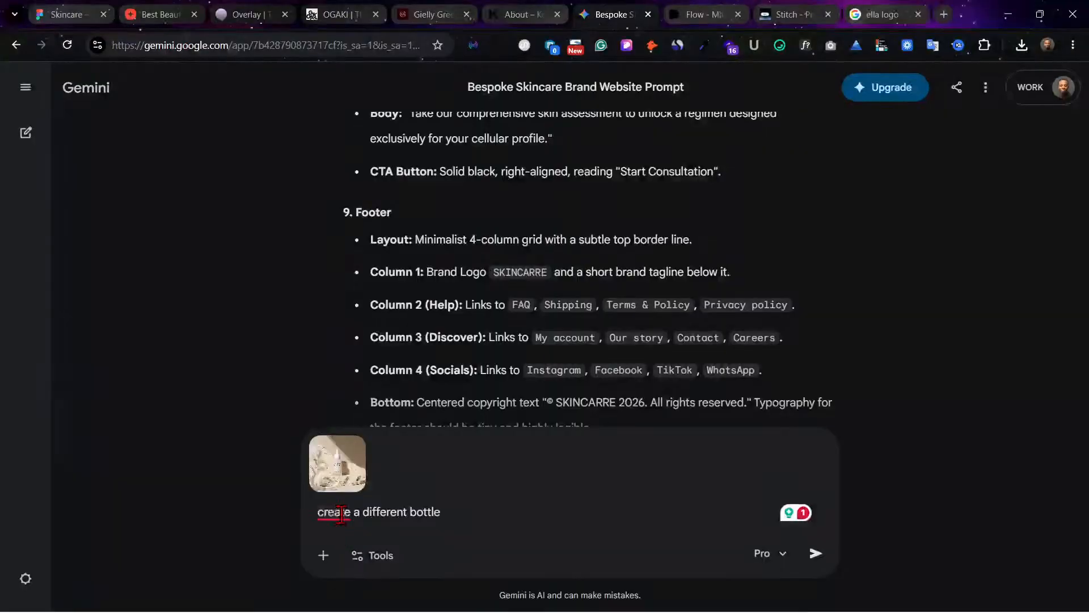
pyautogui.click(365, 442)
pyautogui.click(323, 555)
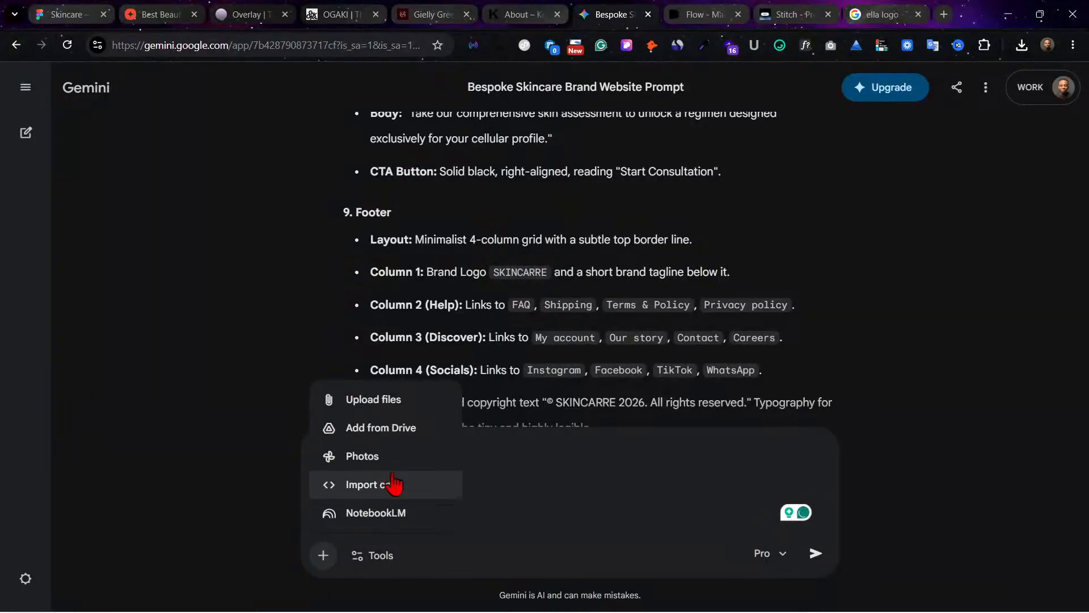
pyautogui.click(397, 462)
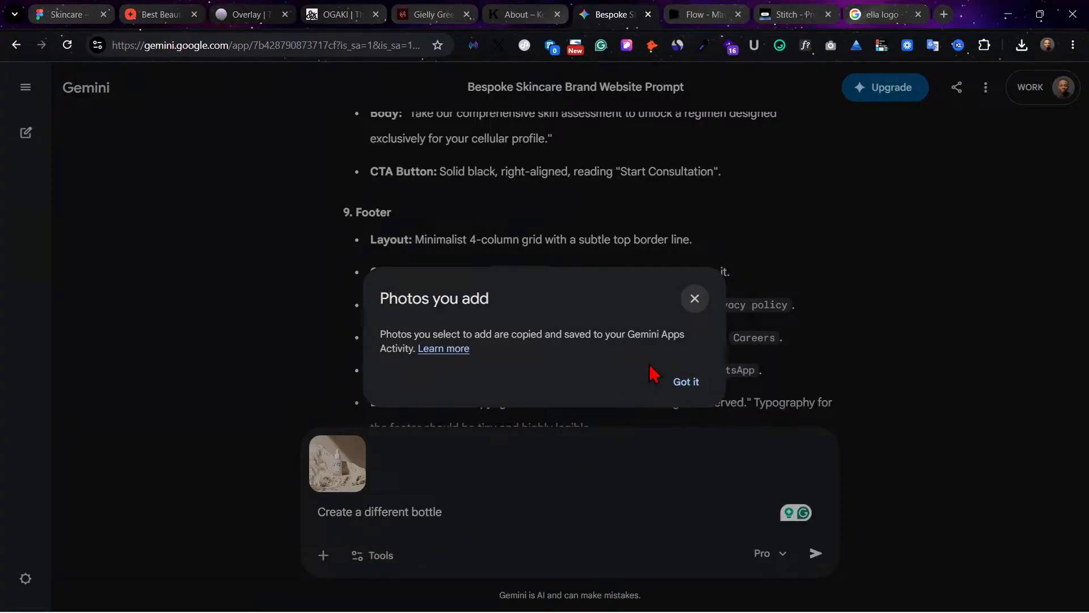
pyautogui.click(678, 389)
pyautogui.click(898, 129)
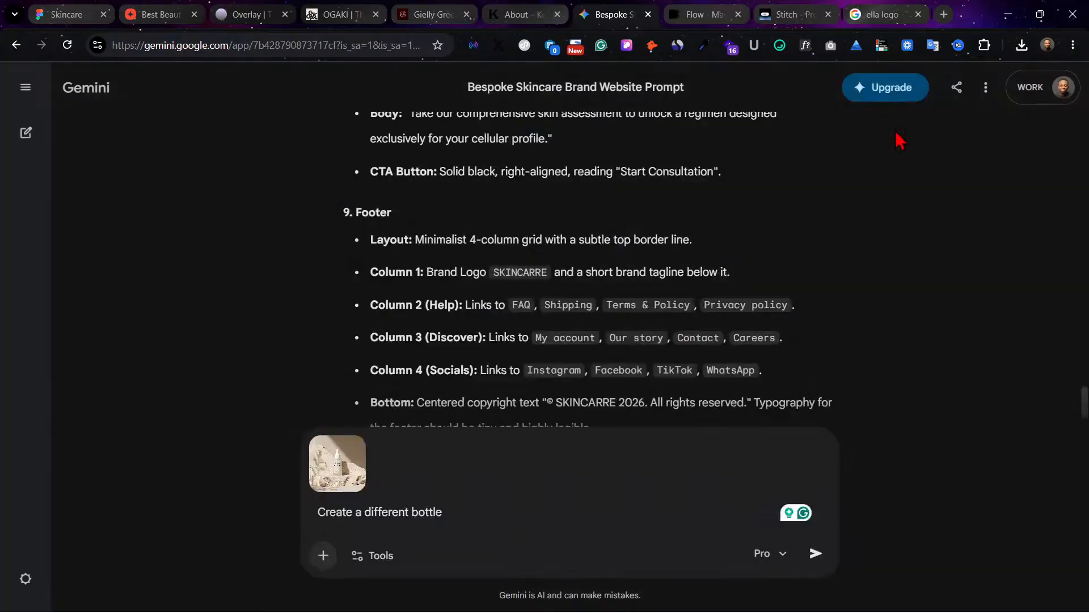
pyautogui.click(323, 555)
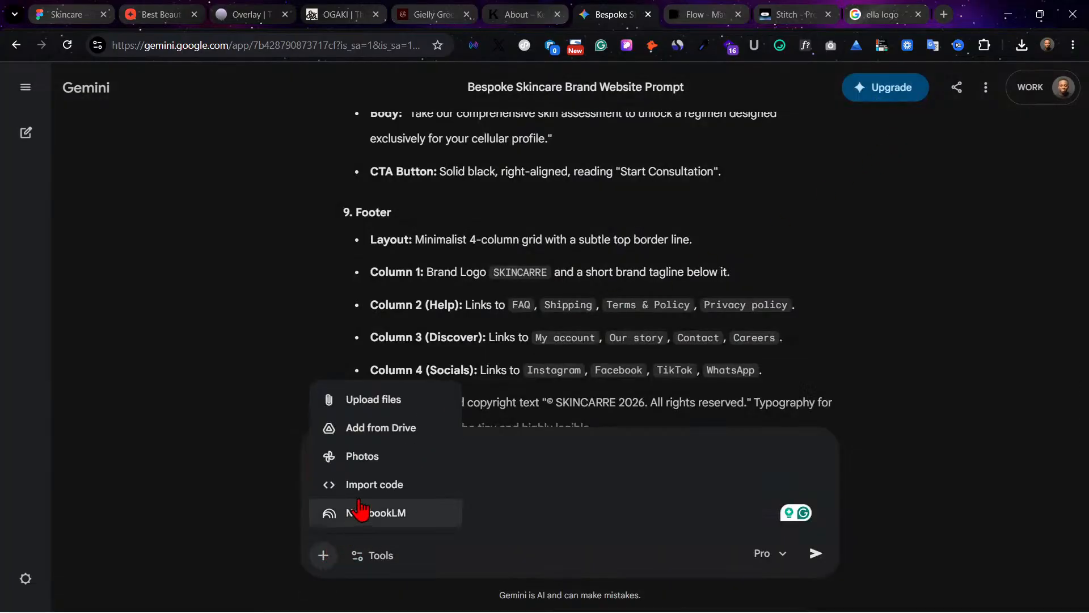
pyautogui.click(477, 512)
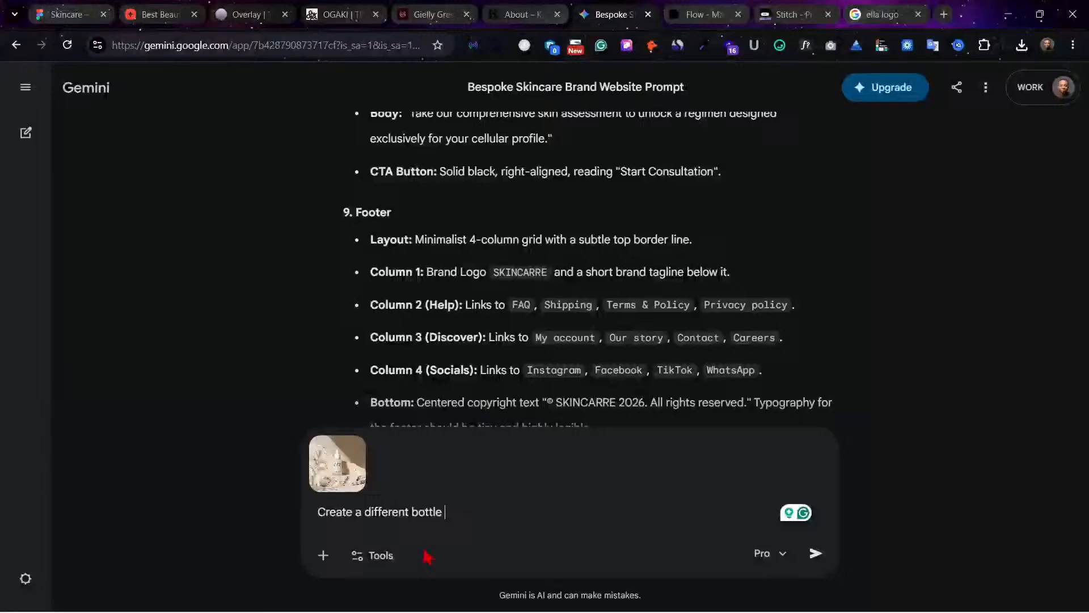
# Step: Set the prompt to the Create image tool and submit it with the attached bottle photograph
pyautogui.click(361, 567)
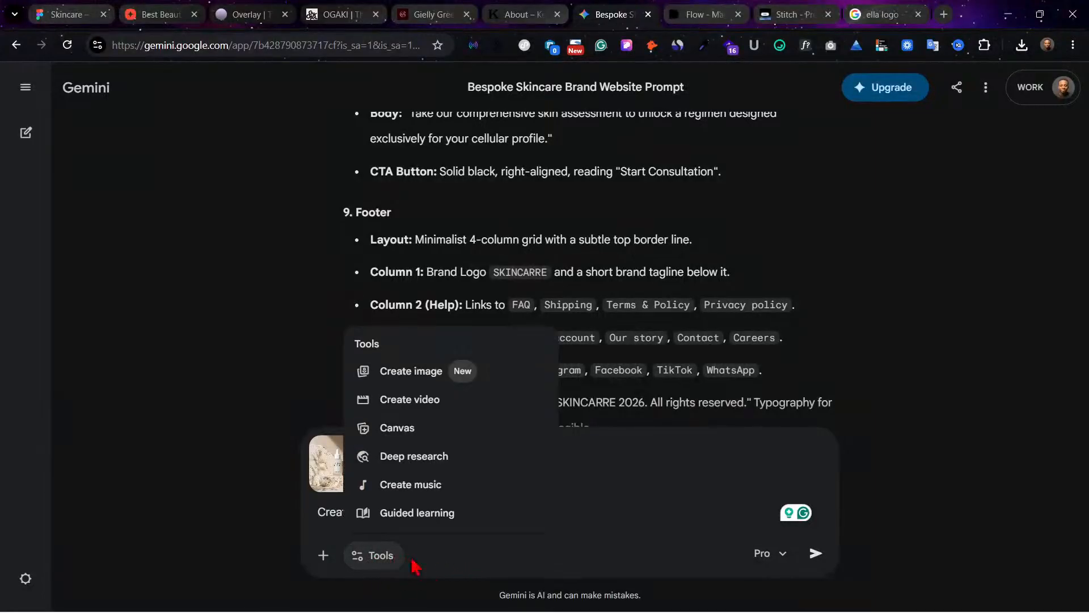
pyautogui.click(483, 377)
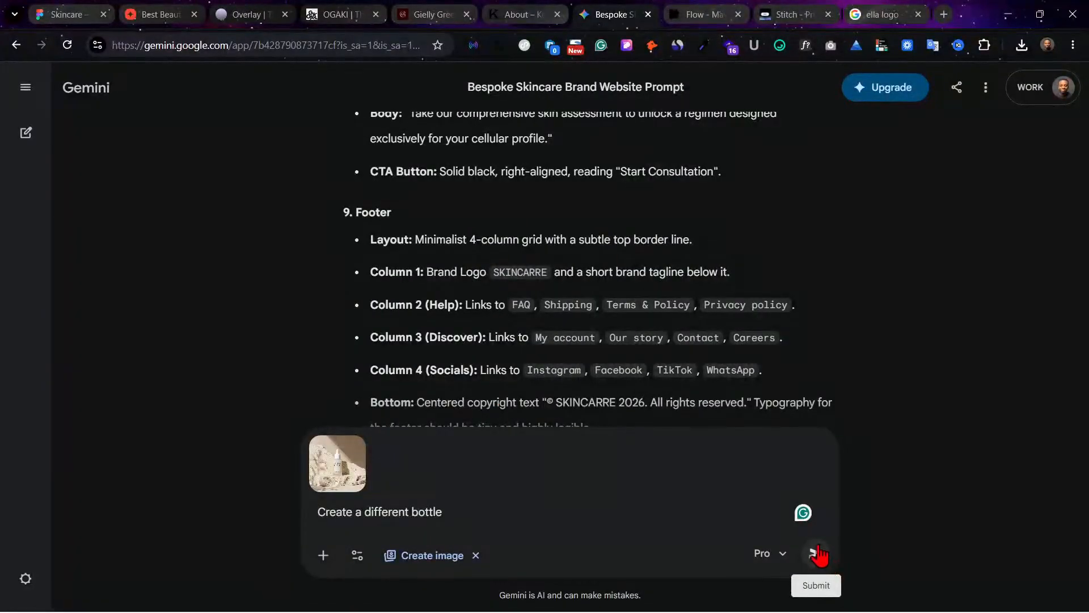
pyautogui.click(817, 566)
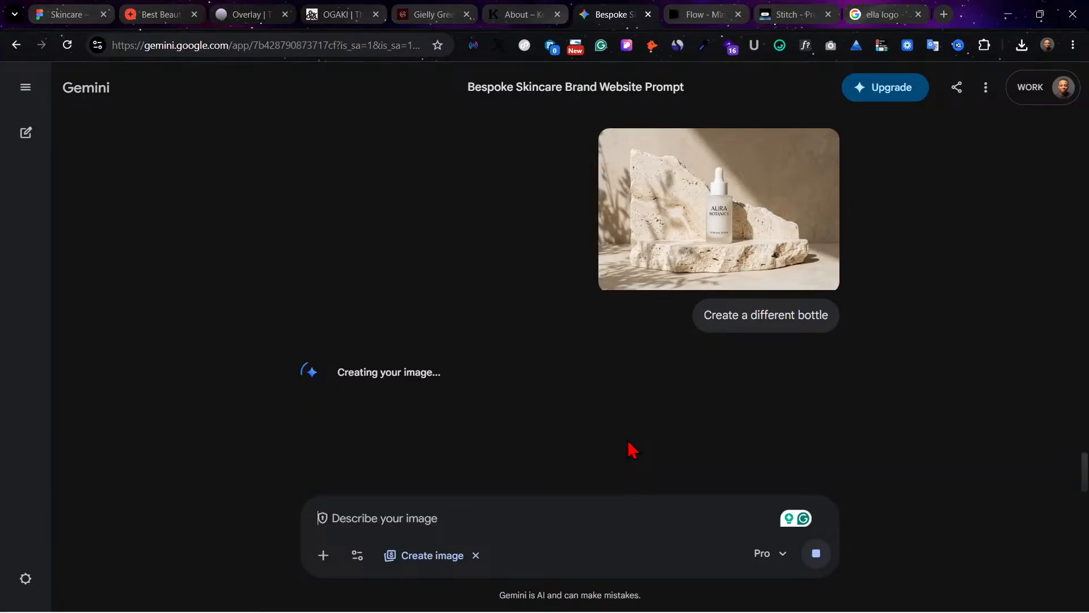
# Step: Switch back to Figma and review the hero, the best sellers cards and the gray section below them
pyautogui.click(63, 14)
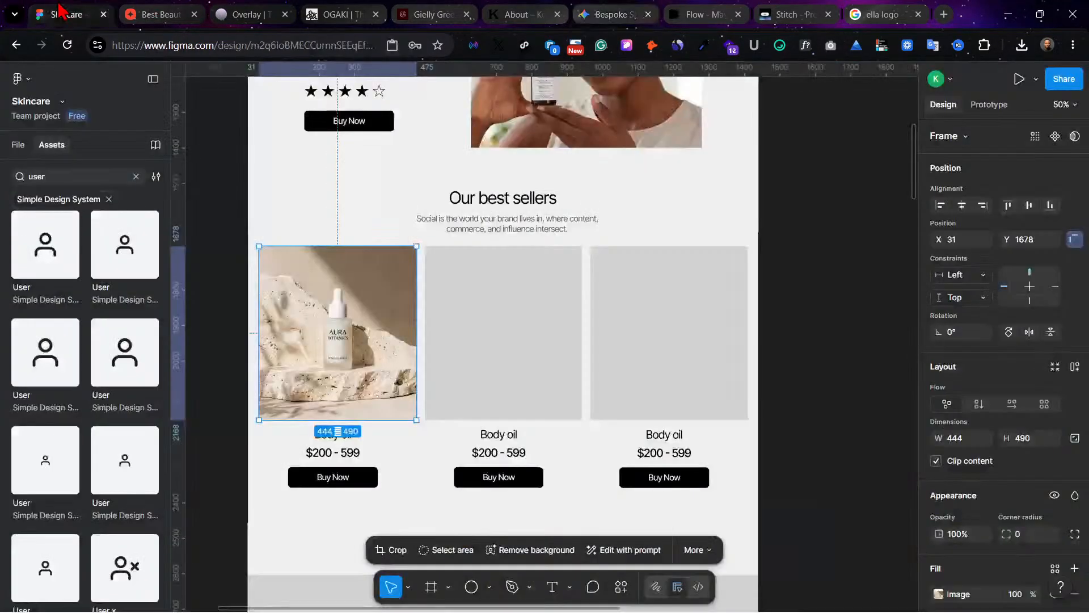
pyautogui.scroll(8, 690, 300)
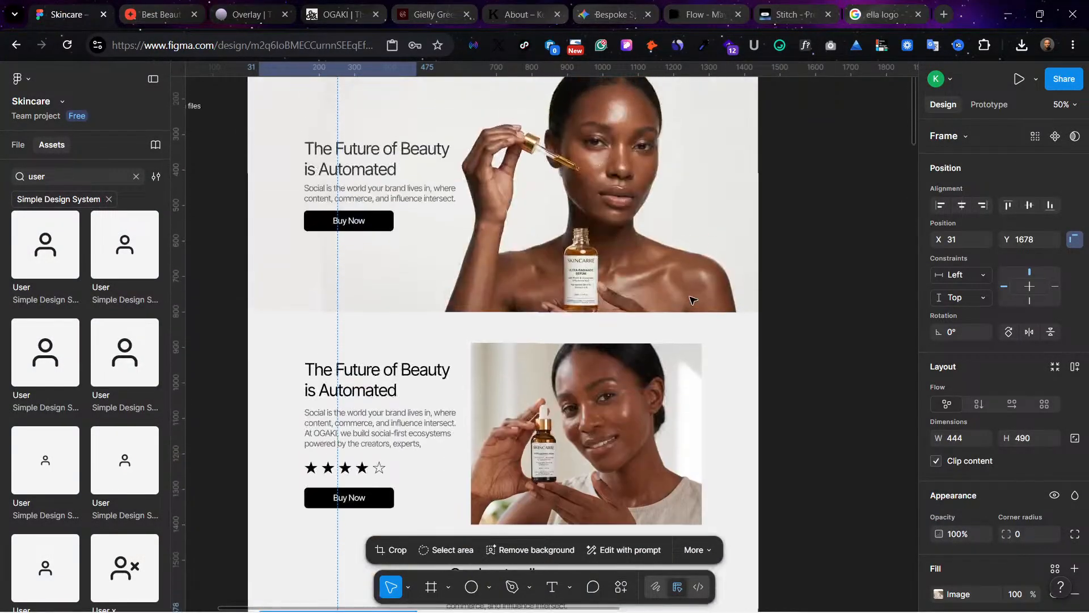
pyautogui.scroll(-4, 690, 299)
pyautogui.scroll(-7, 689, 300)
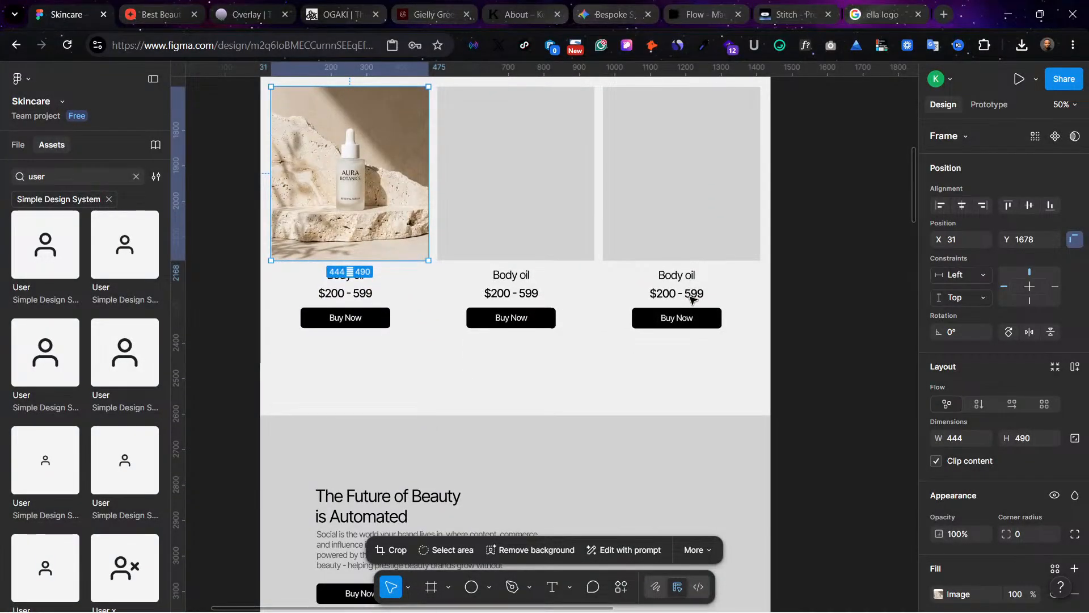
pyautogui.scroll(-1, 690, 300)
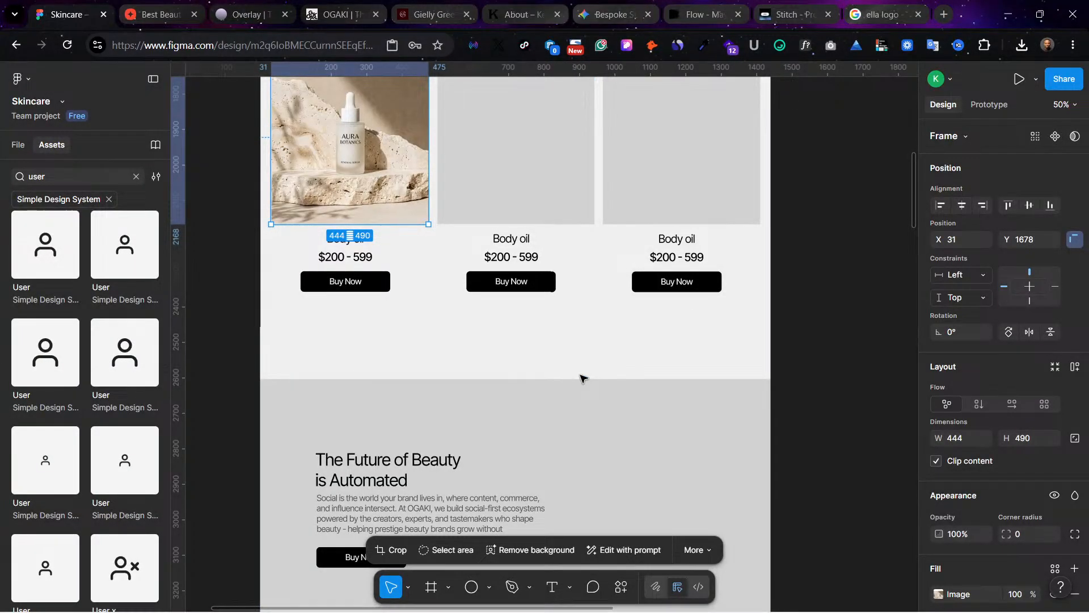
# Step: Switch to the Gemini chat, download the generated gold-capped oil bottle image at full size and submit the prompt "another type"
pyautogui.click(604, 10)
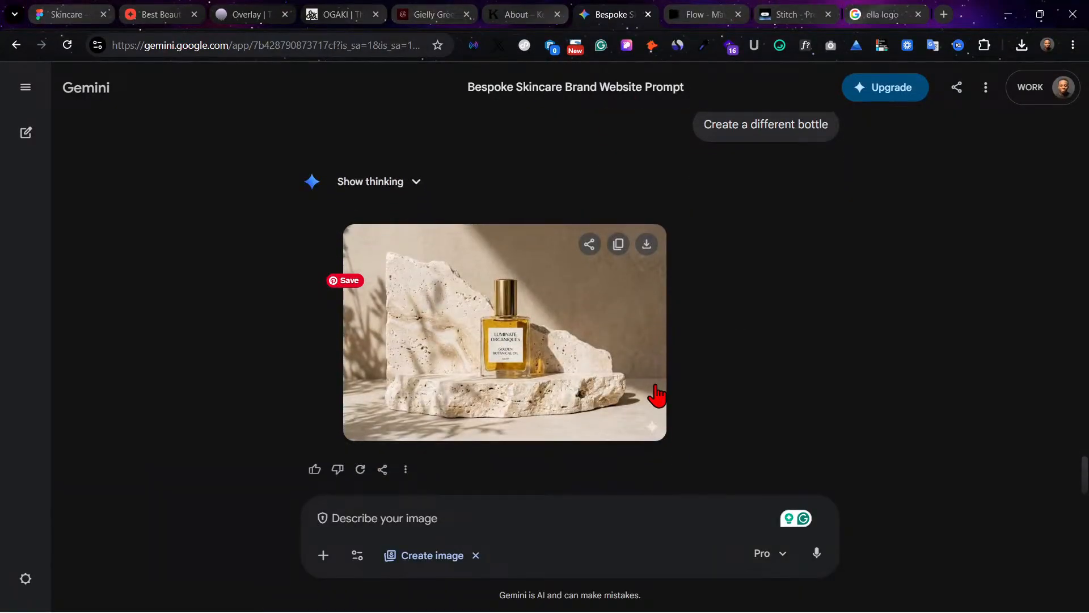
pyautogui.click(647, 245)
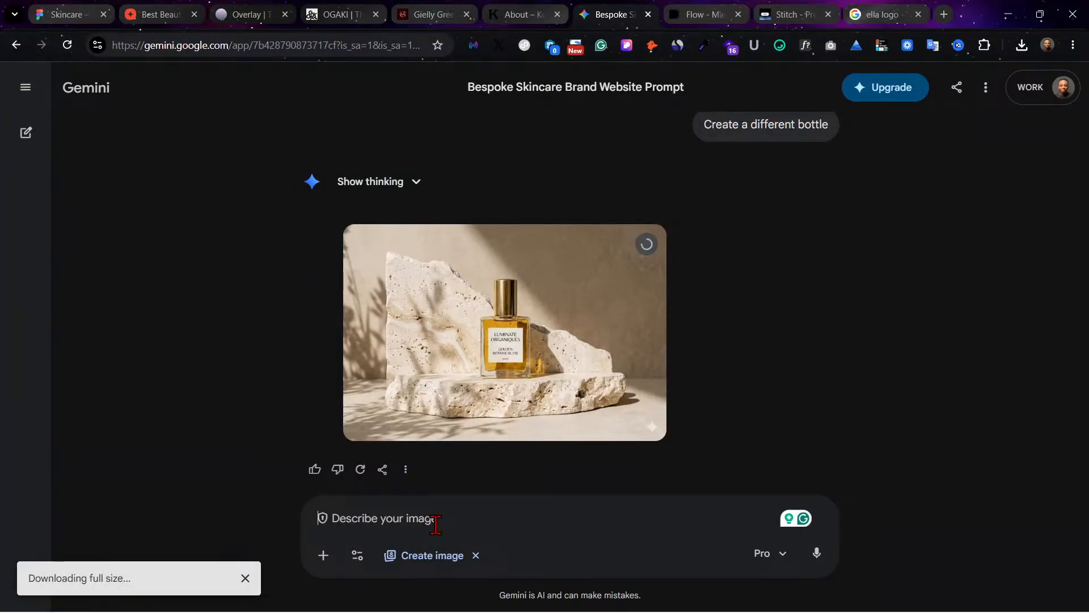
pyautogui.click(435, 525)
pyautogui.write('a')
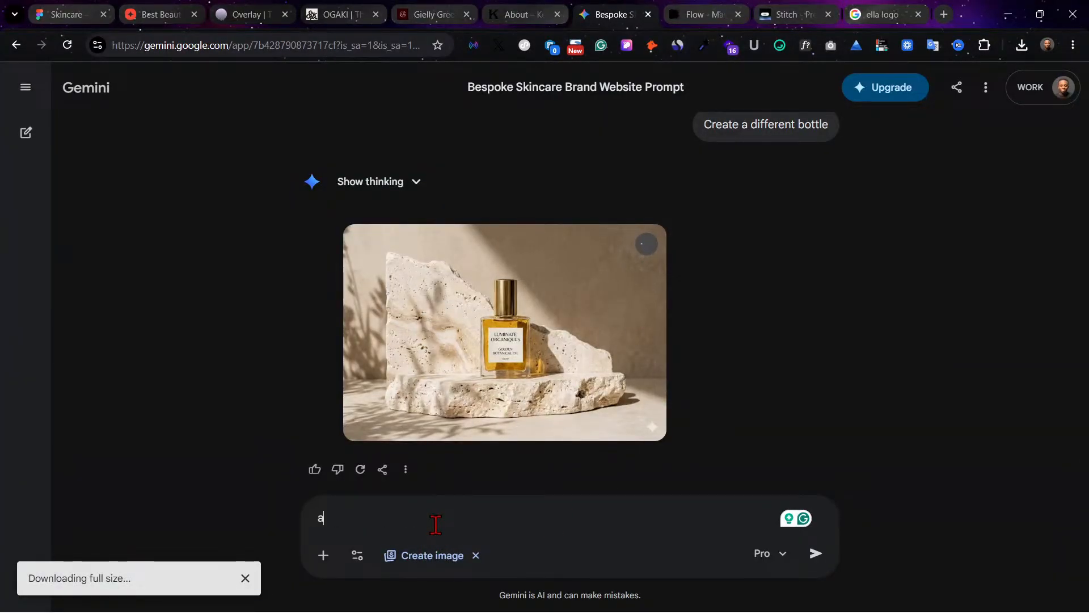
pyautogui.write('nother t')
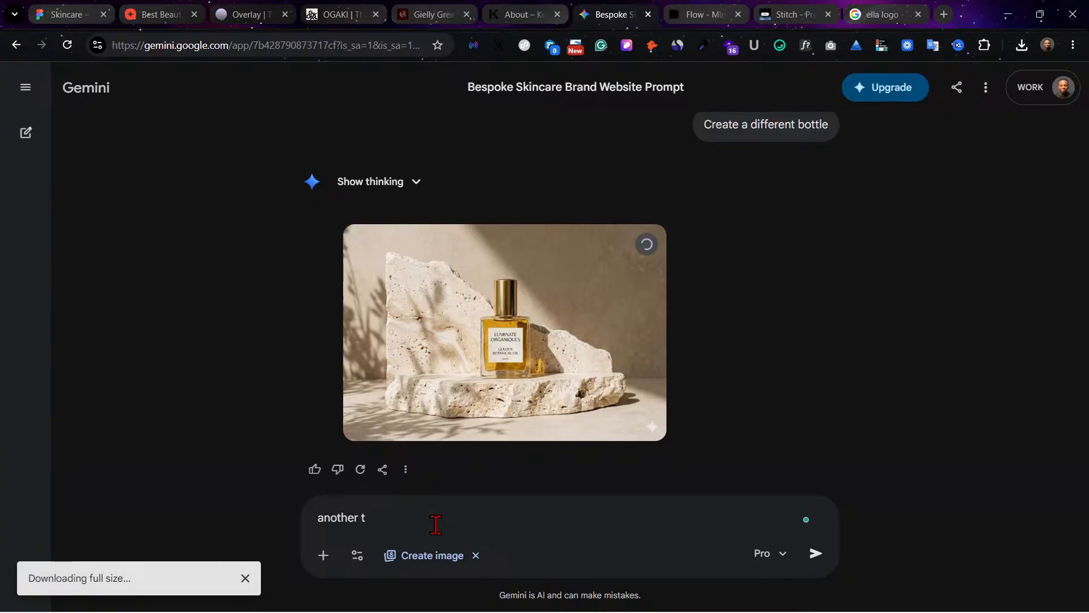
pyautogui.write('ype')
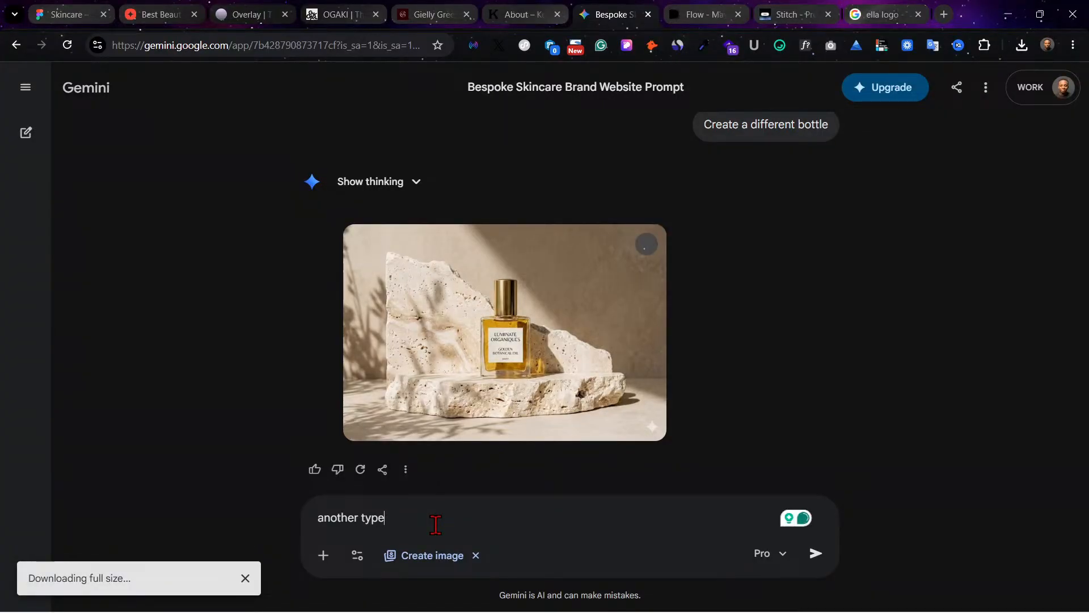
pyautogui.press('Return')
pyautogui.scroll(10, 583, 394)
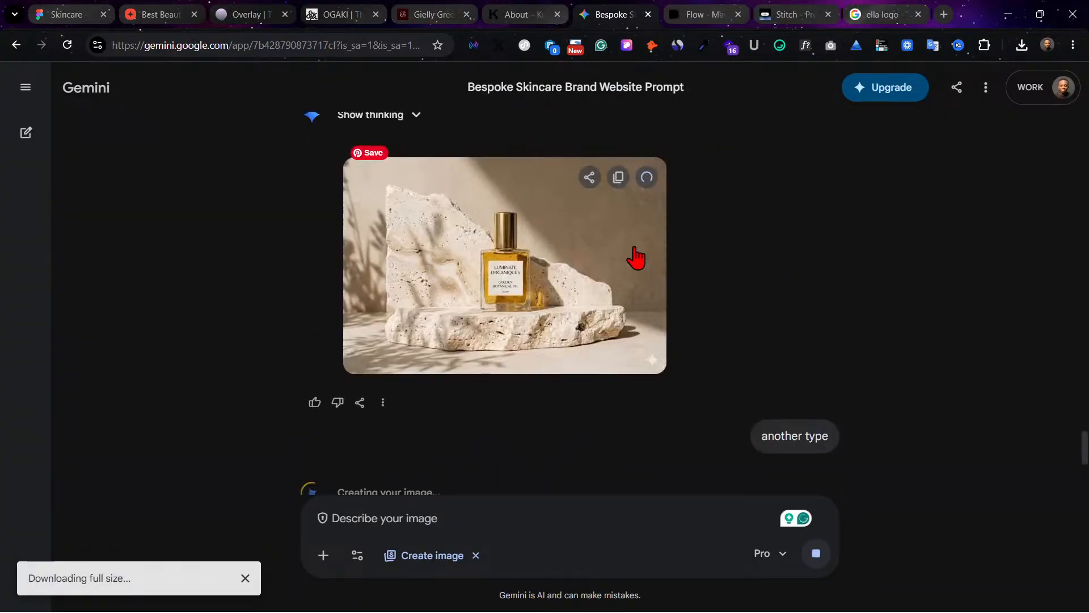
pyautogui.scroll(-3, 737, 220)
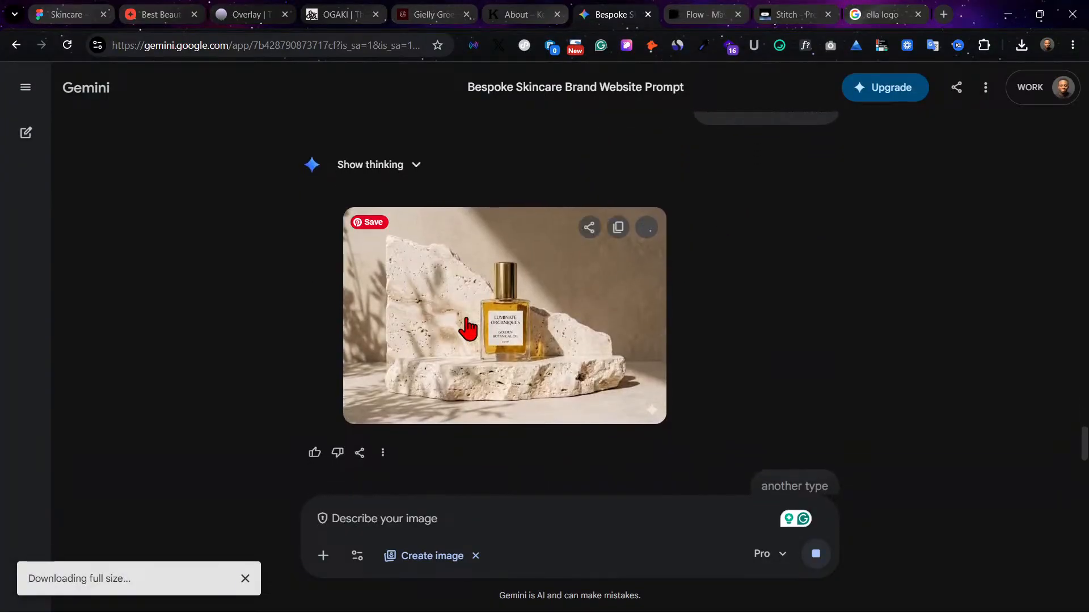
pyautogui.scroll(4, 783, 290)
pyautogui.scroll(-3, 754, 273)
pyautogui.scroll(-6, 721, 420)
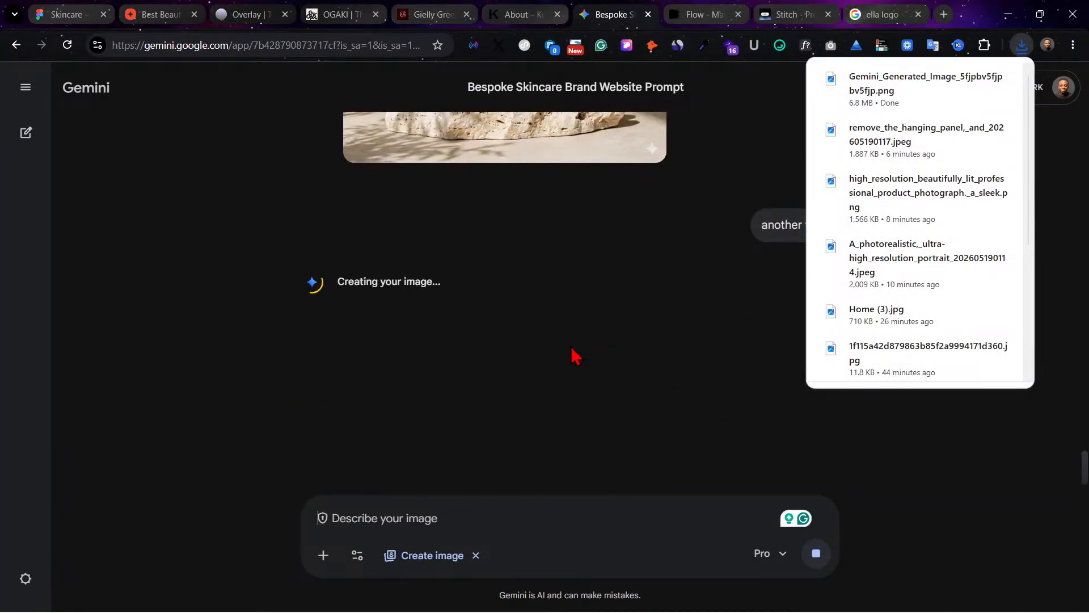
pyautogui.scroll(3, 573, 357)
pyautogui.scroll(-3, 525, 435)
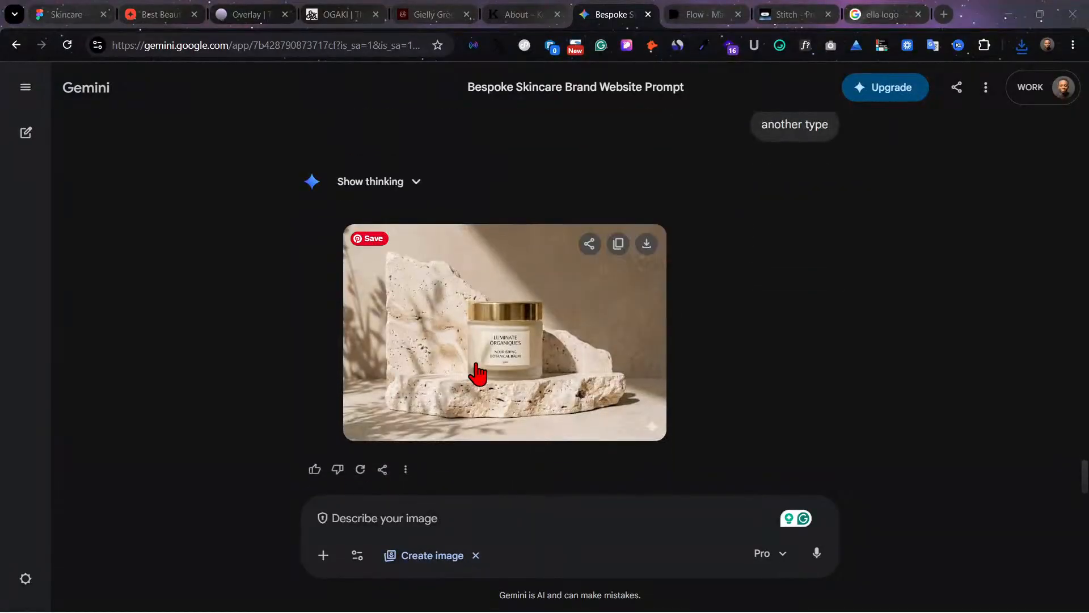
# Step: Download the newly generated balm jar image at full size and view it enlarged, closing the preview again
pyautogui.click(646, 245)
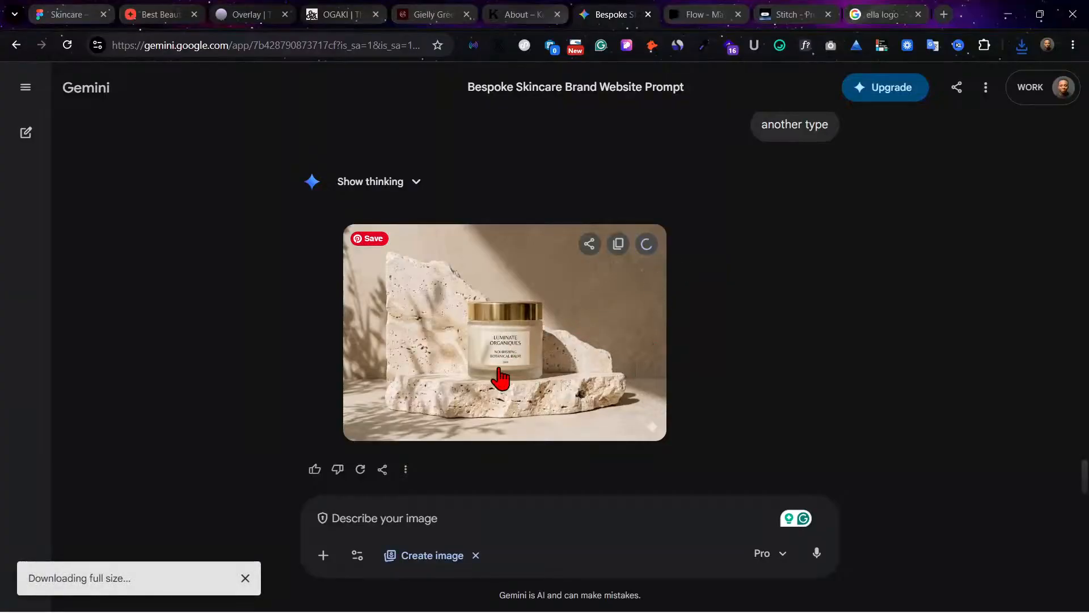
pyautogui.click(506, 335)
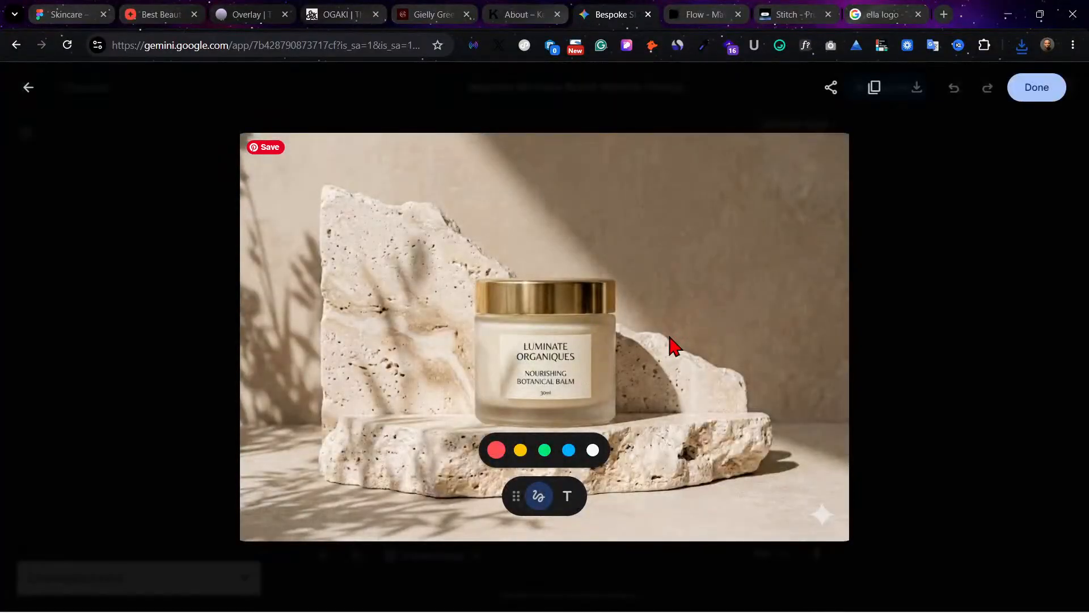
pyautogui.click(911, 375)
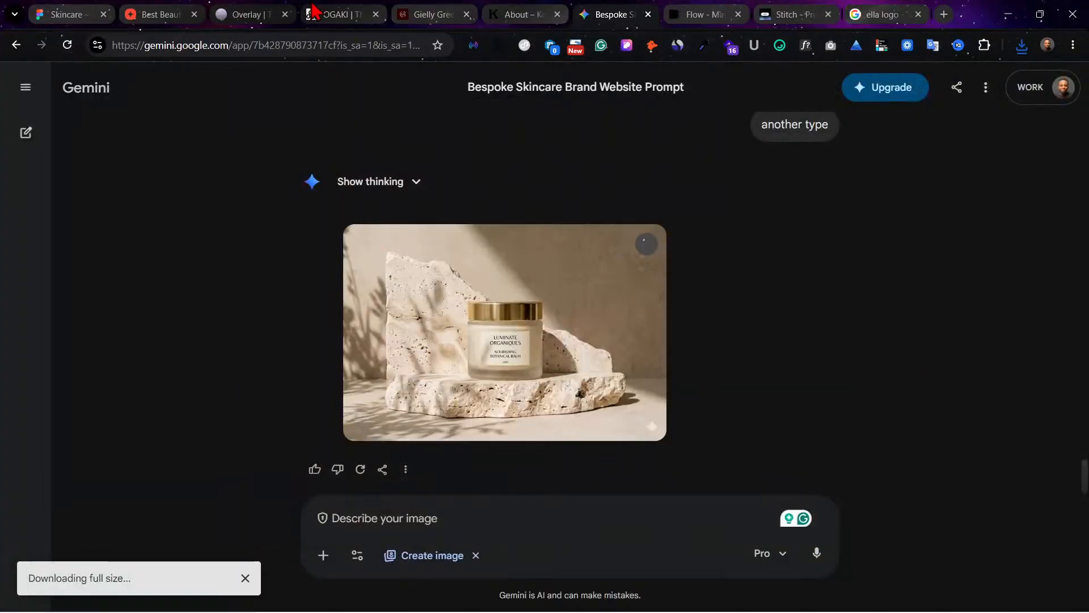
# Step: Switch back to Figma and fill the middle best sellers card with Gemini_Generated_Image_3htsqm3htsqm3hts.png
pyautogui.click(152, 10)
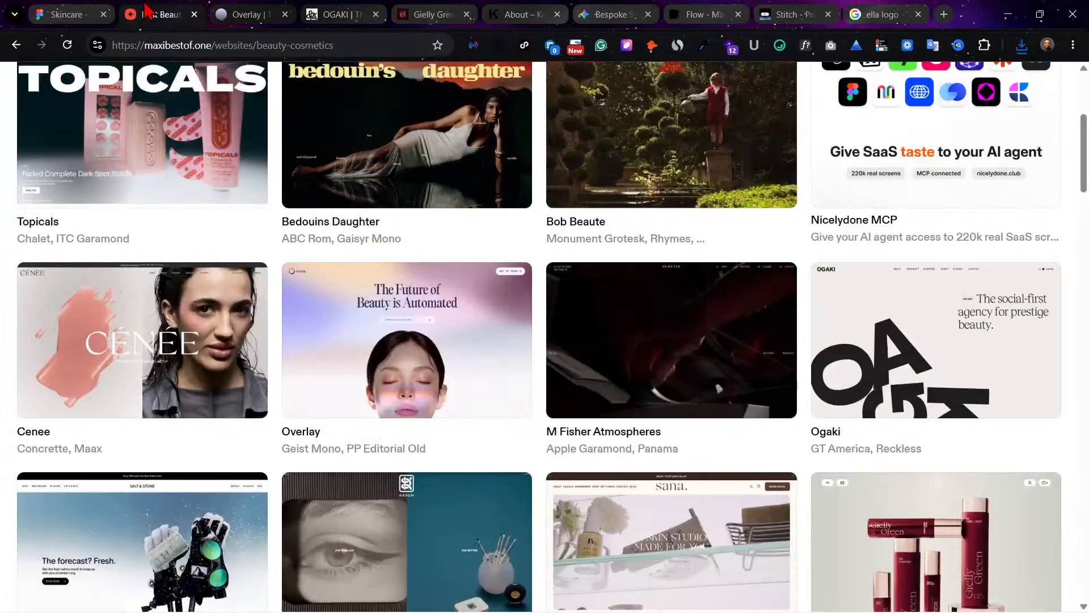
pyautogui.click(64, 14)
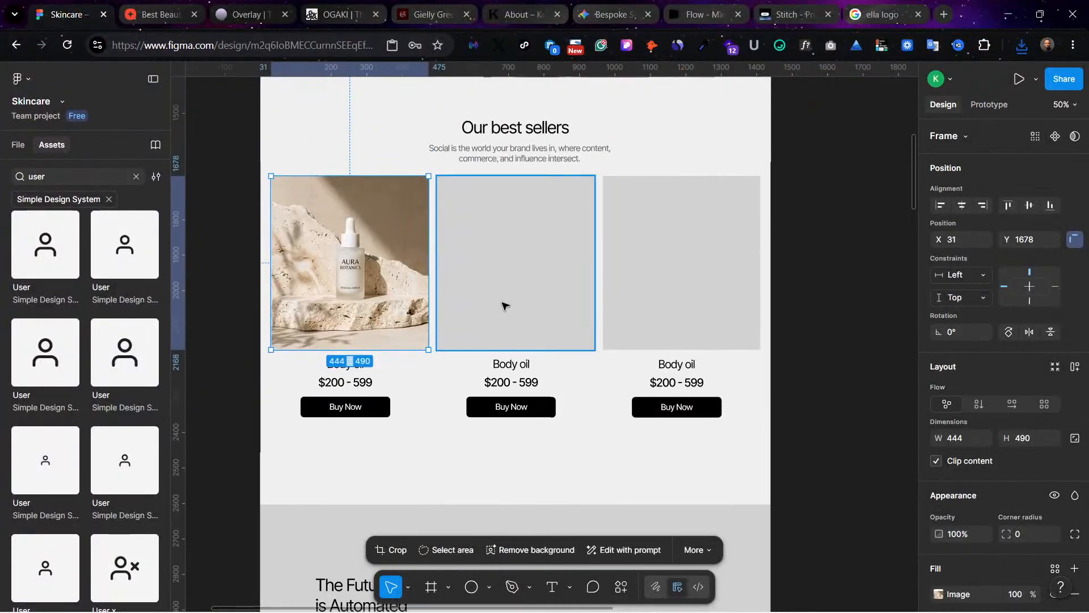
pyautogui.click(503, 303)
pyautogui.scroll(-2, 956, 590)
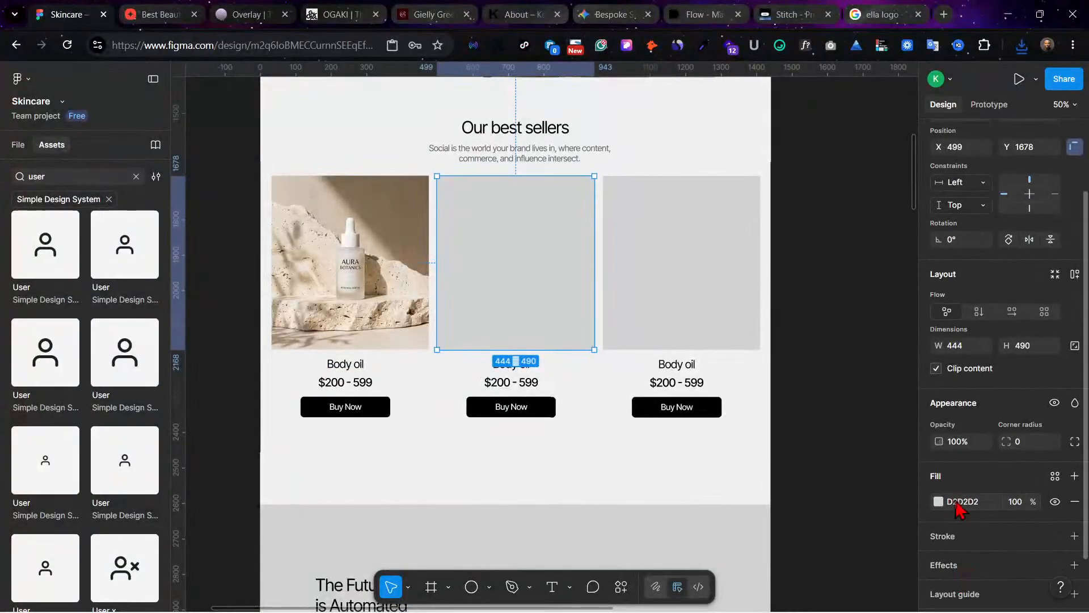
pyautogui.click(939, 501)
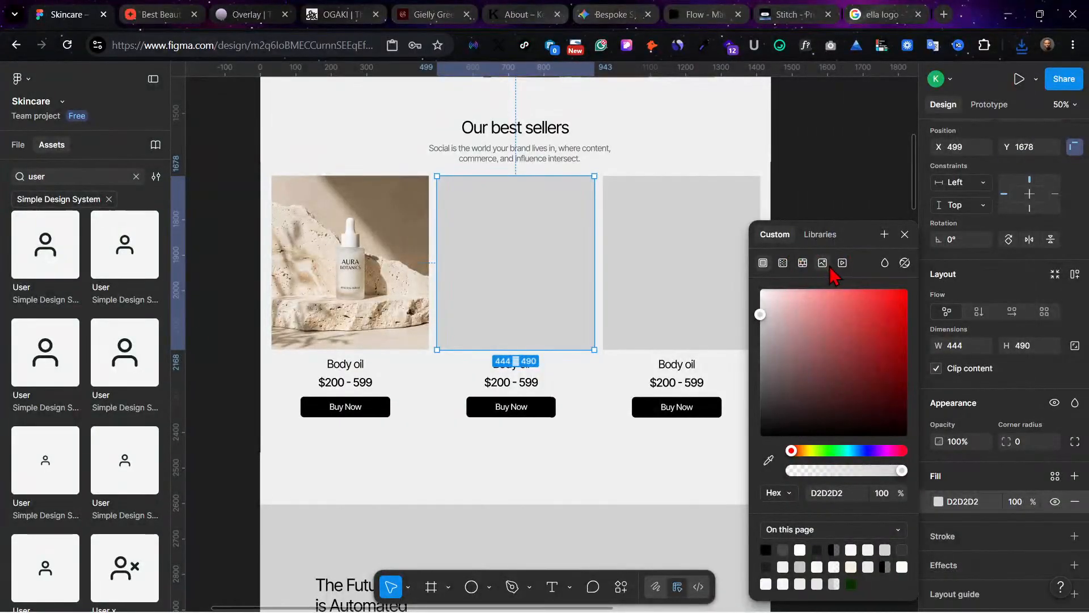
pyautogui.click(823, 262)
pyautogui.click(855, 349)
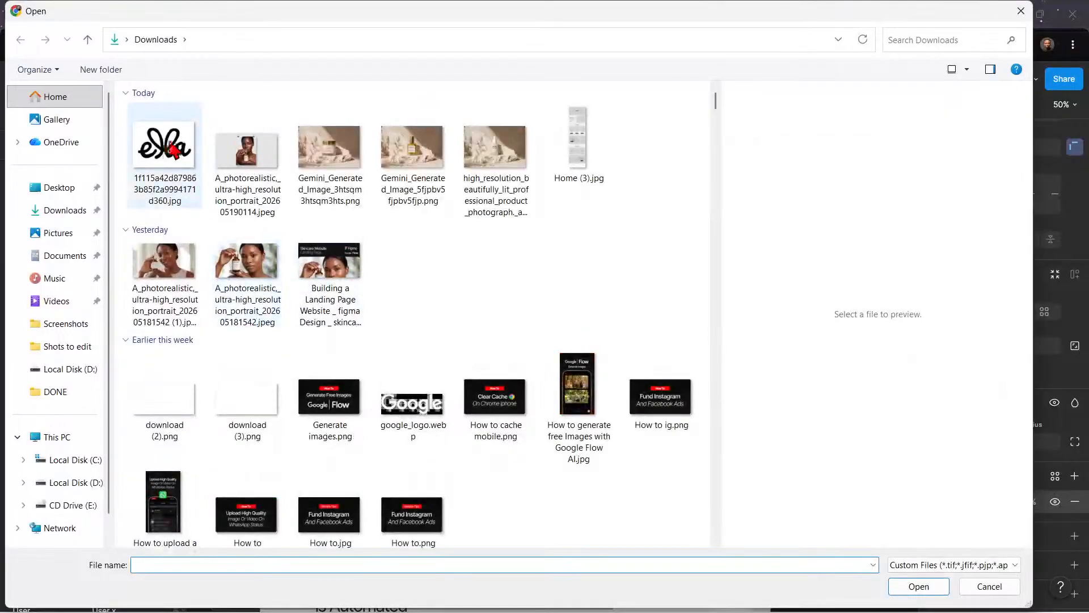
pyautogui.click(167, 149)
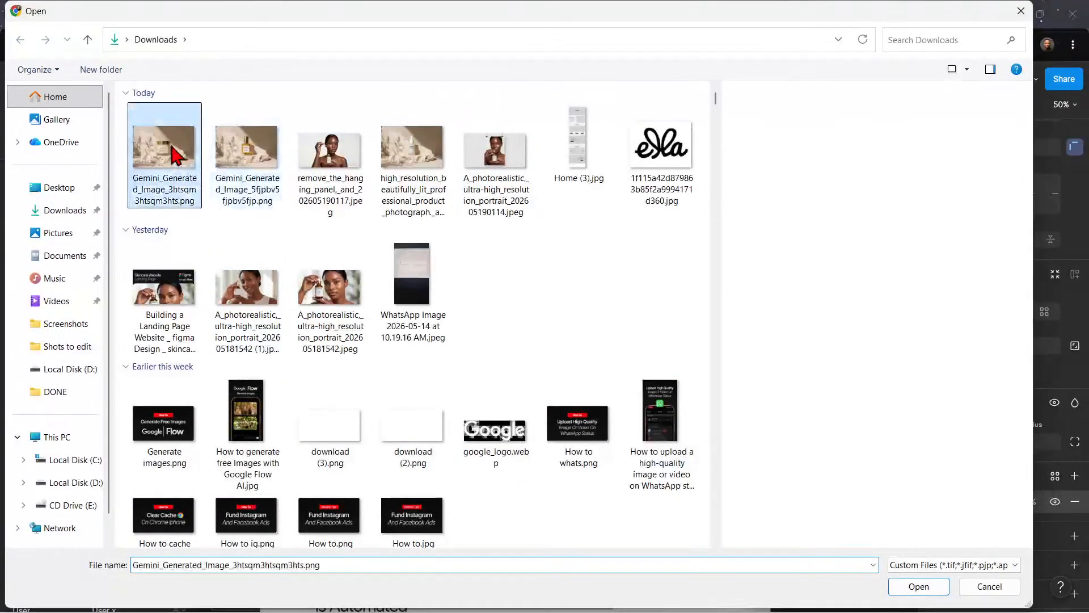
pyautogui.doubleClick(164, 149)
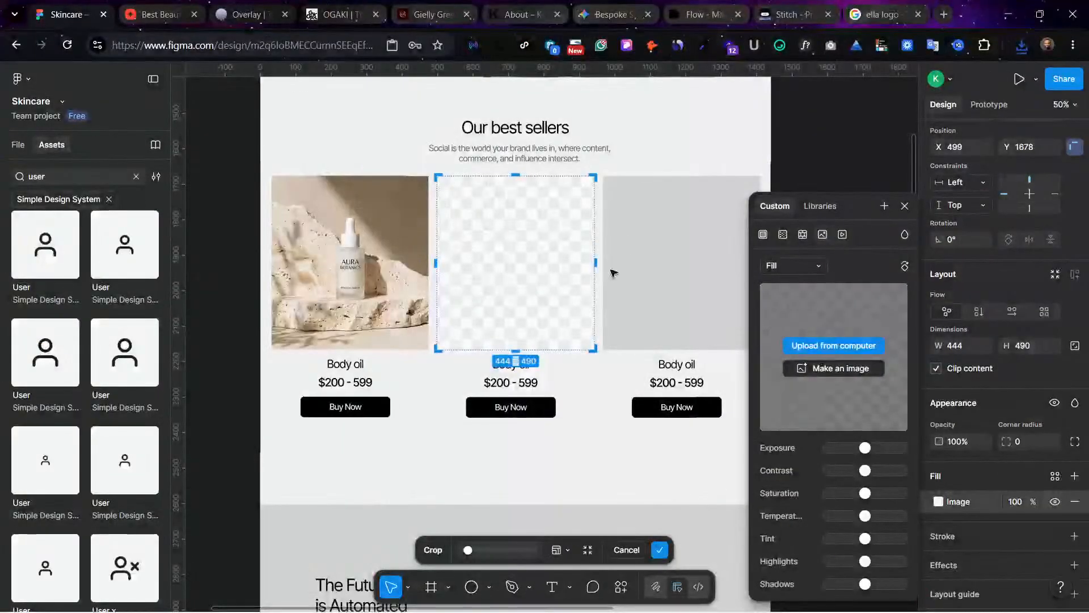
# Step: Replace the third best sellers card's gray fill with Gemini_Generated_Image_5fjpbv5fjpbv5fjp.png and deselect the card
pyautogui.click(659, 229)
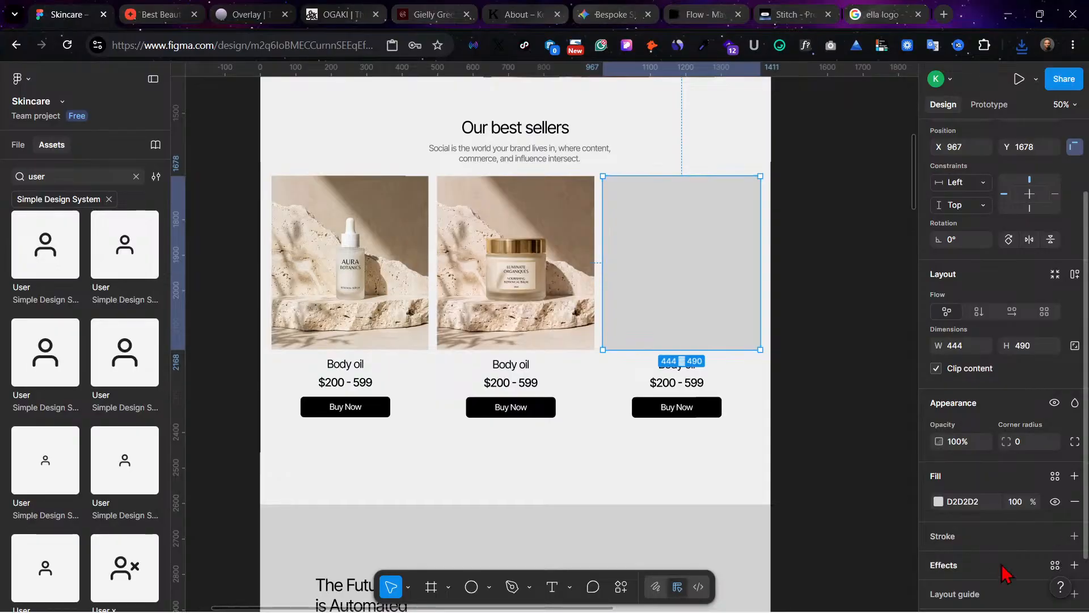
pyautogui.click(937, 501)
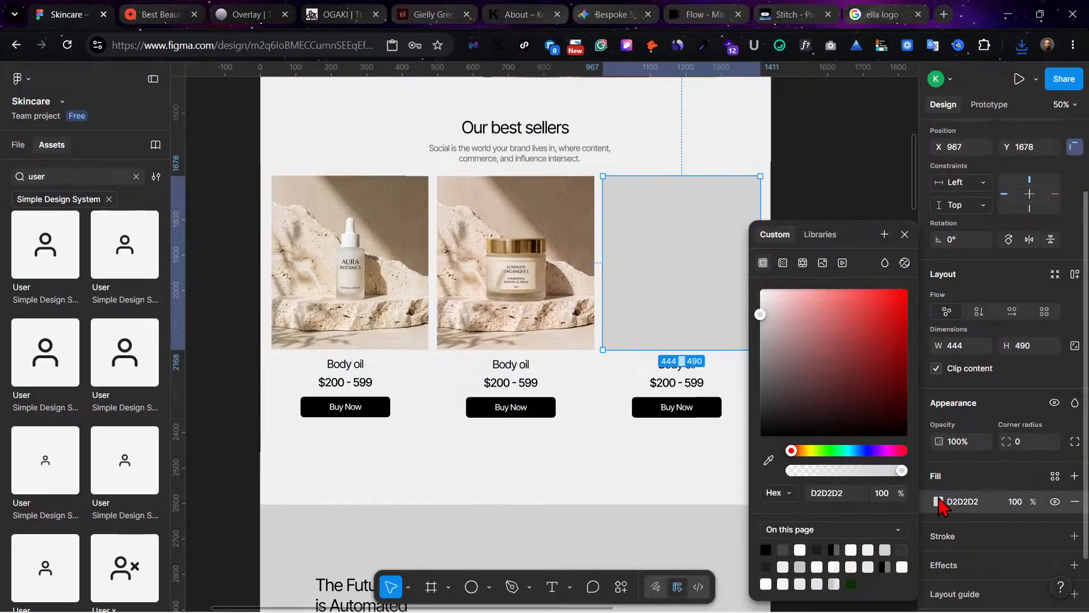
pyautogui.click(822, 263)
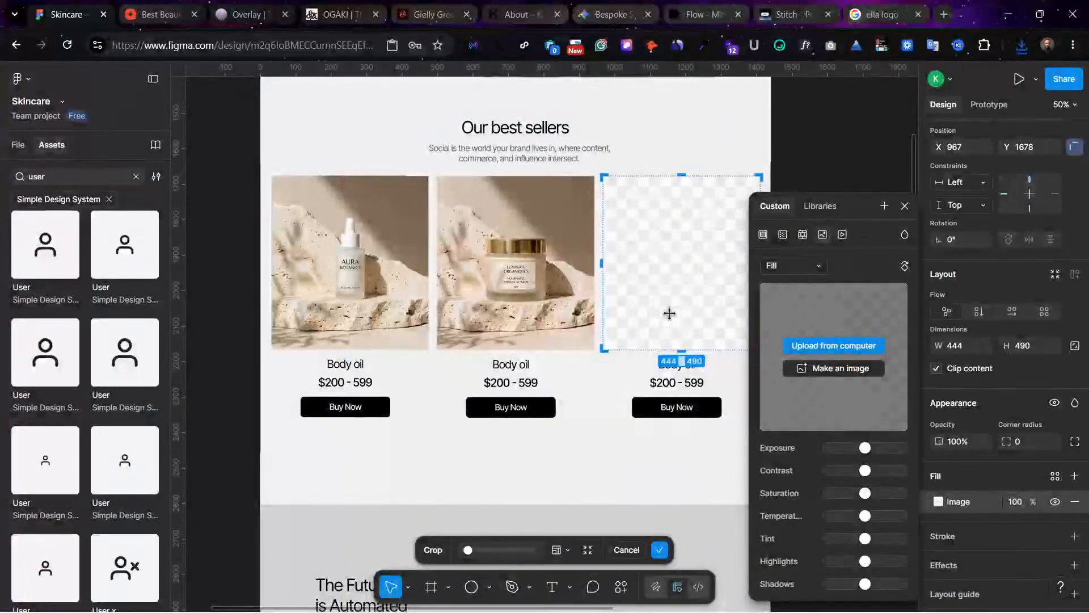
pyautogui.click(833, 346)
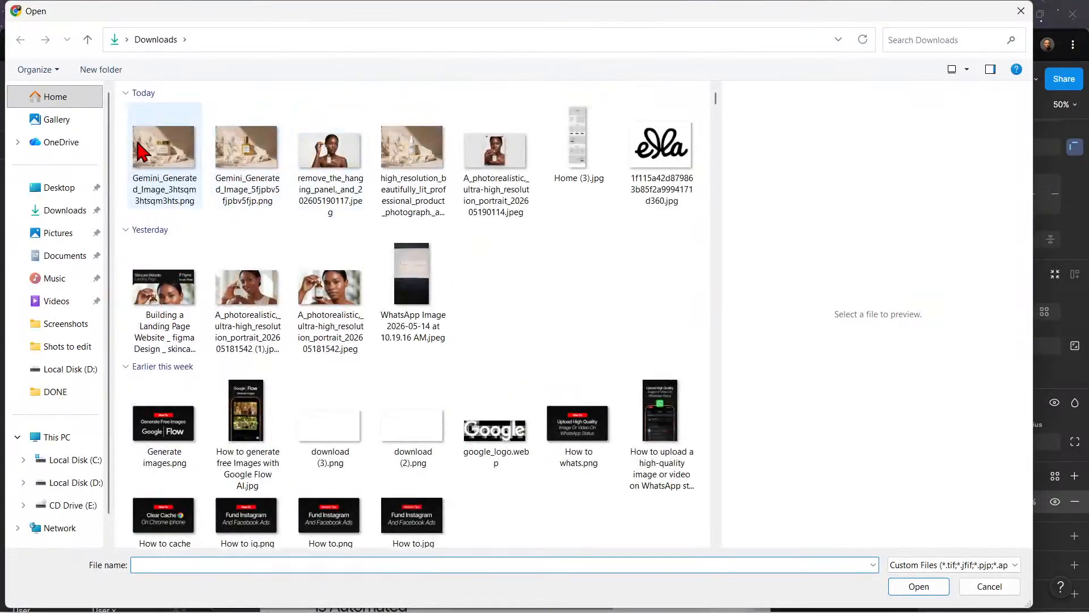
pyautogui.click(265, 161)
pyautogui.moveTo(437, 19); pyautogui.dragTo(483, 180)
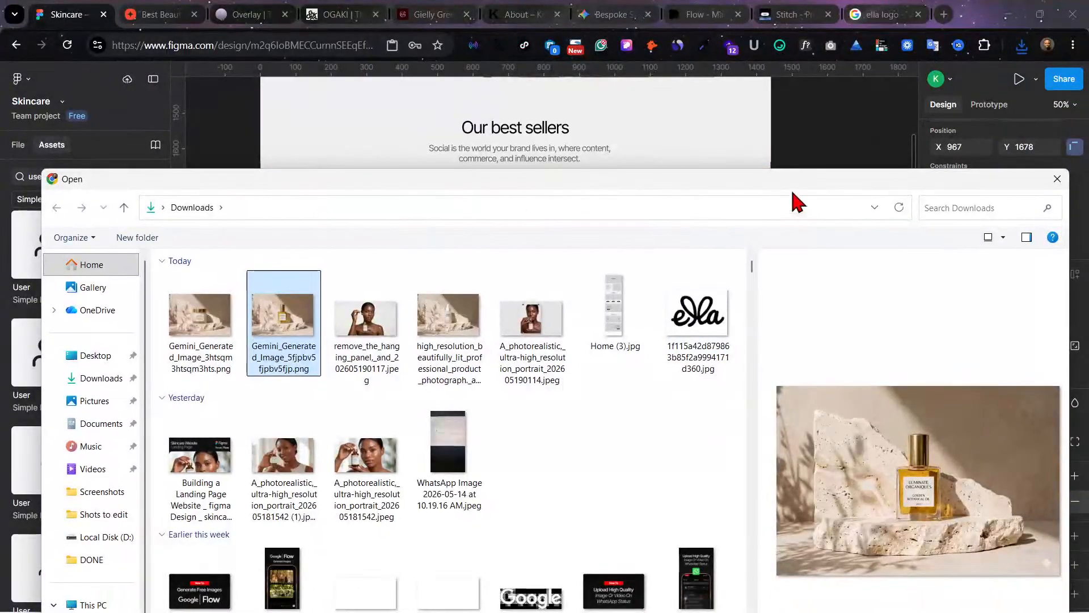
pyautogui.moveTo(791, 188); pyautogui.dragTo(814, 12)
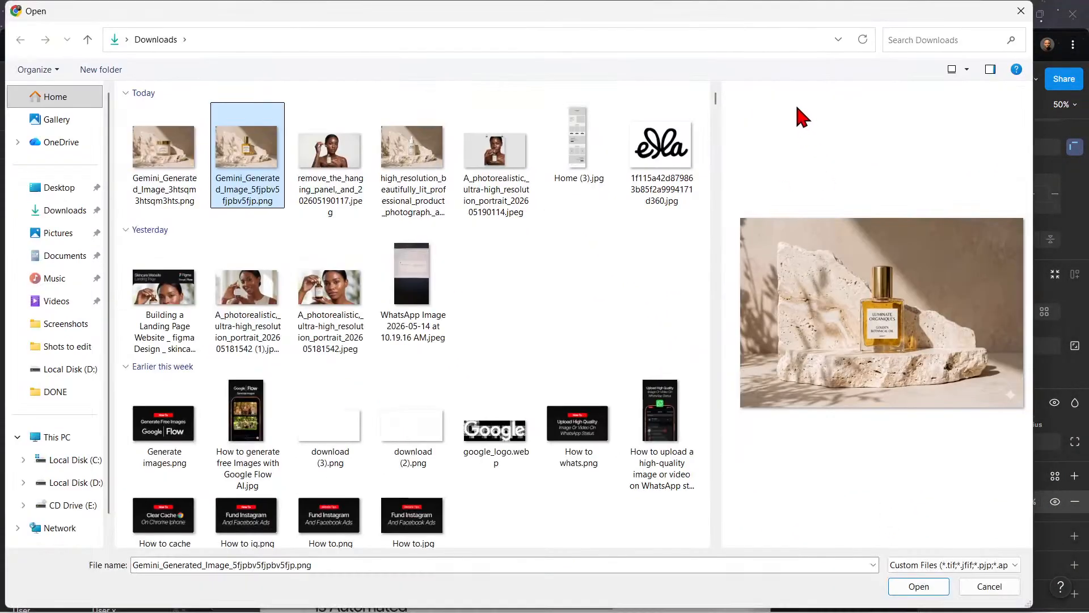
pyautogui.click(919, 586)
pyautogui.click(691, 456)
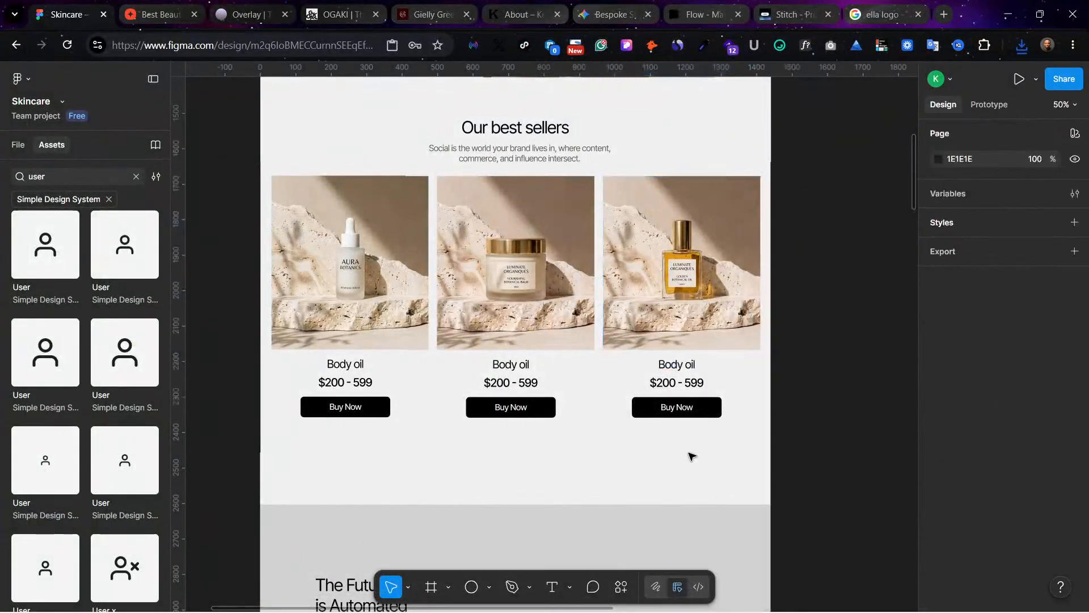
# Step: Change the gray fill of the "The Future of Beauty is Automated" section below the best sellers to an image fill
pyautogui.scroll(-5, 691, 456)
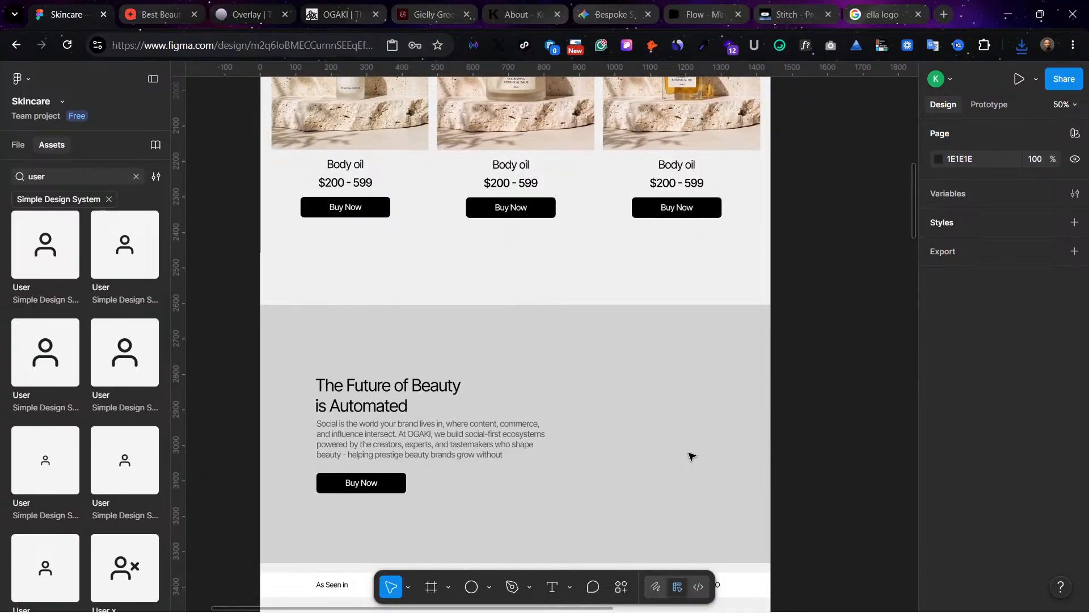
pyautogui.scroll(-3, 691, 455)
pyautogui.click(681, 350)
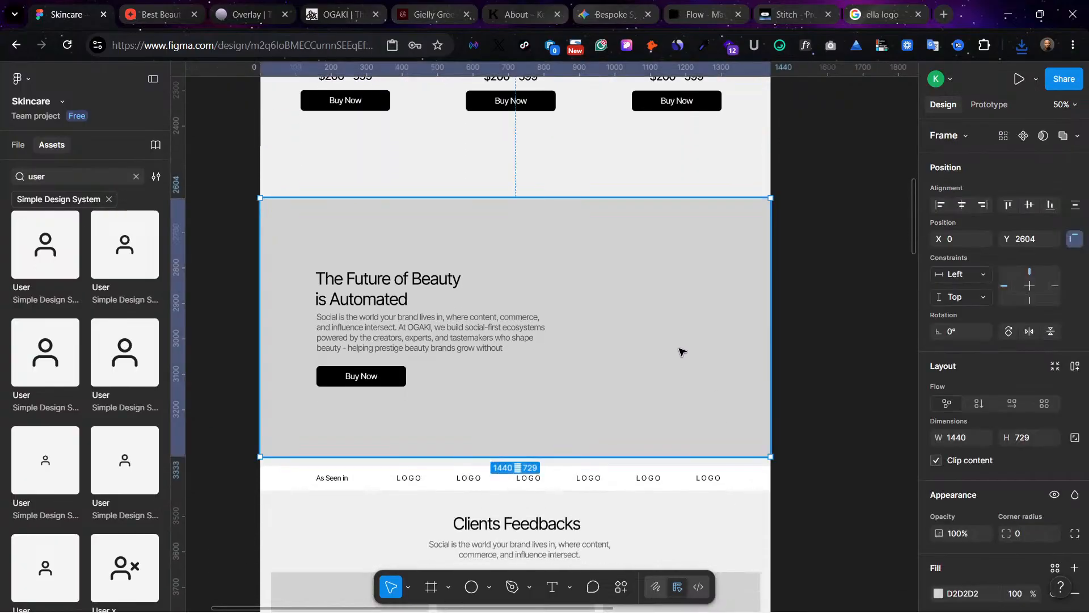
pyautogui.scroll(4, 681, 350)
pyautogui.scroll(-5, 756, 394)
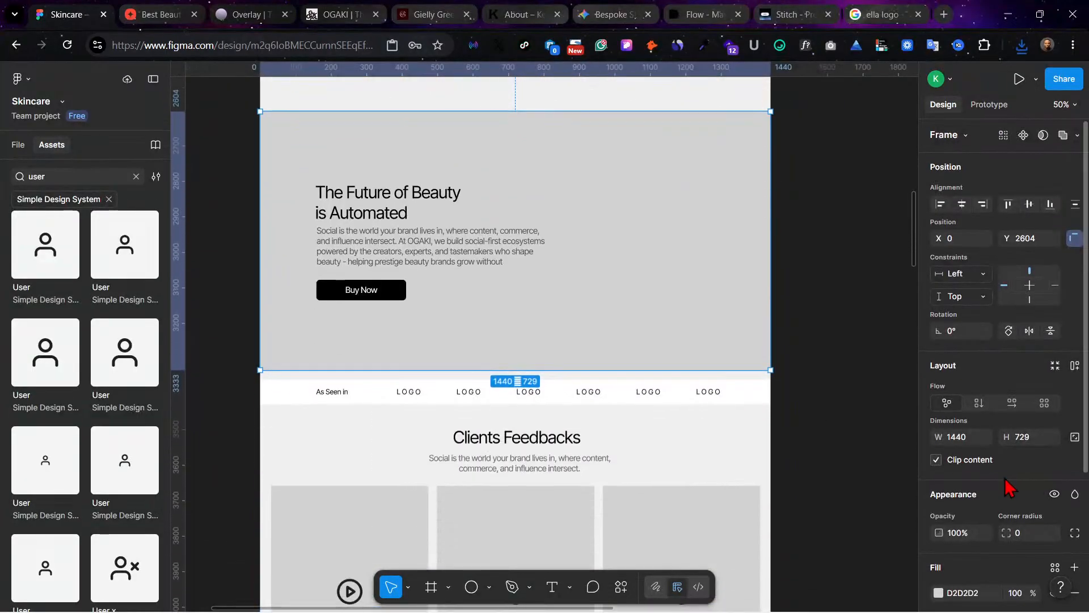
pyautogui.scroll(-2, 992, 503)
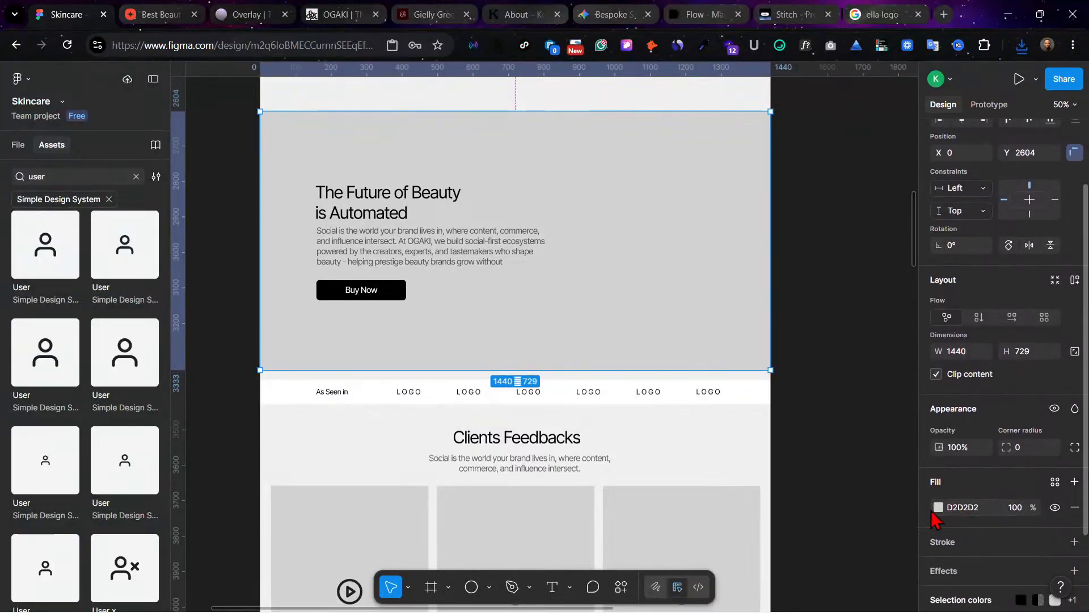
pyautogui.click(939, 507)
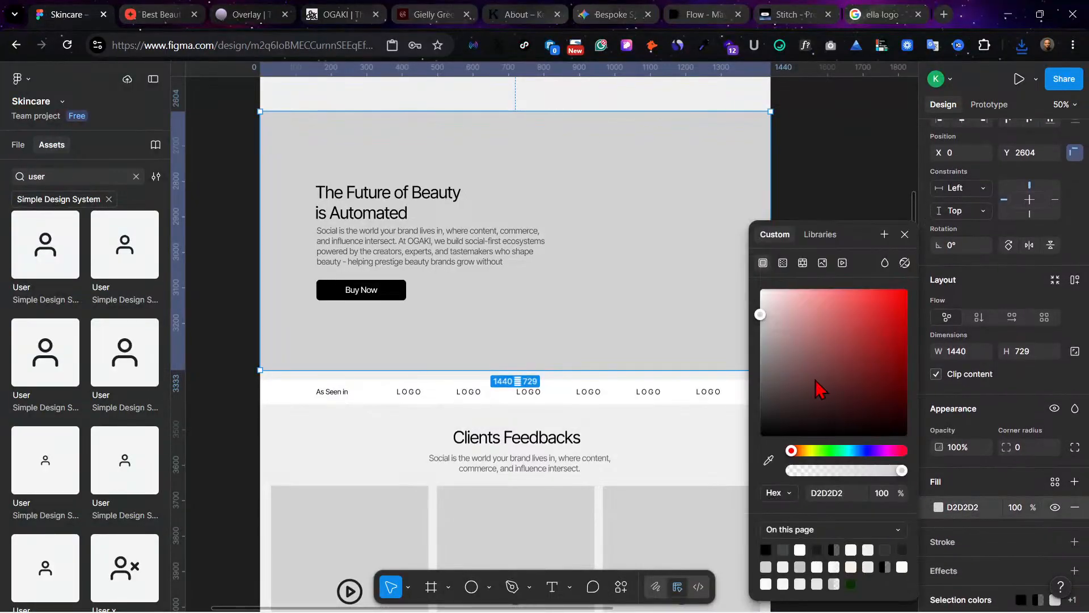
pyautogui.click(822, 264)
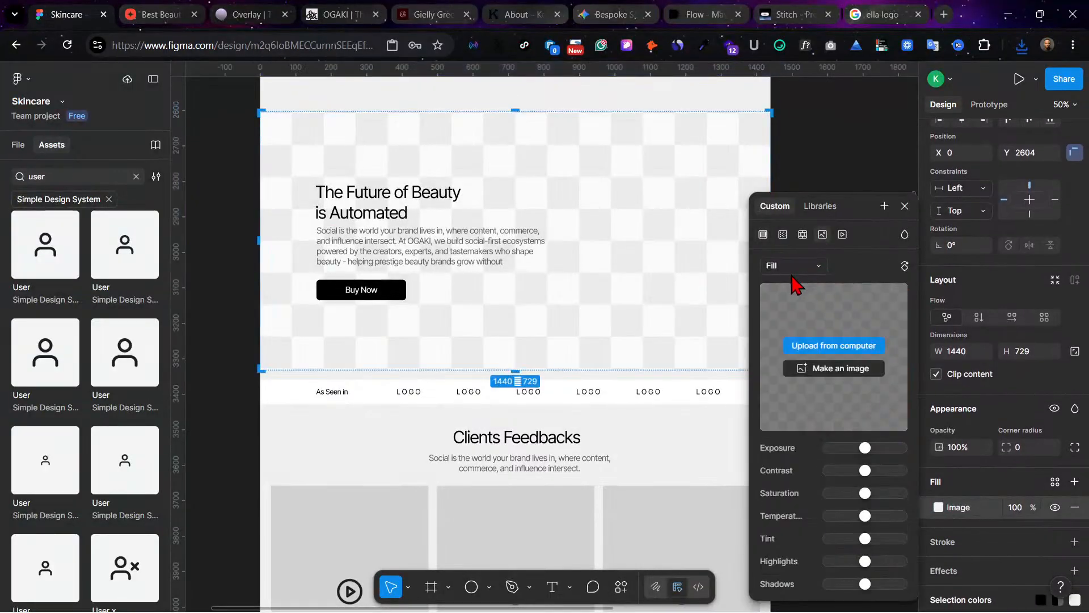
# Step: Preview the AURA BOTANICS serum image and Gemini_Generated_Image_5fjpbv5fjpbv5fjp.png for upload, then cancel without choosing a file
pyautogui.click(839, 344)
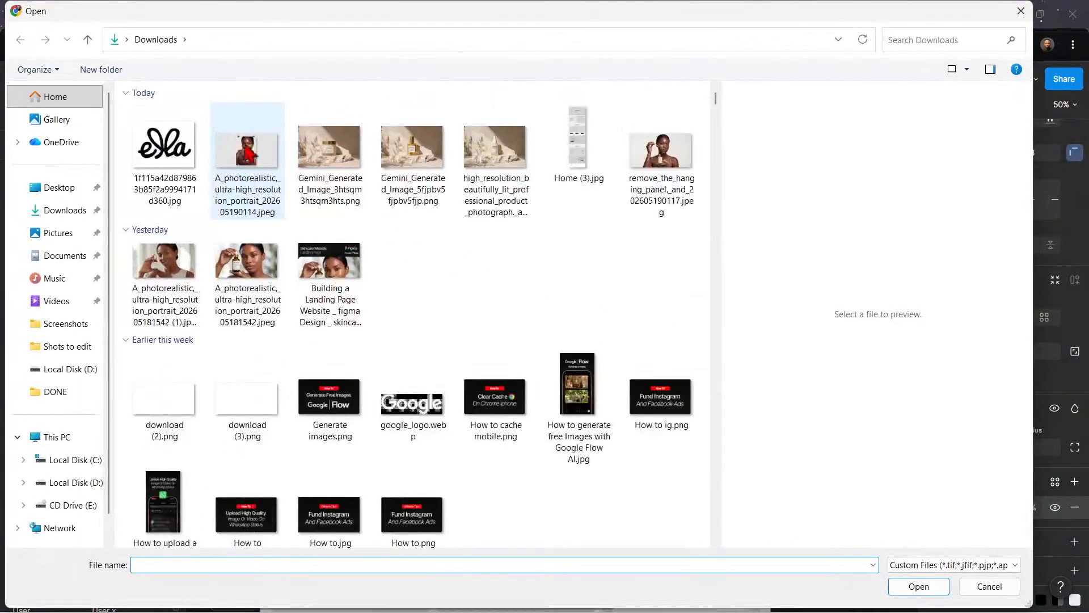
pyautogui.click(408, 165)
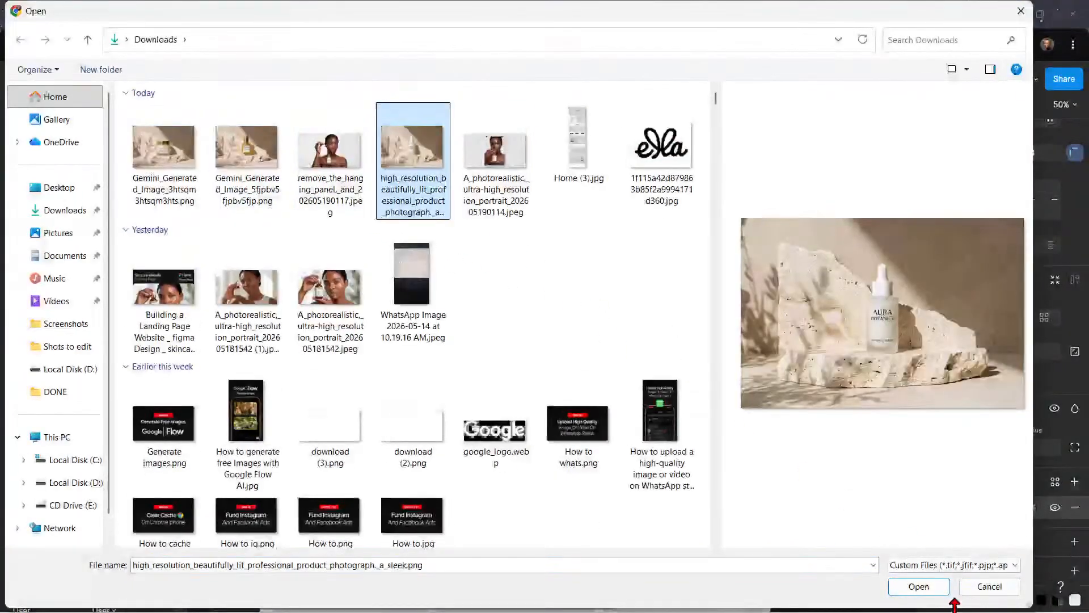
pyautogui.click(253, 170)
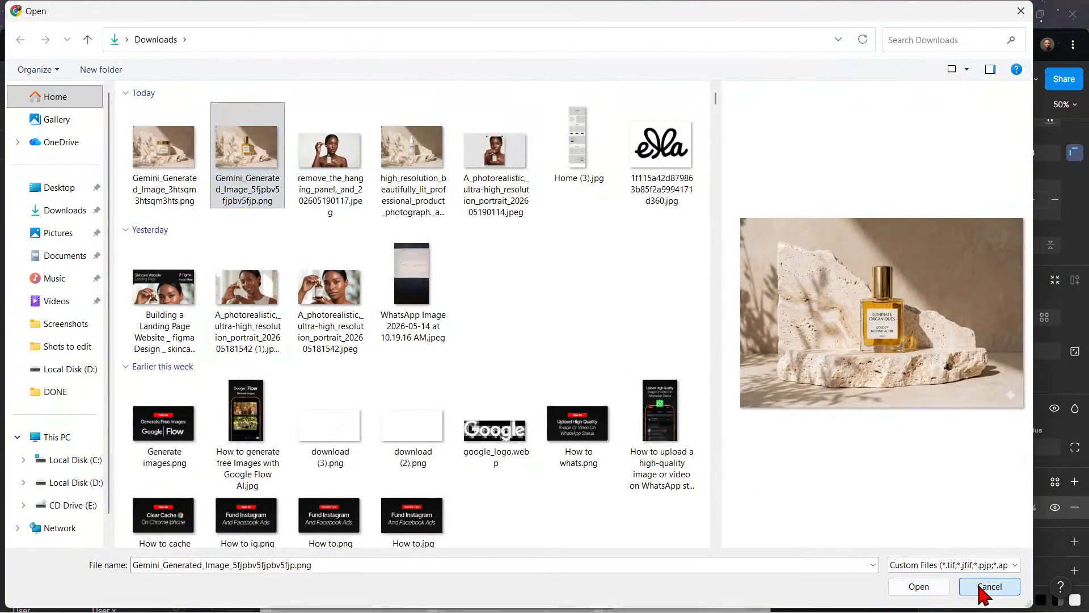
pyautogui.click(979, 590)
# Step: Switch to the Gemini chat and submit the image prompt "create another, and position it more to your left"
pyautogui.click(806, 9)
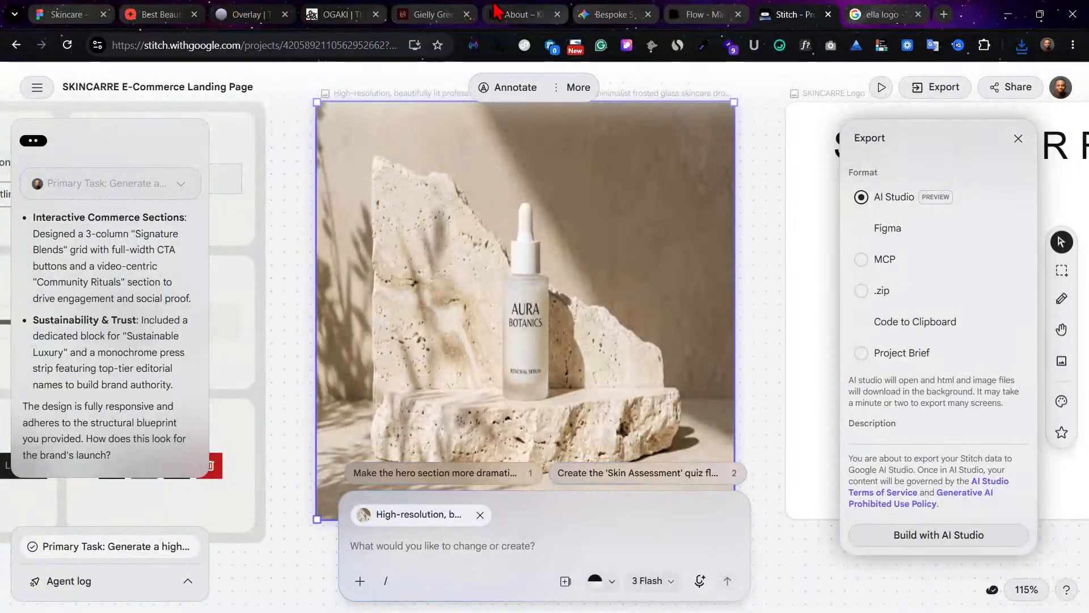
pyautogui.click(698, 9)
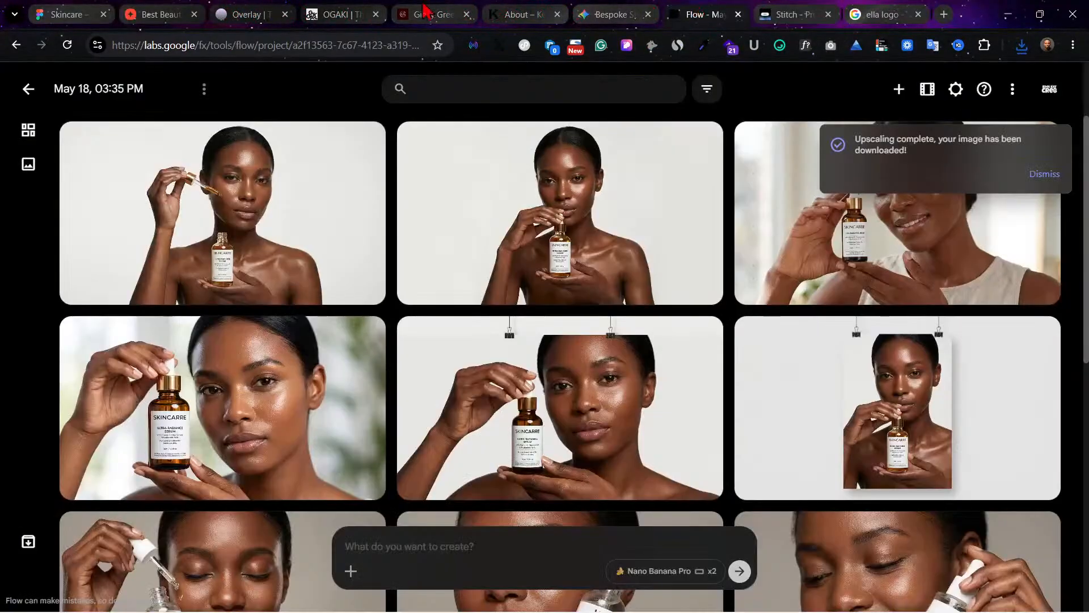
pyautogui.click(602, 15)
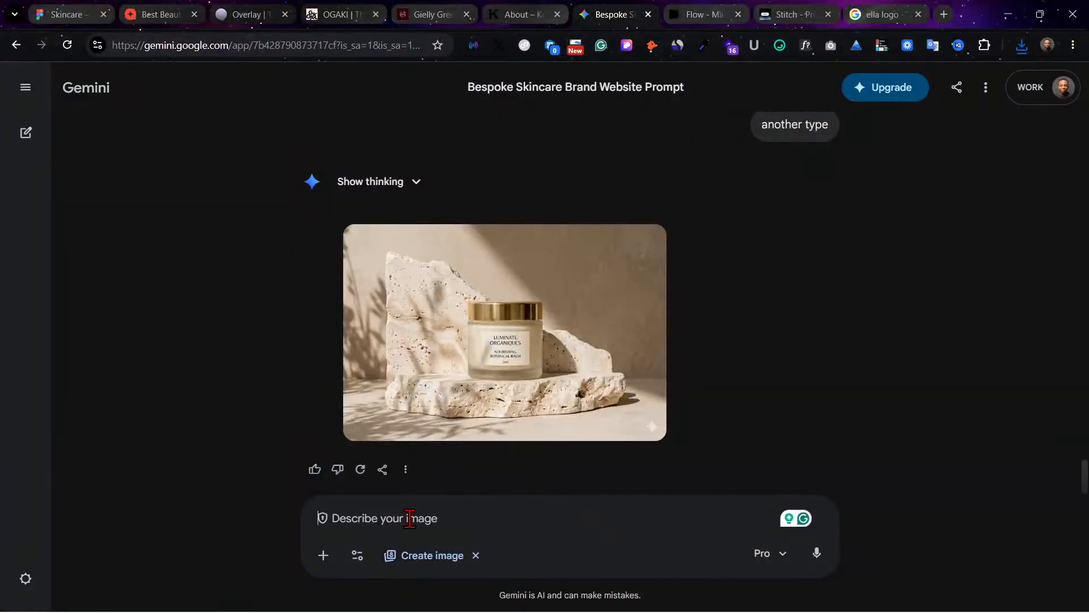
pyautogui.write('creat')
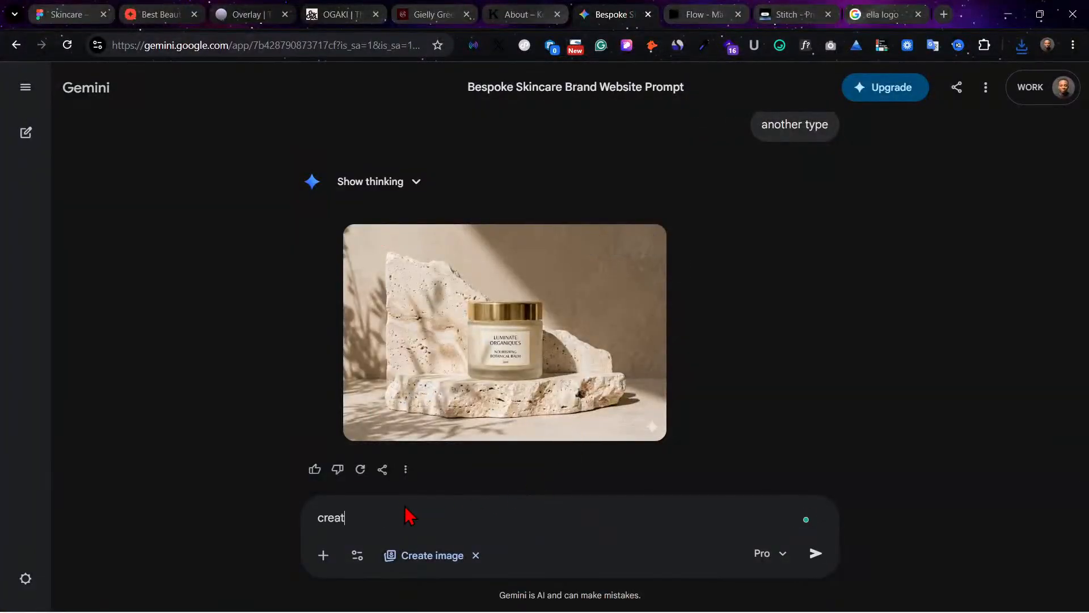
pyautogui.write('e another')
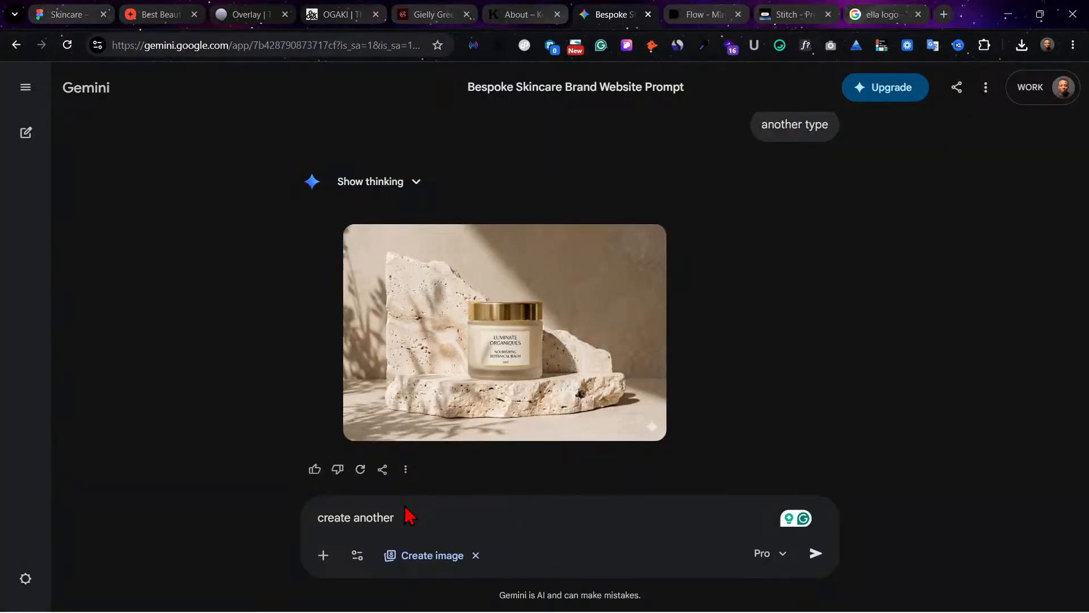
pyautogui.write(', a')
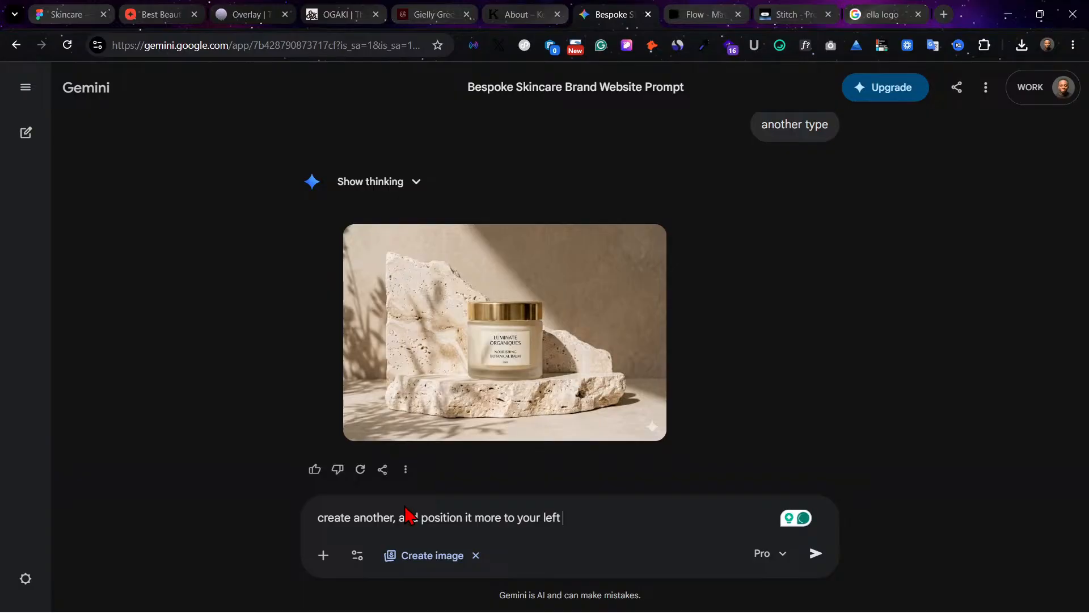
pyautogui.press('Return')
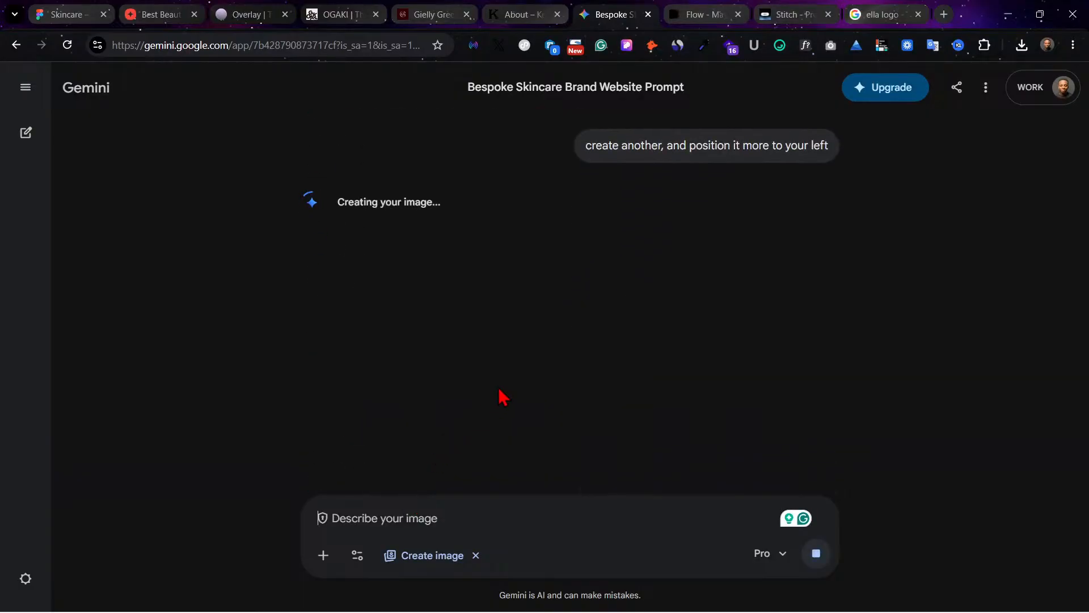
# Step: Examine the newly generated product image and compare its composition with the previous balm jar image
pyautogui.scroll(1, 507, 427)
pyautogui.scroll(3, 512, 436)
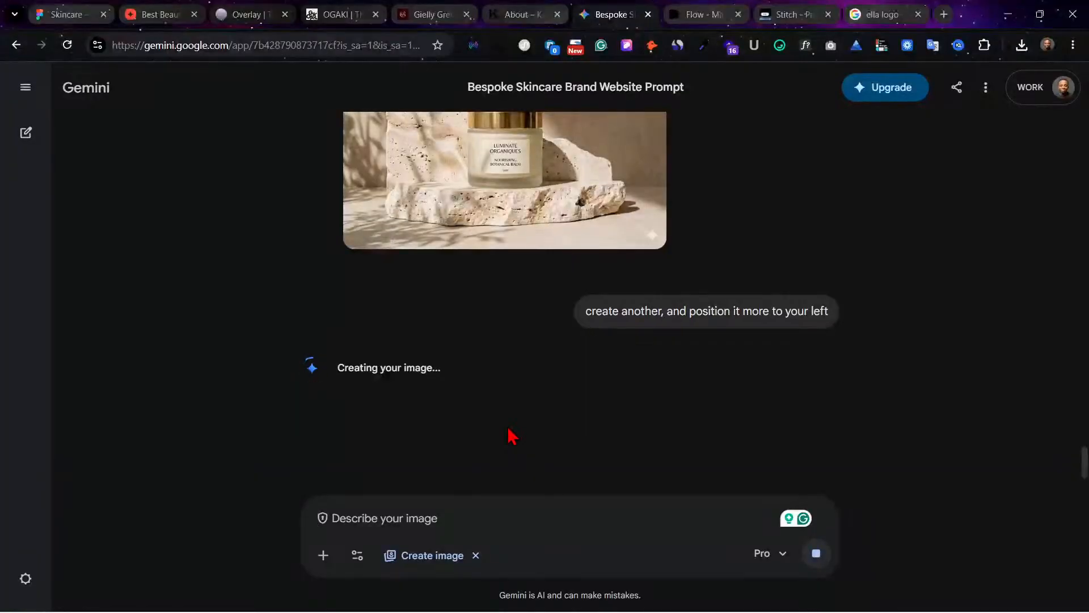
pyautogui.scroll(1, 512, 436)
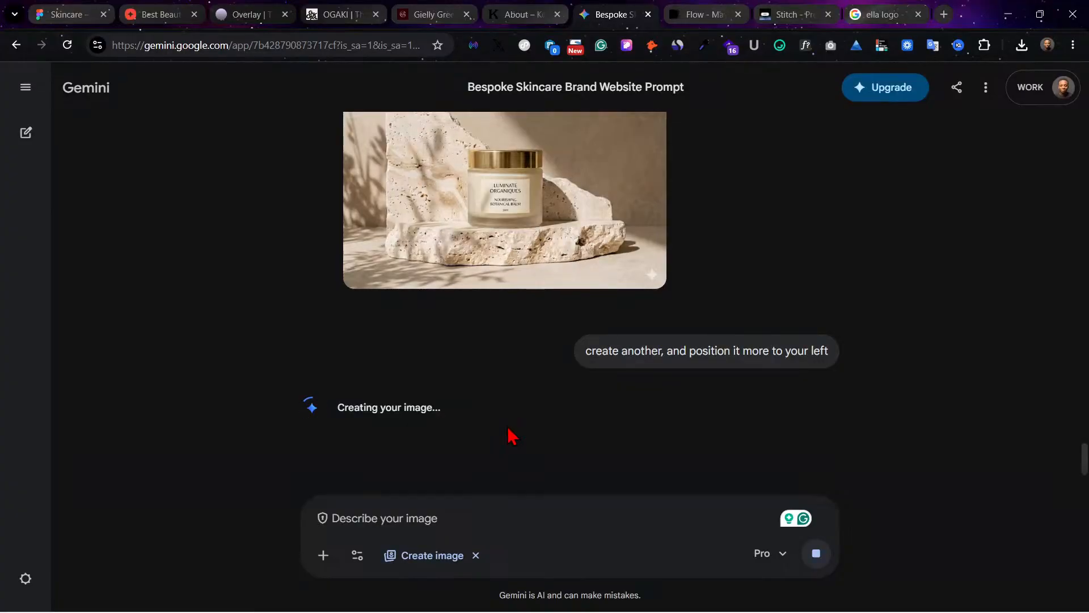
pyautogui.scroll(-2, 510, 435)
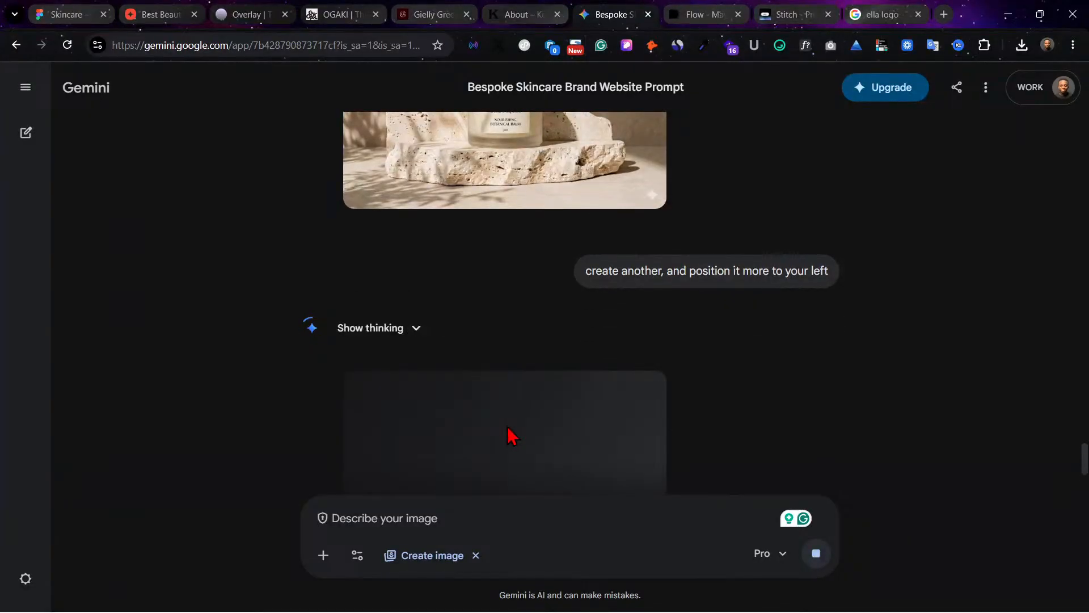
pyautogui.scroll(-3, 508, 435)
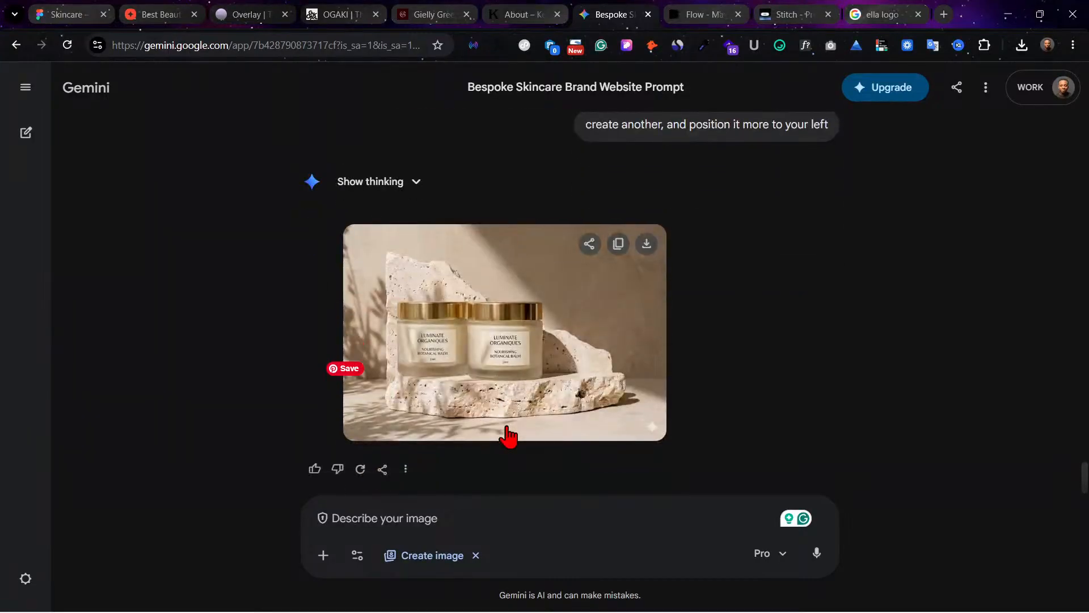
pyautogui.scroll(5, 507, 435)
pyautogui.scroll(-4, 507, 436)
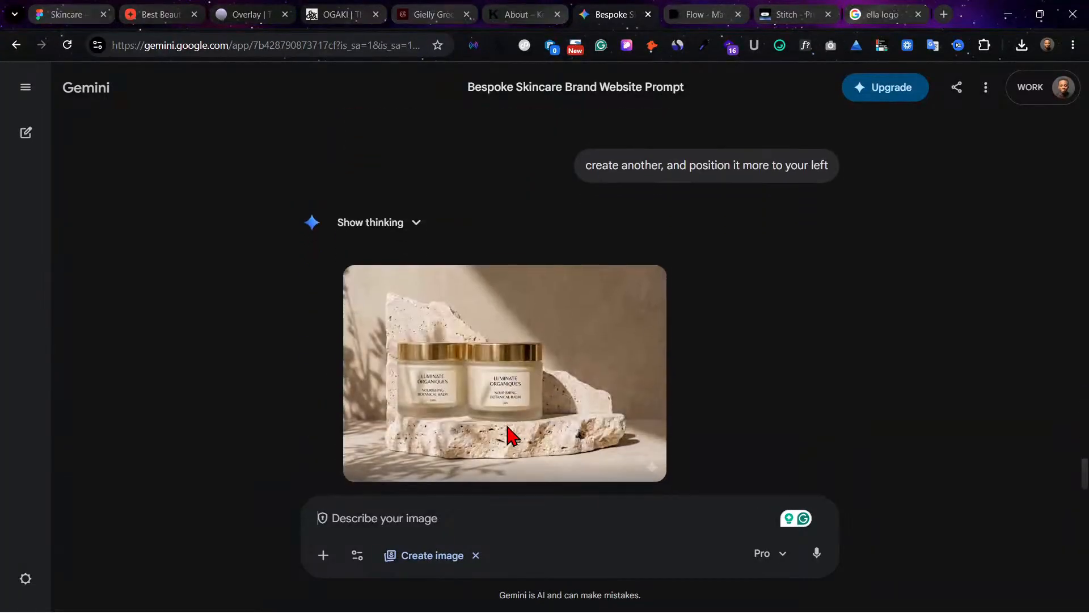
pyautogui.scroll(-1, 508, 436)
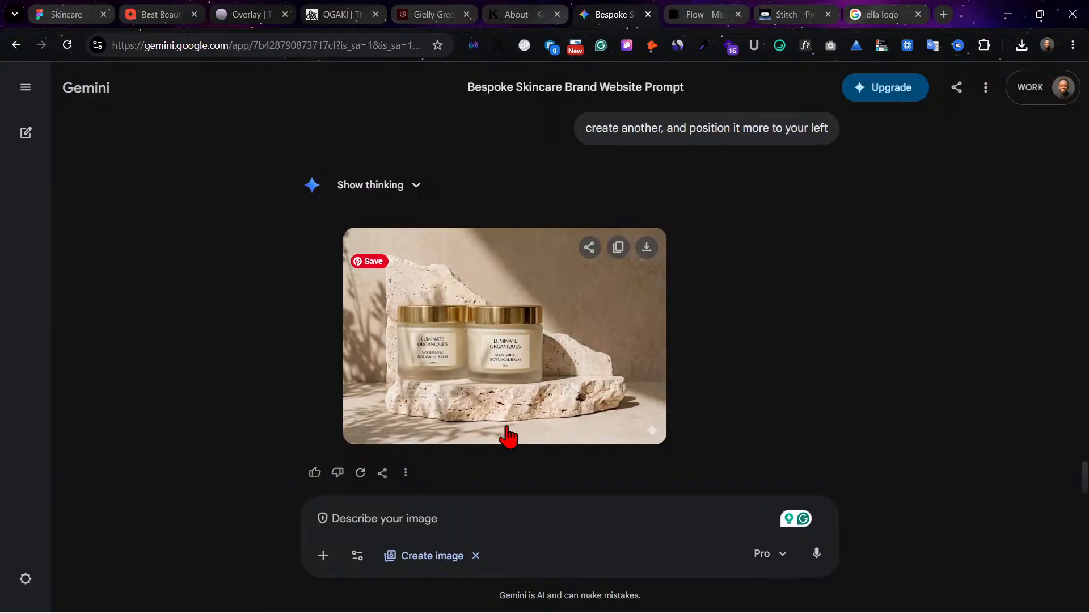
pyautogui.scroll(1, 508, 436)
pyautogui.scroll(-1, 507, 436)
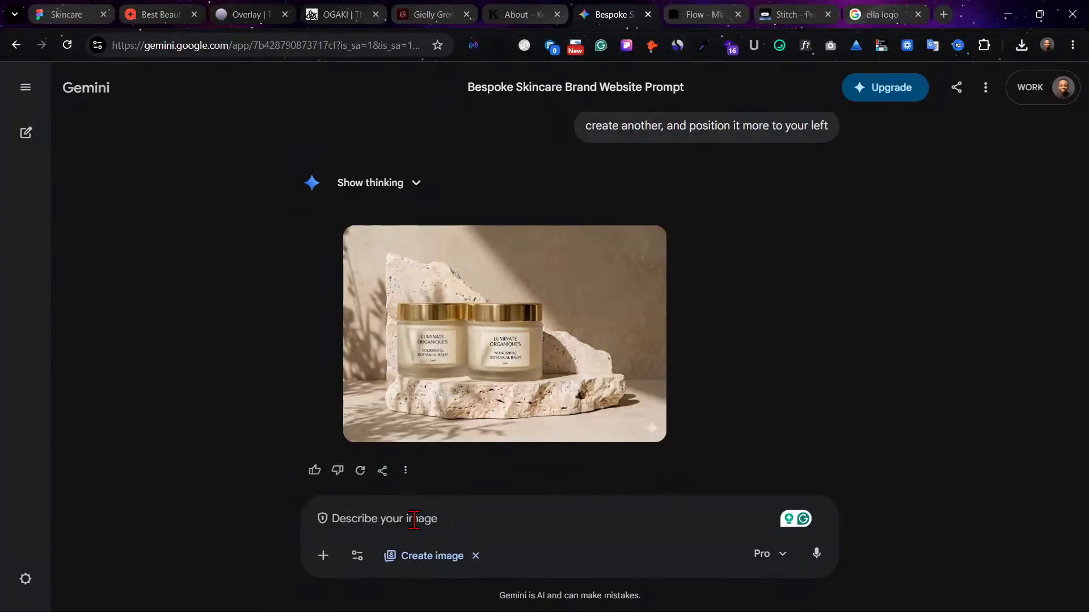
# Step: Submit the image prompt "create a different bottle single", correcting the misspelled word "different" before sending
pyautogui.write('cre')
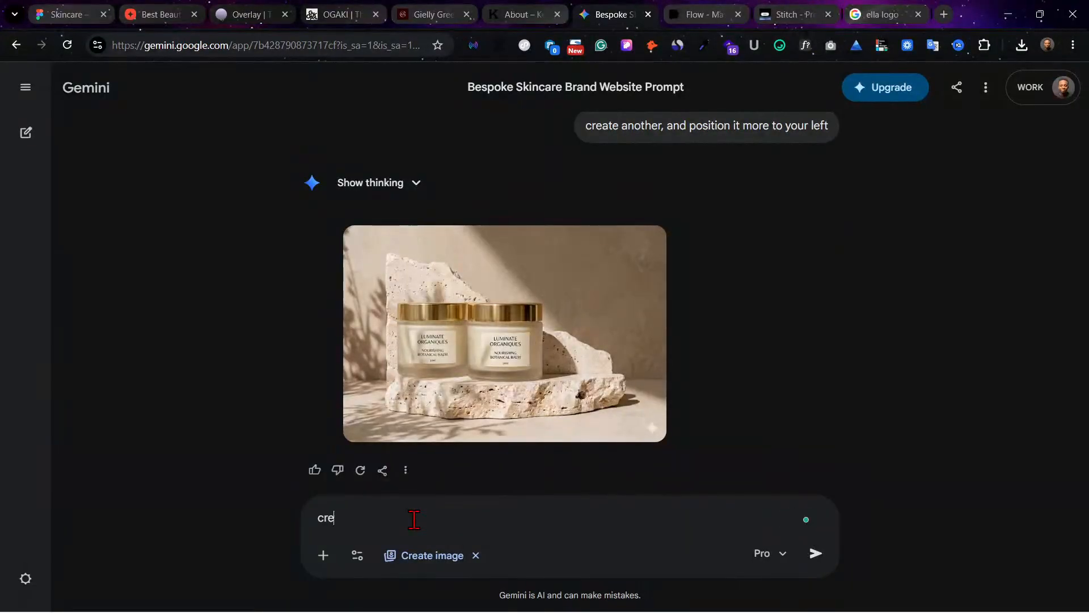
pyautogui.write('ate a diffrent bottle so')
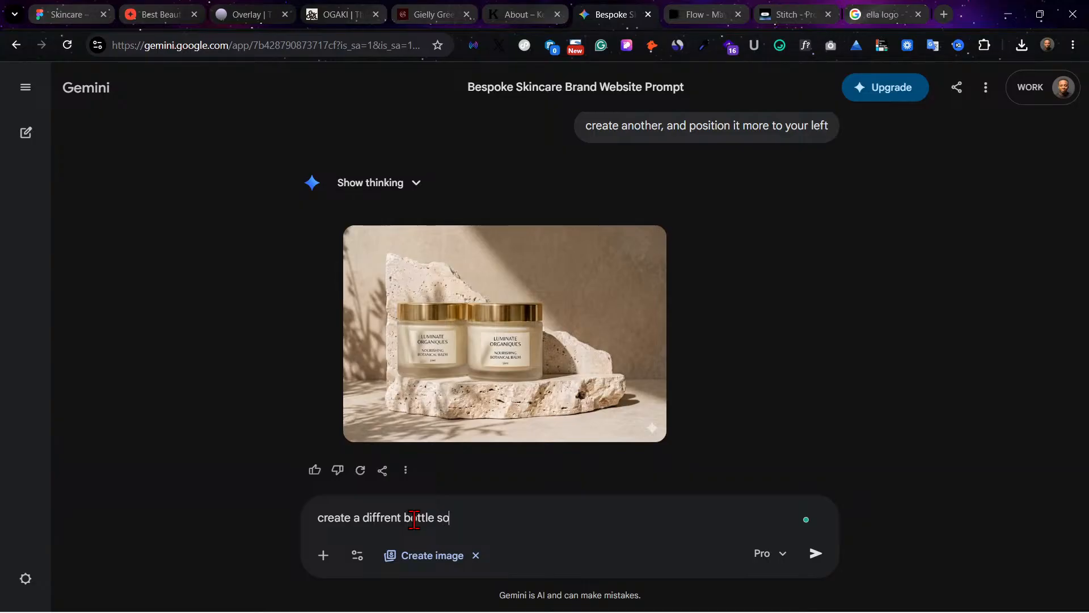
pyautogui.write('mg')
pyautogui.write('ingle')
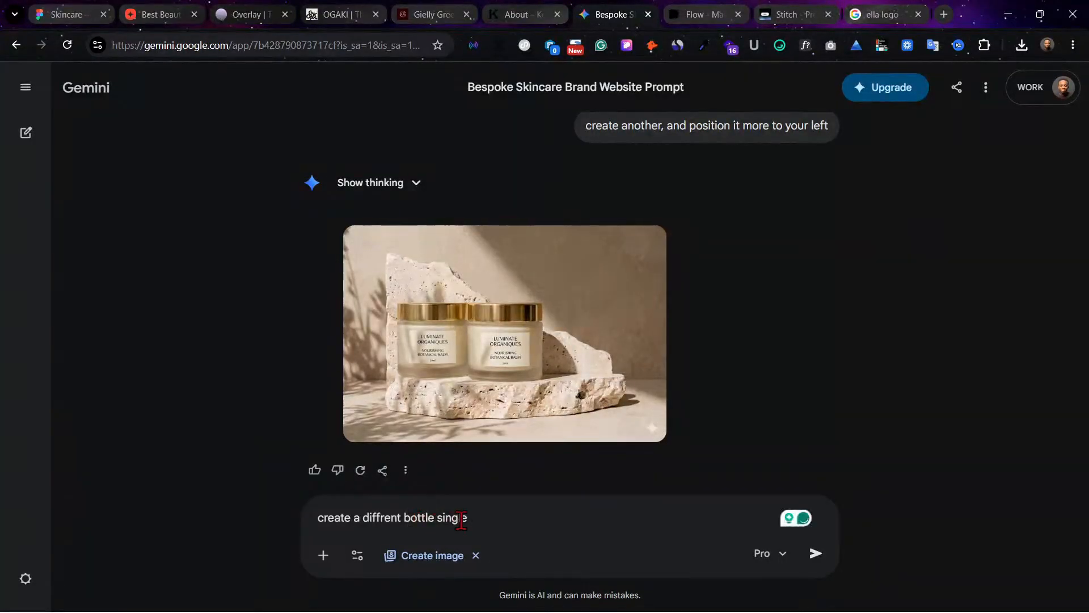
pyautogui.click(371, 517)
pyautogui.click(397, 420)
pyautogui.press('Return')
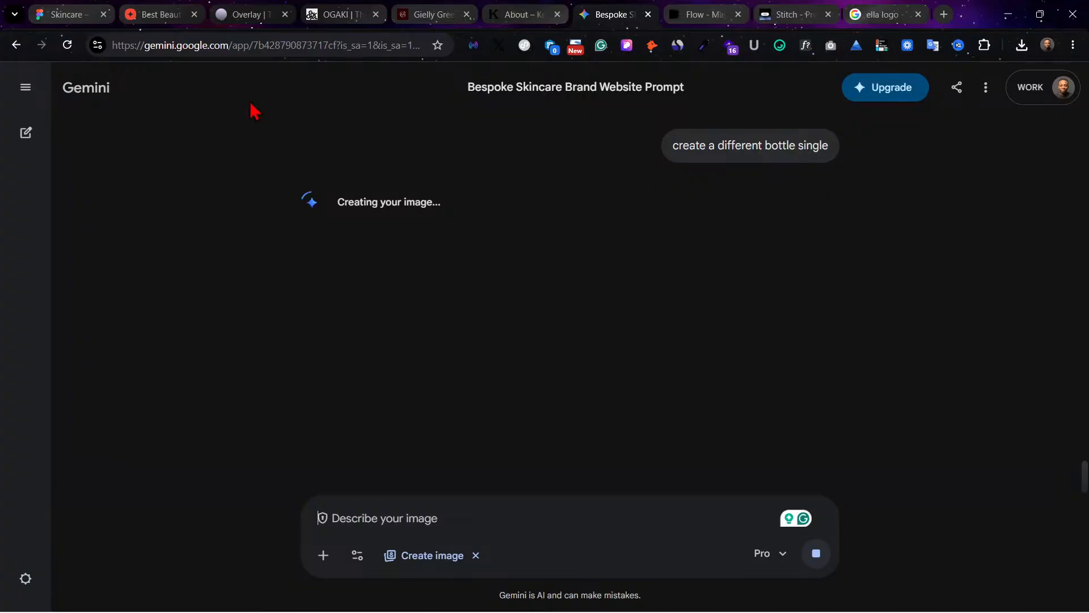
# Step: Switch back to Figma and review the landing page from the hero section down to the Clients Feedbacks section
pyautogui.click(51, 10)
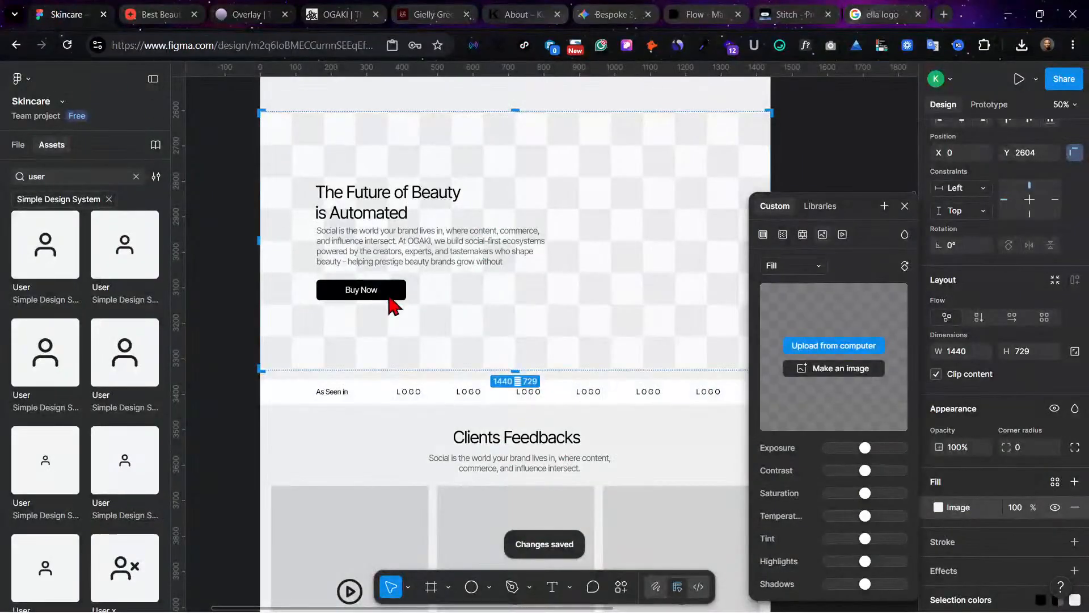
pyautogui.scroll(10, 390, 295)
pyautogui.scroll(4, 390, 298)
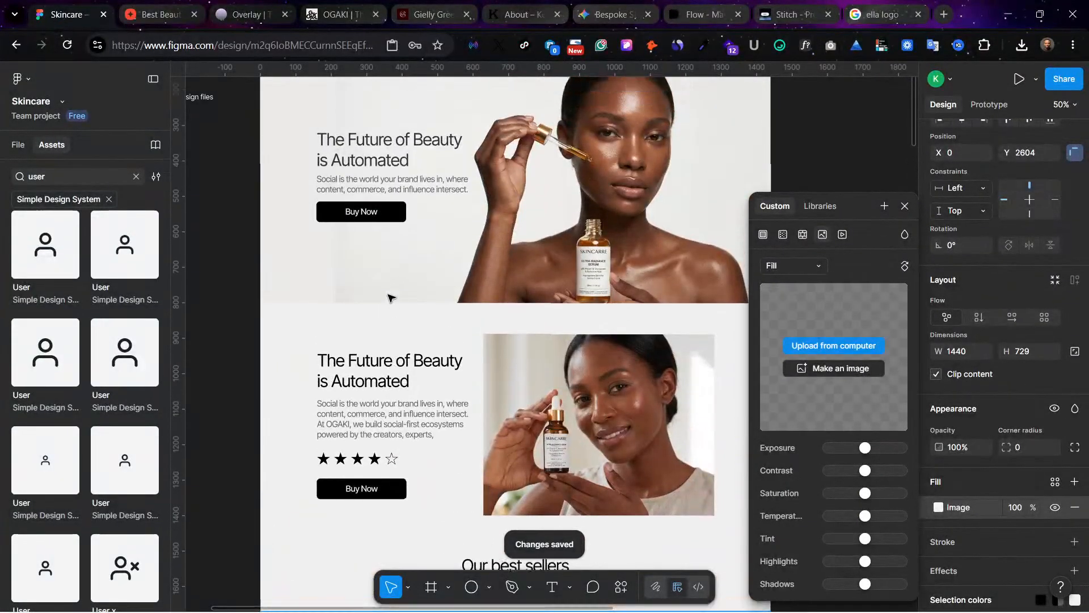
pyautogui.scroll(-2, 390, 298)
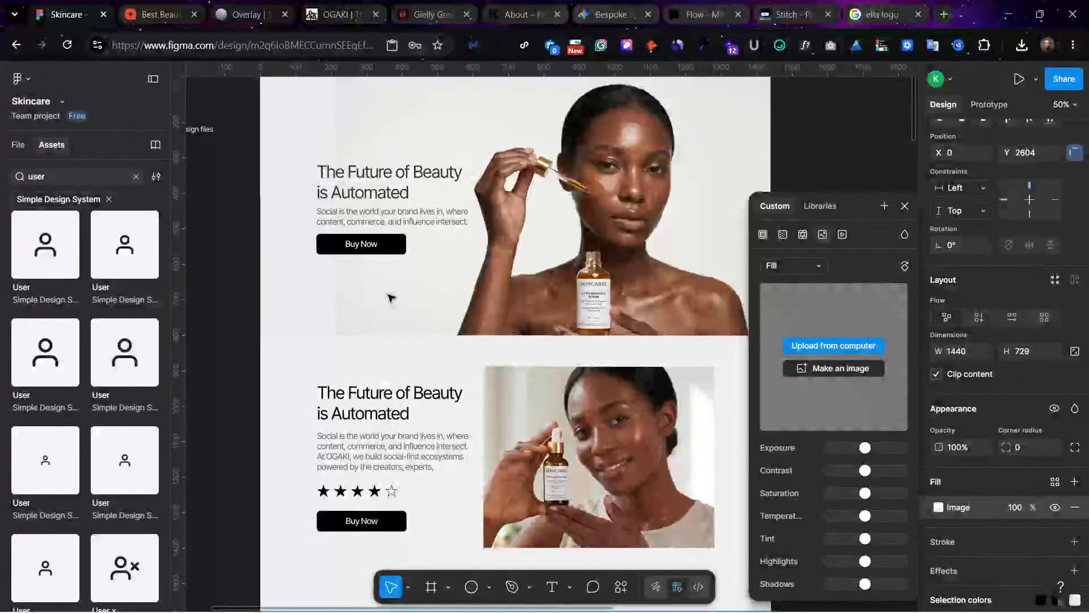
pyautogui.scroll(2, 391, 297)
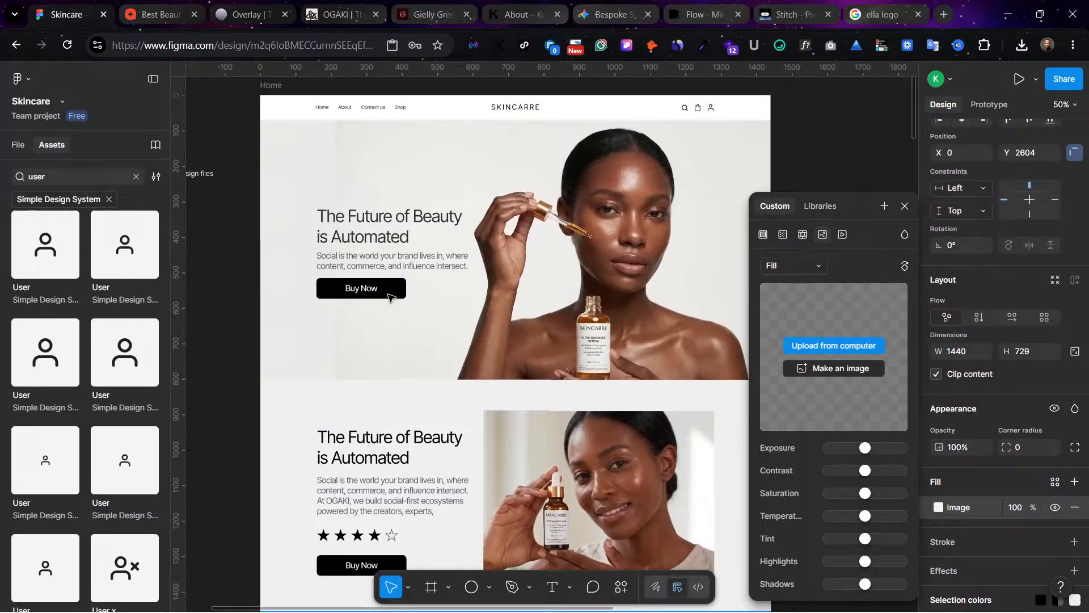
pyautogui.scroll(-8, 390, 296)
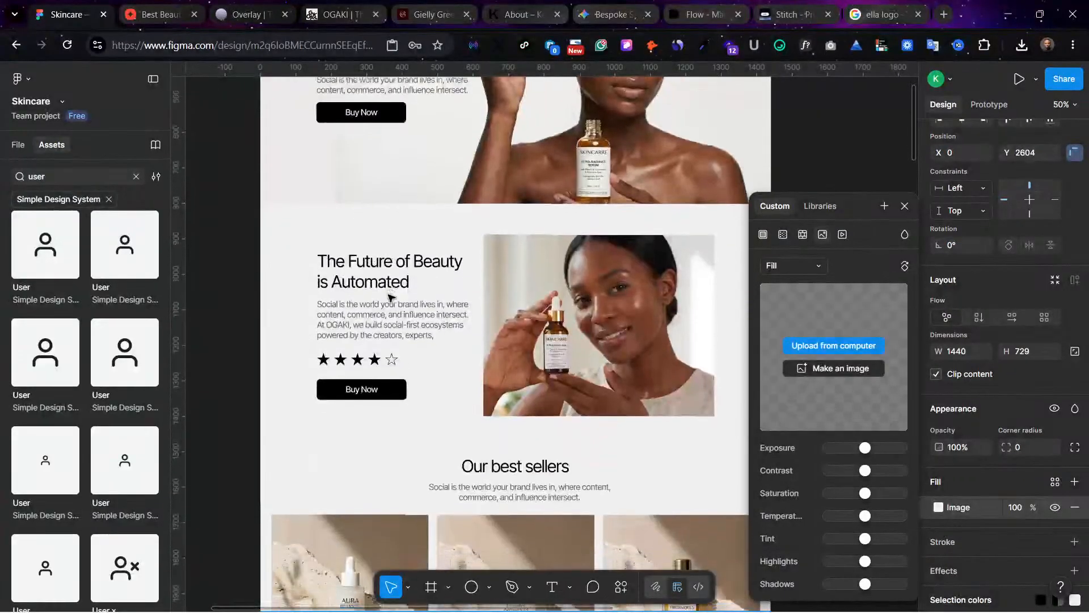
pyautogui.scroll(-1, 390, 296)
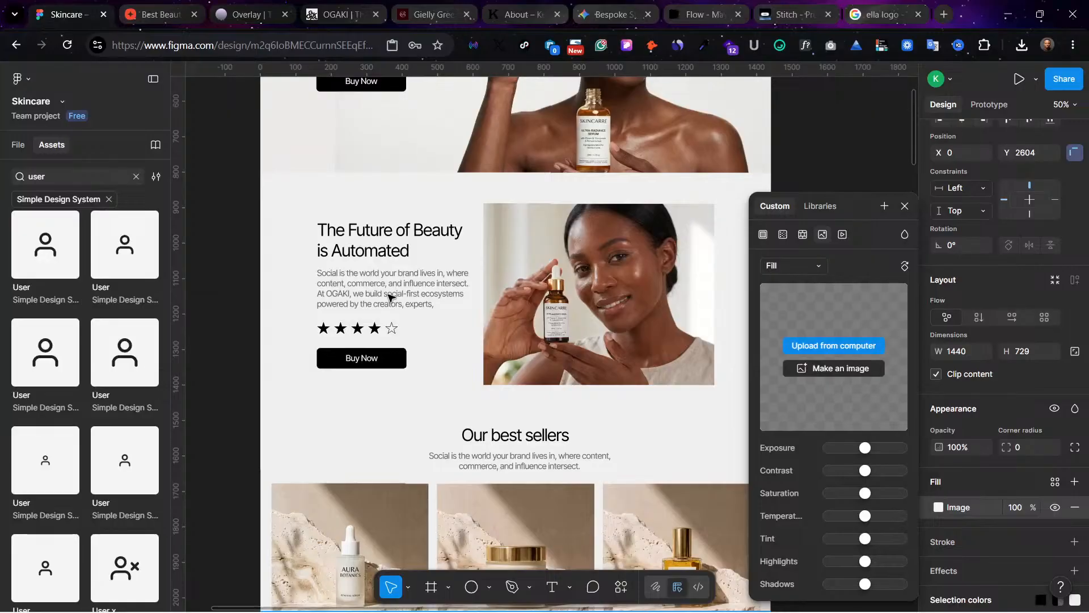
pyautogui.scroll(8, 390, 296)
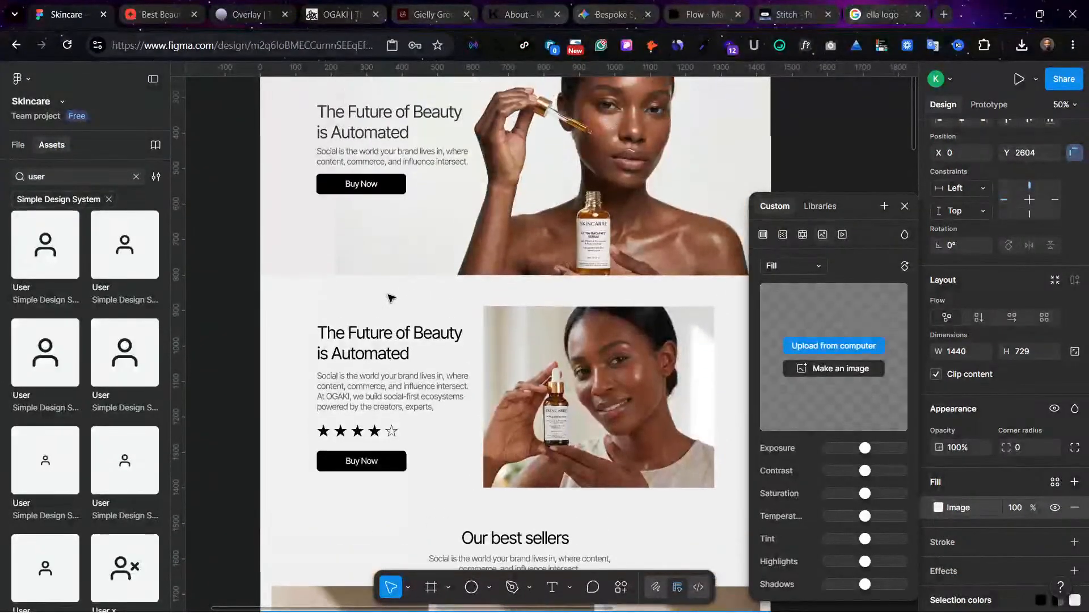
pyautogui.scroll(-20, 391, 296)
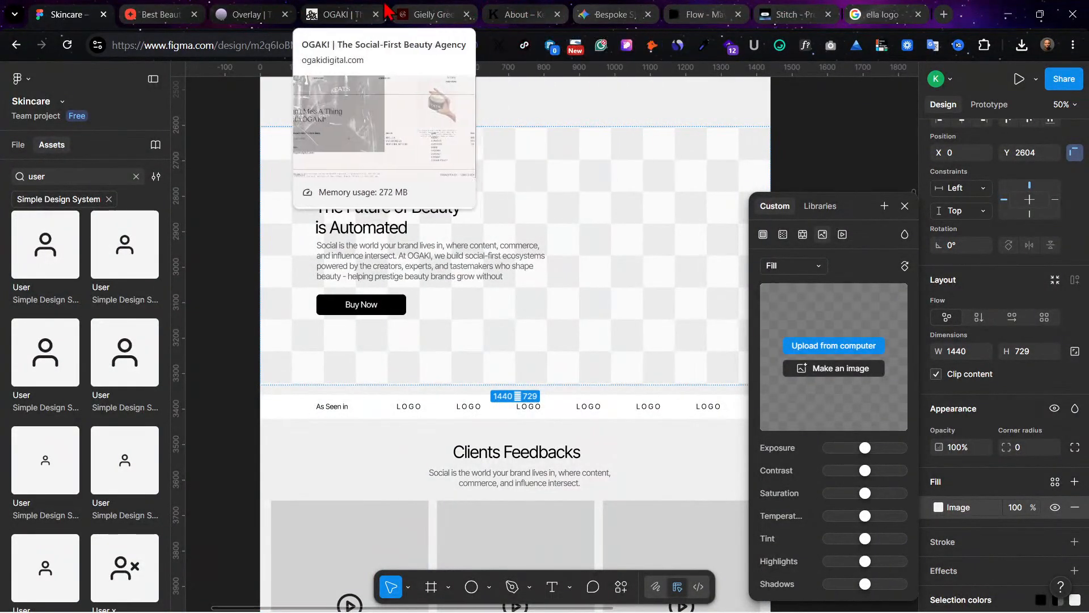
# Step: Switch to the Gemini chat and download the full-size image of the amber dropper bottle
pyautogui.click(161, 14)
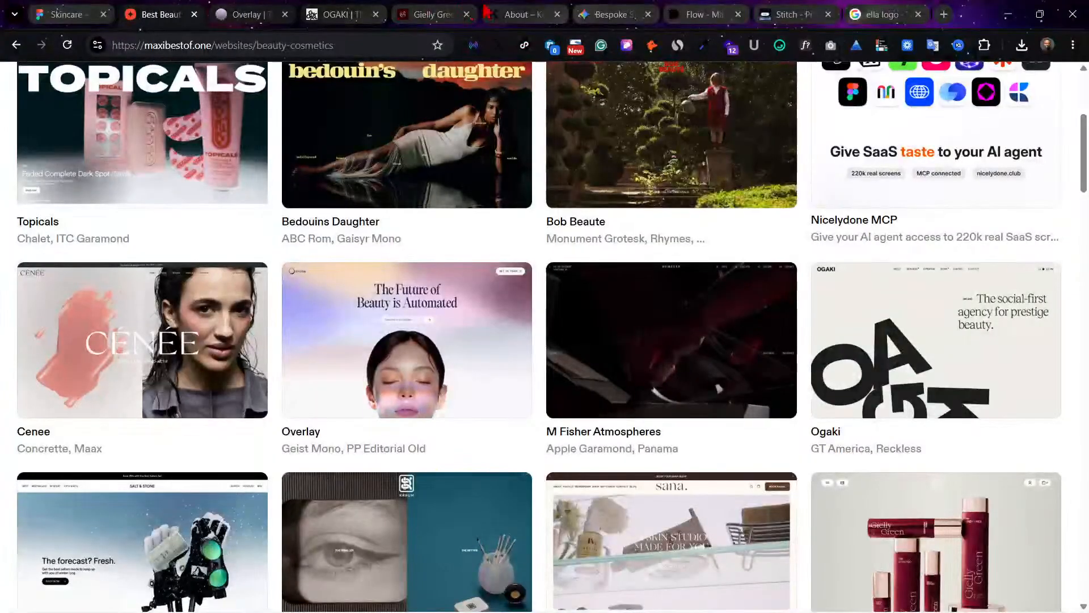
pyautogui.click(606, 12)
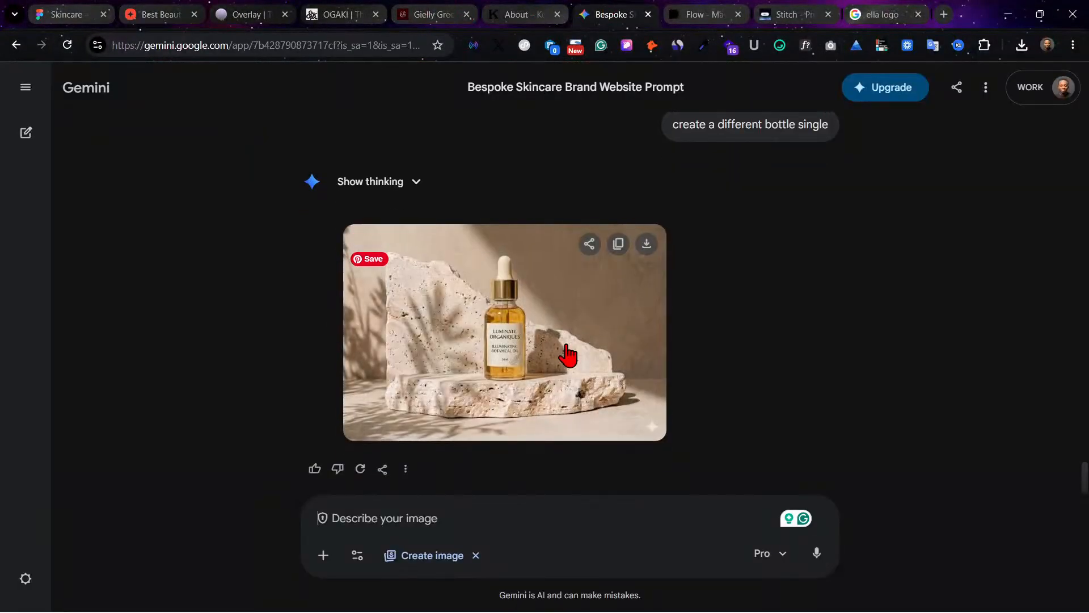
pyautogui.moveTo(645, 251)
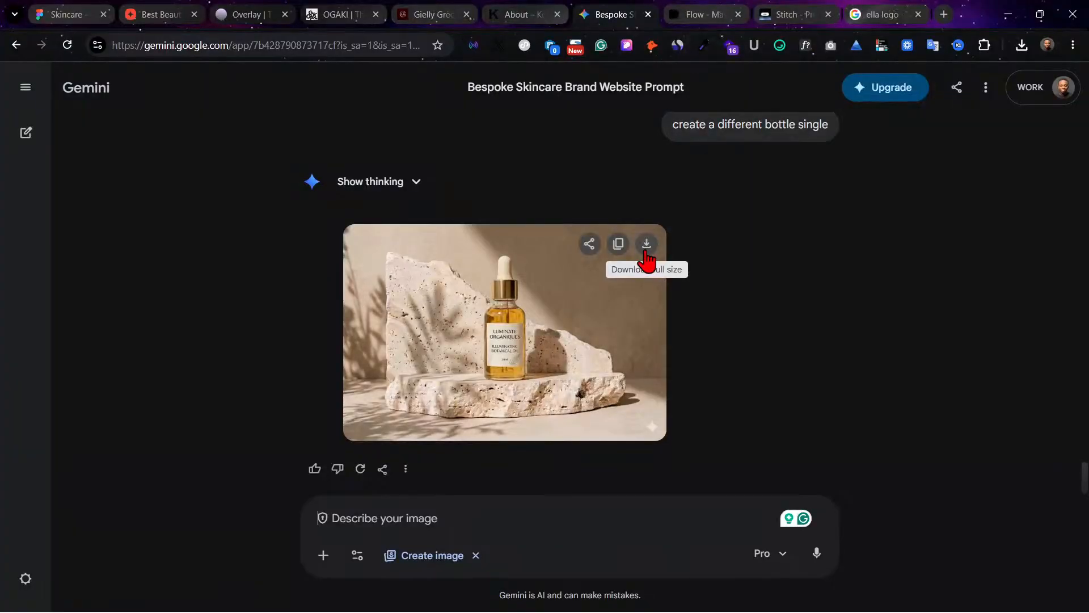
pyautogui.click(645, 253)
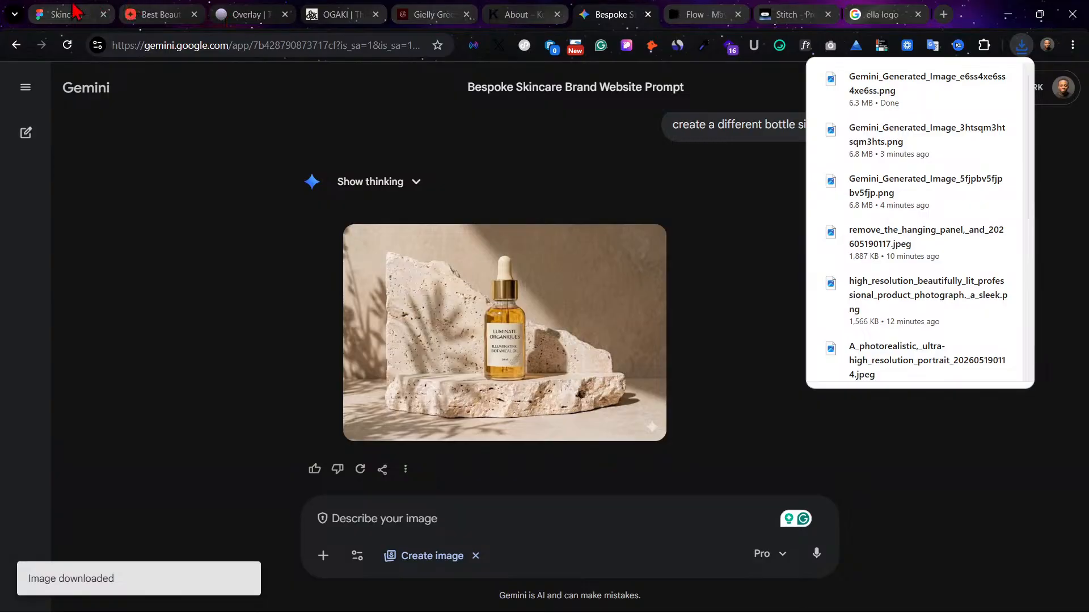
# Step: Return to Figma and fill the section below the best sellers with remove_the_hanging_panel,_and_202605190117.jpeg
pyautogui.click(73, 10)
pyautogui.scroll(1, 566, 342)
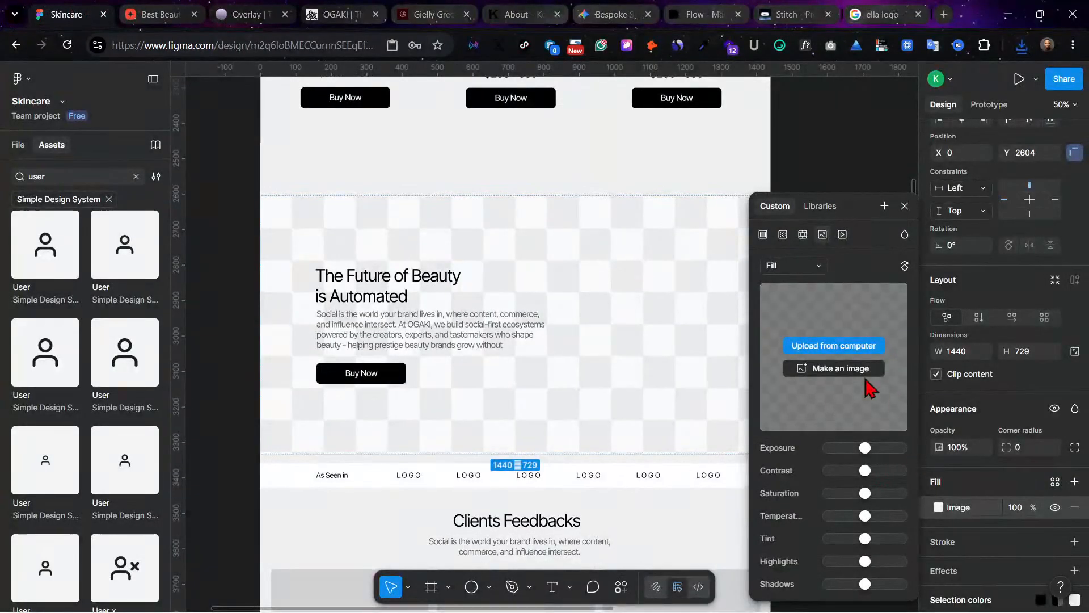
pyautogui.click(832, 346)
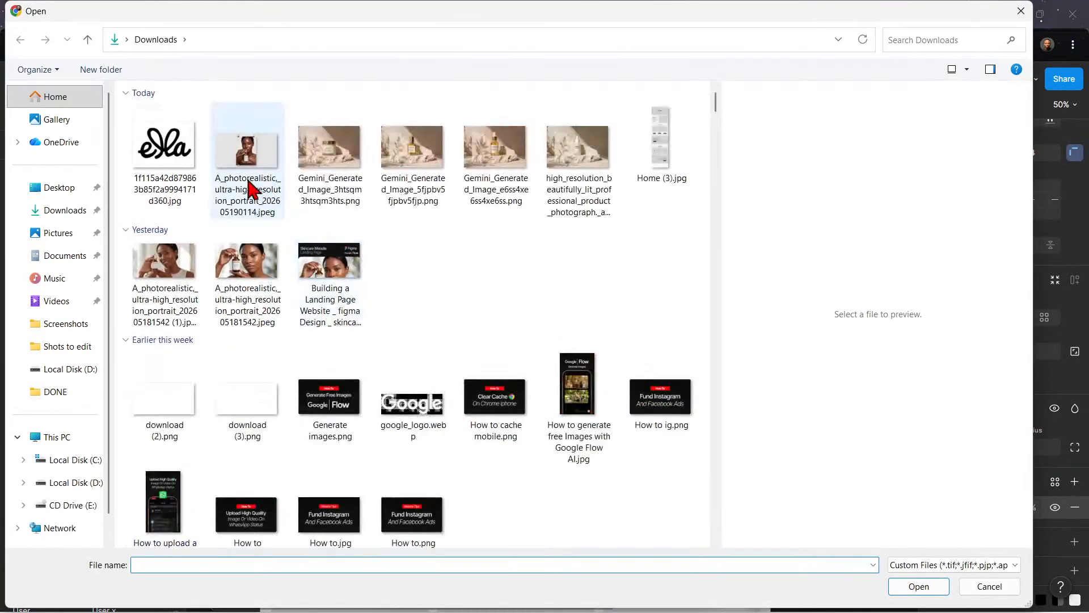
pyautogui.click(413, 164)
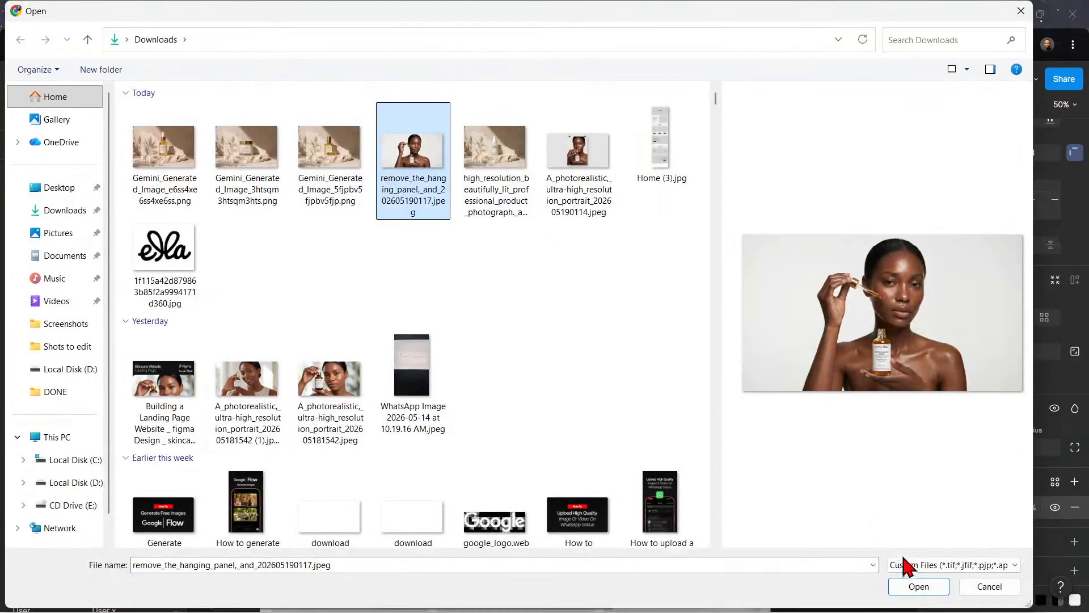
pyautogui.click(916, 588)
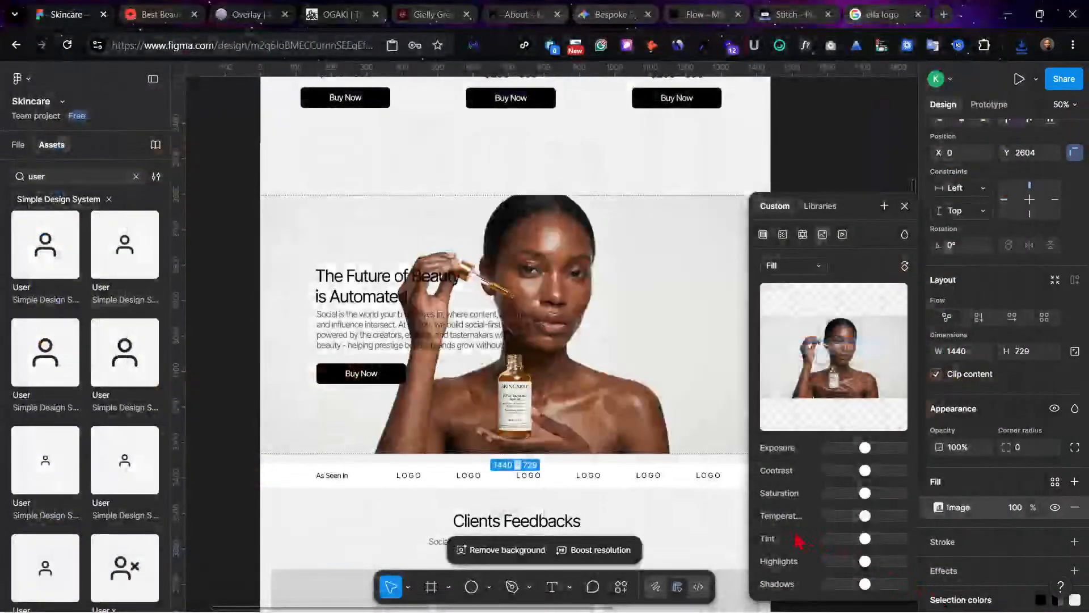
# Step: Set that section's image to Crop and shift it right so the model's face clears the heading, then deselect the frame
pyautogui.click(806, 267)
pyautogui.click(788, 300)
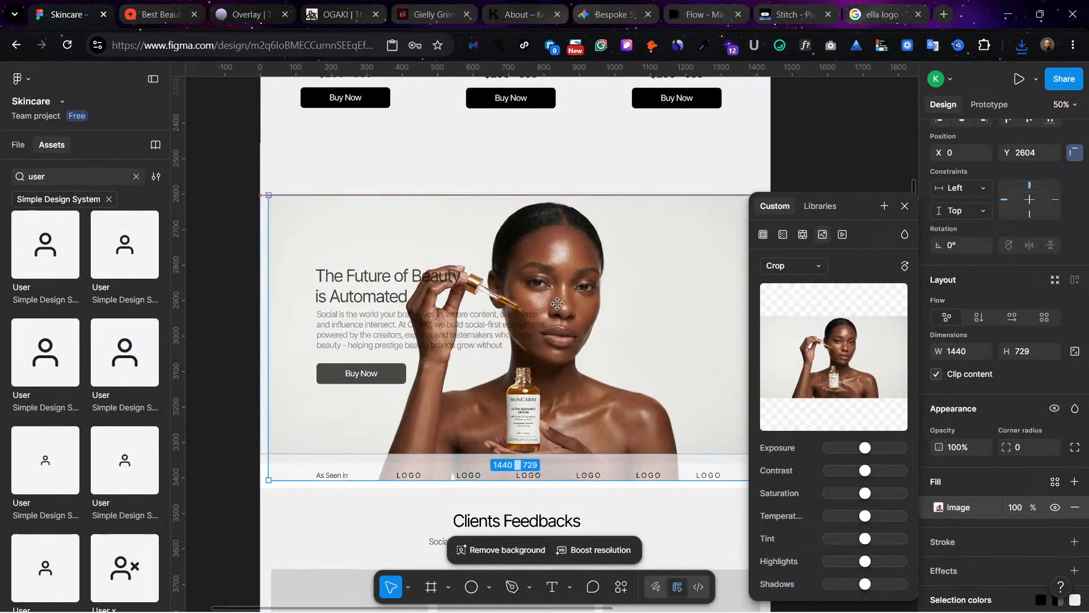
pyautogui.moveTo(557, 304); pyautogui.dragTo(632, 300)
pyautogui.click(832, 140)
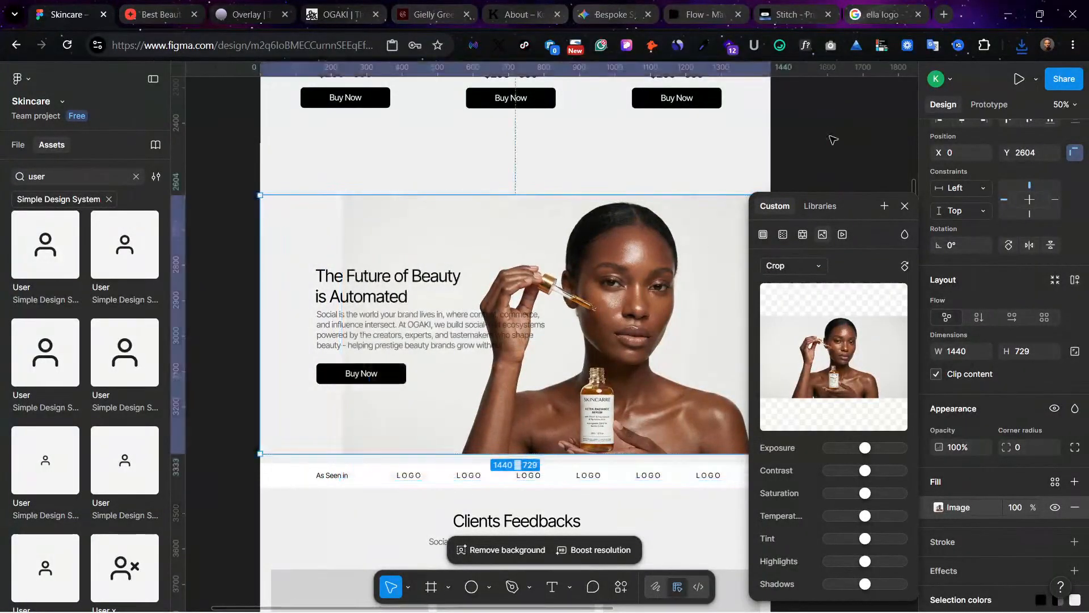
pyautogui.click(831, 139)
pyautogui.click(599, 299)
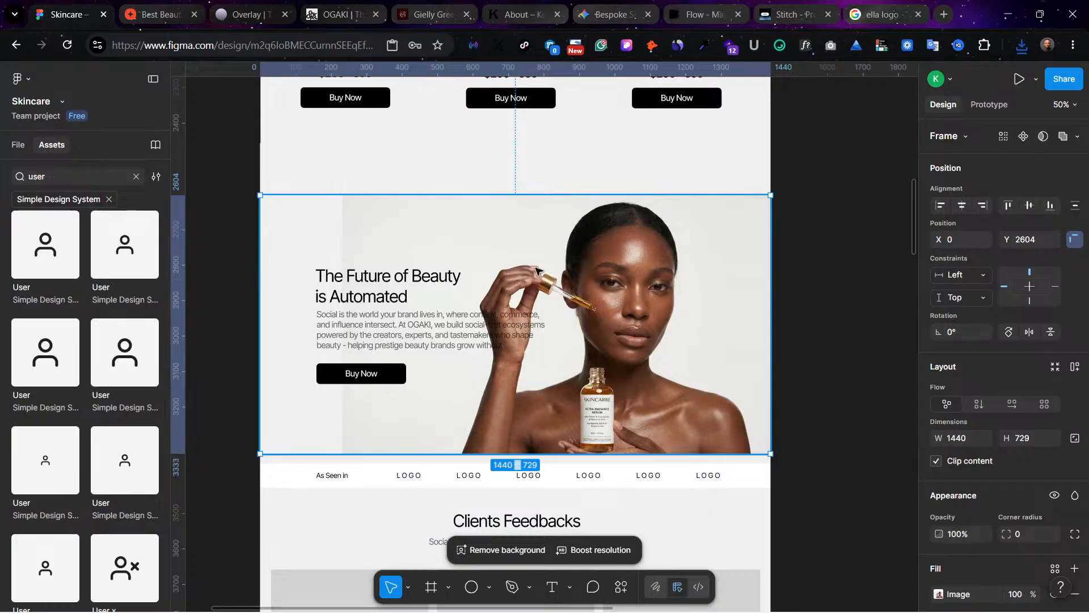
pyautogui.click(859, 306)
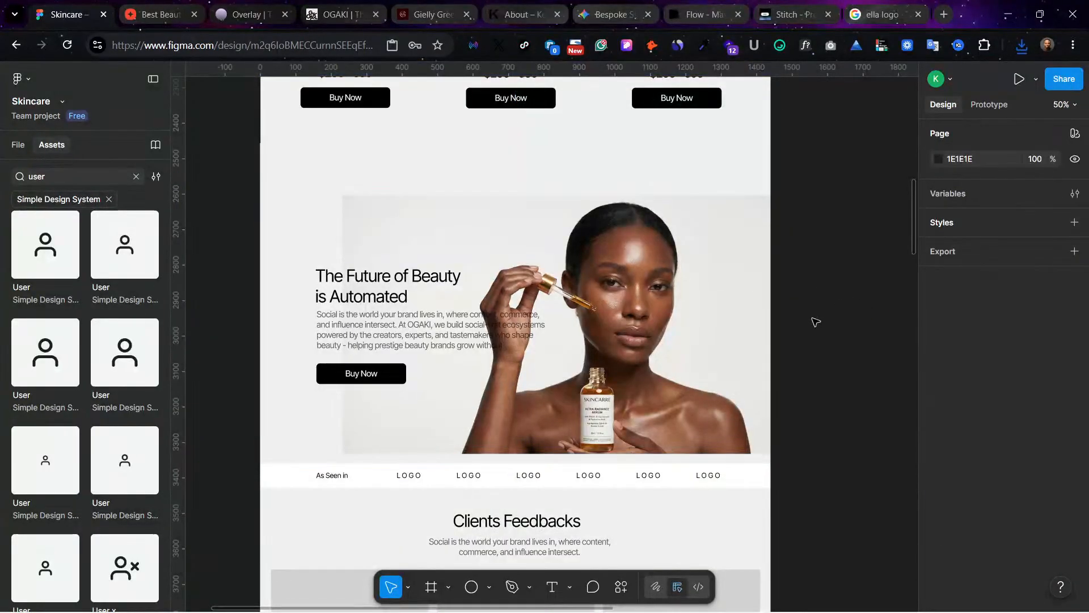
# Step: Replace the hero section's image fill with the downloaded dropper bottle picture, Gemini_Generated_Image_e6ss4xe6ss4xe6ss.png
pyautogui.scroll(1, 815, 322)
pyautogui.scroll(3, 815, 322)
pyautogui.scroll(15, 815, 323)
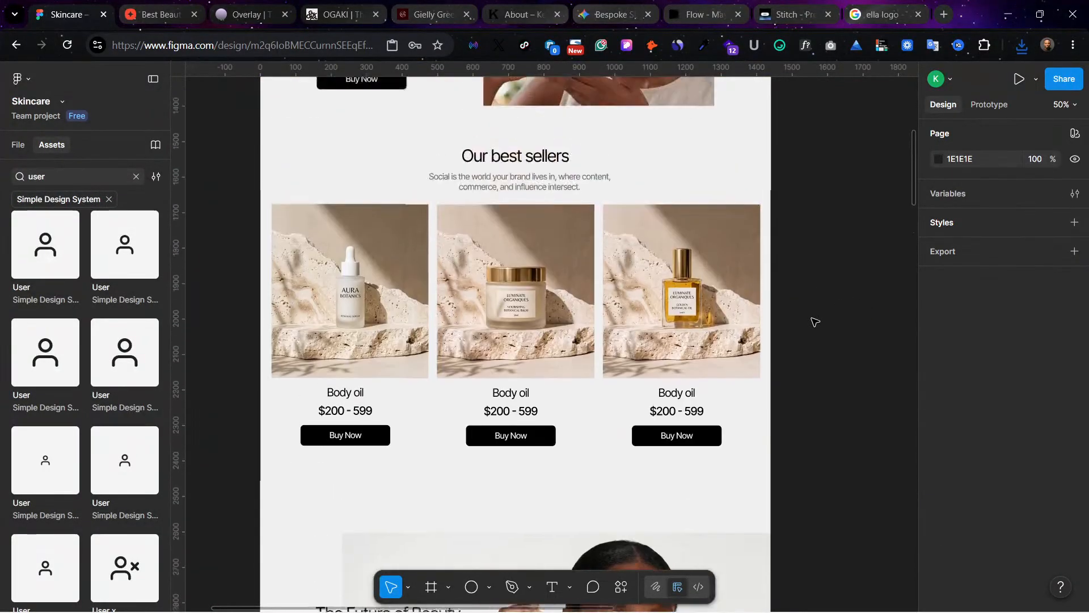
pyautogui.click(561, 377)
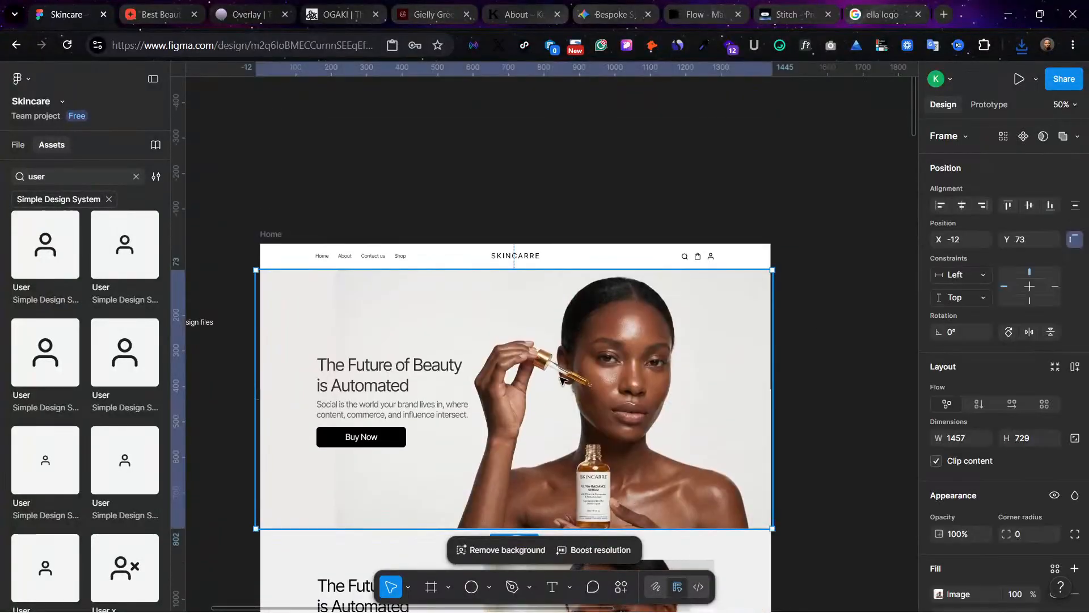
pyautogui.scroll(-2, 898, 428)
pyautogui.scroll(-4, 931, 523)
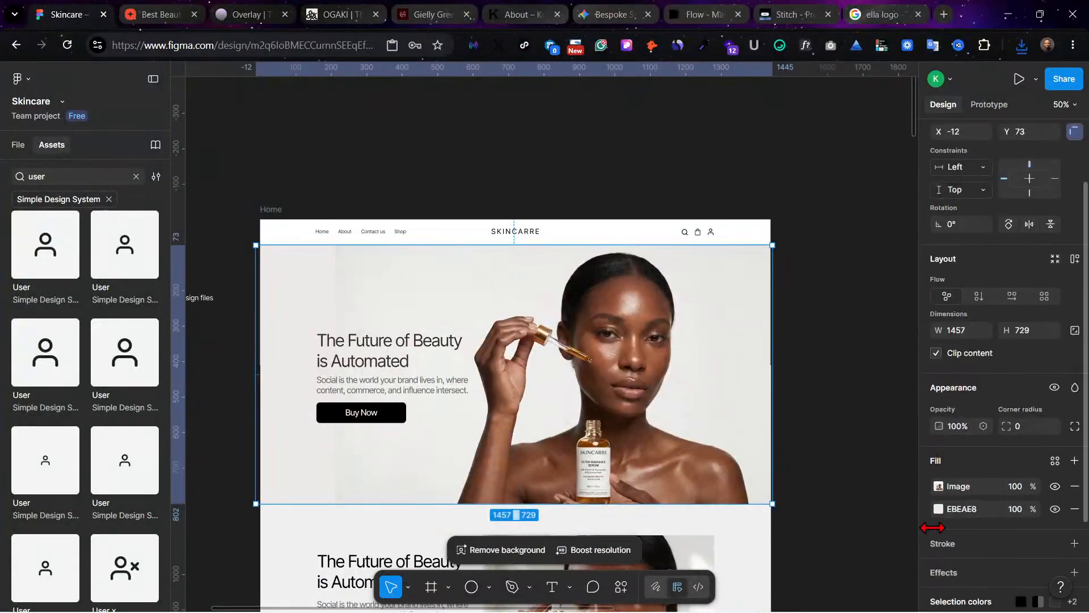
pyautogui.click(939, 388)
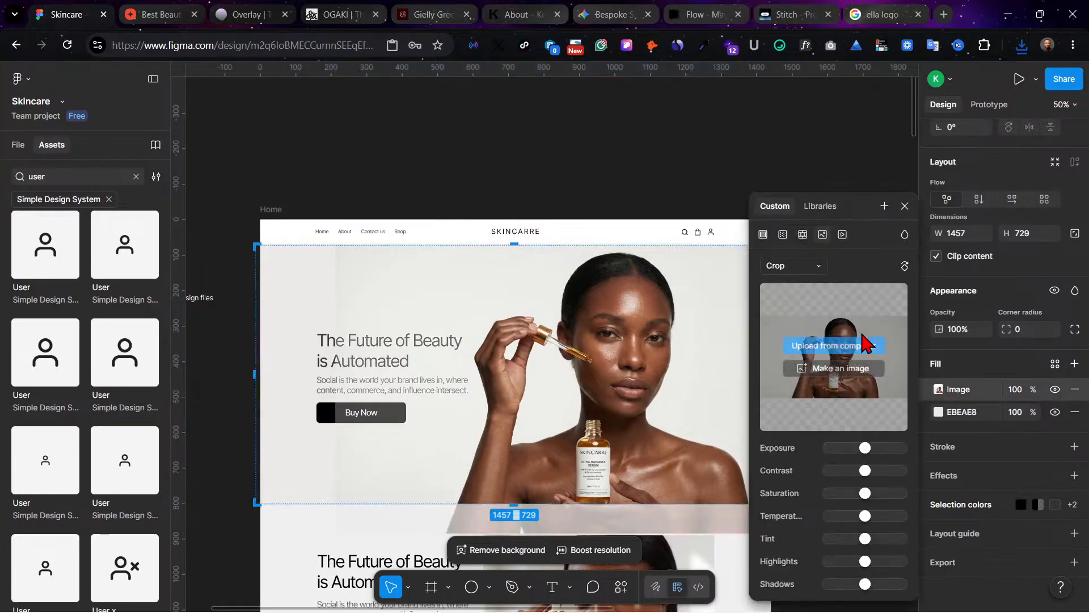
pyautogui.click(827, 342)
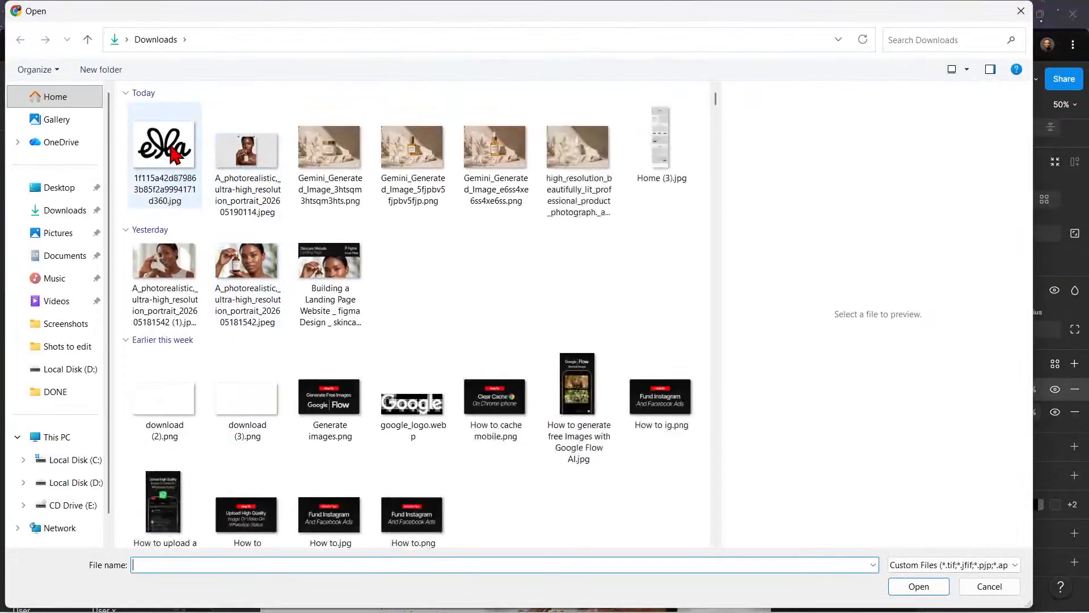
pyautogui.click(180, 154)
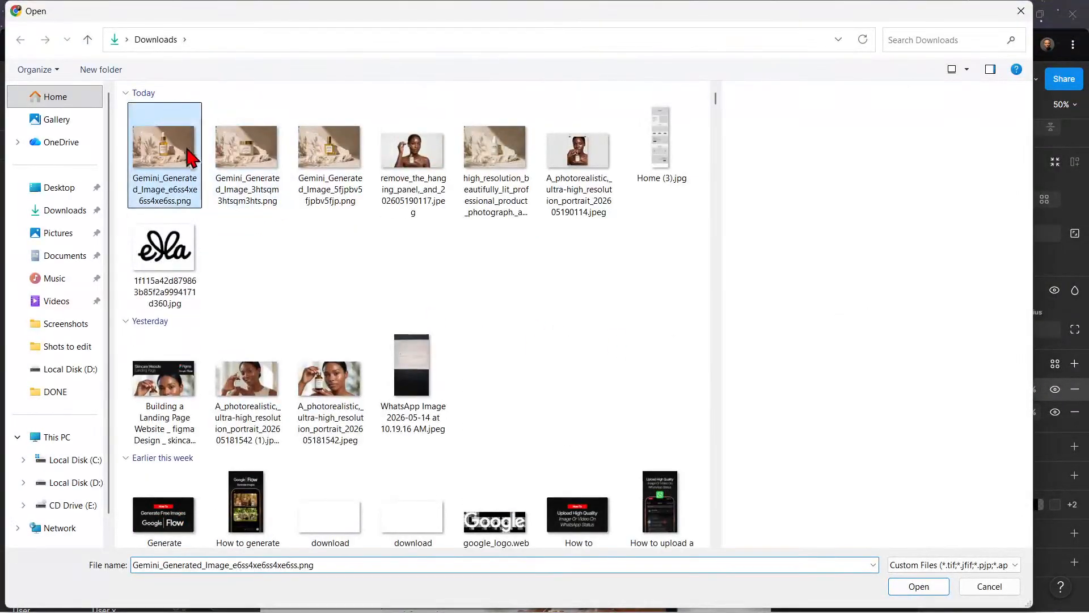
pyautogui.click(917, 586)
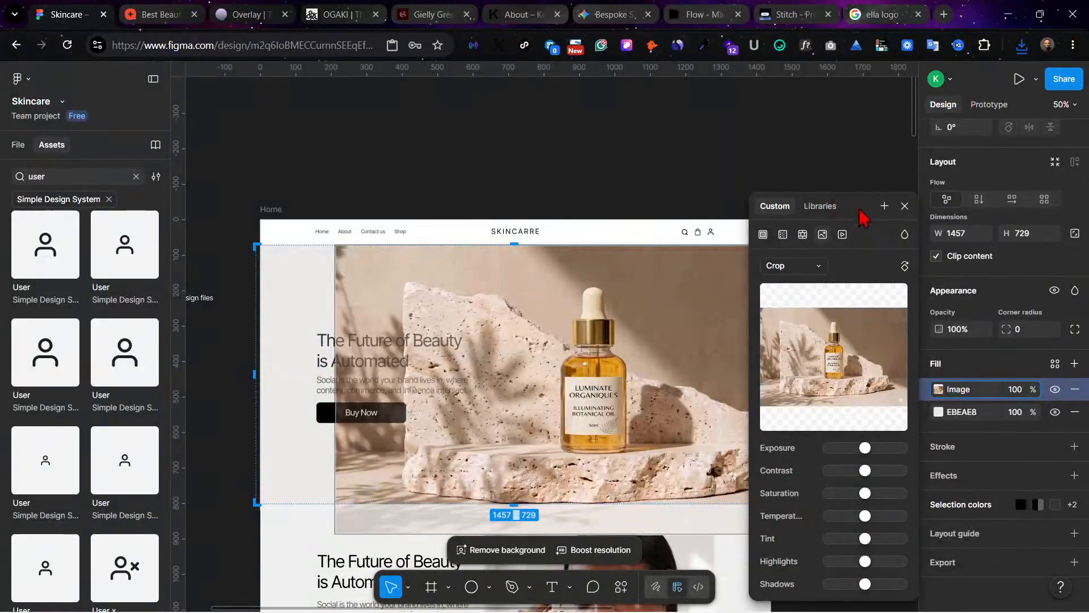
# Step: Set the hero image's scaling mode to Fill so it covers the whole frame
pyautogui.click(807, 266)
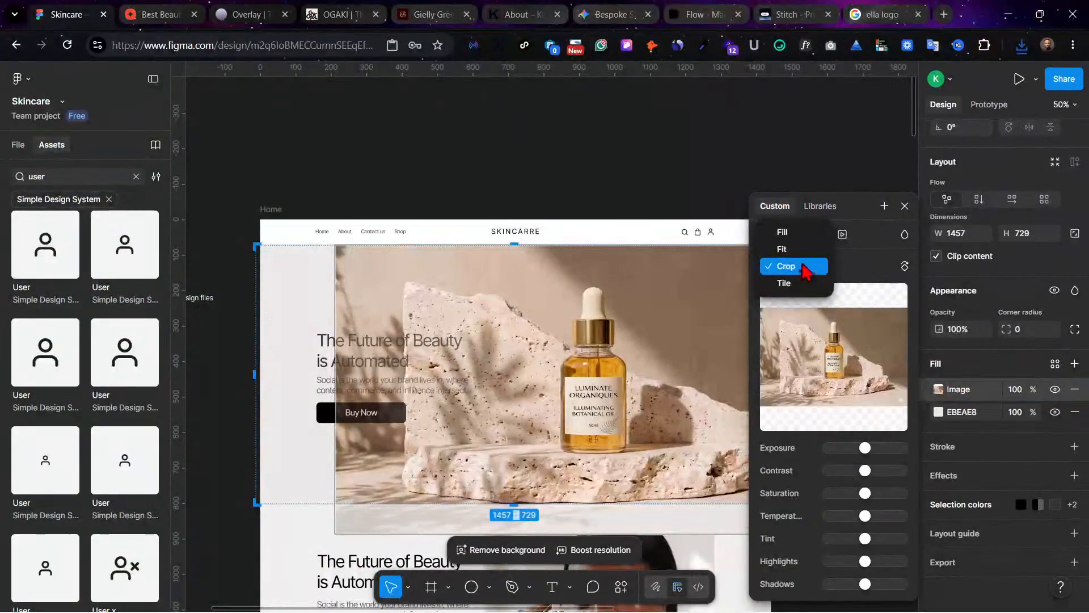
pyautogui.click(781, 233)
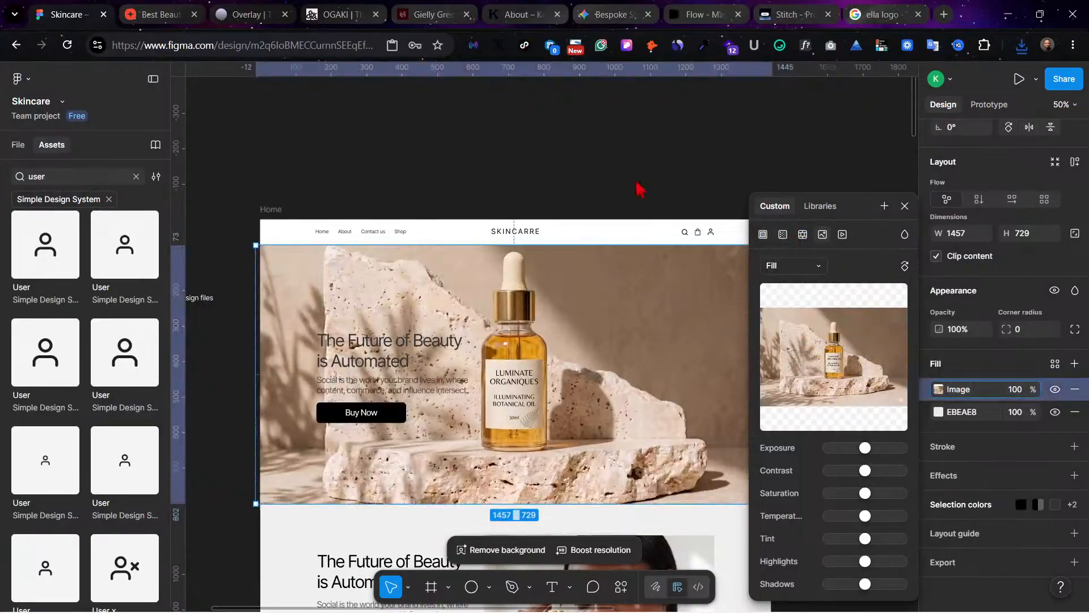
pyautogui.click(639, 182)
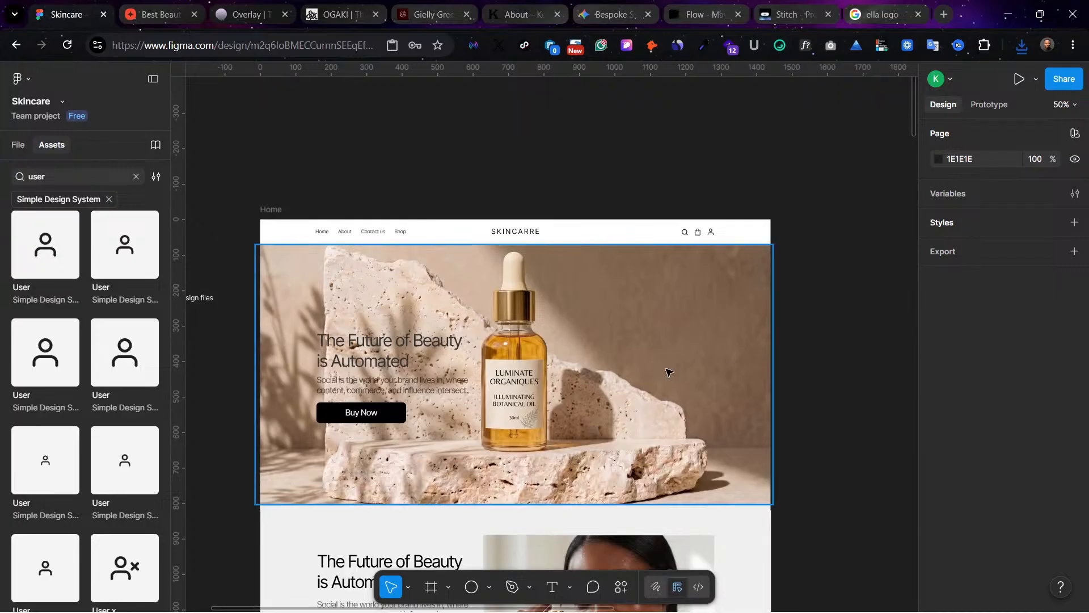
# Step: Try a black 000000 overlay fill at 40% opacity on the hero frame, and remove that fill again
pyautogui.click(629, 353)
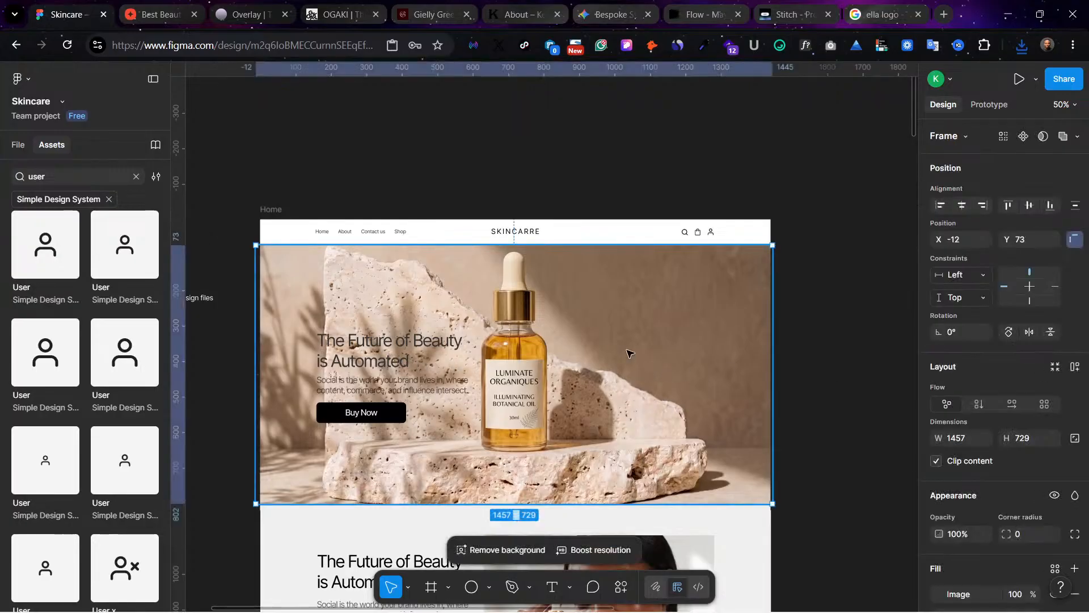
pyautogui.click(1075, 569)
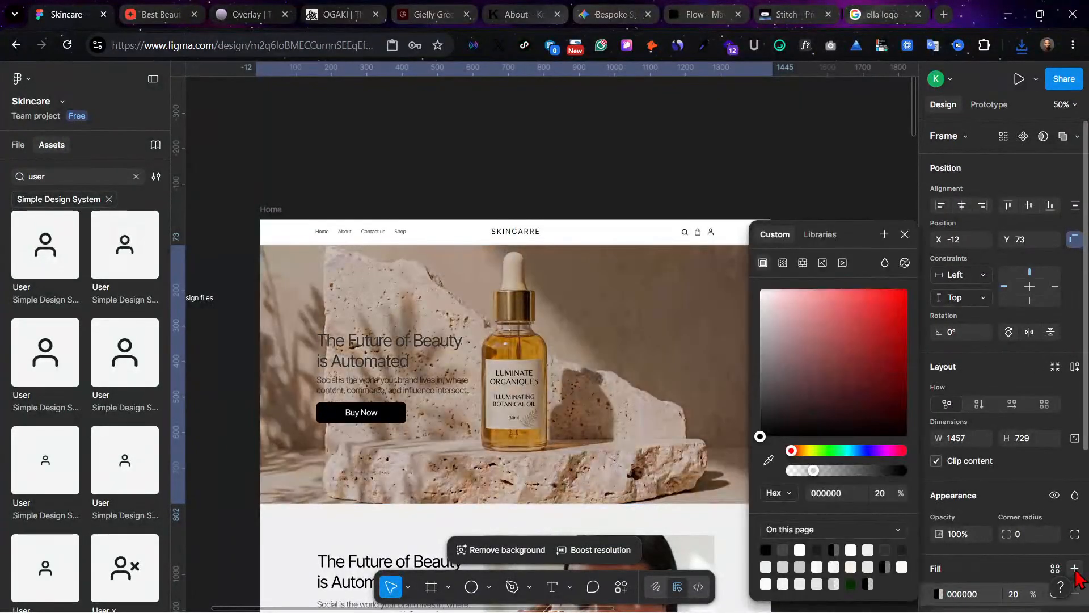
pyautogui.click(1014, 594)
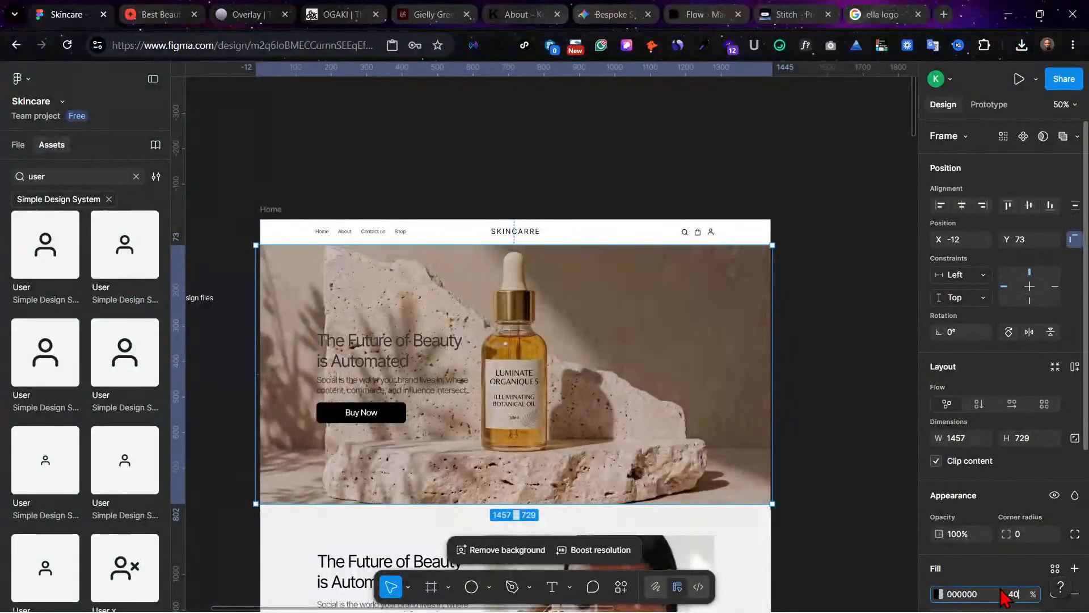
pyautogui.write('40')
pyautogui.press('Return')
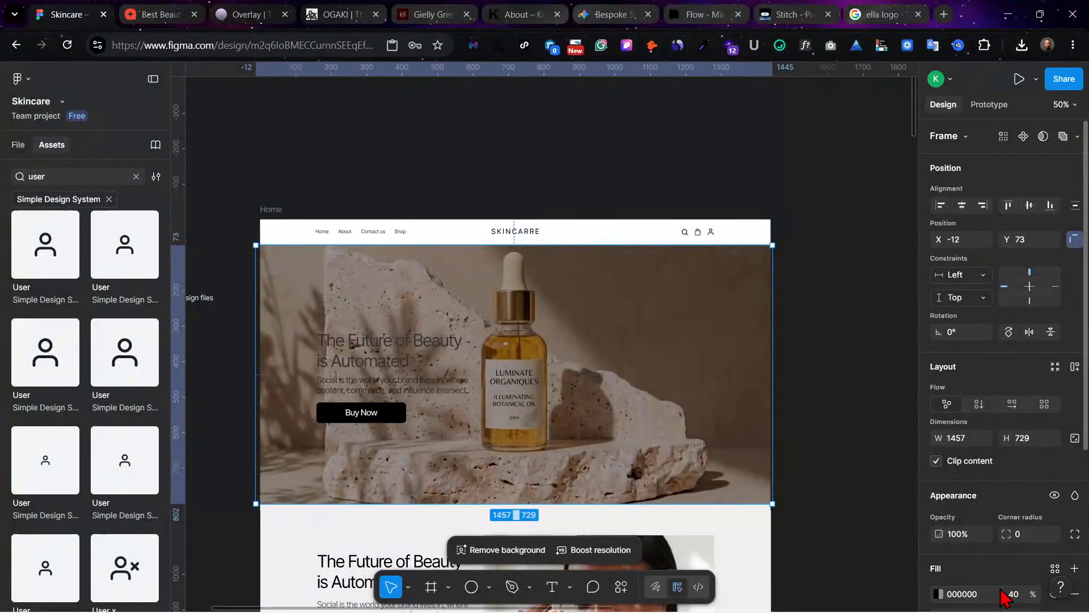
pyautogui.scroll(-4, 1074, 593)
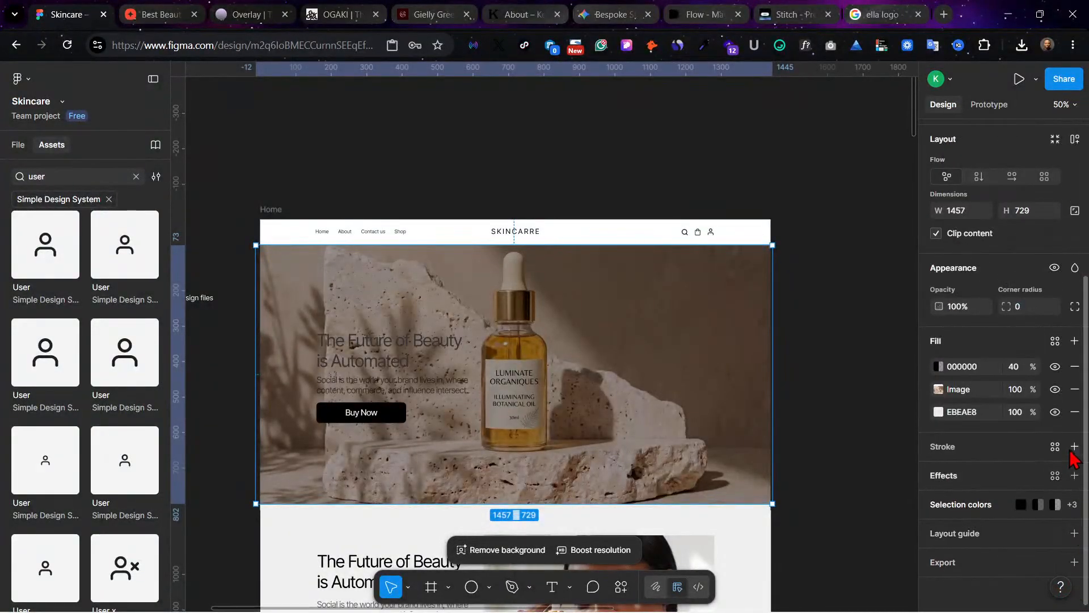
pyautogui.click(1075, 367)
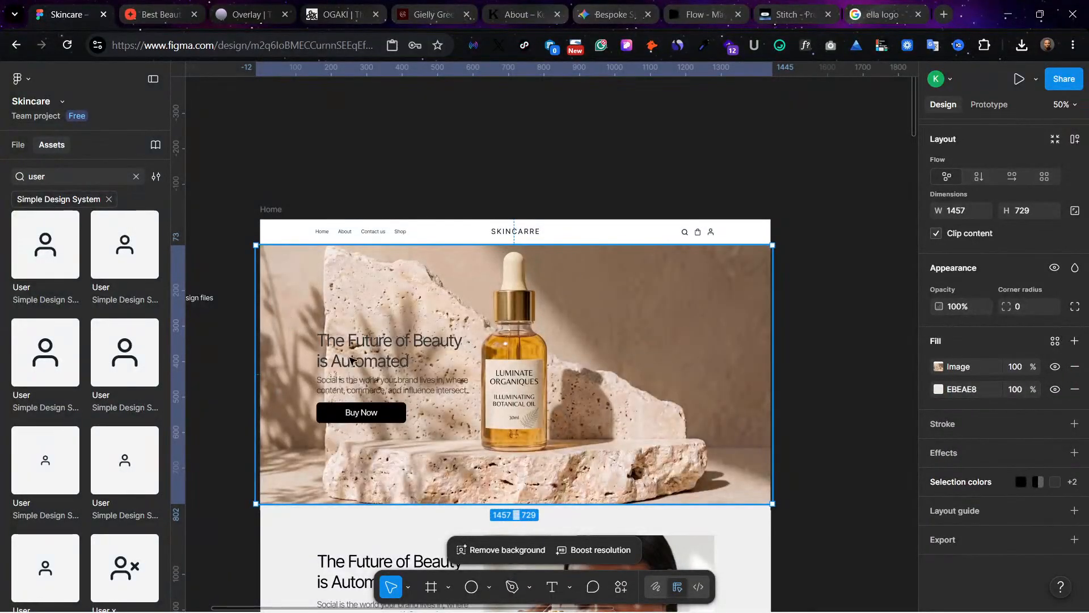
# Step: Add a linear gradient fill over the hero image, running horizontally from the frame's left edge to its right edge with black on the left
pyautogui.click(1074, 341)
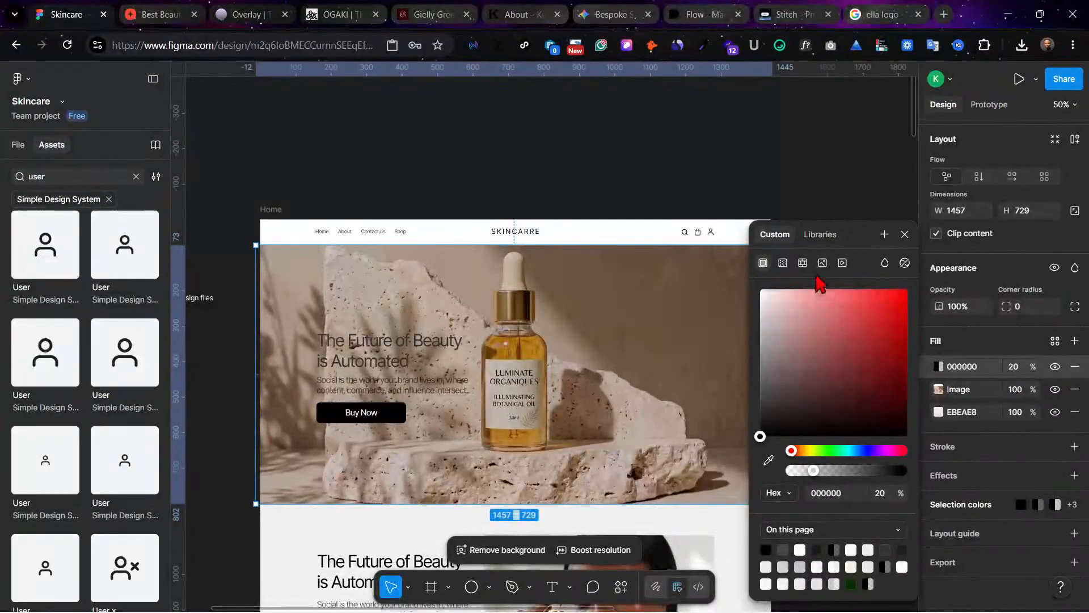
pyautogui.click(783, 263)
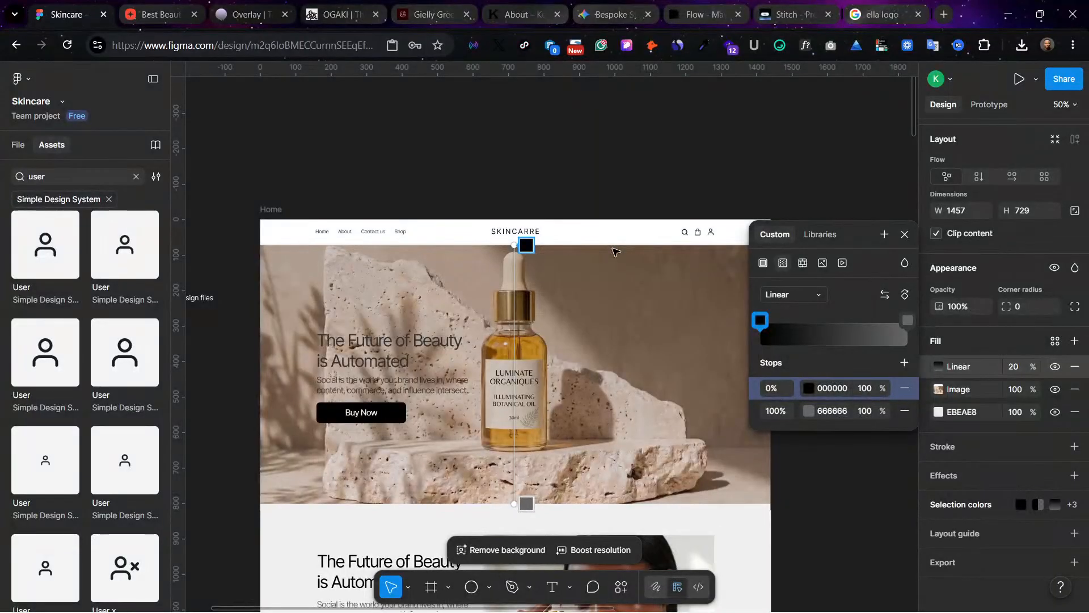
pyautogui.moveTo(533, 252); pyautogui.dragTo(256, 374)
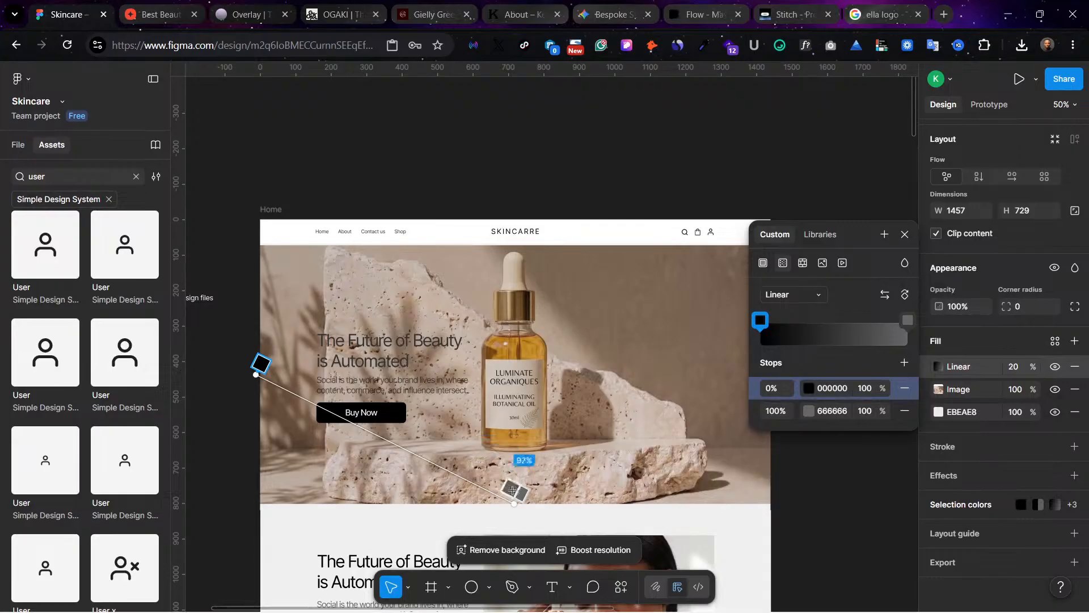
pyautogui.moveTo(516, 501); pyautogui.dragTo(759, 386)
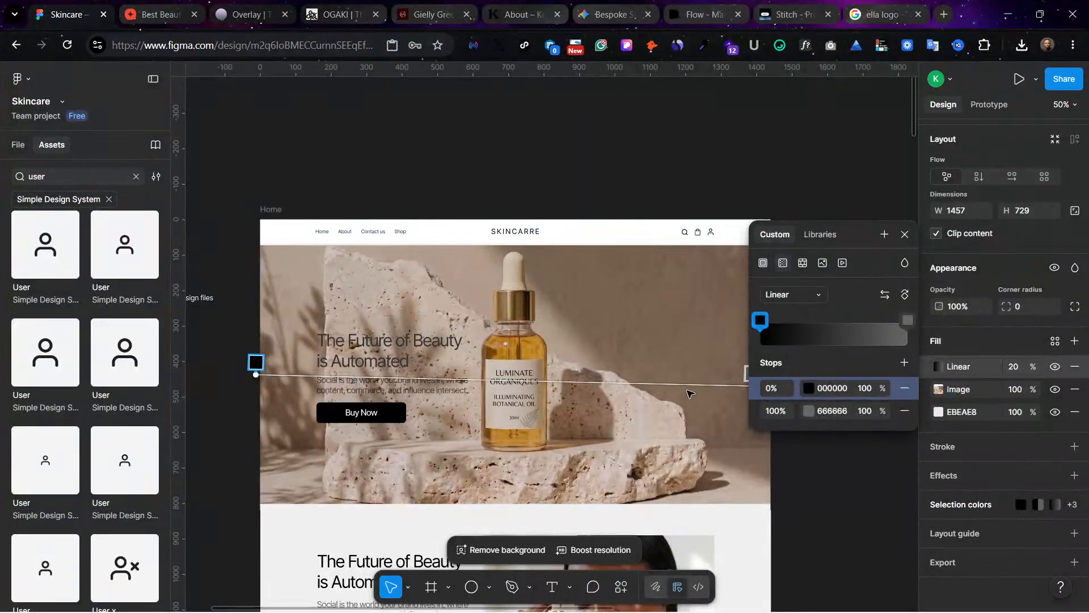
pyautogui.hscroll(1, 690, 393)
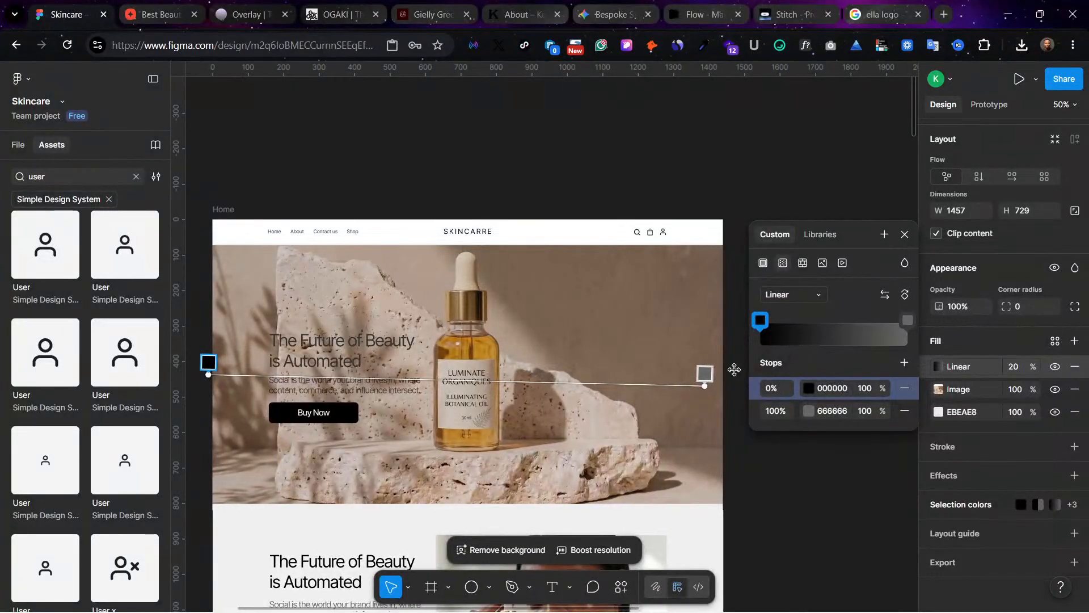
pyautogui.moveTo(703, 387); pyautogui.dragTo(720, 368)
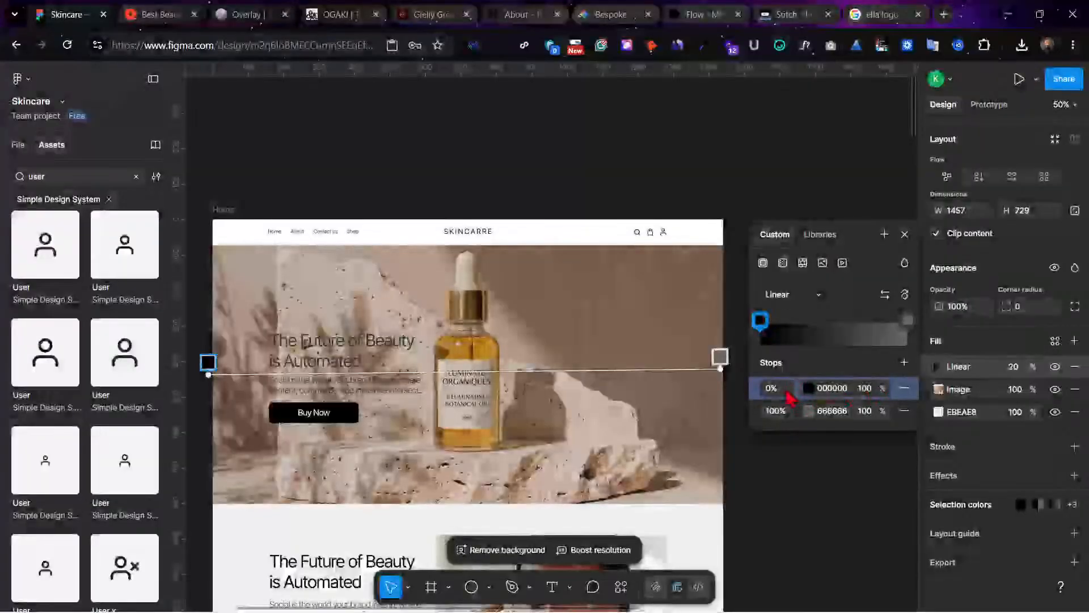
pyautogui.moveTo(768, 338)
pyautogui.mouseDown()
pyautogui.moveTo(846, 333)
pyautogui.moveTo(750, 334)
pyautogui.mouseUp()
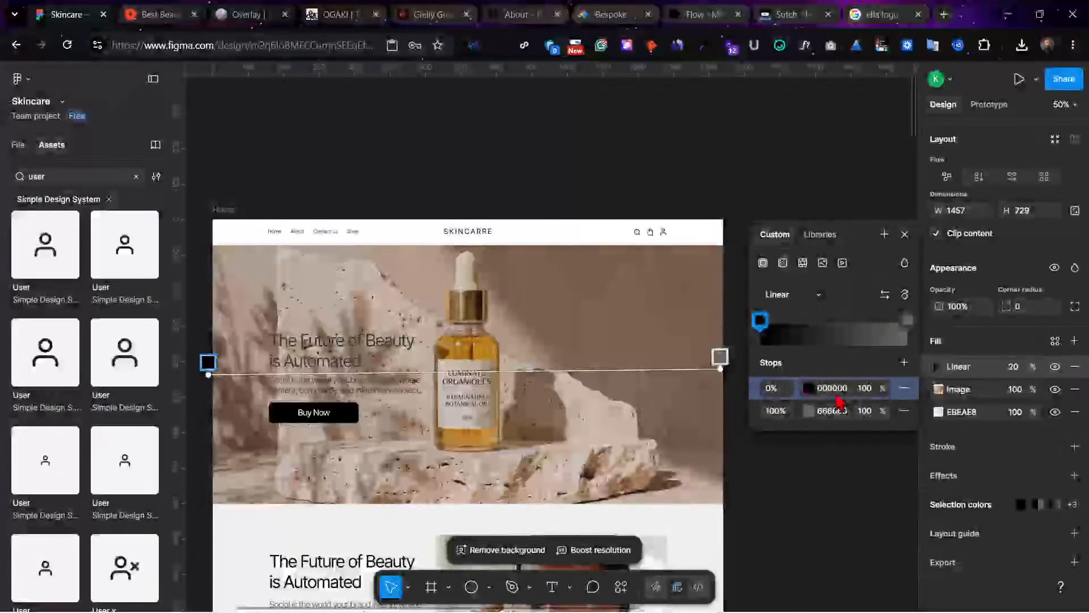
# Step: Set the hero's linear gradient fill to 50% opacity and make its 666666 end stop fully transparent at 0%
pyautogui.click(1016, 369)
pyautogui.write('50')
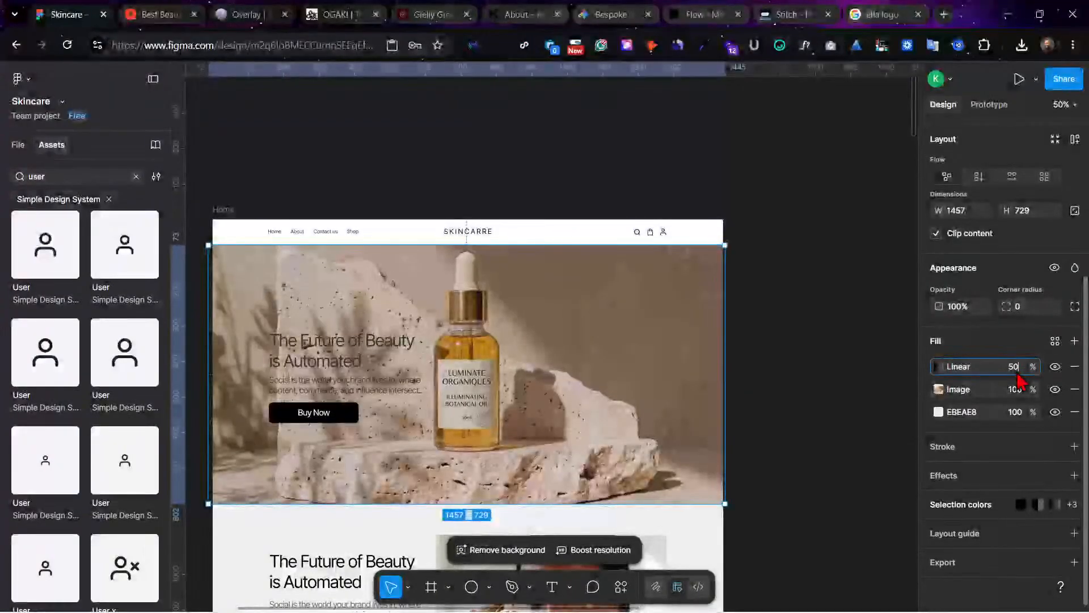
pyautogui.press('Return')
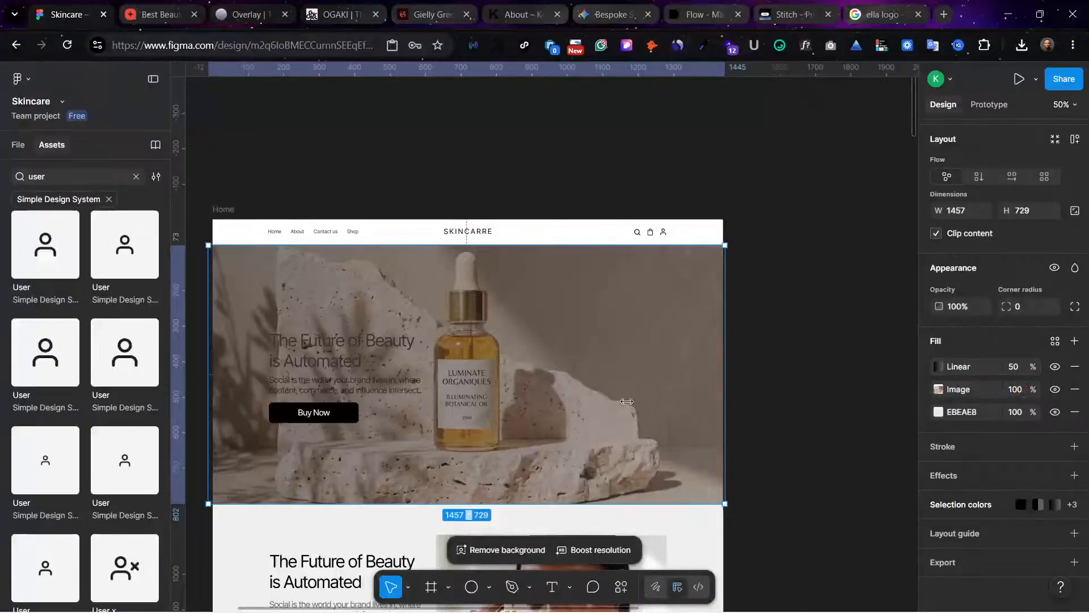
pyautogui.click(939, 366)
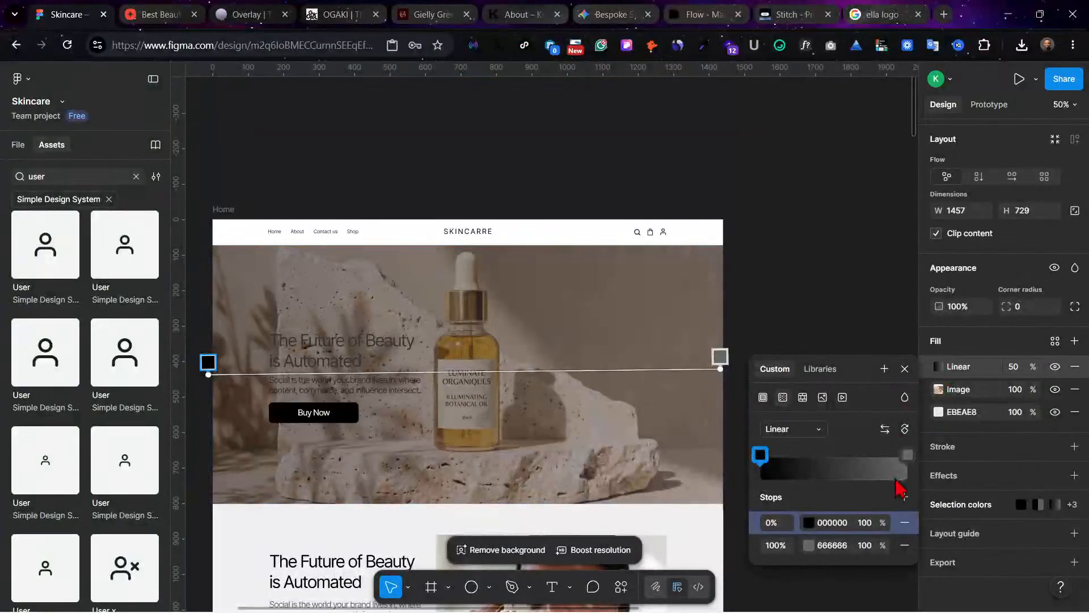
pyautogui.click(908, 456)
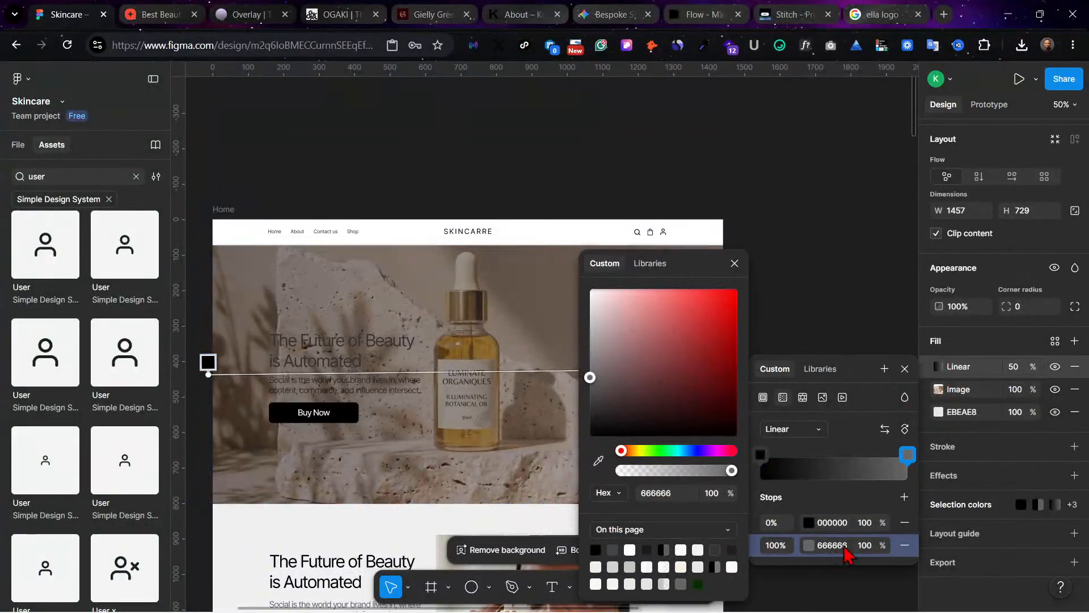
pyautogui.click(865, 545)
pyautogui.write('0')
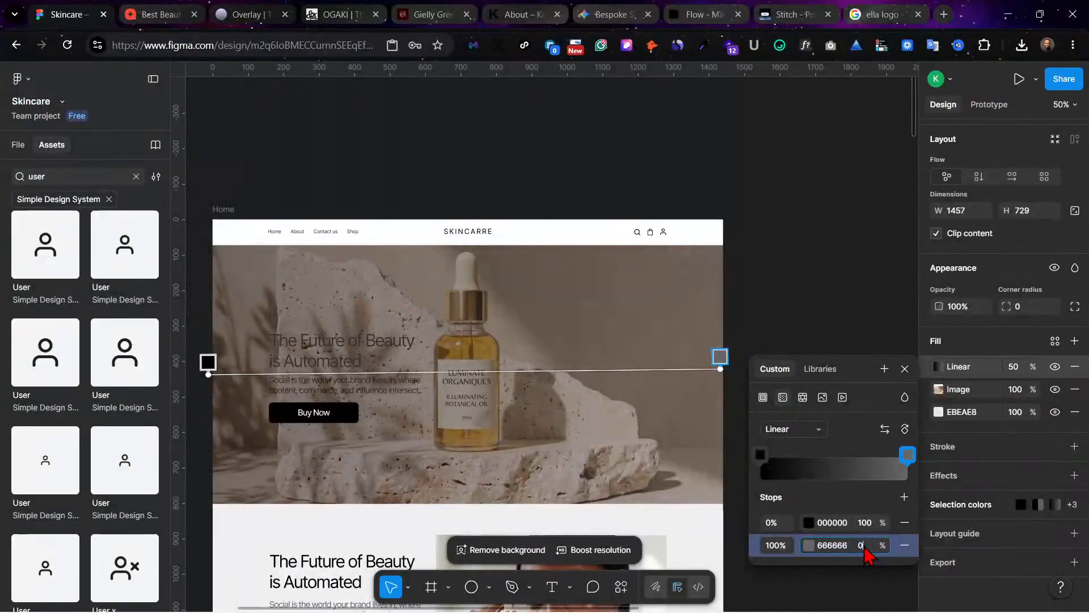
pyautogui.press('Return')
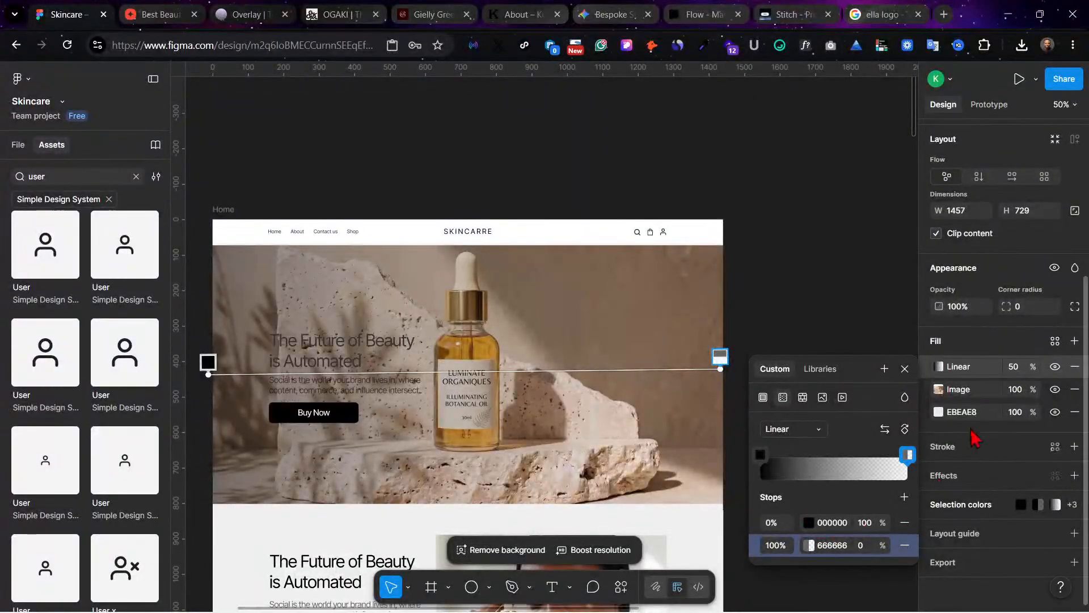
# Step: Set the hero's gradient fill to 60% opacity and move its black stop to the 13% position
pyautogui.click(1018, 366)
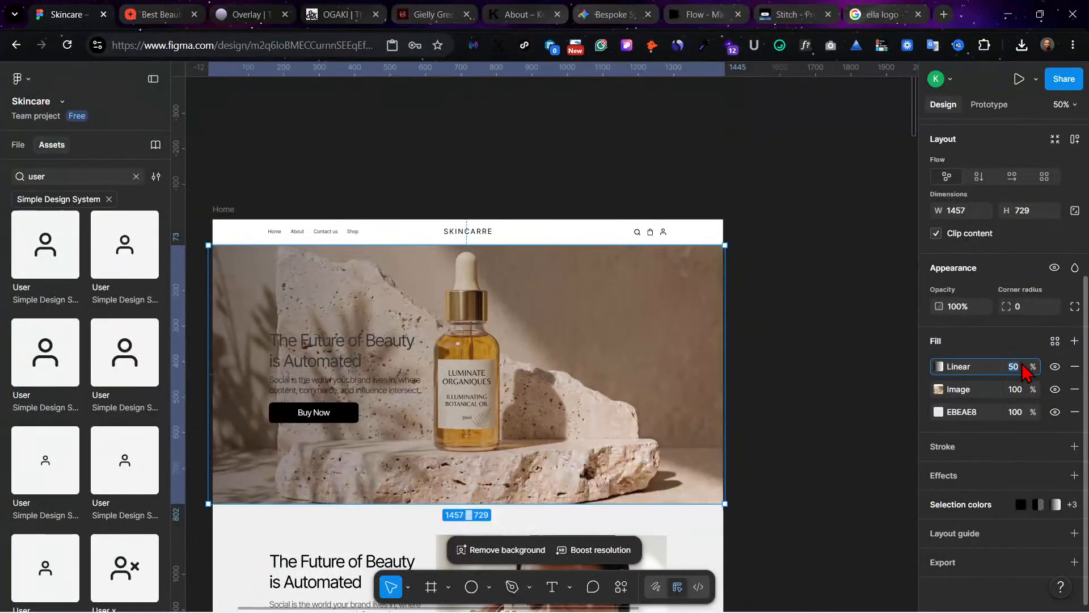
pyautogui.write('60')
pyautogui.press('Return')
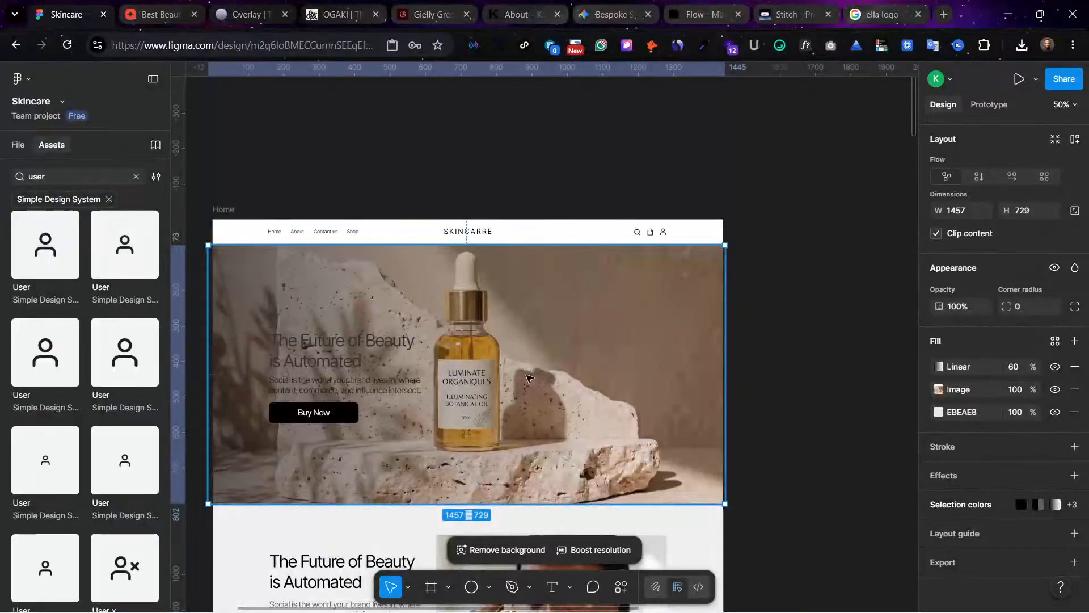
pyautogui.click(938, 366)
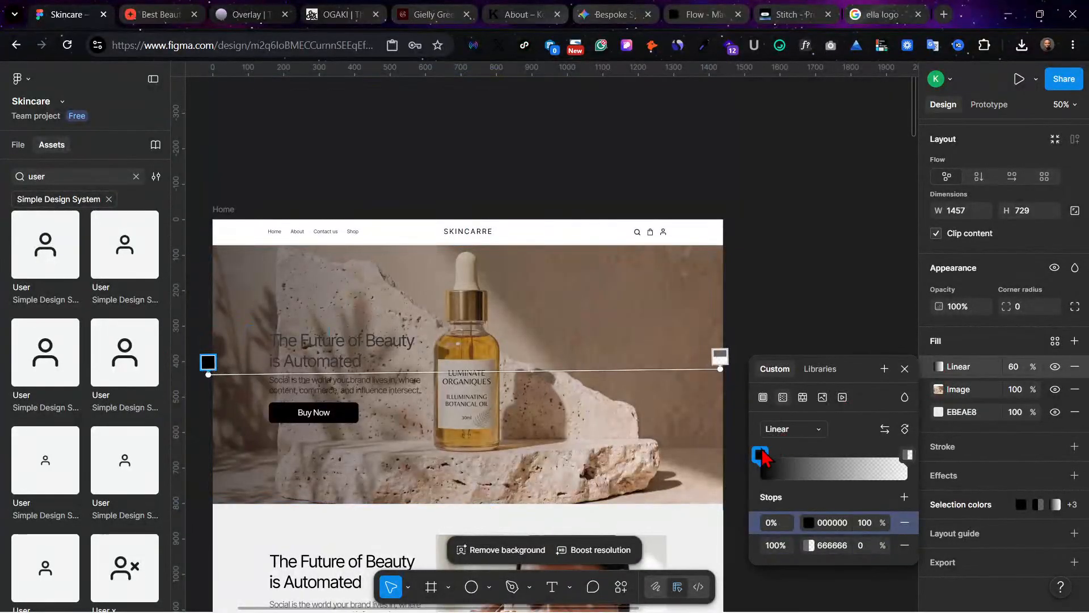
pyautogui.moveTo(763, 454); pyautogui.dragTo(783, 456)
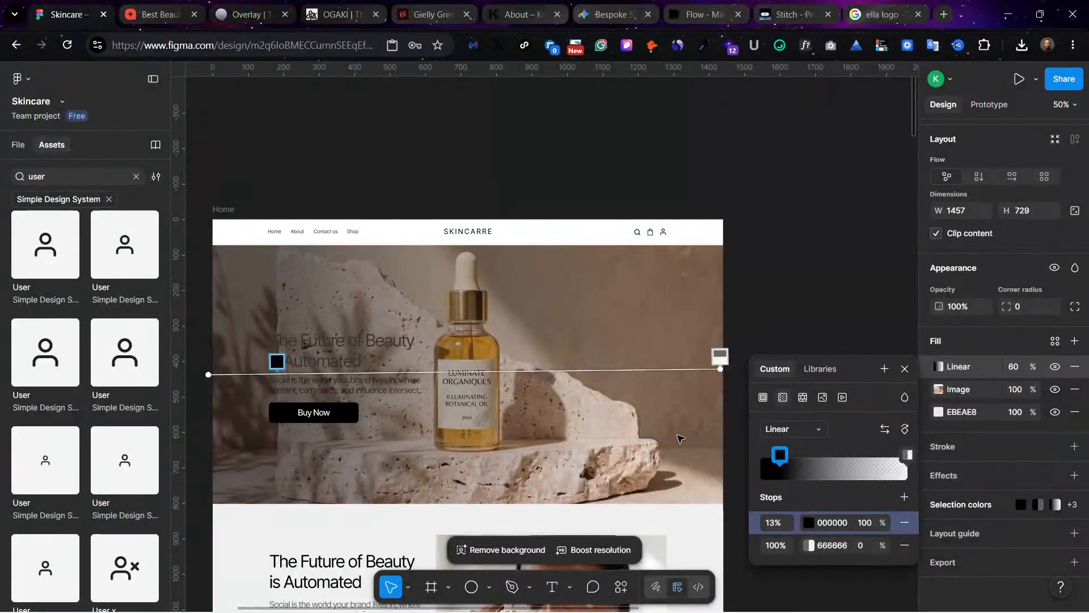
pyautogui.press('Escape')
pyautogui.press('Escape')
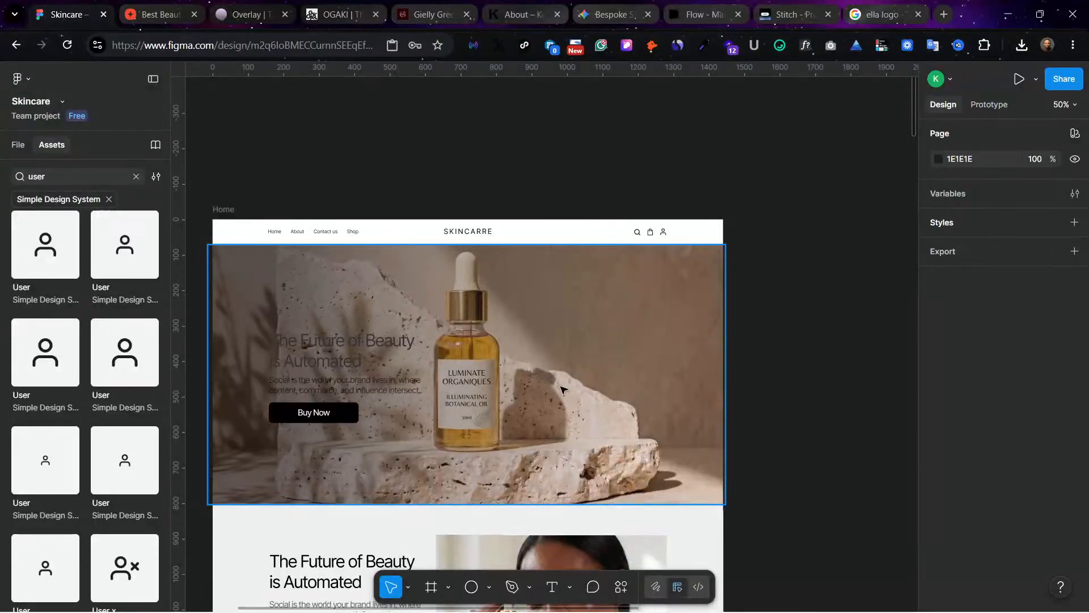
# Step: Try the Crop scaling mode on the hero image, shift the picture slightly to the right, and undo the shift
pyautogui.click(466, 352)
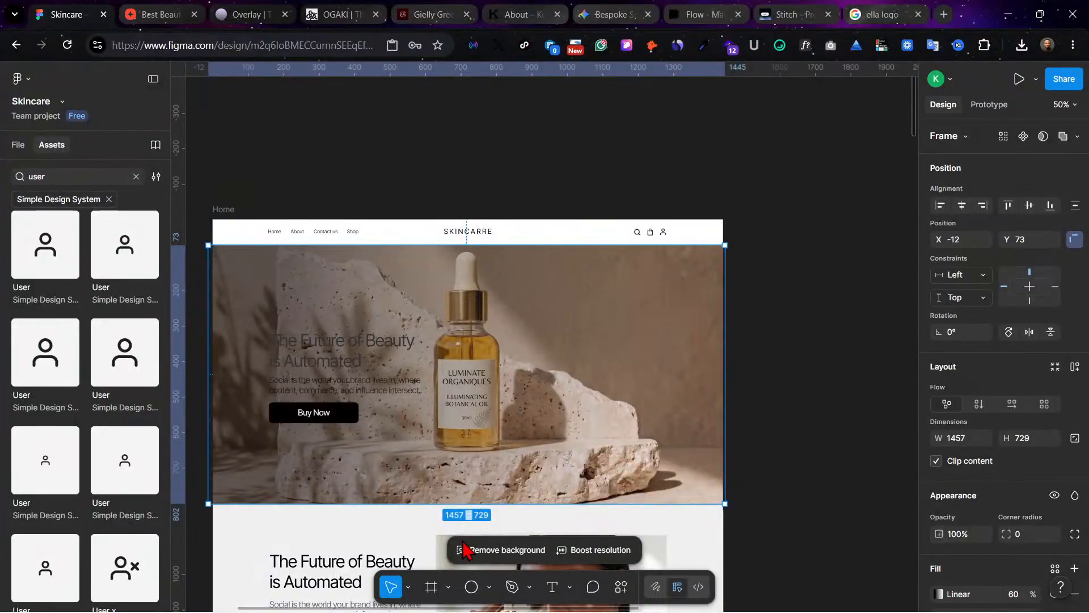
pyautogui.scroll(-4, 973, 598)
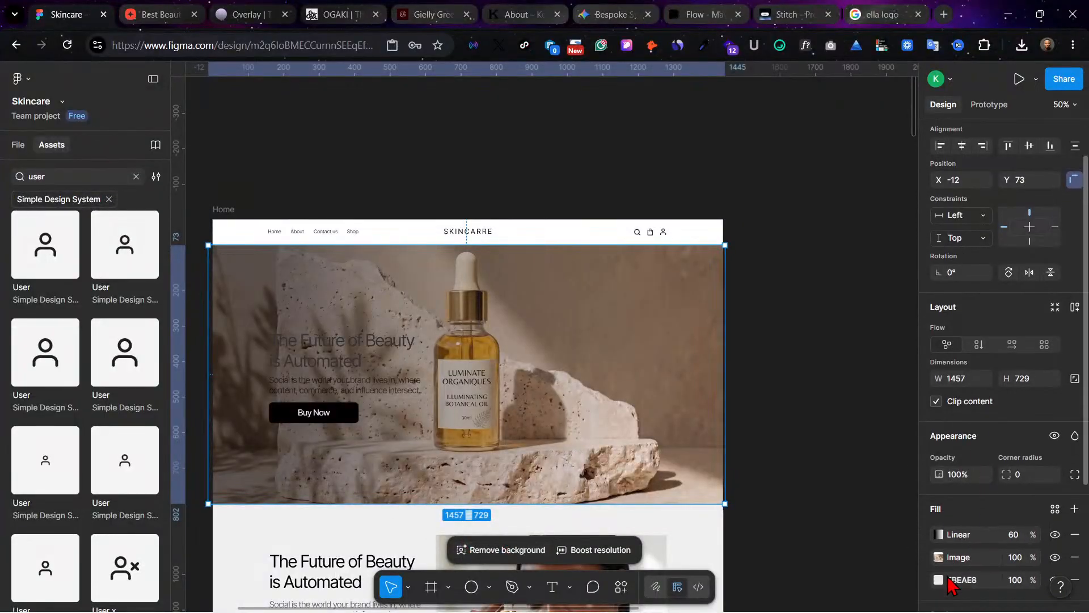
pyautogui.click(941, 405)
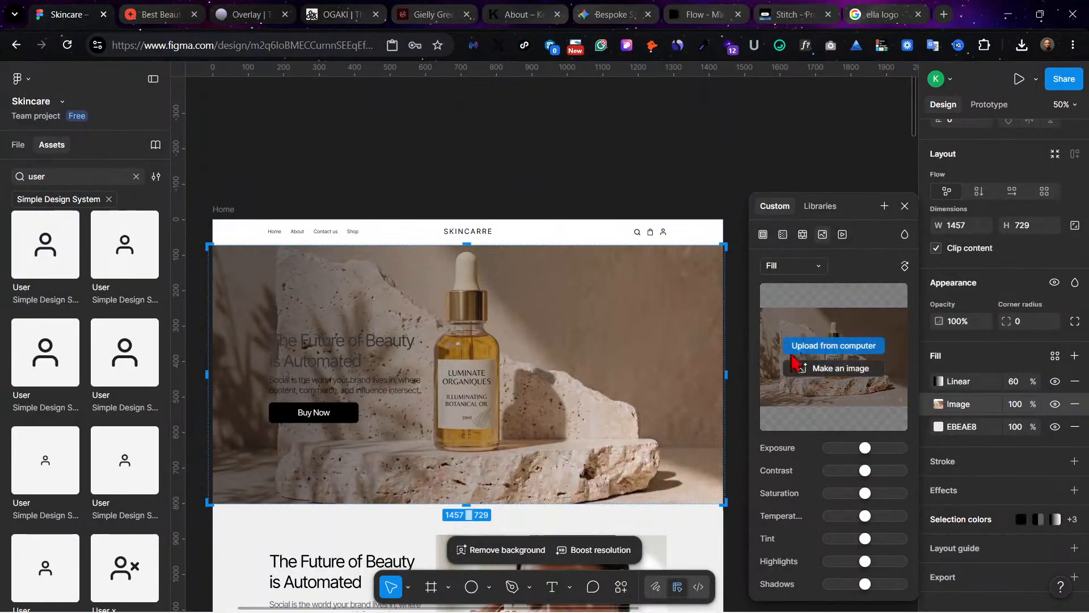
pyautogui.moveTo(805, 354)
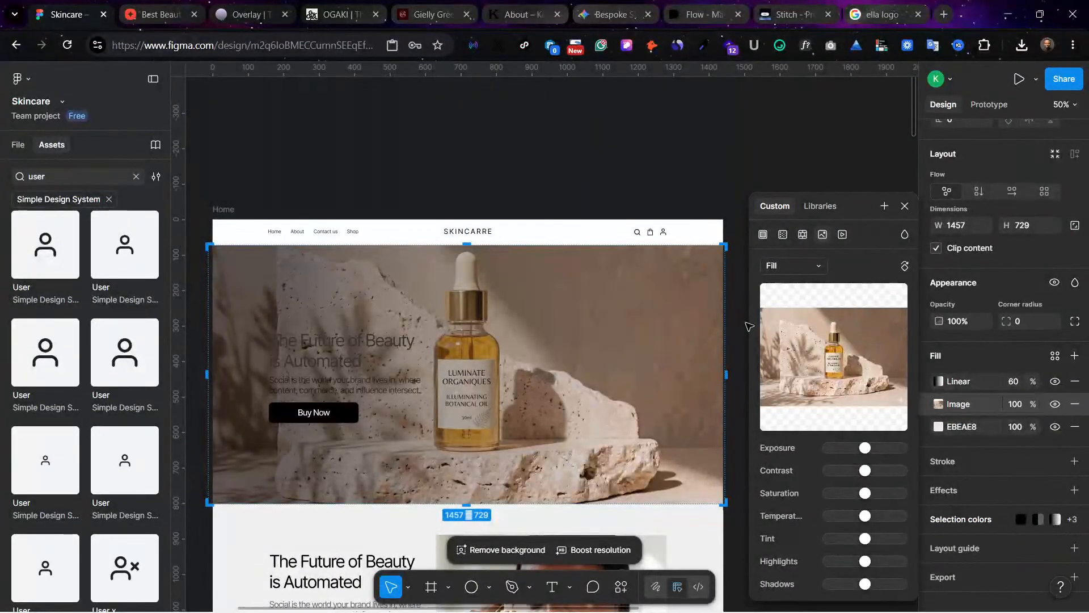
pyautogui.click(806, 266)
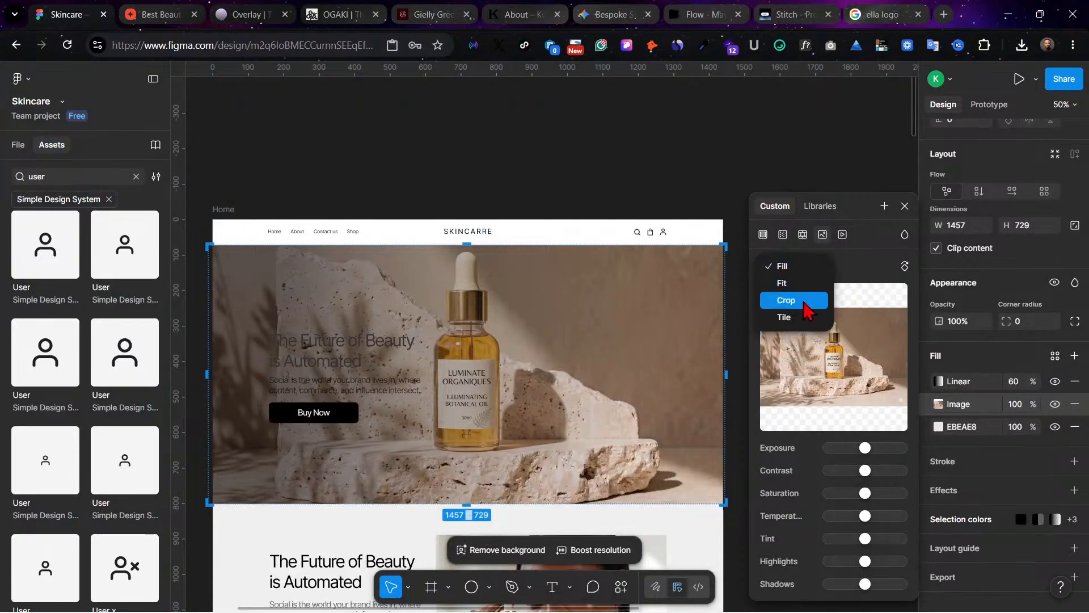
pyautogui.click(810, 298)
pyautogui.moveTo(366, 397); pyautogui.dragTo(390, 395)
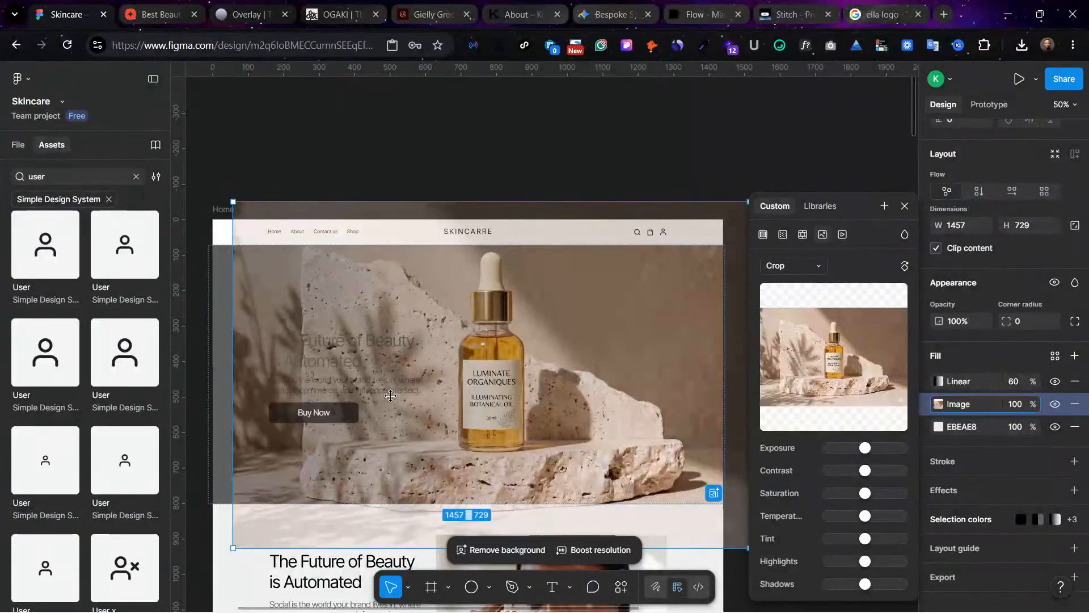
pyautogui.hotkey('ctrl', 'z')
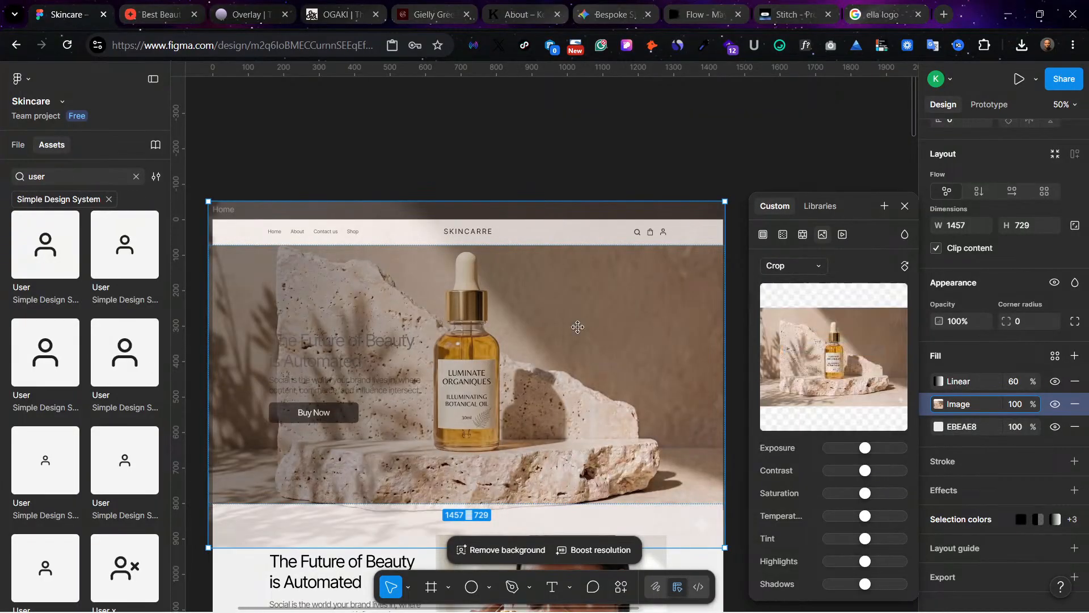
# Step: Try shifting the cropped hero picture further right and expanding the image into the gap, and undo the move
pyautogui.moveTo(578, 327); pyautogui.dragTo(624, 363)
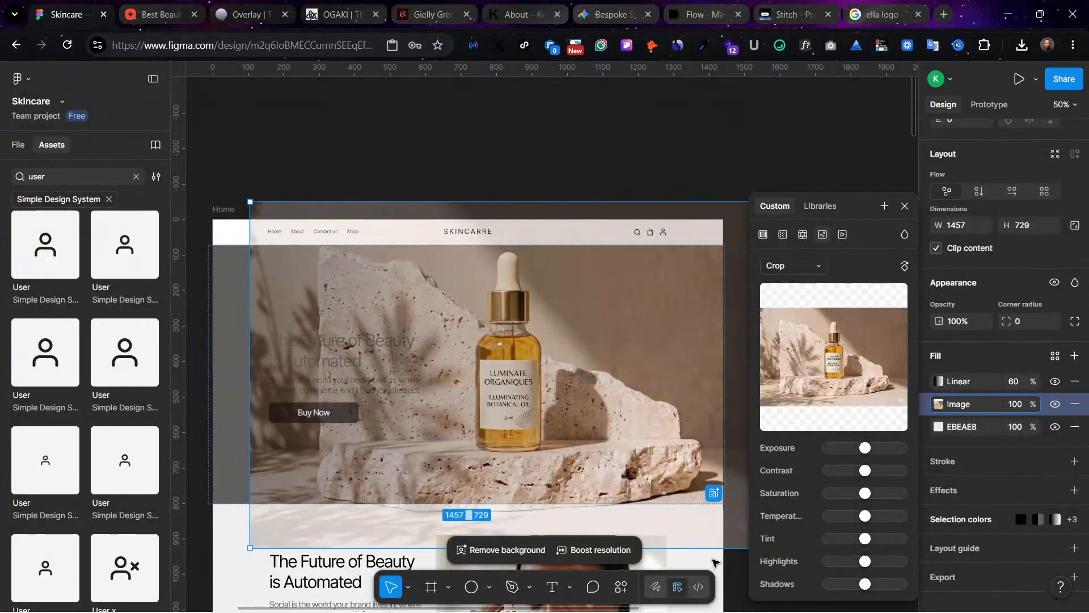
pyautogui.click(714, 493)
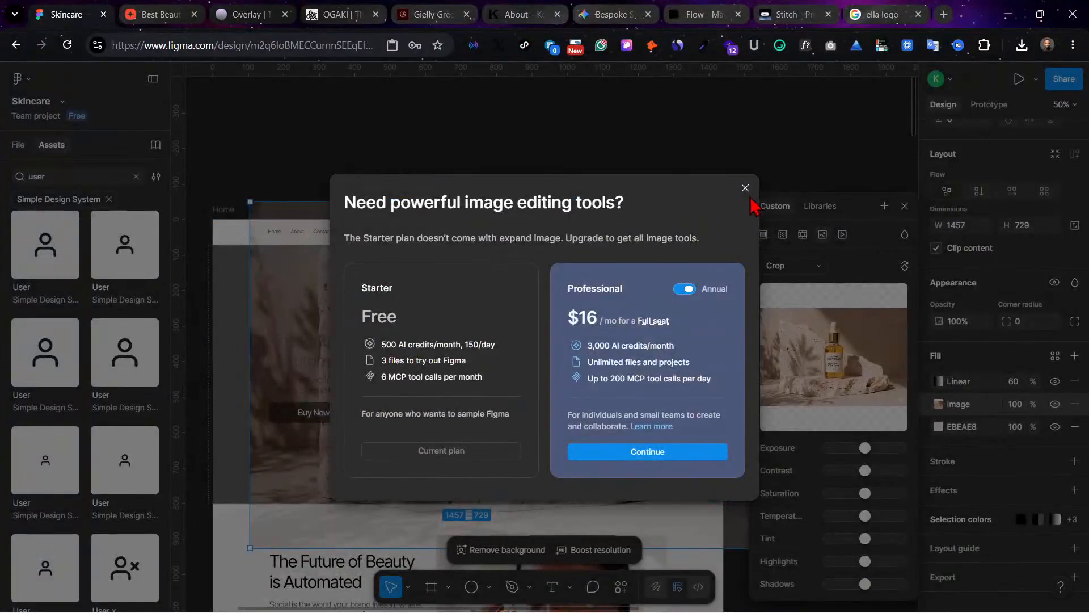
pyautogui.click(745, 188)
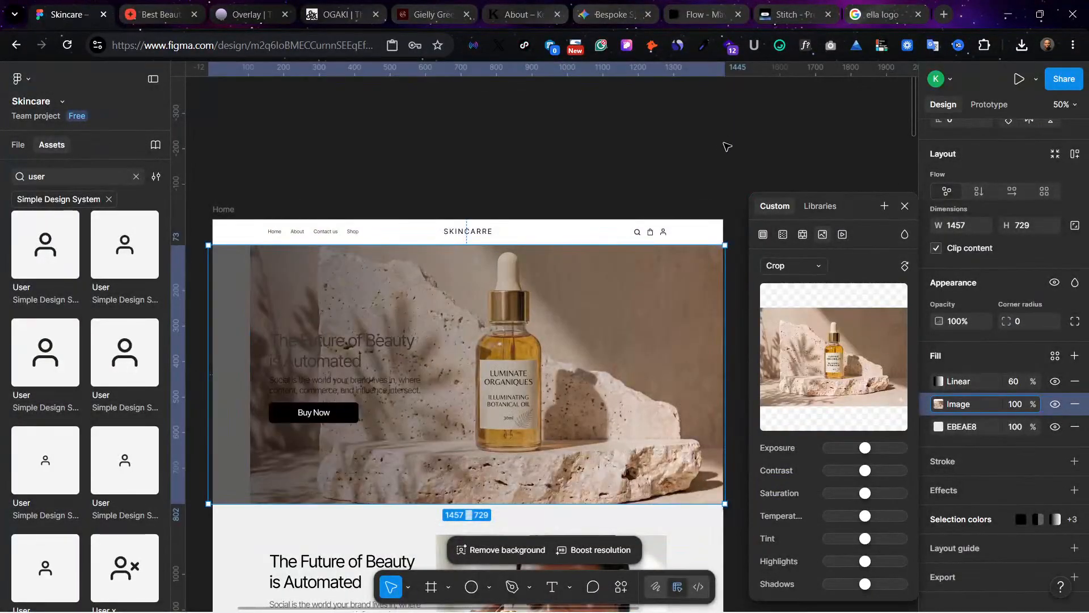
pyautogui.hotkey('ctrl', 'z')
pyautogui.hotkey('ctrl', 'z')
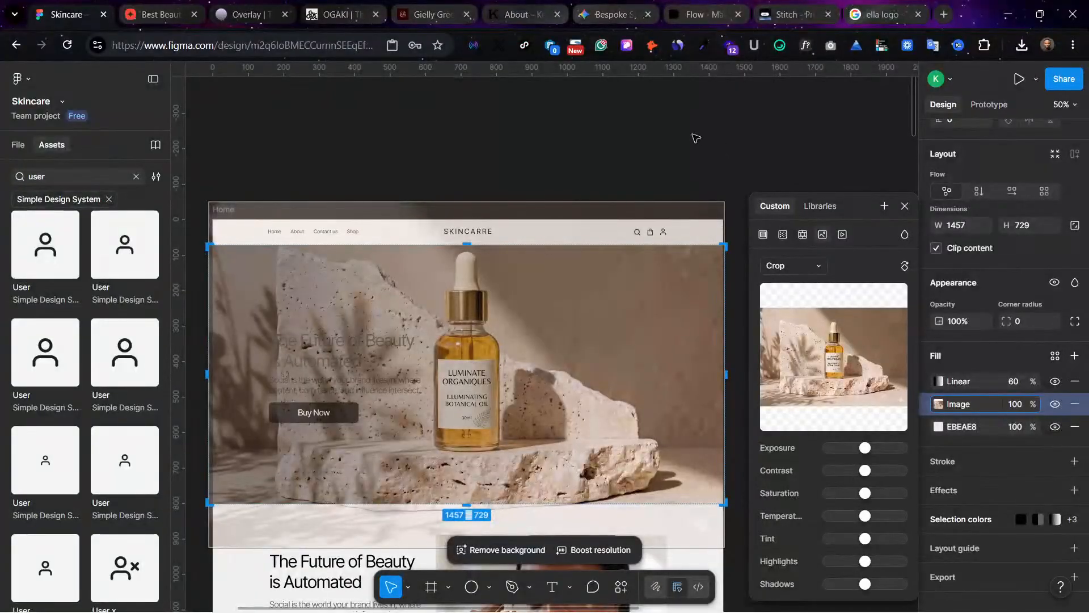
pyautogui.click(696, 138)
pyautogui.press('Escape')
# Step: Recolor the hero heading "The Future of Beauty is Automated" to white and the paragraph below it to FFFFFF
pyautogui.click(323, 342)
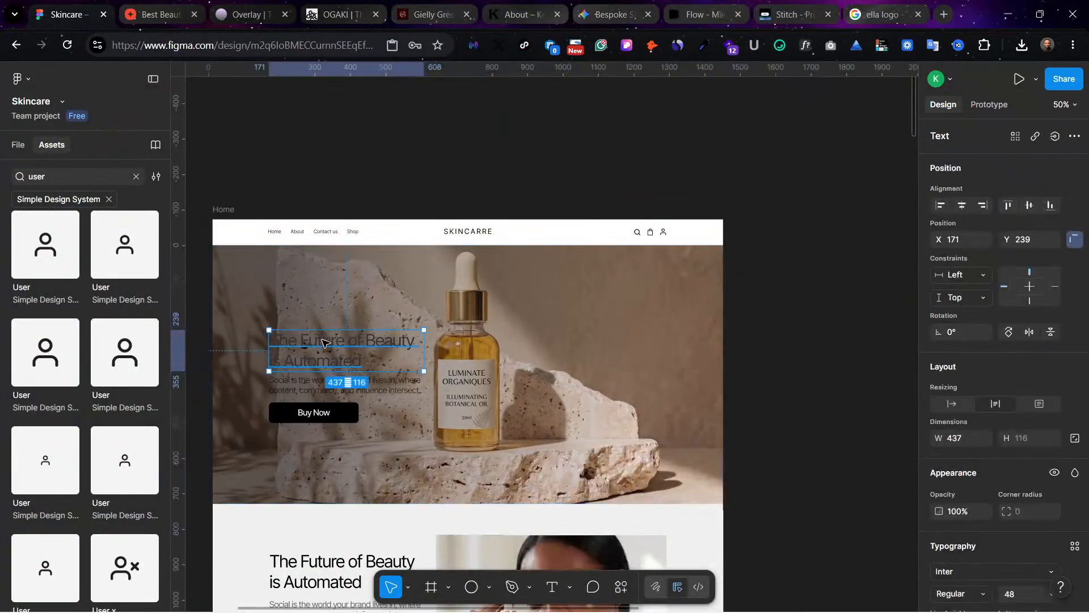
pyautogui.scroll(-4, 1016, 568)
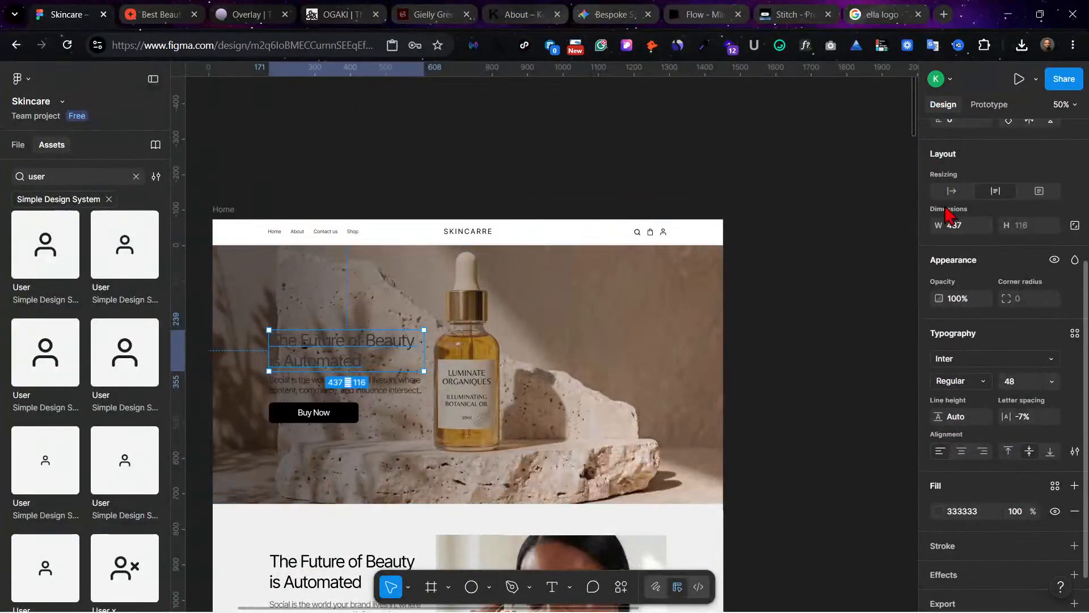
pyautogui.click(938, 511)
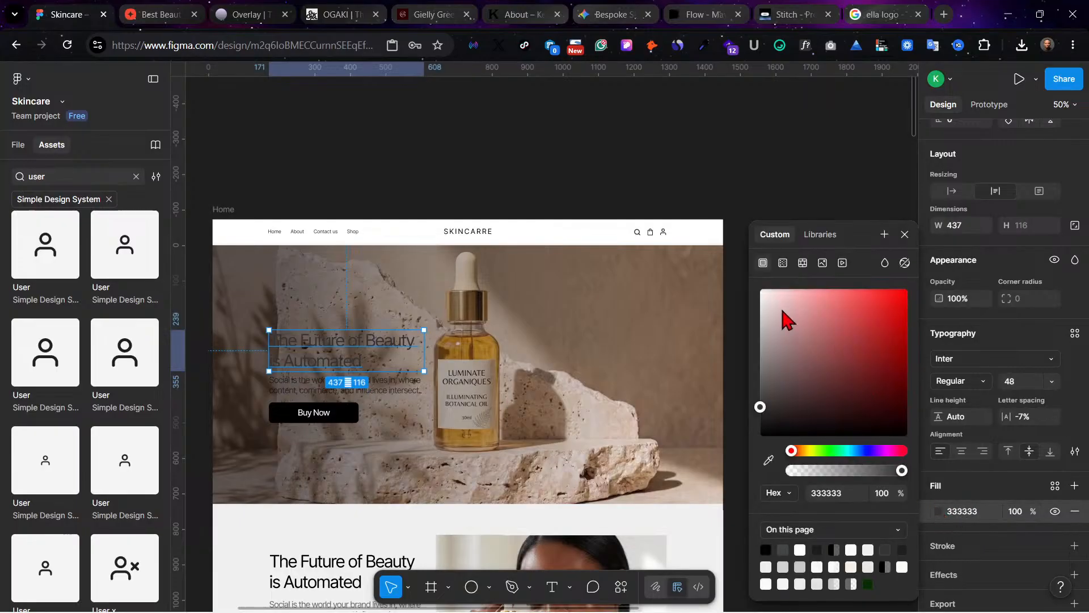
pyautogui.moveTo(787, 319); pyautogui.dragTo(759, 288)
pyautogui.click(284, 393)
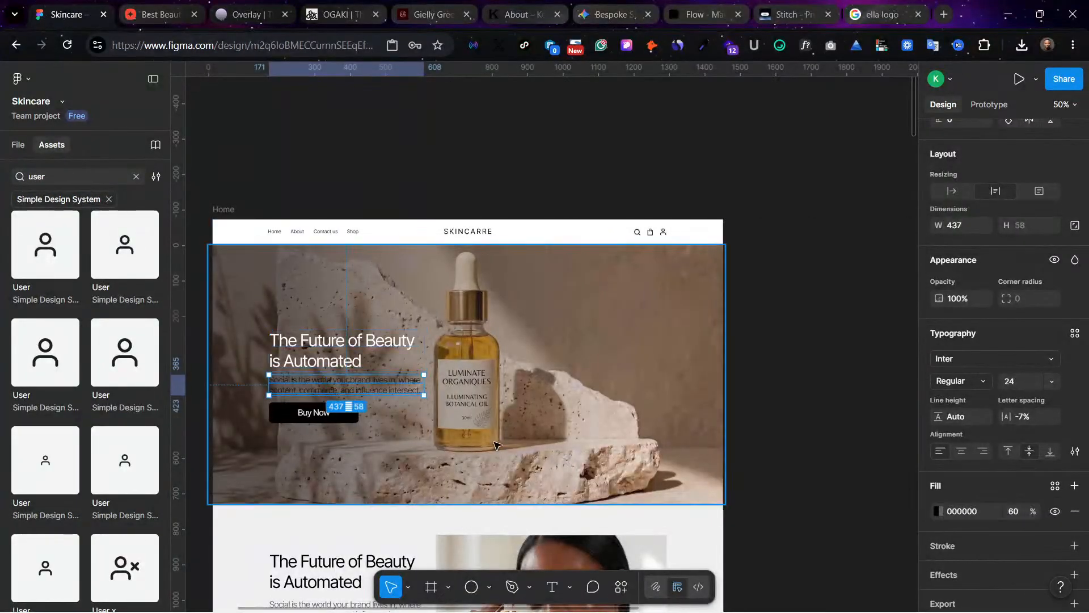
pyautogui.click(938, 511)
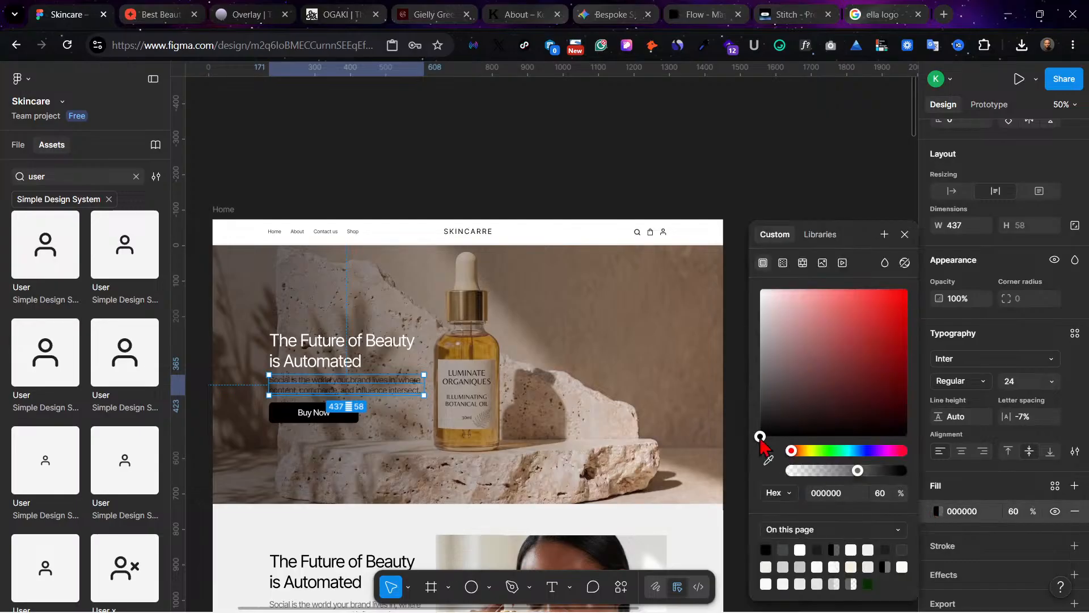
pyautogui.moveTo(760, 437); pyautogui.dragTo(760, 288)
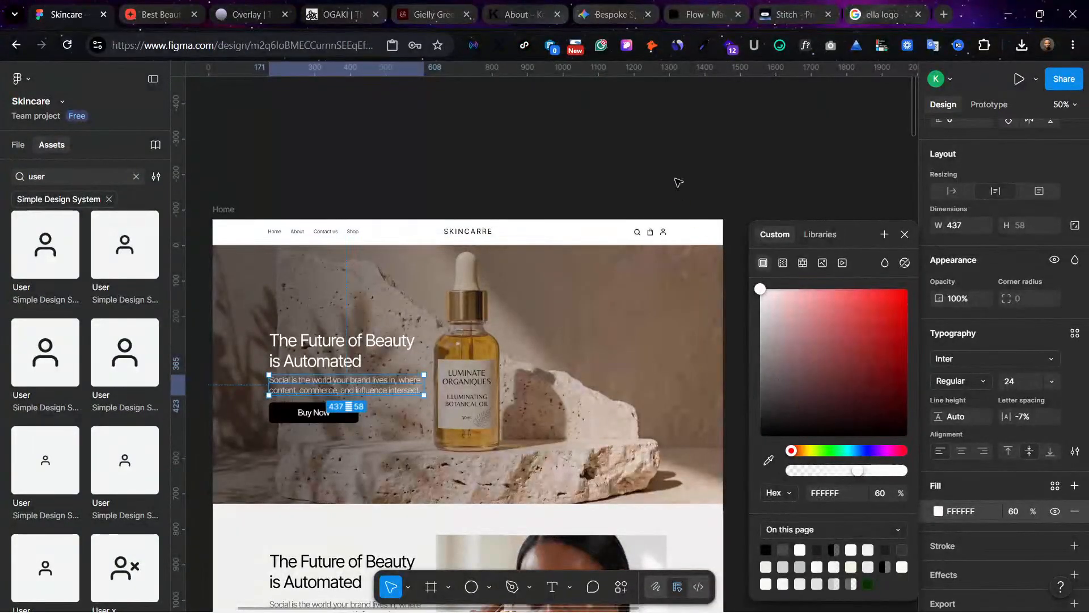
# Step: Move the transparent end stop of the hero's linear gradient inward so the dark overlay fades out sooner
pyautogui.click(428, 336)
pyautogui.click(939, 381)
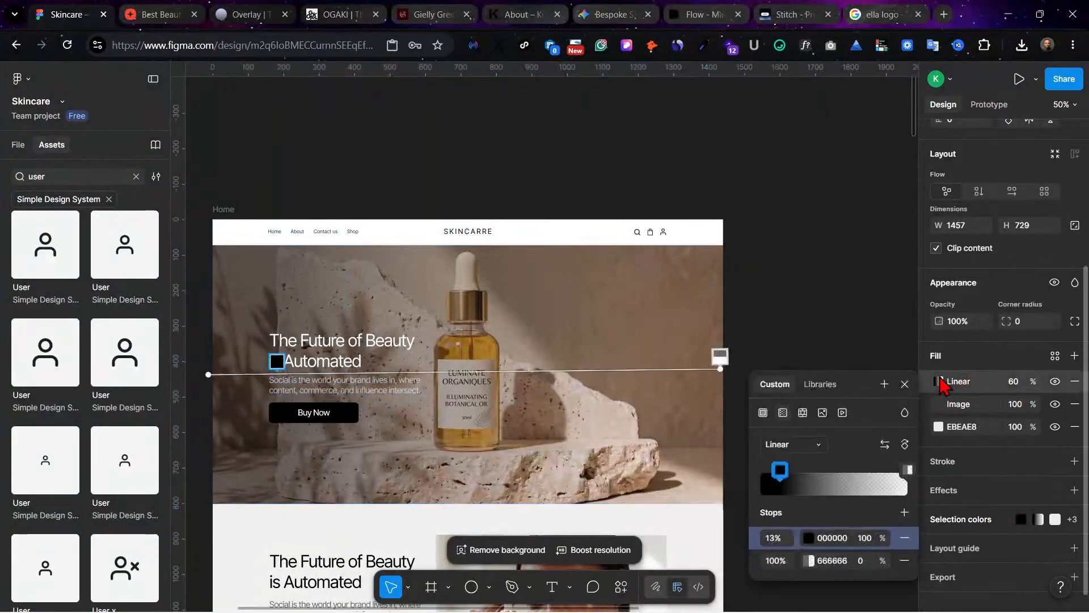
pyautogui.moveTo(904, 470); pyautogui.dragTo(848, 479)
pyautogui.click(632, 170)
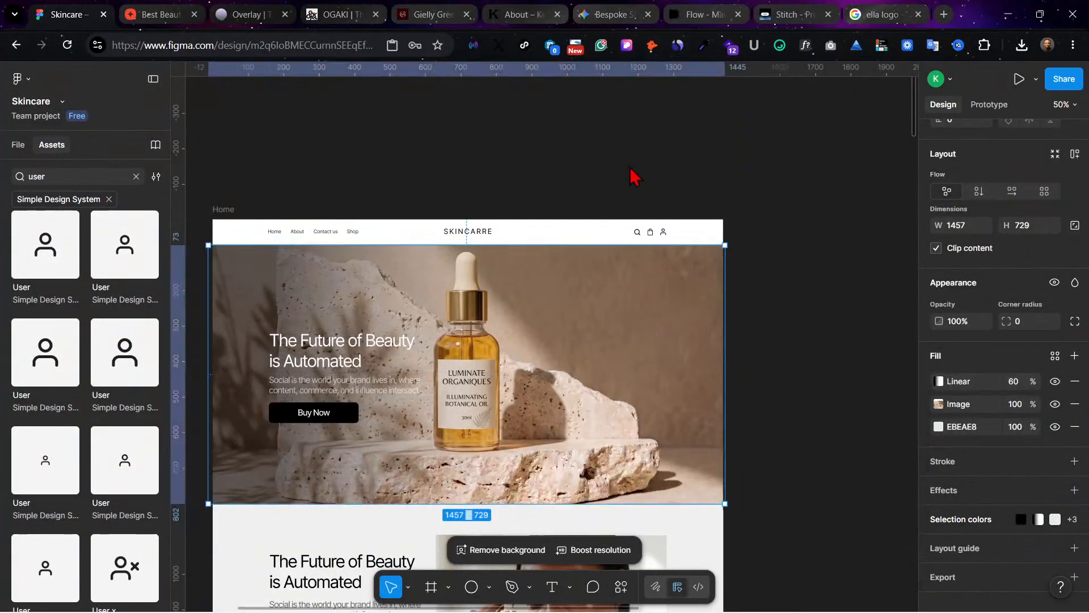
pyautogui.click(632, 170)
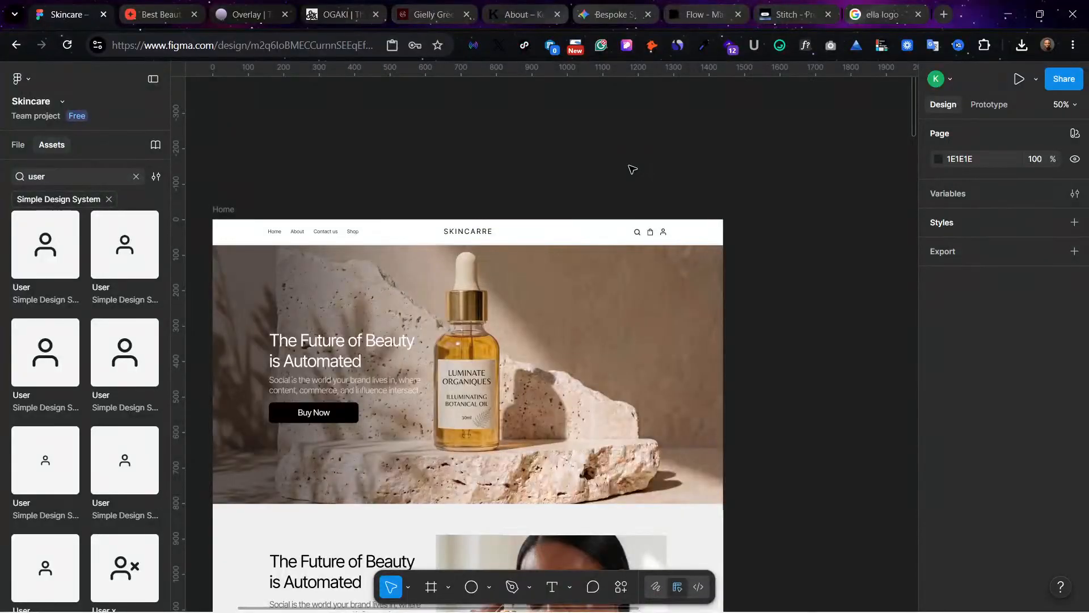
# Step: Recolor the hero's Buy Now button with the amber BD8327 sampled from the oil in the dropper bottle
pyautogui.scroll(-2, 630, 164)
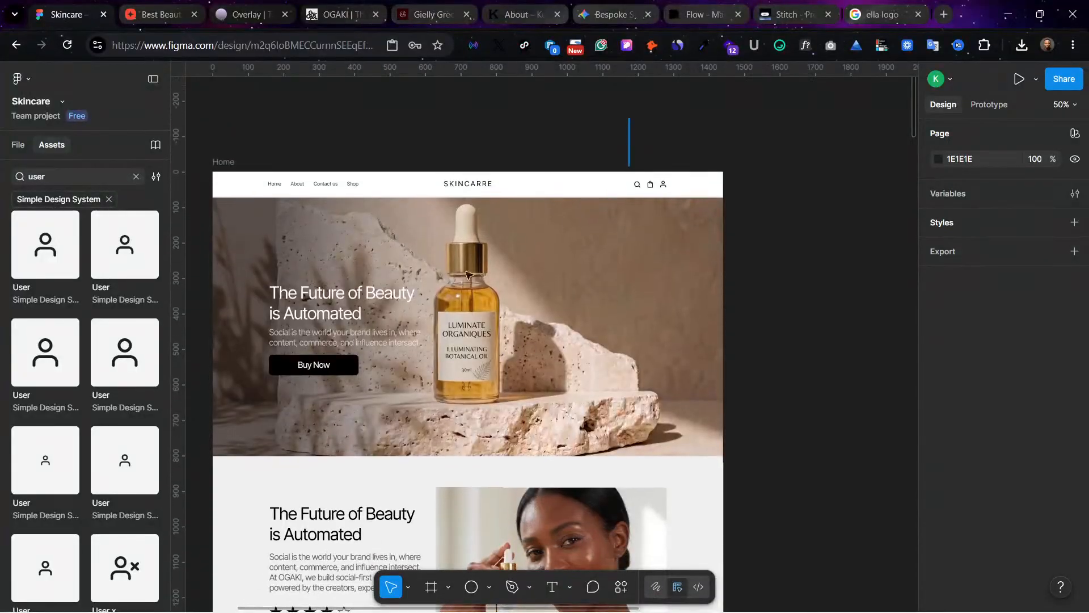
pyautogui.moveTo(628, 119); pyautogui.dragTo(342, 369)
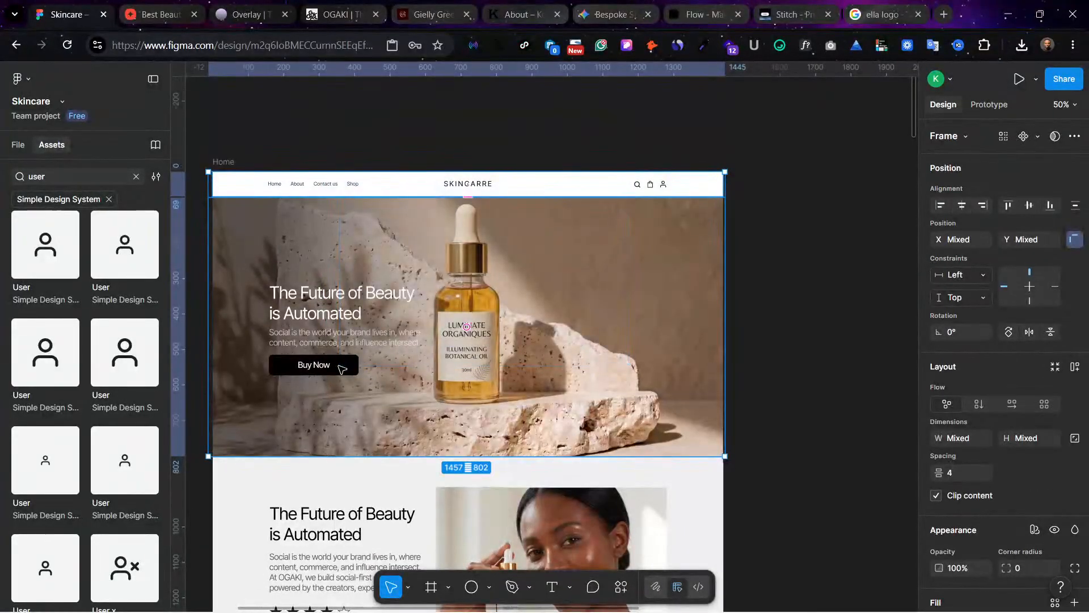
pyautogui.click(341, 369)
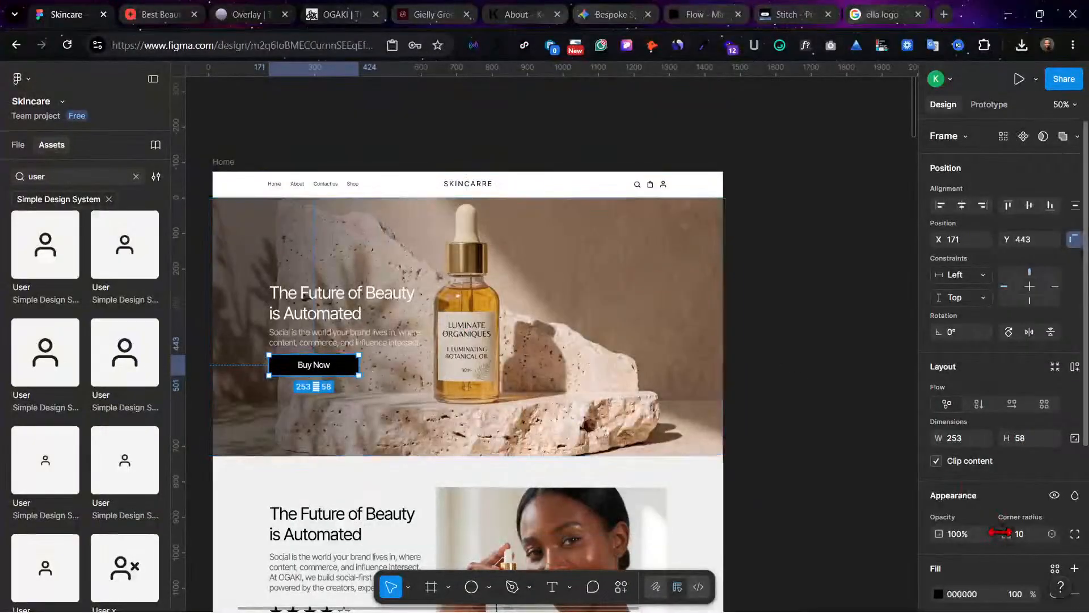
pyautogui.scroll(-3, 999, 532)
pyautogui.click(938, 522)
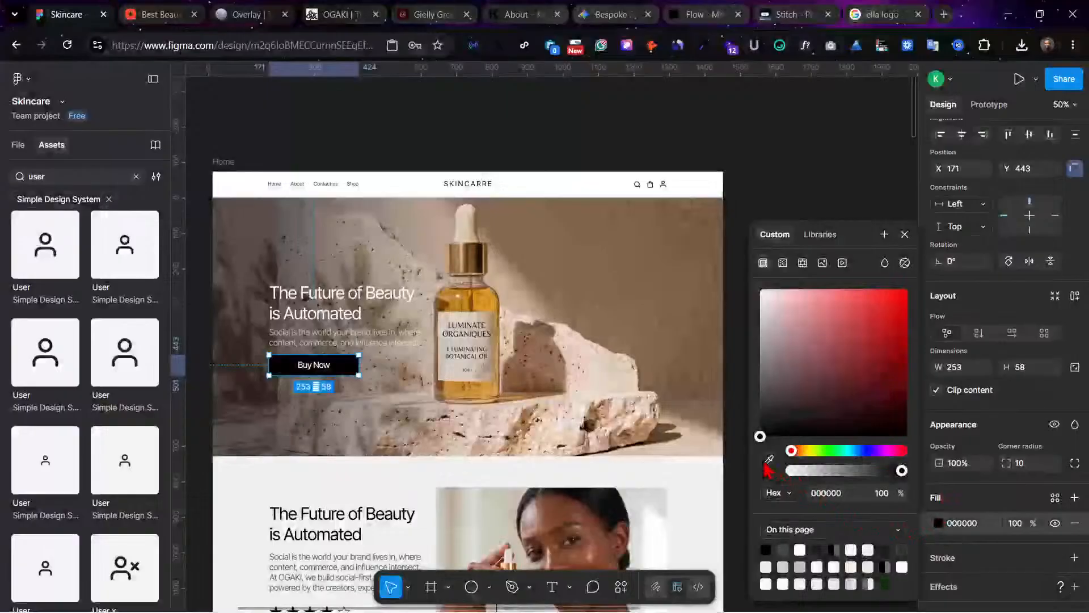
pyautogui.click(769, 459)
pyautogui.click(466, 310)
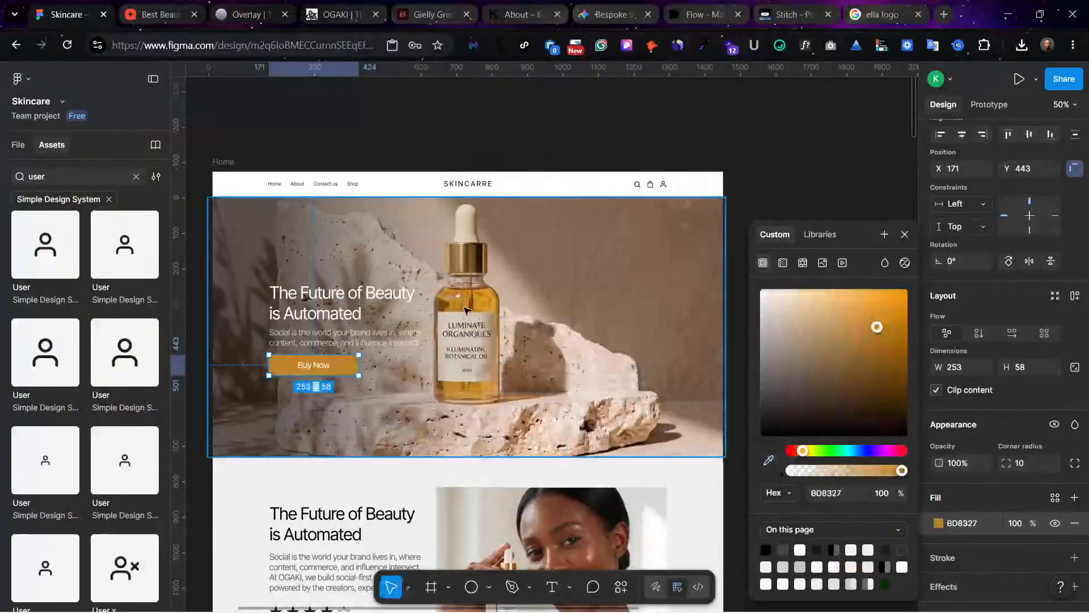
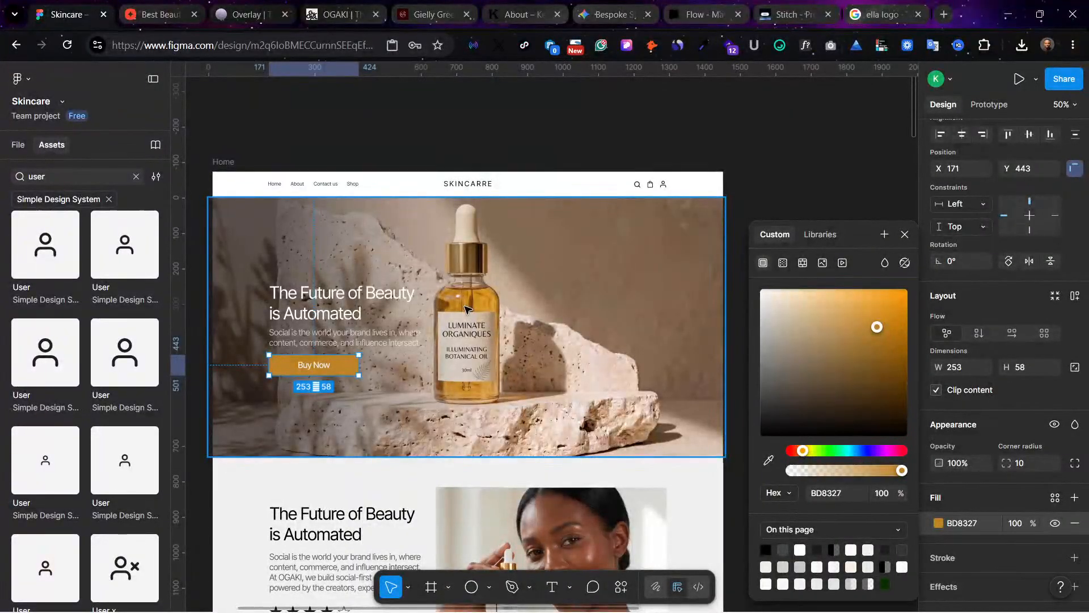
# Step: Undo the amber recolor of the hero's Buy Now button
pyautogui.hotkey('ctrl', 'z')
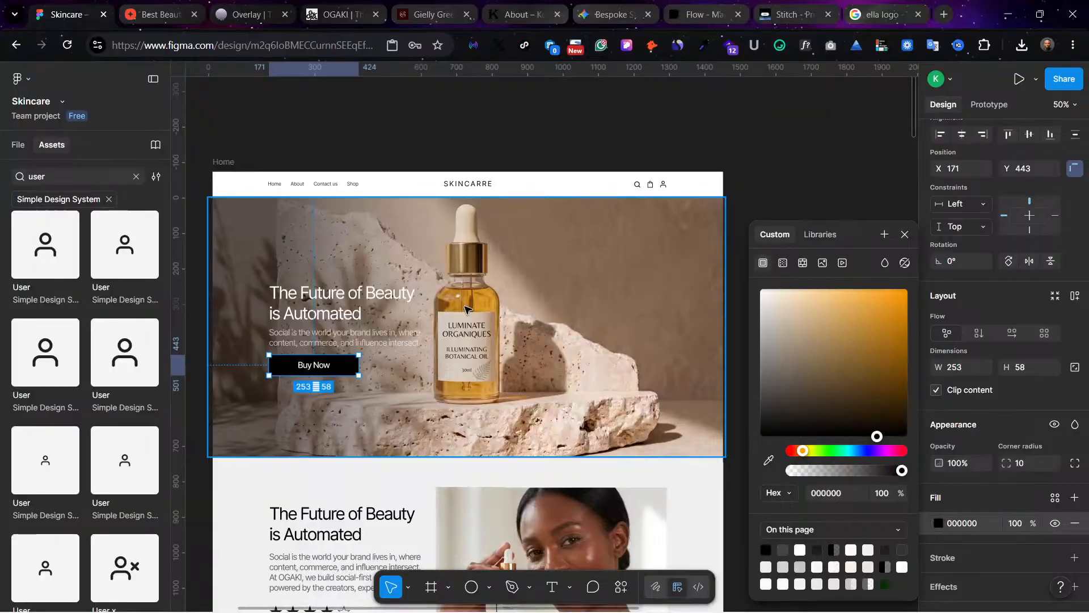
pyautogui.scroll(-1, 476, 313)
pyautogui.hscroll(-1, 742, 397)
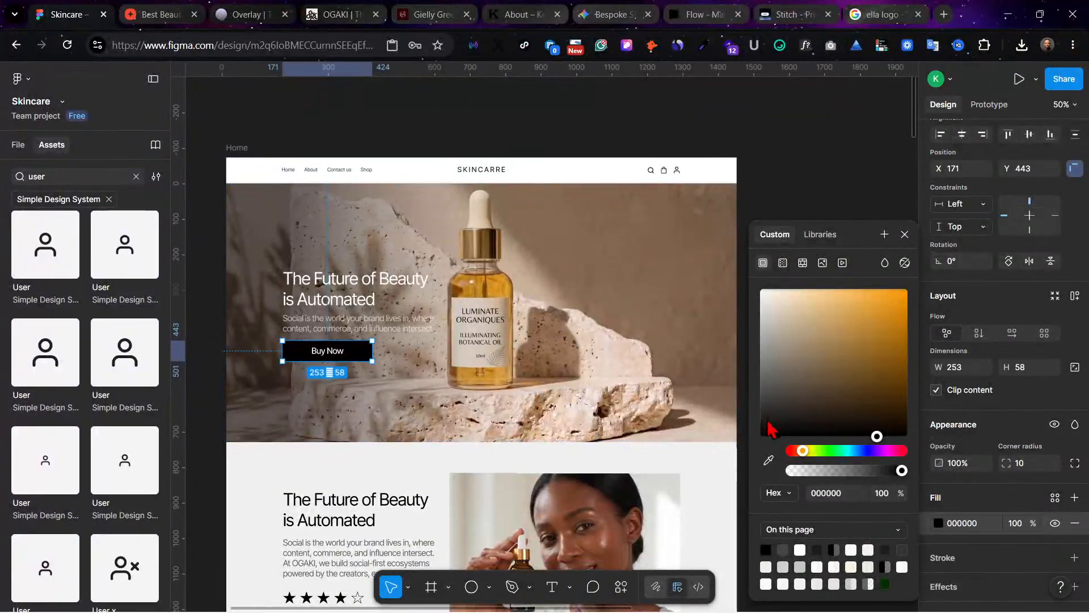
# Step: Try recoloring the hero's Buy Now button with the dark gray swatch beside the page, and undo the change
pyautogui.click(768, 460)
pyautogui.hscroll(-5, 437, 363)
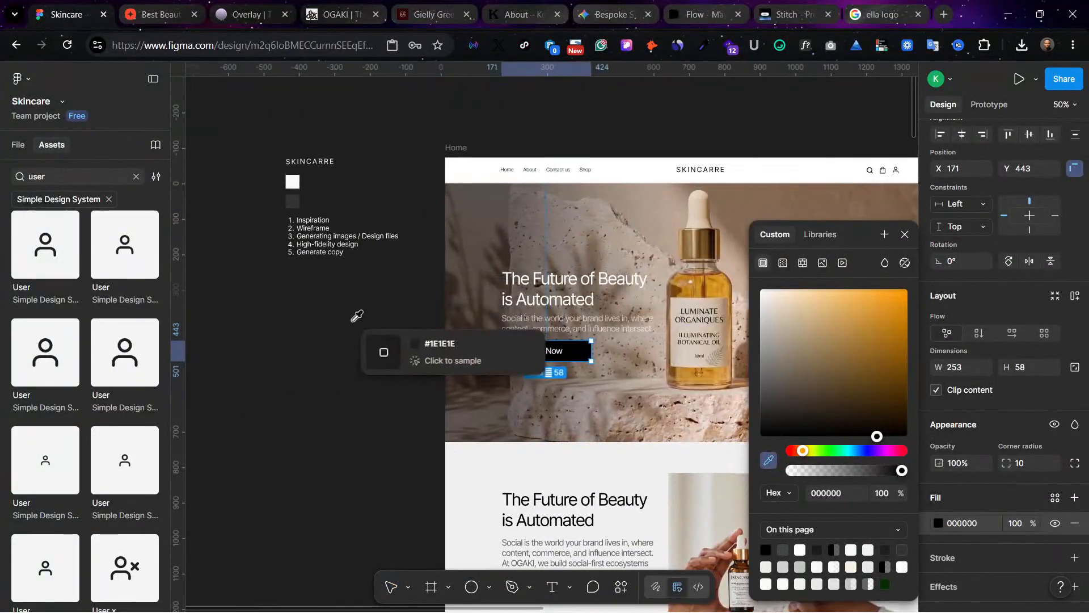
pyautogui.click(293, 205)
pyautogui.click(328, 391)
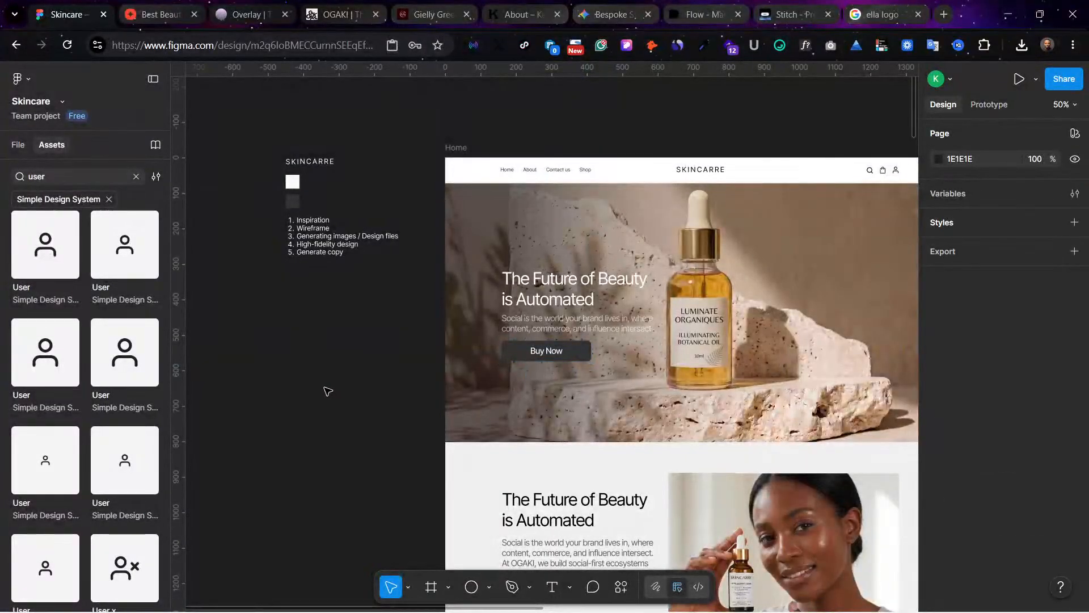
pyautogui.hotkey('ctrl', 'z')
pyautogui.hotkey('ctrl', 'z')
pyautogui.click(426, 462)
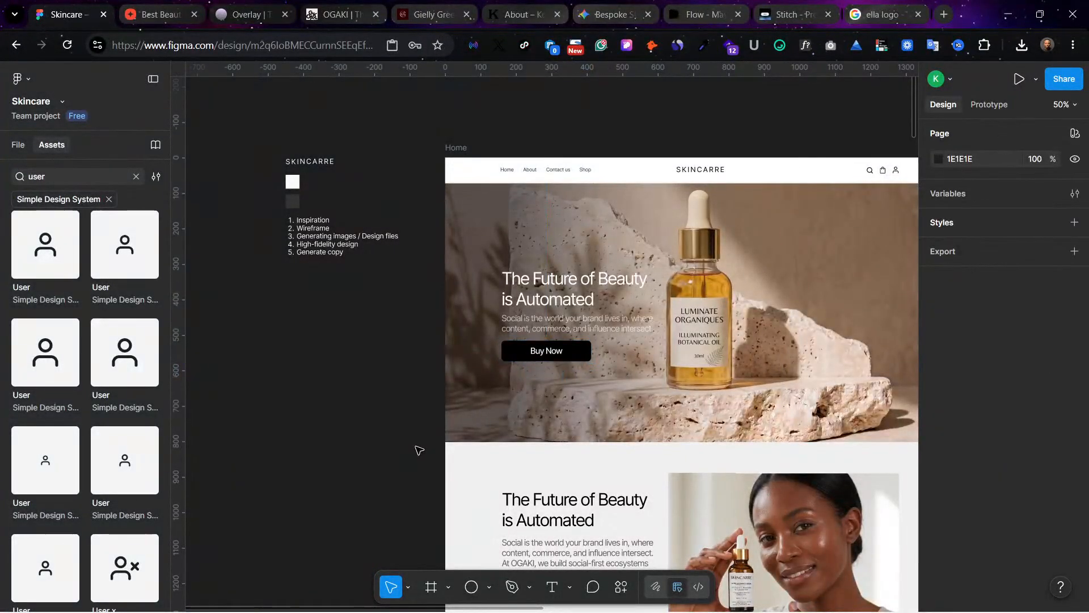
# Step: Add a second fill to the lower banner frame with the woman's photo and place it beneath the image fill
pyautogui.hscroll(6, 419, 450)
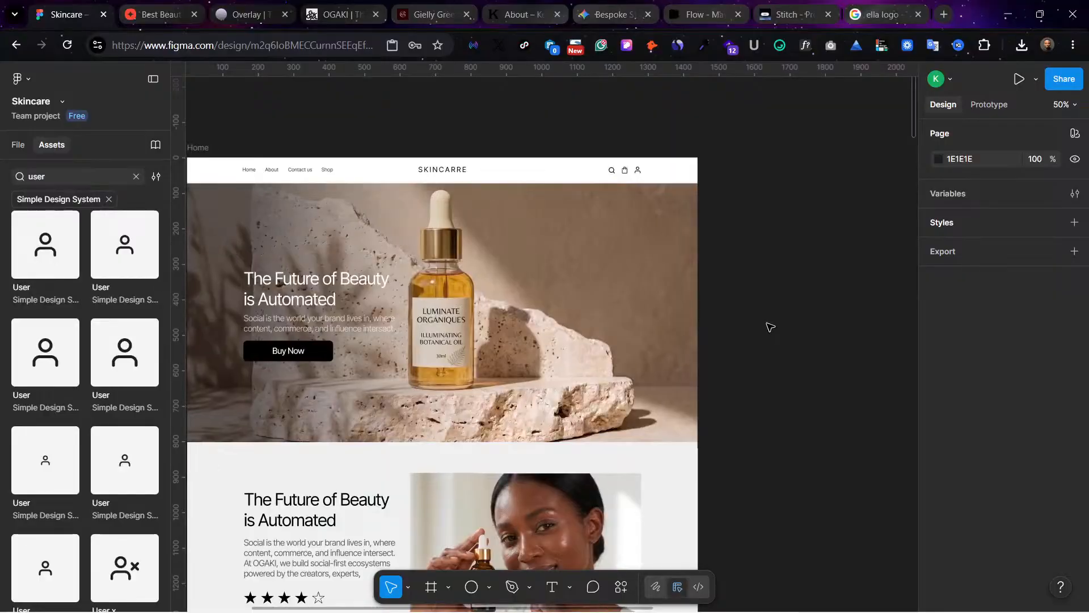
pyautogui.hscroll(-2, 769, 324)
pyautogui.scroll(-6, 768, 325)
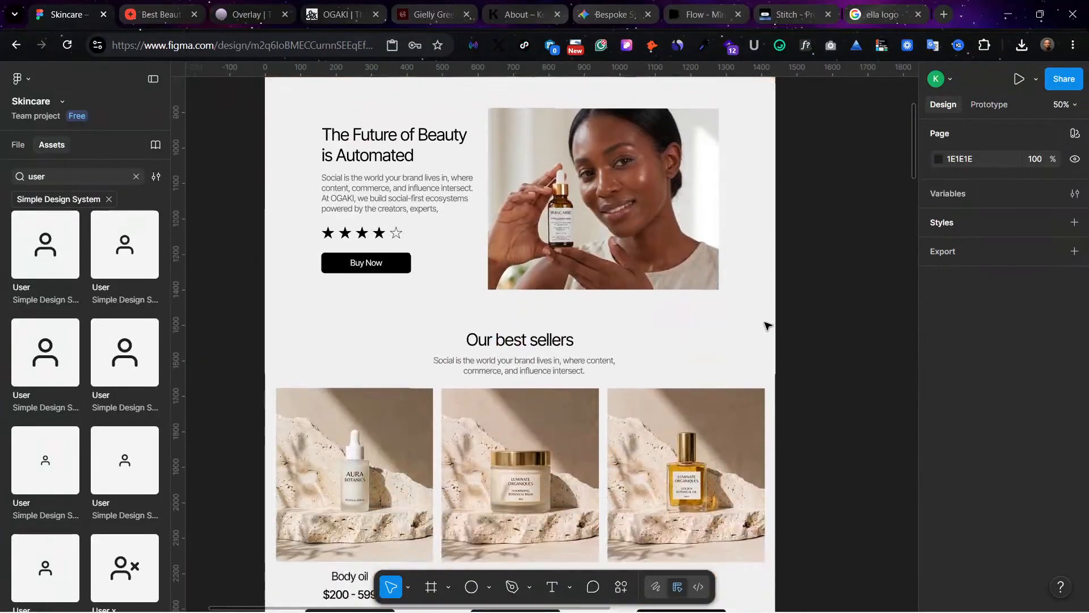
pyautogui.scroll(-8, 767, 325)
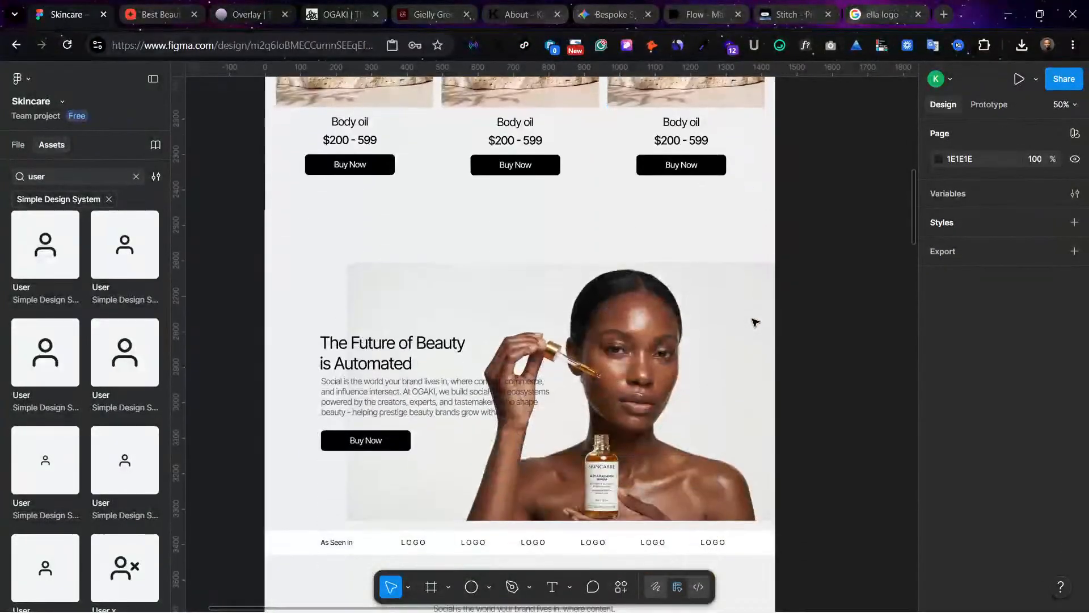
pyautogui.scroll(-1, 755, 321)
pyautogui.click(418, 265)
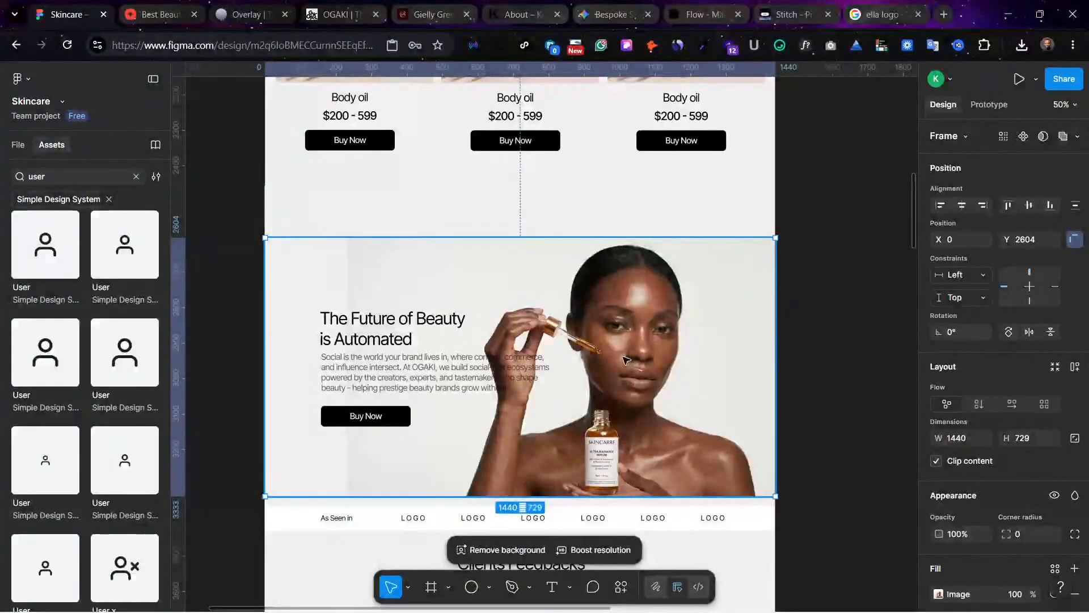
pyautogui.click(939, 594)
pyautogui.click(791, 266)
pyautogui.click(789, 277)
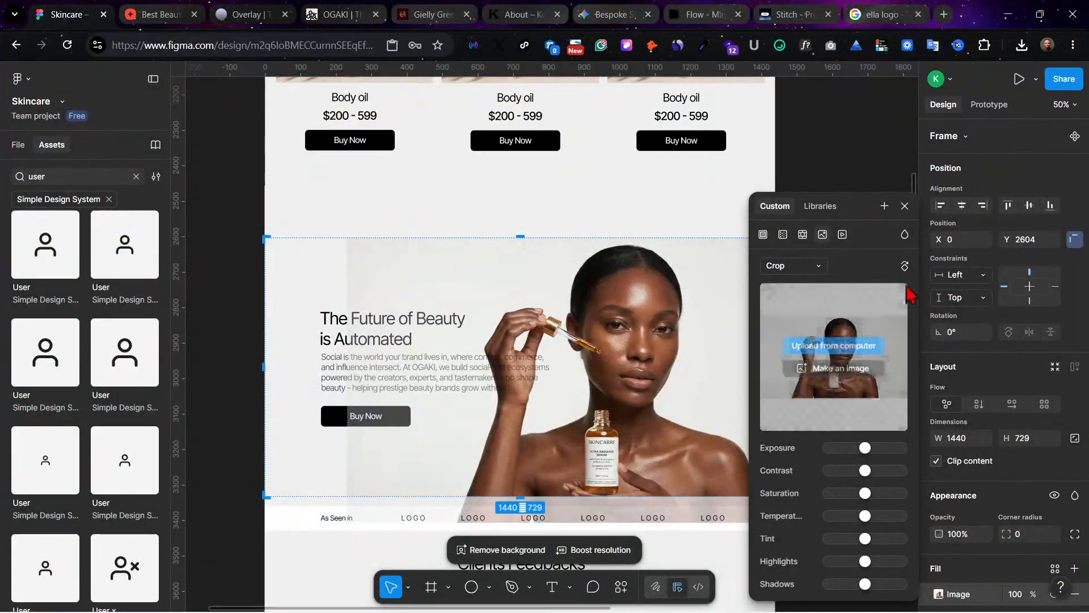
pyautogui.click(905, 206)
pyautogui.scroll(-5, 1031, 601)
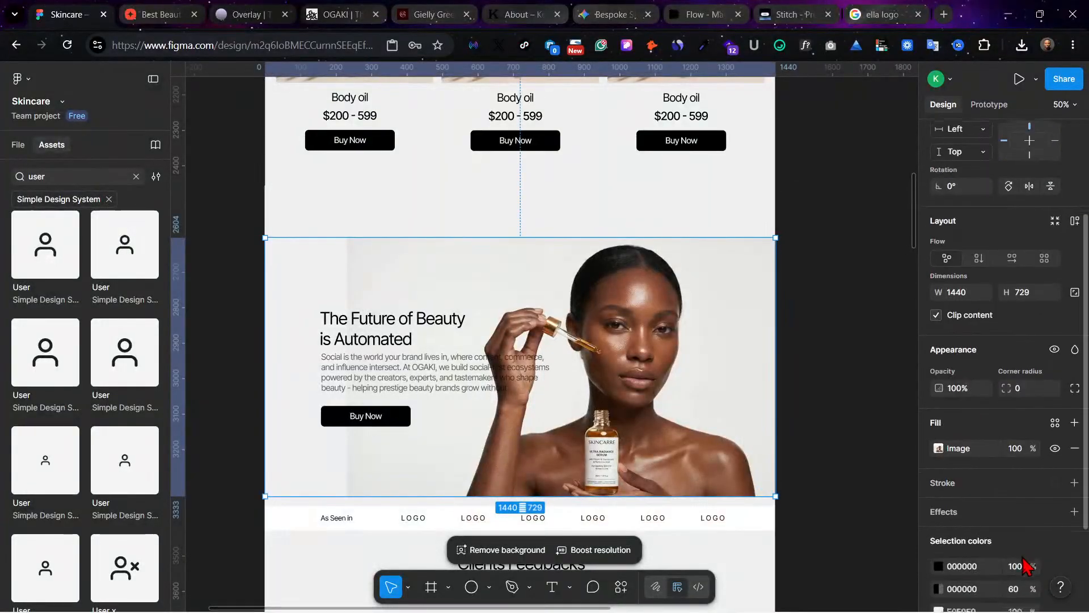
pyautogui.click(1074, 309)
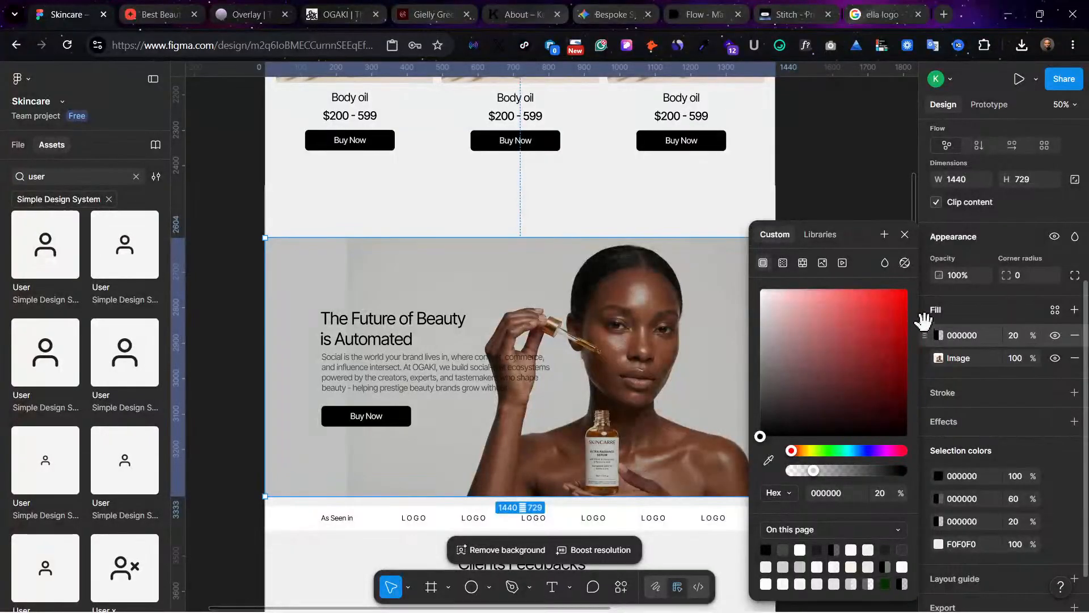
pyautogui.moveTo(924, 335); pyautogui.dragTo(947, 385)
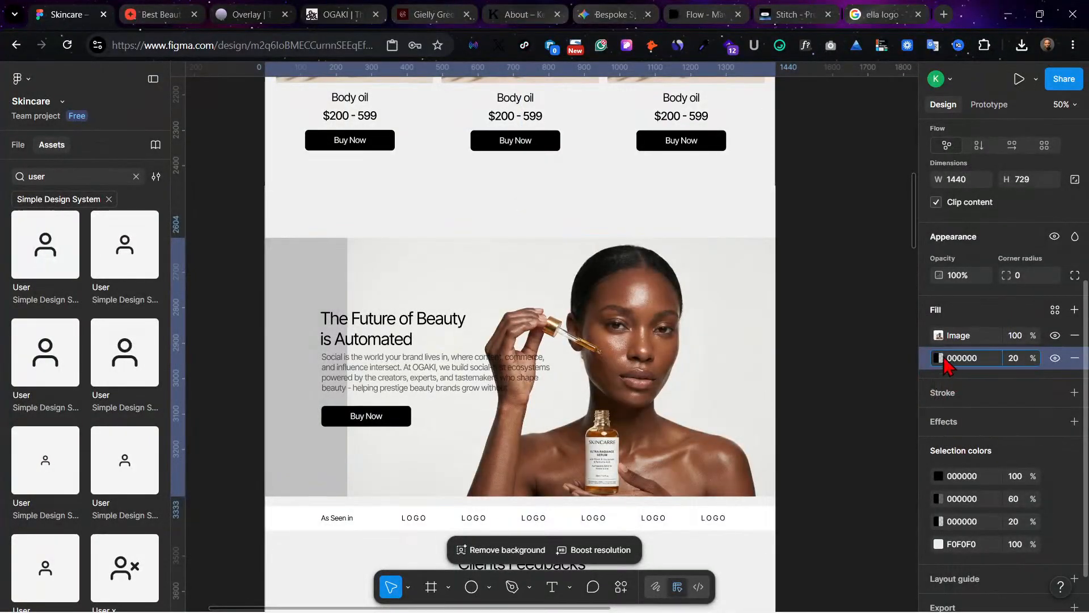
# Step: Set the banner's underlying fill to the light gray E4E4E2 sampled from the edge of the photo's background
pyautogui.click(946, 359)
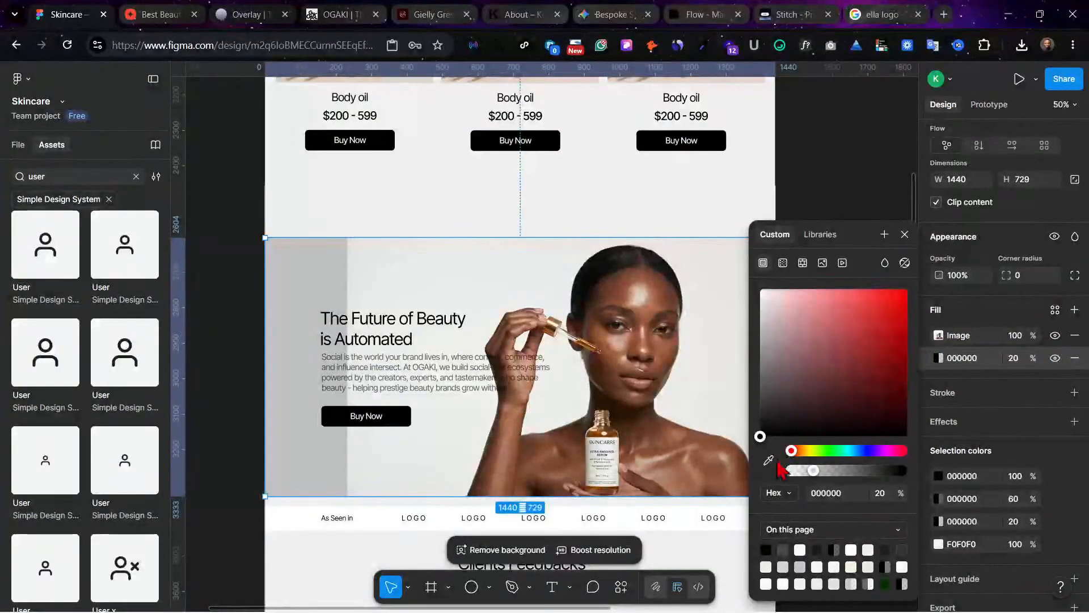
pyautogui.click(769, 460)
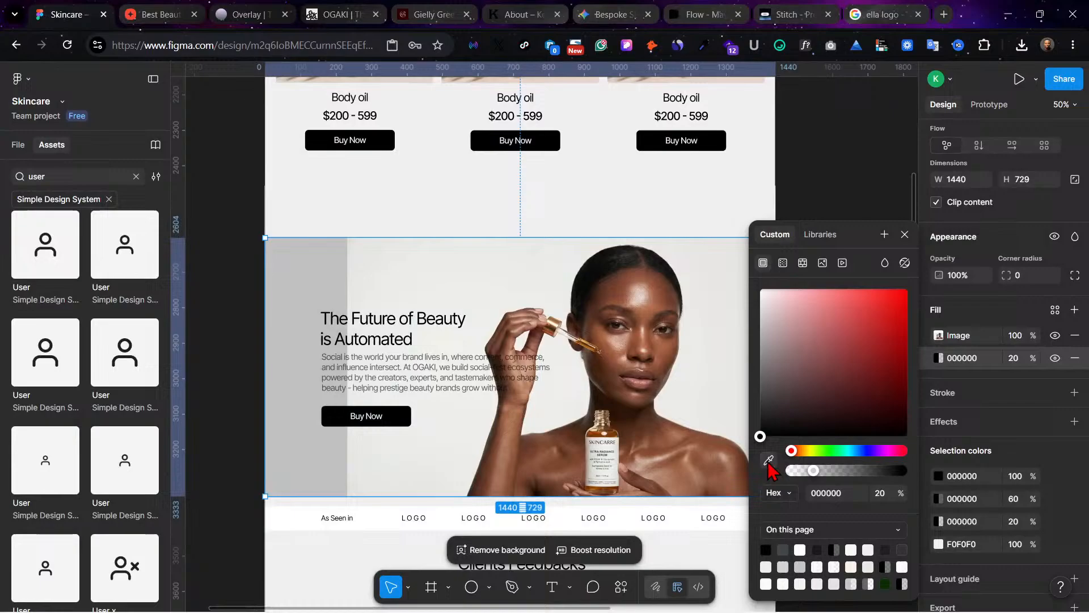
pyautogui.click(353, 269)
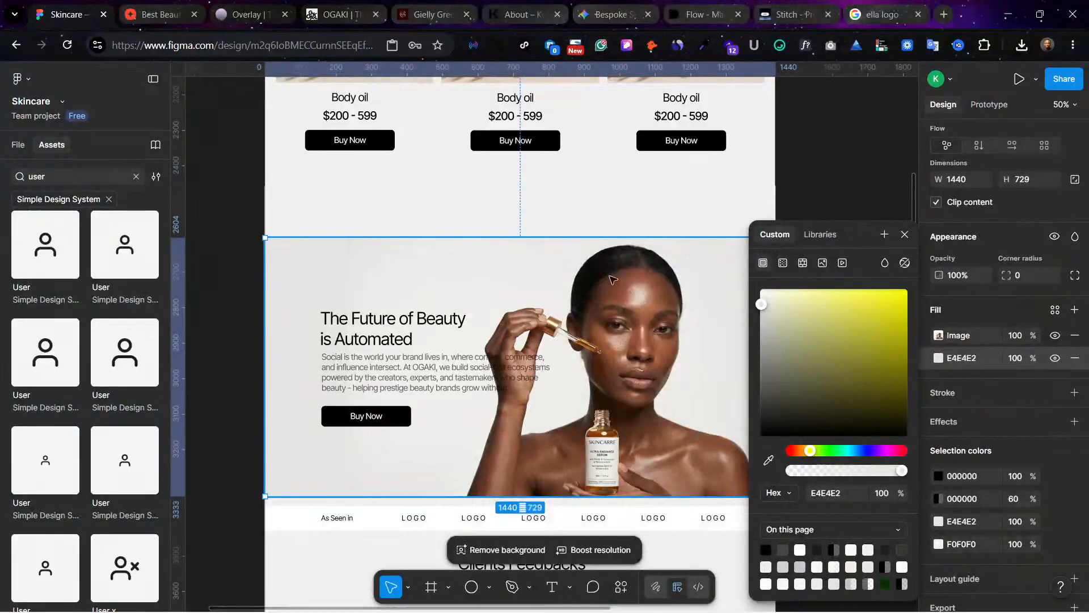
pyautogui.click(836, 165)
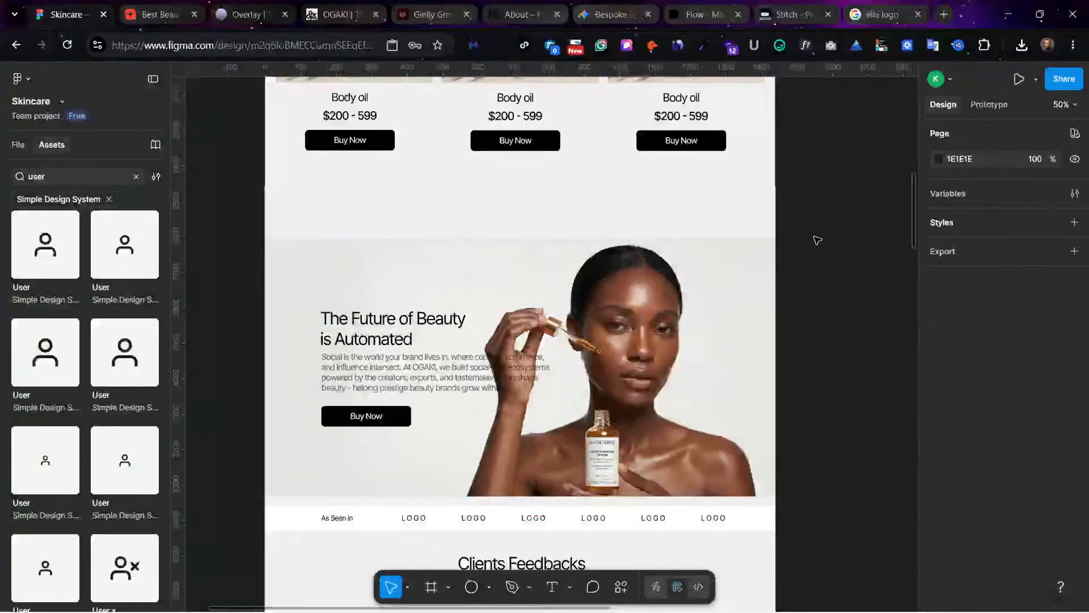
# Step: Narrow the banner's paragraph text box to a width of 433 so it clears the woman's hand
pyautogui.scroll(3, 817, 239)
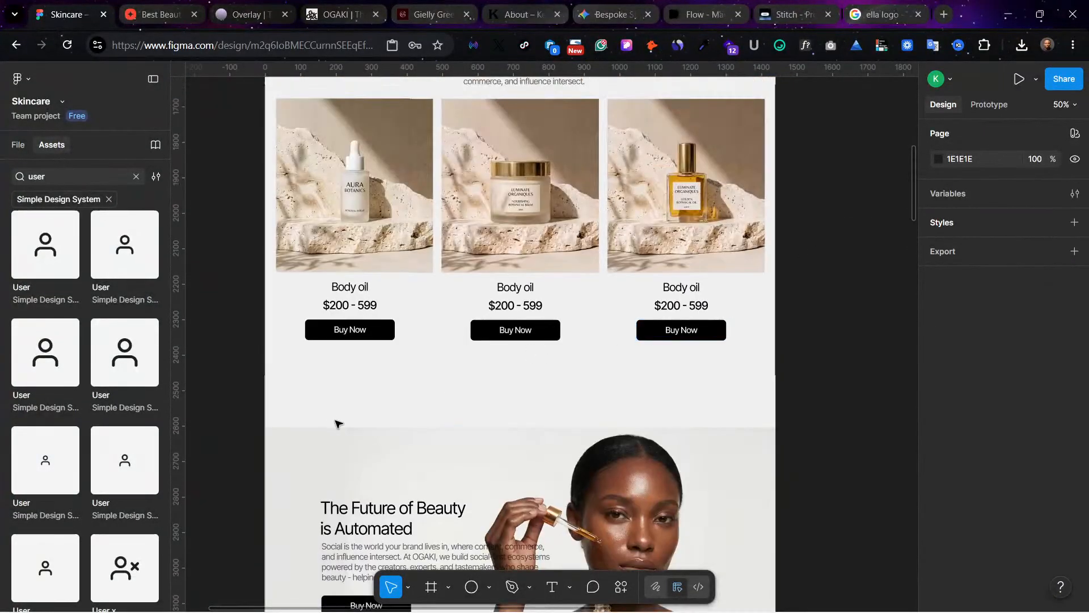
pyautogui.scroll(-1, 369, 425)
pyautogui.click(409, 426)
pyautogui.click(408, 545)
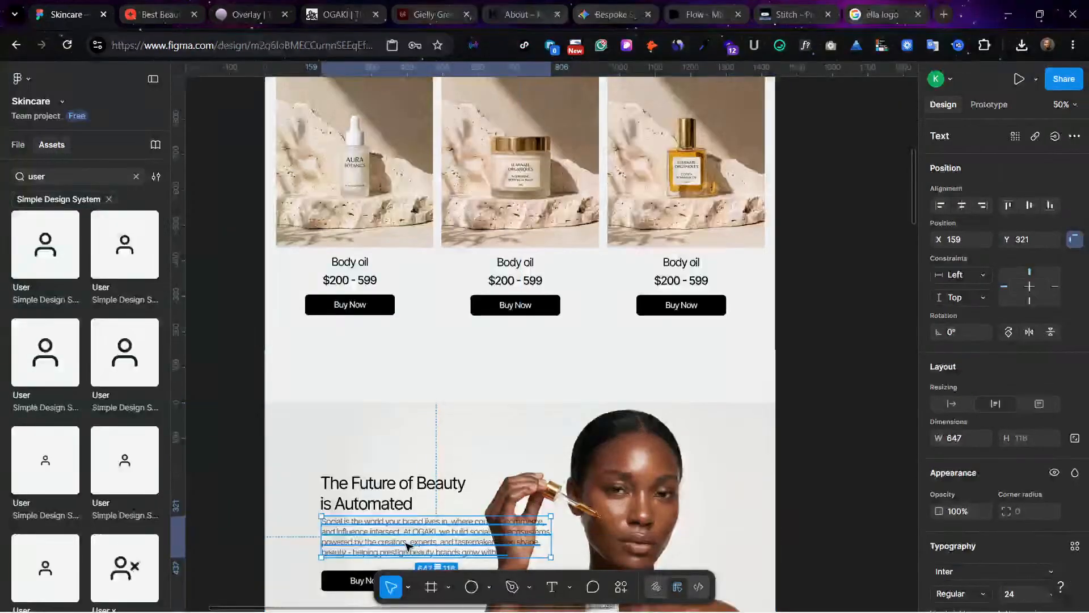
pyautogui.scroll(-1, 406, 543)
pyautogui.scroll(-2, 406, 543)
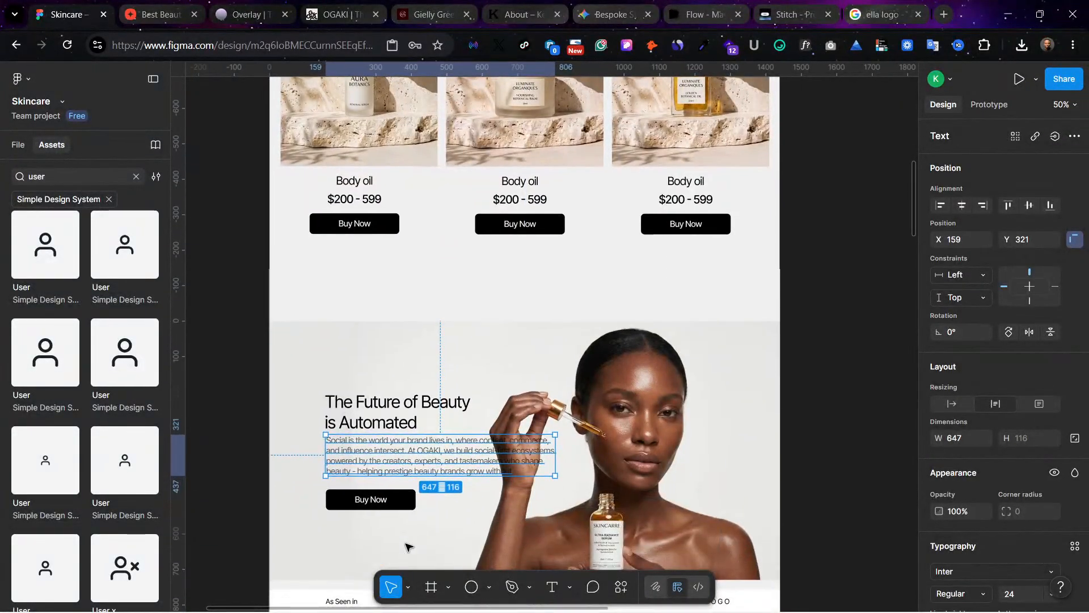
pyautogui.moveTo(551, 454); pyautogui.dragTo(493, 461)
pyautogui.hotkey('ctrl', 'z')
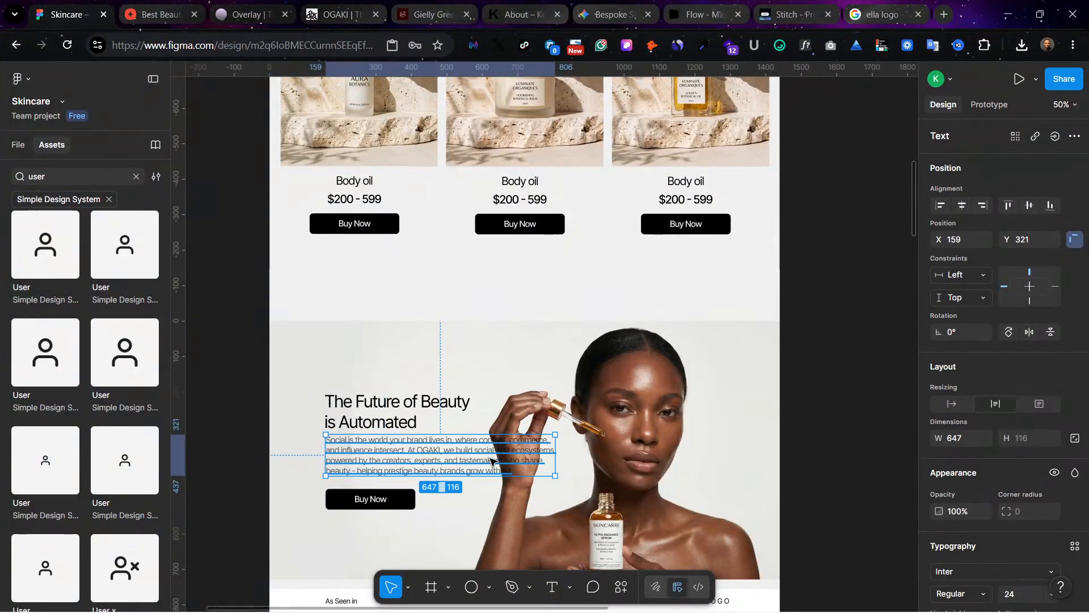
pyautogui.moveTo(555, 454); pyautogui.dragTo(481, 453)
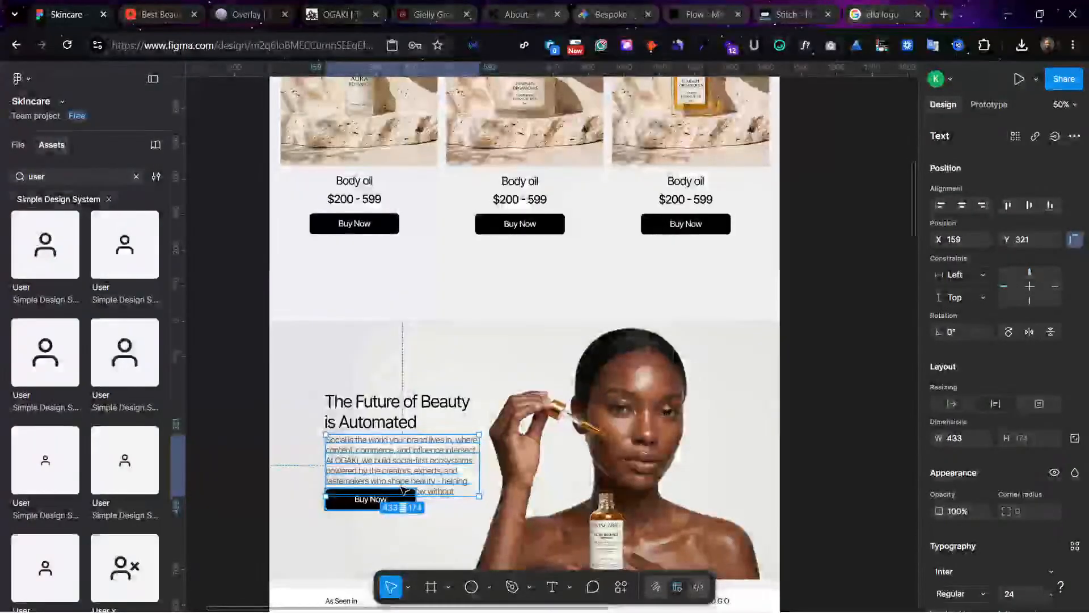
# Step: Delete the banner's "The Future of Beauty is Automated" heading and move its Buy Now button down below the paragraph
pyautogui.click(390, 406)
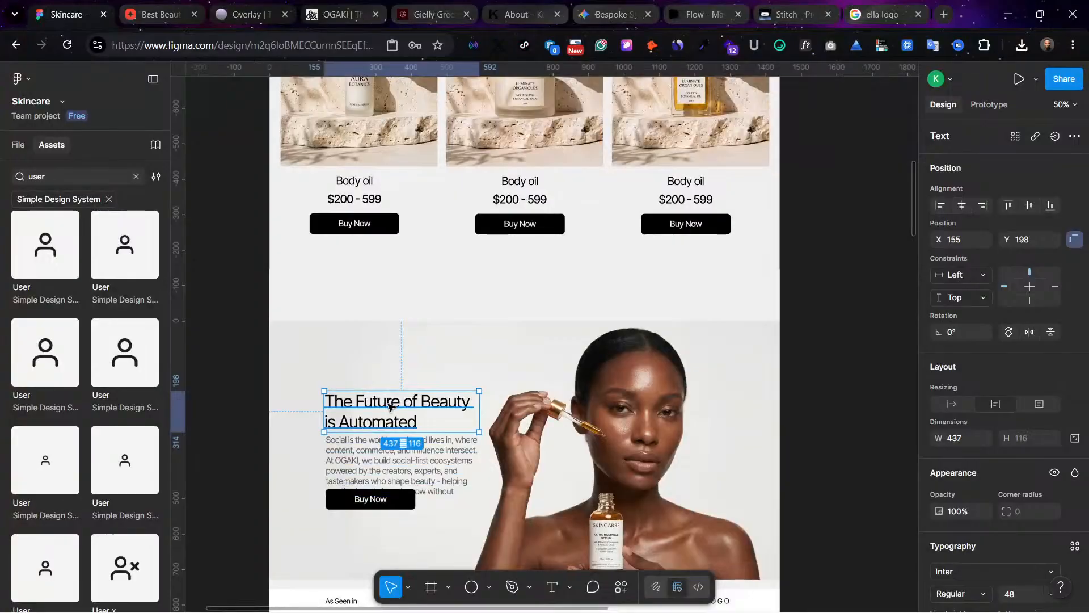
pyautogui.press('Delete')
pyautogui.click(384, 506)
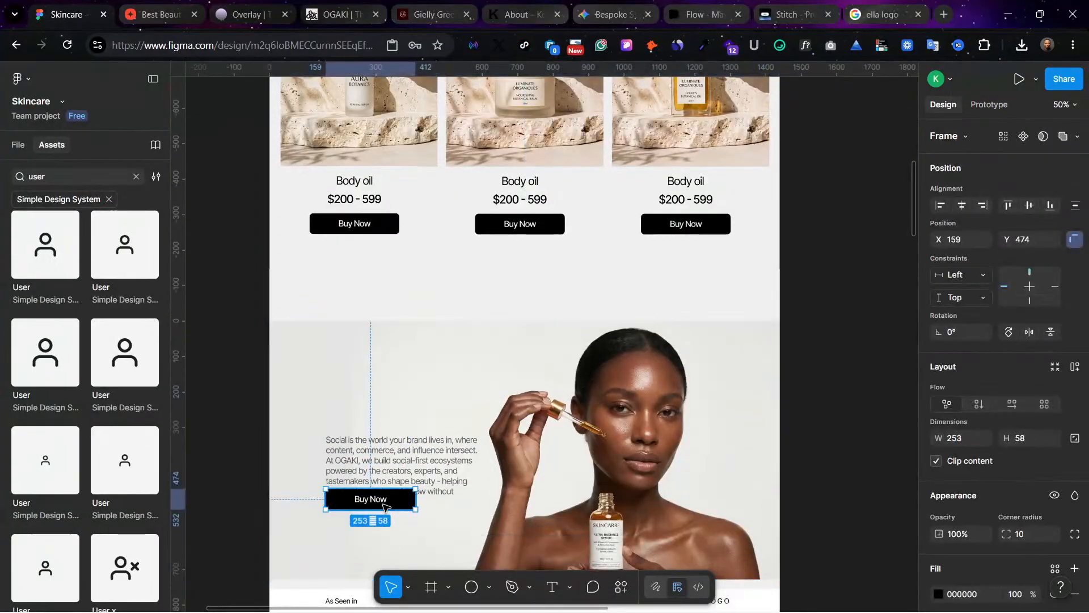
pyautogui.moveTo(384, 506); pyautogui.dragTo(384, 526)
# Step: Move the banner paragraph up to Y 139 and widen its text box to 881
pyautogui.click(389, 482)
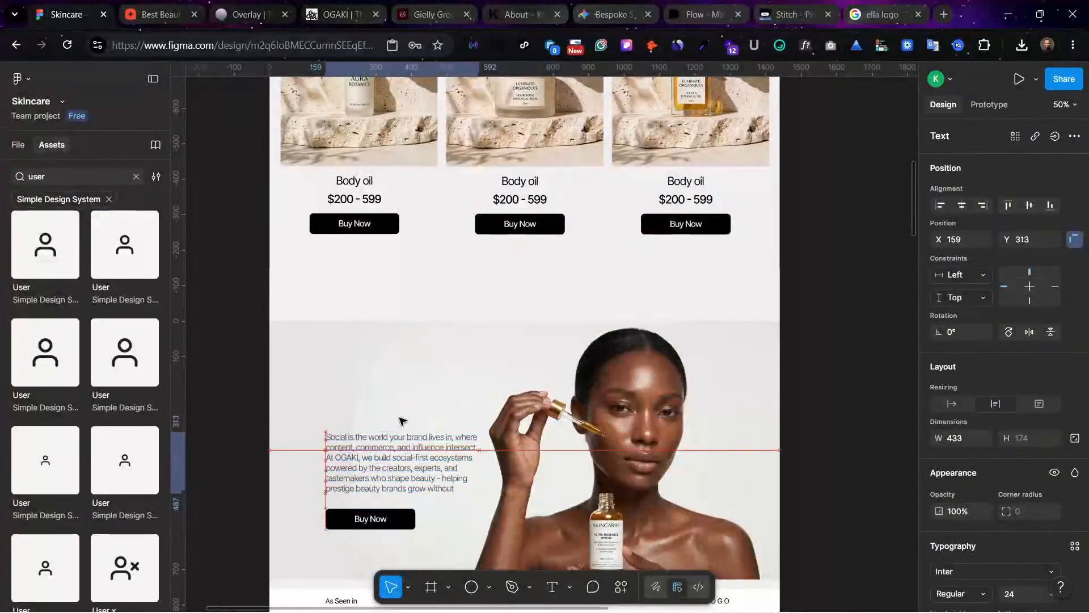
pyautogui.moveTo(402, 421); pyautogui.dragTo(403, 420)
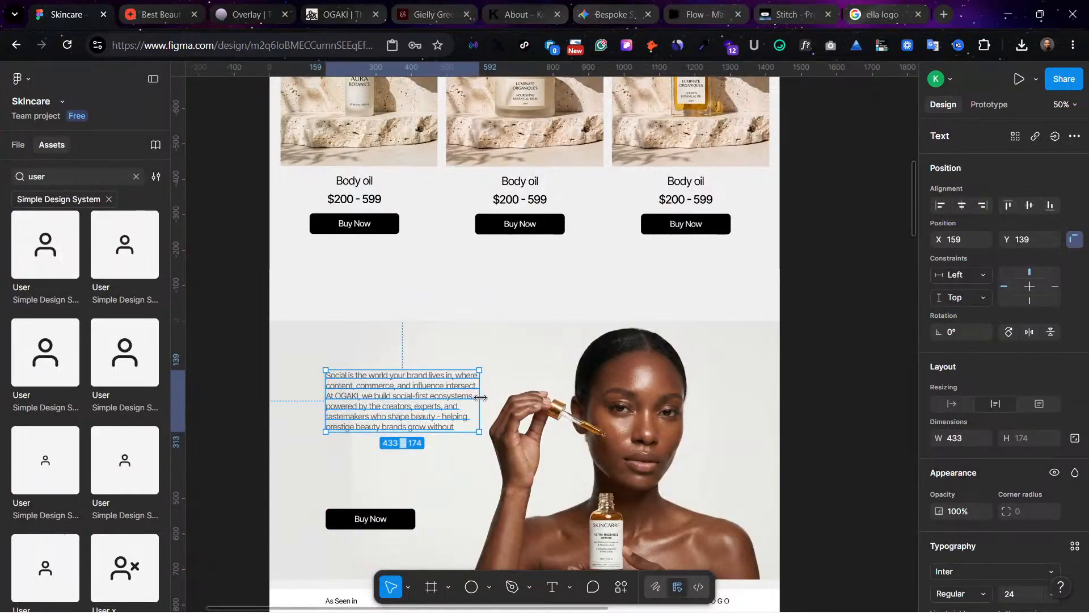
pyautogui.moveTo(480, 397); pyautogui.dragTo(638, 394)
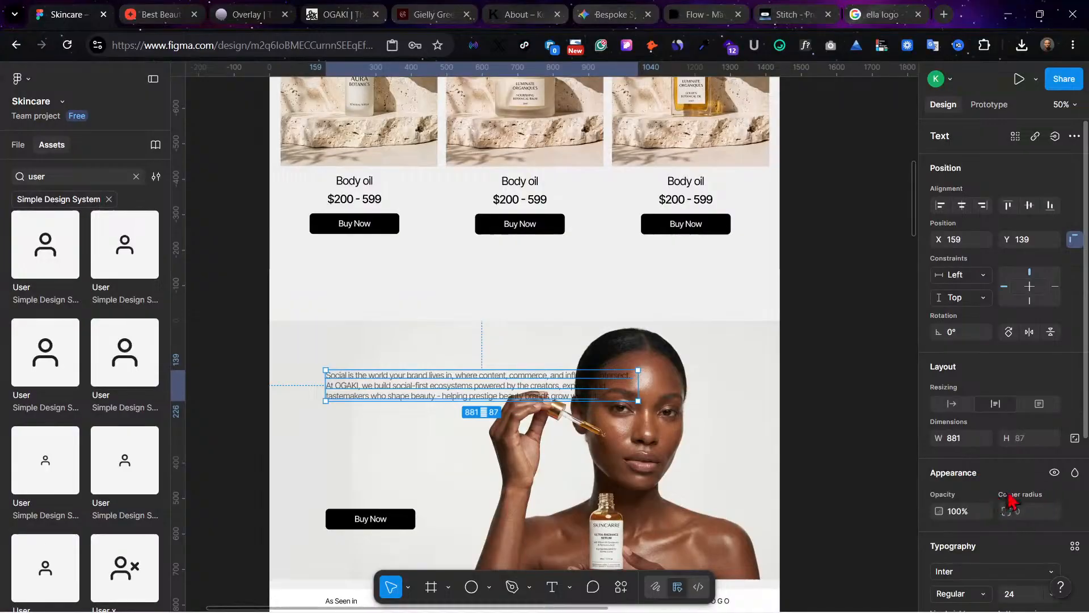
# Step: Set the banner paragraph's font size to 40
pyautogui.scroll(-3, 1049, 578)
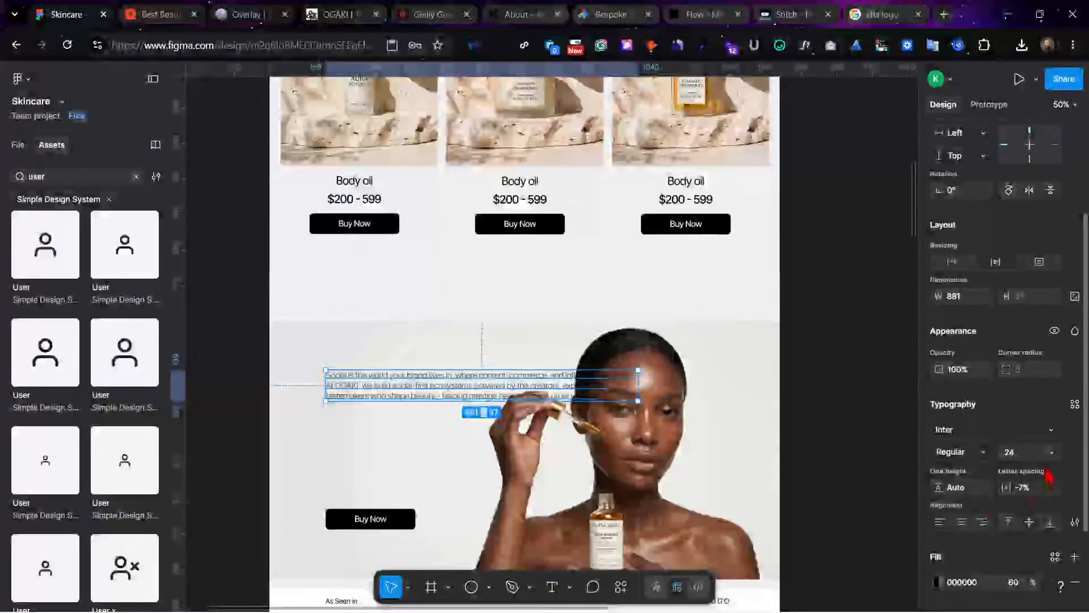
pyautogui.click(1052, 452)
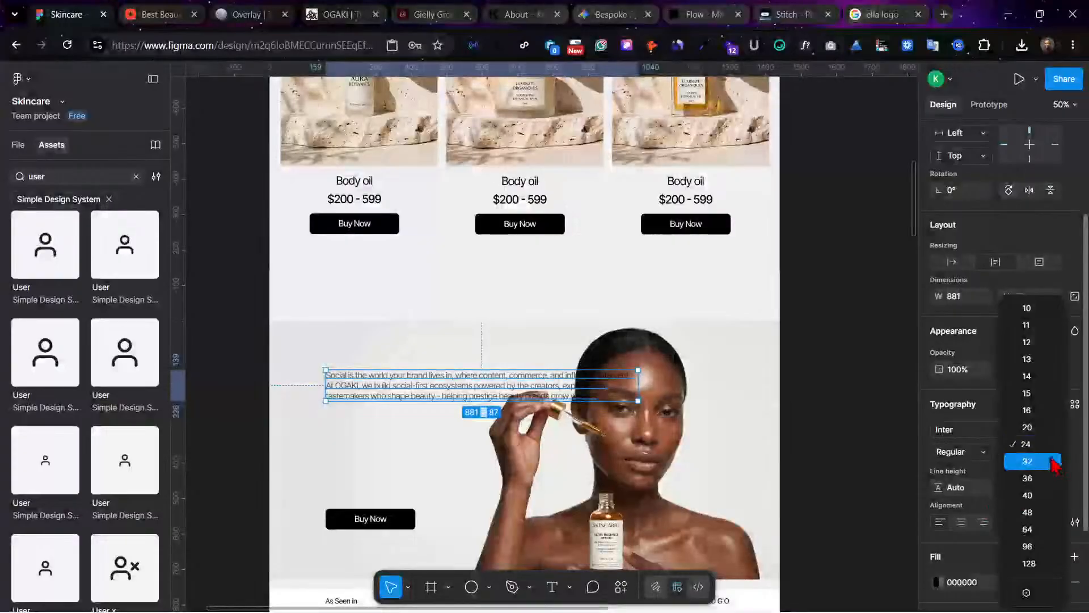
pyautogui.click(1027, 498)
pyautogui.click(383, 441)
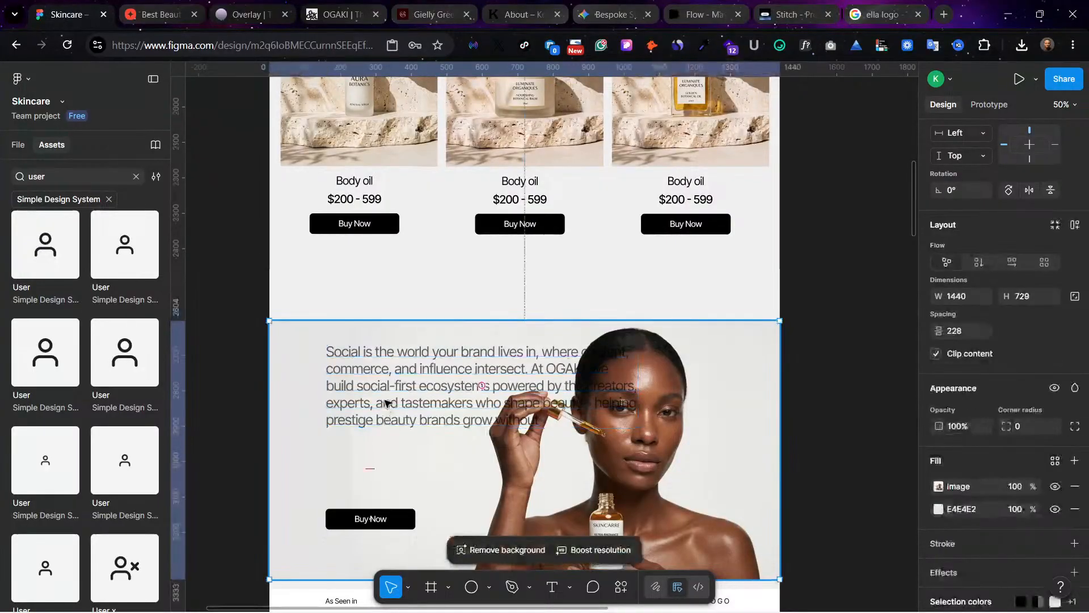
pyautogui.doubleClick(622, 403)
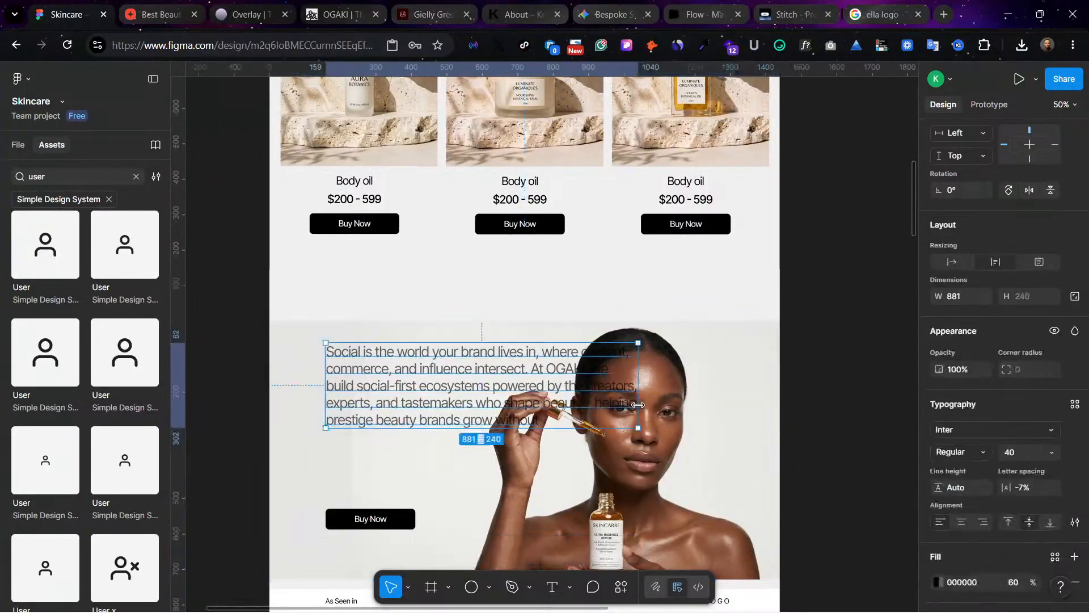
# Step: Shift the banner's cropped photo right and down within its frame so the woman sits clear of the enlarged paragraph
pyautogui.click(675, 424)
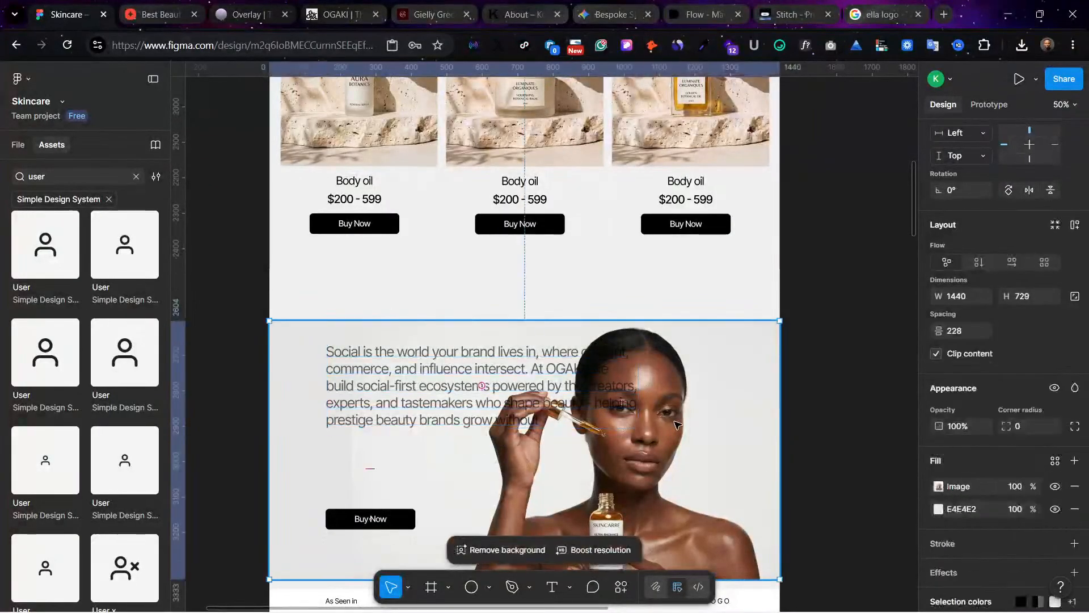
pyautogui.click(939, 486)
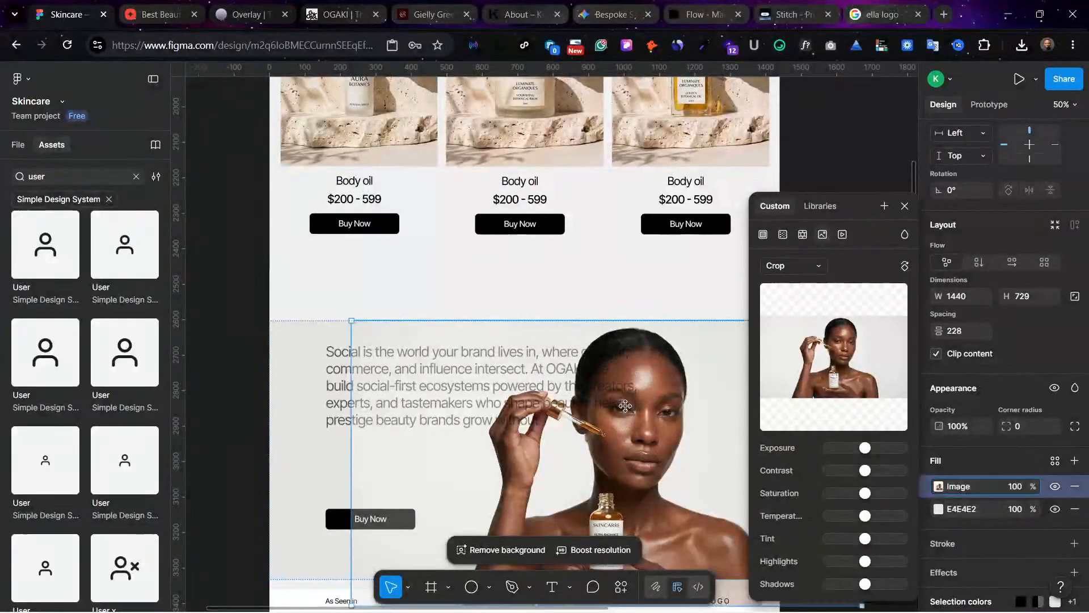
pyautogui.moveTo(627, 407); pyautogui.dragTo(682, 472)
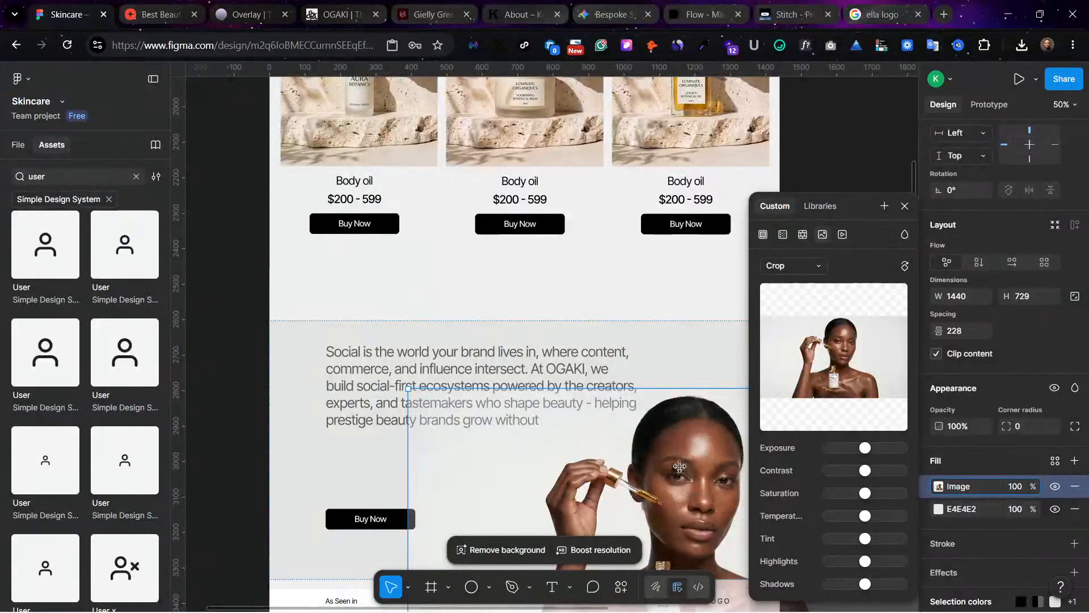
pyautogui.click(838, 164)
pyautogui.click(839, 164)
pyautogui.scroll(-2, 832, 203)
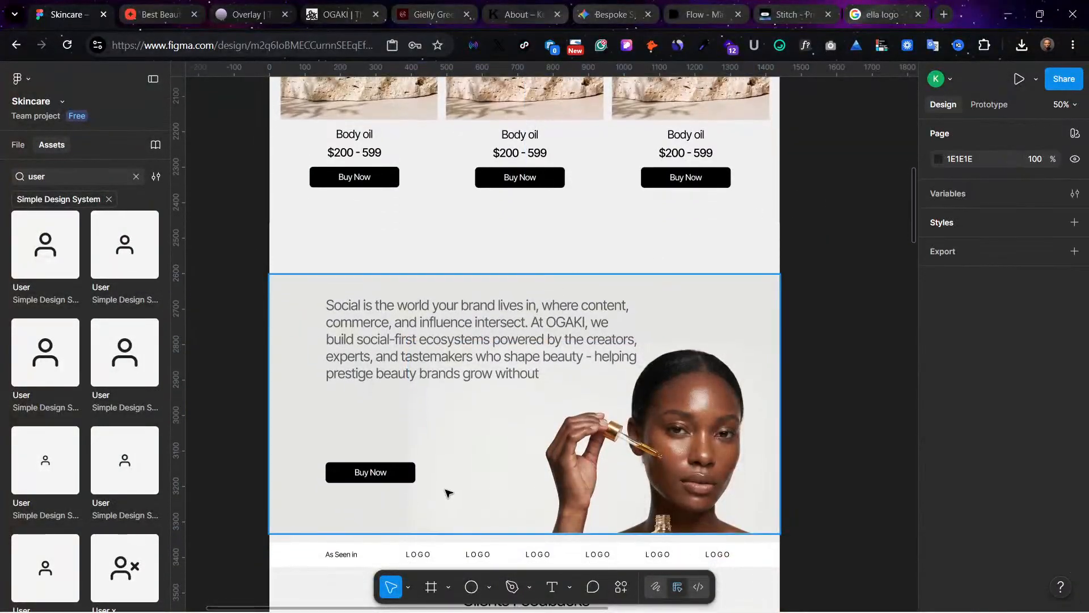
# Step: Move the banner's Buy Now button up below the paragraph and cut the paragraph text off after "powered by the creators"
pyautogui.moveTo(397, 481); pyautogui.dragTo(395, 409)
pyautogui.click(513, 373)
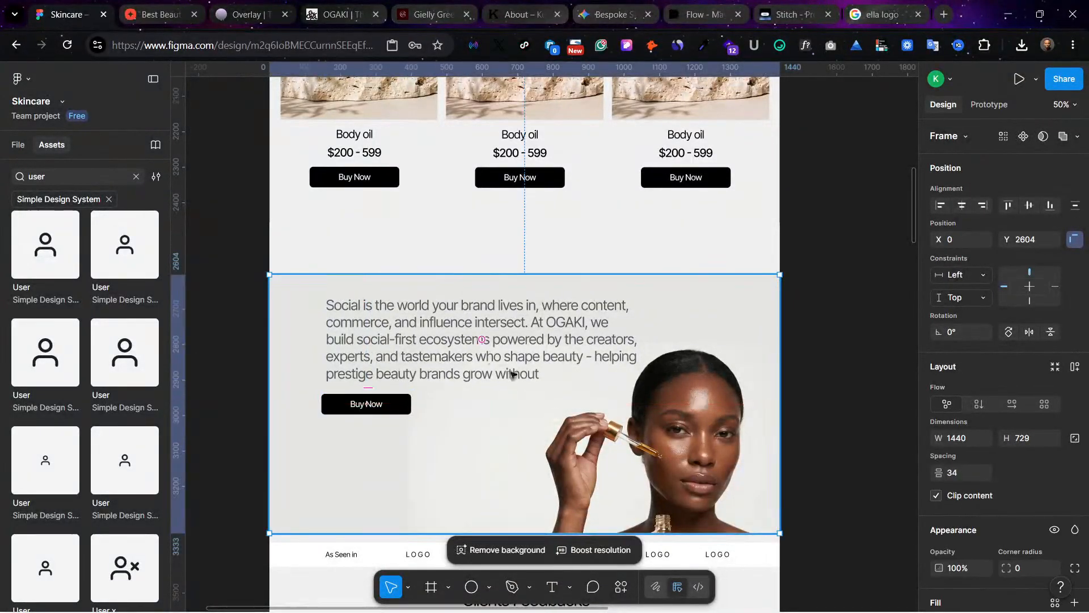
pyautogui.click(483, 354)
pyautogui.doubleClick(566, 348)
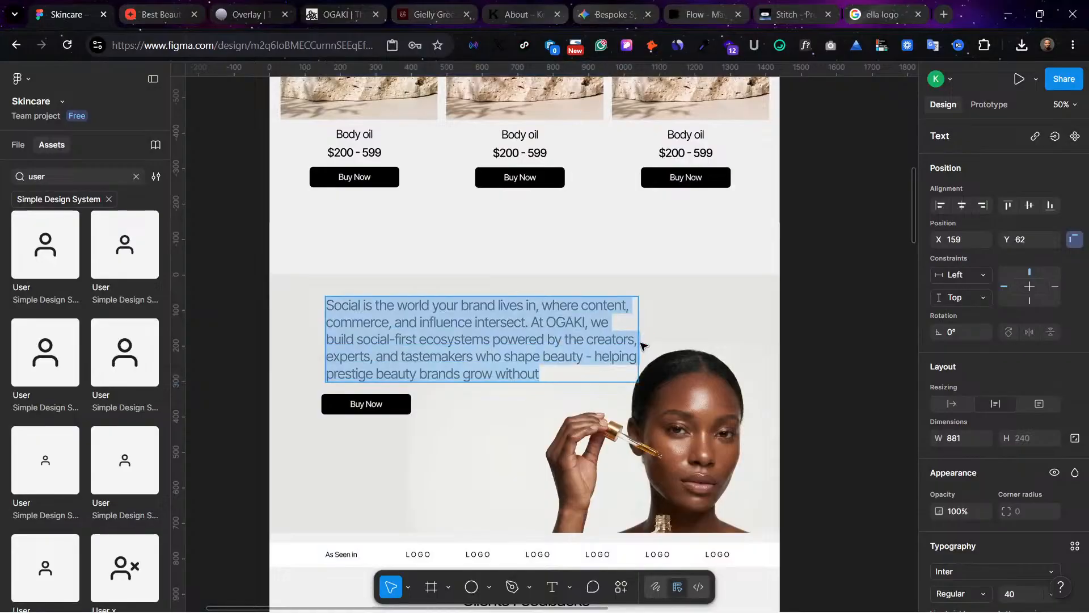
pyautogui.moveTo(634, 344); pyautogui.dragTo(638, 403)
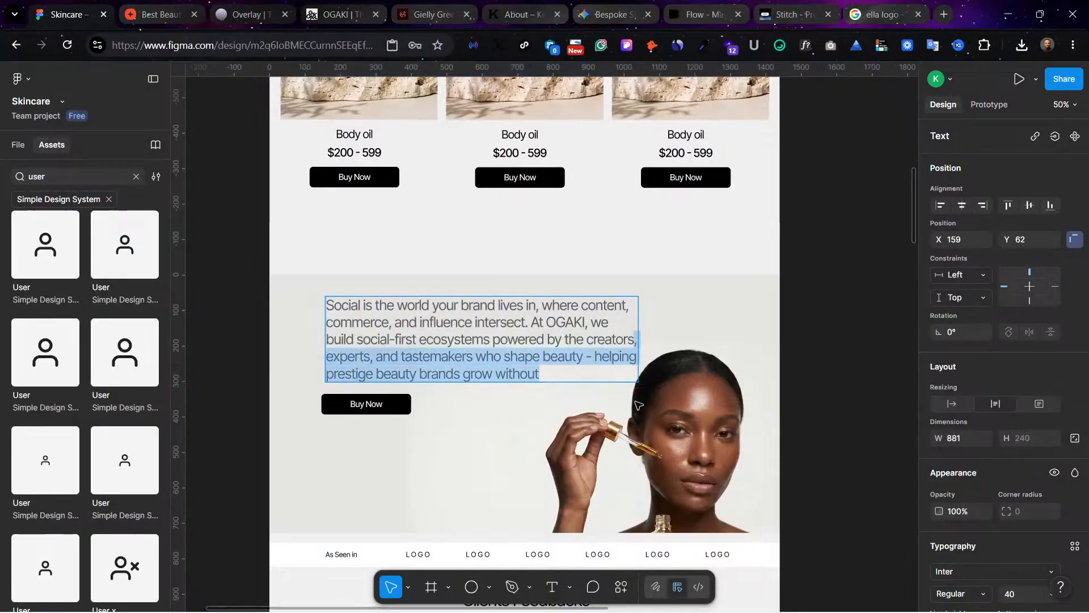
pyautogui.press('BackSpace')
pyautogui.click(824, 381)
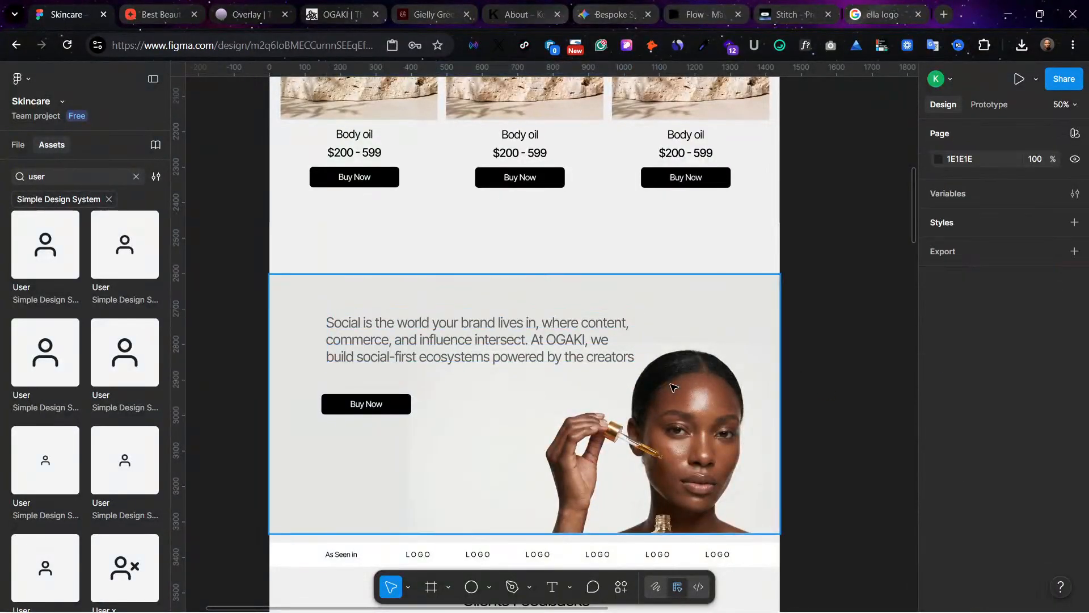
# Step: Move the banner paragraph to X 137, Y 88 and bring the Buy Now button up directly beneath it, left-aligned with the text
pyautogui.click(445, 336)
pyautogui.moveTo(428, 338); pyautogui.dragTo(418, 329)
pyautogui.click(360, 403)
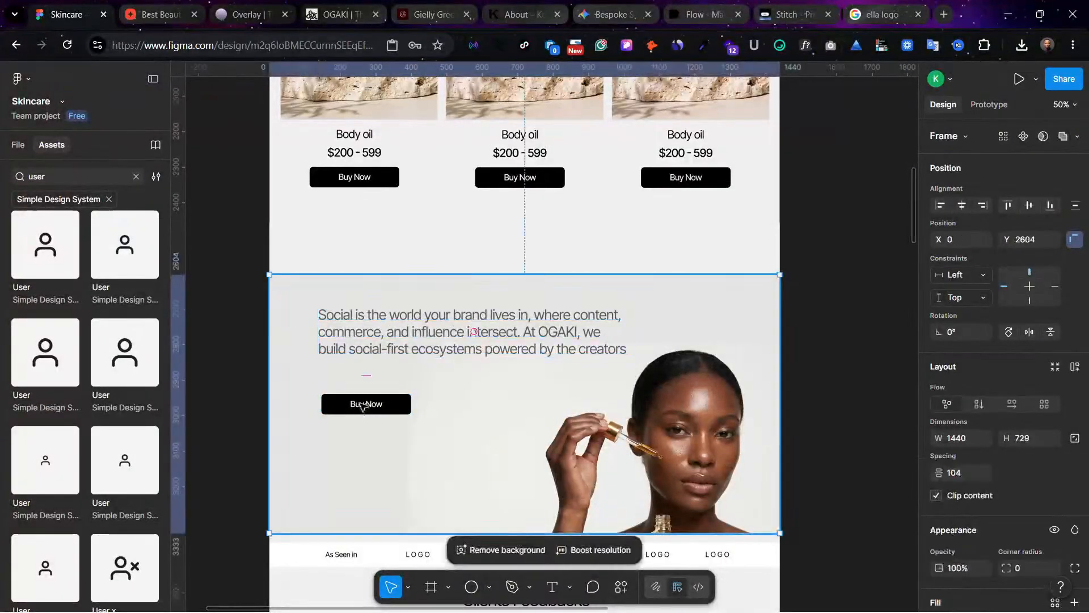
pyautogui.click(362, 405)
pyautogui.moveTo(374, 404); pyautogui.dragTo(371, 373)
pyautogui.click(419, 407)
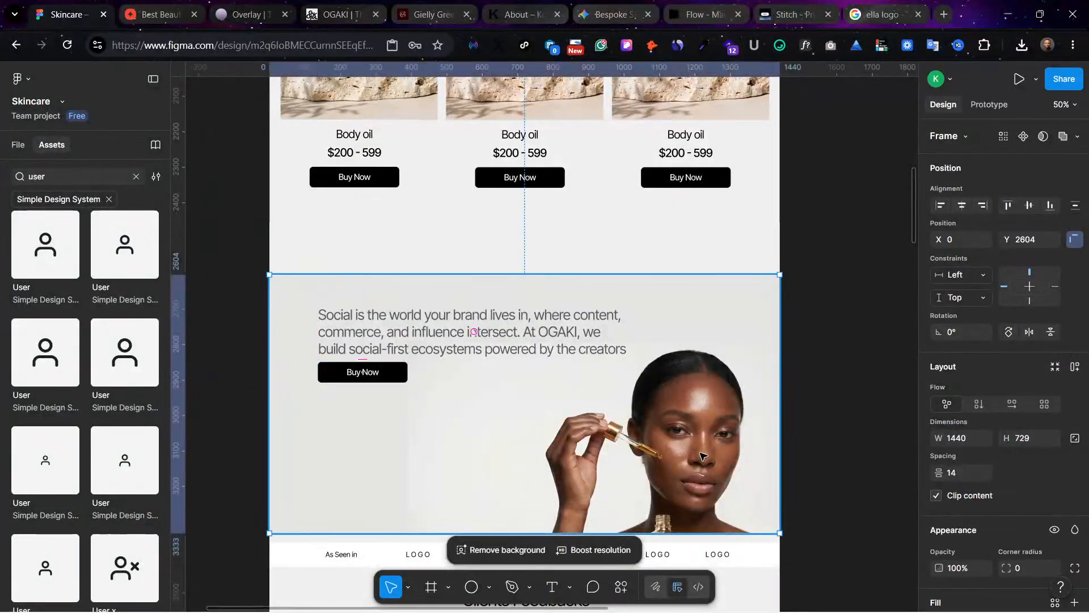
# Step: Narrow the banner paragraph's text box to 715 and move the Buy Now button down clear of the rewrapped text
pyautogui.click(810, 420)
pyautogui.click(680, 405)
pyautogui.click(462, 350)
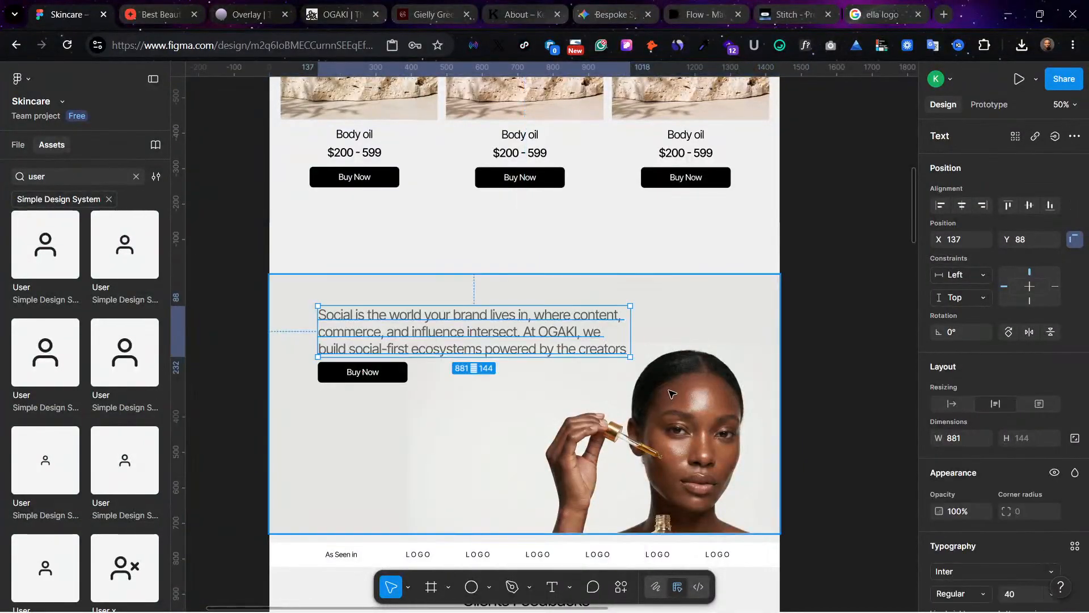
pyautogui.moveTo(631, 335); pyautogui.dragTo(572, 335)
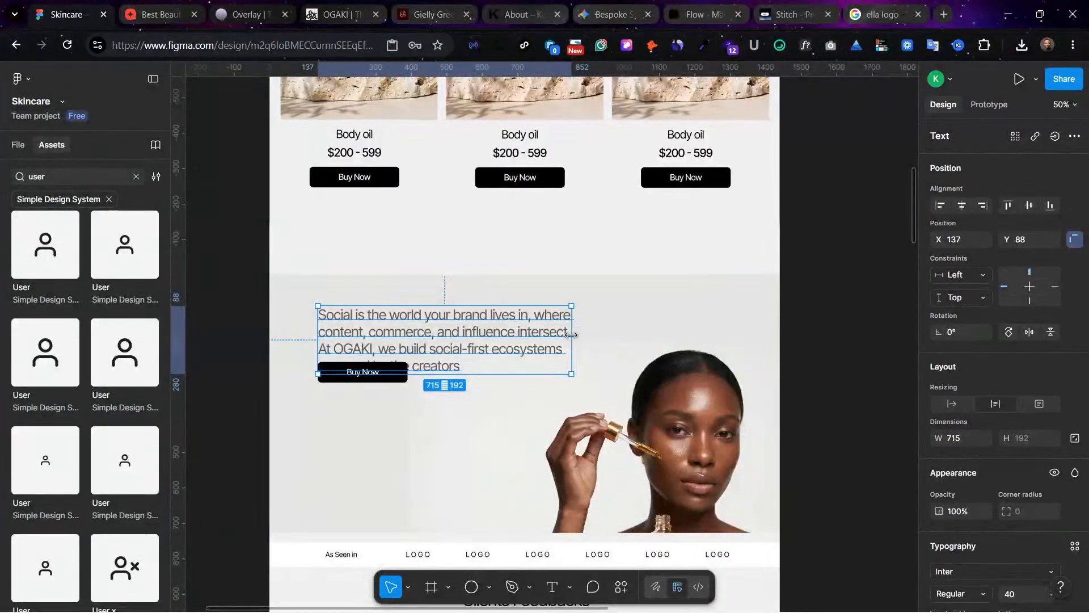
pyautogui.moveTo(339, 375); pyautogui.dragTo(339, 412)
# Step: Set the banner paragraph's font size to 48 and widen its text box to 821
pyautogui.click(385, 355)
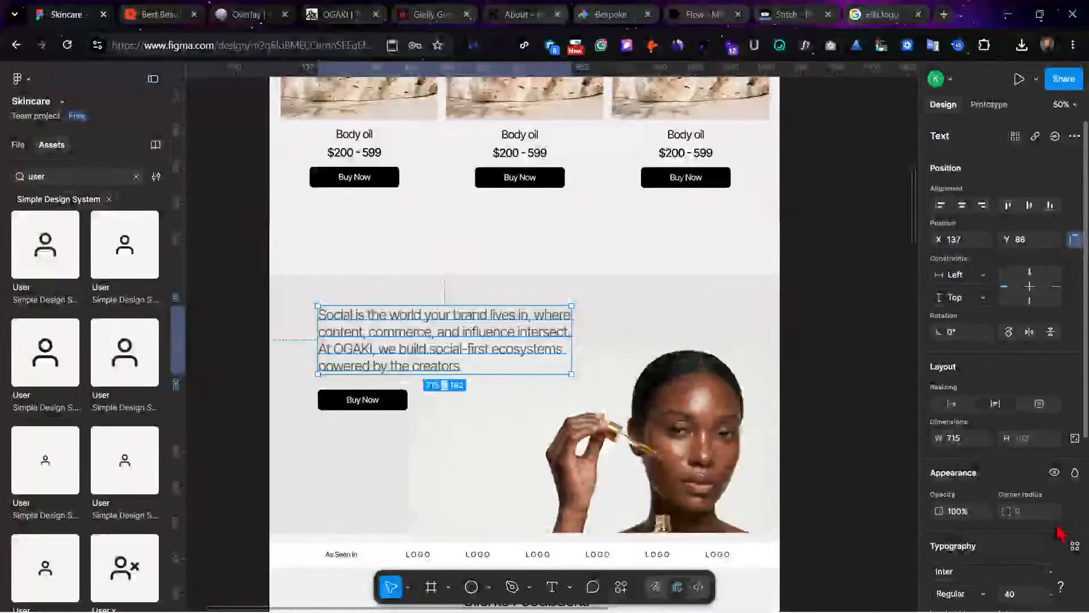
pyautogui.scroll(-2, 1056, 530)
pyautogui.click(1051, 497)
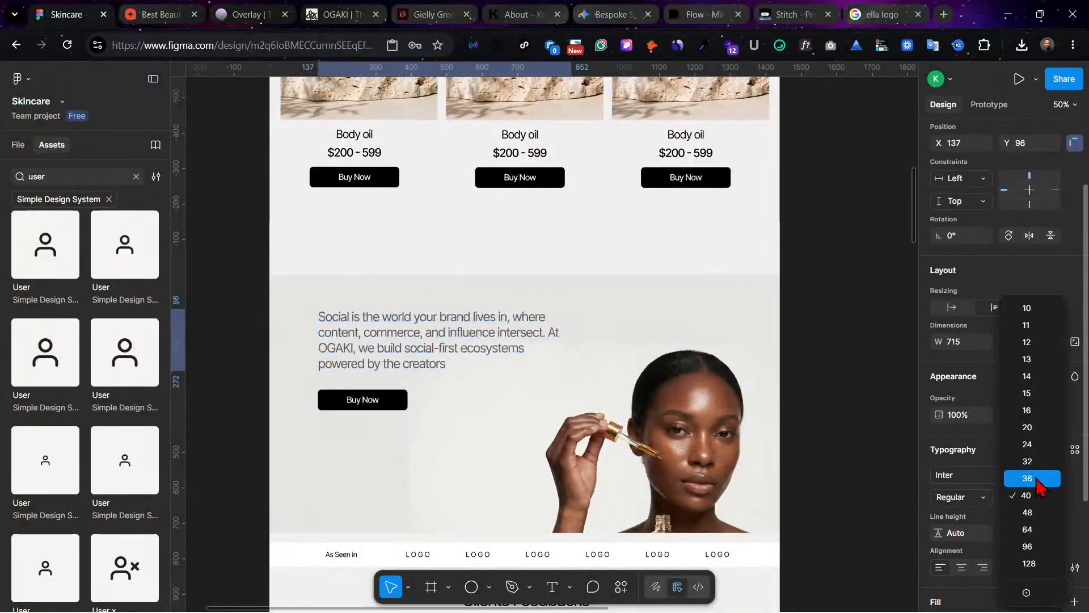
pyautogui.click(1036, 515)
pyautogui.moveTo(573, 343); pyautogui.dragTo(602, 347)
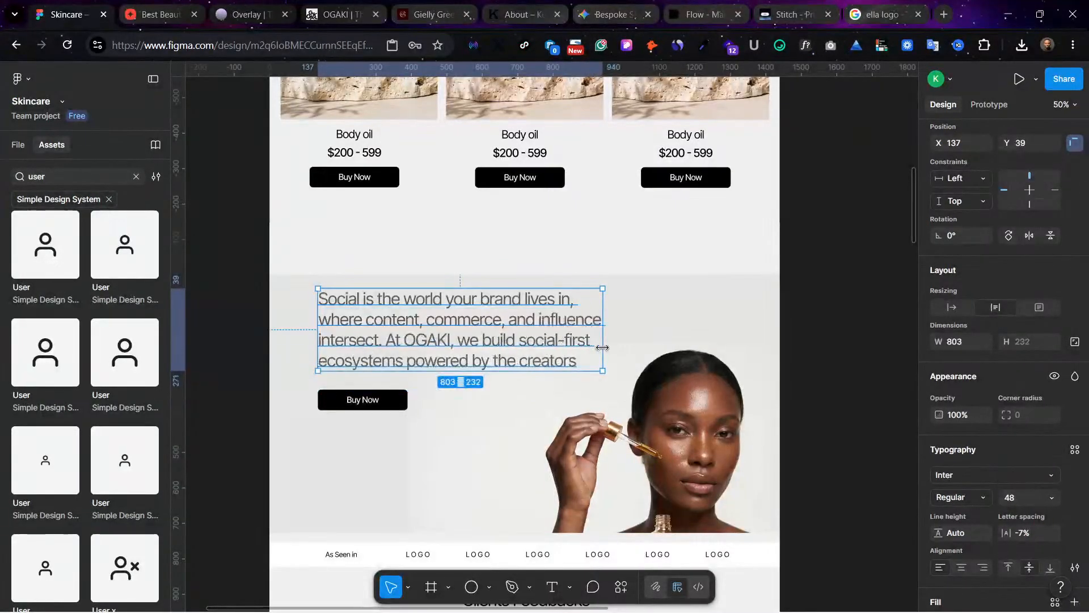
# Step: Shift the banner paragraph down slightly and place the Buy Now button just beneath it at X 137, Y 317
pyautogui.click(372, 401)
pyautogui.moveTo(373, 402); pyautogui.dragTo(375, 394)
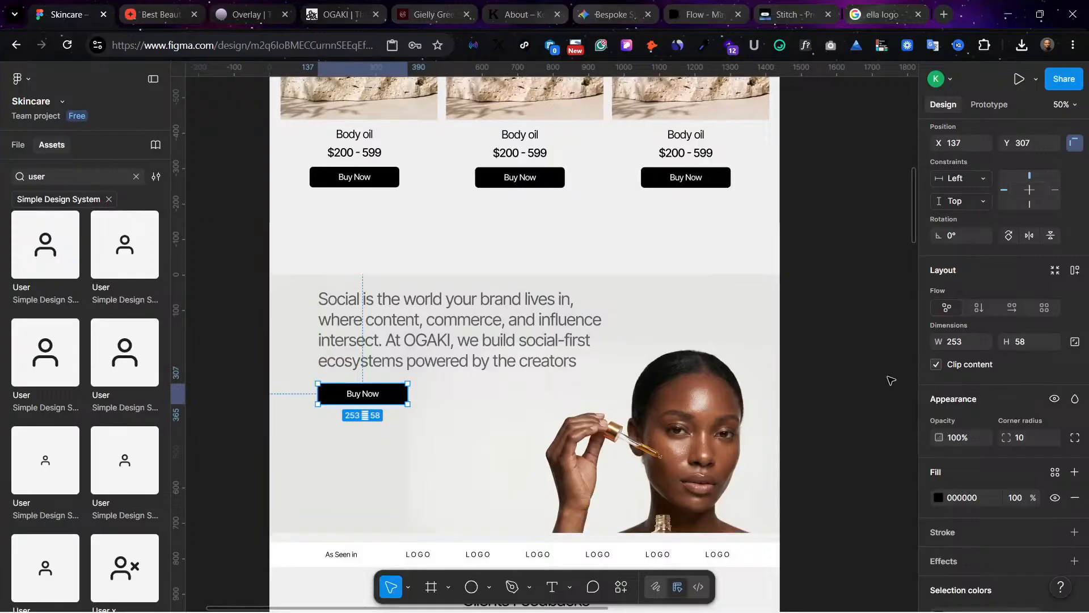
pyautogui.keyDown('shift'); pyautogui.click(341, 317); pyautogui.keyUp('shift')
pyautogui.moveTo(380, 335); pyautogui.dragTo(379, 343)
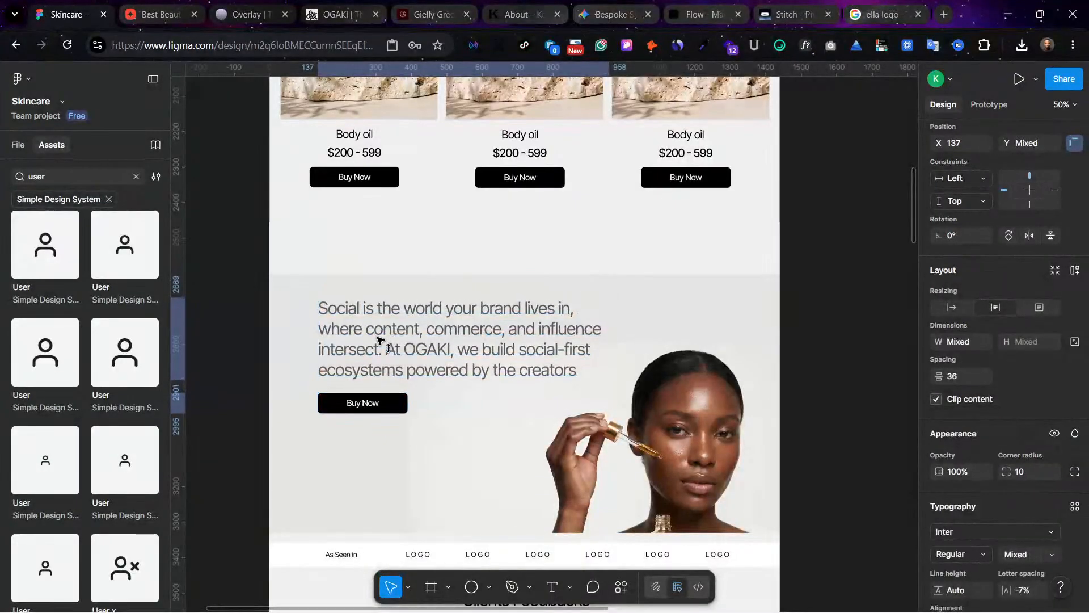
pyautogui.click(371, 404)
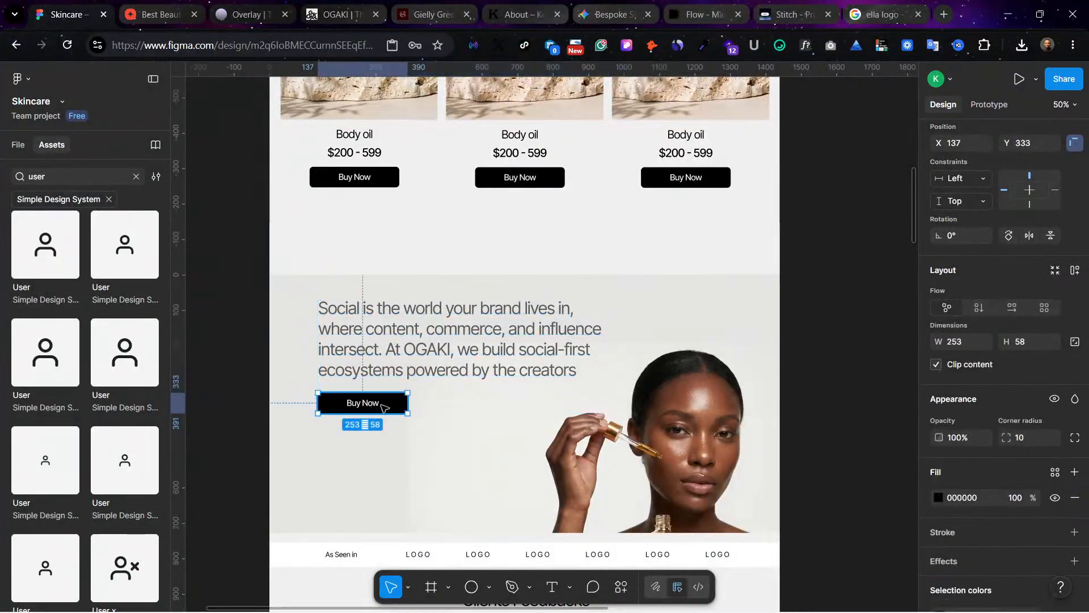
pyautogui.moveTo(388, 405); pyautogui.dragTo(389, 399)
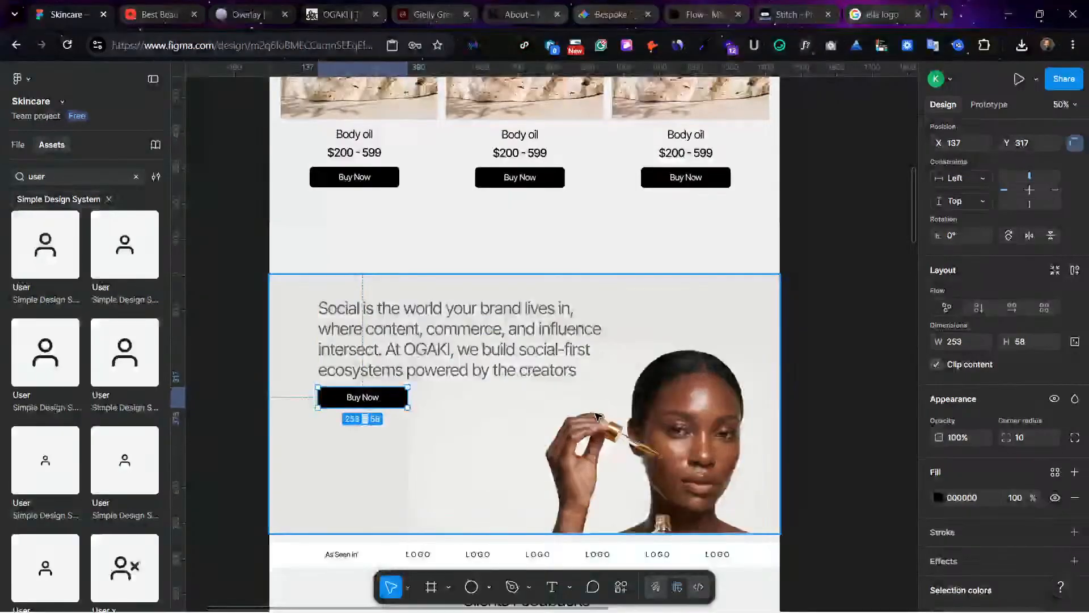
# Step: Shift the banner's cropped photo up within its frame so more of the woman and her serum bottle shows
pyautogui.click(762, 432)
pyautogui.click(939, 532)
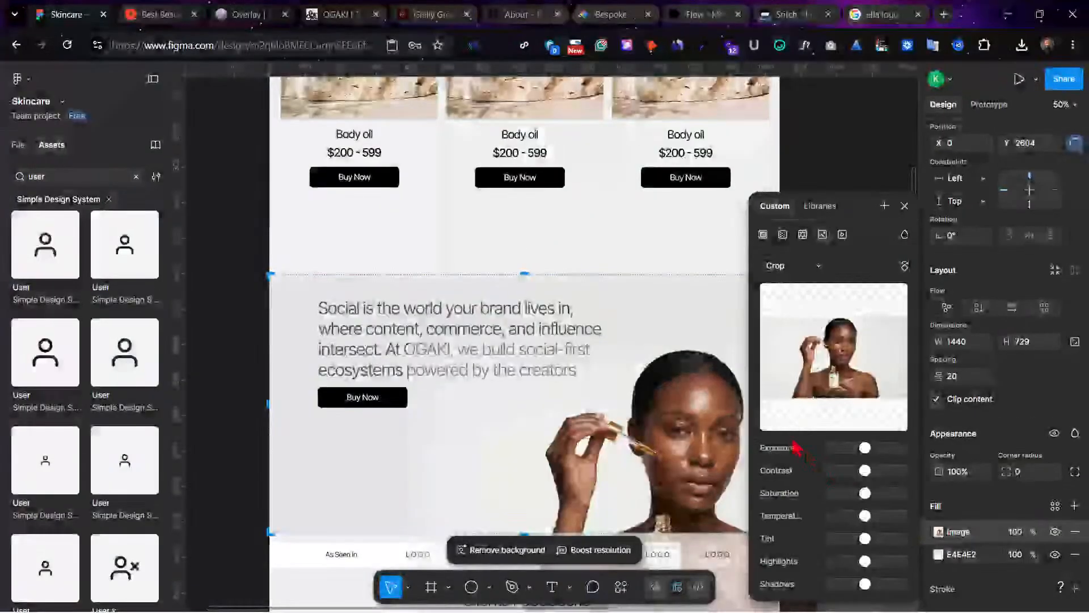
pyautogui.moveTo(674, 440); pyautogui.dragTo(677, 413)
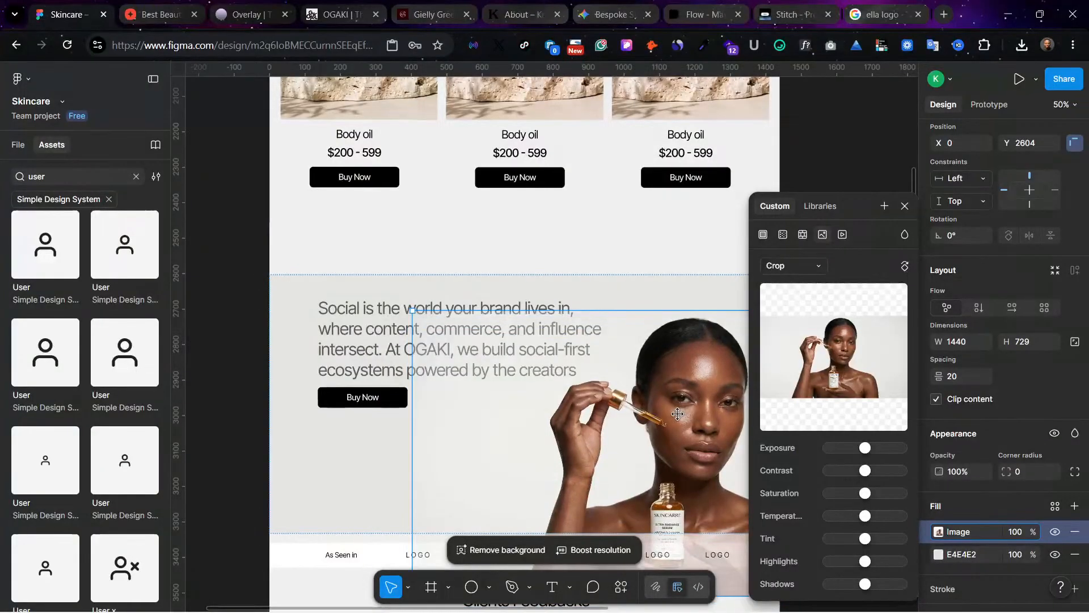
pyautogui.hscroll(2, 717, 215)
pyautogui.click(717, 215)
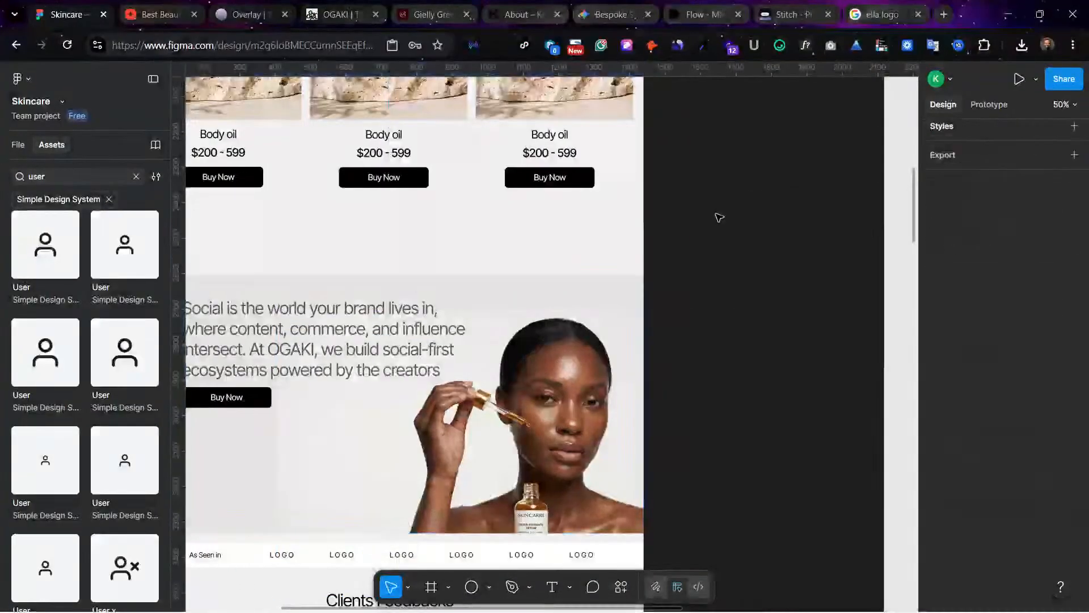
# Step: Review the landing page around the updated banner, from the hero and best sellers down to the feedback placeholders, empty lower banner and footer
pyautogui.hscroll(-4, 717, 215)
pyautogui.scroll(-1, 716, 215)
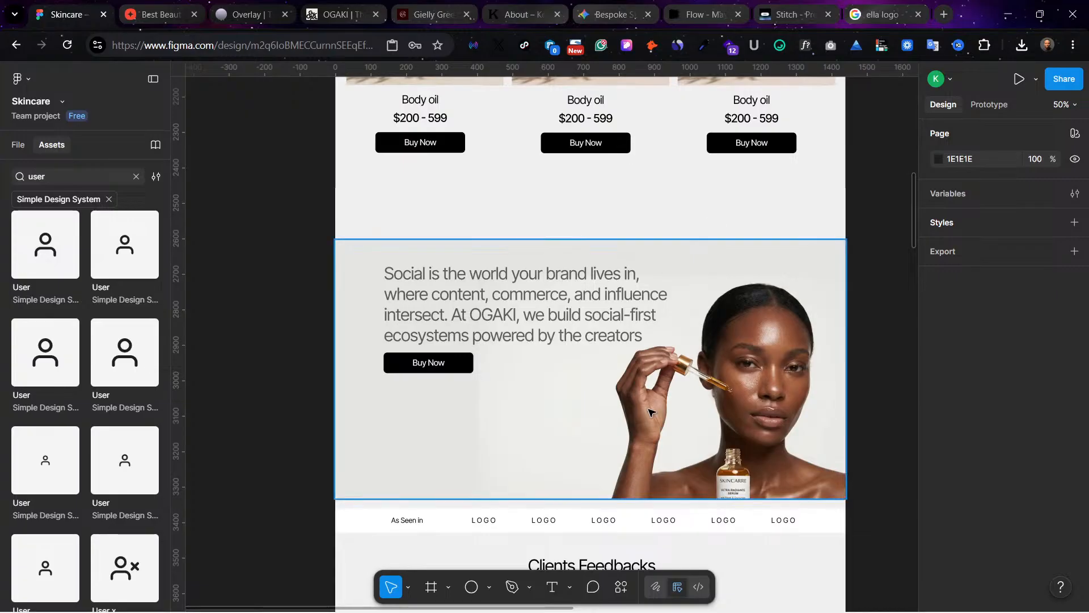
pyautogui.scroll(-4, 650, 412)
pyautogui.scroll(-2, 651, 412)
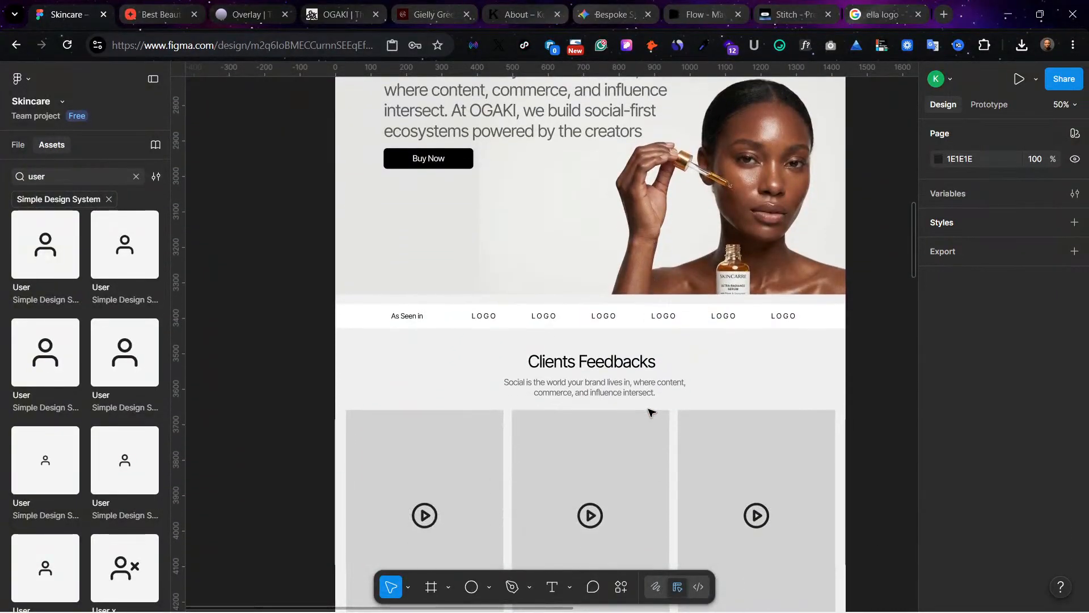
pyautogui.scroll(-3, 651, 412)
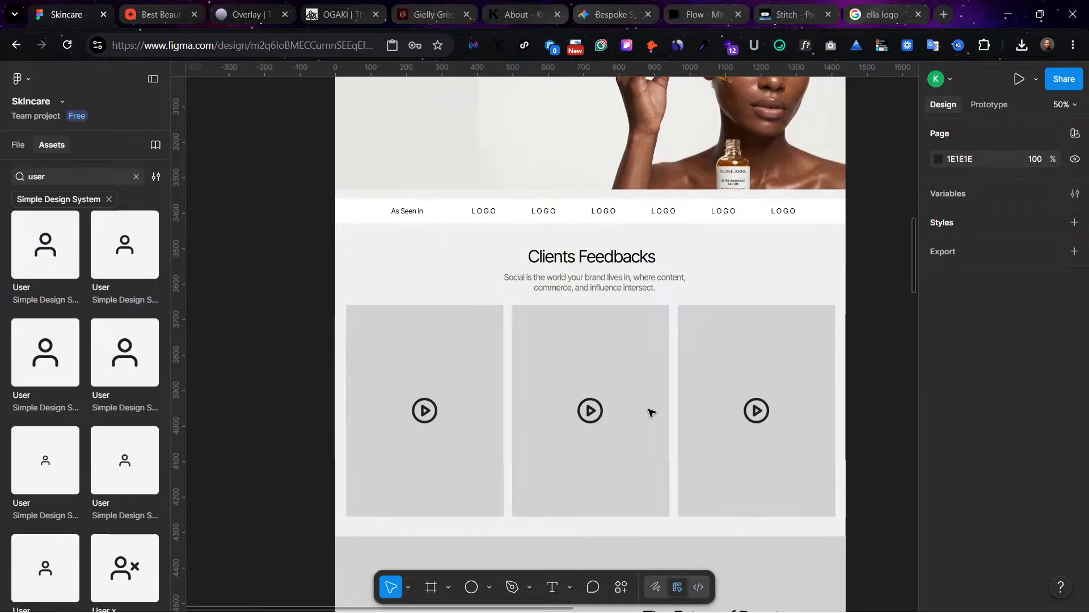
pyautogui.scroll(2, 650, 413)
pyautogui.scroll(1, 651, 412)
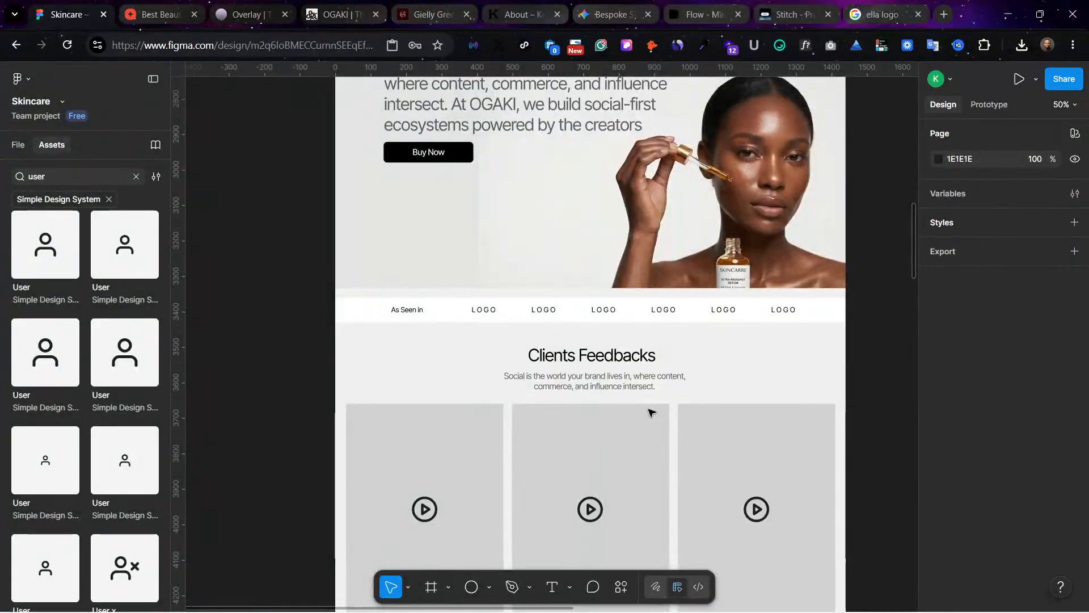
pyautogui.scroll(10, 651, 412)
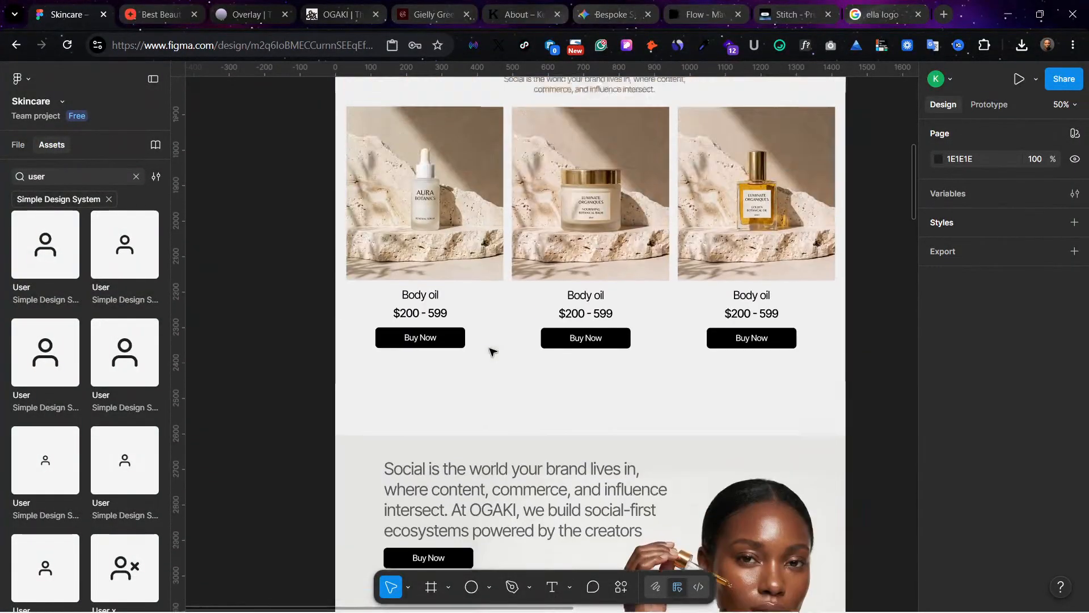
pyautogui.scroll(8, 703, 384)
pyautogui.scroll(-13, 709, 369)
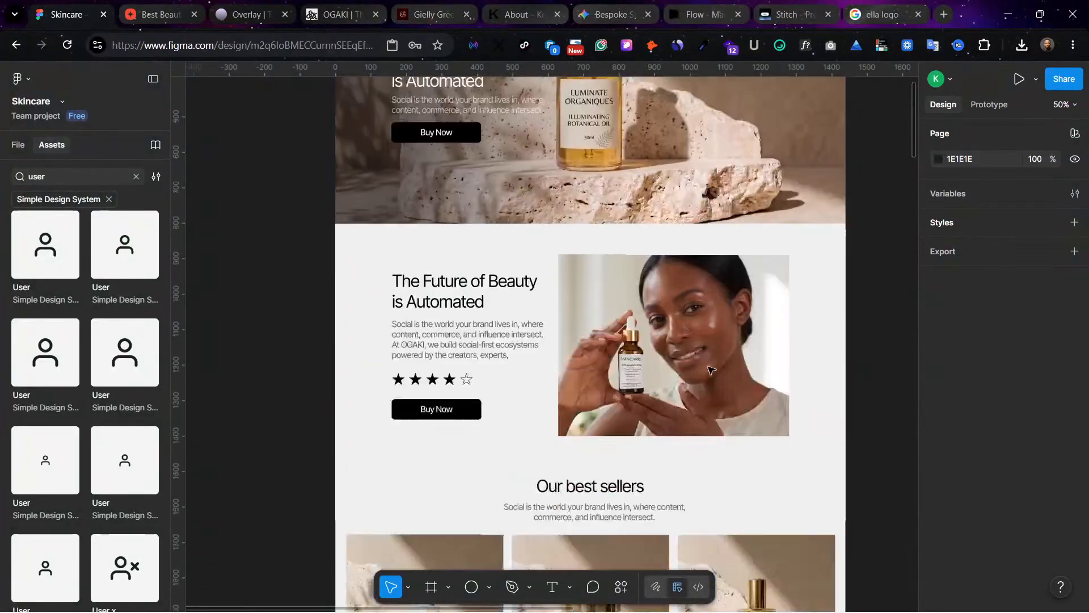
pyautogui.scroll(-7, 709, 369)
pyautogui.scroll(3, 703, 370)
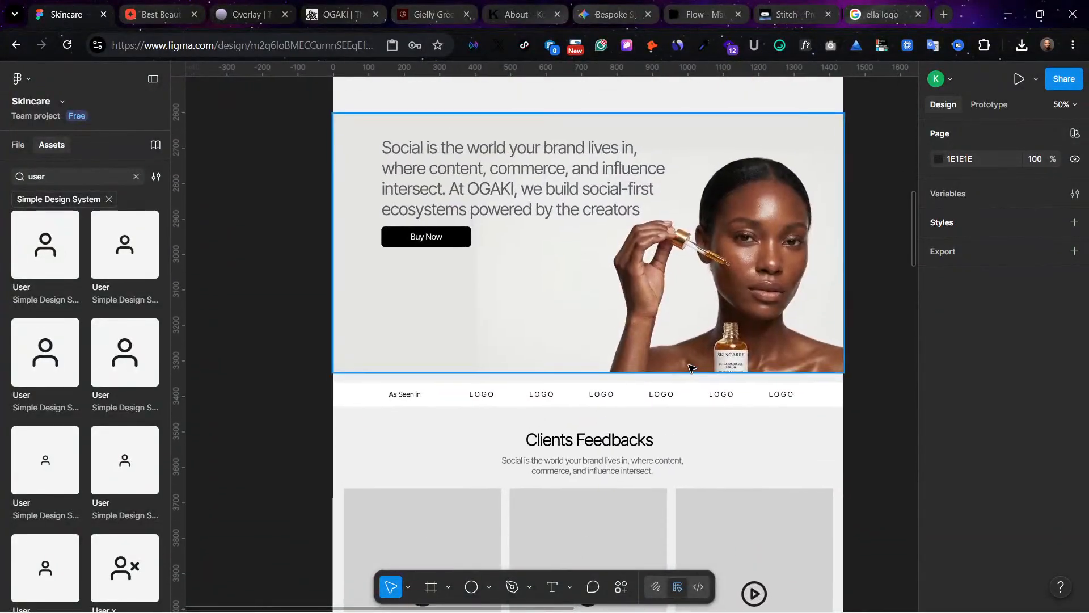
pyautogui.hscroll(2, 554, 366)
pyautogui.scroll(1, 463, 268)
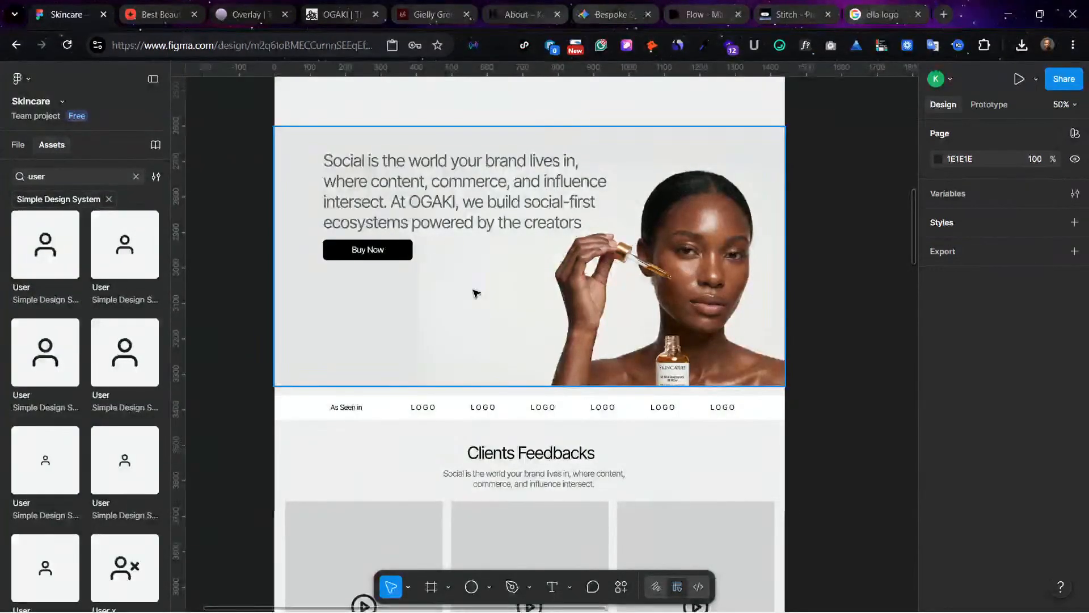
pyautogui.scroll(-1, 843, 384)
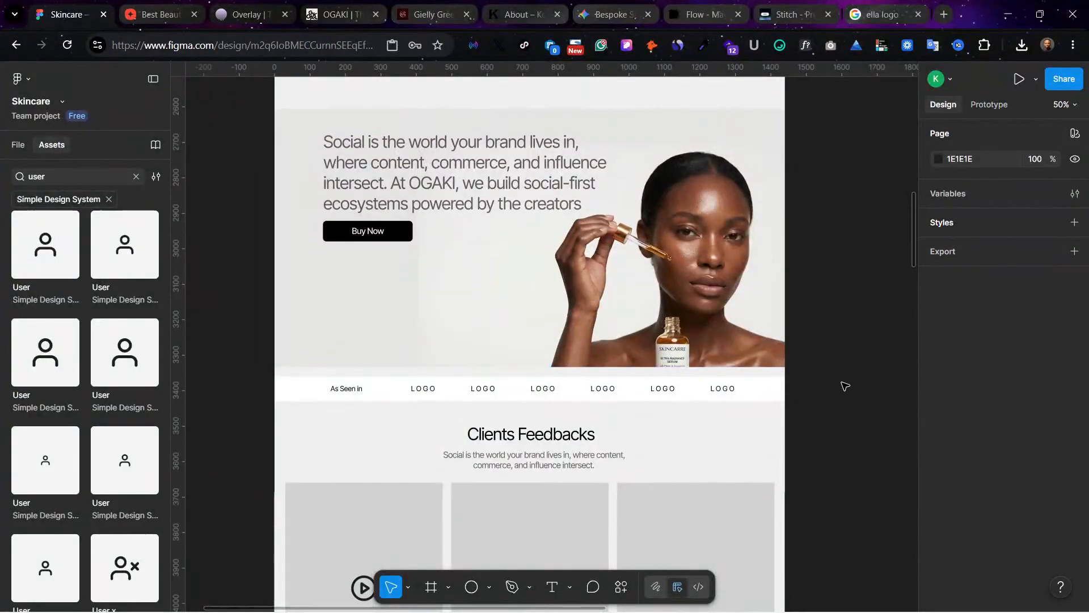
pyautogui.scroll(-6, 795, 352)
pyautogui.scroll(-5, 784, 342)
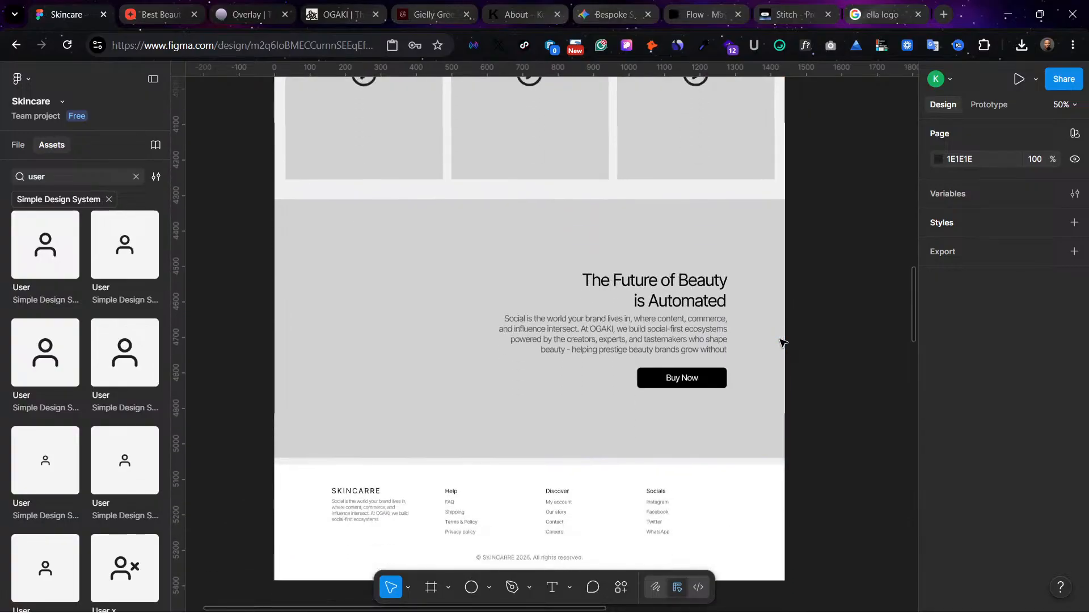
pyautogui.scroll(2, 782, 342)
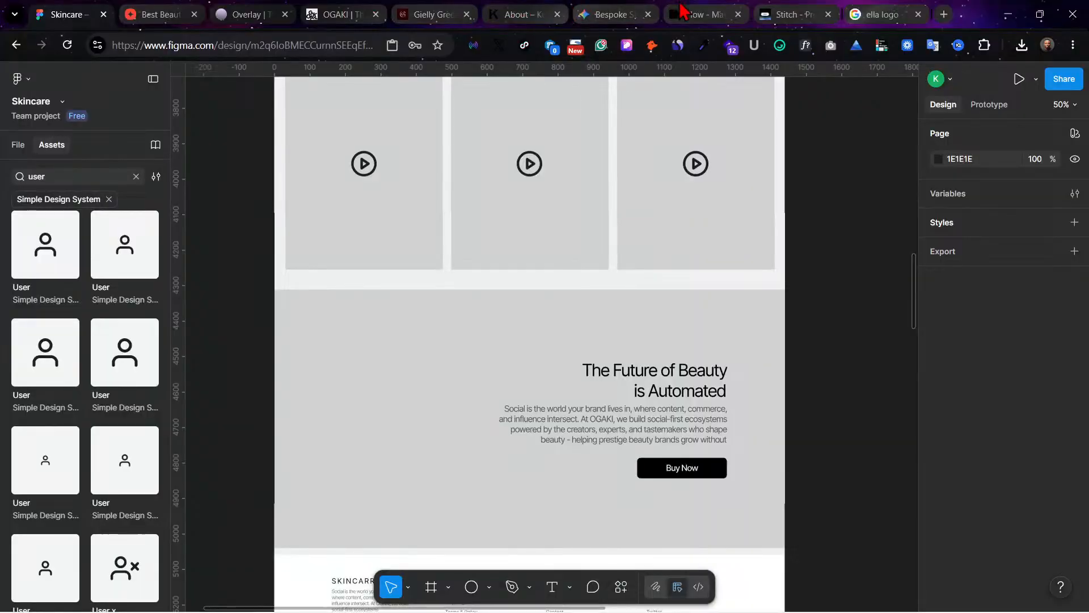
# Step: Switch to Flow and look through the project's generated SKINCARRE model images
pyautogui.click(697, 14)
pyautogui.scroll(-4, 1001, 433)
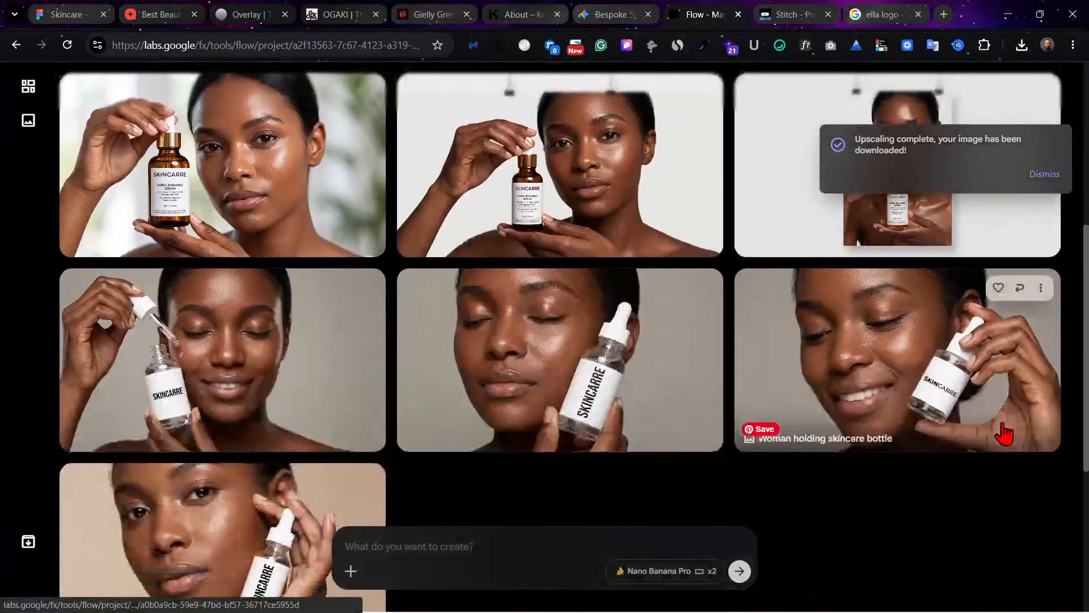
pyautogui.scroll(-3, 1004, 433)
pyautogui.scroll(3, 656, 114)
pyautogui.scroll(4, 269, 226)
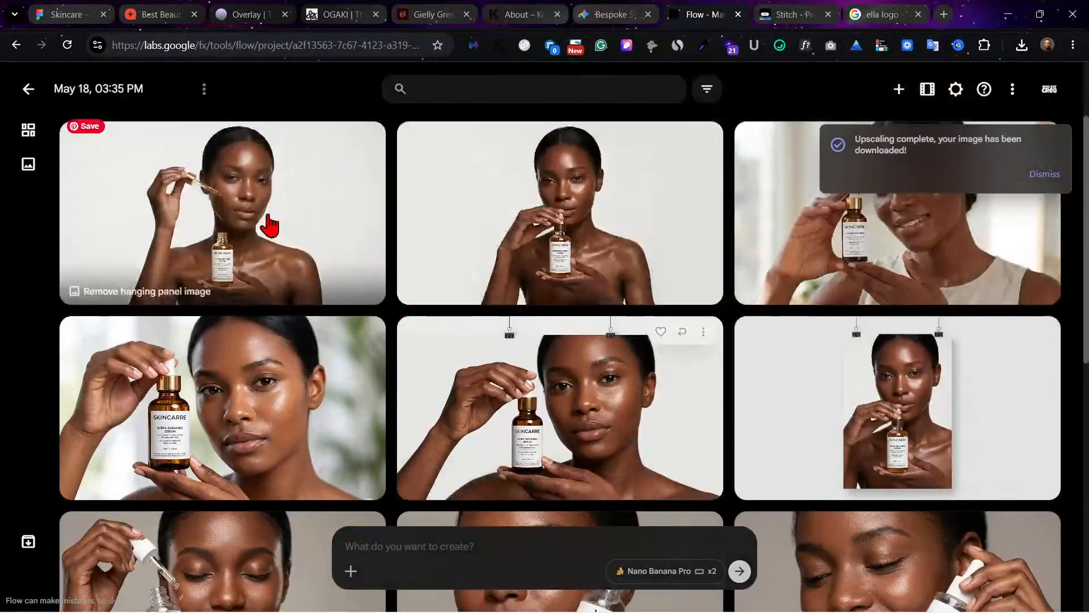
# Step: Open the "Remove hanging panel image" picture for editing and check which project assets can be attached to its prompt
pyautogui.moveTo(278, 241)
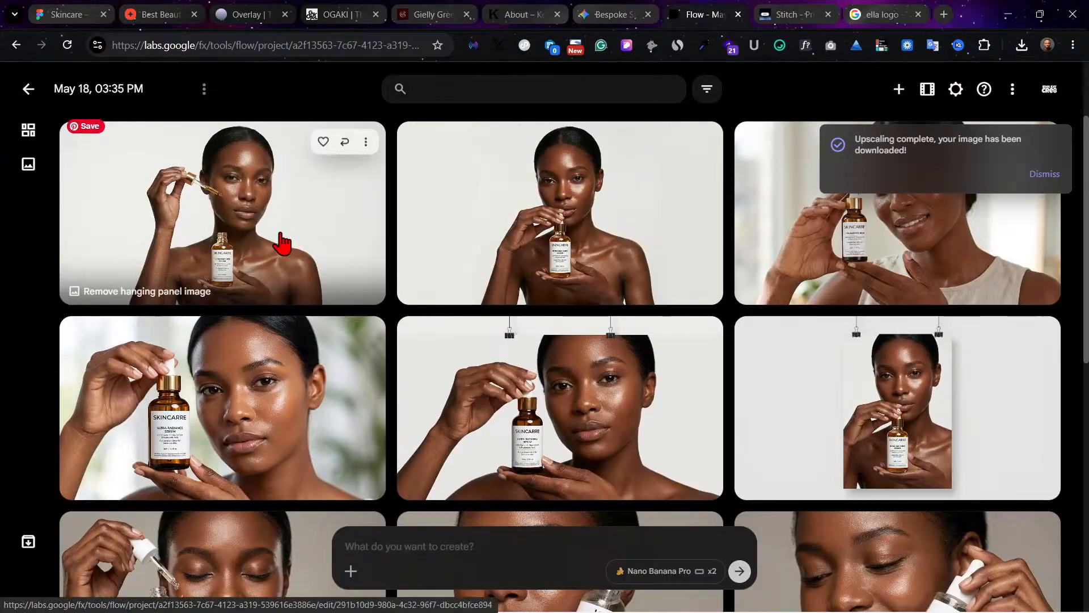
pyautogui.click(280, 243)
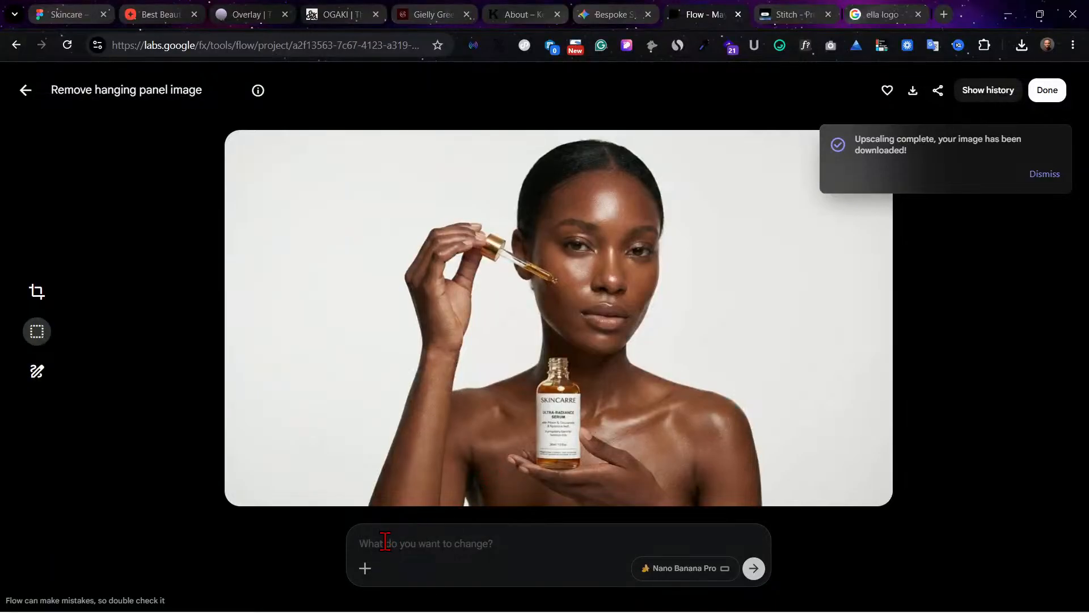
pyautogui.click(365, 568)
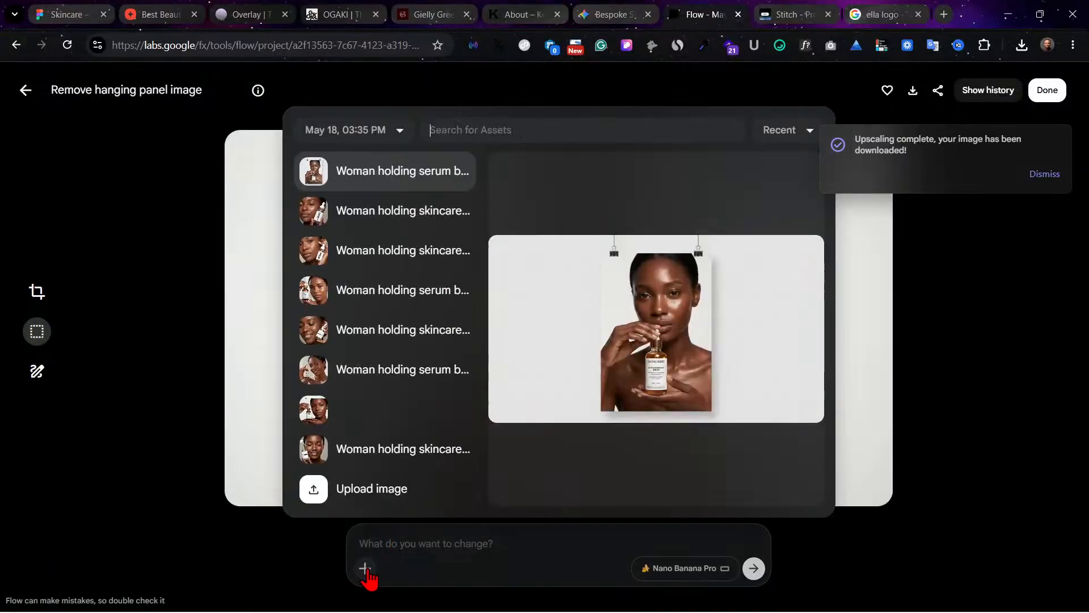
pyautogui.click(123, 177)
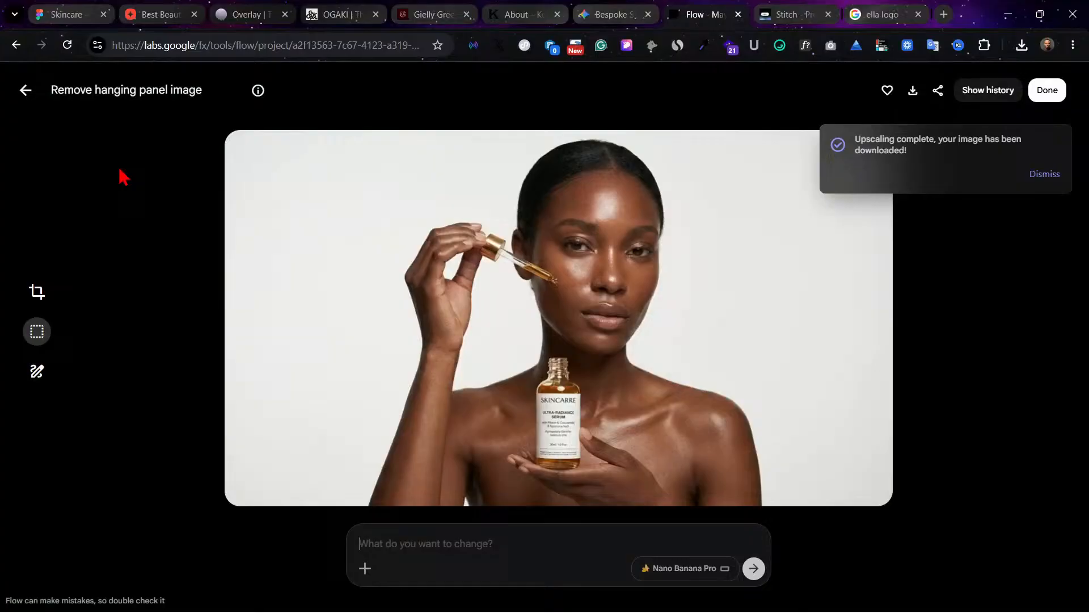
# Step: Look at the "Remove hanging panel image" picture once more in Flow, return to the project gallery, and switch to the Gemini skincare prompt chat
pyautogui.click(26, 91)
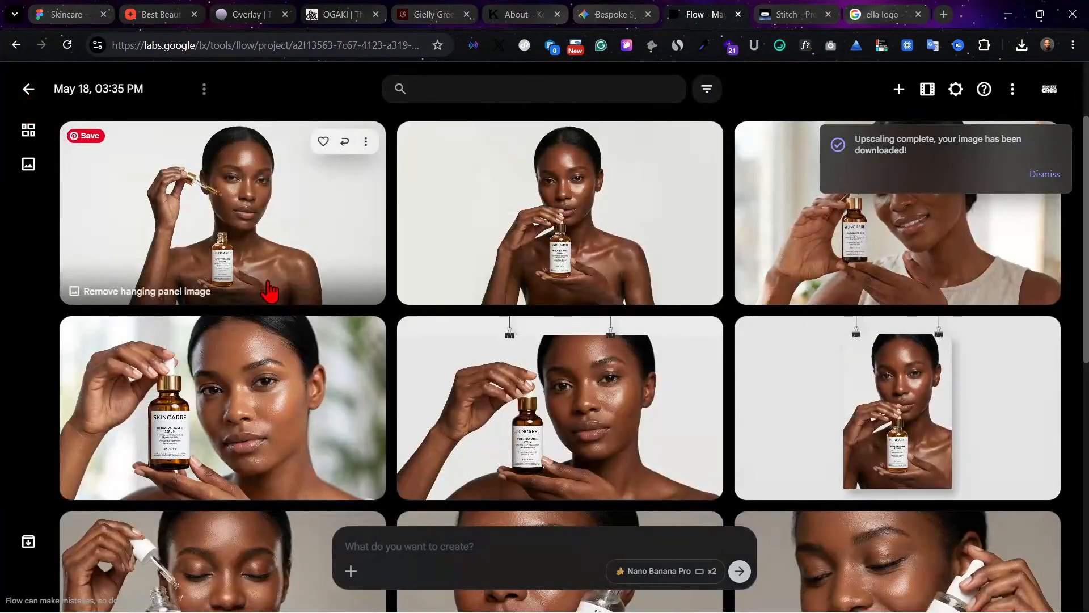
pyautogui.click(267, 244)
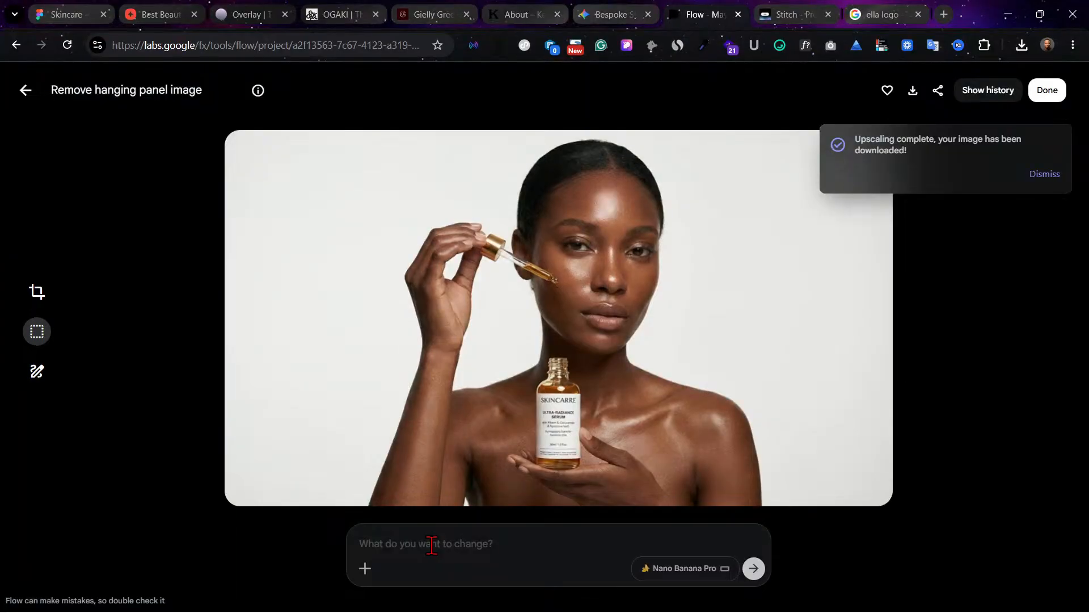
pyautogui.click(26, 90)
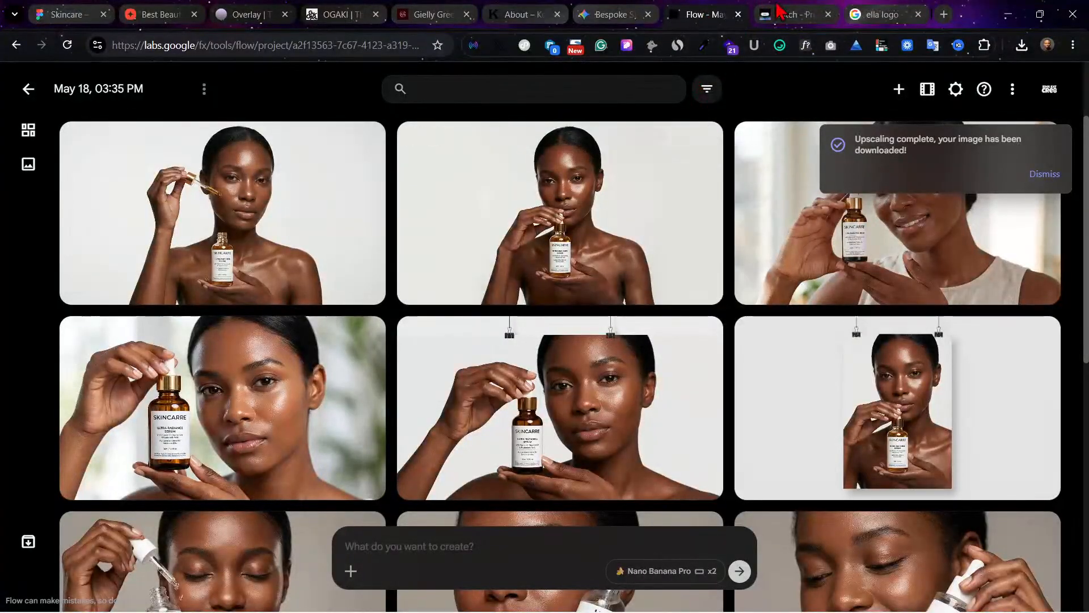
pyautogui.click(591, 12)
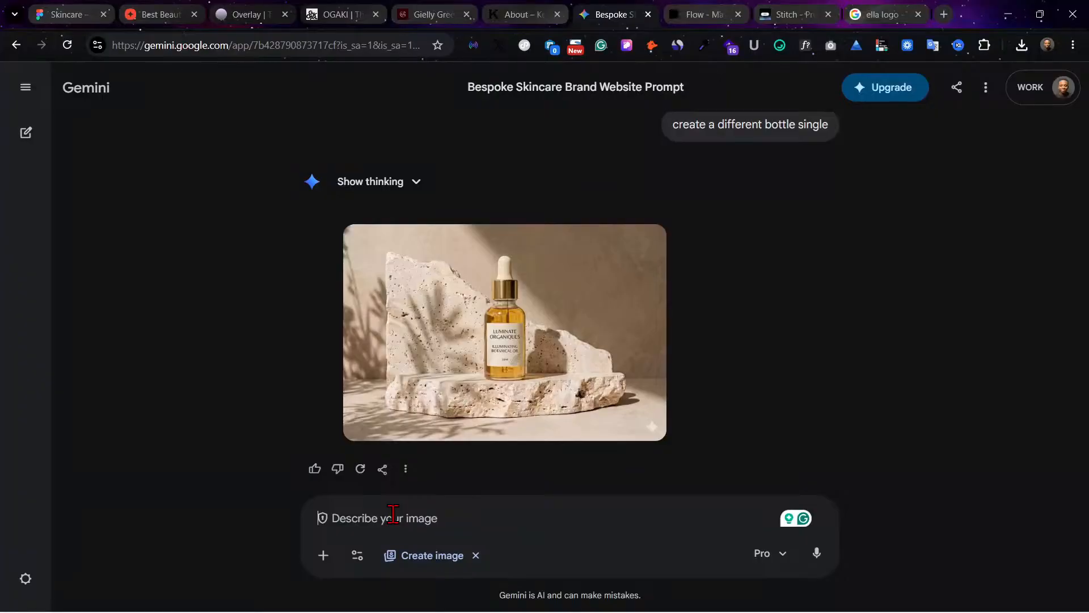
pyautogui.write('in')
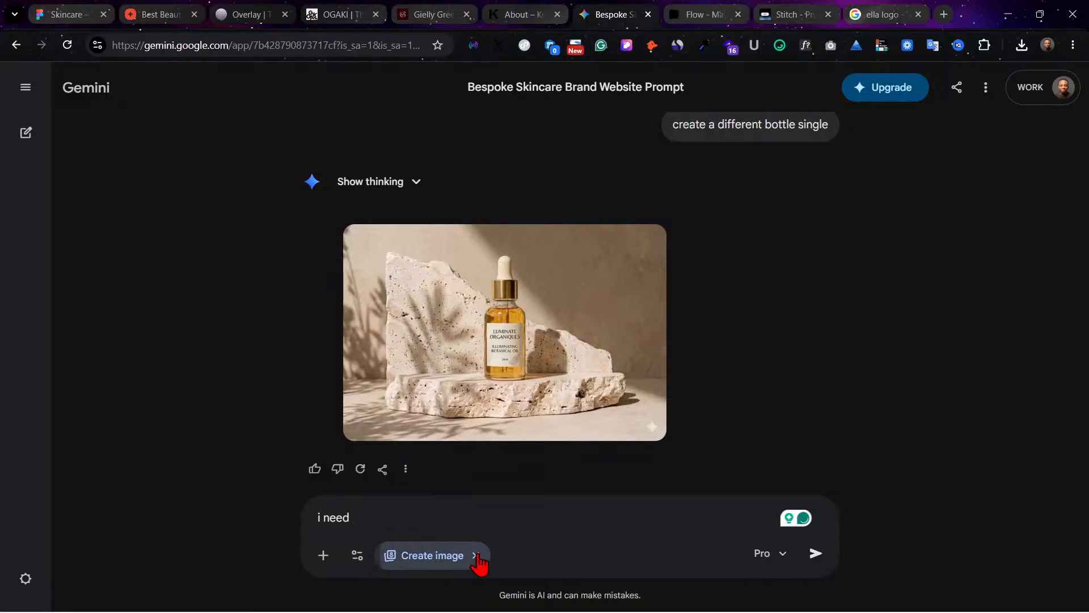
pyautogui.click(477, 556)
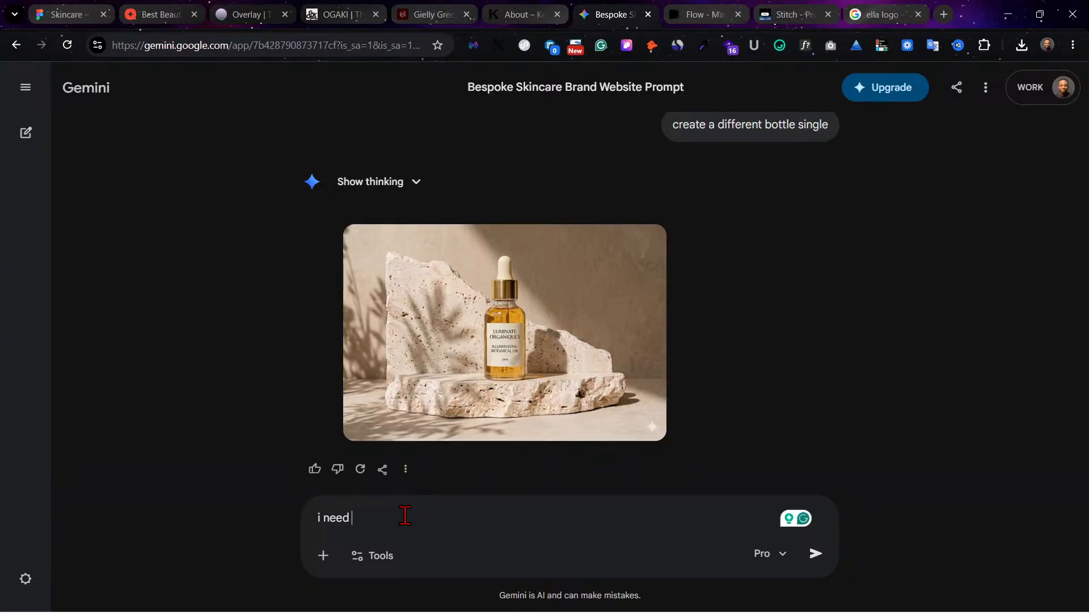
pyautogui.write('3 pro')
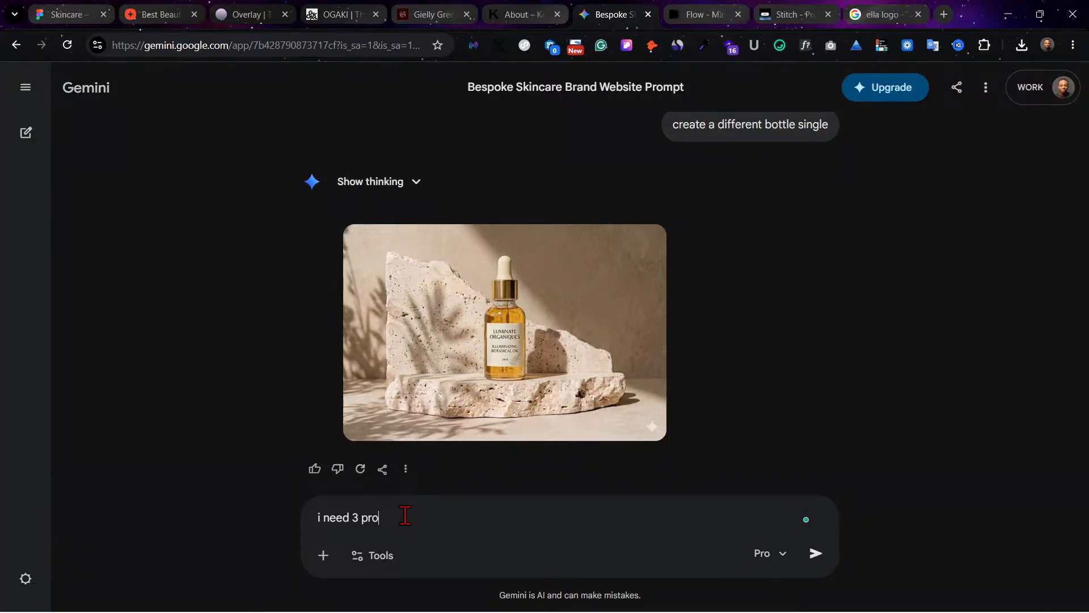
pyautogui.write('mpt')
pyautogui.write('to generate a clinet testimonaila')
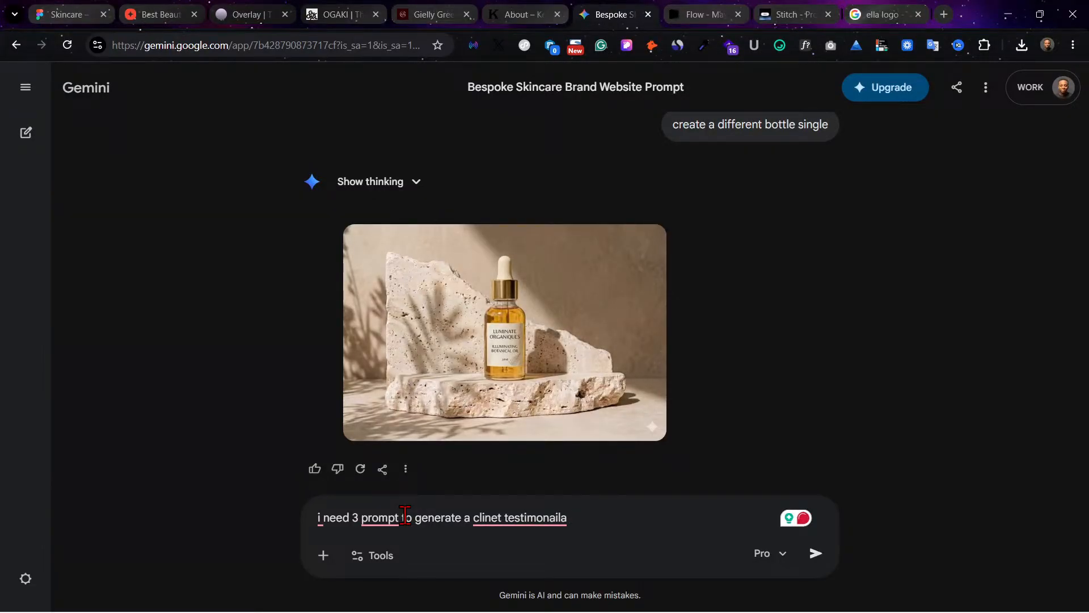
pyautogui.write('thumbnail for the vi')
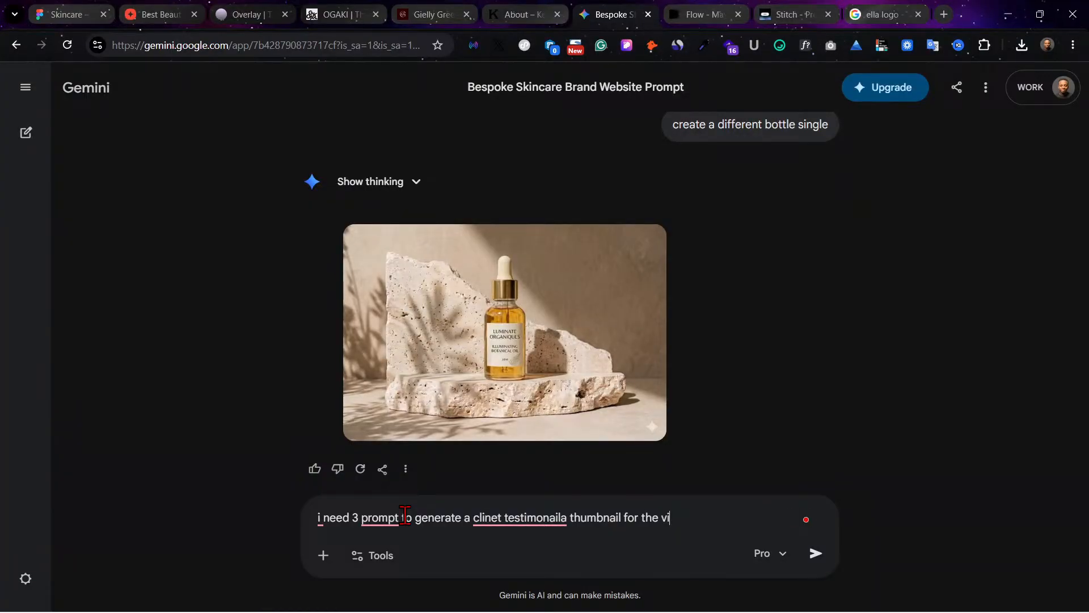
pyautogui.write('deo section. more like')
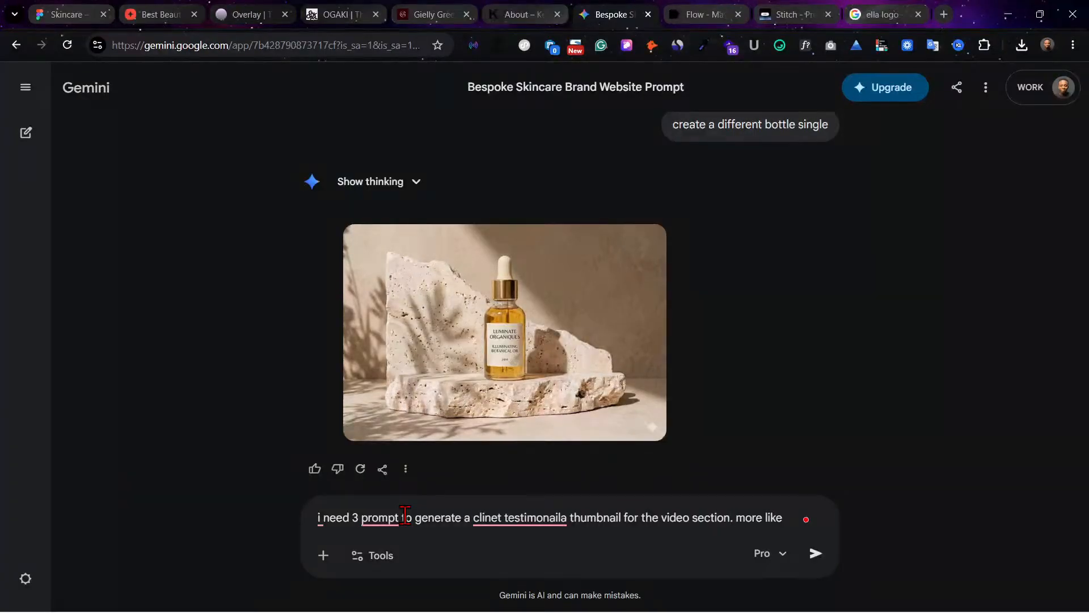
pyautogui.write(' clennt u')
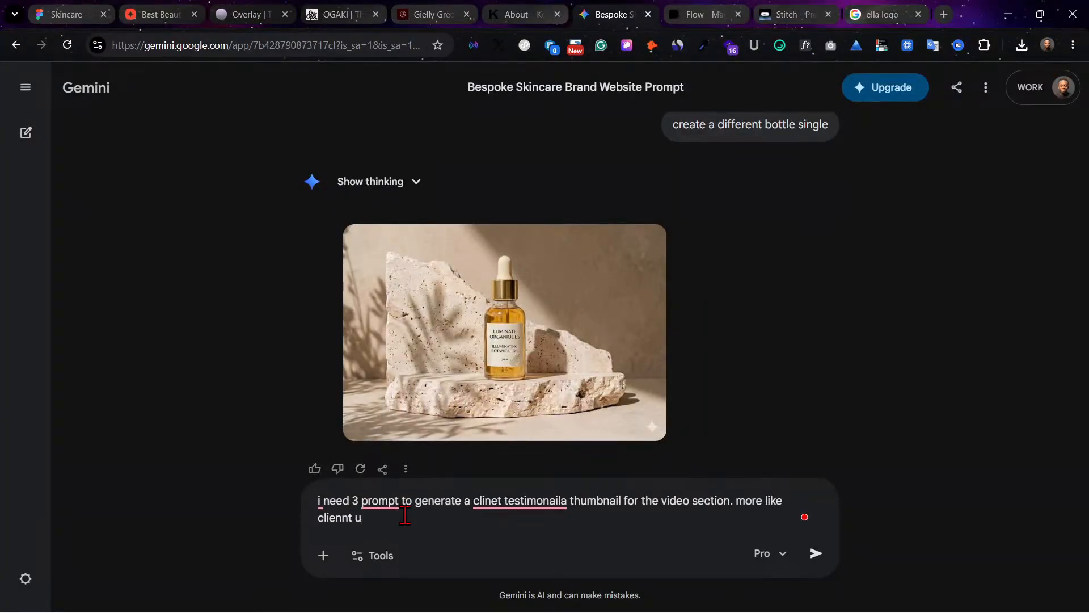
pyautogui.write(' using it')
pyautogui.moveTo(366, 497)
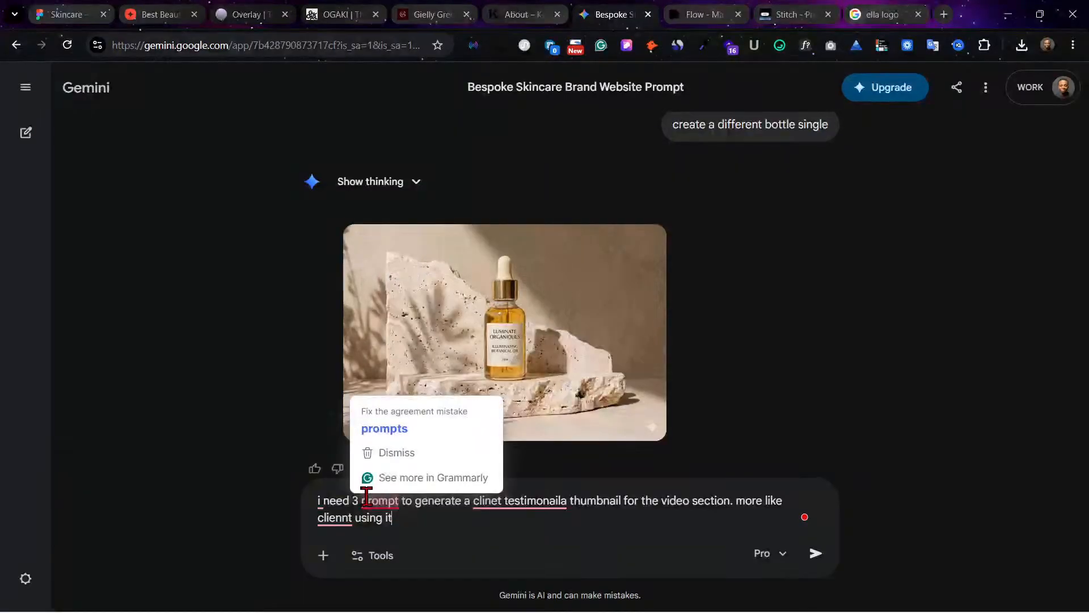
pyautogui.click(366, 431)
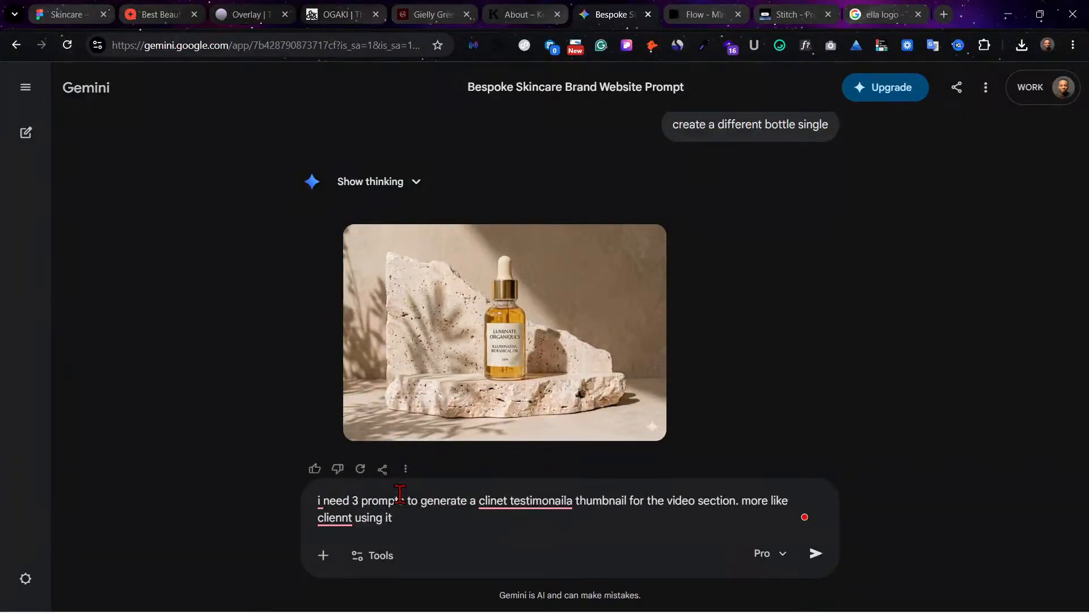
pyautogui.write('different')
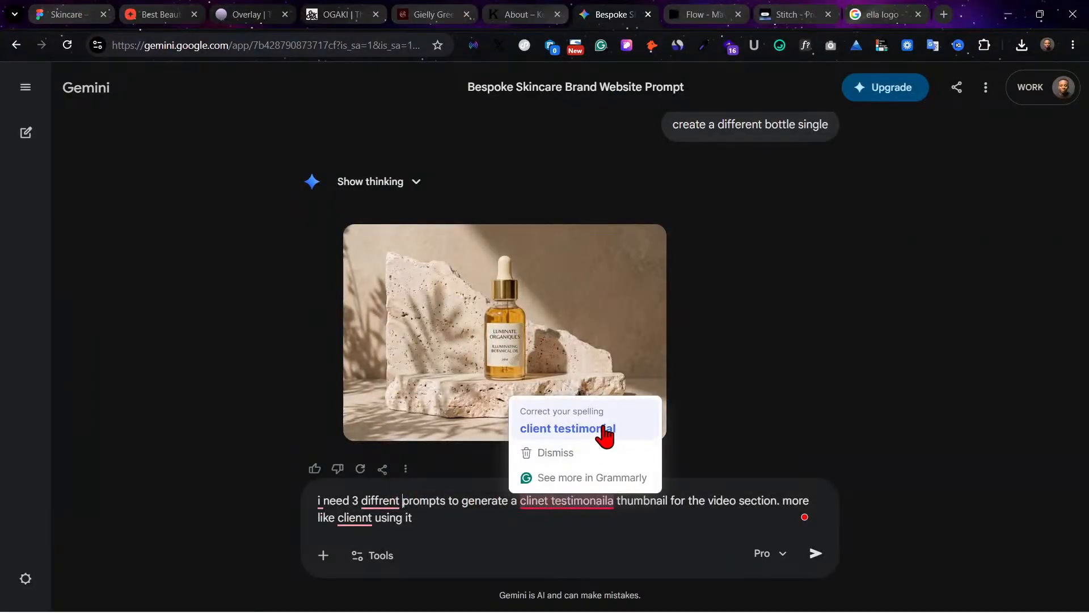
pyautogui.click(515, 501)
pyautogui.write('3')
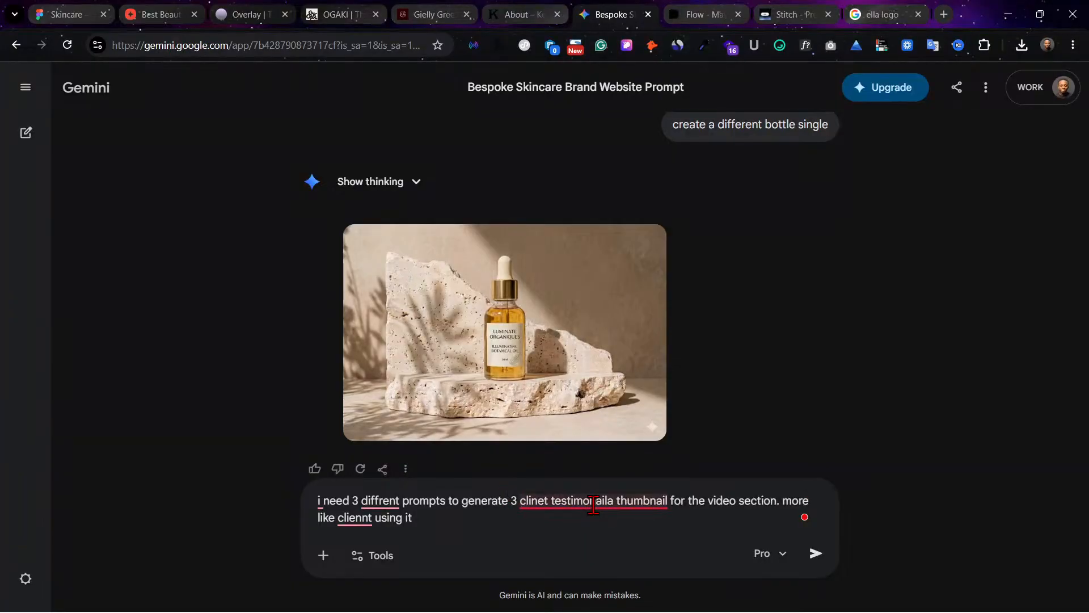
pyautogui.moveTo(591, 502)
pyautogui.click(629, 440)
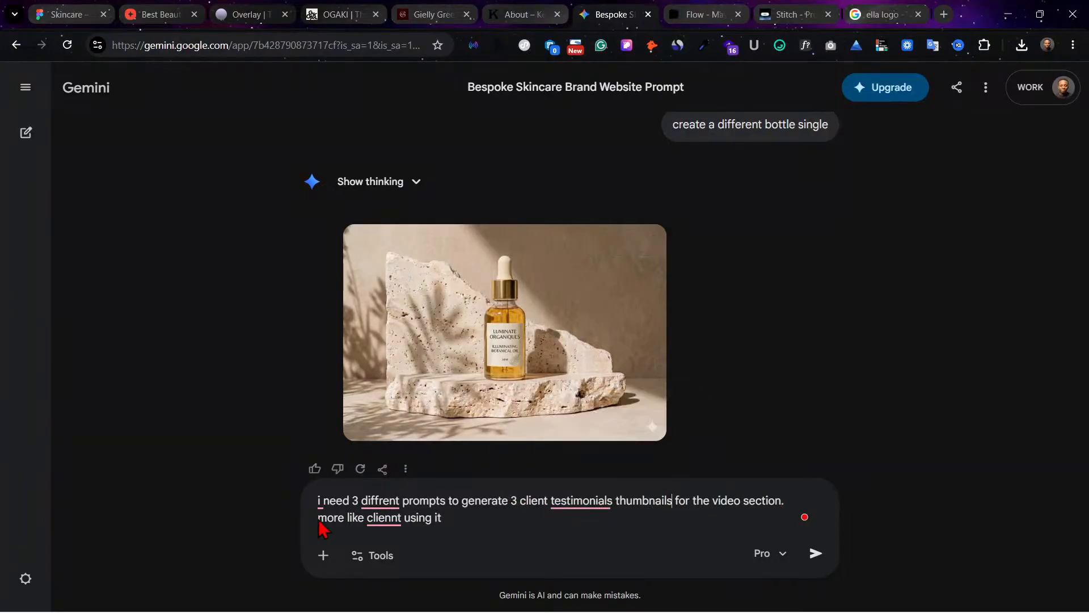
pyautogui.moveTo(393, 520)
pyautogui.click(449, 426)
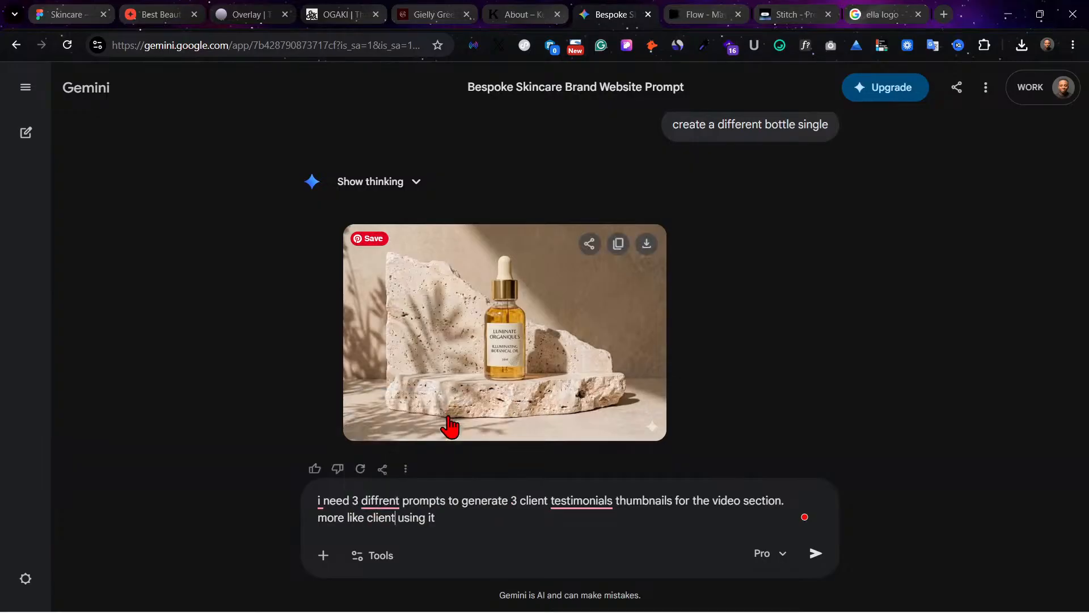
pyautogui.moveTo(577, 496)
pyautogui.click(584, 429)
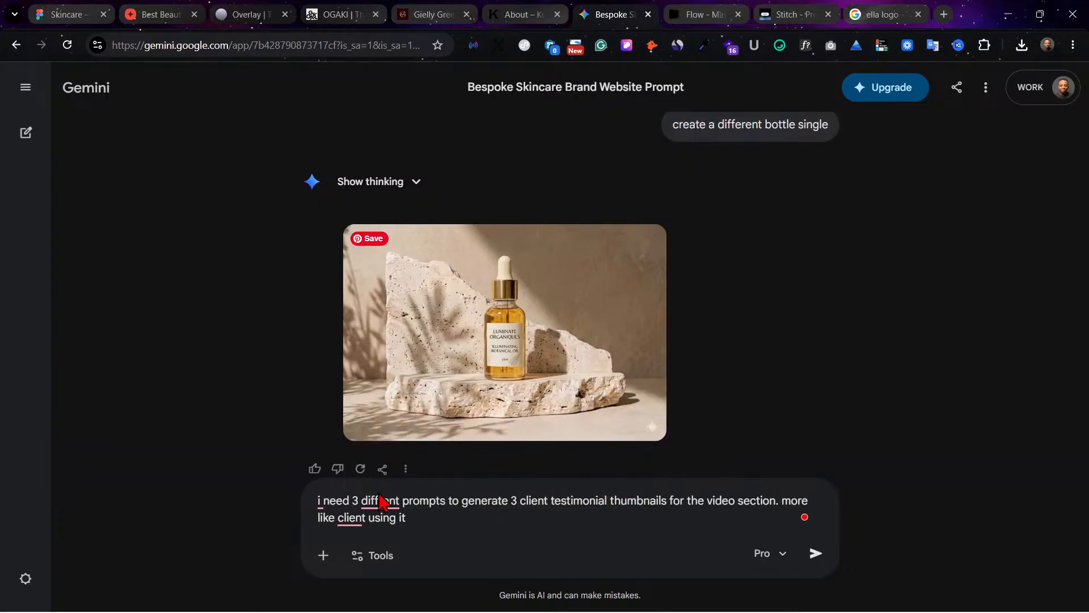
pyautogui.moveTo(374, 499)
pyautogui.click(412, 406)
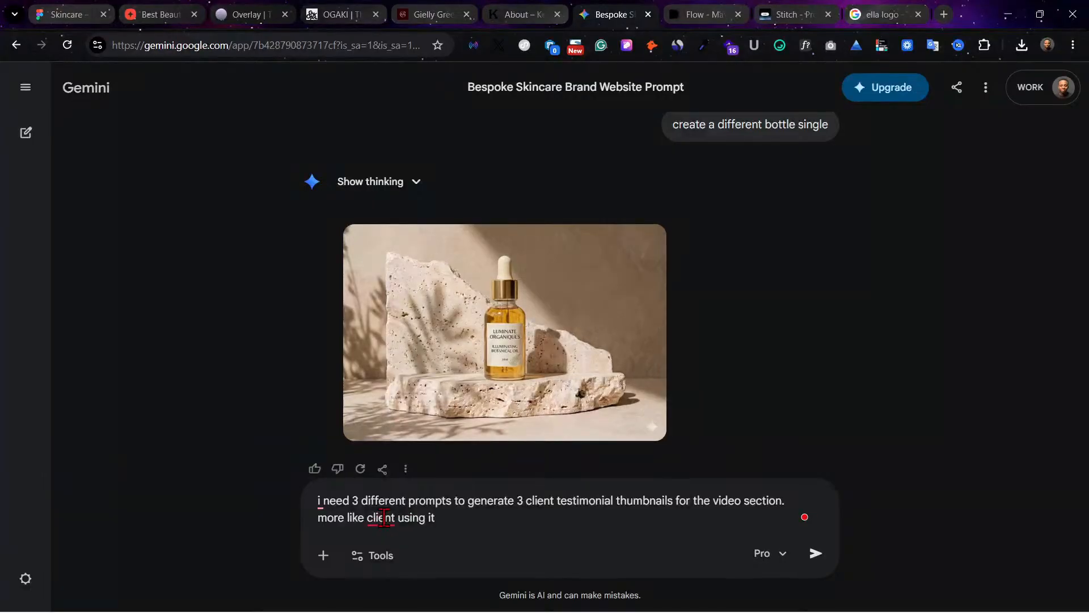
pyautogui.moveTo(376, 518)
pyautogui.click(426, 439)
pyautogui.hotkey('ctrl', 'a')
pyautogui.press('BackSpace')
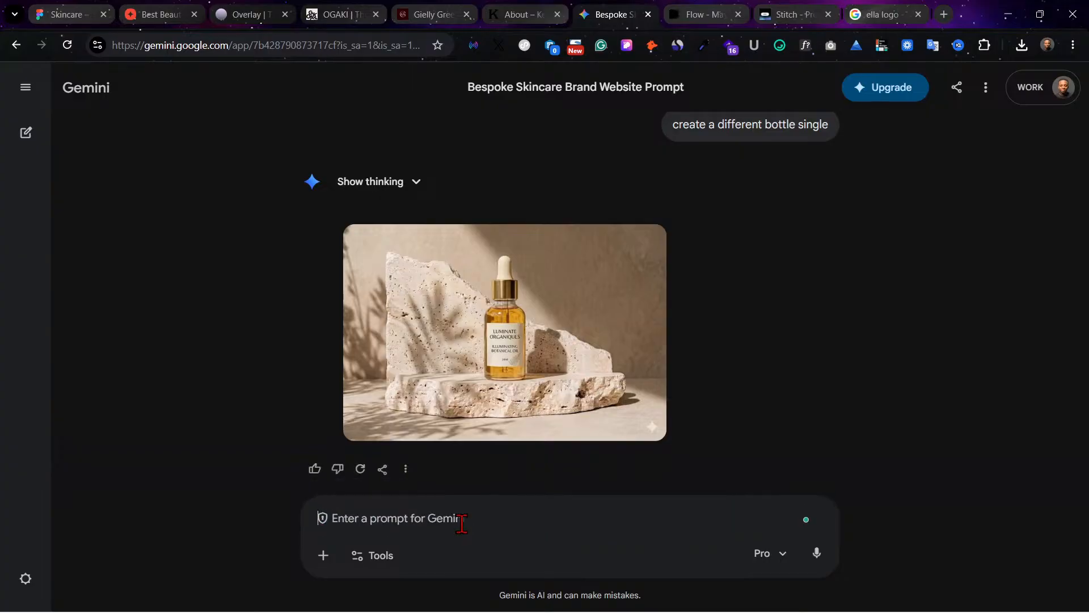
# Step: Write the prompt "generate an image if a client is using one of the products" in the Gemini chat
pyautogui.write('gee')
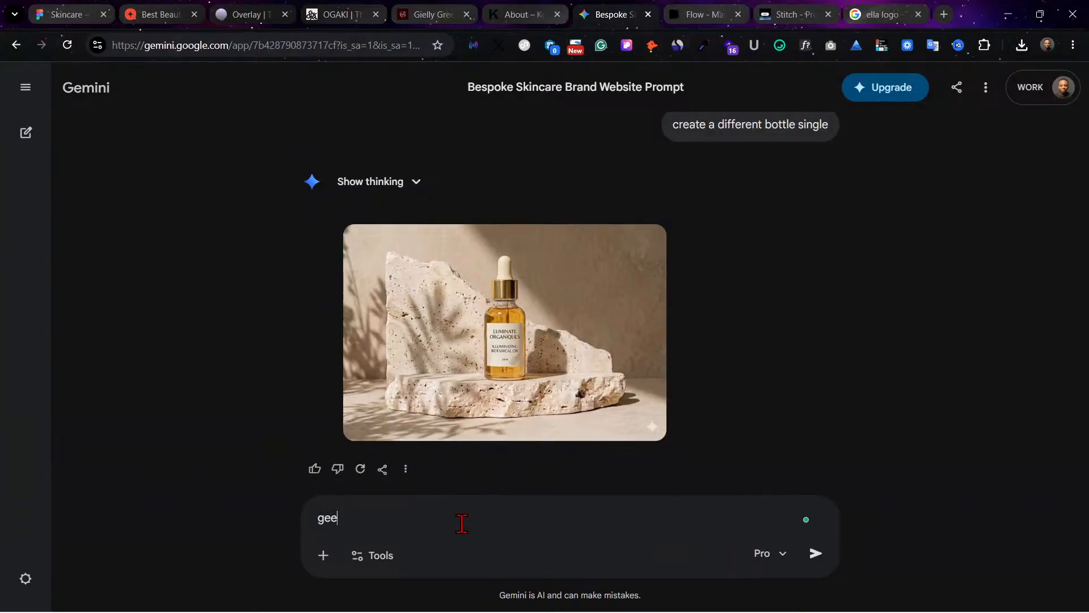
pyautogui.write('erate an image if ')
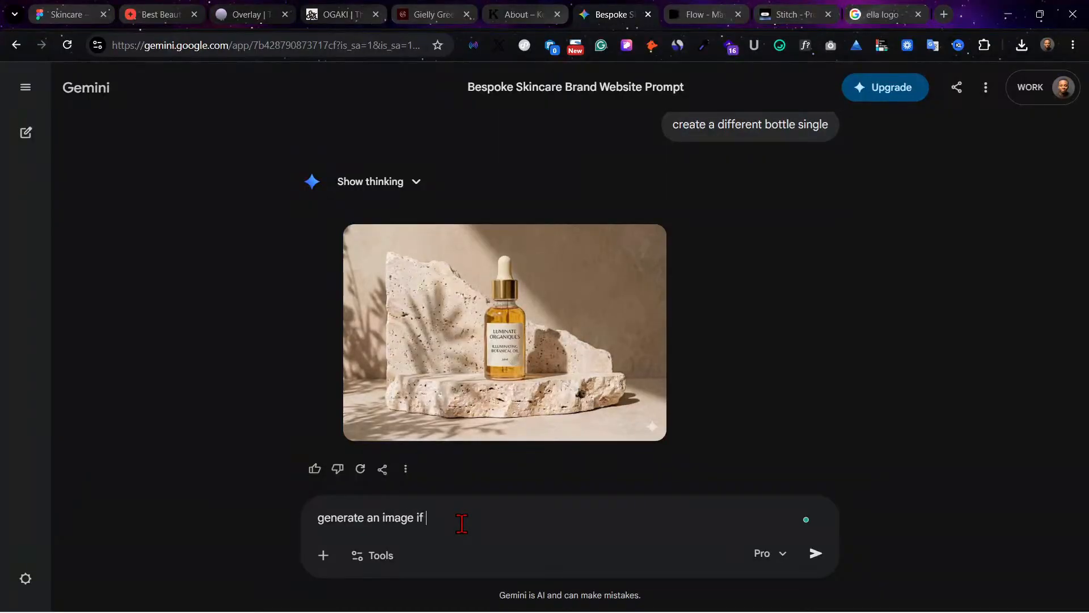
pyautogui.write('a client using')
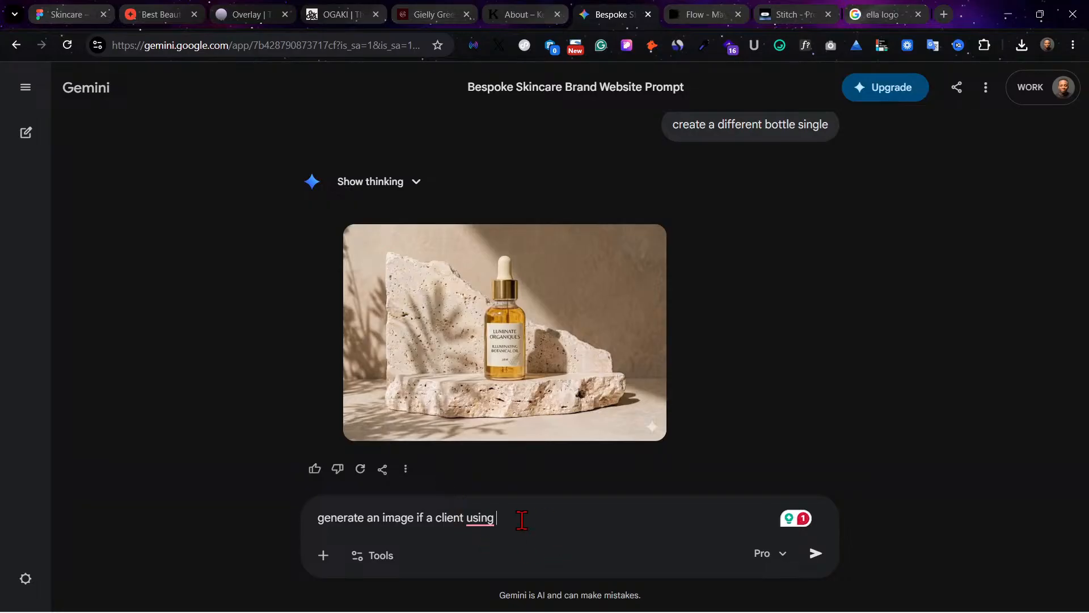
pyautogui.moveTo(481, 517)
pyautogui.click(527, 444)
pyautogui.write('one of')
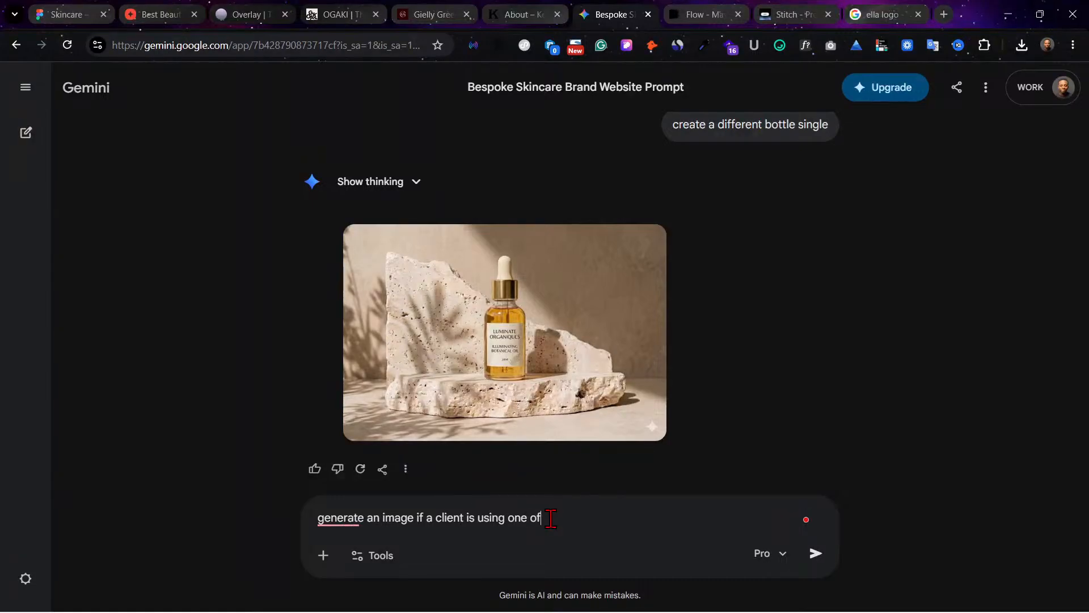
pyautogui.write(' the products')
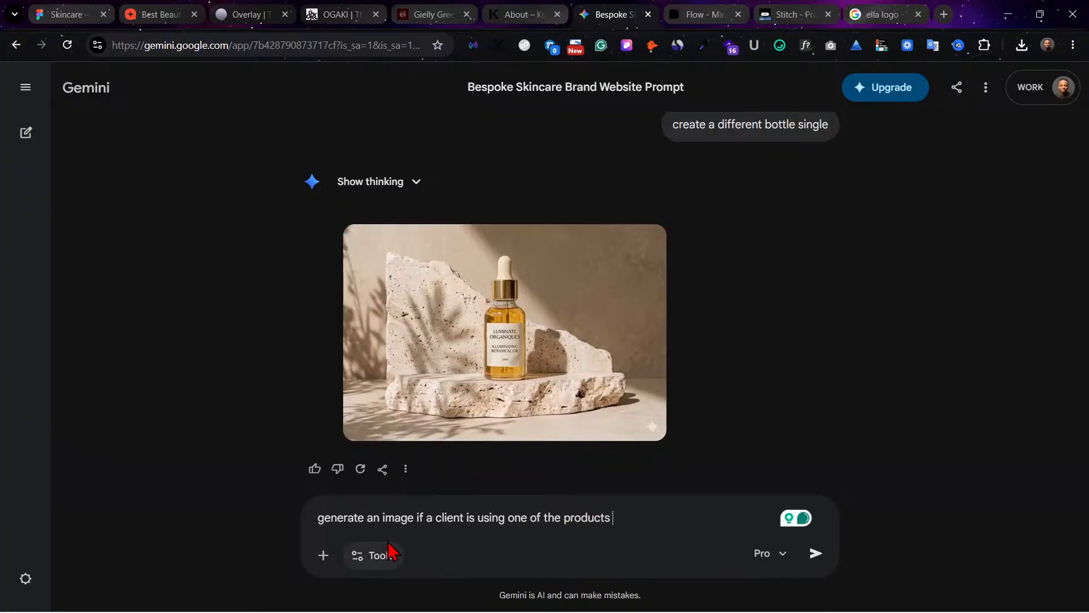
# Step: Enable the Create image tool for the written prompt and submit it to generate the client image
pyautogui.click(367, 557)
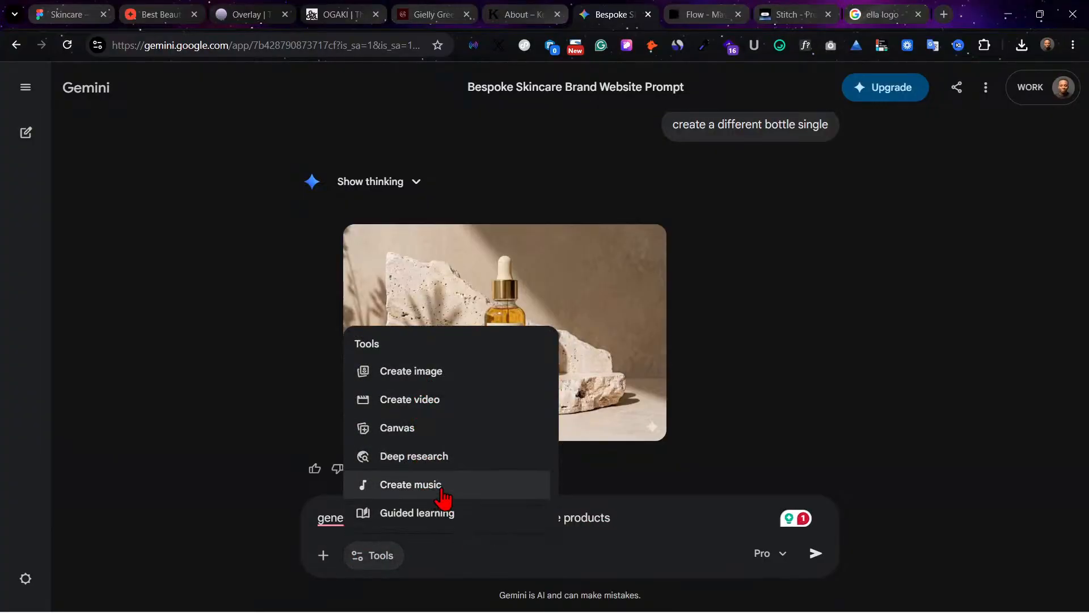
pyautogui.click(462, 382)
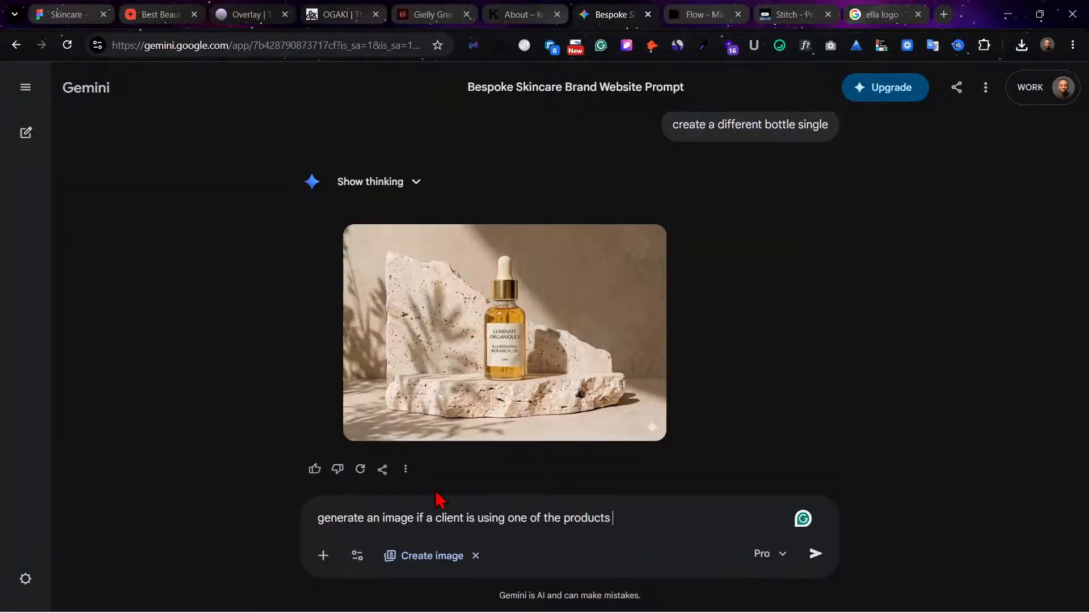
pyautogui.click(812, 555)
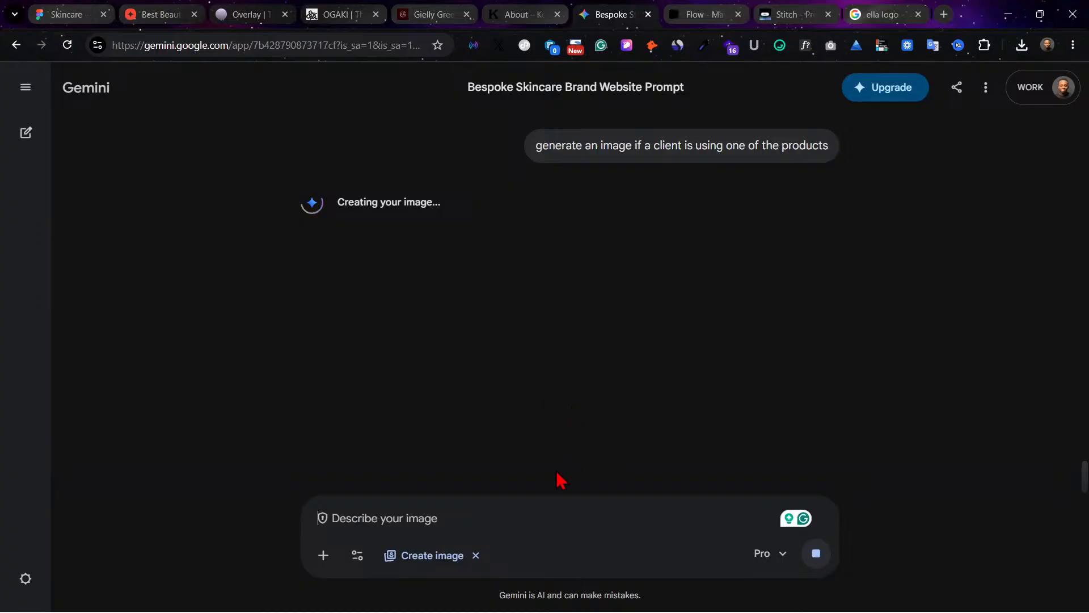
pyautogui.click(357, 556)
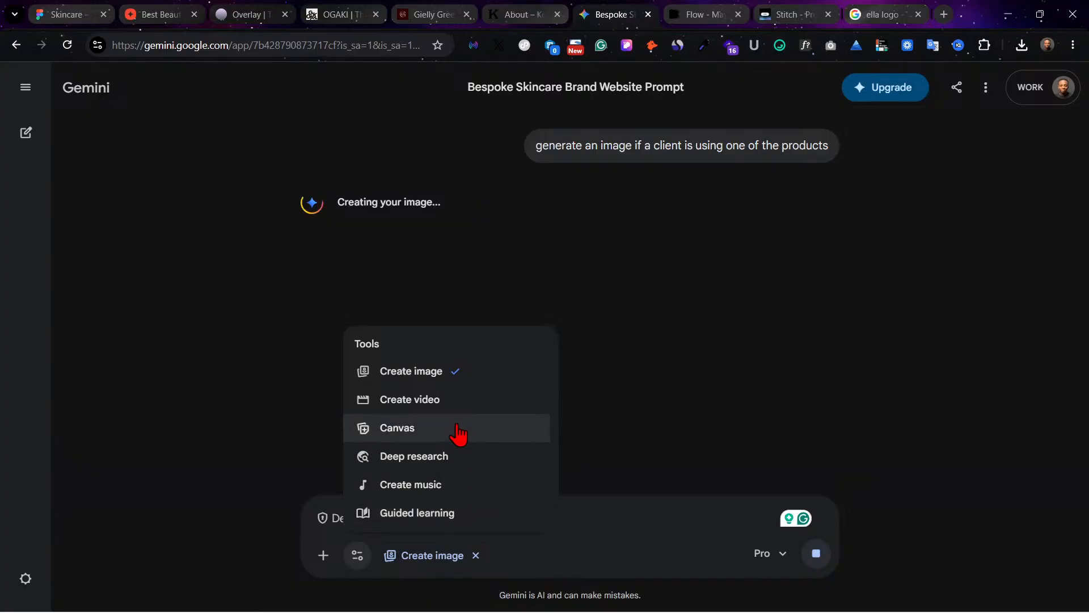
pyautogui.click(587, 520)
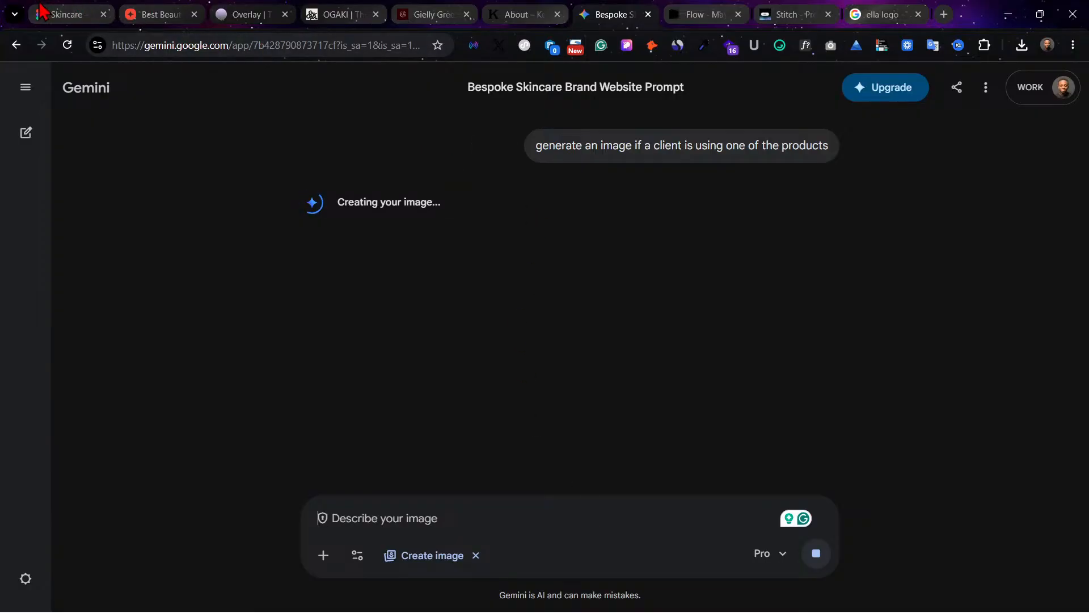
# Step: Switch to the Skincare Figma file and check the three video placeholders in the Clients Feedbacks section
pyautogui.click(57, 14)
pyautogui.scroll(5, 530, 236)
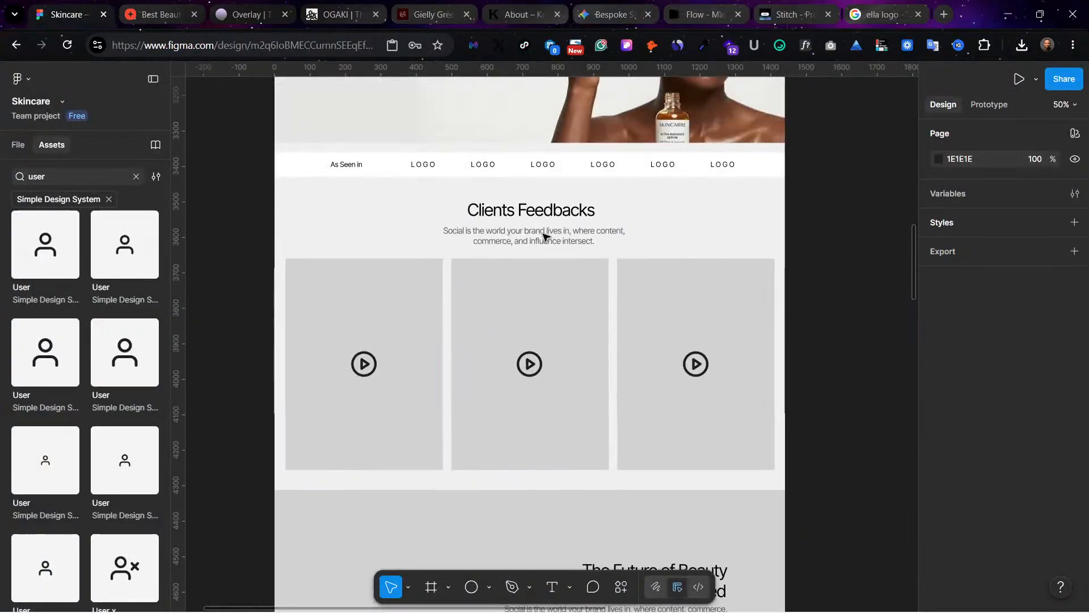
pyautogui.click(538, 365)
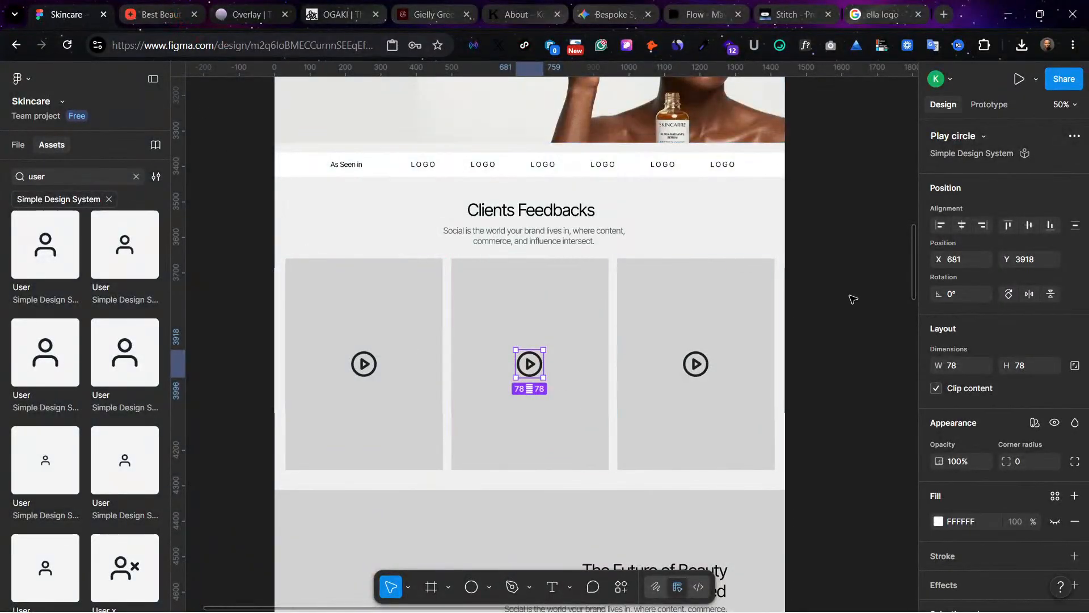
pyautogui.click(849, 301)
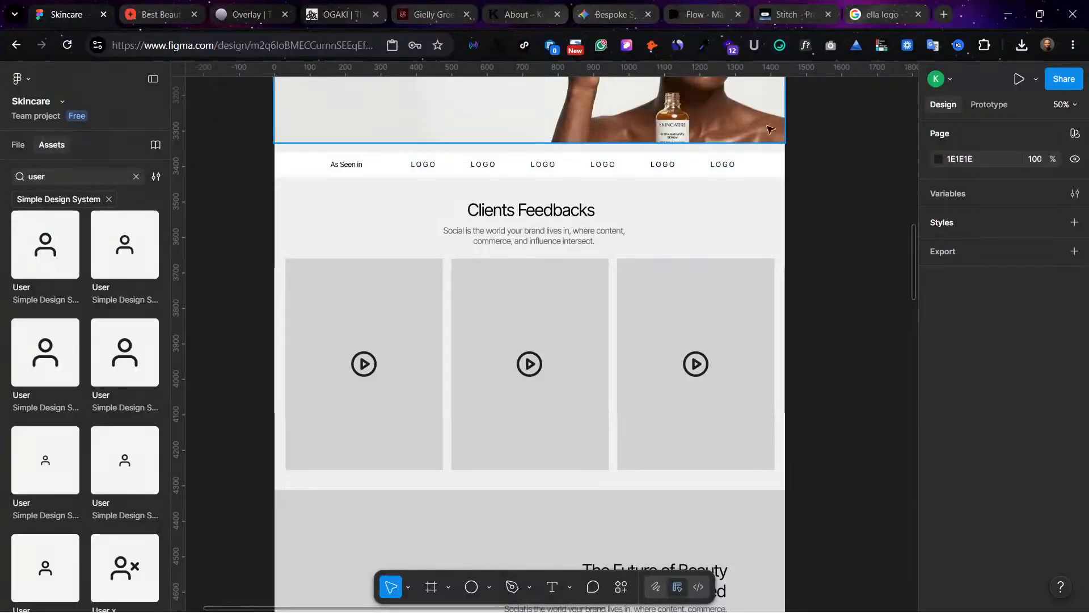
# Step: Rearrange the browser tabs so Gemini and then Stitch sit directly after the Skincare Figma tab, leaving Stitch open
pyautogui.click(602, 11)
pyautogui.moveTo(602, 11); pyautogui.dragTo(163, 11)
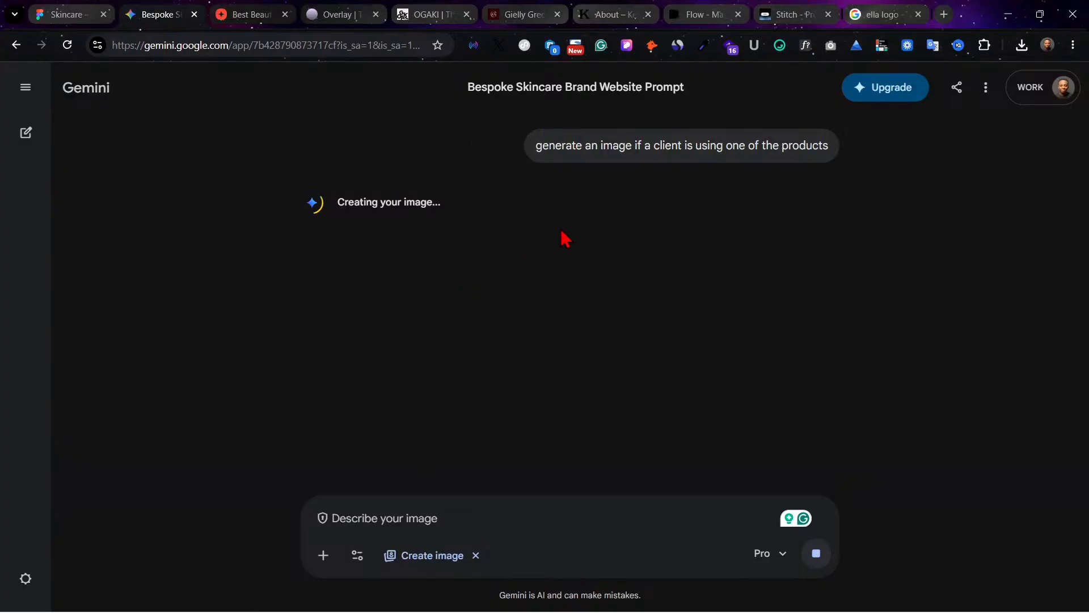
pyautogui.moveTo(783, 14); pyautogui.dragTo(249, 11)
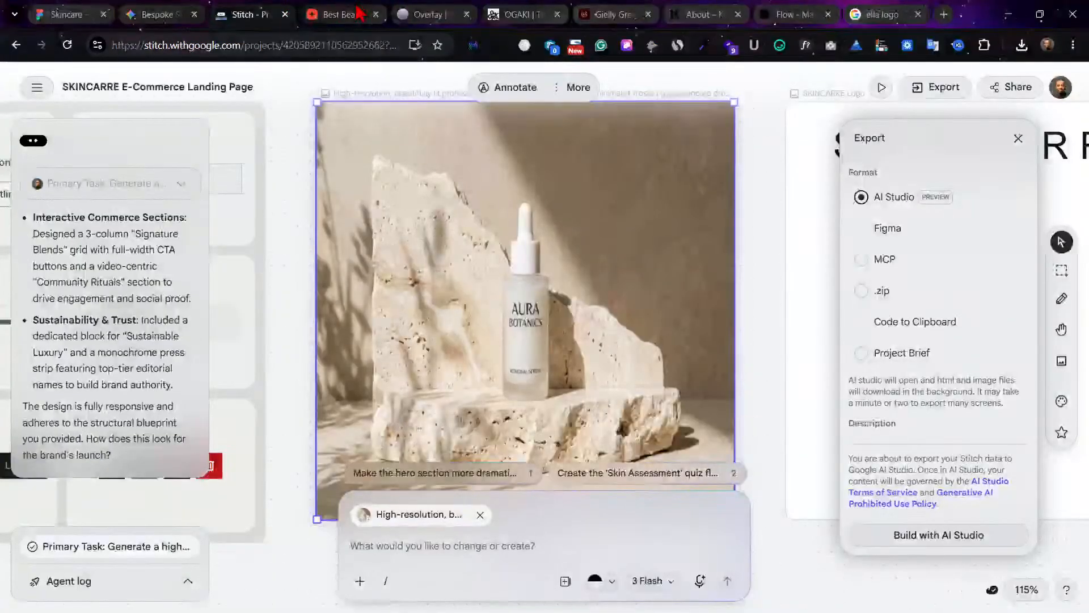
# Step: Deselect the product image in Stitch, glance at the Skincare Figma page, and view the generated client image in Gemini
pyautogui.click(744, 318)
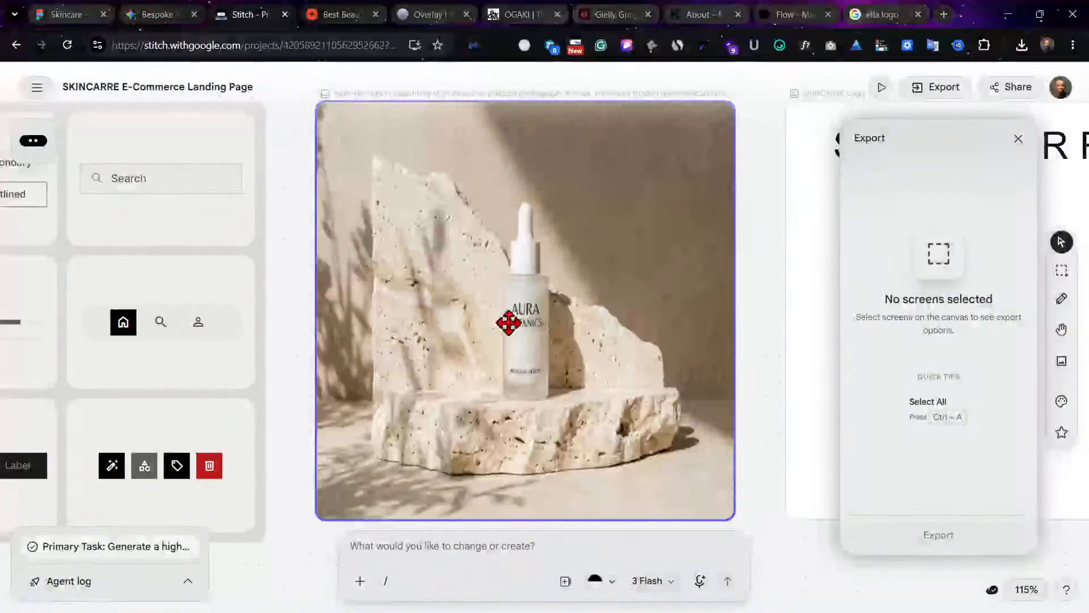
pyautogui.click(58, 13)
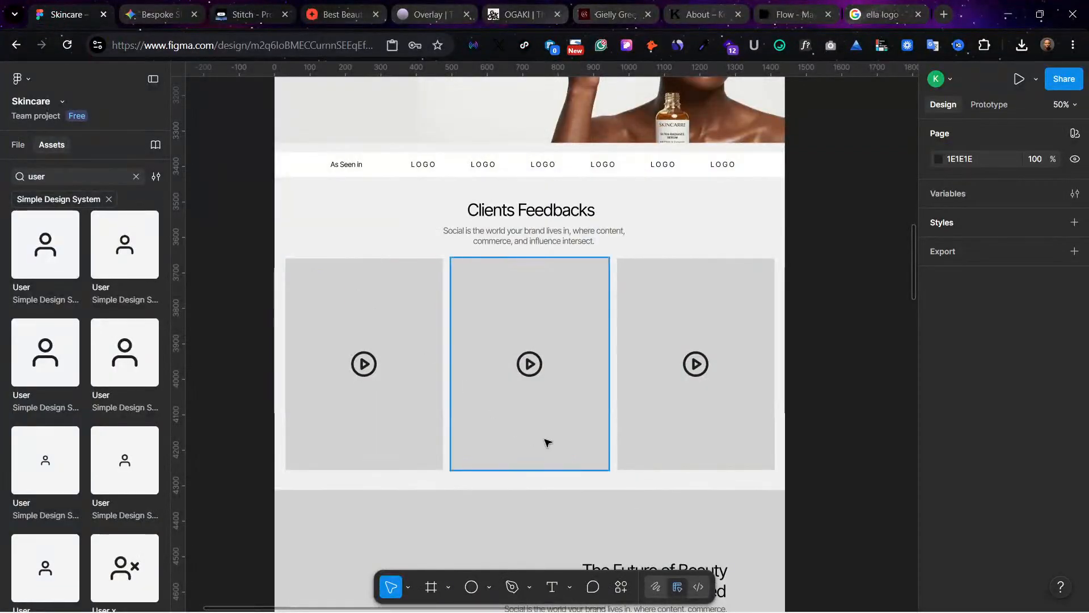
pyautogui.click(154, 14)
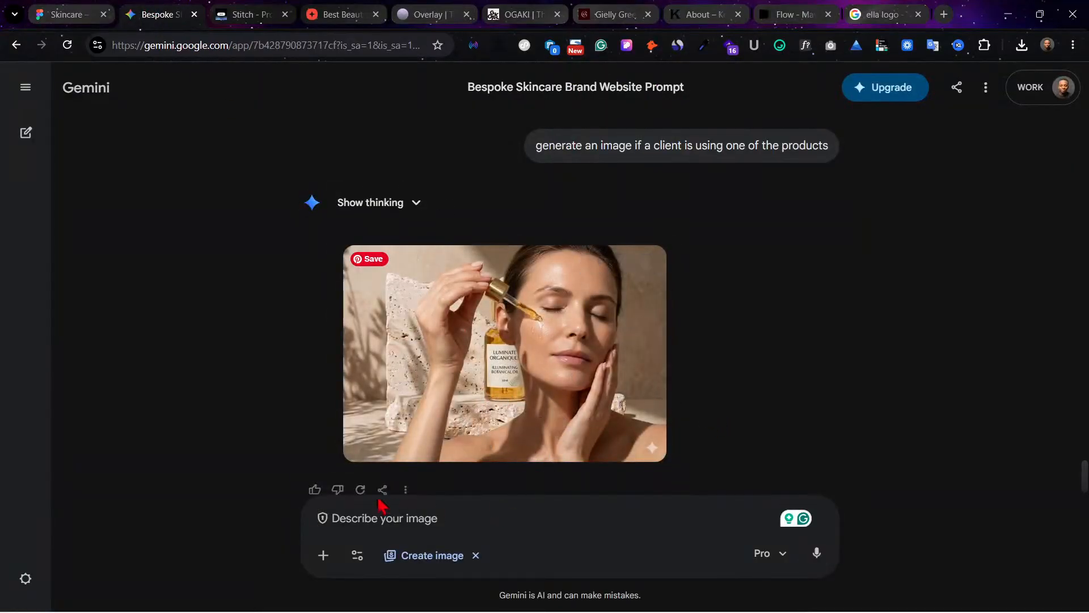
pyautogui.scroll(-1, 627, 333)
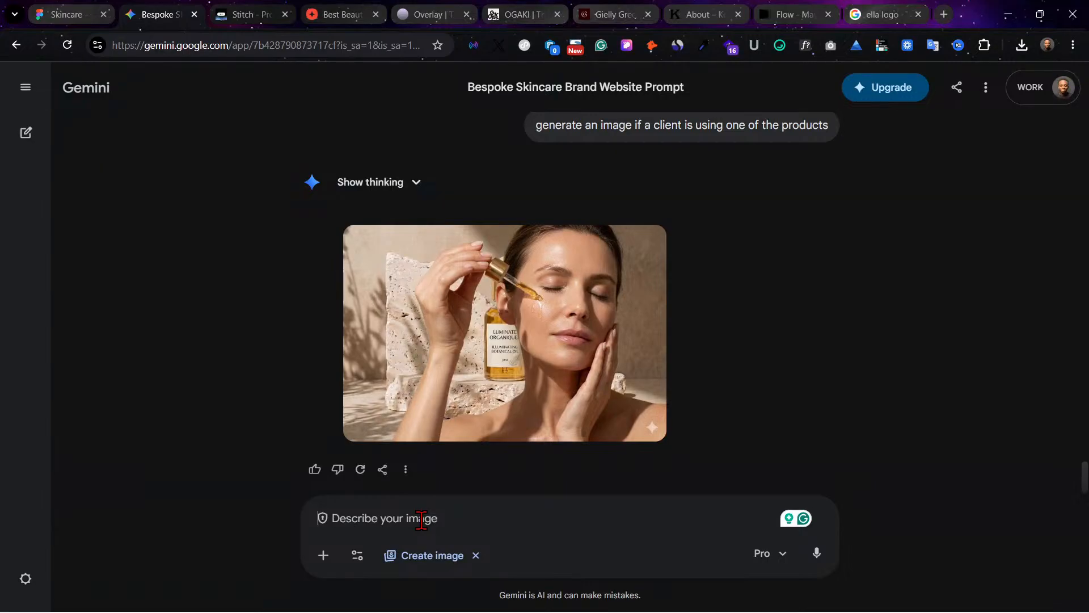
# Step: Write the follow-up prompt "No dont use the background use a bed room or any other place" in the Gemini chat
pyautogui.write('N')
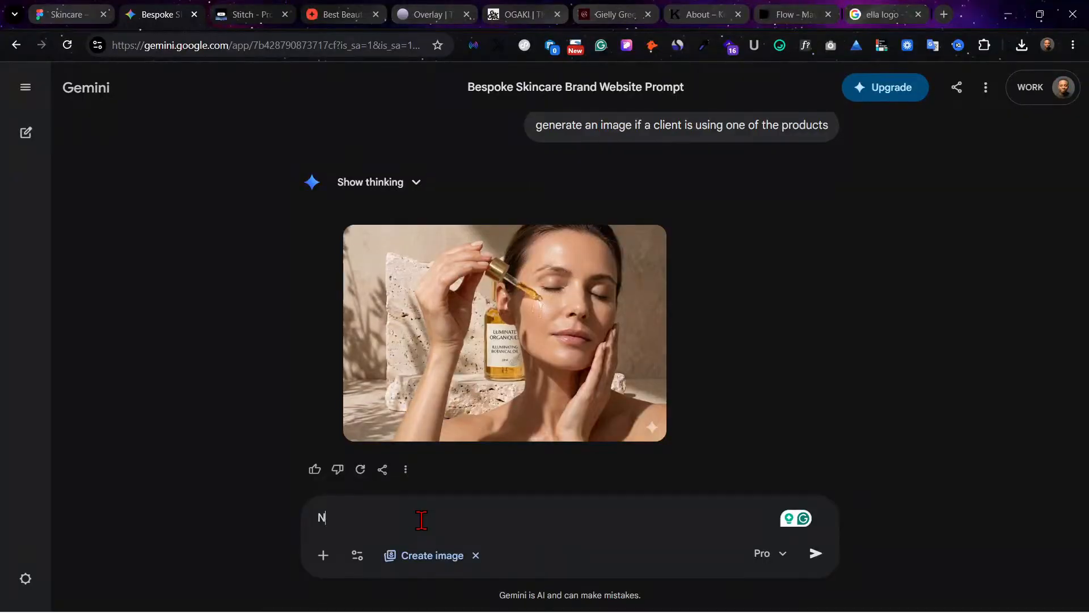
pyautogui.write('o dont use the')
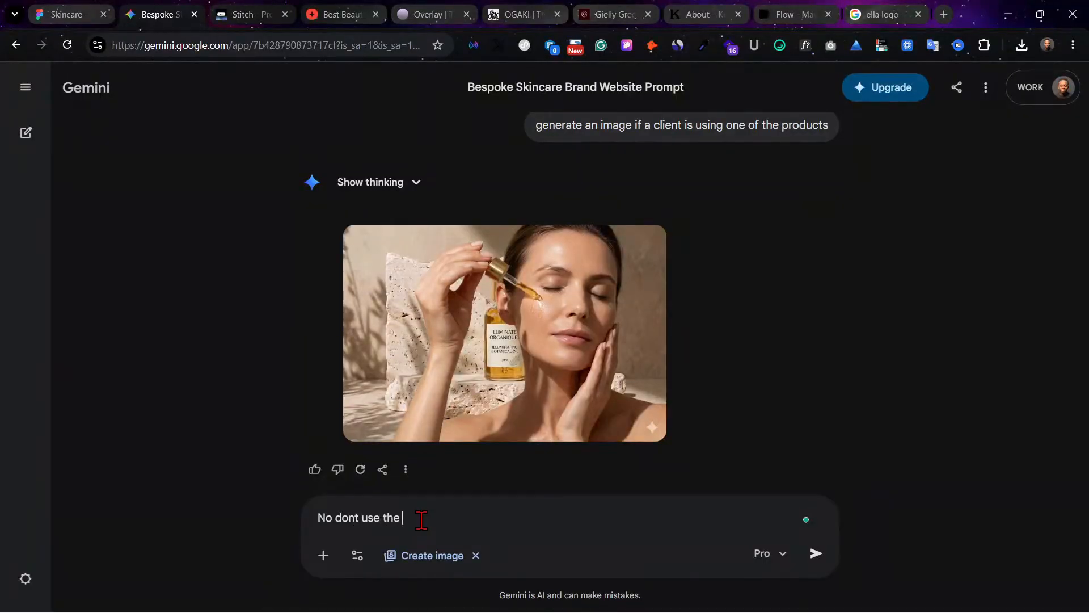
pyautogui.write(' background use a bed')
pyautogui.press('BackSpace')
pyautogui.write('ed ')
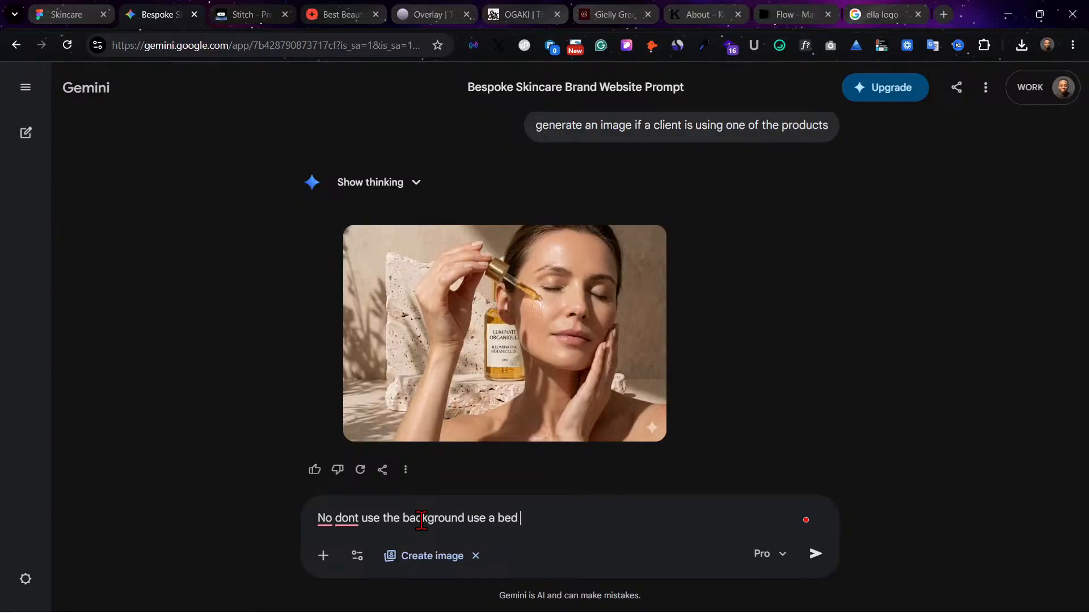
pyautogui.write('room or any otther place')
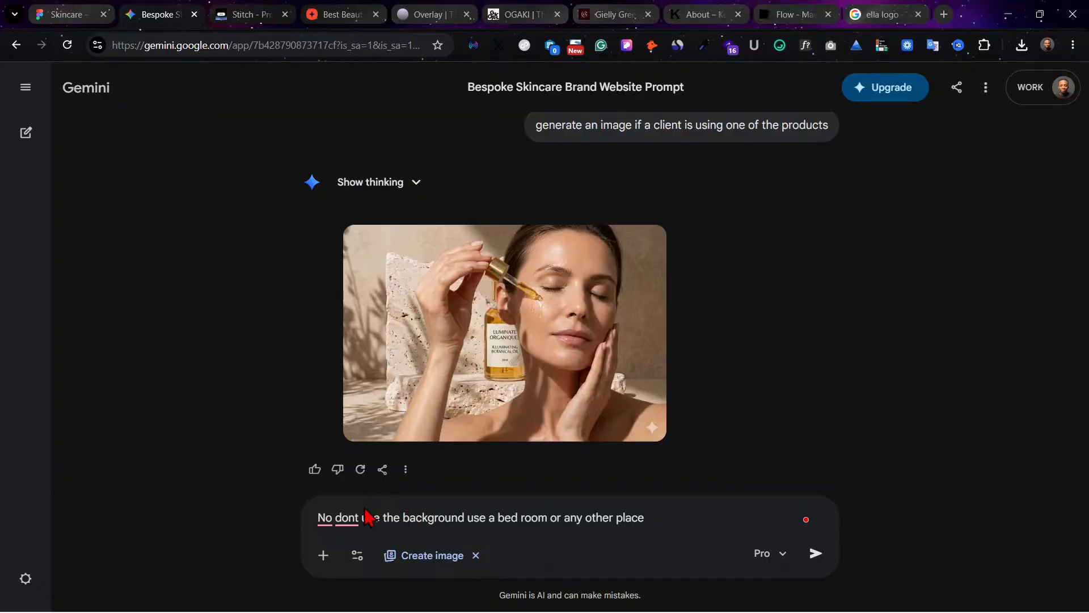
# Step: Correct "dont" to "don't" in the written prompt and submit it to regenerate the client image
pyautogui.moveTo(343, 517)
pyautogui.click(364, 423)
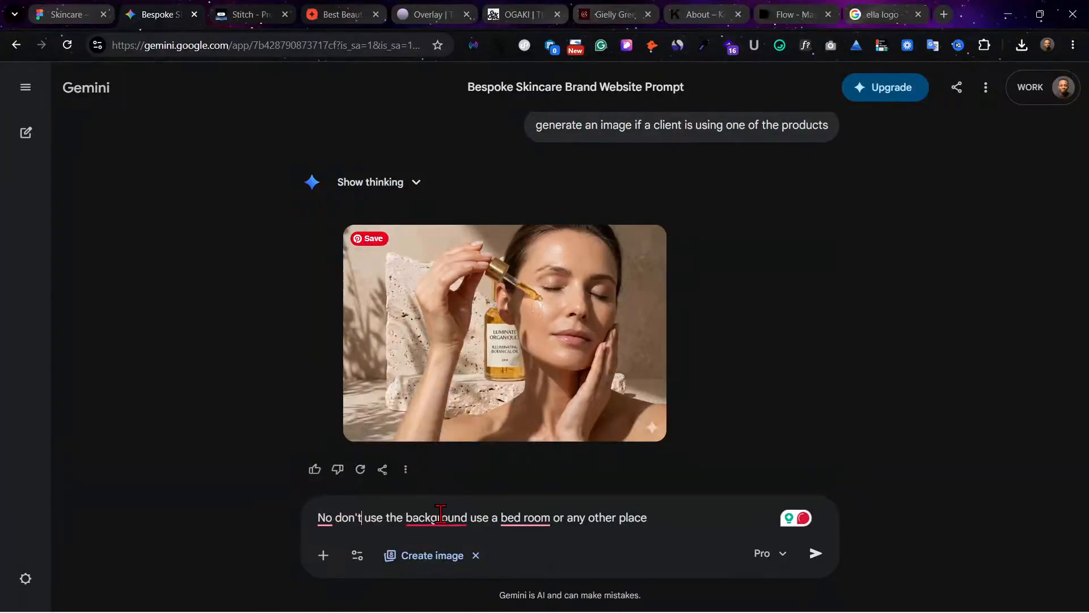
pyautogui.moveTo(450, 518)
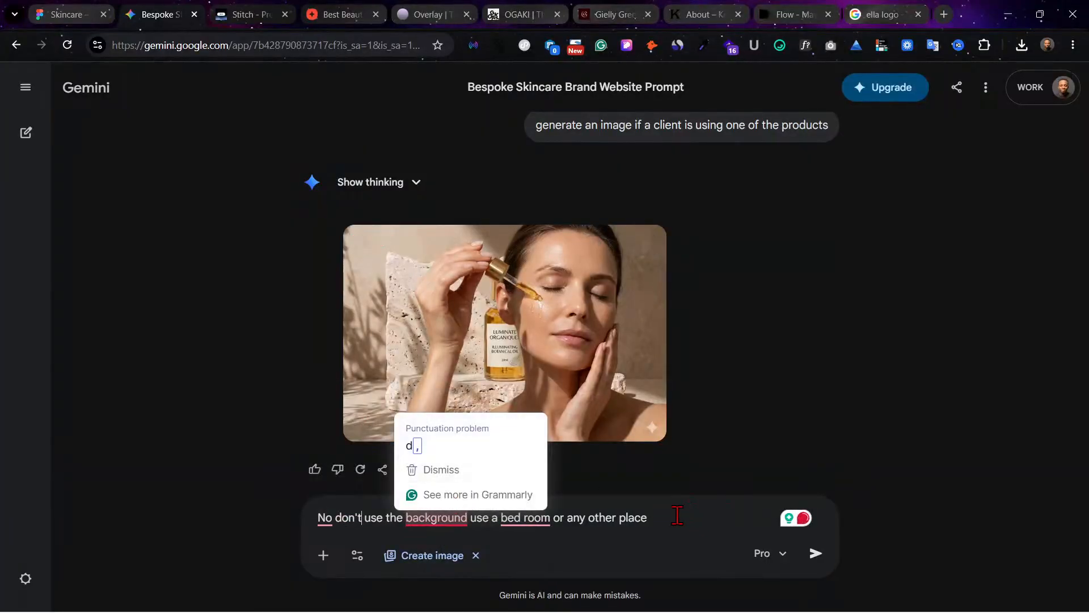
pyautogui.press('Return')
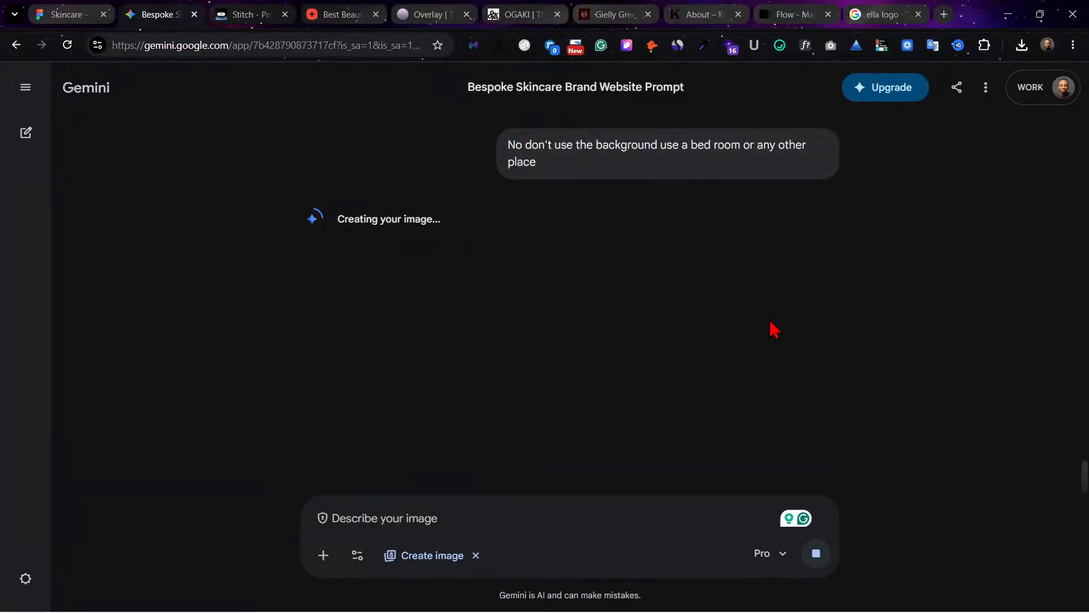
# Step: Switch to the Skincare Figma file and move the copyright line lower in the footer, to about X 582, Y 274
pyautogui.click(54, 13)
pyautogui.scroll(-10, 494, 372)
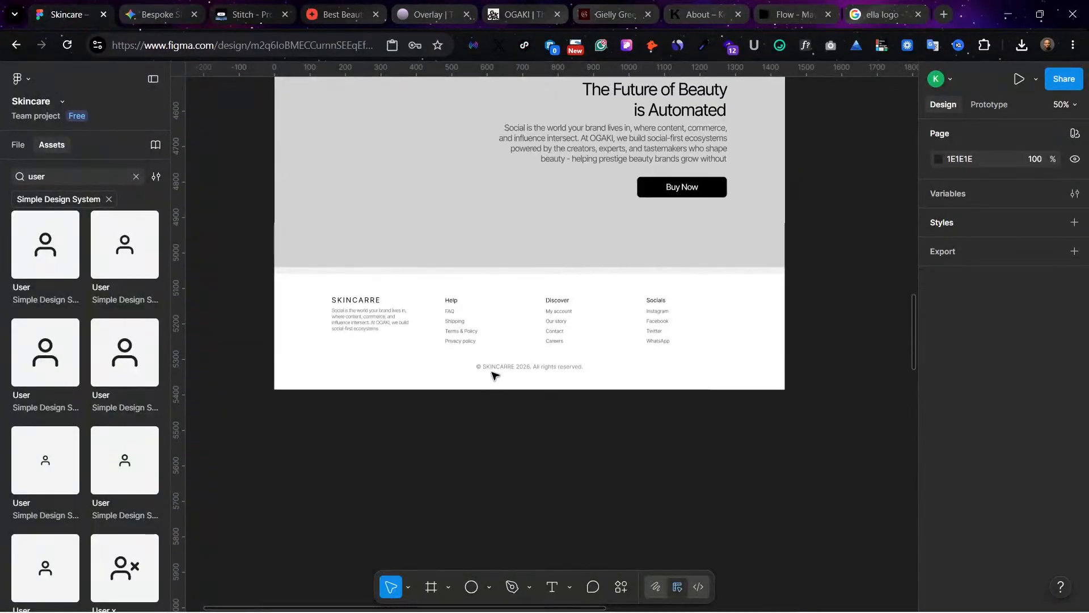
pyautogui.scroll(3, 494, 375)
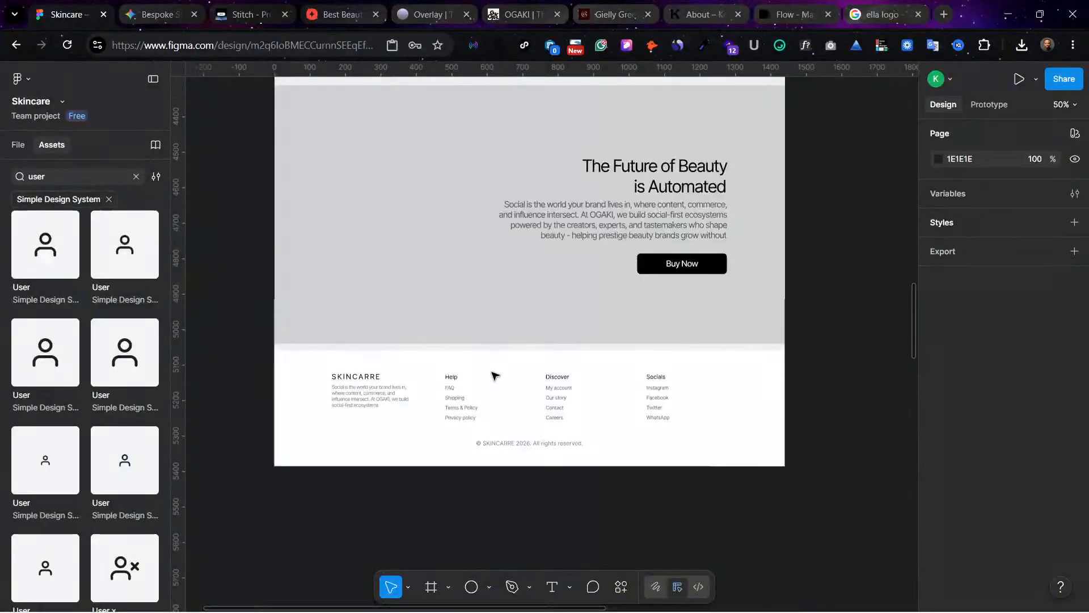
pyautogui.doubleClick(540, 446)
pyautogui.moveTo(539, 446); pyautogui.dragTo(544, 455)
# Step: Set the "Our best sellers" heading to title case in its type settings
pyautogui.scroll(5, 435, 380)
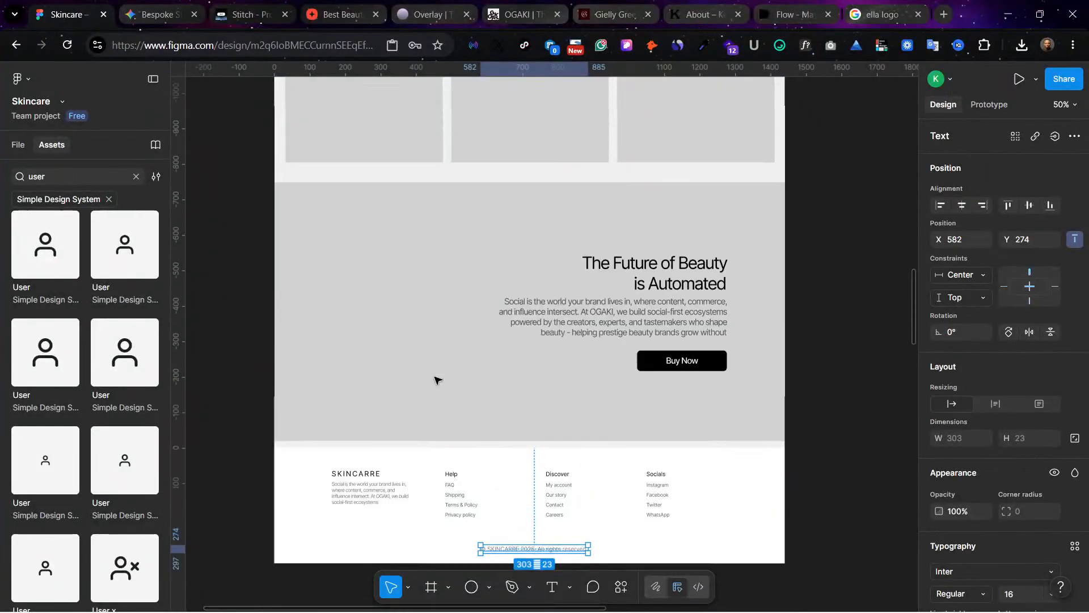
pyautogui.scroll(10, 435, 380)
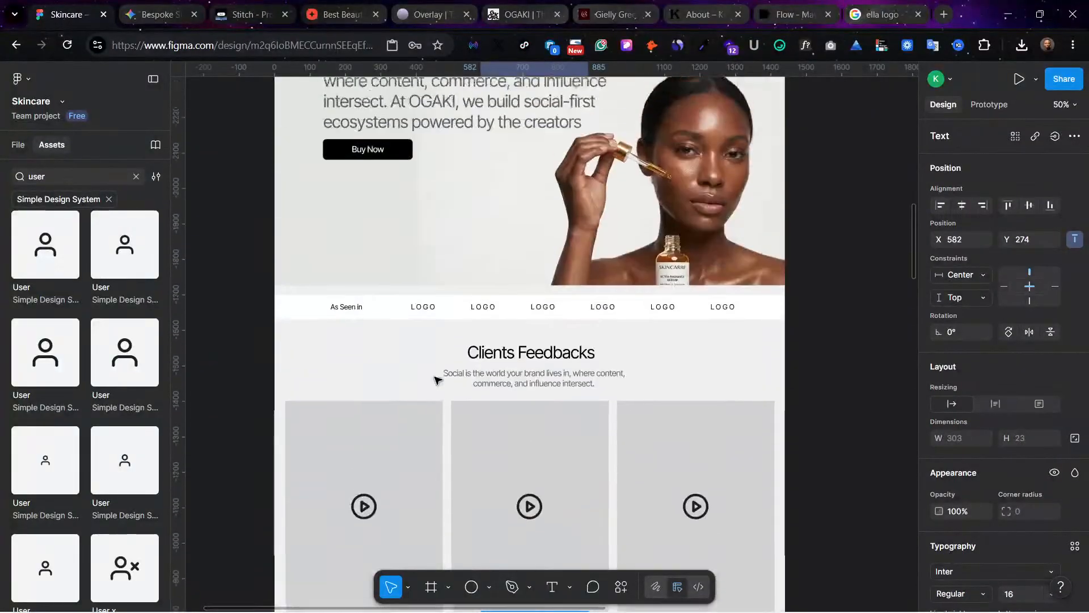
pyautogui.scroll(10, 437, 379)
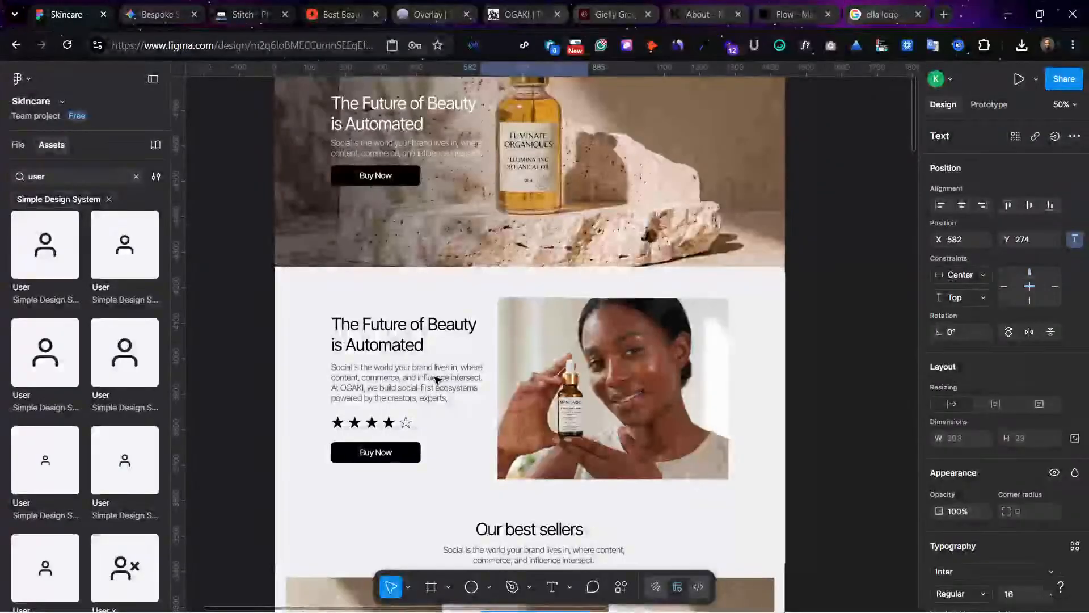
pyautogui.click(545, 535)
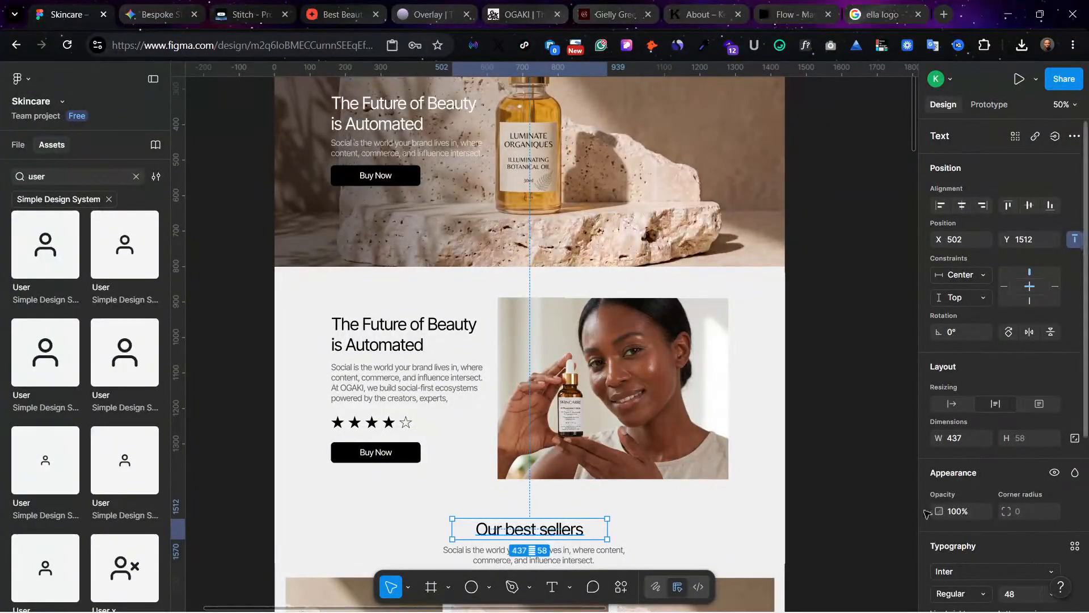
pyautogui.scroll(-3, 978, 544)
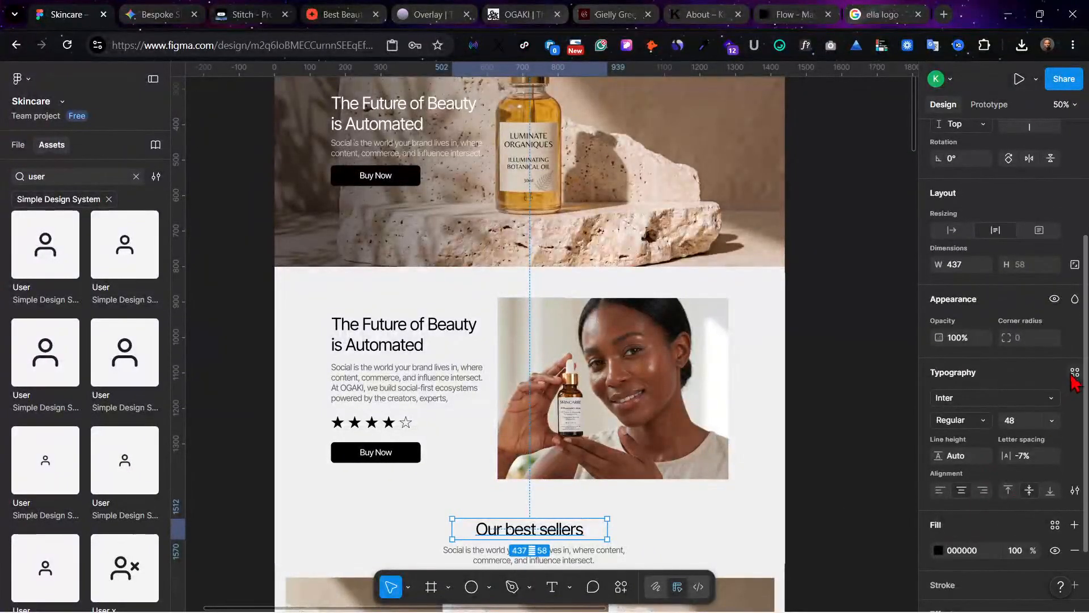
pyautogui.click(1075, 373)
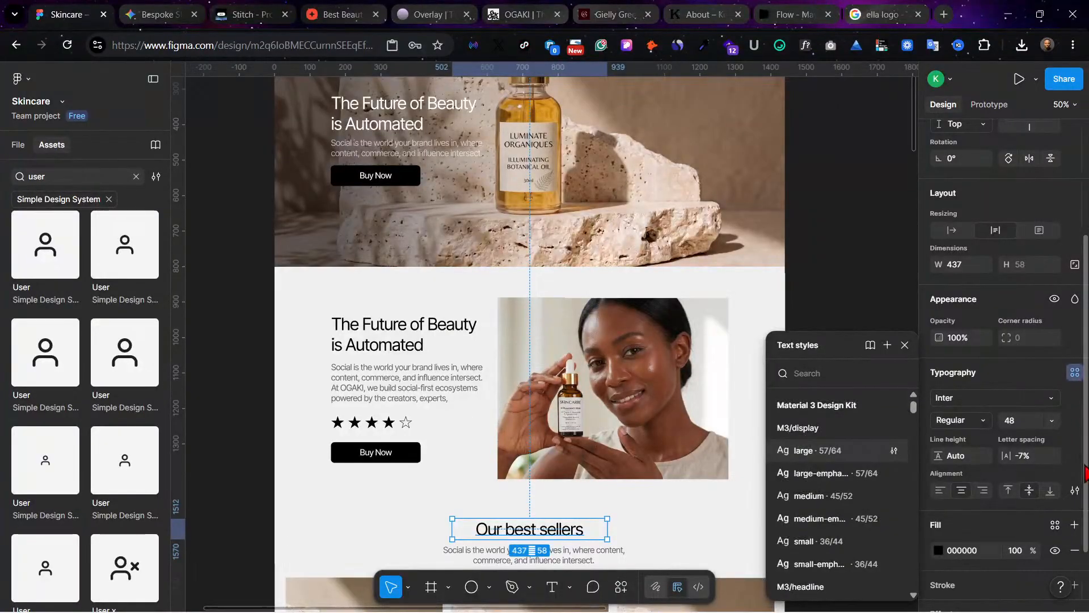
pyautogui.click(1076, 492)
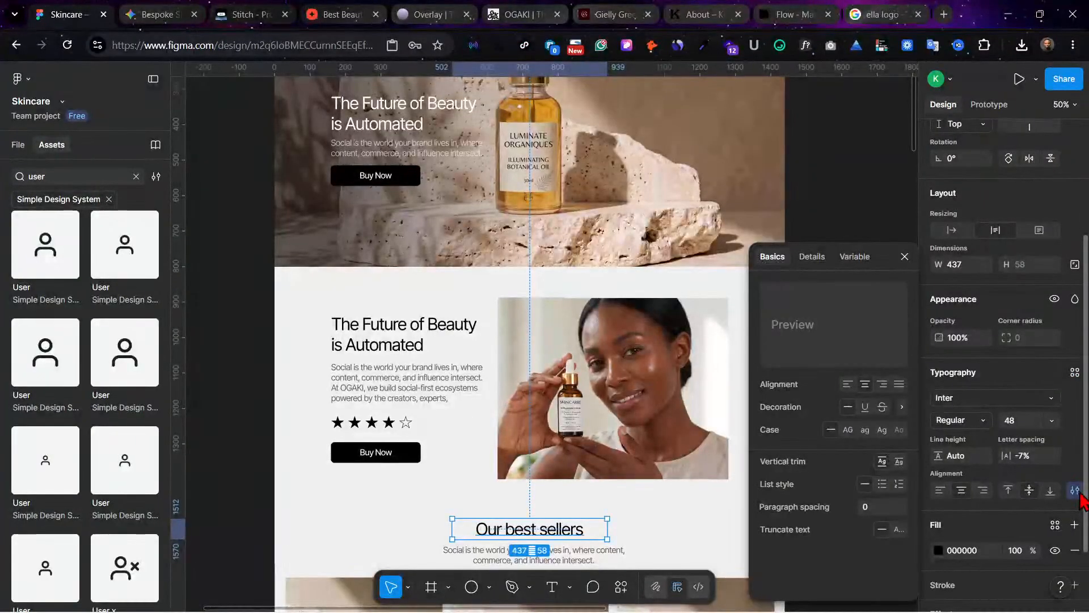
pyautogui.click(883, 444)
pyautogui.click(640, 509)
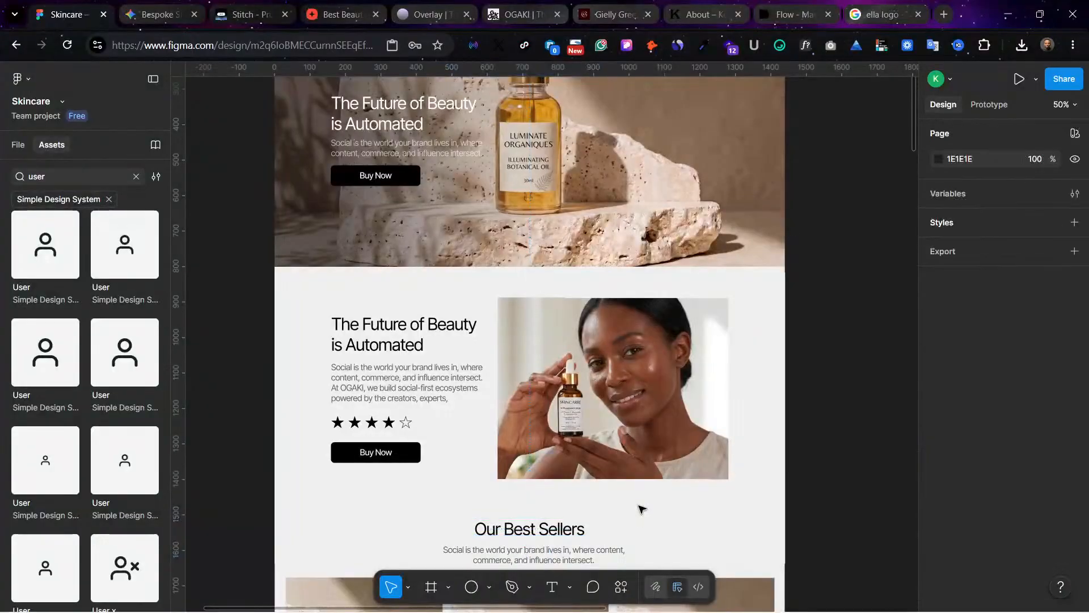
# Step: Glance over the landing page and switch to Gemini to check the regenerated bedroom client image
pyautogui.scroll(-3, 641, 509)
pyautogui.scroll(5, 640, 508)
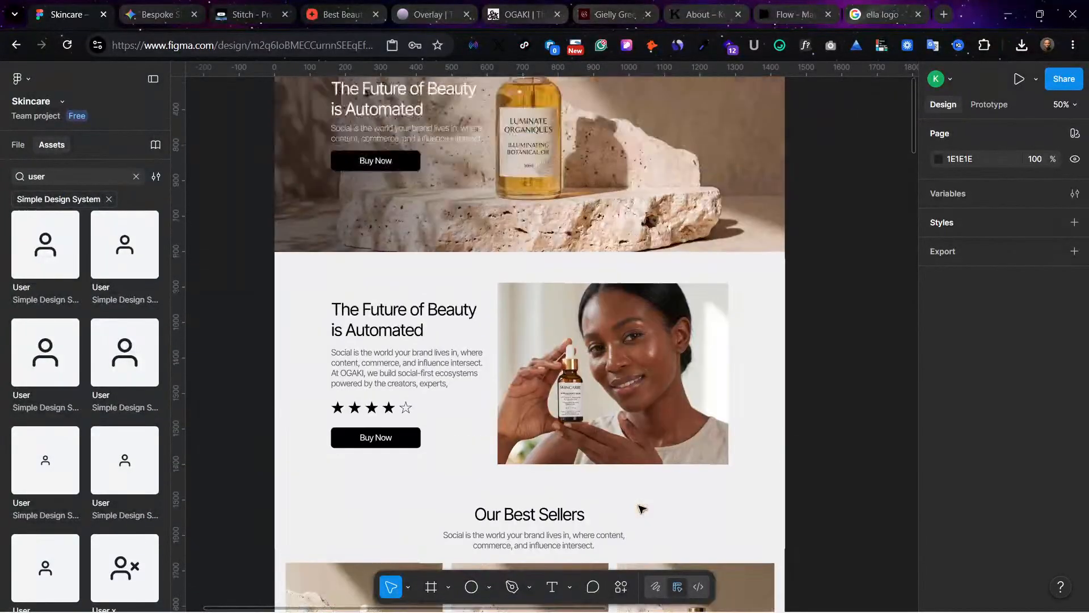
pyautogui.click(171, 19)
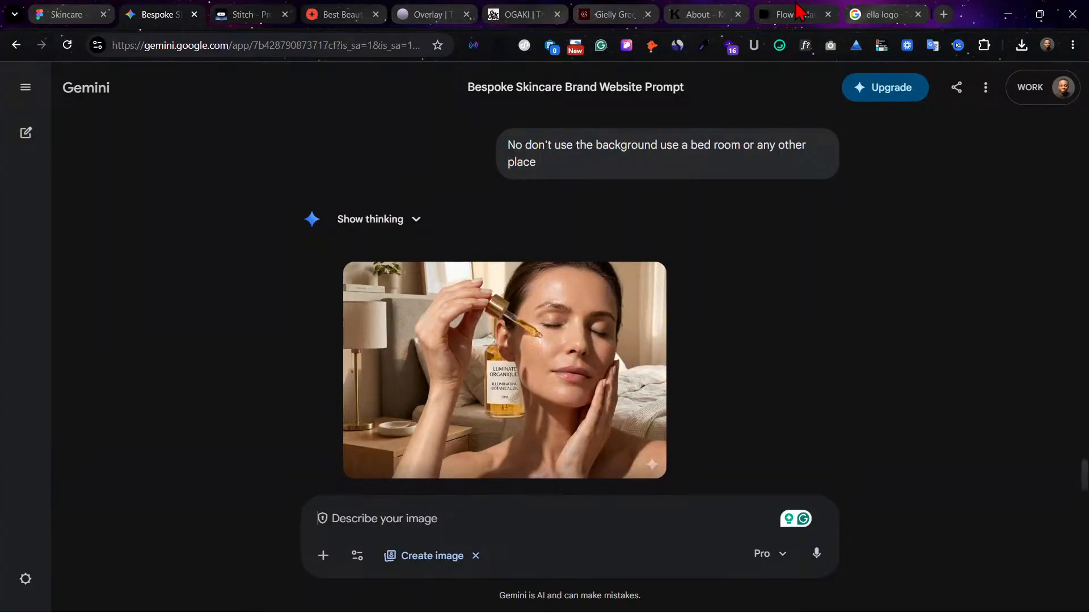
# Step: Switch to Flow, inspect the "Remove hanging panel image" of the woman with the dropper at her cheek, and attach it as the prompt's reference
pyautogui.click(763, 10)
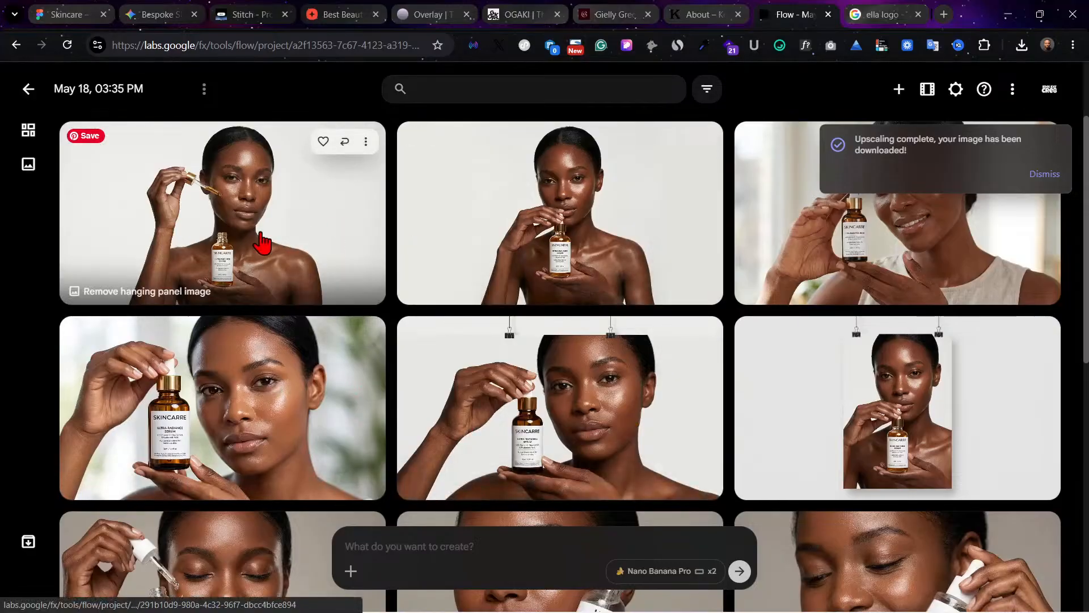
pyautogui.click(223, 245)
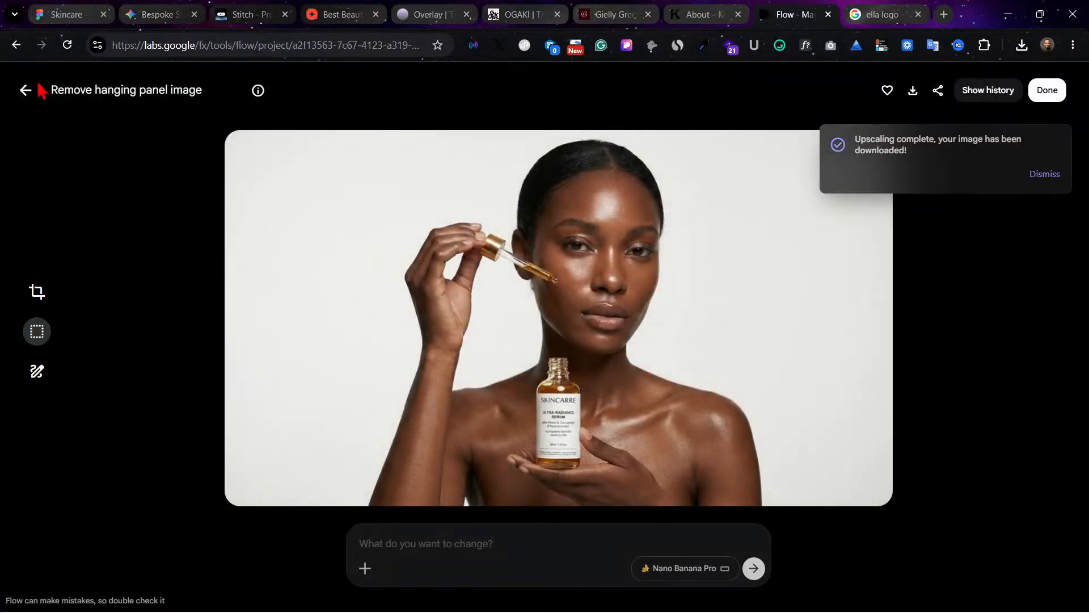
pyautogui.click(22, 103)
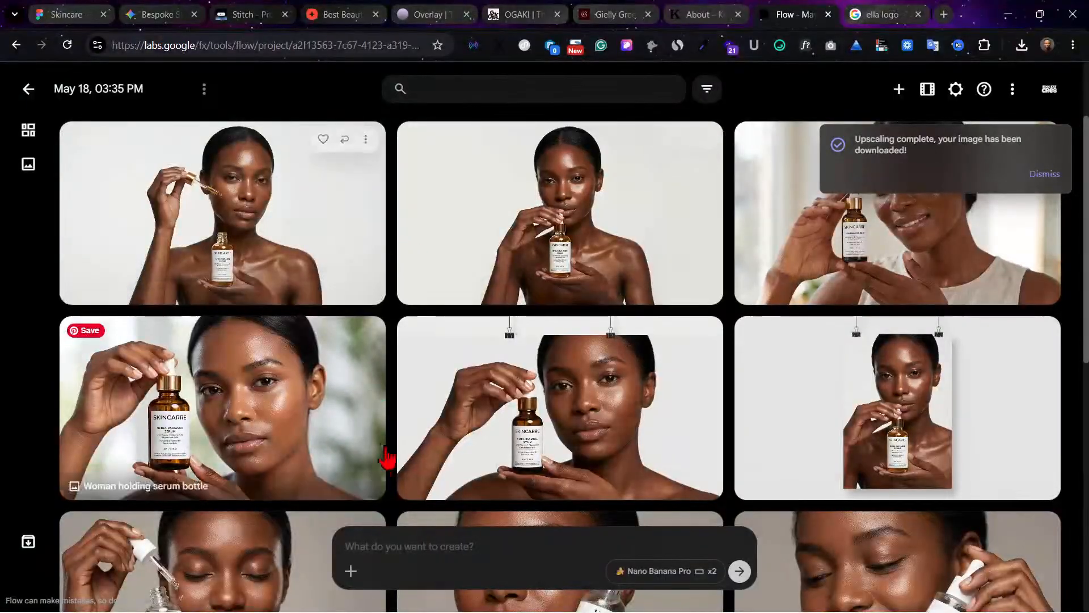
pyautogui.click(350, 570)
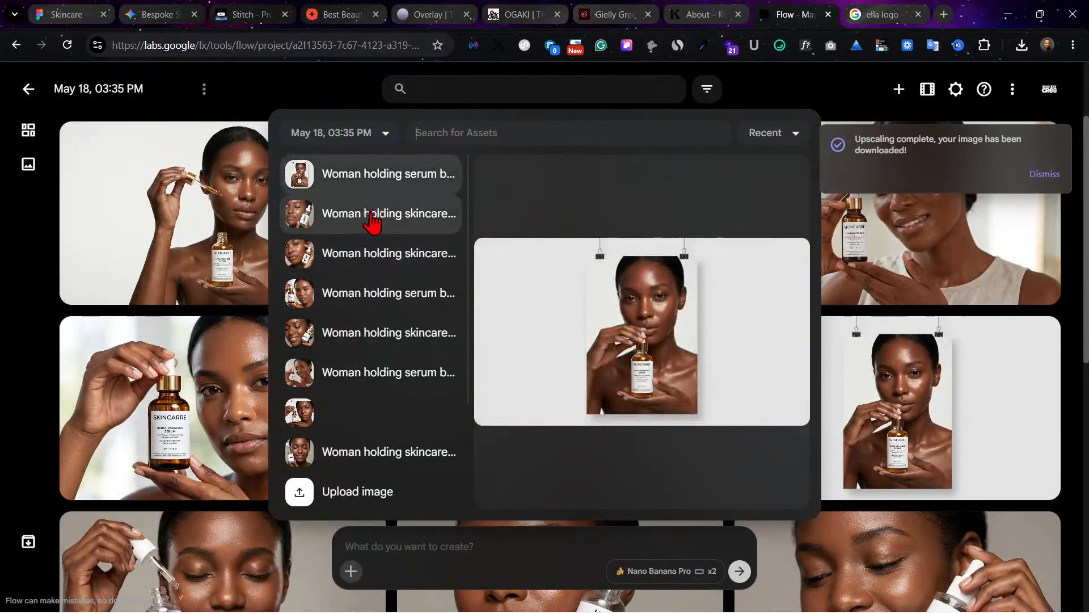
pyautogui.scroll(-2, 401, 435)
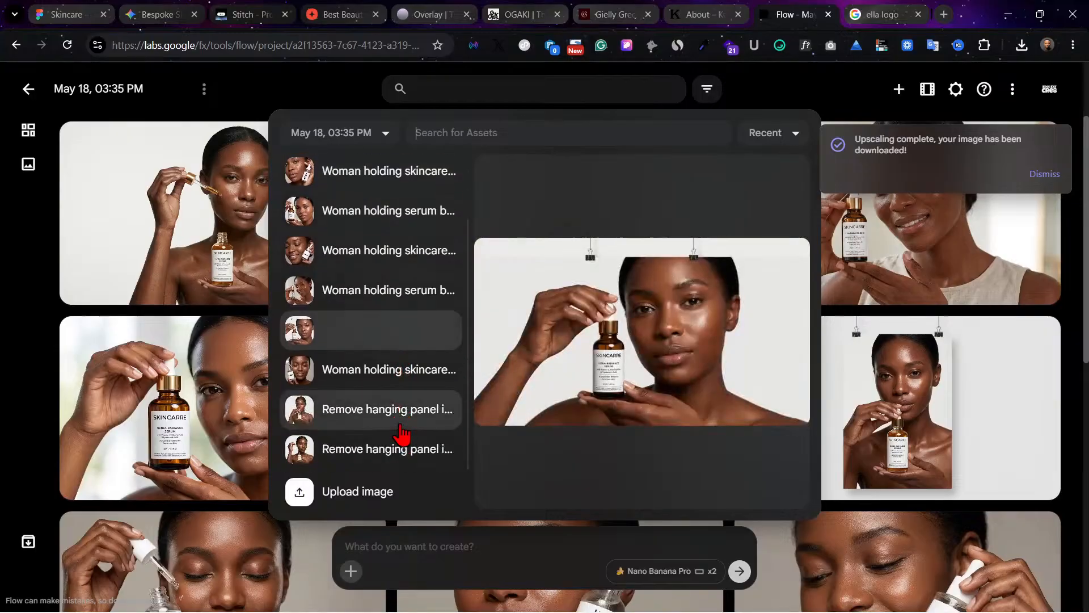
pyautogui.click(374, 451)
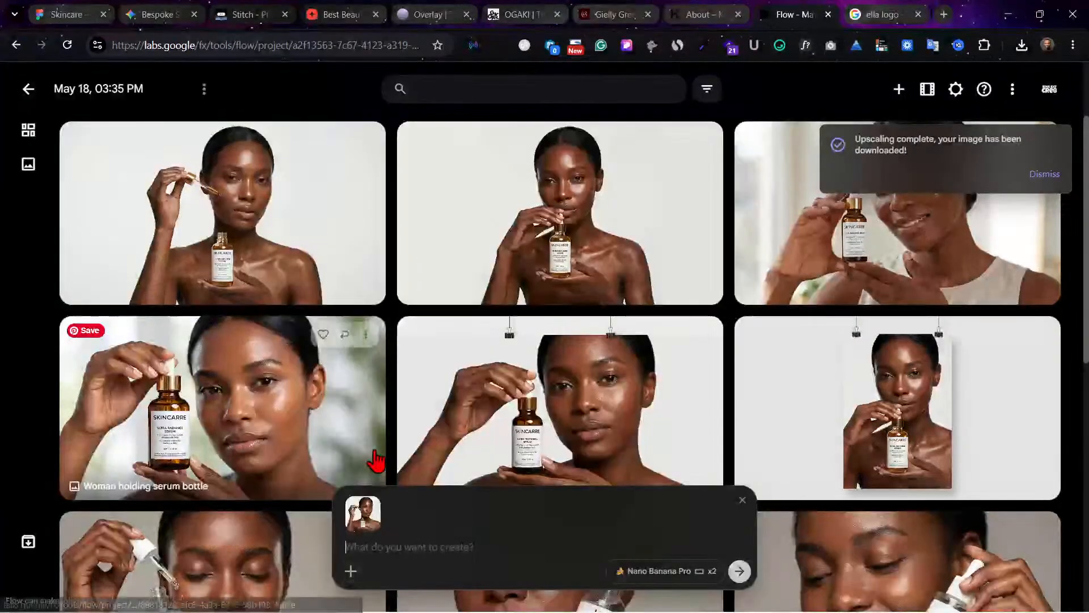
# Step: Generate images from the attached reference with the prompt "a landy applying sikin syrup in the bedroom with a rob on, on the bed"
pyautogui.click(407, 552)
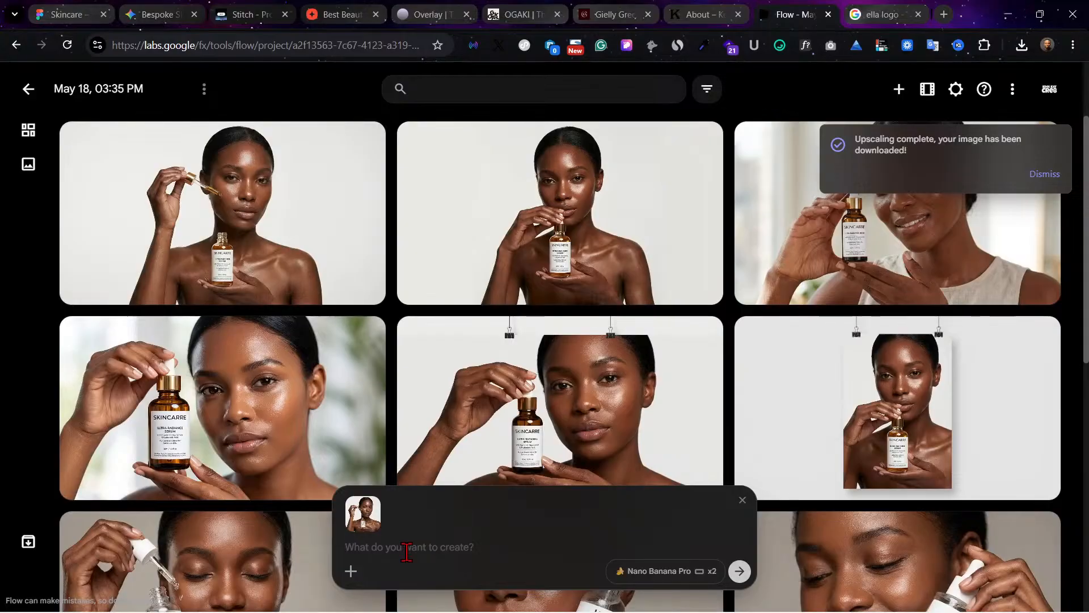
pyautogui.write('a land ')
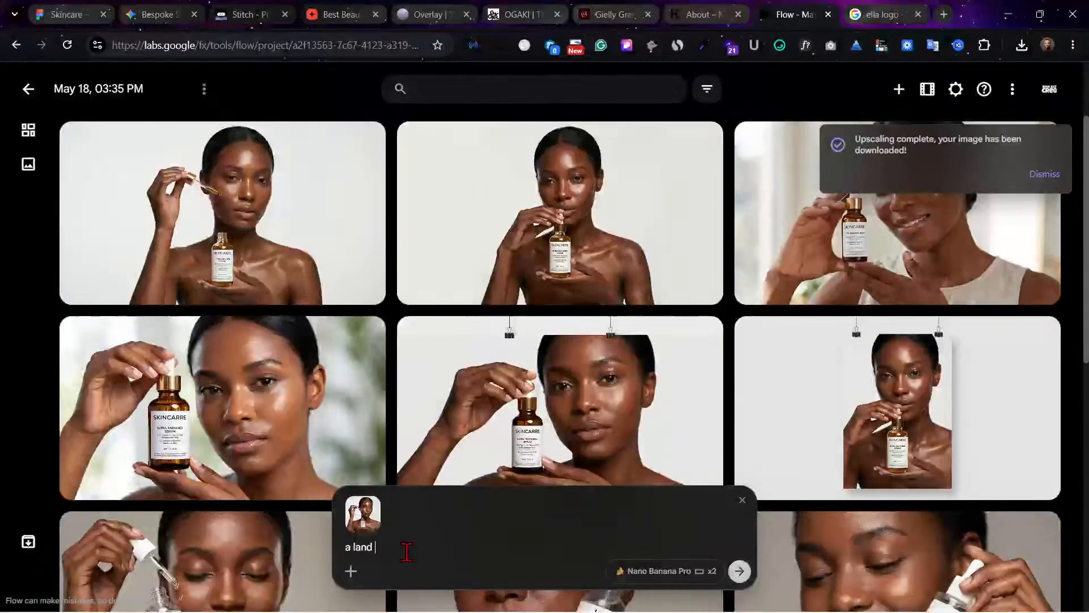
pyautogui.write('y applying')
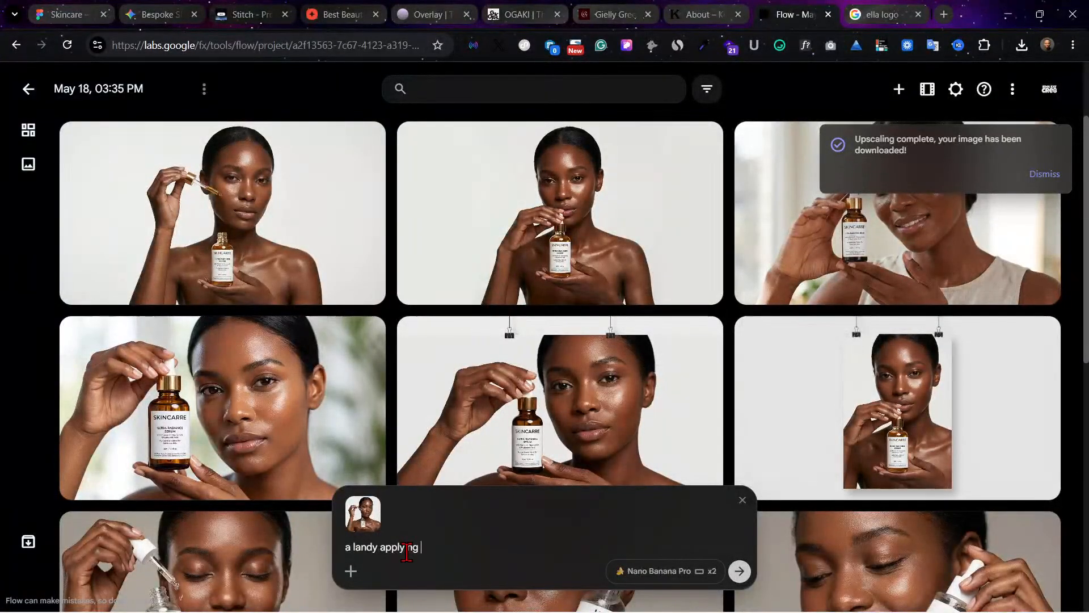
pyautogui.write('sikin syrup in the bed')
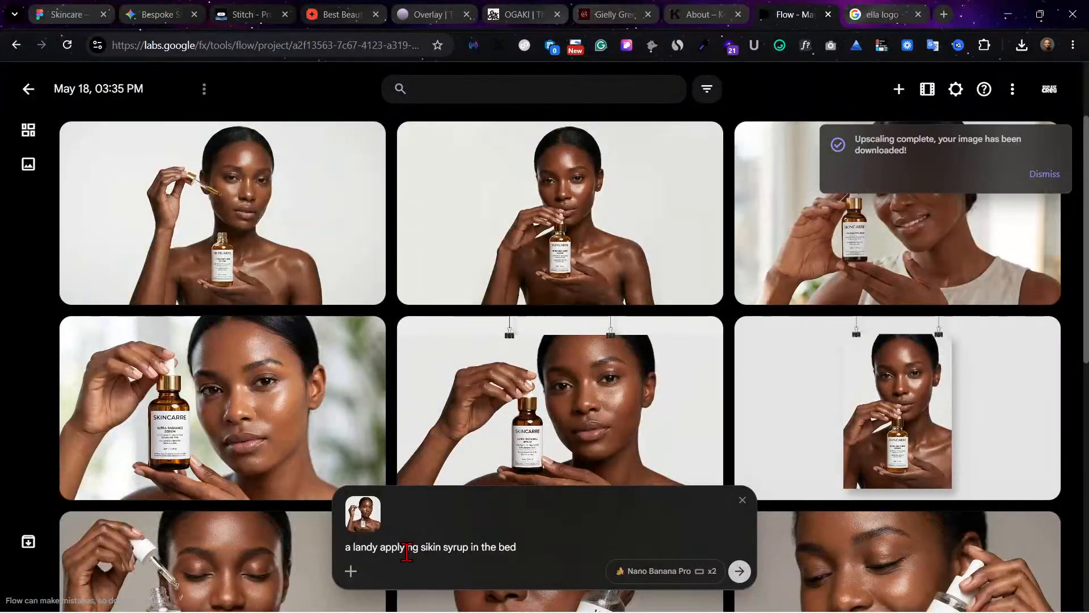
pyautogui.write('room with a r')
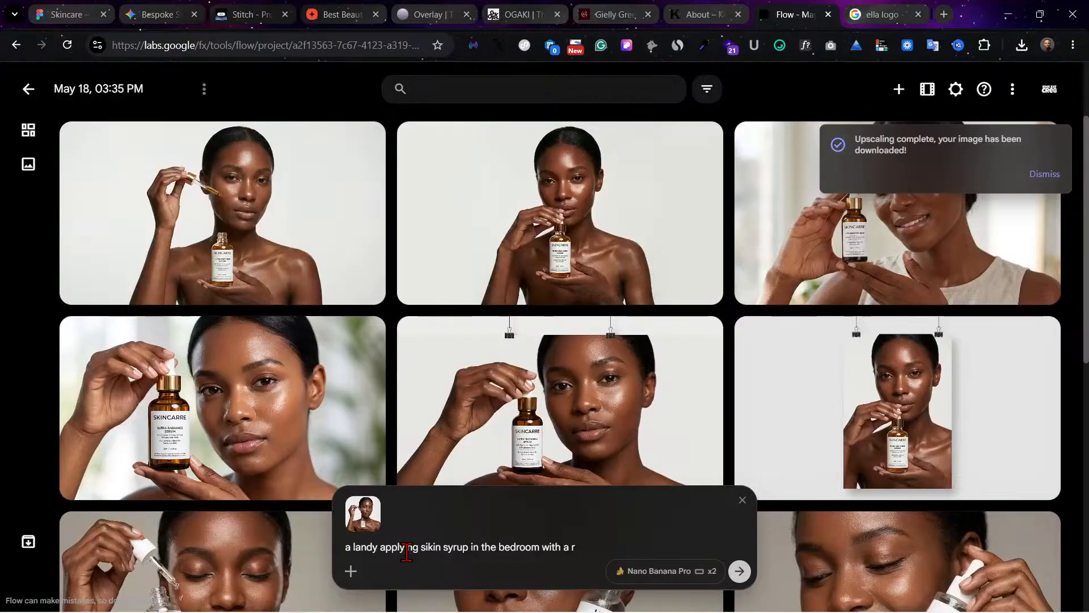
pyautogui.write('ob on , on the bes')
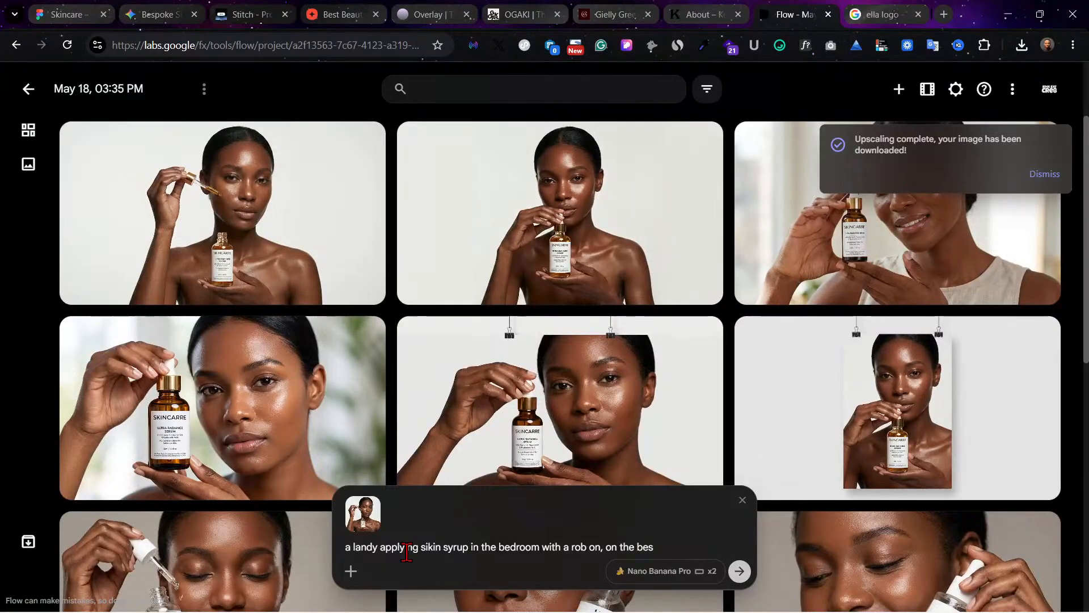
pyautogui.press('BackSpace')
pyautogui.write('d')
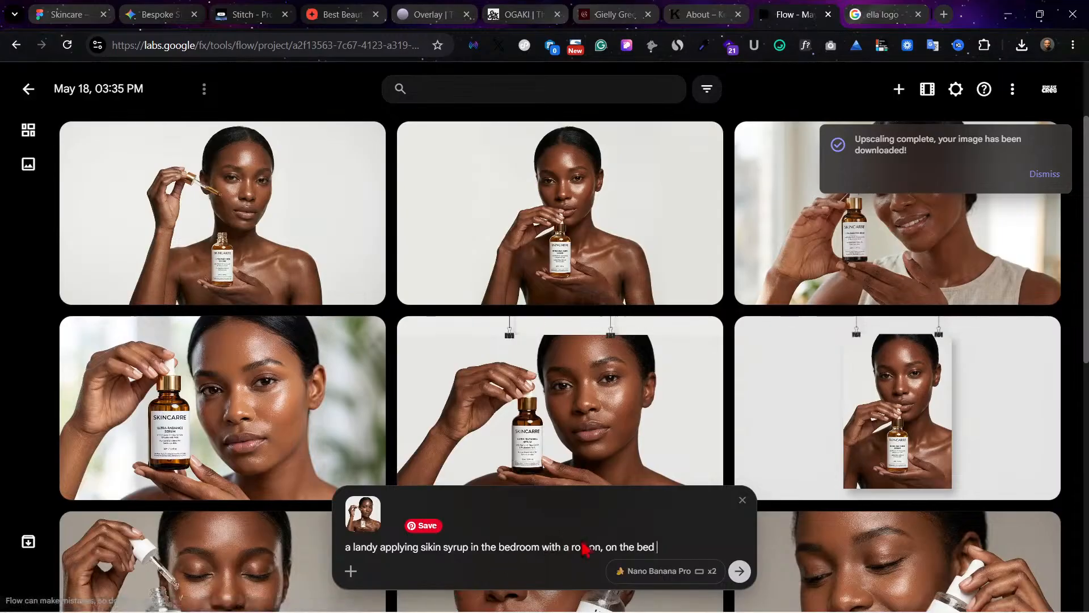
pyautogui.click(742, 572)
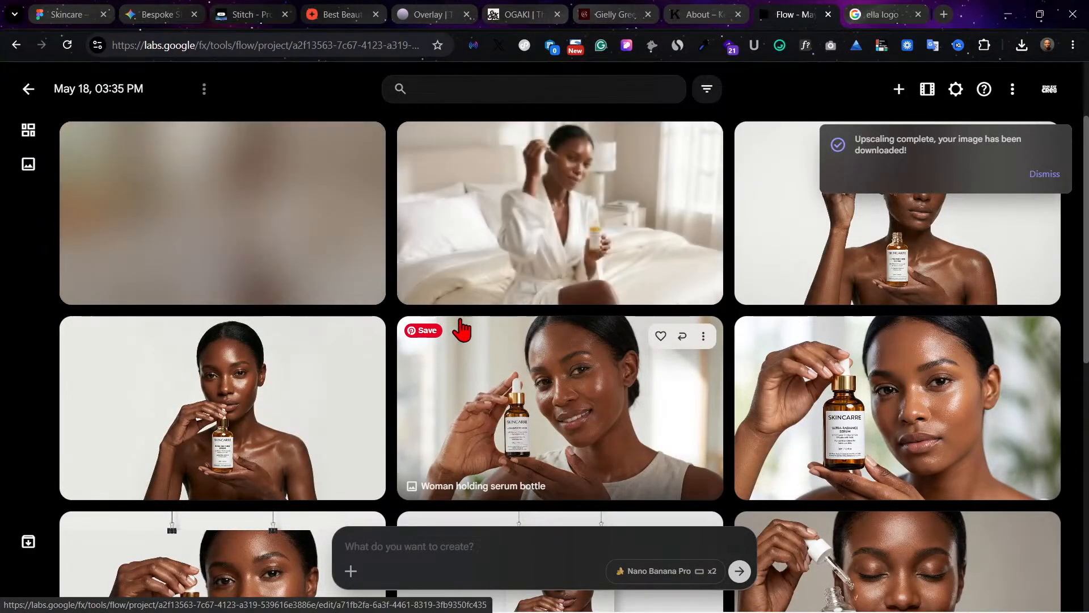
# Step: Download both new bathrobe bedroom images as 2K upscales and inspect the one with the plants on the dresser at full size
pyautogui.moveTo(577, 249)
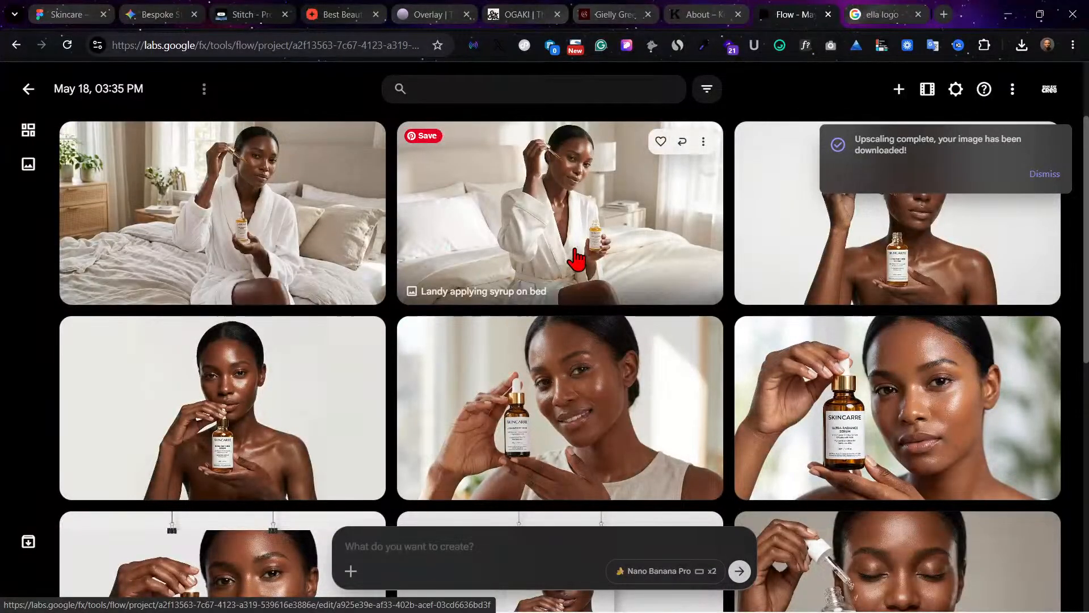
pyautogui.click(704, 143)
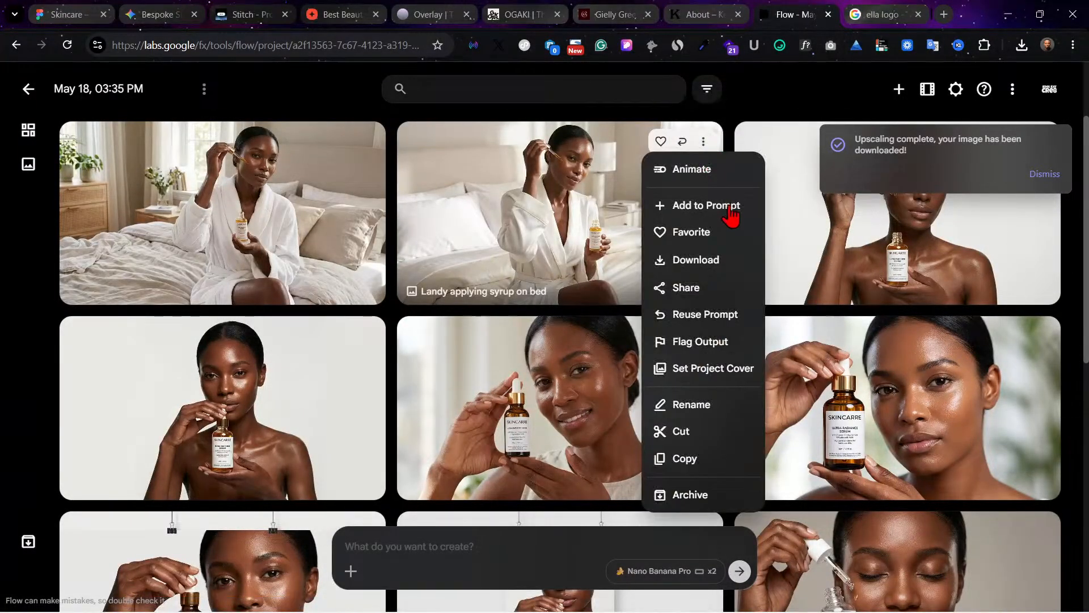
pyautogui.moveTo(718, 266)
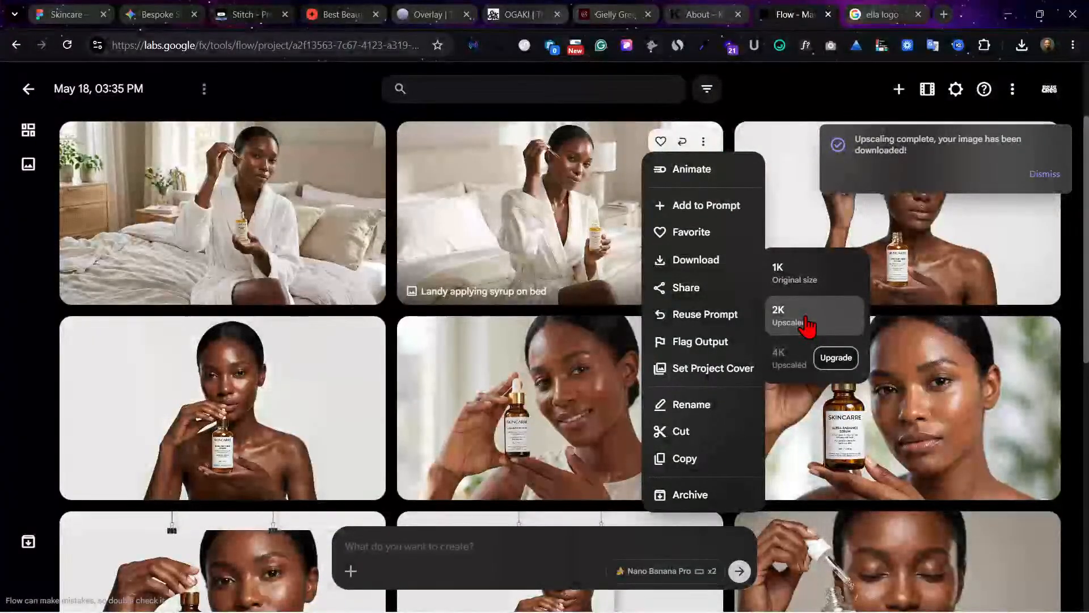
pyautogui.click(808, 325)
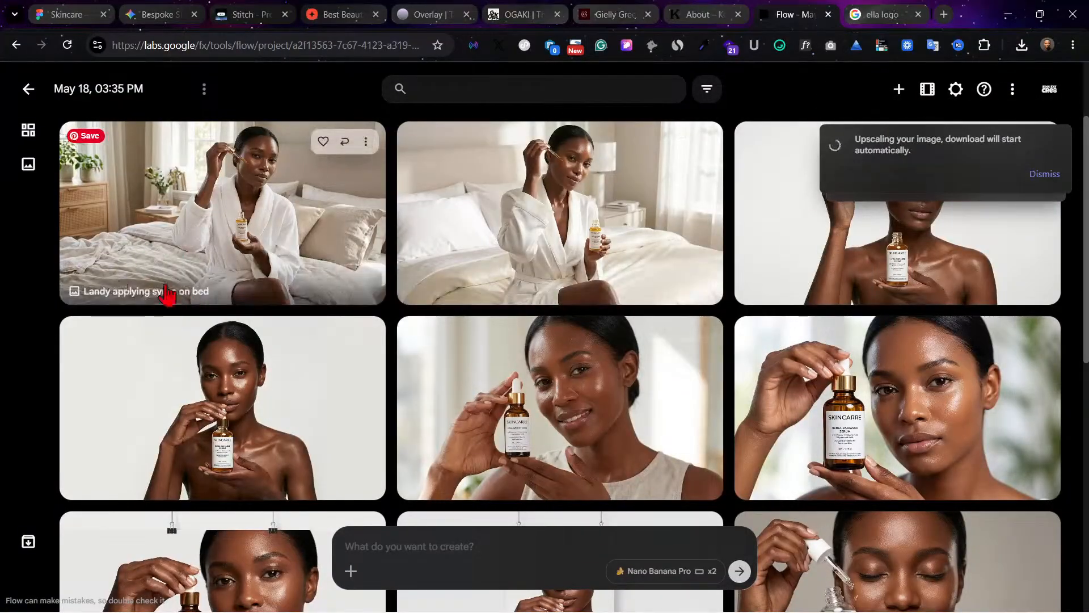
pyautogui.click(366, 141)
pyautogui.moveTo(385, 264)
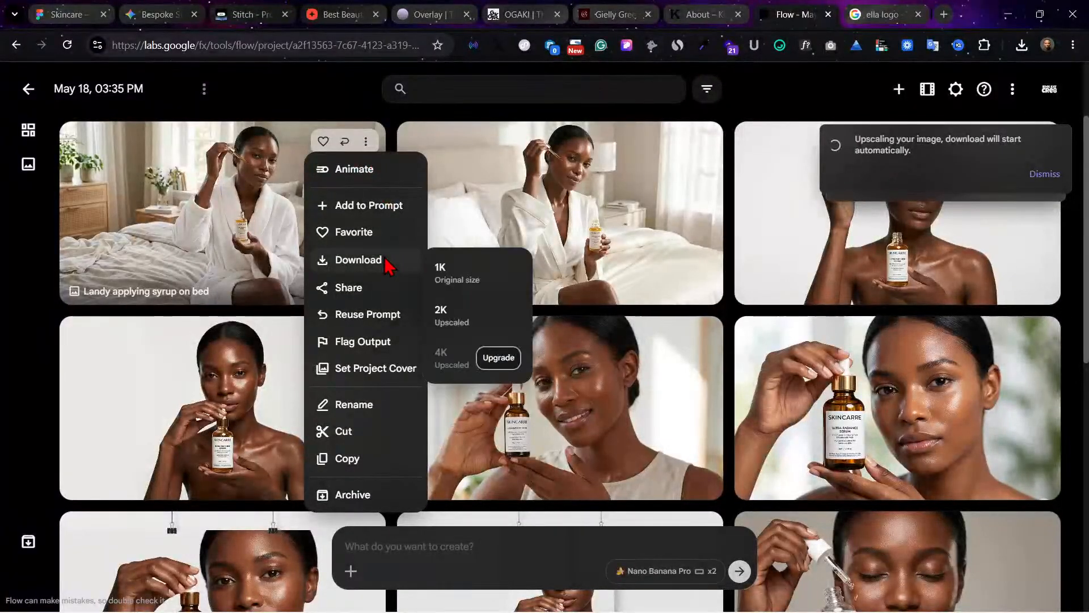
pyautogui.click(465, 327)
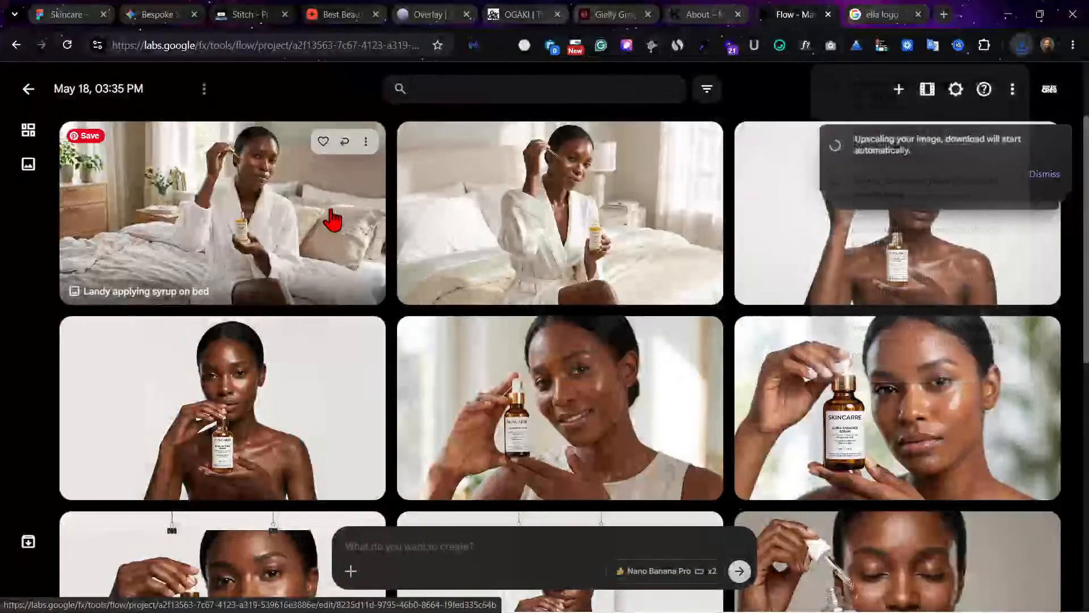
pyautogui.click(332, 219)
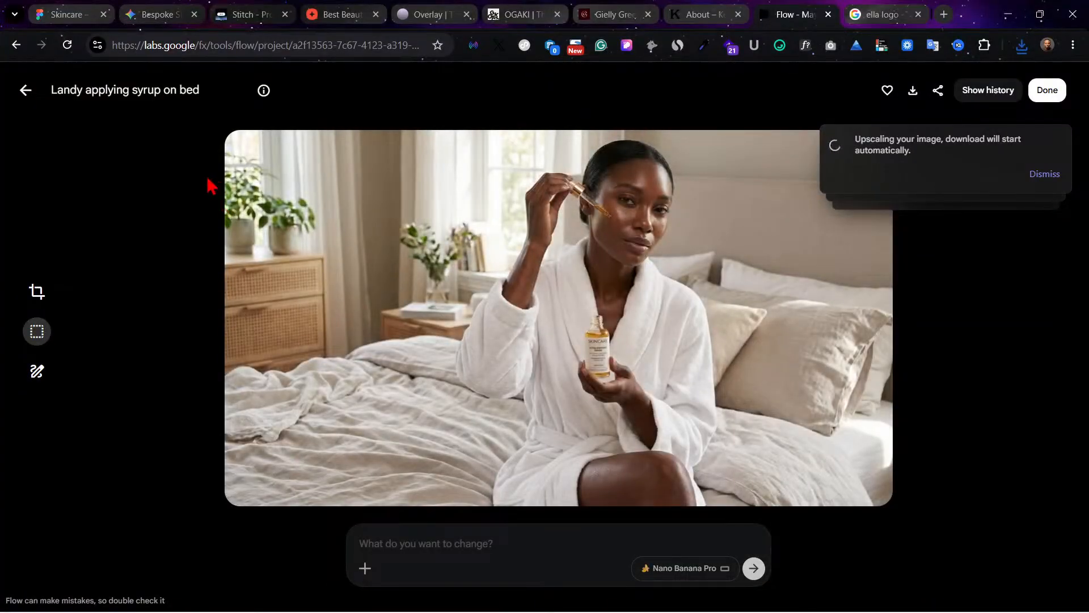
pyautogui.click(26, 91)
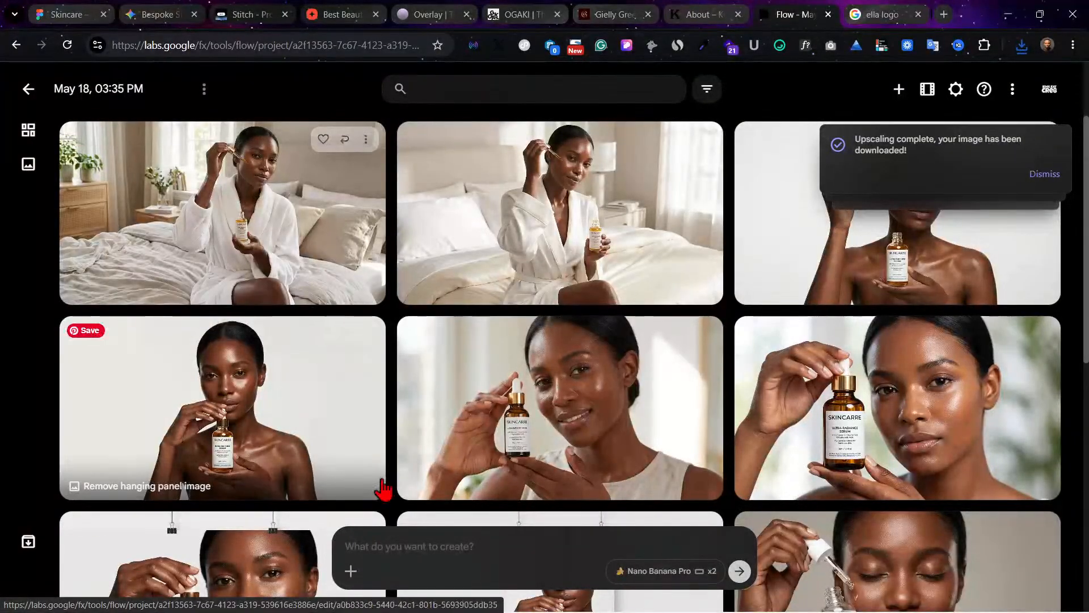
# Step: Attach the last-listed "Landy applying syrup on bed" project asset as the reference for a new prompt
pyautogui.click(351, 569)
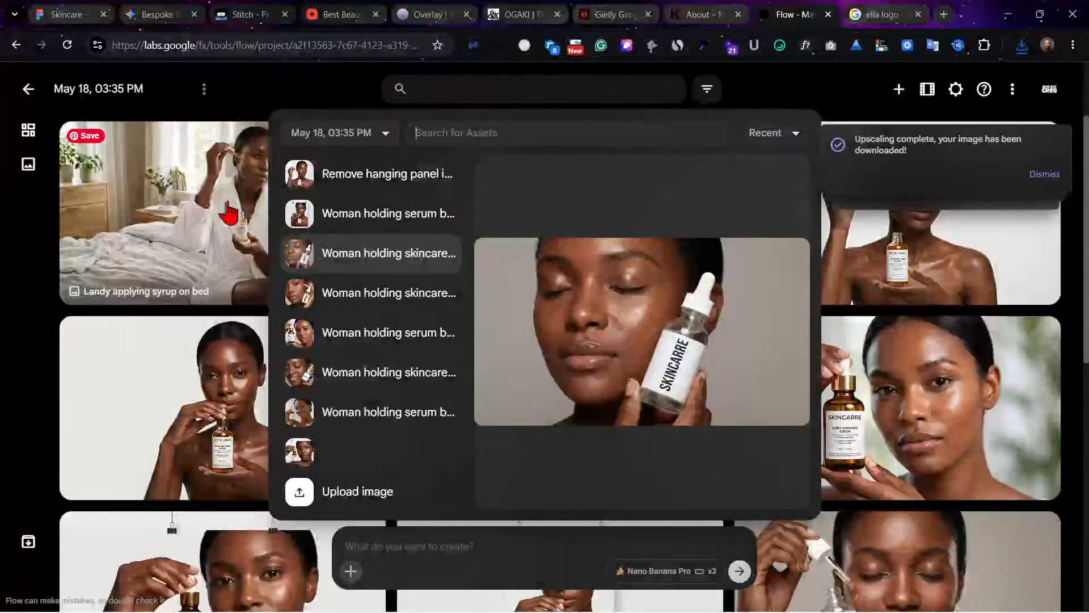
pyautogui.scroll(-3, 377, 442)
pyautogui.scroll(-1, 375, 428)
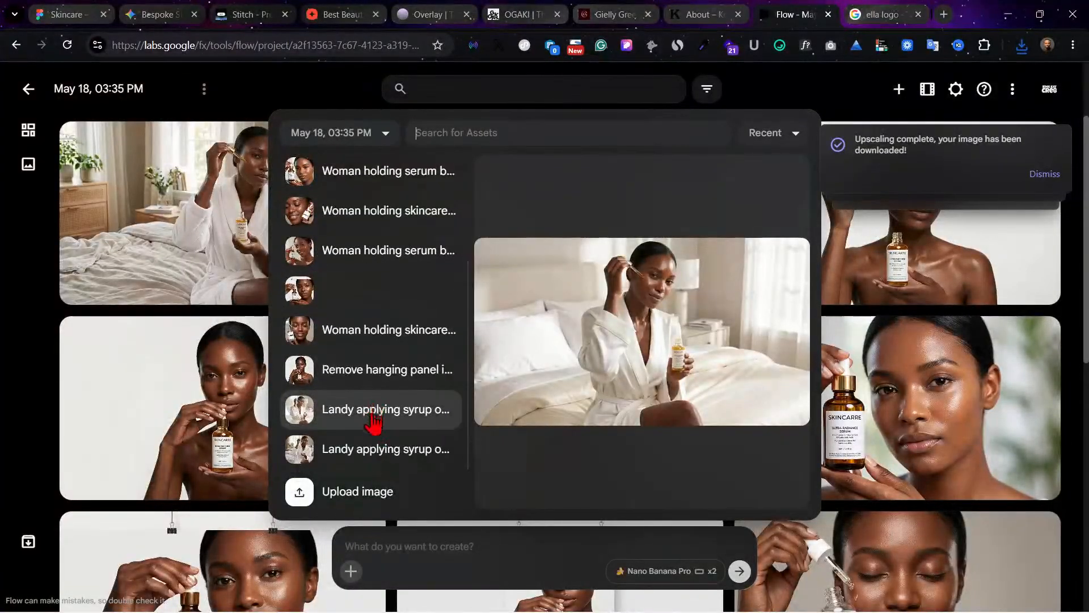
pyautogui.click(376, 451)
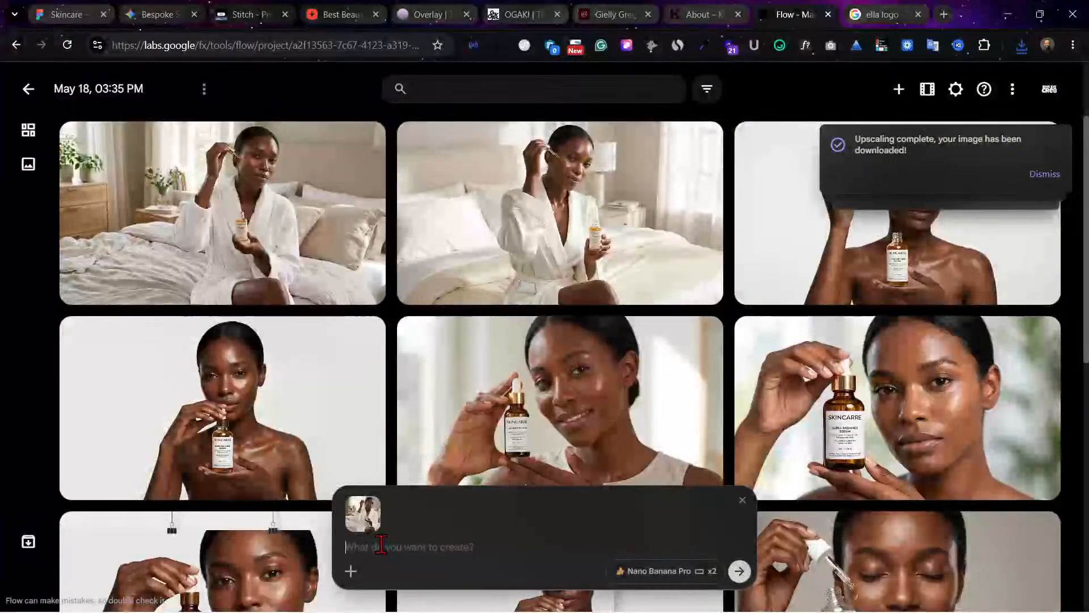
# Step: Generate variations of the reference with the prompt "Apply in the living room with a diffrent character"
pyautogui.write('Appl')
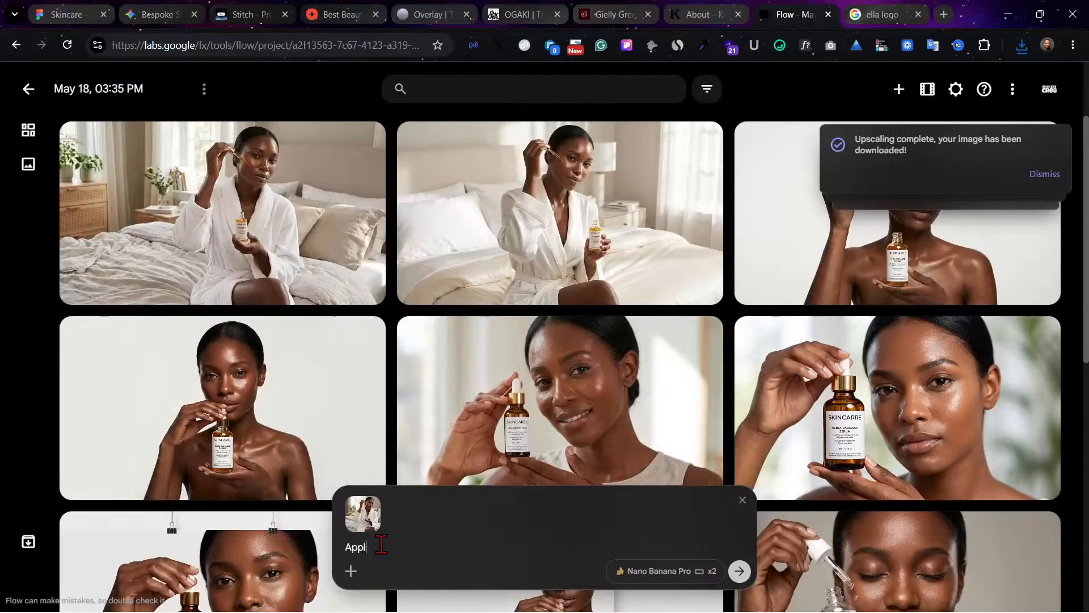
pyautogui.write('y in the')
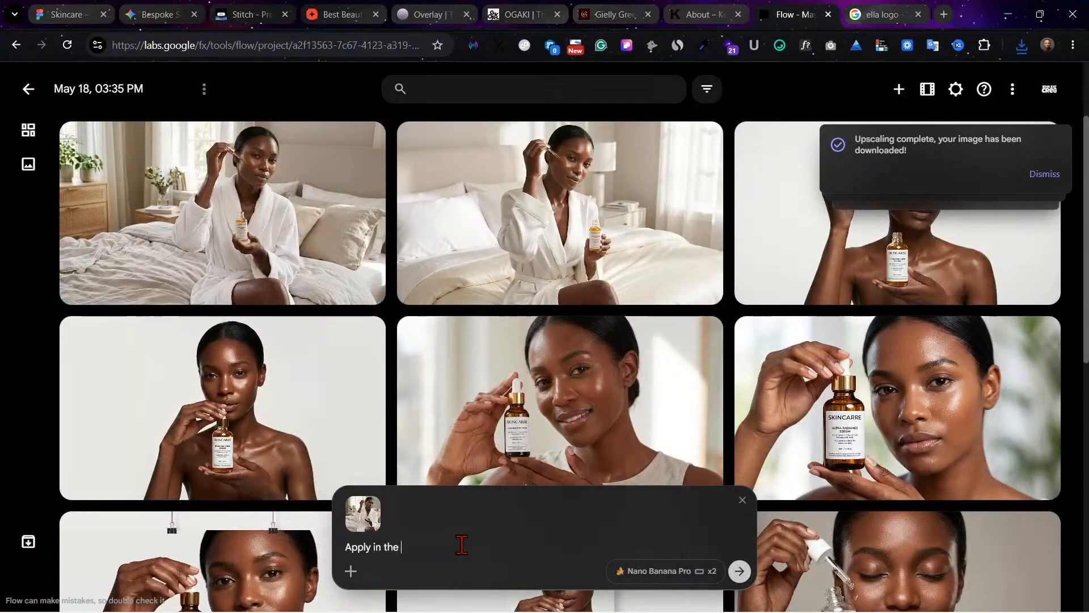
pyautogui.write('livinng roo')
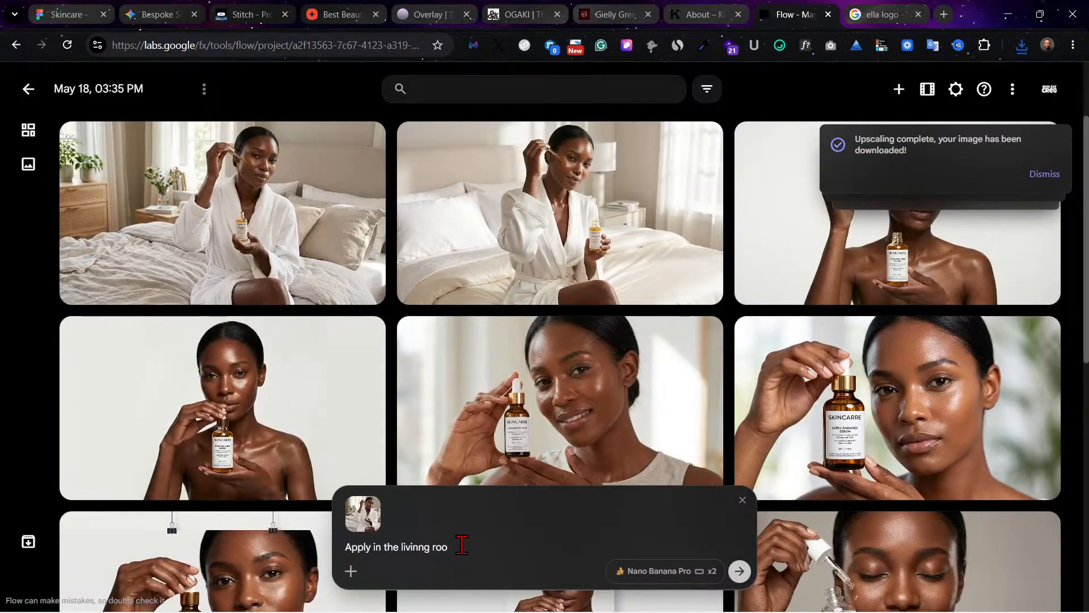
pyautogui.write('m with a diffrent')
pyautogui.write('character')
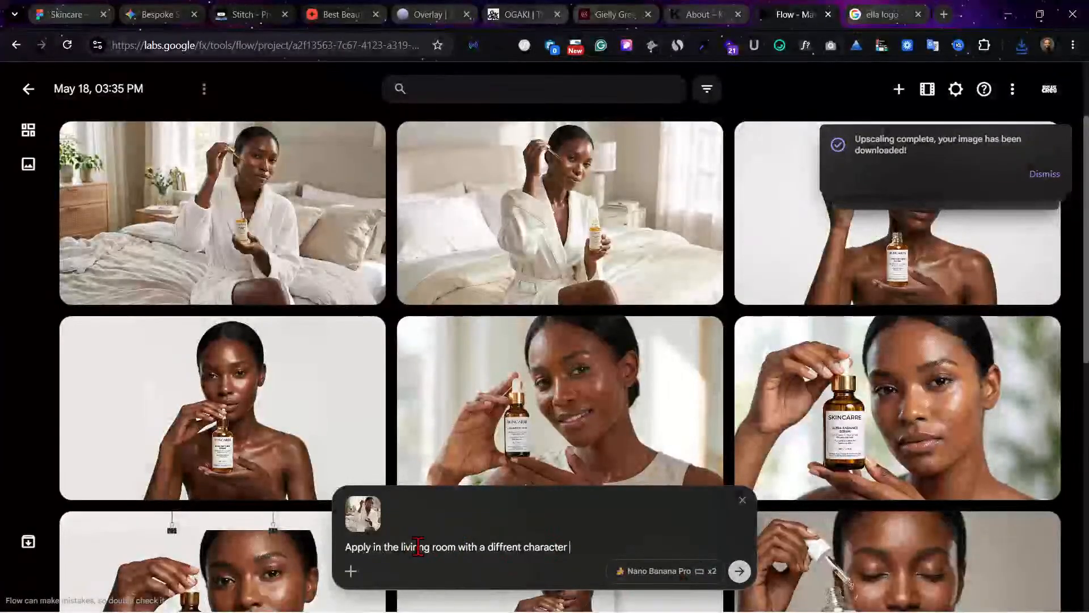
pyautogui.press('Return')
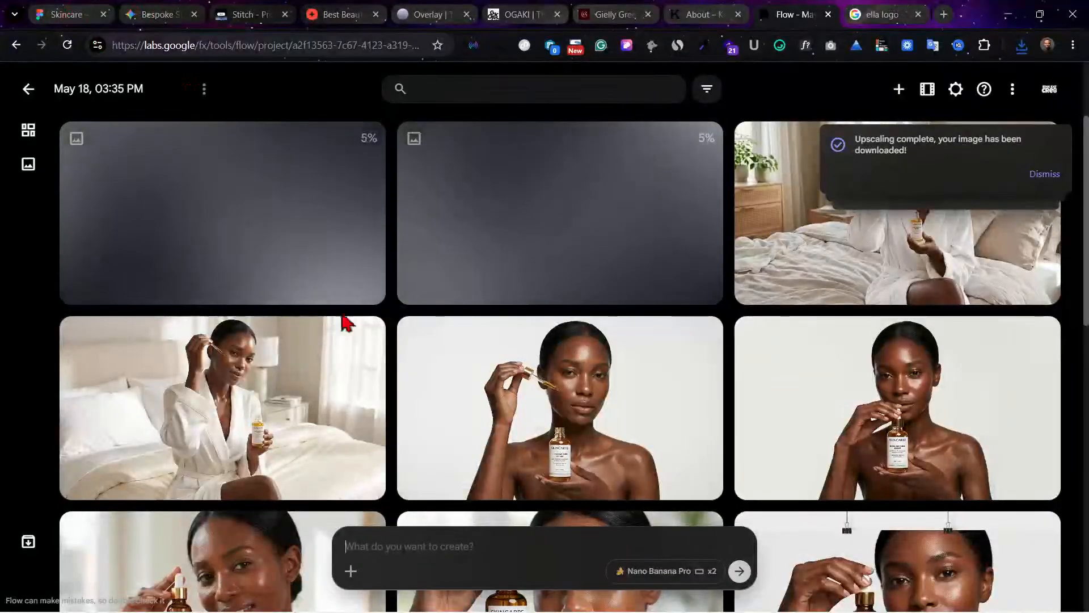
# Step: Switch to the Skincare Figma file and fill the grey banner below the video placeholders with a_landy_applying_sikin_syrup_202605190141.jpeg
pyautogui.click(74, 13)
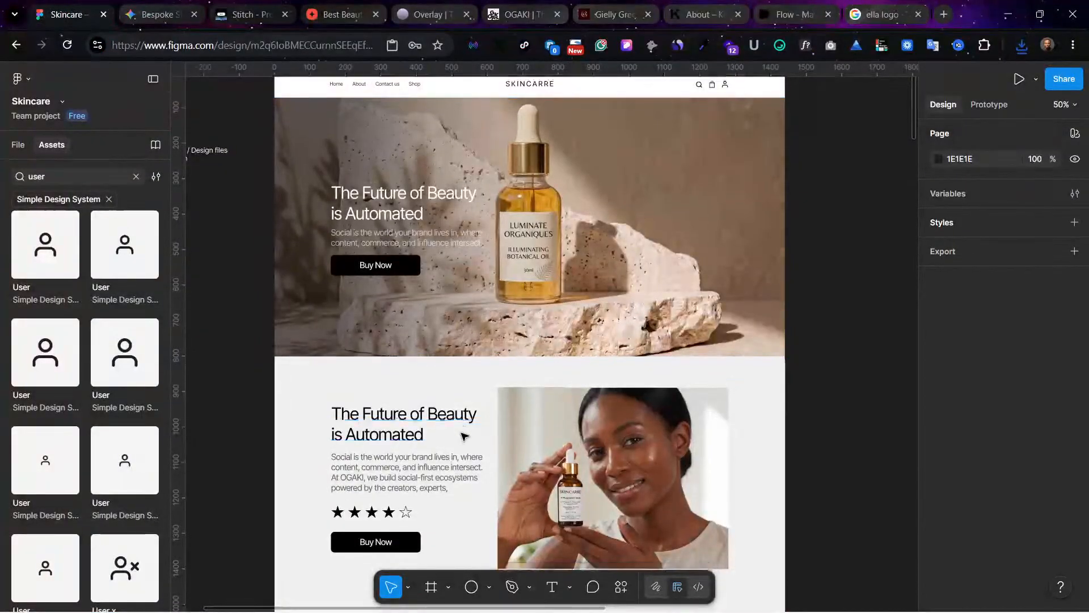
pyautogui.scroll(-10, 474, 446)
pyautogui.scroll(-15, 474, 445)
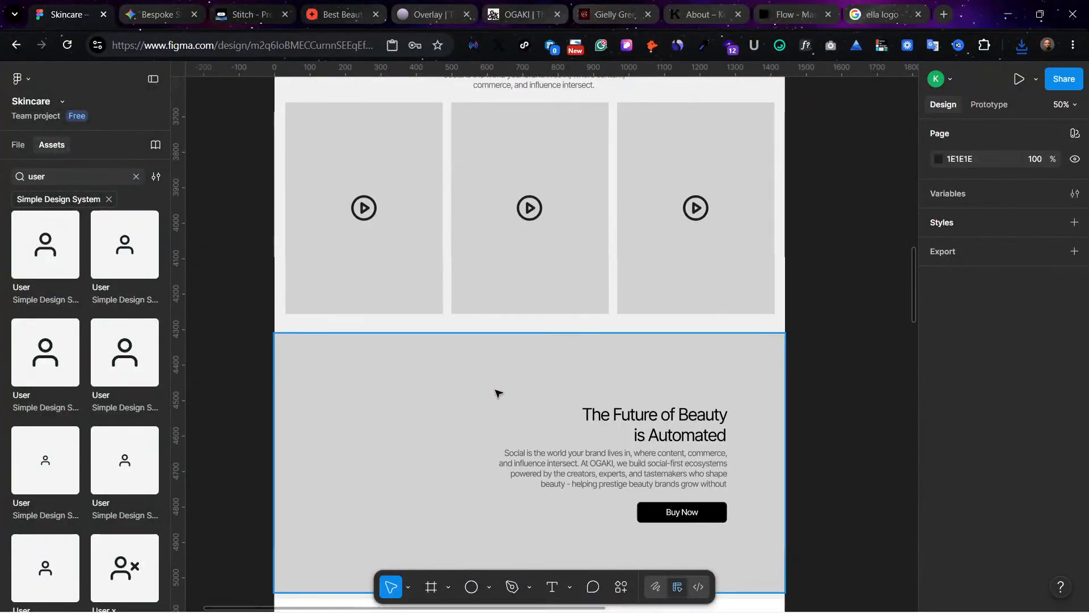
pyautogui.click(497, 393)
pyautogui.click(939, 594)
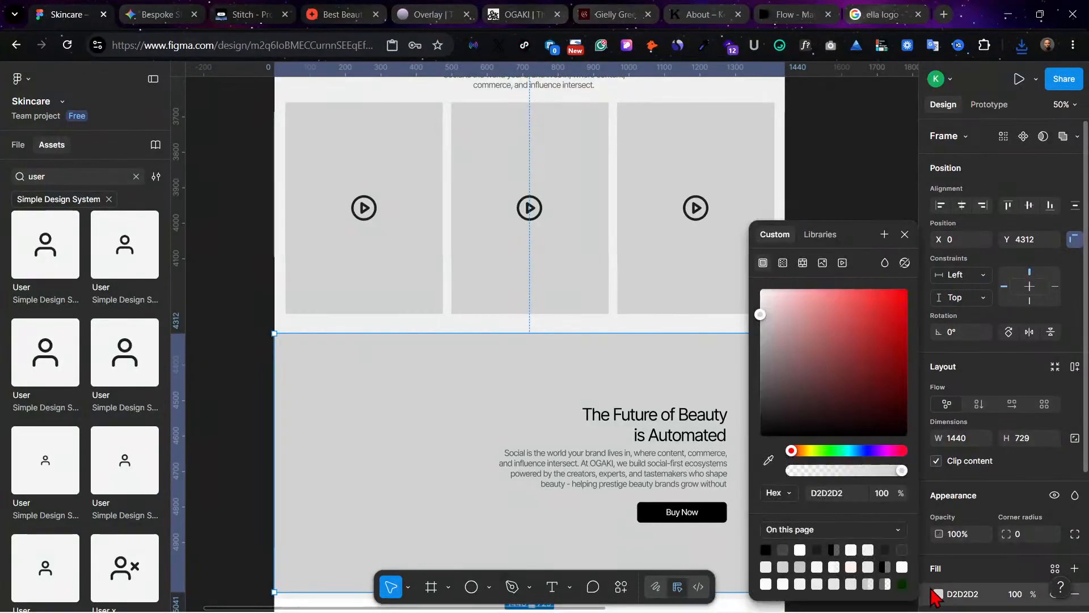
pyautogui.click(823, 263)
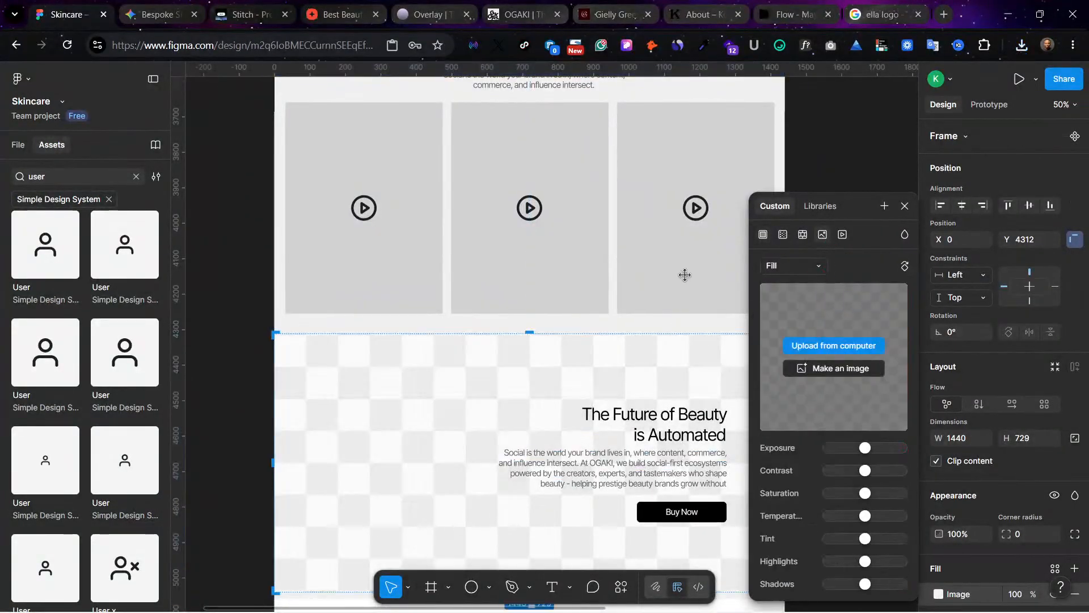
pyautogui.click(799, 347)
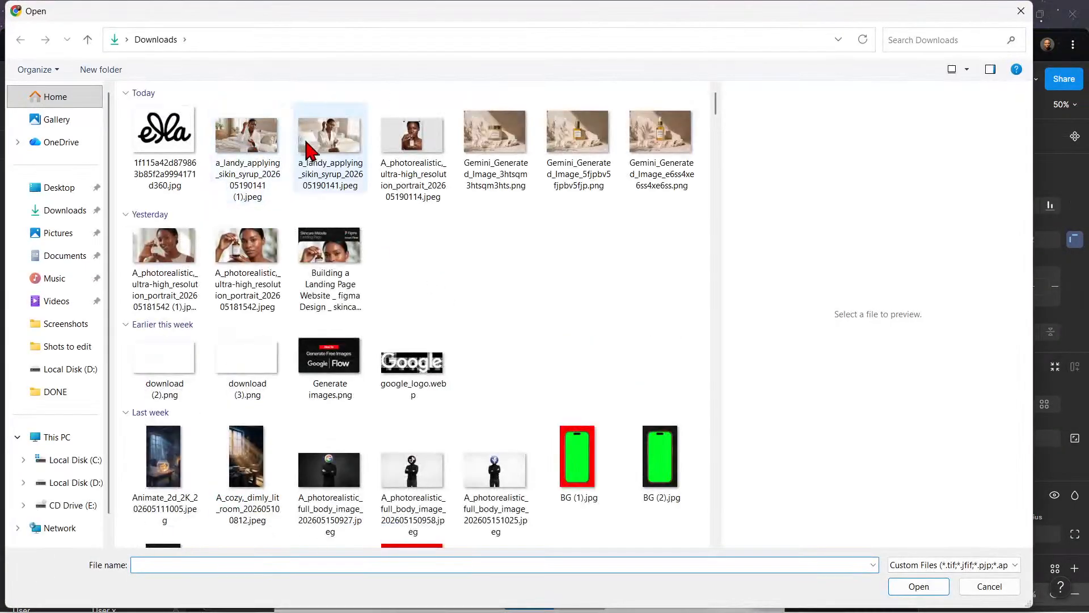
pyautogui.click(246, 133)
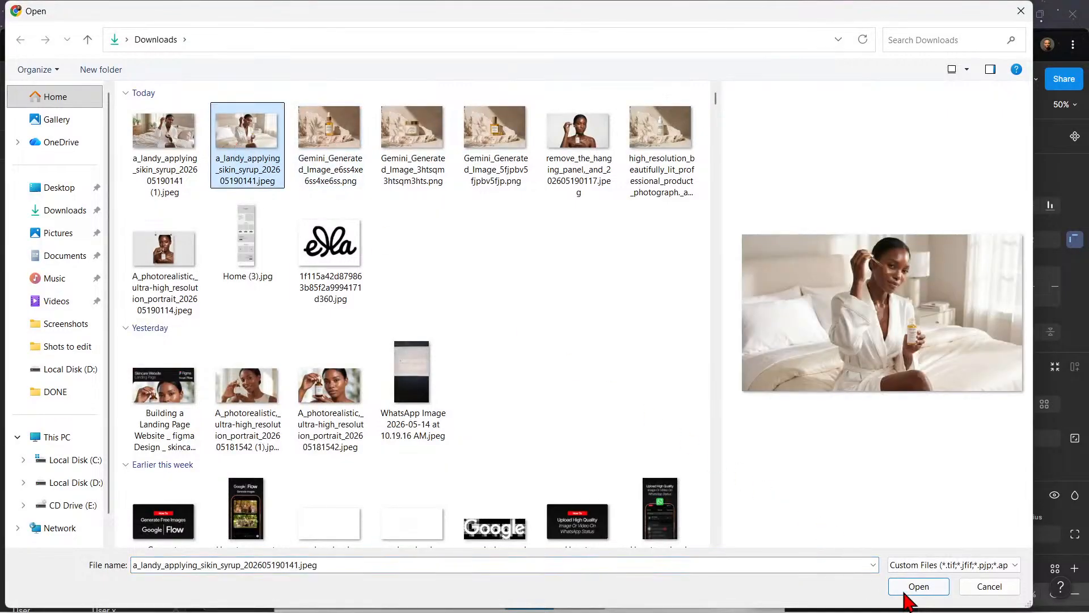
pyautogui.click(906, 589)
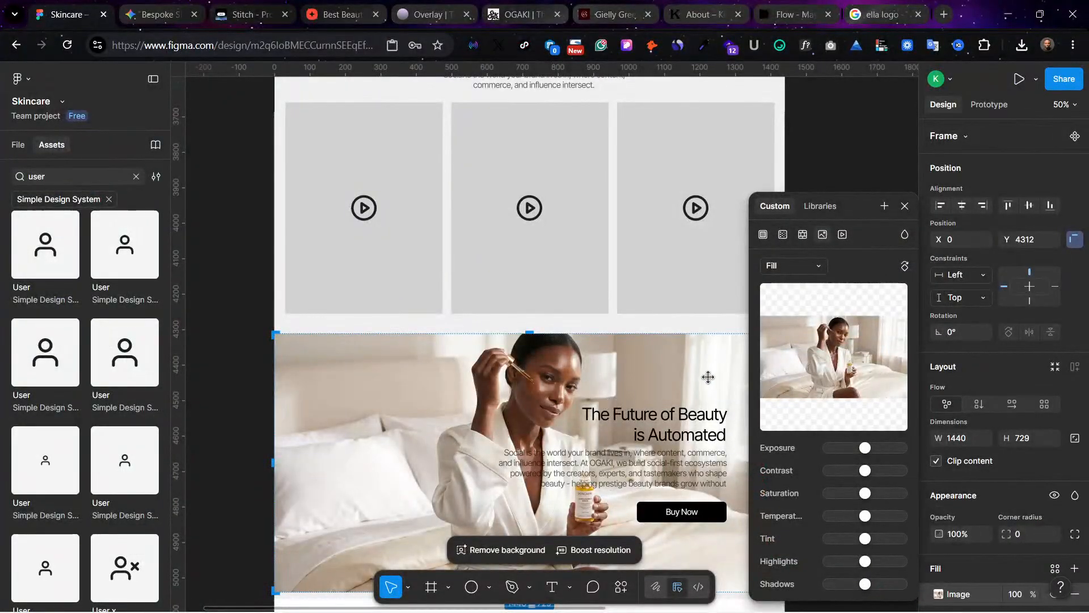
pyautogui.moveTo(802, 284)
pyautogui.click(802, 347)
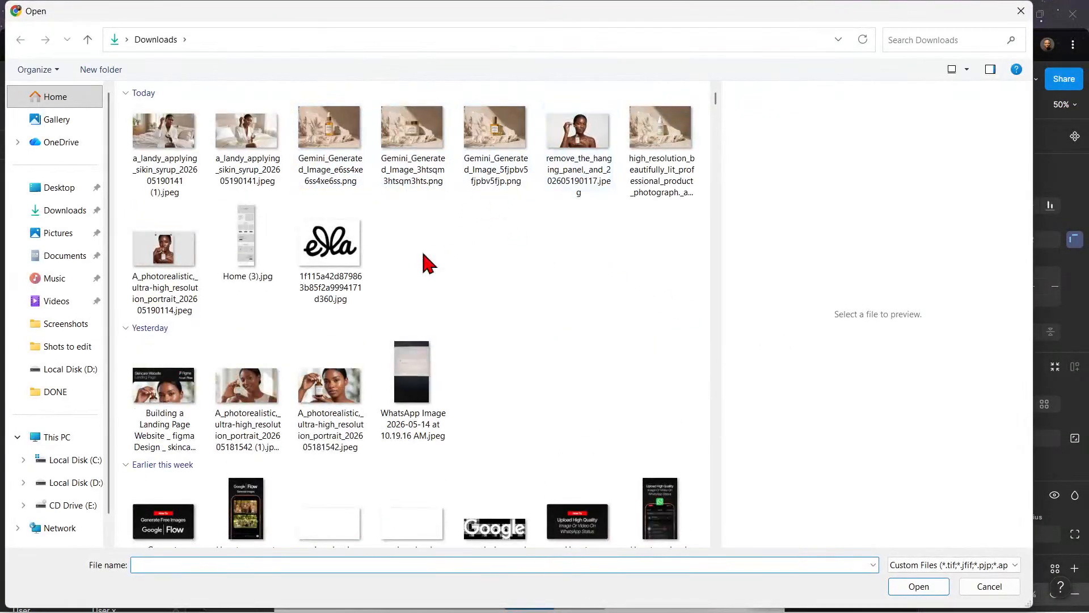
pyautogui.click(244, 405)
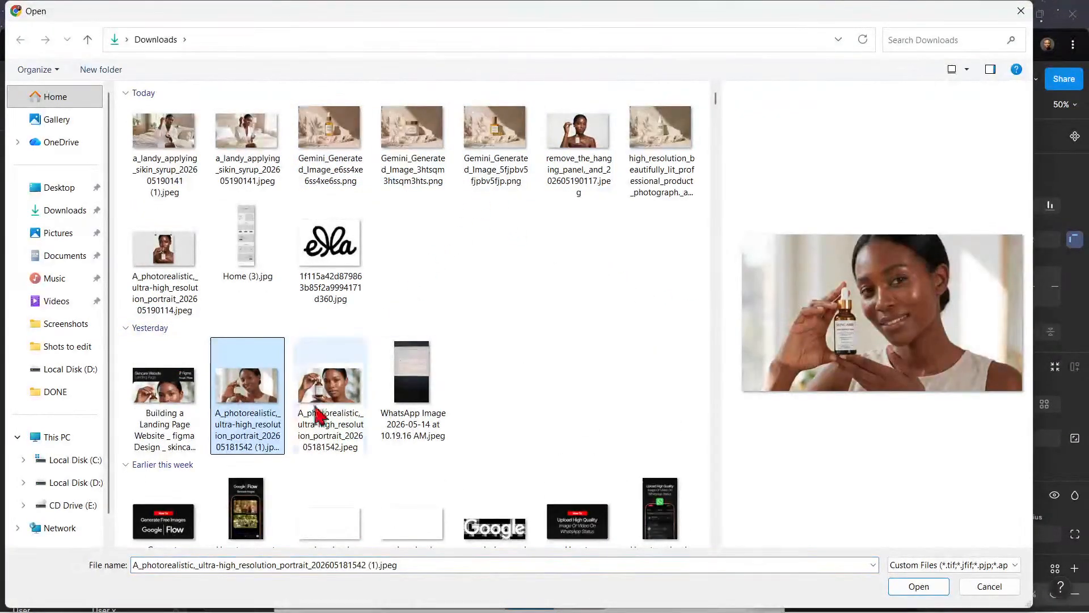
pyautogui.click(913, 592)
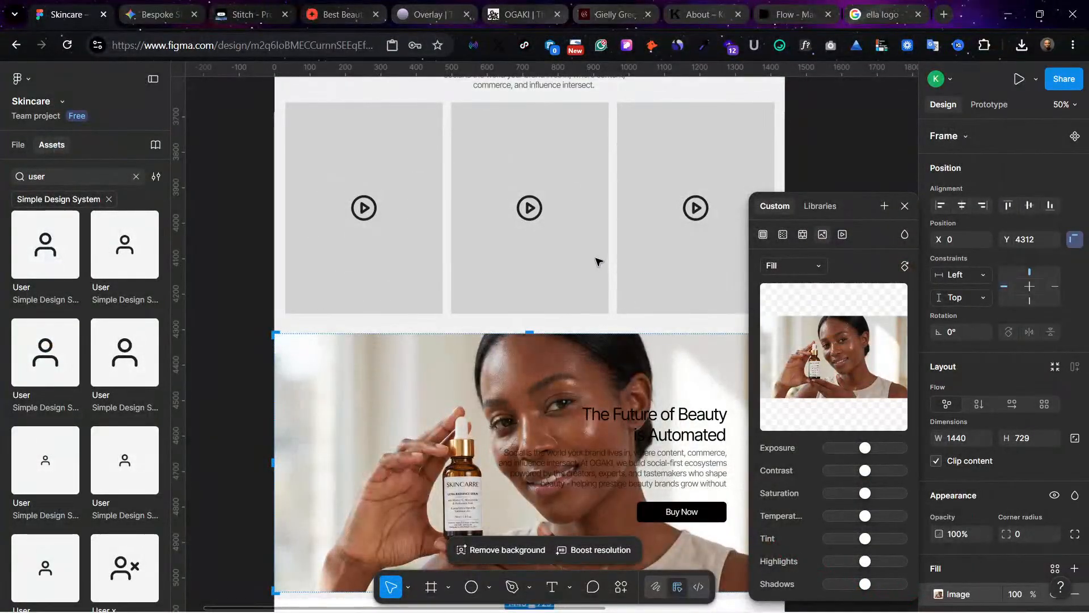
pyautogui.click(430, 244)
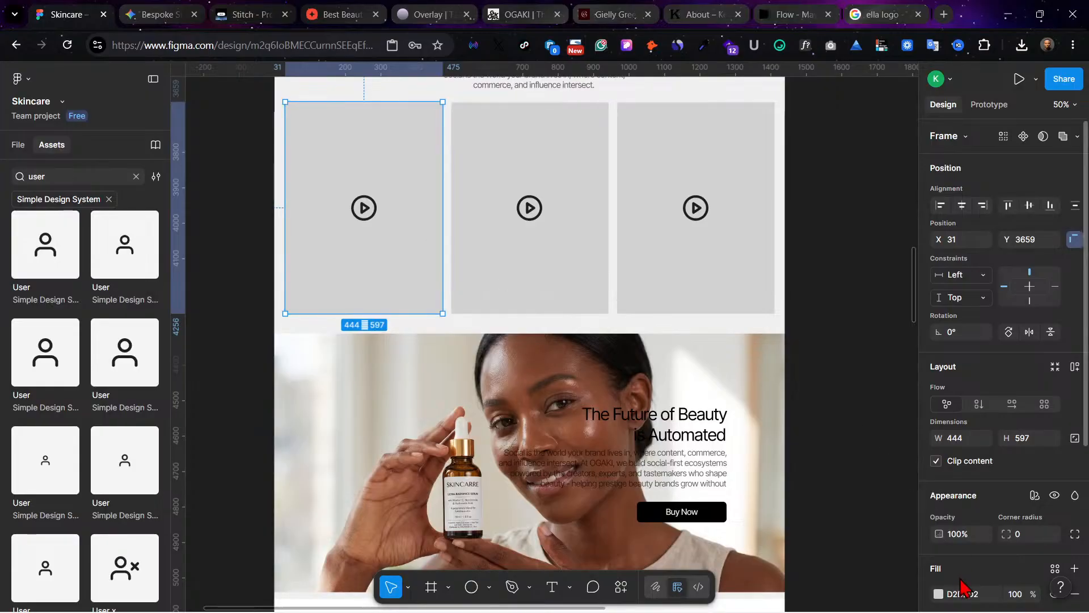
pyautogui.scroll(-2, 962, 587)
pyautogui.scroll(-3, 963, 587)
pyautogui.click(938, 358)
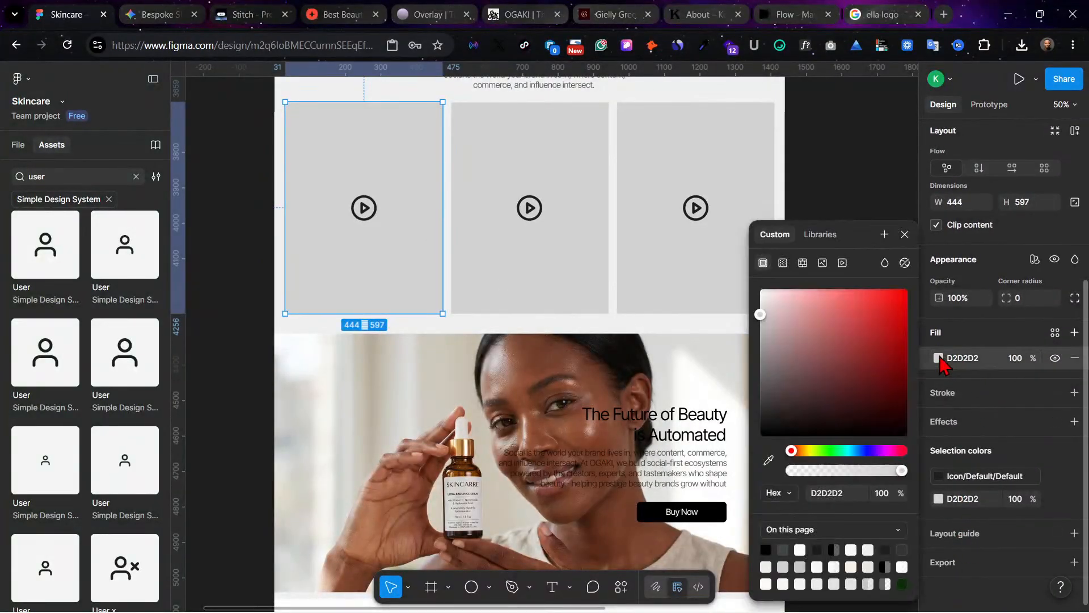
pyautogui.click(823, 263)
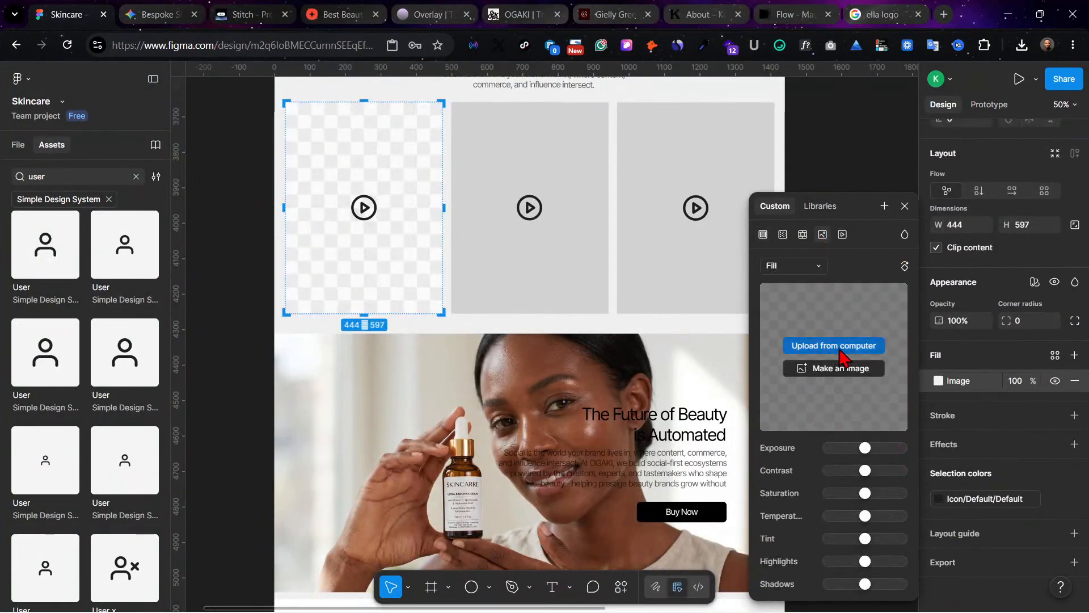
pyautogui.click(834, 345)
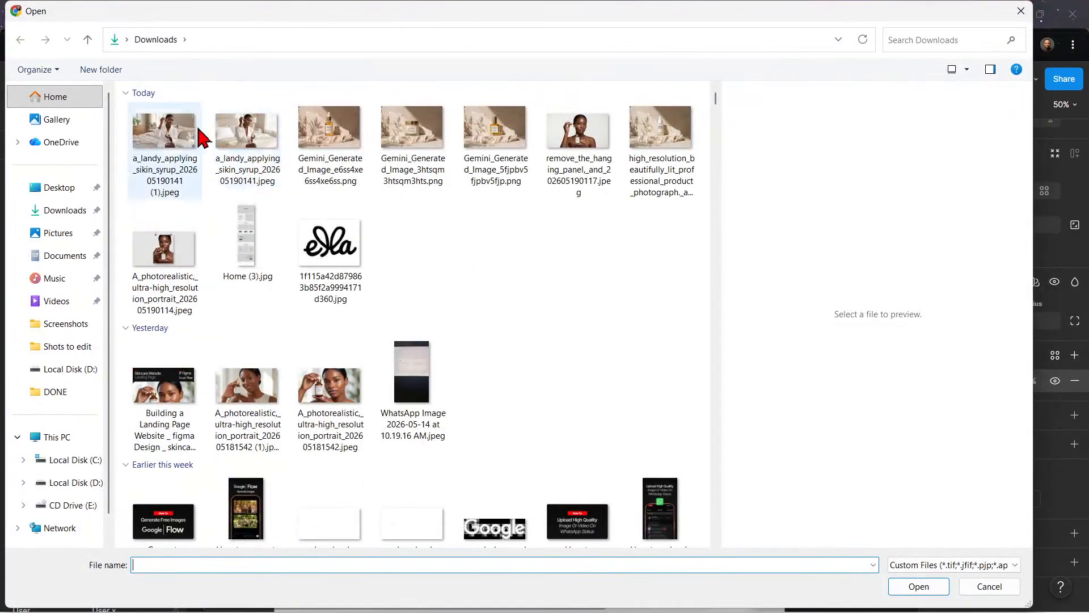
pyautogui.click(190, 145)
pyautogui.click(918, 586)
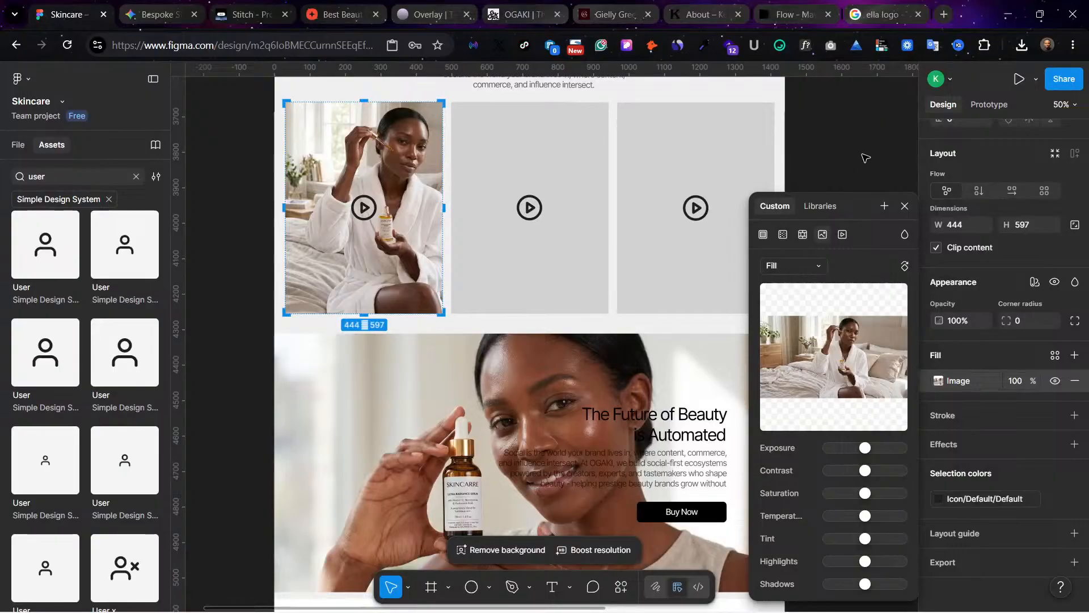
pyautogui.click(864, 158)
# Step: Add a black 000000 fill at 20% opacity over the image in the first video card
pyautogui.click(363, 164)
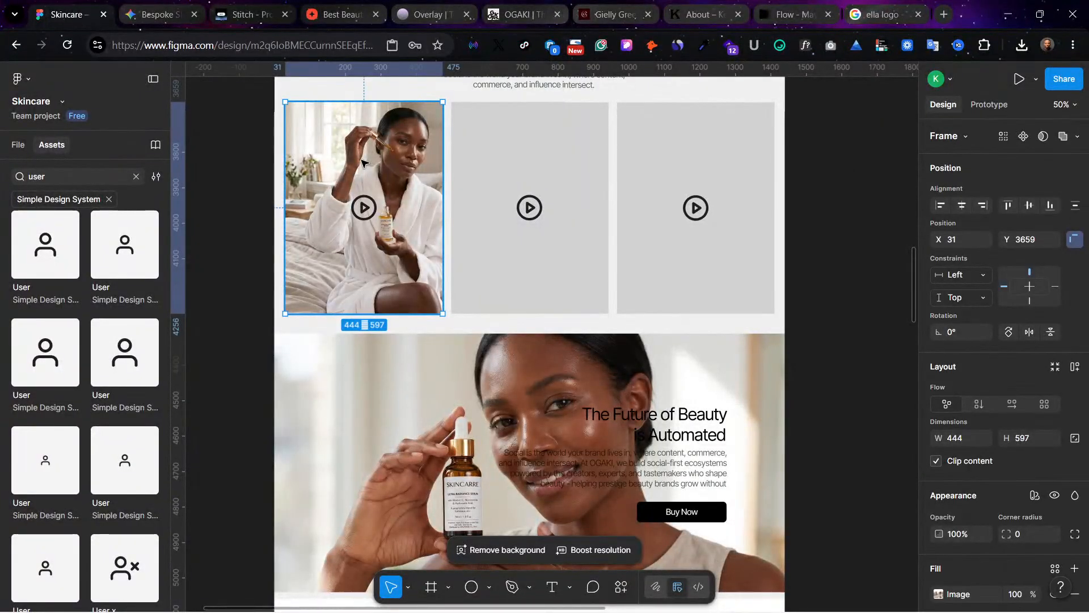
pyautogui.scroll(-4, 999, 513)
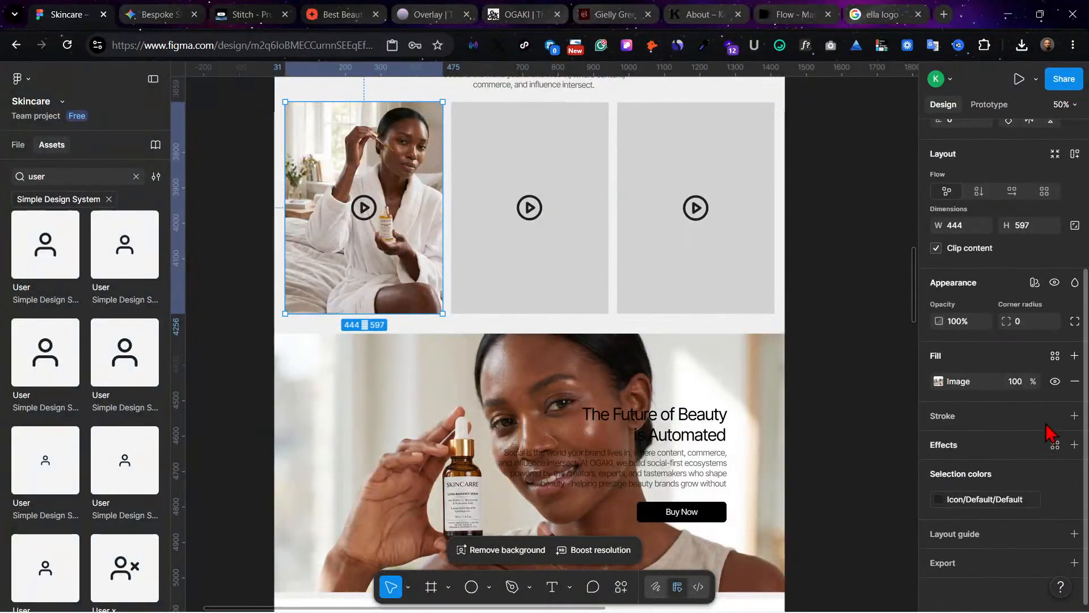
pyautogui.click(1074, 356)
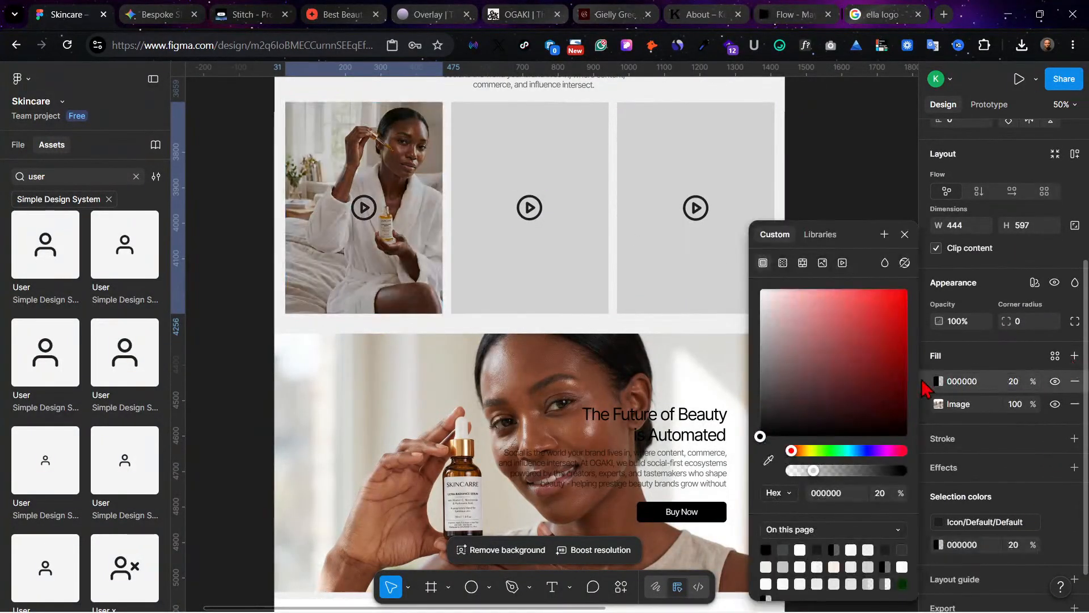
# Step: Detach the first card's play icon from its Icon/Default/Default colour and recolour it white, FFFFFF
pyautogui.click(360, 208)
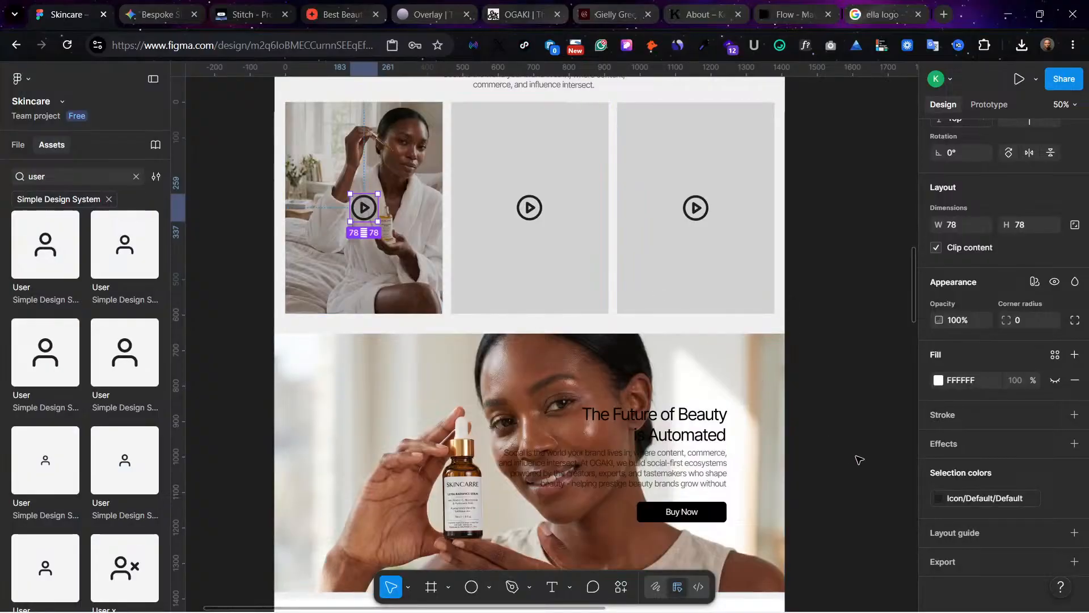
pyautogui.click(941, 501)
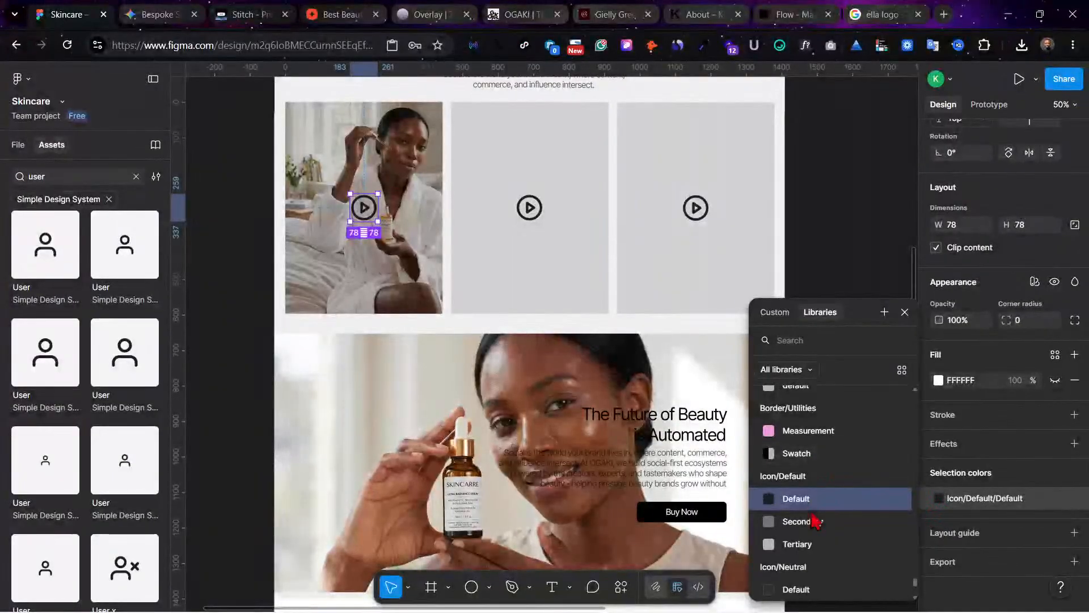
pyautogui.scroll(-5, 814, 527)
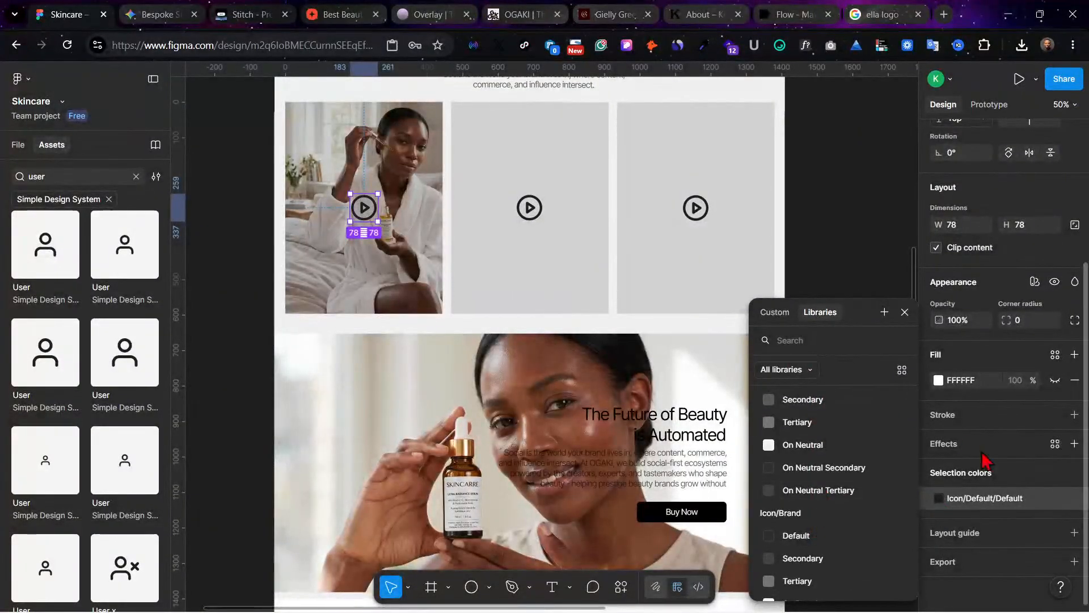
pyautogui.click(940, 500)
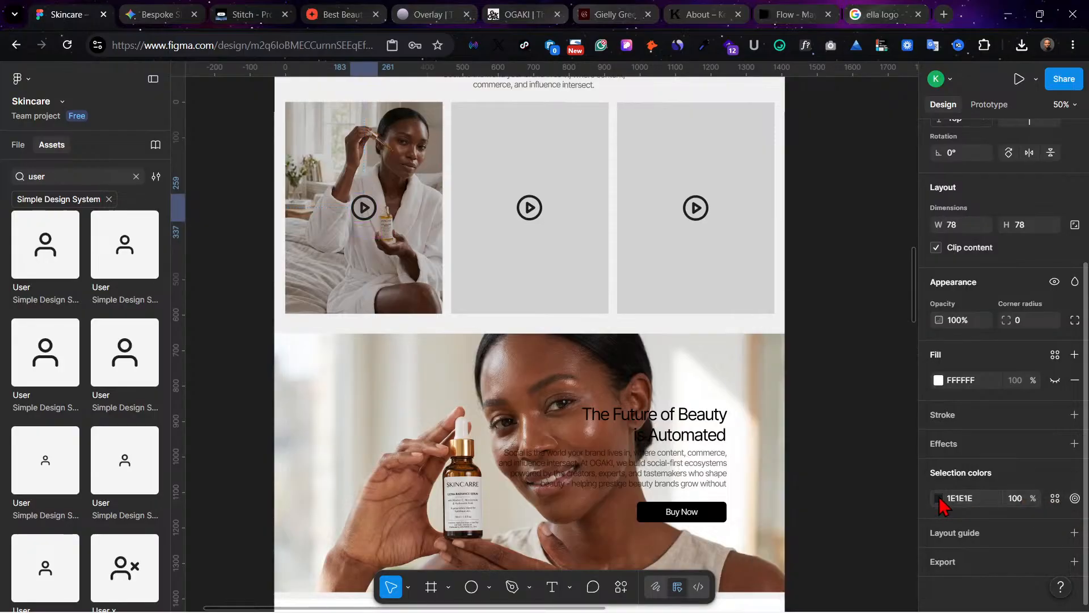
pyautogui.click(940, 501)
pyautogui.moveTo(759, 418); pyautogui.dragTo(742, 284)
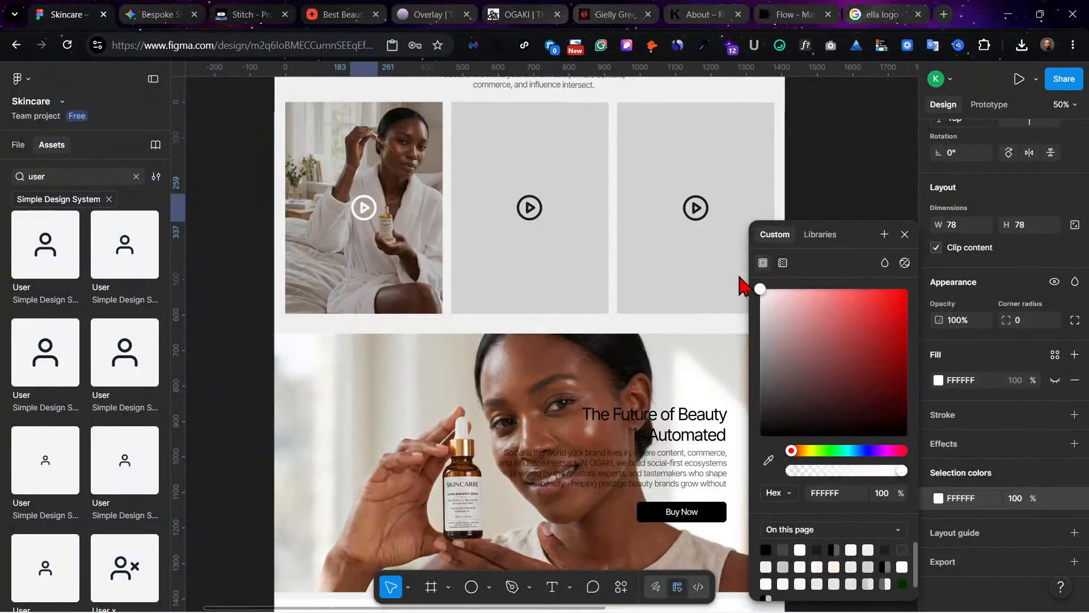
pyautogui.click(799, 140)
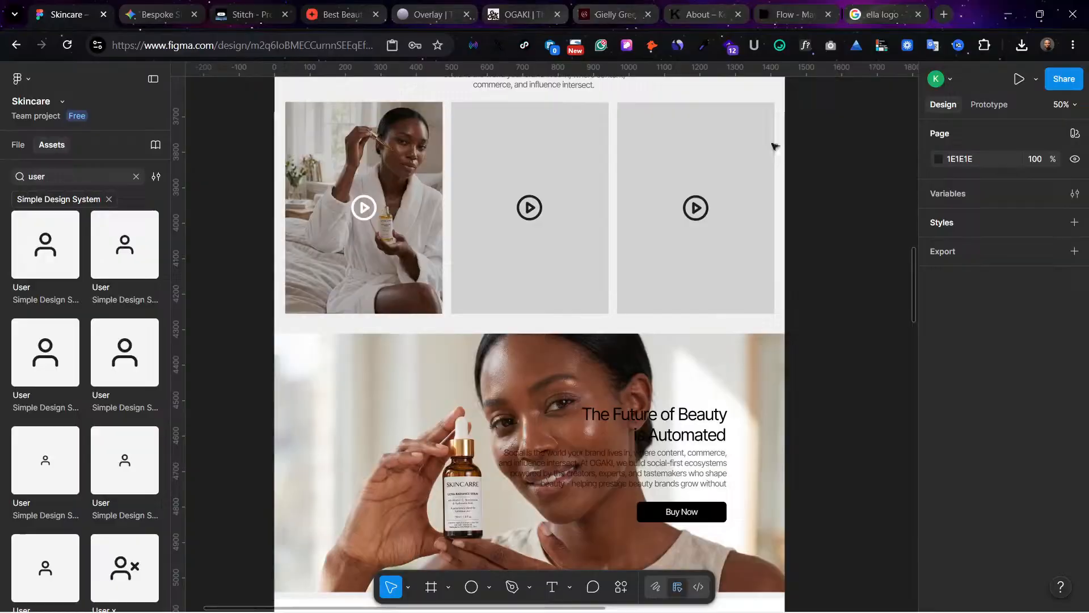
# Step: Replace the middle video placeholder with a copy of the finished first card and remove the leftover dark play icon
pyautogui.click(437, 168)
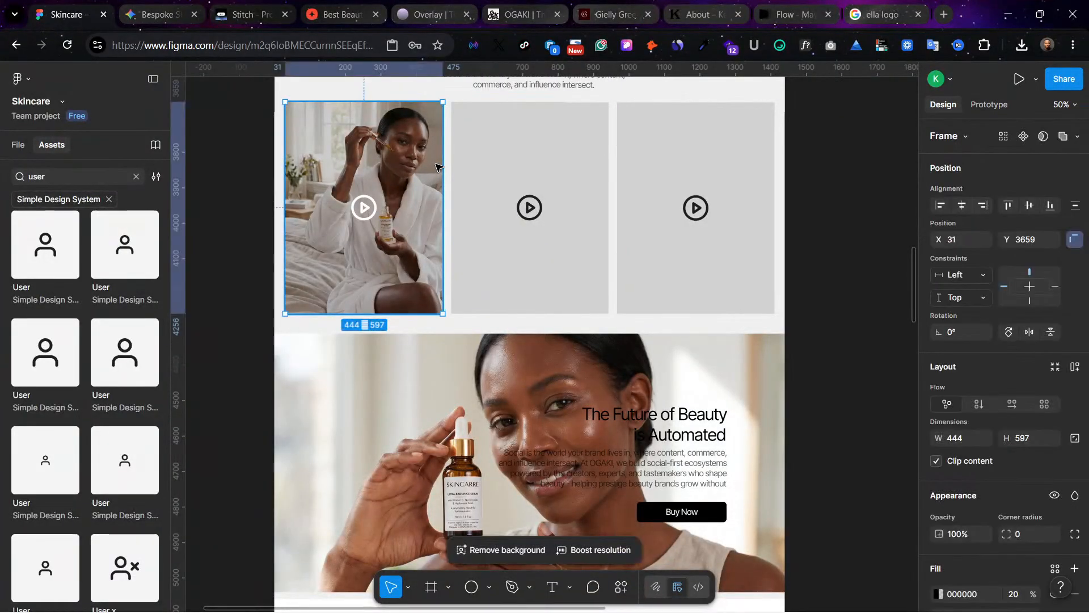
pyautogui.click(528, 163)
pyautogui.rightClick(539, 163)
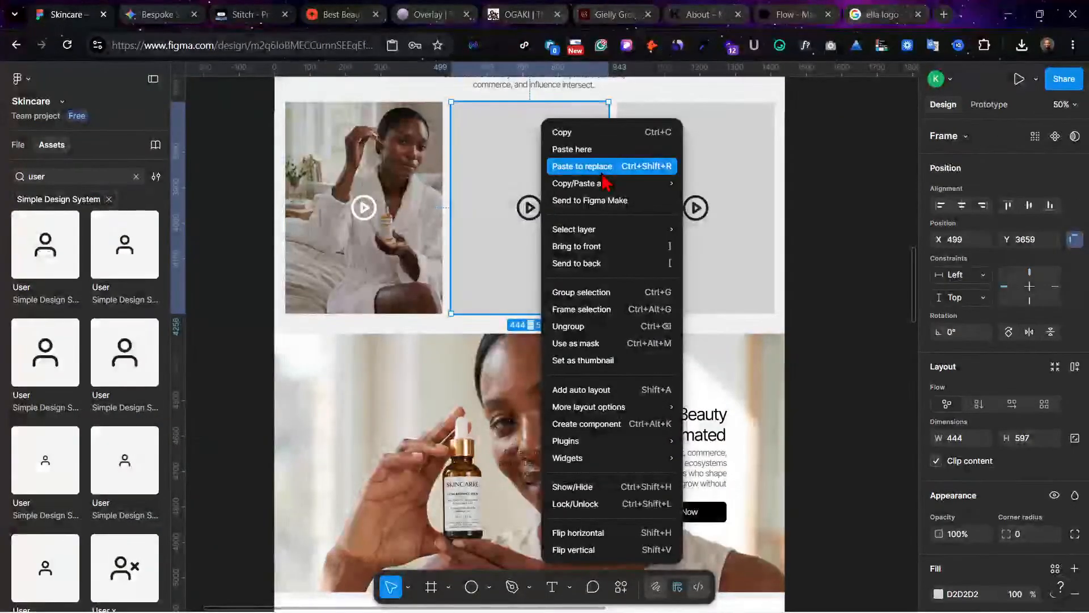
pyautogui.click(603, 166)
pyautogui.click(529, 209)
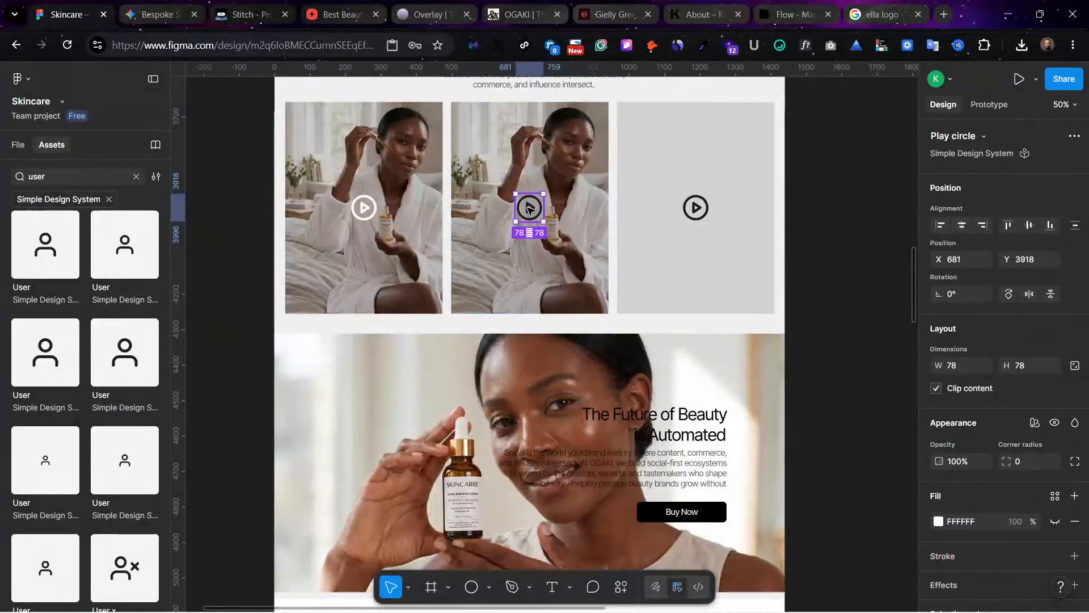
pyautogui.press('Escape')
# Step: Replace the third grey video placeholder with the copied video card
pyautogui.click(689, 253)
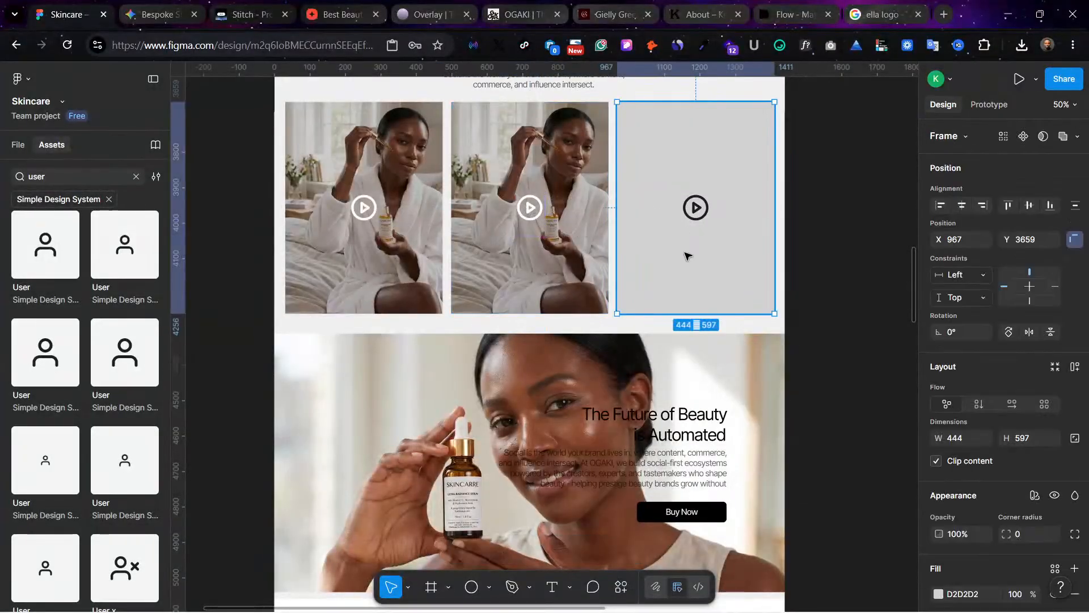
pyautogui.rightClick(688, 253)
pyautogui.moveTo(717, 216)
pyautogui.click(727, 156)
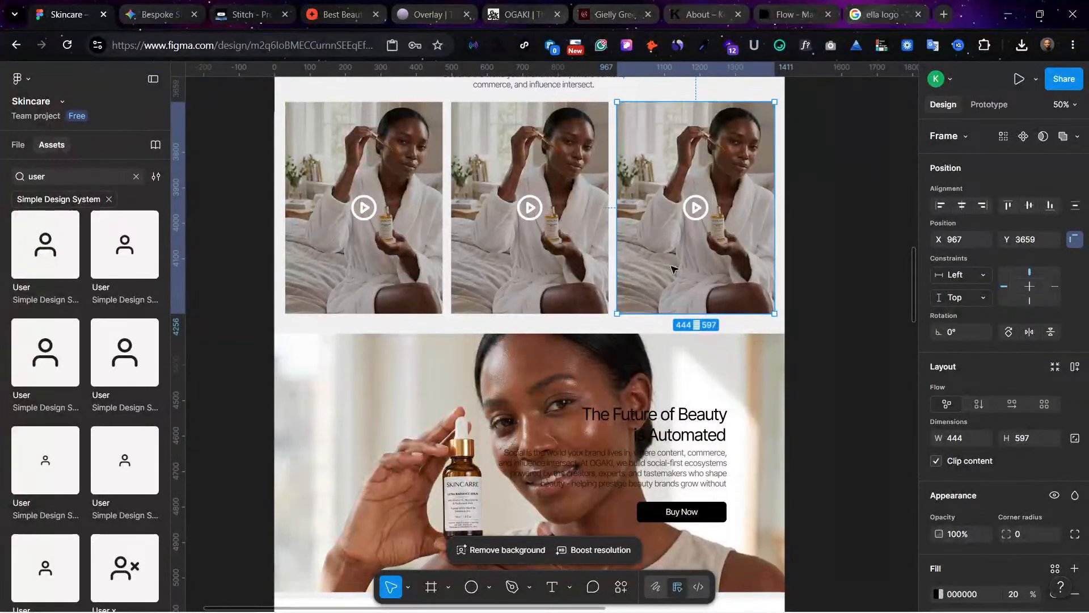
pyautogui.click(804, 246)
# Step: Review the Home page from the Clients Feedbacks cards up to the hero and back down to the product cards and banner
pyautogui.scroll(10, 799, 245)
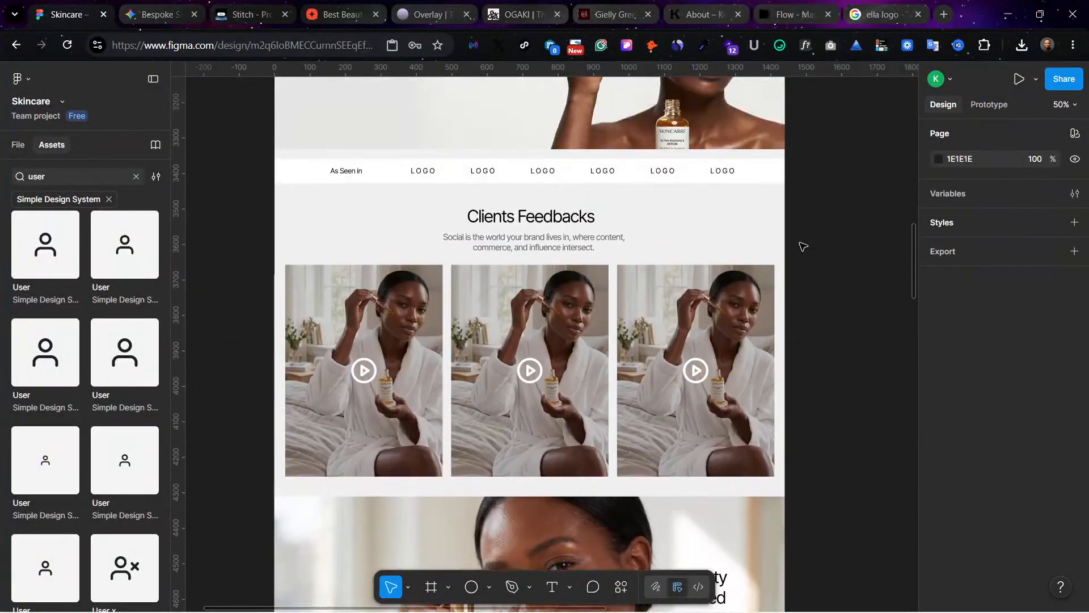
pyautogui.scroll(15, 789, 243)
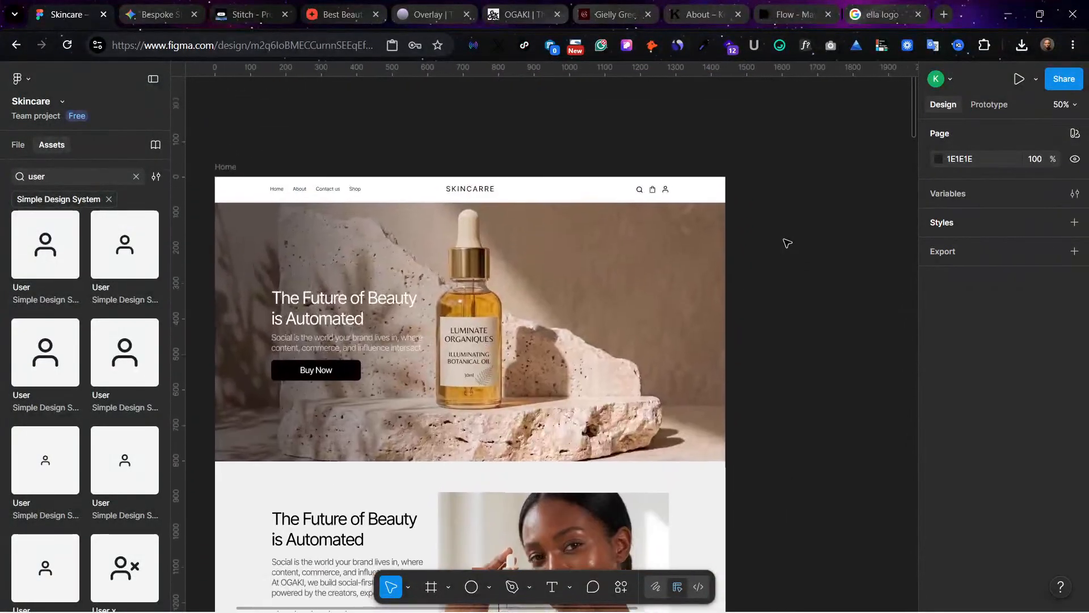
pyautogui.hscroll(-2, 666, 333)
pyautogui.scroll(-15, 666, 333)
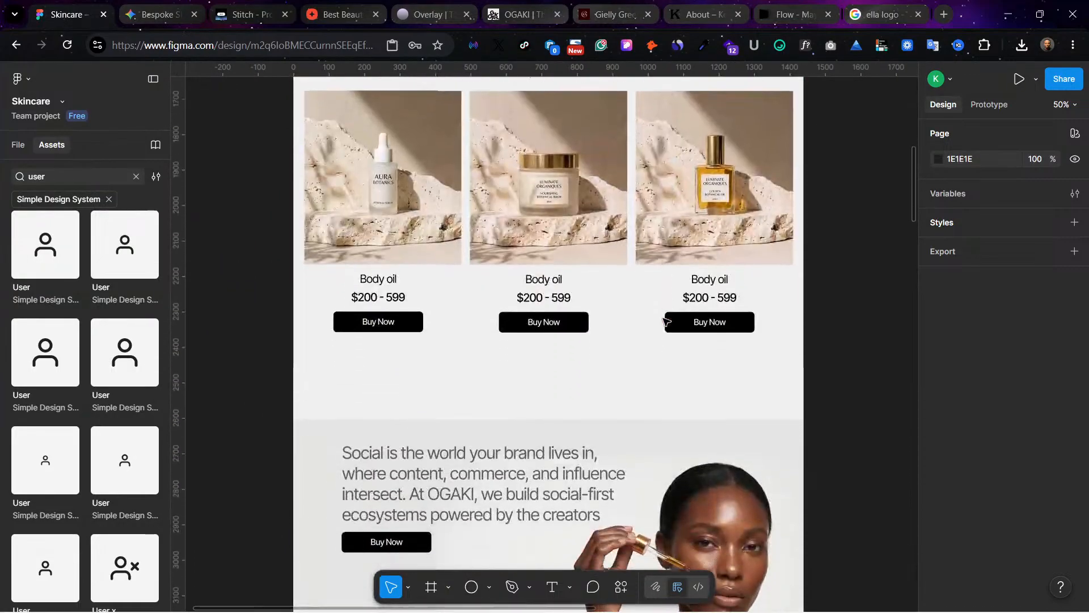
pyautogui.scroll(-1, 666, 321)
pyautogui.scroll(6, 628, 304)
pyautogui.scroll(-4, 301, 432)
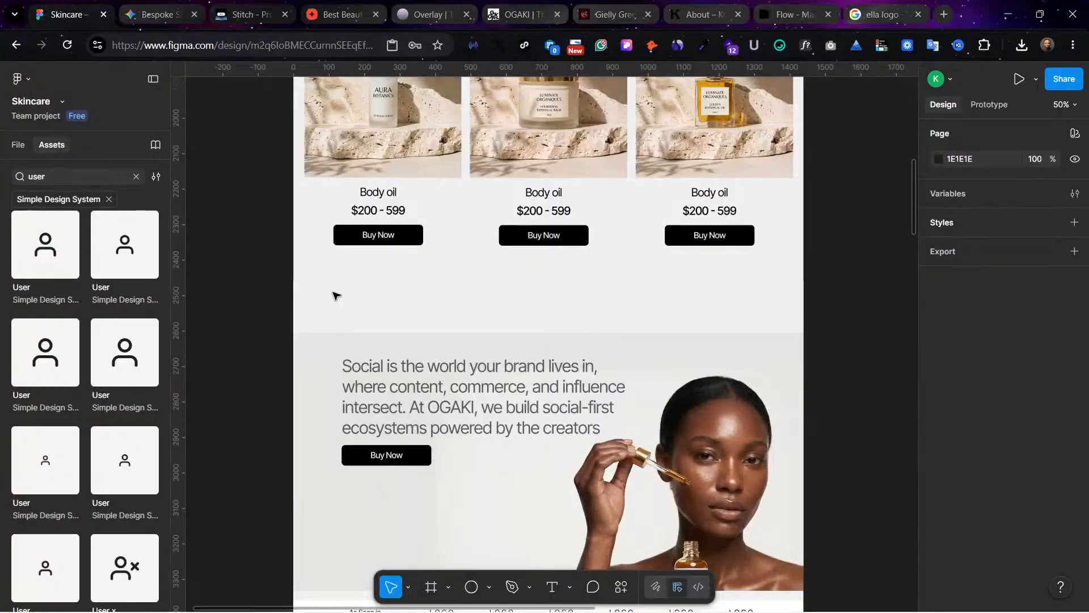
# Step: Move the promo banner, logo strip, Clients Feedbacks section and lower banner up together, leaving 133 px below the products' Buy Now buttons
pyautogui.hotkey('ctrl', '-')
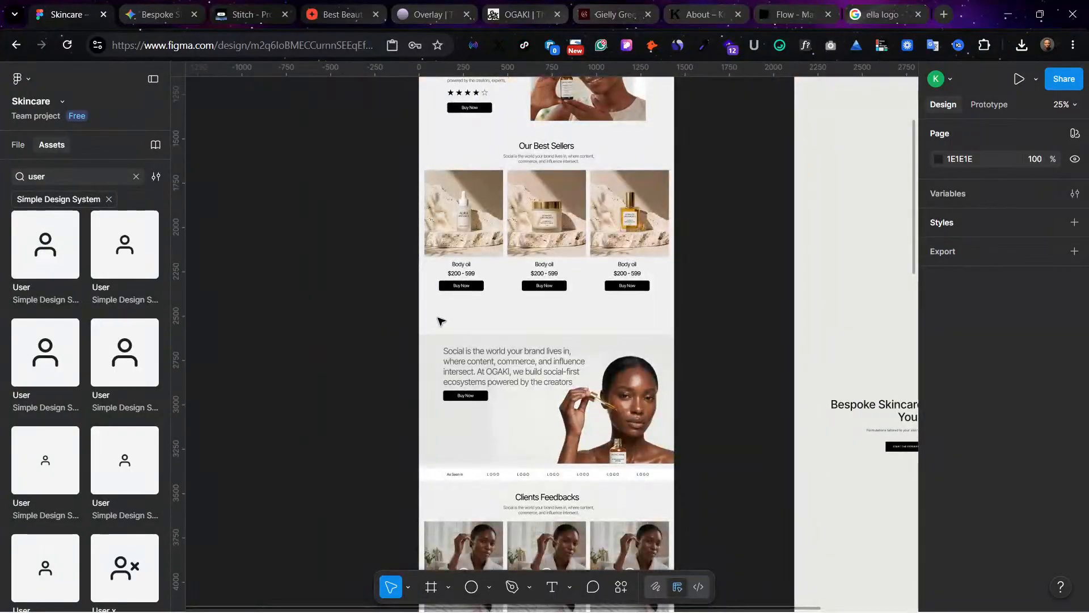
pyautogui.moveTo(437, 327); pyautogui.dragTo(622, 419)
pyautogui.scroll(-5, 625, 510)
pyautogui.scroll(-3, 624, 486)
pyautogui.scroll(1, 638, 266)
pyautogui.moveTo(638, 267); pyautogui.dragTo(656, 239)
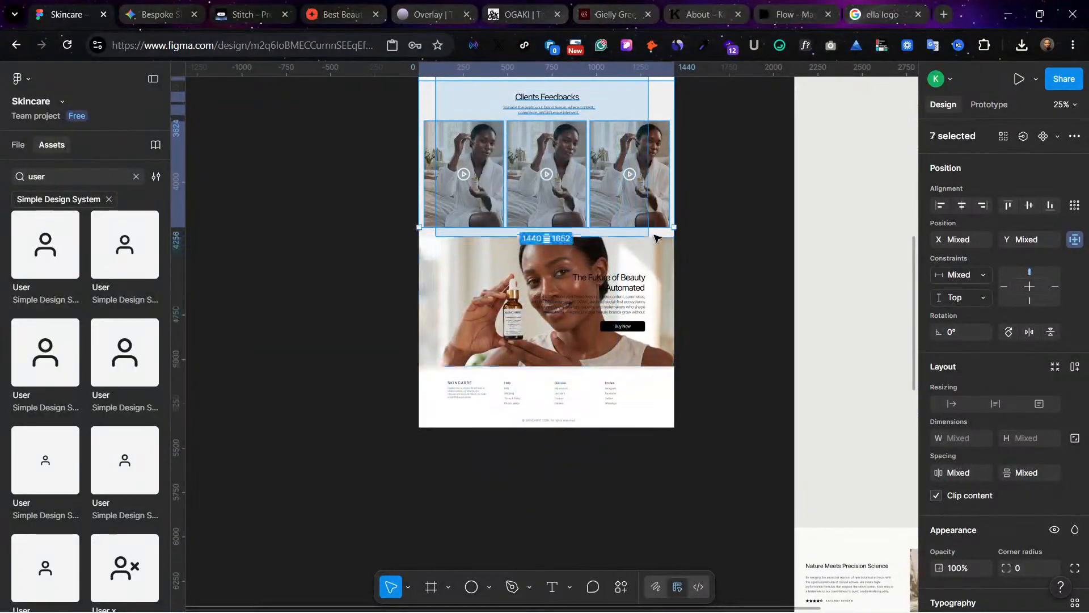
pyautogui.scroll(10, 657, 355)
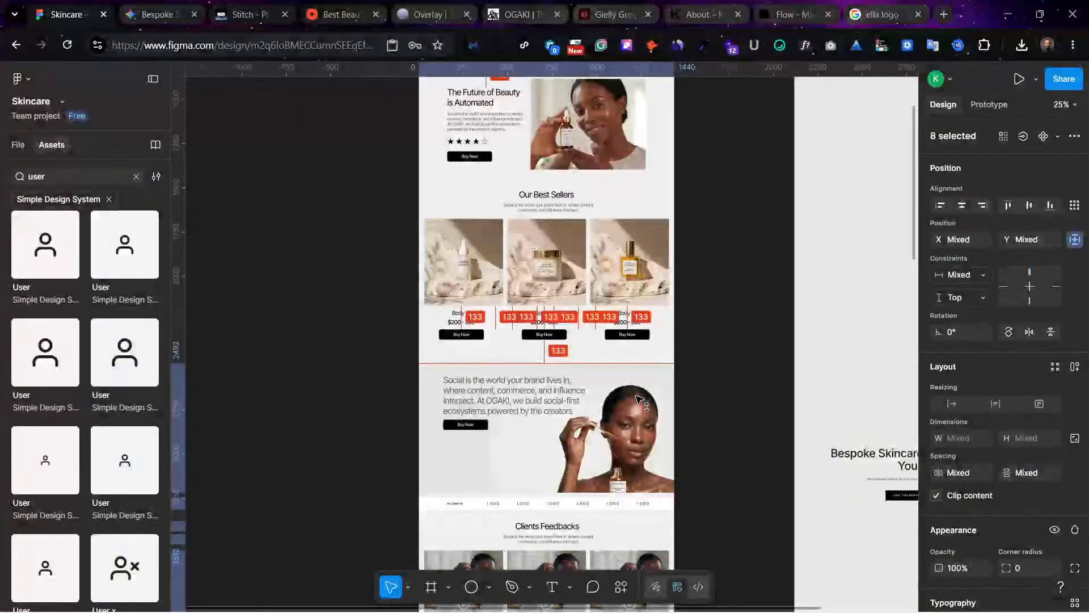
pyautogui.click(736, 345)
pyautogui.scroll(5, 697, 328)
pyautogui.scroll(-8, 697, 328)
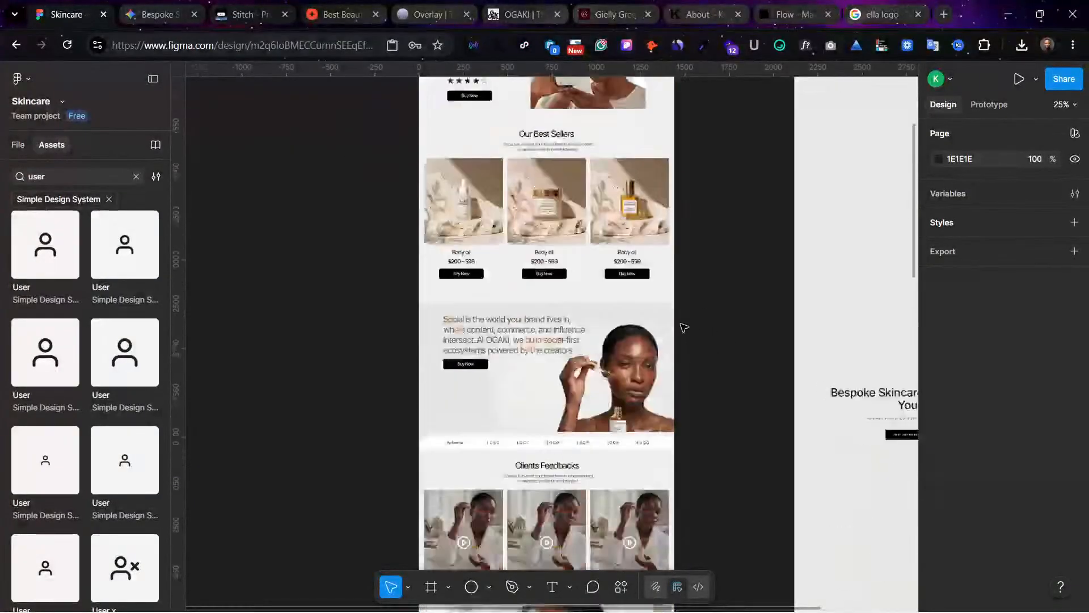
pyautogui.click(462, 306)
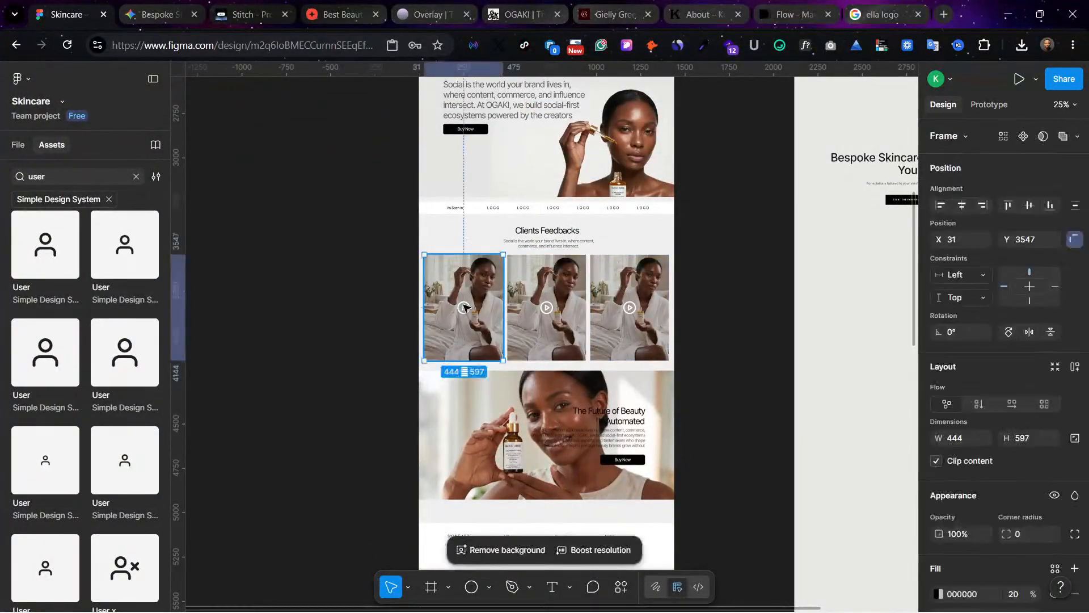
pyautogui.scroll(3, 462, 307)
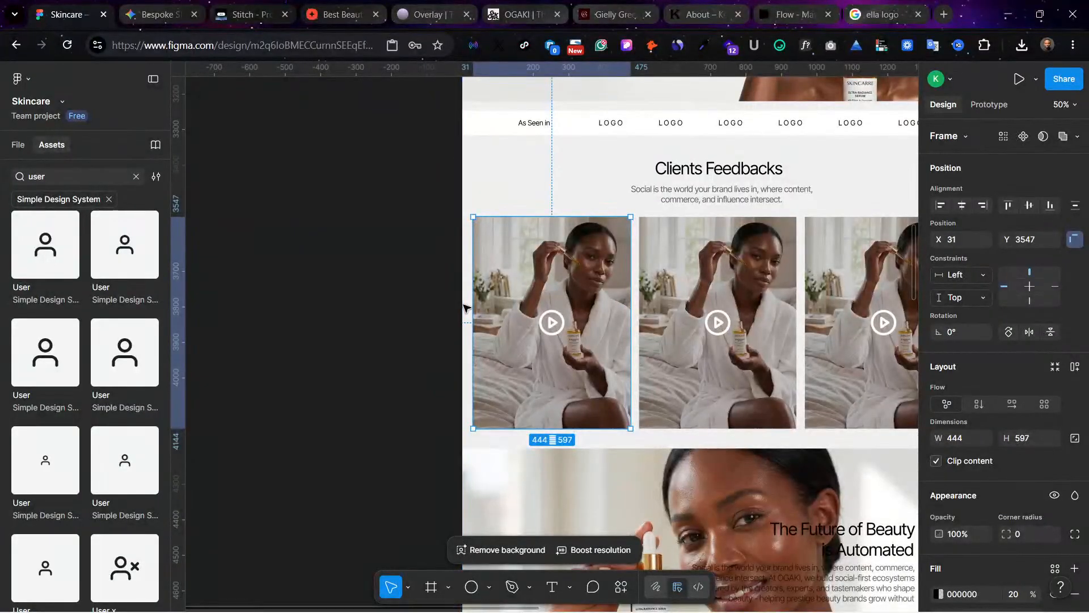
pyautogui.hscroll(3, 481, 206)
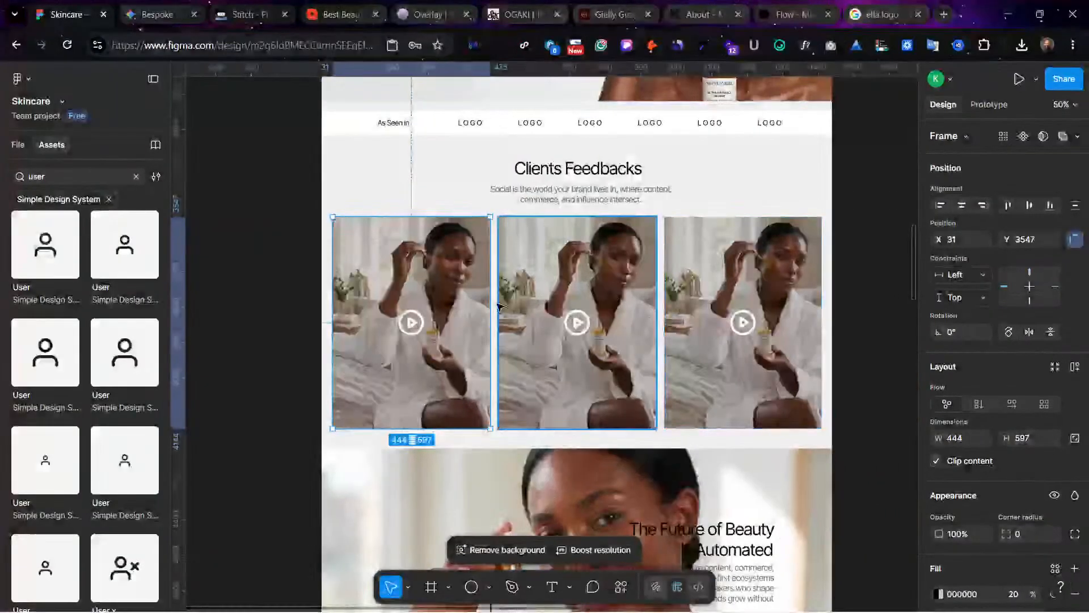
# Step: Switch to the Flow project and download both "Apply in living room" images in the 2K upscaled size
pyautogui.click(173, 13)
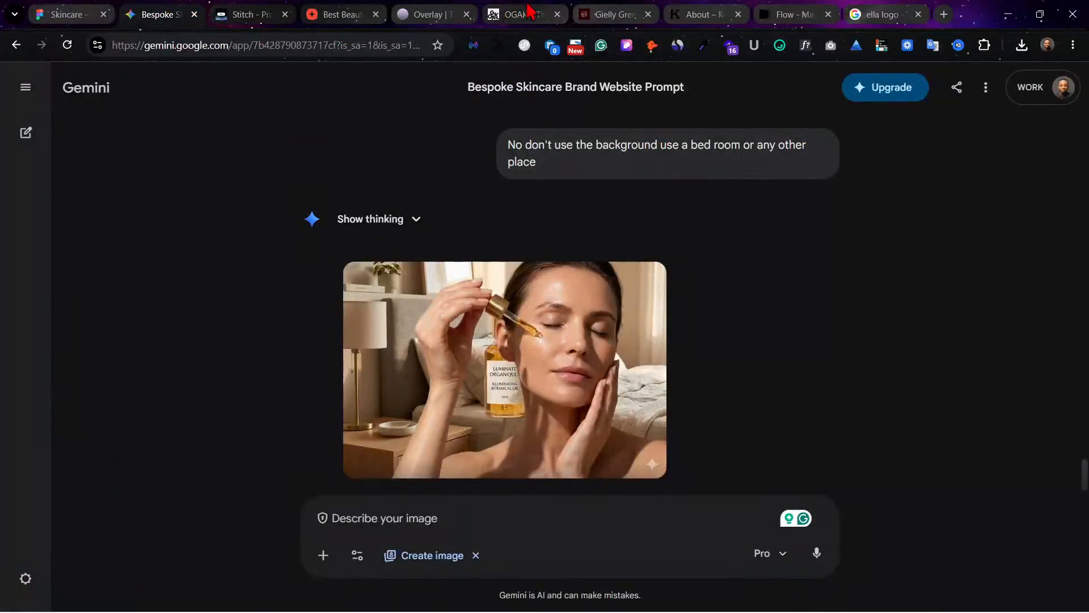
pyautogui.click(791, 13)
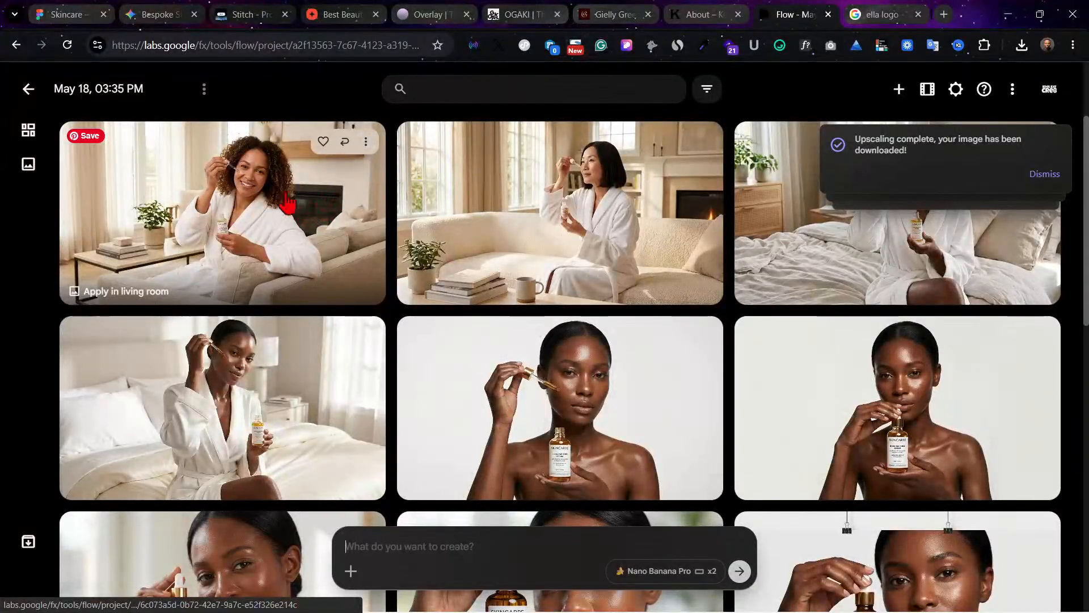
pyautogui.click(366, 142)
pyautogui.moveTo(377, 257)
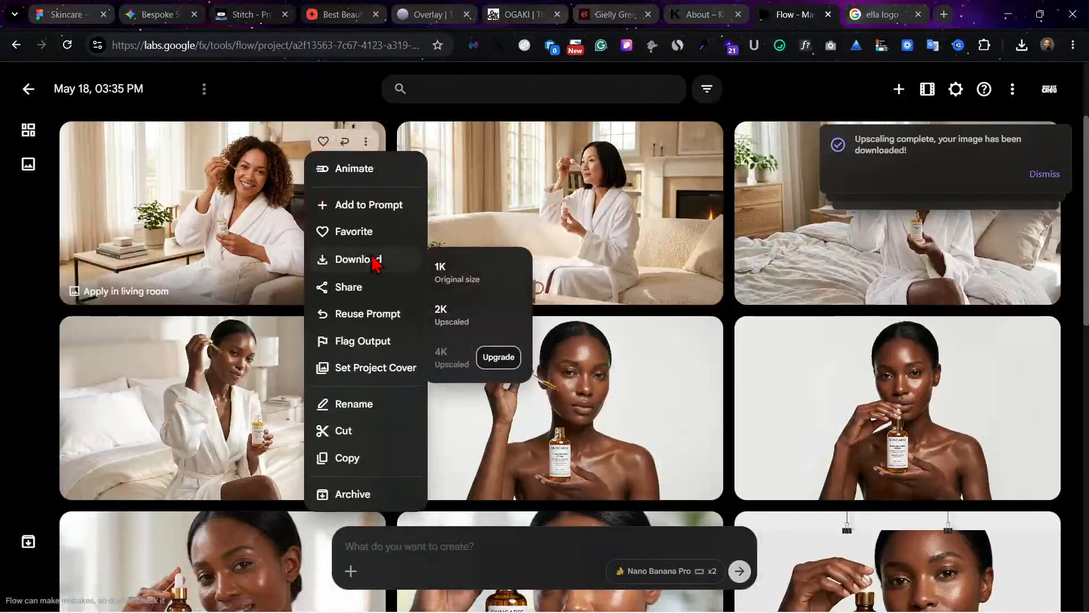
pyautogui.click(453, 321)
pyautogui.click(704, 141)
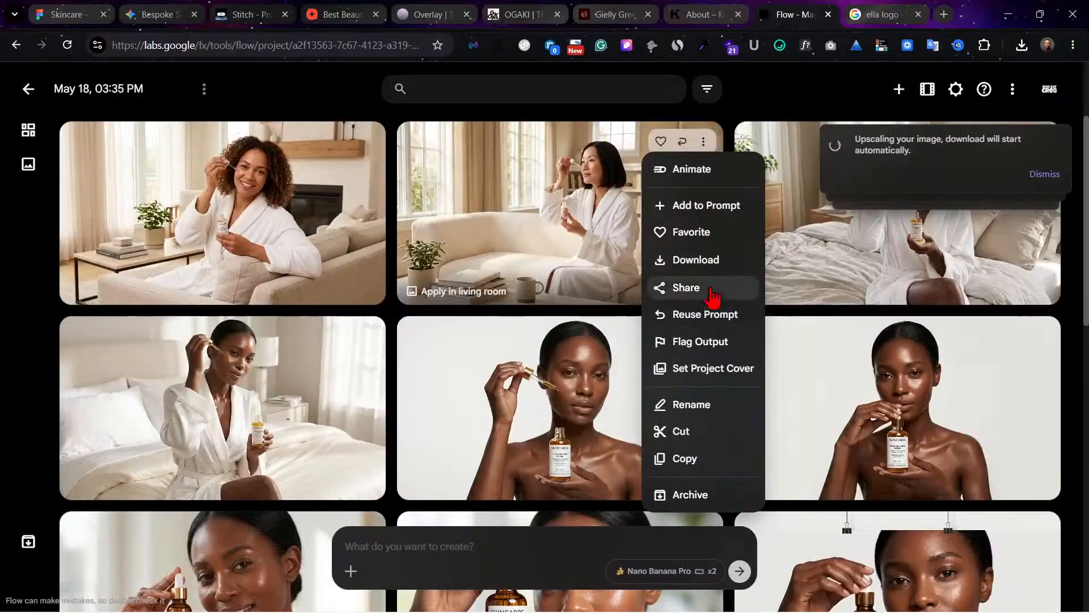
pyautogui.moveTo(706, 261)
pyautogui.click(789, 324)
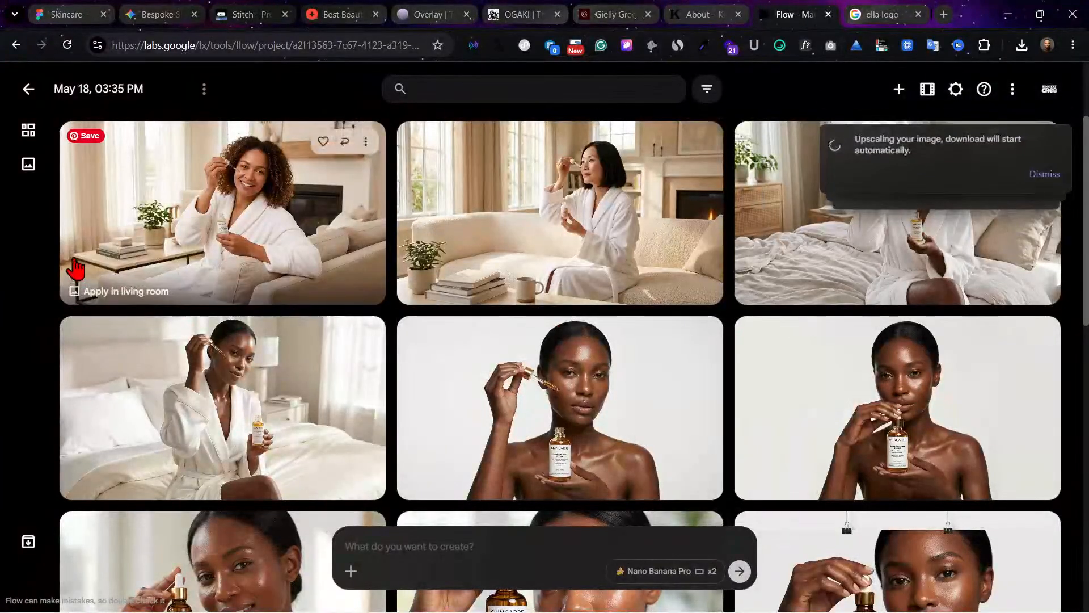
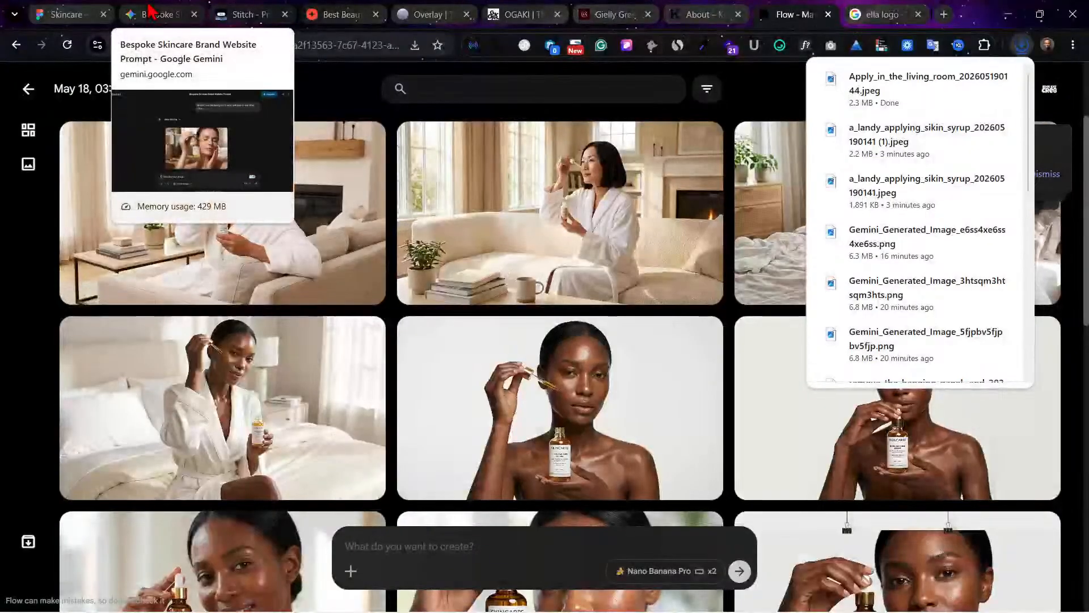
pyautogui.click(65, 14)
pyautogui.click(543, 255)
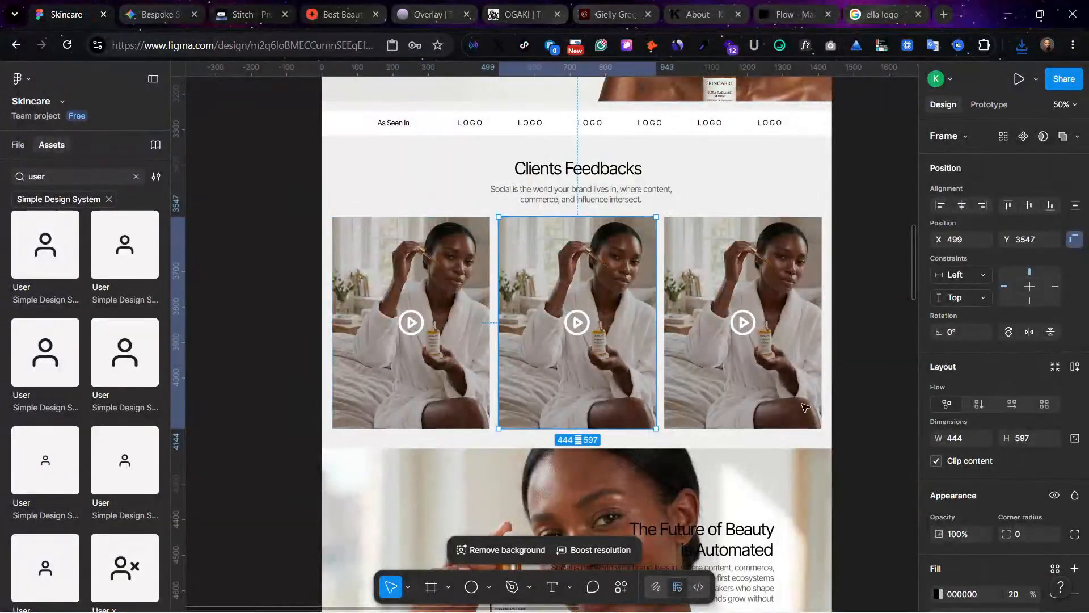
pyautogui.scroll(-5, 940, 574)
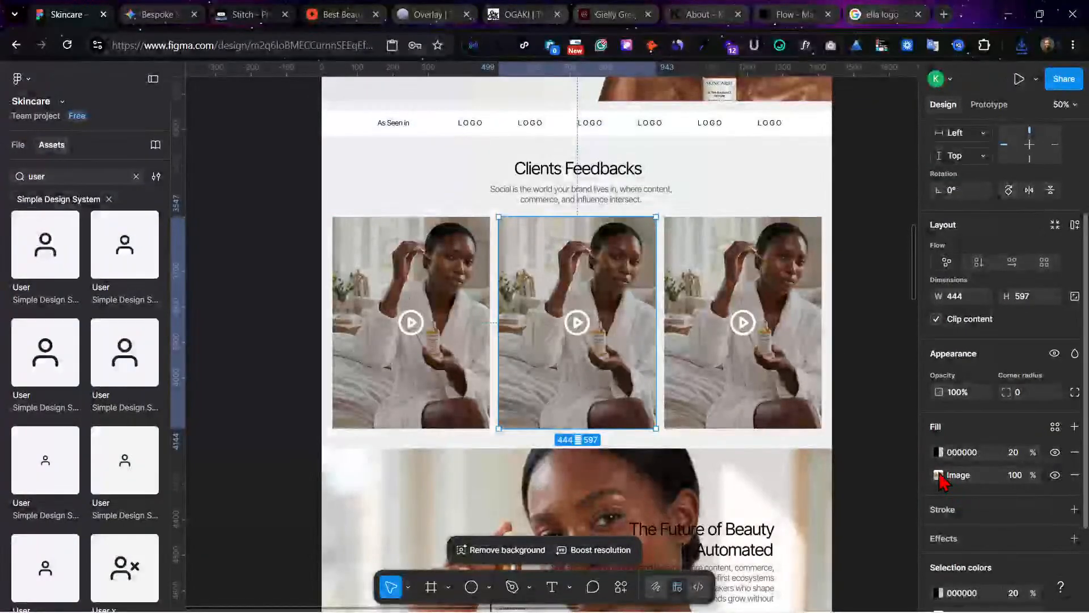
pyautogui.click(939, 475)
pyautogui.click(845, 346)
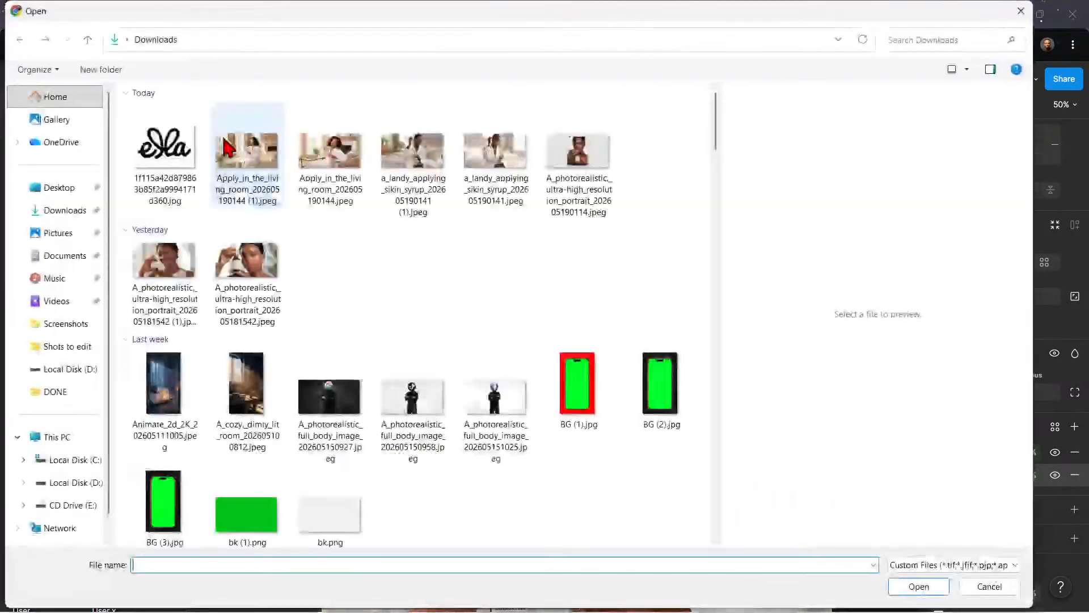
pyautogui.click(165, 149)
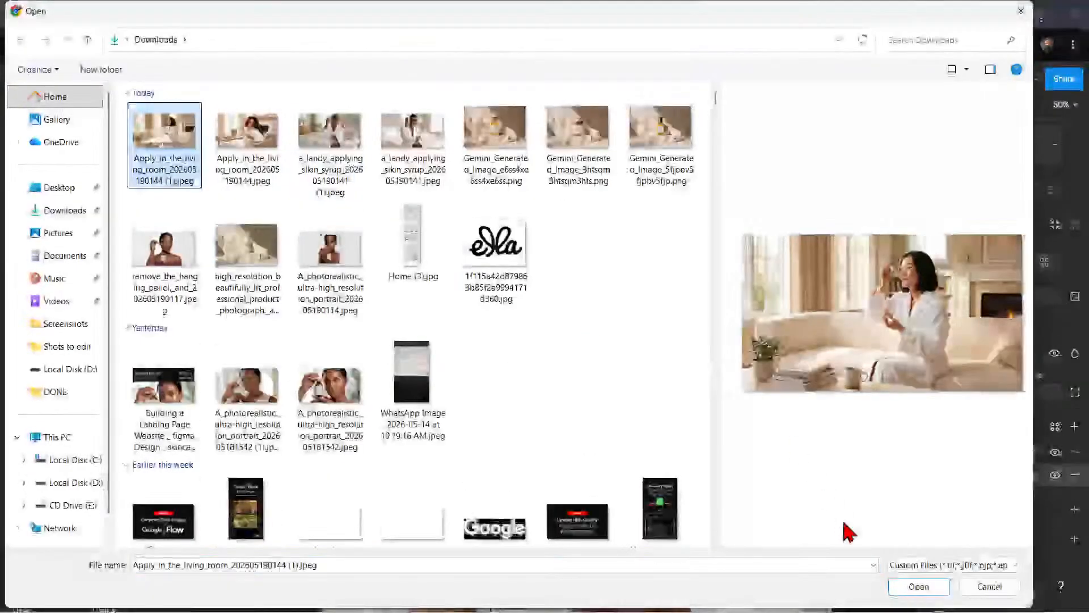
pyautogui.click(919, 586)
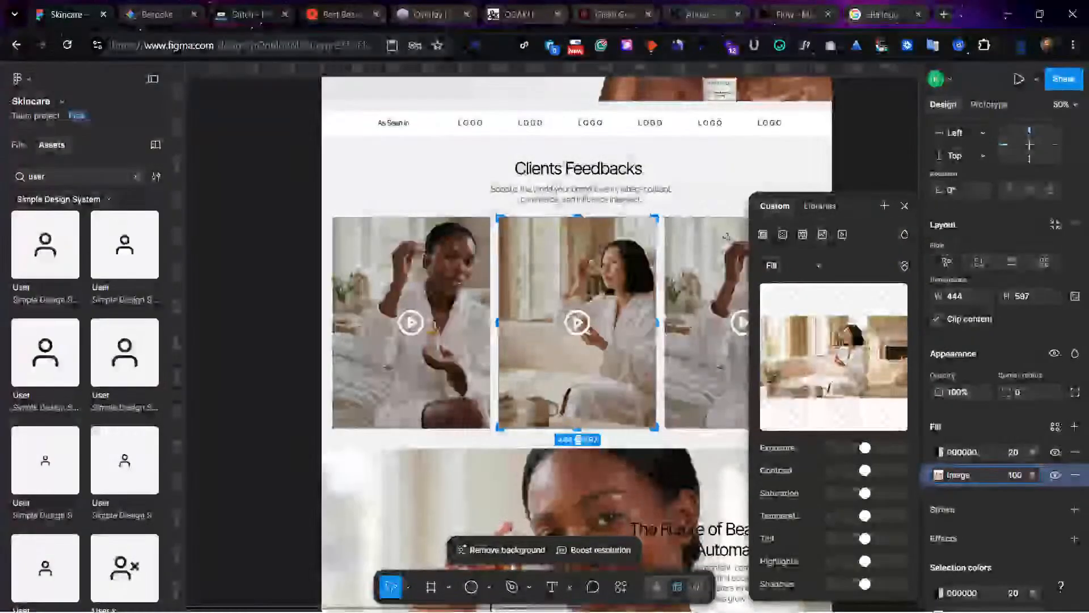
pyautogui.click(905, 206)
# Step: Replace the third Clients Feedbacks card's image fill with Apply_in_the_living_room_202605190144.jpeg
pyautogui.click(695, 298)
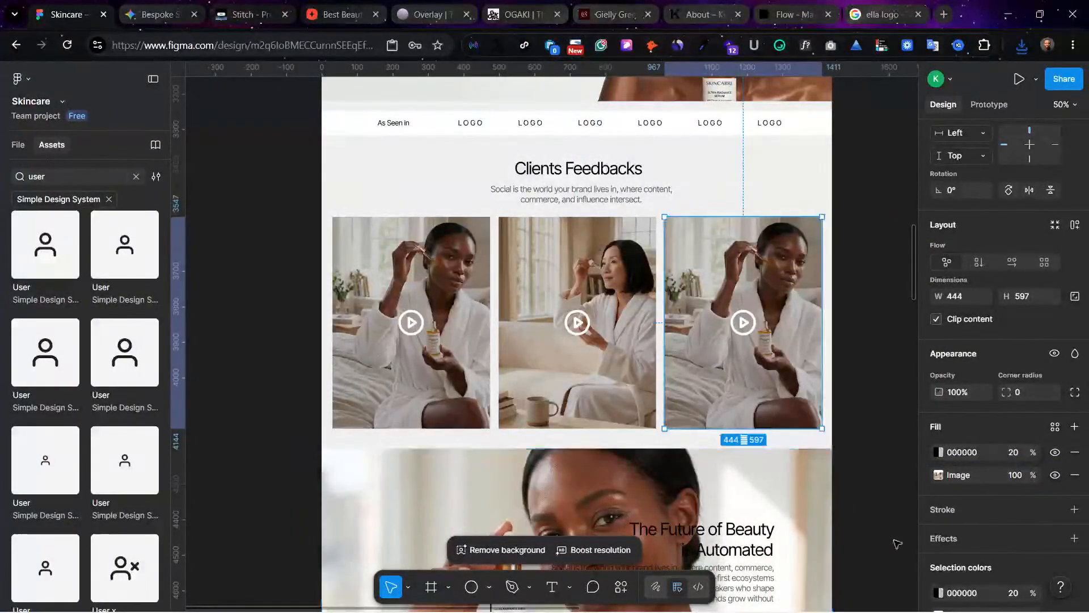
pyautogui.scroll(-2, 937, 561)
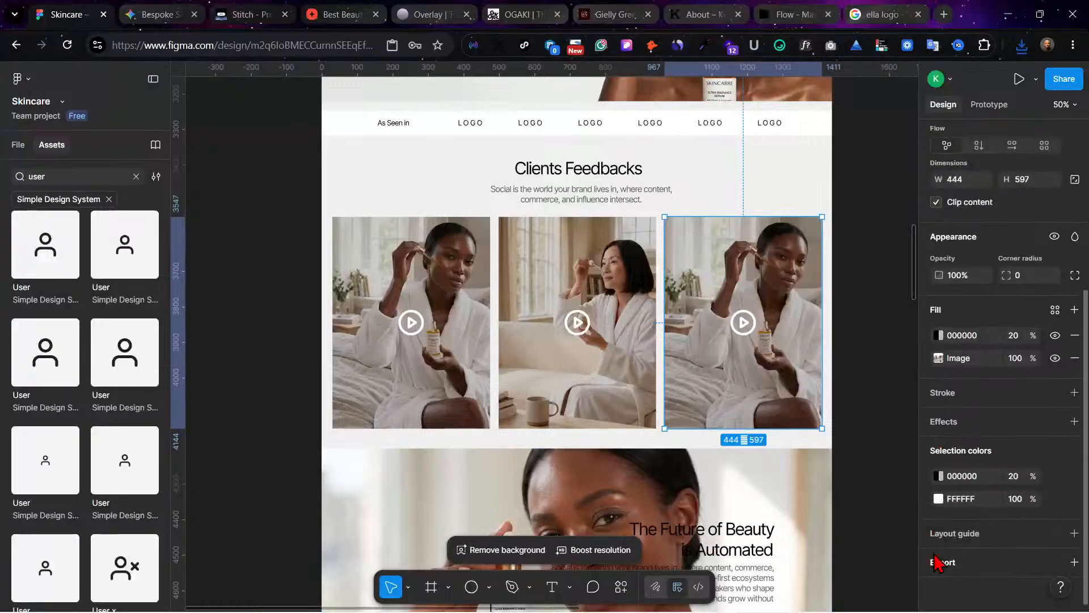
pyautogui.click(939, 358)
pyautogui.click(832, 352)
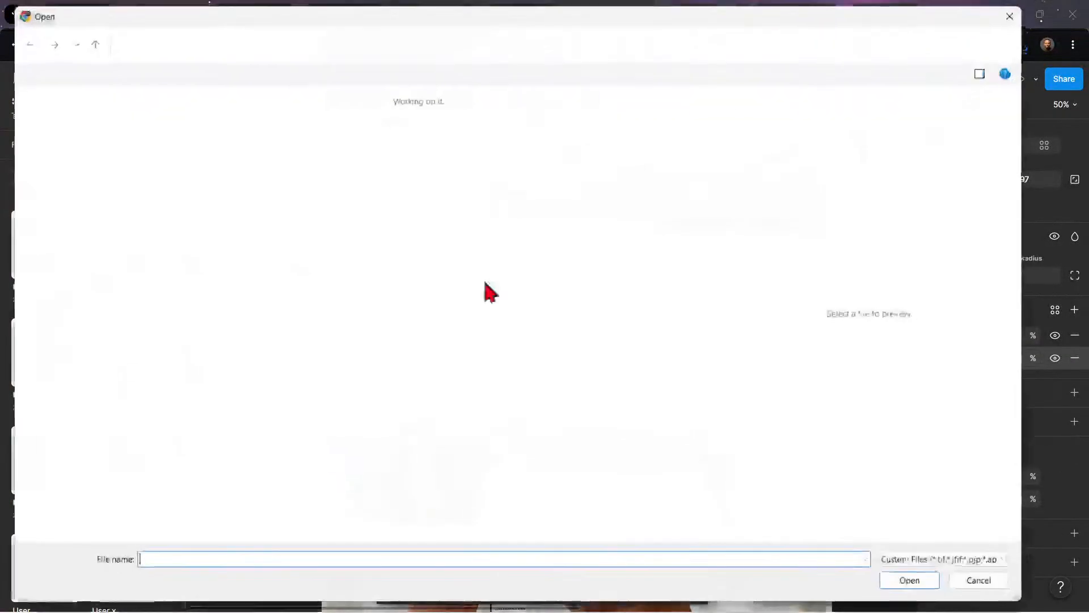
pyautogui.click(164, 139)
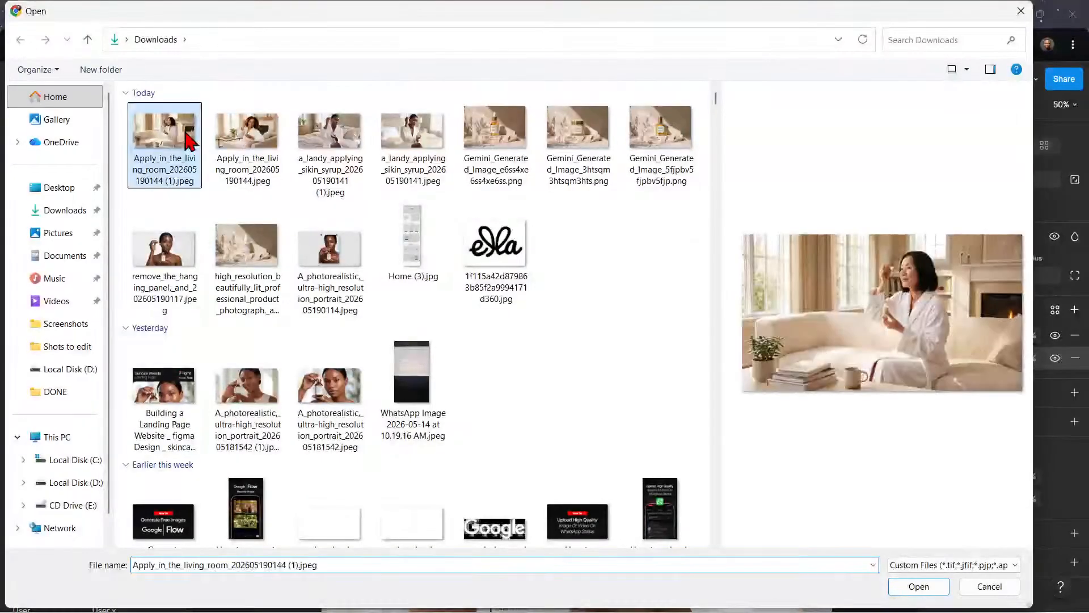
pyautogui.click(919, 586)
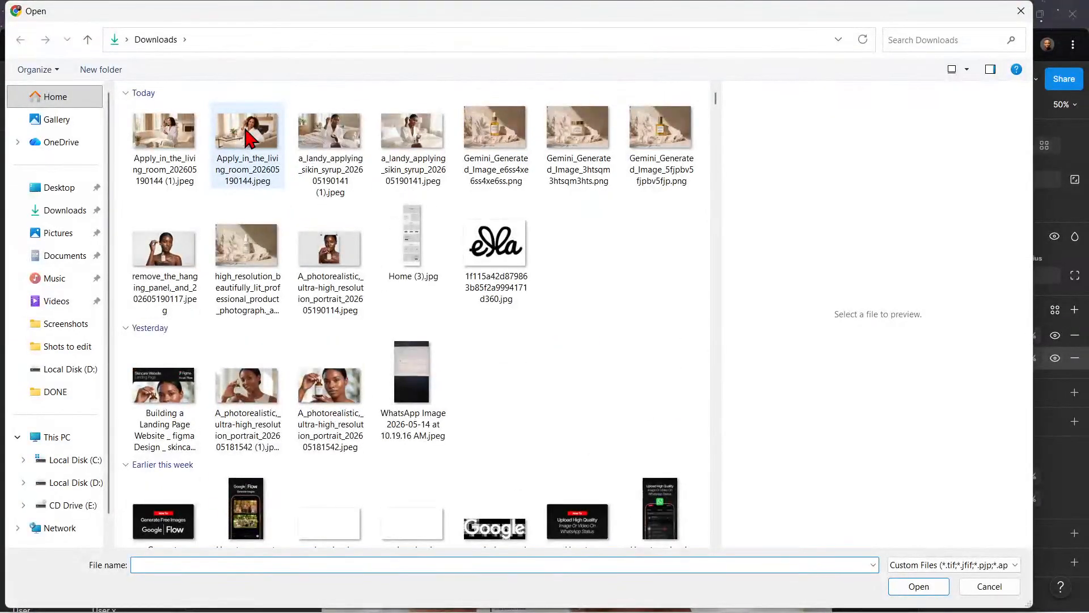
pyautogui.click(249, 138)
pyautogui.click(901, 588)
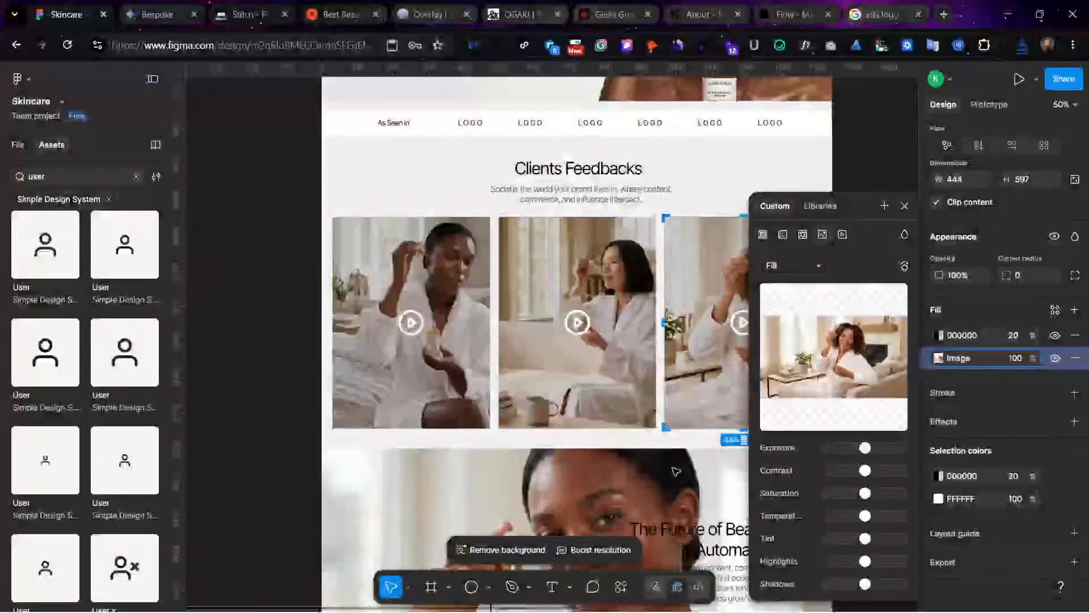
pyautogui.hscroll(1, 675, 470)
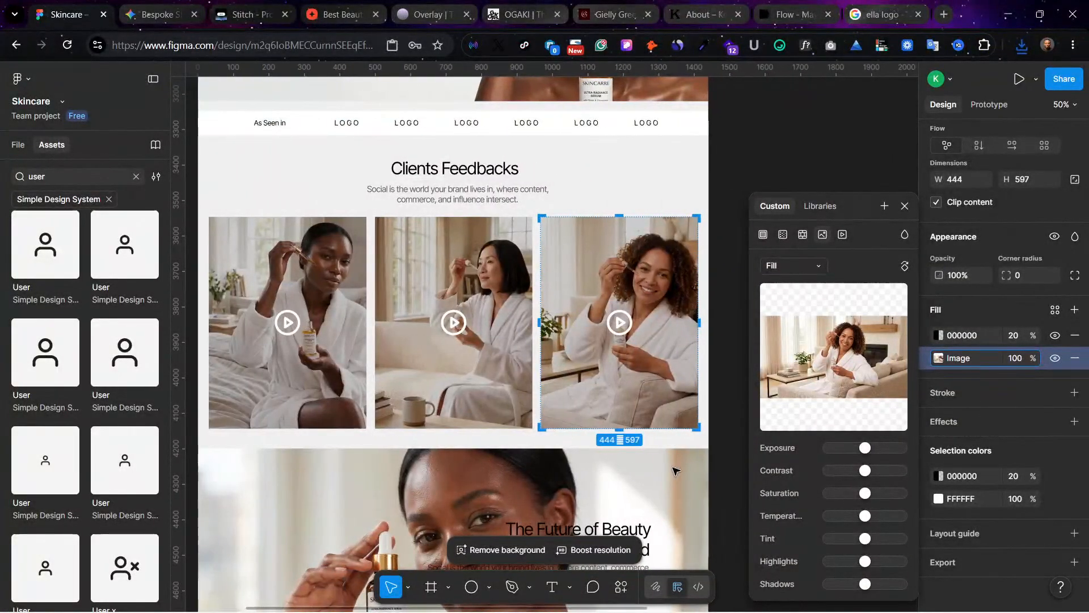
# Step: Try to set the third video card's image to Crop and shift the picture slightly left within the frame
pyautogui.moveTo(805, 332)
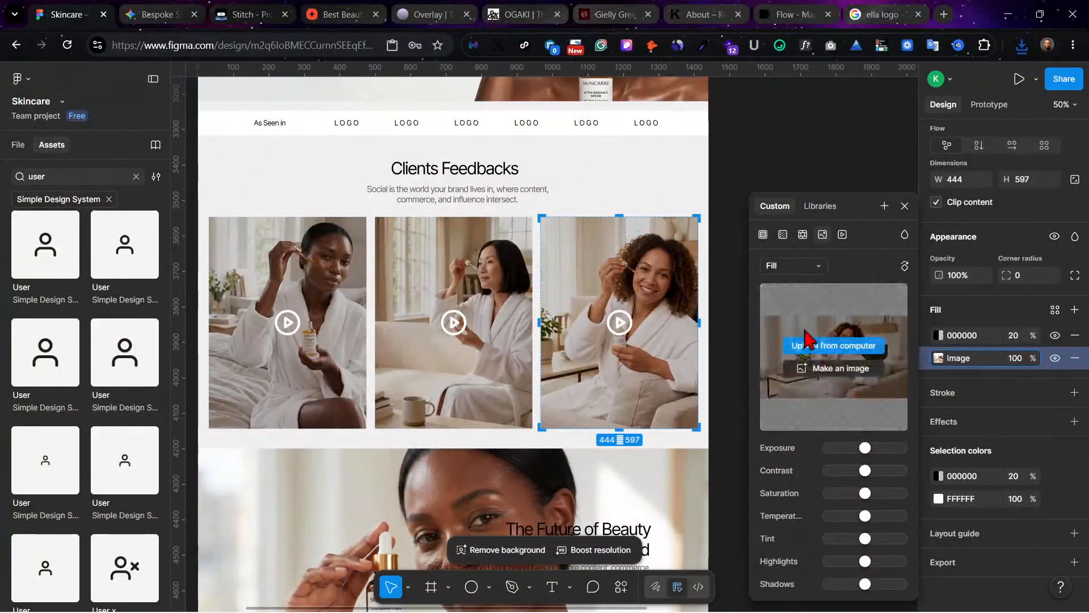
pyautogui.click(802, 267)
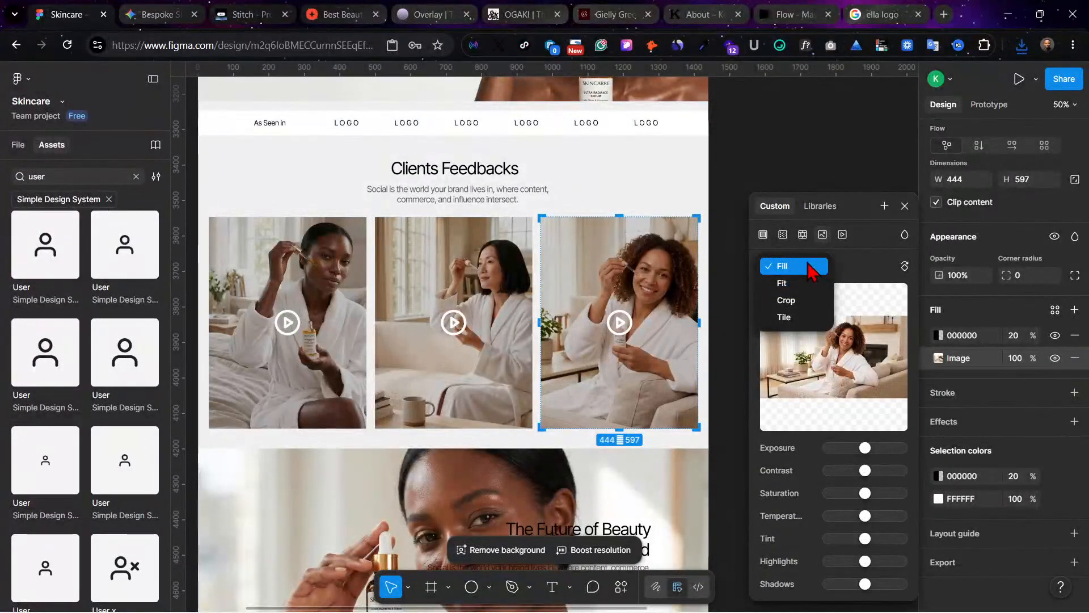
pyautogui.click(808, 301)
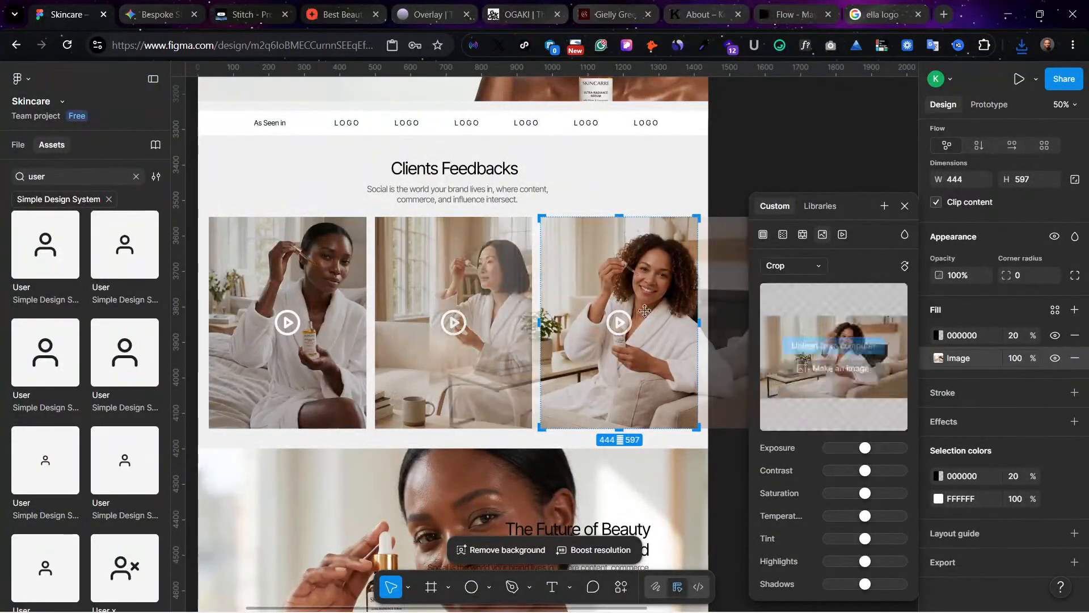
pyautogui.moveTo(647, 286); pyautogui.dragTo(633, 276)
pyautogui.click(727, 180)
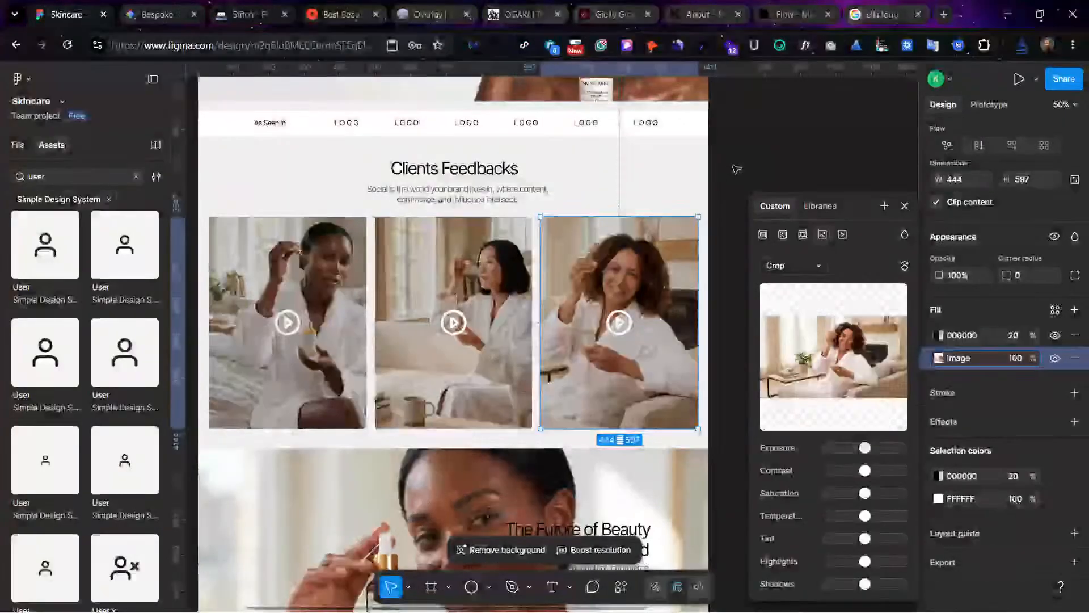
pyautogui.click(736, 170)
pyautogui.click(445, 281)
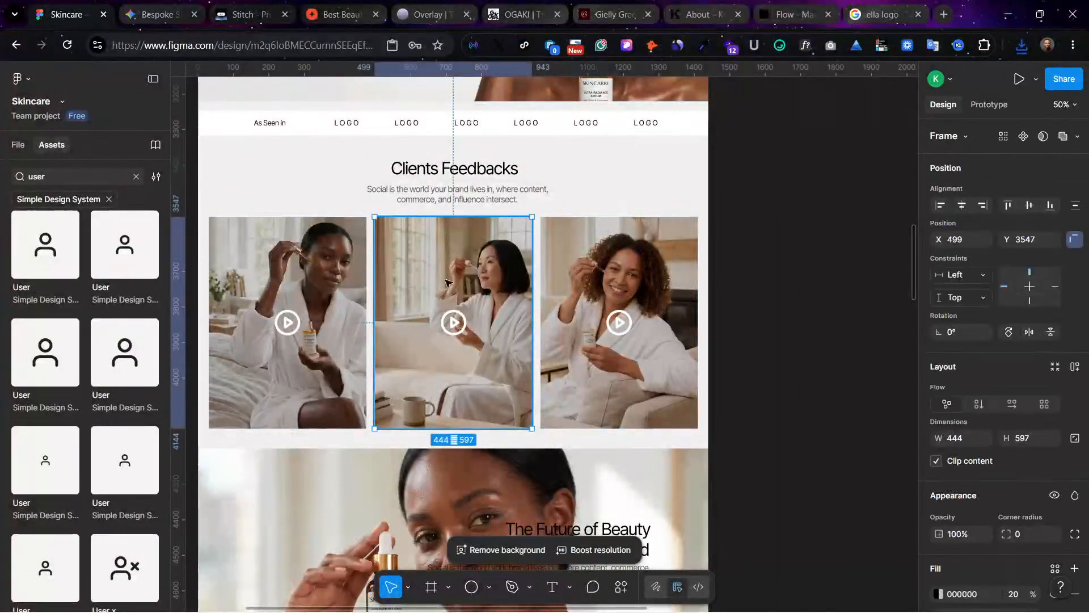
pyautogui.press('Escape')
pyautogui.doubleClick(605, 269)
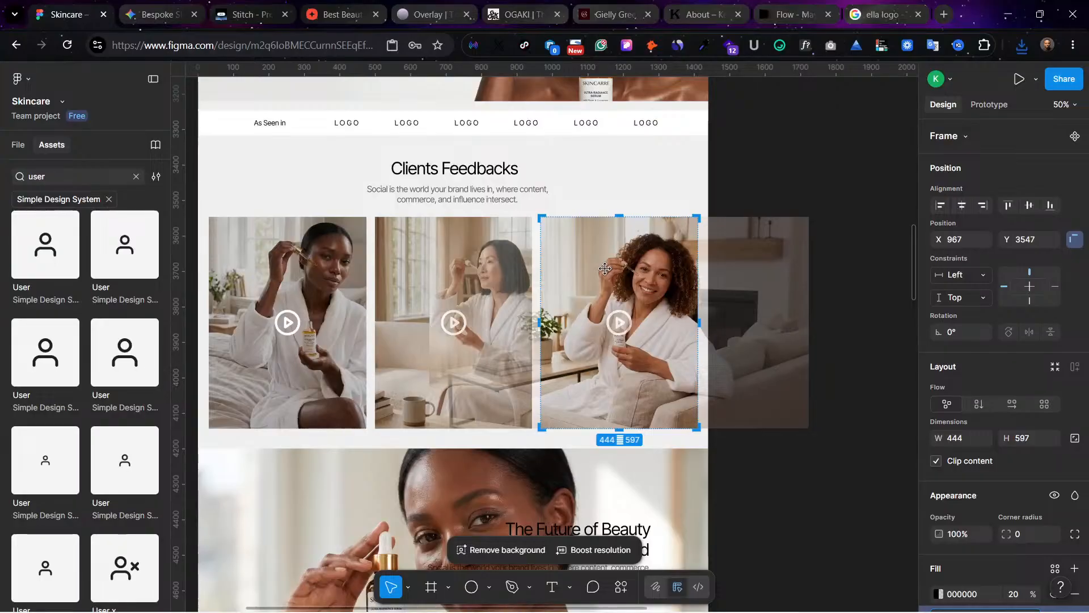
pyautogui.press('Escape')
pyautogui.press('Escape')
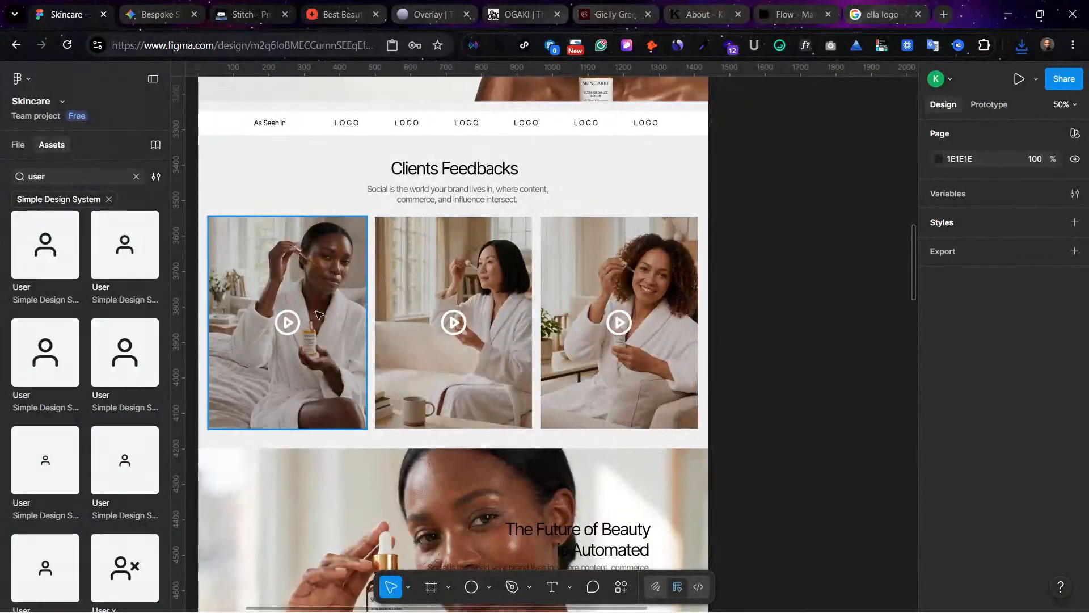
# Step: Swap the first and second video cards in the Clients Feedbacks row
pyautogui.click(257, 300)
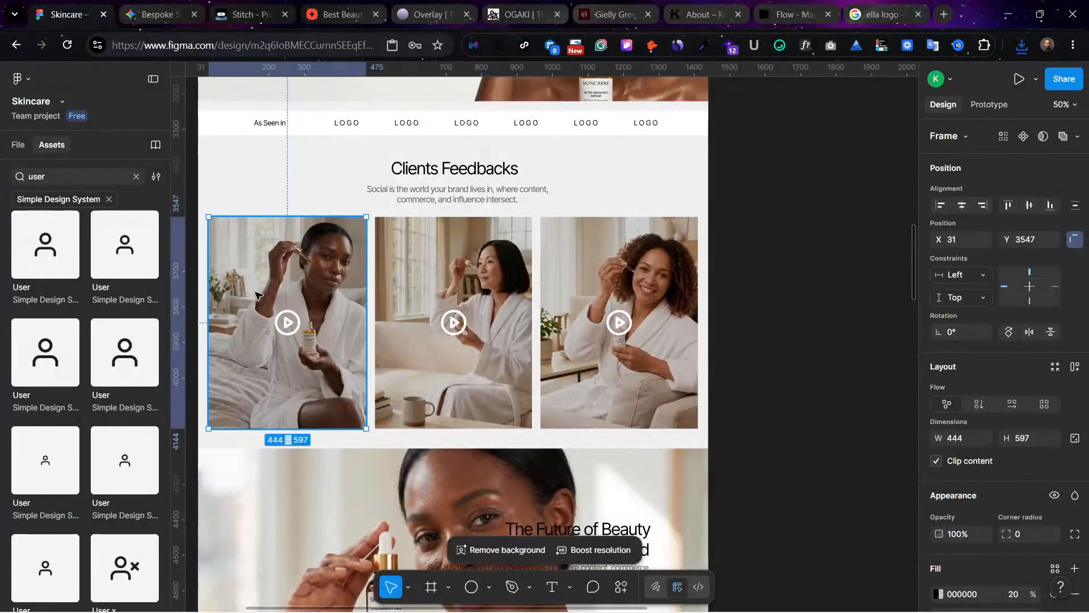
pyautogui.keyDown('shift'); pyautogui.click(445, 266); pyautogui.keyUp('shift')
pyautogui.moveTo(454, 325); pyautogui.dragTo(288, 322)
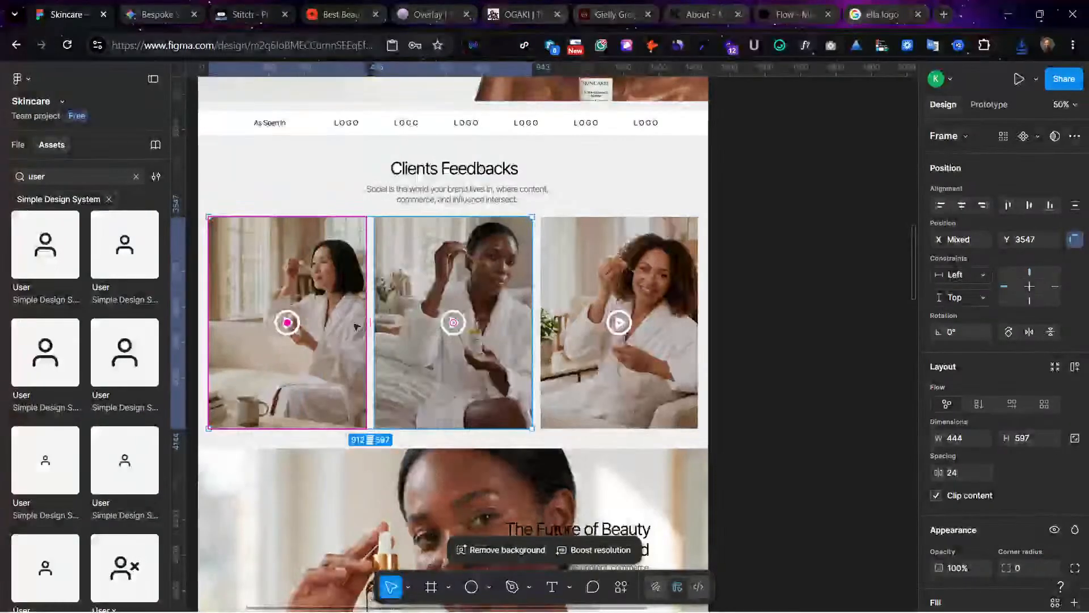
pyautogui.click(781, 228)
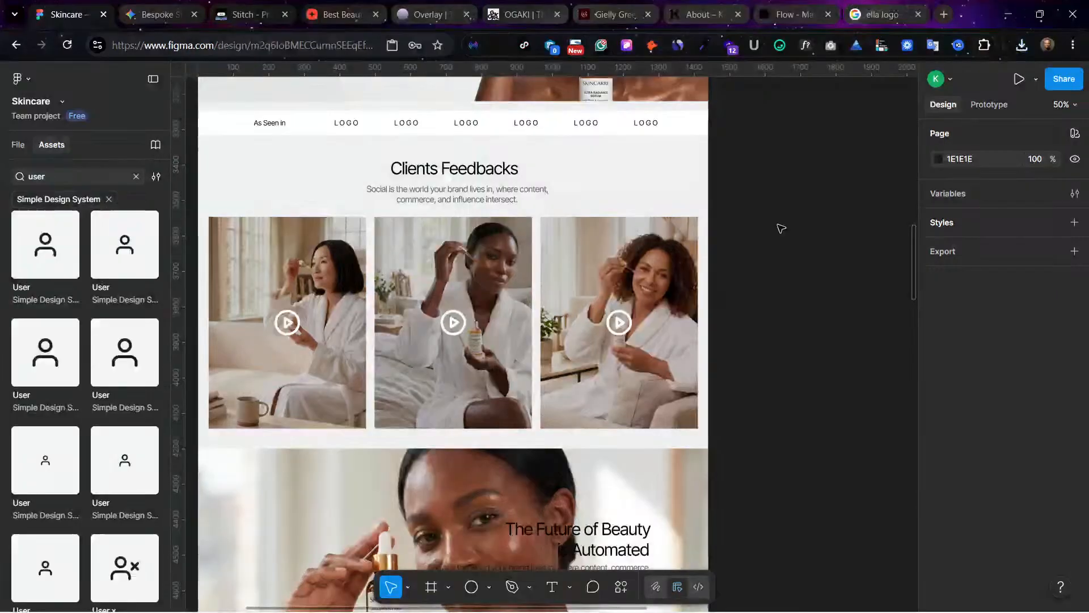
# Step: Swap the first and third video cards, then exchange the middle and third so the woman on the bed is last
pyautogui.click(650, 249)
pyautogui.keyDown('shift'); pyautogui.click(332, 296); pyautogui.keyUp('shift')
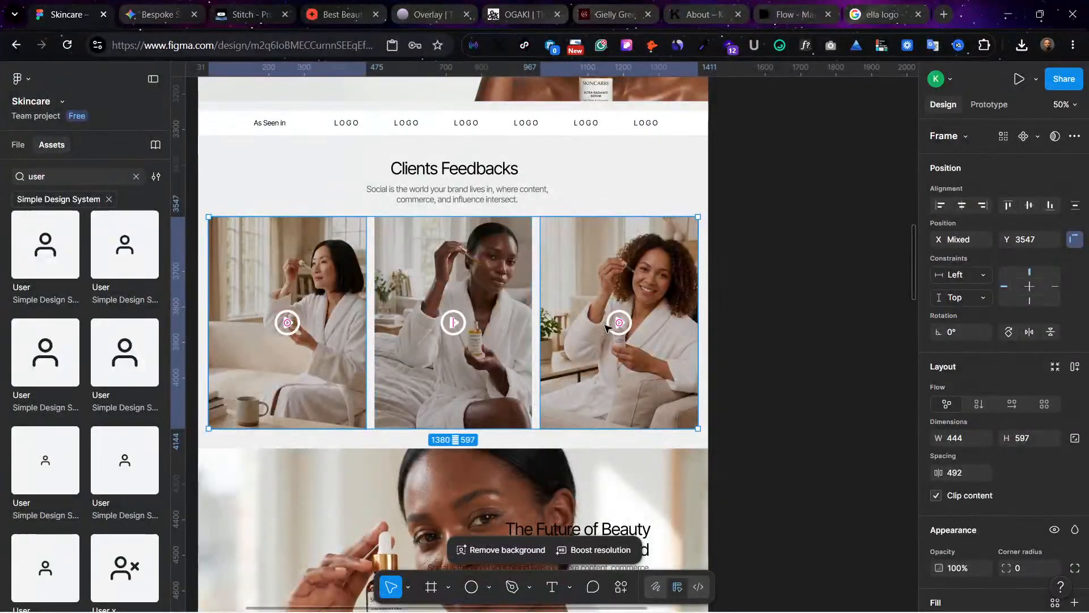
pyautogui.moveTo(619, 325); pyautogui.dragTo(332, 339)
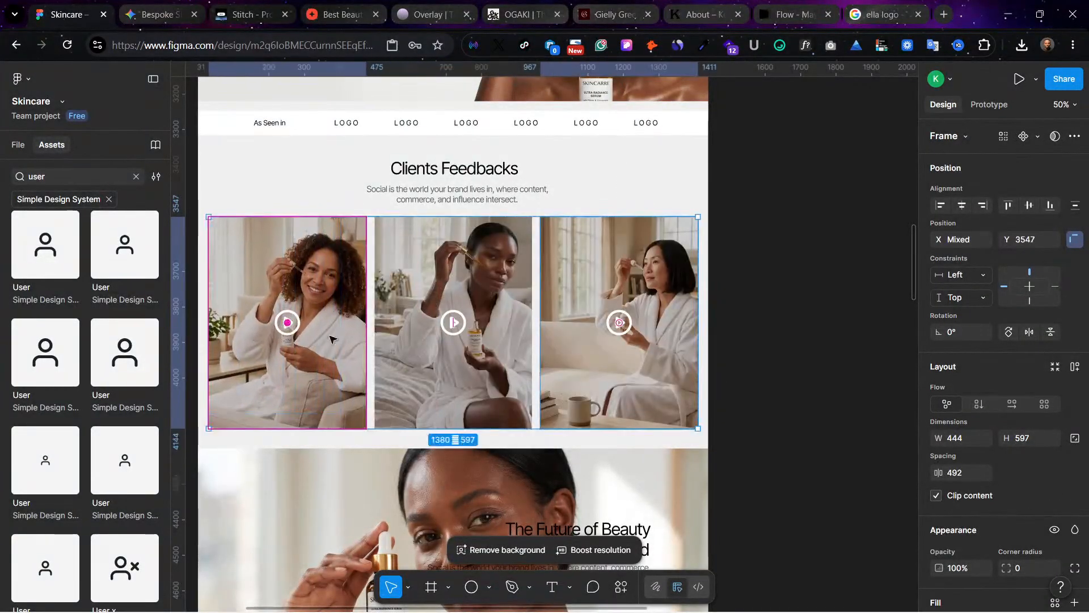
pyautogui.click(472, 294)
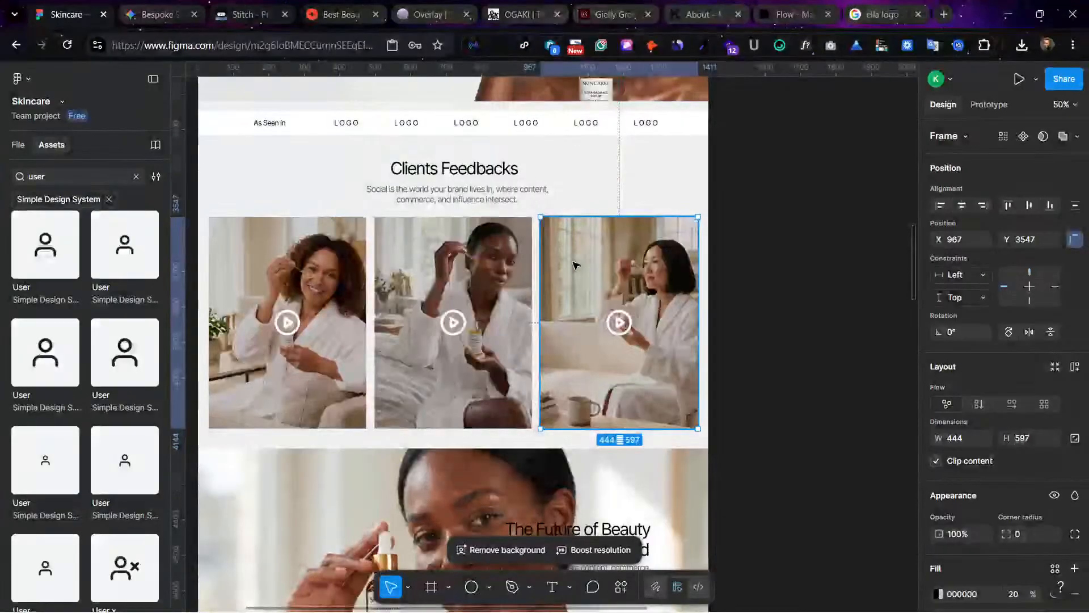
pyautogui.keyDown('shift'); pyautogui.click(457, 266); pyautogui.keyUp('shift')
pyautogui.moveTo(621, 326); pyautogui.dragTo(450, 315)
pyautogui.click(800, 283)
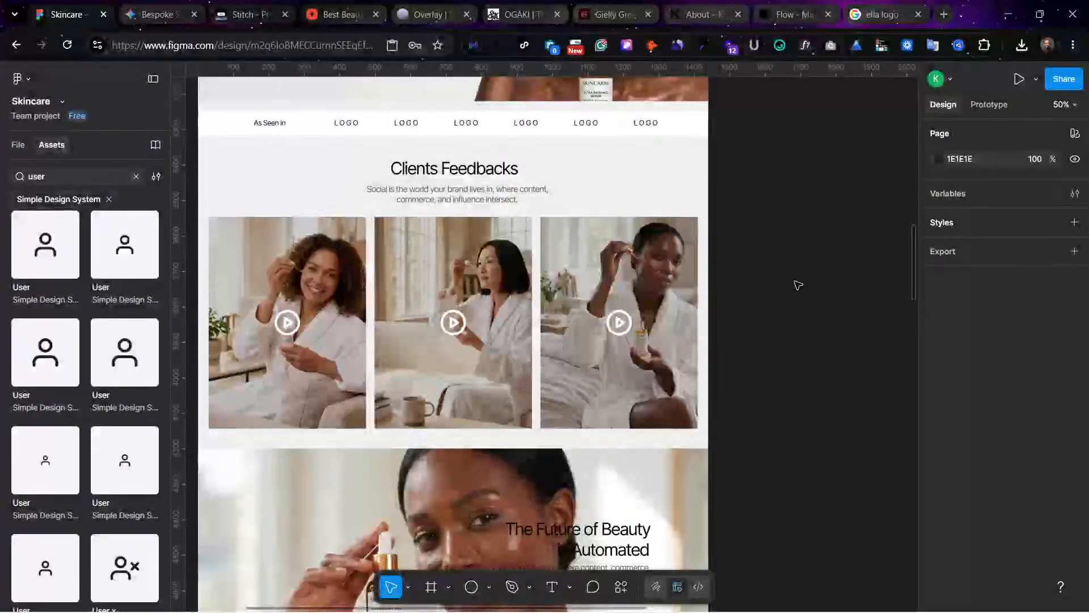
# Step: Review the rearranged Clients Feedbacks cards together with the banners above and below them
pyautogui.scroll(3, 276, 333)
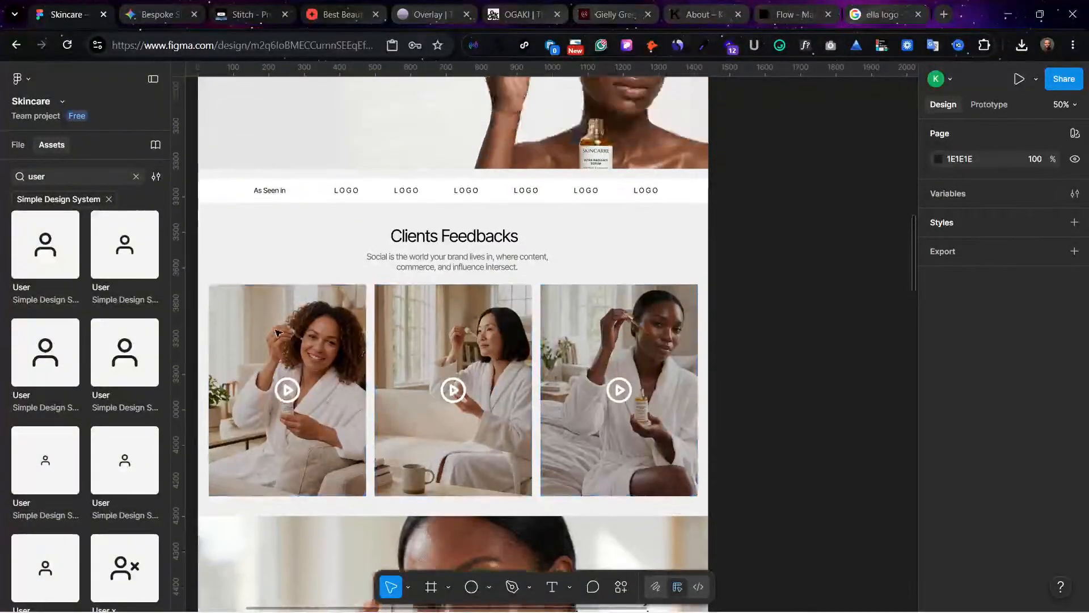
pyautogui.scroll(3, 278, 333)
pyautogui.scroll(-4, 277, 333)
pyautogui.scroll(2, 278, 332)
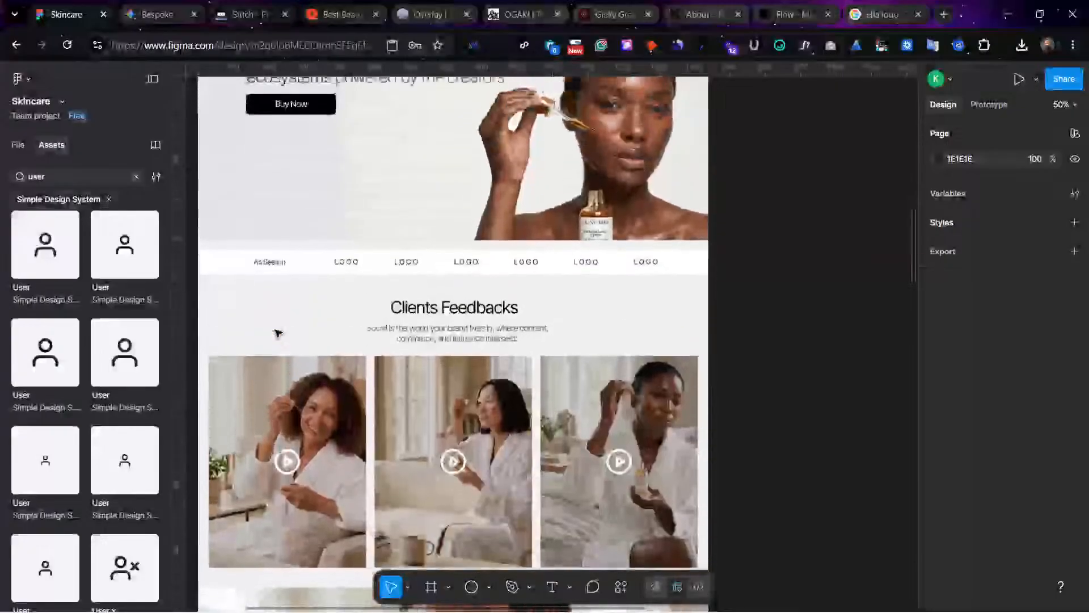
pyautogui.scroll(-4, 276, 333)
pyautogui.click(276, 333)
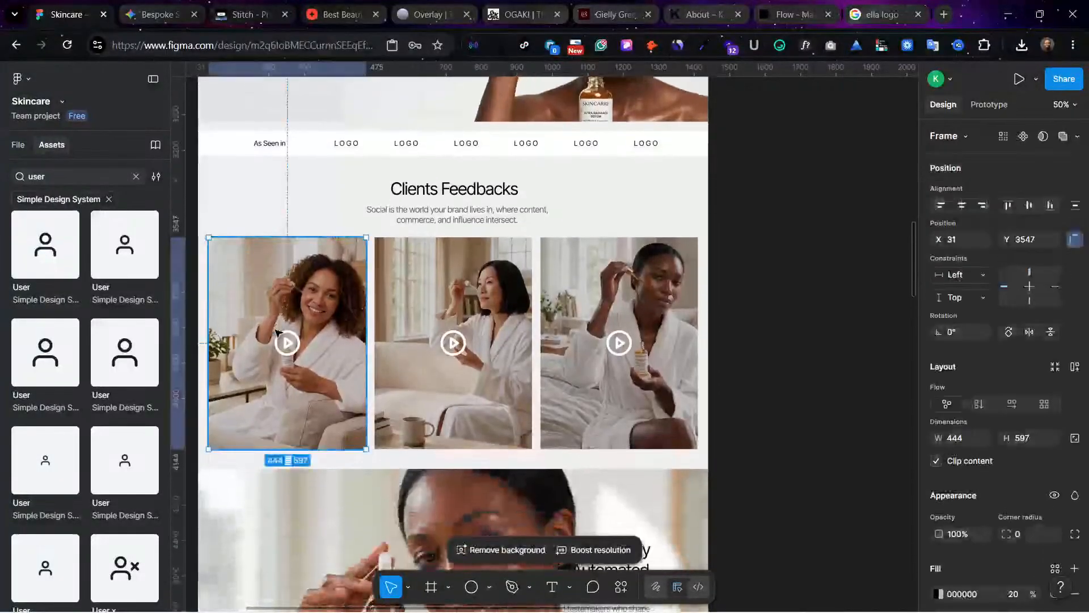
pyautogui.scroll(-4, 276, 332)
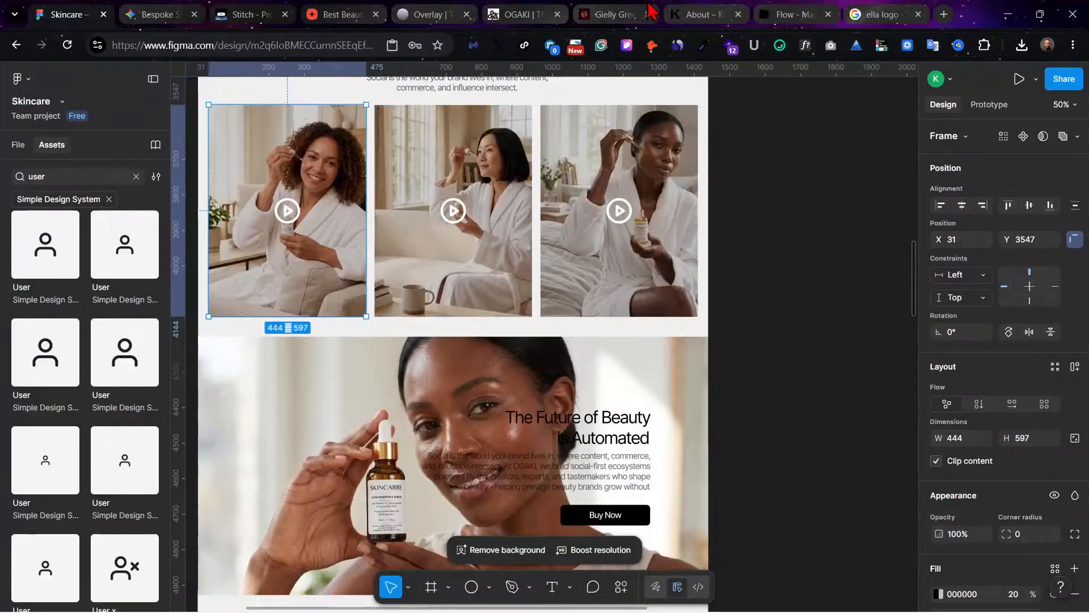
# Step: Switch to the Flow project and view the "Apply in living room" image of the curly-haired woman at full size
pyautogui.click(791, 12)
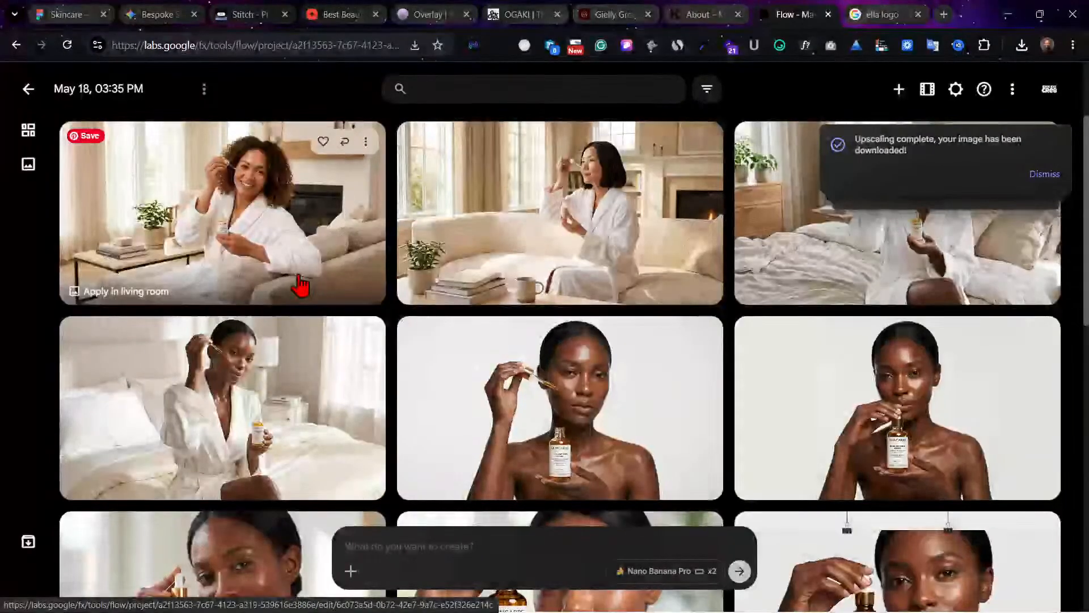
pyautogui.click(251, 266)
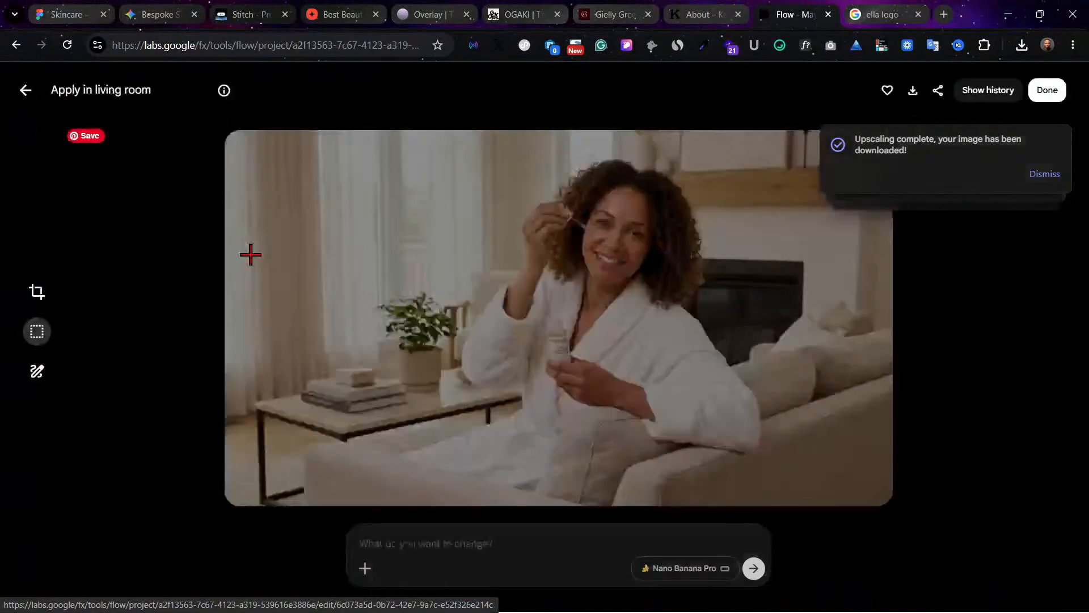
pyautogui.click(24, 90)
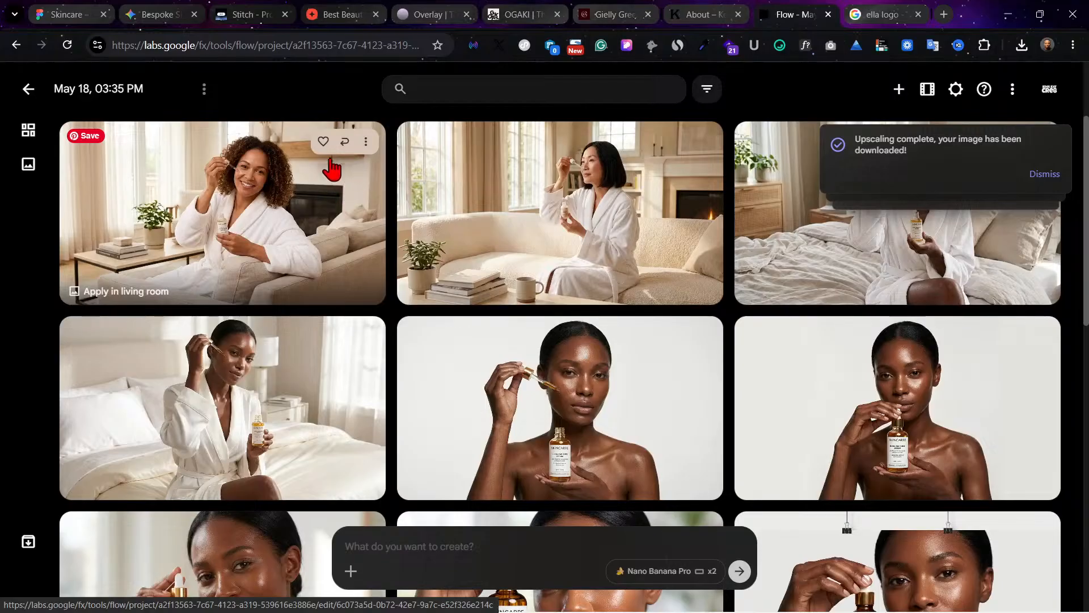
pyautogui.click(369, 138)
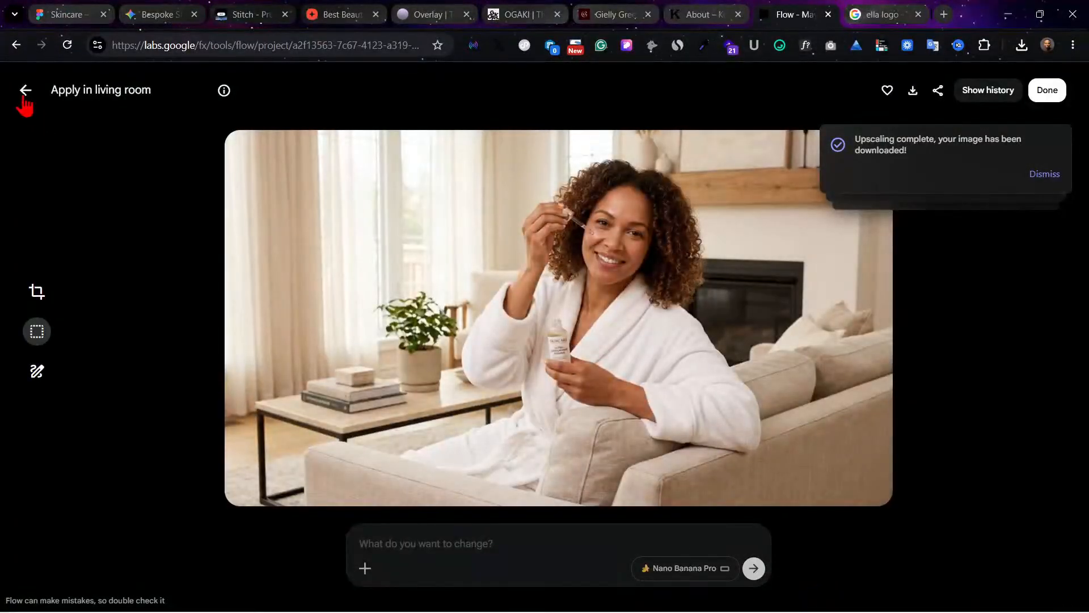
pyautogui.click(25, 91)
# Step: View the "Landy applying syrup on bed" and "Apply in living room" images at full size, returning to the project grid
pyautogui.click(351, 571)
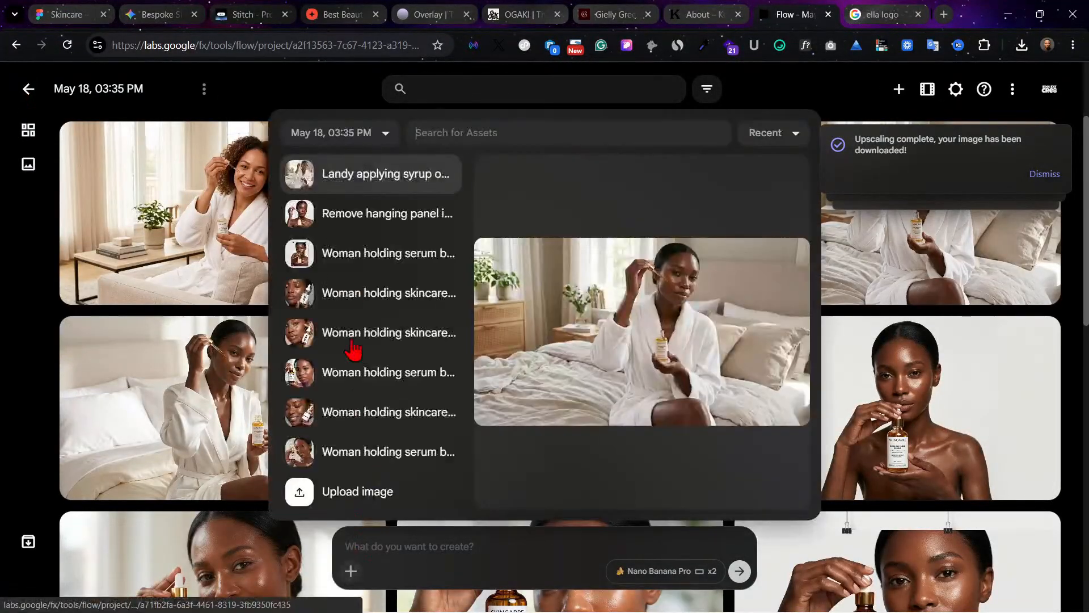
pyautogui.click(81, 347)
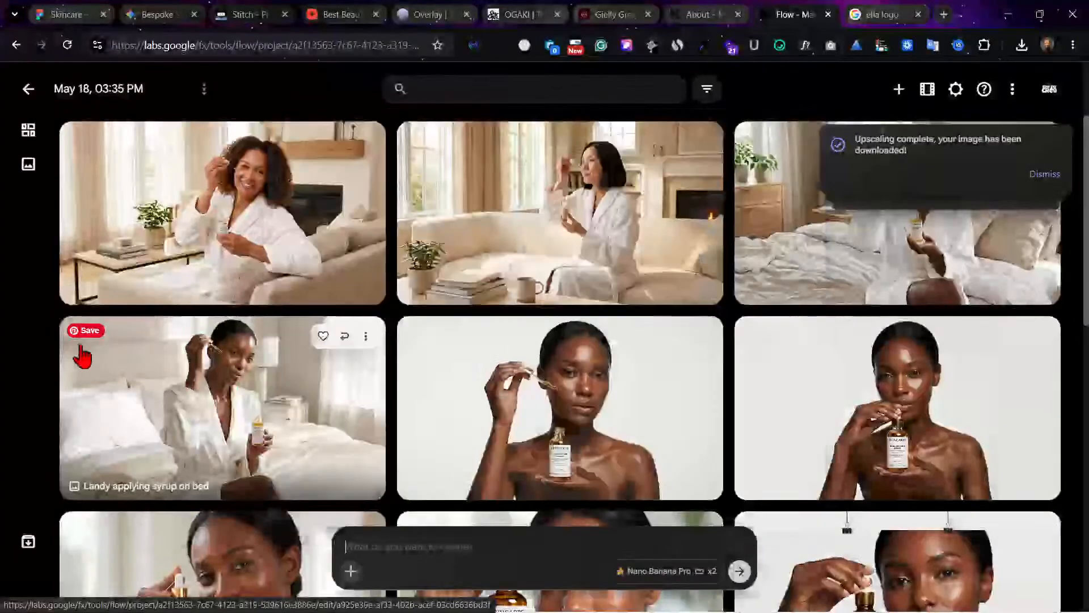
pyautogui.click(82, 356)
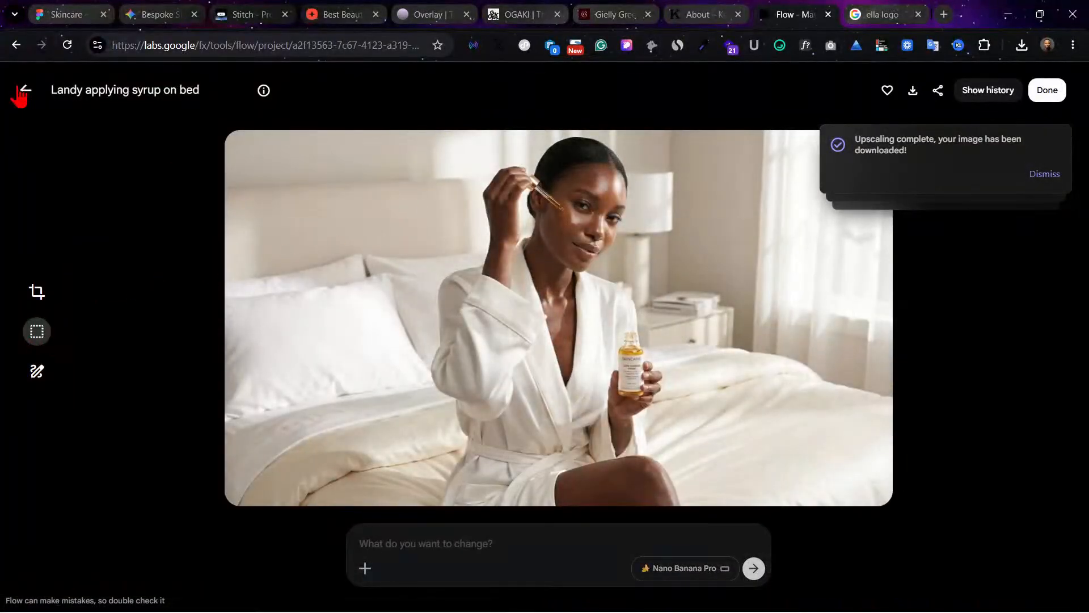
pyautogui.click(23, 91)
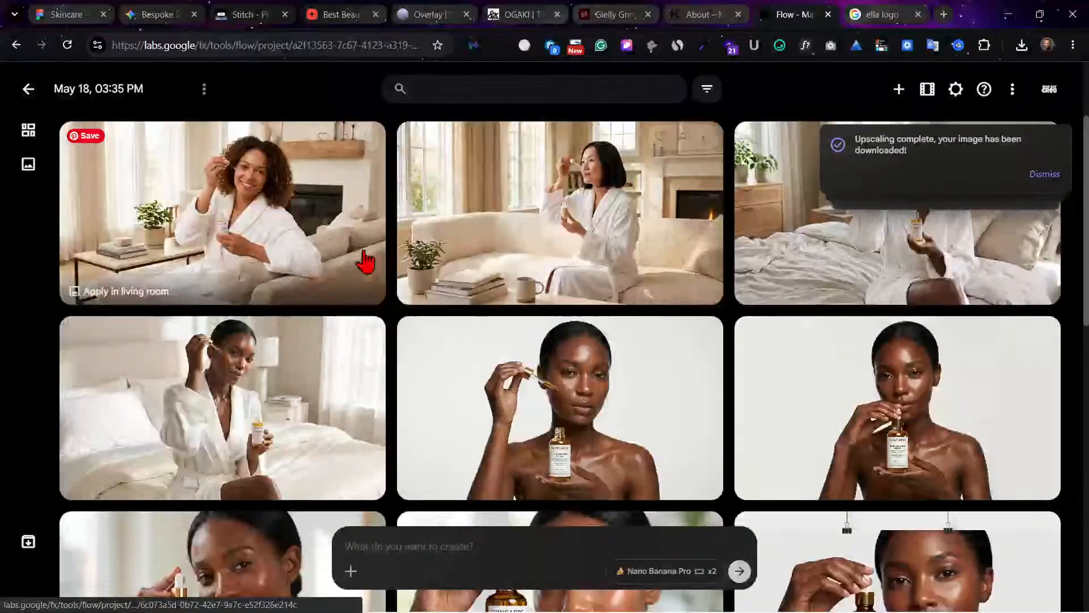
pyautogui.moveTo(327, 229)
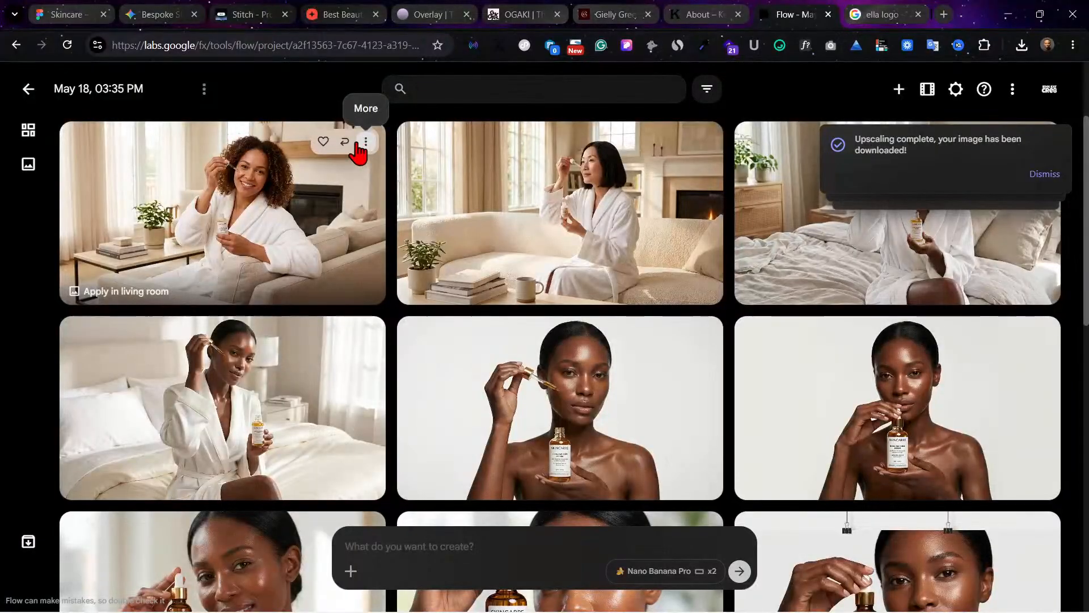
pyautogui.click(210, 253)
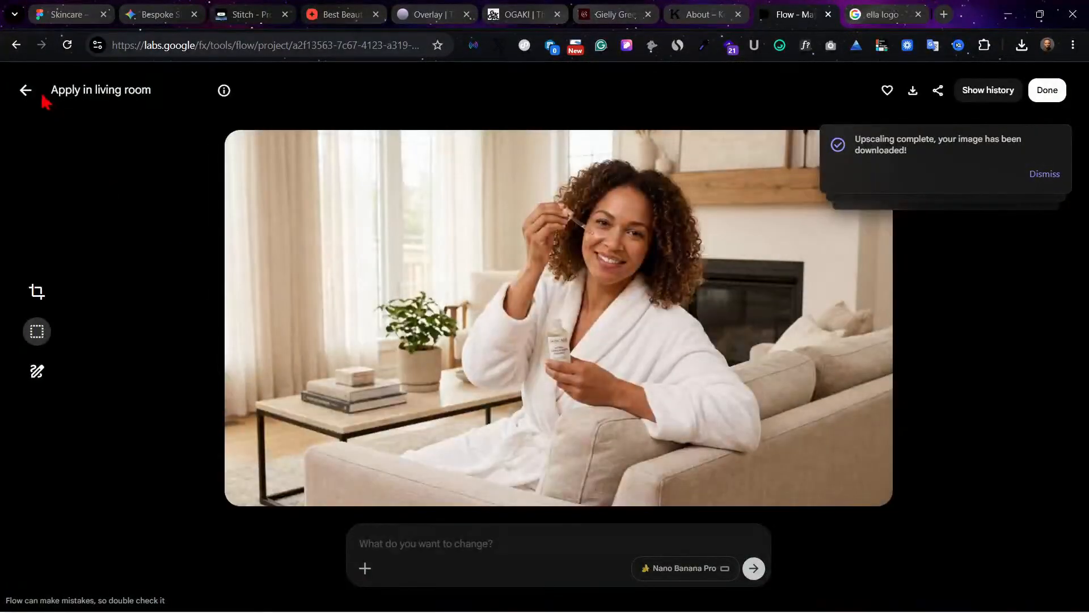
pyautogui.click(46, 115)
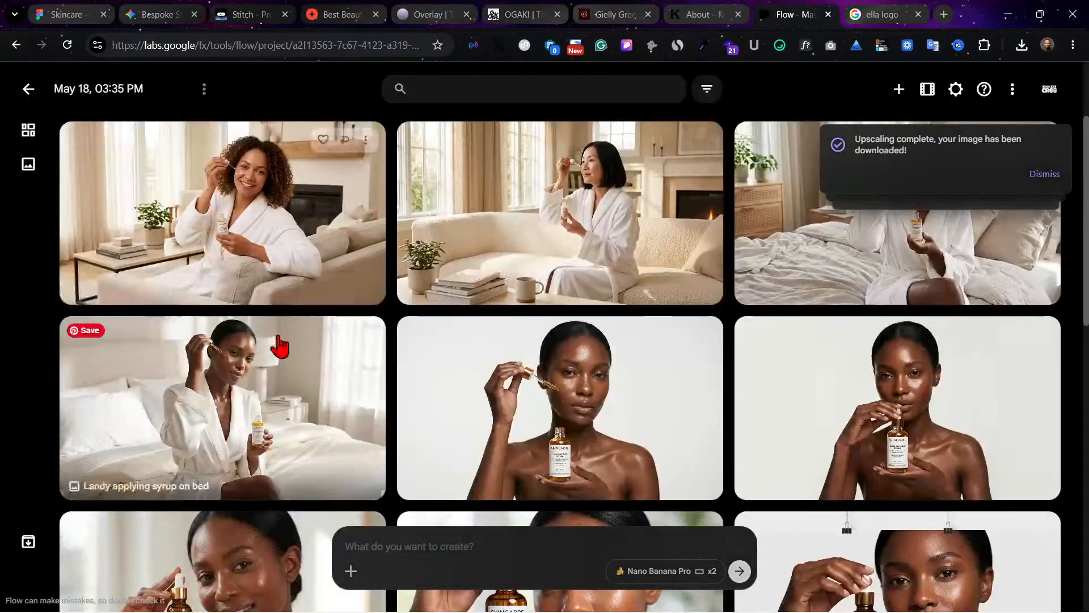
# Step: Attach the image of the curly-haired woman in the living room to the prompt as a reference
pyautogui.click(351, 571)
pyautogui.scroll(-5, 357, 369)
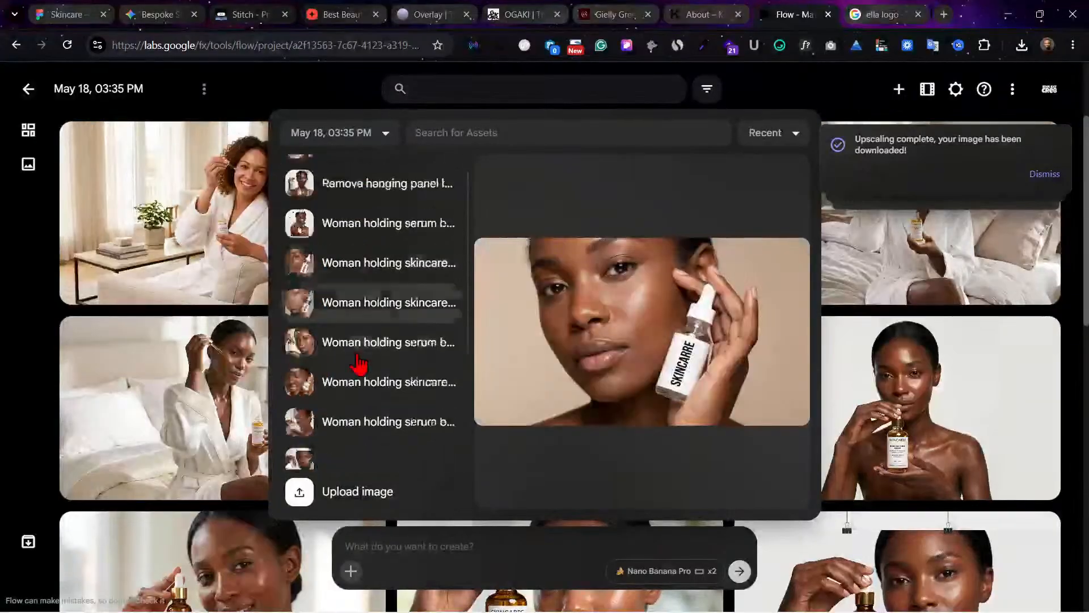
pyautogui.click(375, 449)
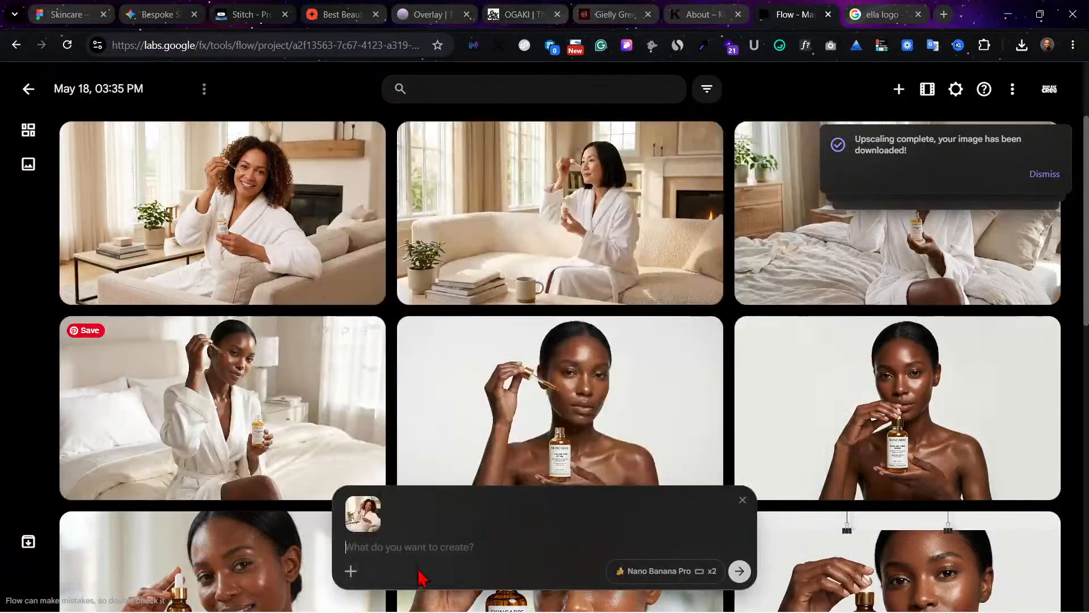
# Step: Generate new images from the attached reference with the prompt "In the bathroom"
pyautogui.write('In ')
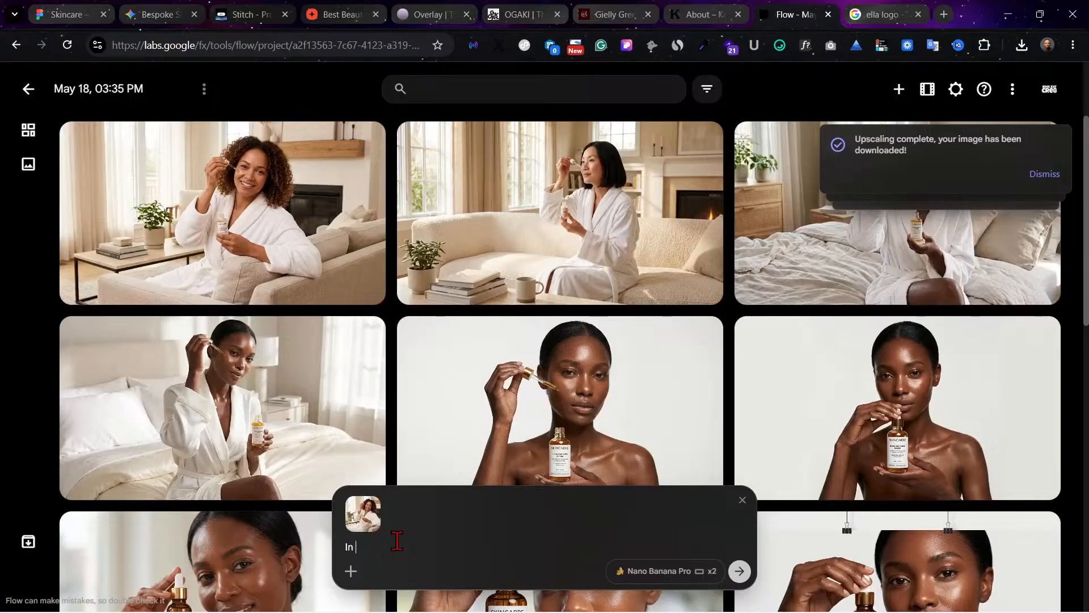
pyautogui.write('the ath')
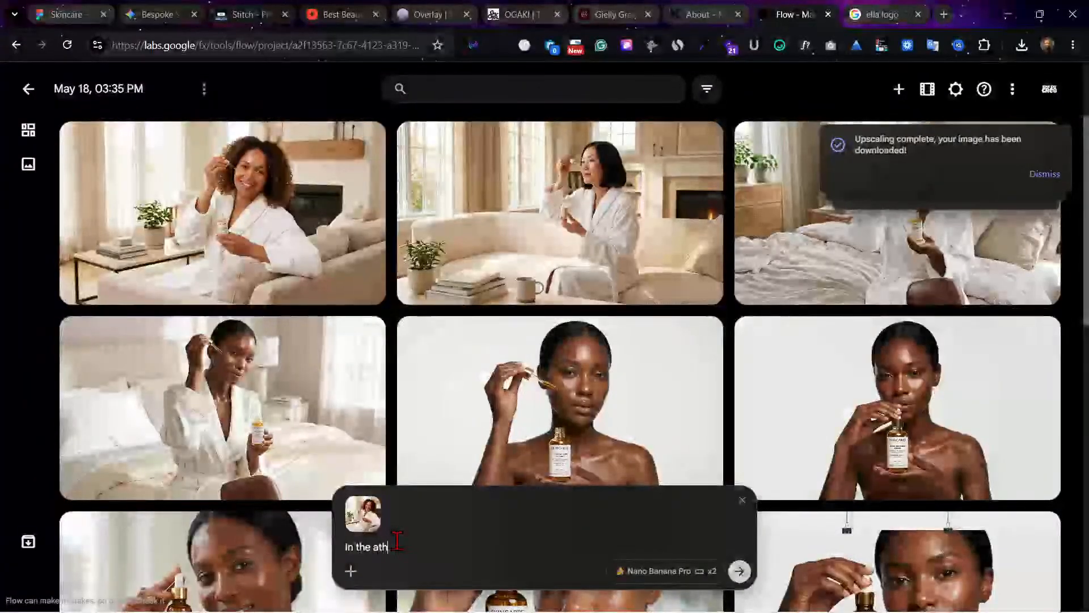
pyautogui.press('BackSpace')
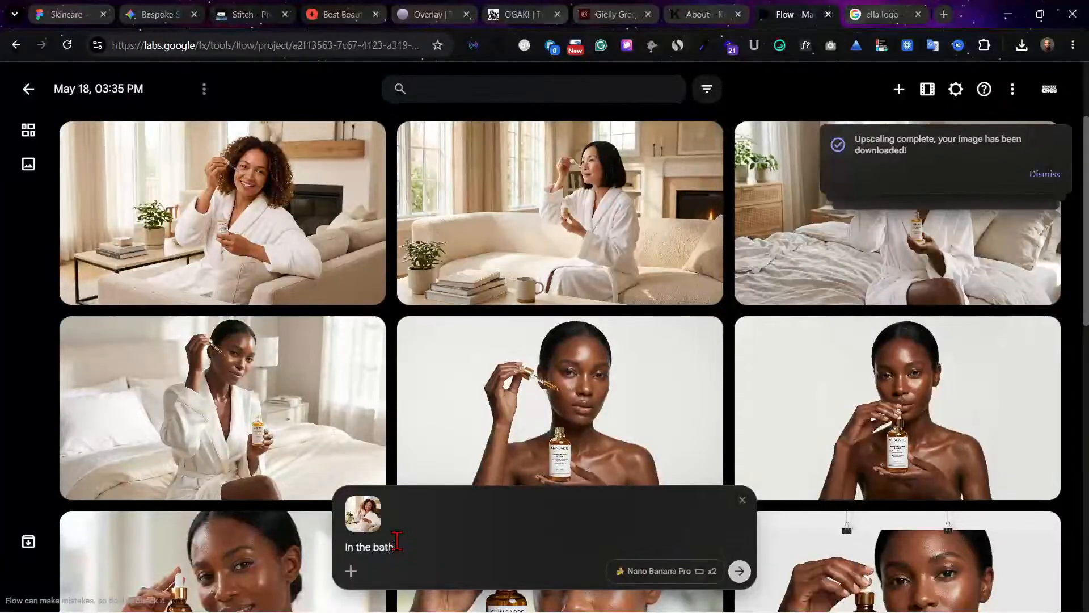
pyautogui.write('bathroom')
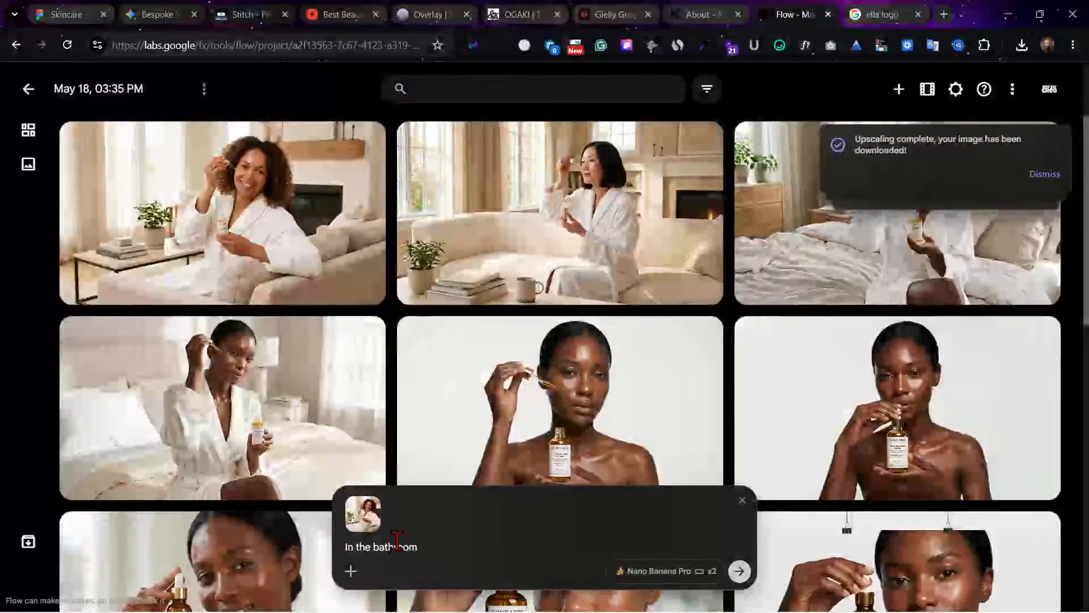
pyautogui.click(738, 572)
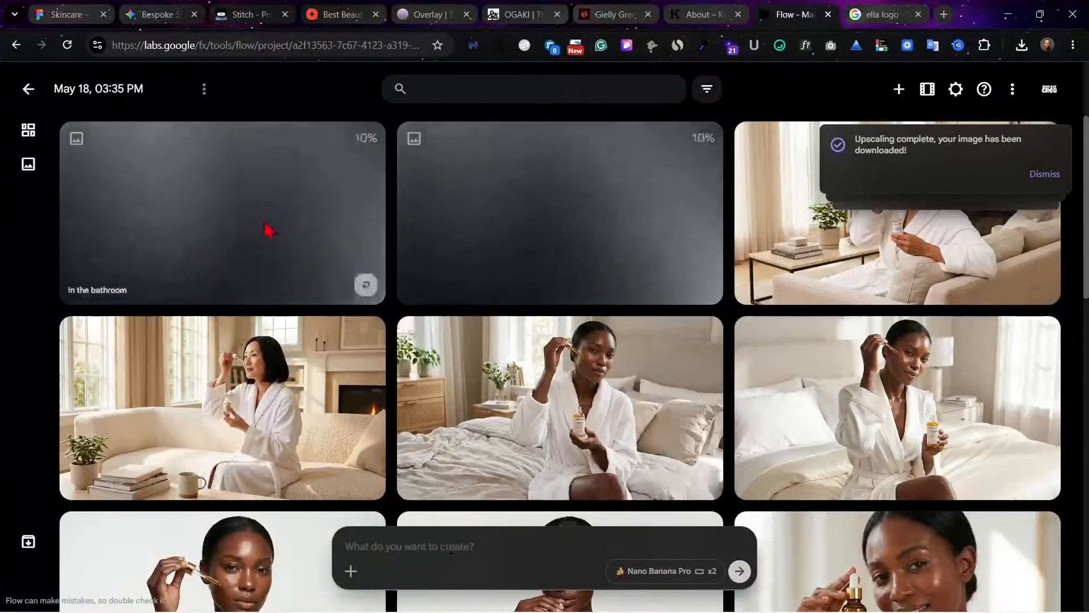
# Step: Switch to the Figma Skincare file and shorten the Home frame to a height of 5288, closing the gap above the footer
pyautogui.click(62, 16)
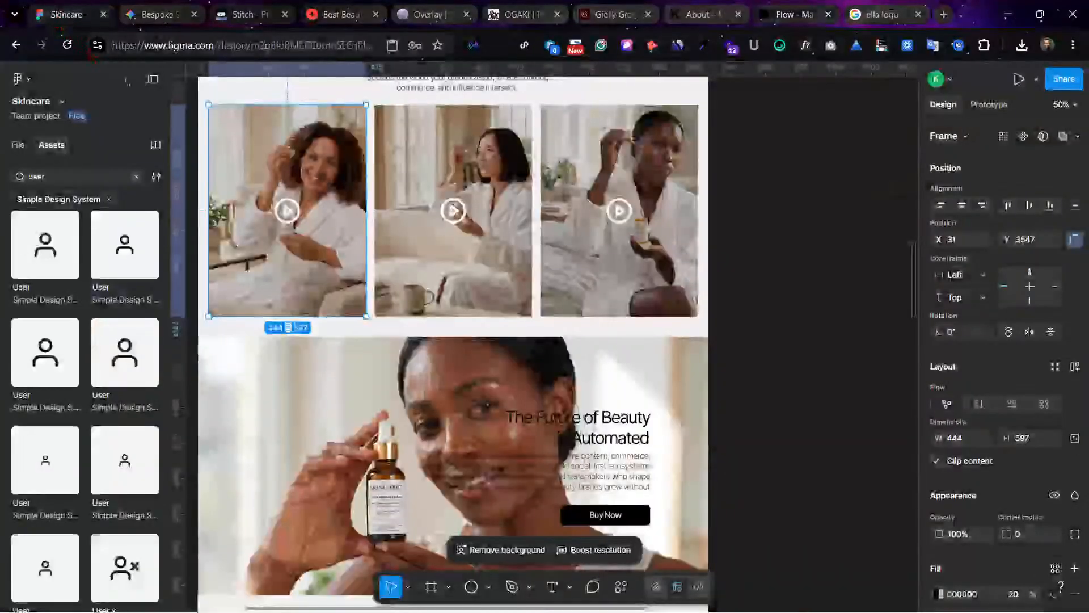
pyautogui.click(798, 372)
pyautogui.scroll(-5, 798, 372)
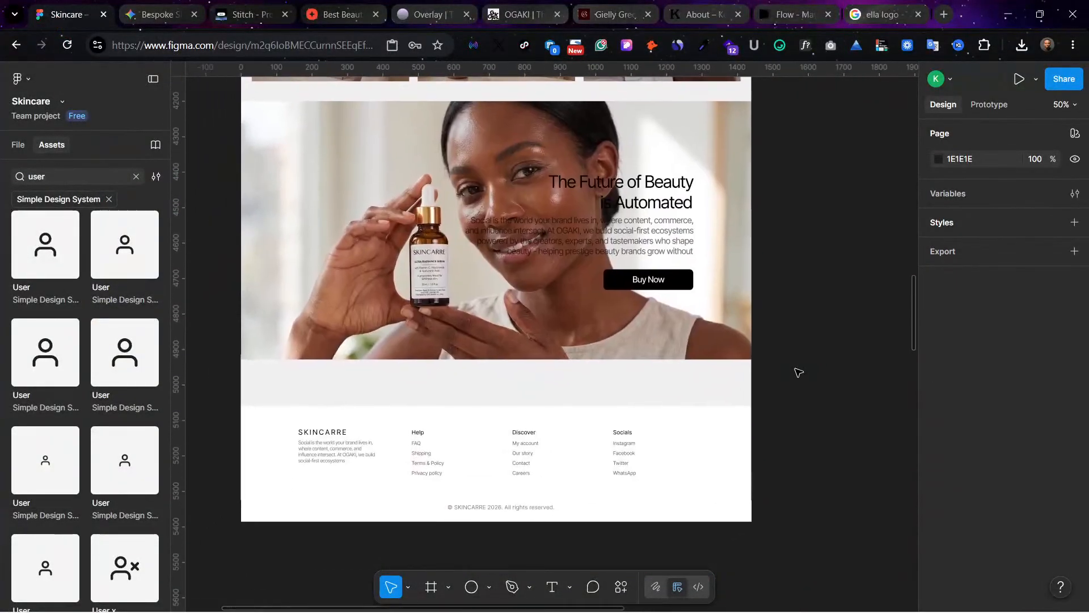
pyautogui.click(719, 431)
pyautogui.hotkey('shift', '0')
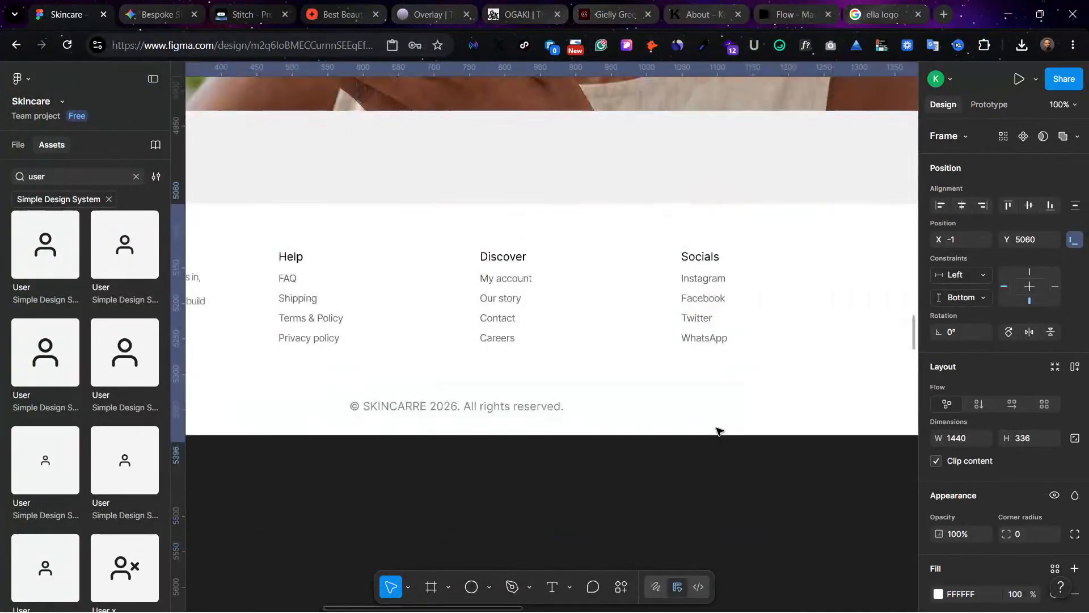
pyautogui.press('-')
pyautogui.press('-')
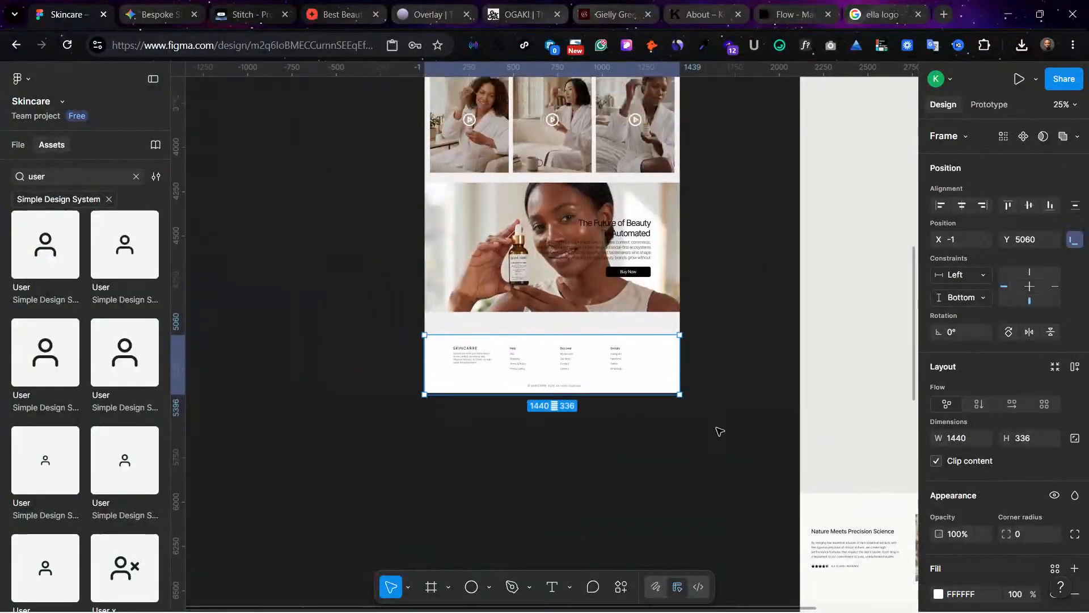
pyautogui.scroll(3, 720, 431)
pyautogui.scroll(10, 719, 431)
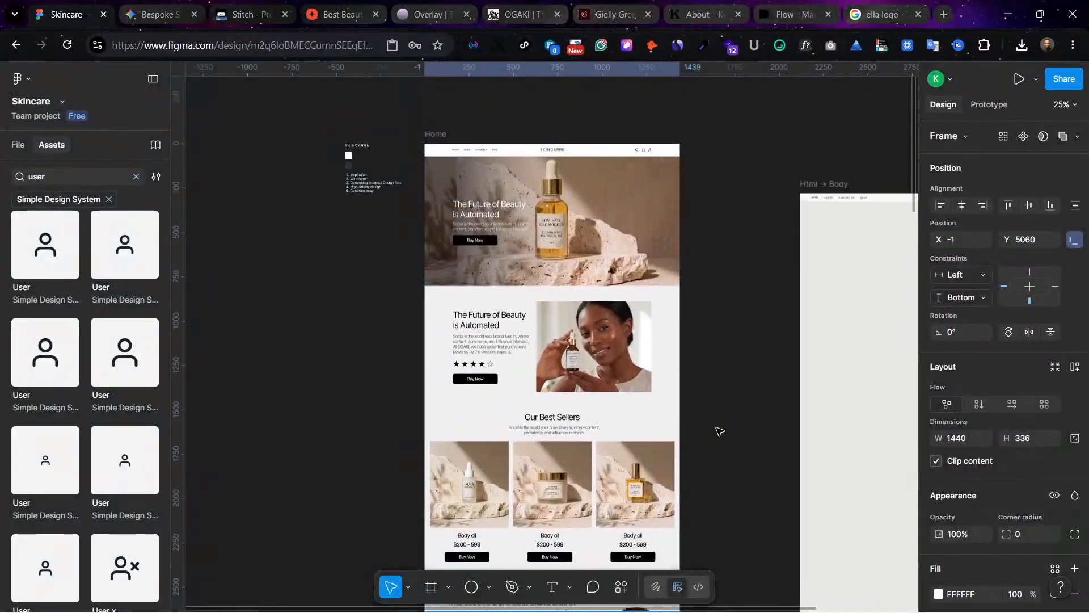
pyautogui.click(435, 141)
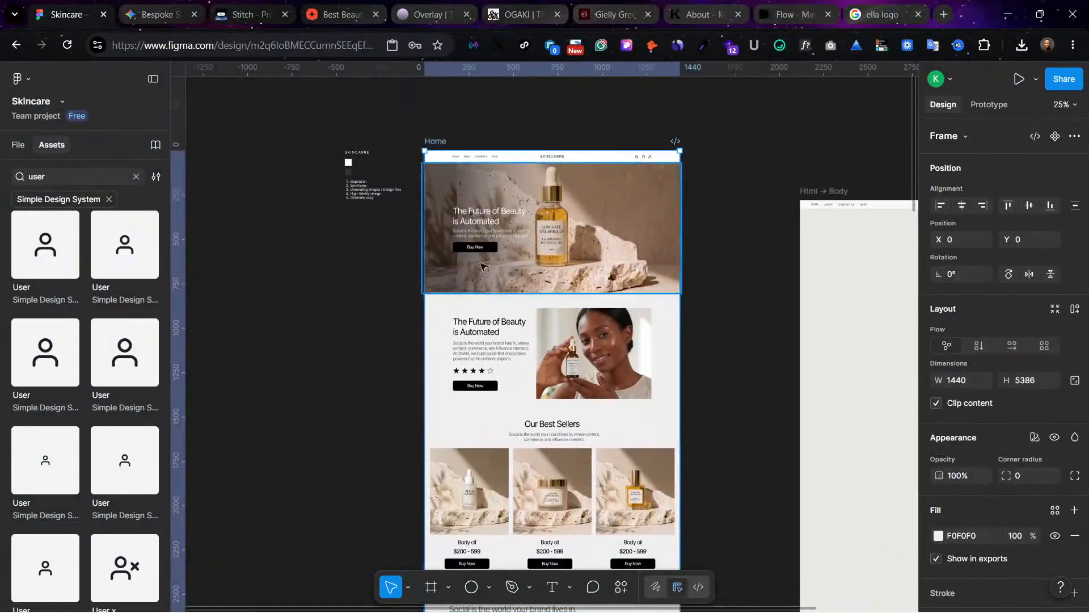
pyautogui.scroll(-4, 517, 386)
pyautogui.scroll(-8, 517, 385)
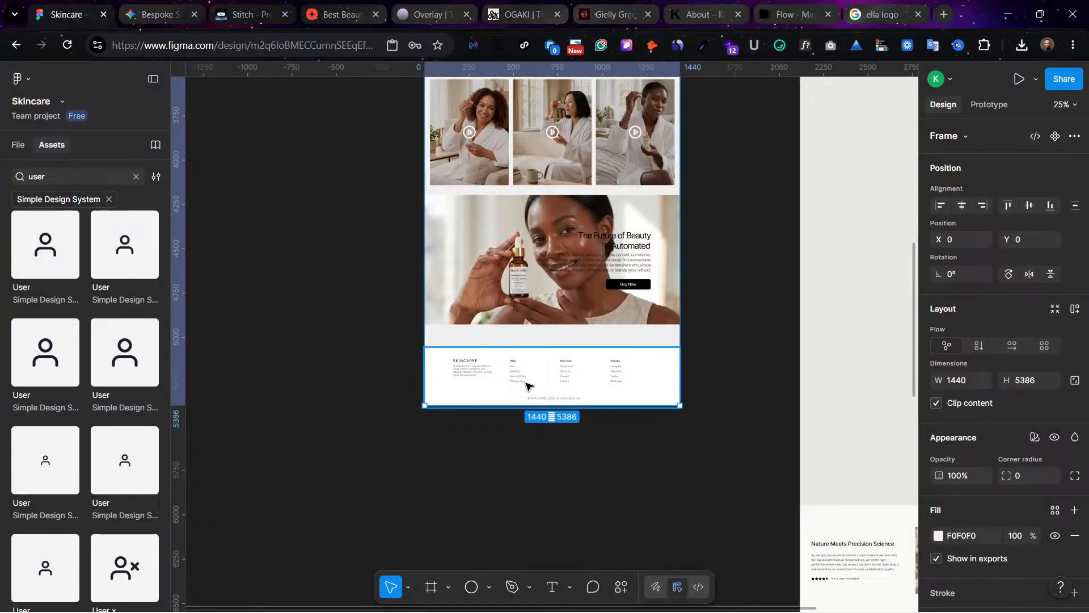
pyautogui.moveTo(519, 399); pyautogui.dragTo(520, 388)
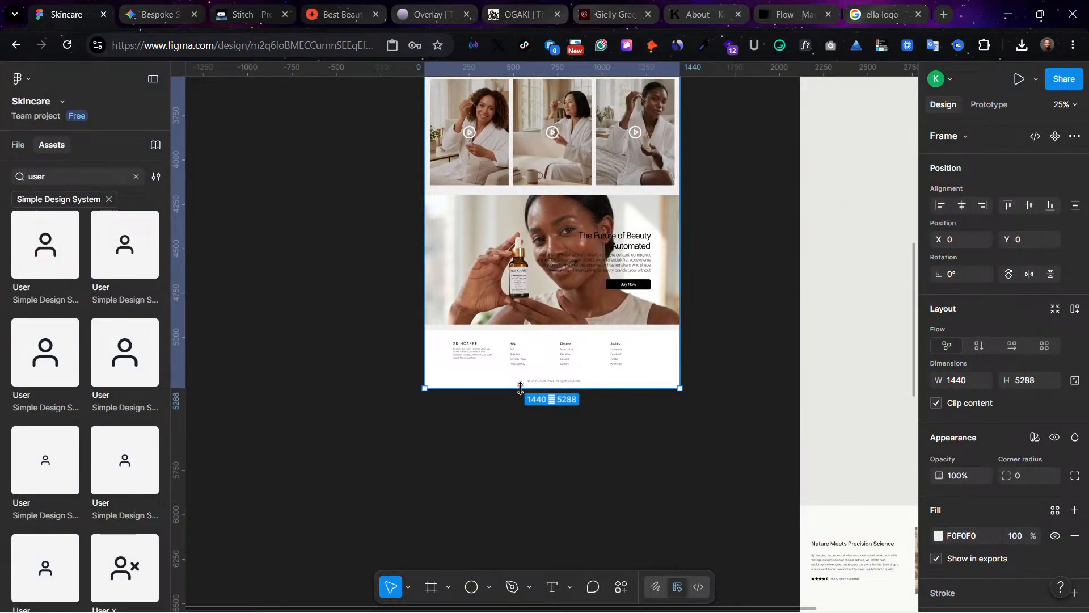
pyautogui.scroll(1, 605, 440)
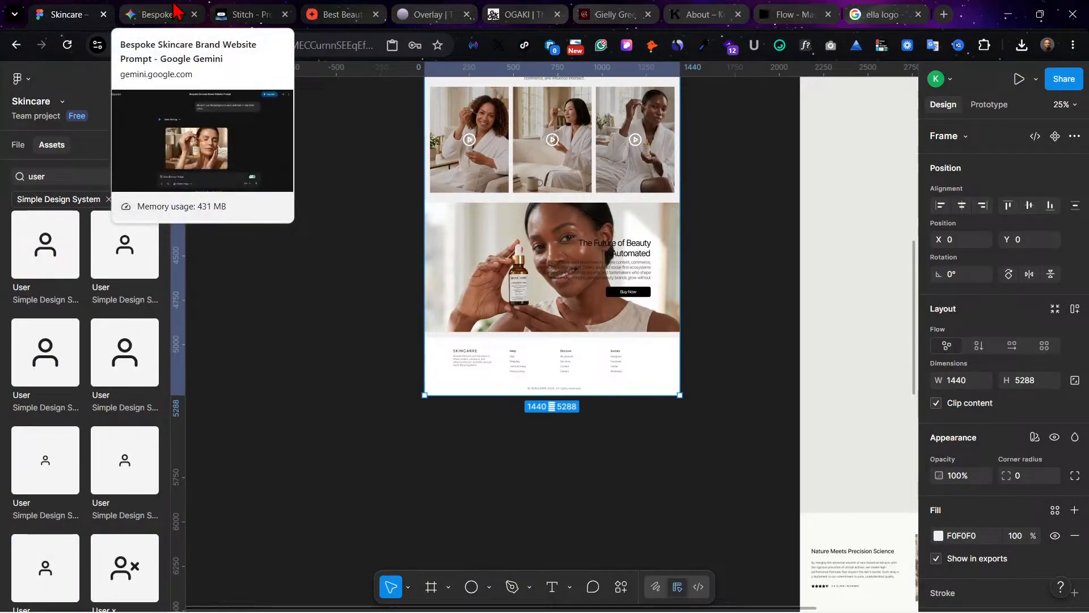
# Step: Move the Flow browser tab beside Gemini and download the bathroom image of the woman facing the camera in 2K
pyautogui.click(138, 10)
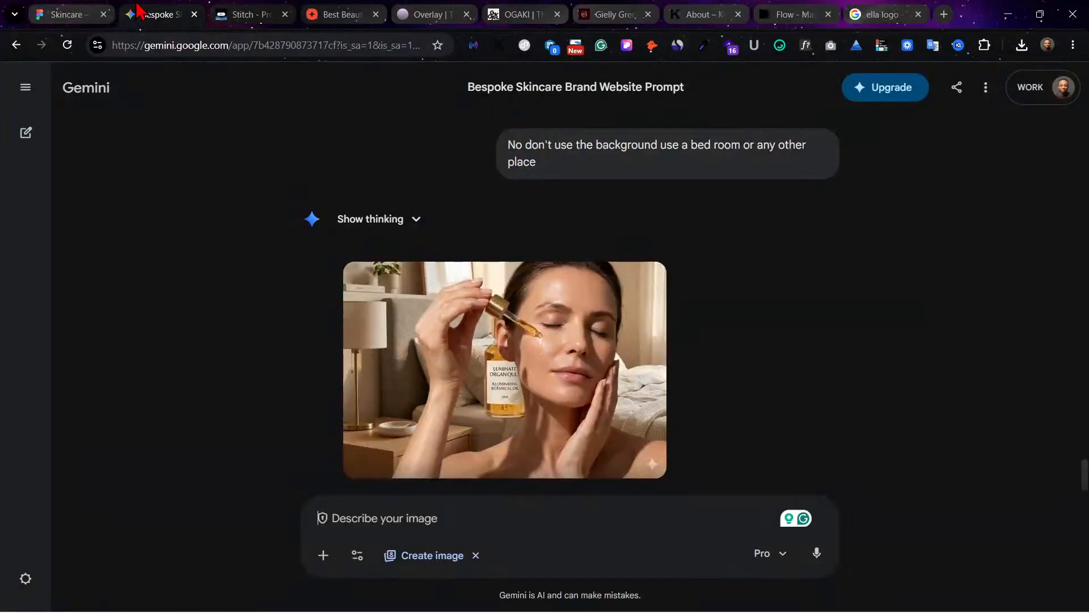
pyautogui.moveTo(807, 10); pyautogui.dragTo(238, 31)
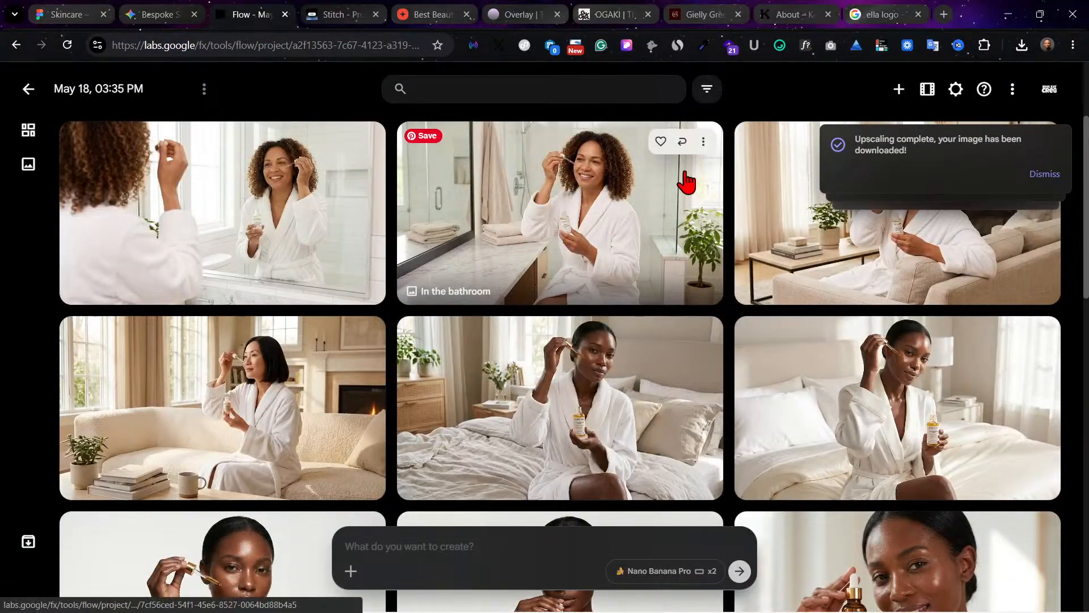
pyautogui.click(703, 143)
pyautogui.moveTo(715, 263)
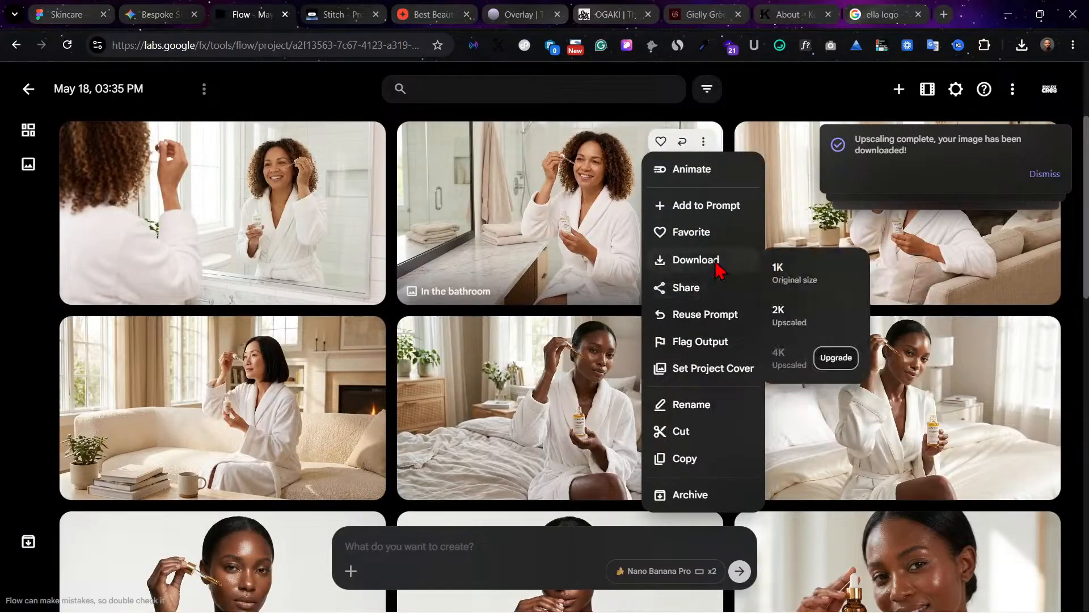
pyautogui.click(789, 316)
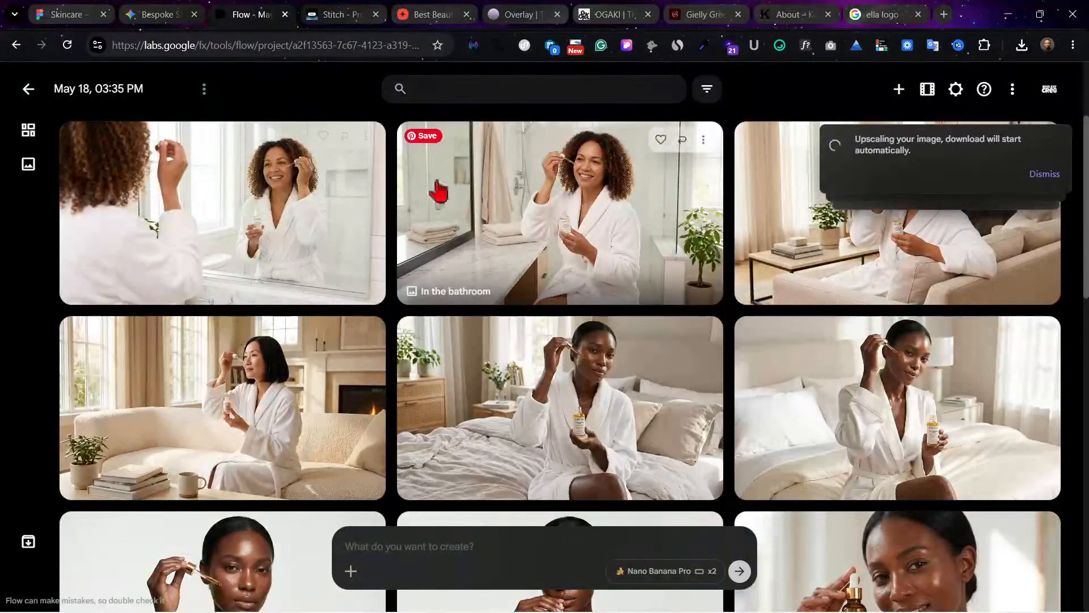
# Step: In the Figma file, replace the image fill of the banner above the footer with In_the_bathroom_2K_202605190147.jpeg
pyautogui.click(89, 9)
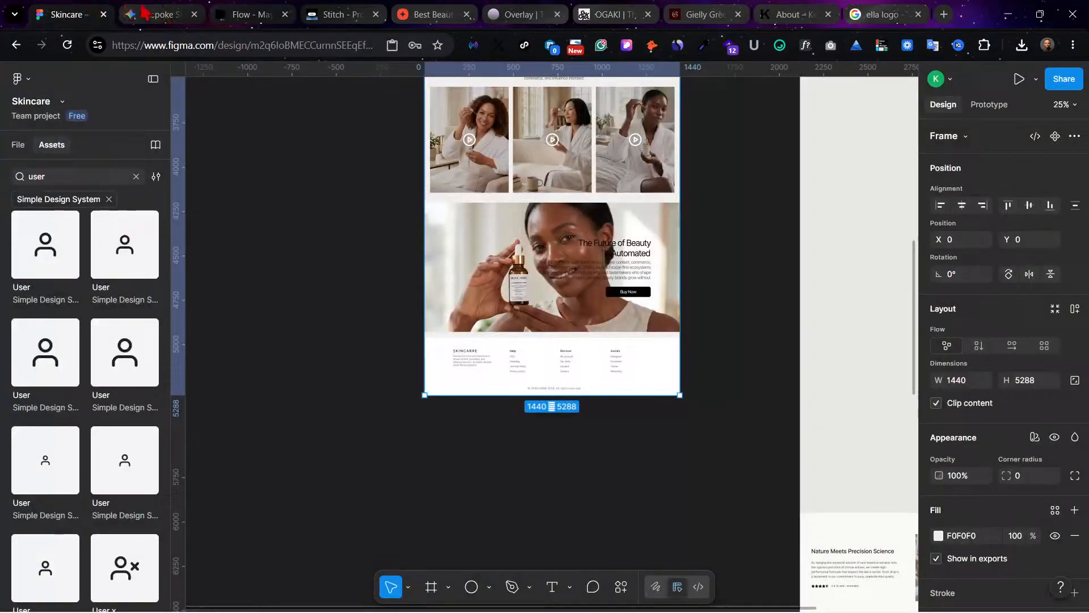
pyautogui.click(501, 290)
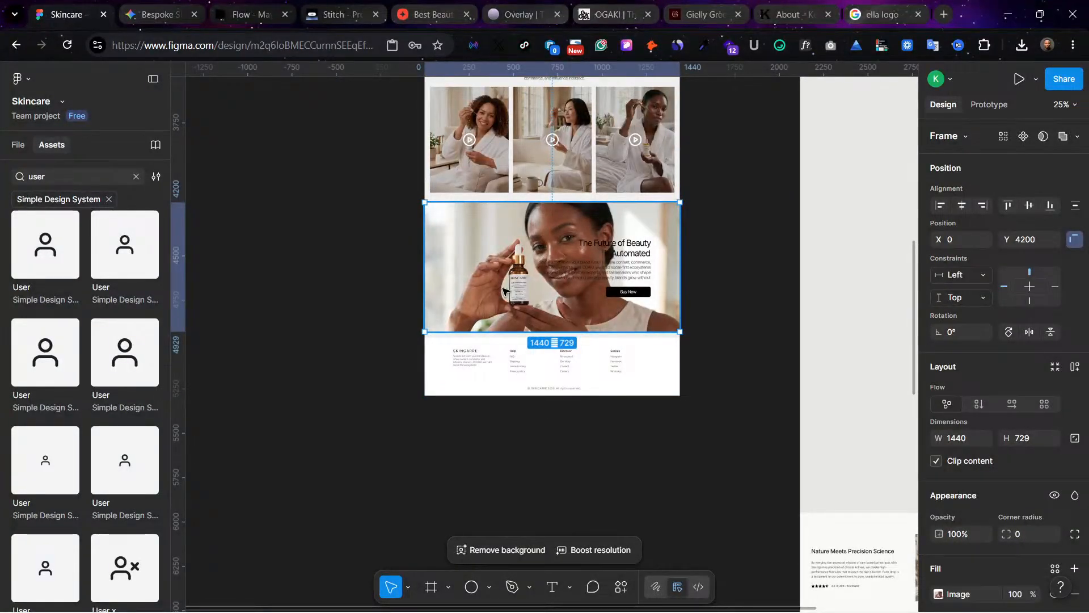
pyautogui.hotkey('ctrl', '+')
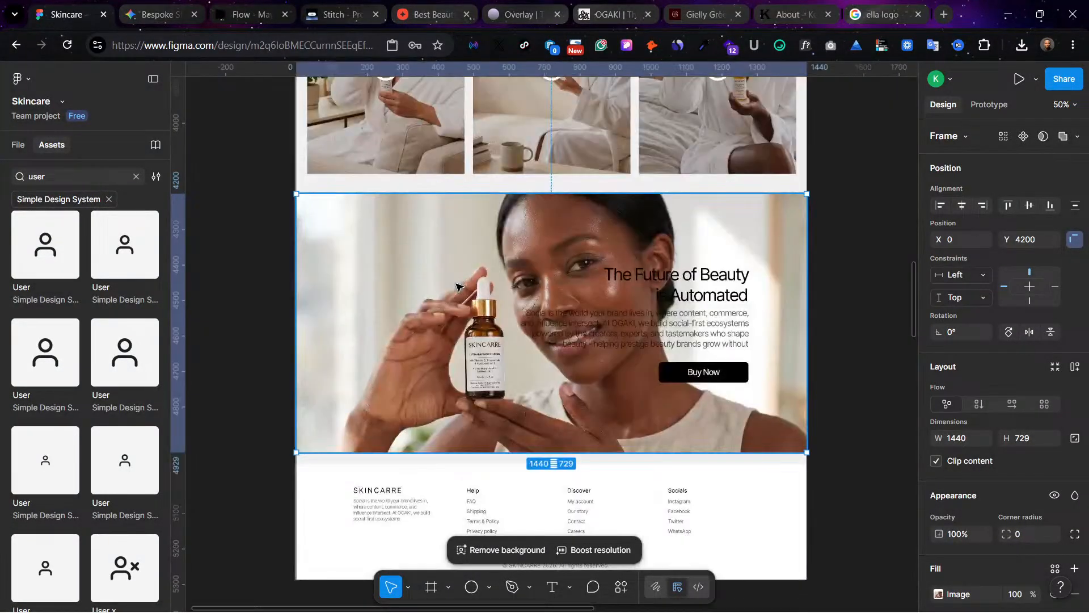
pyautogui.hscroll(1, 456, 283)
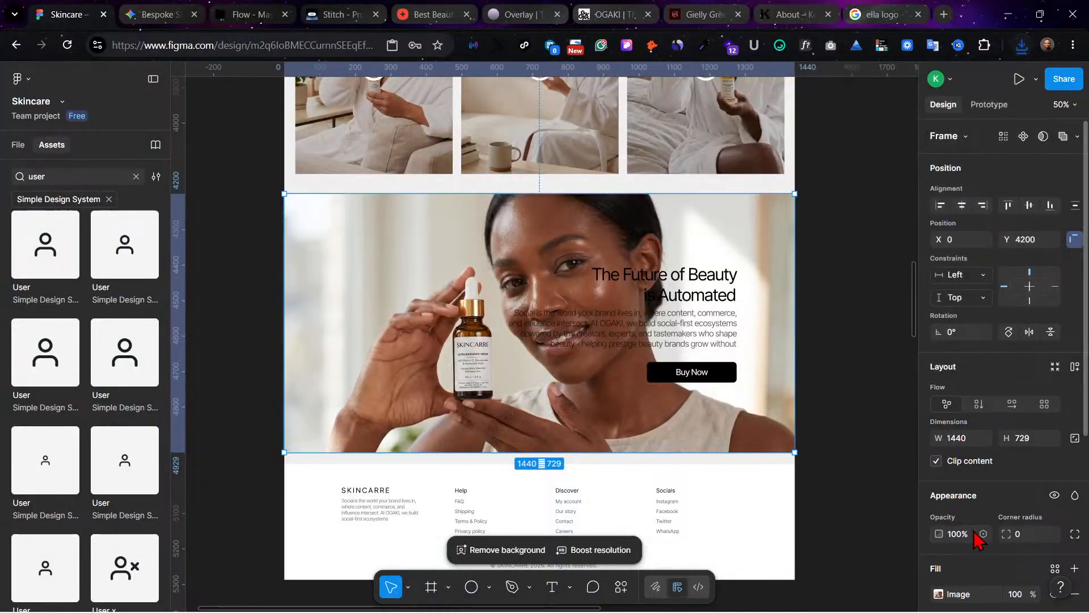
pyautogui.click(938, 593)
pyautogui.click(828, 342)
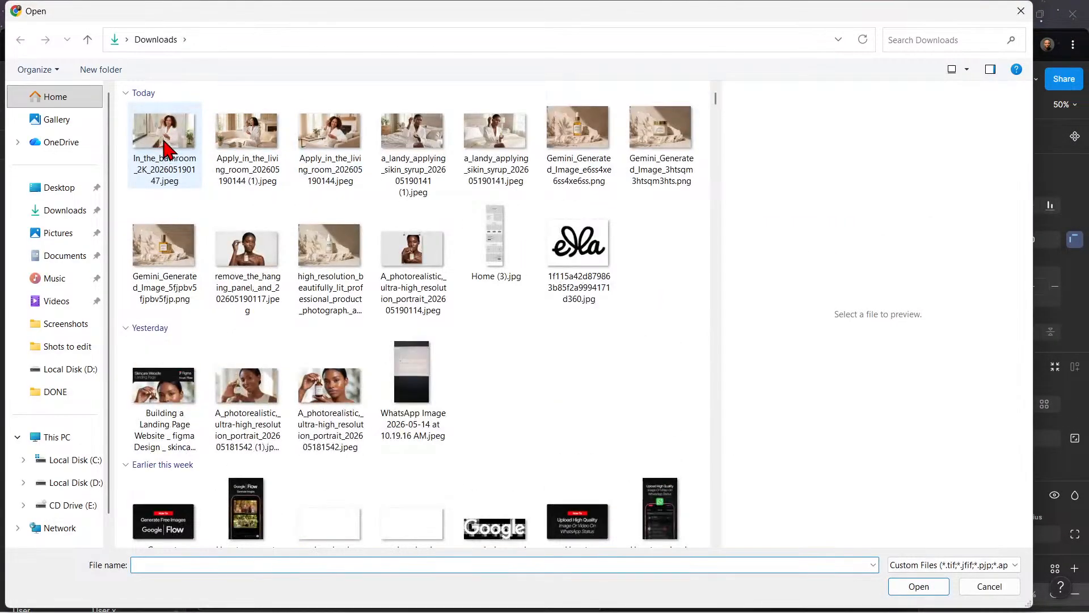
pyautogui.click(166, 150)
pyautogui.click(915, 590)
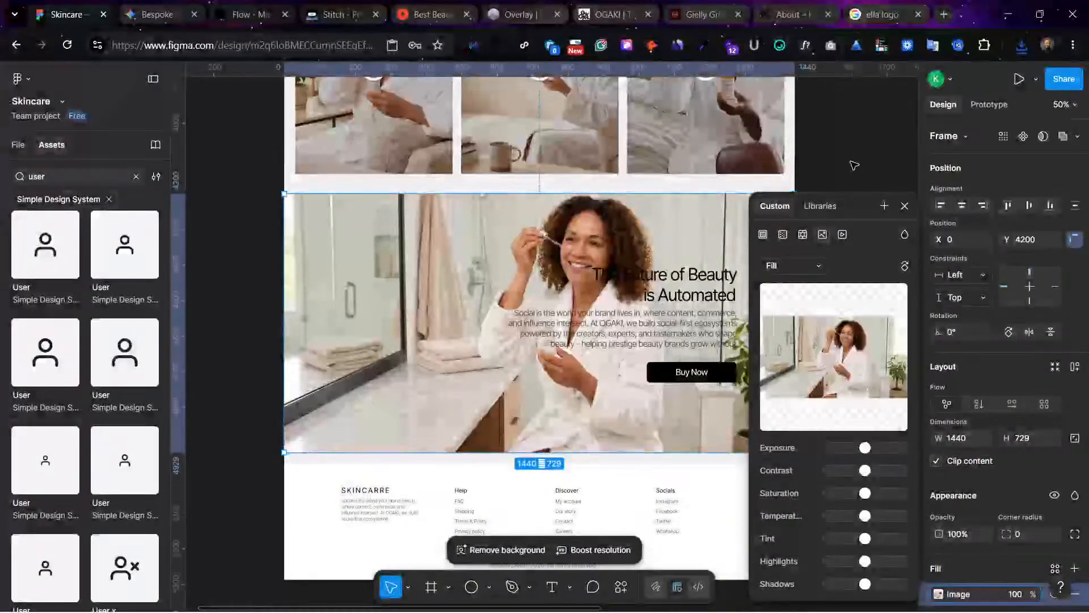
# Step: Move the heading "The Future of Beauty is Automated" to X 45, Y 407 over the bathroom counter and left-align its text
pyautogui.click(675, 292)
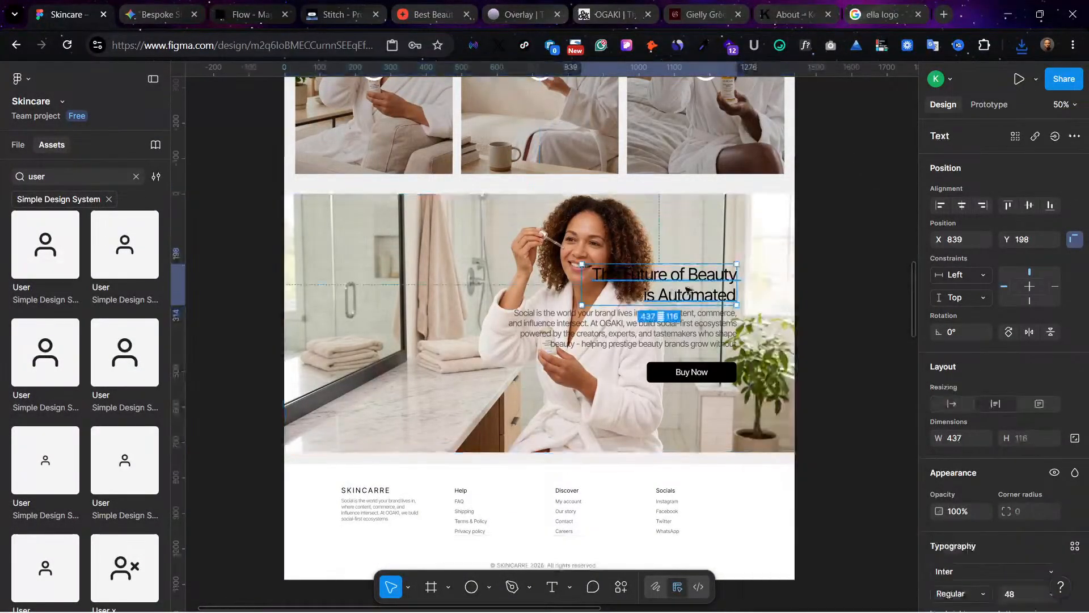
pyautogui.moveTo(688, 290); pyautogui.dragTo(406, 366)
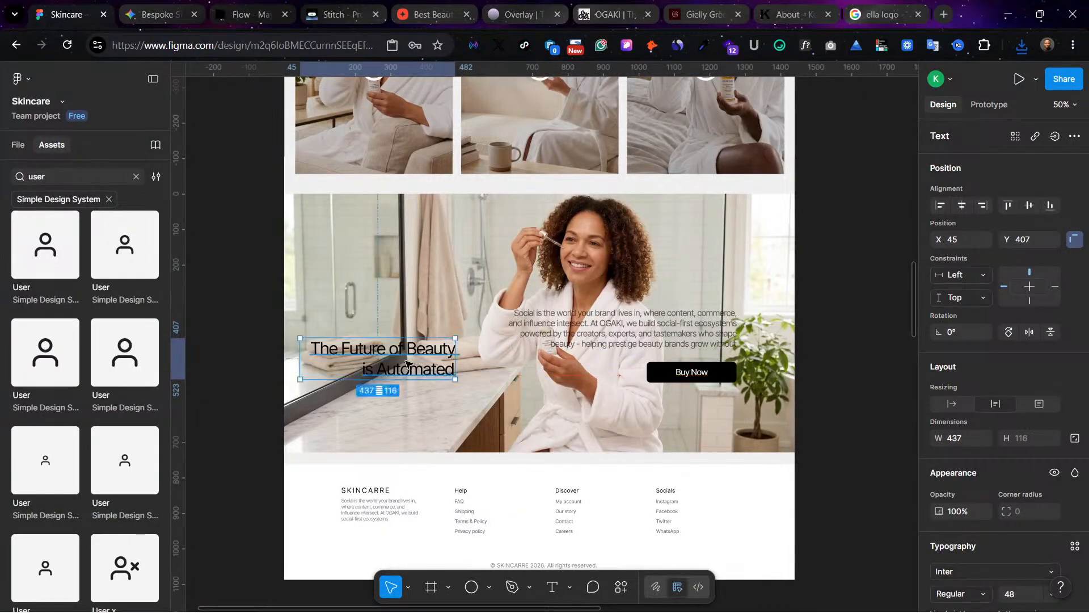
pyautogui.scroll(-5, 942, 563)
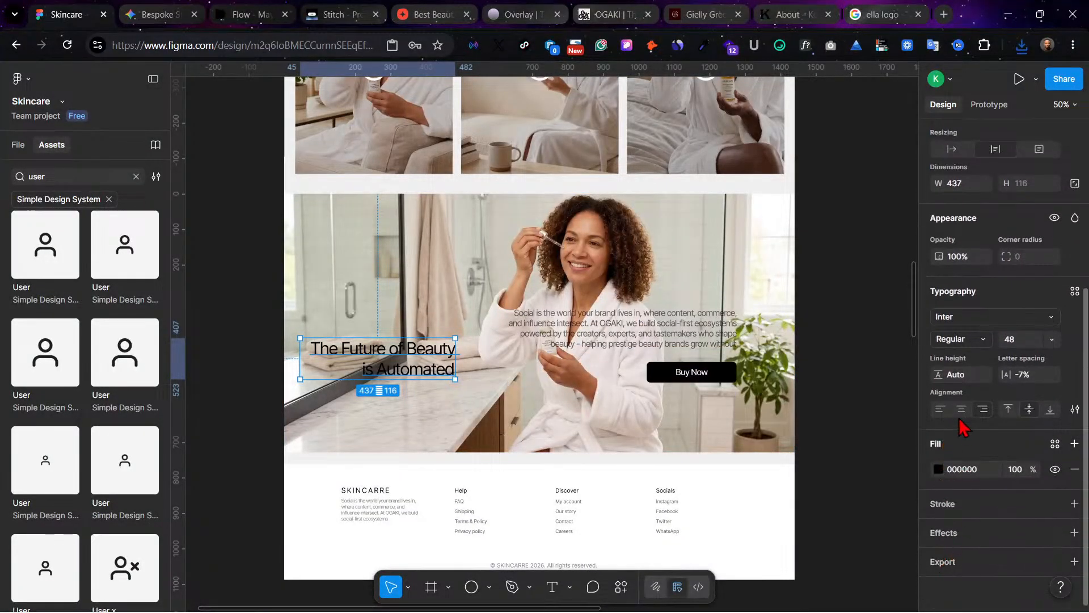
pyautogui.click(940, 409)
# Step: Shift the banner's paragraph partly past its right edge and place the Buy Now button at X 45 beneath the heading
pyautogui.click(531, 340)
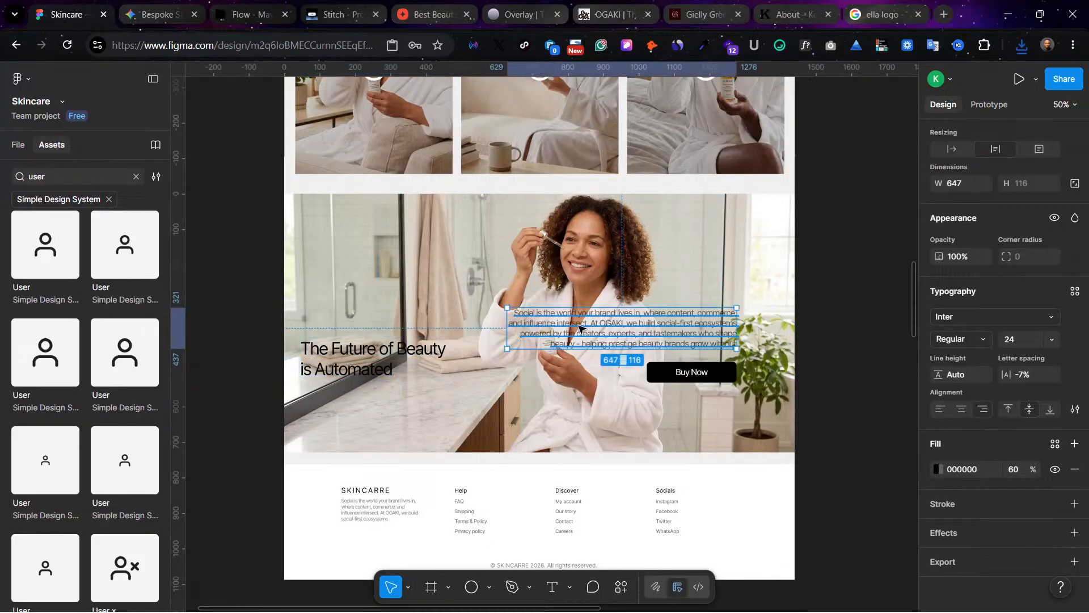
pyautogui.moveTo(582, 329); pyautogui.dragTo(814, 404)
pyautogui.click(696, 377)
pyautogui.moveTo(695, 377); pyautogui.dragTo(348, 403)
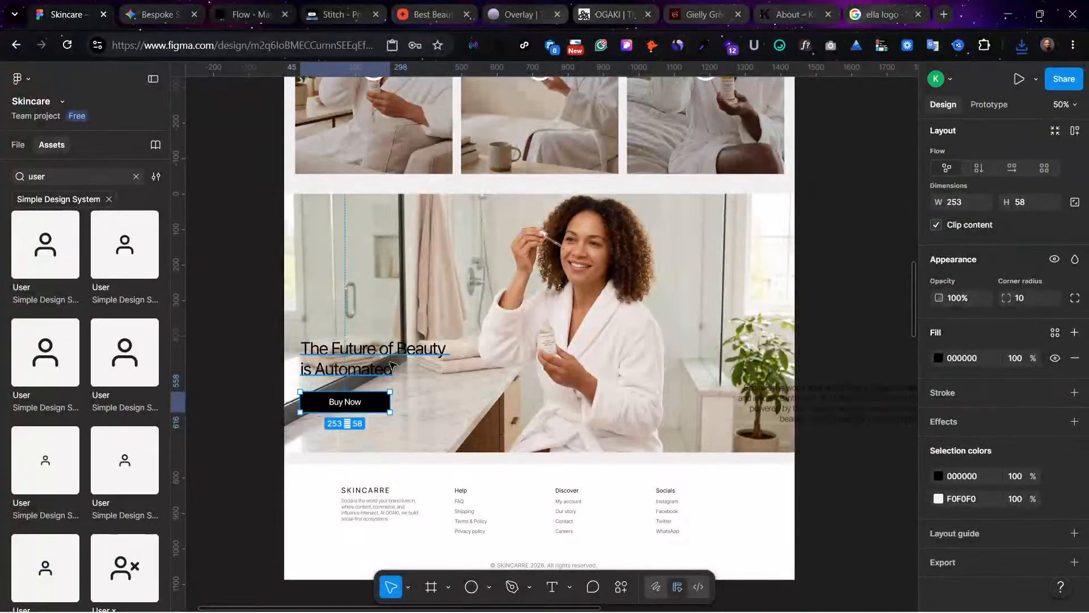
# Step: Add a linear gradient fill over the bathroom banner's image, running from its left edge to its right edge
pyautogui.click(438, 318)
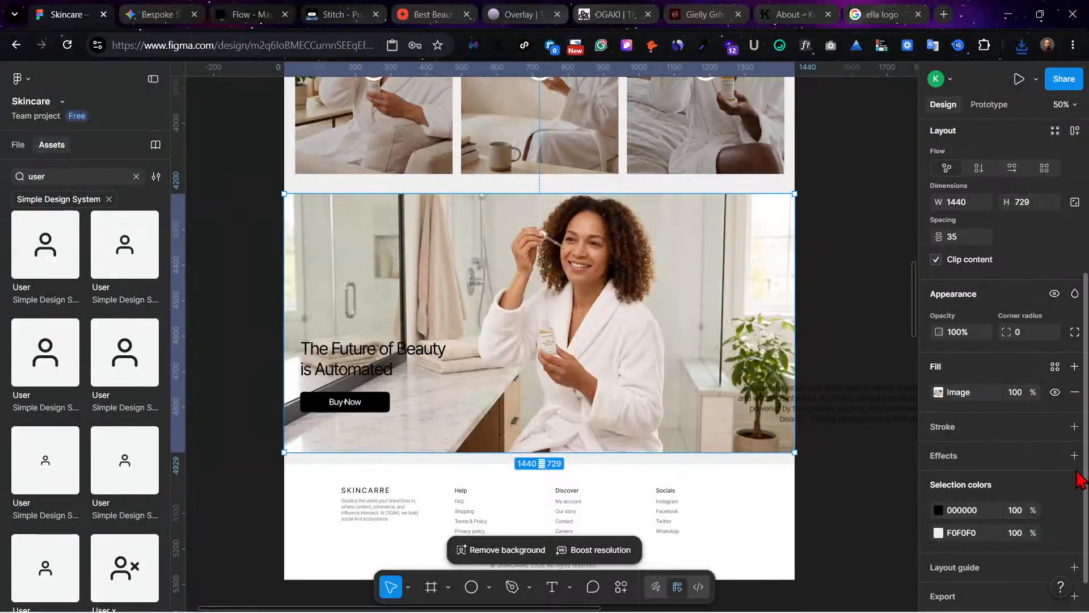
pyautogui.click(1075, 366)
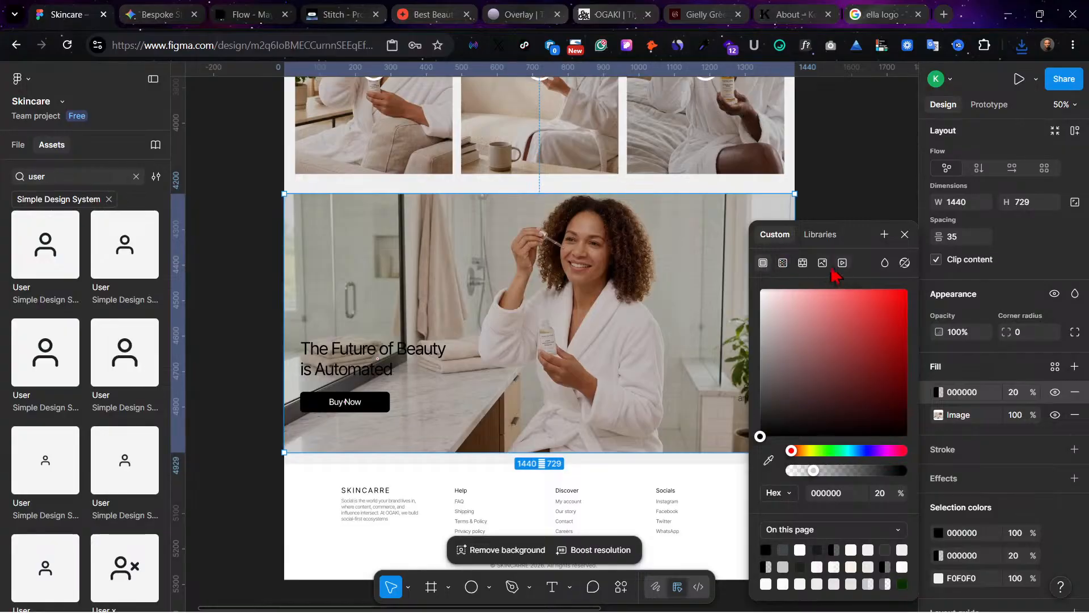
pyautogui.click(782, 266)
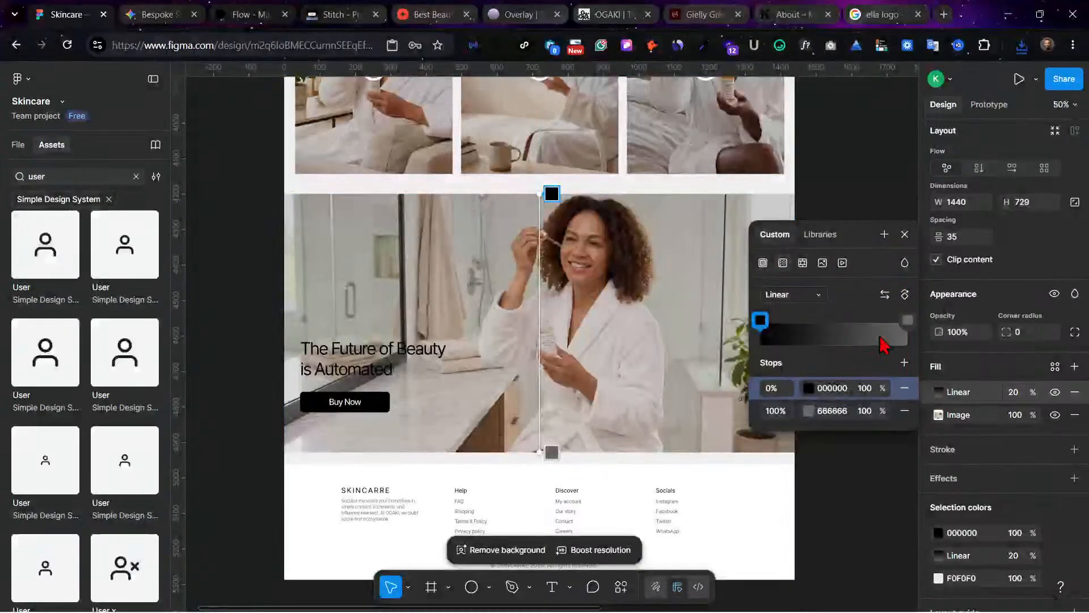
pyautogui.moveTo(541, 194); pyautogui.dragTo(284, 278)
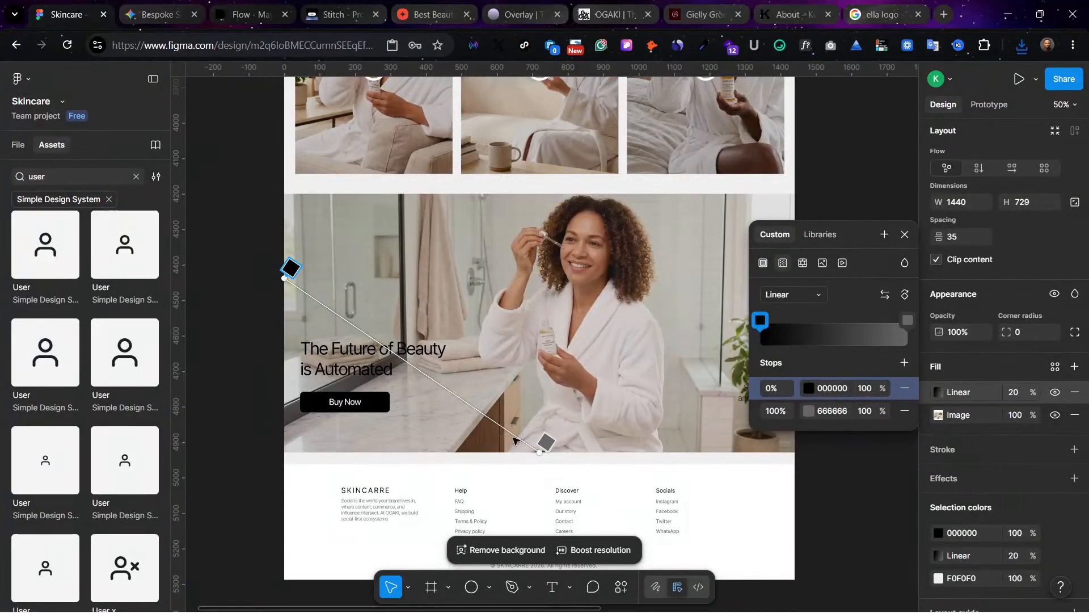
pyautogui.moveTo(538, 449); pyautogui.dragTo(813, 296)
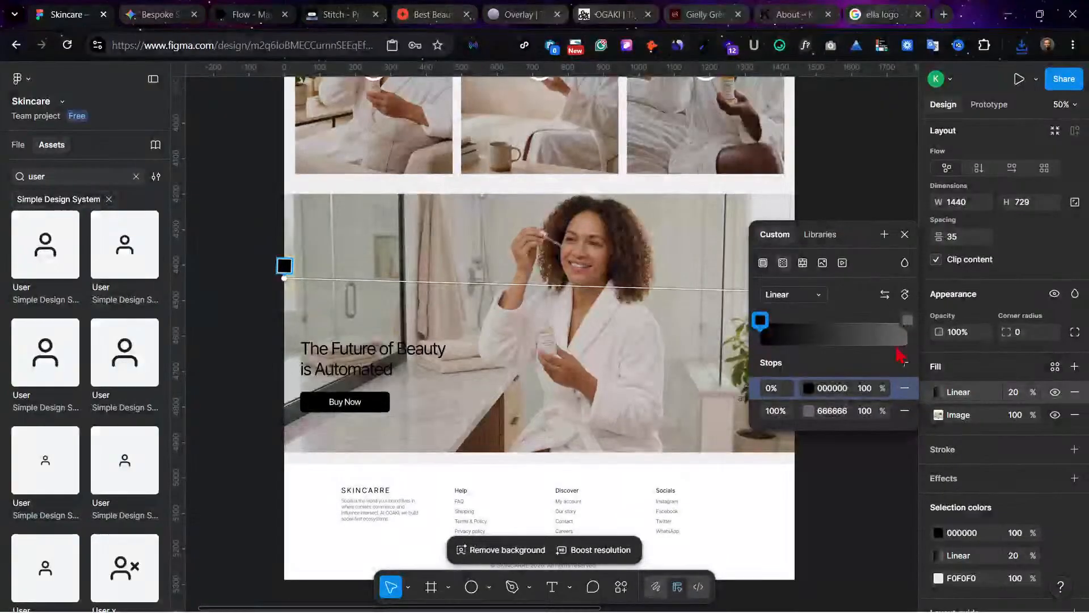
# Step: Set the gradient's 666666 end stop to 0% opacity and the overall gradient fill to 40%
pyautogui.click(868, 416)
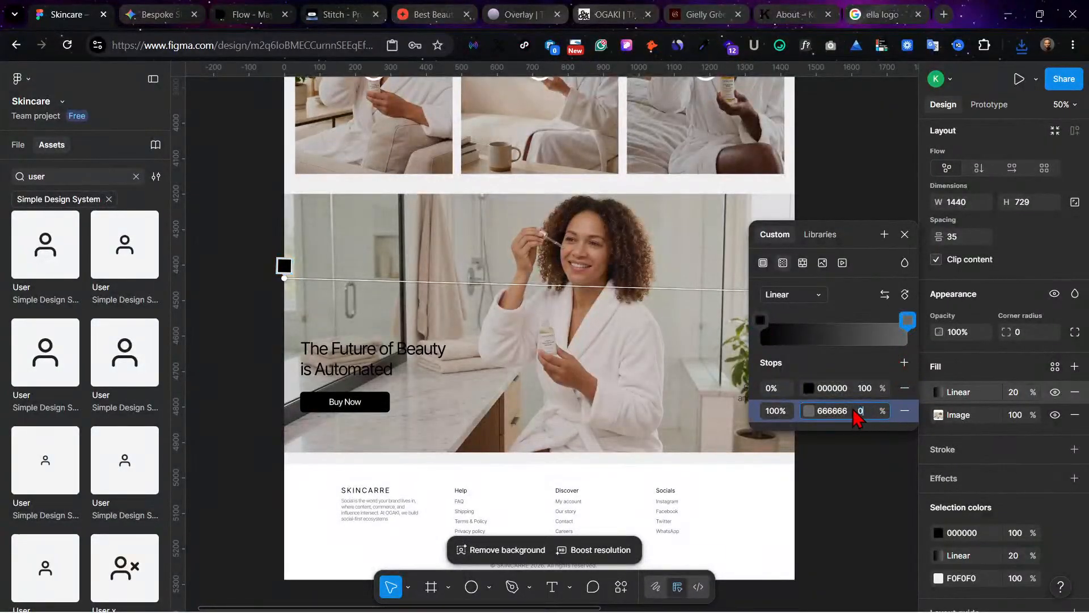
pyautogui.press('Return')
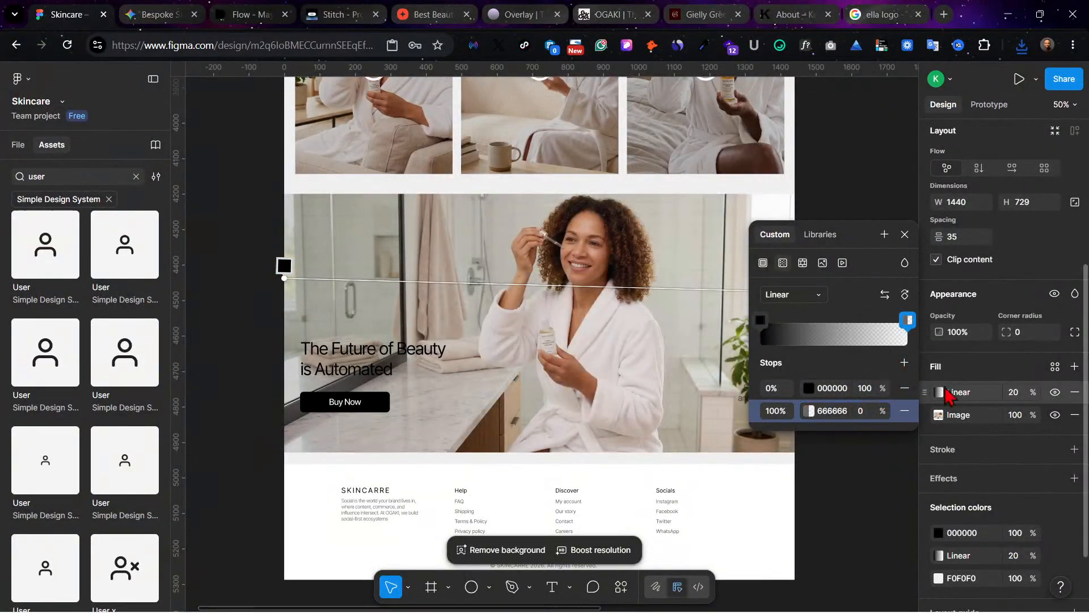
pyautogui.click(1012, 393)
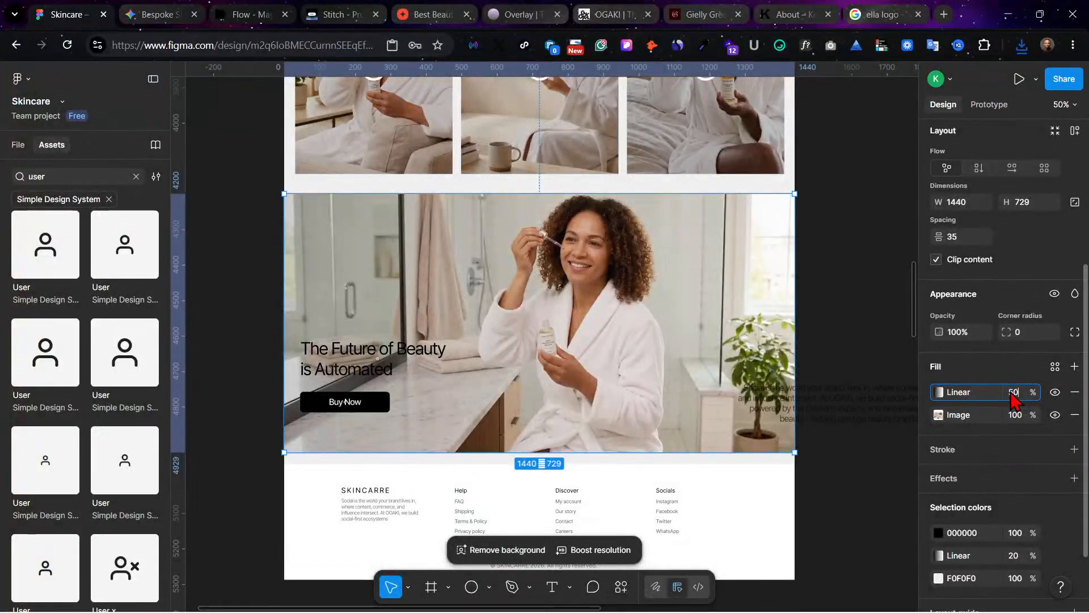
pyautogui.press('Return')
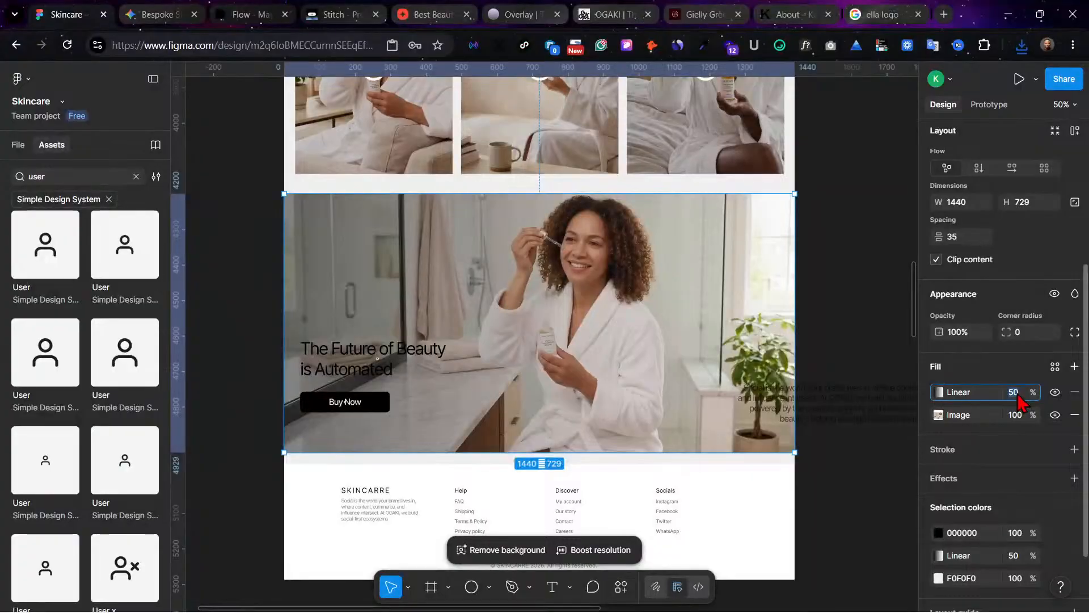
pyautogui.press('Return')
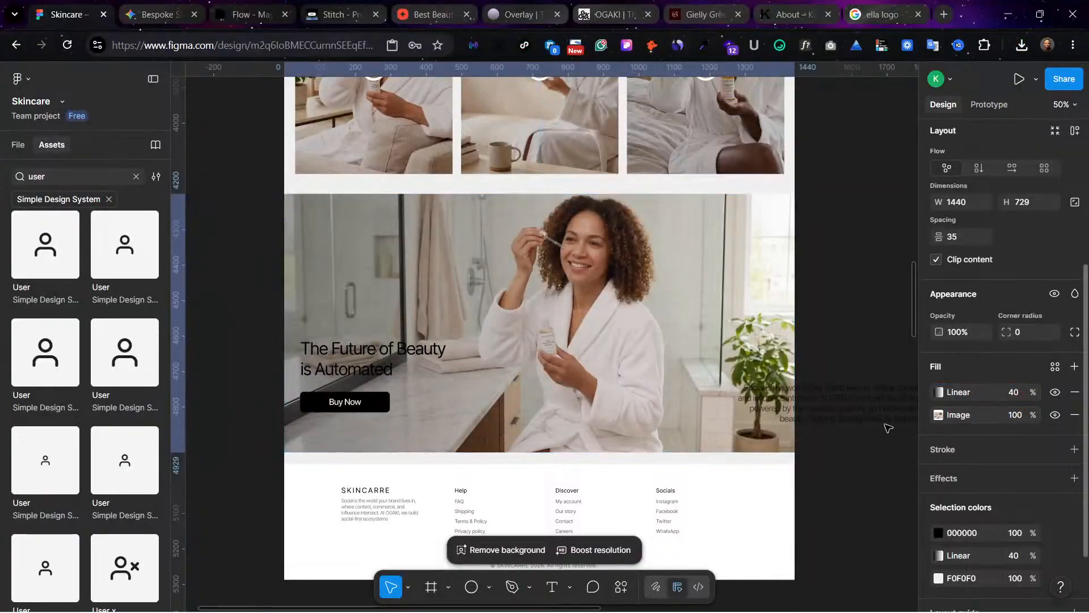
# Step: Change the banner heading's text color to white (FFFFFF)
pyautogui.click(348, 366)
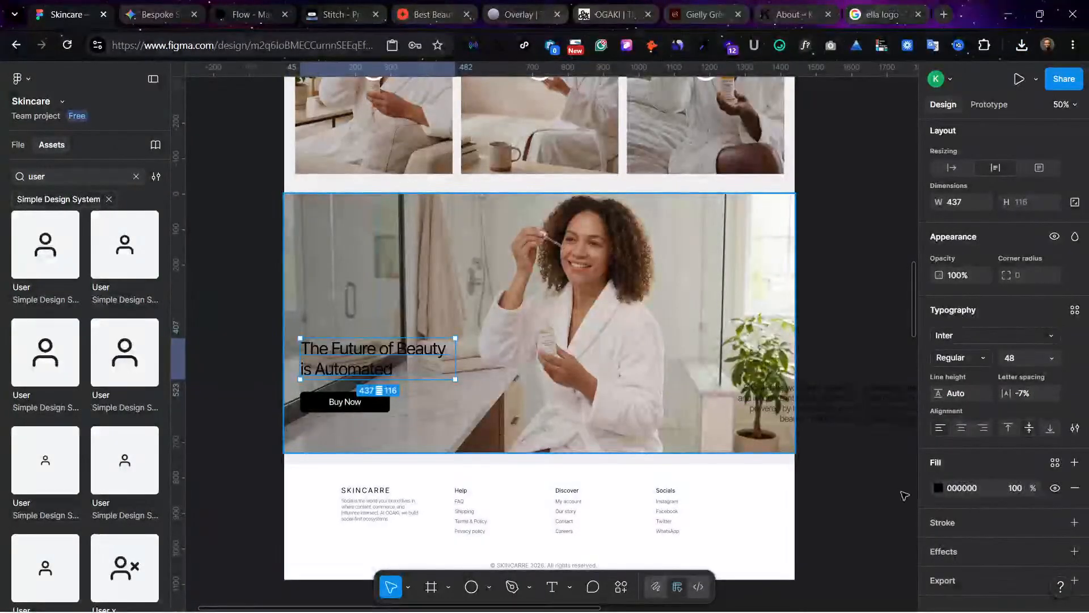
pyautogui.click(938, 488)
pyautogui.moveTo(809, 354); pyautogui.dragTo(722, 239)
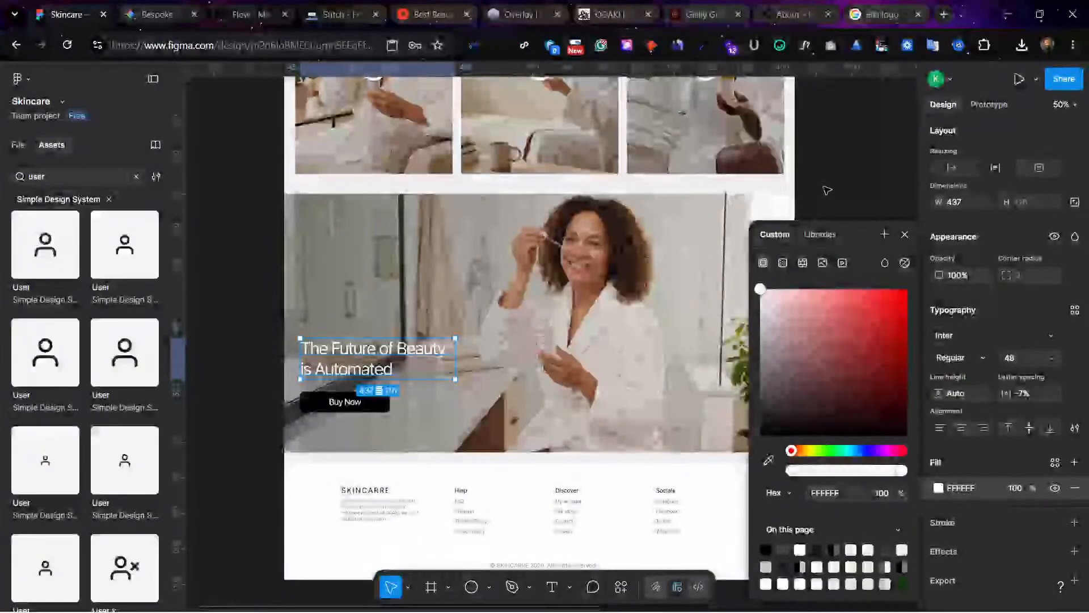
pyautogui.click(842, 355)
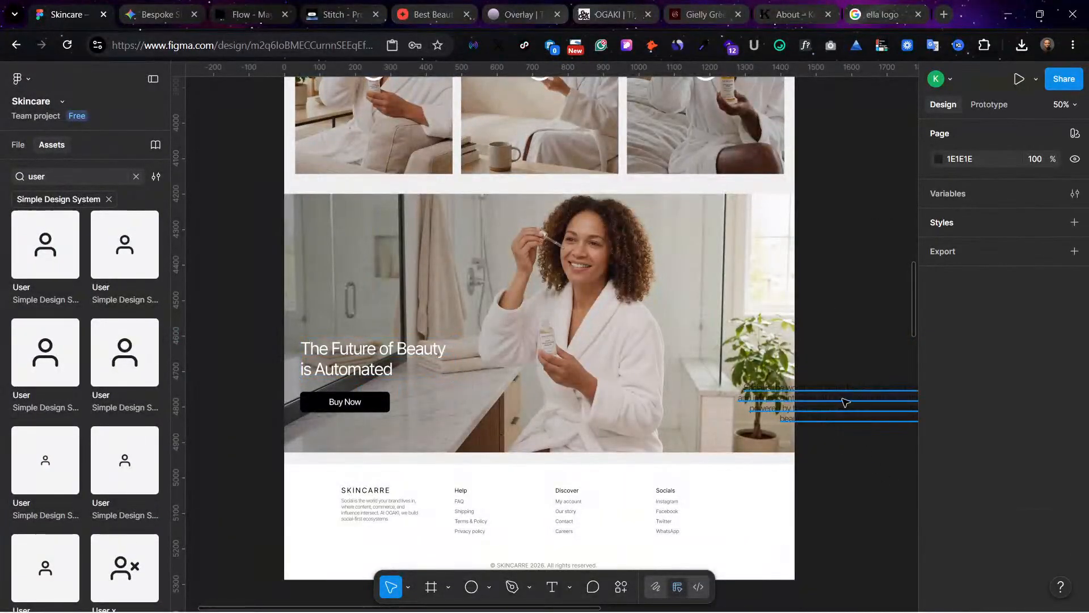
# Step: Place the paragraph at X 720, Y 549 in the banner's lower right, and lower the heading and Buy Now button toward the bottom edge
pyautogui.moveTo(845, 402); pyautogui.dragTo(653, 415)
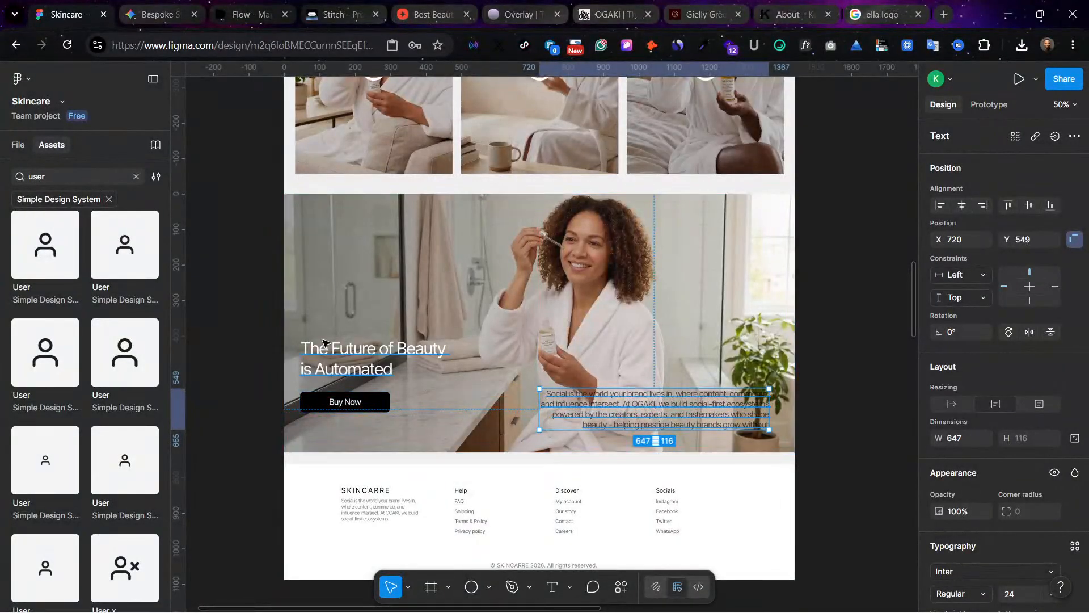
pyautogui.click(397, 366)
pyautogui.keyDown('shift'); pyautogui.click(370, 404); pyautogui.keyUp('shift')
pyautogui.moveTo(369, 404); pyautogui.dragTo(372, 424)
pyautogui.click(357, 384)
pyautogui.moveTo(357, 384); pyautogui.dragTo(370, 385)
# Step: Reorient the banner's linear gradient to run vertically, from black at the bottom edge to transparent at the top edge
pyautogui.click(671, 307)
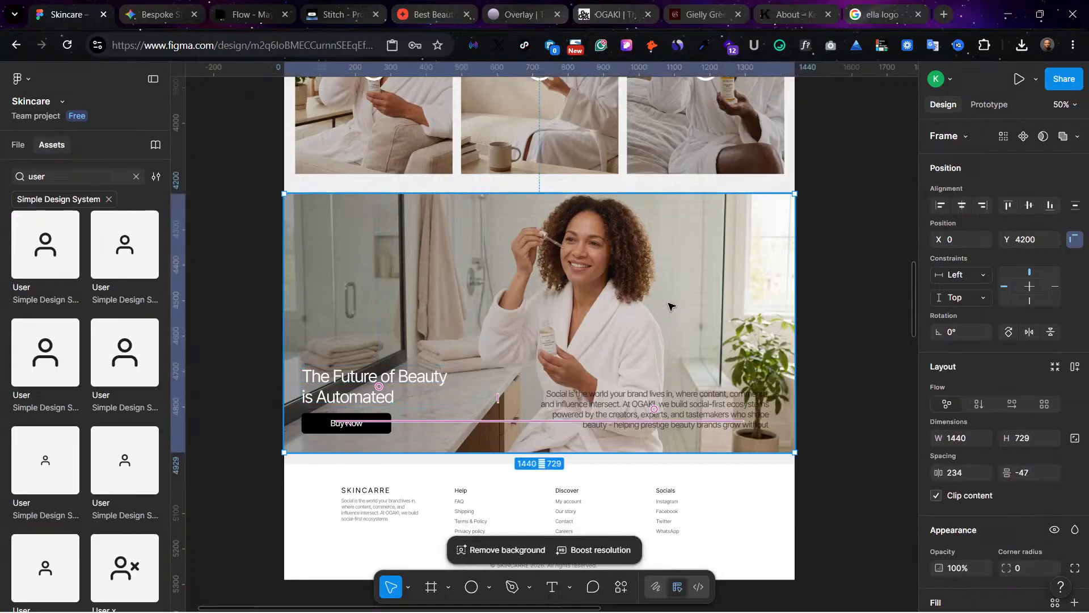
pyautogui.scroll(-1, 963, 568)
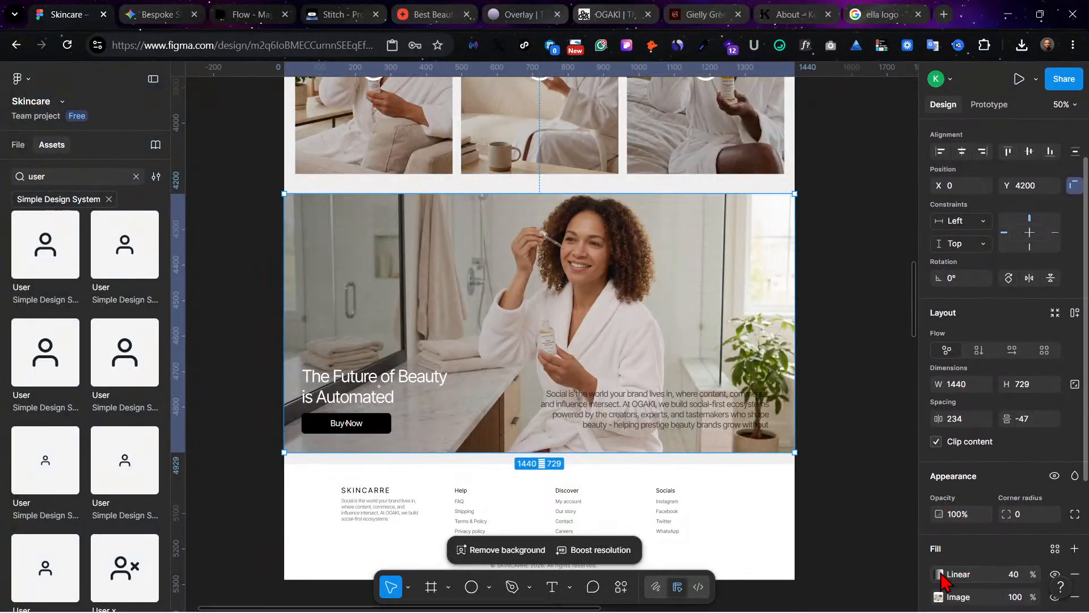
pyautogui.click(938, 574)
pyautogui.moveTo(282, 279); pyautogui.dragTo(533, 442)
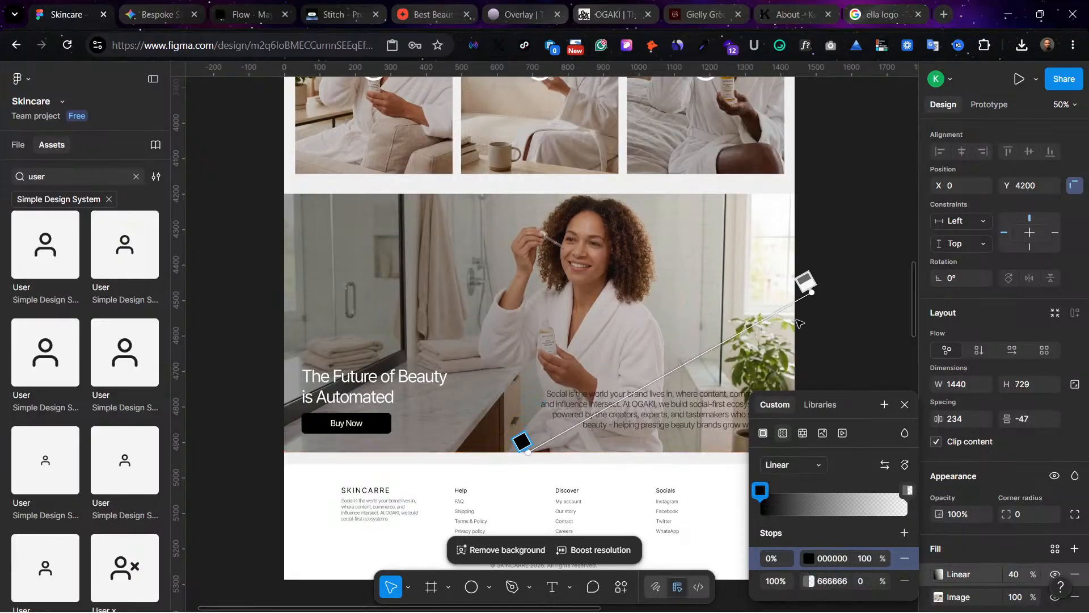
pyautogui.moveTo(810, 291)
pyautogui.mouseDown()
pyautogui.moveTo(616, 250)
pyautogui.moveTo(487, 239)
pyautogui.moveTo(518, 228)
pyautogui.moveTo(527, 192)
pyautogui.mouseUp()
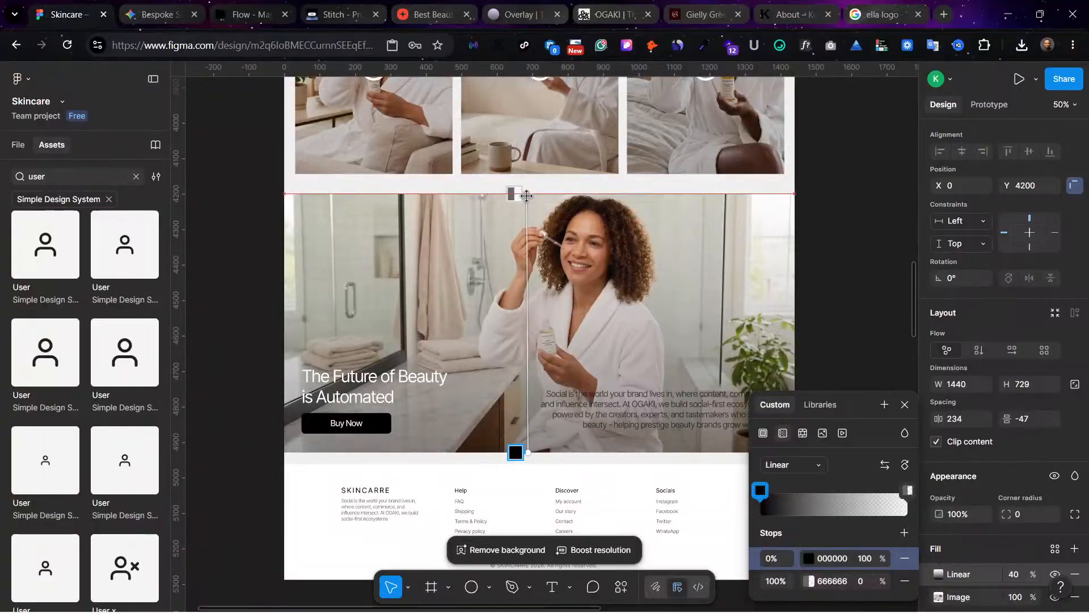
pyautogui.press('Escape')
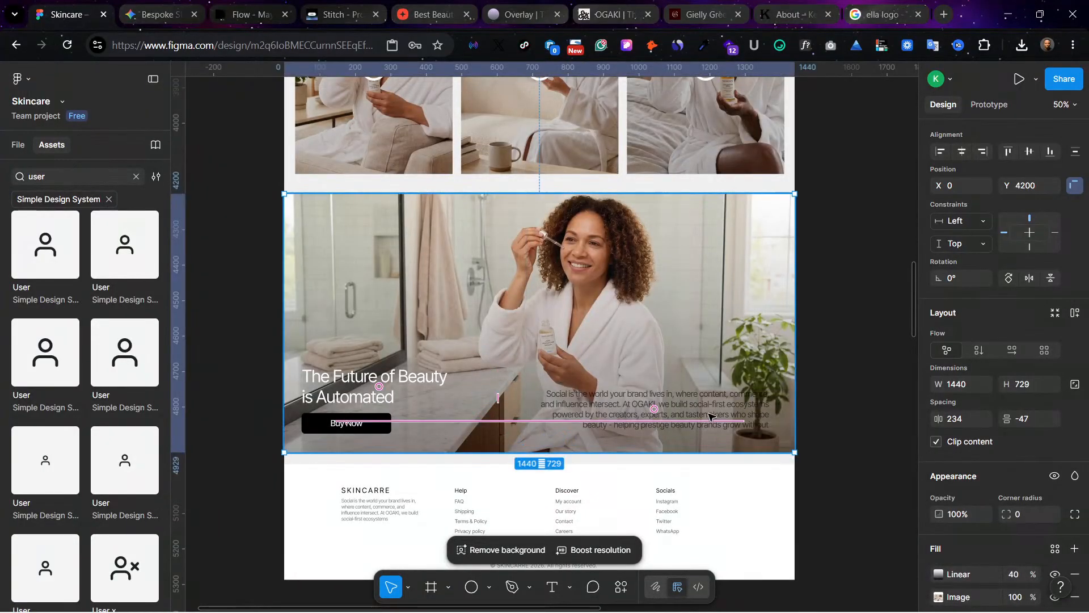
# Step: Change the banner paragraph's text color to white (FFFFFF)
pyautogui.click(716, 401)
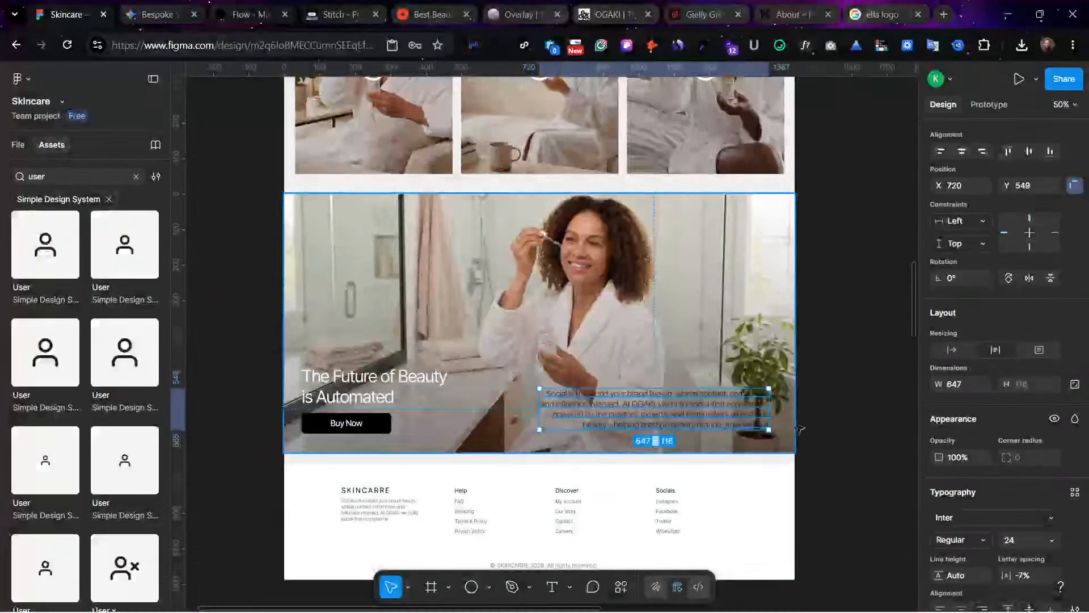
pyautogui.scroll(-3, 953, 556)
pyautogui.click(937, 534)
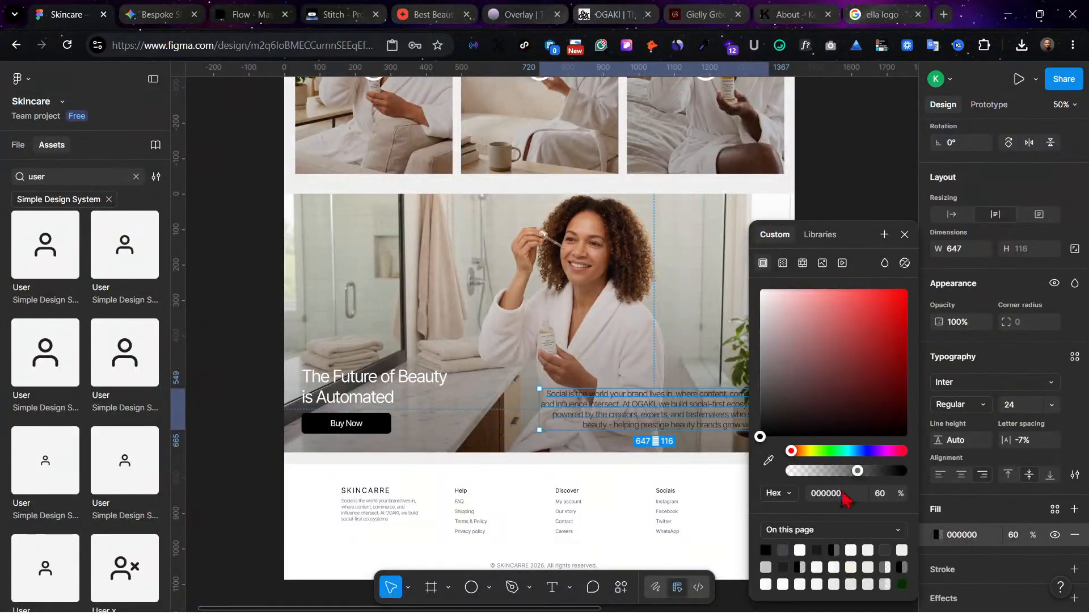
pyautogui.moveTo(805, 420); pyautogui.dragTo(713, 231)
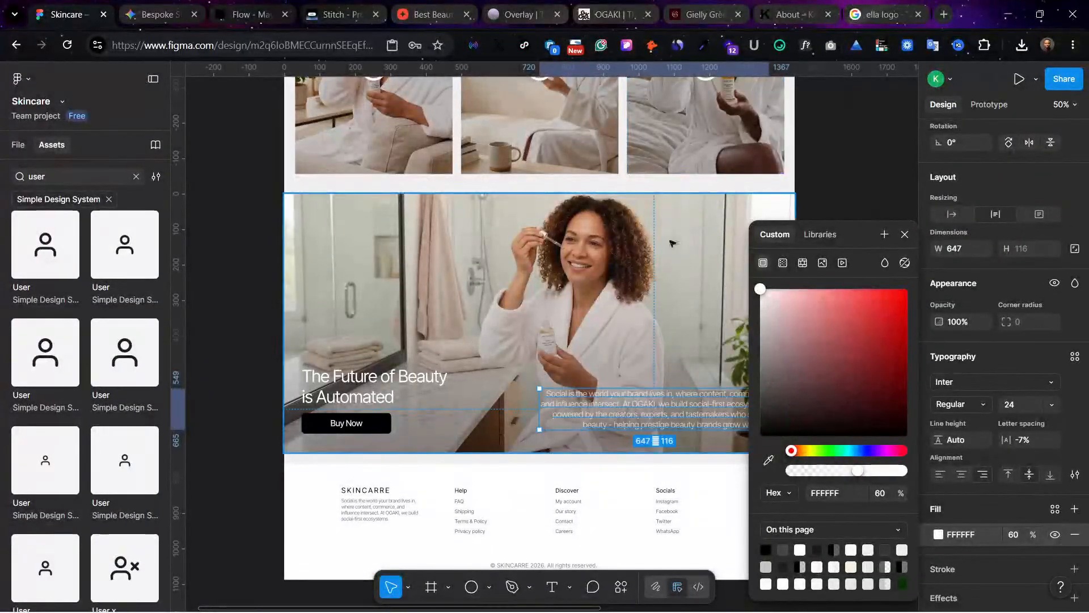
pyautogui.hscroll(3, 681, 272)
pyautogui.click(716, 298)
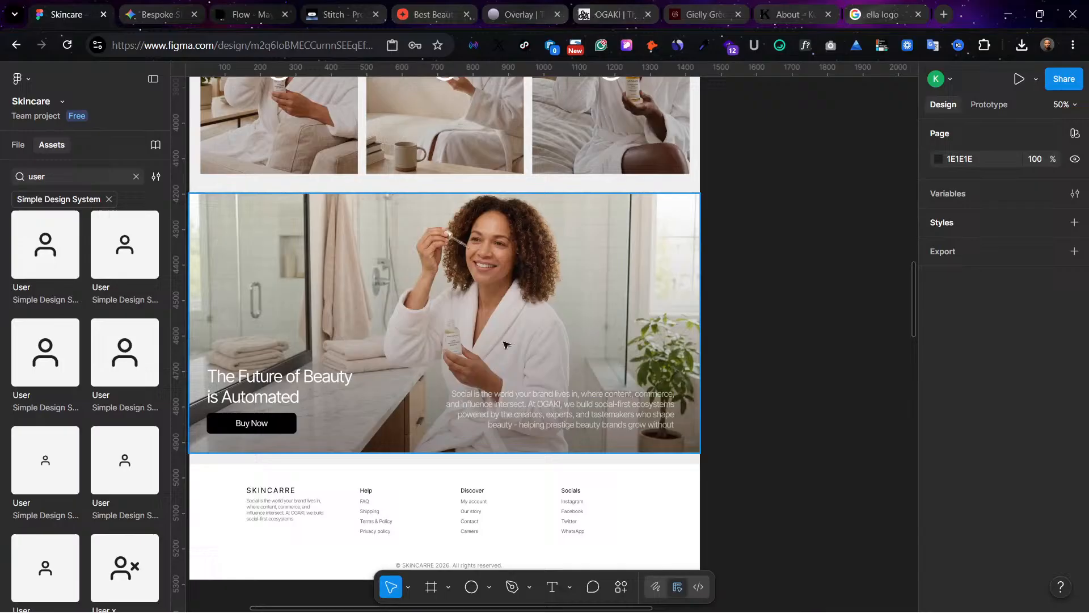
# Step: Raise the banner paragraph's white fill opacity to 100%
pyautogui.click(448, 315)
pyautogui.click(559, 404)
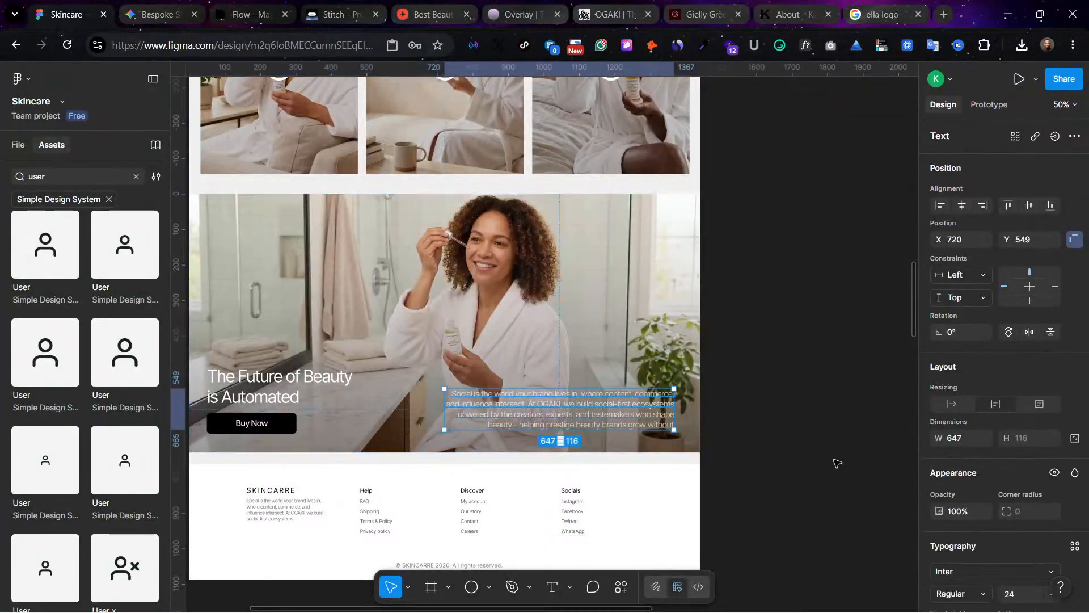
pyautogui.scroll(-5, 1009, 527)
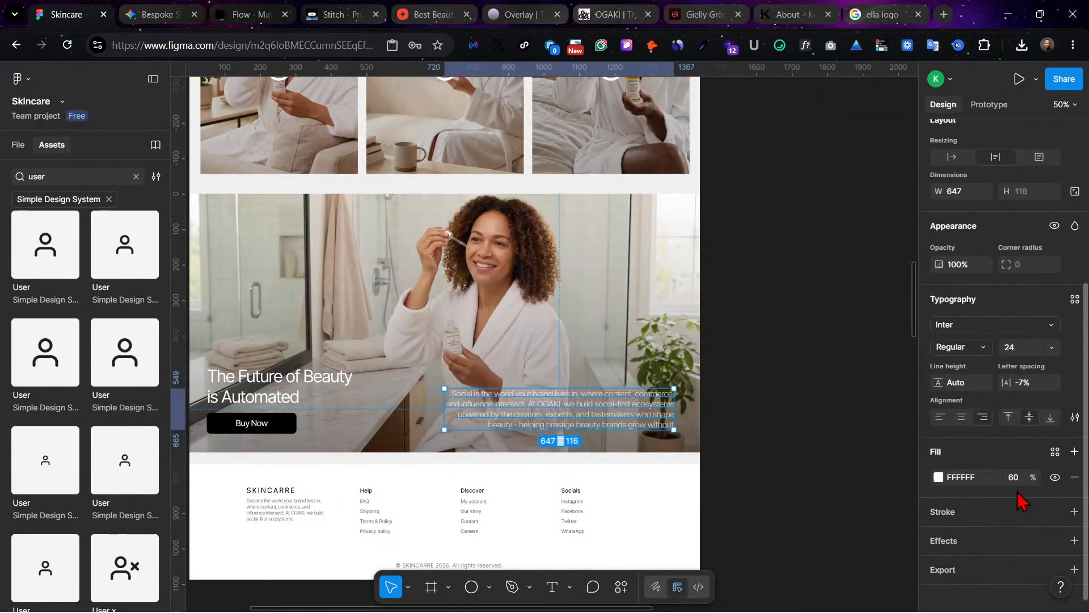
pyautogui.click(1016, 481)
pyautogui.write('10')
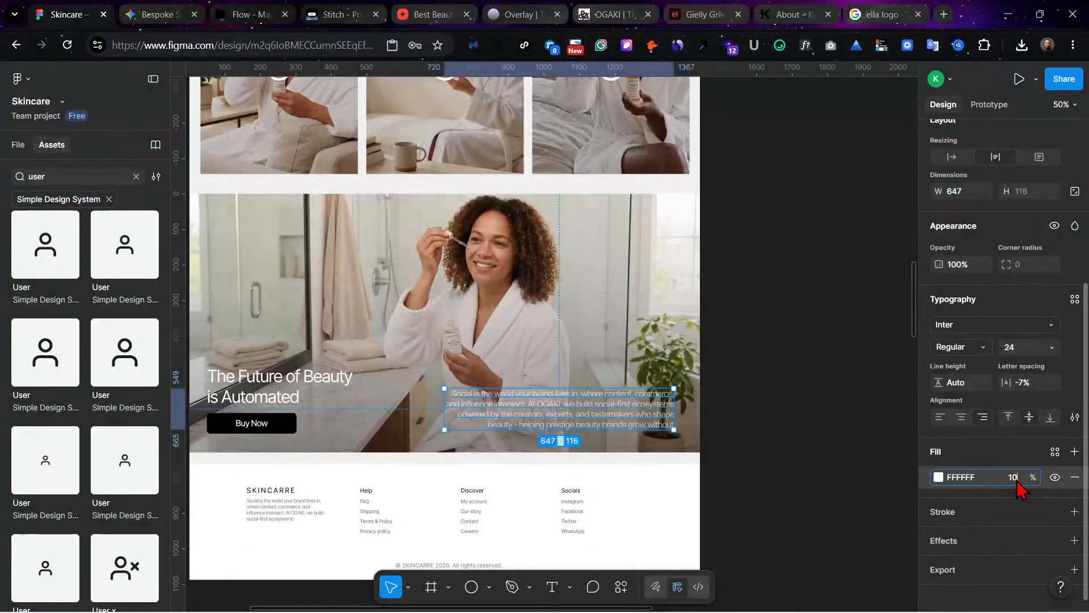
pyautogui.write('0')
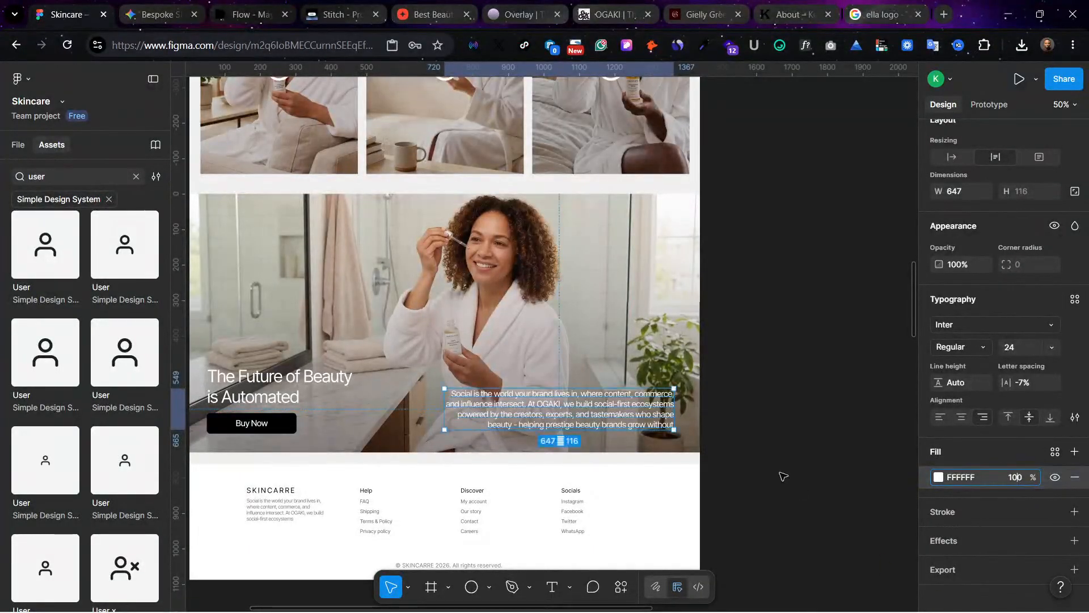
pyautogui.click(779, 341)
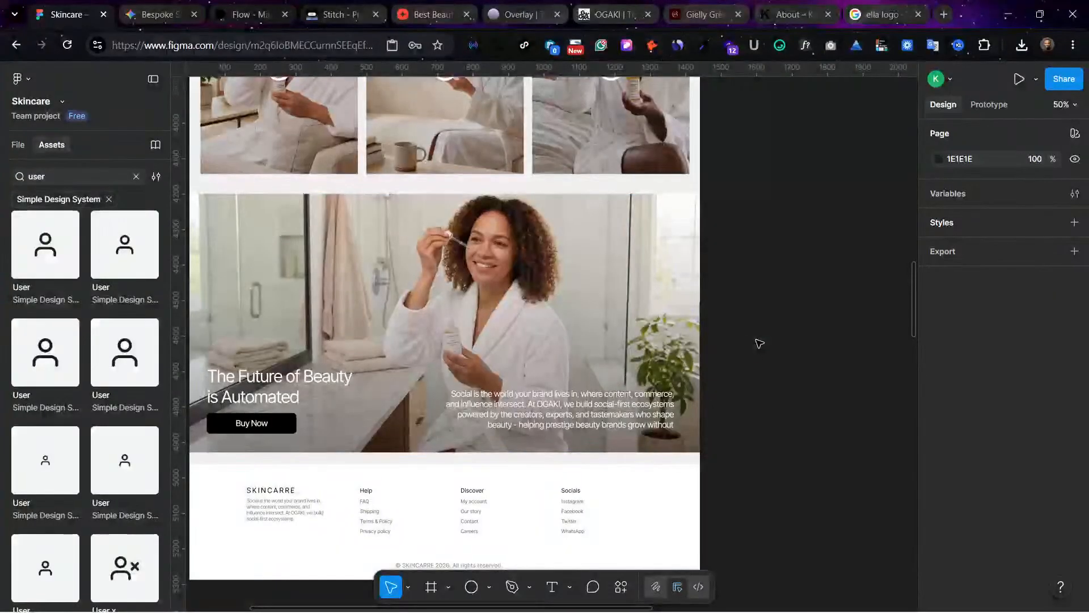
# Step: Set the opacity of the linear gradient fill on the lower bathroom banner to 60%
pyautogui.scroll(1, 567, 369)
pyautogui.click(485, 401)
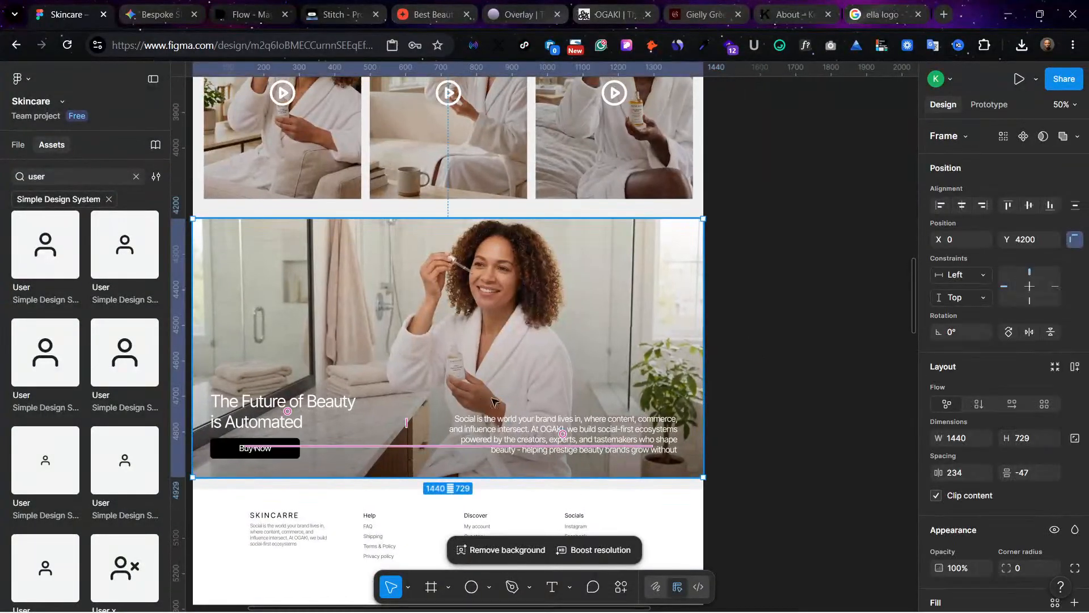
pyautogui.scroll(-4, 993, 544)
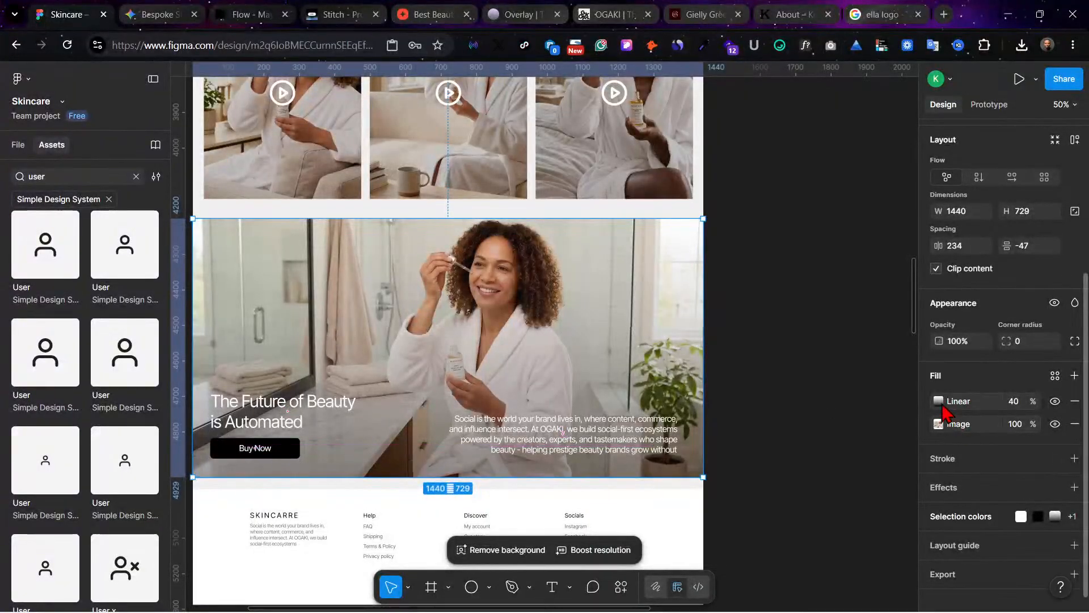
pyautogui.click(1011, 404)
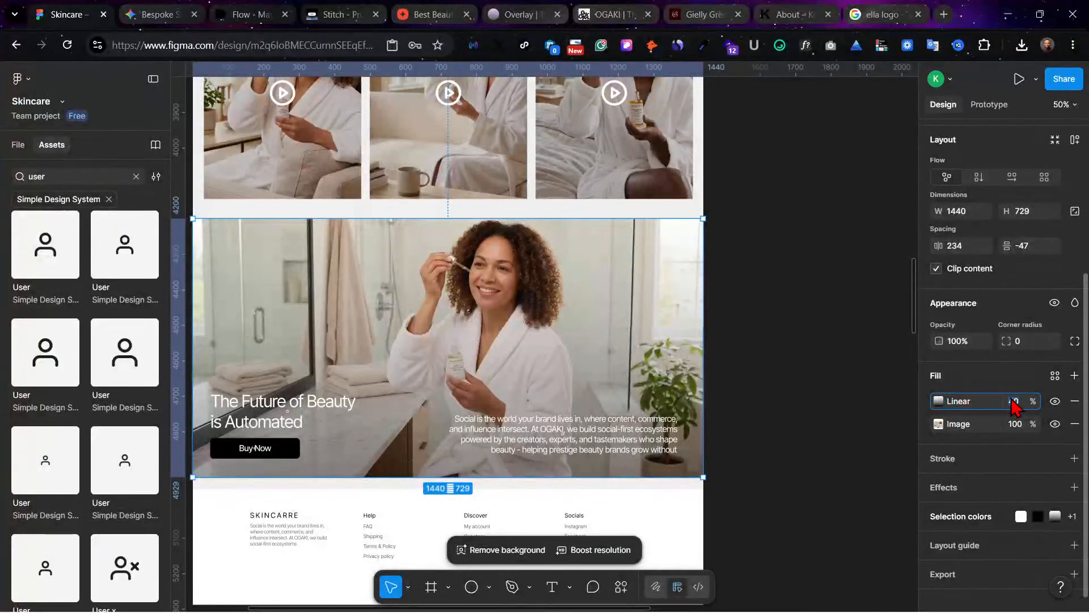
pyautogui.press('Return')
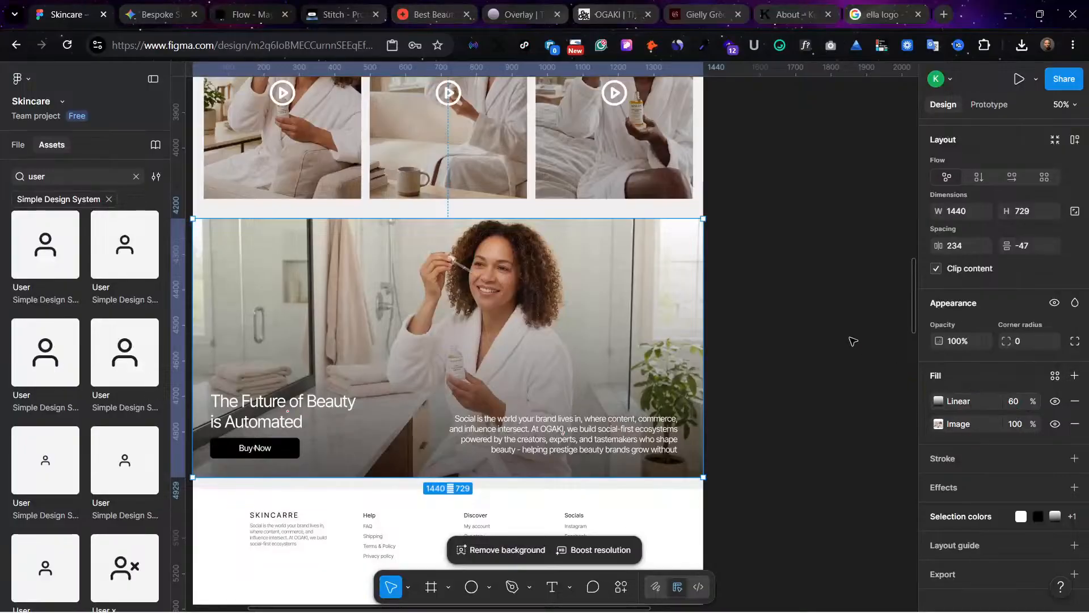
pyautogui.click(791, 270)
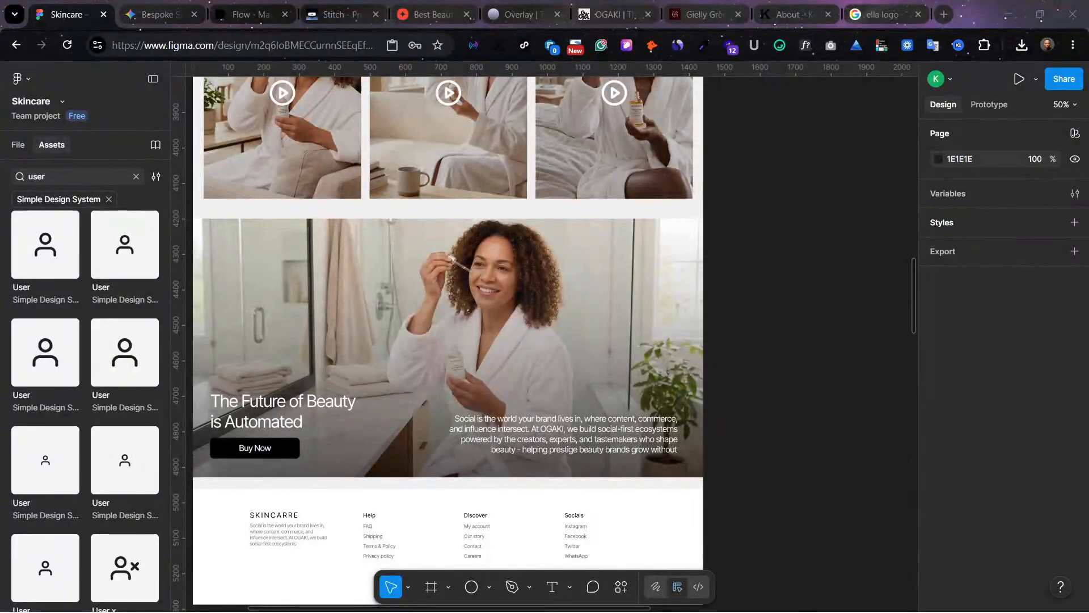
pyautogui.click(588, 382)
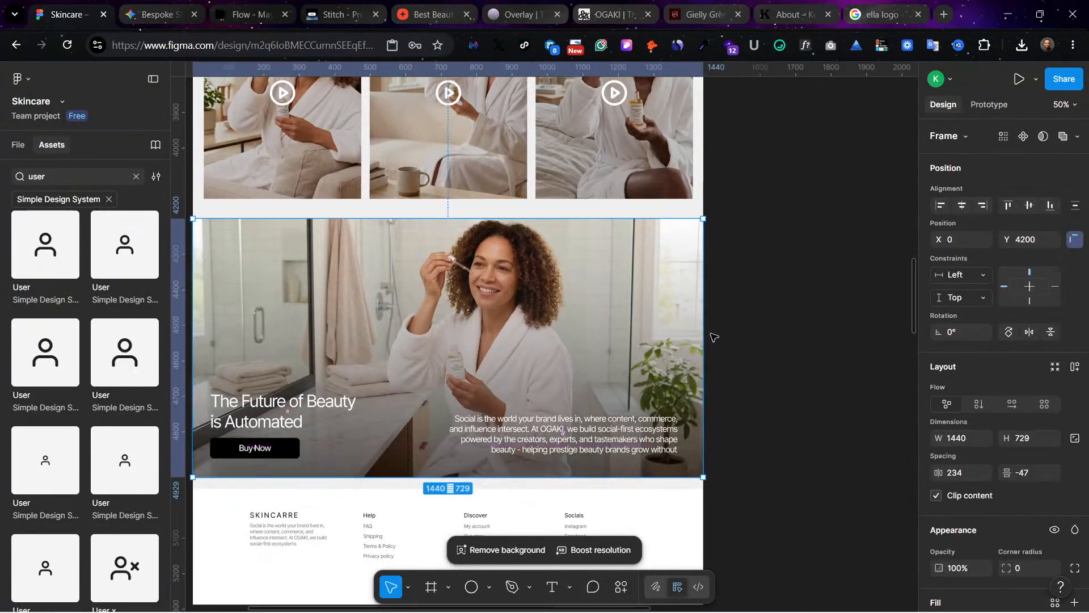
pyautogui.click(727, 324)
# Step: Delete the imported Html → Body frame beside the Home frame
pyautogui.hotkey('ctrl', '-')
pyautogui.hotkey('ctrl', '-')
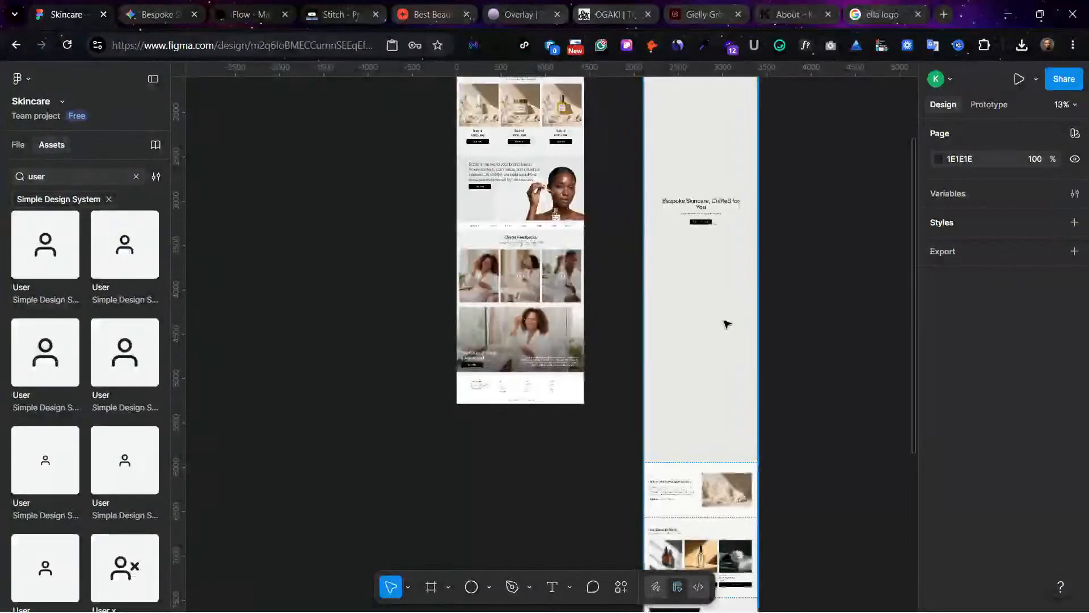
pyautogui.scroll(5, 635, 307)
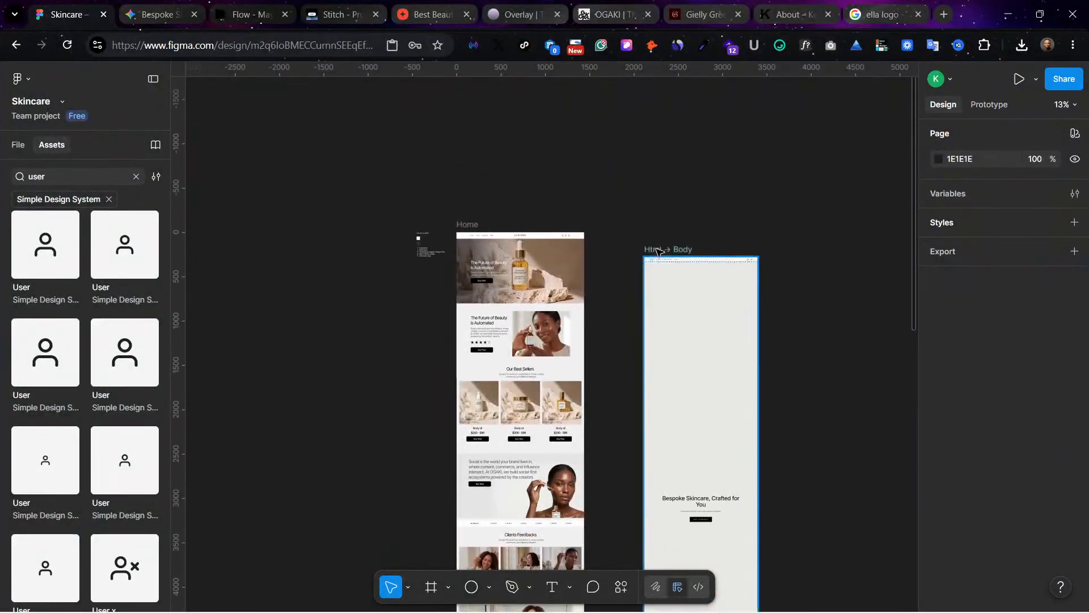
pyautogui.click(657, 252)
pyautogui.press('Delete')
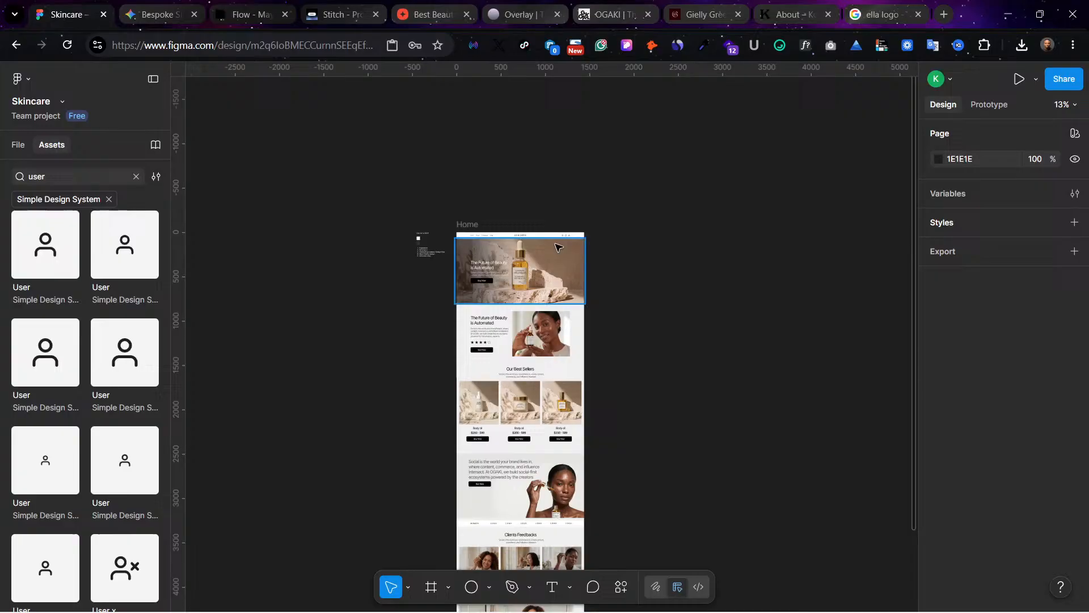
# Step: Review the Home page's sections from the hero image through the best sellers and client feedback to the lower banner
pyautogui.click(469, 225)
pyautogui.hotkey('ctrl', '+')
pyautogui.hotkey('ctrl', '+')
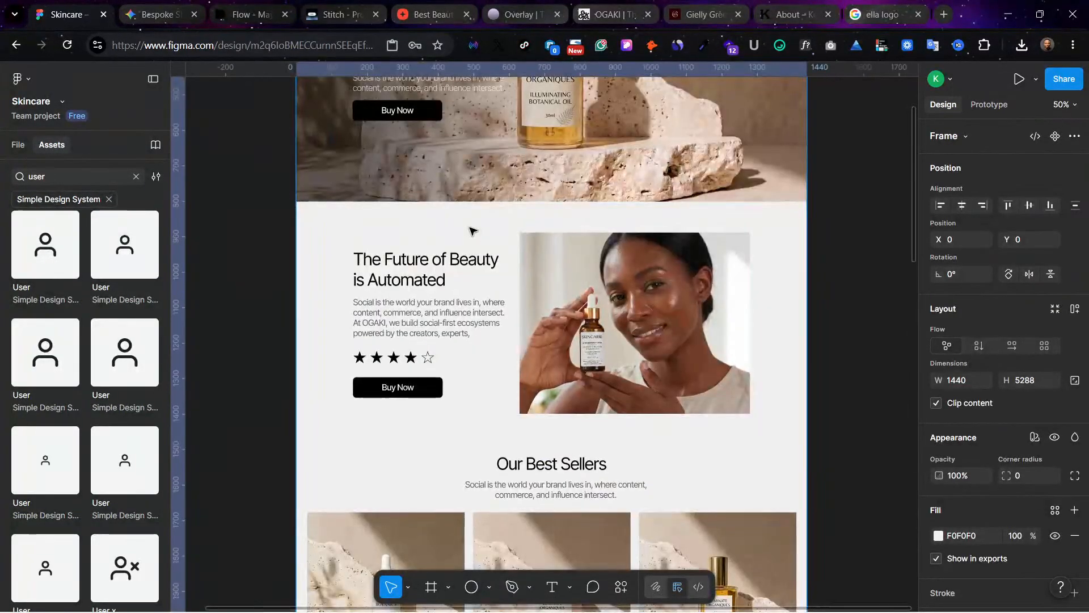
pyautogui.click(832, 349)
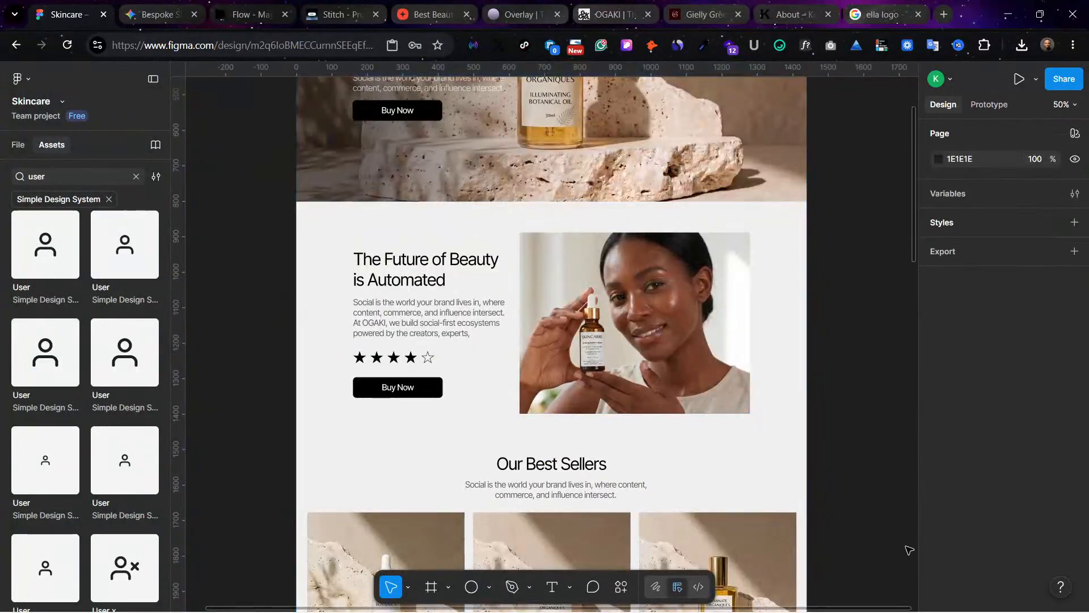
pyautogui.scroll(-7, 832, 496)
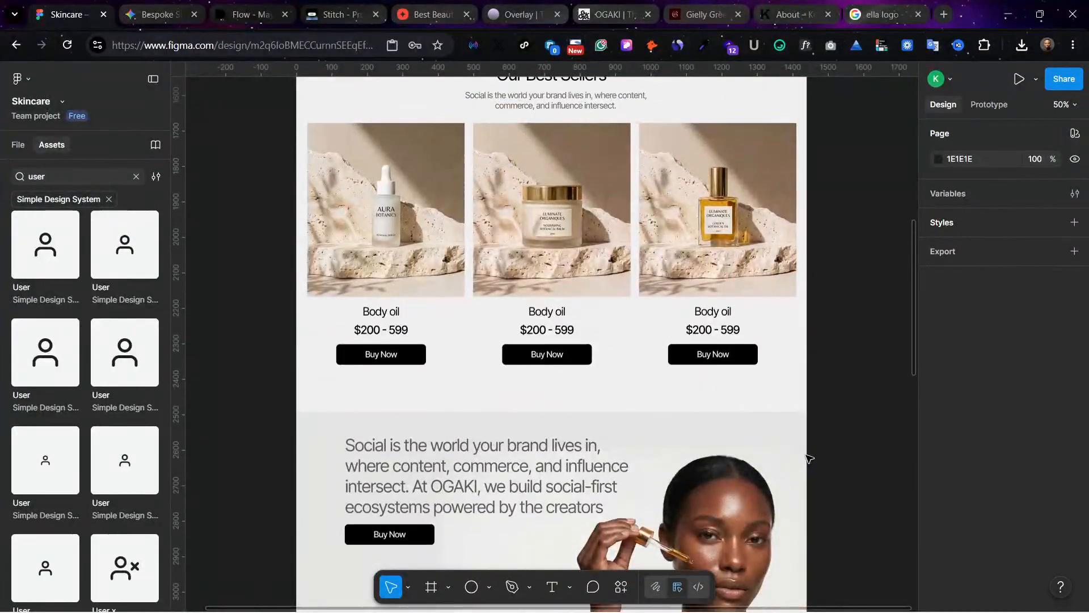
pyautogui.scroll(-4, 651, 340)
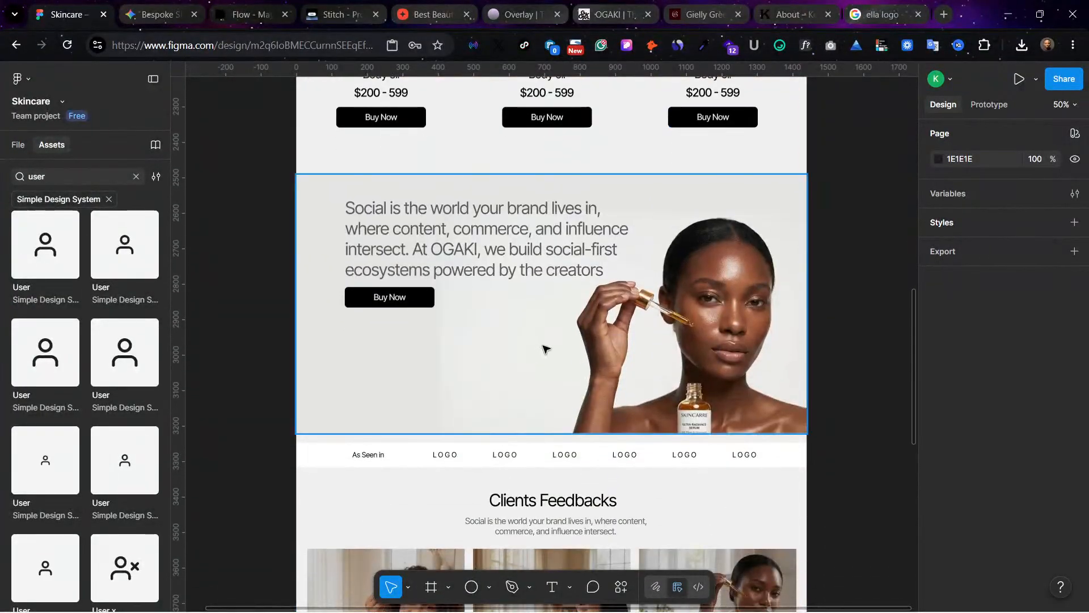
pyautogui.scroll(-7, 546, 348)
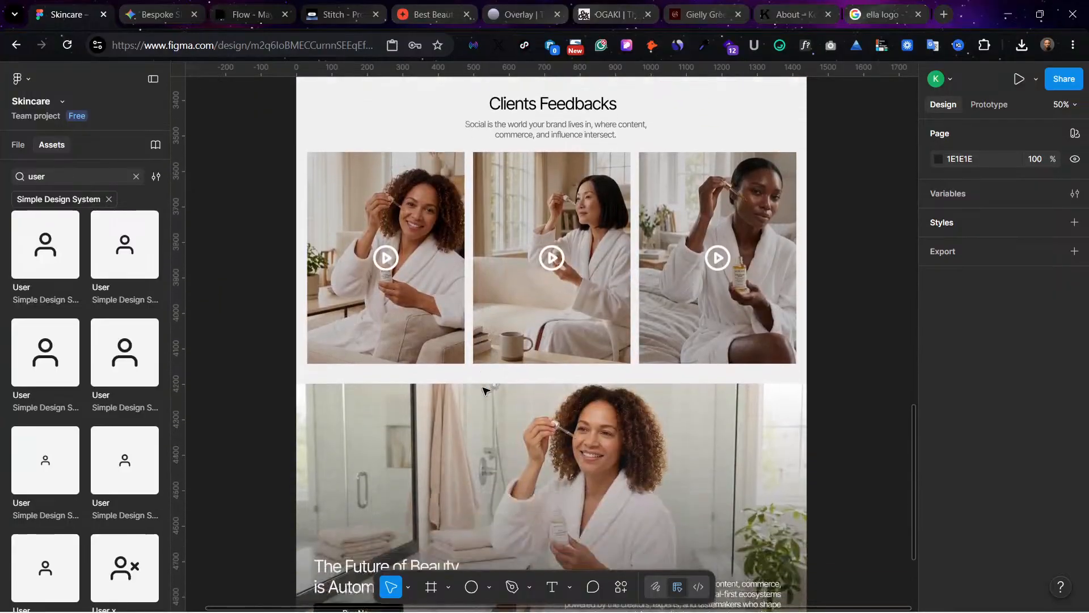
pyautogui.scroll(-15, 483, 391)
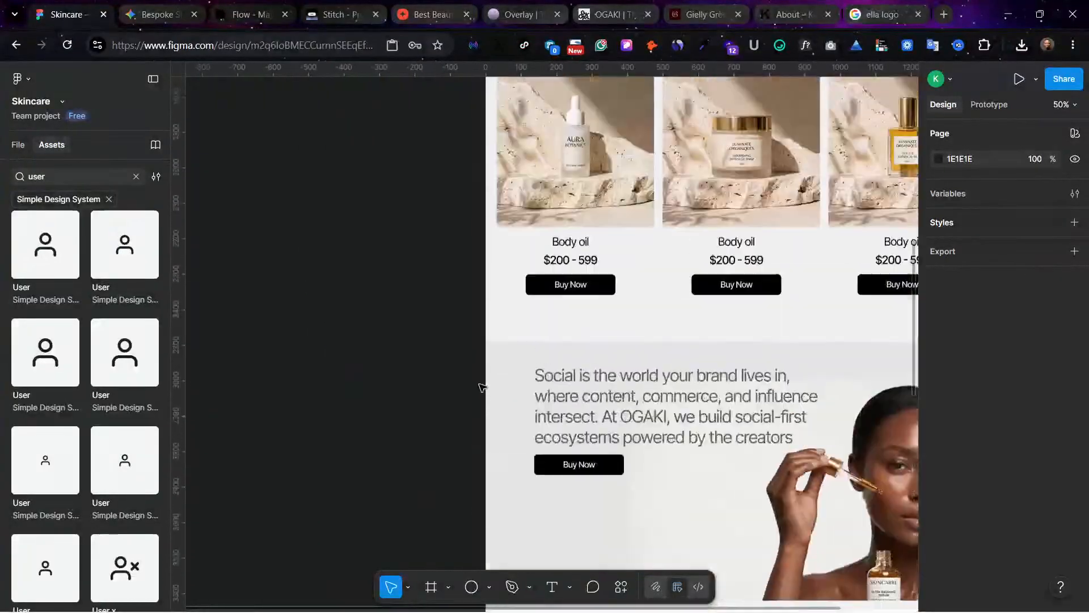
# Step: Examine the numbered workflow list beside the Home frame, from Inspiration to Generate copy, at 100% zoom
pyautogui.scroll(15, 481, 388)
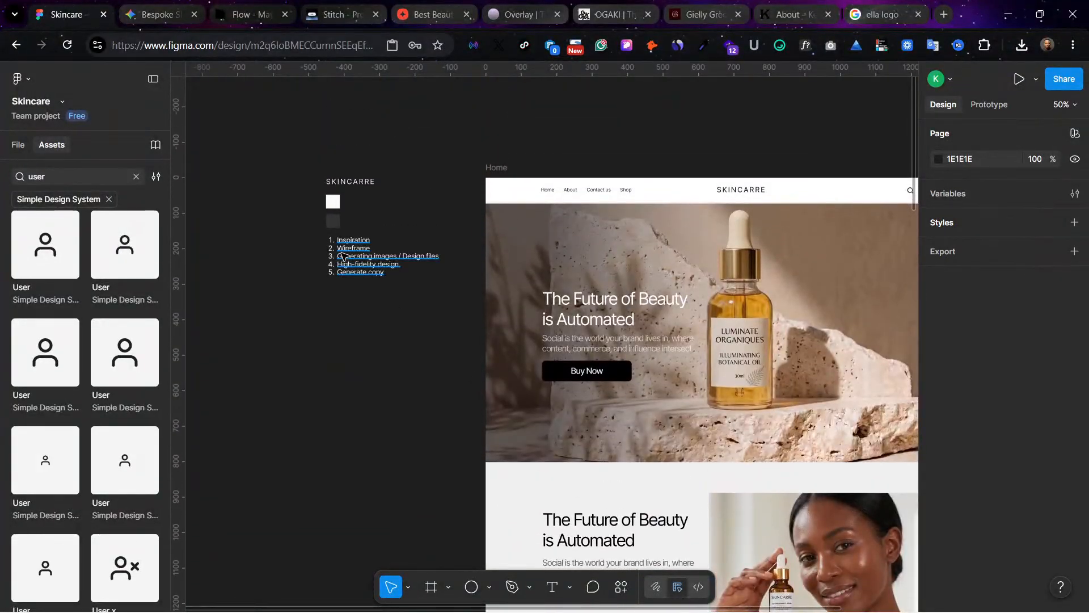
pyautogui.click(344, 257)
pyautogui.hotkey('shift', '0')
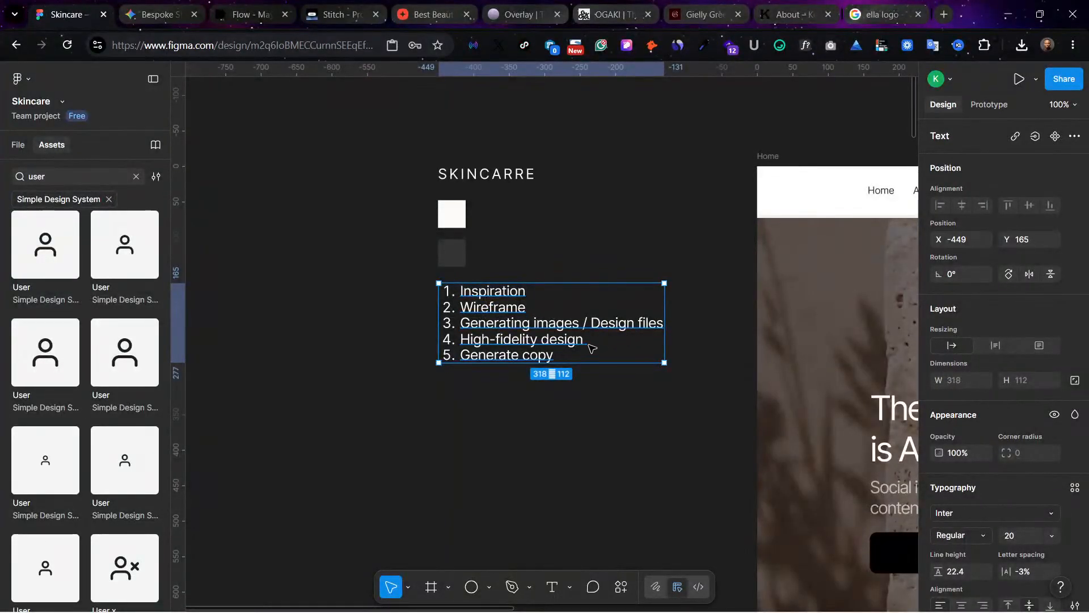
pyautogui.click(542, 407)
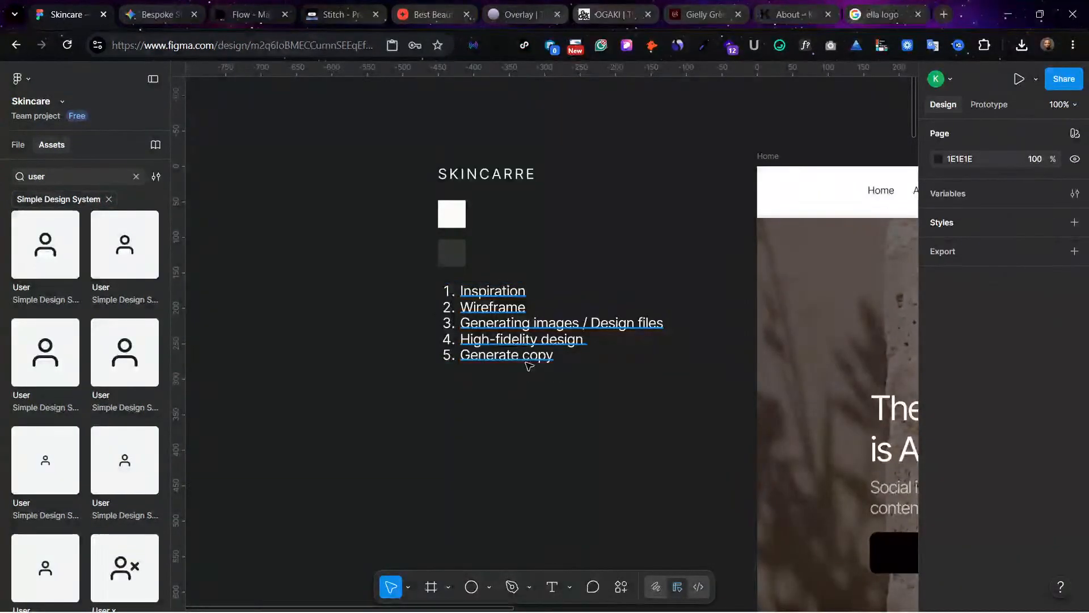
# Step: Check the complete Home design from the hero banner down to the footer, and return to the top with nothing selected
pyautogui.hscroll(15, 502, 361)
pyautogui.scroll(-3, 502, 361)
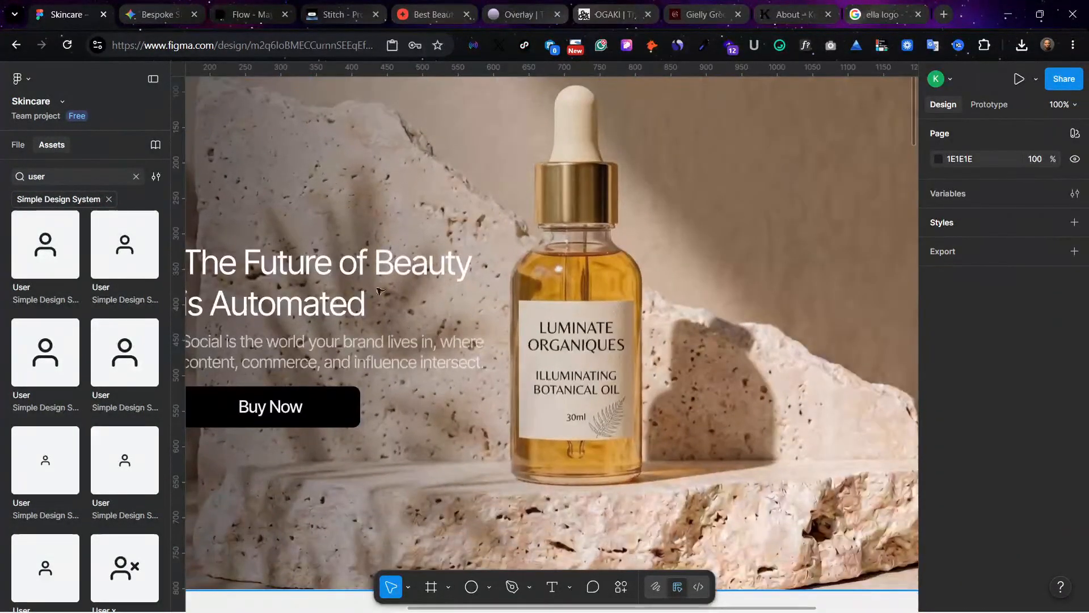
pyautogui.click(369, 284)
pyautogui.scroll(-3, 369, 284)
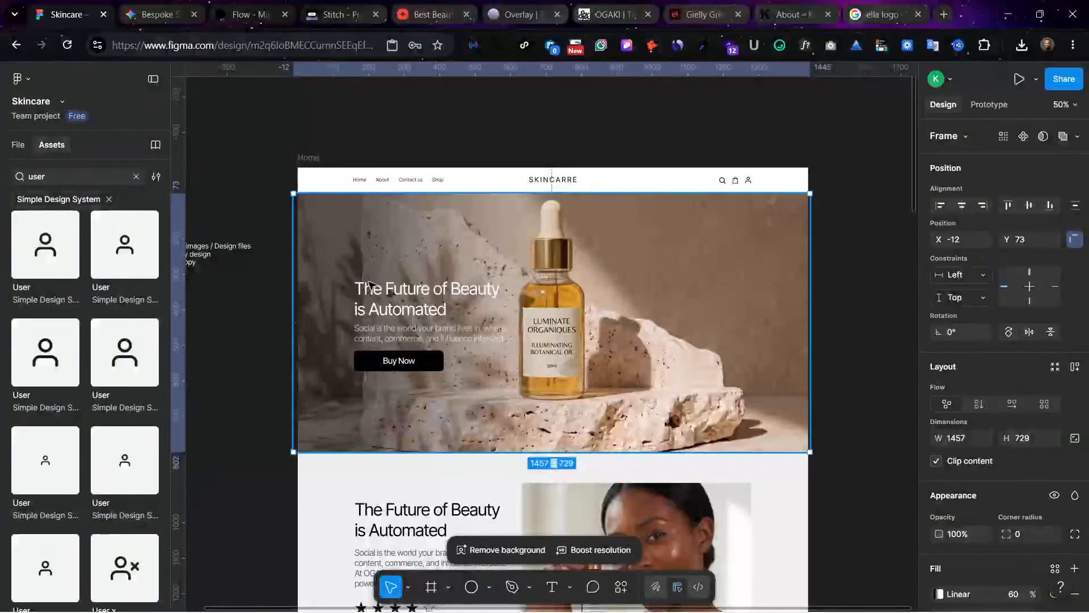
pyautogui.rightClick(373, 286)
pyautogui.click(693, 227)
pyautogui.scroll(-10, 822, 309)
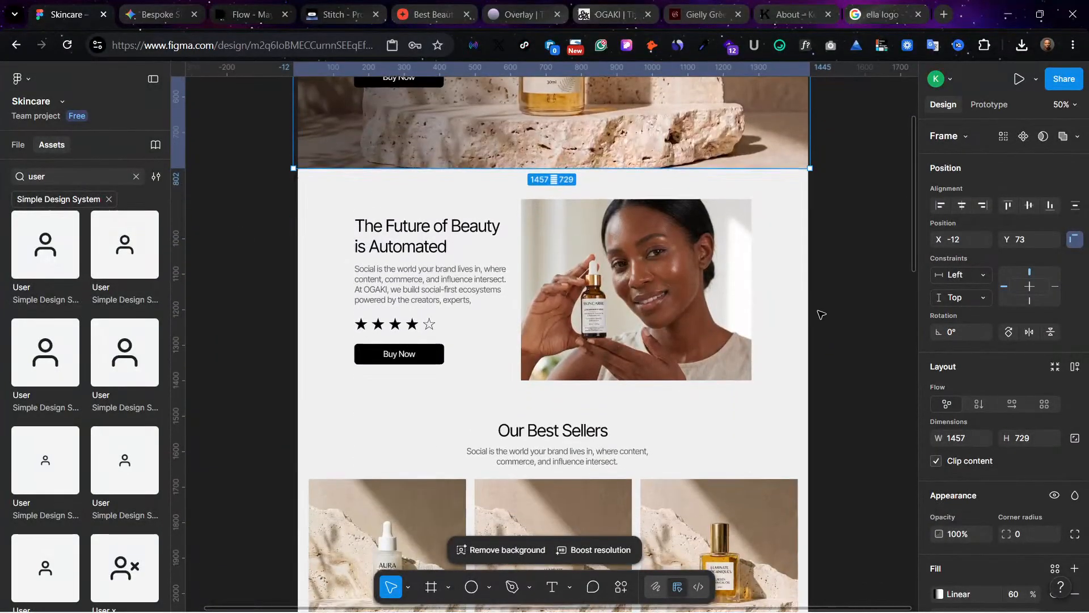
pyautogui.scroll(-10, 822, 313)
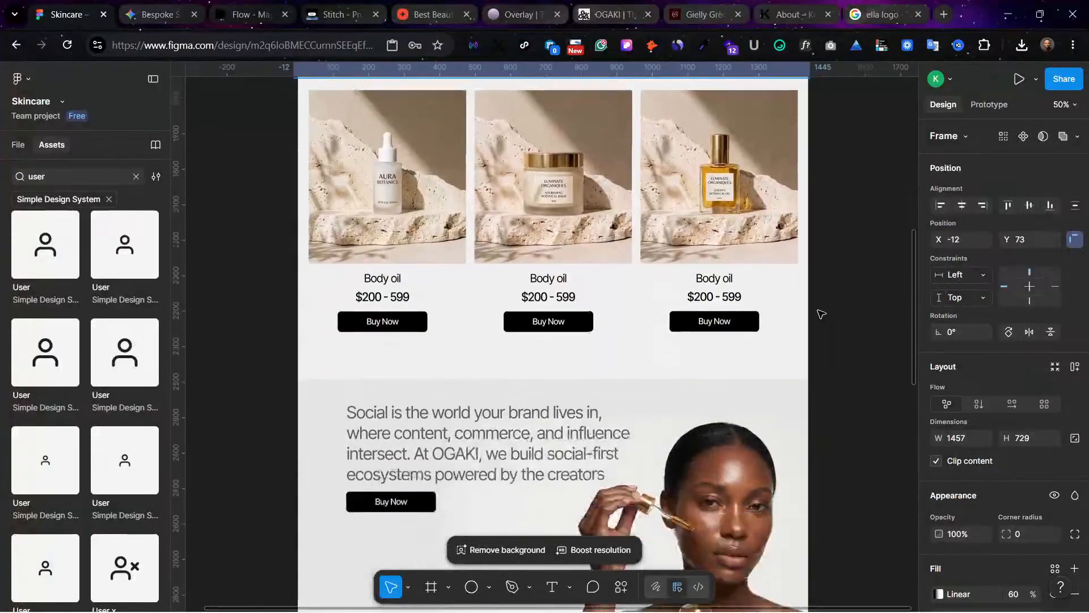
pyautogui.scroll(-15, 822, 314)
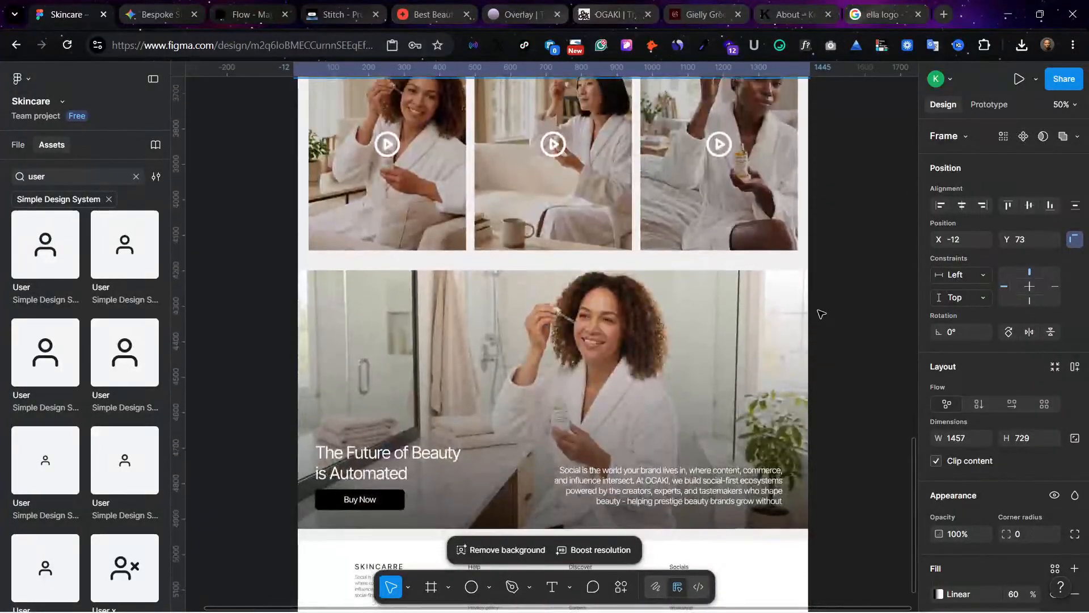
pyautogui.scroll(-2, 822, 313)
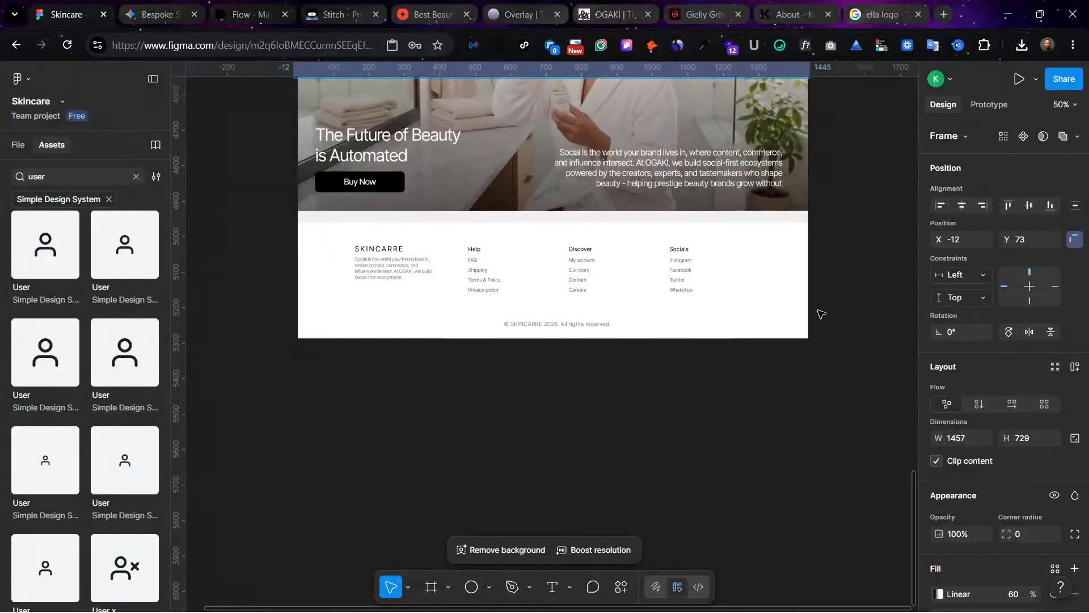
pyautogui.scroll(20, 822, 313)
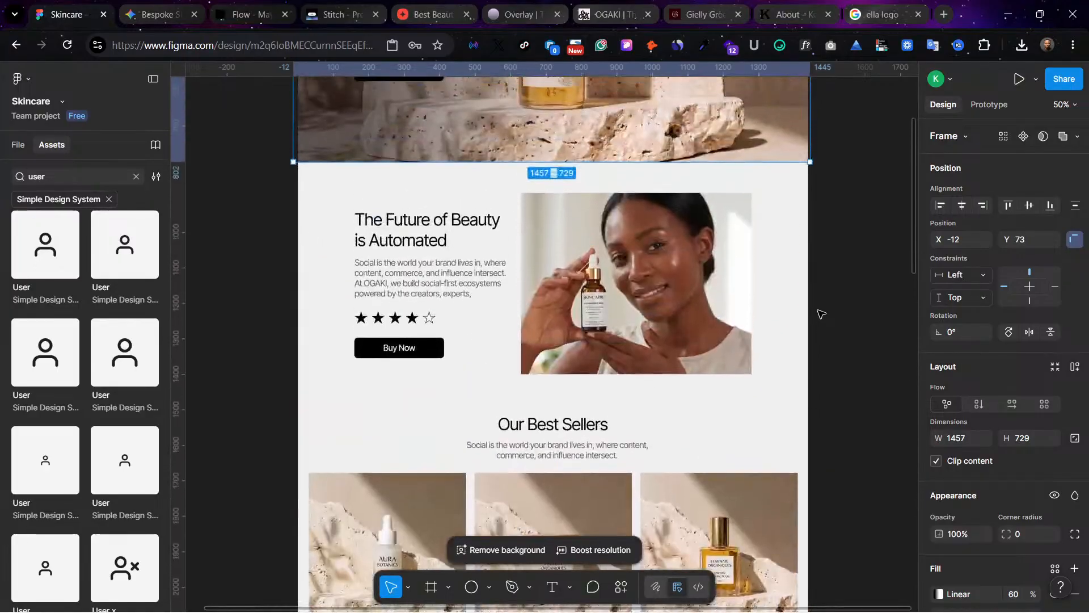
pyautogui.scroll(10, 822, 314)
pyautogui.click(556, 228)
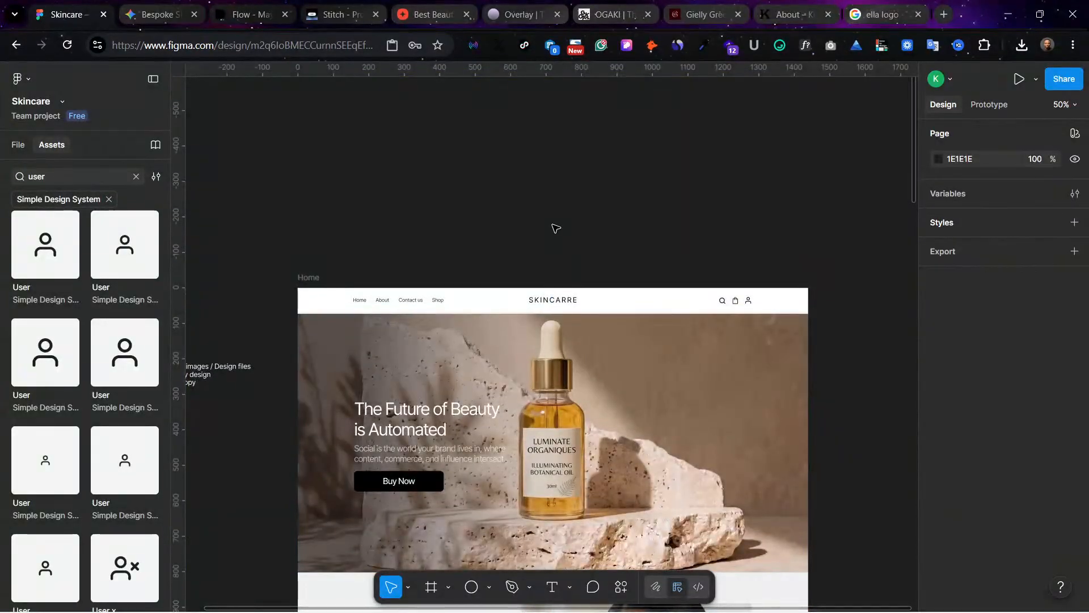